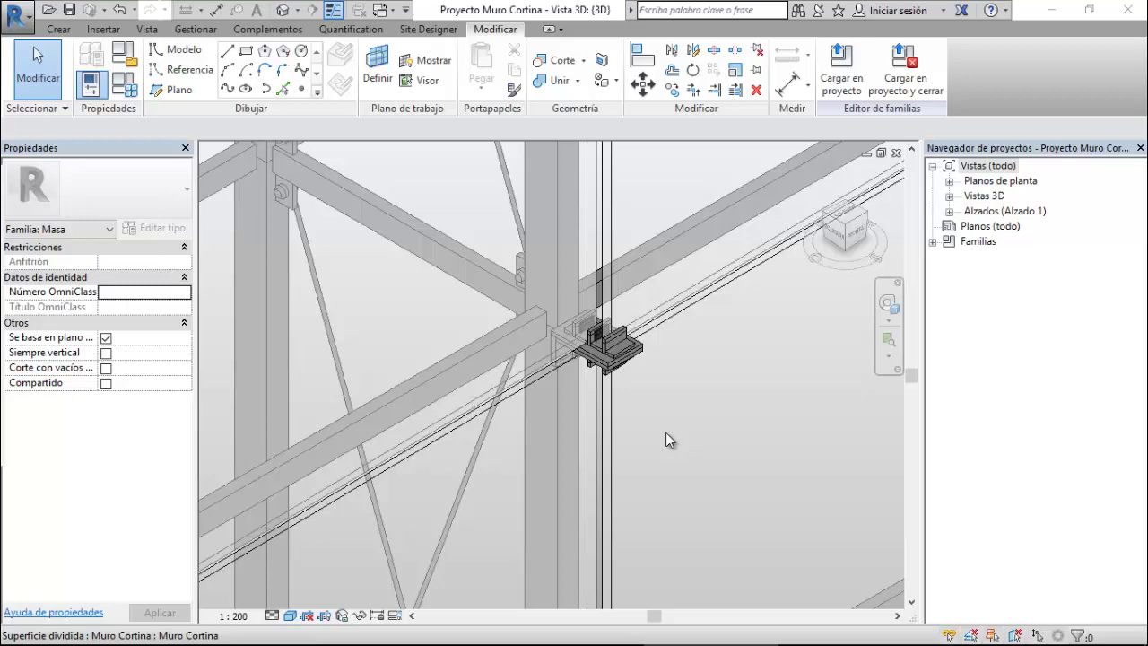
Zoom, fit and orbit around the curtain wall framing to inspect it.
{"action": "scroll", "coordinate": [665, 432], "scroll_direction": "down", "scroll_amount": 1}
{"action": "scroll", "coordinate": [666, 432], "scroll_direction": "down", "scroll_amount": 1}
{"action": "scroll", "coordinate": [665, 432], "scroll_direction": "down", "scroll_amount": 2}
{"action": "scroll", "coordinate": [665, 433], "scroll_direction": "down", "scroll_amount": 2}
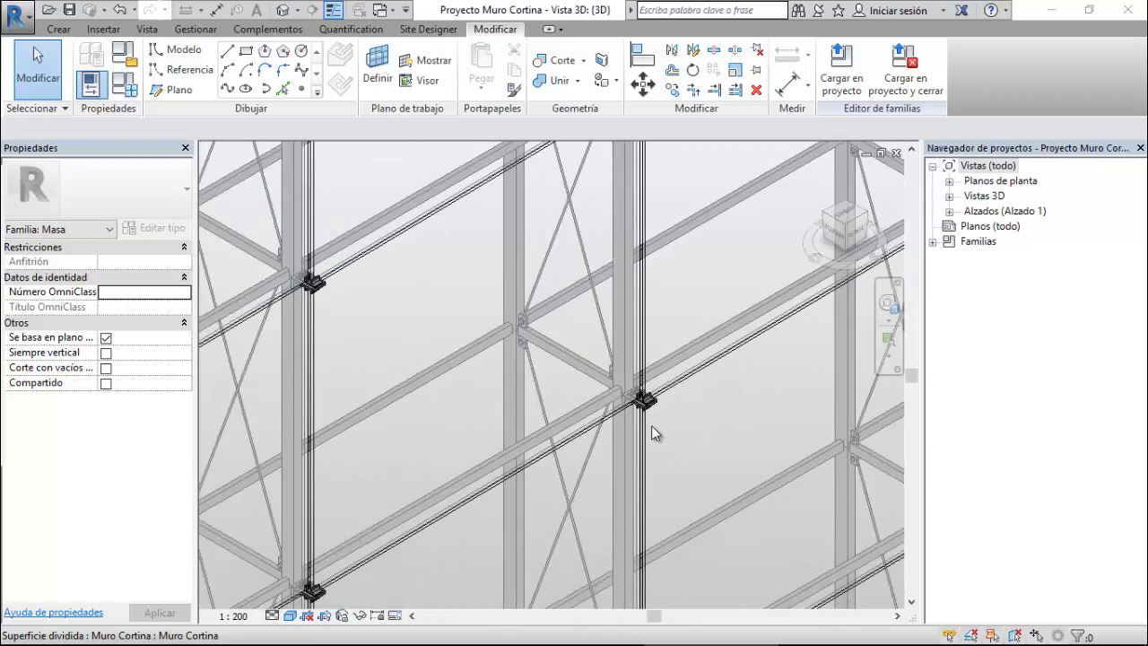
{"action": "scroll", "coordinate": [532, 332], "scroll_direction": "down", "scroll_amount": 1}
{"action": "scroll", "coordinate": [532, 332], "scroll_direction": "down", "scroll_amount": 1}
{"action": "scroll", "coordinate": [532, 332], "scroll_direction": "down", "scroll_amount": 1}
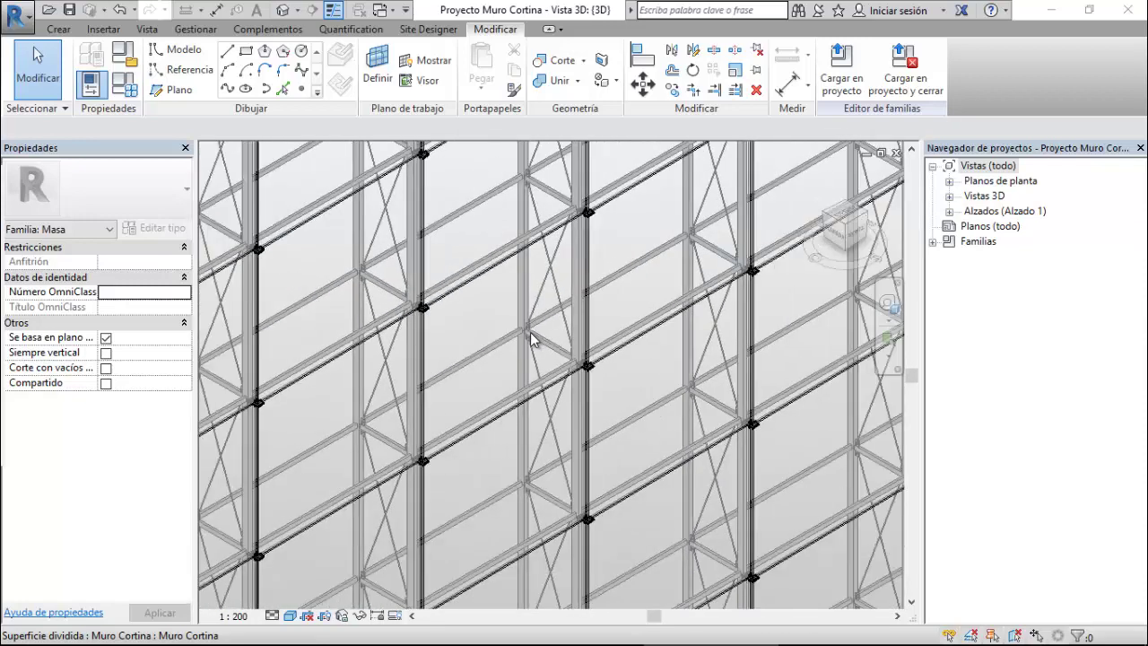
{"action": "scroll", "coordinate": [530, 332], "scroll_direction": "down", "scroll_amount": 1}
{"action": "scroll", "coordinate": [529, 332], "scroll_direction": "down", "scroll_amount": 1}
{"action": "scroll", "coordinate": [529, 331], "scroll_direction": "up", "scroll_amount": 2}
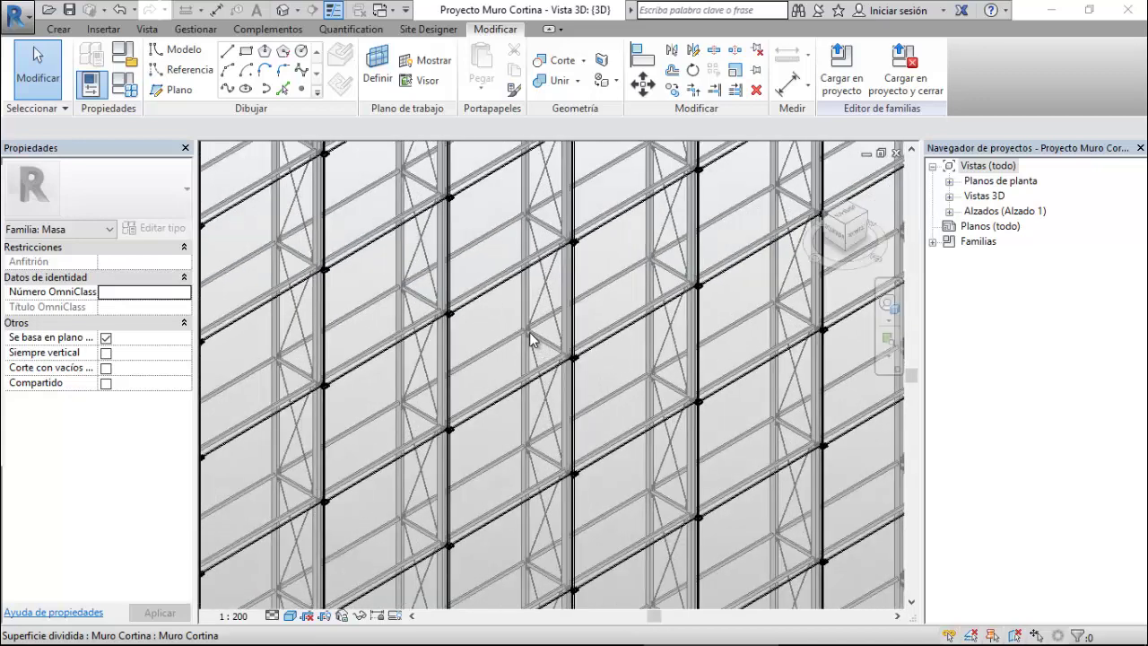
{"action": "scroll", "coordinate": [548, 350], "scroll_direction": "up", "scroll_amount": 2}
{"action": "scroll", "coordinate": [610, 387], "scroll_direction": "up", "scroll_amount": 1}
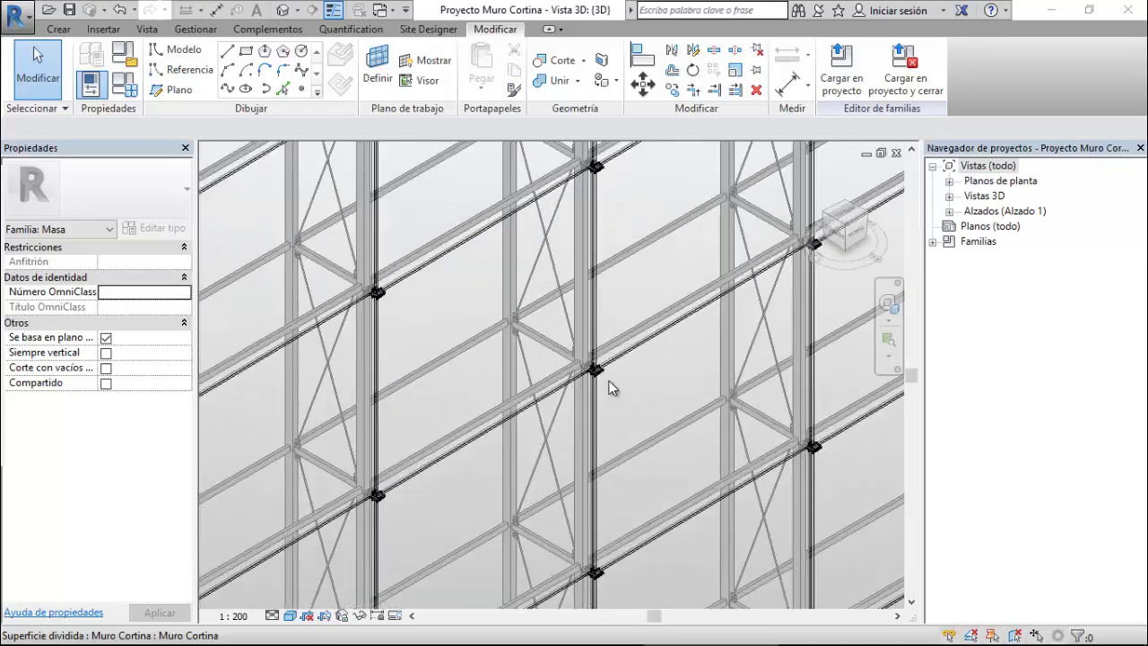
{"action": "scroll", "coordinate": [610, 388], "scroll_direction": "up", "scroll_amount": 2}
{"action": "scroll", "coordinate": [609, 387], "scroll_direction": "up", "scroll_amount": 1}
{"action": "scroll", "coordinate": [609, 387], "scroll_direction": "up", "scroll_amount": 1}
{"action": "scroll", "coordinate": [609, 384], "scroll_direction": "up", "scroll_amount": 1}
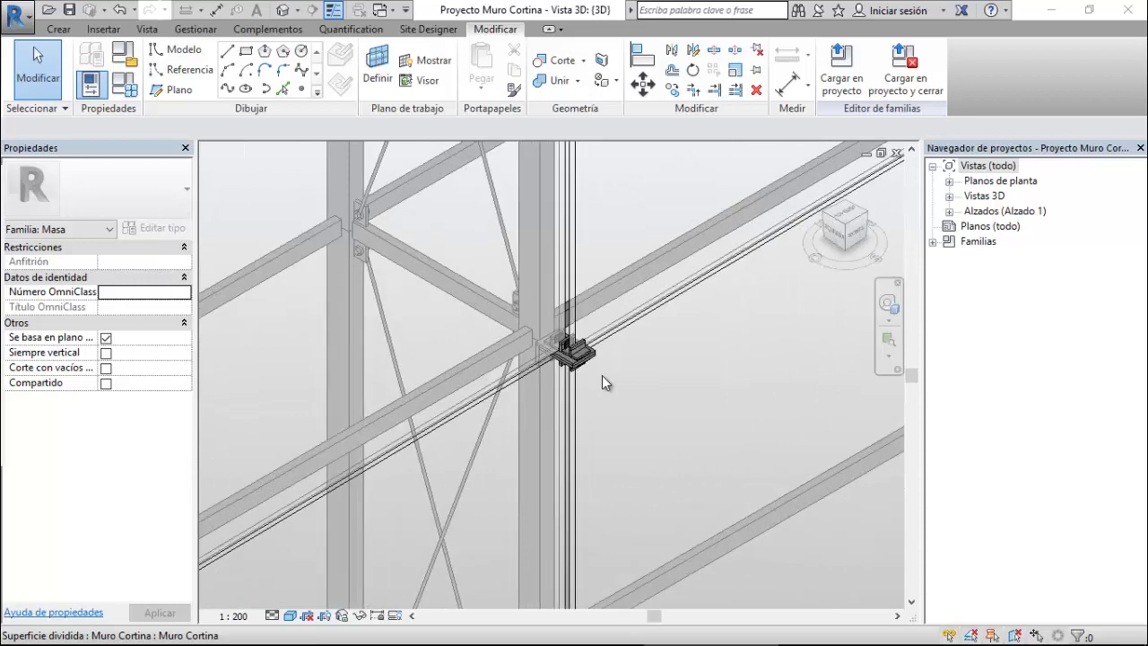
{"action": "scroll", "coordinate": [602, 375], "scroll_direction": "up", "scroll_amount": 1}
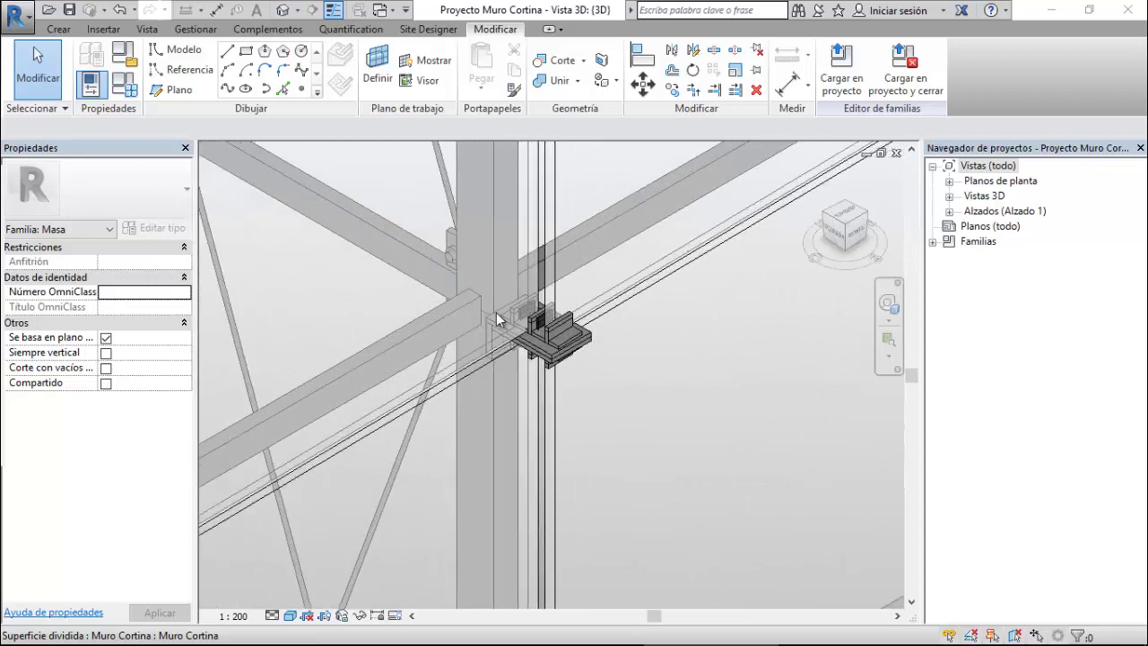
{"action": "scroll", "coordinate": [531, 353], "scroll_direction": "up", "scroll_amount": 1}
{"action": "scroll", "coordinate": [531, 351], "scroll_direction": "up", "scroll_amount": 1}
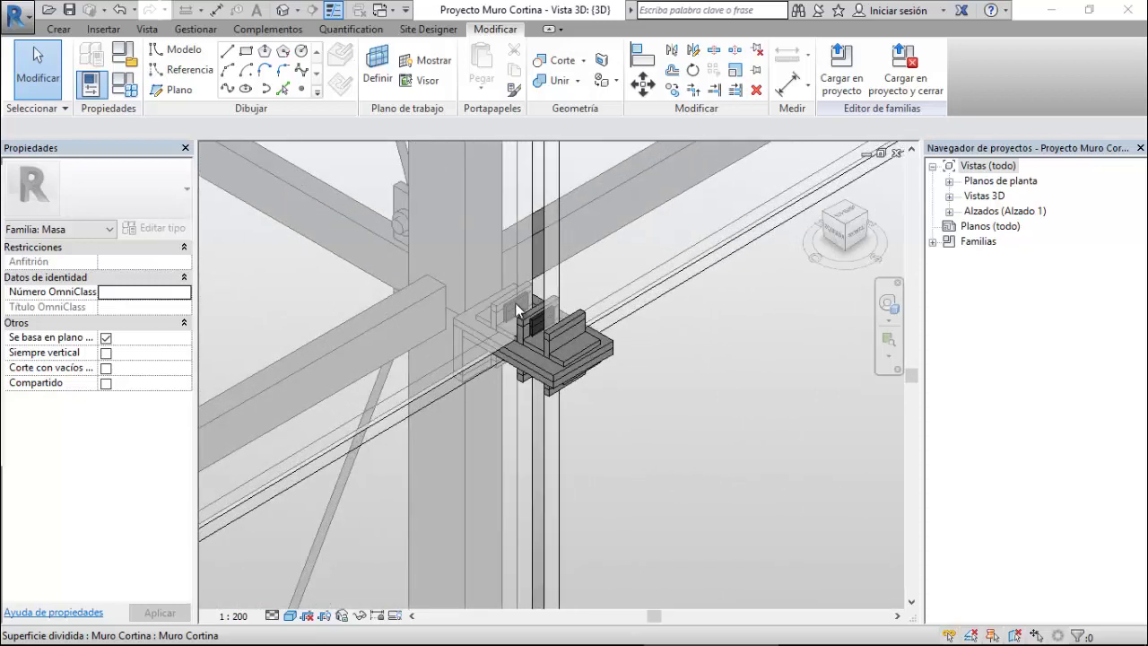
{"action": "scroll", "coordinate": [531, 309], "scroll_direction": "up", "scroll_amount": 1}
{"action": "scroll", "coordinate": [538, 305], "scroll_direction": "up", "scroll_amount": 1}
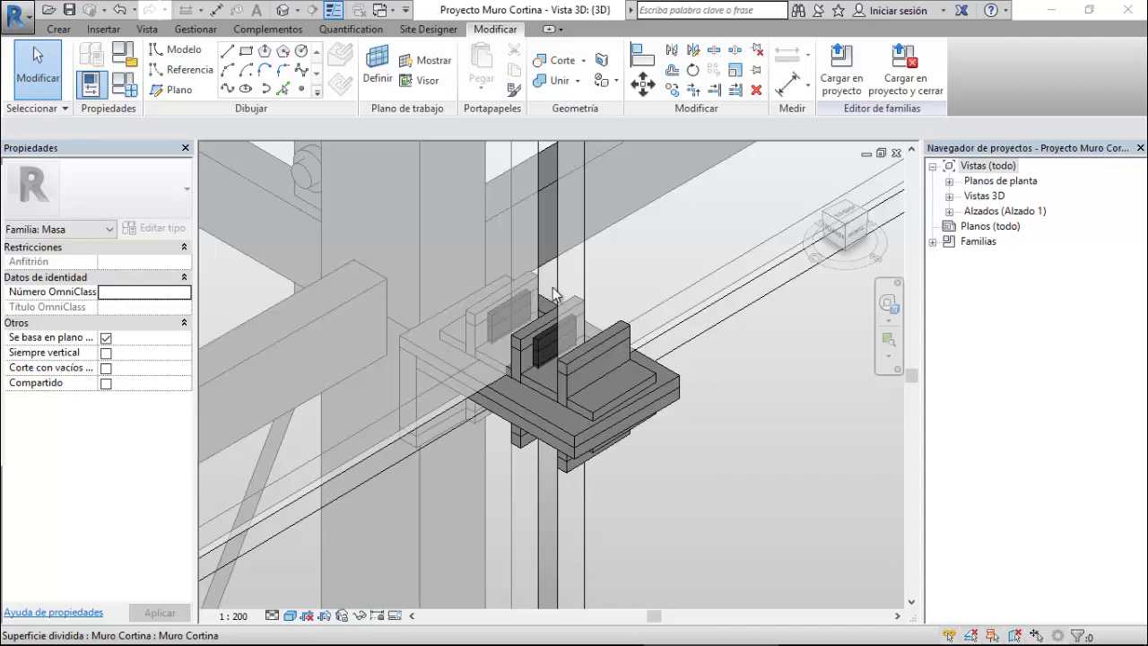
{"action": "scroll", "coordinate": [588, 305], "scroll_direction": "down", "scroll_amount": 1}
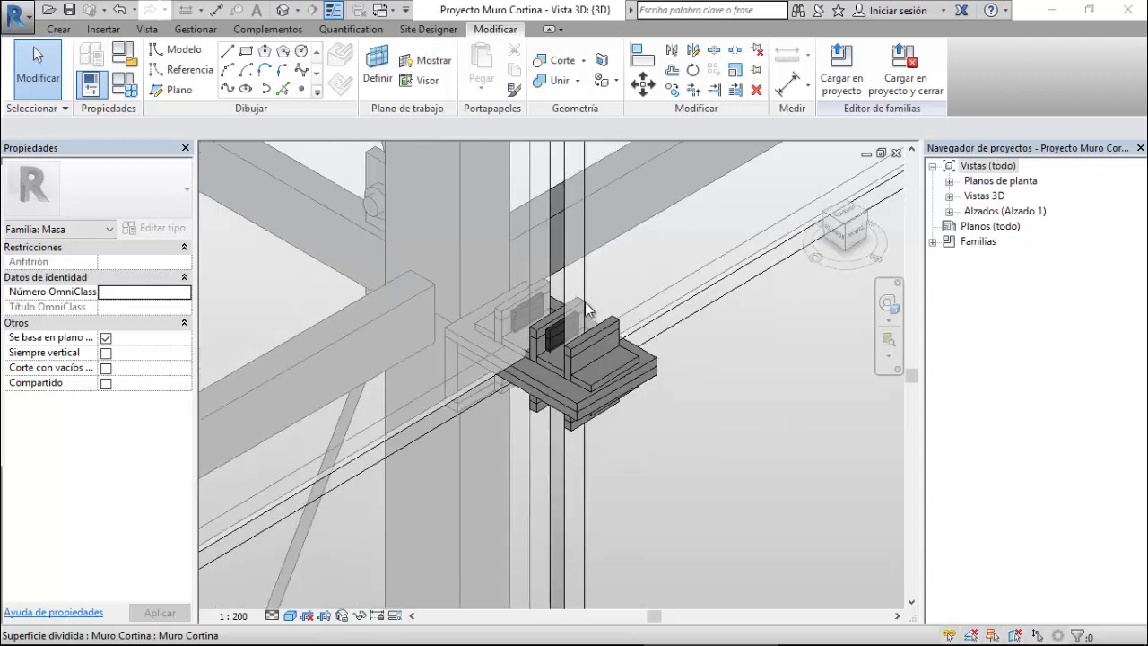
{"action": "scroll", "coordinate": [591, 313], "scroll_direction": "down", "scroll_amount": 1}
{"action": "scroll", "coordinate": [596, 323], "scroll_direction": "down", "scroll_amount": 1}
{"action": "scroll", "coordinate": [599, 334], "scroll_direction": "down", "scroll_amount": 1}
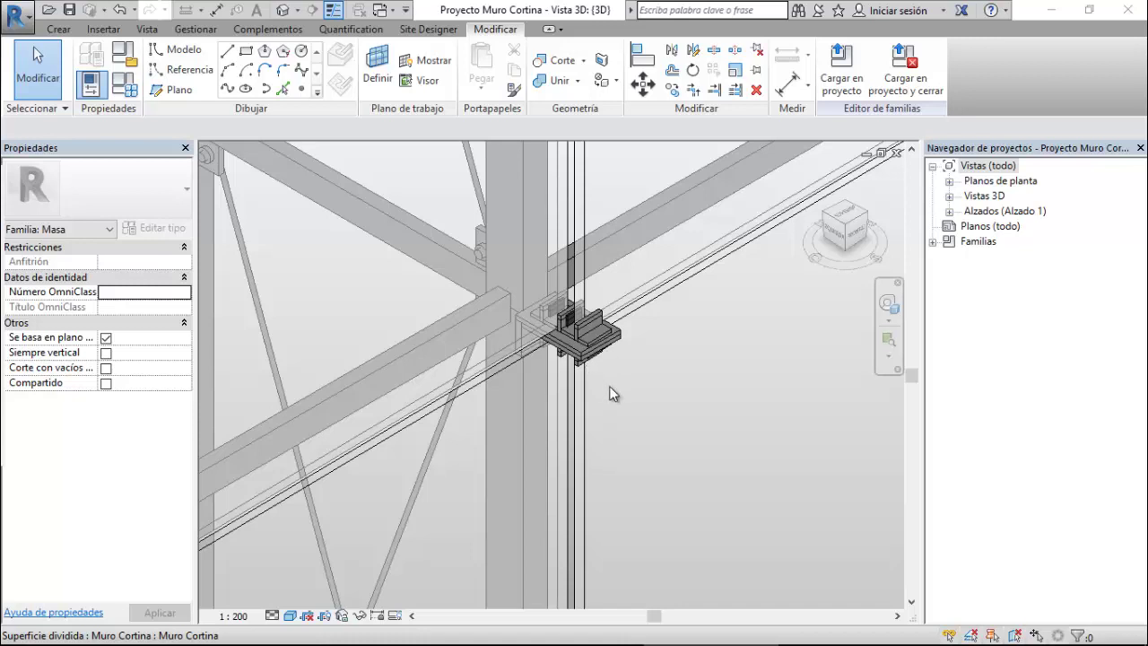
{"action": "scroll", "coordinate": [610, 392], "scroll_direction": "down", "scroll_amount": 1}
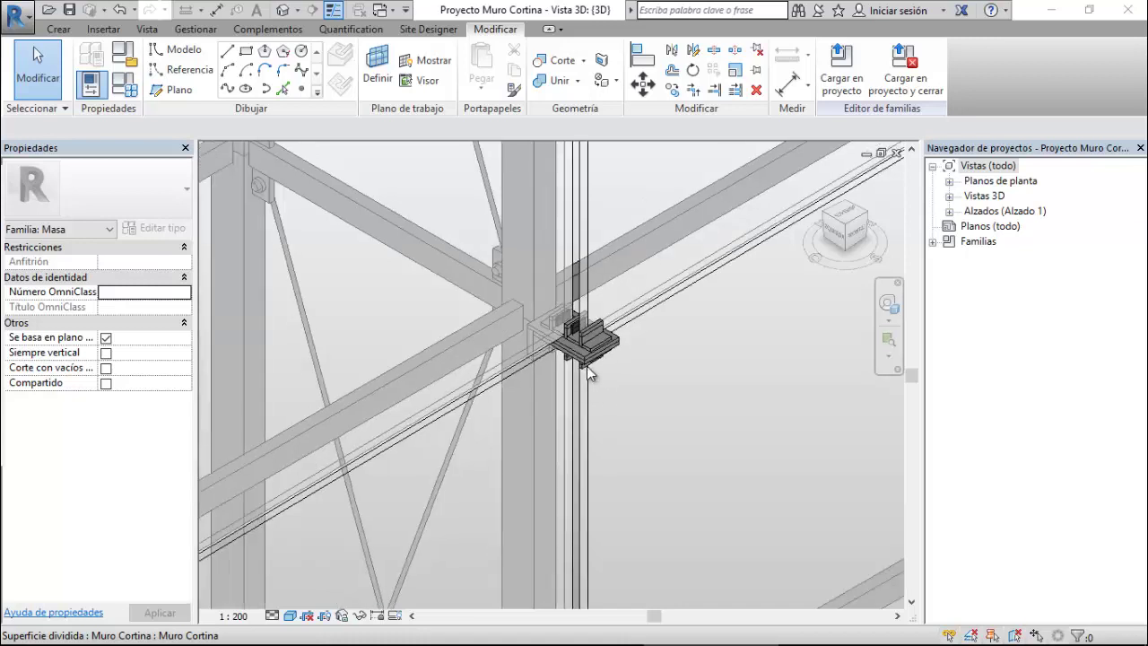
{"action": "scroll", "coordinate": [586, 366], "scroll_direction": "down", "scroll_amount": 2}
{"action": "scroll", "coordinate": [587, 366], "scroll_direction": "down", "scroll_amount": 1}
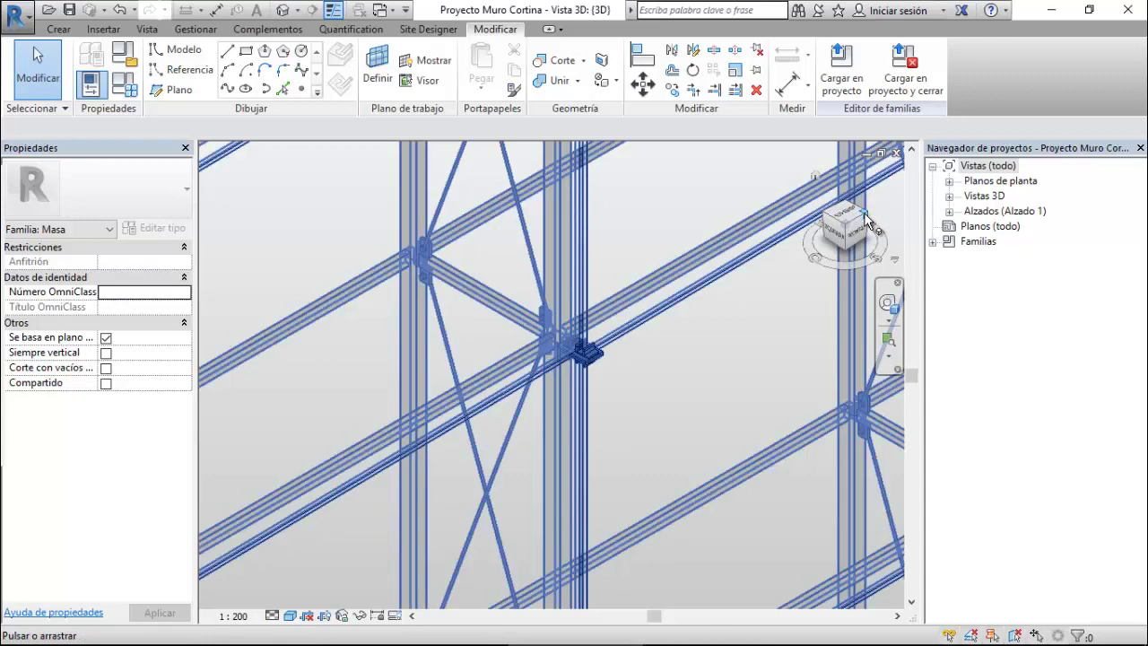
{"action": "left_click", "coordinate": [866, 219]}
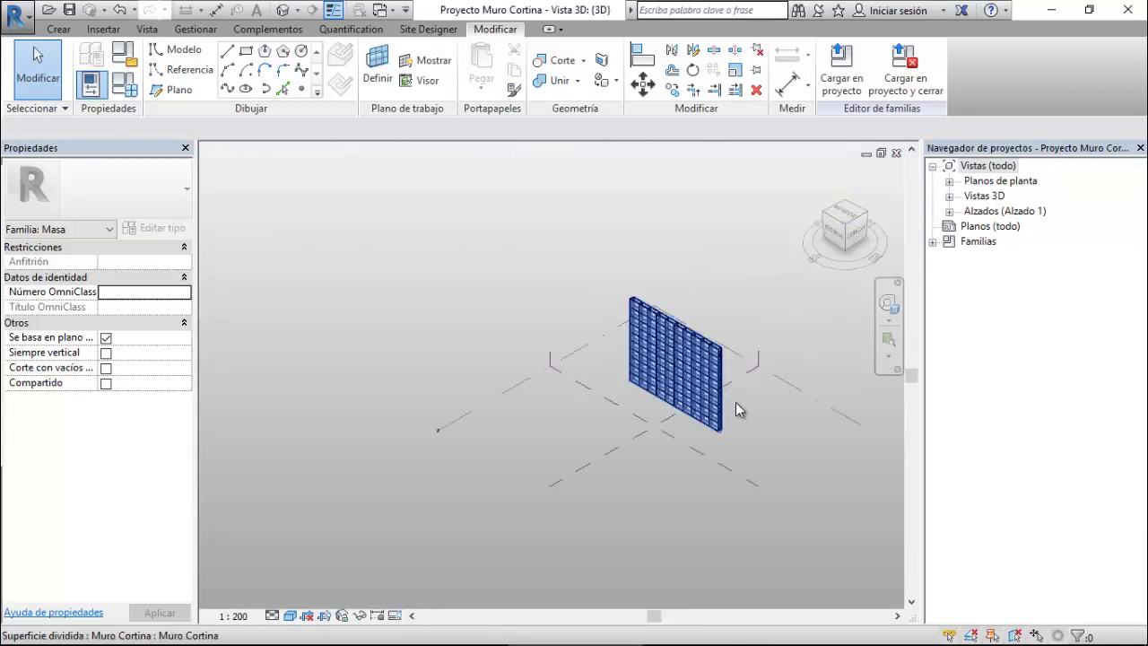
{"action": "scroll", "coordinate": [736, 409], "scroll_direction": "up", "scroll_amount": 5}
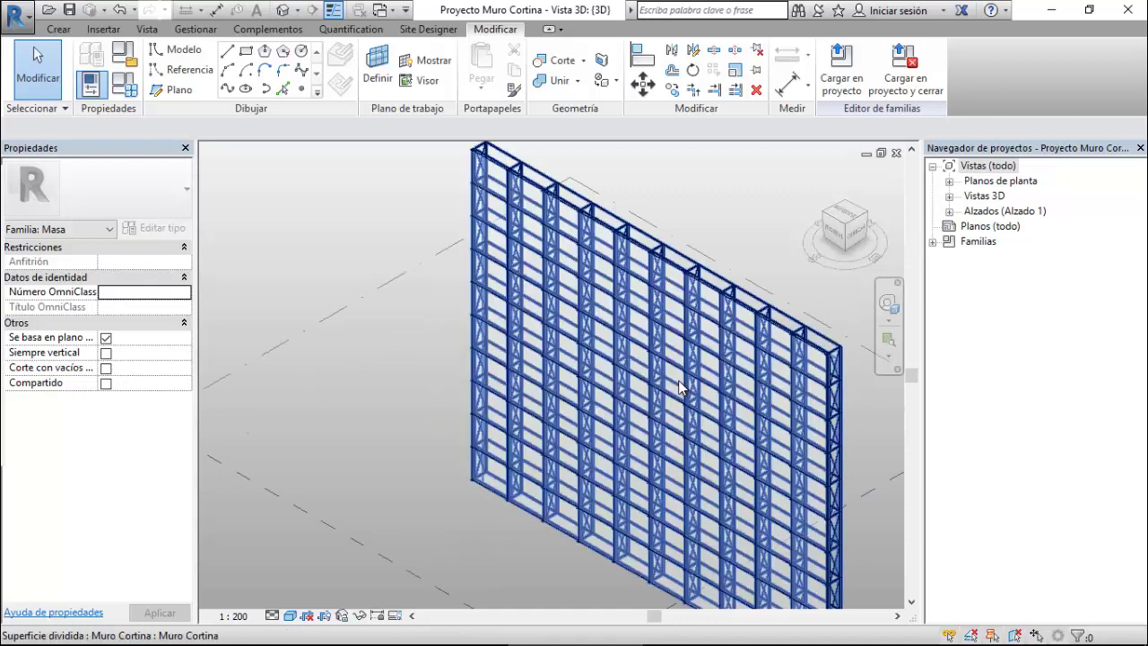
{"action": "mouse_move", "coordinate": [709, 388]}
{"action": "middle_mouse_down"}
{"action": "mouse_move", "coordinate": [725, 382]}
{"action": "mouse_move", "coordinate": [649, 342]}
{"action": "middle_mouse_up"}
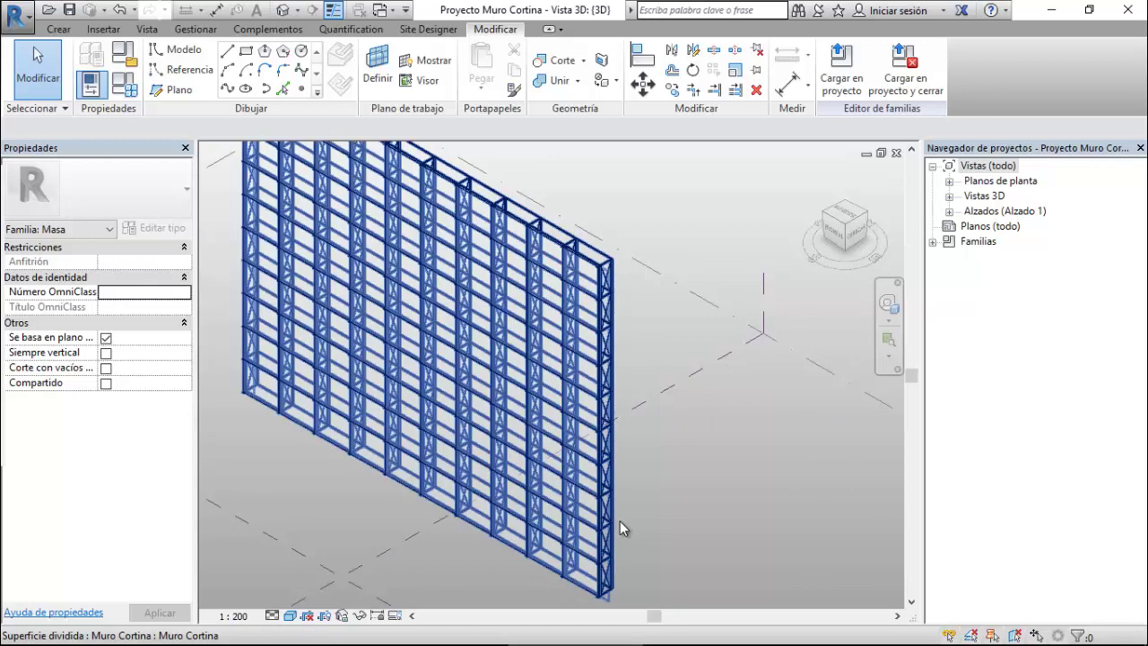
{"action": "scroll", "coordinate": [619, 521], "scroll_direction": "up", "scroll_amount": 3}
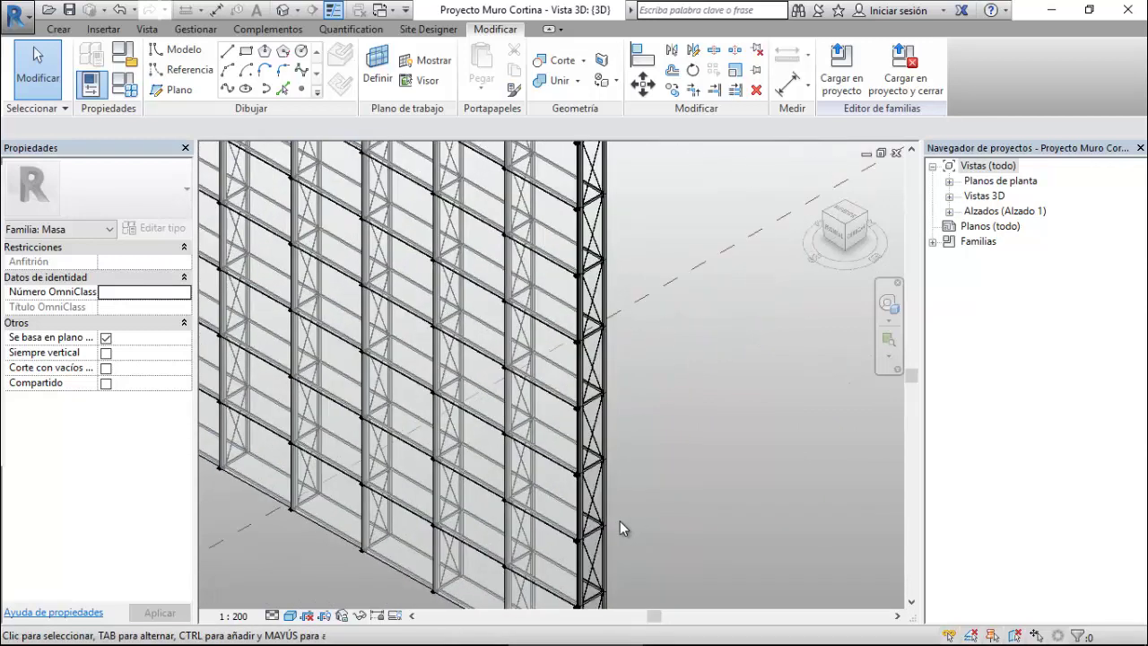
{"action": "scroll", "coordinate": [620, 521], "scroll_direction": "up", "scroll_amount": 2}
{"action": "scroll", "coordinate": [620, 521], "scroll_direction": "up", "scroll_amount": 2}
{"action": "scroll", "coordinate": [620, 521], "scroll_direction": "up", "scroll_amount": 1}
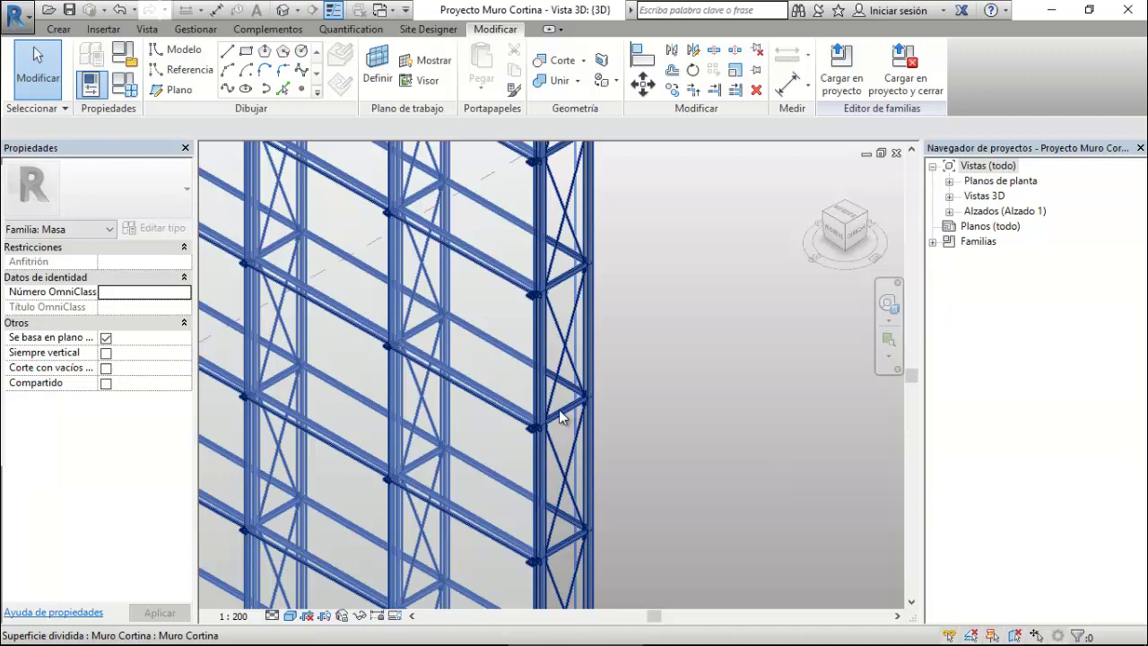
{"action": "middle_click_drag", "start_coordinate": [551, 422], "coordinate": [546, 426], "text": "shift"}
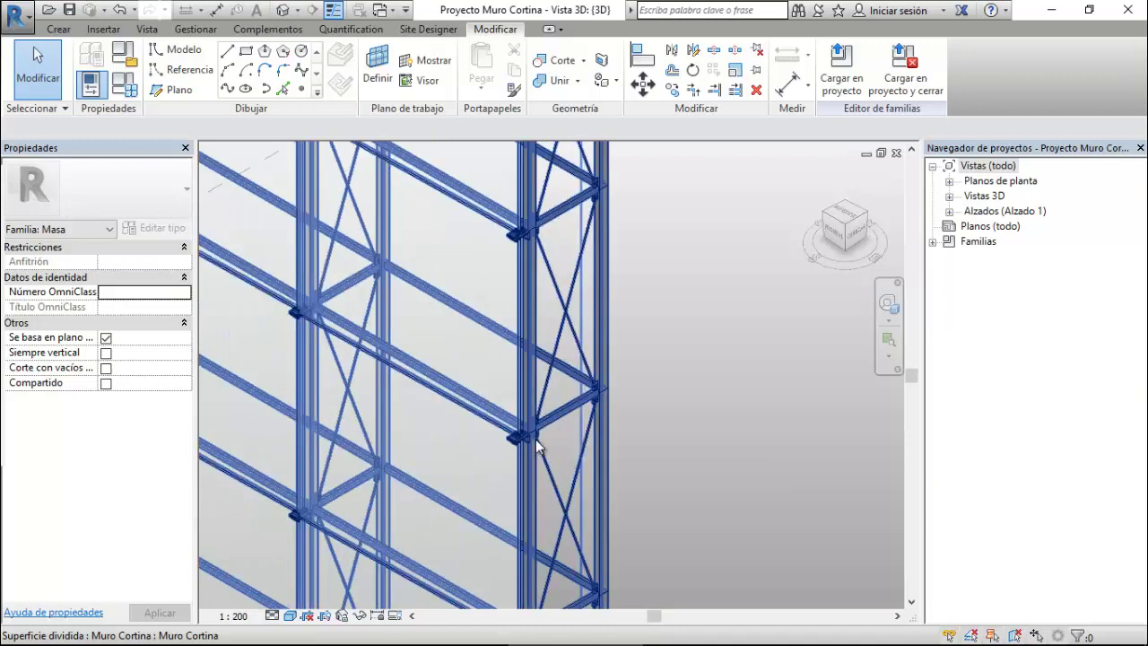
{"action": "scroll", "coordinate": [536, 445], "scroll_direction": "up", "scroll_amount": 2}
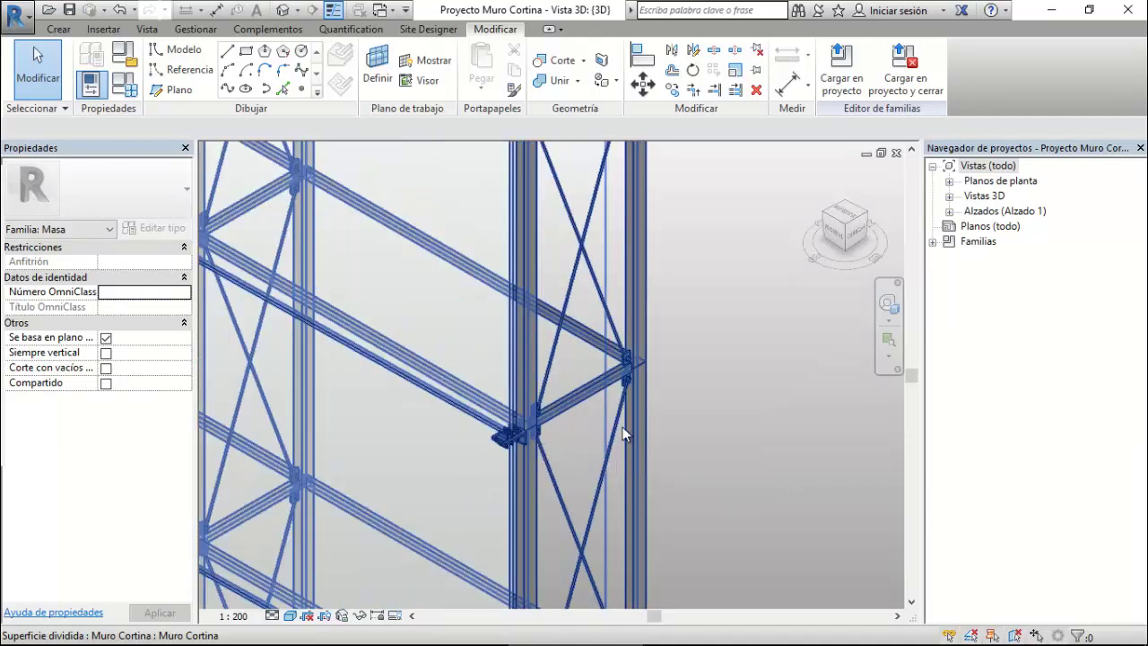
{"action": "scroll", "coordinate": [537, 445], "scroll_direction": "up", "scroll_amount": 1}
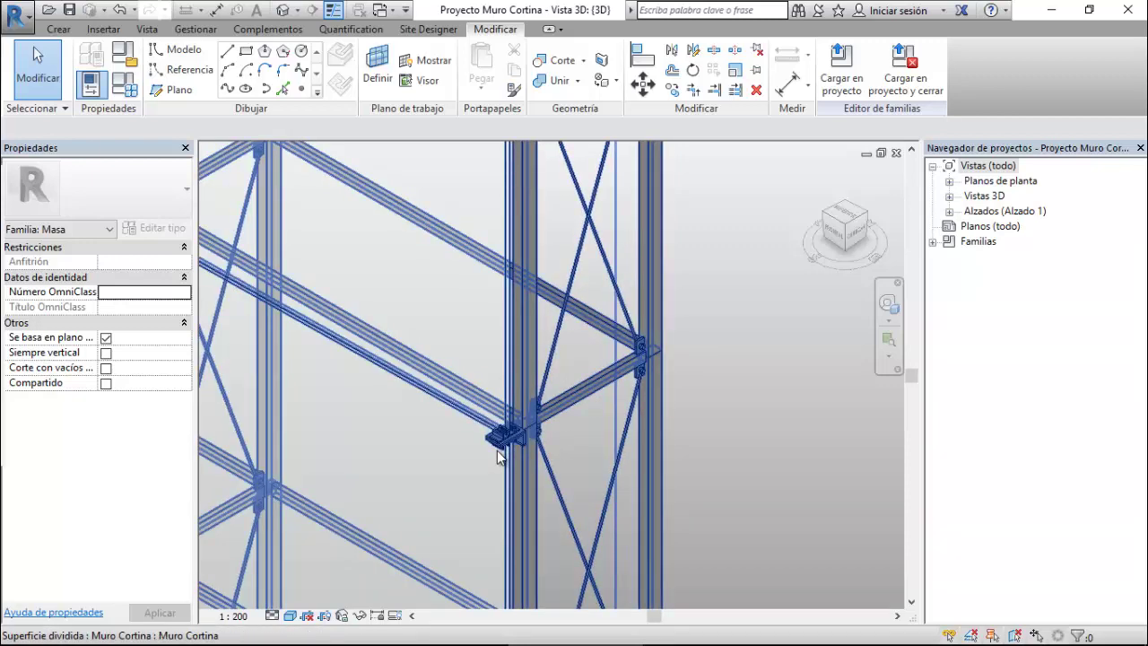
{"action": "scroll", "coordinate": [499, 457], "scroll_direction": "up", "scroll_amount": 2}
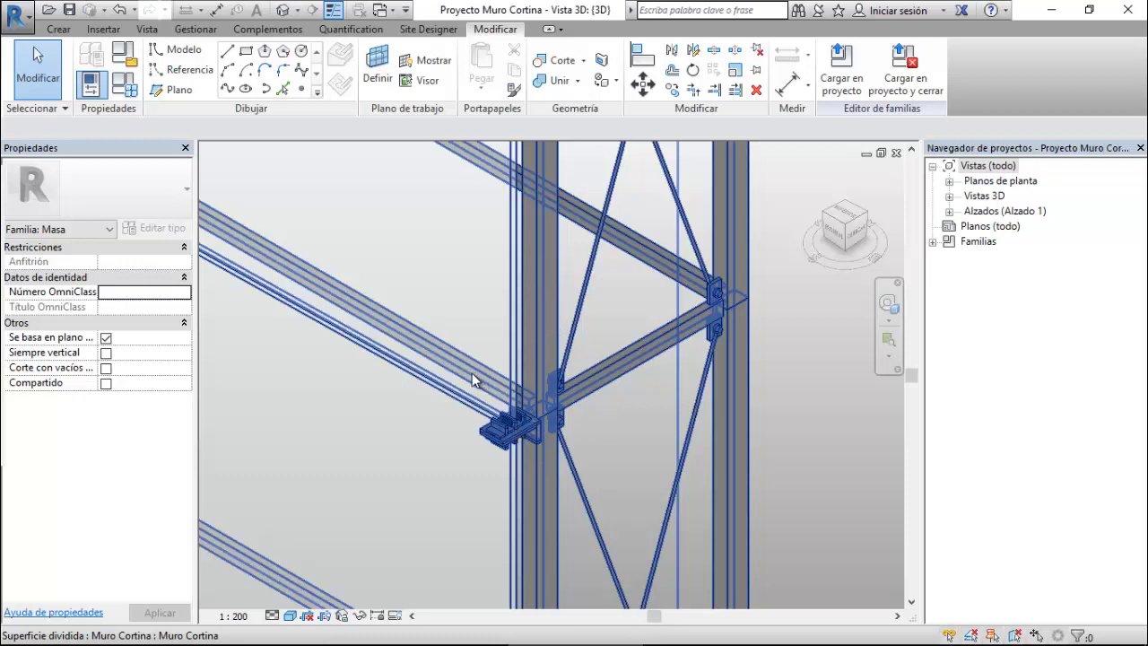
{"action": "scroll", "coordinate": [512, 424], "scroll_direction": "up", "scroll_amount": 2}
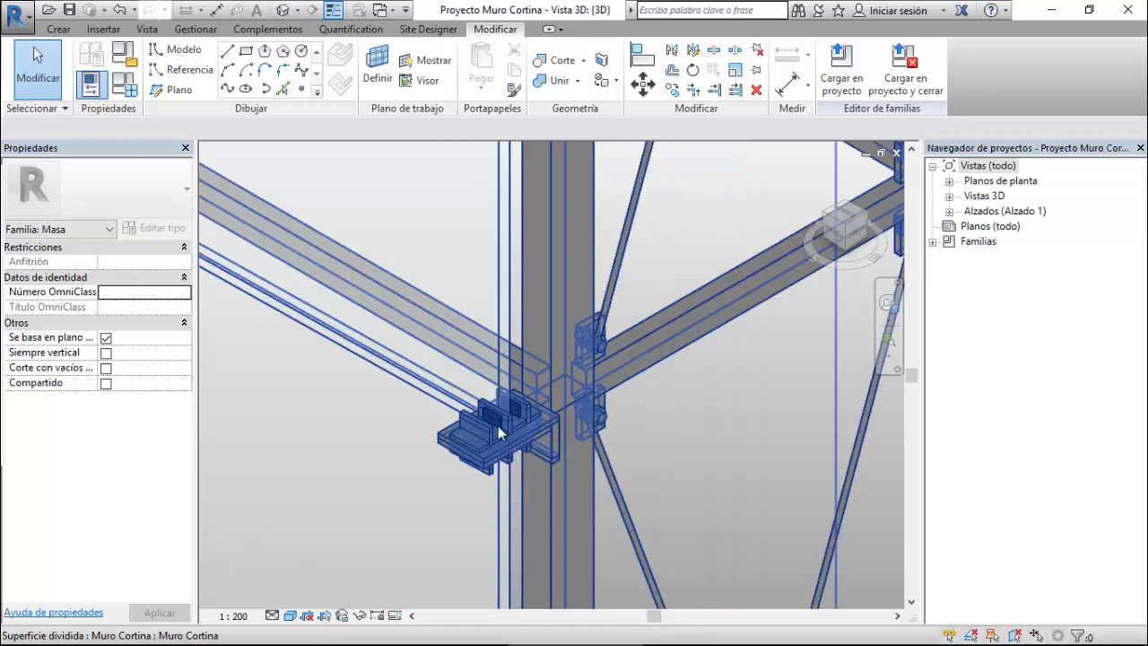
Switch to the Perfil en Angulo 3D view and orbit the angle bracket to see it from below.
{"action": "left_click", "coordinate": [390, 11]}
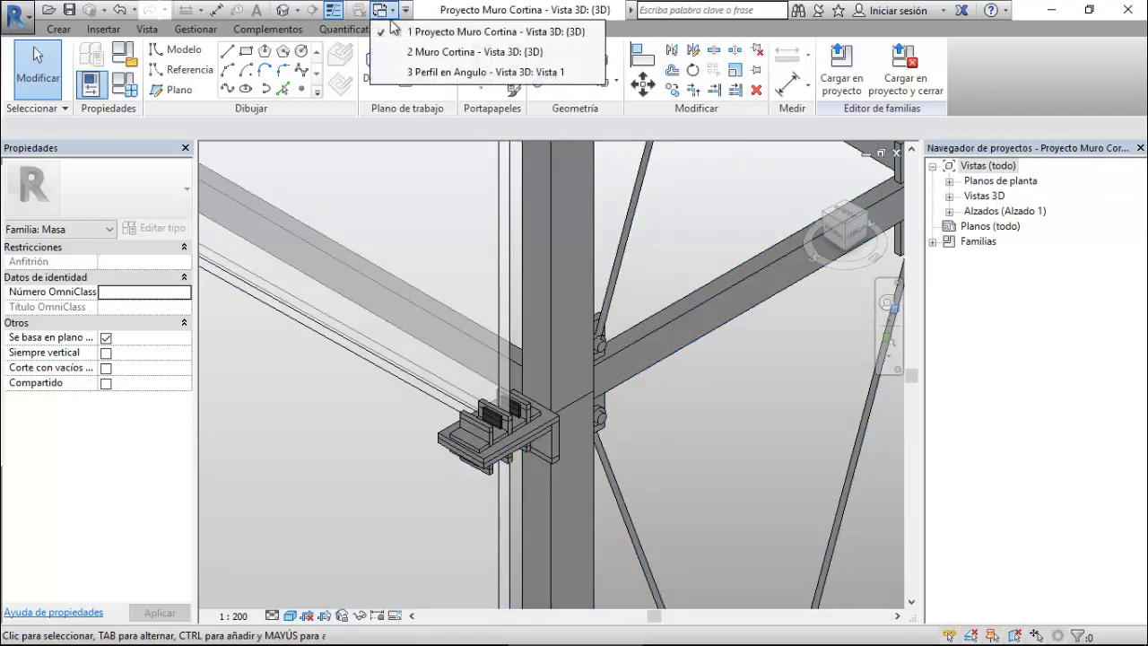
{"action": "left_click", "coordinate": [436, 74]}
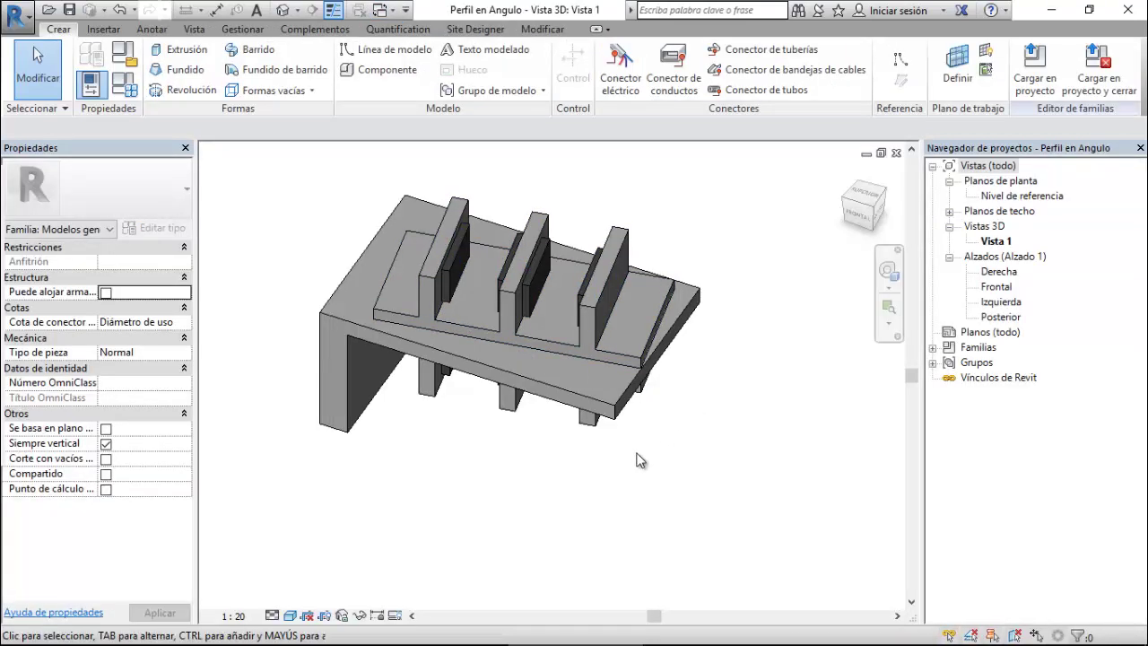
{"action": "middle_click_drag", "start_coordinate": [700, 400], "coordinate": [656, 436], "text": "shift"}
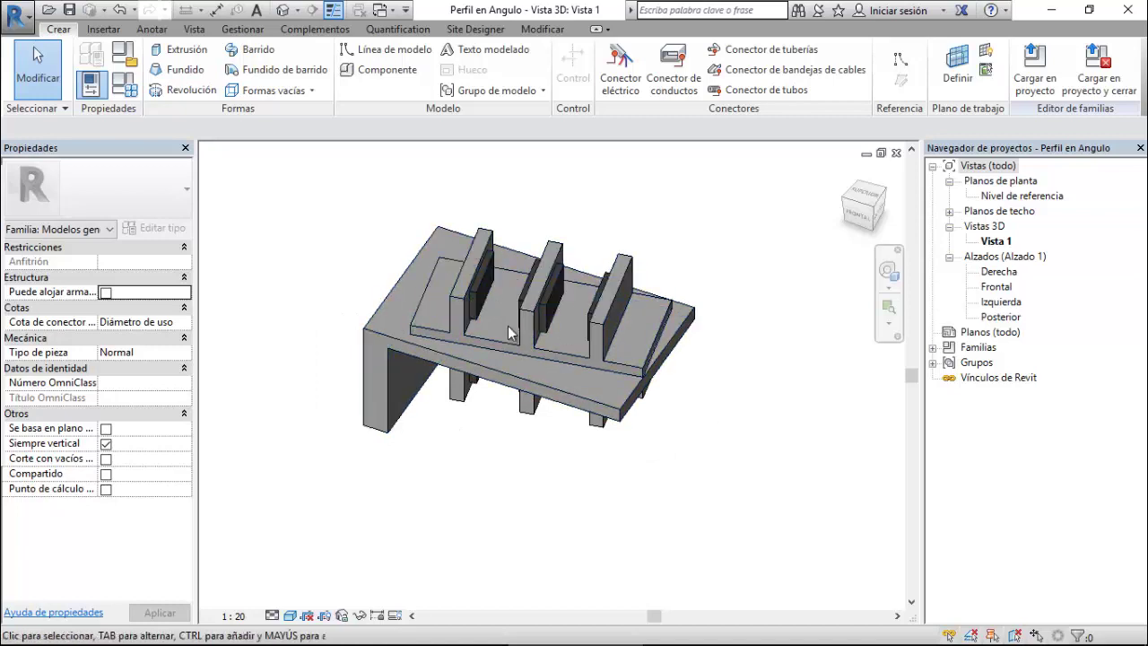
{"action": "mouse_move", "coordinate": [555, 453]}
{"action": "middle_mouse_down", "text": "shift"}
{"action": "mouse_move", "coordinate": [551, 228]}
{"action": "mouse_move", "coordinate": [526, 469]}
{"action": "middle_mouse_up", "text": "shift"}
{"action": "scroll", "coordinate": [562, 308], "scroll_direction": "up", "scroll_amount": 3}
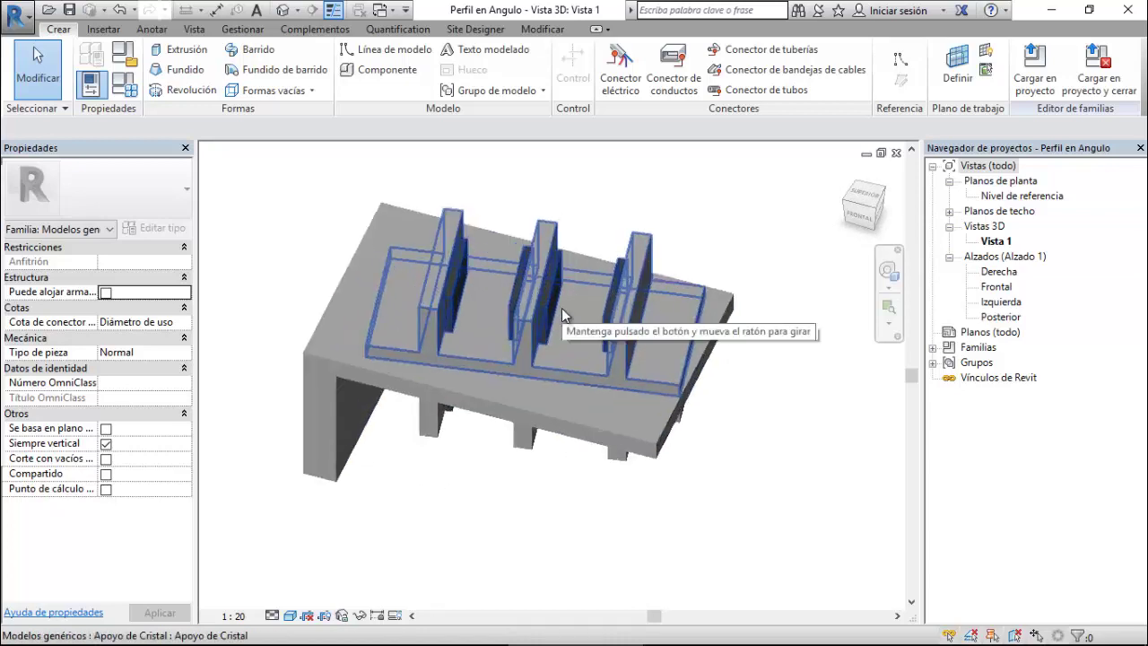
In Family Types, set Angulo Anclaje to 5 and confirm with Aceptar.
{"action": "left_click", "coordinate": [130, 90]}
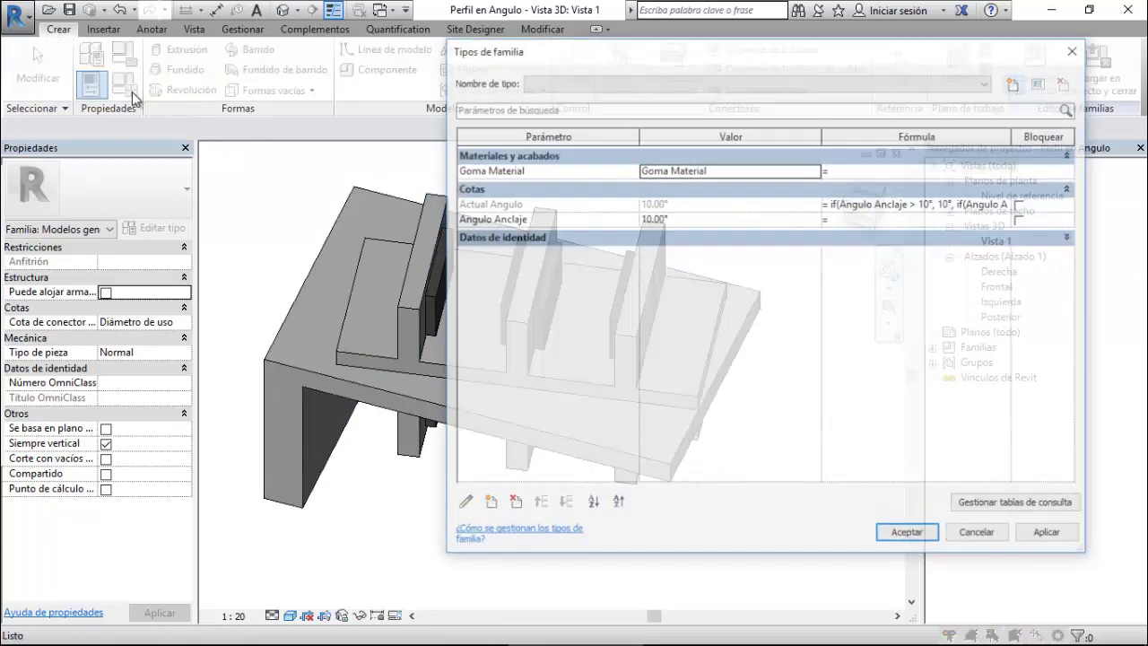
{"action": "left_click_drag", "start_coordinate": [661, 68], "coordinate": [867, 58]}
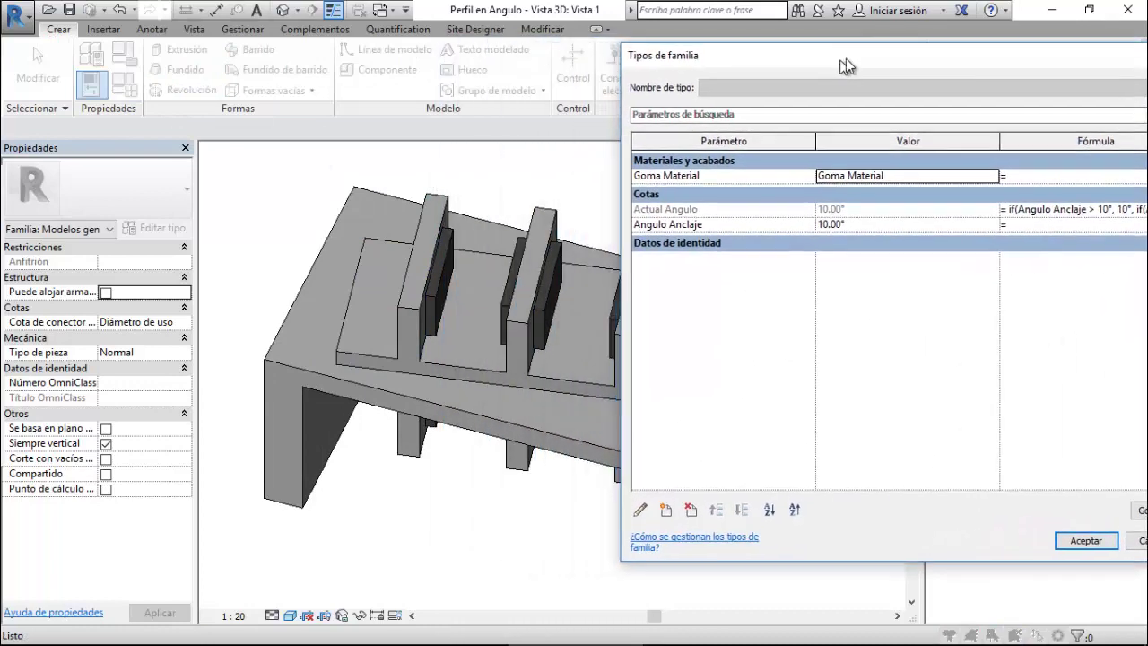
{"action": "left_click", "coordinate": [895, 218]}
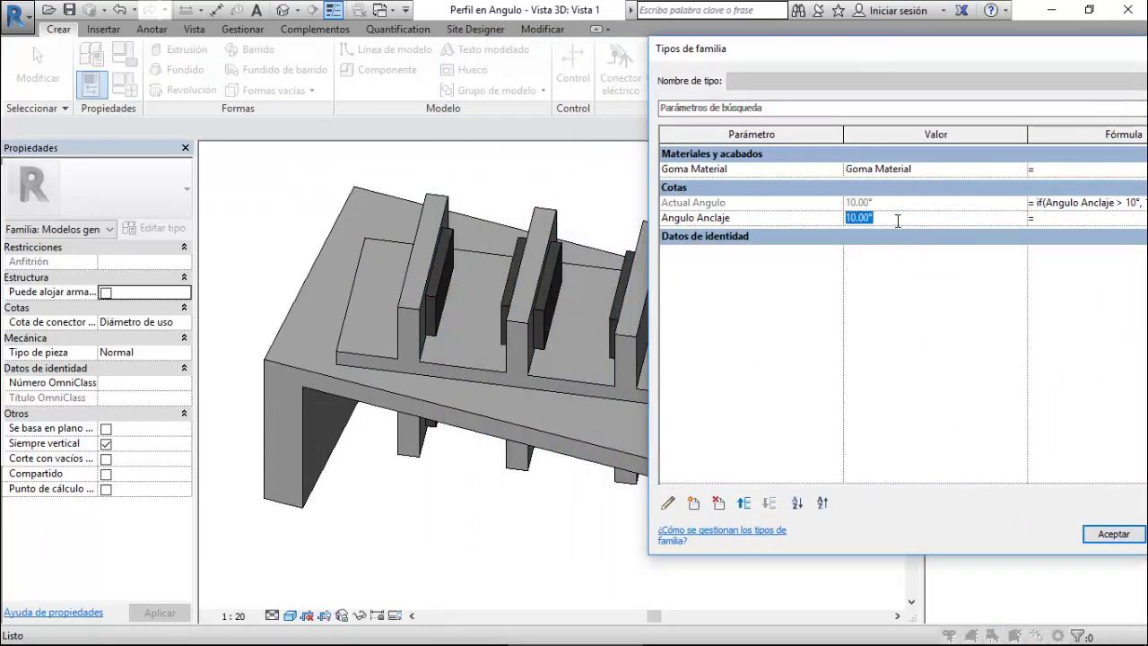
{"action": "type", "text": "5"}
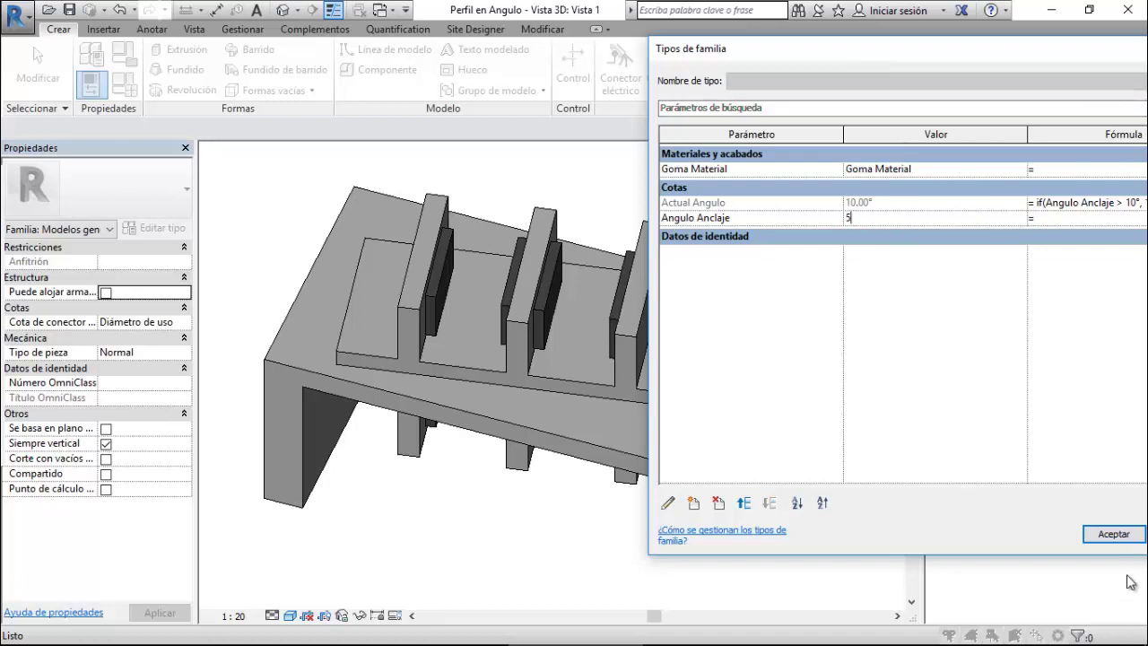
{"action": "left_click", "coordinate": [1121, 533]}
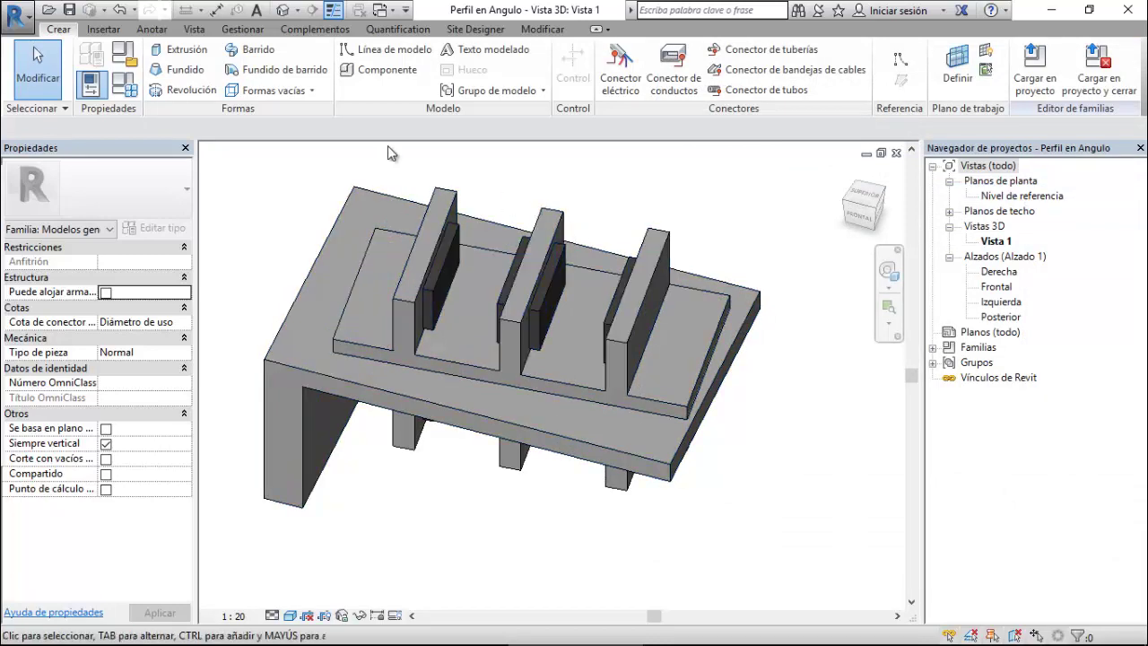
{"action": "left_click", "coordinate": [381, 11]}
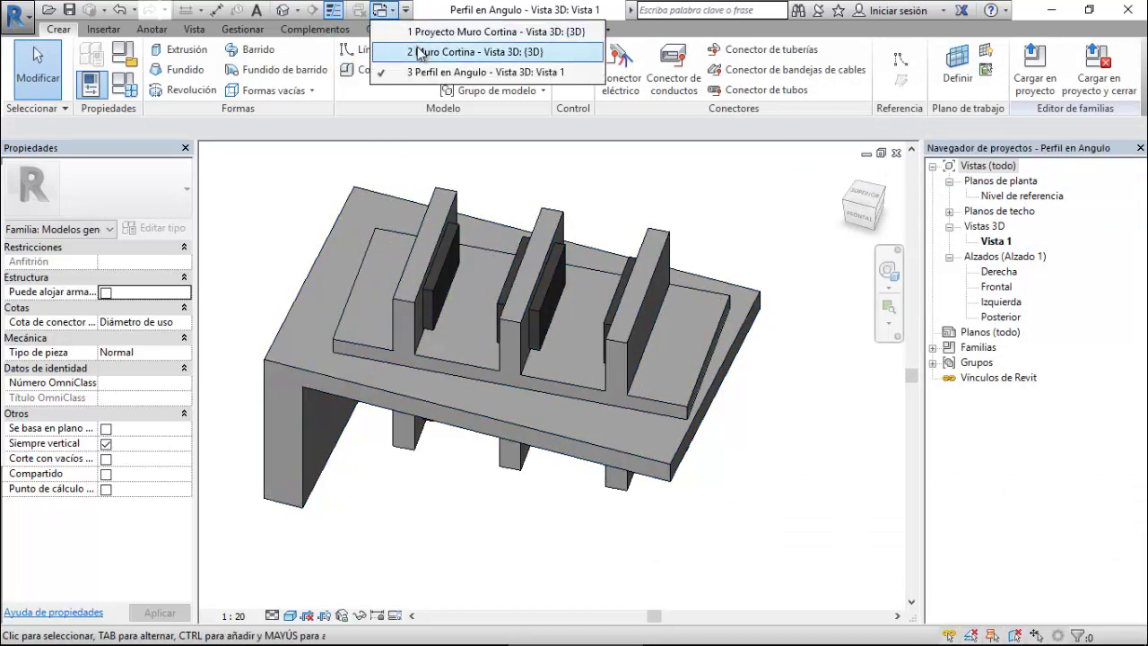
Switch to the Proyecto Muro Cortina {3D} view and zoom around the bracket at the mullion–beam junction.
{"action": "left_click", "coordinate": [425, 34]}
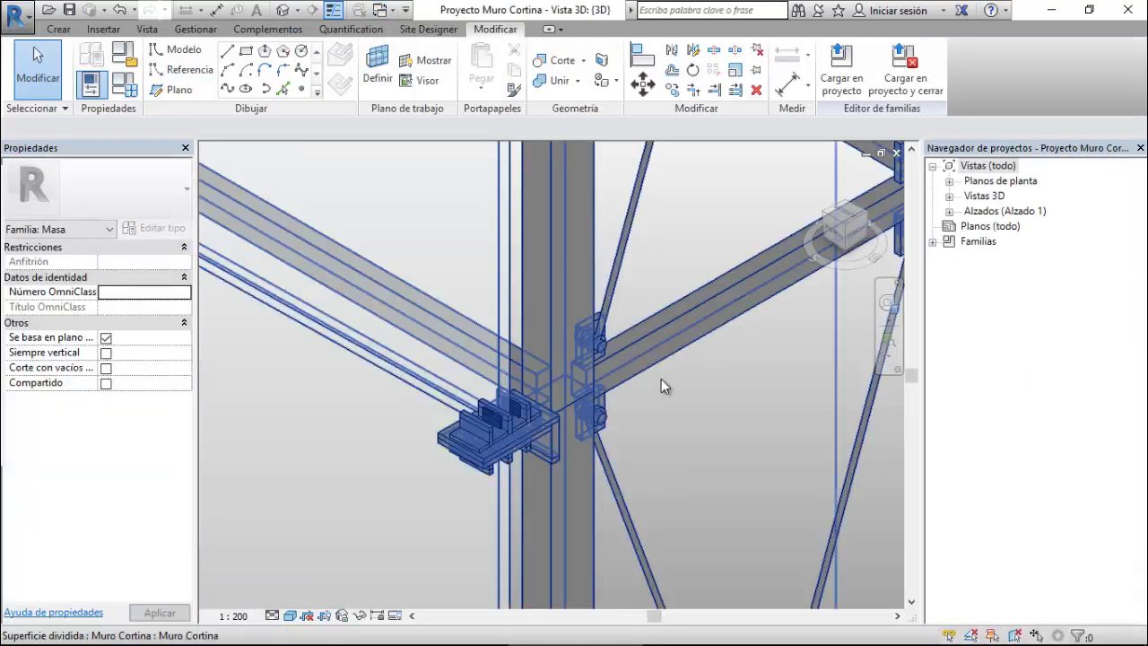
{"action": "scroll", "coordinate": [656, 380], "scroll_direction": "down", "scroll_amount": 2}
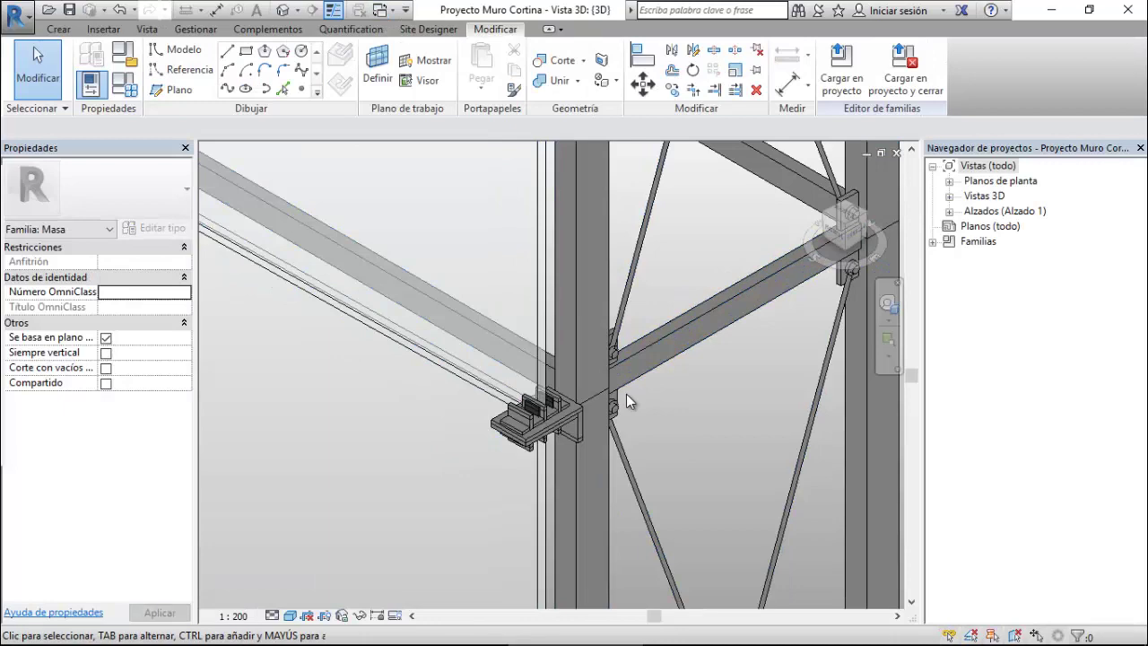
{"action": "scroll", "coordinate": [626, 394], "scroll_direction": "down", "scroll_amount": 1}
{"action": "scroll", "coordinate": [626, 394], "scroll_direction": "down", "scroll_amount": 1}
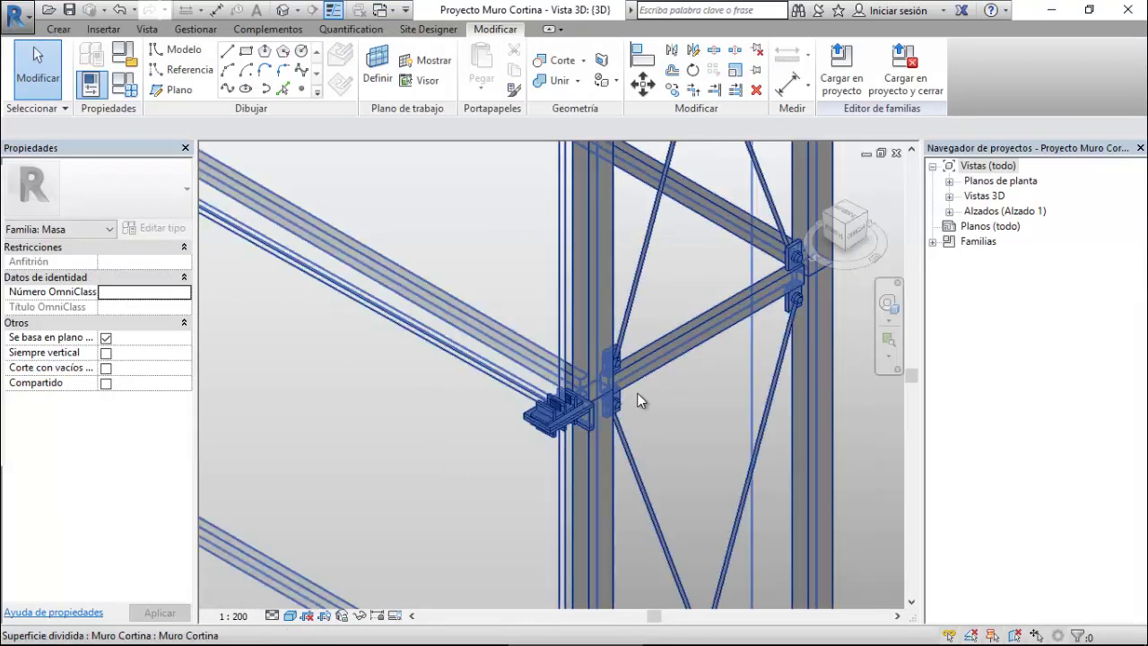
{"action": "scroll", "coordinate": [638, 400], "scroll_direction": "down", "scroll_amount": 3}
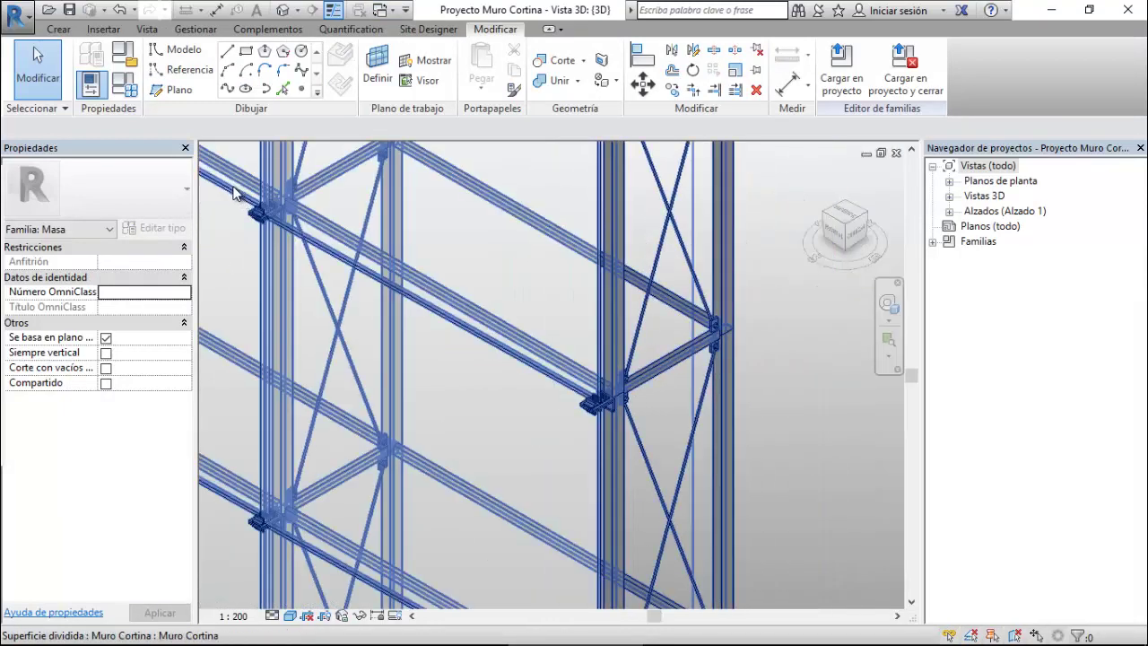
{"action": "scroll", "coordinate": [233, 193], "scroll_direction": "up", "scroll_amount": 2}
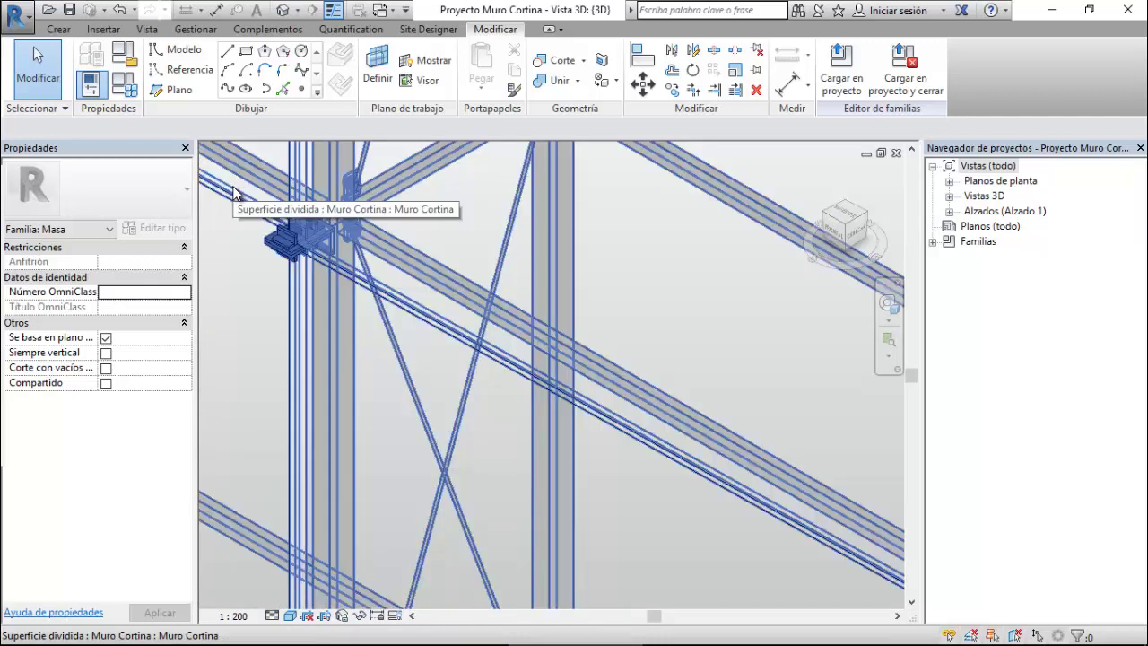
{"action": "scroll", "coordinate": [255, 191], "scroll_direction": "up", "scroll_amount": 2}
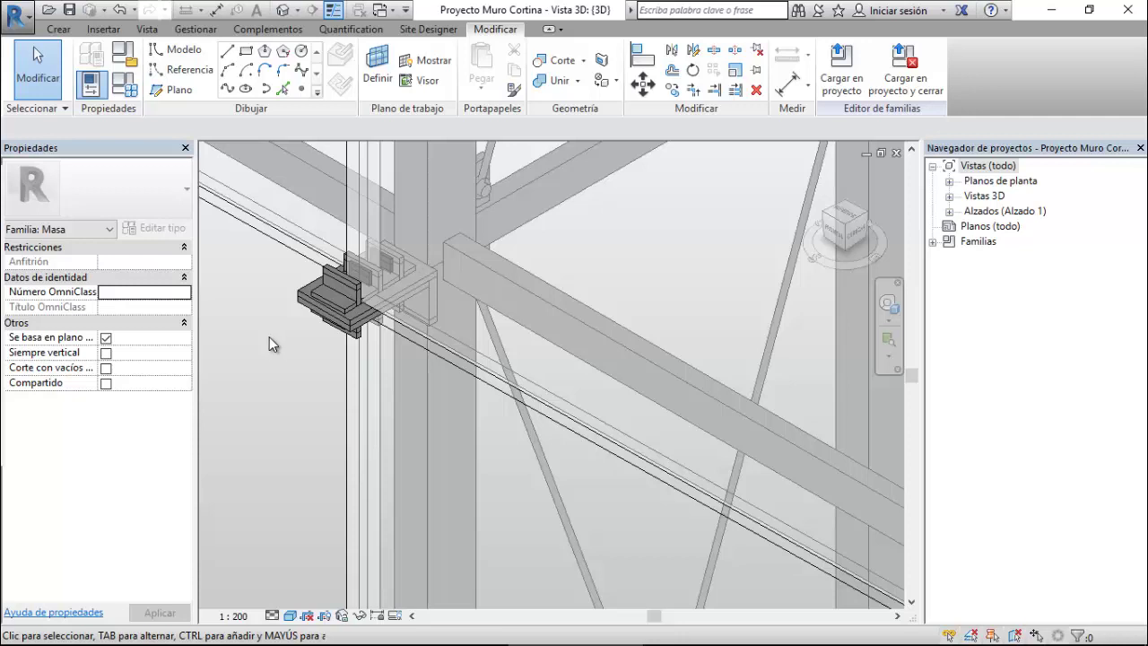
Switch to the Muro Cortina family's {3D} view and zoom around the braced frame.
{"action": "left_click", "coordinate": [382, 9]}
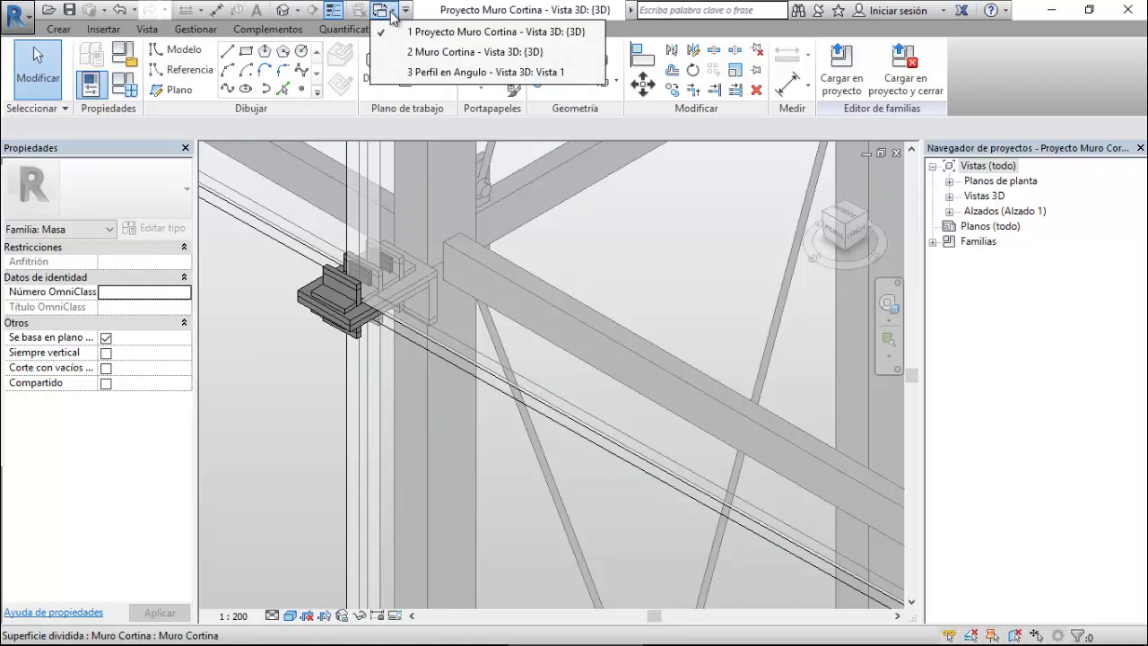
{"action": "left_click", "coordinate": [461, 54]}
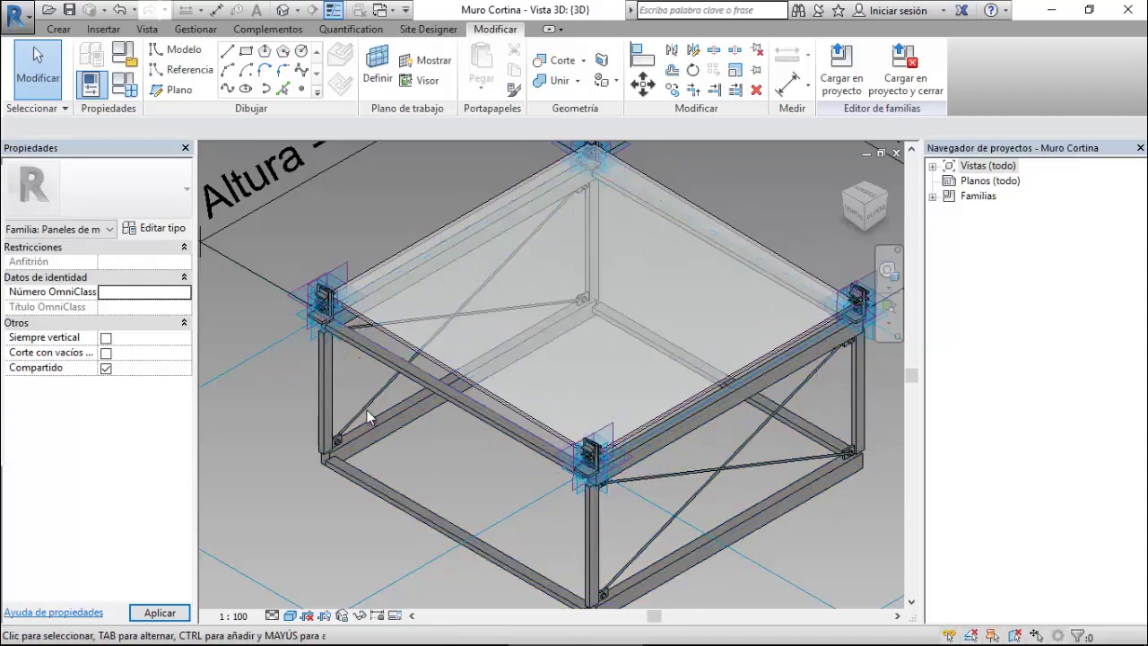
{"action": "scroll", "coordinate": [613, 483], "scroll_direction": "up", "scroll_amount": 5}
{"action": "scroll", "coordinate": [614, 483], "scroll_direction": "up", "scroll_amount": 2}
{"action": "scroll", "coordinate": [491, 269], "scroll_direction": "down", "scroll_amount": 4}
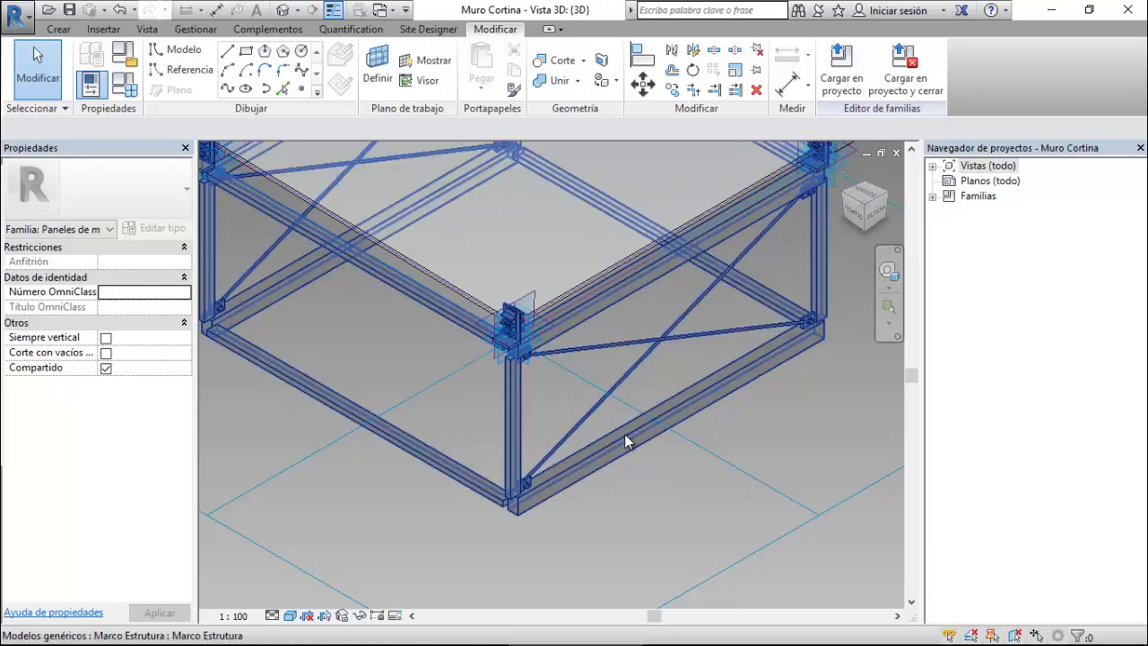
{"action": "scroll", "coordinate": [669, 496], "scroll_direction": "down", "scroll_amount": 4}
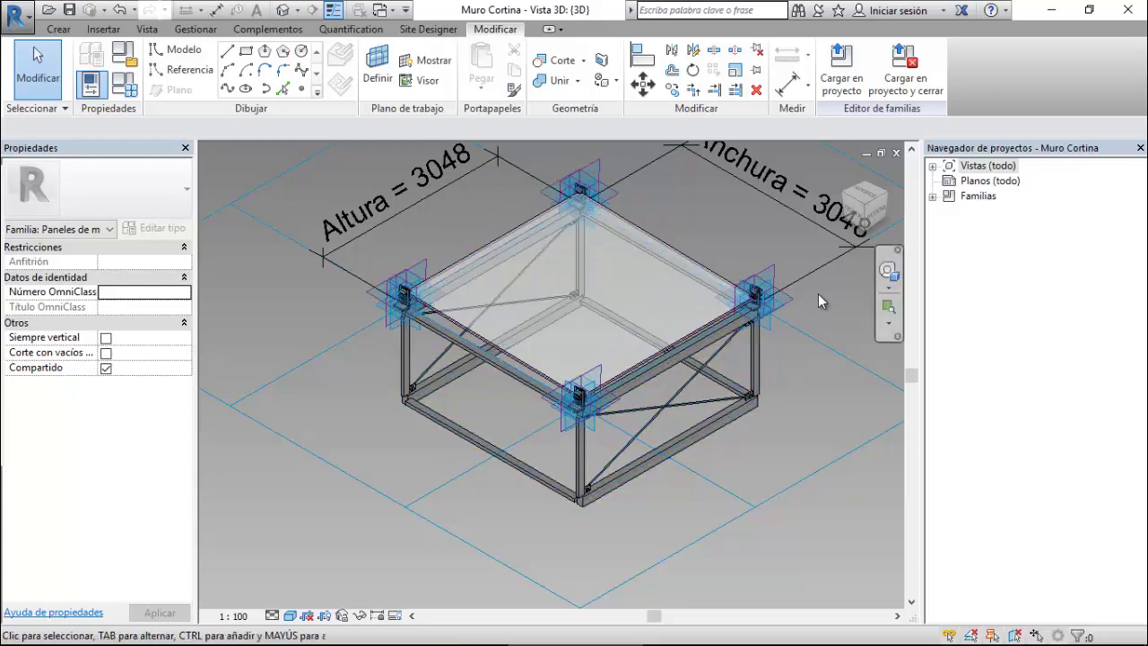
{"action": "scroll", "coordinate": [504, 396], "scroll_direction": "down", "scroll_amount": 2}
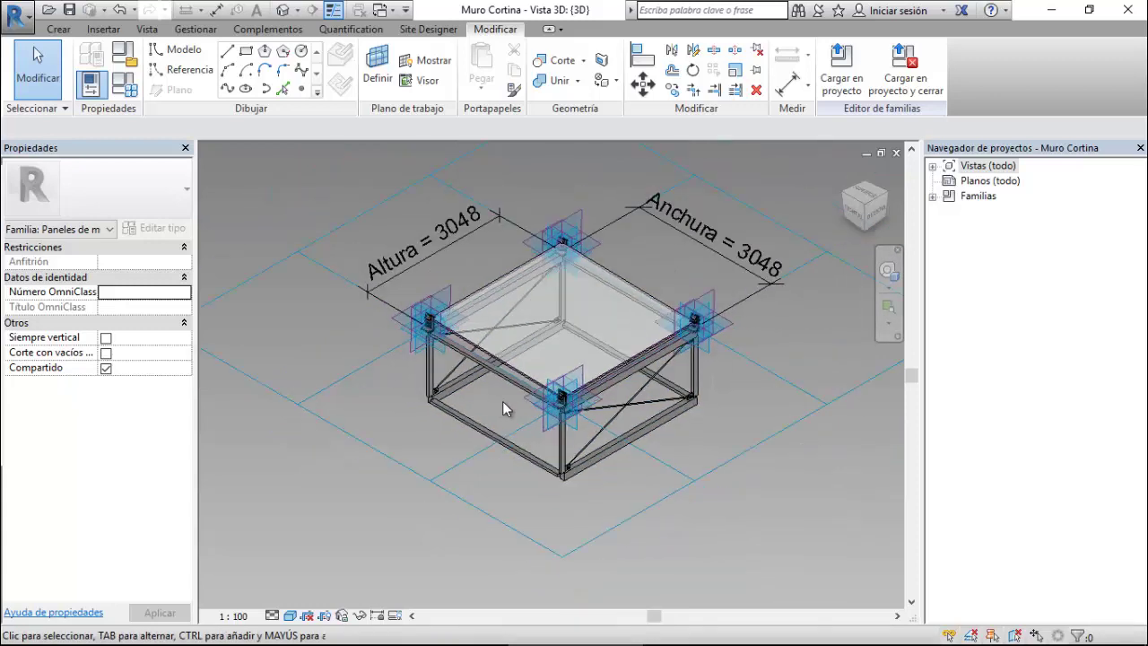
{"action": "scroll", "coordinate": [653, 264], "scroll_direction": "up", "scroll_amount": 1}
{"action": "scroll", "coordinate": [654, 265], "scroll_direction": "up", "scroll_amount": 1}
{"action": "scroll", "coordinate": [653, 264], "scroll_direction": "up", "scroll_amount": 1}
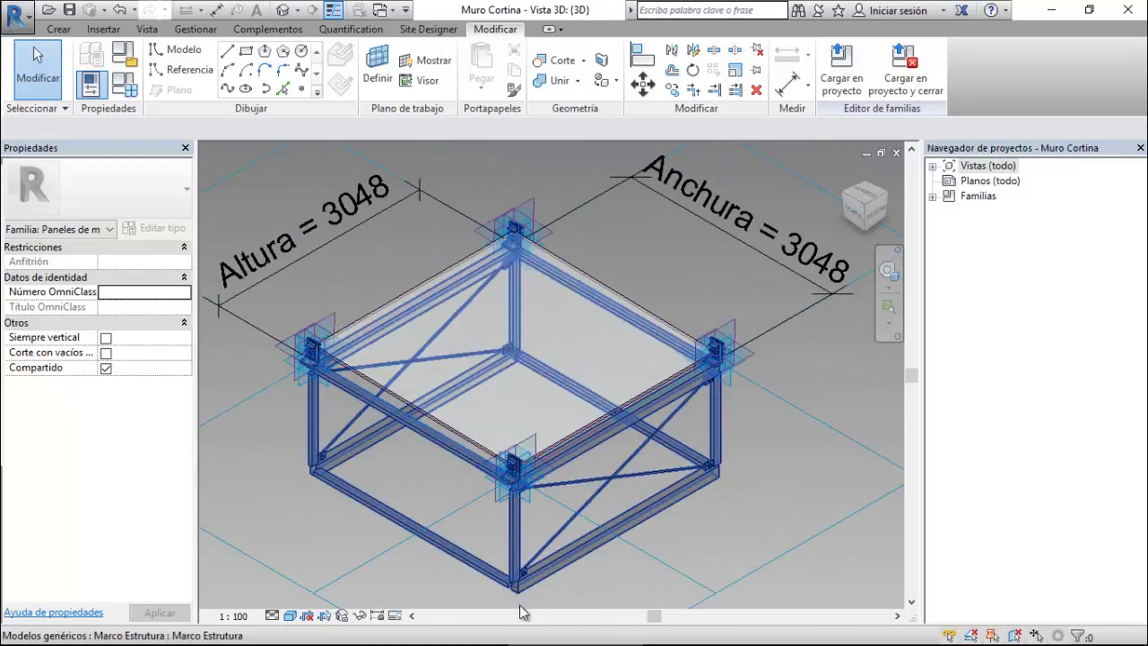
{"action": "scroll", "coordinate": [523, 613], "scroll_direction": "up", "scroll_amount": 3}
{"action": "scroll", "coordinate": [525, 612], "scroll_direction": "up", "scroll_amount": 1}
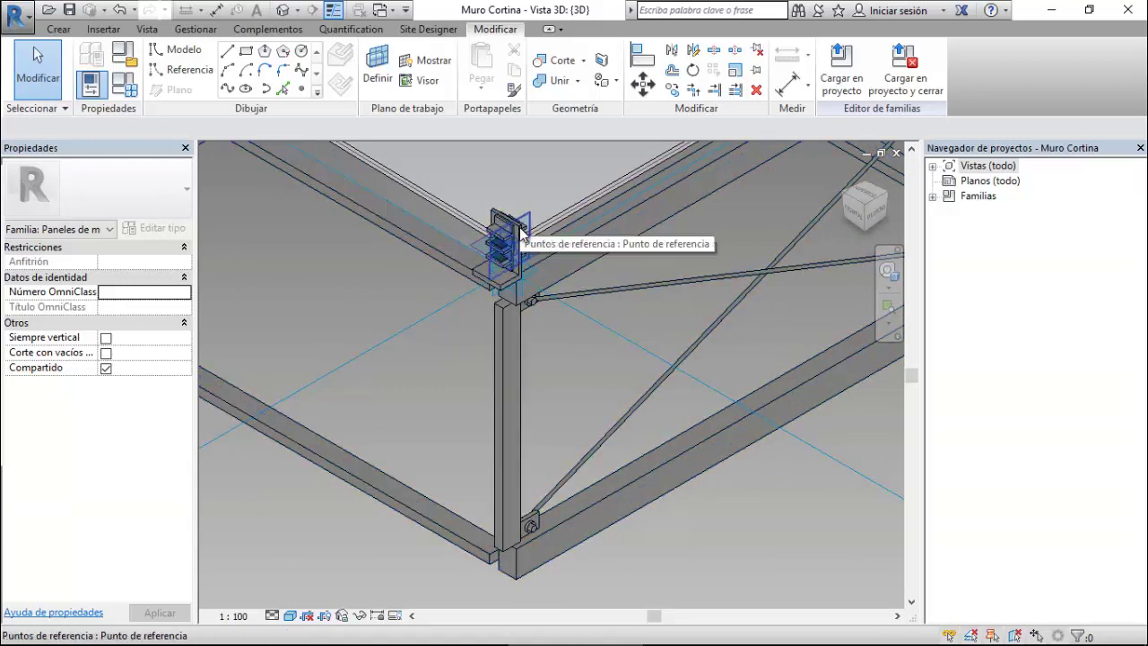
Zoom in on the corner brackets of the 3048 × 3048 panel and show the Vista ribbon tab.
{"action": "scroll", "coordinate": [505, 265], "scroll_direction": "up", "scroll_amount": 3}
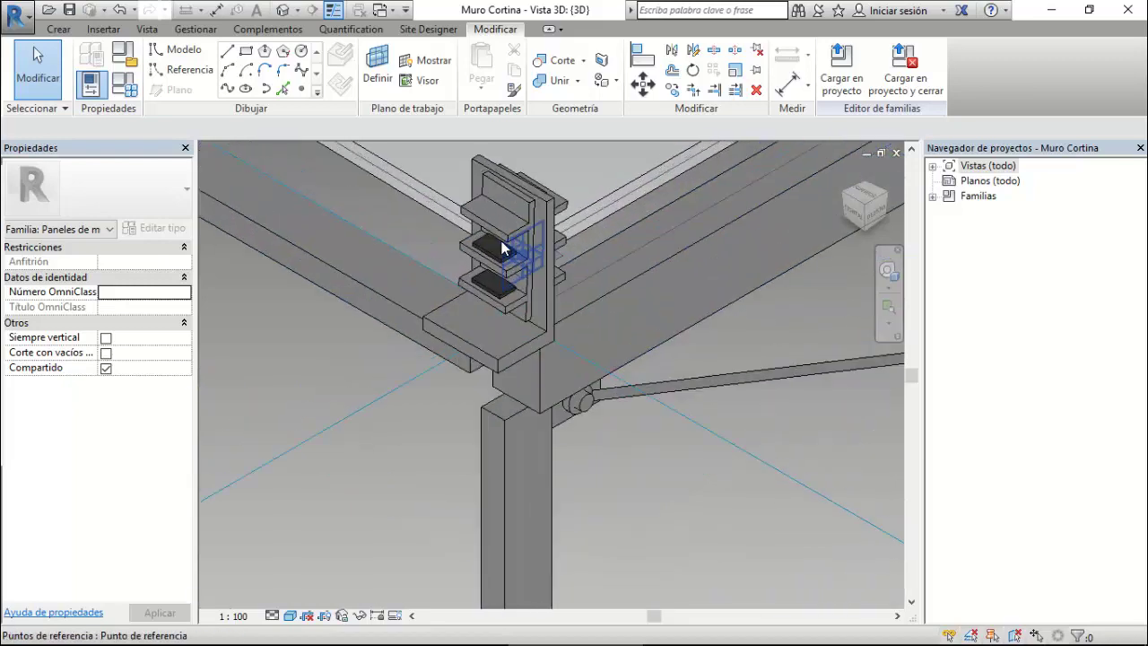
{"action": "scroll", "coordinate": [499, 241], "scroll_direction": "up", "scroll_amount": 2}
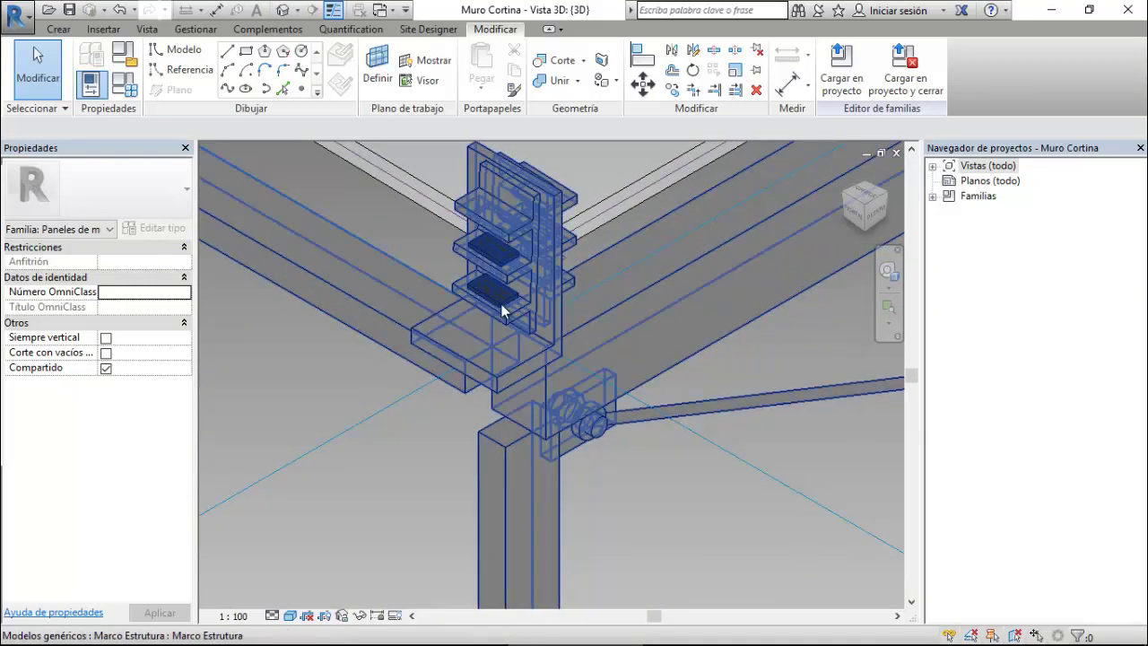
{"action": "scroll", "coordinate": [495, 355], "scroll_direction": "down", "scroll_amount": 1}
{"action": "scroll", "coordinate": [504, 374], "scroll_direction": "down", "scroll_amount": 1}
{"action": "scroll", "coordinate": [538, 332], "scroll_direction": "down", "scroll_amount": 1}
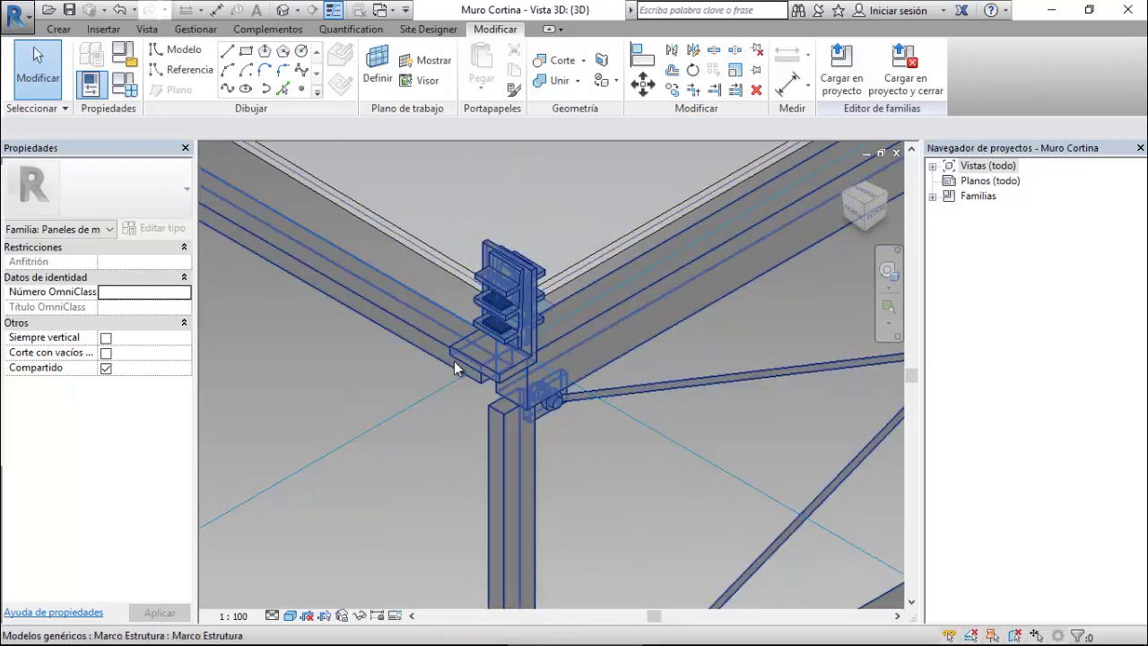
{"action": "scroll", "coordinate": [463, 342], "scroll_direction": "down", "scroll_amount": 1}
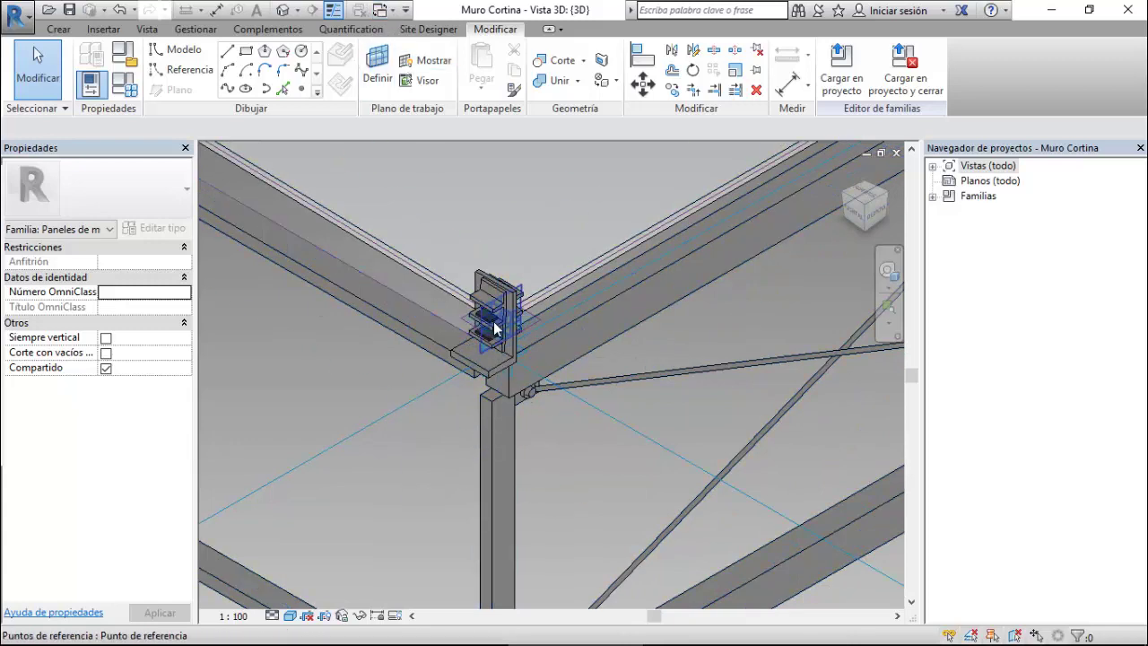
{"action": "scroll", "coordinate": [485, 320], "scroll_direction": "down", "scroll_amount": 1}
{"action": "scroll", "coordinate": [631, 366], "scroll_direction": "down", "scroll_amount": 1}
{"action": "scroll", "coordinate": [631, 366], "scroll_direction": "down", "scroll_amount": 2}
{"action": "scroll", "coordinate": [642, 380], "scroll_direction": "down", "scroll_amount": 1}
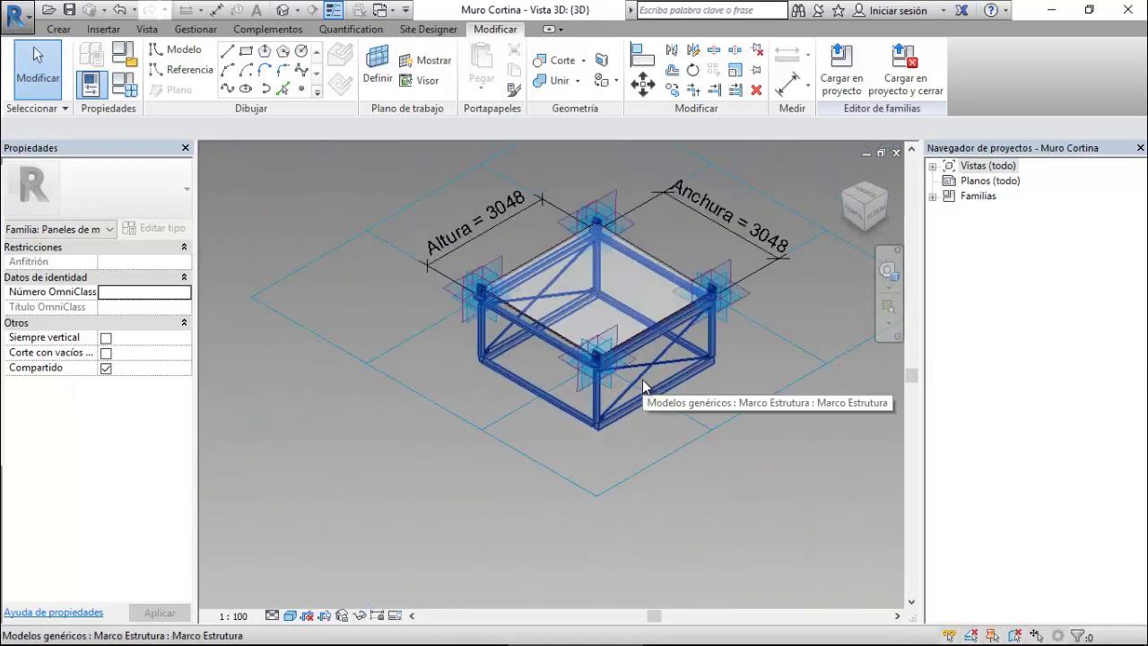
{"action": "scroll", "coordinate": [761, 233], "scroll_direction": "up", "scroll_amount": 1}
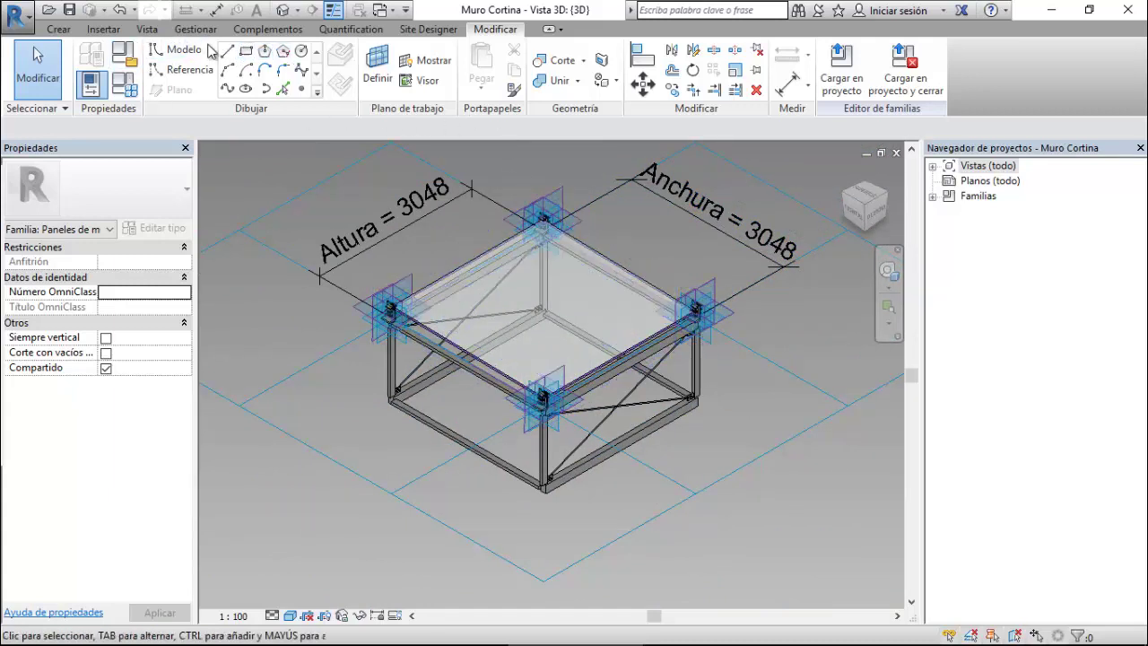
{"action": "left_click", "coordinate": [147, 29]}
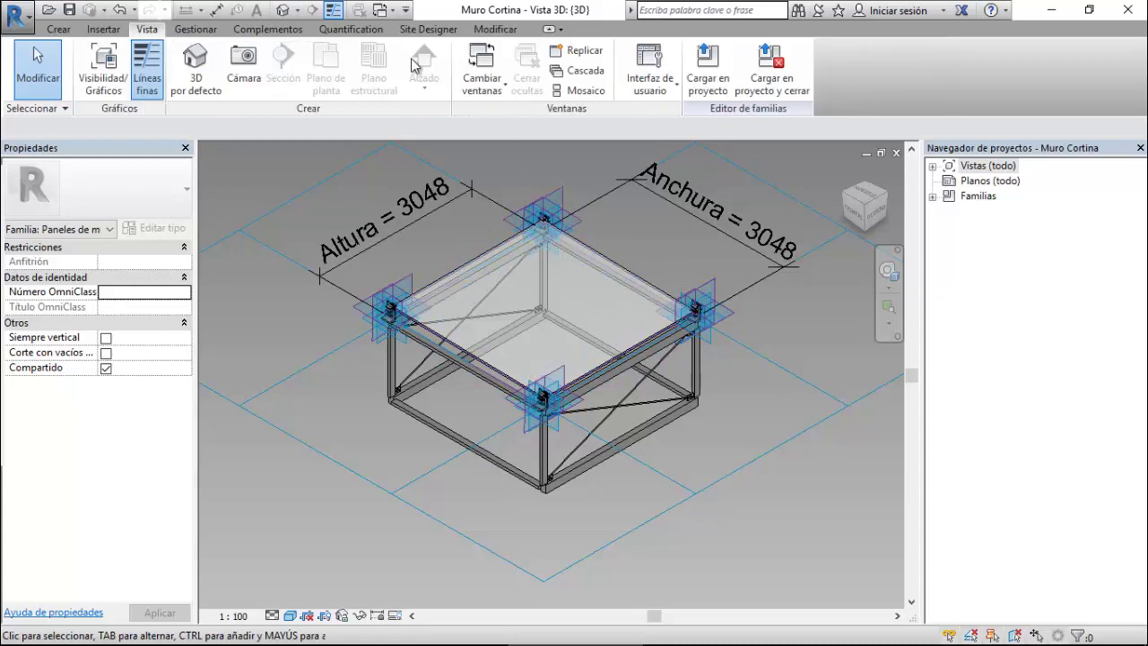
{"action": "scroll", "coordinate": [579, 495], "scroll_direction": "up", "scroll_amount": 3}
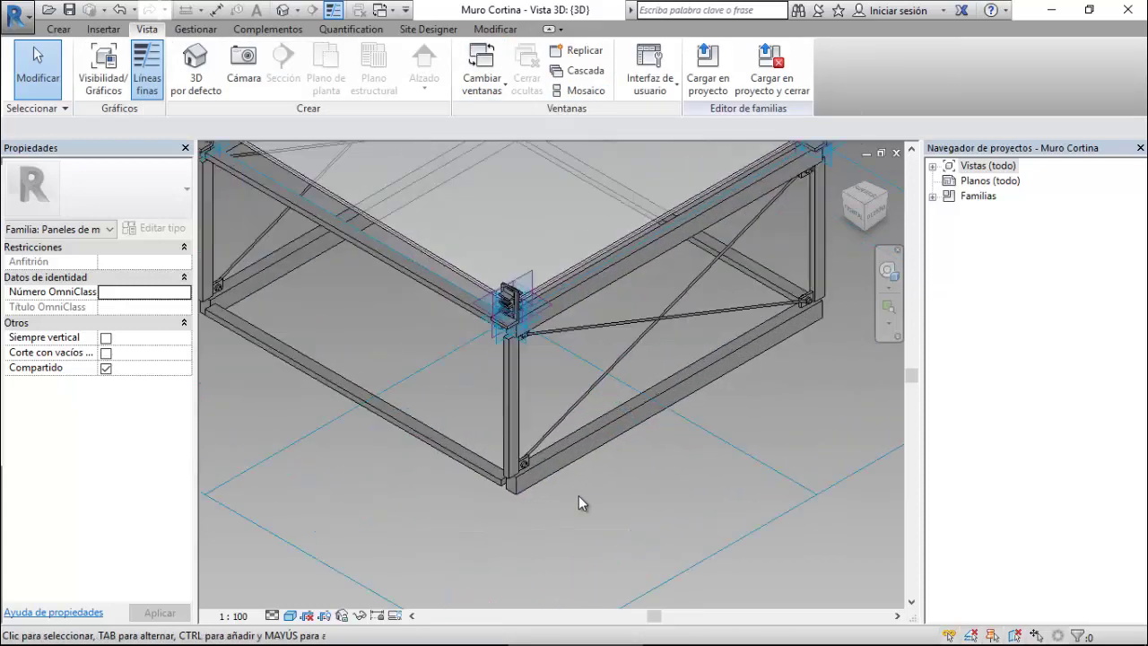
{"action": "scroll", "coordinate": [578, 495], "scroll_direction": "up", "scroll_amount": 2}
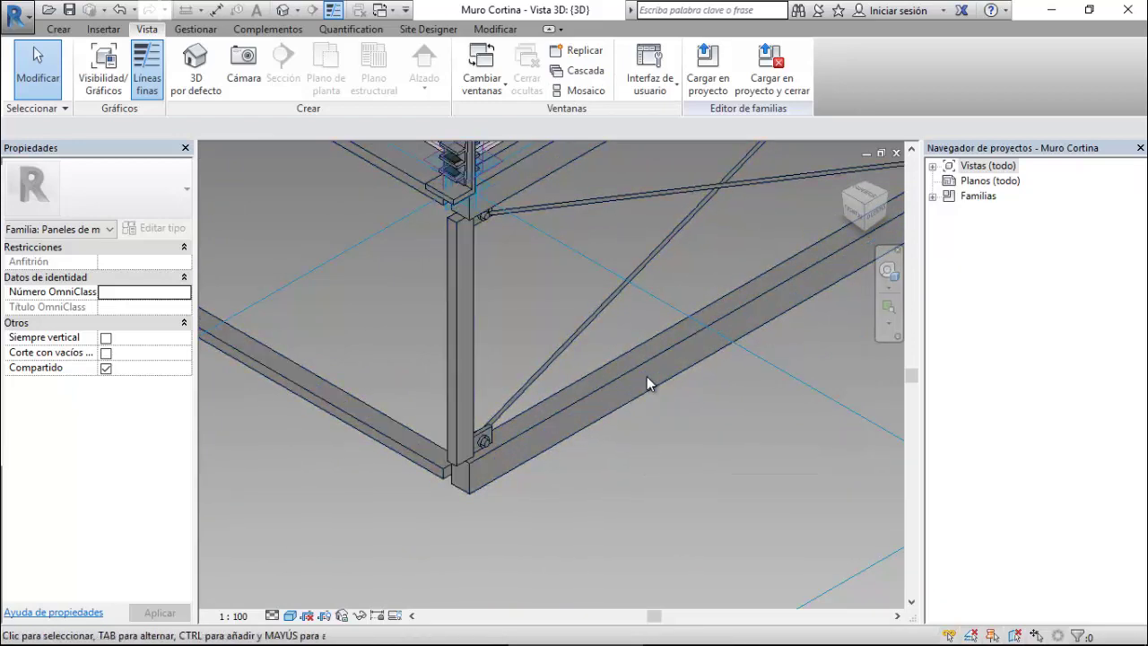
Go to the Recent Files start page and start a new family.
{"action": "left_click", "coordinate": [648, 85]}
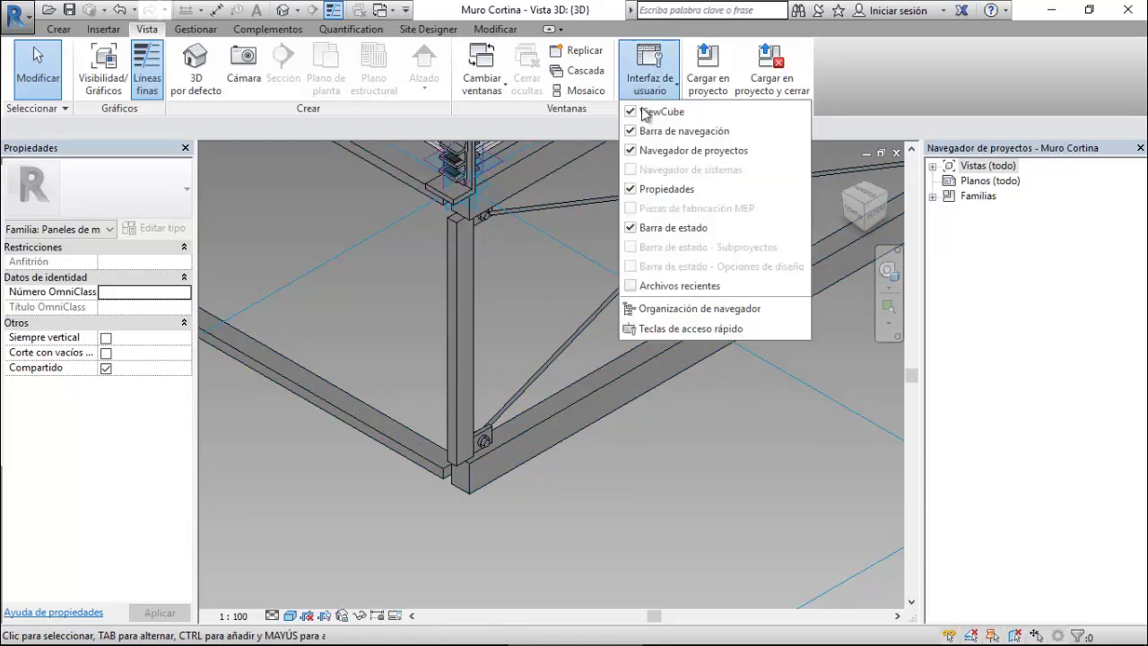
{"action": "left_click", "coordinate": [677, 286]}
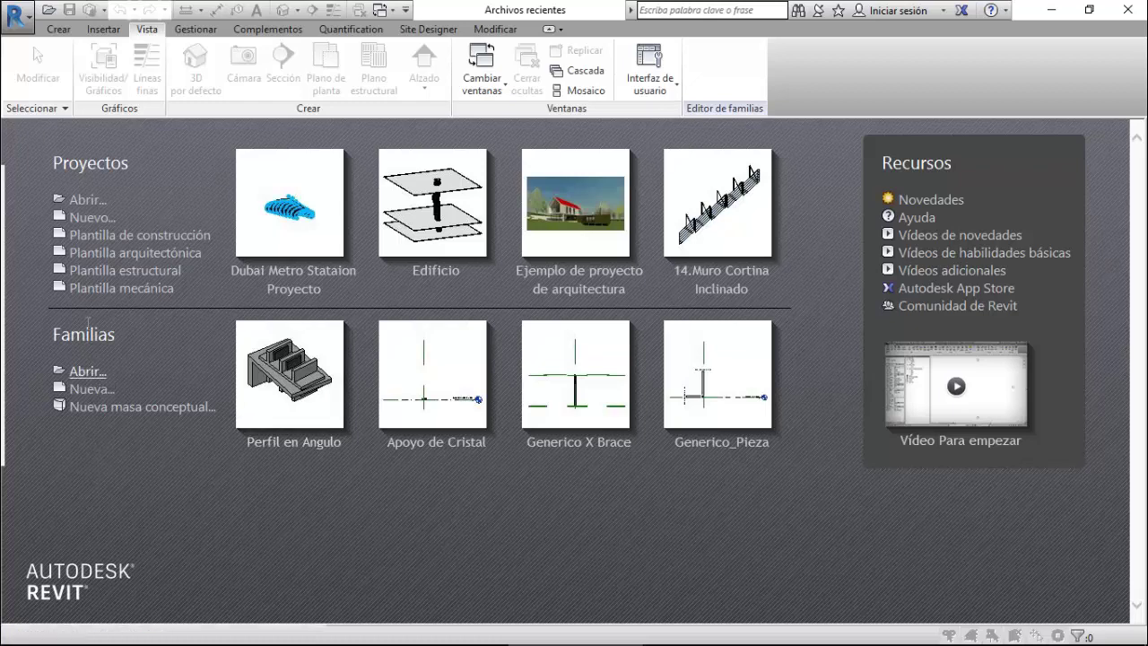
{"action": "left_click", "coordinate": [92, 388]}
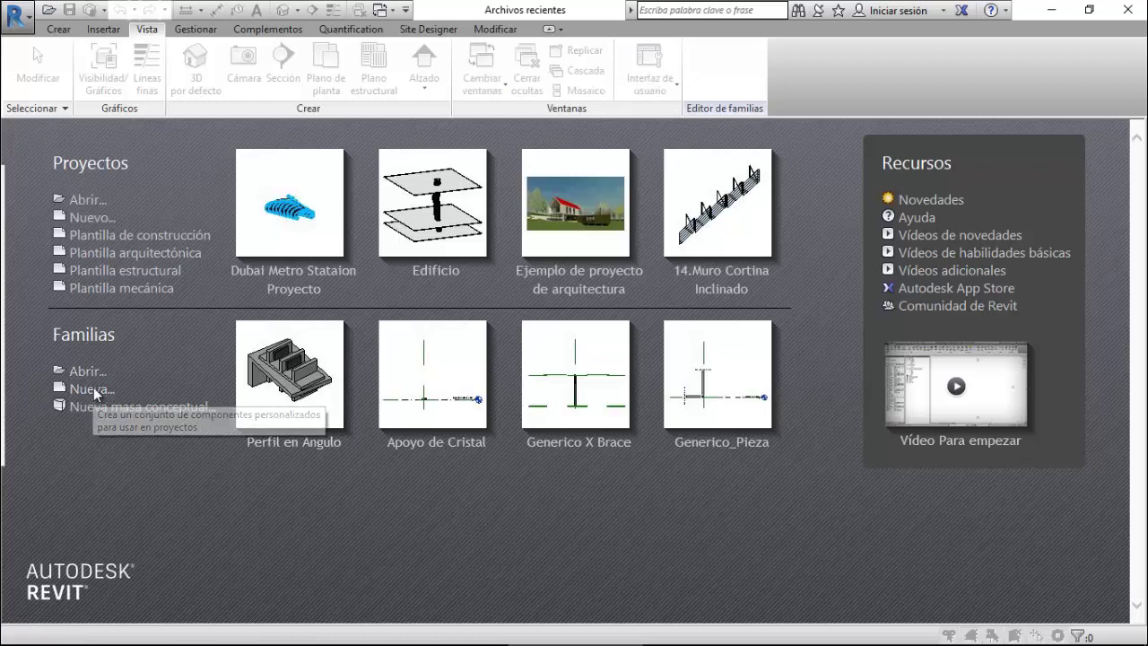
Choose the Perfil métrico template and open it as a new family, Familia1.
{"action": "scroll", "coordinate": [457, 353], "scroll_direction": "down", "scroll_amount": 1}
{"action": "scroll", "coordinate": [458, 352], "scroll_direction": "down", "scroll_amount": 5}
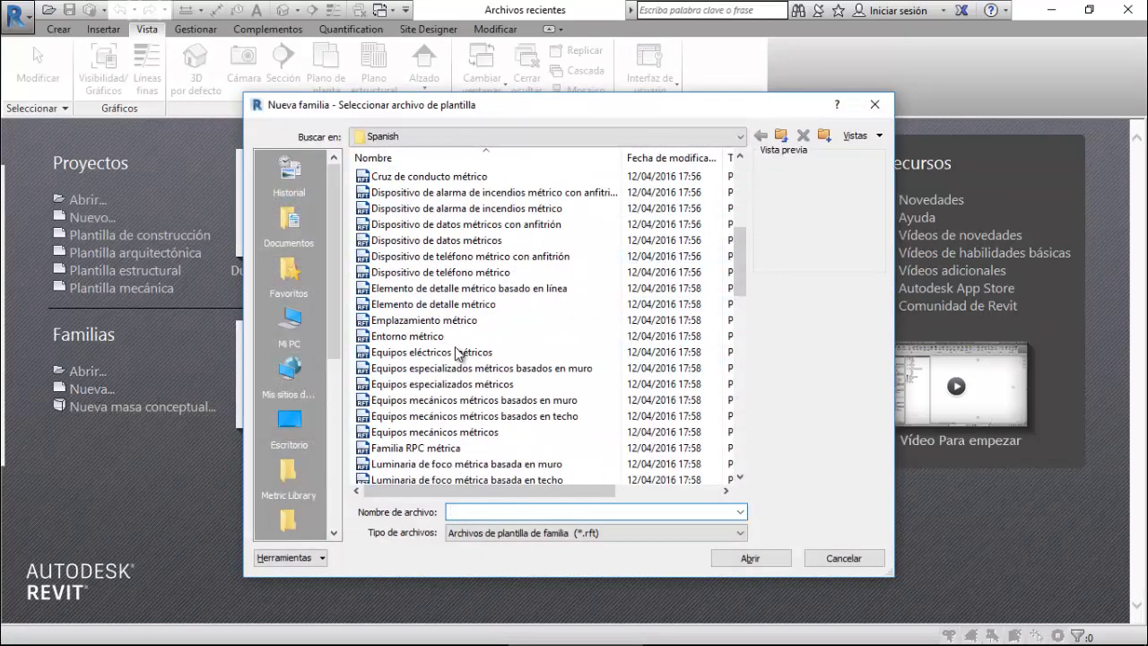
{"action": "scroll", "coordinate": [457, 353], "scroll_direction": "down", "scroll_amount": 3}
{"action": "scroll", "coordinate": [458, 353], "scroll_direction": "down", "scroll_amount": 3}
{"action": "scroll", "coordinate": [457, 353], "scroll_direction": "down", "scroll_amount": 3}
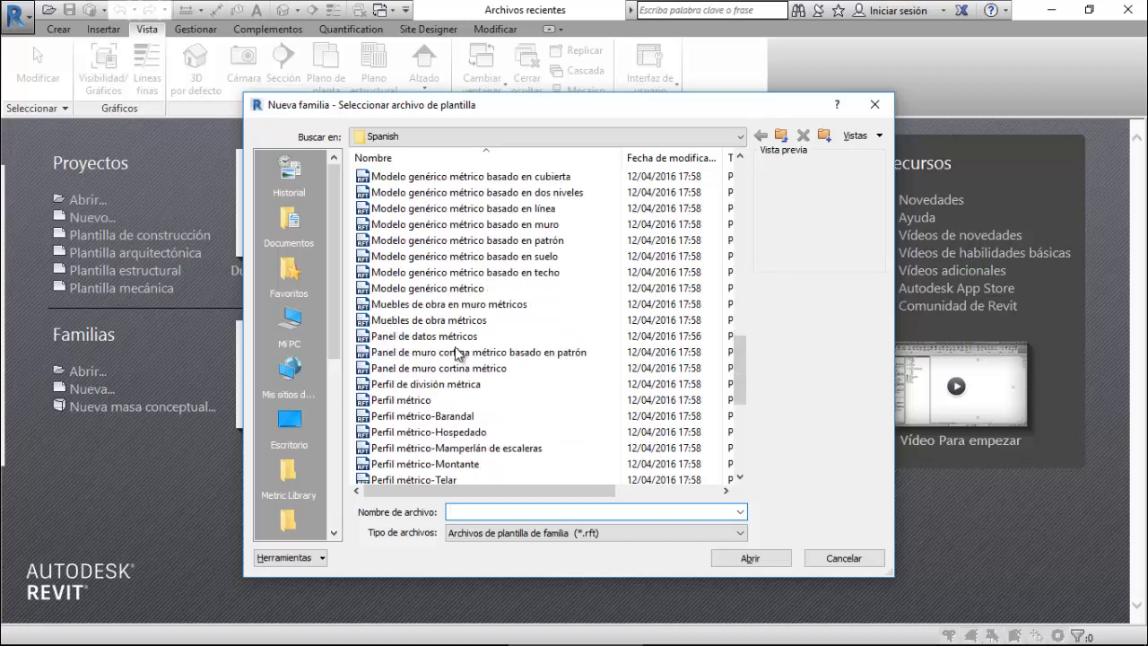
{"action": "scroll", "coordinate": [457, 353], "scroll_direction": "down", "scroll_amount": 1}
{"action": "scroll", "coordinate": [457, 353], "scroll_direction": "down", "scroll_amount": 1}
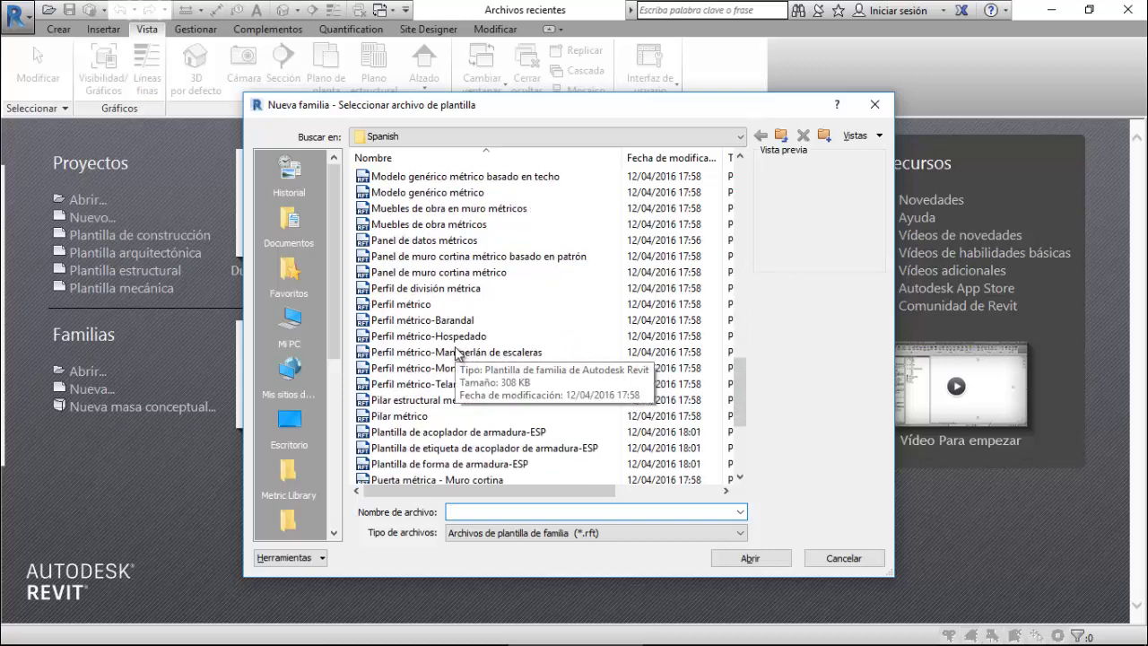
{"action": "scroll", "coordinate": [458, 353], "scroll_direction": "down", "scroll_amount": 1}
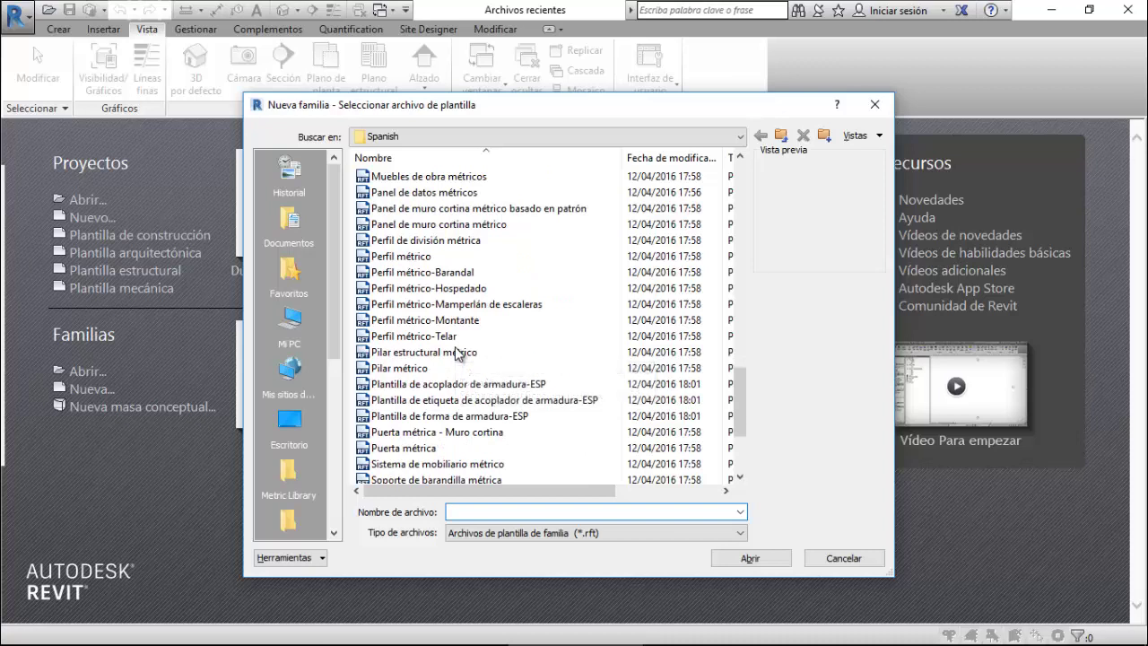
{"action": "left_click", "coordinate": [434, 258]}
{"action": "mouse_move", "coordinate": [412, 258]}
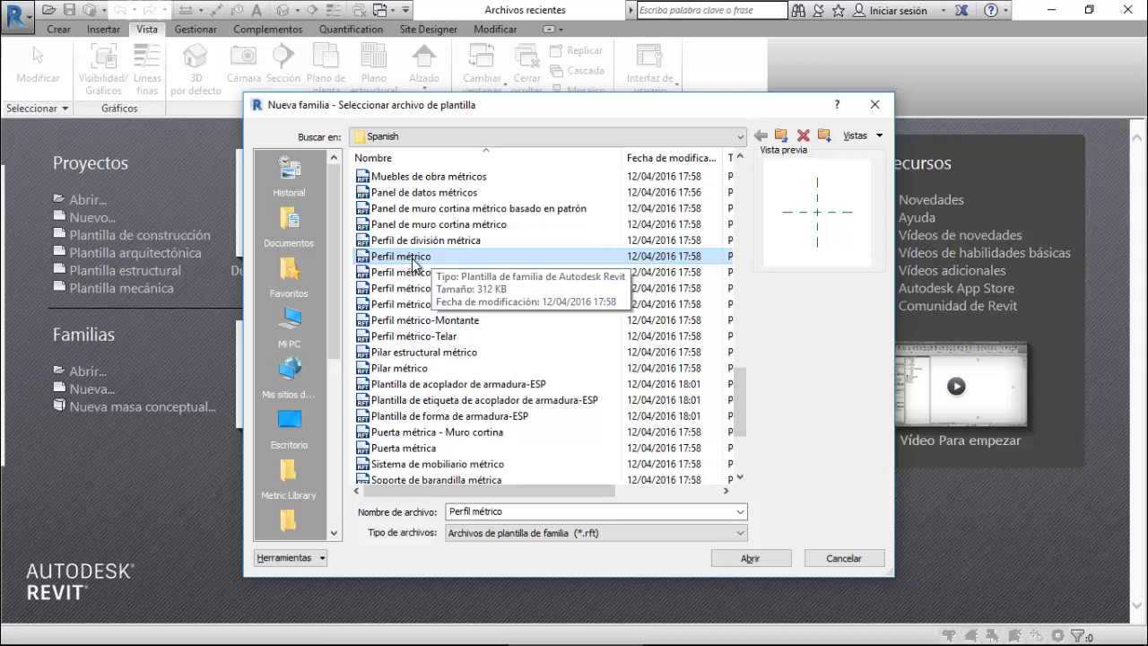
{"action": "left_click", "coordinate": [414, 260]}
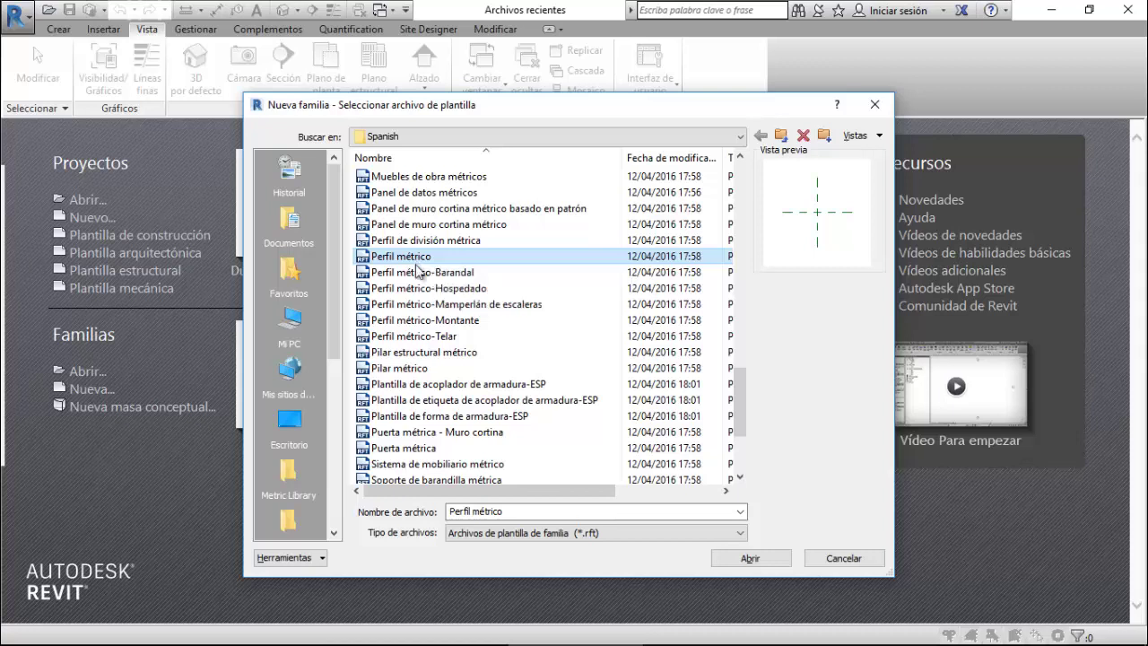
{"action": "left_click", "coordinate": [751, 559]}
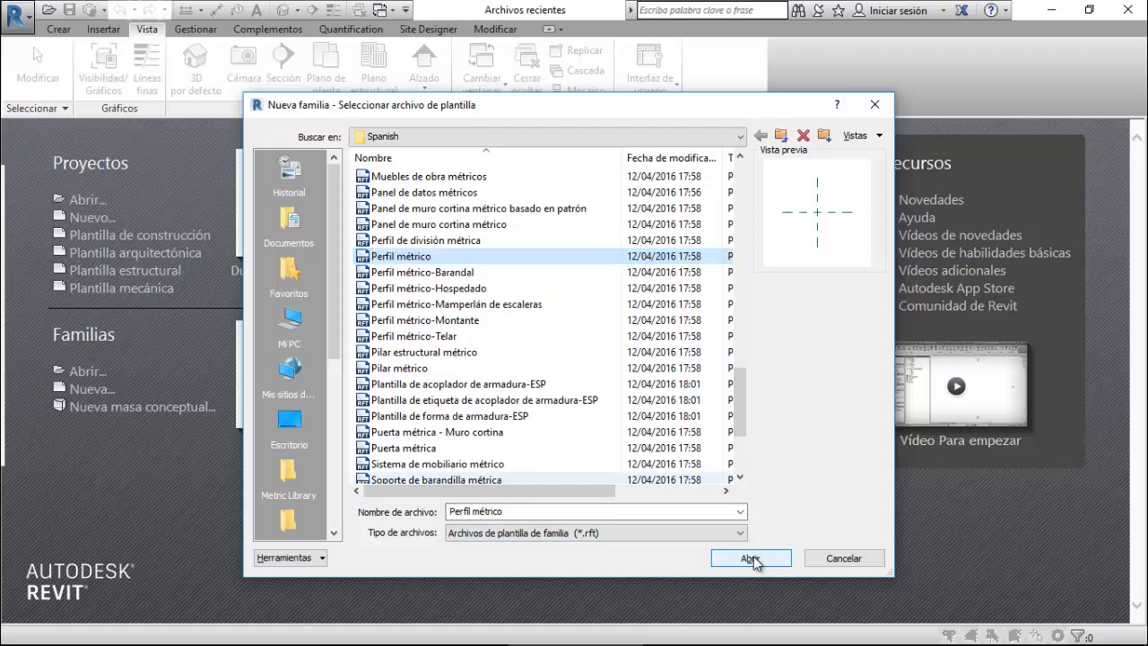
{"action": "left_click", "coordinate": [752, 558]}
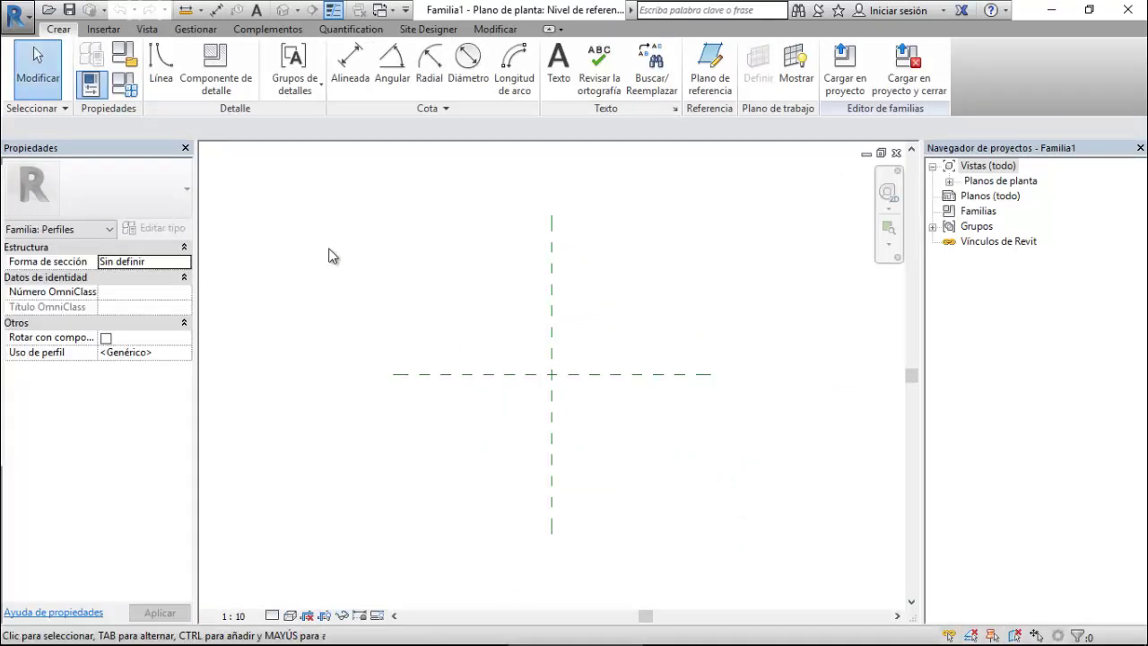
Draw a small circle profile line centred at the reference-plane intersection, then select it to check its radius.
{"action": "left_click", "coordinate": [171, 76]}
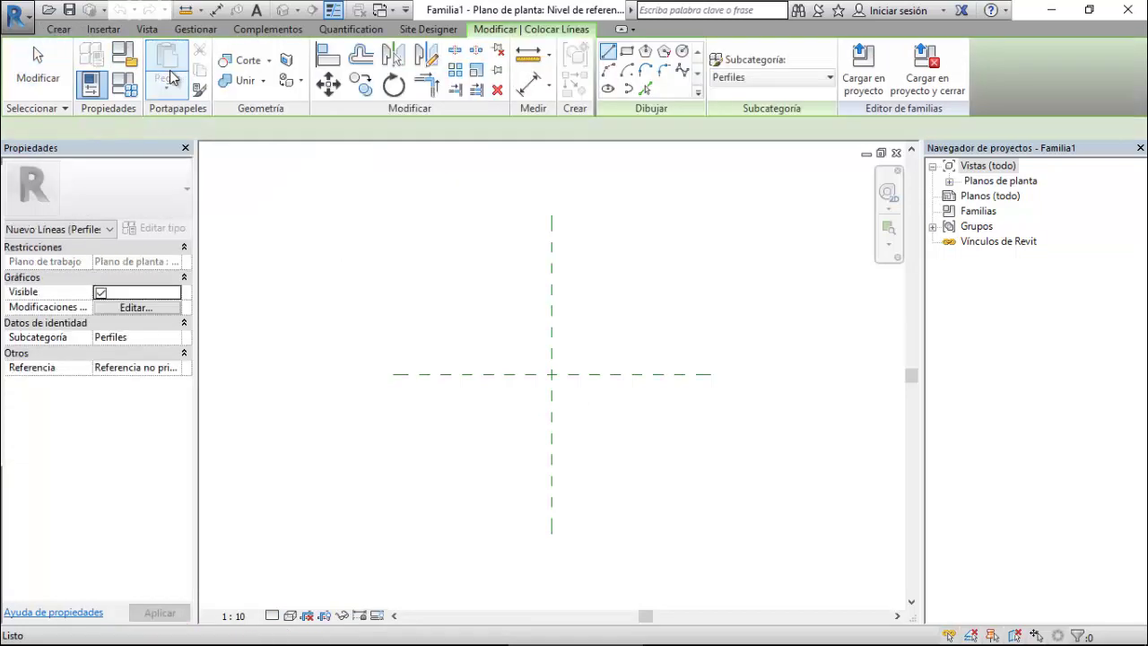
{"action": "left_click", "coordinate": [682, 52]}
{"action": "scroll", "coordinate": [574, 376], "scroll_direction": "up", "scroll_amount": 3}
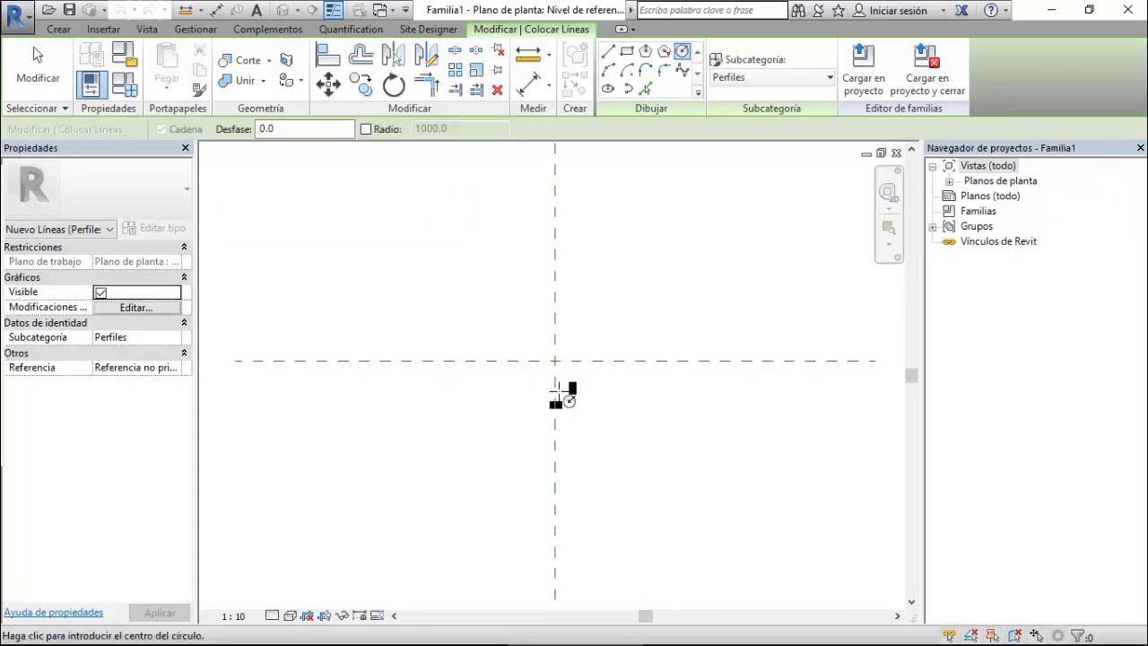
{"action": "left_click", "coordinate": [547, 327]}
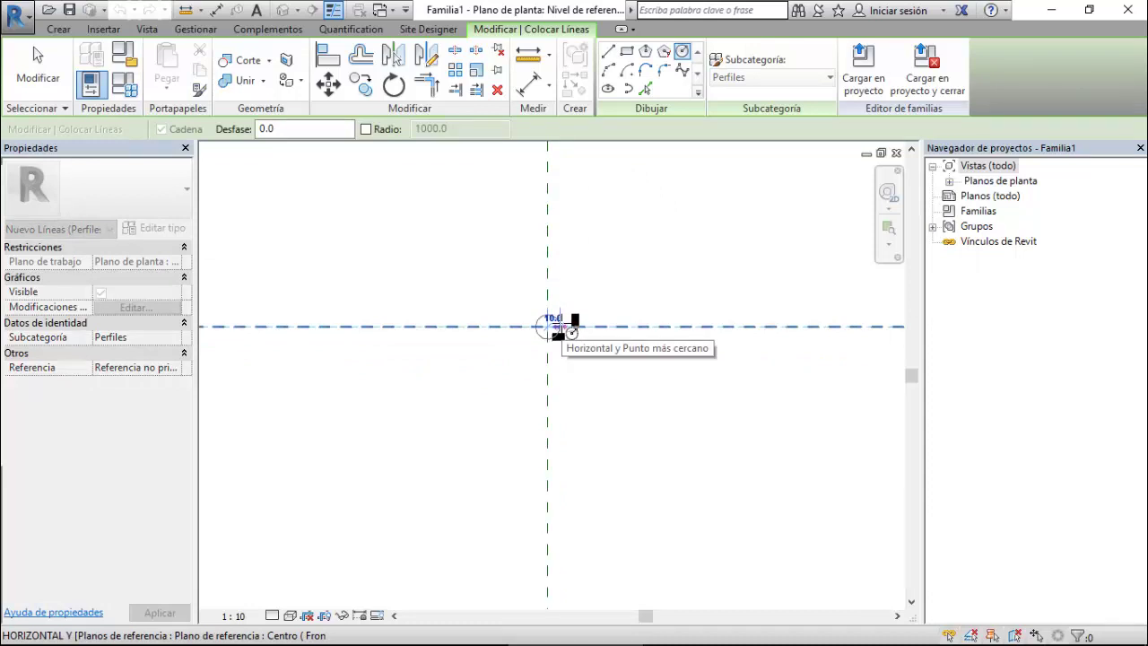
{"action": "type", "text": "6"}
{"action": "key", "text": "Return"}
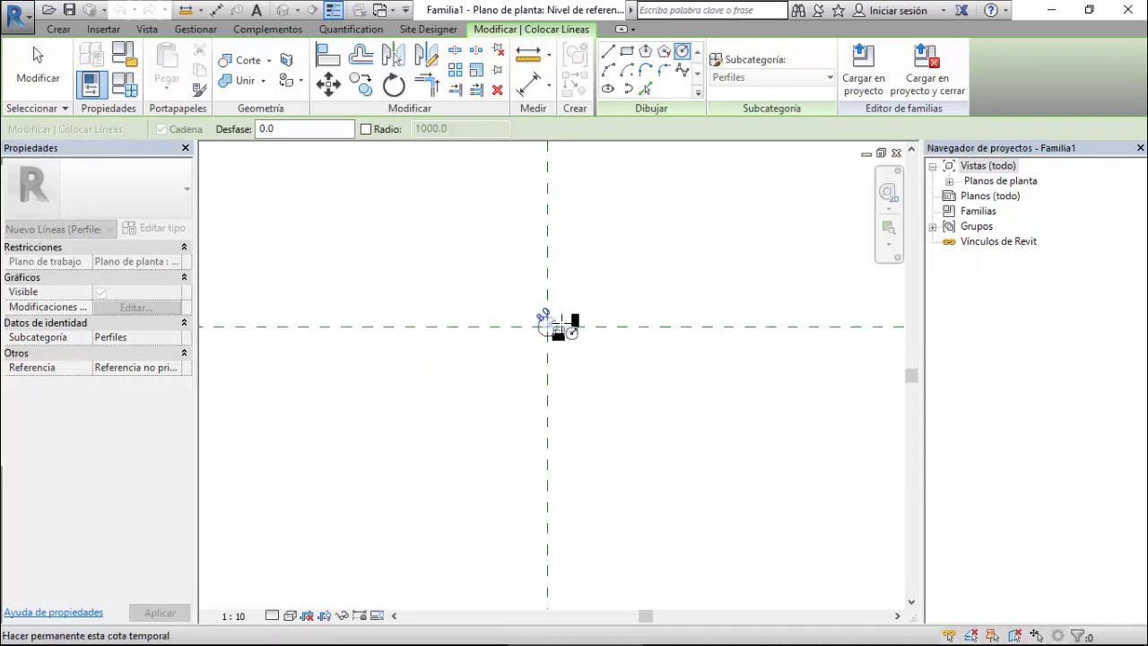
{"action": "key", "text": "Escape"}
{"action": "key", "text": "Escape"}
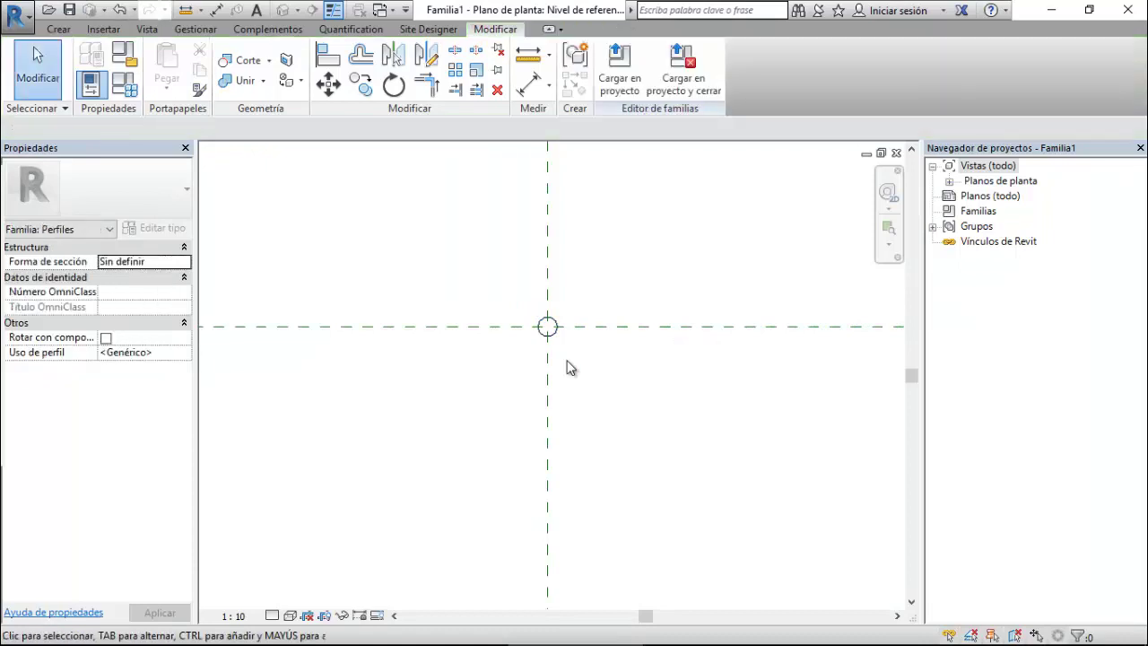
{"action": "scroll", "coordinate": [568, 359], "scroll_direction": "up", "scroll_amount": 2}
{"action": "scroll", "coordinate": [567, 345], "scroll_direction": "up", "scroll_amount": 2}
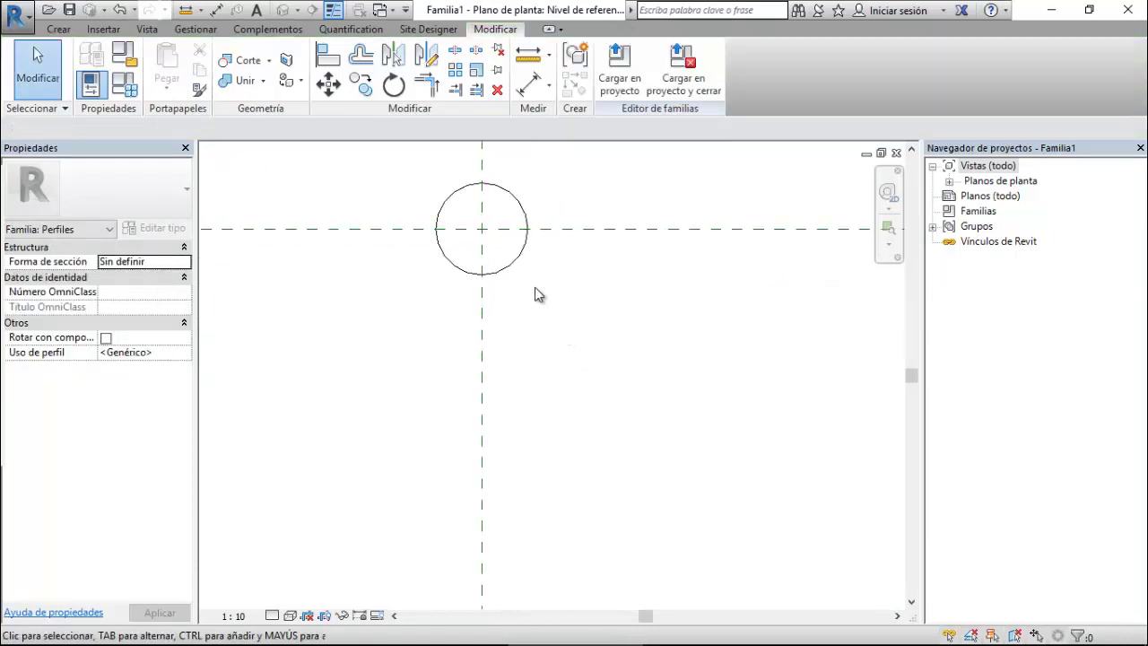
{"action": "left_click", "coordinate": [575, 437]}
{"action": "scroll", "coordinate": [565, 441], "scroll_direction": "down", "scroll_amount": 2}
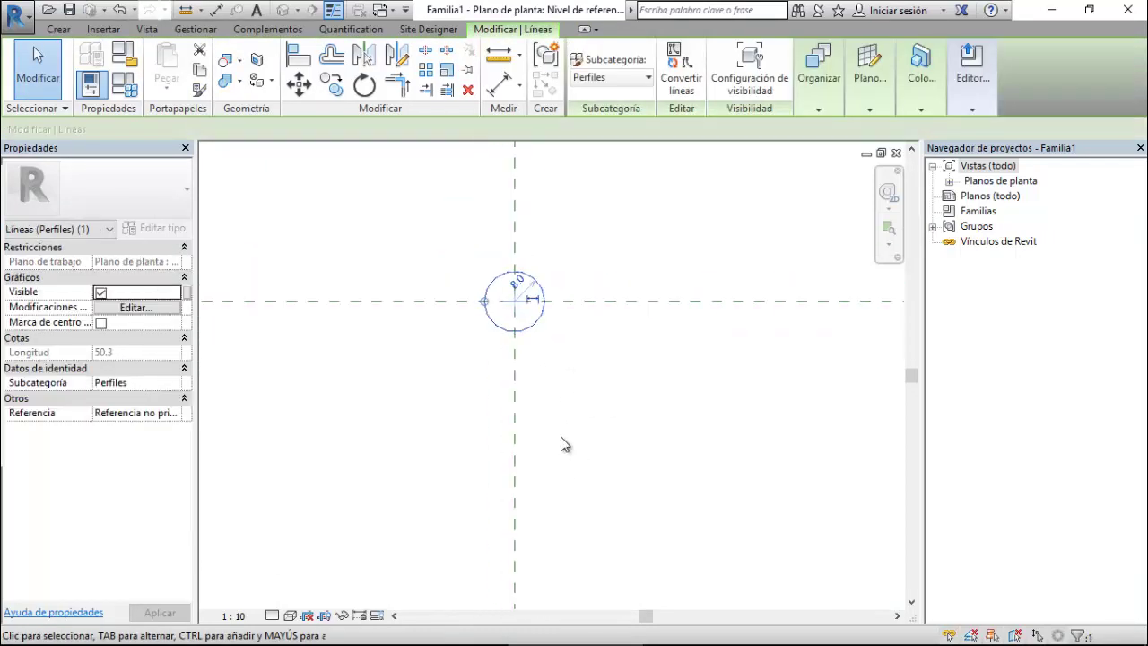
Save the family as 1.Perfil Circular Tirantes.rfa in the Clase Familias folder.
{"action": "left_click", "coordinate": [70, 11]}
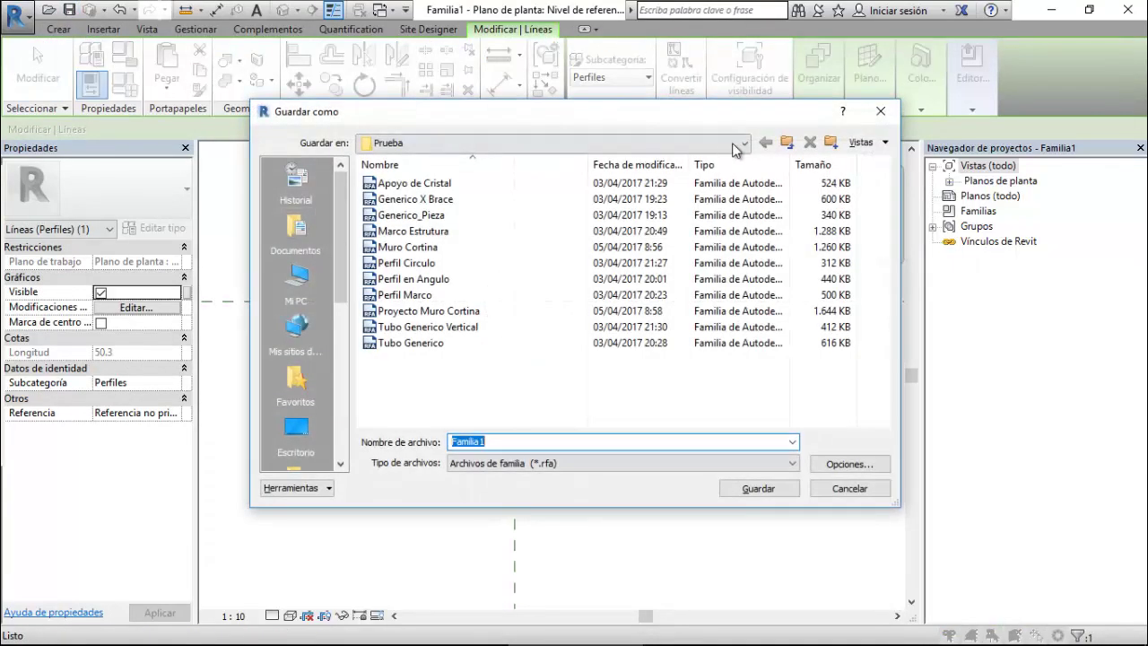
{"action": "left_click", "coordinate": [786, 142]}
{"action": "double_click", "coordinate": [409, 183]}
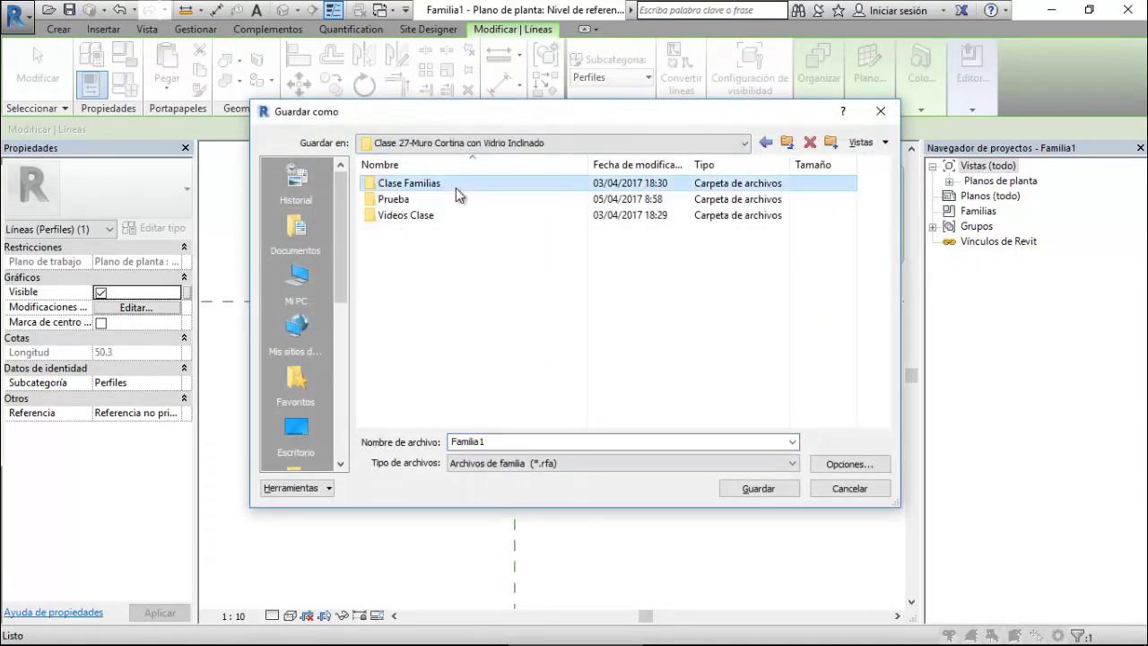
{"action": "double_click", "coordinate": [505, 441]}
{"action": "type", "text": "1.Perfil Circular Tirantes"}
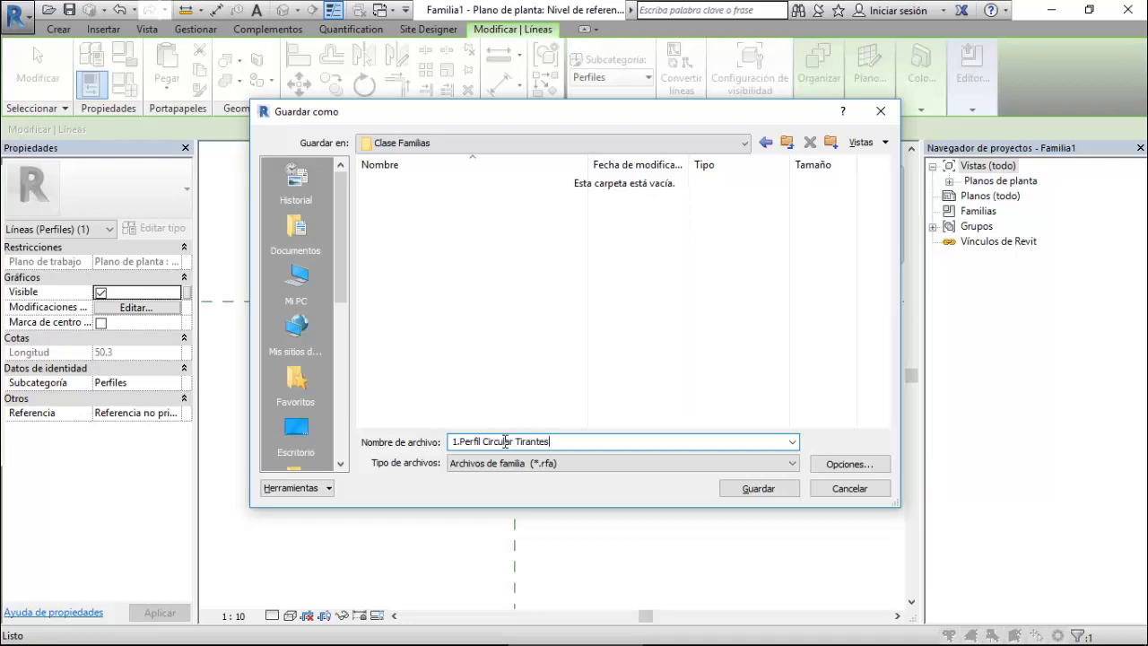
{"action": "left_click", "coordinate": [746, 492]}
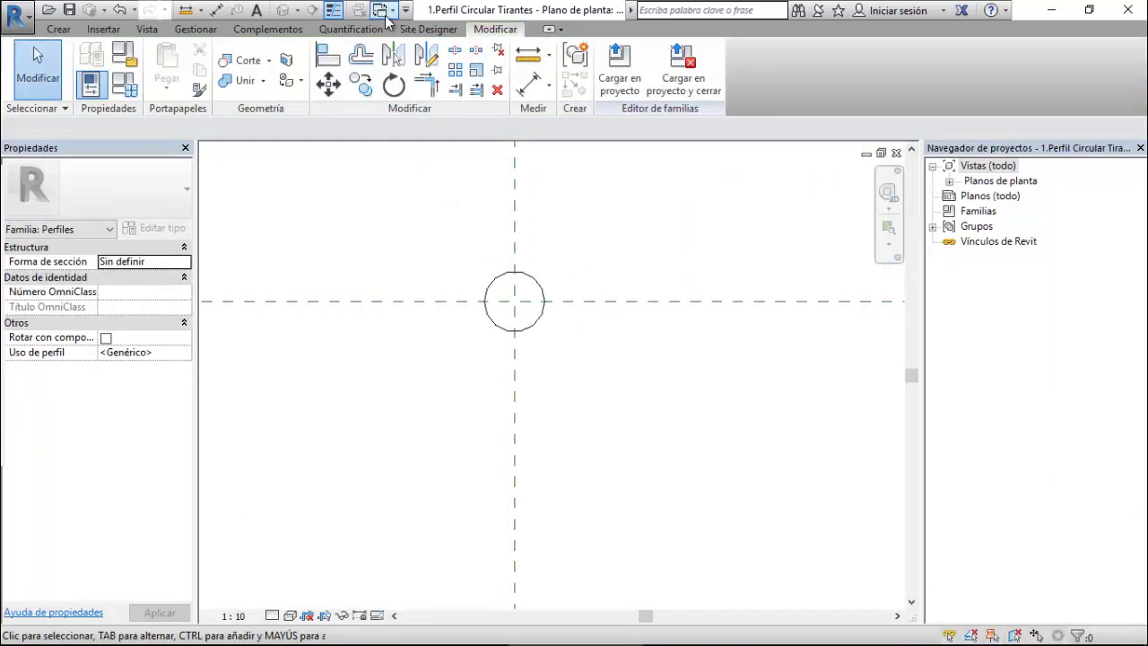
Switch back to the Muro Cortina 3D view and zoom in on the mullion–base beam bracket.
{"action": "left_click", "coordinate": [384, 13]}
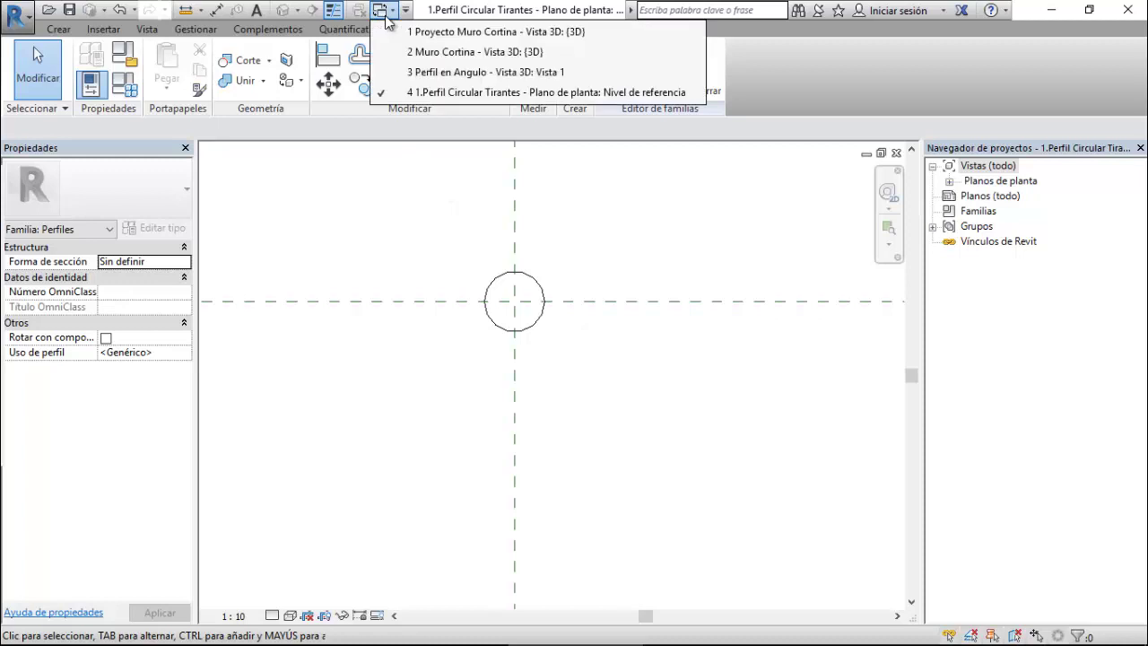
{"action": "left_click", "coordinate": [499, 52]}
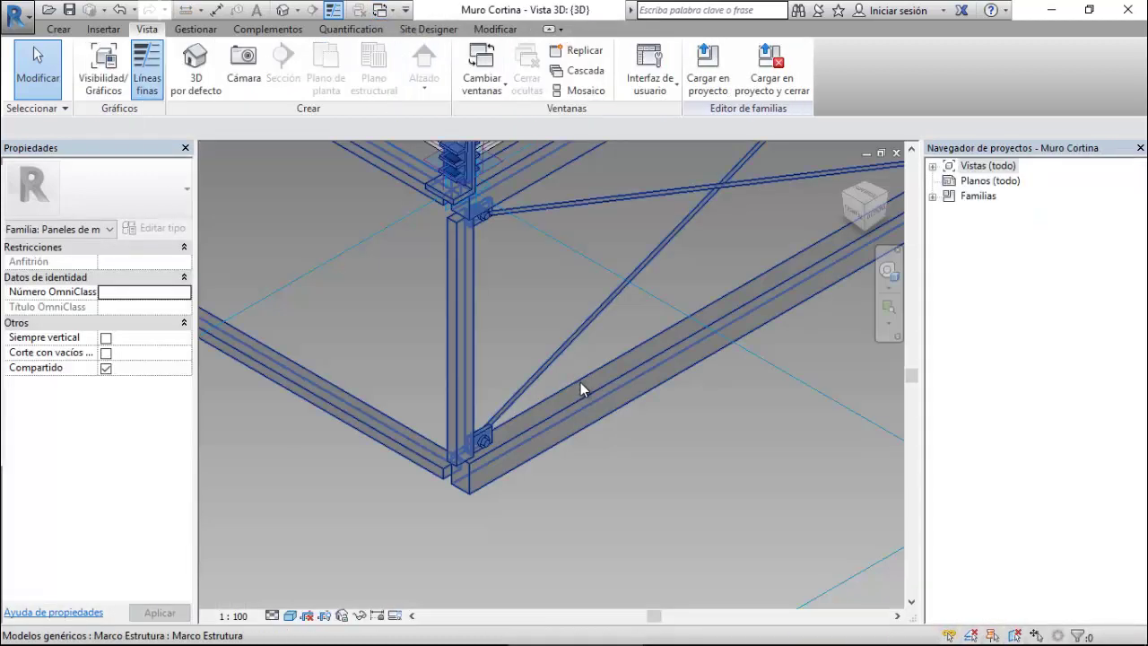
{"action": "scroll", "coordinate": [472, 495], "scroll_direction": "up", "scroll_amount": 2}
{"action": "scroll", "coordinate": [470, 488], "scroll_direction": "up", "scroll_amount": 2}
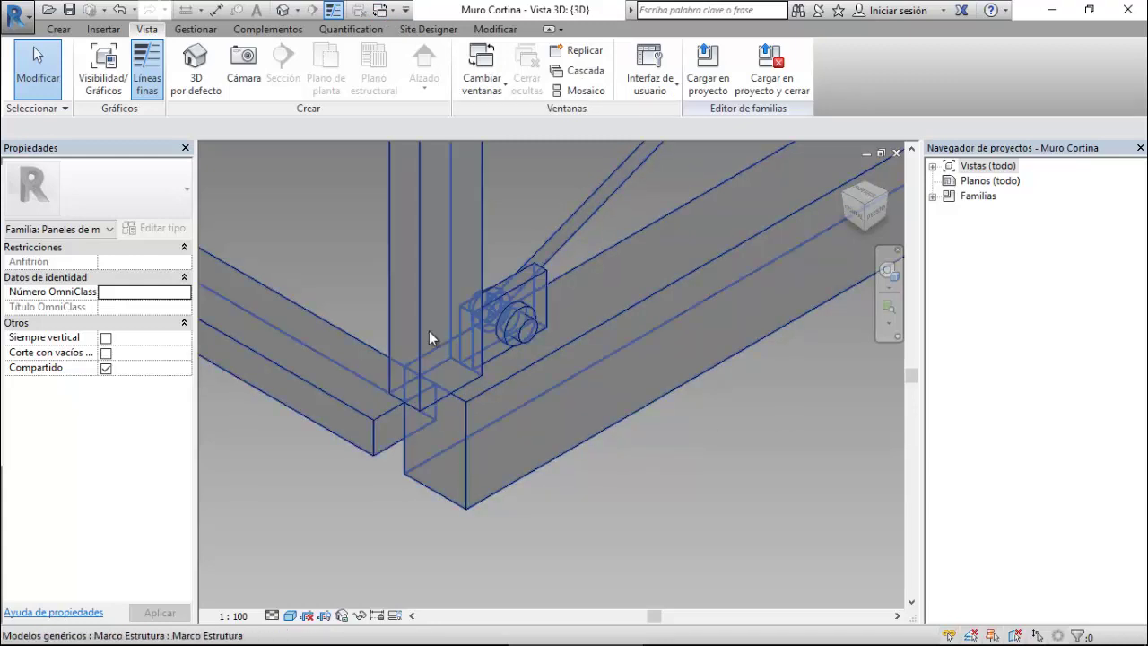
From the Recent Files page, create a new family, Familia2, from the Perfil métrico template.
{"action": "left_click", "coordinate": [653, 83]}
{"action": "left_click", "coordinate": [664, 287]}
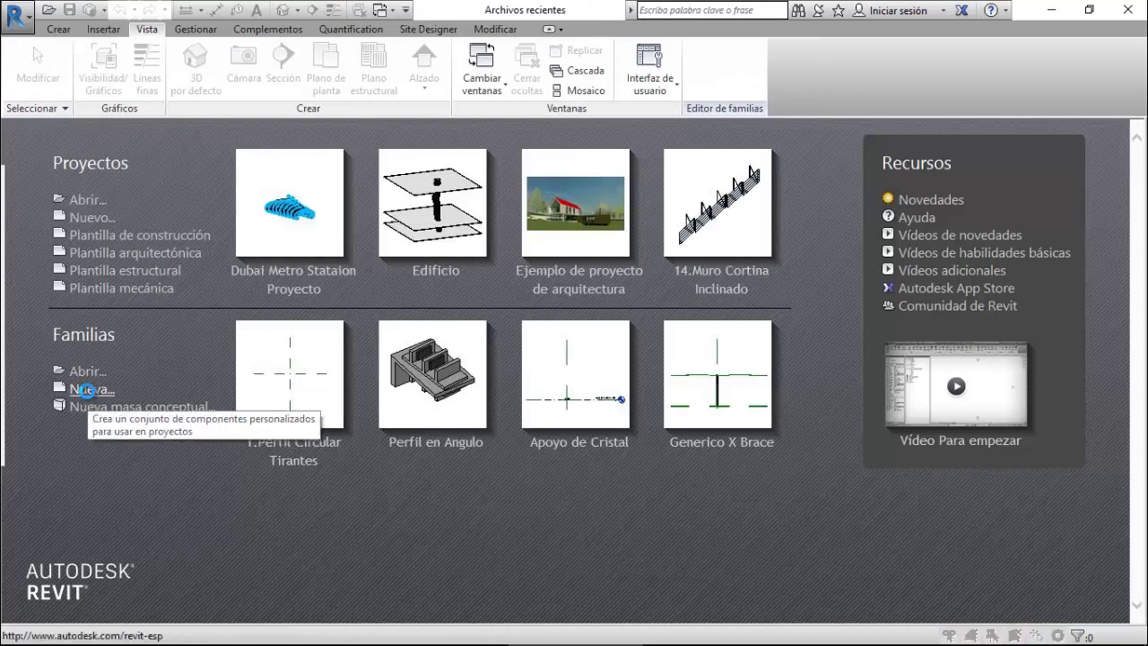
{"action": "left_click", "coordinate": [90, 388]}
{"action": "scroll", "coordinate": [410, 426], "scroll_direction": "down", "scroll_amount": 4}
{"action": "scroll", "coordinate": [417, 421], "scroll_direction": "down", "scroll_amount": 6}
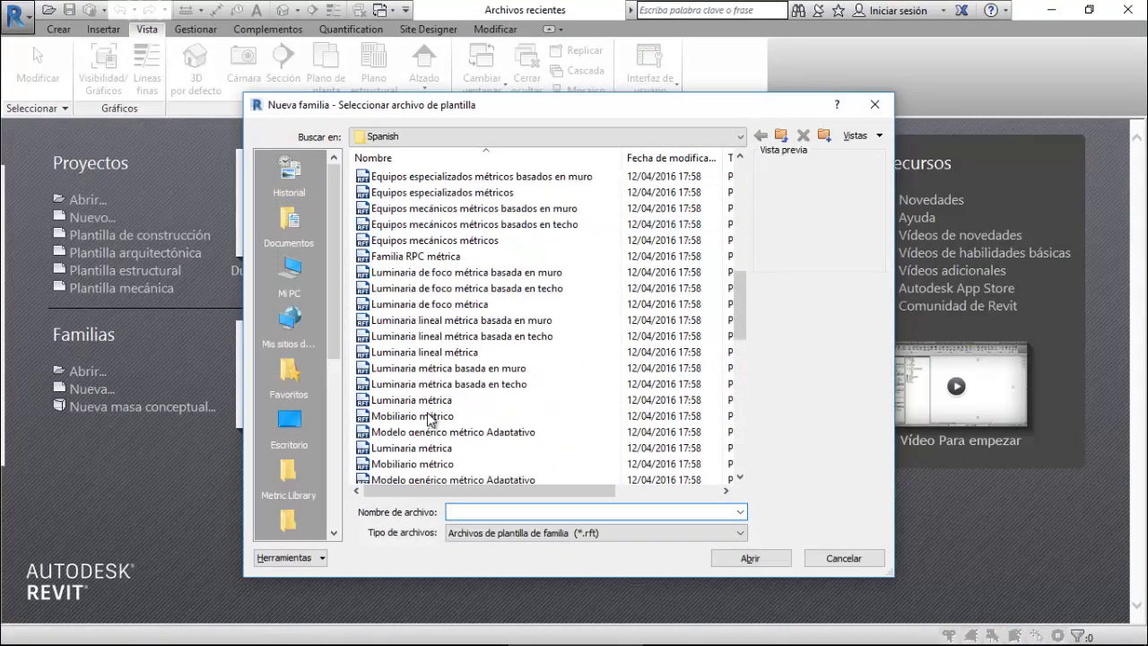
{"action": "scroll", "coordinate": [426, 417], "scroll_direction": "down", "scroll_amount": 5}
{"action": "scroll", "coordinate": [421, 409], "scroll_direction": "down", "scroll_amount": 1}
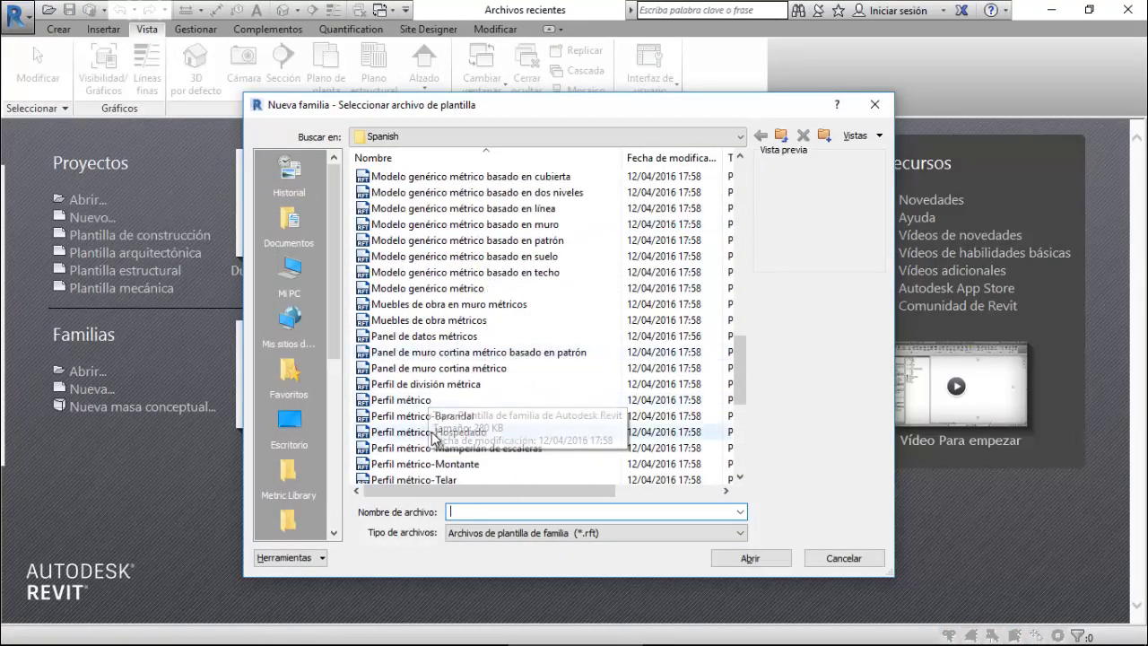
{"action": "left_click", "coordinate": [411, 400]}
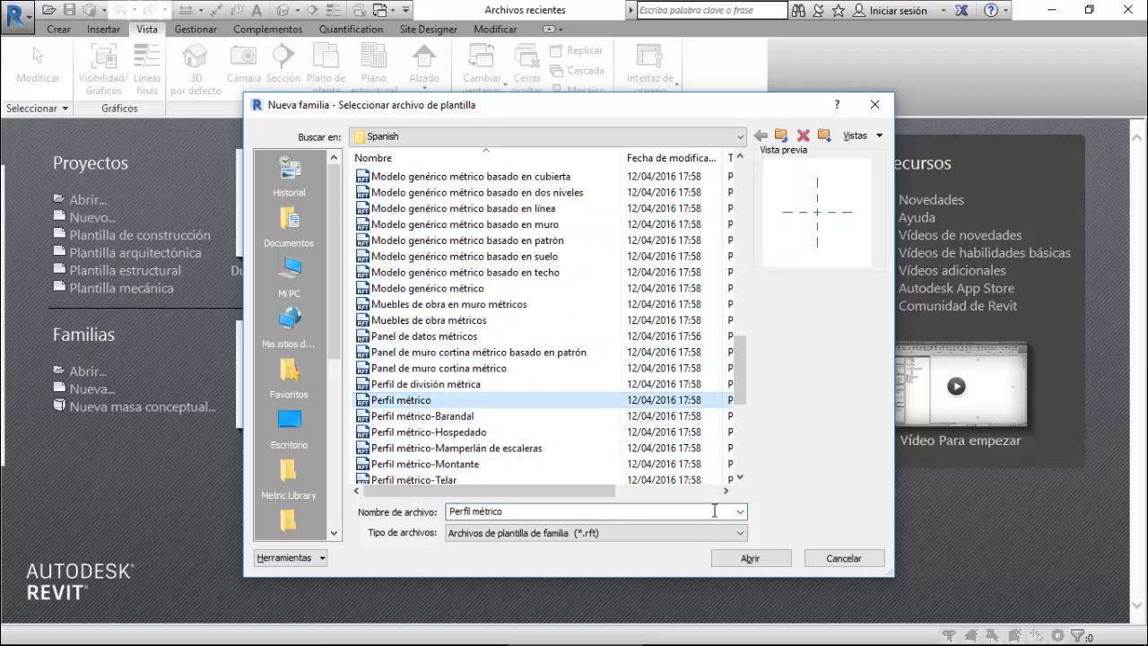
{"action": "left_click", "coordinate": [750, 558]}
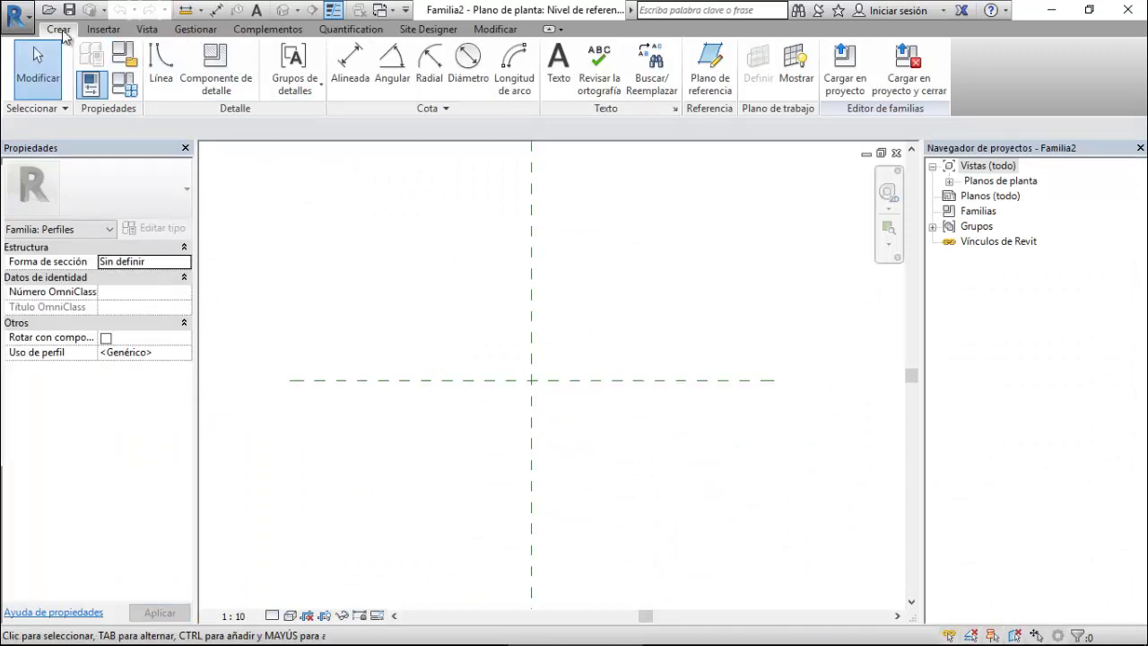
Draw the profile rectangle with Línea > Rectángulo across the vertical centre plane.
{"action": "left_click", "coordinate": [162, 63]}
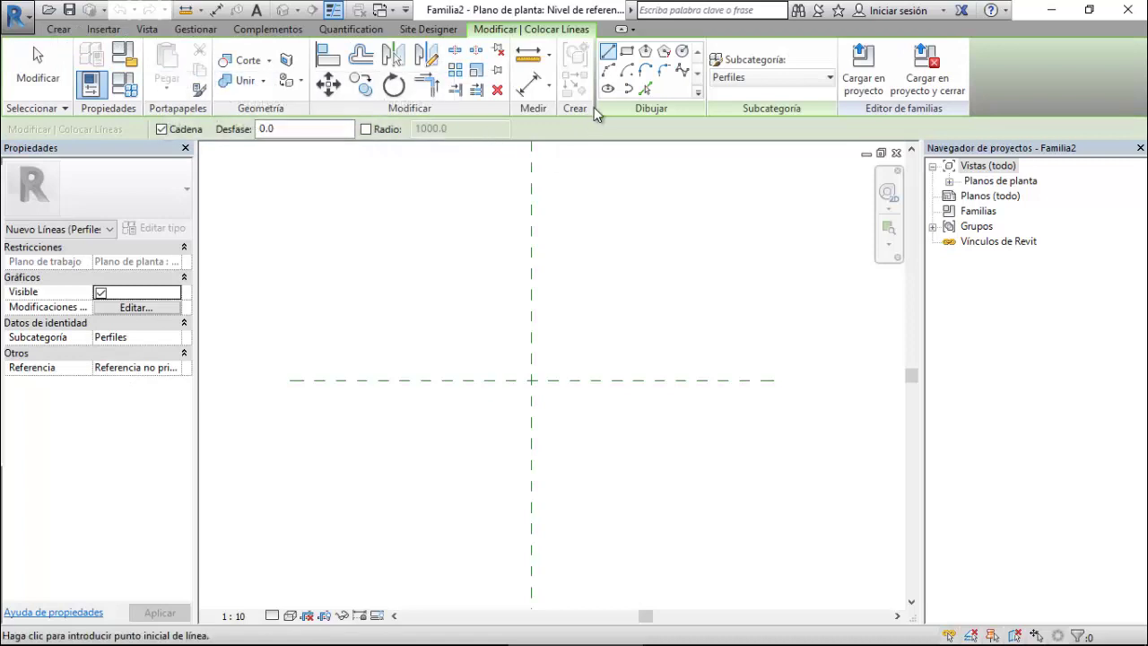
{"action": "left_click", "coordinate": [626, 52]}
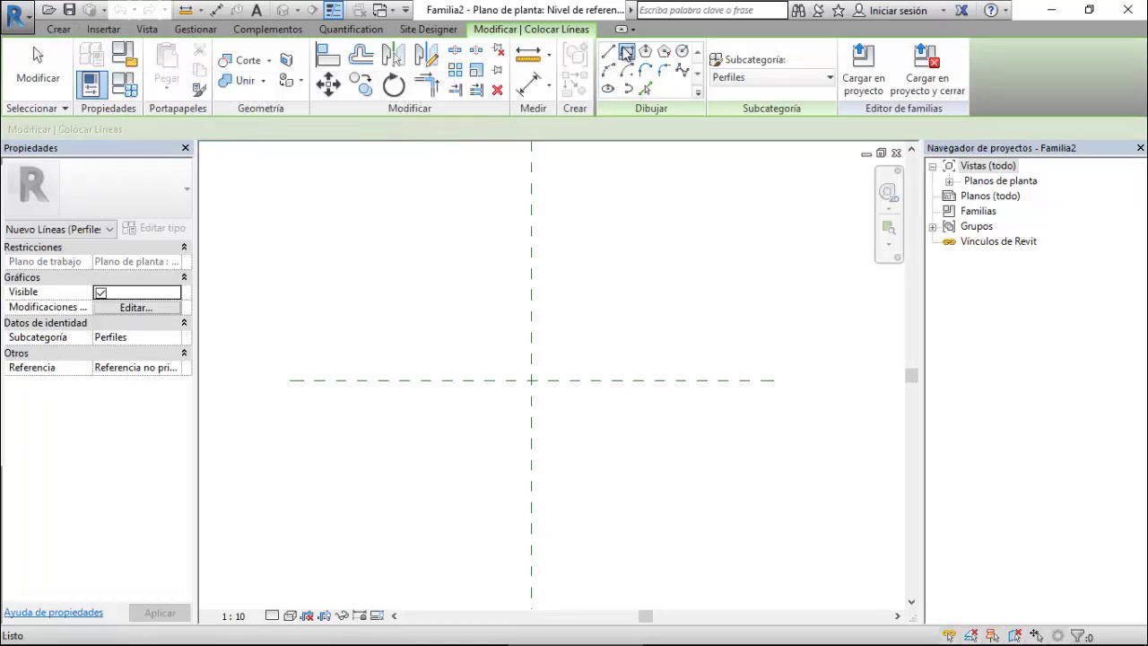
{"action": "left_click", "coordinate": [493, 346]}
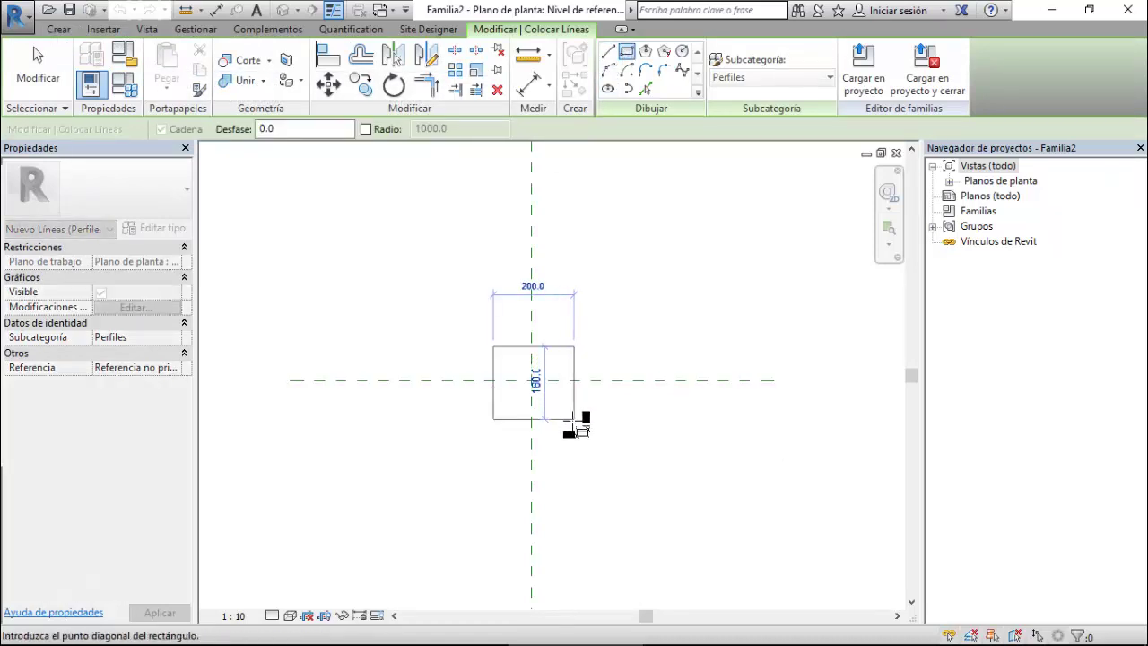
{"action": "left_click", "coordinate": [574, 418]}
{"action": "key", "text": "Escape"}
{"action": "key", "text": "Escape"}
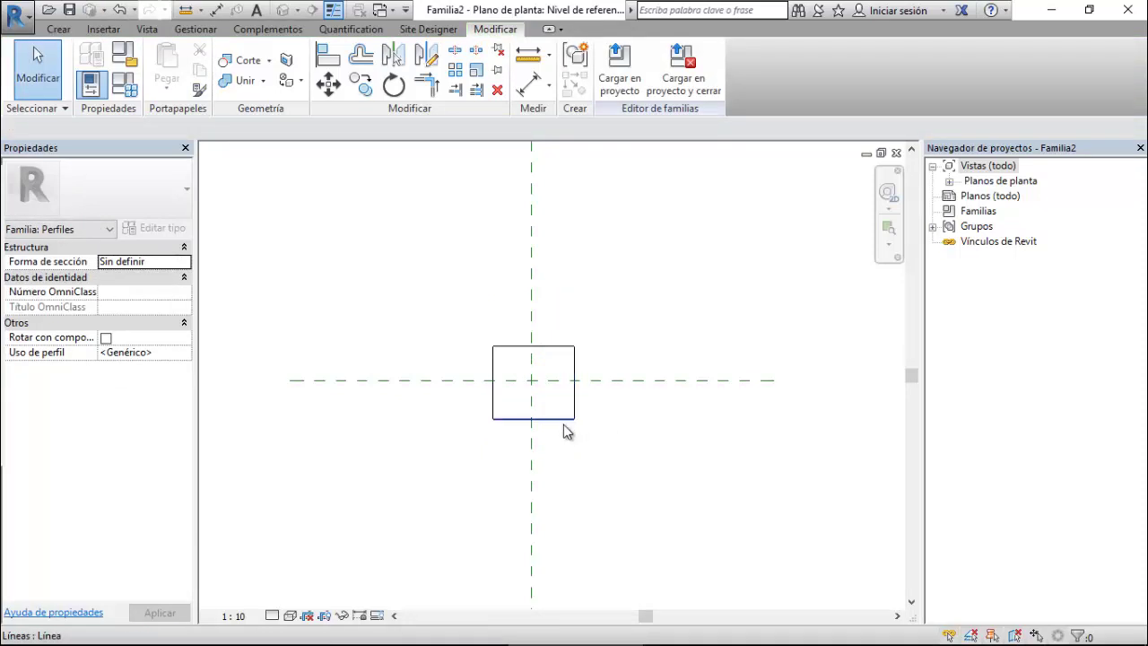
{"action": "scroll", "coordinate": [564, 425], "scroll_direction": "up", "scroll_amount": 3}
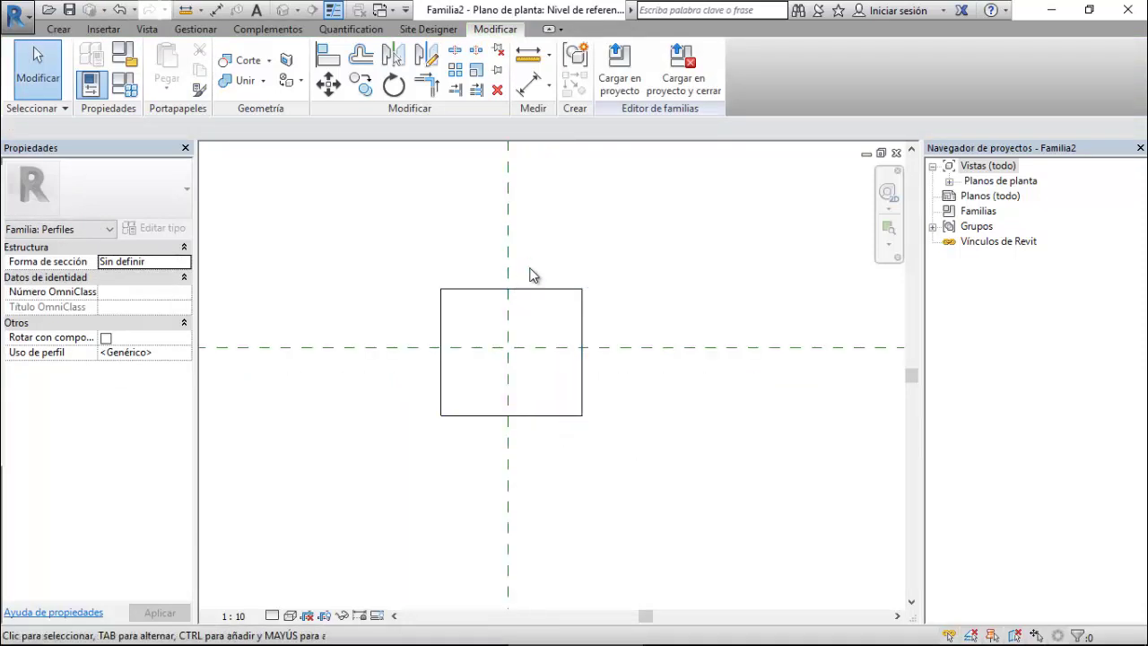
Add an aligned dimension chain left edge–centre plane–right edge and set it to EQ.
{"action": "left_click", "coordinate": [528, 83]}
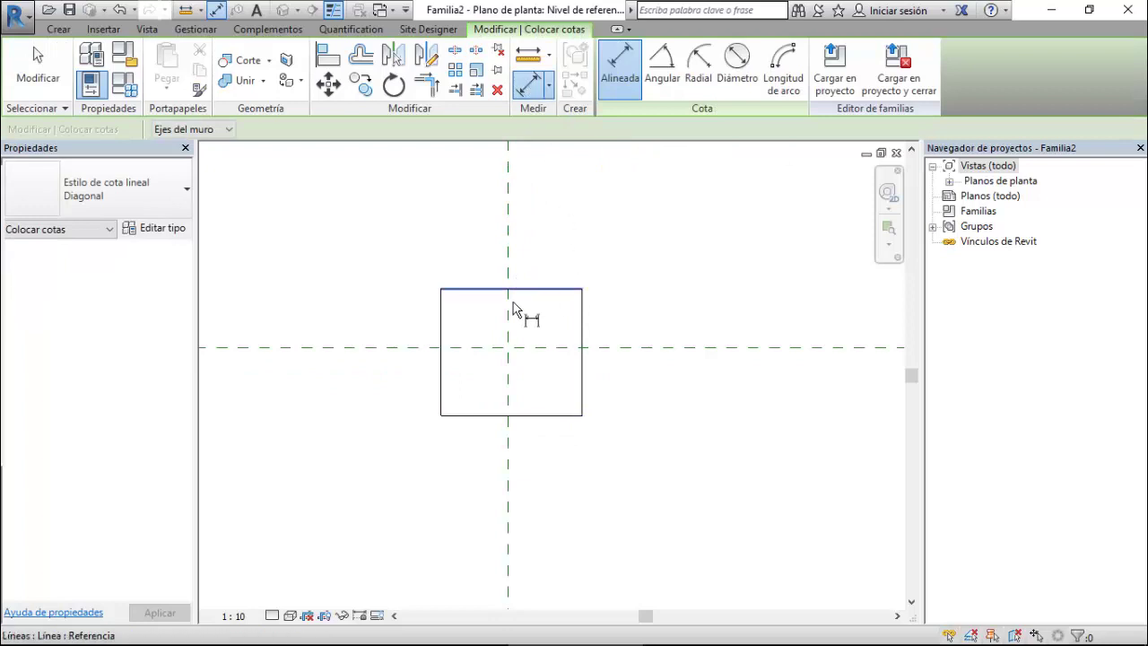
{"action": "left_click", "coordinate": [442, 323]}
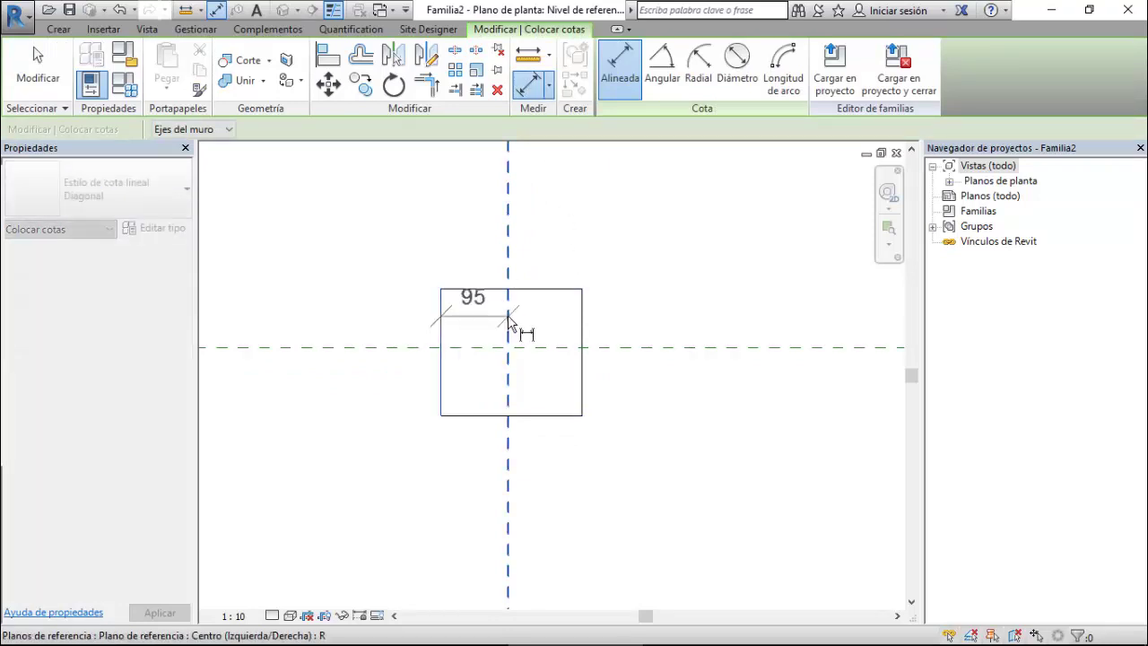
{"action": "left_click", "coordinate": [508, 314]}
{"action": "left_click", "coordinate": [582, 323]}
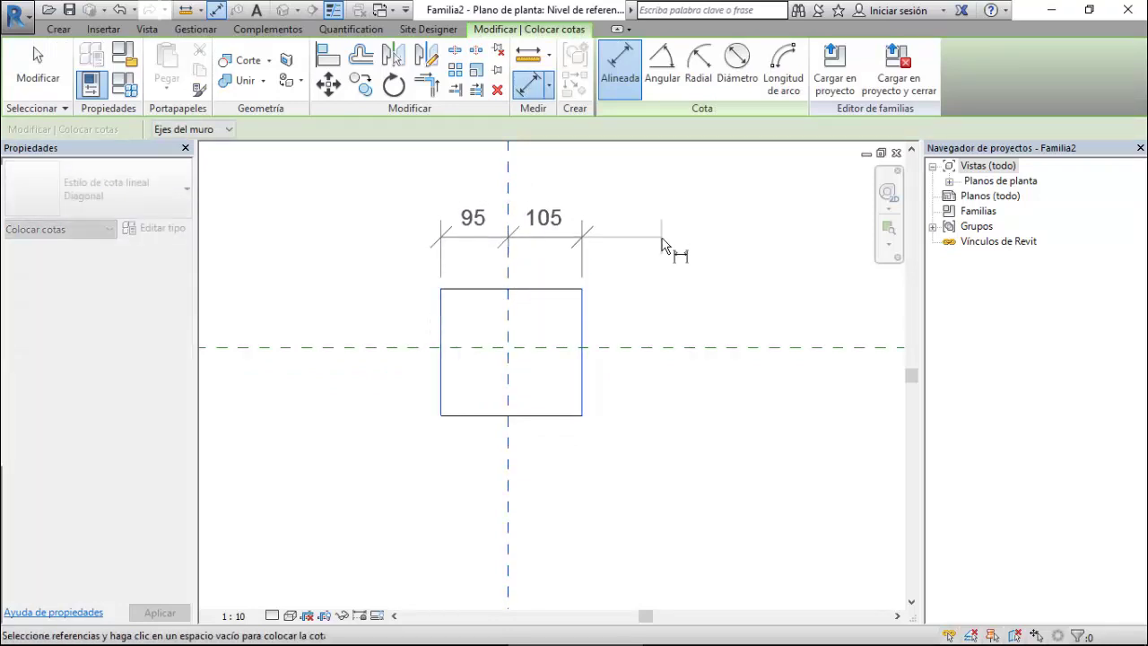
{"action": "left_click", "coordinate": [662, 244]}
{"action": "left_click", "coordinate": [509, 154]}
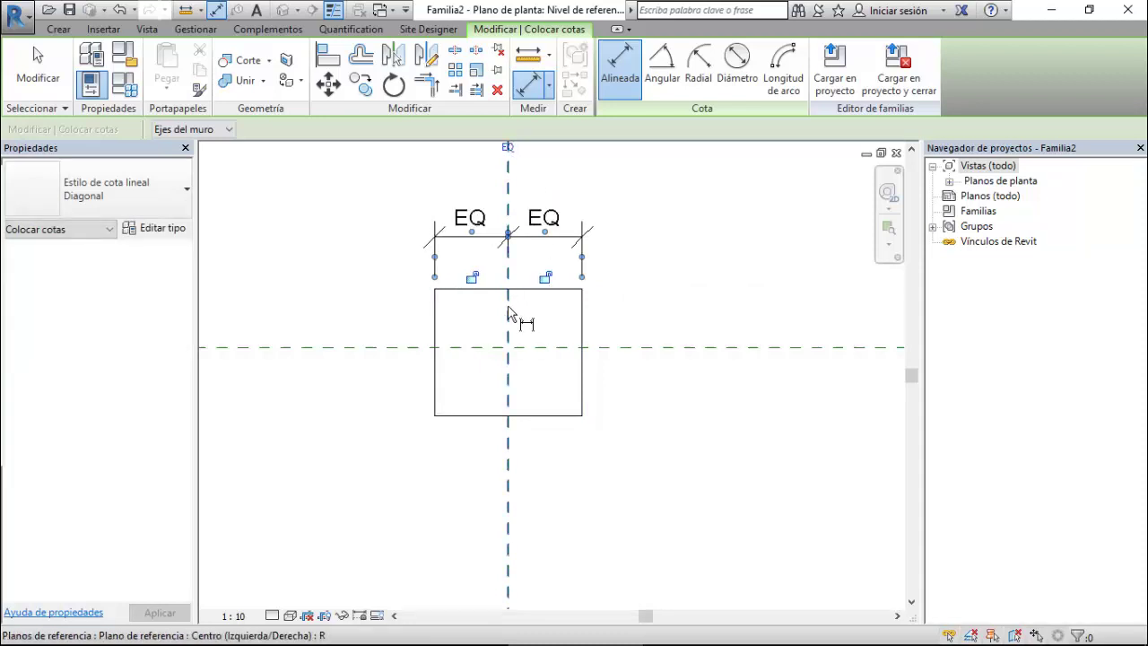
Add the overall 209 width dimension above the chain and select it.
{"action": "left_click", "coordinate": [436, 333]}
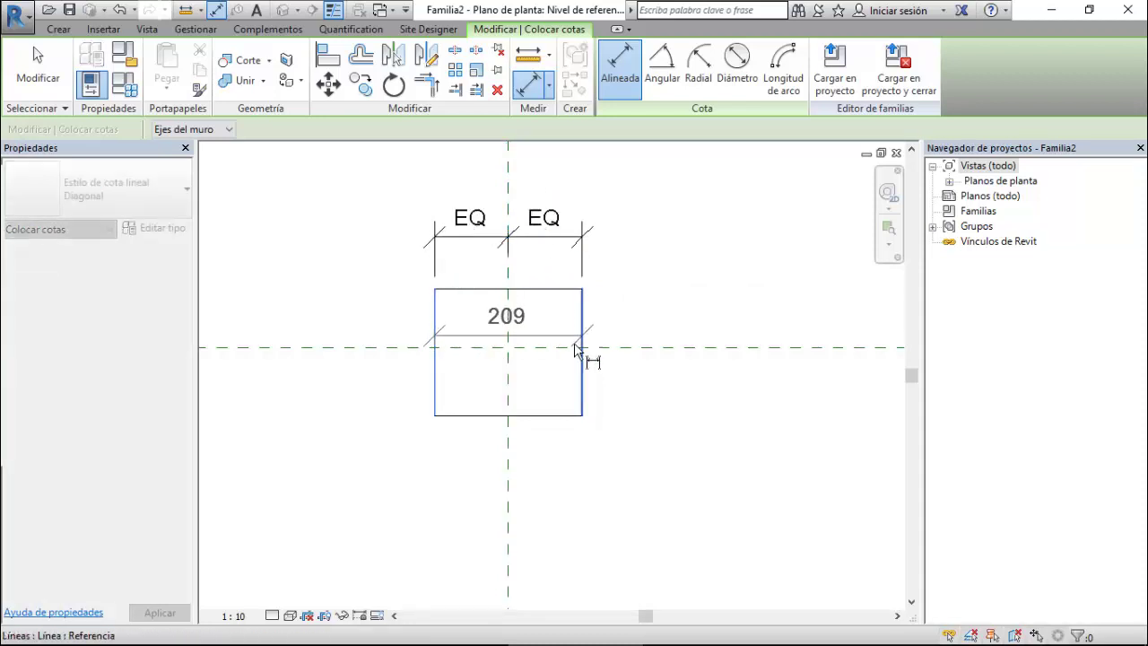
{"action": "left_click", "coordinate": [579, 350]}
{"action": "scroll", "coordinate": [575, 350], "scroll_direction": "down", "scroll_amount": 2}
{"action": "left_click", "coordinate": [594, 239]}
{"action": "key", "text": "Escape"}
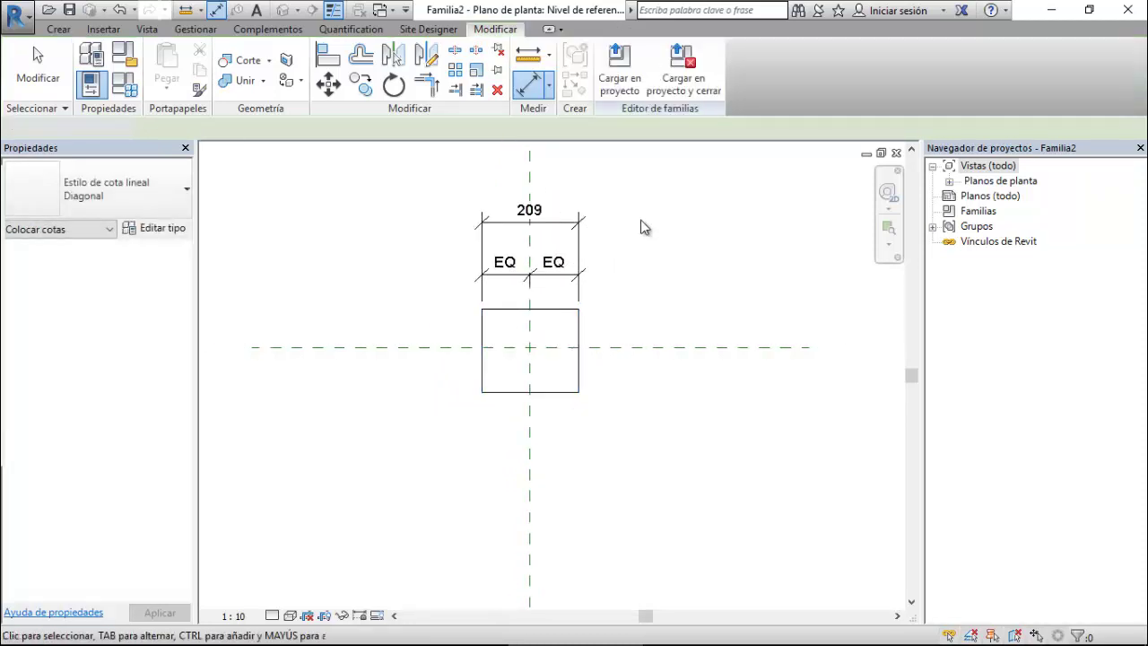
{"action": "key", "text": "Escape"}
{"action": "left_click", "coordinate": [563, 229]}
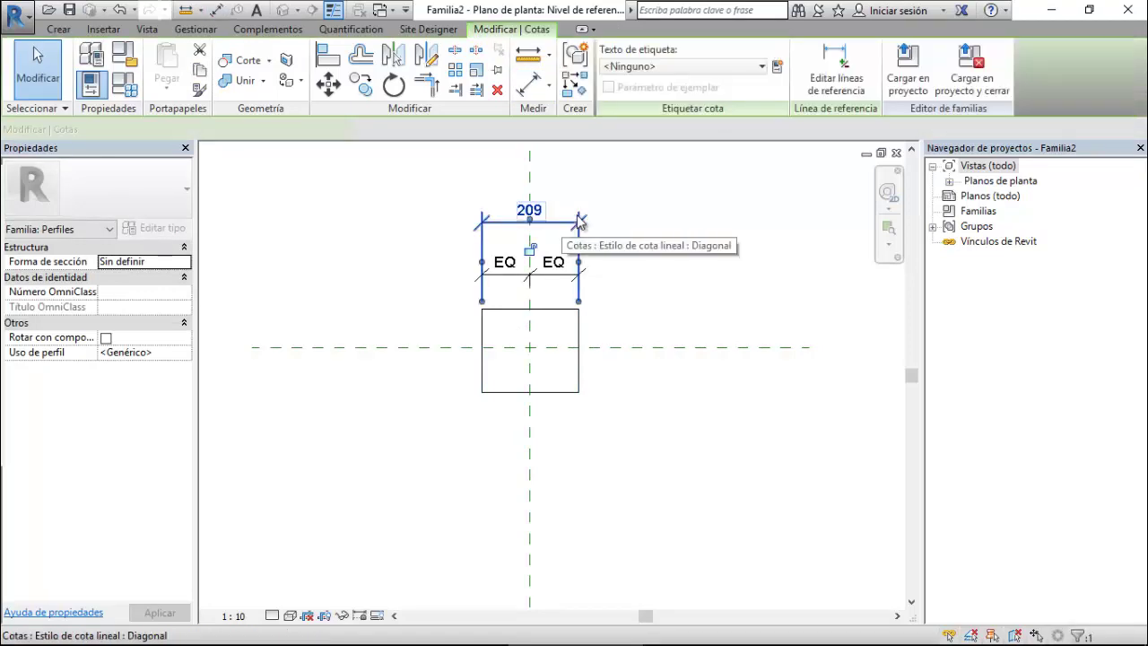
Label the selected 209 dimension with a new Anchura type parameter via Crear parámetro.
{"action": "left_click", "coordinate": [775, 72]}
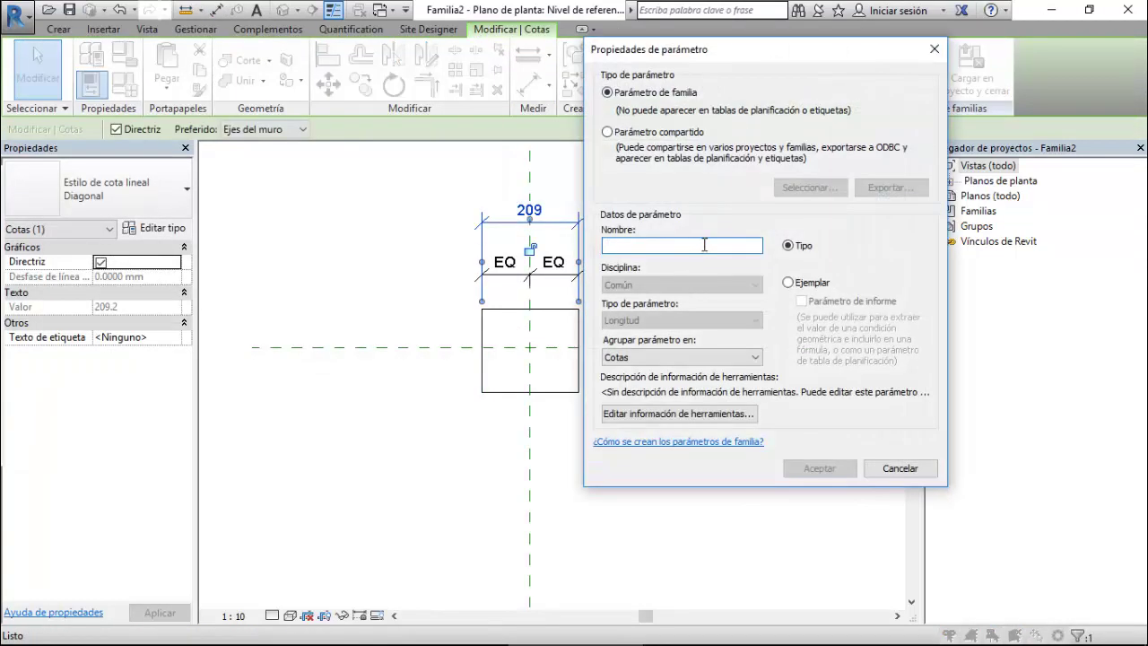
{"action": "type", "text": "Altur"}
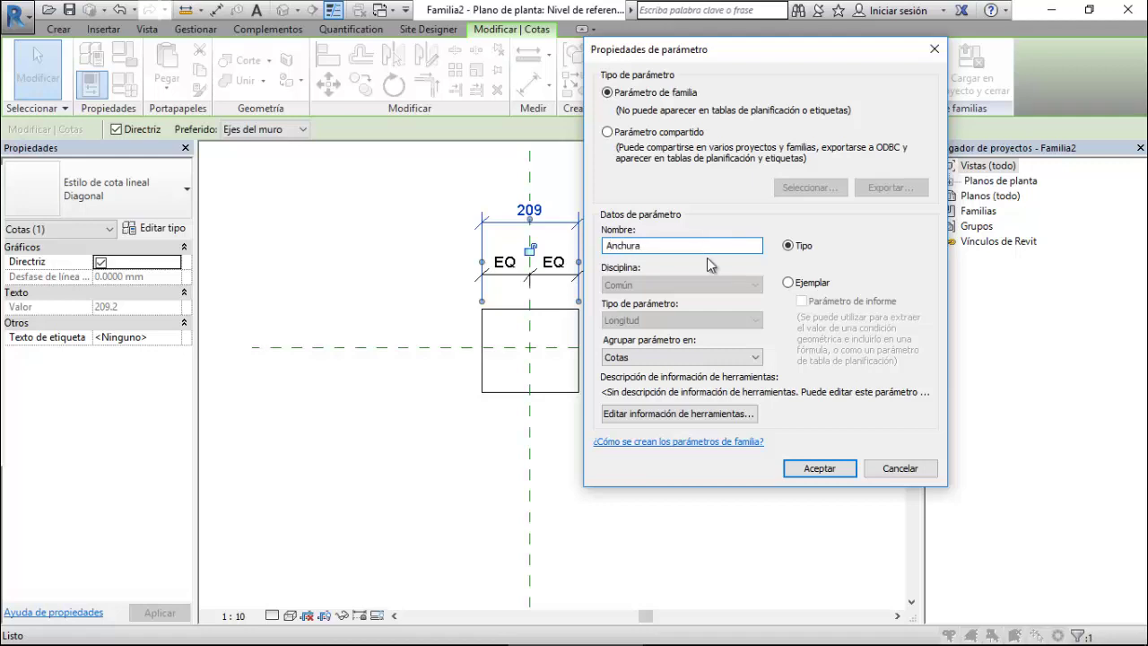
{"action": "left_click", "coordinate": [820, 468]}
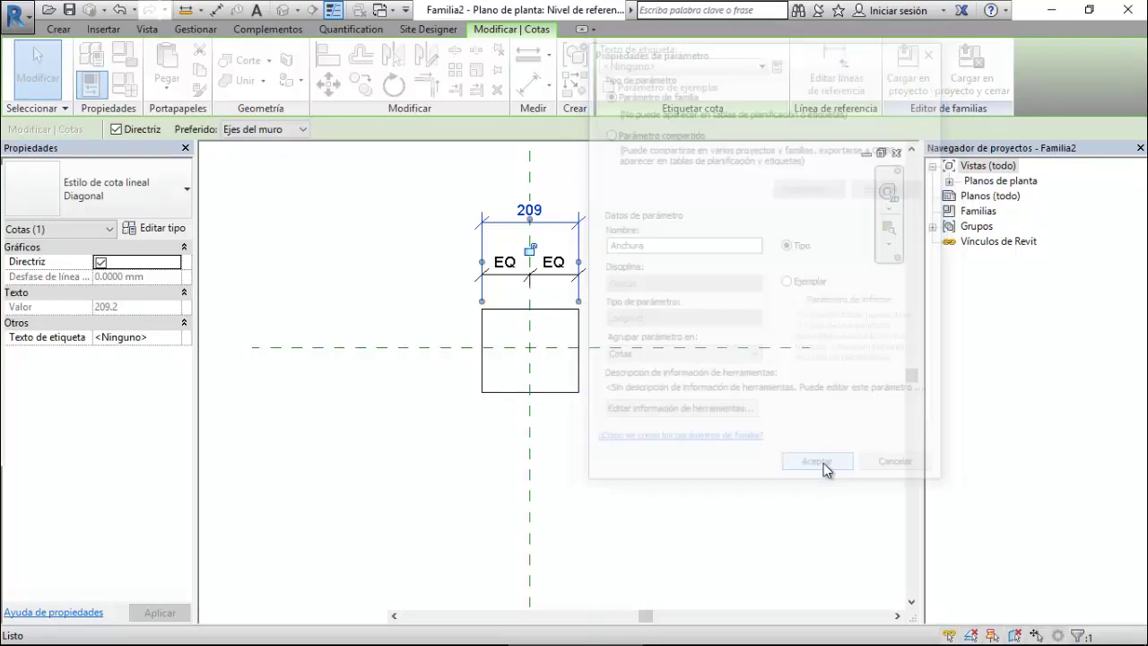
{"action": "left_click", "coordinate": [547, 89]}
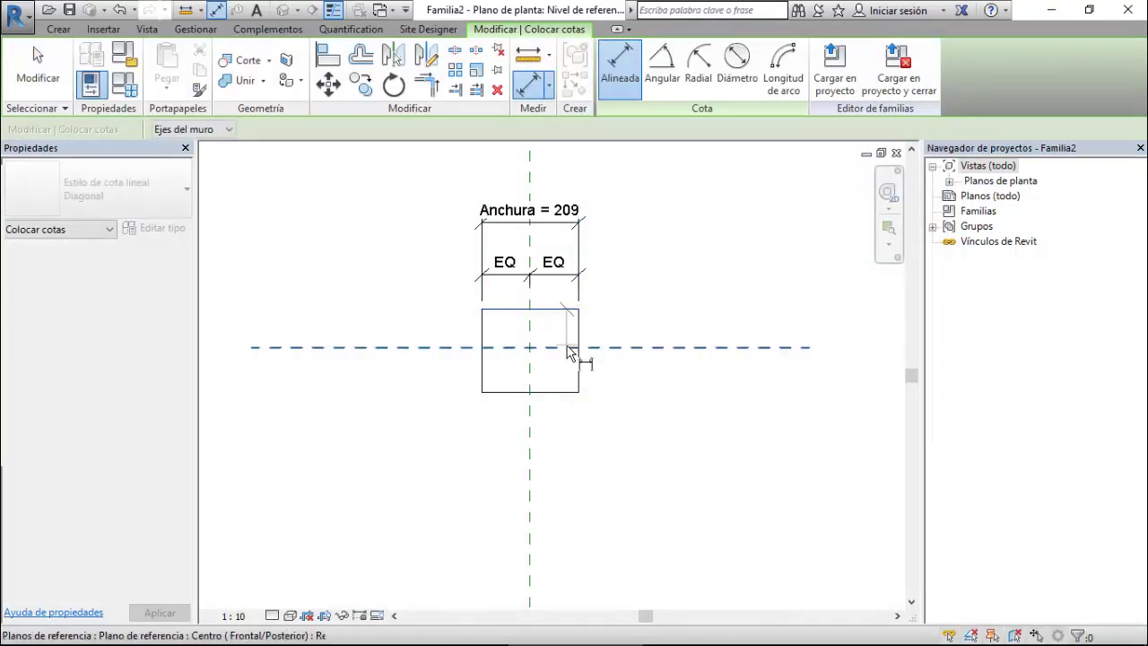
Dimension top edge–centre plane–bottom edge as an EQ chain, plus the overall 192 height.
{"action": "left_click", "coordinate": [567, 347]}
{"action": "left_click", "coordinate": [574, 392]}
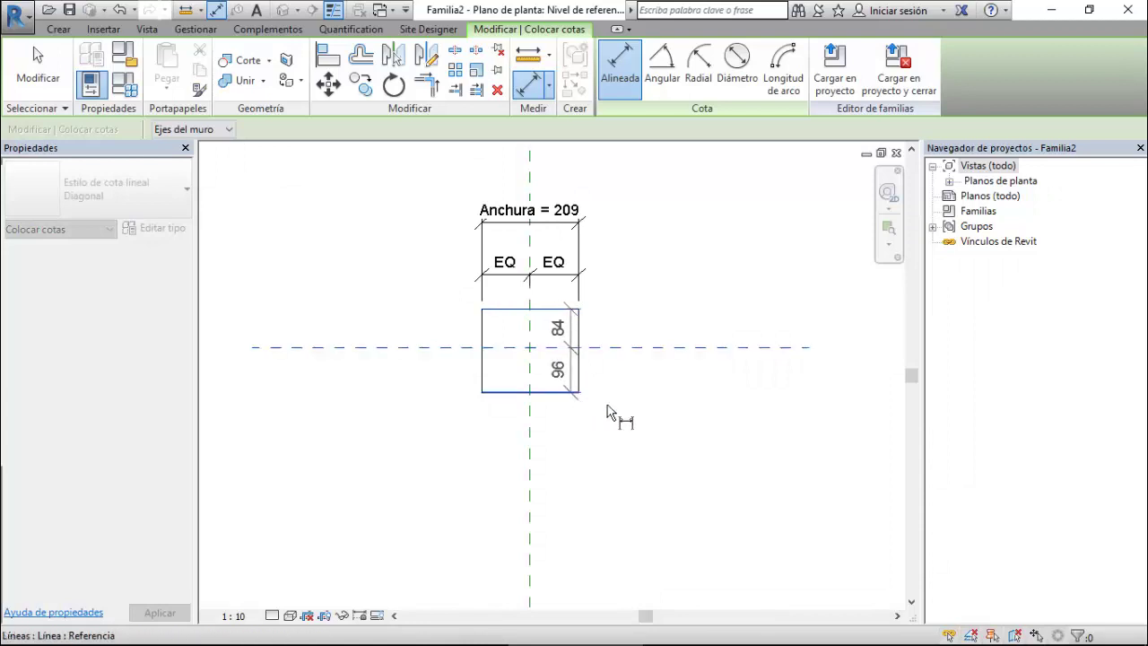
{"action": "left_click", "coordinate": [651, 433]}
{"action": "left_click", "coordinate": [590, 347]}
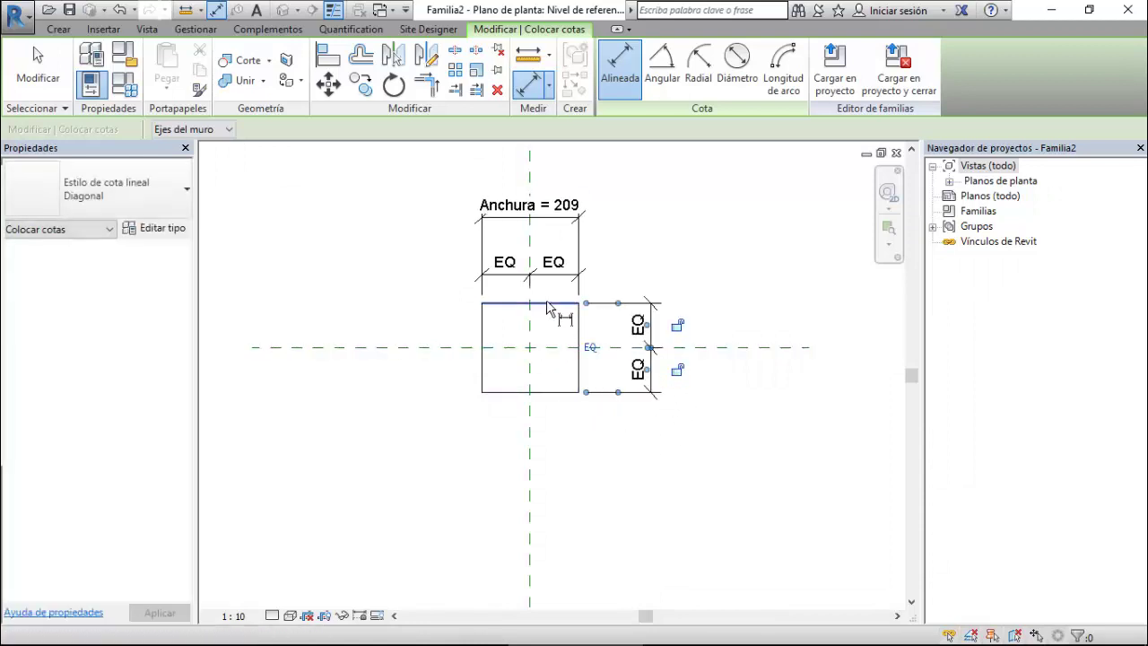
{"action": "left_click", "coordinate": [549, 305]}
{"action": "left_click", "coordinate": [558, 392]}
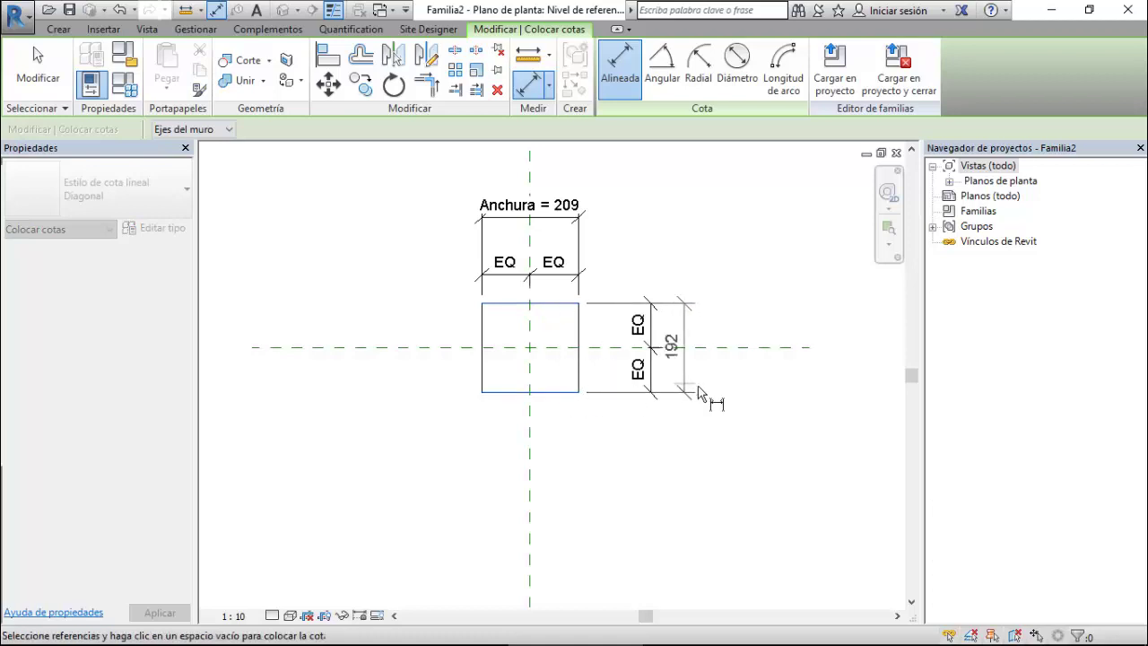
{"action": "left_click", "coordinate": [728, 403]}
{"action": "key", "text": "Escape"}
{"action": "key", "text": "Escape"}
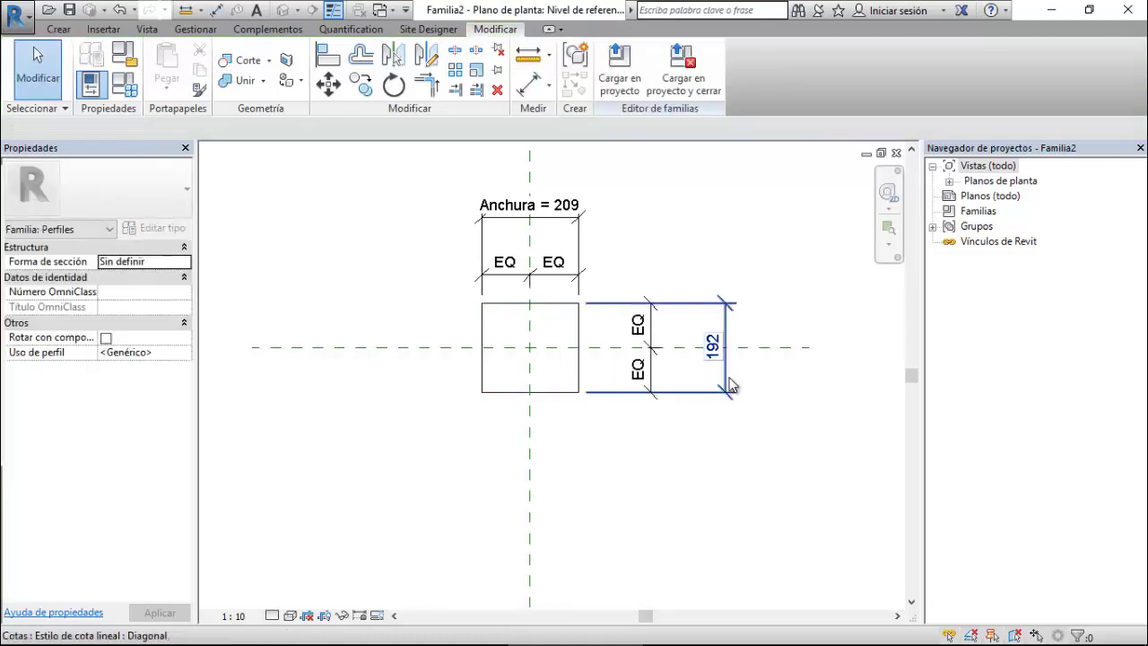
Label the 192 height dimension with a new type parameter named Altura.
{"action": "left_click", "coordinate": [731, 385]}
{"action": "left_click", "coordinate": [777, 71]}
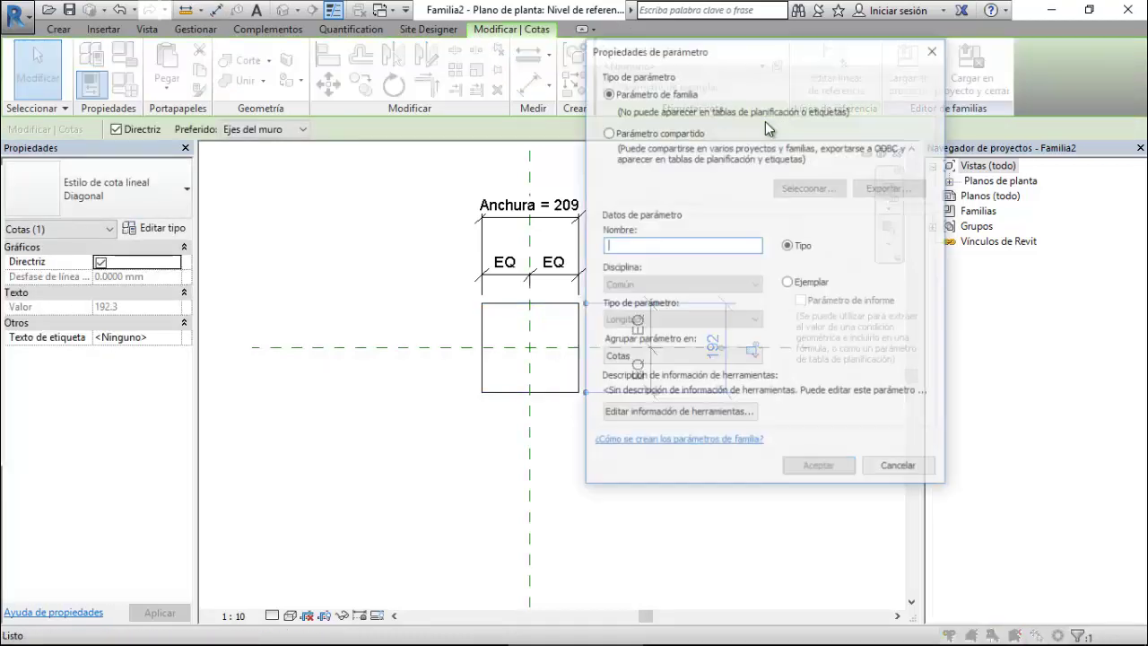
{"action": "type", "text": "Altur"}
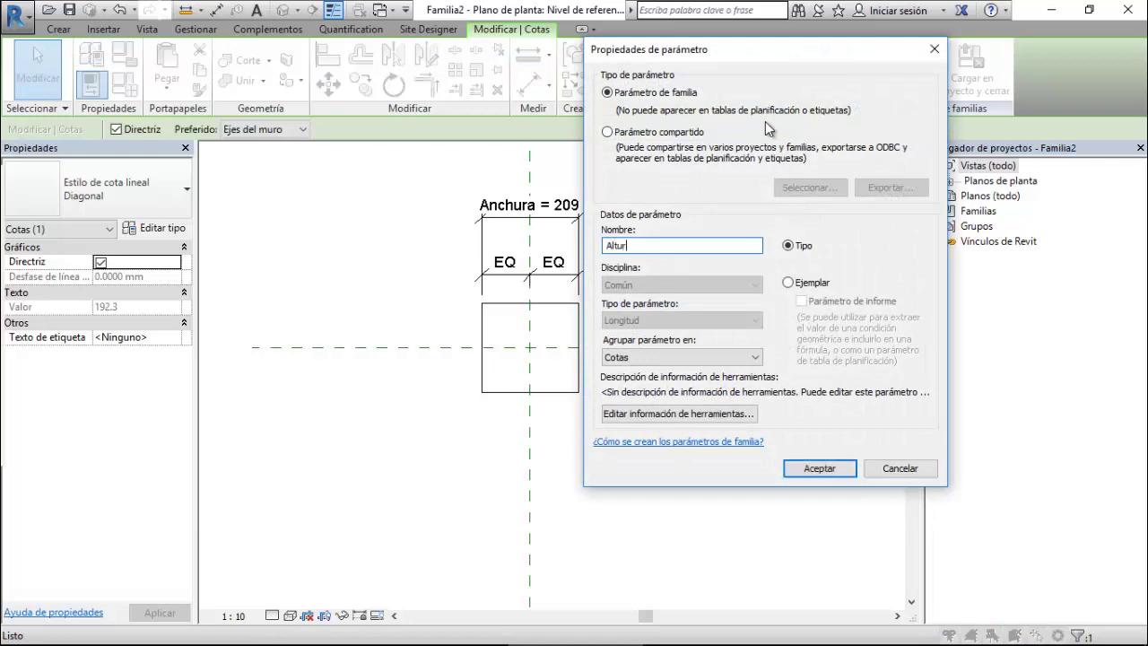
{"action": "type", "text": "a"}
{"action": "left_click", "coordinate": [825, 468]}
{"action": "left_click", "coordinate": [687, 464]}
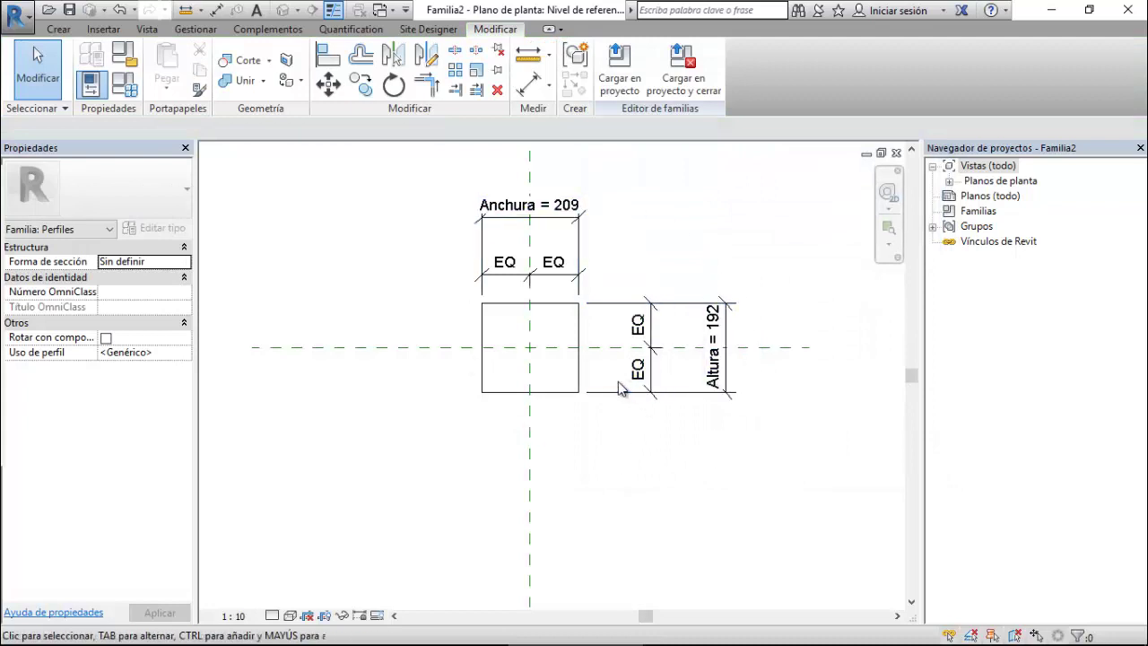
In Tipos de familia, set Altura and Anchura to 250 and apply them.
{"action": "left_click", "coordinate": [128, 87]}
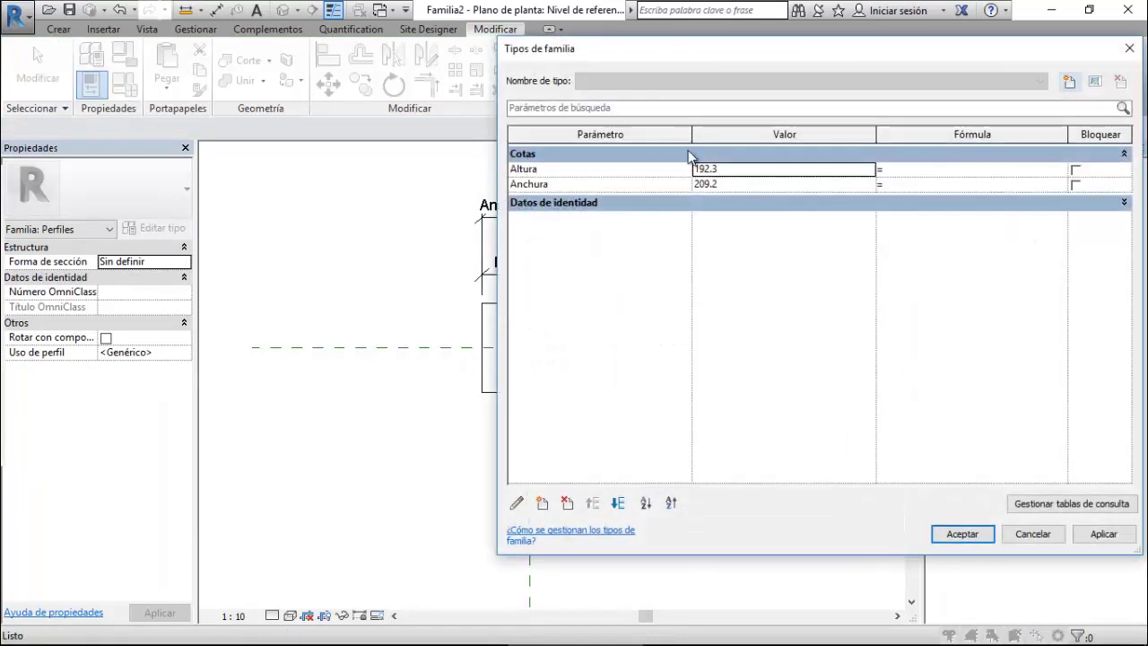
{"action": "double_click", "coordinate": [734, 167]}
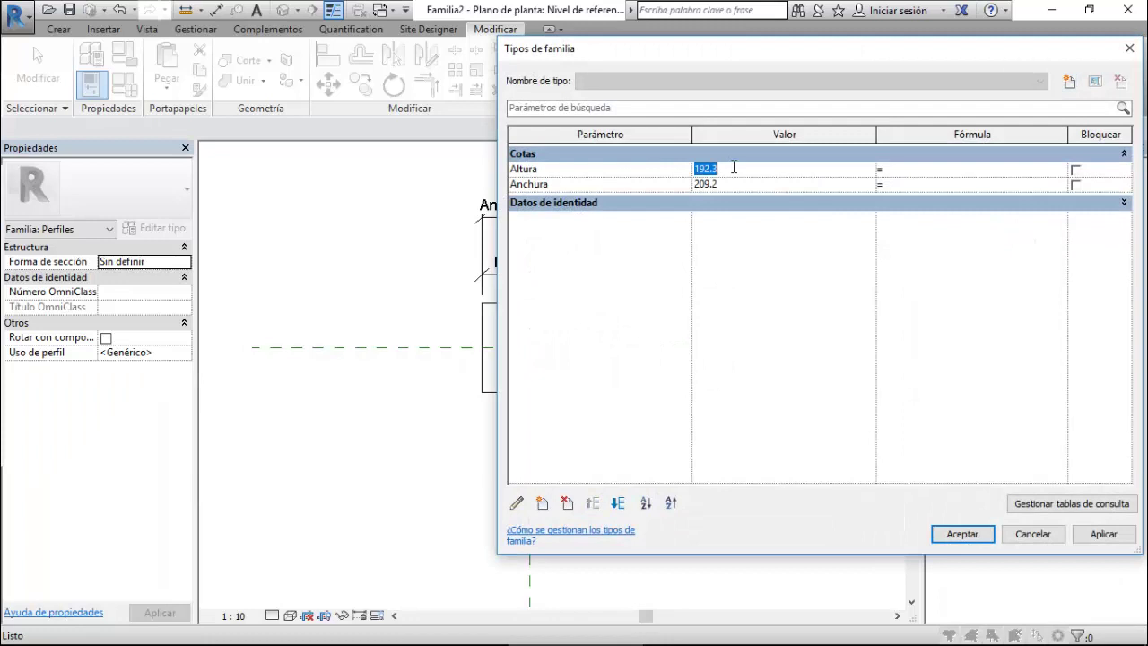
{"action": "type", "text": "250"}
{"action": "left_click", "coordinate": [801, 187]}
{"action": "double_click", "coordinate": [801, 186]}
{"action": "type", "text": "2"}
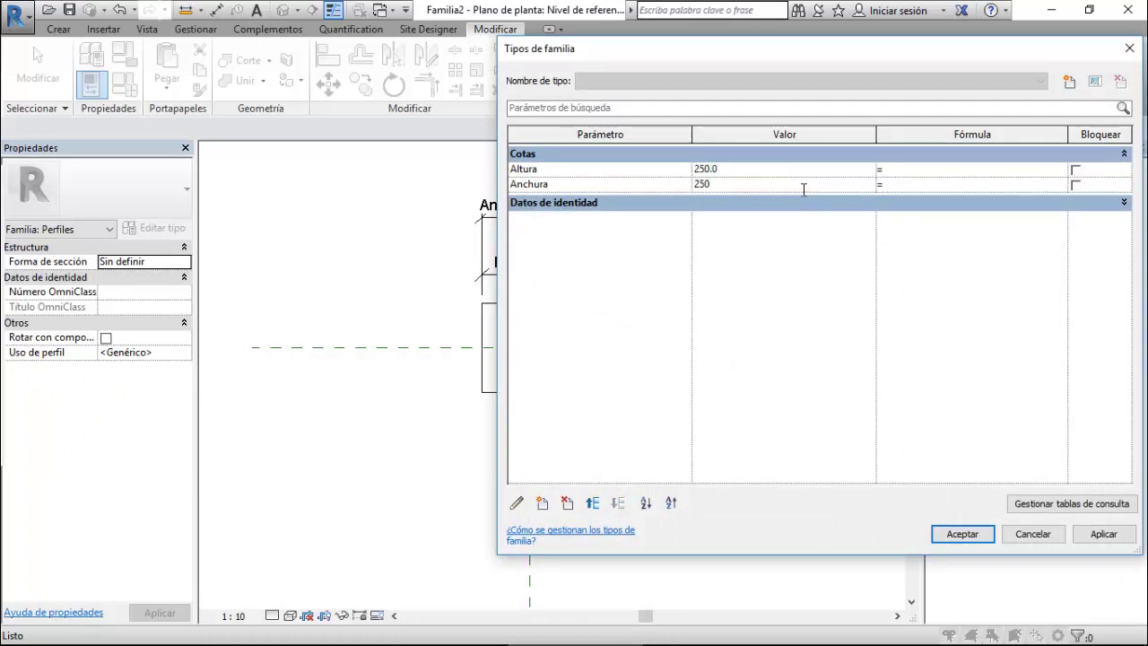
{"action": "left_click", "coordinate": [1098, 534]}
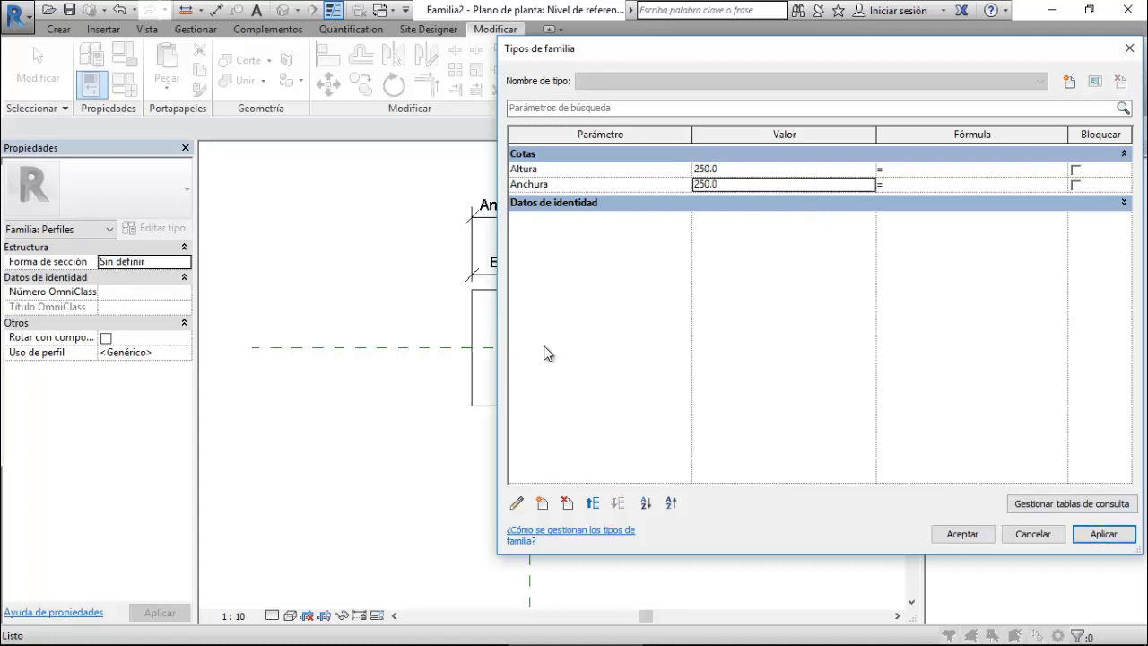
{"action": "left_click_drag", "start_coordinate": [499, 355], "coordinate": [687, 355]}
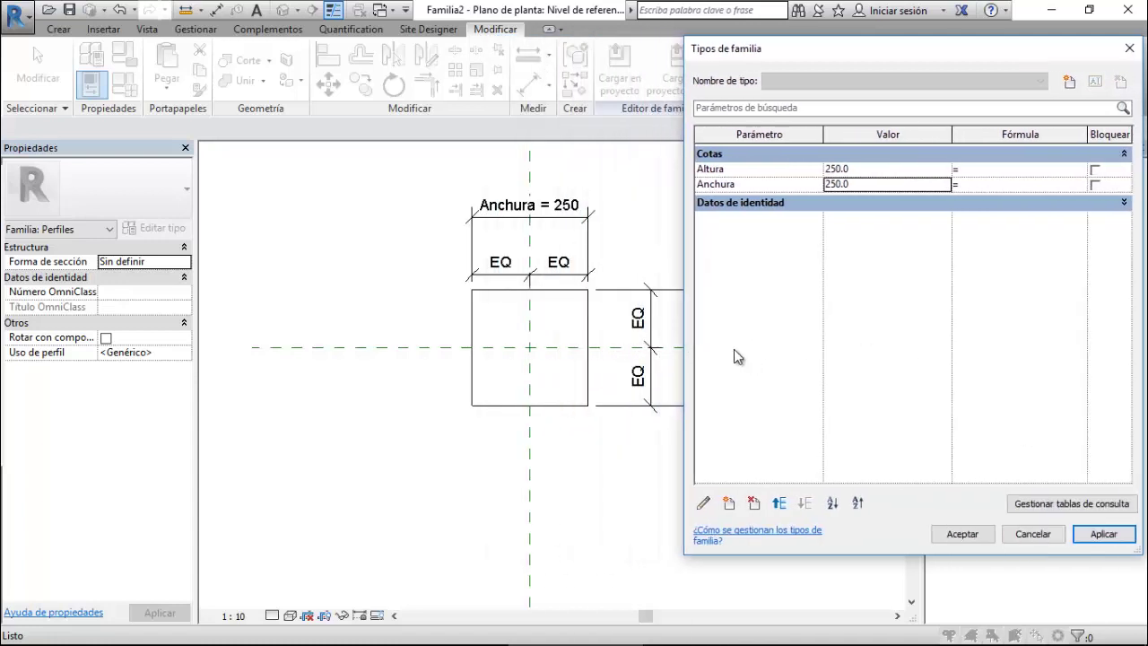
Create a new 100x150 family type with Altura 150 and Anchura 100.
{"action": "left_click", "coordinate": [1069, 81]}
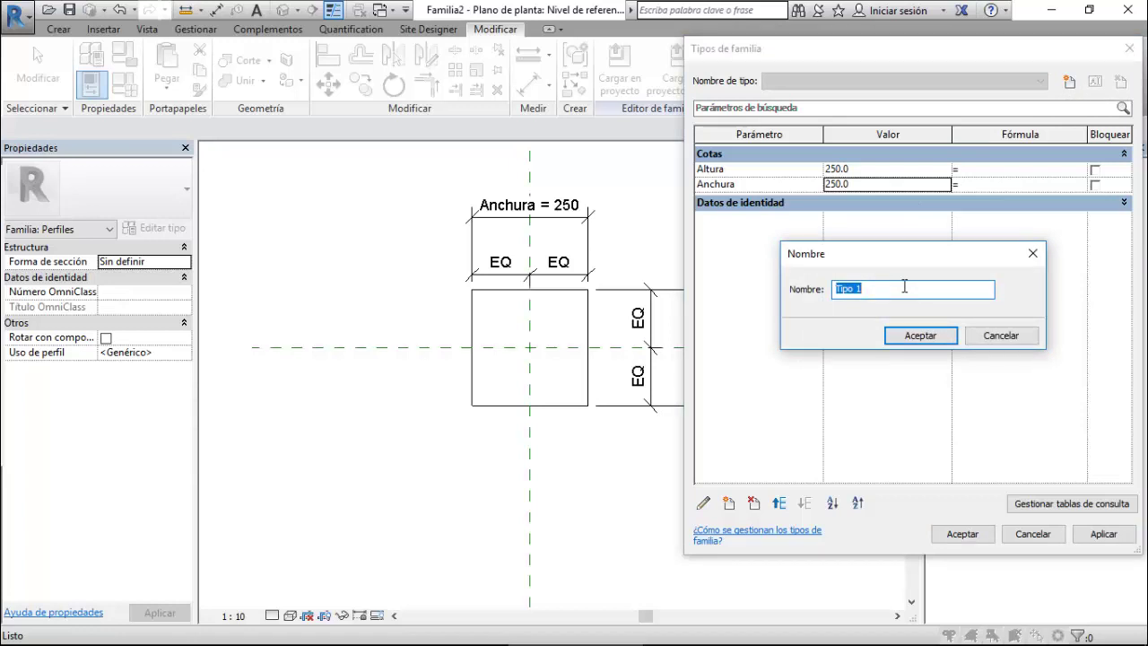
{"action": "type", "text": "100x"}
{"action": "type", "text": "150"}
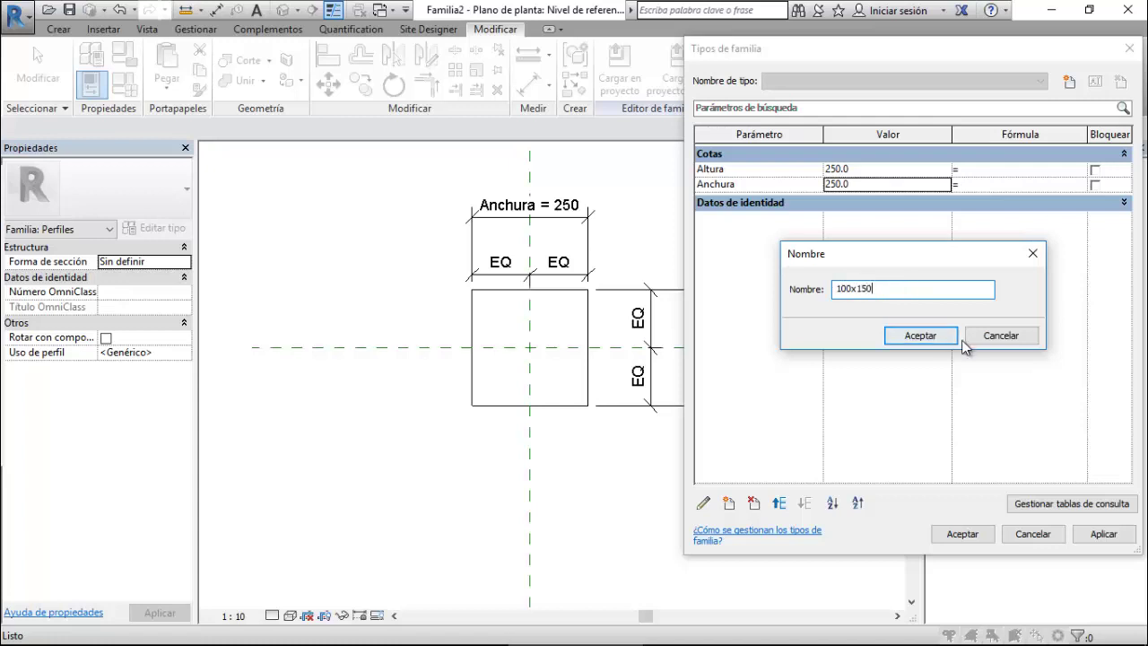
{"action": "left_click", "coordinate": [952, 338]}
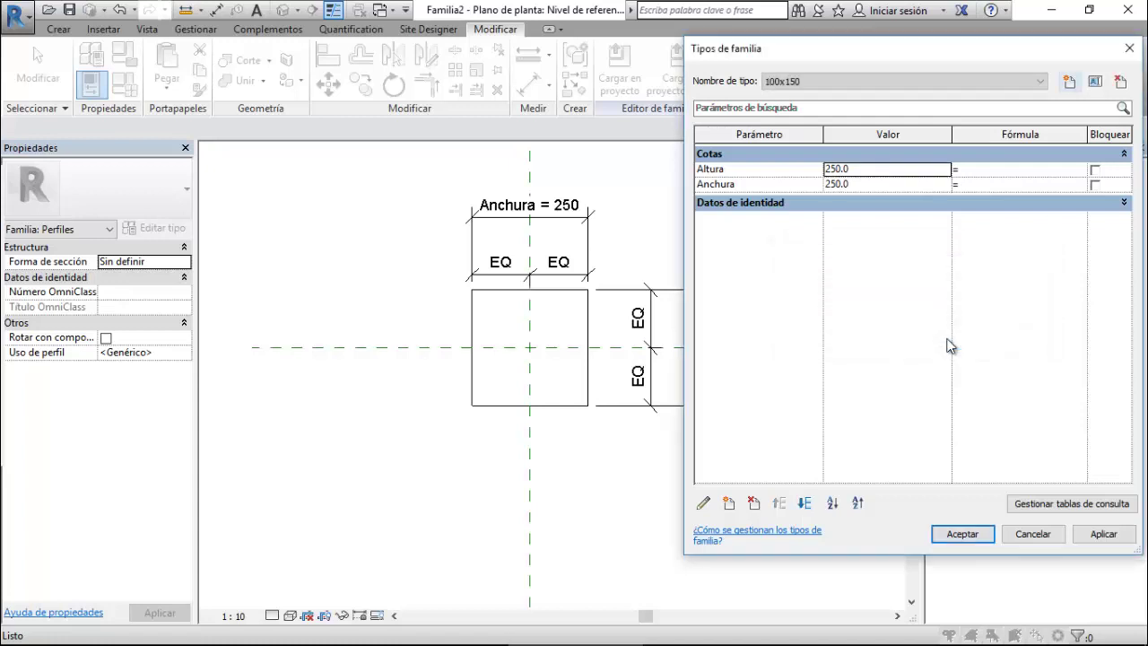
{"action": "double_click", "coordinate": [875, 169]}
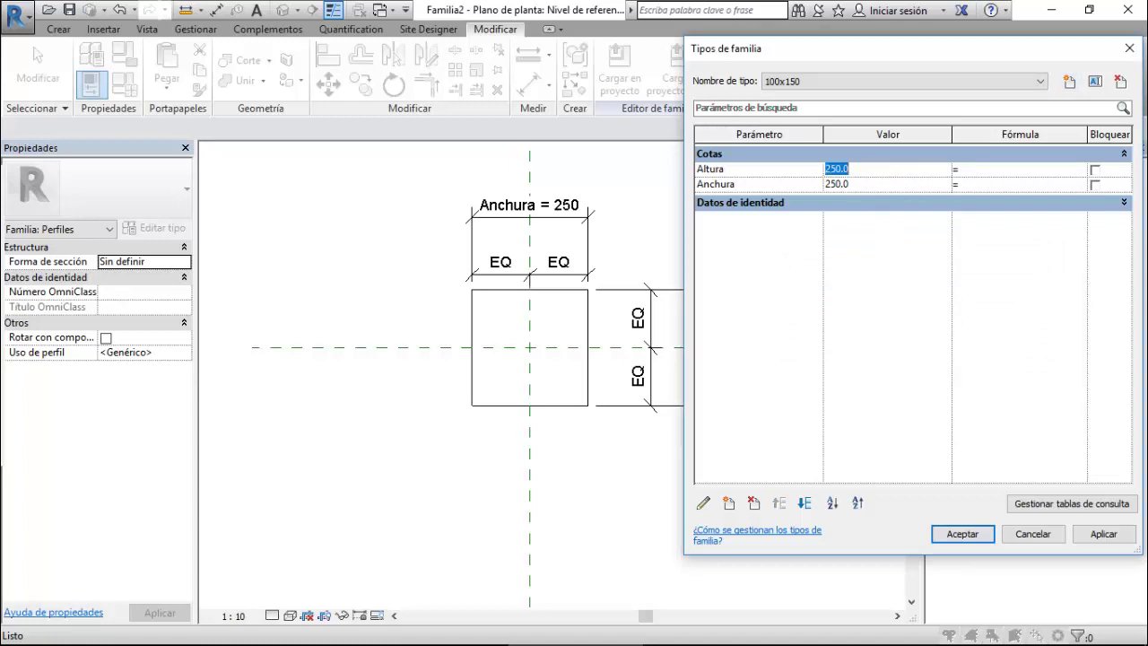
{"action": "type", "text": "150"}
{"action": "left_click", "coordinate": [875, 184]}
{"action": "double_click", "coordinate": [875, 184]}
{"action": "type", "text": "100"}
Create the 50x100 type with Altura 50 and Anchura 100, then apply and accept.
{"action": "left_click", "coordinate": [962, 533]}
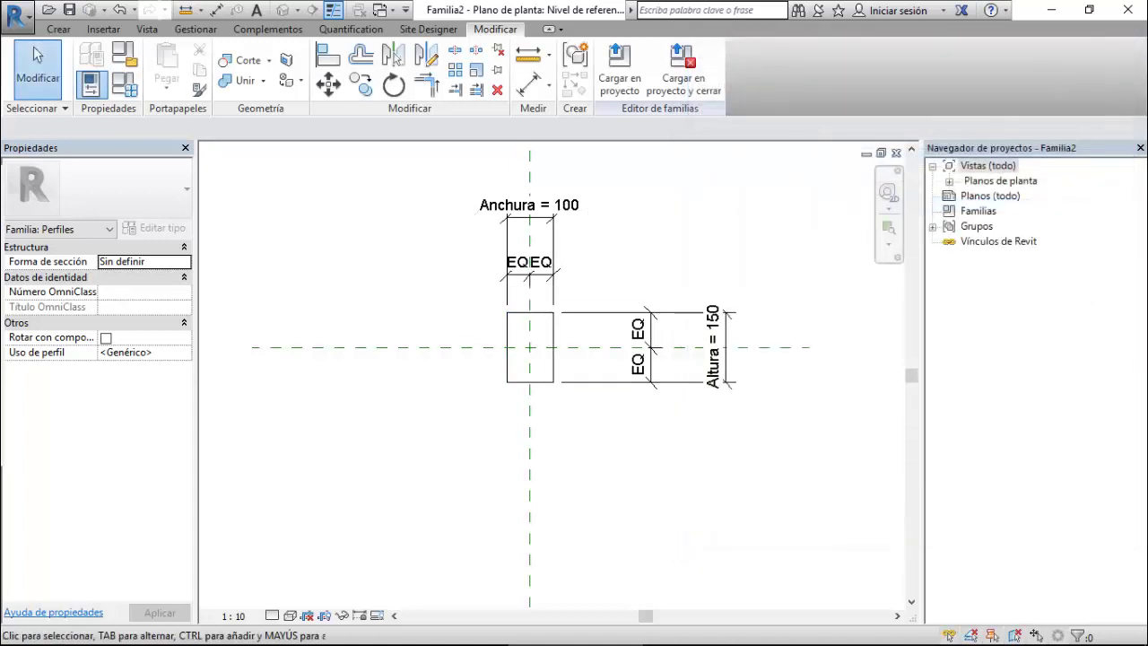
{"action": "left_click", "coordinate": [125, 85]}
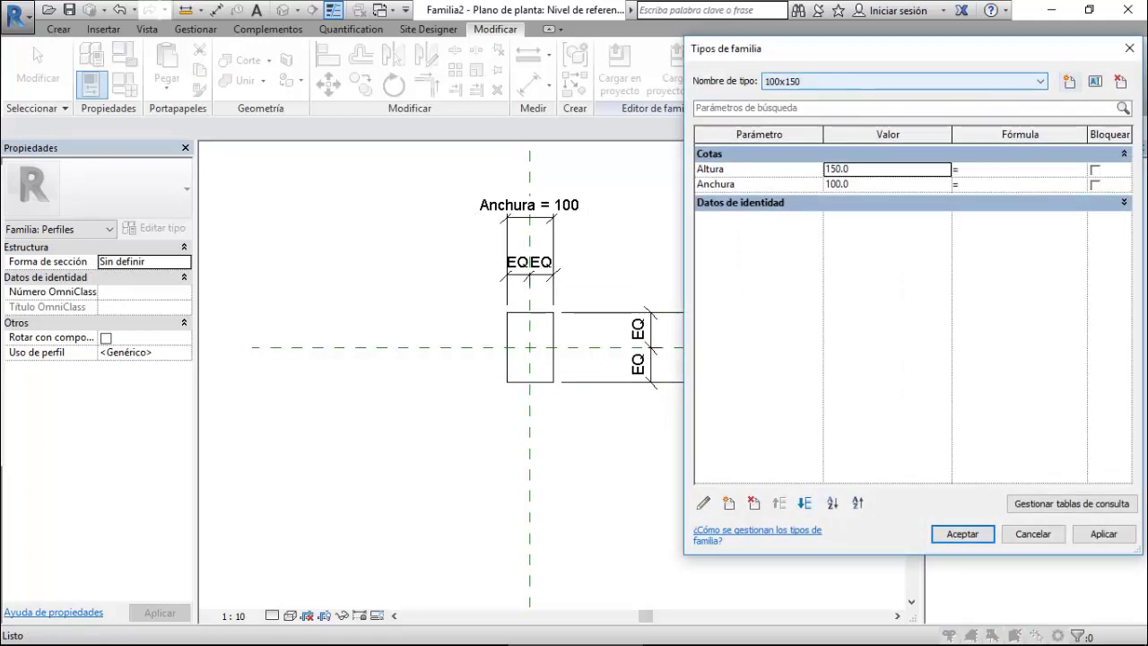
{"action": "left_click", "coordinate": [1069, 82]}
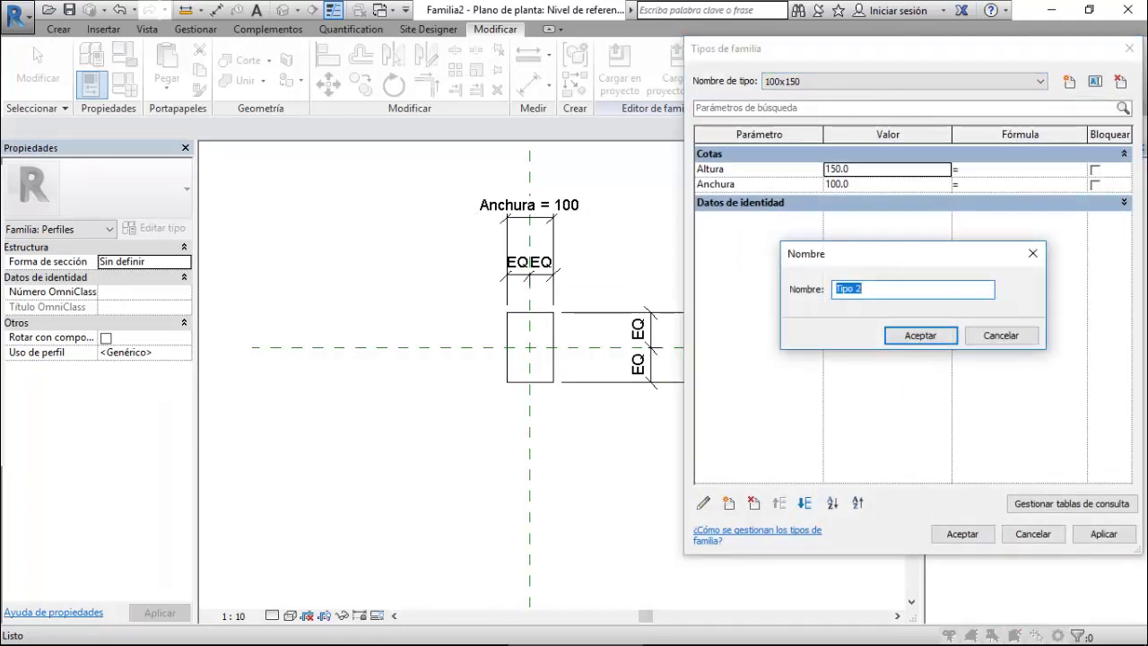
{"action": "type", "text": "50x"}
{"action": "type", "text": "100"}
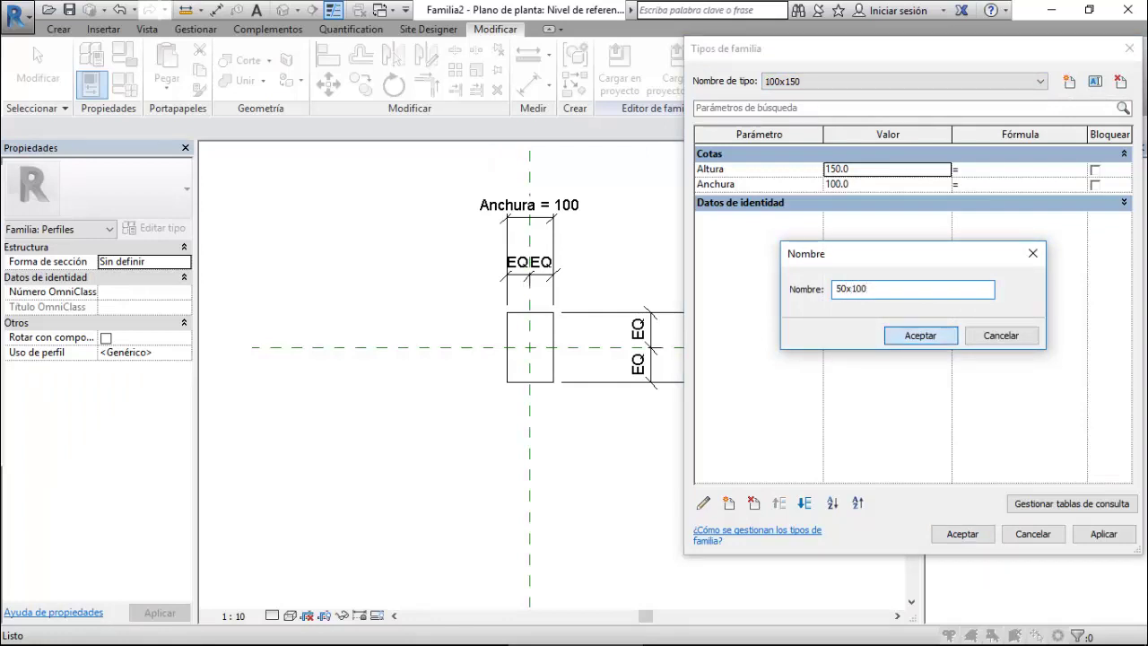
{"action": "key", "text": "Return"}
{"action": "type", "text": "50"}
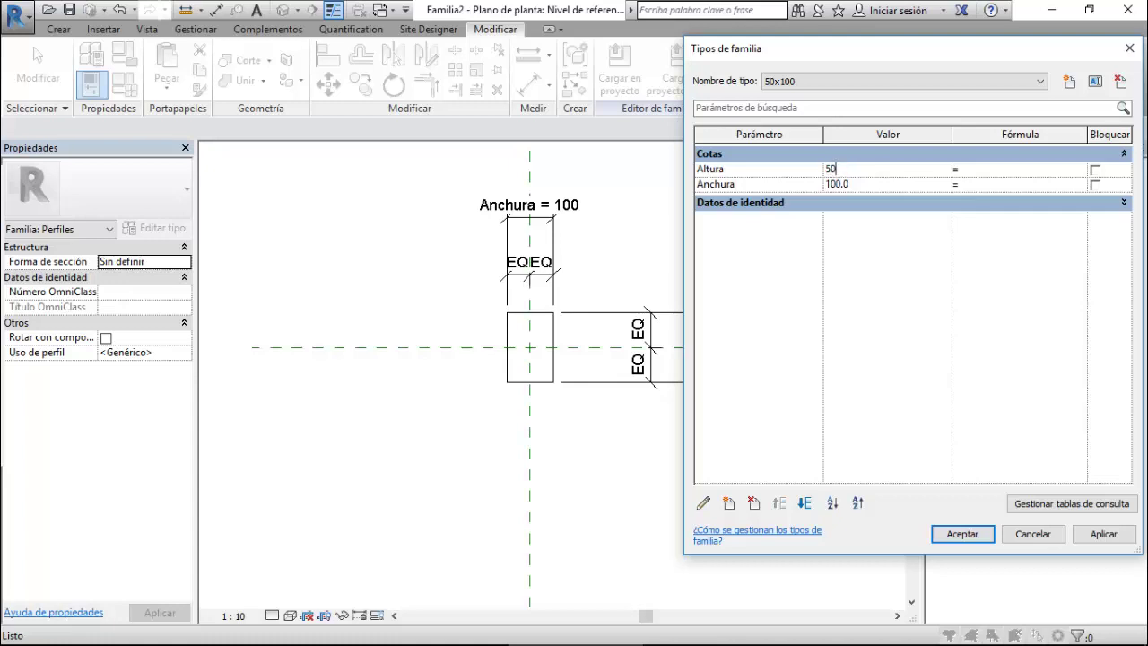
{"action": "key", "text": "Tab"}
{"action": "left_click", "coordinate": [888, 184]}
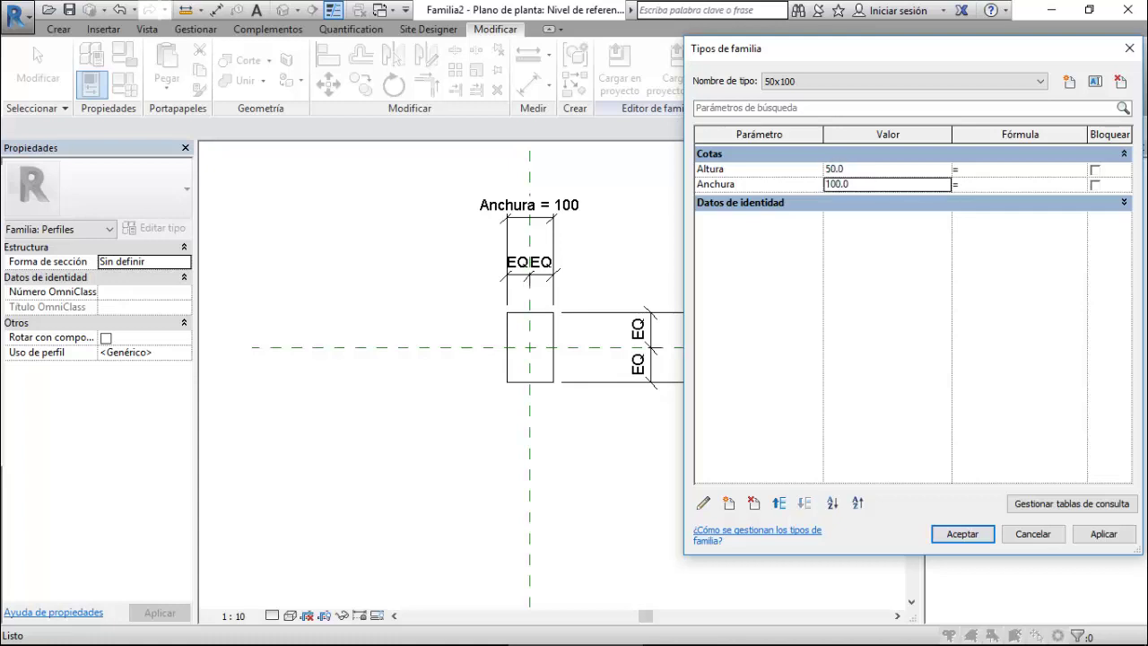
{"action": "left_click", "coordinate": [1103, 534]}
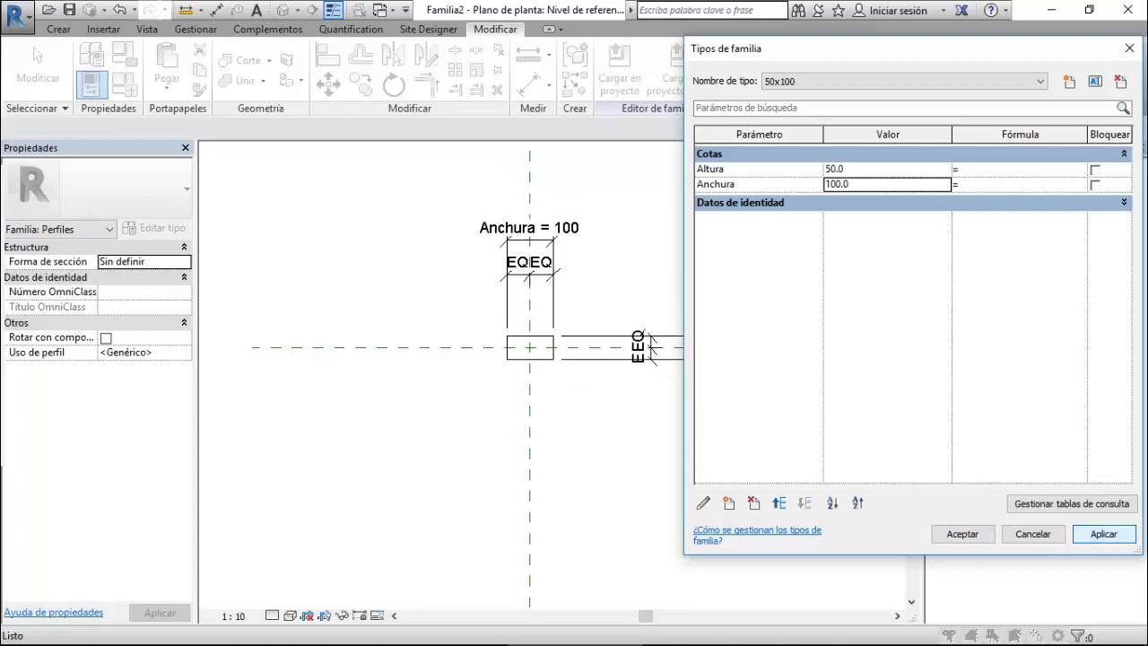
{"action": "left_click", "coordinate": [962, 534]}
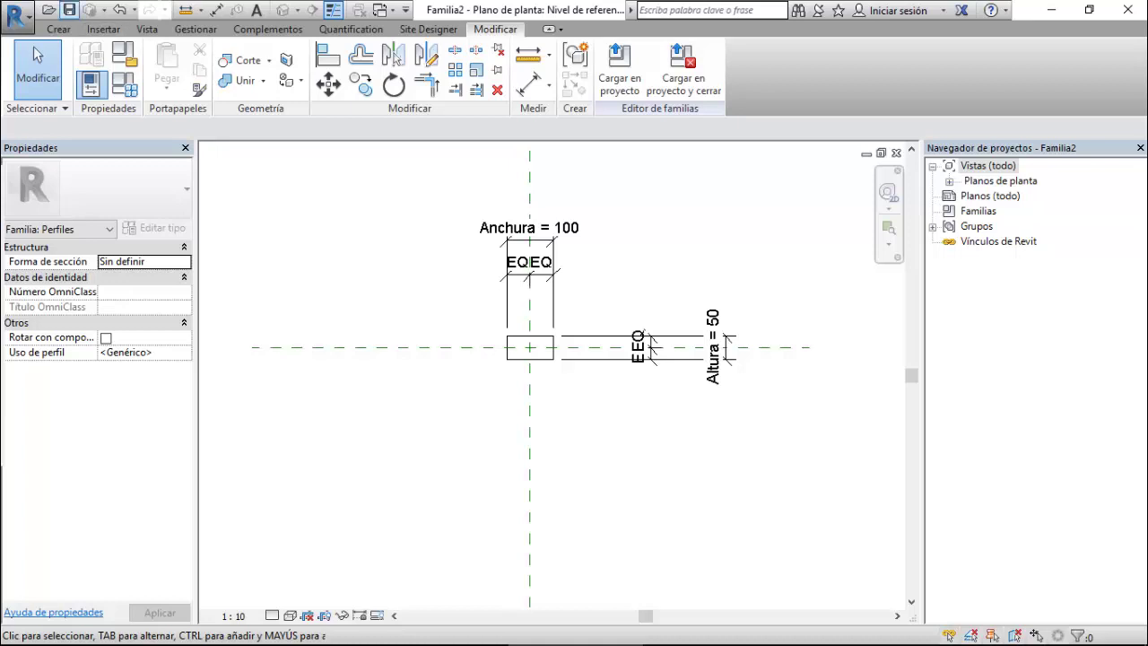
Save Familia2 under the file name '2.Perfil Cuadrado Montantes' in Clase Familias.
{"action": "left_click", "coordinate": [69, 10]}
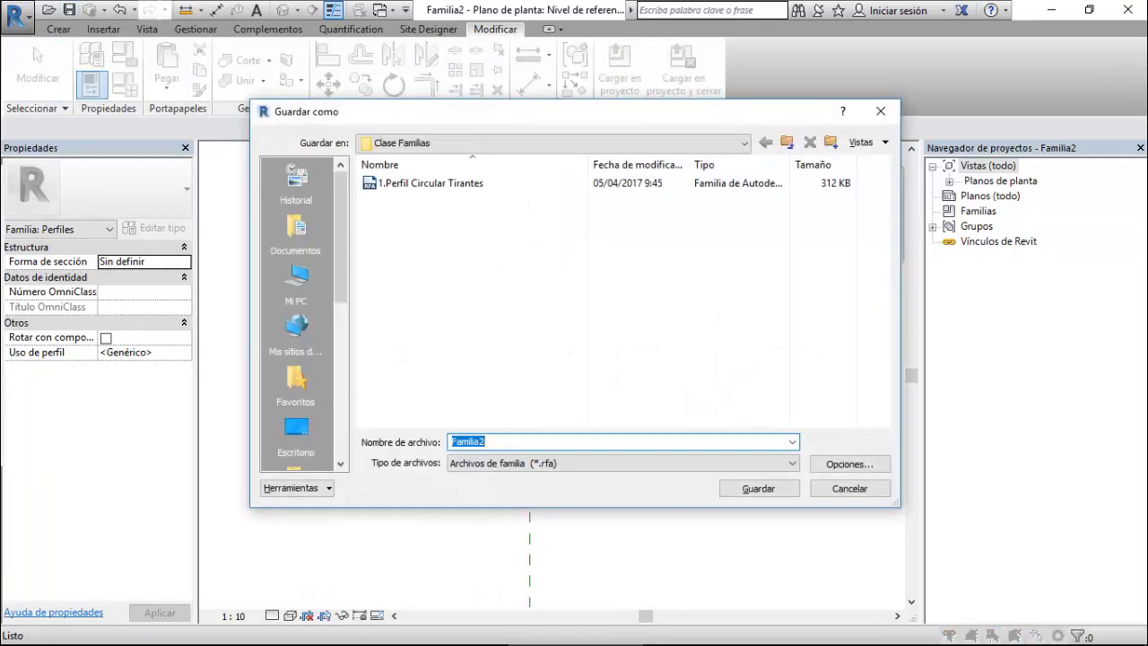
{"action": "type", "text": "2.Perfil Cuadrado"}
{"action": "type", "text": "Montantes"}
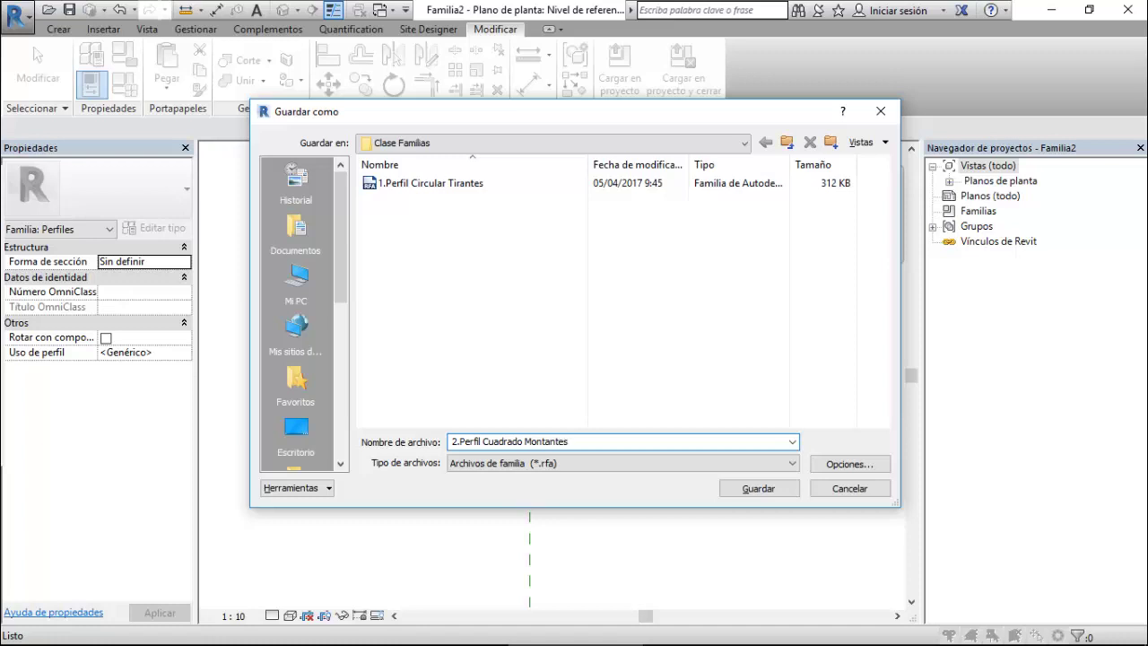
{"action": "key", "text": "Return"}
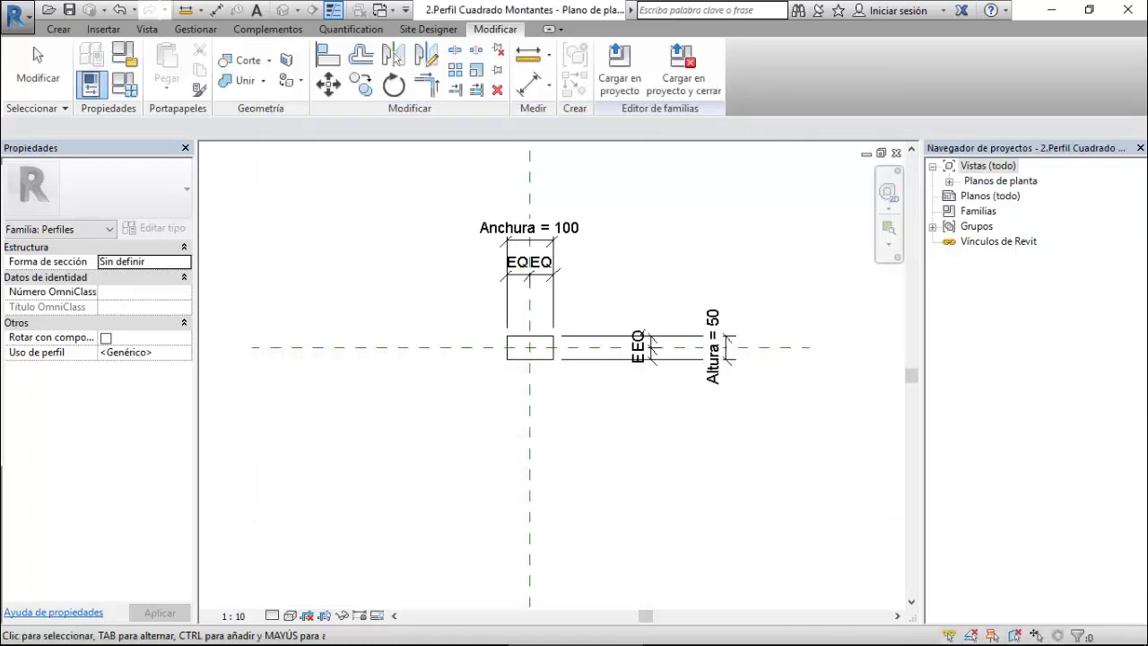
In 1.Perfil Circular Tirantes, label the circle's radius with a new Radio Circulo Tirante parameter.
{"action": "left_click", "coordinate": [380, 10]}
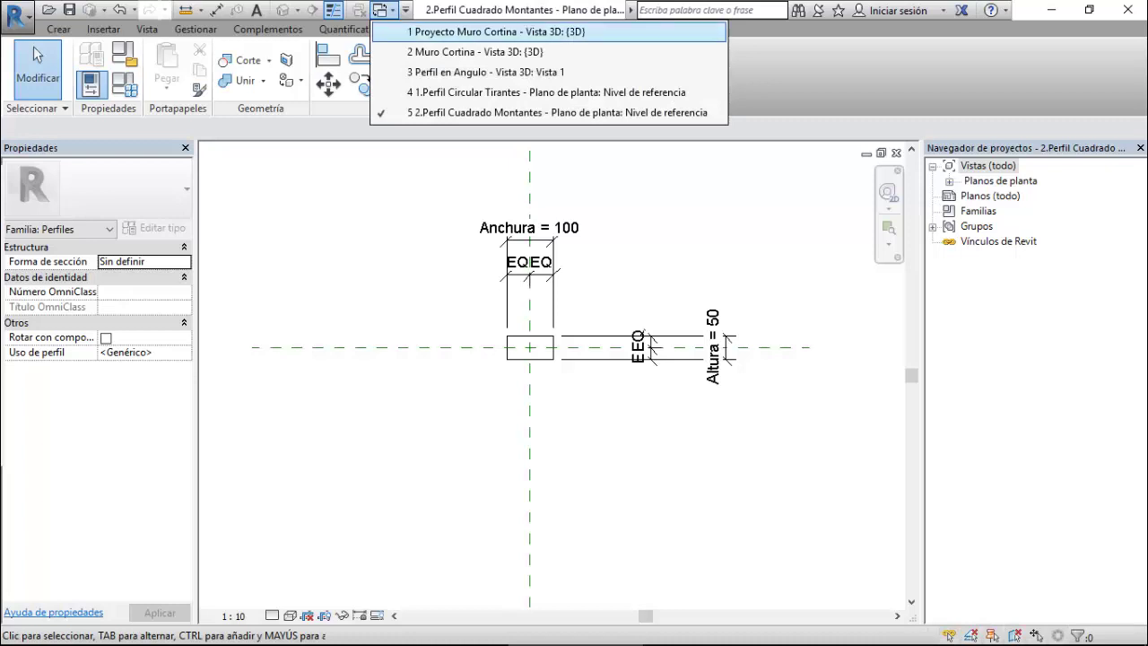
{"action": "left_click", "coordinate": [394, 92]}
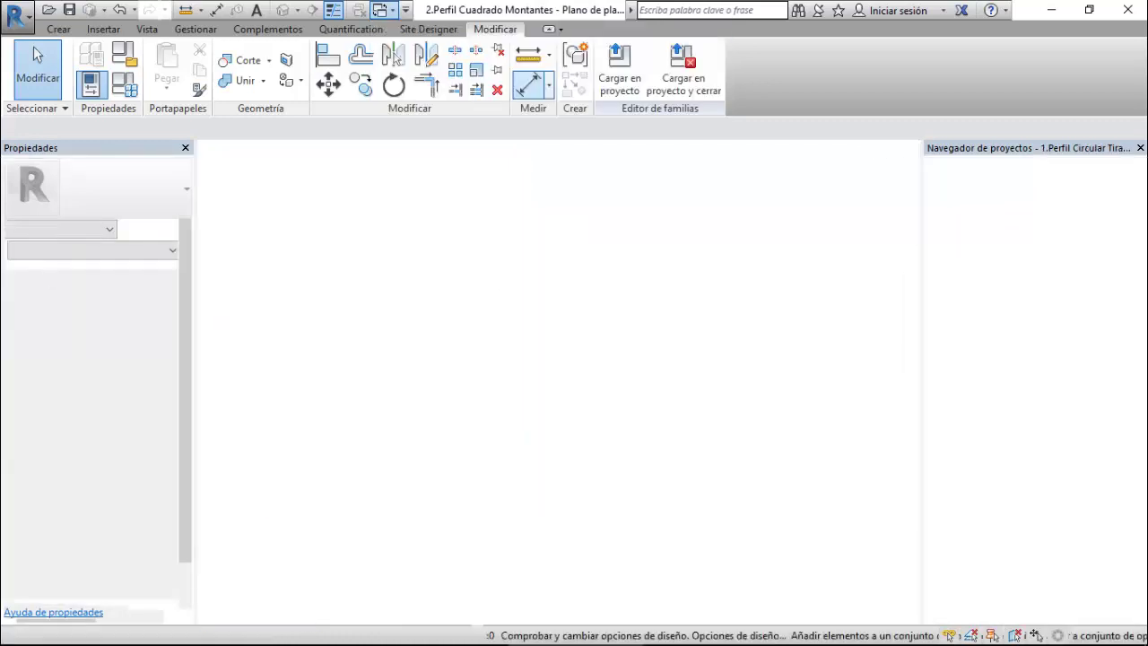
{"action": "left_click", "coordinate": [494, 280]}
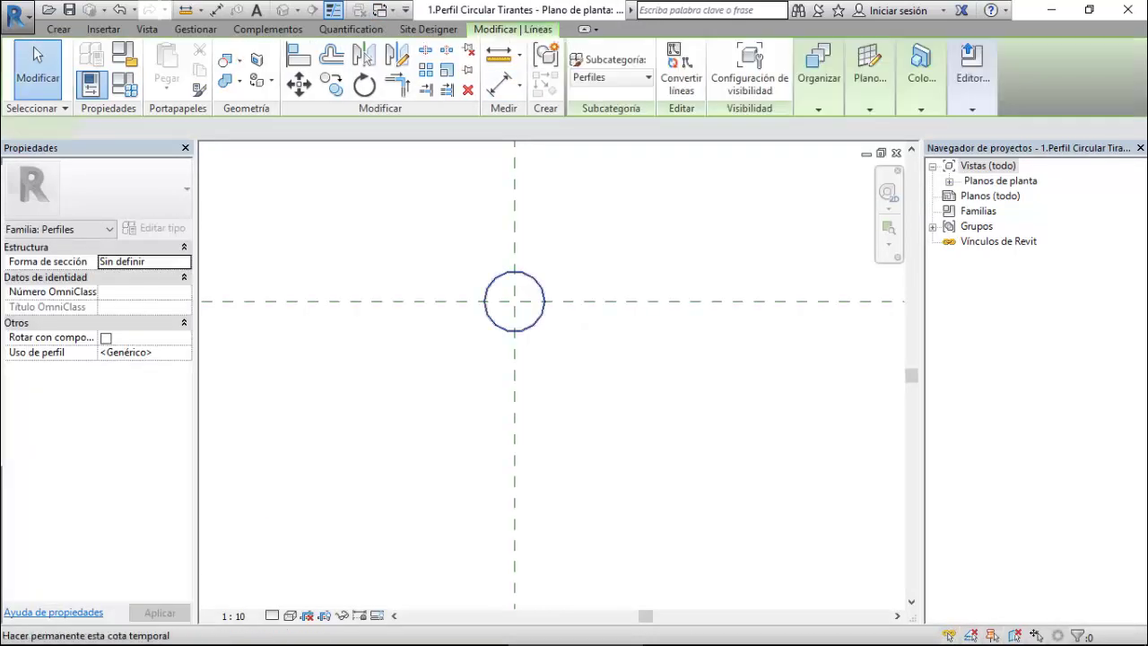
{"action": "scroll", "coordinate": [532, 298], "scroll_direction": "up", "scroll_amount": 3}
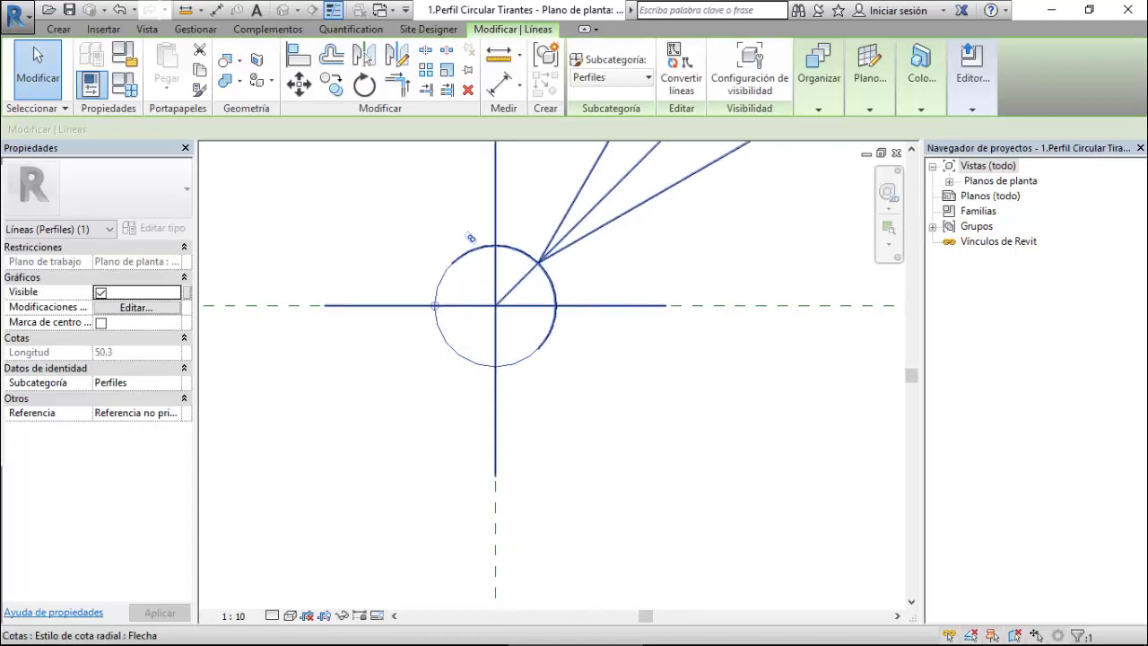
{"action": "left_click", "coordinate": [471, 237]}
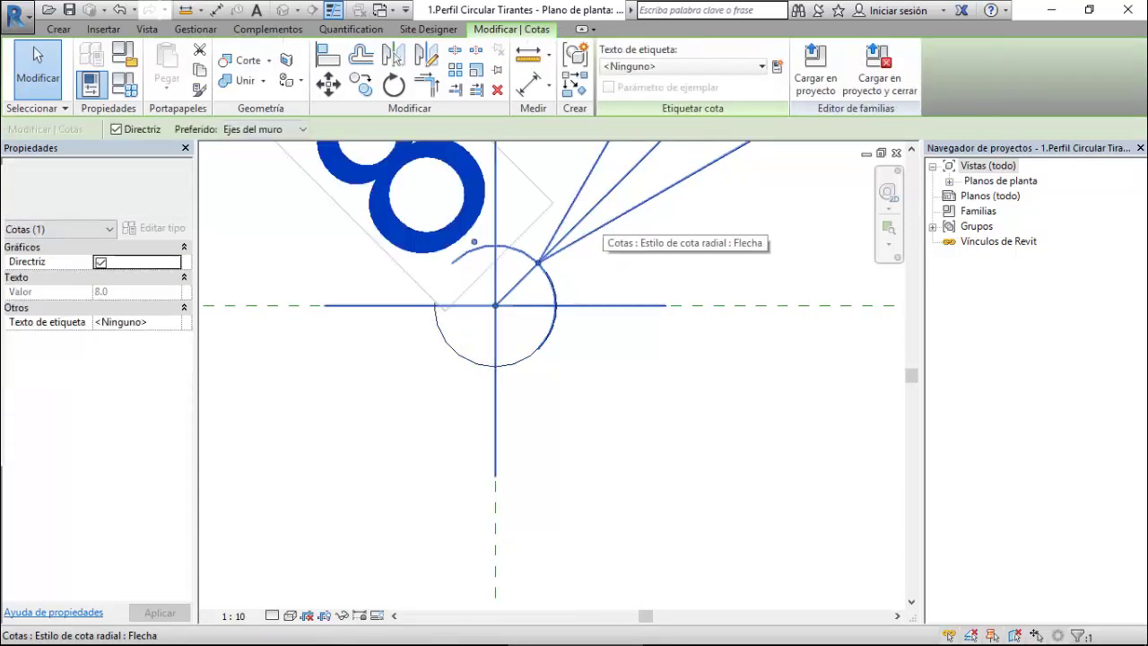
{"action": "left_click", "coordinate": [777, 67]}
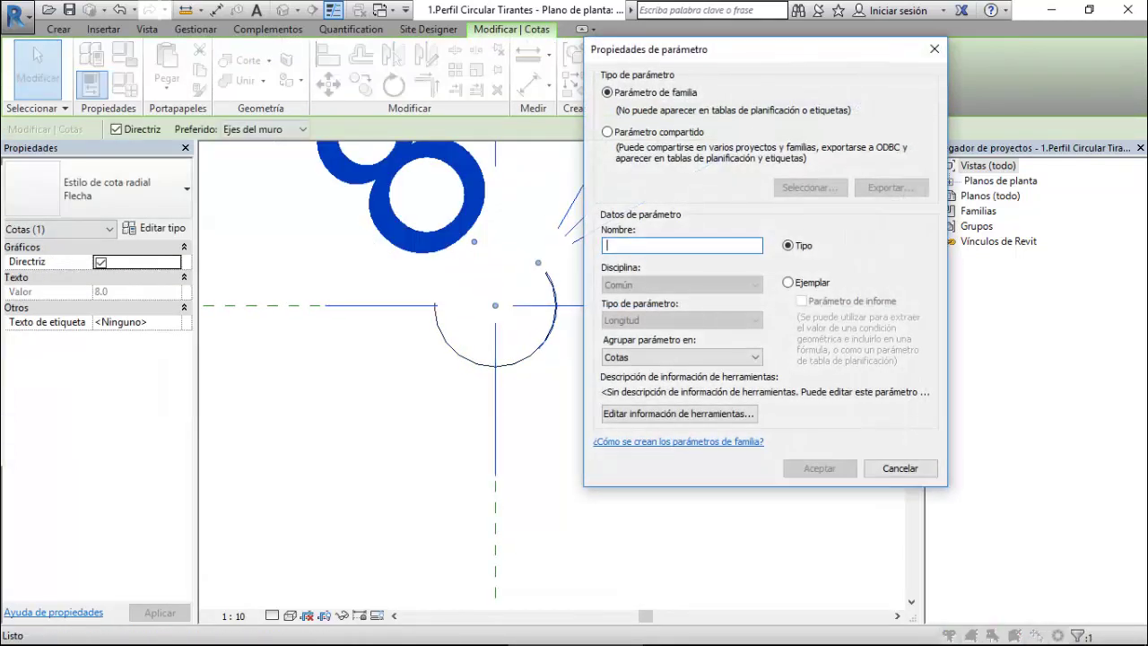
{"action": "type", "text": "Radio Circul"}
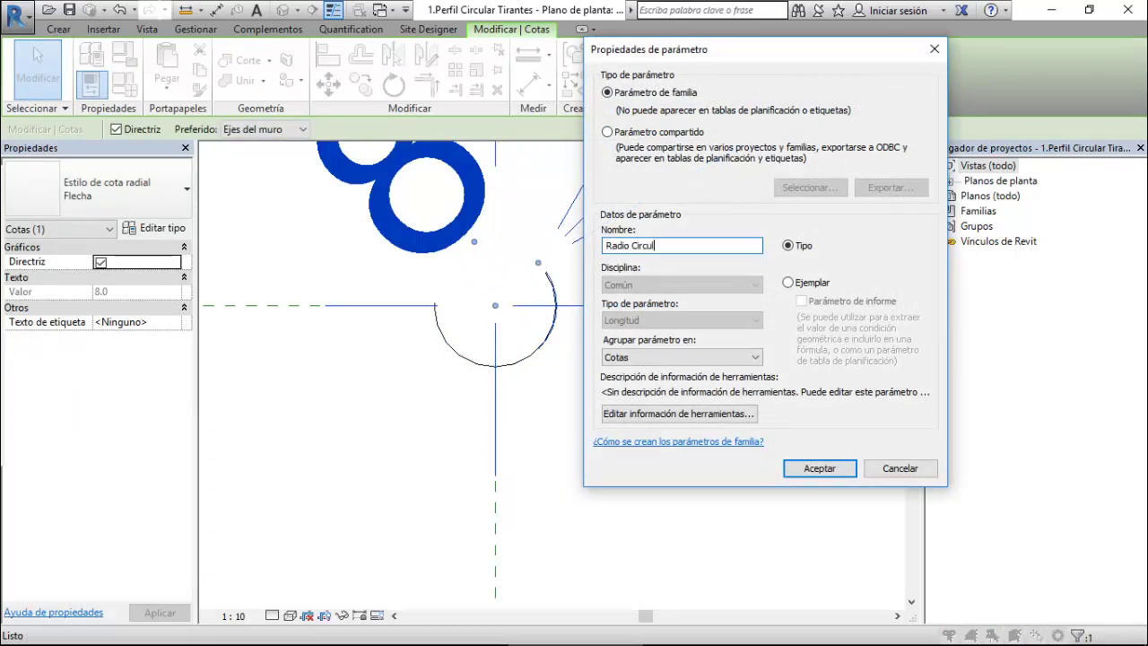
{"action": "type", "text": "o Tirante"}
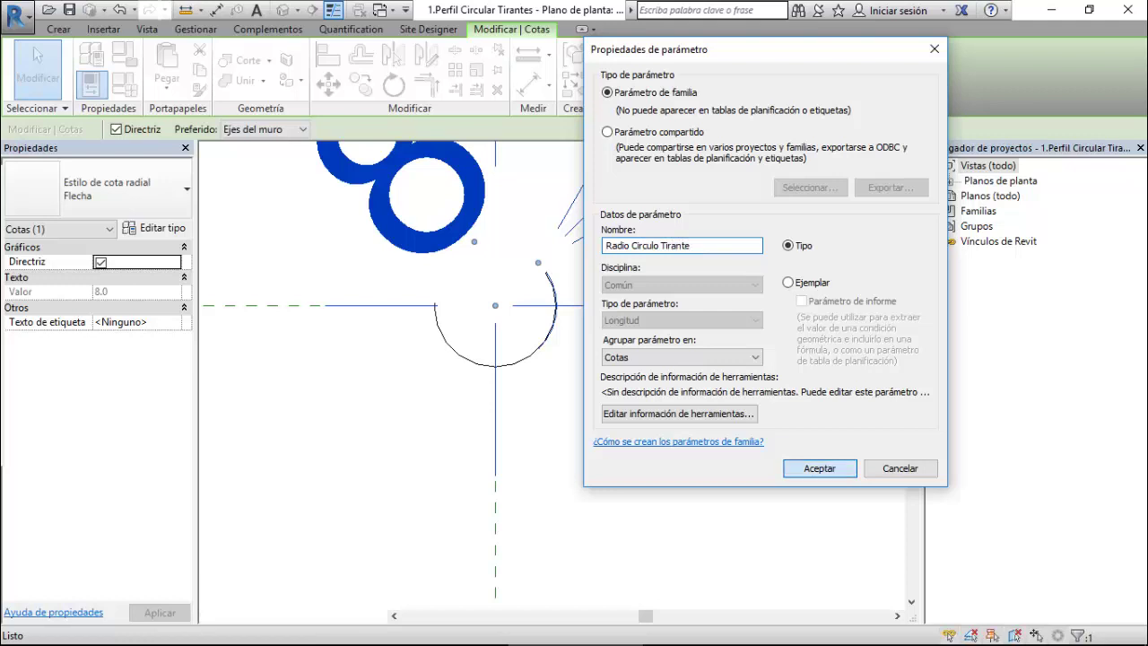
{"action": "left_click", "coordinate": [819, 468]}
{"action": "left_click", "coordinate": [736, 528]}
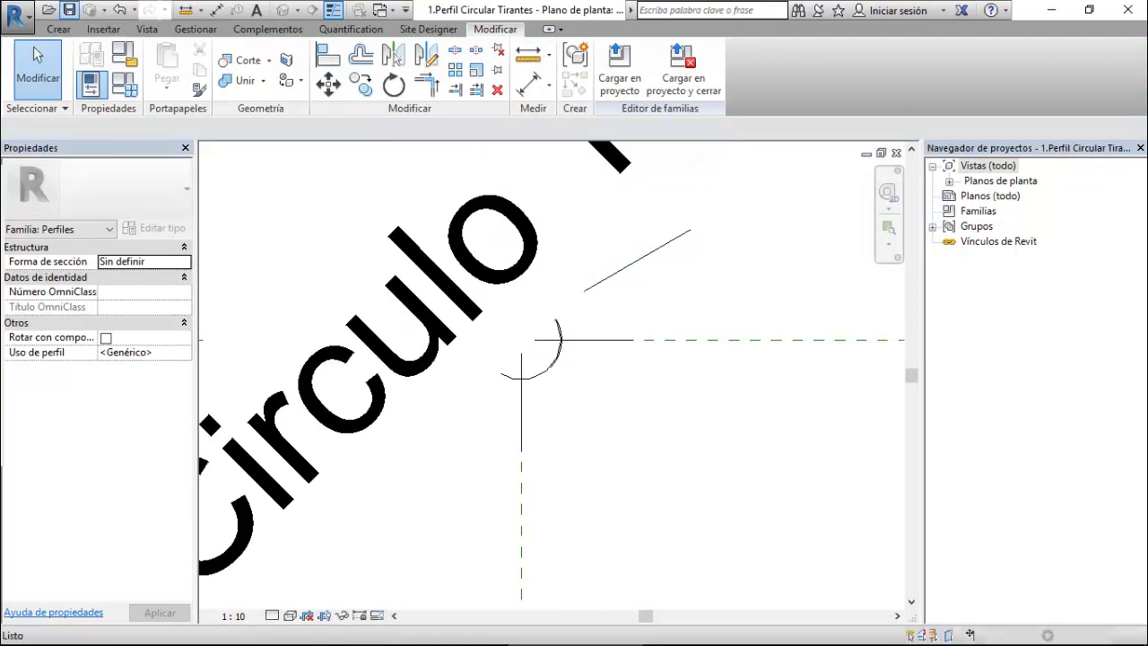
Change the view scale to 1:2, then settle on 1:1.
{"action": "scroll", "coordinate": [534, 407], "scroll_direction": "down", "scroll_amount": 3}
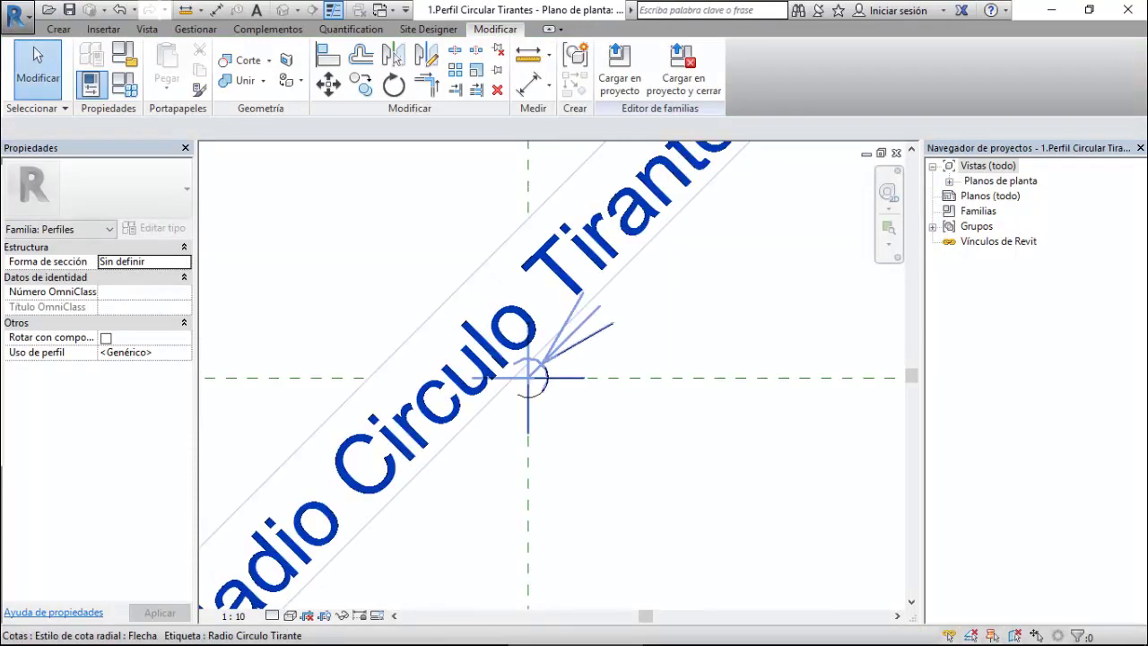
{"action": "left_click", "coordinate": [234, 615]}
{"action": "left_click", "coordinate": [239, 392]}
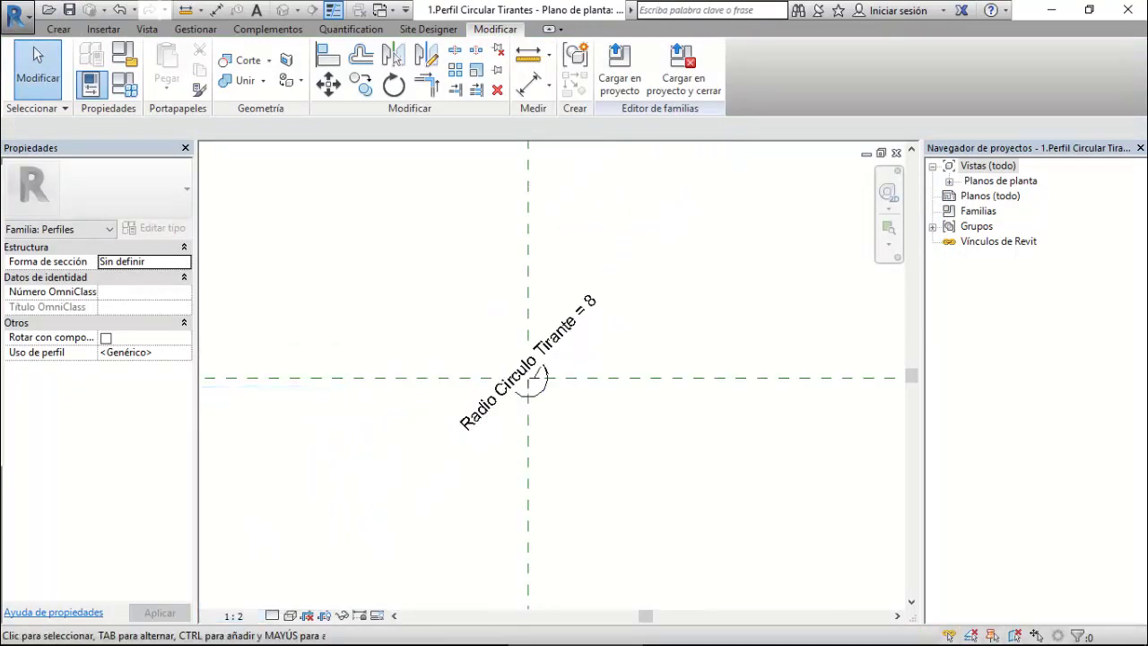
{"action": "scroll", "coordinate": [544, 371], "scroll_direction": "up", "scroll_amount": 1}
{"action": "scroll", "coordinate": [543, 371], "scroll_direction": "up", "scroll_amount": 3}
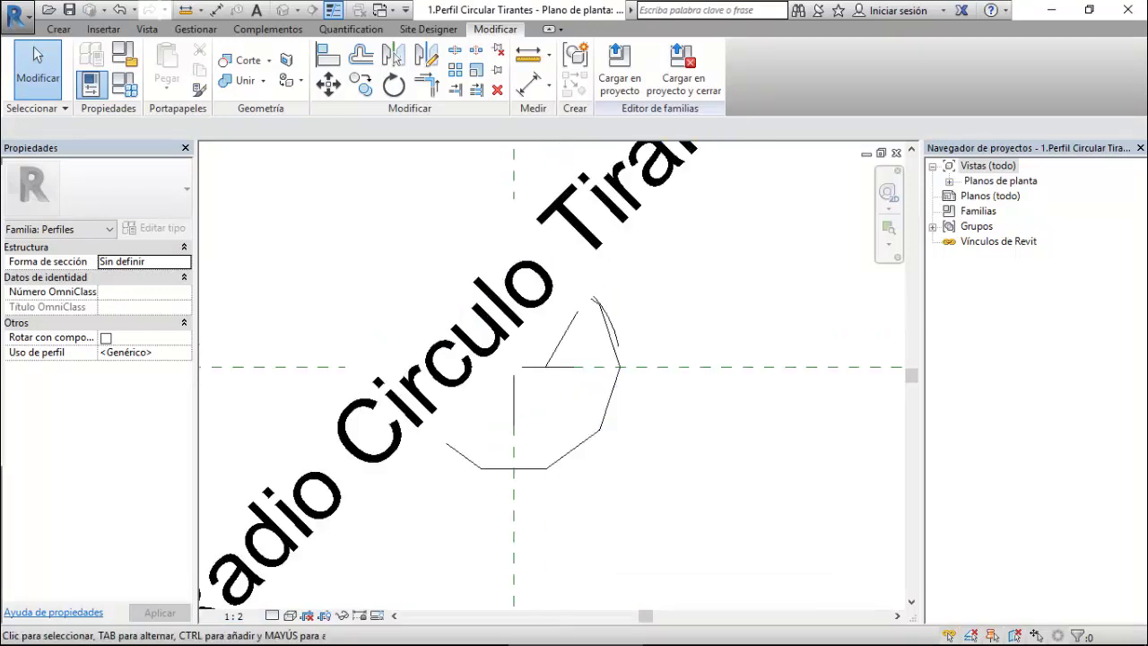
{"action": "scroll", "coordinate": [544, 371], "scroll_direction": "up", "scroll_amount": 1}
{"action": "scroll", "coordinate": [544, 371], "scroll_direction": "up", "scroll_amount": 2}
{"action": "scroll", "coordinate": [657, 292], "scroll_direction": "down", "scroll_amount": 3}
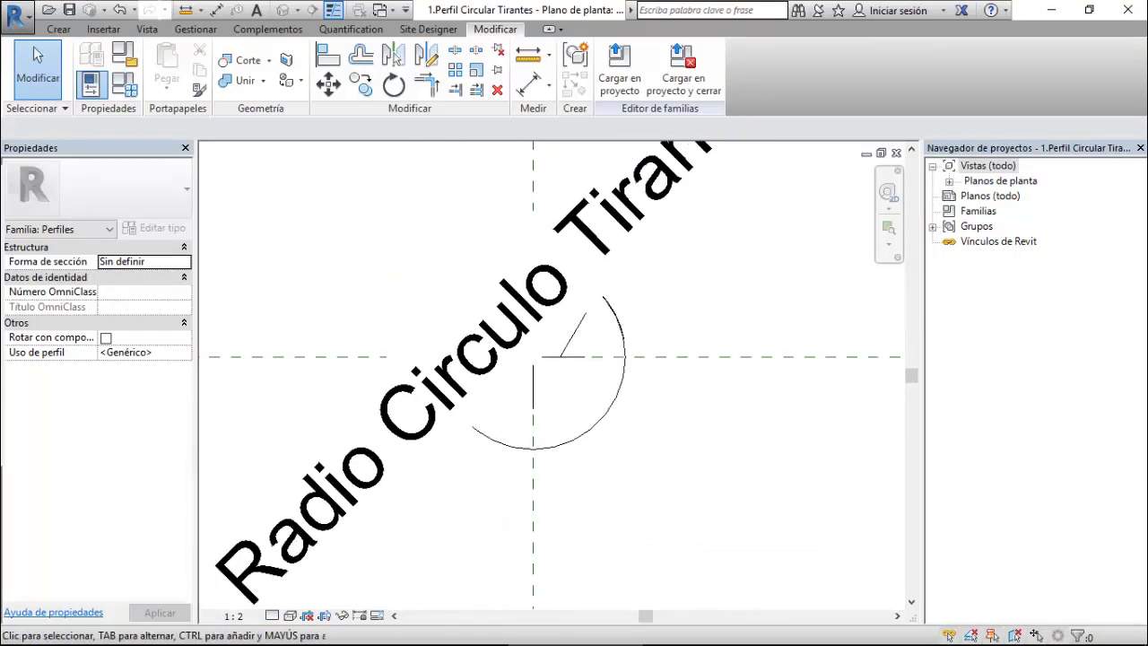
{"action": "scroll", "coordinate": [657, 292], "scroll_direction": "down", "scroll_amount": 2}
{"action": "left_click", "coordinate": [233, 615]}
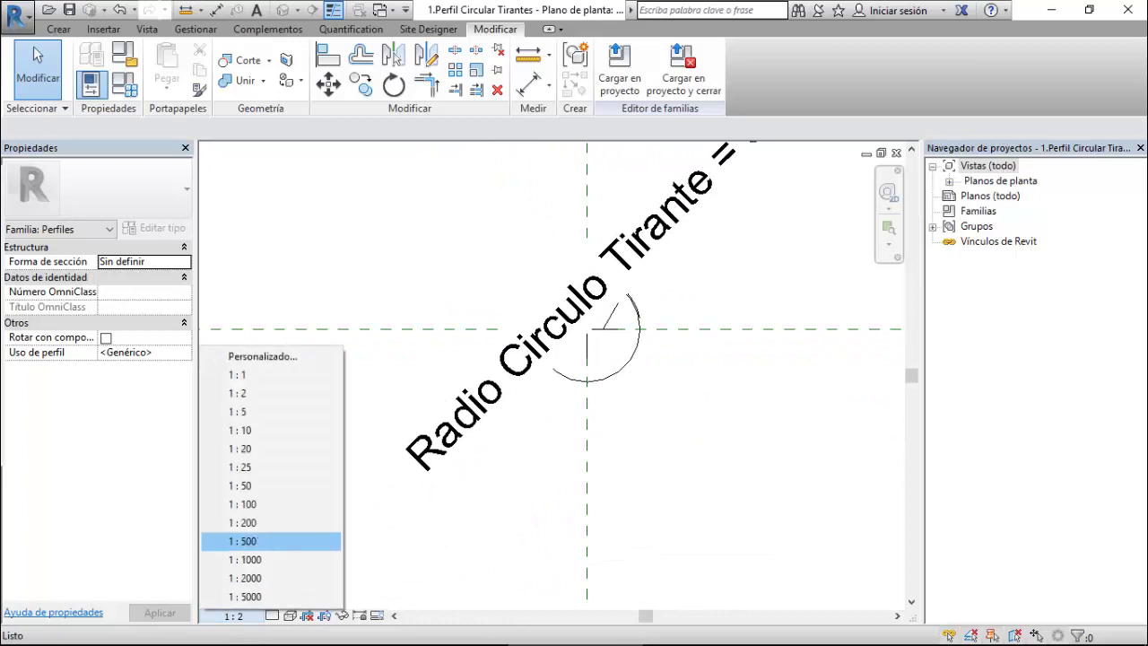
{"action": "left_click", "coordinate": [238, 374]}
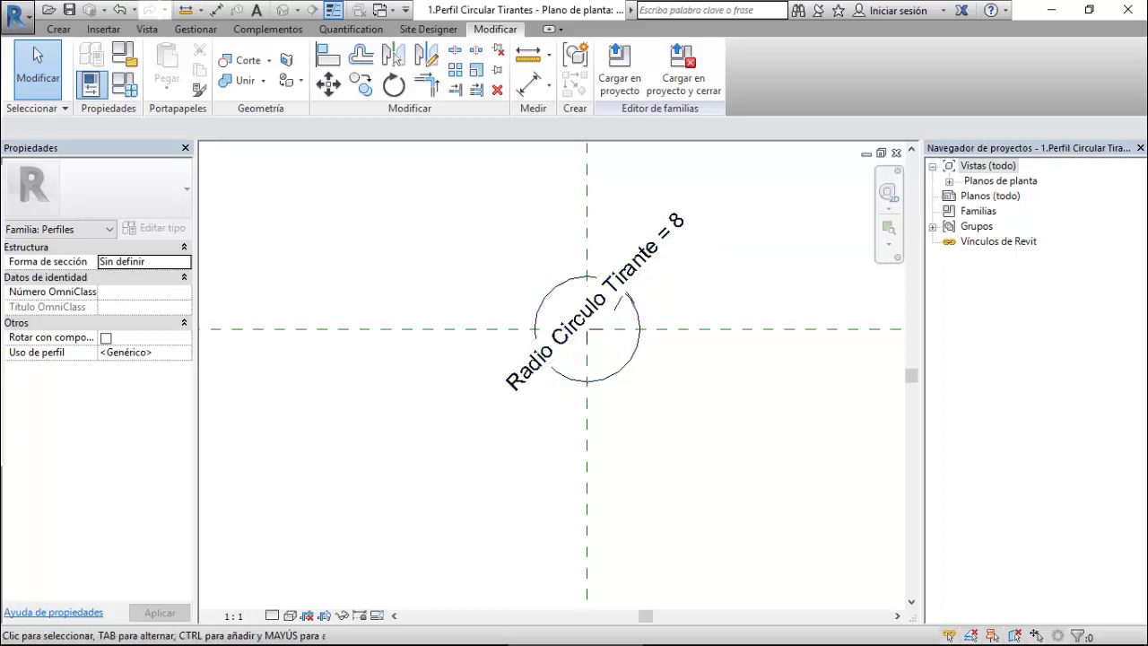
{"action": "scroll", "coordinate": [360, 422], "scroll_direction": "down", "scroll_amount": 1}
{"action": "scroll", "coordinate": [360, 422], "scroll_direction": "down", "scroll_amount": 1}
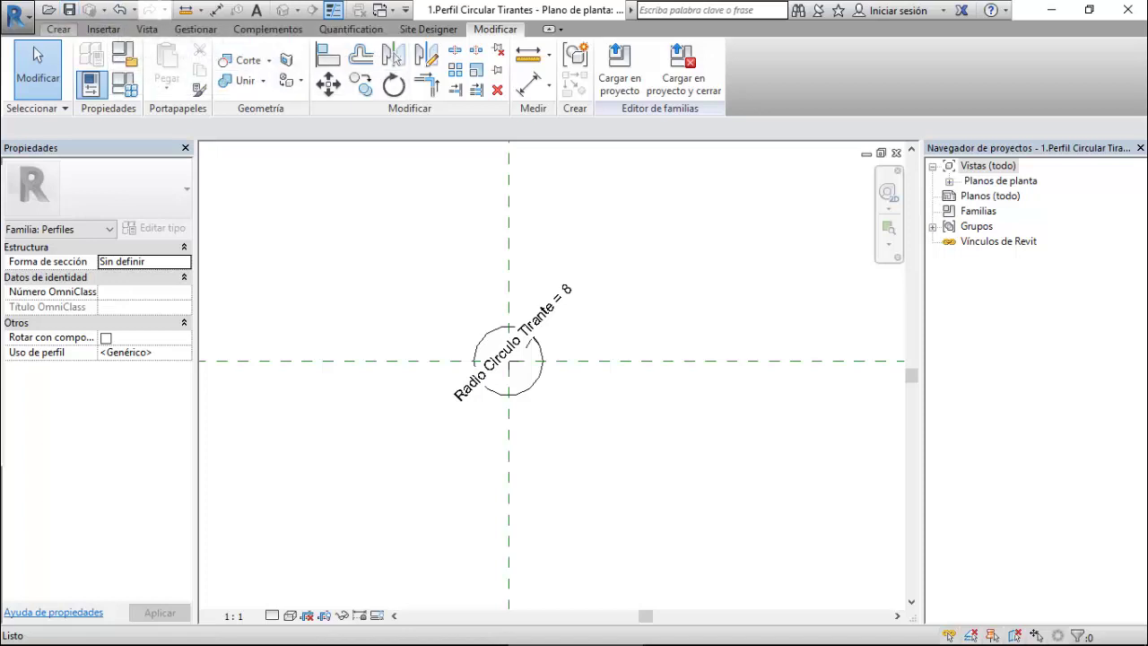
Browse the annotation and view ribbon tools and open the interface options list.
{"action": "left_click", "coordinate": [59, 28]}
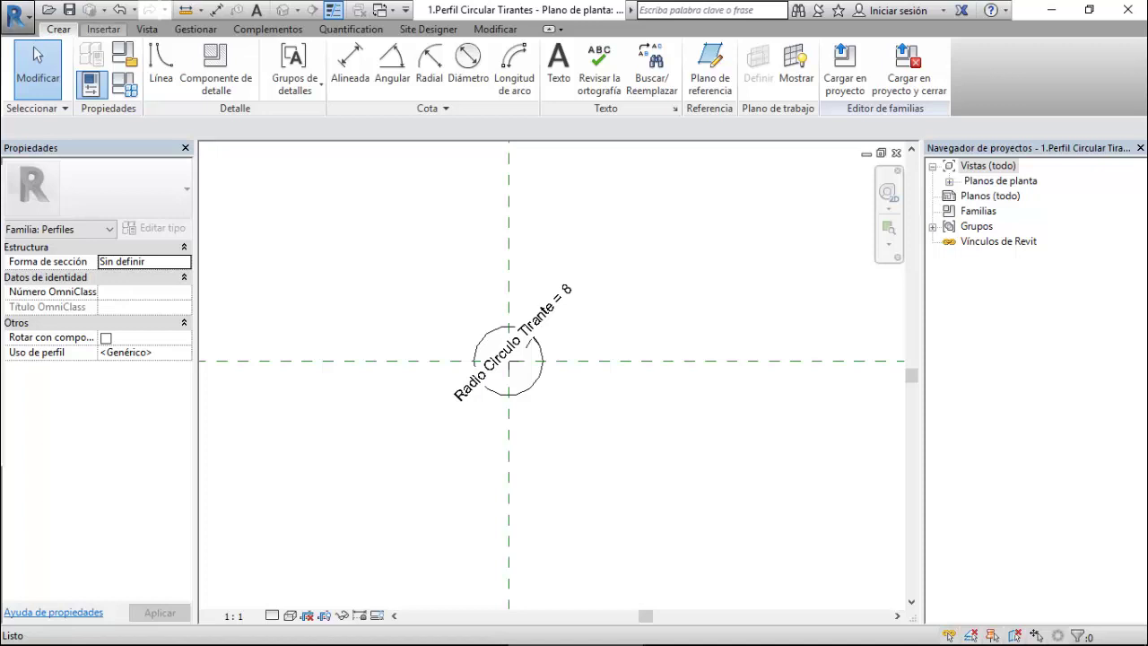
{"action": "left_click", "coordinate": [147, 29]}
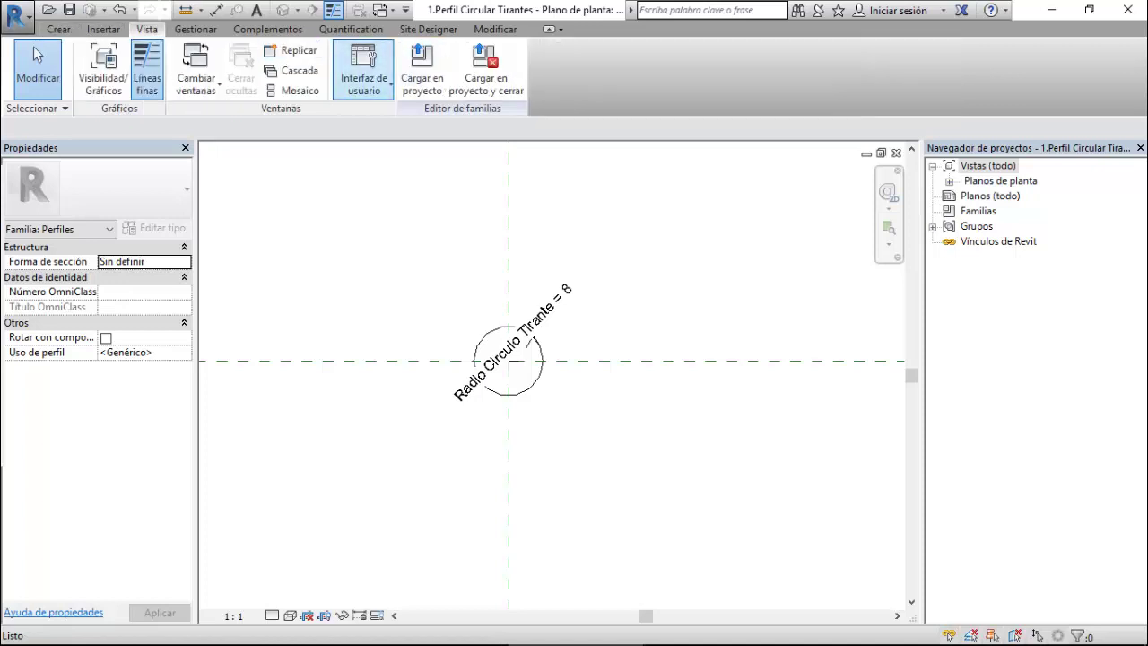
{"action": "left_click", "coordinate": [364, 79]}
From Recent Files, create a new family from the Modelo genérico métrico.rft template.
{"action": "left_click", "coordinate": [395, 285]}
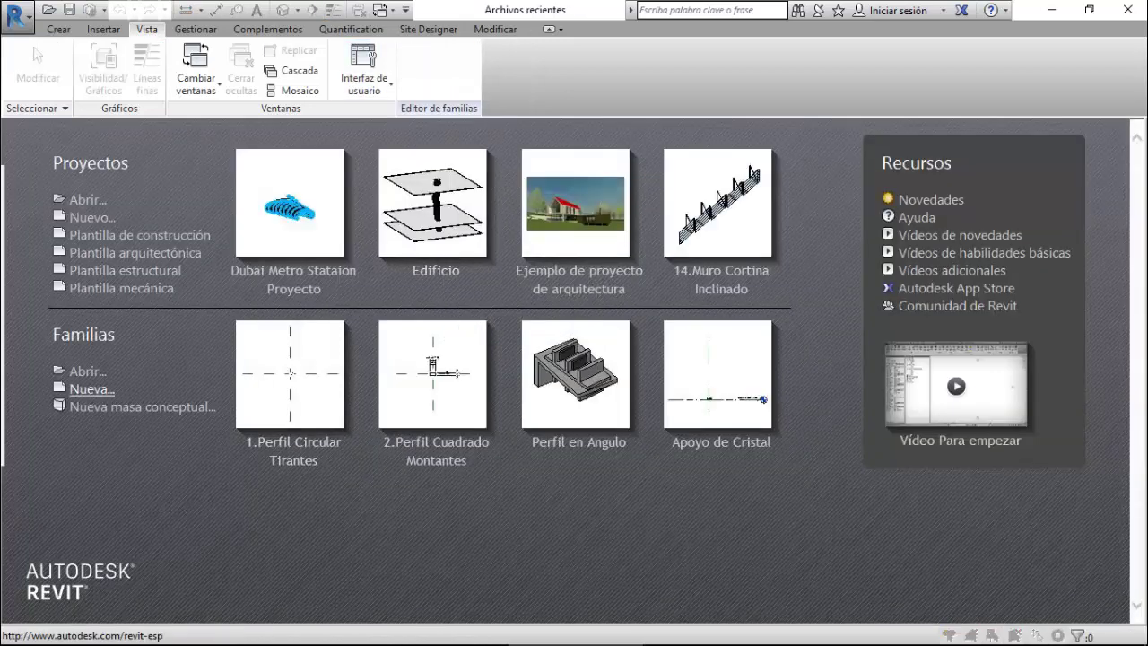
{"action": "left_click", "coordinate": [93, 388]}
{"action": "scroll", "coordinate": [574, 370], "scroll_direction": "down", "scroll_amount": 4}
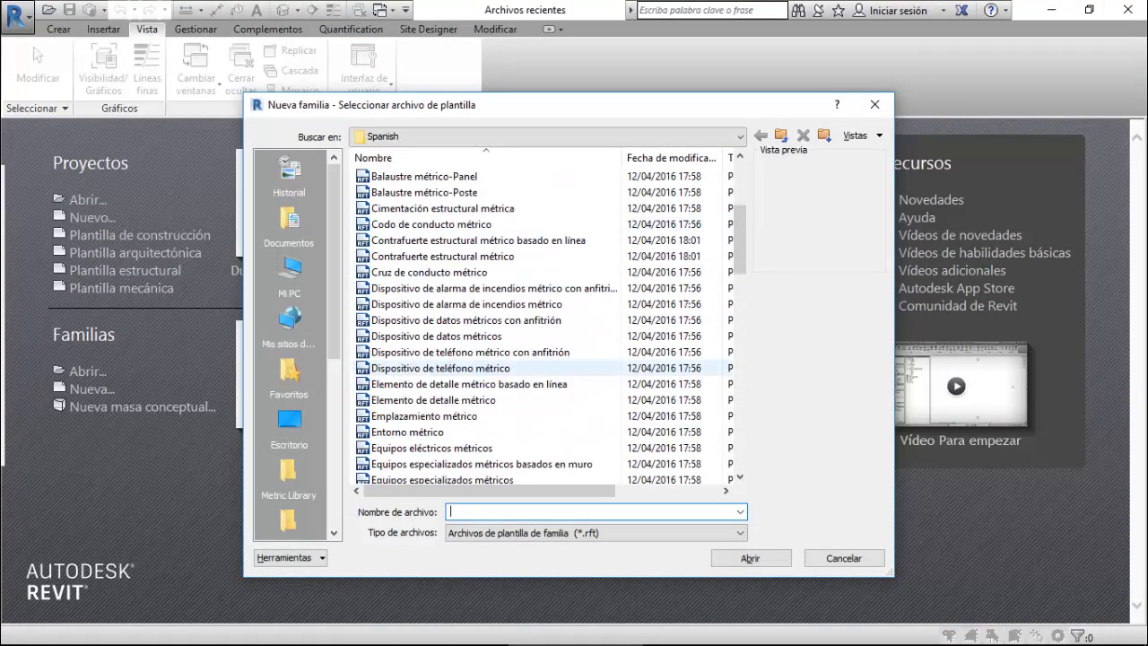
{"action": "scroll", "coordinate": [574, 369], "scroll_direction": "down", "scroll_amount": 6}
{"action": "scroll", "coordinate": [574, 370], "scroll_direction": "down", "scroll_amount": 4}
{"action": "scroll", "coordinate": [480, 368], "scroll_direction": "down", "scroll_amount": 1}
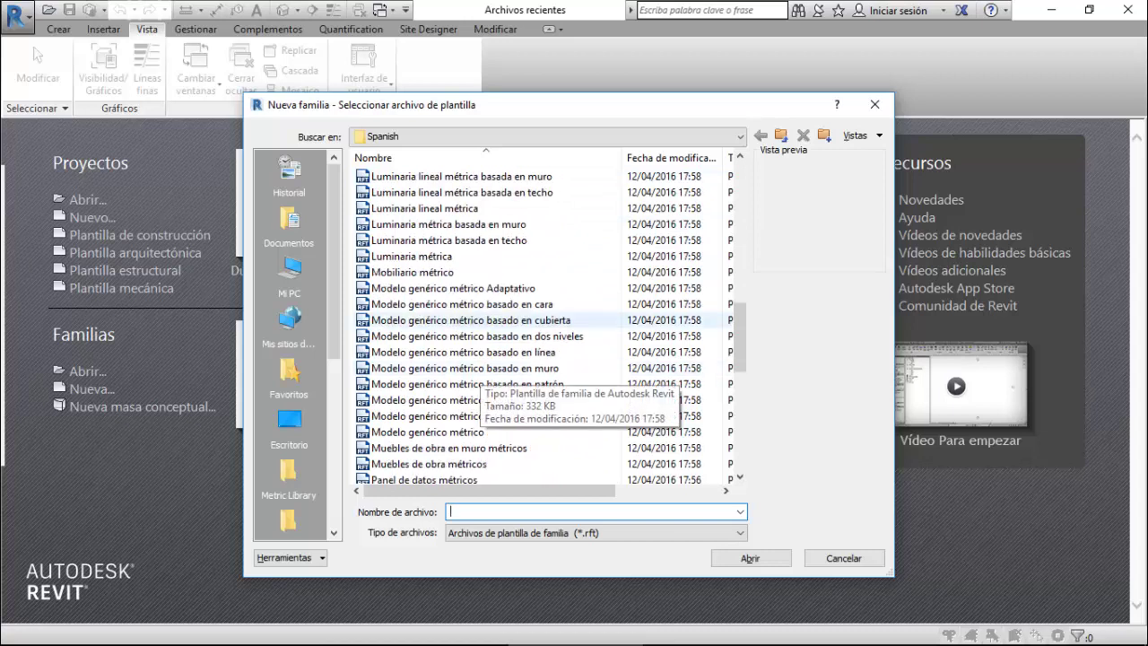
{"action": "scroll", "coordinate": [480, 381], "scroll_direction": "down", "scroll_amount": 1}
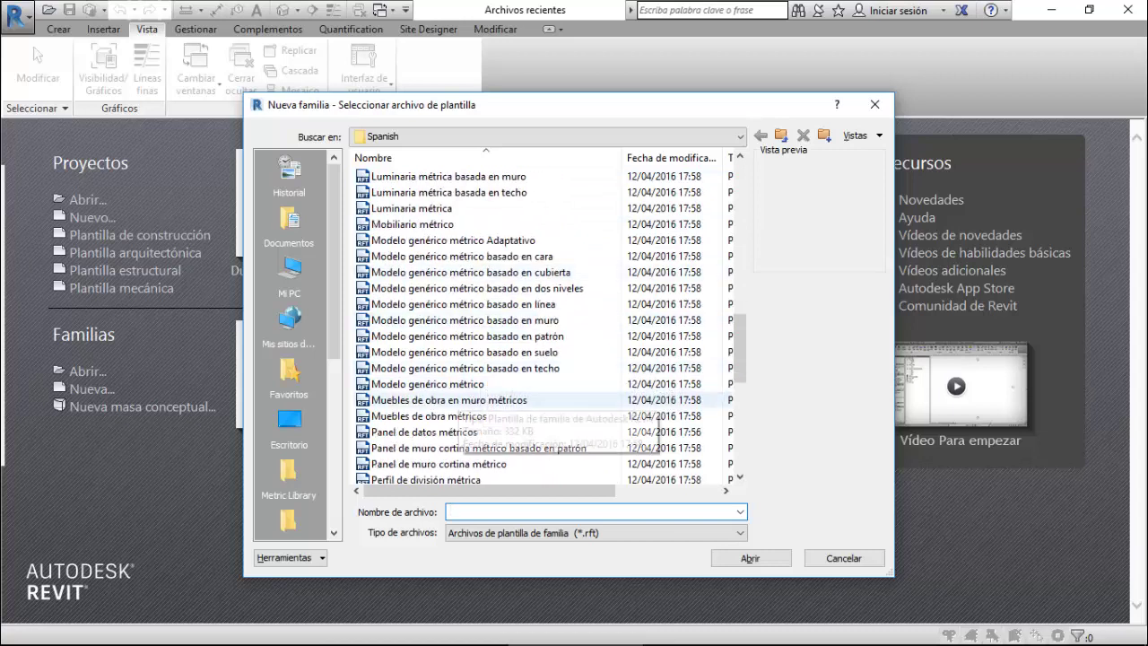
{"action": "left_click", "coordinate": [480, 384]}
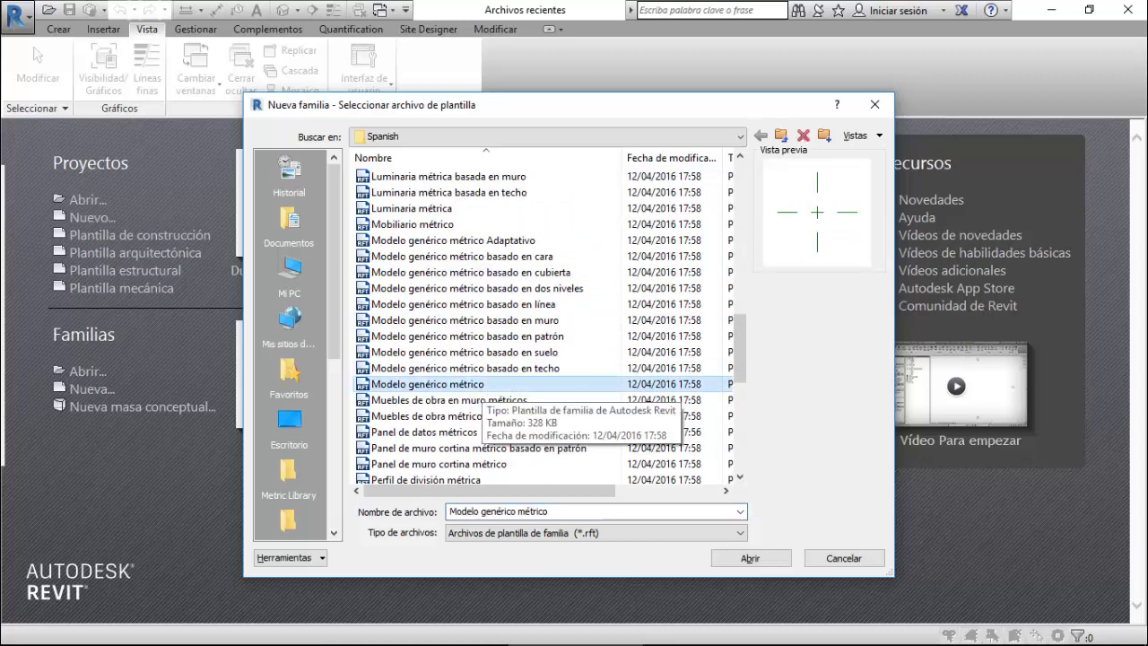
{"action": "left_click", "coordinate": [751, 558]}
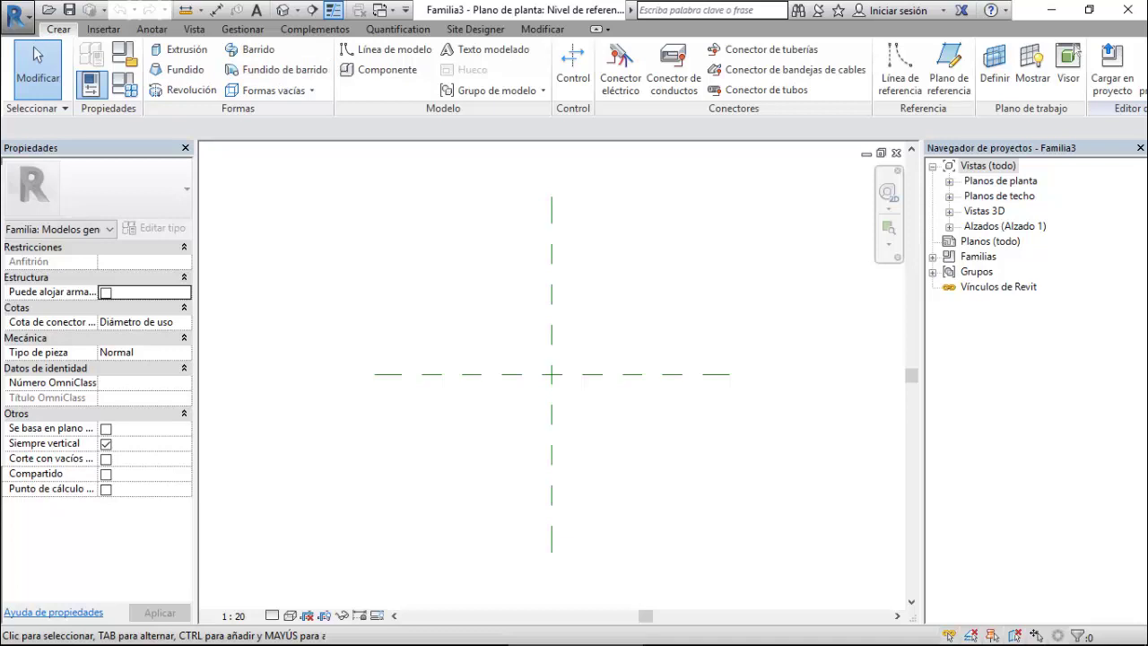
Expand Alzados in the Project Browser and open the Izquierda elevation.
{"action": "key", "text": "z"}
{"action": "key", "text": "r"}
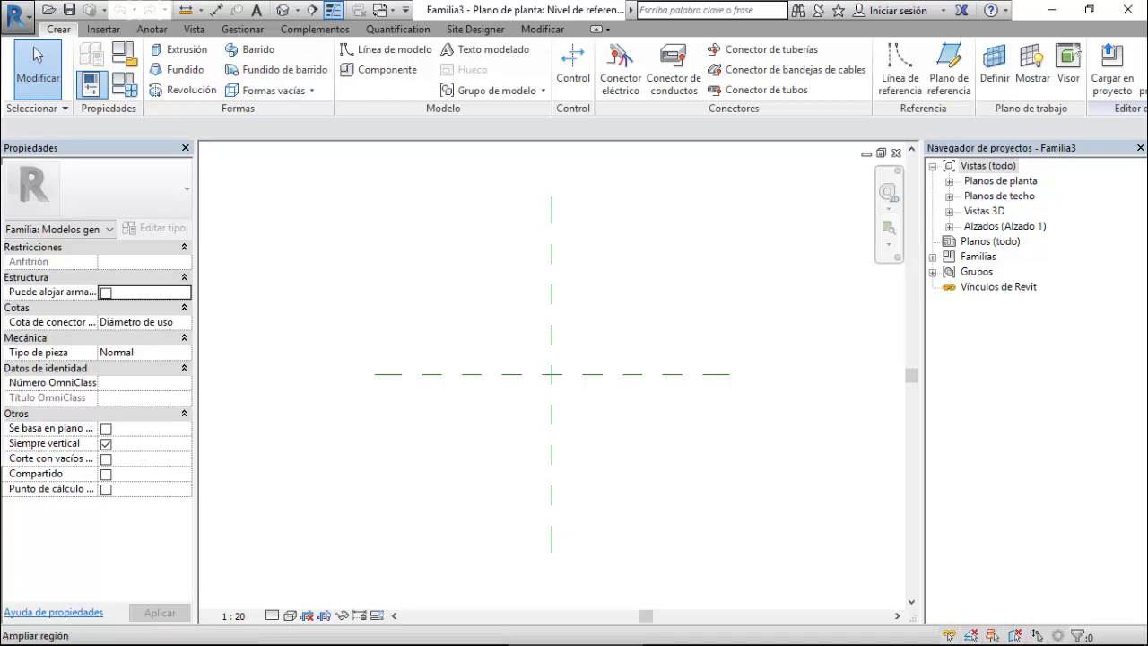
{"action": "key", "text": "3"}
{"action": "key", "text": "d"}
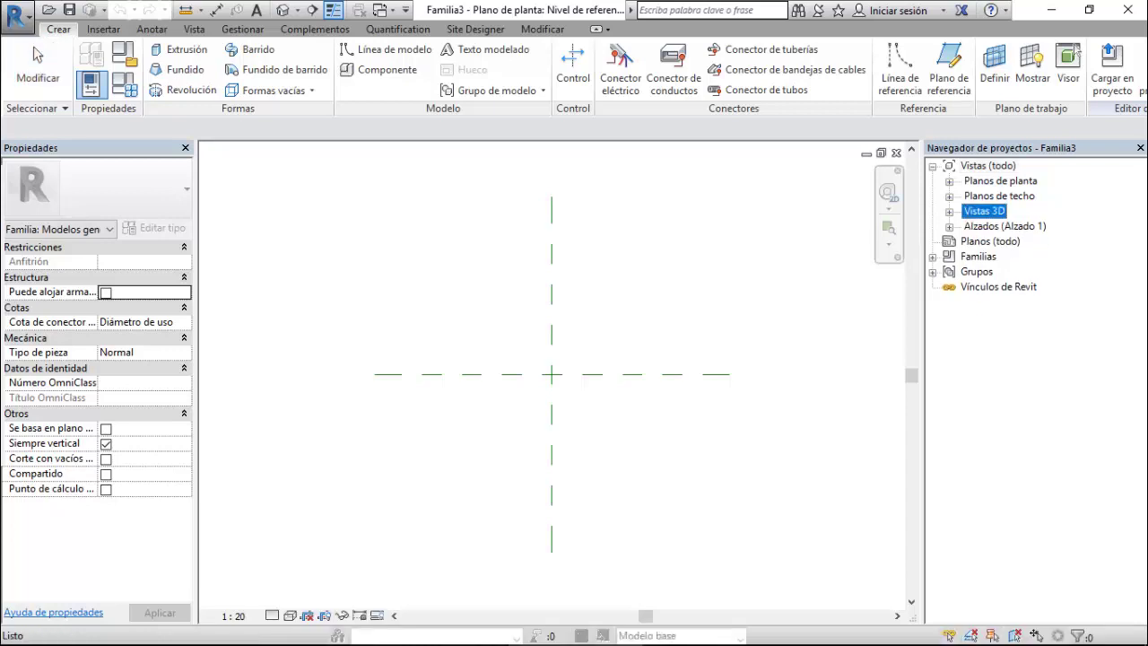
{"action": "double_click", "coordinate": [1004, 226]}
{"action": "double_click", "coordinate": [998, 257]}
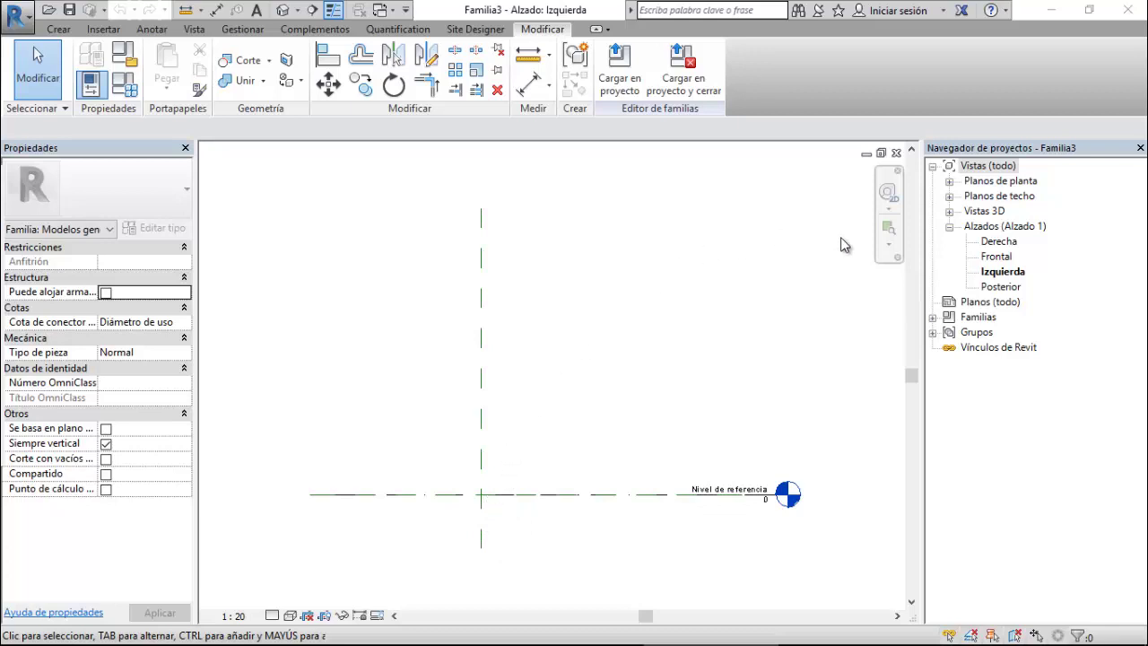
{"action": "double_click", "coordinate": [1000, 258]}
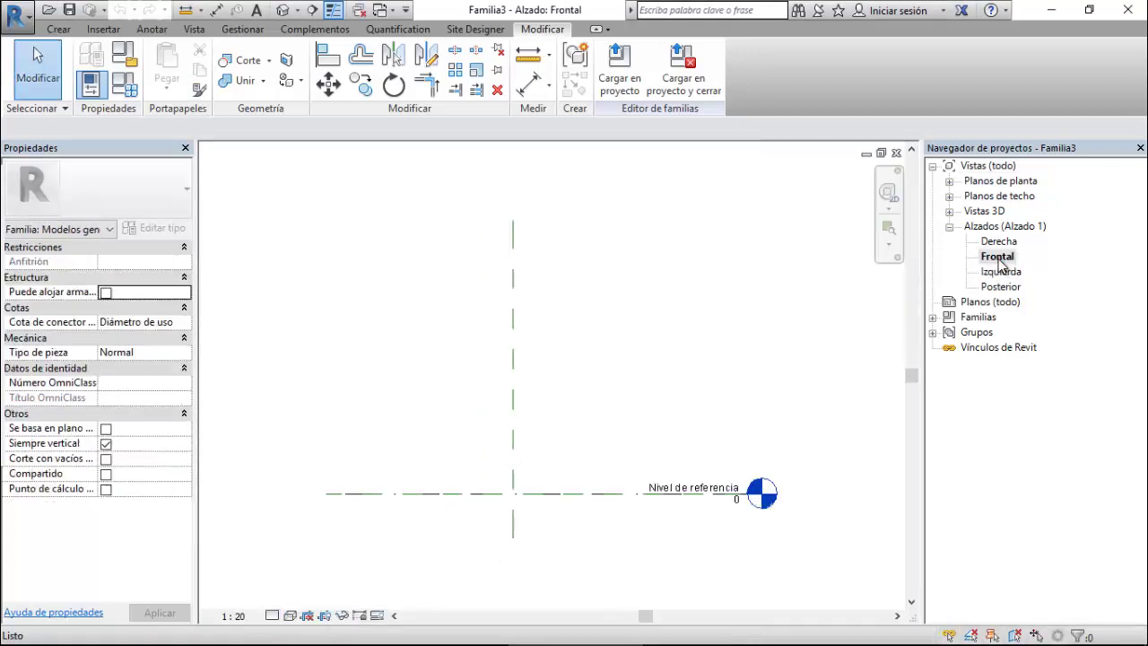
{"action": "double_click", "coordinate": [1002, 270]}
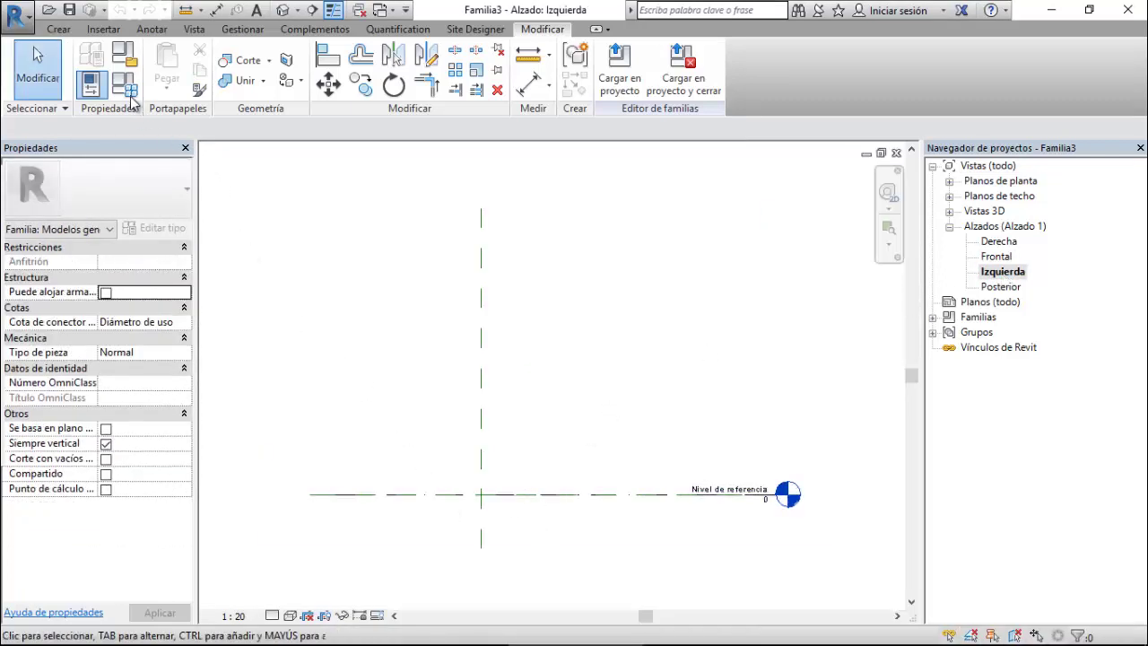
{"action": "left_click", "coordinate": [56, 29]}
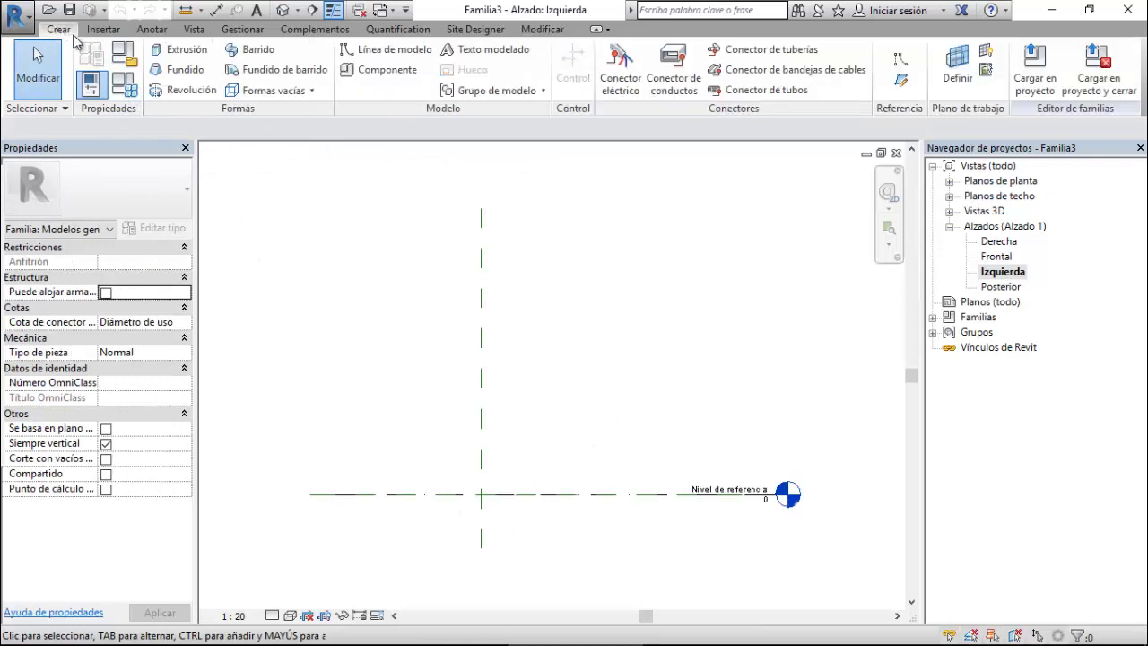
Draw a vertical reference plane in the left elevation.
{"action": "left_click", "coordinate": [899, 82]}
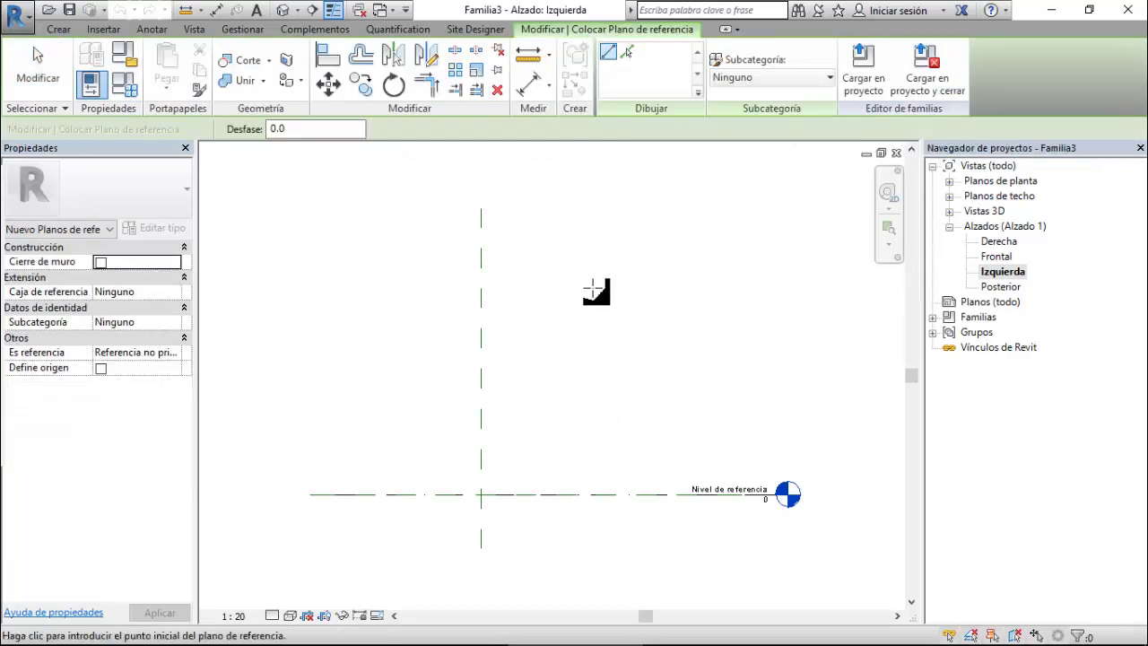
{"action": "scroll", "coordinate": [592, 287], "scroll_direction": "down", "scroll_amount": 2}
{"action": "left_click", "coordinate": [430, 236]}
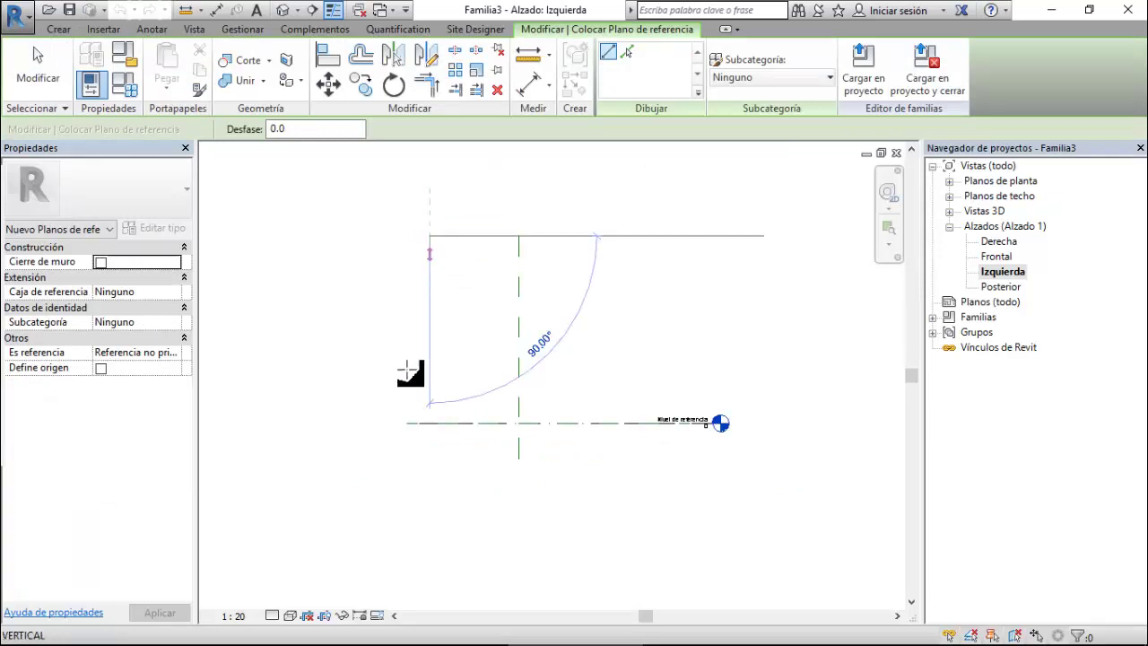
{"action": "left_click", "coordinate": [430, 460]}
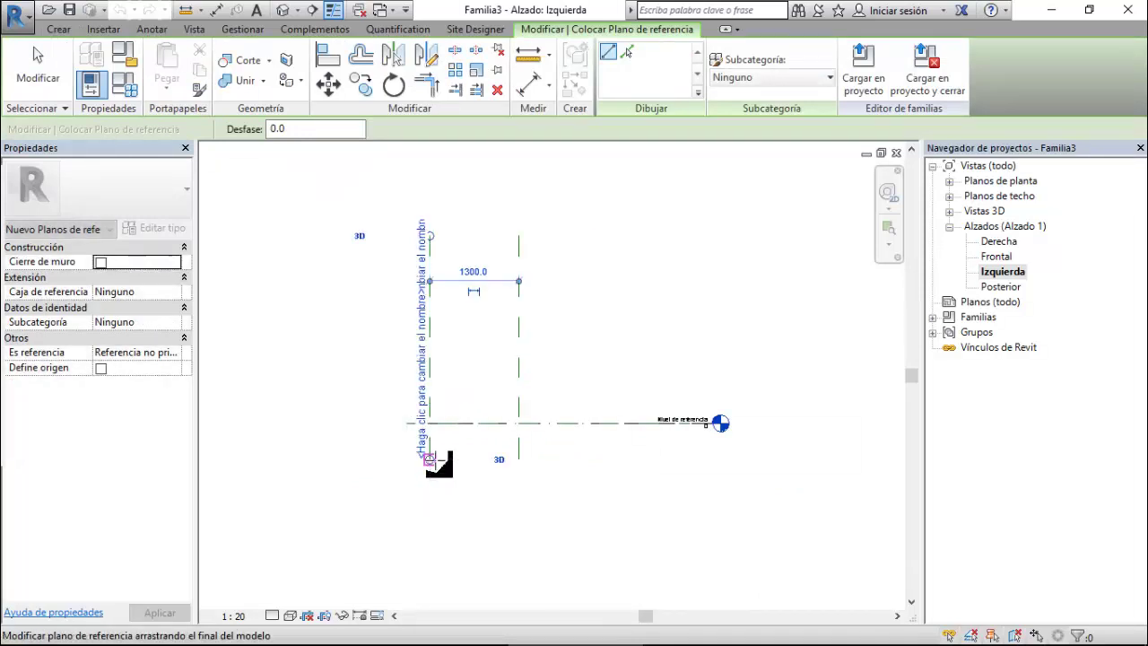
{"action": "key", "text": "Escape"}
{"action": "key", "text": "Escape"}
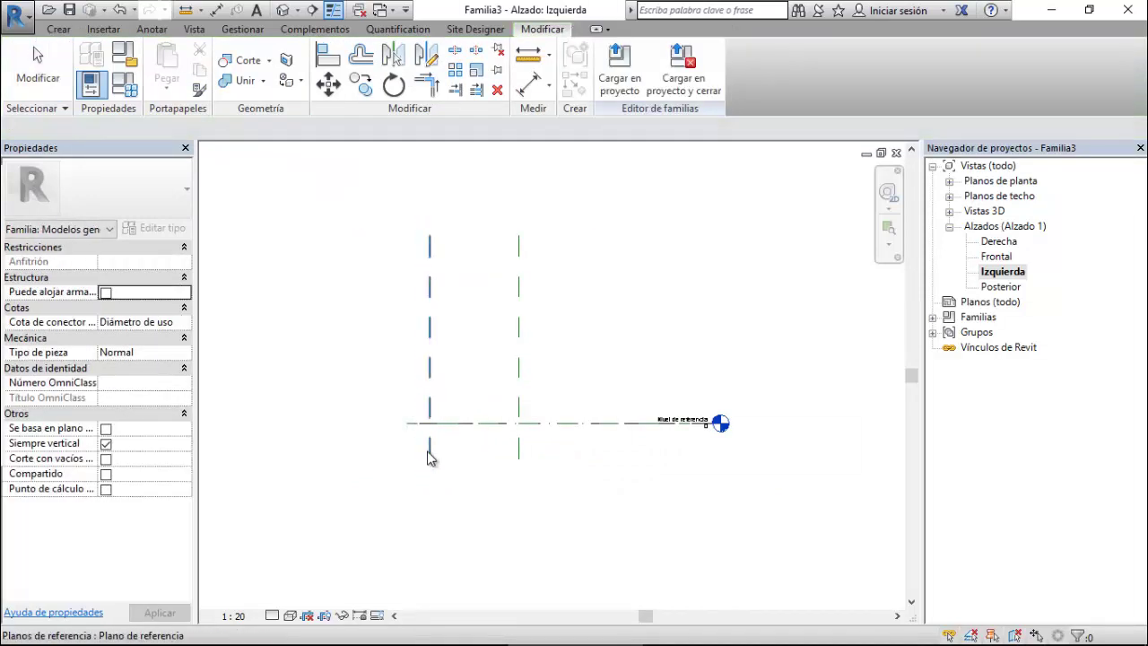
Add an aligned 1300 dimension between the new plane and the centre plane.
{"action": "left_click", "coordinate": [531, 89]}
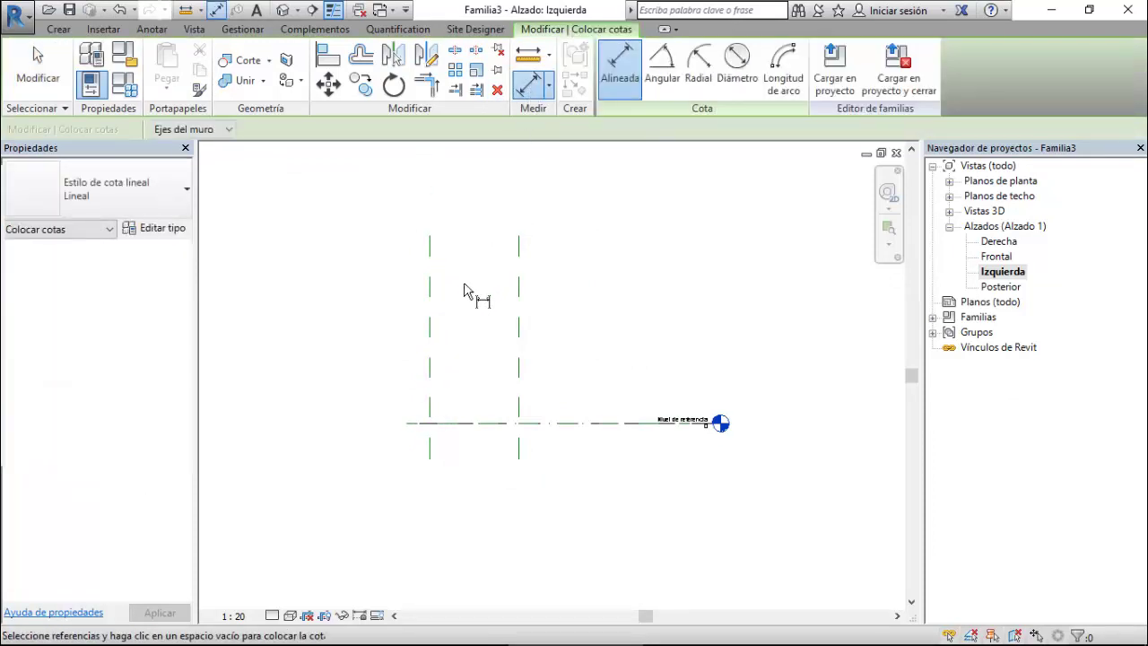
{"action": "left_click", "coordinate": [518, 292]}
{"action": "left_click", "coordinate": [601, 205]}
{"action": "key", "text": "Escape"}
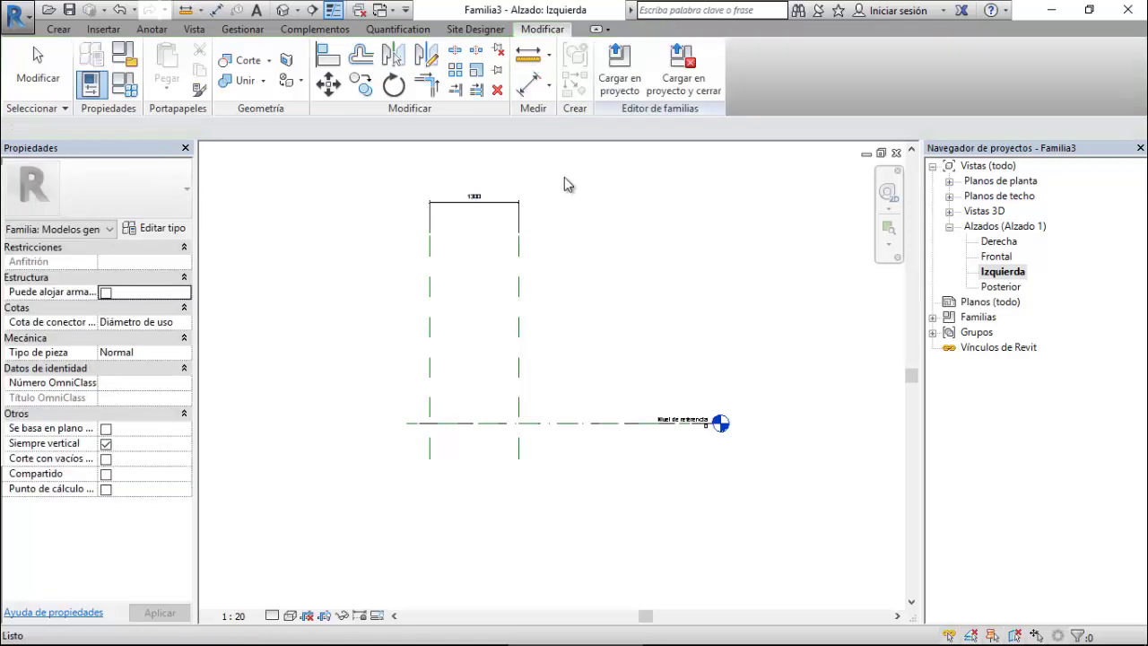
{"action": "left_click", "coordinate": [501, 209]}
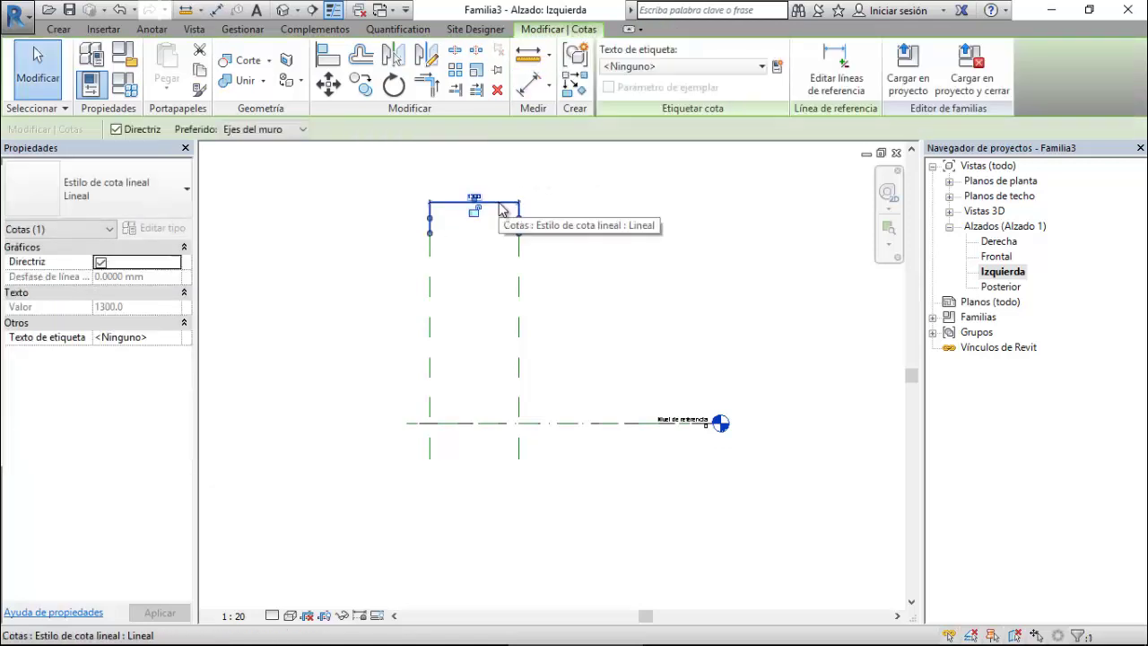
Label the 1300 dimension with a new Profundidad instance parameter.
{"action": "left_click", "coordinate": [777, 66]}
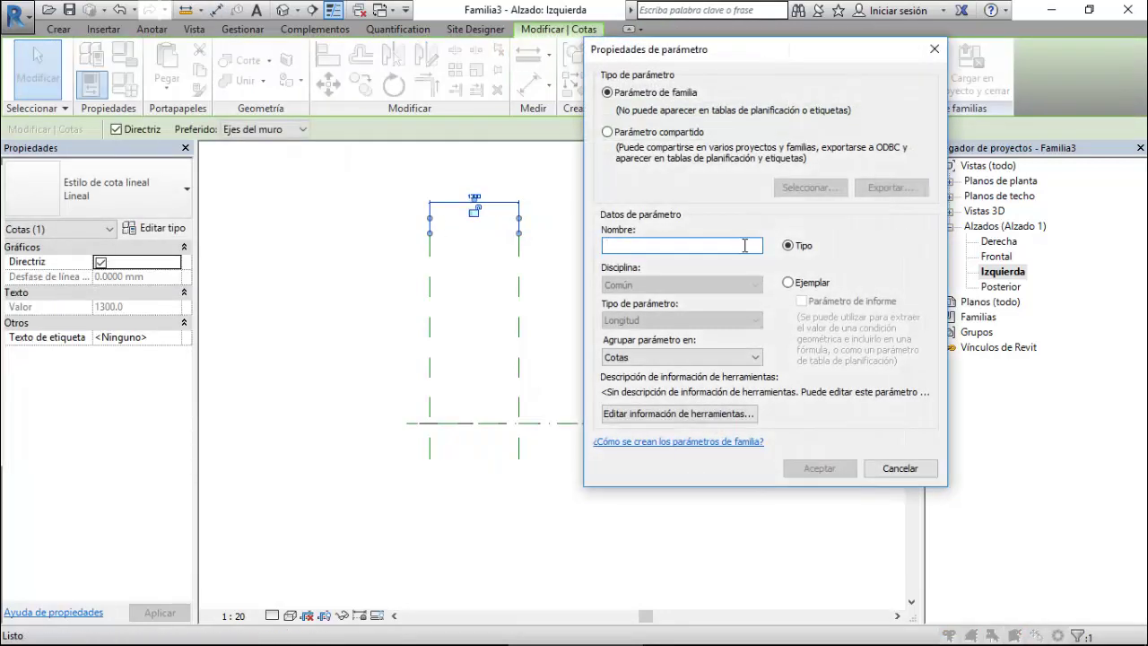
{"action": "type", "text": "Profundidad"}
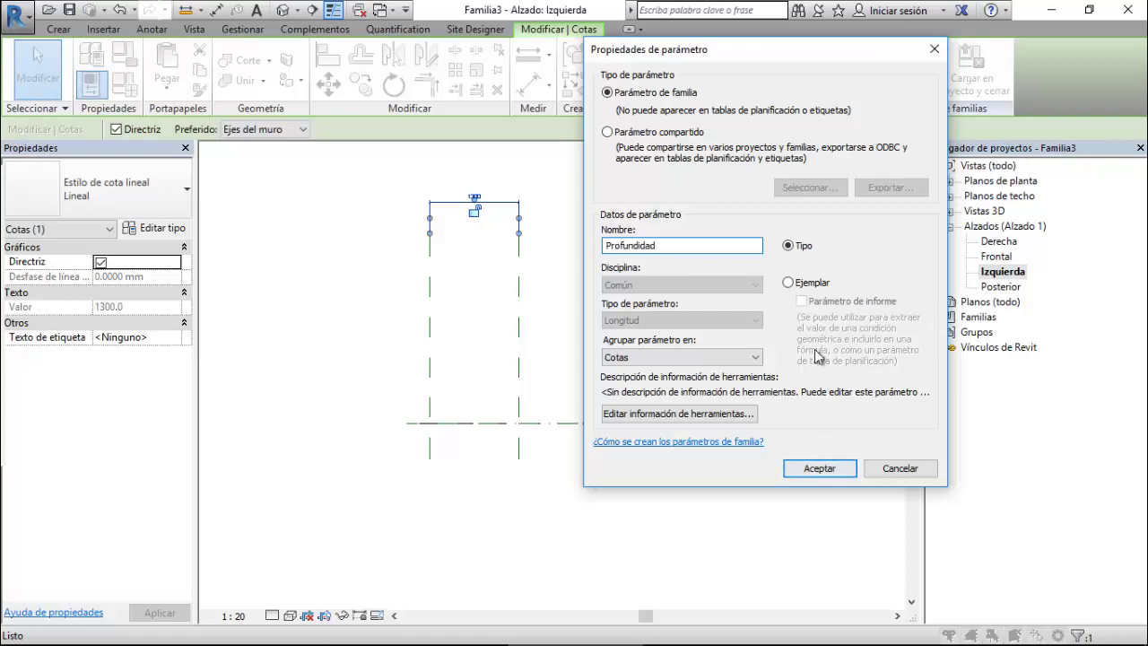
{"action": "left_click", "coordinate": [788, 283]}
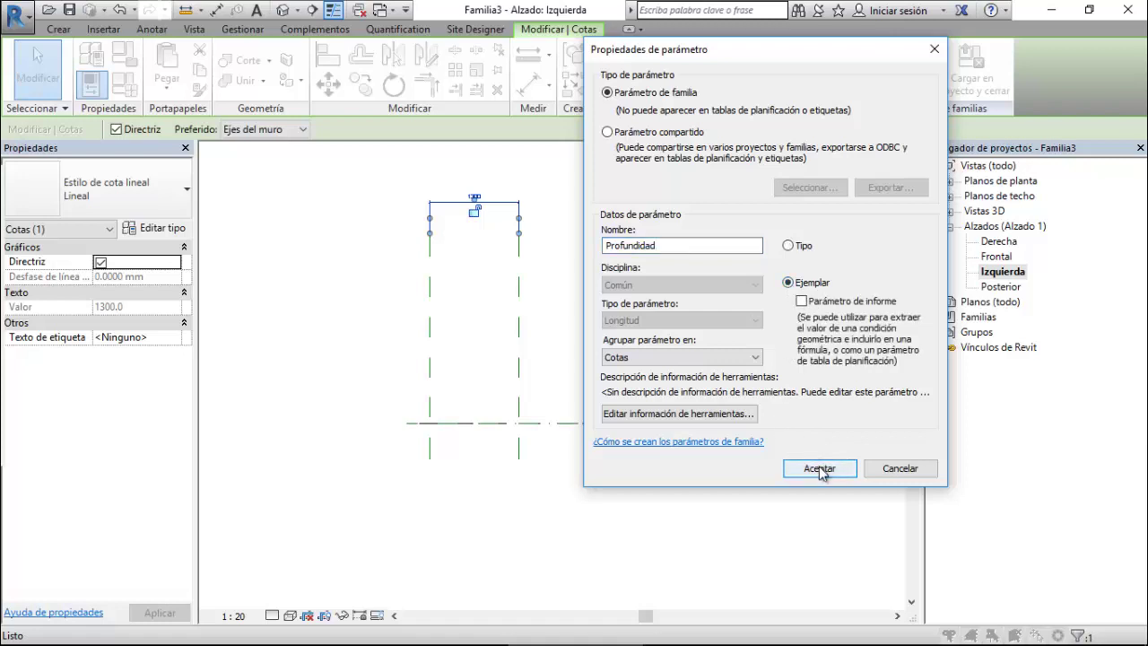
{"action": "left_click", "coordinate": [819, 468]}
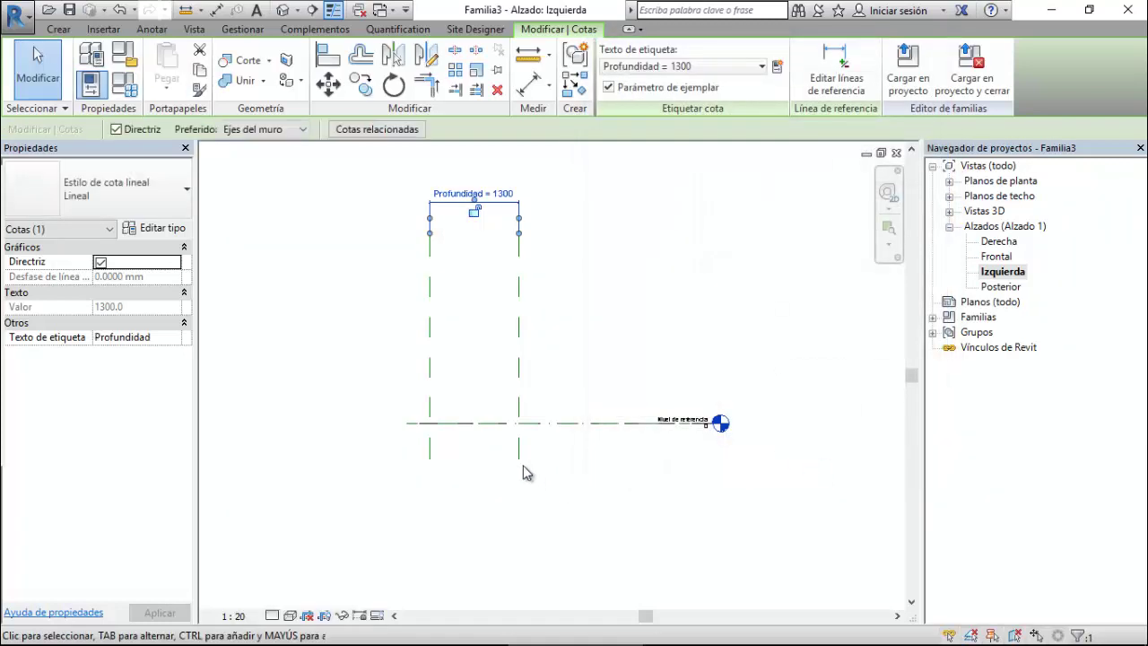
{"action": "scroll", "coordinate": [498, 459], "scroll_direction": "up", "scroll_amount": 2}
{"action": "scroll", "coordinate": [498, 354], "scroll_direction": "down", "scroll_amount": 1}
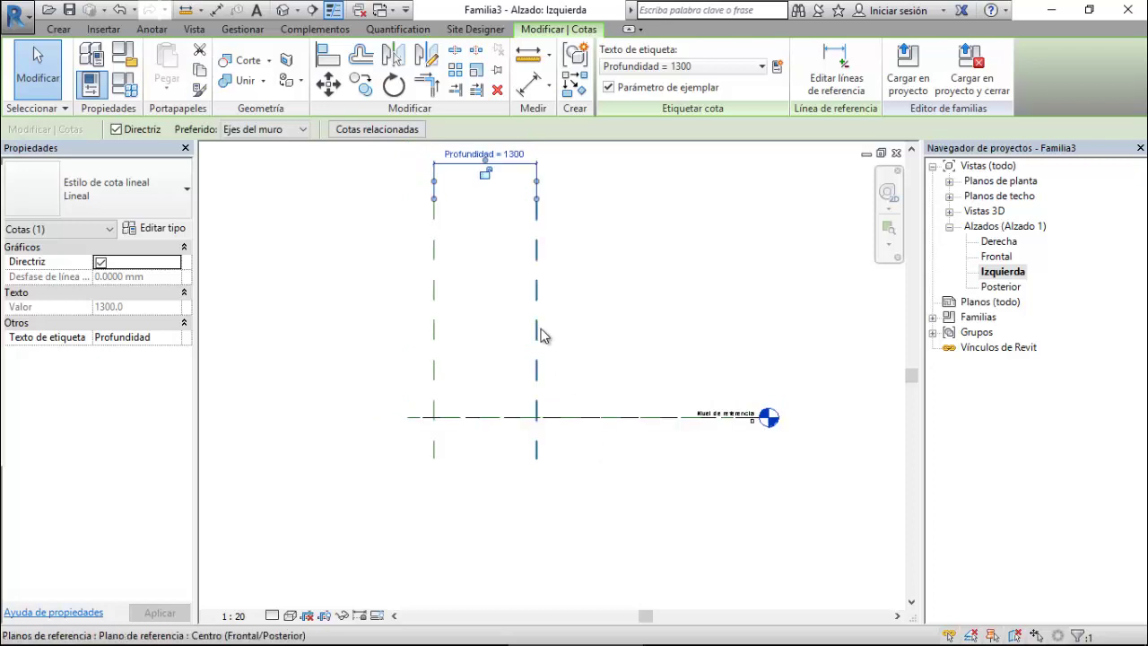
Start a sweep and pick the reference level line as its sketched path.
{"action": "left_click", "coordinate": [59, 29]}
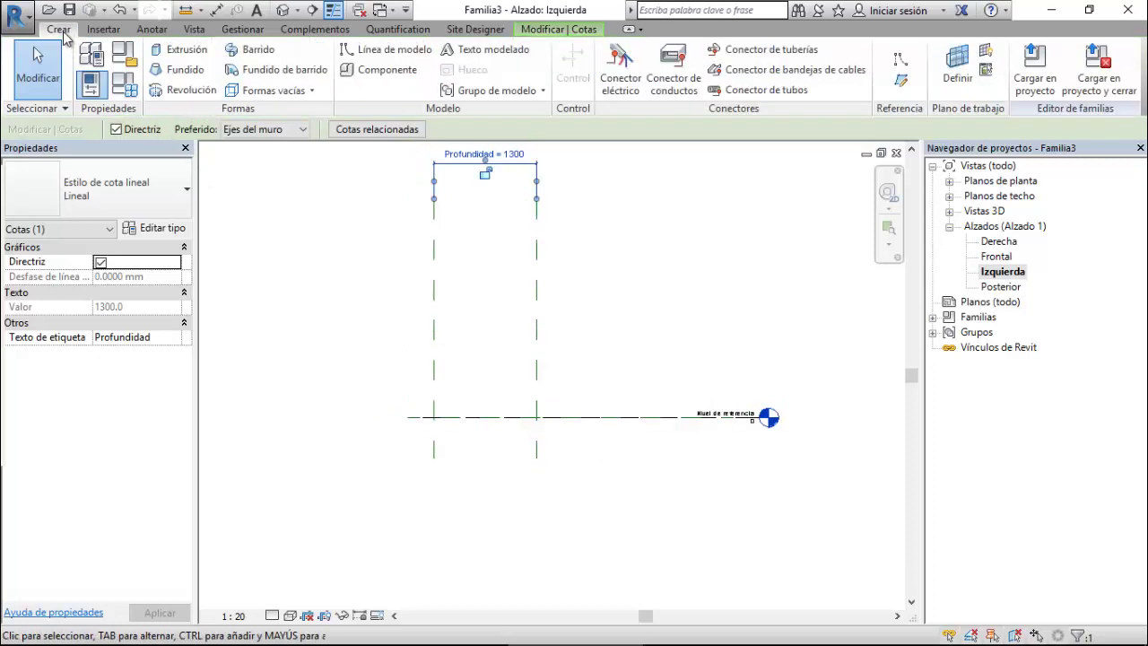
{"action": "left_click", "coordinate": [247, 53]}
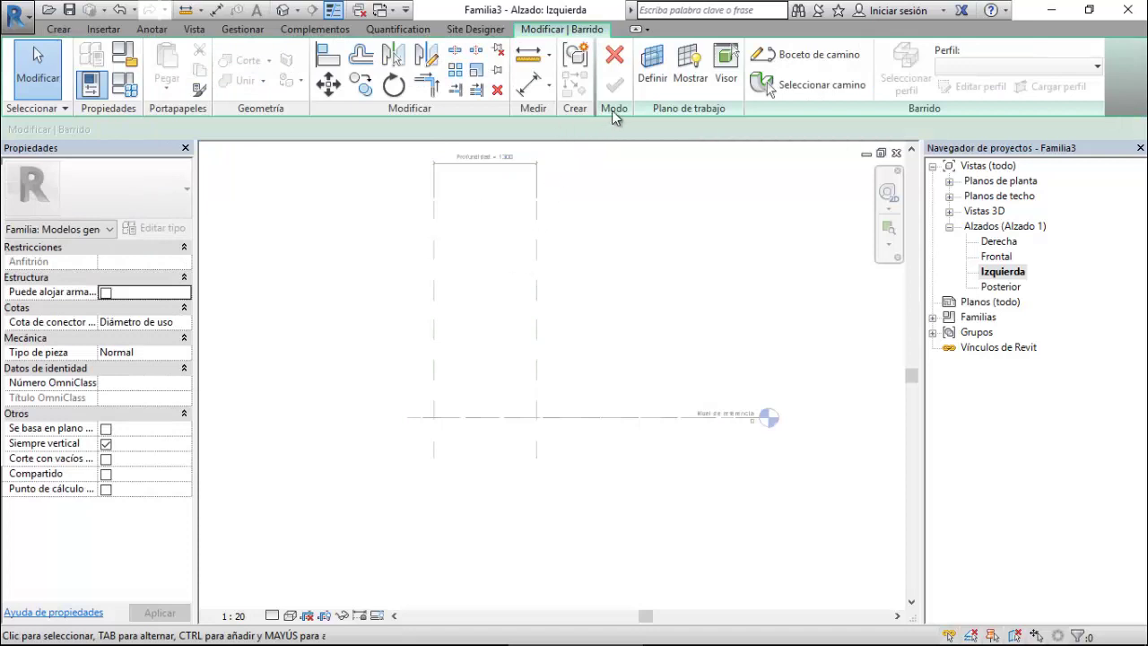
{"action": "left_click", "coordinate": [789, 58]}
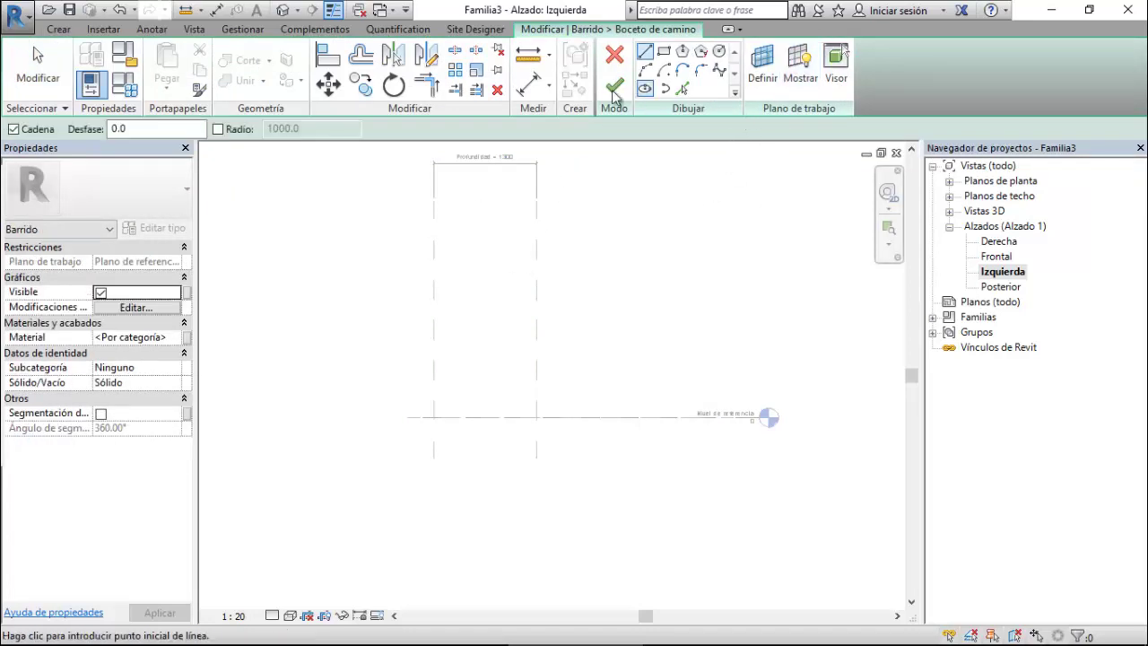
{"action": "left_click", "coordinate": [614, 88]}
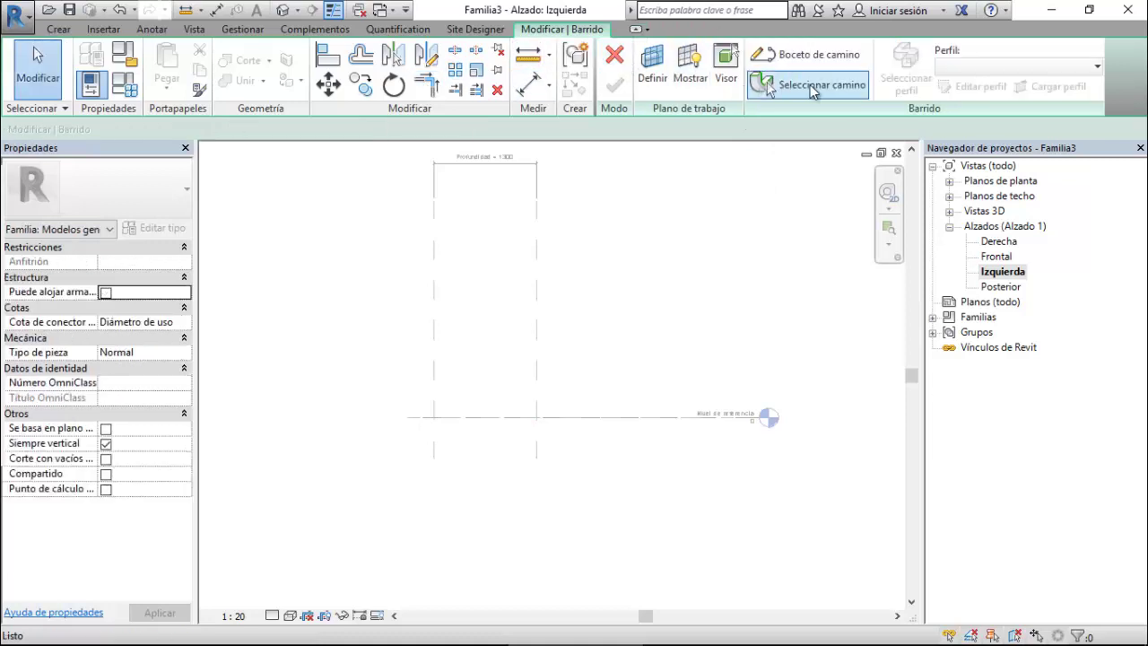
{"action": "left_click", "coordinate": [812, 90]}
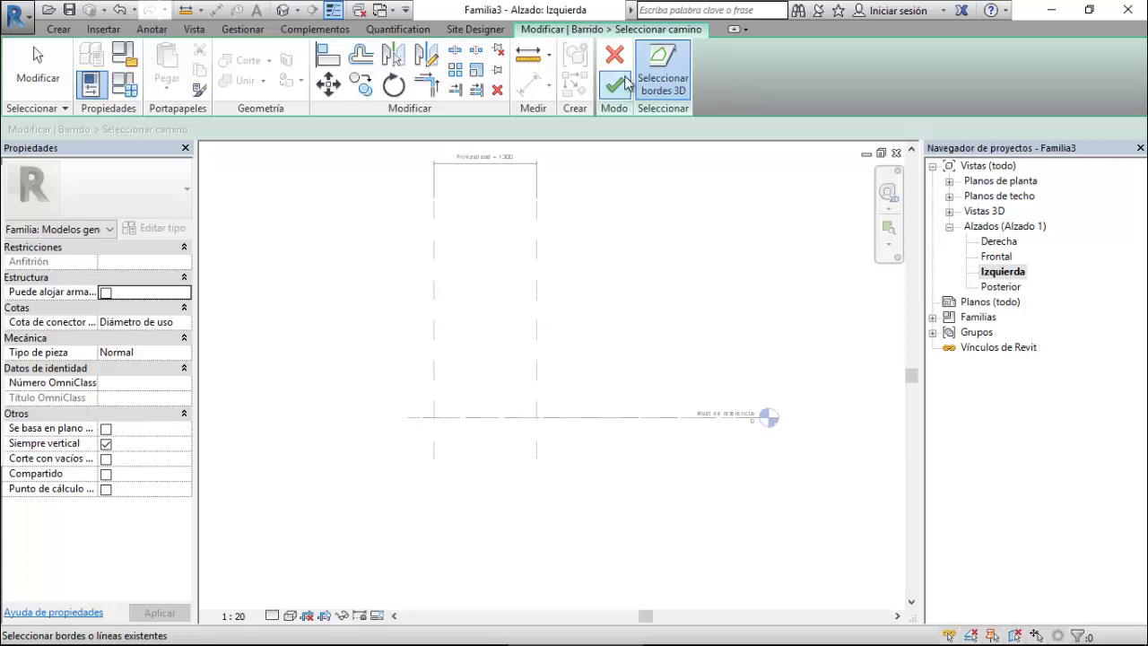
{"action": "left_click", "coordinate": [614, 85]}
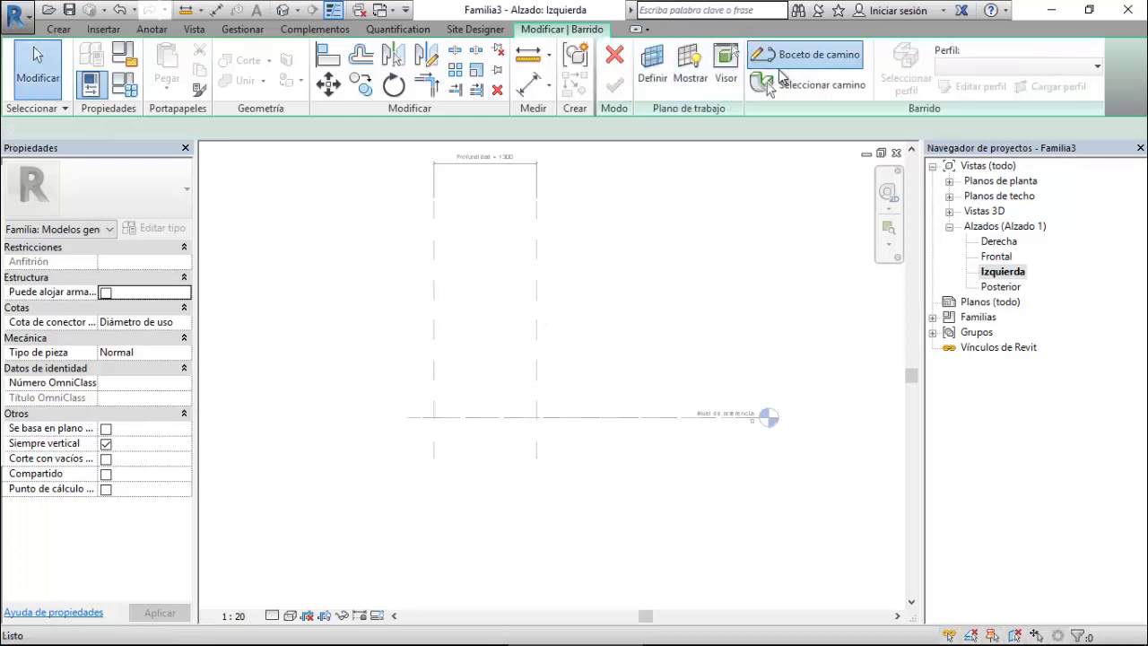
{"action": "left_click", "coordinate": [789, 56]}
{"action": "left_click", "coordinate": [681, 90]}
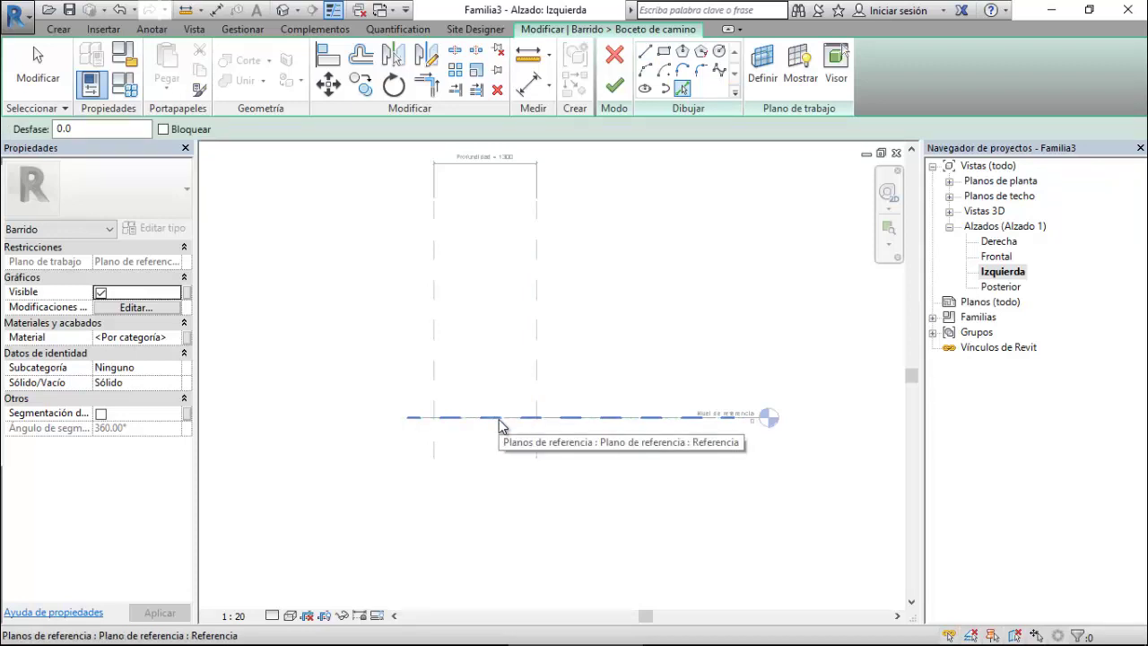
{"action": "left_click", "coordinate": [498, 418]}
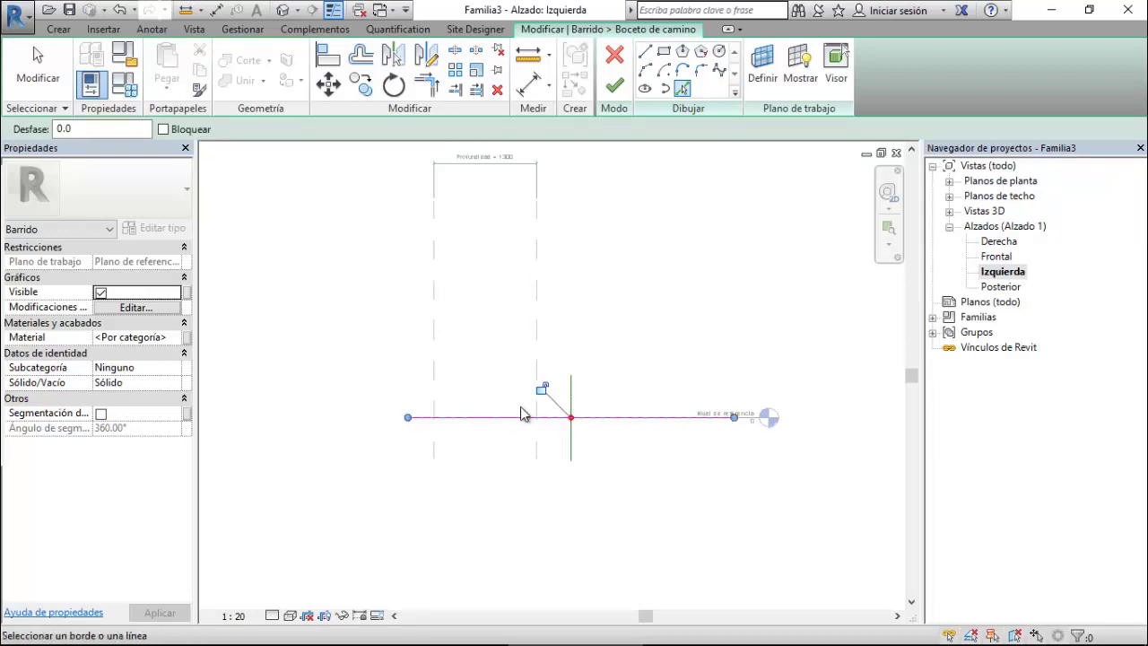
Lock both path ends to the reference planes, finish the path, then switch to 2.Perfil Cuadrado Montantes.
{"action": "left_click", "coordinate": [328, 56]}
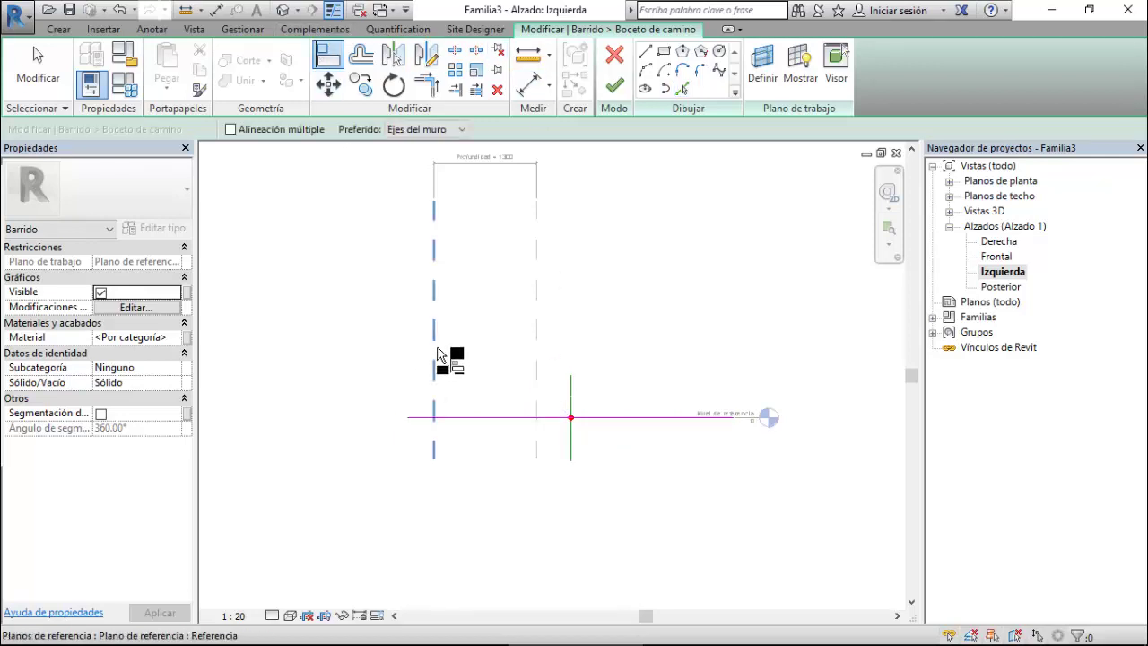
{"action": "left_click", "coordinate": [436, 352]}
{"action": "left_click", "coordinate": [409, 420]}
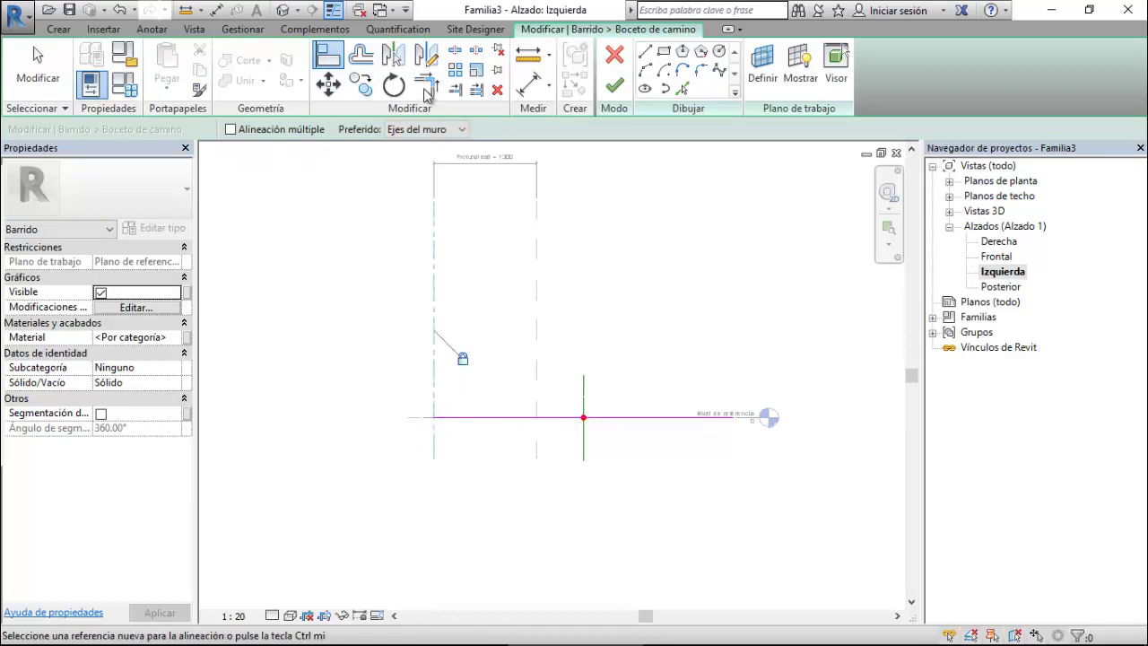
{"action": "left_click", "coordinate": [538, 309]}
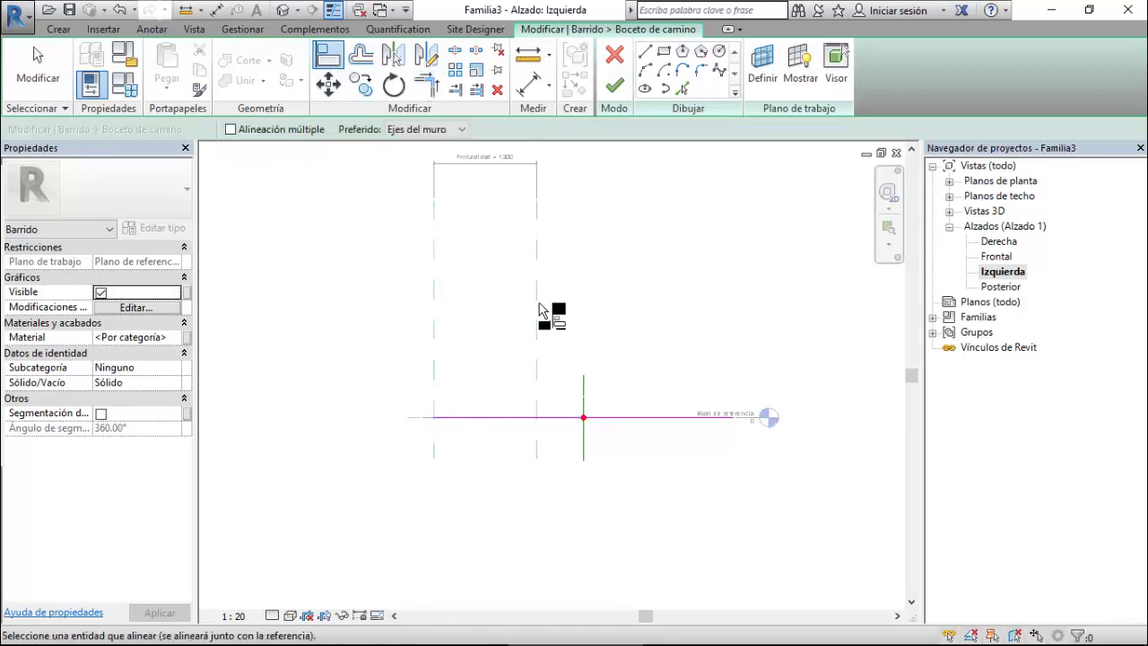
{"action": "left_click", "coordinate": [738, 422]}
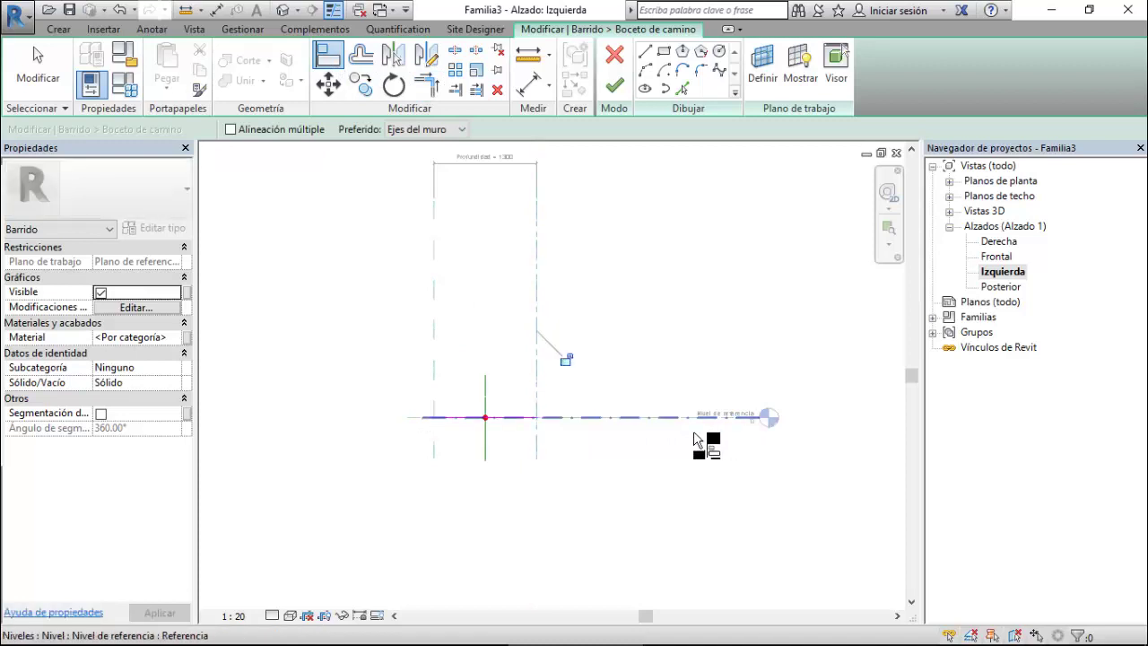
{"action": "left_click", "coordinate": [614, 85]}
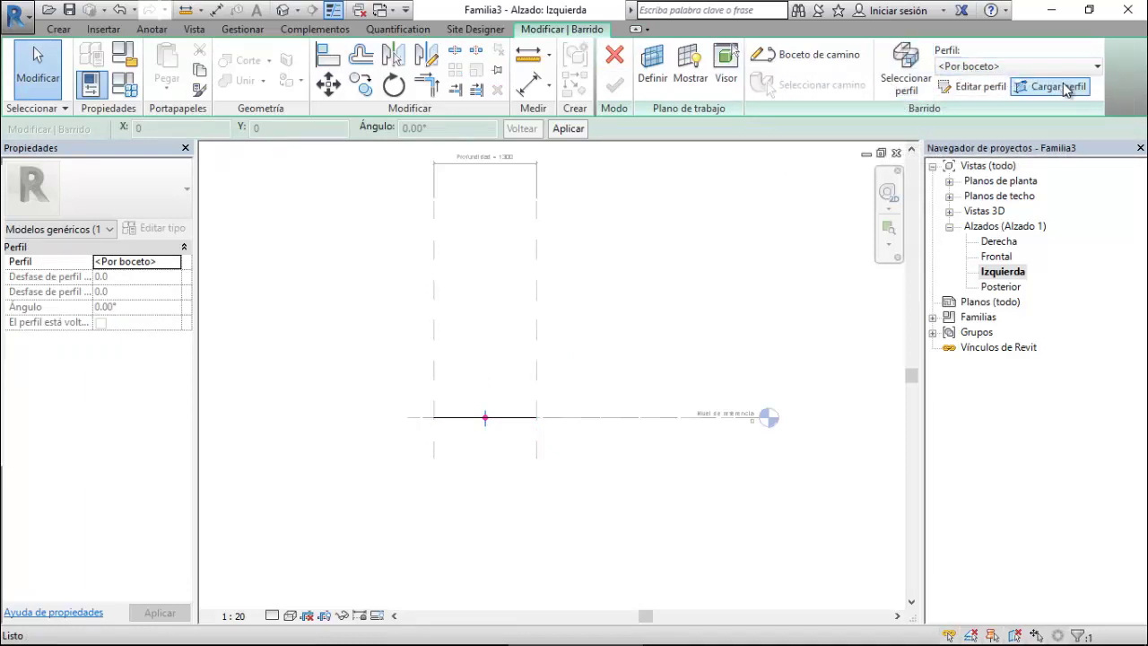
{"action": "left_click", "coordinate": [395, 11]}
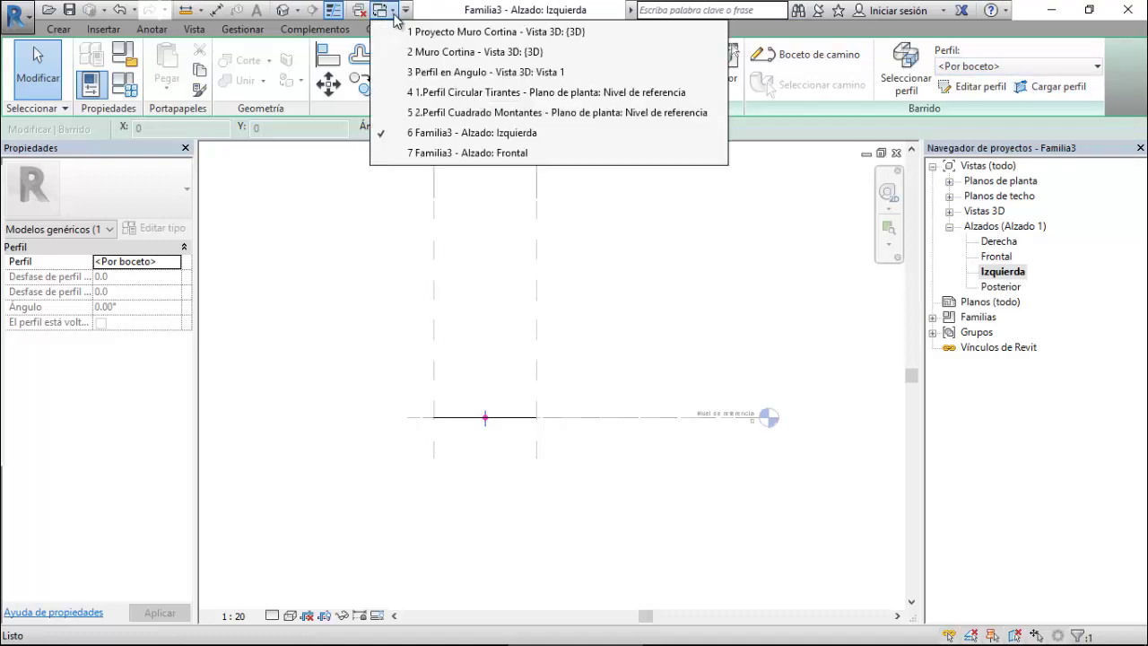
{"action": "left_click", "coordinate": [520, 112]}
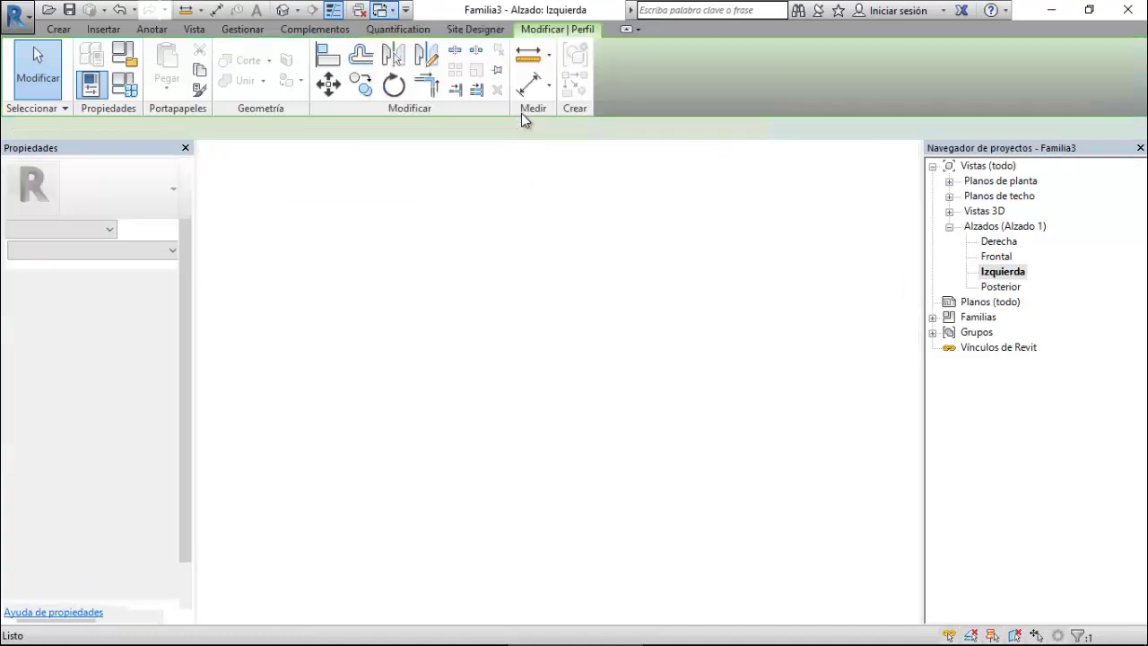
Load 2.Perfil Cuadrado Montantes into Familia3 and dismiss the mass-family load error.
{"action": "left_click", "coordinate": [611, 95]}
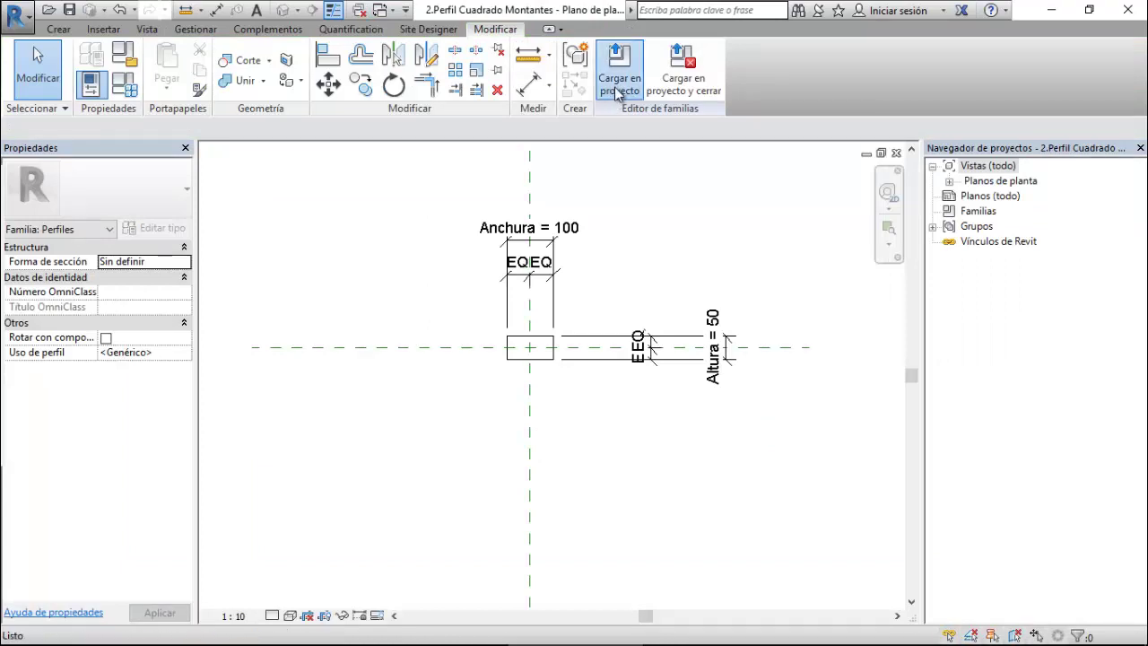
{"action": "left_click", "coordinate": [465, 254]}
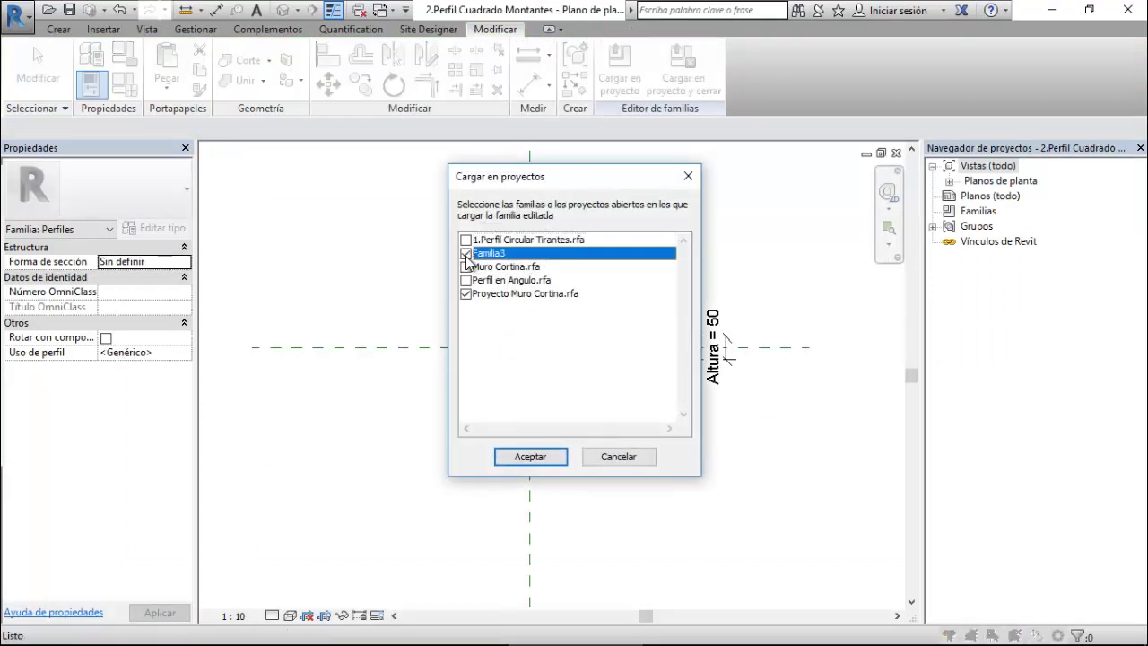
{"action": "left_click", "coordinate": [530, 456]}
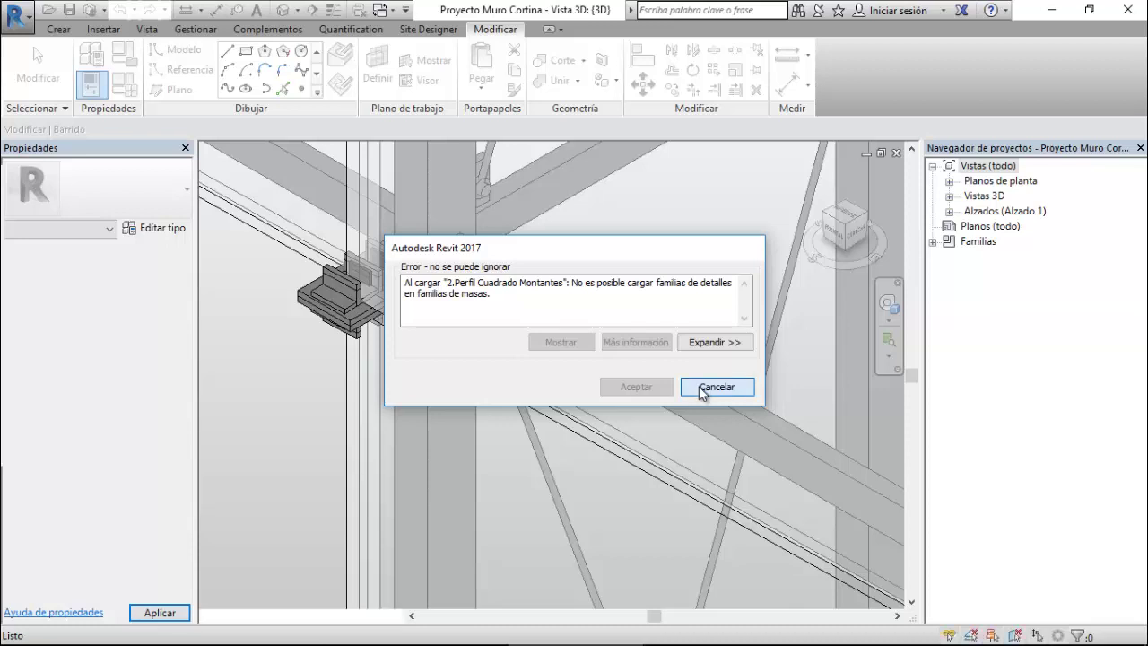
{"action": "left_click", "coordinate": [702, 388]}
{"action": "left_click", "coordinate": [678, 359]}
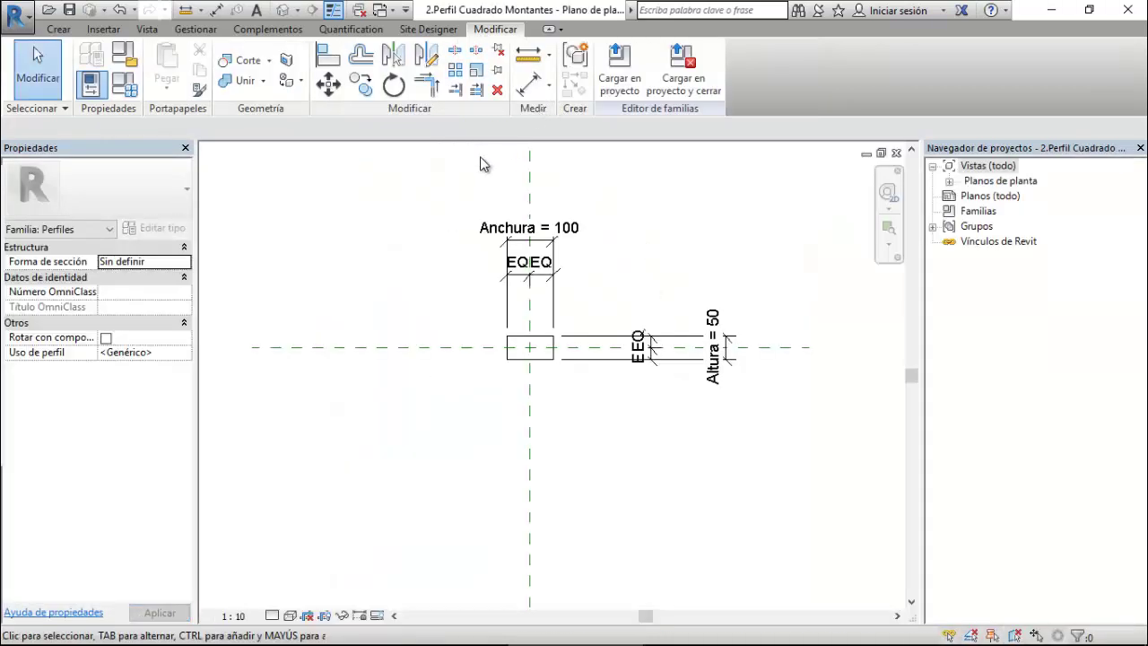
Switch back to Familia3's elevation view, cancelling the Go To View prompt.
{"action": "left_click", "coordinate": [395, 14]}
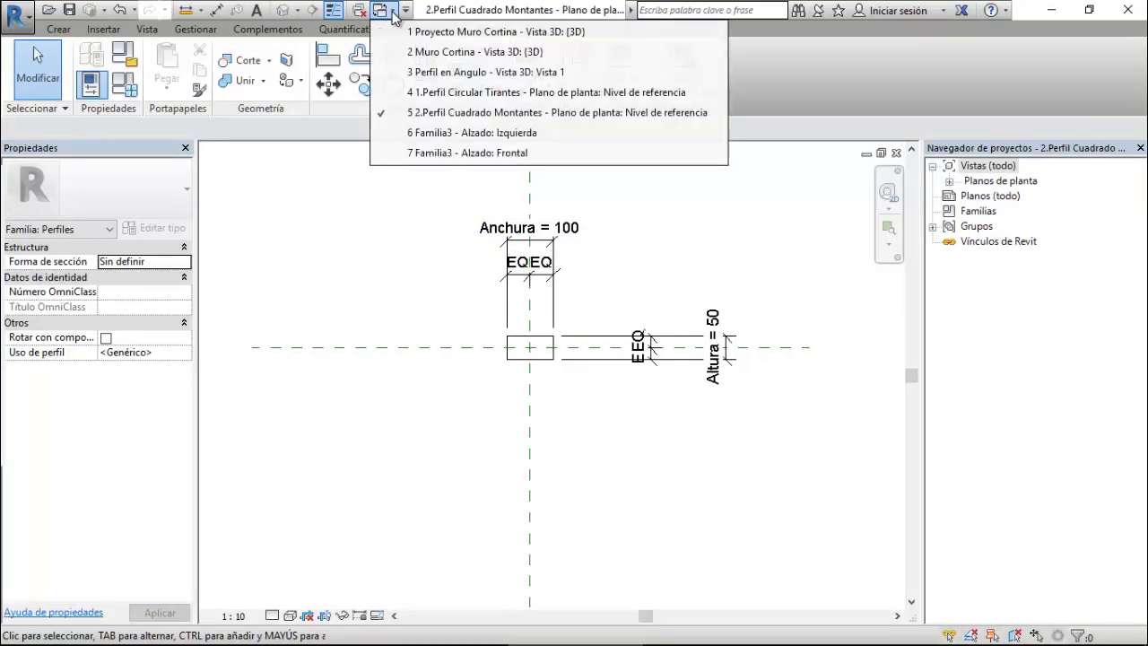
{"action": "left_click", "coordinate": [484, 154]}
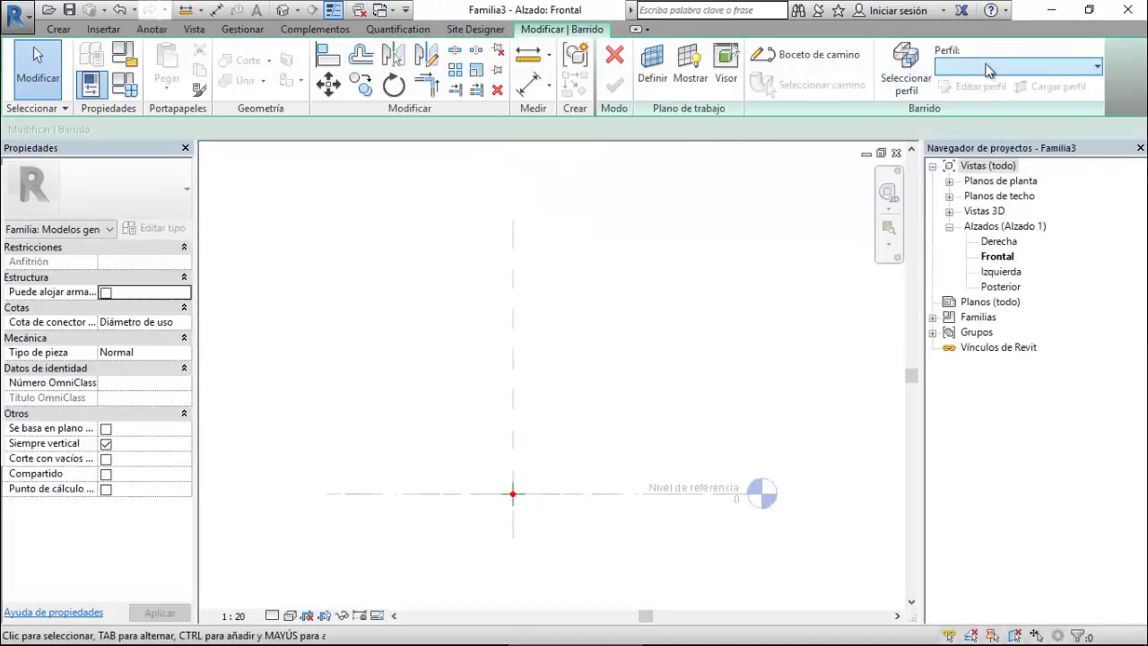
{"action": "left_click", "coordinate": [1097, 66]}
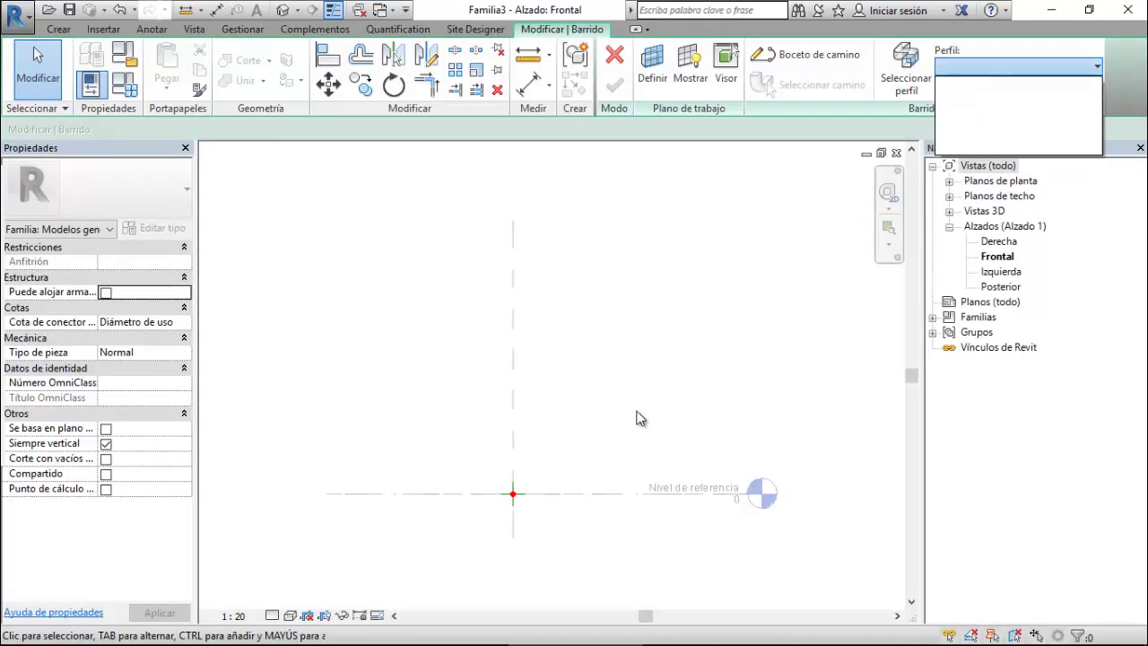
{"action": "left_click", "coordinate": [906, 90]}
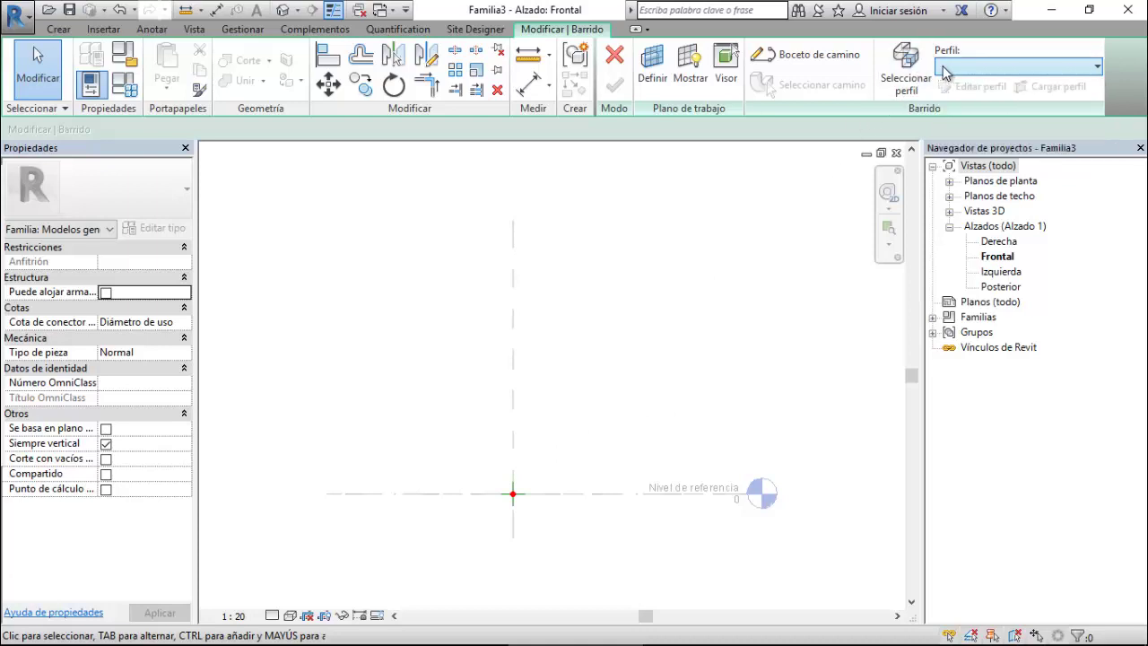
{"action": "left_click", "coordinate": [807, 55]}
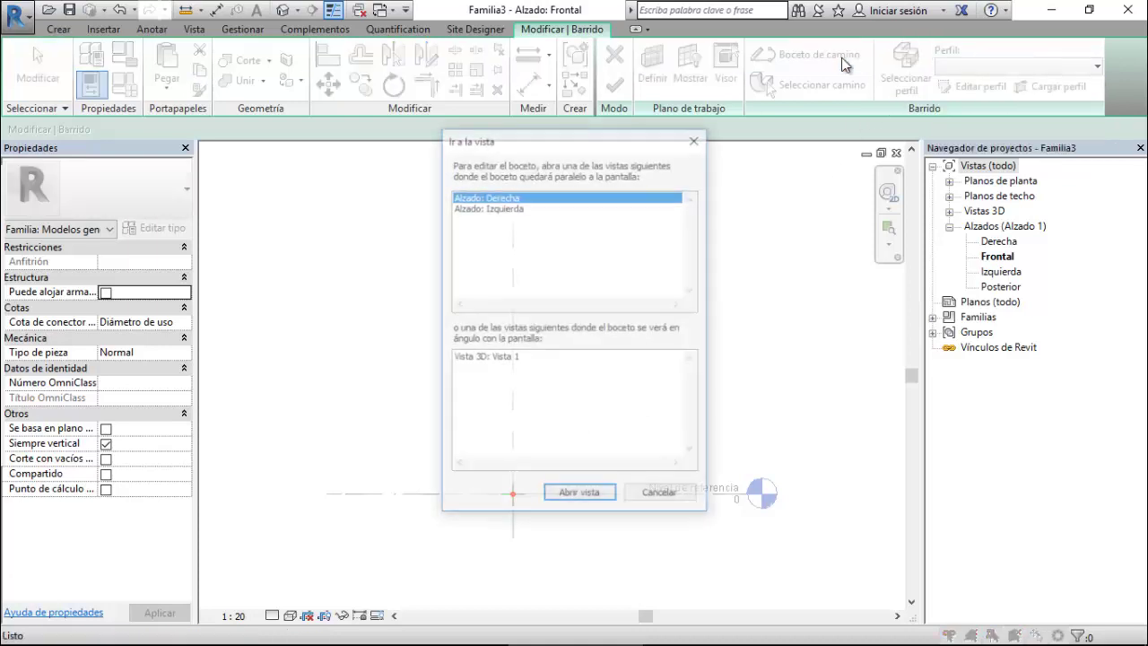
{"action": "left_click", "coordinate": [636, 496]}
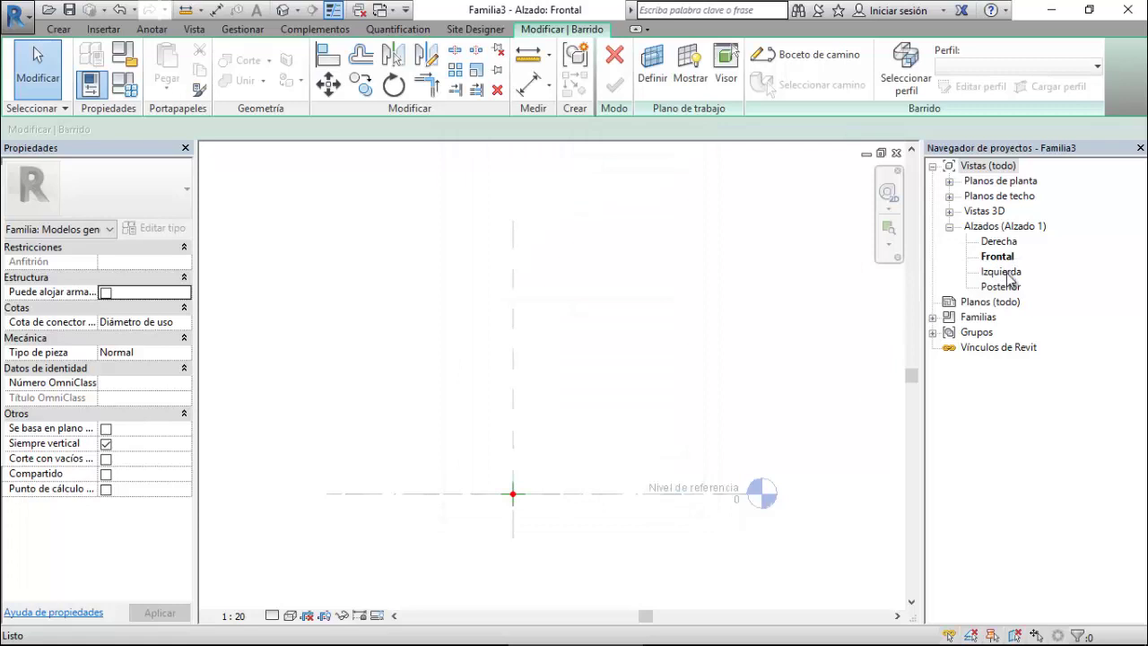
In the Izquierda elevation, select the sweep and begin loading a profile from disk.
{"action": "double_click", "coordinate": [1002, 272]}
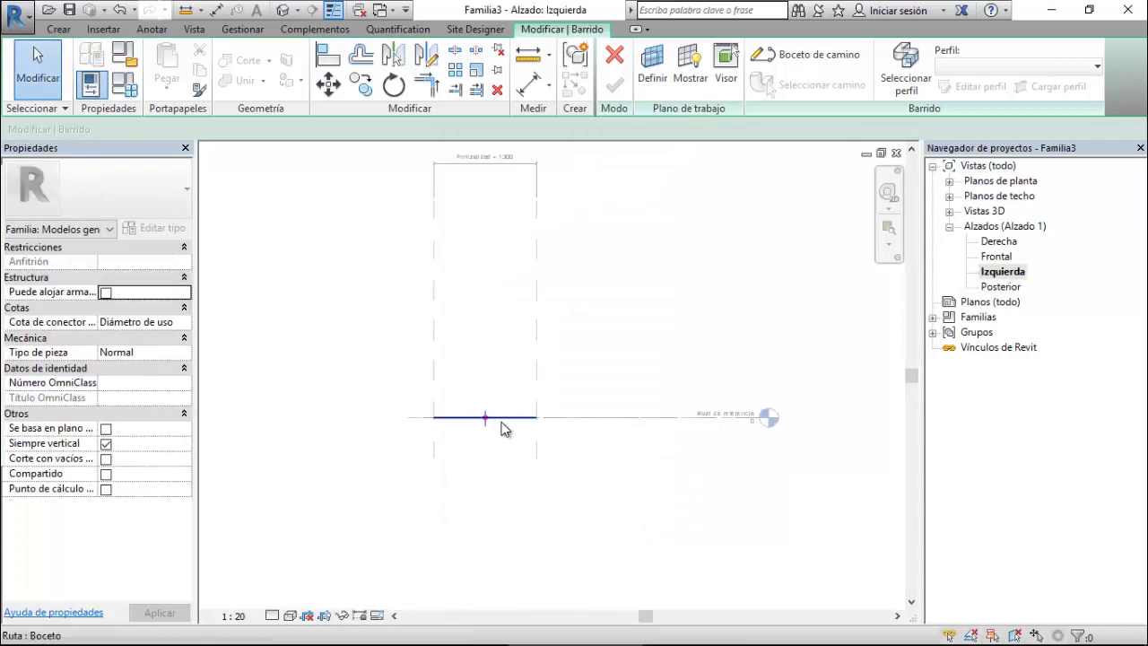
{"action": "left_click", "coordinate": [504, 424]}
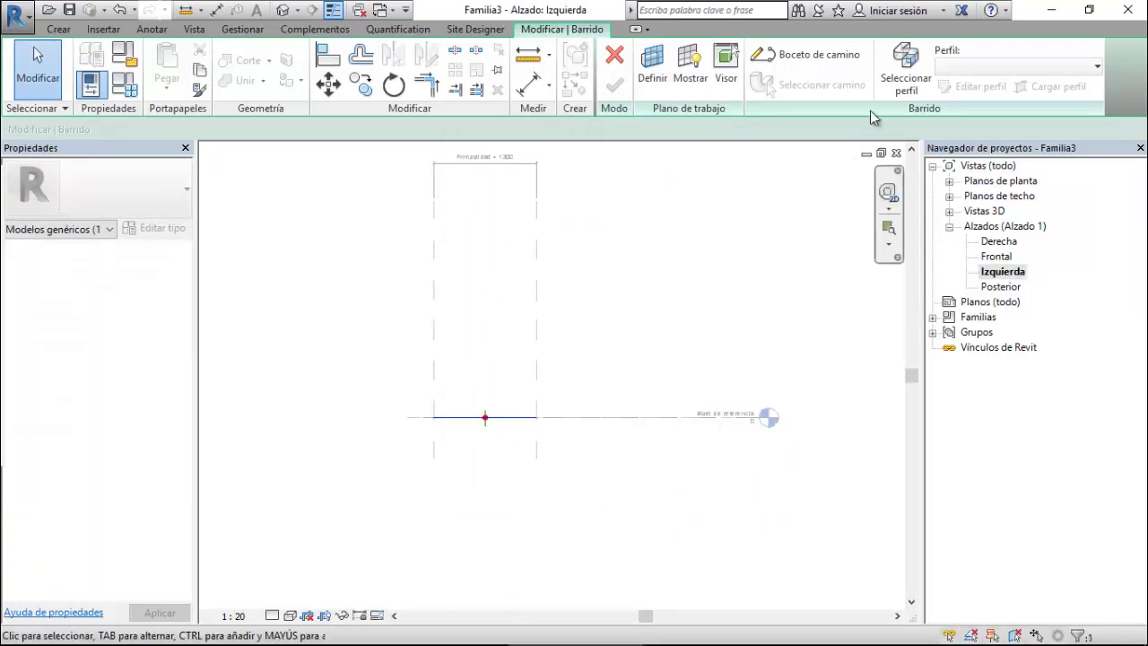
{"action": "left_click", "coordinate": [906, 68]}
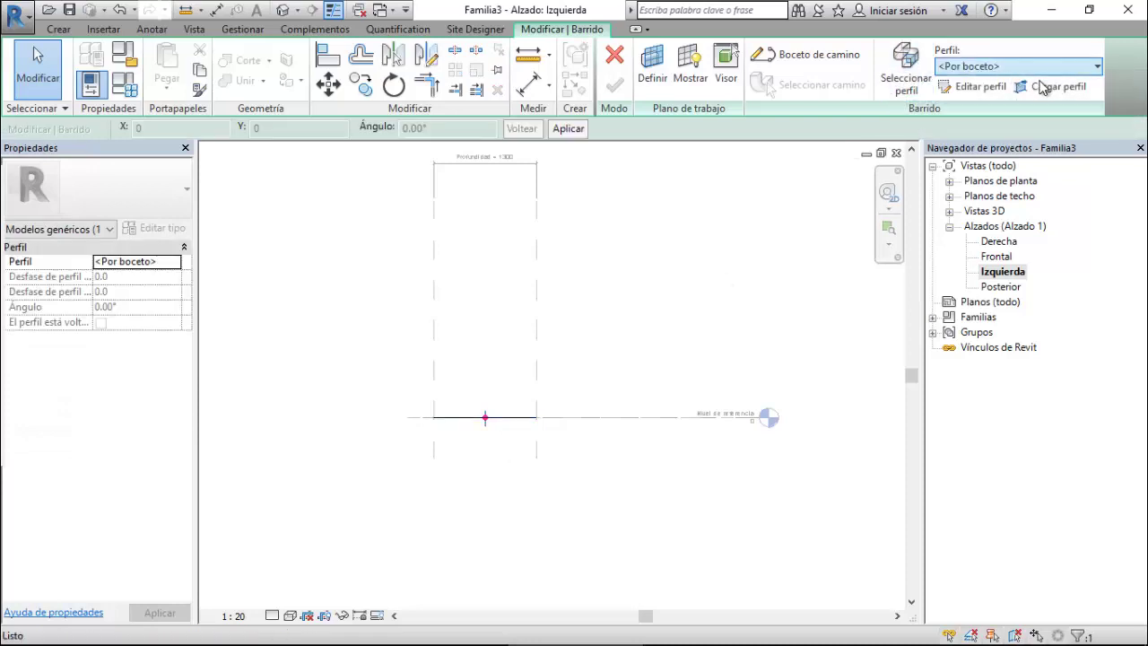
{"action": "left_click", "coordinate": [1045, 86]}
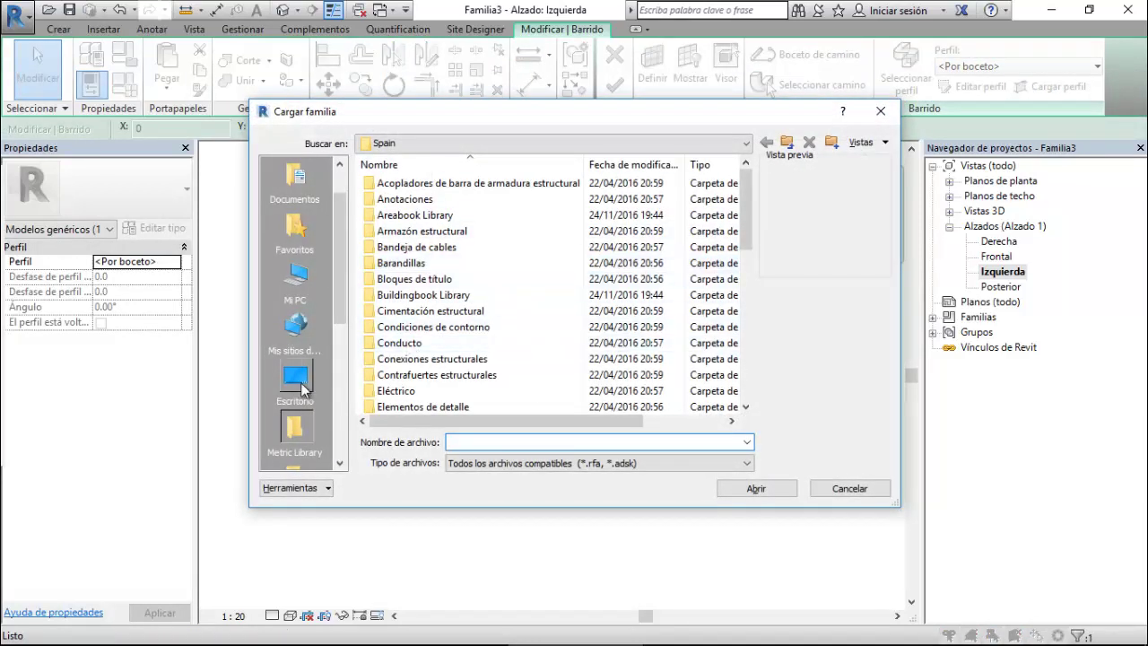
Browse from the desktop into the course videos folder and Clase 26-Muro Cortina Tipo Cercha.
{"action": "scroll", "coordinate": [436, 336], "scroll_direction": "down", "scroll_amount": 1}
{"action": "scroll", "coordinate": [437, 335], "scroll_direction": "down", "scroll_amount": 7}
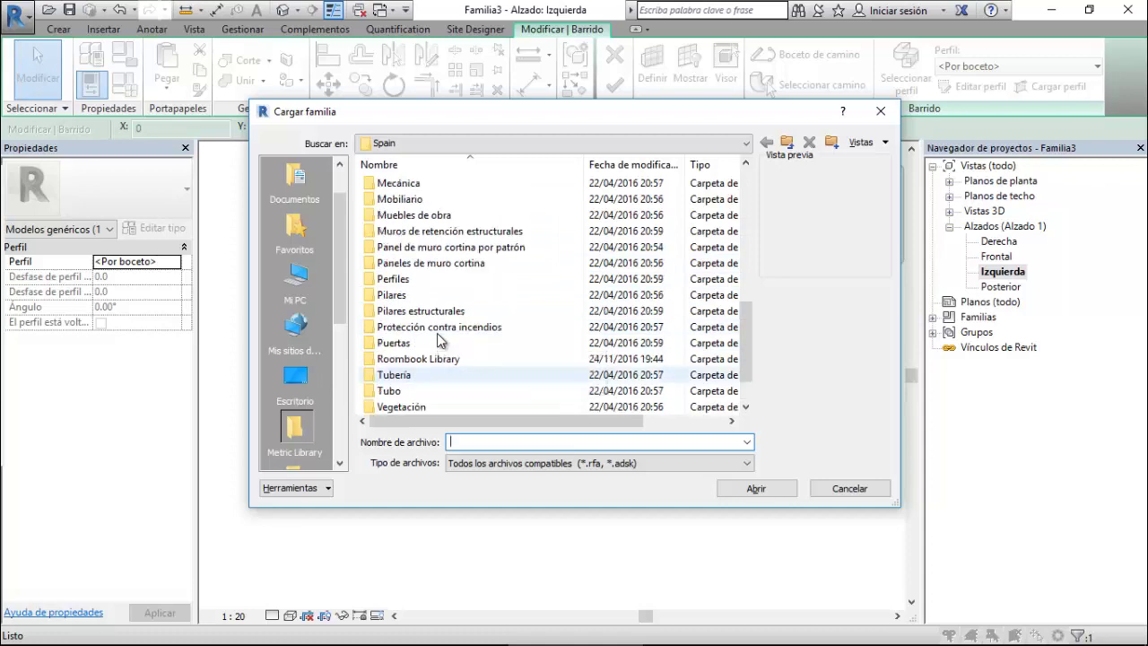
{"action": "mouse_move", "coordinate": [439, 328]}
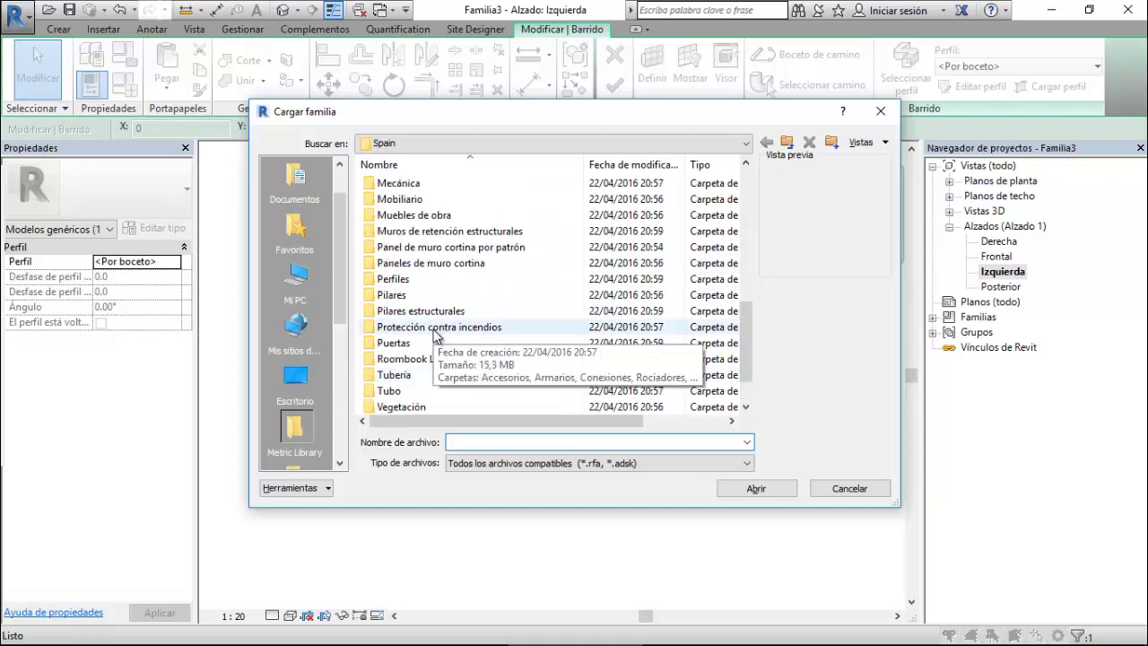
{"action": "scroll", "coordinate": [436, 335], "scroll_direction": "up", "scroll_amount": 1}
{"action": "left_click", "coordinate": [295, 378]}
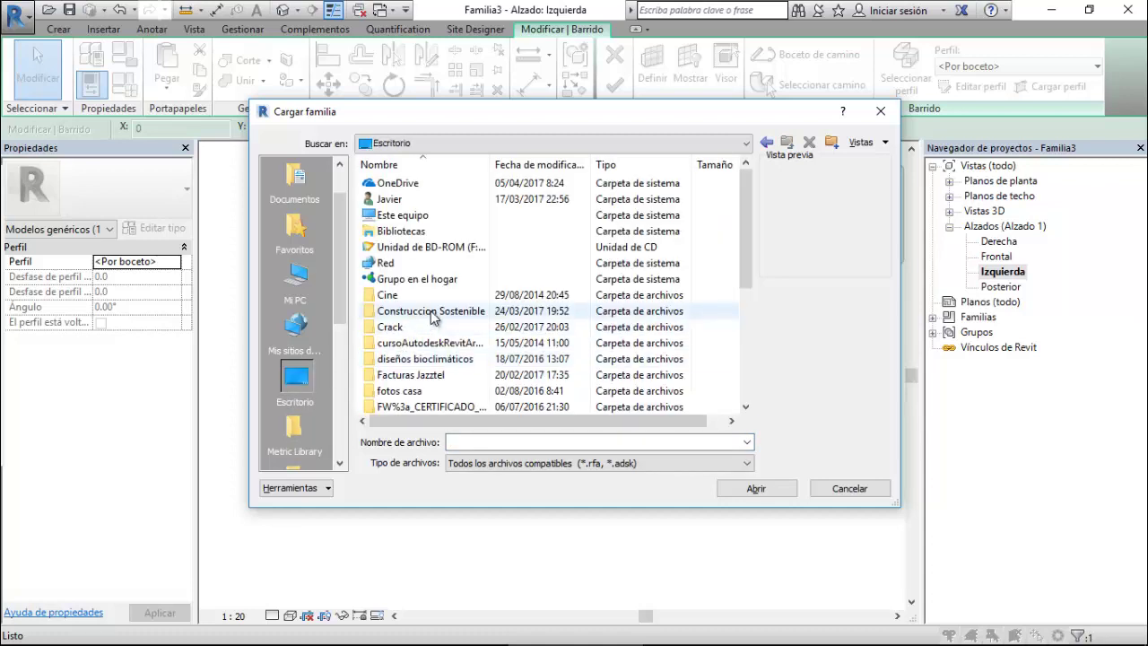
{"action": "scroll", "coordinate": [432, 319], "scroll_direction": "down", "scroll_amount": 4}
{"action": "double_click", "coordinate": [408, 340]}
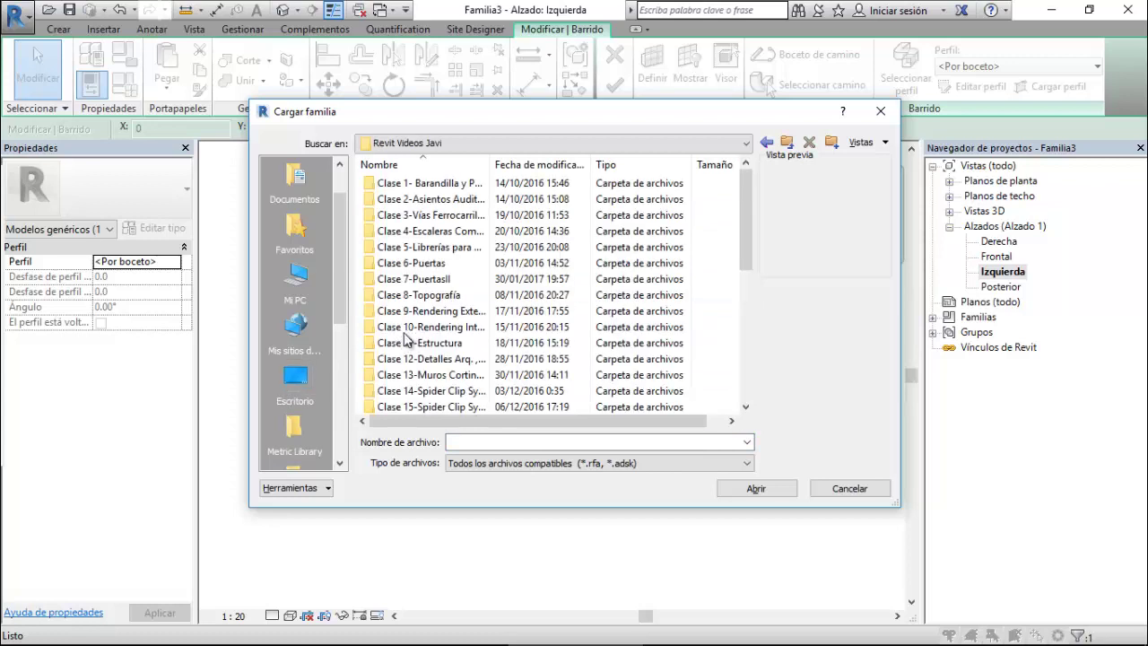
{"action": "scroll", "coordinate": [405, 339], "scroll_direction": "down", "scroll_amount": 6}
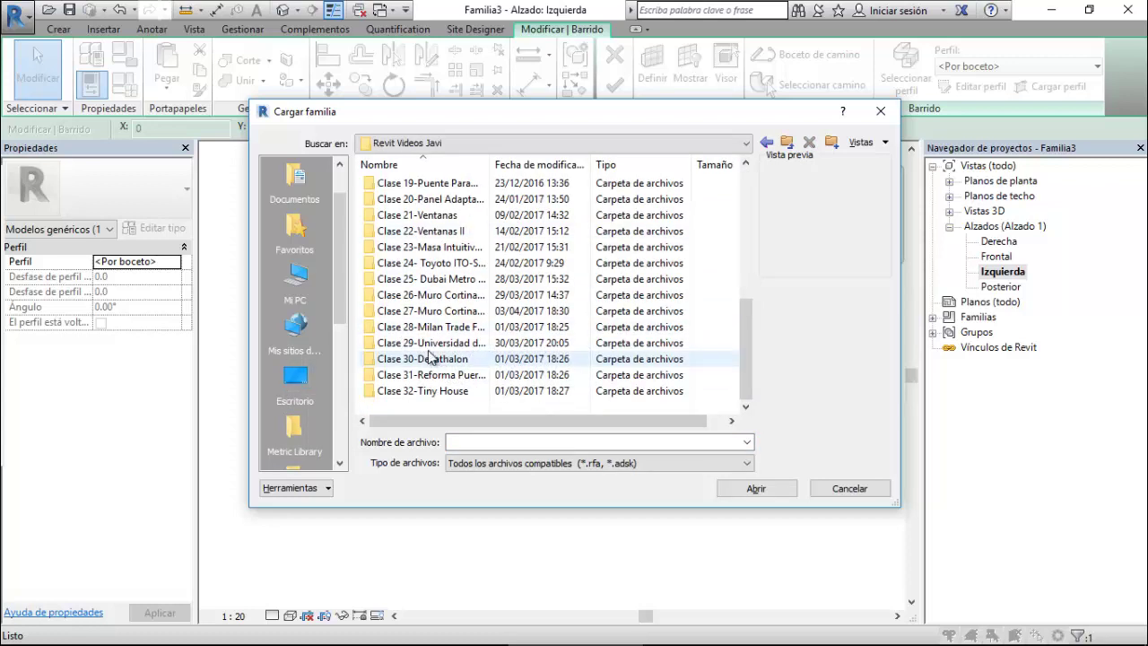
{"action": "left_click", "coordinate": [459, 298]}
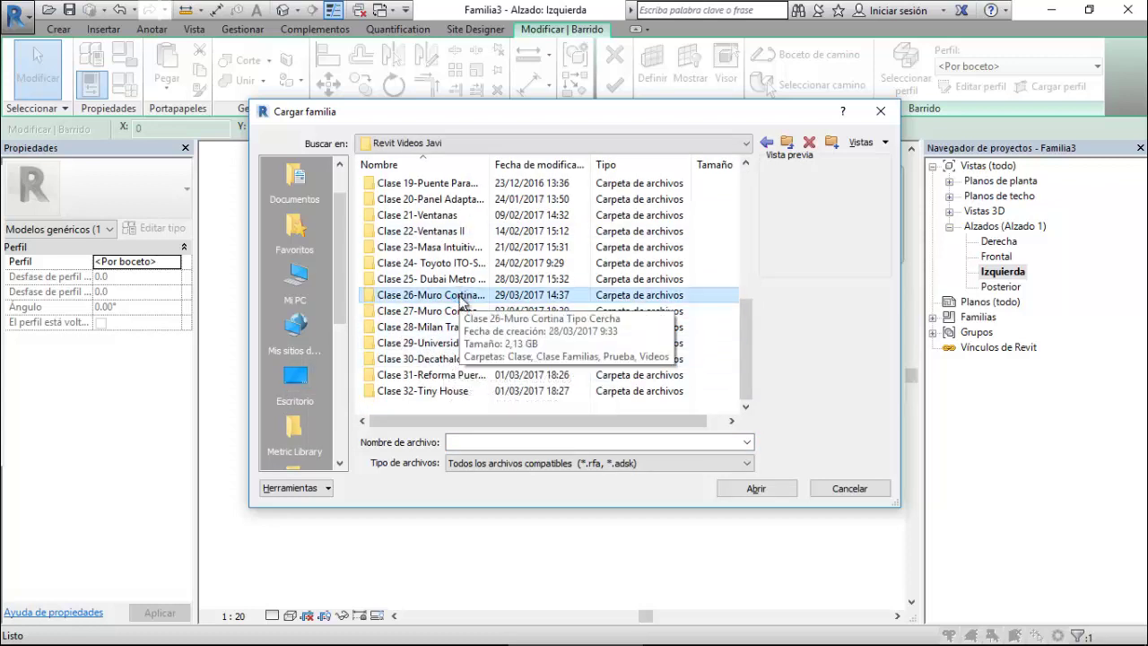
{"action": "double_click", "coordinate": [459, 297]}
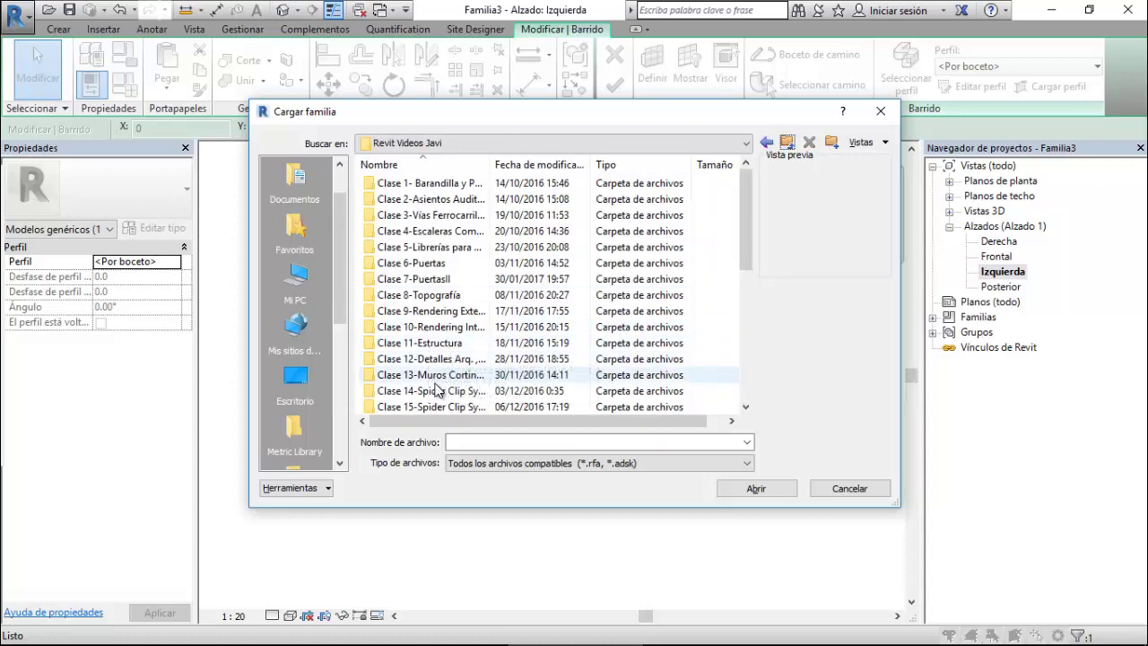
Navigate to Clase 27 > Clase Familias and open 2.Perfil Cuadrado Montantes.
{"action": "scroll", "coordinate": [436, 390], "scroll_direction": "down", "scroll_amount": 6}
{"action": "double_click", "coordinate": [448, 320]}
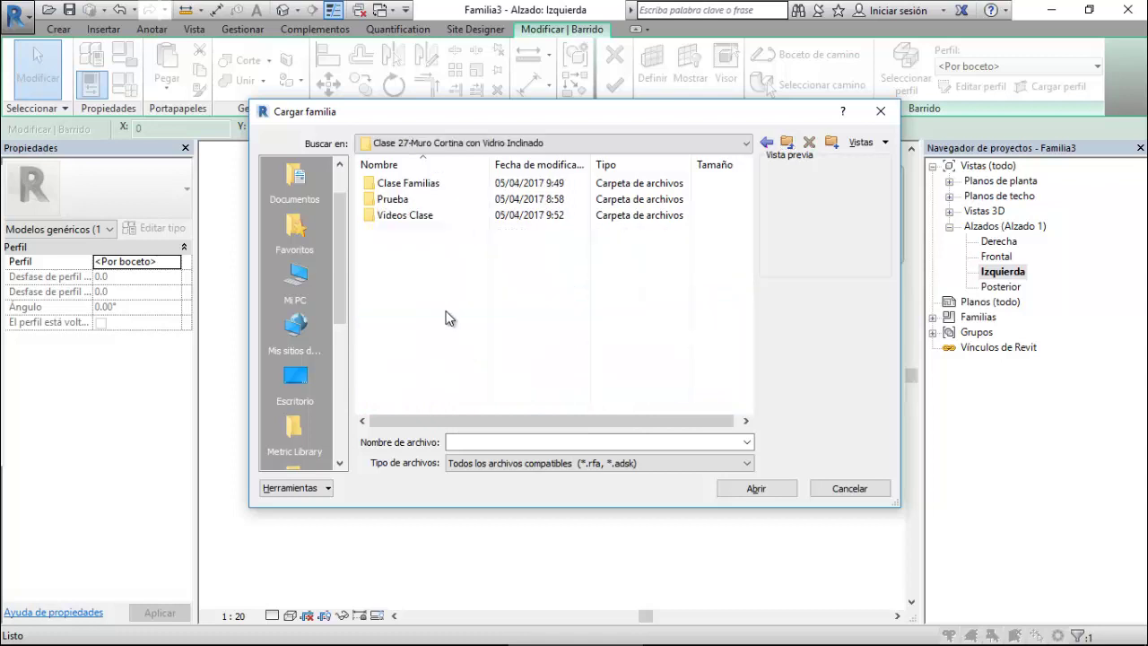
{"action": "double_click", "coordinate": [420, 201]}
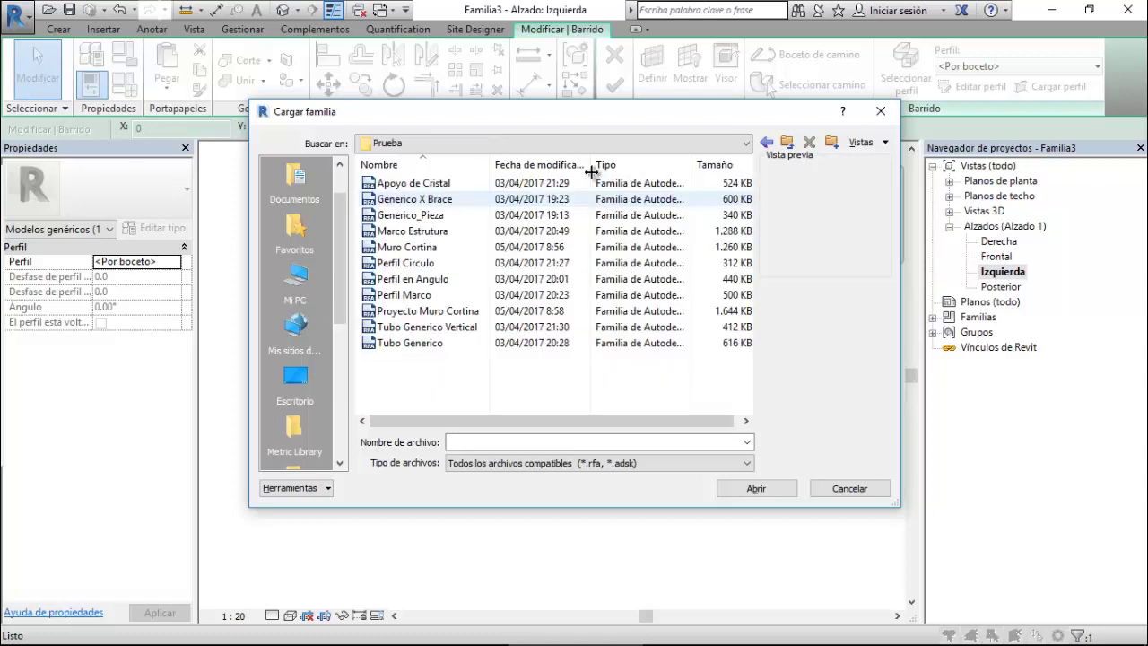
{"action": "left_click", "coordinate": [766, 141]}
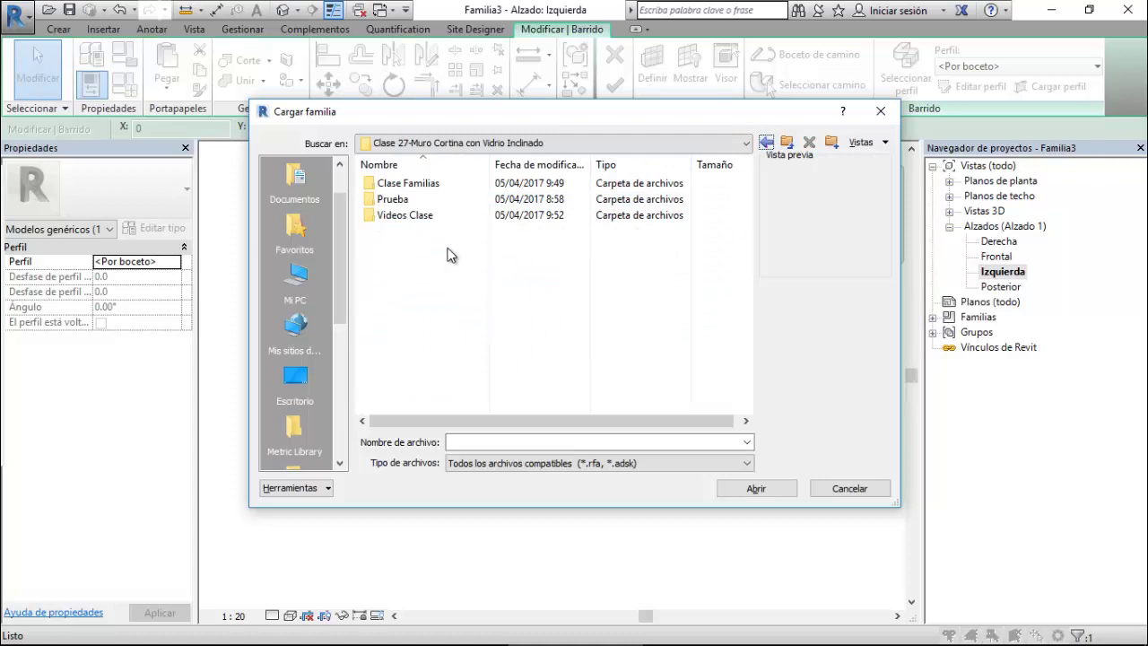
{"action": "double_click", "coordinate": [424, 186]}
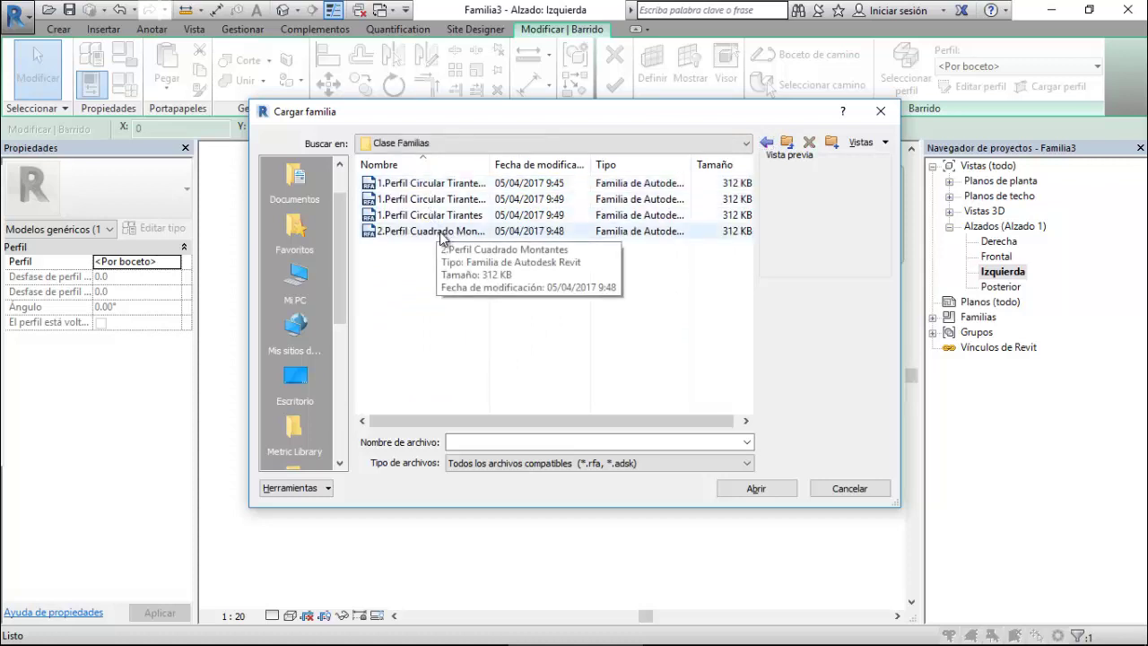
{"action": "left_click", "coordinate": [422, 230]}
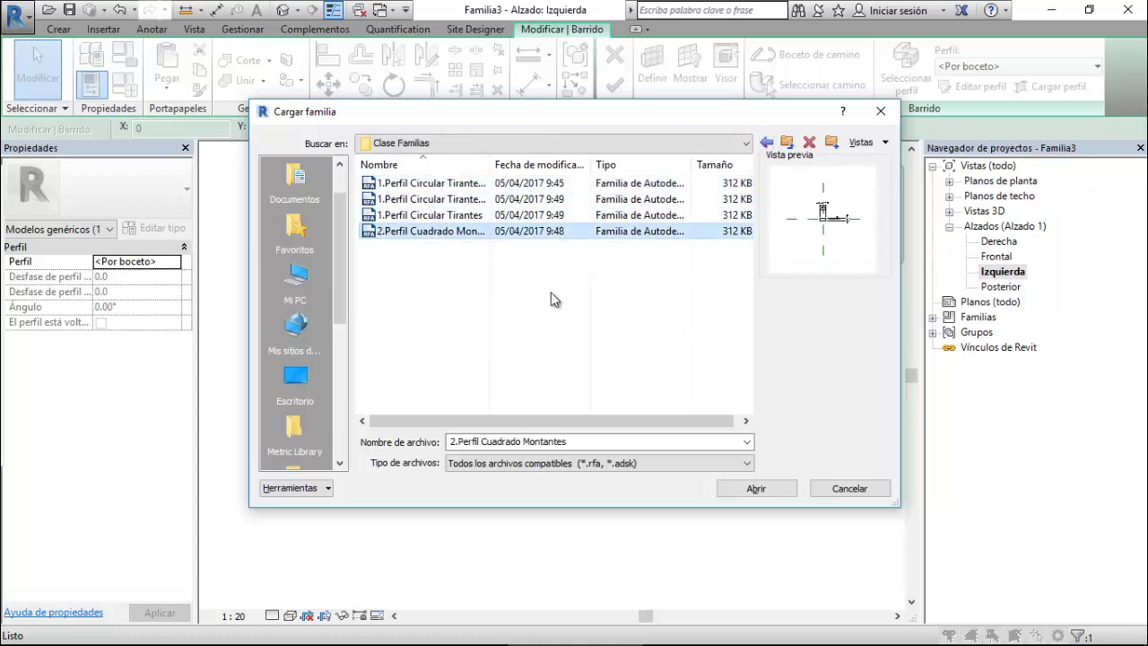
{"action": "left_click", "coordinate": [754, 487]}
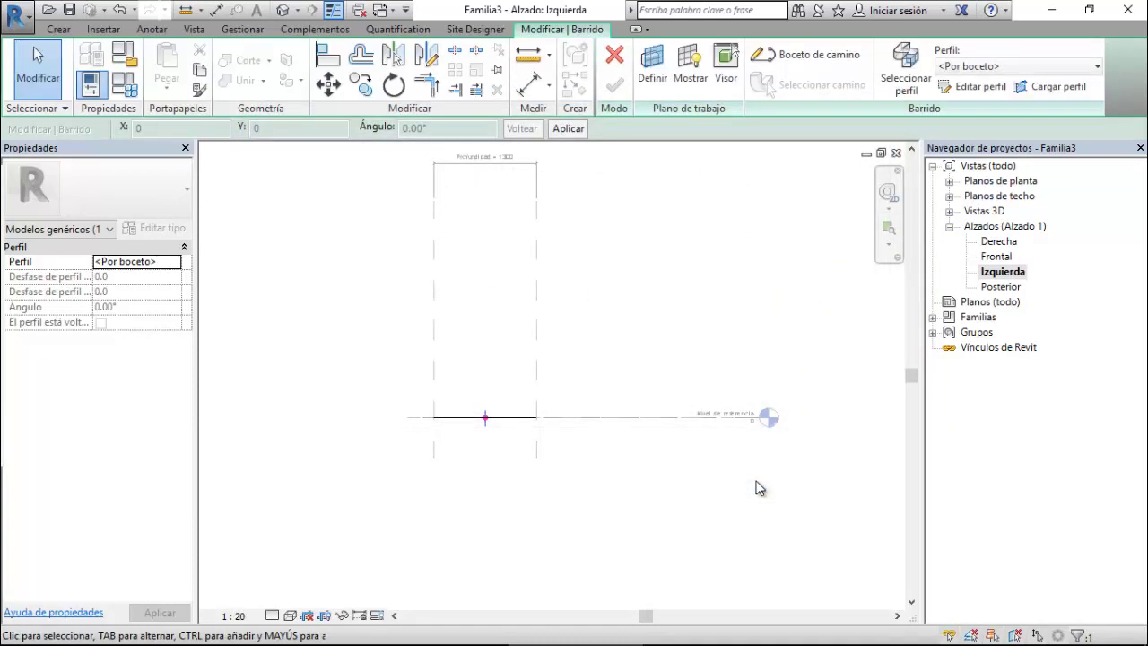
Finish the sweep using the 2.Perfil Cuadrado Montantes:50x100 profile.
{"action": "left_click", "coordinate": [1035, 69]}
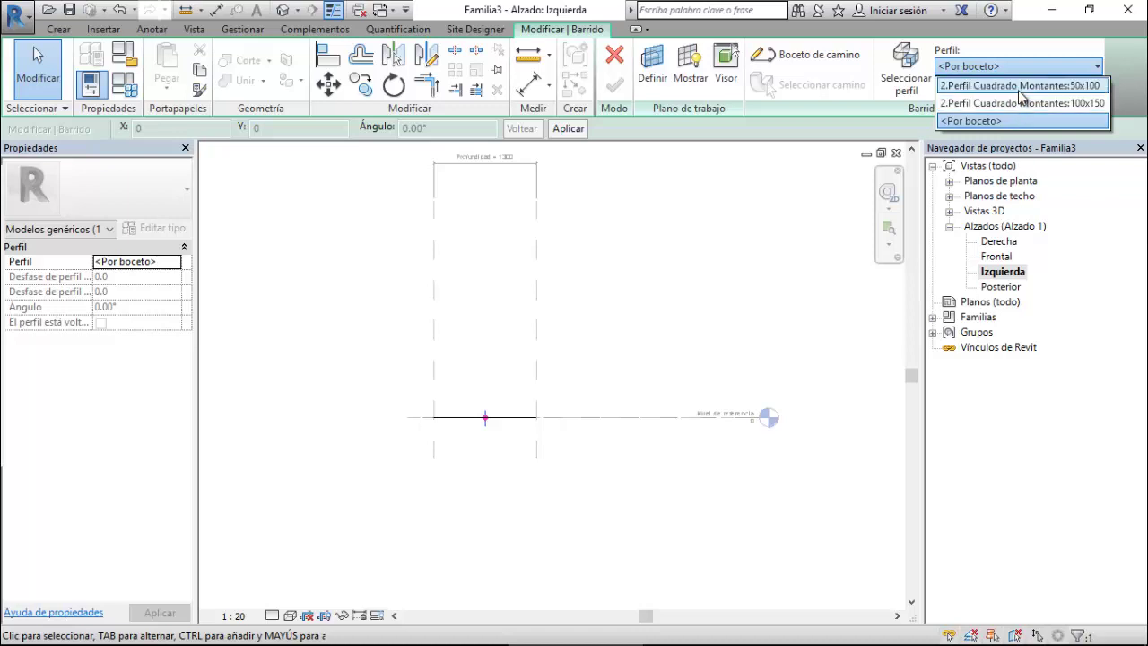
{"action": "left_click", "coordinate": [1020, 86]}
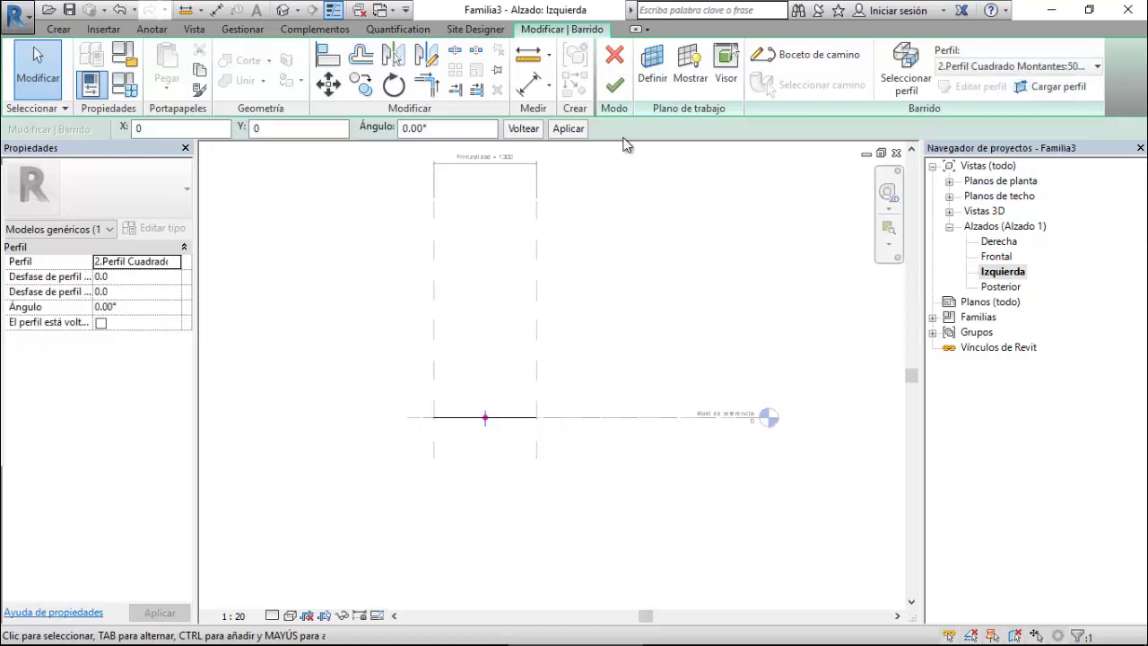
{"action": "left_click", "coordinate": [615, 87]}
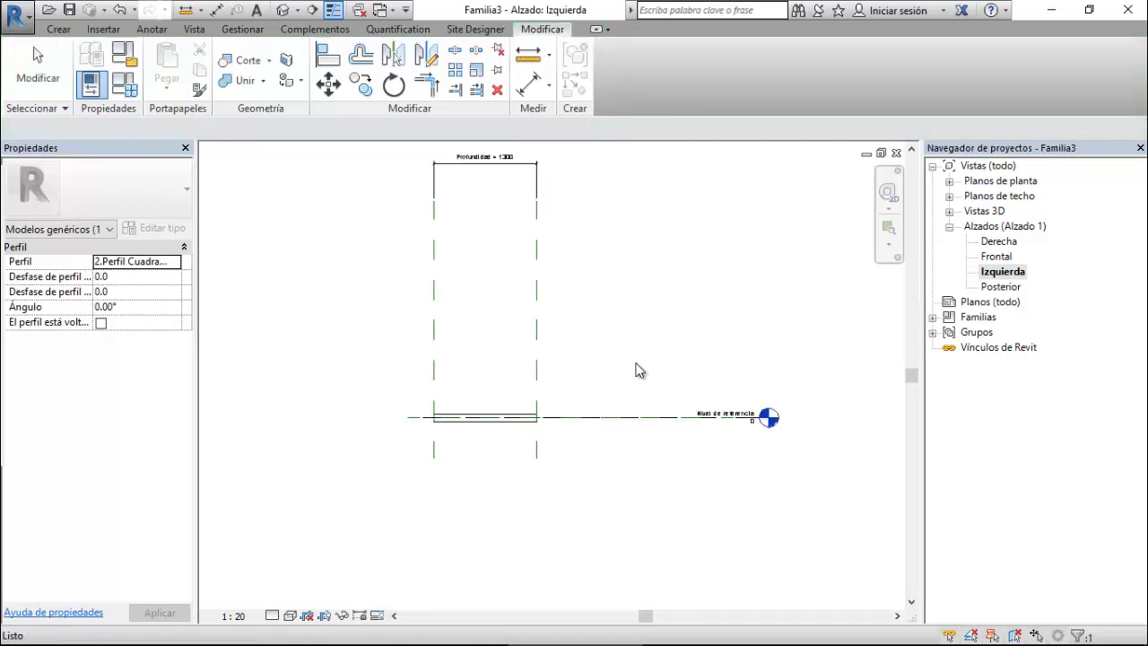
Set the Profundidad family parameter to 1500.
{"action": "scroll", "coordinate": [520, 426], "scroll_direction": "up", "scroll_amount": 3}
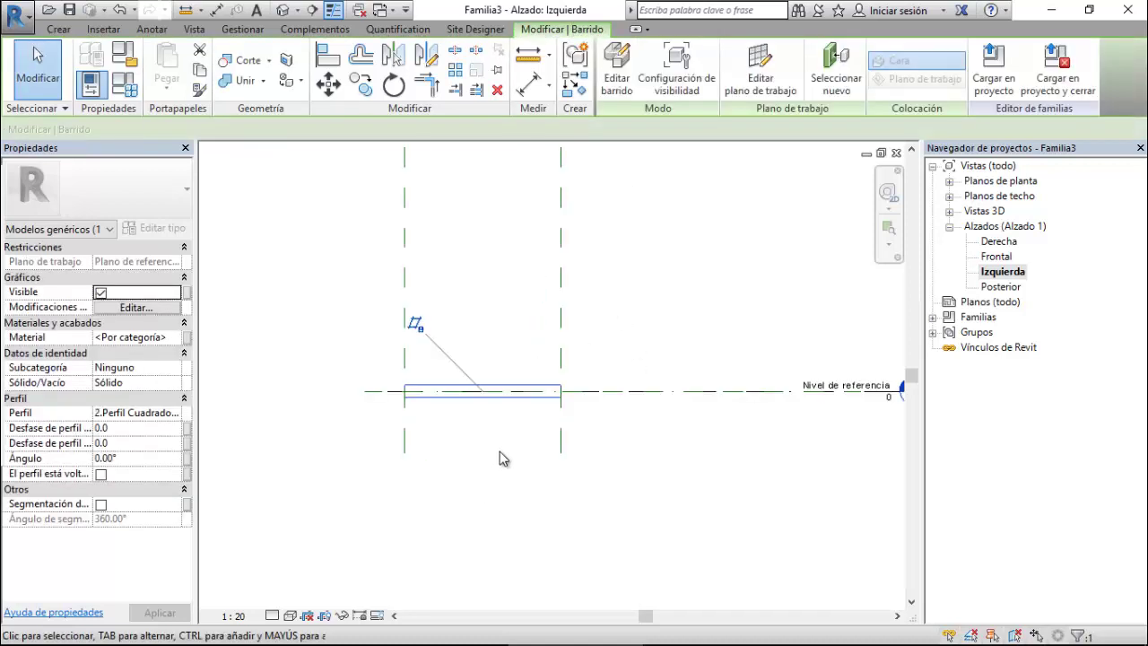
{"action": "scroll", "coordinate": [551, 372], "scroll_direction": "up", "scroll_amount": 2}
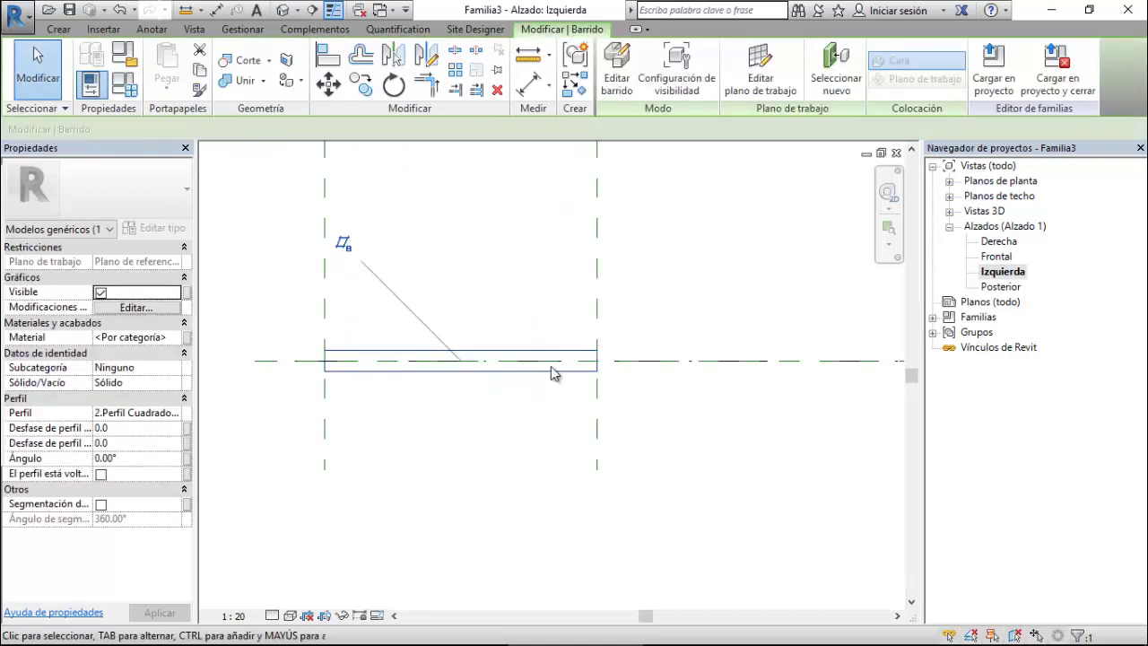
{"action": "left_click", "coordinate": [117, 90]}
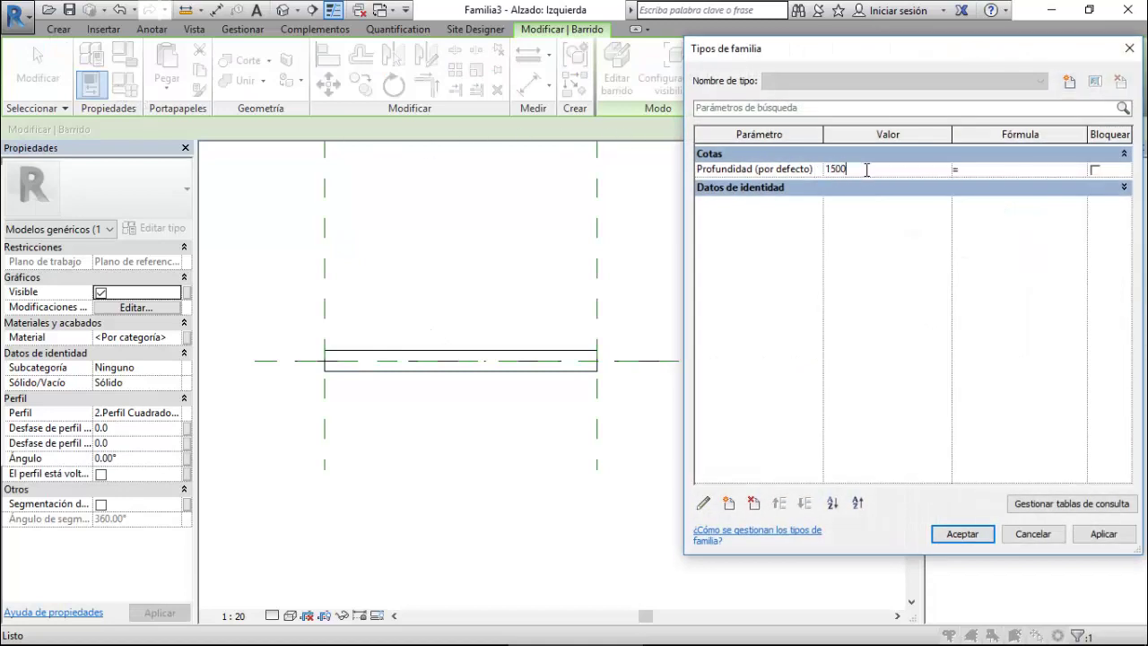
{"action": "left_click", "coordinate": [1096, 537]}
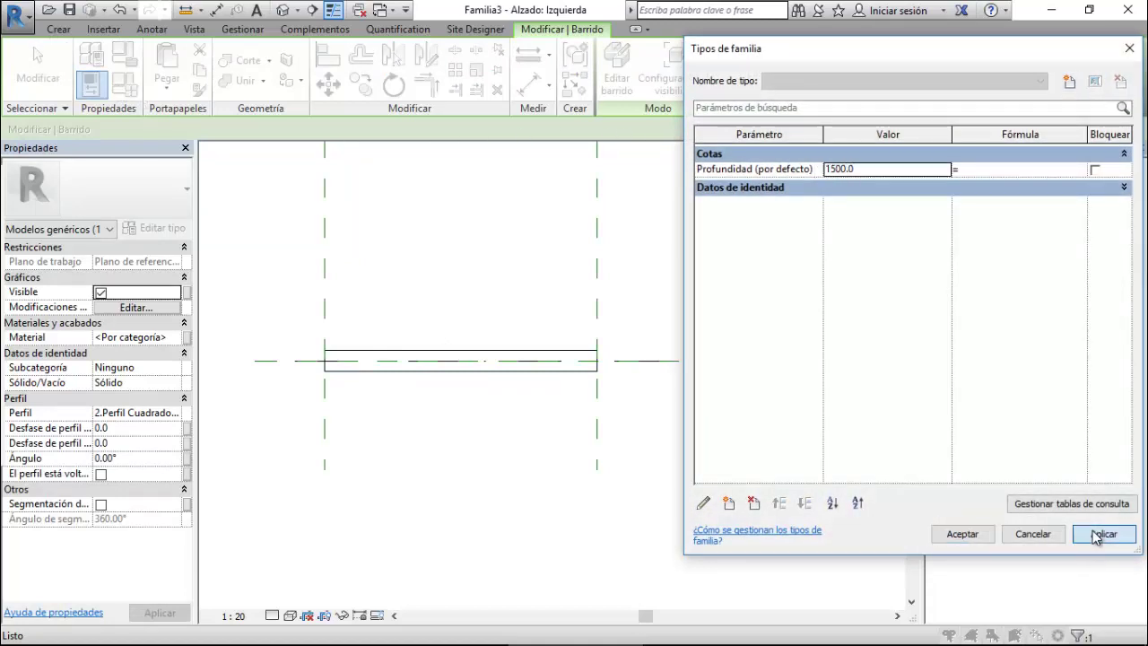
{"action": "left_click", "coordinate": [986, 536]}
View the Frontal elevation, then inspect the Muro Cortina 3D frame.
{"action": "double_click", "coordinate": [997, 258]}
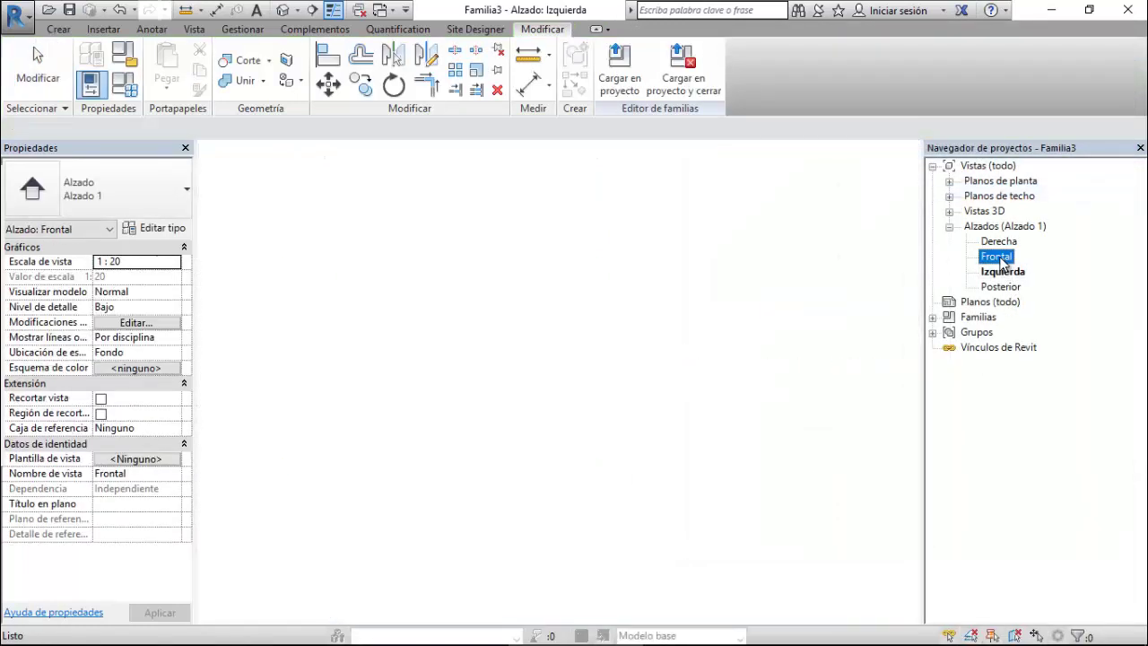
{"action": "scroll", "coordinate": [524, 484], "scroll_direction": "up", "scroll_amount": 2}
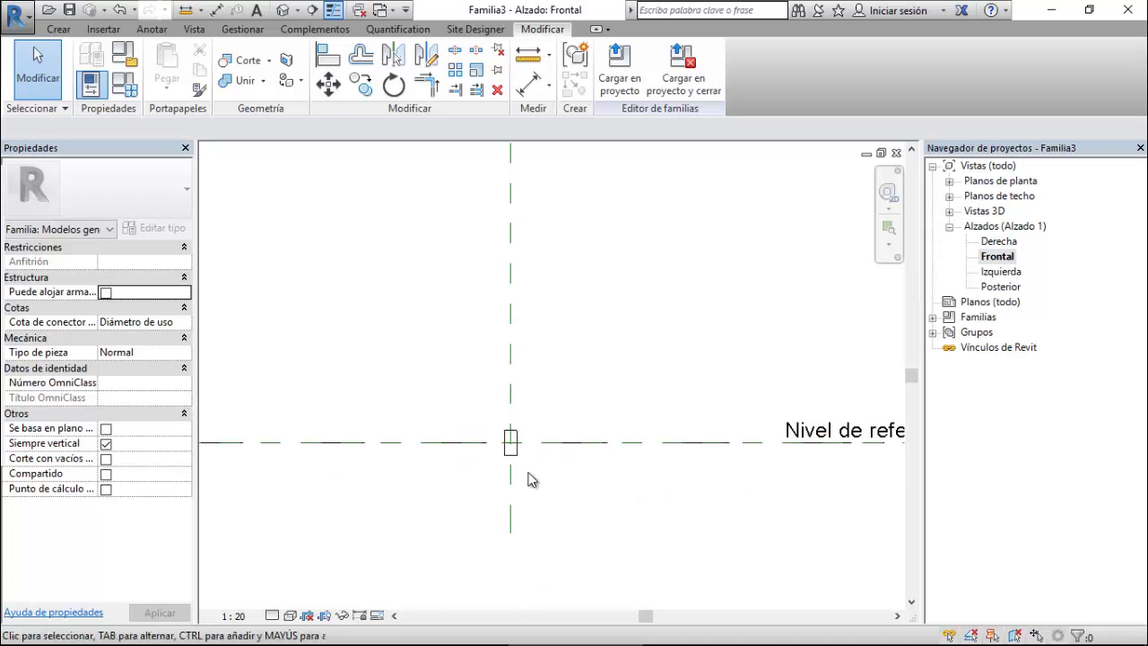
{"action": "scroll", "coordinate": [511, 450], "scroll_direction": "up", "scroll_amount": 2}
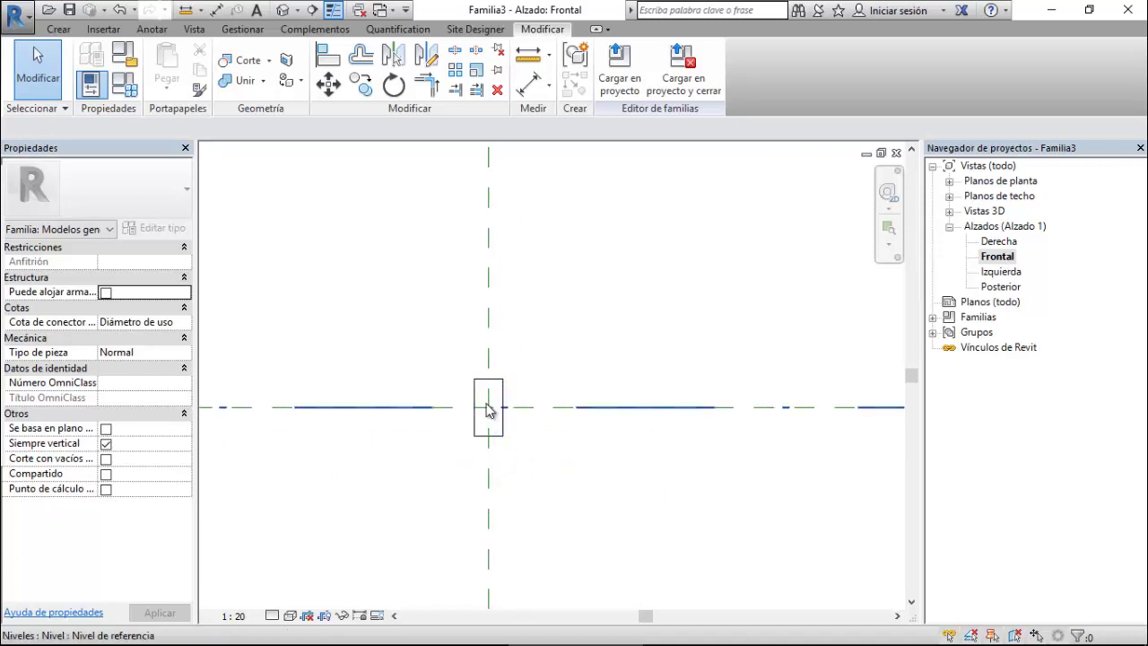
{"action": "left_click", "coordinate": [380, 10]}
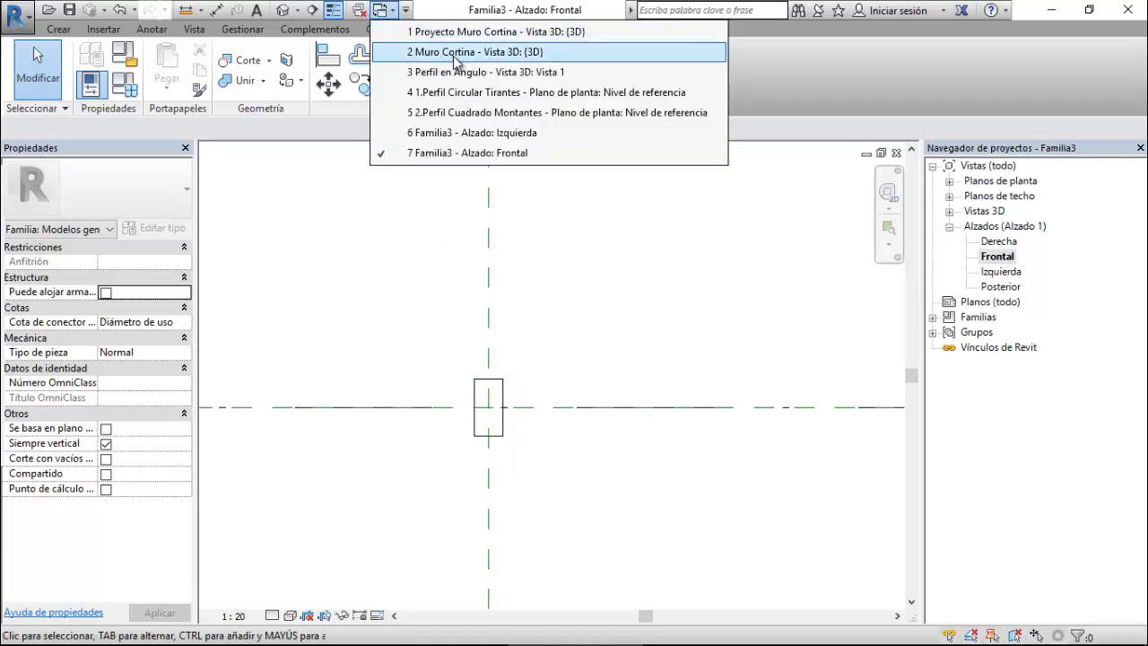
{"action": "left_click", "coordinate": [455, 52]}
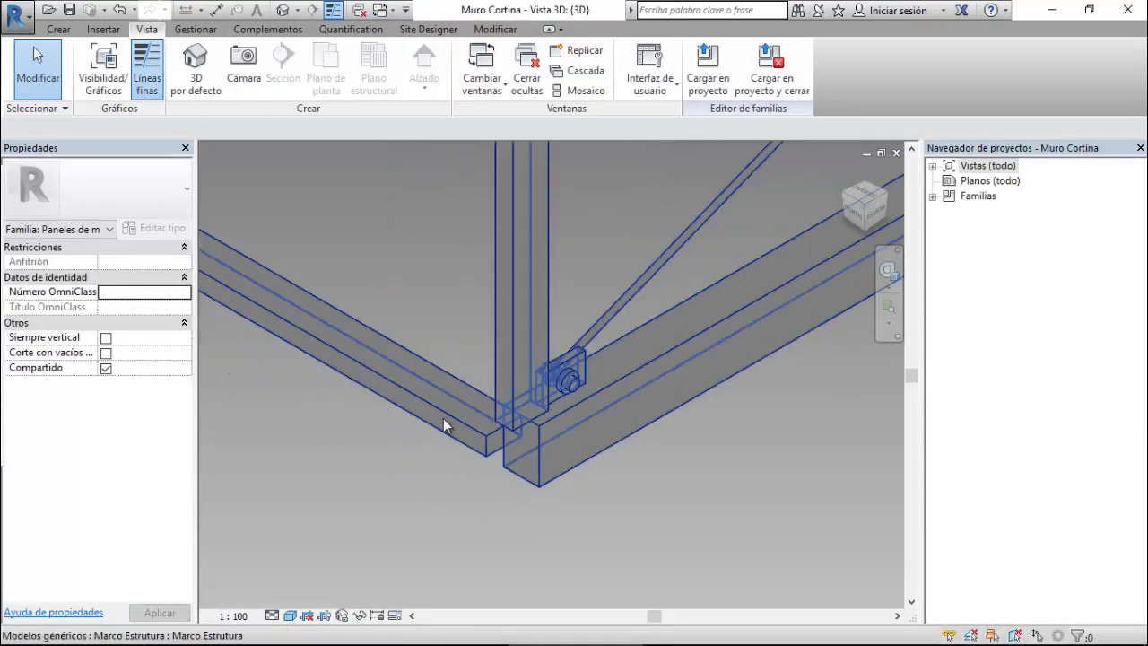
{"action": "scroll", "coordinate": [443, 418], "scroll_direction": "down", "scroll_amount": 2}
{"action": "scroll", "coordinate": [436, 393], "scroll_direction": "down", "scroll_amount": 1}
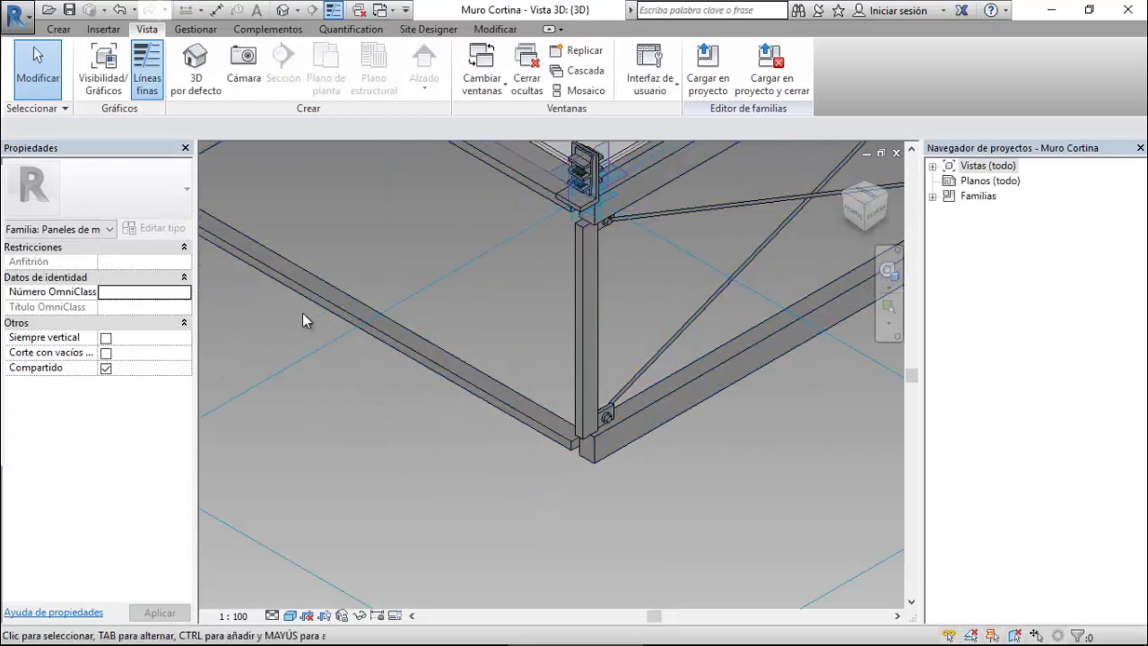
{"action": "scroll", "coordinate": [582, 467], "scroll_direction": "up", "scroll_amount": 2}
{"action": "scroll", "coordinate": [601, 464], "scroll_direction": "up", "scroll_amount": 1}
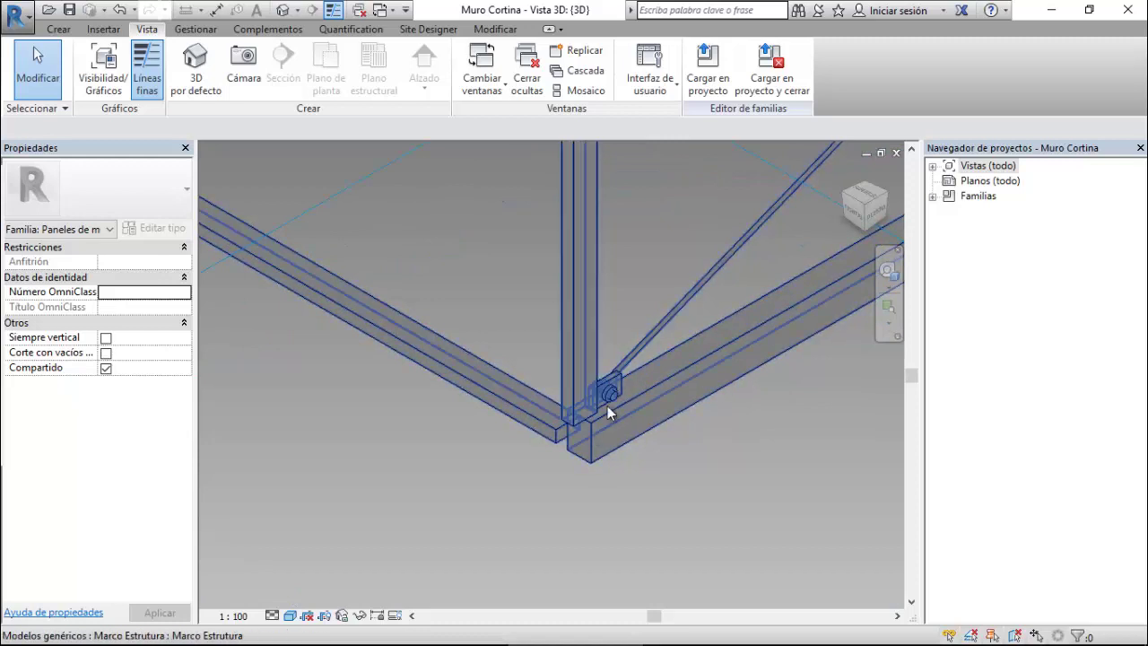
Return to Familia3's left elevation and start Save As into the Prueba folder.
{"action": "left_click", "coordinate": [379, 12]}
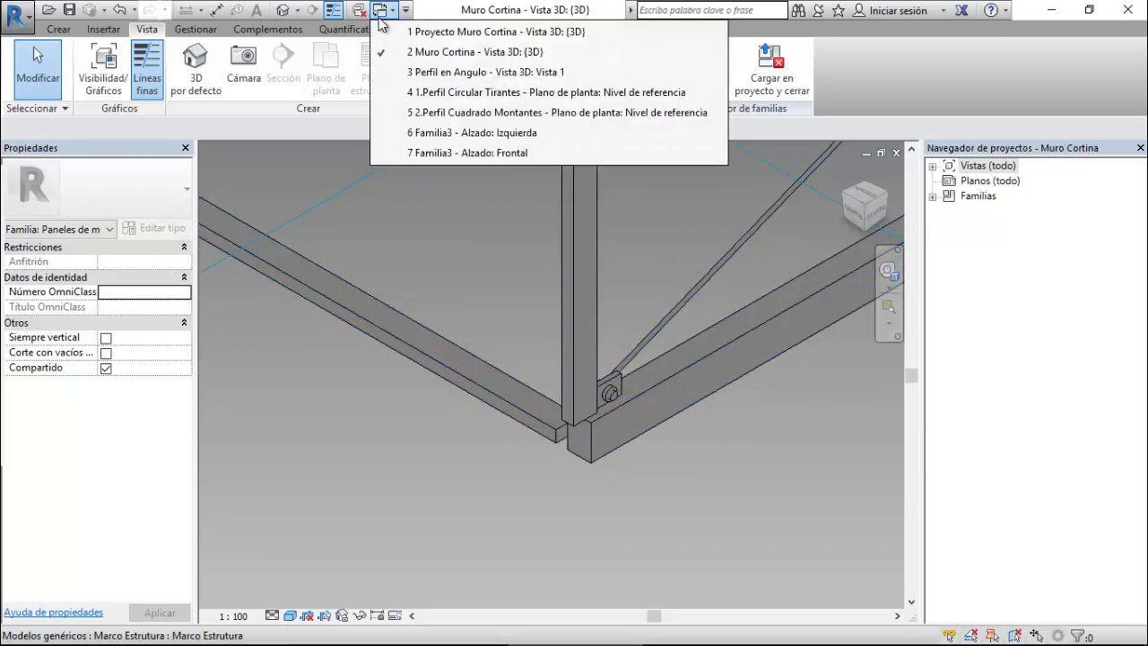
{"action": "left_click", "coordinate": [431, 133]}
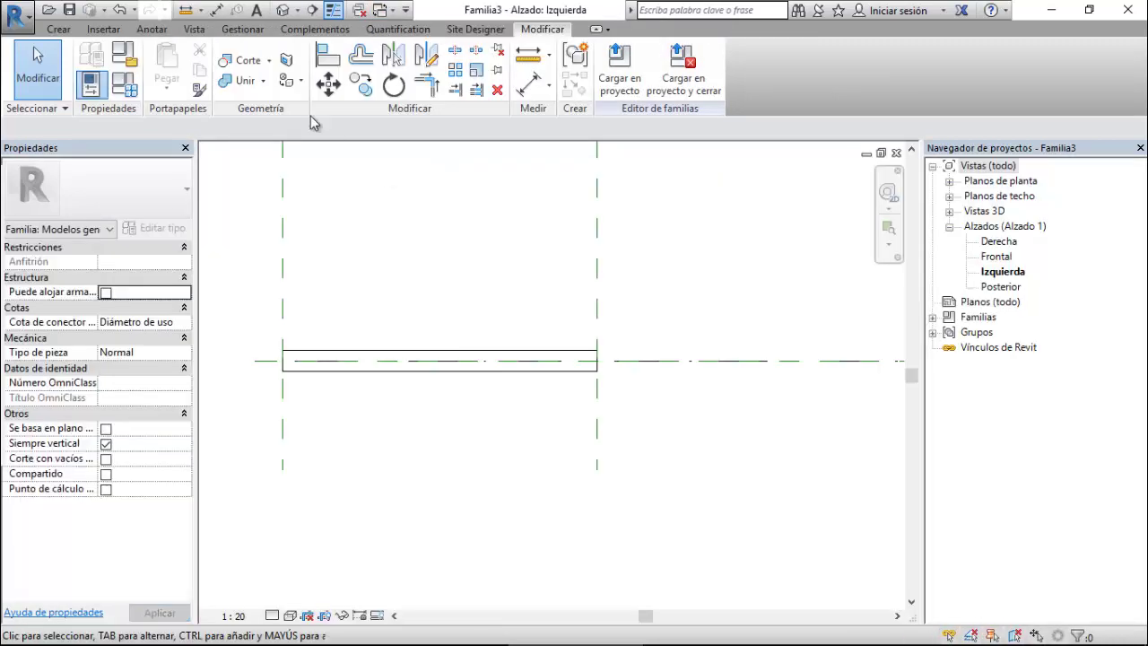
{"action": "left_click", "coordinate": [68, 12]}
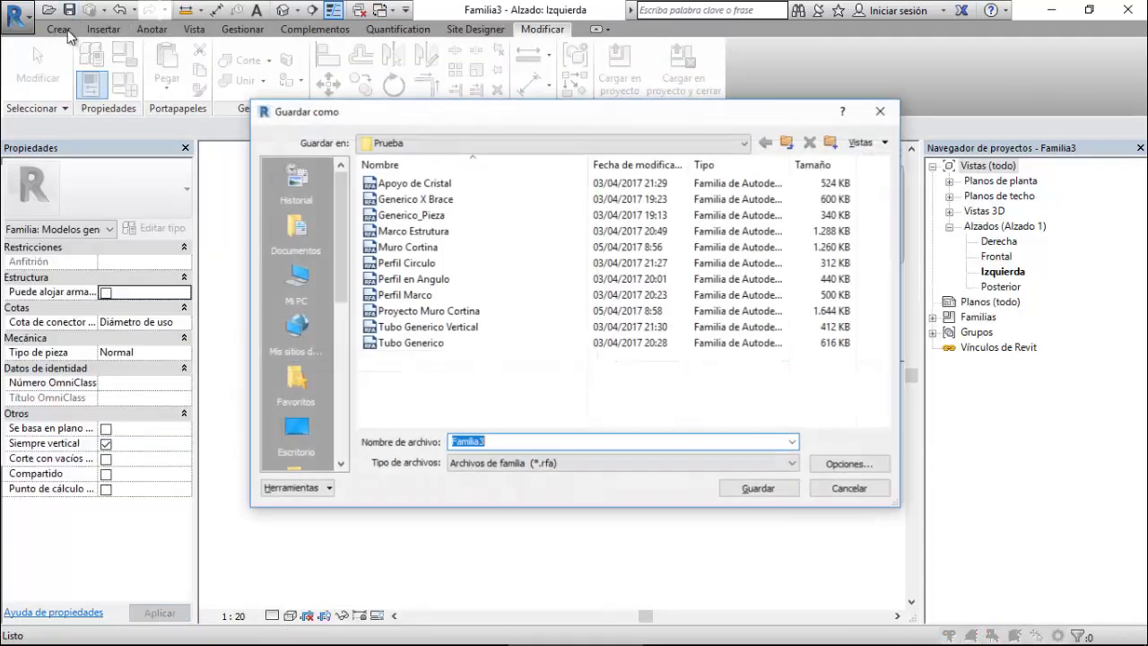
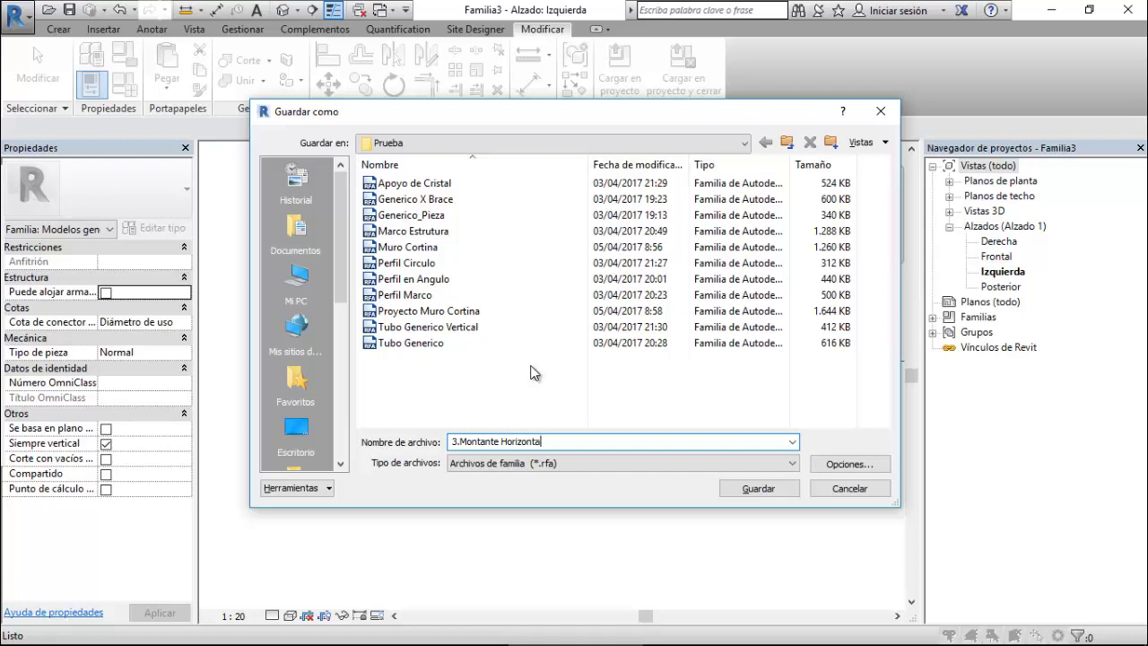
Confirm saving the horizontal profile family as '3.Montante Horizontal' in the Prueba folder.
{"action": "left_click", "coordinate": [757, 492]}
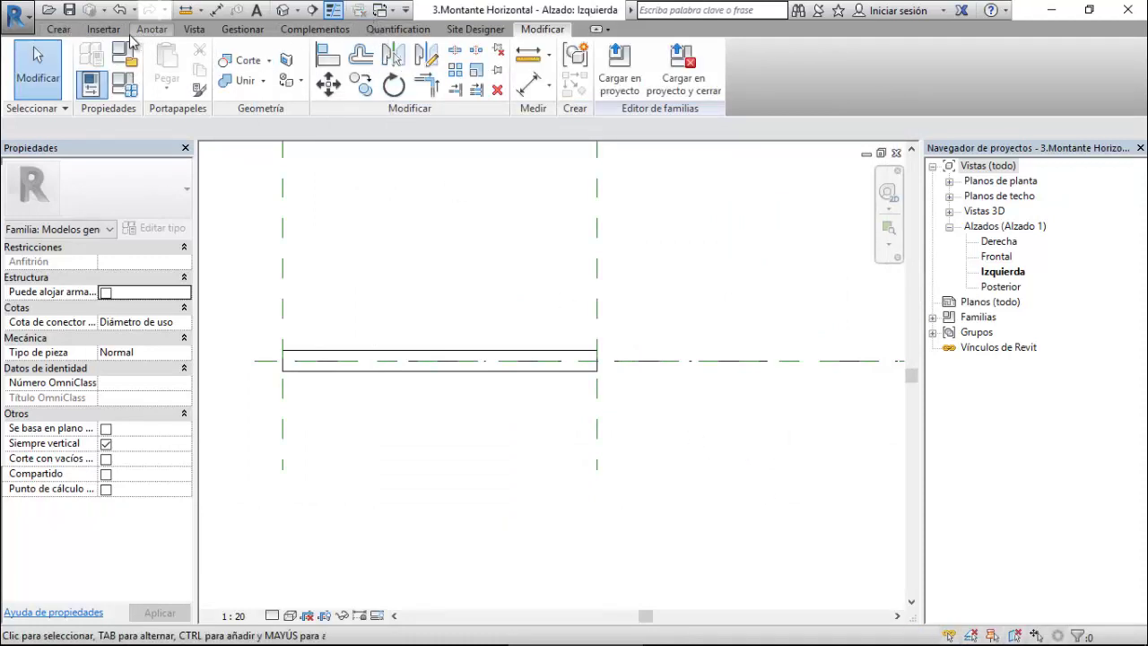
Create new family Familia4 from the Modelo genérico métrico template via the Recent Files page.
{"action": "left_click", "coordinate": [205, 28]}
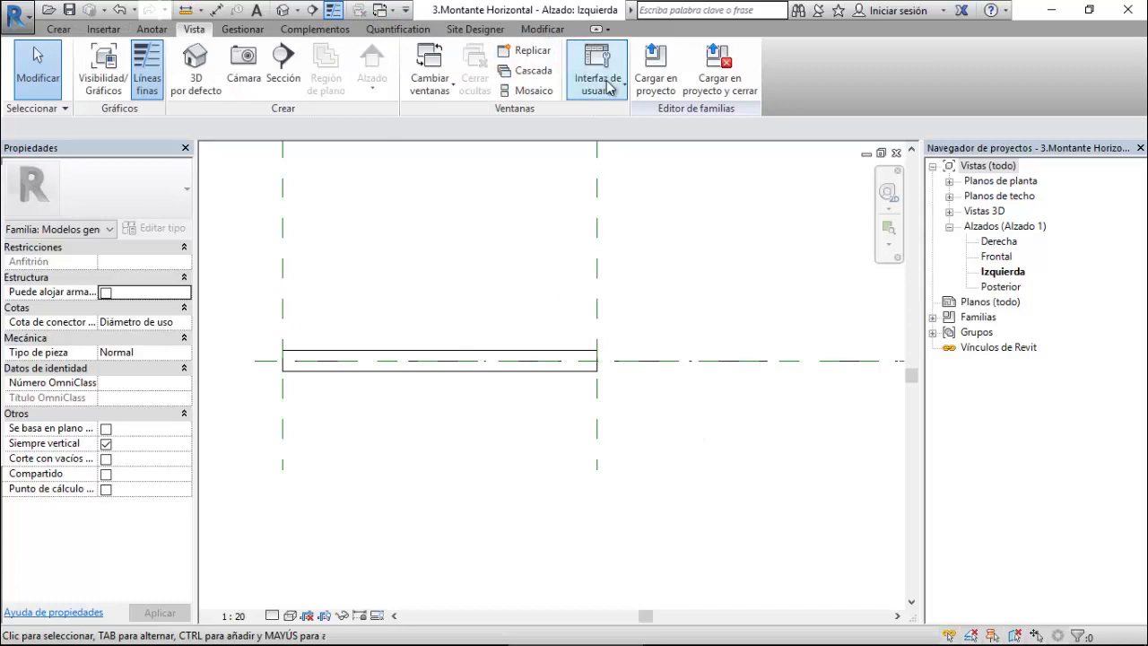
{"action": "left_click", "coordinate": [597, 79]}
{"action": "left_click", "coordinate": [646, 285]}
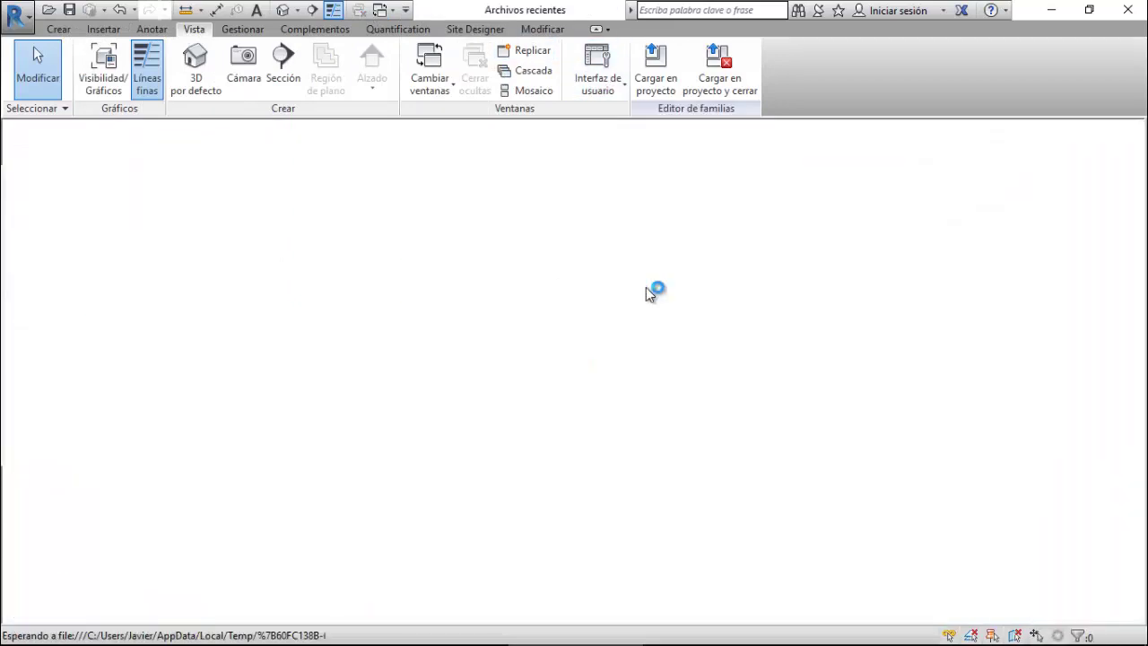
{"action": "left_click", "coordinate": [112, 388]}
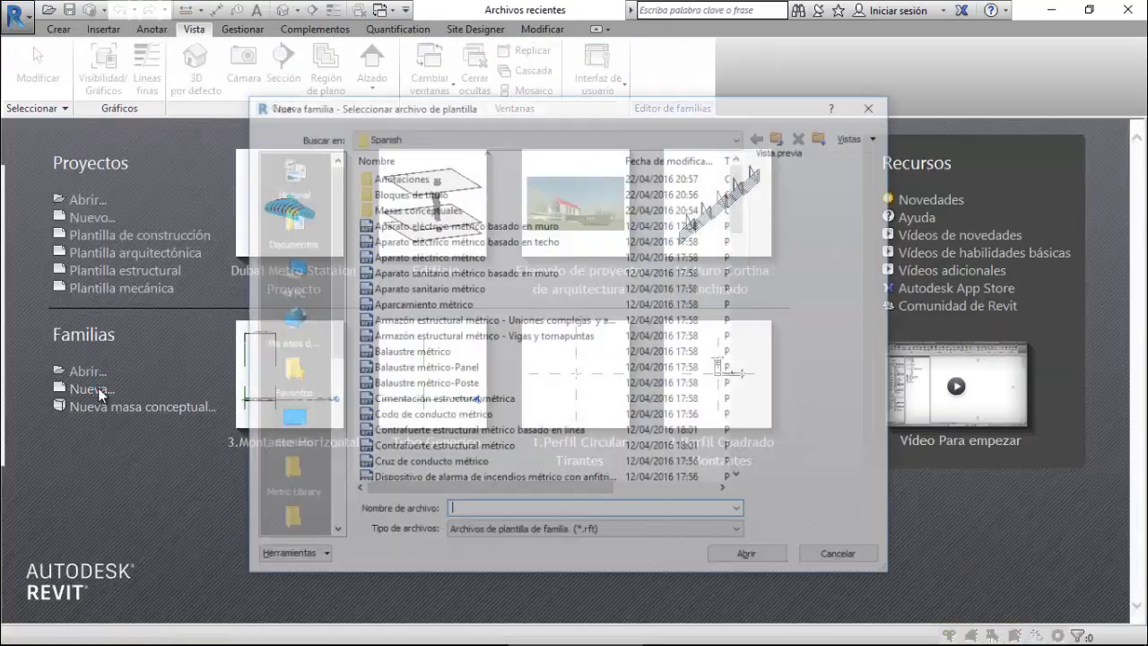
{"action": "scroll", "coordinate": [444, 412], "scroll_direction": "down", "scroll_amount": 5}
{"action": "scroll", "coordinate": [444, 412], "scroll_direction": "down", "scroll_amount": 4}
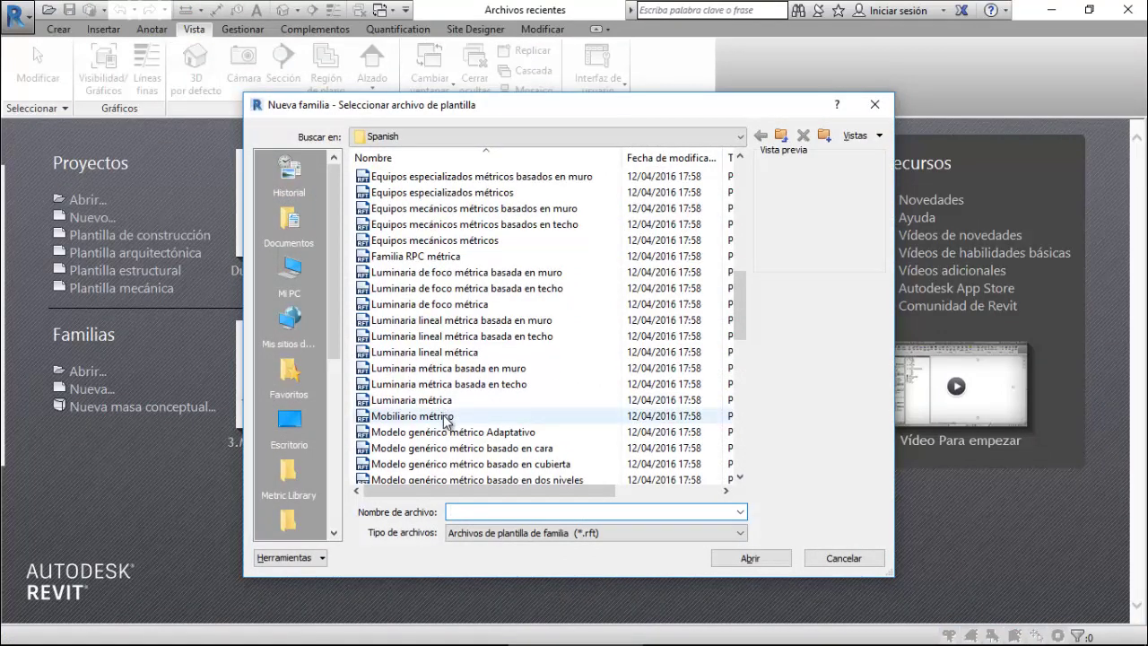
{"action": "scroll", "coordinate": [445, 421], "scroll_direction": "down", "scroll_amount": 2}
{"action": "scroll", "coordinate": [446, 413], "scroll_direction": "down", "scroll_amount": 2}
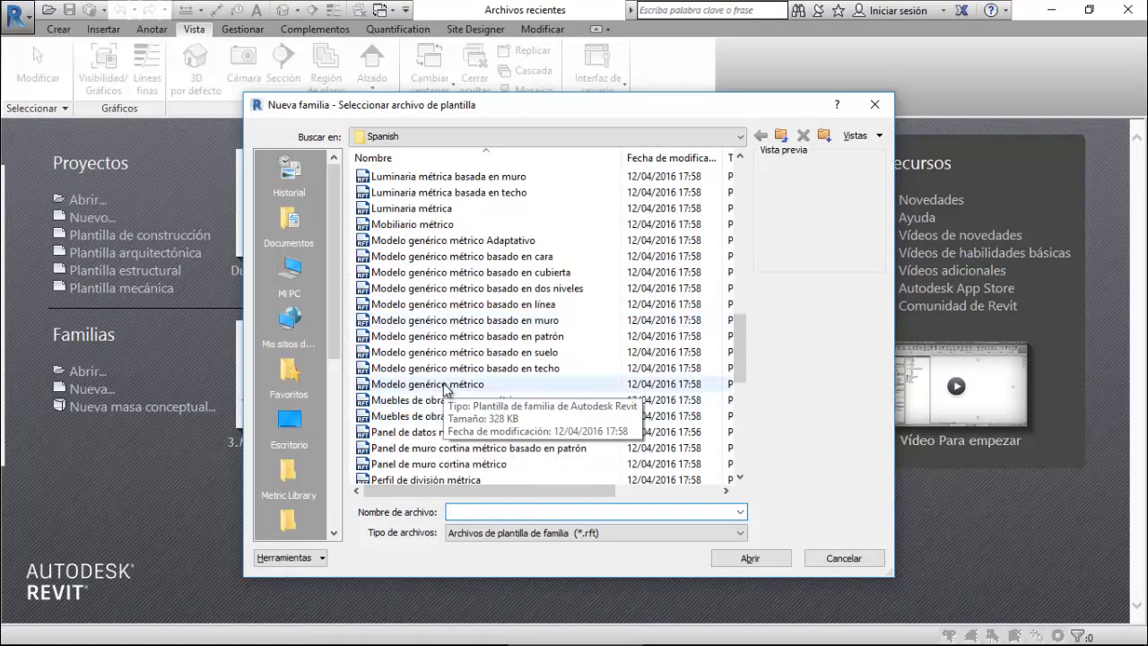
{"action": "left_click", "coordinate": [444, 383]}
{"action": "left_click", "coordinate": [769, 558]}
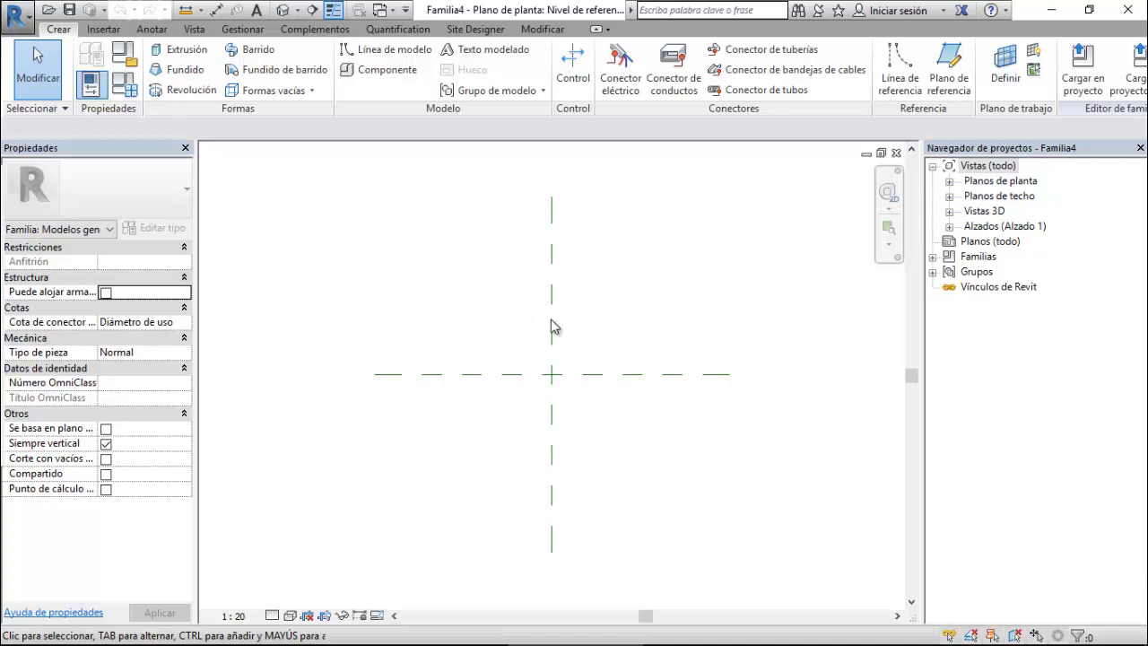
Open the Frontal elevation from the Alzados list in the Project Browser.
{"action": "double_click", "coordinate": [976, 182]}
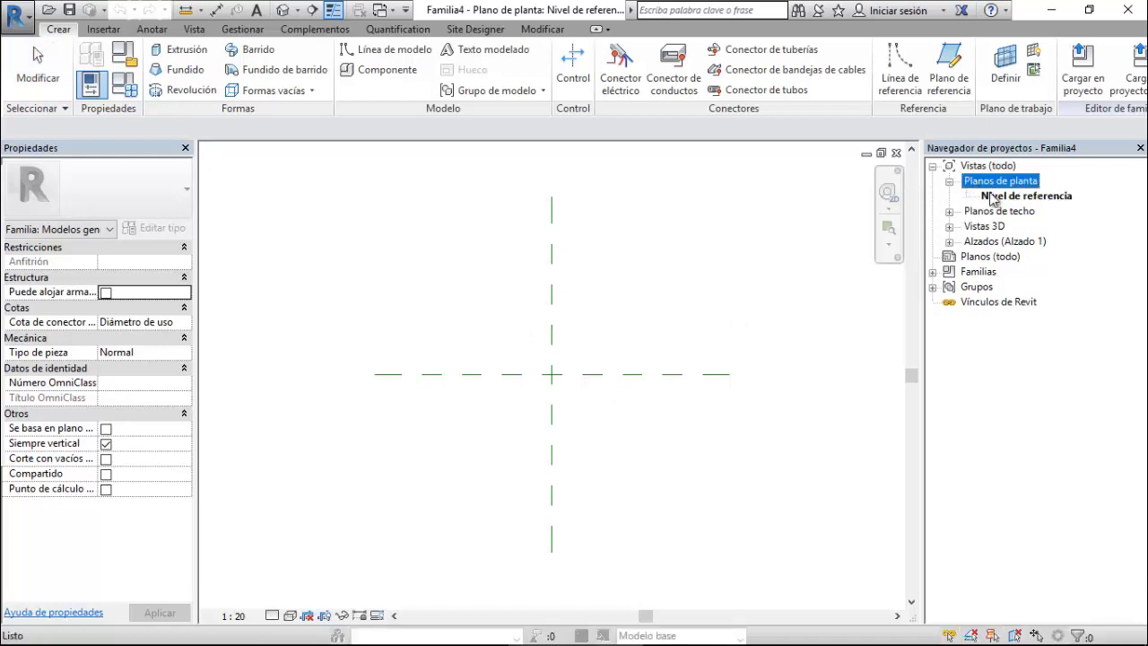
{"action": "double_click", "coordinate": [993, 196]}
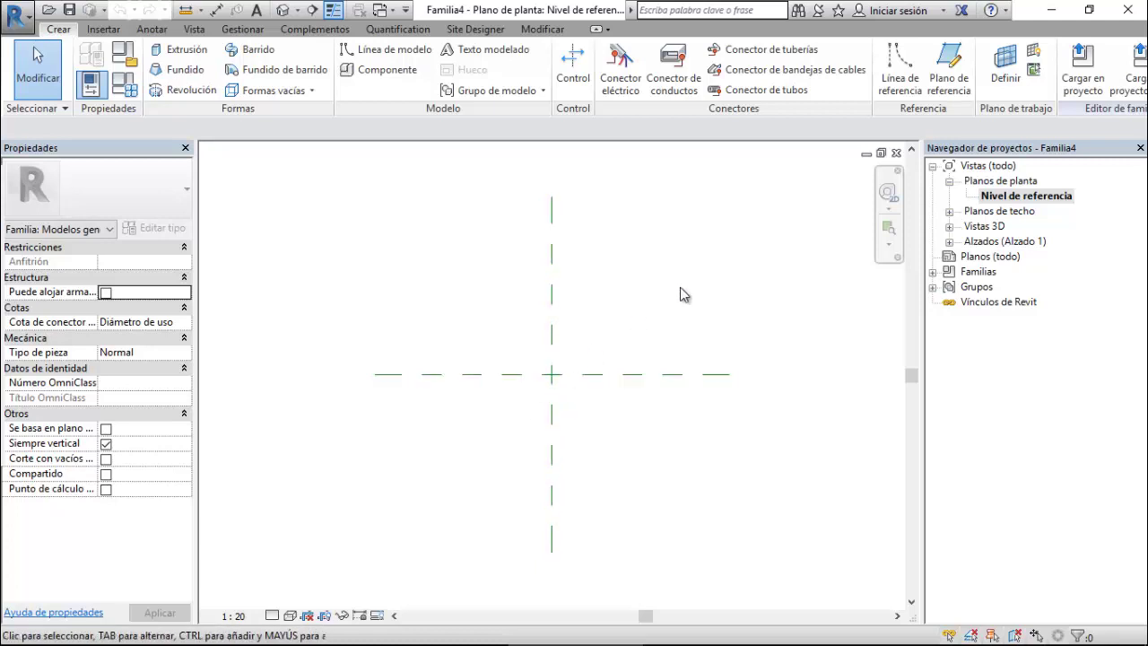
{"action": "double_click", "coordinate": [988, 242]}
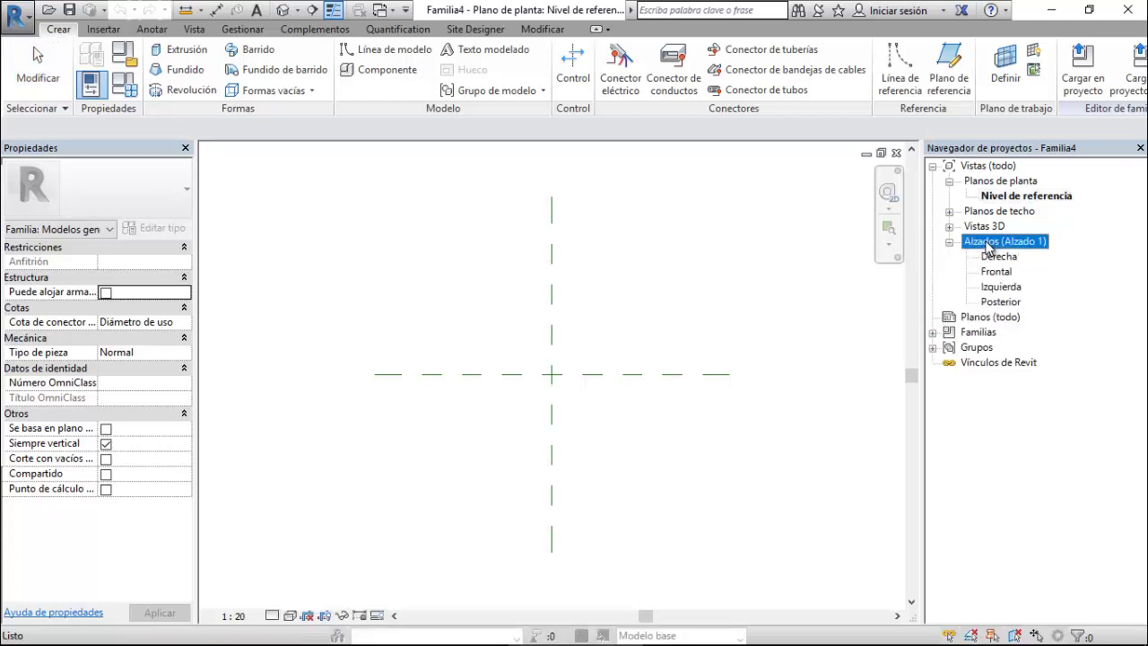
{"action": "double_click", "coordinate": [996, 276]}
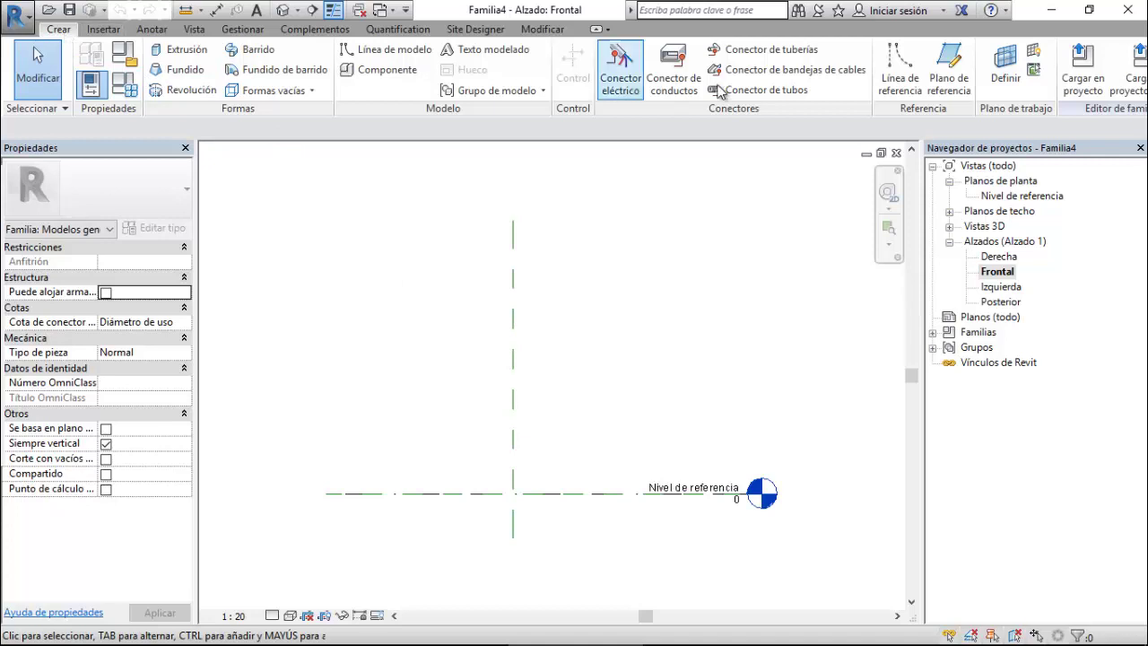
Draw a horizontal reference plane above the reference level.
{"action": "left_click", "coordinate": [937, 76]}
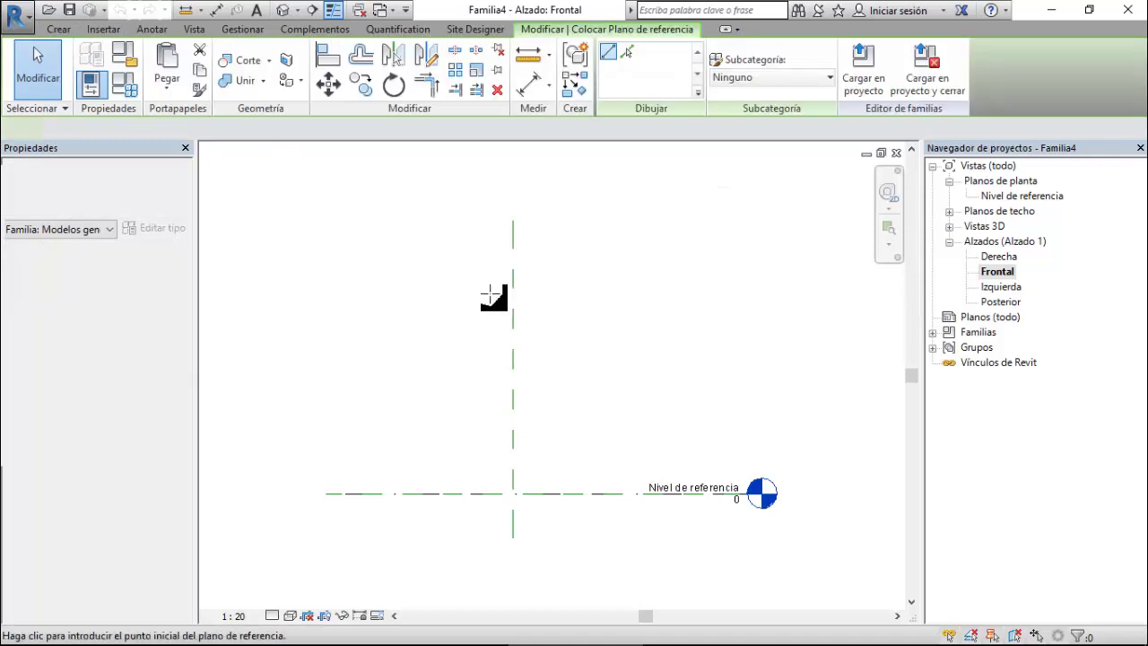
{"action": "left_click", "coordinate": [345, 293]}
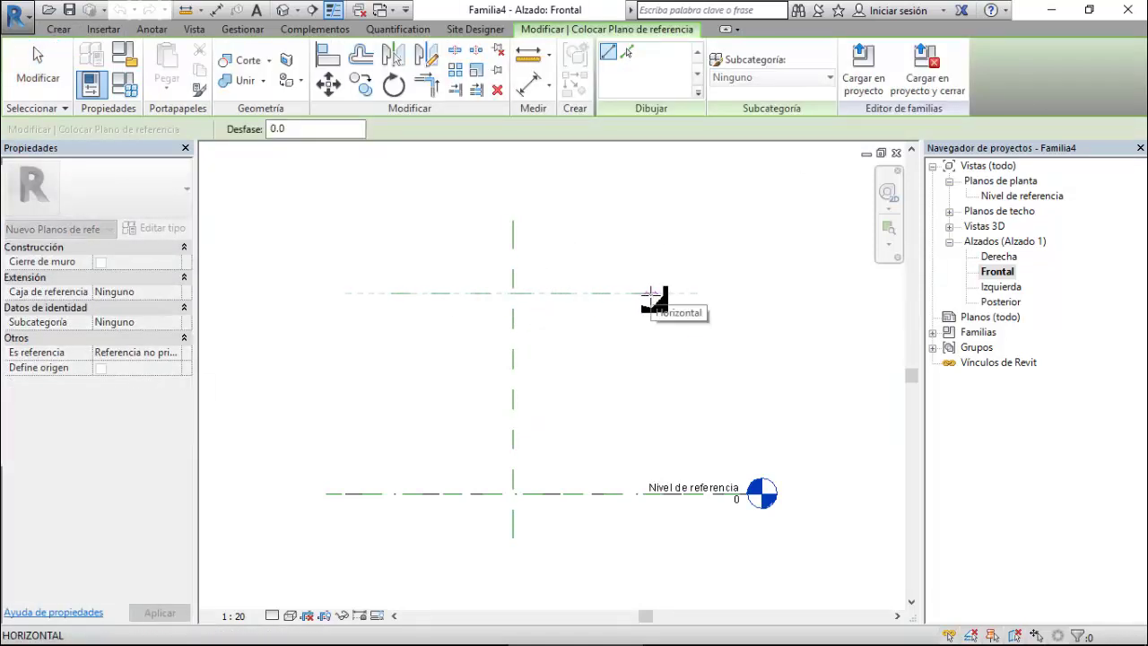
{"action": "left_click", "coordinate": [648, 292]}
{"action": "key", "text": "Escape"}
{"action": "key", "text": "Escape"}
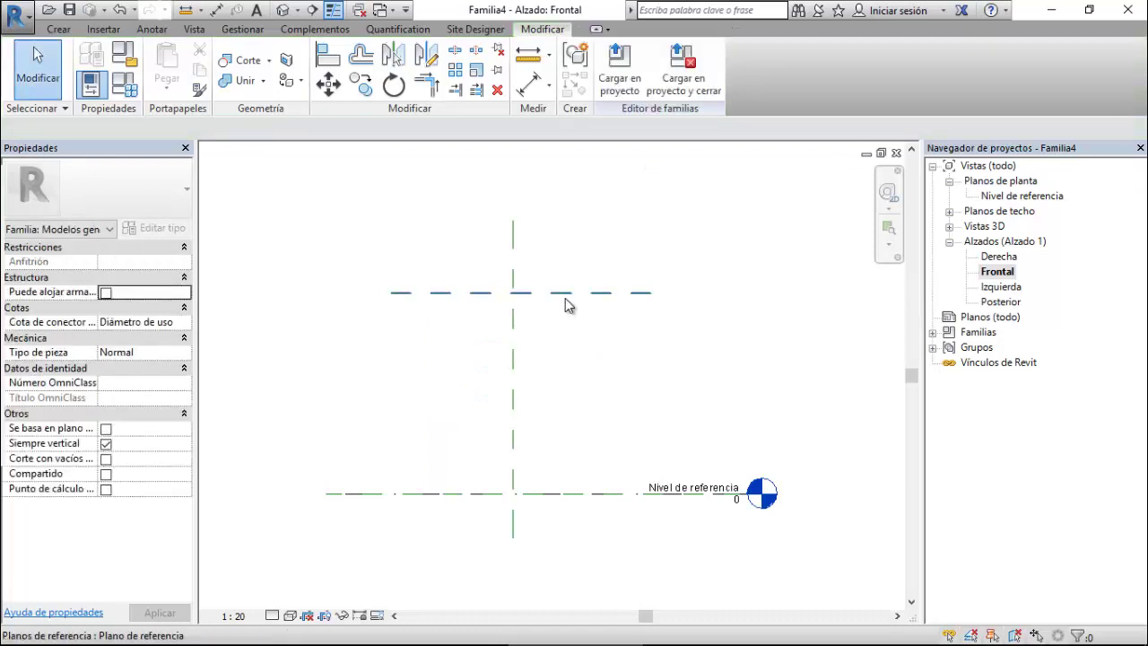
{"action": "left_click", "coordinate": [60, 30]}
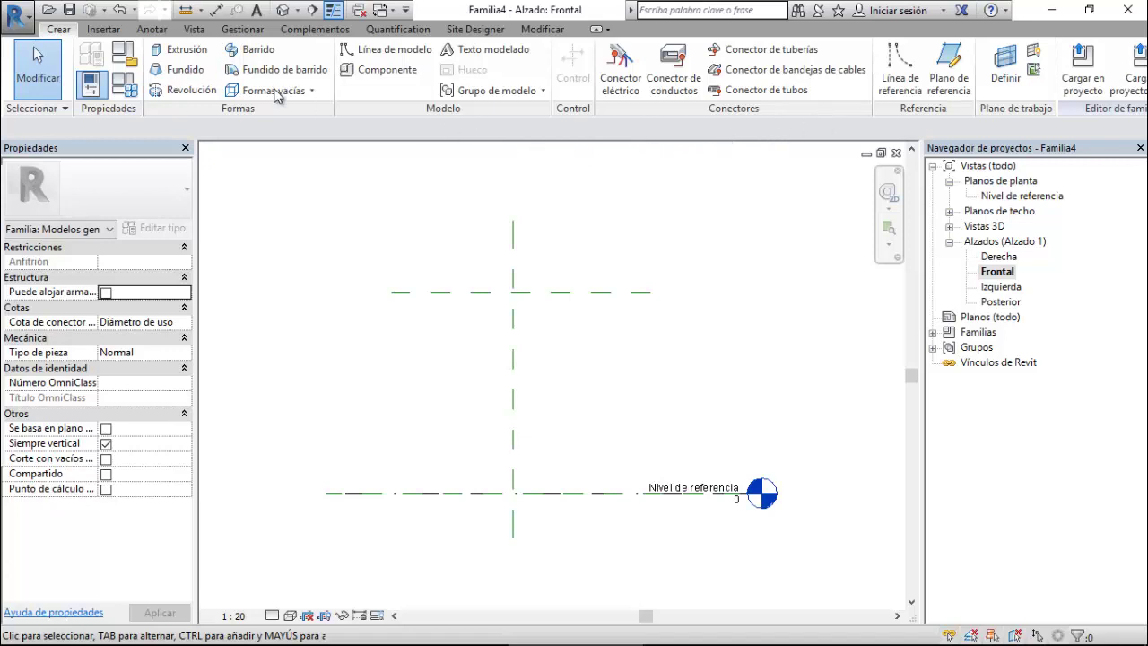
Start a sweep path sketch and pick the vertical reference plane as the path.
{"action": "left_click", "coordinate": [252, 51]}
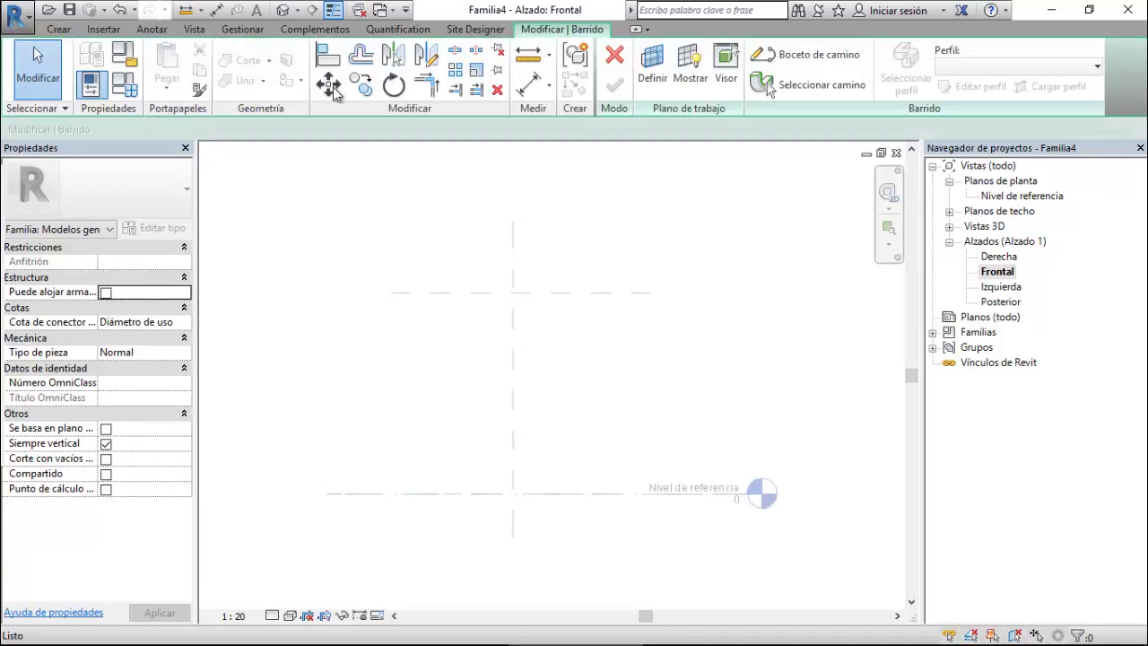
{"action": "left_click", "coordinate": [813, 56]}
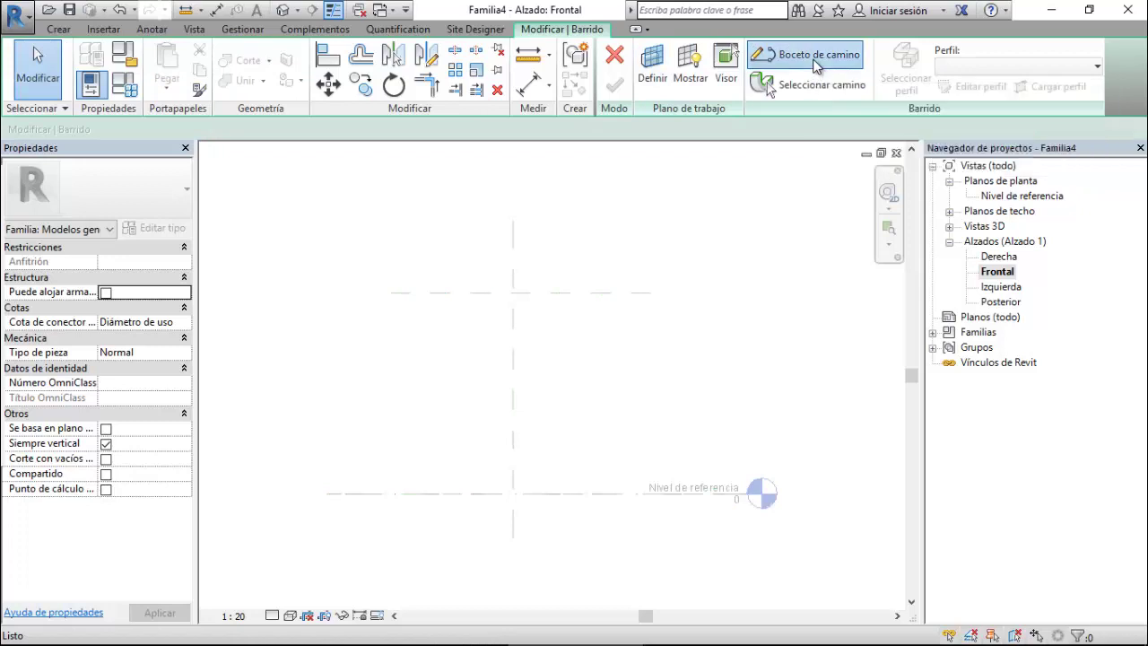
{"action": "left_click", "coordinate": [682, 90]}
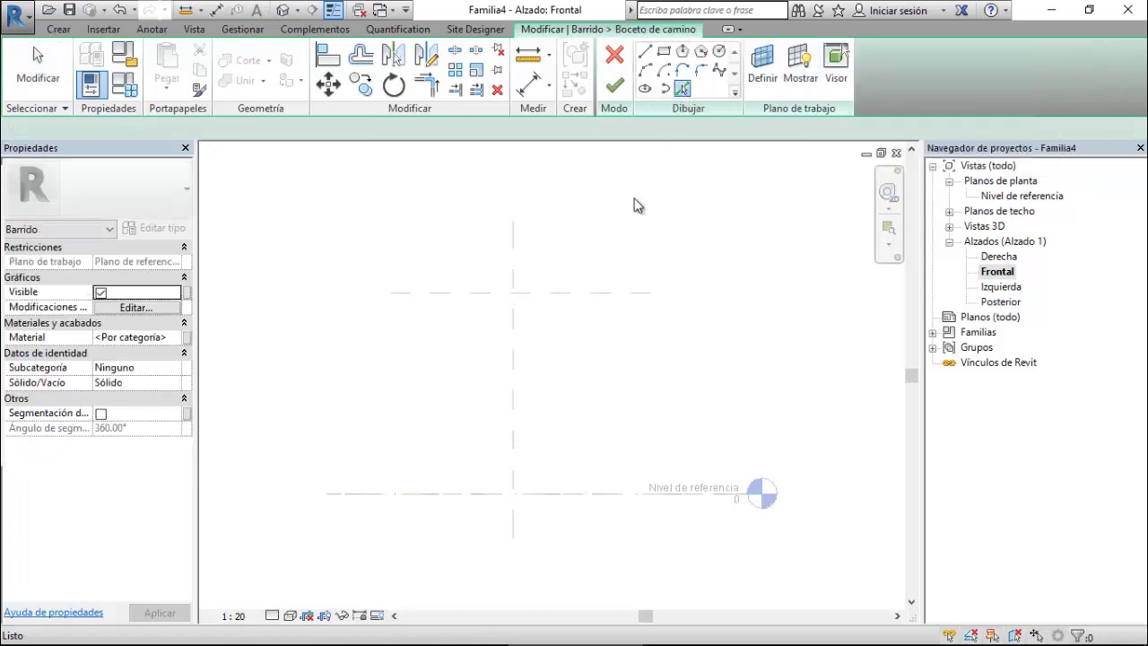
{"action": "left_click", "coordinate": [514, 359]}
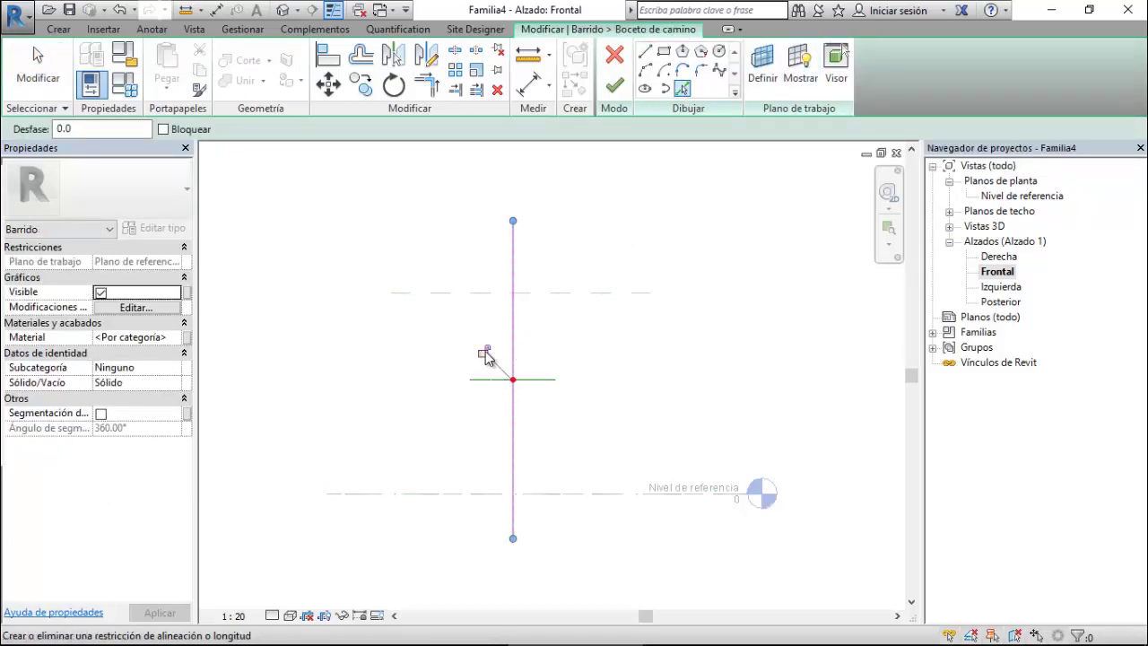
Align the path ends to the upper plane and the reference level, then finish the path.
{"action": "left_click", "coordinate": [329, 57]}
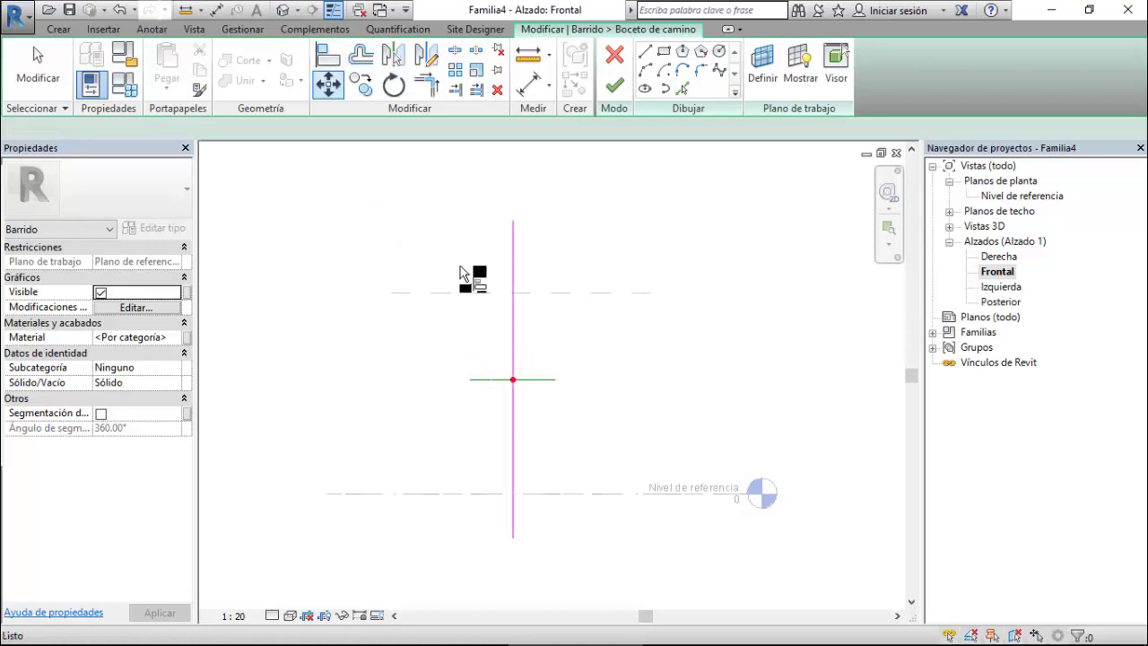
{"action": "left_click", "coordinate": [513, 222]}
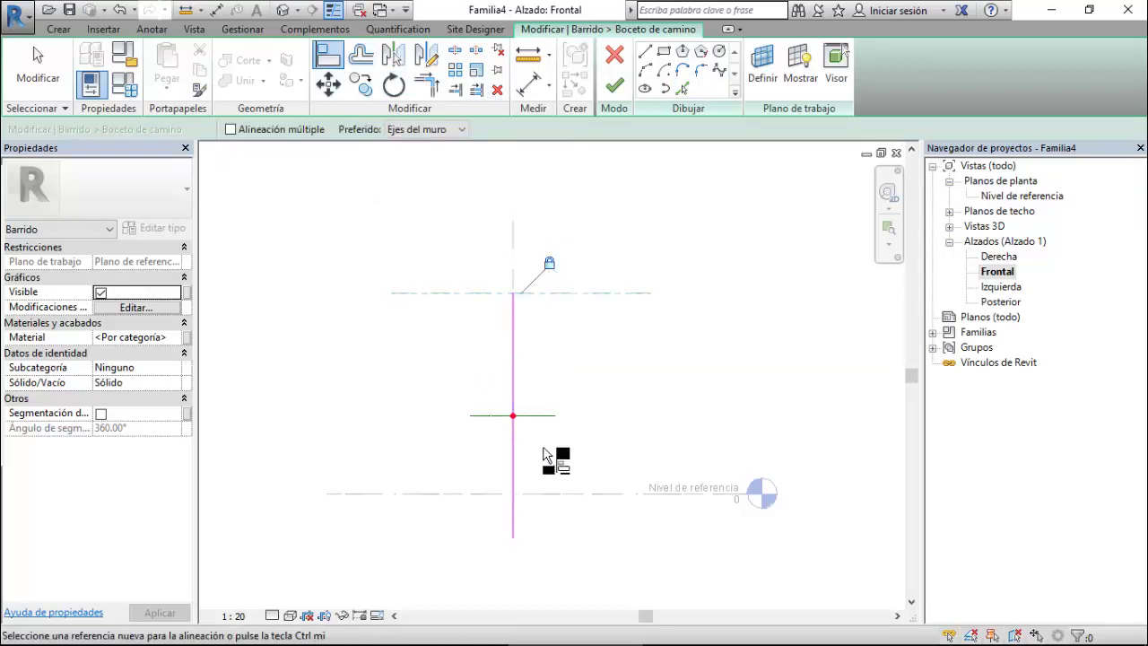
{"action": "left_click", "coordinate": [325, 59]}
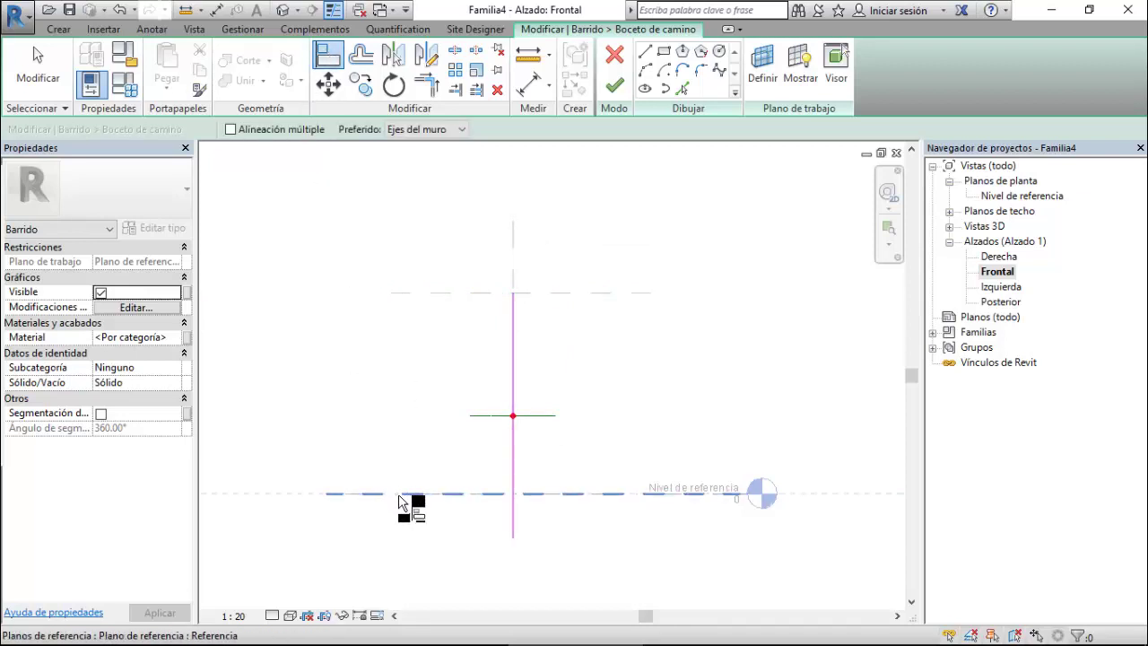
{"action": "left_click", "coordinate": [400, 494]}
{"action": "left_click", "coordinate": [513, 538]}
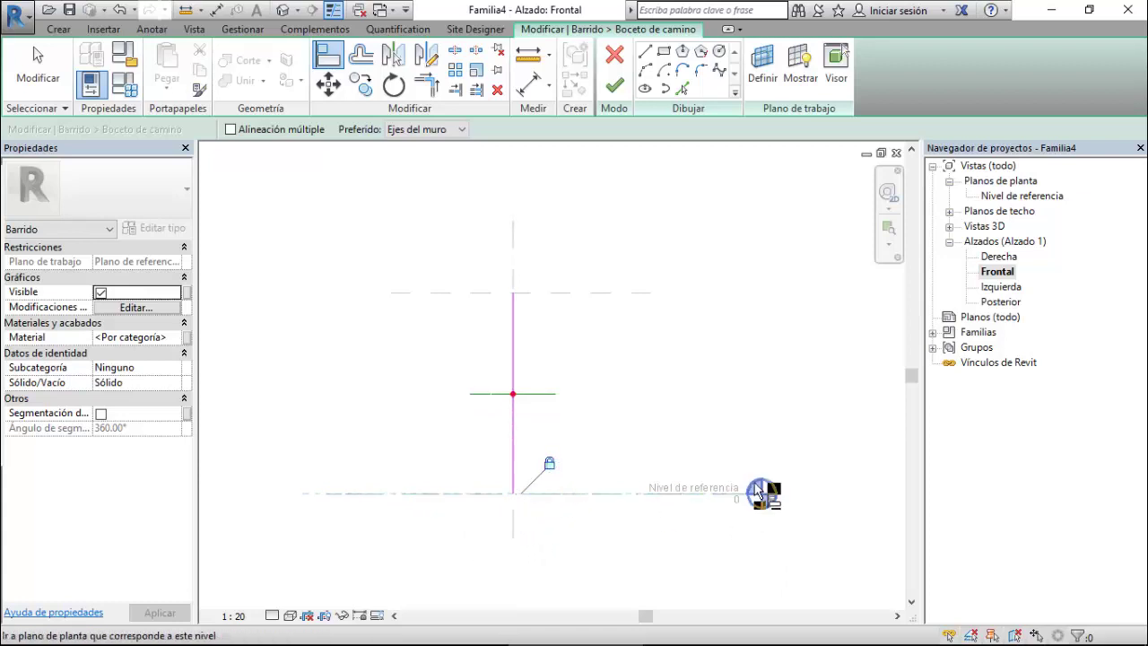
{"action": "left_click", "coordinate": [614, 86]}
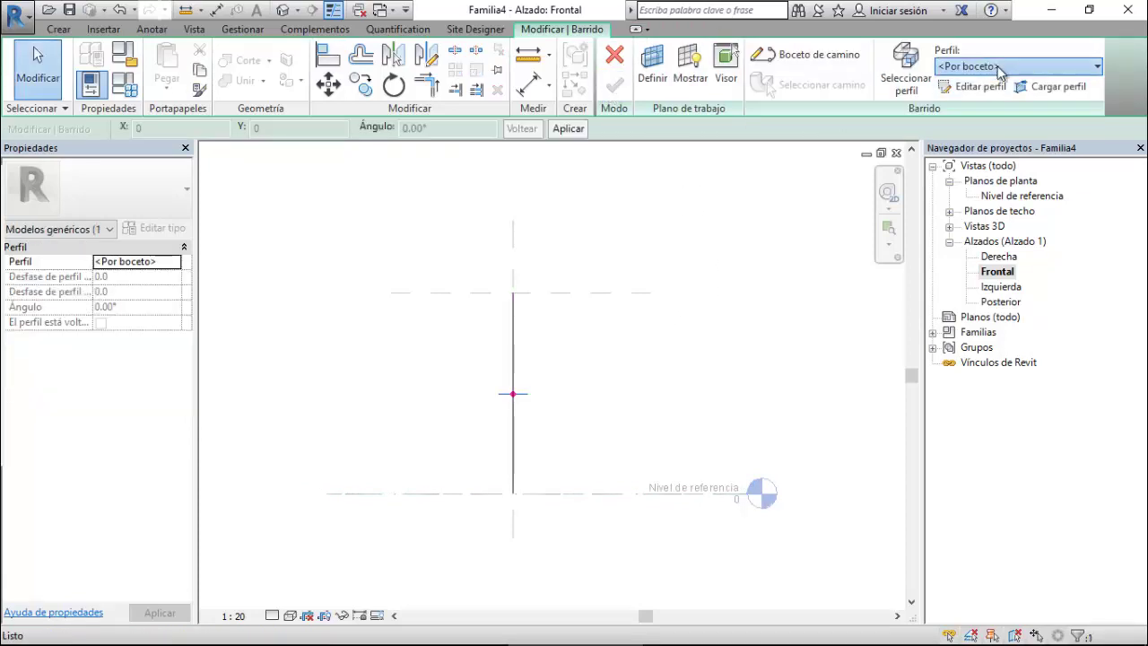
Load the 2.Perfil Cuadrado Montantes profile family from the Clase Familias folder.
{"action": "left_click", "coordinate": [995, 67]}
{"action": "left_click", "coordinate": [998, 68]}
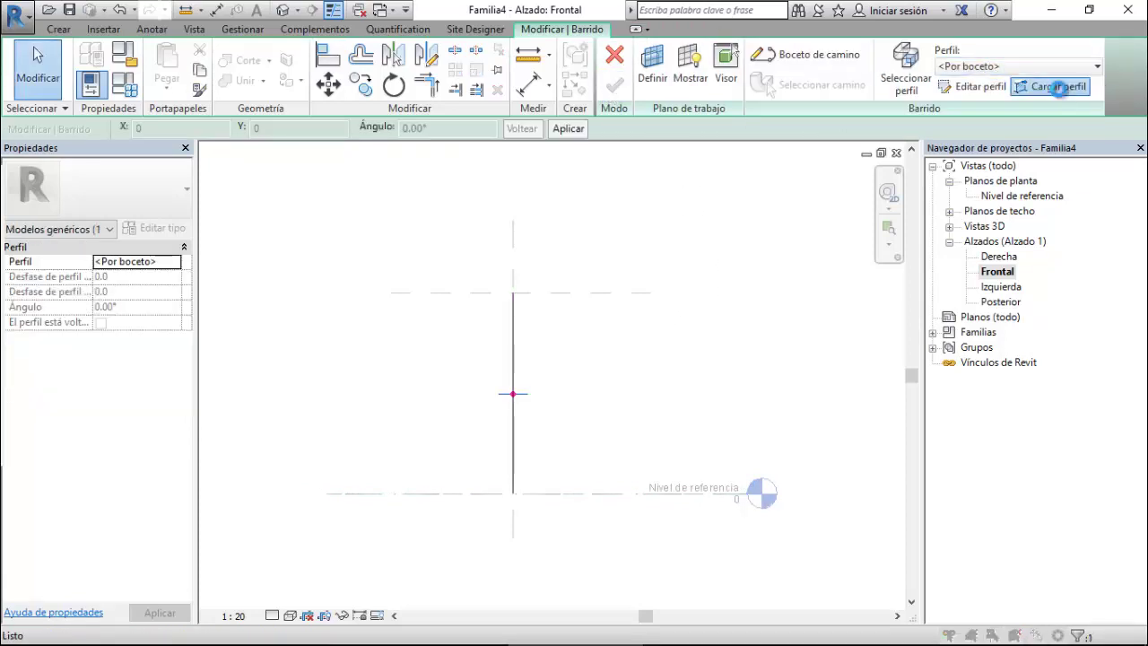
{"action": "left_click", "coordinate": [1058, 88]}
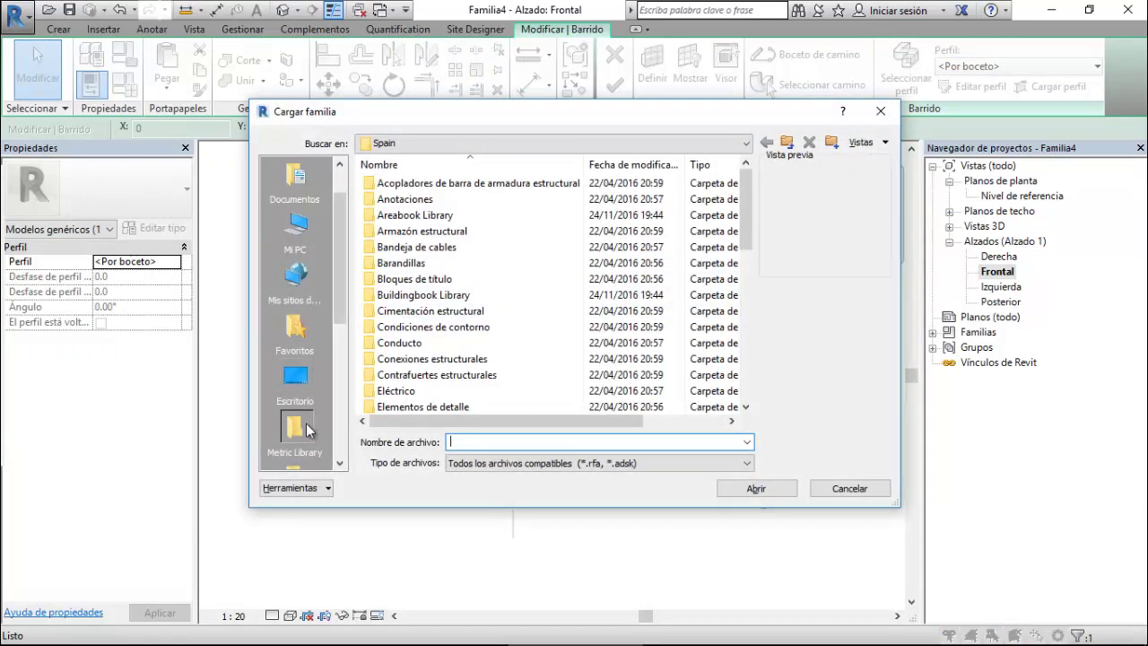
{"action": "left_click", "coordinate": [296, 382]}
{"action": "scroll", "coordinate": [440, 323], "scroll_direction": "down", "scroll_amount": 2}
{"action": "scroll", "coordinate": [440, 332], "scroll_direction": "down", "scroll_amount": 2}
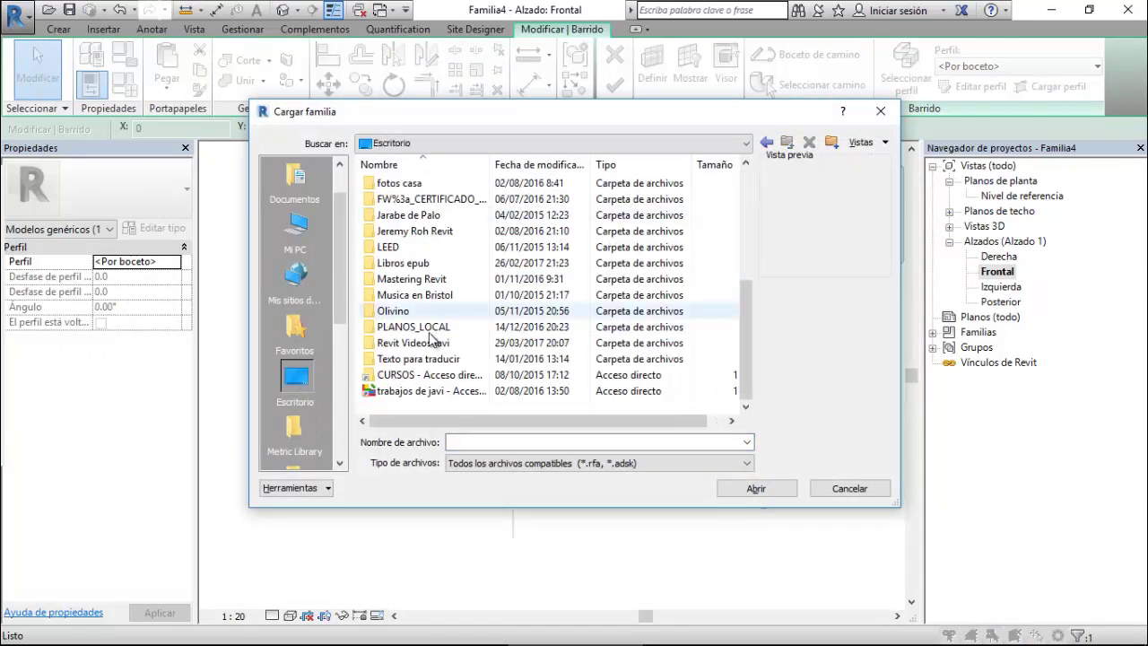
{"action": "double_click", "coordinate": [439, 344]}
{"action": "scroll", "coordinate": [434, 336], "scroll_direction": "down", "scroll_amount": 5}
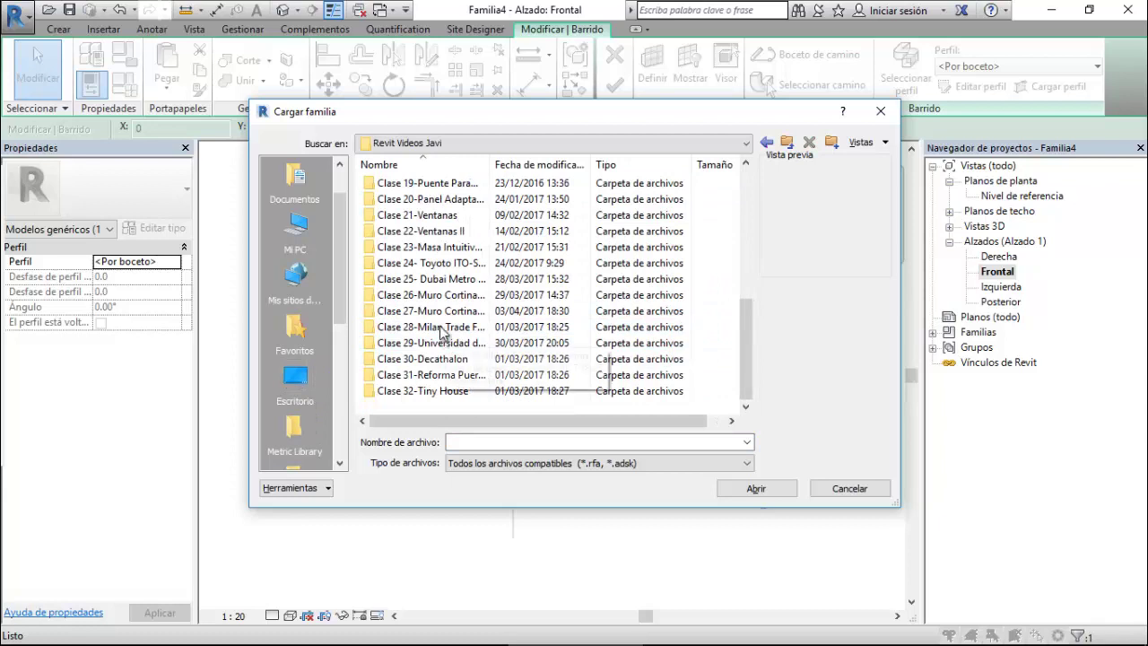
{"action": "double_click", "coordinate": [441, 314]}
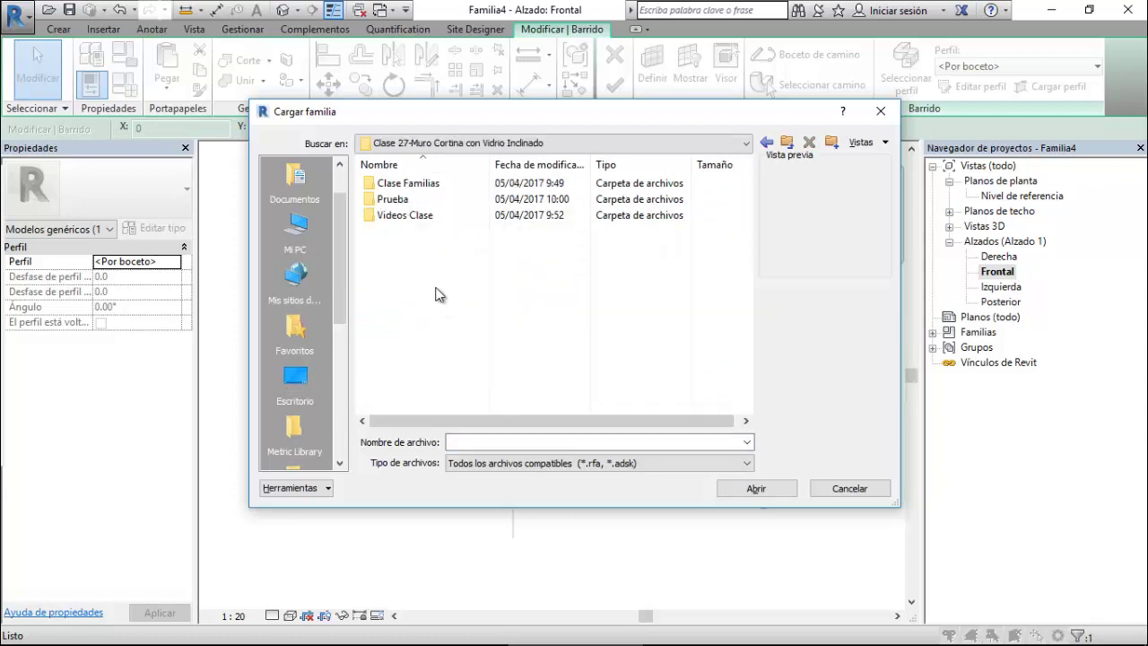
{"action": "double_click", "coordinate": [406, 184]}
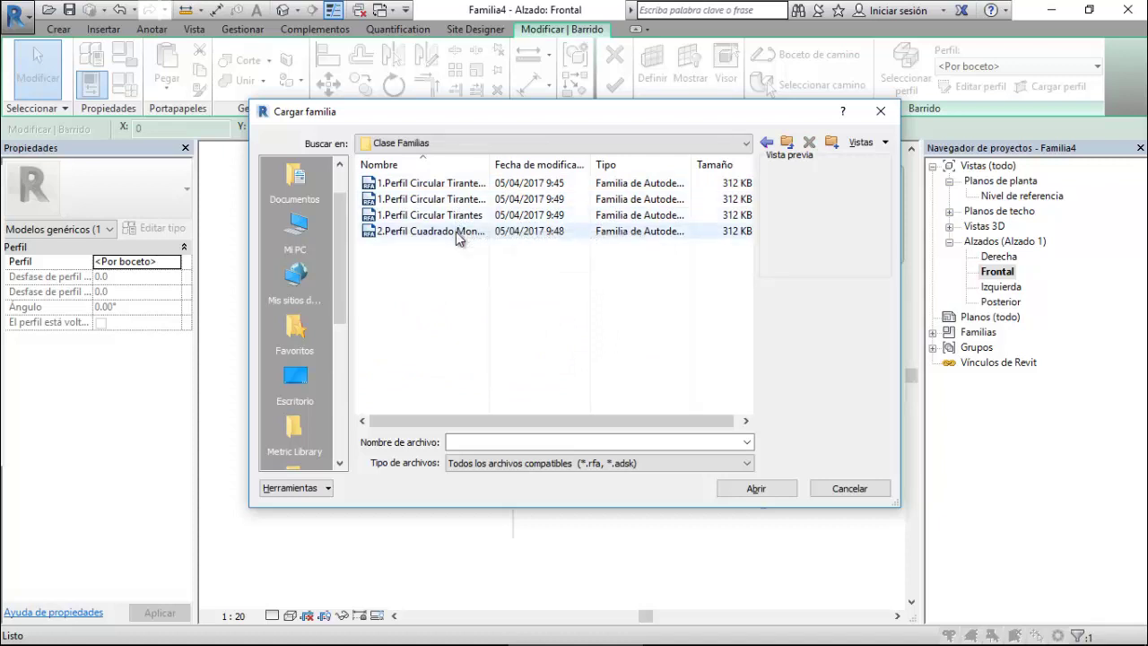
{"action": "left_click", "coordinate": [455, 234]}
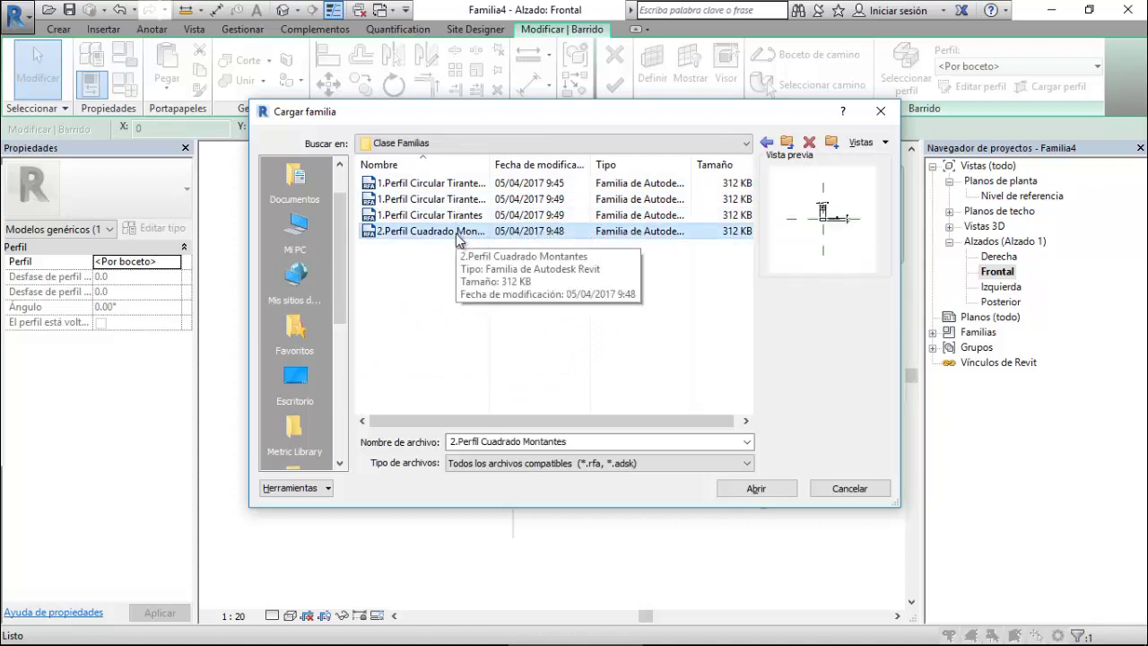
{"action": "left_click", "coordinate": [756, 489]}
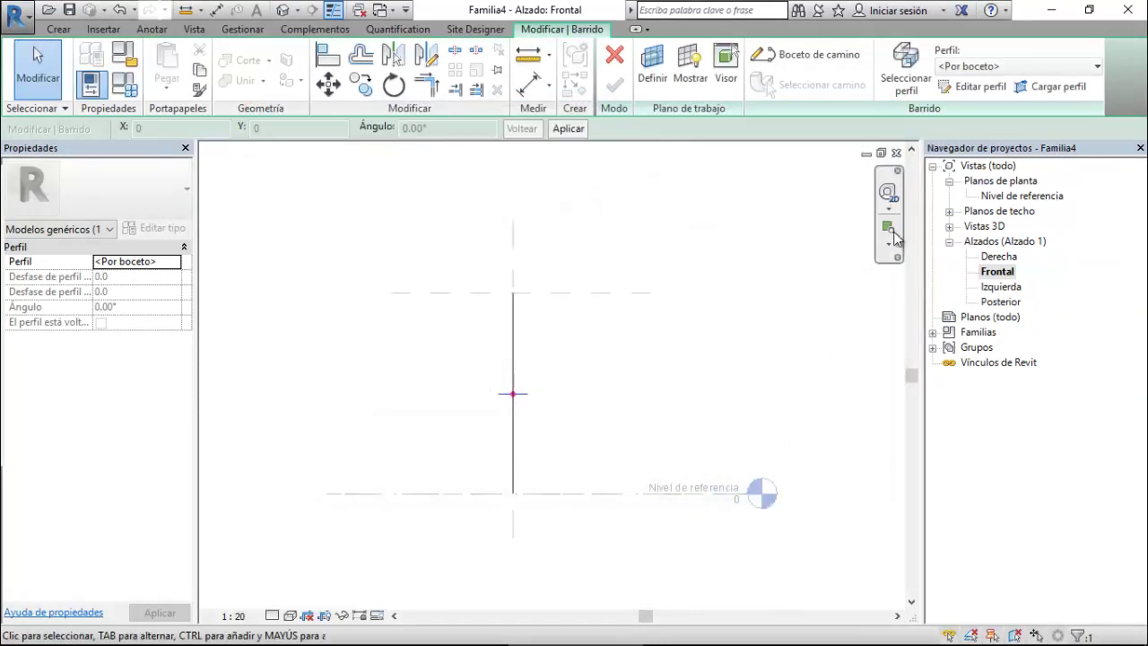
Use the 100x150 square mullion profile and finish the sweep.
{"action": "left_click", "coordinate": [987, 66]}
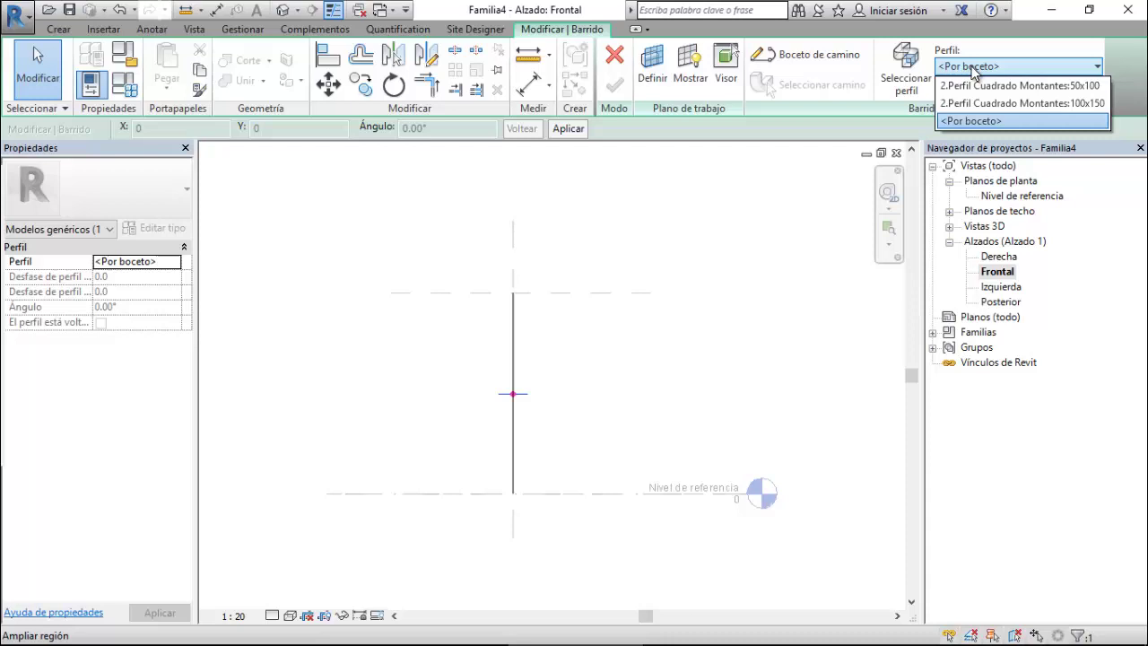
{"action": "left_click", "coordinate": [1005, 104]}
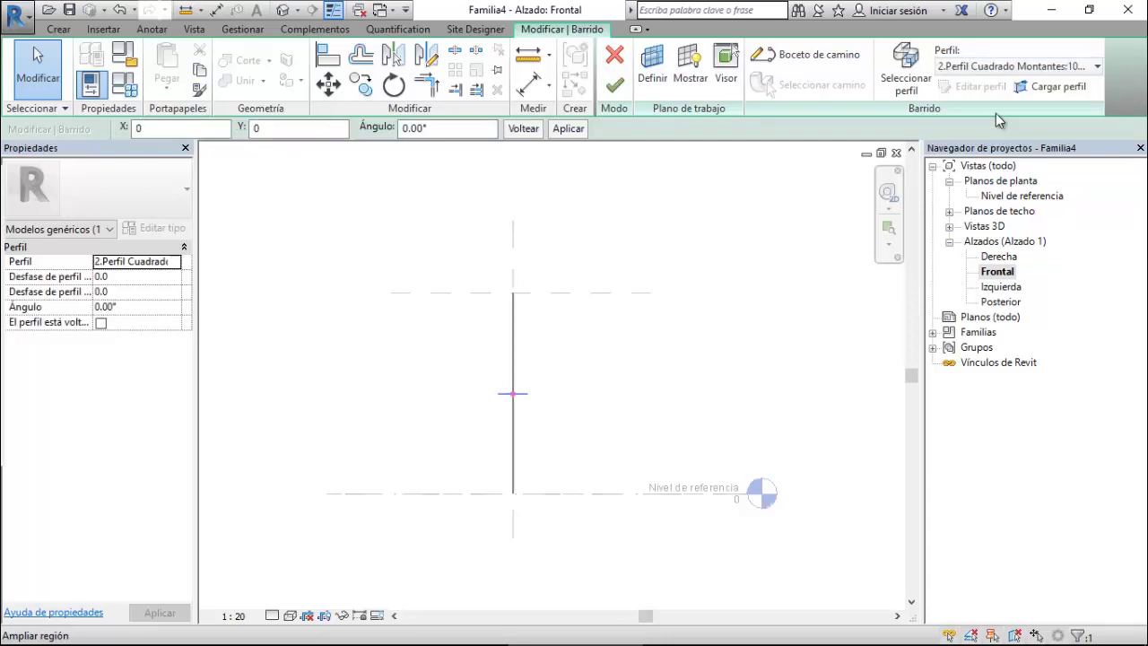
{"action": "left_click", "coordinate": [615, 83]}
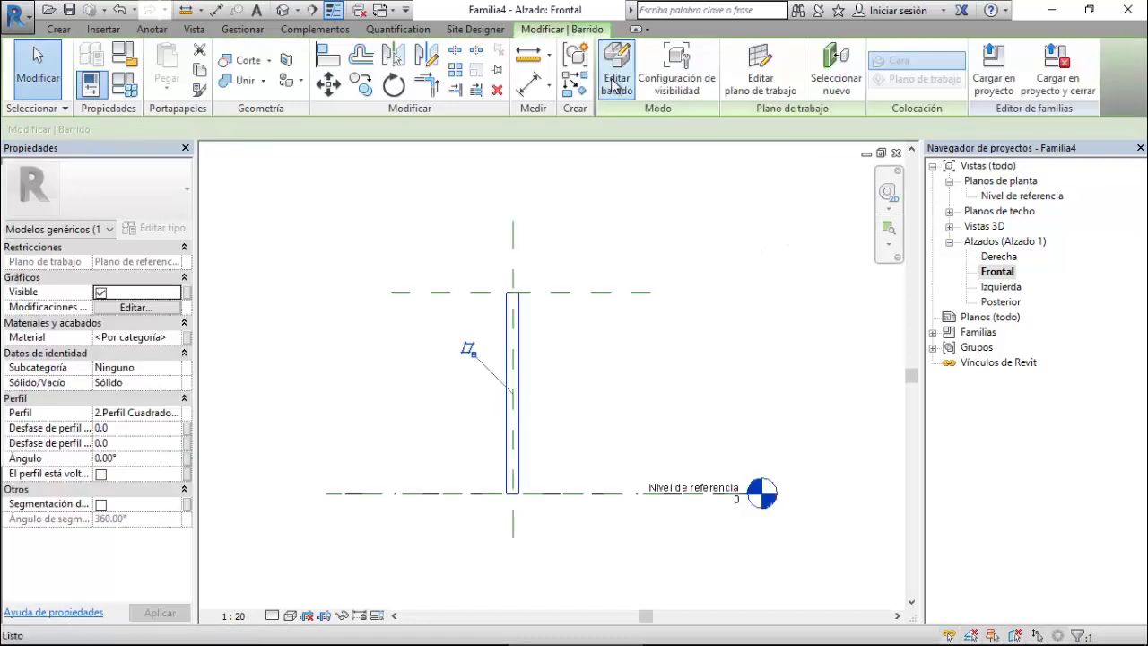
In the front elevation, place a 1622 aligned dimension between the upper plane and reference level.
{"action": "double_click", "coordinate": [995, 196]}
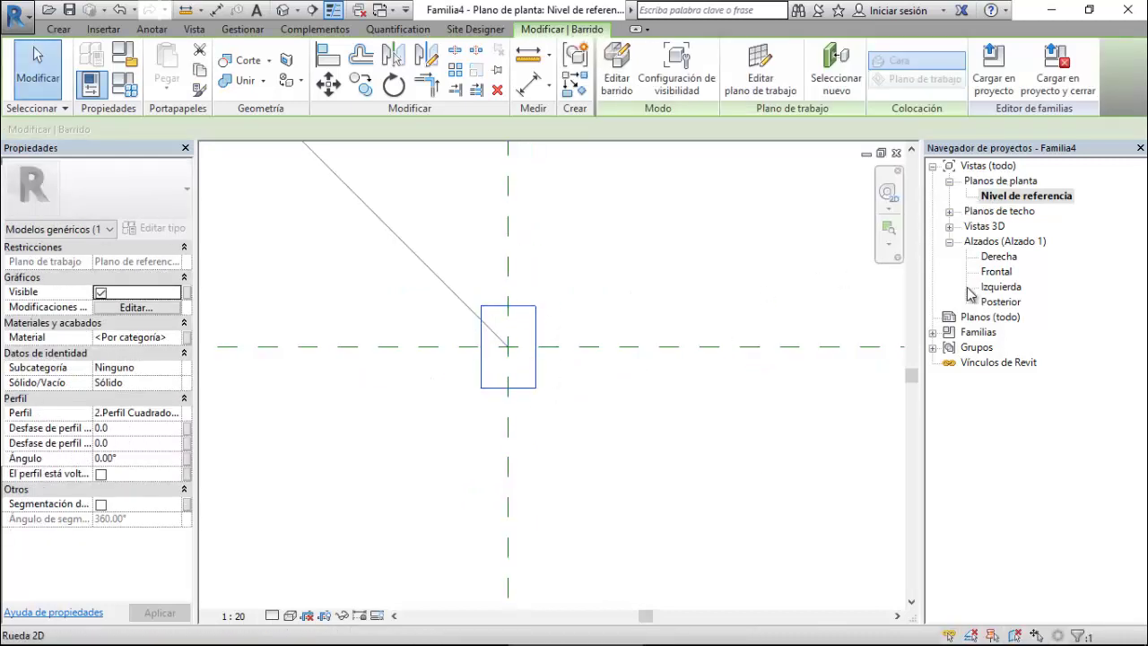
{"action": "double_click", "coordinate": [997, 272]}
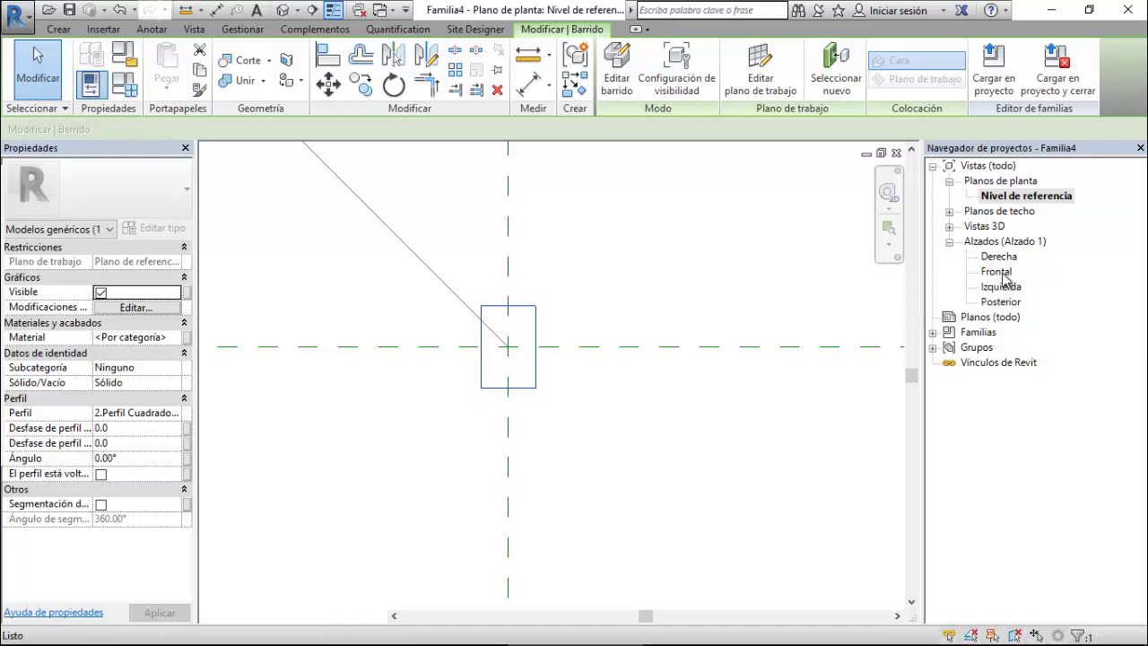
{"action": "left_click", "coordinate": [529, 83]}
{"action": "left_click", "coordinate": [453, 293]}
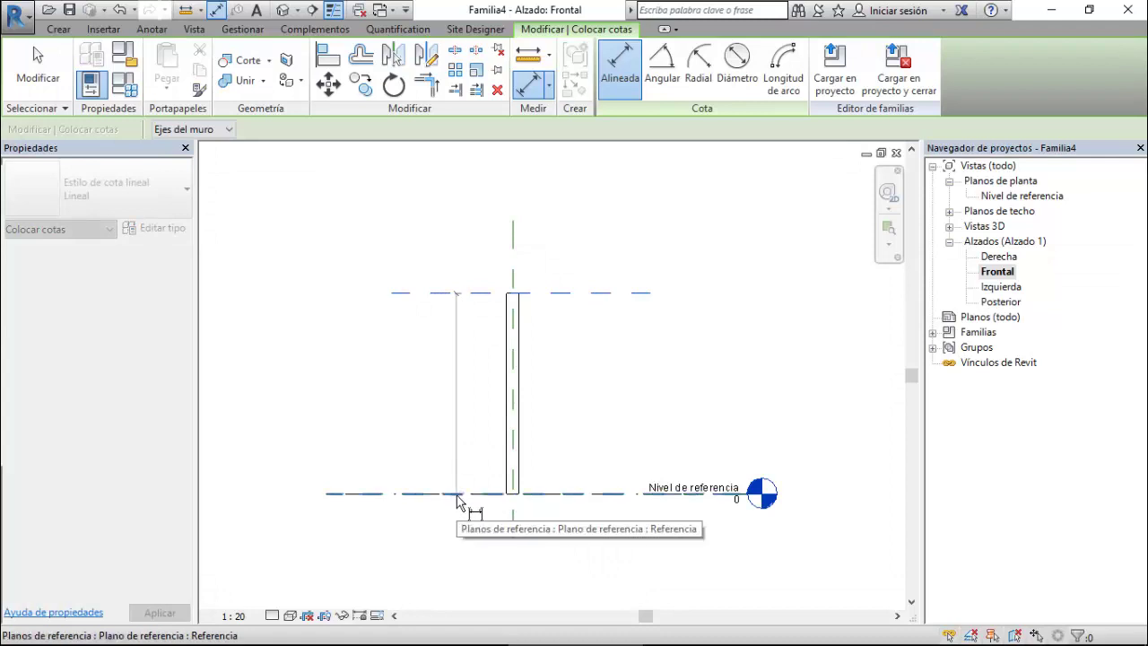
{"action": "left_click", "coordinate": [458, 498]}
{"action": "left_click", "coordinate": [285, 509]}
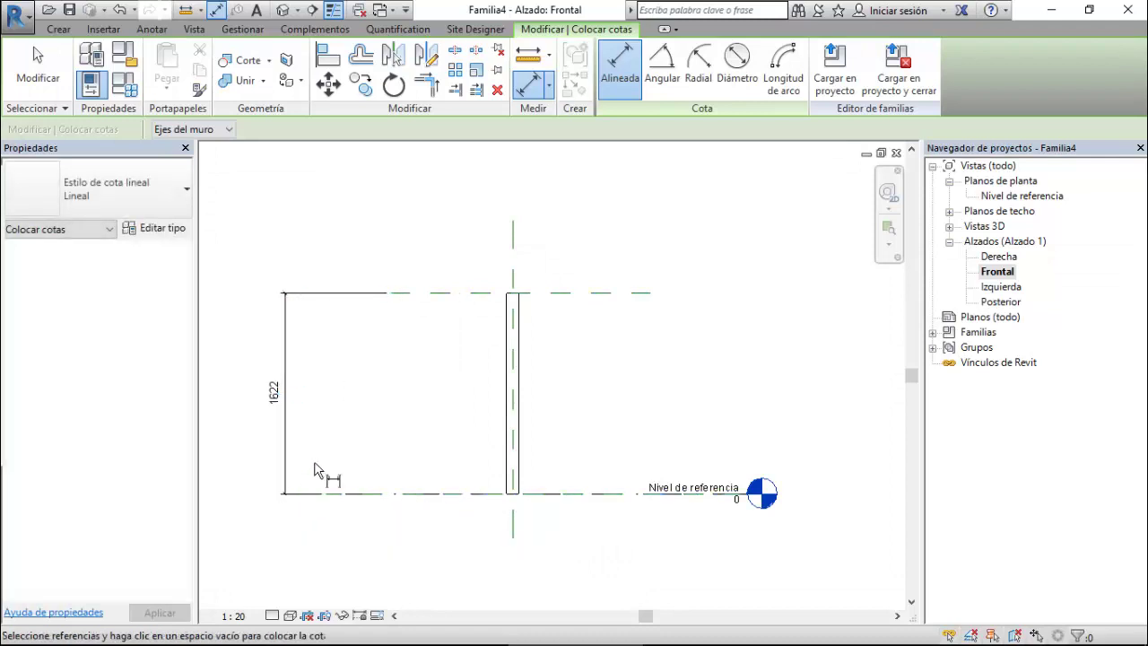
{"action": "key", "text": "Escape"}
{"action": "key", "text": "Escape"}
Label the height dimension with a new instance parameter named Altura.
{"action": "left_click", "coordinate": [285, 395]}
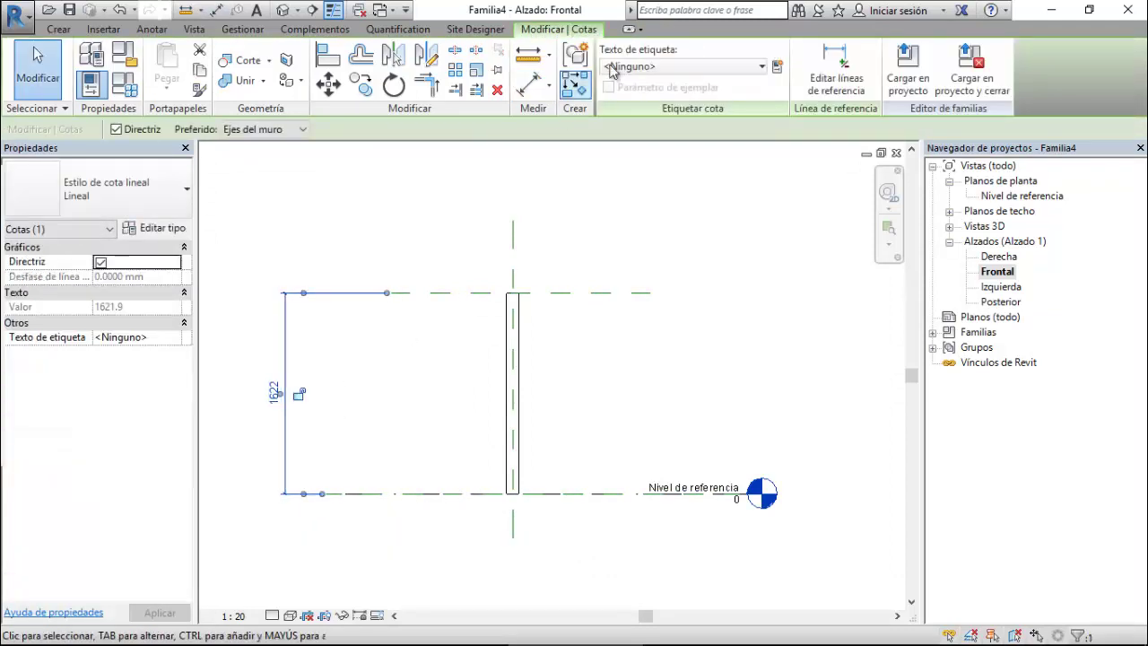
{"action": "left_click", "coordinate": [777, 67]}
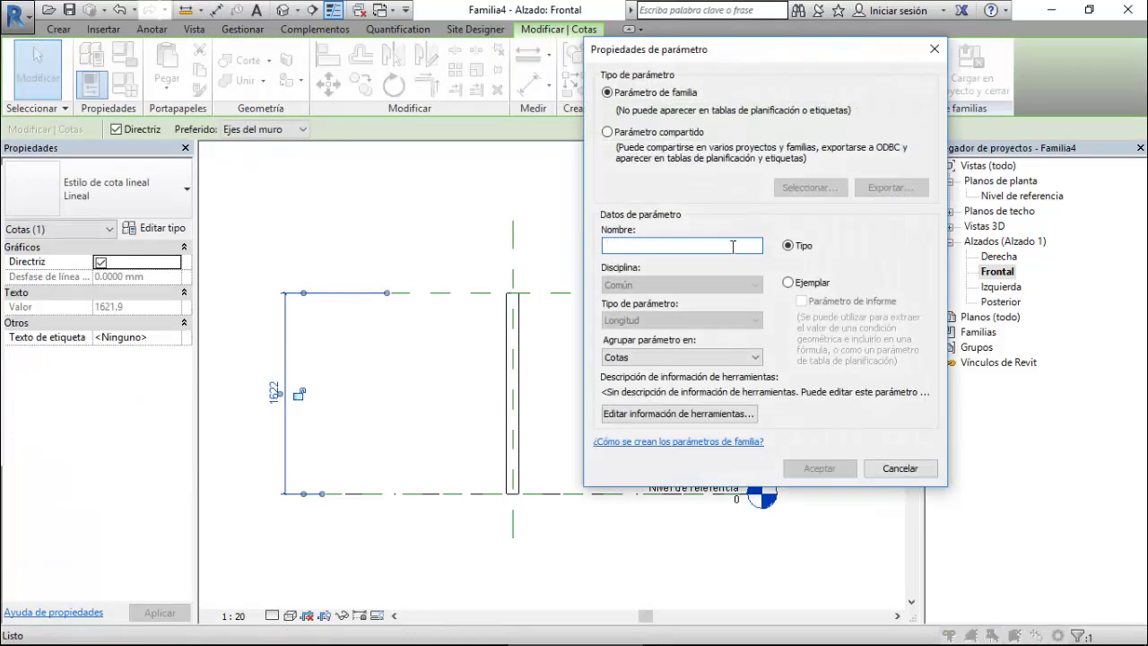
{"action": "type", "text": "Altura"}
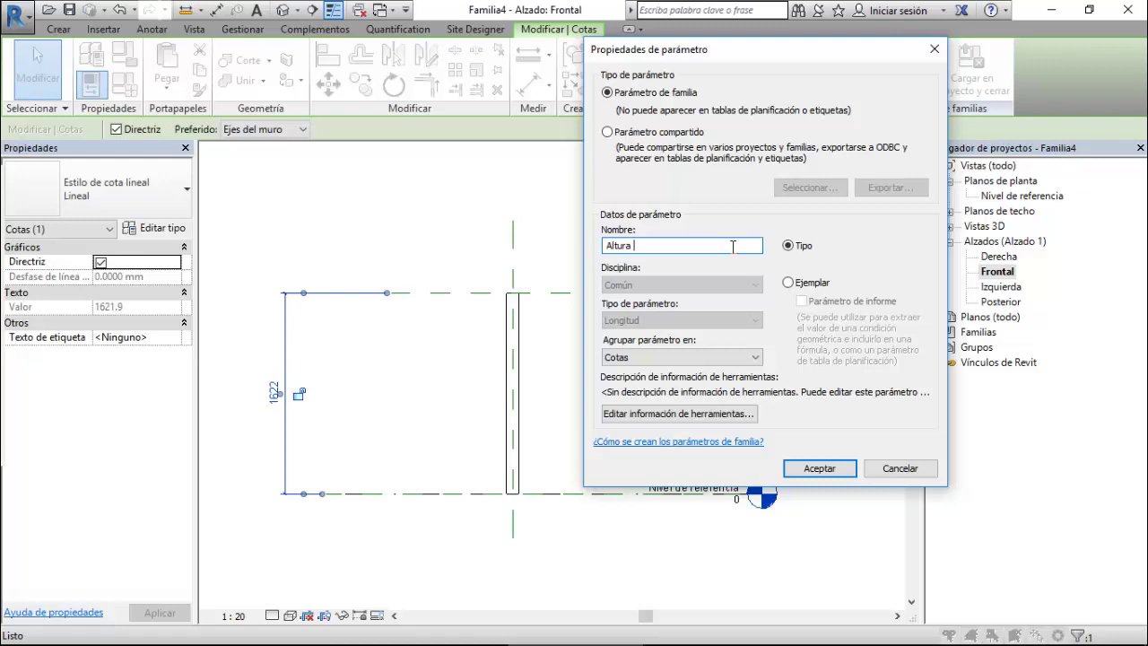
{"action": "left_click", "coordinate": [789, 283]}
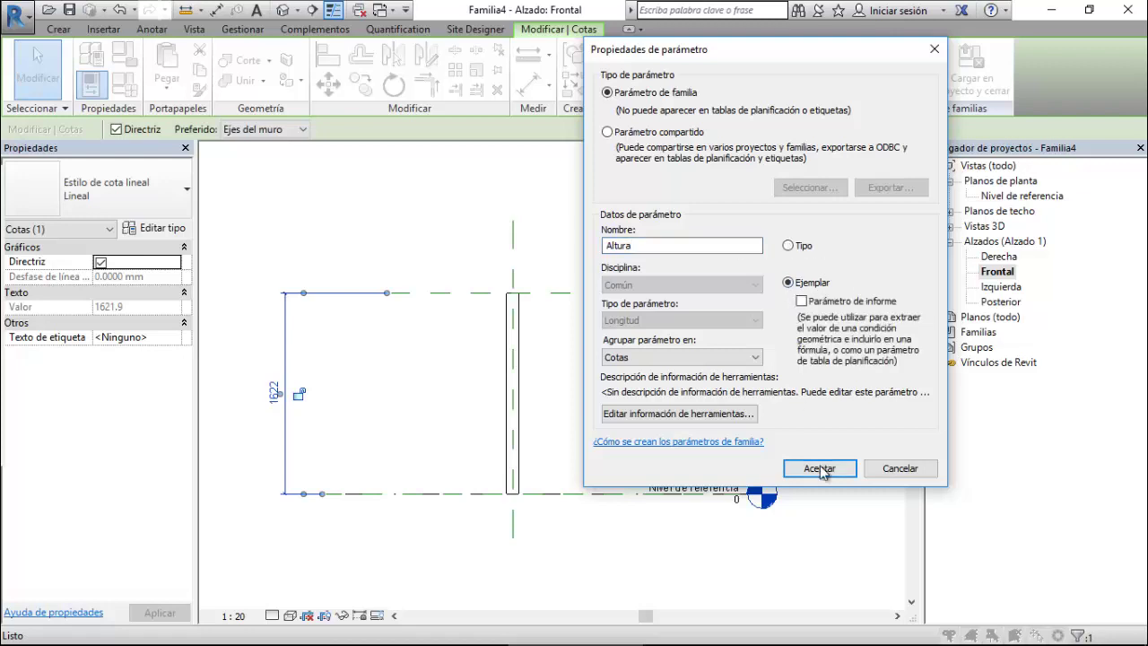
{"action": "left_click", "coordinate": [819, 468]}
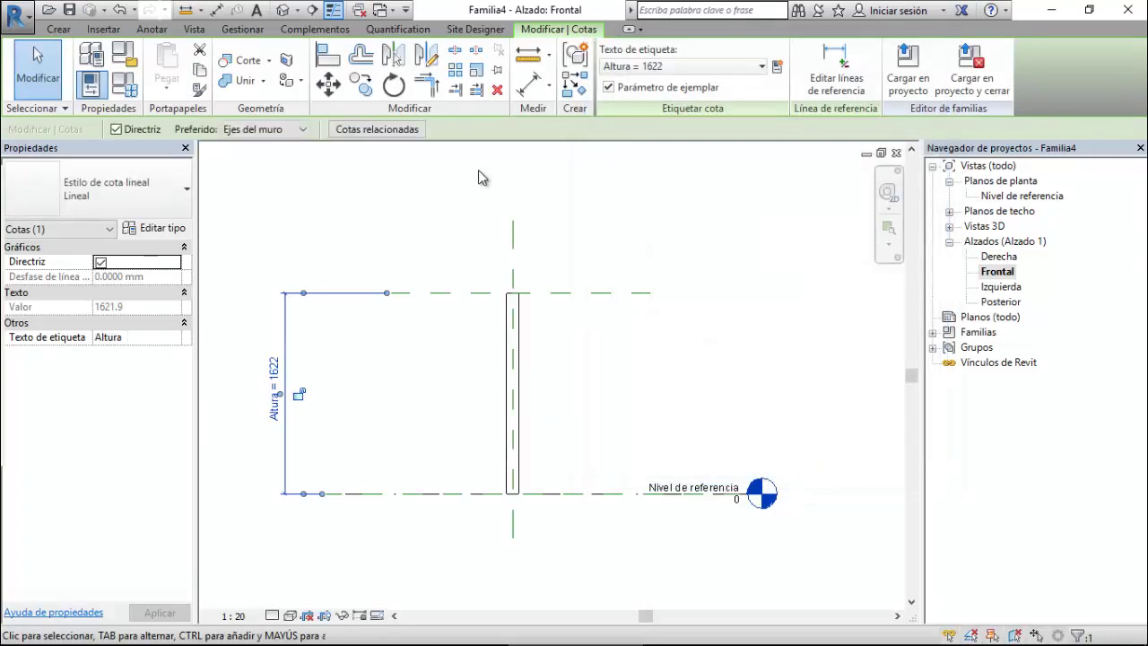
Set Altura to 2000 in Family Types and apply it.
{"action": "left_click", "coordinate": [117, 87]}
{"action": "left_click", "coordinate": [882, 165]}
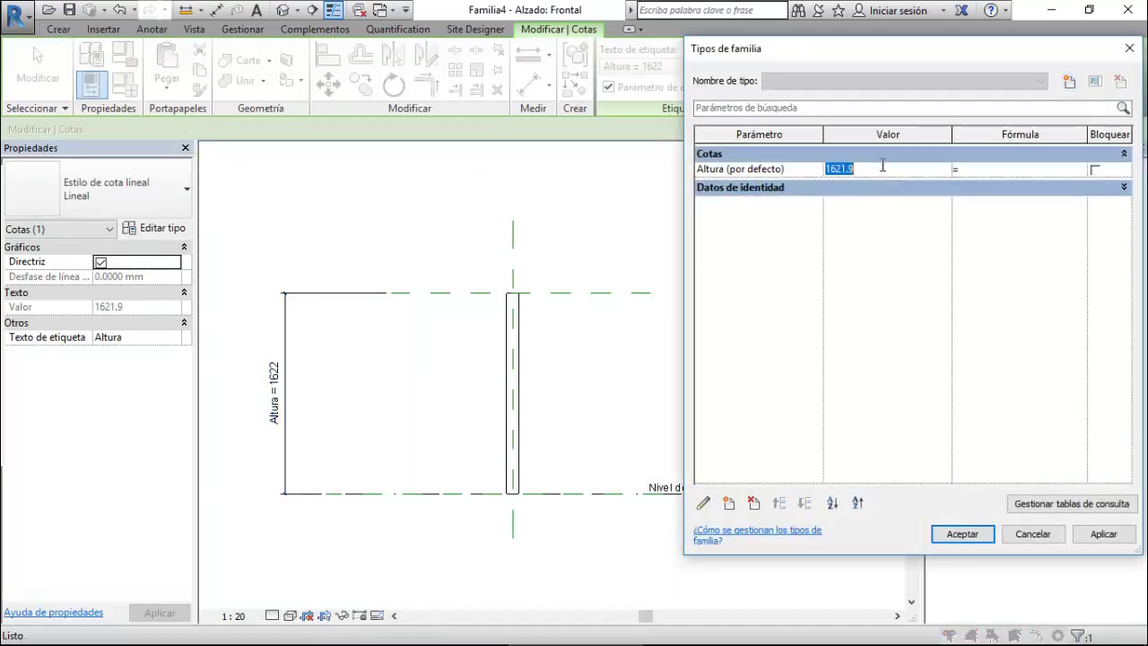
{"action": "type", "text": "2000"}
{"action": "left_click", "coordinate": [1103, 534]}
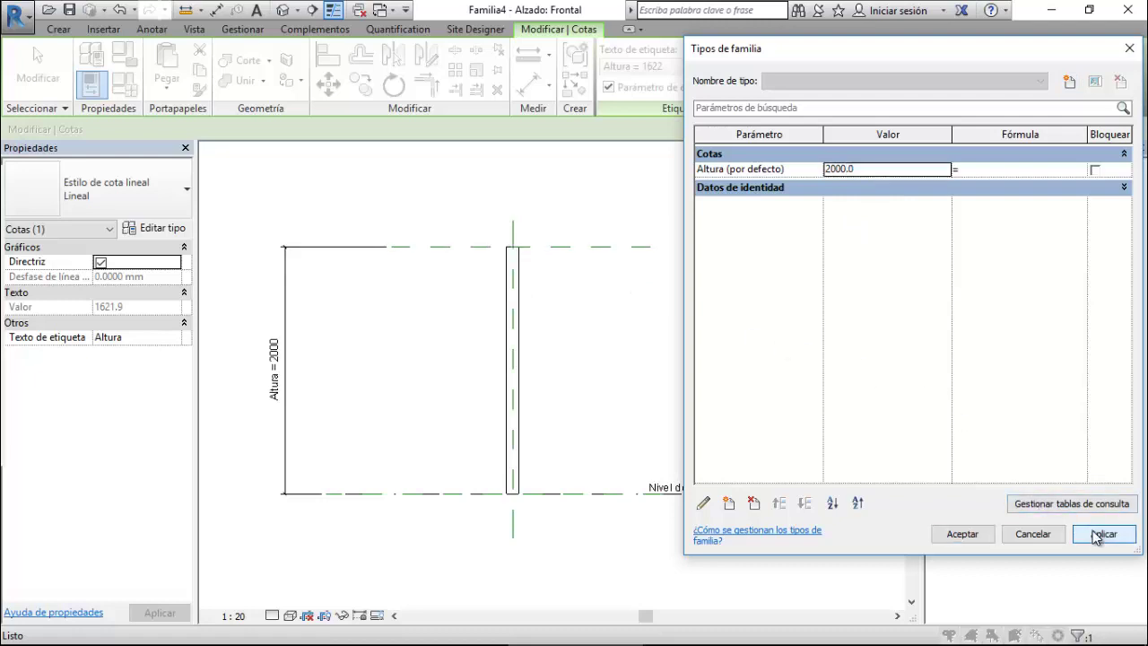
{"action": "left_click", "coordinate": [974, 533]}
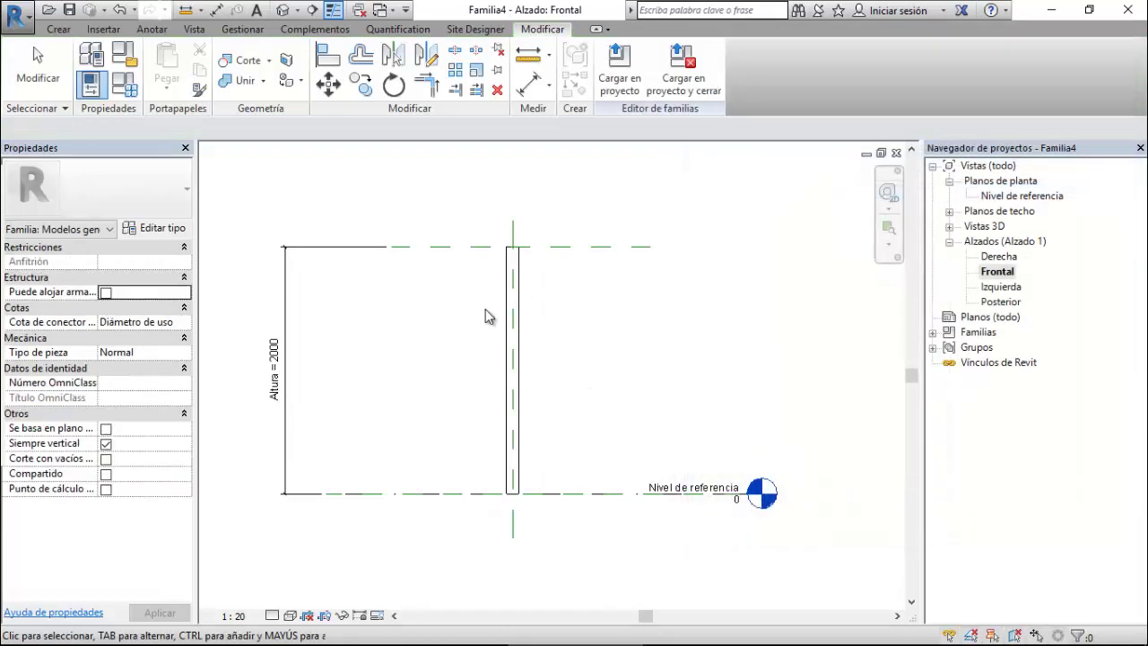
Save the post family, bringing up Guardar como with Familia4 proposed in the Prueba folder.
{"action": "left_click", "coordinate": [70, 11]}
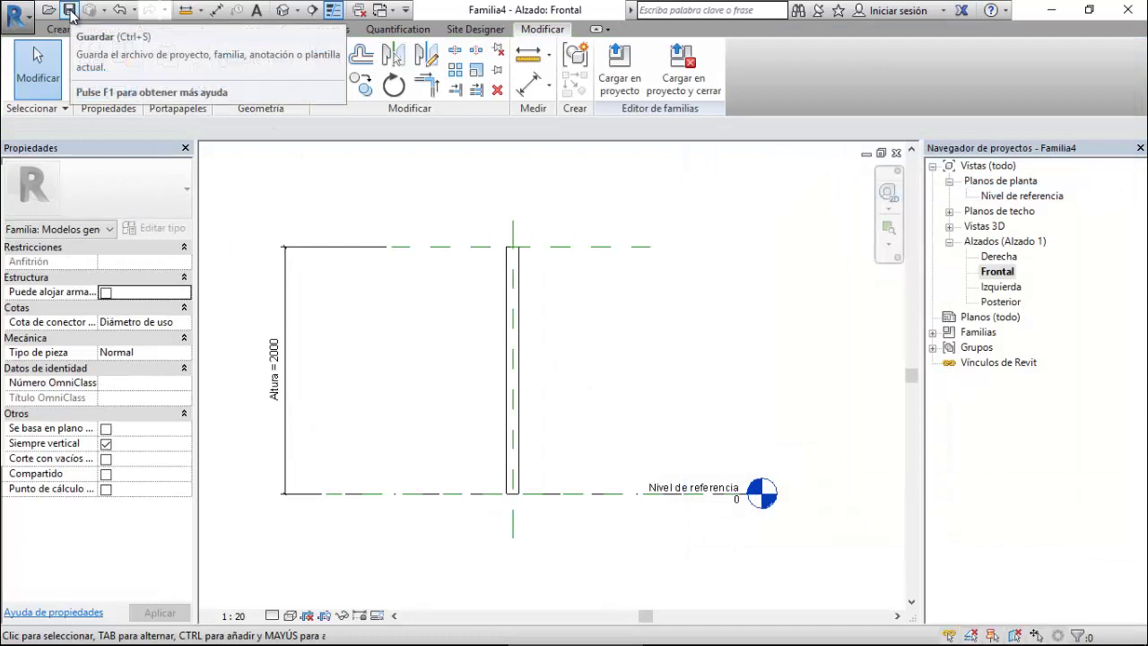
{"action": "left_click", "coordinate": [508, 325]}
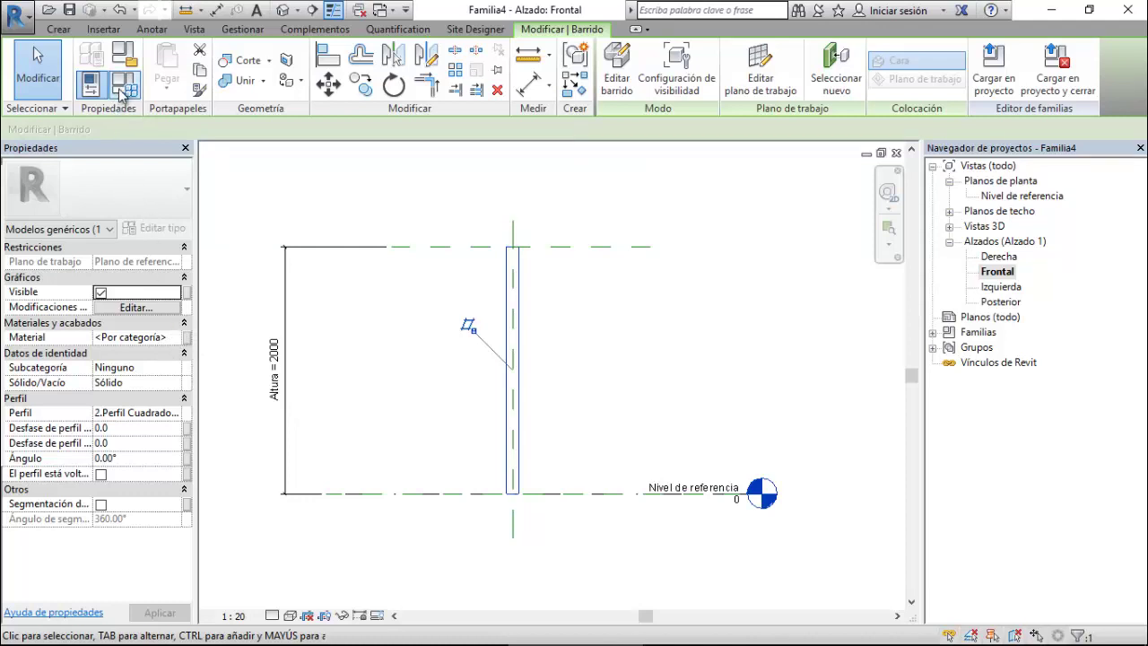
{"action": "left_click", "coordinate": [68, 12]}
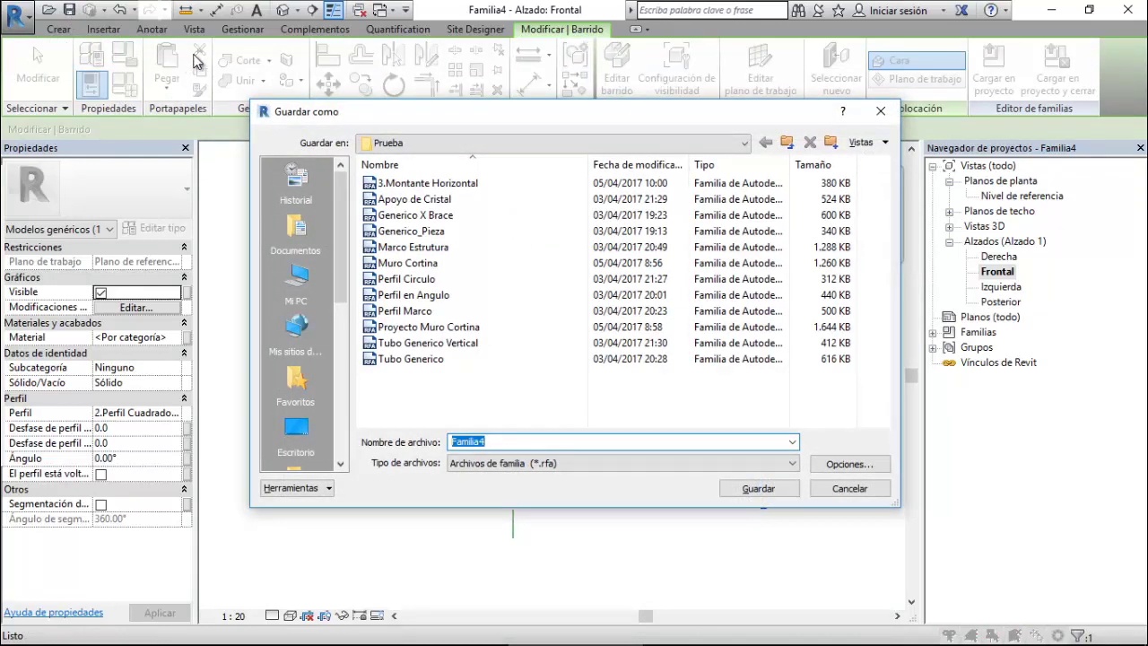
Move up to Clase Familias and save the vertical post as '4.Montante Vertical'.
{"action": "left_click", "coordinate": [786, 143]}
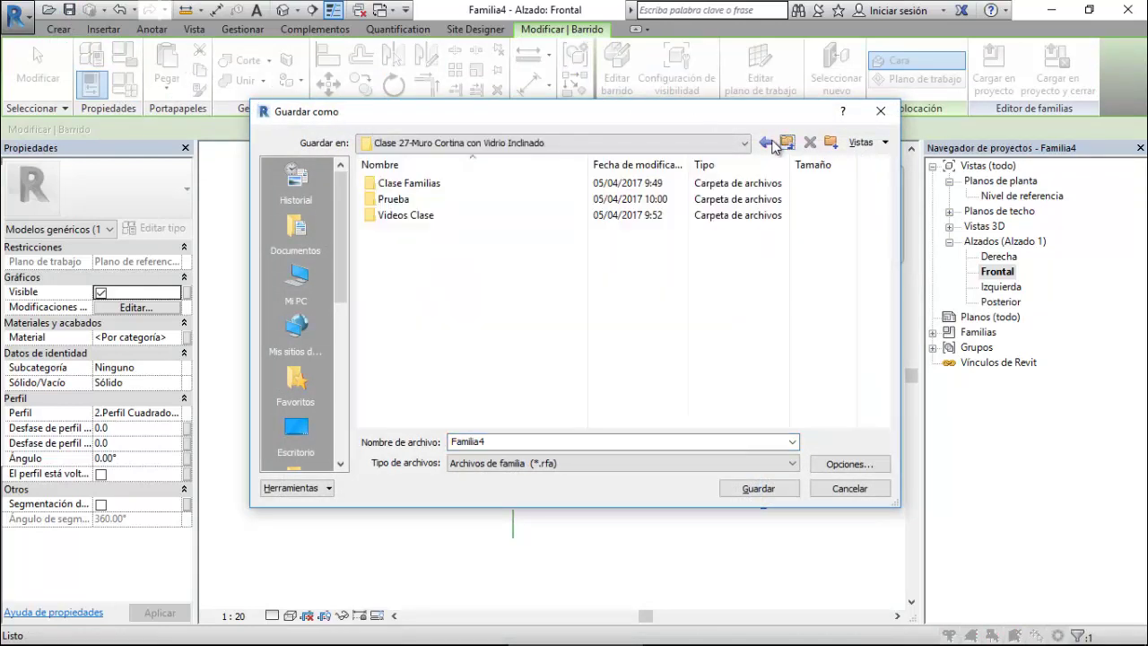
{"action": "double_click", "coordinate": [409, 186]}
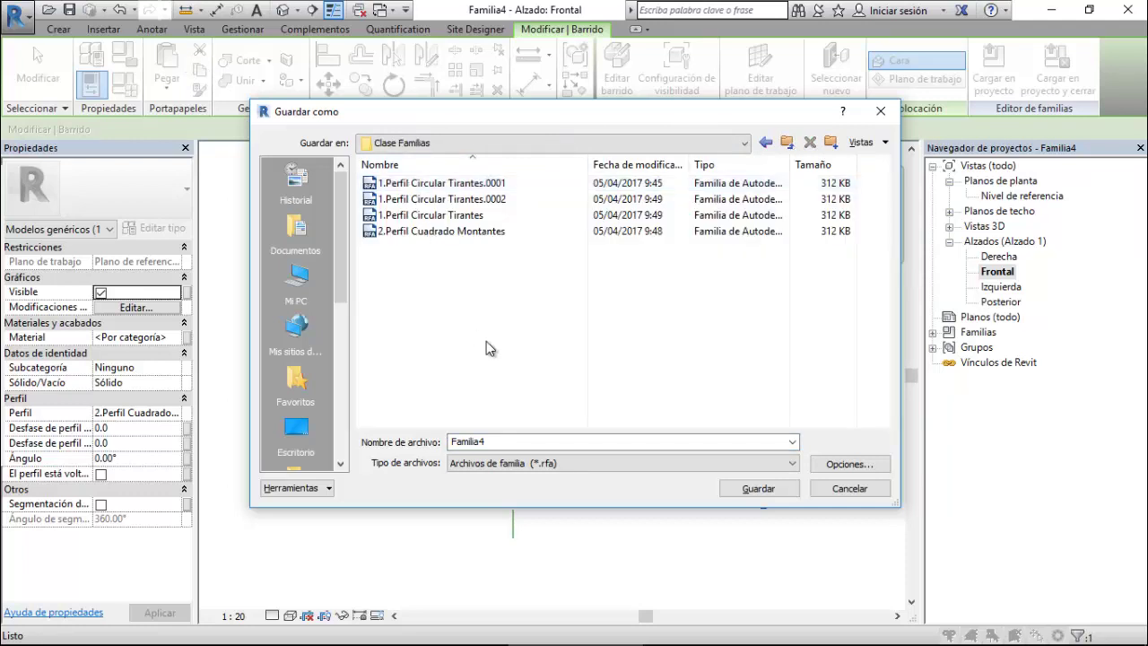
{"action": "type", "text": "4.Montante Vertical"}
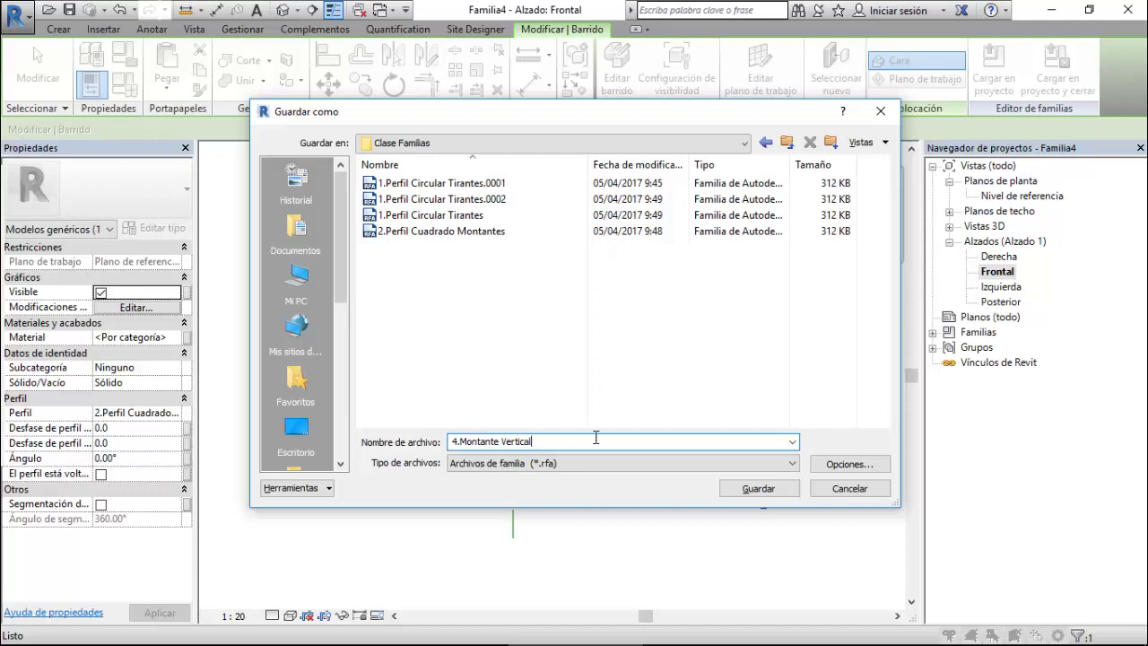
{"action": "left_click", "coordinate": [787, 492]}
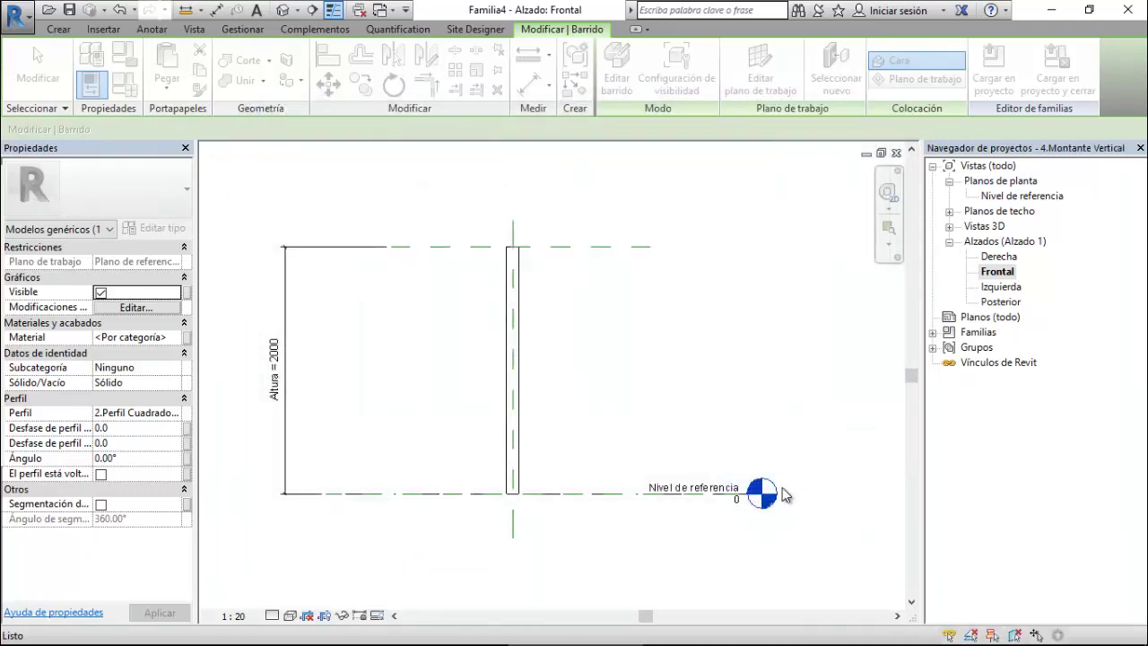
Switch to the 3.Montante Horizontal left elevation and save that family into Clase Familias.
{"action": "left_click", "coordinate": [381, 10]}
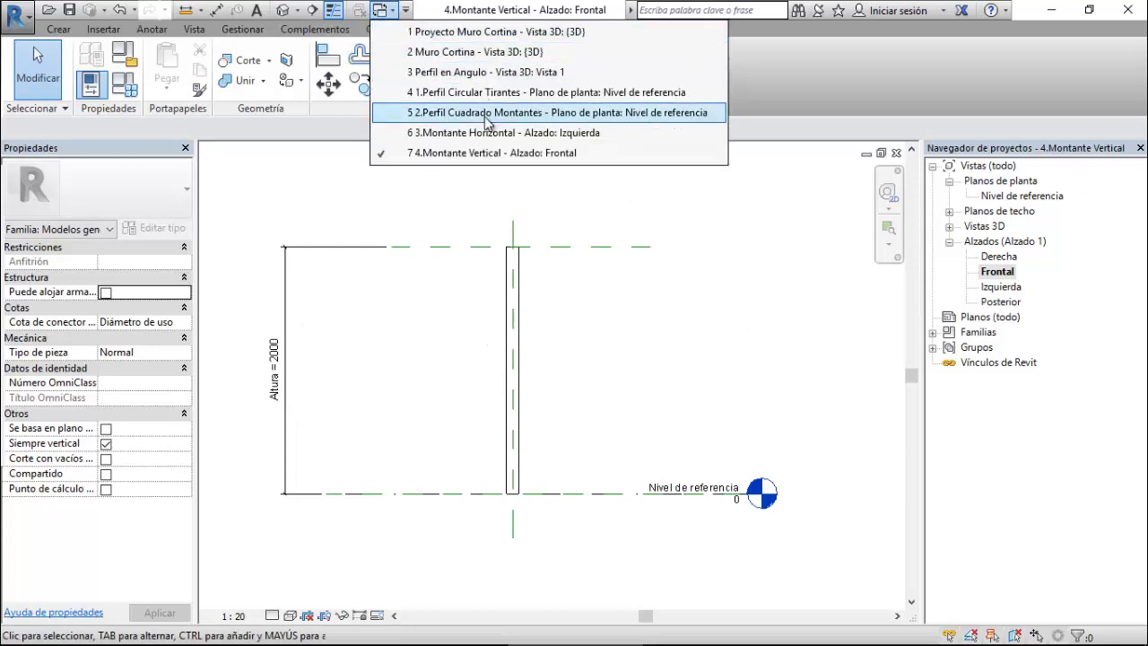
{"action": "left_click", "coordinate": [497, 135]}
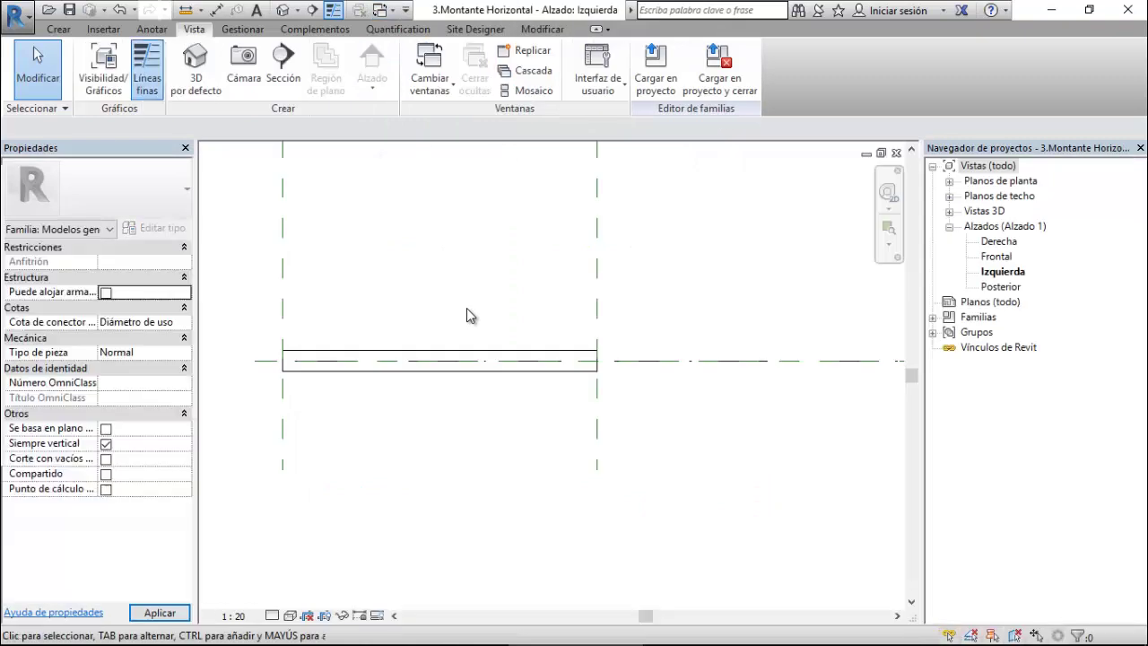
{"action": "left_click", "coordinate": [29, 26]}
{"action": "mouse_move", "coordinate": [63, 214]}
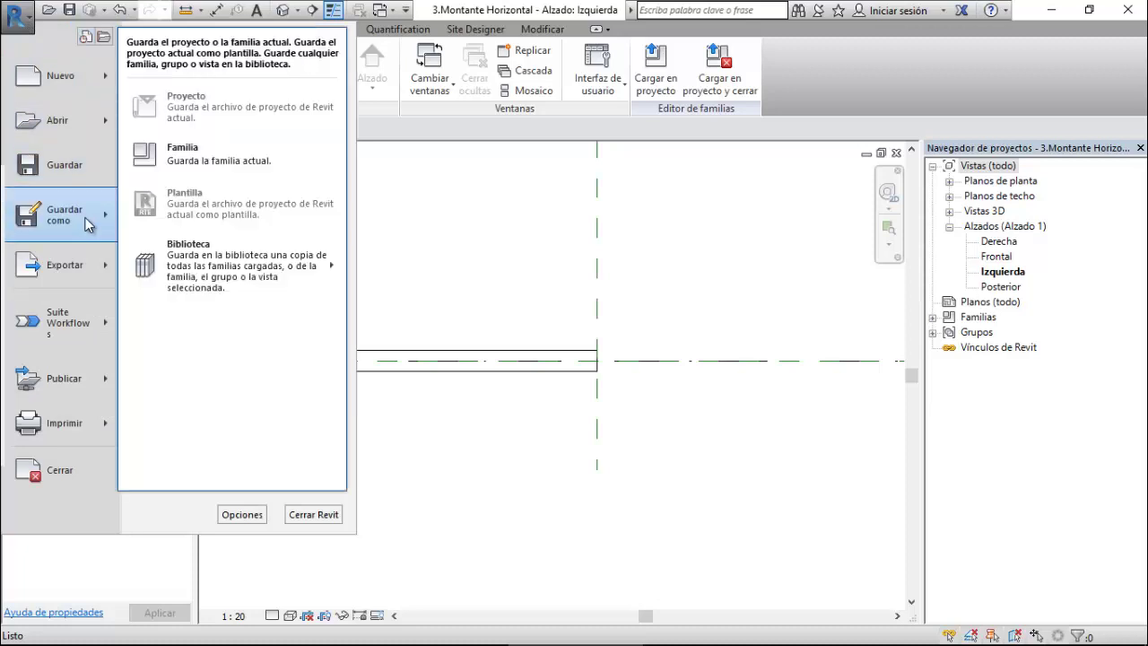
{"action": "left_click", "coordinate": [210, 158]}
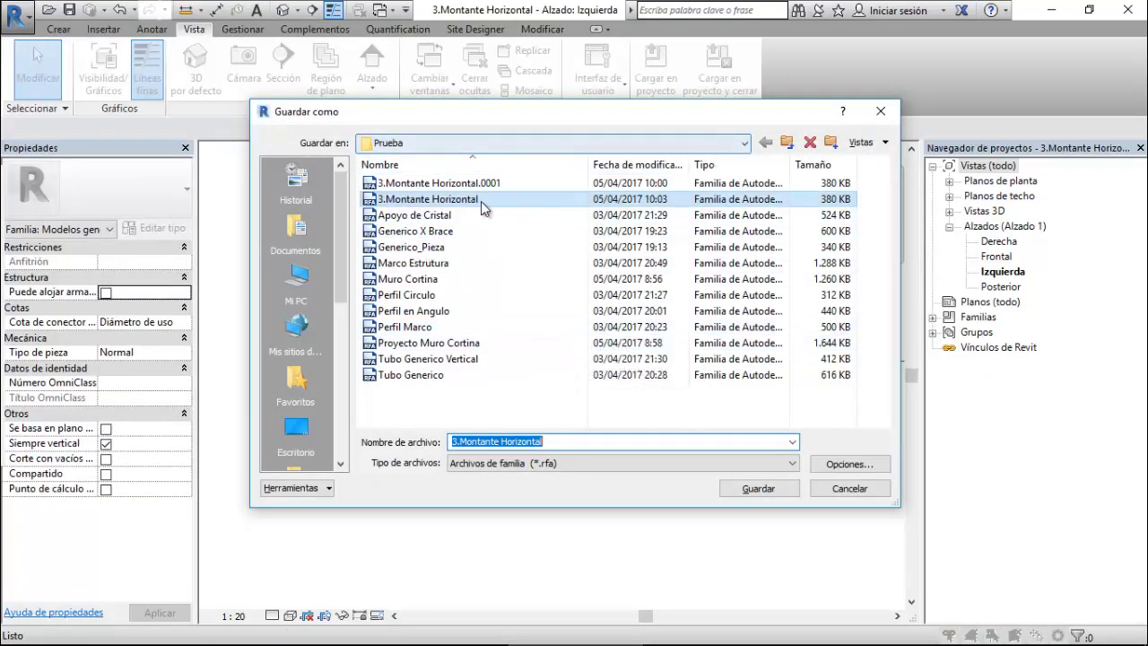
{"action": "left_click", "coordinate": [789, 143]}
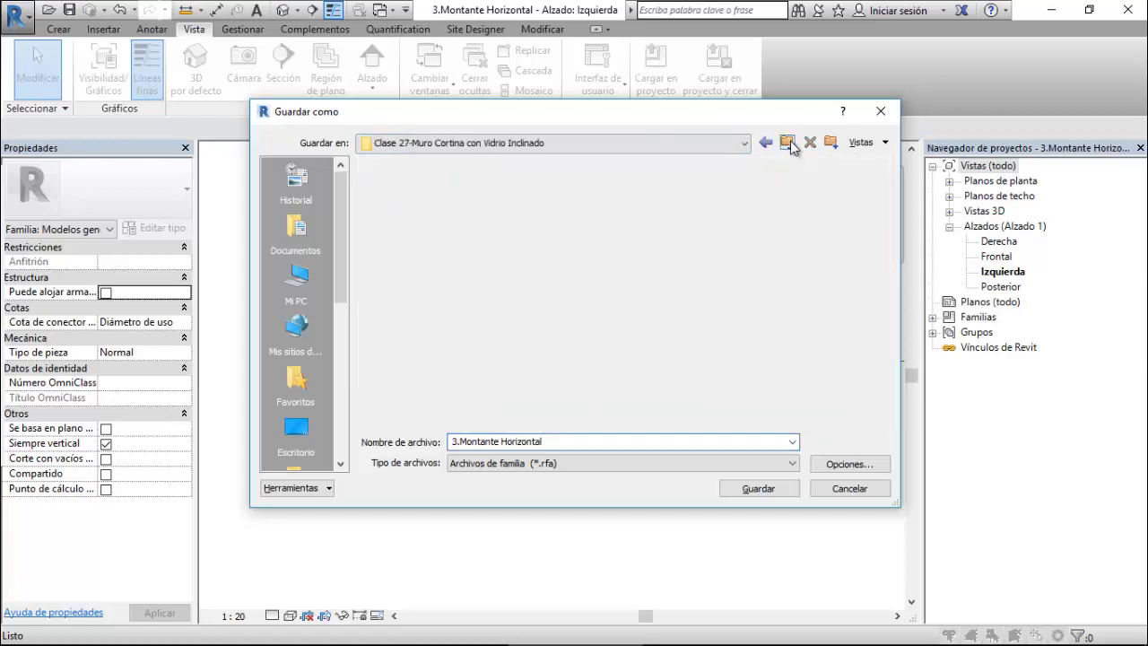
{"action": "double_click", "coordinate": [405, 184]}
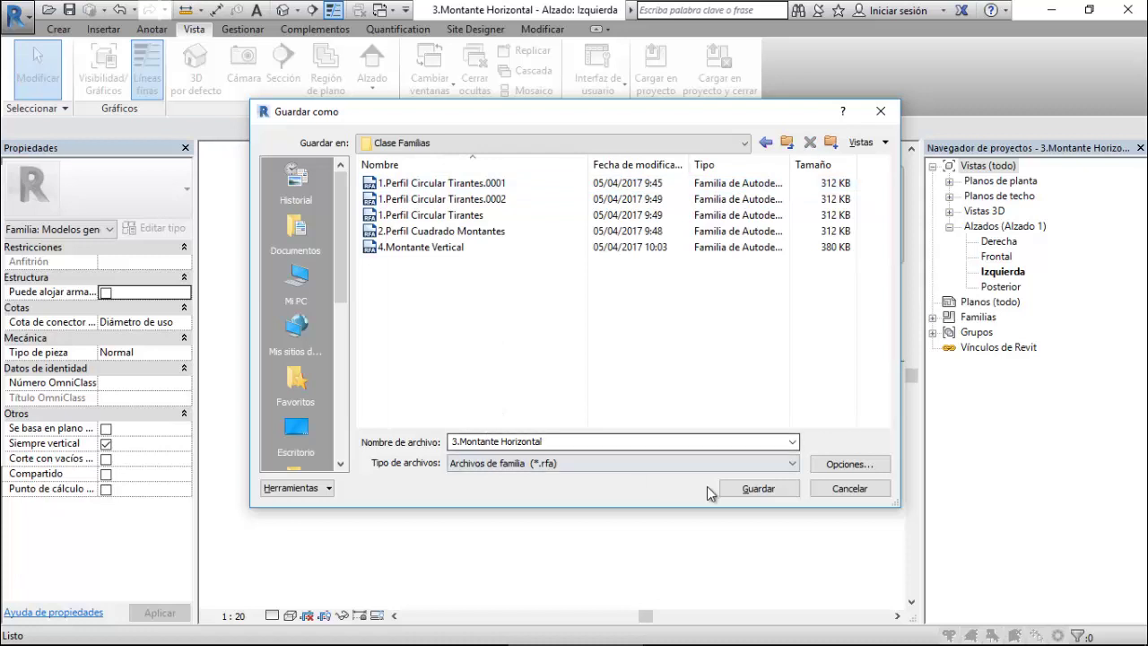
{"action": "left_click", "coordinate": [759, 492]}
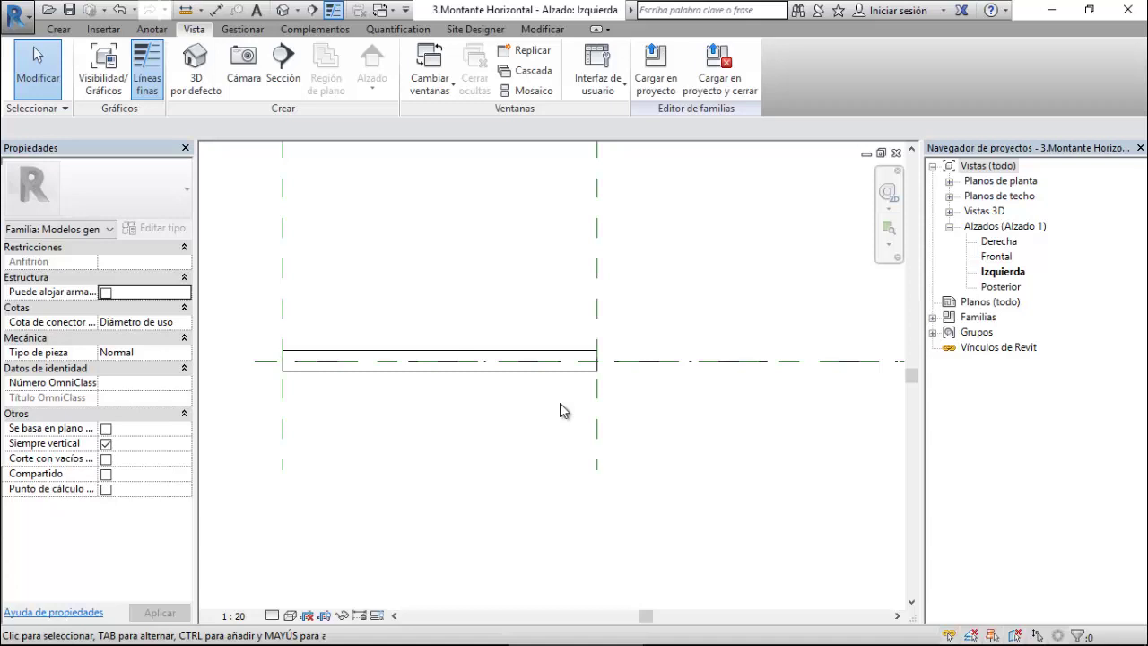
From the Muro Cortina 3D view, create Familia5 from the Modelo genérico métrico template.
{"action": "left_click", "coordinate": [382, 11]}
{"action": "left_click", "coordinate": [475, 52]}
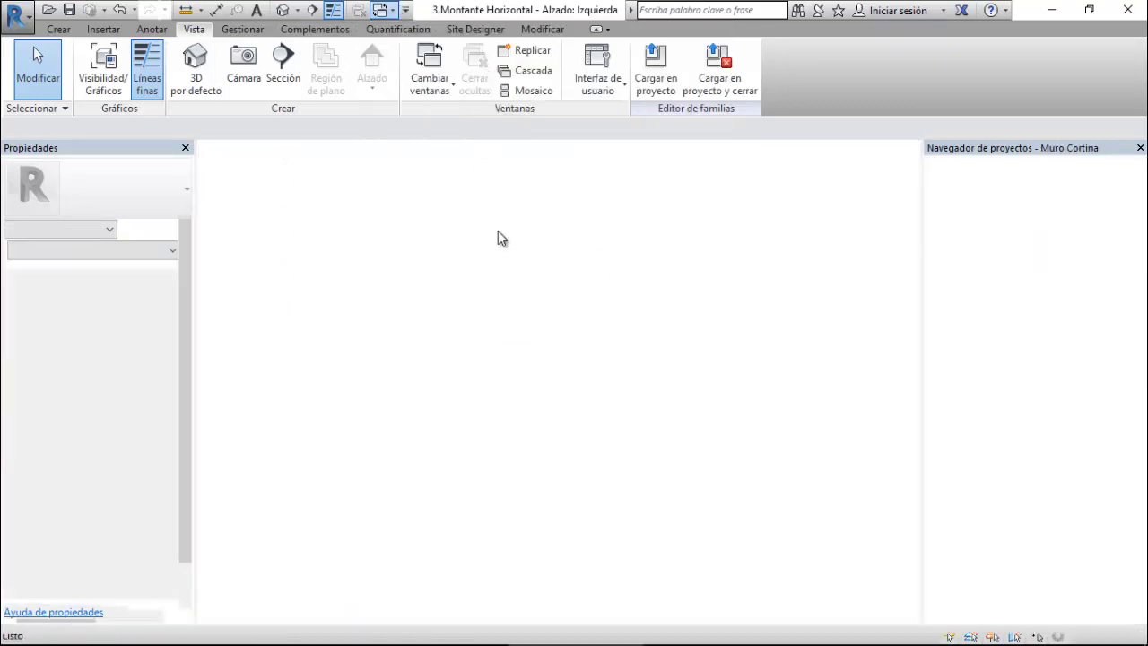
{"action": "scroll", "coordinate": [622, 389], "scroll_direction": "up", "scroll_amount": 2}
{"action": "scroll", "coordinate": [621, 391], "scroll_direction": "up", "scroll_amount": 3}
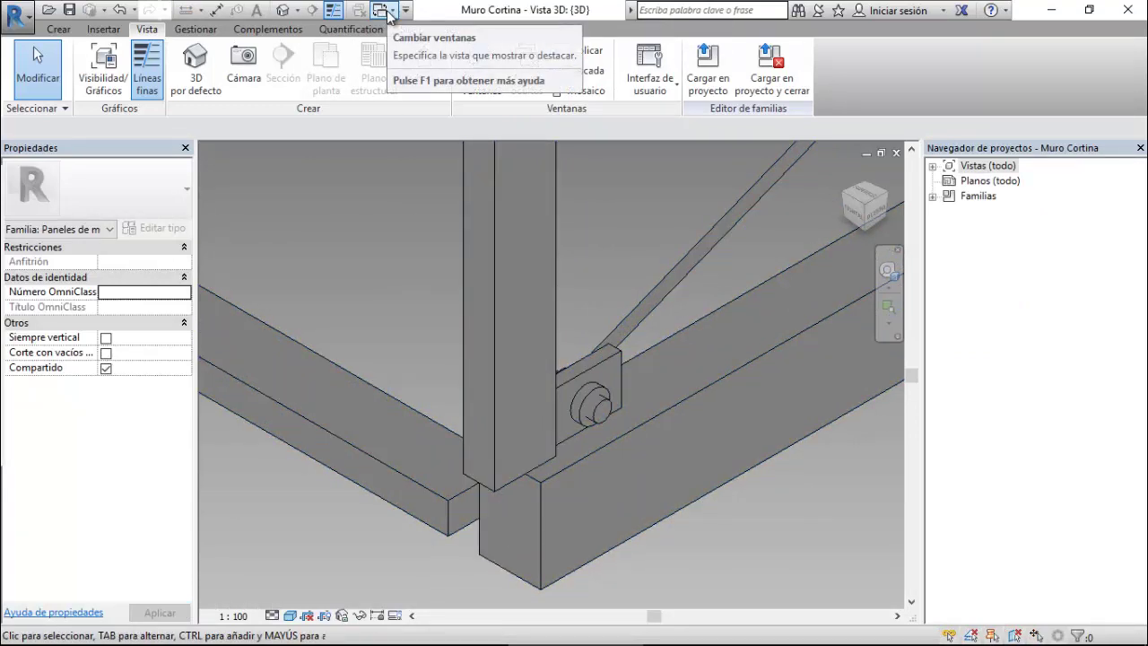
{"action": "left_click", "coordinate": [657, 88]}
{"action": "left_click", "coordinate": [692, 285]}
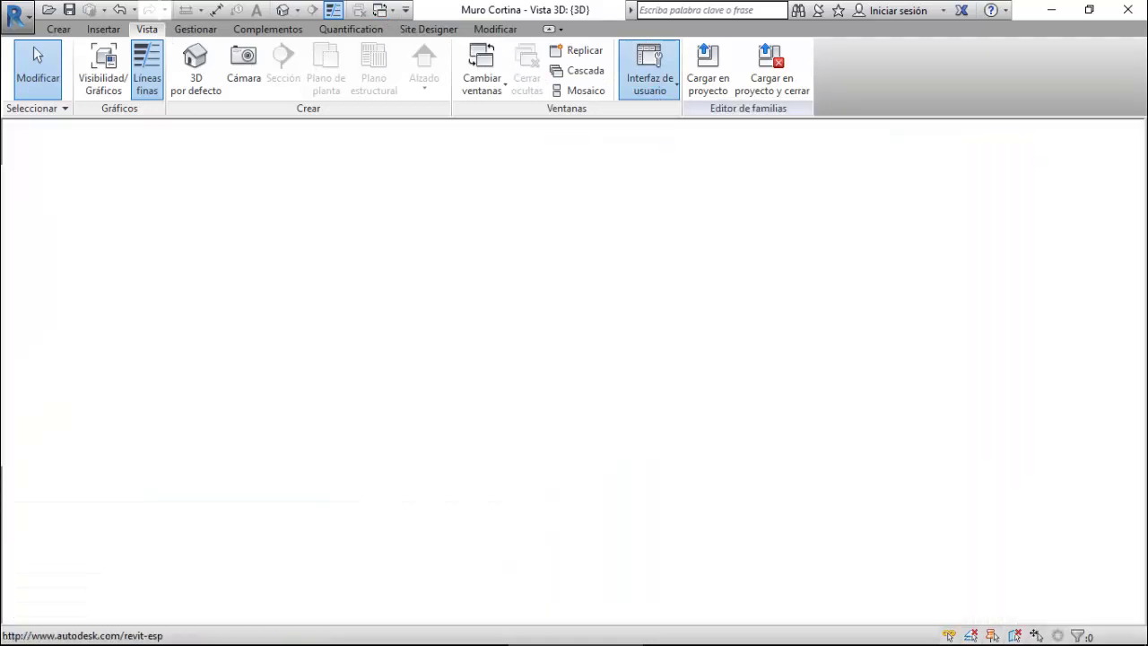
{"action": "left_click", "coordinate": [92, 388]}
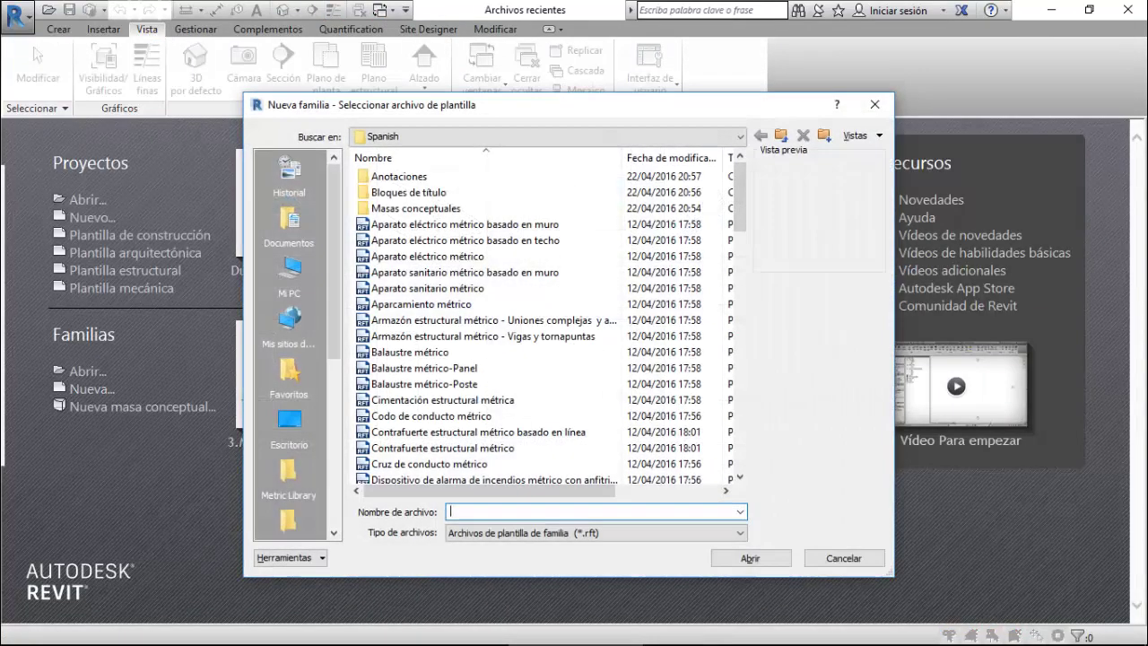
{"action": "scroll", "coordinate": [466, 399], "scroll_direction": "down", "scroll_amount": 7}
{"action": "scroll", "coordinate": [466, 399], "scroll_direction": "down", "scroll_amount": 7}
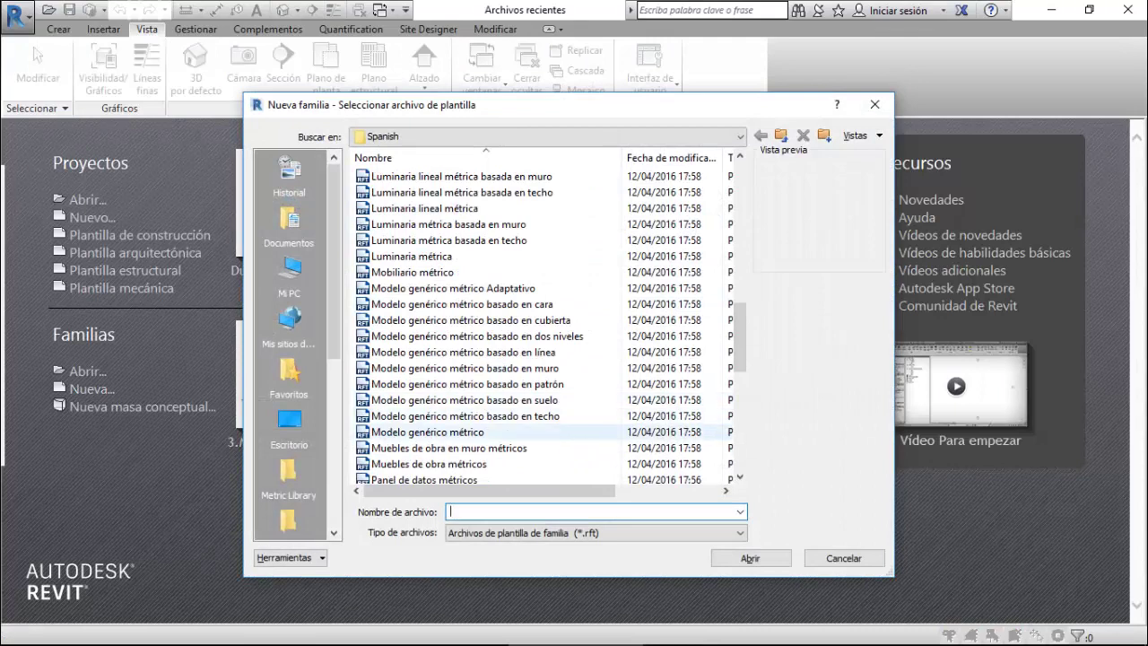
{"action": "left_click", "coordinate": [428, 432]}
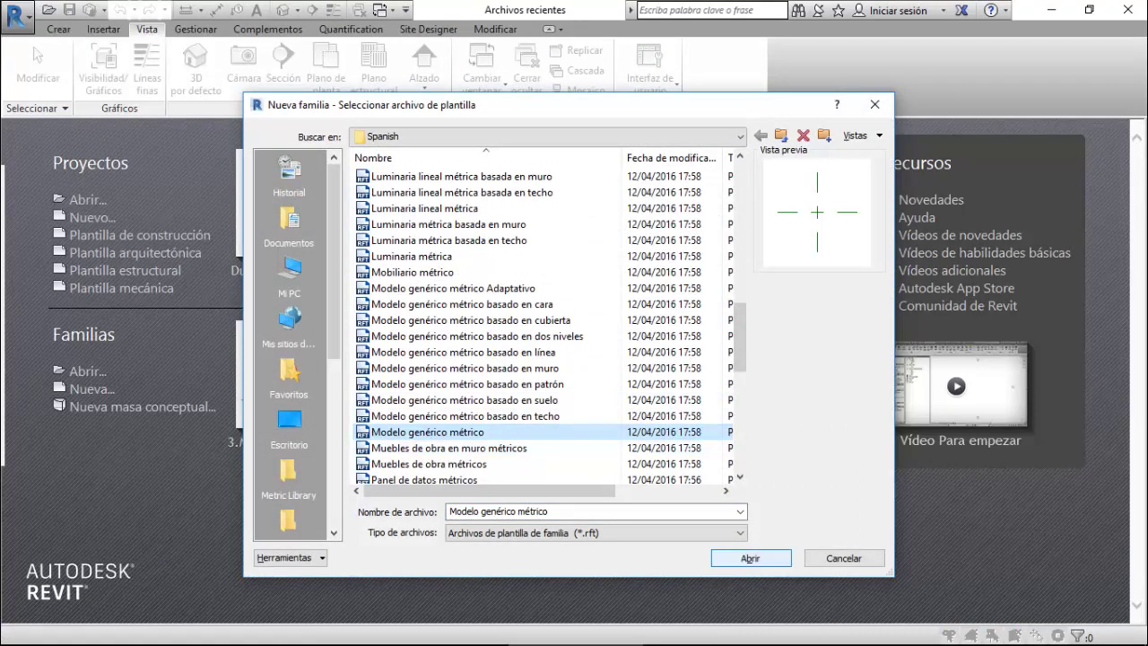
{"action": "left_click", "coordinate": [750, 558]}
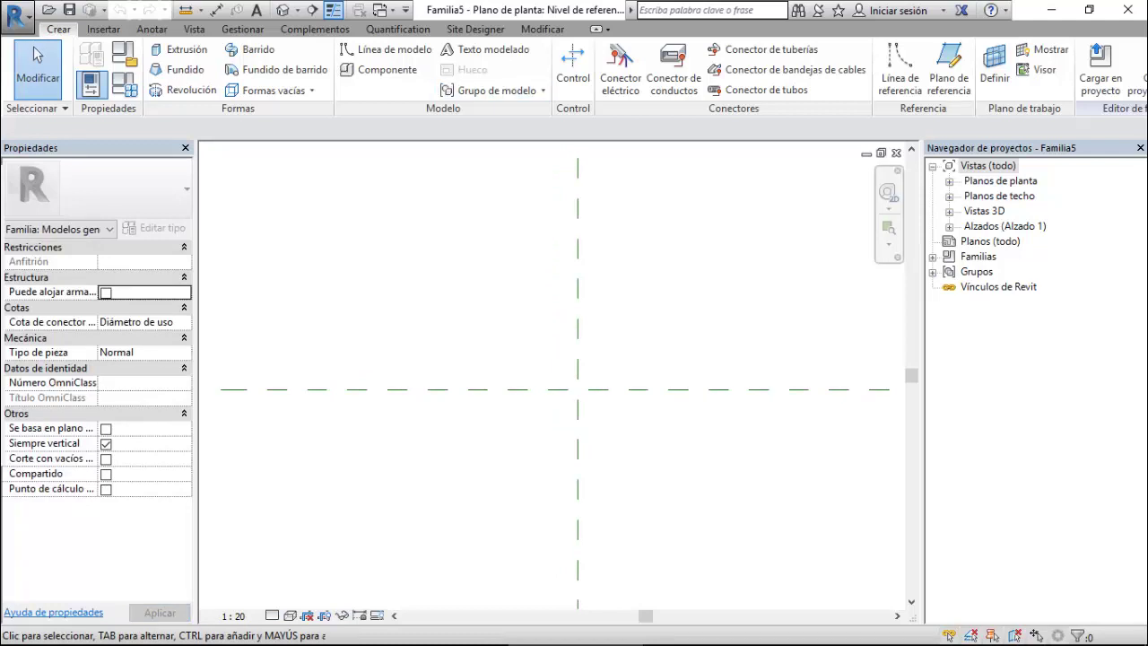
In the Project Browser, expand the Alzados (Alzado 1) group and open the Izquierda elevation.
{"action": "key", "text": "3"}
{"action": "key", "text": "d"}
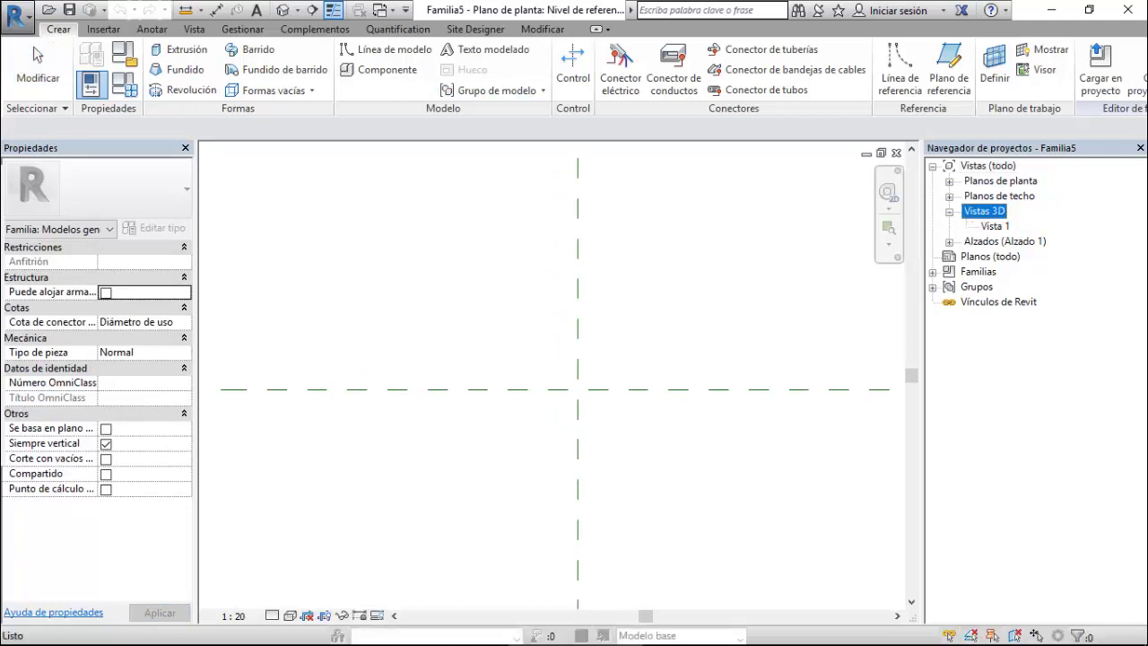
{"action": "key", "text": "Left"}
{"action": "key", "text": "Down"}
{"action": "key", "text": "Right"}
{"action": "key", "text": "Down"}
{"action": "key", "text": "Down"}
{"action": "key", "text": "Down"}
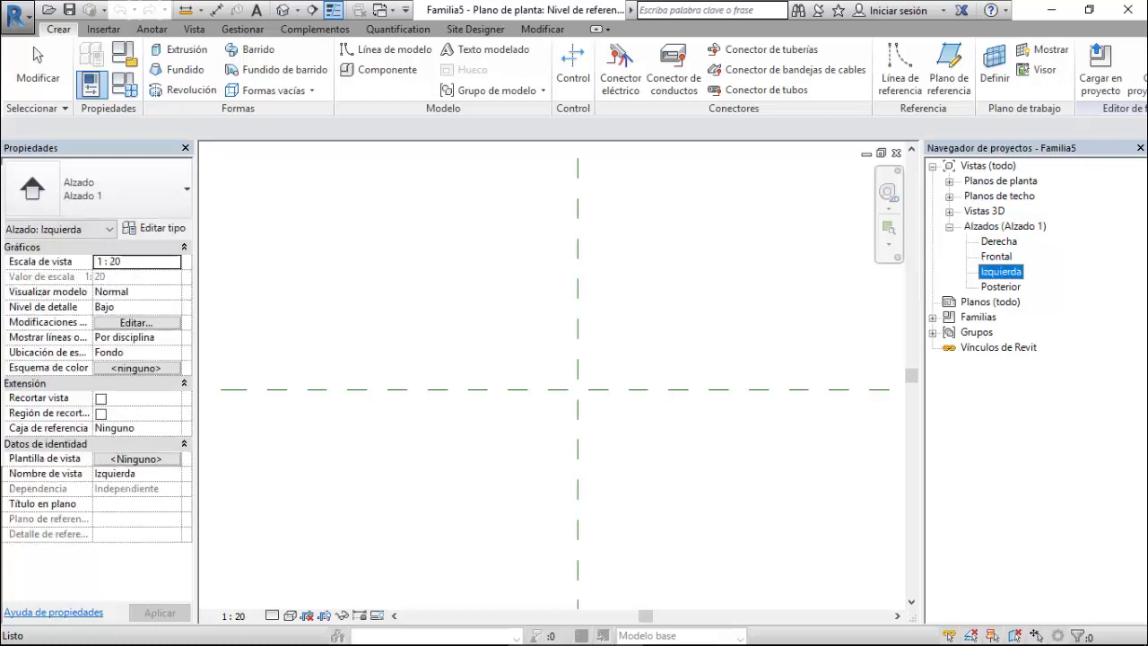
{"action": "key", "text": "Return"}
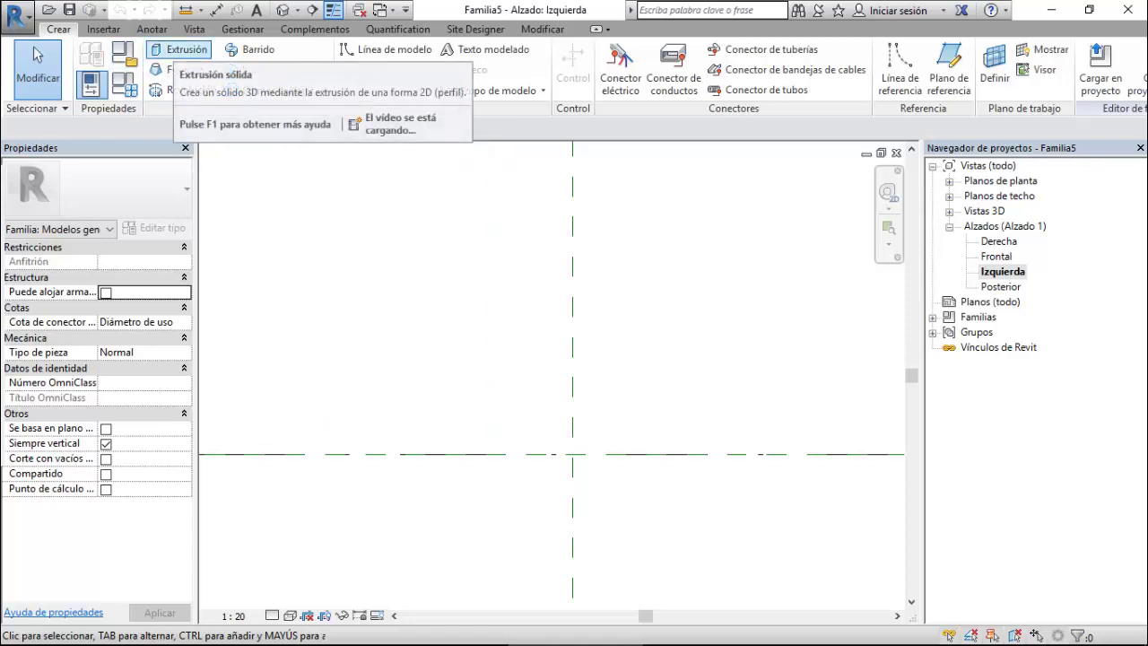
Start a solid extrusion sketch and pick the vertical reference plane as a sketch line.
{"action": "left_click", "coordinate": [180, 49]}
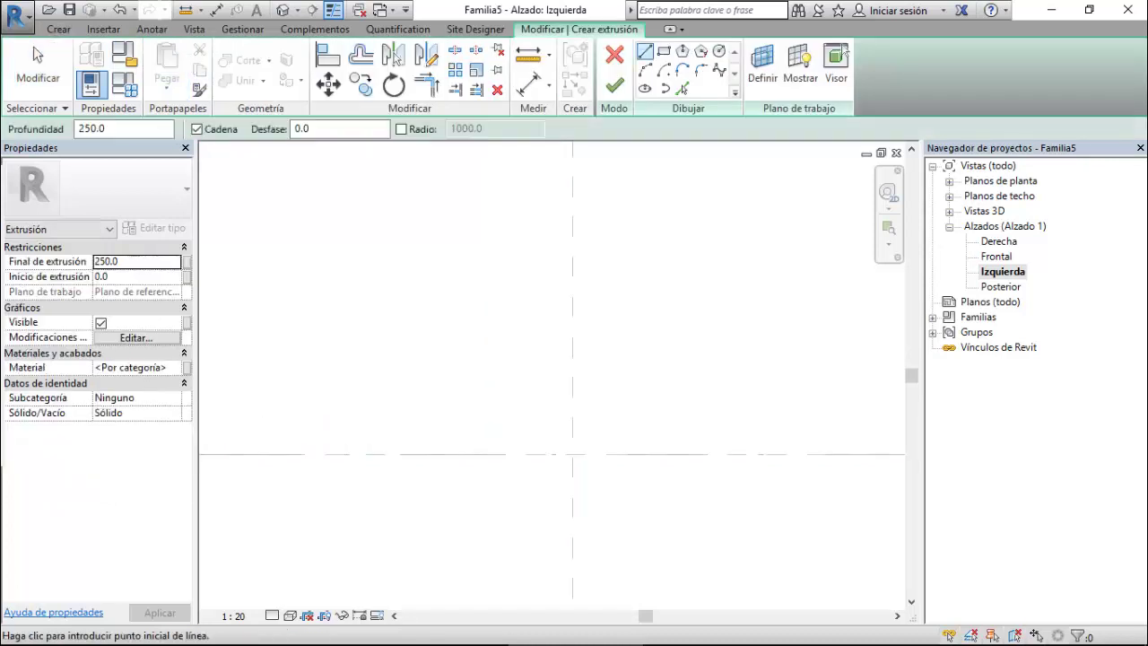
{"action": "left_click", "coordinate": [663, 51]}
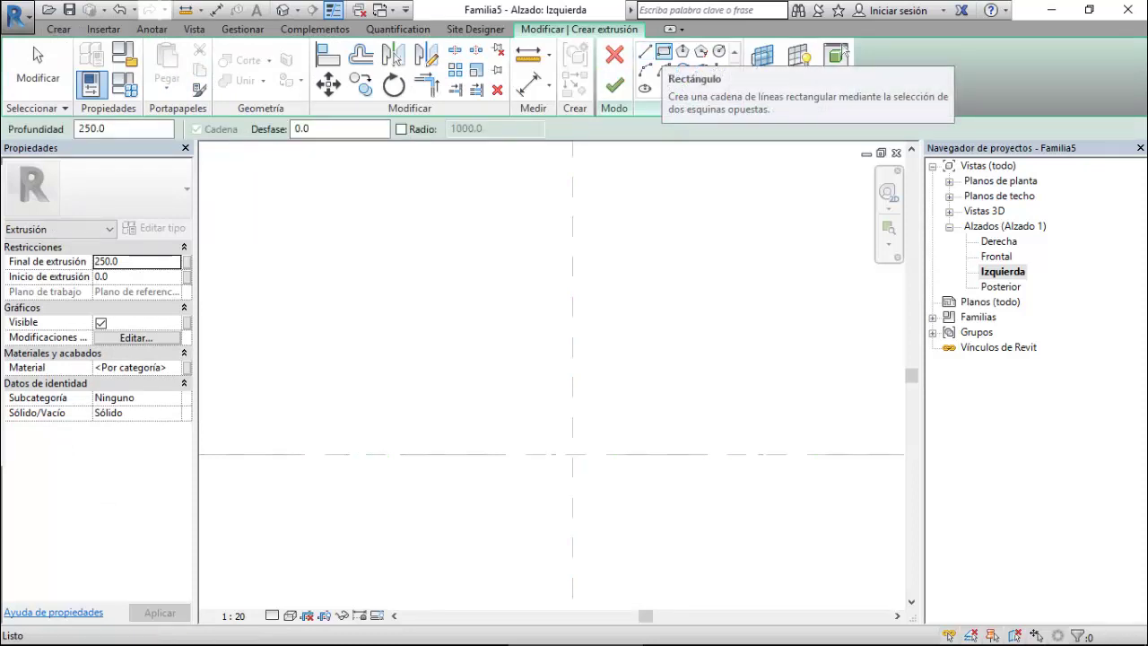
{"action": "key", "text": "l"}
{"action": "key", "text": "i"}
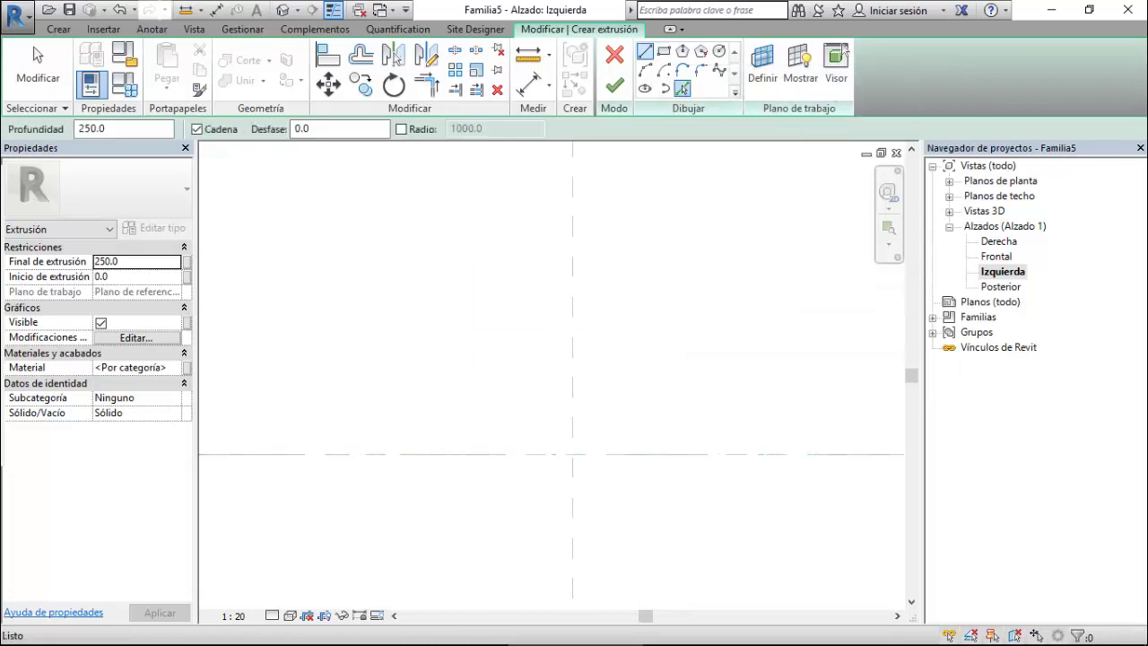
{"action": "left_click", "coordinate": [681, 87]}
{"action": "left_click", "coordinate": [573, 367]}
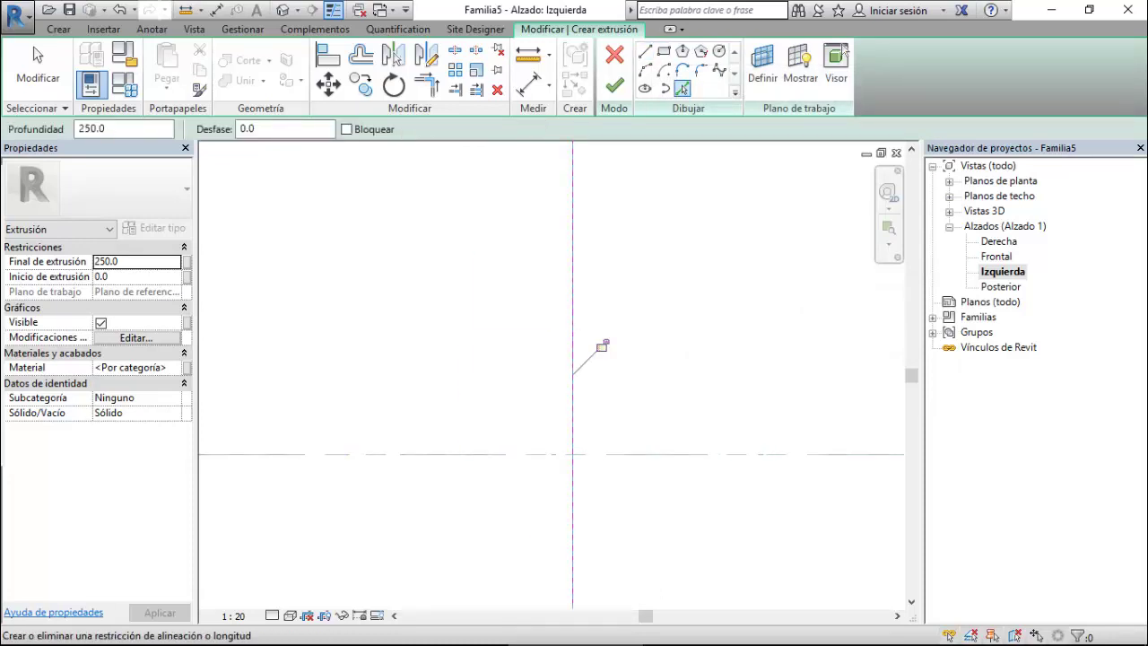
Draw the profile lines for an 80-wide, 120-tall rectangle resting on the level.
{"action": "key", "text": "l"}
{"action": "key", "text": "i"}
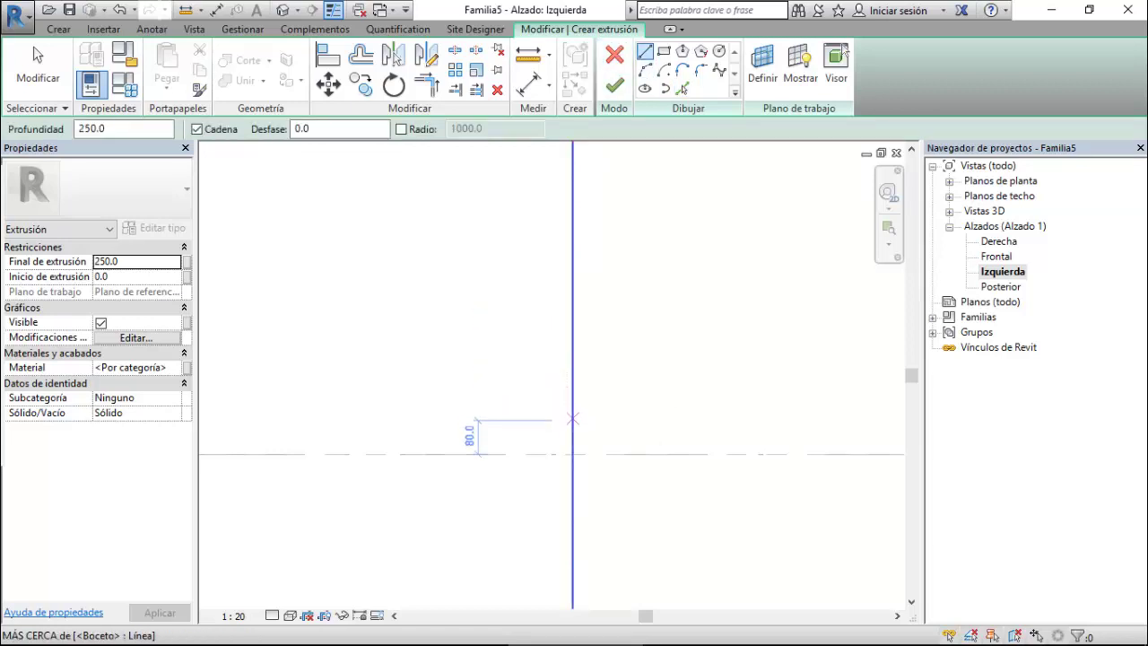
{"action": "left_click", "coordinate": [572, 419]}
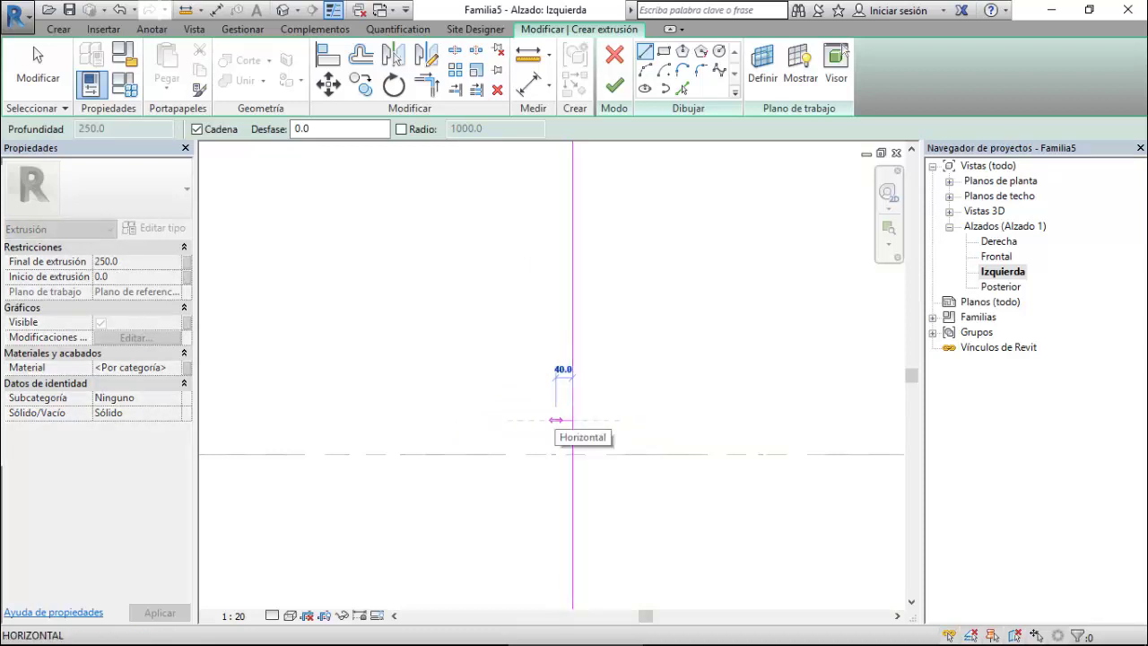
{"action": "key", "text": "Escape"}
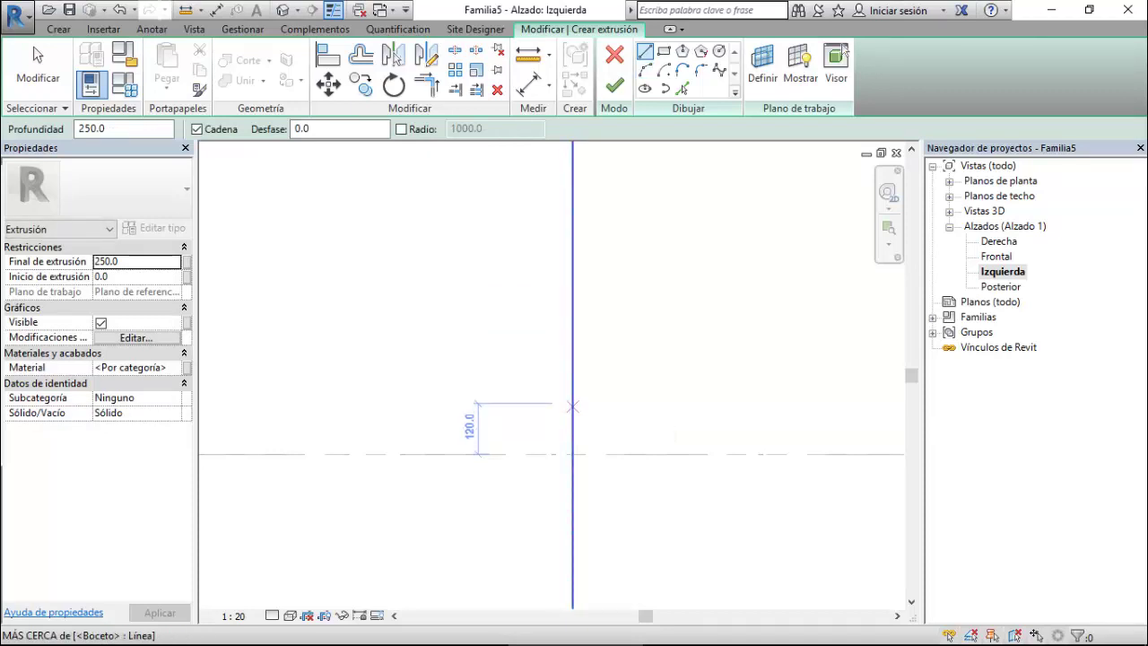
{"action": "left_click", "coordinate": [572, 405]}
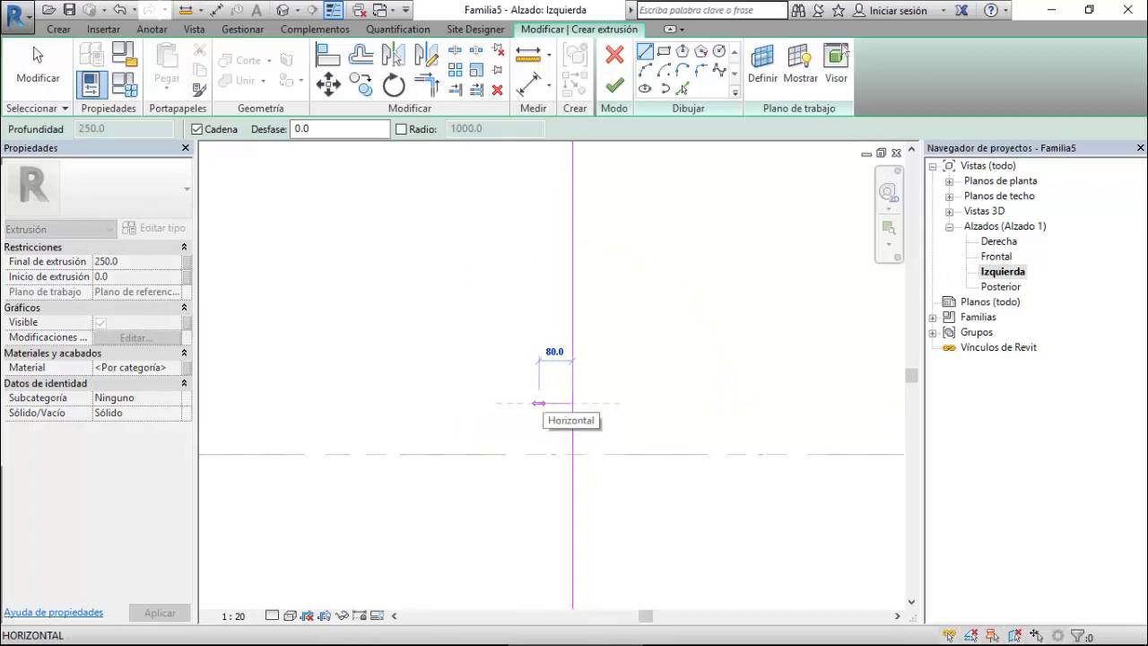
{"action": "left_click", "coordinate": [538, 402]}
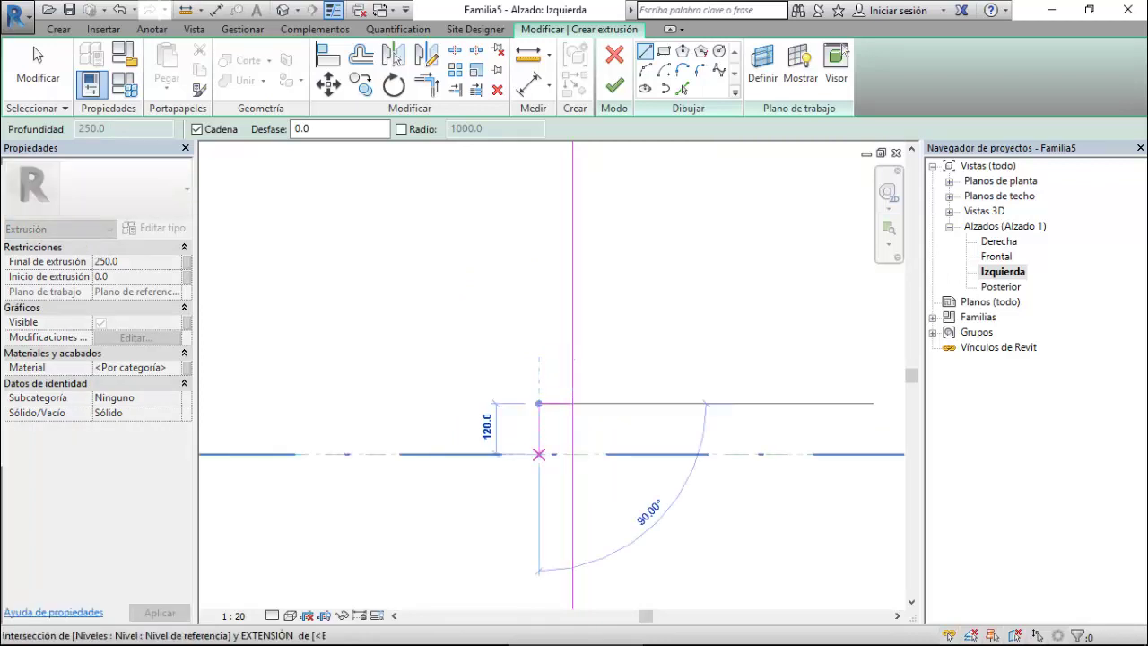
{"action": "left_click", "coordinate": [538, 453]}
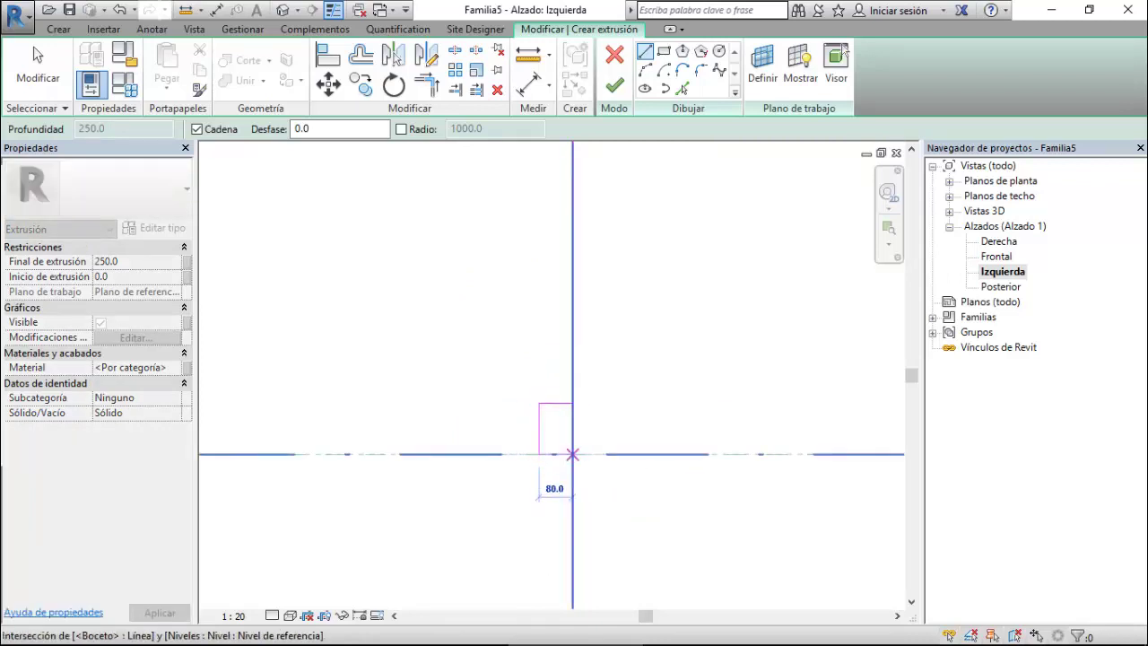
{"action": "left_click", "coordinate": [589, 454]}
{"action": "key", "text": "Escape"}
{"action": "key", "text": "Escape"}
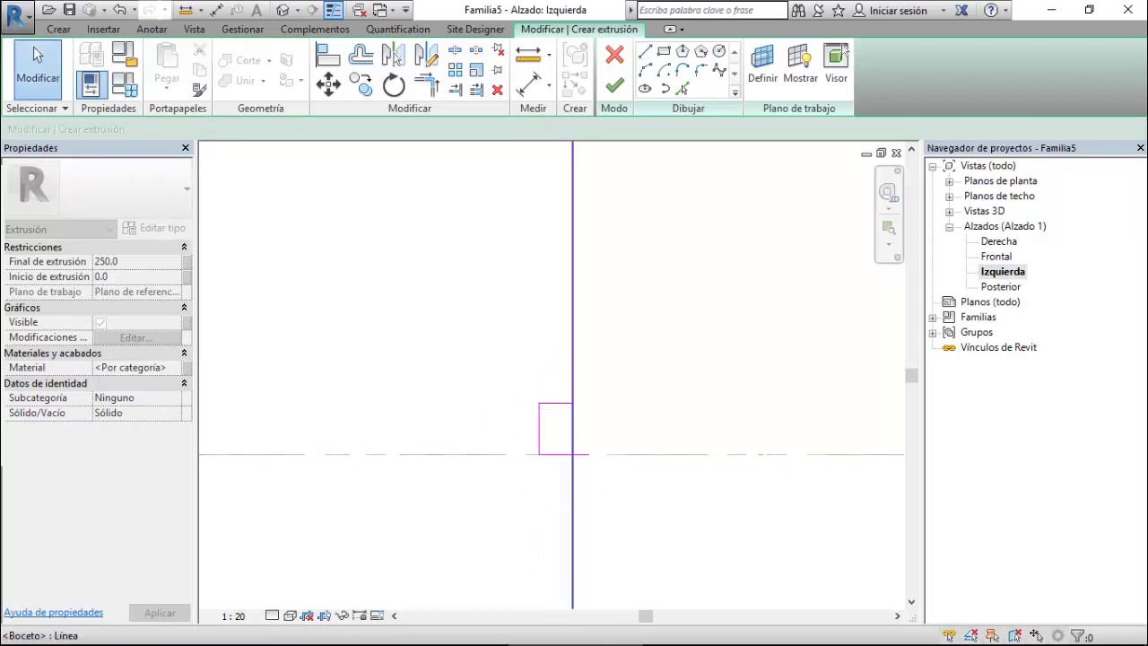
Trim the sketch lines into clean corners to close the rectangle.
{"action": "key", "text": "t"}
{"action": "key", "text": "r"}
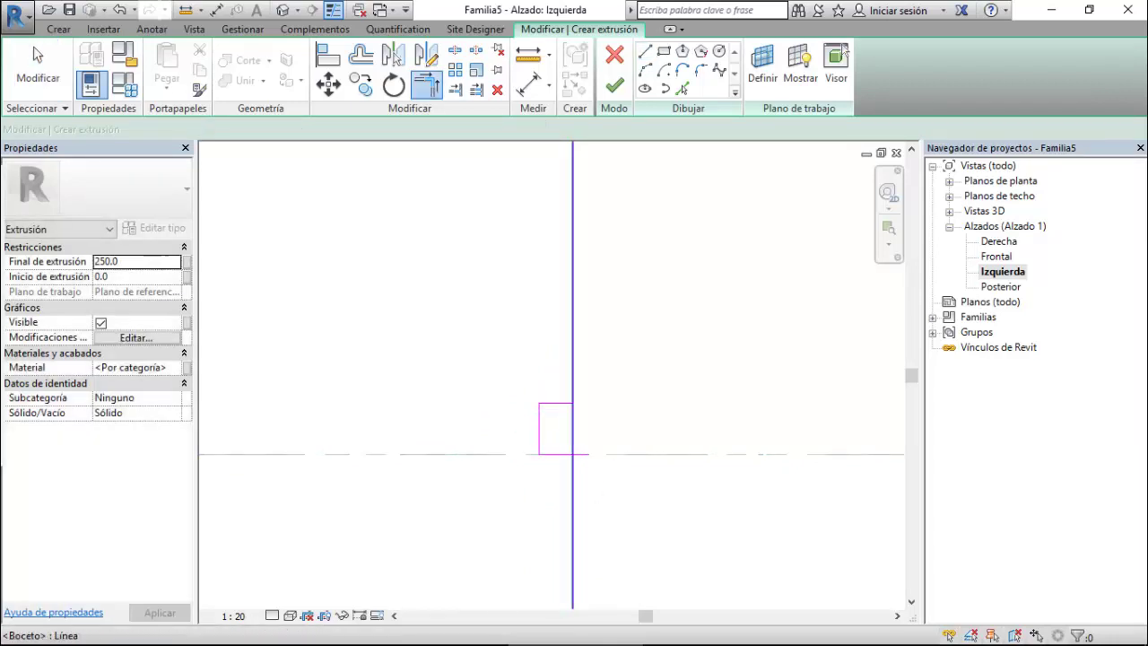
{"action": "left_click", "coordinate": [572, 430]}
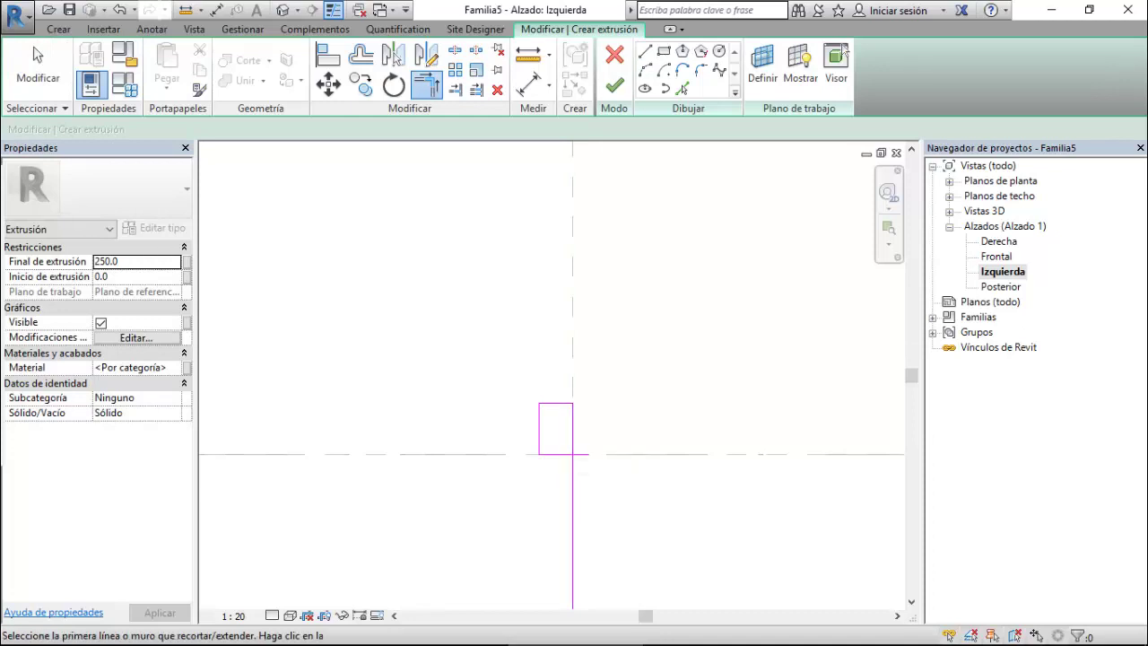
{"action": "left_click", "coordinate": [556, 453]}
{"action": "left_click", "coordinate": [572, 430]}
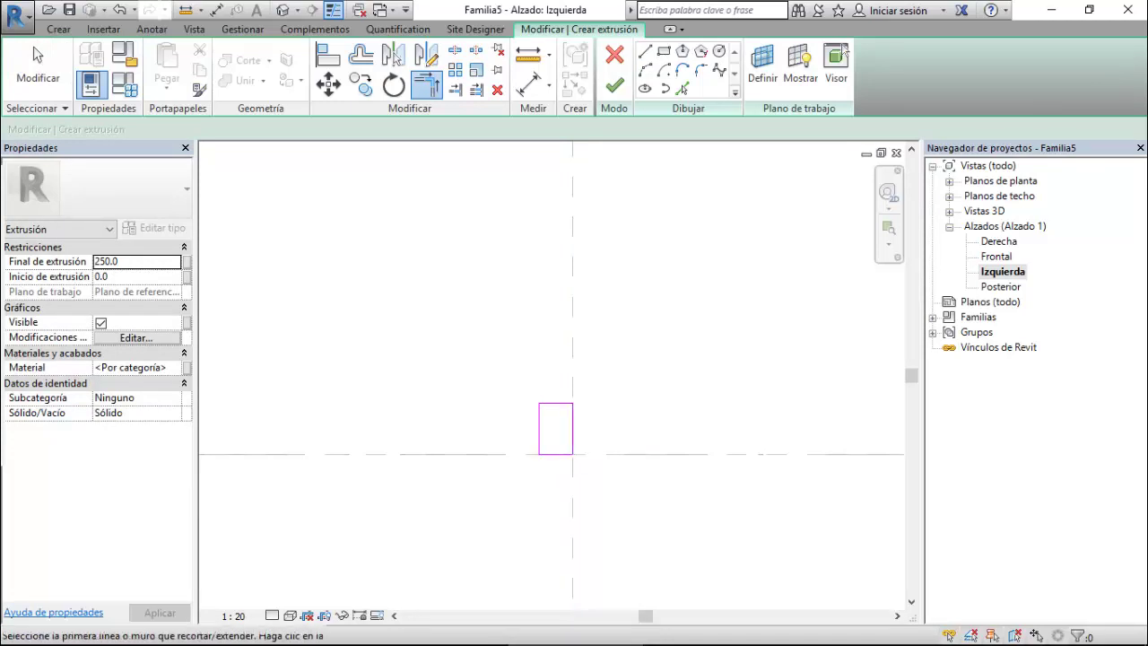
{"action": "key", "text": "Escape"}
Add the 80 width and 120 height aligned dimensions, then finish the extrusion.
{"action": "key", "text": "d"}
{"action": "key", "text": "i"}
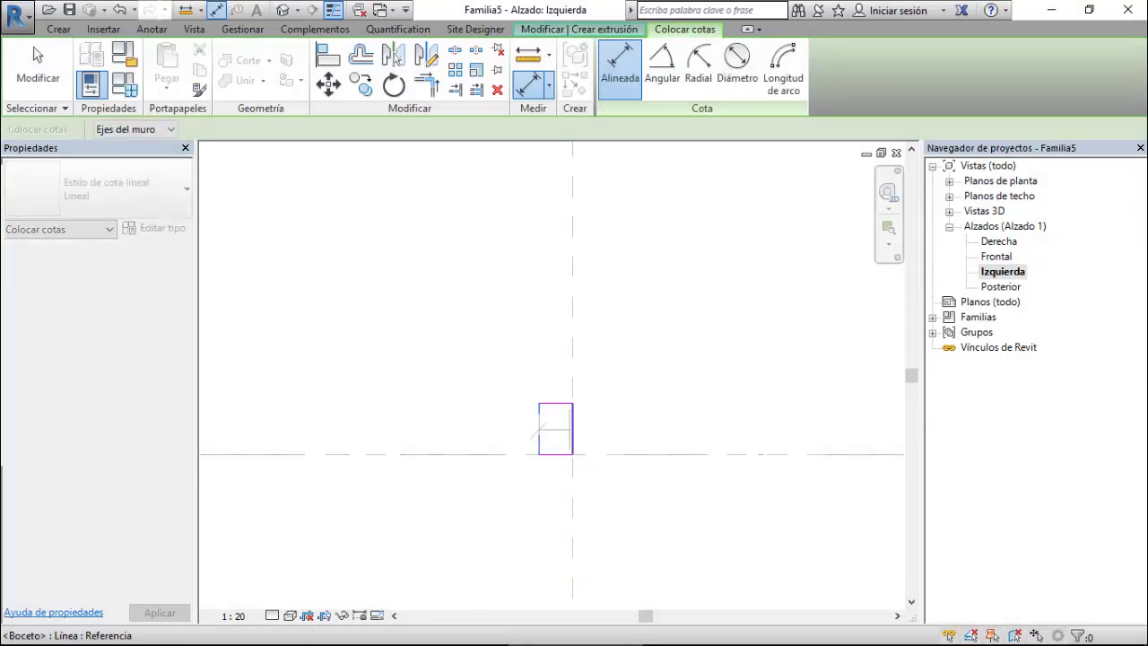
{"action": "left_click", "coordinate": [557, 263]}
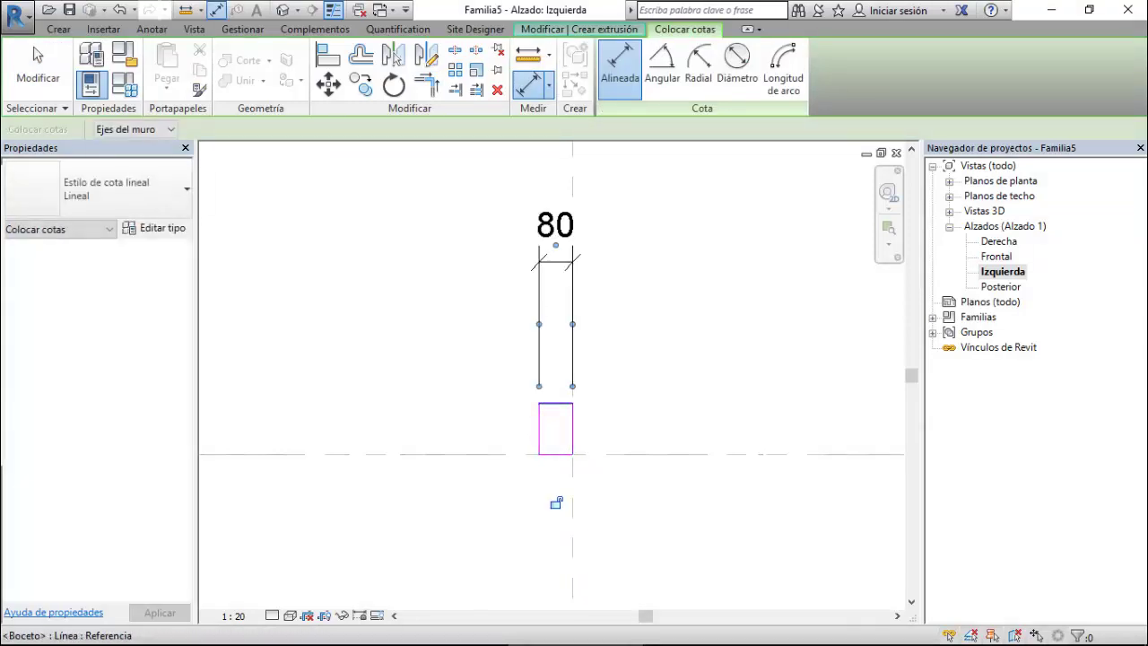
{"action": "left_click", "coordinate": [556, 403]}
{"action": "left_click", "coordinate": [556, 454]}
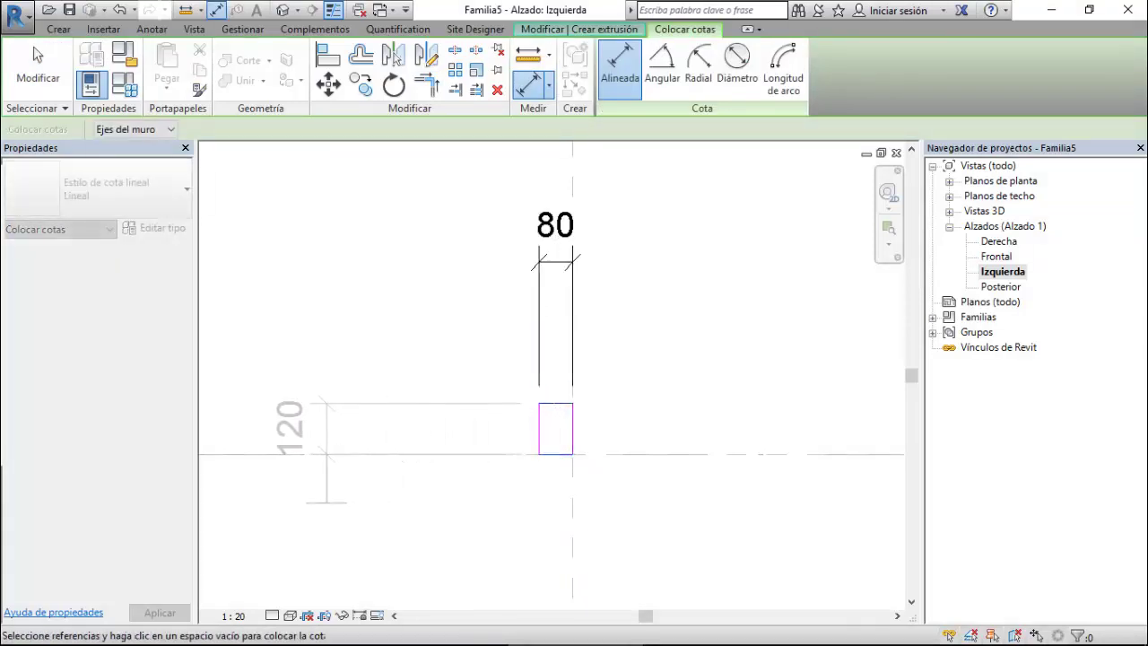
{"action": "left_click", "coordinate": [319, 428]}
{"action": "key", "text": "Escape"}
{"action": "key", "text": "Escape"}
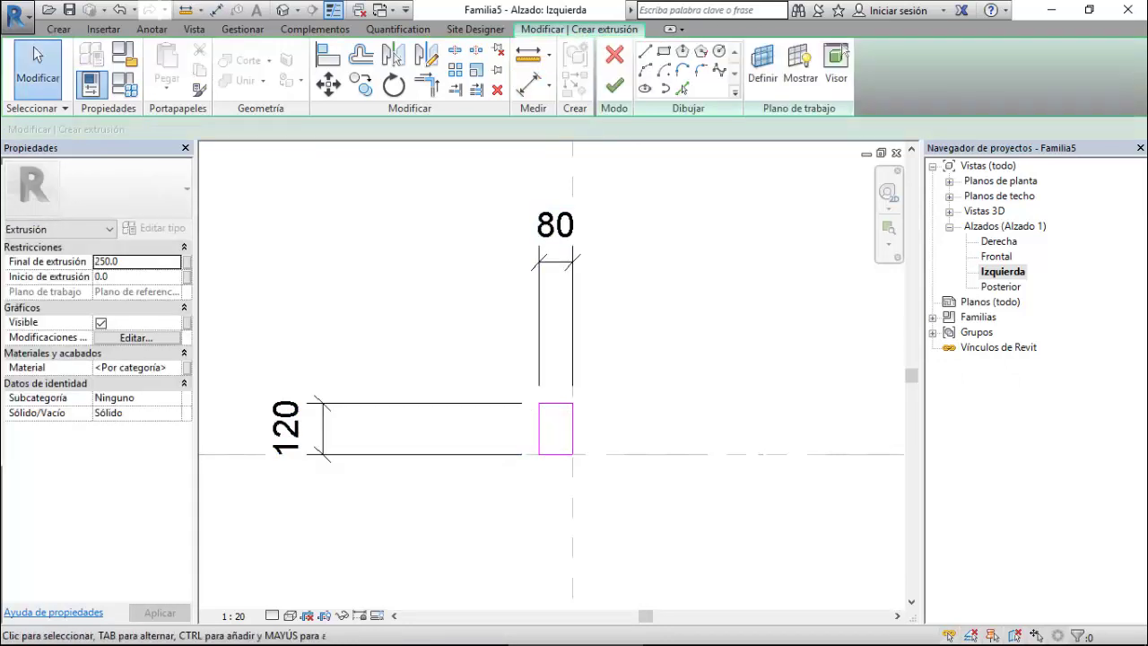
{"action": "left_click", "coordinate": [614, 85]}
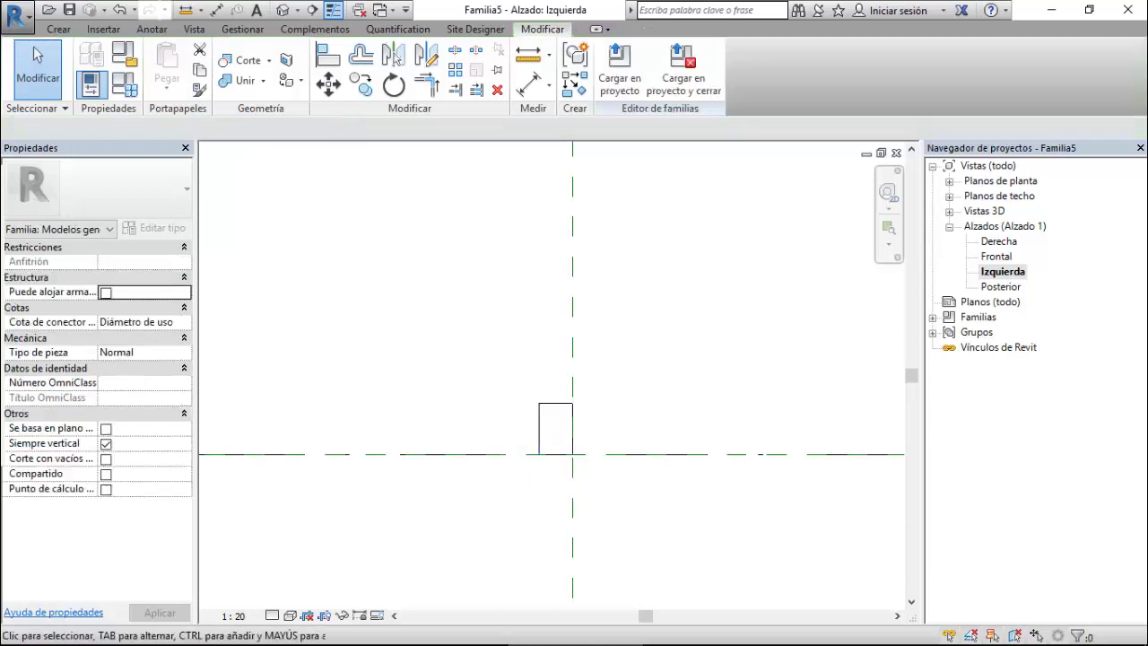
Inspect the new box in an orbited 3D view, then return to the Izquierda elevation.
{"action": "key", "text": "Escape"}
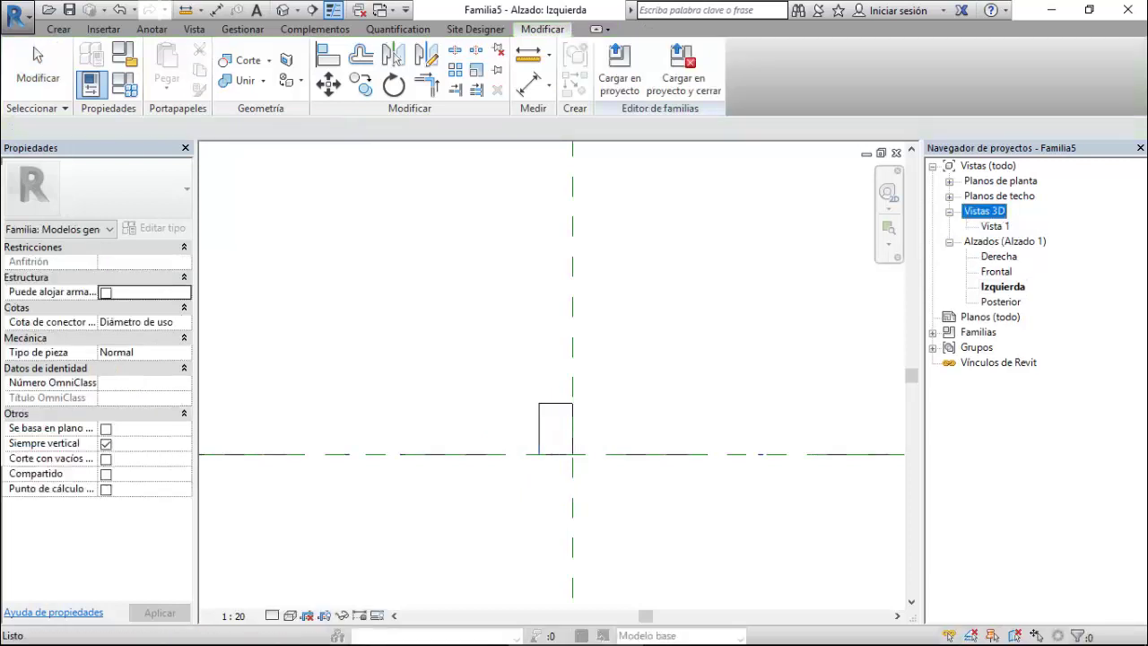
{"action": "double_click", "coordinate": [995, 226]}
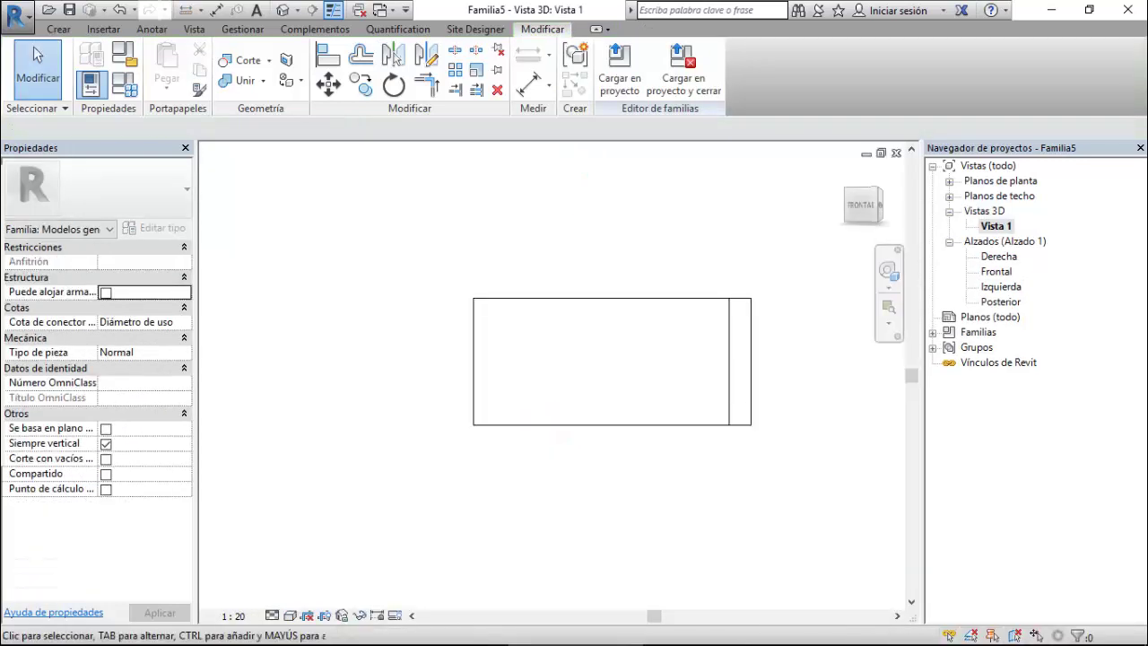
{"action": "middle_click_drag", "start_coordinate": [610, 359], "coordinate": [681, 296], "text": "shift"}
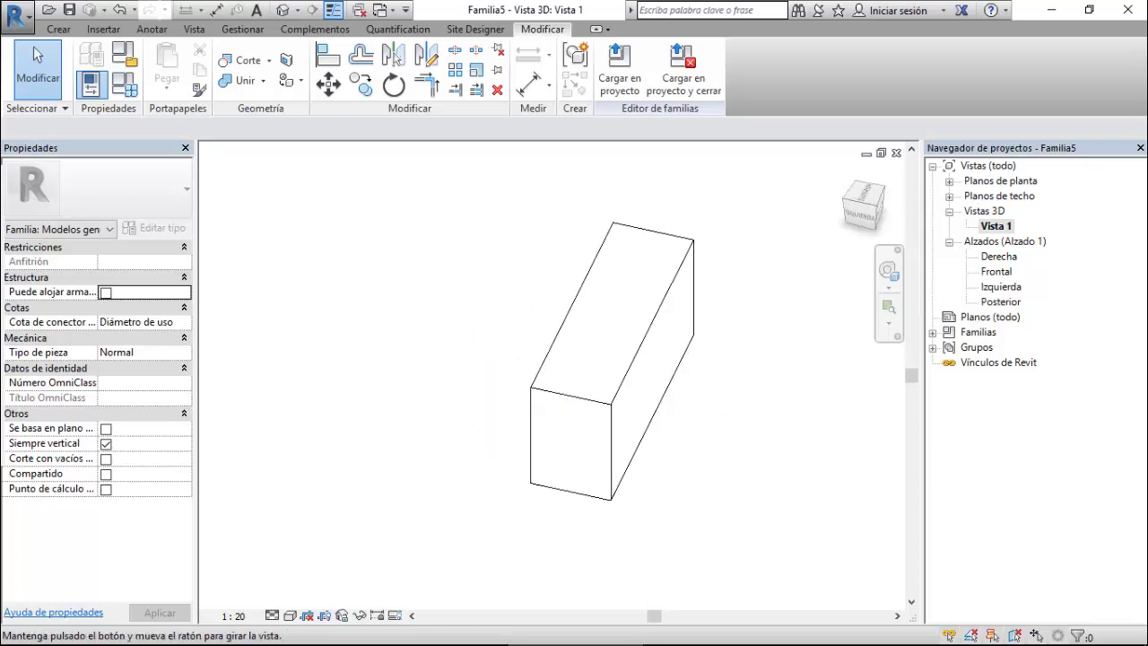
{"action": "middle_click_drag", "start_coordinate": [610, 359], "coordinate": [646, 350], "text": "shift"}
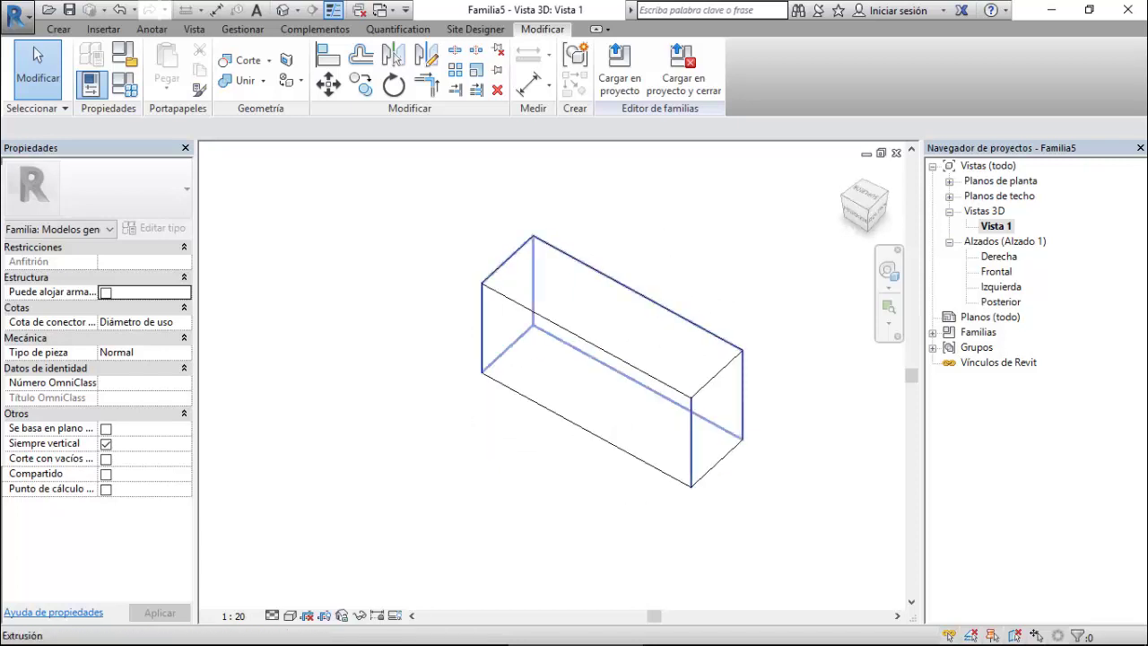
{"action": "left_click", "coordinate": [610, 359]}
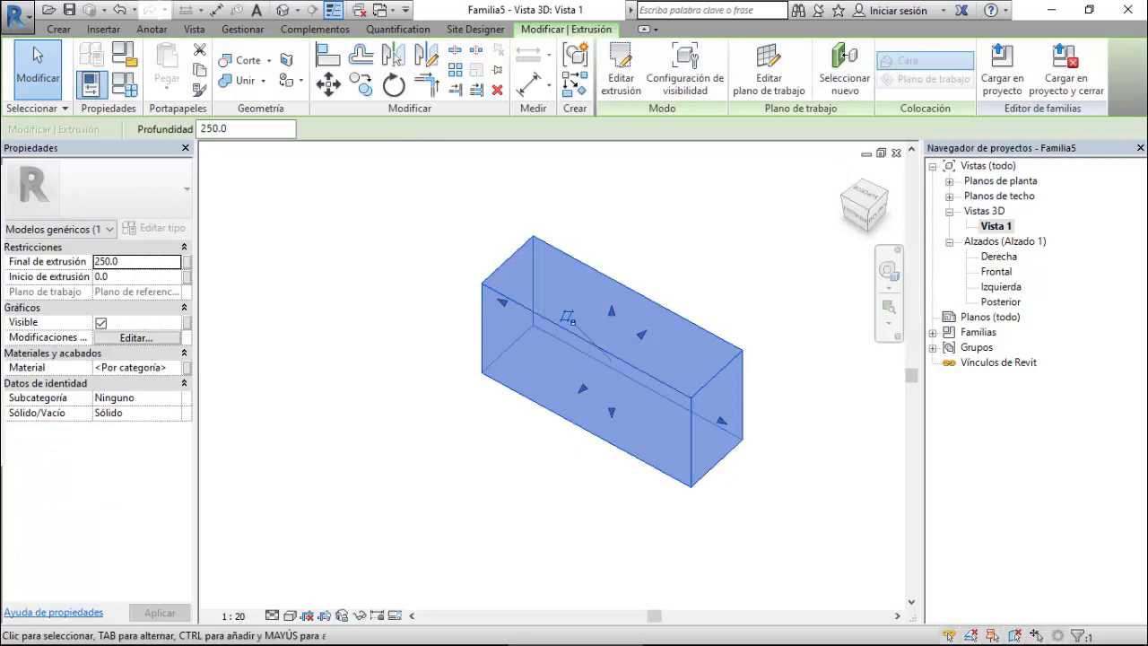
{"action": "double_click", "coordinate": [1002, 286]}
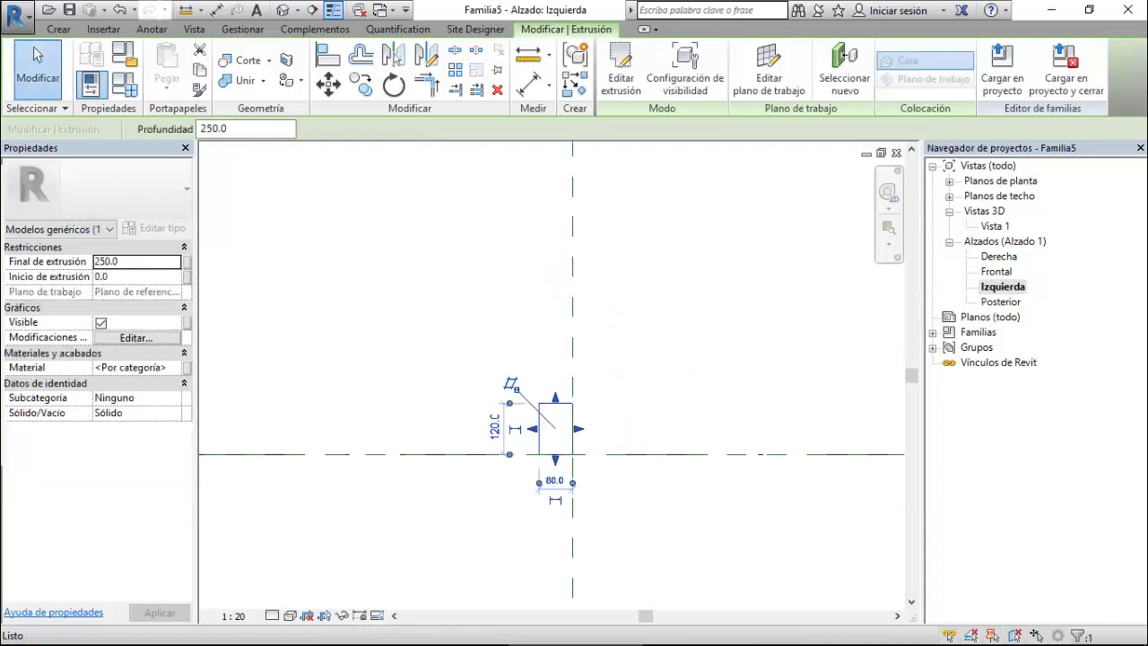
{"action": "scroll", "coordinate": [558, 433], "scroll_direction": "up", "scroll_amount": 2}
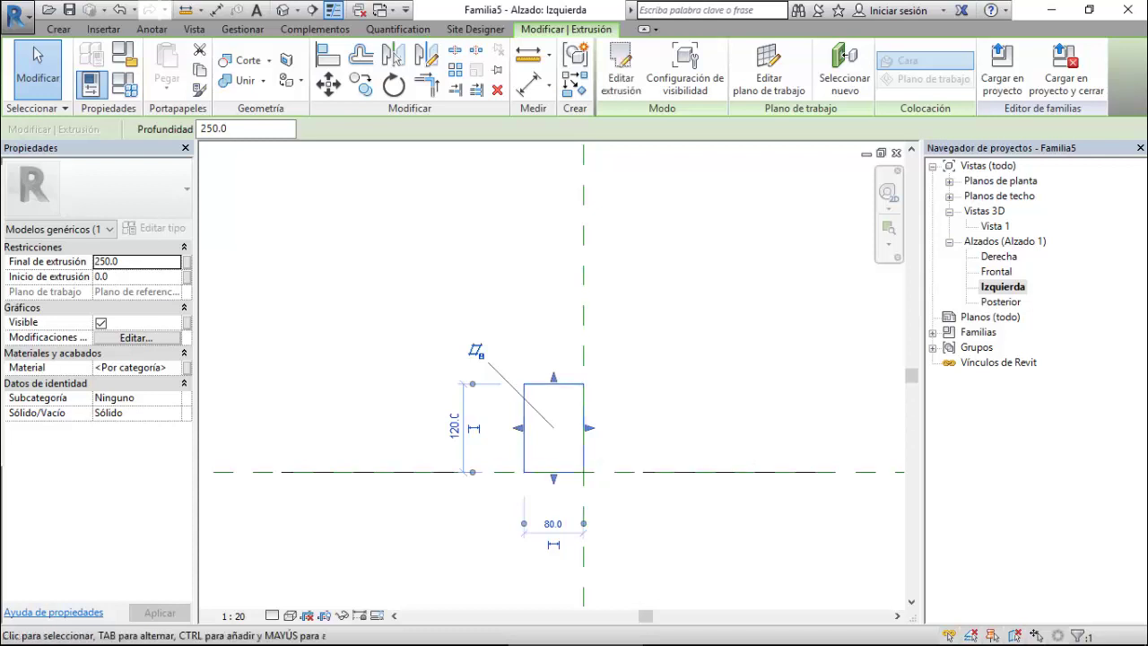
Start a new extrusion sketch and draw two crossing diagonals between the rectangle's corners.
{"action": "left_click", "coordinate": [58, 28]}
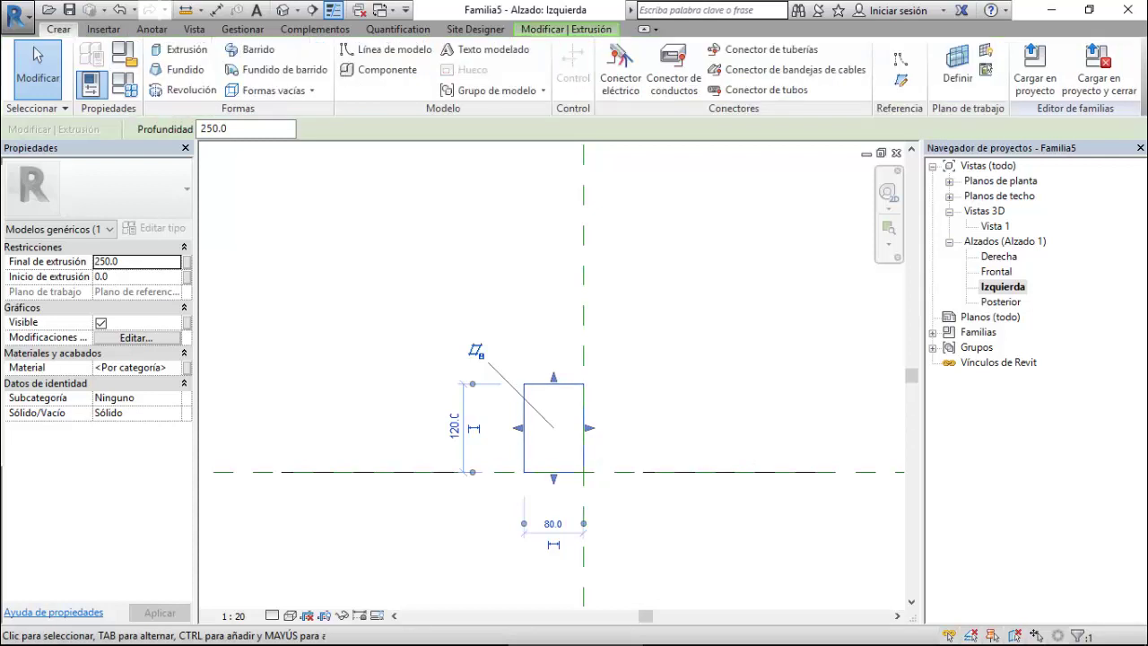
{"action": "left_click", "coordinate": [178, 49]}
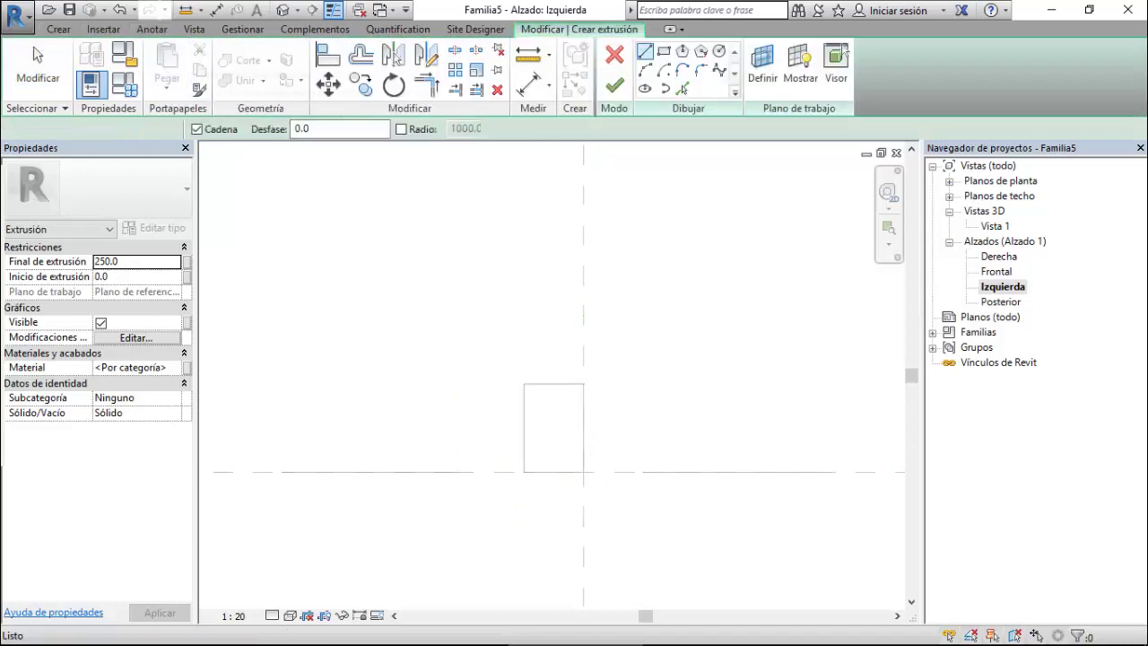
{"action": "left_click", "coordinate": [719, 51]}
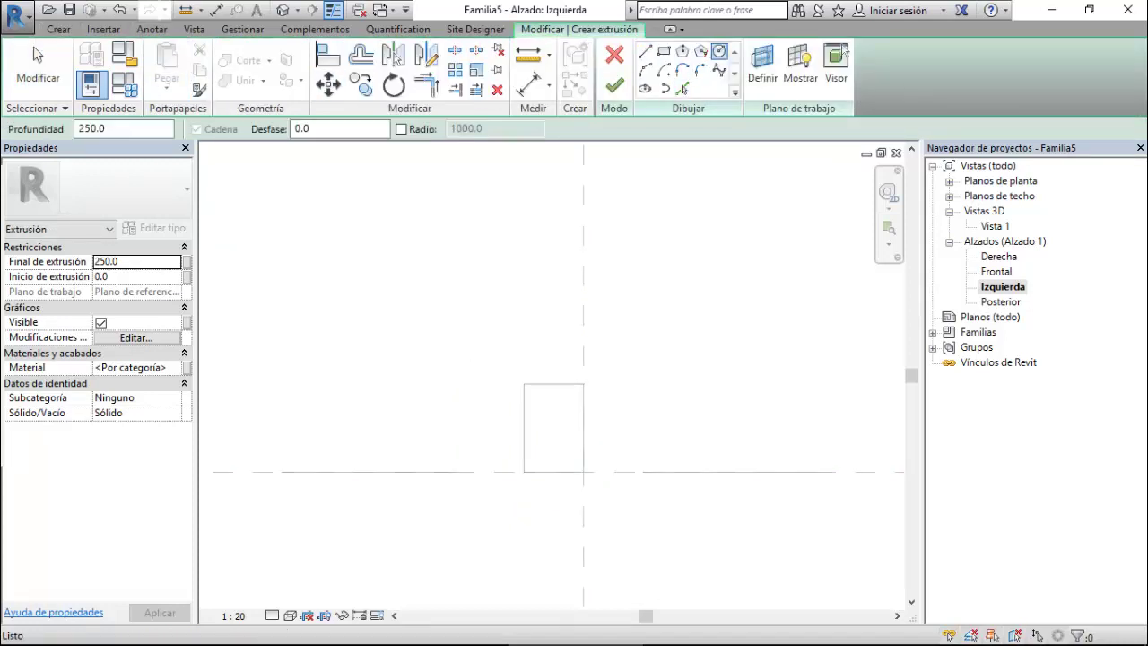
{"action": "scroll", "coordinate": [559, 451], "scroll_direction": "up", "scroll_amount": 2}
{"action": "scroll", "coordinate": [564, 453], "scroll_direction": "up", "scroll_amount": 1}
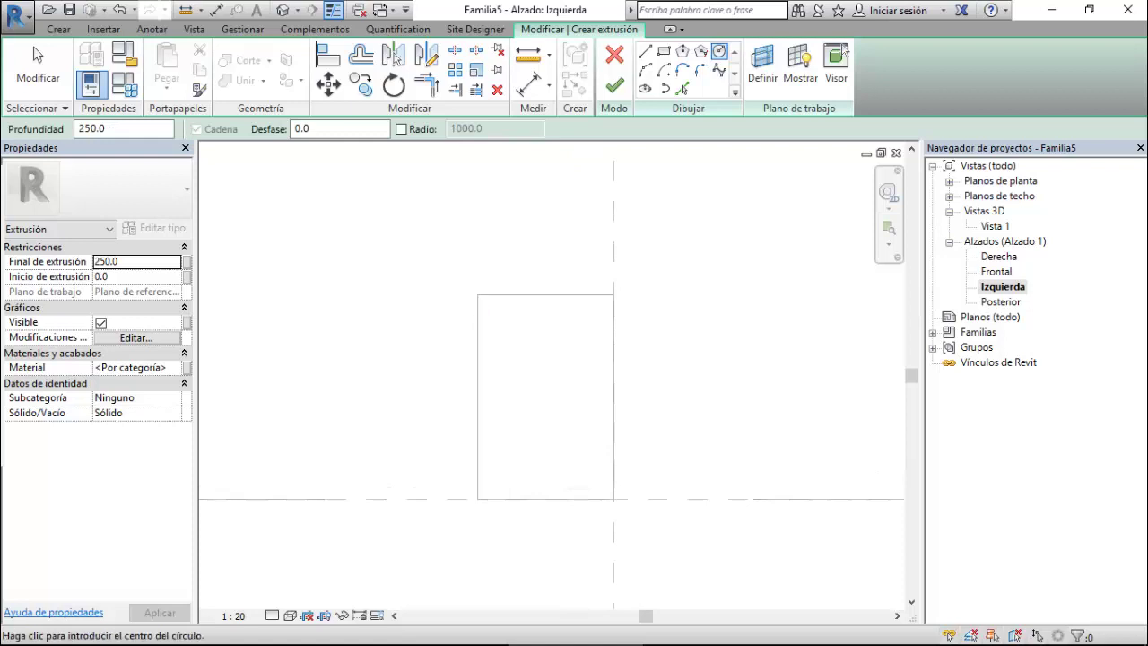
{"action": "left_click", "coordinate": [152, 28]}
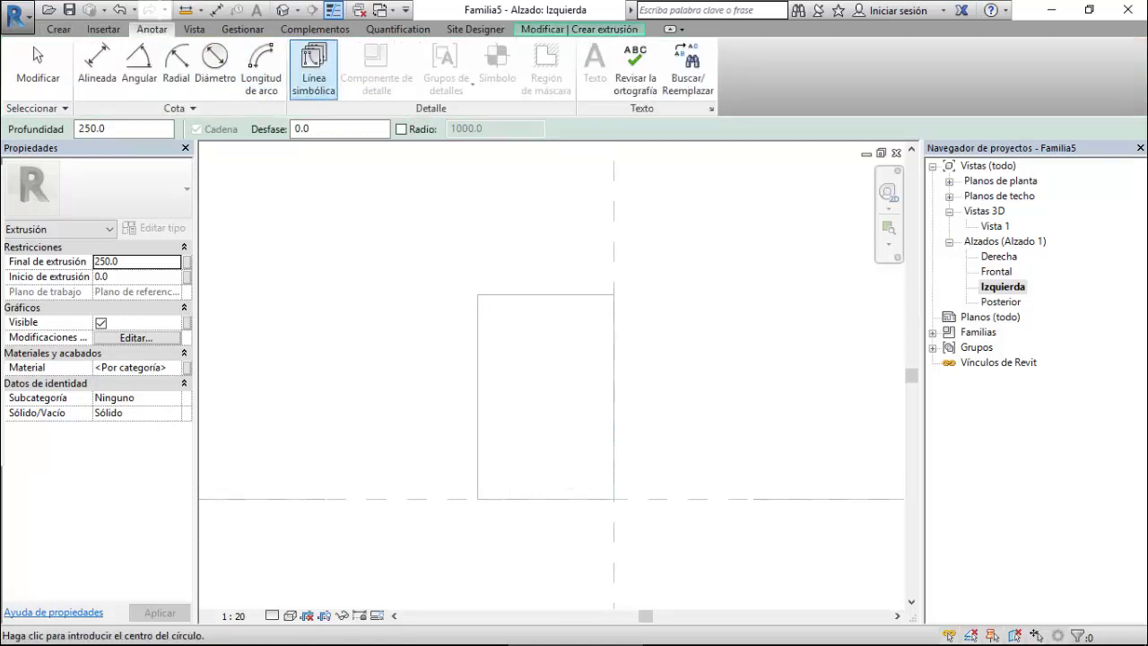
{"action": "left_click", "coordinate": [314, 65]}
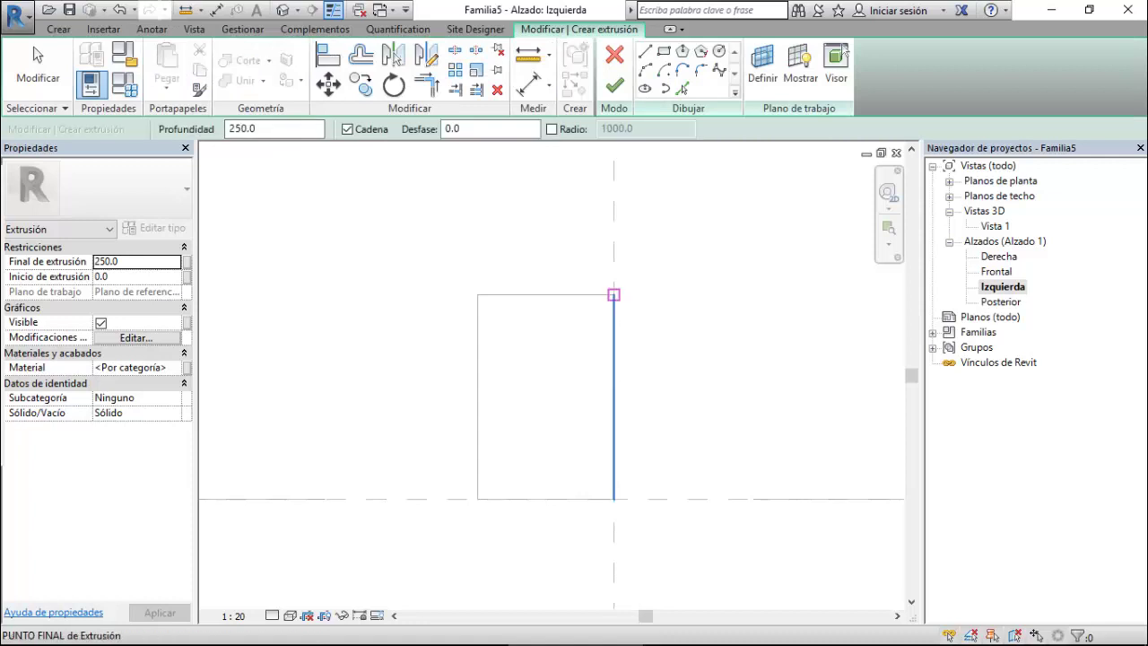
{"action": "left_click", "coordinate": [613, 294]}
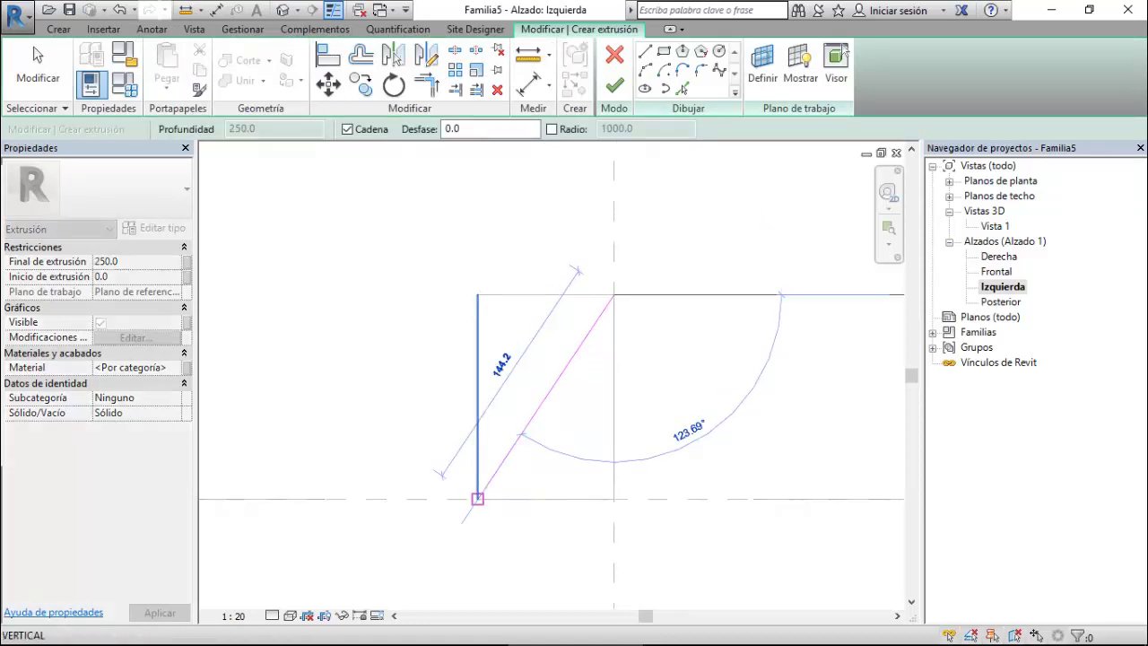
{"action": "left_click", "coordinate": [478, 498]}
{"action": "left_click", "coordinate": [477, 294]}
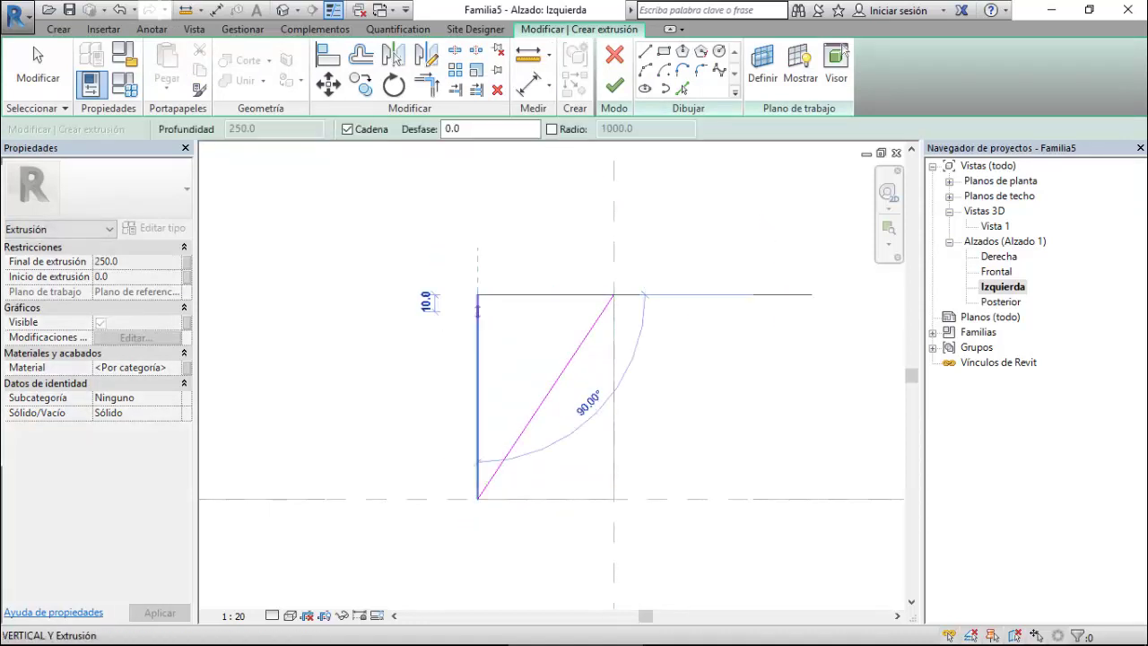
{"action": "left_click", "coordinate": [613, 498]}
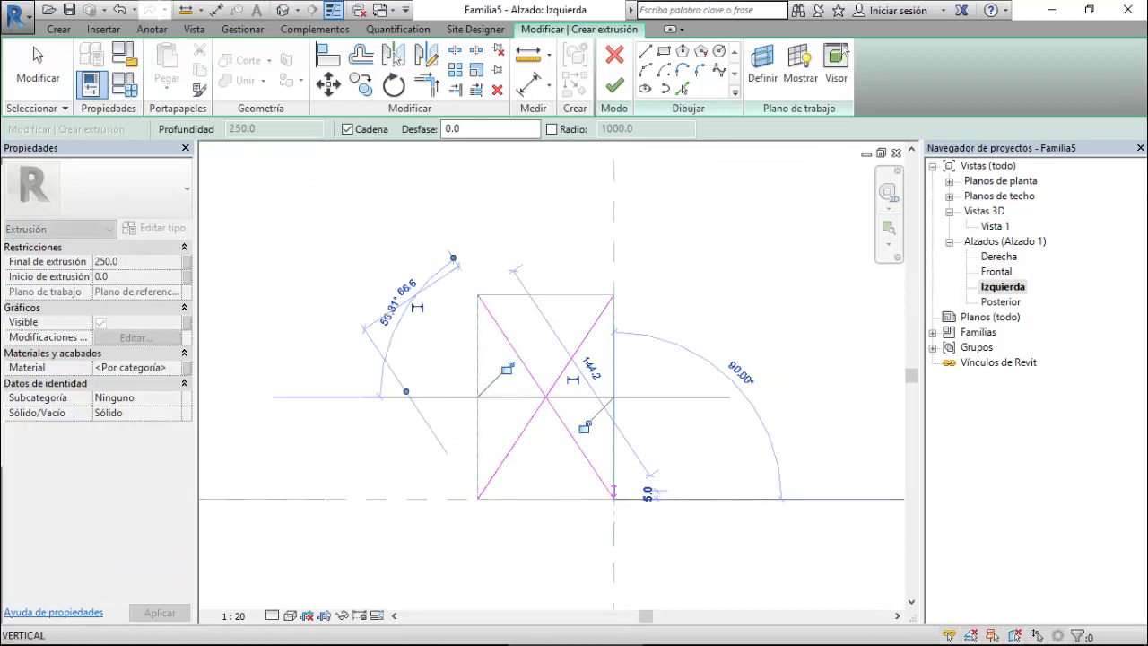
{"action": "key", "text": "Escape"}
{"action": "key", "text": "Escape"}
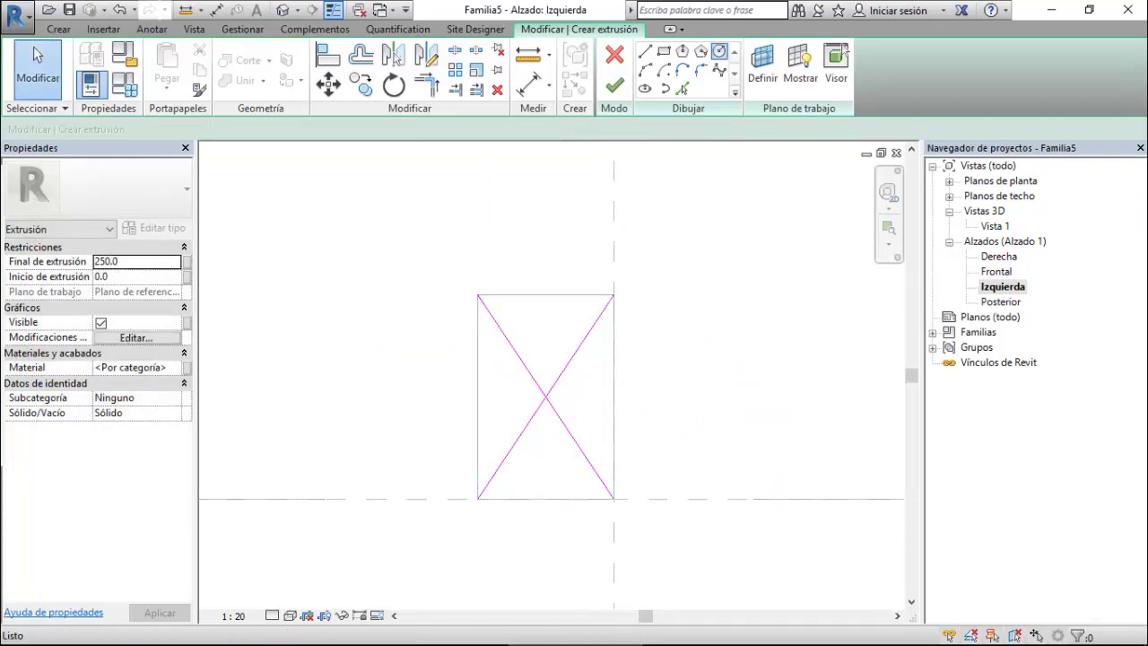
Draw a 25-radius circle centred where the diagonals cross.
{"action": "key", "text": "l"}
{"action": "key", "text": "i"}
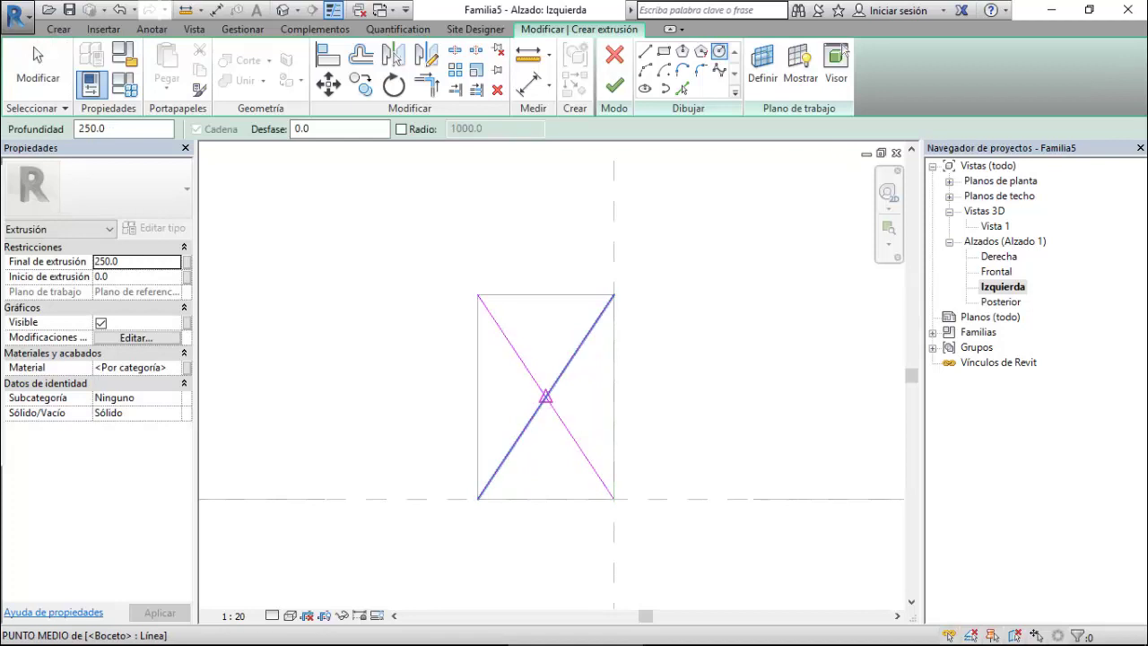
{"action": "left_click", "coordinate": [545, 396]}
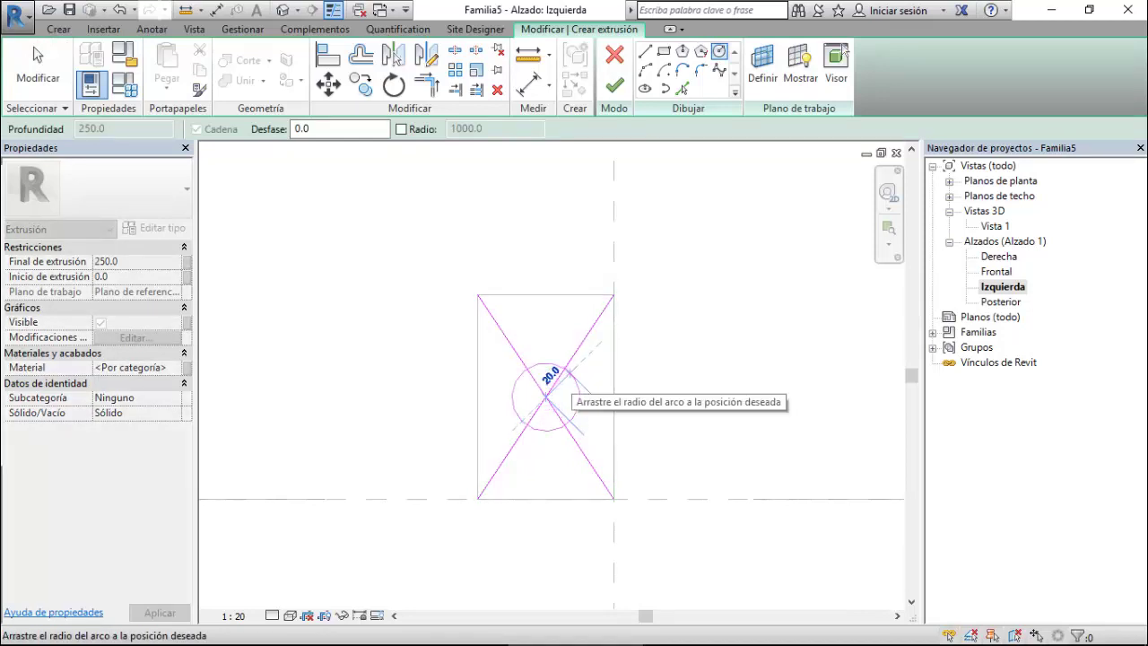
{"action": "left_click", "coordinate": [575, 420]}
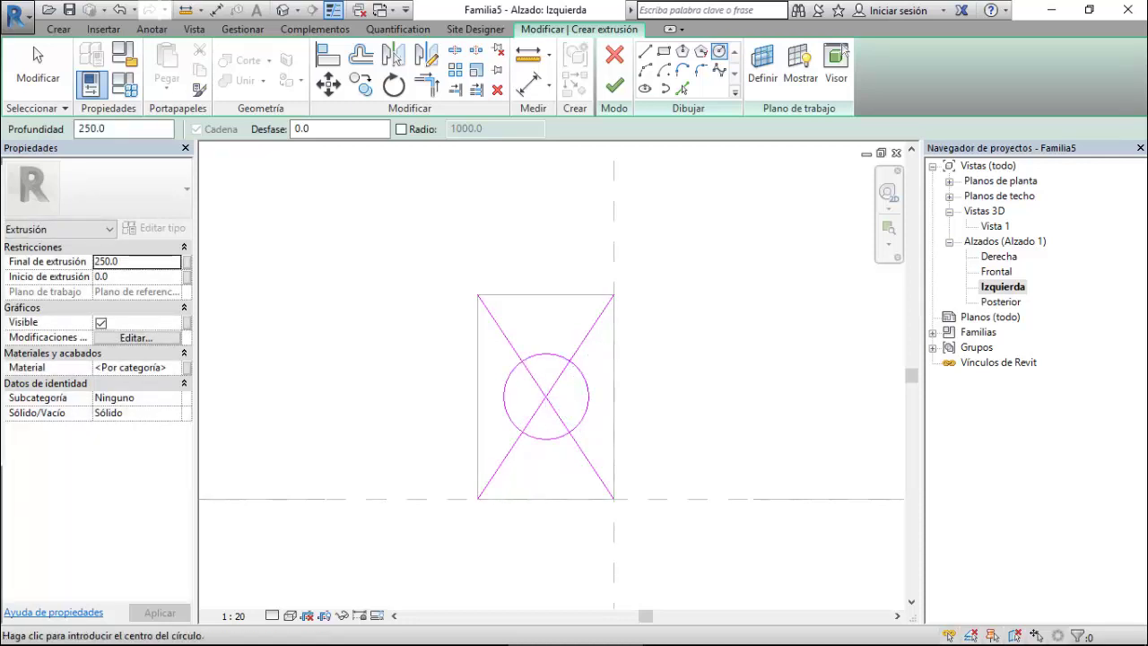
{"action": "key", "text": "Escape"}
Delete both diagonal construction lines and finish the circular extrusion.
{"action": "left_click", "coordinate": [574, 354]}
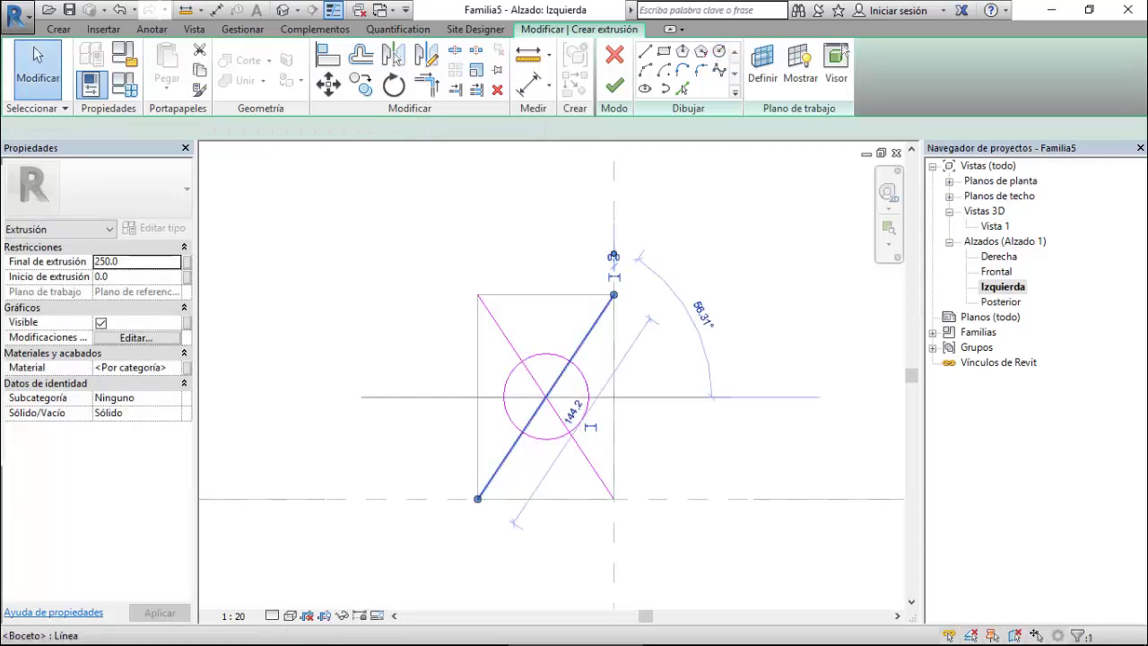
{"action": "key", "text": "Delete"}
{"action": "left_click", "coordinate": [511, 346]}
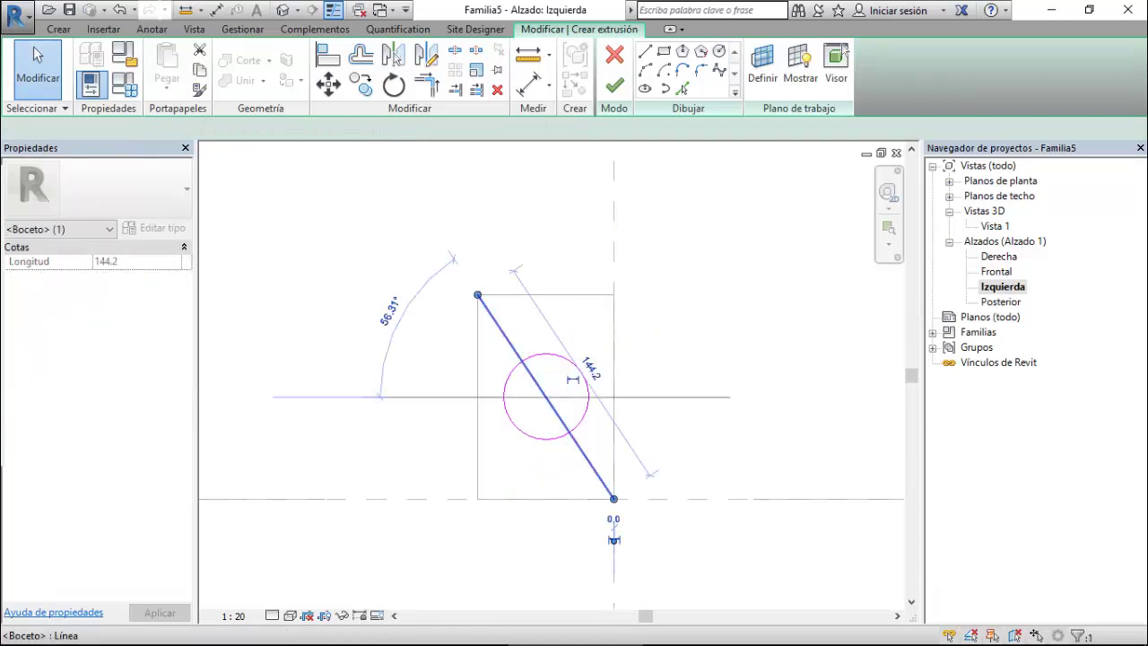
{"action": "key", "text": "Delete"}
{"action": "left_click", "coordinate": [615, 85]}
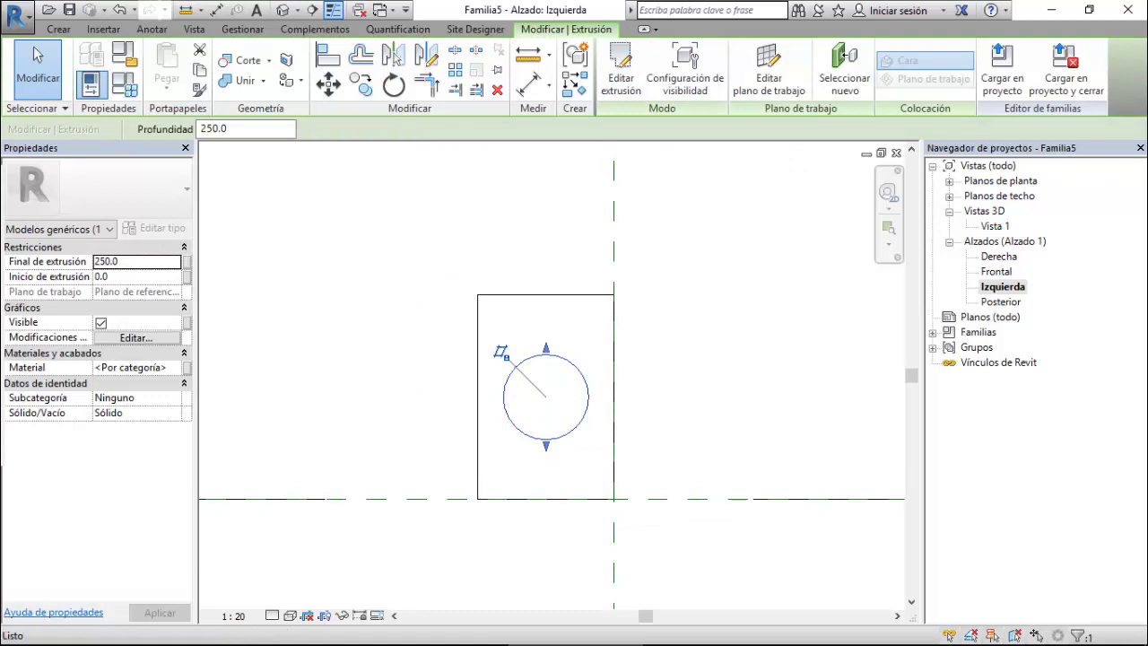
{"action": "key", "text": "Escape"}
{"action": "scroll", "coordinate": [553, 404], "scroll_direction": "up", "scroll_amount": 3}
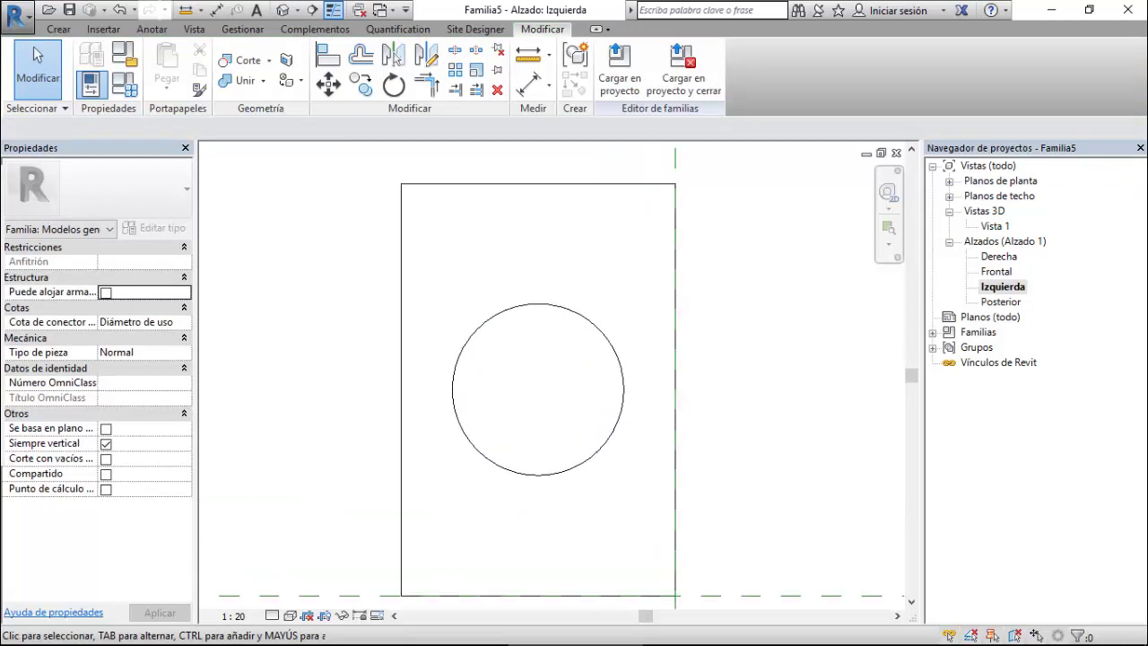
Start another extrusion sketch and draw two crossing diagonals across the rectangle.
{"action": "left_click", "coordinate": [58, 29]}
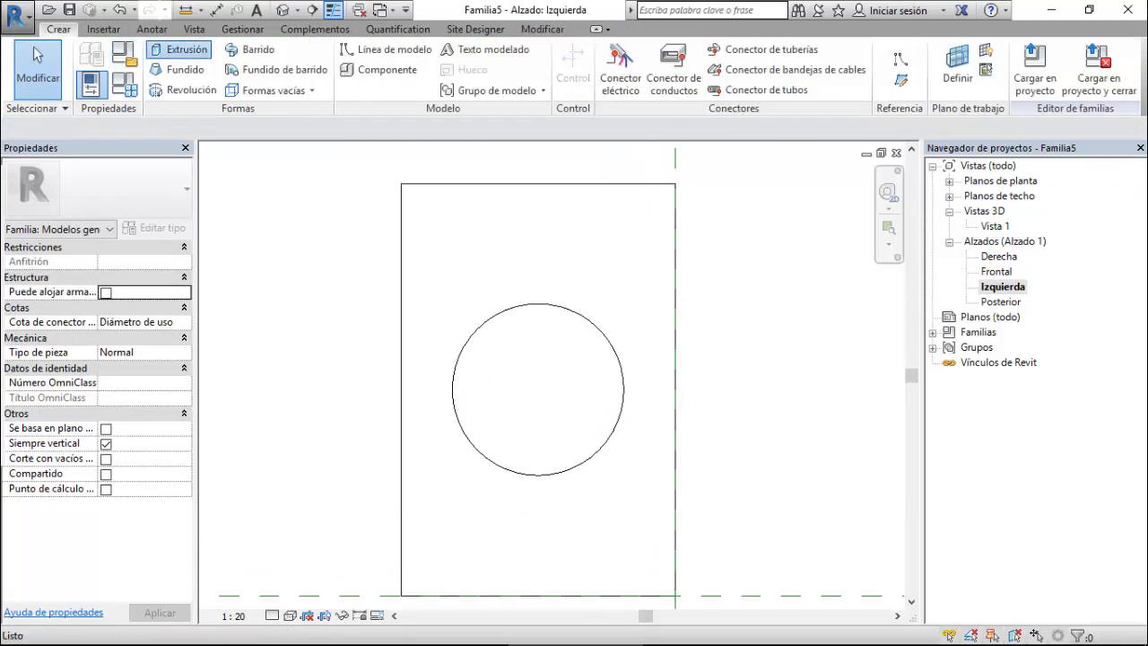
{"action": "left_click", "coordinate": [179, 49]}
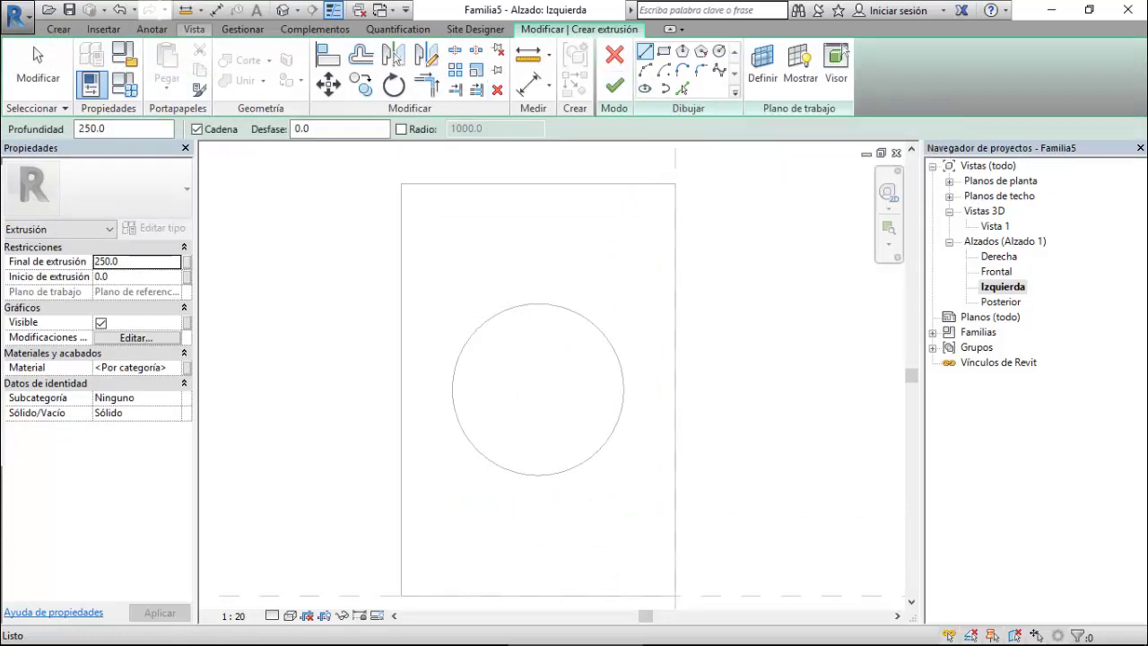
{"action": "left_click", "coordinate": [152, 28]}
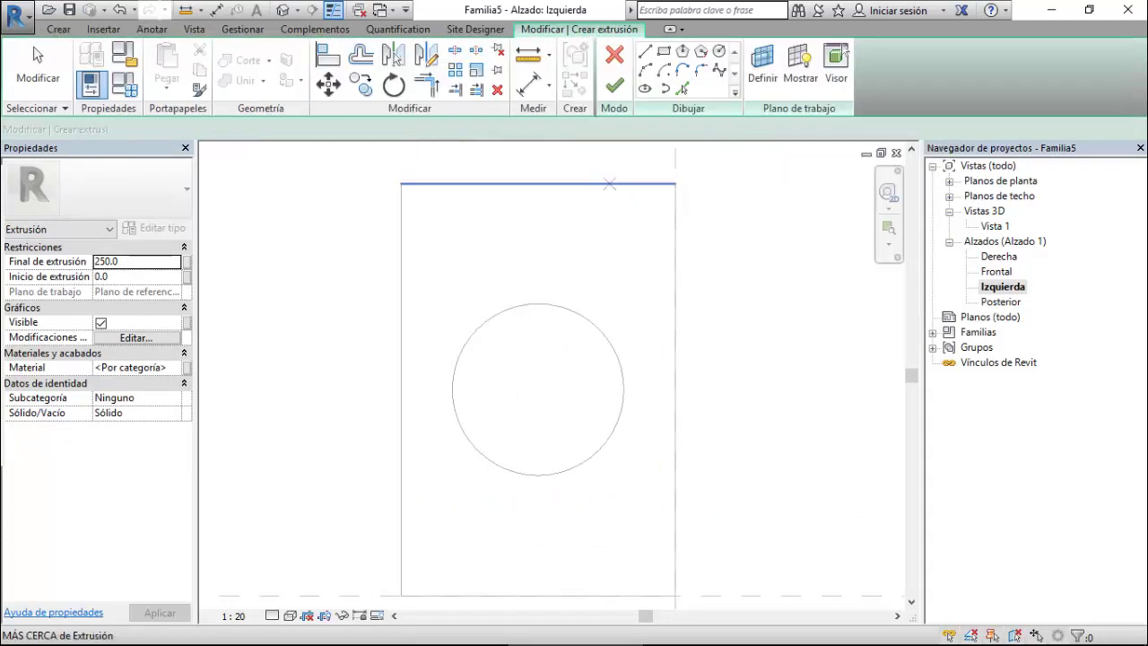
{"action": "left_click", "coordinate": [674, 183]}
{"action": "scroll", "coordinate": [643, 189], "scroll_direction": "down", "scroll_amount": 3}
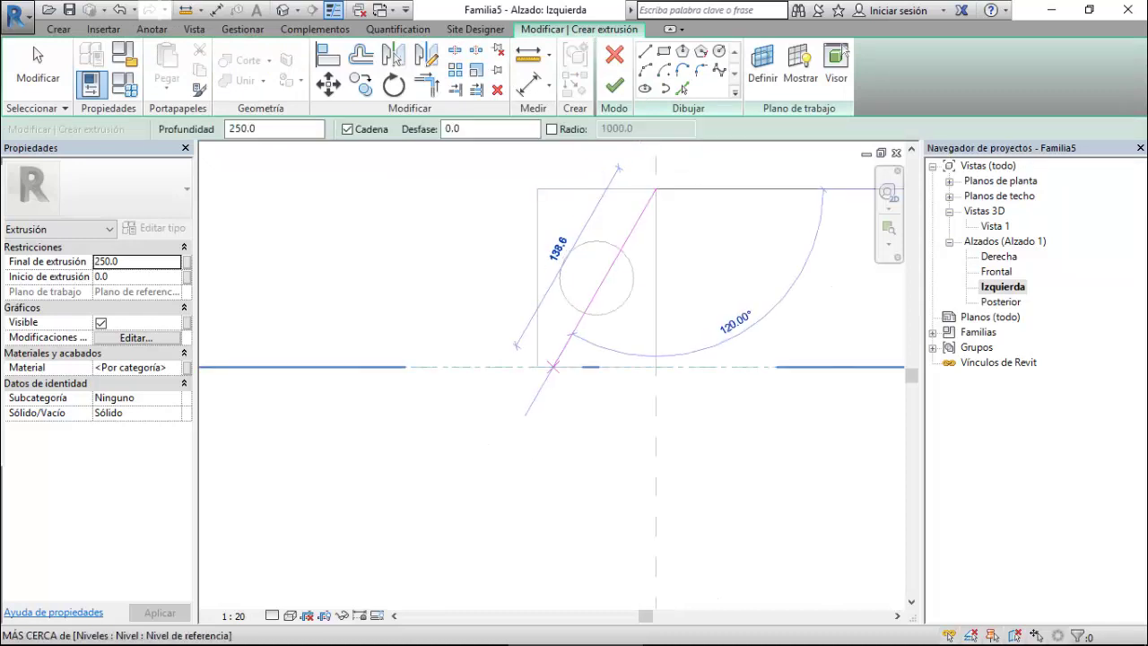
{"action": "left_click", "coordinate": [538, 366]}
{"action": "key", "text": "Escape"}
{"action": "key", "text": "Escape"}
{"action": "key", "text": "l"}
{"action": "key", "text": "i"}
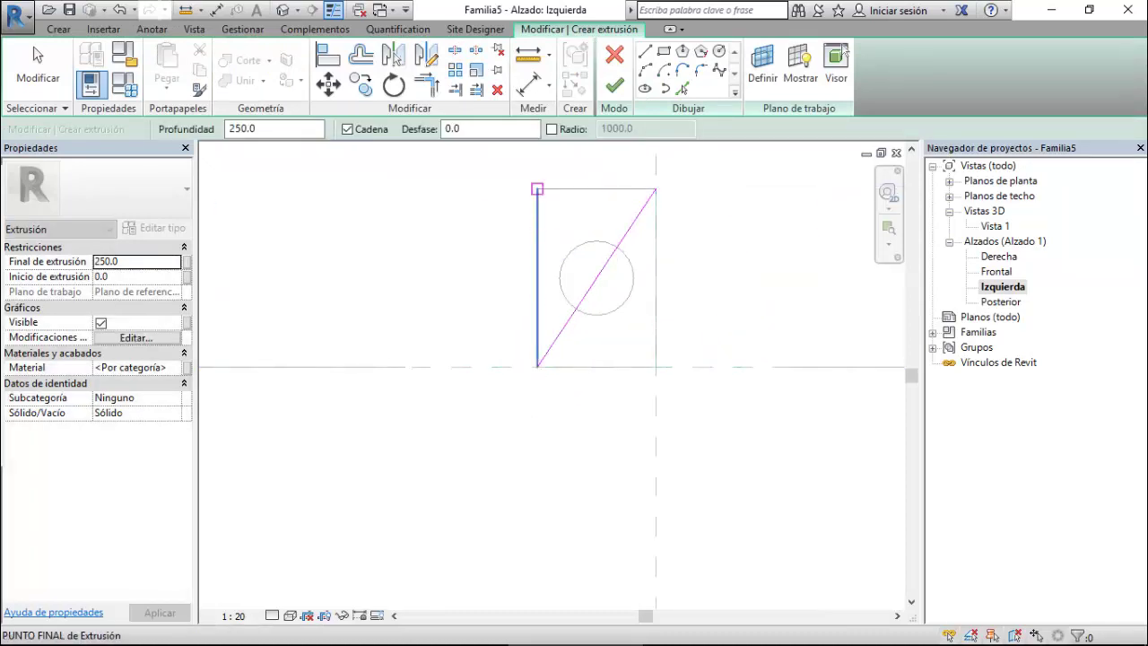
{"action": "left_click", "coordinate": [537, 189]}
{"action": "left_click", "coordinate": [656, 366]}
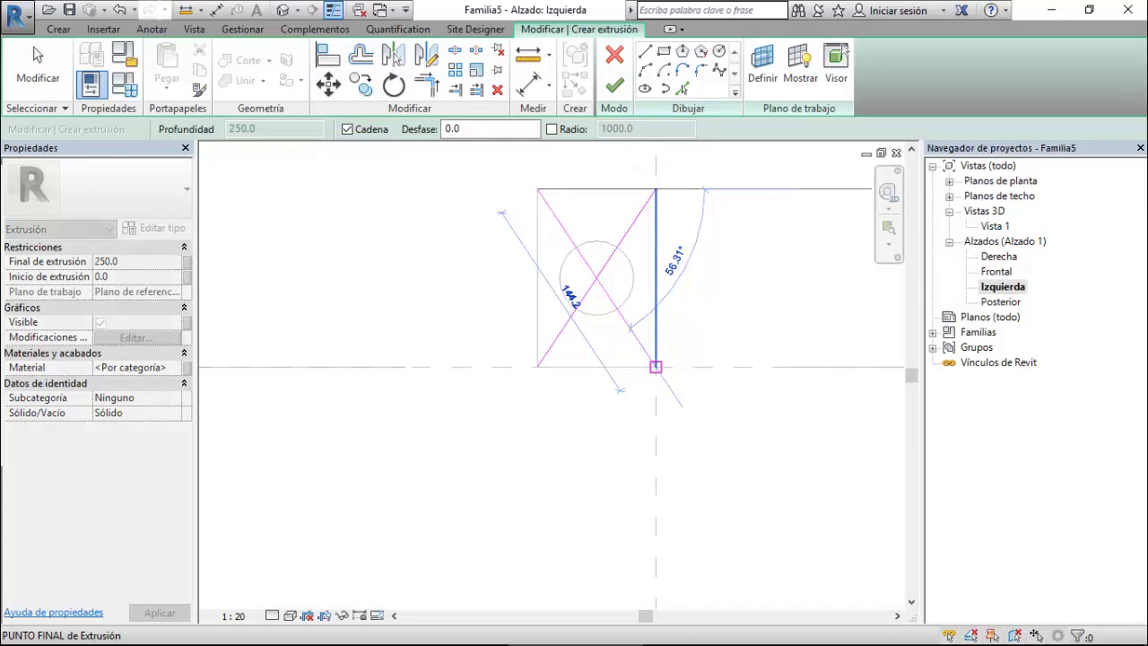
{"action": "key", "text": "Escape"}
Draw a smaller circle centred at the diagonals' intersection.
{"action": "left_click", "coordinate": [719, 51]}
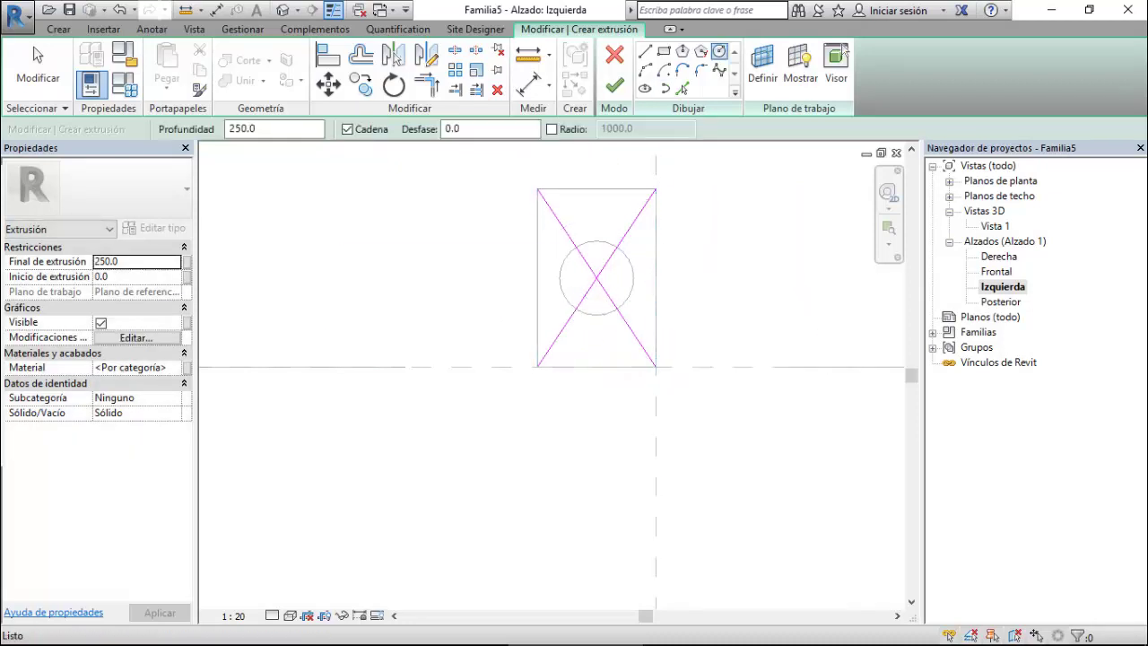
{"action": "scroll", "coordinate": [596, 276], "scroll_direction": "up", "scroll_amount": 3}
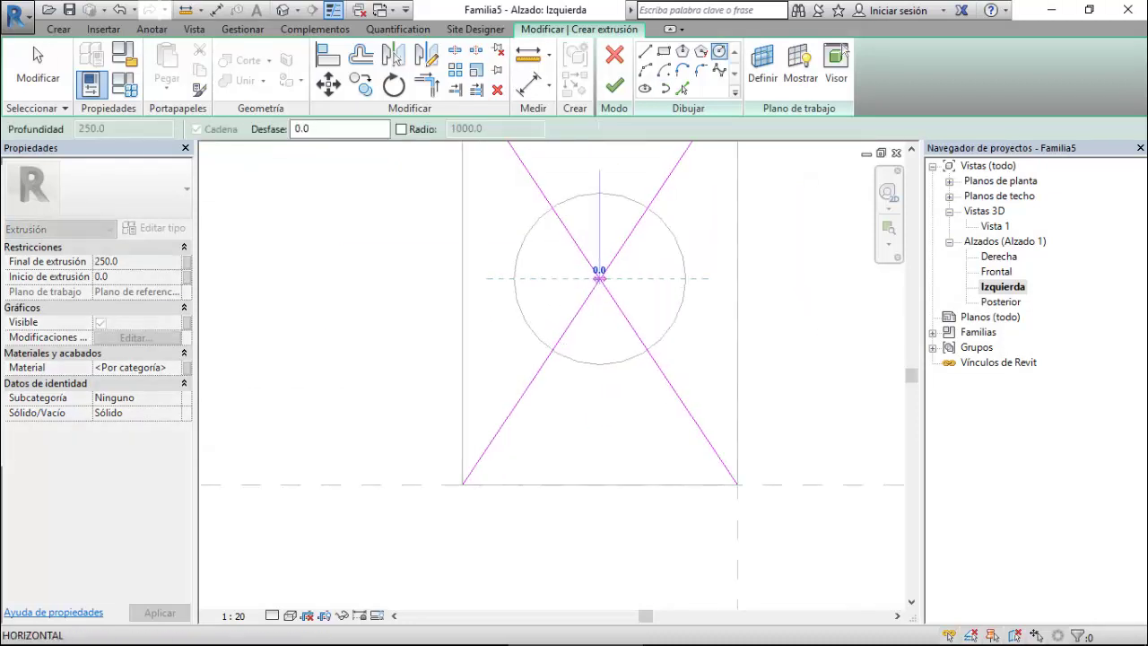
{"action": "left_click", "coordinate": [599, 278]}
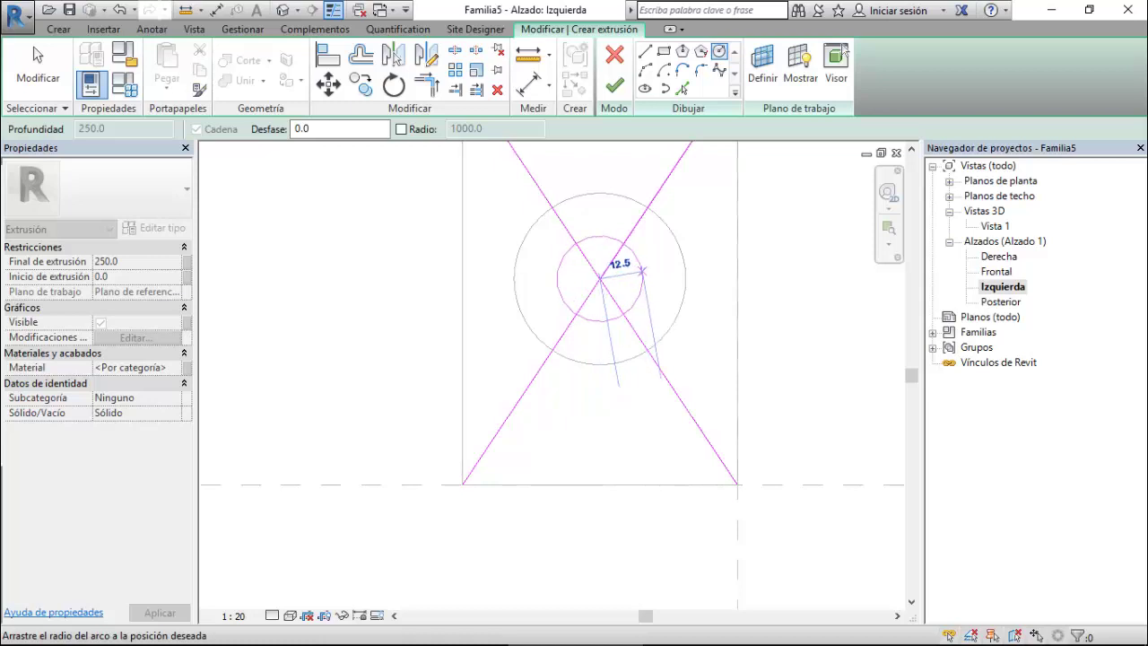
{"action": "left_click", "coordinate": [650, 269]}
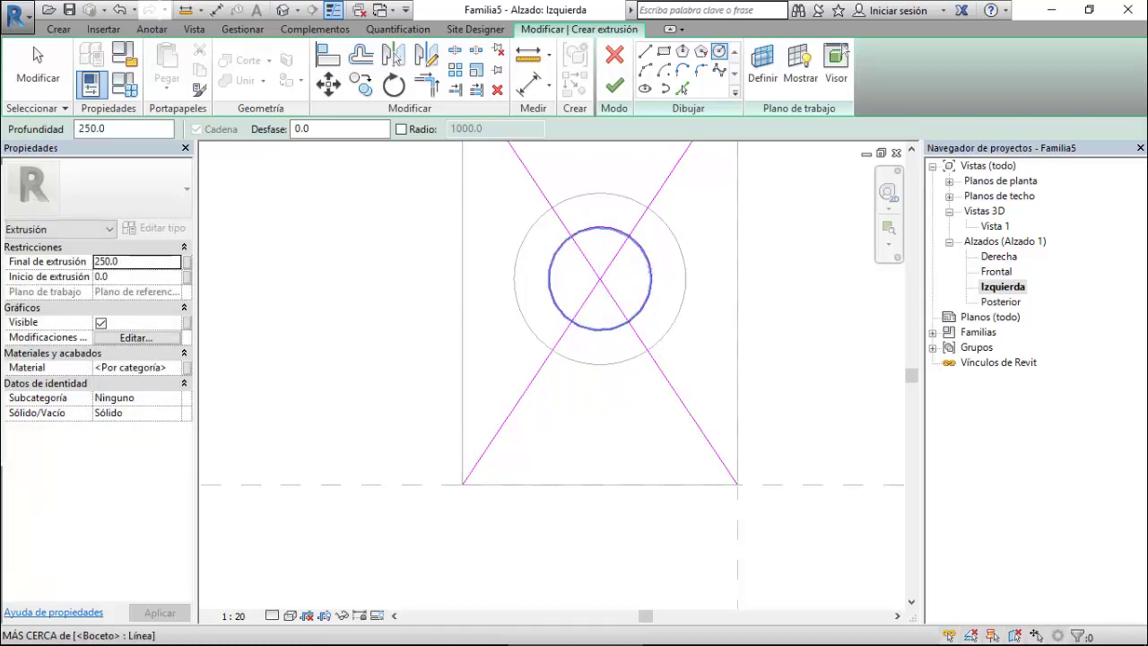
{"action": "key", "text": "Escape"}
Delete the diagonals, finish the smaller circular extrusion, and open the Frontal elevation.
{"action": "key", "text": "Delete"}
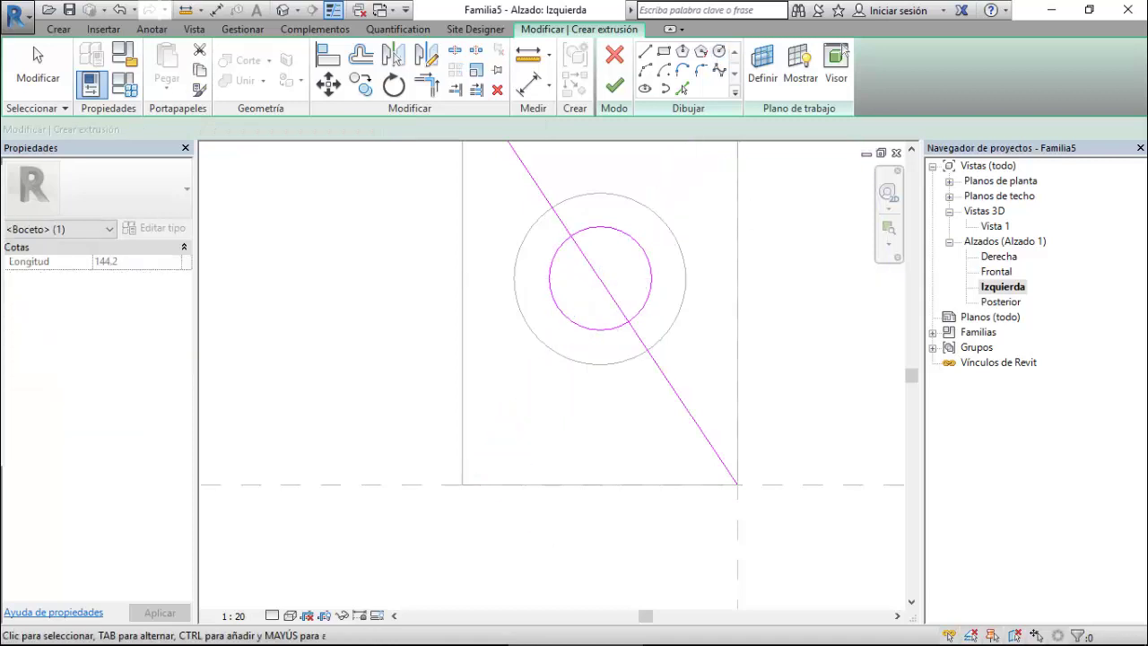
{"action": "left_click", "coordinate": [645, 348]}
{"action": "key", "text": "Delete"}
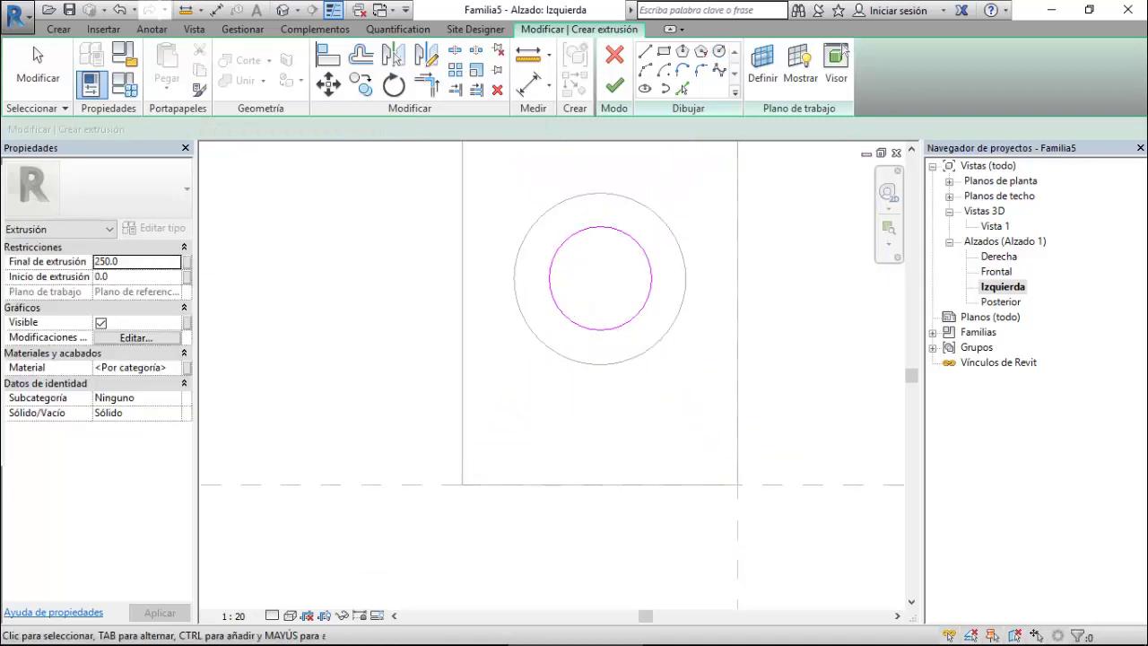
{"action": "left_click", "coordinate": [614, 85]}
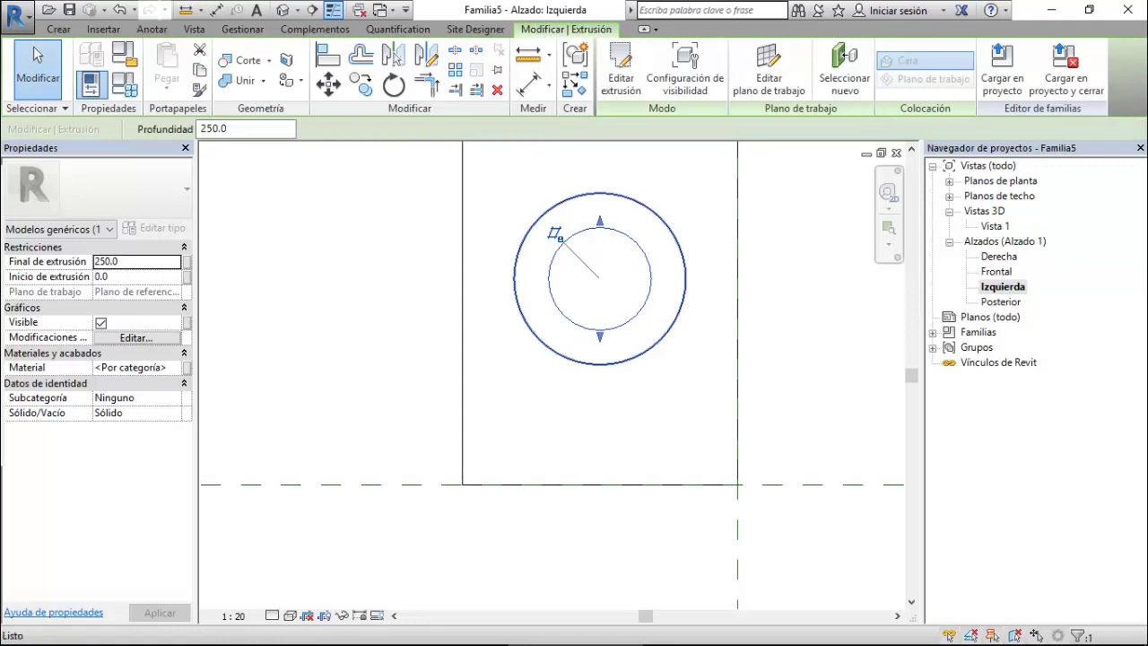
{"action": "key", "text": "Escape"}
{"action": "double_click", "coordinate": [996, 271]}
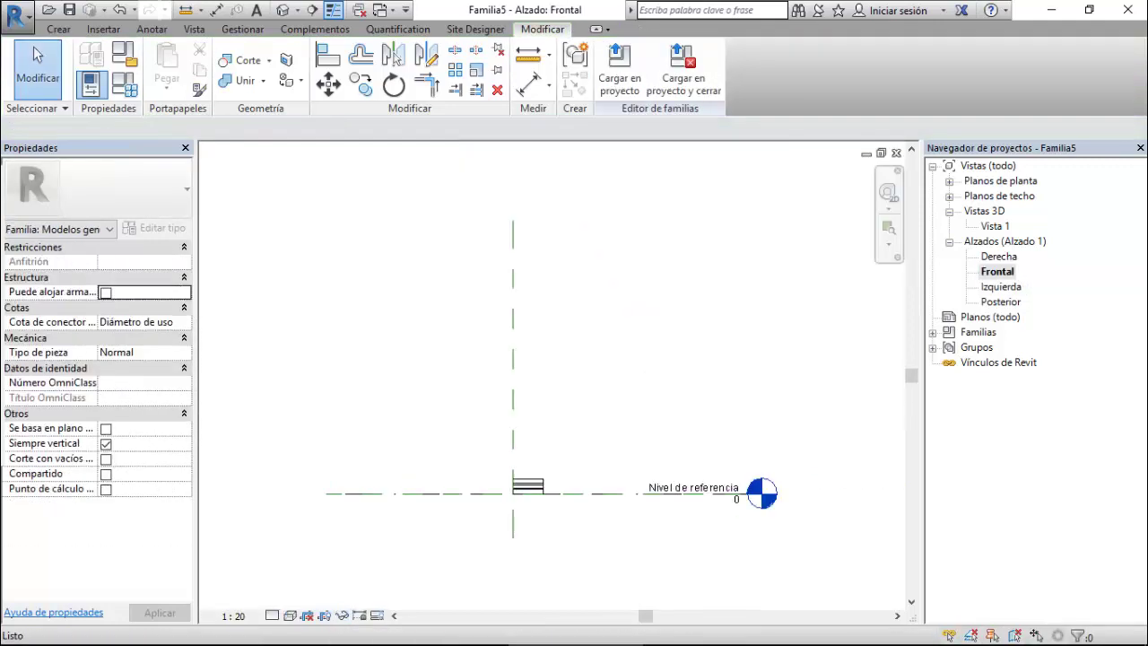
Set the box extrusion's start to -10 and end to 10, making a 20-thick plate.
{"action": "scroll", "coordinate": [509, 495], "scroll_direction": "up", "scroll_amount": 3}
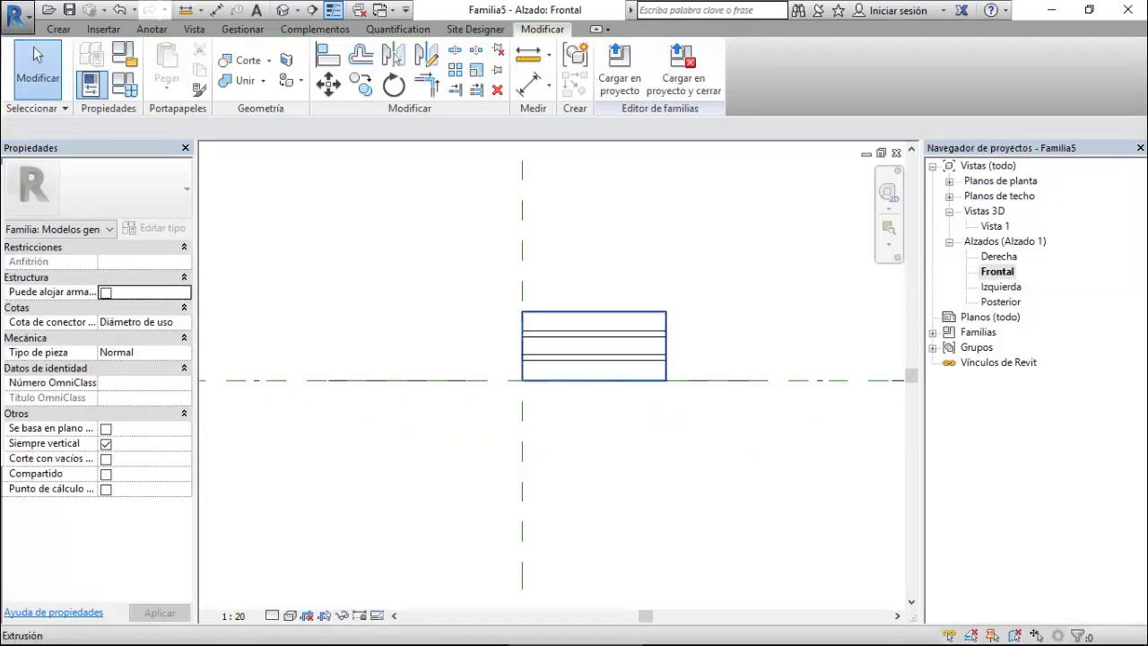
{"action": "left_click", "coordinate": [623, 323]}
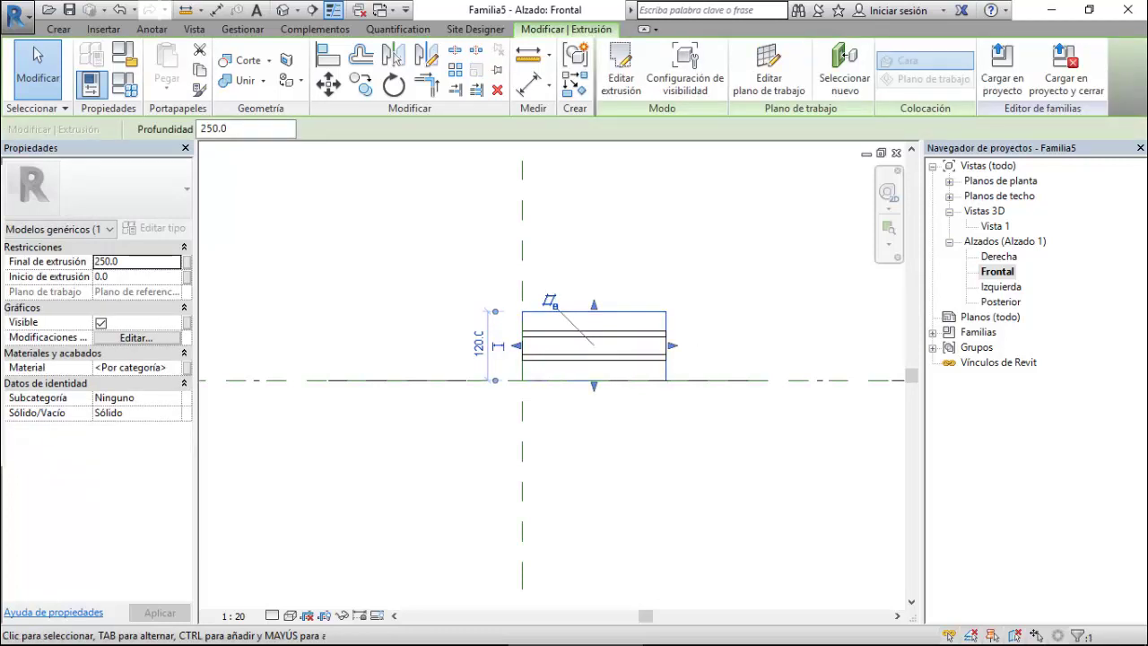
{"action": "scroll", "coordinate": [563, 344], "scroll_direction": "up", "scroll_amount": 3}
{"action": "scroll", "coordinate": [776, 368], "scroll_direction": "up", "scroll_amount": 1}
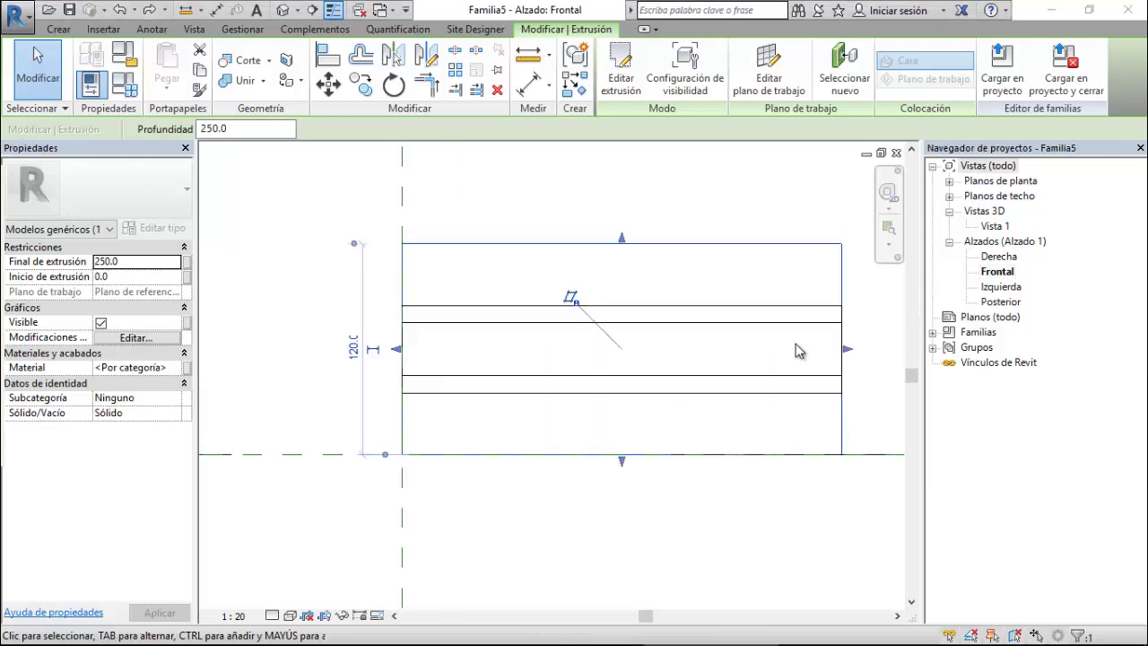
{"action": "scroll", "coordinate": [761, 350], "scroll_direction": "down", "scroll_amount": 2}
{"action": "scroll", "coordinate": [357, 362], "scroll_direction": "down", "scroll_amount": 1}
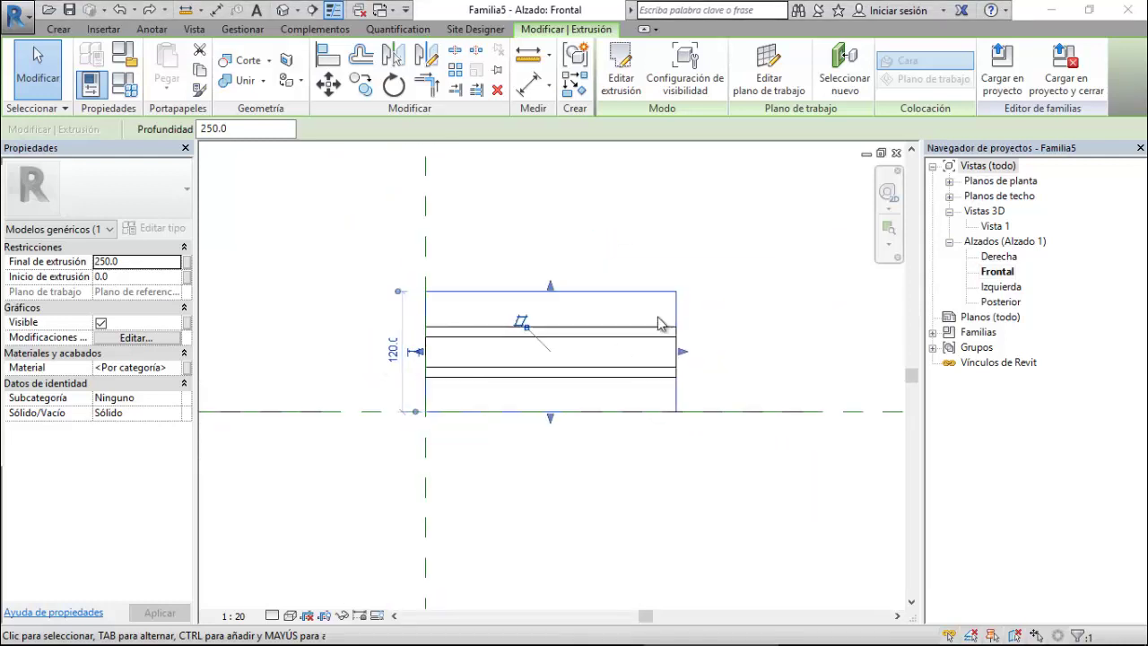
{"action": "scroll", "coordinate": [662, 323], "scroll_direction": "up", "scroll_amount": 1}
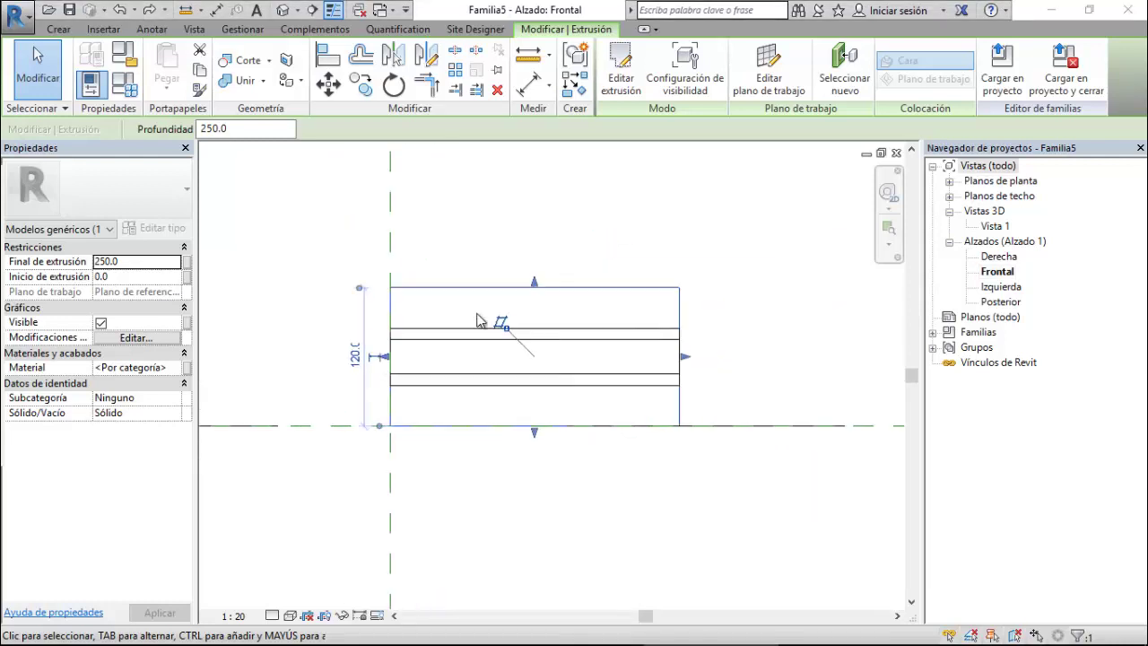
{"action": "left_click", "coordinate": [142, 266]}
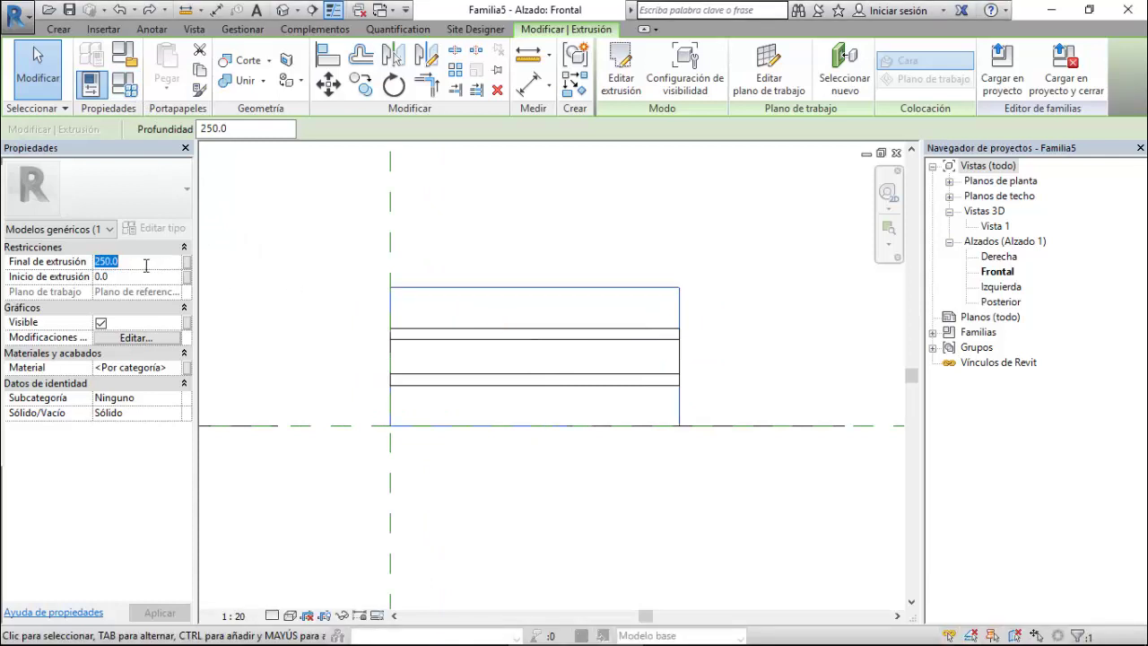
{"action": "type", "text": "10"}
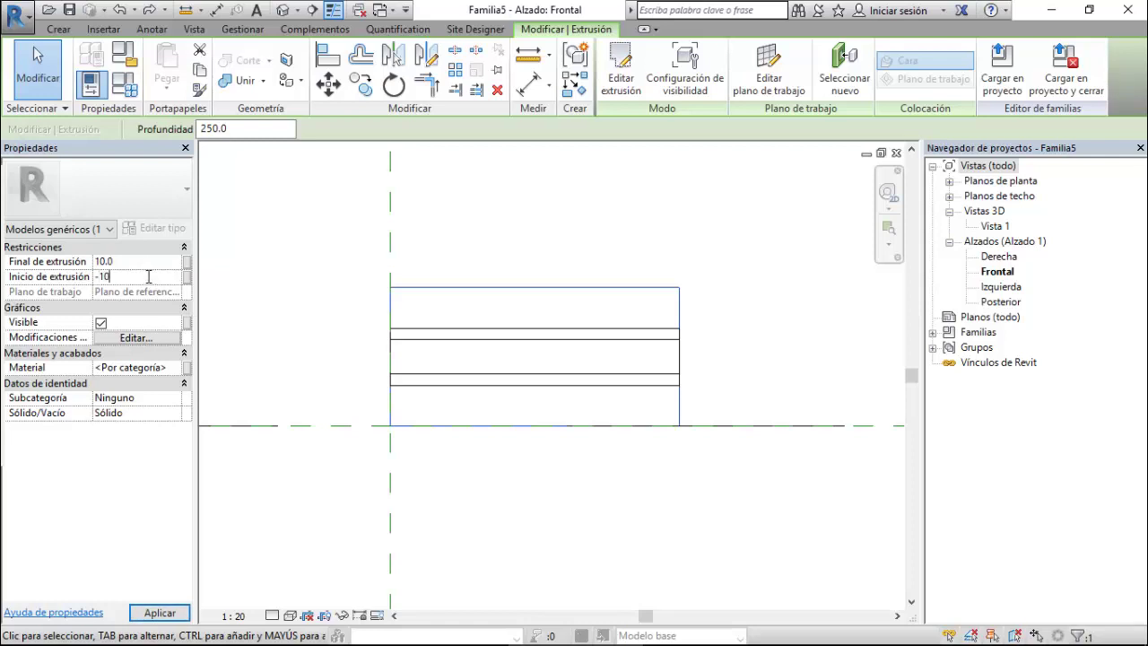
{"action": "left_click", "coordinate": [159, 613]}
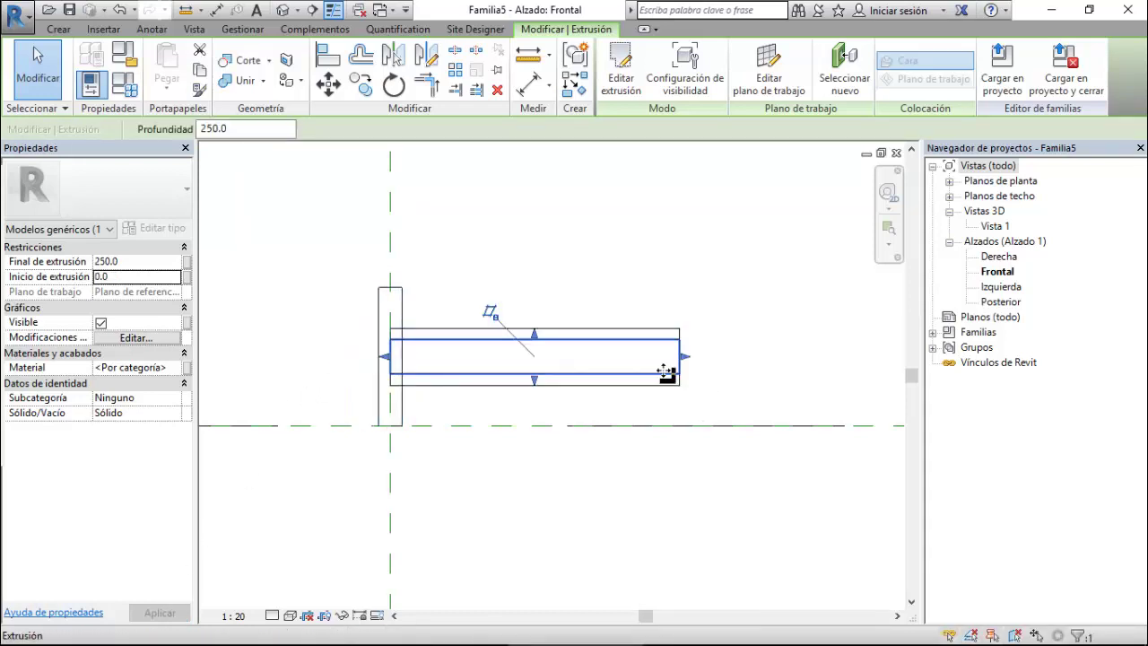
Set the small cylinder to span -40 to 40 and the larger disc to 15 to 25.
{"action": "left_click", "coordinate": [131, 261]}
{"action": "type", "text": "40"}
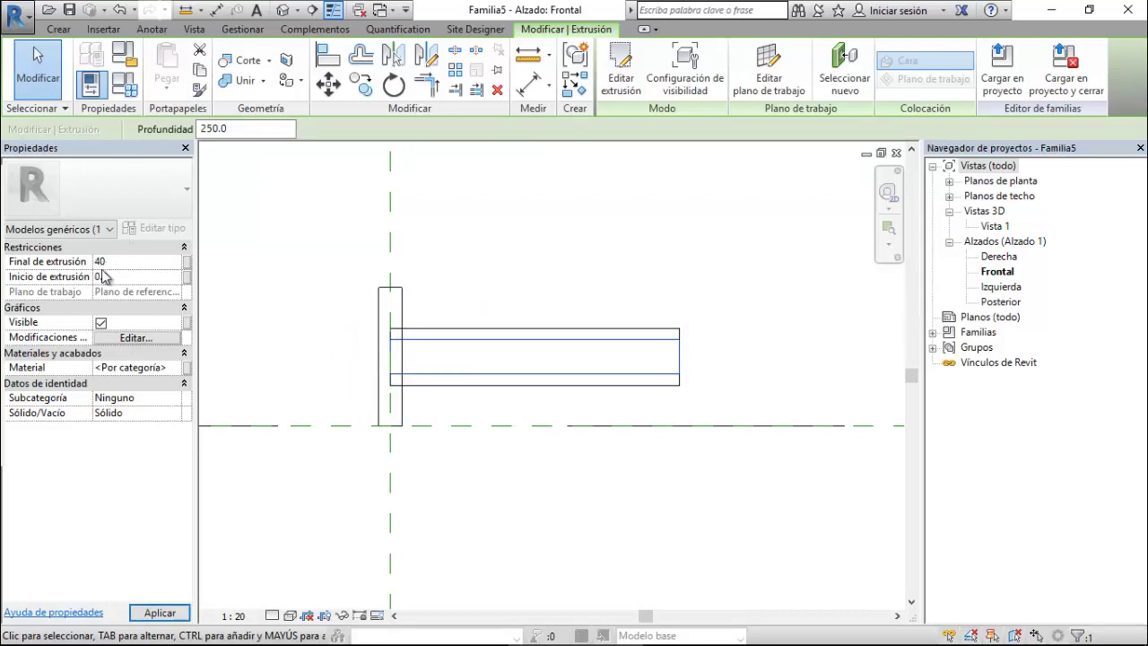
{"action": "left_click", "coordinate": [126, 277]}
{"action": "type", "text": "-40"}
{"action": "left_click", "coordinate": [160, 612]}
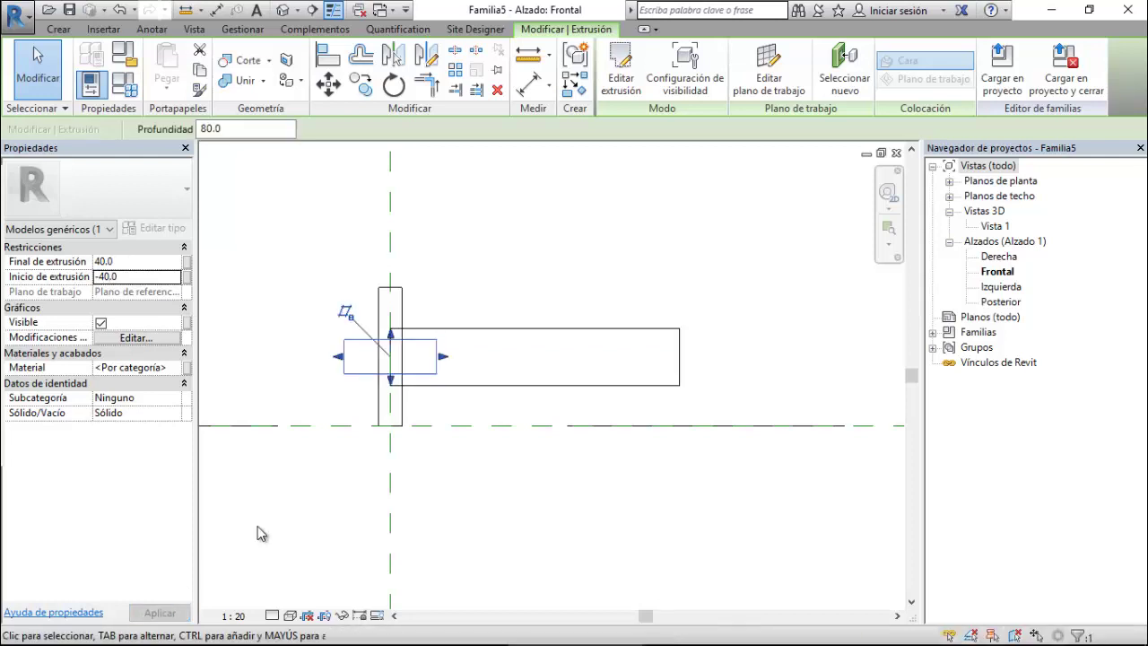
{"action": "left_click", "coordinate": [506, 392]}
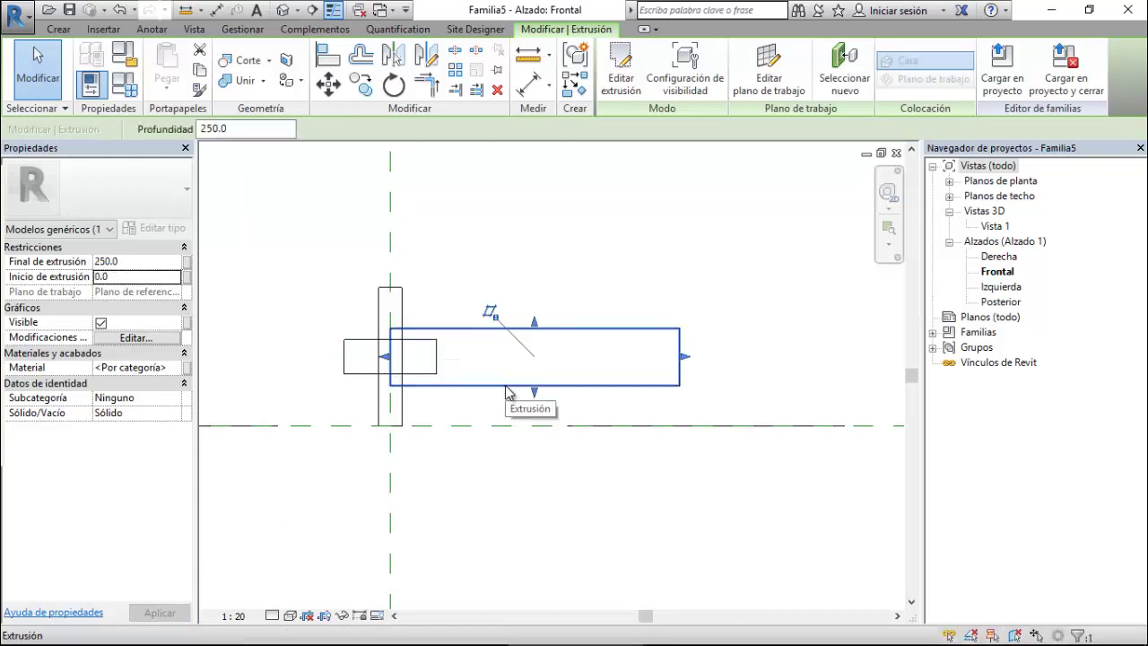
{"action": "left_click", "coordinate": [131, 262]}
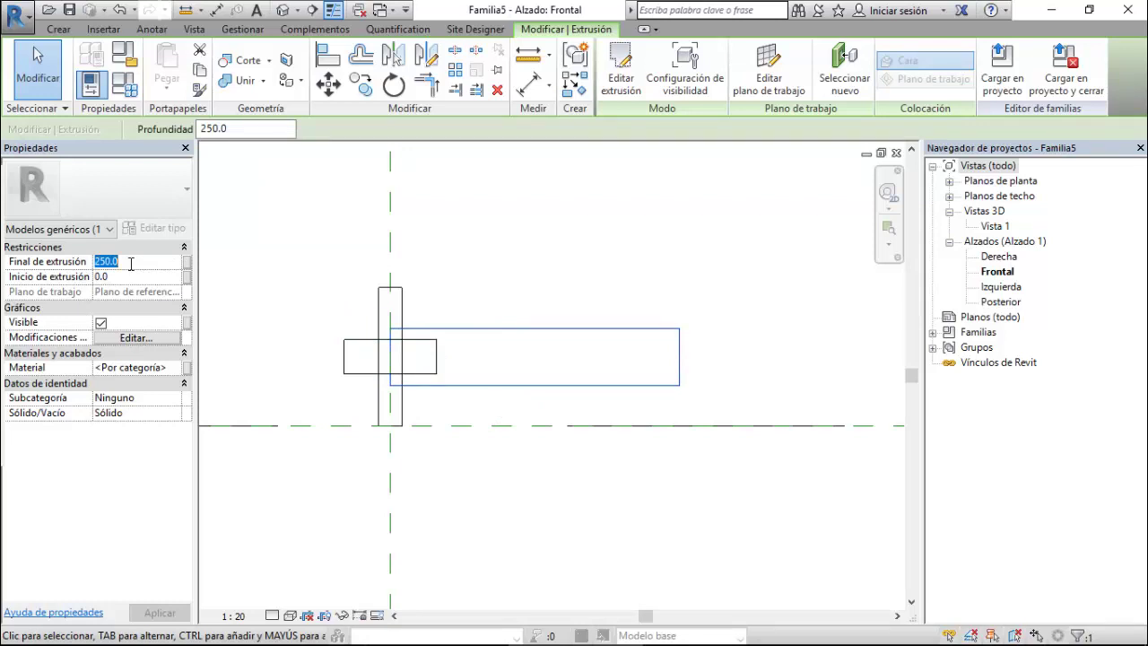
{"action": "type", "text": "15"}
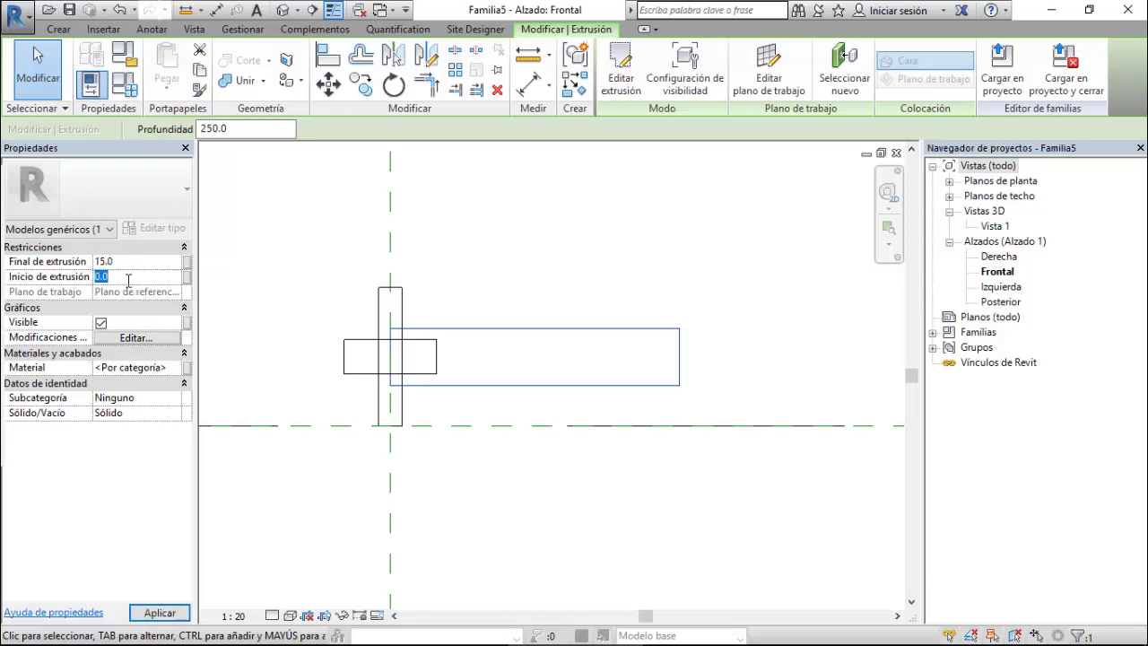
{"action": "key", "text": "Tab"}
{"action": "type", "text": "25"}
{"action": "left_click", "coordinate": [144, 612]}
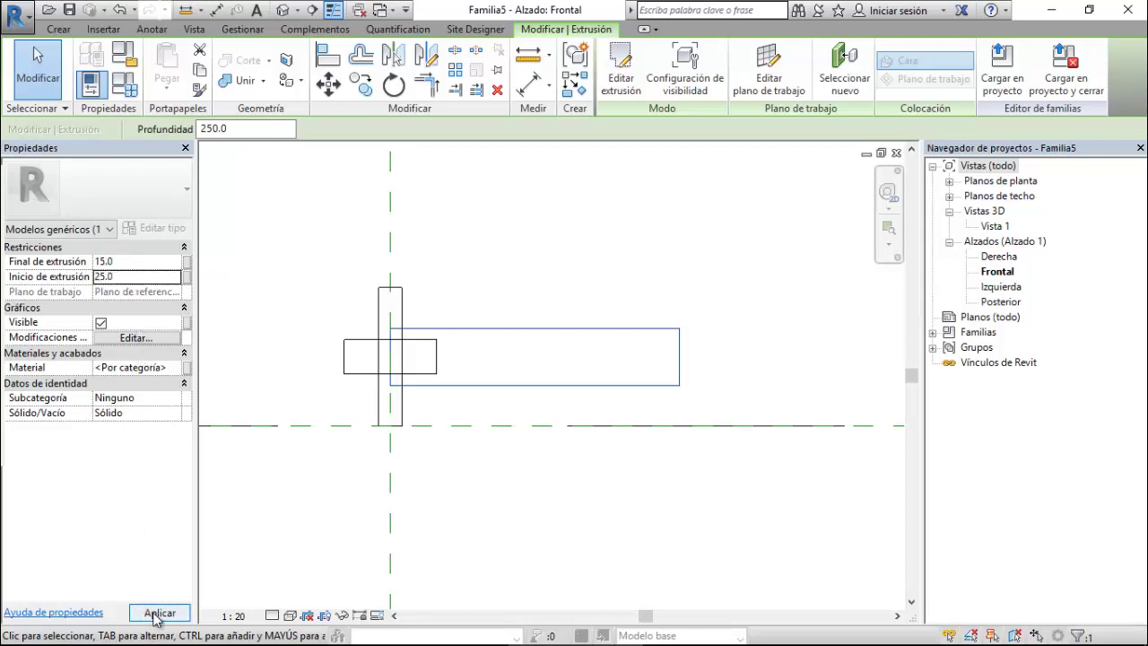
Mirror the disc across the centre reference plane.
{"action": "scroll", "coordinate": [376, 372], "scroll_direction": "up", "scroll_amount": 2}
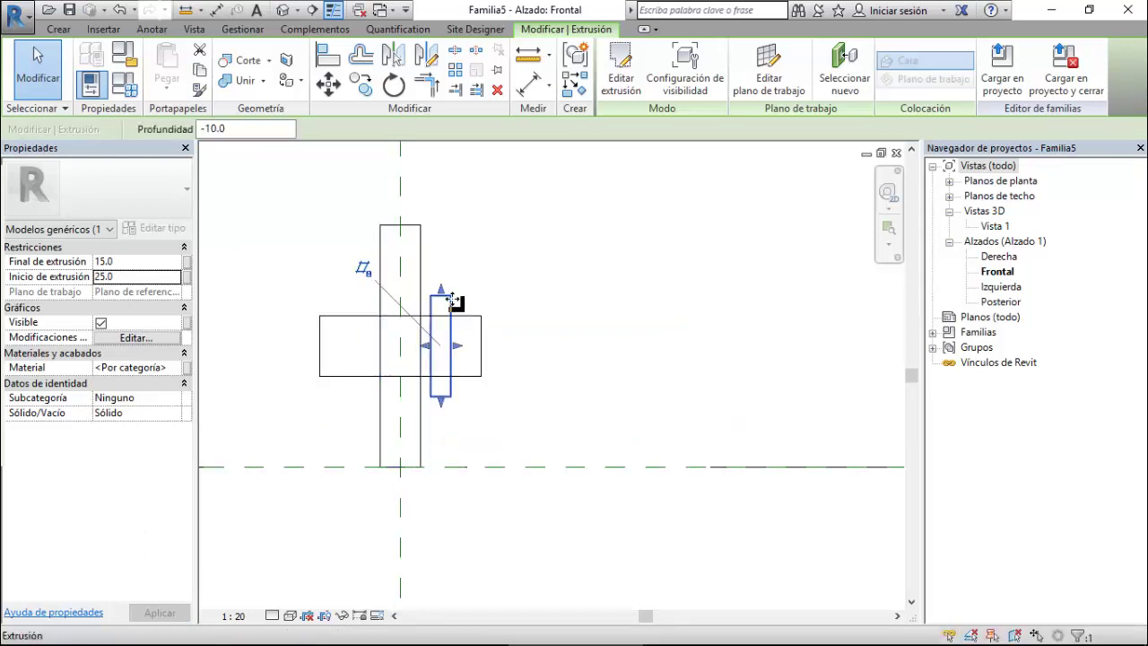
{"action": "left_click", "coordinate": [466, 273]}
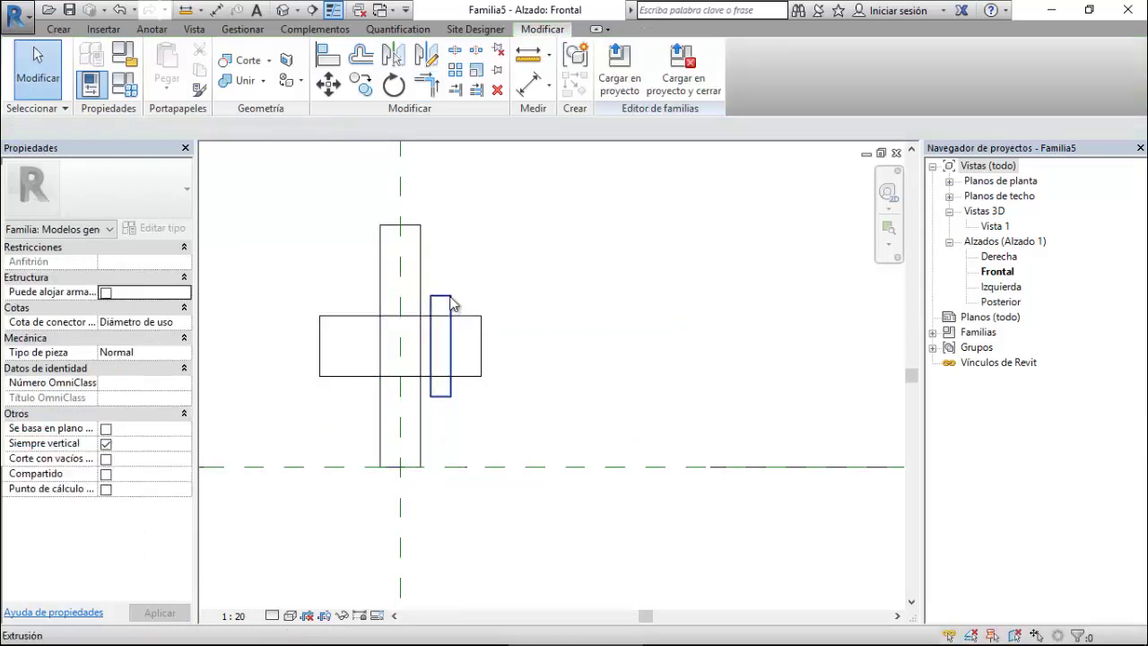
{"action": "left_click", "coordinate": [453, 305]}
{"action": "left_click", "coordinate": [392, 56]}
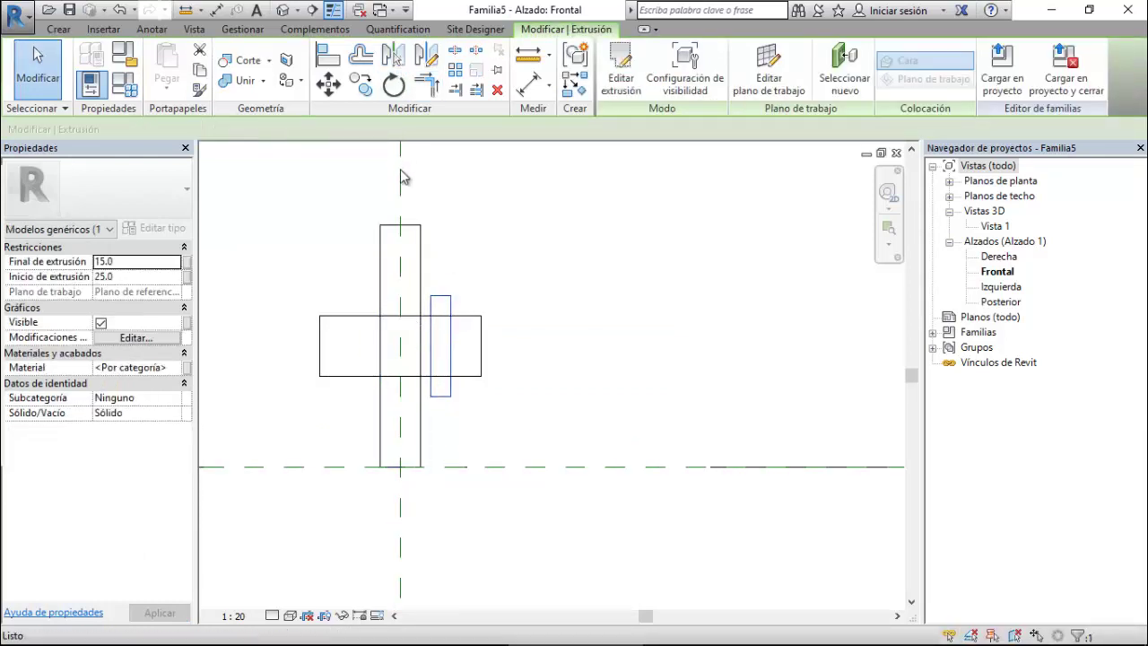
{"action": "left_click", "coordinate": [400, 177]}
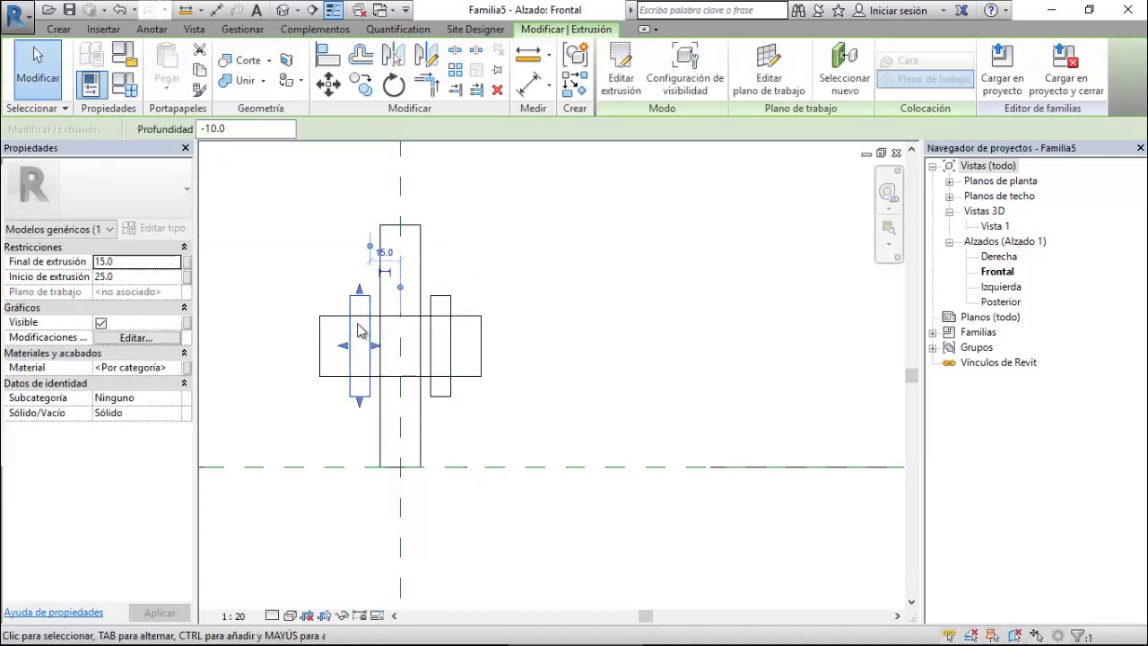
{"action": "key", "text": "Escape"}
In the 3D view, join the first cylinder and front disc to the plate.
{"action": "double_click", "coordinate": [996, 226]}
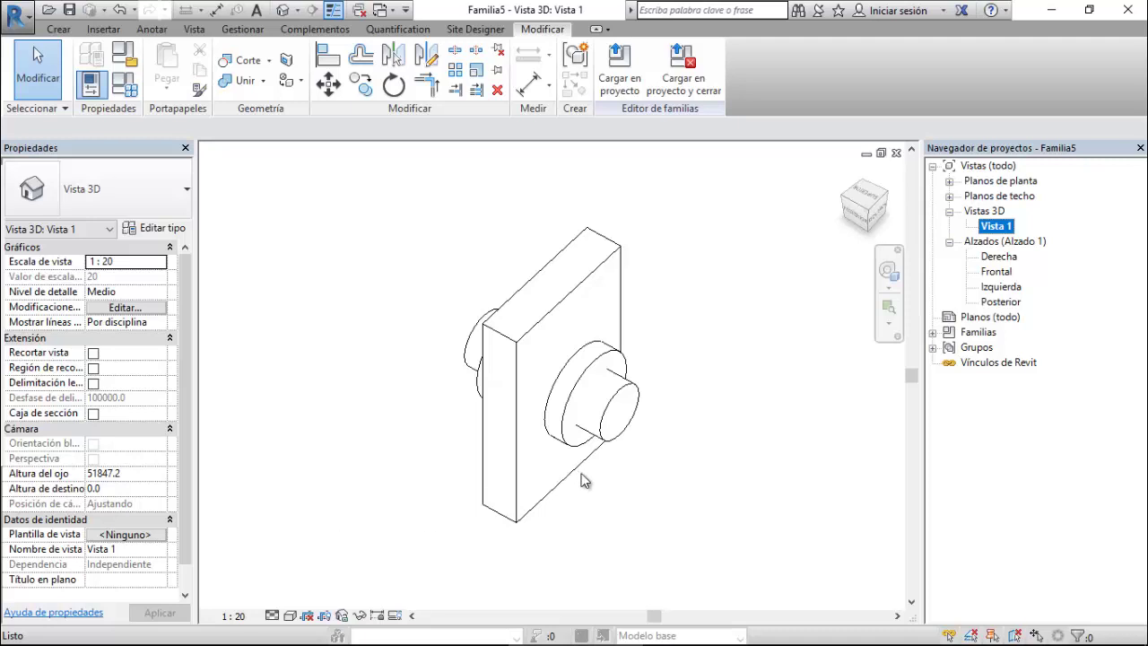
{"action": "left_click", "coordinate": [589, 269]}
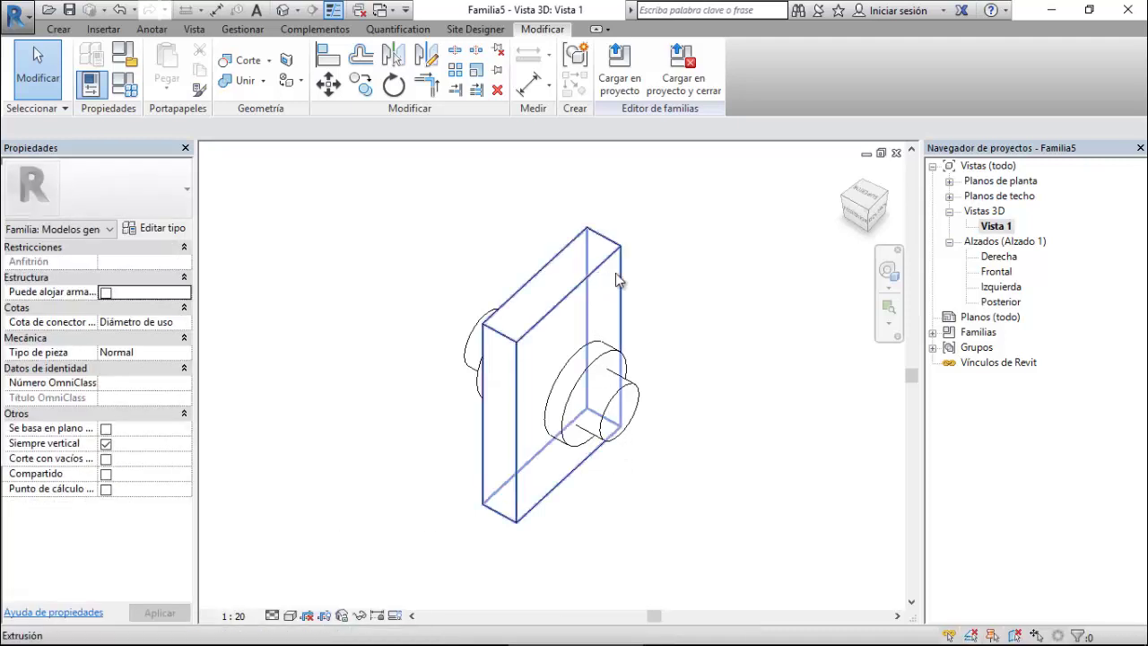
{"action": "left_click", "coordinate": [615, 270]}
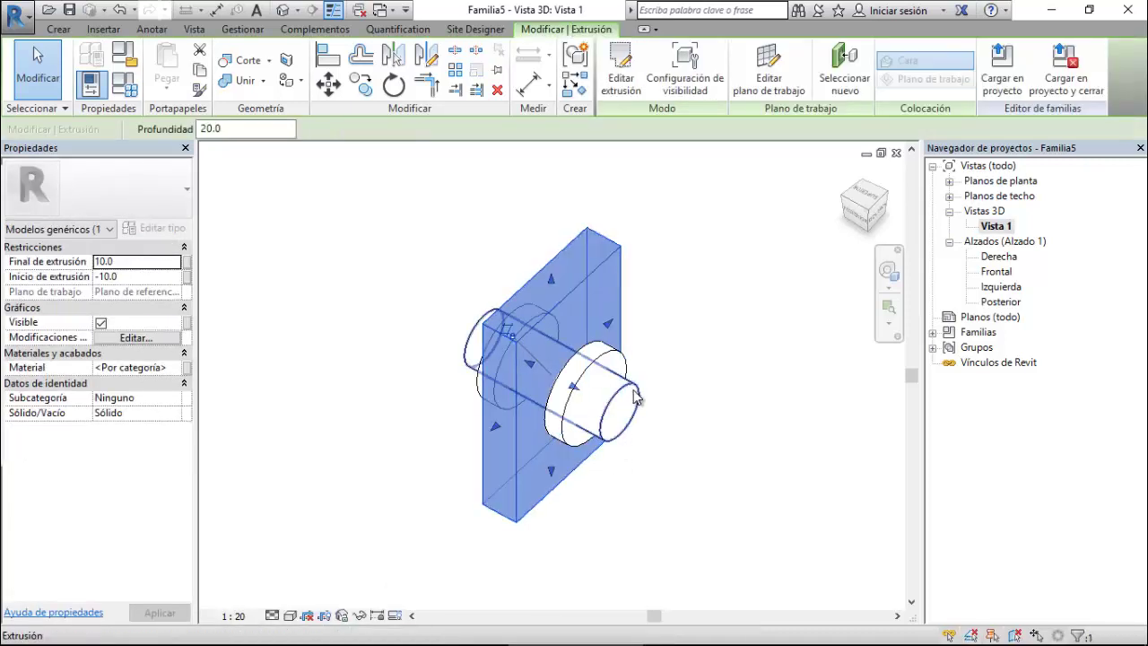
{"action": "left_click", "coordinate": [579, 198]}
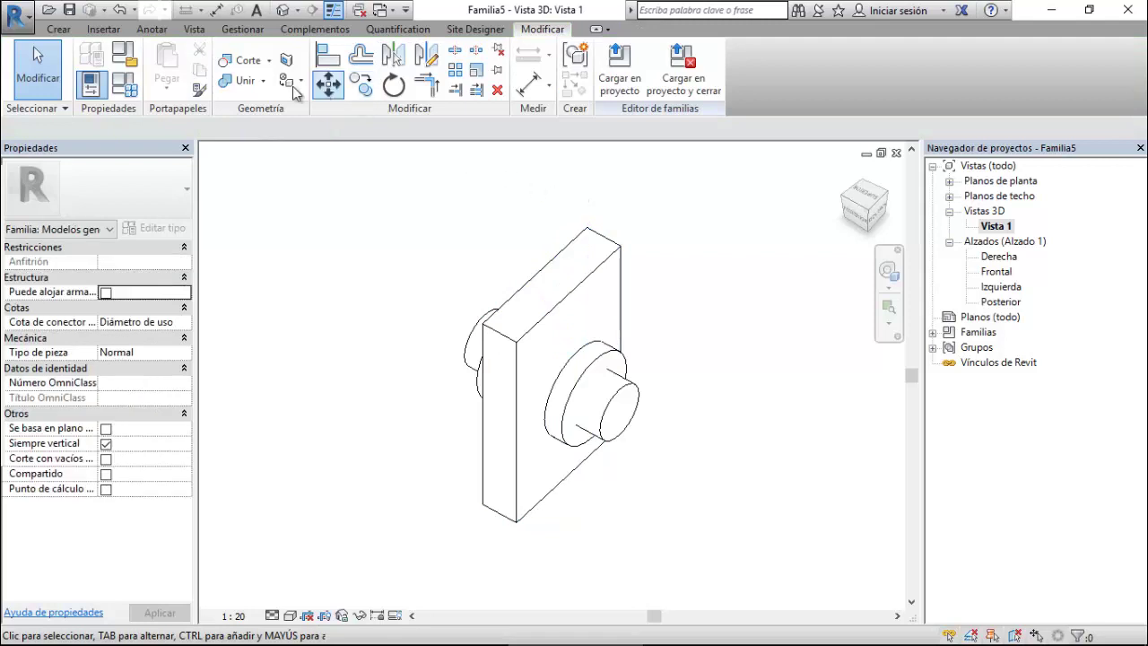
{"action": "left_click", "coordinate": [248, 83]}
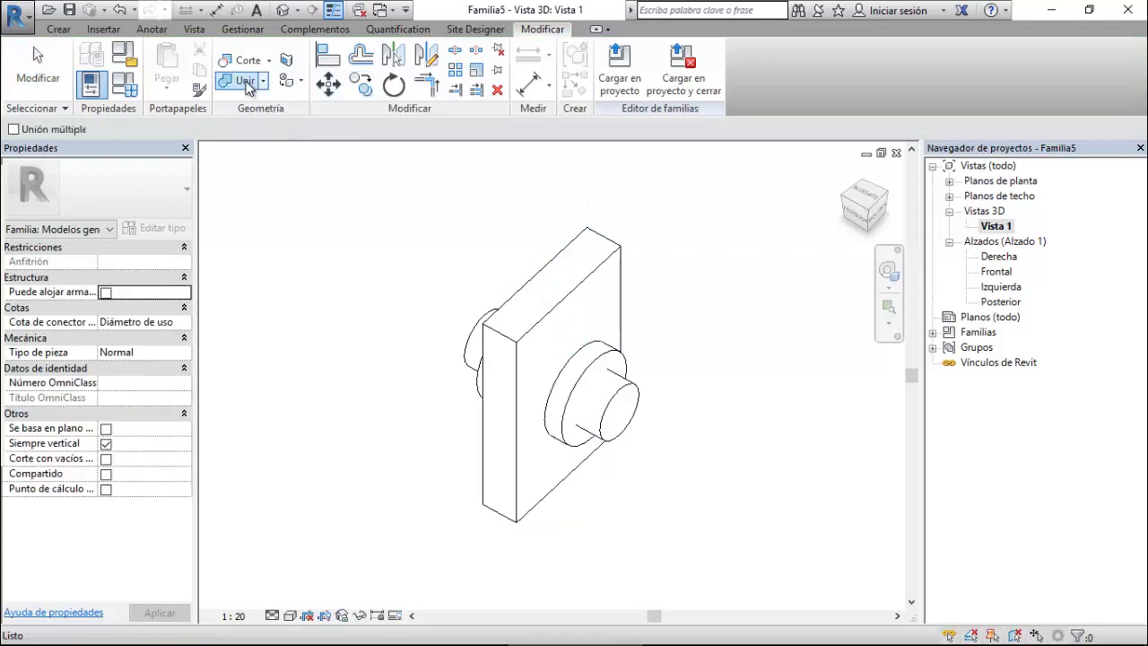
{"action": "left_click", "coordinate": [610, 258]}
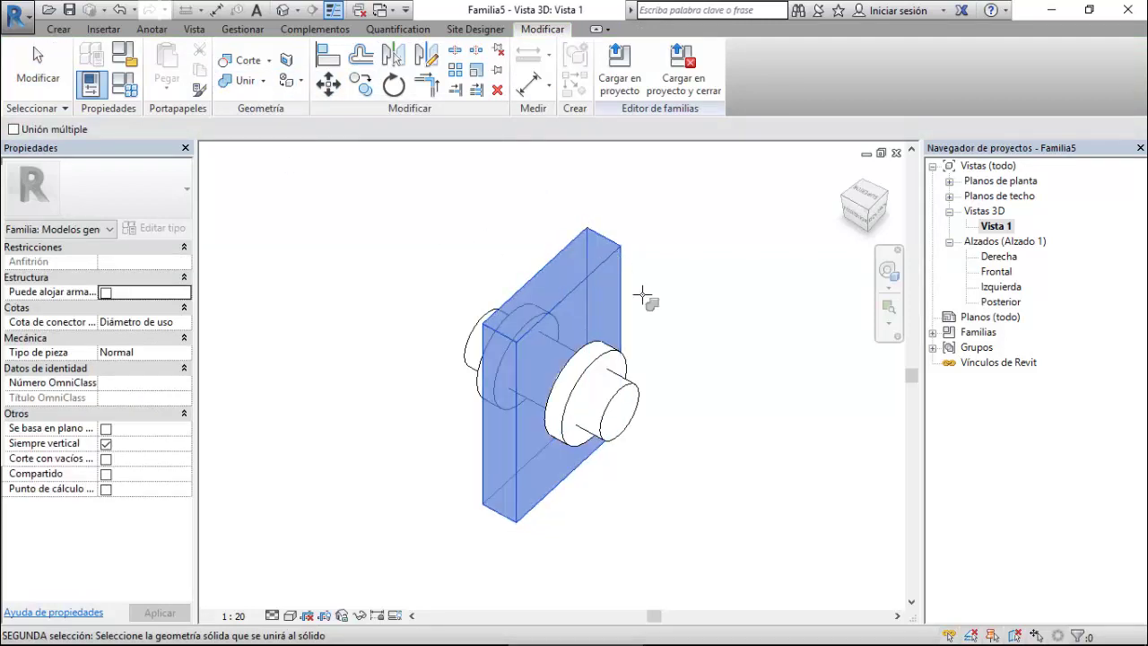
{"action": "left_click", "coordinate": [638, 386]}
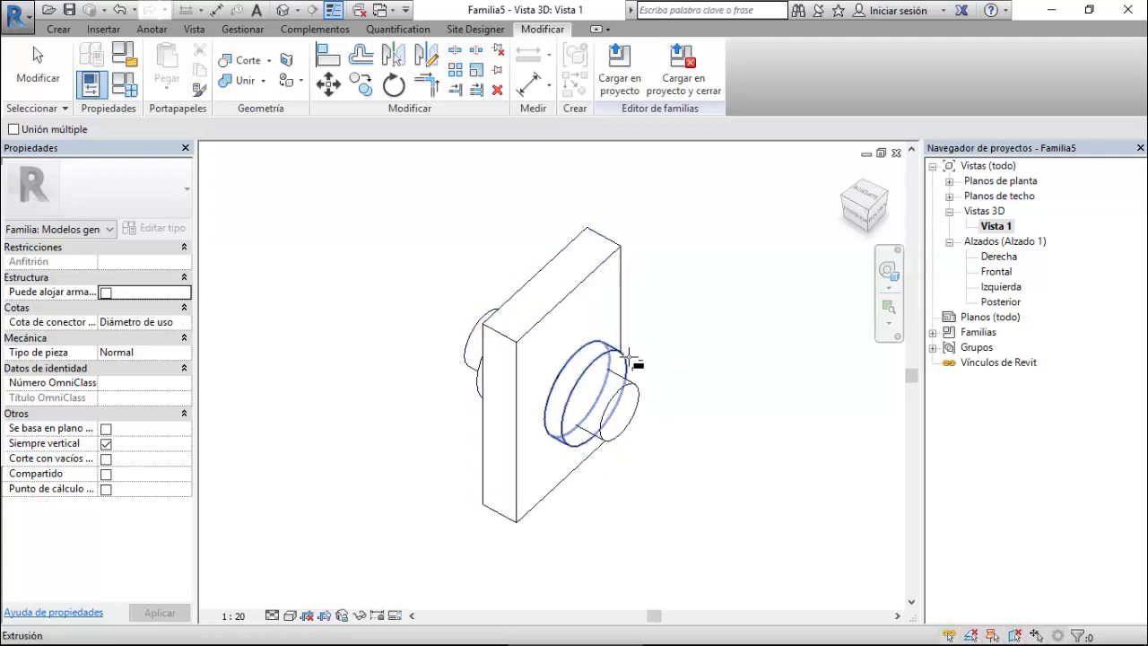
{"action": "left_click", "coordinate": [630, 358]}
{"action": "left_click", "coordinate": [632, 383]}
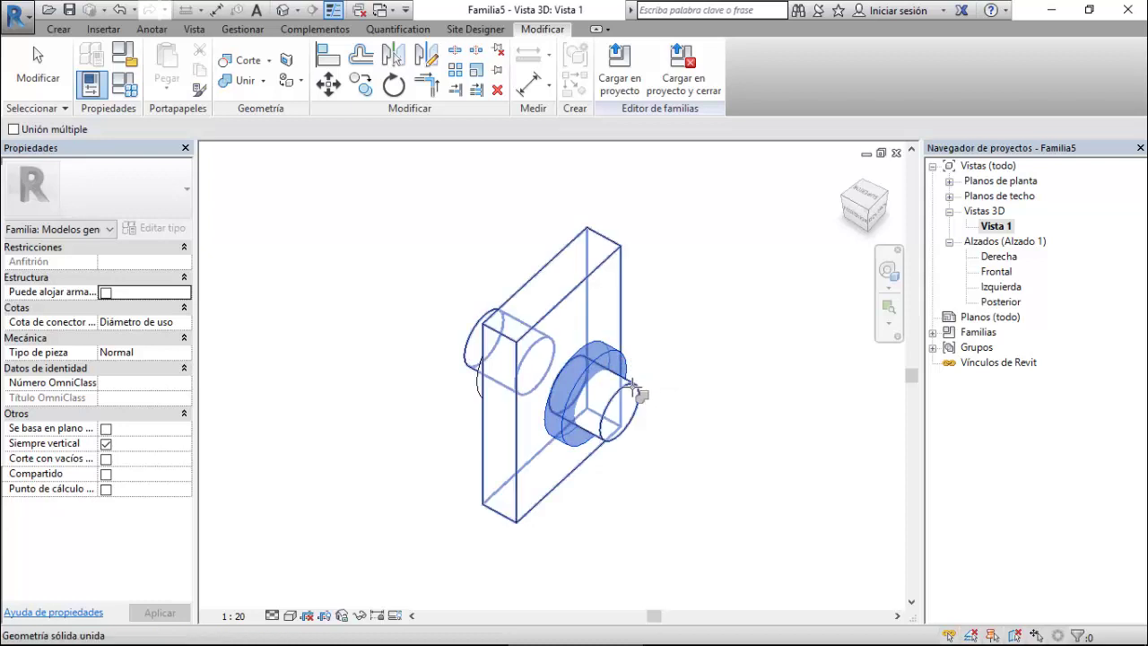
{"action": "left_click", "coordinate": [633, 386]}
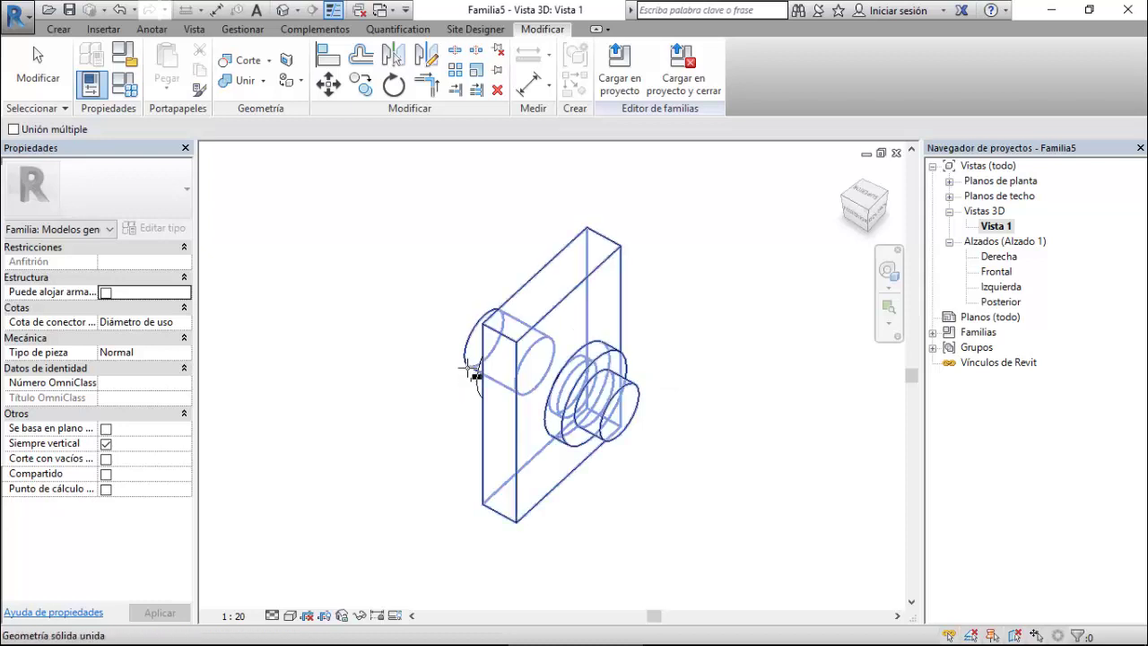
Join the second cylinder on the other side into the plate.
{"action": "mouse_move", "coordinate": [516, 408]}
{"action": "middle_mouse_down", "text": "shift"}
{"action": "mouse_move", "coordinate": [712, 353]}
{"action": "mouse_move", "coordinate": [756, 409]}
{"action": "middle_mouse_up", "text": "shift"}
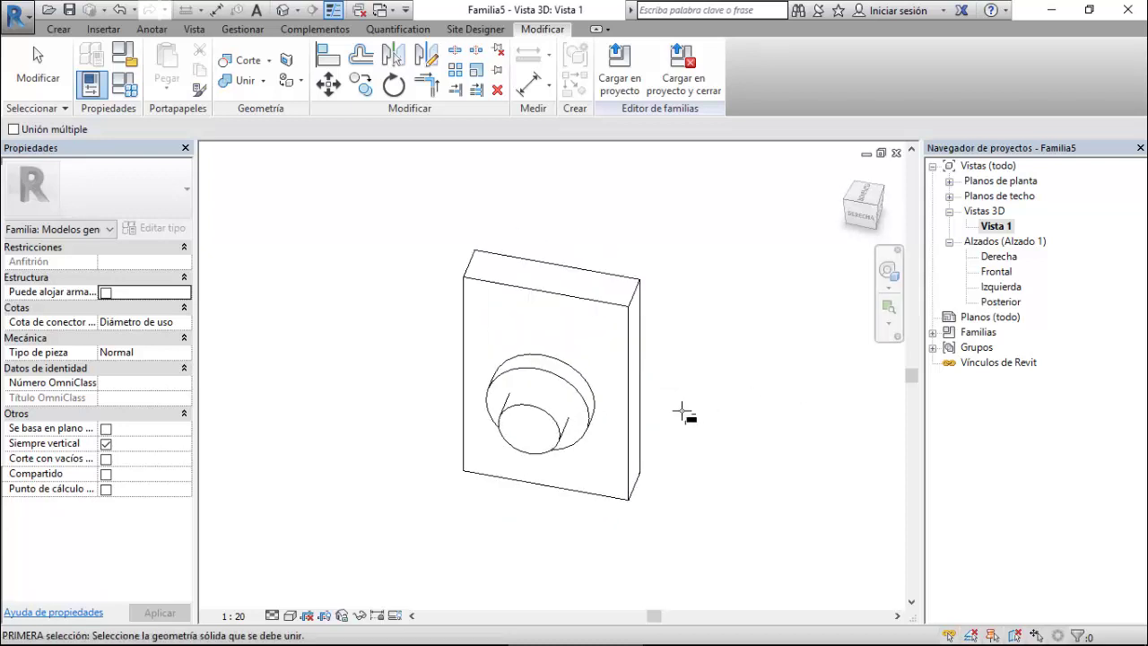
{"action": "left_click", "coordinate": [575, 392]}
{"action": "left_click", "coordinate": [560, 429]}
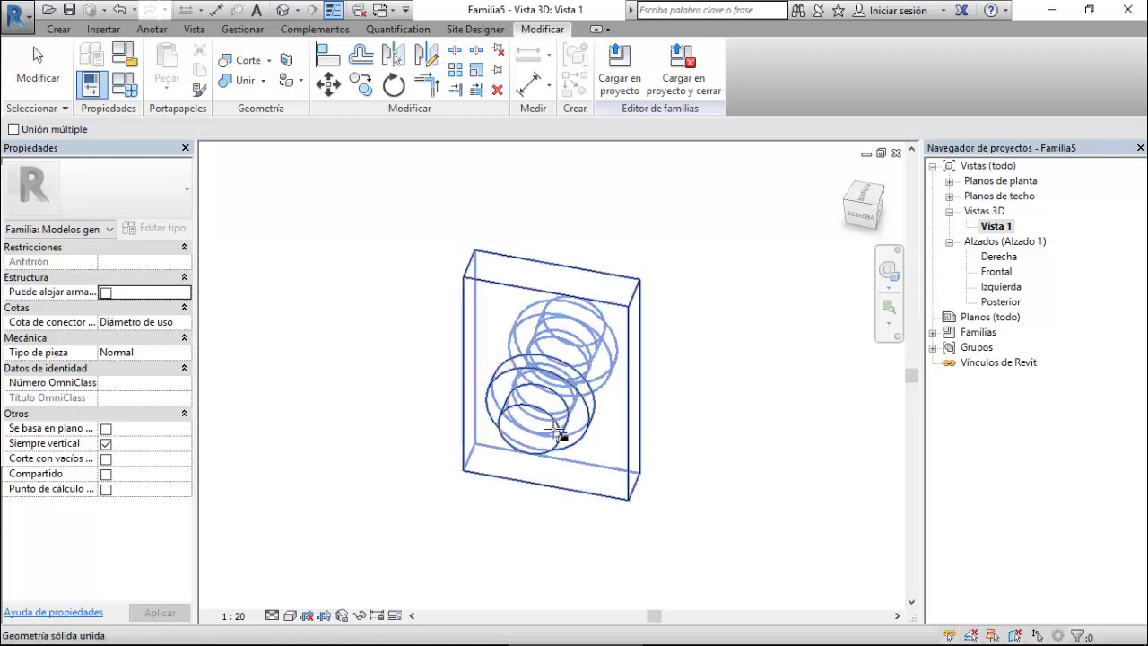
{"action": "key", "text": "Escape"}
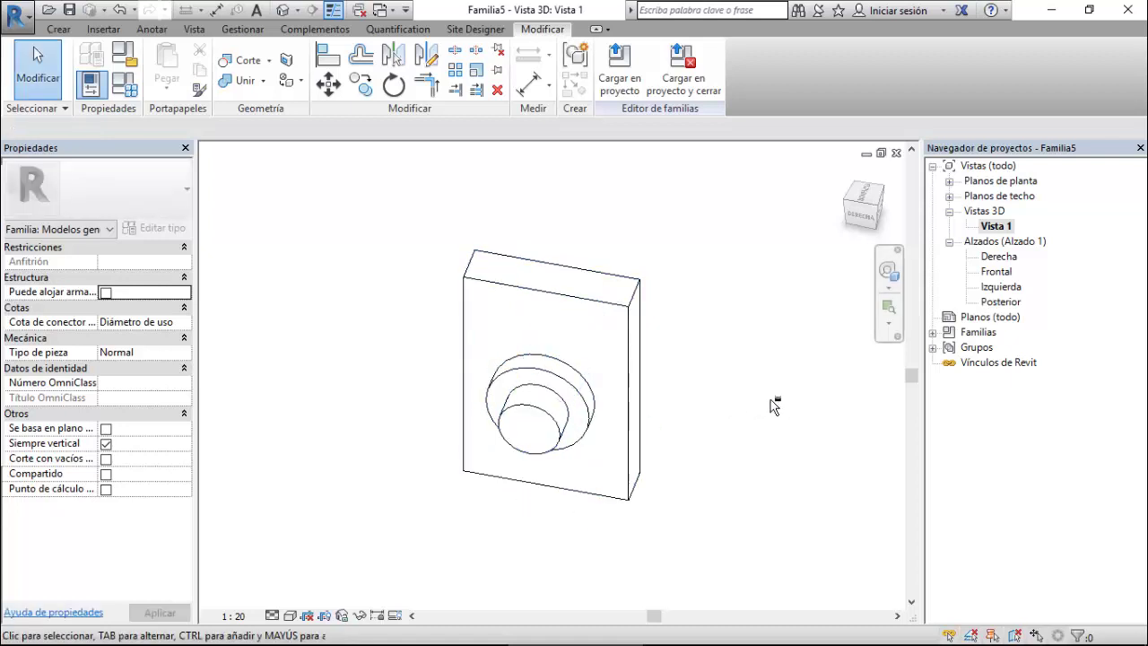
Switch the 3D view to the Sombreado (shaded) visual style and orbit to inspect it.
{"action": "middle_click_drag", "start_coordinate": [734, 406], "coordinate": [356, 594], "text": "shift"}
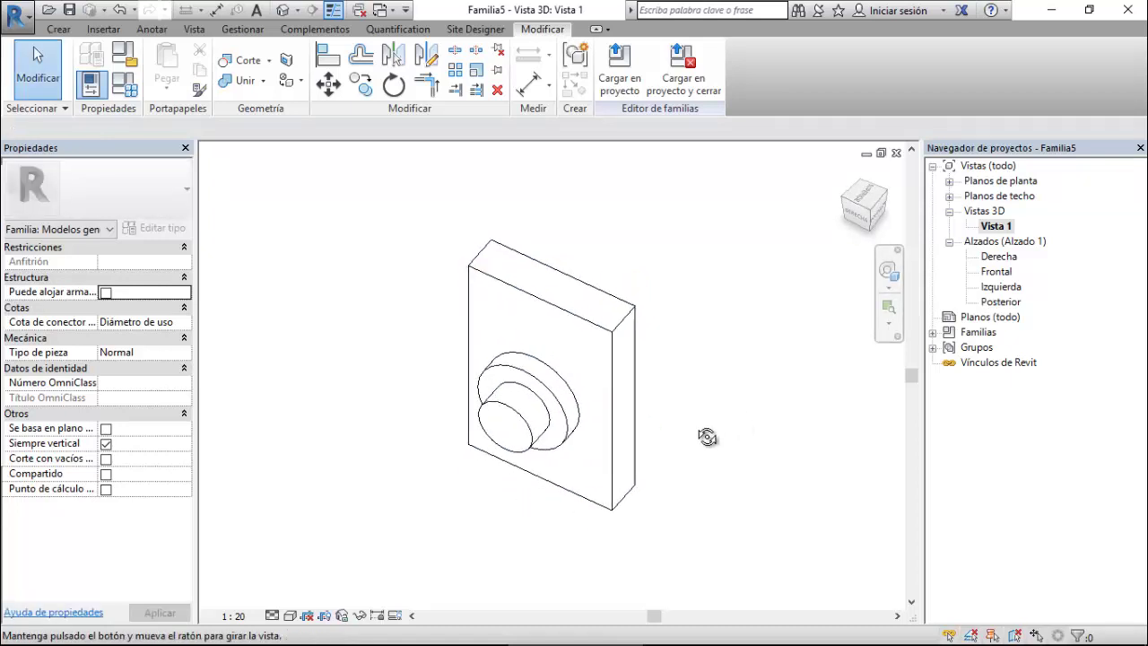
{"action": "left_click", "coordinate": [290, 615]}
{"action": "left_click", "coordinate": [350, 544]}
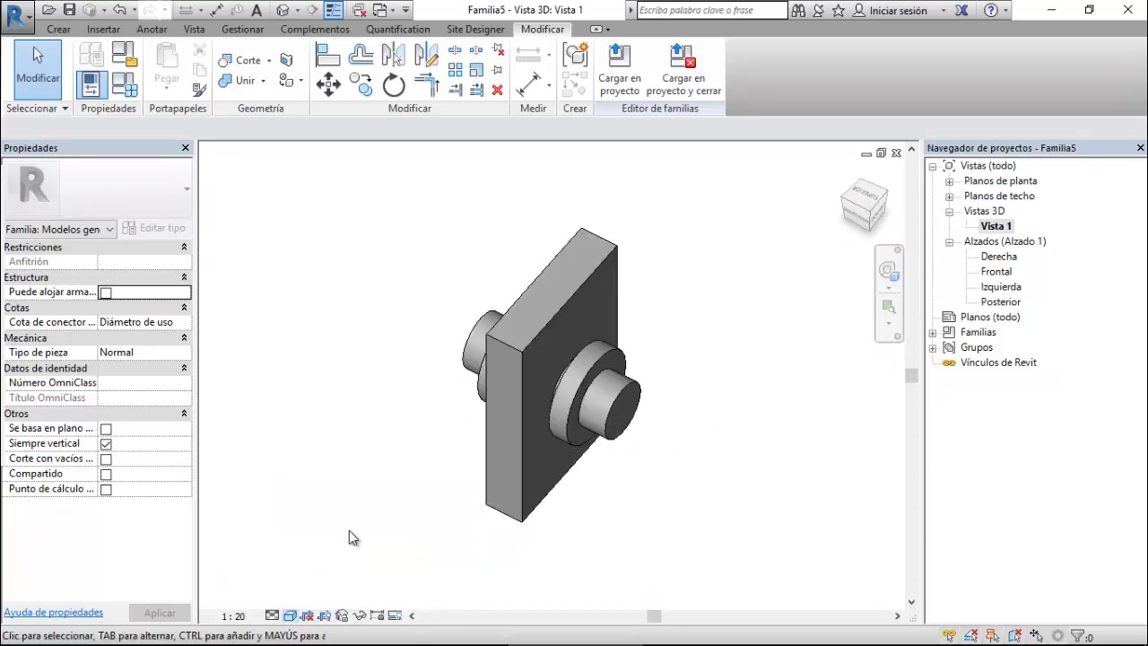
{"action": "mouse_move", "coordinate": [616, 488]}
{"action": "middle_mouse_down", "text": "shift"}
{"action": "mouse_move", "coordinate": [666, 516]}
{"action": "mouse_move", "coordinate": [584, 389]}
{"action": "mouse_move", "coordinate": [582, 407]}
{"action": "middle_mouse_up", "text": "shift"}
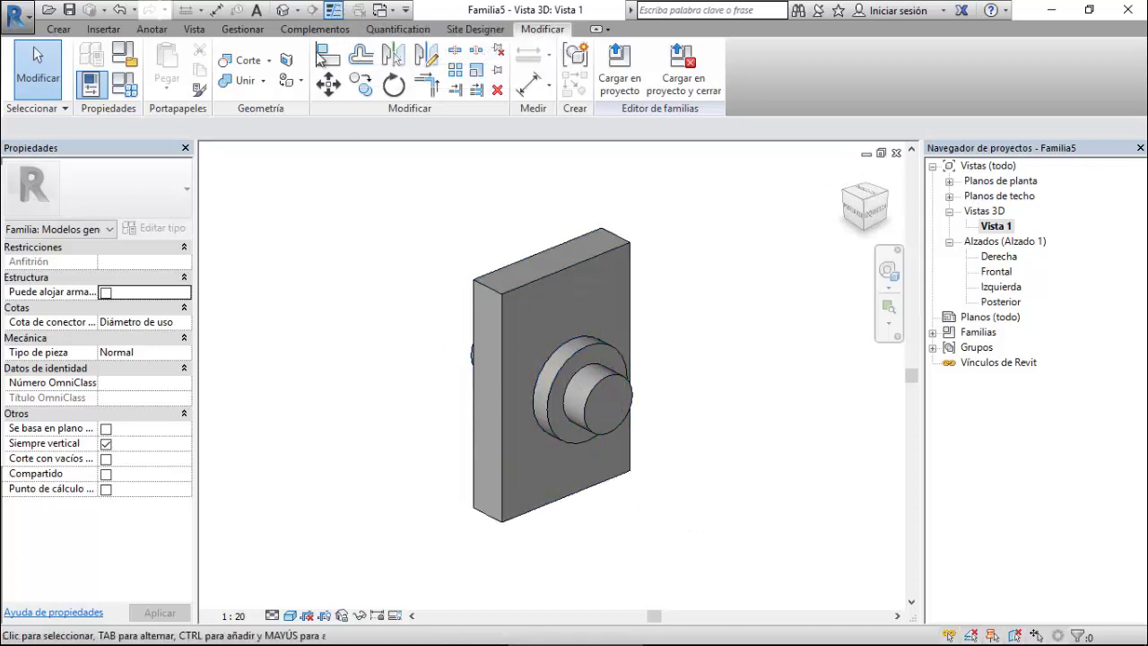
Save the family as '5.Pieza Tirantes' in the Clase Familias folder, one level up.
{"action": "left_click", "coordinate": [69, 10]}
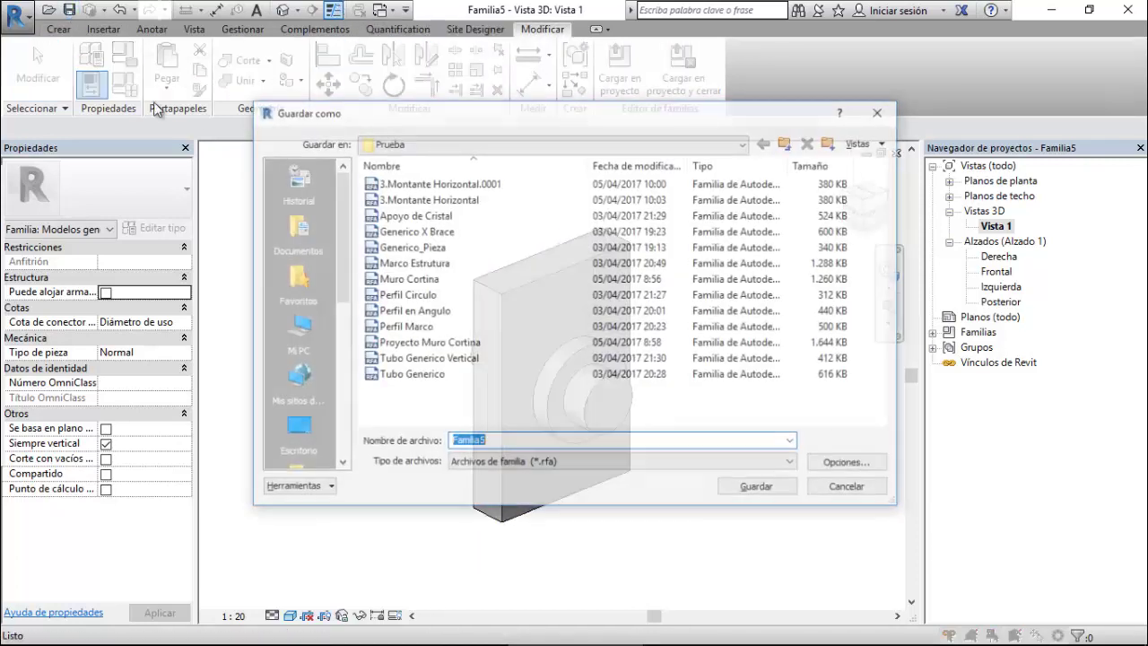
{"action": "left_click", "coordinate": [786, 143]}
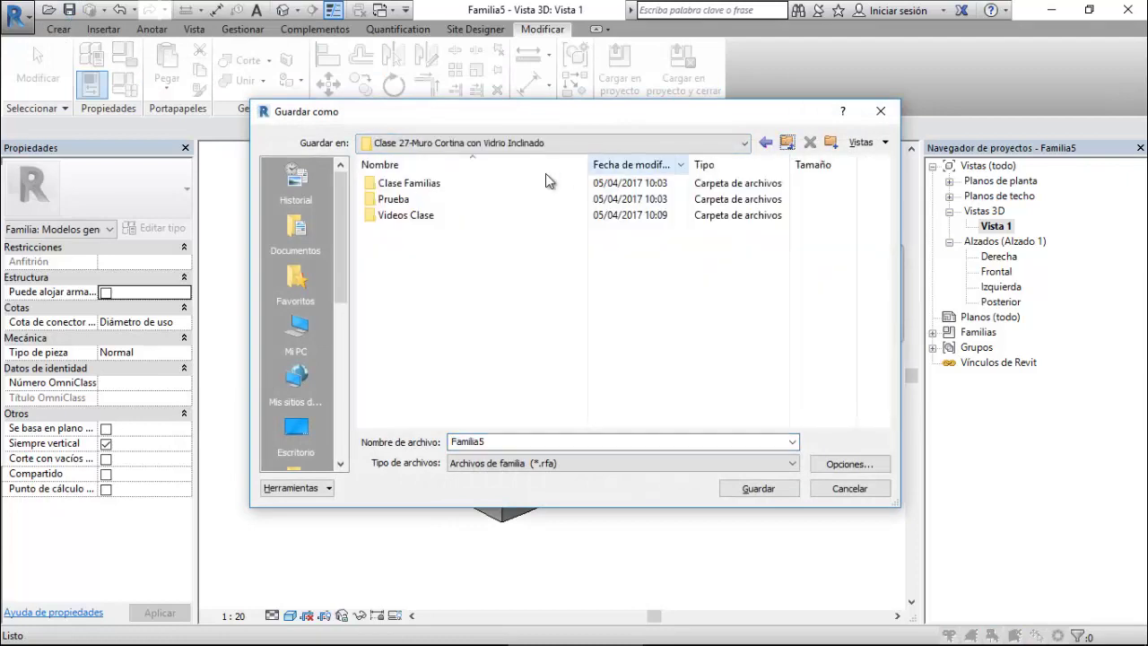
{"action": "double_click", "coordinate": [447, 188]}
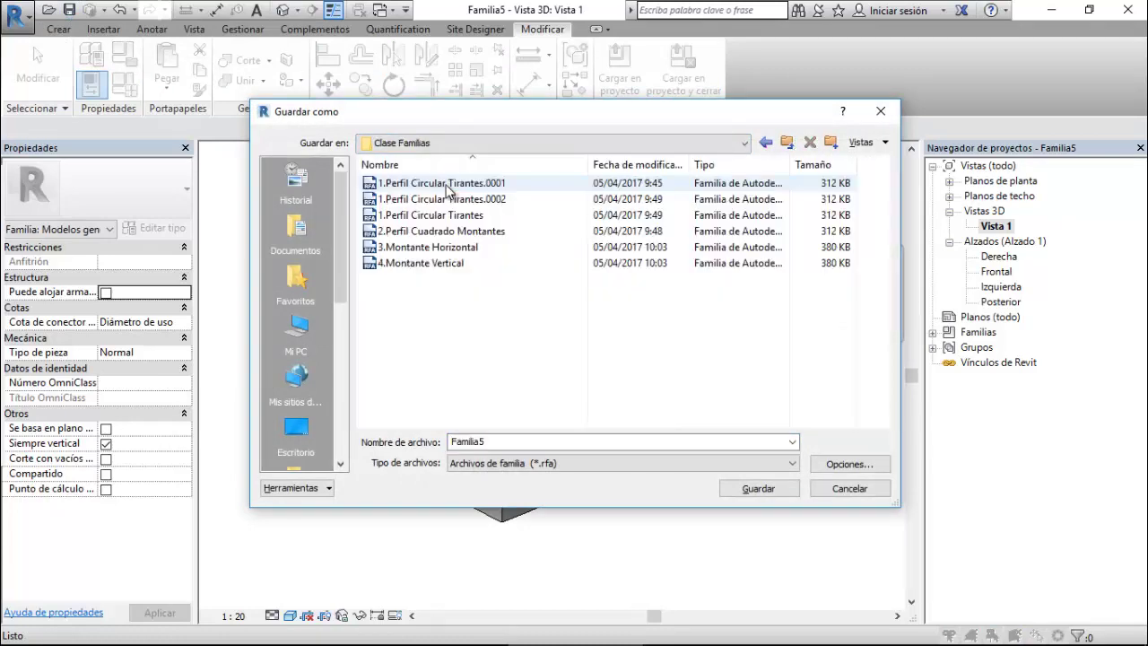
{"action": "double_click", "coordinate": [520, 441]}
{"action": "type", "text": "5.Pieza Tirantes"}
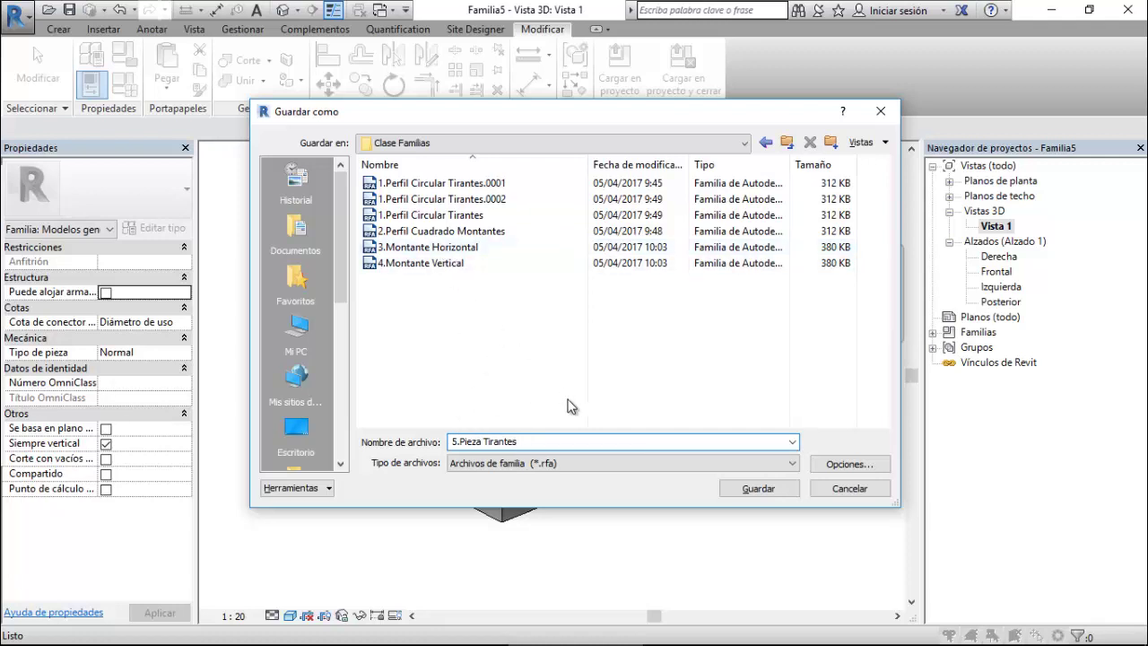
{"action": "left_click", "coordinate": [759, 488]}
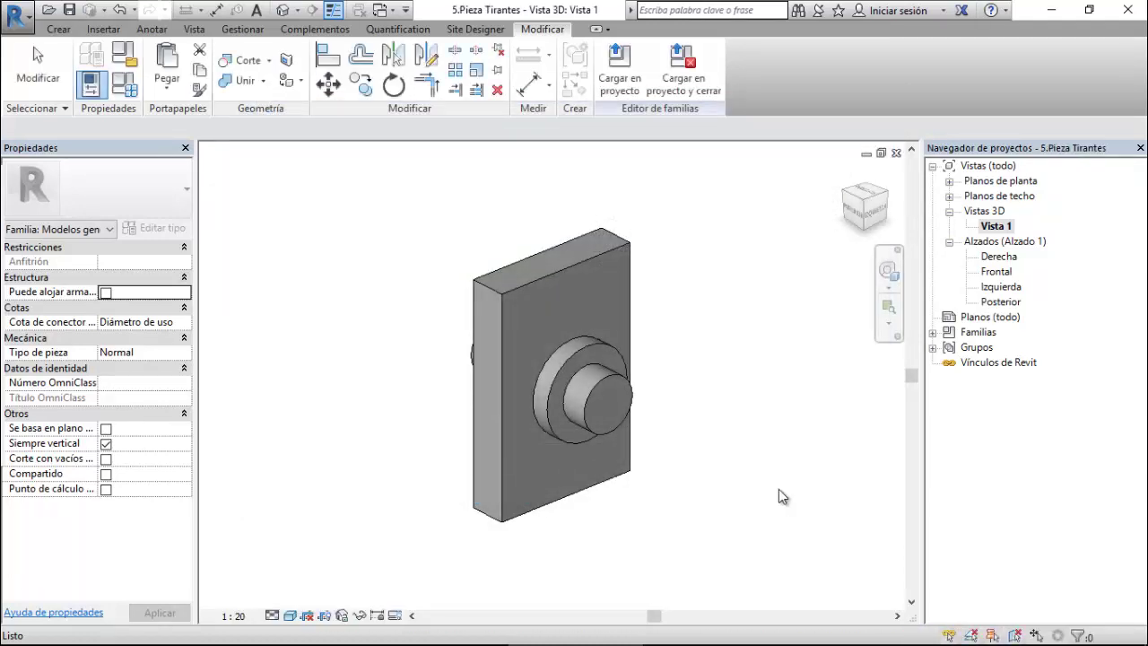
{"action": "scroll", "coordinate": [715, 392], "scroll_direction": "down", "scroll_amount": 2}
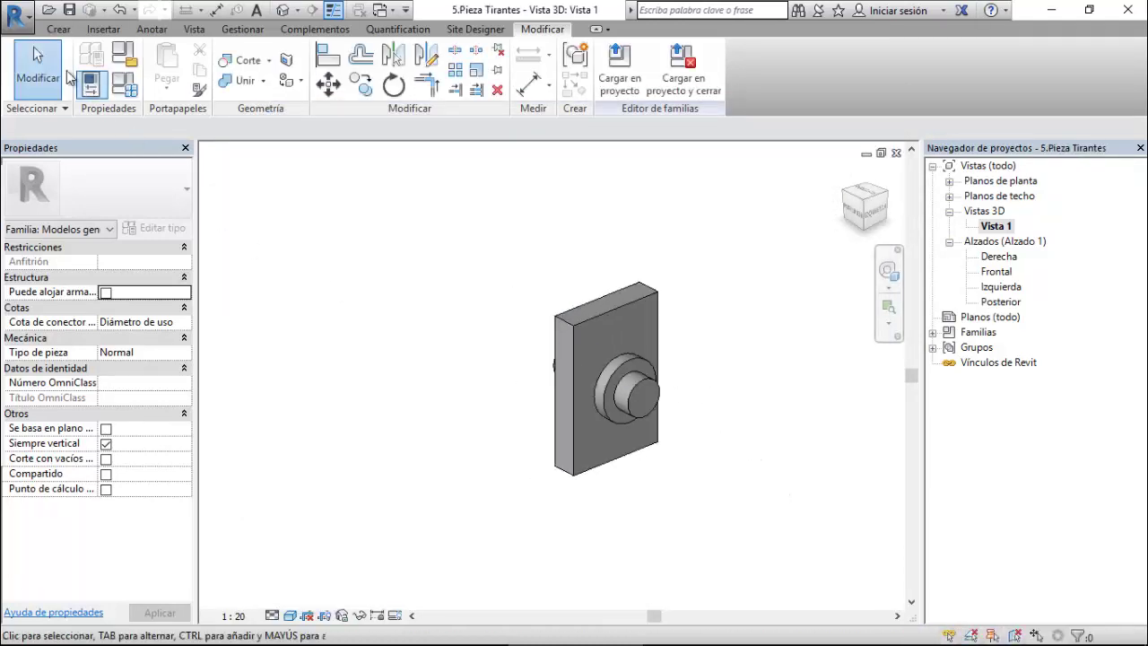
Show the Recent Files start screen through the View tab's User Interface menu.
{"action": "left_click", "coordinate": [193, 30]}
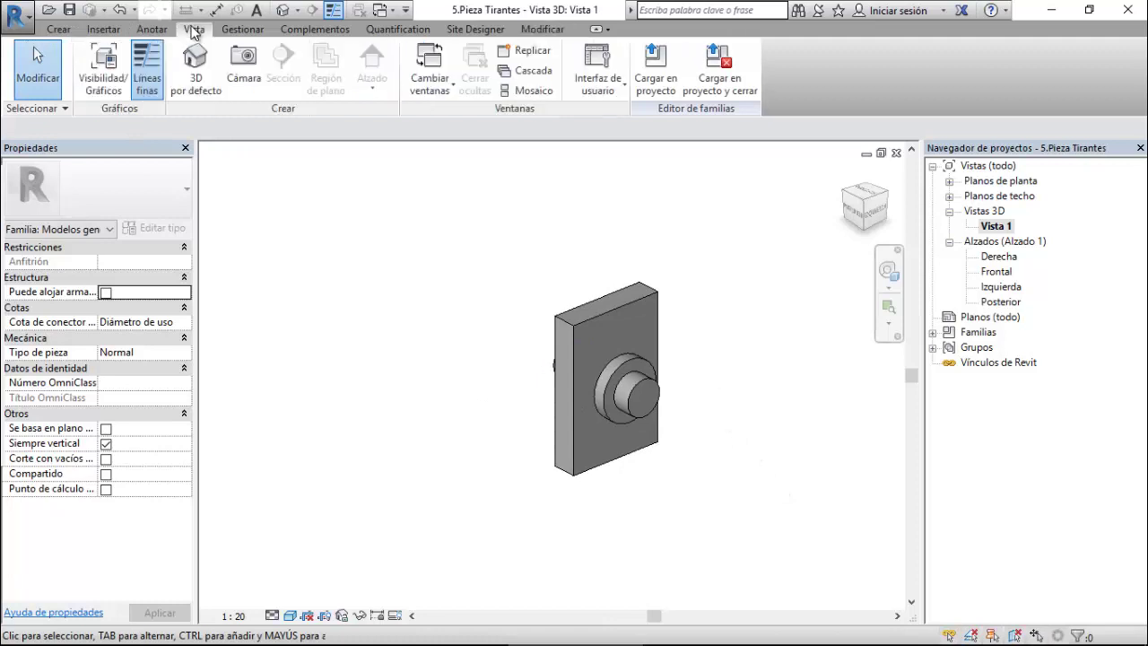
{"action": "left_click", "coordinate": [597, 88]}
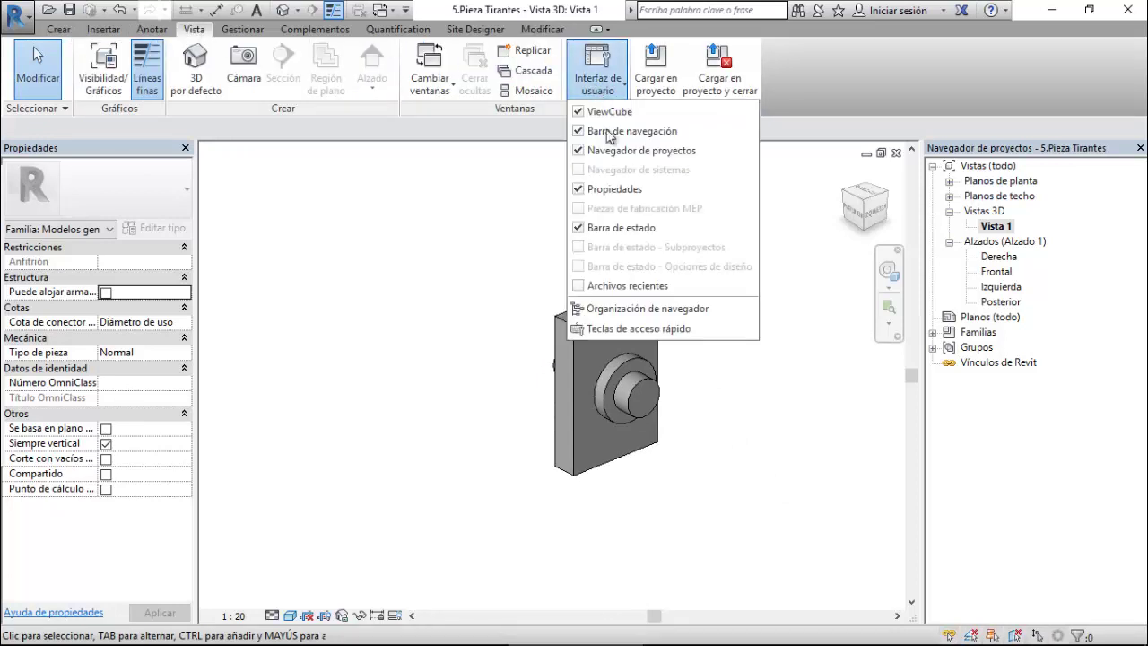
{"action": "left_click", "coordinate": [648, 286]}
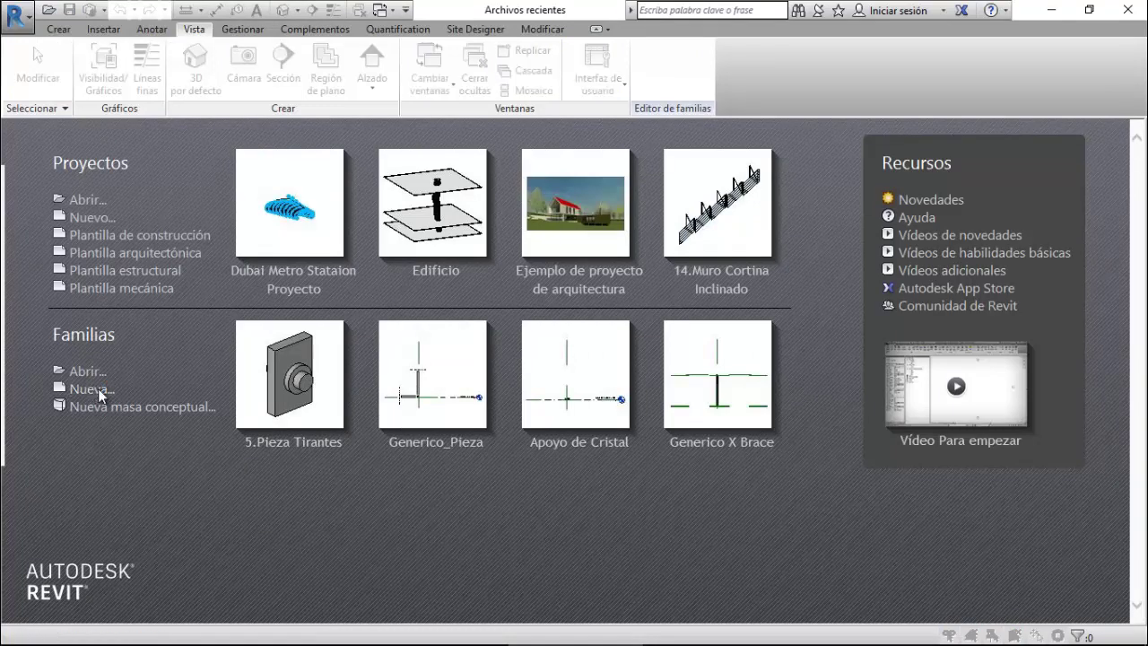
Create a new family from the Modelo genérico métrico template.
{"action": "left_click", "coordinate": [101, 395]}
{"action": "scroll", "coordinate": [449, 426], "scroll_direction": "down", "scroll_amount": 6}
{"action": "scroll", "coordinate": [448, 426], "scroll_direction": "down", "scroll_amount": 6}
{"action": "scroll", "coordinate": [449, 426], "scroll_direction": "down", "scroll_amount": 7}
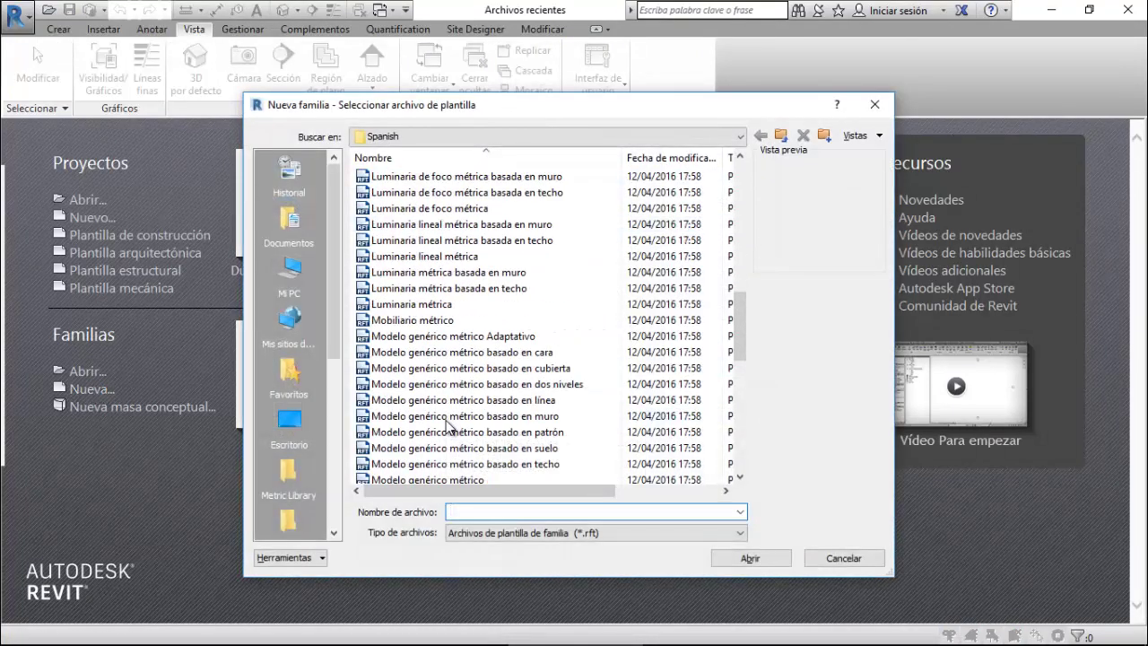
{"action": "scroll", "coordinate": [448, 413], "scroll_direction": "down", "scroll_amount": 1}
{"action": "left_click", "coordinate": [451, 434]}
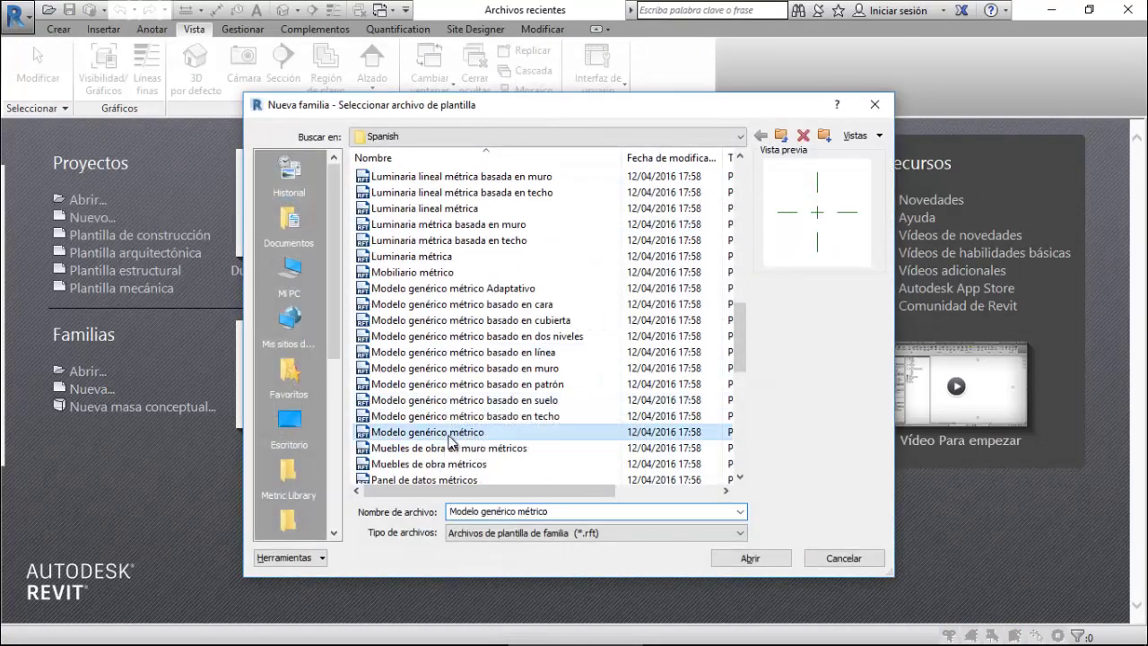
{"action": "left_click", "coordinate": [751, 556]}
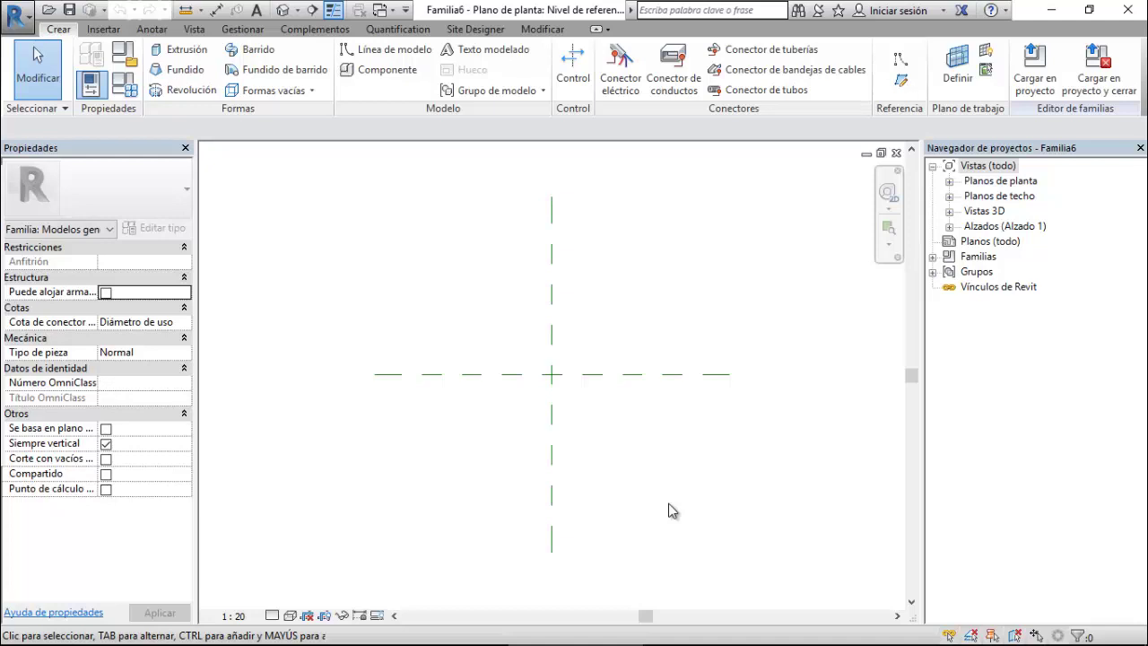
Open the Izquierda elevation view from the Alzados list.
{"action": "double_click", "coordinate": [974, 229]}
{"action": "double_click", "coordinate": [994, 272]}
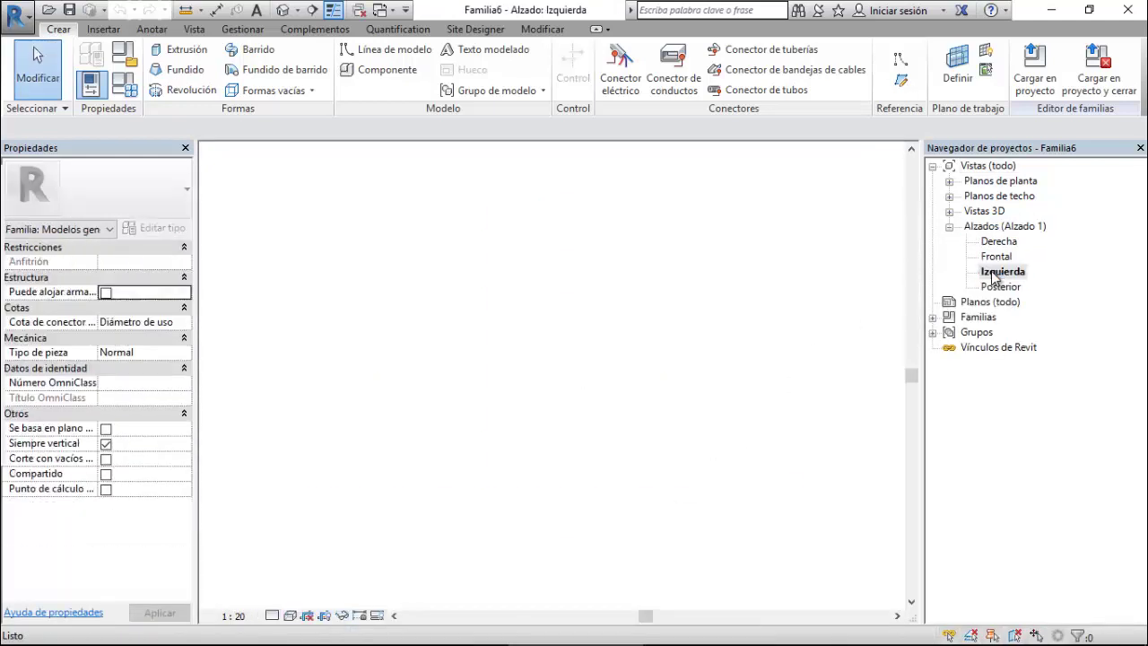
{"action": "scroll", "coordinate": [619, 485], "scroll_direction": "up", "scroll_amount": 2}
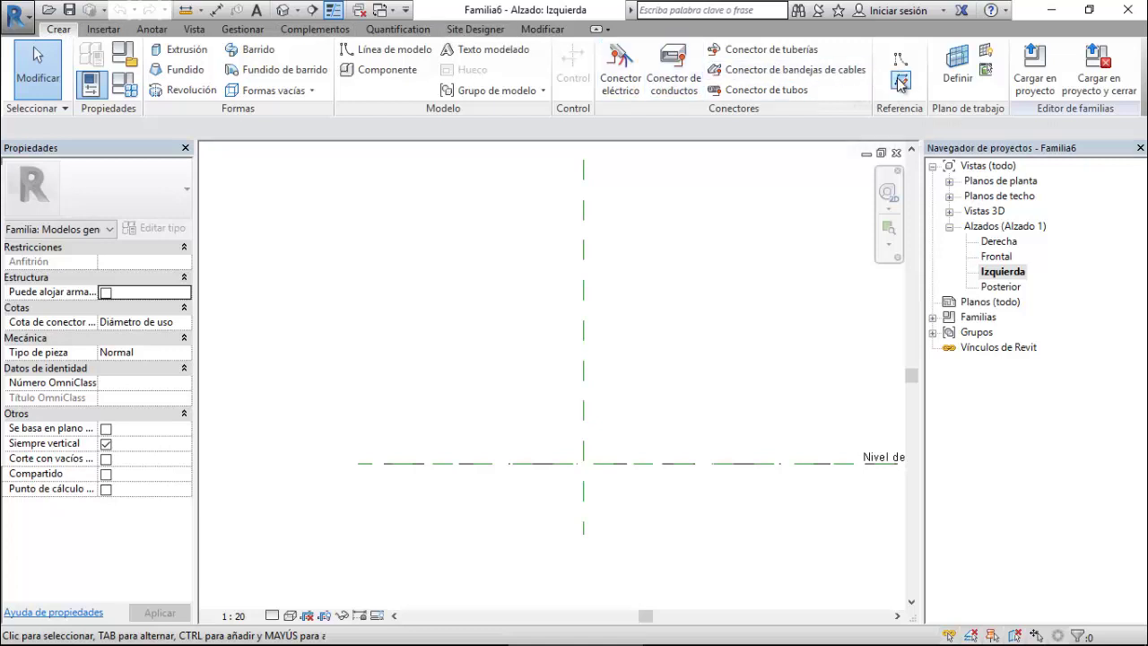
Draw two close horizontal reference planes near the top and two close vertical ones at the left.
{"action": "left_click", "coordinate": [902, 82]}
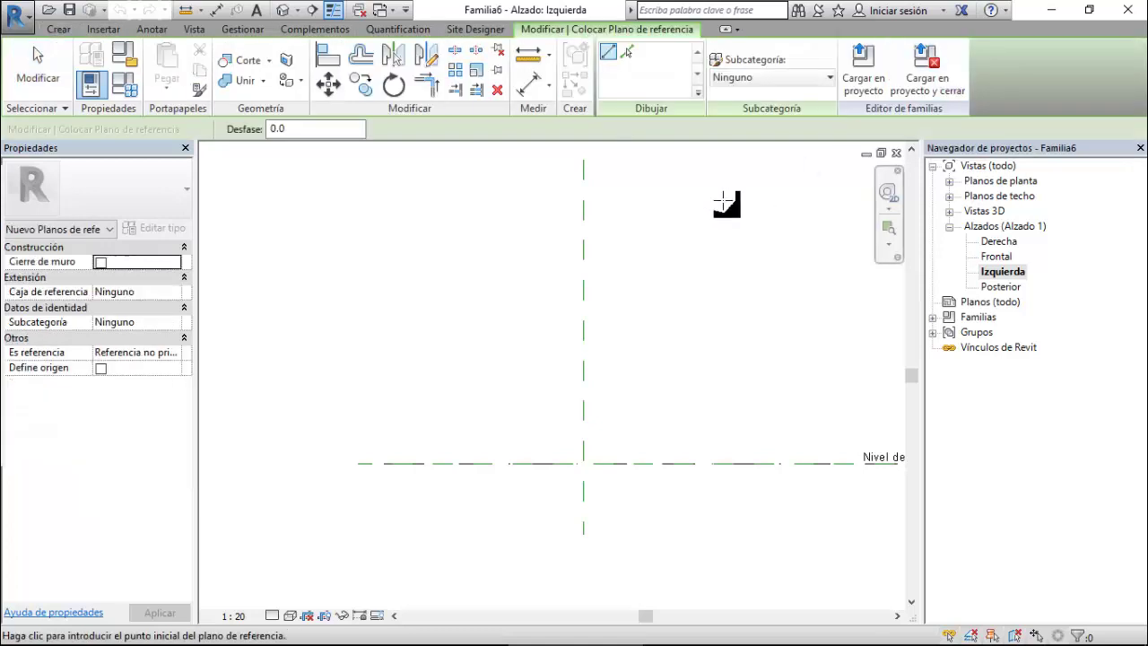
{"action": "left_click", "coordinate": [357, 208]}
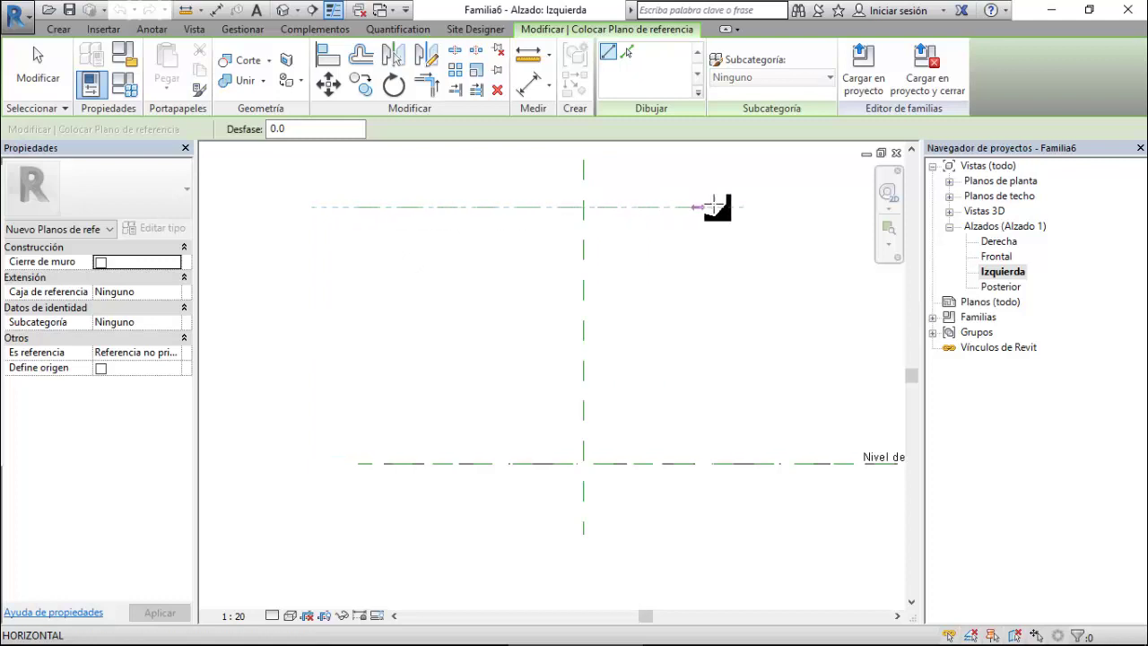
{"action": "left_click", "coordinate": [783, 207]}
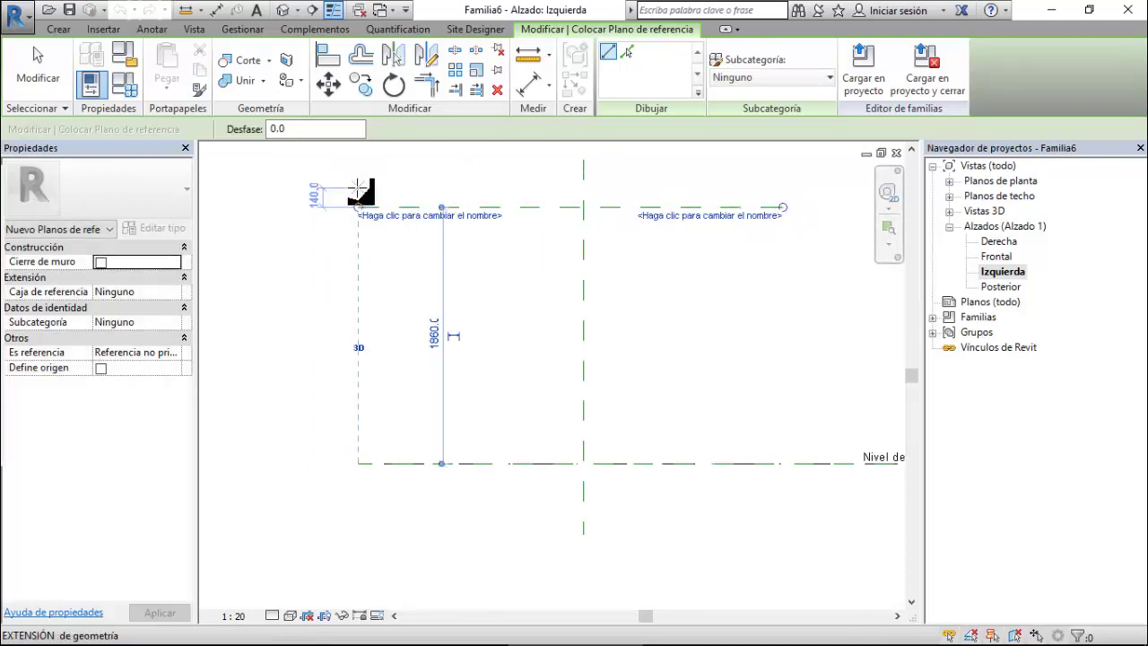
{"action": "left_click", "coordinate": [311, 187]}
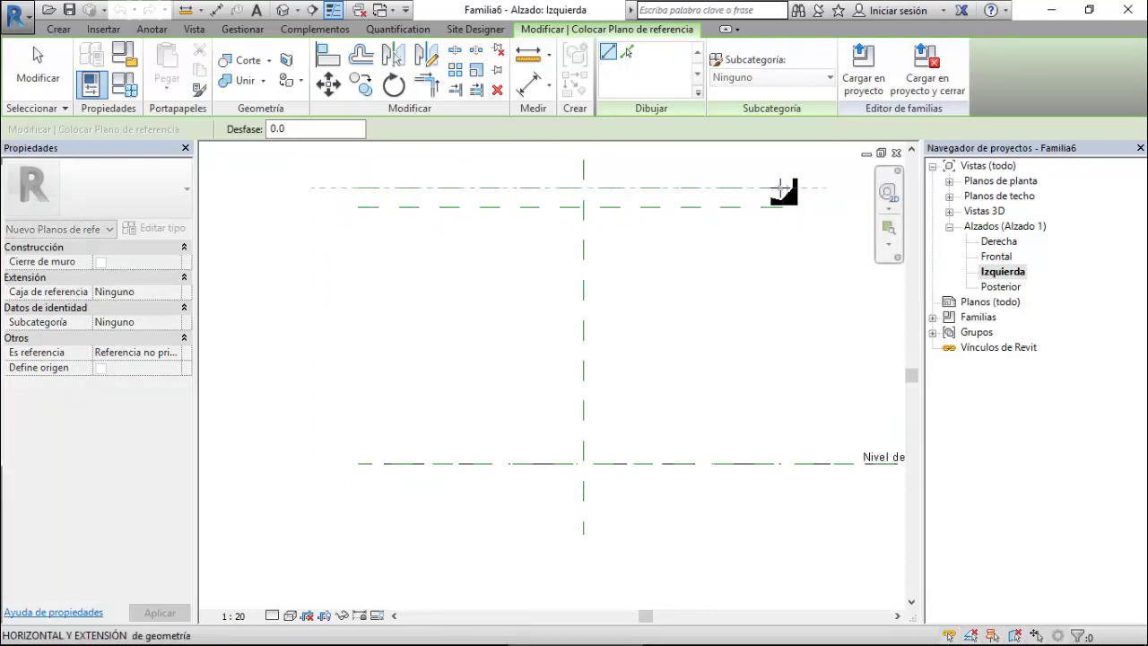
{"action": "left_click", "coordinate": [782, 187]}
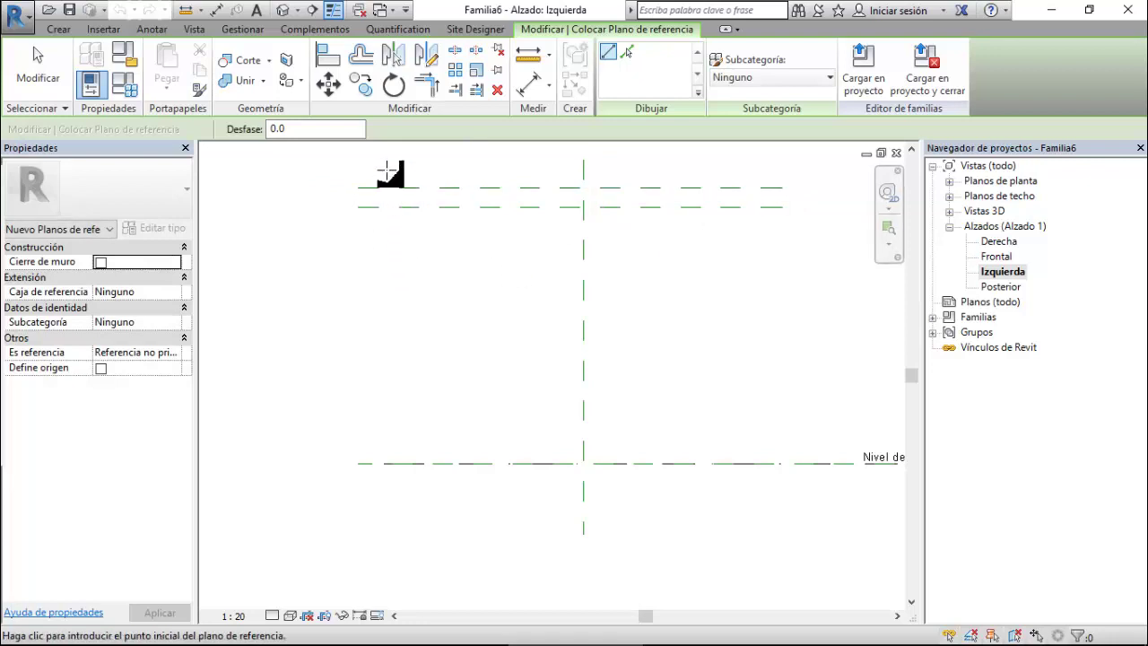
{"action": "left_click", "coordinate": [387, 169]}
{"action": "left_click", "coordinate": [387, 504]}
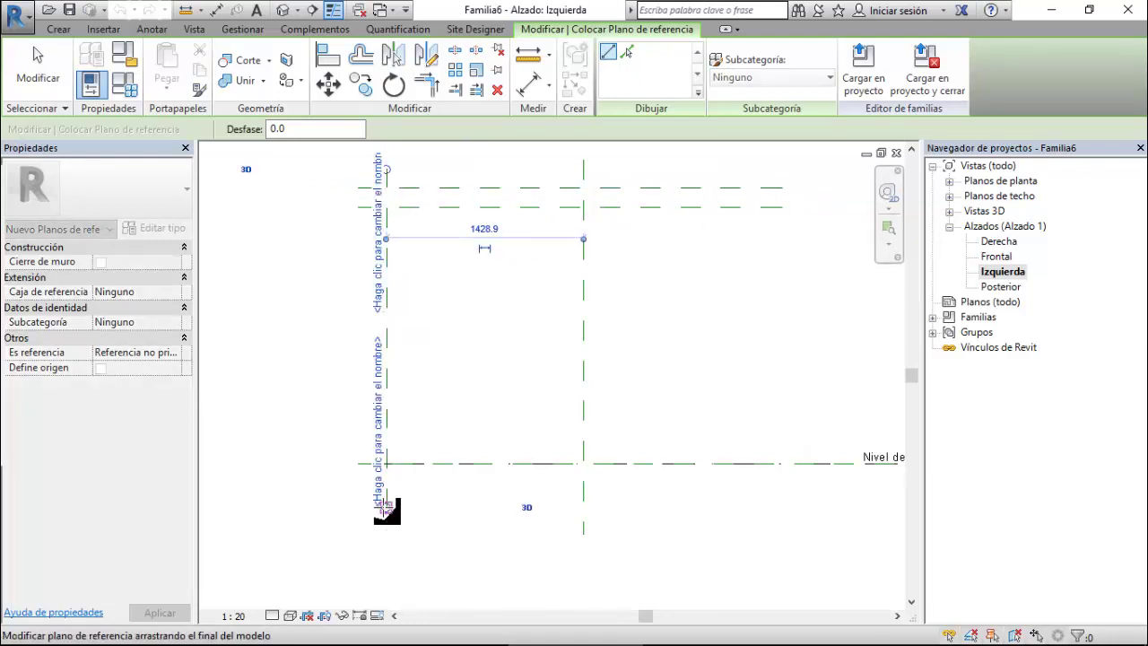
{"action": "left_click", "coordinate": [409, 169]}
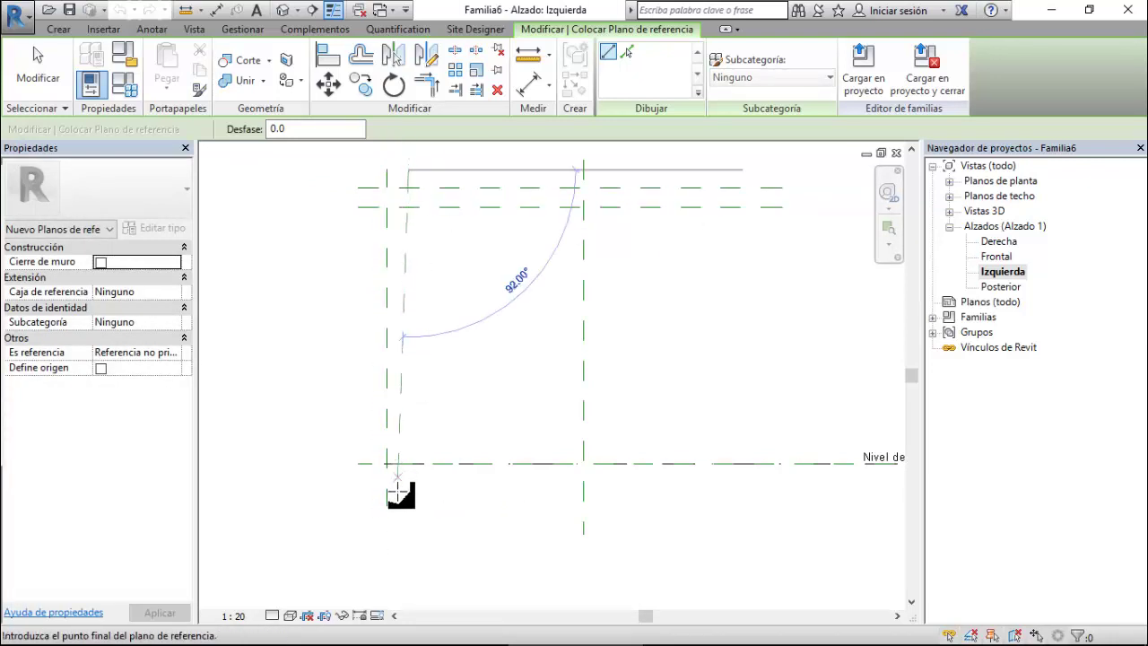
{"action": "left_click", "coordinate": [408, 504]}
{"action": "key", "text": "Escape"}
{"action": "key", "text": "Escape"}
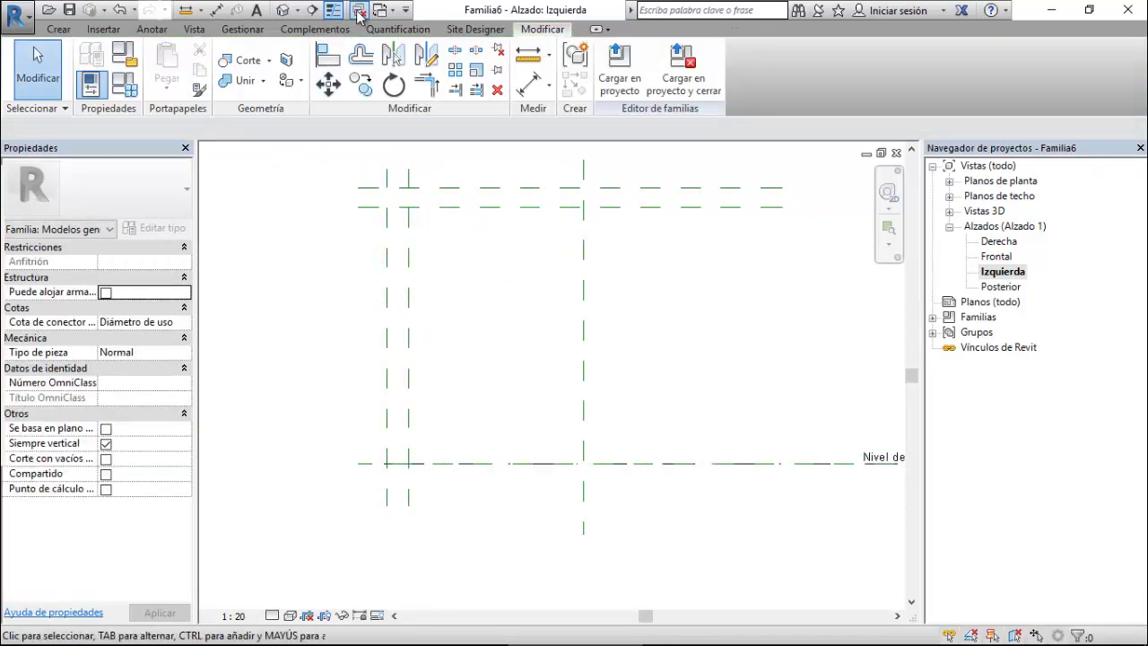
Switch to the 5.Pieza Tirantes family and open its left elevation.
{"action": "left_click", "coordinate": [387, 11]}
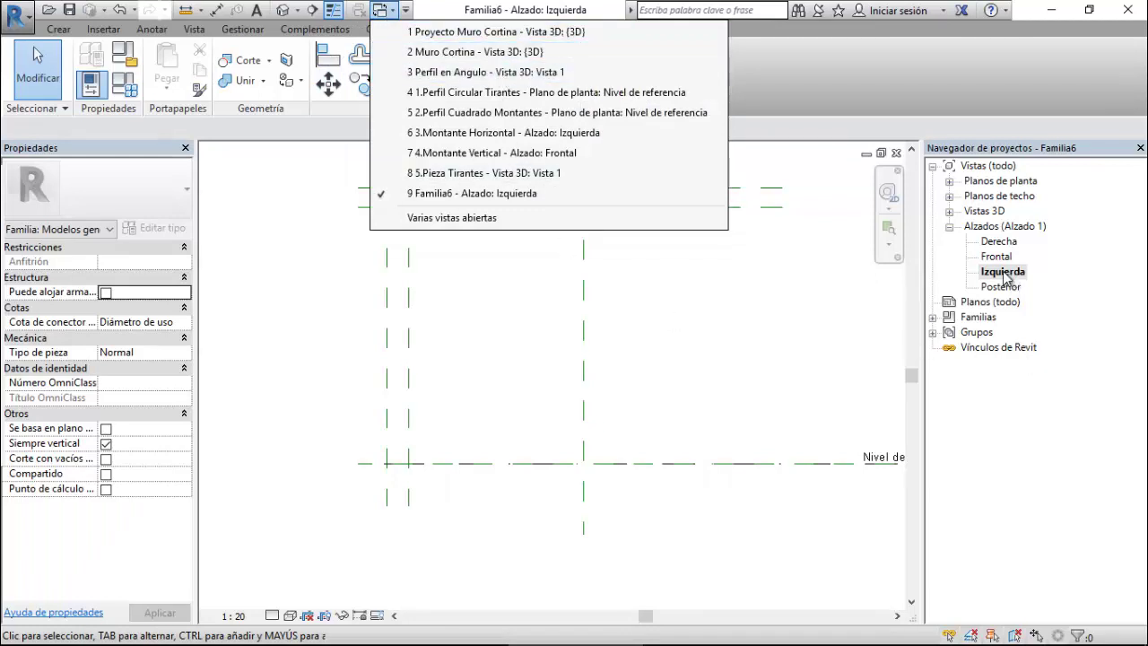
{"action": "left_click", "coordinate": [578, 173]}
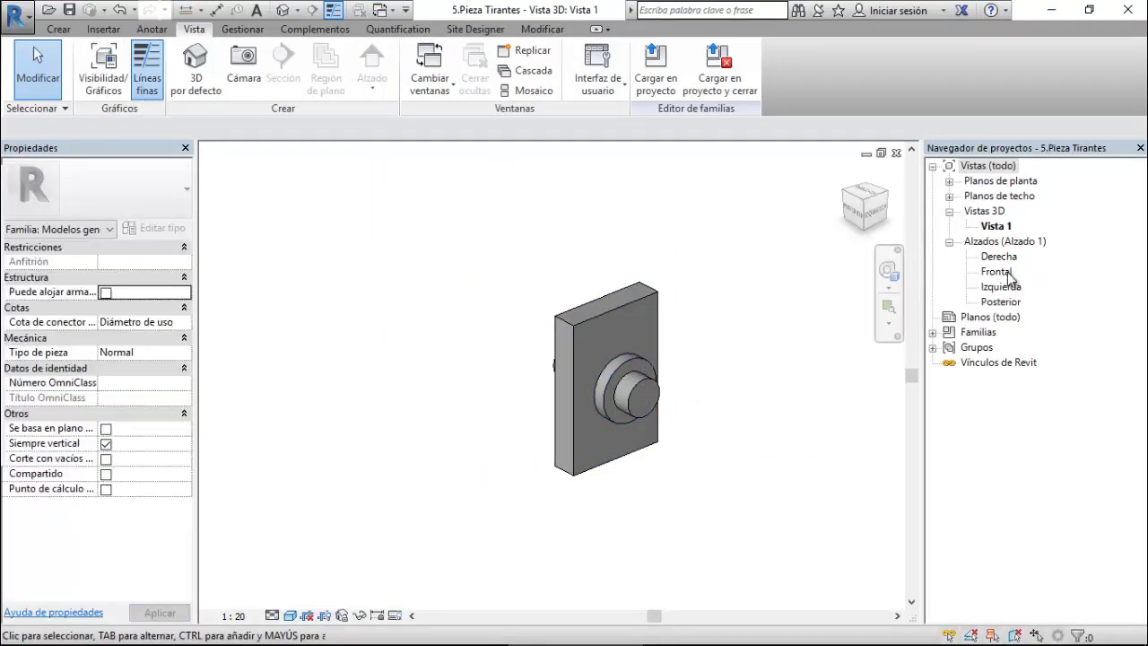
{"action": "double_click", "coordinate": [1002, 287]}
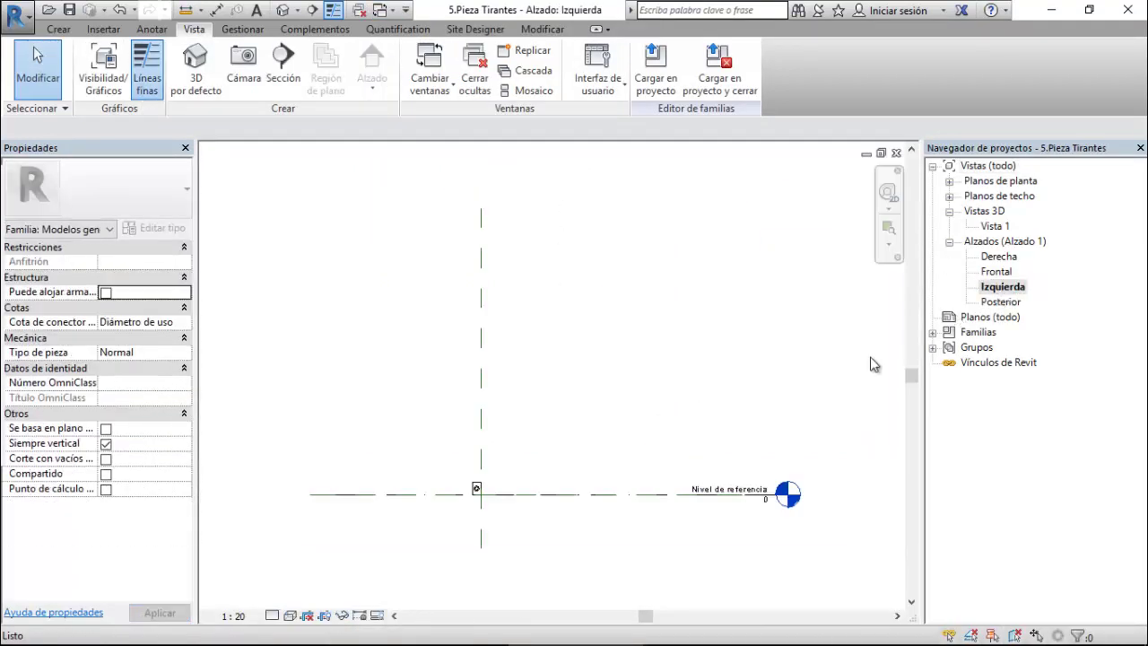
{"action": "scroll", "coordinate": [476, 487], "scroll_direction": "up", "scroll_amount": 2}
{"action": "scroll", "coordinate": [474, 500], "scroll_direction": "up", "scroll_amount": 2}
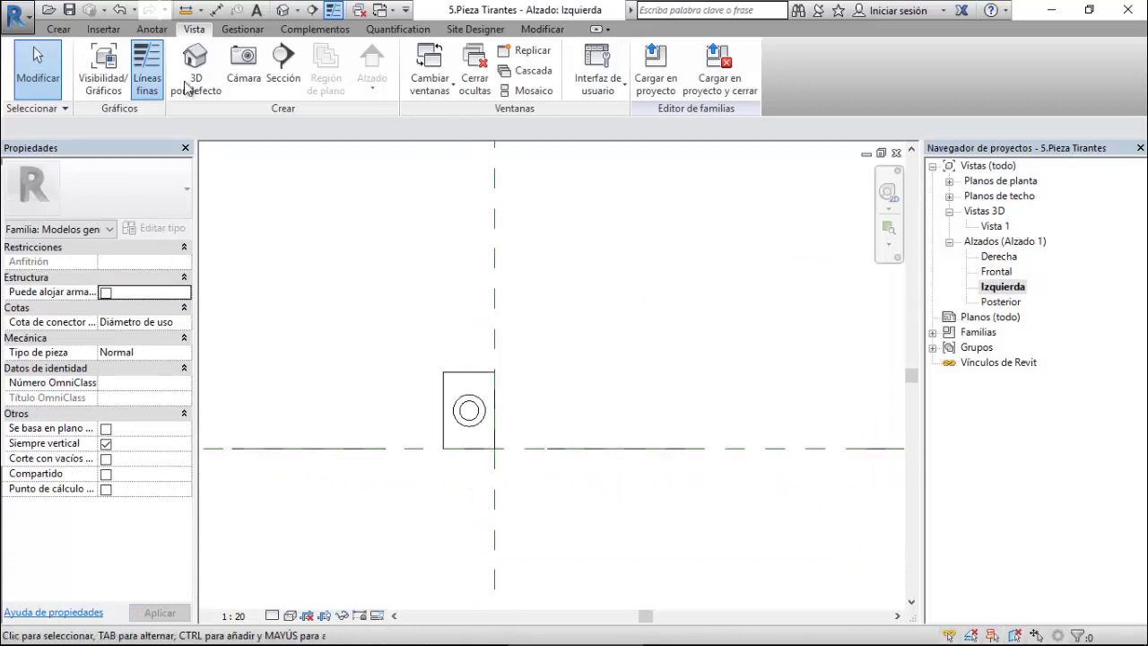
Add aligned dimensions to the square: 80 wide and 120 tall.
{"action": "left_click", "coordinate": [152, 28]}
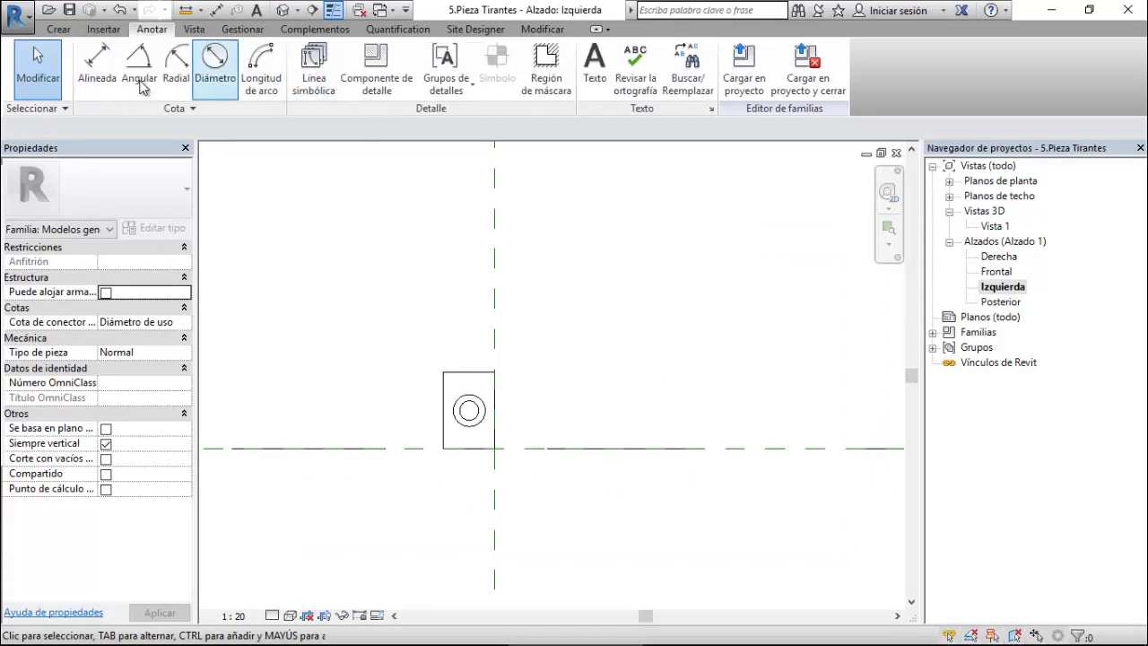
{"action": "left_click", "coordinate": [95, 66]}
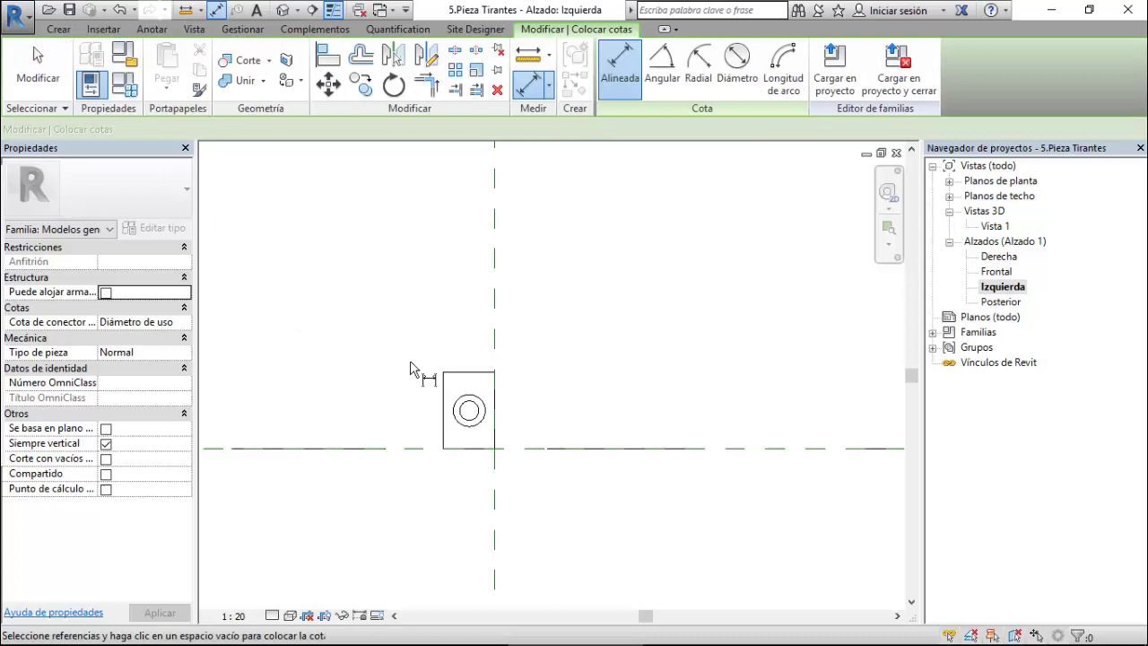
{"action": "left_click", "coordinate": [444, 394]}
{"action": "left_click", "coordinate": [495, 396]}
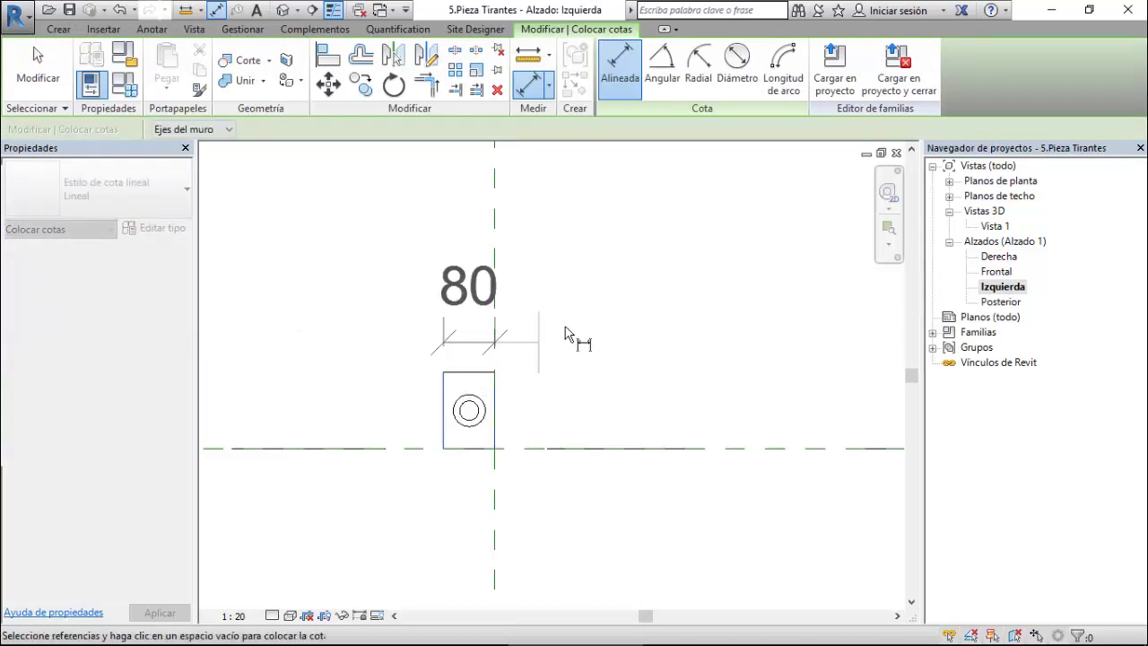
{"action": "left_click", "coordinate": [613, 311]}
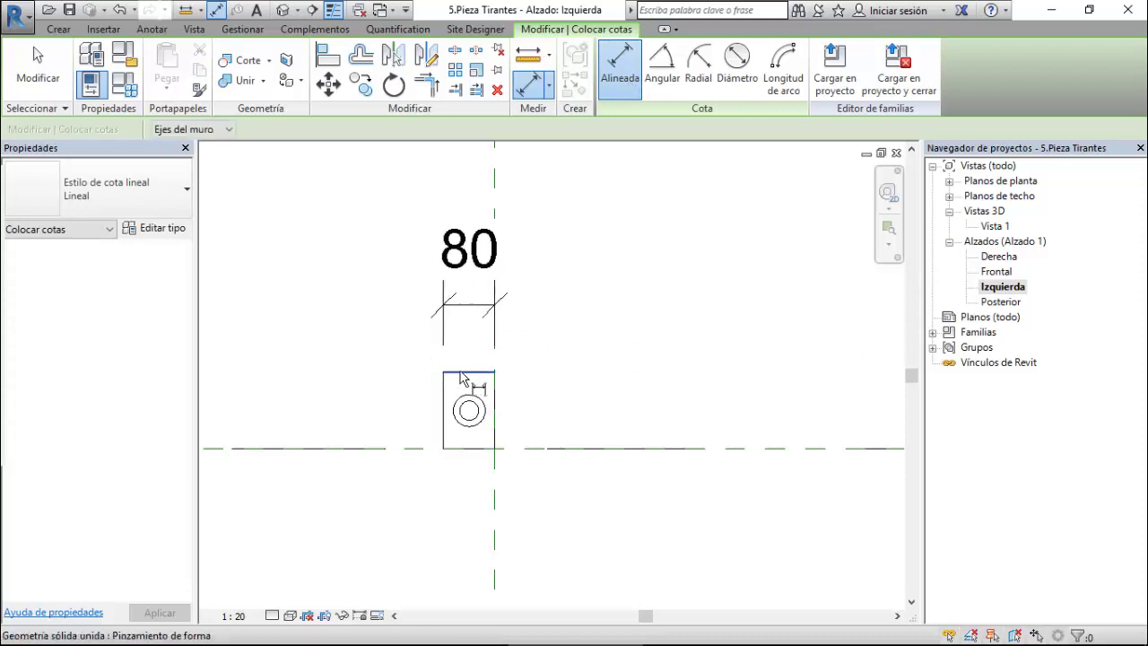
{"action": "left_click", "coordinate": [455, 426]}
{"action": "left_click", "coordinate": [459, 448]}
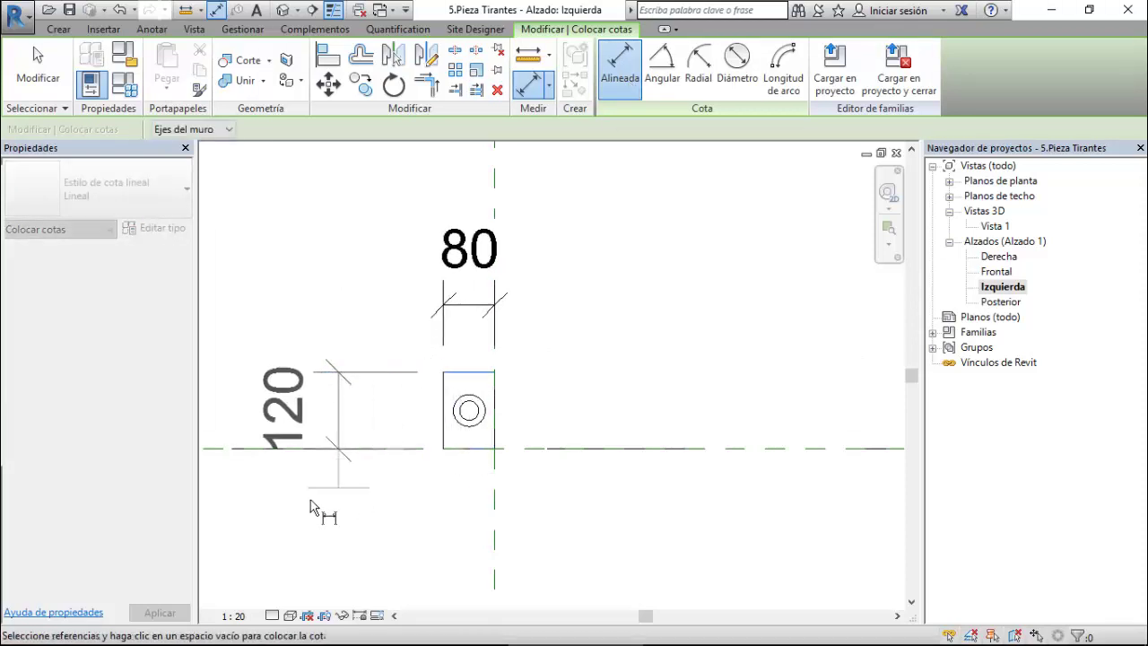
{"action": "left_click", "coordinate": [285, 514]}
{"action": "key", "text": "Escape"}
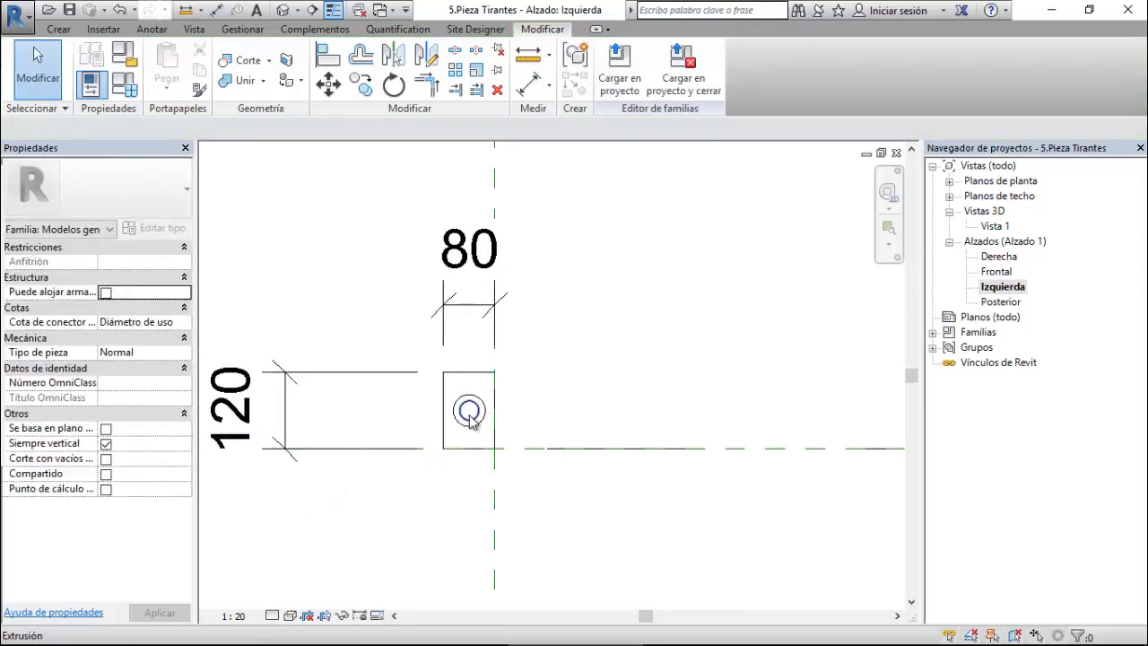
Switch back to the Familia6 - Alzado: Izquierda window.
{"action": "scroll", "coordinate": [471, 420], "scroll_direction": "up", "scroll_amount": 2}
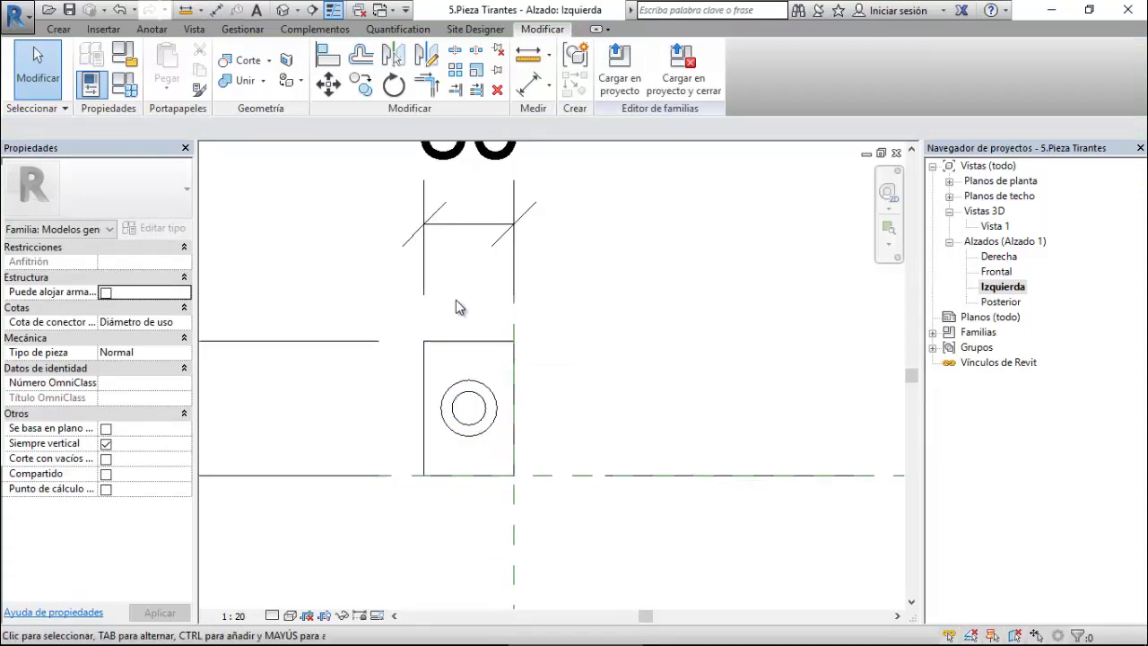
{"action": "scroll", "coordinate": [543, 436], "scroll_direction": "down", "scroll_amount": 2}
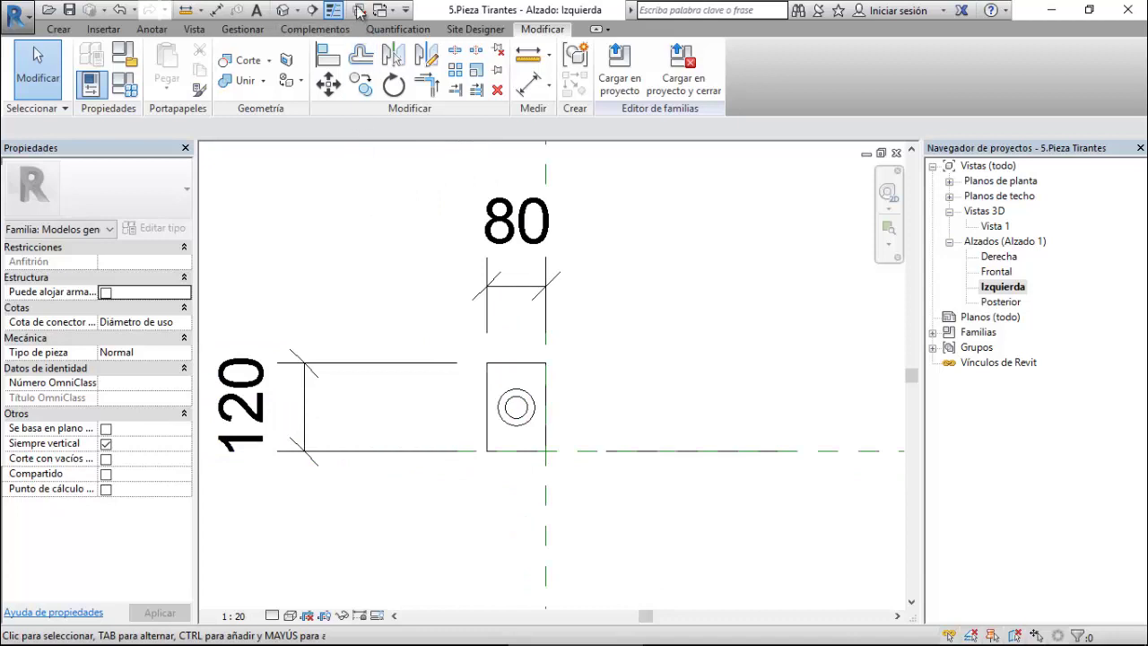
{"action": "left_click", "coordinate": [386, 11]}
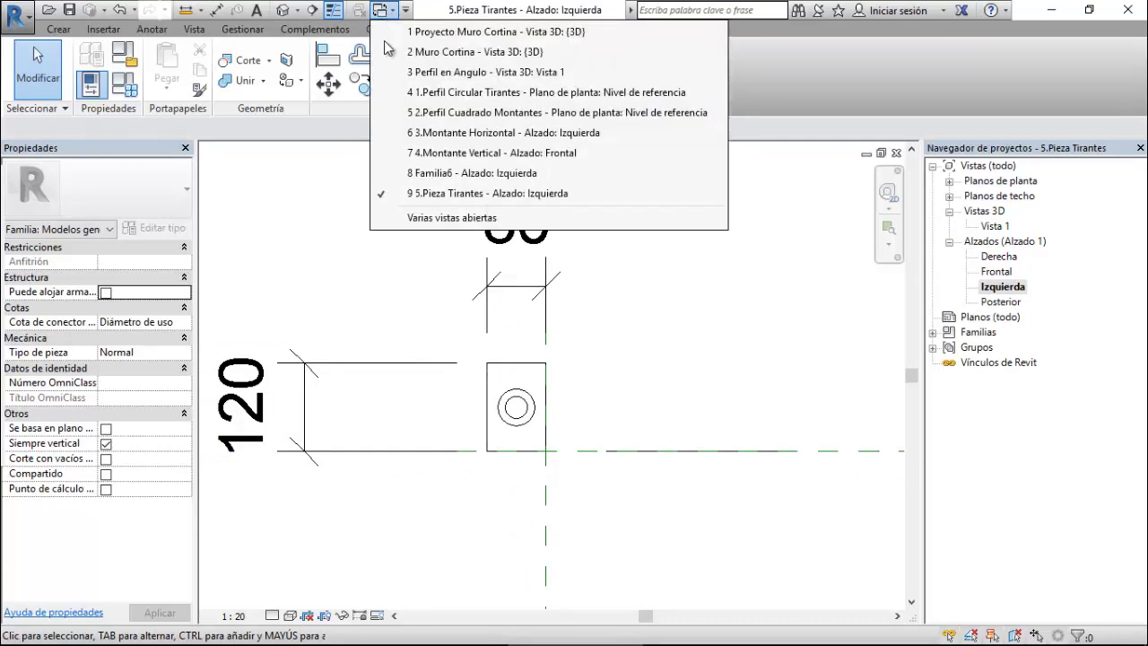
{"action": "left_click", "coordinate": [507, 170]}
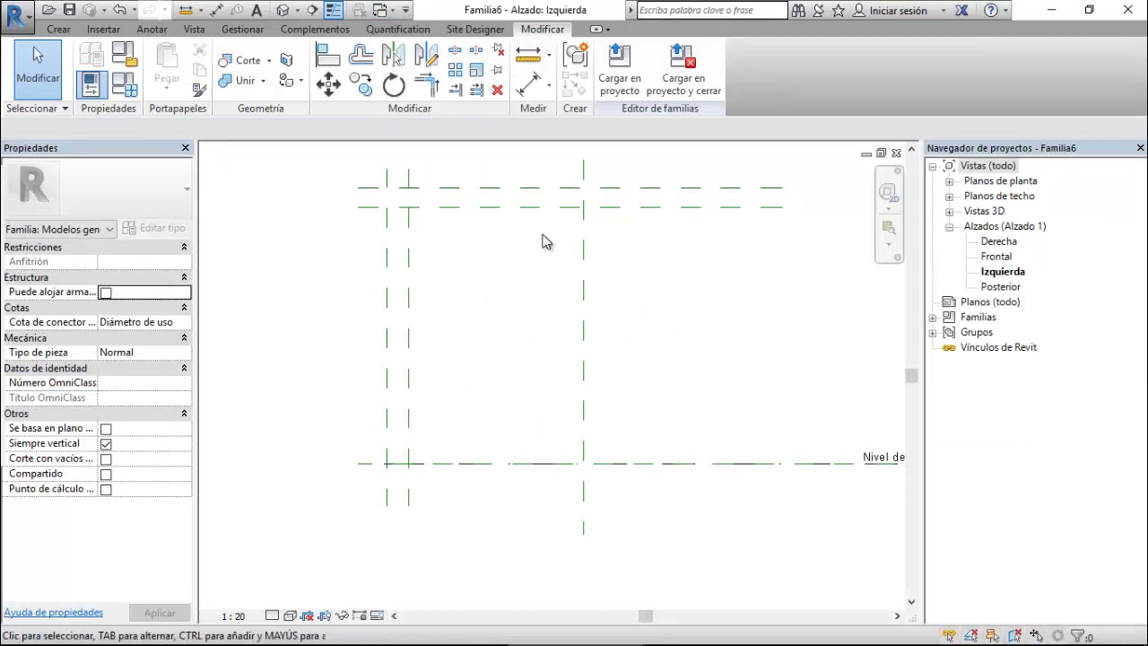
Dimension the two upper horizontal reference planes, currently 140 apart.
{"action": "left_click", "coordinate": [529, 85]}
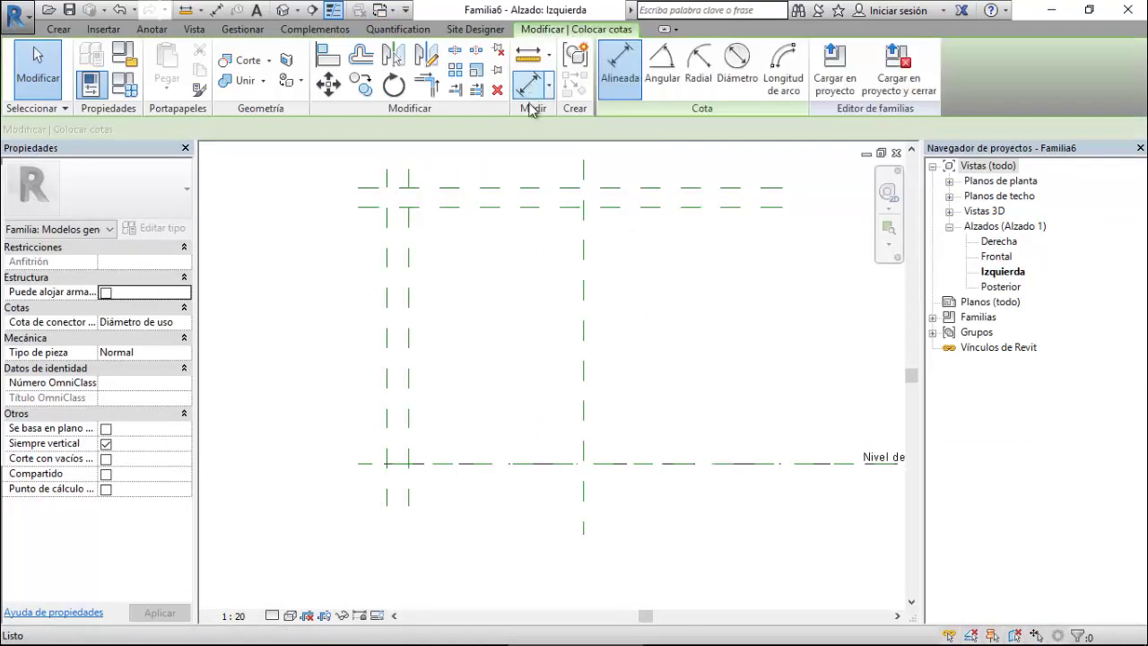
{"action": "left_click", "coordinate": [640, 189]}
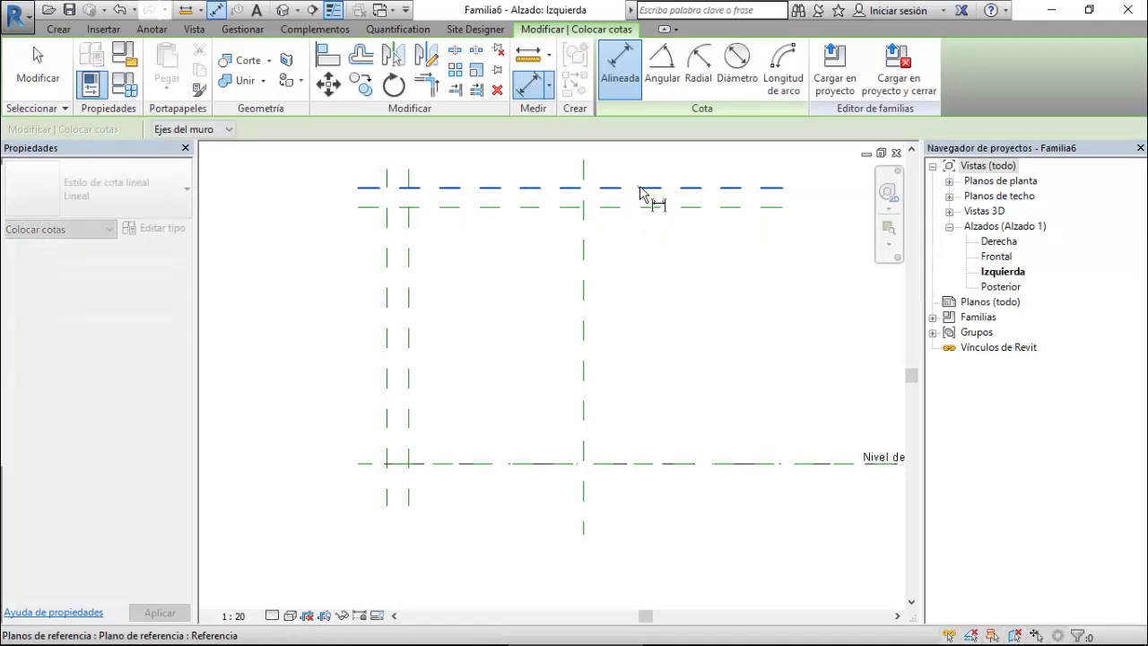
{"action": "left_click", "coordinate": [642, 207]}
{"action": "scroll", "coordinate": [643, 236], "scroll_direction": "down", "scroll_amount": 1}
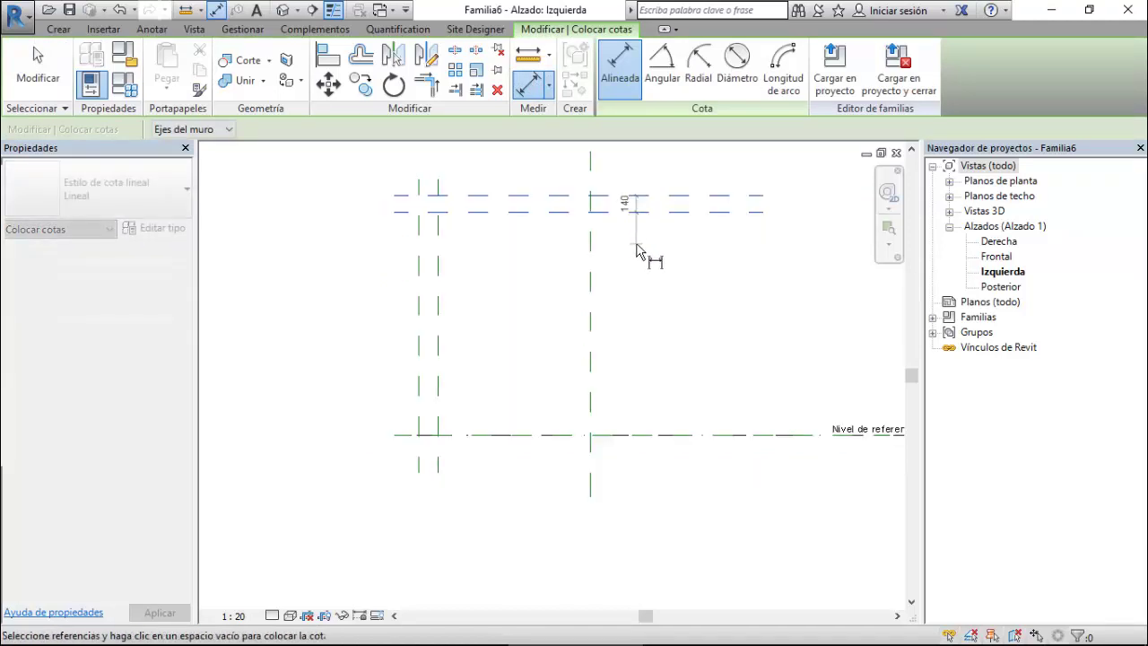
{"action": "left_click", "coordinate": [716, 279]}
{"action": "key", "text": "Escape"}
{"action": "key", "text": "Escape"}
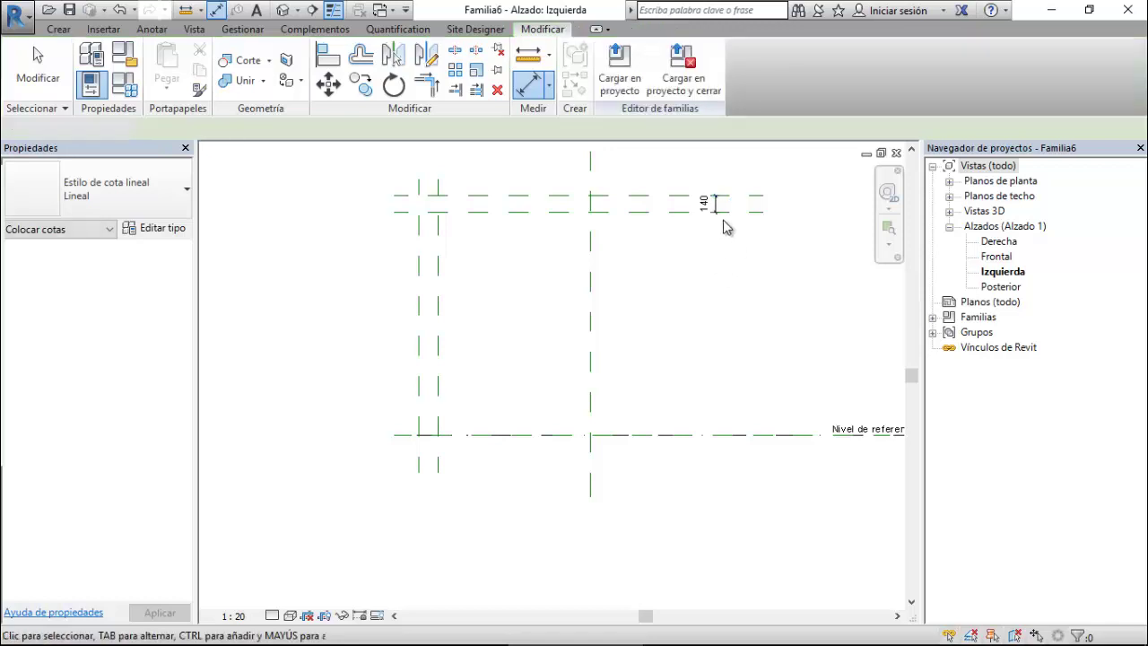
Change the upper planes' spacing from 140 to 60.
{"action": "left_click", "coordinate": [739, 212]}
{"action": "scroll", "coordinate": [738, 214], "scroll_direction": "up", "scroll_amount": 2}
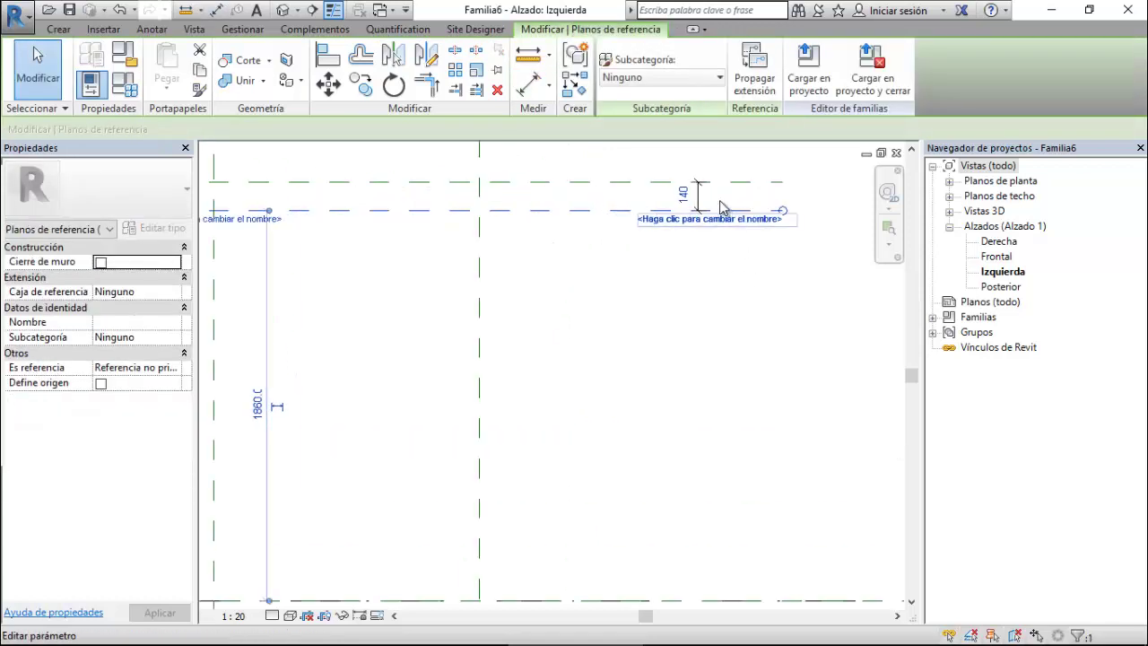
{"action": "left_click", "coordinate": [681, 195]}
{"action": "type", "text": "60"}
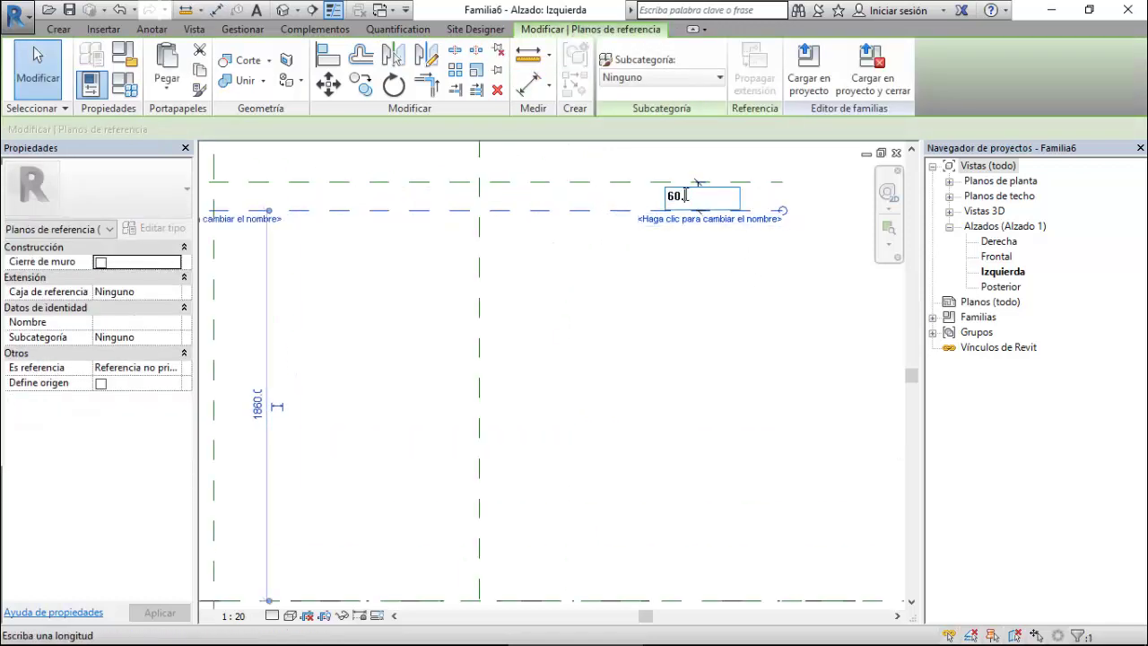
{"action": "key", "text": "Return"}
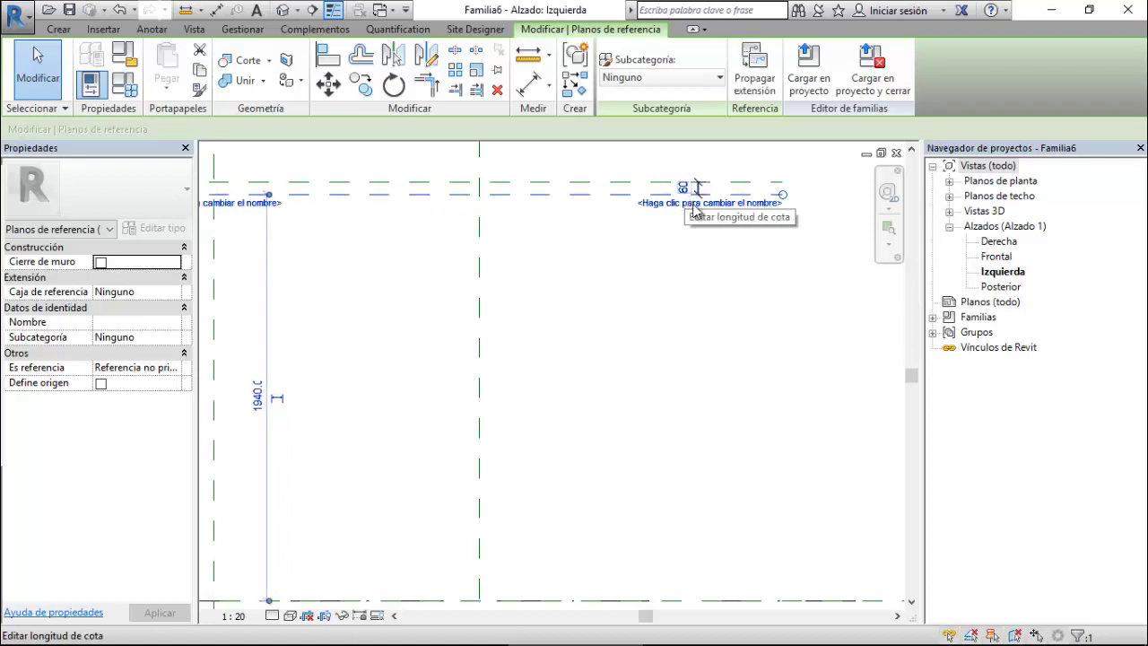
{"action": "key", "text": "Escape"}
{"action": "scroll", "coordinate": [705, 204], "scroll_direction": "up", "scroll_amount": 2}
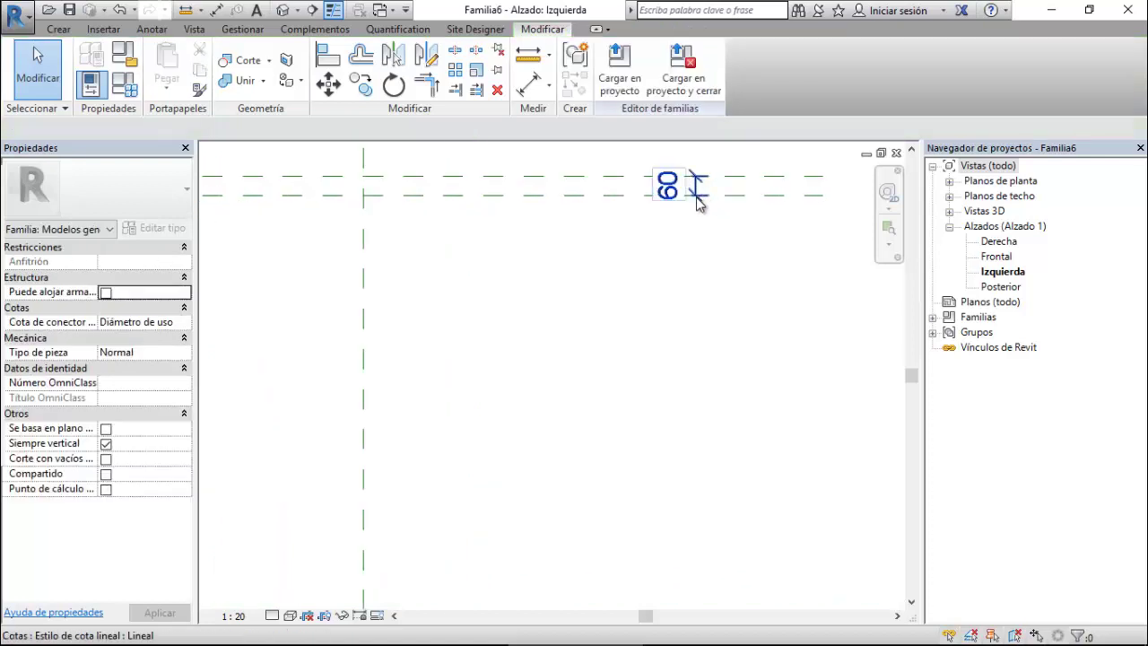
{"action": "left_click", "coordinate": [700, 203]}
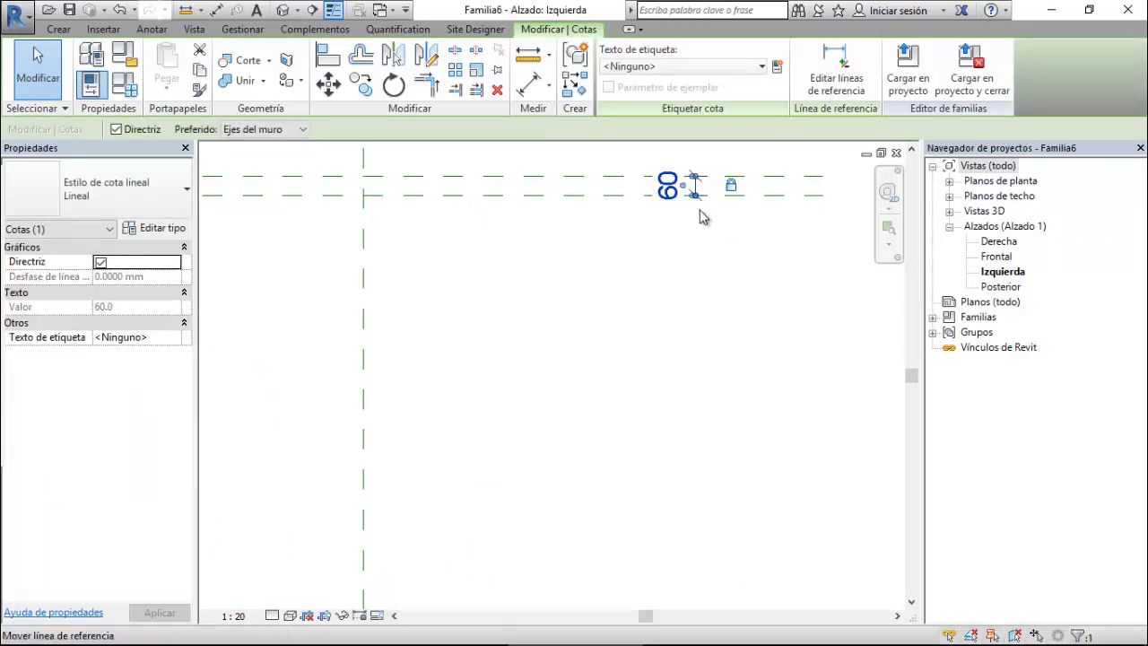
{"action": "scroll", "coordinate": [744, 247], "scroll_direction": "down", "scroll_amount": 2}
{"action": "scroll", "coordinate": [740, 242], "scroll_direction": "down", "scroll_amount": 1}
{"action": "key", "text": "Escape"}
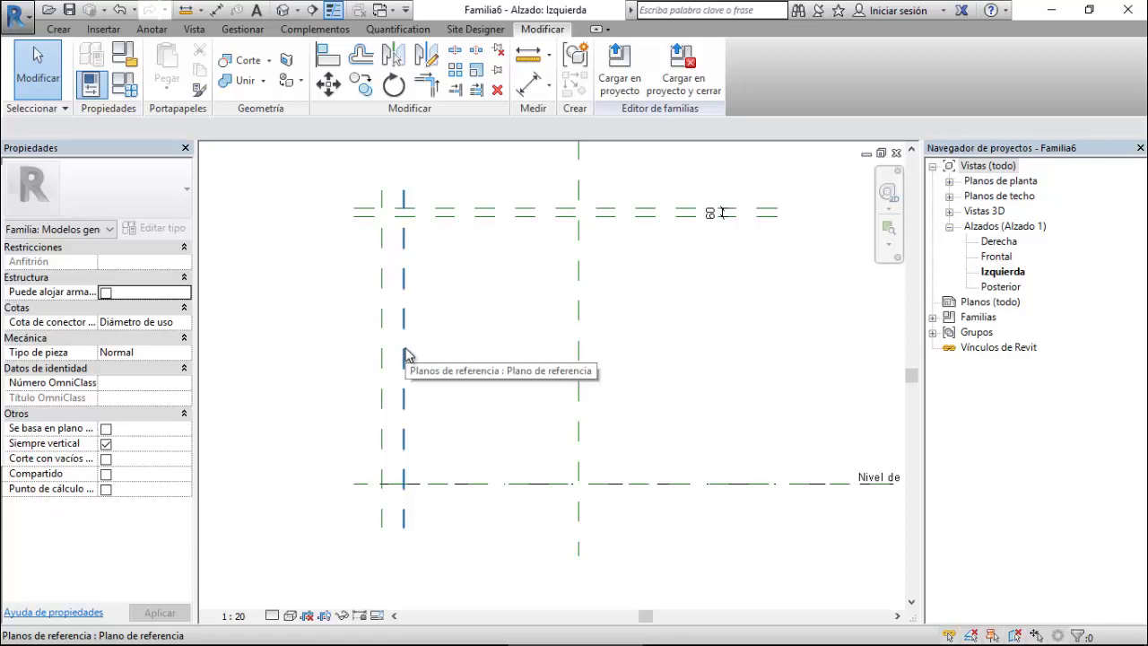
Dimension the two left vertical planes and change their spacing from 160 to 40.
{"action": "left_click", "coordinate": [542, 89]}
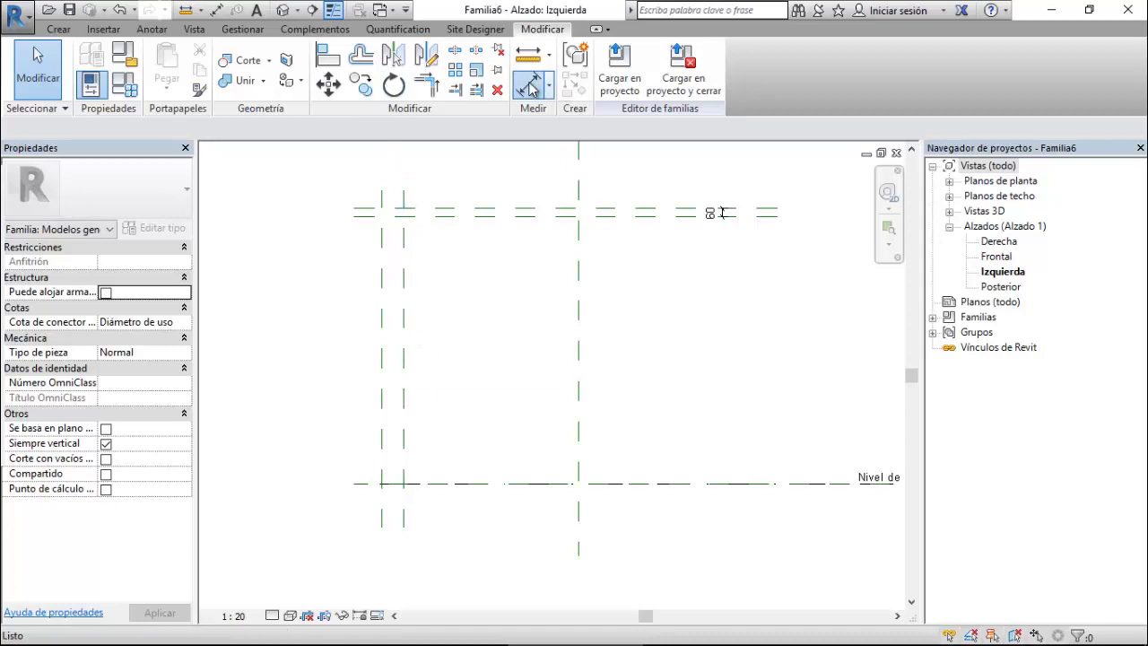
{"action": "left_click", "coordinate": [394, 328]}
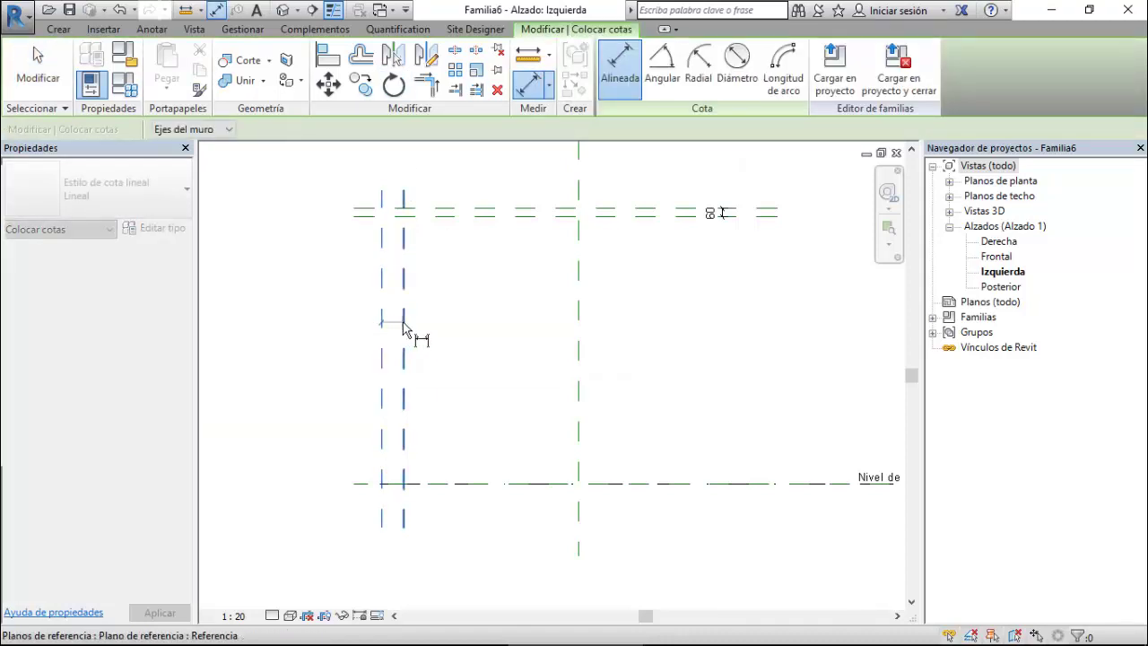
{"action": "left_click", "coordinate": [405, 328]}
{"action": "left_click", "coordinate": [319, 177]}
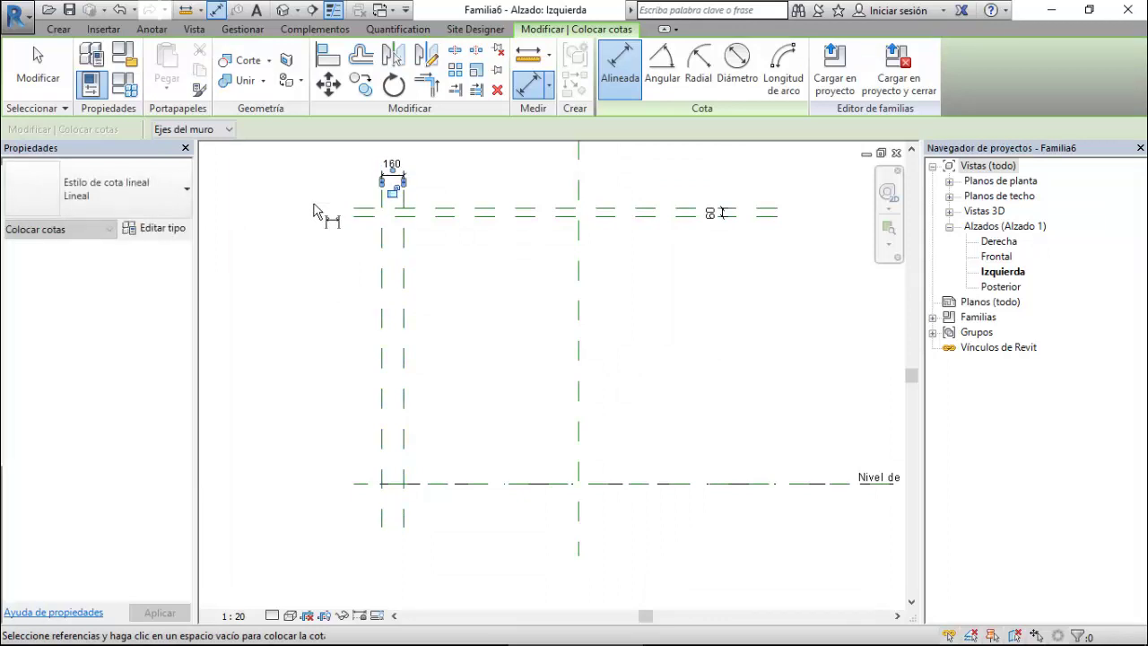
{"action": "key", "text": "Escape"}
{"action": "key", "text": "Escape"}
{"action": "left_click", "coordinate": [381, 266]}
{"action": "scroll", "coordinate": [384, 158], "scroll_direction": "up", "scroll_amount": 2}
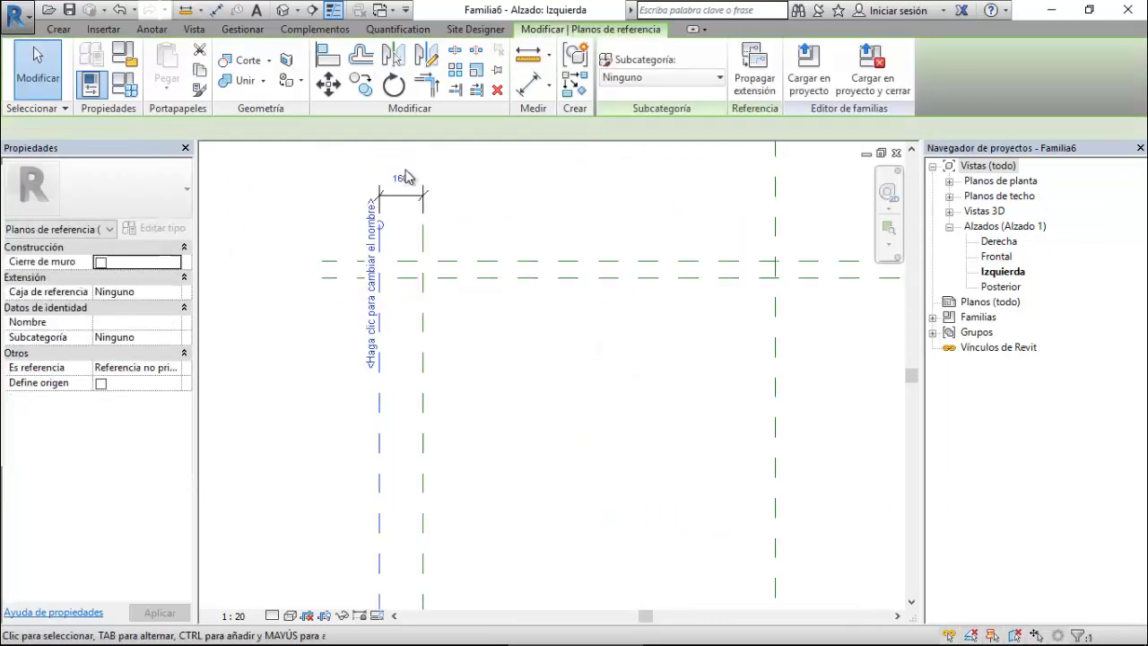
{"action": "left_click", "coordinate": [395, 171]}
{"action": "type", "text": "40"}
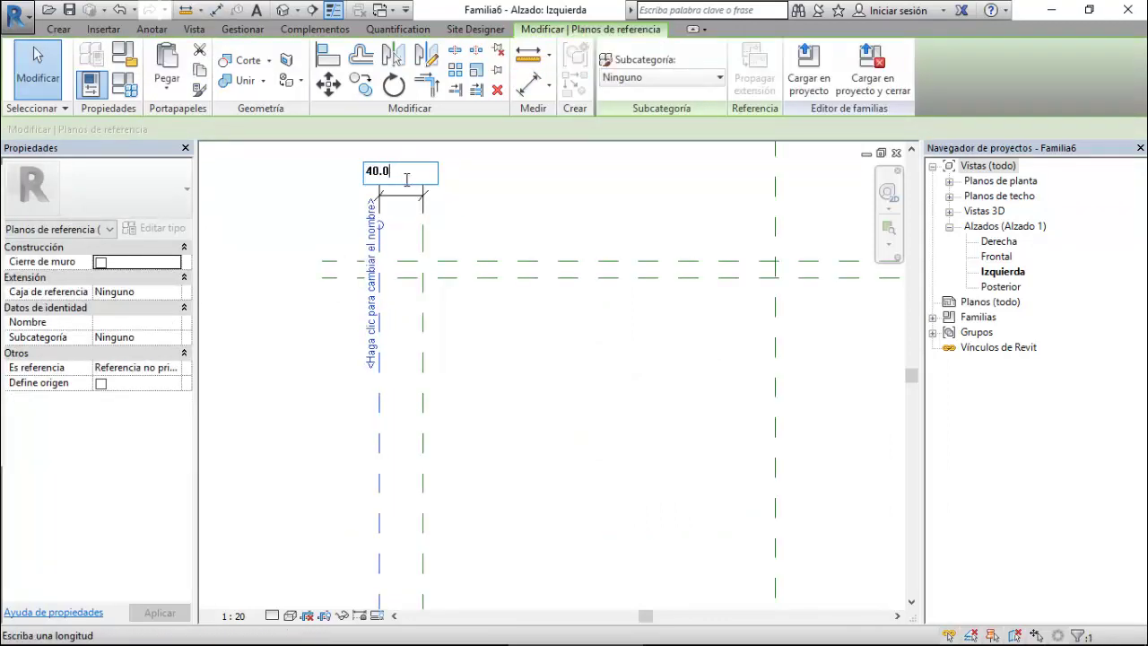
{"action": "key", "text": "Return"}
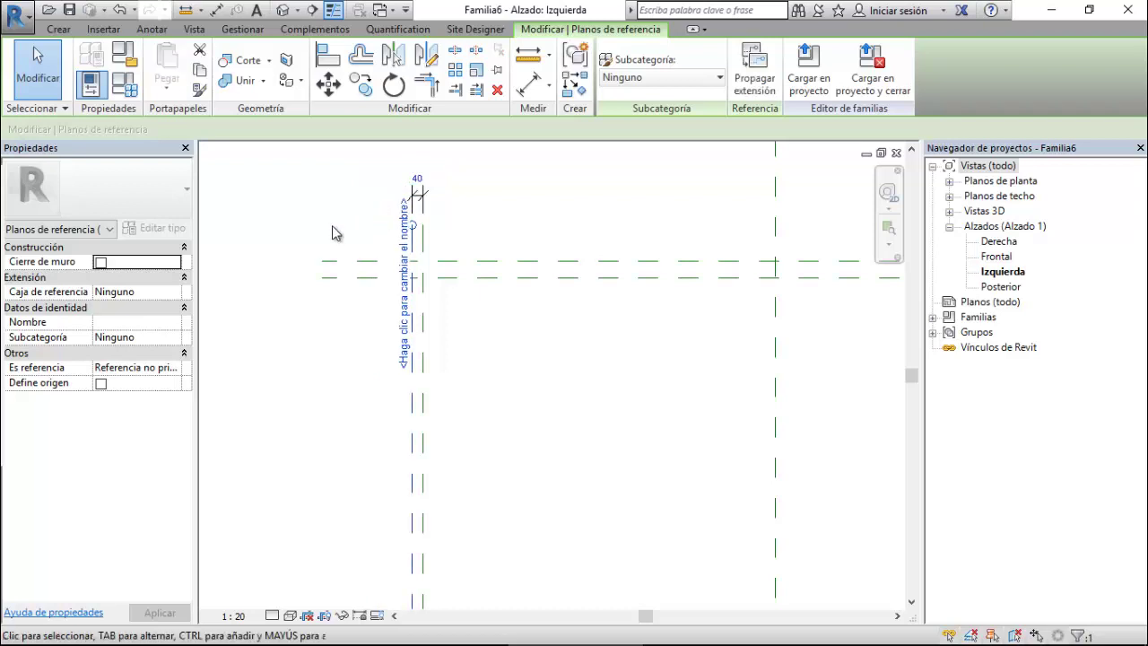
{"action": "left_click", "coordinate": [285, 355]}
{"action": "scroll", "coordinate": [274, 205], "scroll_direction": "down", "scroll_amount": 1}
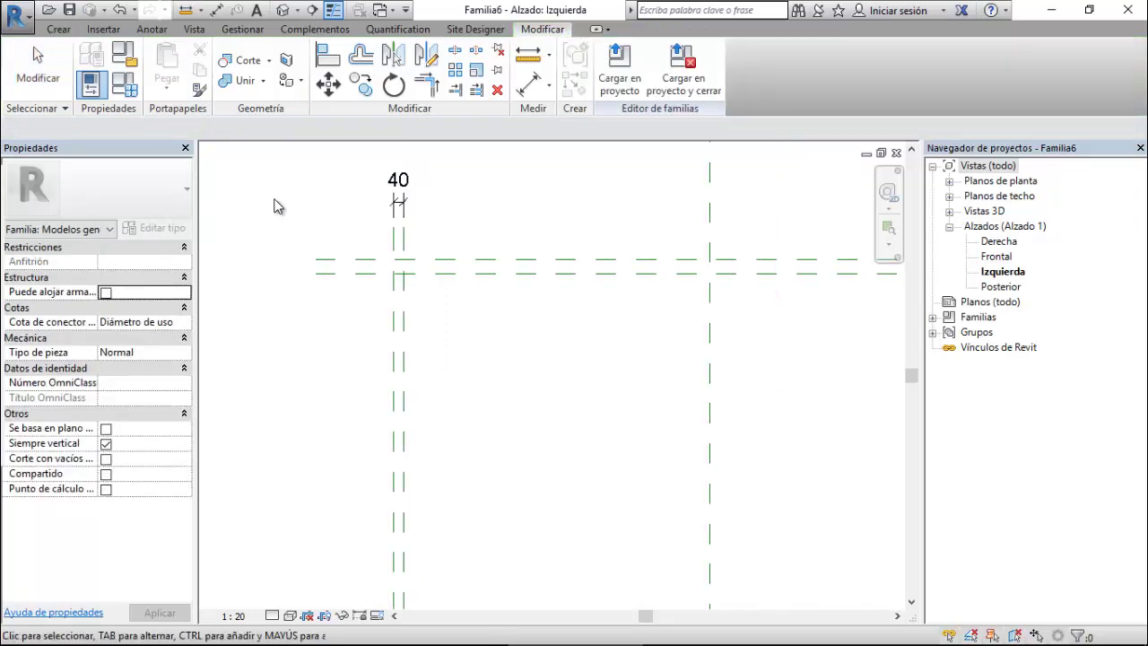
{"action": "scroll", "coordinate": [323, 252], "scroll_direction": "down", "scroll_amount": 2}
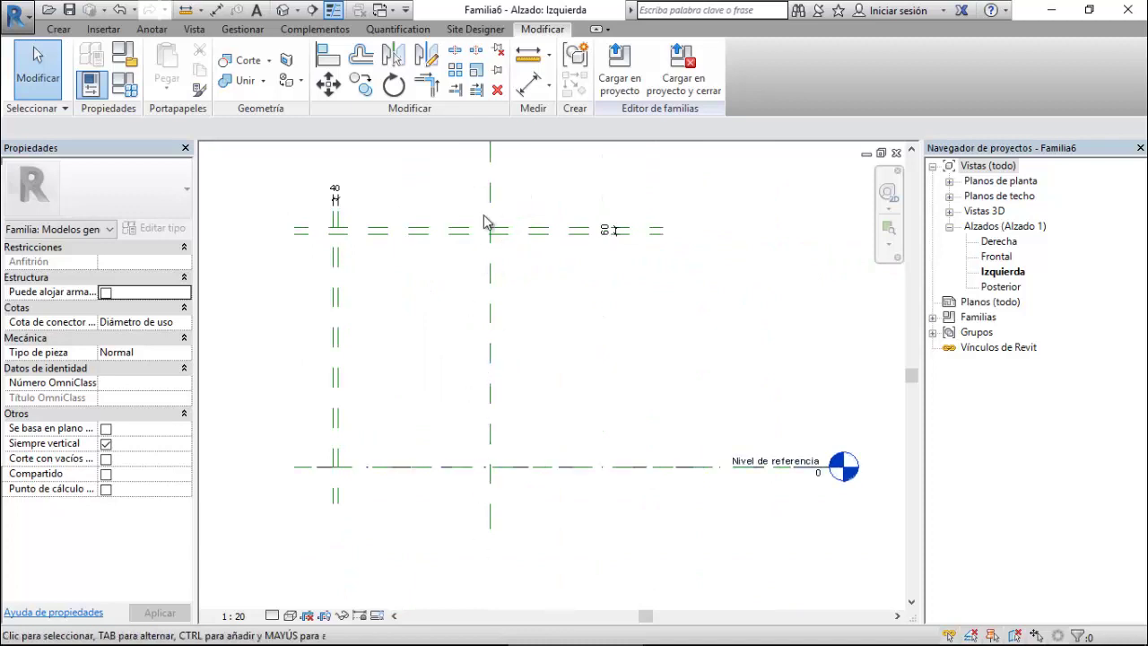
Draw a vertical reference plane beside the centre plane and a horizontal one near the level.
{"action": "left_click", "coordinate": [58, 28]}
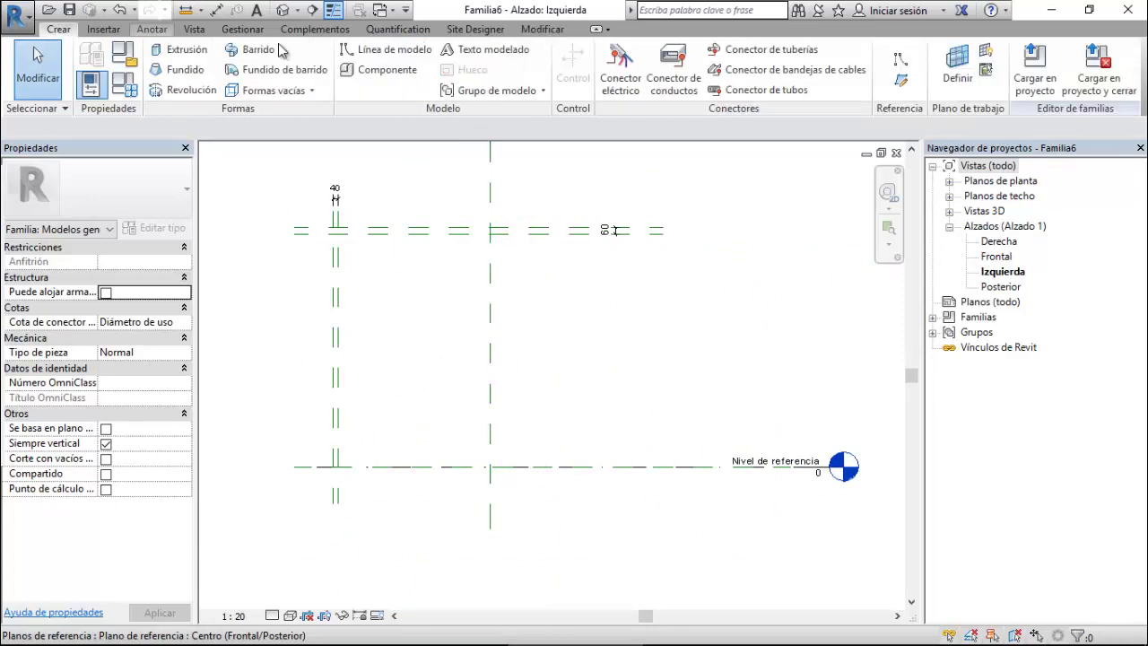
{"action": "left_click", "coordinate": [900, 81]}
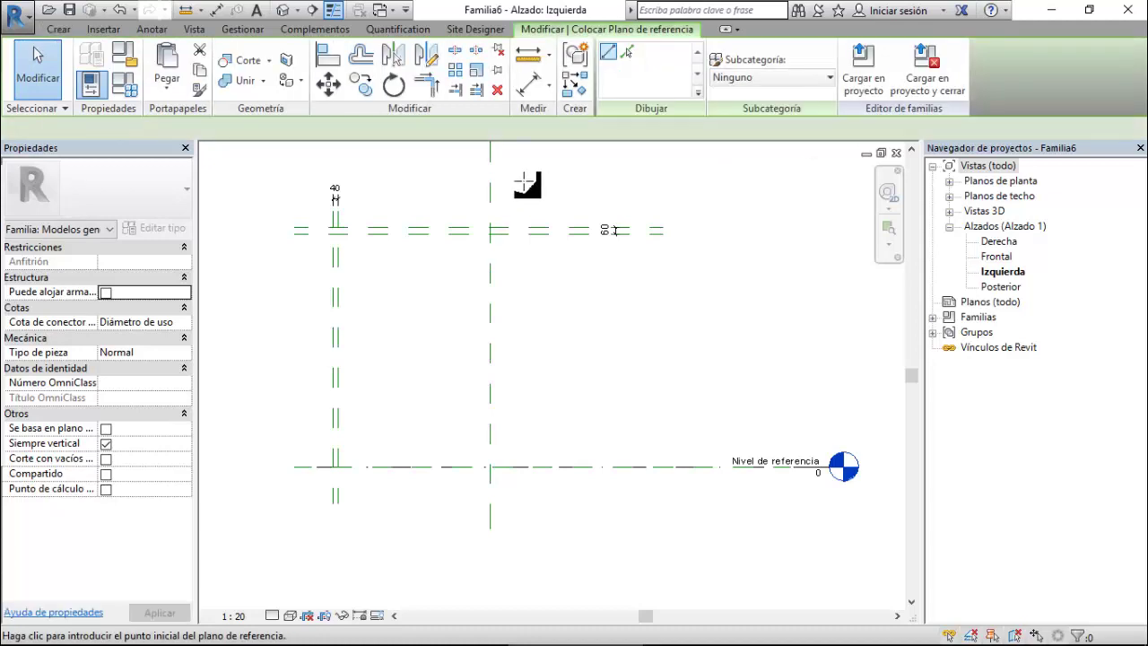
{"action": "left_click", "coordinate": [472, 185]}
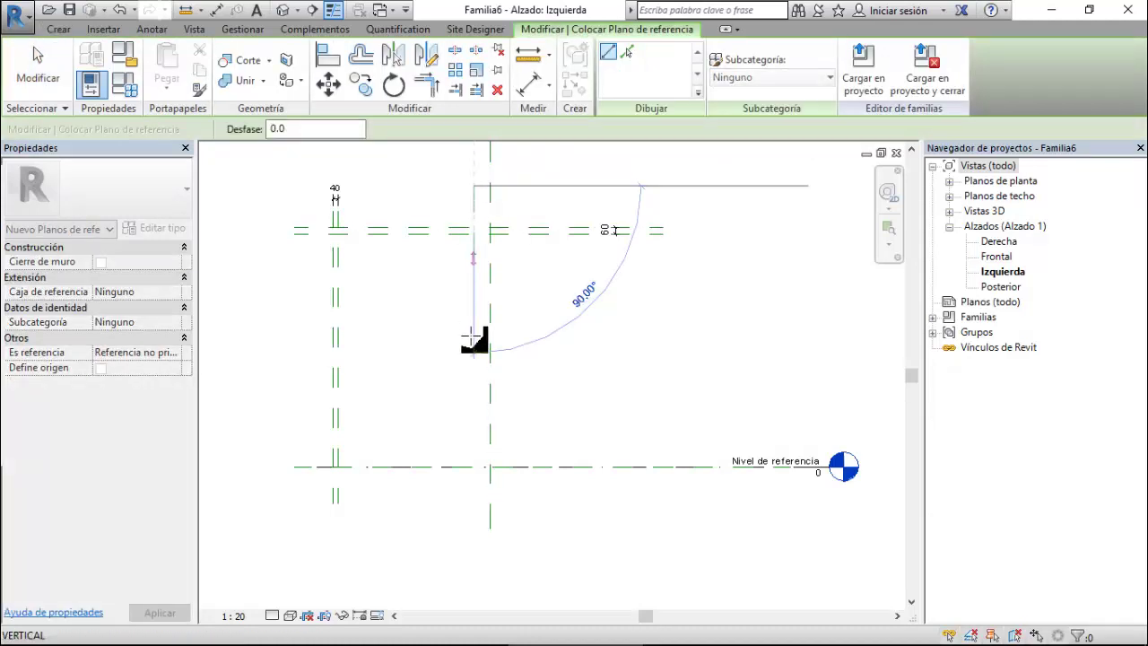
{"action": "left_click", "coordinate": [481, 500]}
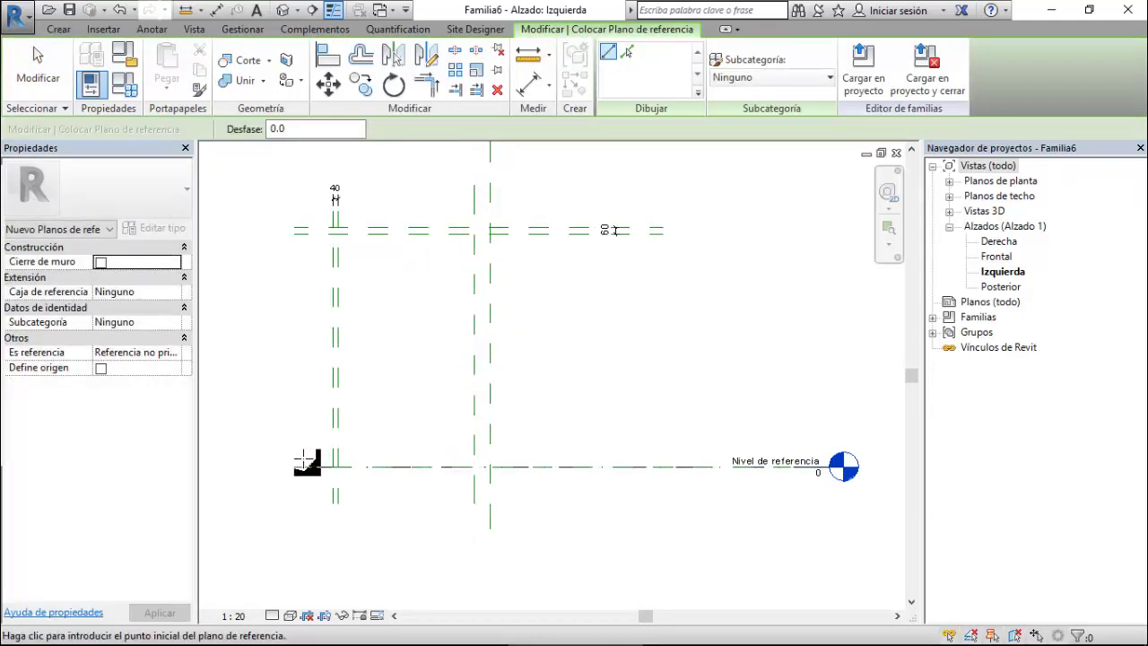
{"action": "left_click", "coordinate": [653, 455]}
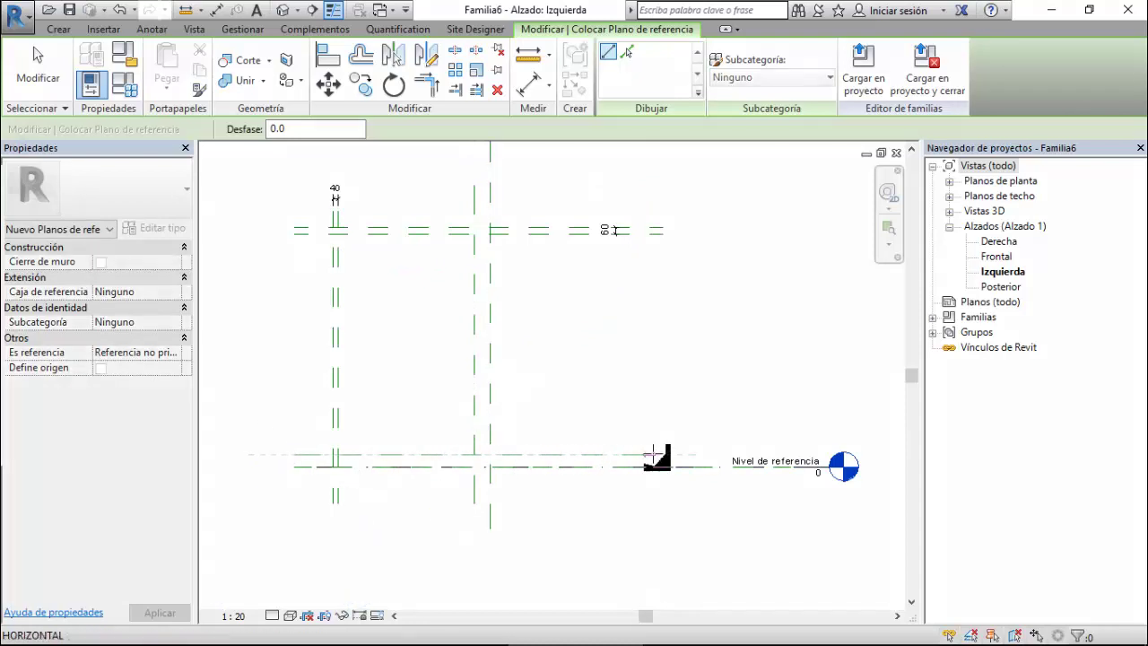
{"action": "key", "text": "Escape"}
{"action": "key", "text": "Escape"}
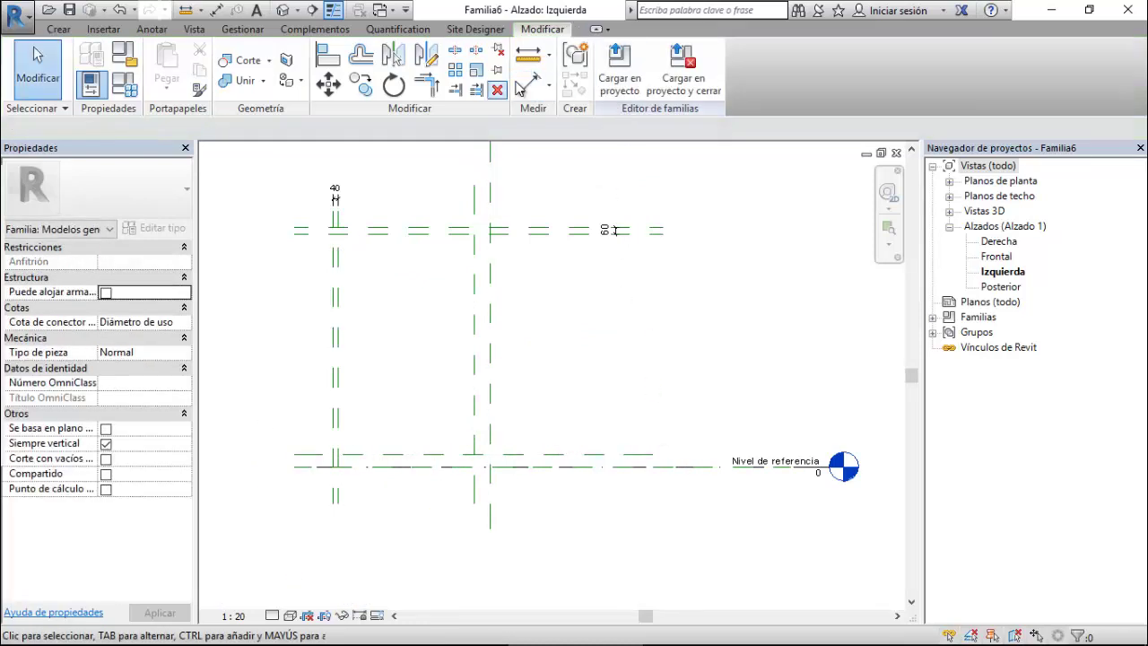
Dimension the vertical plane to the centre plane (137) and the horizontal plane to the level (100).
{"action": "left_click", "coordinate": [529, 83]}
{"action": "left_click", "coordinate": [490, 329]}
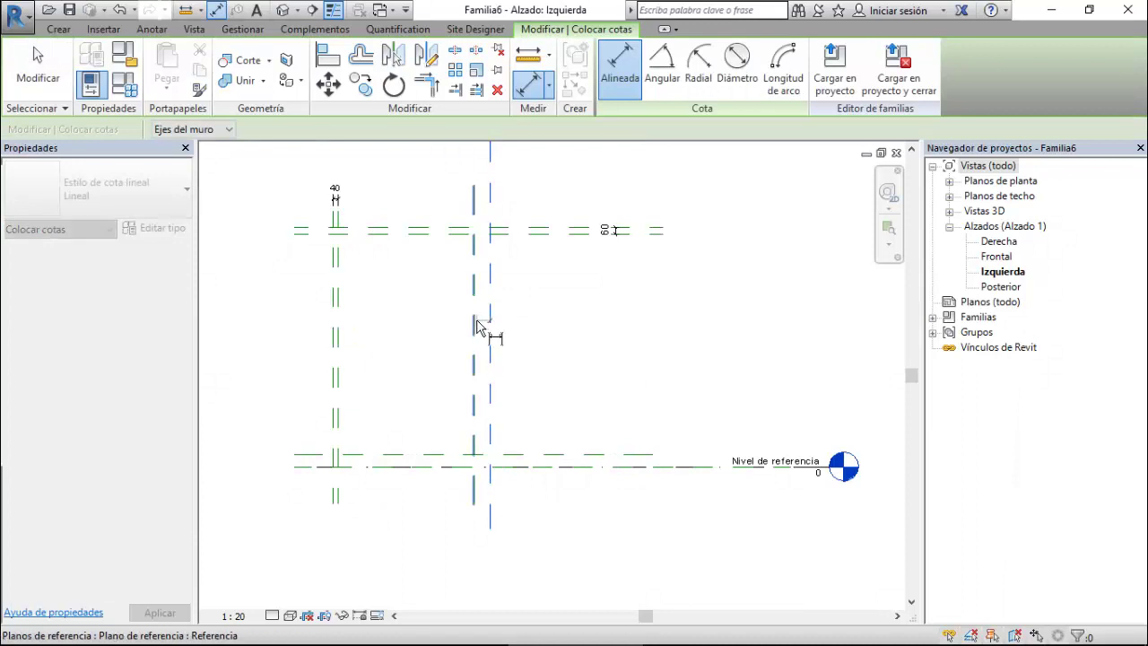
{"action": "left_click", "coordinate": [474, 271]}
{"action": "left_click", "coordinate": [429, 207]}
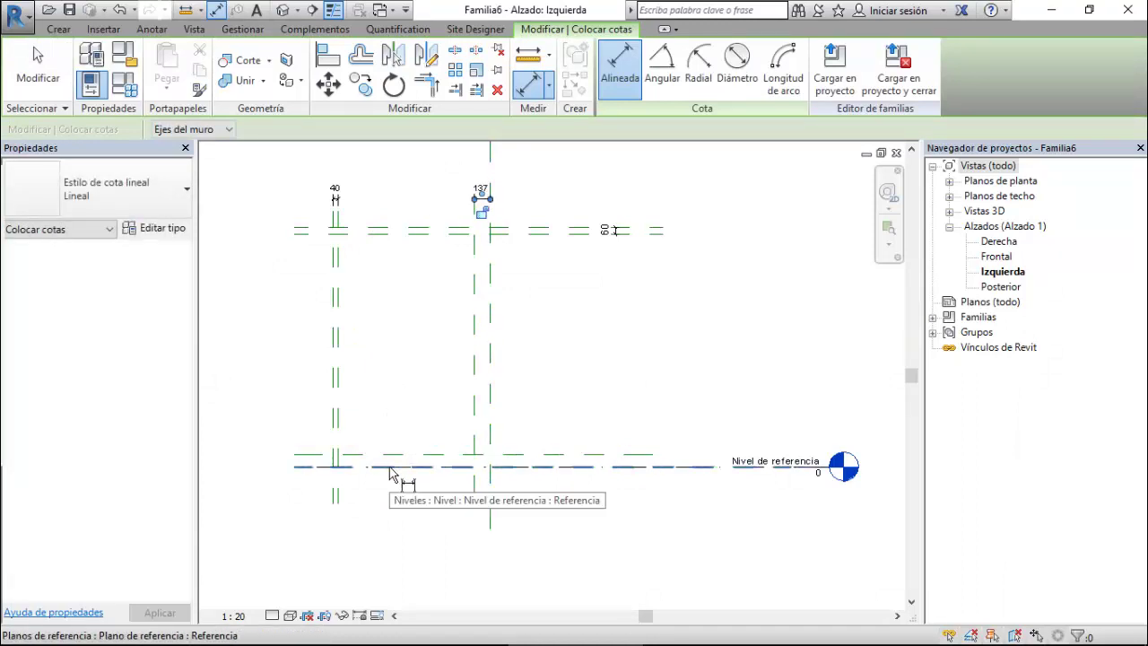
{"action": "left_click", "coordinate": [391, 475]}
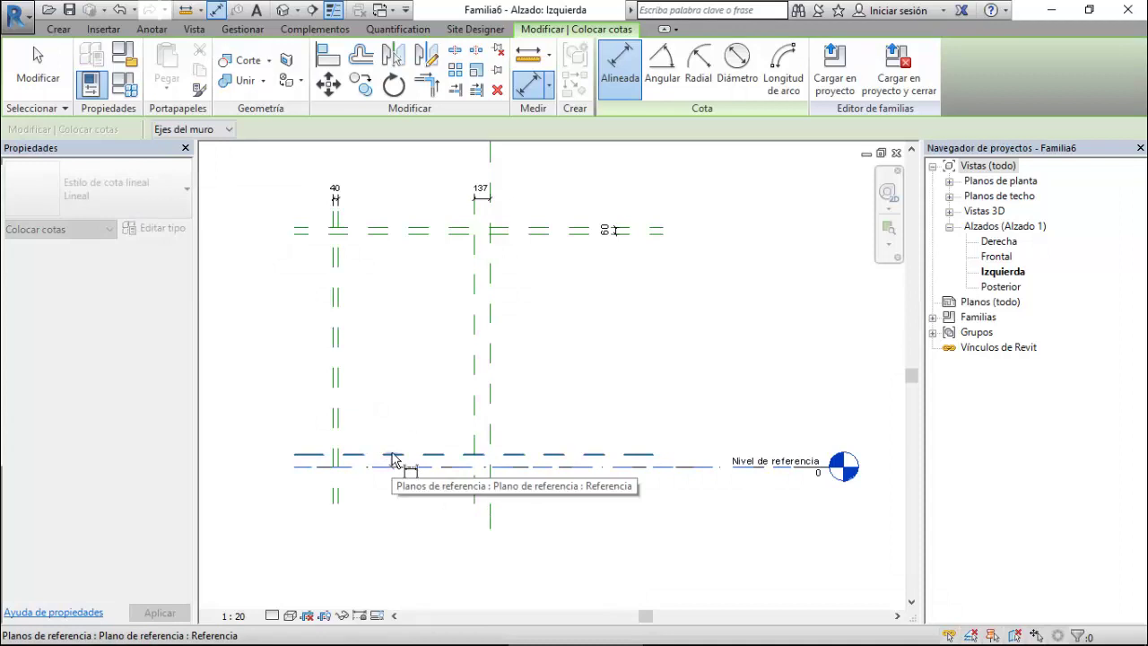
{"action": "left_click", "coordinate": [392, 459]}
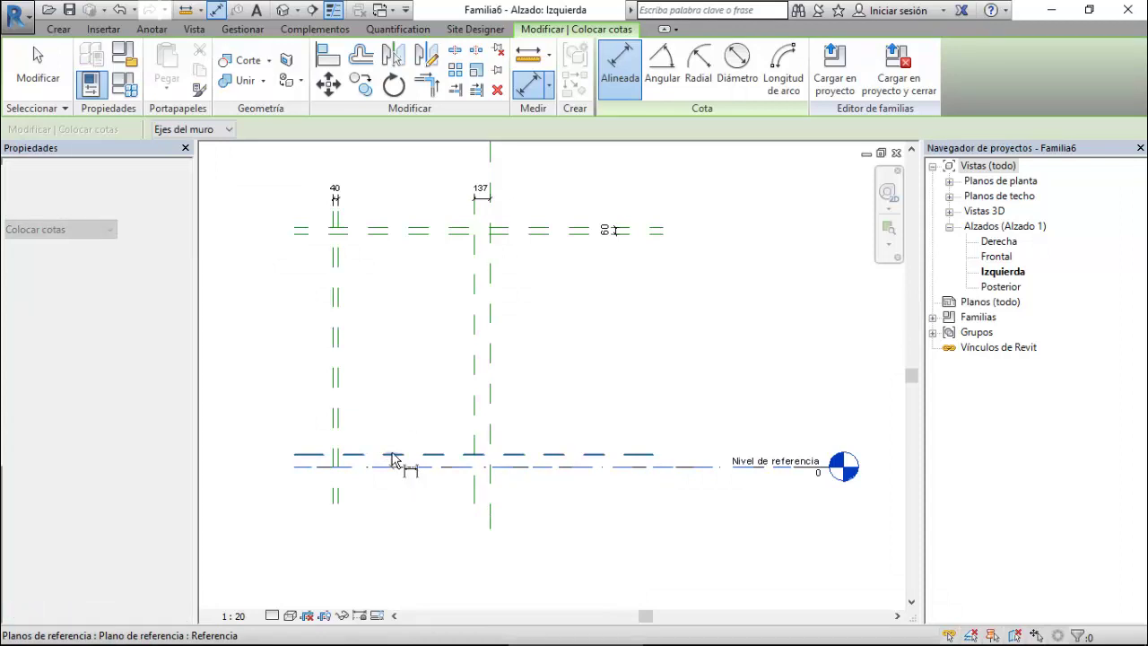
{"action": "left_click", "coordinate": [280, 519]}
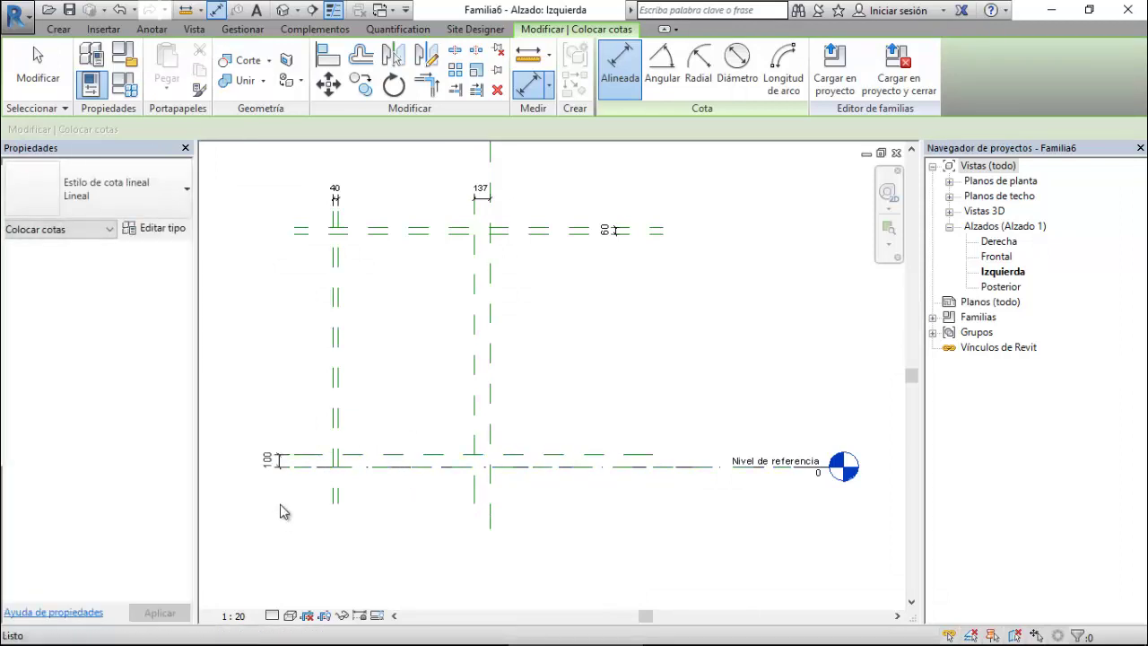
{"action": "key", "text": "Escape"}
Move the horizontal reference plane to 60 above the reference level.
{"action": "left_click", "coordinate": [274, 457]}
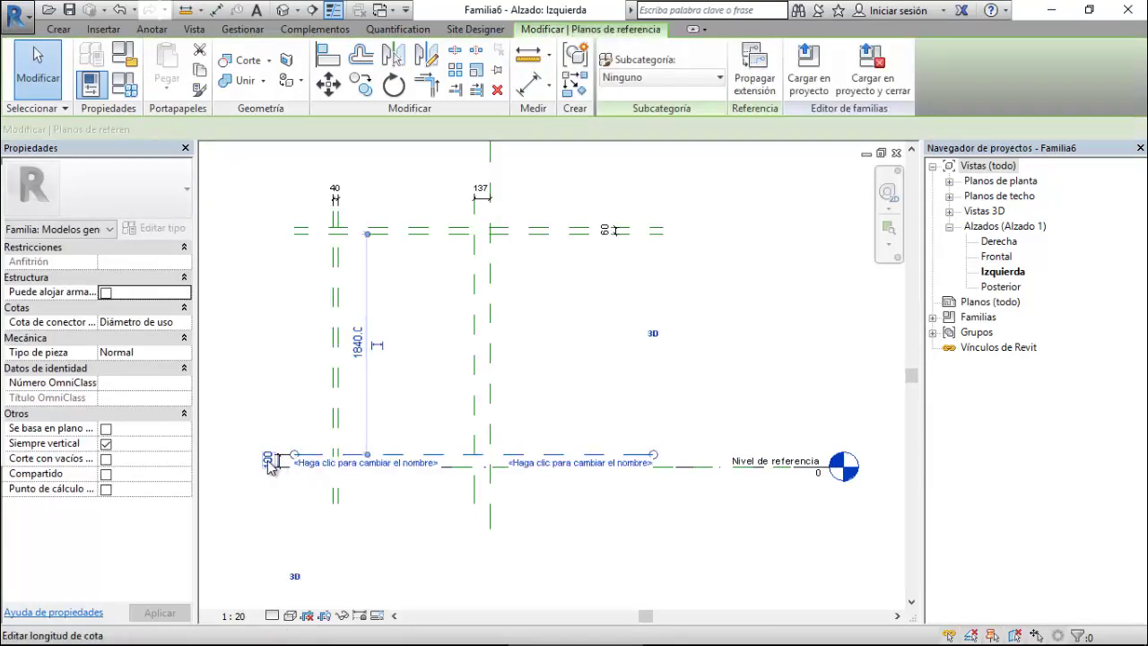
{"action": "scroll", "coordinate": [272, 462], "scroll_direction": "up", "scroll_amount": 2}
{"action": "left_click", "coordinate": [272, 462]}
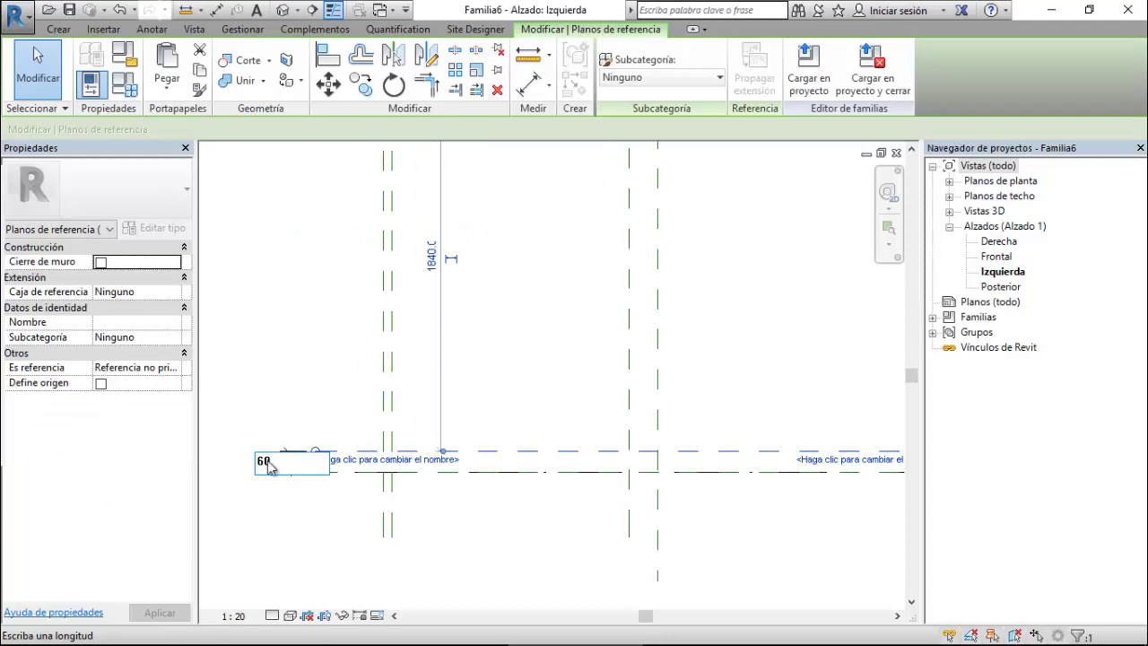
{"action": "key", "text": "Return"}
{"action": "left_click", "coordinate": [289, 522]}
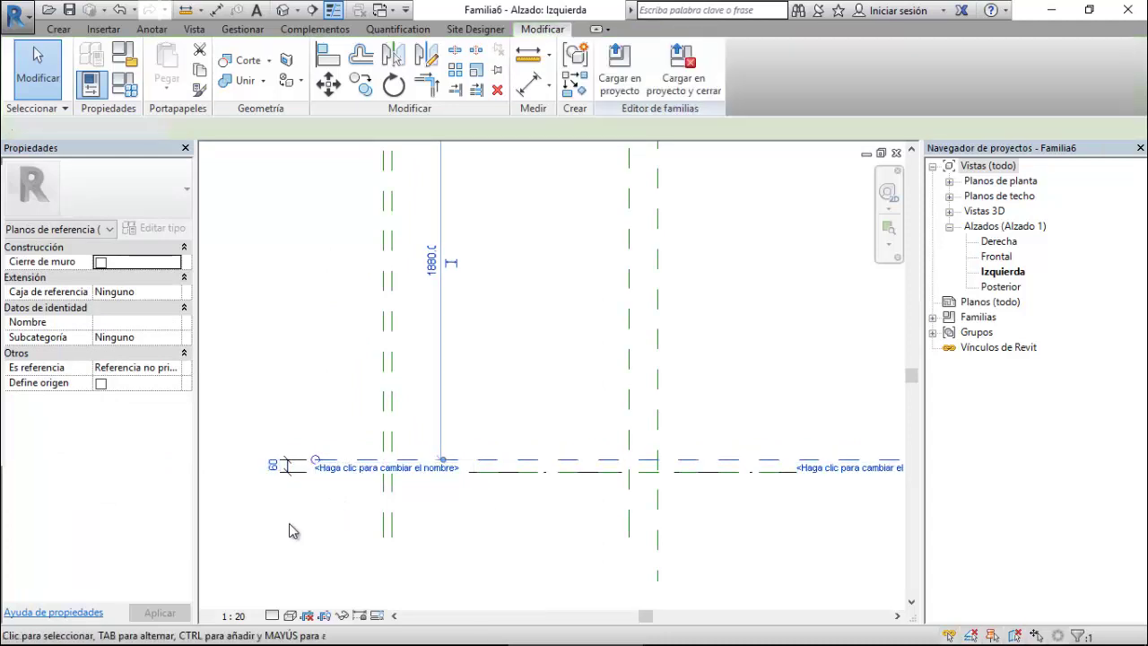
{"action": "left_click", "coordinate": [289, 478]}
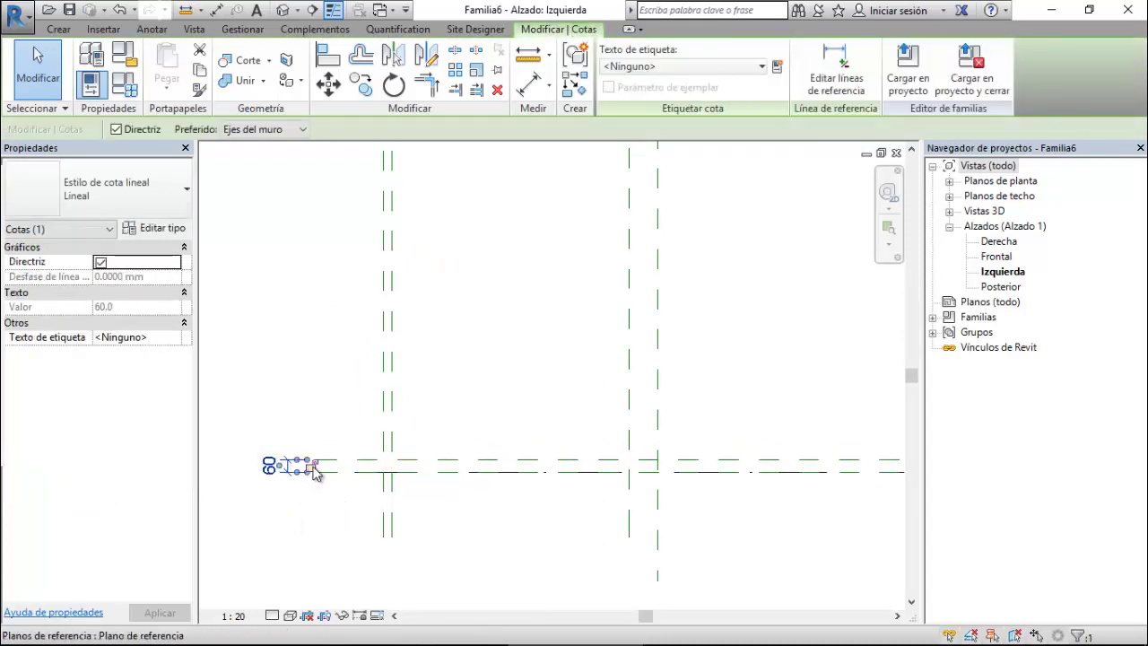
Change the vertical plane's 137 offset to 40 from the centre plane and make that dimension permanent.
{"action": "left_click", "coordinate": [300, 529]}
{"action": "scroll", "coordinate": [300, 529], "scroll_direction": "down", "scroll_amount": 2}
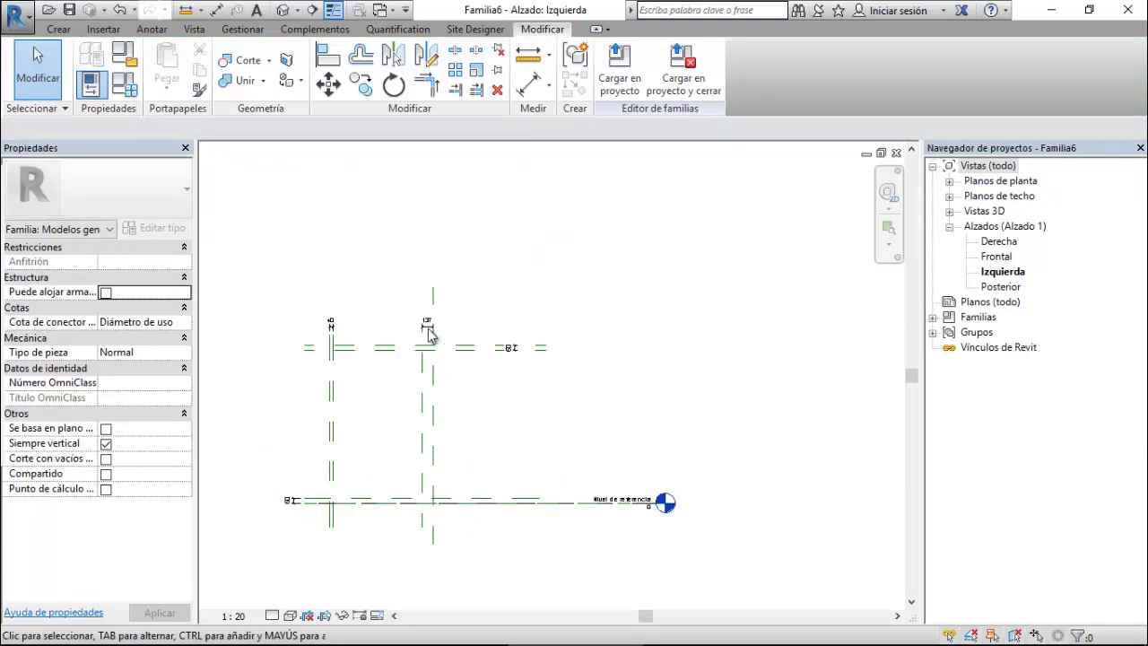
{"action": "scroll", "coordinate": [446, 375], "scroll_direction": "up", "scroll_amount": 5}
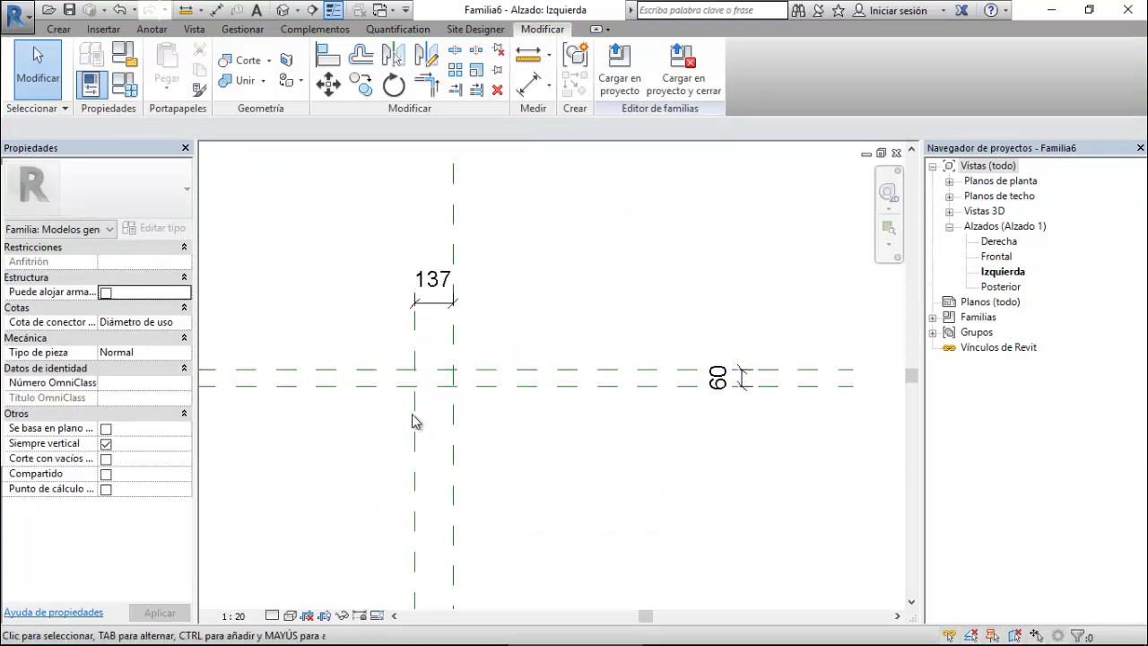
{"action": "left_click", "coordinate": [413, 414]}
{"action": "left_click", "coordinate": [435, 285]}
{"action": "type", "text": "40"}
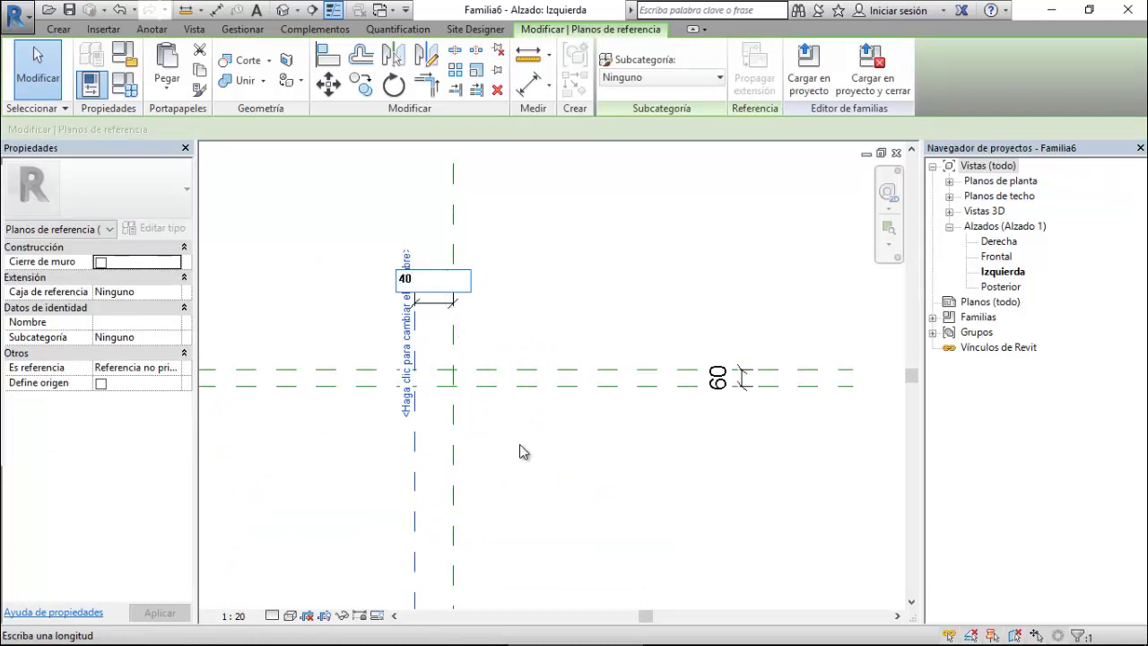
{"action": "key", "text": "Return"}
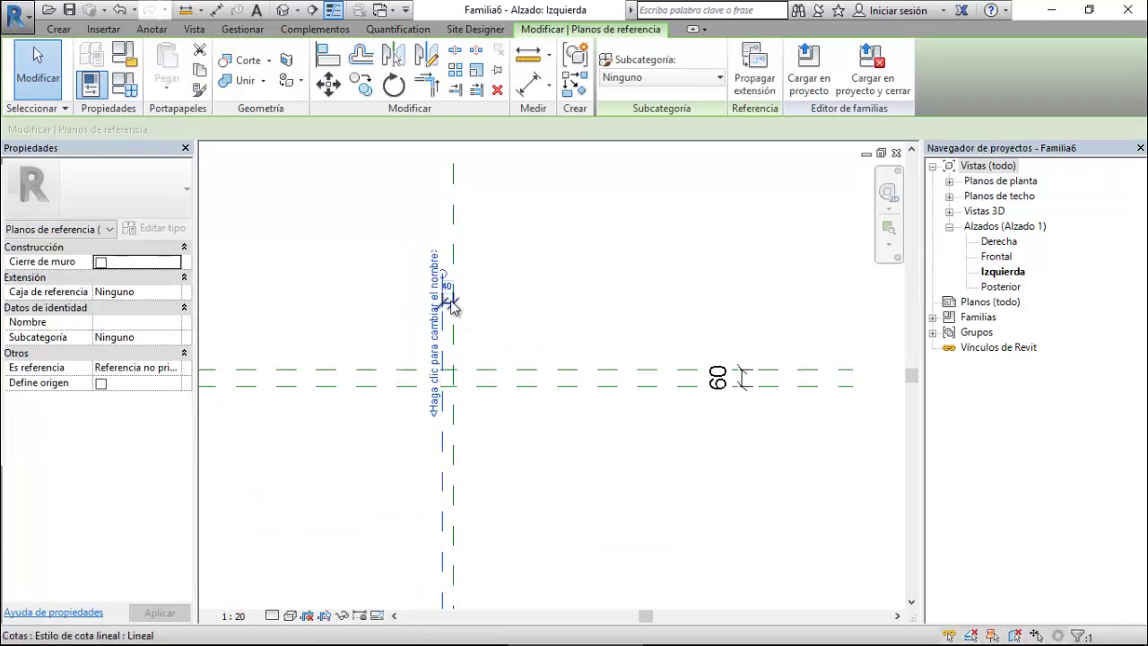
{"action": "left_click", "coordinate": [449, 303]}
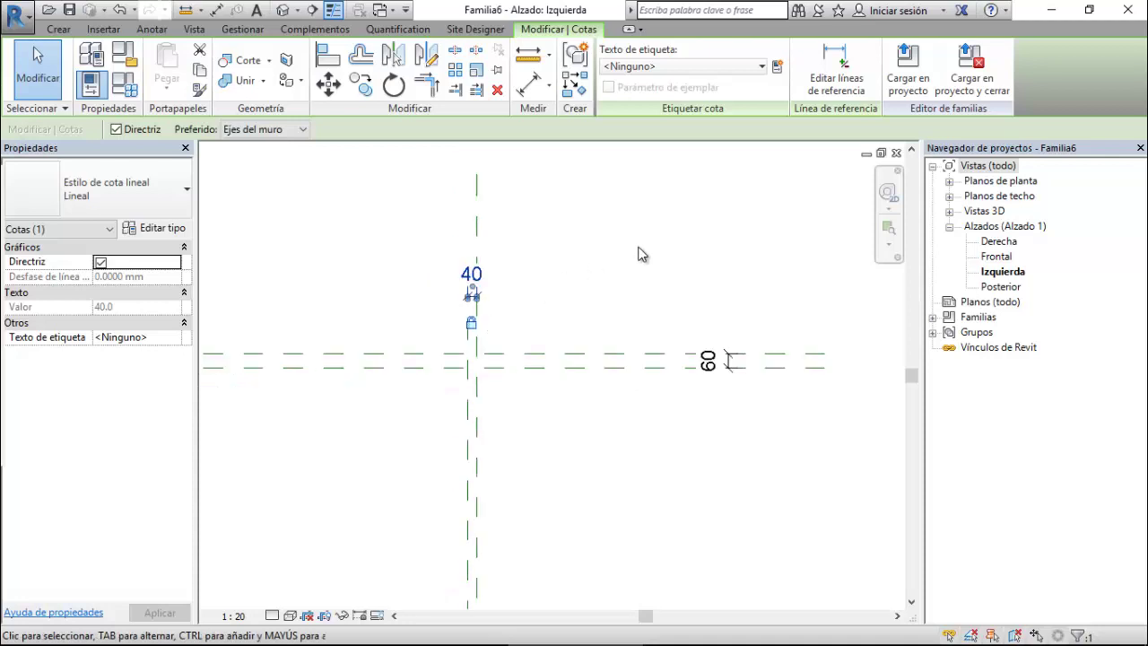
{"action": "scroll", "coordinate": [657, 228], "scroll_direction": "down", "scroll_amount": 3}
{"action": "scroll", "coordinate": [658, 229], "scroll_direction": "down", "scroll_amount": 2}
{"action": "left_click", "coordinate": [658, 231]}
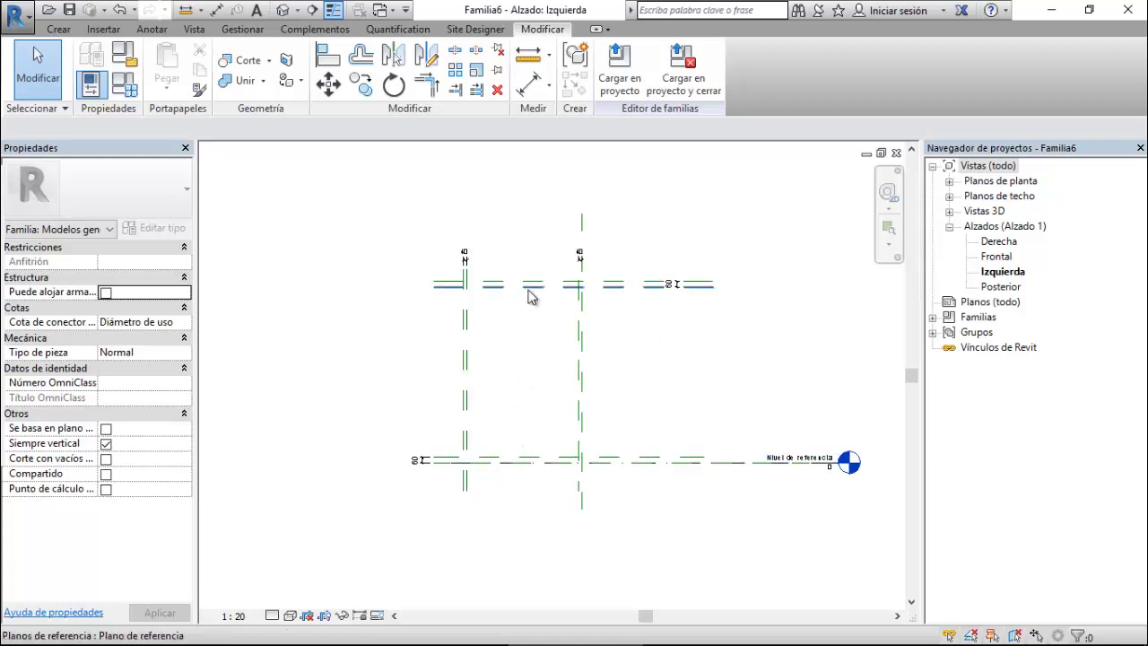
Add overall aligned dimensions across the outer planes: 1309 wide and 2000 high.
{"action": "left_click", "coordinate": [529, 84]}
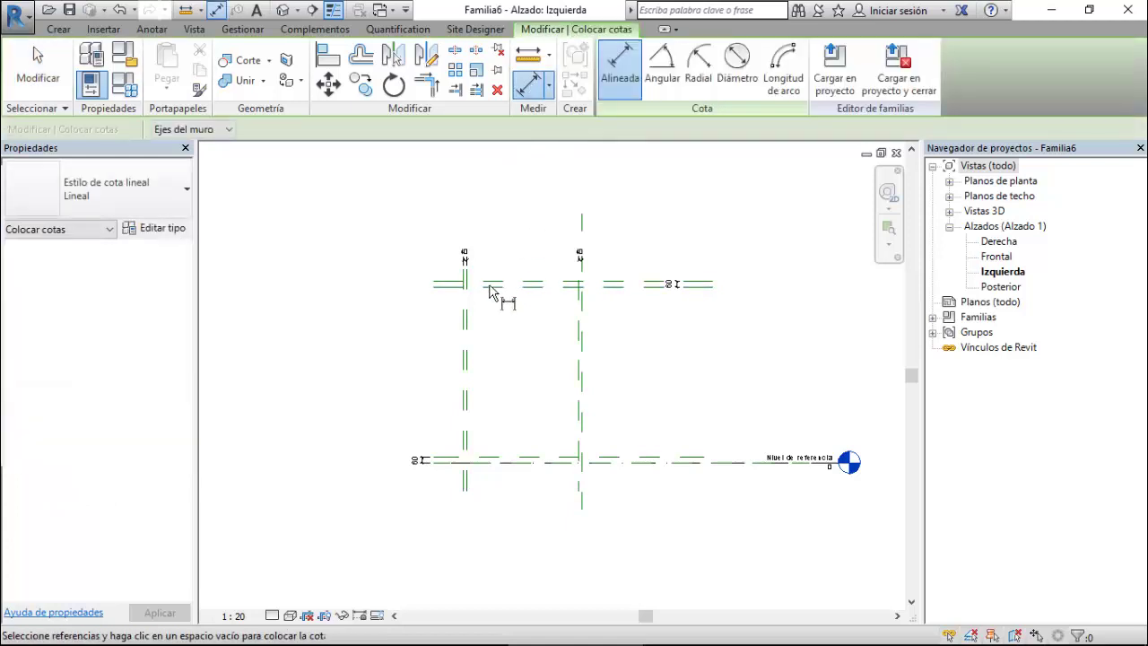
{"action": "scroll", "coordinate": [463, 280], "scroll_direction": "up", "scroll_amount": 1}
{"action": "scroll", "coordinate": [463, 280], "scroll_direction": "up", "scroll_amount": 2}
{"action": "left_click", "coordinate": [464, 281]}
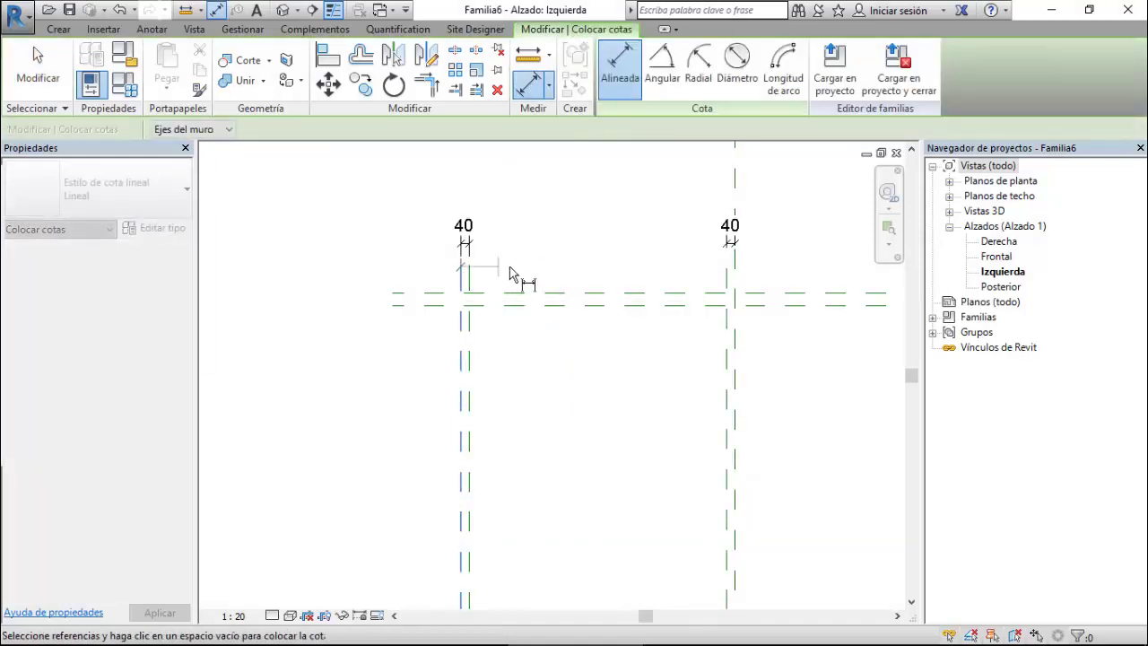
{"action": "left_click", "coordinate": [738, 276]}
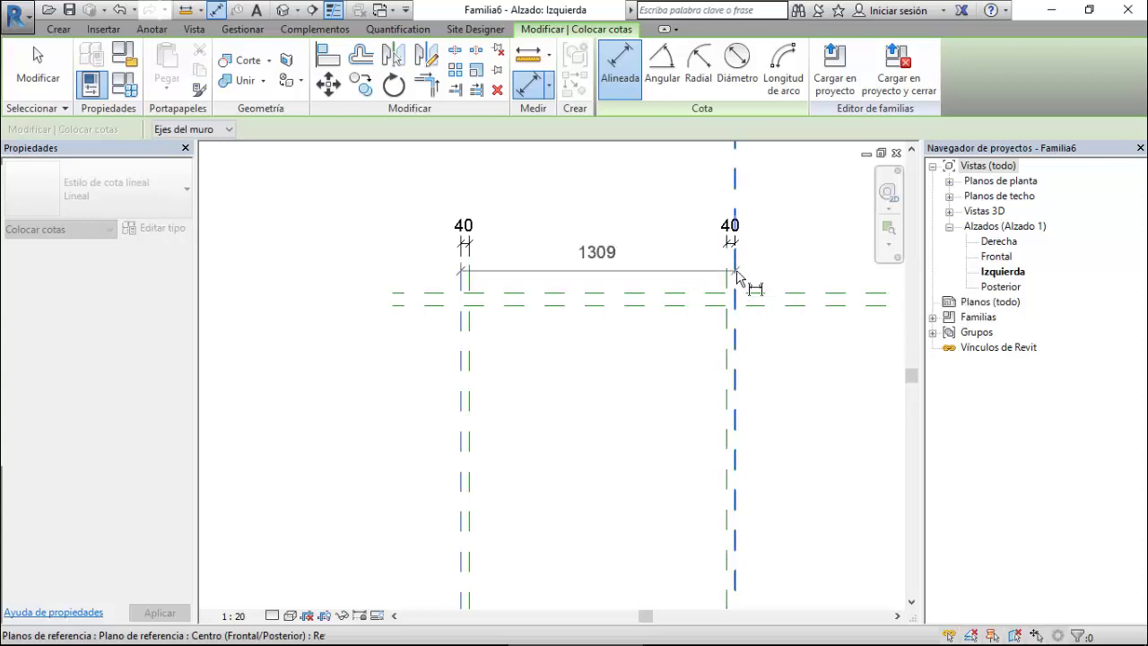
{"action": "scroll", "coordinate": [433, 254], "scroll_direction": "down", "scroll_amount": 2}
{"action": "left_click", "coordinate": [399, 201]}
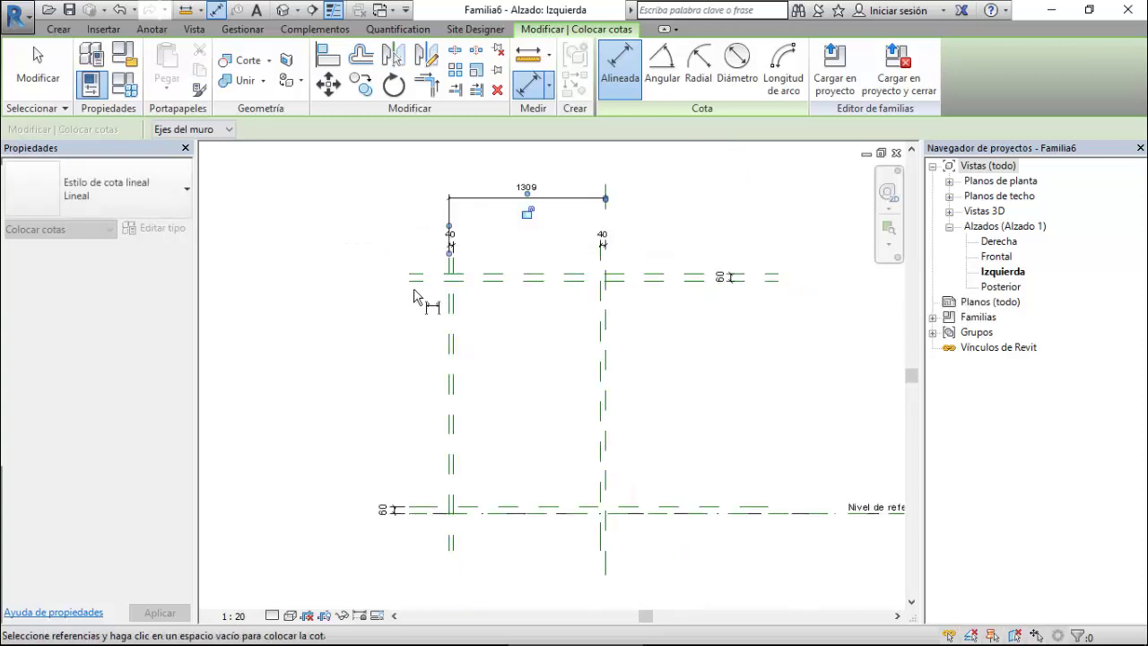
{"action": "scroll", "coordinate": [433, 467], "scroll_direction": "up", "scroll_amount": 1}
{"action": "scroll", "coordinate": [418, 536], "scroll_direction": "up", "scroll_amount": 1}
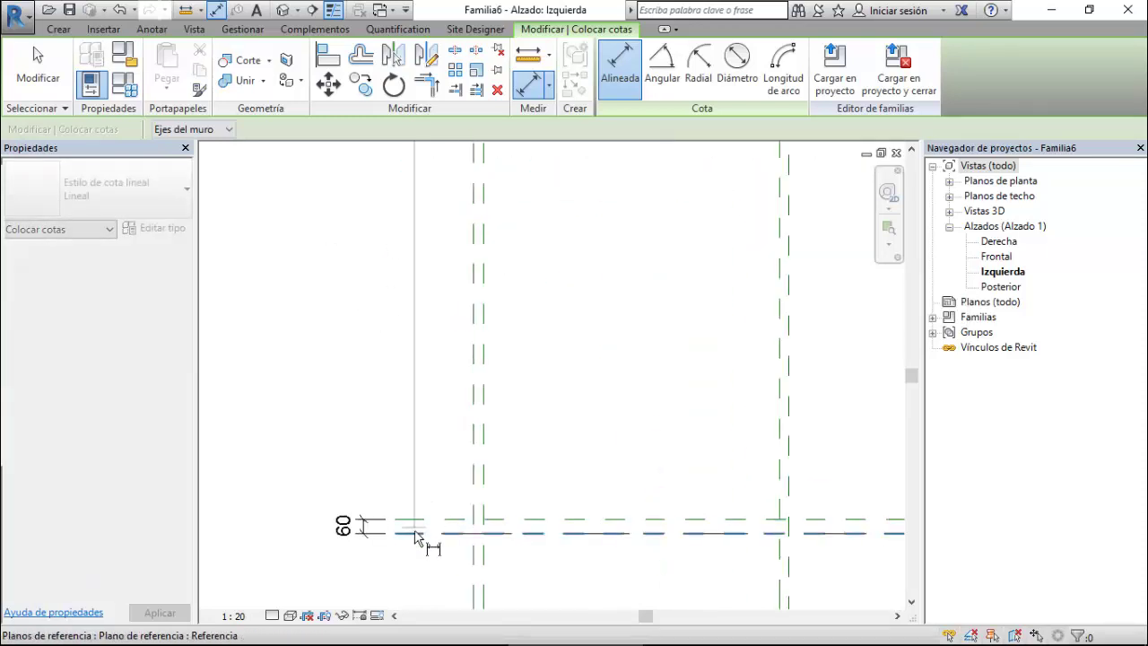
{"action": "left_click", "coordinate": [415, 535]}
{"action": "scroll", "coordinate": [453, 417], "scroll_direction": "down", "scroll_amount": 2}
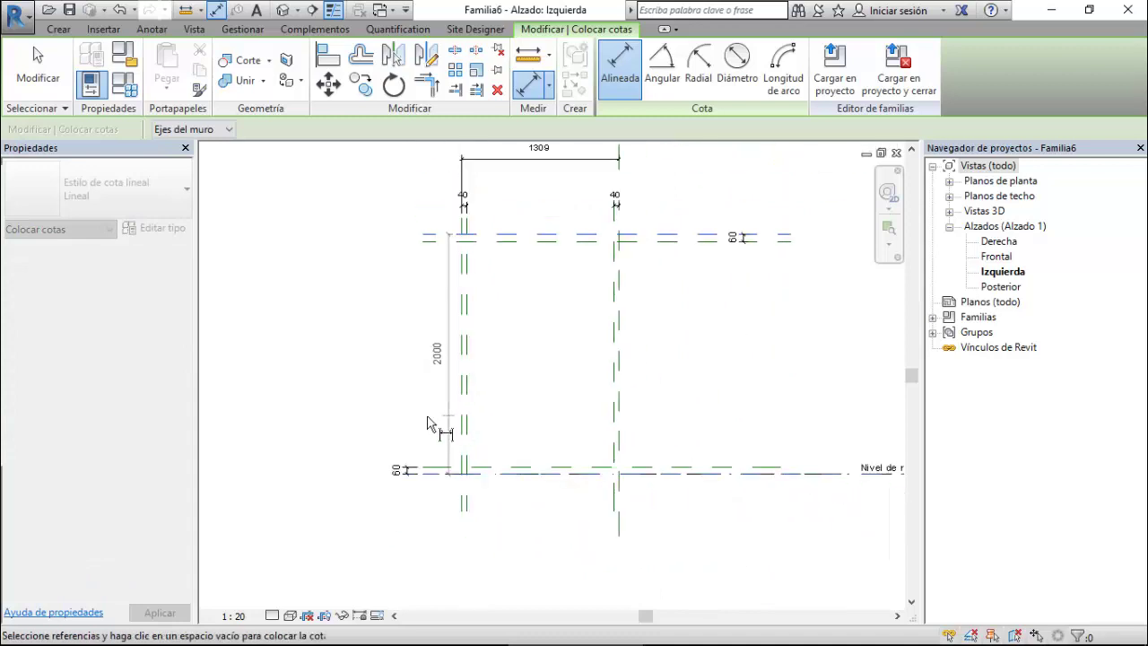
{"action": "left_click", "coordinate": [341, 350]}
{"action": "key", "text": "Escape"}
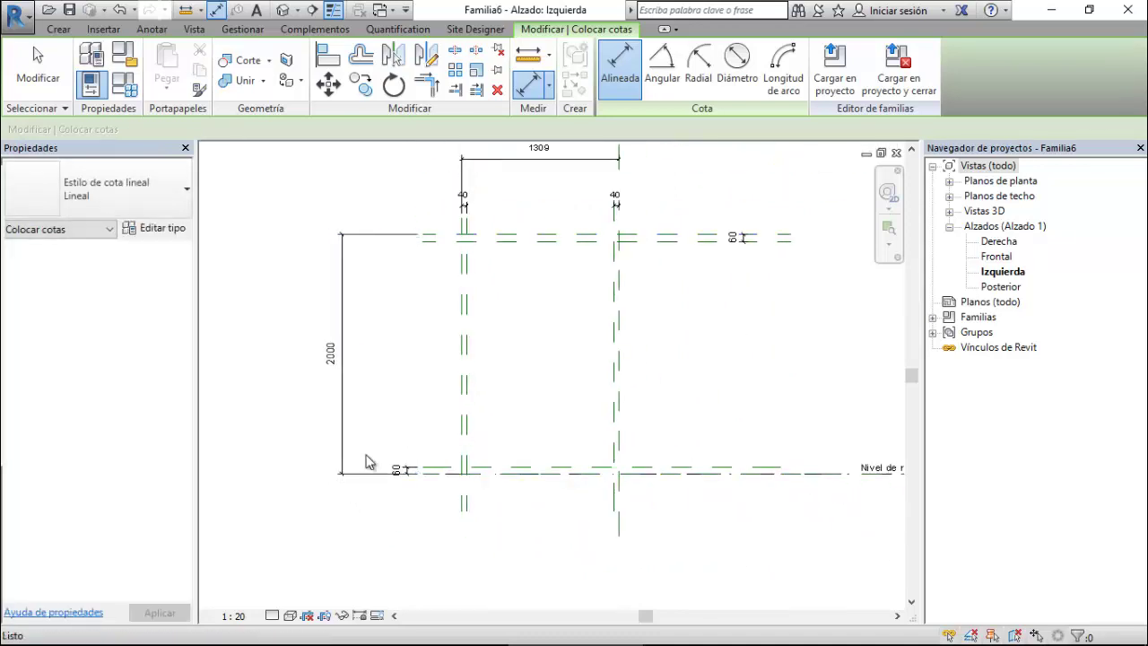
{"action": "key", "text": "Escape"}
Create a new parameter for the 1309 width dimension and begin naming it Profundidad.
{"action": "left_click", "coordinate": [517, 160]}
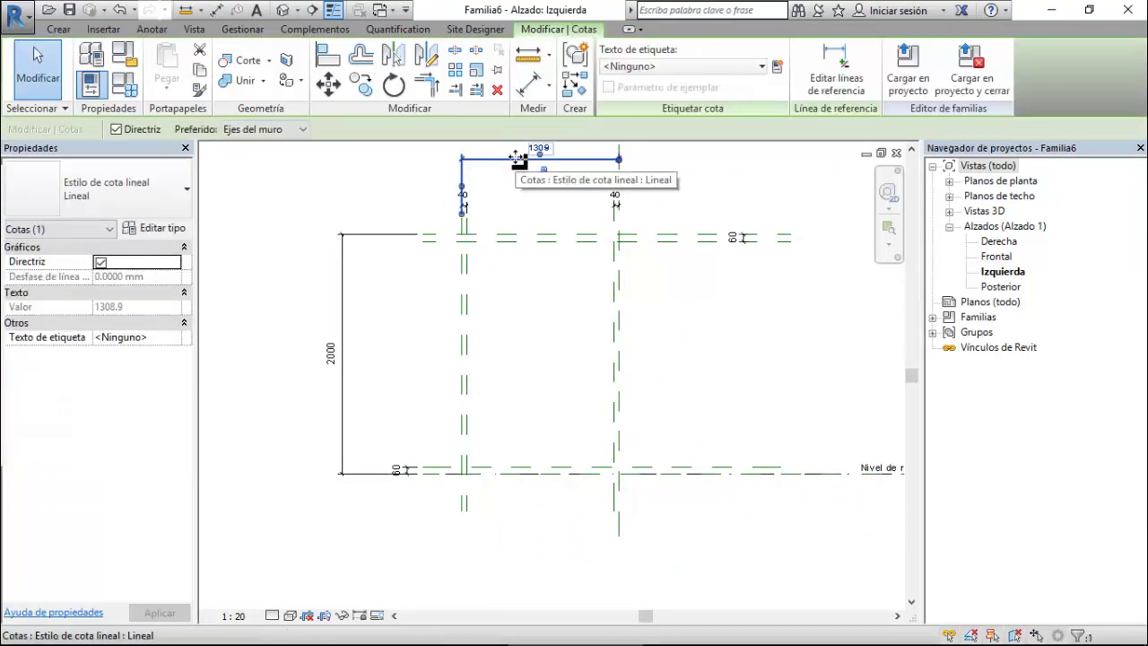
{"action": "left_click", "coordinate": [777, 67]}
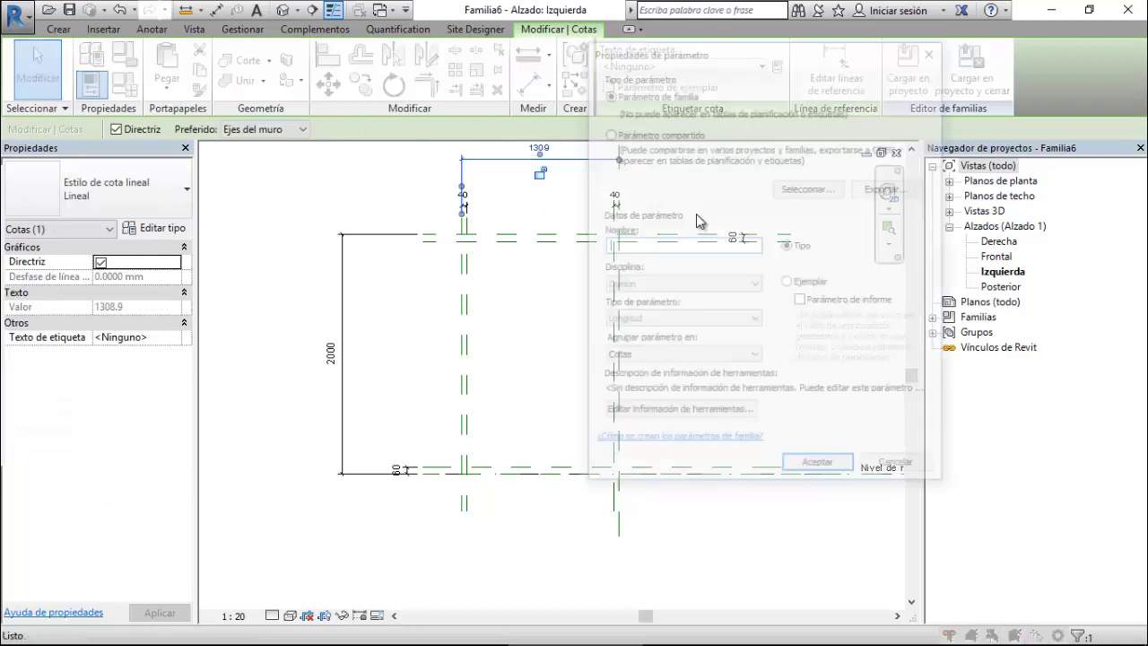
{"action": "type", "text": "Profundidad"}
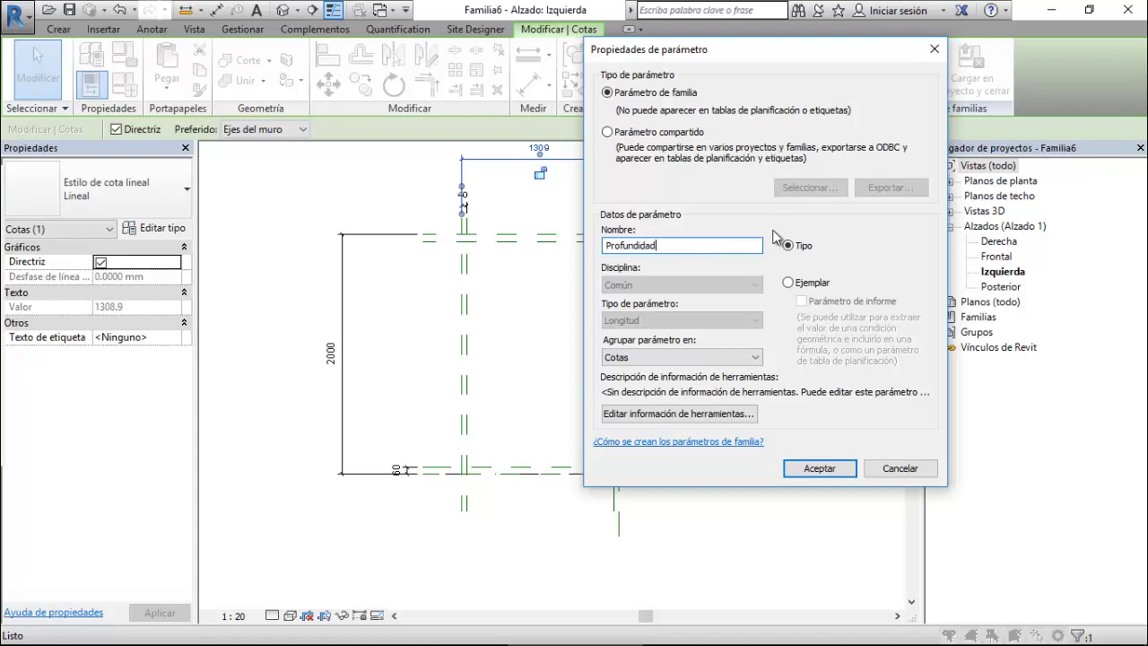
Confirm Profundidad, label the 2000 height dimension with a new Altura parameter, then open Family Types.
{"action": "left_click", "coordinate": [832, 468]}
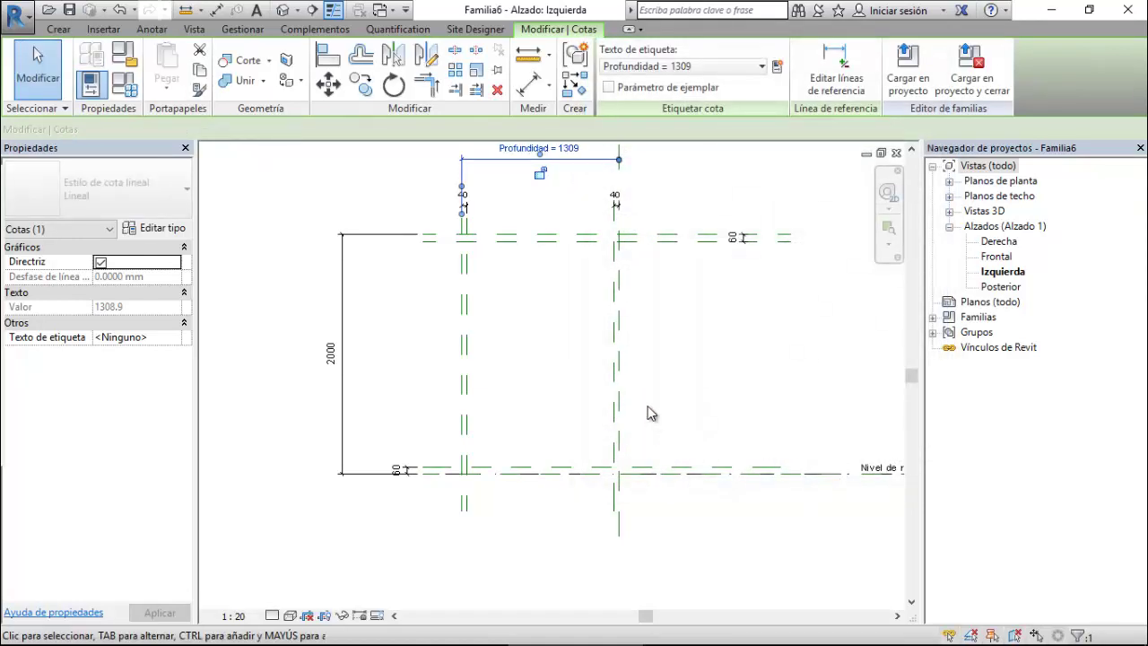
{"action": "left_click", "coordinate": [342, 423]}
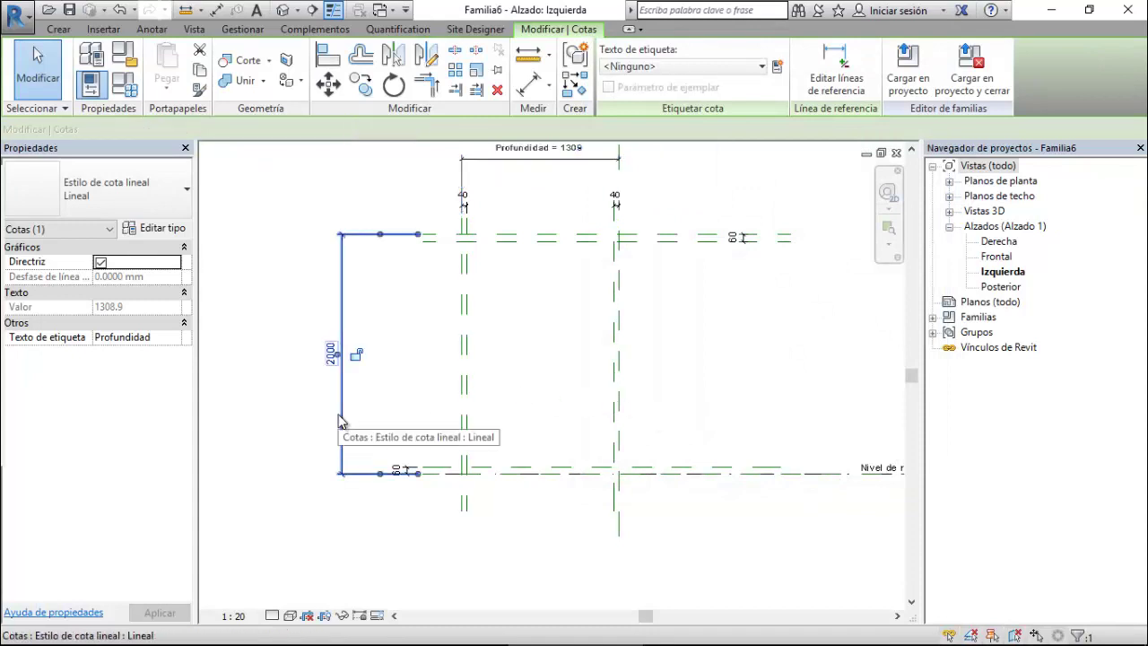
{"action": "left_click", "coordinate": [778, 69]}
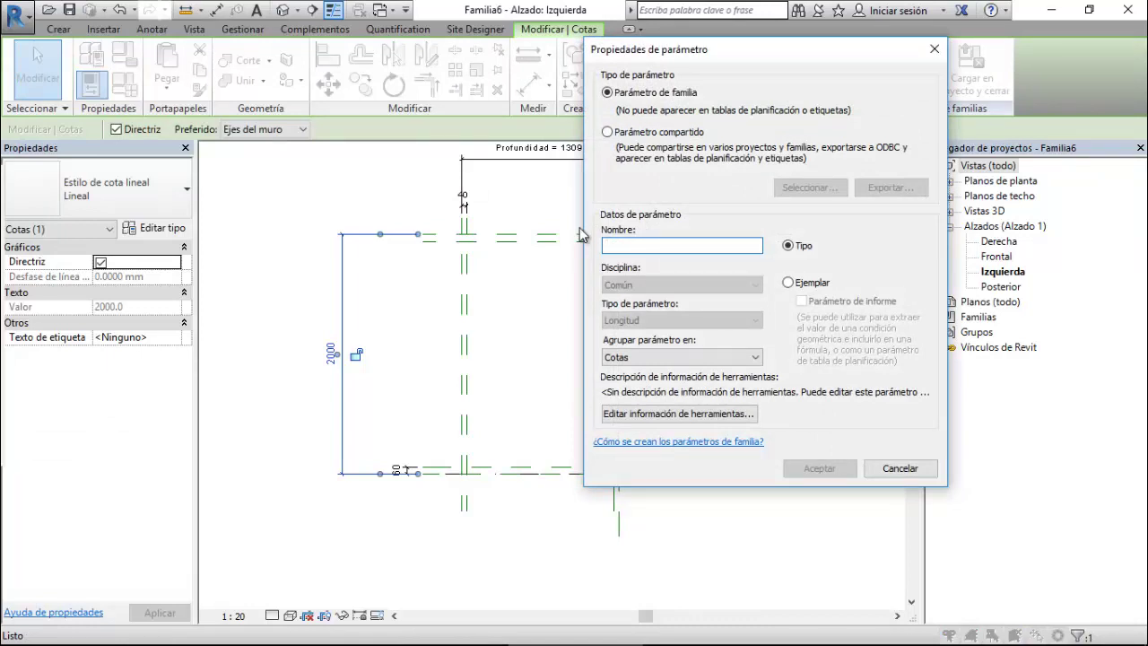
{"action": "type", "text": "Altura"}
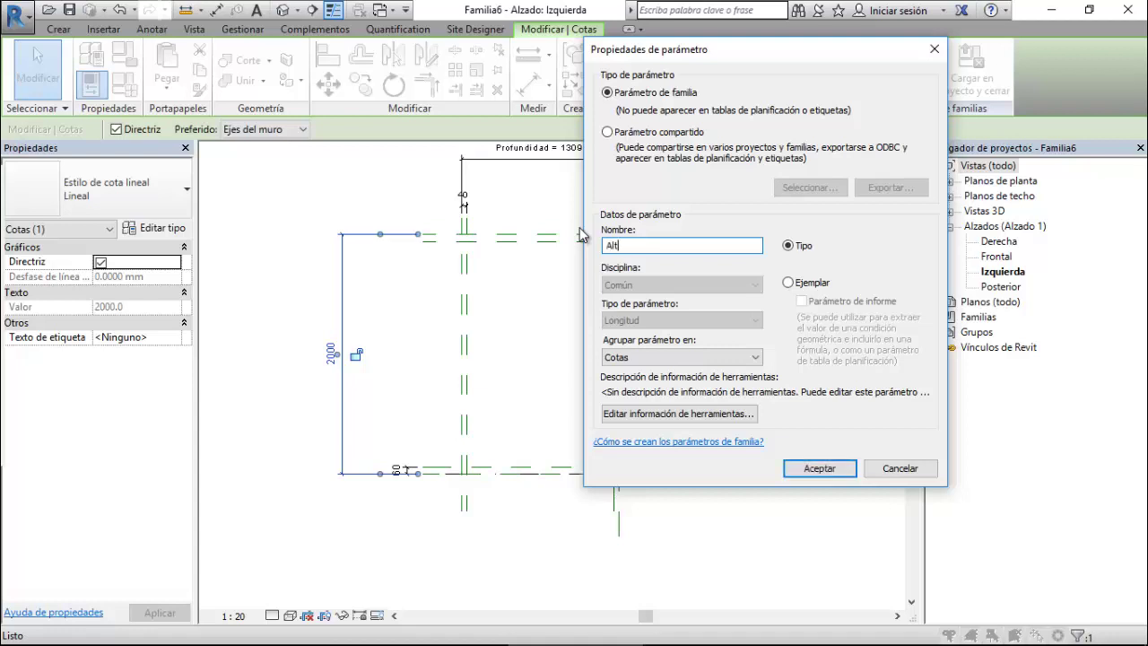
{"action": "left_click", "coordinate": [818, 468]}
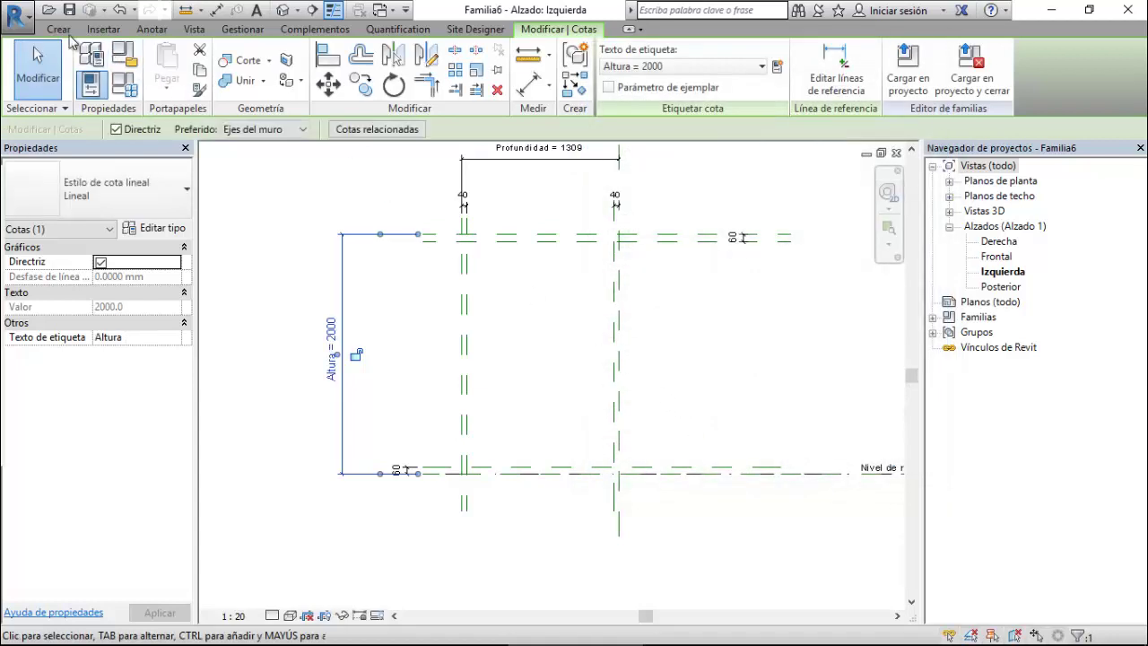
{"action": "left_click", "coordinate": [124, 54]}
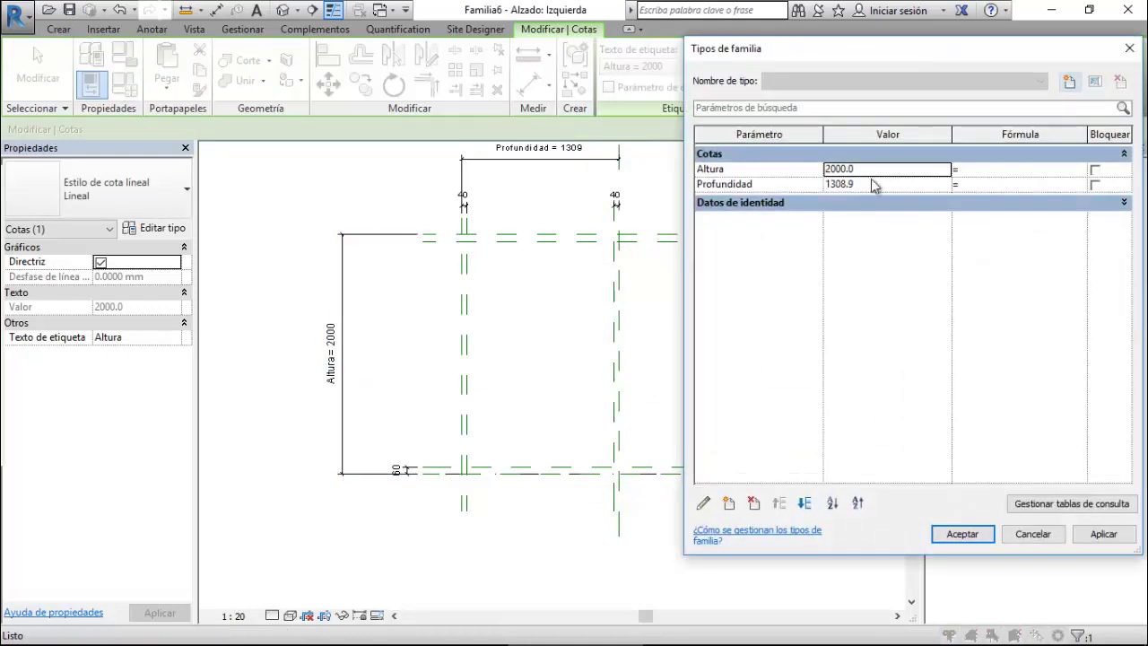
Flex the family to Altura 2500 and Profundidad 2000, apply, and close Family Types.
{"action": "left_click", "coordinate": [897, 172]}
{"action": "type", "text": "2500"}
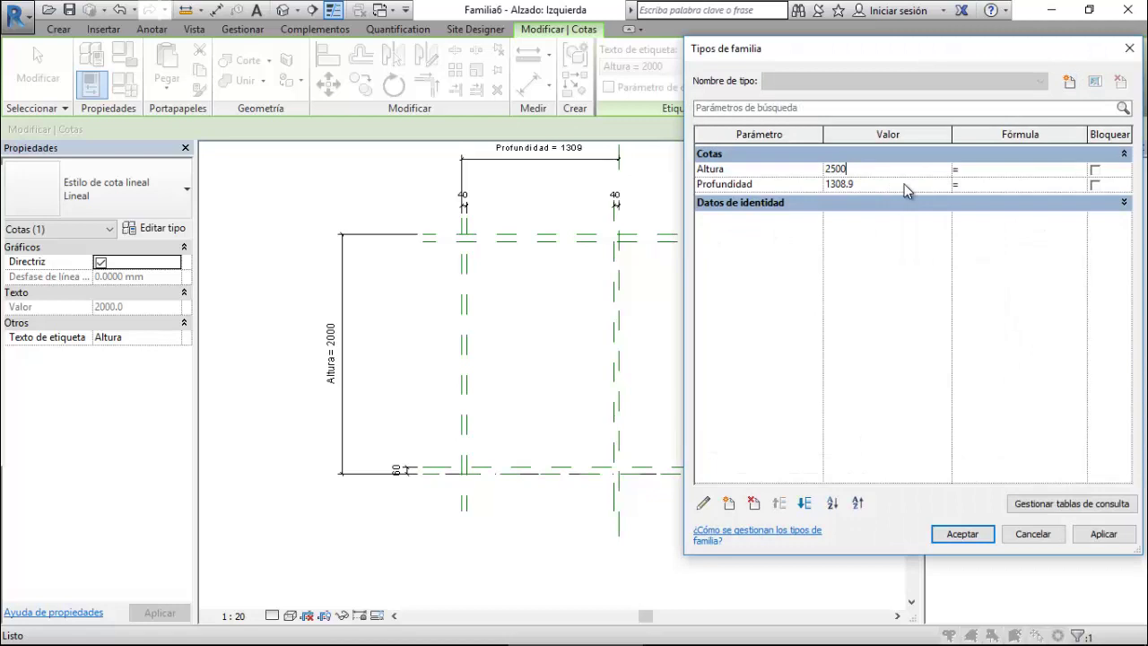
{"action": "left_click", "coordinate": [904, 183]}
{"action": "type", "text": "2000"}
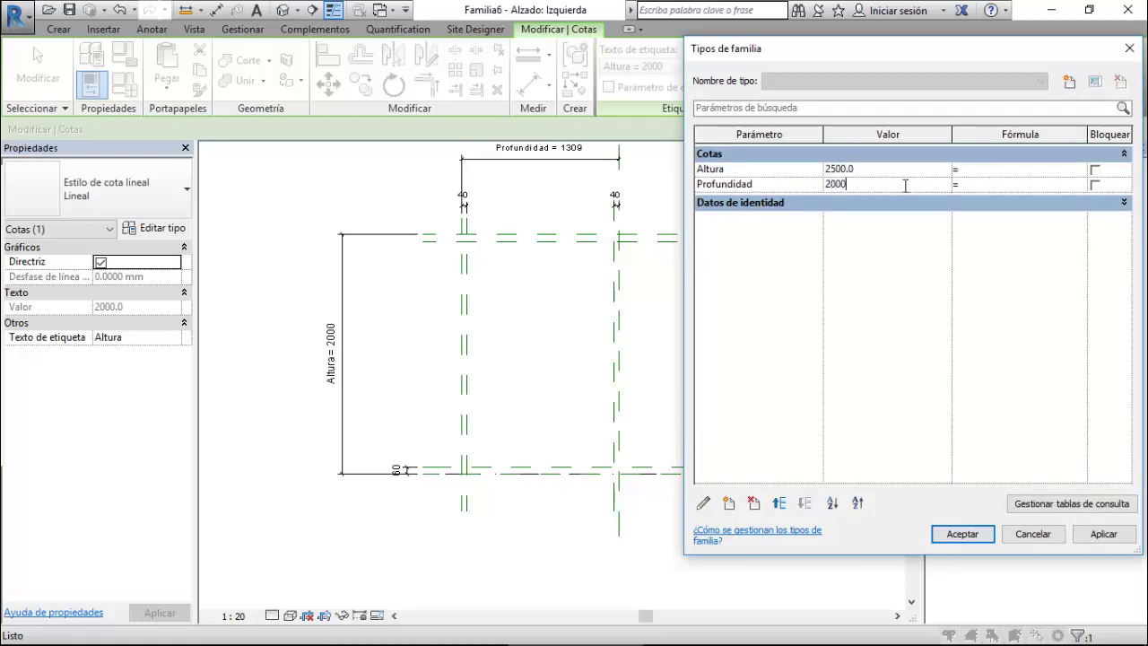
{"action": "left_click", "coordinate": [1103, 535]}
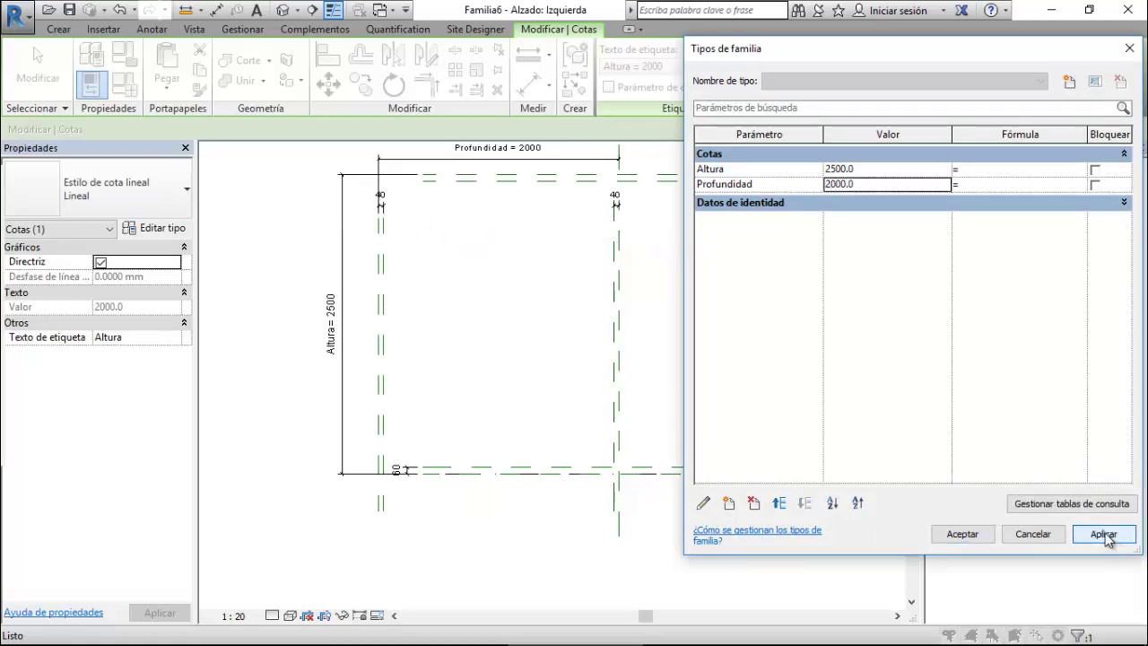
{"action": "left_click", "coordinate": [964, 535]}
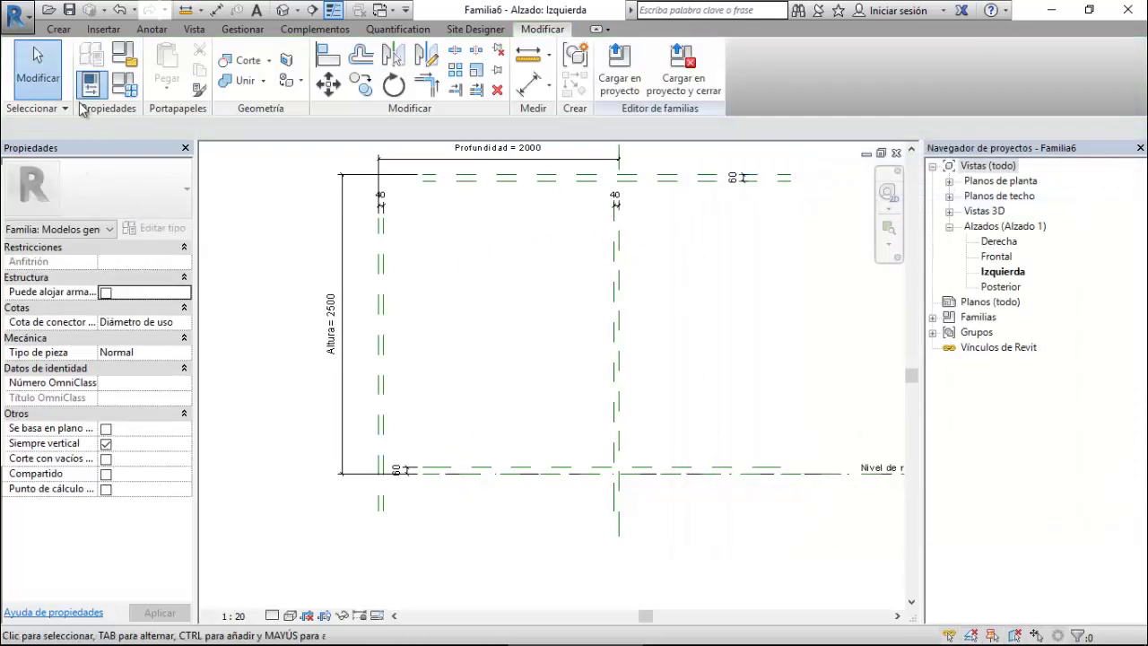
Reset the family to Profundidad 1500 and Altura 2000, apply, and close Family Types.
{"action": "left_click", "coordinate": [91, 85]}
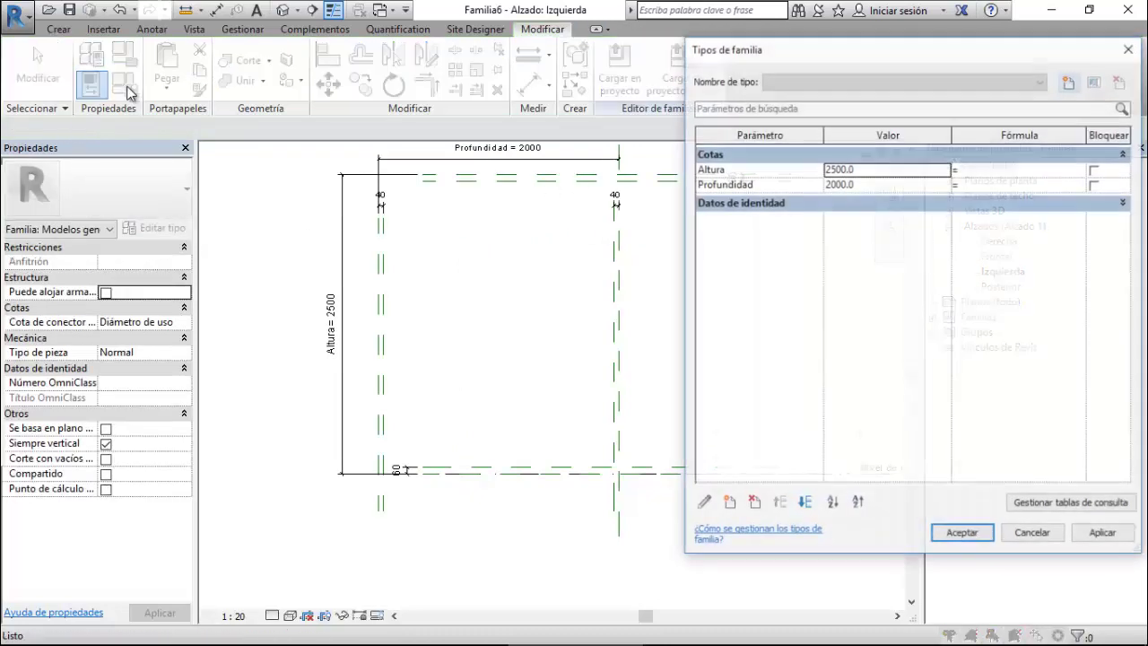
{"action": "left_click", "coordinate": [897, 186]}
{"action": "type", "text": "1500"}
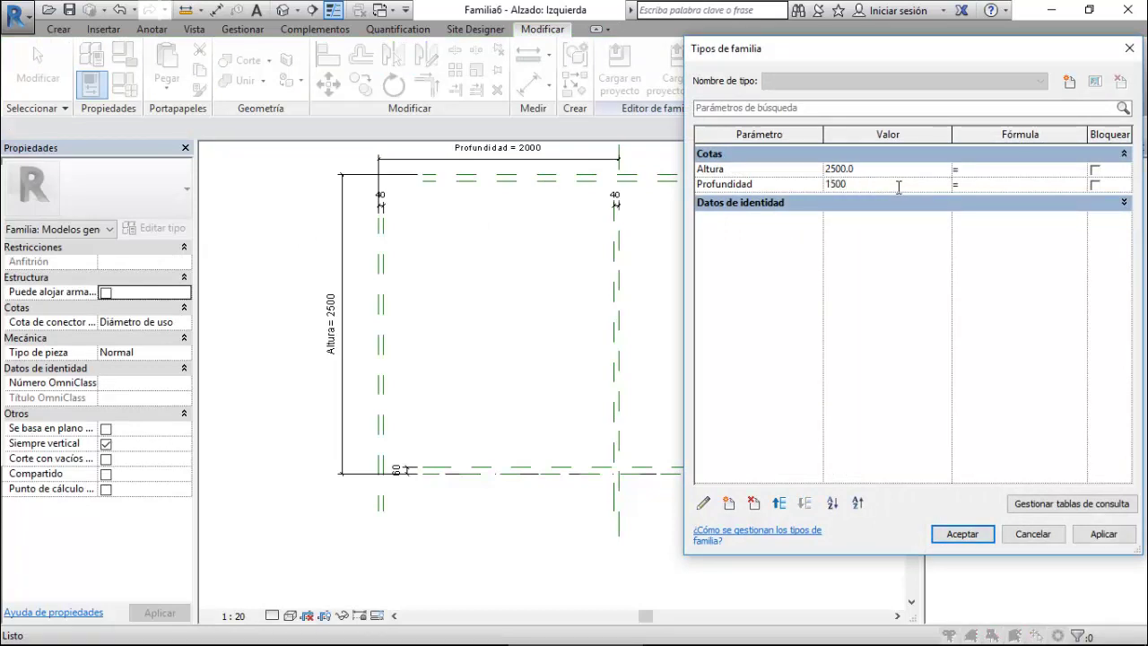
{"action": "left_click", "coordinate": [898, 172]}
{"action": "type", "text": "2000"}
{"action": "left_click", "coordinate": [1101, 536]}
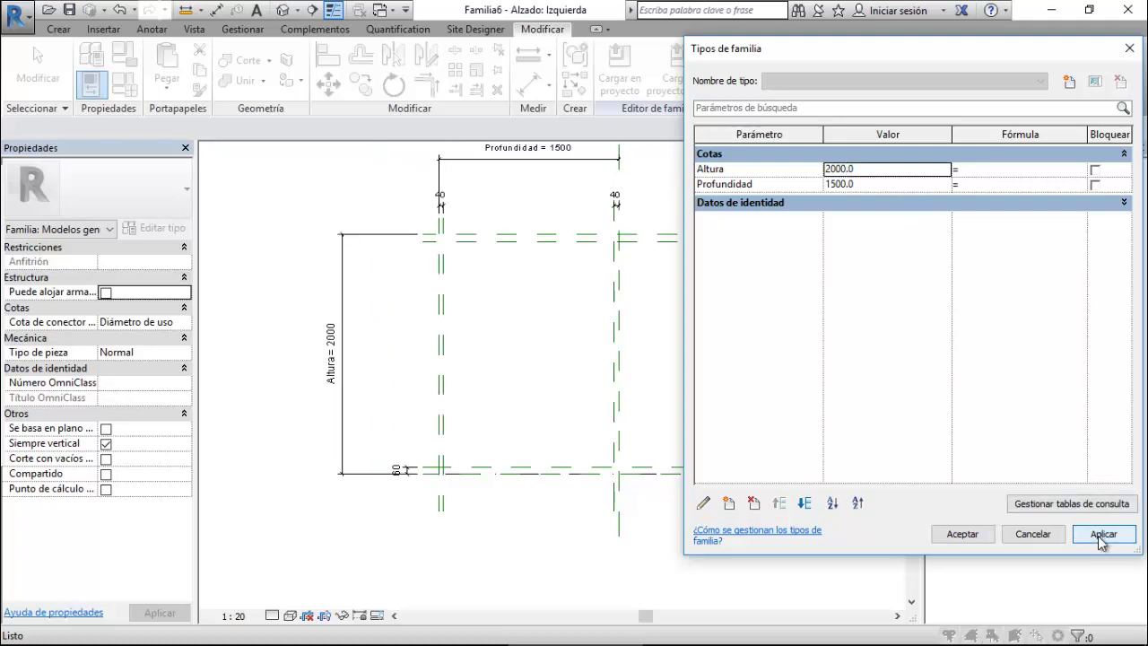
{"action": "left_click", "coordinate": [975, 537]}
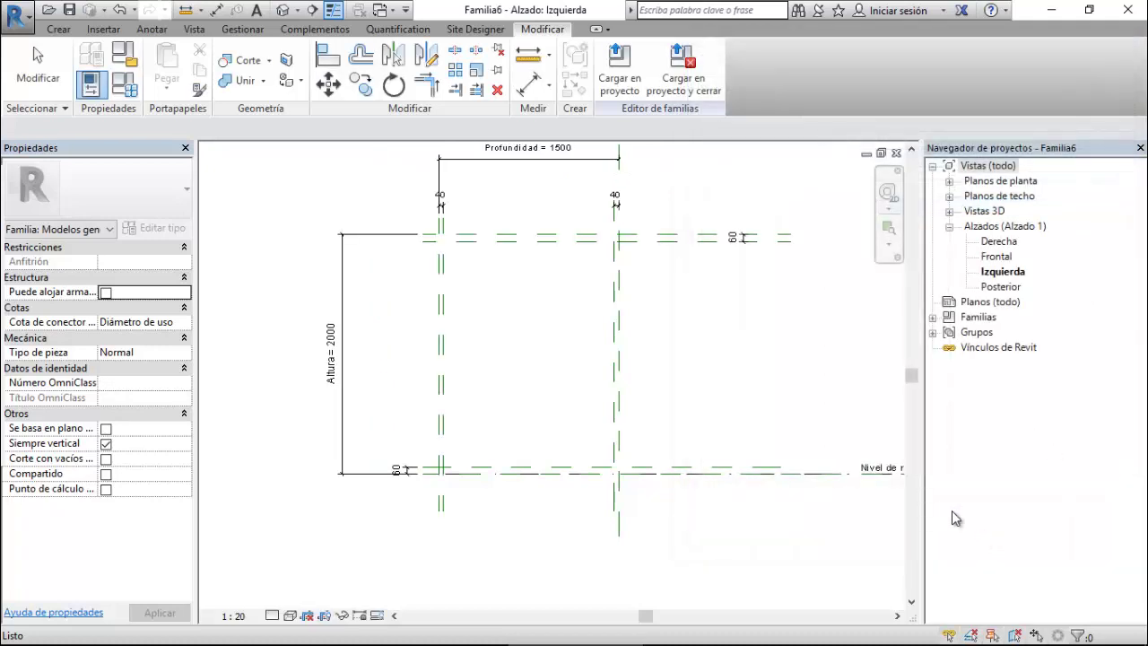
From the 5.Pieza Tirantes view, load the family into Familia6 only, excluding Proyecto Muro Cortina.rfa.
{"action": "left_click", "coordinate": [382, 13]}
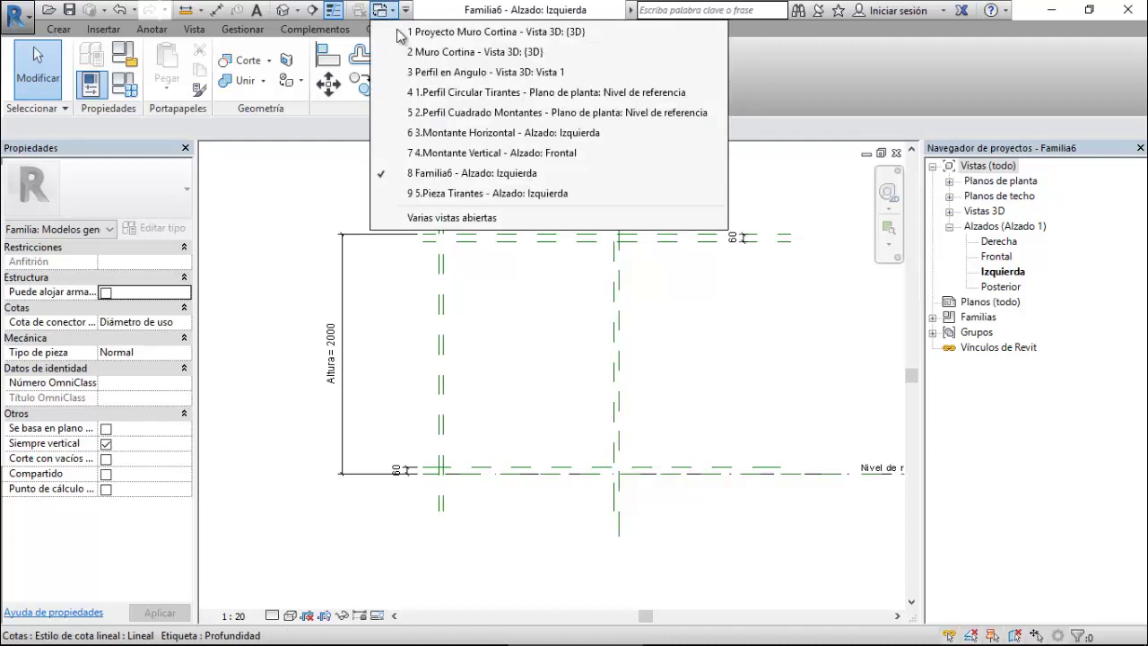
{"action": "left_click", "coordinate": [529, 194]}
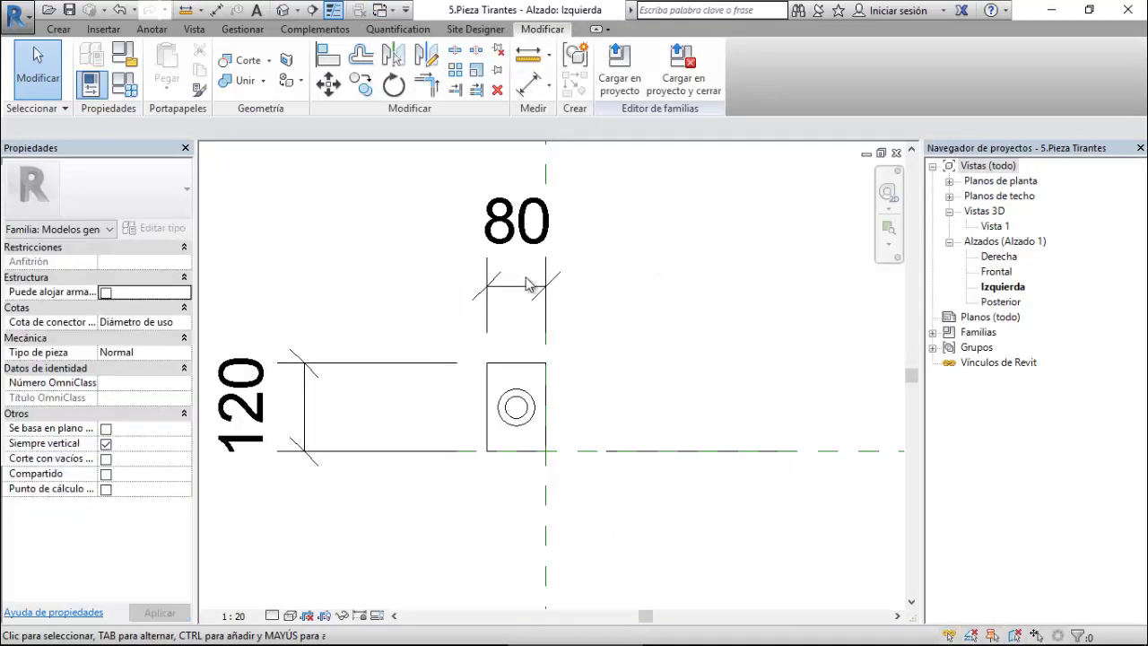
{"action": "left_click", "coordinate": [619, 72]}
{"action": "left_click", "coordinate": [466, 295]}
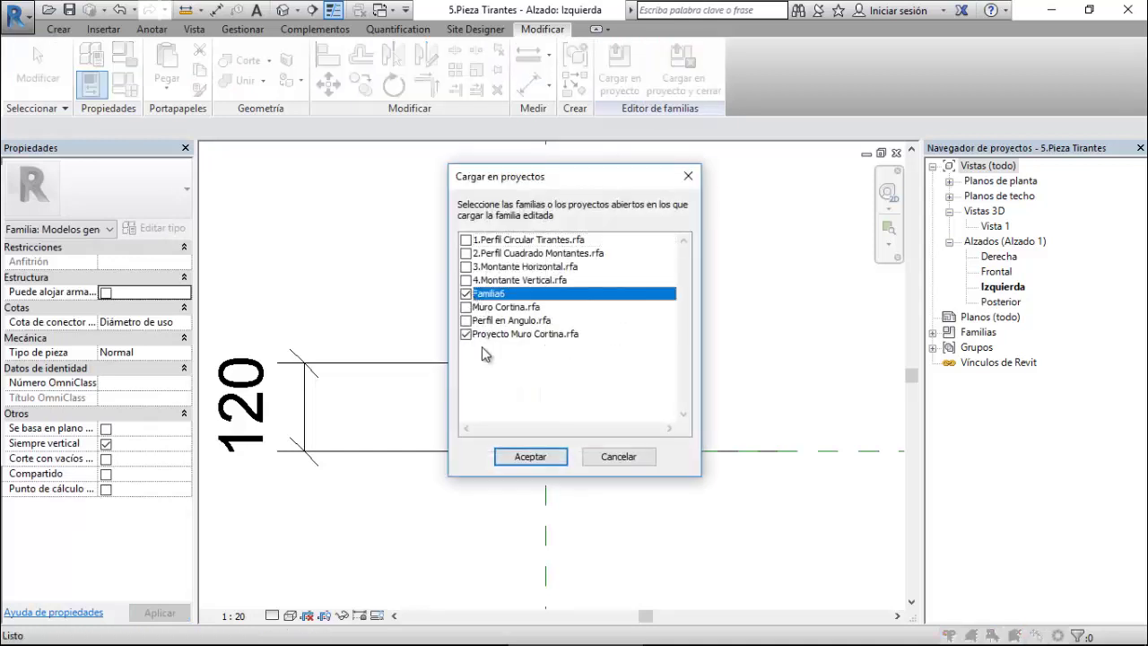
{"action": "left_click", "coordinate": [466, 333]}
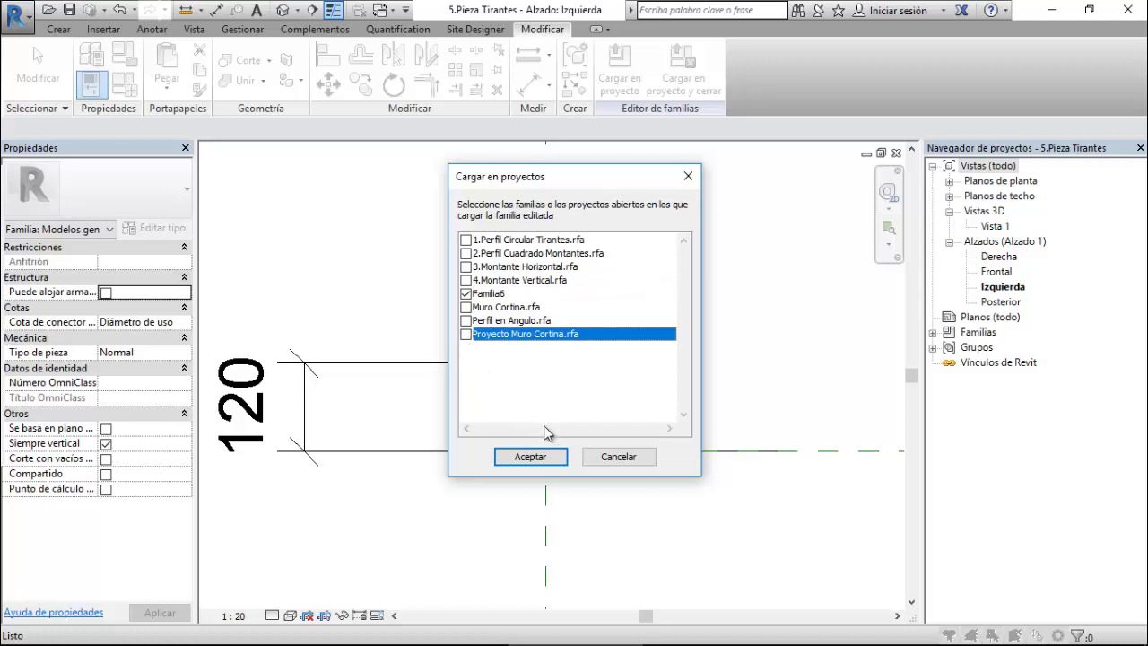
{"action": "left_click", "coordinate": [541, 460]}
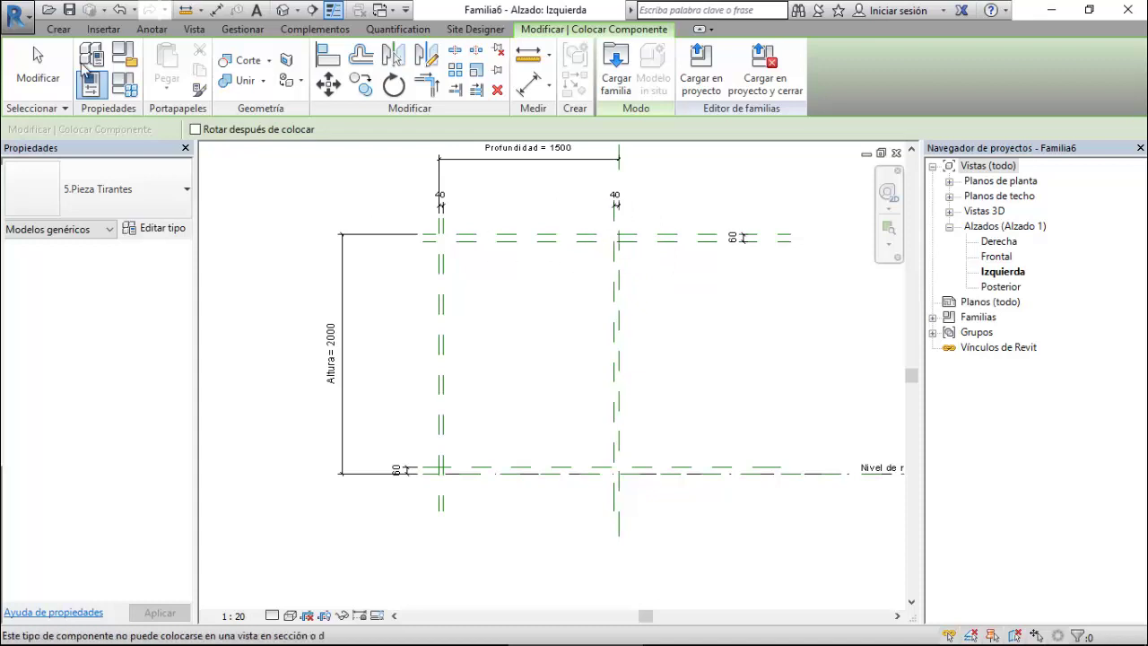
Start a component placement in Familia6, then return to the 5.Pieza Tirantes elevation.
{"action": "left_click", "coordinate": [60, 31]}
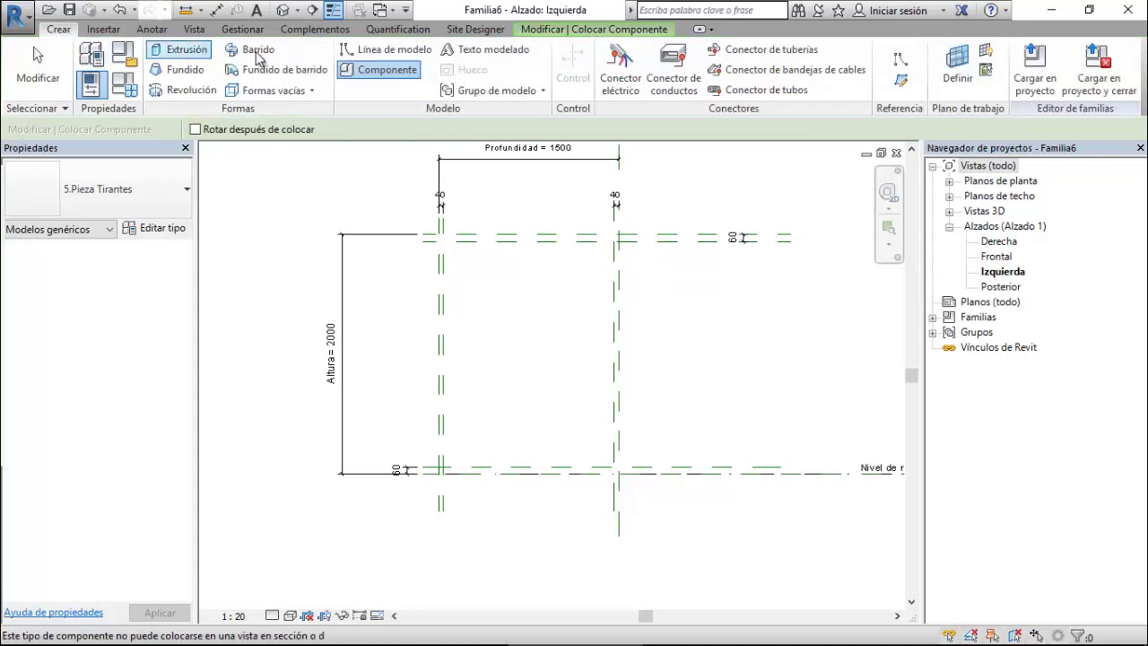
{"action": "left_click", "coordinate": [384, 72]}
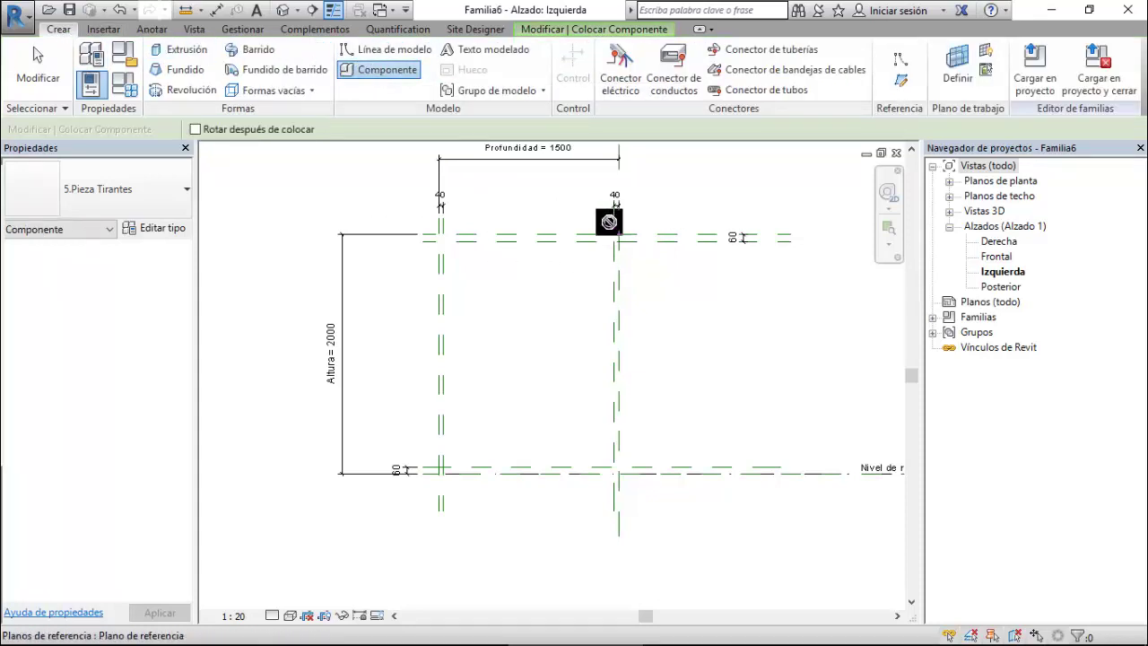
{"action": "left_click", "coordinate": [392, 10]}
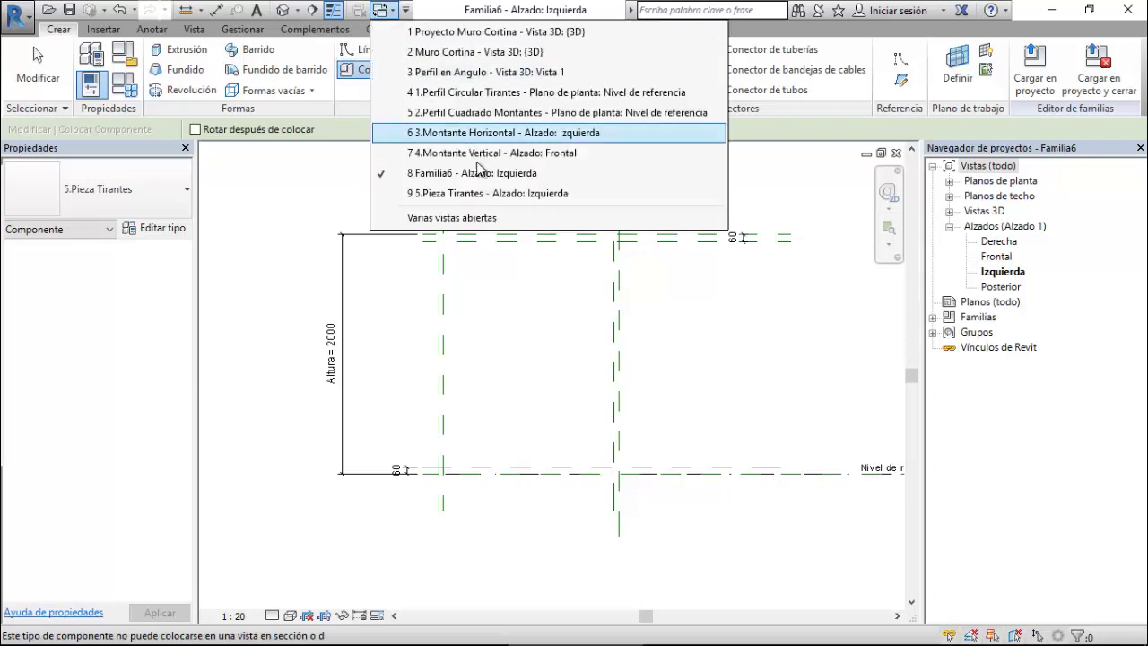
{"action": "left_click", "coordinate": [483, 192]}
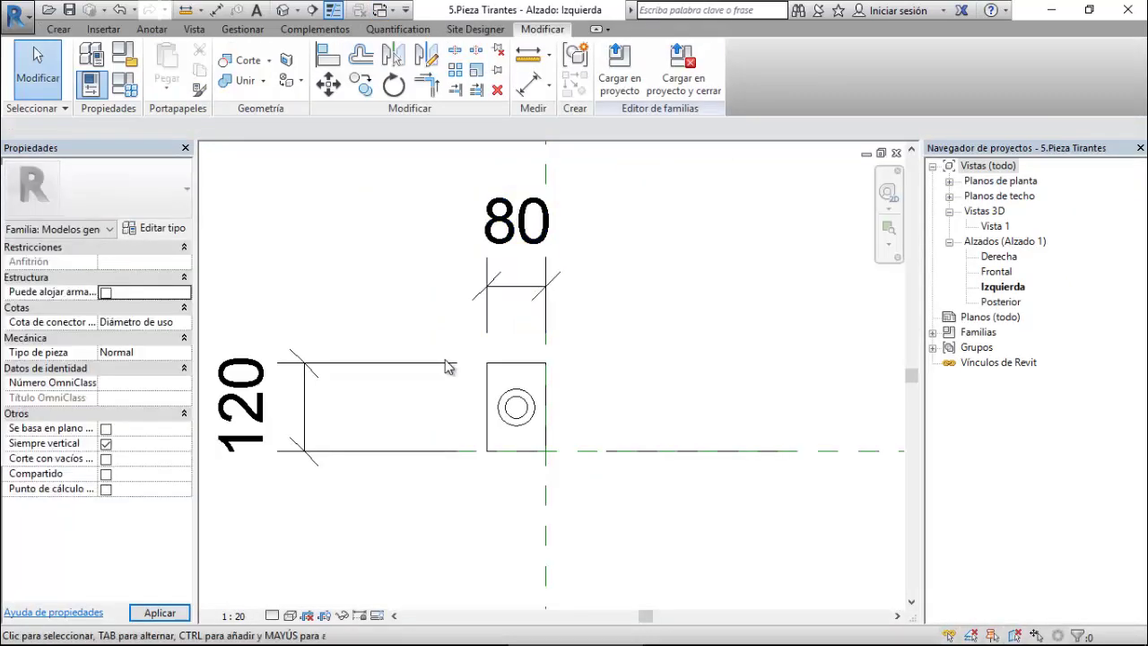
Turn off Siempre vertical for the piece family and reload it into Familia6, overwriting the existing version.
{"action": "left_click", "coordinate": [446, 364]}
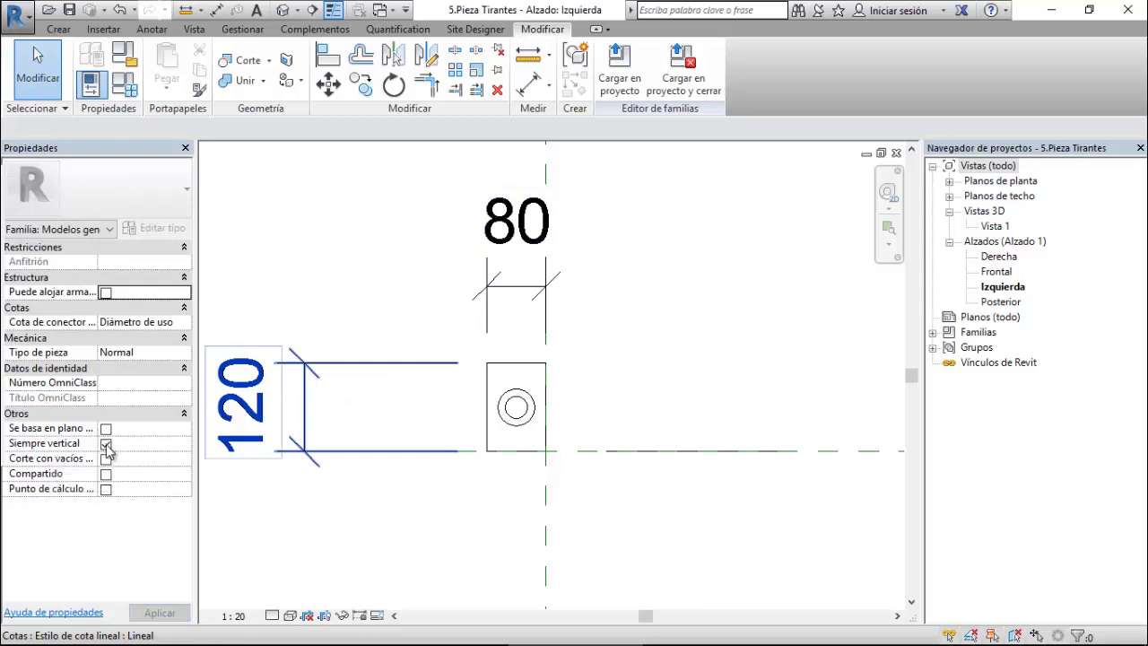
{"action": "left_click", "coordinate": [106, 444]}
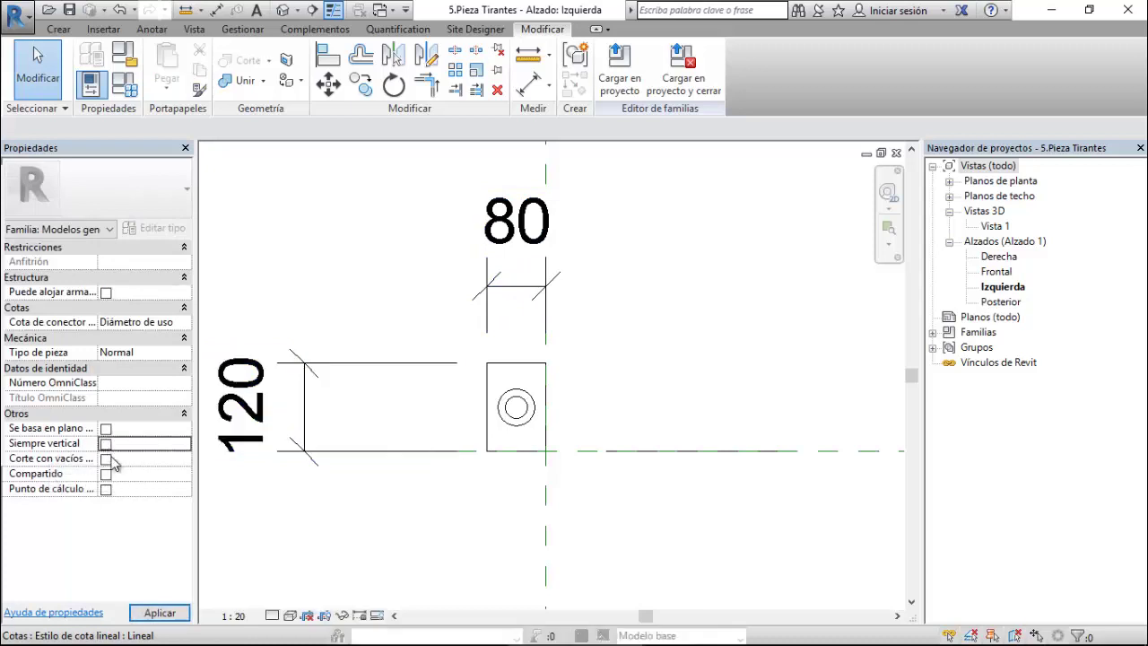
{"action": "left_click", "coordinate": [159, 613]}
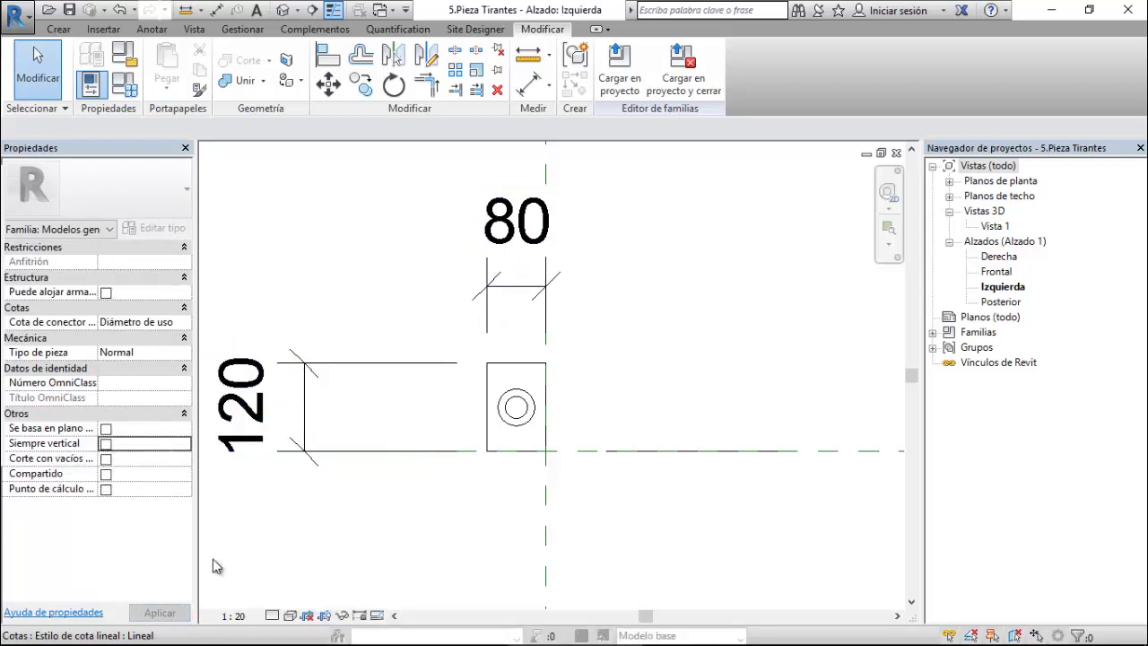
{"action": "left_click", "coordinate": [606, 91]}
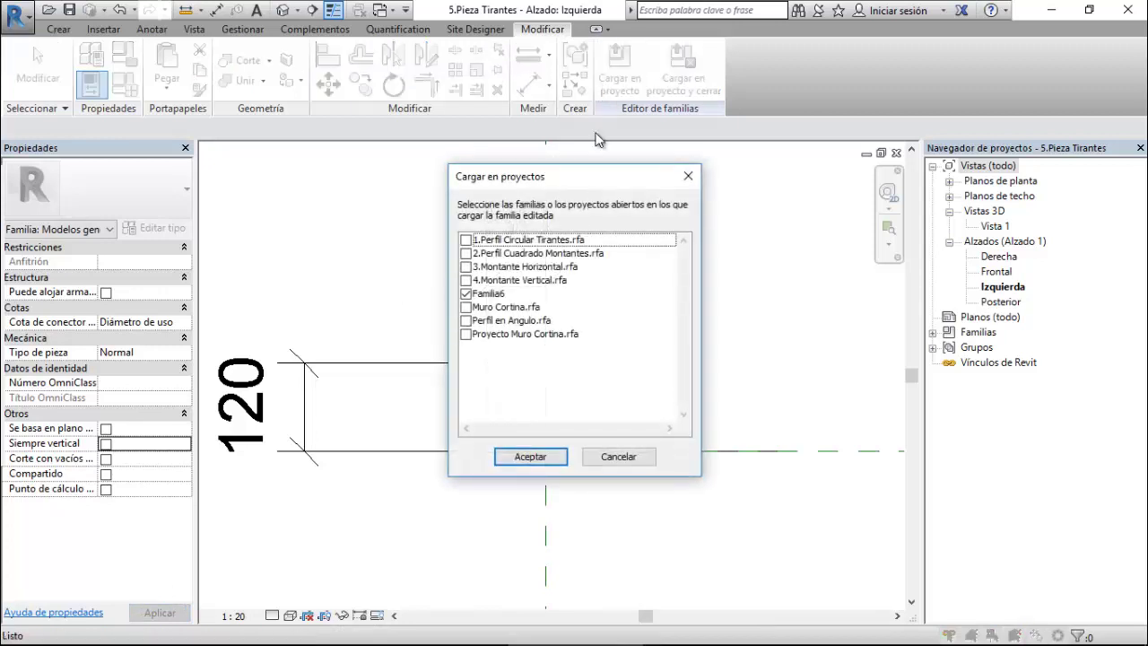
{"action": "left_click", "coordinate": [528, 457]}
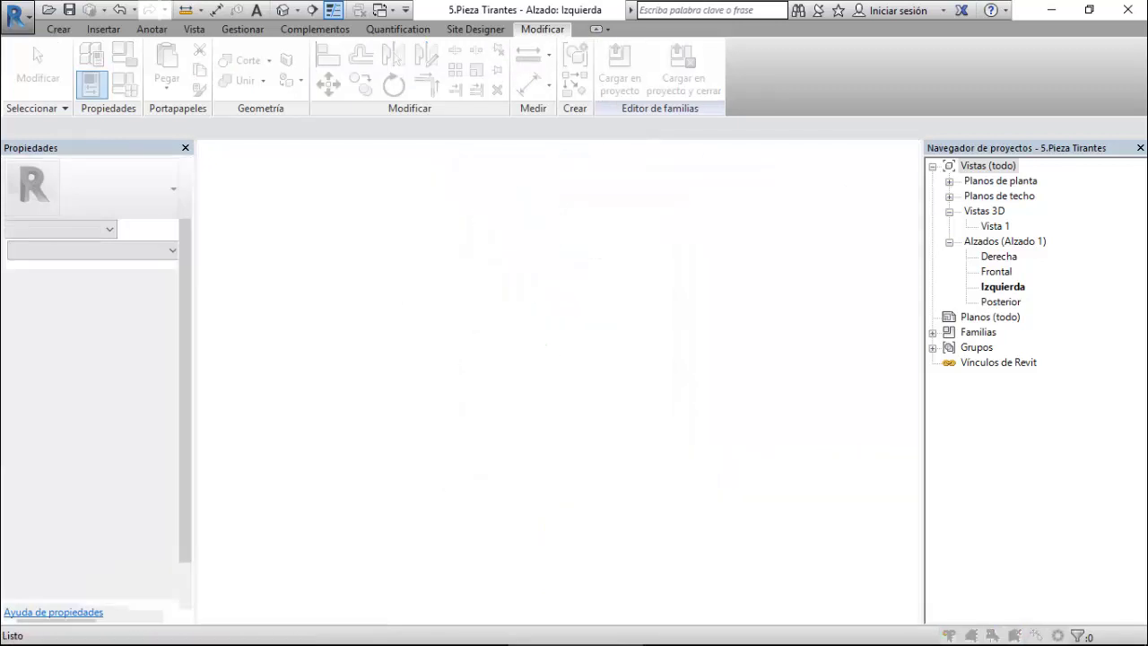
{"action": "left_click", "coordinate": [538, 322]}
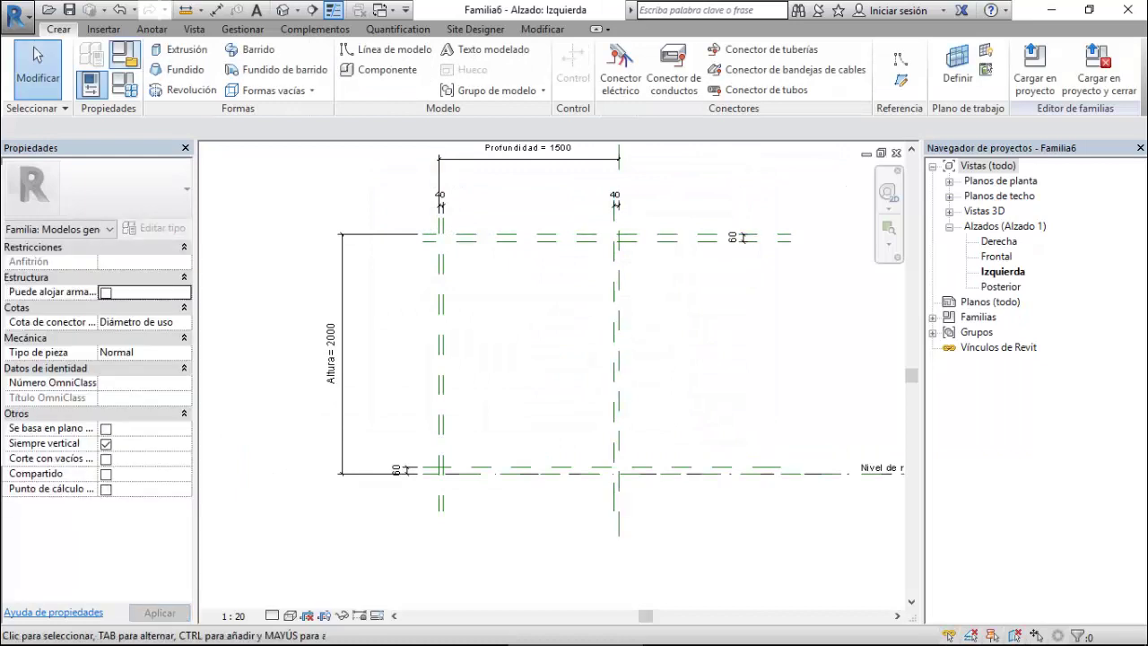
Make 5.Pieza Tirantes work-plane based and reload it into Familia6, overwriting the version and parameter values.
{"action": "left_click", "coordinate": [387, 69]}
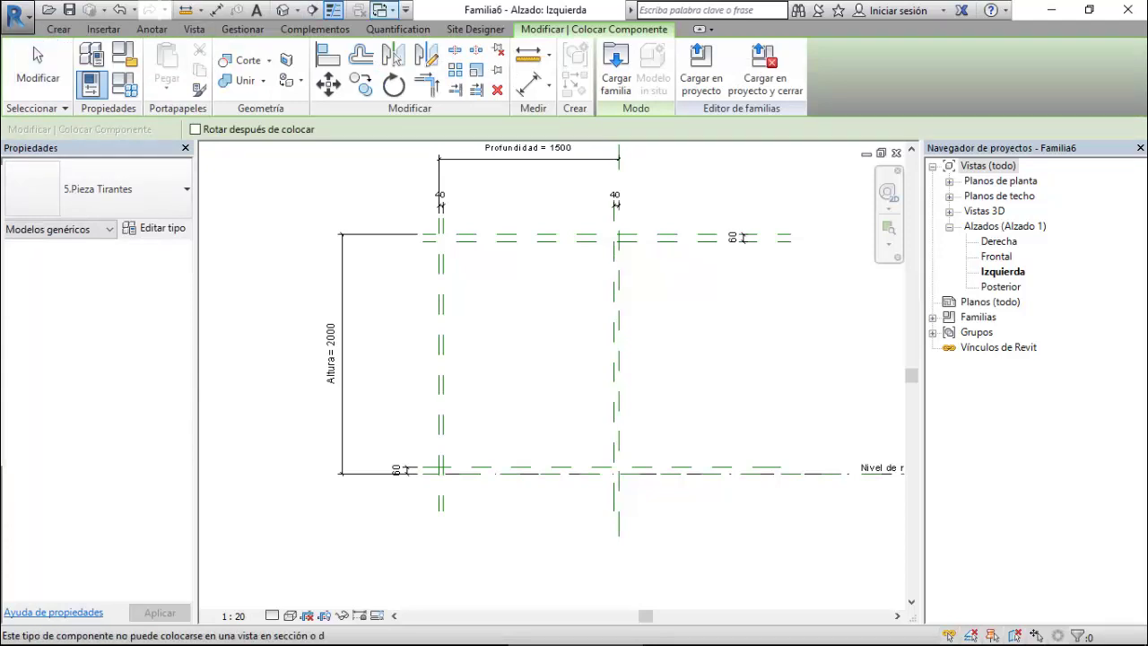
{"action": "left_click", "coordinate": [380, 10]}
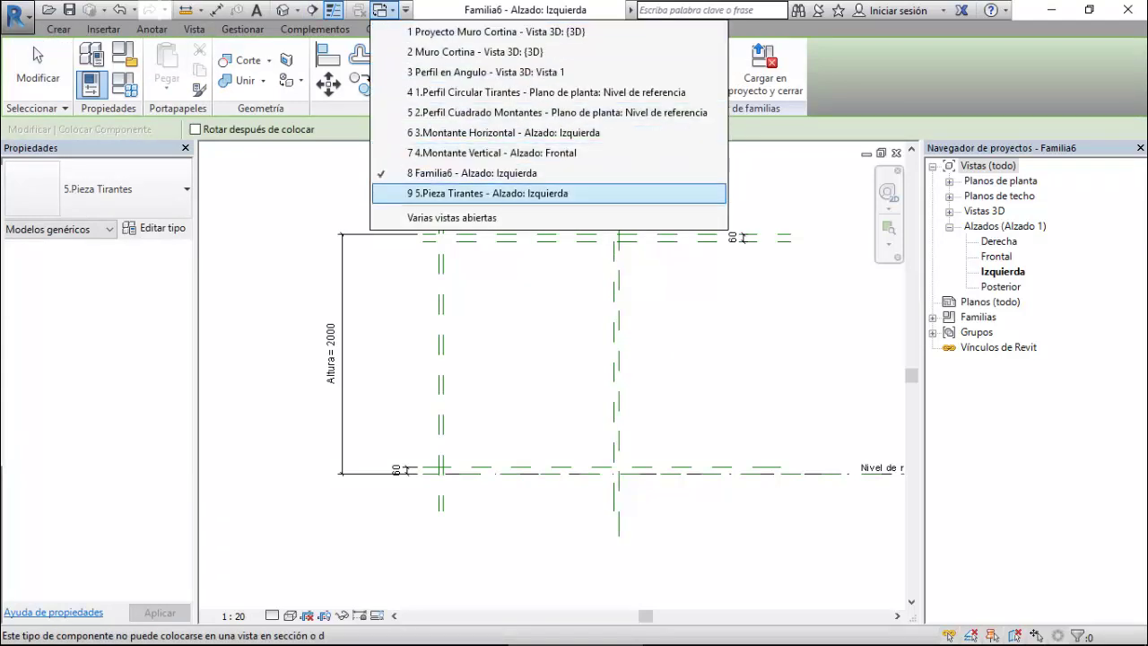
{"action": "left_click", "coordinate": [476, 193]}
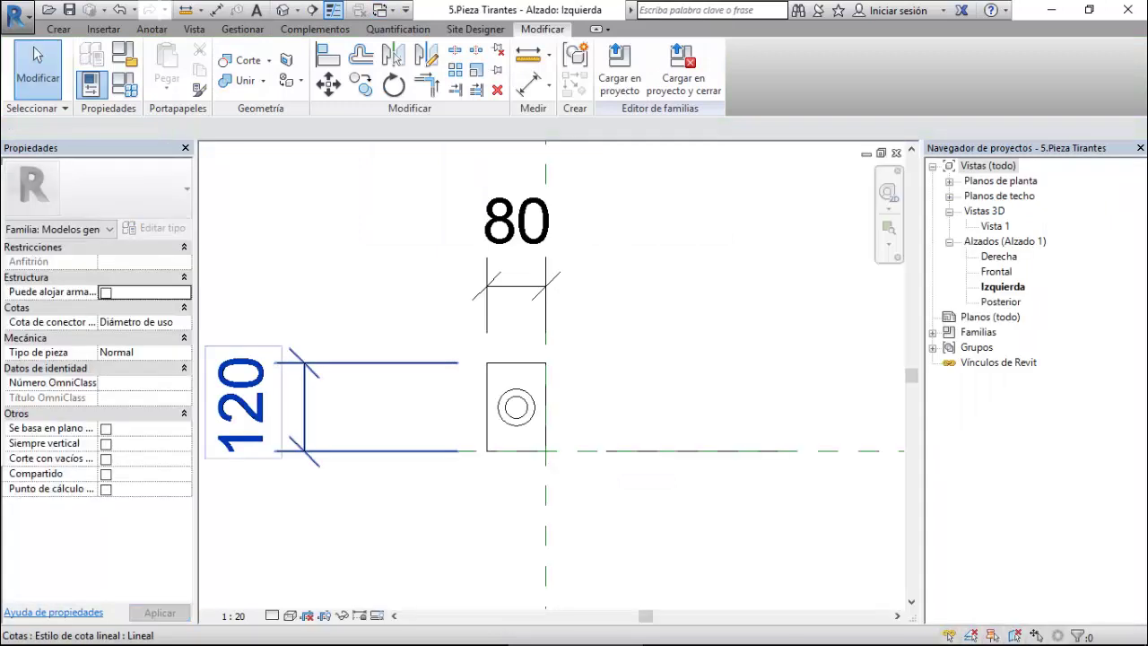
{"action": "left_click", "coordinate": [106, 428]}
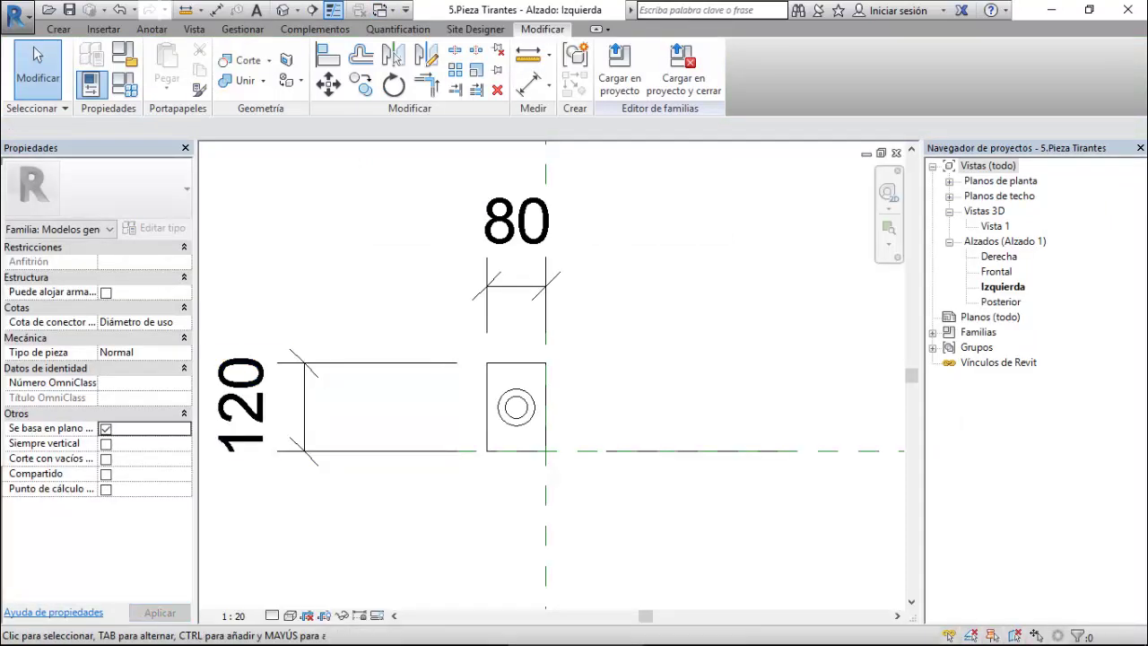
{"action": "left_click", "coordinate": [619, 68]}
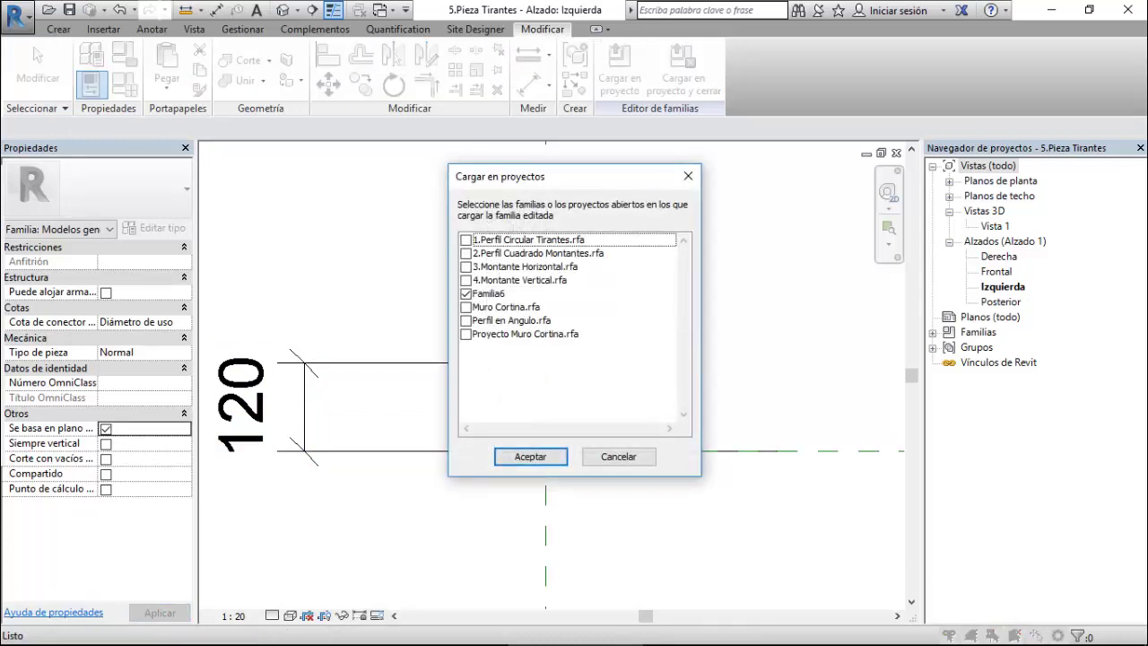
{"action": "left_click", "coordinate": [530, 456]}
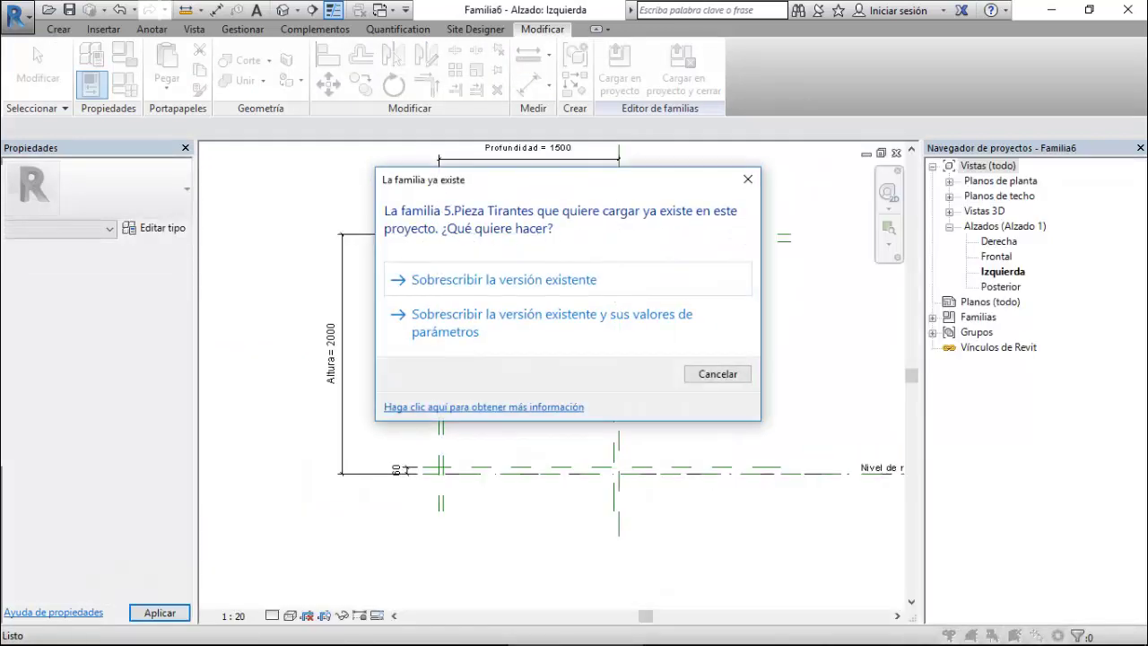
{"action": "left_click", "coordinate": [538, 323]}
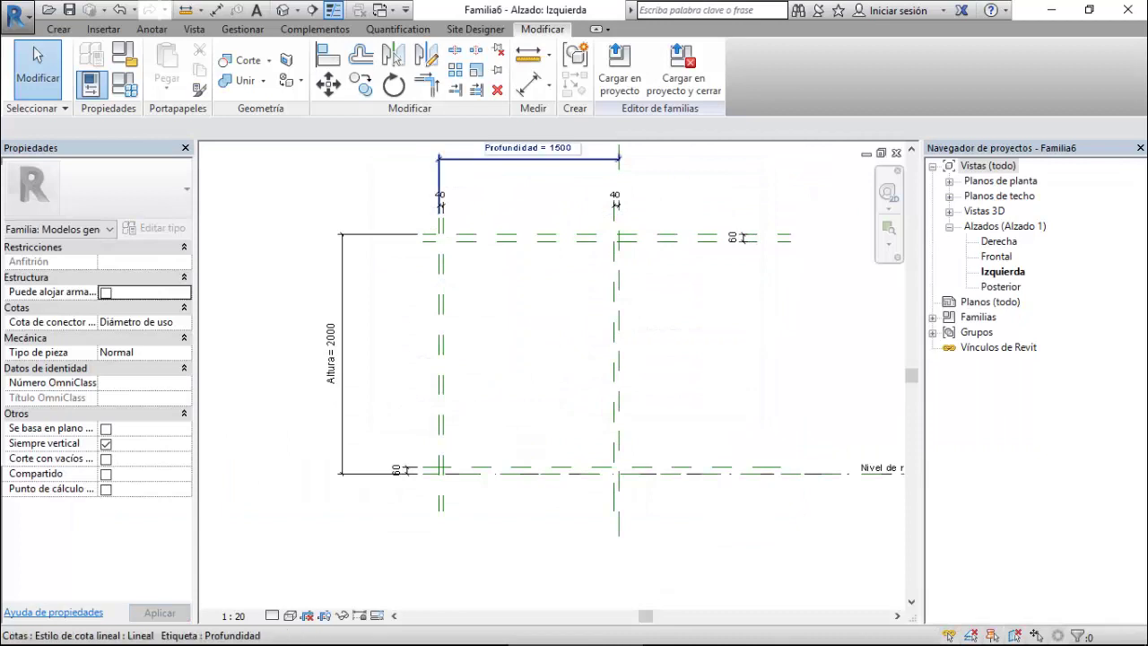
{"action": "left_click", "coordinate": [58, 28]}
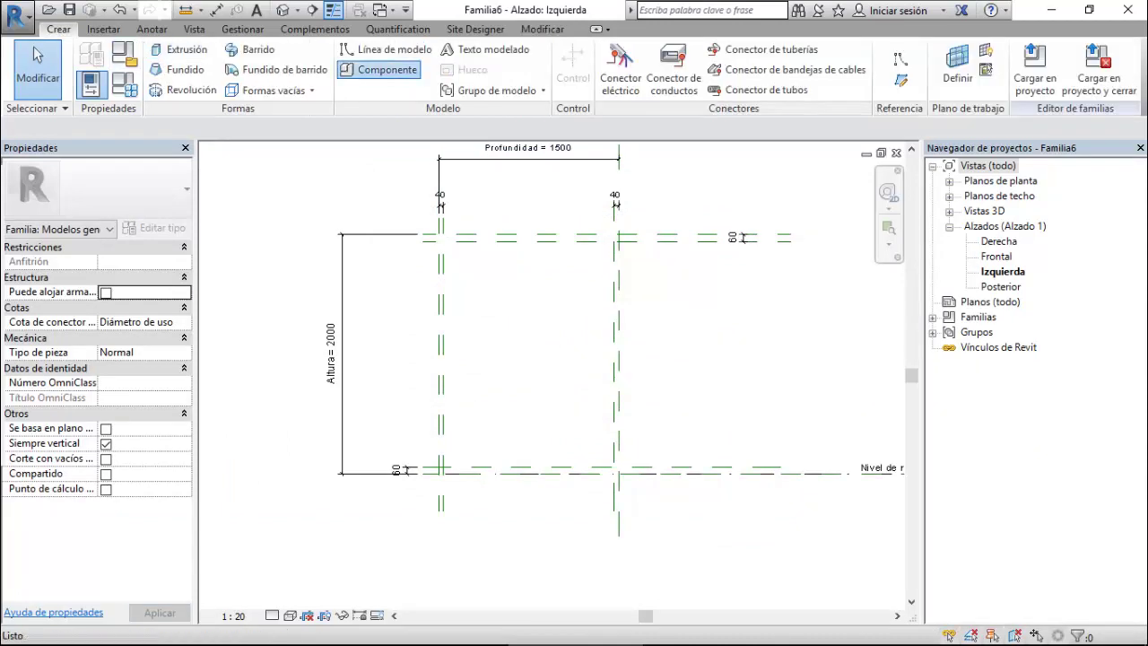
Start placing the component on a work plane, keeping Centro (Izquierda/Derecha), and rotate the preview twice.
{"action": "left_click", "coordinate": [377, 69]}
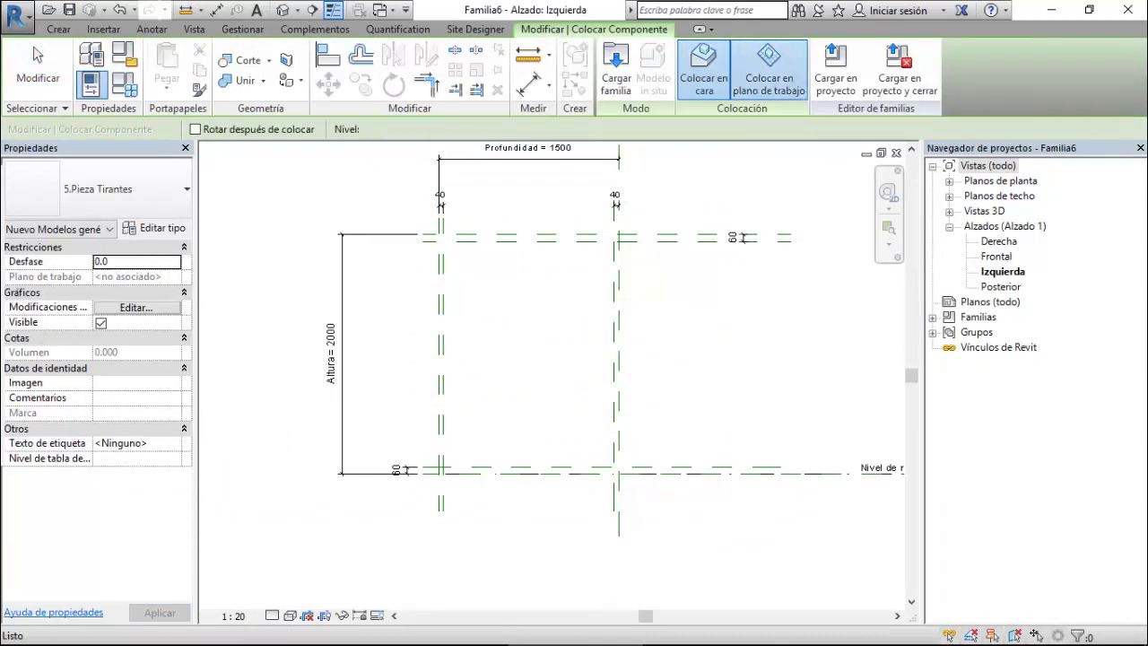
{"action": "left_click", "coordinate": [769, 69]}
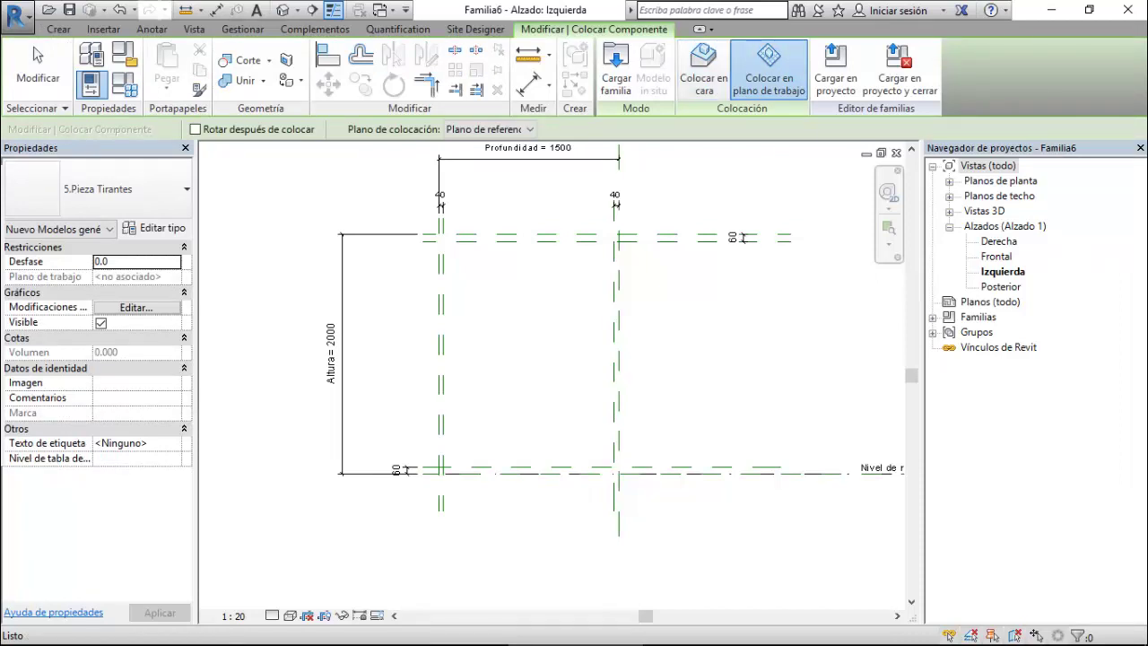
{"action": "left_click", "coordinate": [489, 129]}
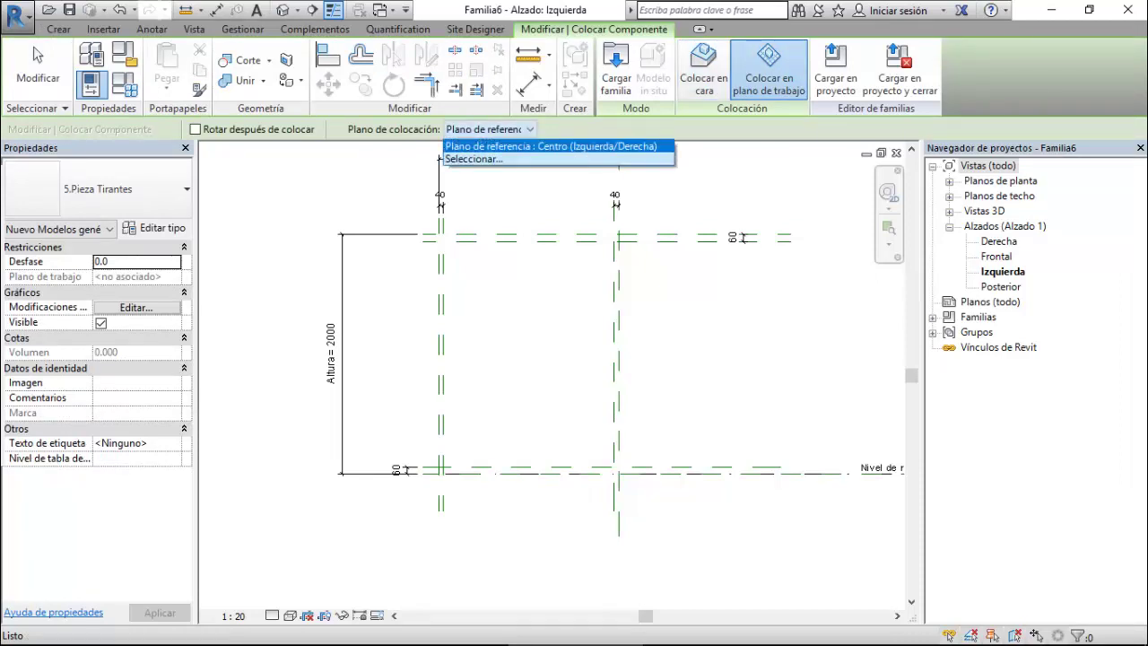
{"action": "left_click", "coordinate": [538, 145]}
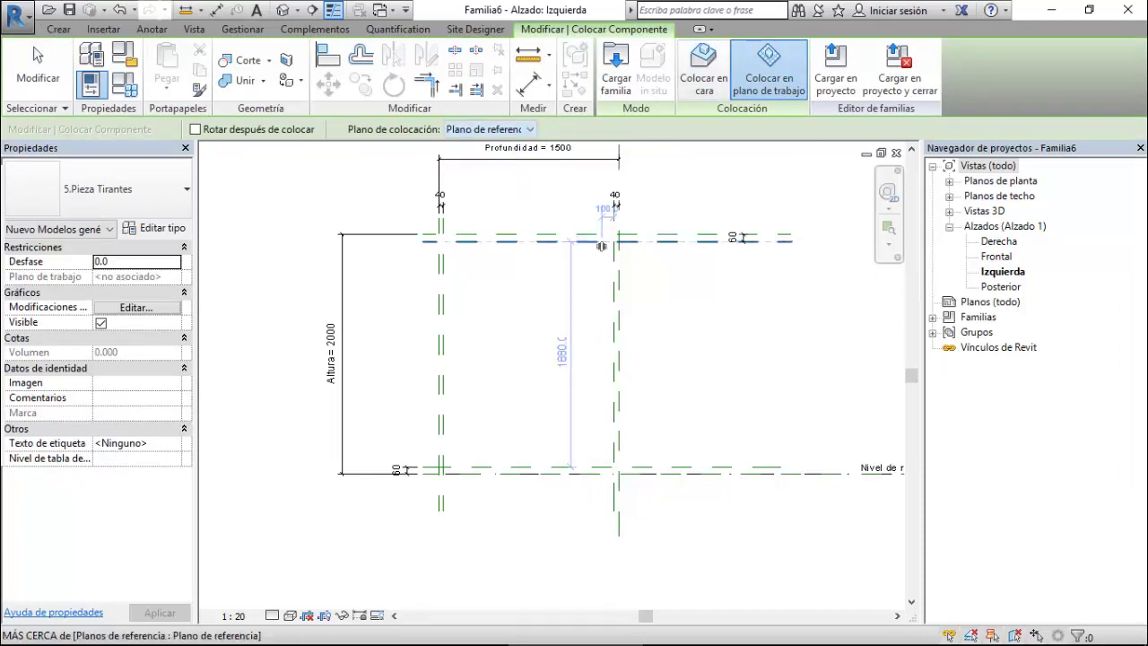
{"action": "scroll", "coordinate": [615, 253], "scroll_direction": "up", "scroll_amount": 3}
{"action": "scroll", "coordinate": [615, 254], "scroll_direction": "up", "scroll_amount": 2}
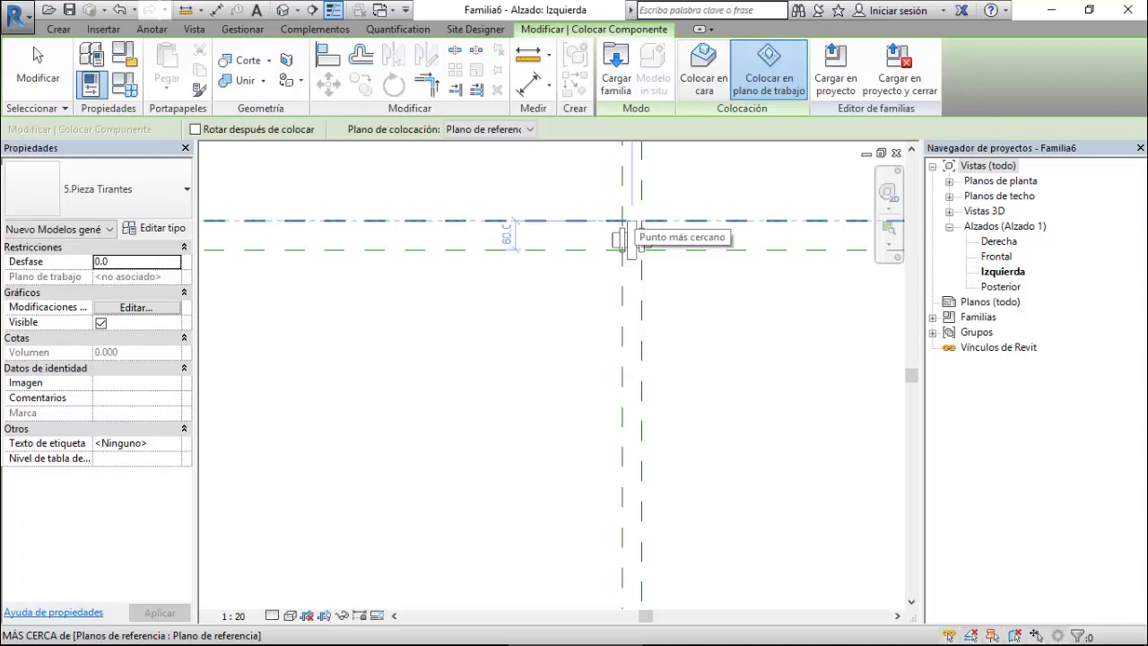
{"action": "key", "text": "space"}
{"action": "key", "text": "space"}
{"action": "key", "text": "space"}
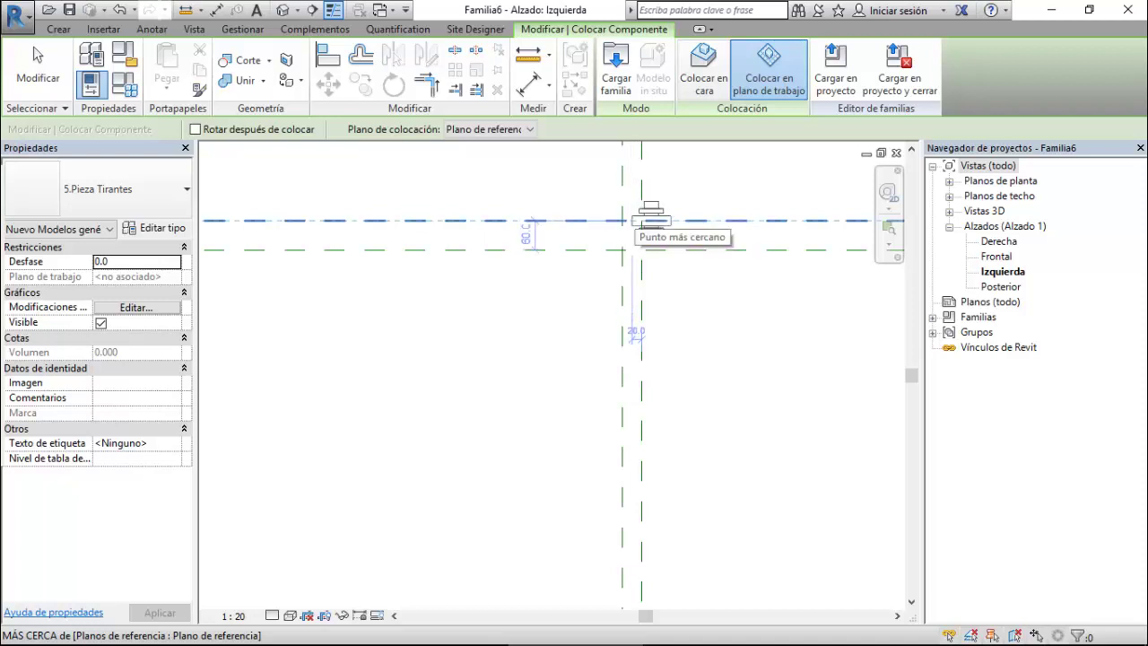
{"action": "key", "text": "space"}
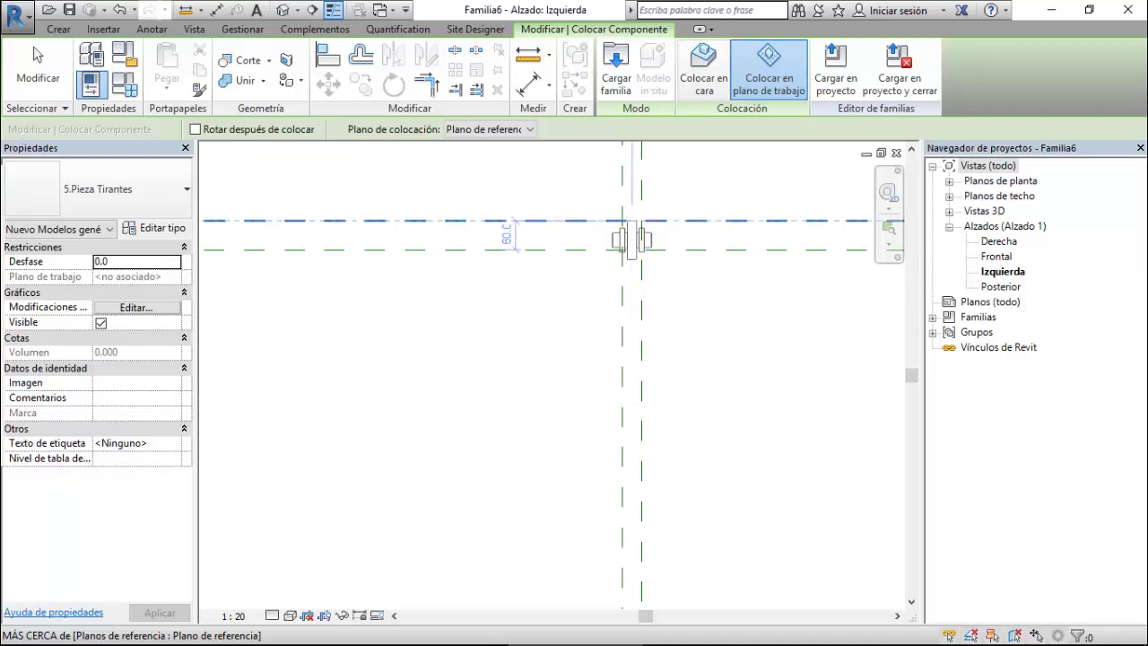
Pick Centro (Frontal/Posterior) as the placement plane and open the Frontal elevation.
{"action": "left_click", "coordinate": [529, 129]}
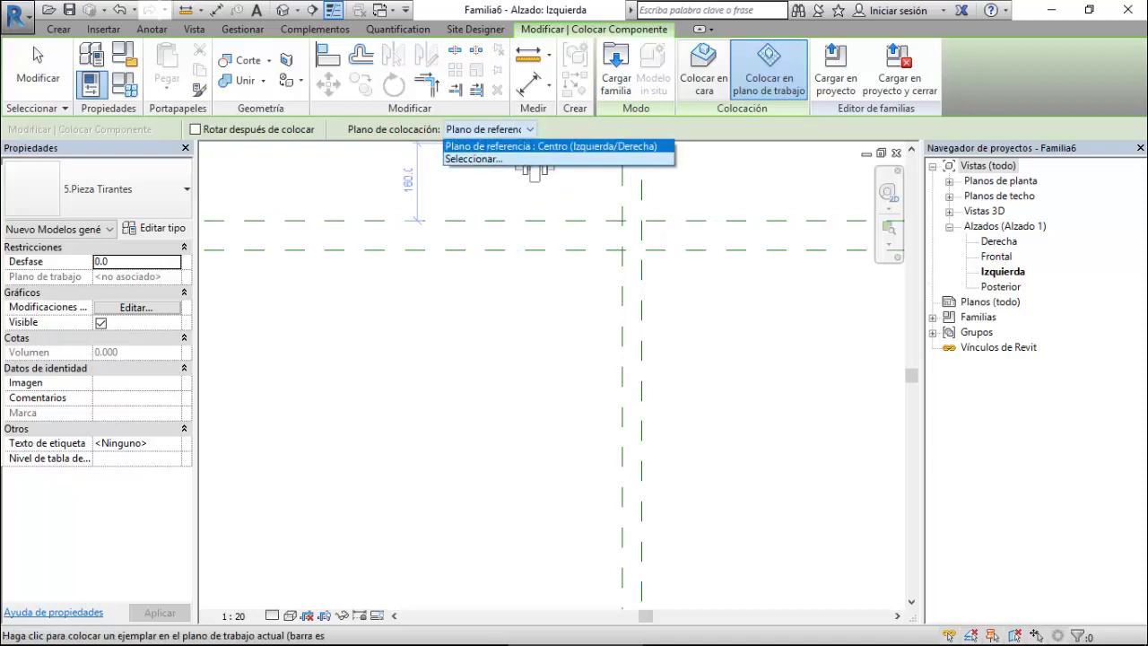
{"action": "left_click", "coordinate": [474, 159]}
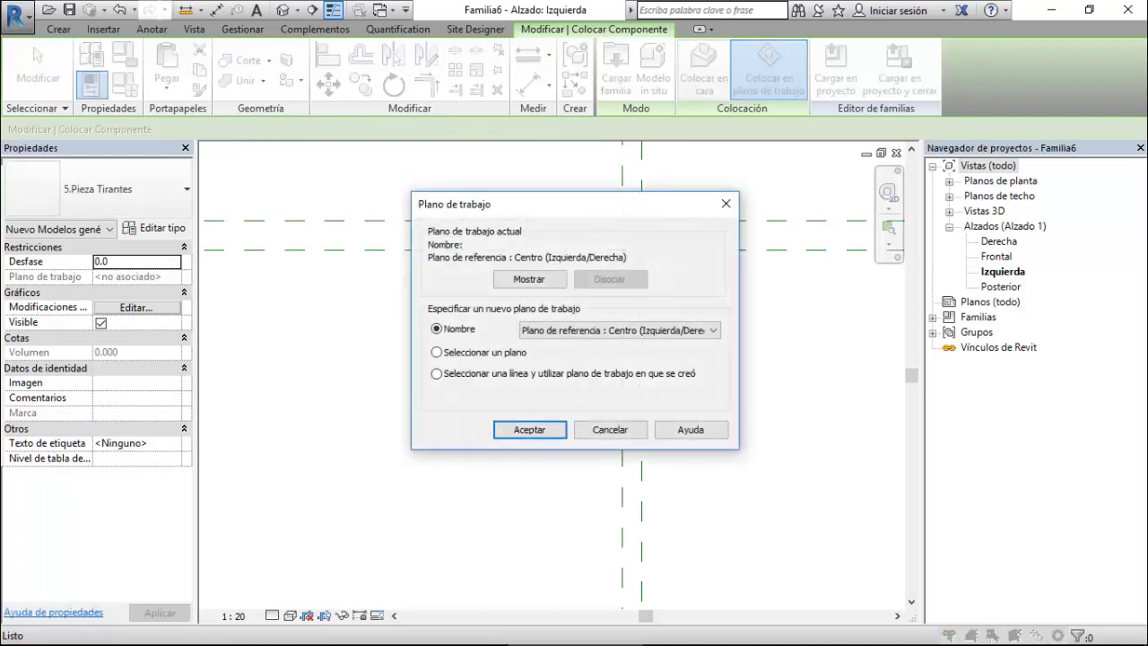
{"action": "left_click", "coordinate": [619, 330]}
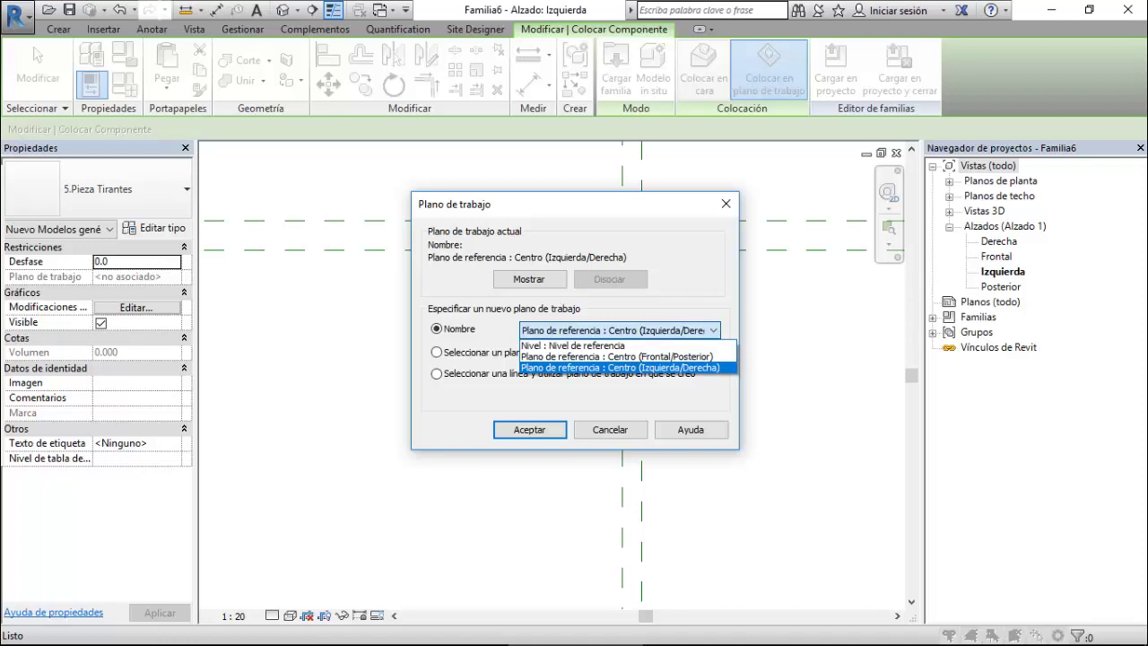
{"action": "left_click", "coordinate": [616, 356]}
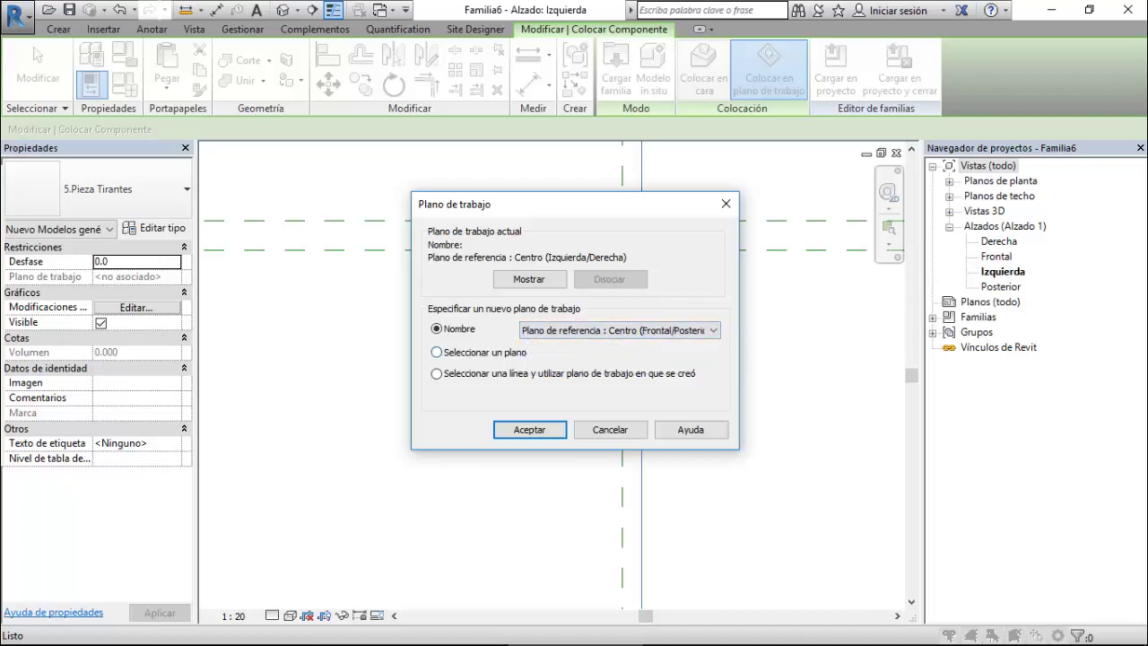
{"action": "key", "text": "Return"}
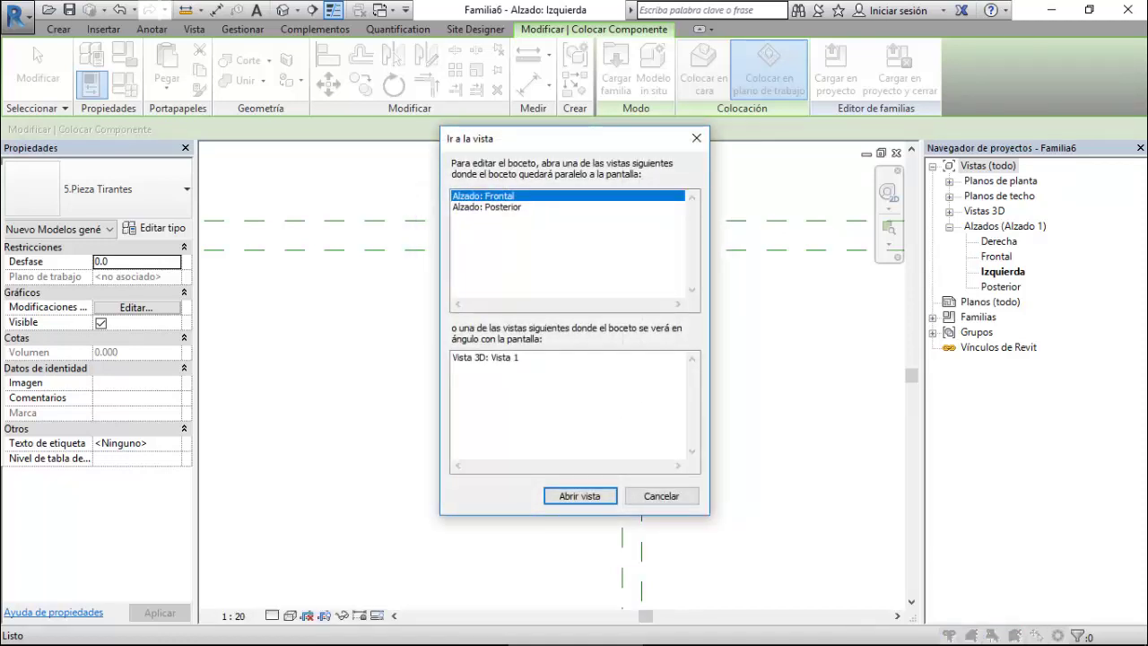
{"action": "key", "text": "Return"}
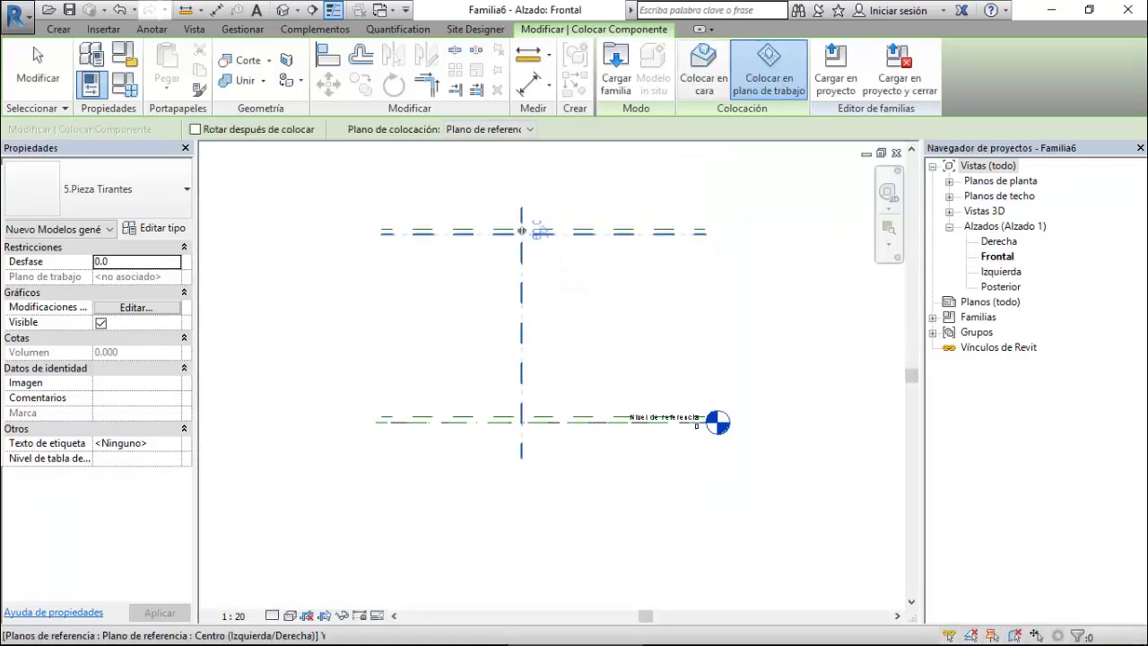
Place 5.Pieza Tirantes pieces near the top and bottom of the central vertical plane.
{"action": "scroll", "coordinate": [521, 231], "scroll_direction": "up", "scroll_amount": 3}
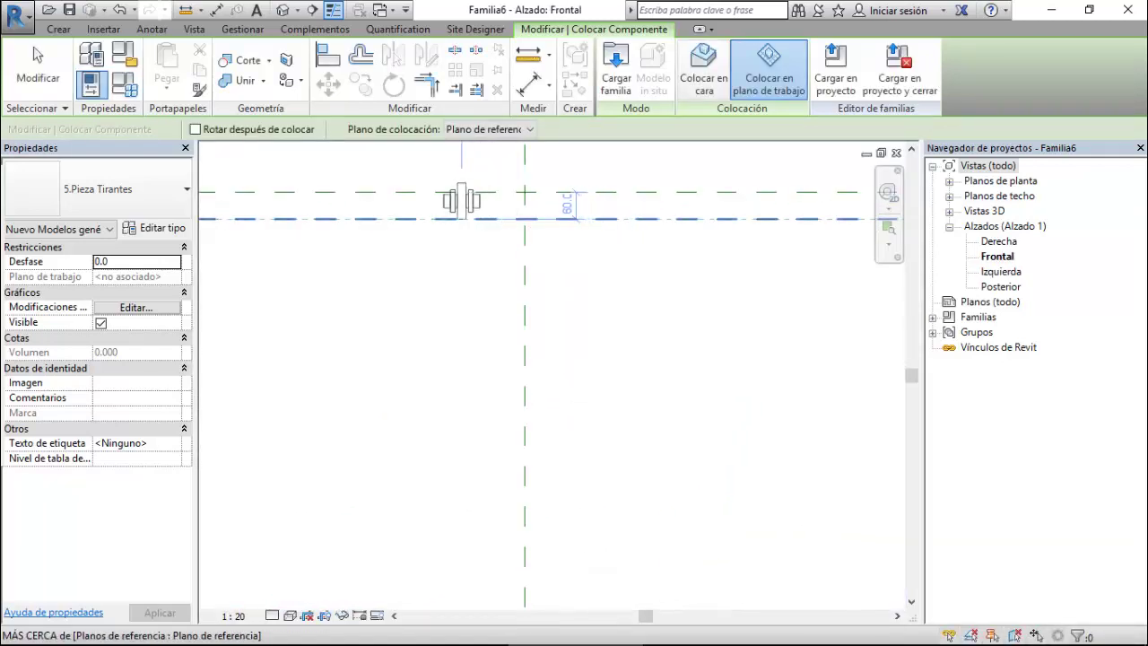
{"action": "left_click", "coordinate": [461, 199]}
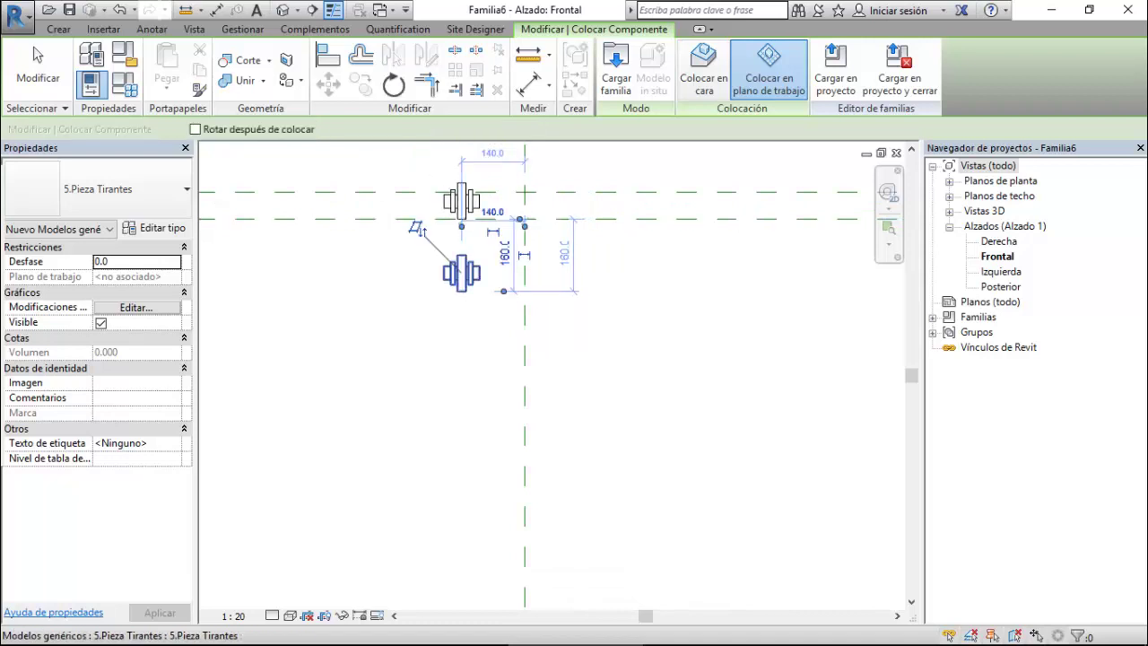
{"action": "scroll", "coordinate": [462, 276], "scroll_direction": "down", "scroll_amount": 1}
{"action": "left_click", "coordinate": [462, 276]}
{"action": "scroll", "coordinate": [461, 422], "scroll_direction": "down", "scroll_amount": 2}
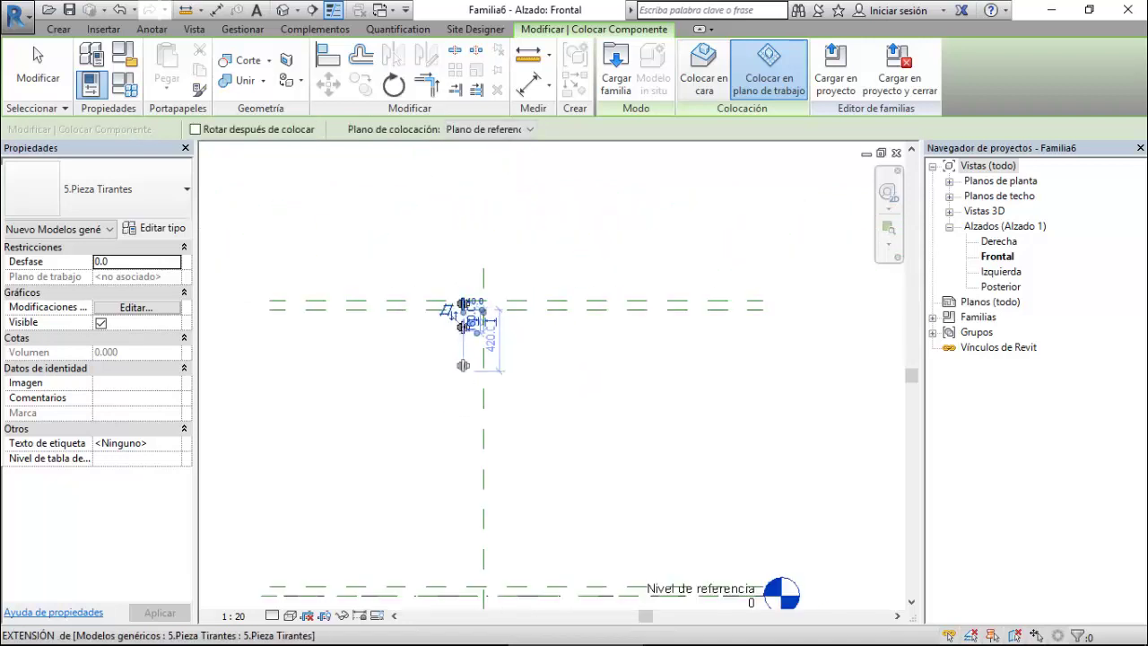
{"action": "left_click", "coordinate": [463, 533]}
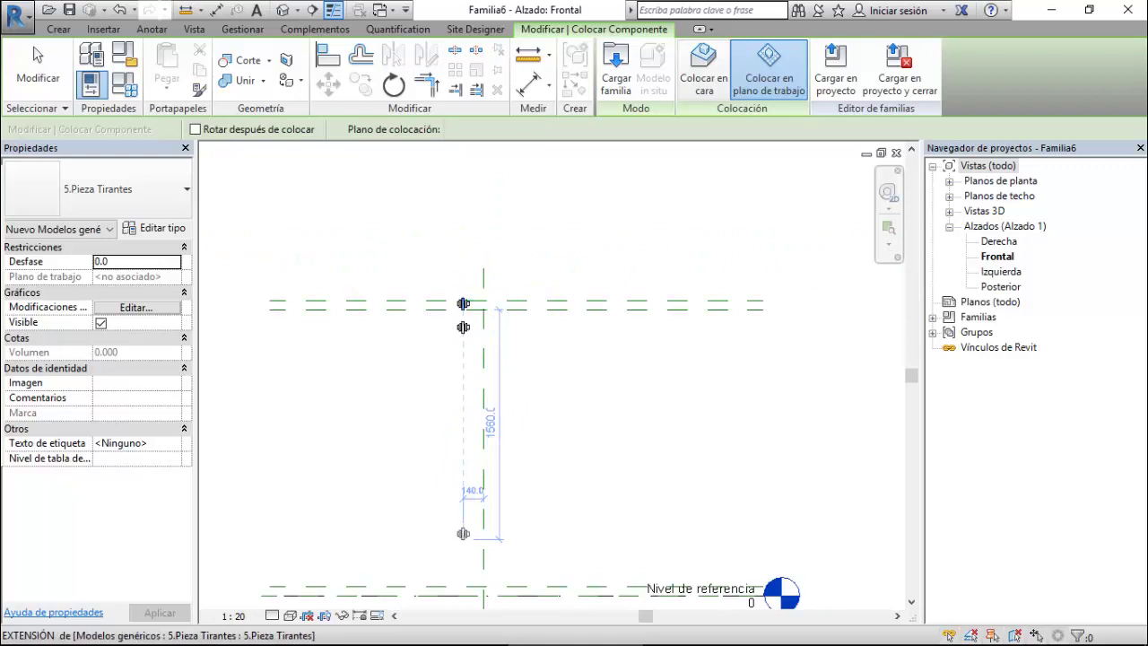
{"action": "key", "text": "Escape"}
{"action": "key", "text": "Escape"}
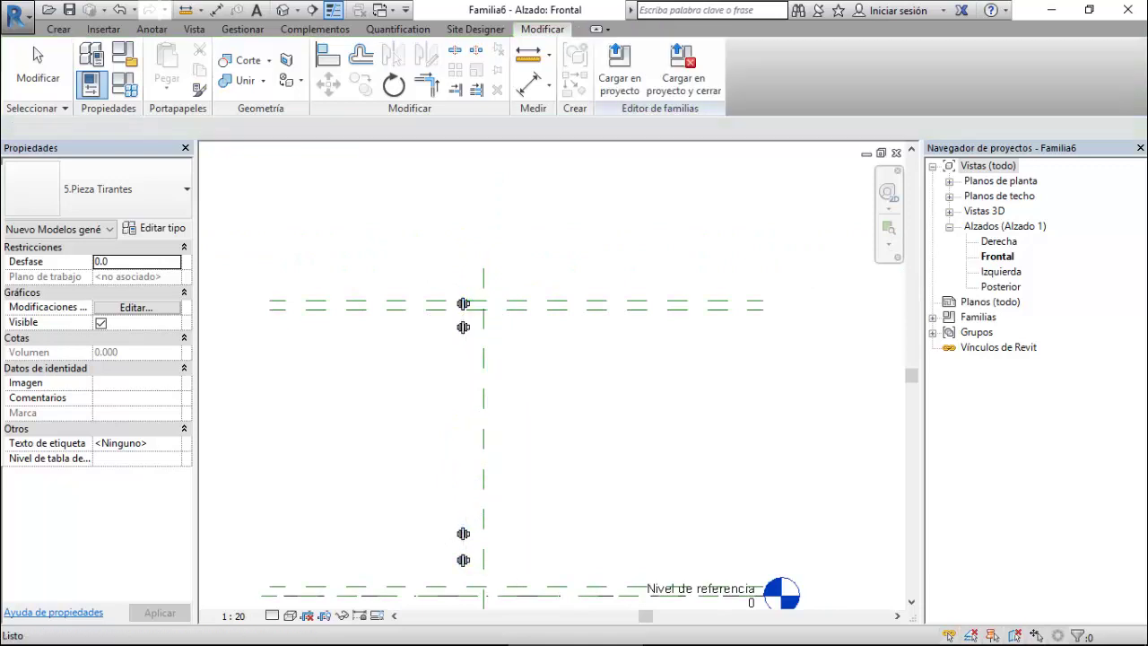
Open the Izquierda elevation and select the upper piece, undoing an accidental move.
{"action": "double_click", "coordinate": [1001, 271]}
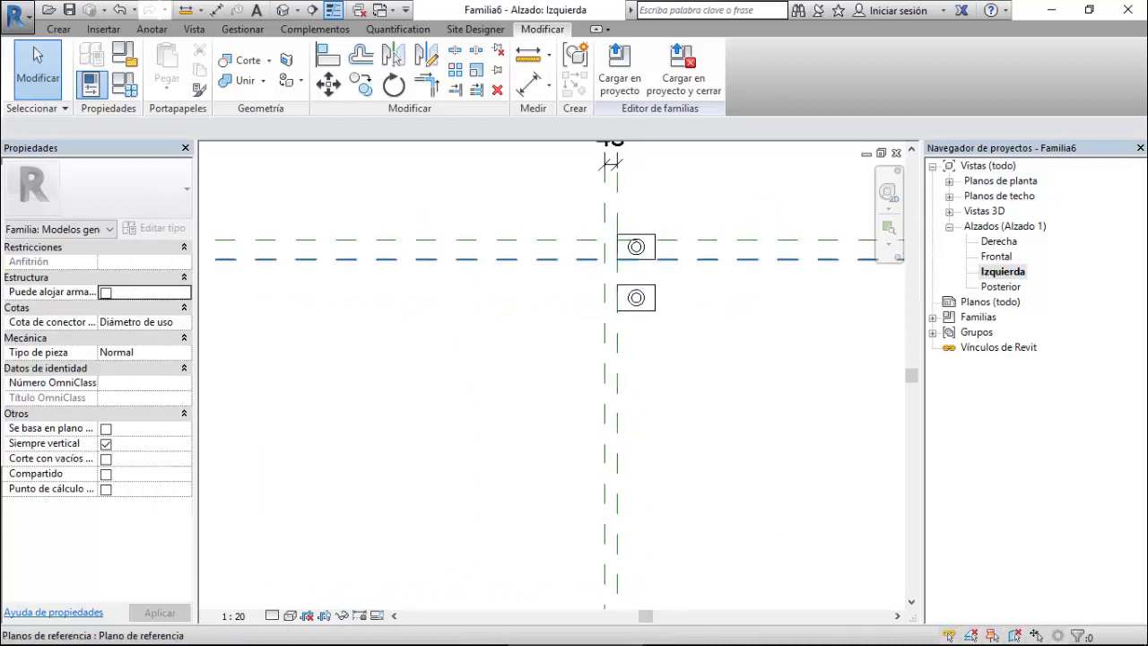
{"action": "left_click", "coordinate": [646, 253]}
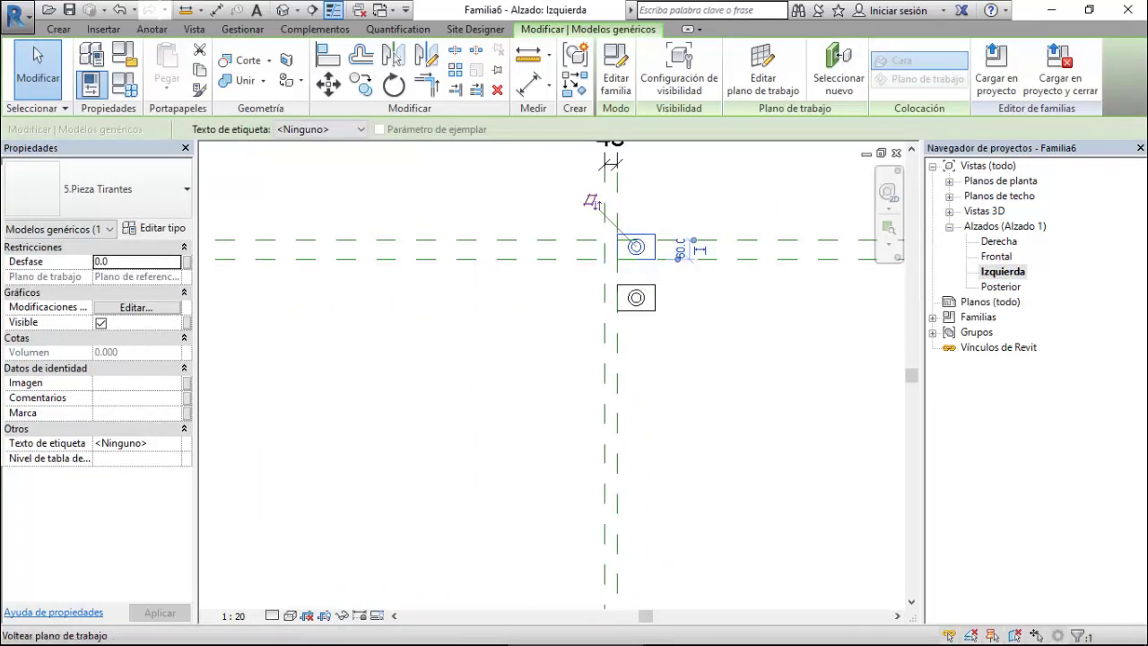
{"action": "key", "text": "Escape"}
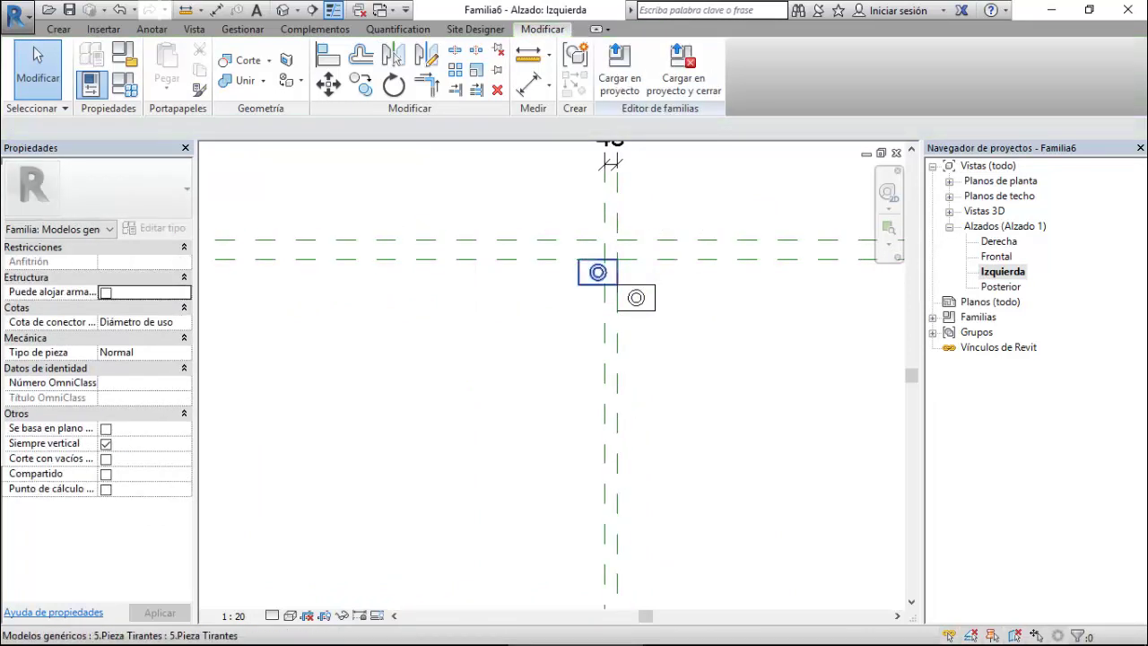
{"action": "left_click", "coordinate": [597, 272]}
{"action": "left_click_drag", "start_coordinate": [598, 272], "coordinate": [635, 247]}
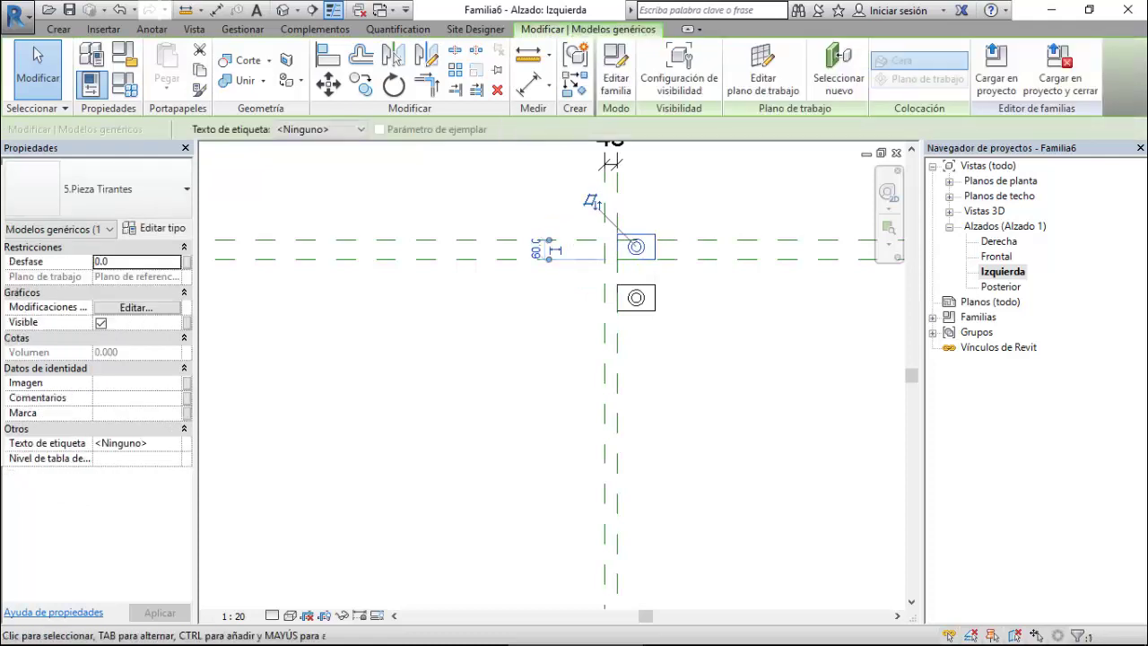
{"action": "key", "text": "ctrl+z"}
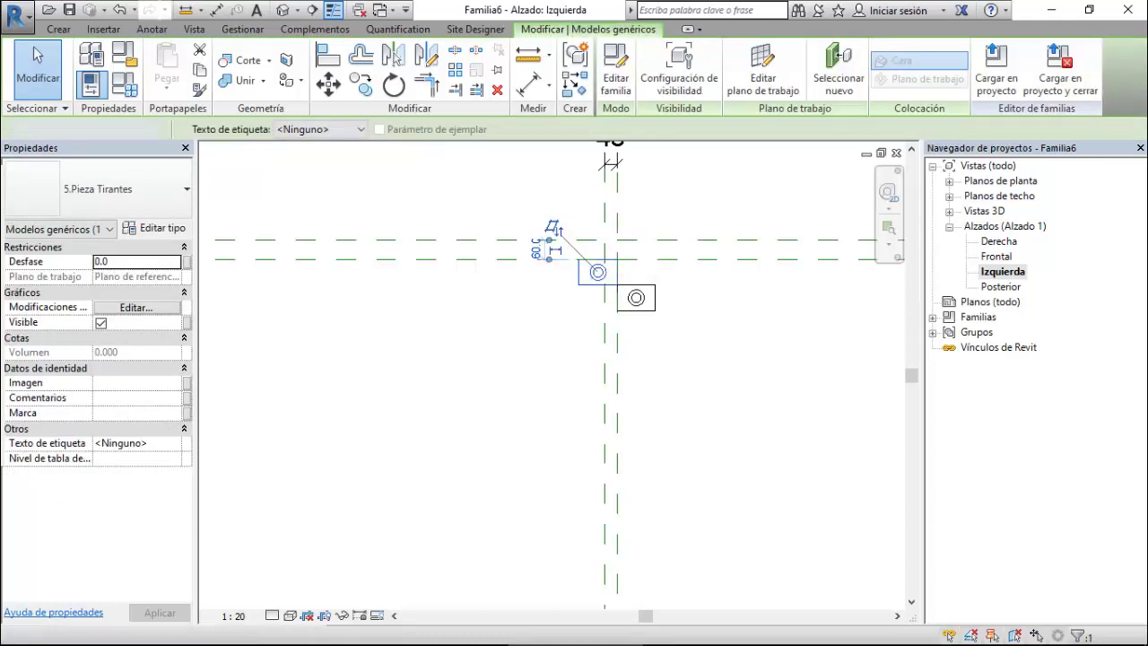
{"action": "key", "text": "Escape"}
{"action": "left_click", "coordinate": [597, 271]}
Try rotating the upper piece 90 degrees, cancelling after Revit refuses the rotation.
{"action": "scroll", "coordinate": [598, 272], "scroll_direction": "down", "scroll_amount": 1}
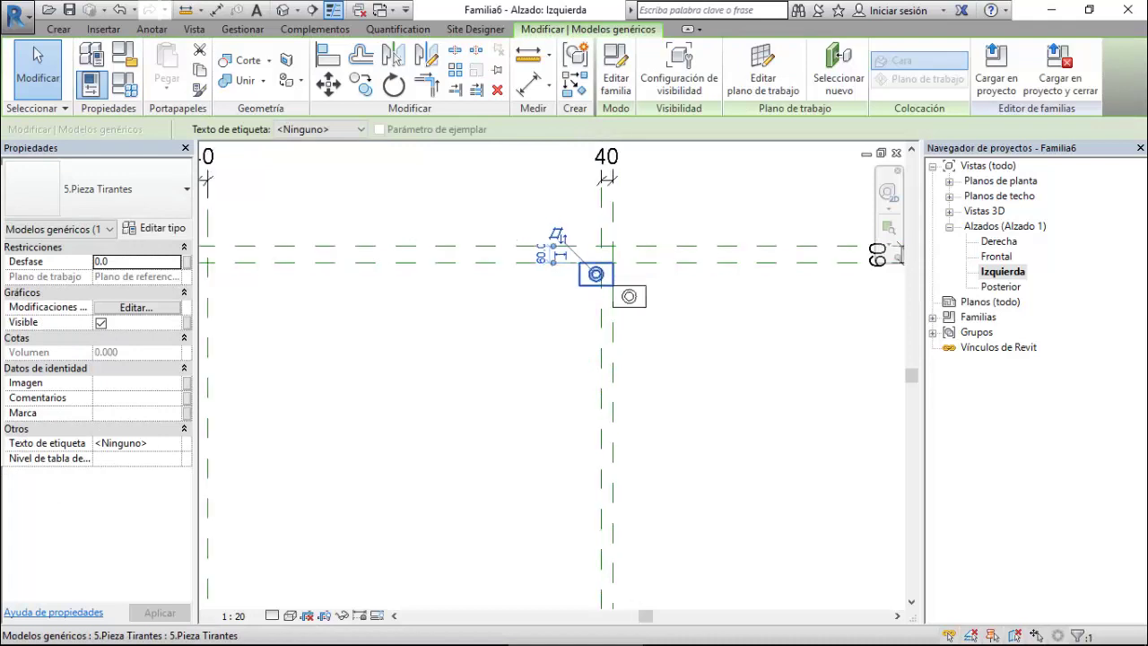
{"action": "left_click", "coordinate": [394, 85]}
{"action": "type", "text": "90"}
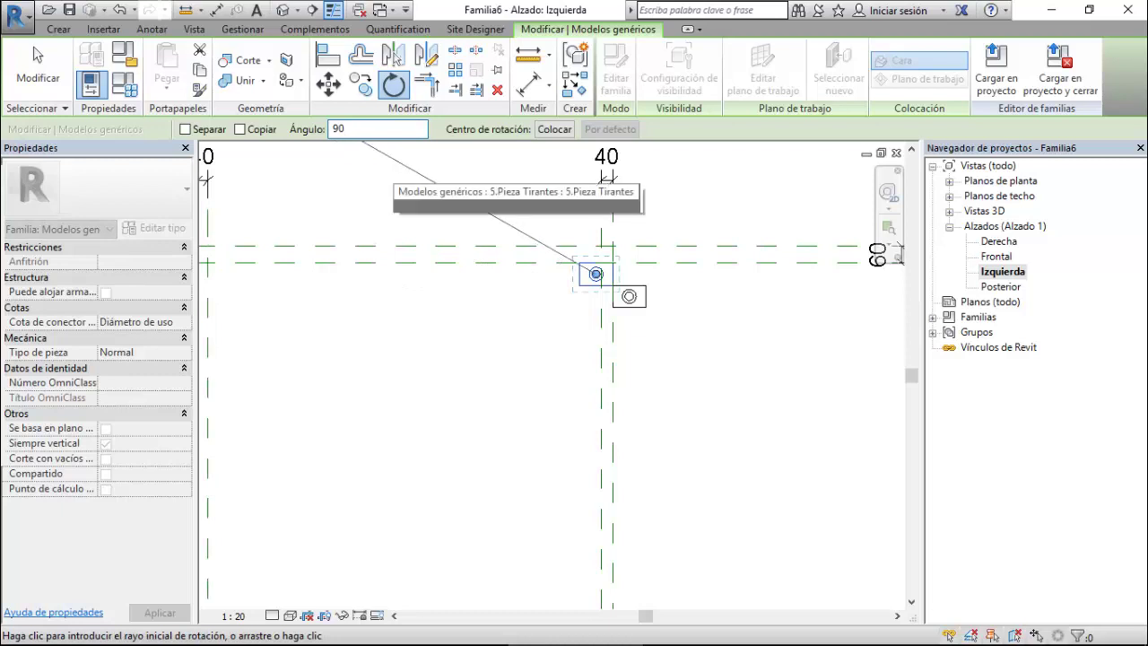
{"action": "key", "text": "Return"}
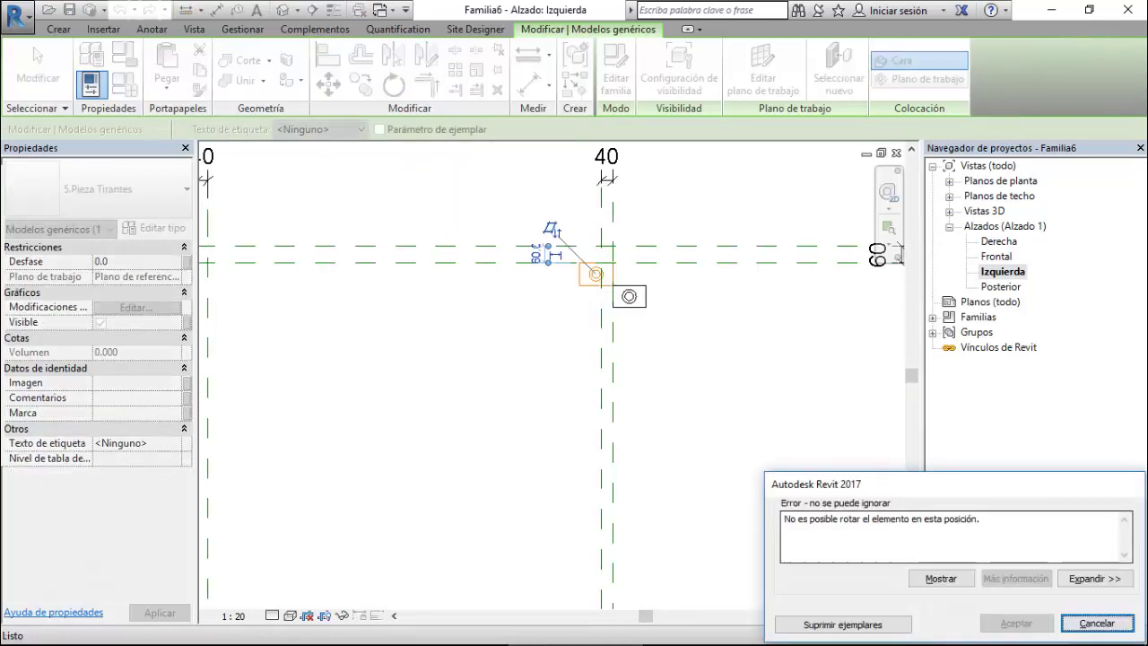
{"action": "key", "text": "Return"}
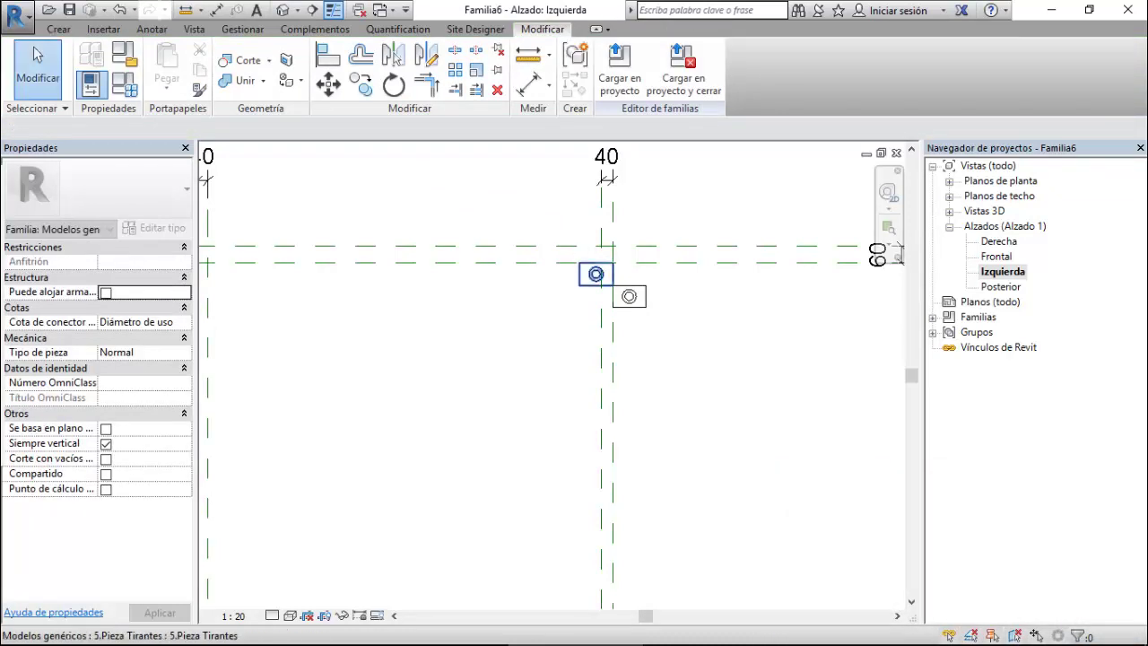
{"action": "left_click", "coordinate": [596, 273]}
{"action": "left_click", "coordinate": [394, 85]}
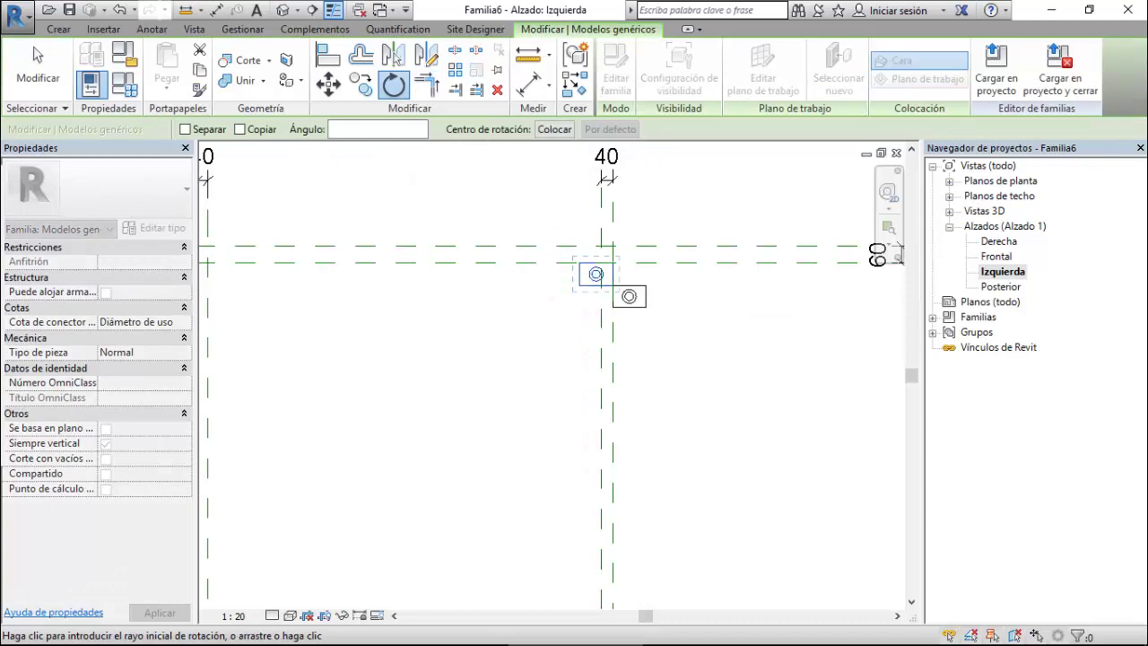
{"action": "left_click", "coordinate": [429, 274]}
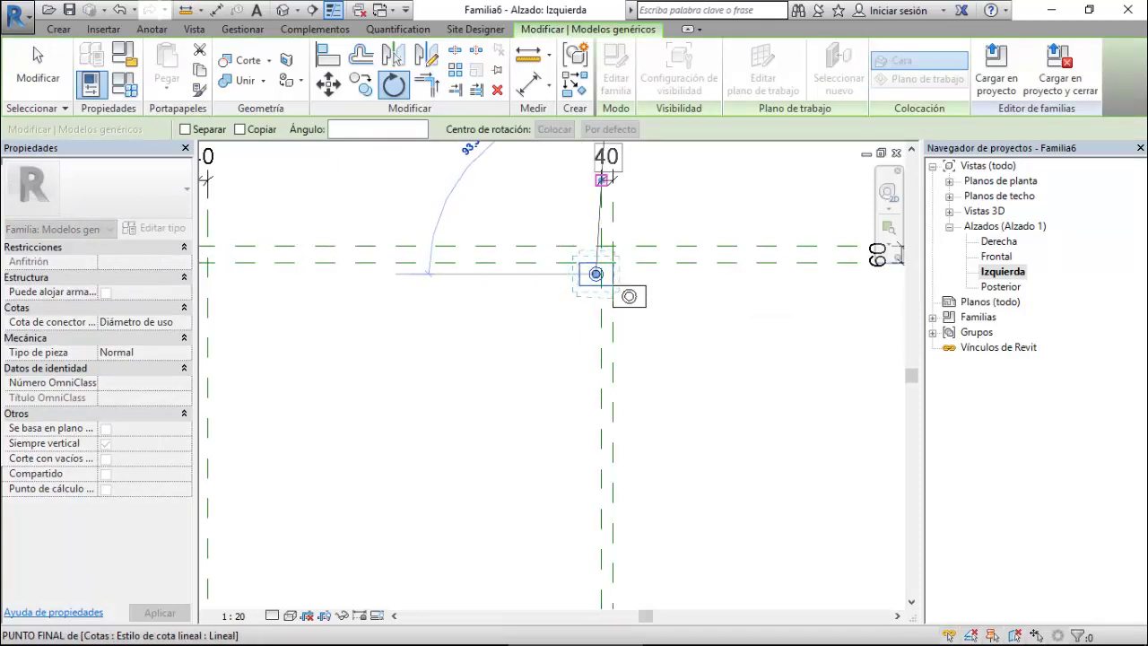
{"action": "left_click", "coordinate": [483, 158]}
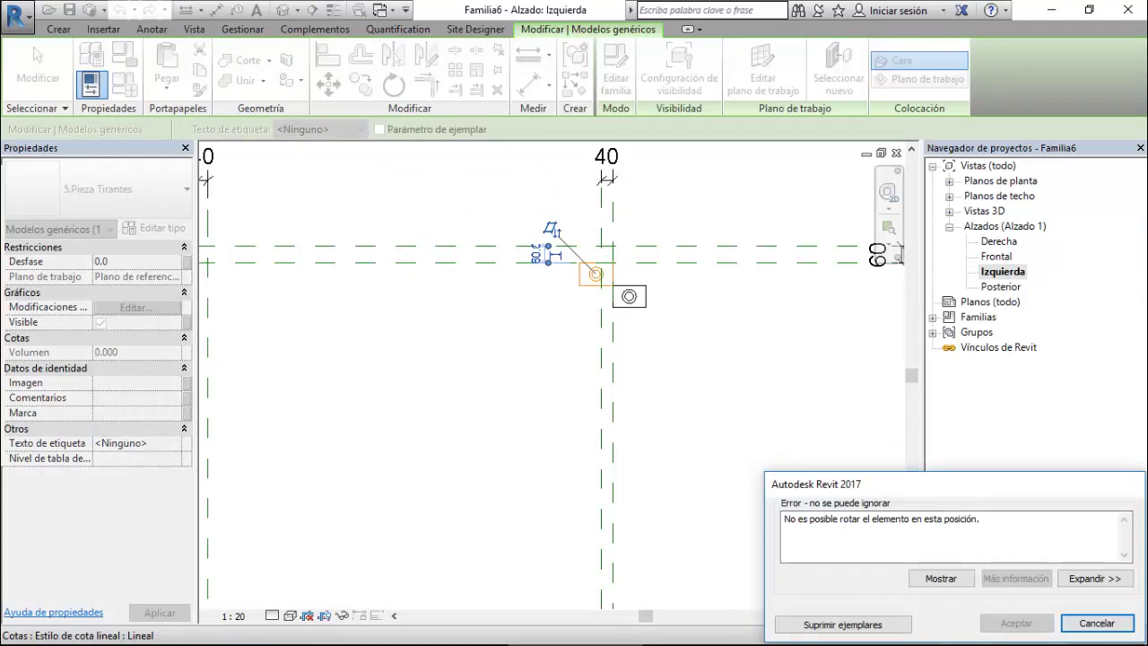
{"action": "key", "text": "Escape"}
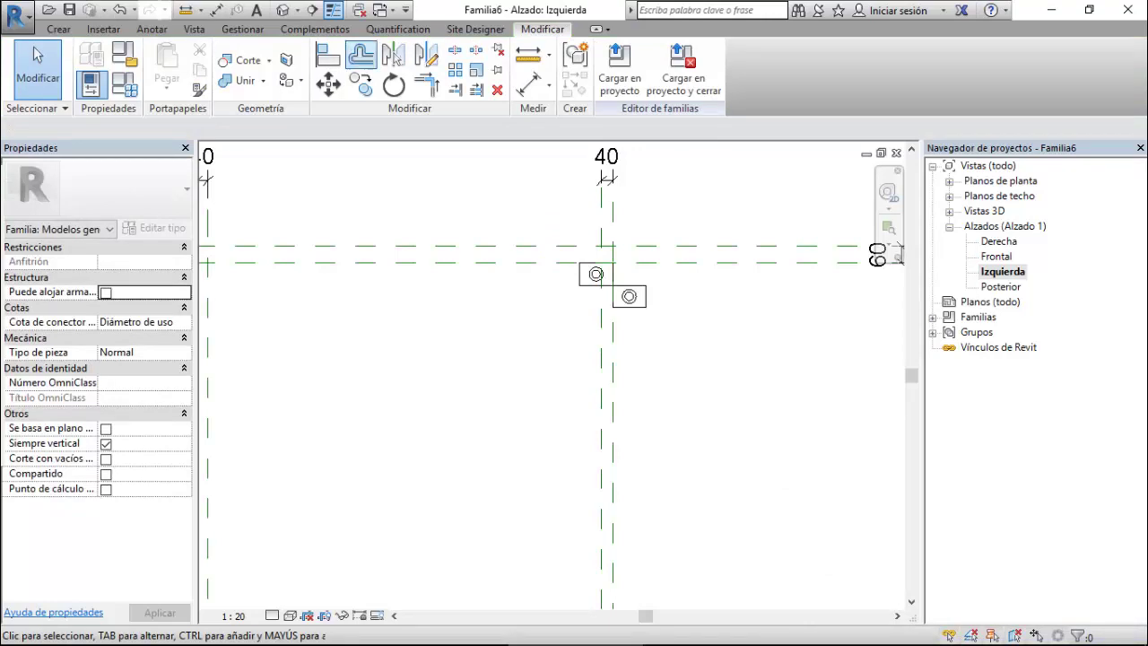
Check the 5.Pieza Tirantes view, then return to Familia6's left elevation.
{"action": "left_click", "coordinate": [380, 9]}
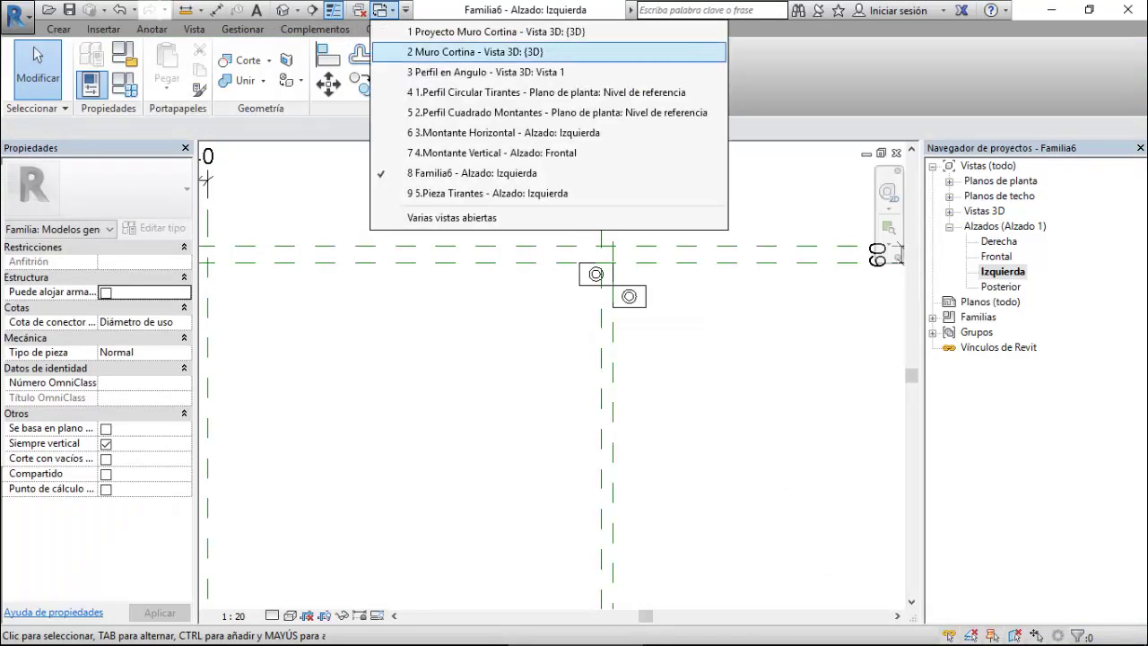
{"action": "left_click", "coordinate": [487, 193]}
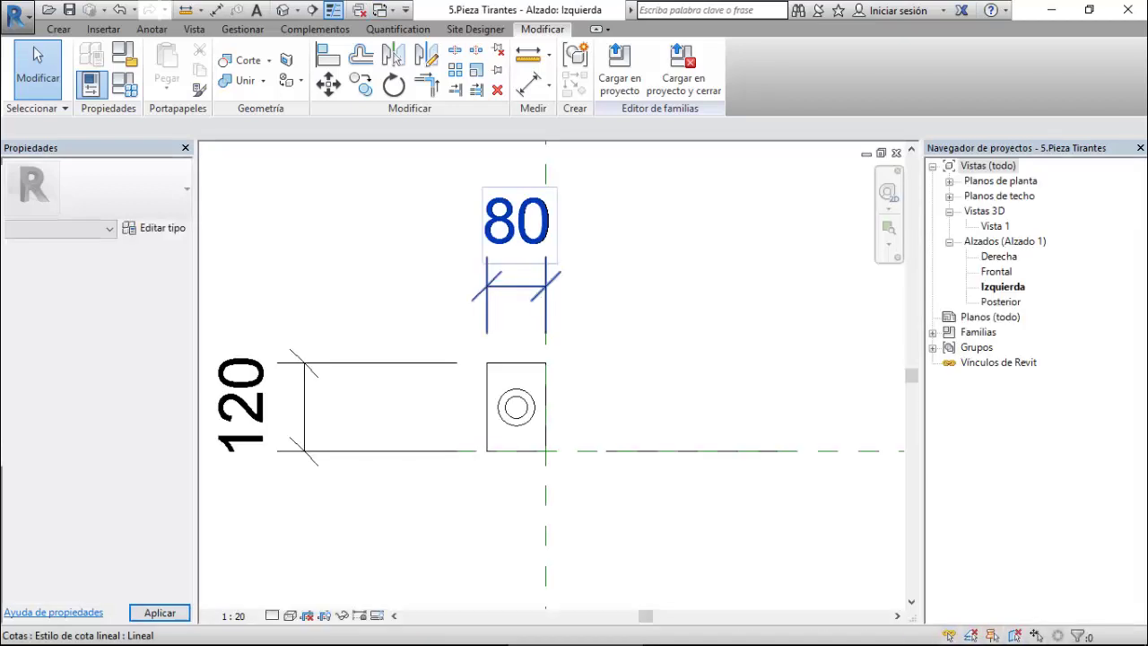
{"action": "scroll", "coordinate": [693, 338], "scroll_direction": "down", "scroll_amount": 3}
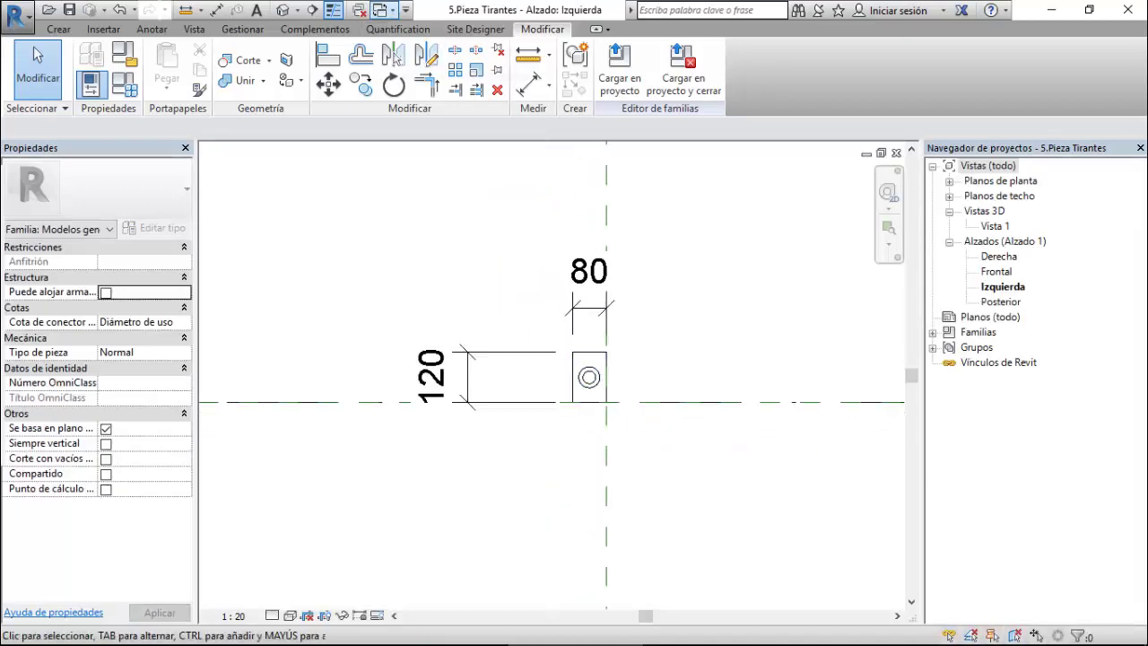
{"action": "left_click", "coordinate": [384, 10]}
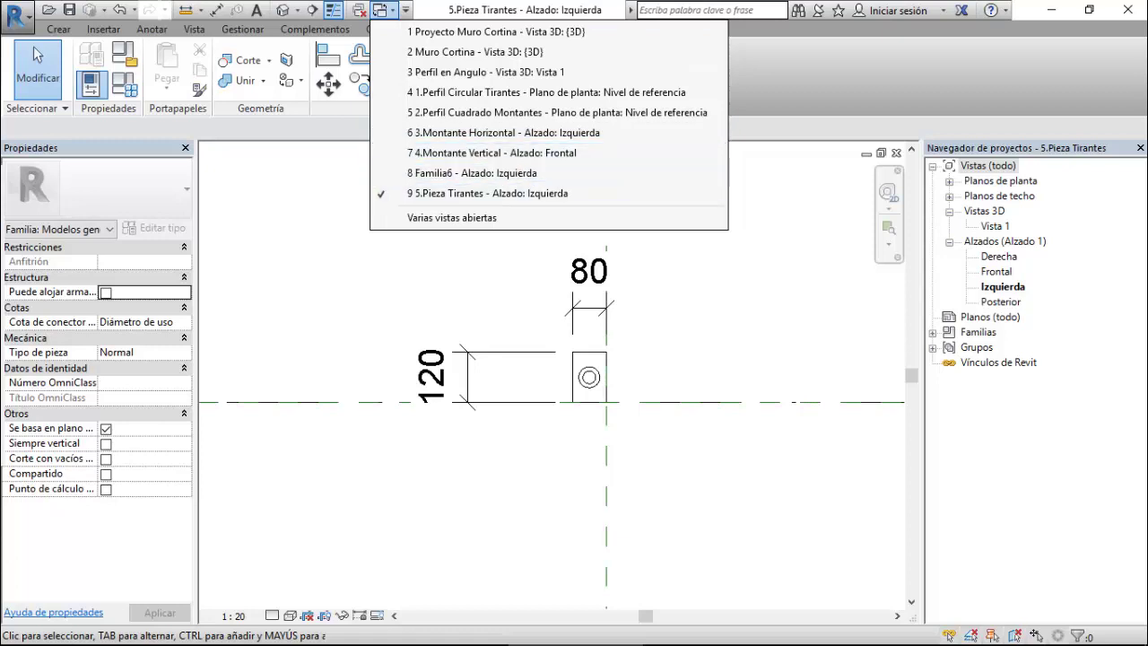
{"action": "left_click", "coordinate": [472, 172]}
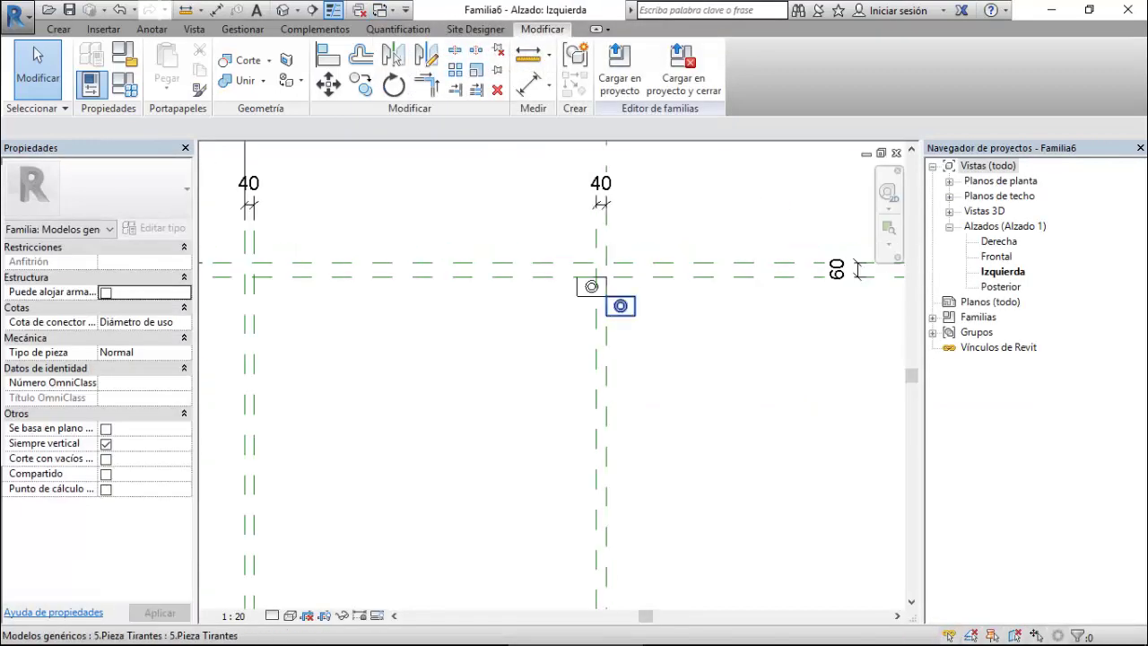
Delete the four placed Pieza Tirantes pieces and open the Frontal elevation.
{"action": "left_click", "coordinate": [620, 306]}
{"action": "key", "text": "Escape"}
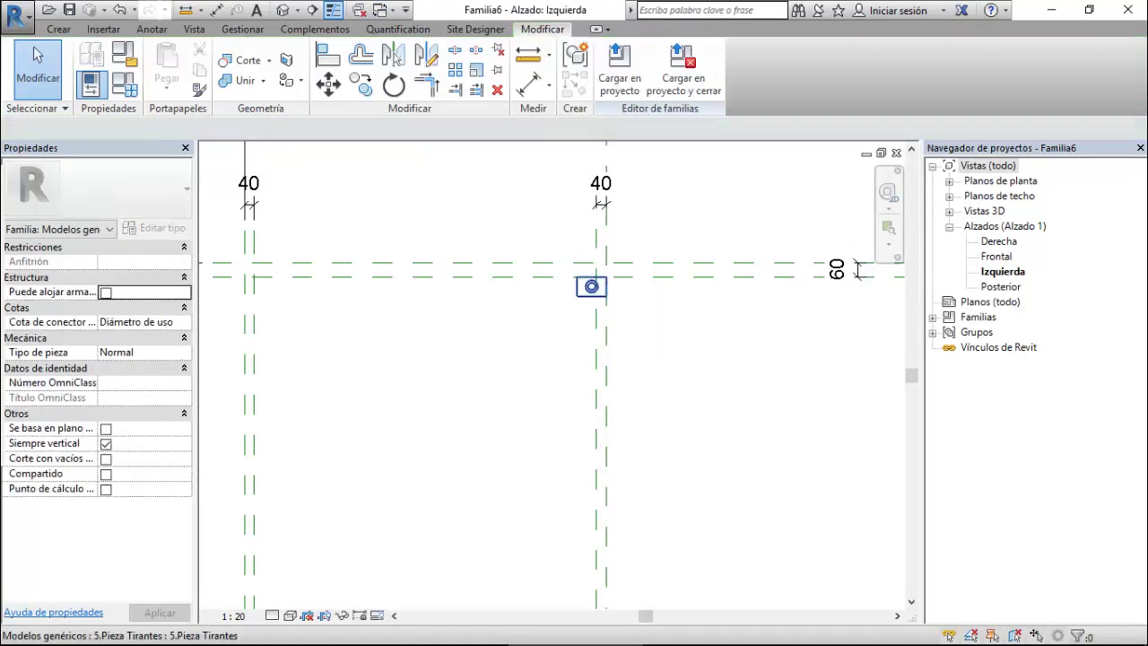
{"action": "left_click", "coordinate": [591, 286]}
{"action": "key", "text": "Escape"}
{"action": "scroll", "coordinate": [695, 214], "scroll_direction": "down", "scroll_amount": 2}
{"action": "scroll", "coordinate": [606, 209], "scroll_direction": "down", "scroll_amount": 2}
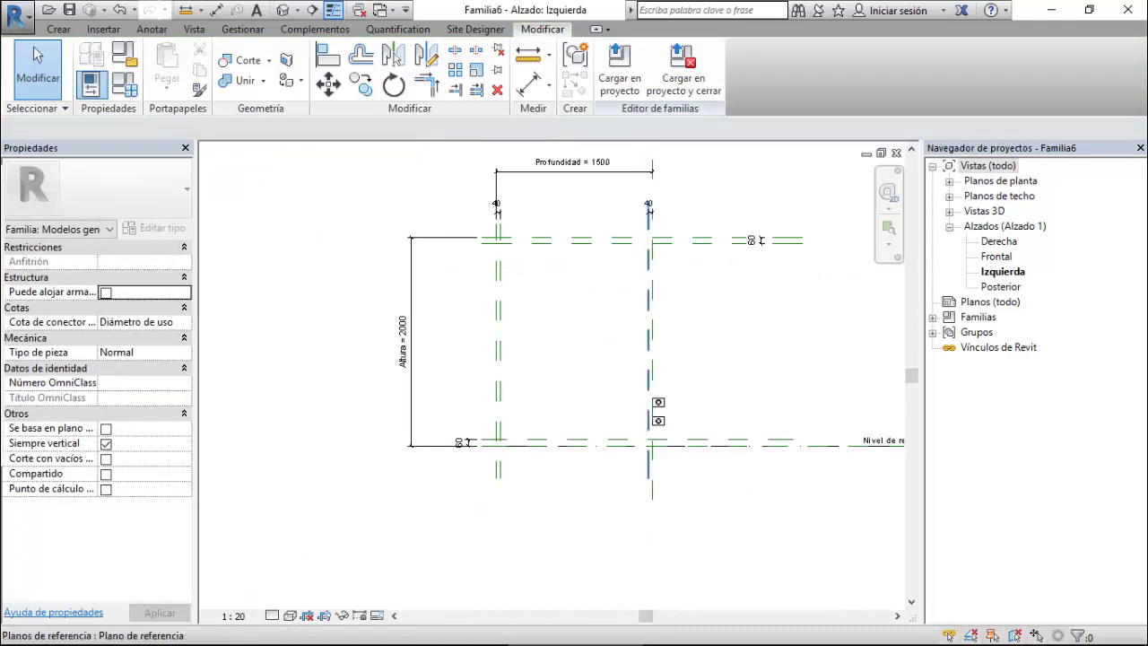
{"action": "scroll", "coordinate": [741, 227], "scroll_direction": "down", "scroll_amount": 2}
{"action": "left_click", "coordinate": [621, 306]}
{"action": "key", "text": "Escape"}
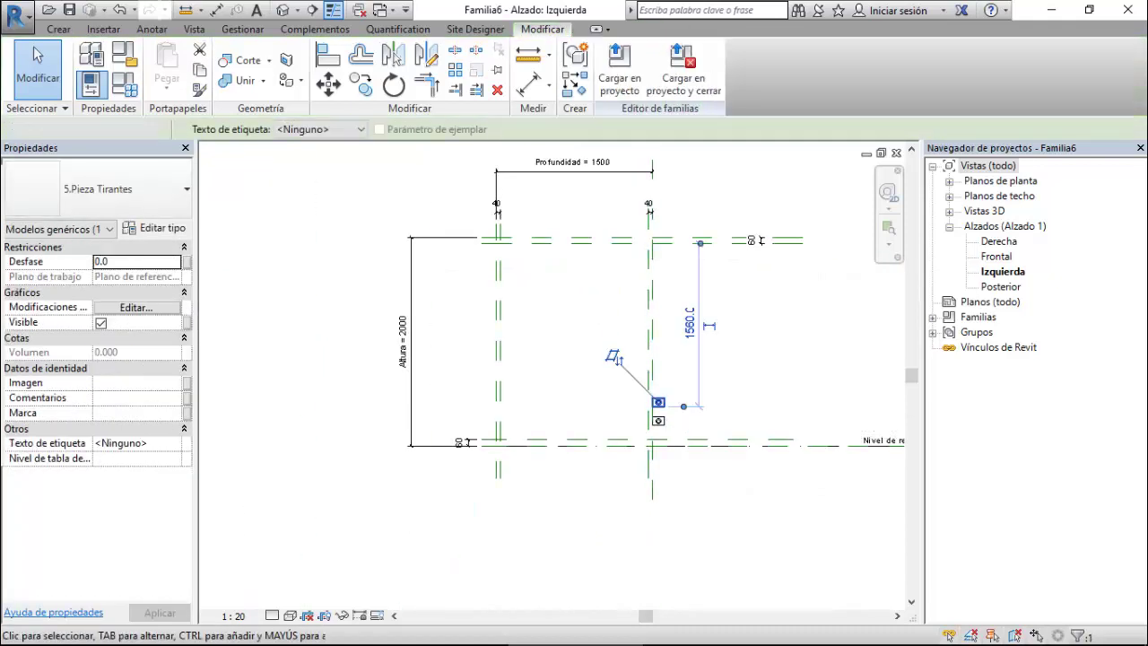
{"action": "left_click", "coordinate": [658, 420]}
{"action": "key", "text": "Escape"}
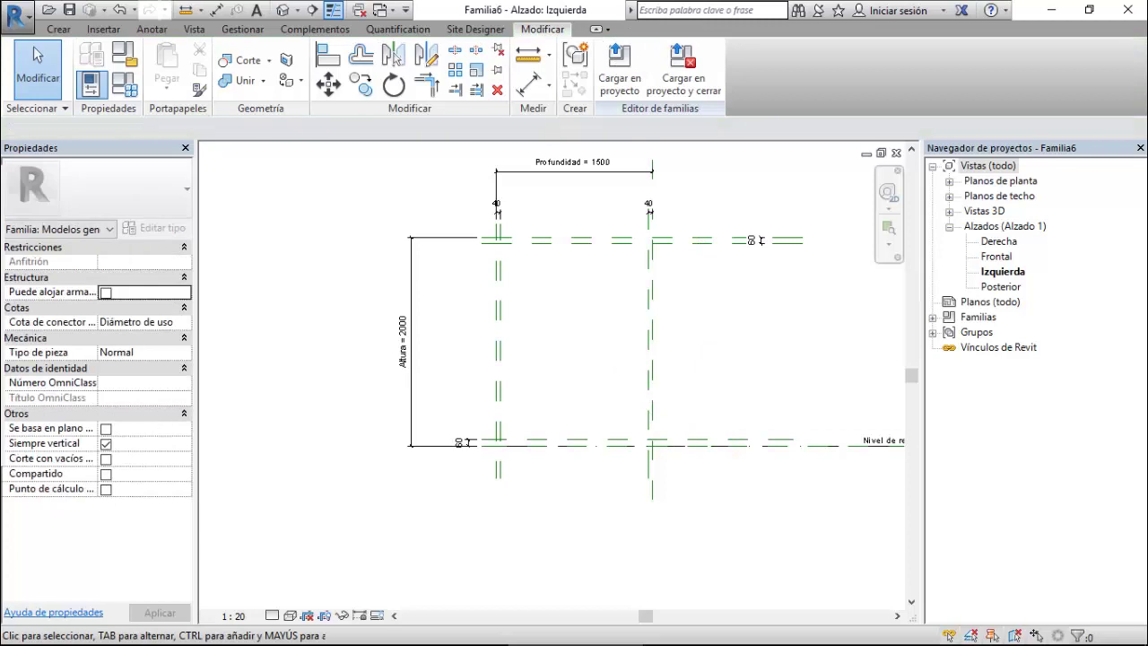
{"action": "double_click", "coordinate": [996, 256]}
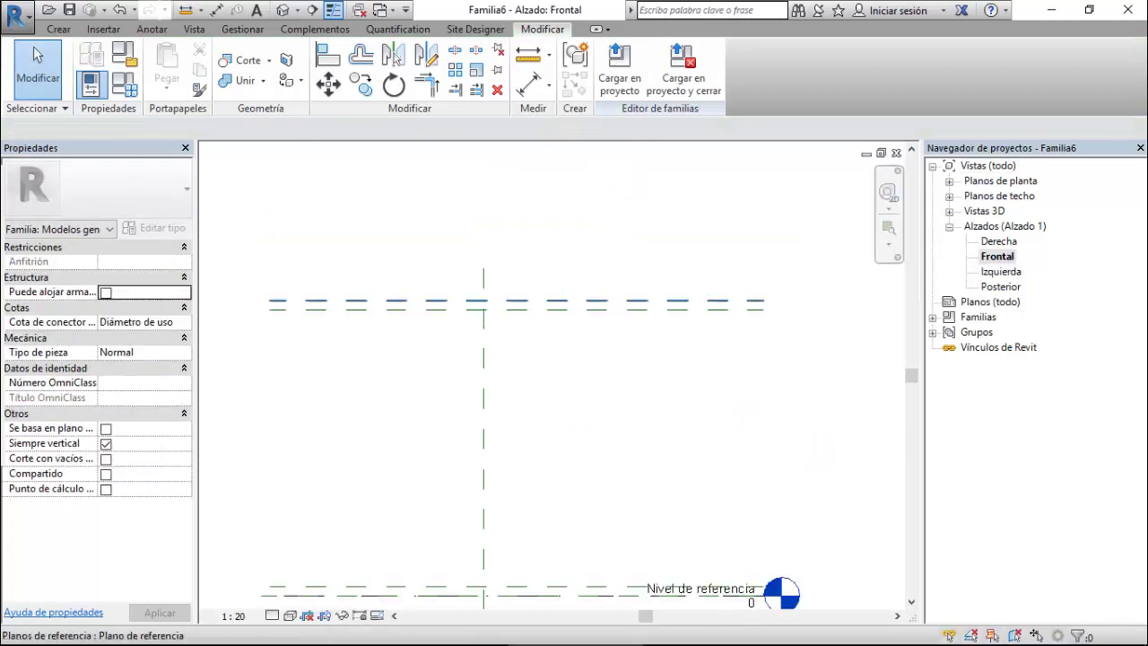
Start placing the Pieza Tirantes component on a work plane, rotated 180 degrees.
{"action": "left_click", "coordinate": [58, 29]}
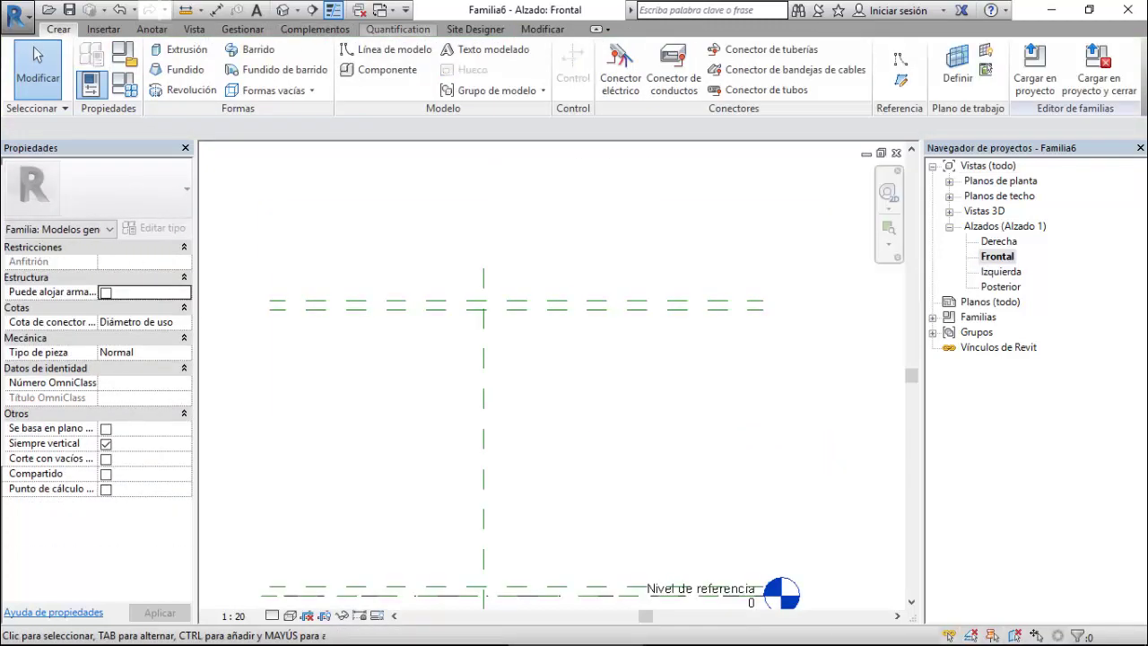
{"action": "left_click", "coordinate": [381, 69]}
{"action": "scroll", "coordinate": [547, 208], "scroll_direction": "down", "scroll_amount": 1}
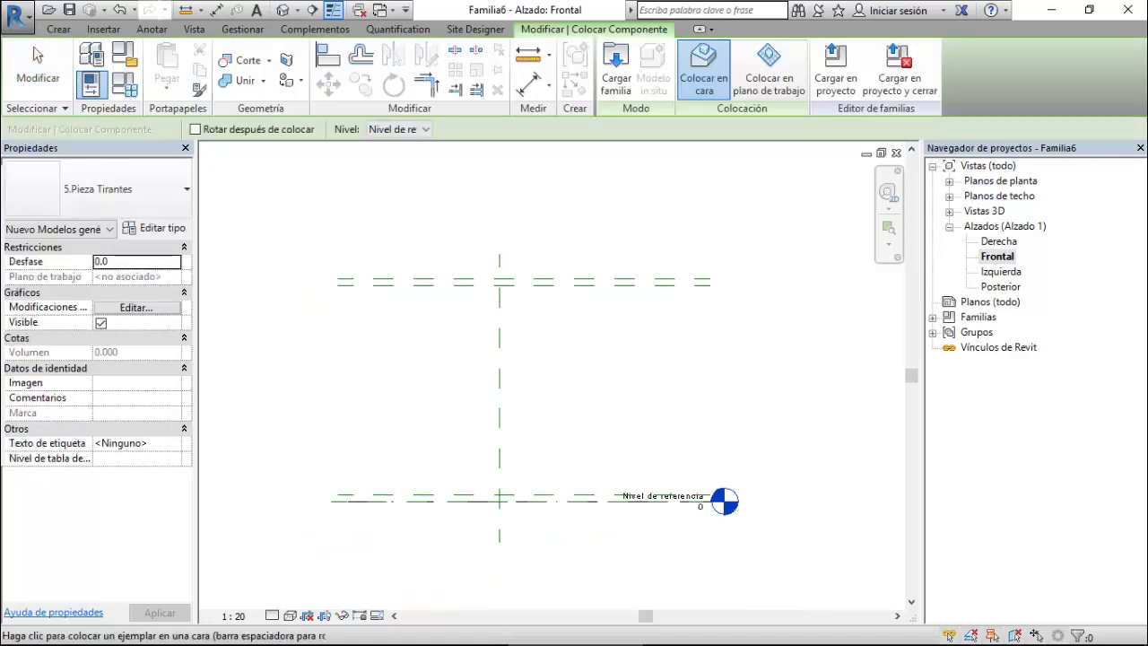
{"action": "scroll", "coordinate": [540, 210], "scroll_direction": "down", "scroll_amount": 1}
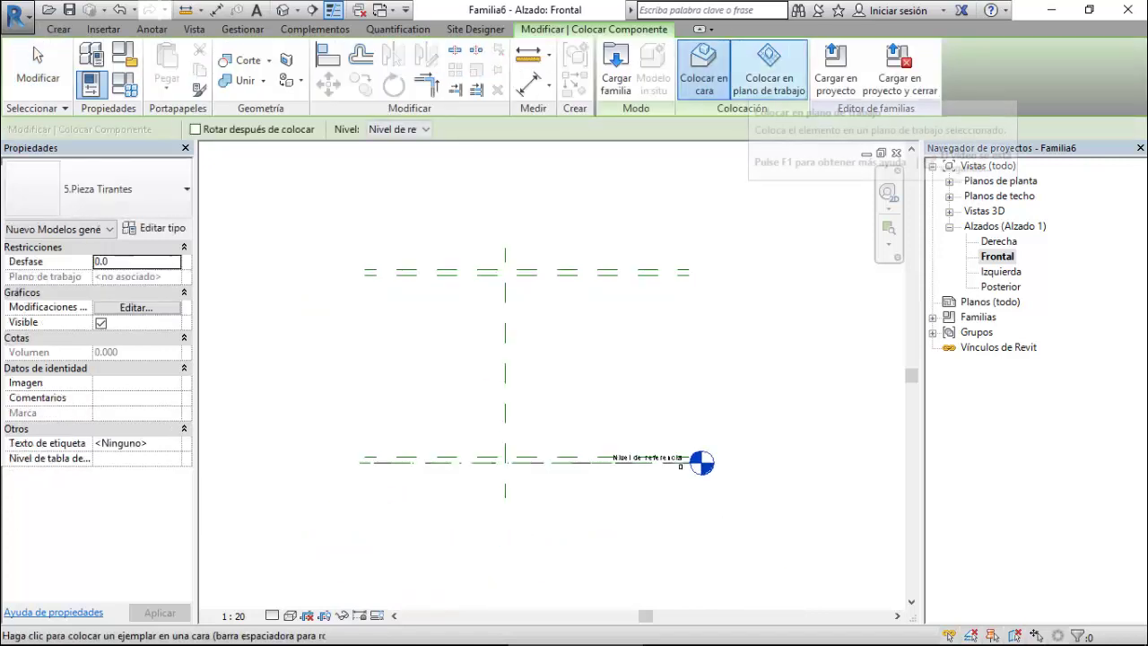
{"action": "left_click", "coordinate": [769, 68]}
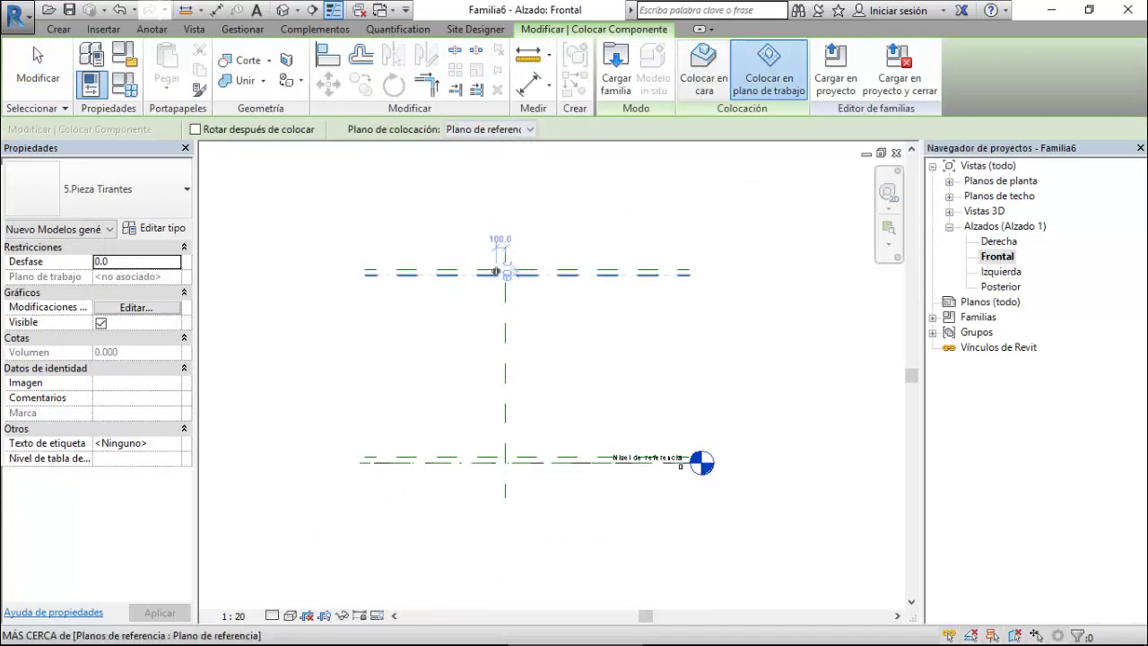
{"action": "scroll", "coordinate": [491, 254], "scroll_direction": "up", "scroll_amount": 2}
{"action": "scroll", "coordinate": [475, 263], "scroll_direction": "up", "scroll_amount": 2}
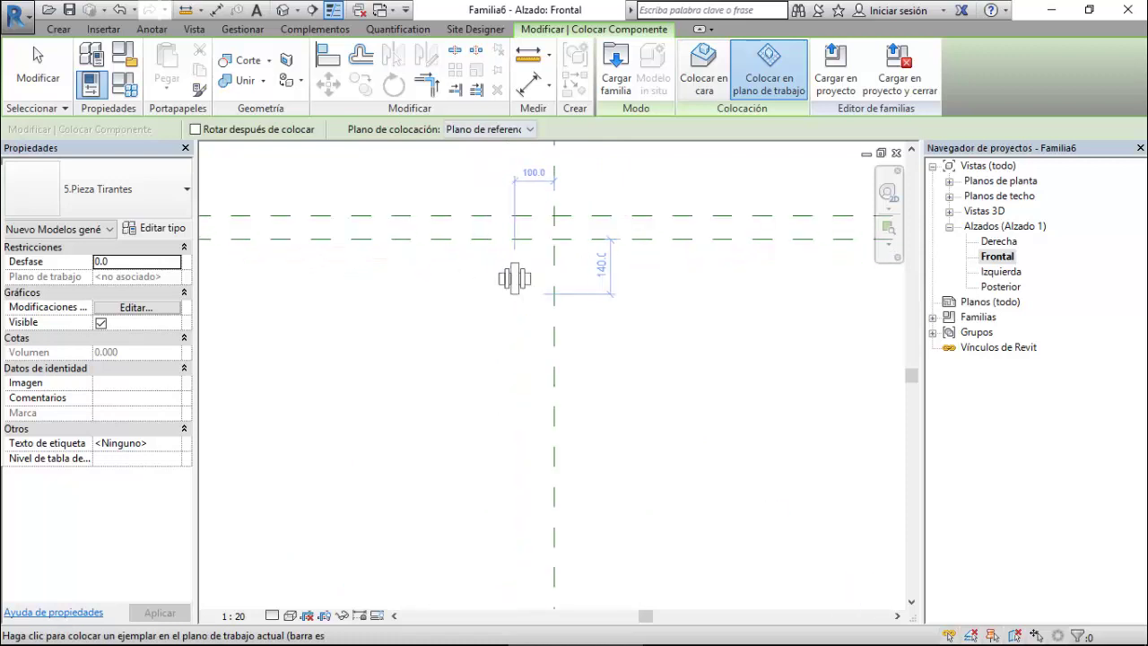
{"action": "key", "text": "space"}
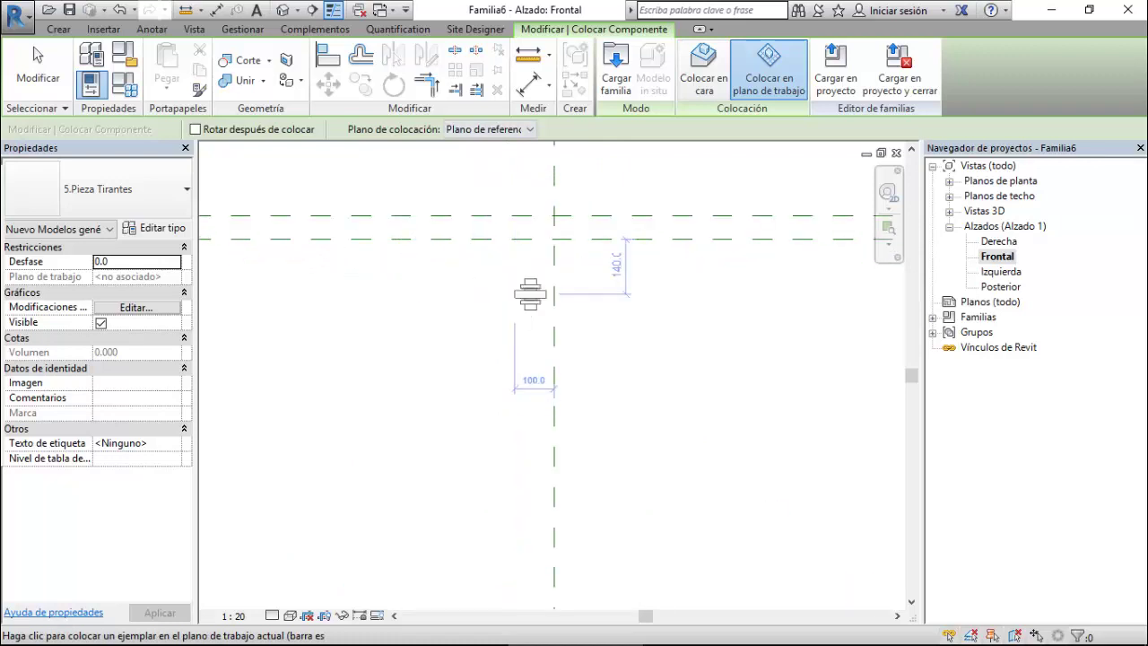
{"action": "key", "text": "space"}
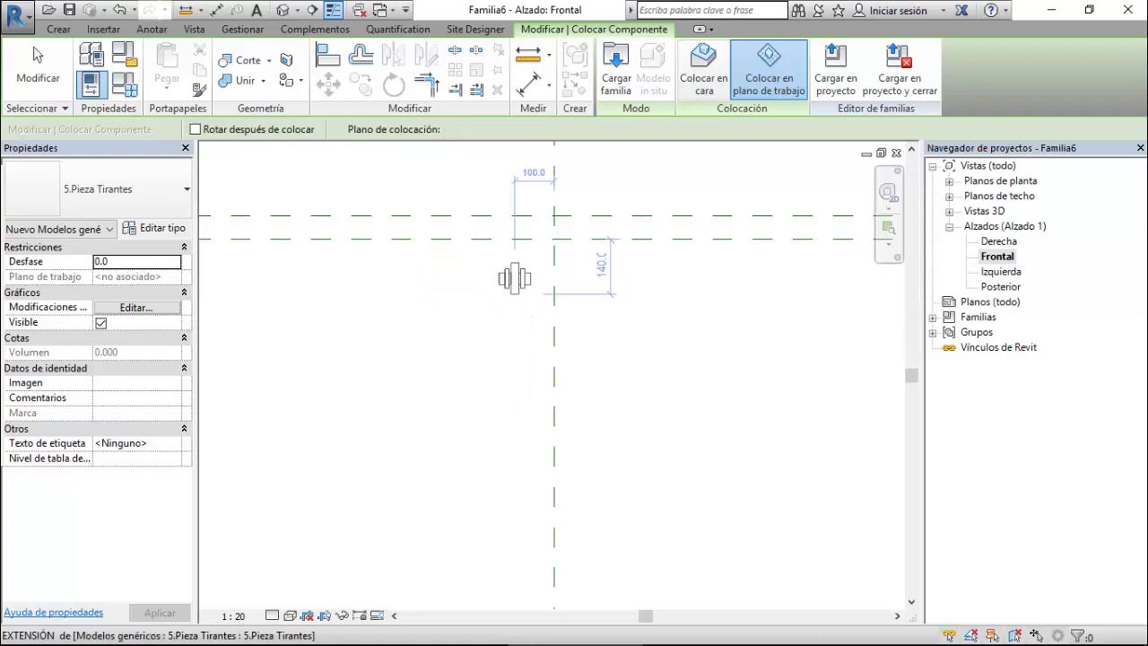
Place pieces below the top planes and near the base, then open the Izquierda elevation.
{"action": "left_click", "coordinate": [514, 279]}
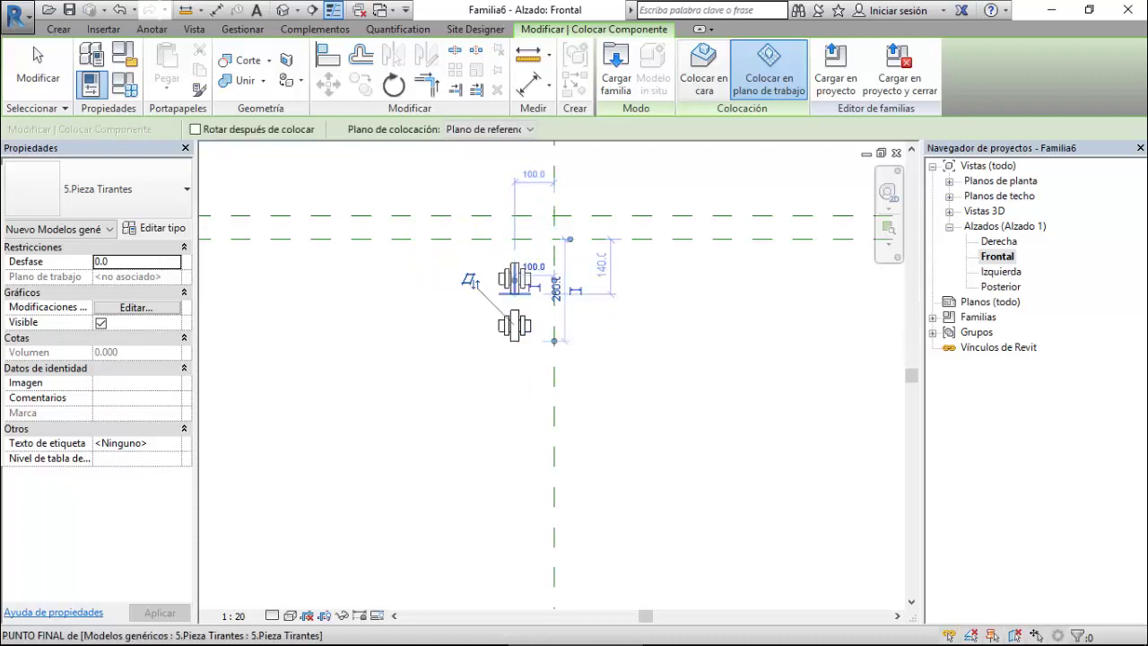
{"action": "scroll", "coordinate": [519, 318], "scroll_direction": "down", "scroll_amount": 2}
{"action": "scroll", "coordinate": [518, 318], "scroll_direction": "down", "scroll_amount": 1}
{"action": "scroll", "coordinate": [517, 320], "scroll_direction": "down", "scroll_amount": 2}
{"action": "left_click_drag", "start_coordinate": [516, 406], "coordinate": [515, 508]}
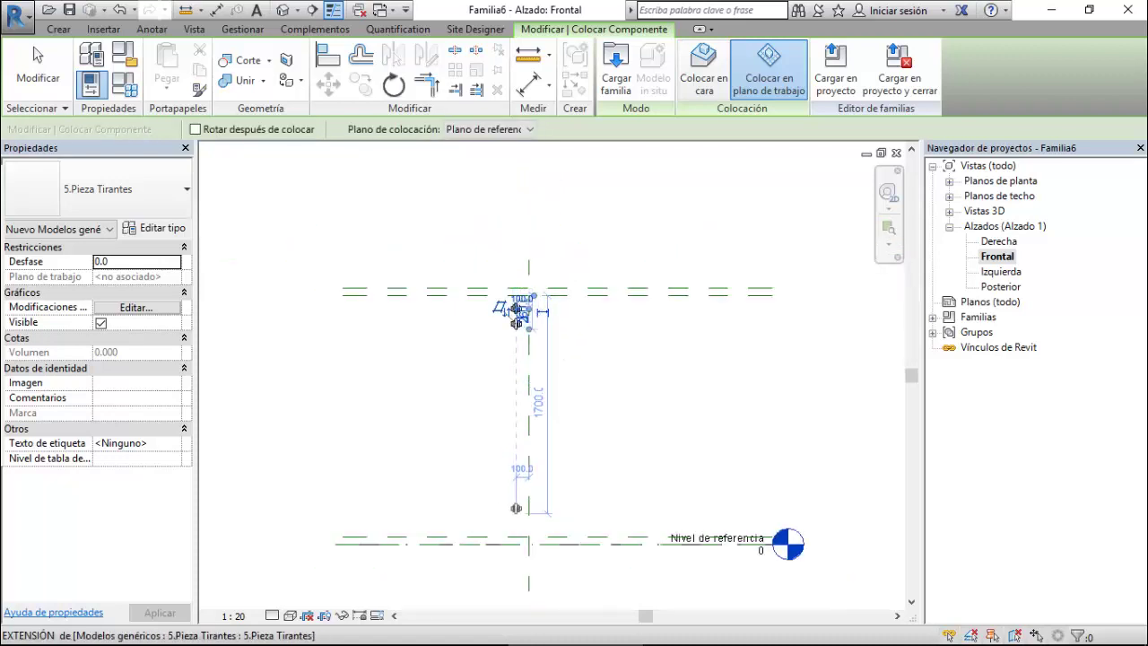
{"action": "scroll", "coordinate": [517, 509], "scroll_direction": "up", "scroll_amount": 2}
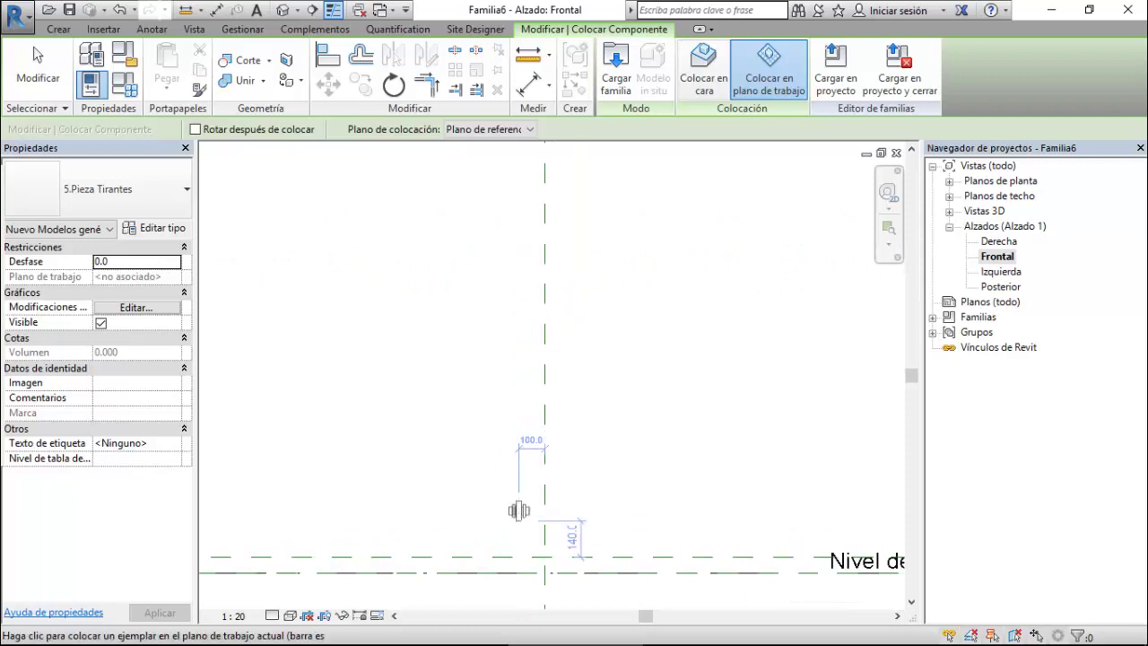
{"action": "left_click_drag", "start_coordinate": [518, 511], "coordinate": [520, 475]}
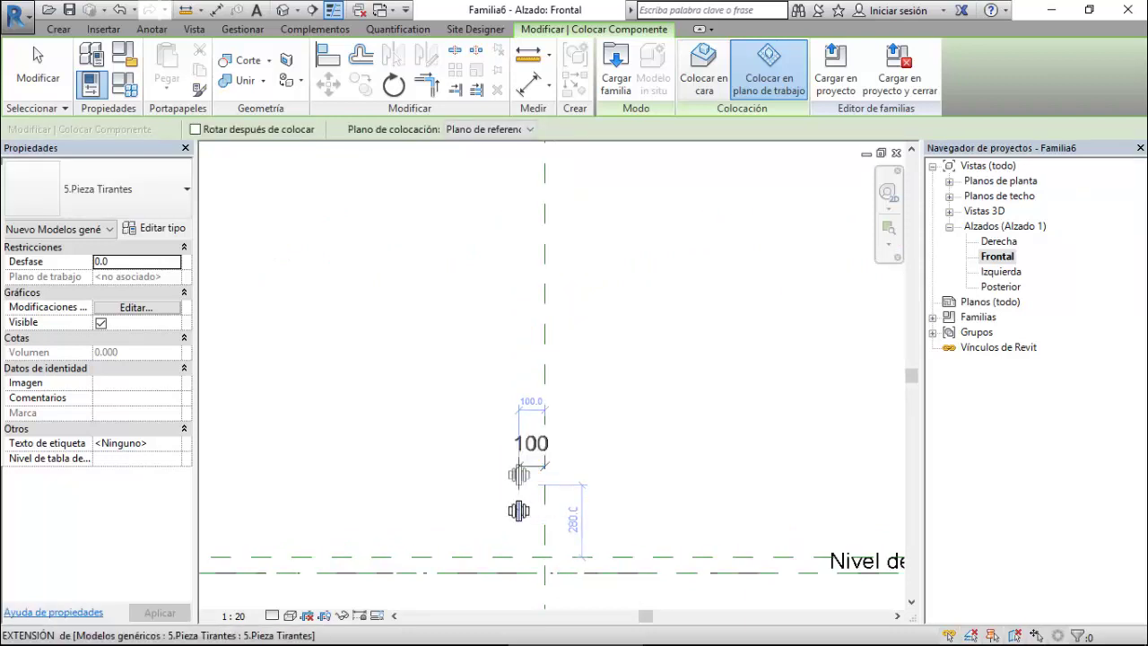
{"action": "key", "text": "Escape"}
{"action": "key", "text": "Escape"}
{"action": "double_click", "coordinate": [1002, 271]}
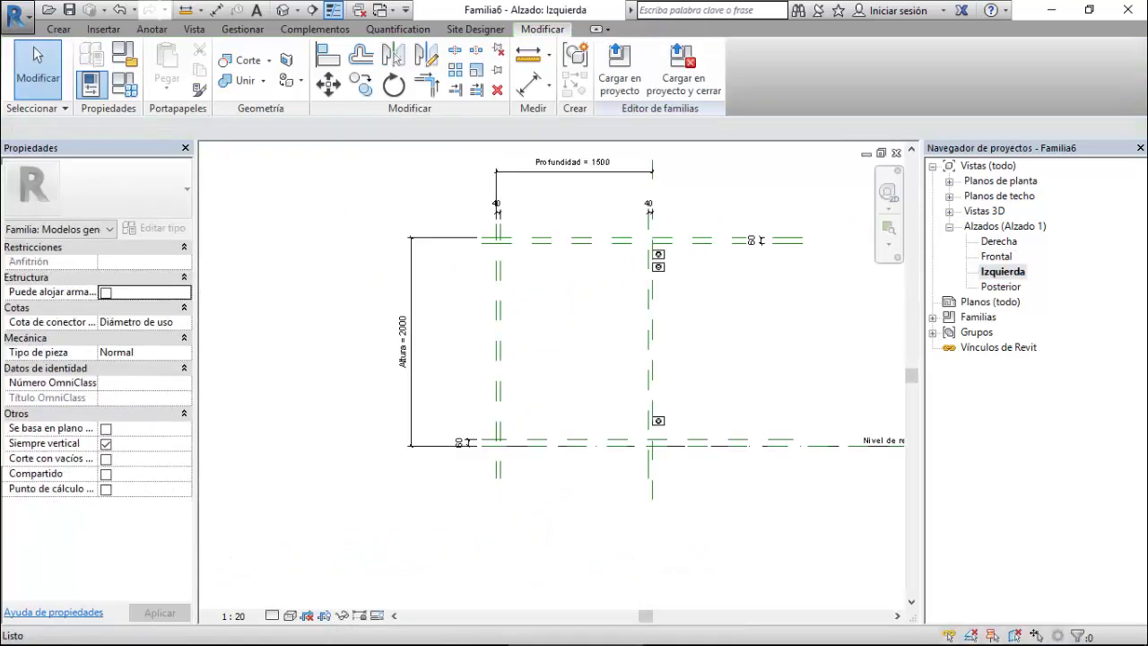
Zoom in on the two upper pieces in the Izquierda elevation and start the Align tool.
{"action": "scroll", "coordinate": [695, 311], "scroll_direction": "up", "scroll_amount": 1}
{"action": "scroll", "coordinate": [695, 312], "scroll_direction": "up", "scroll_amount": 1}
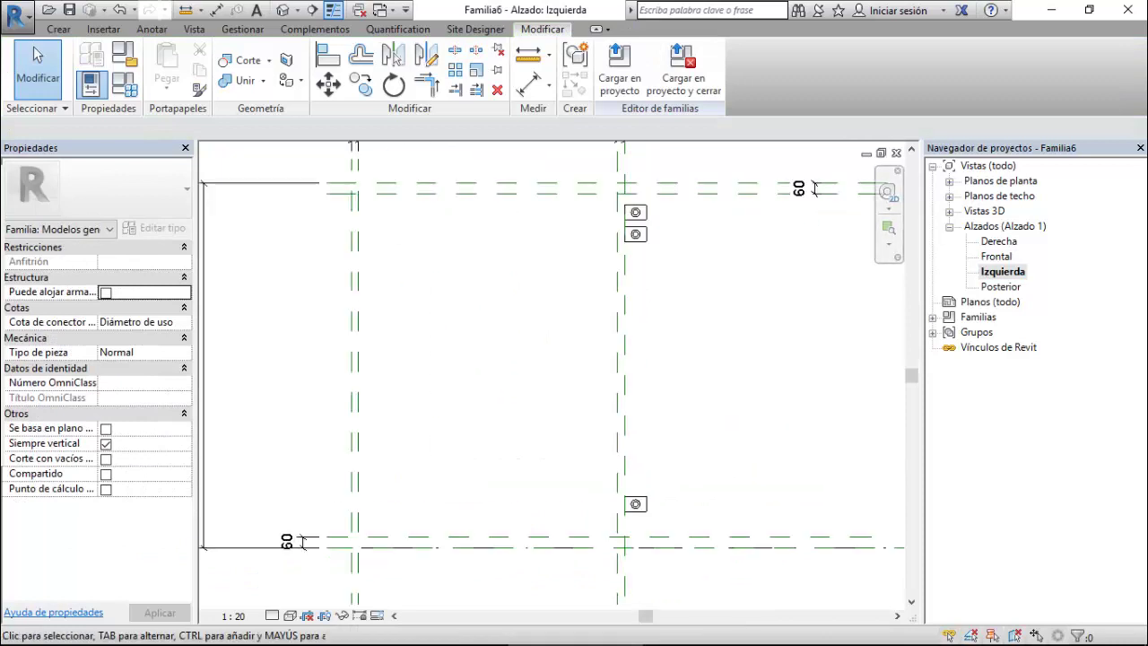
{"action": "scroll", "coordinate": [654, 525], "scroll_direction": "up", "scroll_amount": 1}
{"action": "scroll", "coordinate": [654, 525], "scroll_direction": "up", "scroll_amount": 1}
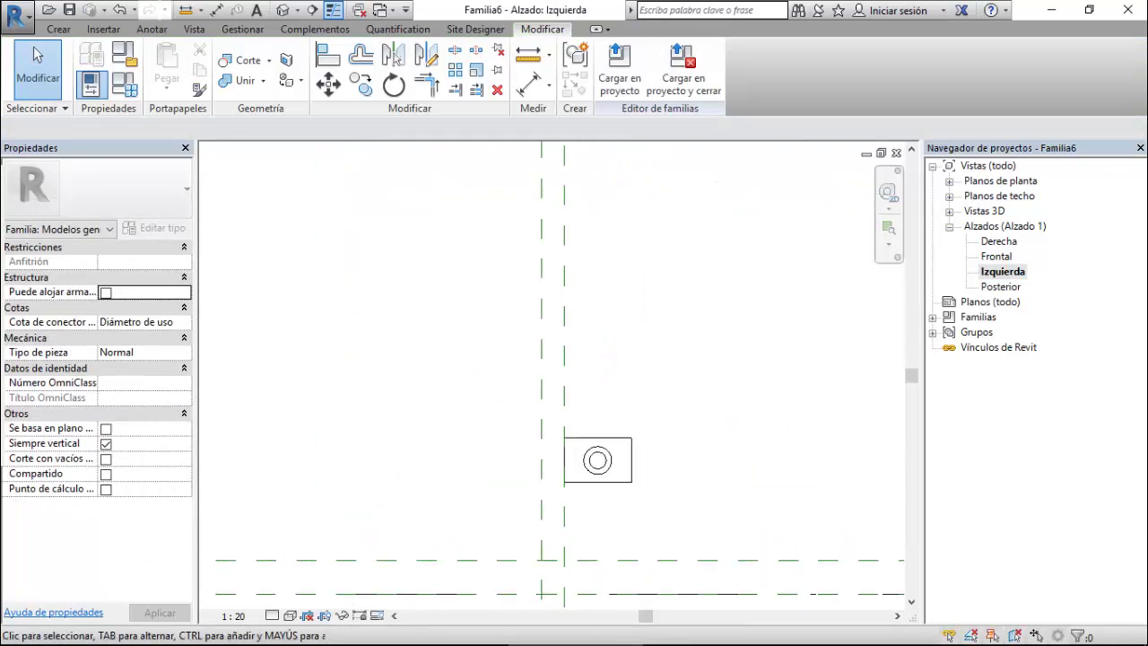
{"action": "scroll", "coordinate": [628, 457], "scroll_direction": "down", "scroll_amount": 2}
{"action": "scroll", "coordinate": [627, 458], "scroll_direction": "down", "scroll_amount": 2}
{"action": "scroll", "coordinate": [587, 198], "scroll_direction": "up", "scroll_amount": 2}
{"action": "scroll", "coordinate": [587, 197], "scroll_direction": "up", "scroll_amount": 1}
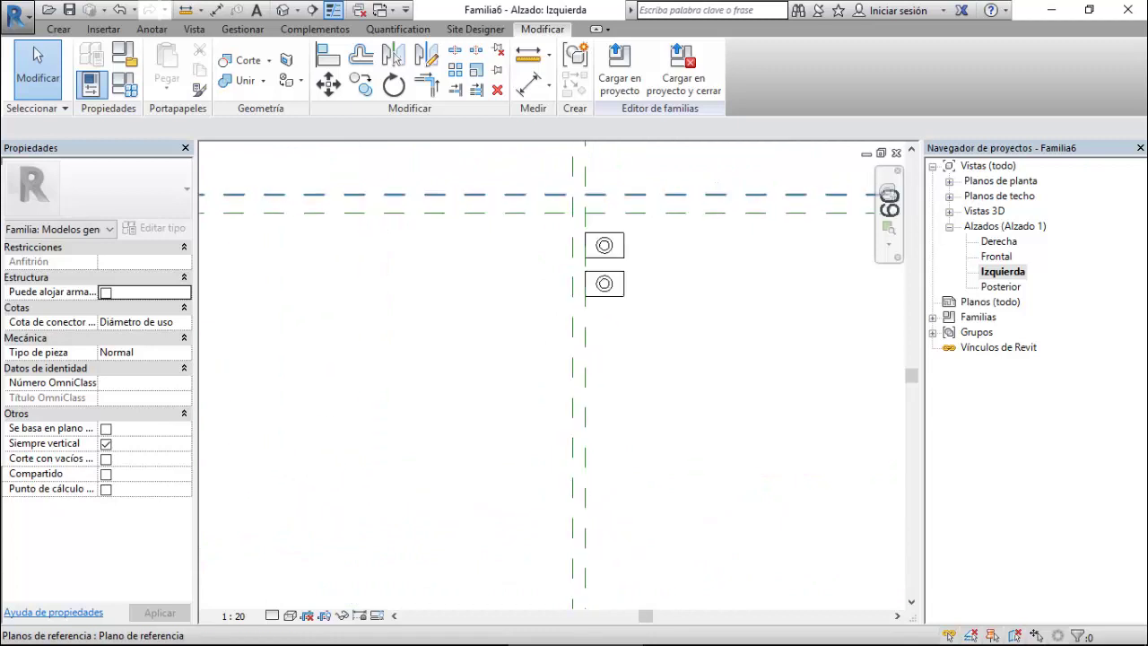
{"action": "scroll", "coordinate": [602, 191], "scroll_direction": "up", "scroll_amount": 1}
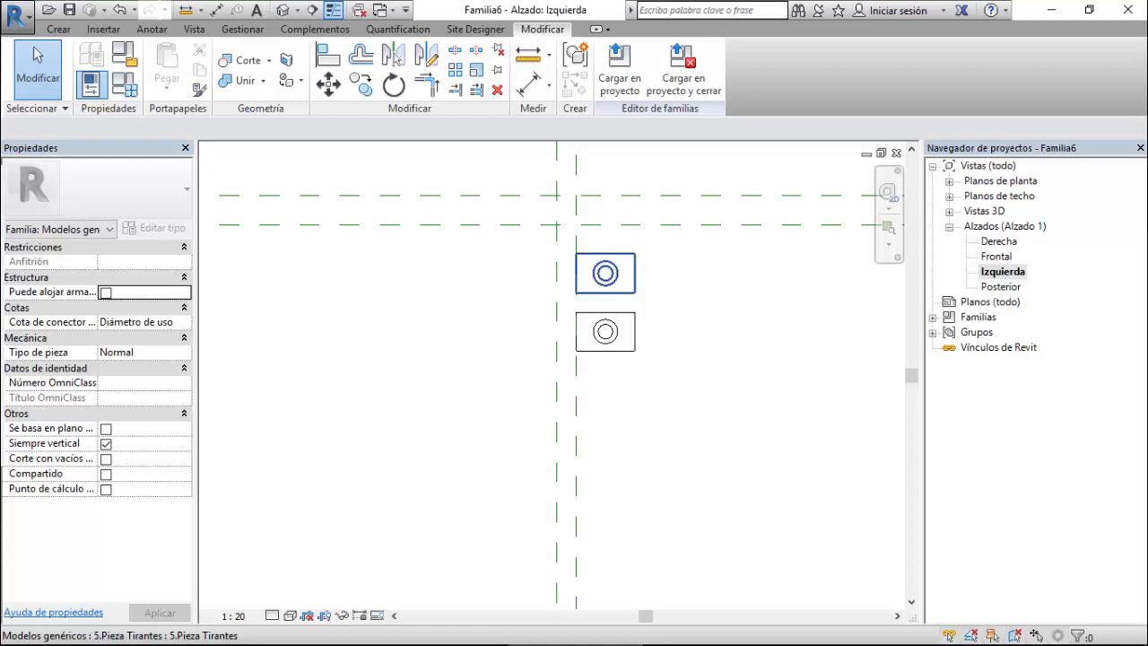
{"action": "left_click", "coordinate": [328, 55]}
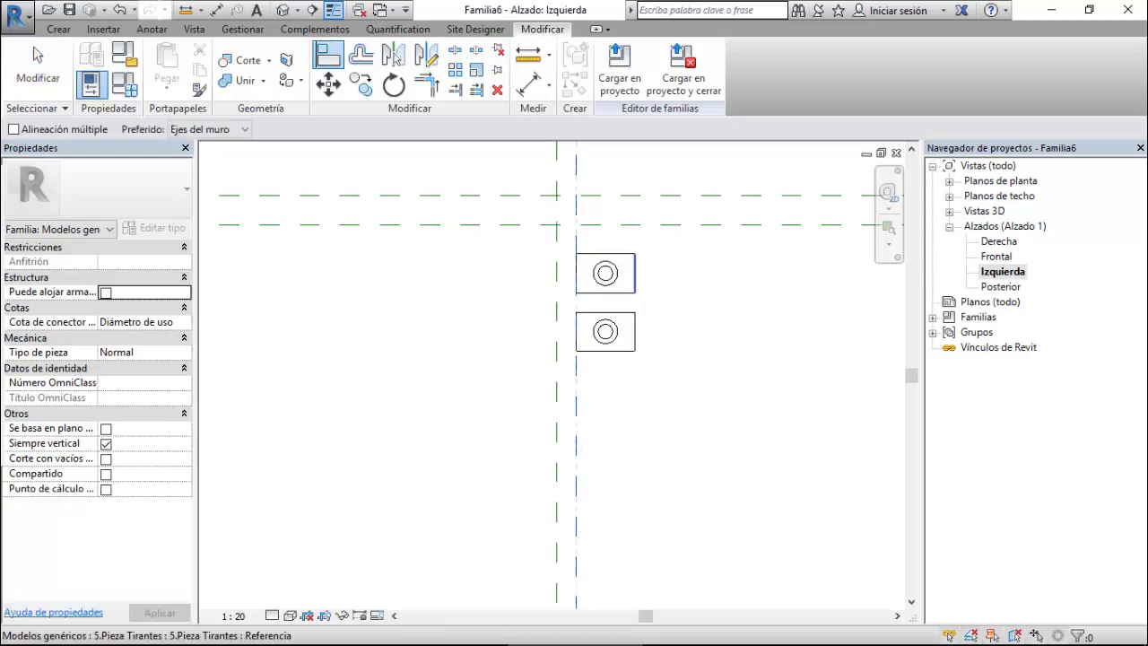
Align the upper piece's top edge to the upper reference plane and lock it.
{"action": "left_click", "coordinate": [635, 278]}
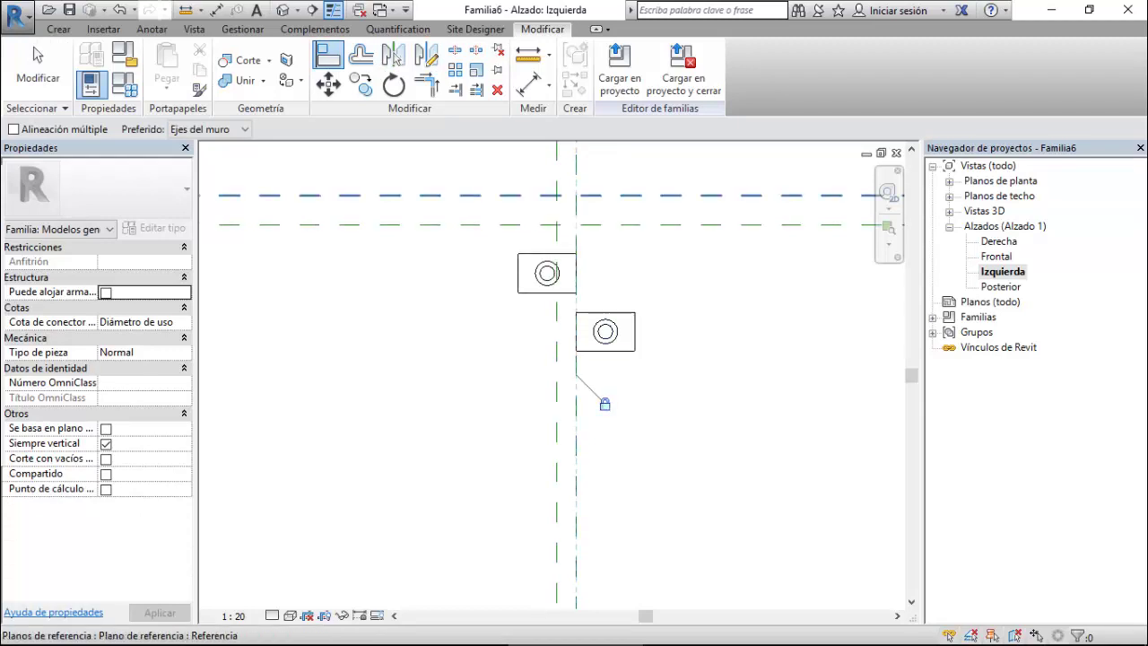
{"action": "key", "text": "Escape"}
{"action": "left_click", "coordinate": [552, 195]}
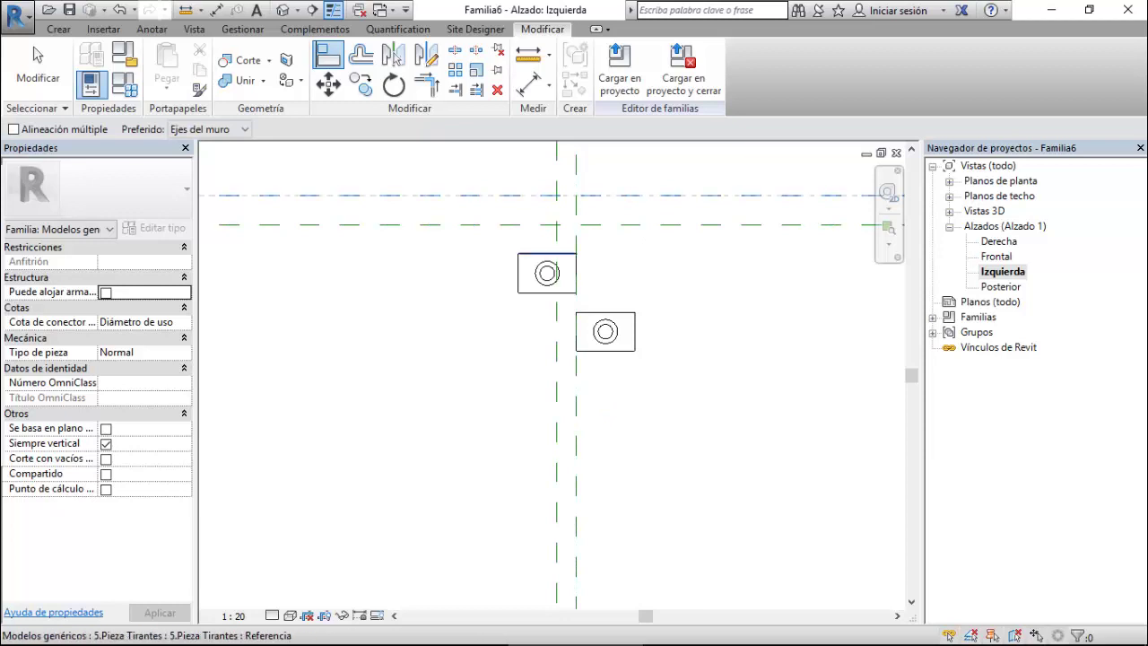
{"action": "left_click", "coordinate": [547, 254]}
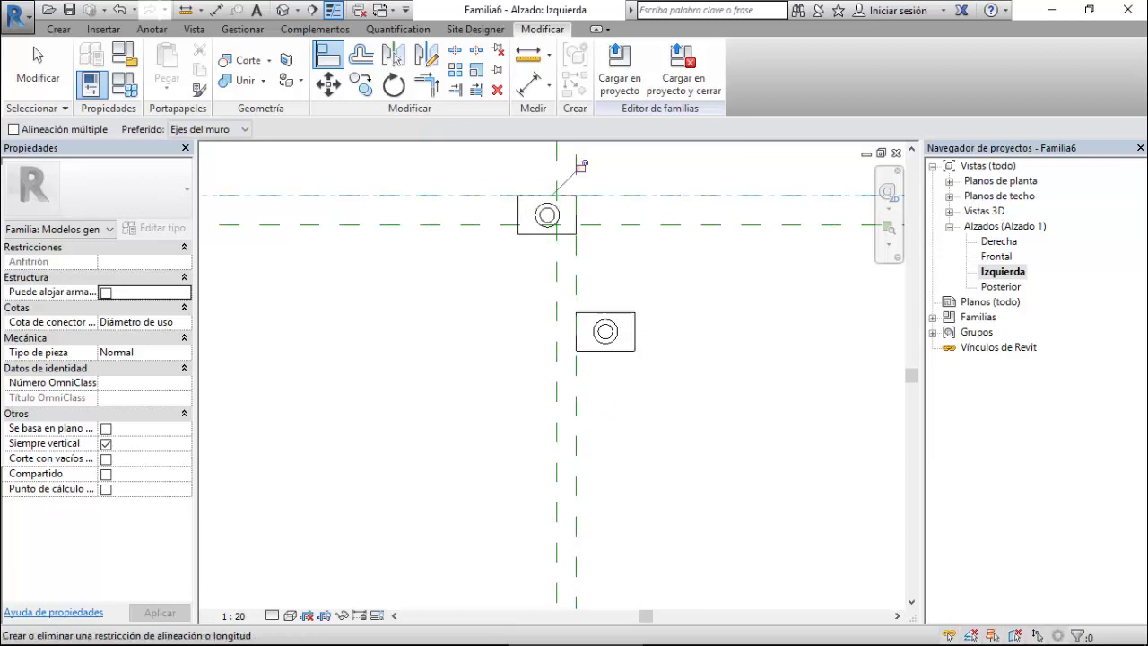
{"action": "left_click", "coordinate": [581, 165]}
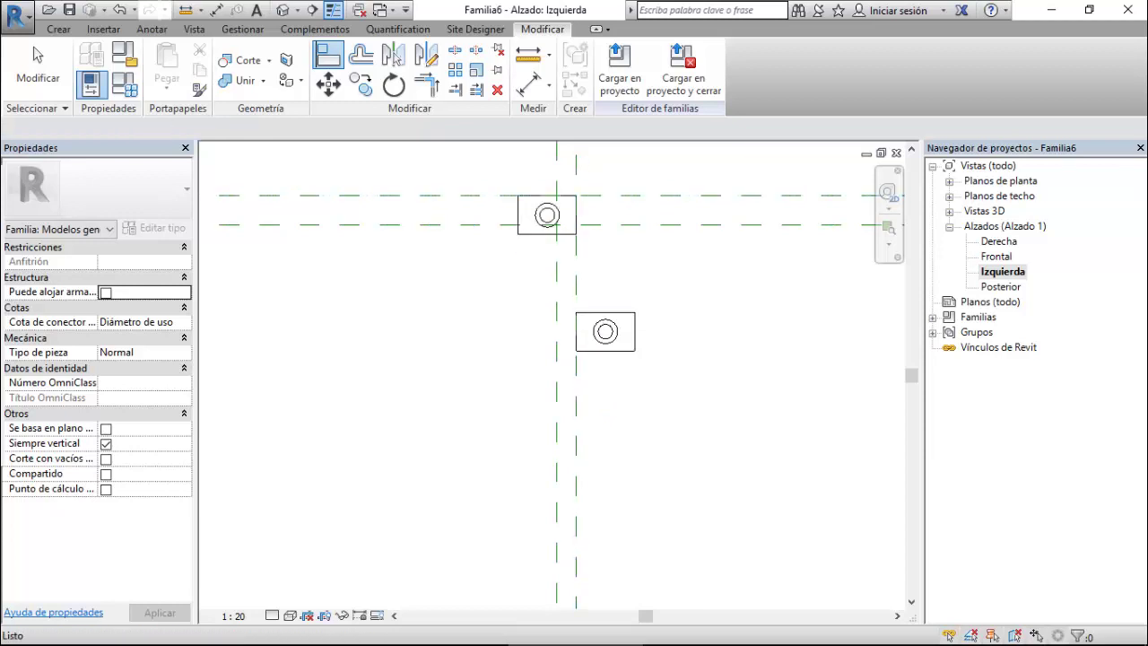
{"action": "key", "text": "Escape"}
Select the upper 5.Pieza Tirantes piece and bring up the list of open views.
{"action": "scroll", "coordinate": [658, 288], "scroll_direction": "down", "scroll_amount": 1}
{"action": "scroll", "coordinate": [658, 289], "scroll_direction": "down", "scroll_amount": 2}
{"action": "scroll", "coordinate": [624, 261], "scroll_direction": "down", "scroll_amount": 2}
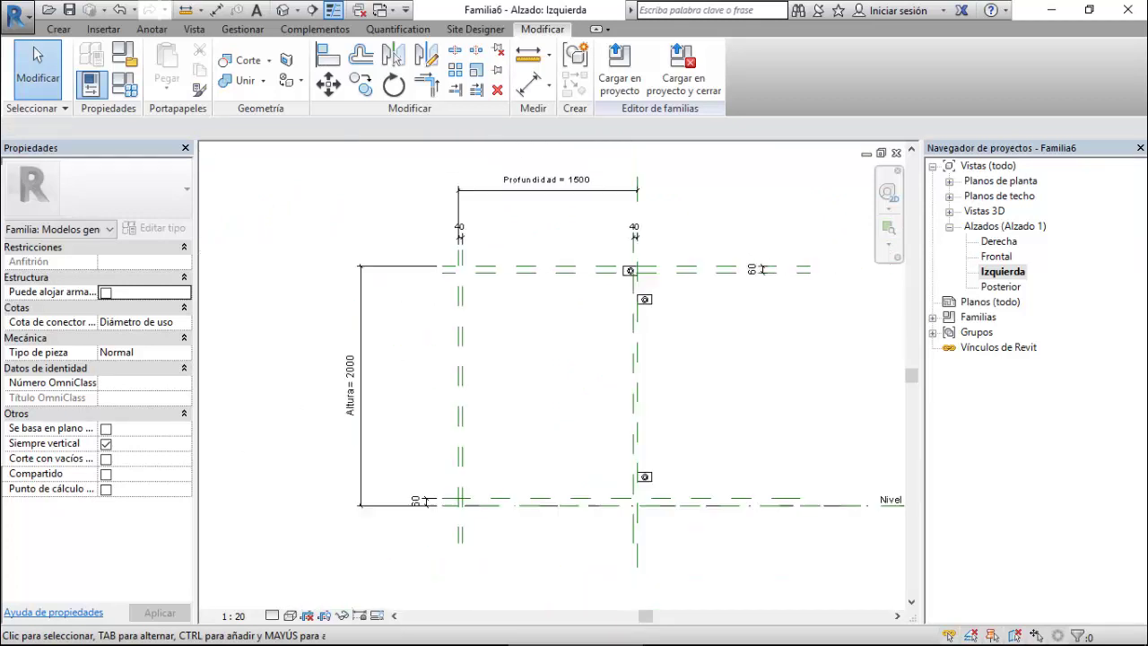
{"action": "scroll", "coordinate": [623, 261], "scroll_direction": "up", "scroll_amount": 3}
{"action": "scroll", "coordinate": [623, 261], "scroll_direction": "up", "scroll_amount": 2}
{"action": "scroll", "coordinate": [623, 261], "scroll_direction": "up", "scroll_amount": 2}
{"action": "scroll", "coordinate": [603, 270], "scroll_direction": "up", "scroll_amount": 1}
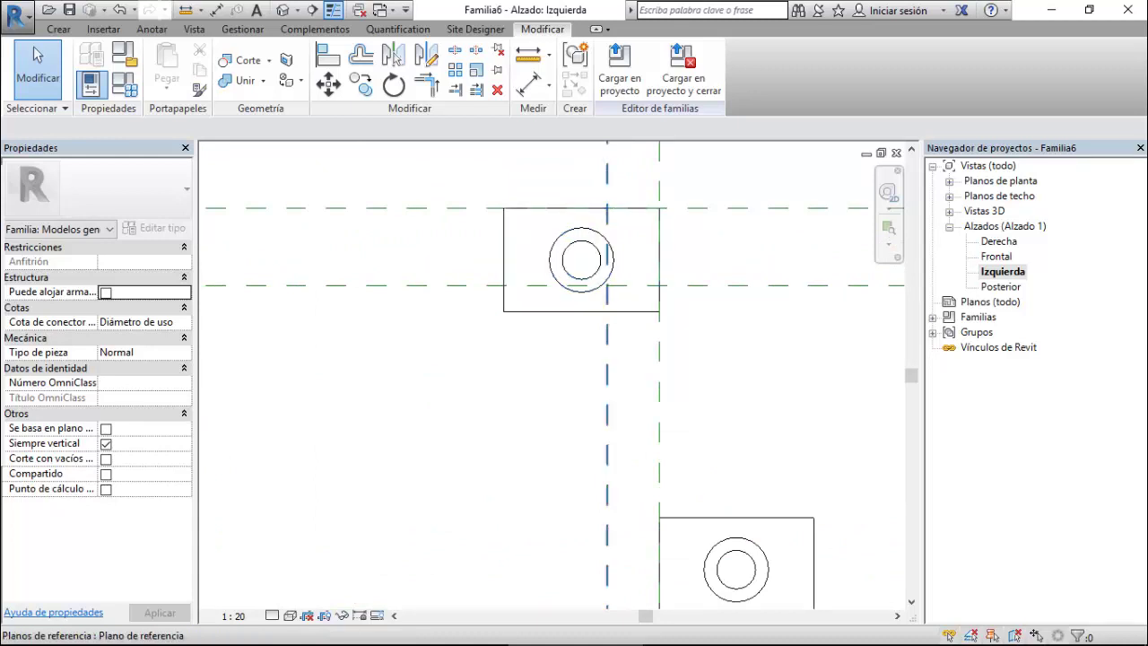
{"action": "left_click", "coordinate": [612, 262]}
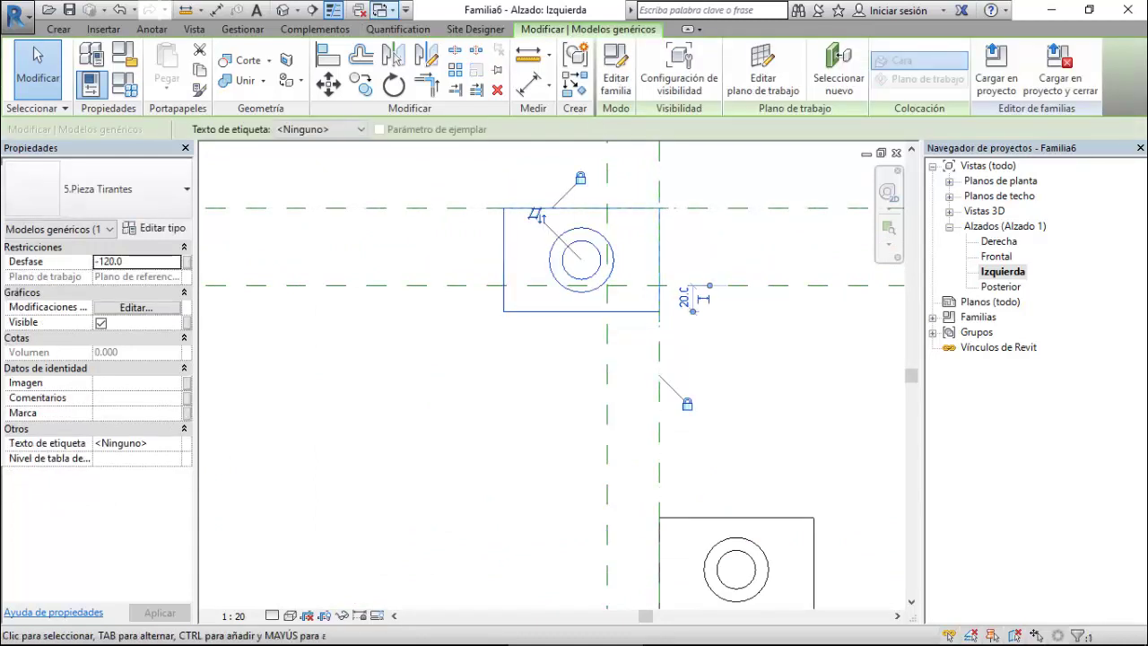
{"action": "left_click", "coordinate": [382, 9]}
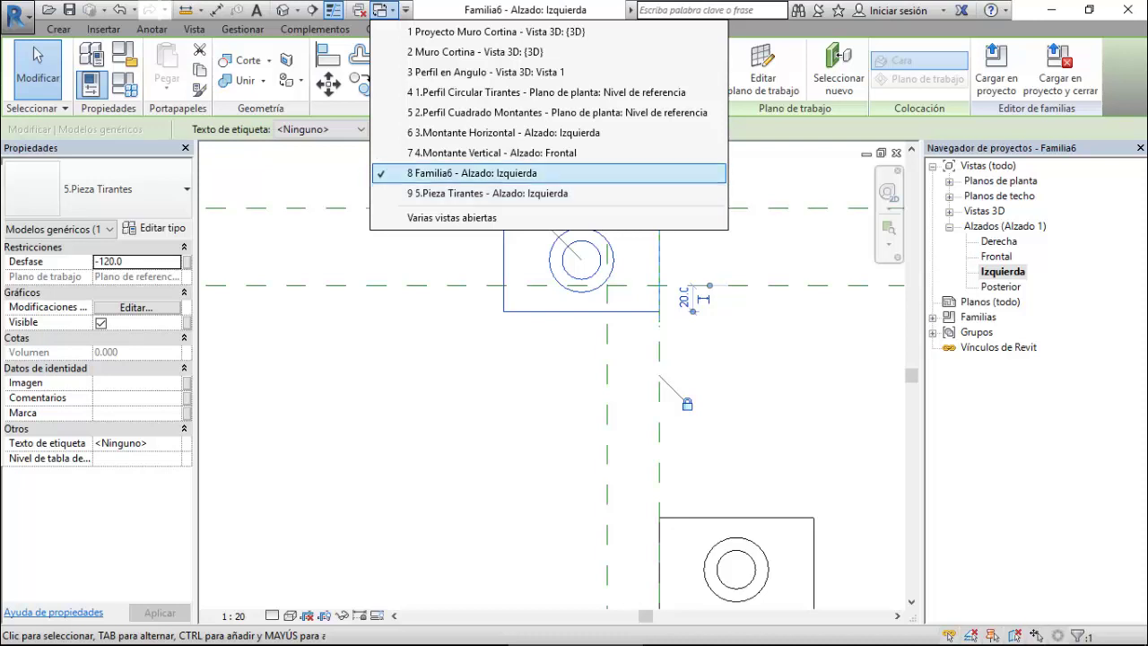
In the 5.Pieza Tirantes left elevation, rotate the plate extrusion 90° and remove broken constraints.
{"action": "left_click", "coordinate": [486, 193]}
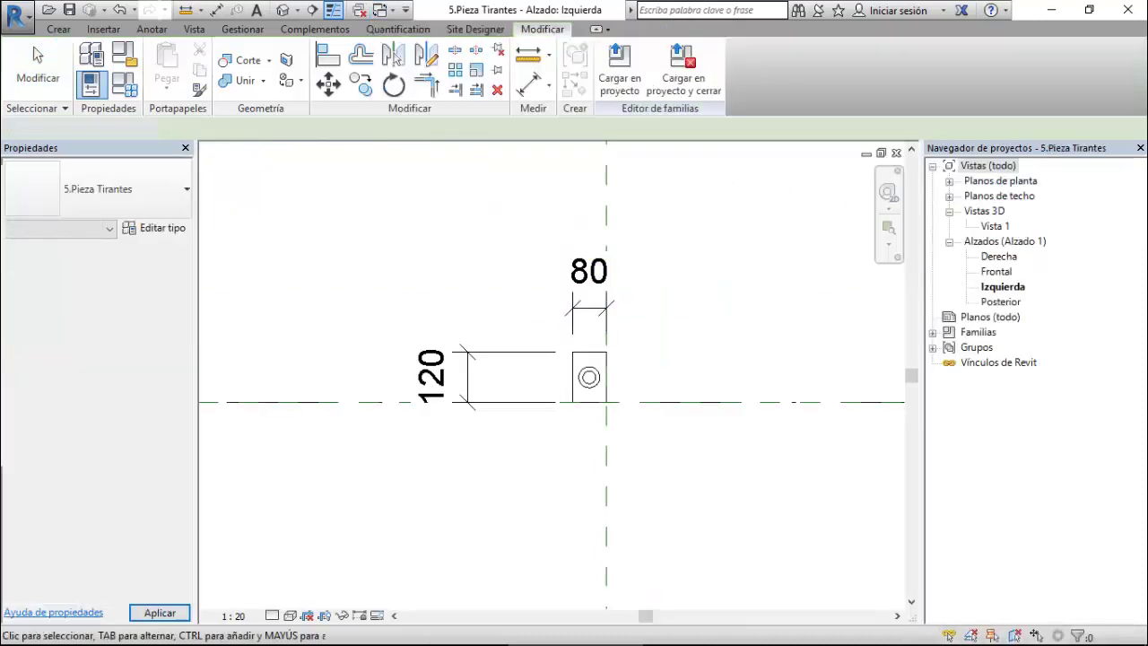
{"action": "scroll", "coordinate": [590, 374], "scroll_direction": "up", "scroll_amount": 3}
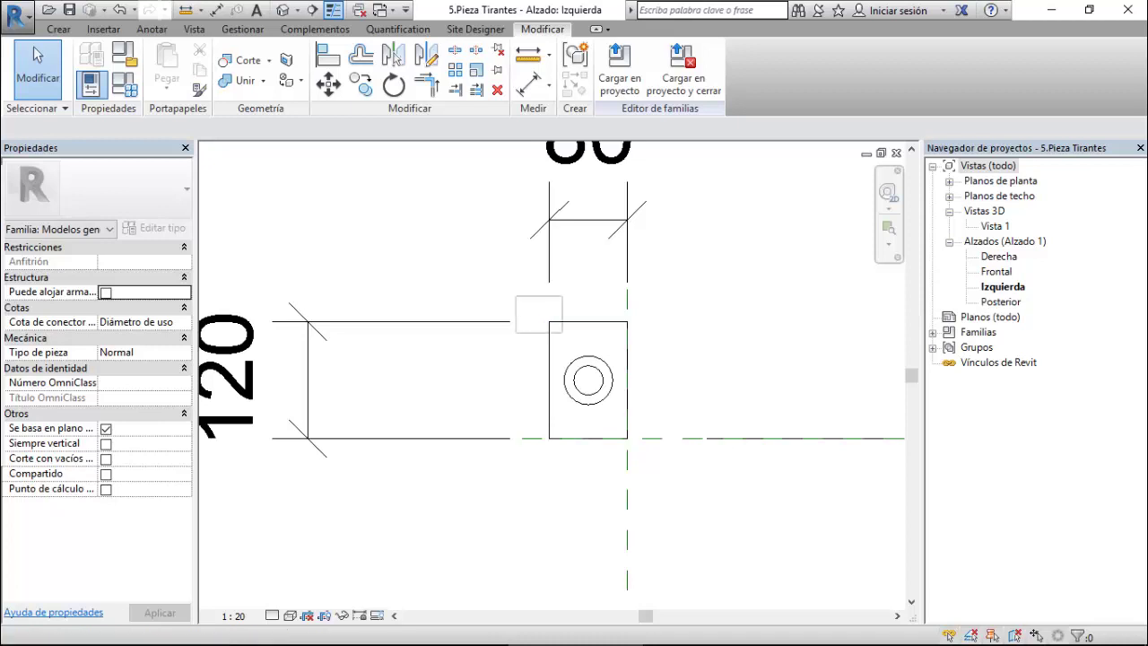
{"action": "left_click", "coordinate": [549, 376]}
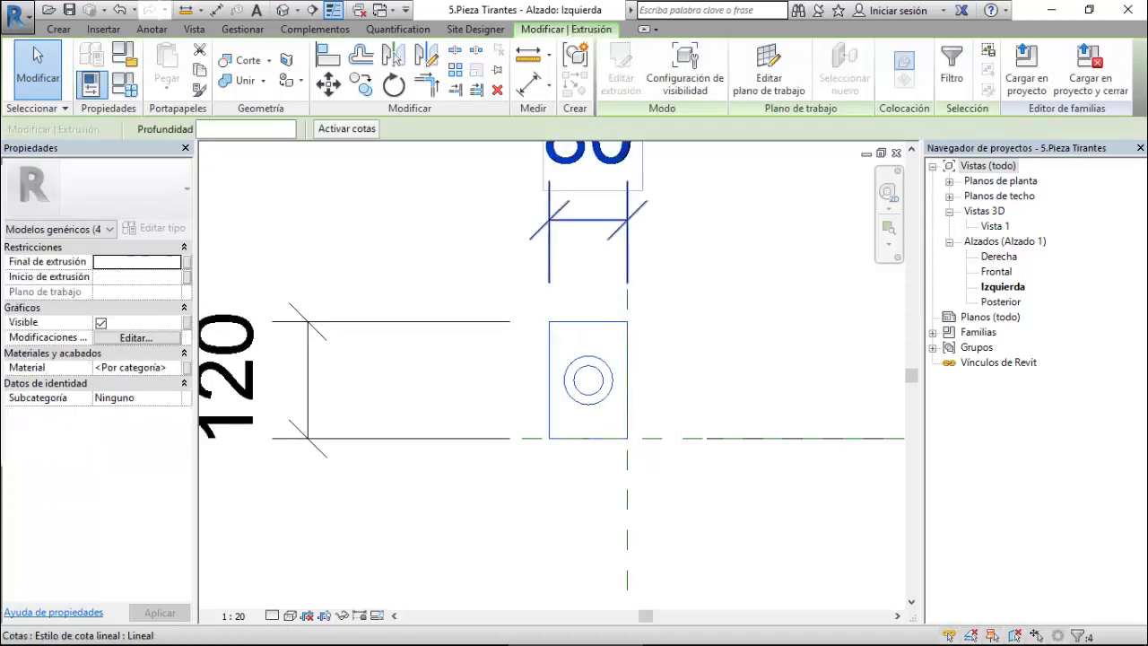
{"action": "key", "text": "d"}
{"action": "key", "text": "i"}
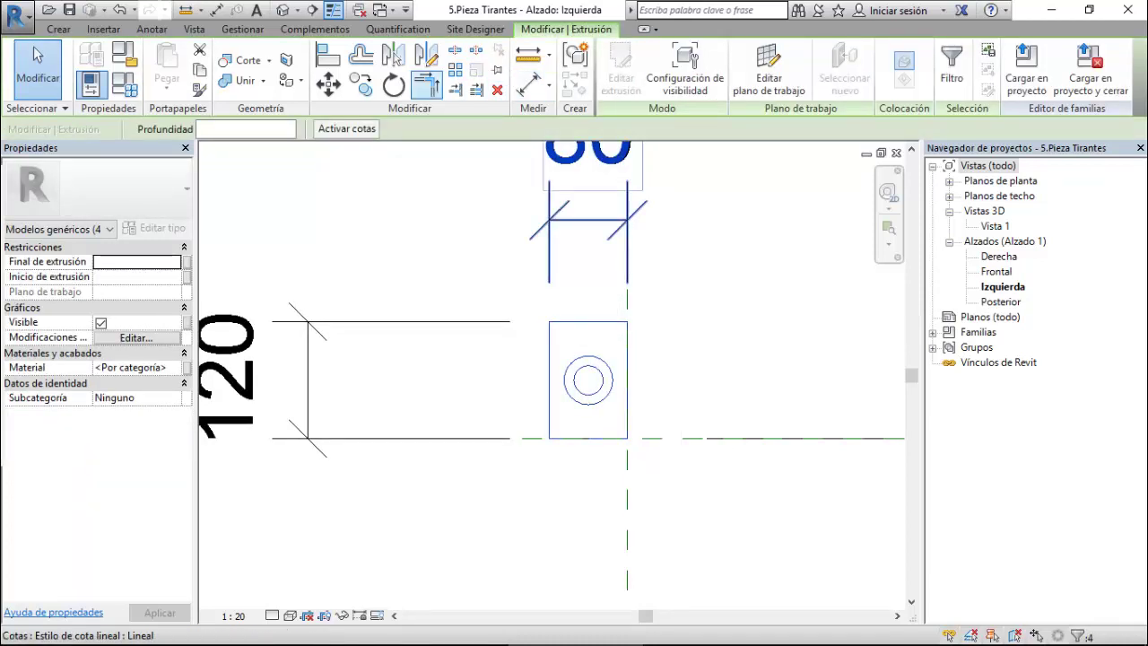
{"action": "key", "text": "r"}
{"action": "key", "text": "o"}
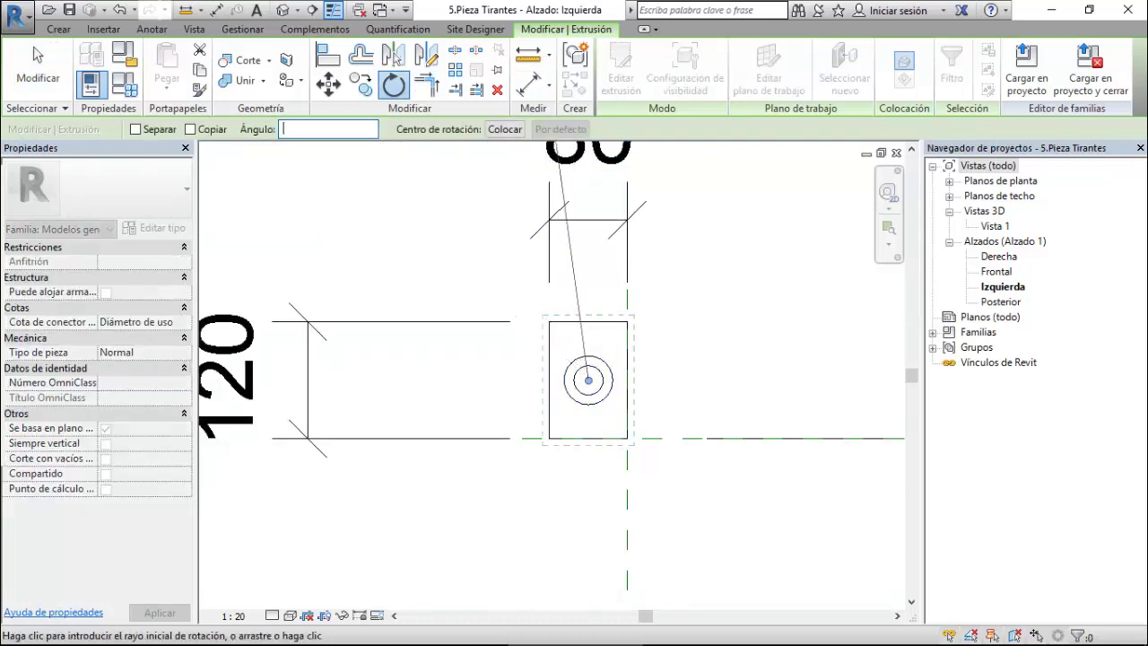
{"action": "left_click", "coordinate": [588, 224]}
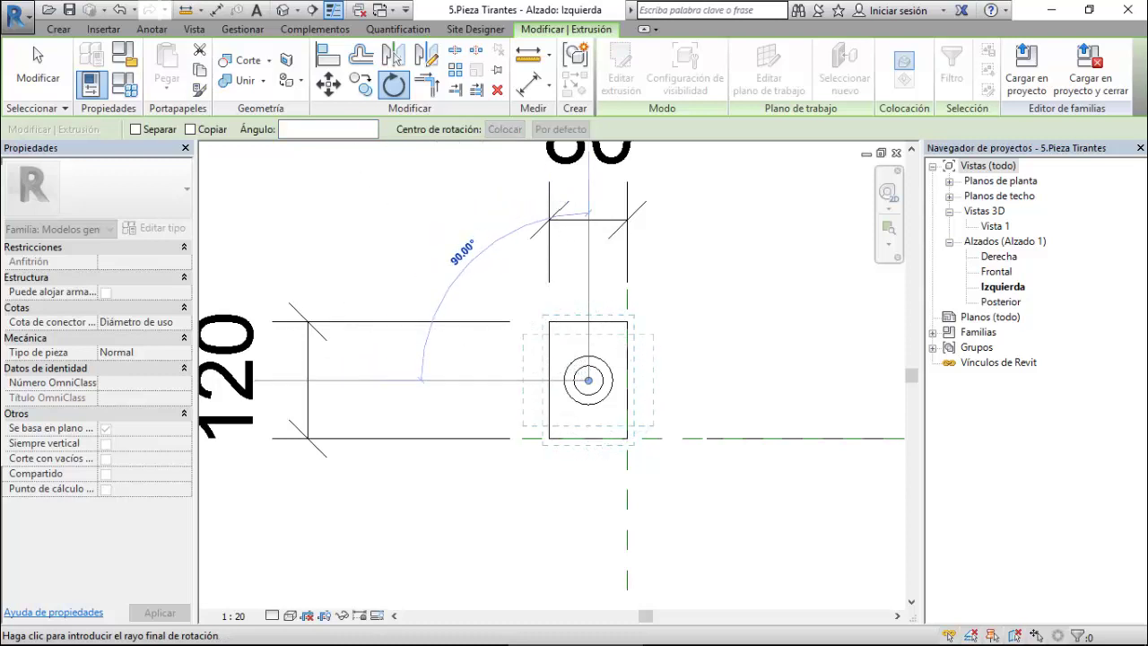
{"action": "left_click", "coordinate": [421, 379]}
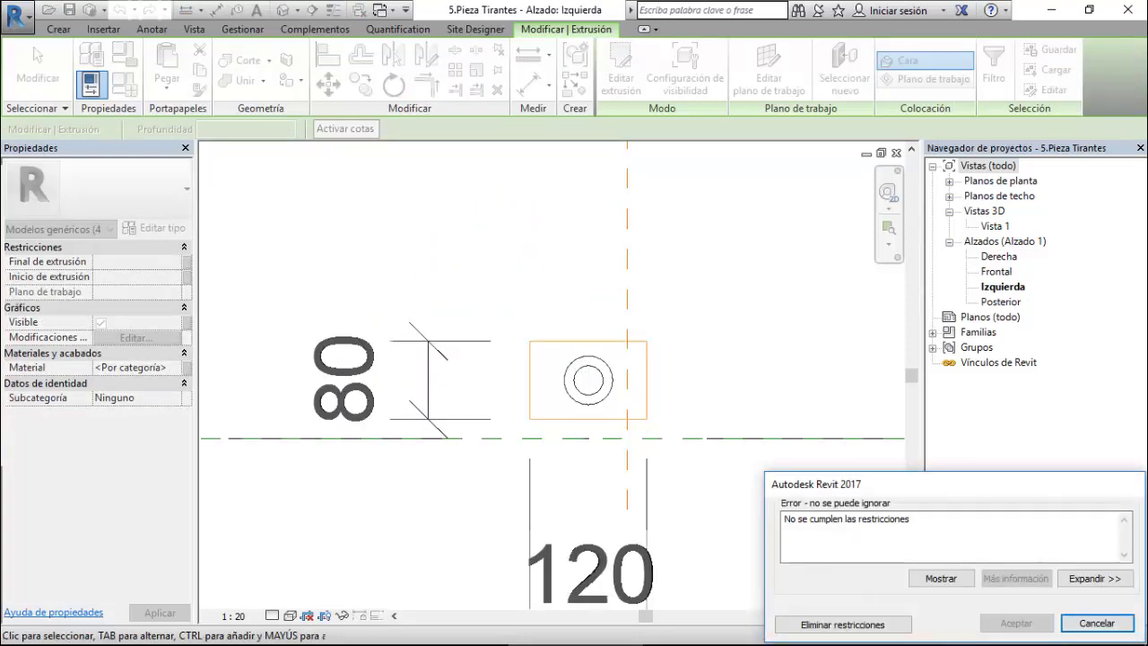
{"action": "left_click", "coordinate": [843, 624]}
{"action": "key", "text": "Escape"}
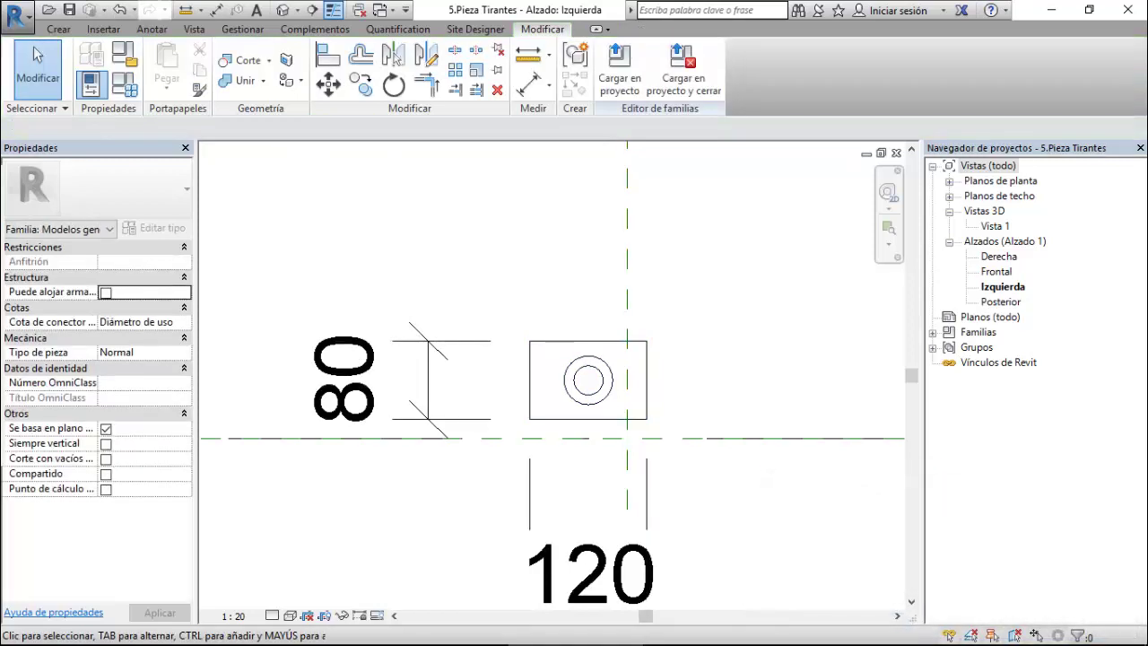
Move the plate so its bottom-right corner sits on the reference-plane intersection.
{"action": "left_click", "coordinate": [646, 385]}
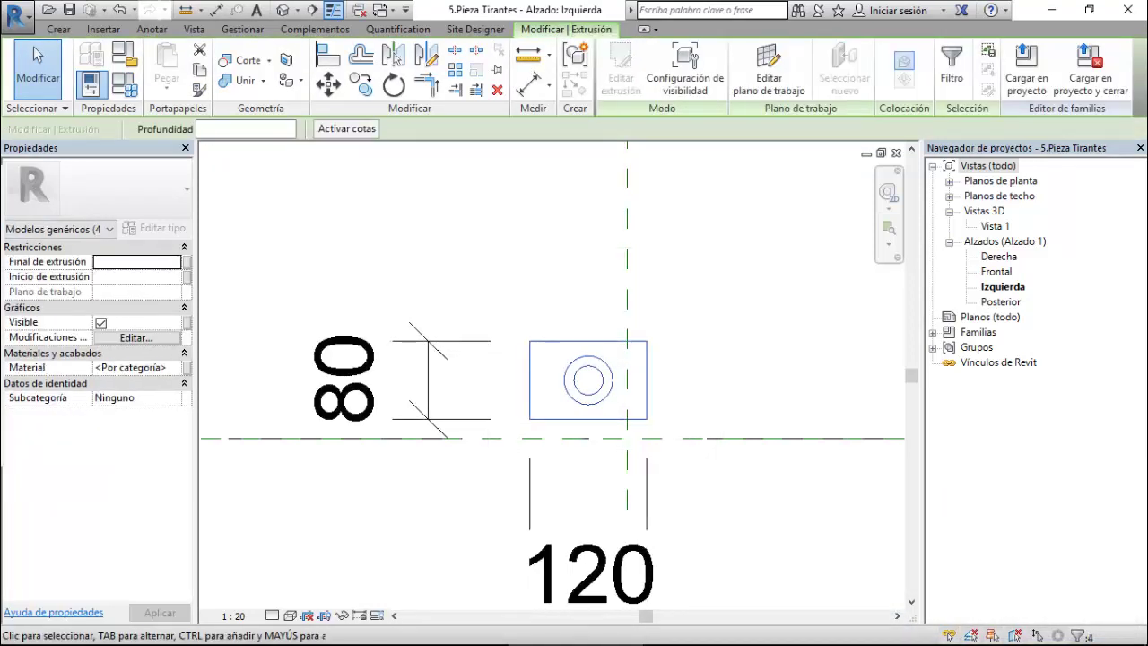
{"action": "left_click", "coordinate": [328, 83]}
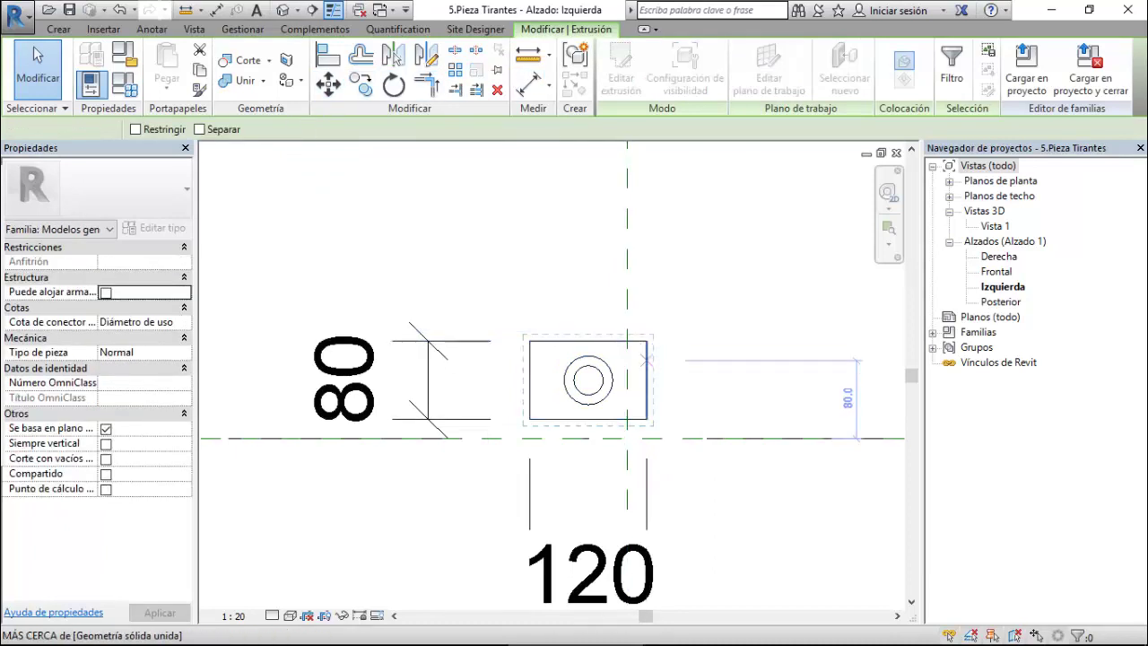
{"action": "left_click", "coordinate": [646, 419]}
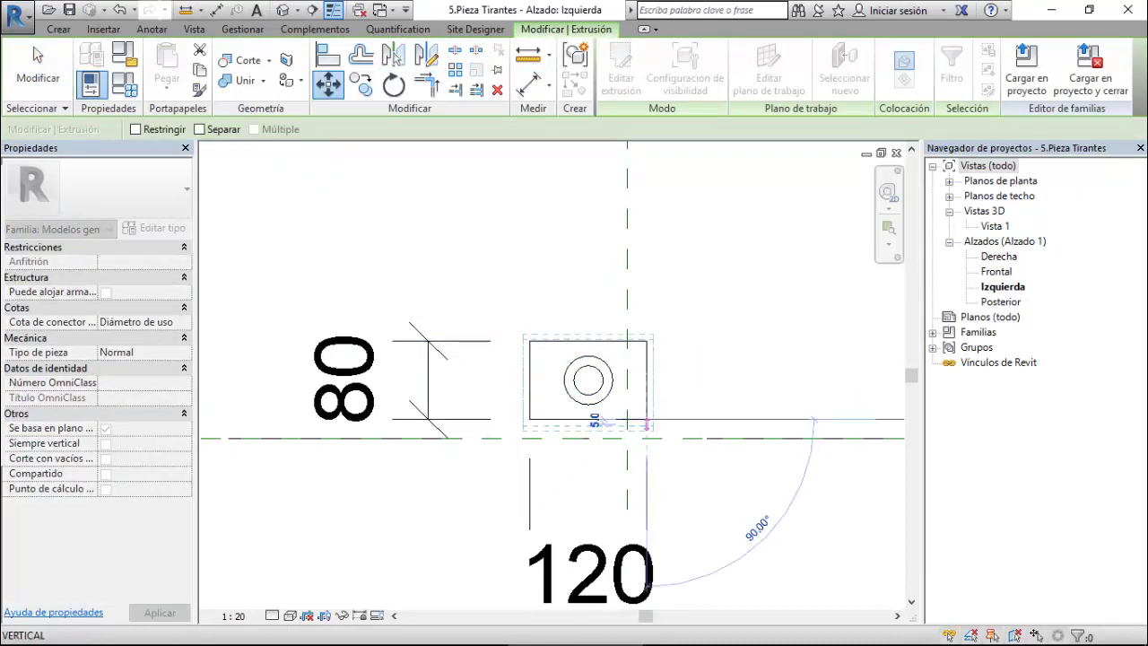
{"action": "left_click", "coordinate": [627, 438]}
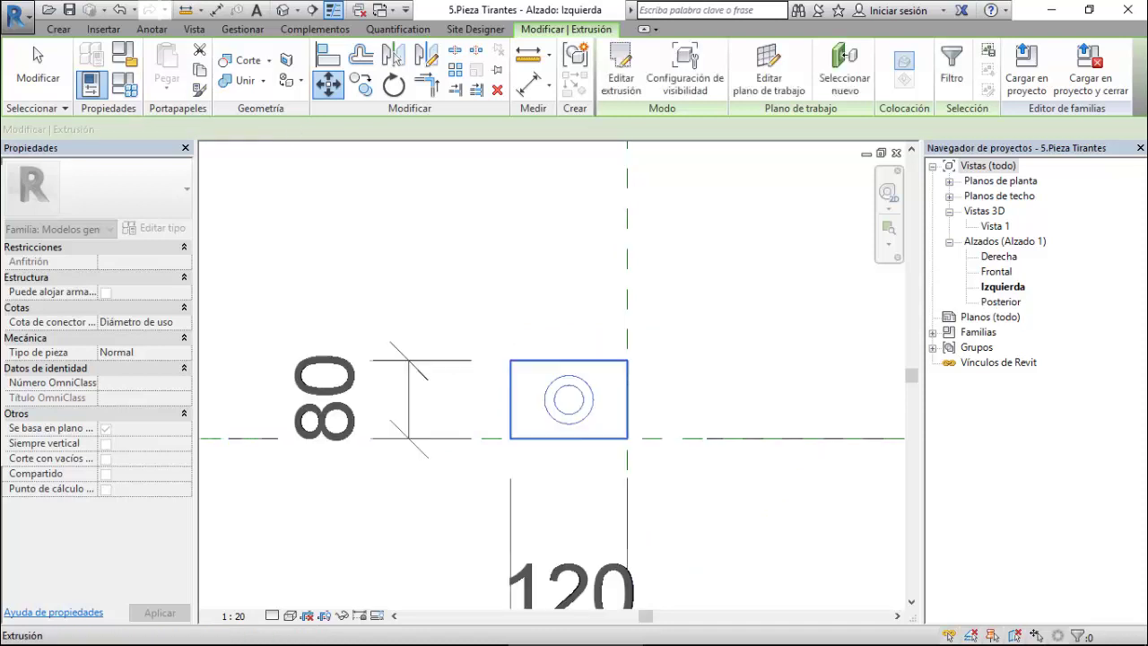
{"action": "key", "text": "Escape"}
Check the plate in the front elevation and begin loading the family into Familia6.
{"action": "double_click", "coordinate": [996, 271]}
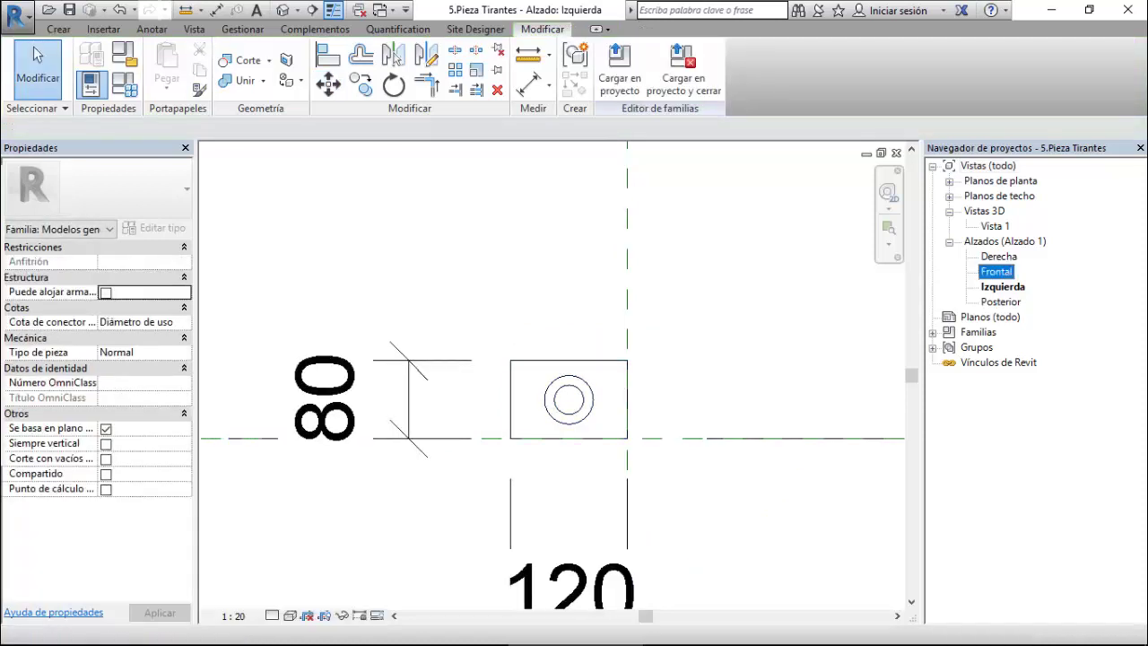
{"action": "scroll", "coordinate": [512, 489], "scroll_direction": "up", "scroll_amount": 3}
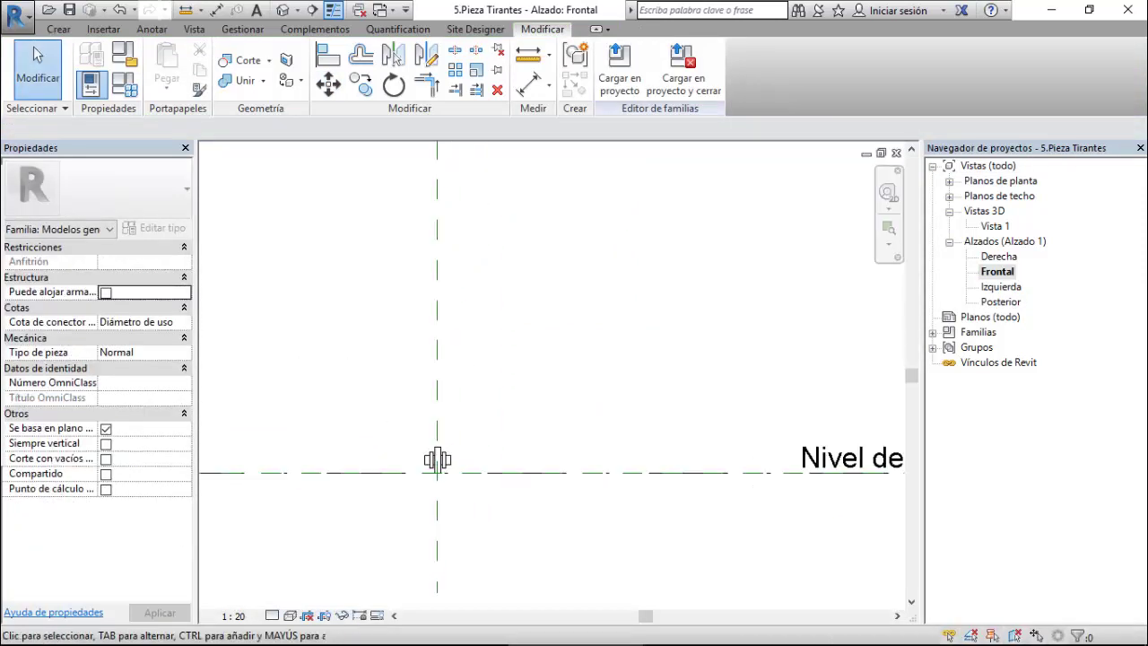
{"action": "scroll", "coordinate": [438, 461], "scroll_direction": "up", "scroll_amount": 2}
{"action": "left_click", "coordinate": [371, 446]}
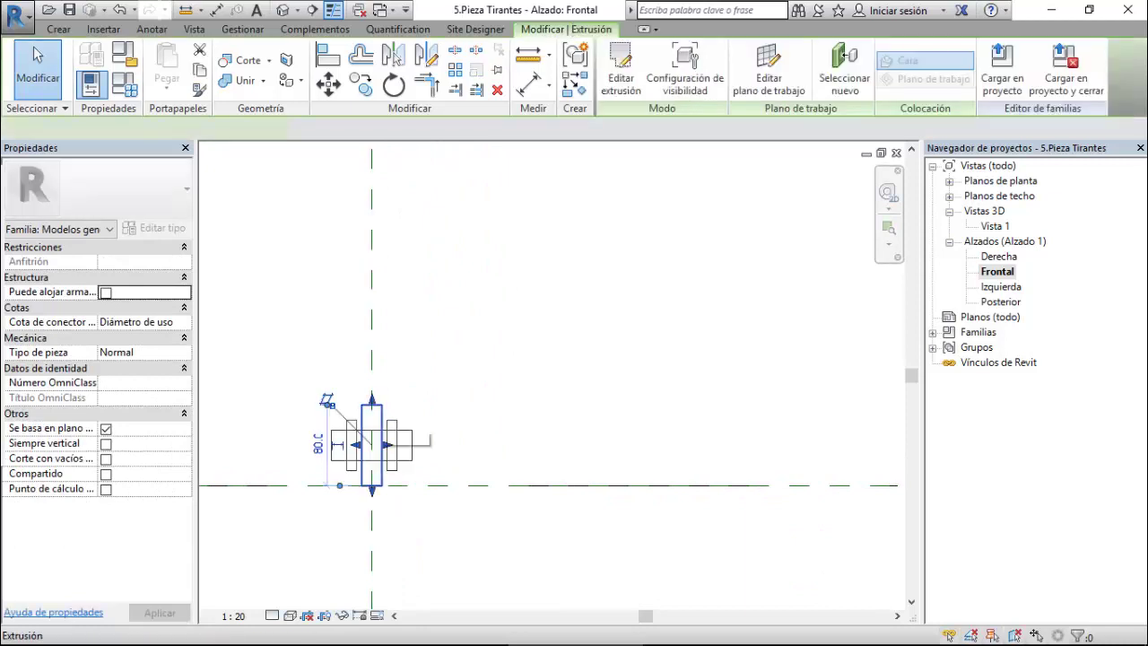
{"action": "key", "text": "Escape"}
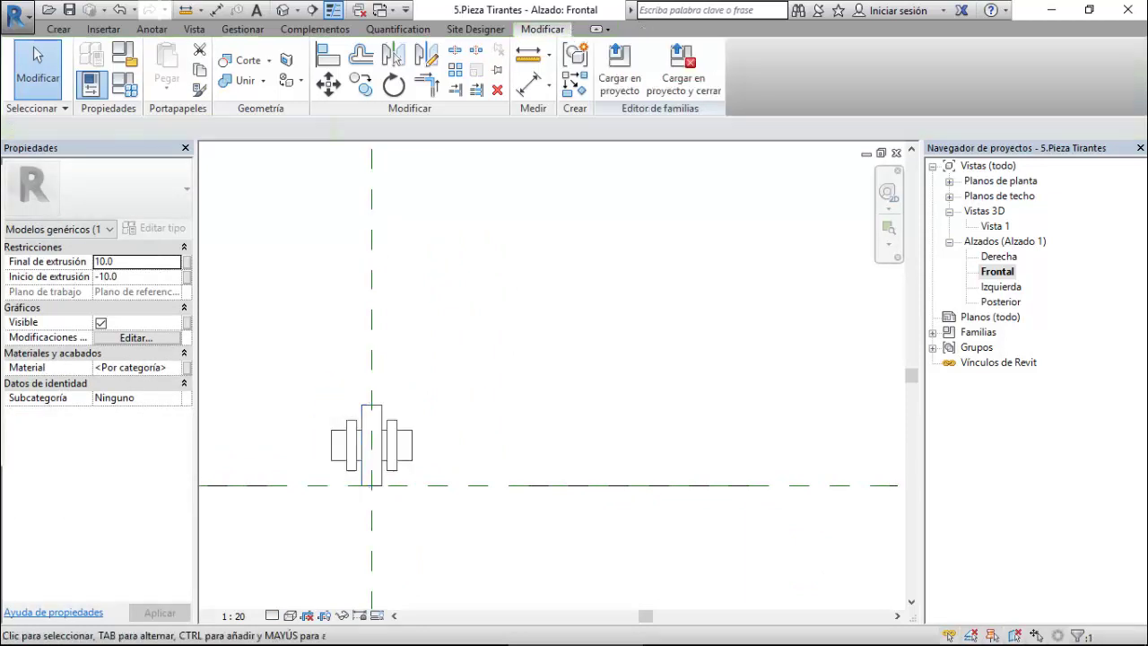
{"action": "left_click", "coordinate": [620, 81]}
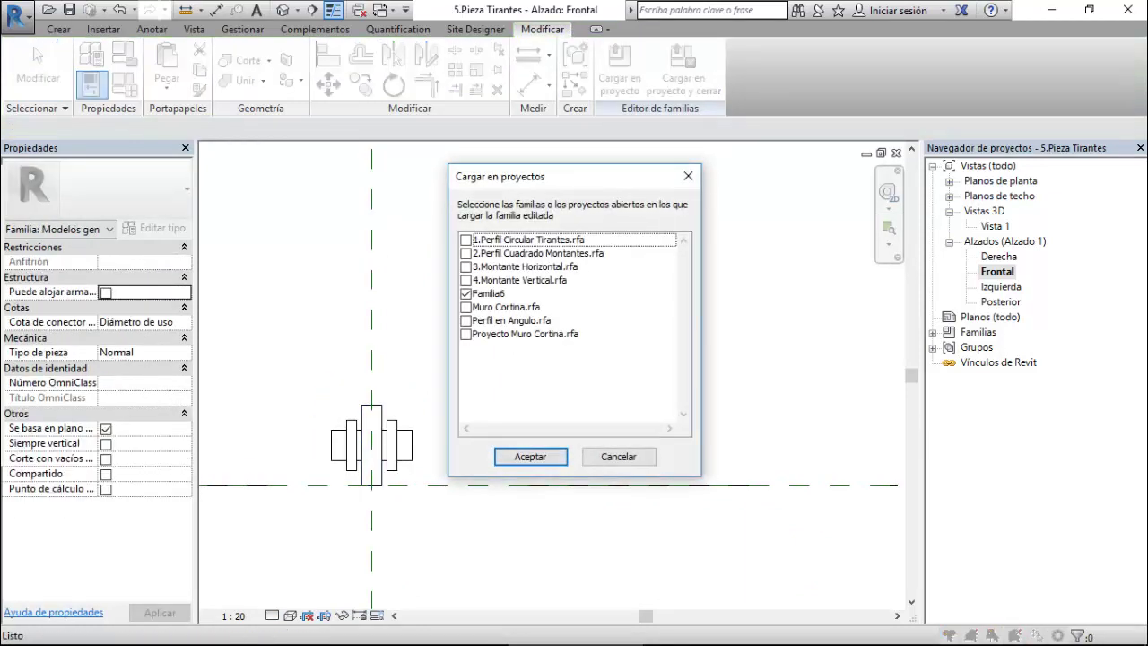
Confirm loading into Familia6, overwrite the existing family version and dismiss the constraints error.
{"action": "key", "text": "Return"}
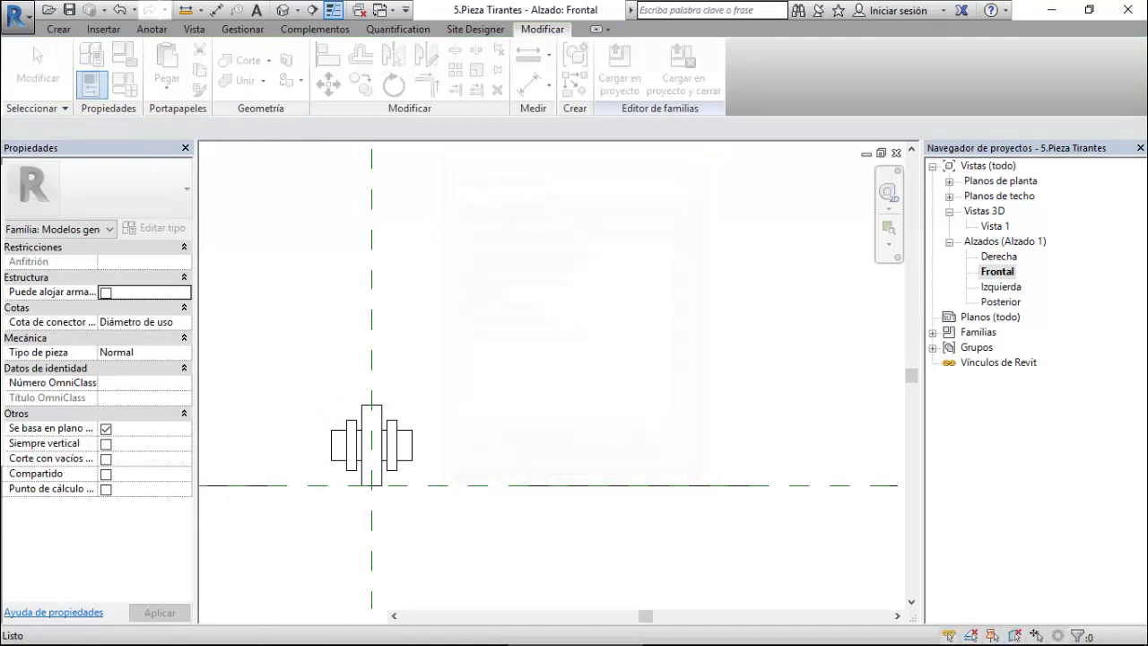
{"action": "key", "text": "Return"}
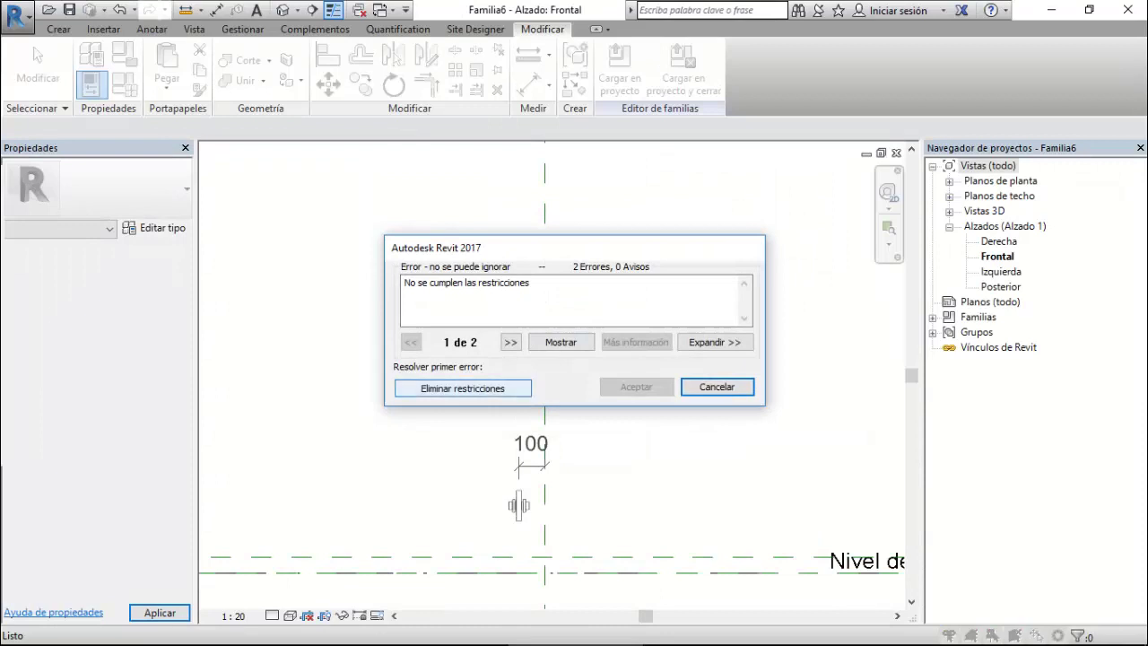
{"action": "key", "text": "Return"}
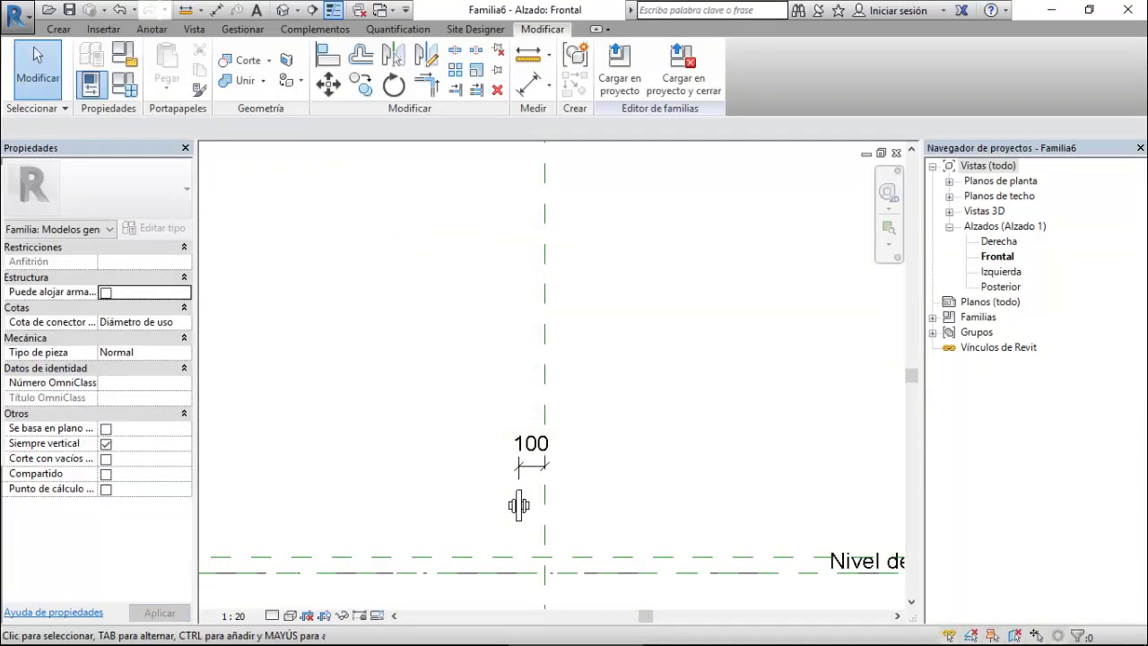
In the left elevation, move the upper brace piece by its lower-left corner to its new position.
{"action": "double_click", "coordinate": [1001, 271]}
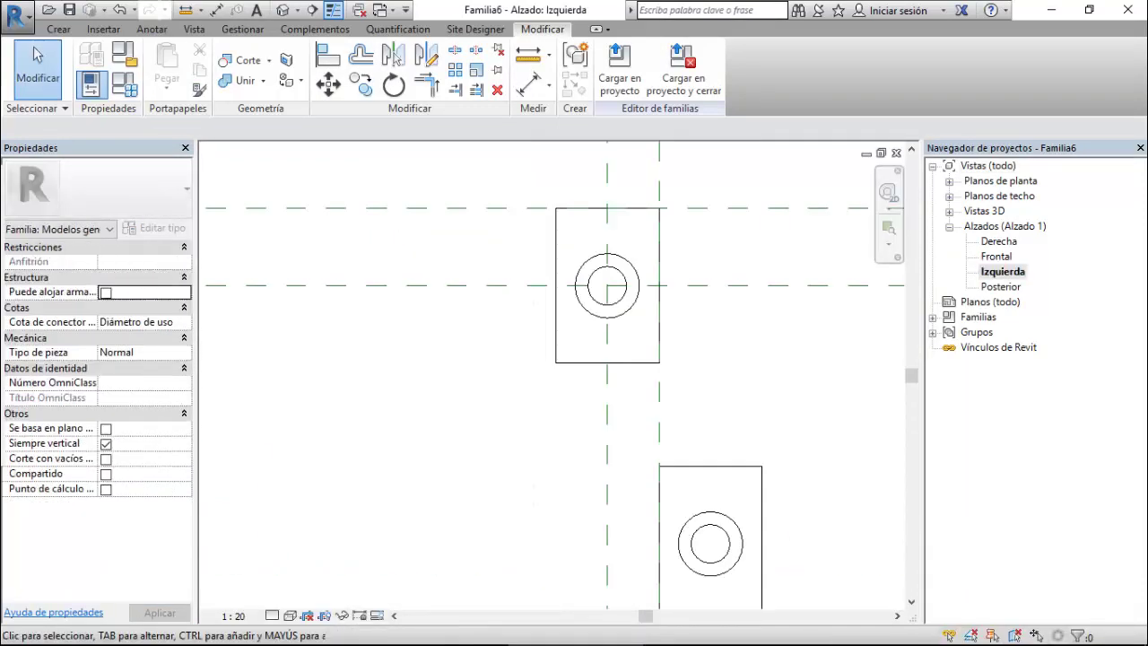
{"action": "scroll", "coordinate": [682, 212], "scroll_direction": "down", "scroll_amount": 1}
{"action": "left_click", "coordinate": [664, 224]}
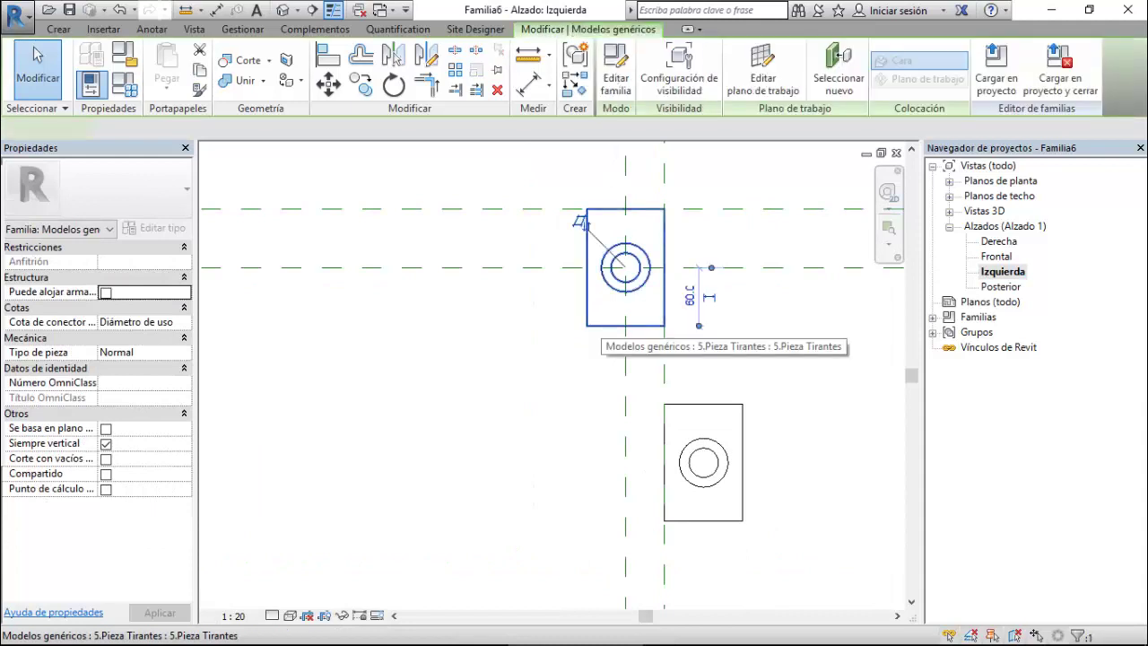
{"action": "scroll", "coordinate": [676, 267], "scroll_direction": "down", "scroll_amount": 1}
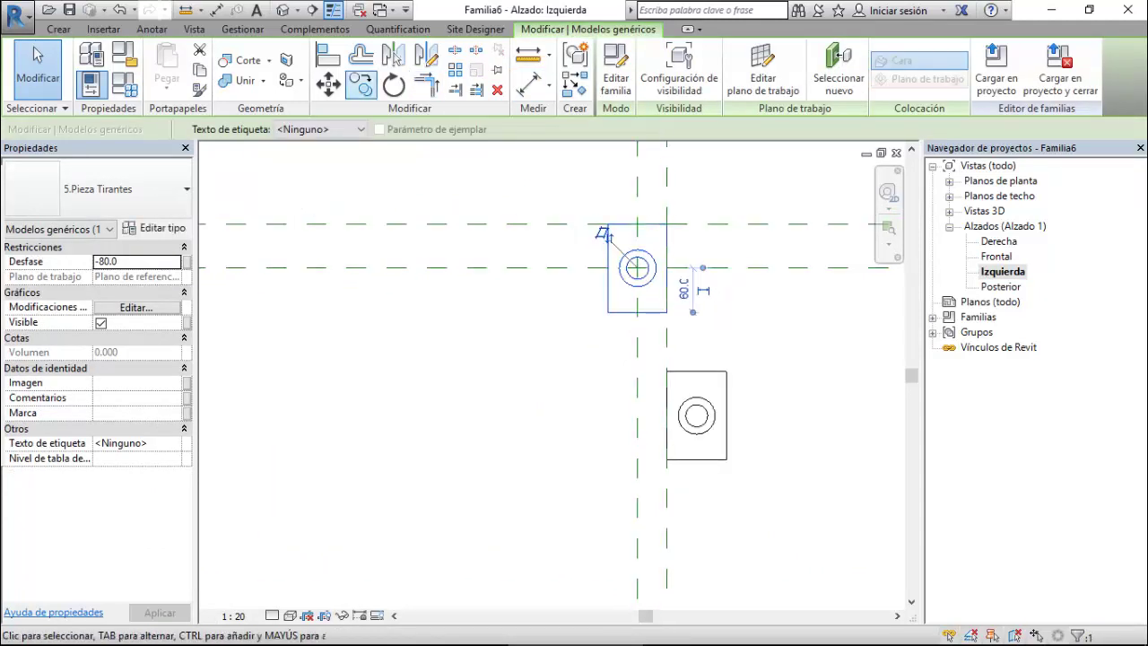
{"action": "key", "text": "m"}
{"action": "key", "text": "v"}
{"action": "left_click", "coordinate": [607, 312]}
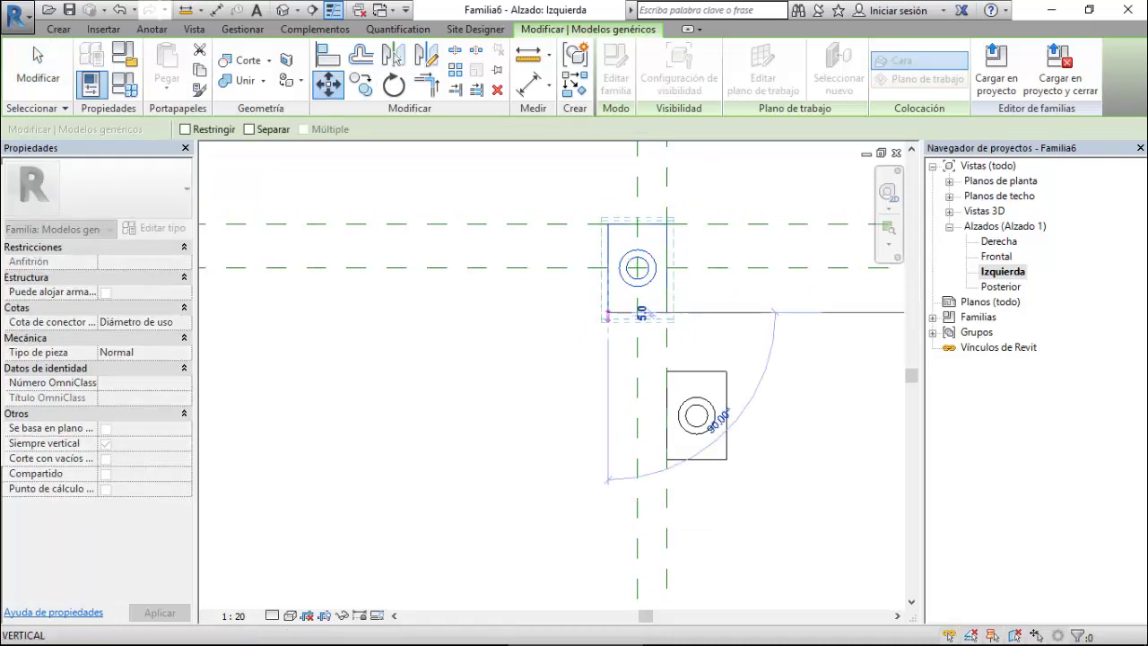
{"action": "left_click", "coordinate": [514, 378]}
{"action": "key", "text": "Escape"}
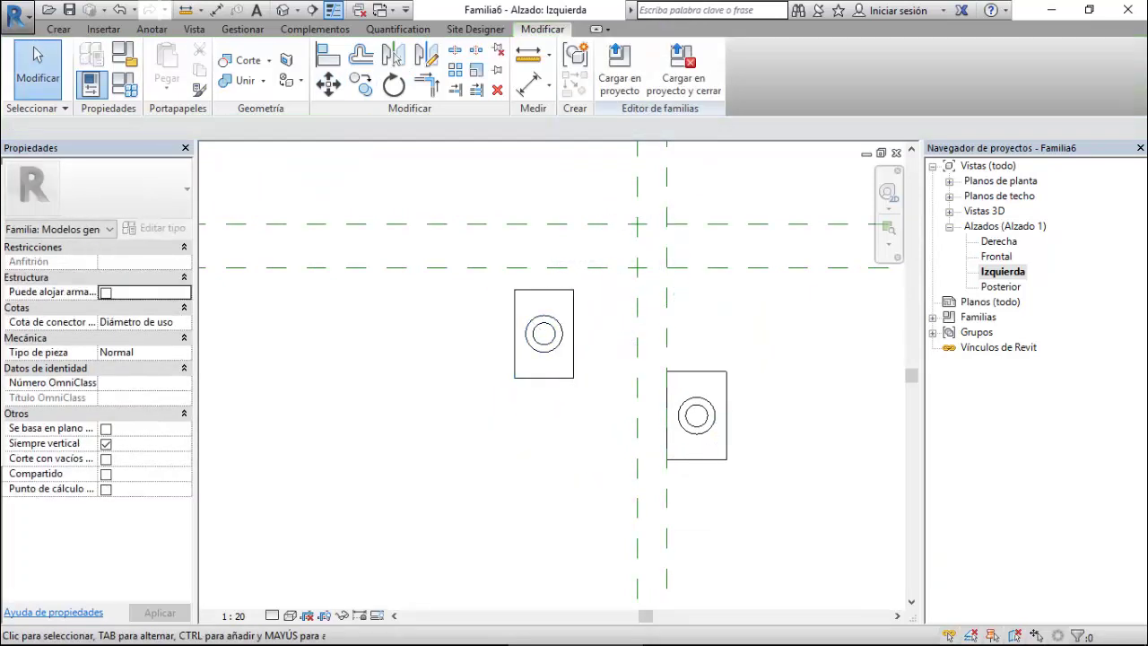
Align the connector onto the left vertical reference plane and lock it.
{"action": "left_click", "coordinate": [328, 56]}
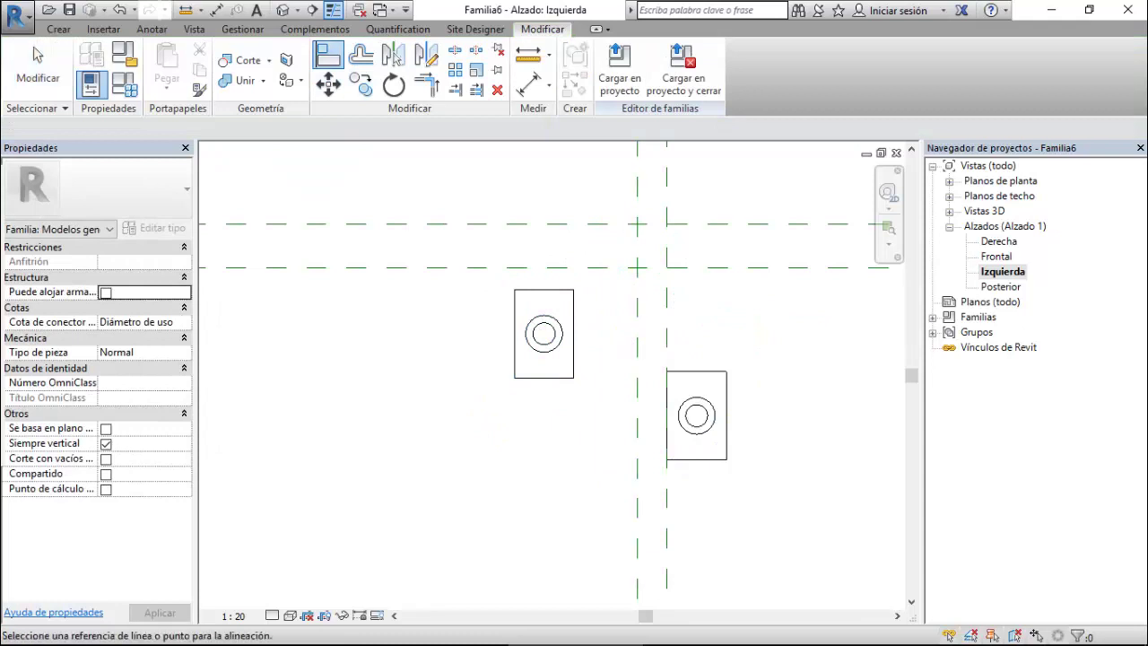
{"action": "left_click", "coordinate": [573, 333]}
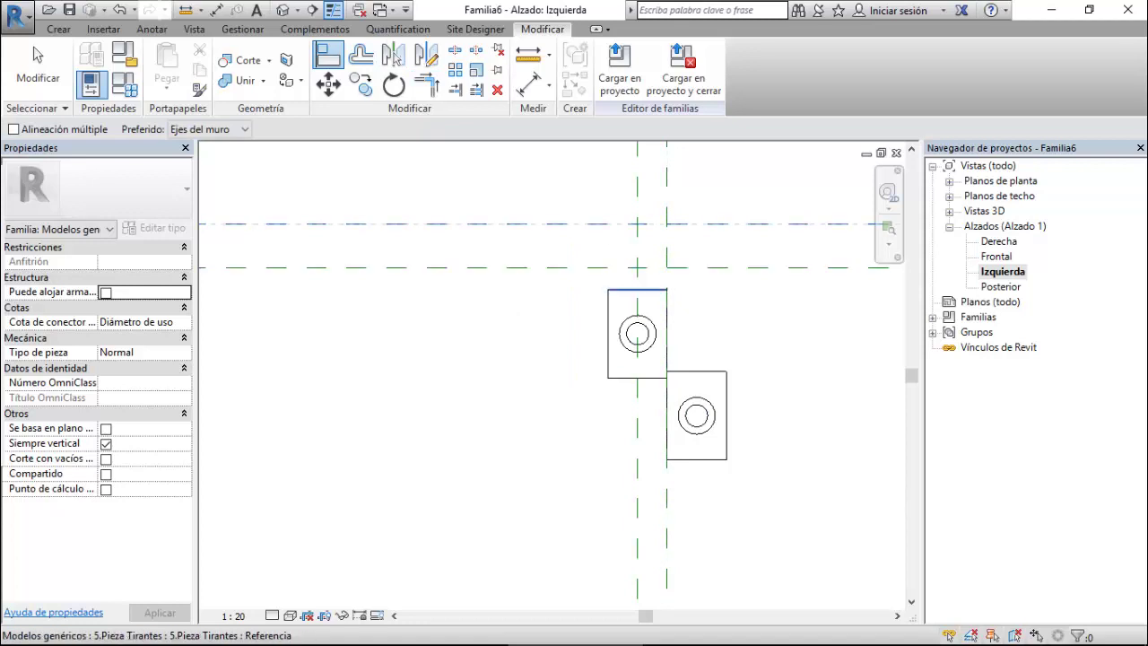
{"action": "left_click", "coordinate": [637, 290]}
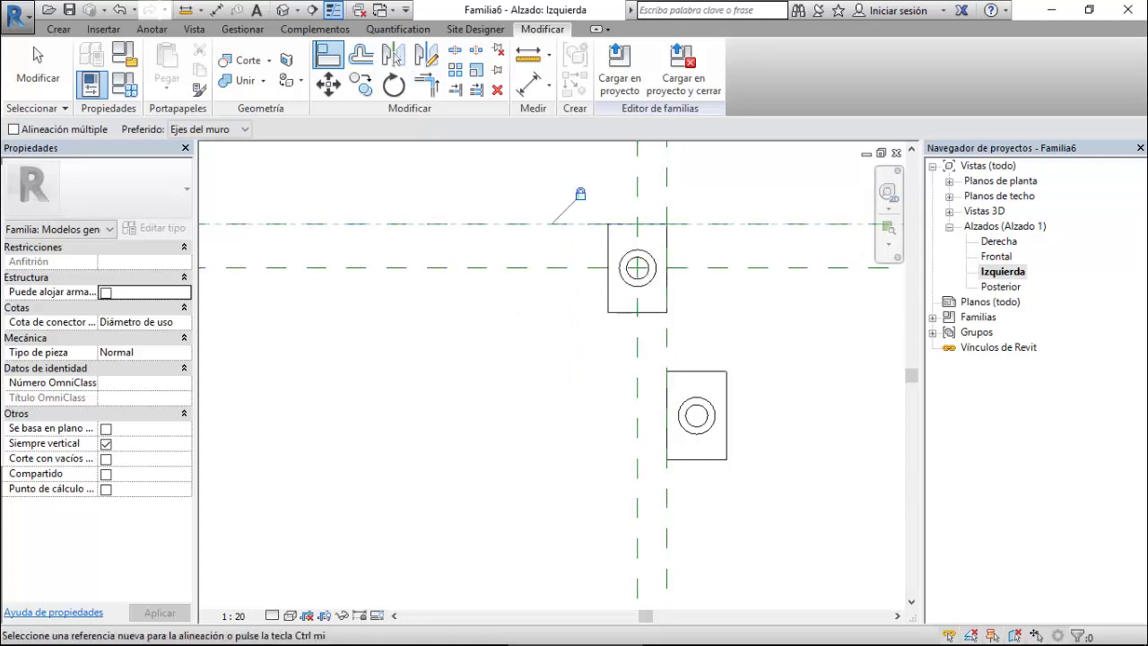
{"action": "scroll", "coordinate": [696, 235], "scroll_direction": "down", "scroll_amount": 3}
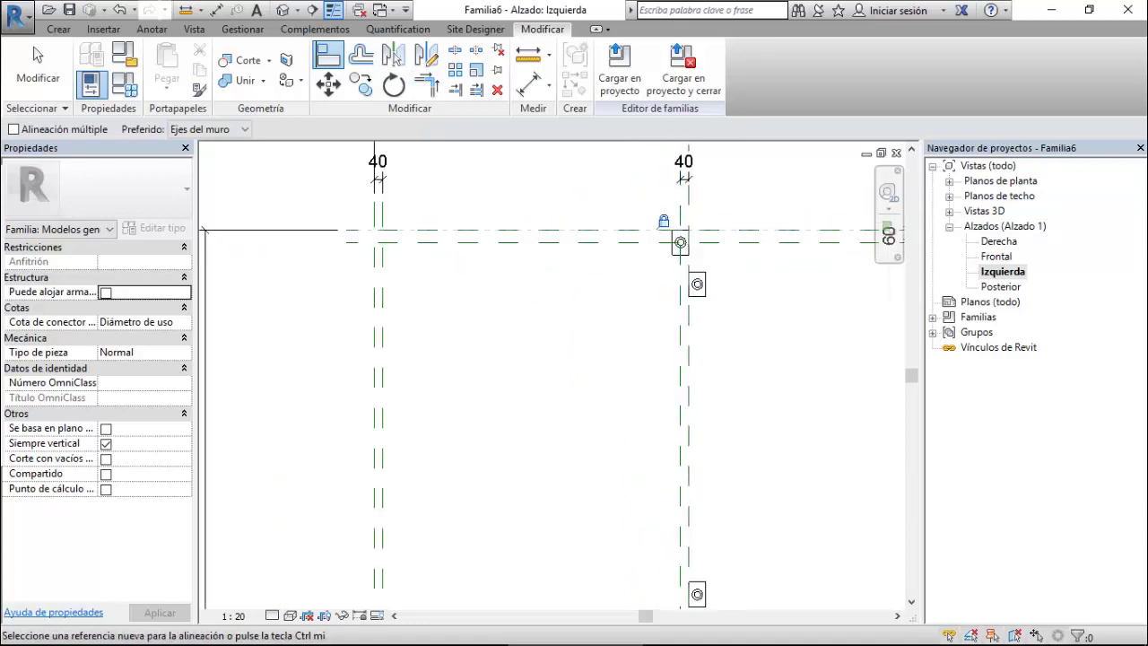
{"action": "scroll", "coordinate": [625, 264], "scroll_direction": "down", "scroll_amount": 2}
{"action": "scroll", "coordinate": [695, 254], "scroll_direction": "up", "scroll_amount": 2}
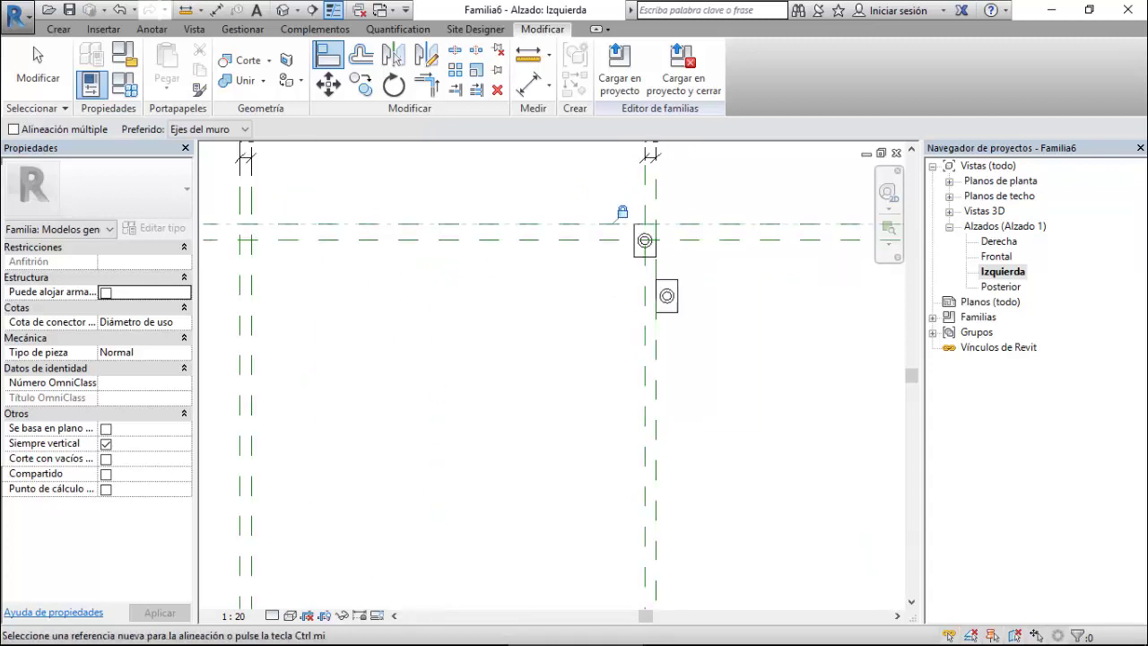
{"action": "key", "text": "Escape"}
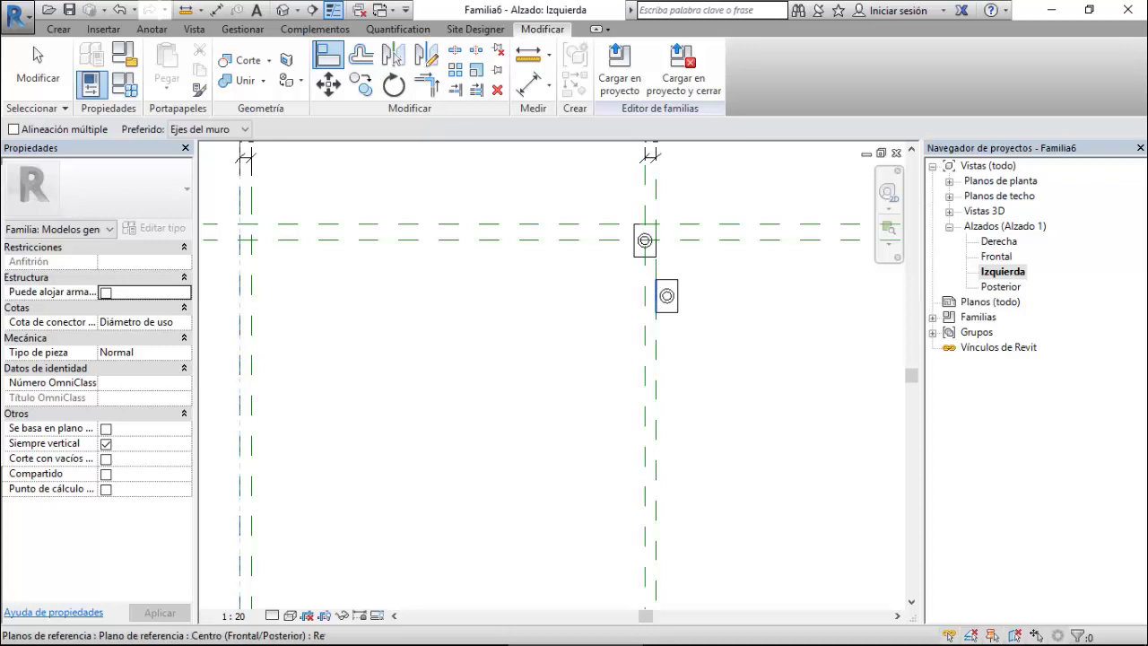
{"action": "left_click", "coordinate": [239, 394]}
{"action": "left_click", "coordinate": [210, 368]}
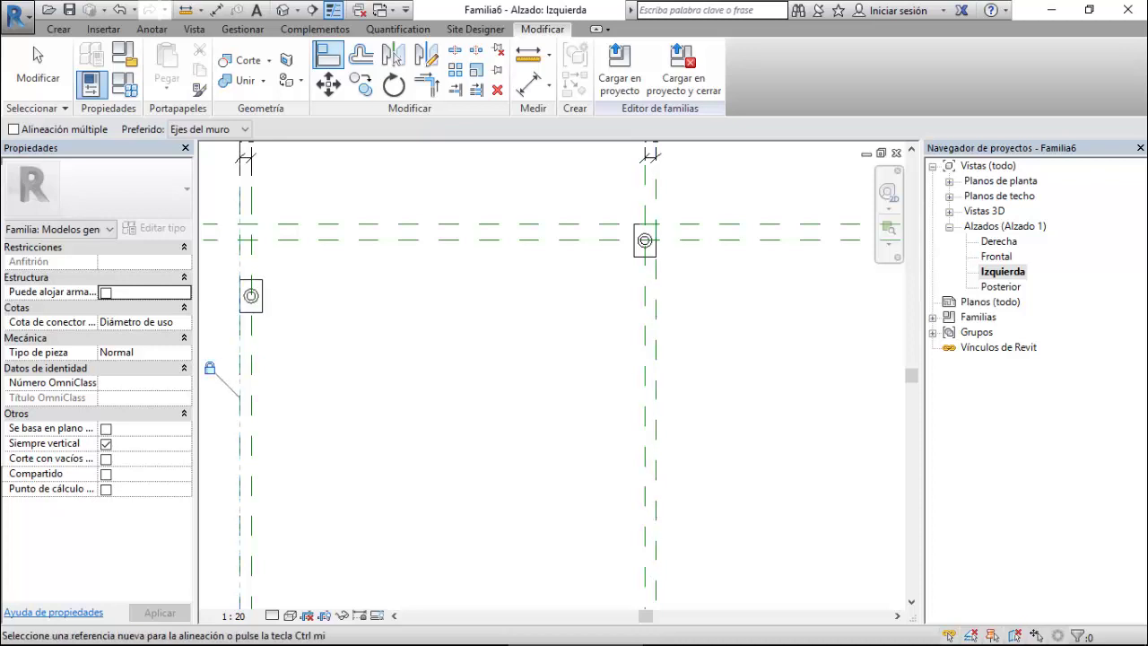
Align the top connector onto the horizontal reference plane and lock it.
{"action": "left_click", "coordinate": [520, 225]}
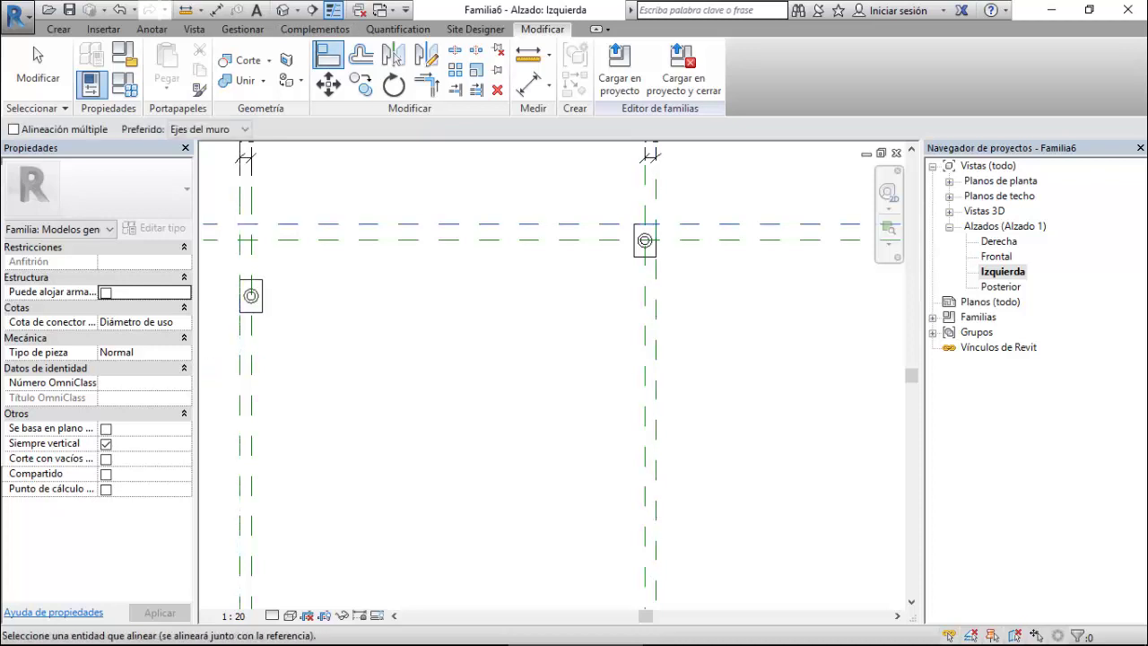
{"action": "scroll", "coordinate": [251, 296], "scroll_direction": "up", "scroll_amount": 2}
{"action": "left_click", "coordinate": [257, 302]}
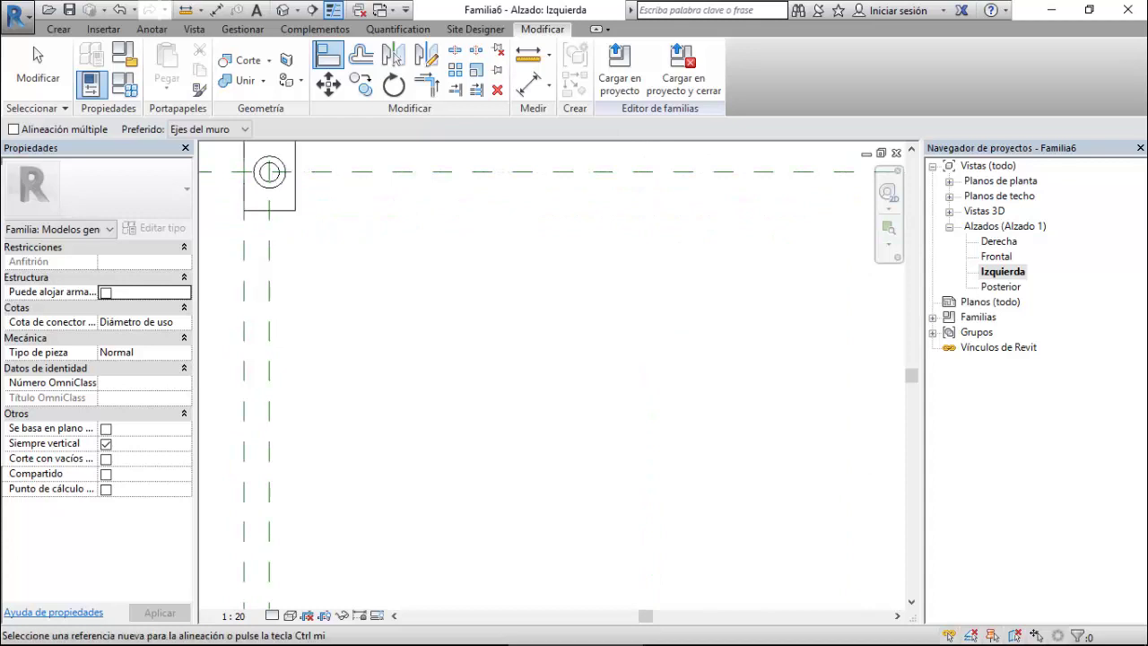
{"action": "scroll", "coordinate": [363, 275], "scroll_direction": "down", "scroll_amount": 2}
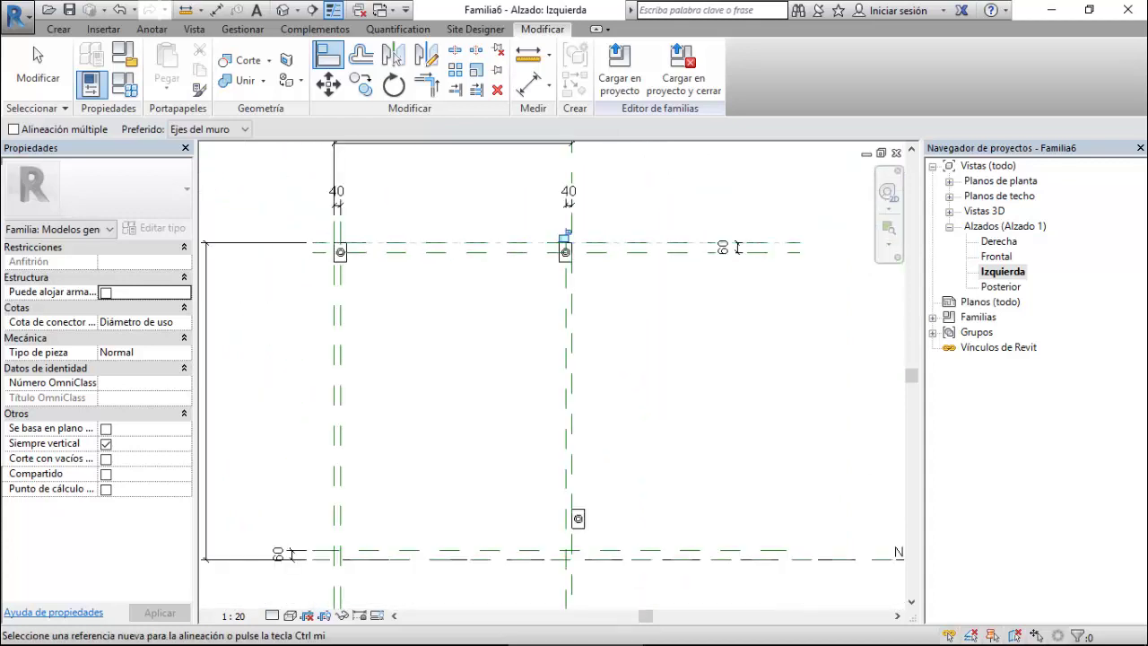
{"action": "left_click", "coordinate": [565, 243]}
{"action": "scroll", "coordinate": [606, 270], "scroll_direction": "down", "scroll_amount": 2}
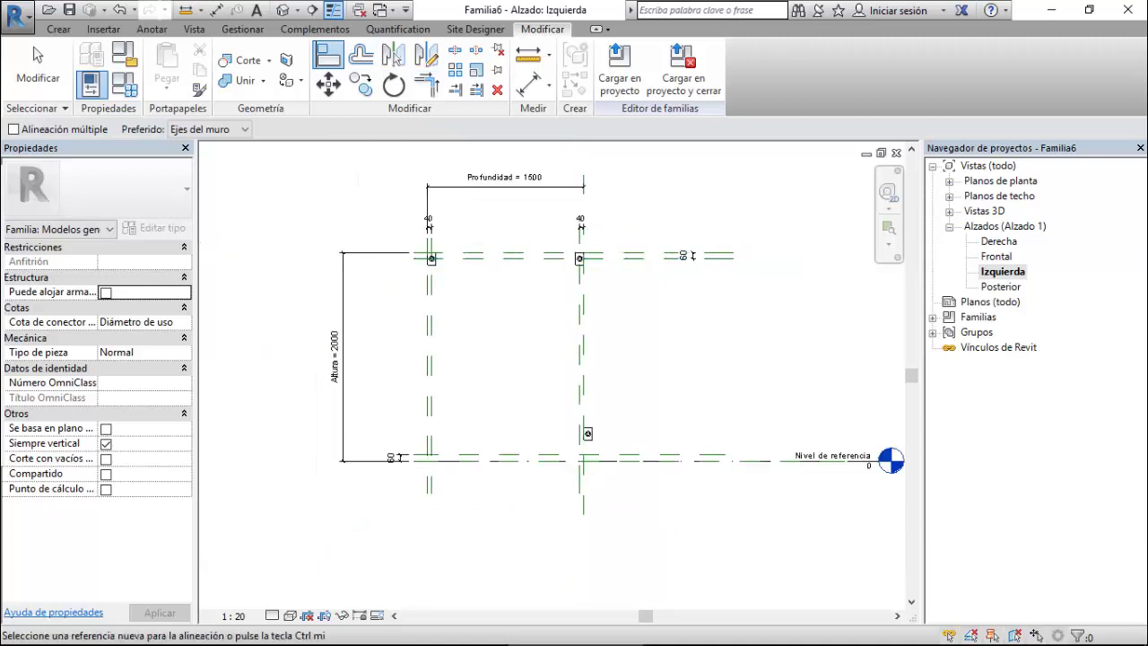
Align the lower connector onto the lower reference plane and lock it.
{"action": "left_click", "coordinate": [430, 440]}
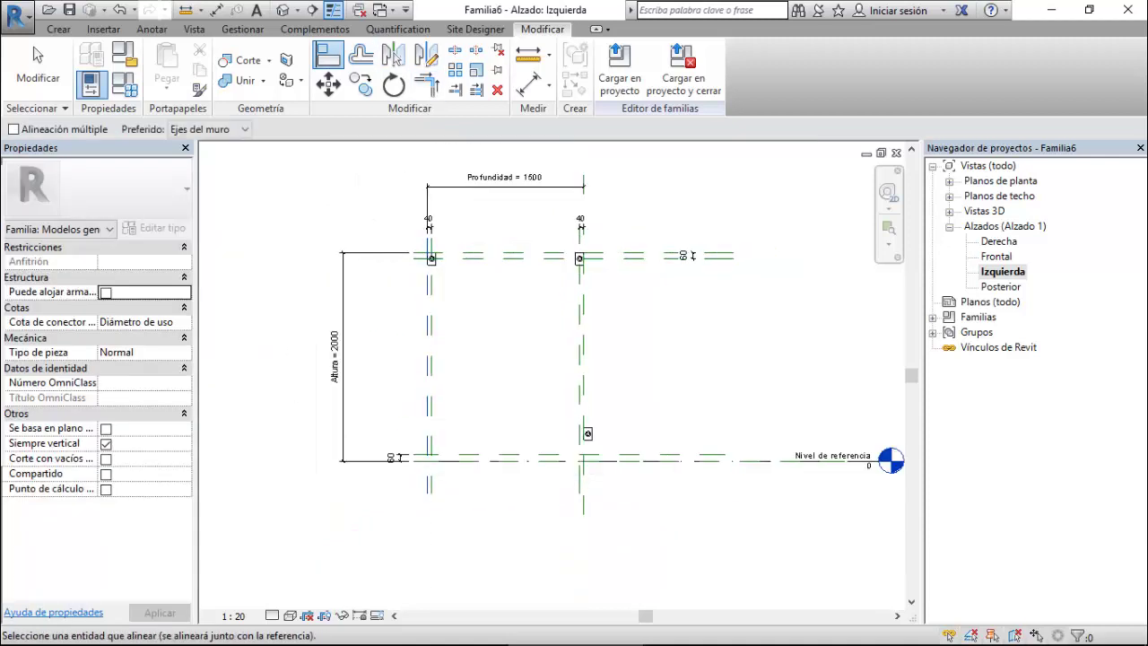
{"action": "scroll", "coordinate": [570, 446], "scroll_direction": "up", "scroll_amount": 3}
{"action": "scroll", "coordinate": [569, 445], "scroll_direction": "up", "scroll_amount": 3}
{"action": "left_click", "coordinate": [637, 387]}
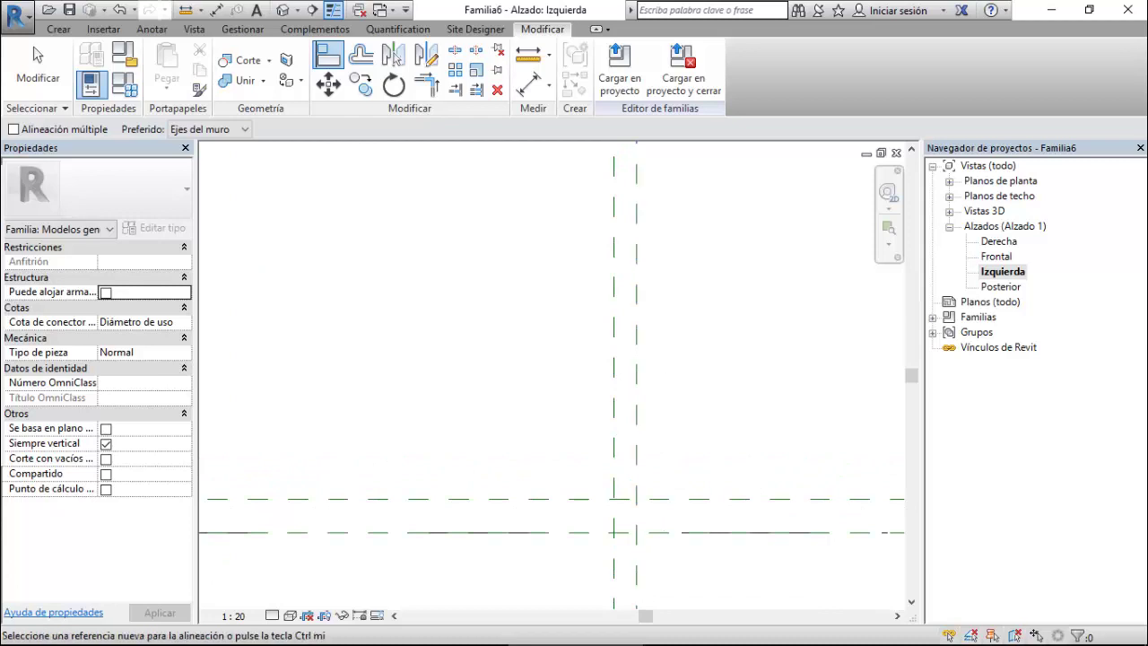
{"action": "scroll", "coordinate": [437, 388], "scroll_direction": "down", "scroll_amount": 5}
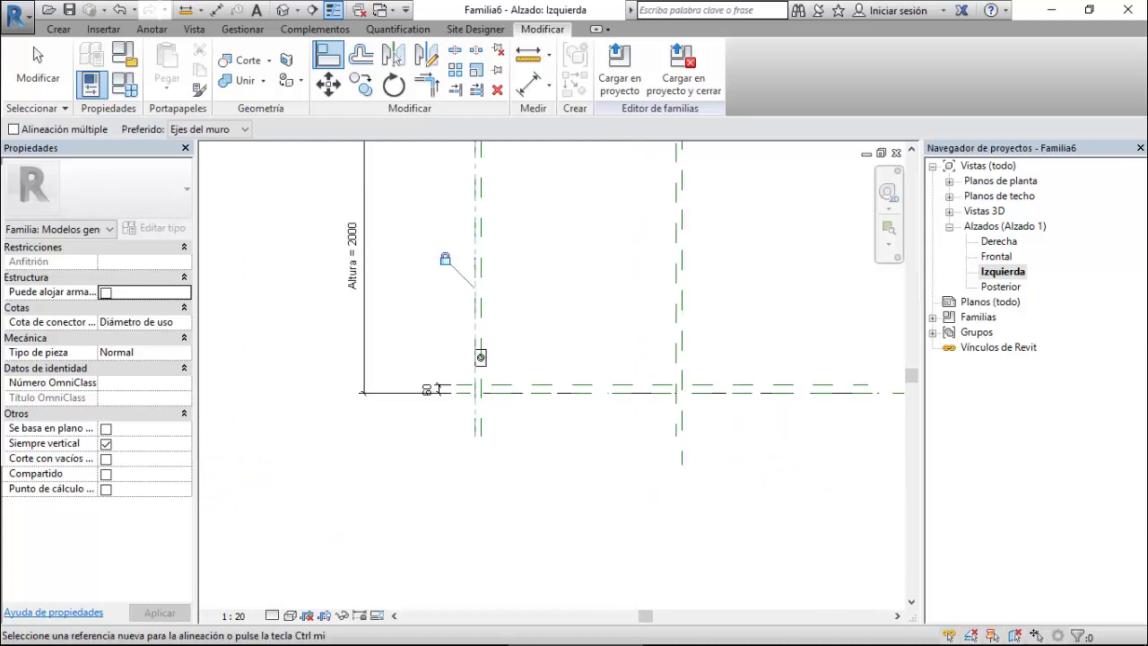
{"action": "scroll", "coordinate": [438, 388], "scroll_direction": "up", "scroll_amount": 2}
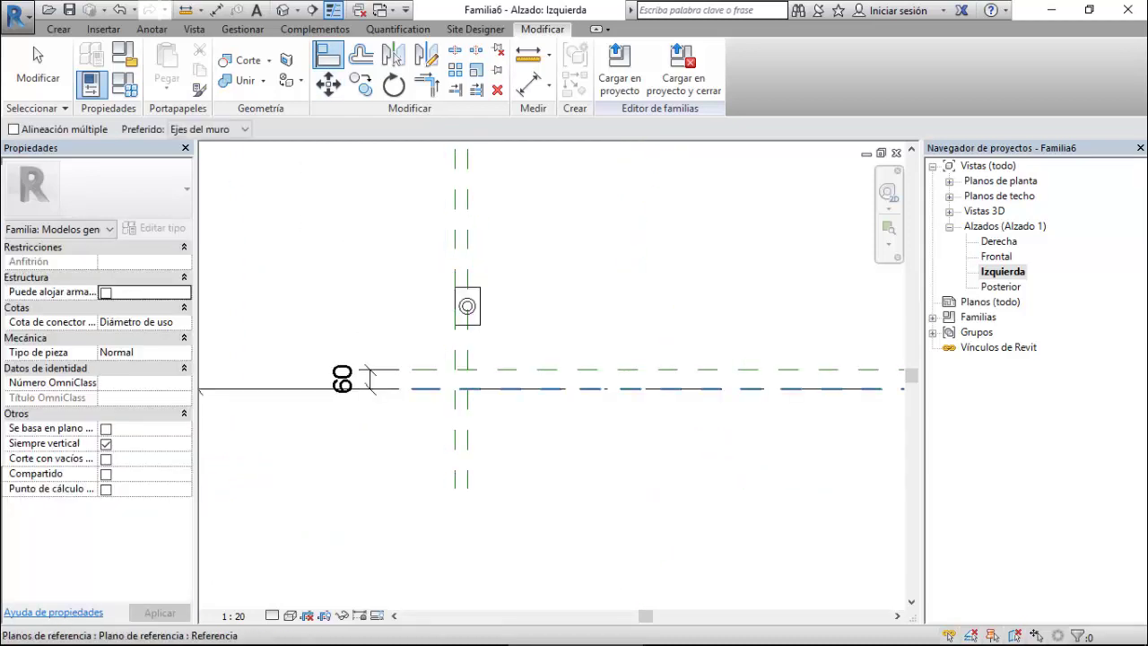
{"action": "left_click", "coordinate": [370, 386]}
{"action": "left_click", "coordinate": [467, 306]}
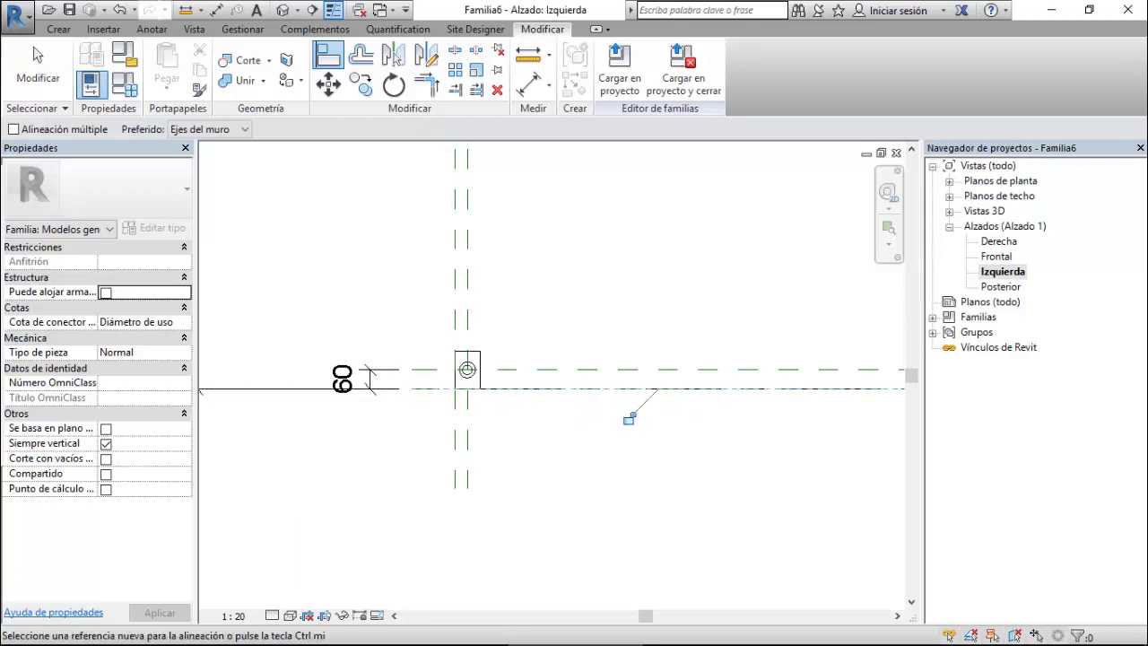
{"action": "left_click", "coordinate": [628, 418]}
{"action": "scroll", "coordinate": [410, 439], "scroll_direction": "down", "scroll_amount": 2}
{"action": "scroll", "coordinate": [409, 440], "scroll_direction": "down", "scroll_amount": 2}
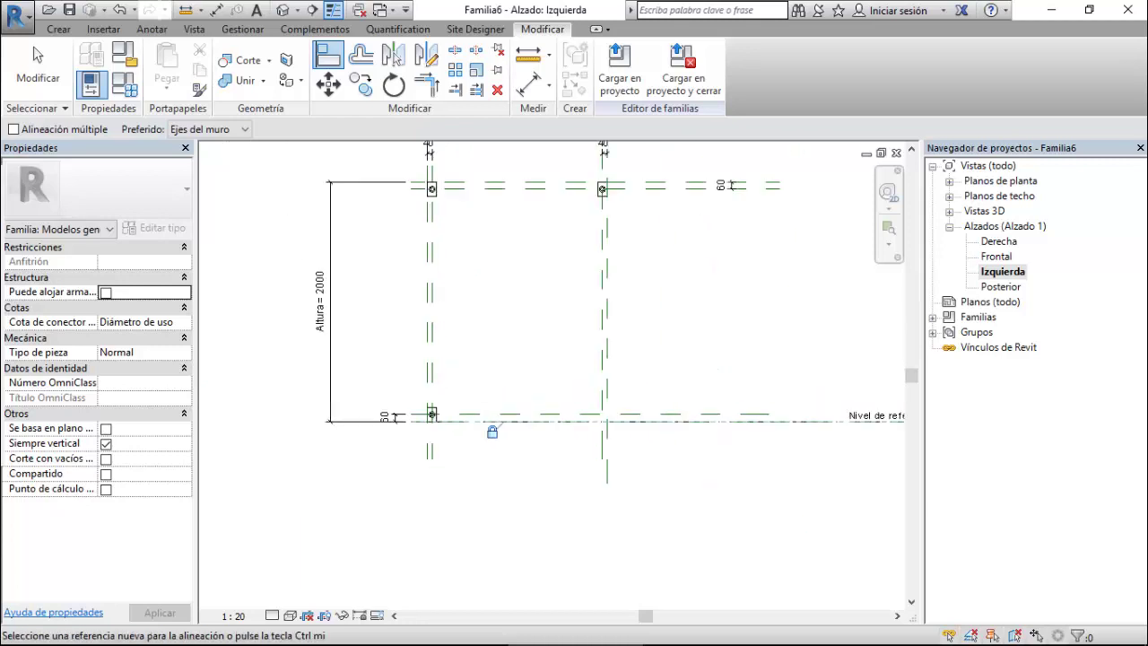
{"action": "scroll", "coordinate": [410, 440], "scroll_direction": "down", "scroll_amount": 1}
{"action": "key", "text": "Escape"}
{"action": "key", "text": "Escape"}
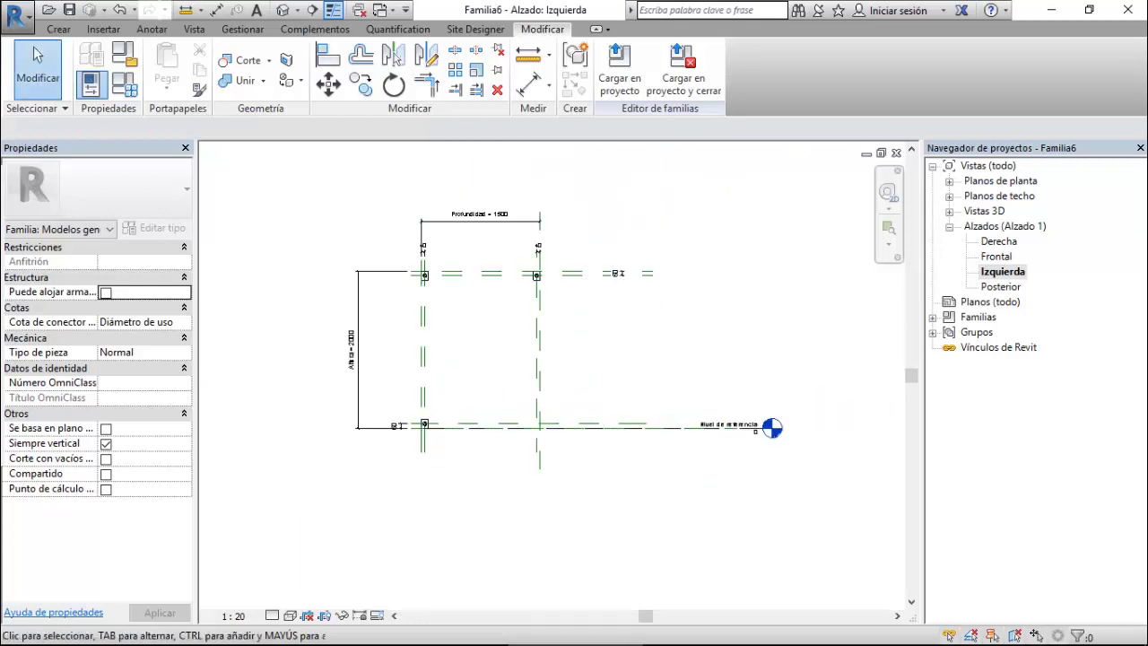
In the Frontal elevation, place a 5.Pieza Tirantes component on a work plane at the snap point.
{"action": "double_click", "coordinate": [996, 256]}
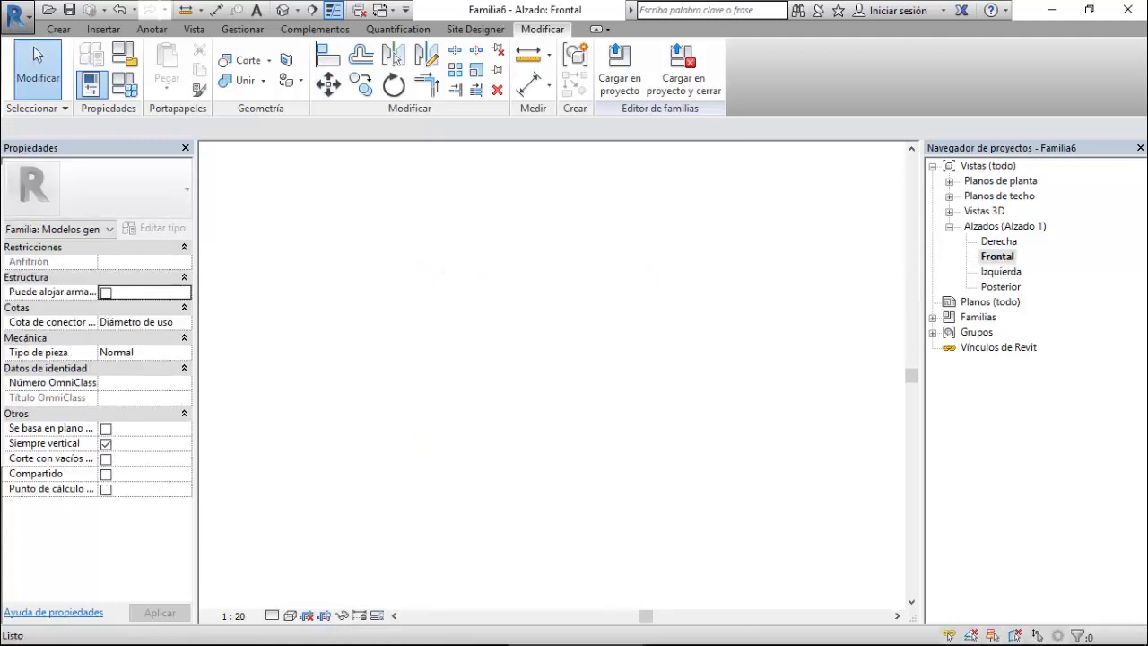
{"action": "scroll", "coordinate": [493, 294], "scroll_direction": "down", "scroll_amount": 2}
{"action": "scroll", "coordinate": [492, 294], "scroll_direction": "down", "scroll_amount": 2}
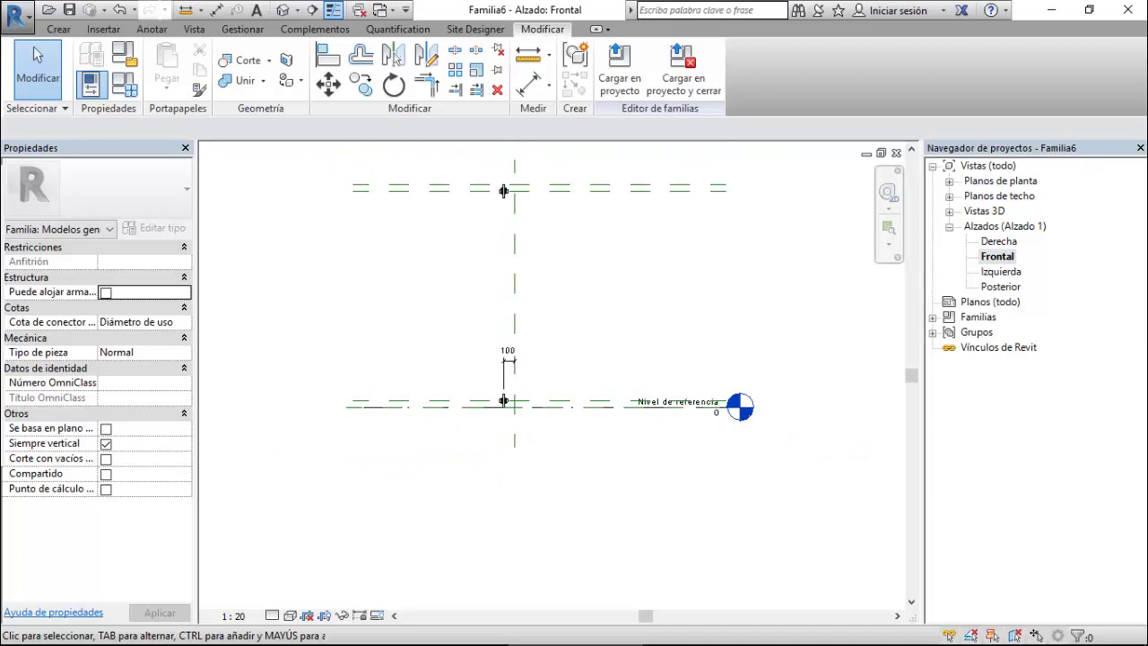
{"action": "left_click", "coordinate": [58, 29]}
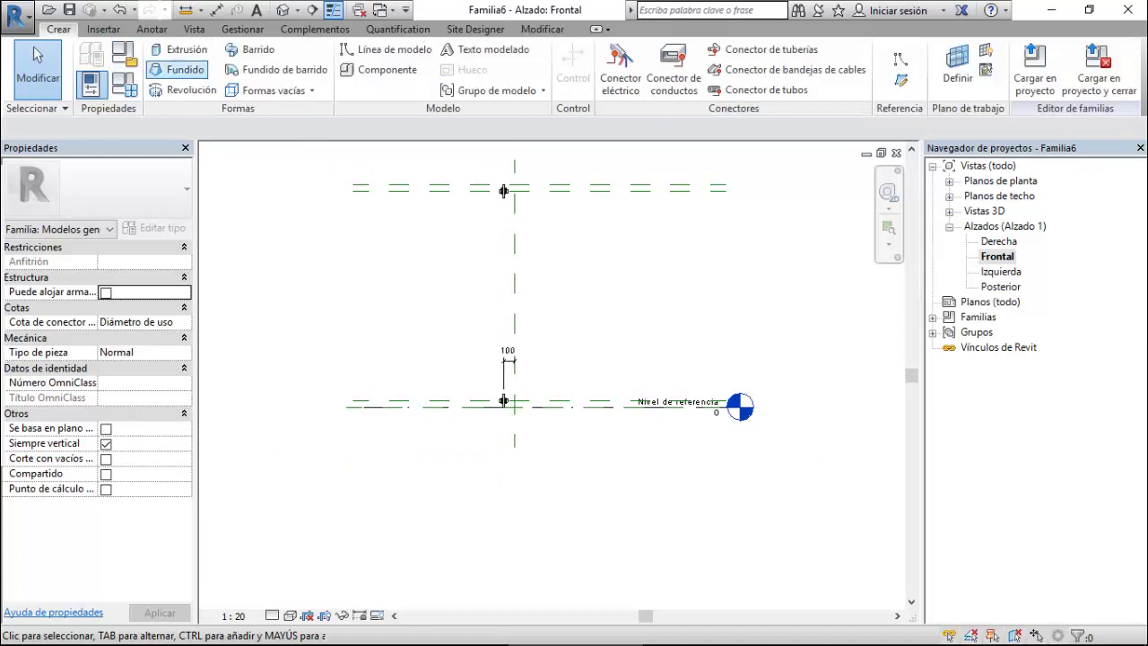
{"action": "left_click", "coordinate": [378, 69]}
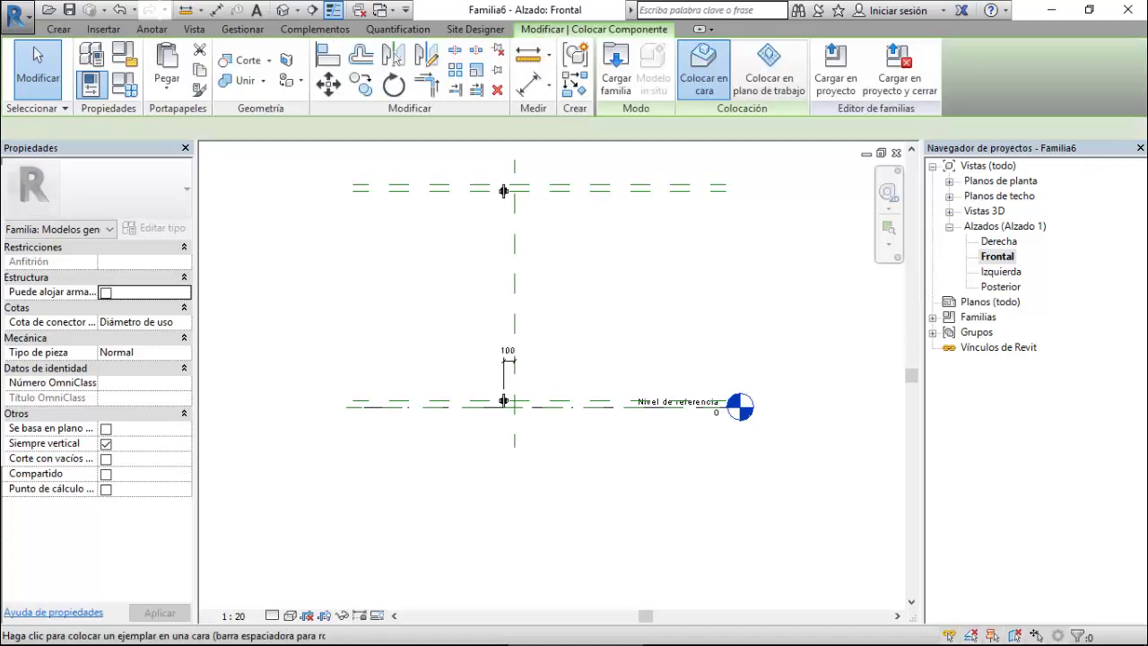
{"action": "left_click", "coordinate": [768, 72]}
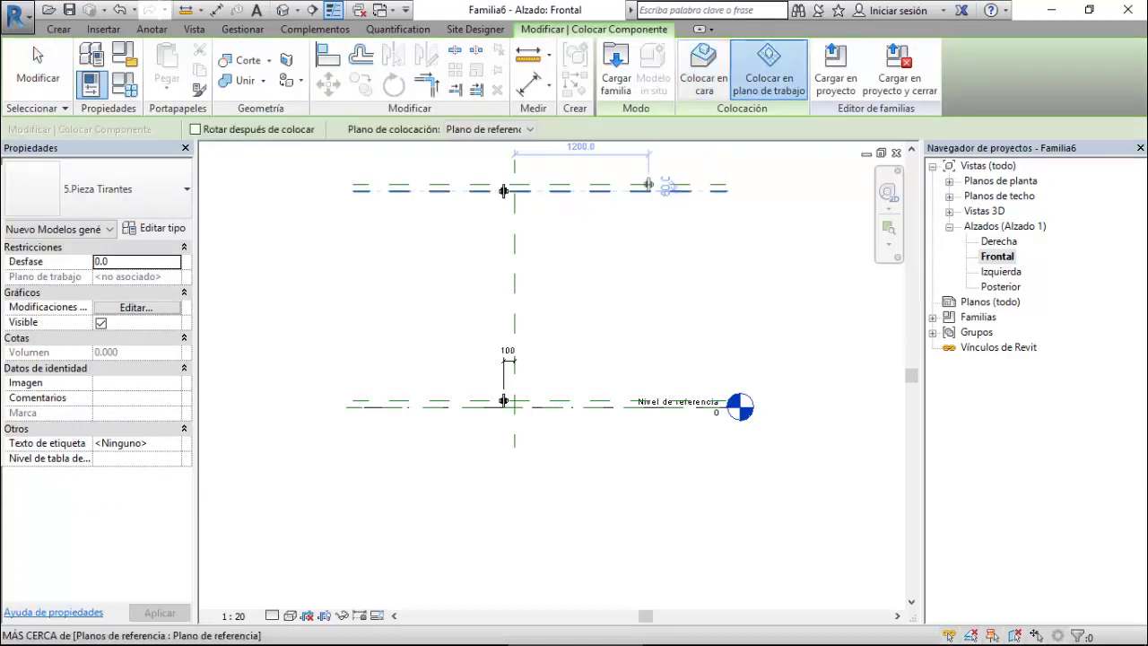
{"action": "left_click", "coordinate": [508, 361]}
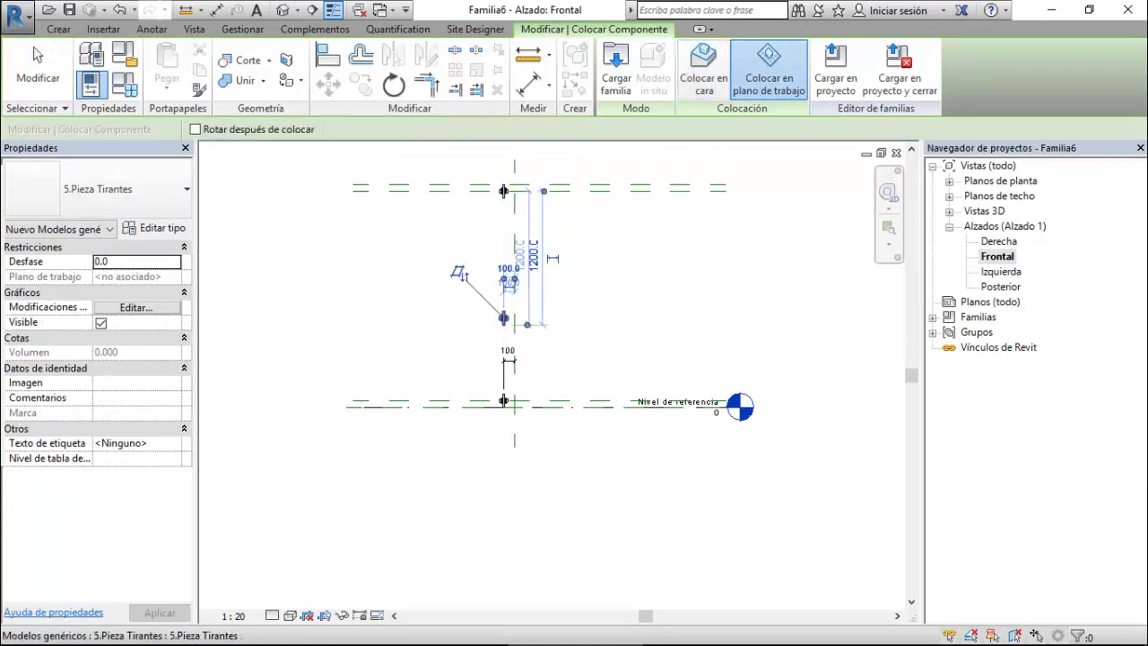
{"action": "key", "text": "Escape"}
{"action": "key", "text": "Escape"}
In the left elevation, align the new 5.Pieza Tirantes piece to the reference level and vertical centre plane.
{"action": "double_click", "coordinate": [1001, 271]}
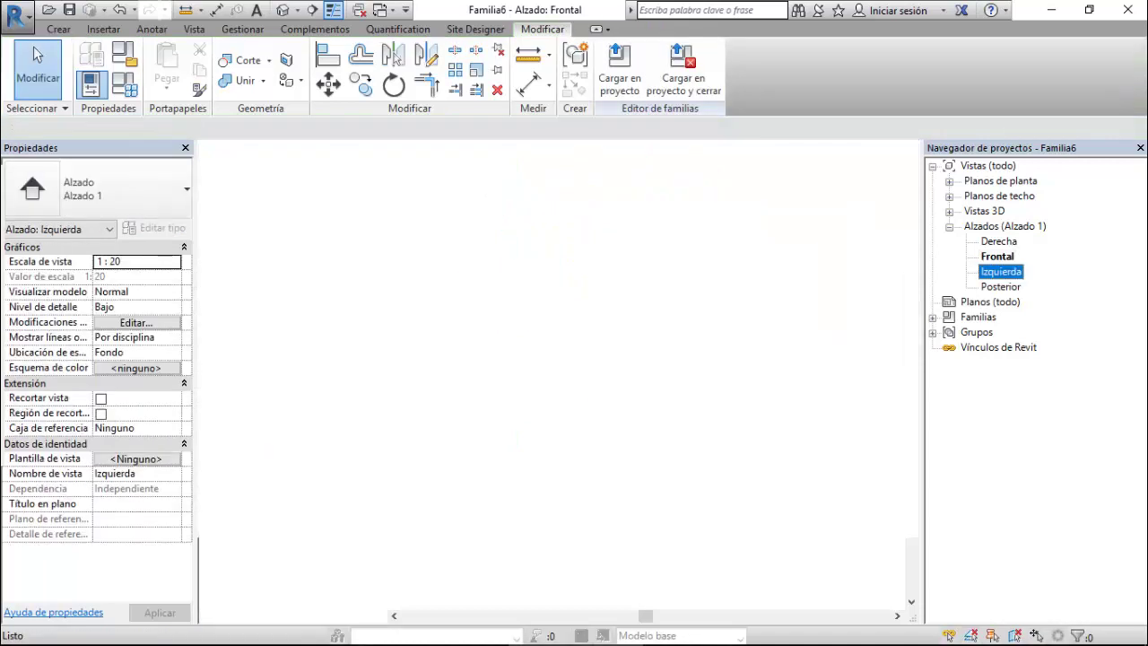
{"action": "scroll", "coordinate": [528, 385], "scroll_direction": "up", "scroll_amount": 1}
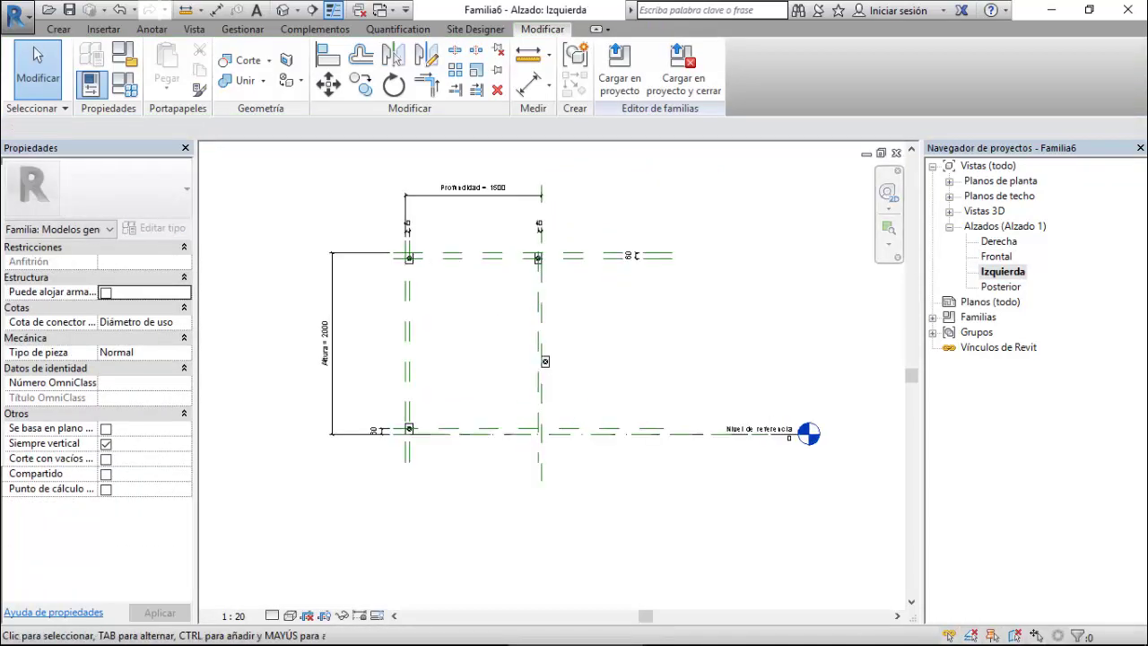
{"action": "left_click", "coordinate": [328, 56]}
{"action": "scroll", "coordinate": [601, 390], "scroll_direction": "up", "scroll_amount": 4}
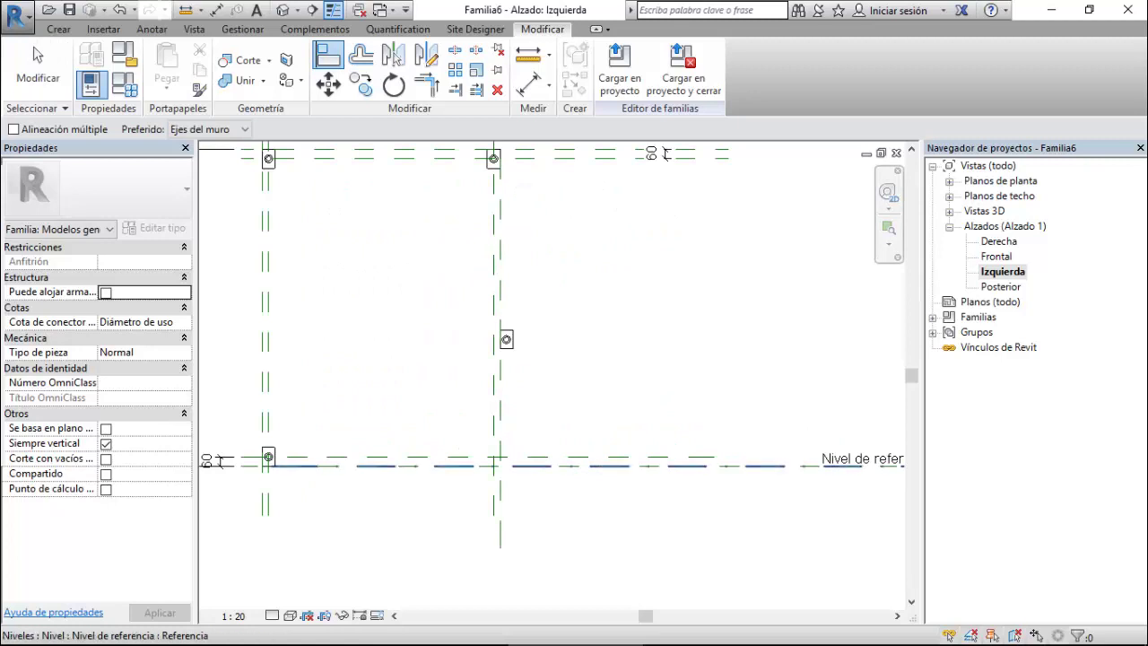
{"action": "left_click", "coordinate": [525, 465]}
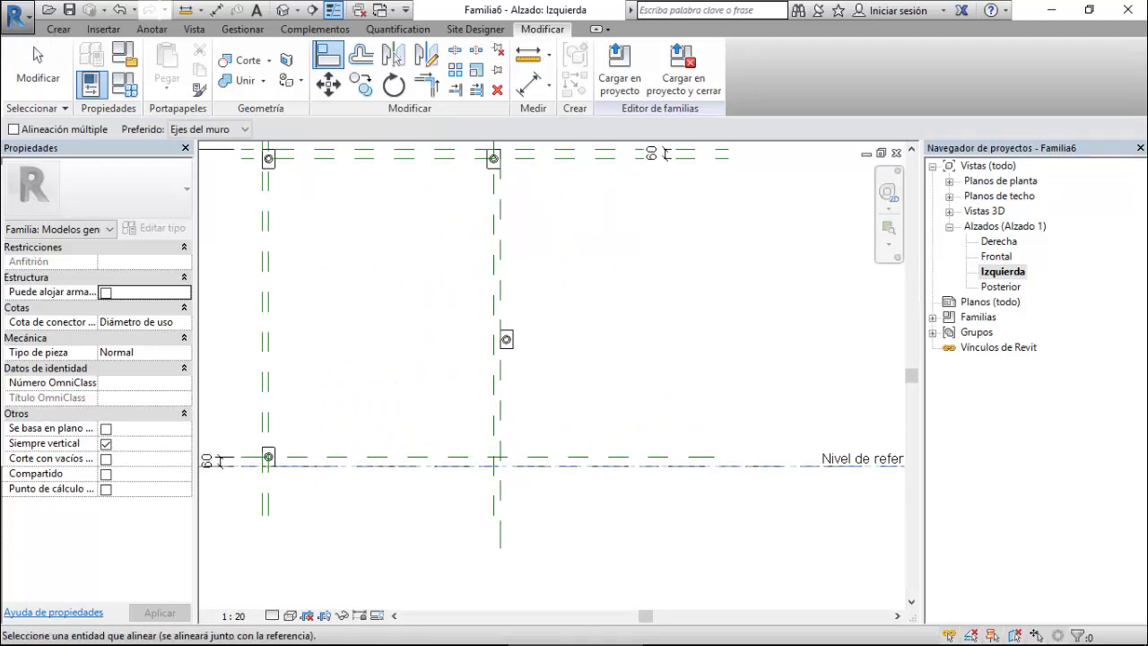
{"action": "left_click", "coordinate": [507, 339]}
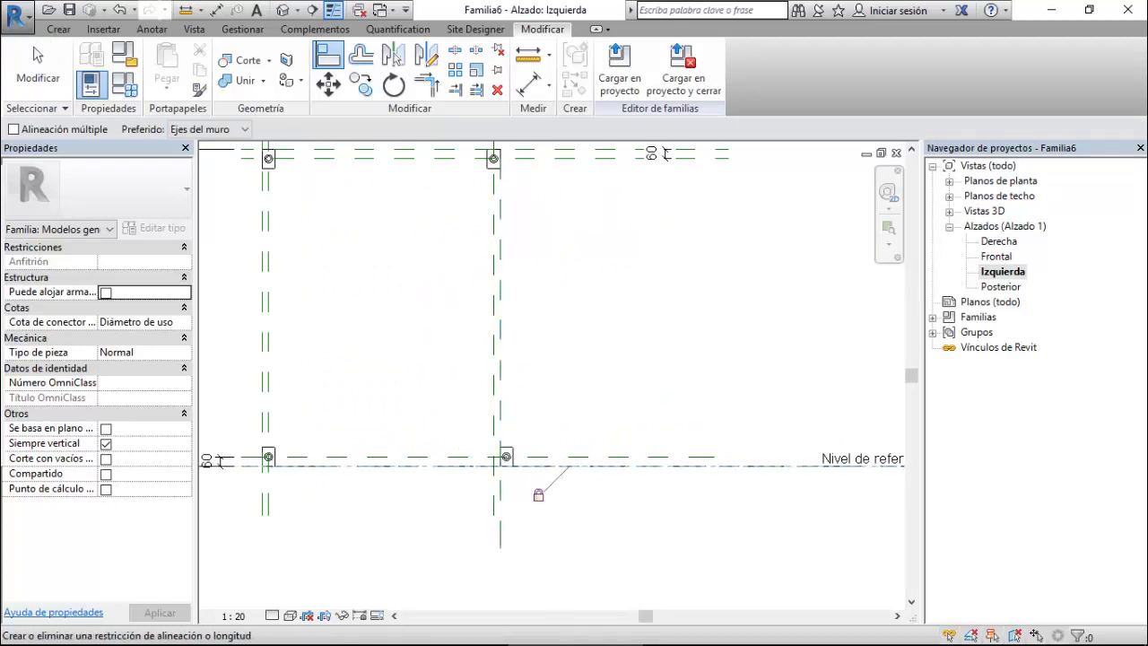
{"action": "left_click", "coordinate": [327, 55]}
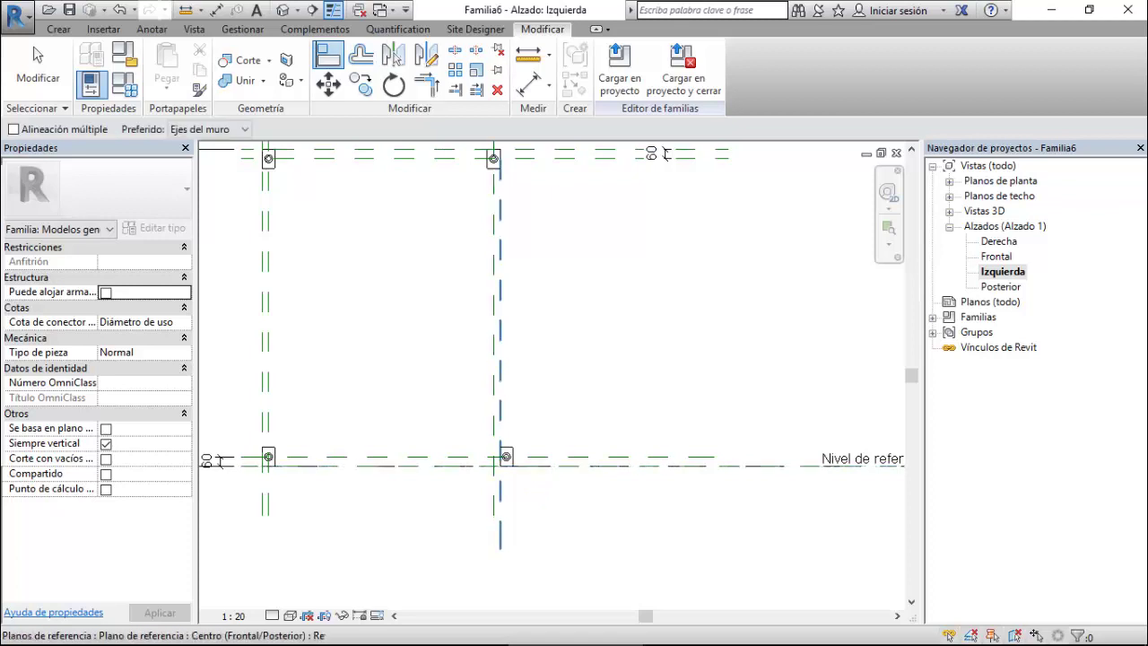
{"action": "left_click", "coordinate": [493, 359]}
{"action": "left_click", "coordinate": [507, 456]}
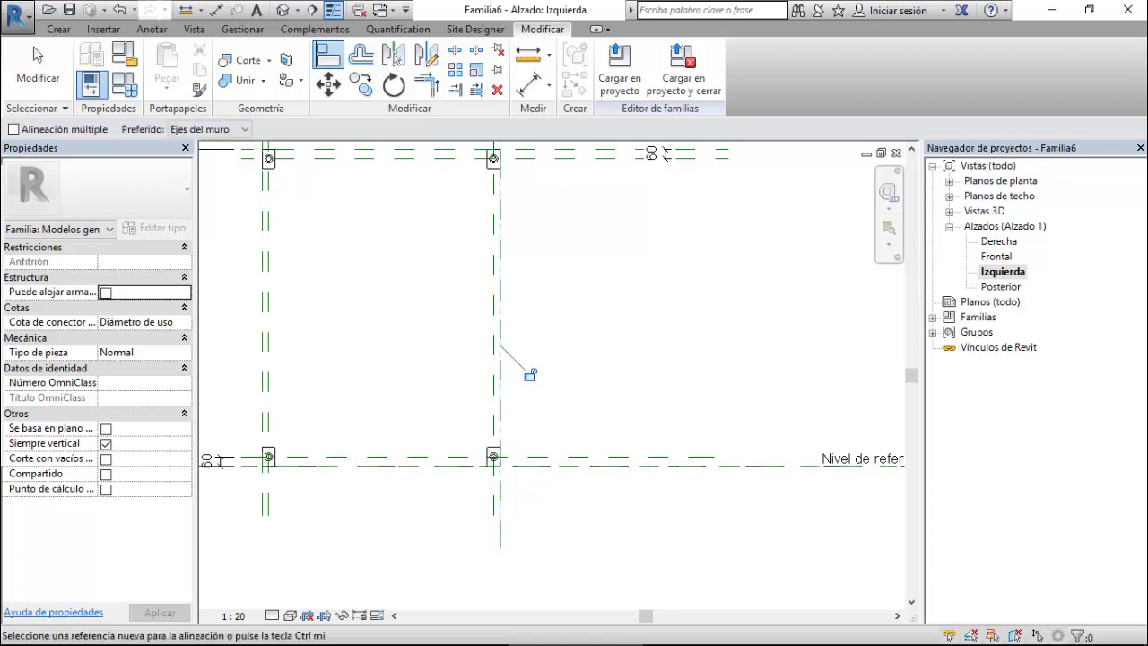
{"action": "key", "text": "Escape"}
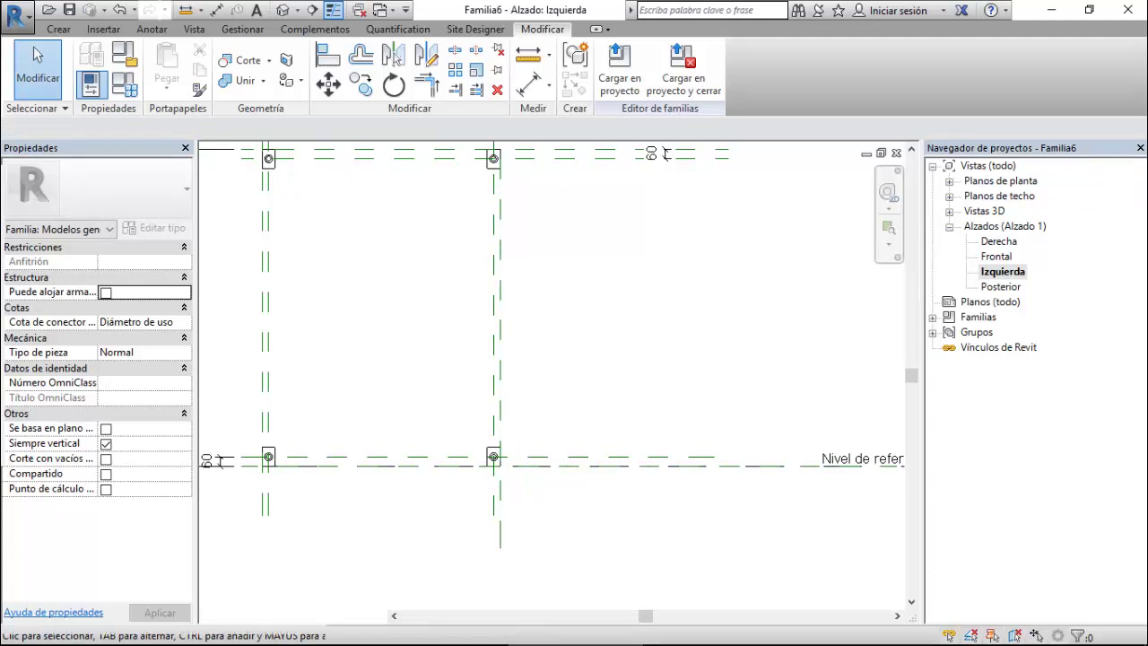
{"action": "double_click", "coordinate": [996, 256]}
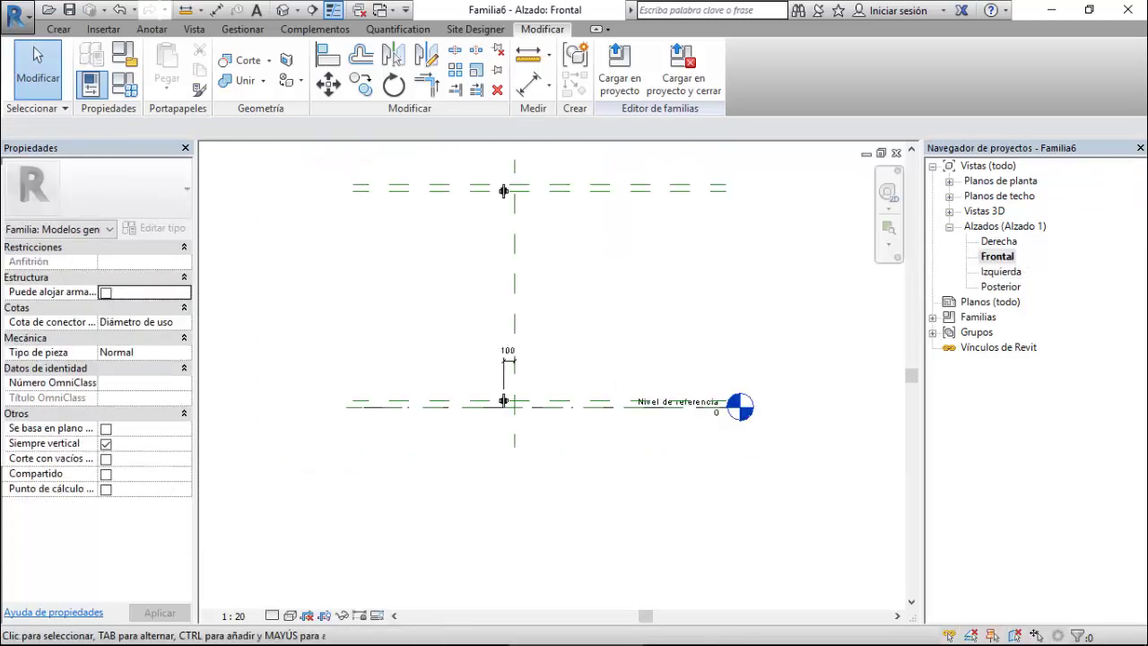
Align both 5.Pieza Tirantes pieces to the central vertical reference plane with AL and lock them.
{"action": "scroll", "coordinate": [508, 199], "scroll_direction": "up", "scroll_amount": 3}
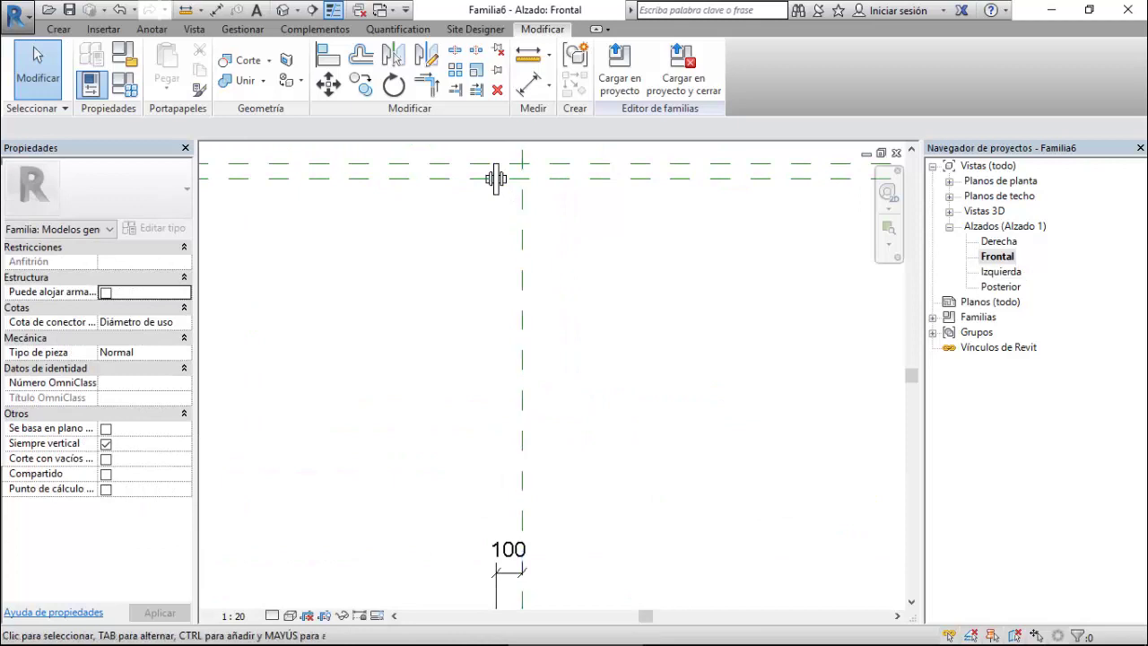
{"action": "key", "text": "a"}
{"action": "key", "text": "l"}
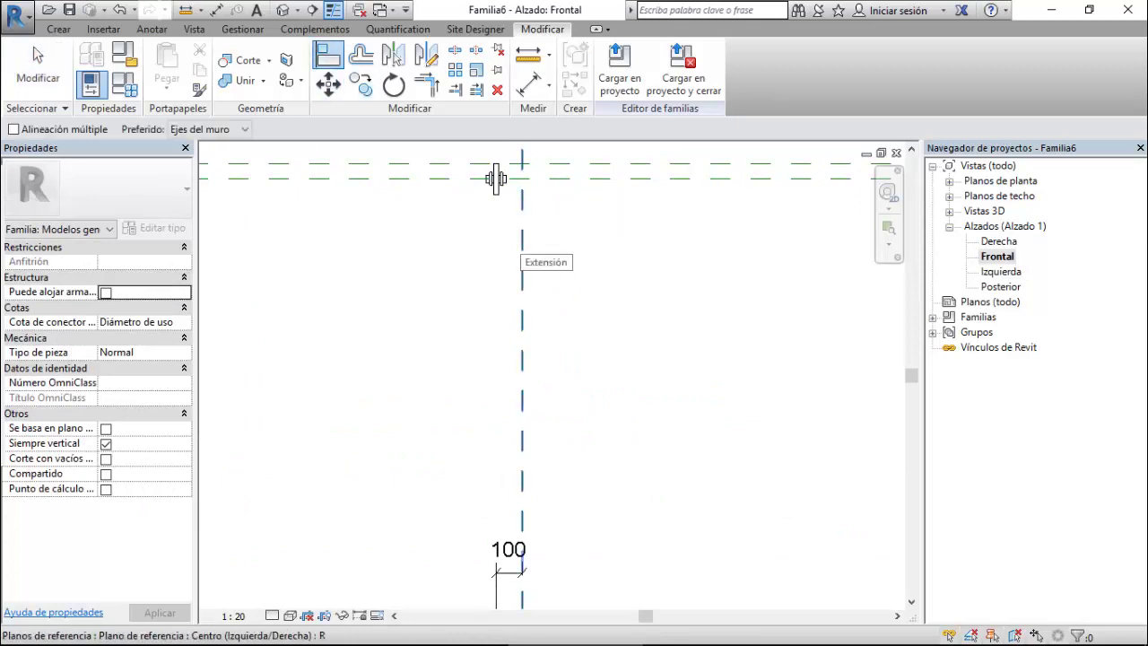
{"action": "left_click", "coordinate": [496, 178]}
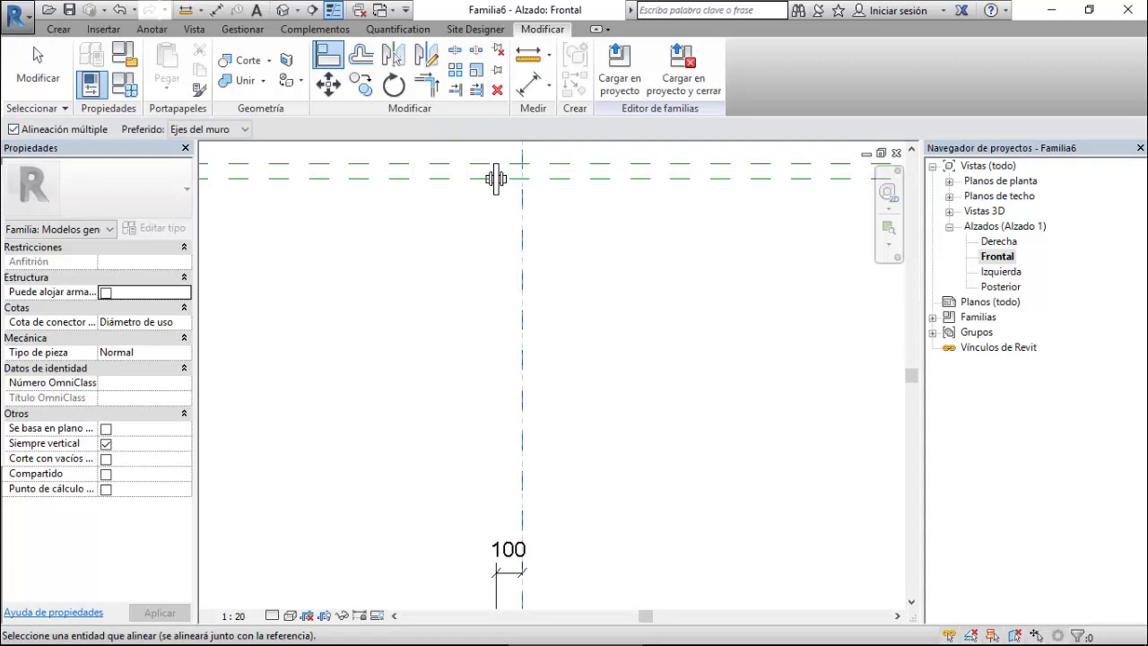
{"action": "scroll", "coordinate": [496, 178], "scroll_direction": "up", "scroll_amount": 4}
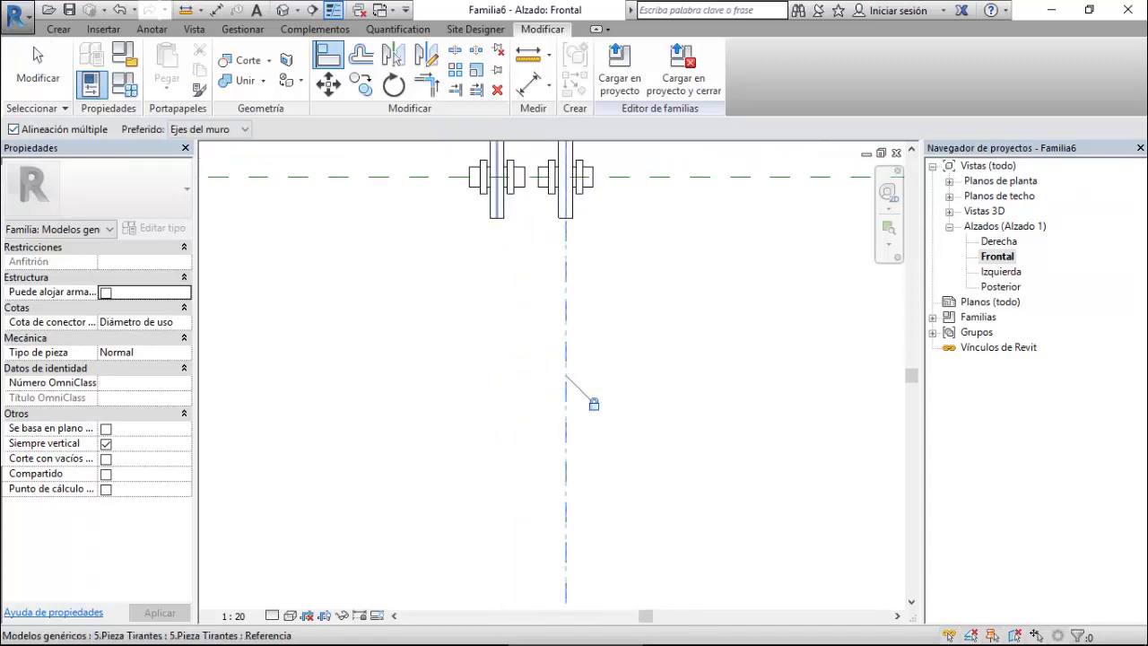
{"action": "left_click", "coordinate": [565, 385]}
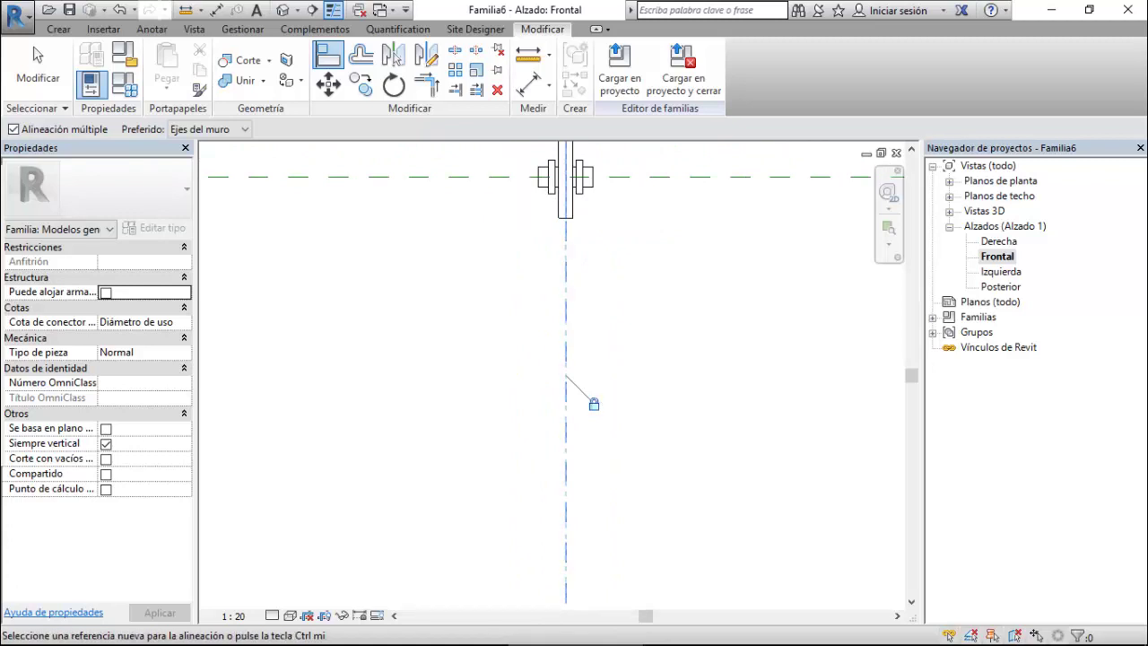
{"action": "scroll", "coordinate": [565, 385], "scroll_direction": "down", "scroll_amount": 3}
{"action": "scroll", "coordinate": [522, 385], "scroll_direction": "up", "scroll_amount": 3}
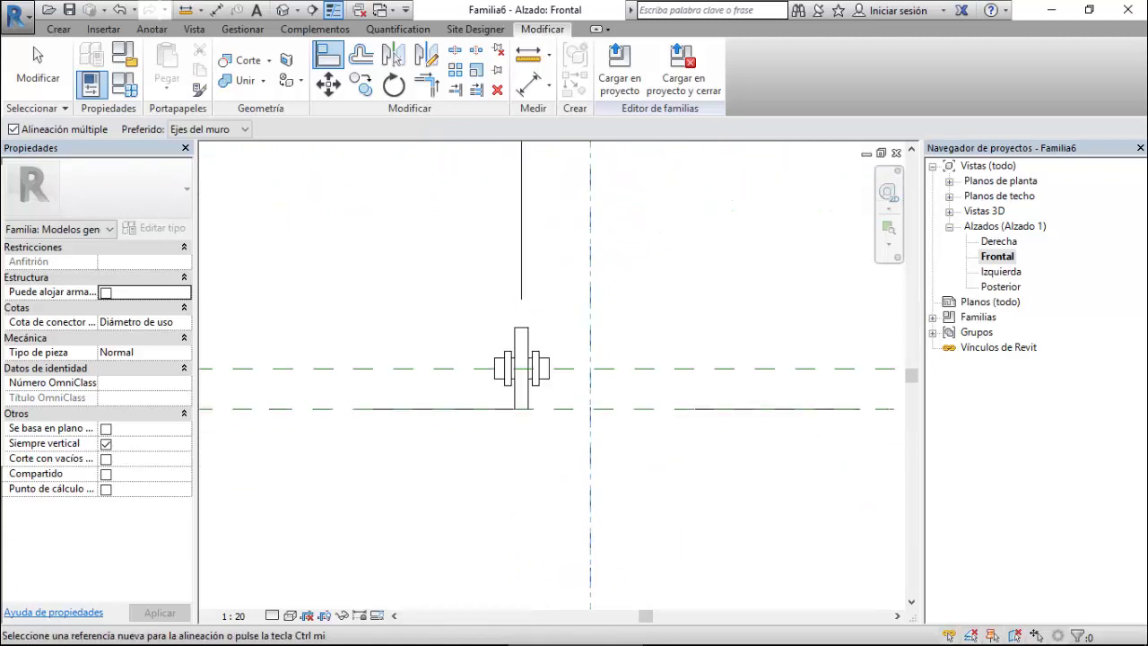
{"action": "left_click", "coordinate": [590, 467]}
{"action": "left_click", "coordinate": [628, 386]}
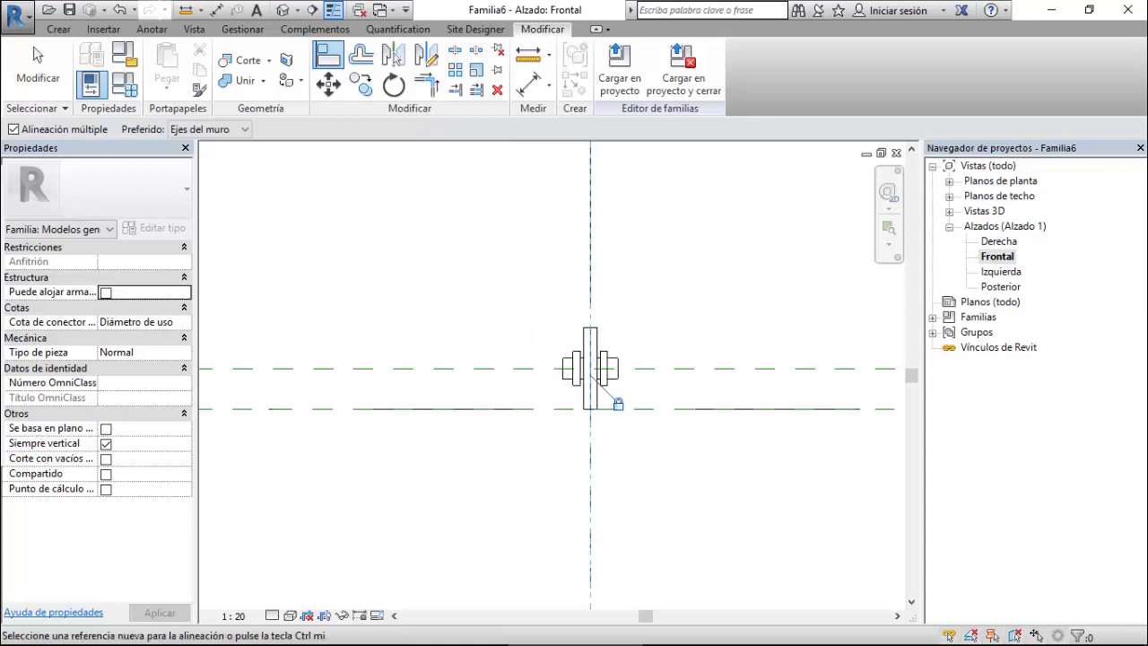
{"action": "double_click", "coordinate": [1001, 271]}
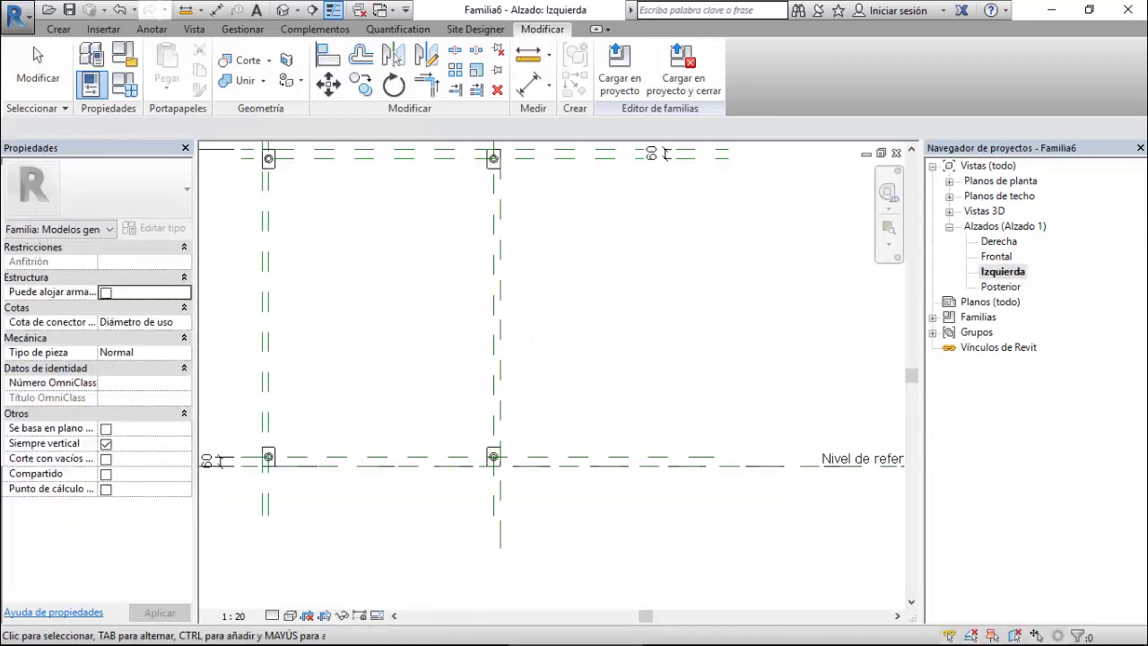
In Family Types, change Altura to 1800 and Profundidad to 1200, then apply and accept.
{"action": "scroll", "coordinate": [516, 238], "scroll_direction": "up", "scroll_amount": 2}
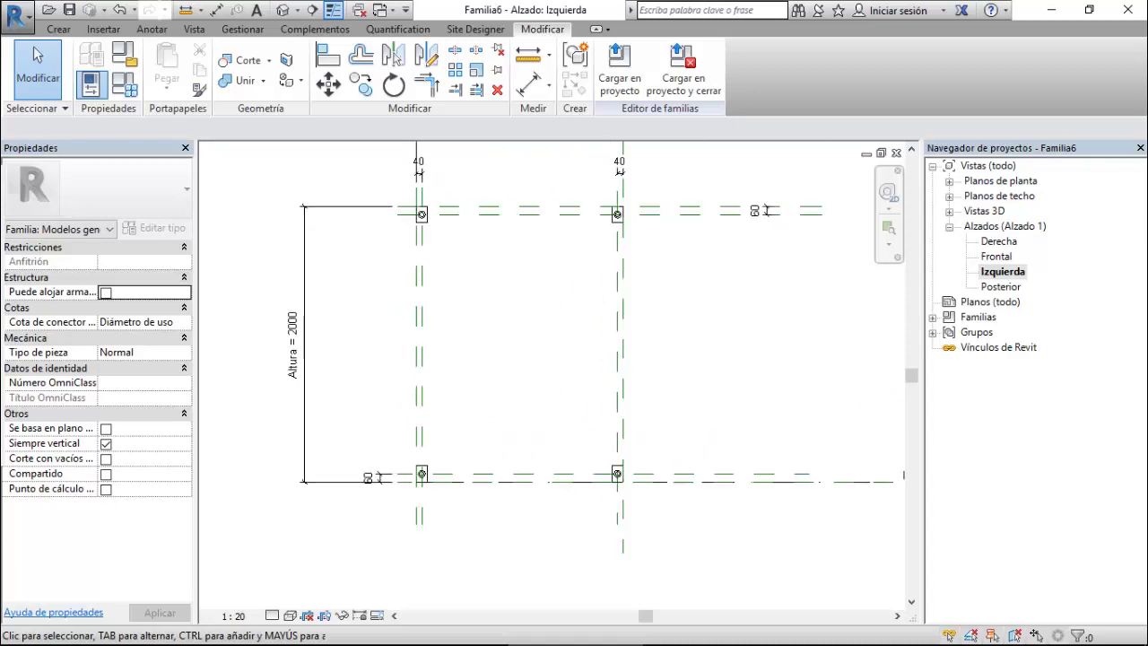
{"action": "left_click", "coordinate": [125, 84]}
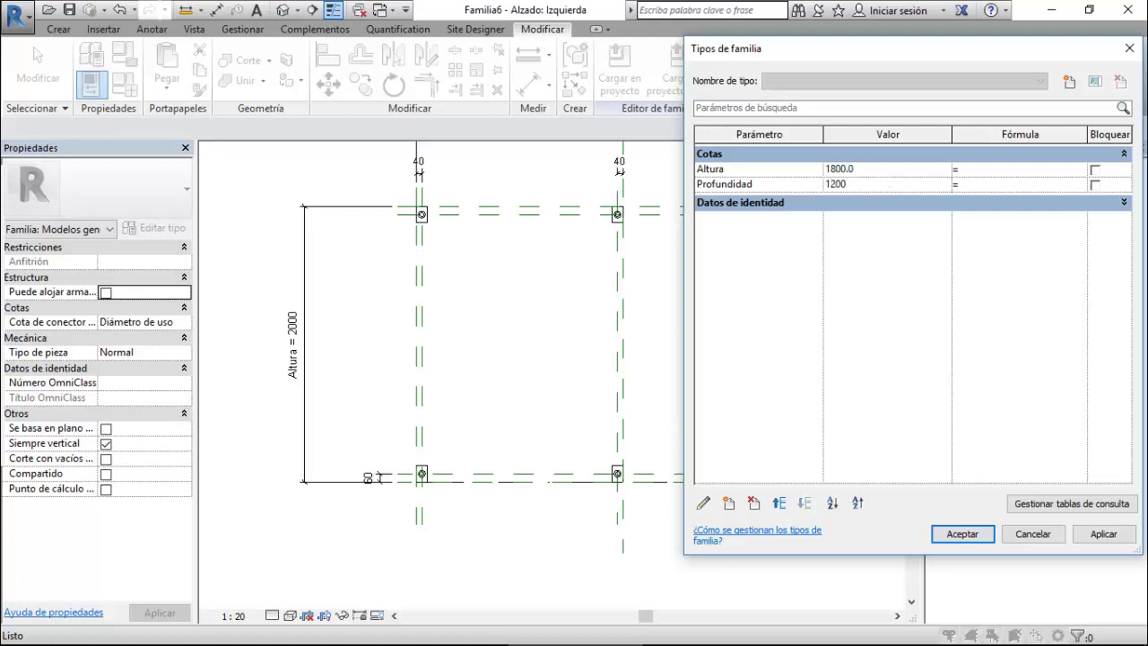
{"action": "left_click", "coordinate": [1103, 533]}
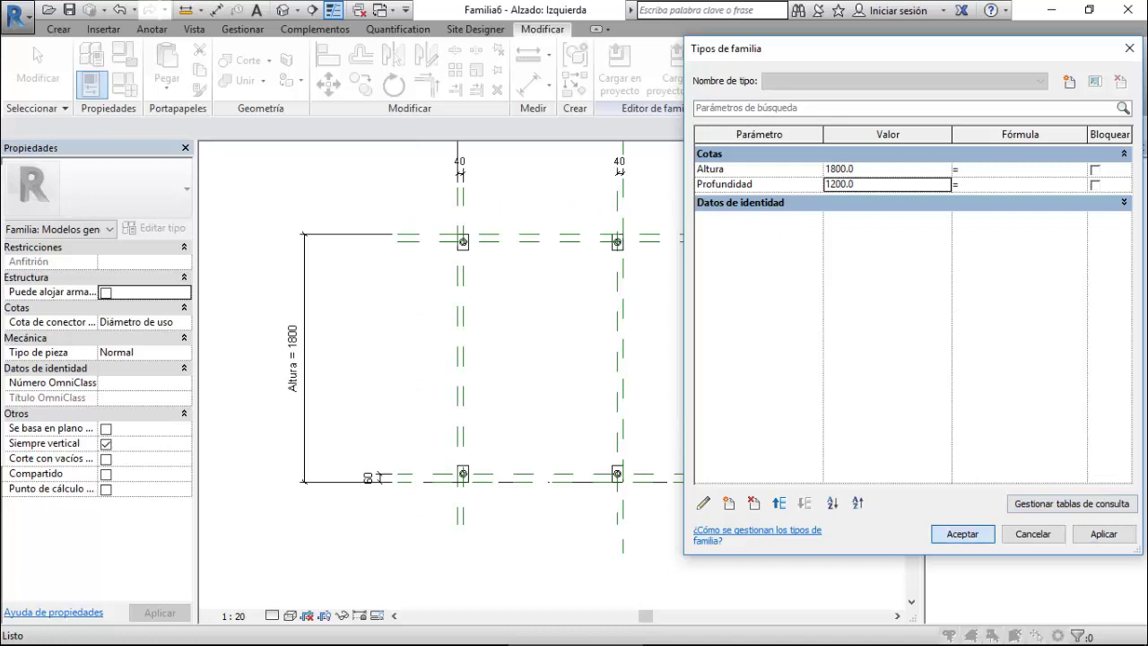
{"action": "left_click", "coordinate": [962, 534]}
{"action": "right_click", "coordinate": [635, 261]}
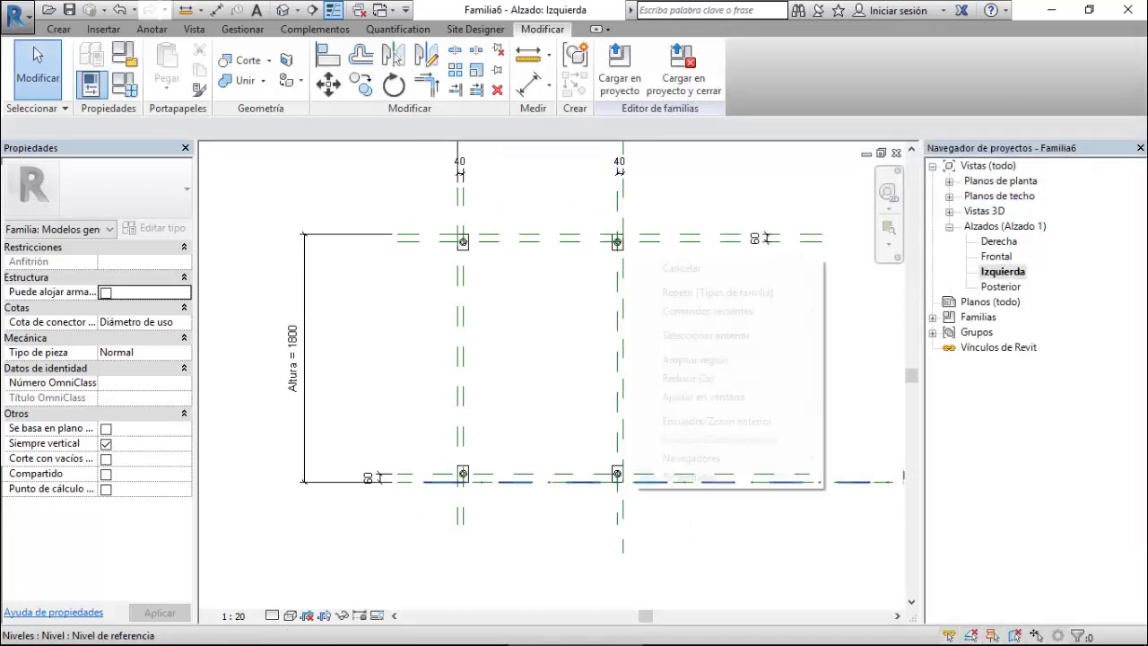
{"action": "key", "text": "Escape"}
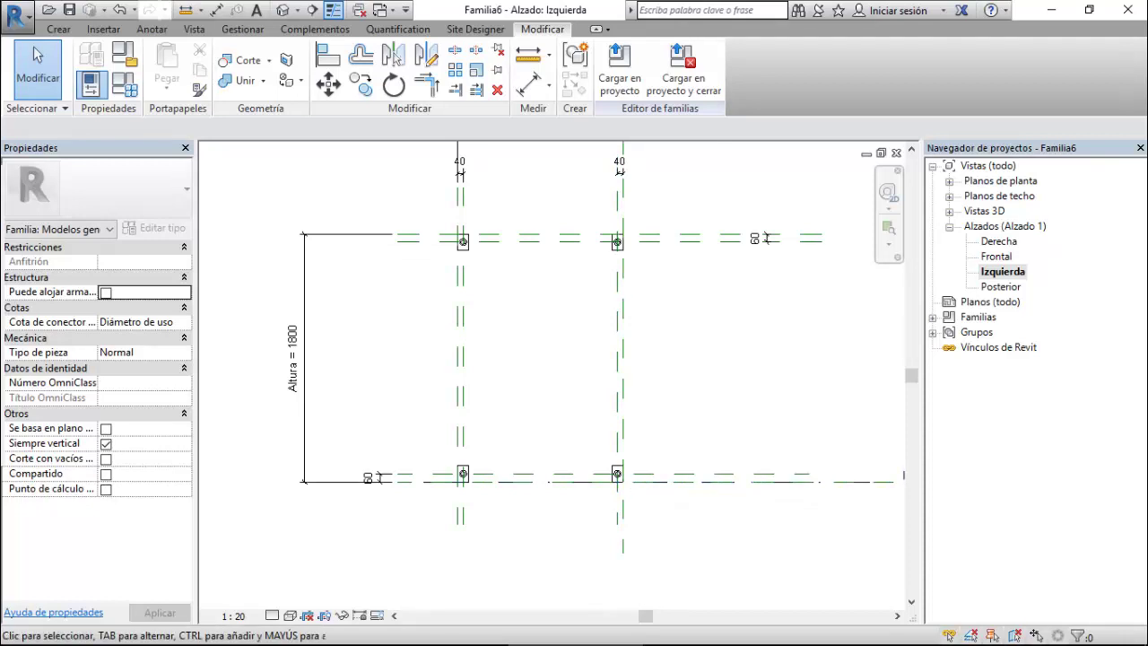
{"action": "scroll", "coordinate": [671, 496], "scroll_direction": "up", "scroll_amount": 1}
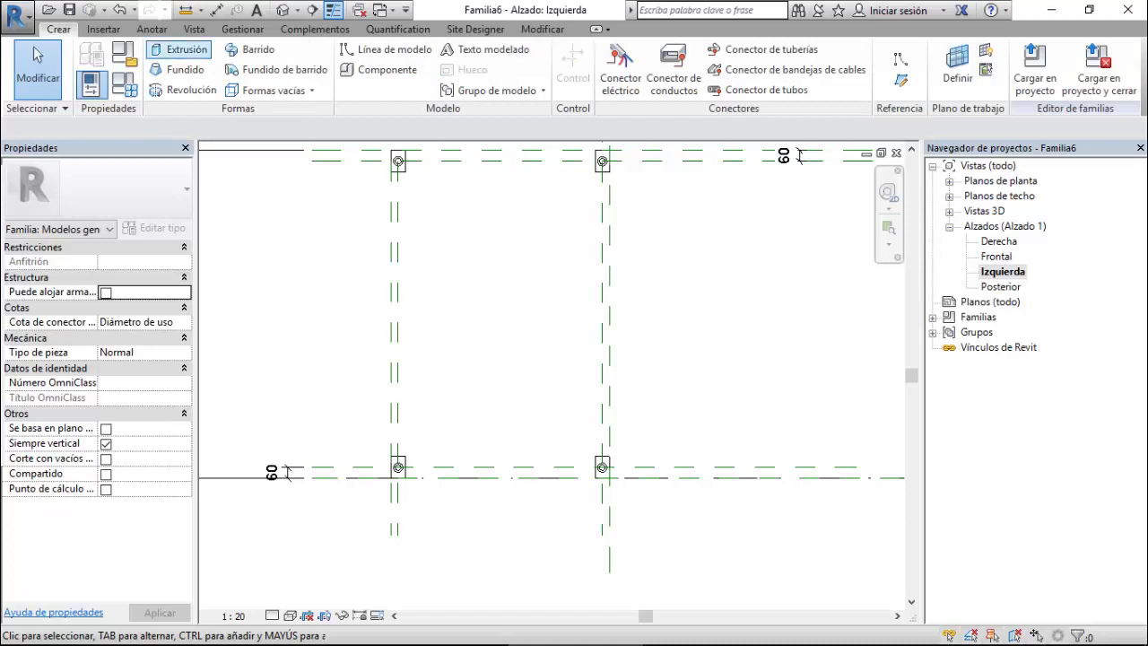
Start a sweep and enter its path sketch mode.
{"action": "left_click", "coordinate": [256, 50]}
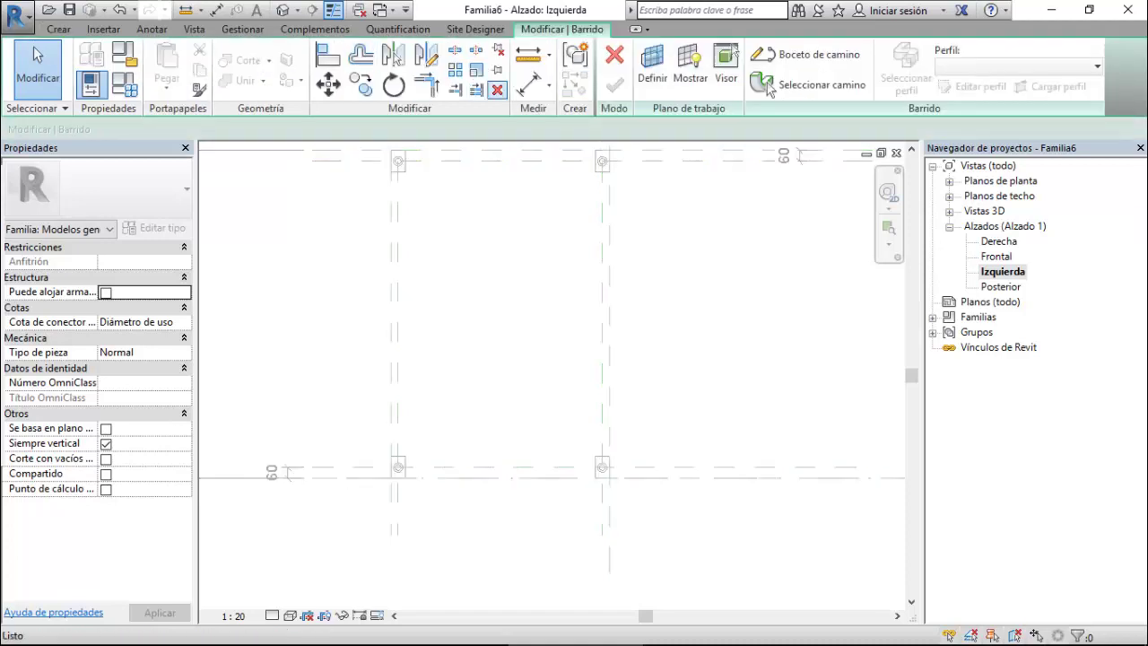
{"action": "left_click", "coordinate": [802, 54]}
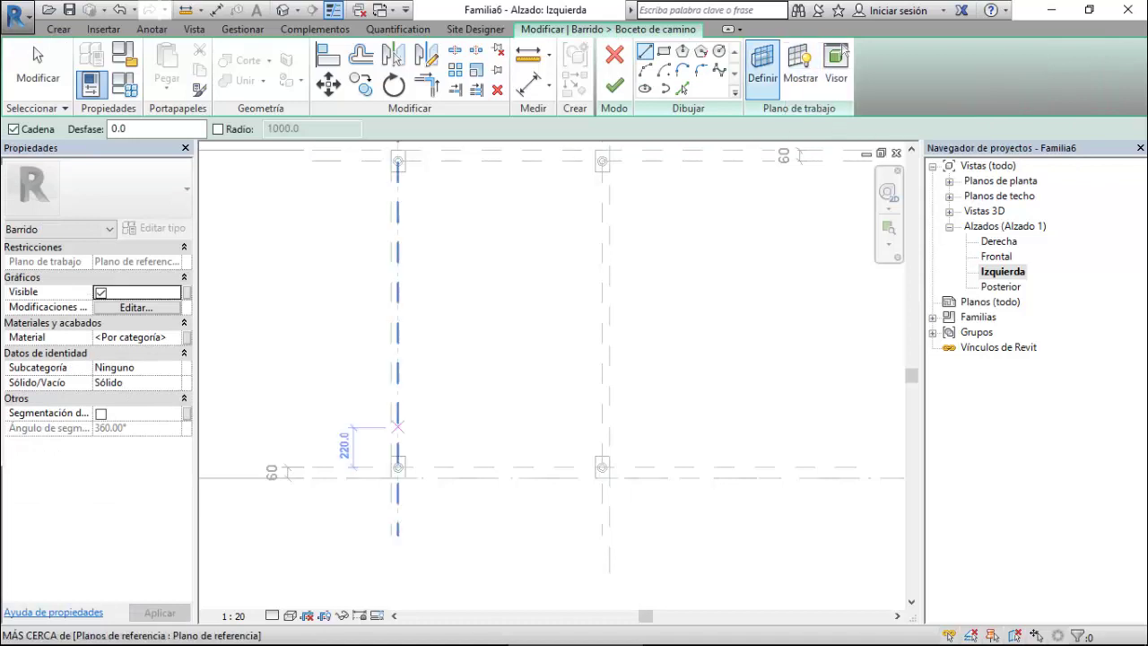
{"action": "scroll", "coordinate": [400, 466], "scroll_direction": "down", "scroll_amount": 1}
{"action": "scroll", "coordinate": [397, 413], "scroll_direction": "up", "scroll_amount": 4}
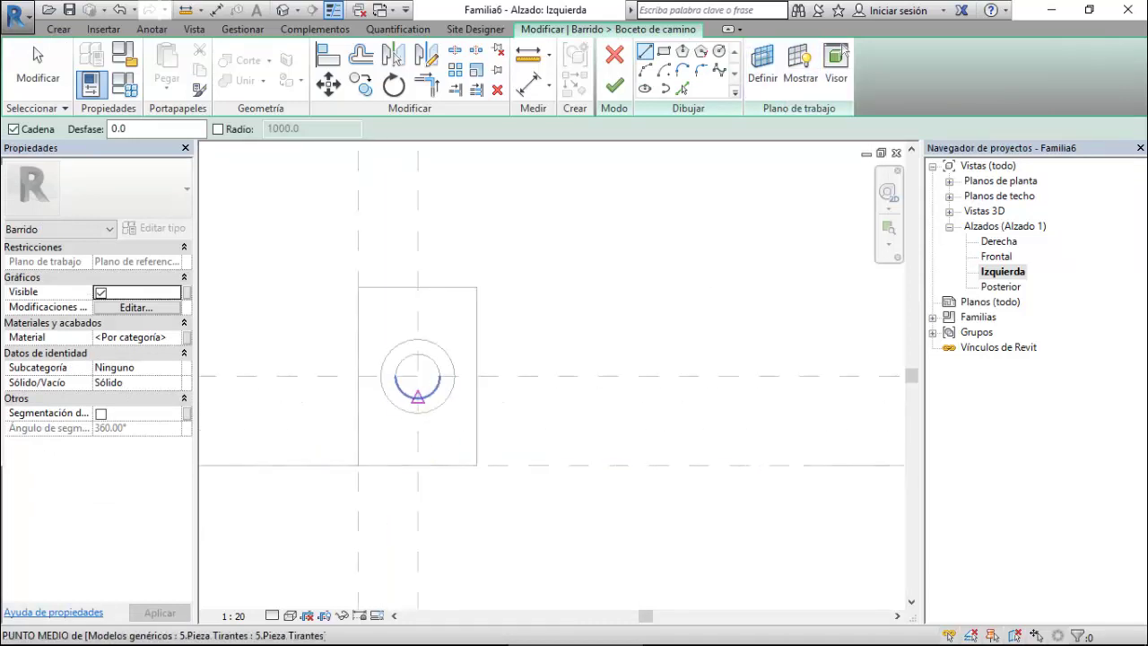
Draw the diagonal path line from the lower to the upper reference-plane intersection and finish the sketch.
{"action": "left_click", "coordinate": [417, 375]}
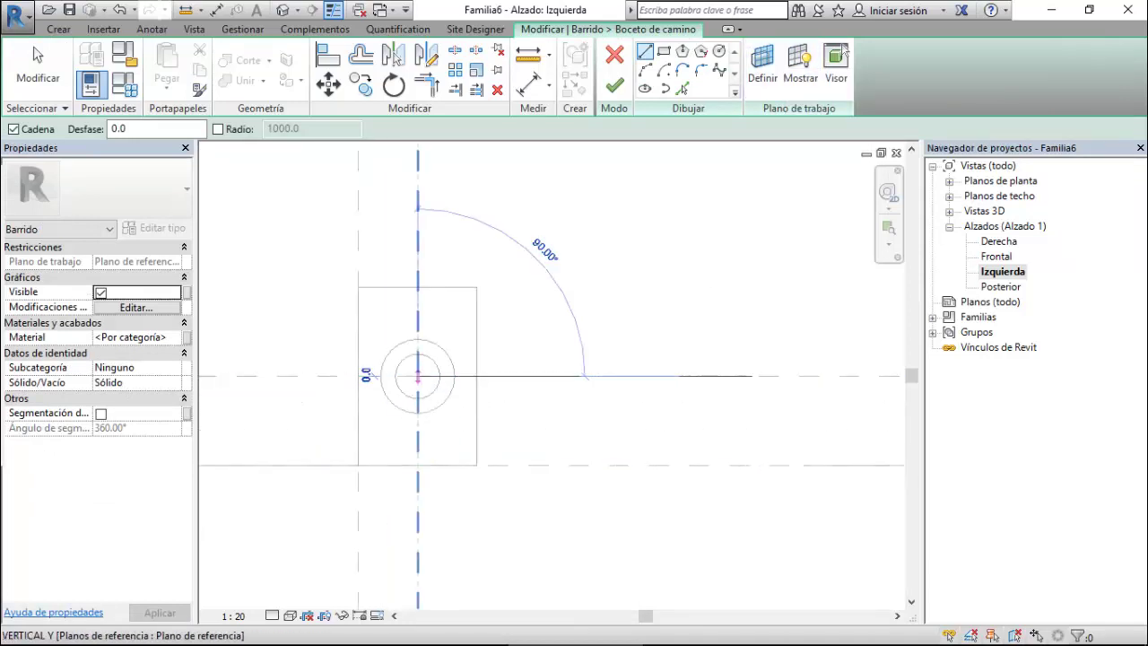
{"action": "scroll", "coordinate": [386, 494], "scroll_direction": "down", "scroll_amount": 2}
{"action": "scroll", "coordinate": [386, 493], "scroll_direction": "down", "scroll_amount": 1}
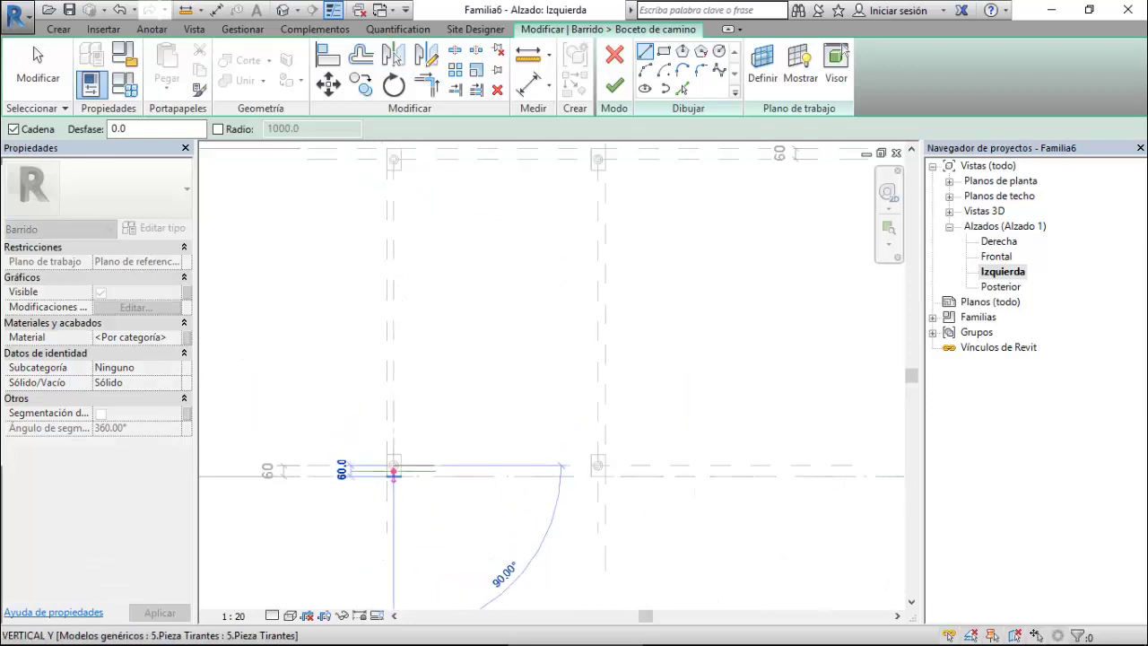
{"action": "scroll", "coordinate": [395, 464], "scroll_direction": "down", "scroll_amount": 2}
{"action": "scroll", "coordinate": [560, 239], "scroll_direction": "up", "scroll_amount": 2}
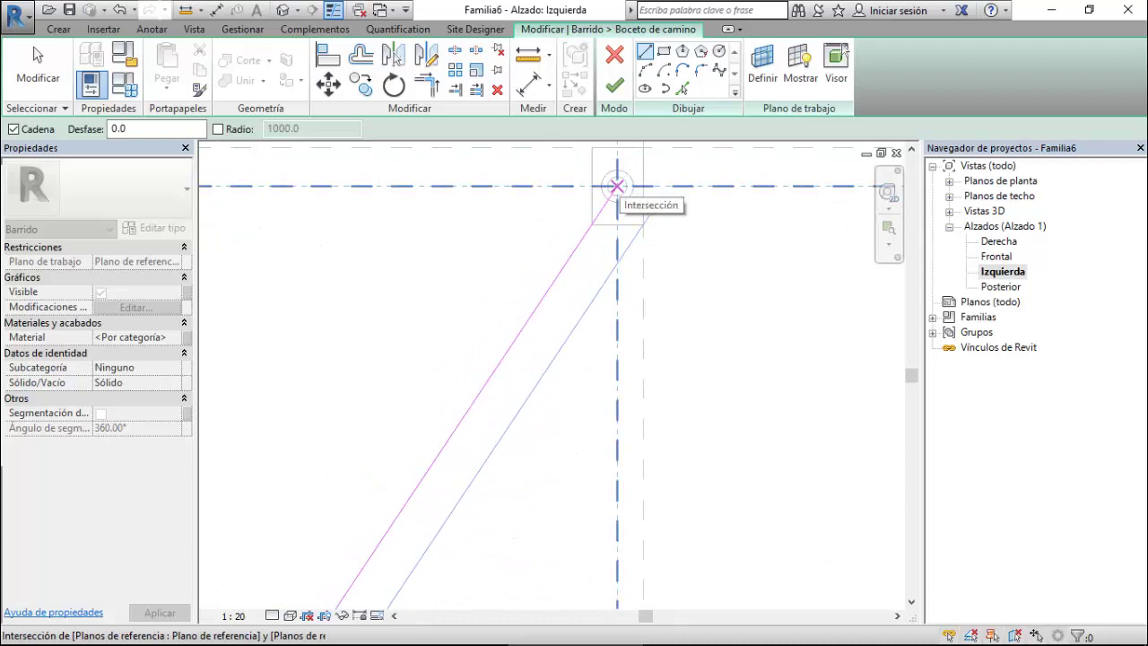
{"action": "left_click", "coordinate": [651, 210]}
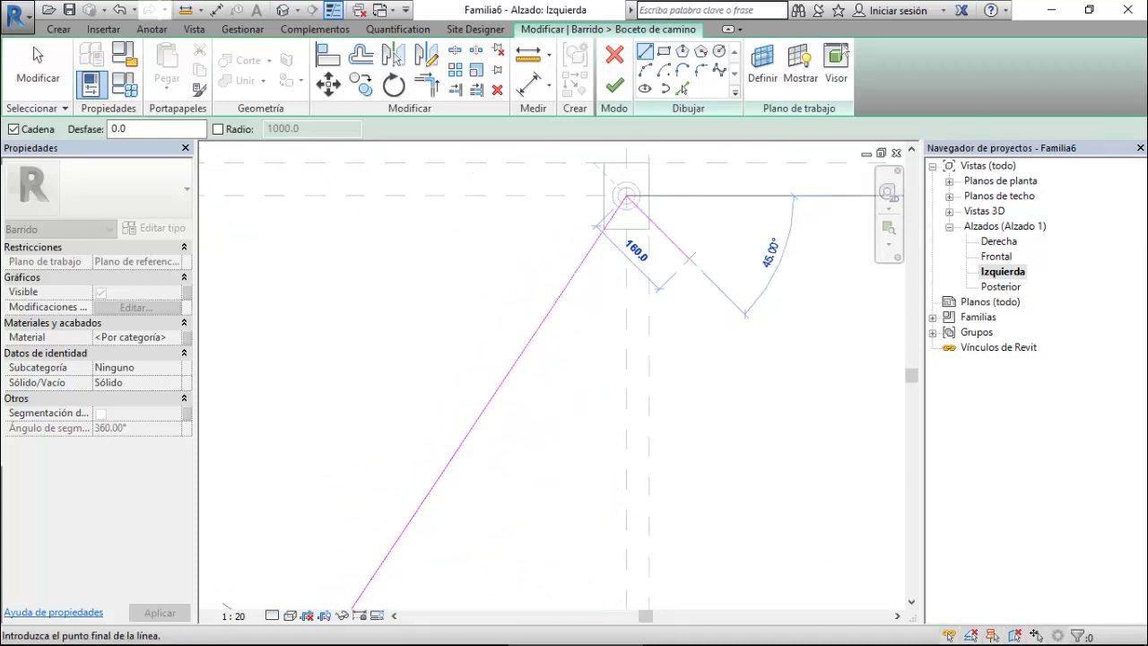
{"action": "scroll", "coordinate": [677, 269], "scroll_direction": "down", "scroll_amount": 1}
{"action": "key", "text": "Escape"}
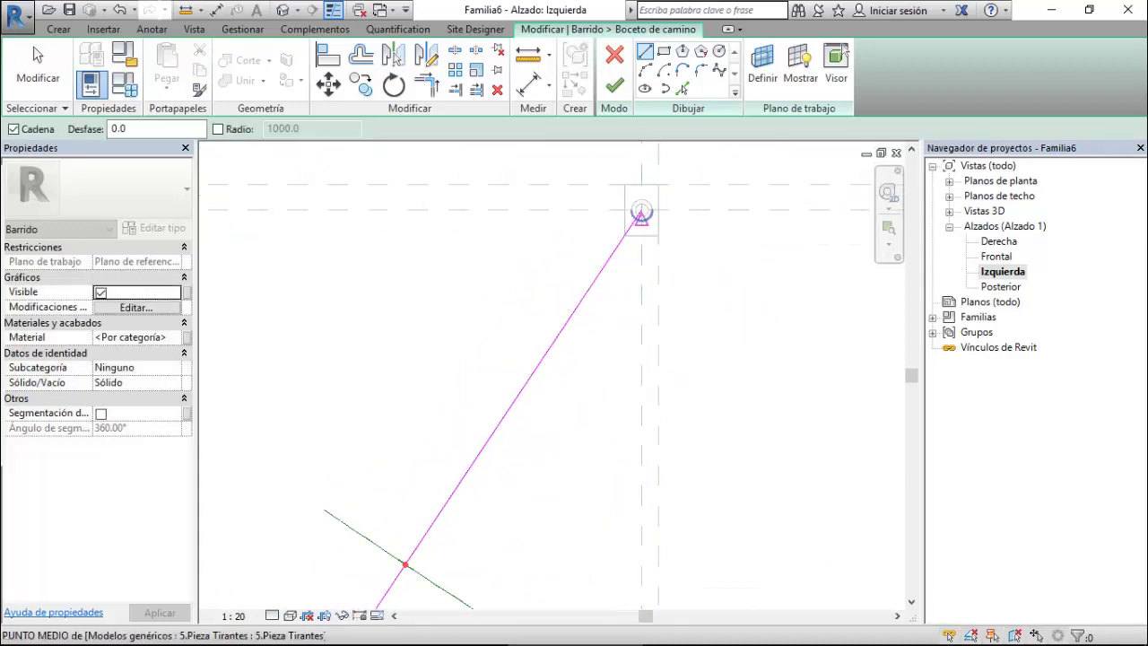
{"action": "key", "text": "Escape"}
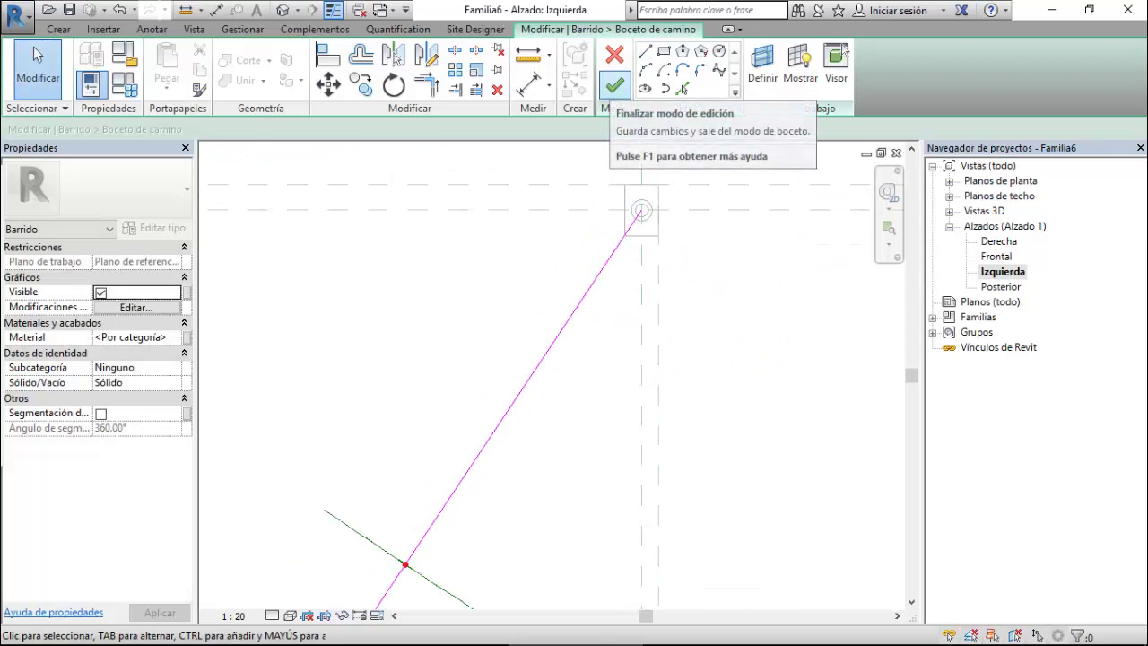
{"action": "left_click", "coordinate": [614, 85]}
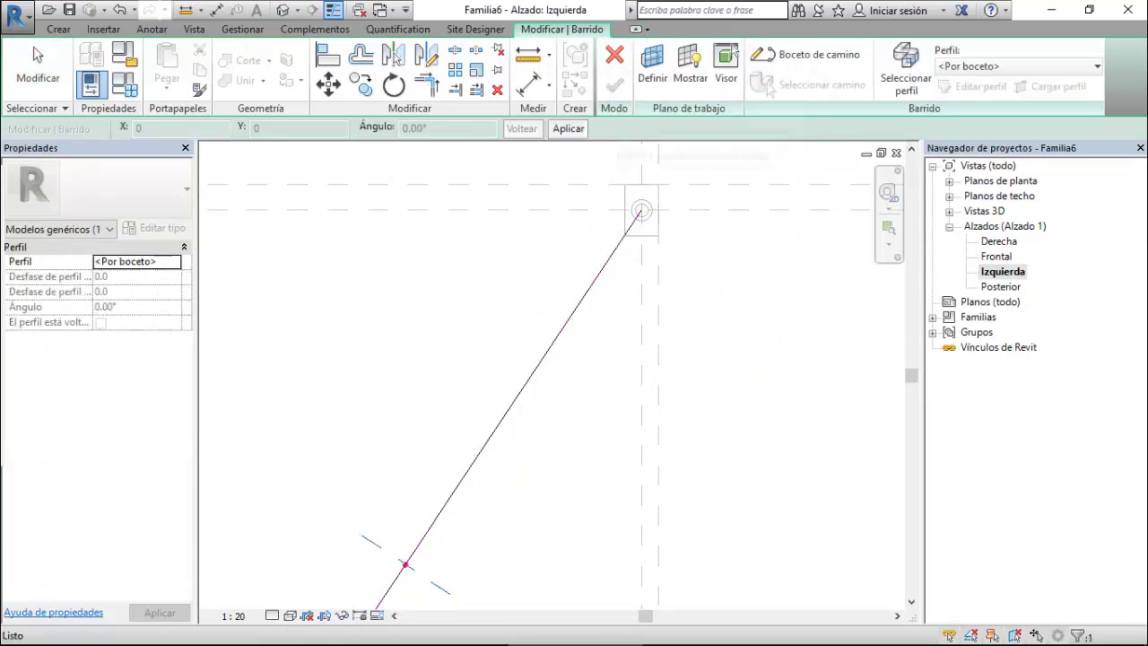
Load the 1.Perfil Circular Tirantes profile family from the Clase Familias folder.
{"action": "left_click", "coordinate": [1097, 67]}
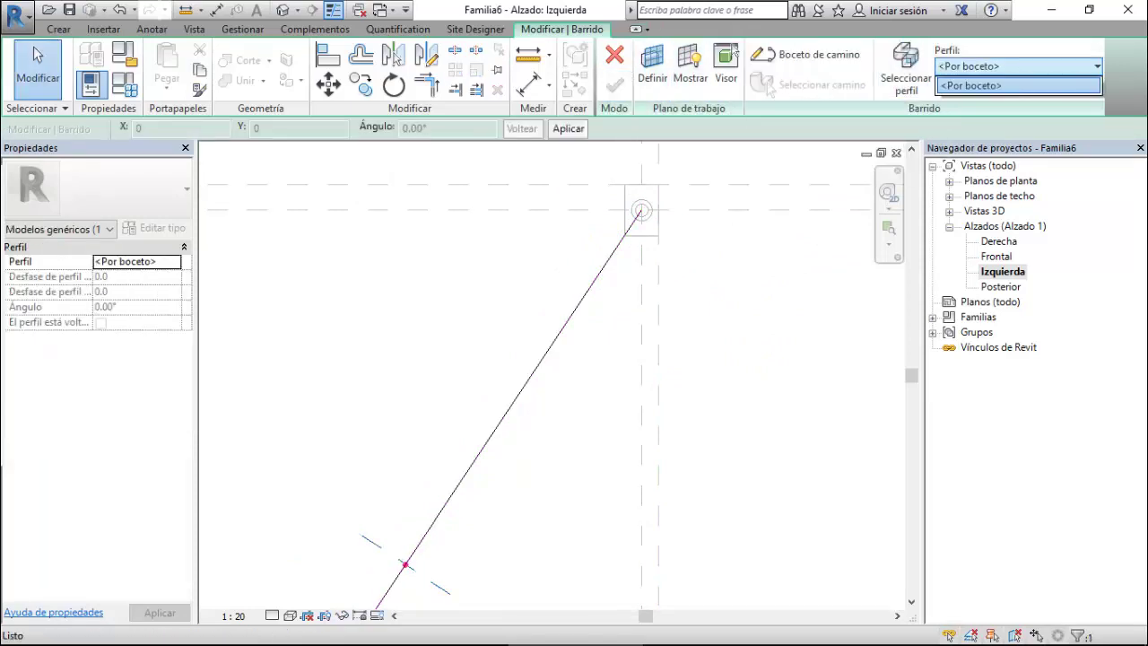
{"action": "left_click", "coordinate": [1050, 85]}
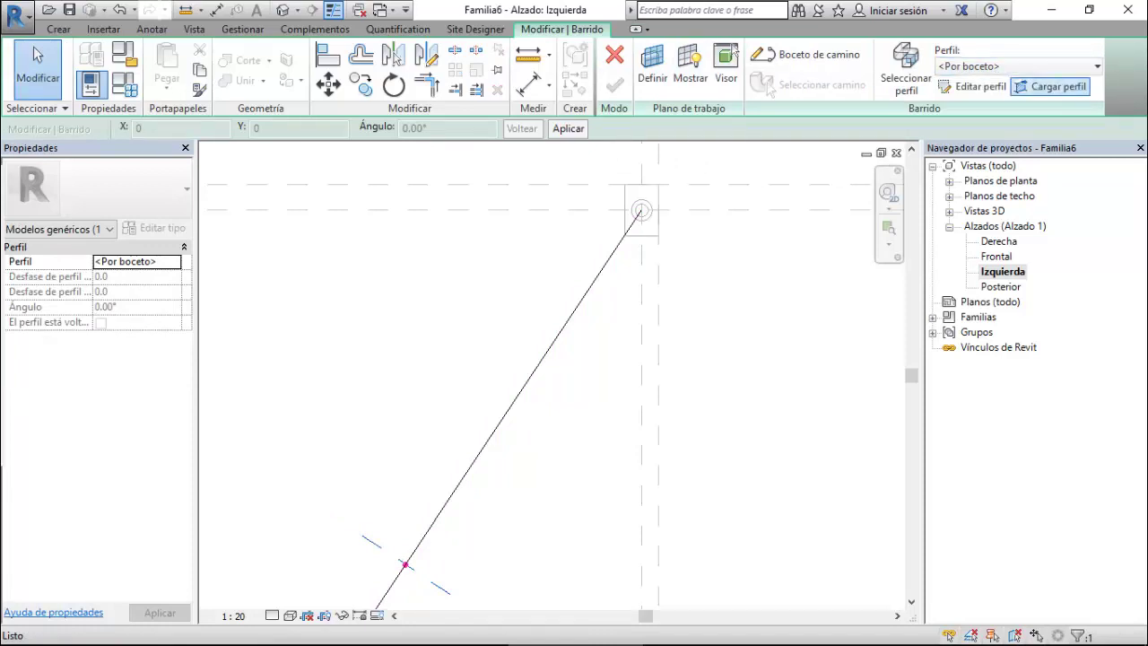
{"action": "left_click", "coordinate": [1050, 86]}
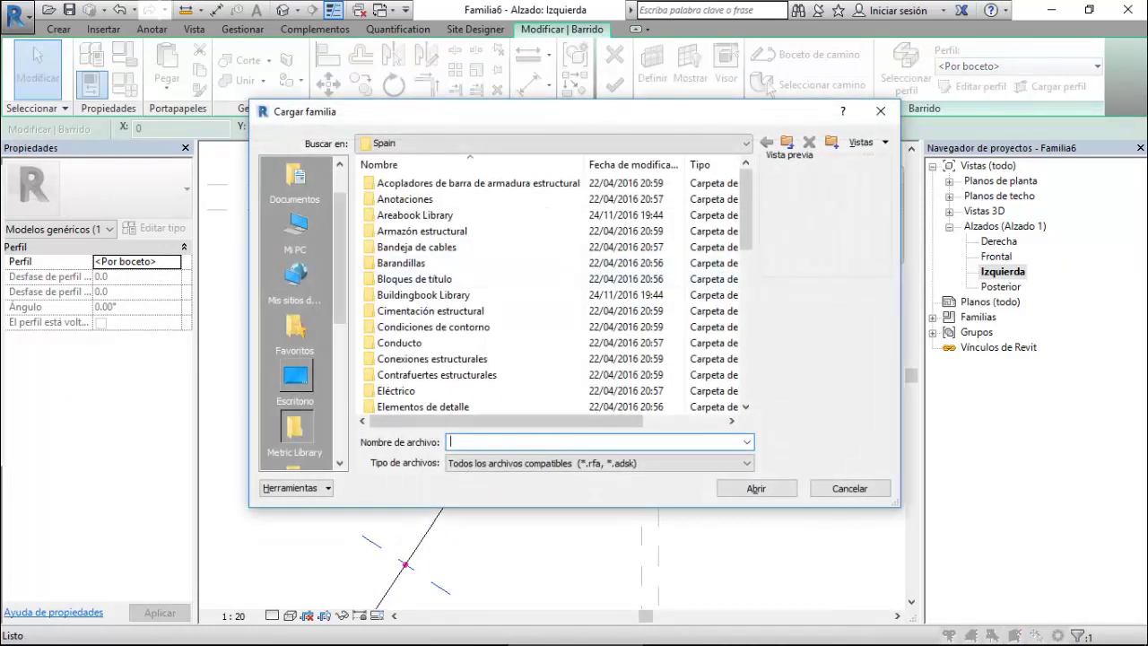
{"action": "left_click", "coordinate": [295, 381]}
{"action": "scroll", "coordinate": [421, 328], "scroll_direction": "down", "scroll_amount": 5}
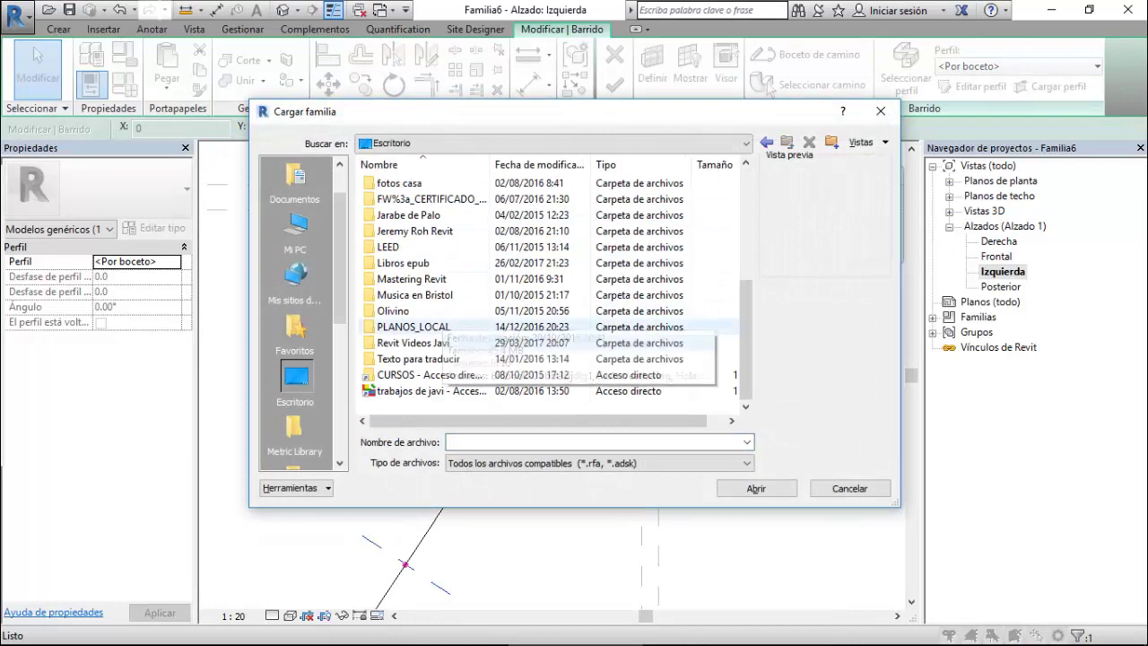
{"action": "double_click", "coordinate": [412, 342]}
{"action": "scroll", "coordinate": [421, 332], "scroll_direction": "down", "scroll_amount": 1}
{"action": "scroll", "coordinate": [426, 323], "scroll_direction": "down", "scroll_amount": 3}
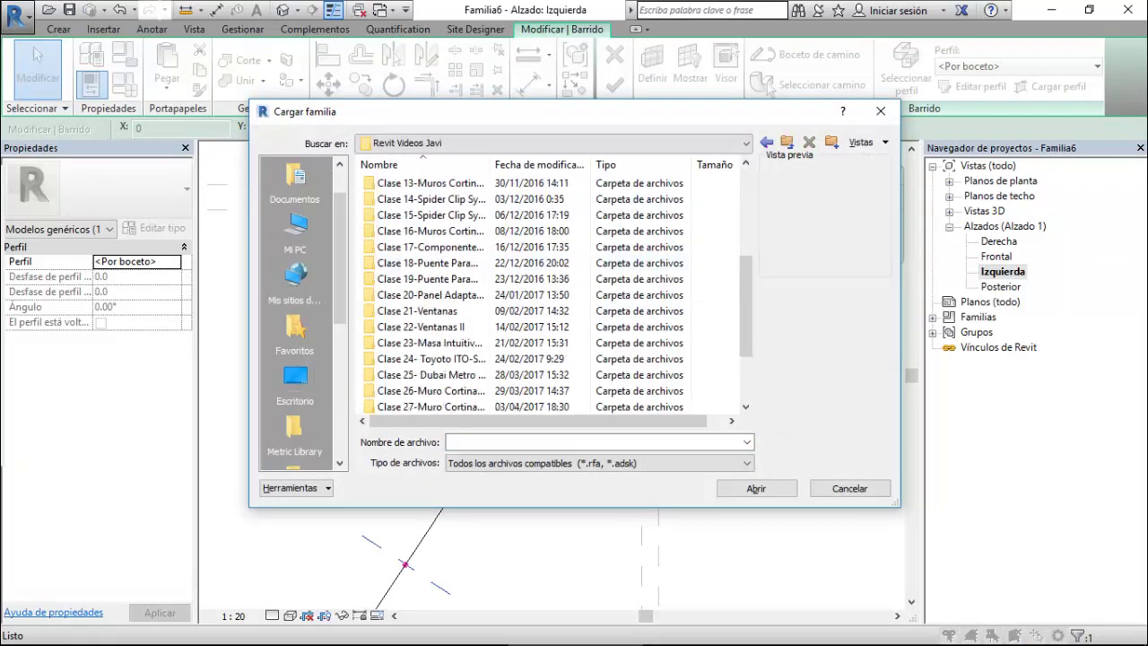
{"action": "scroll", "coordinate": [430, 310], "scroll_direction": "down", "scroll_amount": 2}
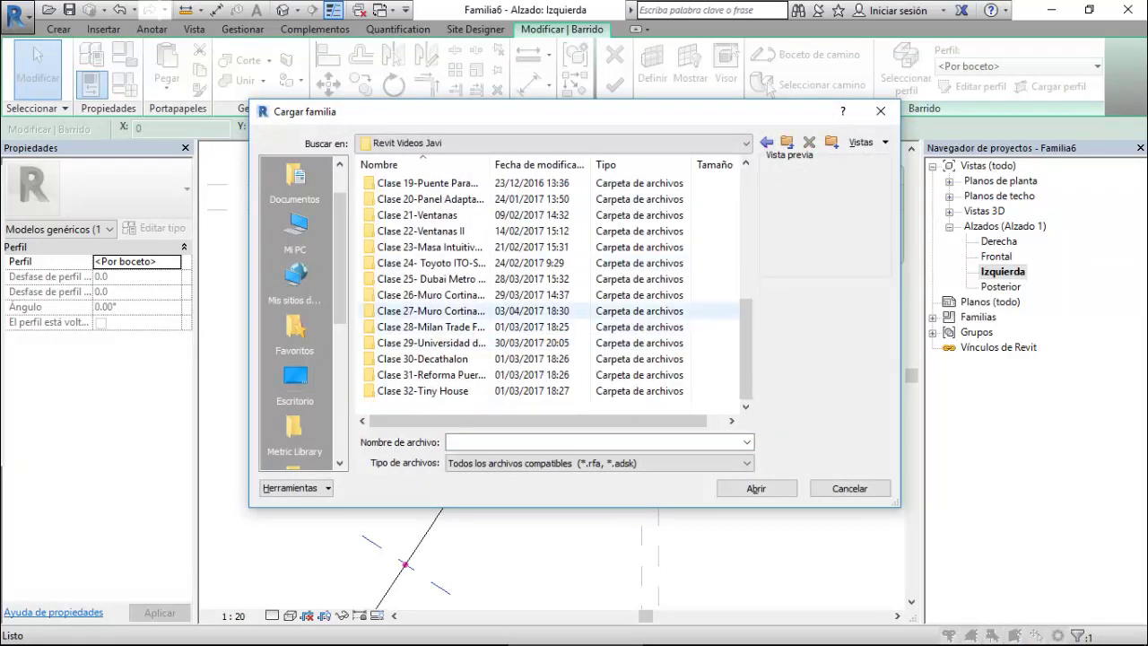
{"action": "double_click", "coordinate": [421, 311]}
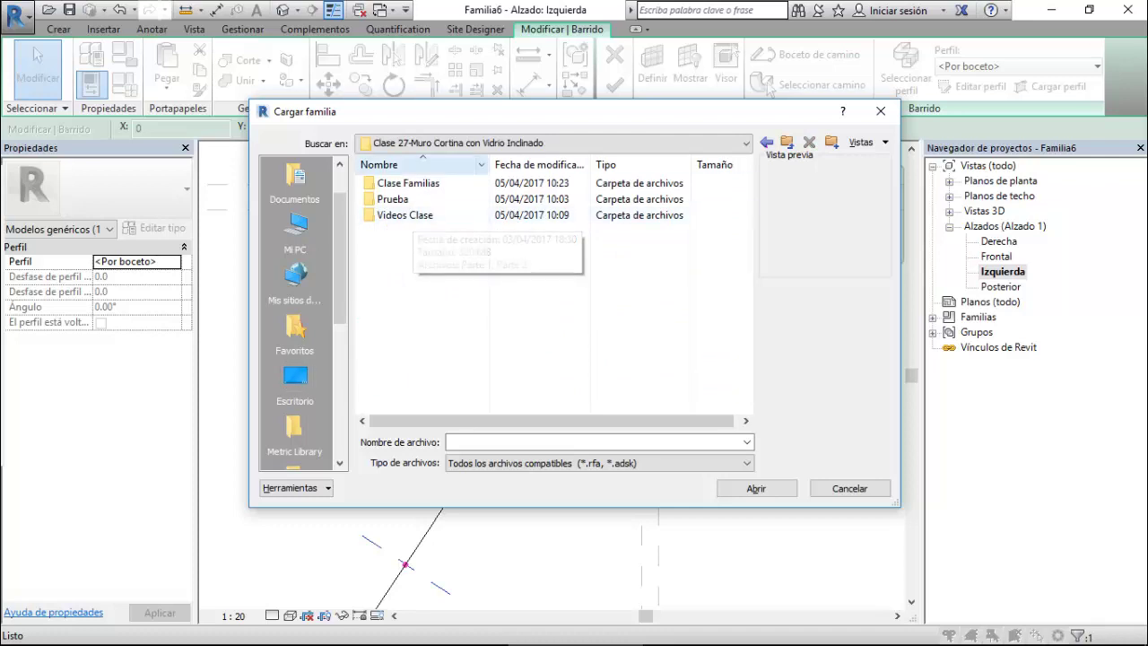
{"action": "double_click", "coordinate": [403, 183]}
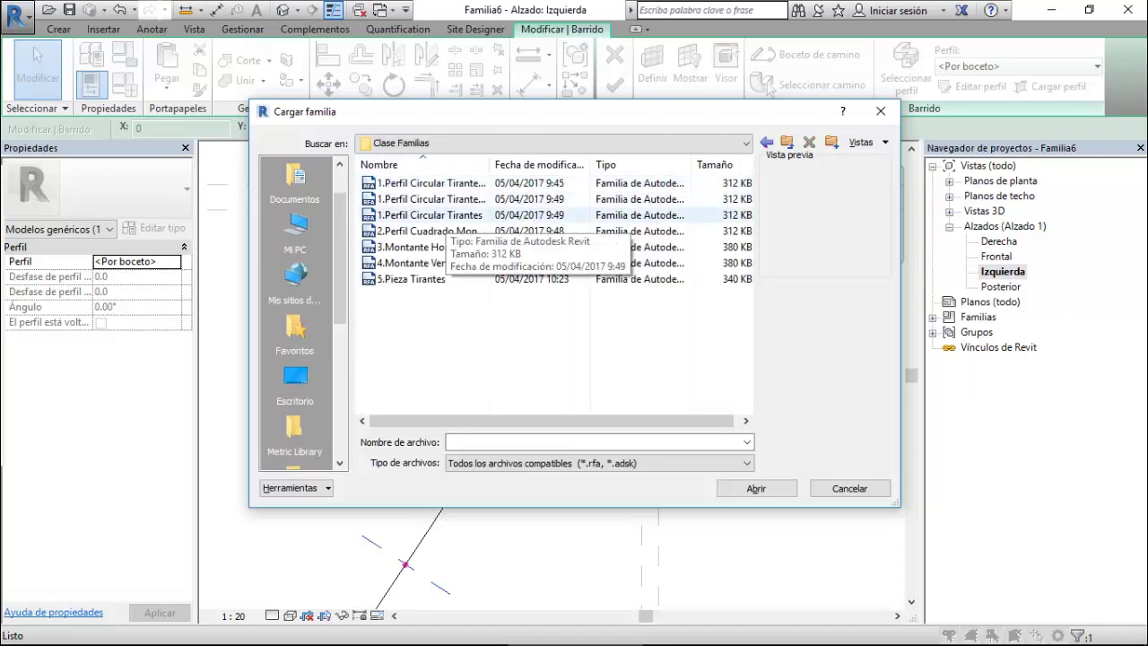
{"action": "left_click", "coordinate": [431, 215]}
{"action": "left_click", "coordinate": [756, 488]}
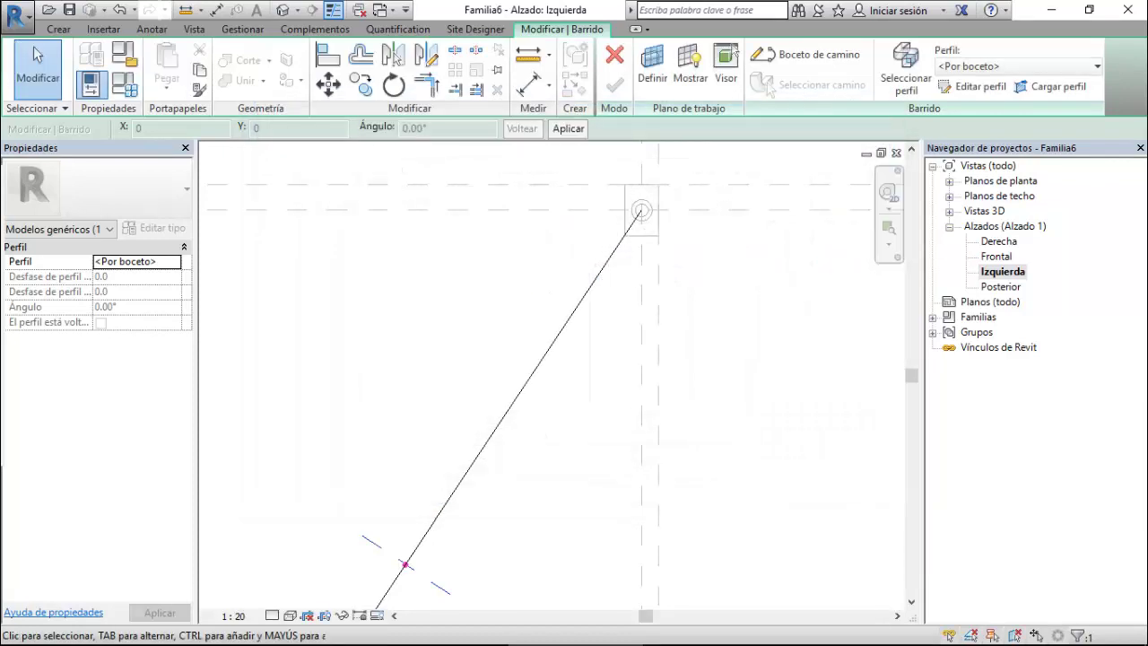
Assign 1.Perfil Circular Tirantes as the sweep profile and finish the diagonal brace.
{"action": "left_click", "coordinate": [1097, 66]}
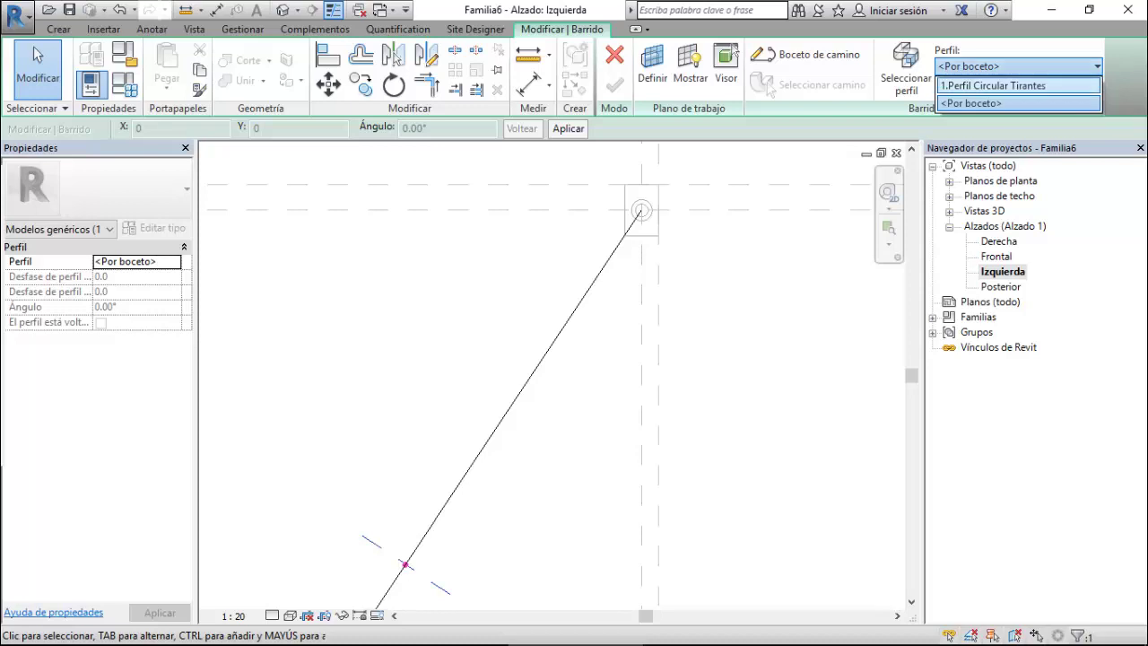
{"action": "left_click", "coordinate": [992, 86]}
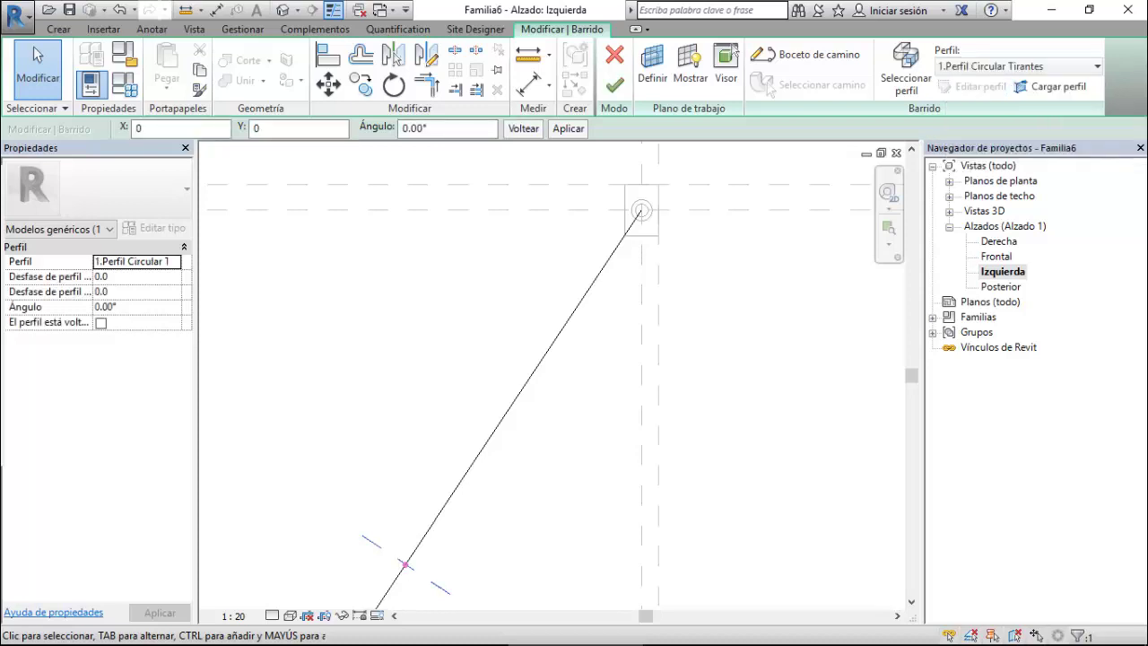
{"action": "left_click", "coordinate": [614, 85]}
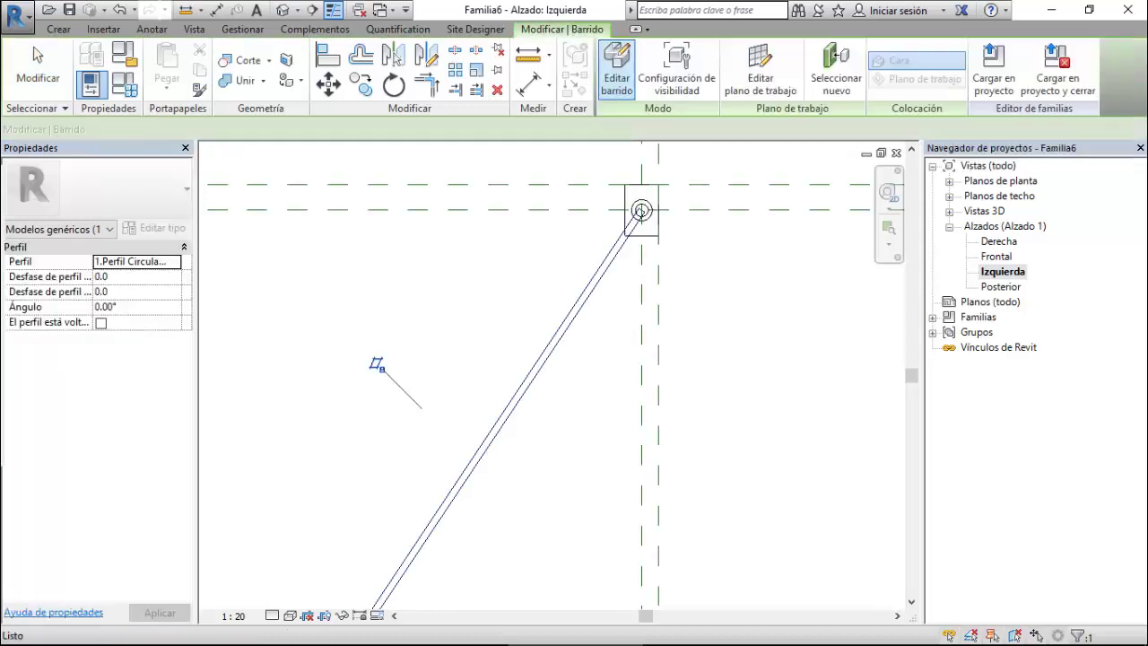
{"action": "left_click", "coordinate": [282, 10]}
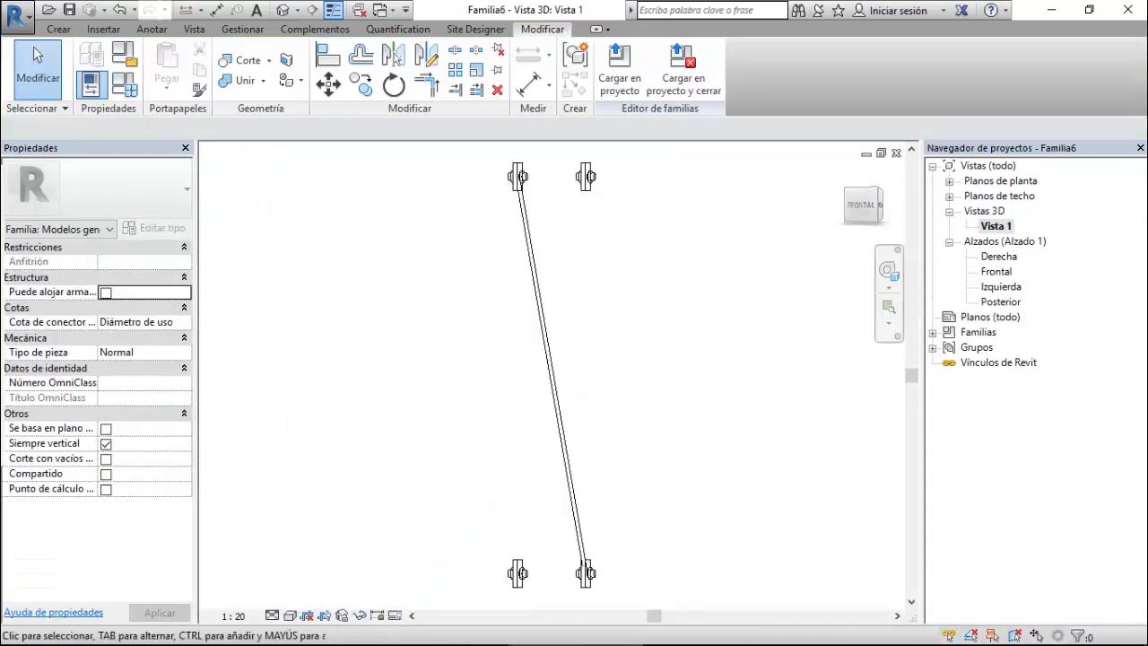
{"action": "scroll", "coordinate": [521, 575], "scroll_direction": "up", "scroll_amount": 4}
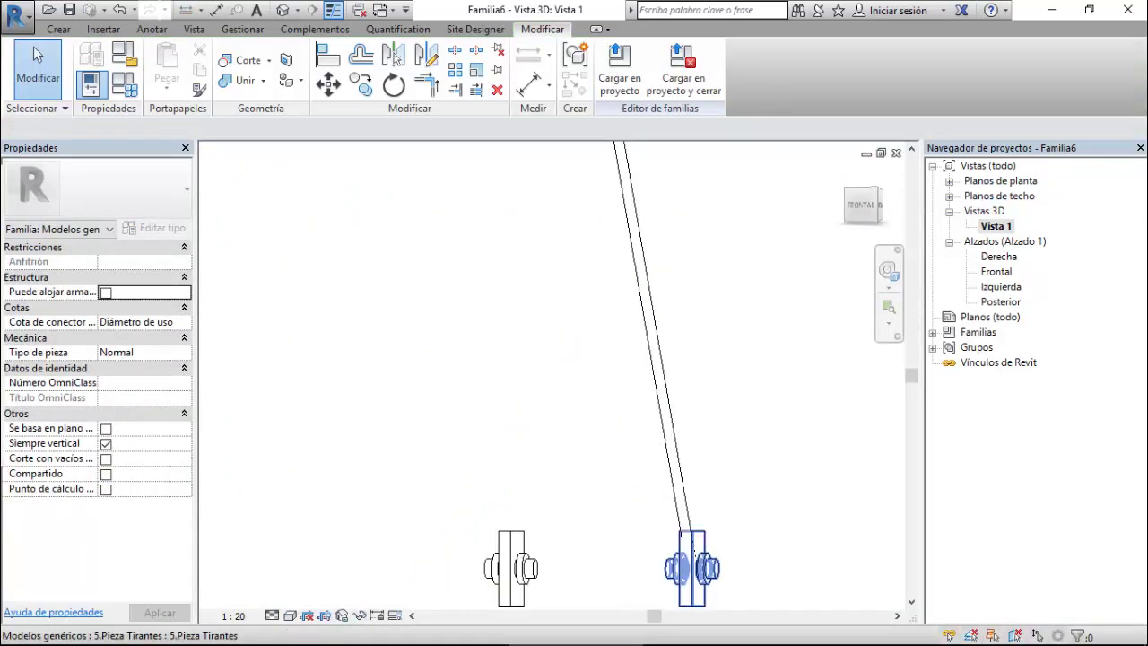
{"action": "scroll", "coordinate": [699, 570], "scroll_direction": "up", "scroll_amount": 3}
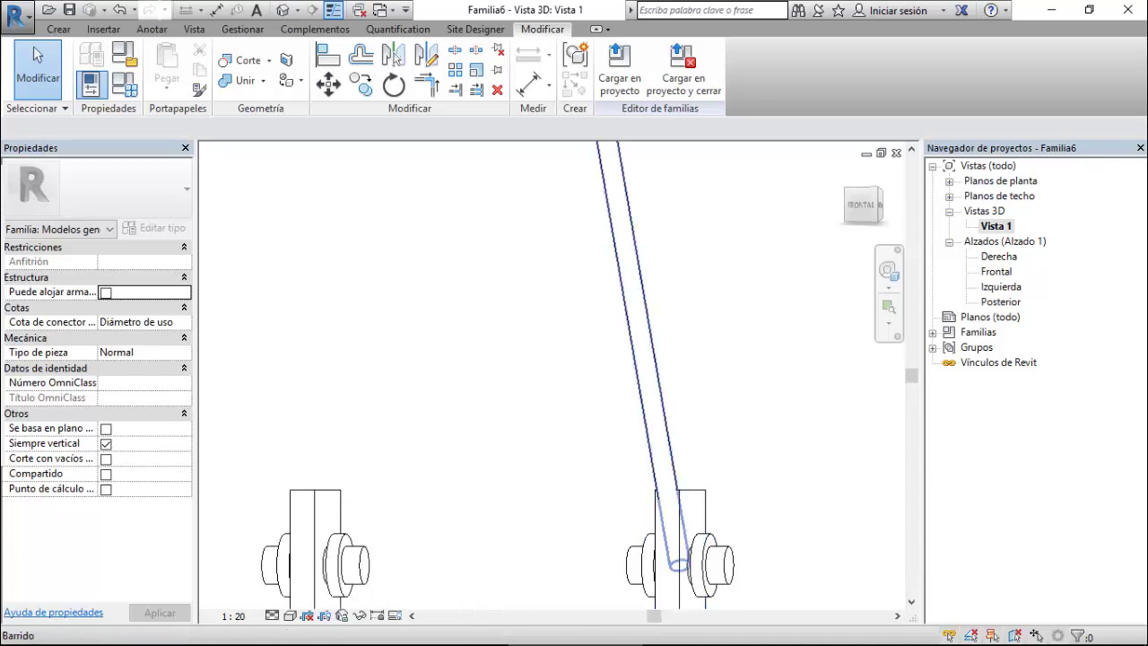
{"action": "scroll", "coordinate": [690, 457], "scroll_direction": "down", "scroll_amount": 1}
{"action": "scroll", "coordinate": [689, 456], "scroll_direction": "down", "scroll_amount": 1}
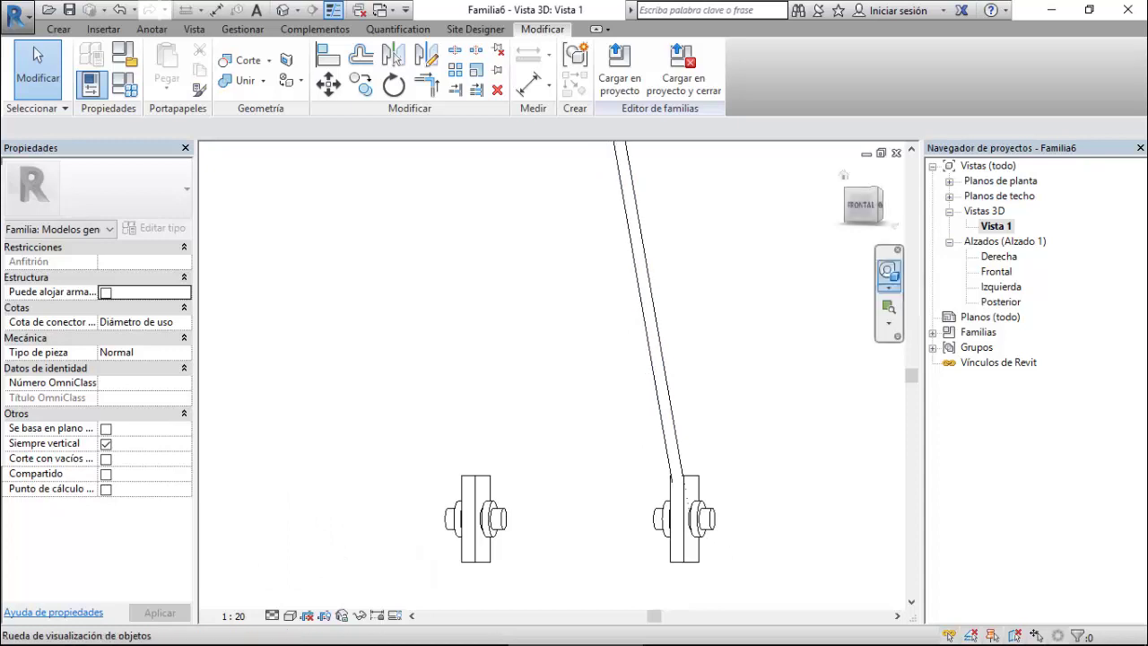
{"action": "double_click", "coordinate": [1001, 286]}
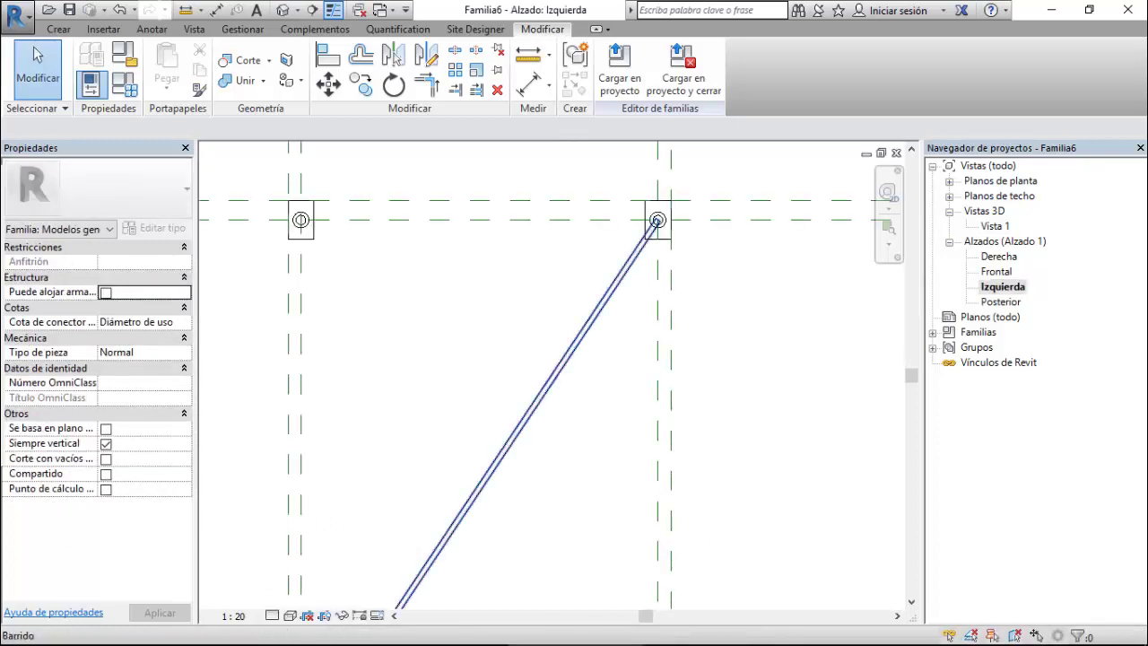
{"action": "scroll", "coordinate": [578, 215], "scroll_direction": "down", "scroll_amount": 1}
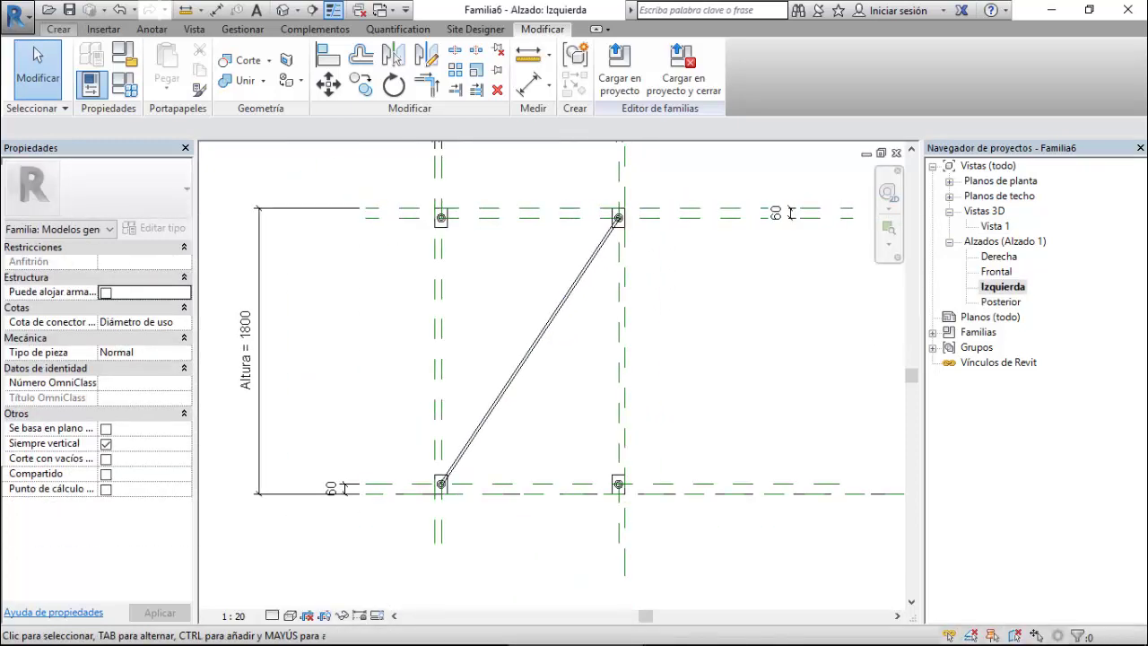
{"action": "key", "text": "Escape"}
Sketch a new sweep path from the top-left to the lower-right plane intersection.
{"action": "left_click", "coordinate": [254, 51]}
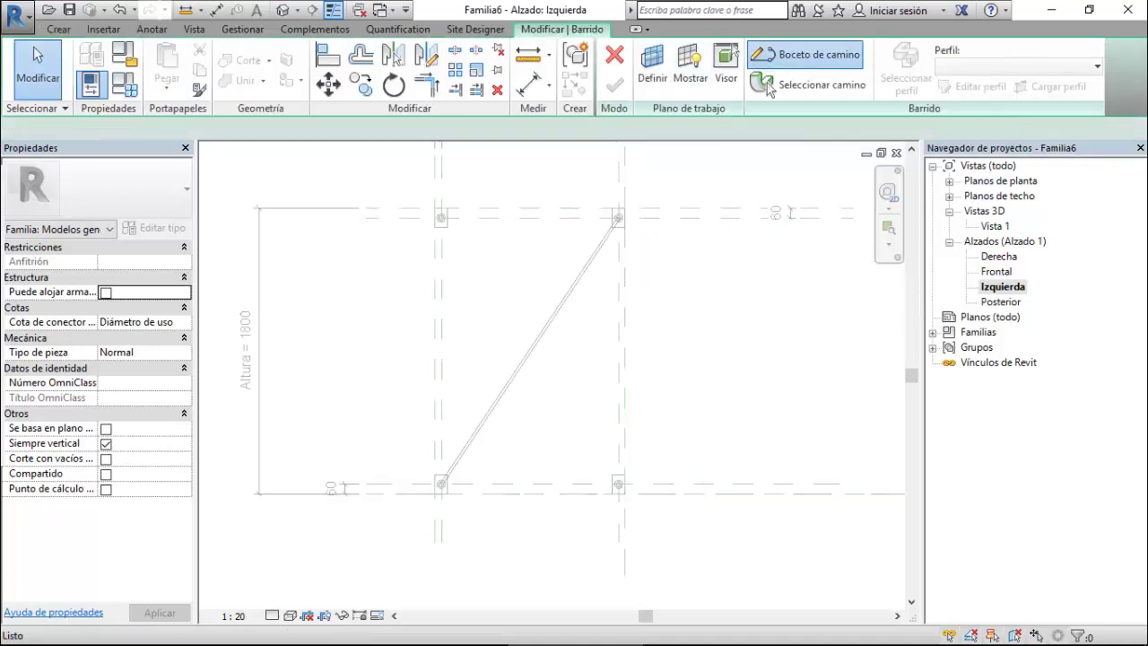
{"action": "left_click", "coordinate": [789, 54]}
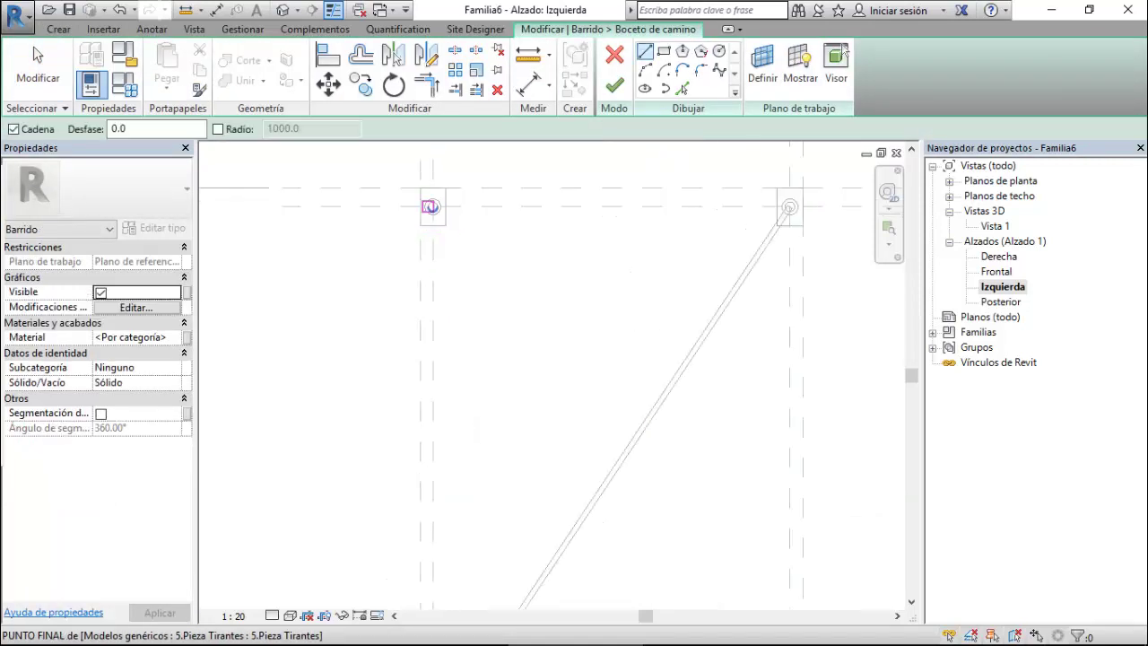
{"action": "scroll", "coordinate": [430, 208], "scroll_direction": "up", "scroll_amount": 2}
{"action": "scroll", "coordinate": [427, 207], "scroll_direction": "up", "scroll_amount": 2}
{"action": "scroll", "coordinate": [425, 208], "scroll_direction": "up", "scroll_amount": 2}
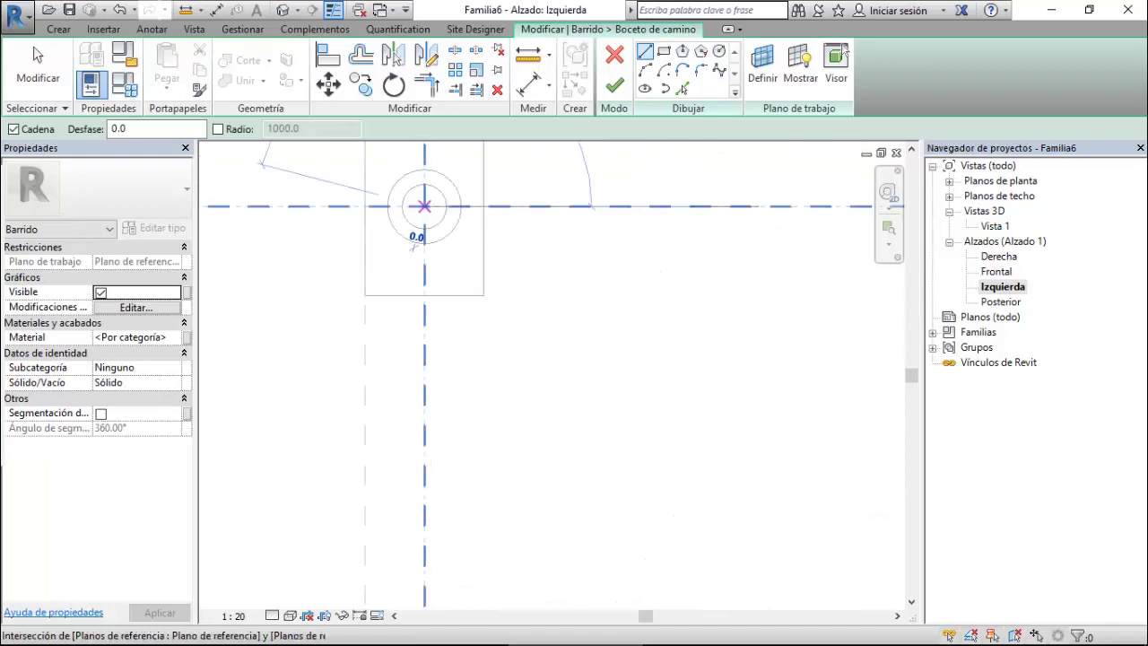
{"action": "left_click", "coordinate": [424, 206]}
{"action": "scroll", "coordinate": [421, 204], "scroll_direction": "down", "scroll_amount": 3}
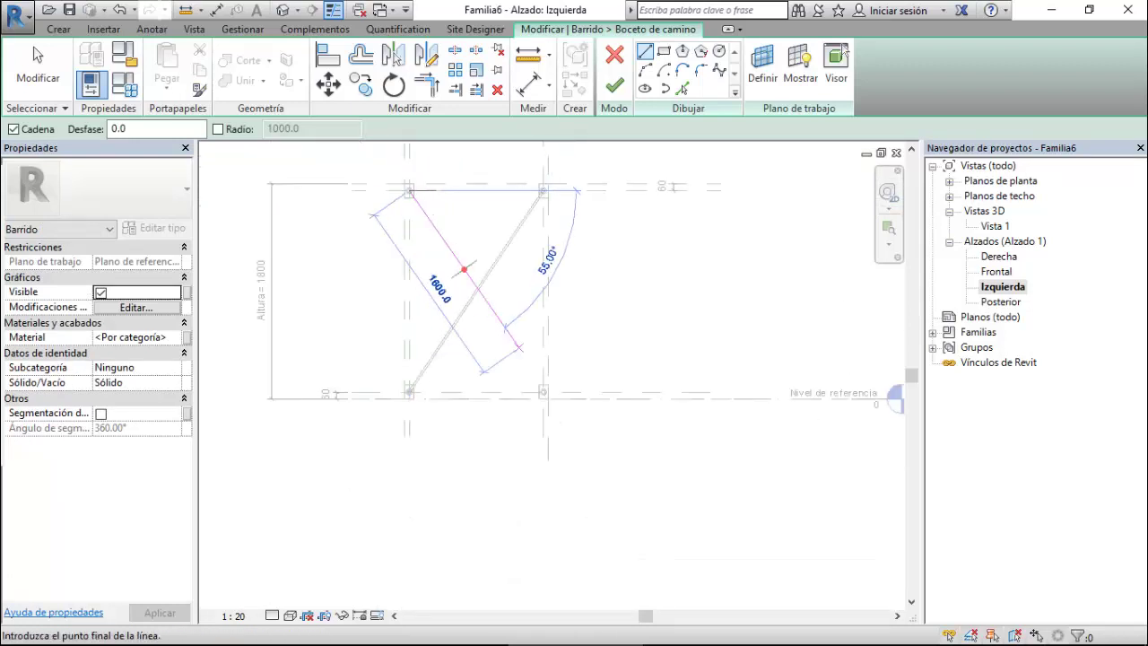
{"action": "scroll", "coordinate": [538, 386], "scroll_direction": "up", "scroll_amount": 3}
{"action": "scroll", "coordinate": [583, 436], "scroll_direction": "up", "scroll_amount": 2}
{"action": "left_click", "coordinate": [595, 439]}
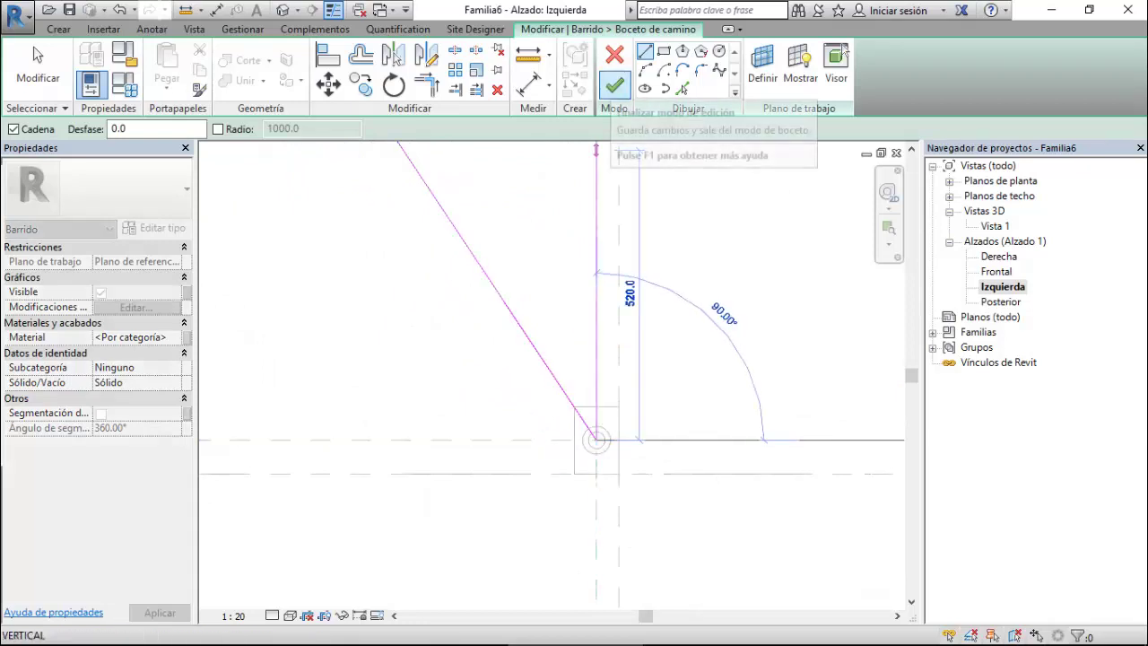
{"action": "left_click", "coordinate": [614, 85]}
Give the second sweep the 1.Perfil Circular Tirantes profile and finish it.
{"action": "left_click", "coordinate": [1018, 66]}
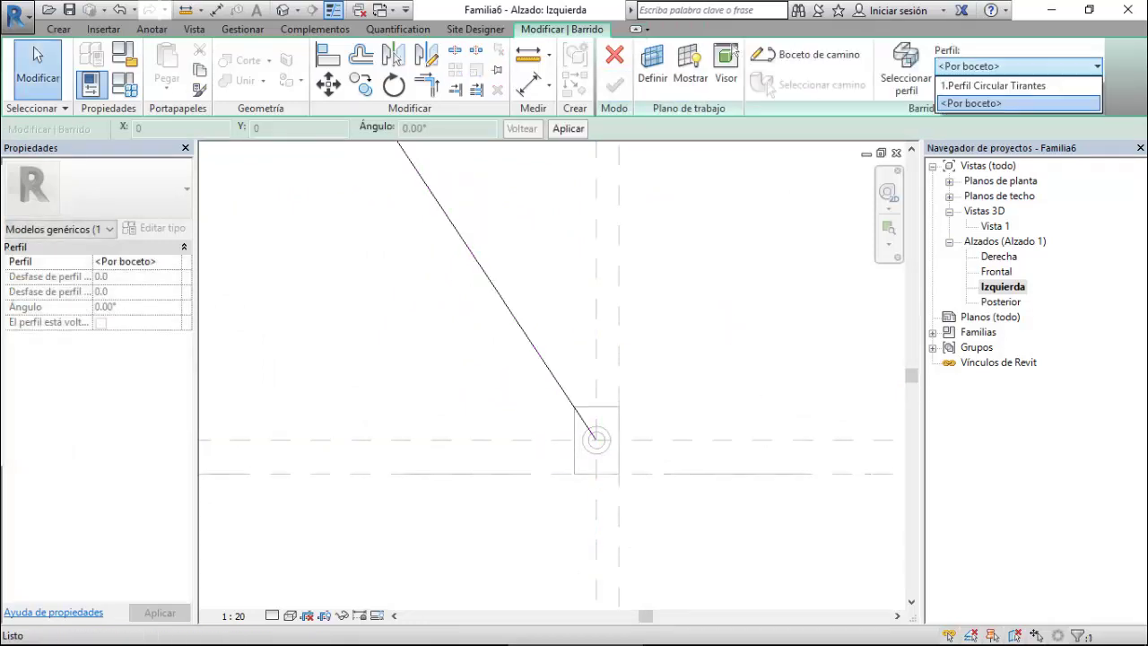
{"action": "left_click", "coordinate": [992, 85]}
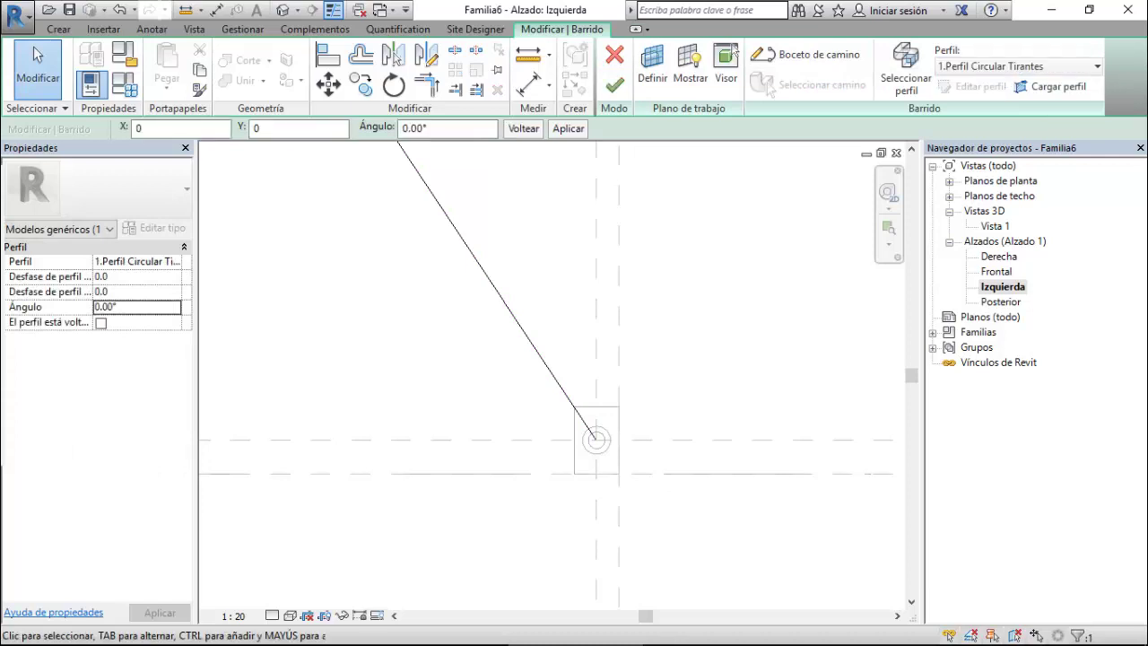
{"action": "left_click", "coordinate": [614, 85]}
{"action": "key", "text": "Escape"}
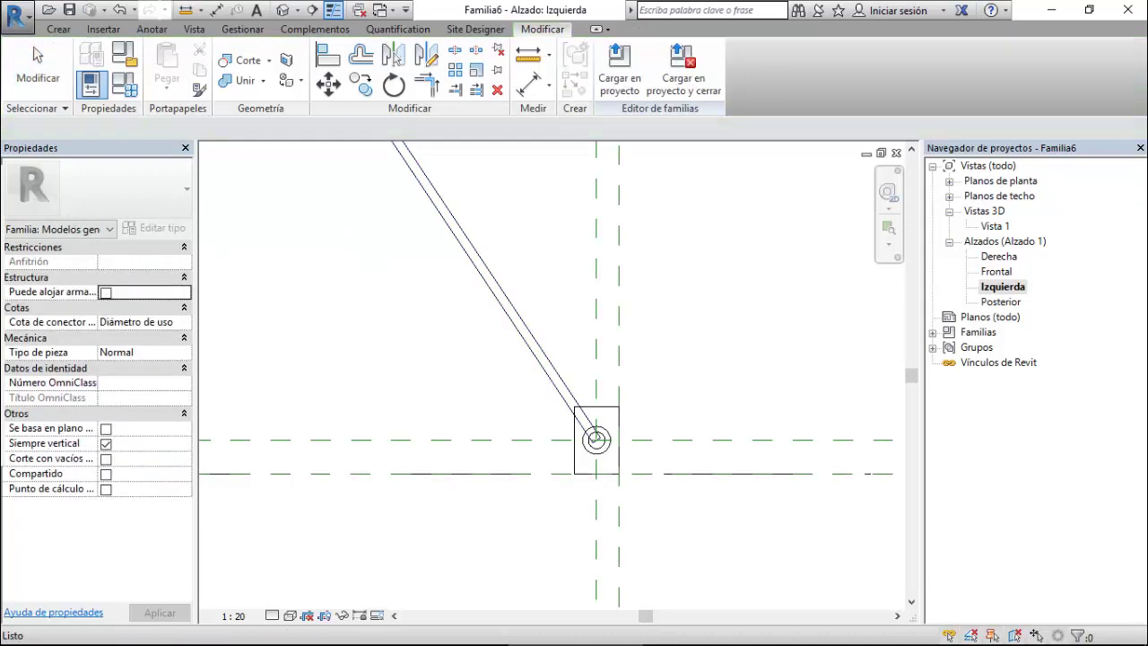
{"action": "scroll", "coordinate": [885, 495], "scroll_direction": "down", "scroll_amount": 2}
{"action": "scroll", "coordinate": [694, 498], "scroll_direction": "down", "scroll_amount": 2}
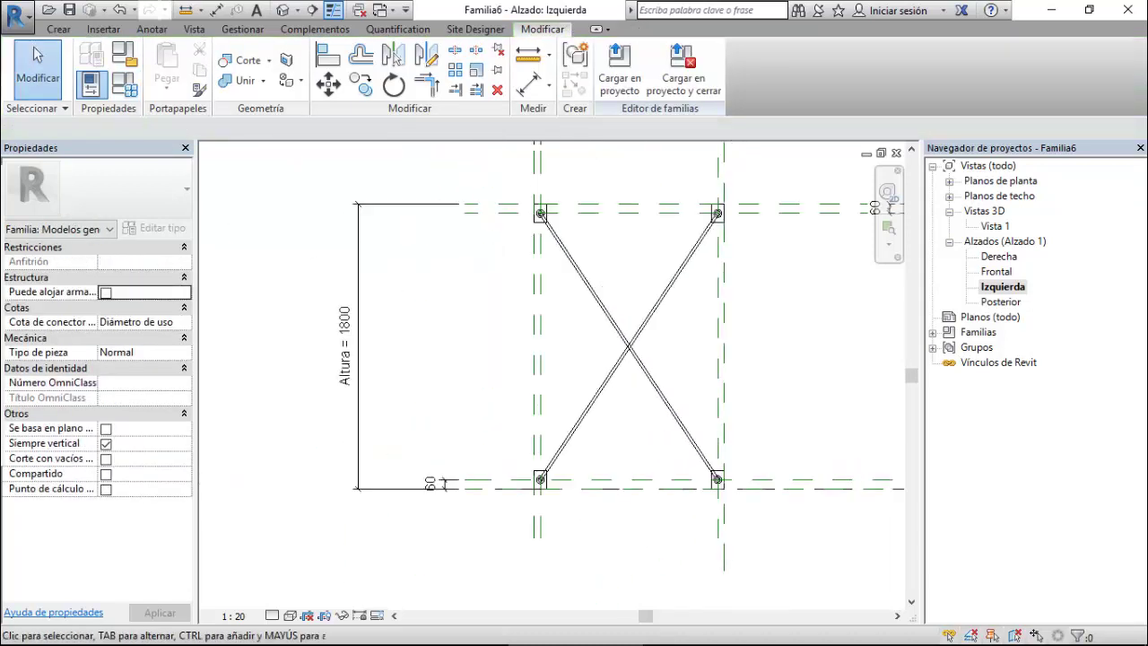
Set Altura to 2000 and Profundidad to 1500, then open the 3D view Vista 1.
{"action": "left_click", "coordinate": [125, 84]}
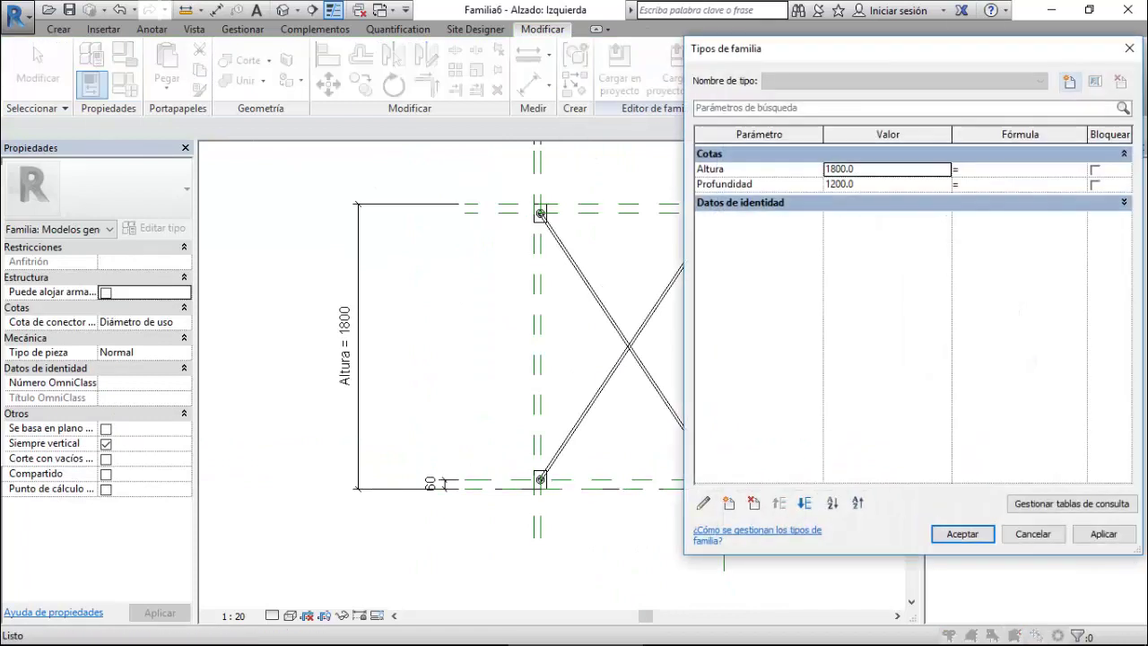
{"action": "type", "text": "200"}
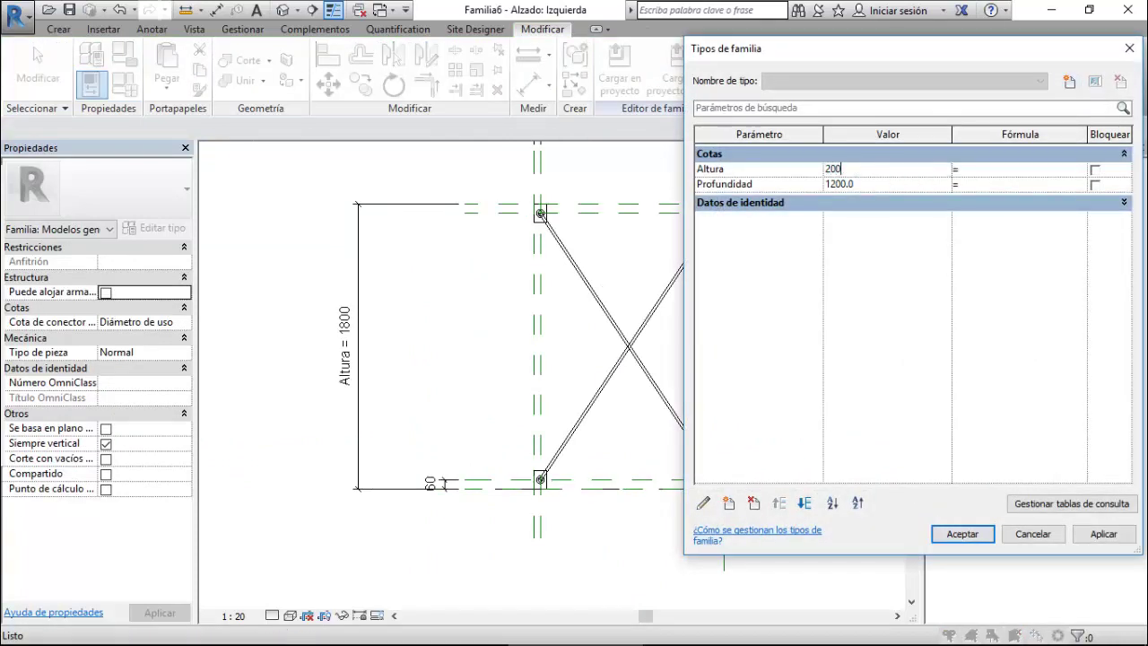
{"action": "type", "text": "0"}
{"action": "key", "text": "Tab"}
{"action": "type", "text": "15"}
{"action": "type", "text": "00"}
{"action": "left_click", "coordinate": [1103, 534]}
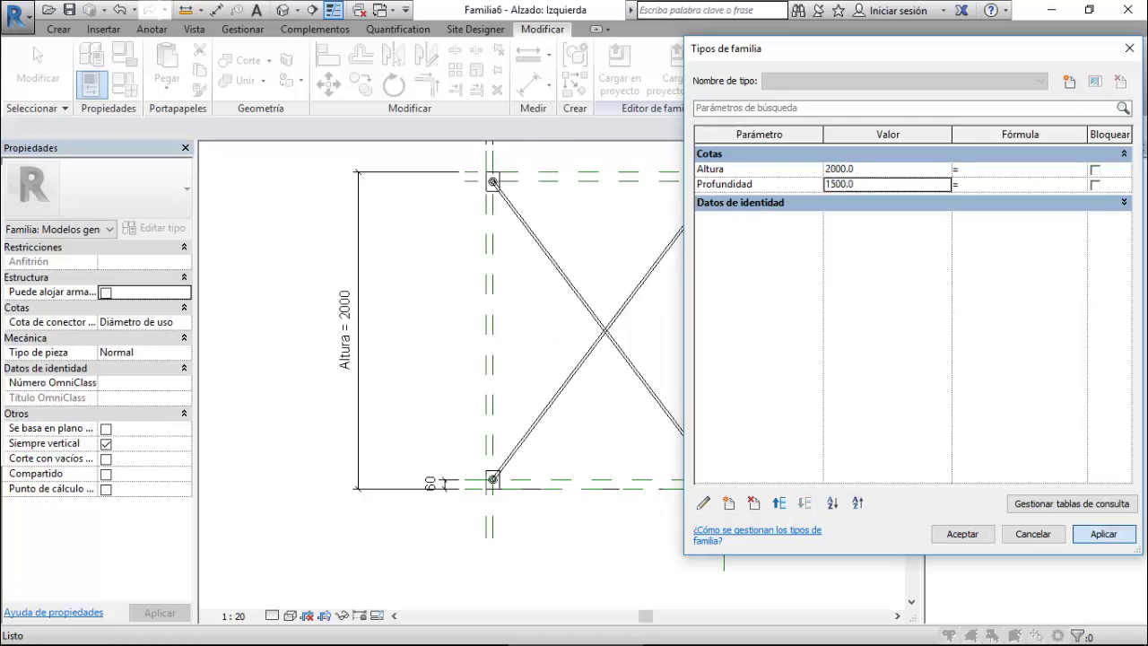
{"action": "left_click", "coordinate": [961, 533]}
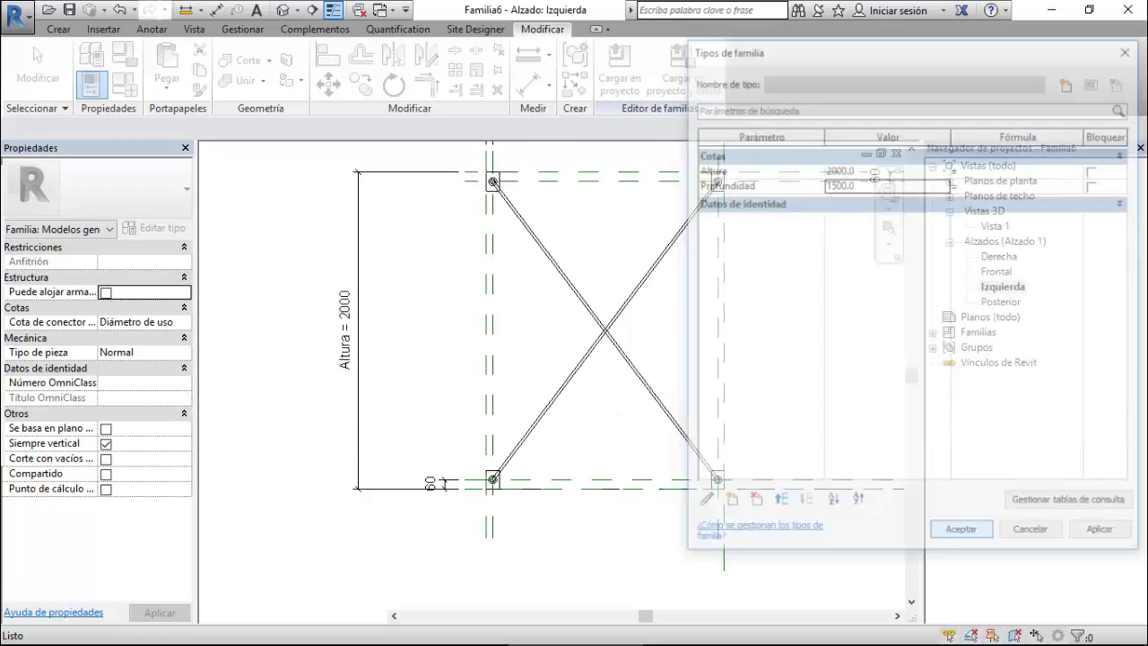
{"action": "double_click", "coordinate": [995, 226]}
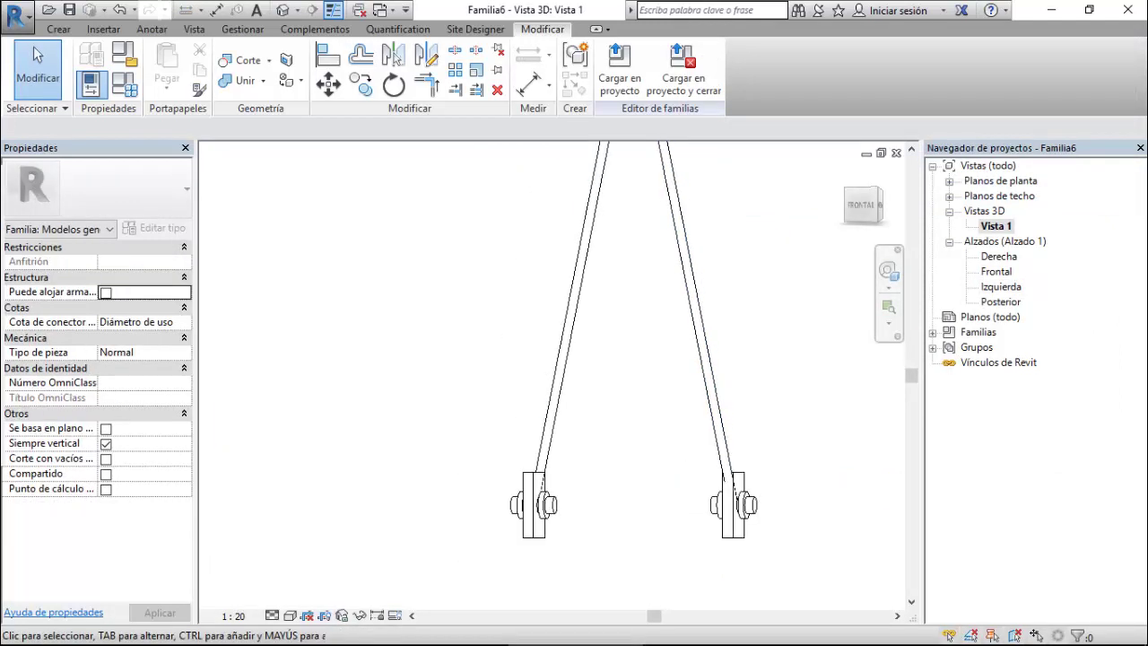
Switch the 3D view to the shaded visual style.
{"action": "left_click", "coordinate": [290, 616]}
{"action": "left_click", "coordinate": [323, 546]}
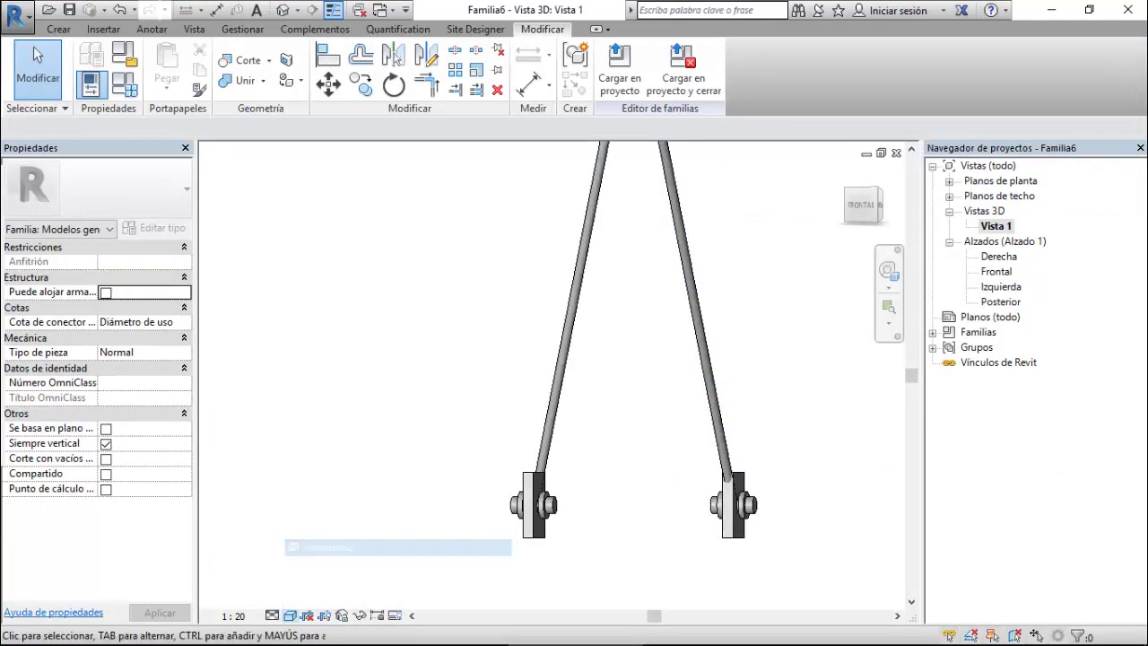
{"action": "scroll", "coordinate": [484, 359], "scroll_direction": "up", "scroll_amount": 2}
{"action": "scroll", "coordinate": [484, 358], "scroll_direction": "up", "scroll_amount": 2}
{"action": "scroll", "coordinate": [485, 359], "scroll_direction": "up", "scroll_amount": 2}
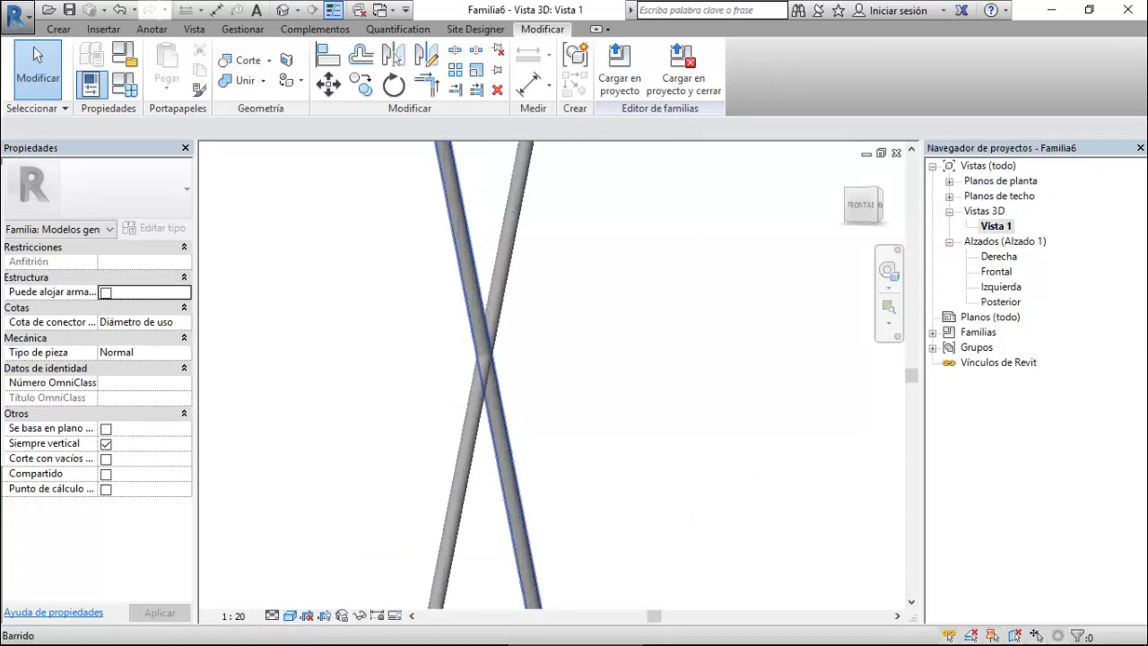
{"action": "scroll", "coordinate": [484, 358], "scroll_direction": "up", "scroll_amount": 1}
{"action": "scroll", "coordinate": [538, 358], "scroll_direction": "down", "scroll_amount": 2}
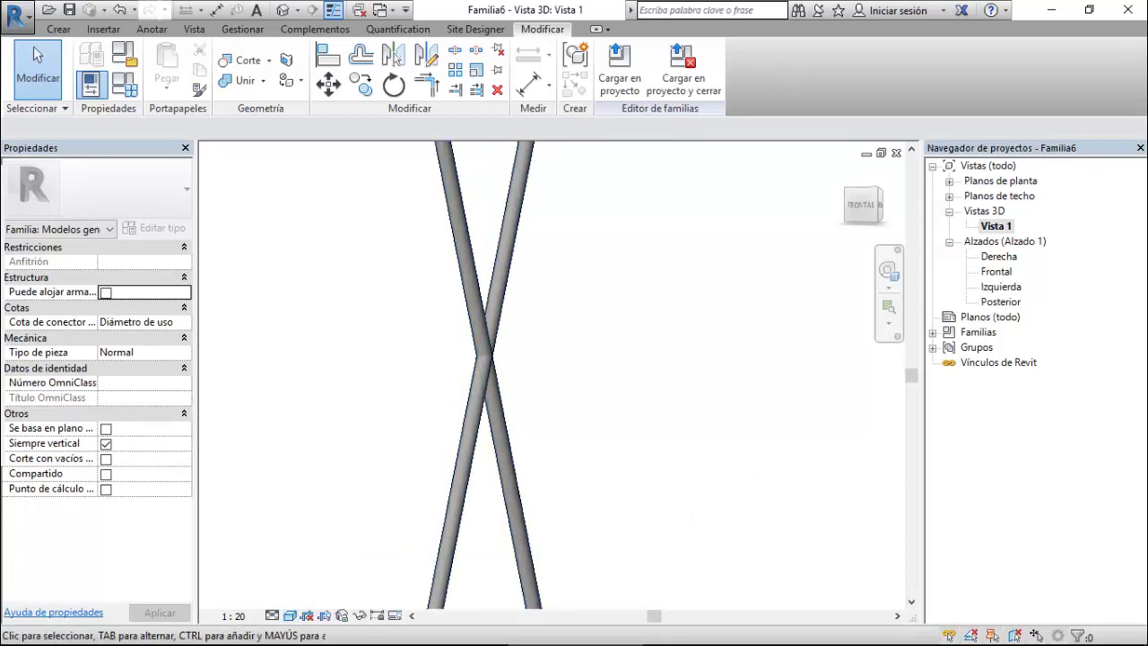
{"action": "scroll", "coordinate": [538, 359], "scroll_direction": "down", "scroll_amount": 1}
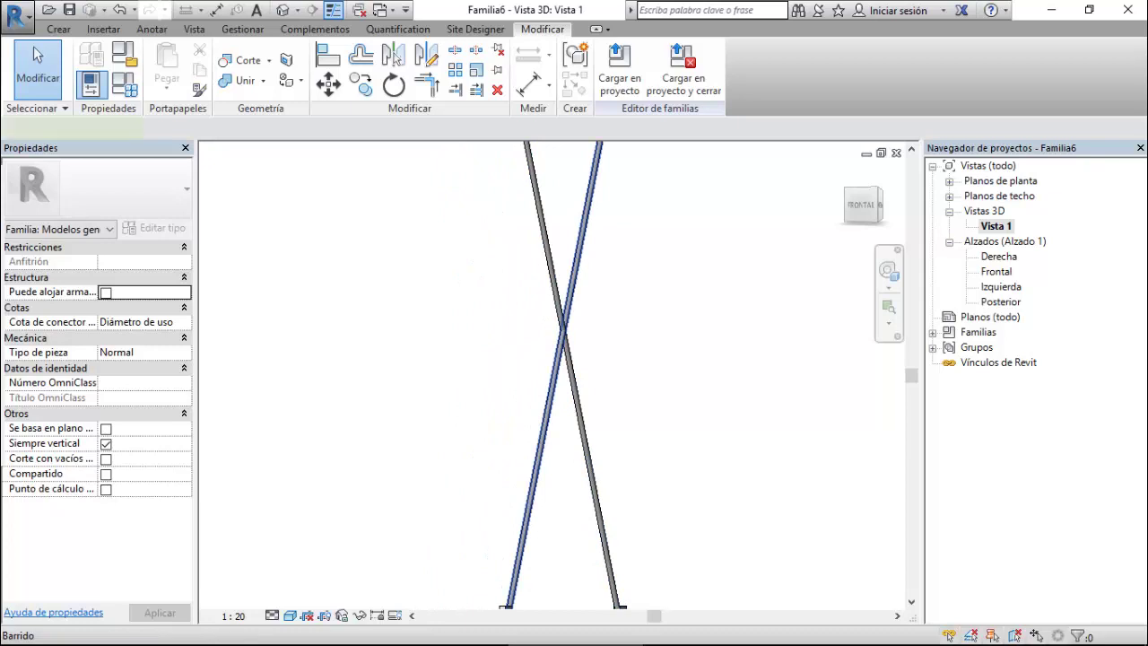
Set one brace rod's second profile offset to -10, after trying and undoing 10.
{"action": "left_click", "coordinate": [519, 285]}
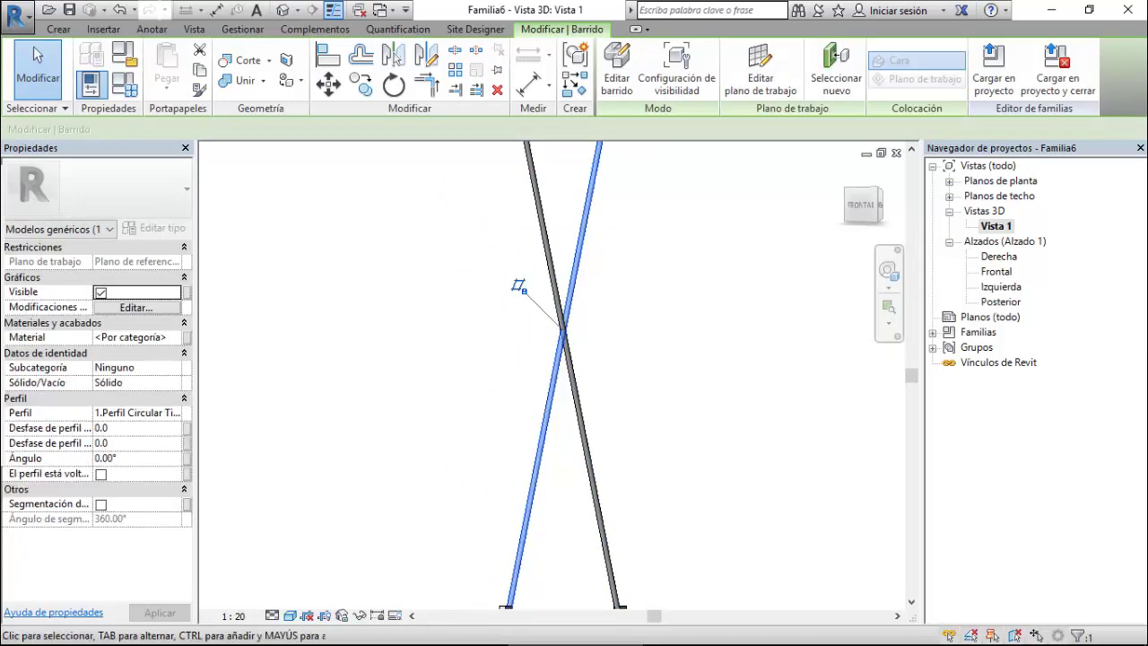
{"action": "left_click", "coordinate": [101, 427]}
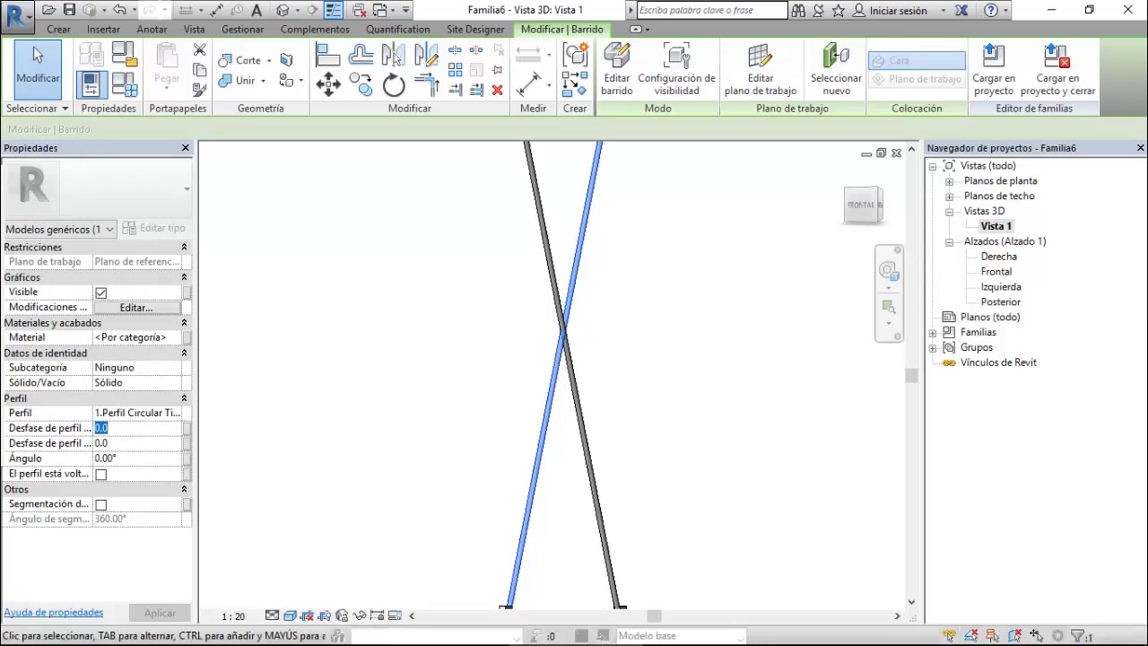
{"action": "key", "text": "Tab"}
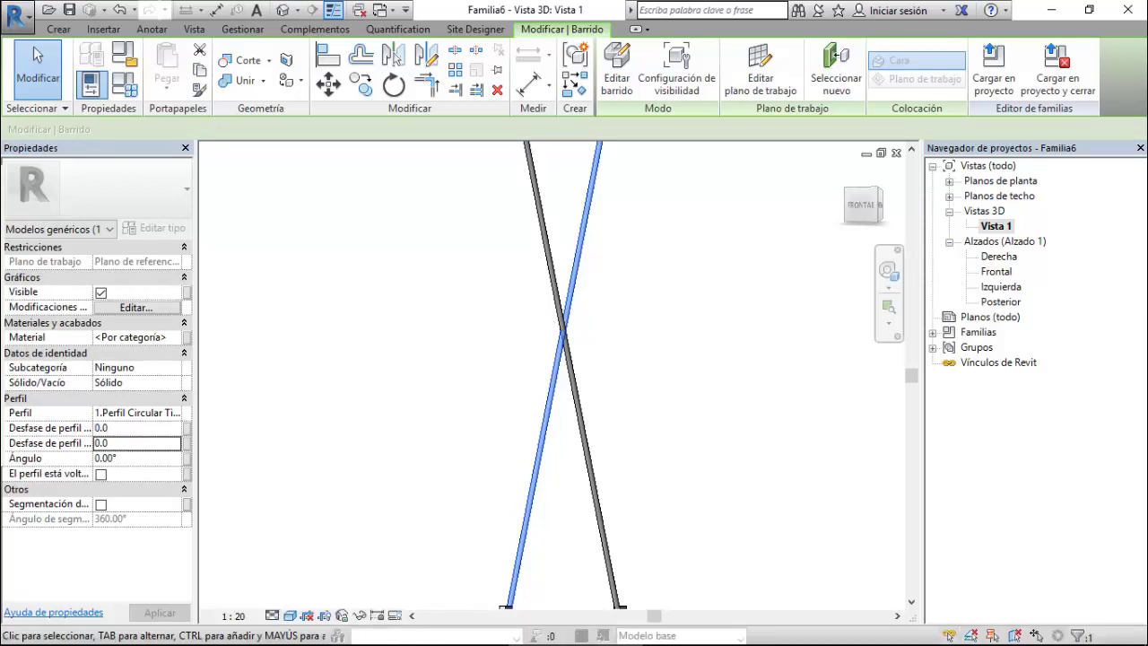
{"action": "type", "text": "10"}
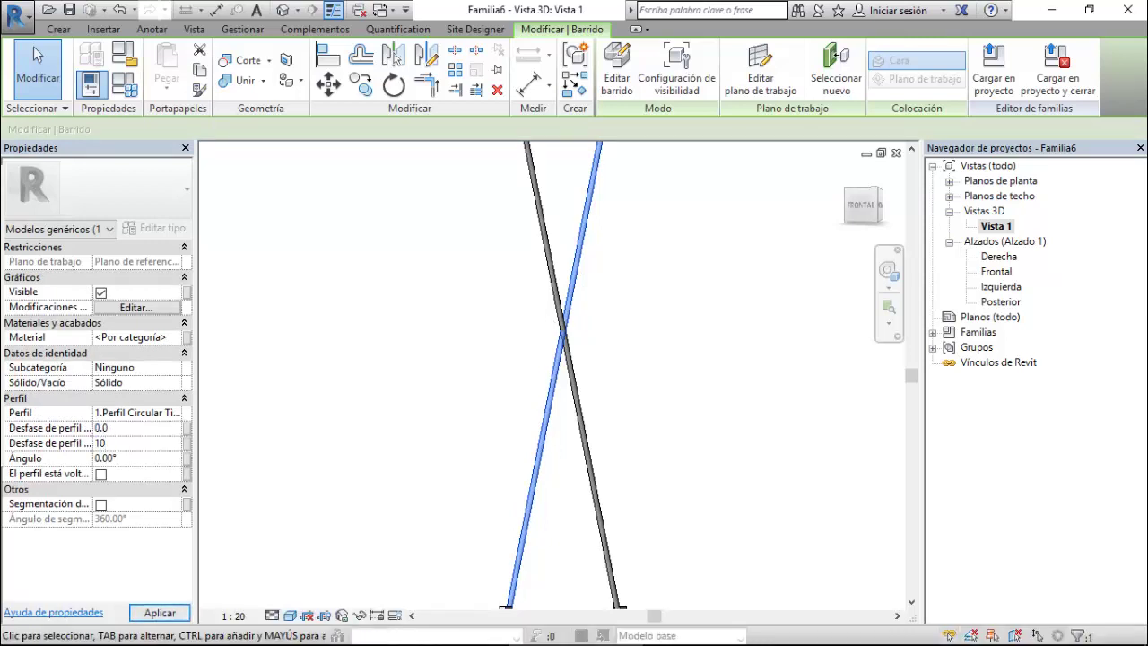
{"action": "left_click", "coordinate": [160, 613]}
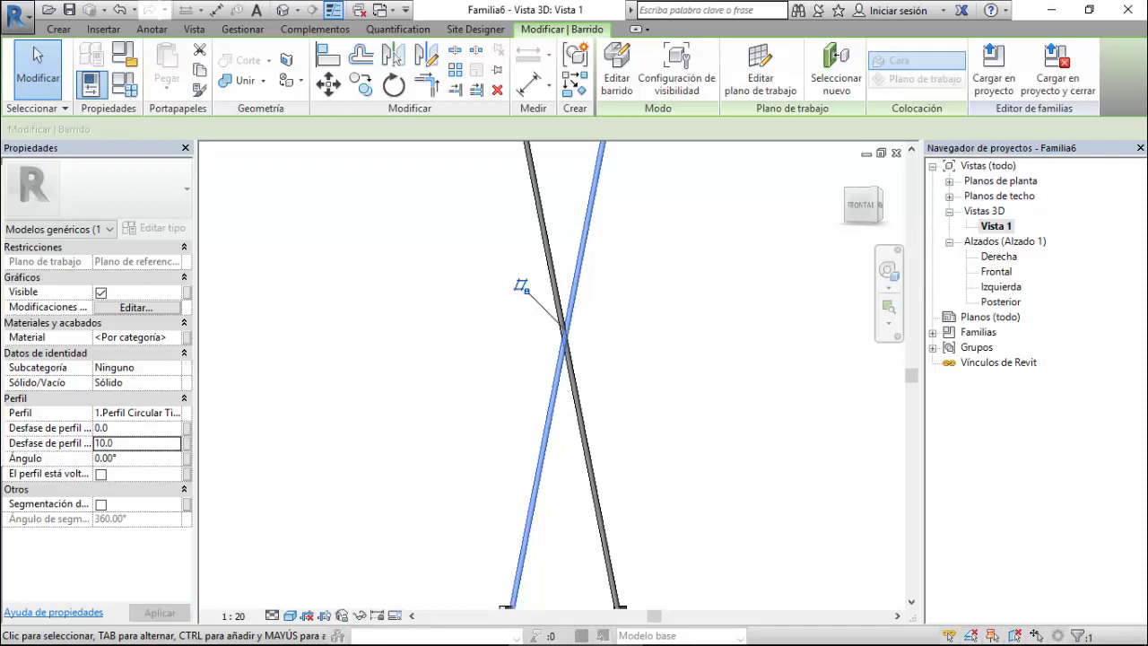
{"action": "key", "text": "ctrl+z"}
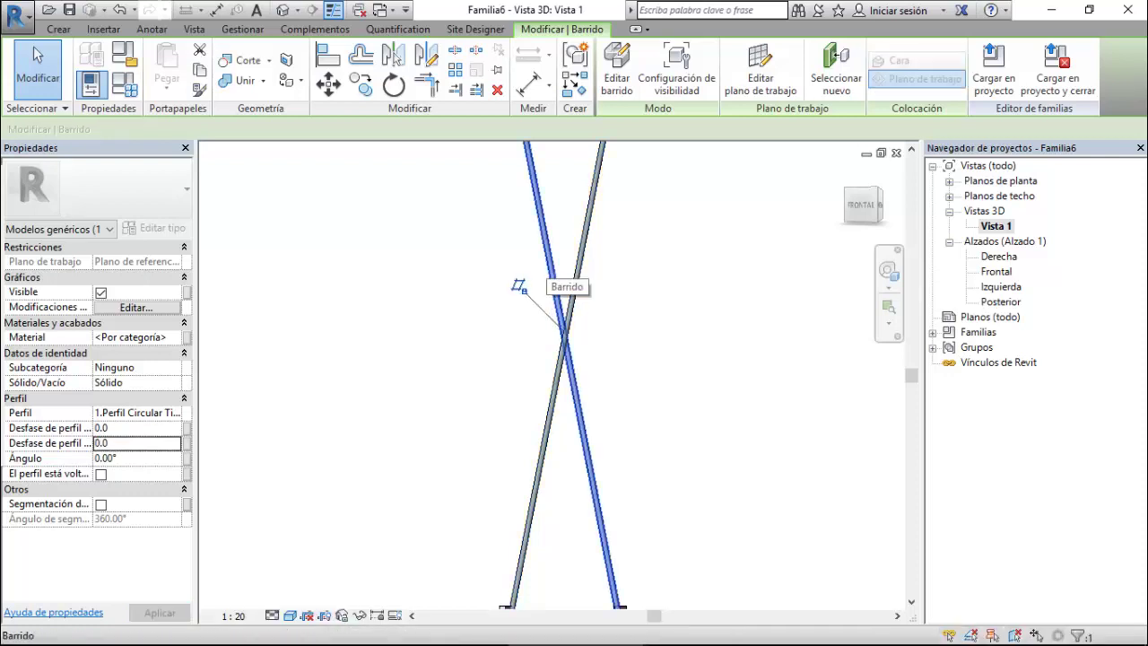
{"action": "left_click", "coordinate": [134, 443]}
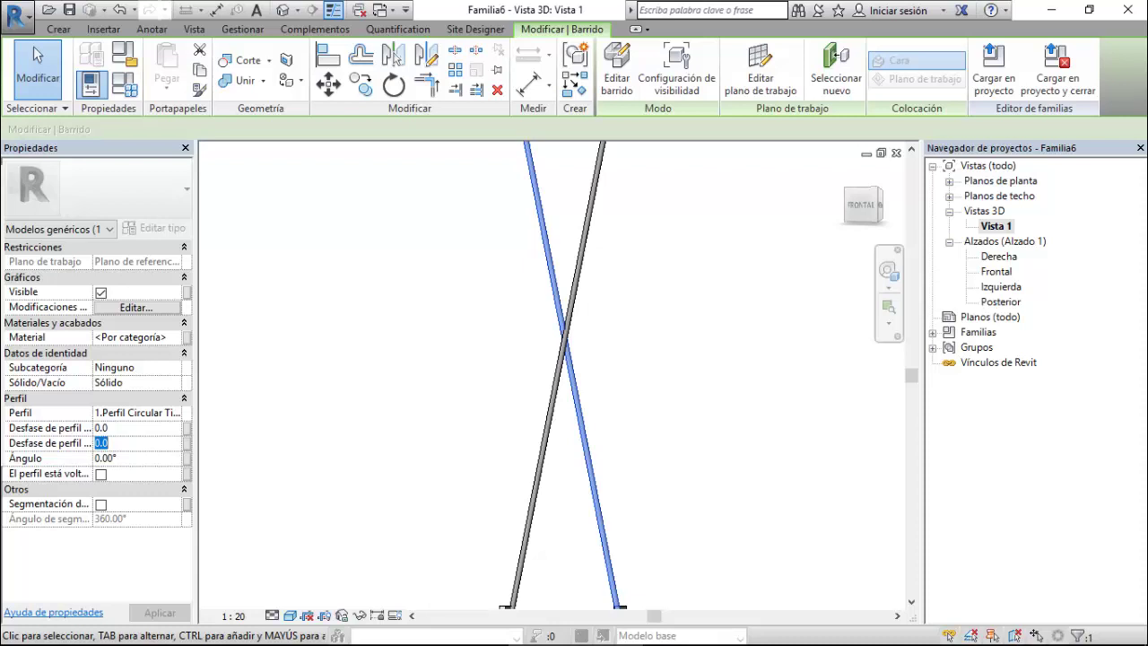
{"action": "type", "text": "-10"}
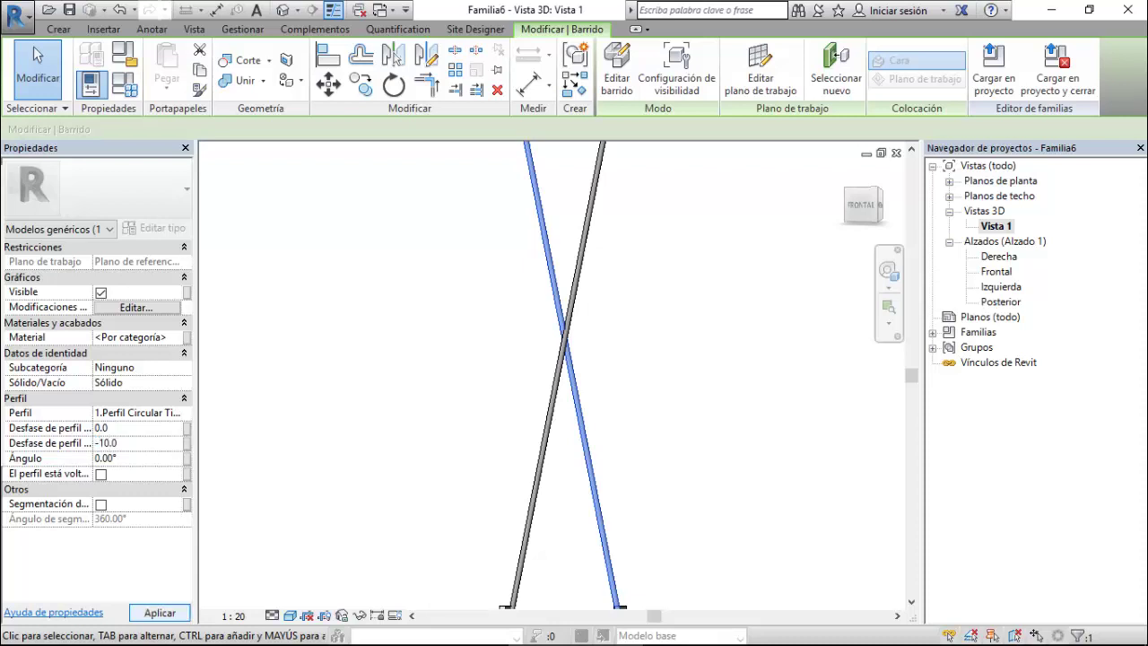
{"action": "key", "text": "Return"}
Inspect the crossed braces in 3D, then save the family as '6.Tirantes en la Estructura'.
{"action": "key", "text": "Escape"}
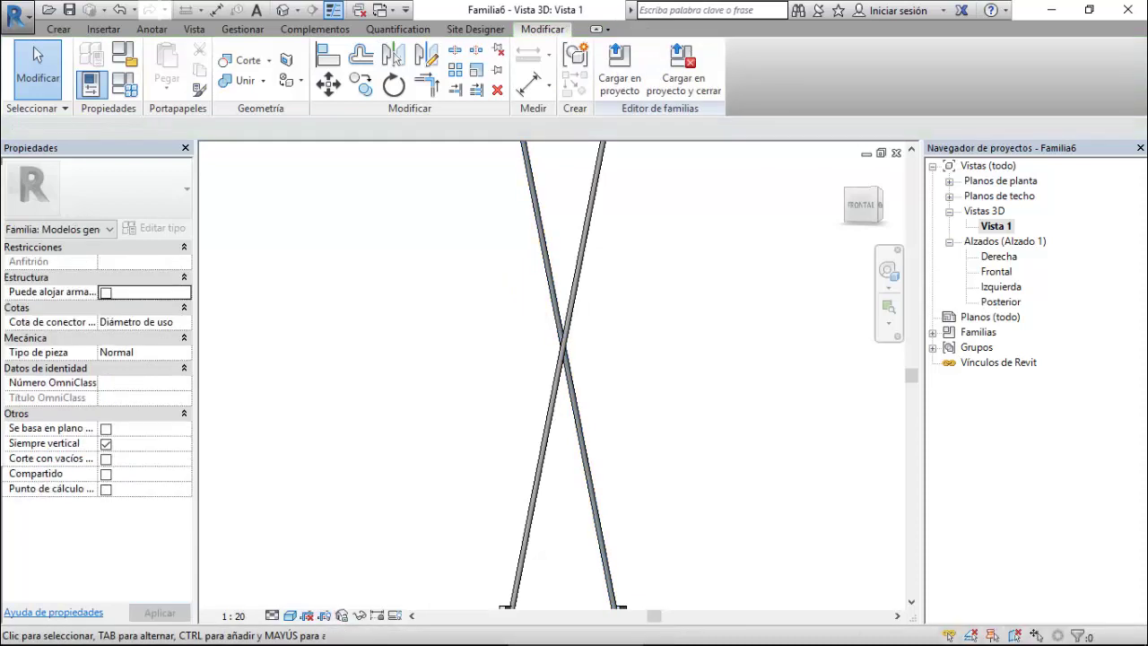
{"action": "middle_click_drag", "start_coordinate": [556, 377], "coordinate": [663, 377], "text": "shift"}
{"action": "scroll", "coordinate": [512, 359], "scroll_direction": "down", "scroll_amount": 3}
{"action": "scroll", "coordinate": [512, 358], "scroll_direction": "down", "scroll_amount": 2}
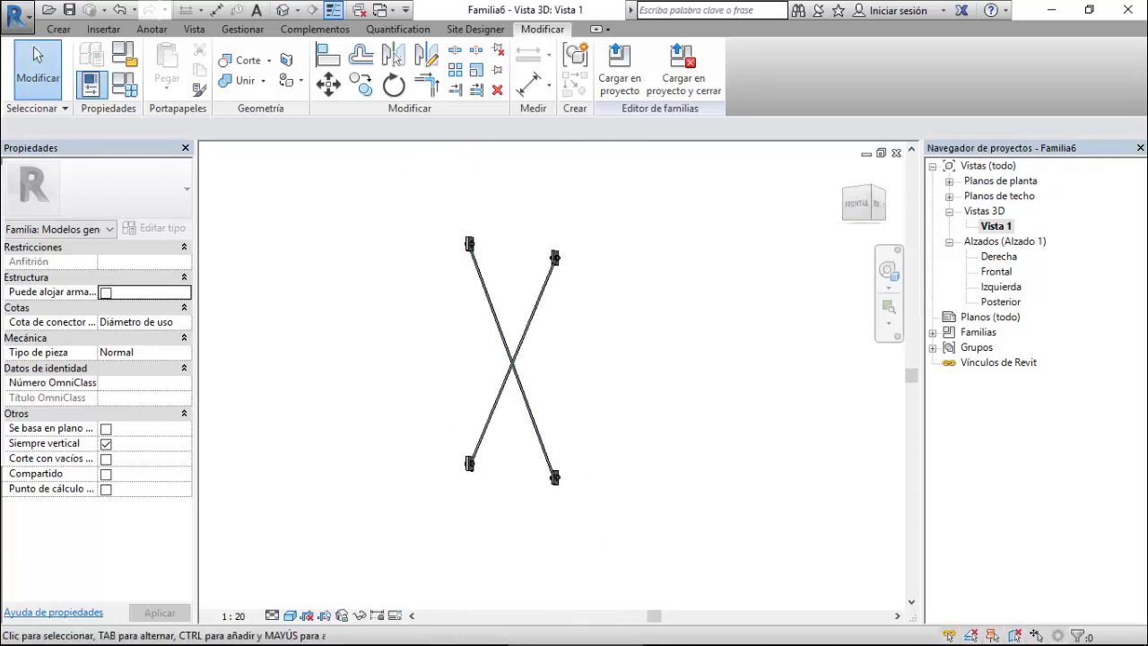
{"action": "middle_click_drag", "start_coordinate": [663, 377], "coordinate": [717, 377], "text": "shift"}
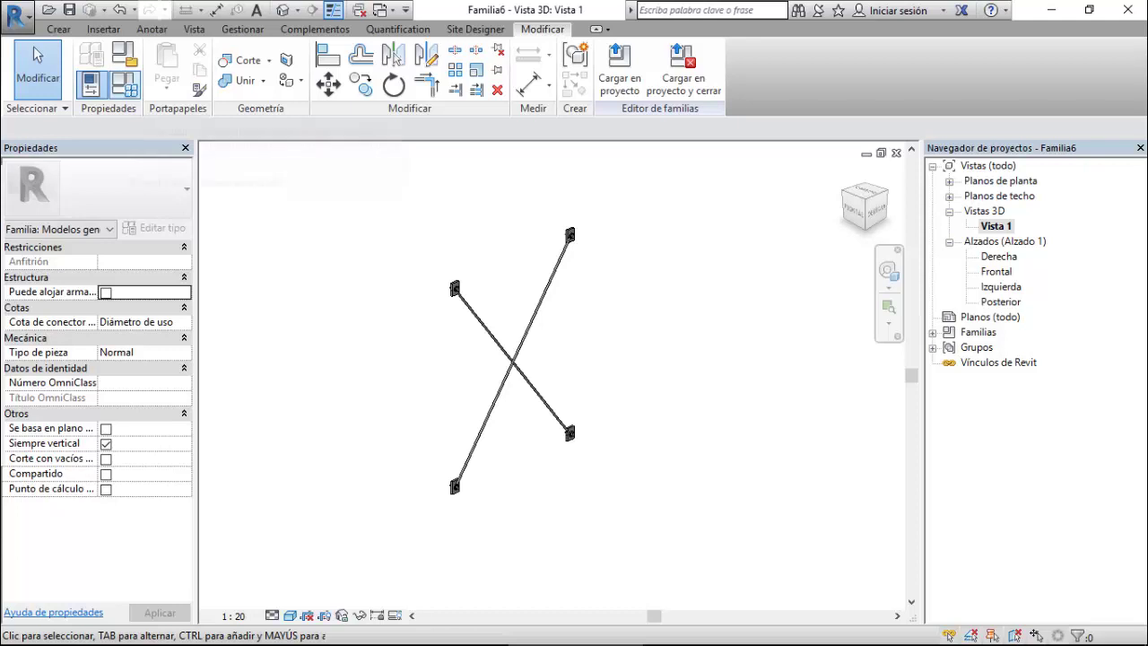
{"action": "left_click", "coordinate": [69, 9]}
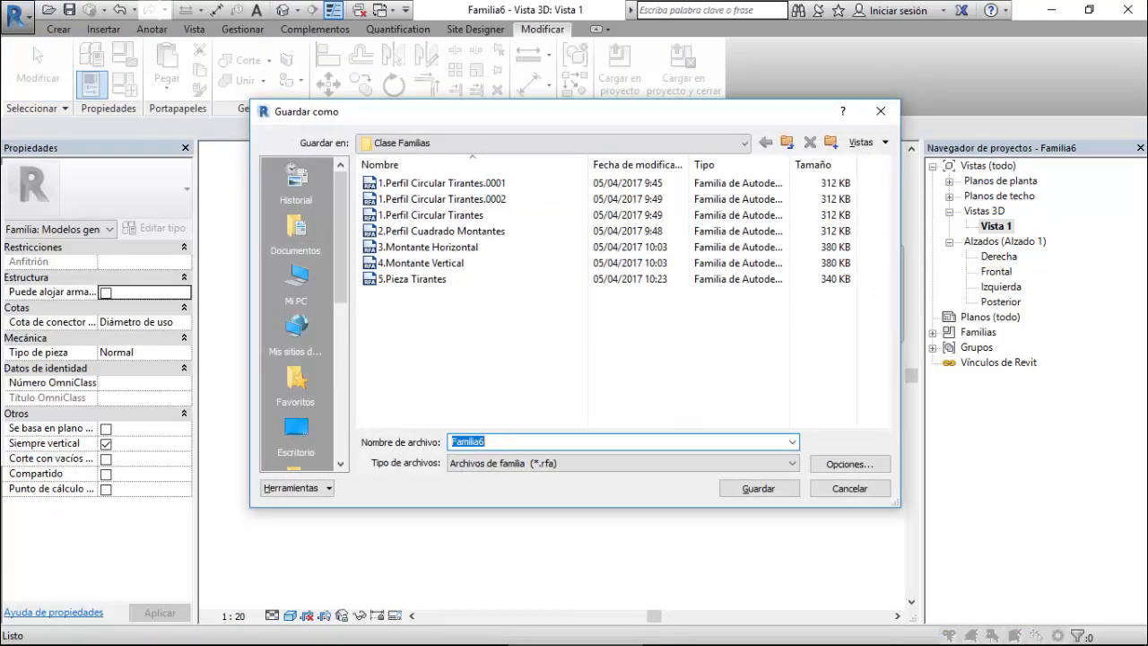
{"action": "type", "text": "6."}
{"action": "type", "text": "Tirant"}
{"action": "type", "text": "es "}
{"action": "type", "text": "en la"}
{"action": "type", "text": " Estru"}
{"action": "type", "text": "ctura"}
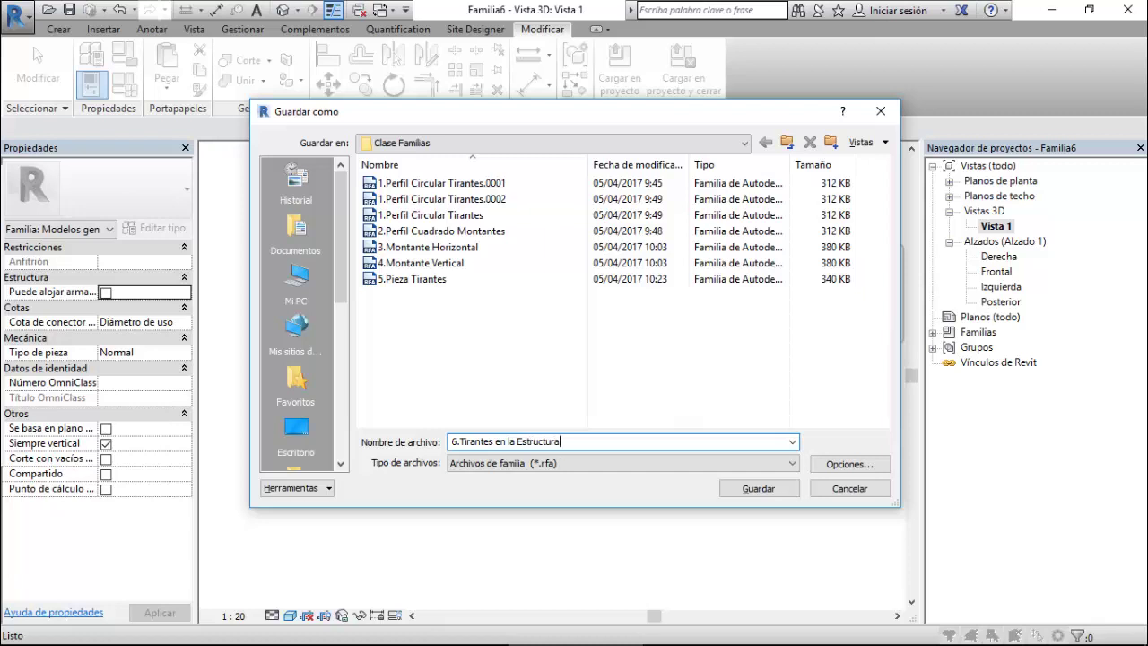
{"action": "key", "text": "Return"}
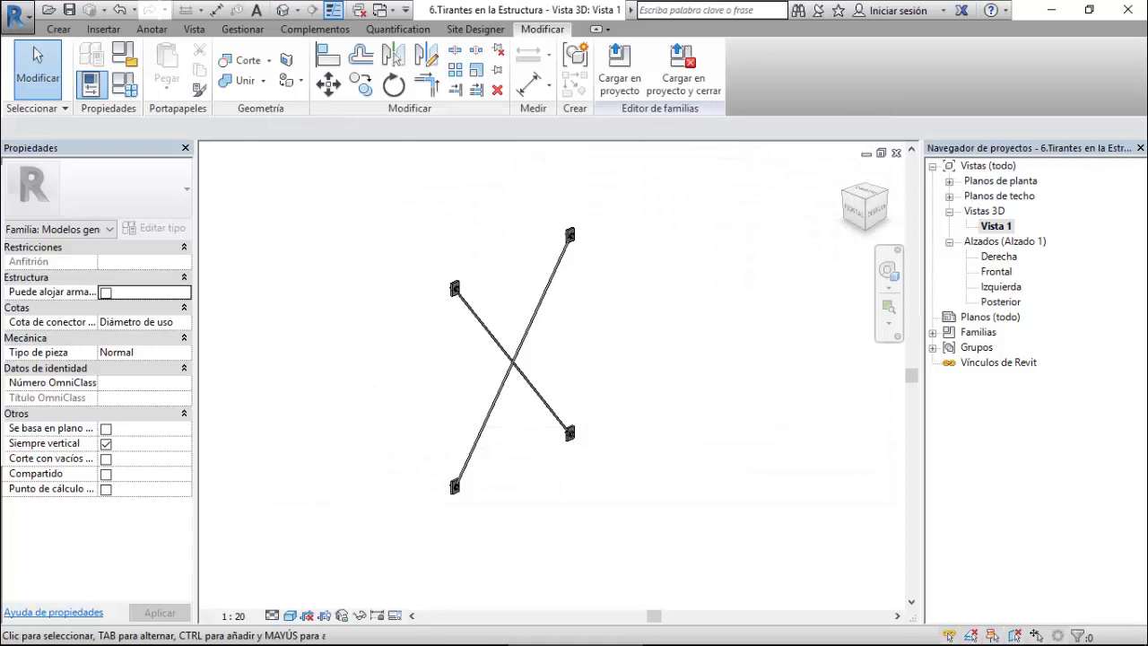
Switch to the Perfil en Angulo view and show the Recent Files start page.
{"action": "left_click", "coordinate": [388, 11]}
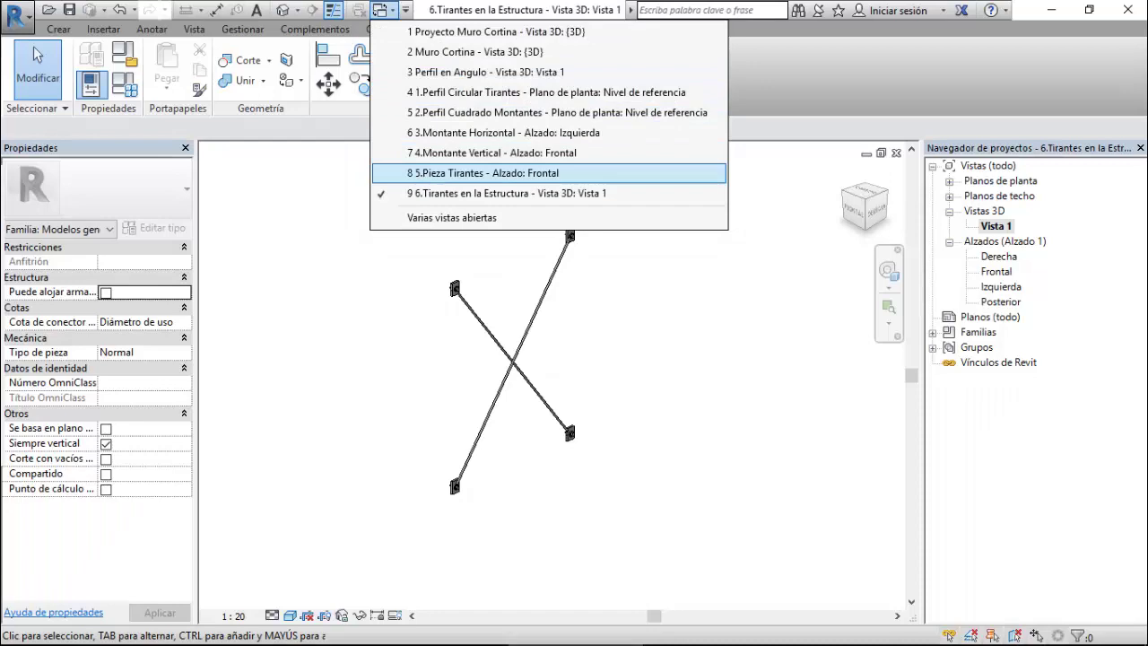
{"action": "left_click", "coordinate": [485, 71]}
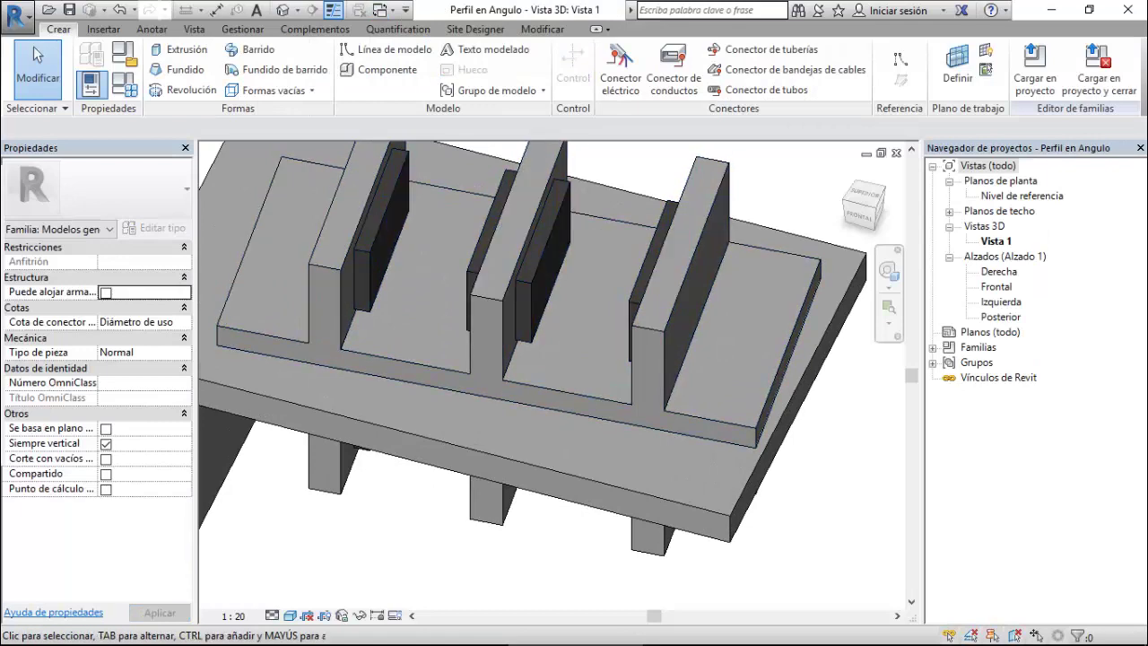
{"action": "left_click", "coordinate": [194, 29]}
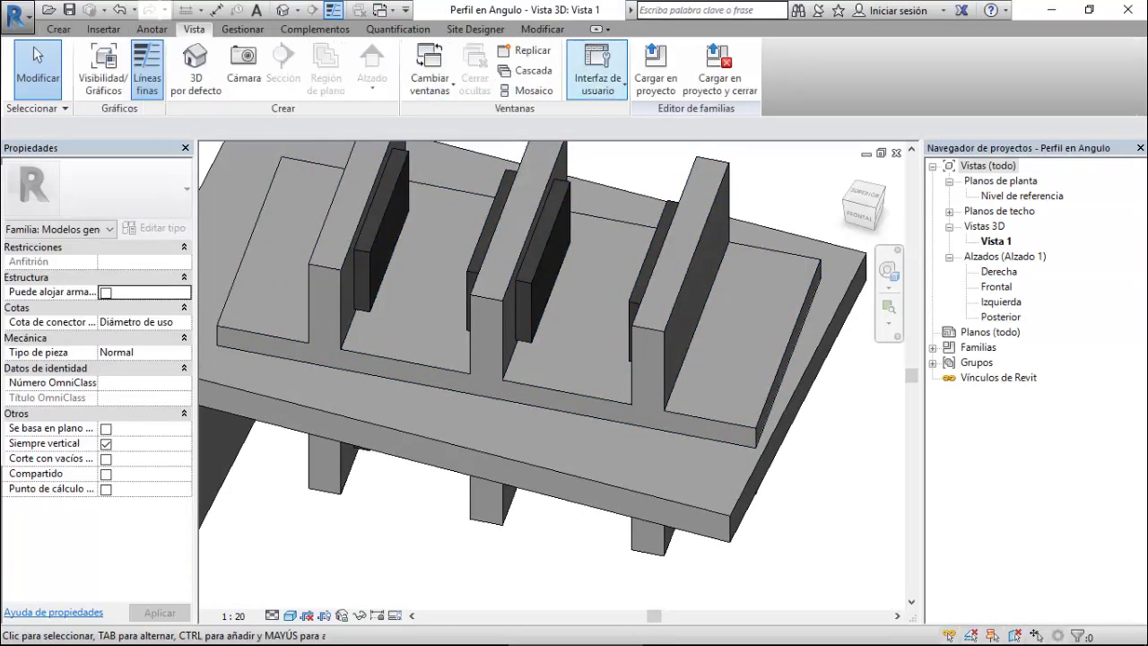
{"action": "left_click", "coordinate": [597, 72]}
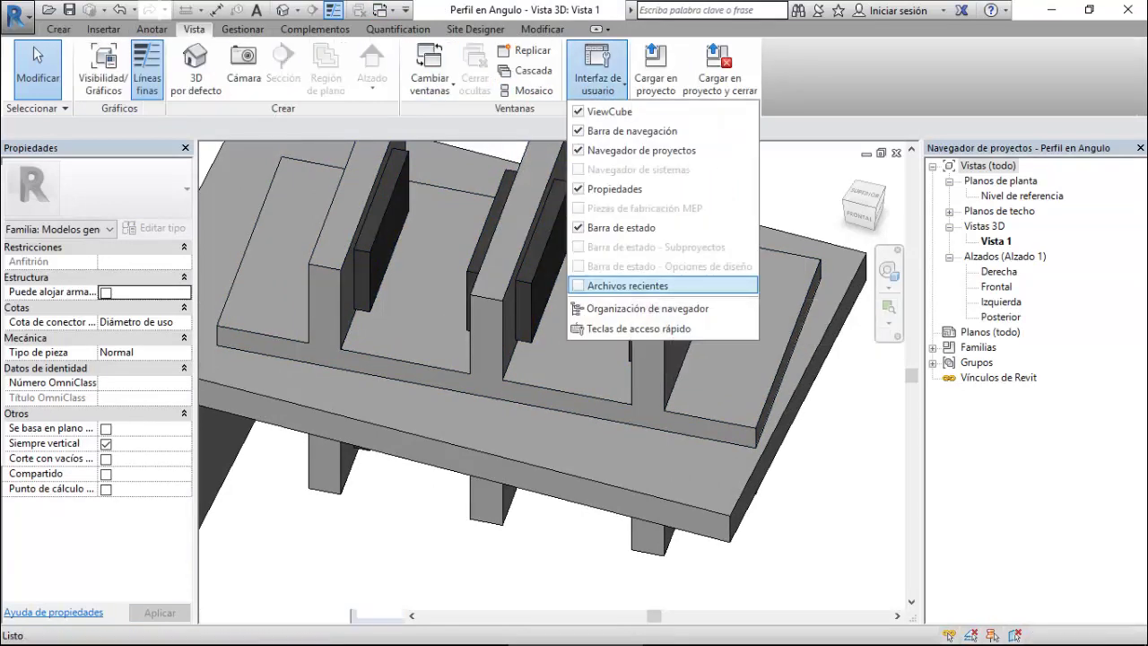
{"action": "left_click", "coordinate": [627, 285]}
Create a new family from the Modelo genérico métrico template.
{"action": "left_click", "coordinate": [91, 389]}
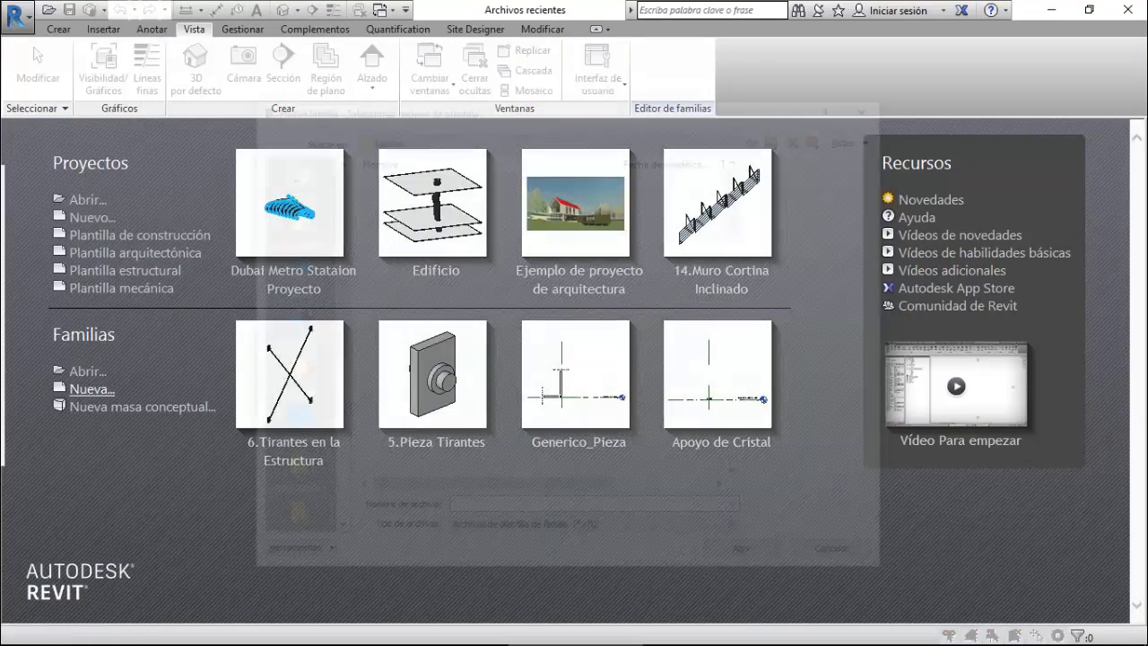
{"action": "scroll", "coordinate": [548, 328], "scroll_direction": "down", "scroll_amount": 4}
{"action": "scroll", "coordinate": [549, 327], "scroll_direction": "down", "scroll_amount": 4}
{"action": "scroll", "coordinate": [549, 327], "scroll_direction": "down", "scroll_amount": 4}
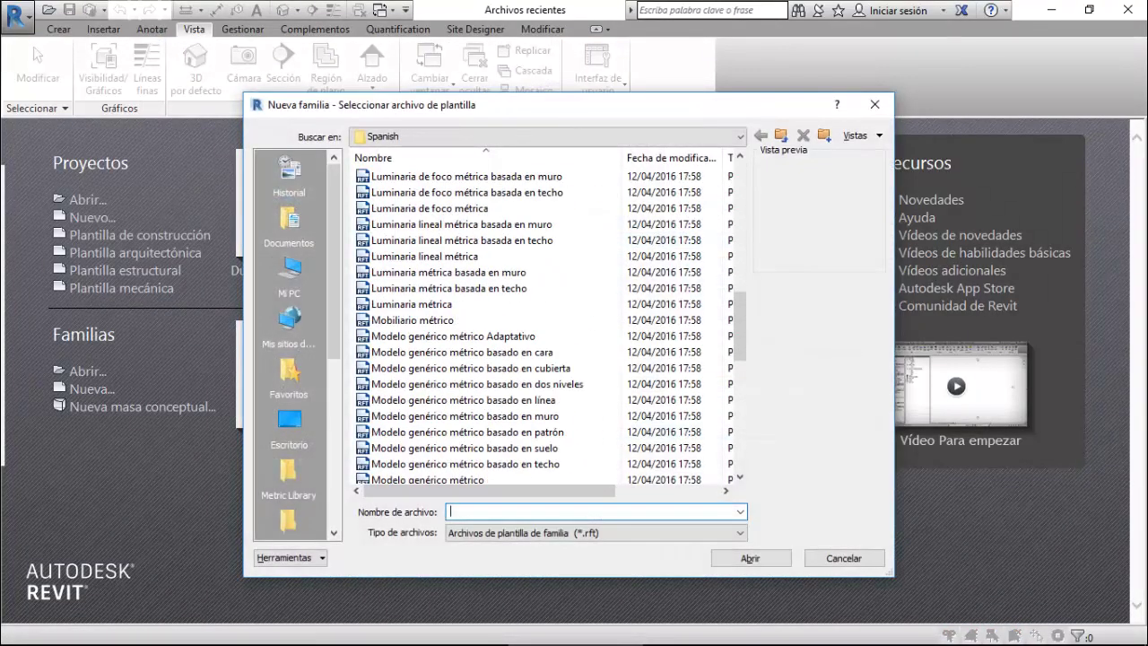
{"action": "scroll", "coordinate": [549, 328], "scroll_direction": "down", "scroll_amount": 2}
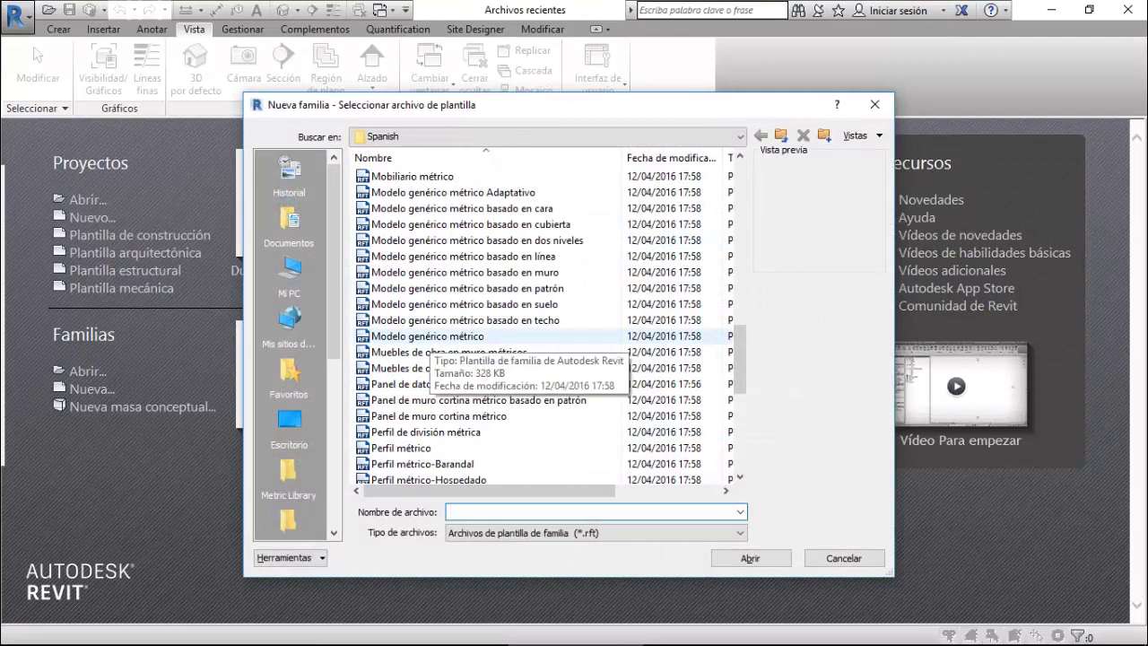
{"action": "left_click", "coordinate": [421, 336]}
{"action": "left_click", "coordinate": [750, 558]}
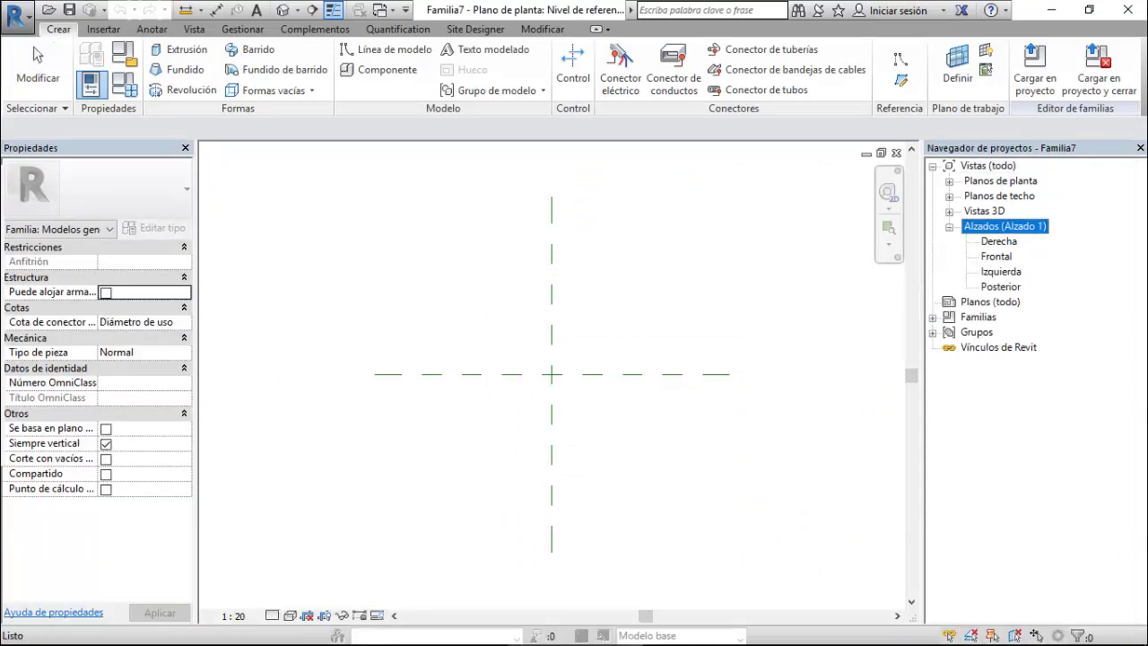
In the Frontal elevation, start an extrusion with a sketch line picked on the reference level.
{"action": "double_click", "coordinate": [996, 257]}
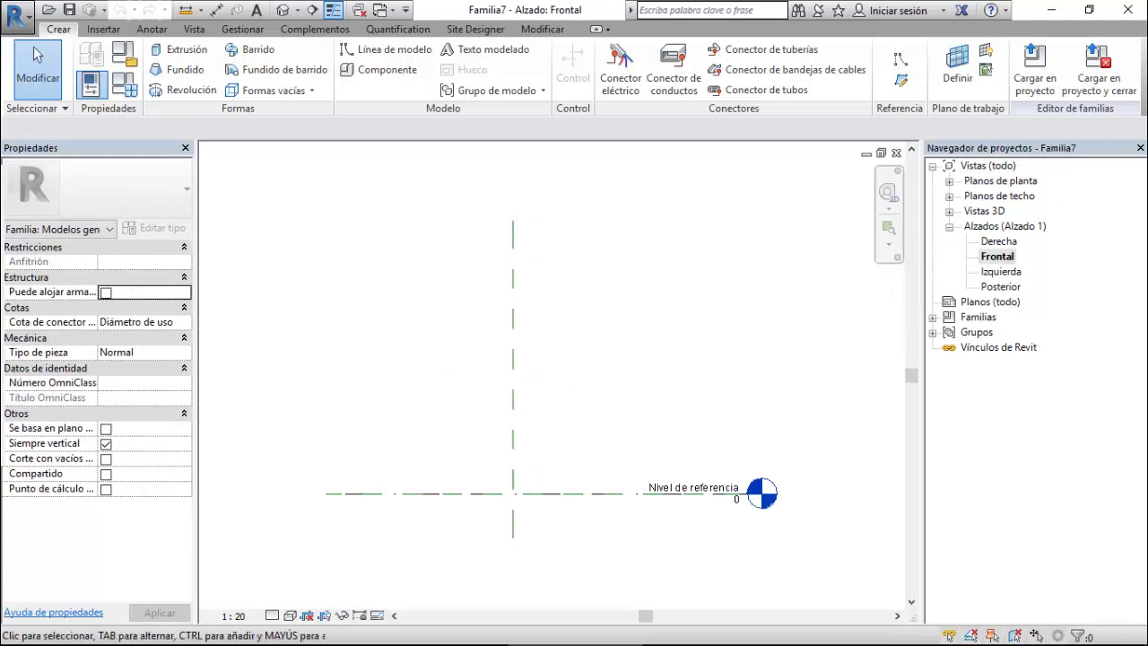
{"action": "scroll", "coordinate": [513, 529], "scroll_direction": "up", "scroll_amount": 2}
{"action": "scroll", "coordinate": [513, 529], "scroll_direction": "up", "scroll_amount": 2}
{"action": "scroll", "coordinate": [513, 529], "scroll_direction": "up", "scroll_amount": 1}
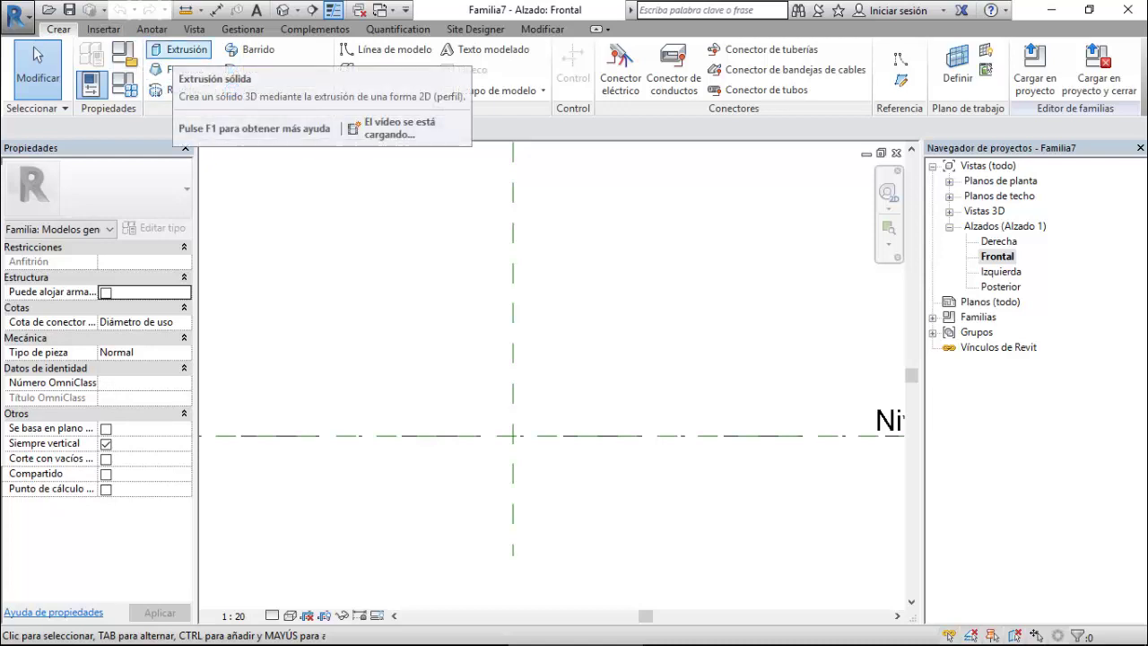
{"action": "left_click", "coordinate": [184, 49]}
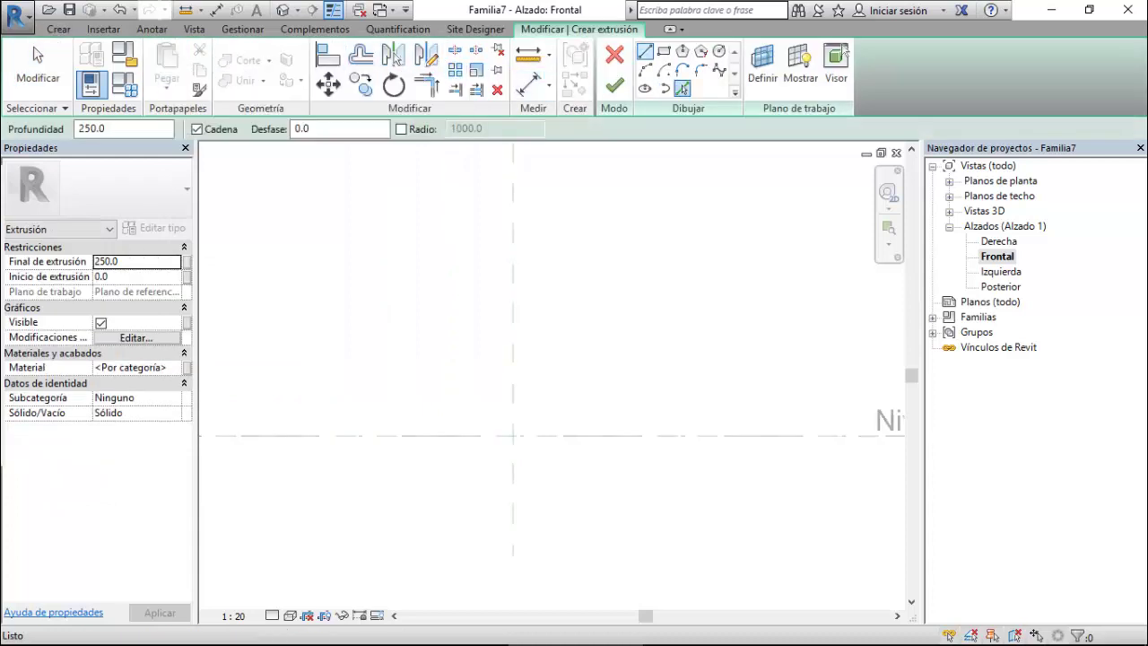
{"action": "left_click", "coordinate": [682, 85]}
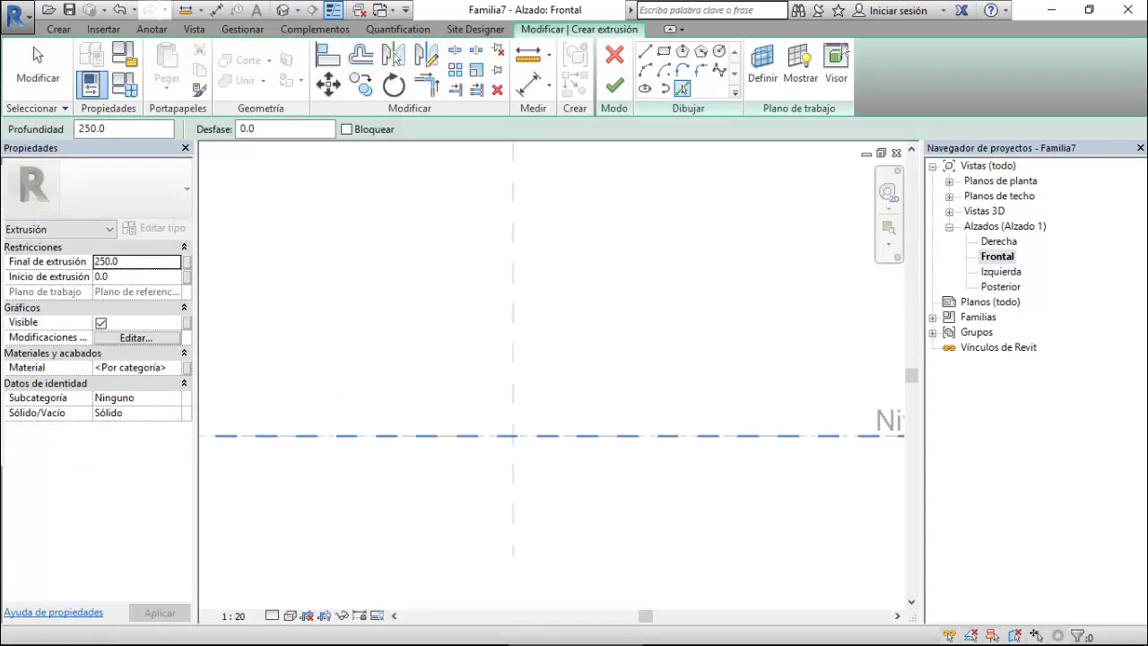
{"action": "left_click", "coordinate": [522, 466]}
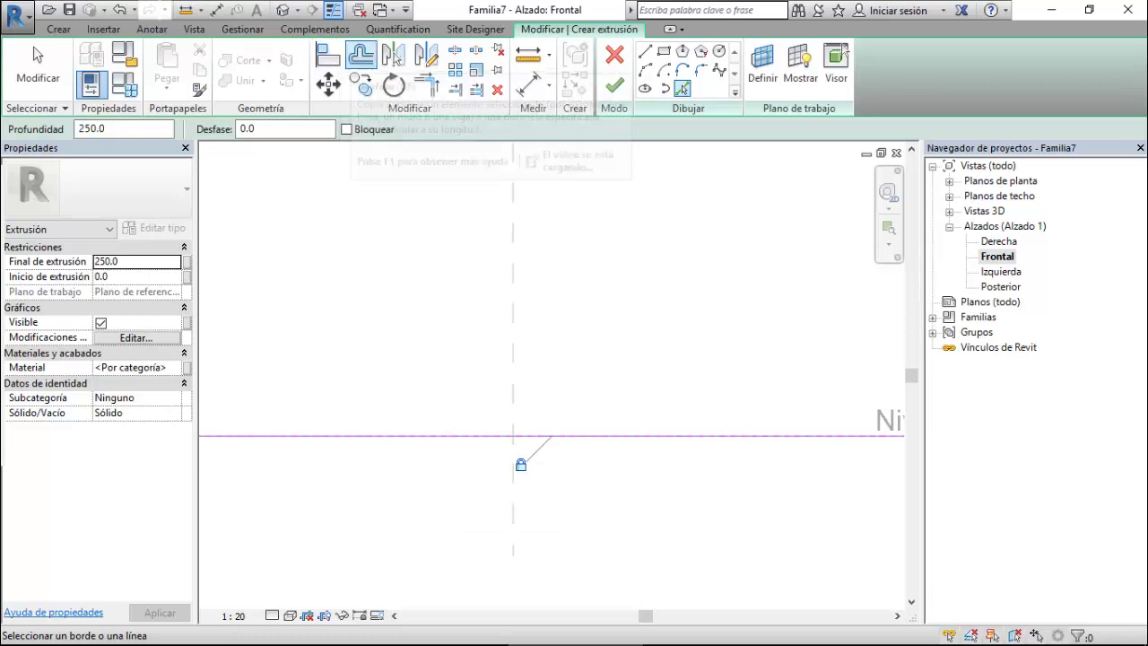
Add a copy of the level sketch line offset by 15.
{"action": "left_click", "coordinate": [360, 55]}
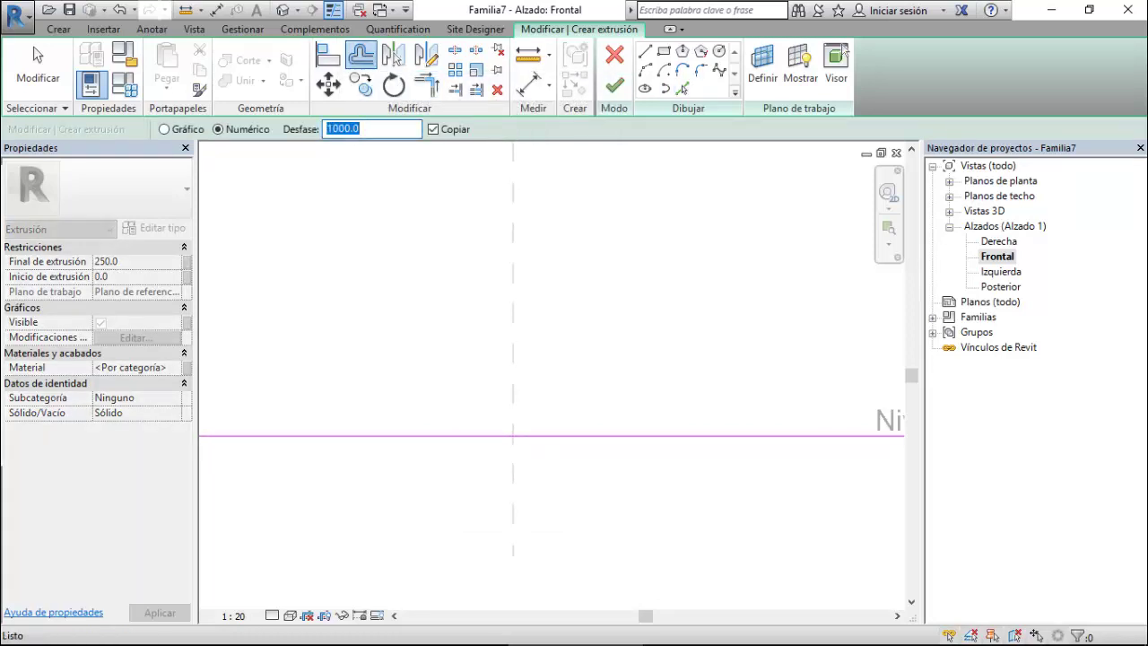
{"action": "type", "text": "15"}
{"action": "type", "text": ".0"}
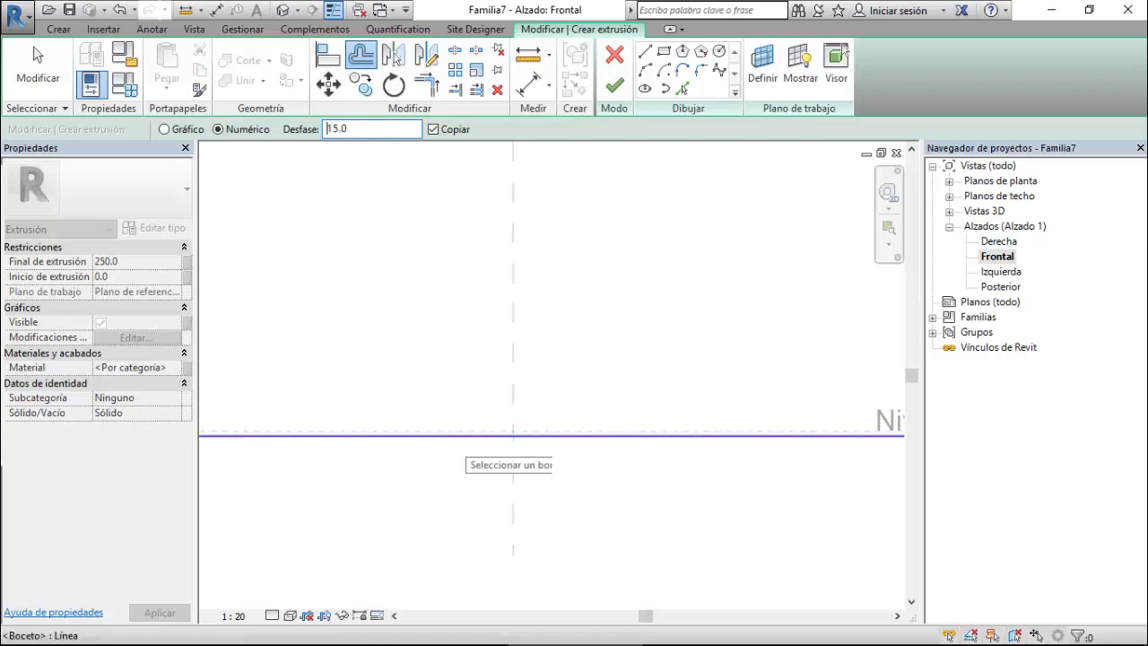
{"action": "middle_click_drag", "start_coordinate": [462, 440], "coordinate": [637, 449]}
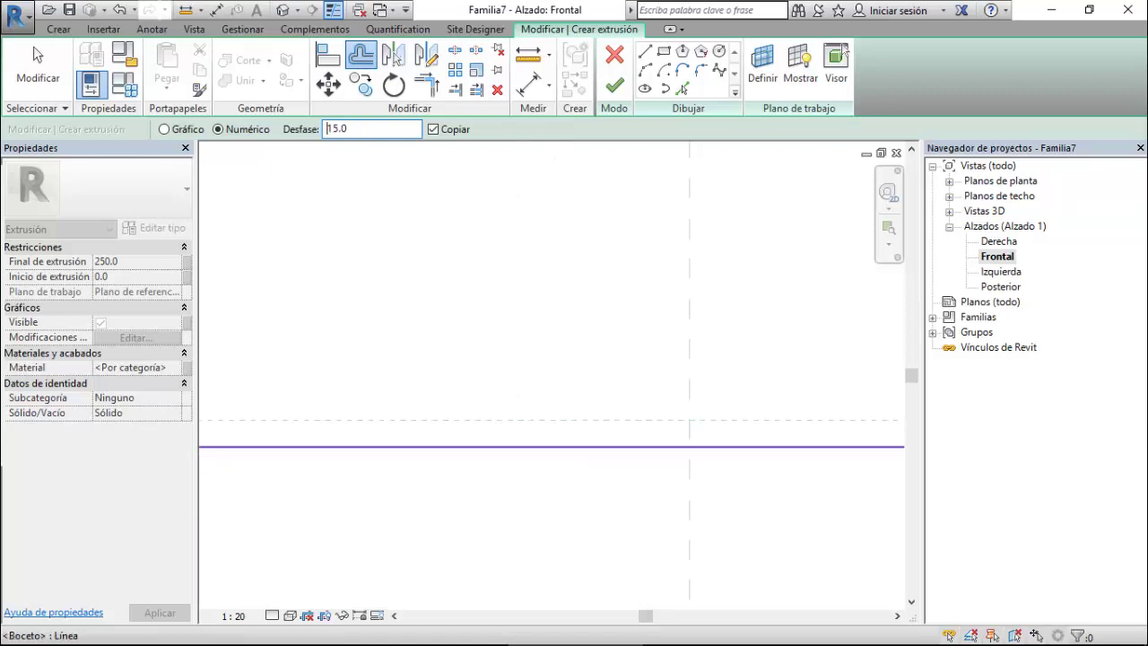
{"action": "left_click", "coordinate": [605, 446]}
{"action": "scroll", "coordinate": [399, 318], "scroll_direction": "down", "scroll_amount": 2}
{"action": "scroll", "coordinate": [395, 324], "scroll_direction": "down", "scroll_amount": 1}
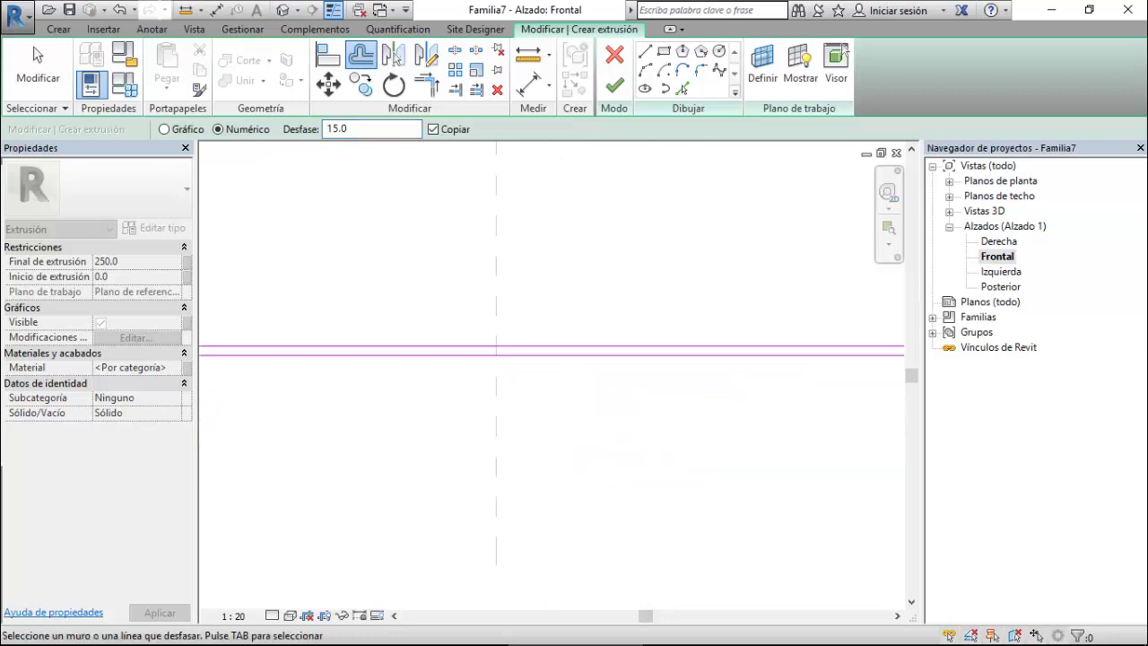
Pick a sketch line on the vertical reference plane and lock it.
{"action": "left_click", "coordinate": [682, 85]}
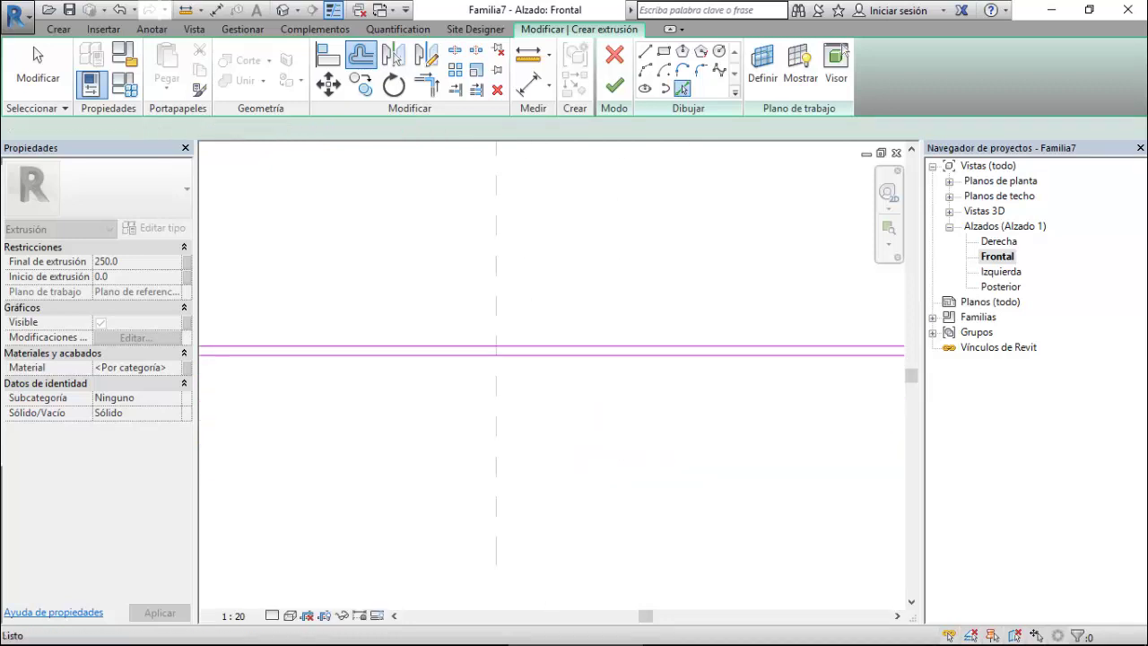
{"action": "left_click", "coordinate": [496, 332]}
{"action": "left_click", "coordinate": [466, 329]}
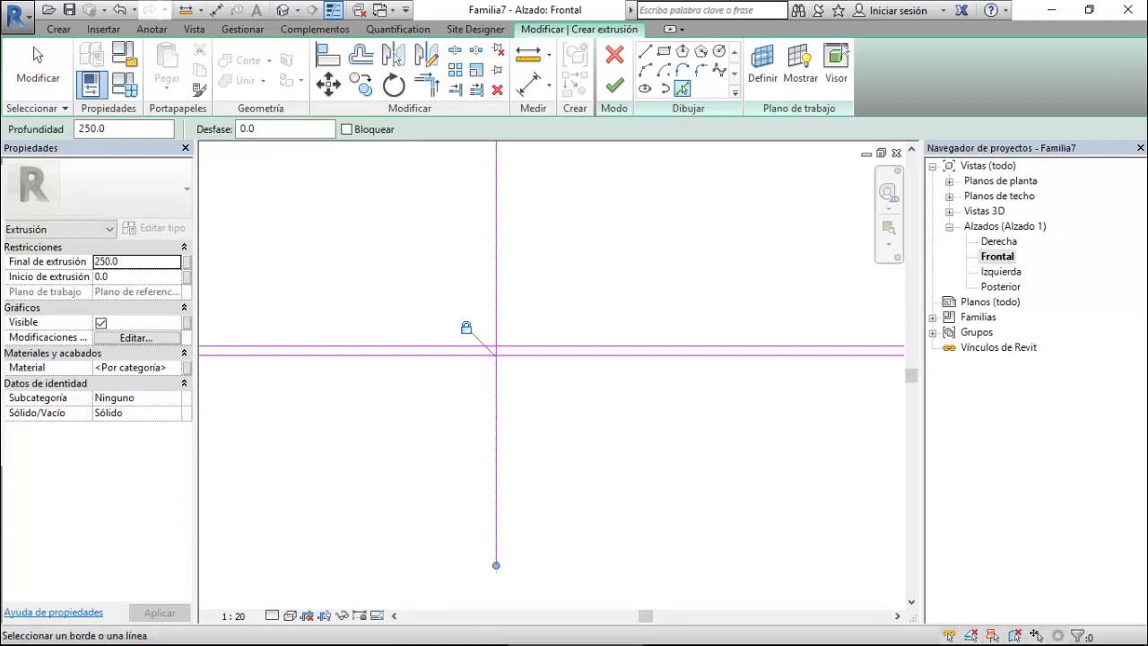
{"action": "key", "text": "o"}
{"action": "key", "text": "f"}
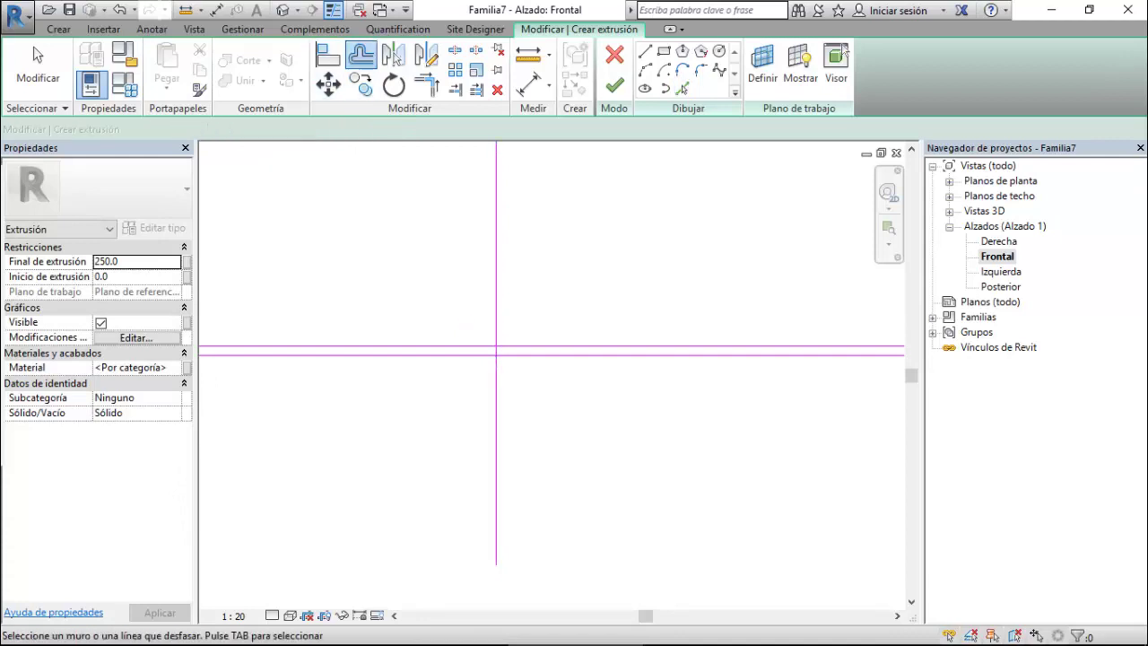
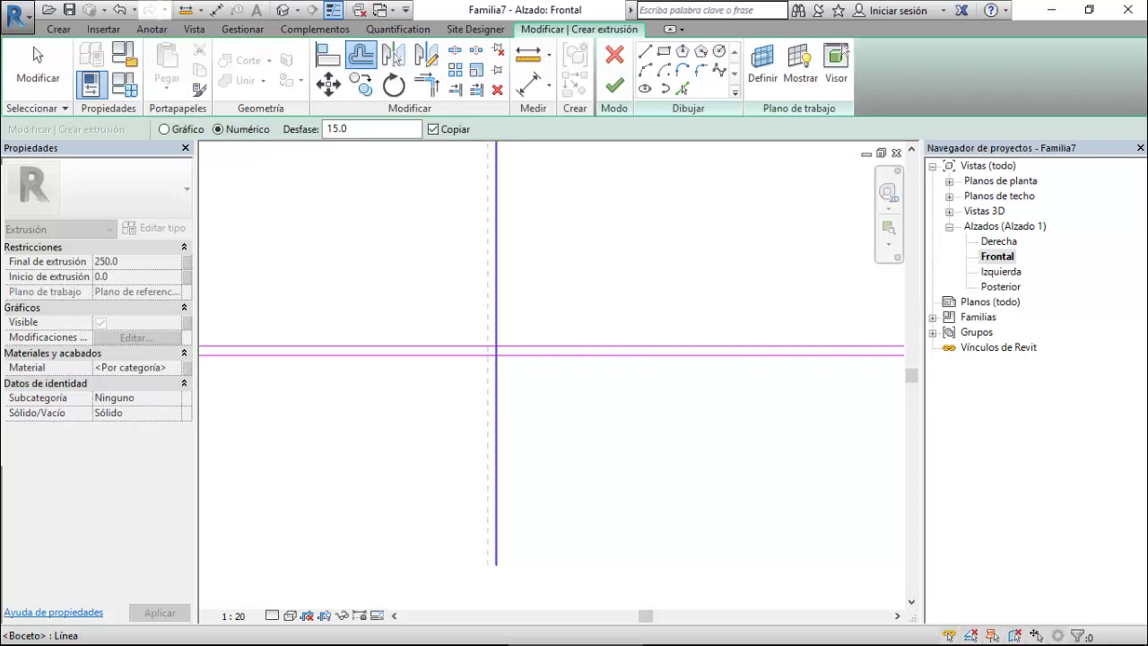
Offset copies of the centre vertical sketch line 112.5 to the left and to the right.
{"action": "left_click", "coordinate": [372, 128]}
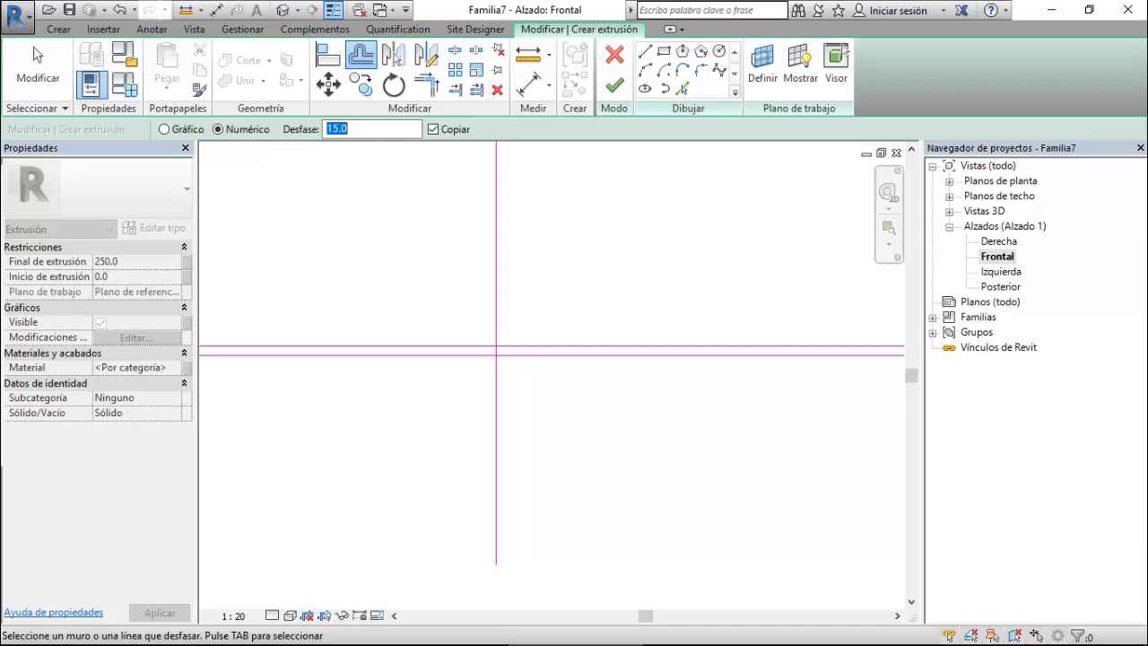
{"action": "type", "text": "7"}
{"action": "key", "text": "BackSpace"}
{"action": "type", "text": "1"}
{"action": "type", "text": "12"}
{"action": "type", "text": ".5"}
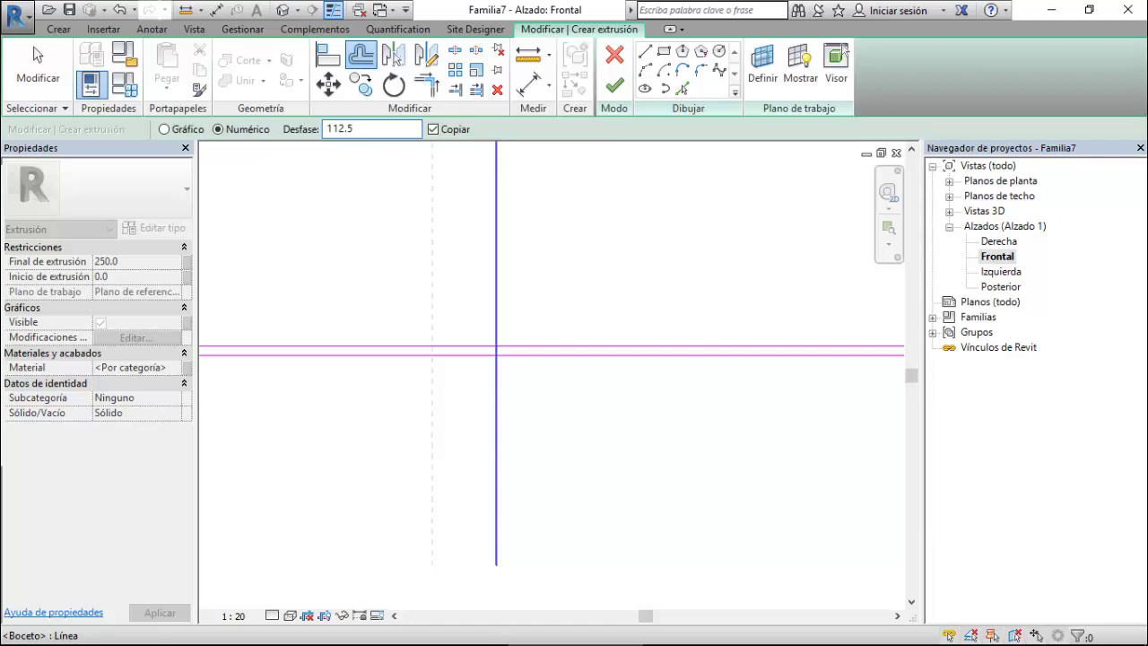
{"action": "left_click", "coordinate": [492, 279]}
{"action": "left_click", "coordinate": [500, 278]}
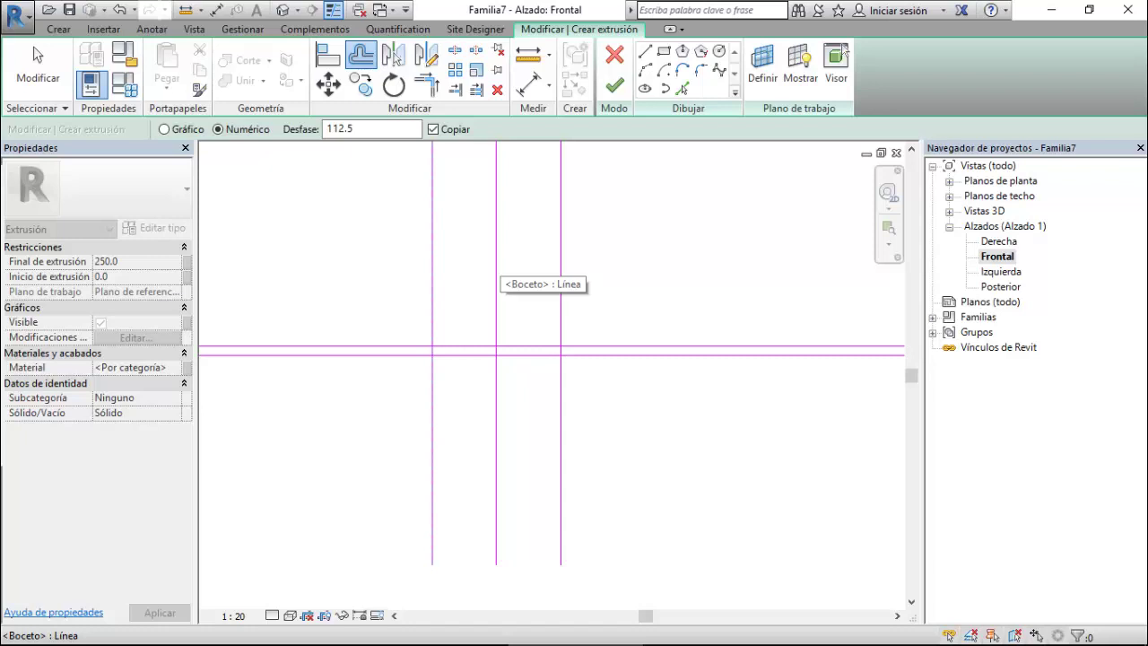
{"action": "key", "text": "Escape"}
{"action": "scroll", "coordinate": [470, 334], "scroll_direction": "up", "scroll_amount": 2}
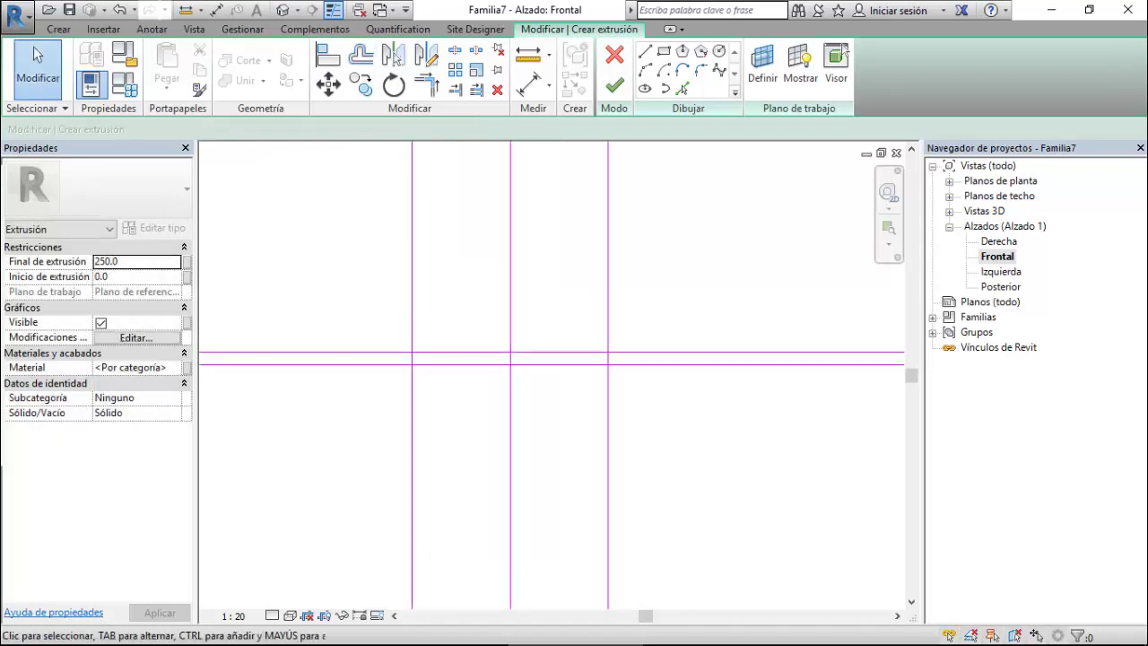
Corner both horizontal lines with the left and right vertical lines to close the thin rectangle.
{"action": "left_click", "coordinate": [427, 84]}
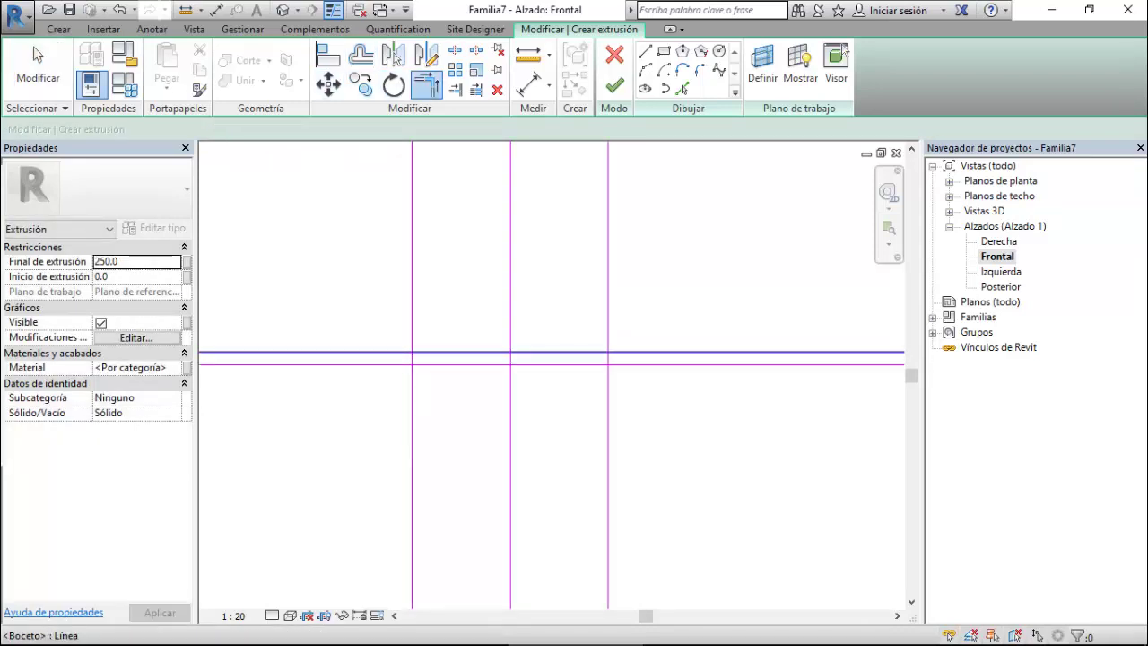
{"action": "left_click", "coordinate": [466, 351]}
{"action": "left_click", "coordinate": [411, 381]}
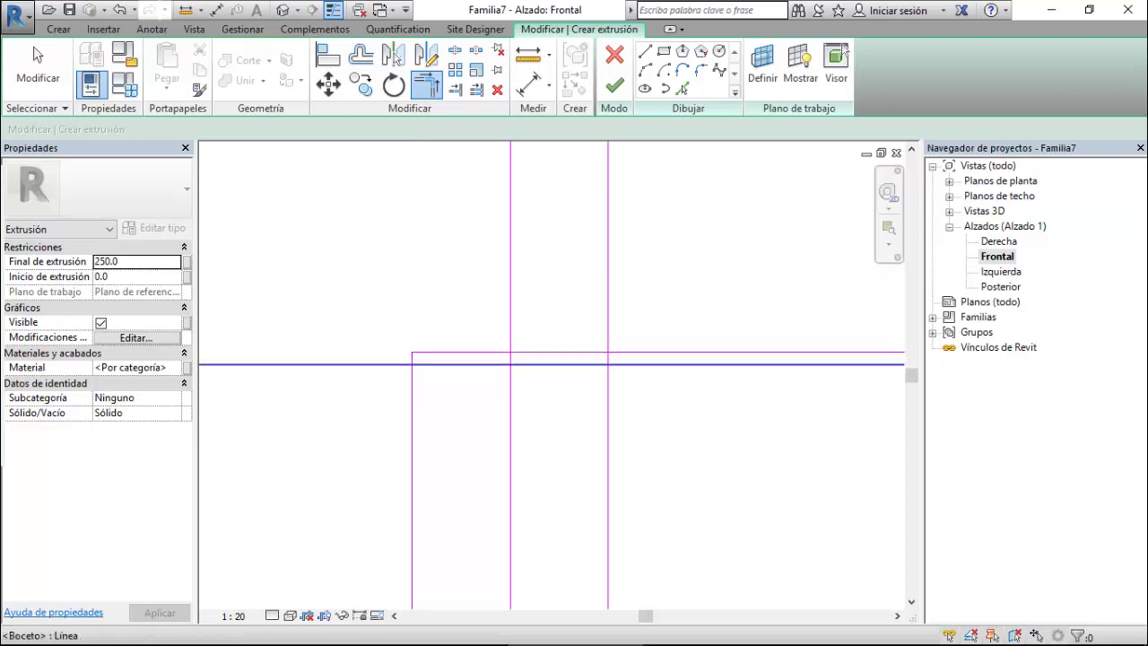
{"action": "left_click", "coordinate": [466, 364]}
{"action": "left_click", "coordinate": [411, 359]}
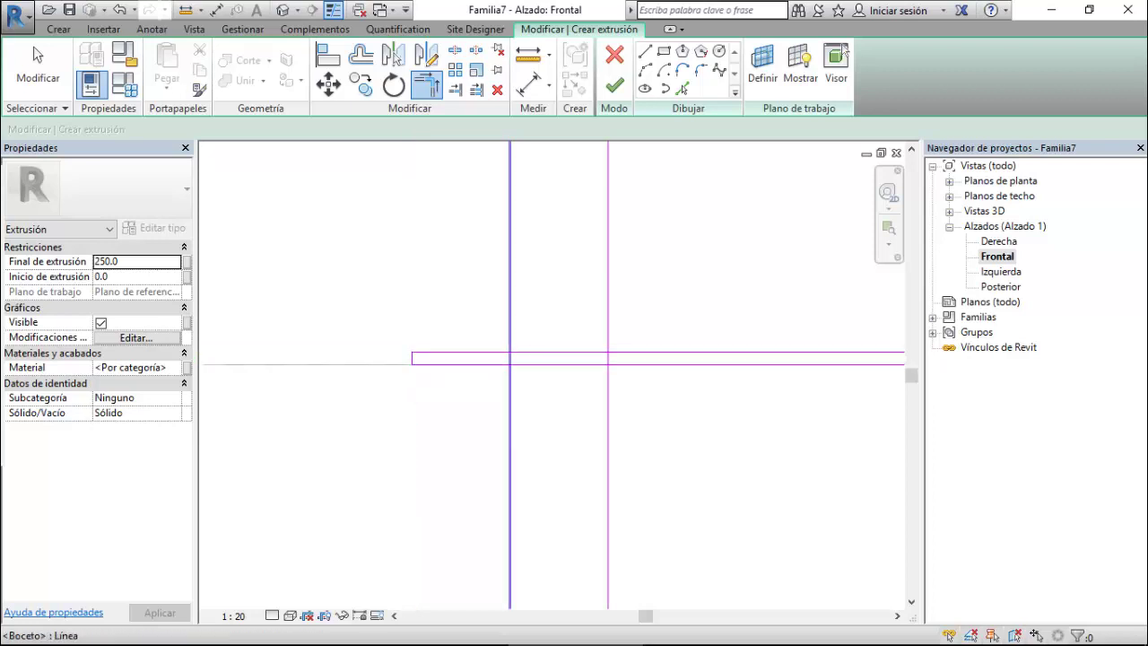
{"action": "left_click", "coordinate": [557, 352]}
{"action": "left_click", "coordinate": [608, 382]}
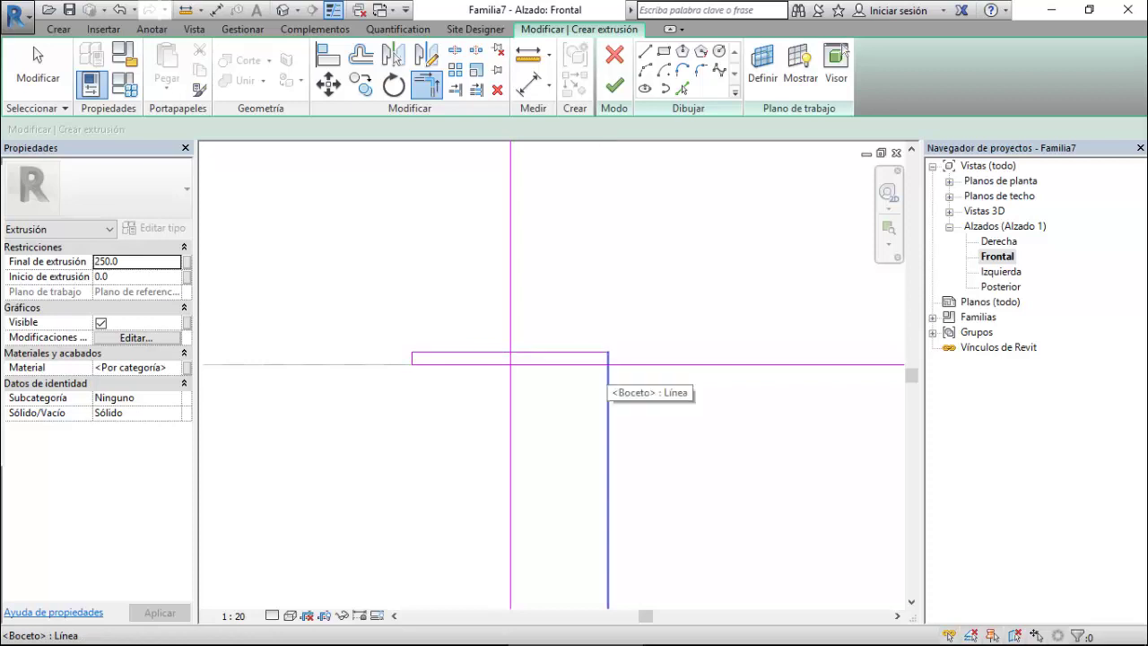
{"action": "left_click", "coordinate": [556, 364]}
{"action": "left_click", "coordinate": [608, 359]}
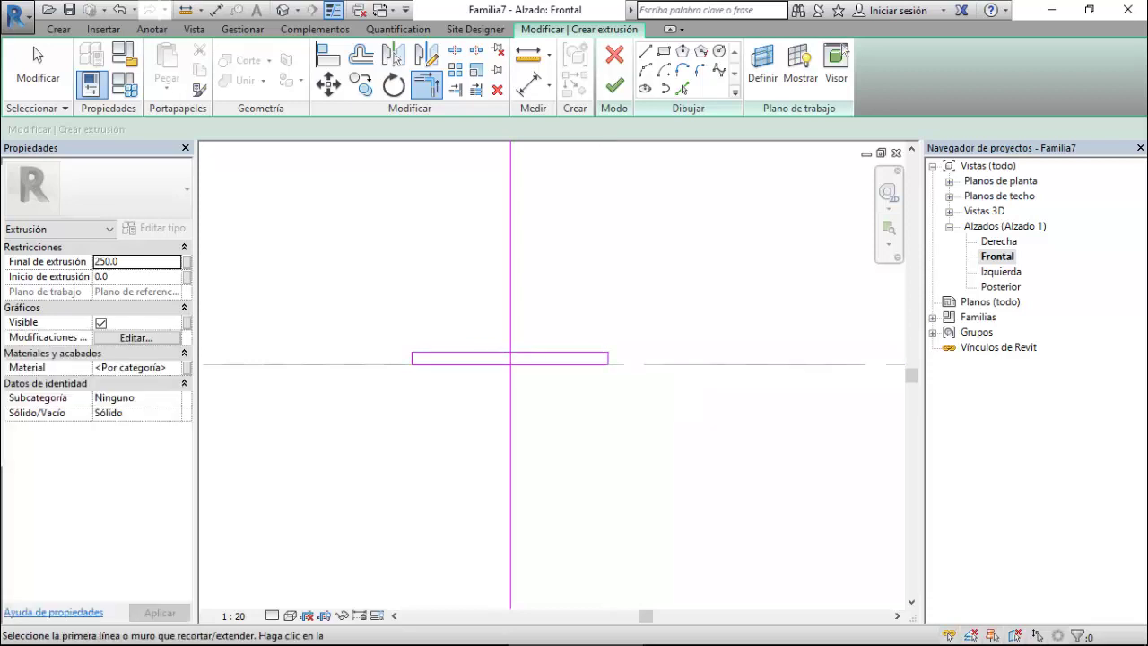
{"action": "scroll", "coordinate": [567, 255], "scroll_direction": "down", "scroll_amount": 2}
{"action": "key", "text": "Escape"}
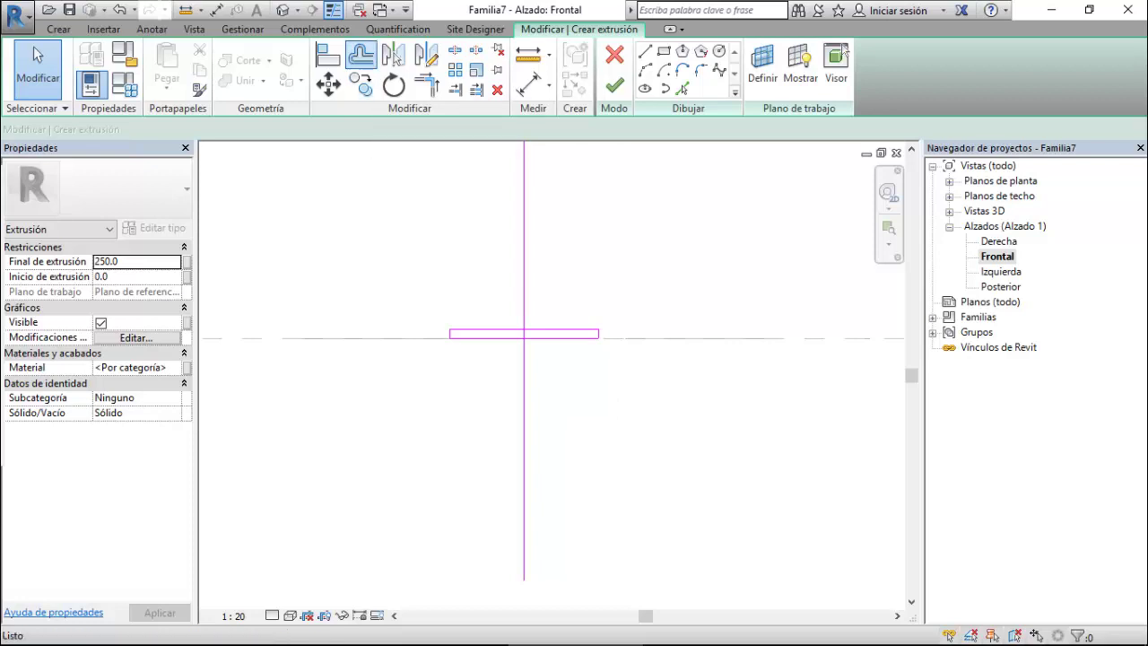
Offset the centre line 7.5 aside and the rectangle's top edge 40 upward.
{"action": "left_click", "coordinate": [360, 56]}
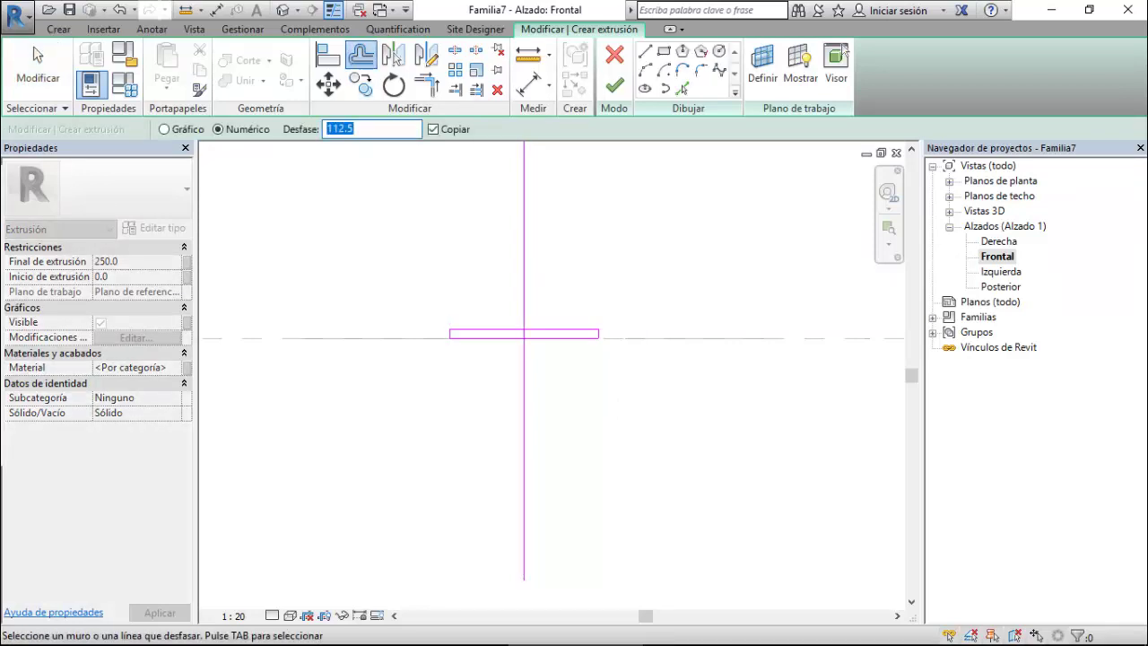
{"action": "type", "text": "7.5"}
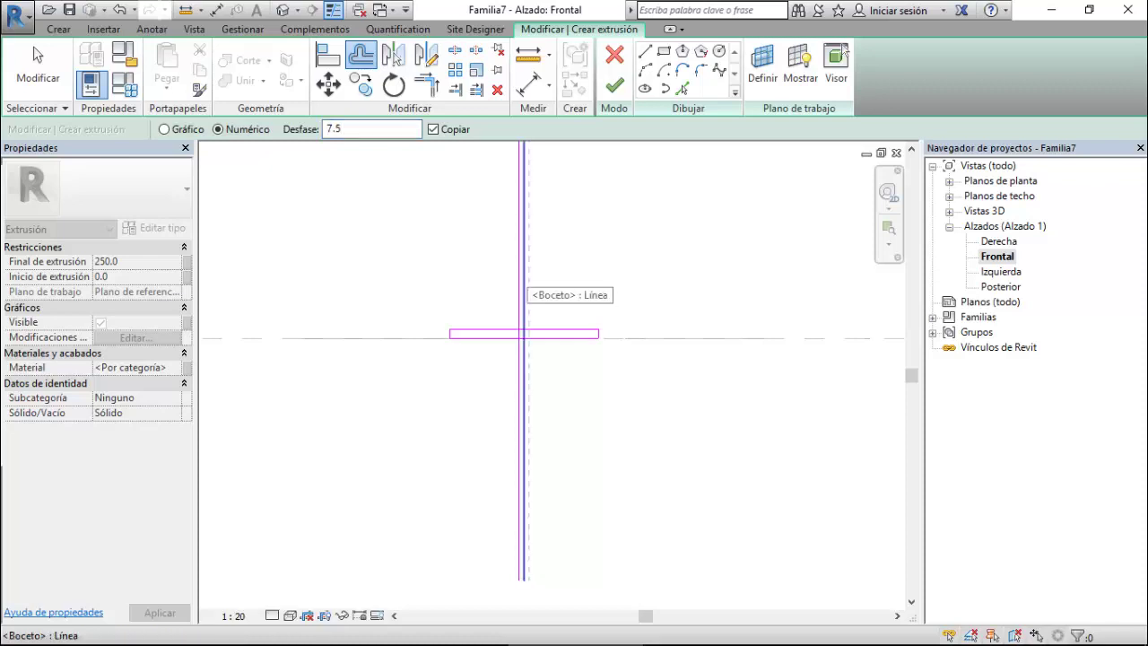
{"action": "left_click", "coordinate": [522, 279]}
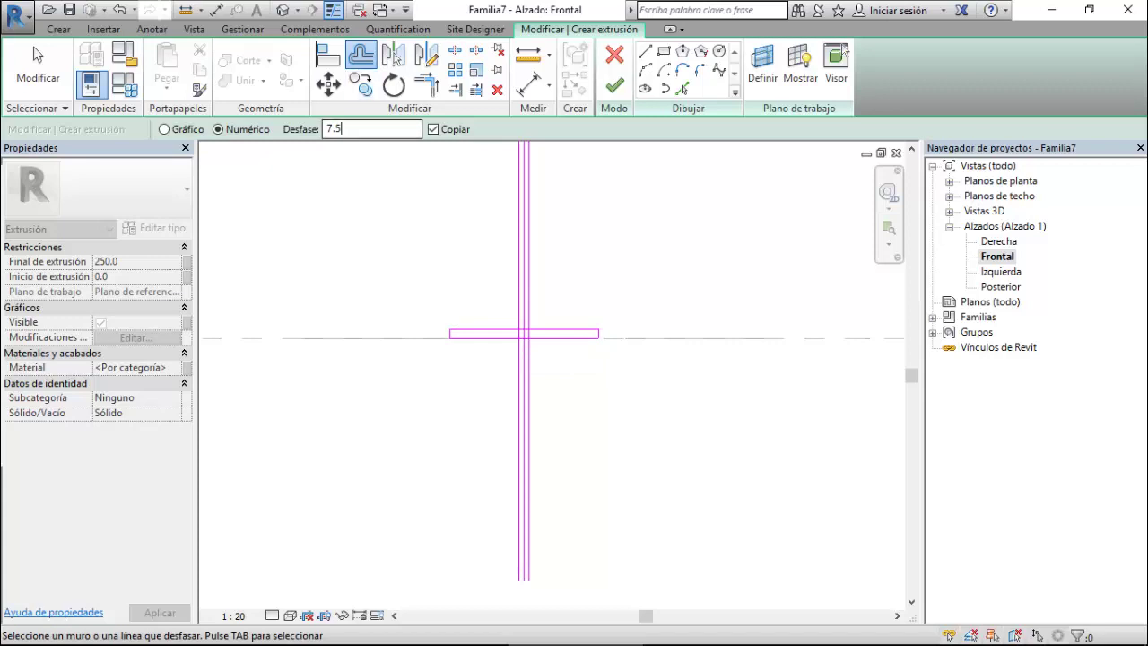
{"action": "double_click", "coordinate": [334, 129]}
{"action": "type", "text": "40"}
{"action": "left_click", "coordinate": [545, 332]}
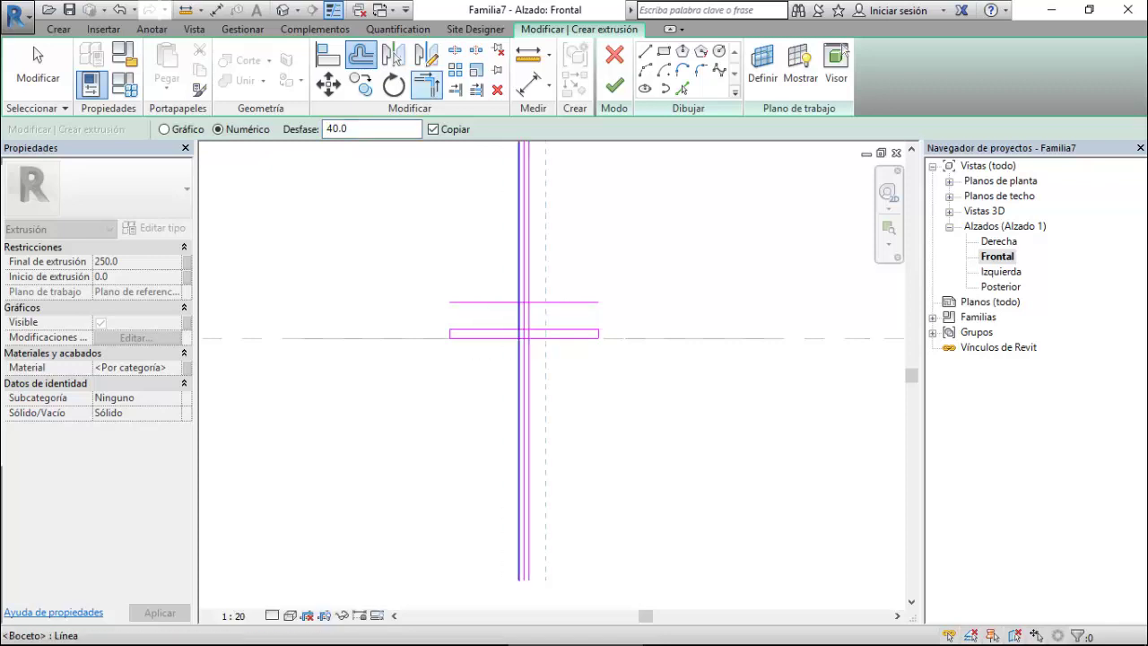
{"action": "key", "text": "Escape"}
{"action": "scroll", "coordinate": [540, 323], "scroll_direction": "up", "scroll_amount": 2}
{"action": "scroll", "coordinate": [540, 323], "scroll_direction": "up", "scroll_amount": 2}
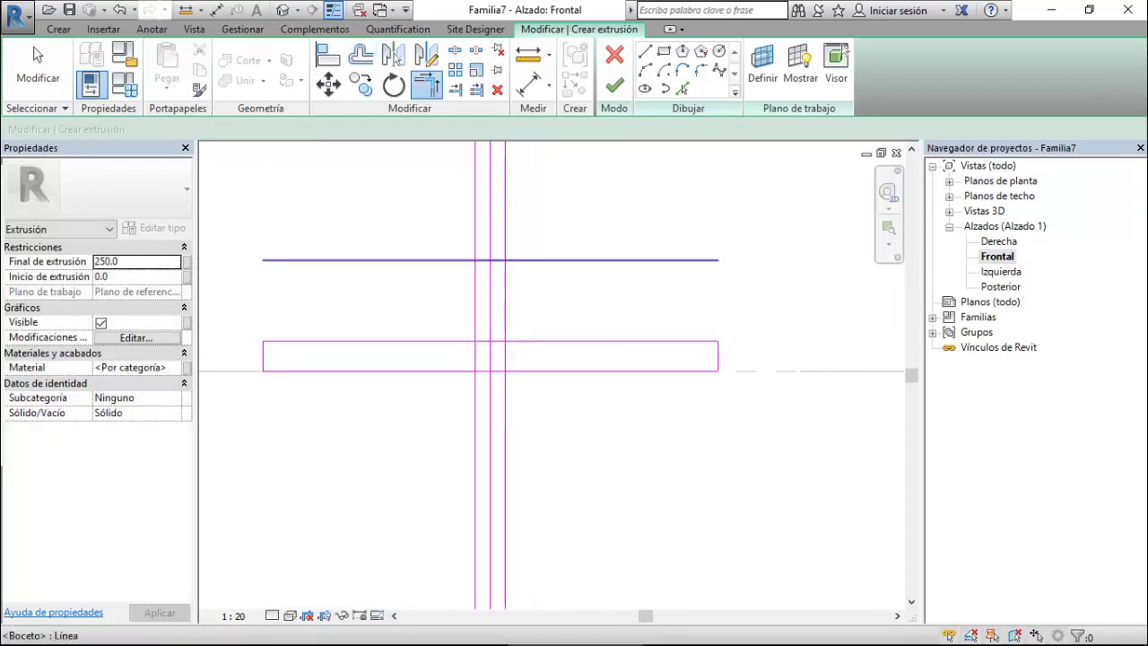
Corner the new top line with both post sides to cap the post, then select the leftover centre line.
{"action": "left_click", "coordinate": [453, 260]}
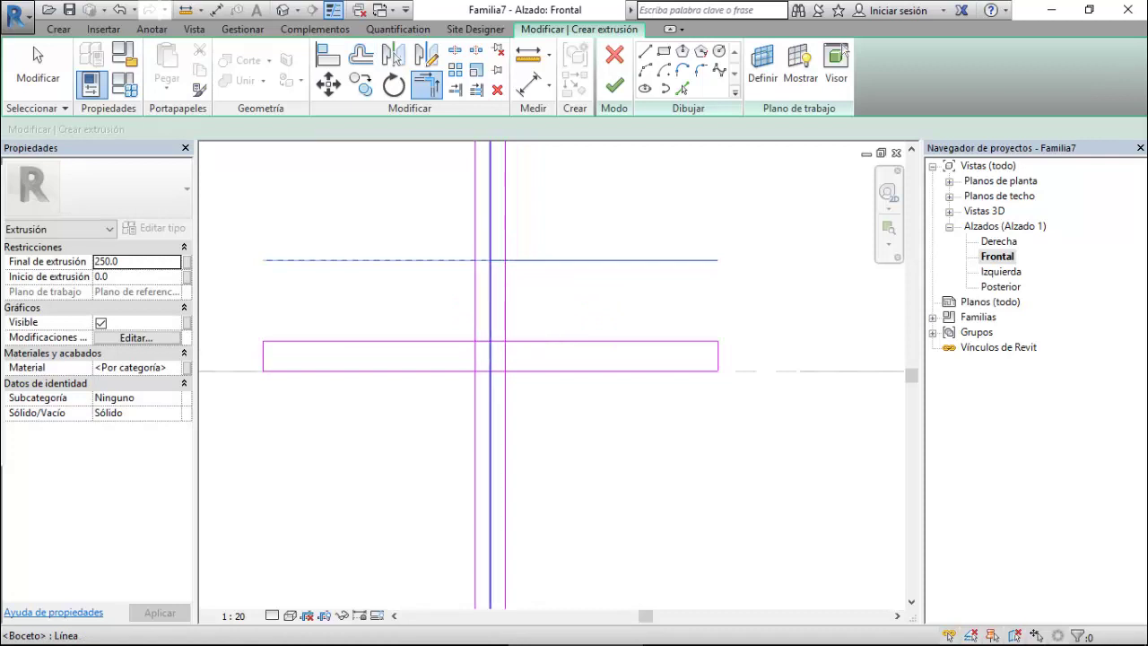
{"action": "left_click", "coordinate": [476, 301]}
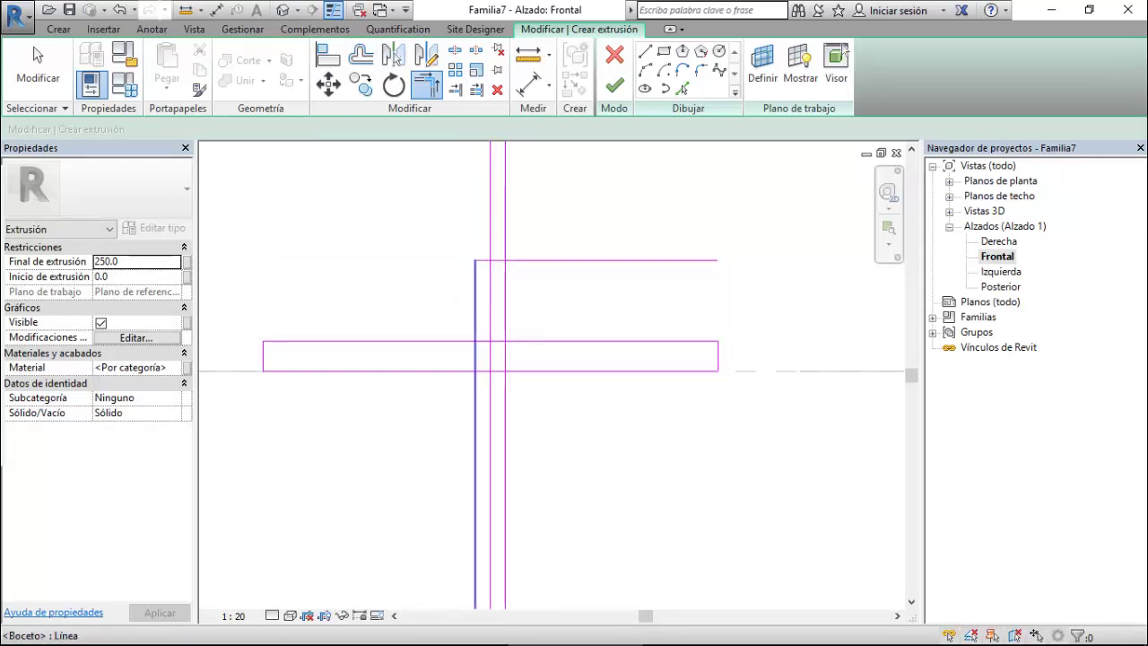
{"action": "left_click", "coordinate": [505, 305]}
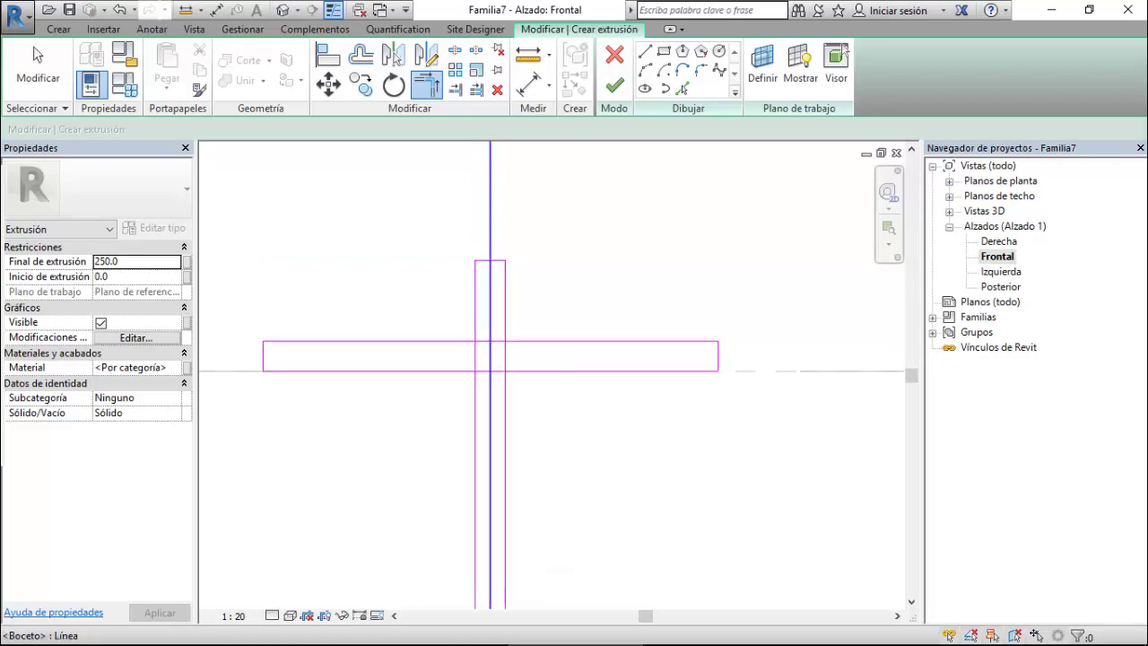
{"action": "key", "text": "t"}
{"action": "key", "text": "r"}
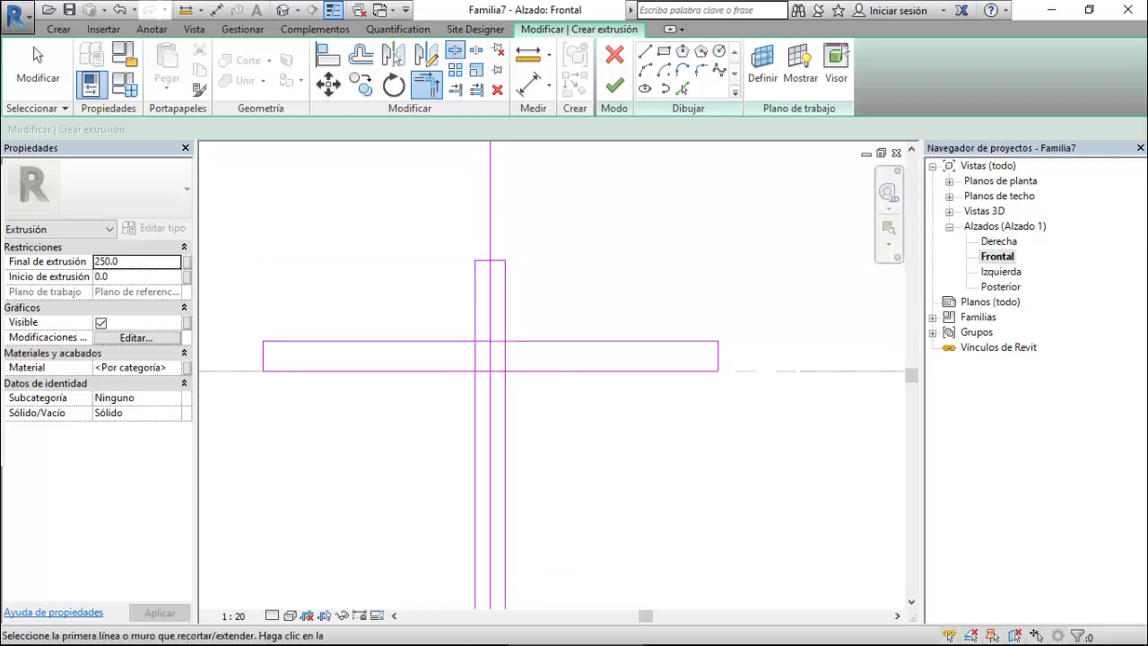
{"action": "key", "text": "s"}
{"action": "key", "text": "l"}
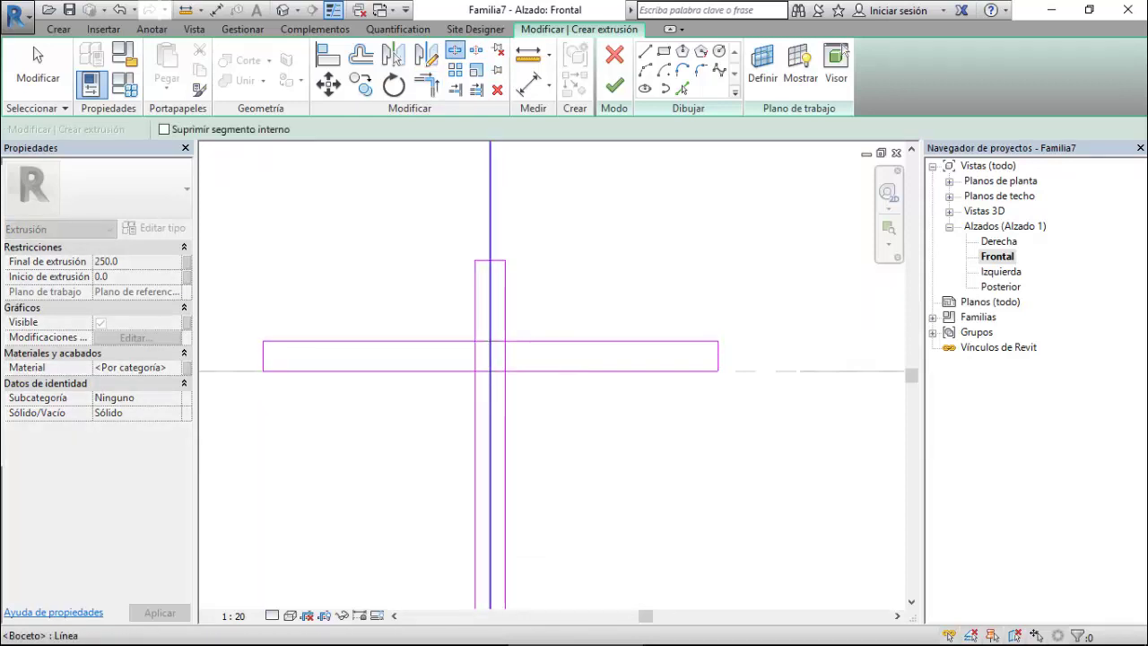
{"action": "key", "text": "Escape"}
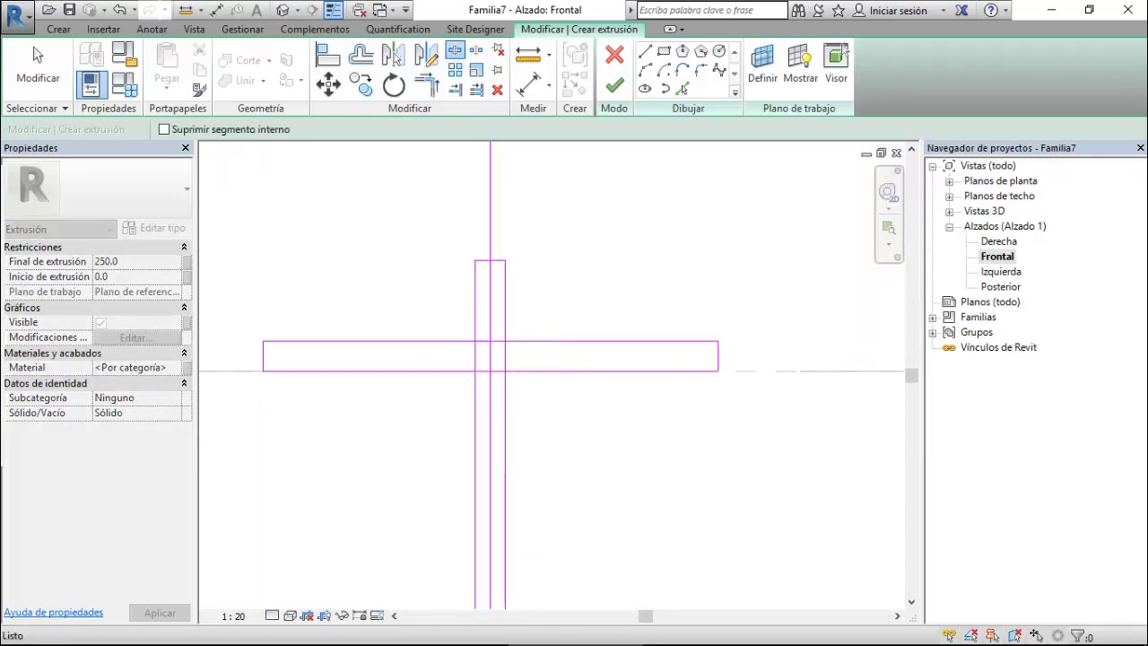
{"action": "key", "text": "Escape"}
{"action": "left_click", "coordinate": [490, 188]}
Delete the leftover centre line pieces above and below the bar.
{"action": "left_click", "coordinate": [496, 89]}
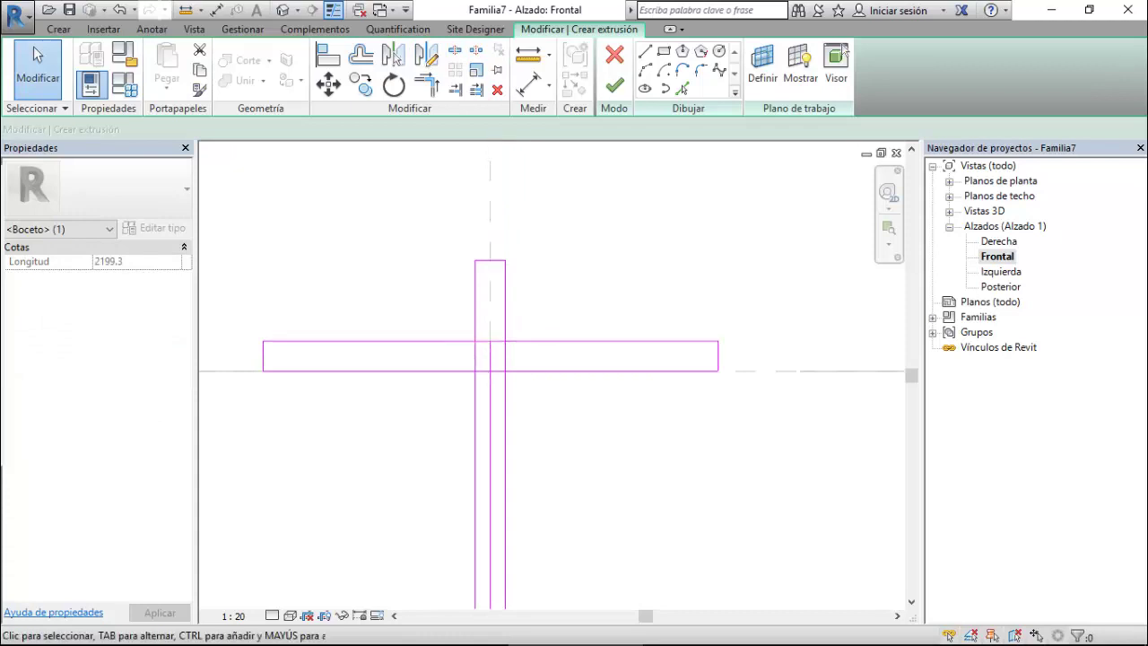
{"action": "left_click", "coordinate": [489, 377]}
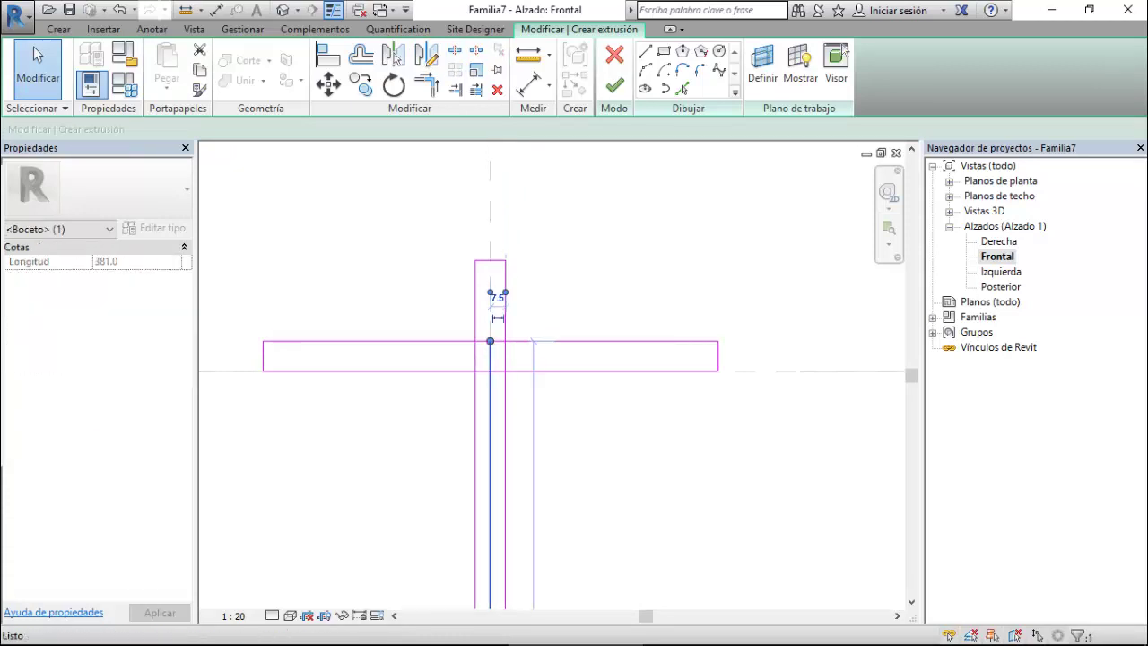
{"action": "key", "text": "Delete"}
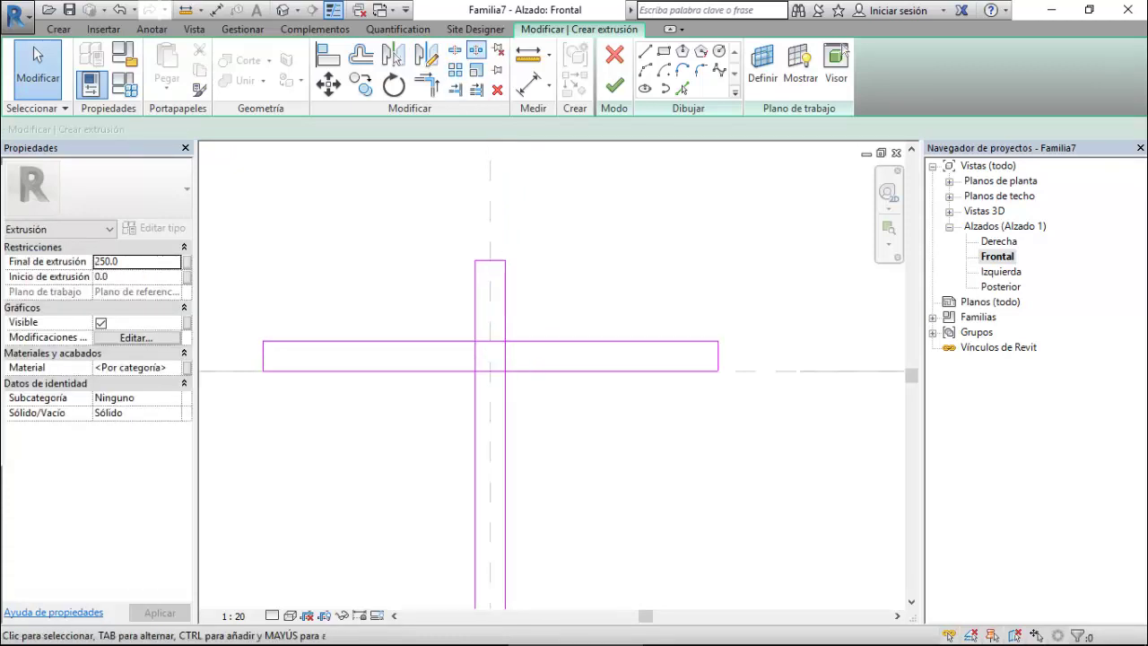
Corner each half of the bar's top edge with the post's left and right sides.
{"action": "left_click", "coordinate": [454, 50]}
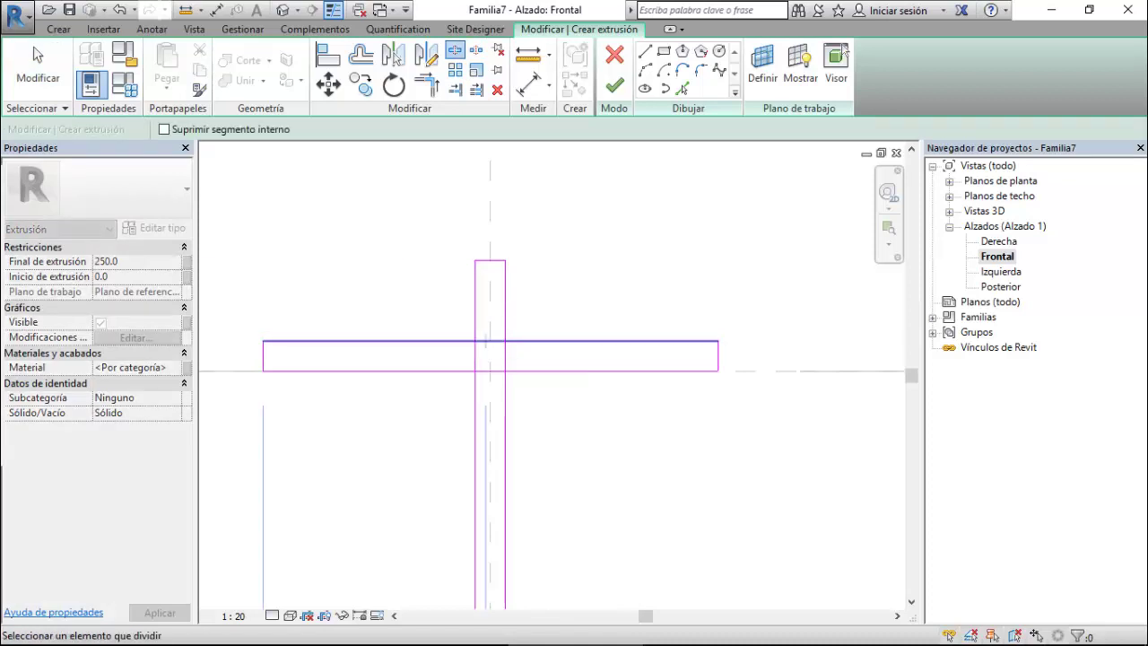
{"action": "left_click", "coordinate": [427, 85]}
{"action": "left_click", "coordinate": [368, 341]}
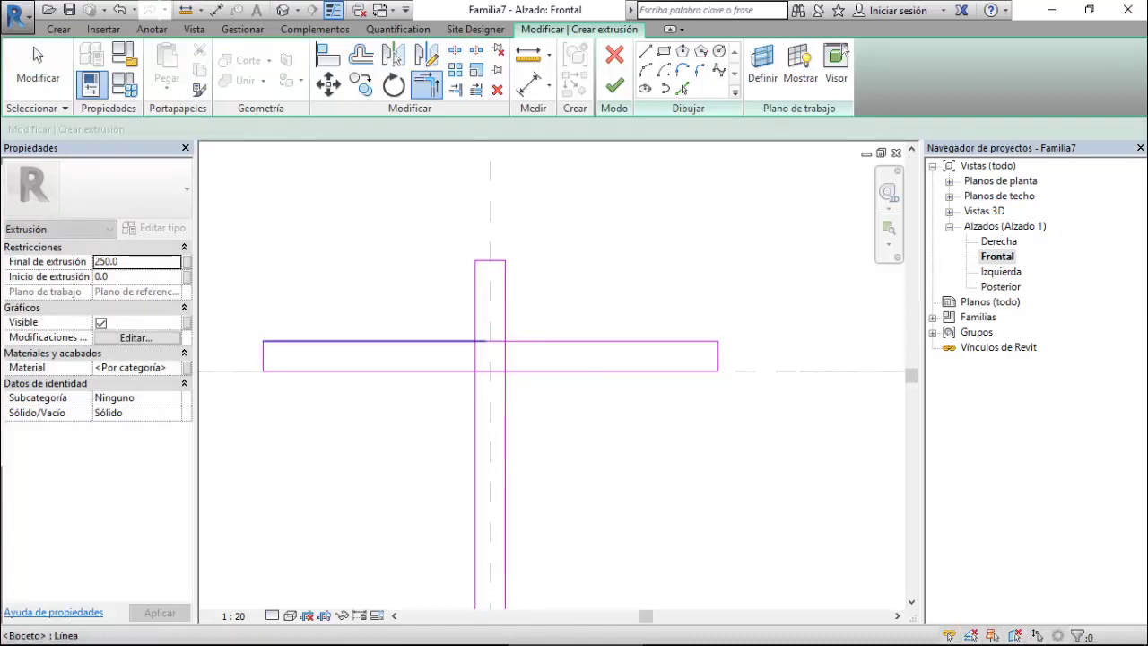
{"action": "left_click", "coordinate": [476, 300]}
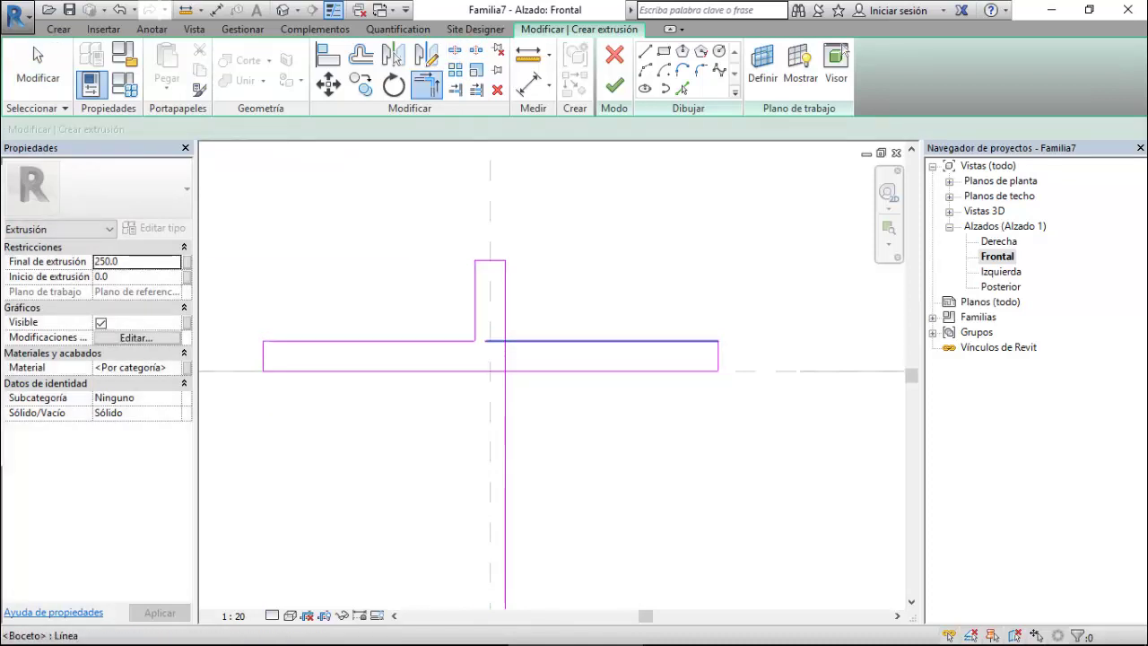
{"action": "left_click", "coordinate": [609, 340]}
{"action": "left_click", "coordinate": [505, 300]}
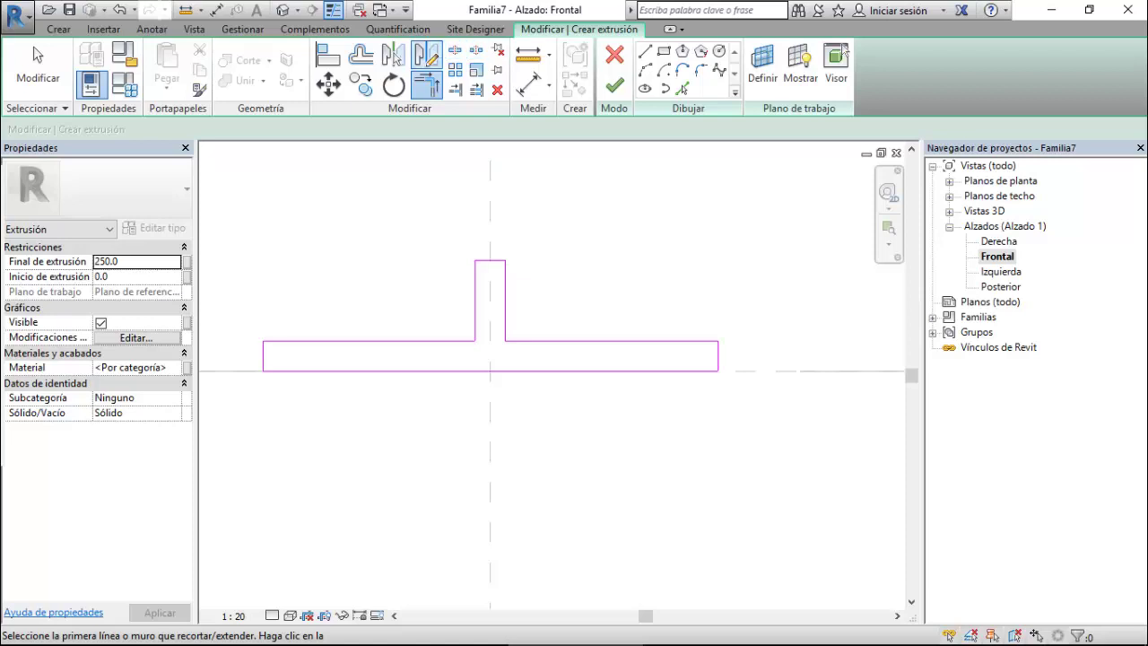
Offset the stem's side lines 40 outward, then offset those new lines 15 further out.
{"action": "left_click", "coordinate": [360, 56]}
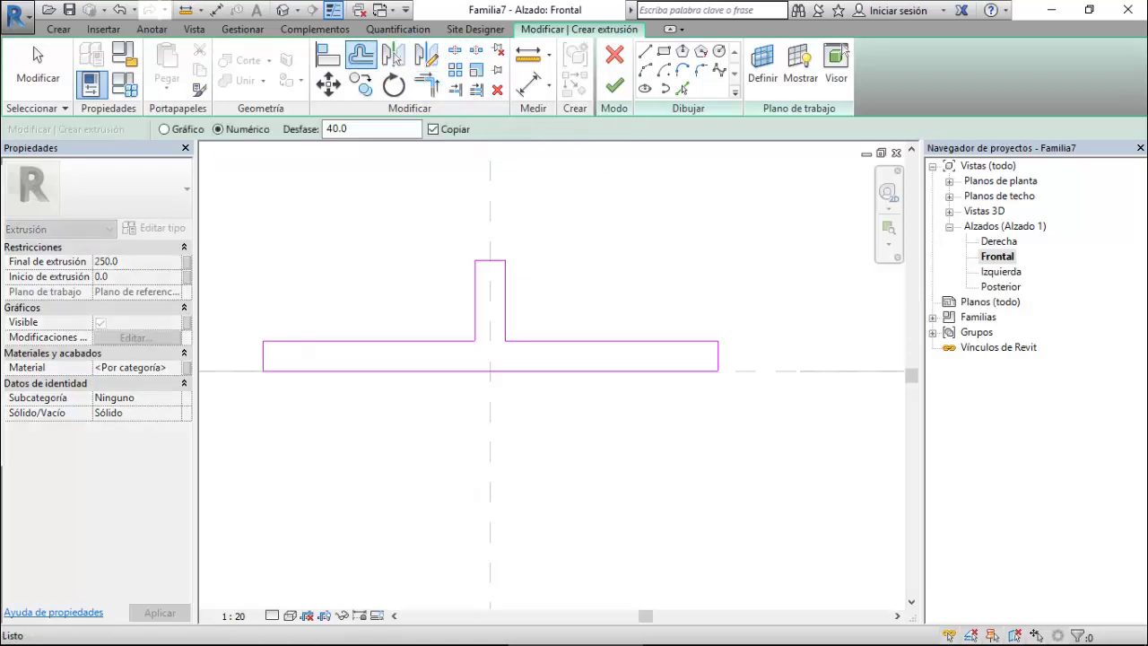
{"action": "left_click", "coordinate": [682, 88]}
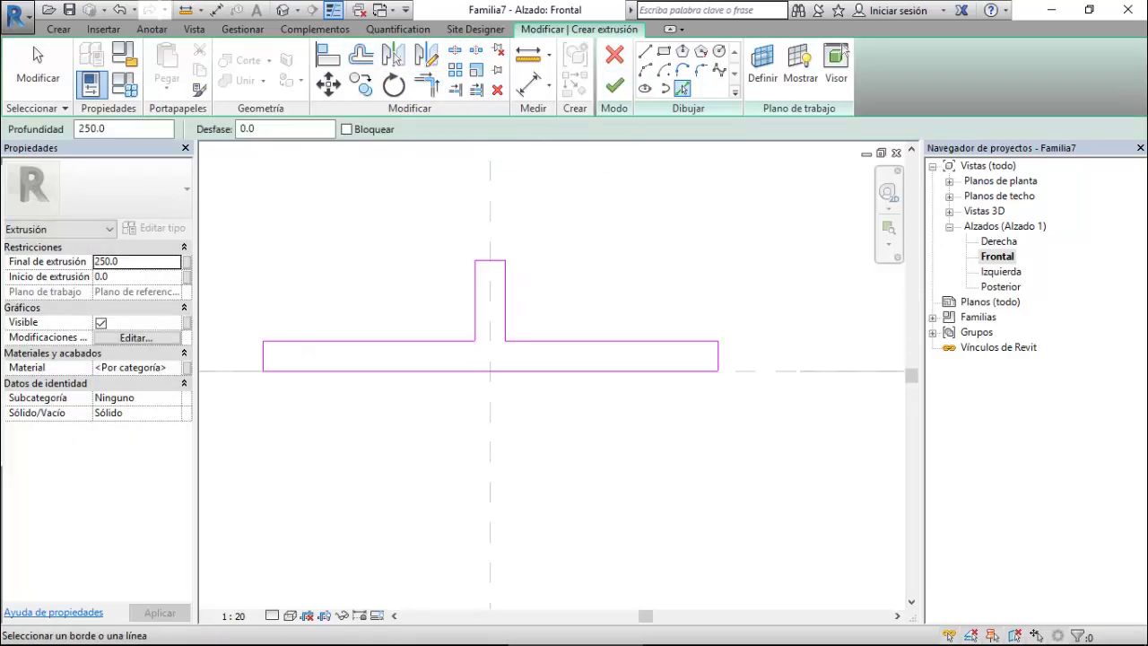
{"action": "left_click", "coordinate": [36, 55]}
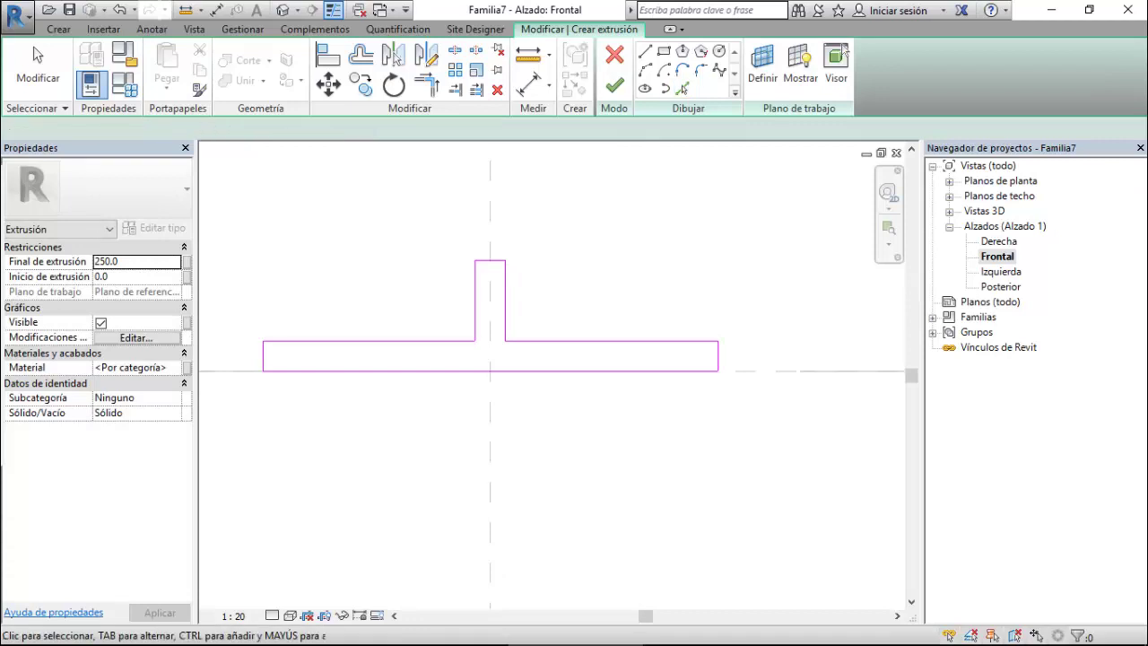
{"action": "left_click", "coordinate": [683, 88]}
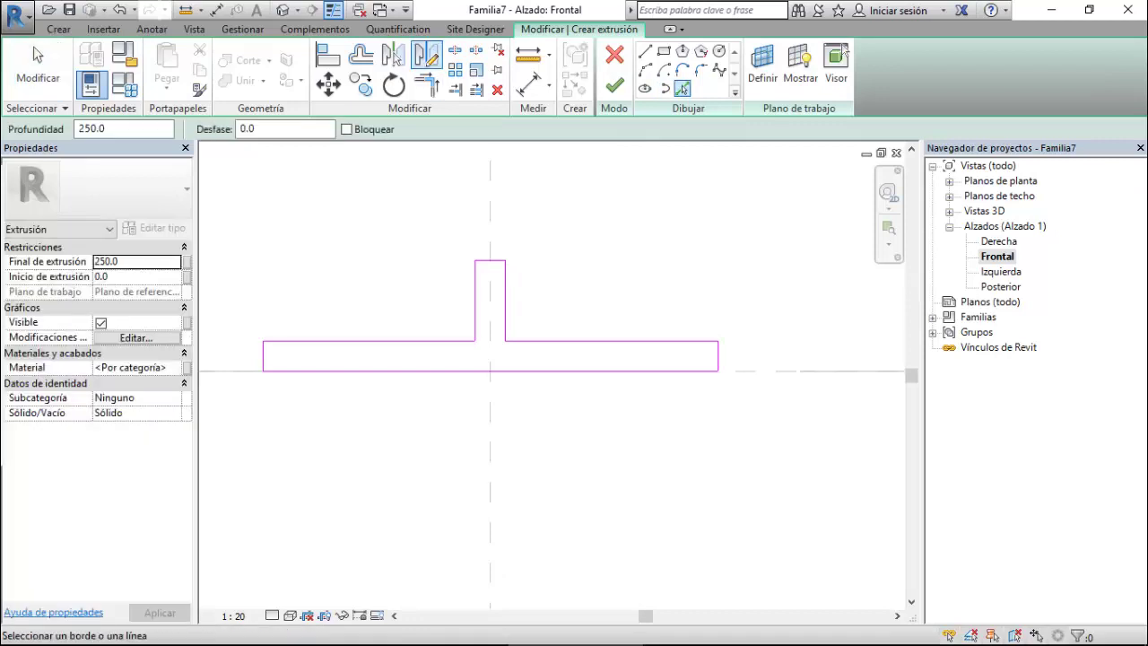
{"action": "left_click", "coordinate": [362, 55]}
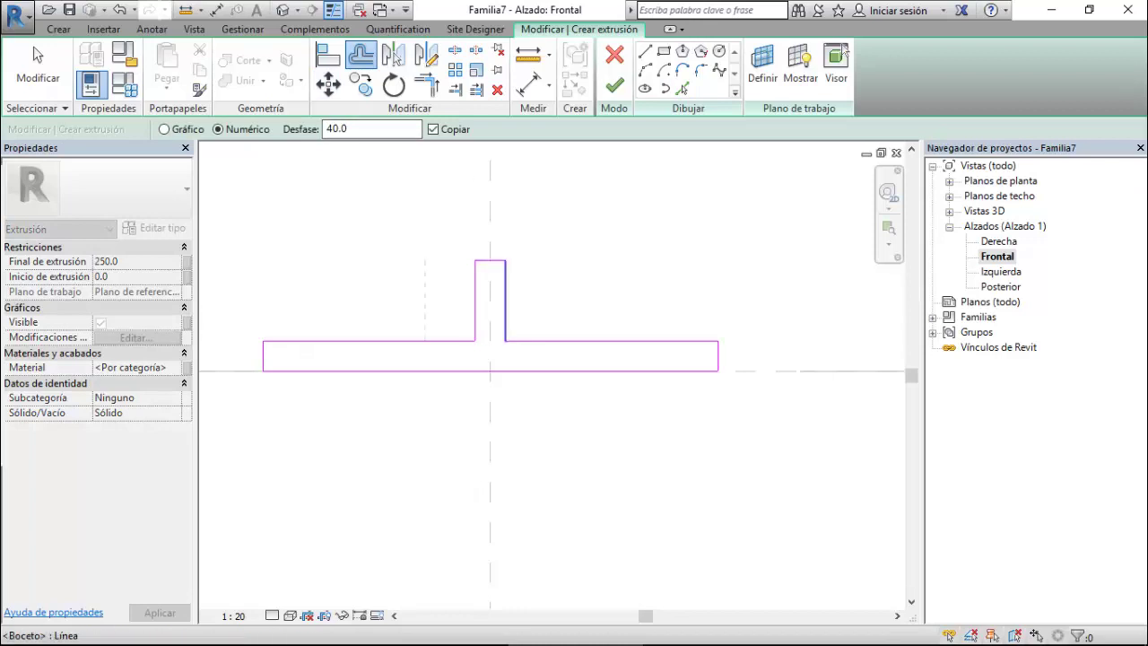
{"action": "double_click", "coordinate": [337, 128]}
{"action": "left_click", "coordinate": [475, 325]}
{"action": "left_click", "coordinate": [505, 318]}
{"action": "type", "text": "15"}
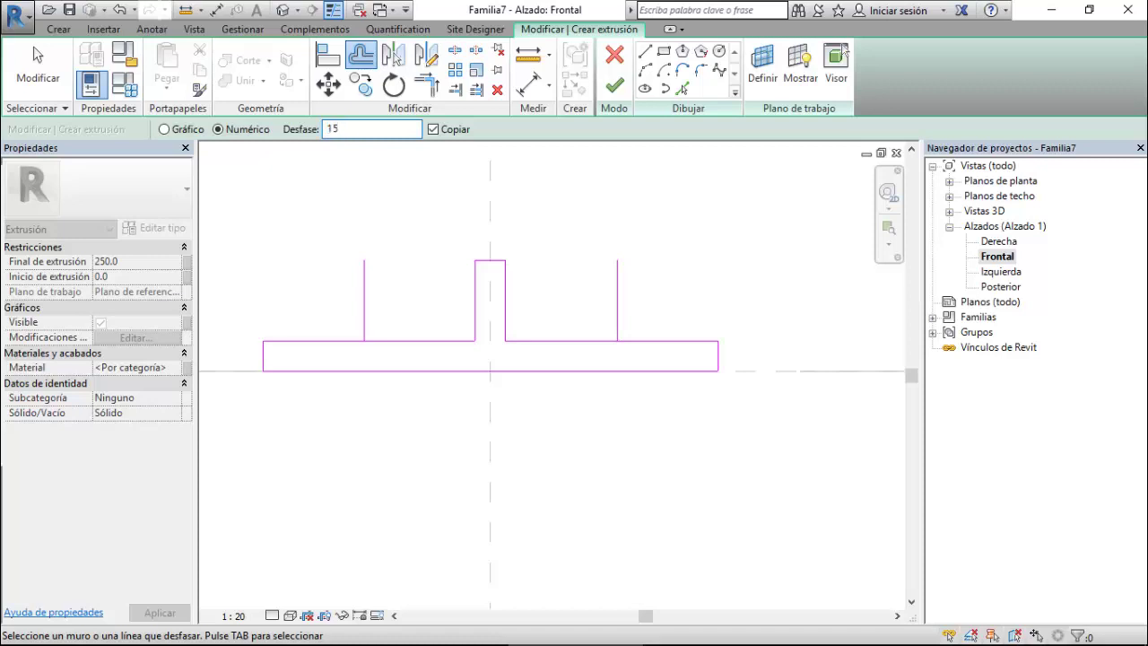
{"action": "left_click", "coordinate": [361, 318]}
{"action": "left_click", "coordinate": [618, 319]}
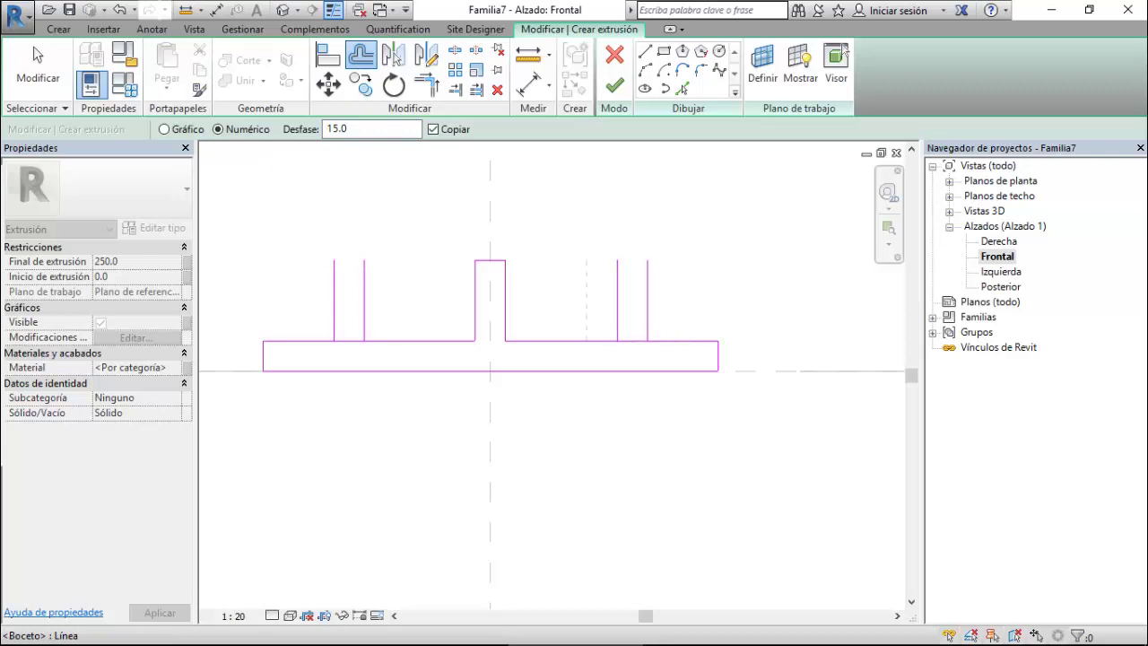
{"action": "key", "text": "Escape"}
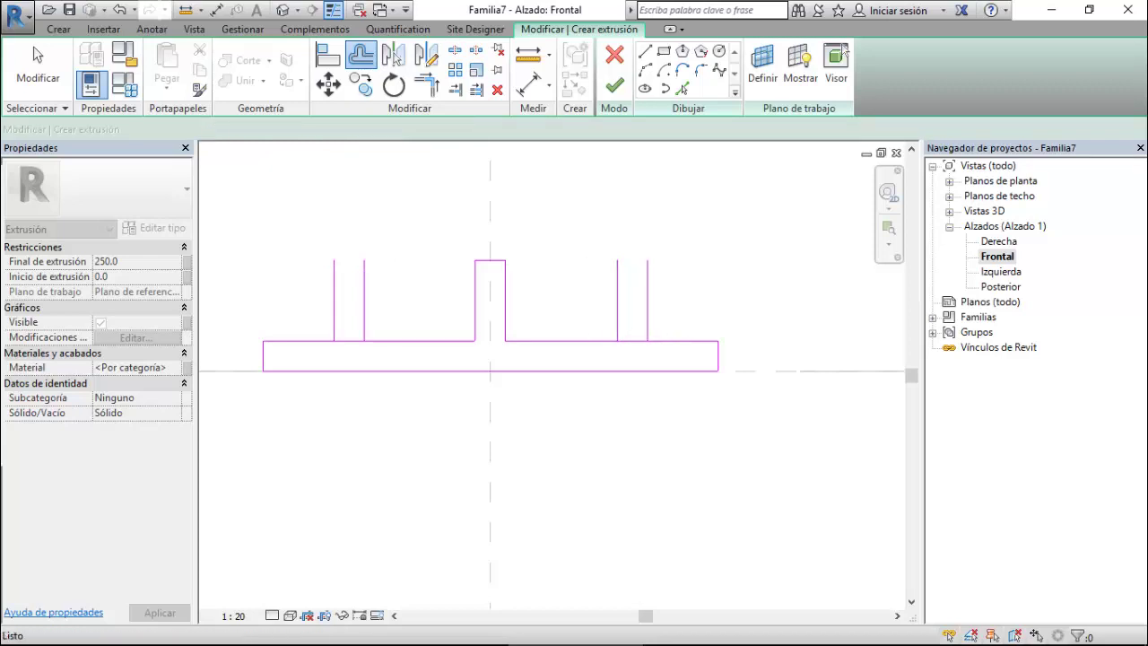
Draw top edges capping the new left and right teeth.
{"action": "left_click", "coordinate": [644, 51]}
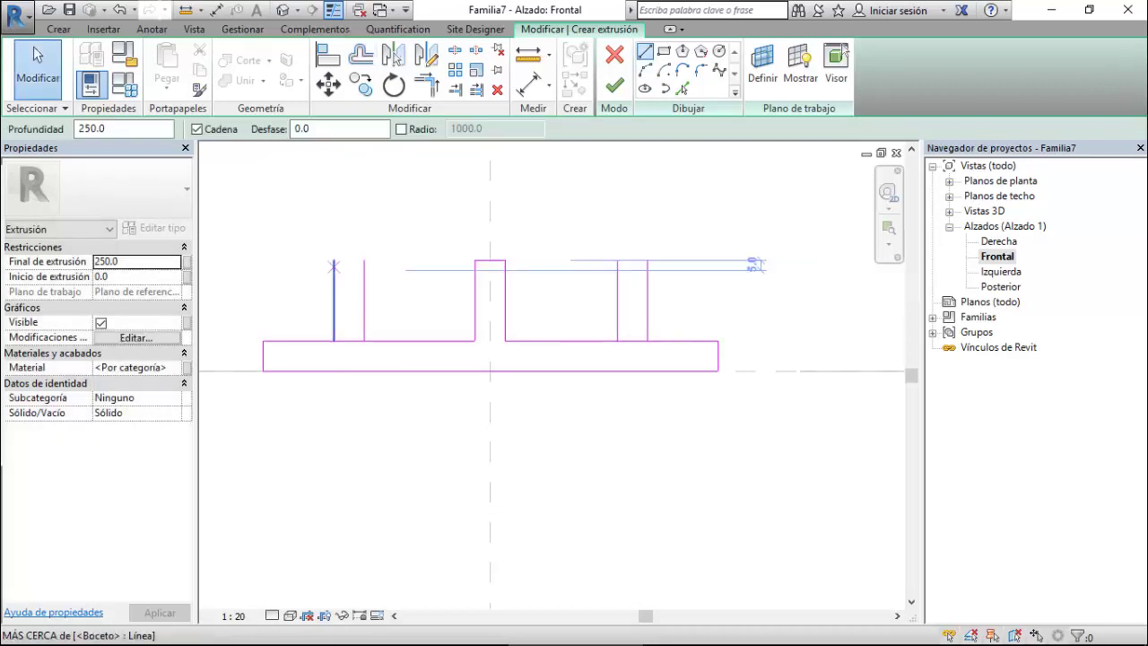
{"action": "left_click", "coordinate": [363, 260]}
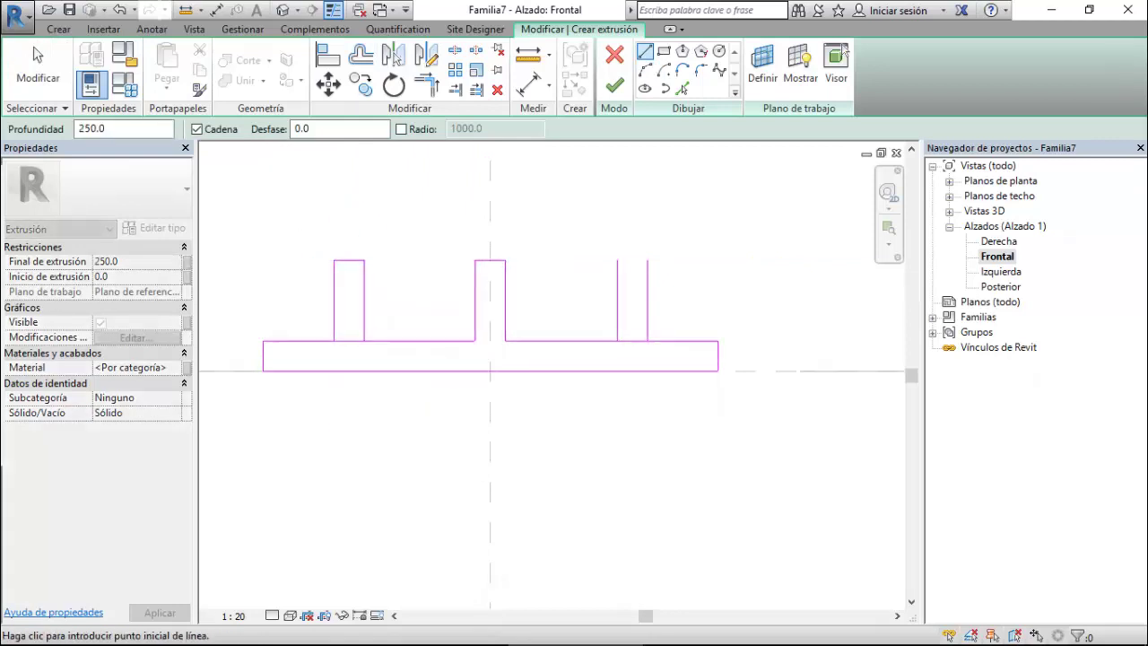
{"action": "left_click", "coordinate": [617, 260]}
{"action": "left_click", "coordinate": [647, 260]}
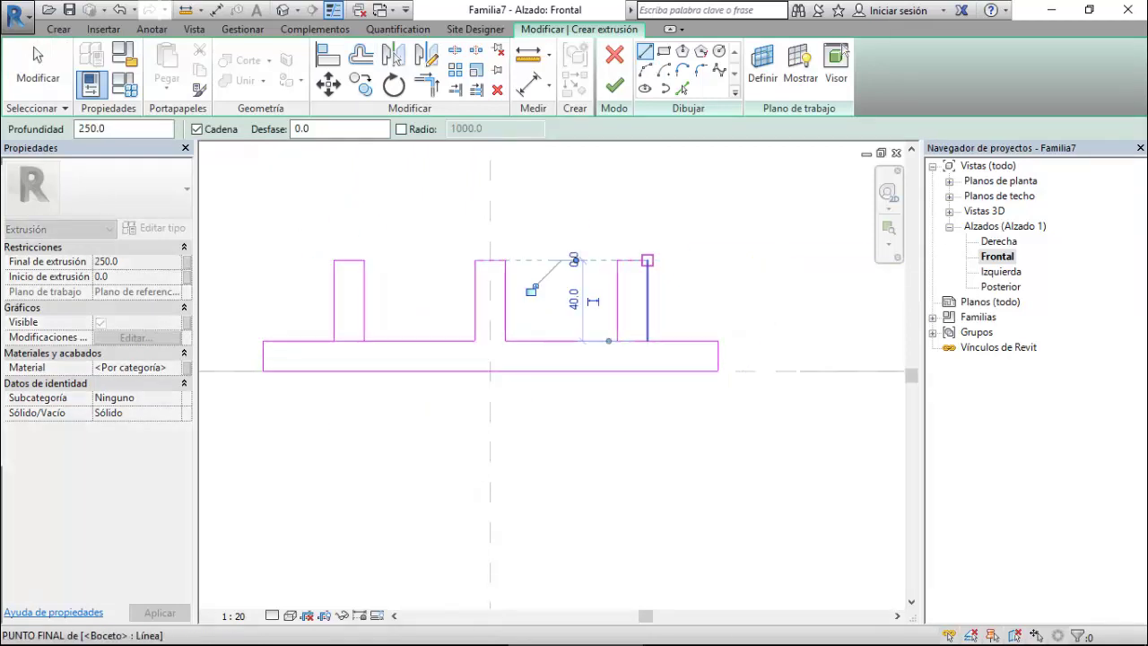
{"action": "key", "text": "Escape"}
{"action": "key", "text": "Escape"}
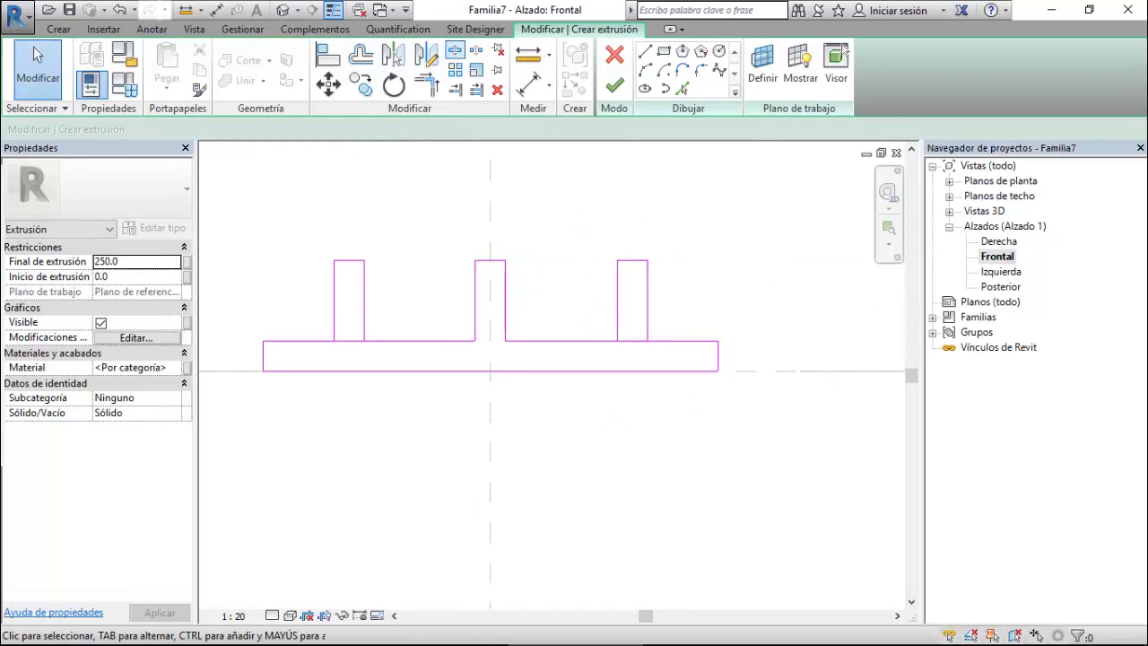
Split the base line and corner-trim it with the outer teeth into one closed outline.
{"action": "left_click", "coordinate": [455, 49]}
{"action": "left_click", "coordinate": [344, 340]}
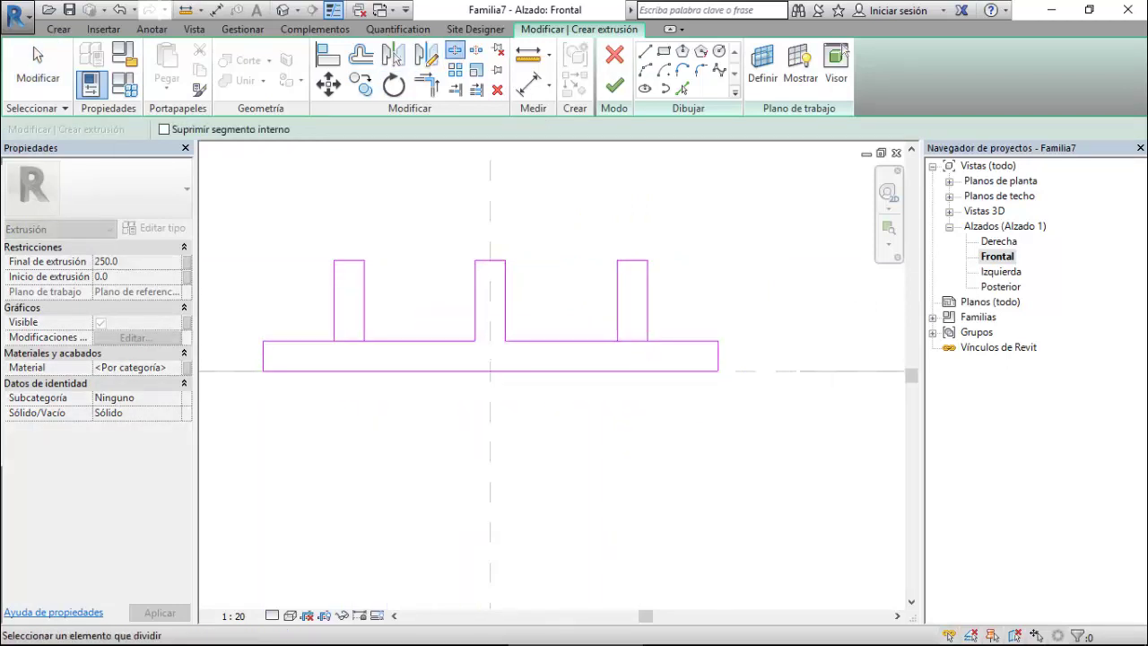
{"action": "left_click", "coordinate": [427, 85]}
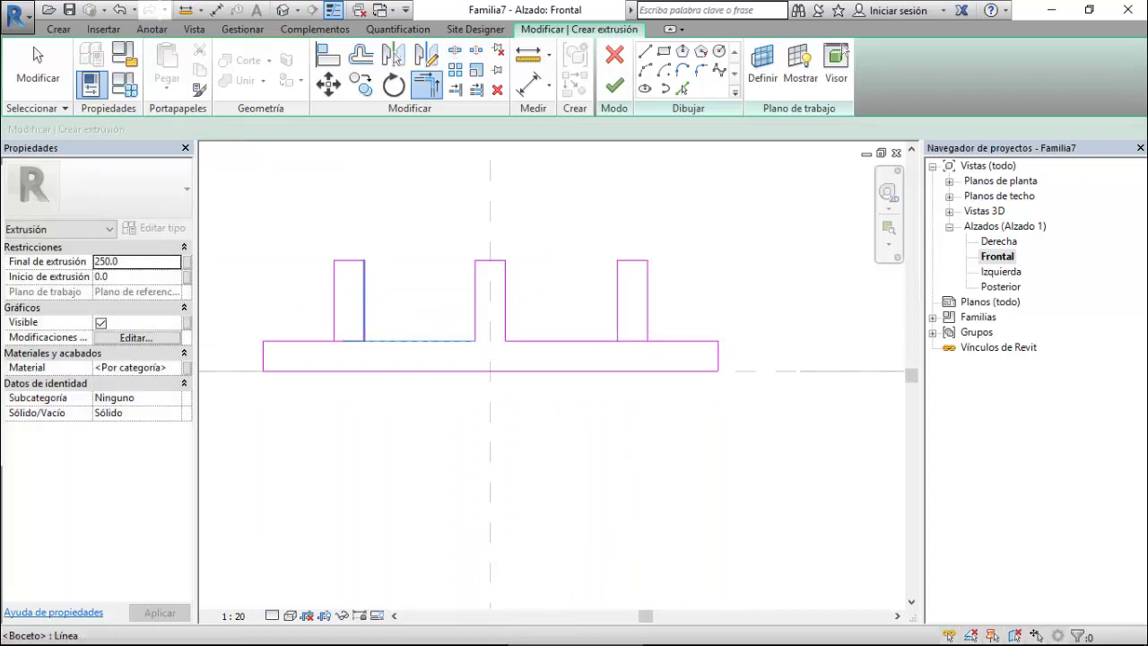
{"action": "left_click", "coordinate": [296, 341]}
{"action": "left_click", "coordinate": [334, 300]}
{"action": "left_click", "coordinate": [682, 341]}
{"action": "left_click", "coordinate": [648, 300]}
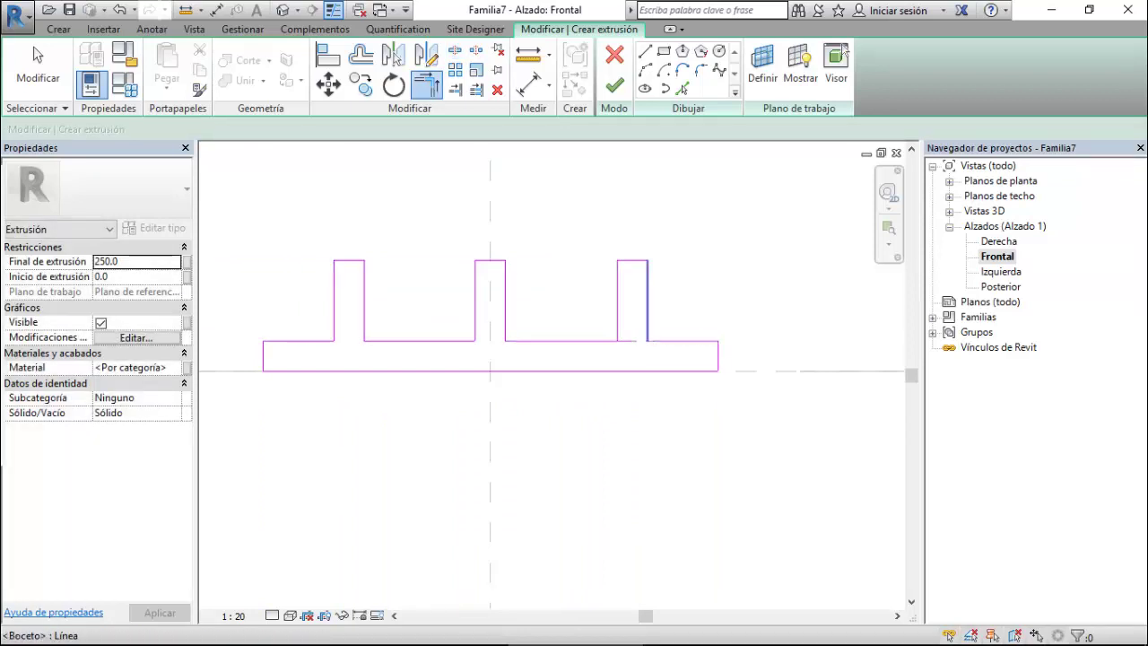
{"action": "left_click", "coordinate": [574, 340]}
{"action": "left_click", "coordinate": [617, 301]}
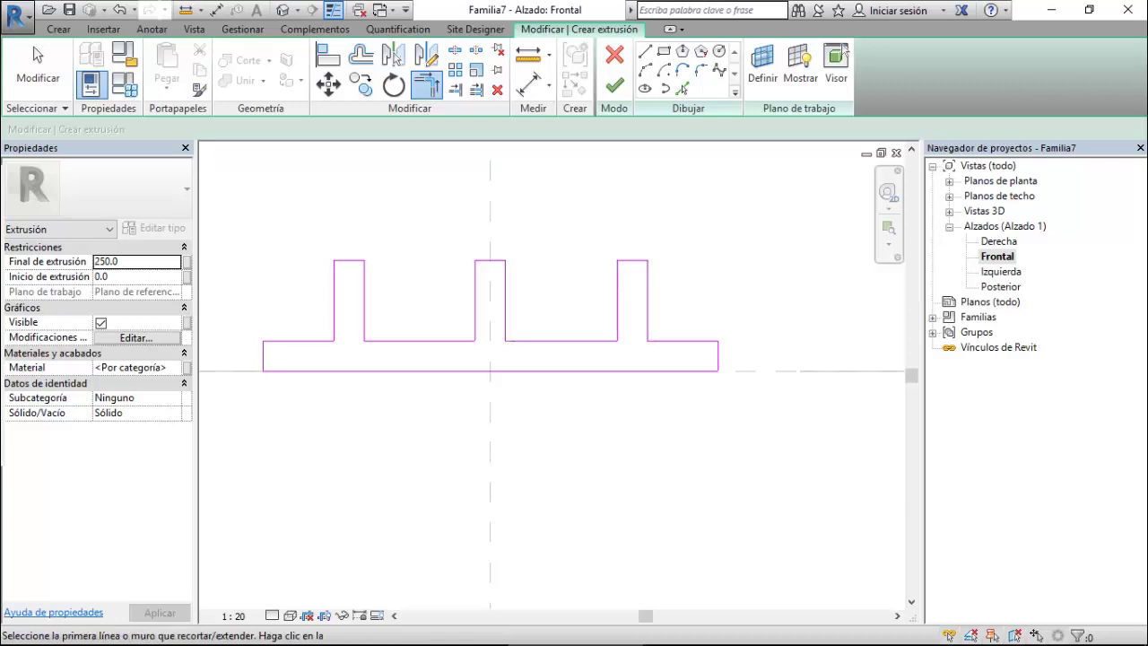
{"action": "key", "text": "Escape"}
{"action": "left_click", "coordinate": [37, 55]}
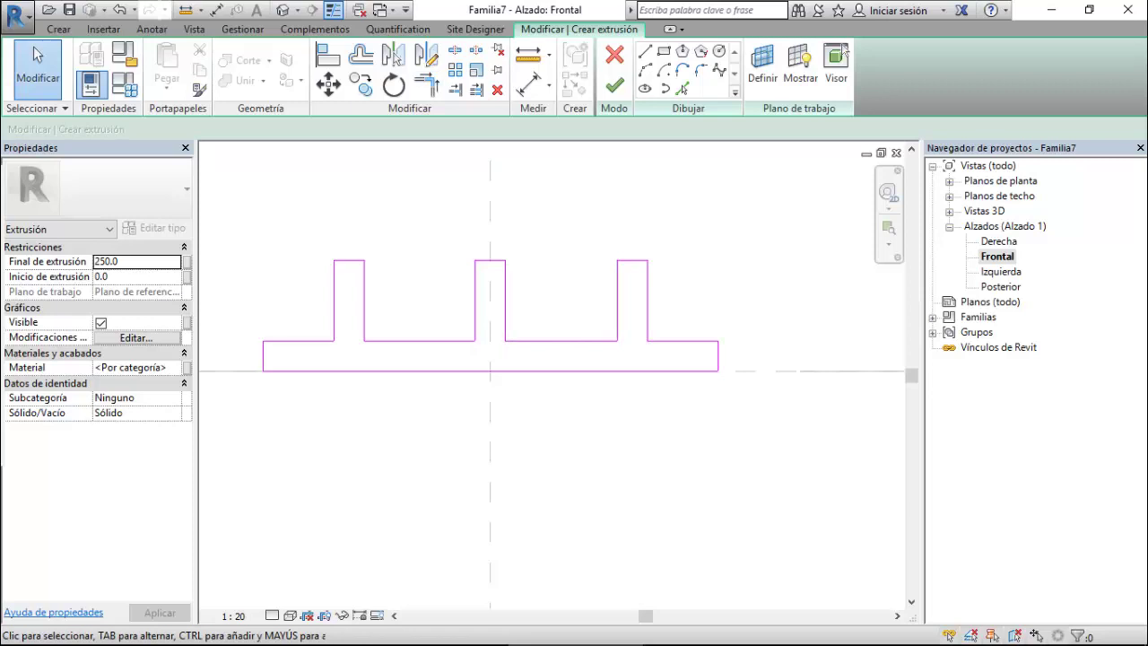
Finish the sketch, set the extrusion from -50 to 50 in left elevation, and open 3D view Vista 1.
{"action": "left_click", "coordinate": [615, 85]}
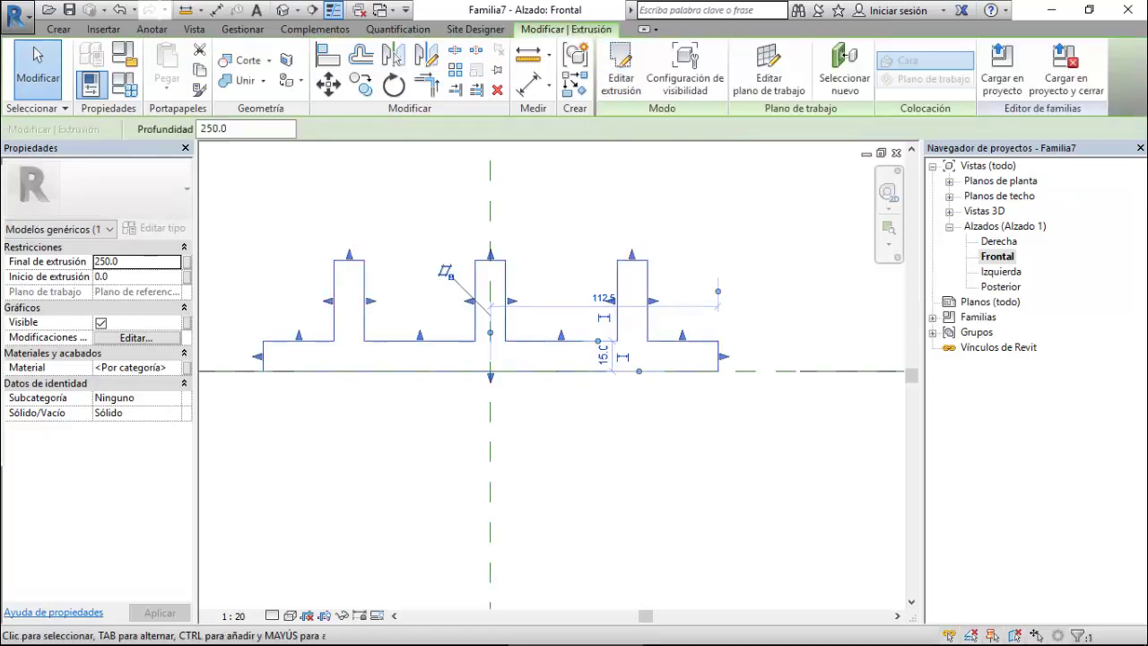
{"action": "double_click", "coordinate": [1000, 271]}
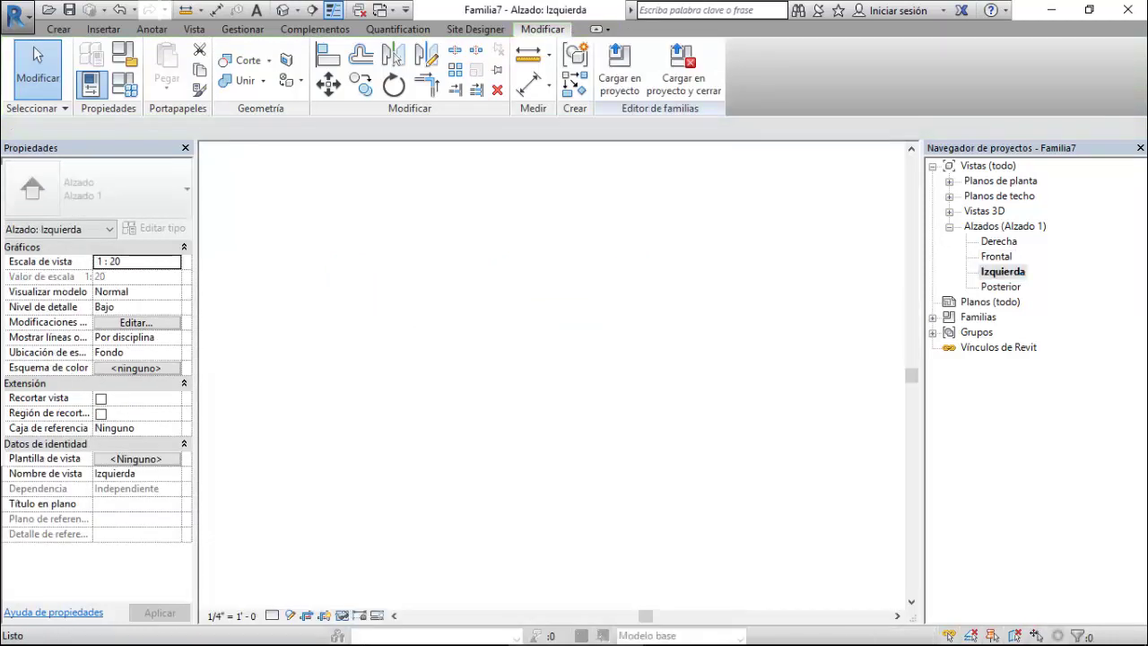
{"action": "scroll", "coordinate": [492, 503], "scroll_direction": "up", "scroll_amount": 2}
{"action": "scroll", "coordinate": [493, 502], "scroll_direction": "up", "scroll_amount": 2}
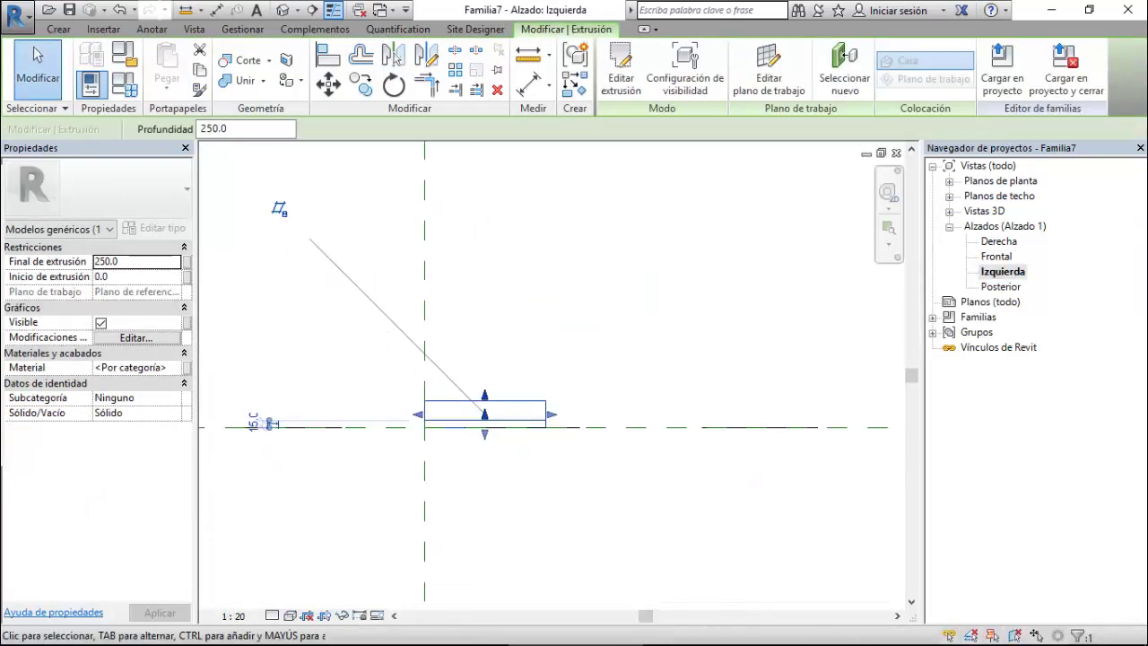
{"action": "scroll", "coordinate": [493, 502], "scroll_direction": "up", "scroll_amount": 2}
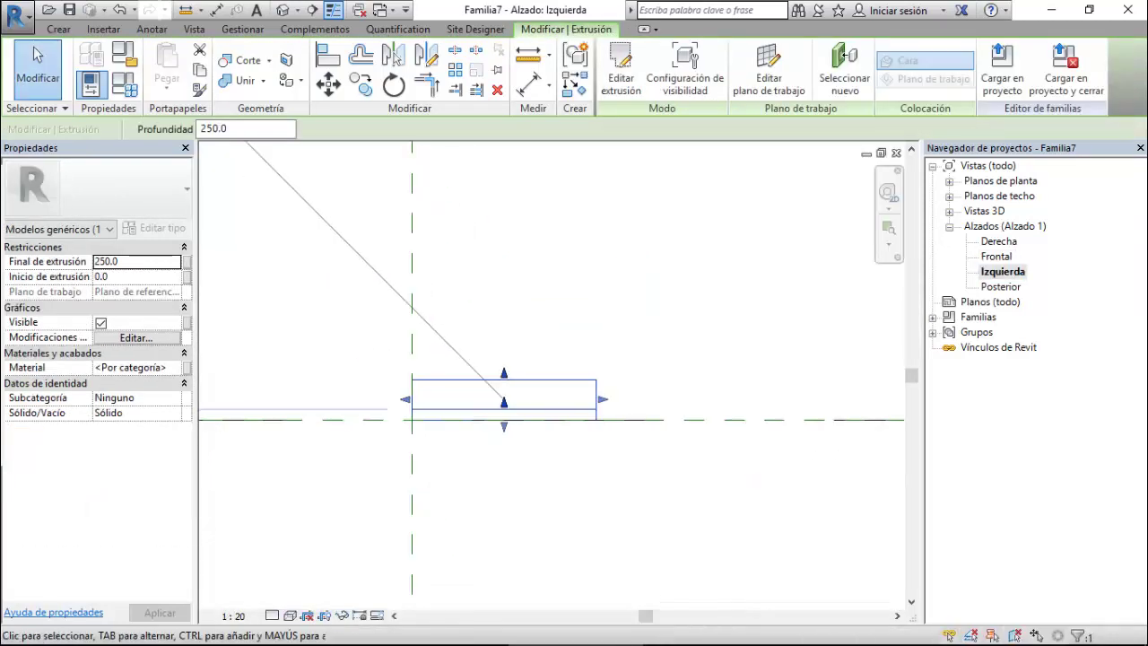
{"action": "double_click", "coordinate": [106, 261]}
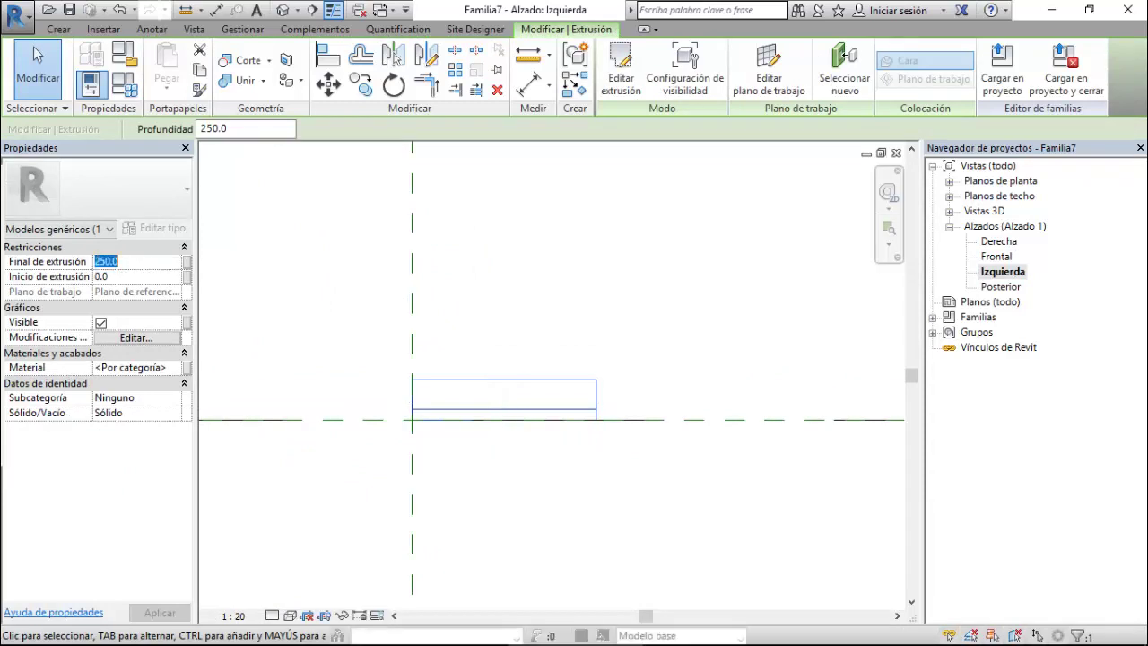
{"action": "type", "text": "50"}
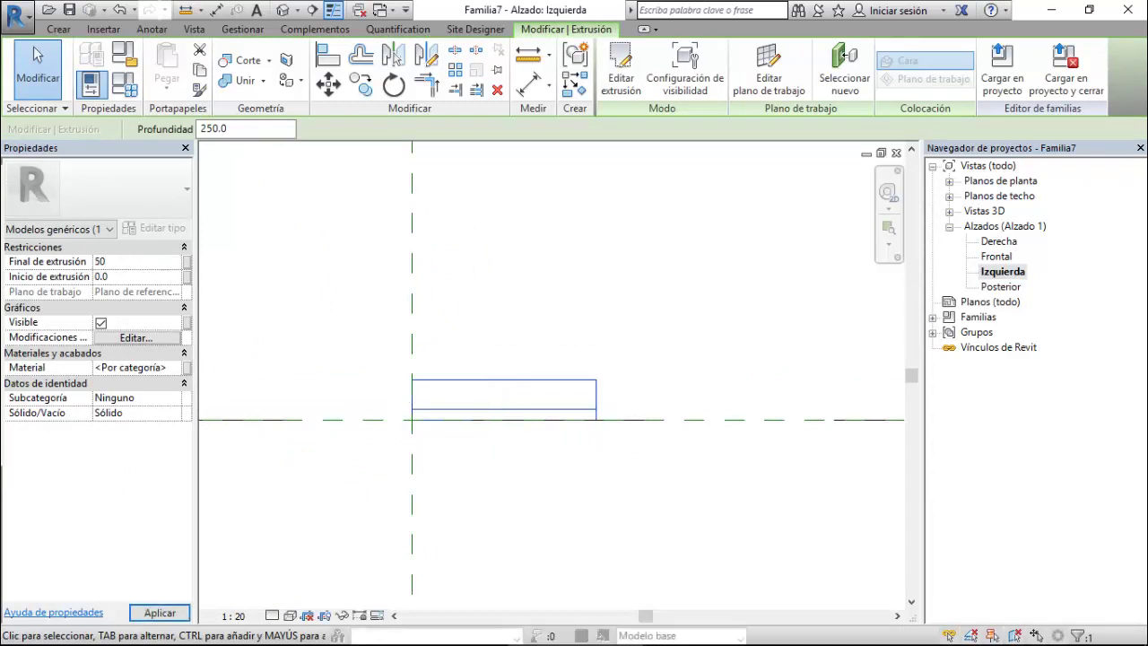
{"action": "key", "text": "Tab"}
{"action": "type", "text": "-50"}
{"action": "key", "text": "Return"}
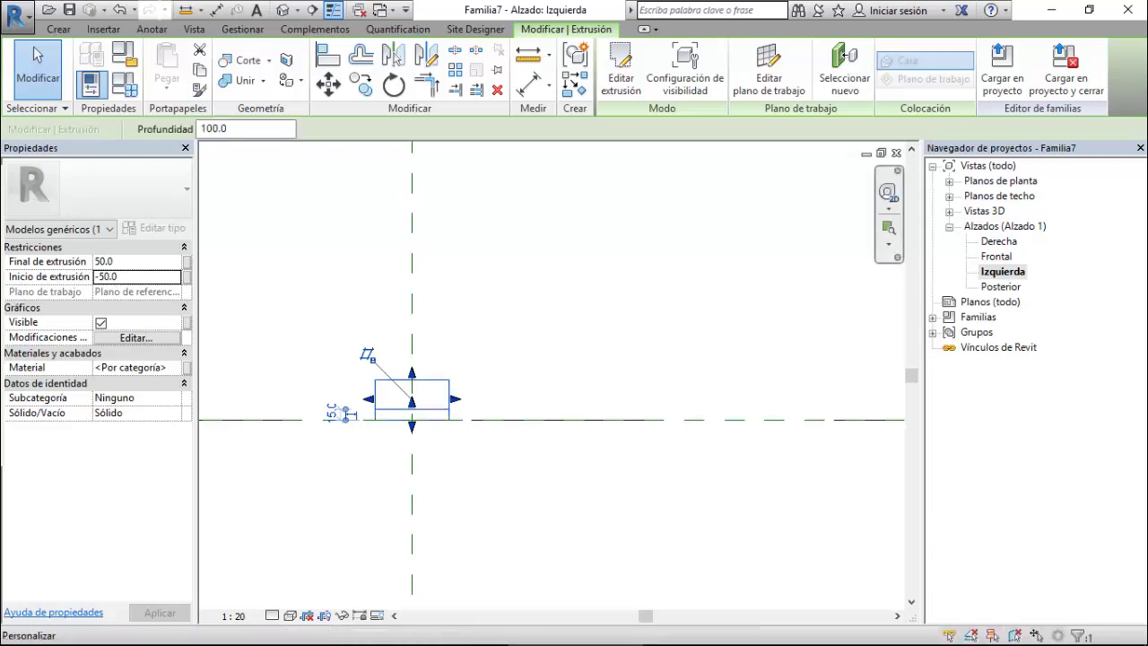
{"action": "double_click", "coordinate": [984, 211]}
{"action": "double_click", "coordinate": [995, 226]}
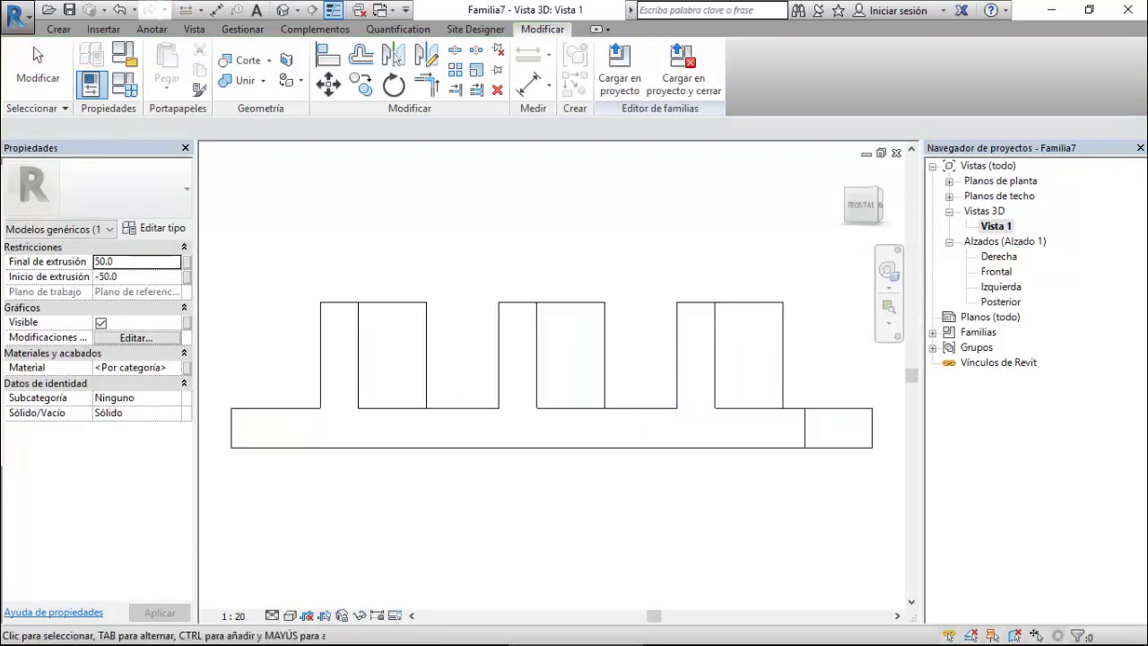
Orbit to an isometric view of the toothed solid, then return to the Frontal elevation's Create tools.
{"action": "left_click", "coordinate": [882, 191]}
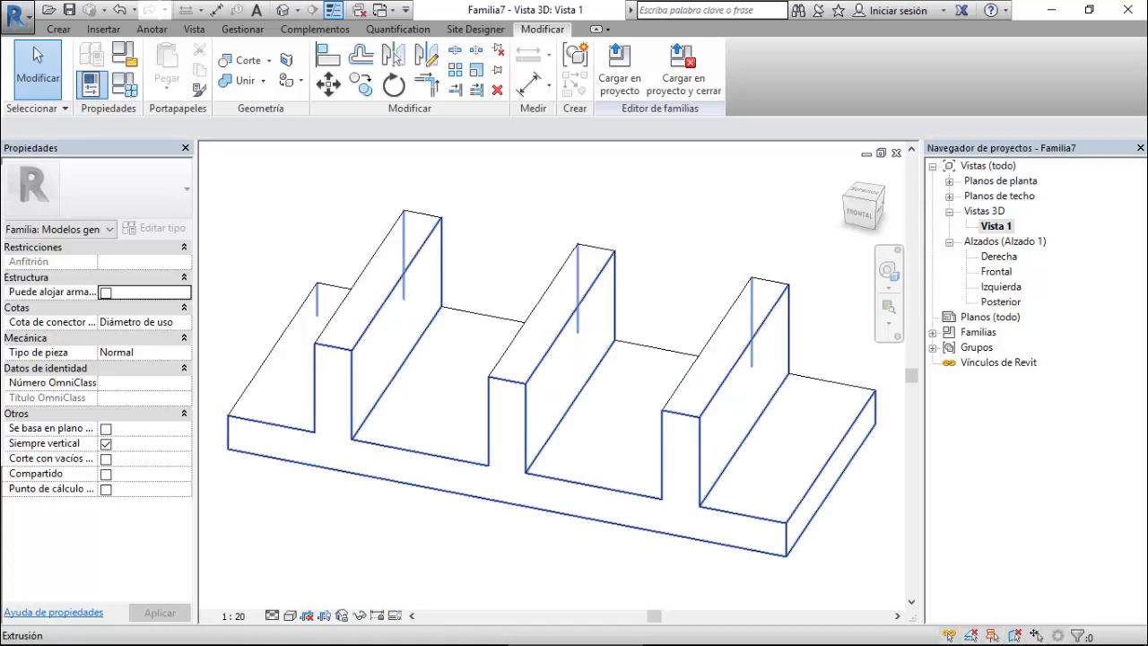
{"action": "double_click", "coordinate": [1002, 286]}
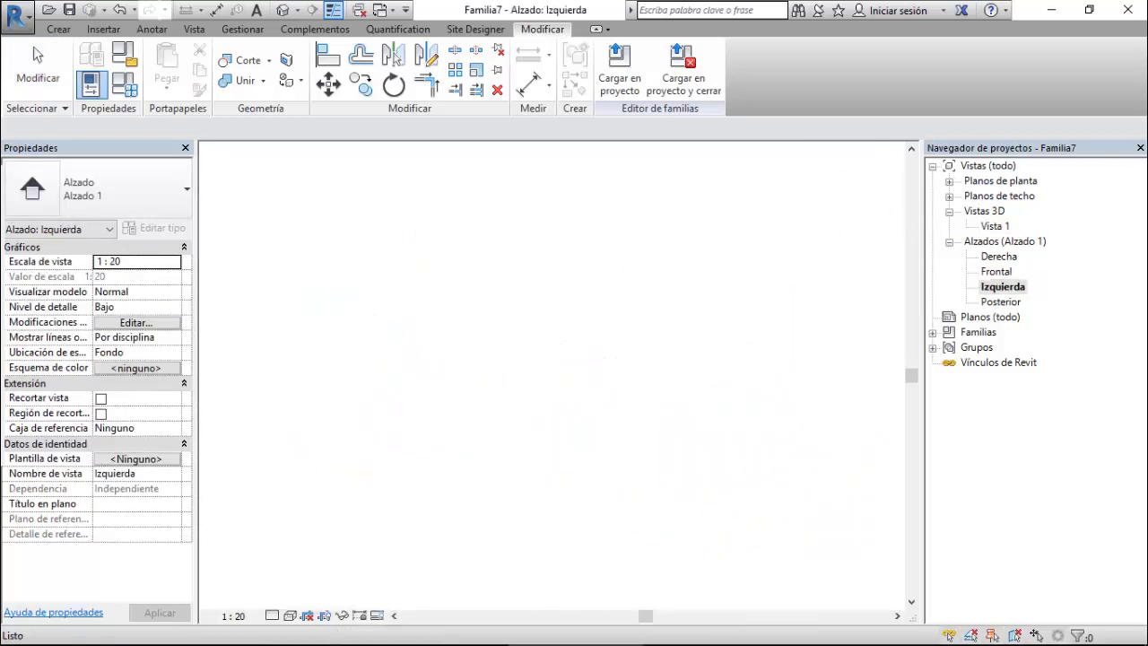
{"action": "double_click", "coordinate": [996, 271]}
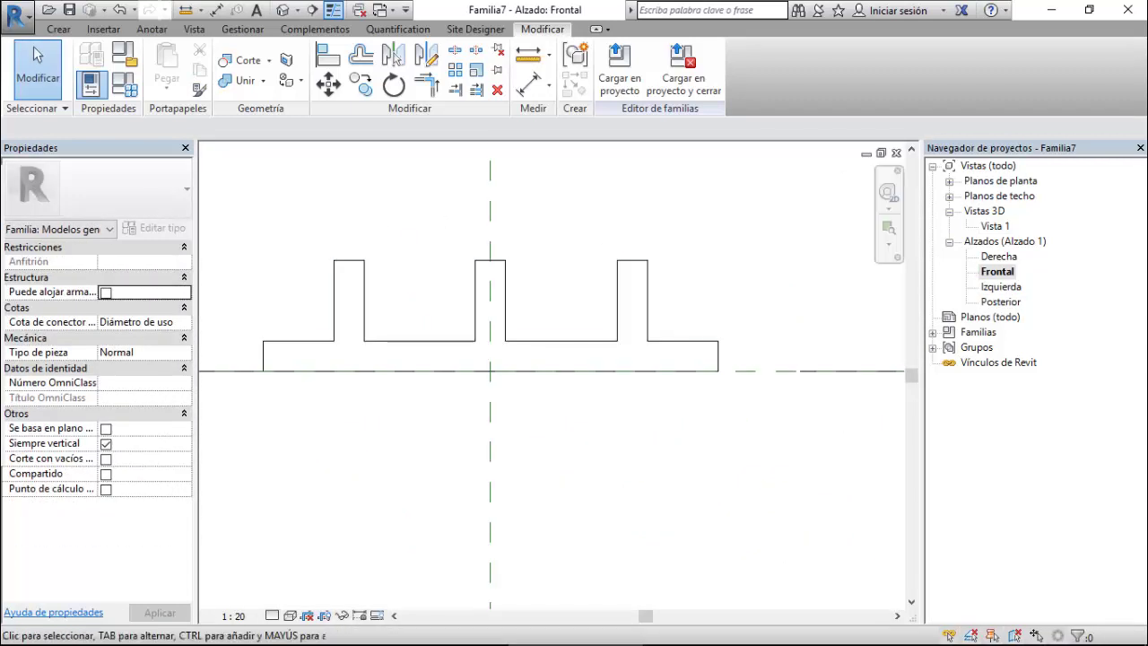
{"action": "left_click", "coordinate": [58, 28]}
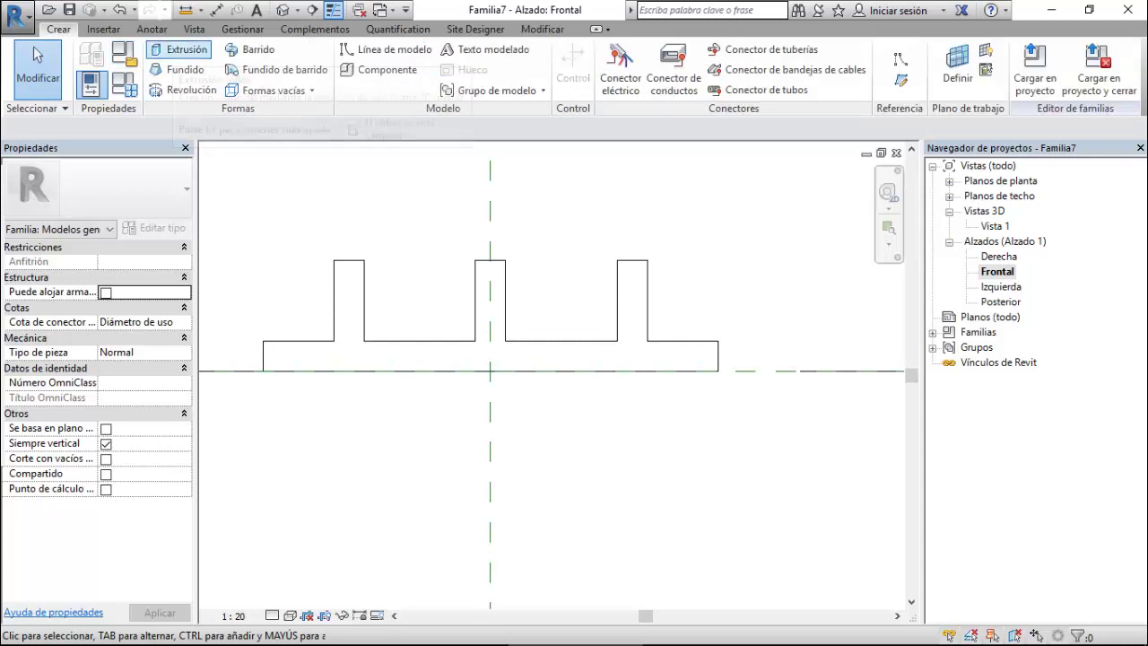
Start a new extrusion and sketch a thin rectangle beside the left tooth.
{"action": "left_click", "coordinate": [176, 49]}
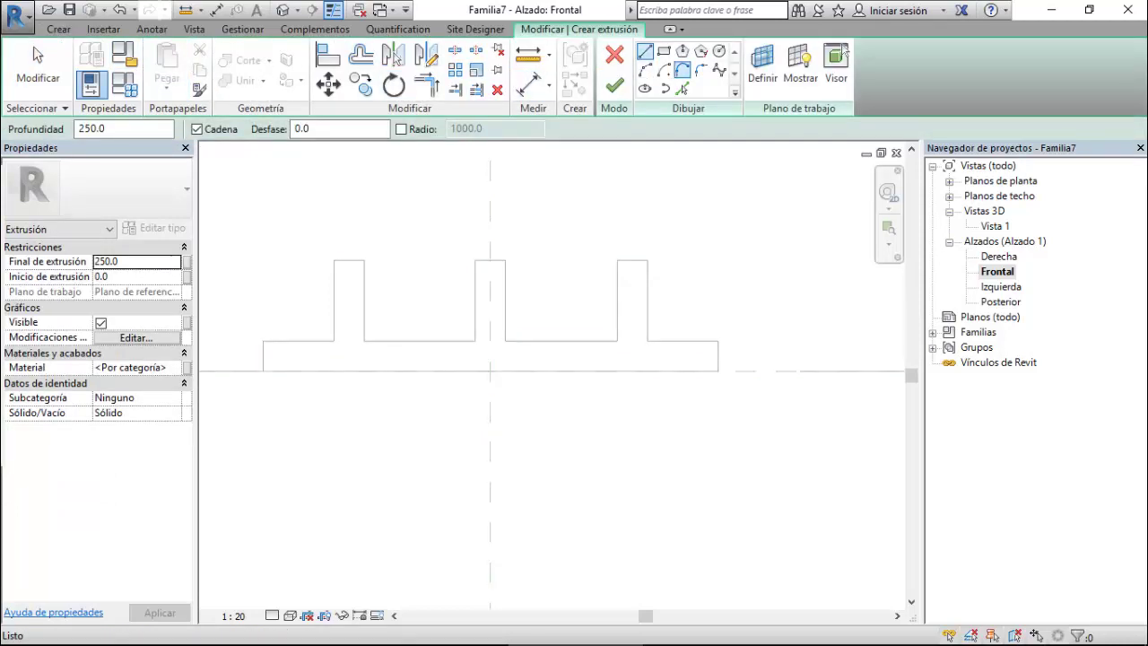
{"action": "left_click", "coordinate": [664, 51]}
{"action": "scroll", "coordinate": [359, 287], "scroll_direction": "up", "scroll_amount": 2}
{"action": "scroll", "coordinate": [385, 273], "scroll_direction": "up", "scroll_amount": 2}
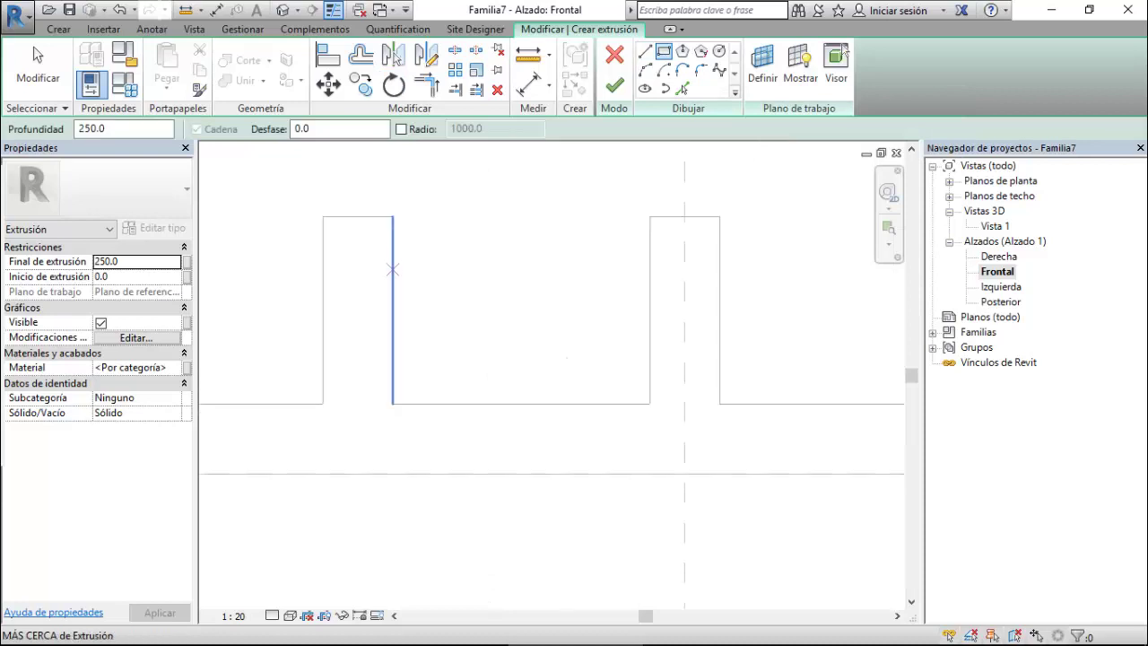
{"action": "left_click", "coordinate": [392, 248]}
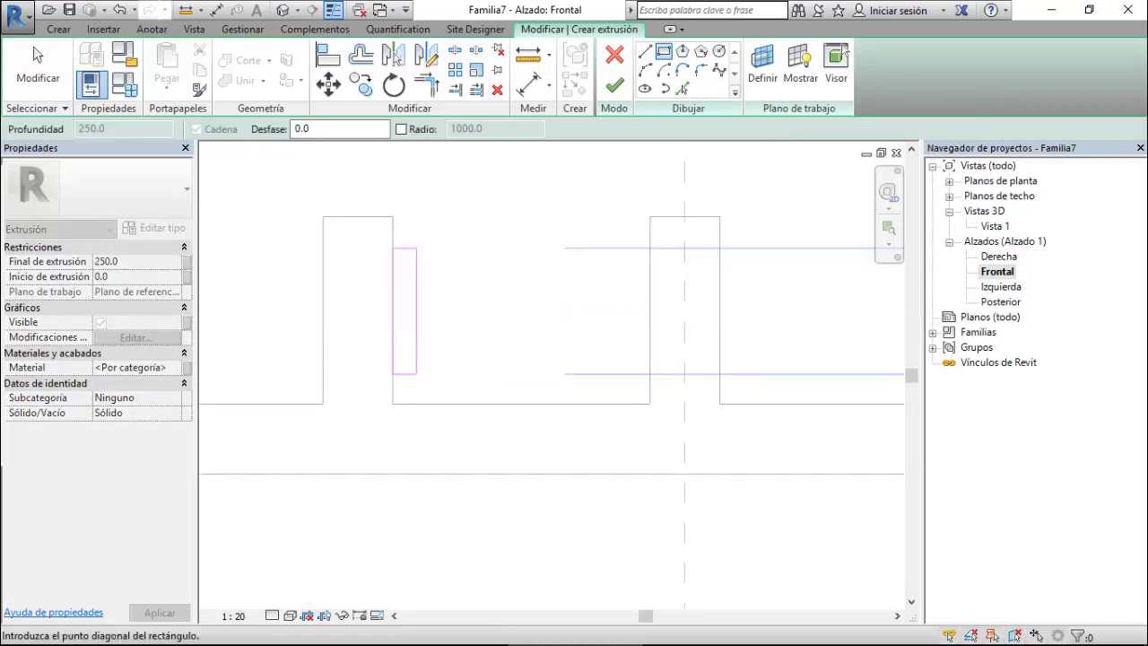
{"action": "left_click", "coordinate": [416, 373]}
{"action": "key", "text": "Escape"}
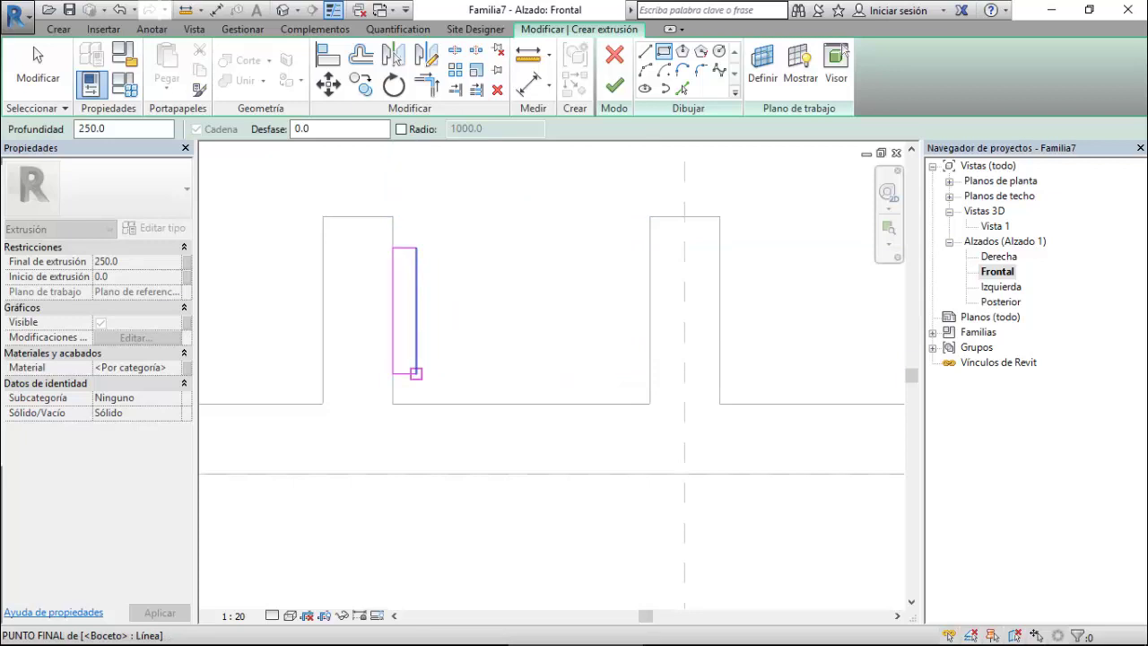
{"action": "key", "text": "Escape"}
{"action": "key", "text": "Escape"}
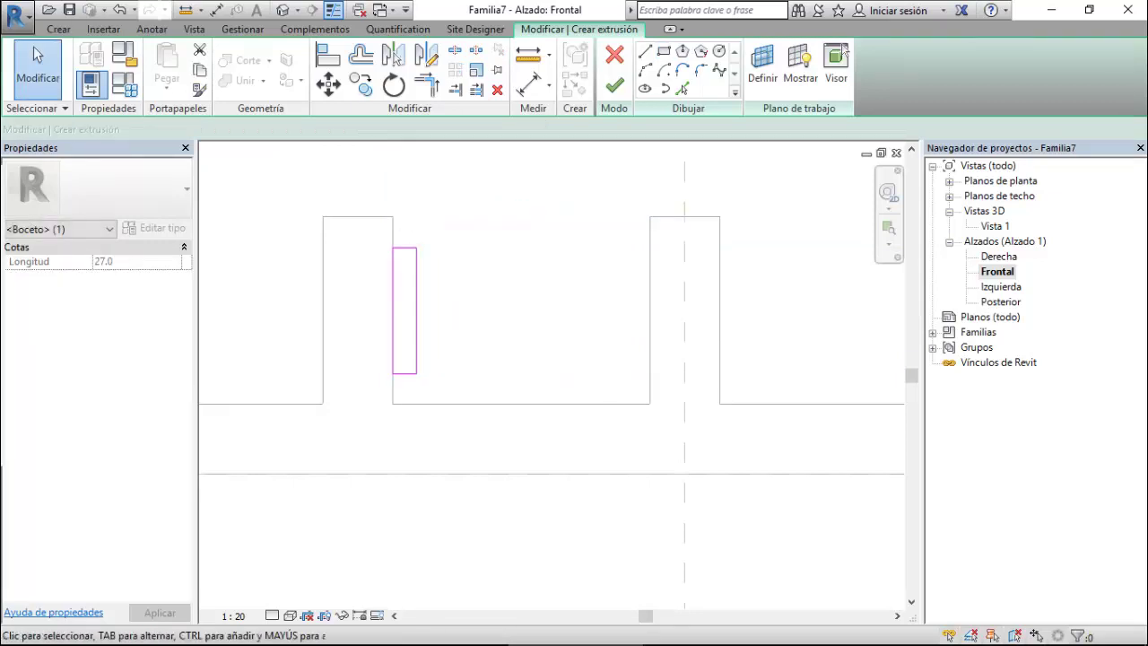
Copy the rectangle 50.0 to the right and again beside the central fin.
{"action": "left_click", "coordinate": [403, 248]}
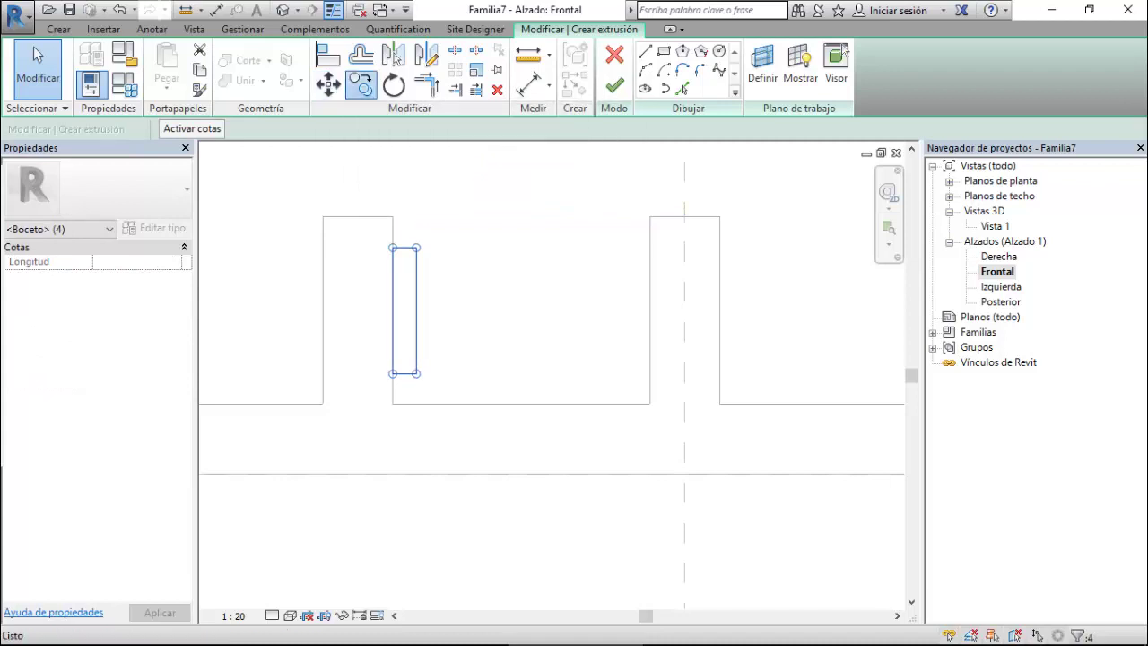
{"action": "left_click", "coordinate": [361, 84]}
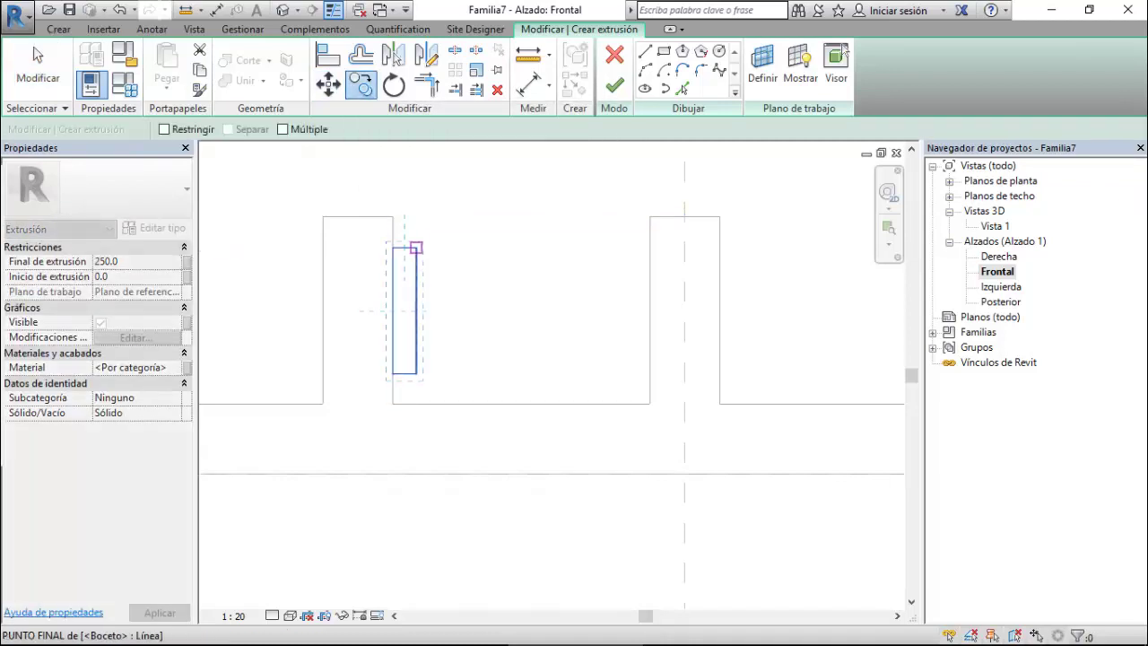
{"action": "left_click", "coordinate": [415, 248]}
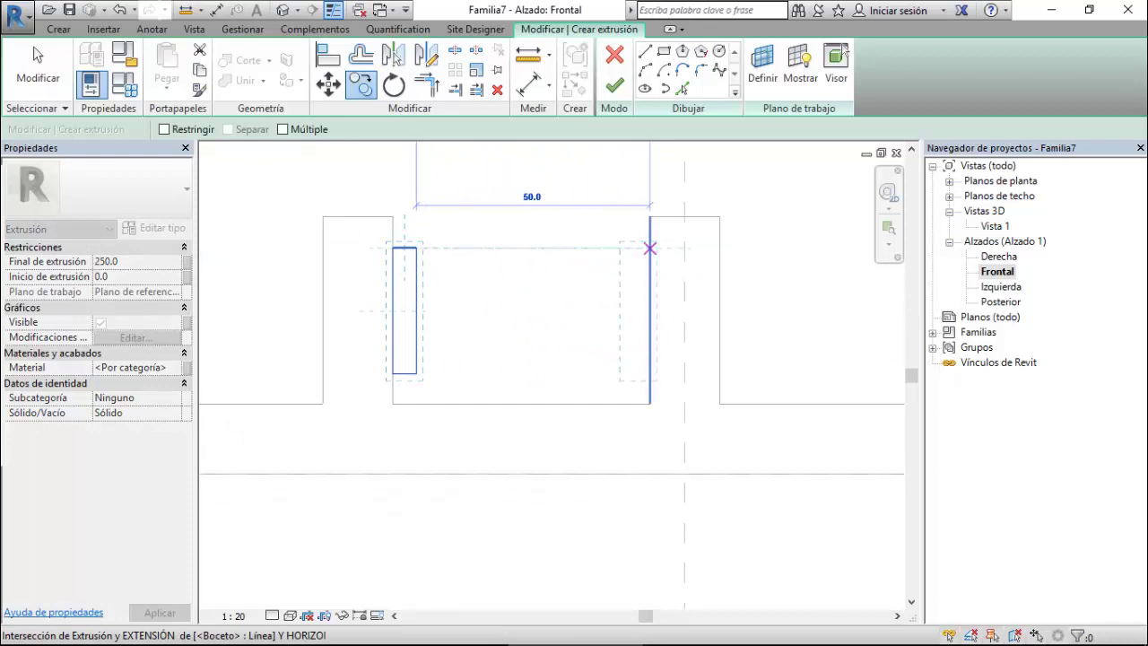
{"action": "left_click", "coordinate": [650, 248]}
{"action": "scroll", "coordinate": [584, 260], "scroll_direction": "down", "scroll_amount": 3}
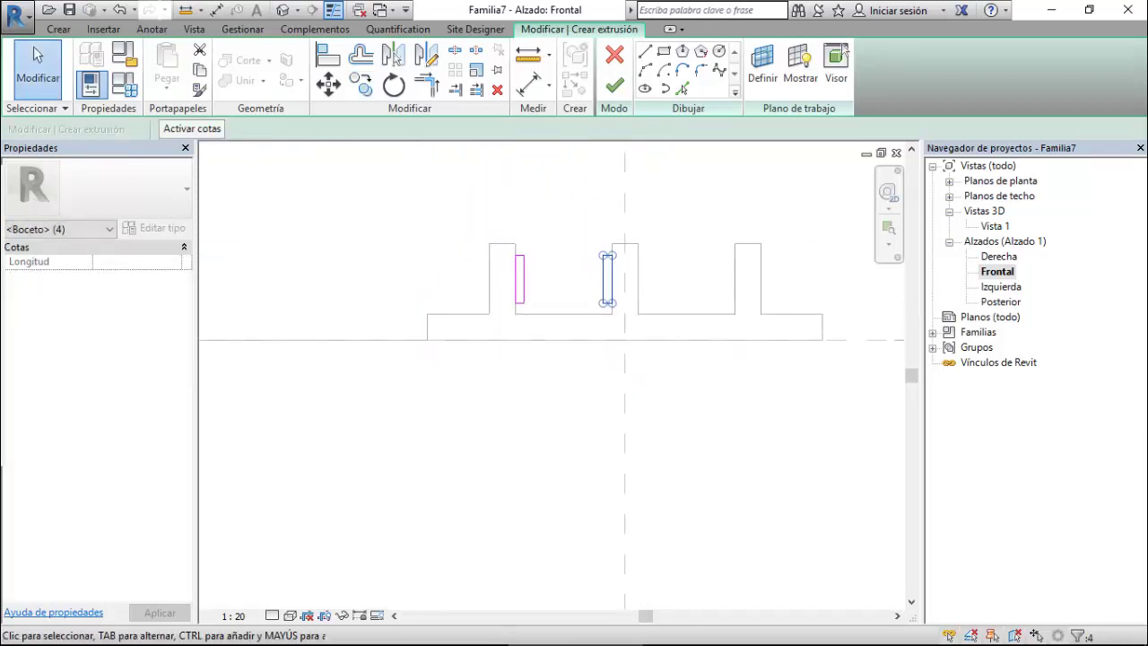
{"action": "scroll", "coordinate": [633, 254], "scroll_direction": "up", "scroll_amount": 3}
{"action": "left_click", "coordinate": [360, 85]}
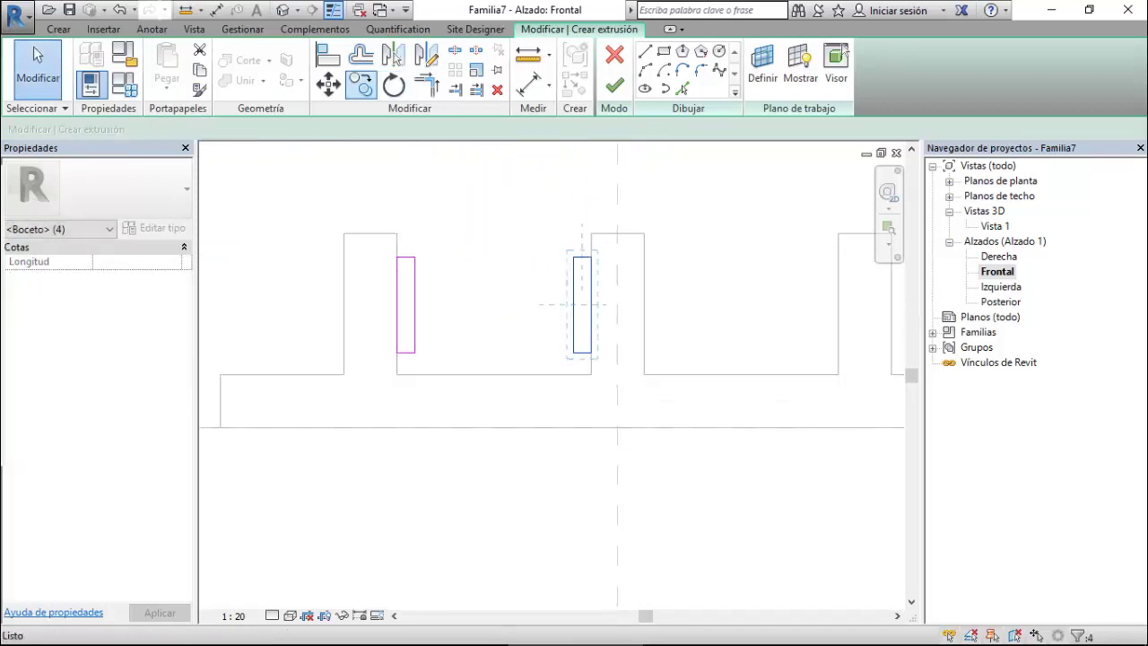
{"action": "left_click", "coordinate": [574, 257]}
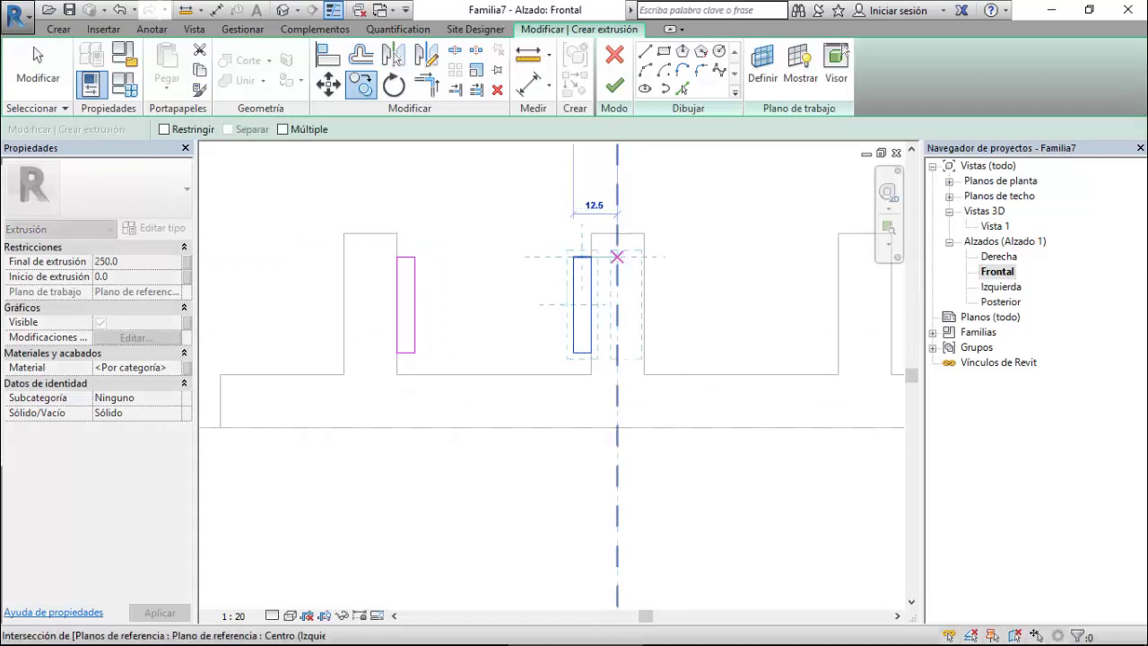
{"action": "left_click", "coordinate": [644, 258]}
Copy the rectangle 50.0 over beside the last fin and finish the pad extrusion.
{"action": "scroll", "coordinate": [506, 263], "scroll_direction": "down", "scroll_amount": 2}
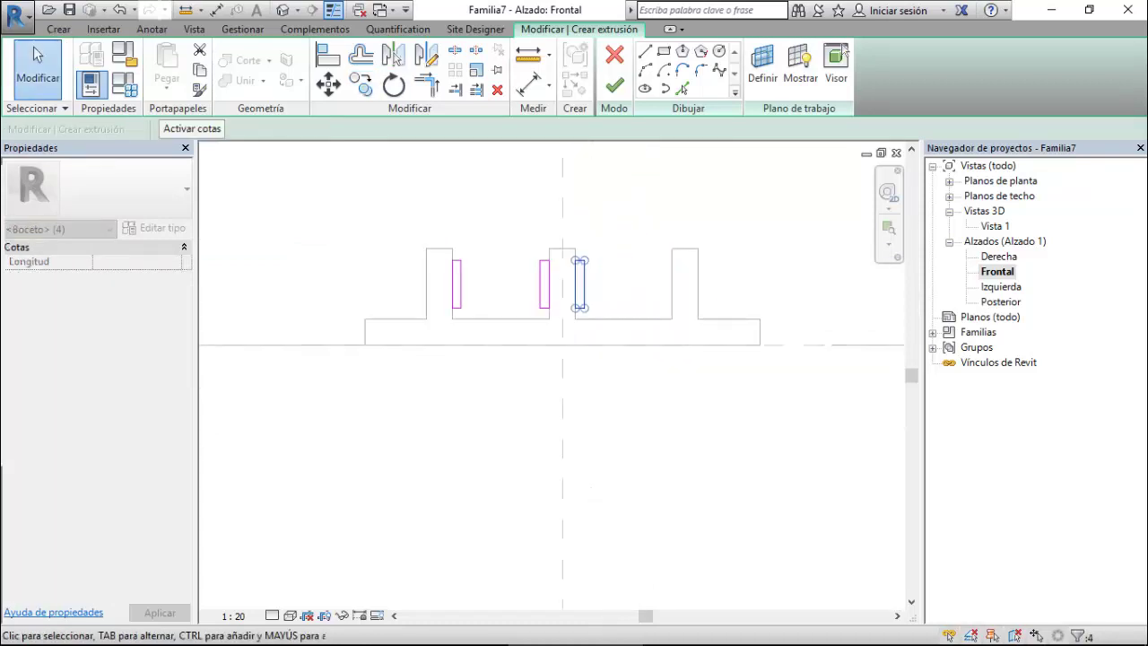
{"action": "scroll", "coordinate": [556, 323], "scroll_direction": "up", "scroll_amount": 2}
{"action": "key", "text": "c"}
{"action": "key", "text": "o"}
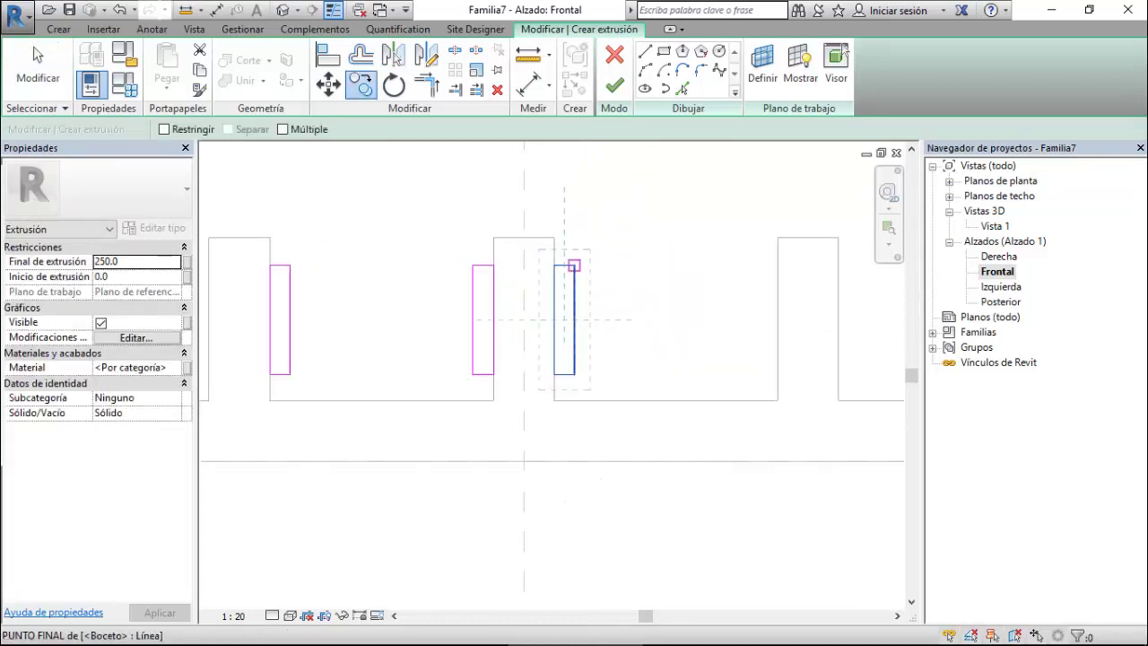
{"action": "left_click", "coordinate": [574, 265]}
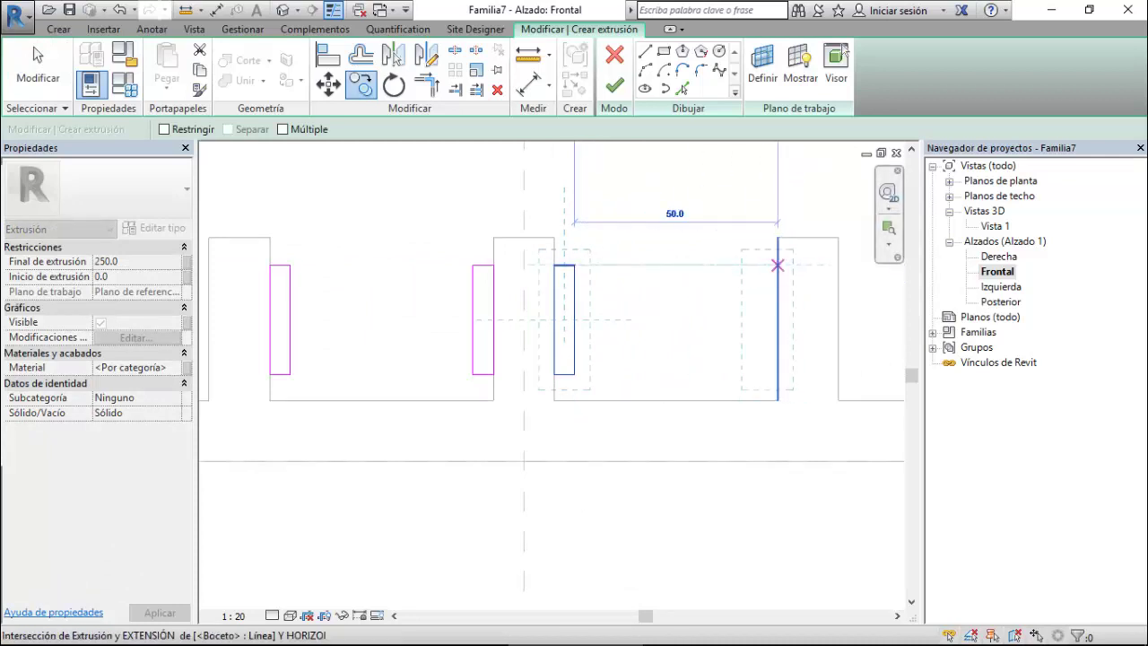
{"action": "left_click", "coordinate": [778, 266]}
{"action": "left_click", "coordinate": [38, 67]}
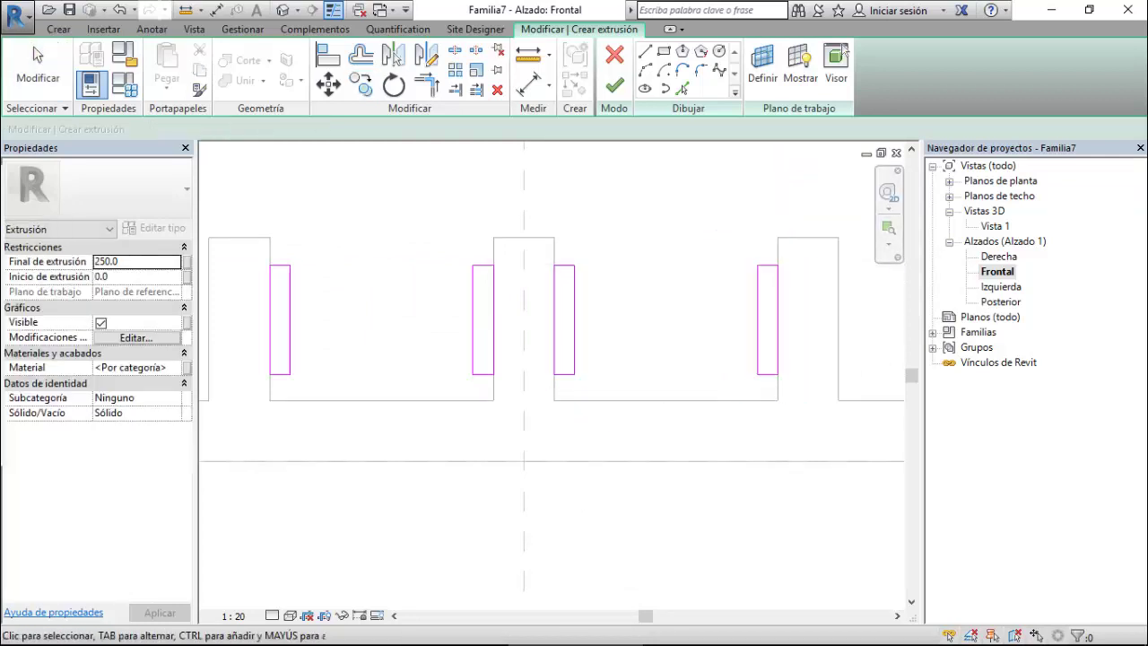
{"action": "left_click", "coordinate": [614, 85]}
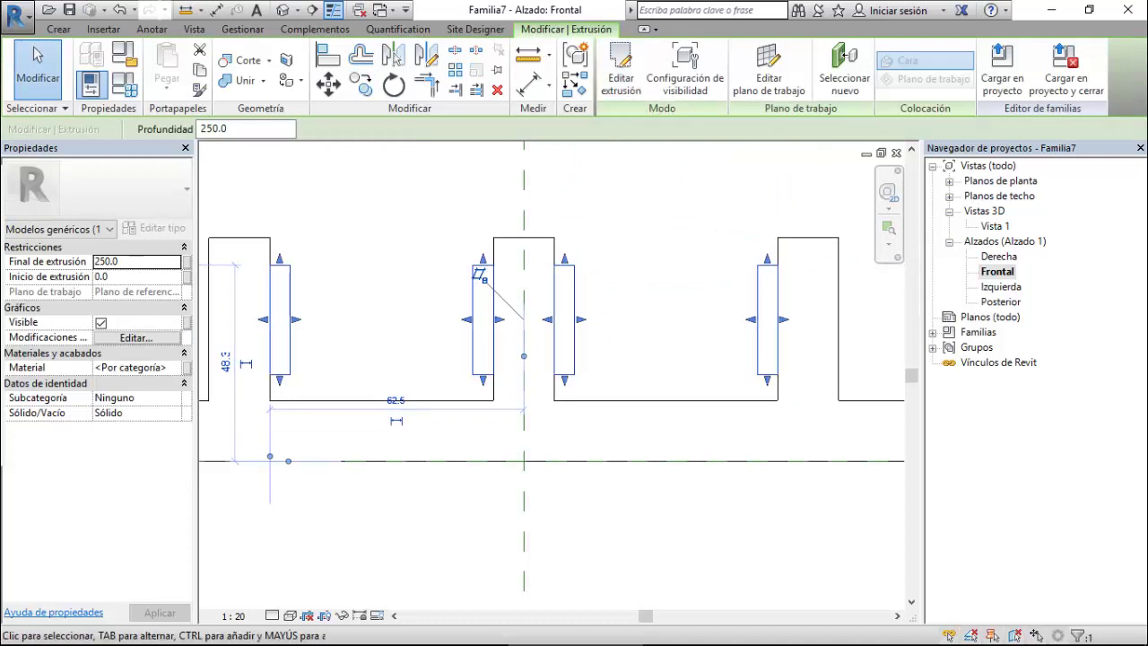
In the Izquierda elevation, set the pad extrusion end to 40 and start to -40.
{"action": "double_click", "coordinate": [1001, 287]}
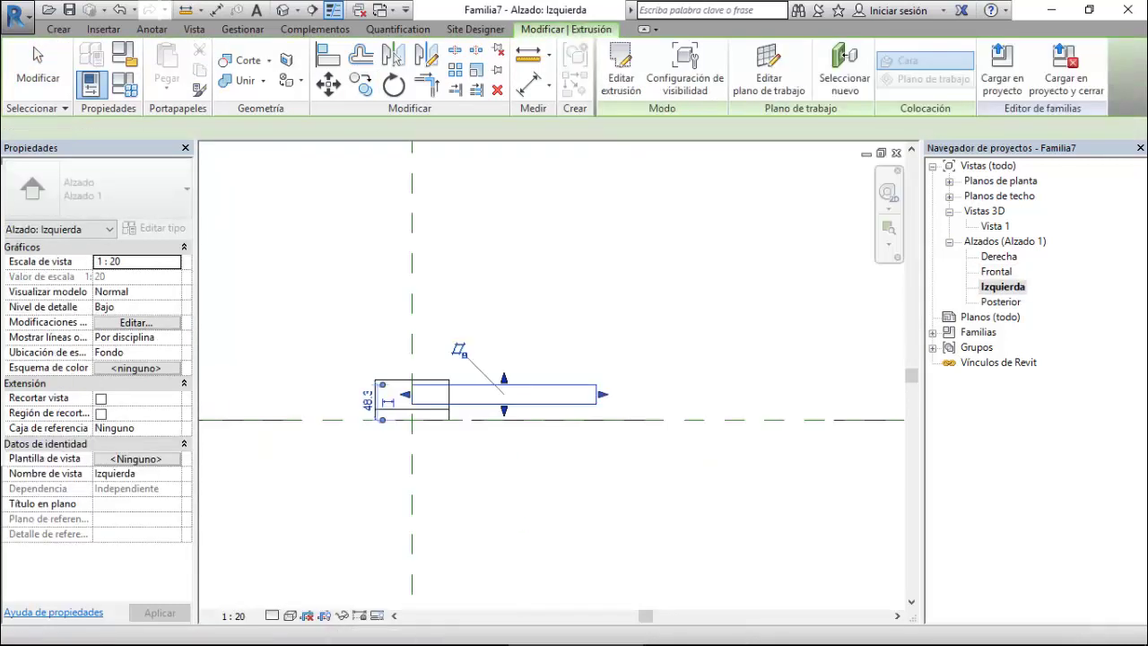
{"action": "scroll", "coordinate": [473, 448], "scroll_direction": "up", "scroll_amount": 4}
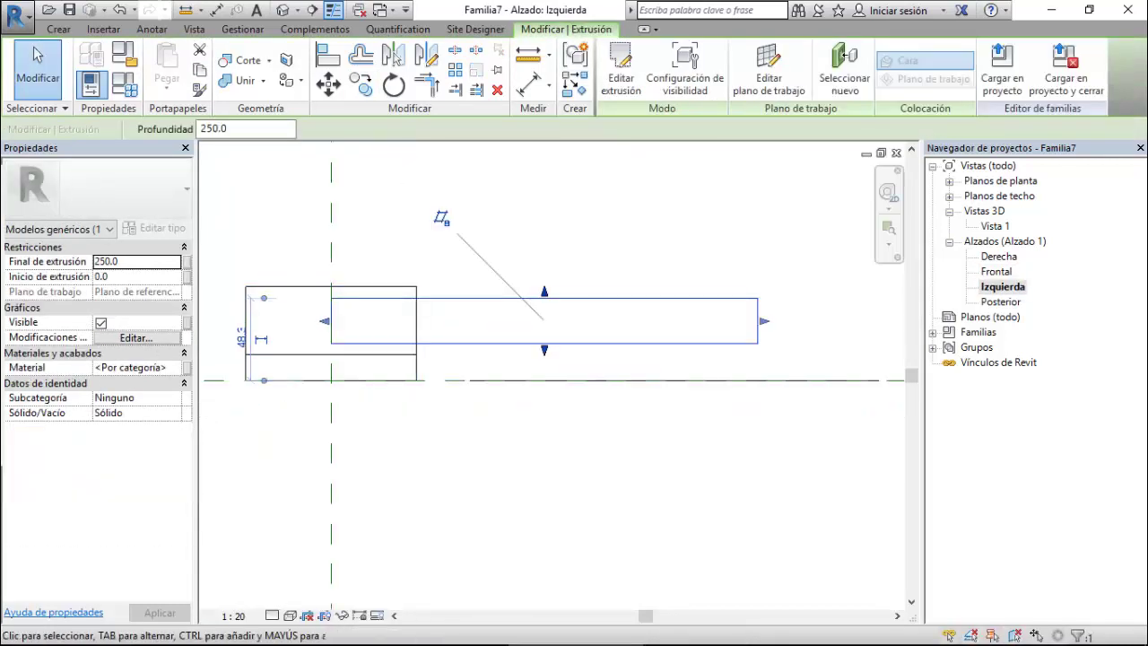
{"action": "scroll", "coordinate": [583, 335], "scroll_direction": "down", "scroll_amount": 2}
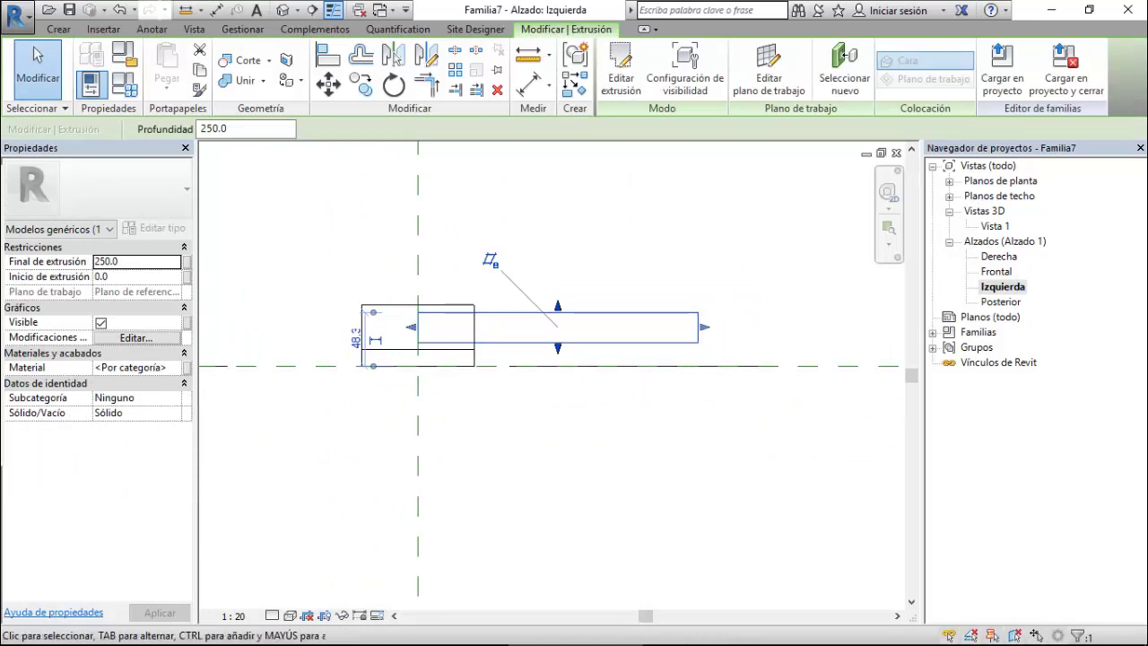
{"action": "left_click", "coordinate": [118, 261]}
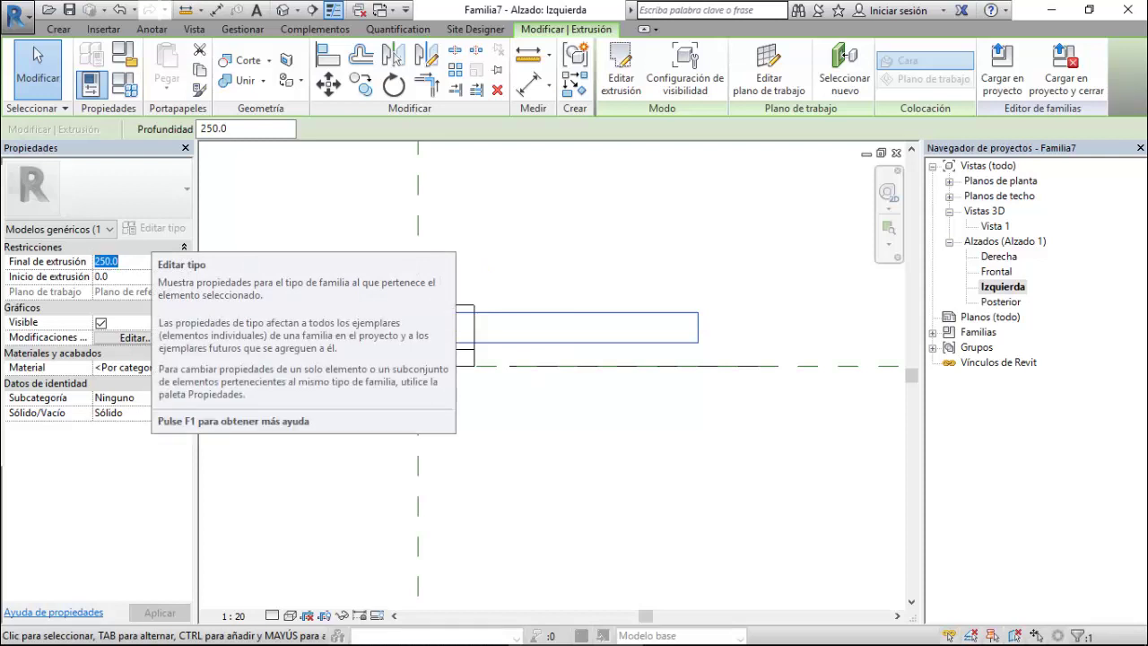
{"action": "type", "text": "40"}
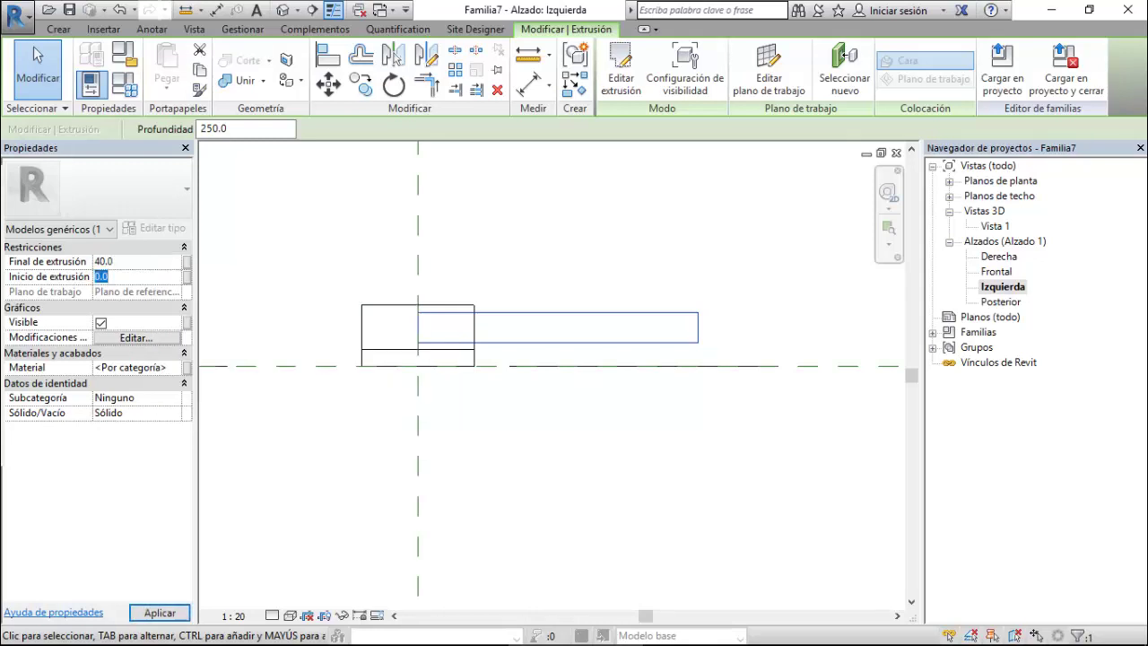
{"action": "key", "text": "Tab"}
{"action": "type", "text": "-40"}
{"action": "key", "text": "Return"}
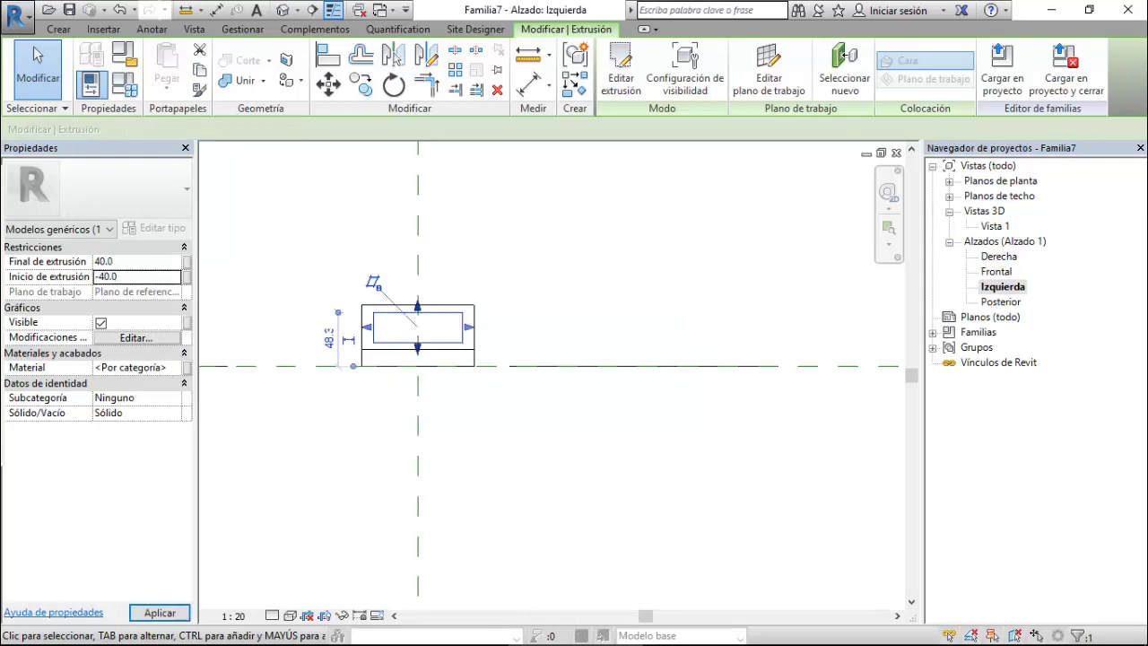
{"action": "key", "text": "Escape"}
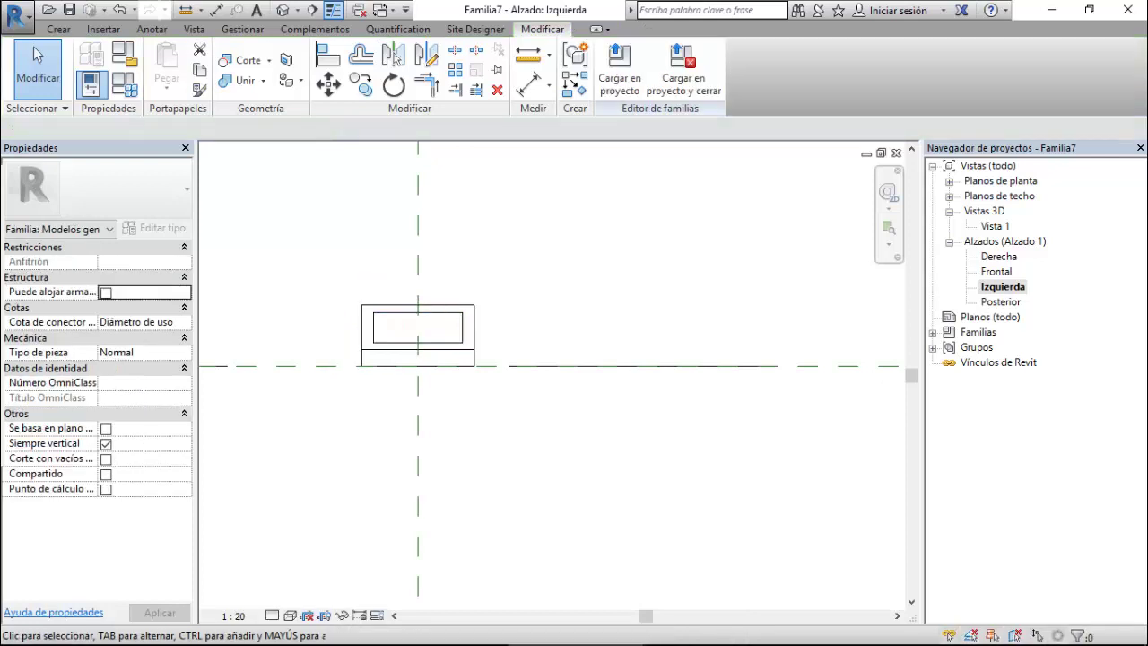
In the 3D view Vista 1, select the pad extrusions.
{"action": "double_click", "coordinate": [994, 226]}
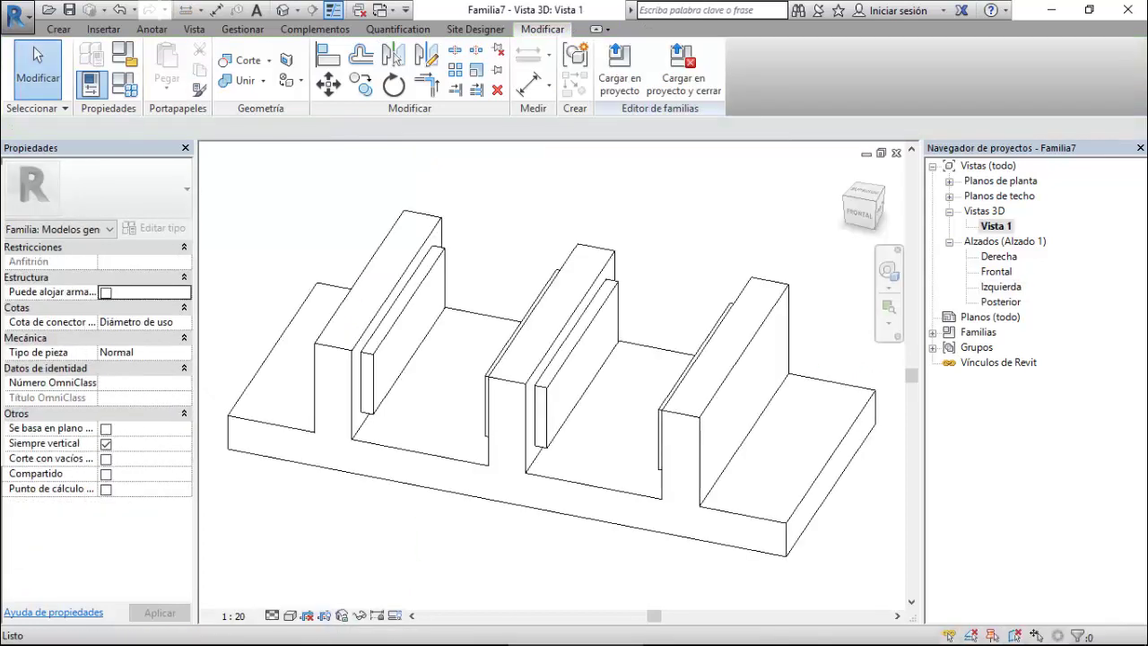
{"action": "middle_click_drag", "start_coordinate": [574, 341], "coordinate": [610, 345], "text": "shift"}
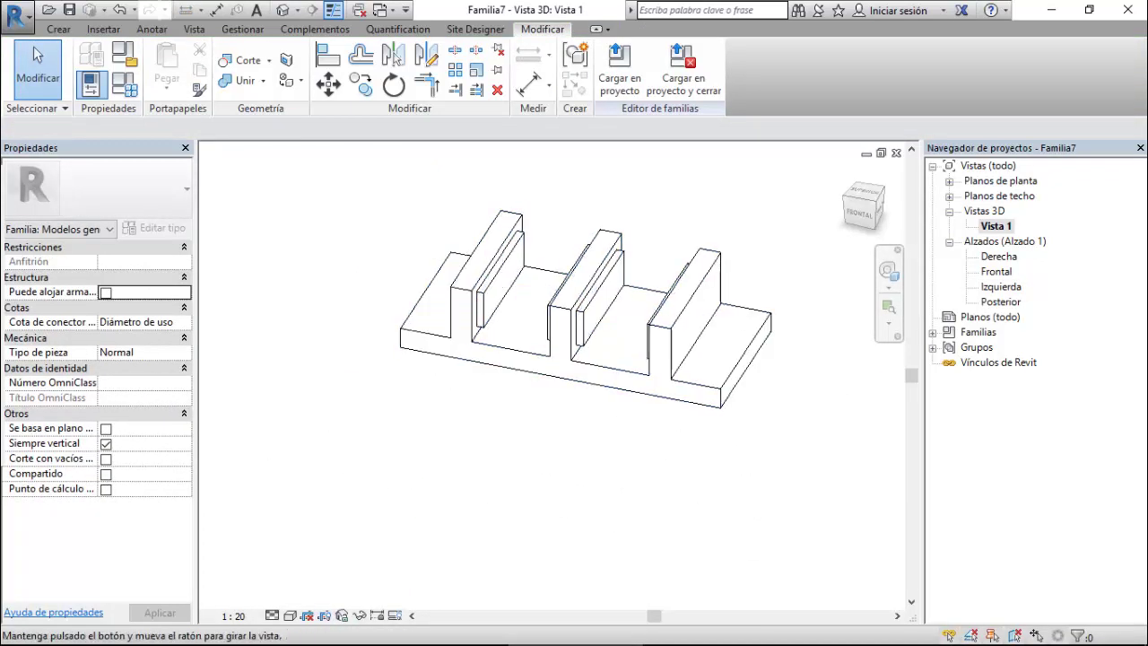
{"action": "scroll", "coordinate": [628, 377], "scroll_direction": "up", "scroll_amount": 3}
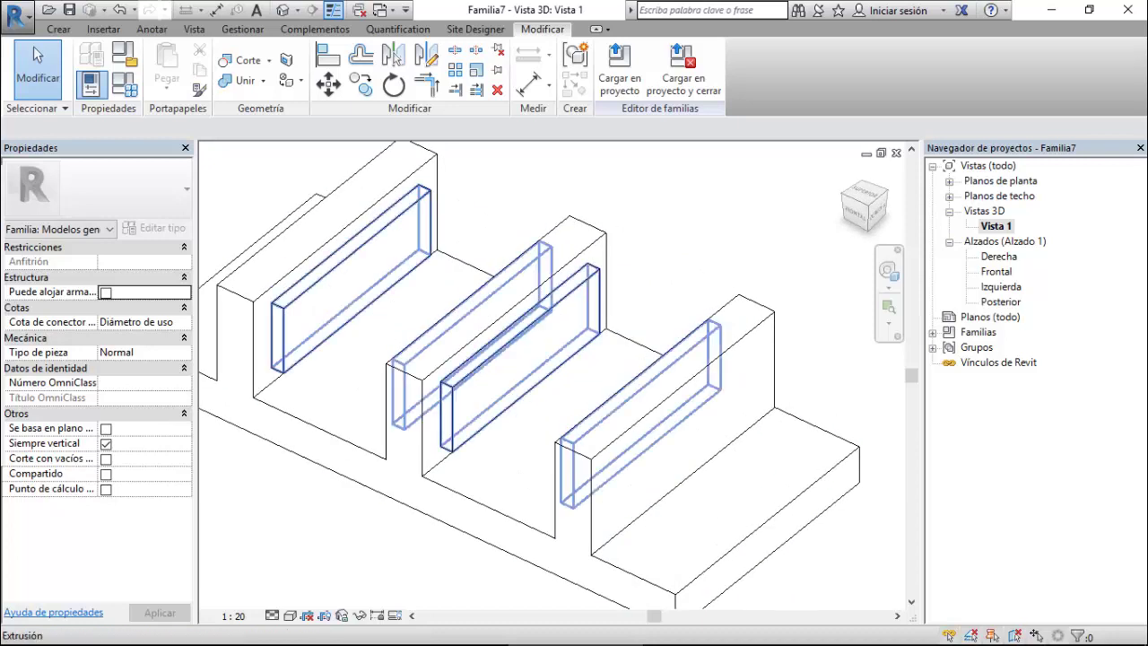
{"action": "left_click", "coordinate": [451, 302]}
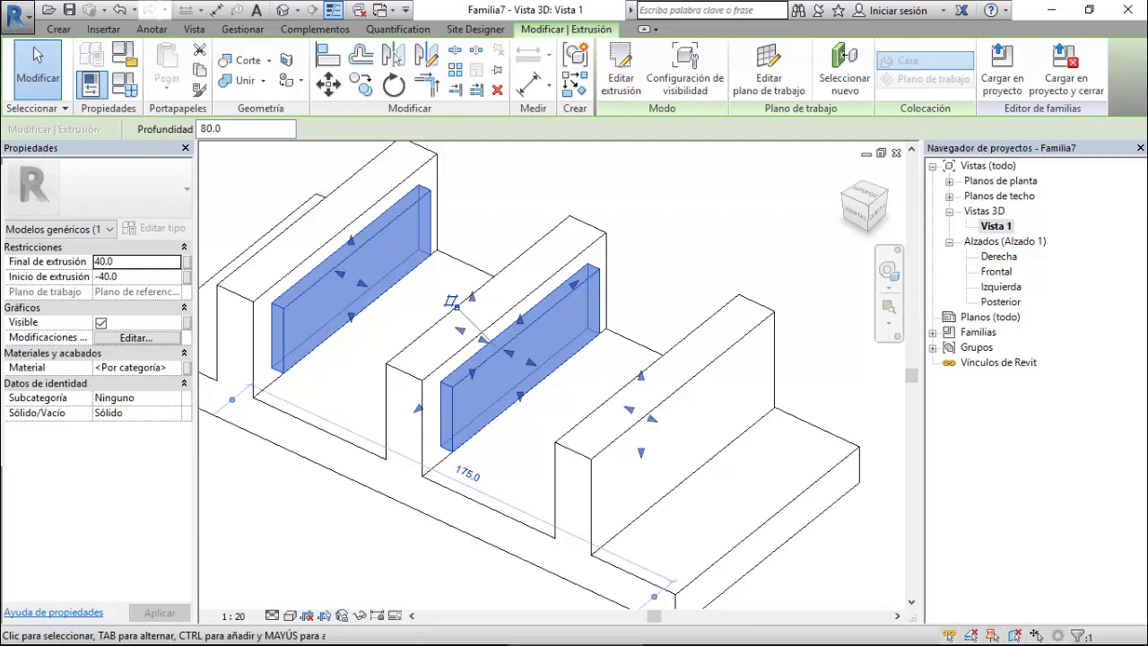
Link the pads' material to a new family parameter named Material Goma.
{"action": "left_click", "coordinate": [185, 367]}
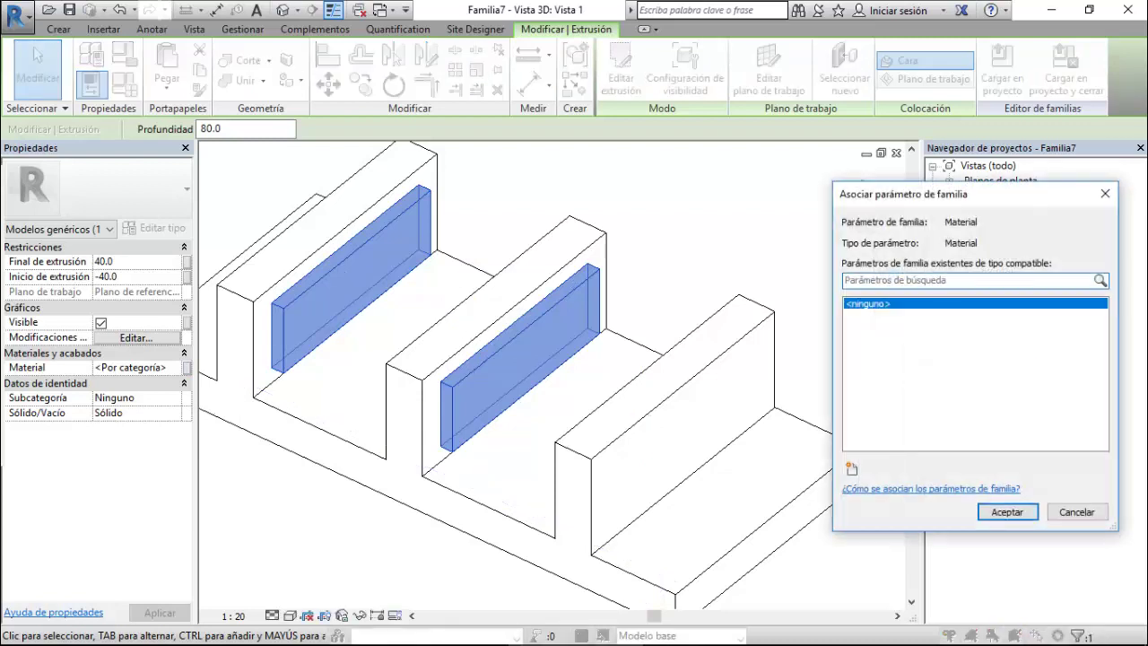
{"action": "left_click", "coordinate": [851, 468]}
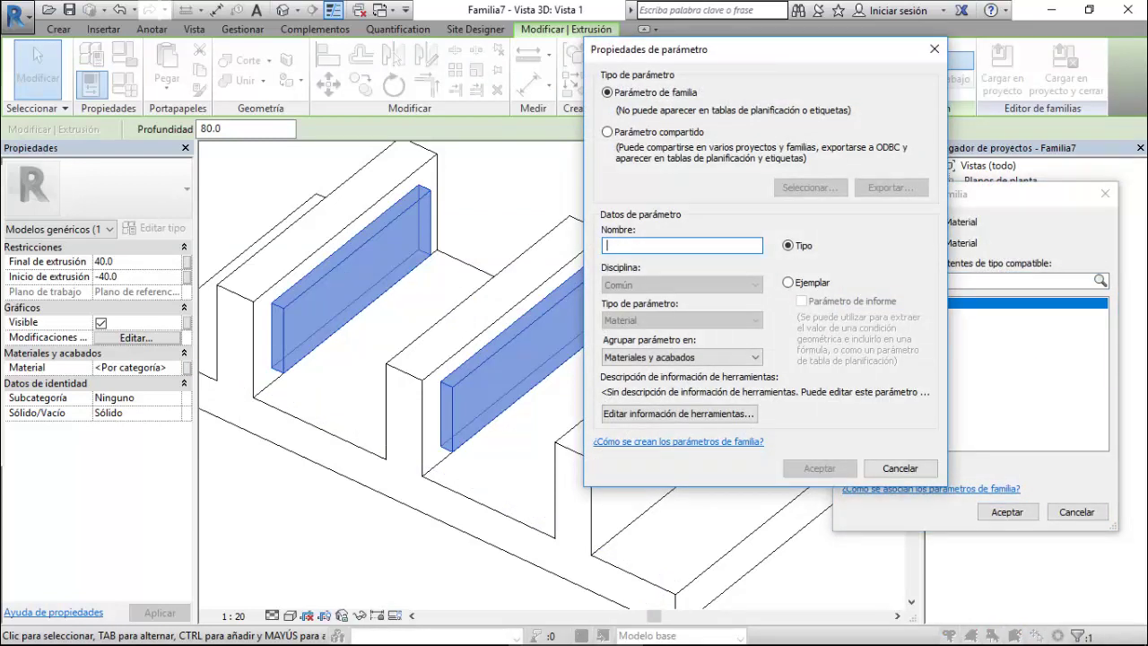
{"action": "type", "text": "Material Goma"}
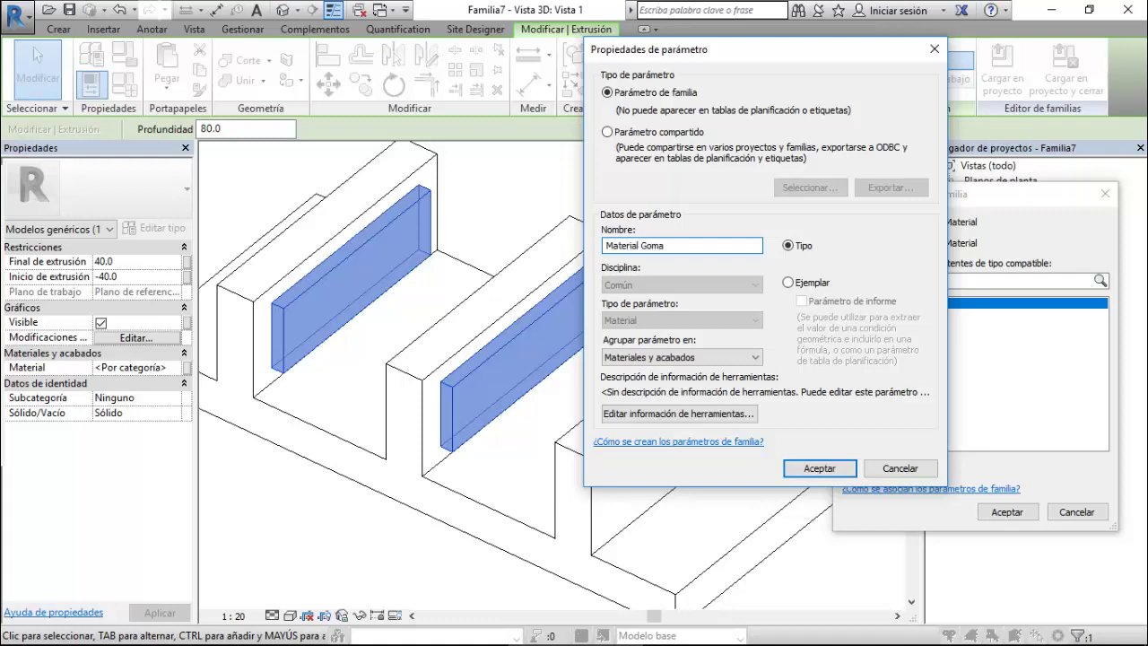
{"action": "left_click", "coordinate": [819, 468]}
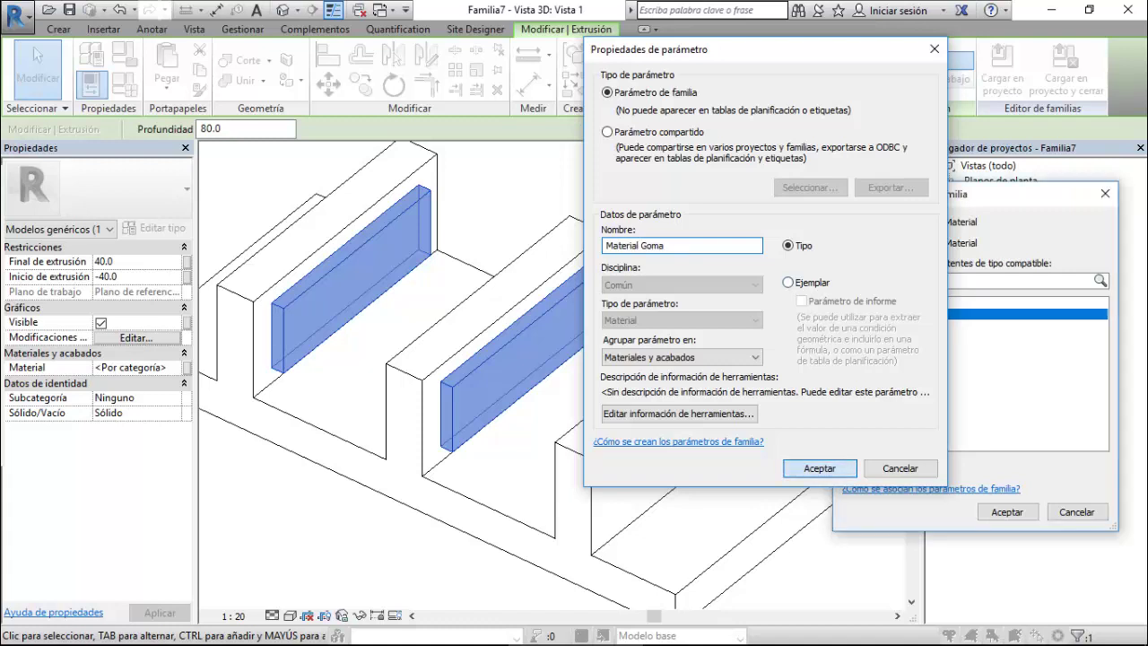
{"action": "left_click", "coordinate": [1006, 512]}
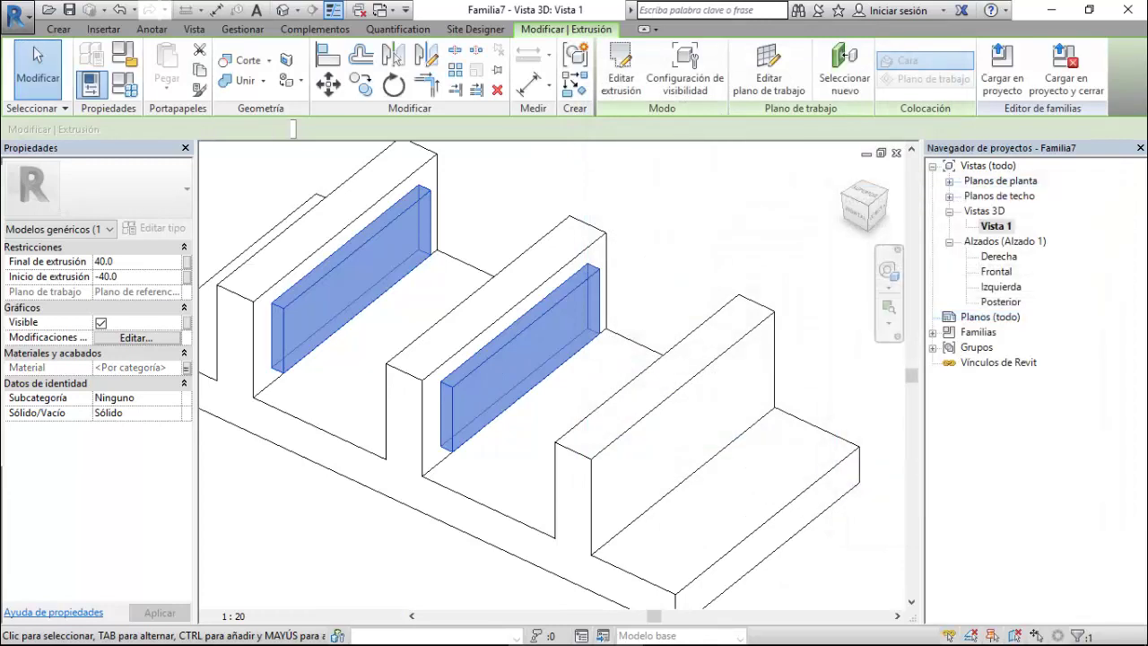
{"action": "key", "text": "Escape"}
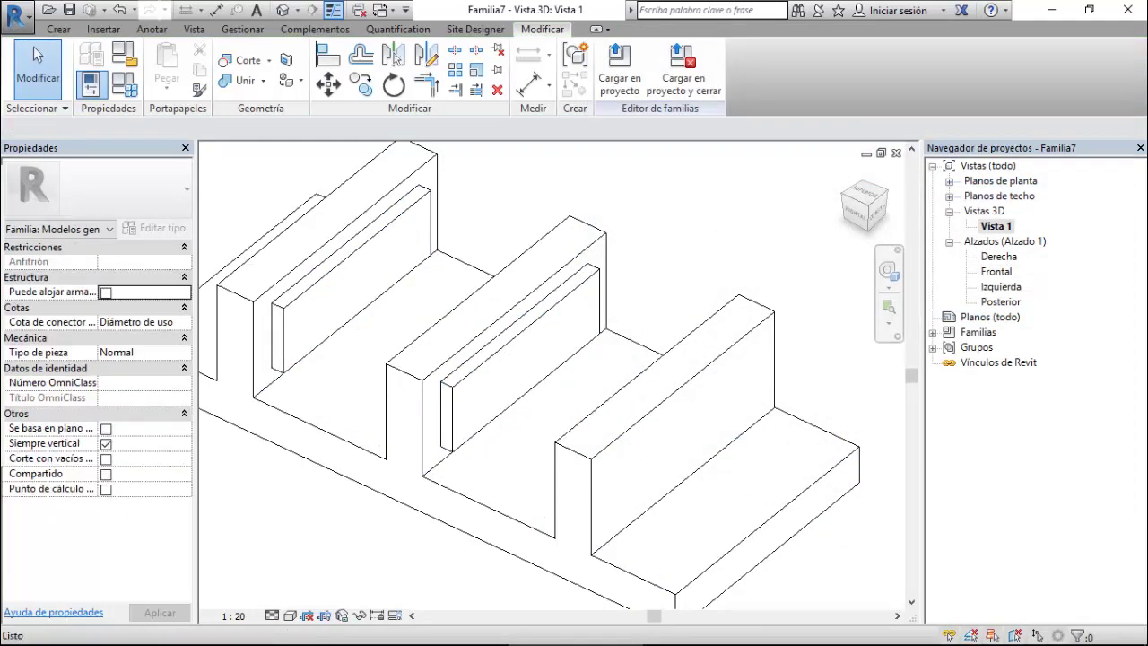
{"action": "scroll", "coordinate": [556, 377], "scroll_direction": "down", "scroll_amount": 3}
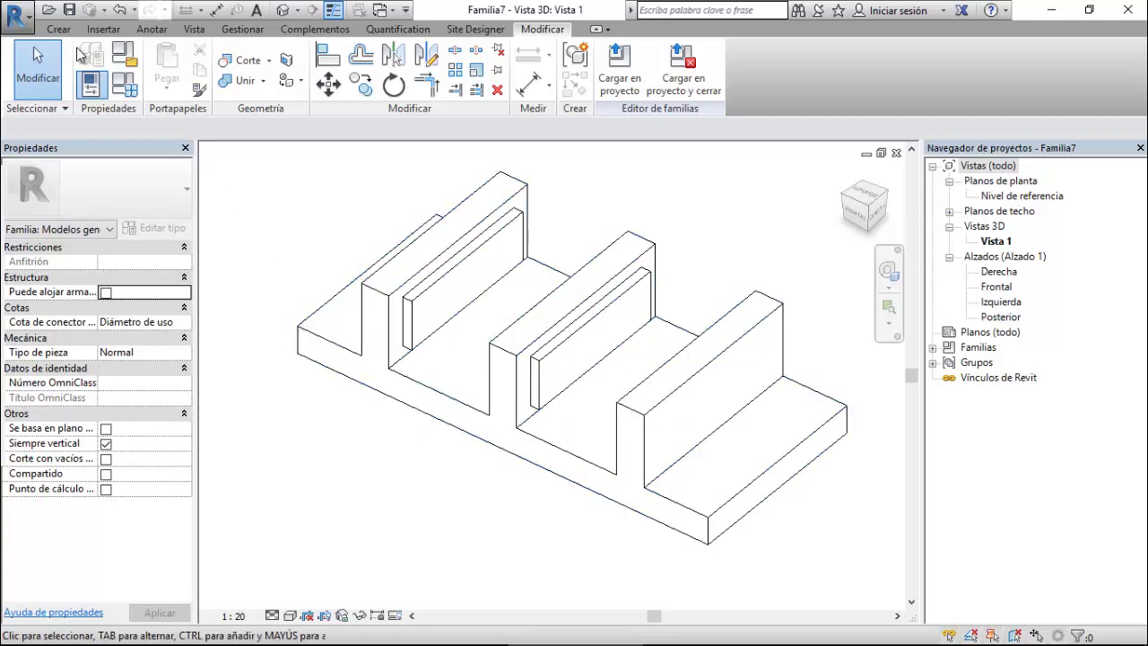
{"action": "left_click", "coordinate": [199, 28]}
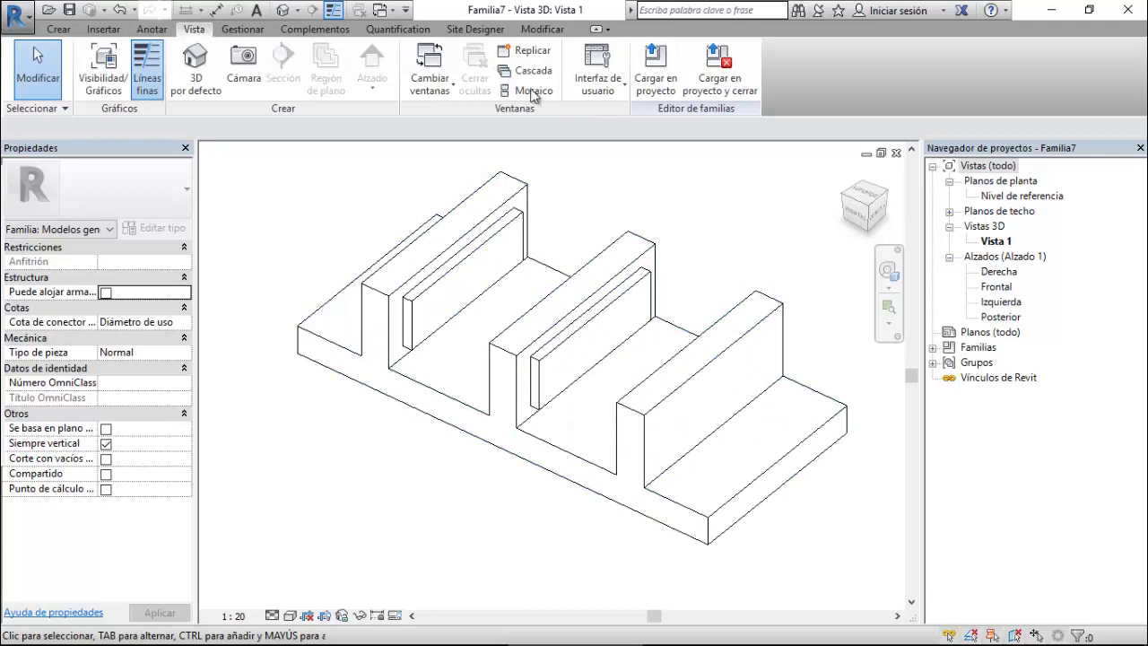
{"action": "left_click", "coordinate": [610, 89]}
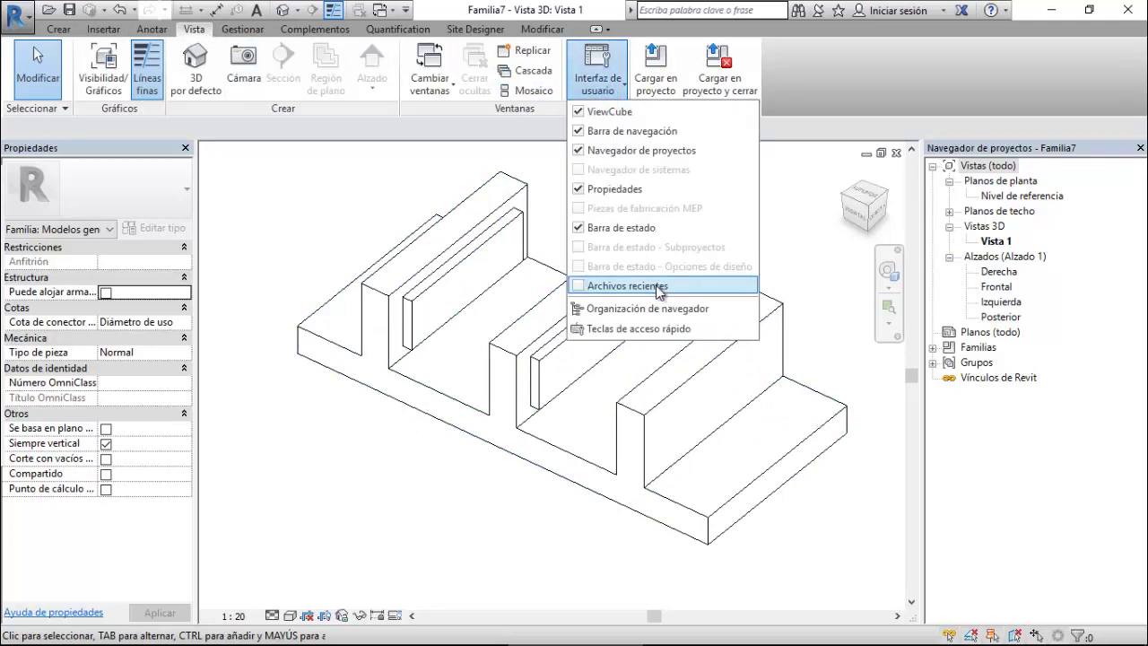
Create a new family from the 'Modelo genérico métrico.rft' template.
{"action": "left_click", "coordinate": [657, 285]}
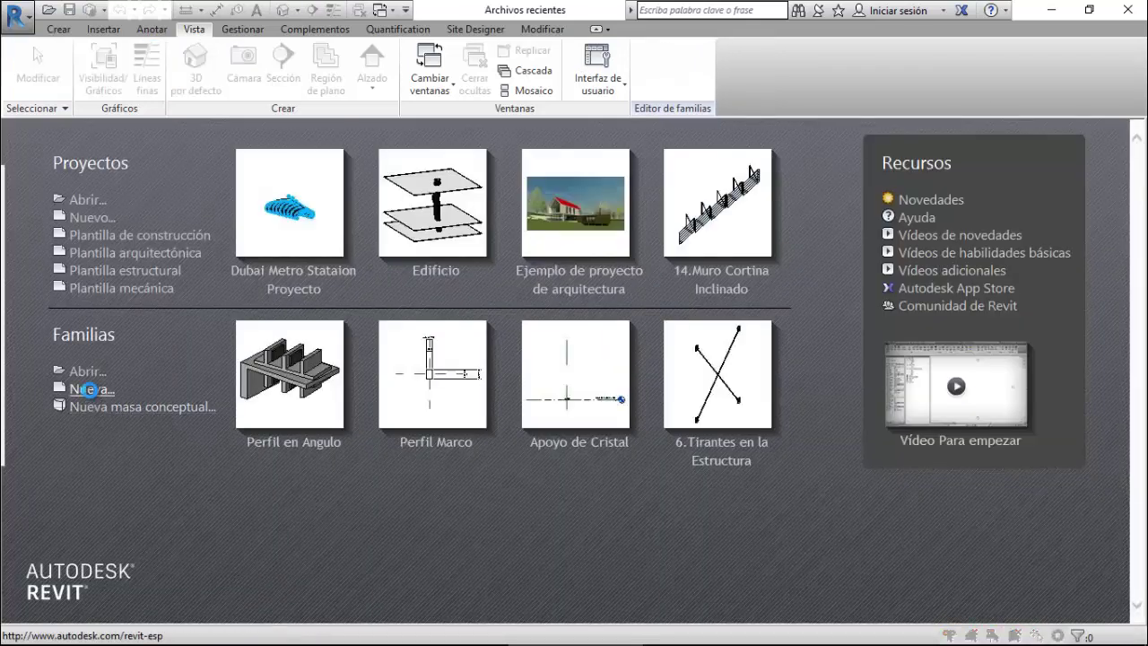
{"action": "left_click", "coordinate": [87, 389]}
{"action": "scroll", "coordinate": [421, 422], "scroll_direction": "down", "scroll_amount": 4}
{"action": "scroll", "coordinate": [437, 423], "scroll_direction": "down", "scroll_amount": 4}
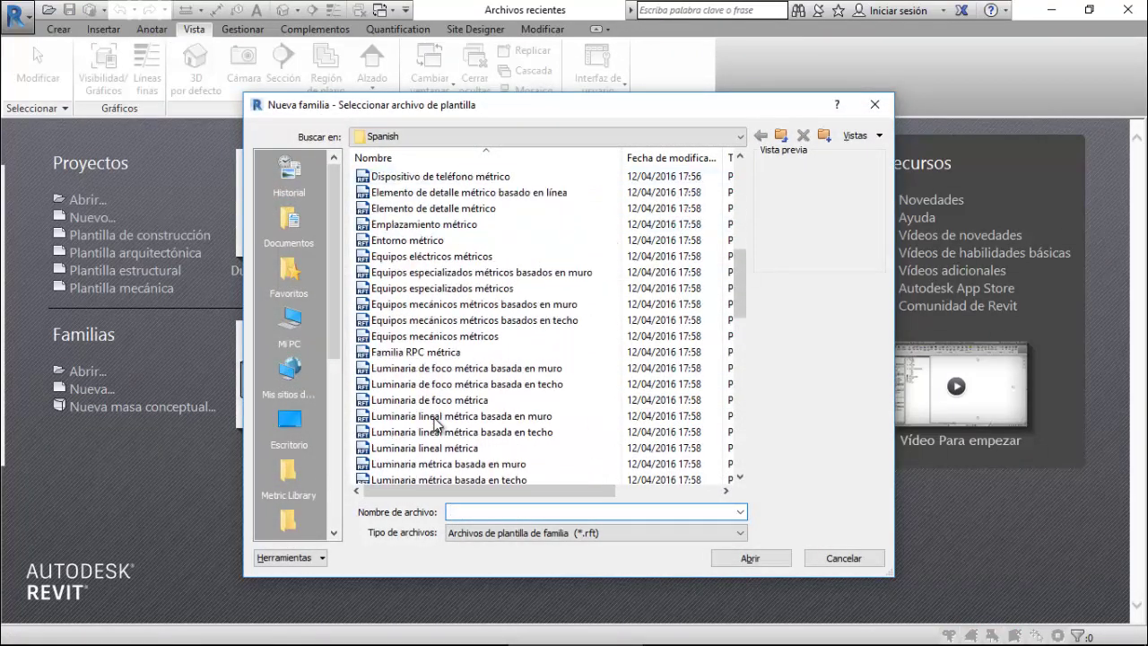
{"action": "scroll", "coordinate": [437, 423], "scroll_direction": "down", "scroll_amount": 5}
{"action": "scroll", "coordinate": [437, 423], "scroll_direction": "down", "scroll_amount": 1}
{"action": "left_click", "coordinate": [439, 386]}
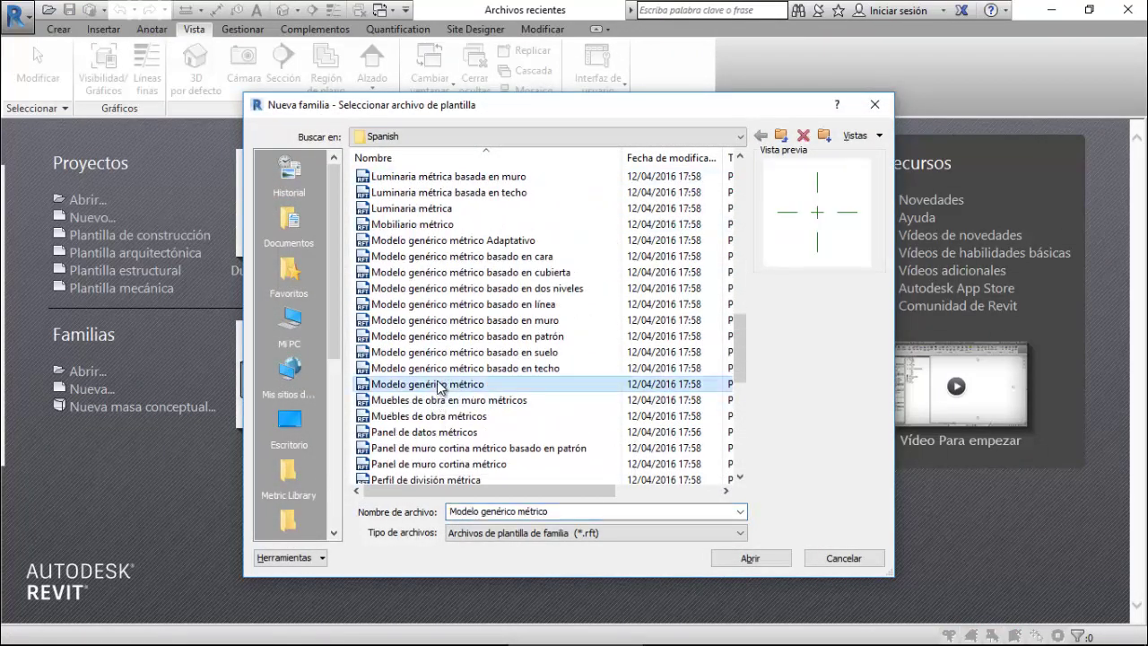
{"action": "left_click", "coordinate": [750, 559]}
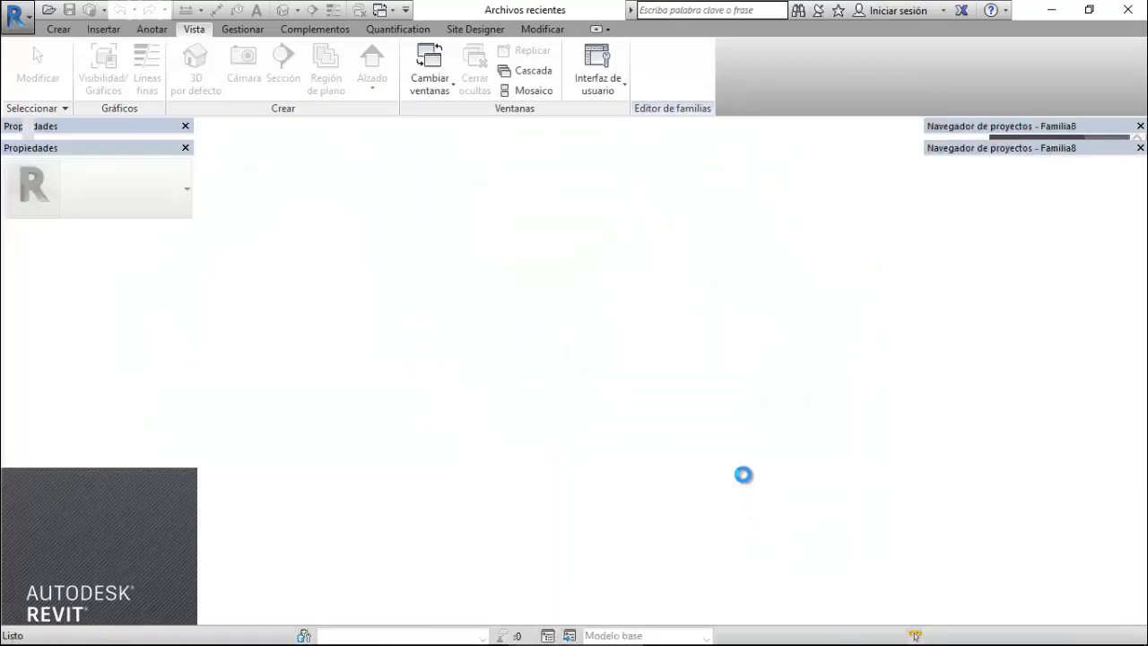
Open the Frontal elevation under Alzados and start a new extrusion sketch.
{"action": "left_click", "coordinate": [984, 229]}
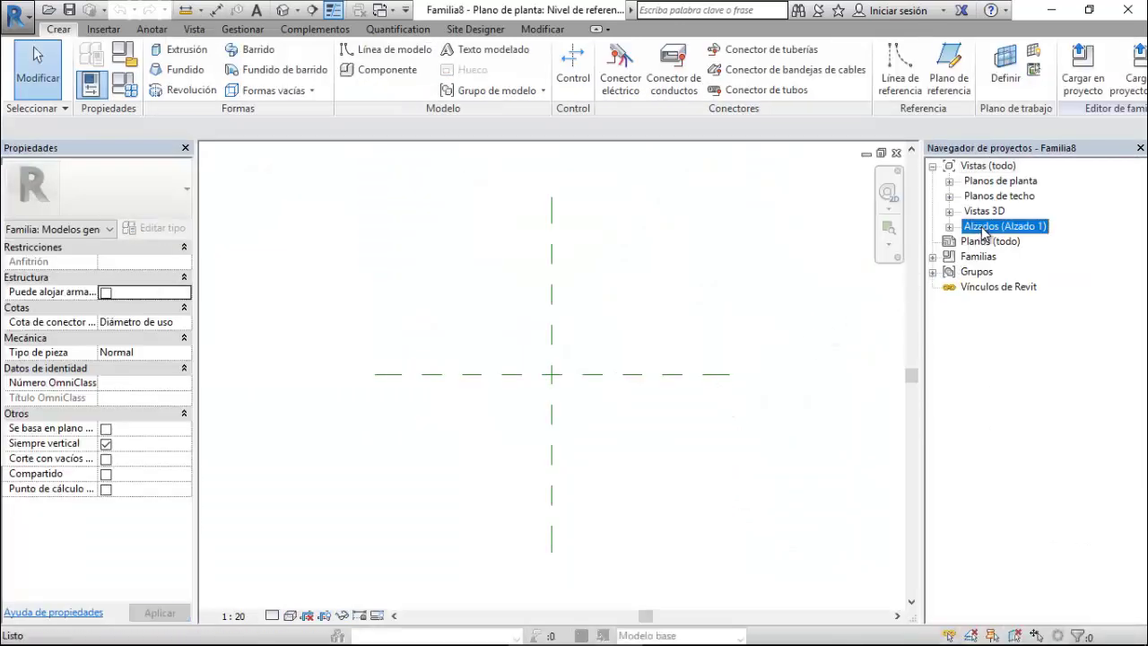
{"action": "double_click", "coordinate": [984, 230]}
{"action": "double_click", "coordinate": [995, 256]}
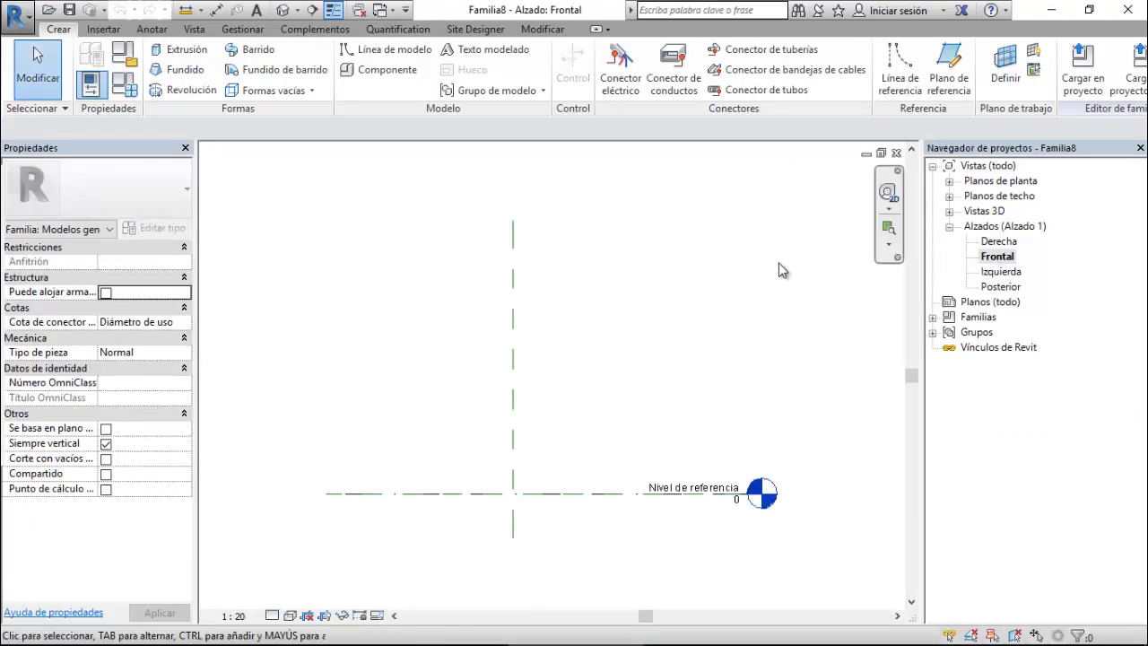
{"action": "scroll", "coordinate": [541, 545], "scroll_direction": "up", "scroll_amount": 3}
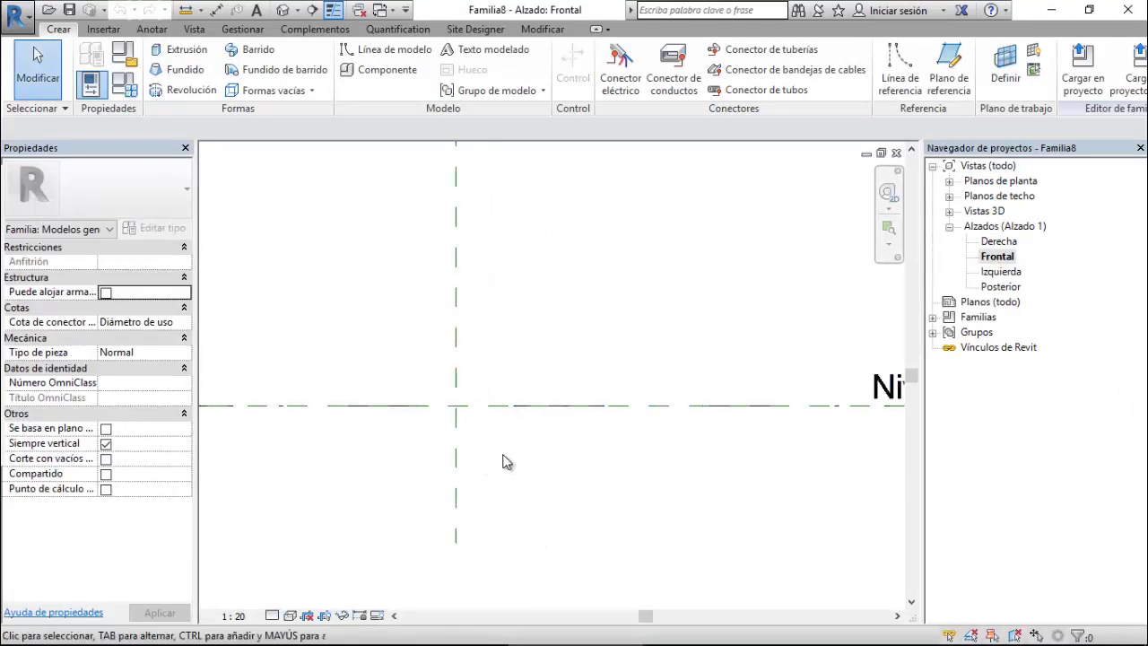
{"action": "left_click", "coordinate": [186, 49]}
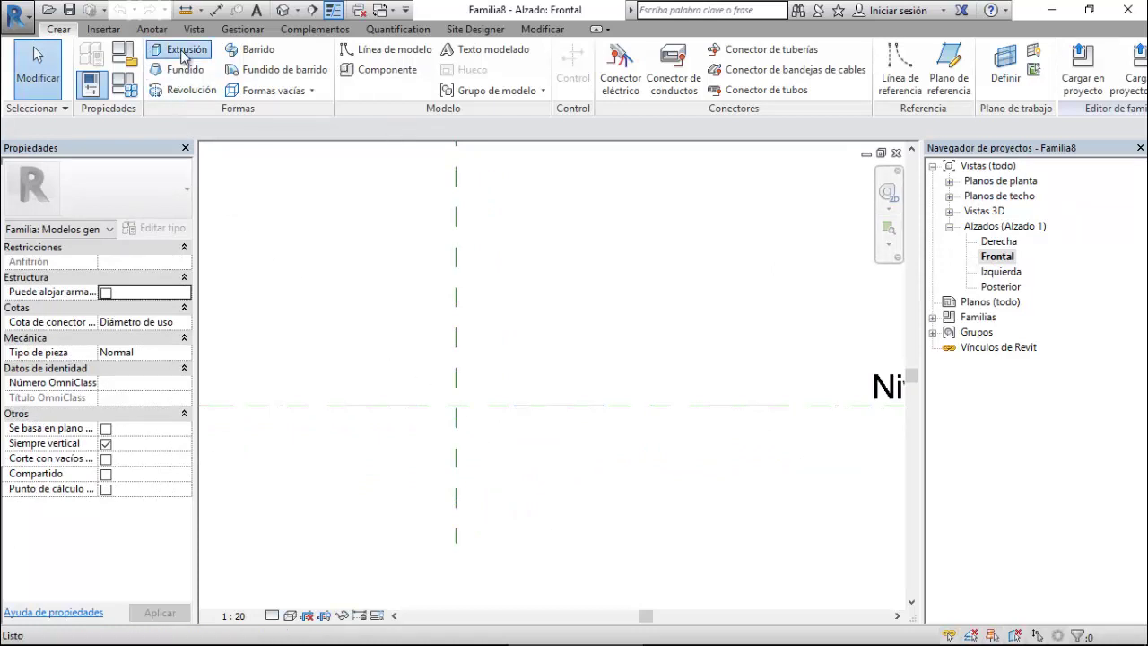
Pick the reference level and vertical reference plane as sketch lines, locking them.
{"action": "left_click", "coordinate": [683, 88]}
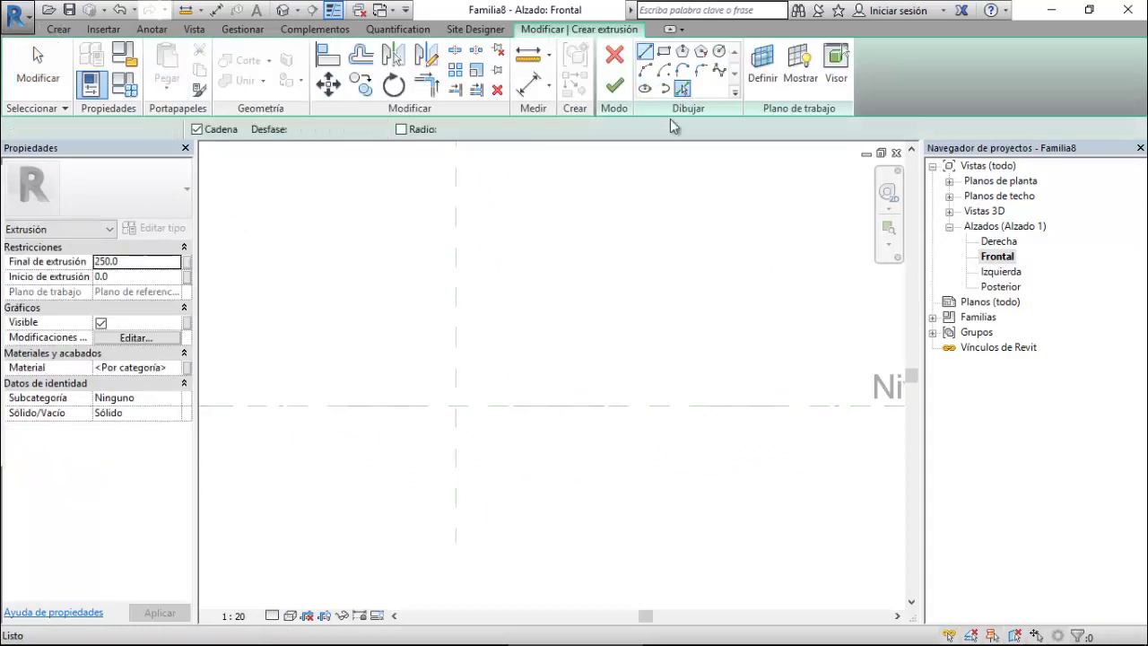
{"action": "left_click", "coordinate": [498, 406]}
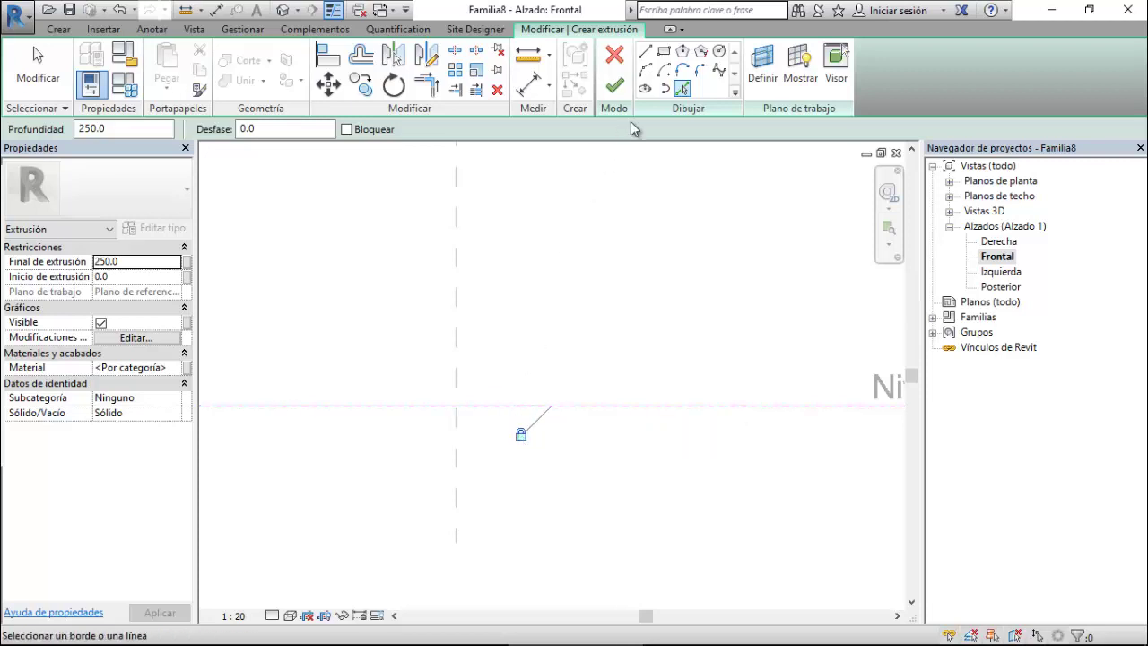
{"action": "left_click", "coordinate": [457, 450]}
{"action": "left_click", "coordinate": [427, 318]}
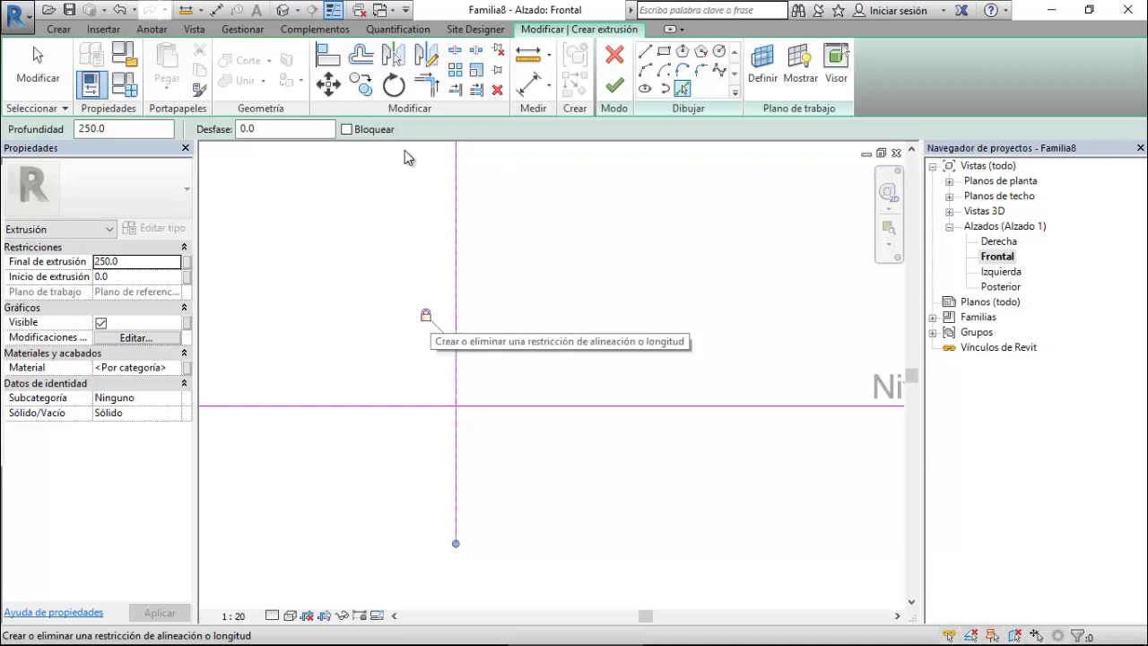
Make 25 mm offset copies of the horizontal and vertical sketch lines.
{"action": "left_click", "coordinate": [362, 56]}
{"action": "type", "text": "25"}
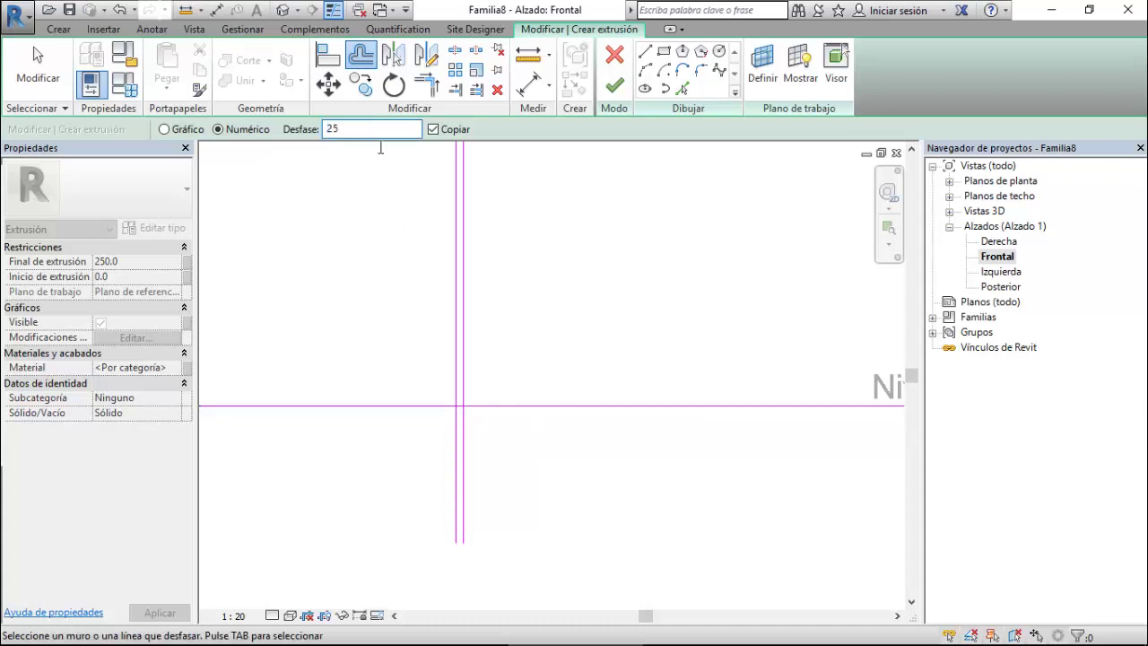
{"action": "left_click", "coordinate": [605, 418]}
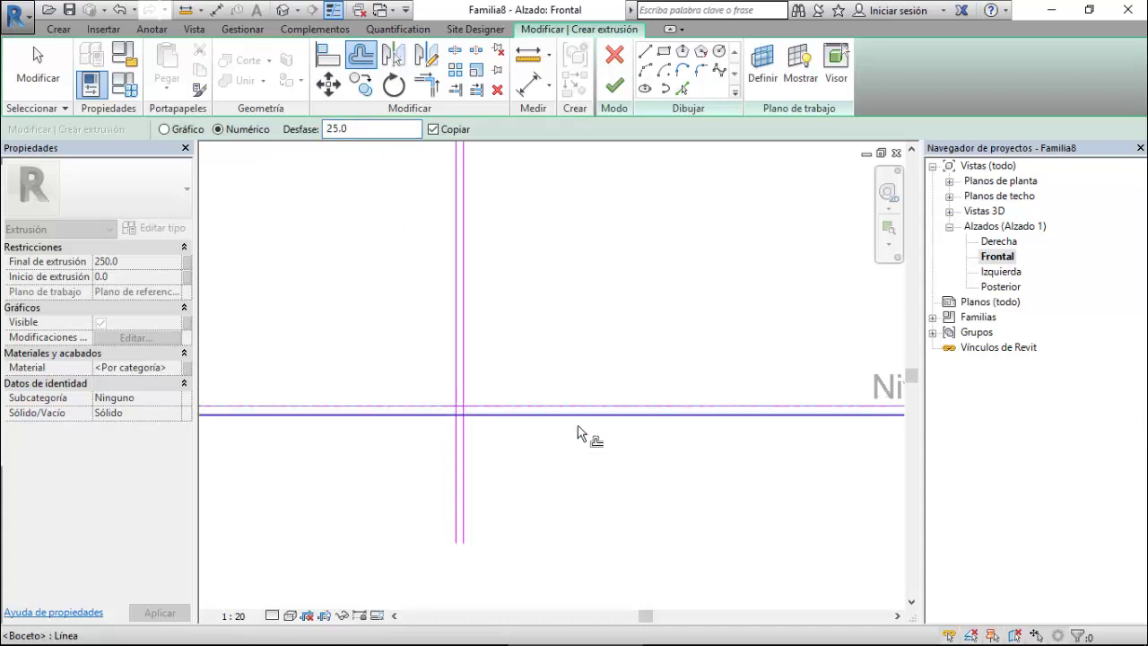
{"action": "left_click", "coordinate": [457, 496]}
{"action": "scroll", "coordinate": [464, 496], "scroll_direction": "up", "scroll_amount": 2}
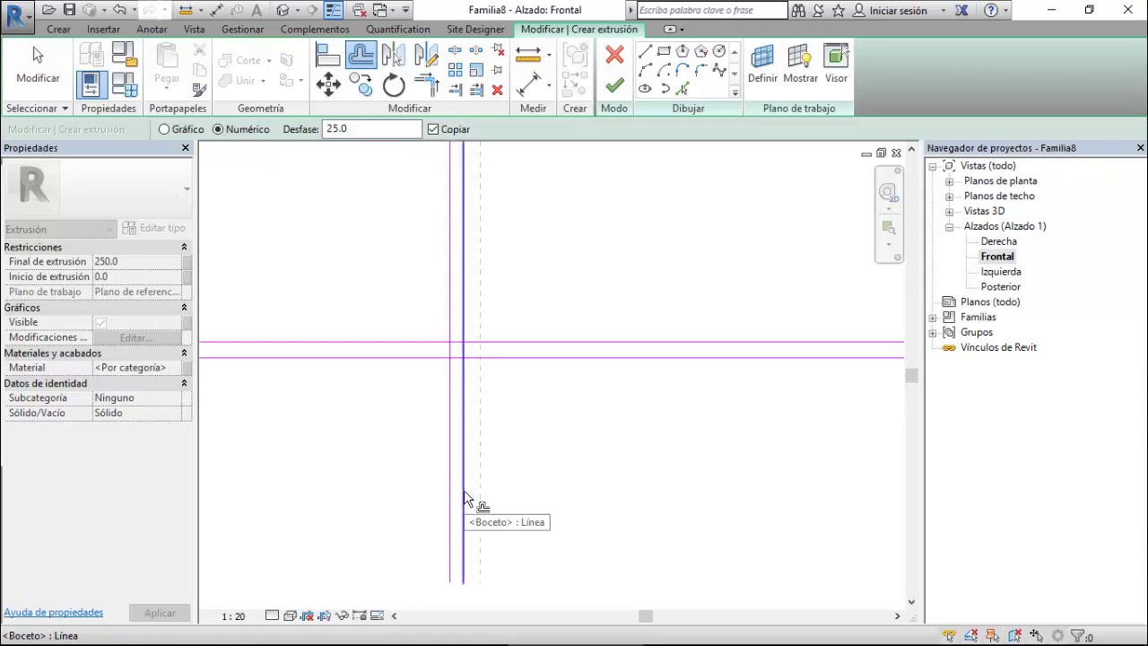
{"action": "scroll", "coordinate": [464, 498], "scroll_direction": "up", "scroll_amount": 3}
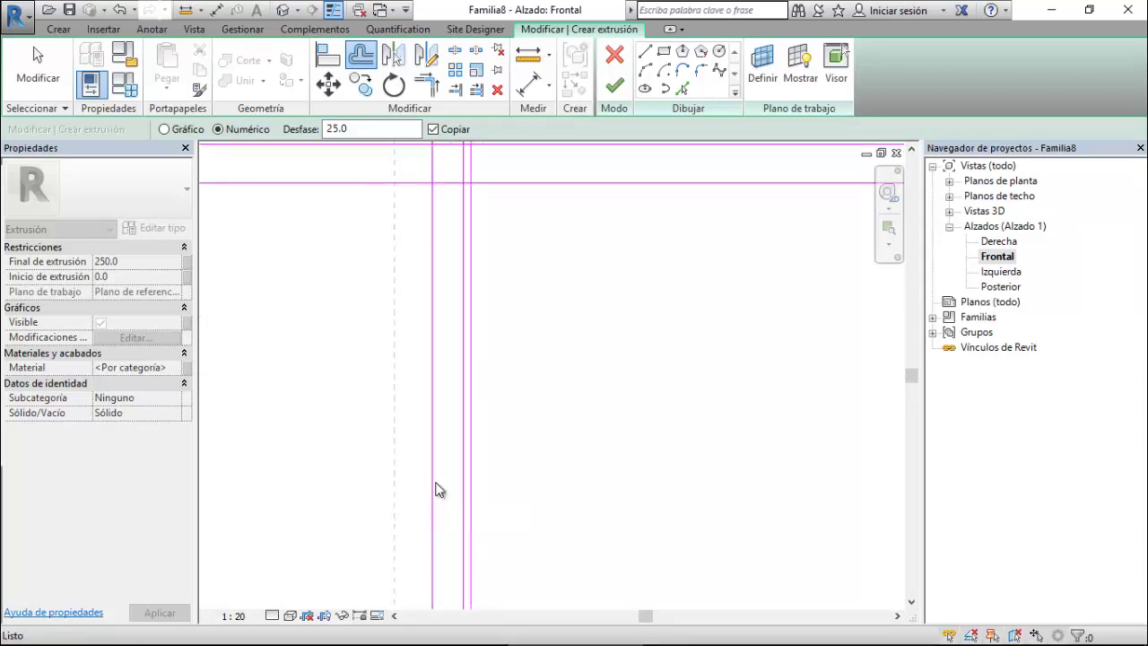
{"action": "key", "text": "Escape"}
{"action": "left_click", "coordinate": [463, 461]}
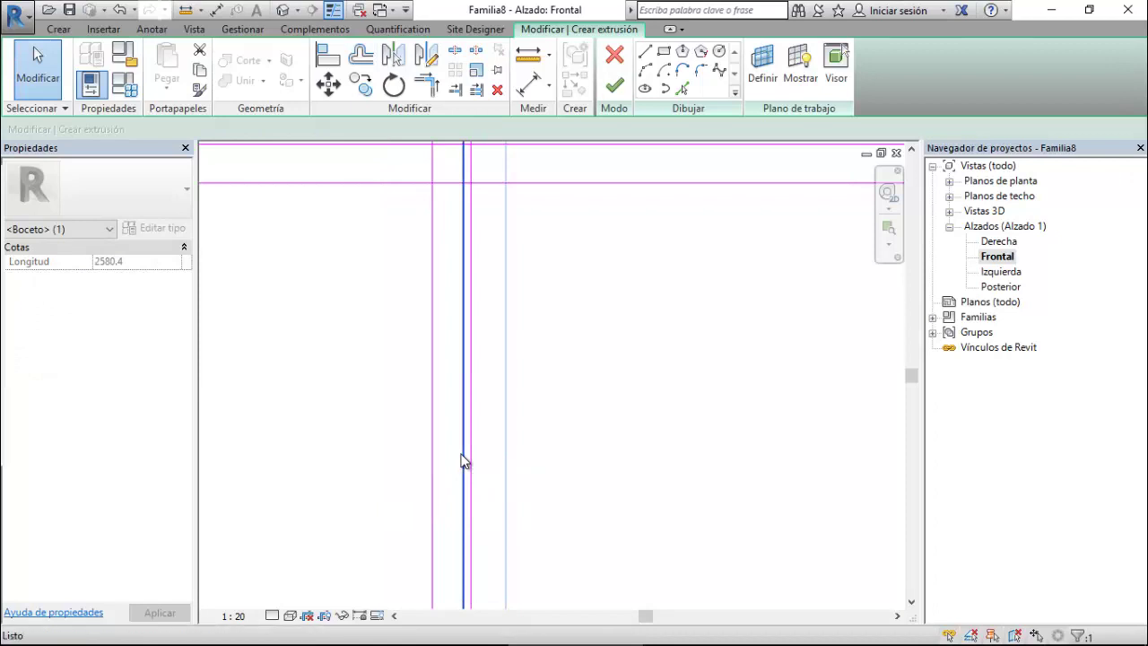
{"action": "key", "text": "Escape"}
{"action": "scroll", "coordinate": [400, 462], "scroll_direction": "down", "scroll_amount": 2}
{"action": "scroll", "coordinate": [400, 461], "scroll_direction": "down", "scroll_amount": 1}
{"action": "scroll", "coordinate": [400, 461], "scroll_direction": "down", "scroll_amount": 1}
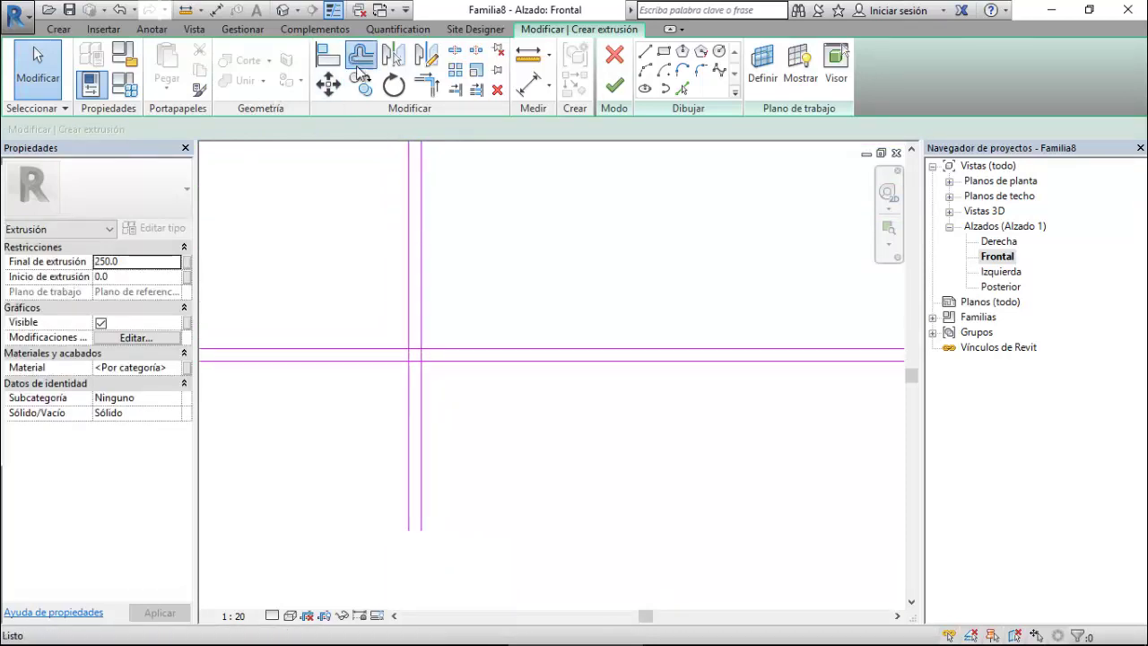
Add a 265 mm offset copy of the vertical sketch line.
{"action": "left_click", "coordinate": [359, 61]}
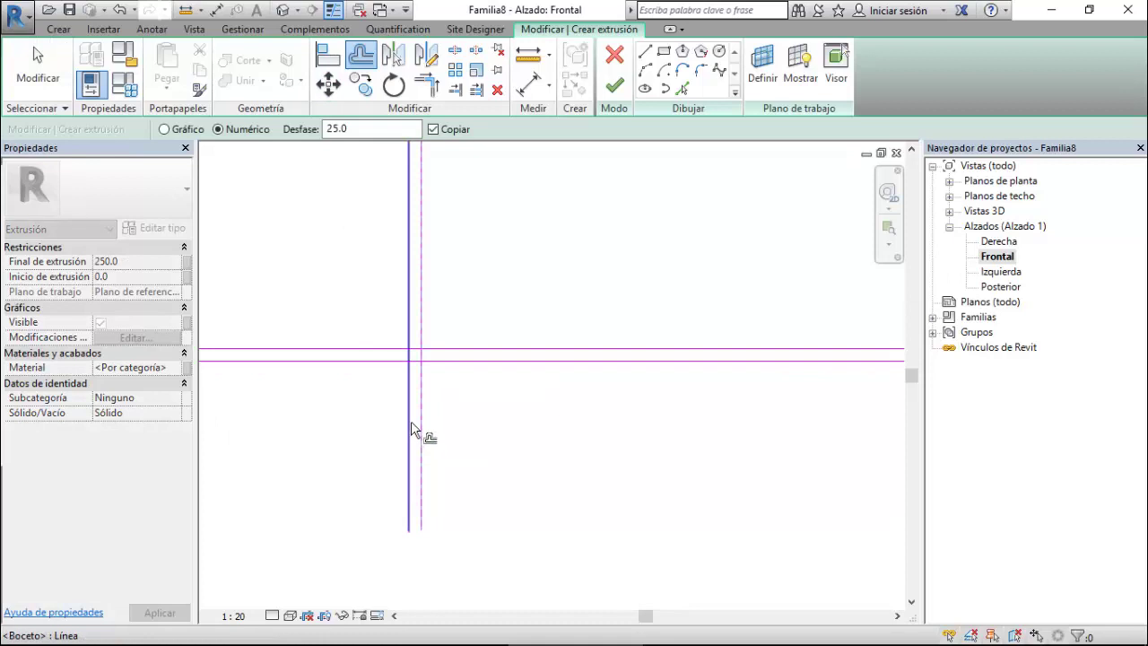
{"action": "left_click", "coordinate": [411, 429]}
{"action": "double_click", "coordinate": [364, 129]}
{"action": "type", "text": "265"}
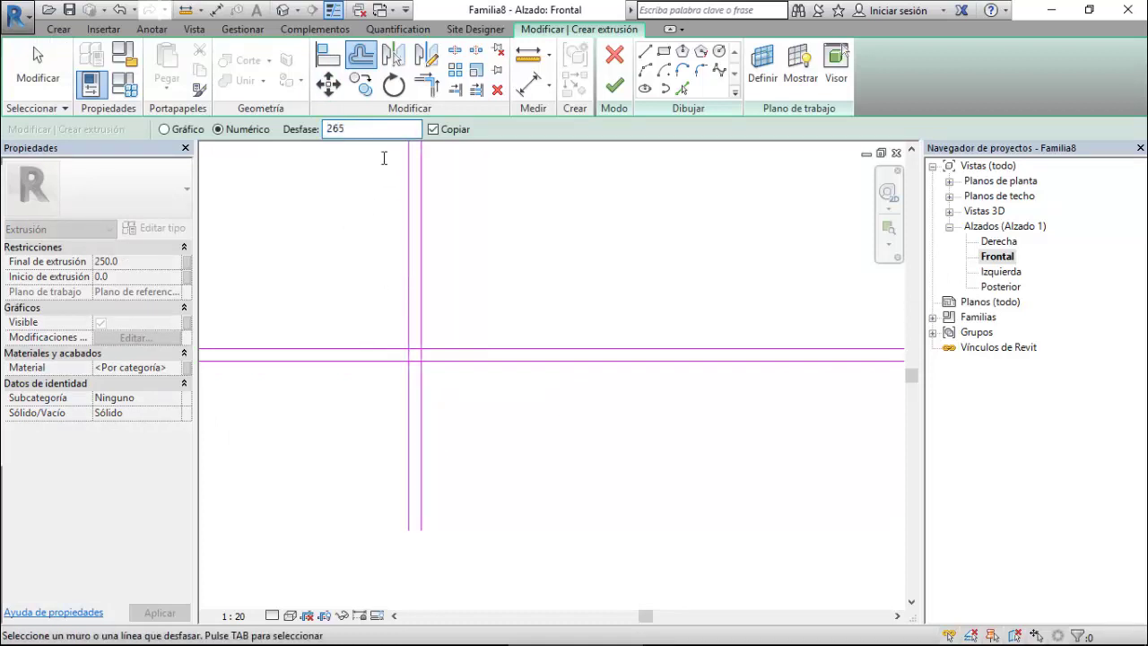
{"action": "left_click", "coordinate": [410, 449]}
{"action": "key", "text": "Escape"}
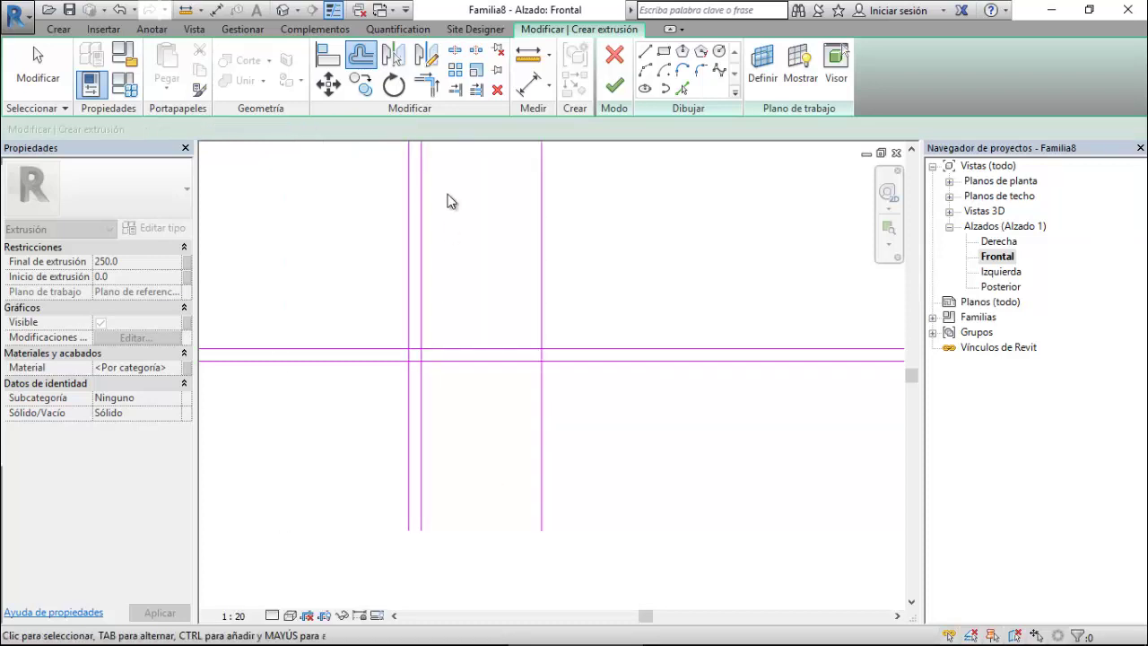
Attempt a Trim/Extend to Corner on the horizontal line, then cancel it.
{"action": "left_click", "coordinate": [427, 85]}
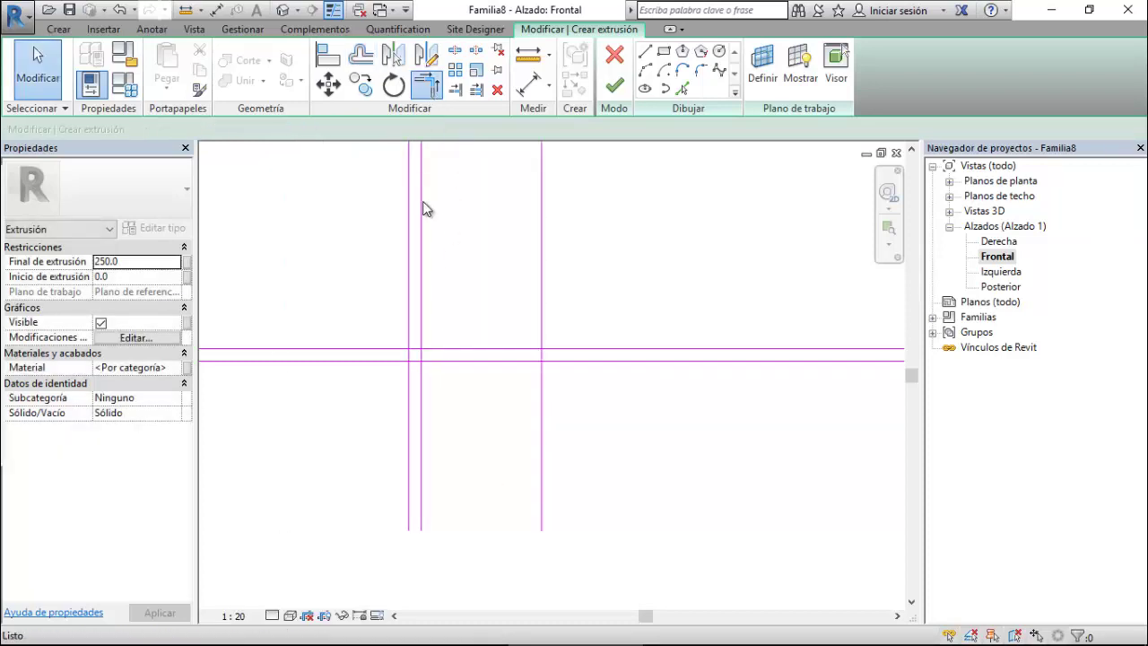
{"action": "left_click", "coordinate": [501, 350]}
{"action": "scroll", "coordinate": [537, 354], "scroll_direction": "up", "scroll_amount": 2}
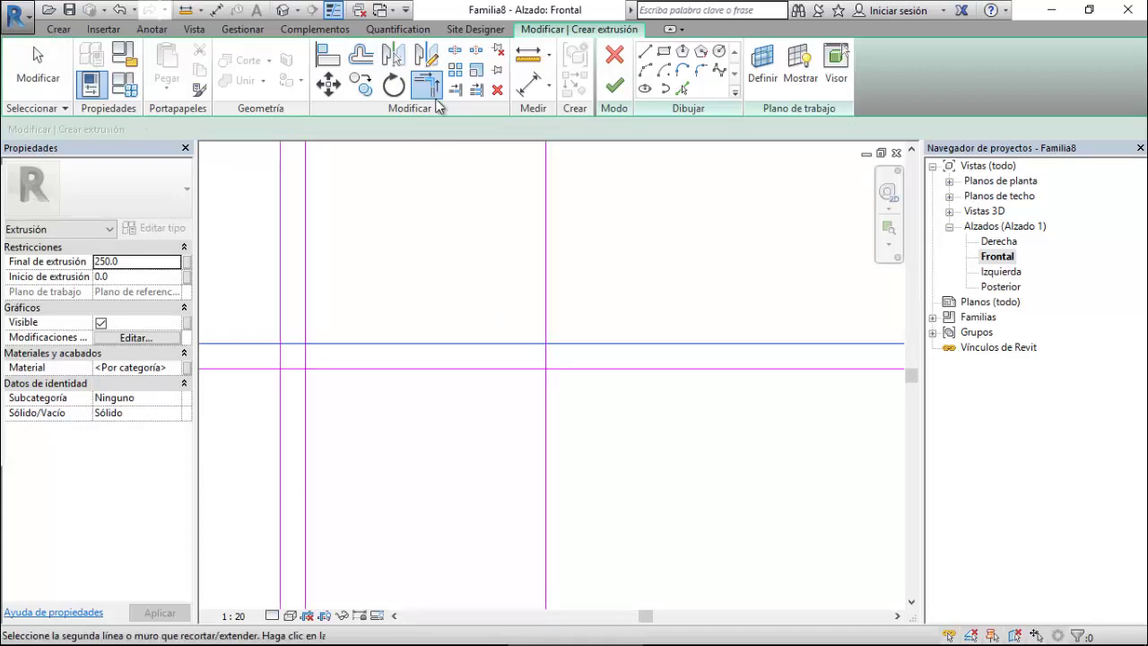
{"action": "left_click", "coordinate": [454, 50]}
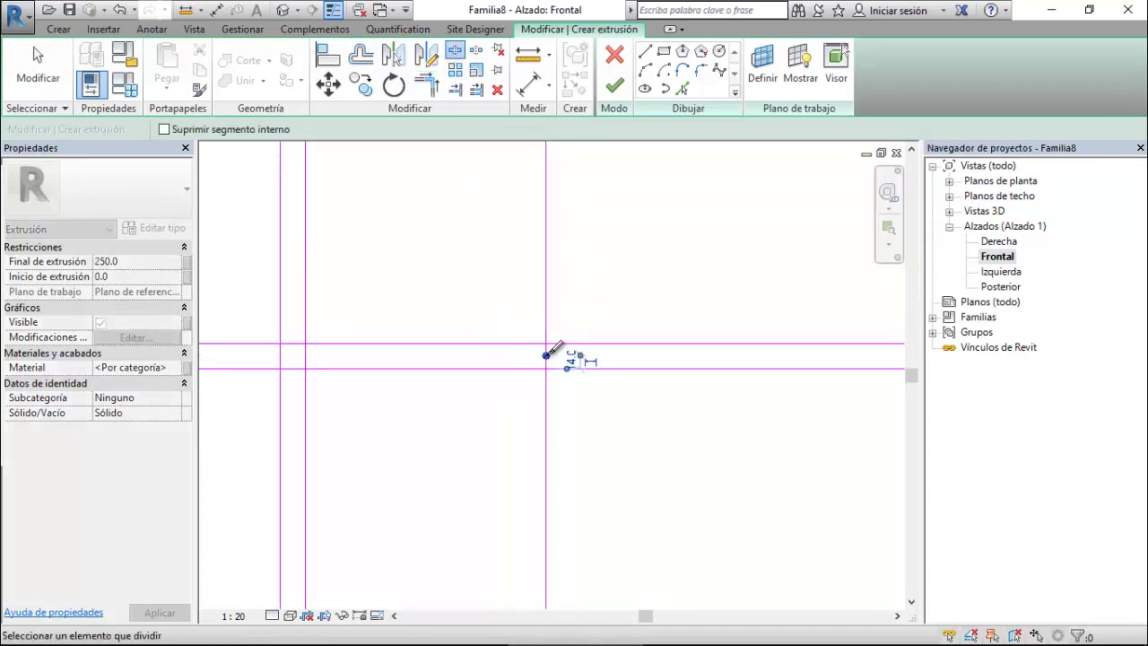
{"action": "left_click", "coordinate": [427, 85]}
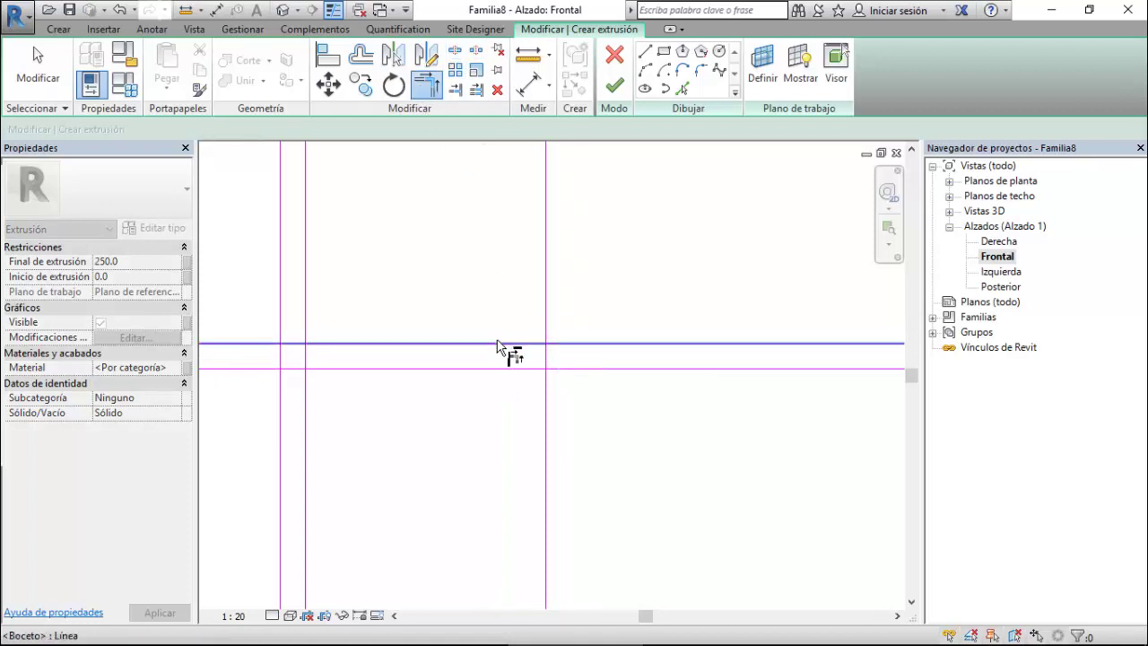
{"action": "left_click", "coordinate": [499, 344]}
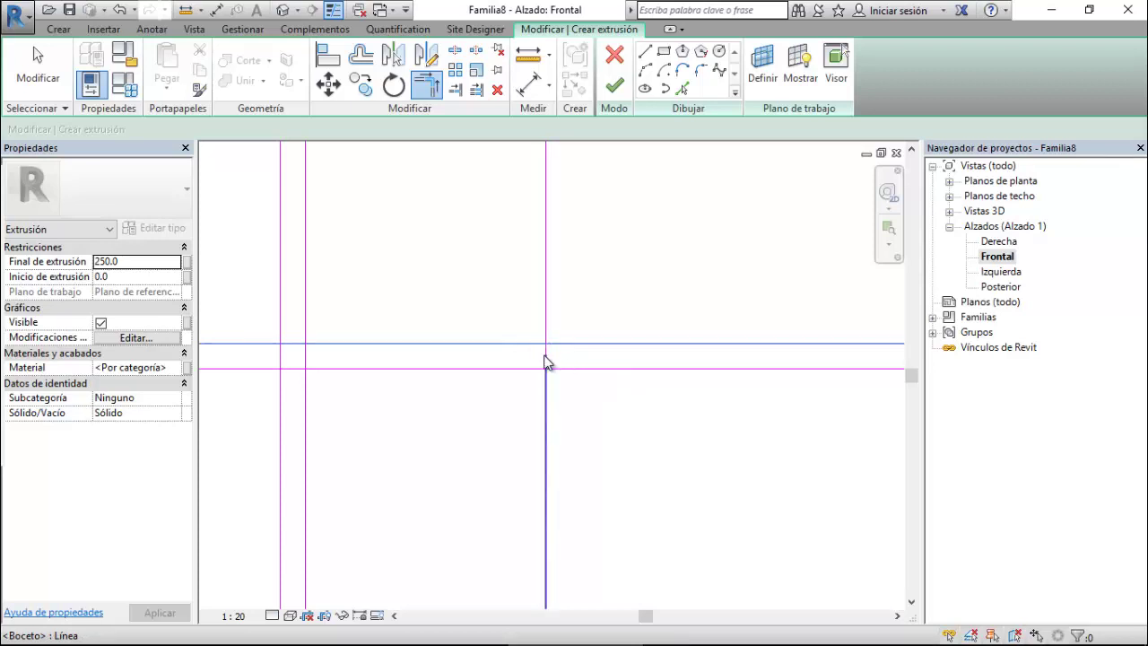
{"action": "key", "text": "Escape"}
{"action": "key", "text": "Escape"}
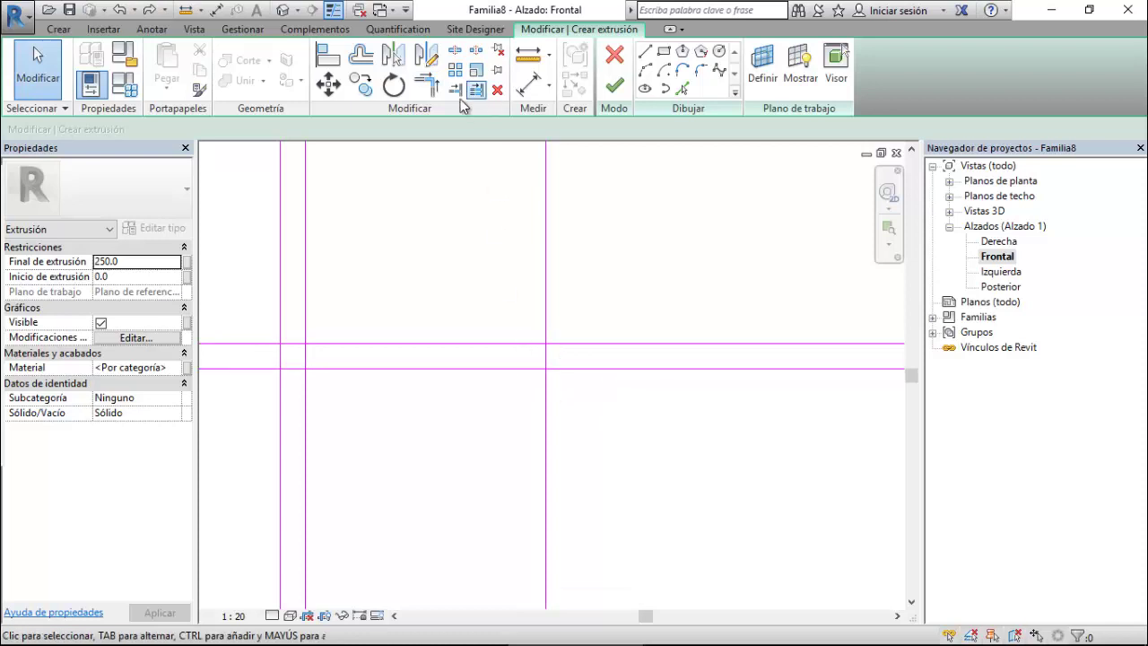
Trim the upper, lower and top horizontal lines into corners with the vertical lines.
{"action": "left_click", "coordinate": [427, 84]}
{"action": "left_click", "coordinate": [516, 344]}
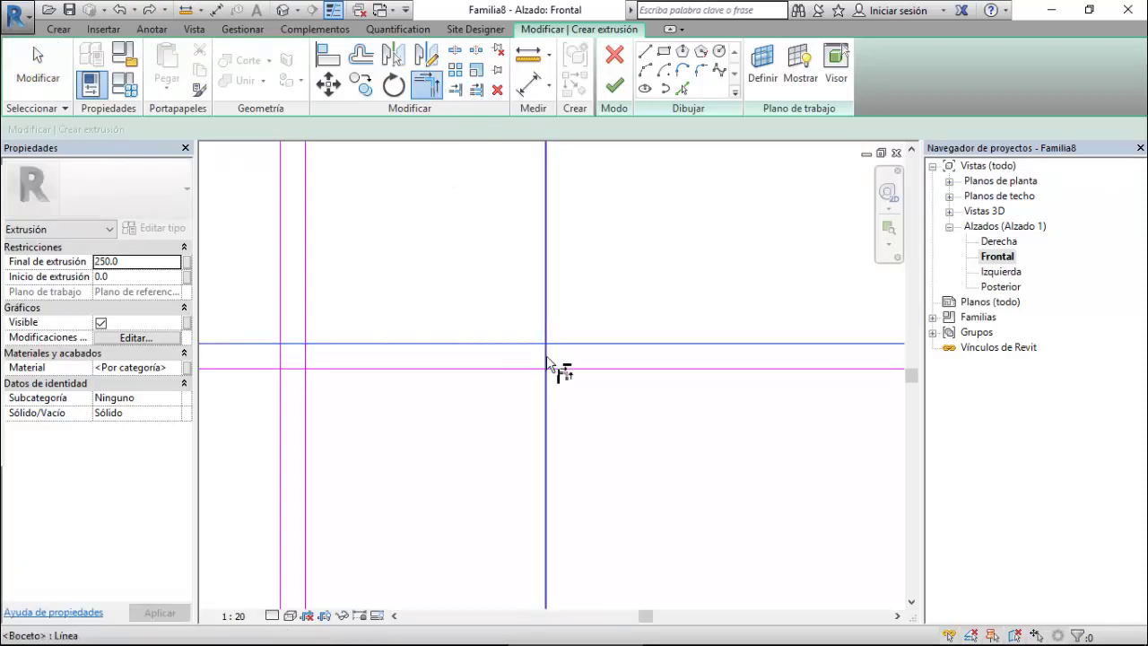
{"action": "left_click", "coordinate": [543, 362]}
{"action": "left_click", "coordinate": [525, 369]}
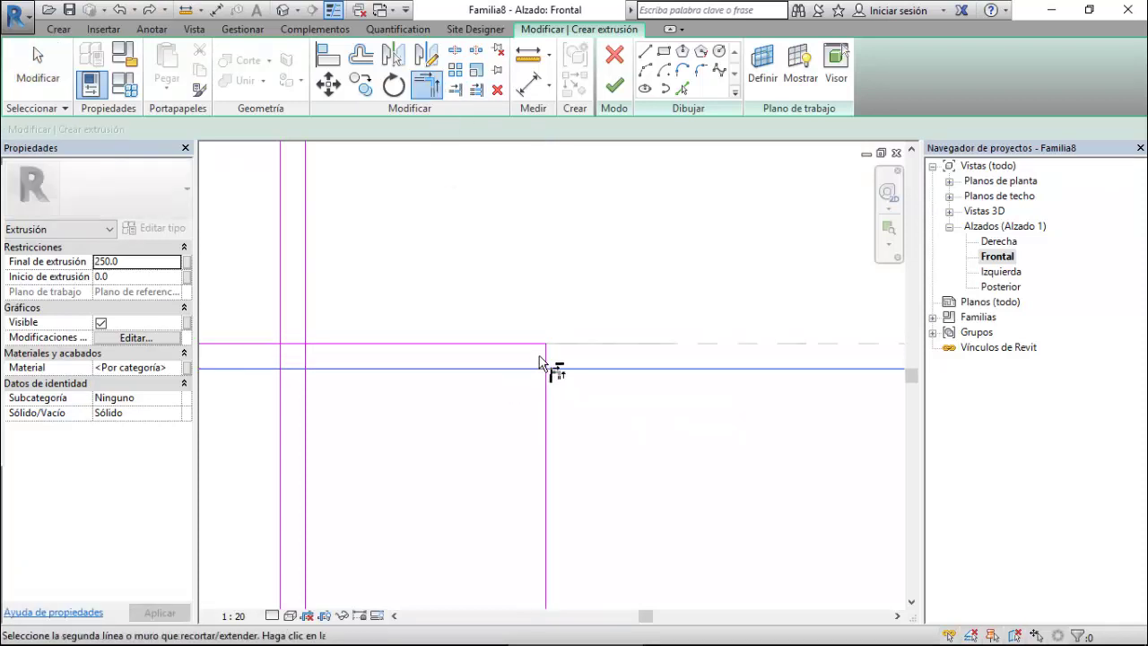
{"action": "left_click", "coordinate": [545, 359]}
{"action": "scroll", "coordinate": [714, 287], "scroll_direction": "down", "scroll_amount": 1}
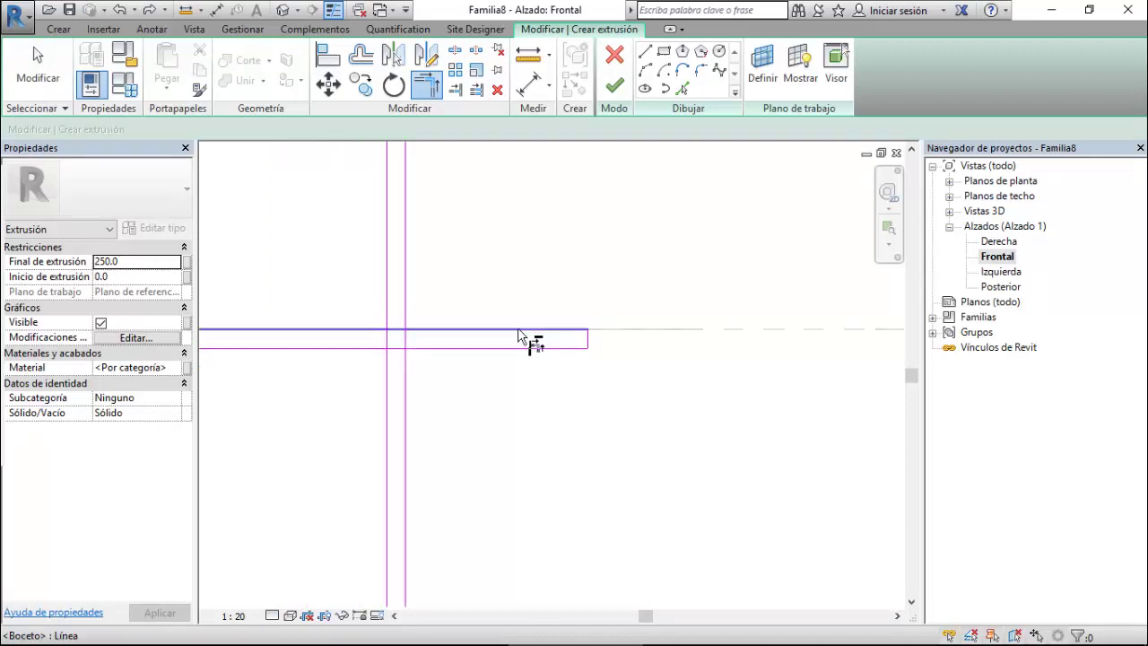
{"action": "left_click", "coordinate": [421, 337]}
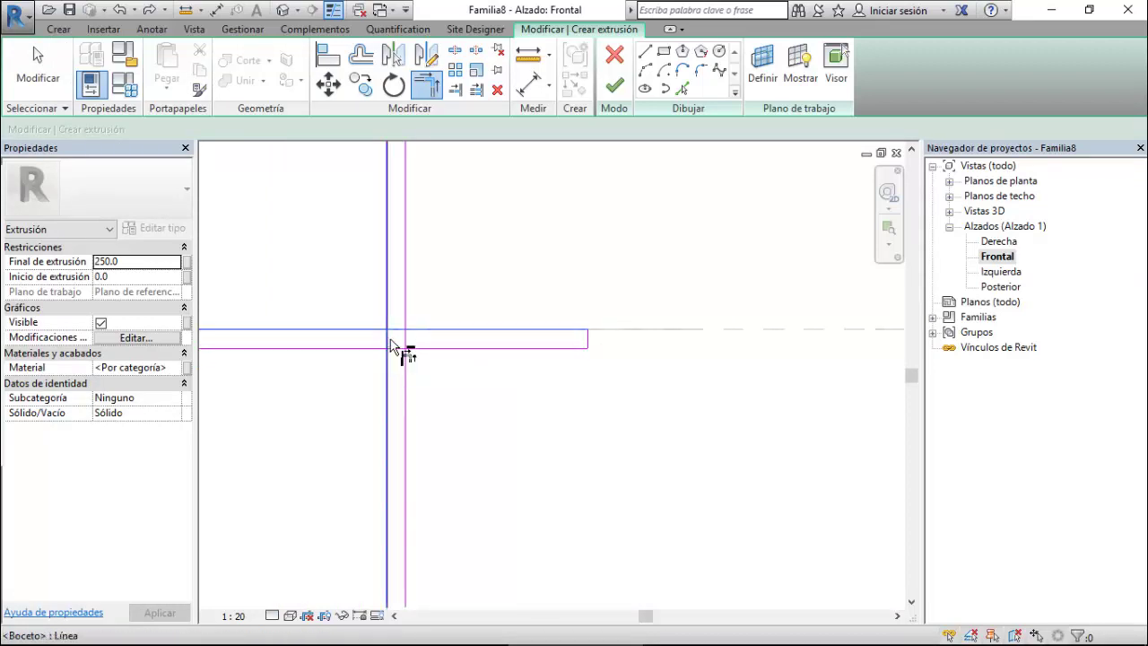
{"action": "left_click", "coordinate": [391, 346]}
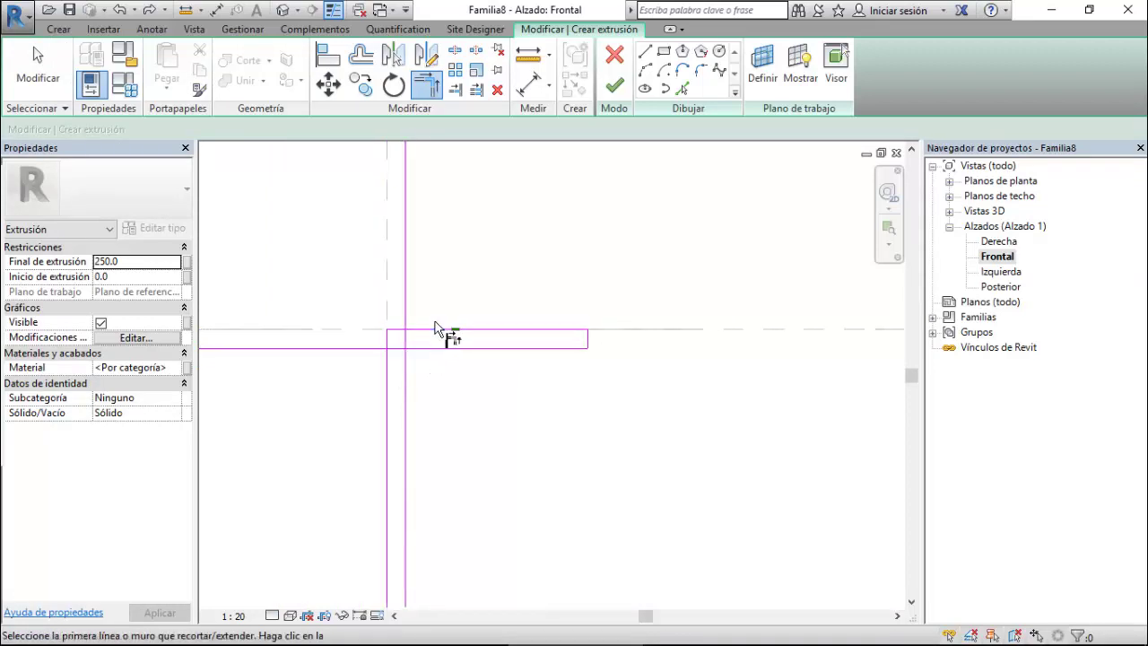
{"action": "scroll", "coordinate": [435, 323], "scroll_direction": "down", "scroll_amount": 1}
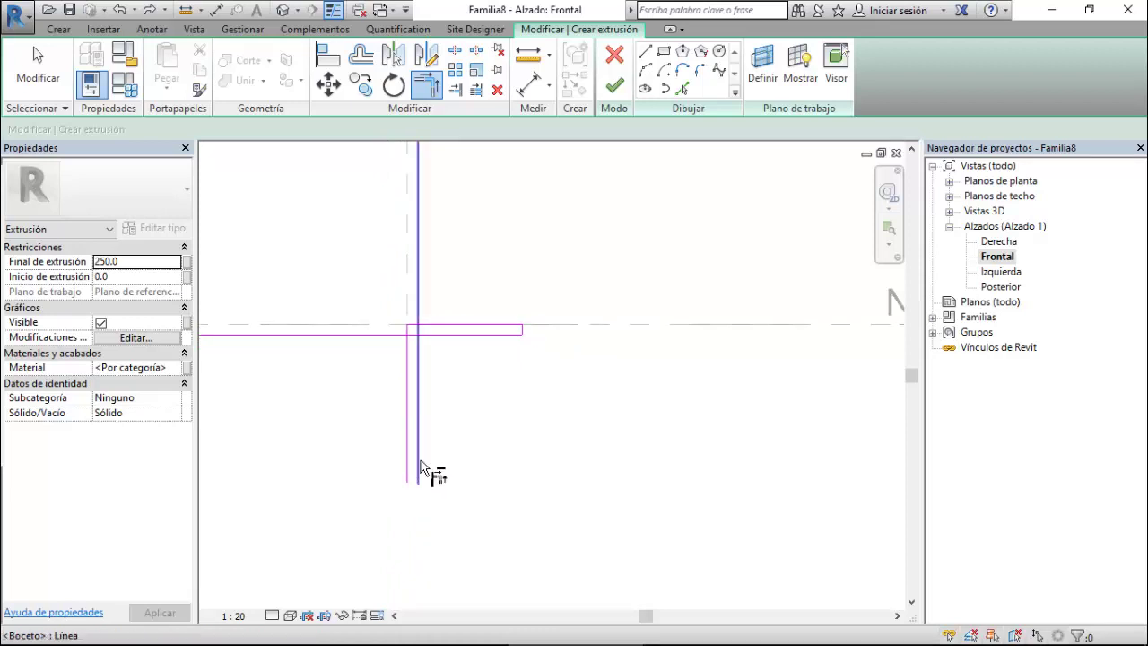
Add a 150 mm offset line and trim the outer lower and inner corners closed.
{"action": "left_click", "coordinate": [360, 55]}
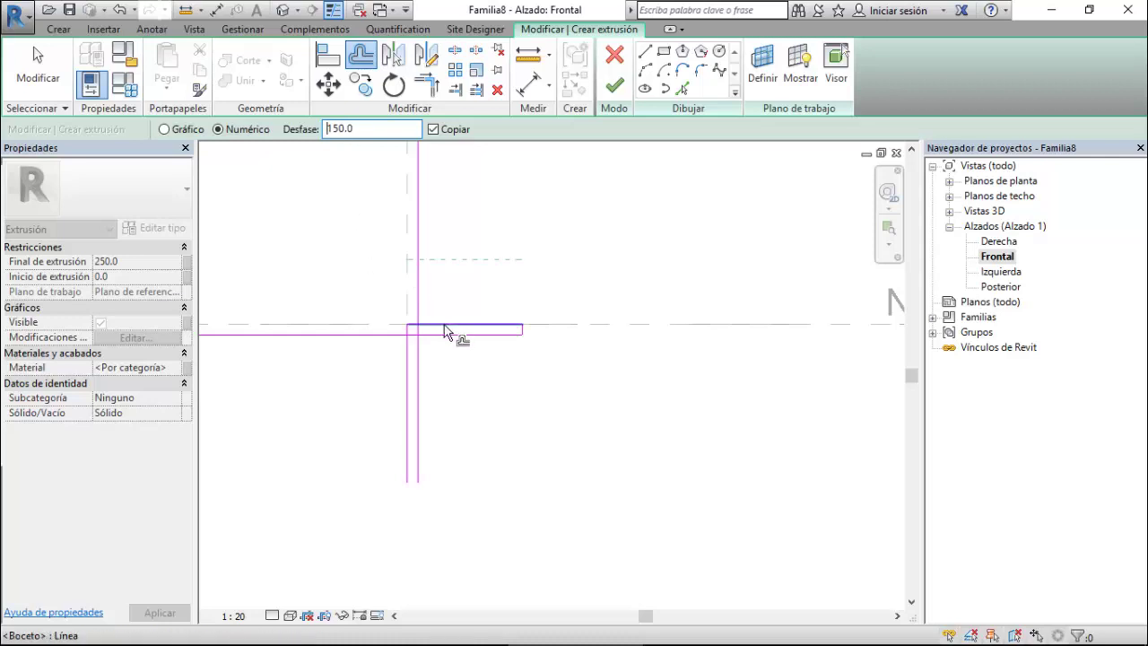
{"action": "left_click", "coordinate": [447, 332]}
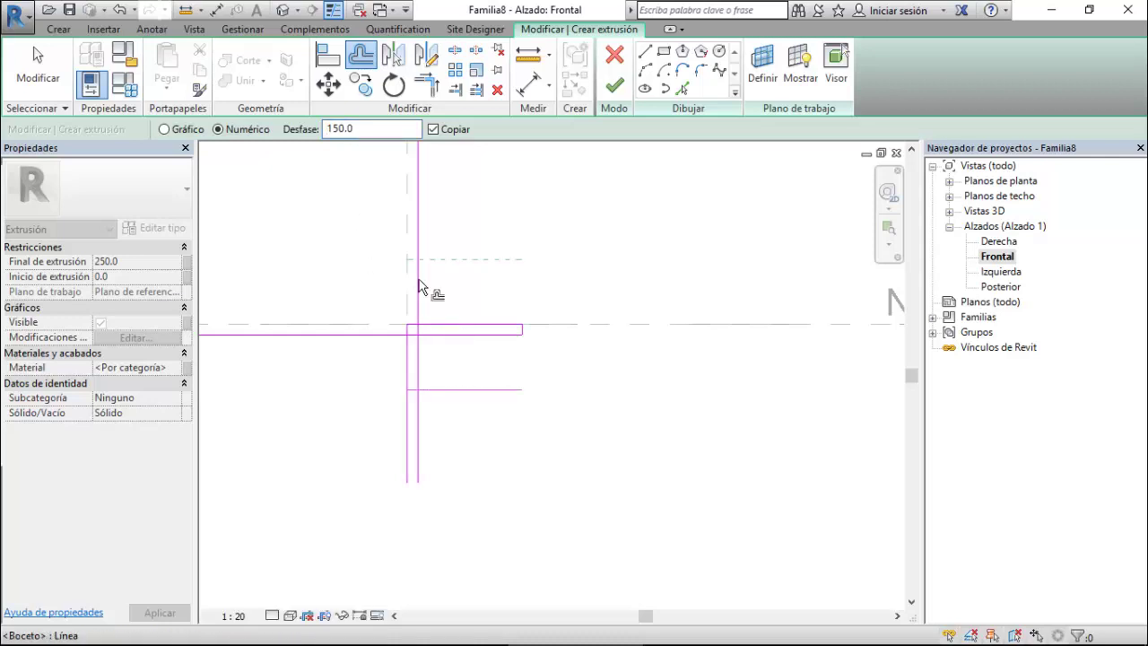
{"action": "left_click", "coordinate": [429, 85]}
{"action": "scroll", "coordinate": [422, 389], "scroll_direction": "up", "scroll_amount": 2}
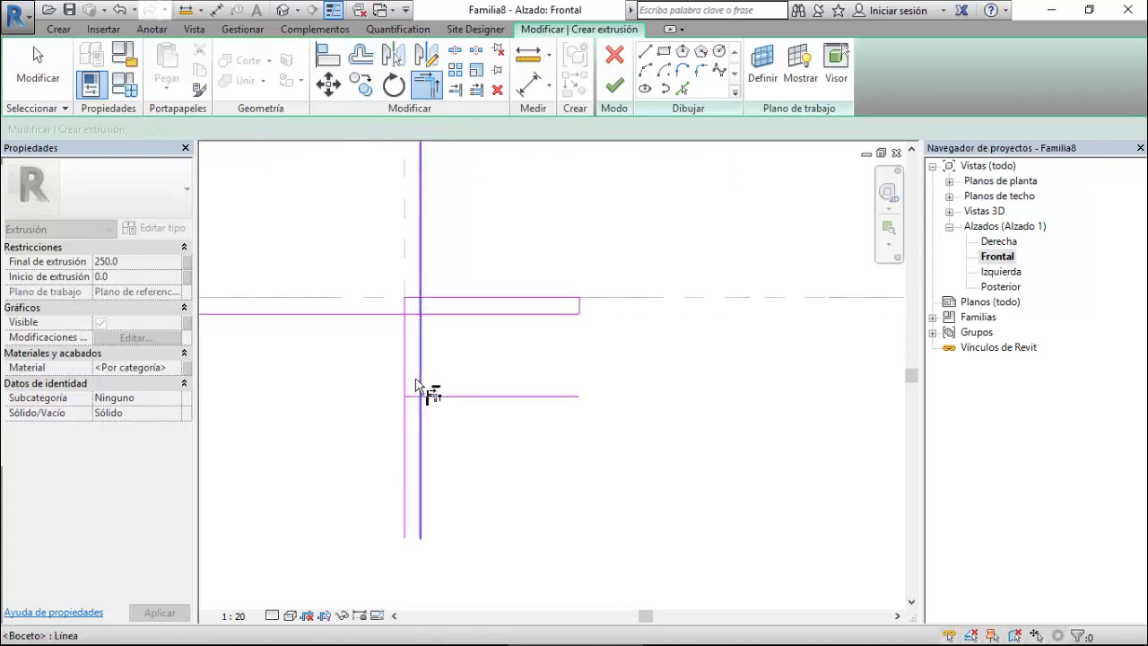
{"action": "scroll", "coordinate": [420, 405], "scroll_direction": "up", "scroll_amount": 2}
{"action": "left_click", "coordinate": [414, 406]}
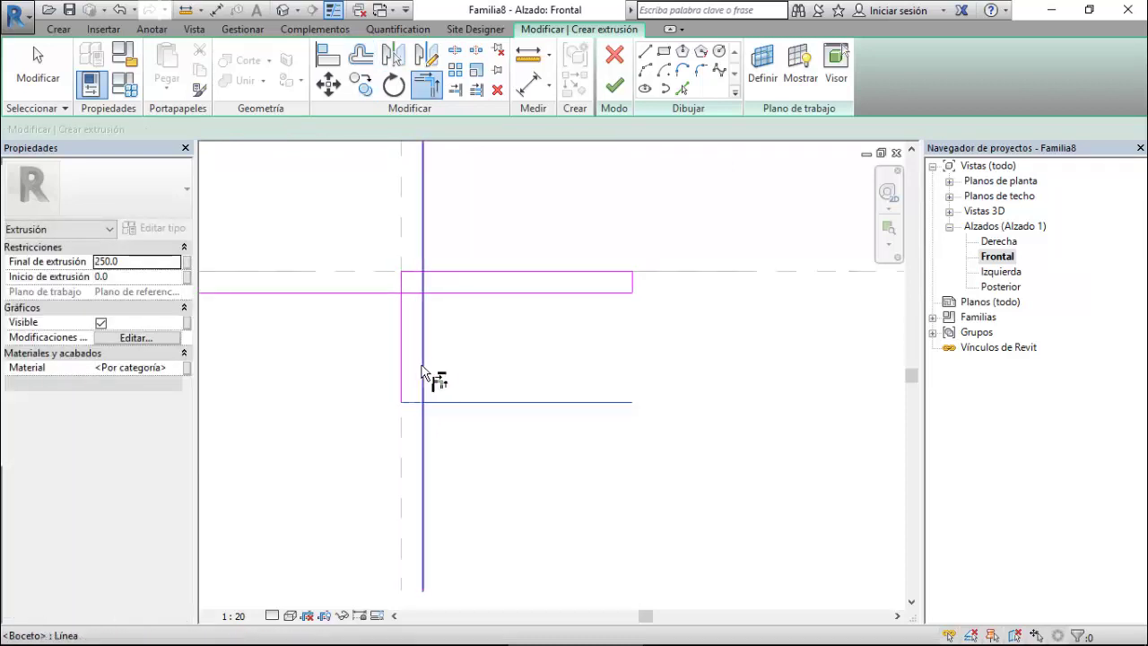
{"action": "left_click", "coordinate": [425, 384]}
{"action": "scroll", "coordinate": [372, 352], "scroll_direction": "up", "scroll_amount": 2}
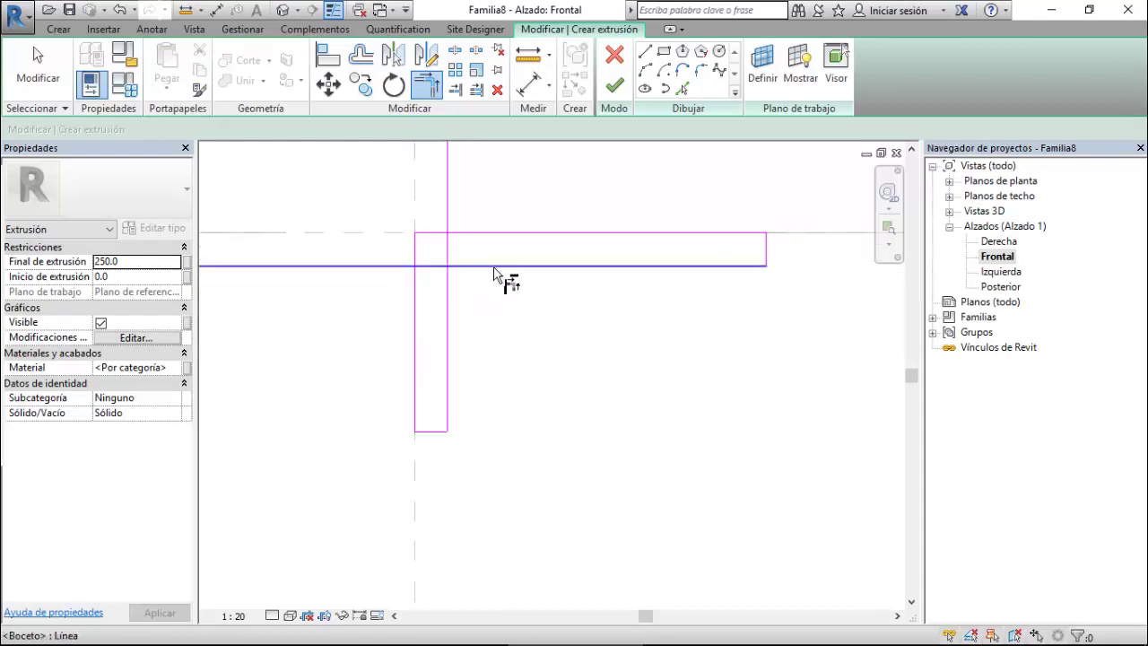
{"action": "left_click", "coordinate": [497, 266]}
{"action": "left_click", "coordinate": [451, 314]}
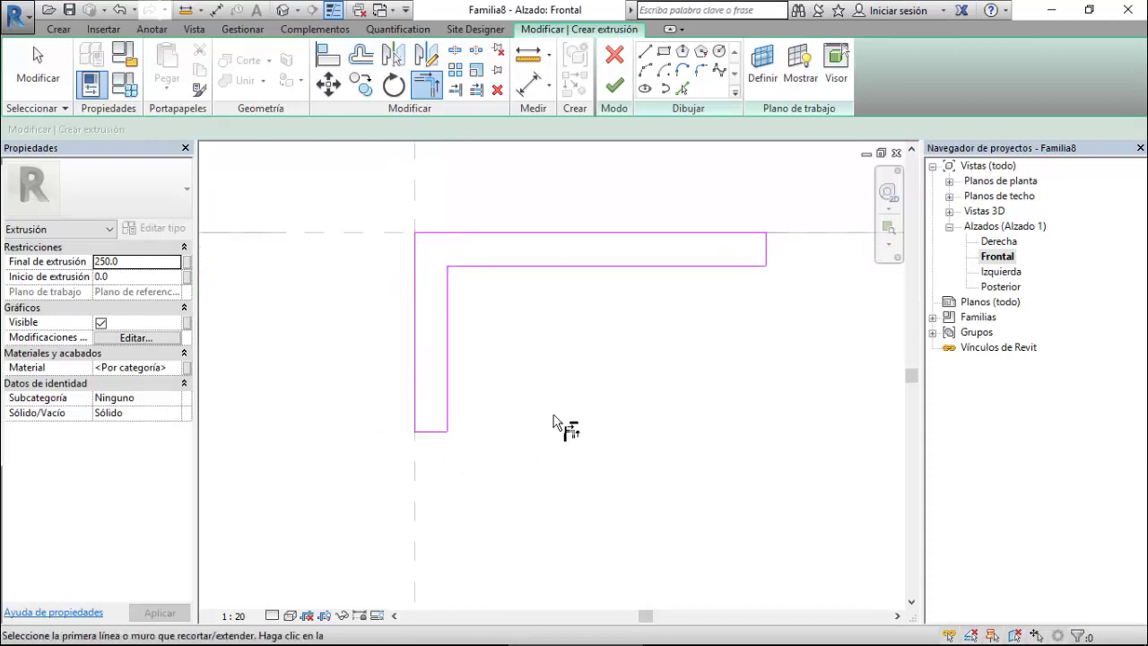
Finish the extrusion sketch and view it in the Izquierda elevation.
{"action": "left_click", "coordinate": [617, 88]}
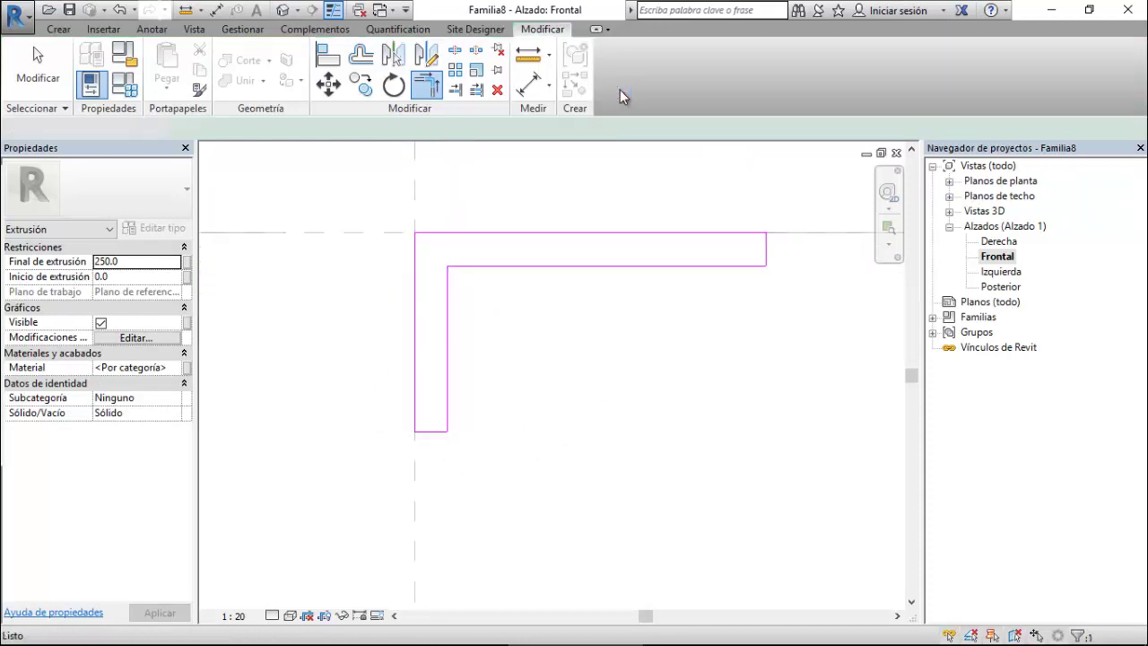
{"action": "double_click", "coordinate": [1002, 272]}
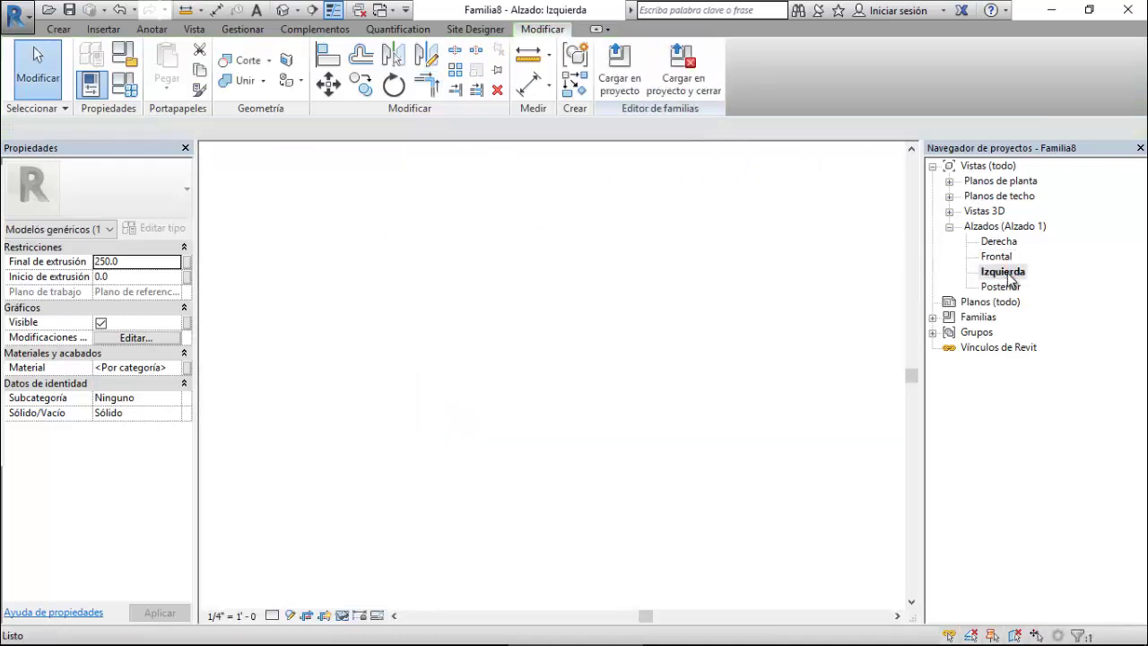
{"action": "scroll", "coordinate": [583, 543], "scroll_direction": "up", "scroll_amount": 1}
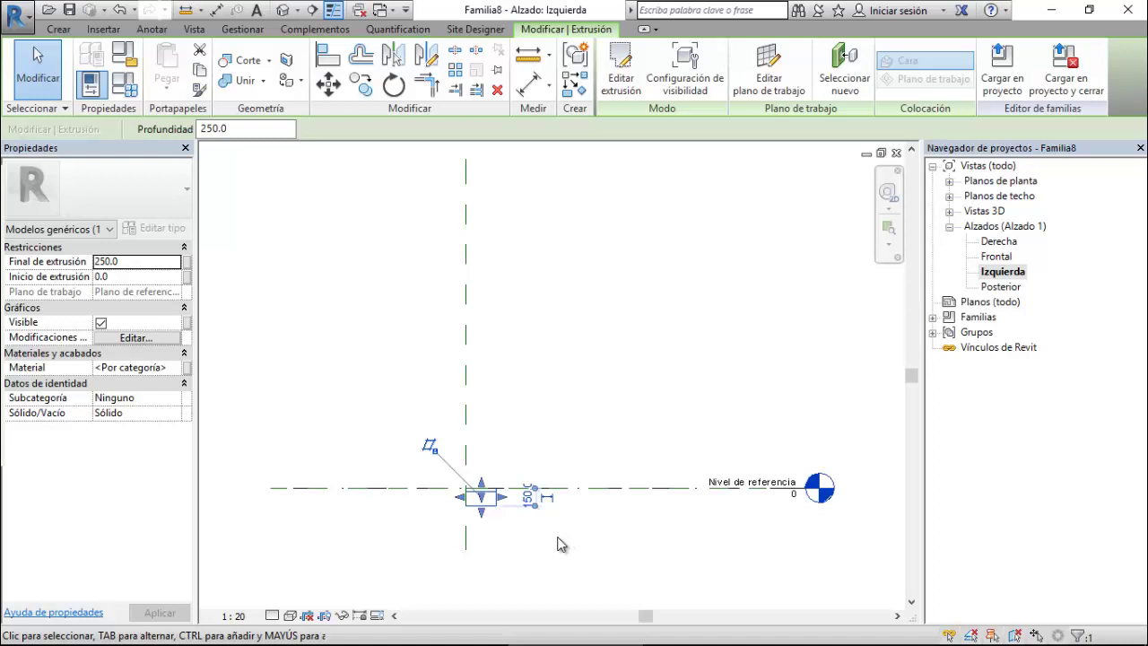
{"action": "scroll", "coordinate": [496, 543], "scroll_direction": "up", "scroll_amount": 1}
{"action": "scroll", "coordinate": [476, 542], "scroll_direction": "up", "scroll_amount": 1}
{"action": "scroll", "coordinate": [476, 542], "scroll_direction": "up", "scroll_amount": 1}
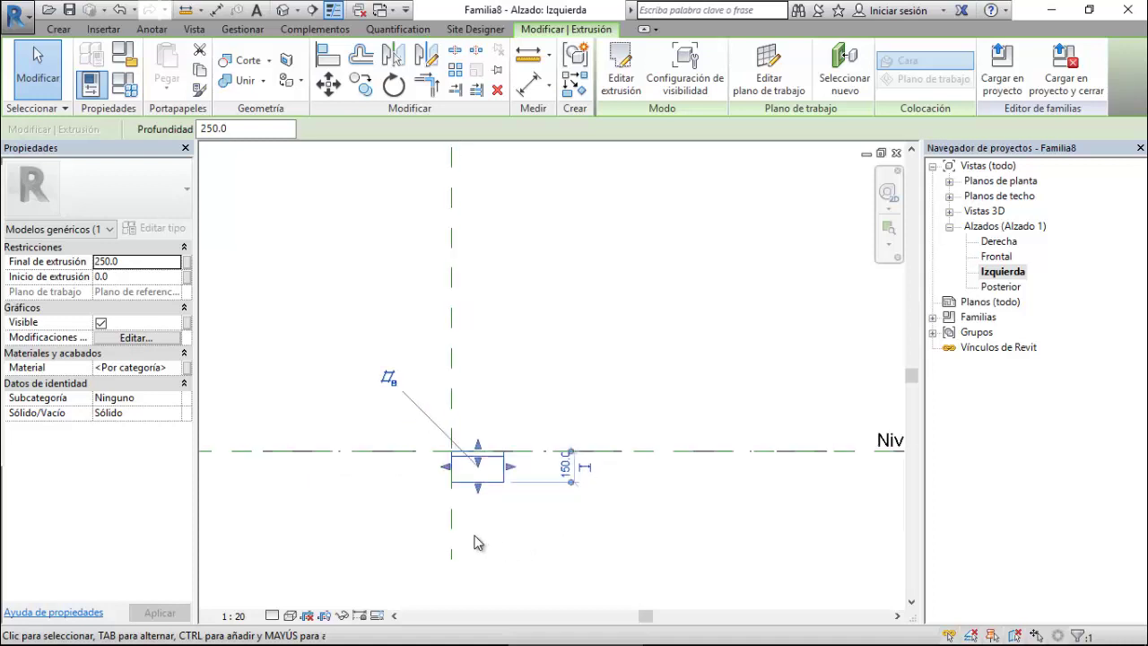
{"action": "scroll", "coordinate": [476, 542], "scroll_direction": "up", "scroll_amount": 1}
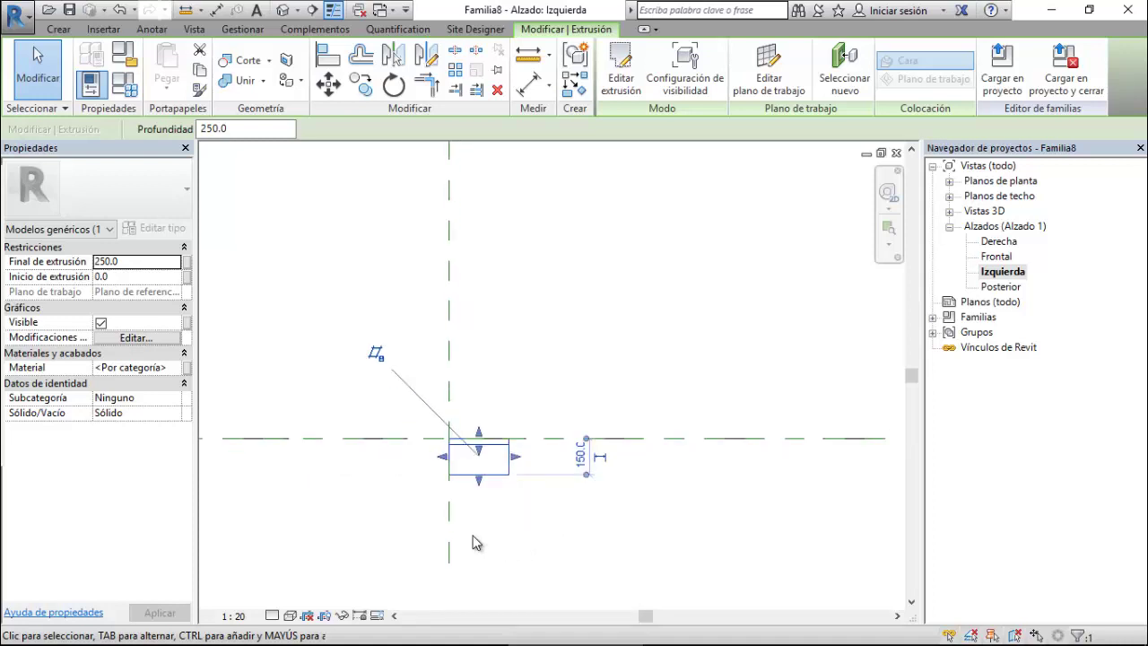
Set extrusion end/start to 40/-40, then change them to 80 and -80.
{"action": "left_click", "coordinate": [152, 261]}
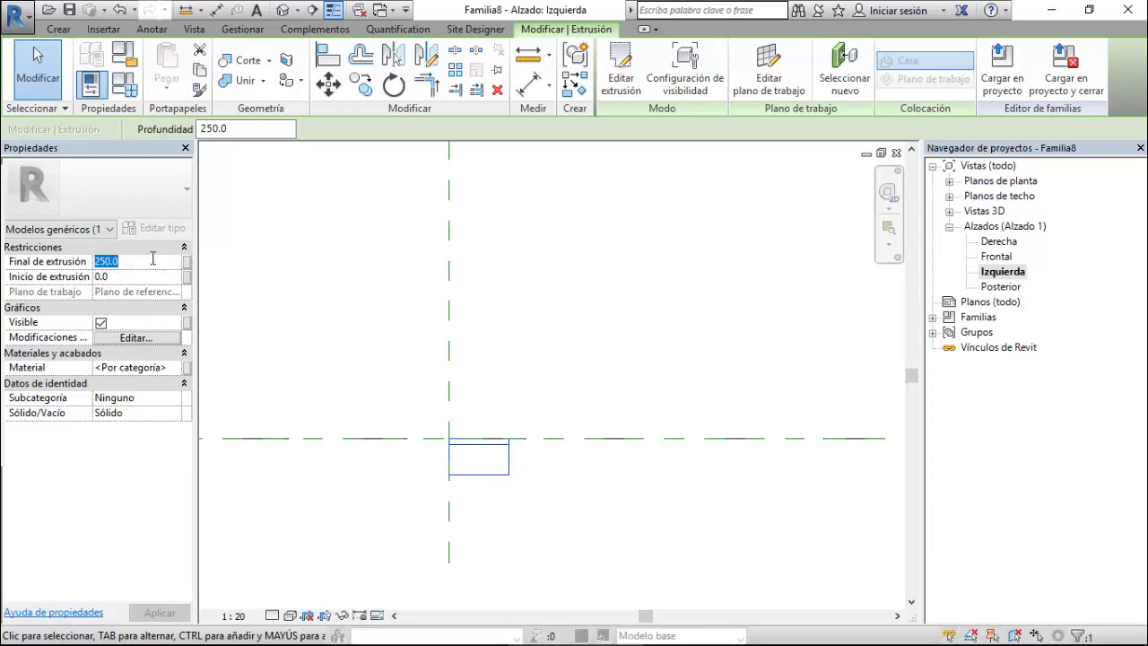
{"action": "type", "text": "40"}
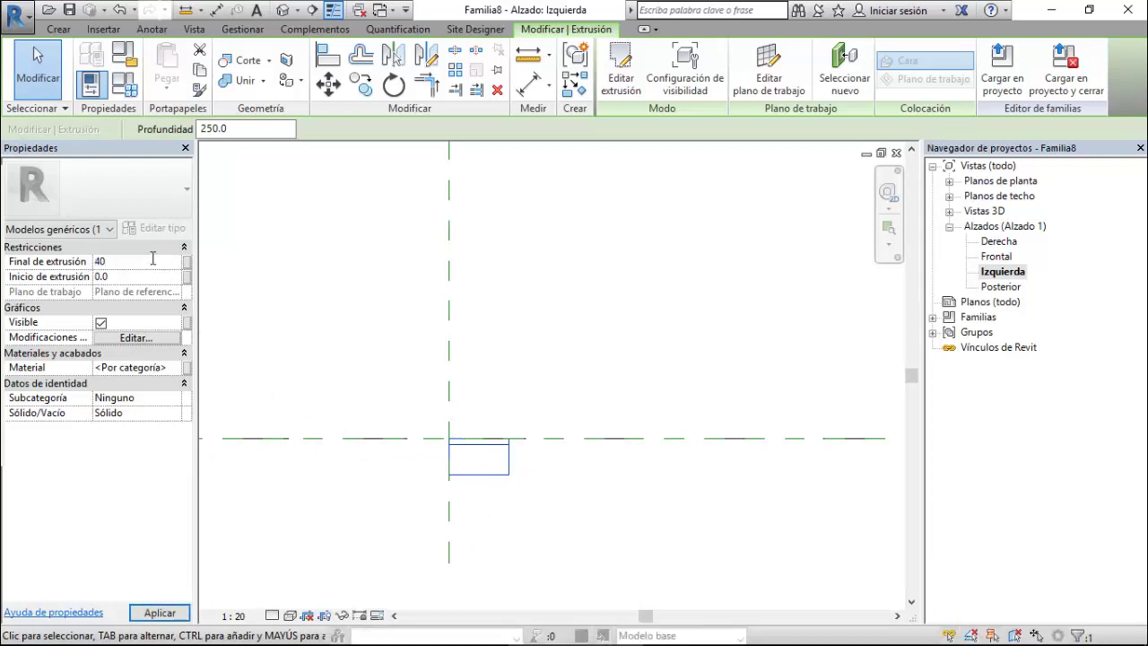
{"action": "left_click", "coordinate": [148, 276]}
{"action": "type", "text": "-40"}
{"action": "left_click", "coordinate": [148, 612]}
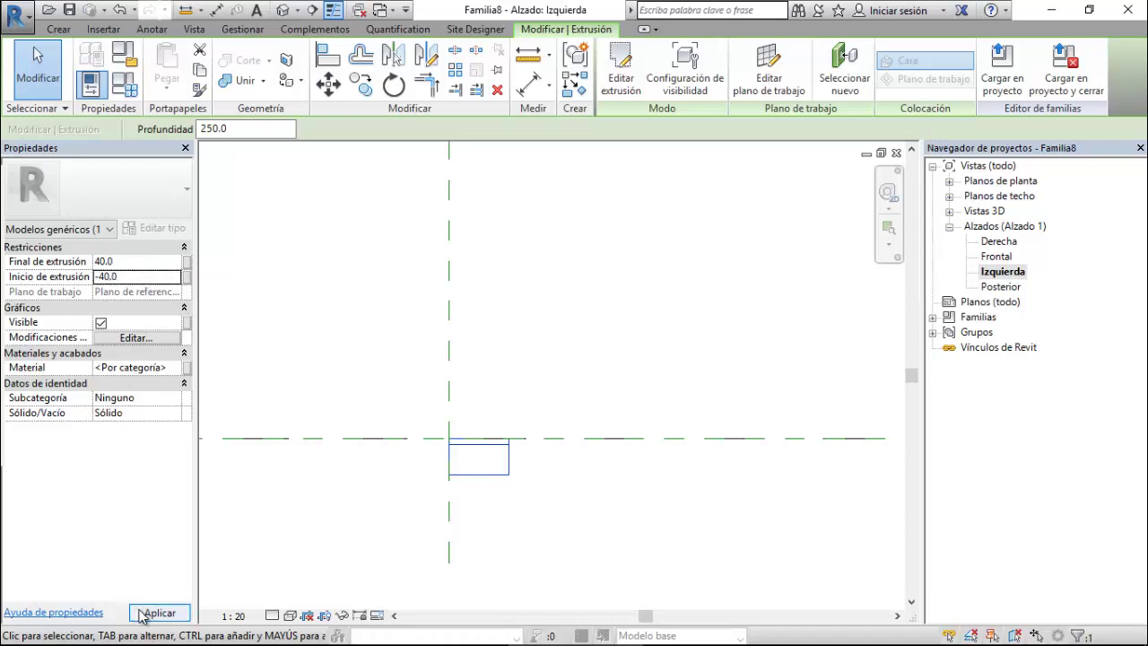
{"action": "left_click", "coordinate": [139, 261]}
{"action": "type", "text": "0"}
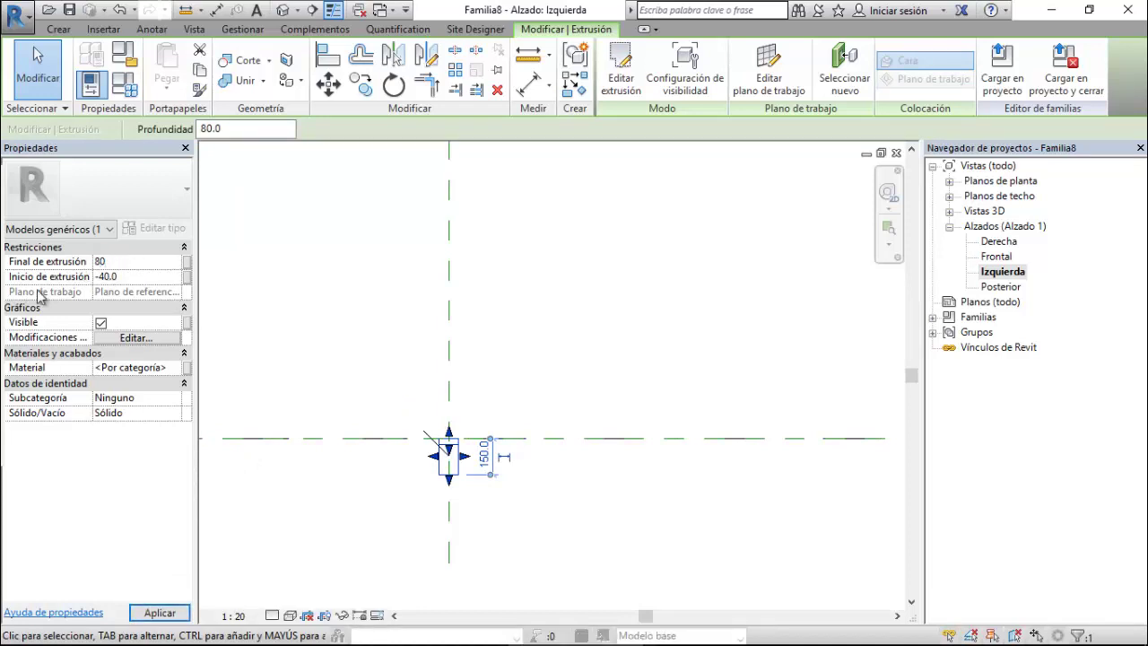
{"action": "left_click", "coordinate": [140, 278]}
{"action": "type", "text": "-80"}
{"action": "left_click", "coordinate": [160, 613]}
{"action": "left_click", "coordinate": [575, 360]}
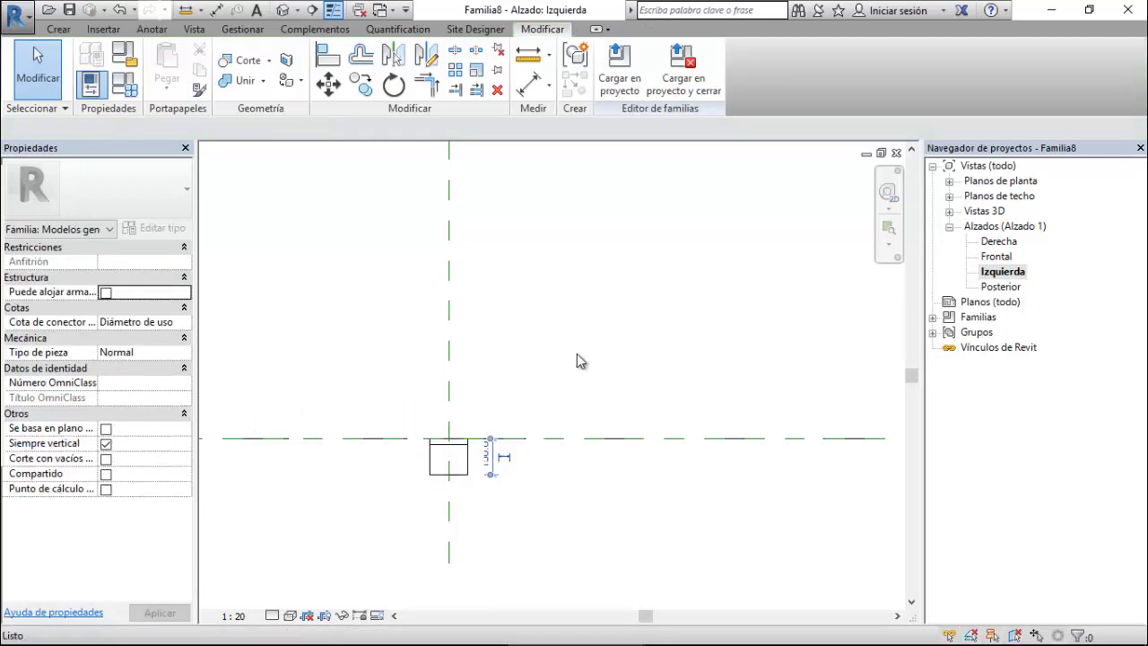
View the bracket shaded in 3D Vista 1, then open the Nivel de referencia floor plan.
{"action": "double_click", "coordinate": [994, 214]}
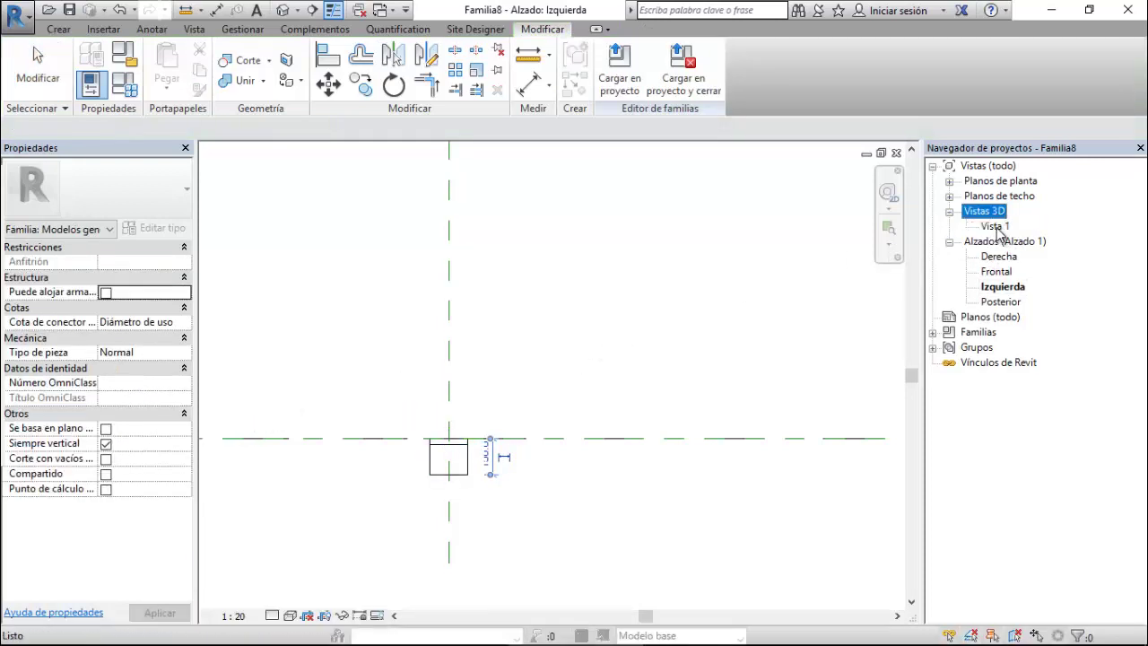
{"action": "double_click", "coordinate": [996, 227]}
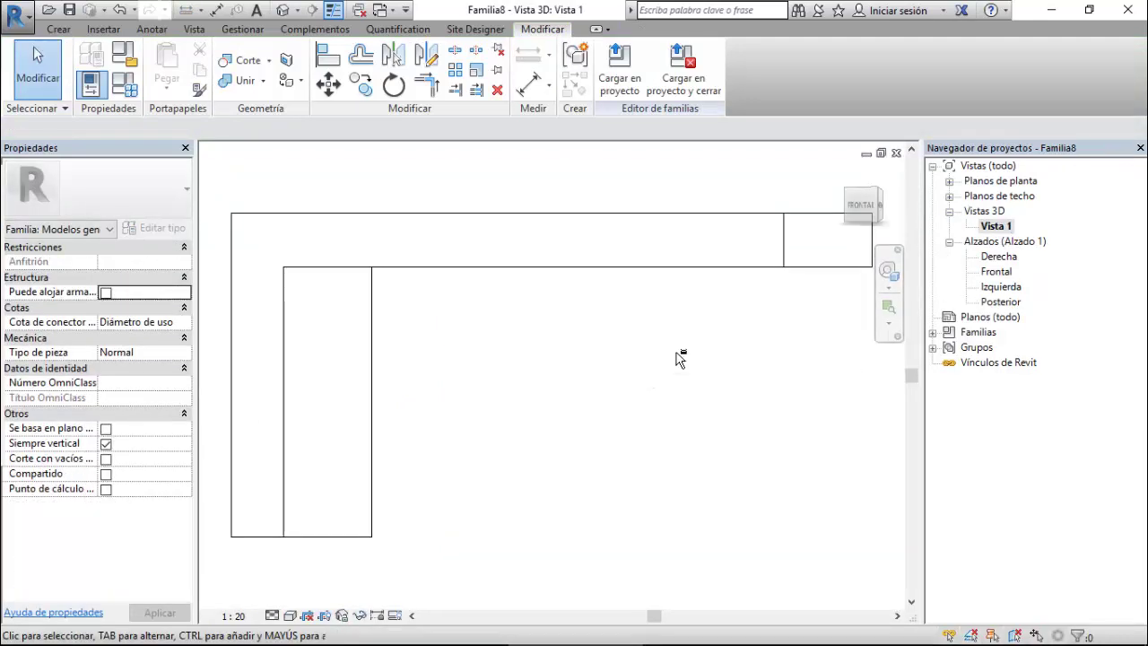
{"action": "middle_click_drag", "start_coordinate": [680, 359], "coordinate": [615, 485], "text": "shift"}
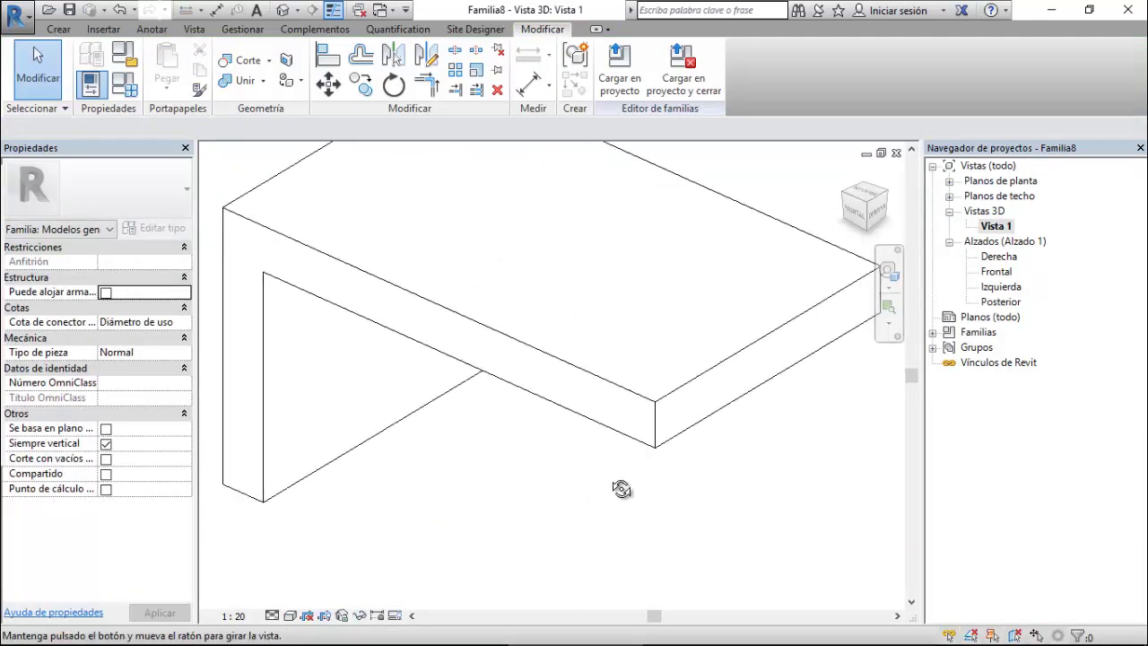
{"action": "left_click", "coordinate": [292, 616]}
{"action": "left_click", "coordinate": [305, 547]}
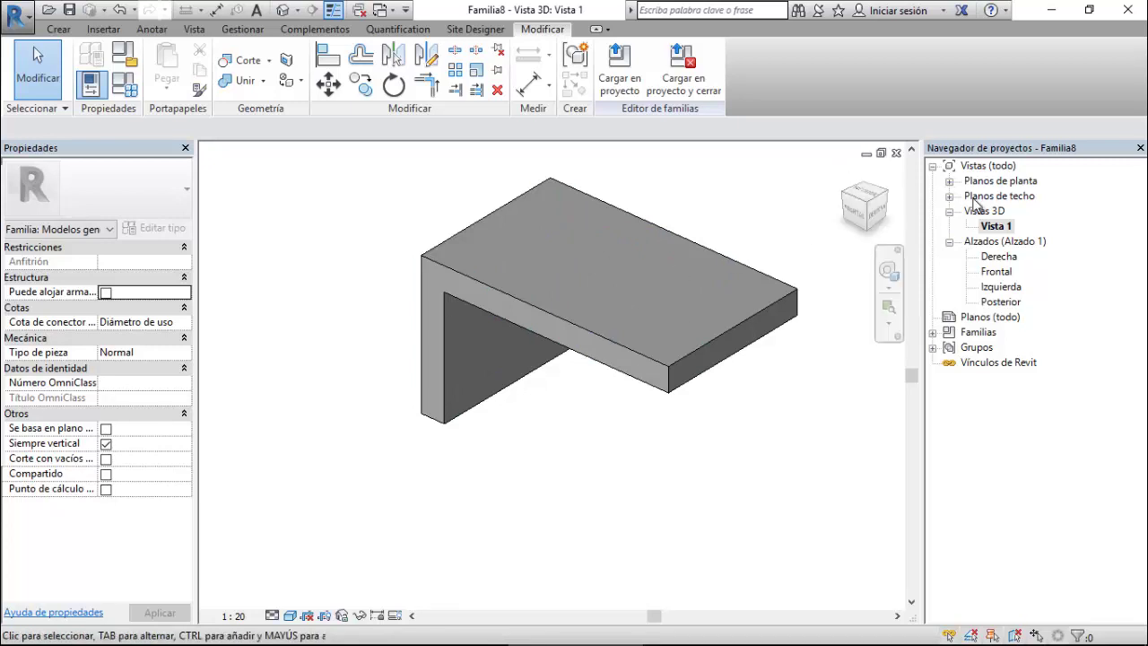
{"action": "double_click", "coordinate": [1000, 180]}
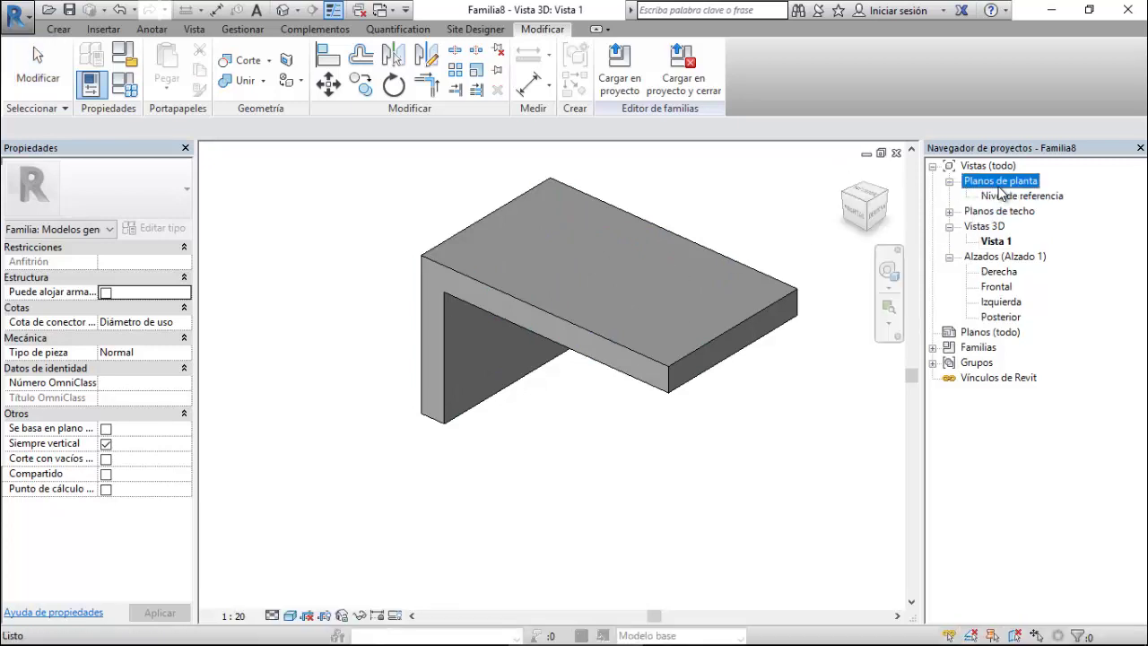
{"action": "double_click", "coordinate": [1023, 195]}
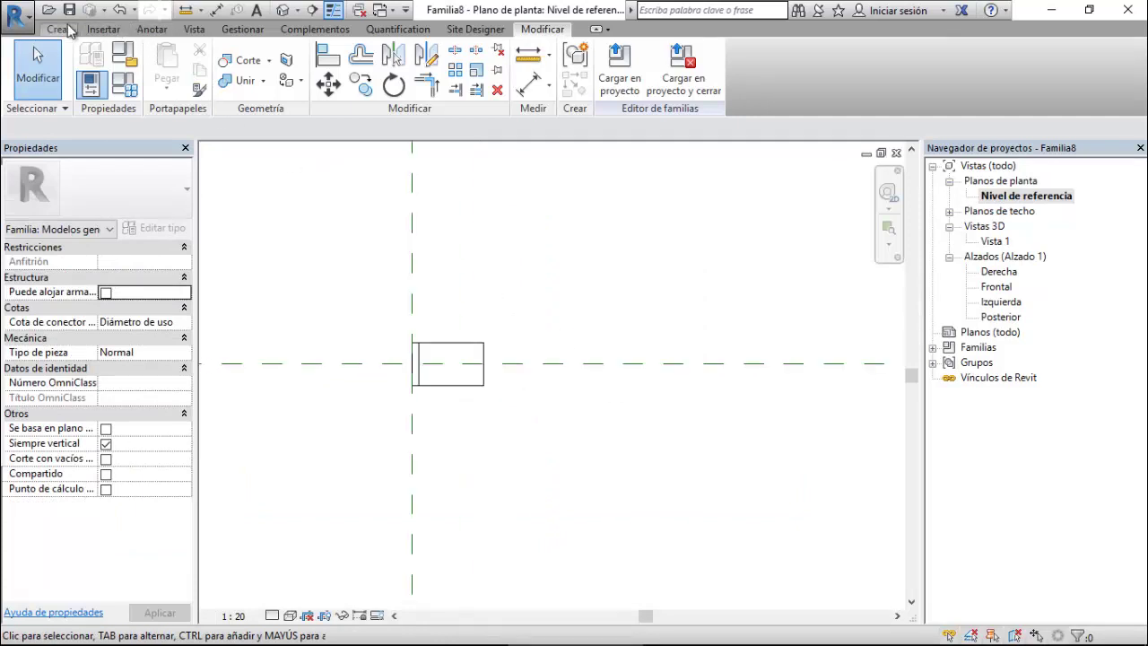
Switch to the Familia7 - Vista 3D: Vista 1 window.
{"action": "left_click", "coordinate": [381, 10]}
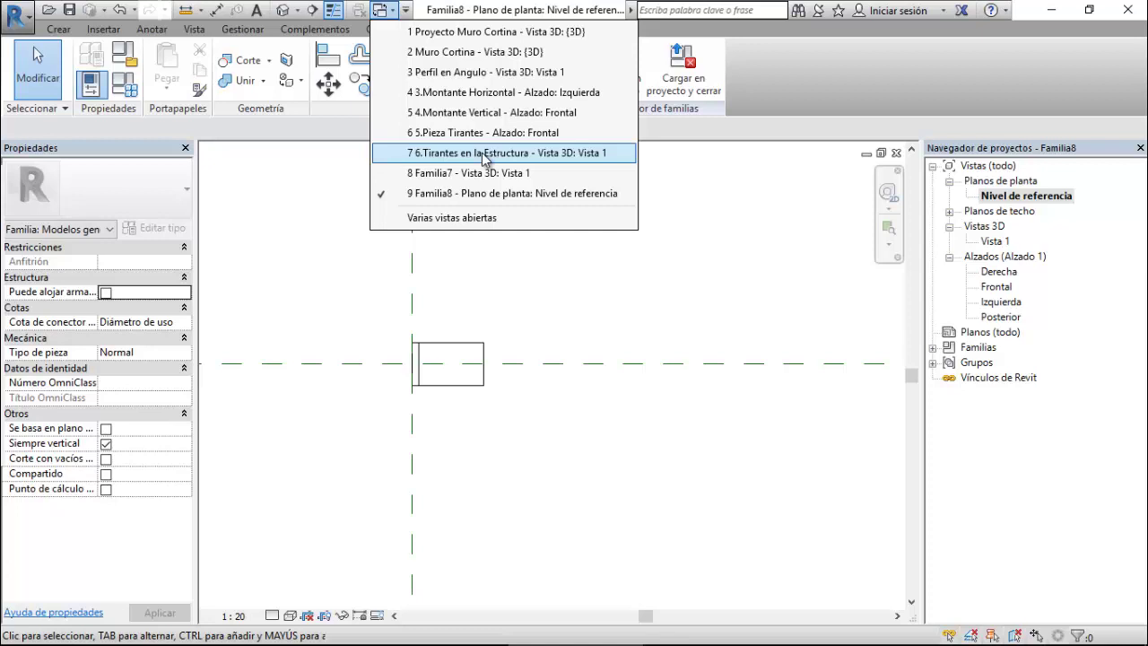
{"action": "left_click", "coordinate": [485, 171]}
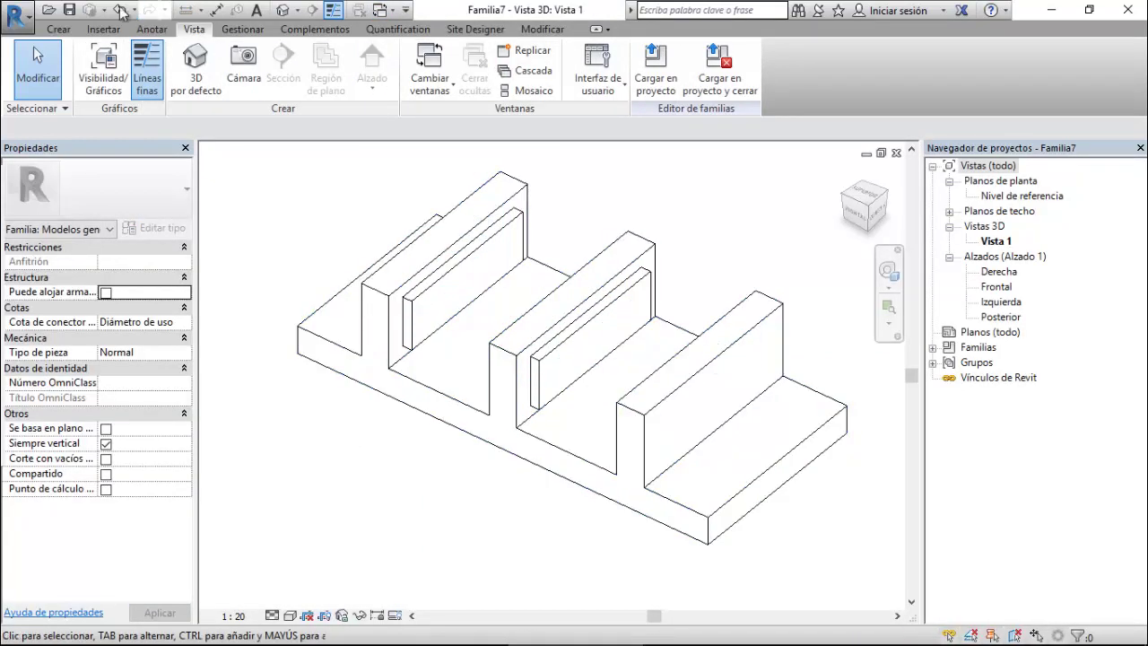
Save Familia7 as '7.Pieza Giratoria Vidrio' in the Clase Familias folder.
{"action": "left_click", "coordinate": [70, 11]}
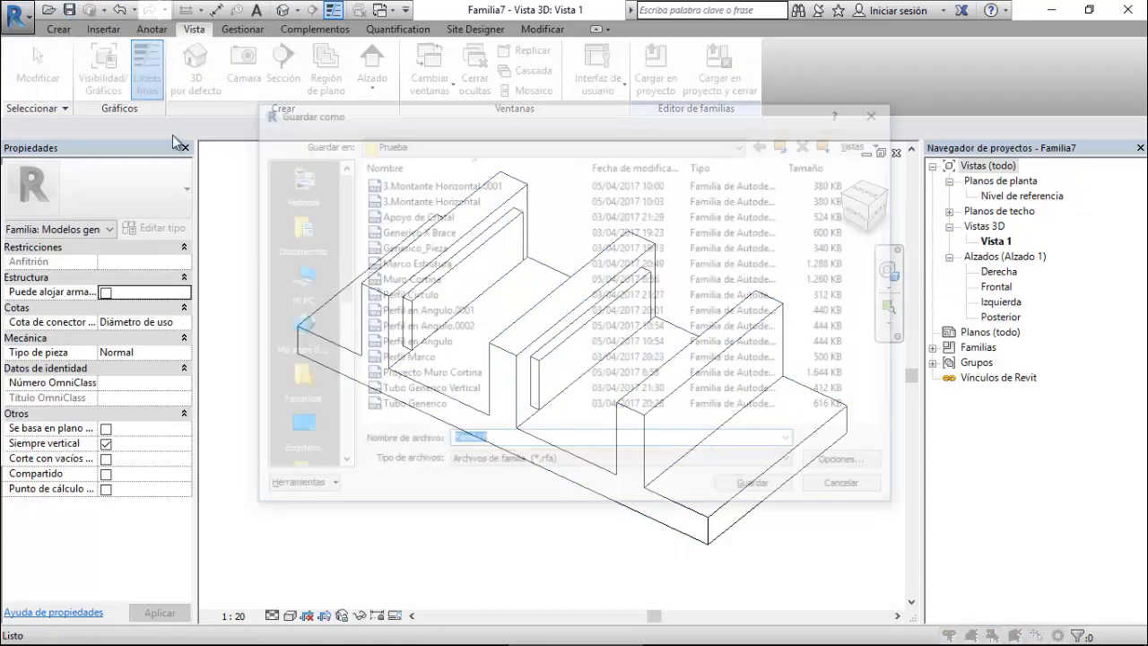
{"action": "left_click", "coordinate": [788, 142]}
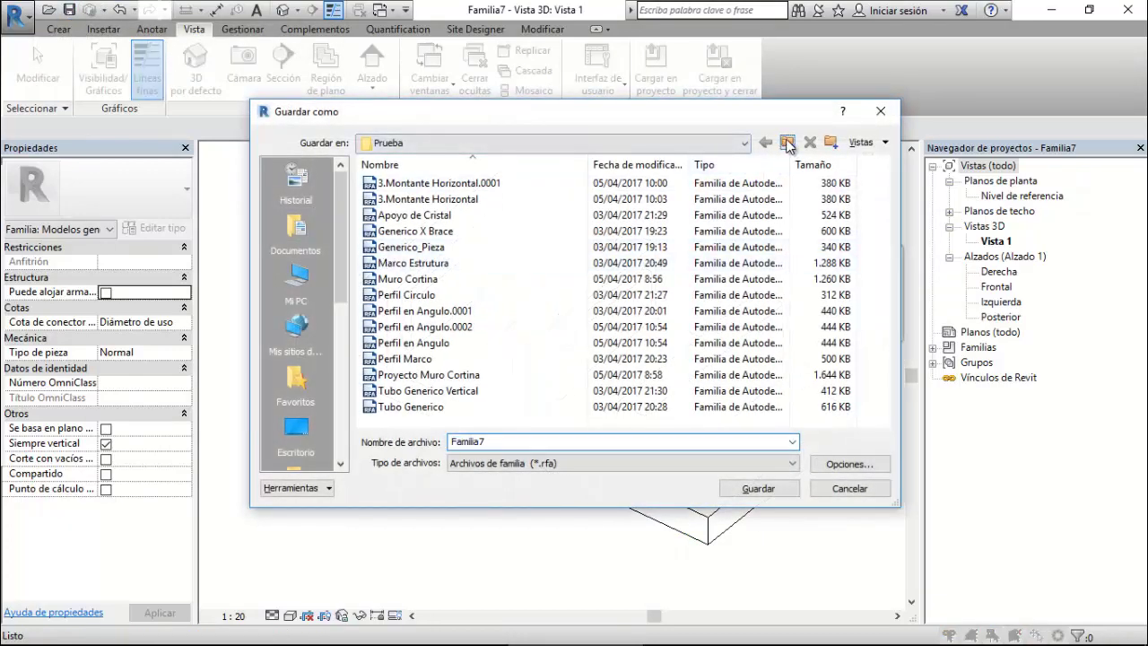
{"action": "double_click", "coordinate": [412, 183]}
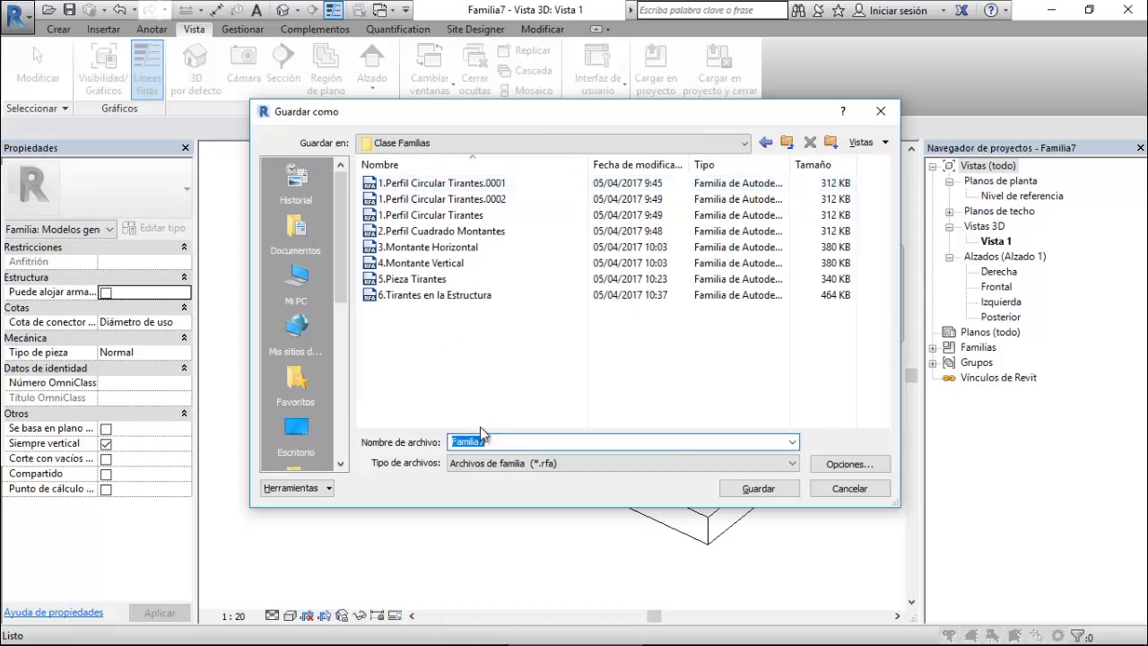
{"action": "type", "text": "Pieza Giratoria"}
{"action": "type", "text": "Vid"}
{"action": "type", "text": "rio"}
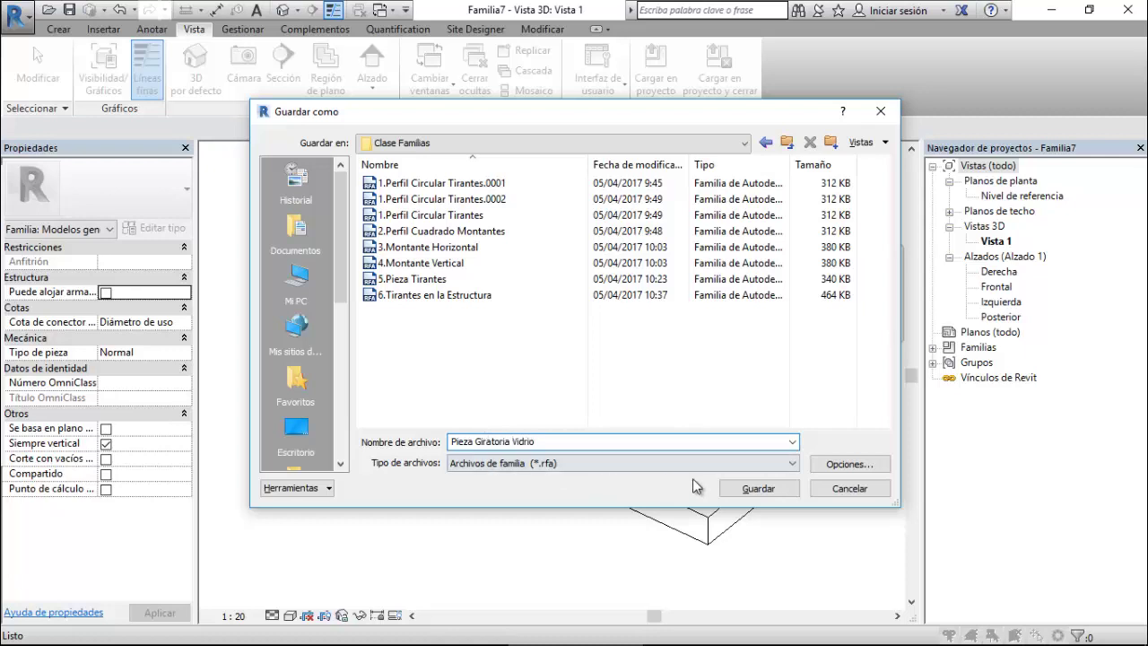
{"action": "key", "text": "Home"}
{"action": "type", "text": "7."}
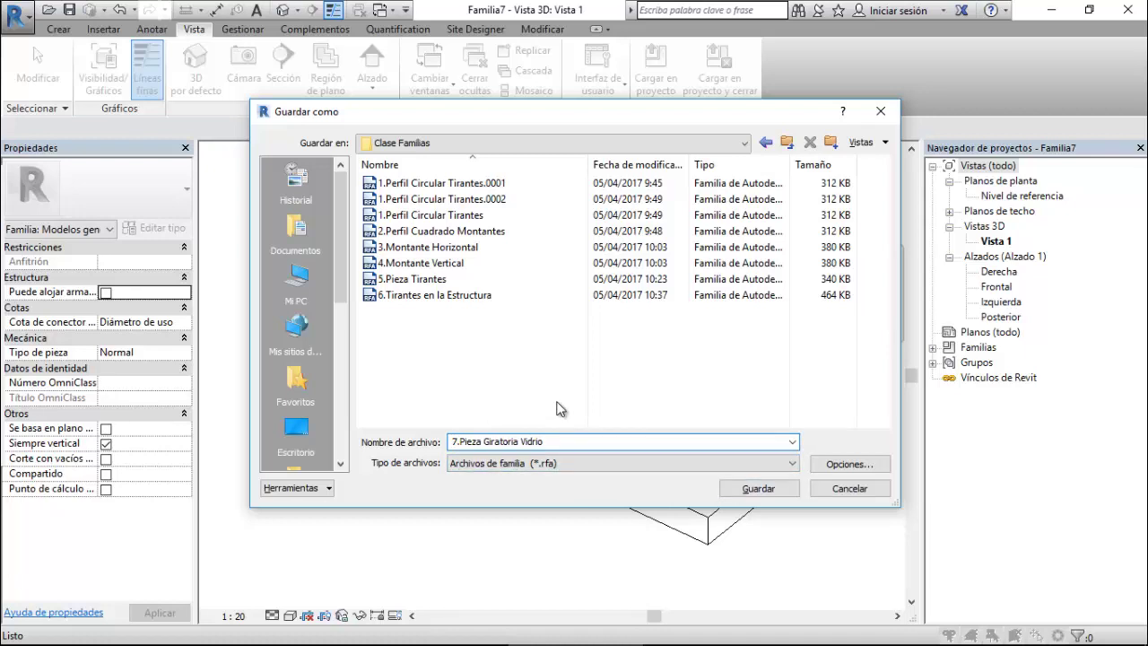
{"action": "left_click", "coordinate": [769, 491]}
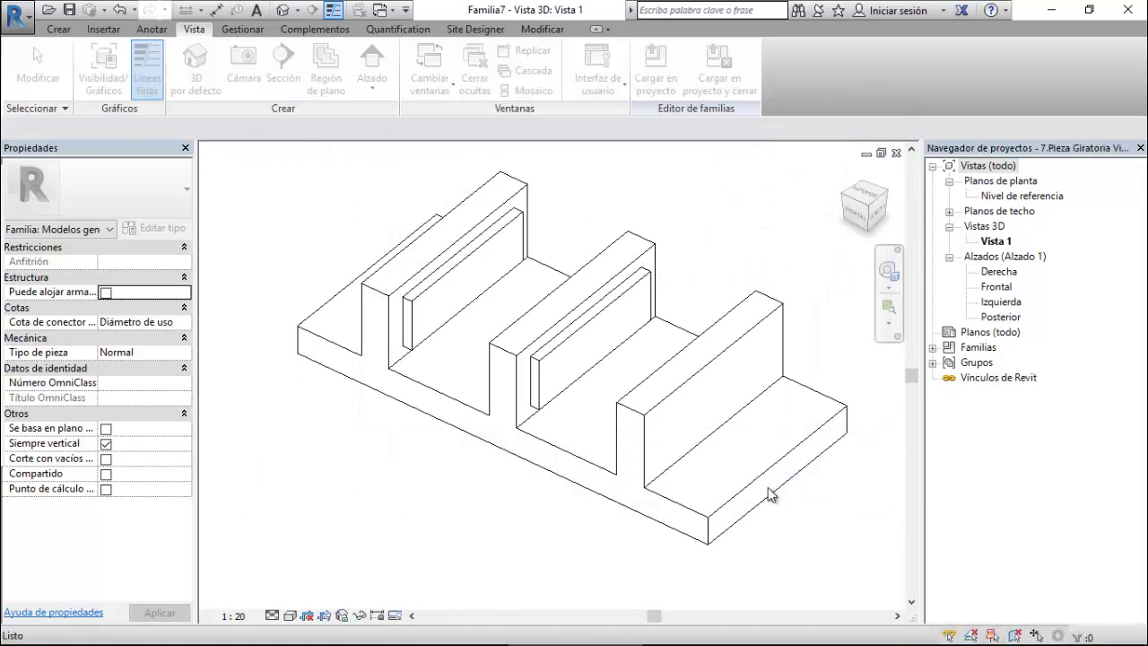
Load 7.Pieza Giratoria Vidrio into Familia8 and place one instance on the horizontal reference plane.
{"action": "left_click", "coordinate": [659, 79]}
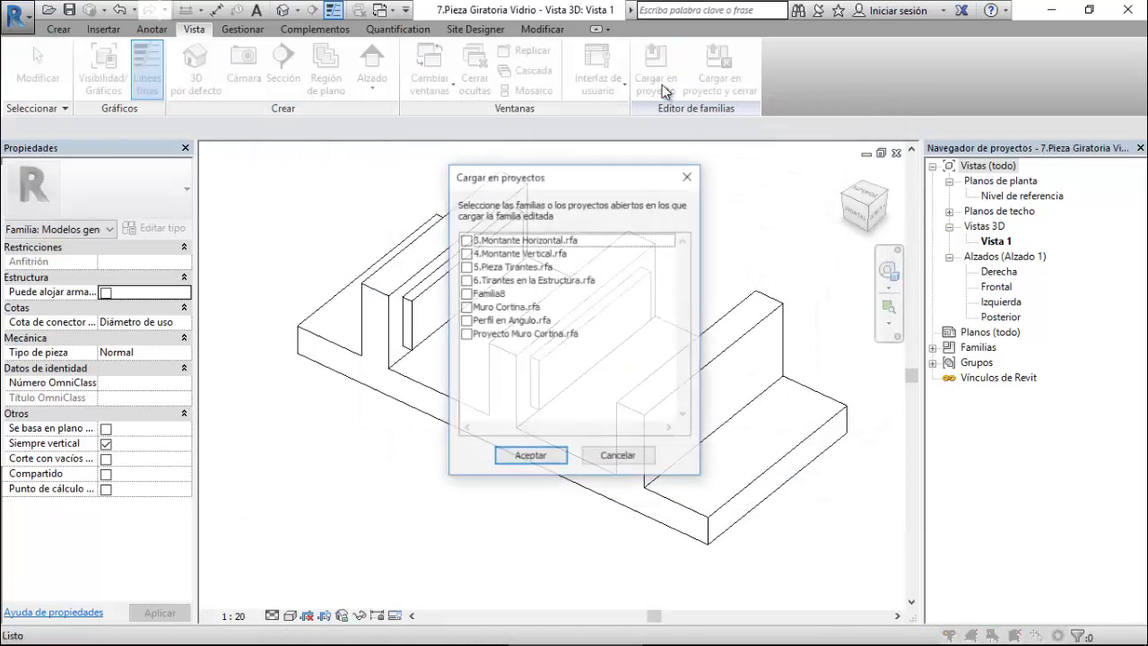
{"action": "left_click", "coordinate": [465, 295]}
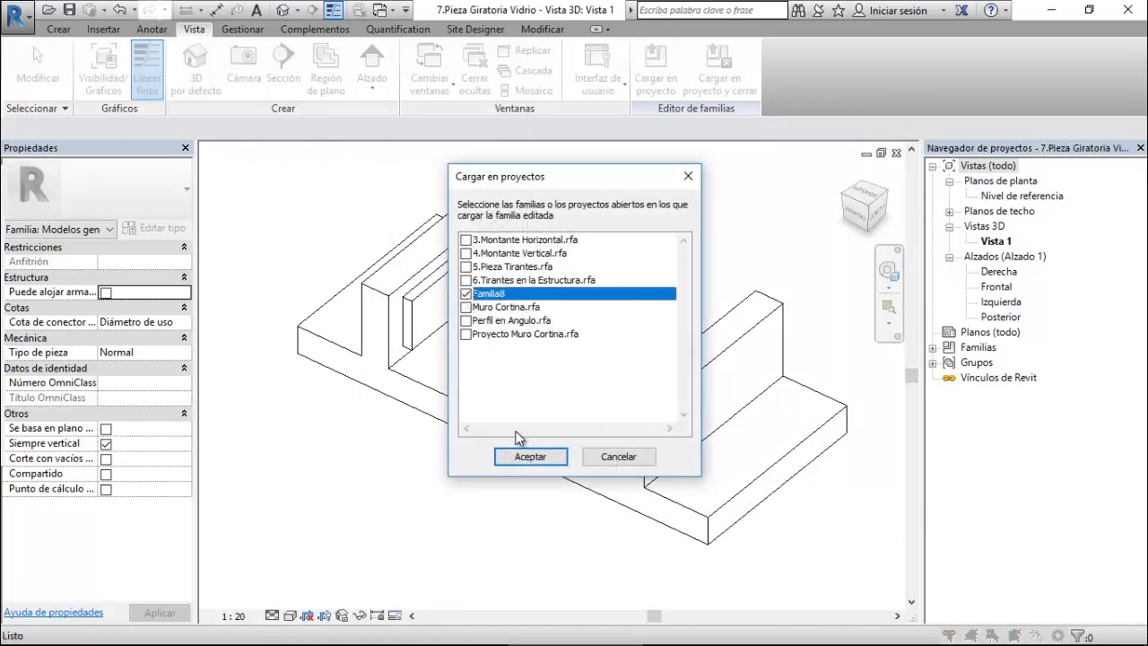
{"action": "left_click", "coordinate": [530, 457]}
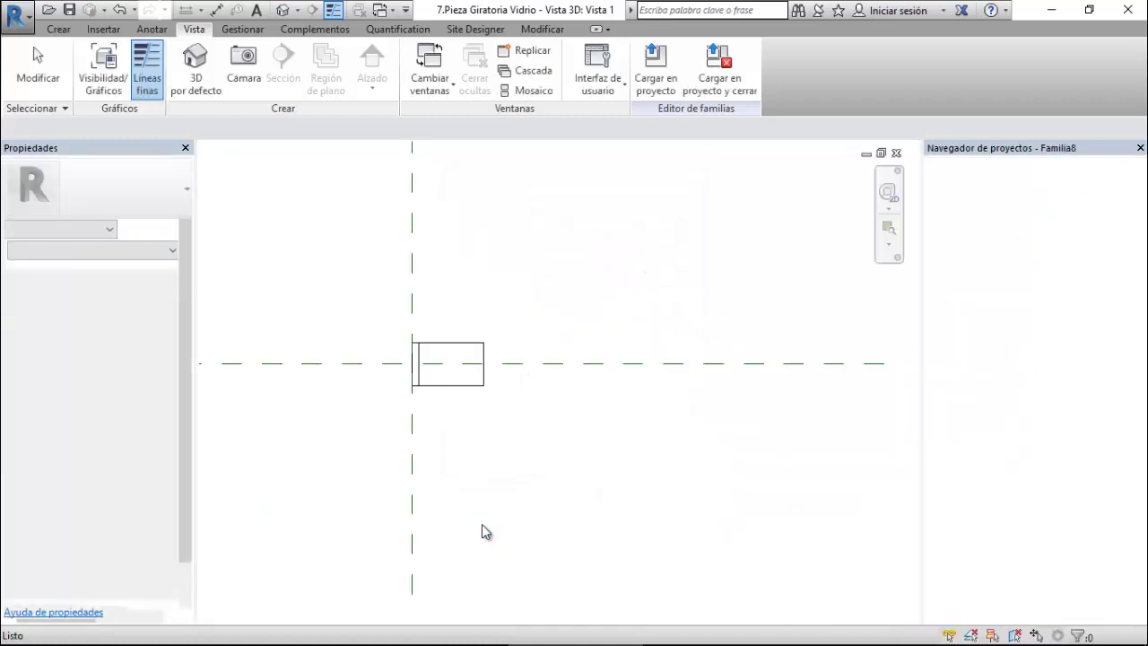
{"action": "scroll", "coordinate": [470, 394], "scroll_direction": "up", "scroll_amount": 3}
{"action": "scroll", "coordinate": [453, 363], "scroll_direction": "up", "scroll_amount": 3}
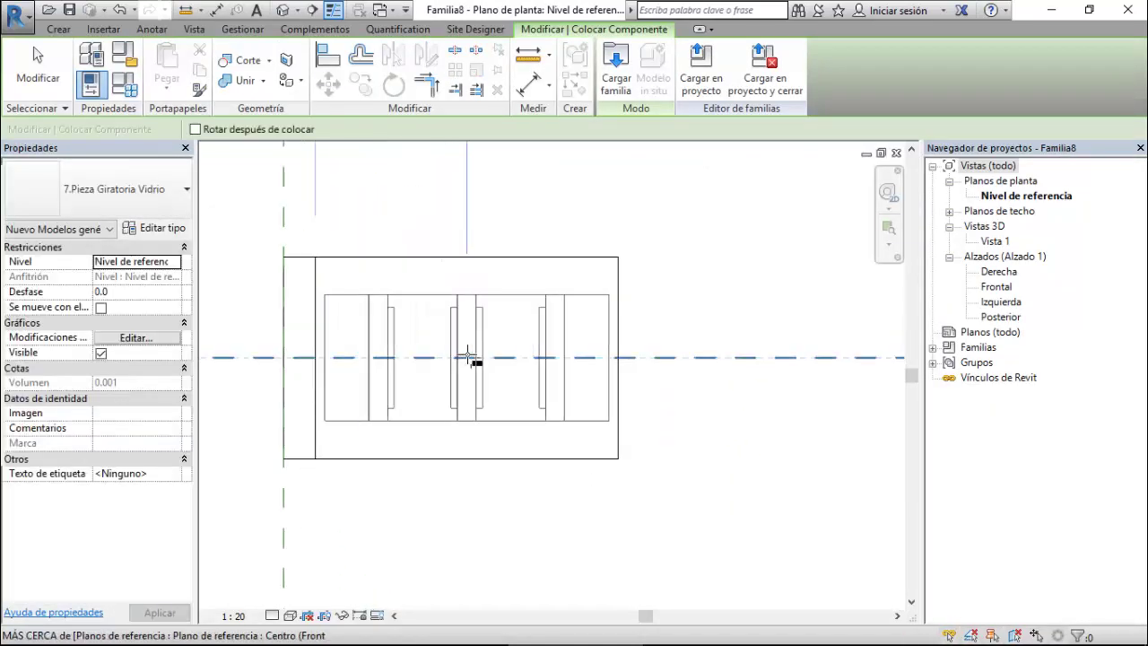
{"action": "left_click", "coordinate": [466, 357]}
{"action": "key", "text": "Escape"}
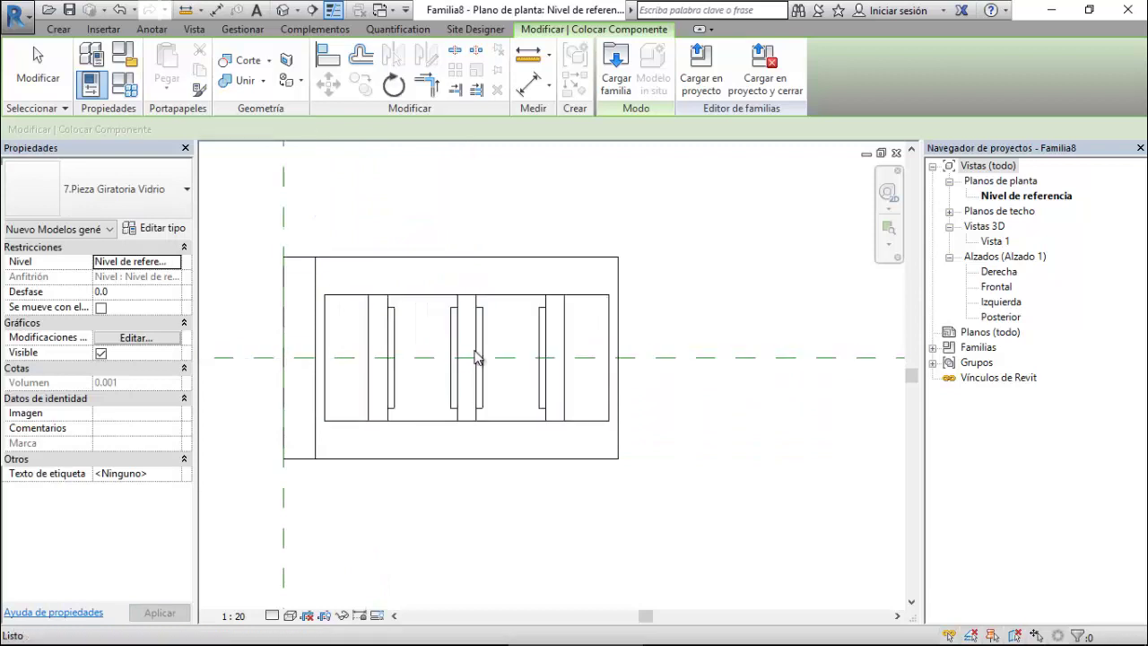
{"action": "key", "text": "Escape"}
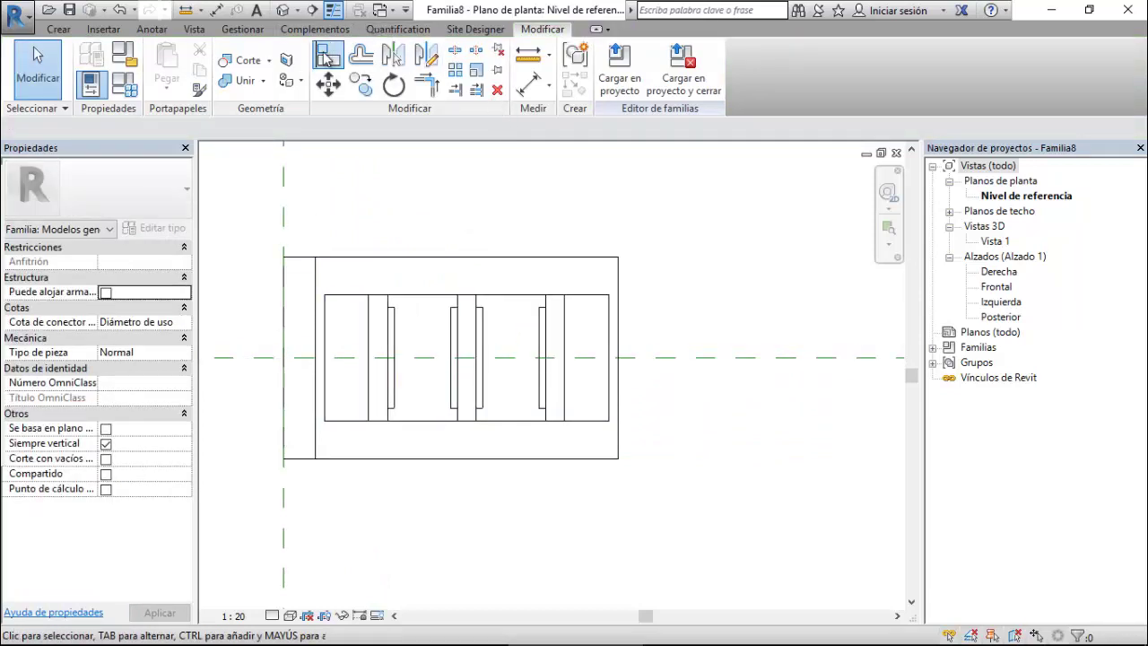
Align the glass-pivot piece's edge to the horizontal reference plane in the Familia8 plan.
{"action": "left_click", "coordinate": [328, 55]}
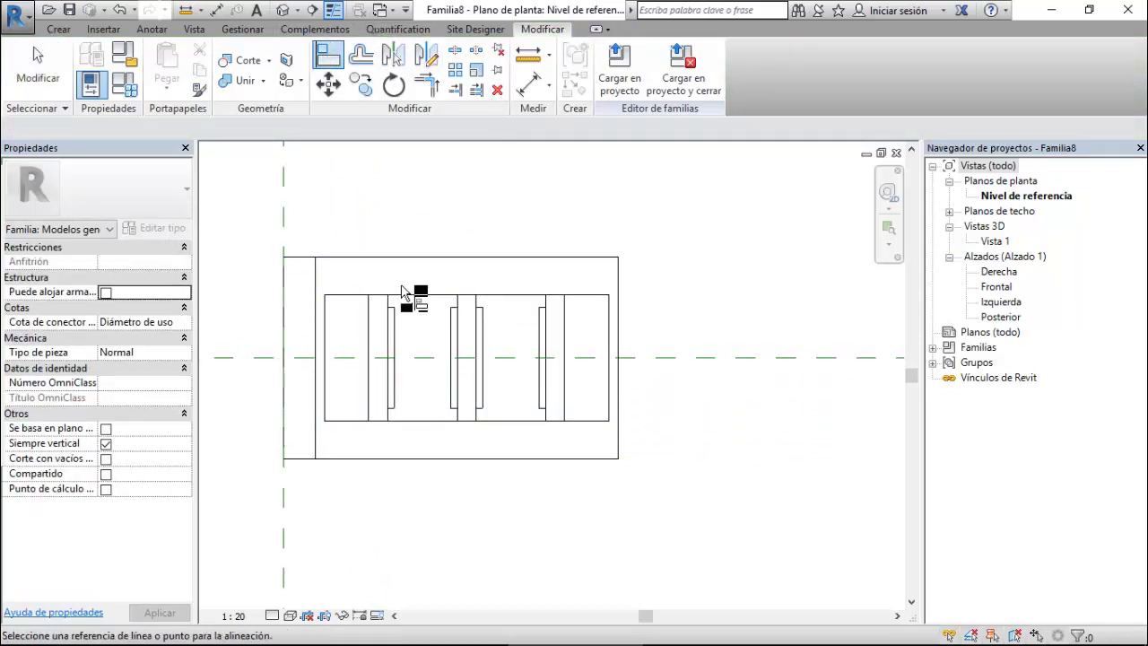
{"action": "left_click", "coordinate": [317, 358]}
{"action": "left_click", "coordinate": [403, 369]}
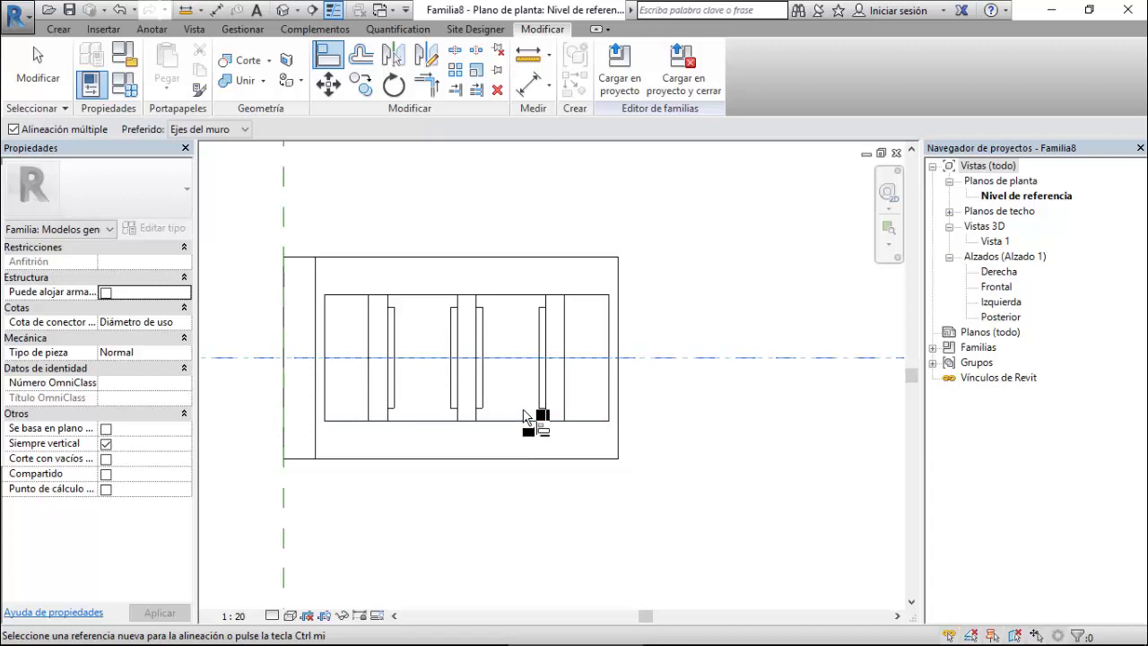
{"action": "key", "text": "Escape"}
{"action": "key", "text": "Escape"}
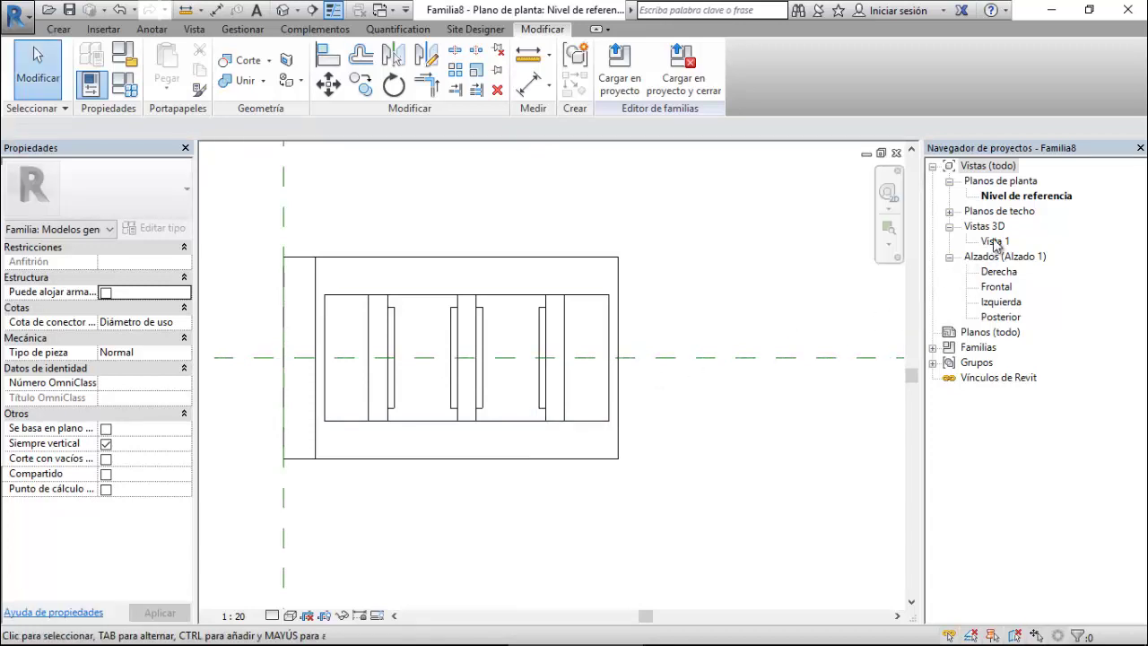
Open 3D view Vista 1, then orbit and zoom to the pivot piece on the bracket.
{"action": "double_click", "coordinate": [994, 242]}
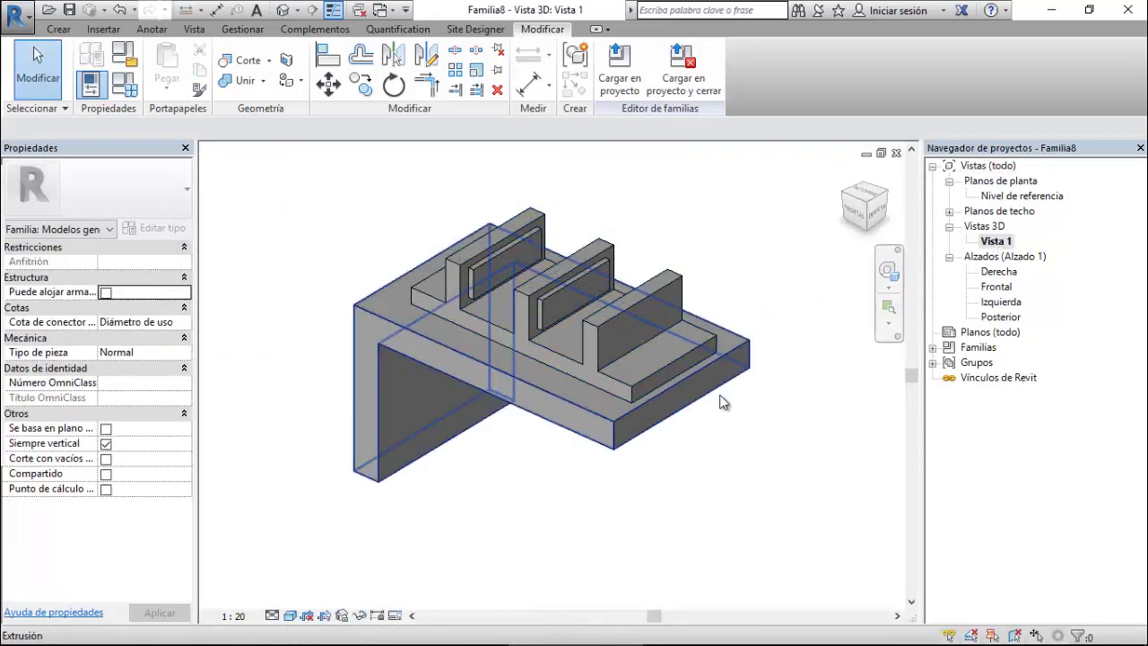
{"action": "scroll", "coordinate": [538, 332], "scroll_direction": "up", "scroll_amount": 3}
{"action": "middle_click_drag", "start_coordinate": [670, 315], "coordinate": [732, 339], "text": "shift"}
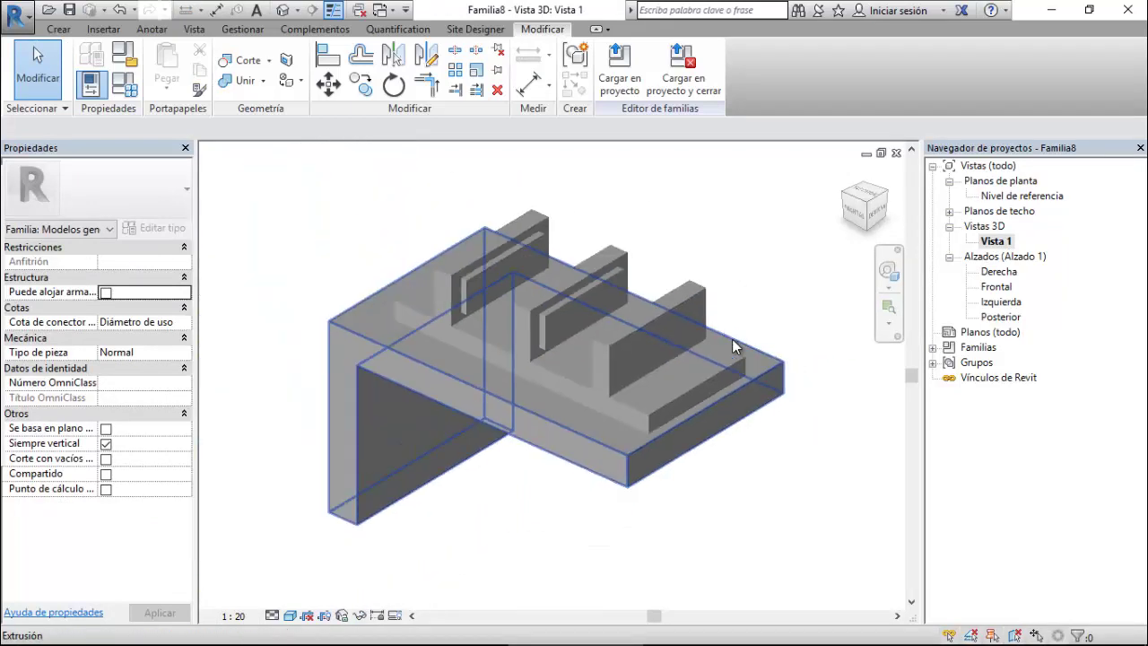
{"action": "scroll", "coordinate": [465, 305], "scroll_direction": "up", "scroll_amount": 4}
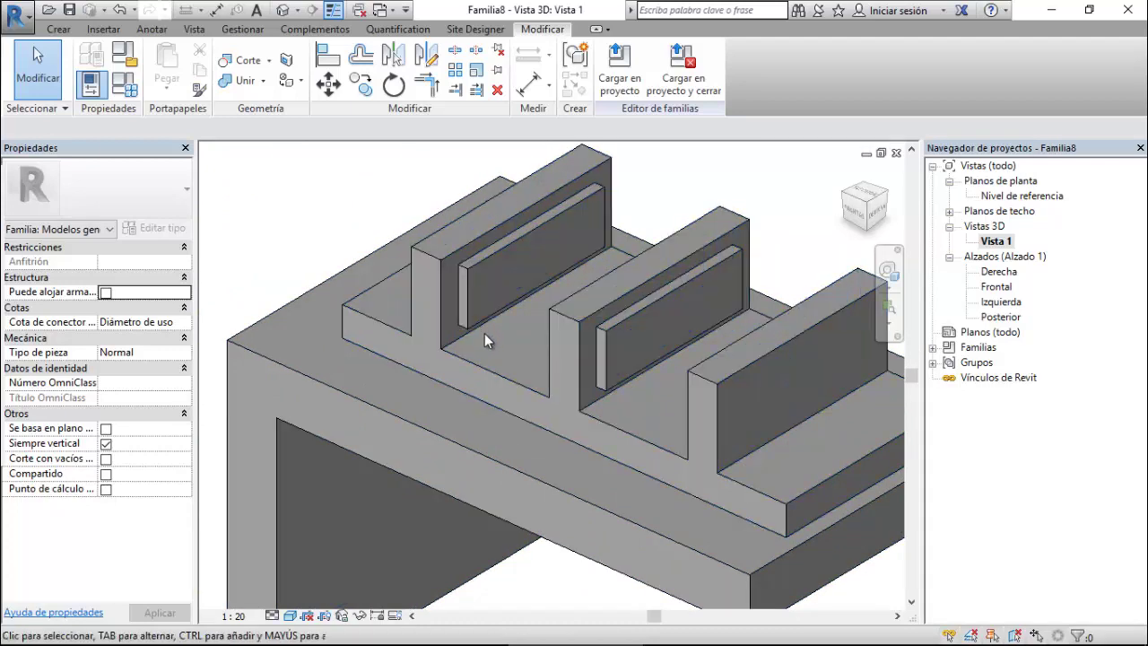
Select the nested glass pieces and bring up their type properties.
{"action": "left_click", "coordinate": [449, 255]}
{"action": "left_click", "coordinate": [450, 256]}
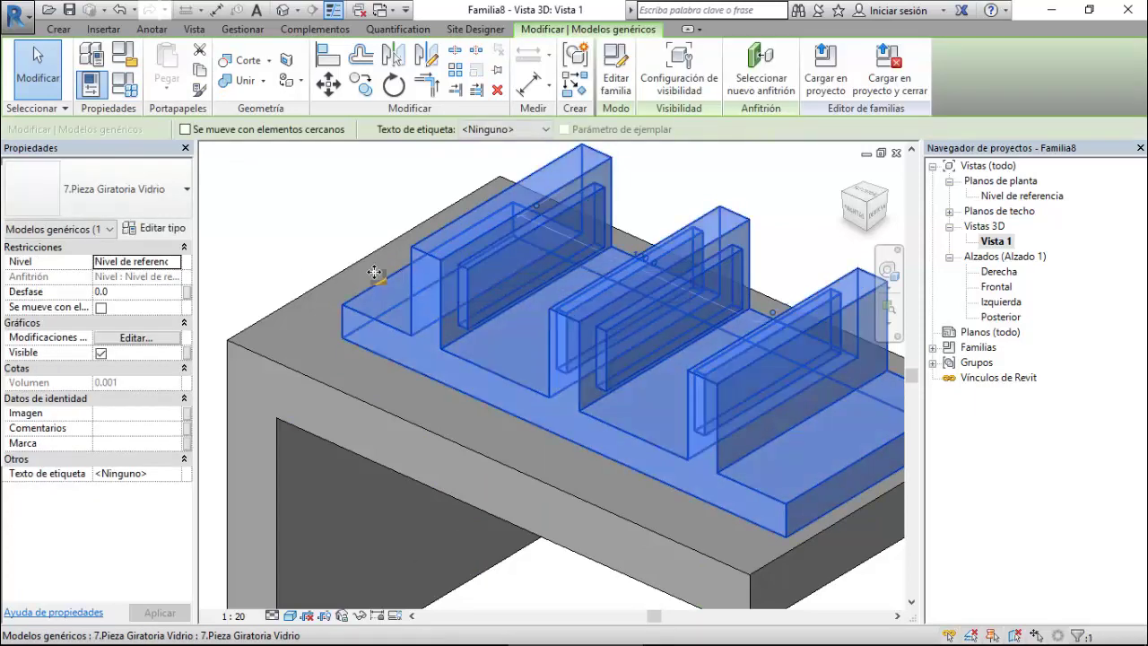
{"action": "left_click", "coordinate": [178, 229]}
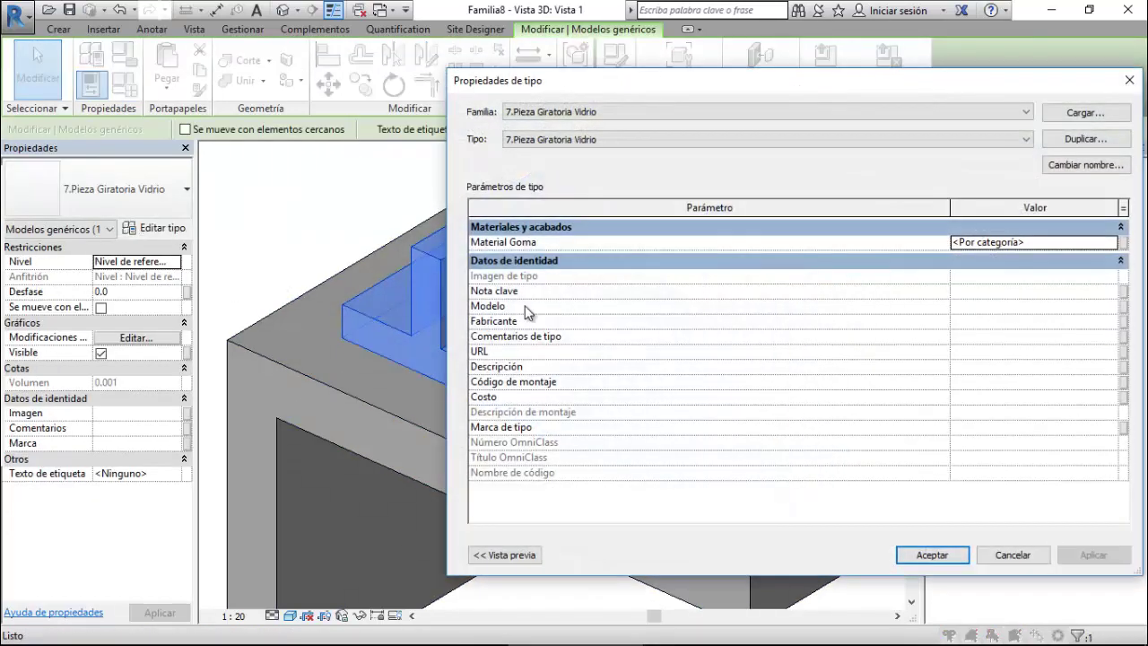
Associate Material Goma with a new family parameter 'Material Goma' and apply the type properties.
{"action": "left_click", "coordinate": [1125, 243]}
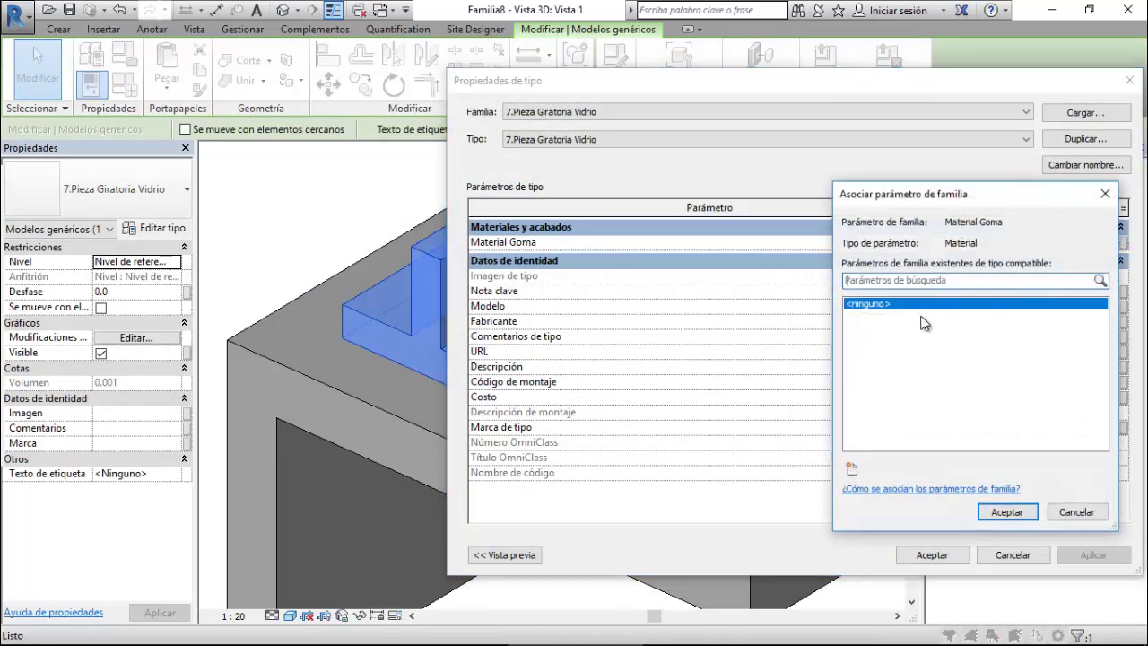
{"action": "left_click", "coordinate": [851, 468]}
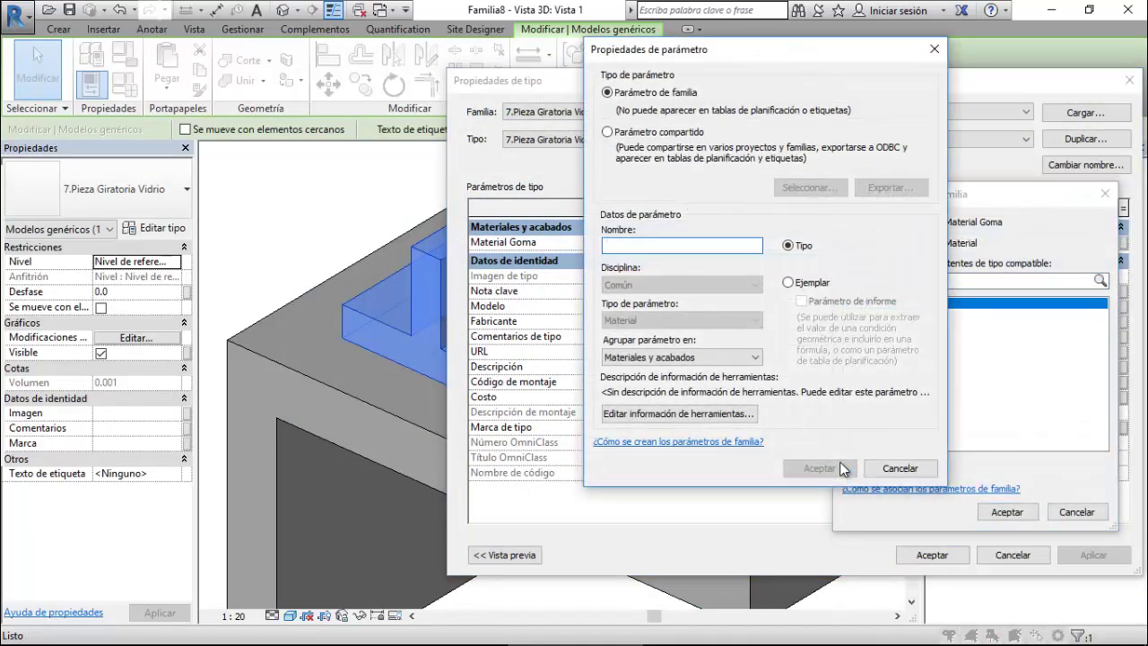
{"action": "type", "text": "Material Goma"}
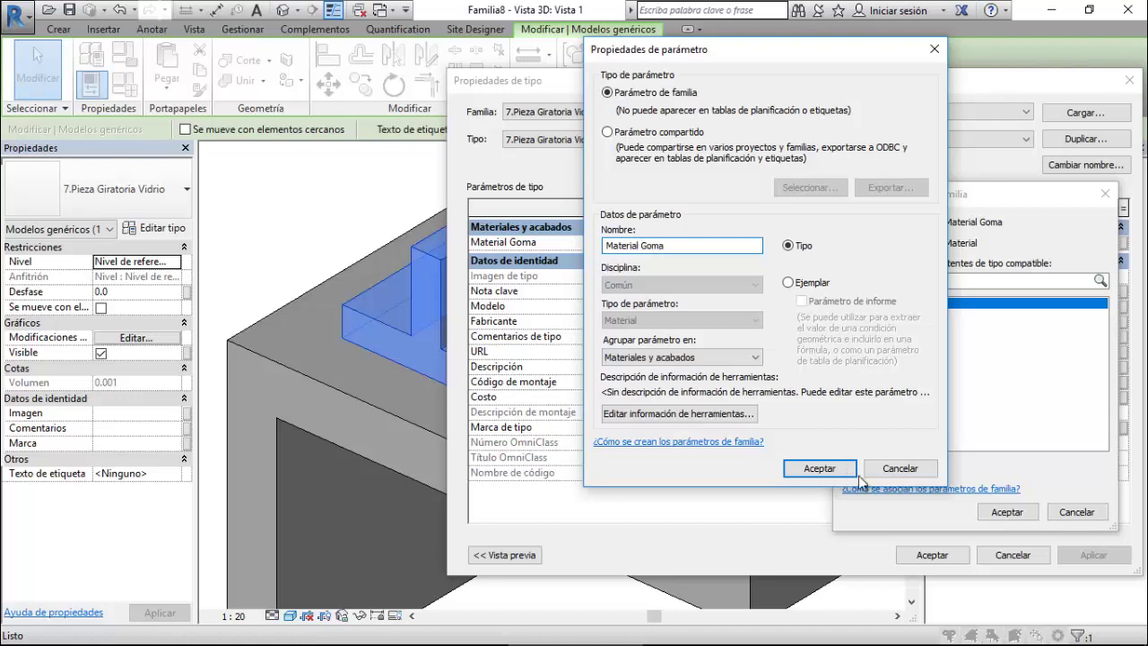
{"action": "left_click", "coordinate": [852, 469]}
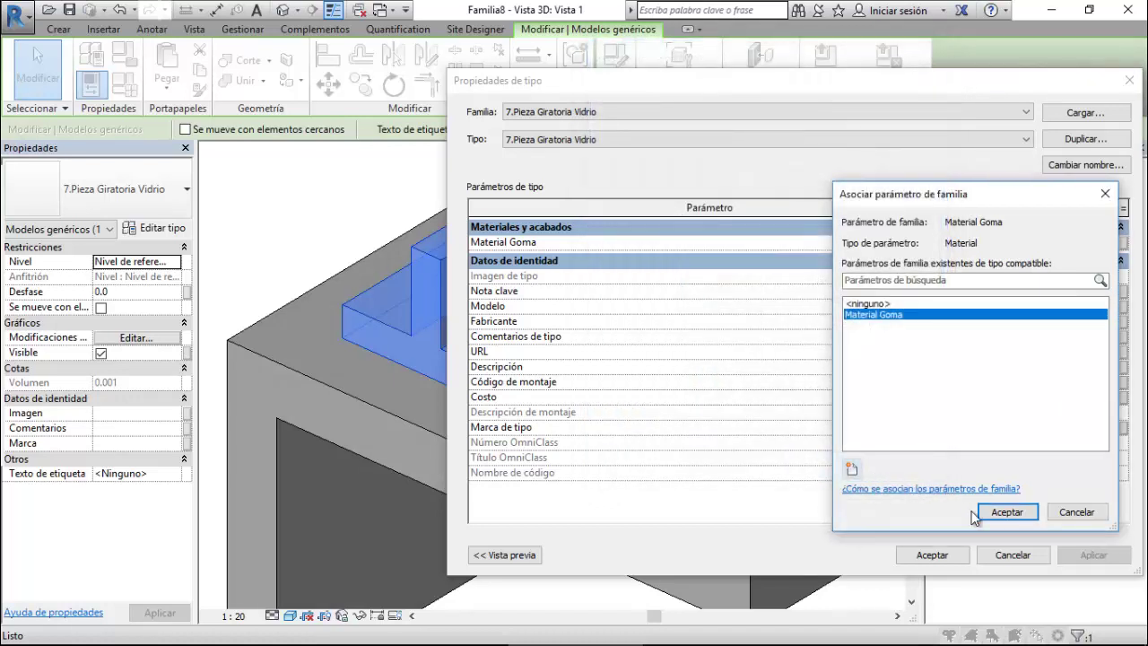
{"action": "left_click", "coordinate": [1000, 513]}
{"action": "left_click", "coordinate": [937, 553]}
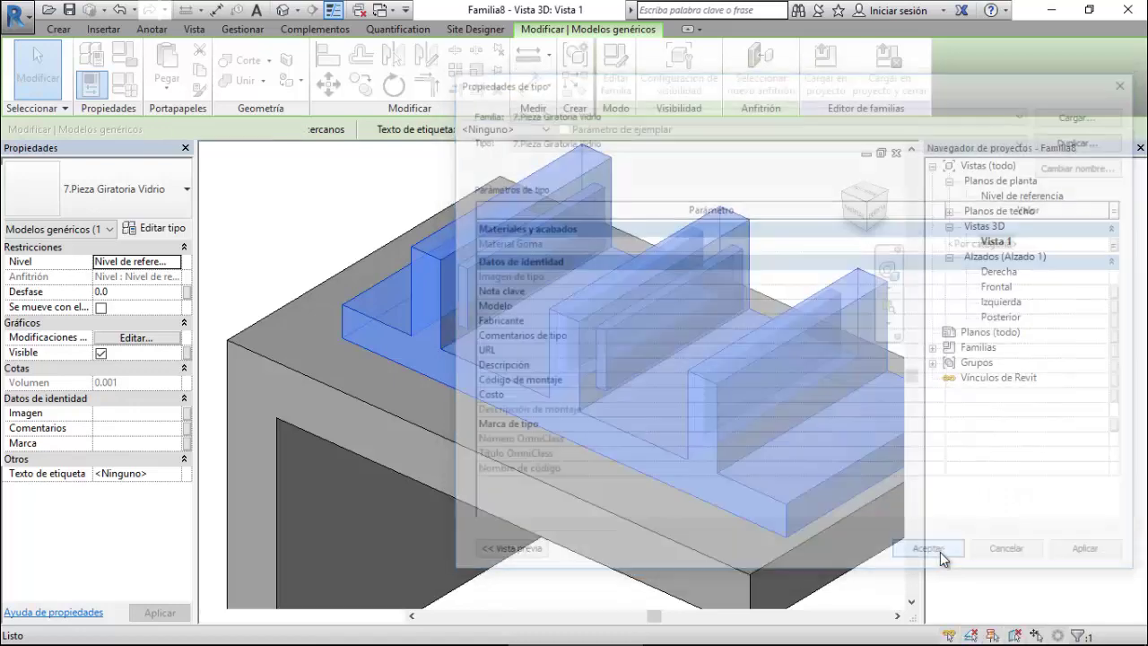
{"action": "scroll", "coordinate": [431, 350], "scroll_direction": "down", "scroll_amount": 3}
Open the Frontal elevation zoomed in, select the glass-pivot piece and start Mirror - Pick Axis.
{"action": "key", "text": "Escape"}
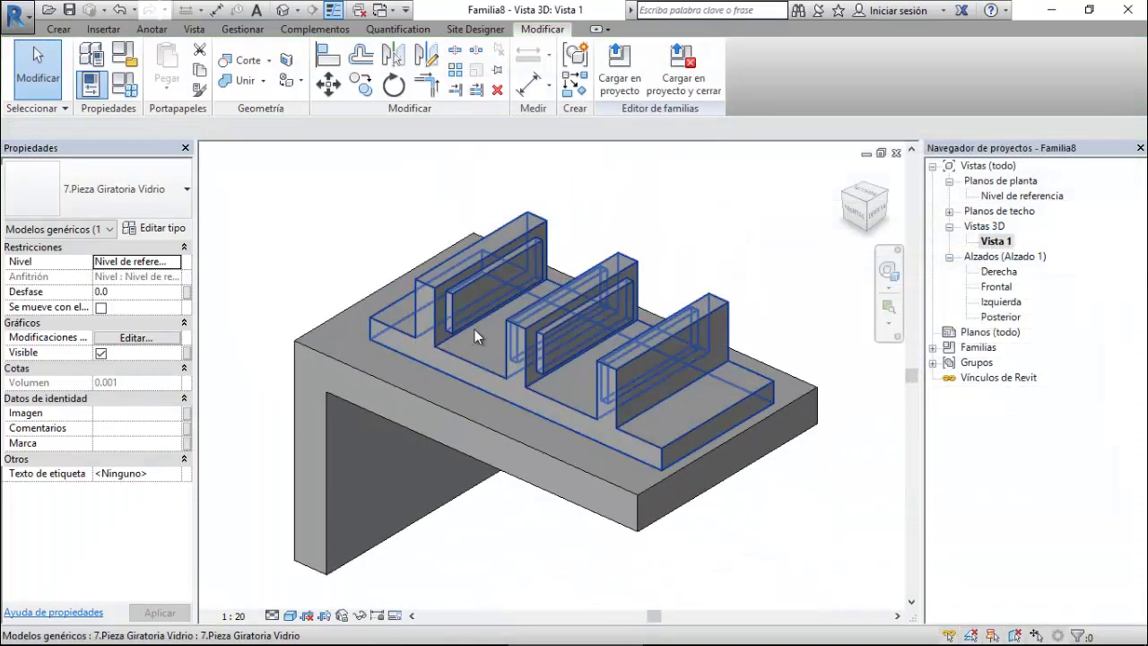
{"action": "double_click", "coordinate": [994, 287]}
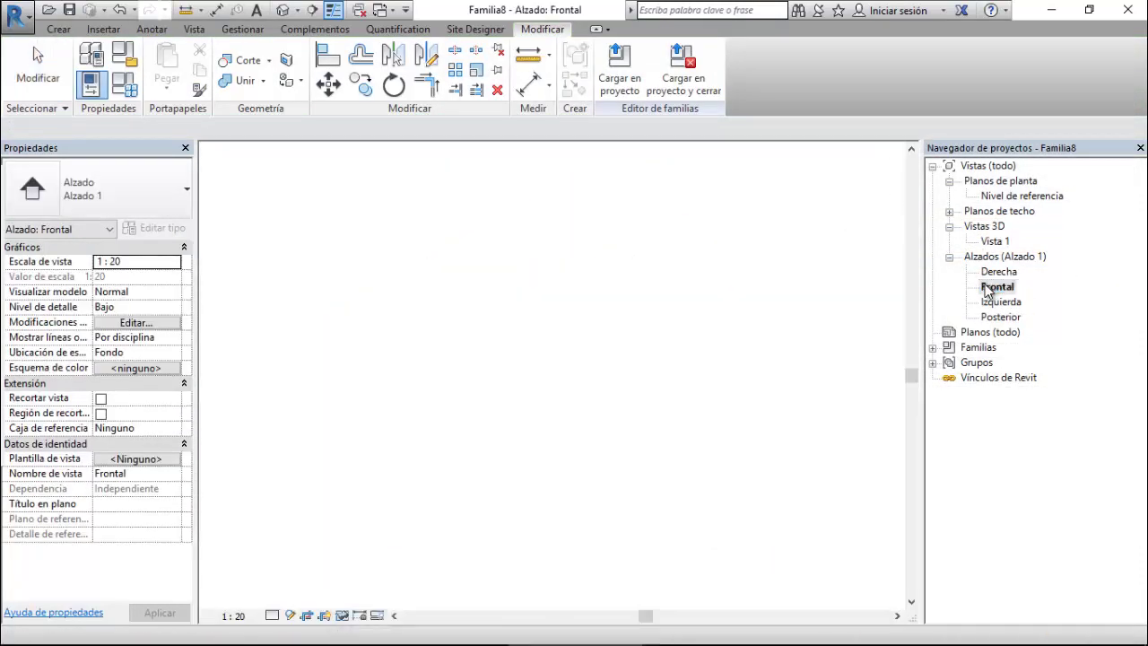
{"action": "scroll", "coordinate": [513, 493], "scroll_direction": "up", "scroll_amount": 2}
{"action": "scroll", "coordinate": [564, 431], "scroll_direction": "up", "scroll_amount": 4}
{"action": "scroll", "coordinate": [604, 308], "scroll_direction": "up", "scroll_amount": 4}
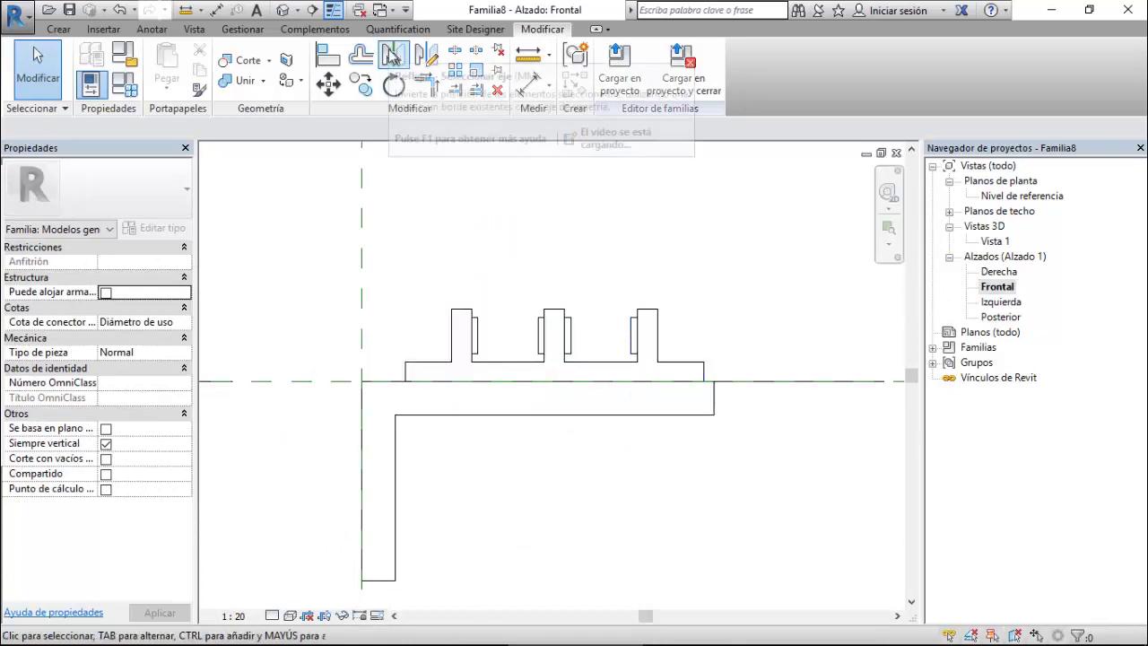
{"action": "left_click", "coordinate": [566, 324]}
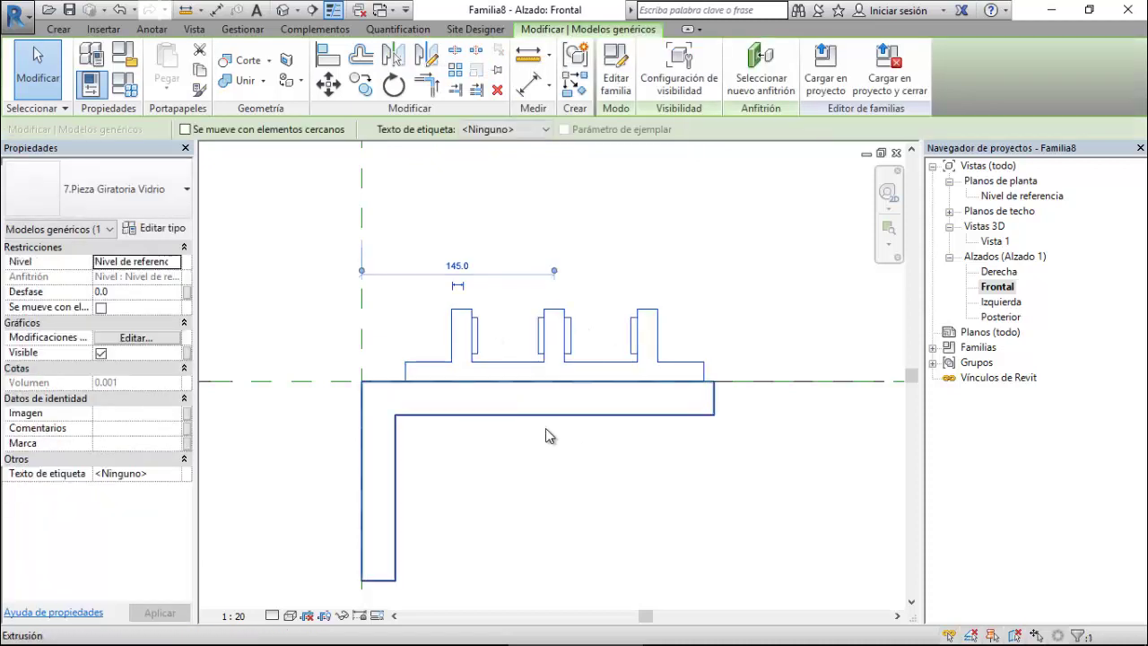
{"action": "left_click", "coordinate": [392, 56]}
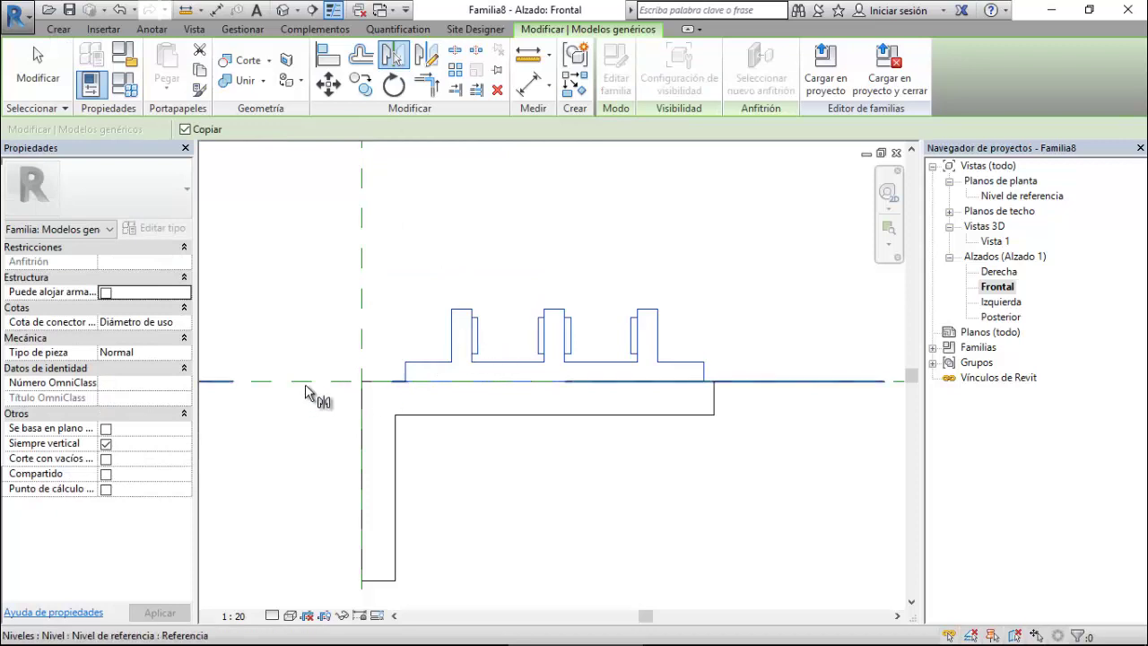
Mirror the piece about the Tab-picked horizontal reference plane, then deselect it.
{"action": "key", "text": "Tab"}
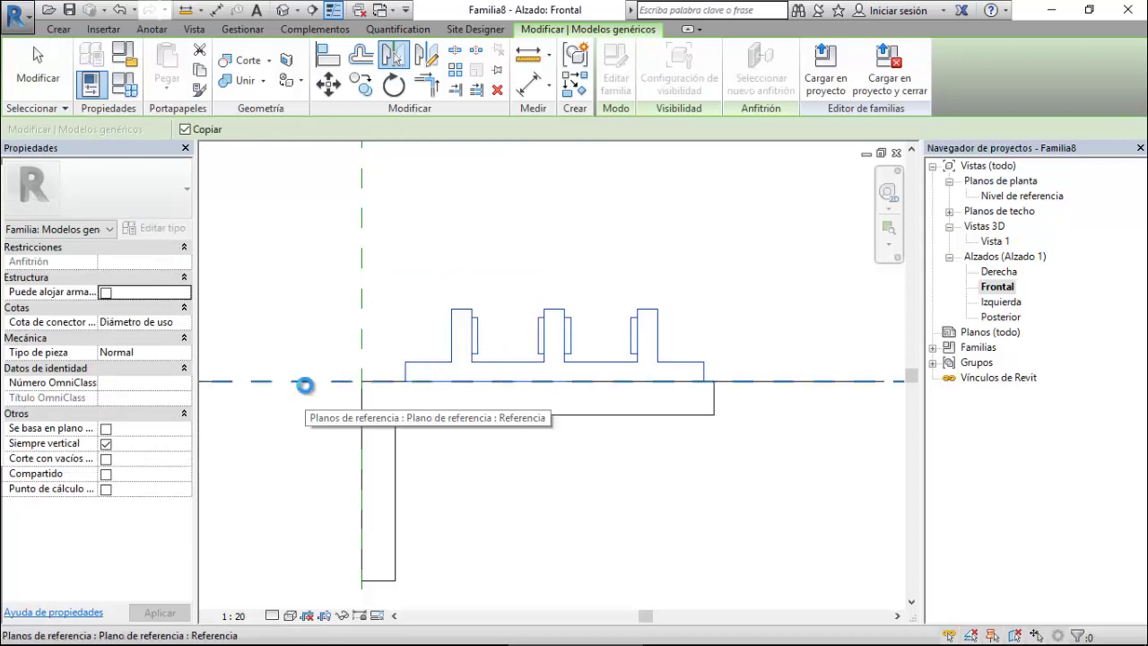
{"action": "left_click", "coordinate": [307, 389]}
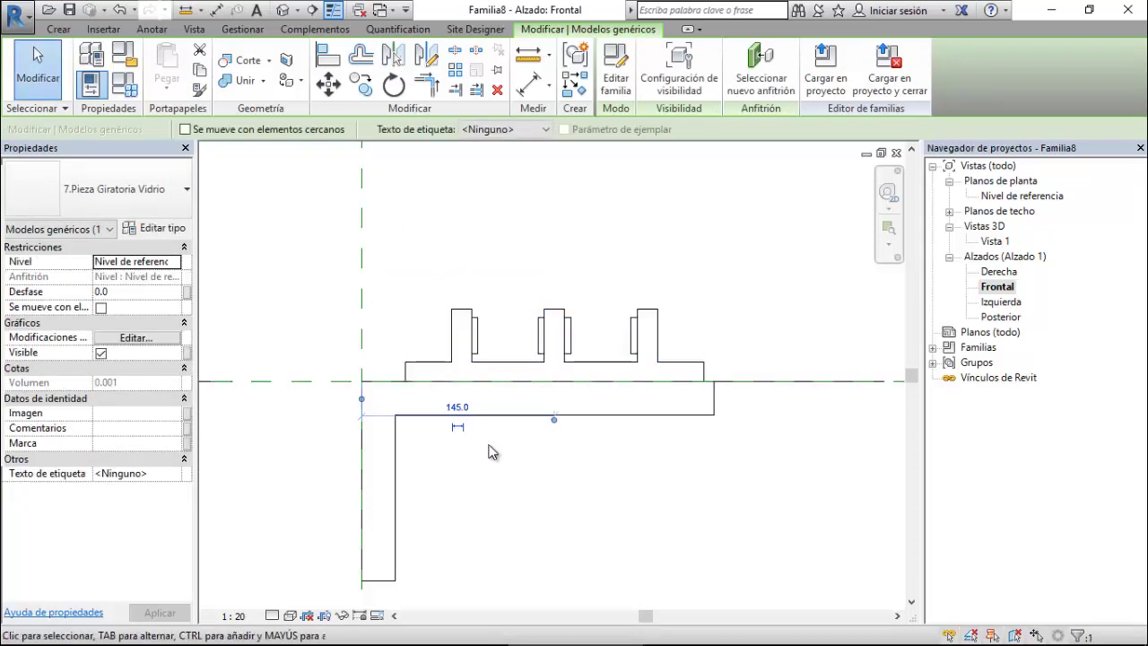
{"action": "scroll", "coordinate": [505, 429], "scroll_direction": "down", "scroll_amount": 2}
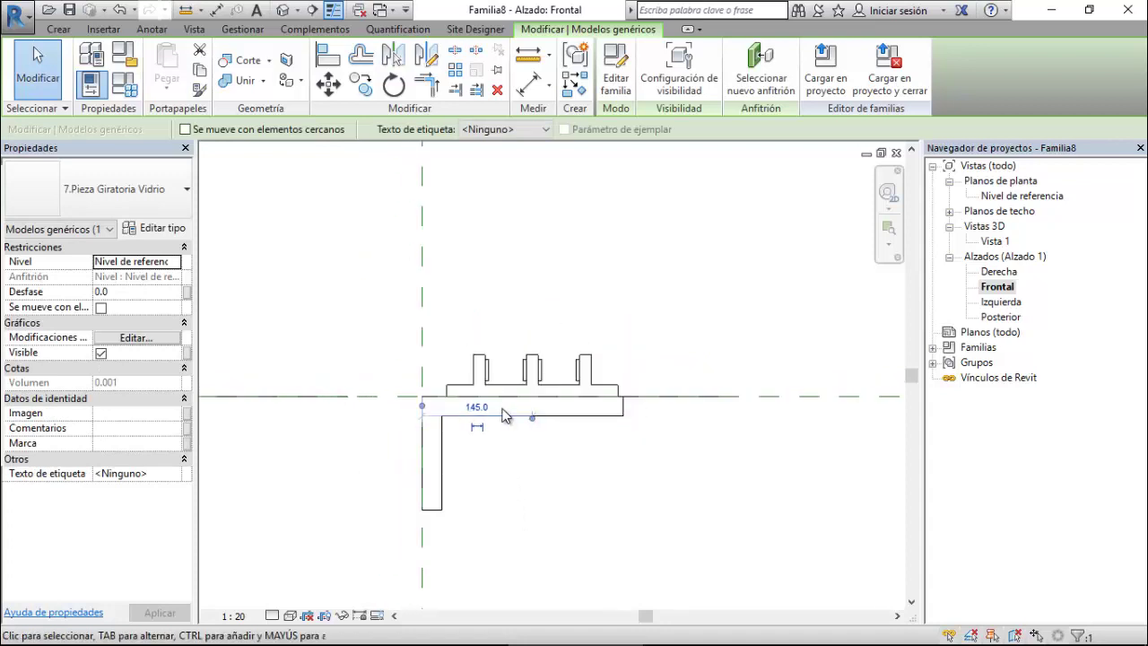
{"action": "scroll", "coordinate": [668, 318], "scroll_direction": "down", "scroll_amount": 2}
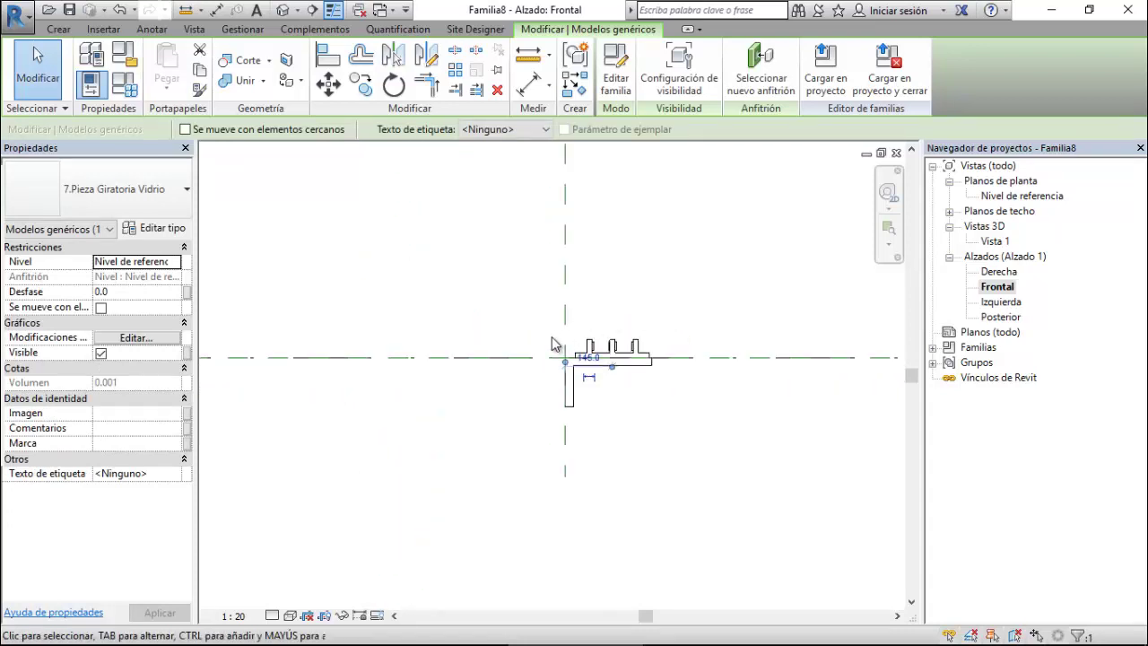
{"action": "left_click", "coordinate": [646, 345]}
Check the result in 3D Vista 1 and the Izquierda elevation, then return to Frontal.
{"action": "scroll", "coordinate": [644, 350], "scroll_direction": "up", "scroll_amount": 1}
{"action": "scroll", "coordinate": [646, 354], "scroll_direction": "up", "scroll_amount": 2}
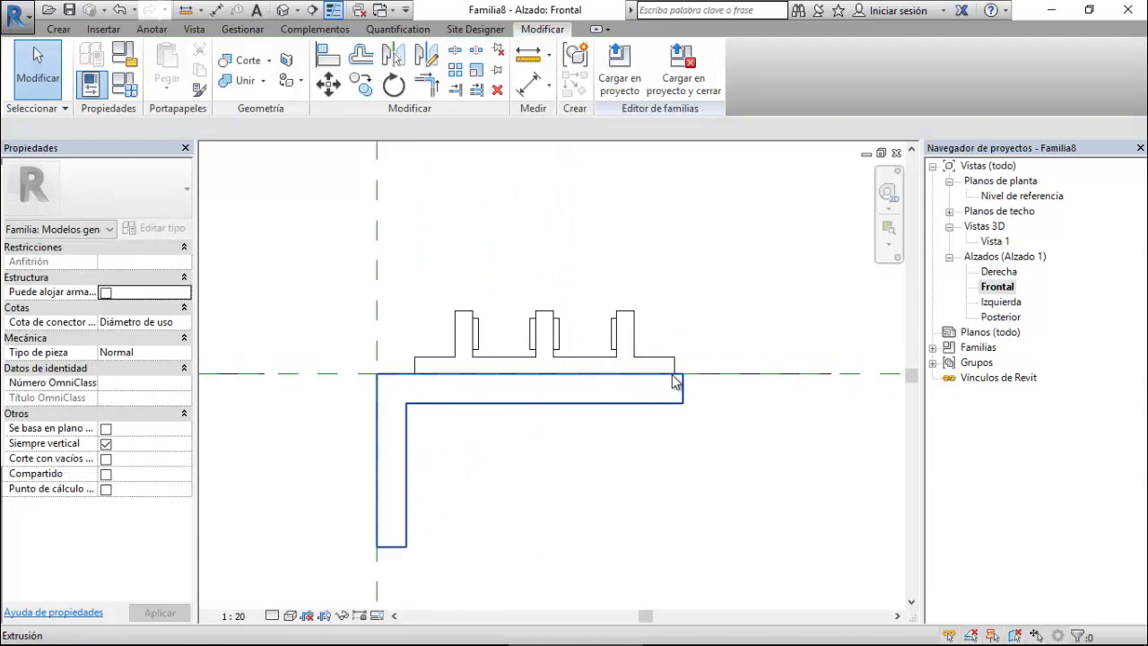
{"action": "double_click", "coordinate": [995, 242]}
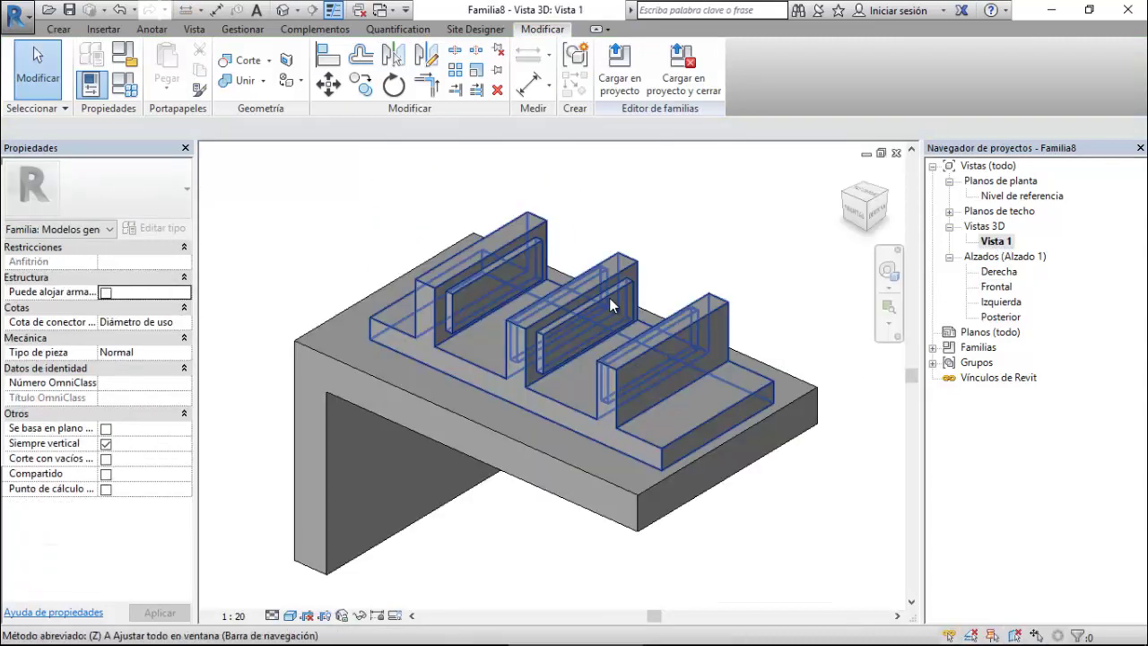
{"action": "scroll", "coordinate": [609, 297], "scroll_direction": "down", "scroll_amount": 2}
{"action": "scroll", "coordinate": [592, 291], "scroll_direction": "down", "scroll_amount": 2}
{"action": "scroll", "coordinate": [596, 314], "scroll_direction": "down", "scroll_amount": 1}
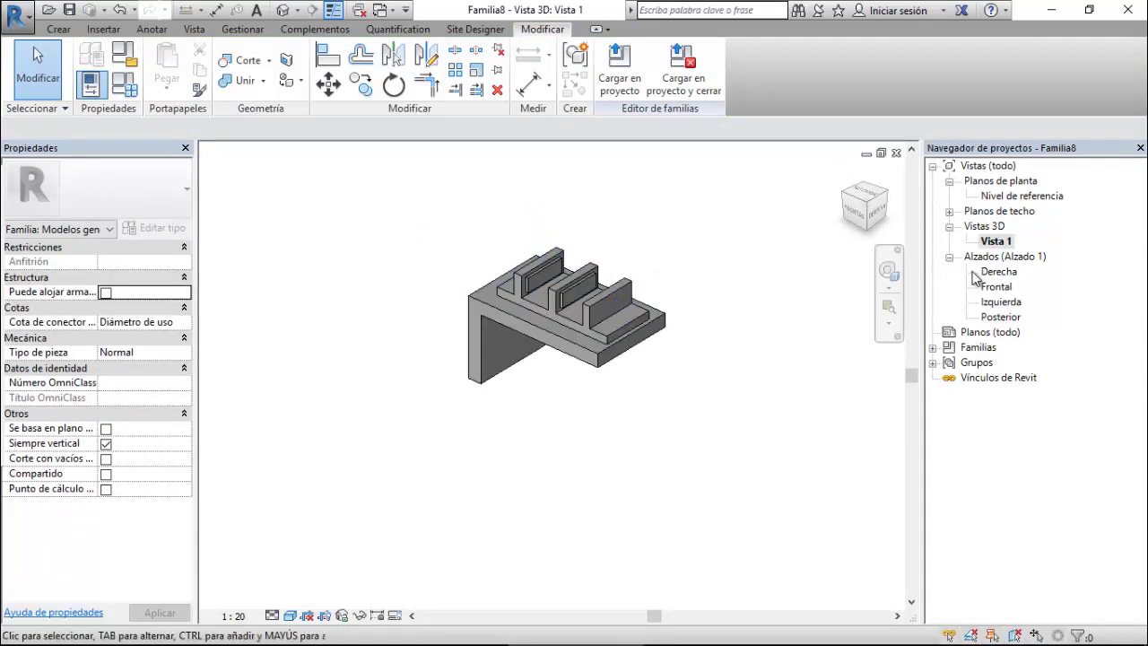
{"action": "double_click", "coordinate": [1001, 302]}
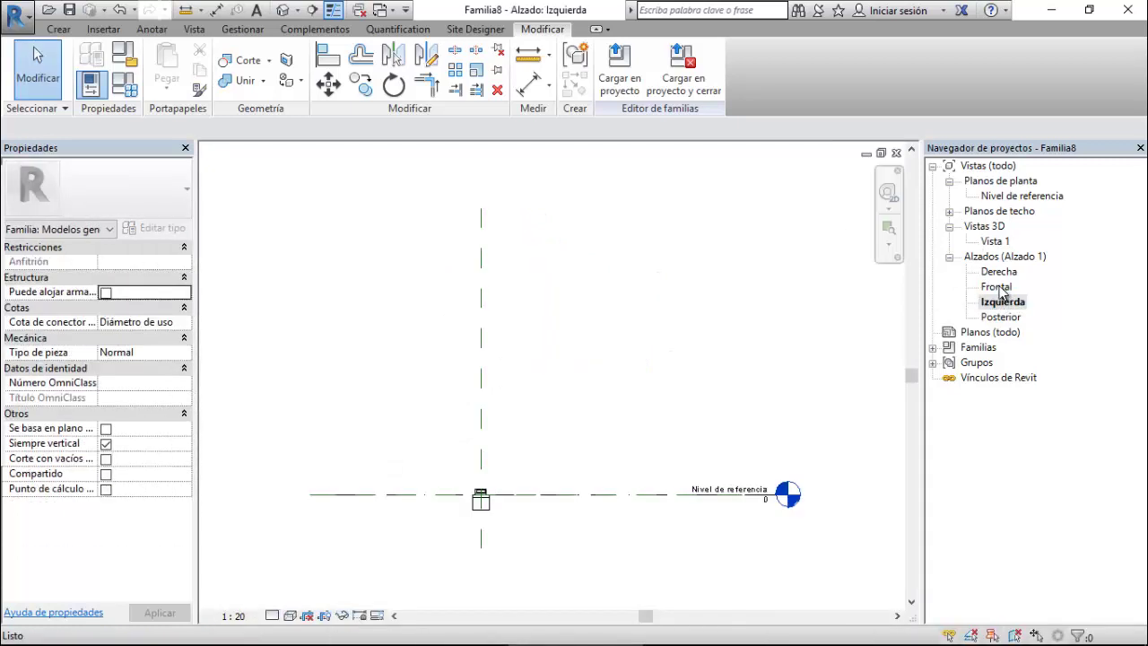
{"action": "left_click", "coordinate": [997, 287]}
{"action": "double_click", "coordinate": [997, 287]}
{"action": "scroll", "coordinate": [492, 374], "scroll_direction": "up", "scroll_amount": 1}
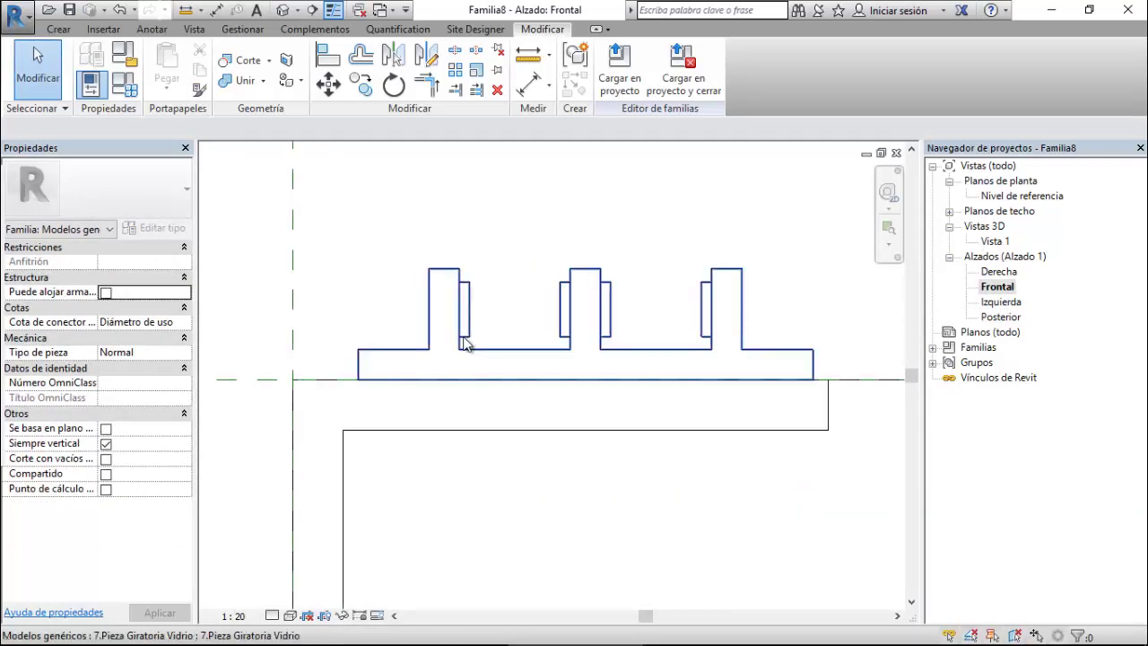
Mirror the pivot piece again about the reference plane and dismiss the identical-instances warning.
{"action": "left_click", "coordinate": [463, 338]}
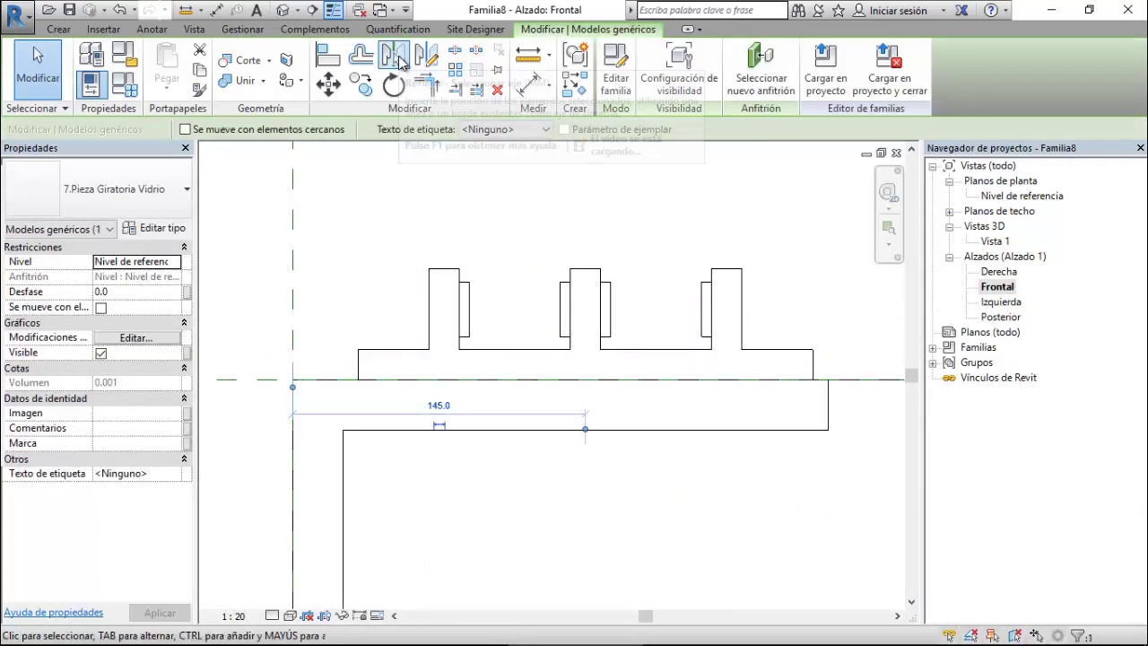
{"action": "left_click", "coordinate": [400, 61]}
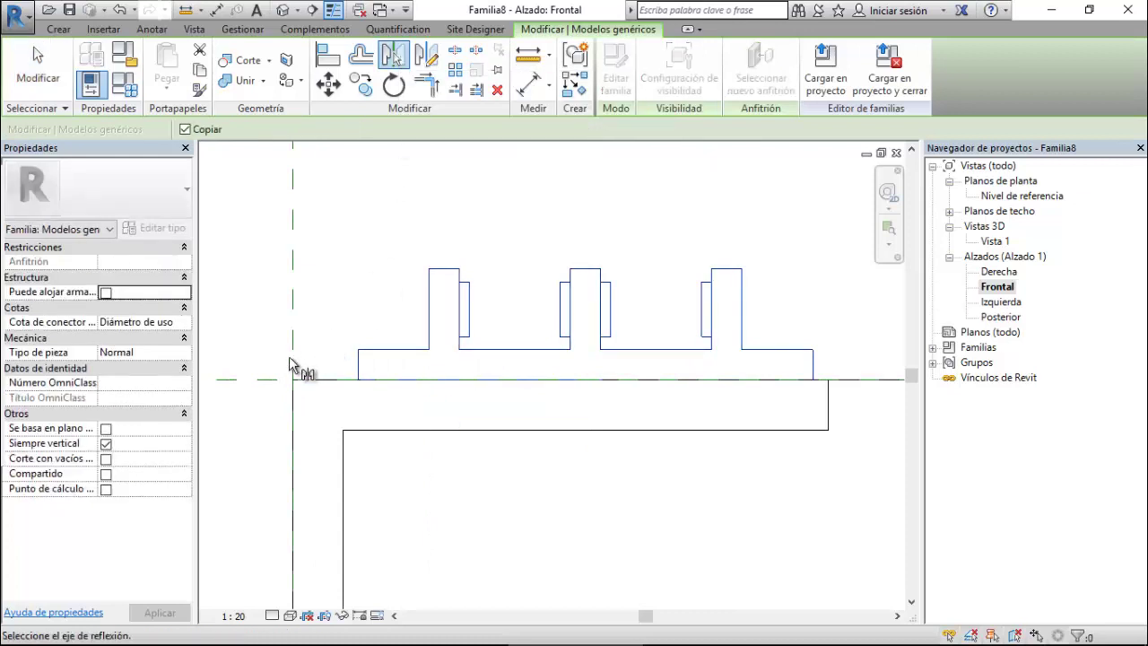
{"action": "key", "text": "Tab"}
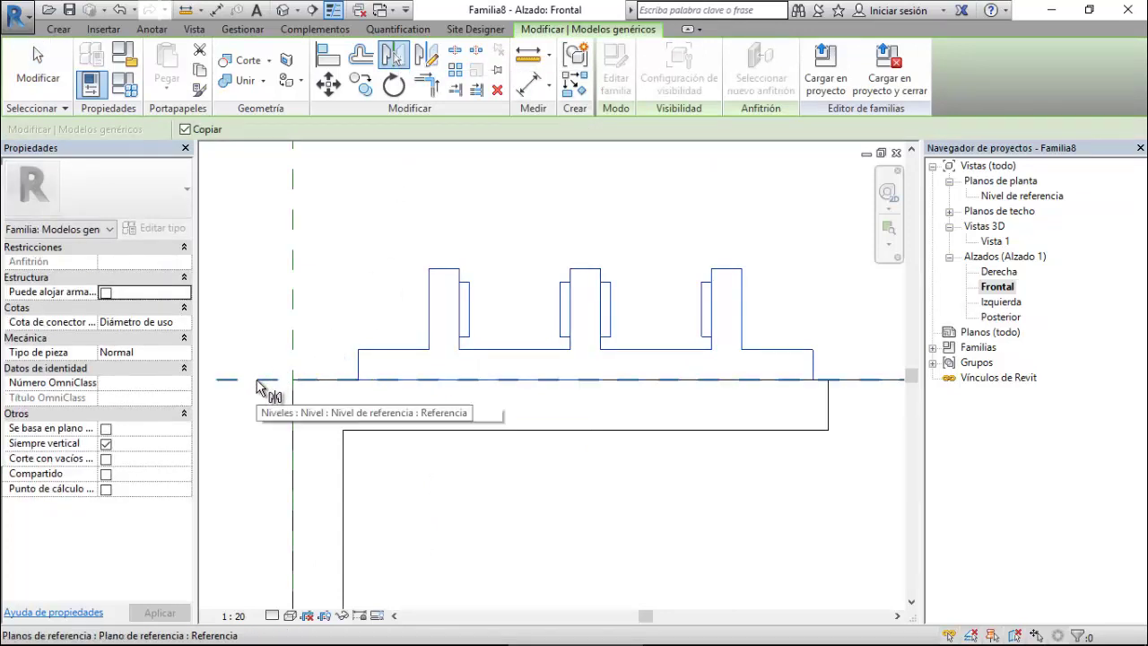
{"action": "left_click", "coordinate": [258, 387]}
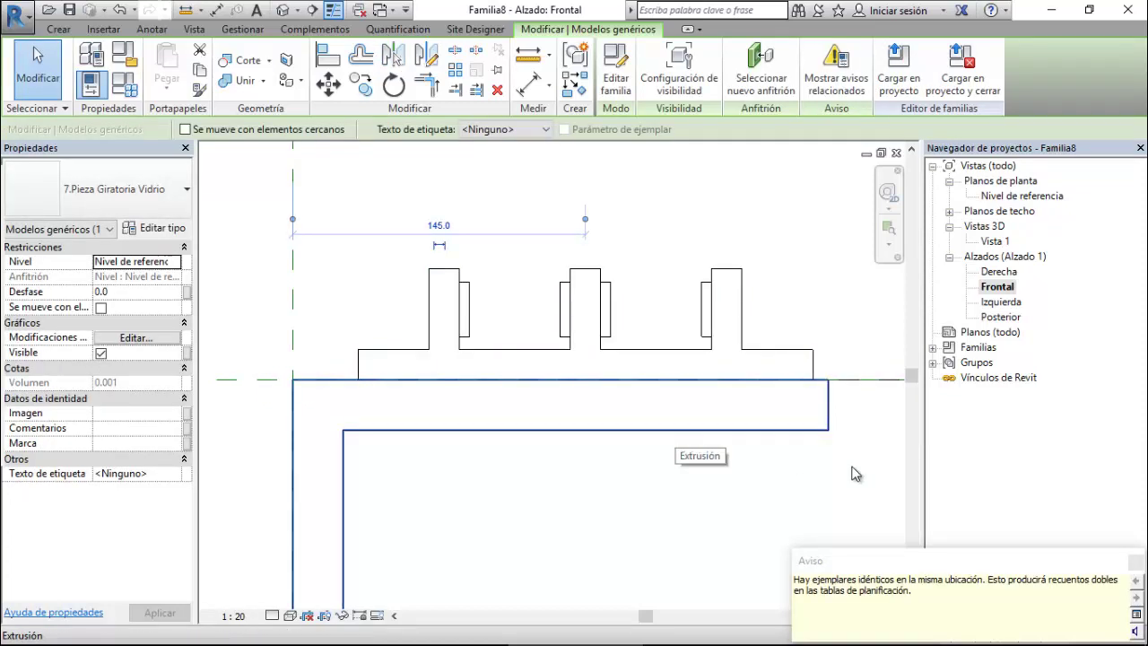
{"action": "left_click", "coordinate": [1137, 564]}
{"action": "left_click", "coordinate": [876, 472]}
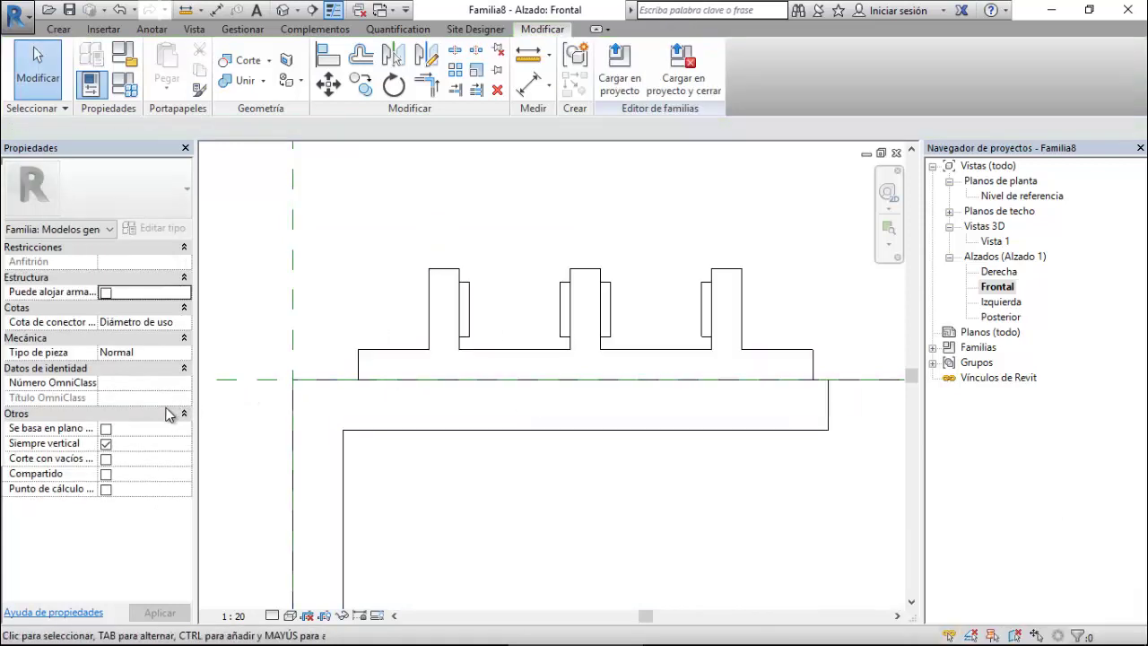
Zoom in and repeatedly select and deselect the glass pivot piece to inspect it.
{"action": "scroll", "coordinate": [538, 200], "scroll_direction": "down", "scroll_amount": 1}
{"action": "scroll", "coordinate": [547, 260], "scroll_direction": "down", "scroll_amount": 4}
{"action": "scroll", "coordinate": [560, 323], "scroll_direction": "down", "scroll_amount": 2}
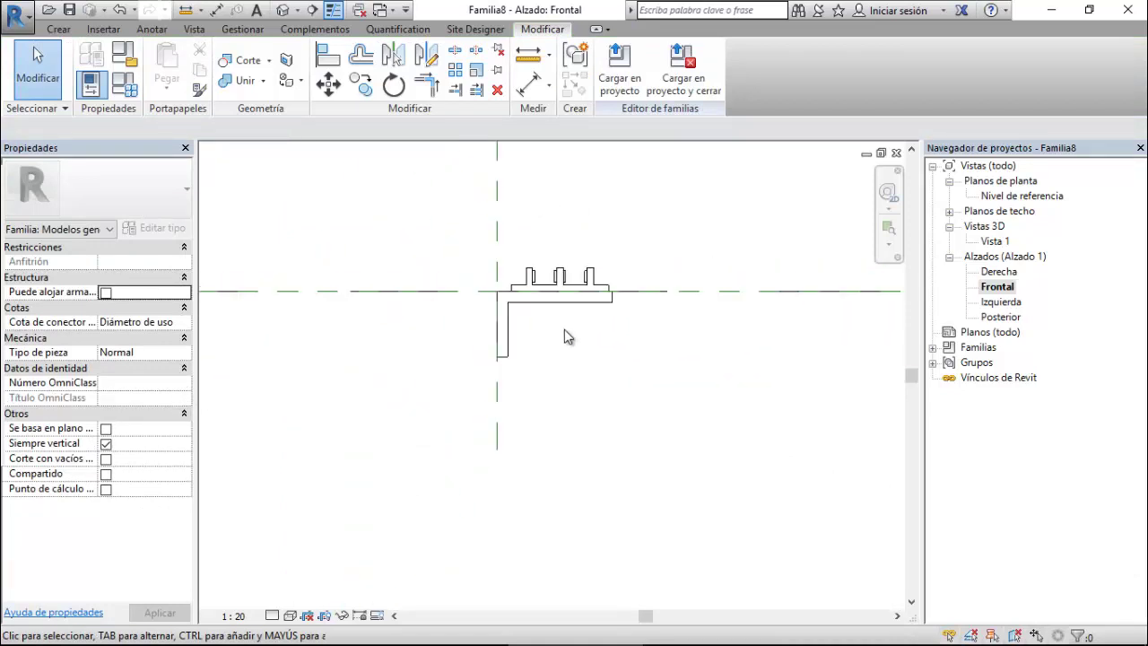
{"action": "scroll", "coordinate": [584, 256], "scroll_direction": "up", "scroll_amount": 2}
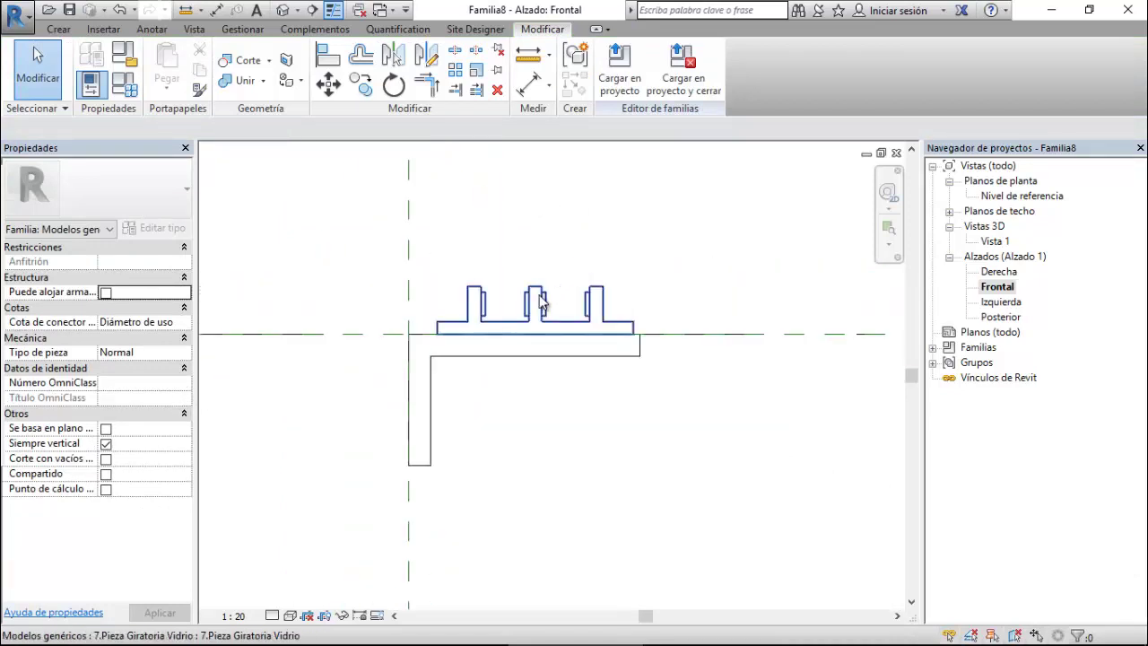
{"action": "left_click", "coordinate": [540, 303]}
{"action": "key", "text": "Escape"}
{"action": "left_click", "coordinate": [546, 305]}
{"action": "key", "text": "Escape"}
{"action": "left_click", "coordinate": [546, 307]}
{"action": "key", "text": "Escape"}
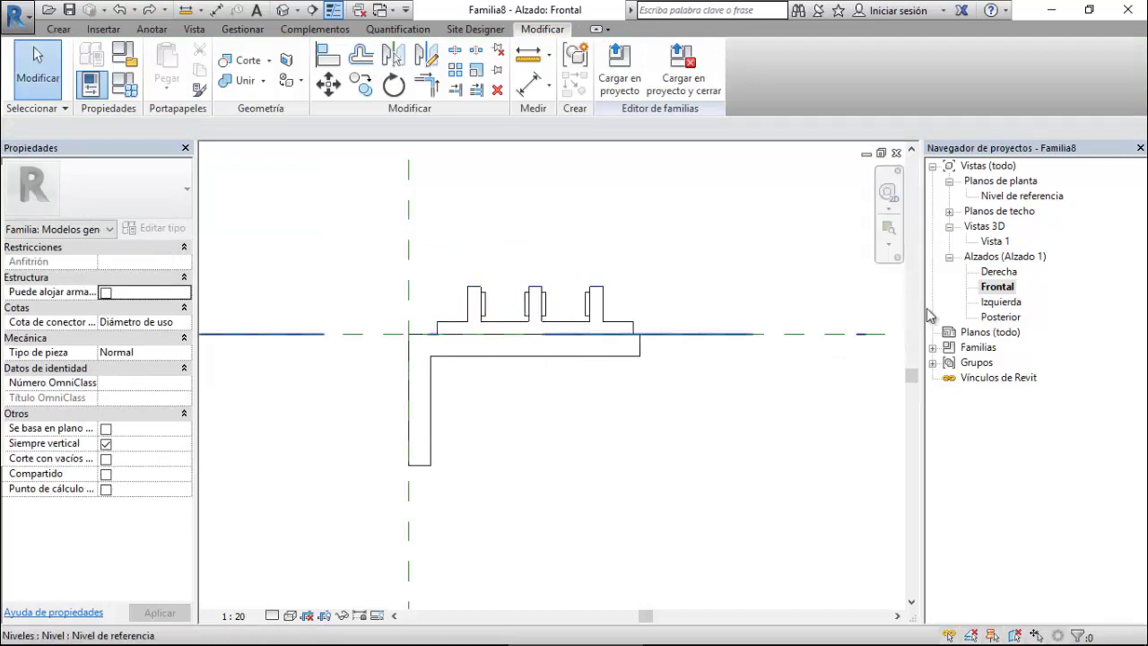
Mirror the pivot piece with Mirror - Draw Axis along the horizontal reference line.
{"action": "left_click", "coordinate": [516, 302]}
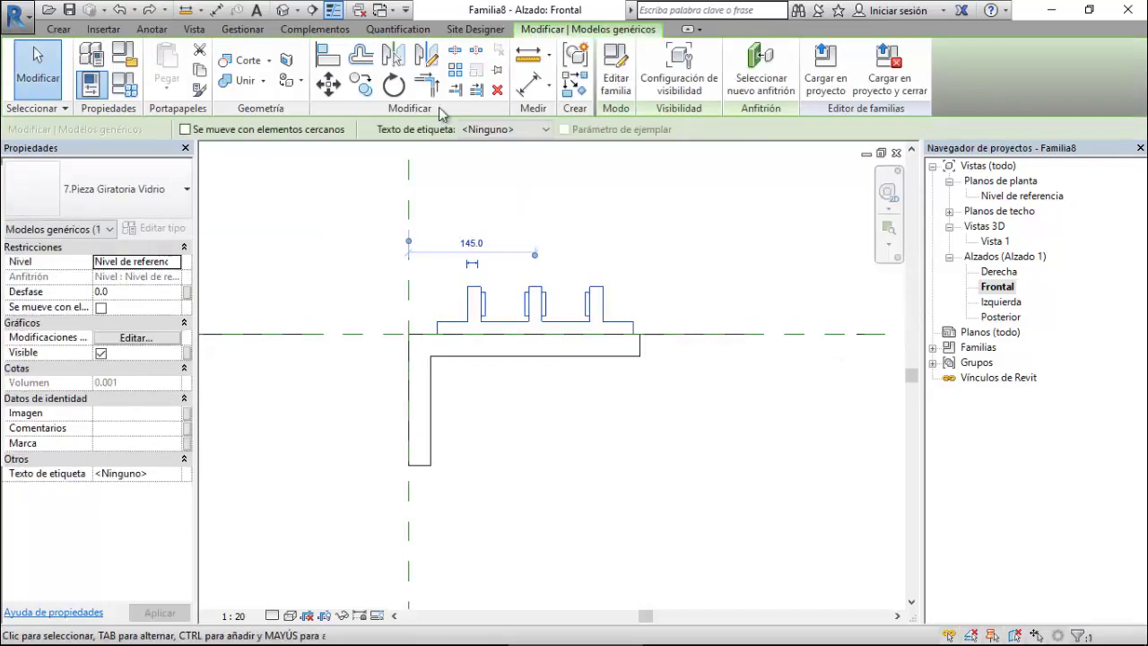
{"action": "left_click", "coordinate": [422, 57]}
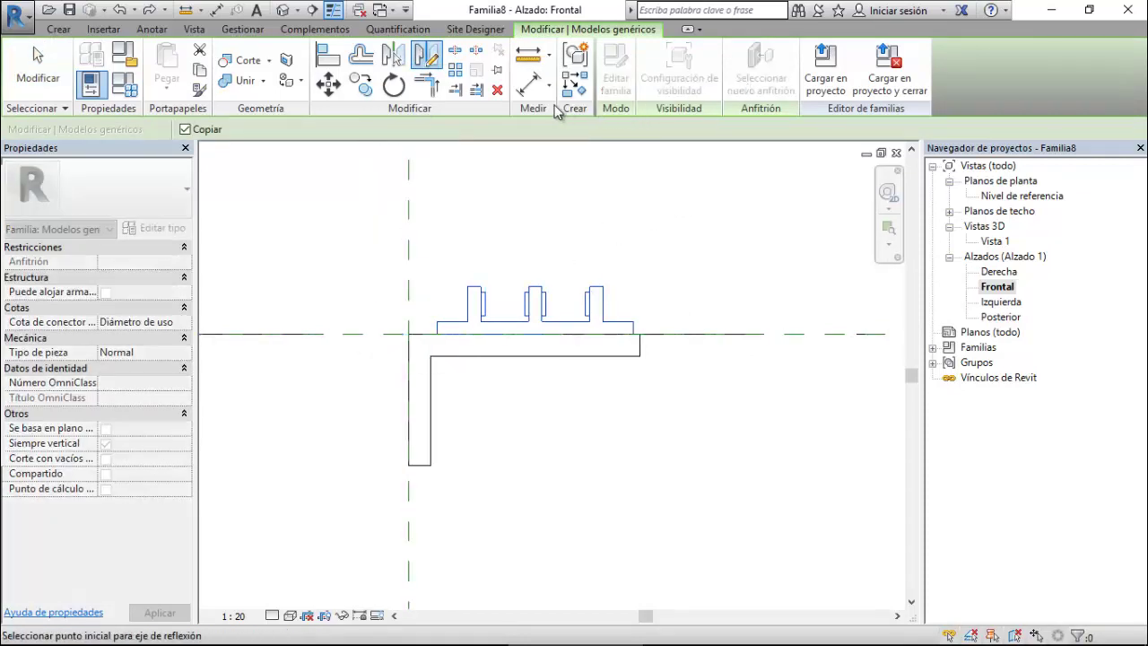
{"action": "left_click", "coordinate": [351, 334]}
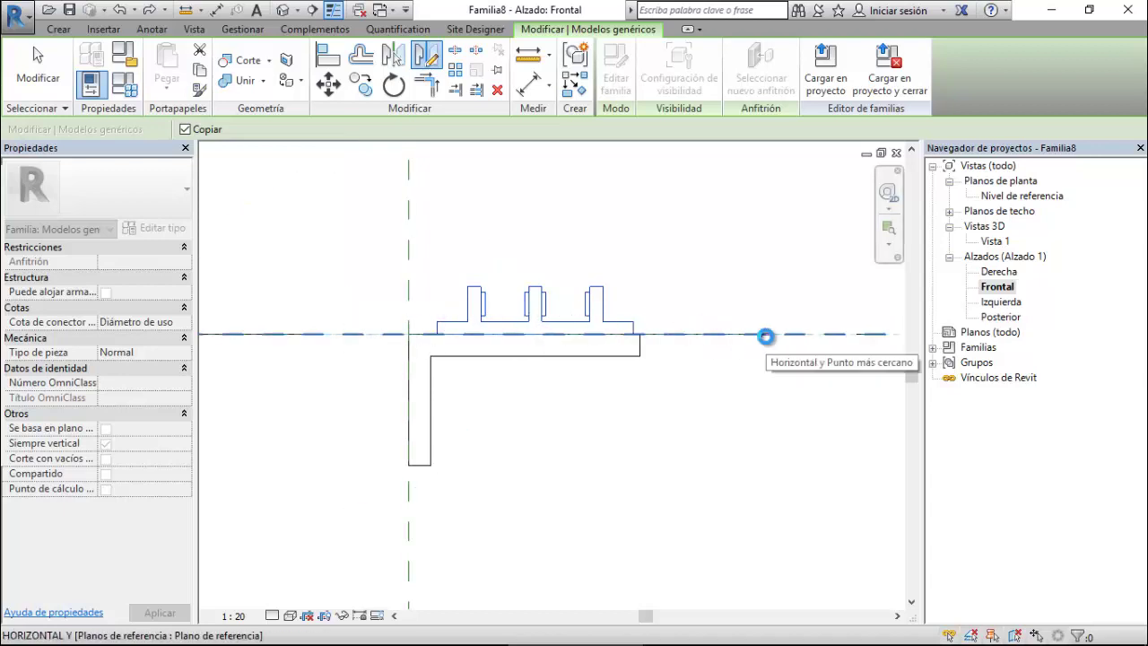
{"action": "left_click", "coordinate": [765, 336]}
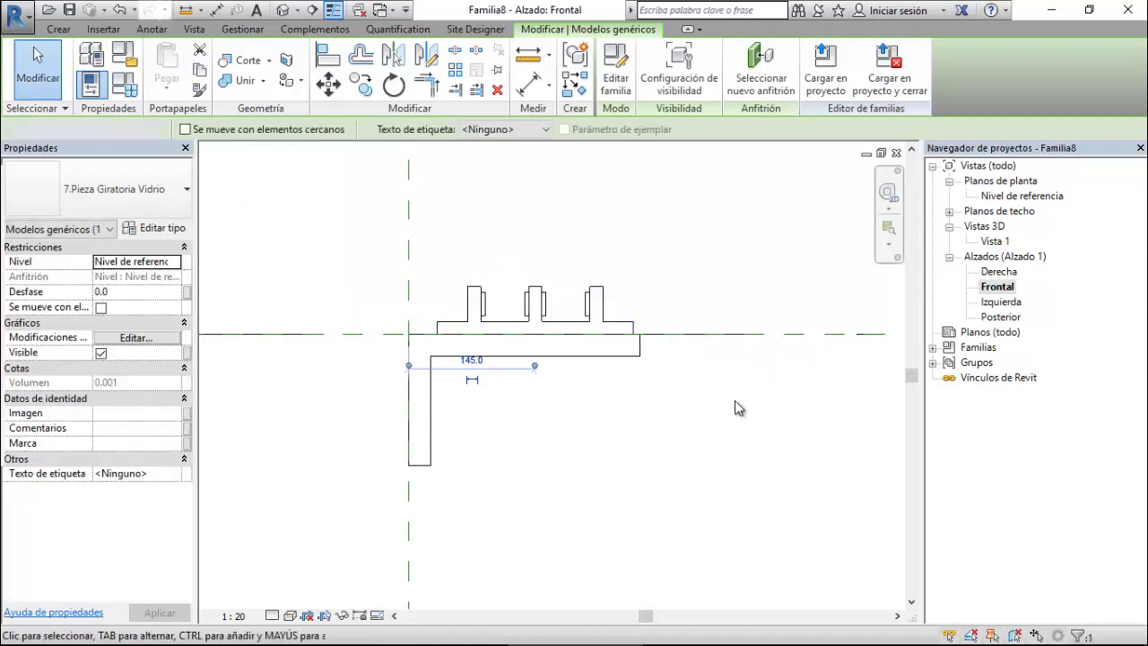
{"action": "key", "text": "Escape"}
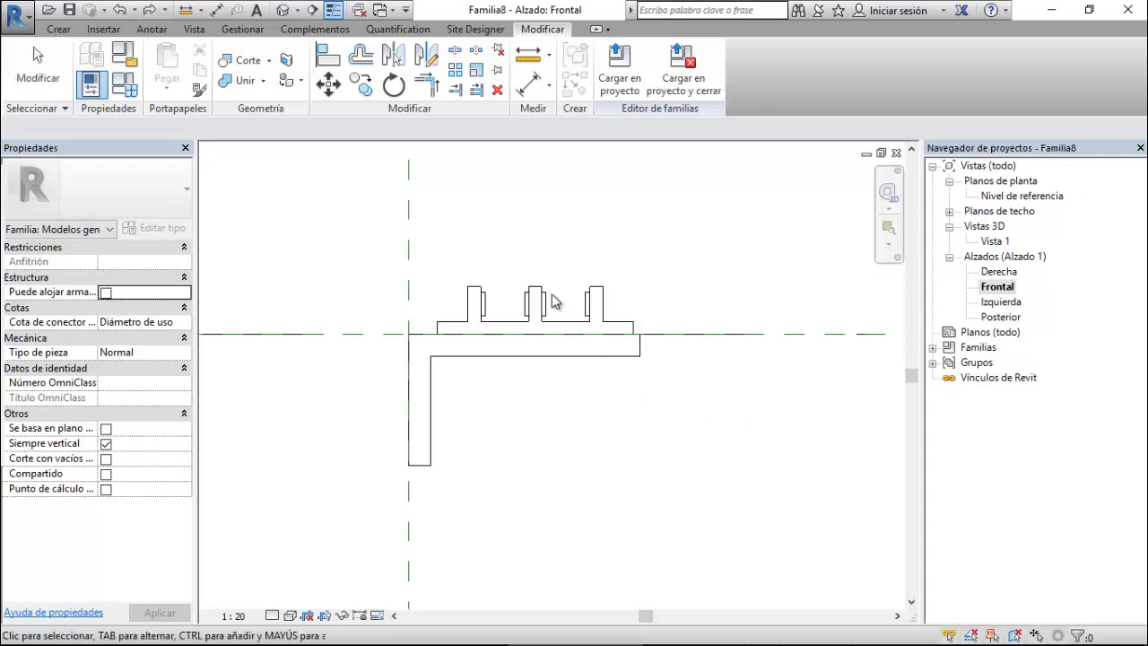
Delete the comb-shaped pivot piece, then undo the deletion to restore it.
{"action": "left_click", "coordinate": [539, 303]}
{"action": "key", "text": "Delete"}
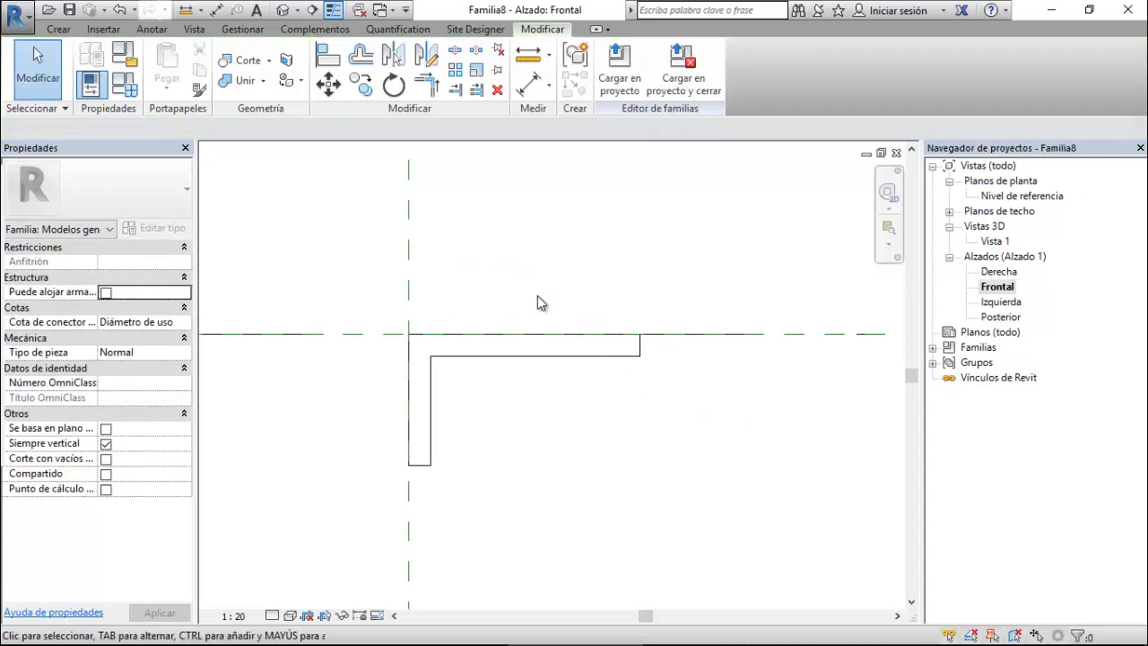
{"action": "key", "text": "ctrl+z"}
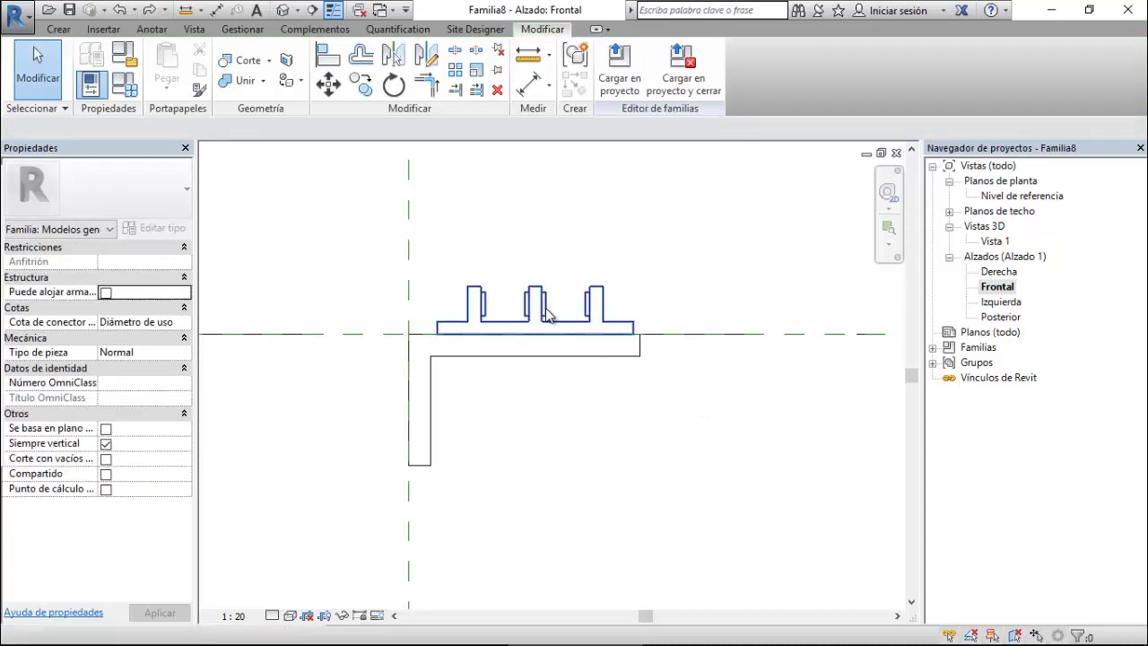
Start Create > Component, then switch to the Nivel de referencia floor plan.
{"action": "left_click", "coordinate": [67, 31]}
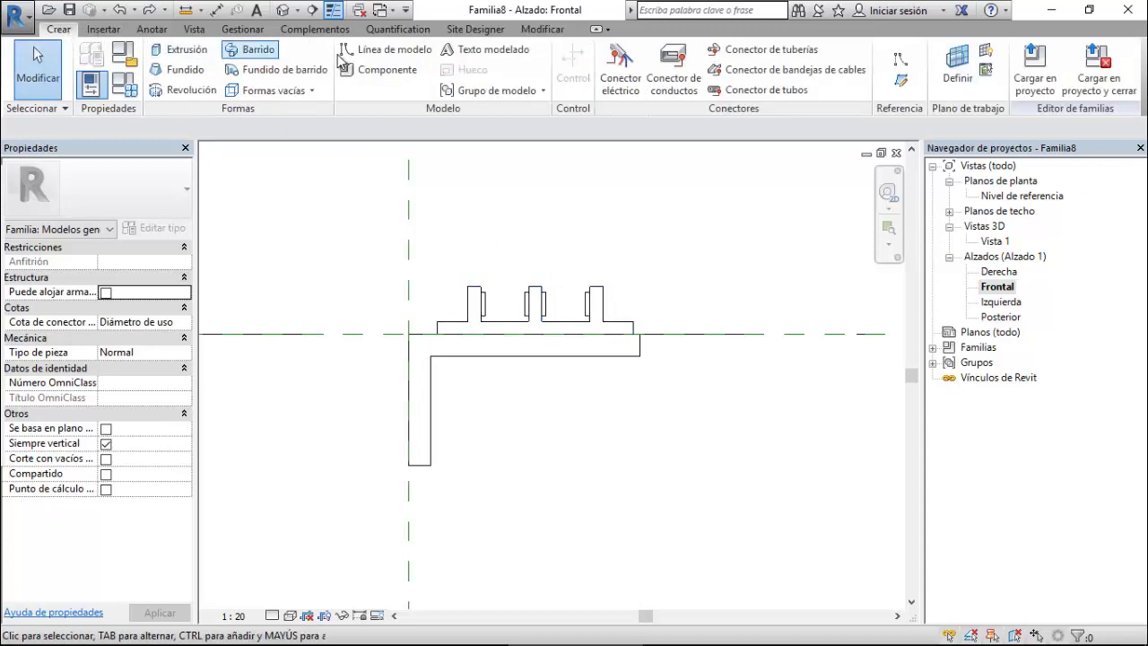
{"action": "left_click", "coordinate": [381, 70]}
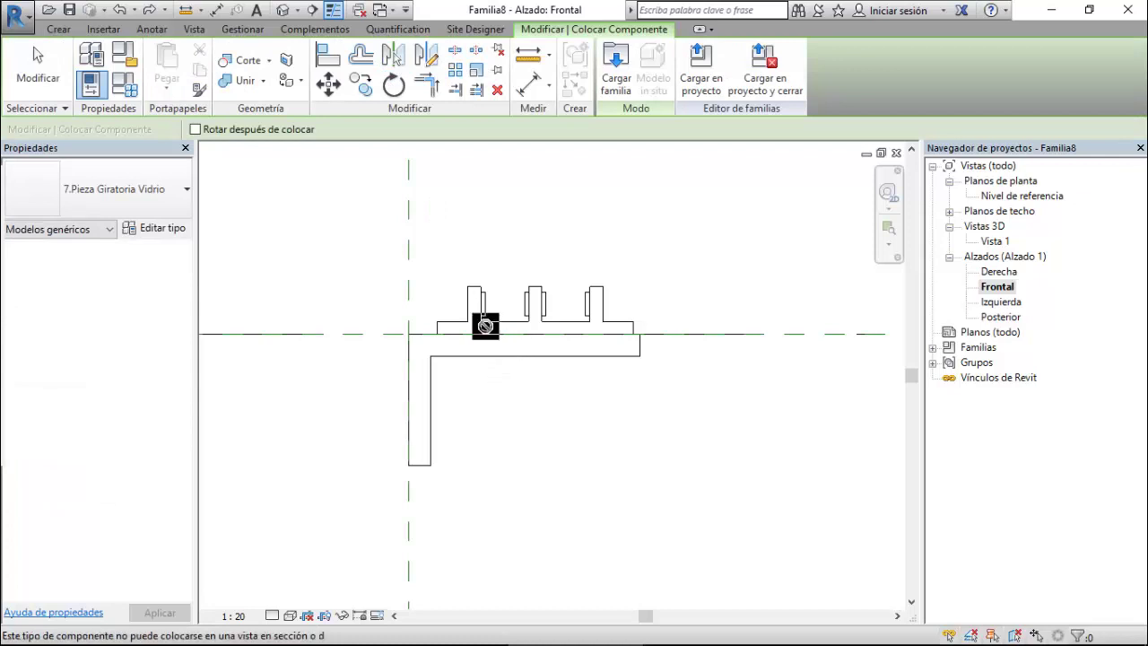
{"action": "double_click", "coordinate": [1021, 196]}
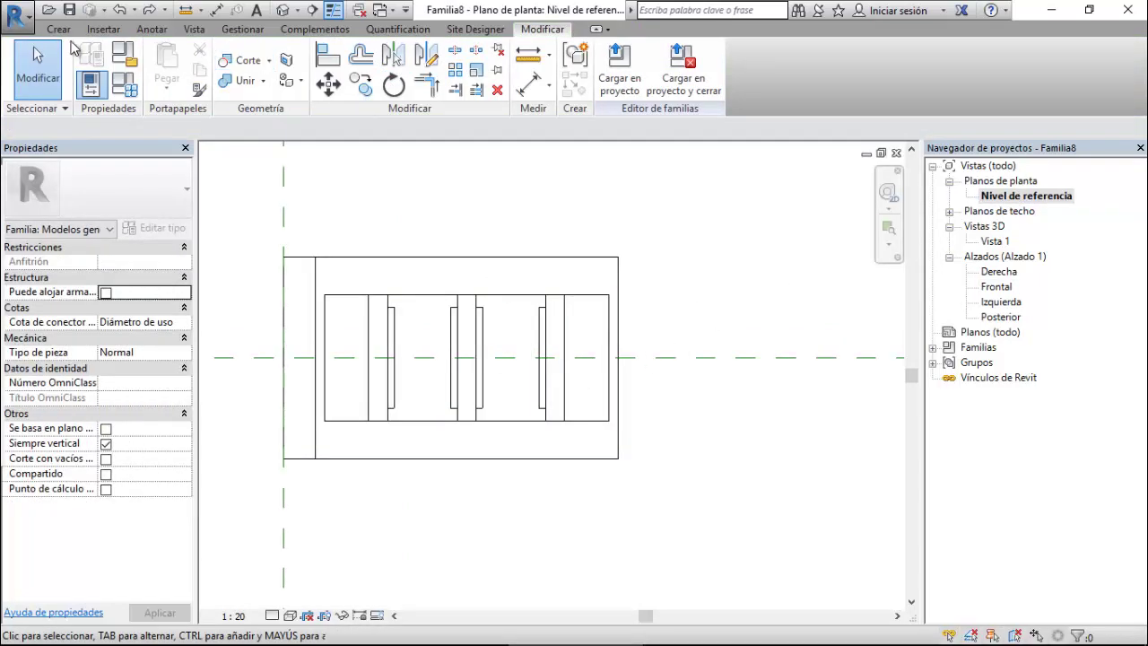
Place a second 7.Pieza Giratoria Vidrio beside the first, select it, and view it in Vista 1.
{"action": "left_click", "coordinate": [59, 28]}
{"action": "left_click", "coordinate": [368, 70]}
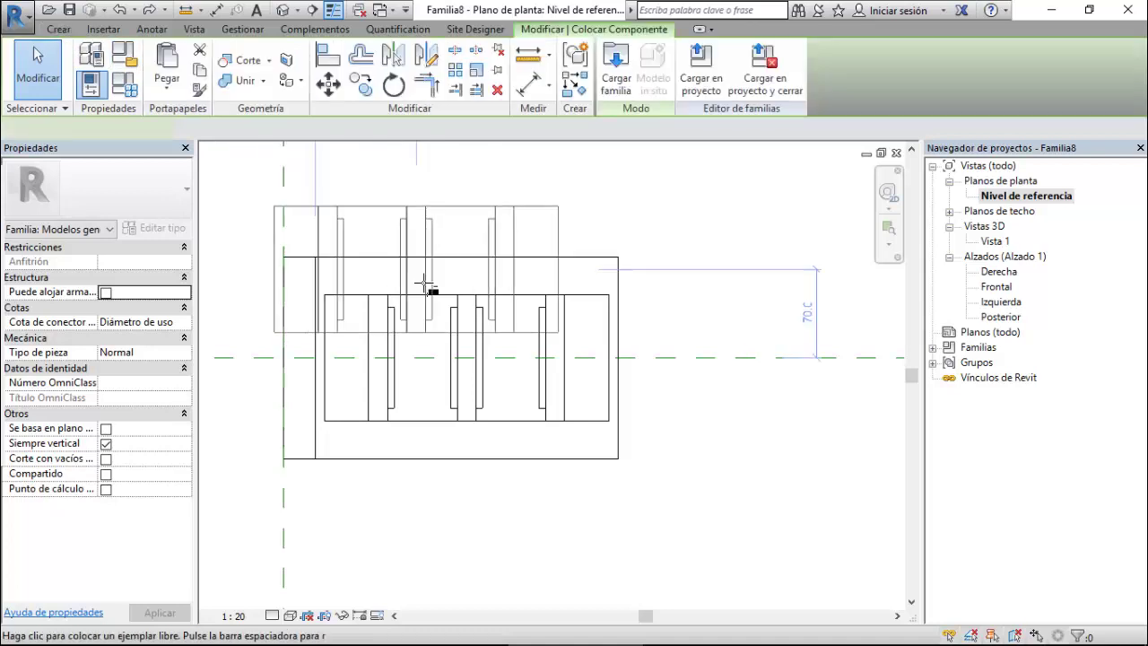
{"action": "scroll", "coordinate": [426, 285], "scroll_direction": "down", "scroll_amount": 2}
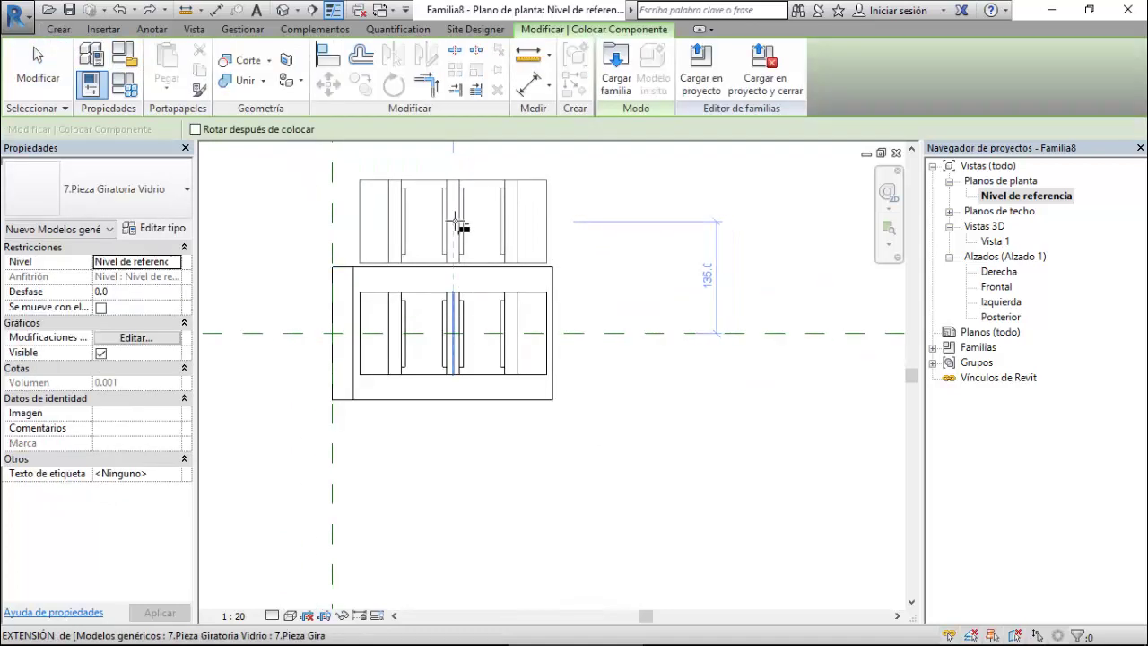
{"action": "left_click", "coordinate": [456, 222]}
{"action": "key", "text": "Escape"}
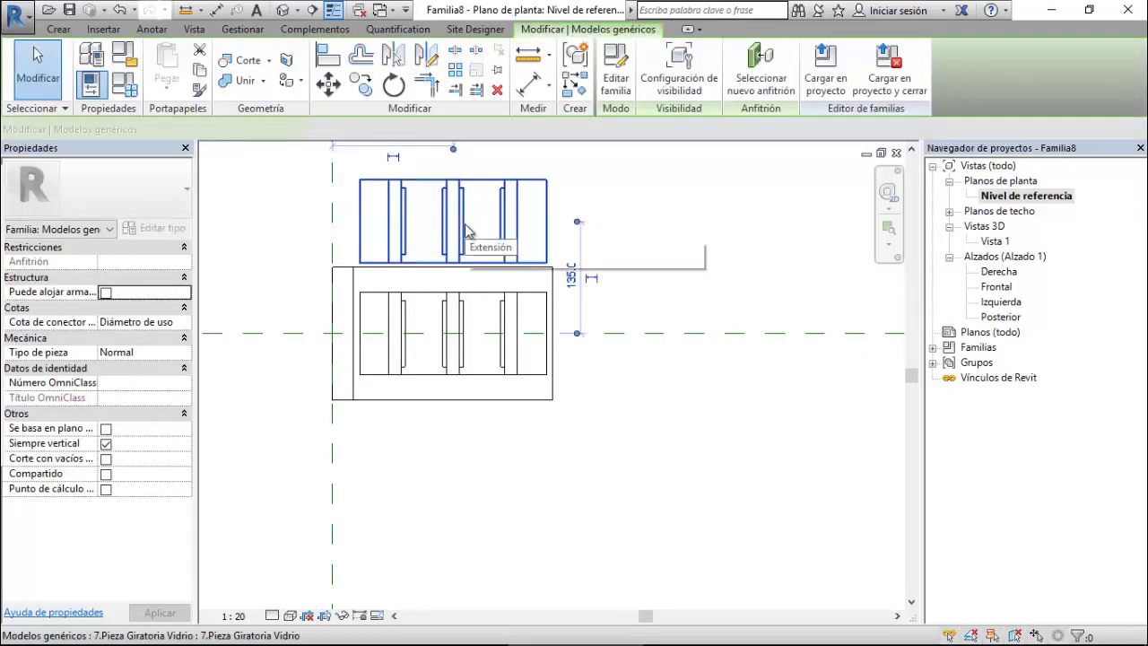
{"action": "left_click", "coordinate": [465, 230]}
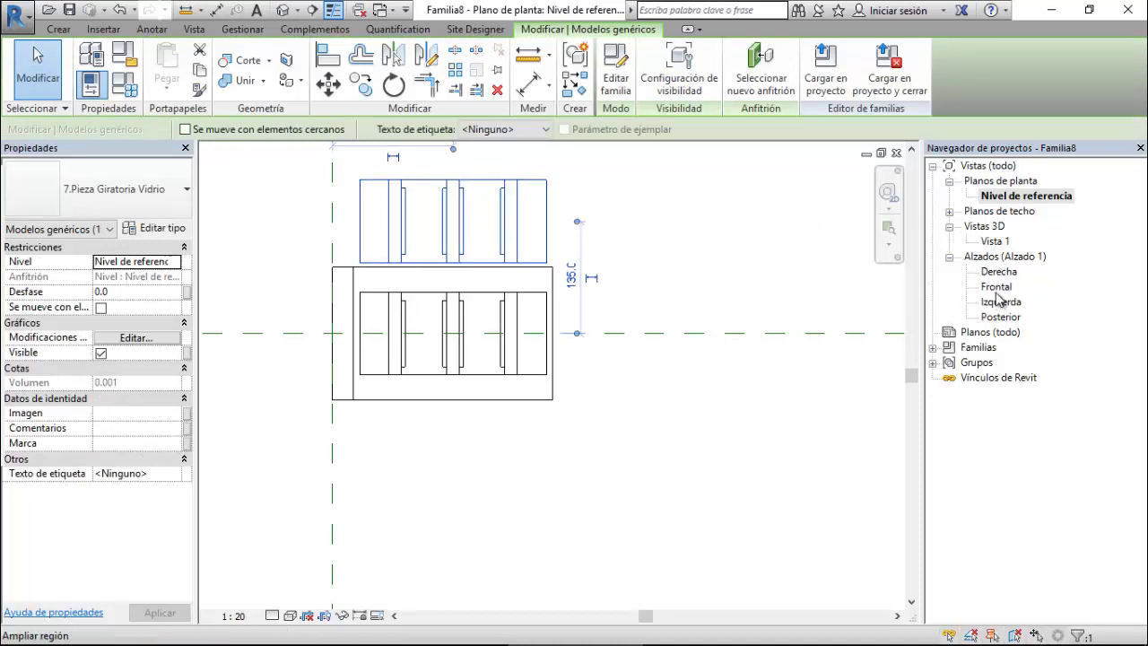
{"action": "double_click", "coordinate": [993, 243]}
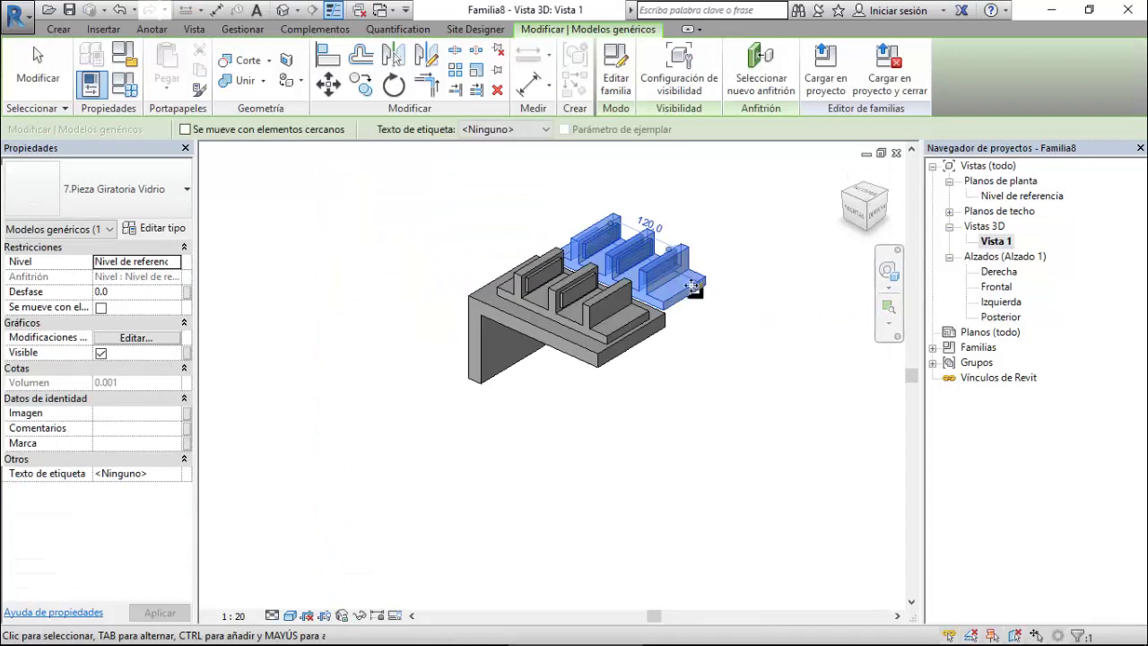
Orbit the 3D view and select the newly placed pivot piece.
{"action": "middle_click_drag", "start_coordinate": [693, 287], "coordinate": [710, 407], "text": "shift"}
{"action": "key", "text": "Escape"}
{"action": "scroll", "coordinate": [692, 317], "scroll_direction": "down", "scroll_amount": 2}
{"action": "scroll", "coordinate": [689, 311], "scroll_direction": "up", "scroll_amount": 2}
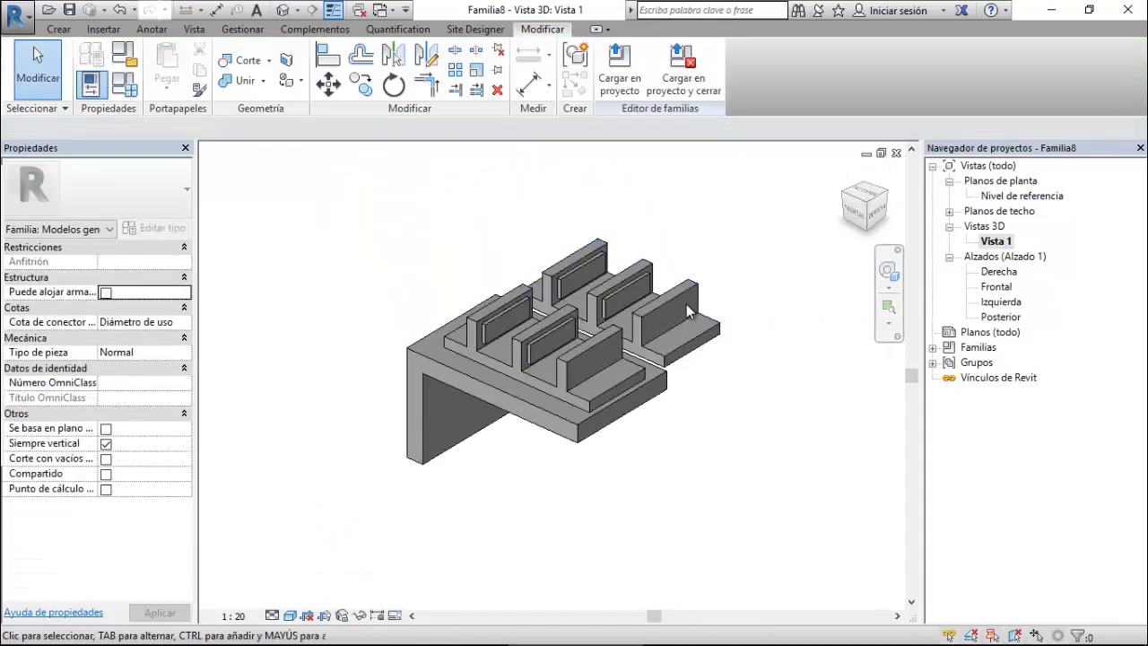
{"action": "left_click", "coordinate": [687, 310]}
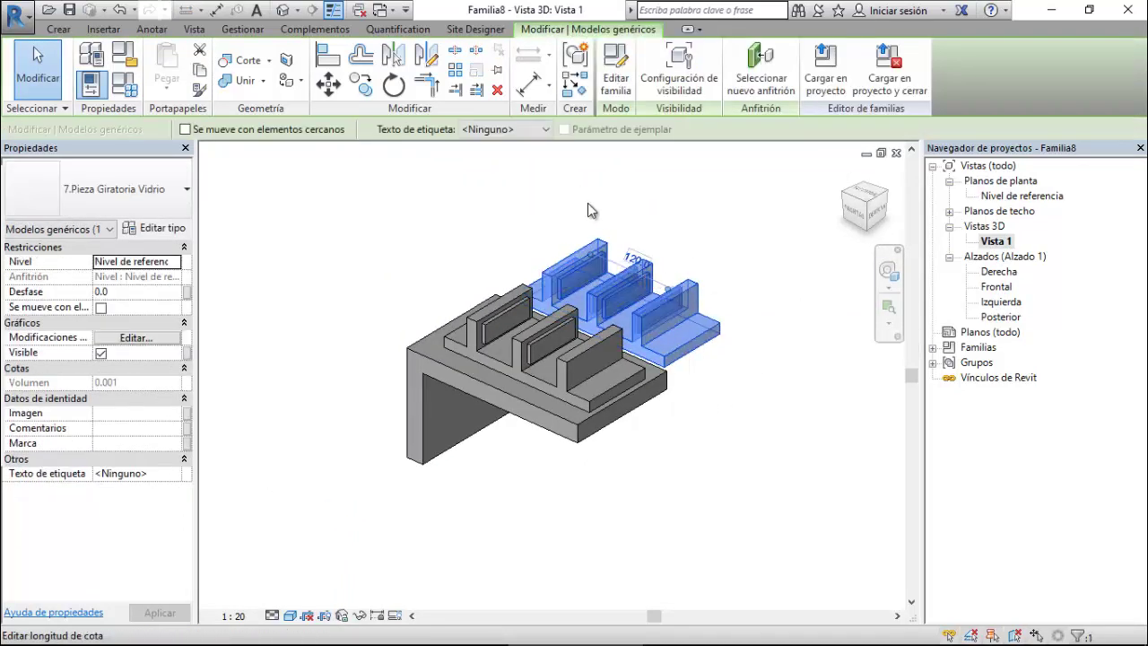
Rotate the new piece 180°, then choose Delete Elements when Revit reports the error.
{"action": "left_click", "coordinate": [394, 85]}
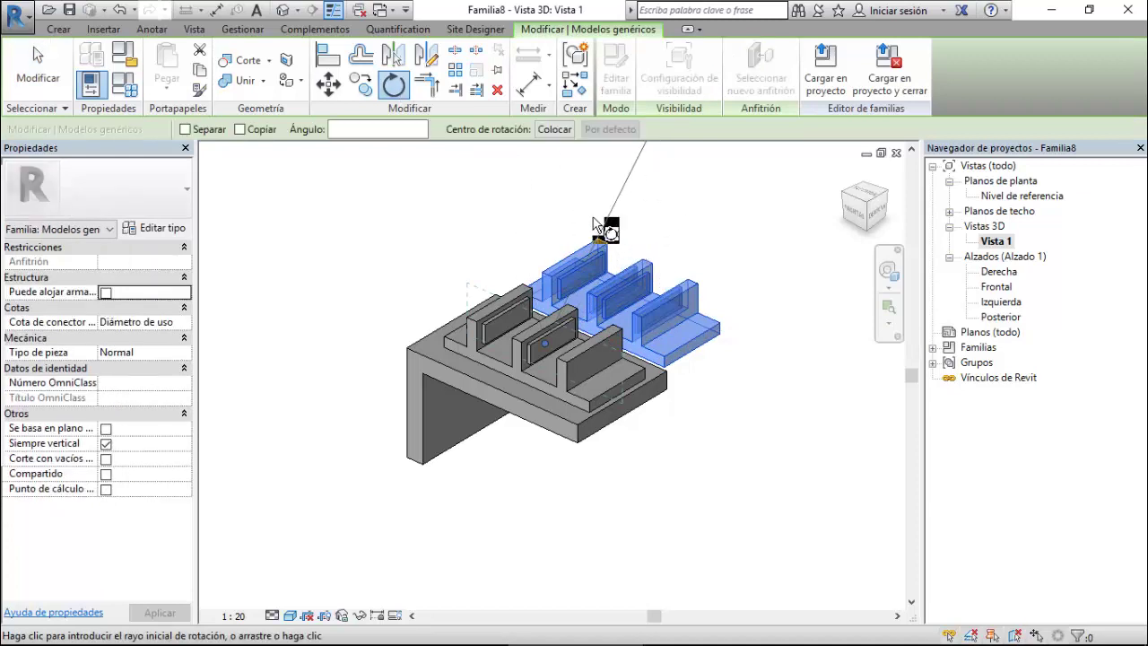
{"action": "left_click", "coordinate": [543, 219]}
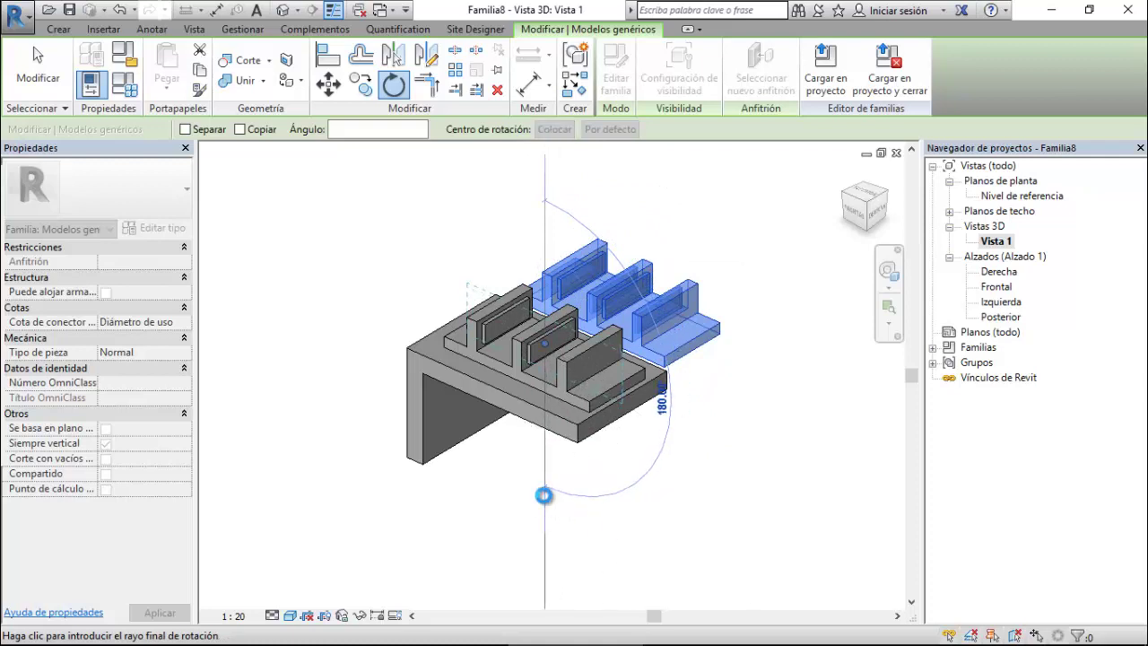
{"action": "left_click", "coordinate": [544, 495]}
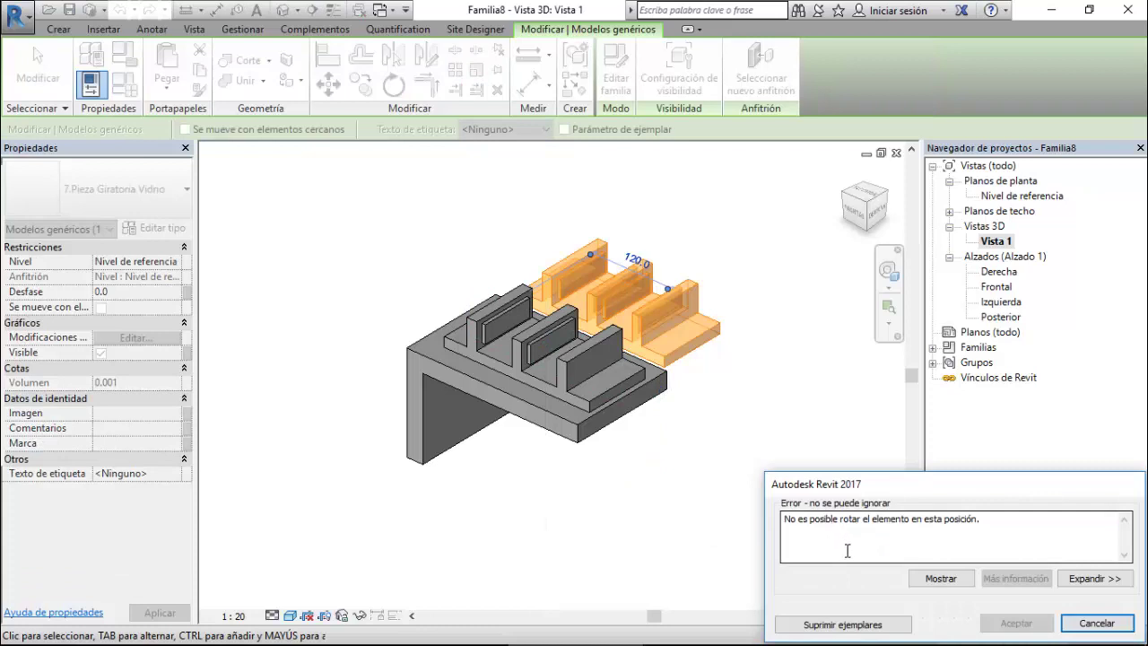
{"action": "left_click", "coordinate": [868, 624]}
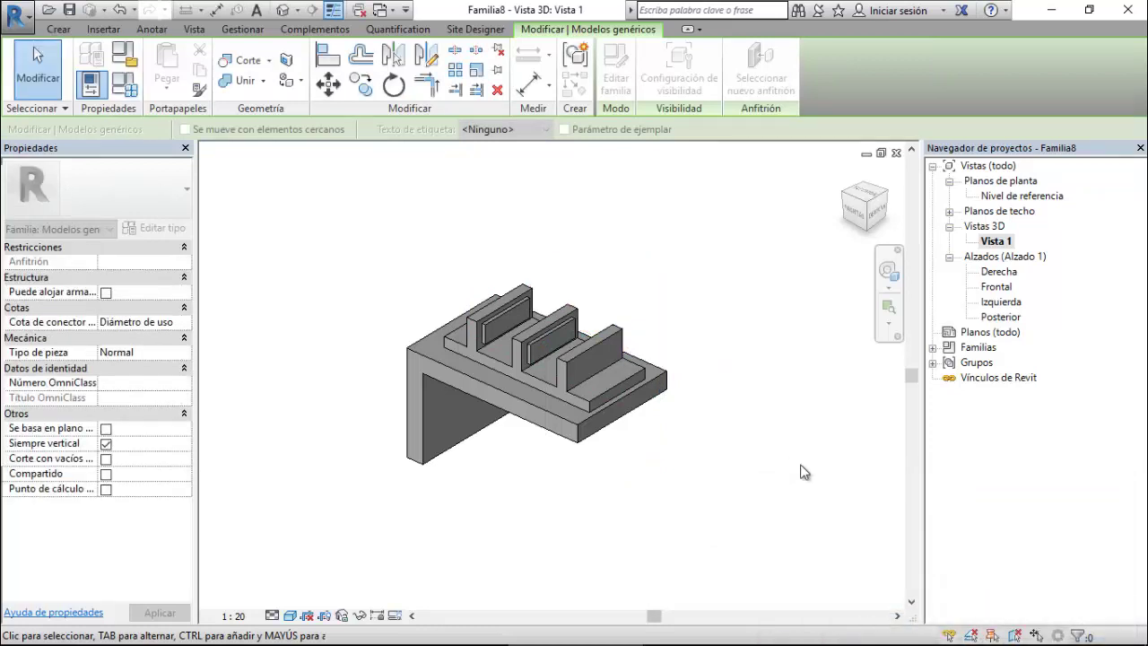
{"action": "left_click", "coordinate": [767, 353]}
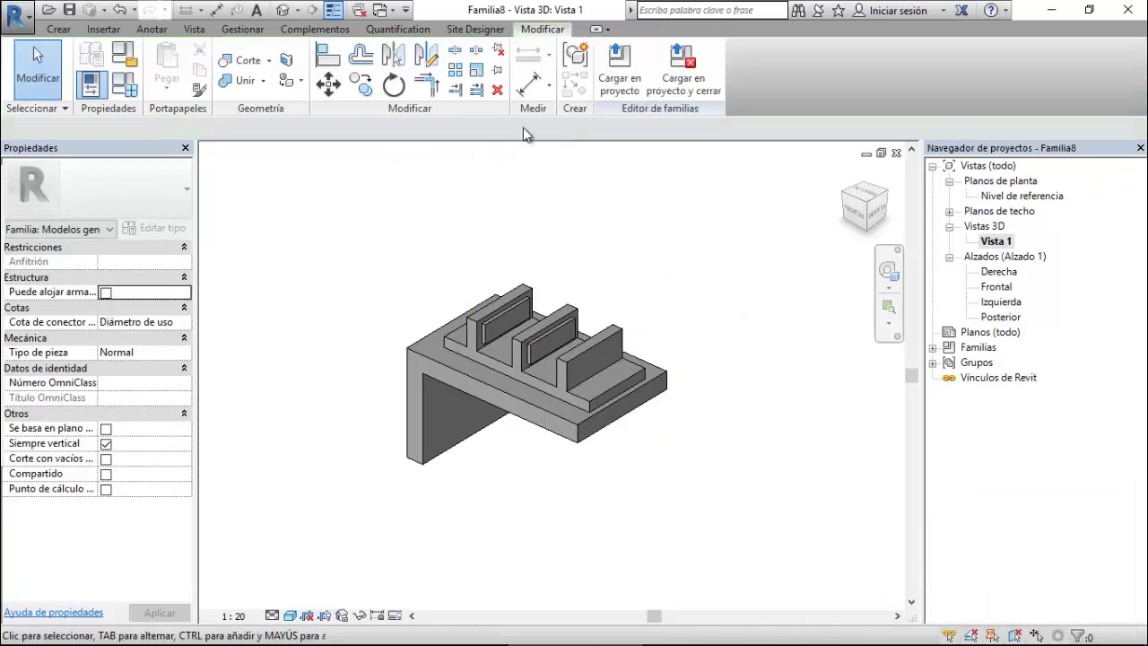
{"action": "scroll", "coordinate": [609, 206], "scroll_direction": "down", "scroll_amount": 1}
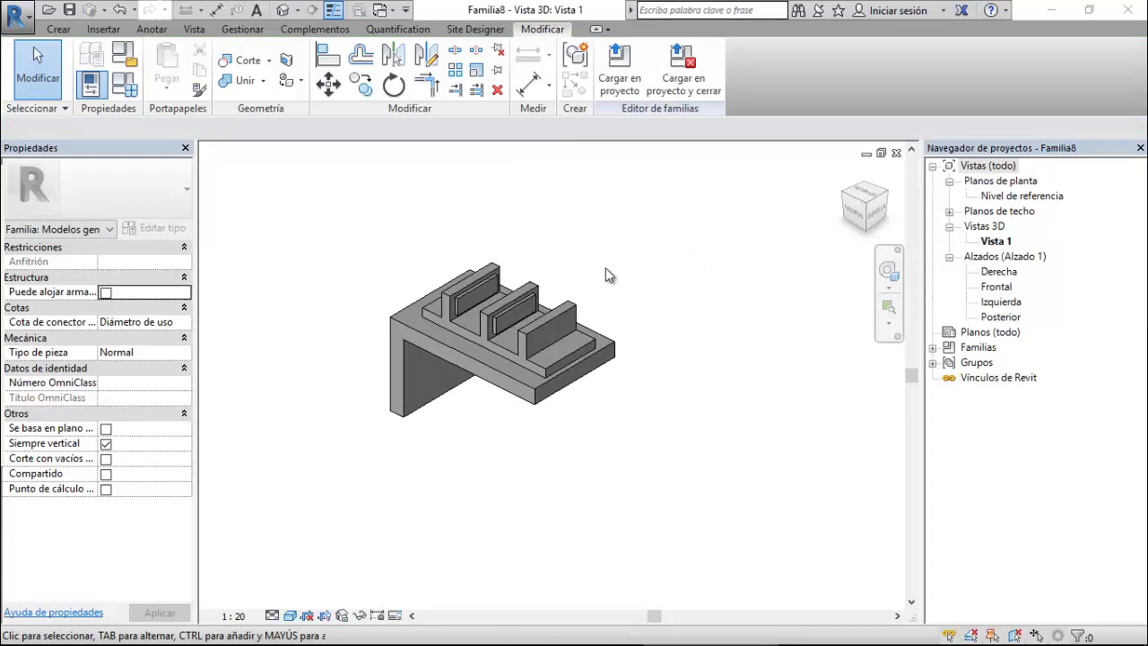
Edit the glass piece family and make it work-plane based, then apply the change.
{"action": "left_click", "coordinate": [518, 304]}
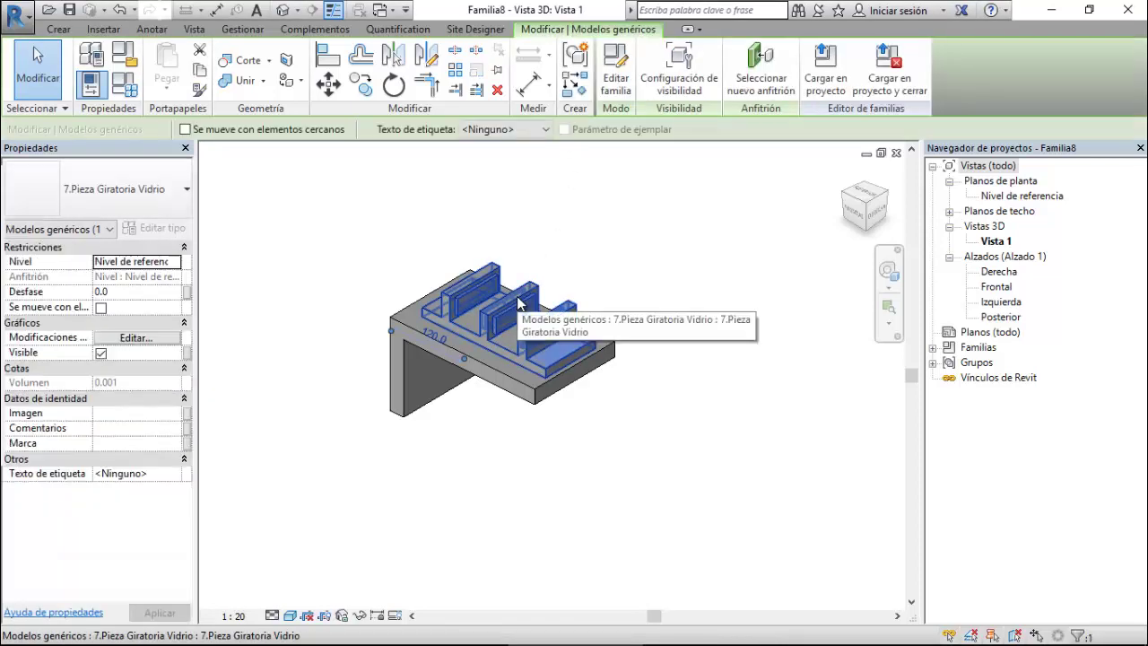
{"action": "left_click", "coordinate": [616, 85]}
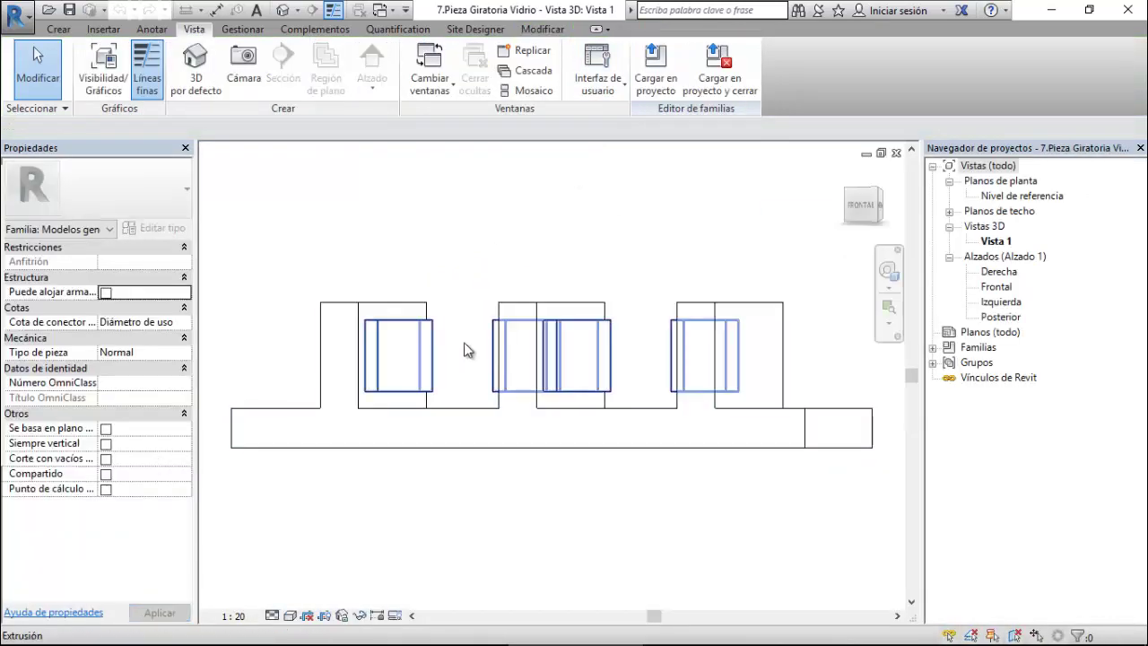
{"action": "middle_click_drag", "start_coordinate": [469, 346], "coordinate": [326, 475], "text": "shift"}
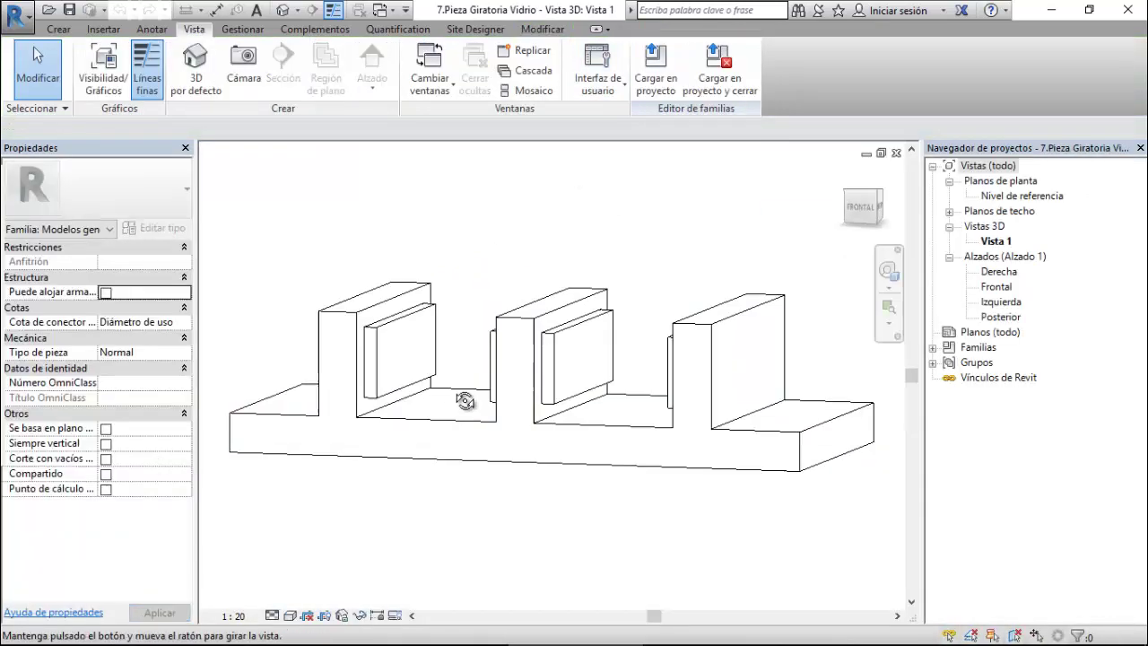
{"action": "left_click", "coordinate": [105, 444]}
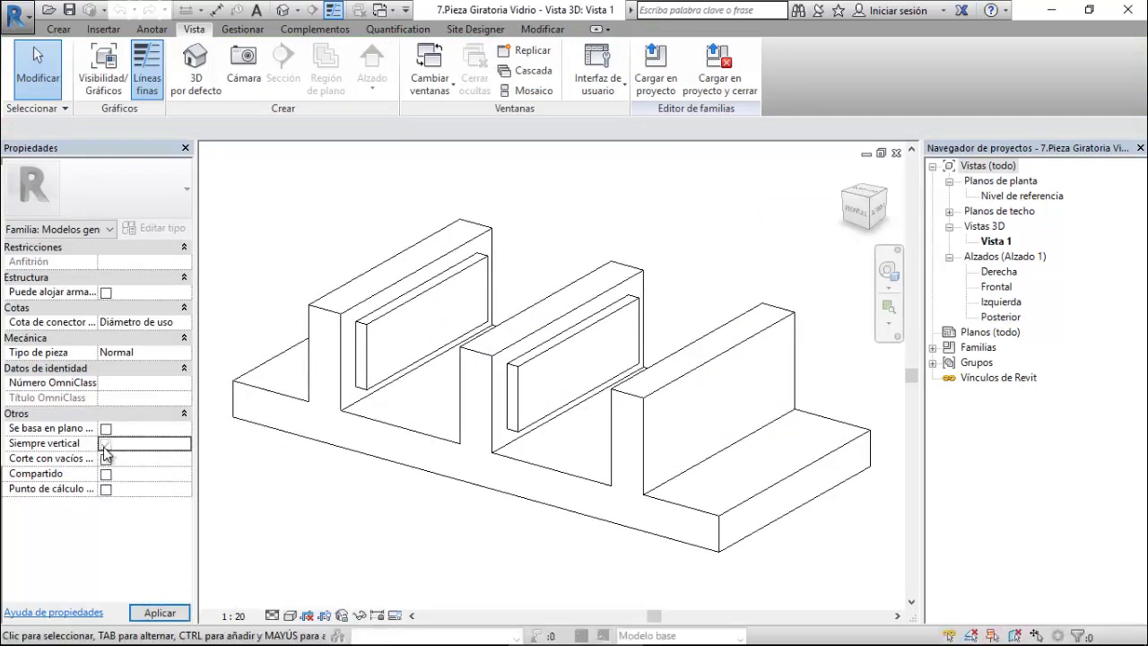
{"action": "left_click", "coordinate": [106, 430]}
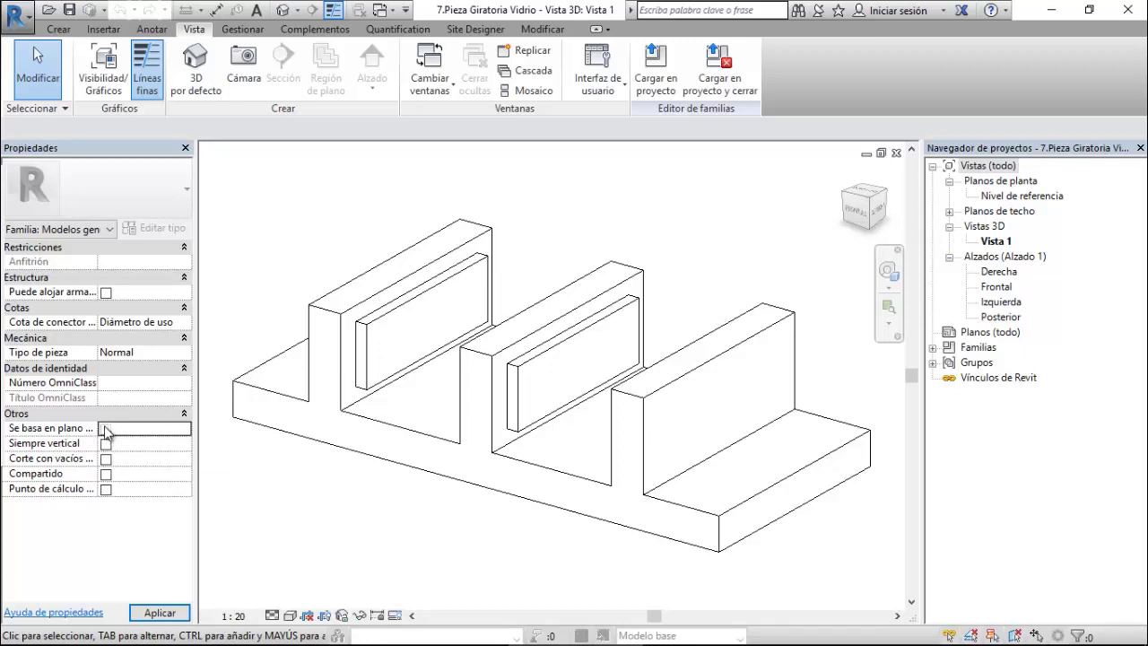
{"action": "left_click", "coordinate": [146, 614]}
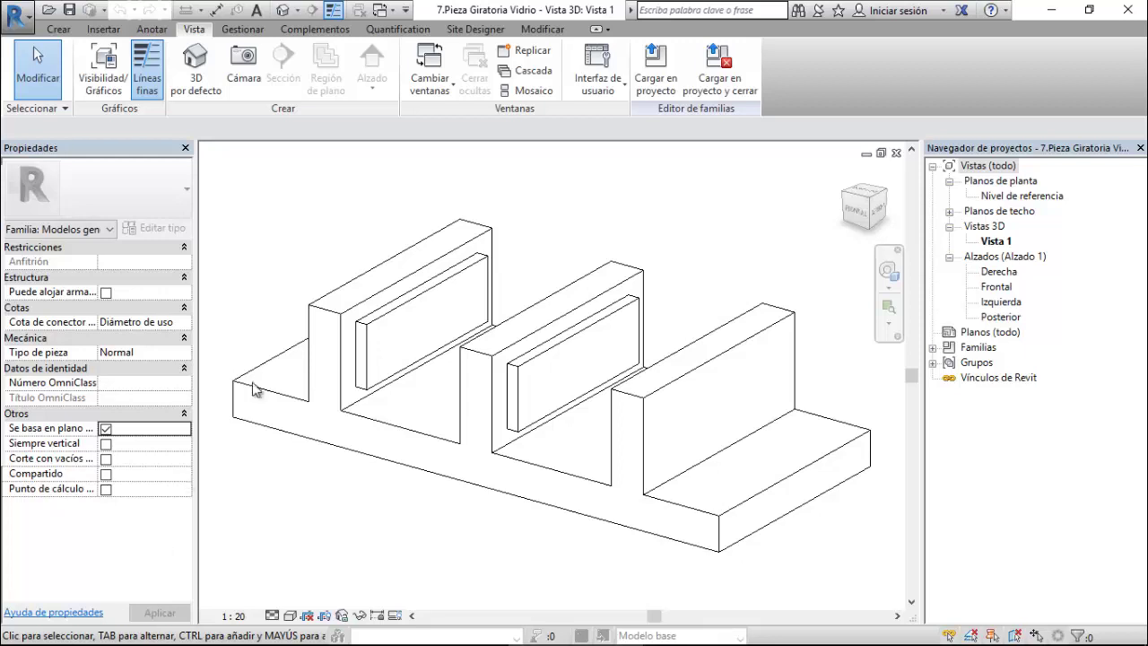
Load the piece into Familia8, overwriting the existing version and its parameter values.
{"action": "left_click", "coordinate": [658, 83]}
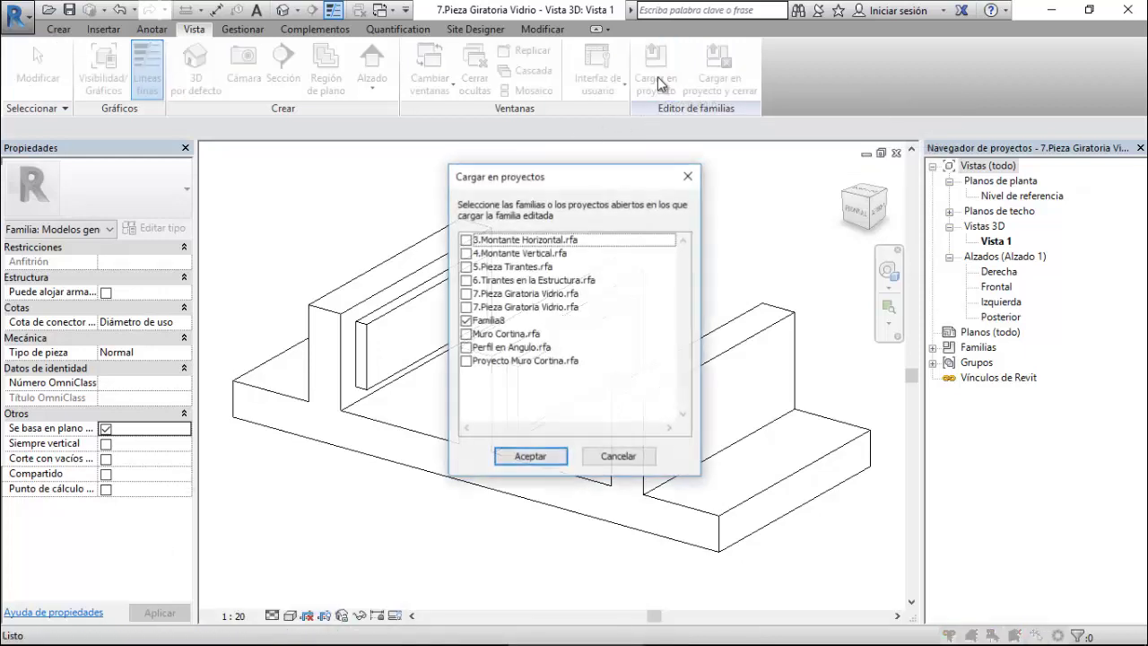
{"action": "left_click", "coordinate": [523, 458]}
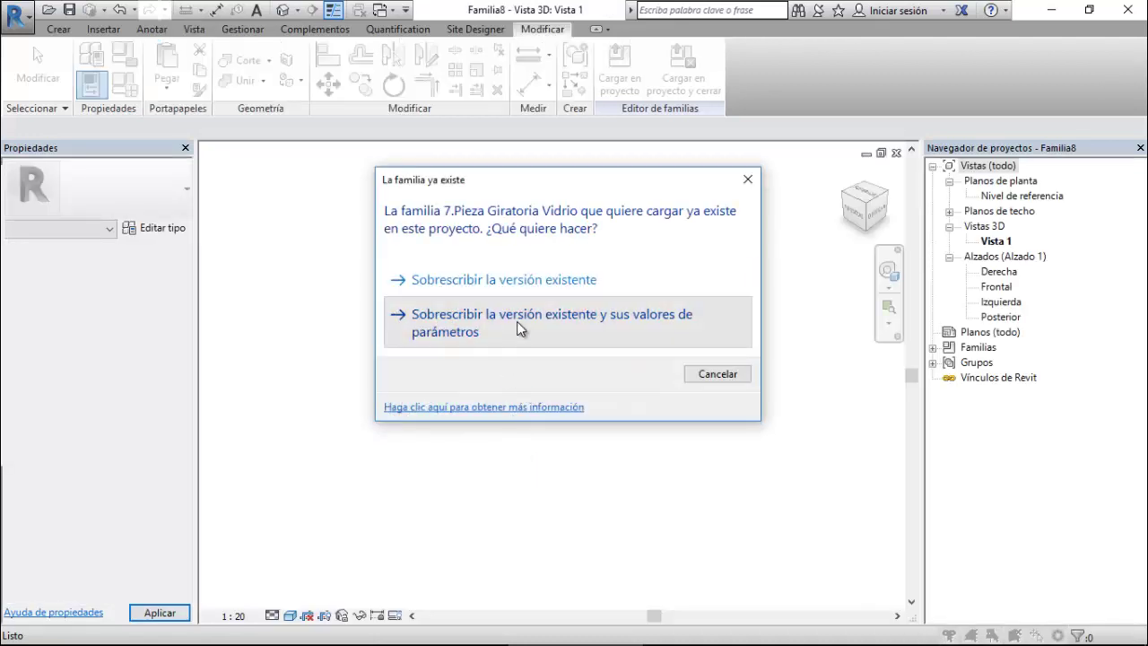
{"action": "left_click", "coordinate": [517, 321]}
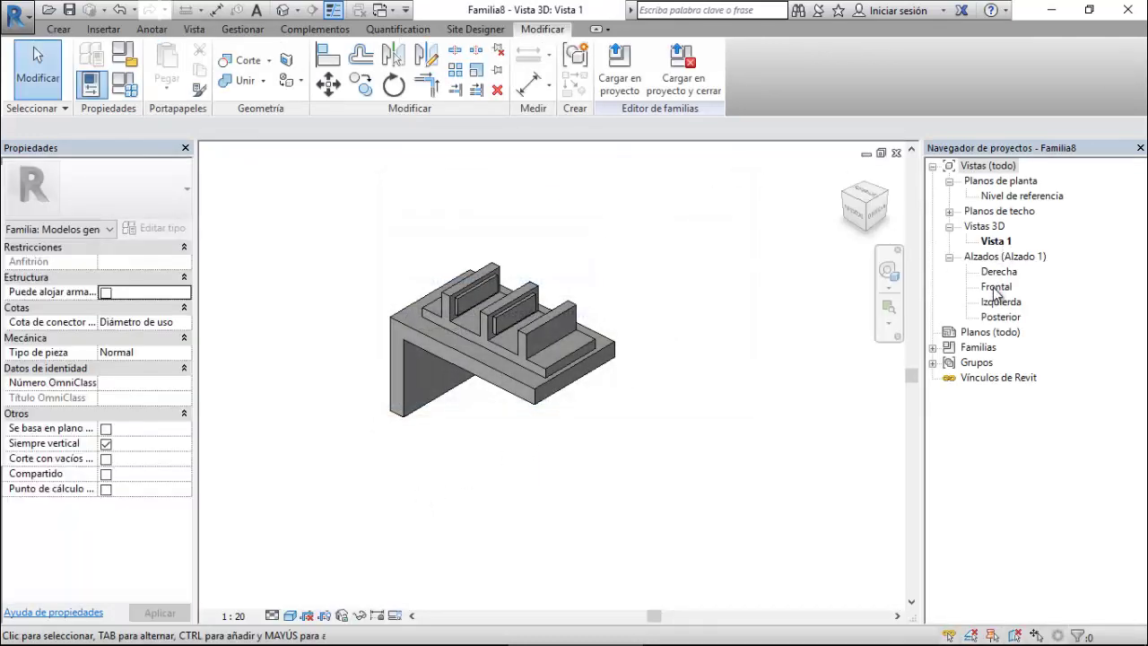
In the Frontal elevation, mirror-copy the glass piece about a horizontal axis and dismiss the host warning.
{"action": "double_click", "coordinate": [996, 286]}
{"action": "scroll", "coordinate": [538, 498], "scroll_direction": "up", "scroll_amount": 1}
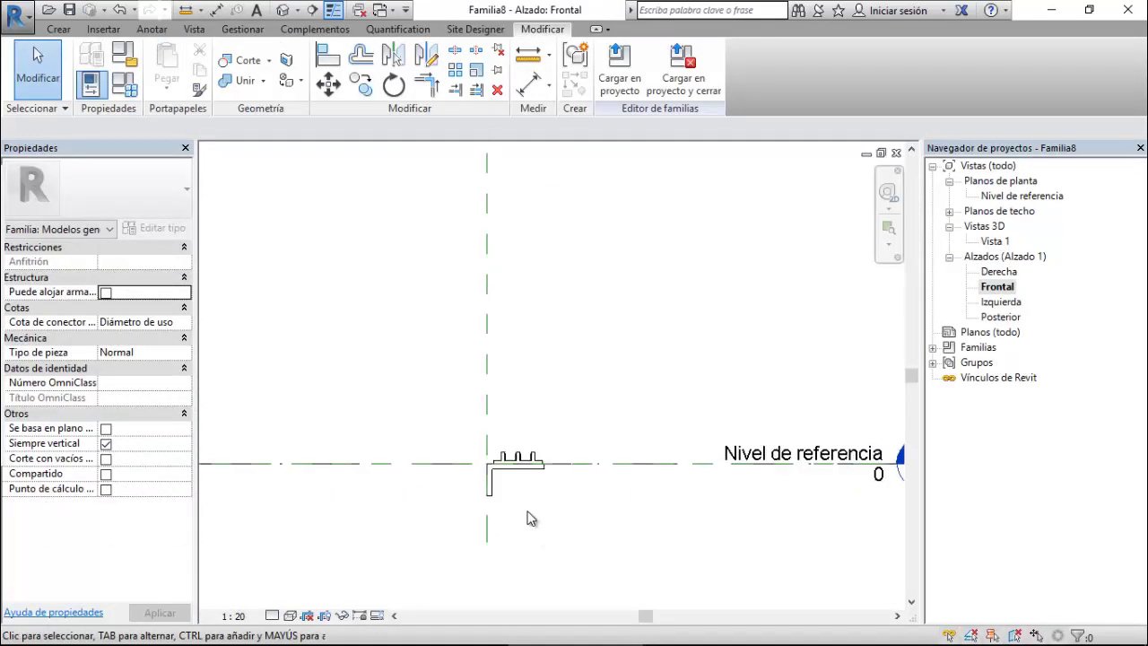
{"action": "scroll", "coordinate": [528, 511], "scroll_direction": "up", "scroll_amount": 2}
{"action": "scroll", "coordinate": [531, 431], "scroll_direction": "up", "scroll_amount": 3}
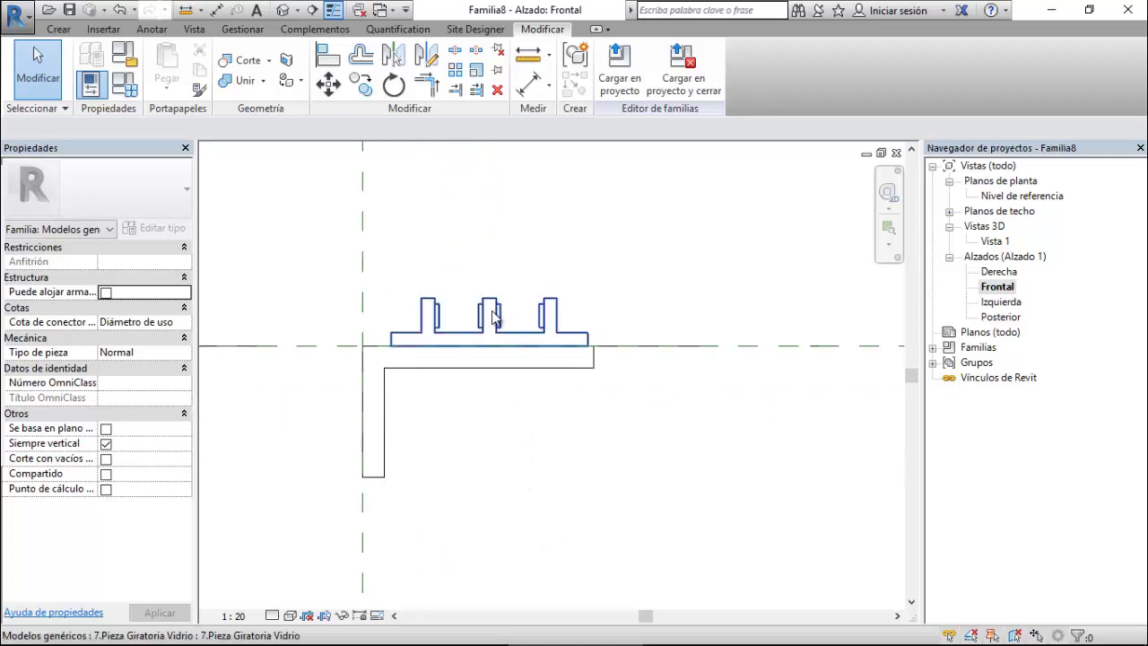
{"action": "left_click", "coordinate": [519, 303]}
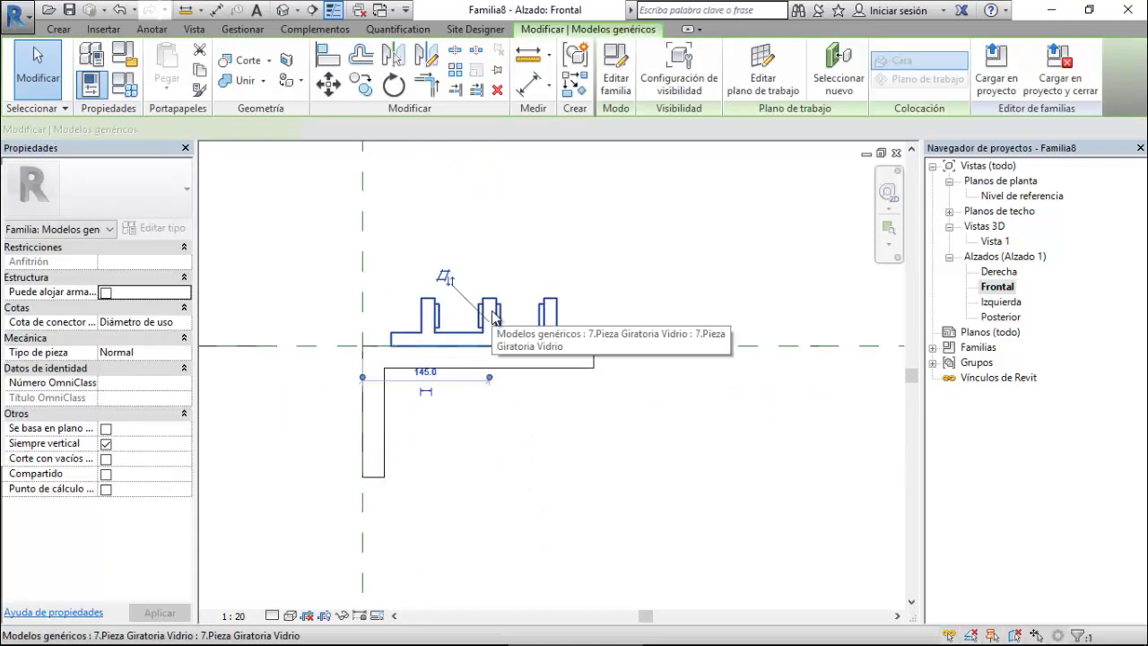
{"action": "left_click", "coordinate": [427, 57]}
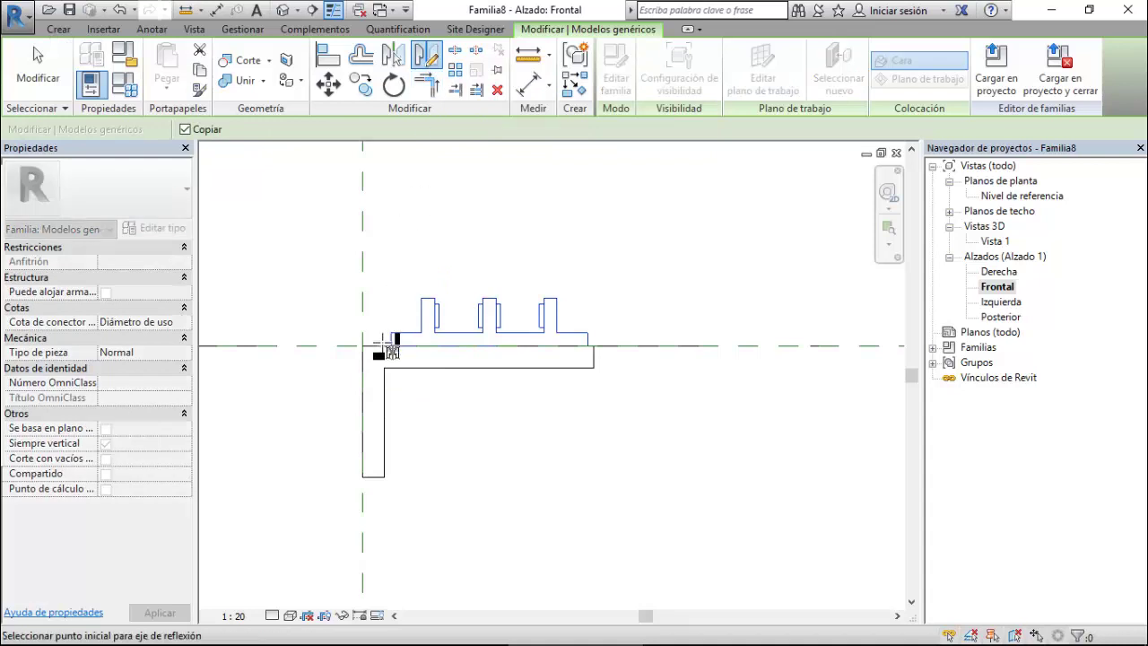
{"action": "left_click", "coordinate": [364, 351]}
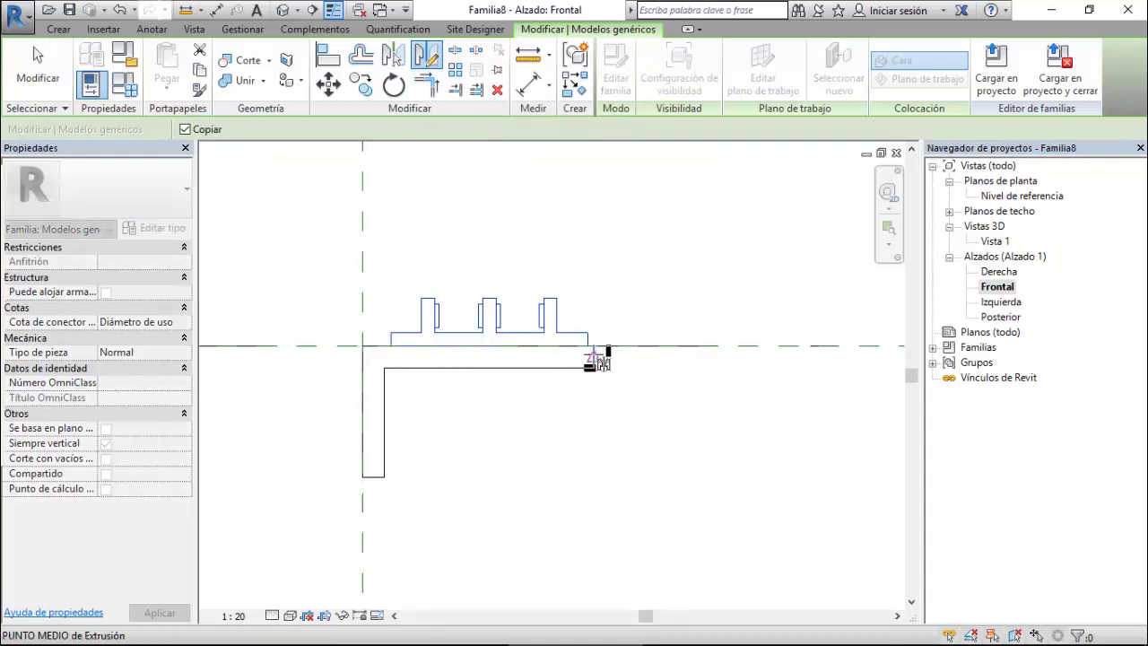
{"action": "left_click", "coordinate": [592, 359]}
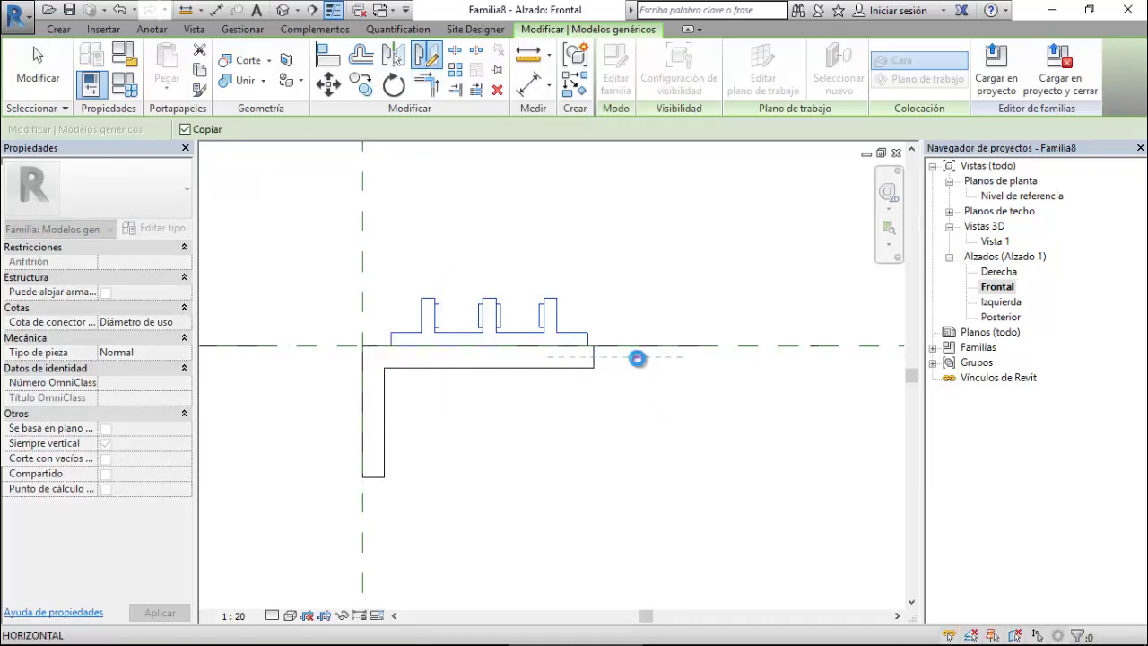
{"action": "left_click", "coordinate": [638, 359]}
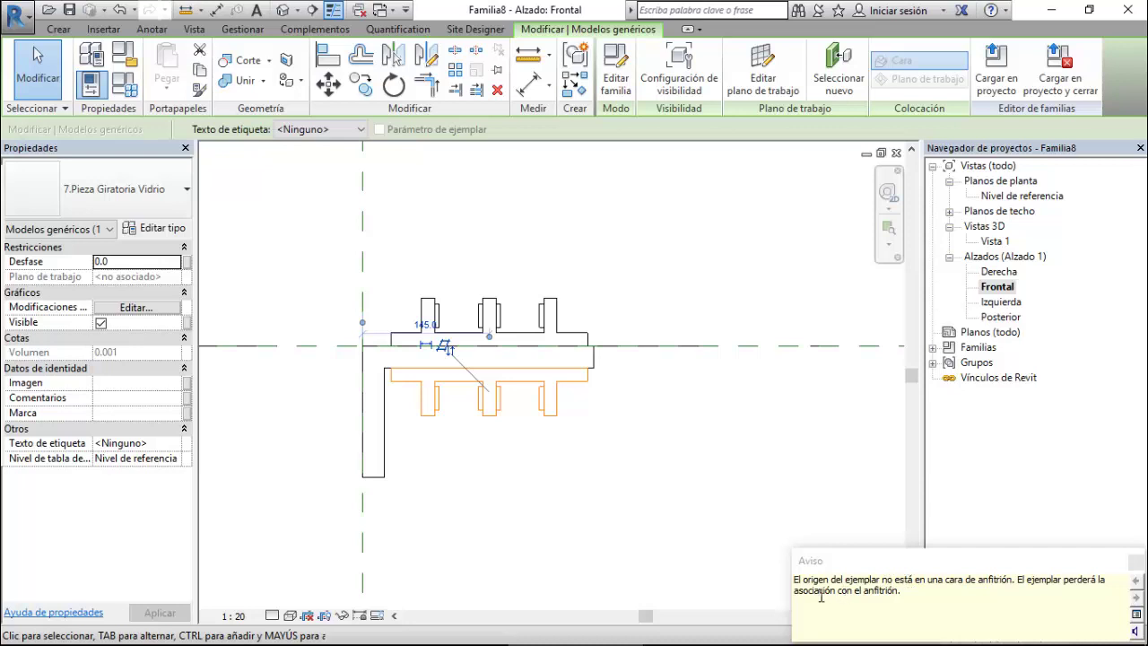
{"action": "left_click", "coordinate": [1136, 563]}
{"action": "left_click", "coordinate": [857, 502]}
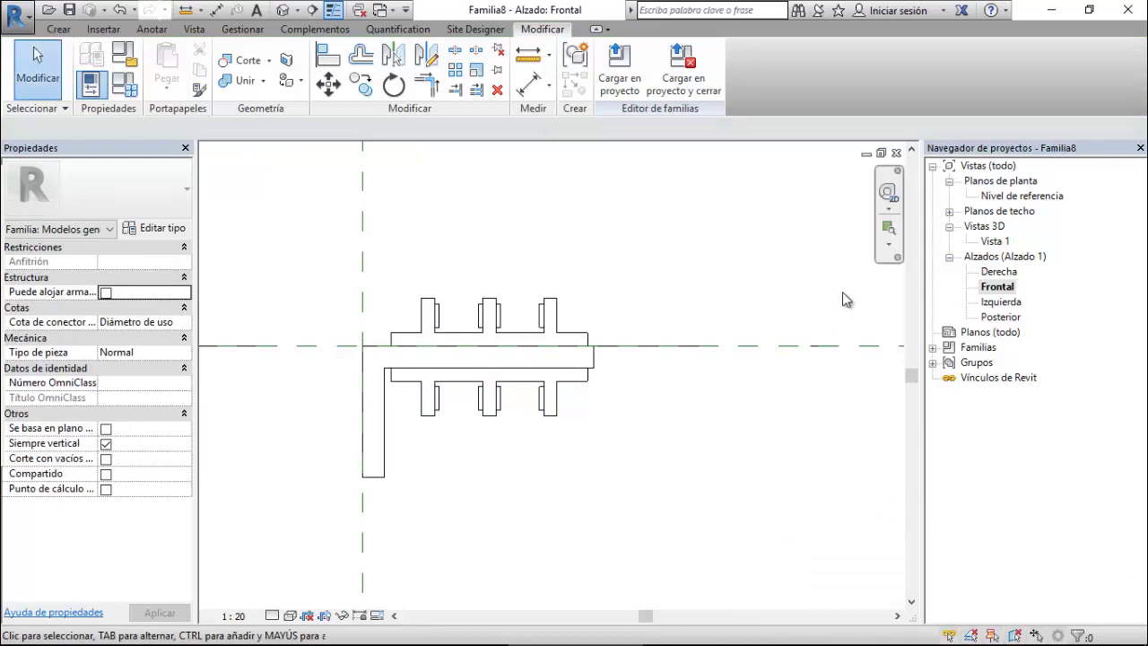
Open the Nivel de referencia plan and select the glass piece.
{"action": "double_click", "coordinate": [1011, 195]}
{"action": "scroll", "coordinate": [565, 375], "scroll_direction": "up", "scroll_amount": 2}
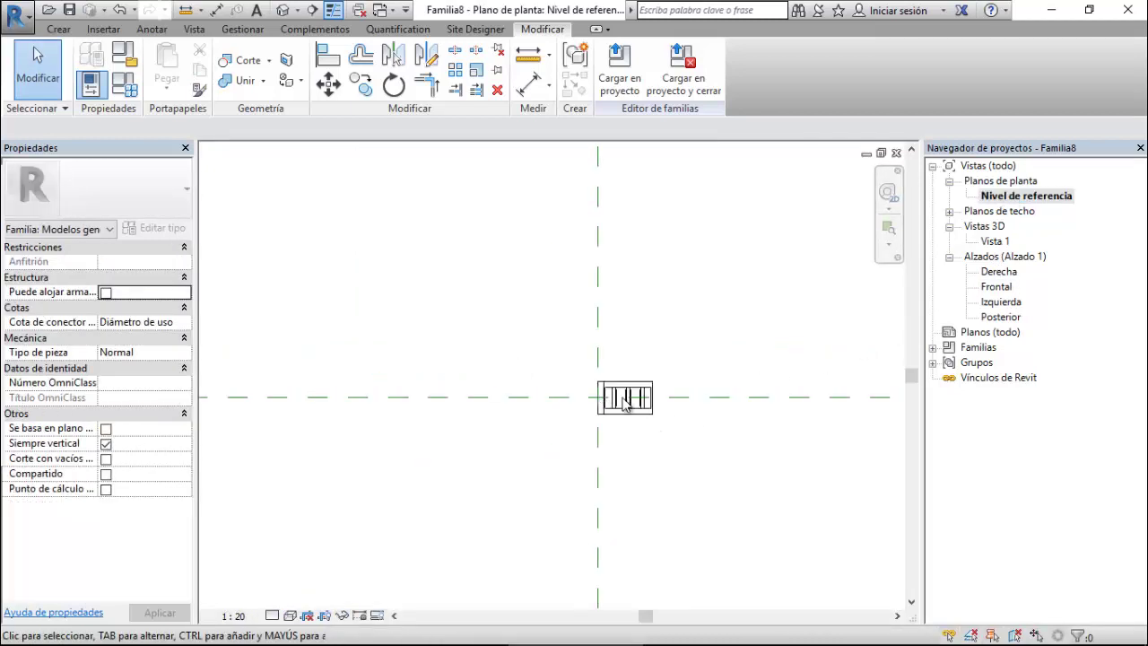
{"action": "scroll", "coordinate": [574, 377], "scroll_direction": "up", "scroll_amount": 2}
{"action": "scroll", "coordinate": [574, 377], "scroll_direction": "up", "scroll_amount": 2}
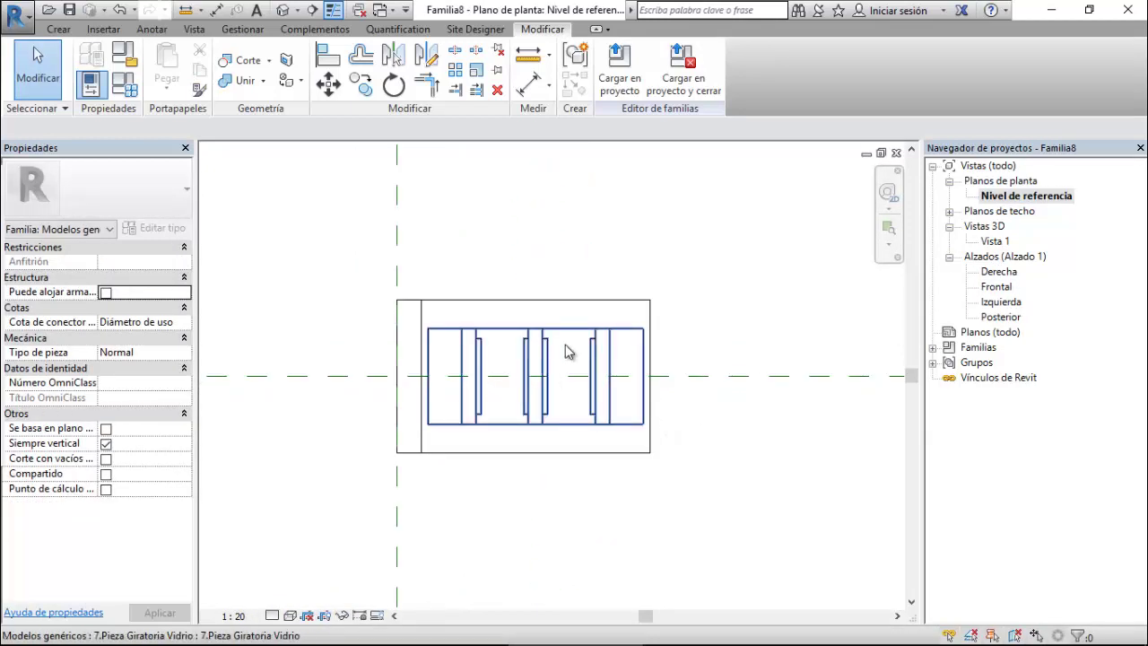
{"action": "left_click", "coordinate": [550, 371]}
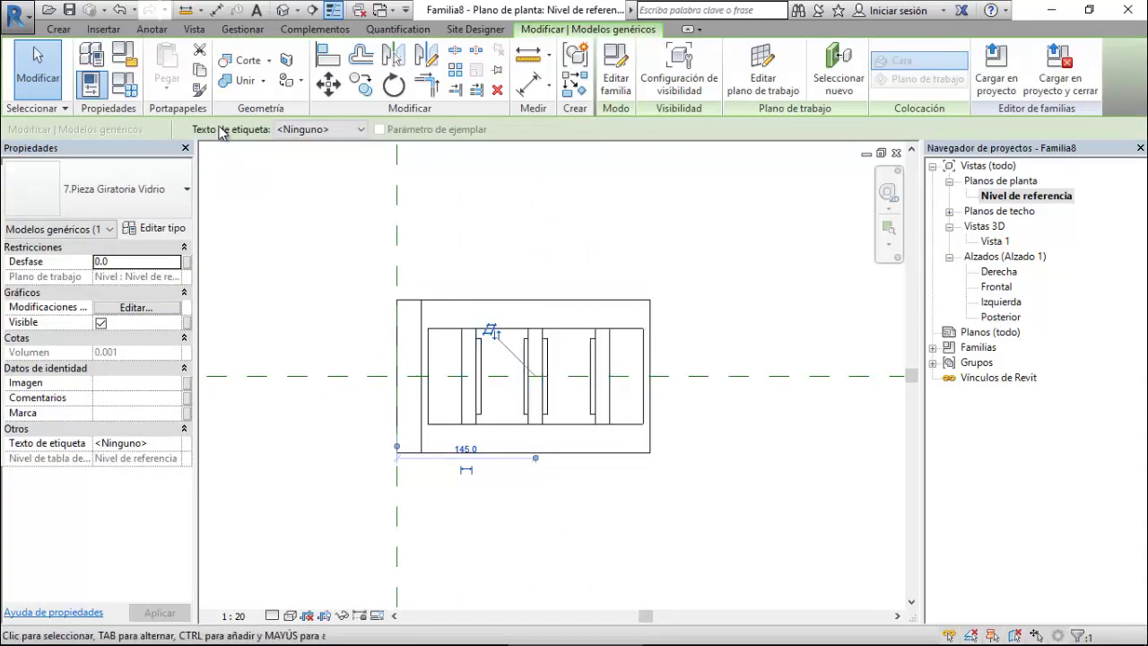
Place a 0.00° angular dimension from the horizontal reference plane to the piece's reference line.
{"action": "left_click", "coordinate": [149, 30]}
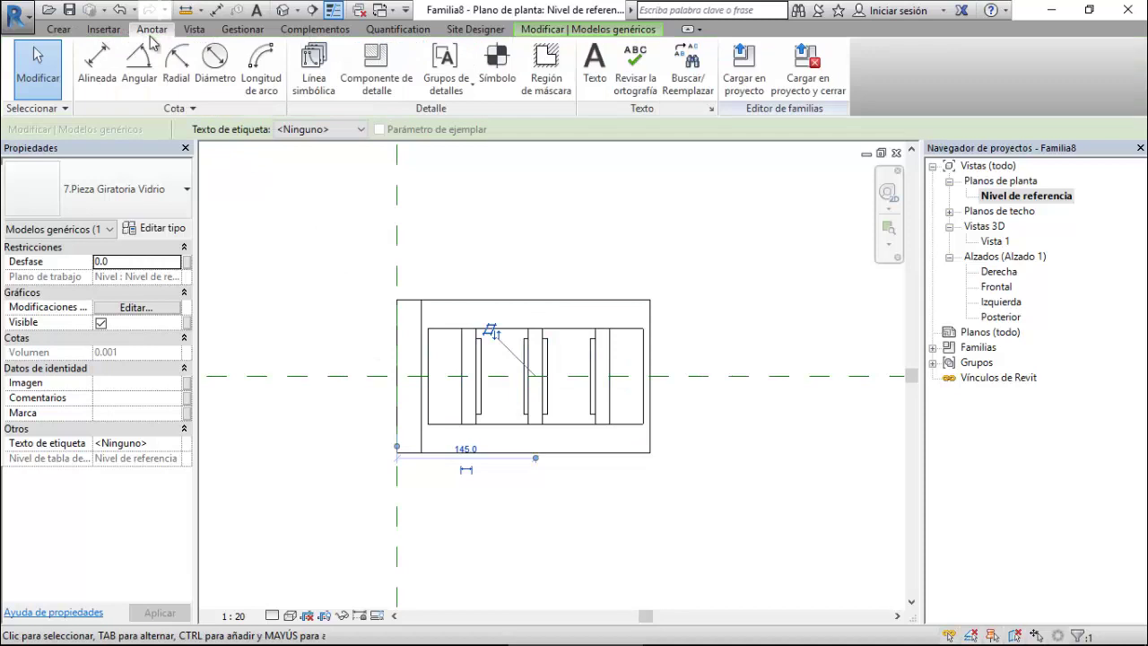
{"action": "left_click", "coordinate": [139, 62]}
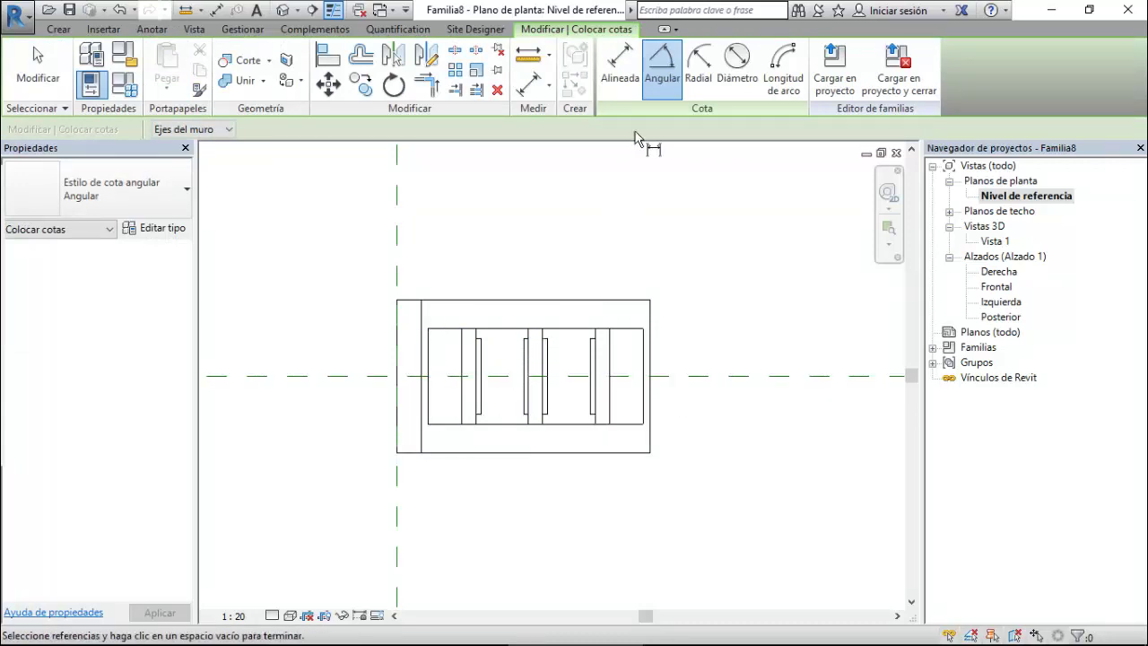
{"action": "left_click", "coordinate": [675, 81]}
{"action": "left_click", "coordinate": [653, 377]}
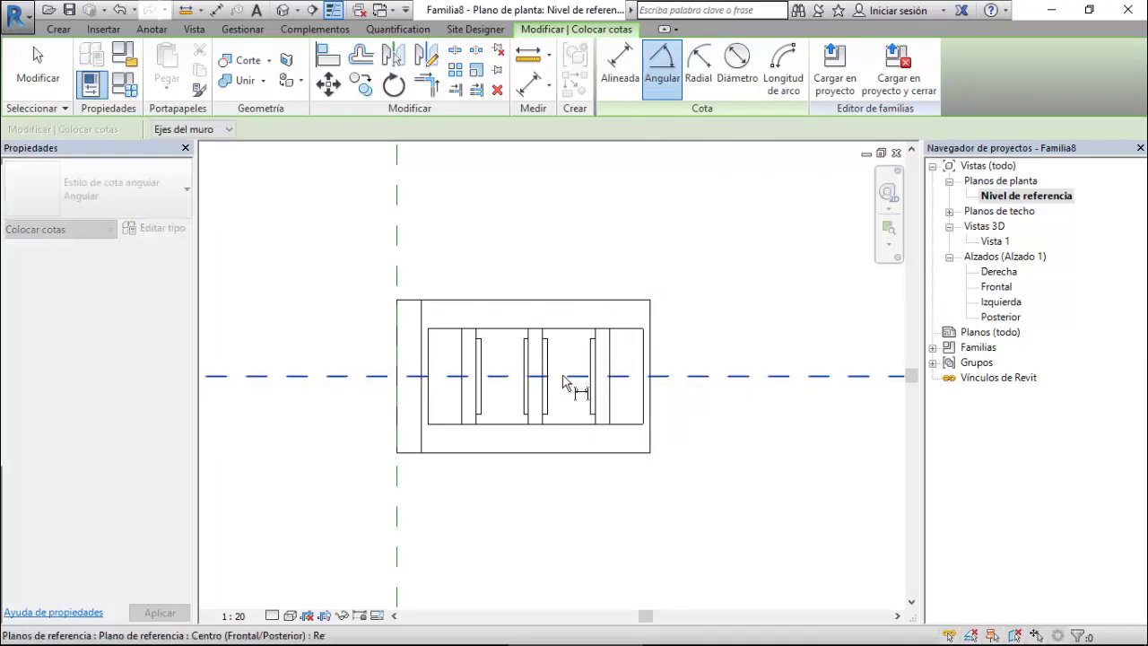
{"action": "key", "text": "Tab"}
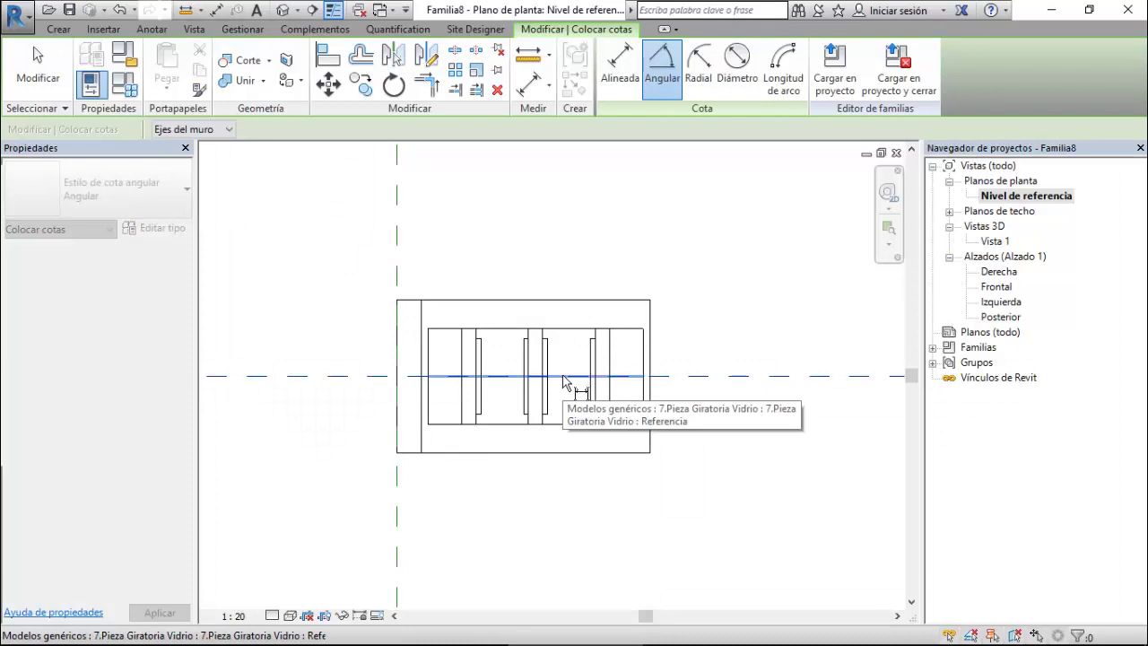
{"action": "left_click", "coordinate": [563, 381]}
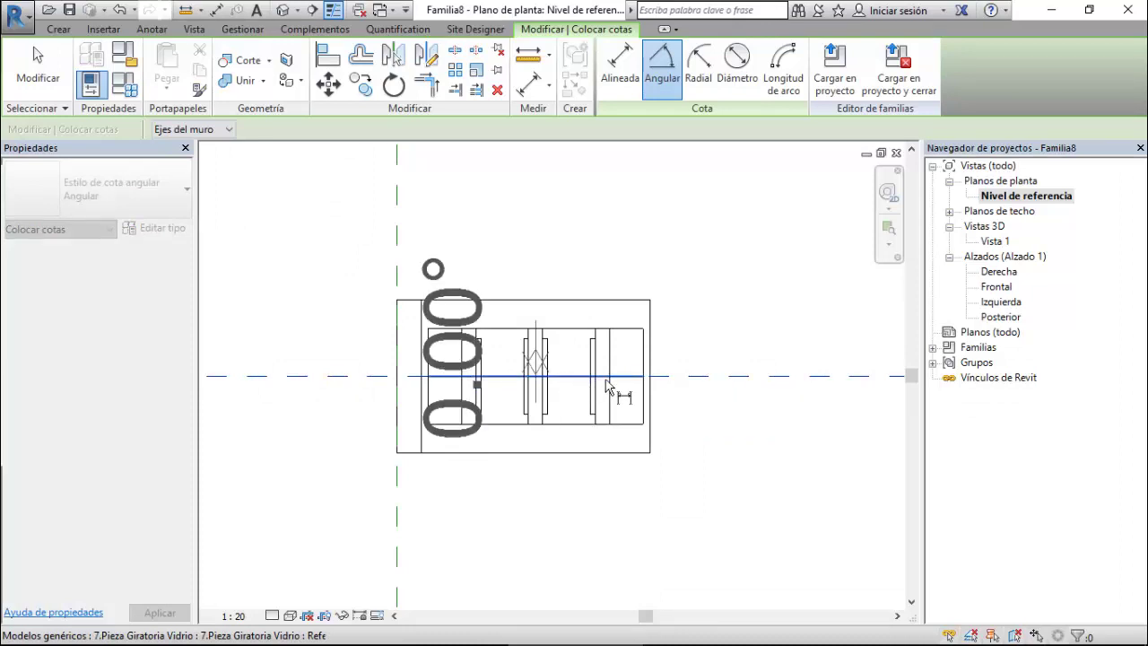
{"action": "left_click", "coordinate": [728, 403]}
{"action": "key", "text": "Escape"}
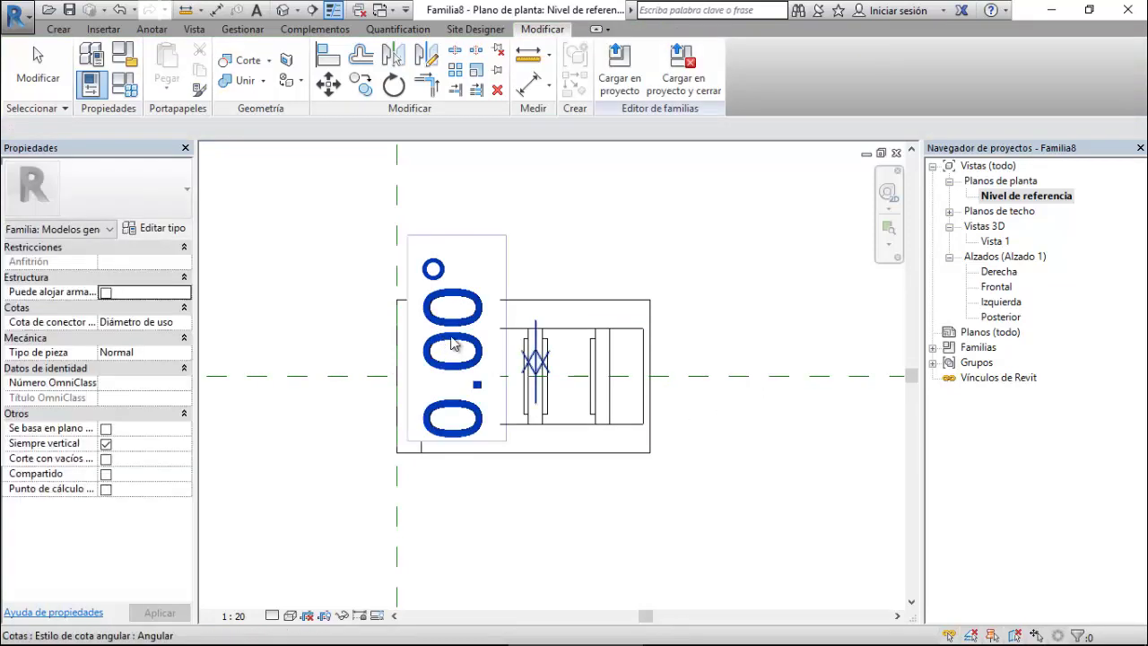
{"action": "left_click", "coordinate": [500, 271]}
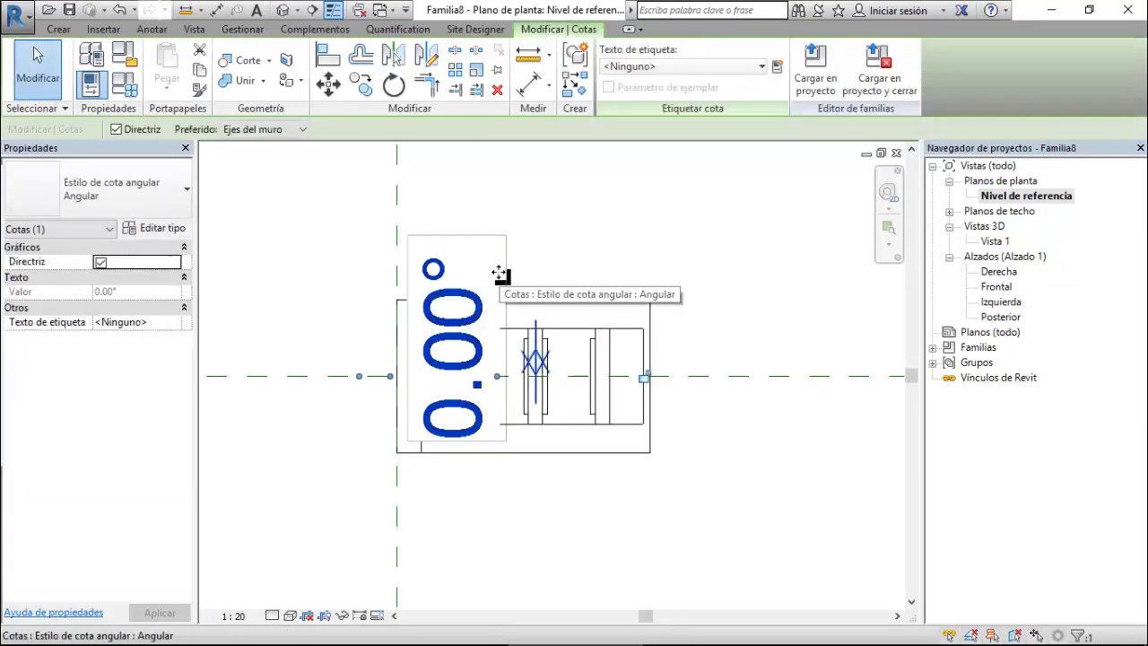
Label the angular dimension with a new angle parameter named Giro Vidrio.
{"action": "left_click", "coordinate": [777, 68]}
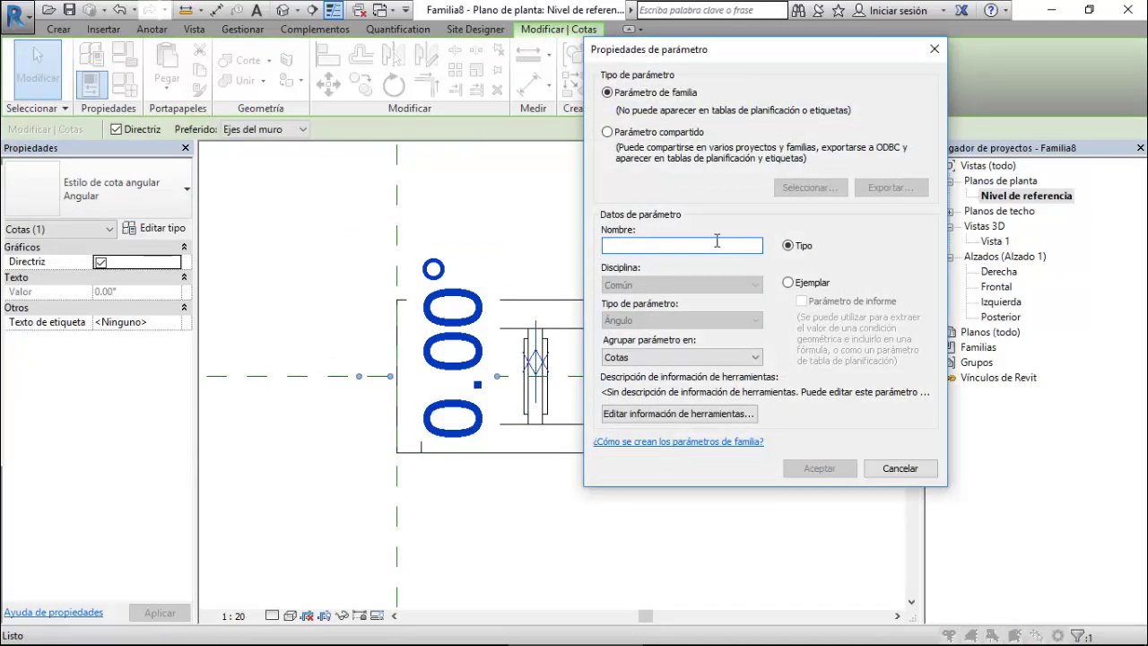
{"action": "type", "text": "Giro Vidrio"}
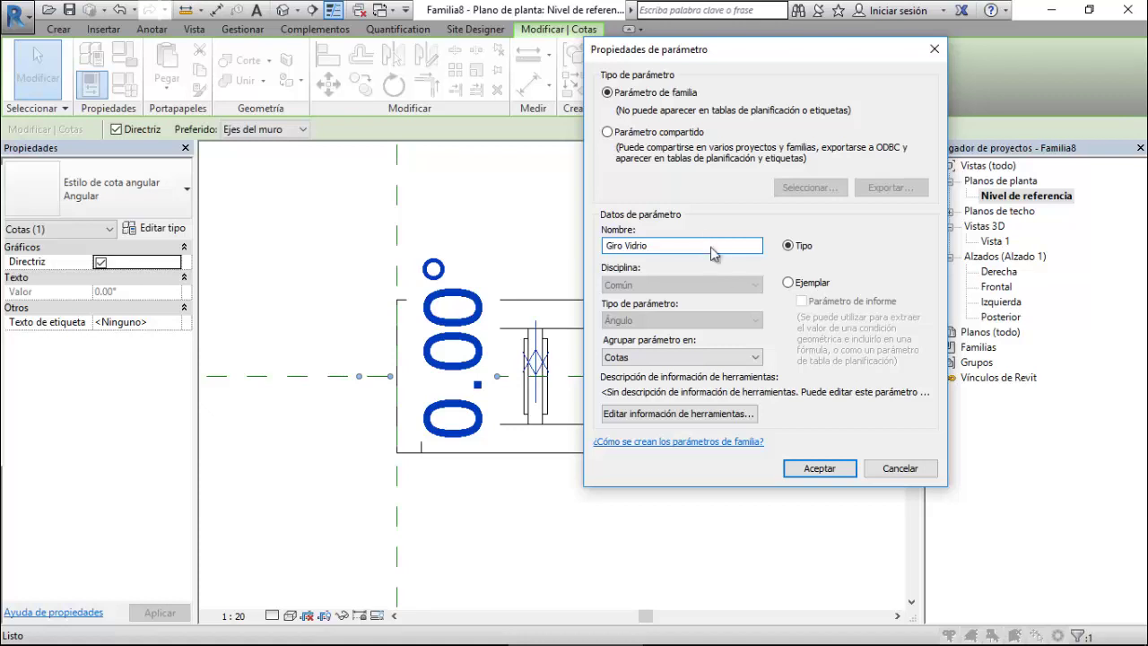
{"action": "left_click", "coordinate": [819, 468]}
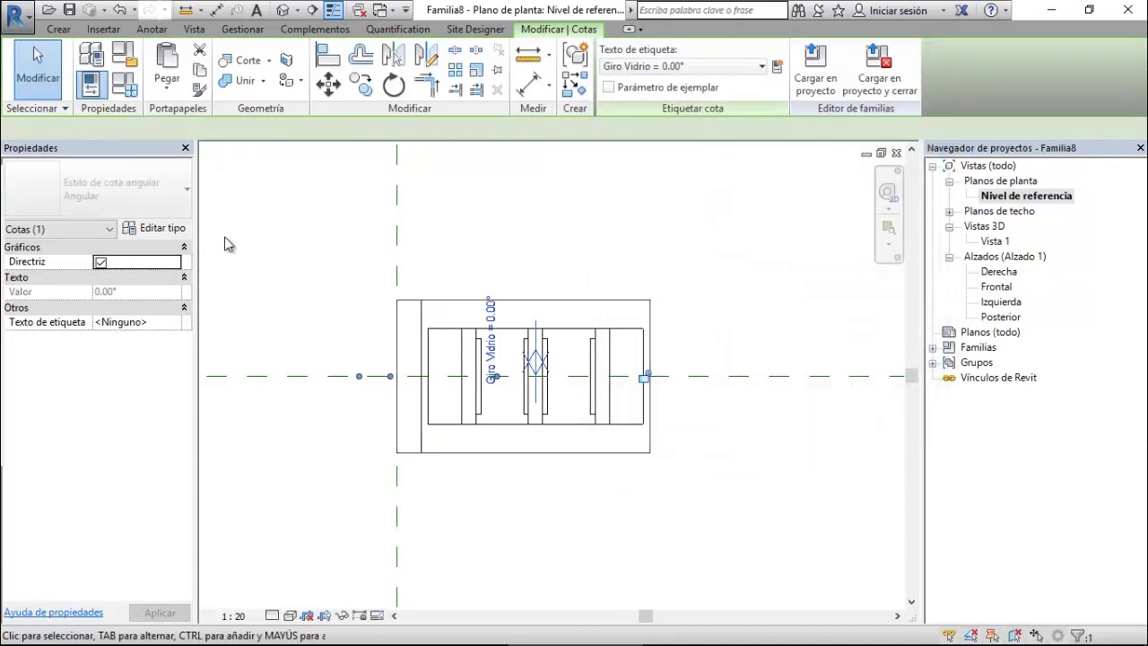
Set Giro Vidrio to 10° in Family Types so the glass rotates.
{"action": "left_click", "coordinate": [121, 87]}
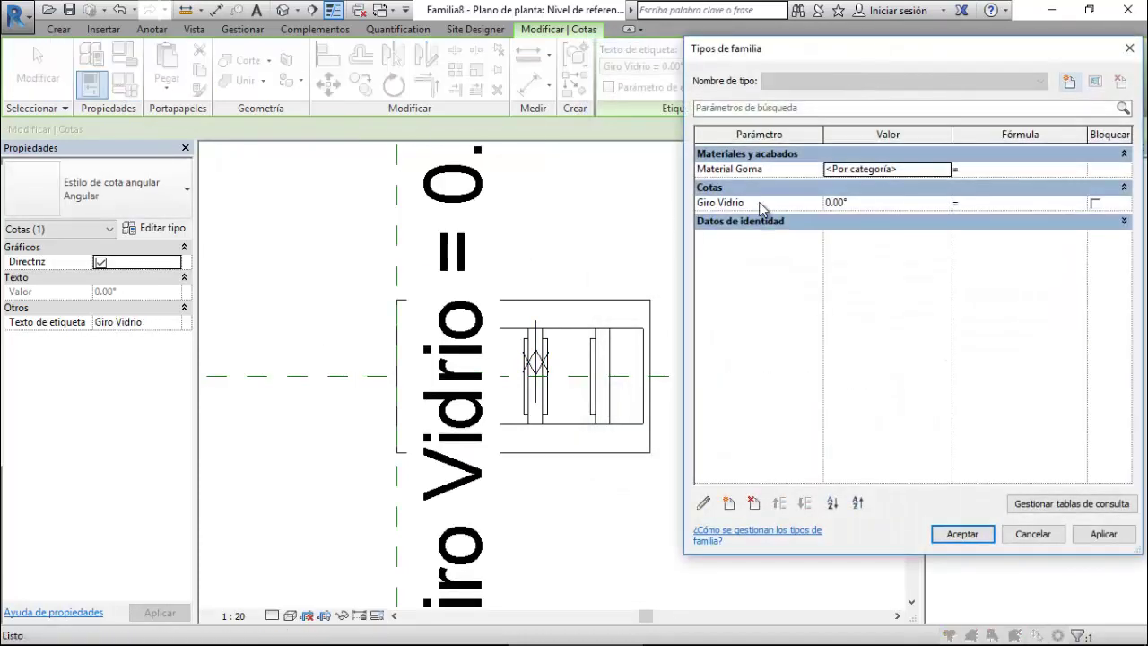
{"action": "left_click", "coordinate": [904, 202]}
{"action": "type", "text": "10"}
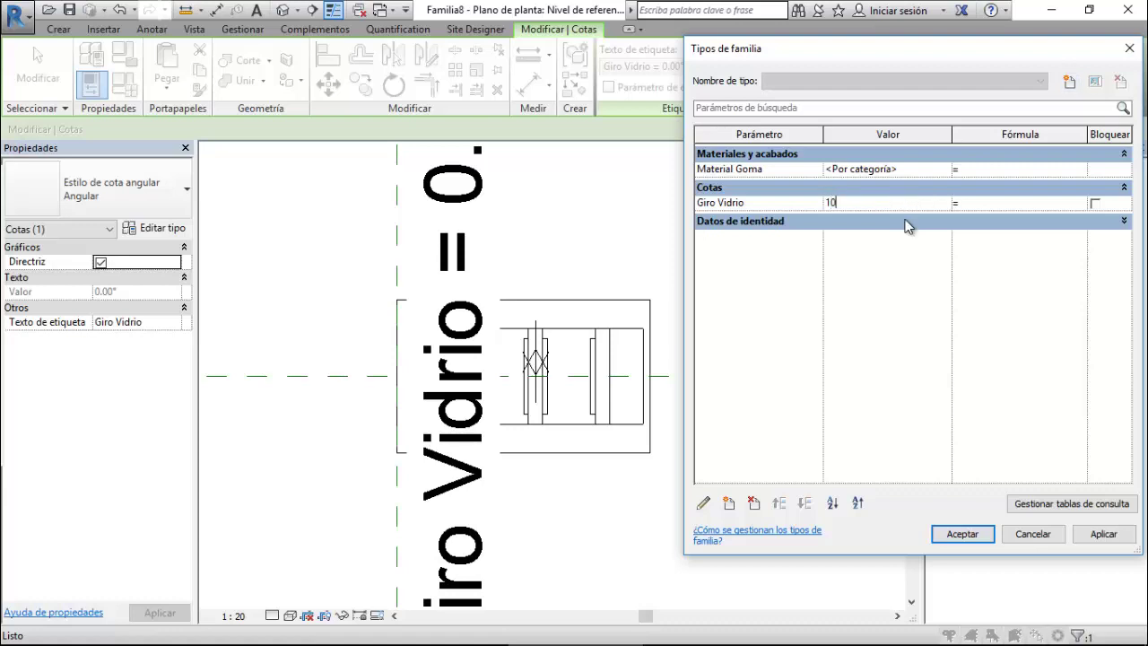
{"action": "left_click", "coordinate": [1112, 534]}
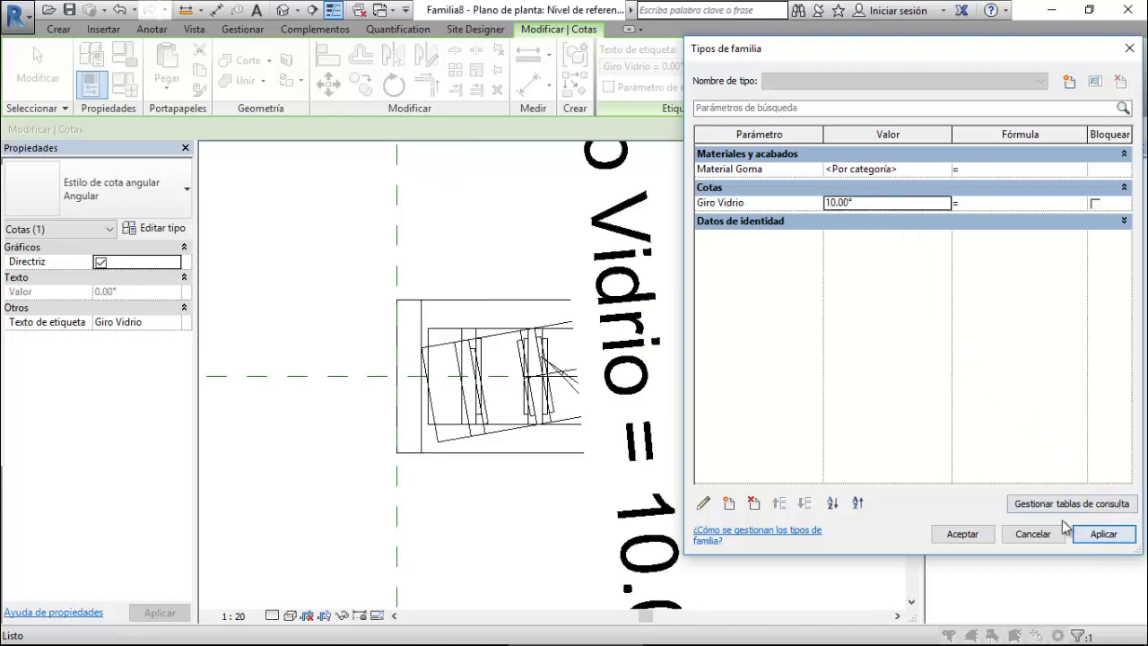
{"action": "left_click", "coordinate": [965, 534]}
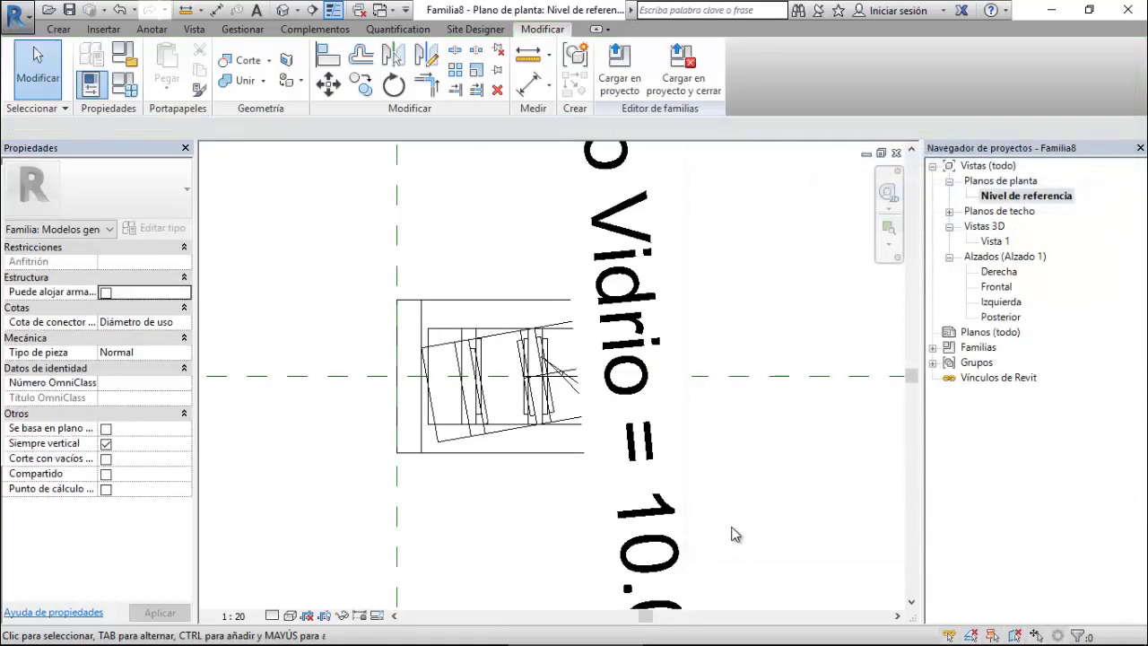
Set the plan view scale to 1:2.
{"action": "left_click", "coordinate": [641, 466]}
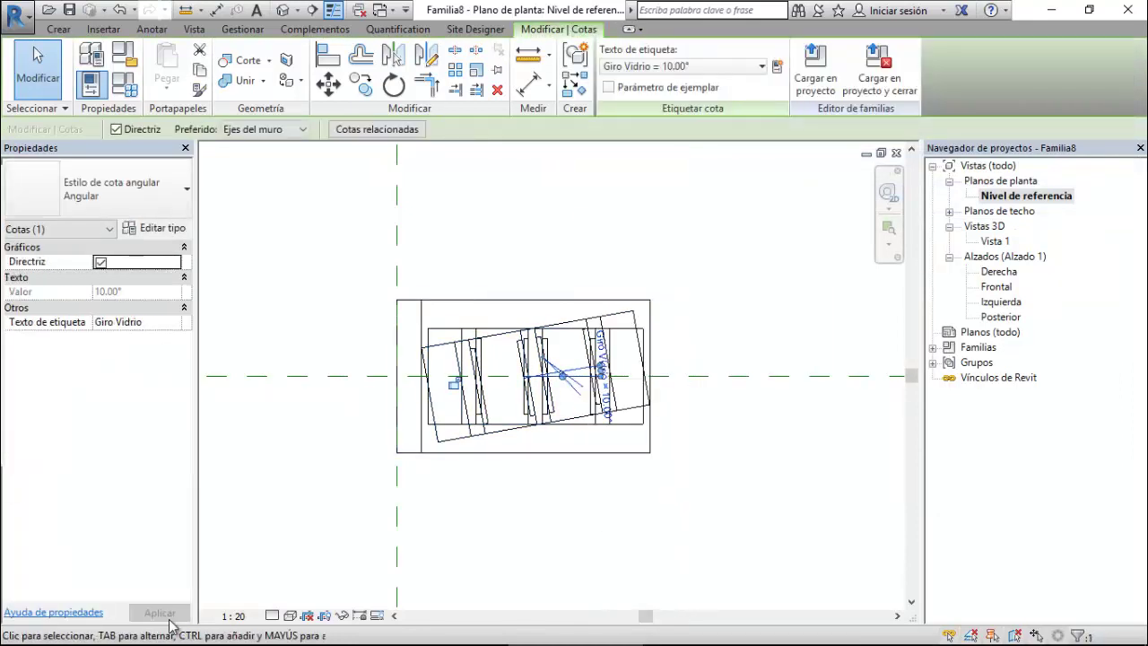
{"action": "left_click", "coordinate": [233, 616]}
{"action": "left_click", "coordinate": [238, 392]}
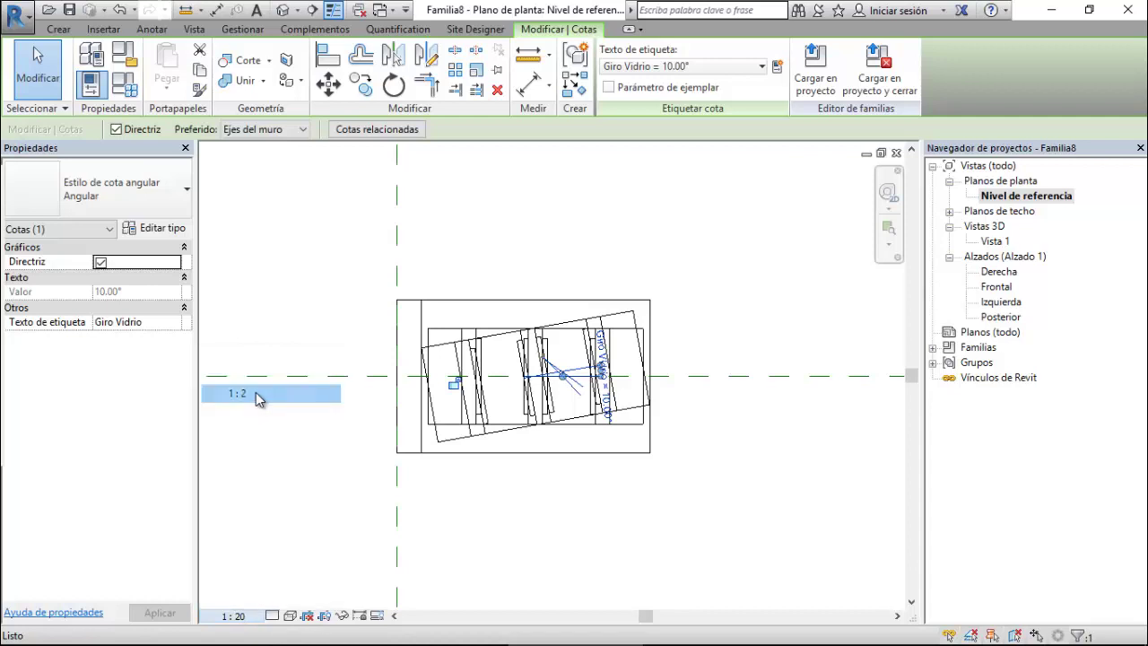
{"action": "key", "text": "Escape"}
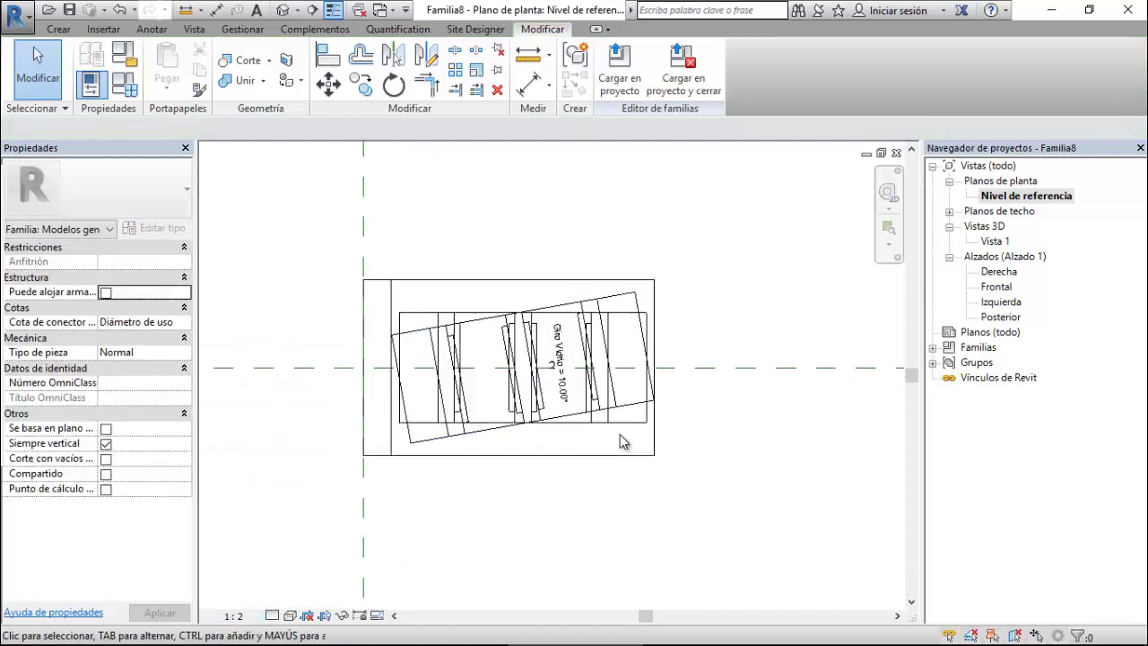
{"action": "scroll", "coordinate": [620, 434], "scroll_direction": "up", "scroll_amount": 3}
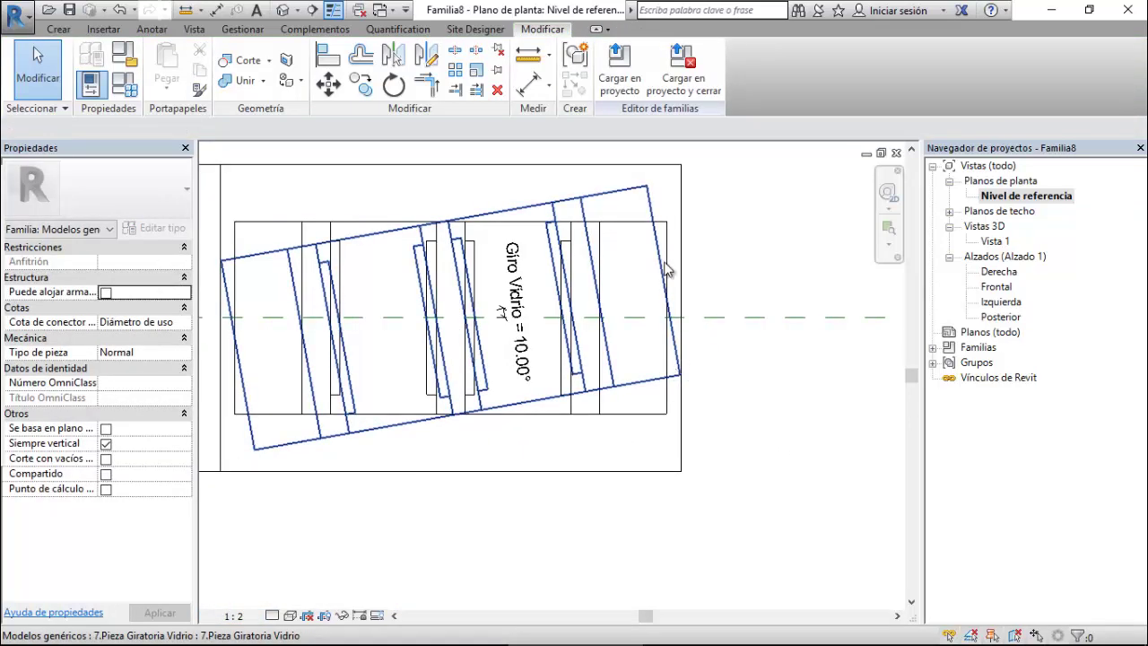
In the 3D view Vista 1, temporarily hide the glass pivot pieces.
{"action": "double_click", "coordinate": [994, 242]}
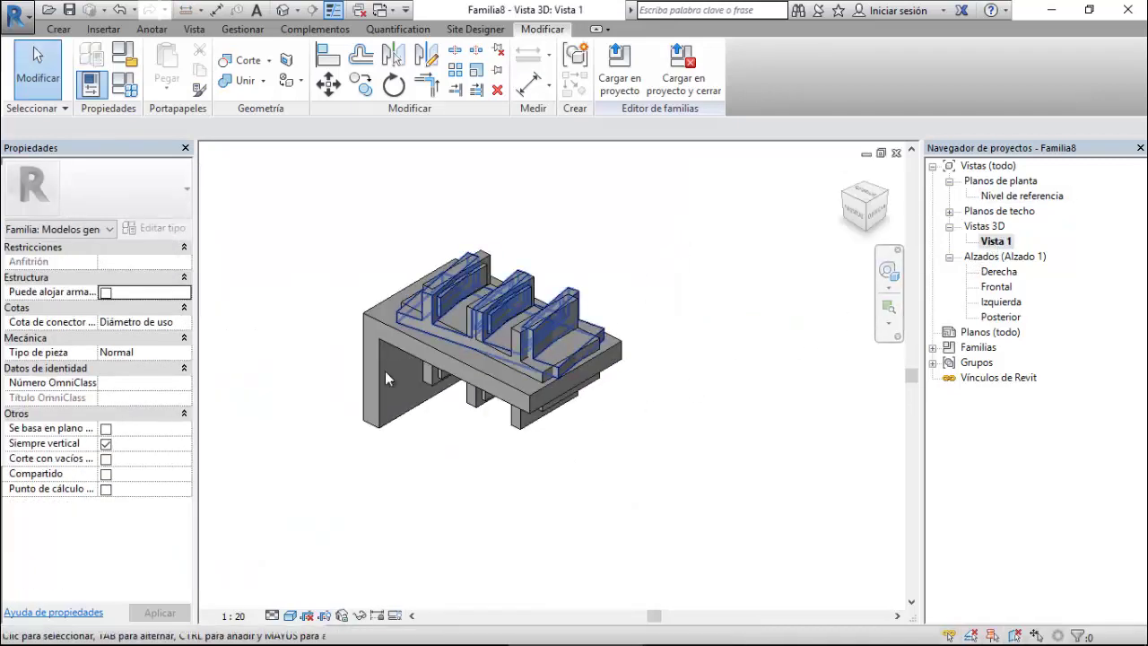
{"action": "scroll", "coordinate": [404, 358], "scroll_direction": "up", "scroll_amount": 4}
{"action": "scroll", "coordinate": [717, 269], "scroll_direction": "up", "scroll_amount": 4}
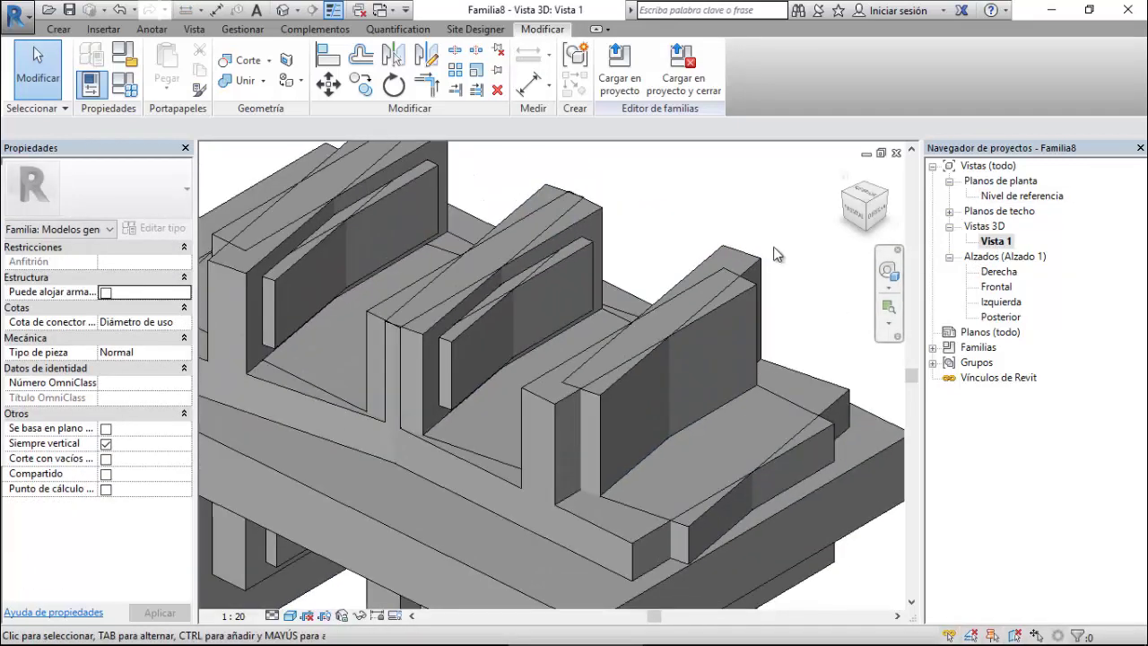
{"action": "left_click", "coordinate": [764, 266]}
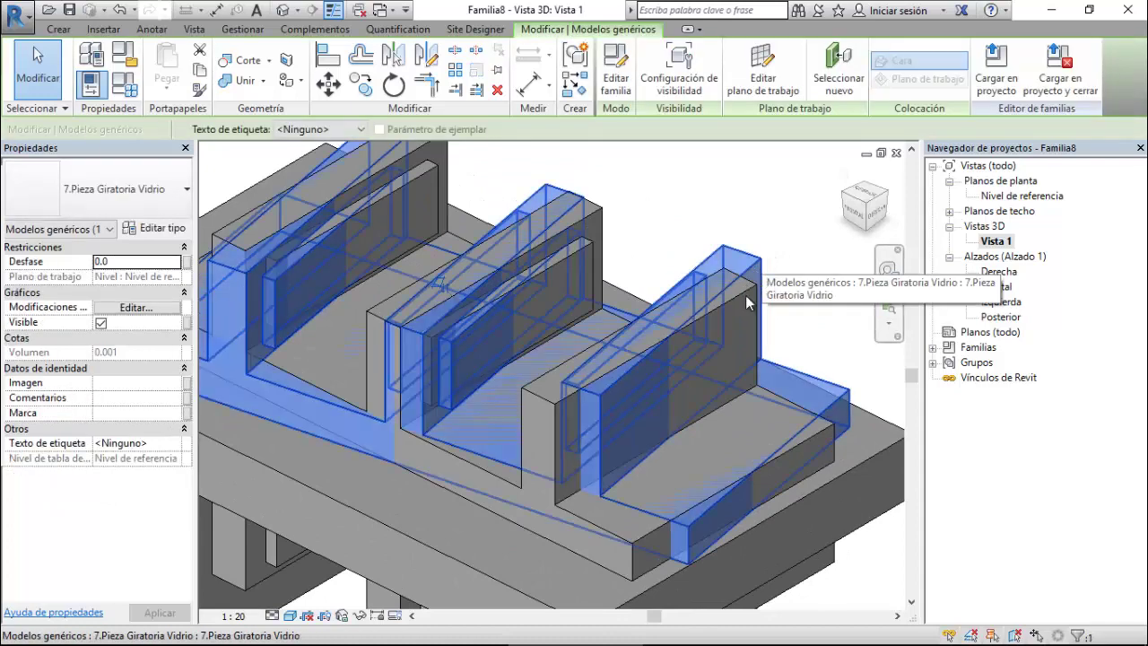
{"action": "key", "text": "Escape"}
{"action": "left_click", "coordinate": [753, 289]}
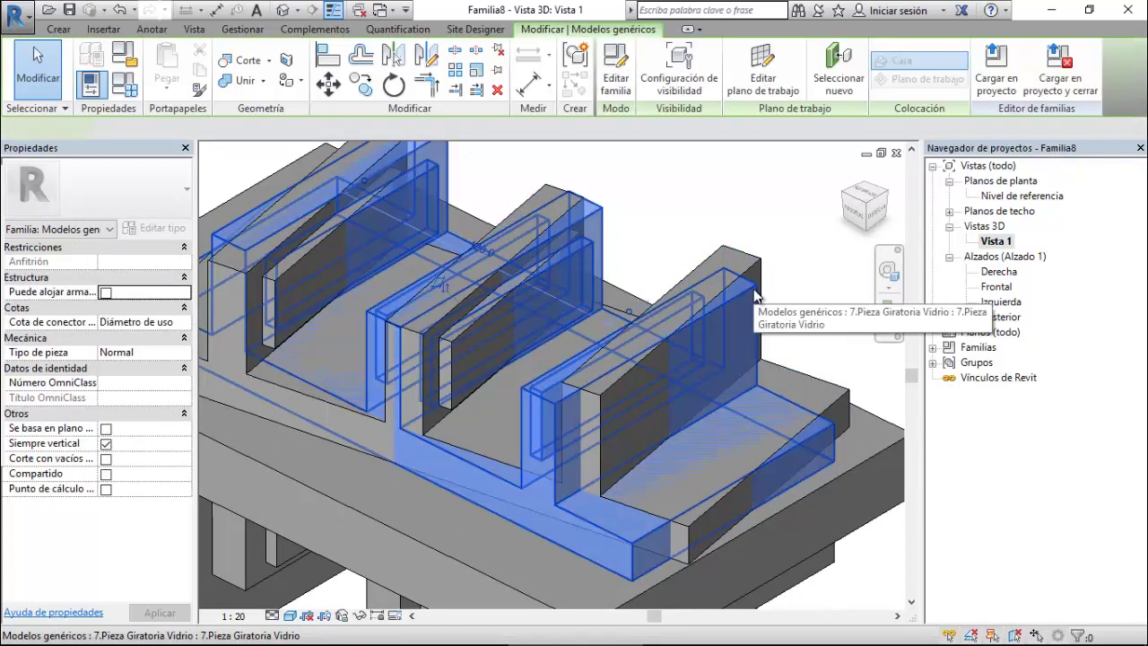
{"action": "key", "text": "Delete"}
Orbit the model to inspect it from below and above, then return to Nivel de referencia.
{"action": "scroll", "coordinate": [761, 235], "scroll_direction": "down", "scroll_amount": 5}
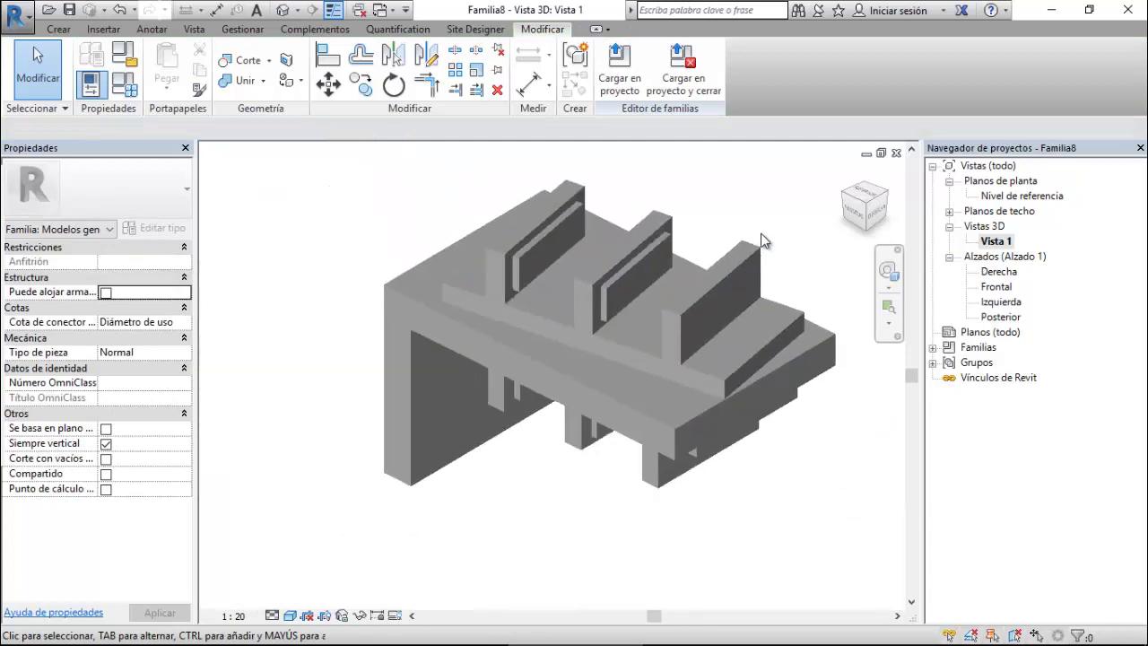
{"action": "mouse_move", "coordinate": [717, 497]}
{"action": "middle_mouse_down", "text": "shift"}
{"action": "mouse_move", "coordinate": [687, 344]}
{"action": "mouse_move", "coordinate": [704, 340]}
{"action": "middle_mouse_up", "text": "shift"}
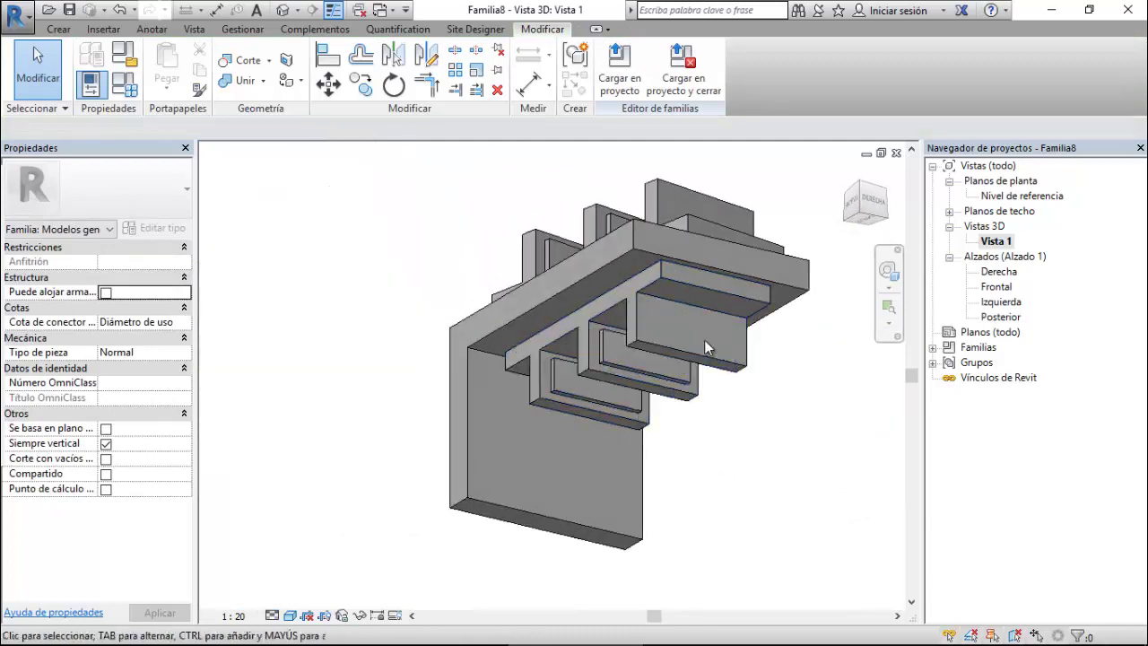
{"action": "mouse_move", "coordinate": [625, 334]}
{"action": "middle_mouse_down", "text": "shift"}
{"action": "mouse_move", "coordinate": [723, 359]}
{"action": "mouse_move", "coordinate": [663, 454]}
{"action": "mouse_move", "coordinate": [697, 379]}
{"action": "mouse_move", "coordinate": [650, 425]}
{"action": "mouse_move", "coordinate": [598, 422]}
{"action": "mouse_move", "coordinate": [687, 443]}
{"action": "mouse_move", "coordinate": [738, 353]}
{"action": "mouse_move", "coordinate": [858, 316]}
{"action": "middle_mouse_up", "text": "shift"}
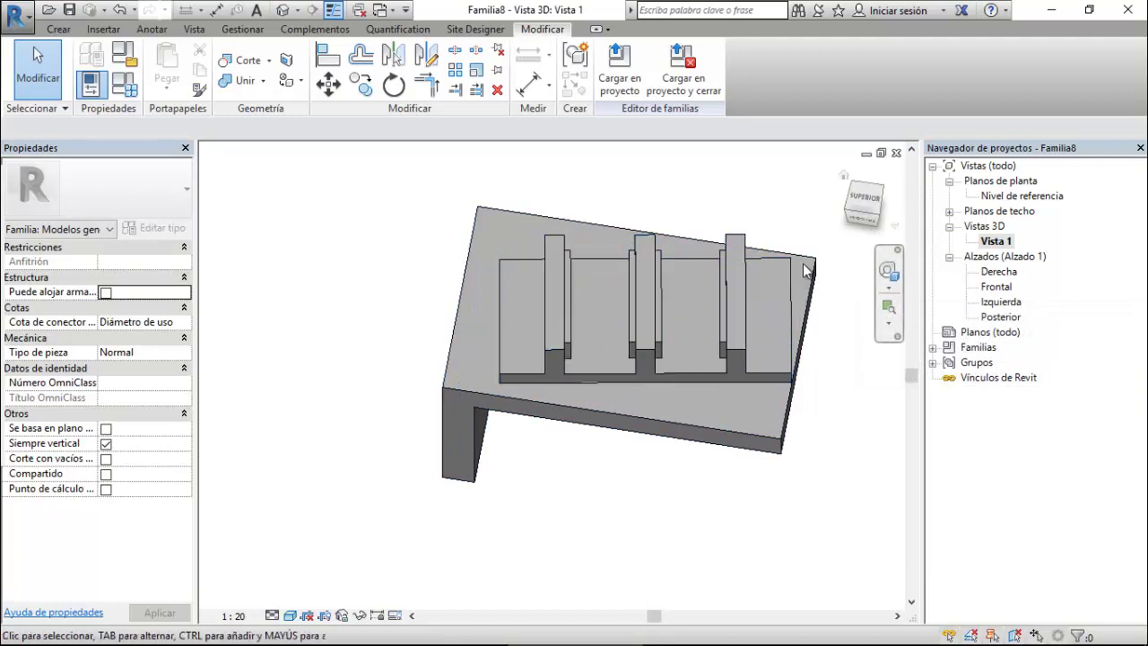
{"action": "double_click", "coordinate": [1040, 197]}
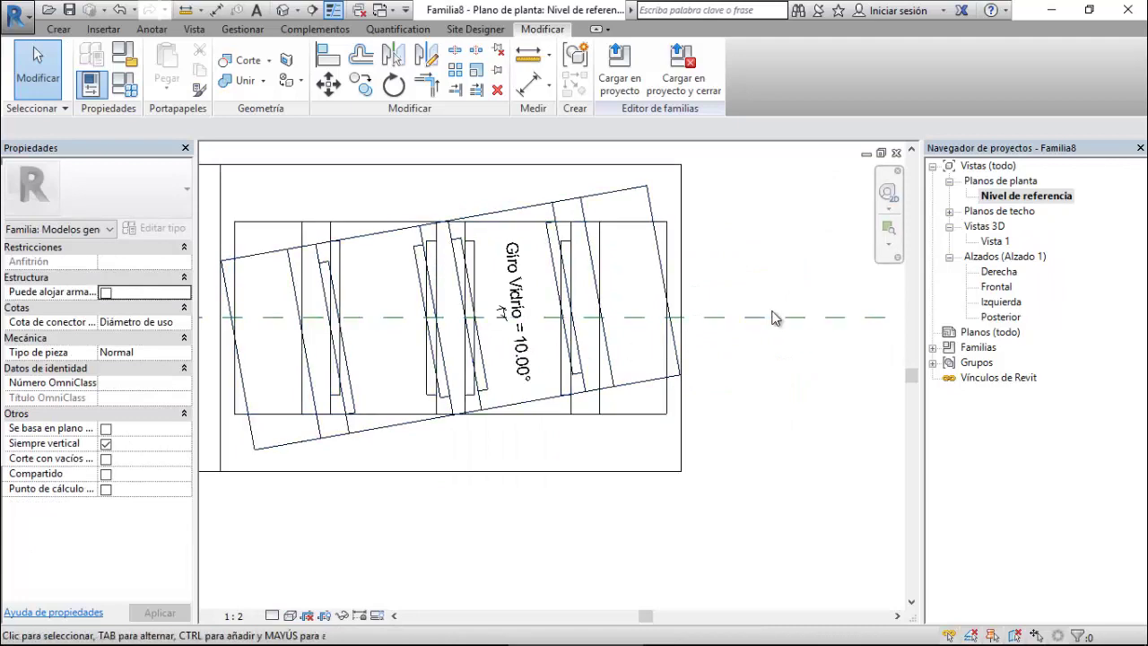
{"action": "scroll", "coordinate": [715, 368], "scroll_direction": "up", "scroll_amount": 3}
{"action": "scroll", "coordinate": [714, 367], "scroll_direction": "up", "scroll_amount": 2}
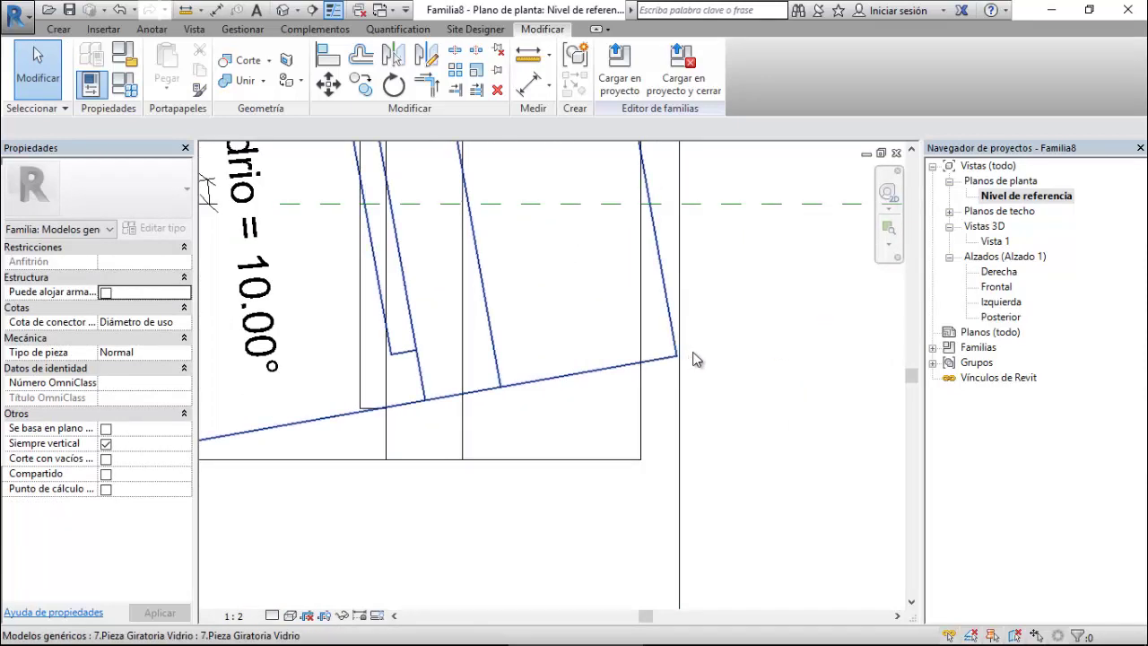
{"action": "scroll", "coordinate": [758, 363], "scroll_direction": "down", "scroll_amount": 2}
{"action": "scroll", "coordinate": [758, 366], "scroll_direction": "down", "scroll_amount": 2}
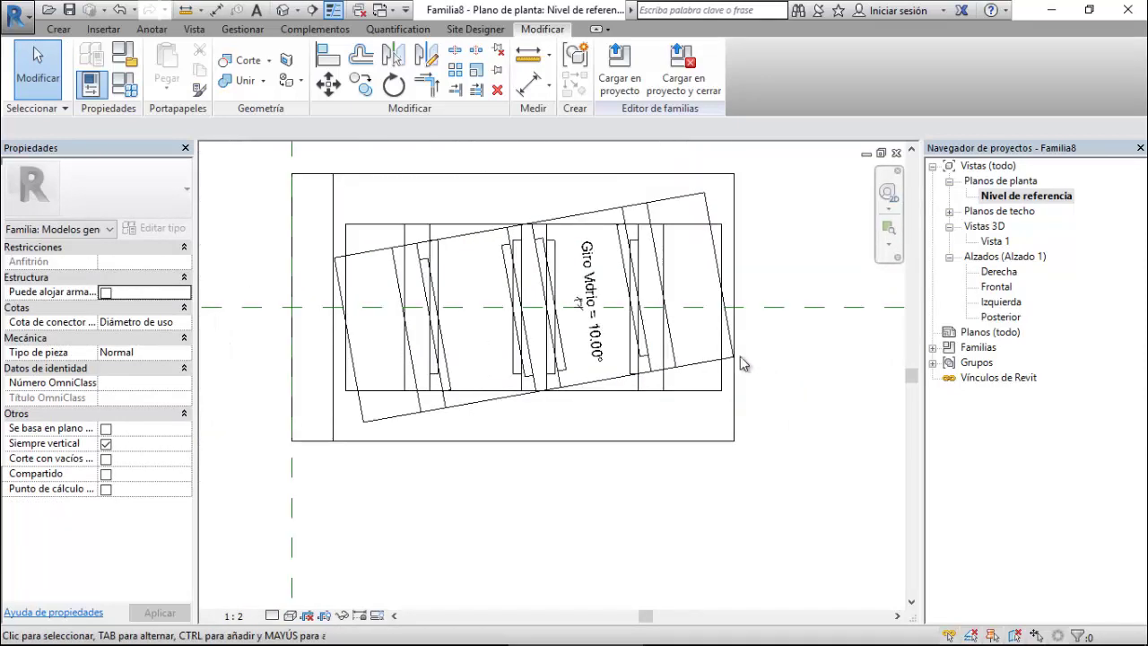
Test a 12° Giro Vidrio rotation in Family Types.
{"action": "left_click", "coordinate": [125, 83]}
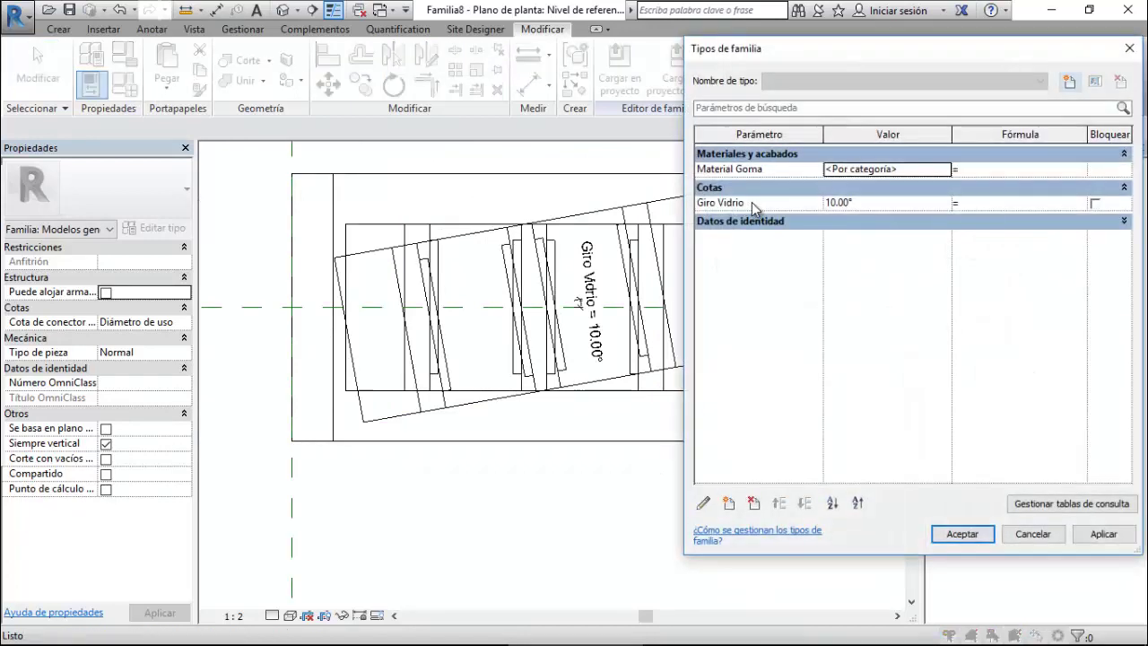
{"action": "left_click", "coordinate": [867, 202]}
{"action": "type", "text": "12"}
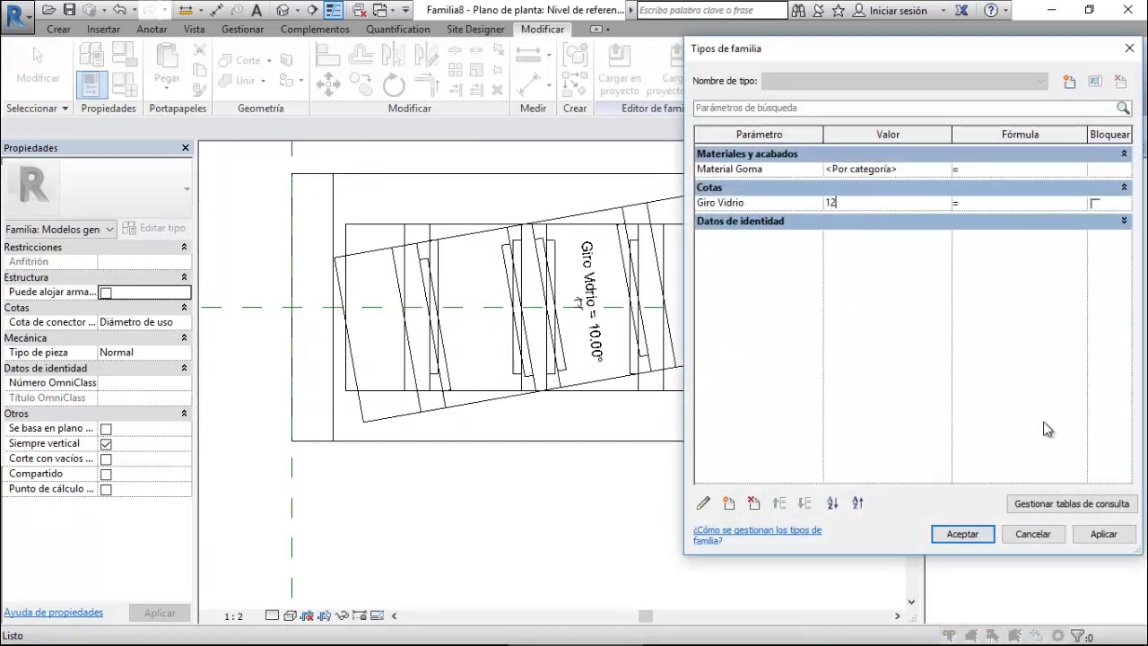
{"action": "left_click", "coordinate": [1116, 535]}
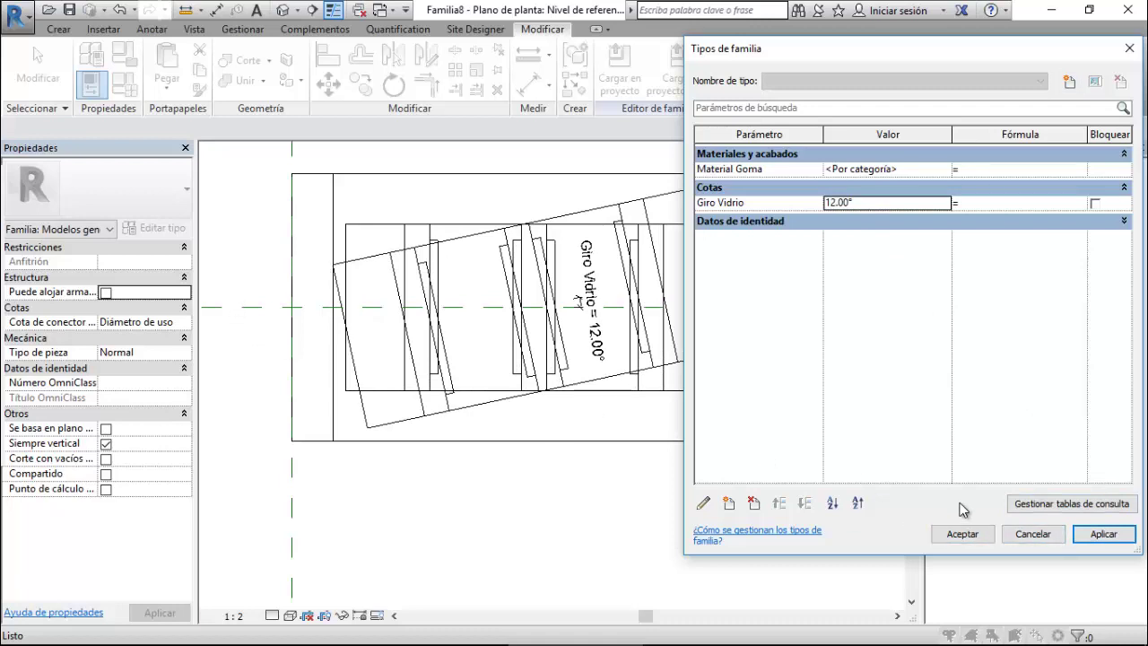
{"action": "left_click", "coordinate": [962, 535]}
{"action": "scroll", "coordinate": [777, 362], "scroll_direction": "up", "scroll_amount": 3}
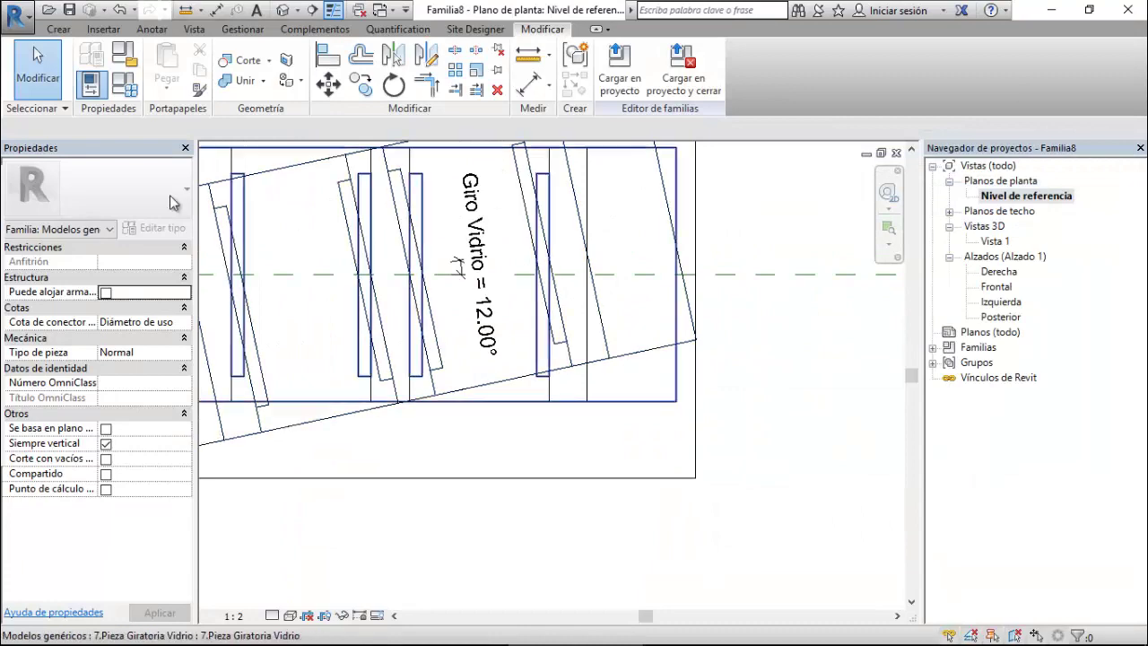
Return Giro Vidrio to 10° and rename the parameter Giro Vidrio Real.
{"action": "left_click", "coordinate": [118, 91]}
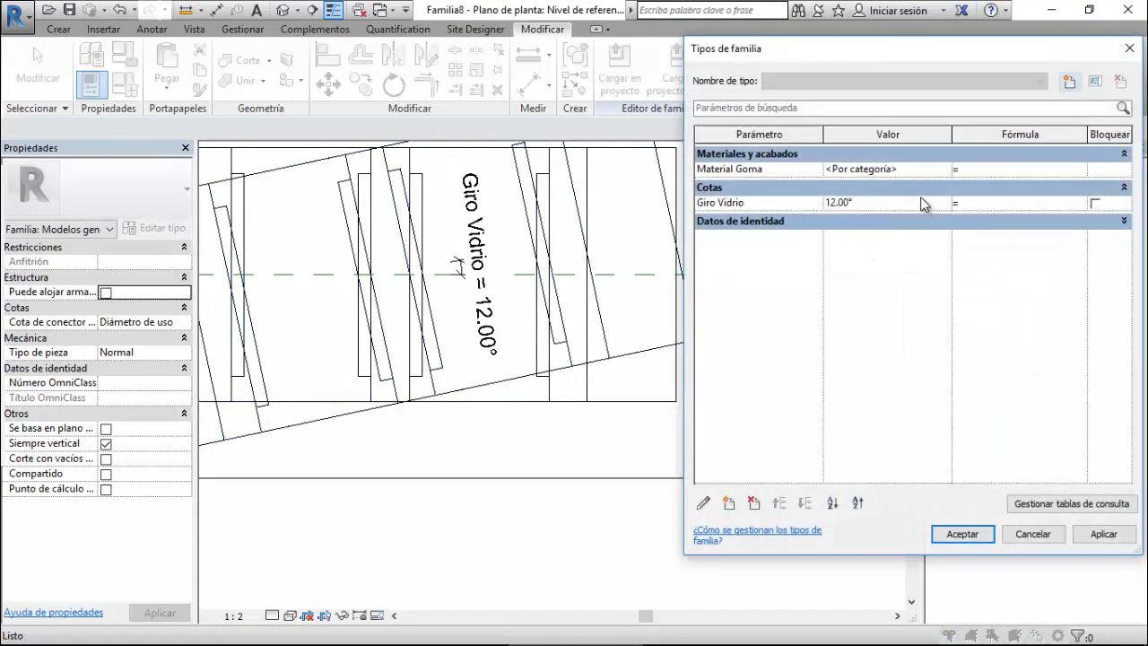
{"action": "left_click", "coordinate": [921, 198]}
{"action": "type", "text": "10"}
{"action": "left_click", "coordinate": [909, 296]}
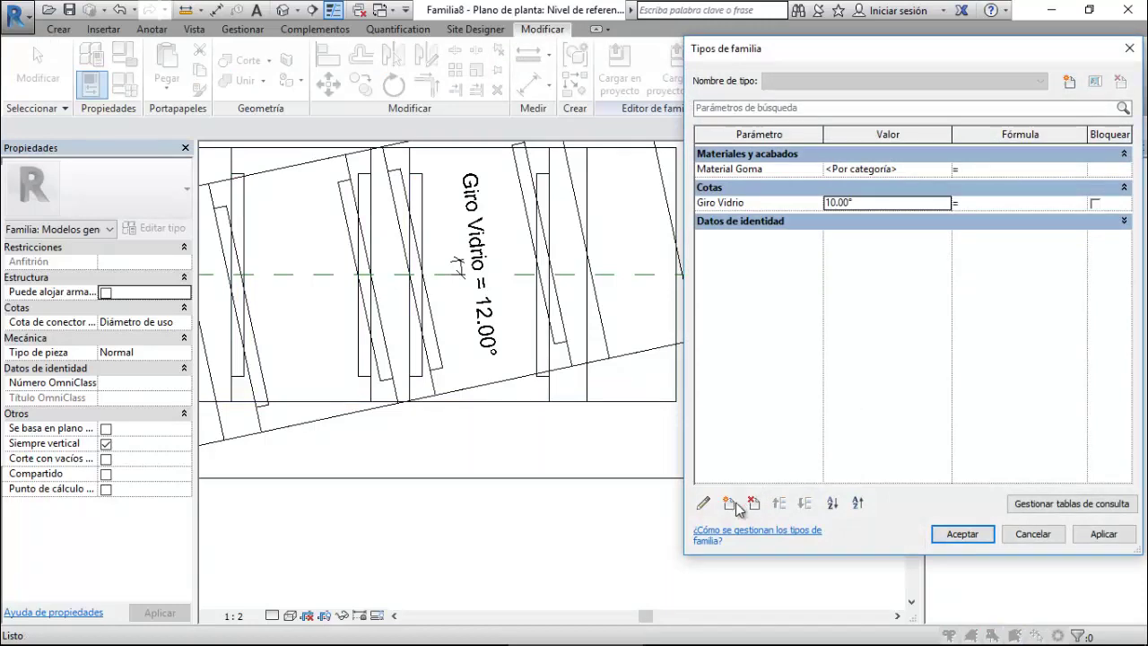
{"action": "left_click", "coordinate": [704, 504]}
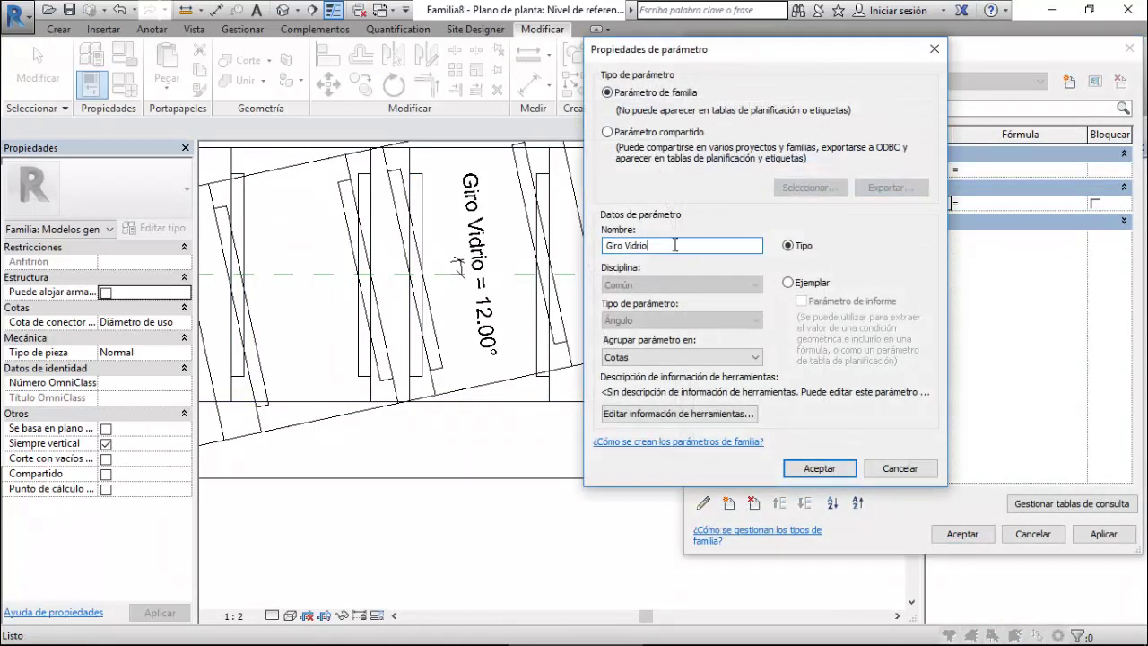
{"action": "type", "text": "Real"}
{"action": "left_click", "coordinate": [848, 471]}
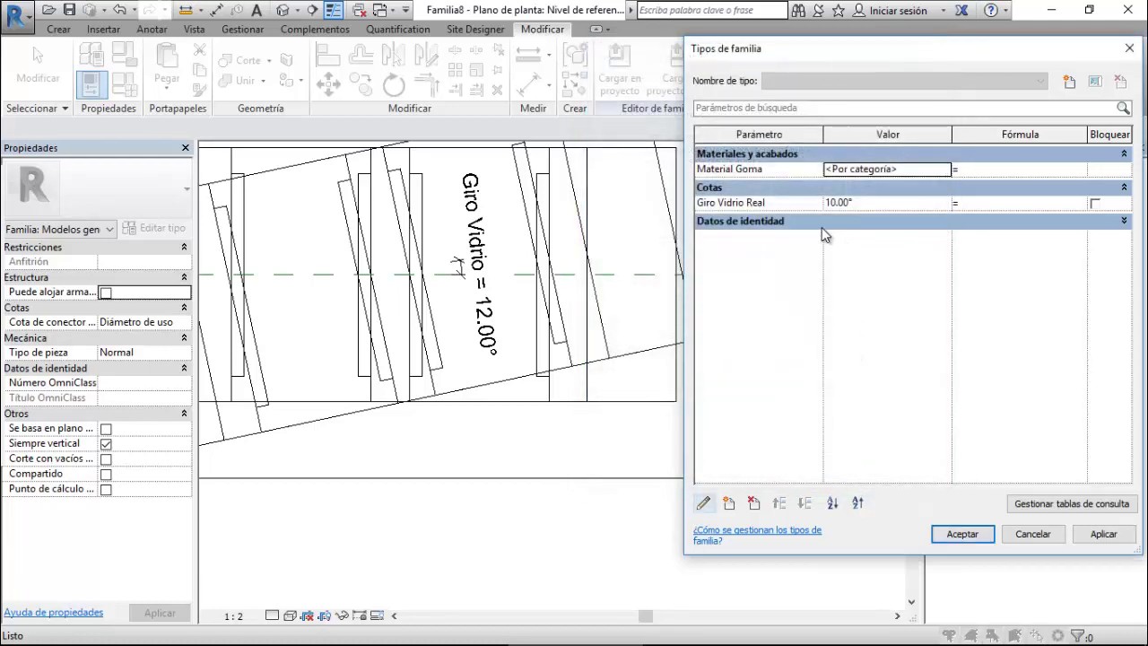
Create a new instance angle parameter named Giro Vidrio.
{"action": "left_click", "coordinate": [729, 505]}
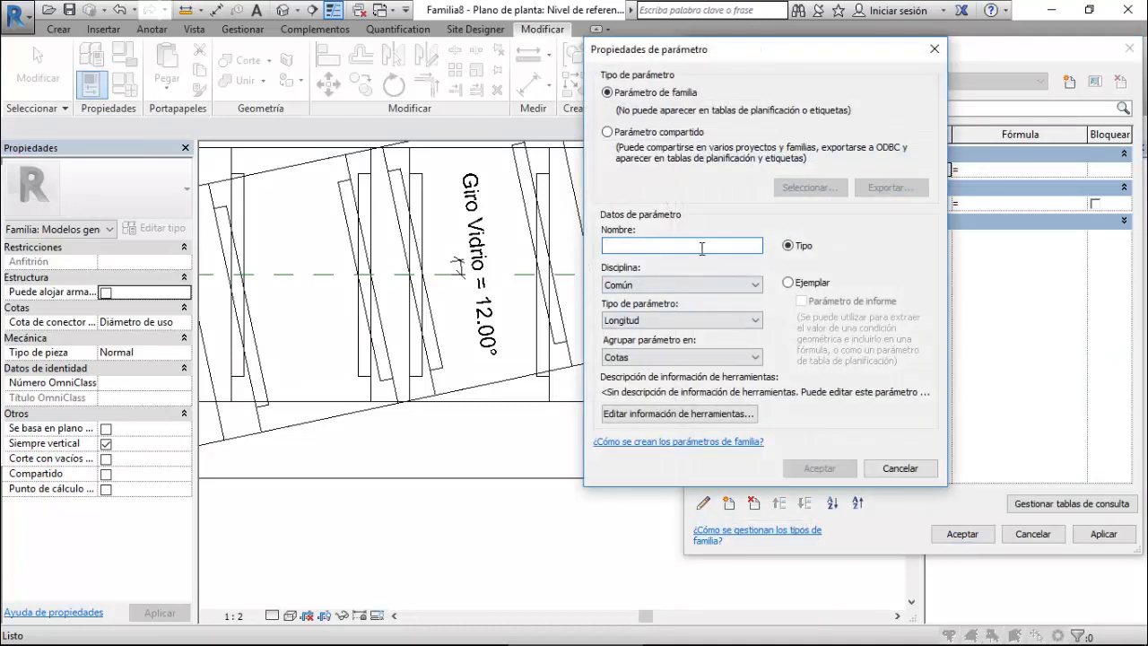
{"action": "type", "text": "Giro Vidrio"}
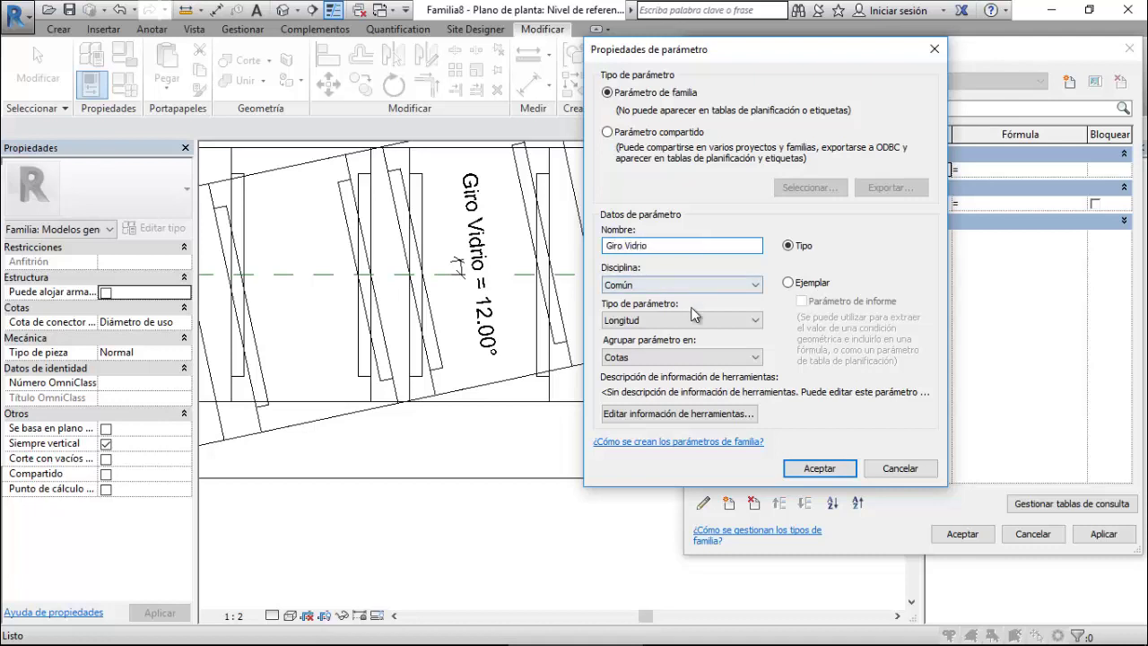
{"action": "left_click", "coordinate": [693, 316]}
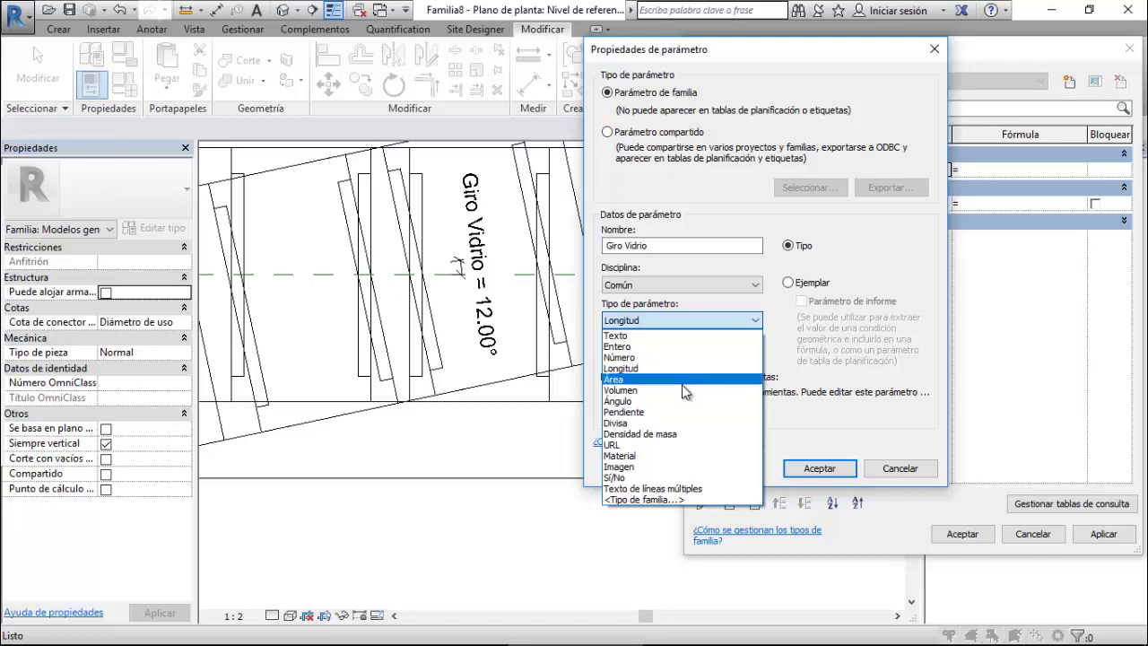
{"action": "left_click", "coordinate": [683, 400]}
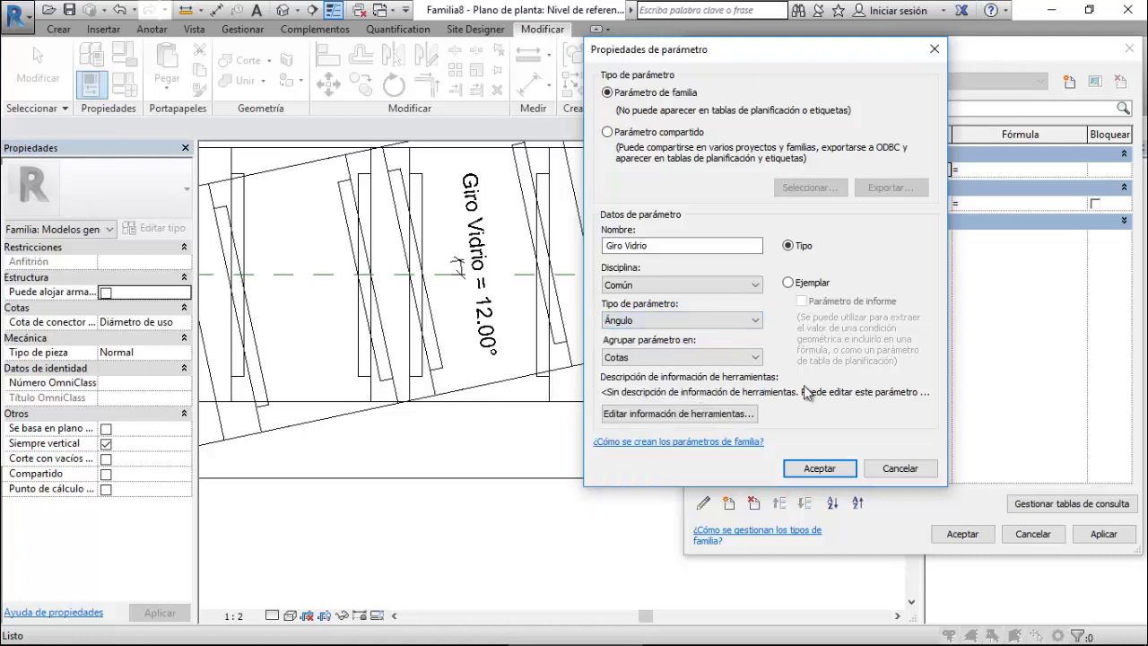
{"action": "left_click", "coordinate": [787, 283]}
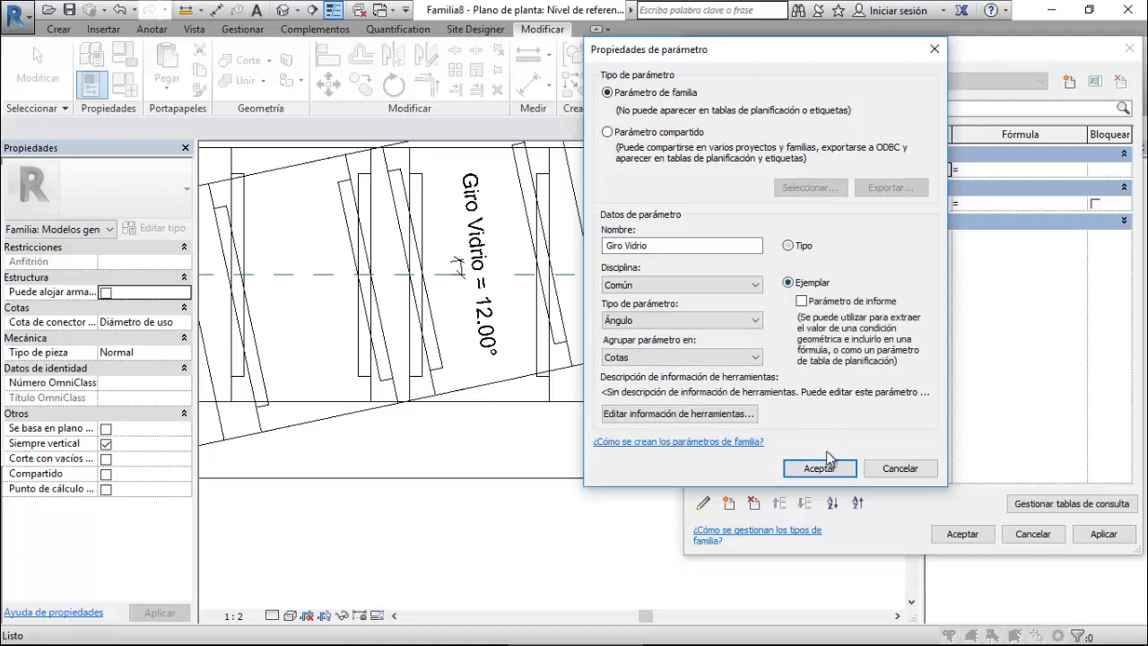
{"action": "left_click", "coordinate": [819, 469]}
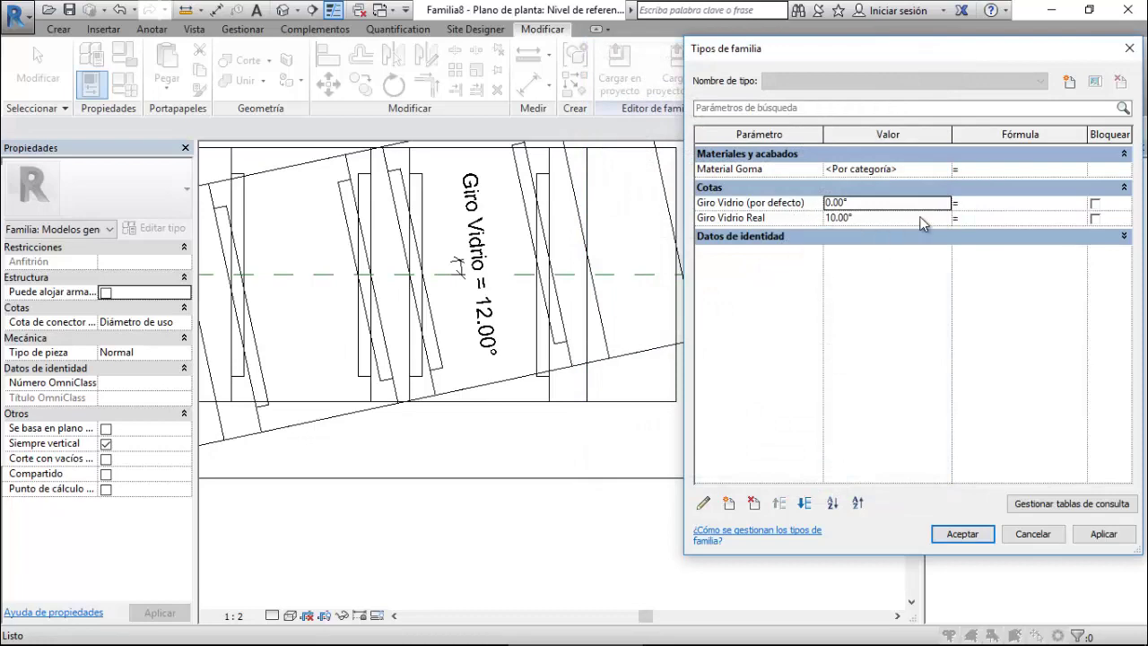
Change Giro Vidrio Real to an instance parameter and begin Giro Vidrio's formula.
{"action": "left_click", "coordinate": [794, 219]}
{"action": "left_click", "coordinate": [703, 503]}
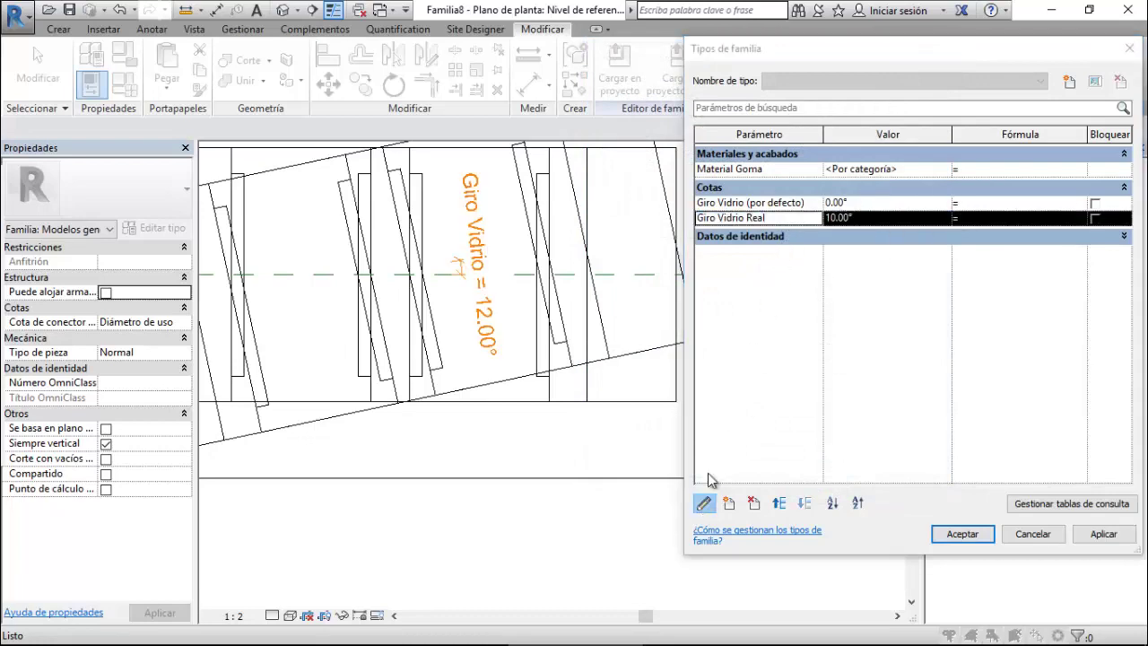
{"action": "left_click", "coordinate": [787, 283]}
{"action": "left_click", "coordinate": [819, 468]}
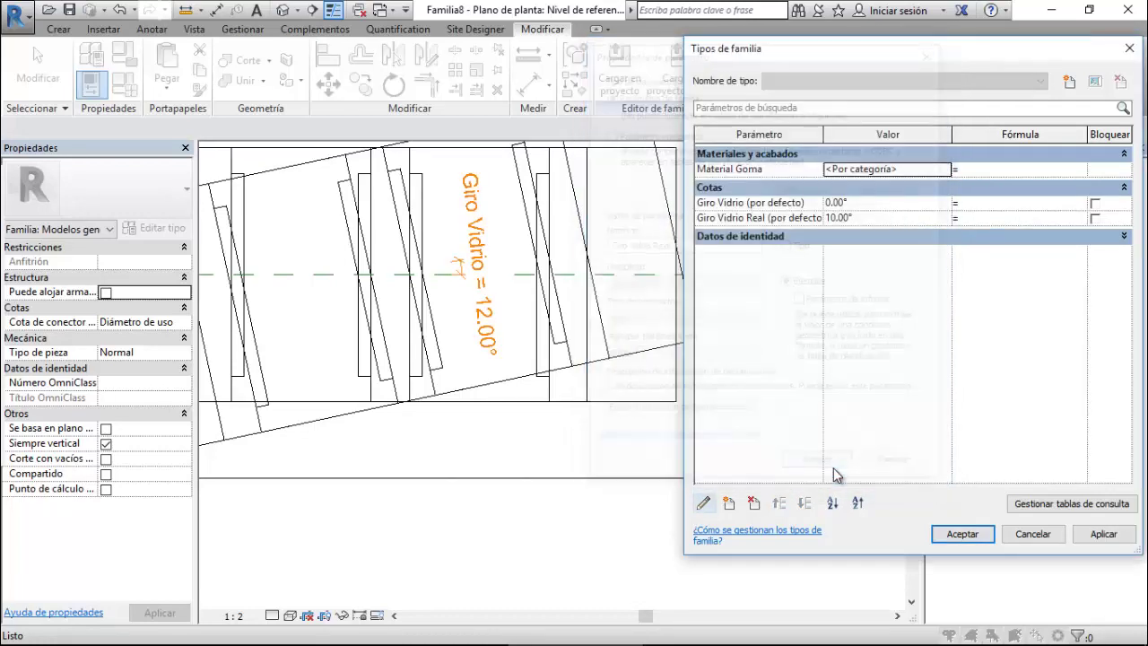
{"action": "left_click", "coordinate": [973, 204]}
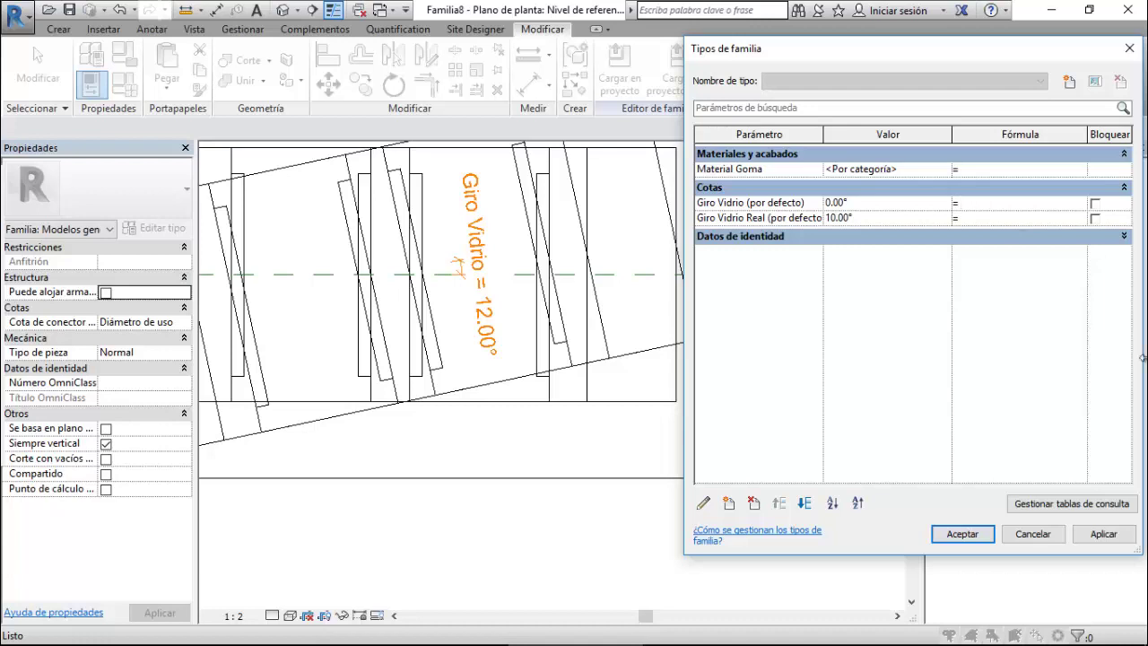
Give Giro Vidrio the formula if(Giro Vidrio Real>10,10,if(Giro Vidrio Real<0,0,Giro Vidrio Real)).
{"action": "type", "text": "if(Giro Vi"}
{"action": "type", "text": "drio Re"}
{"action": "type", "text": "al>1"}
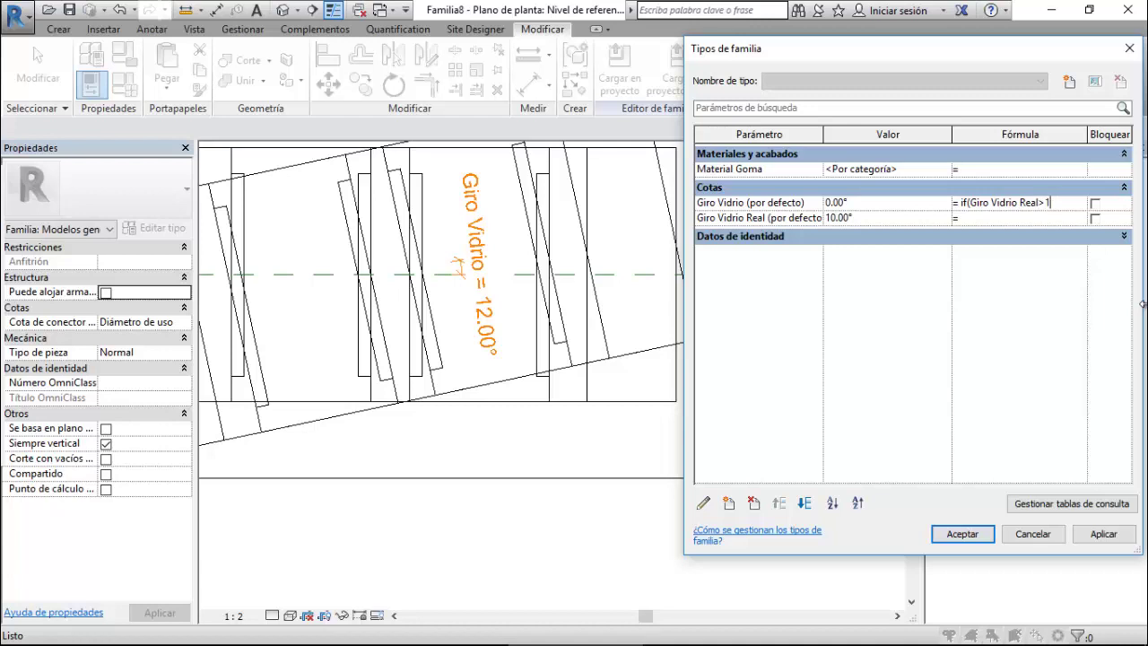
{"action": "type", "text": "0,10,if("}
{"action": "type", "text": "Giro"}
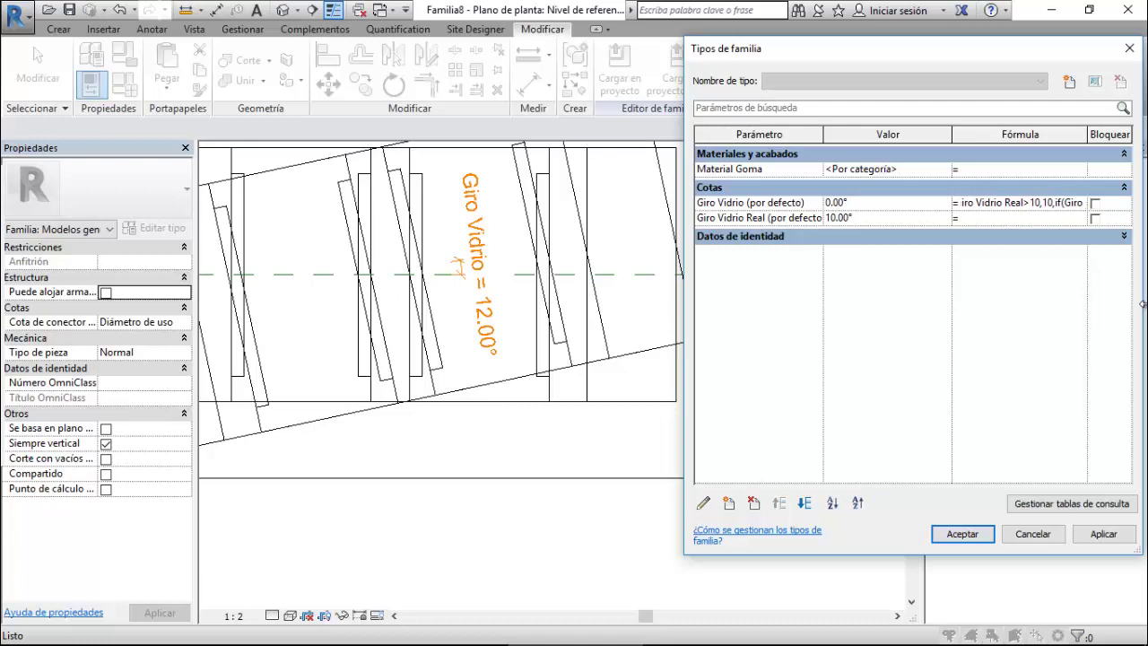
{"action": "type", "text": " Vidrio"}
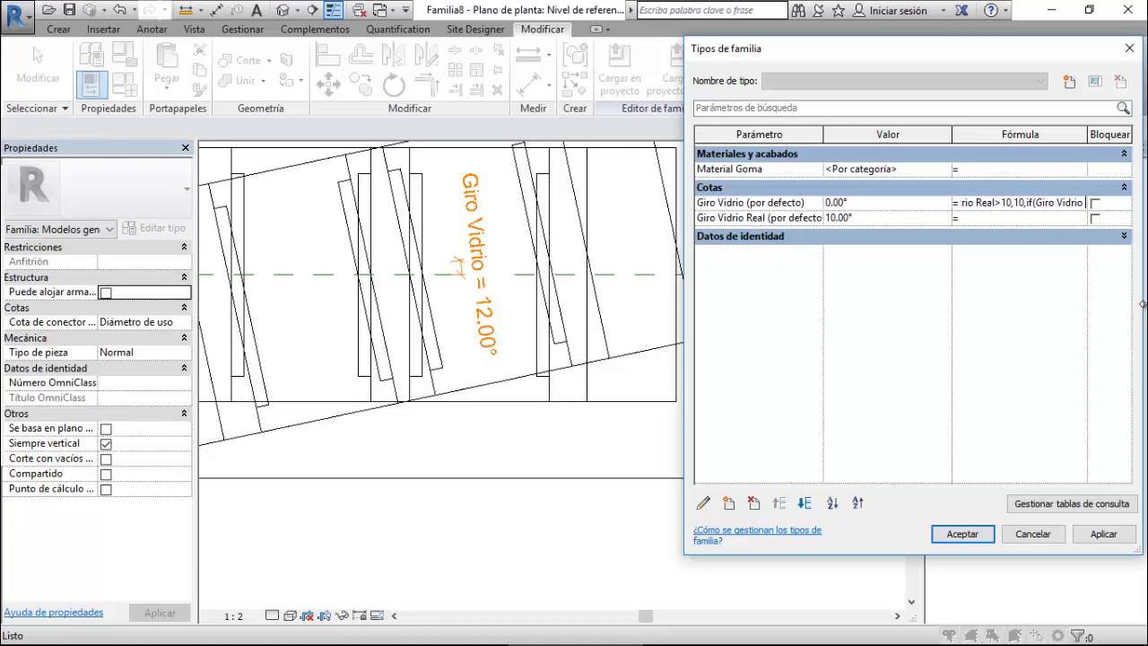
{"action": "type", "text": " Real"}
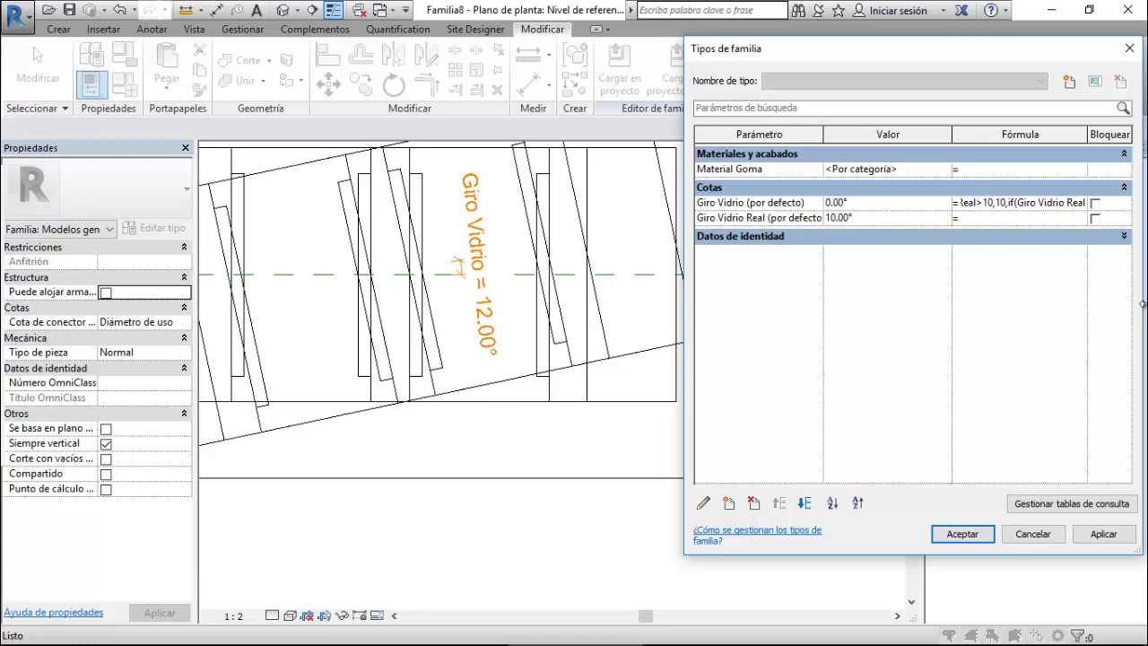
{"action": "type", "text": "<"}
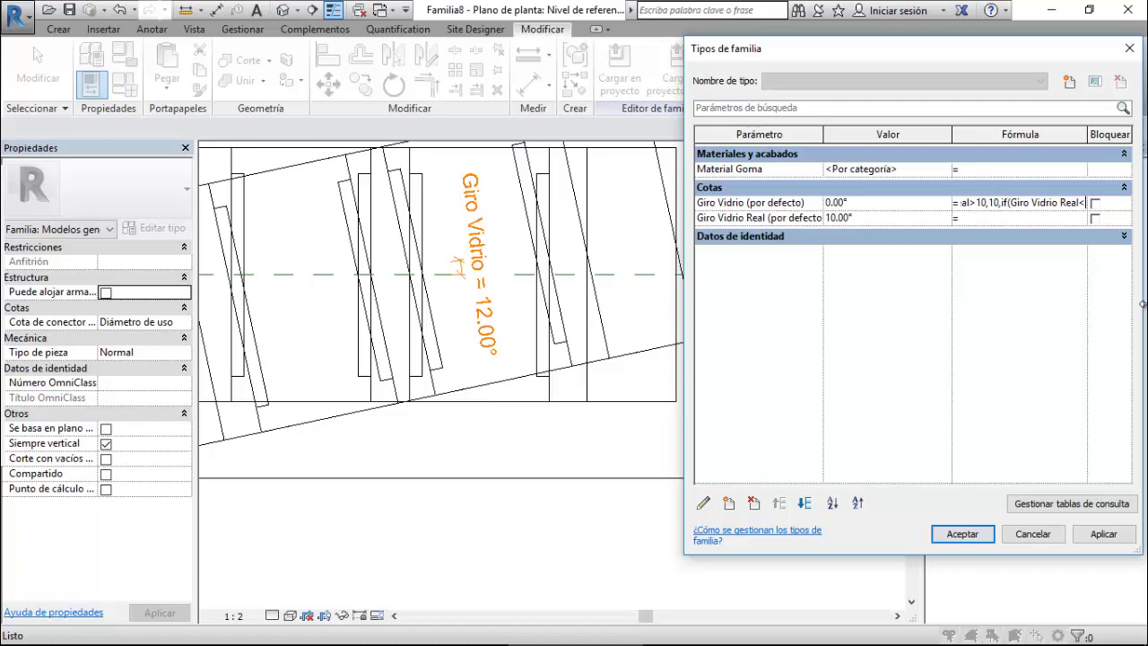
{"action": "type", "text": "0"}
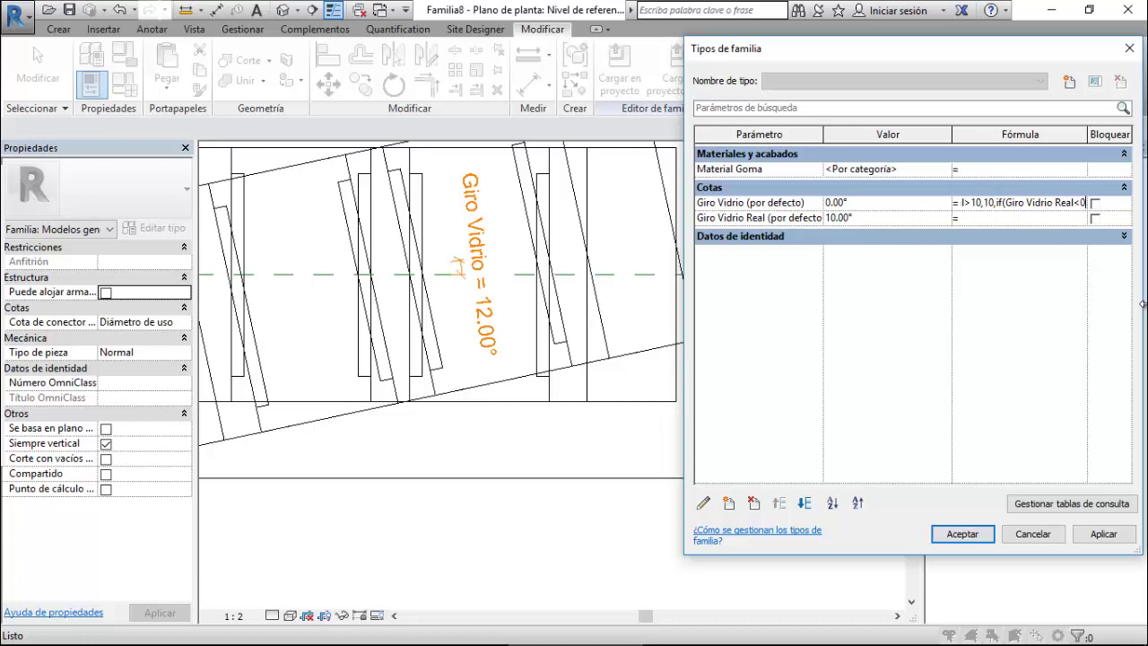
{"action": "type", "text": ","}
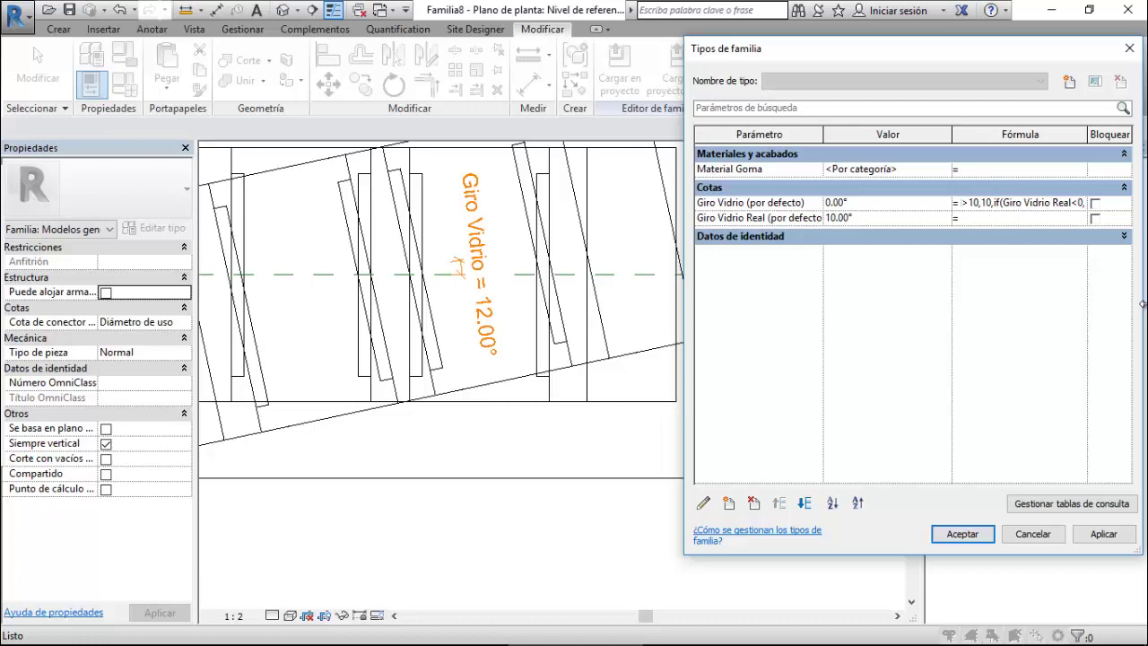
{"action": "type", "text": "0"}
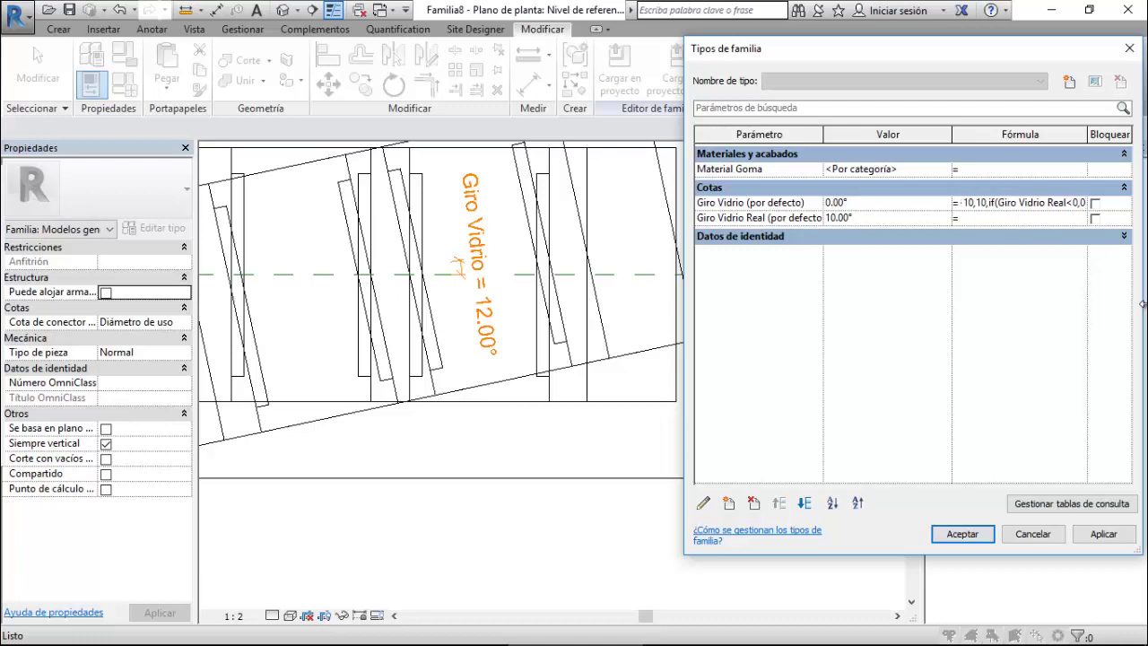
{"action": "type", "text": ","}
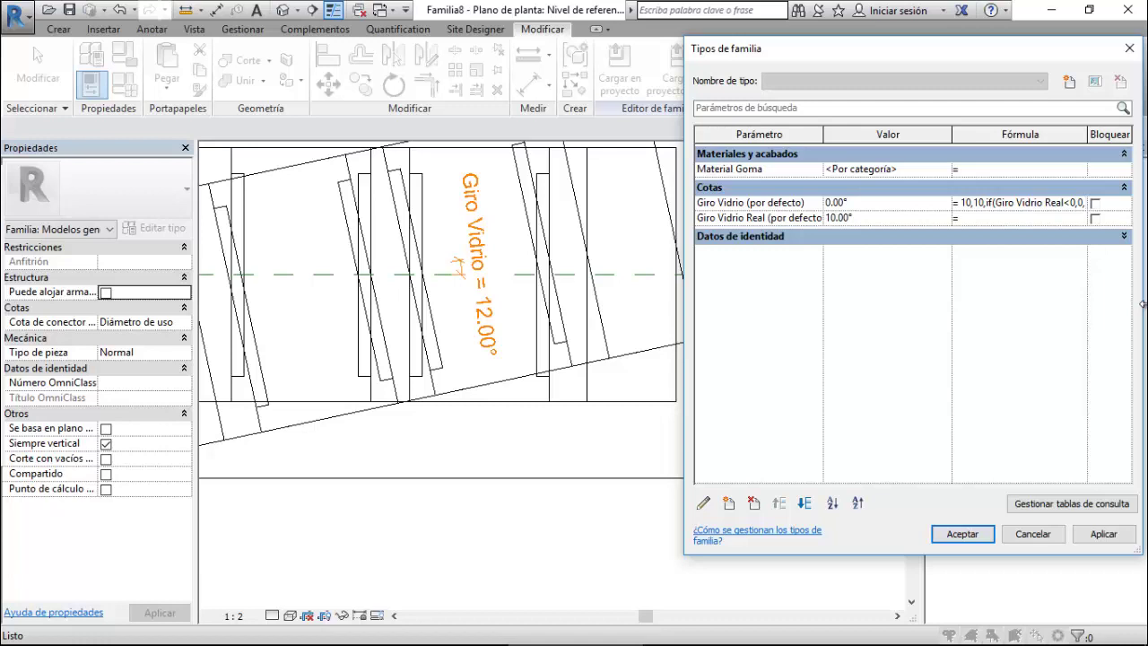
{"action": "type", "text": "Gir"}
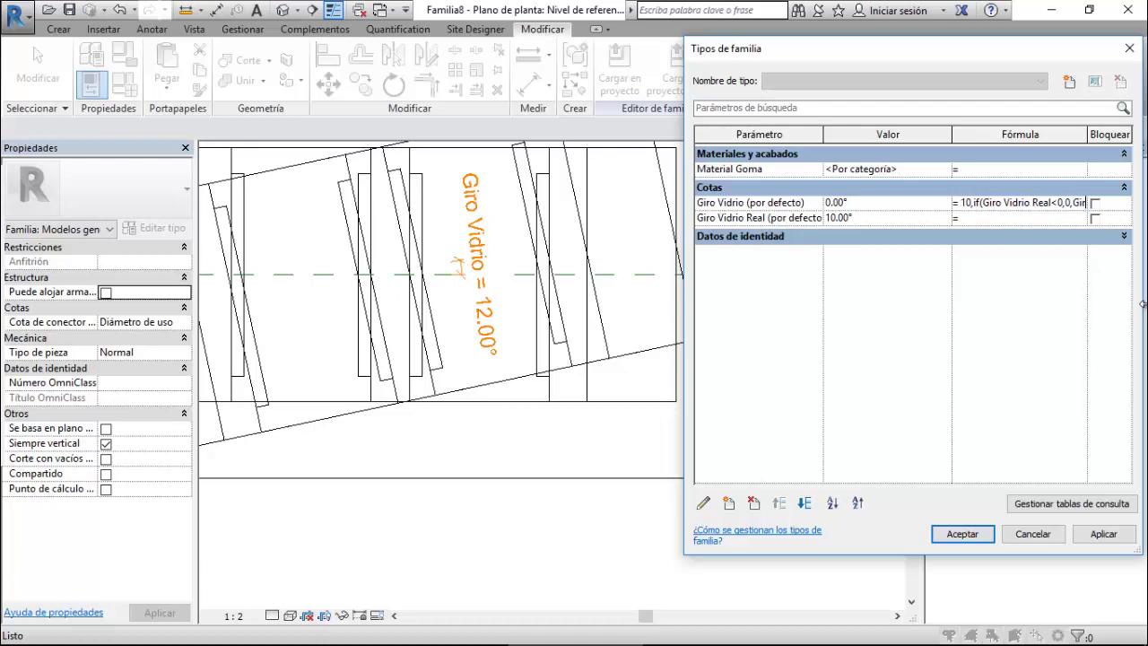
{"action": "type", "text": "o Vid"}
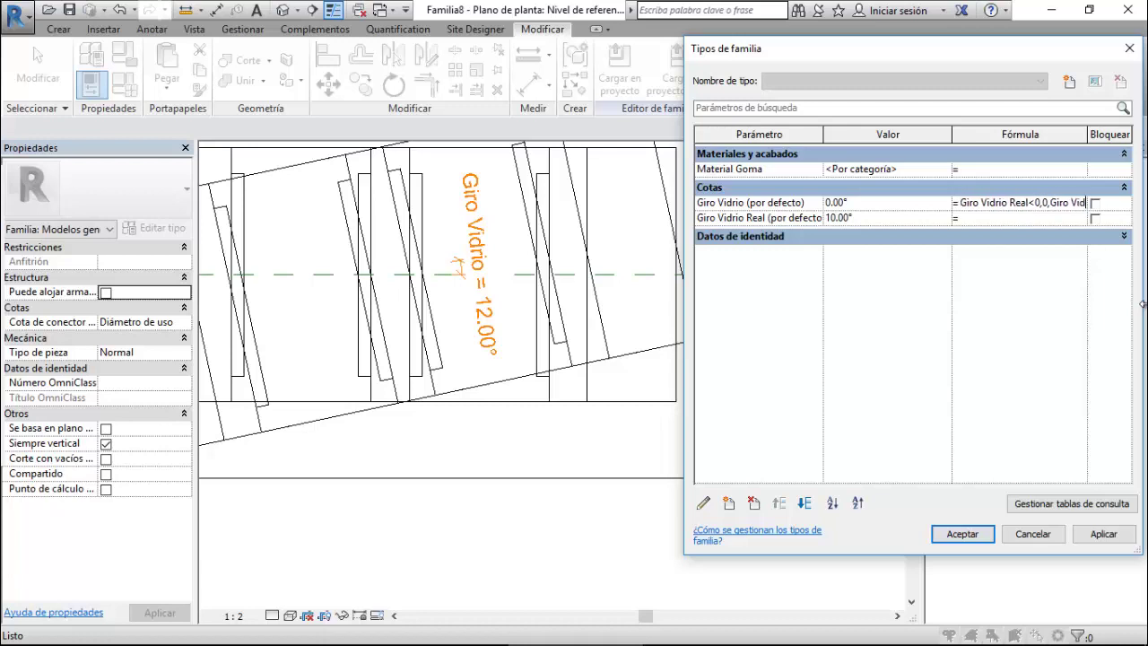
{"action": "type", "text": "rio Re"}
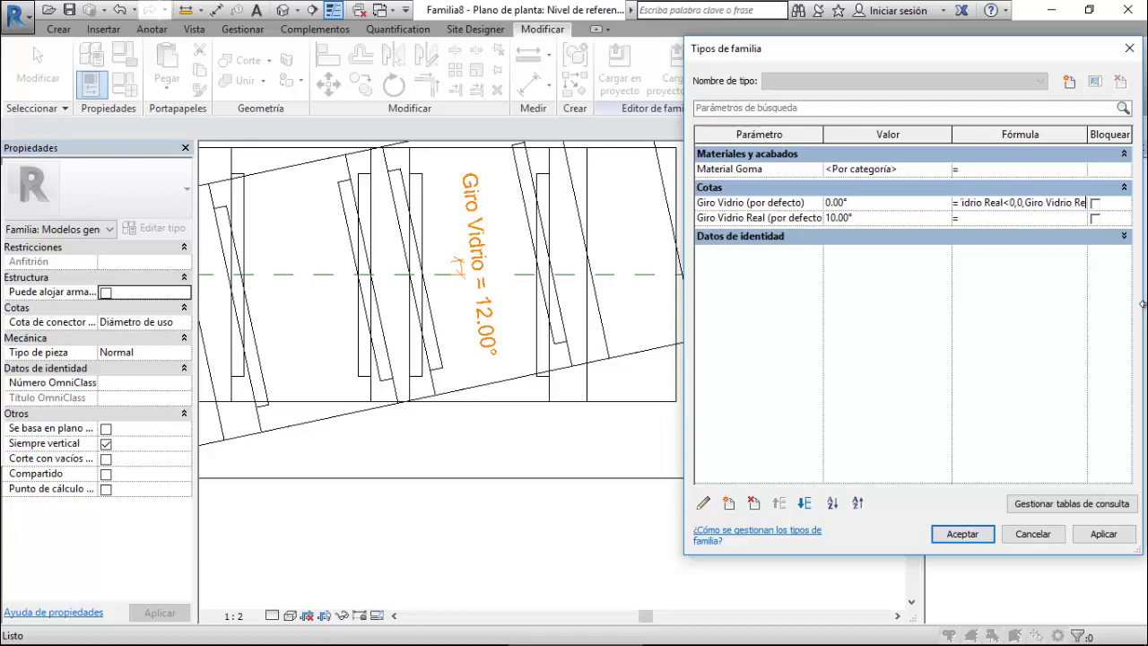
{"action": "type", "text": "al"}
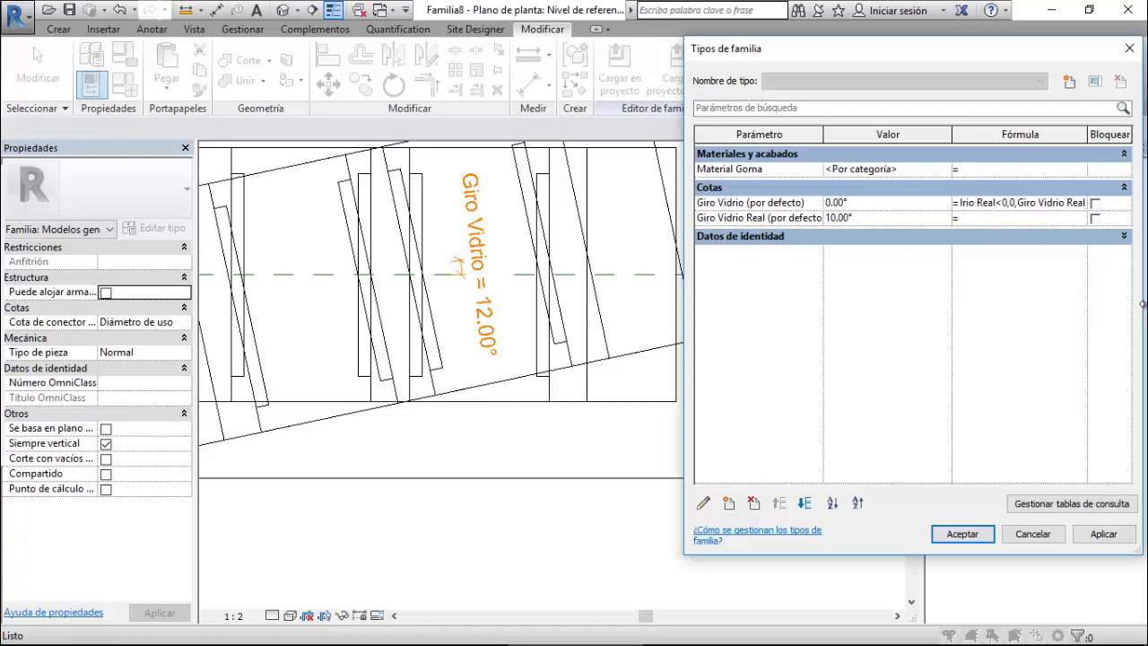
{"action": "type", "text": "))"}
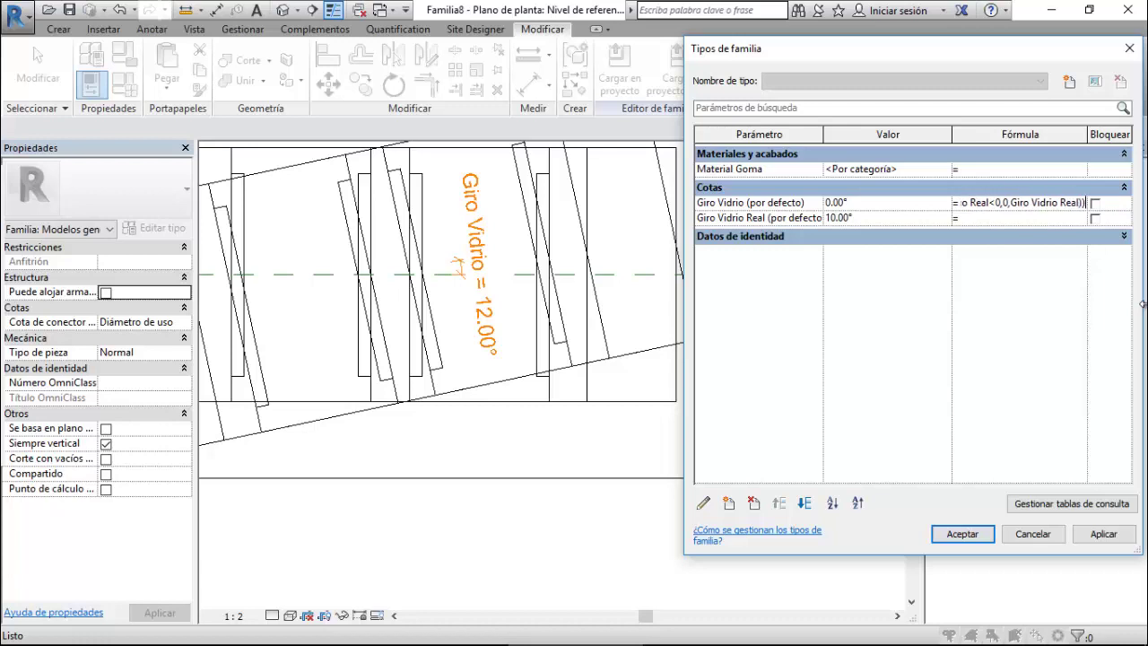
{"action": "key", "text": "Tab"}
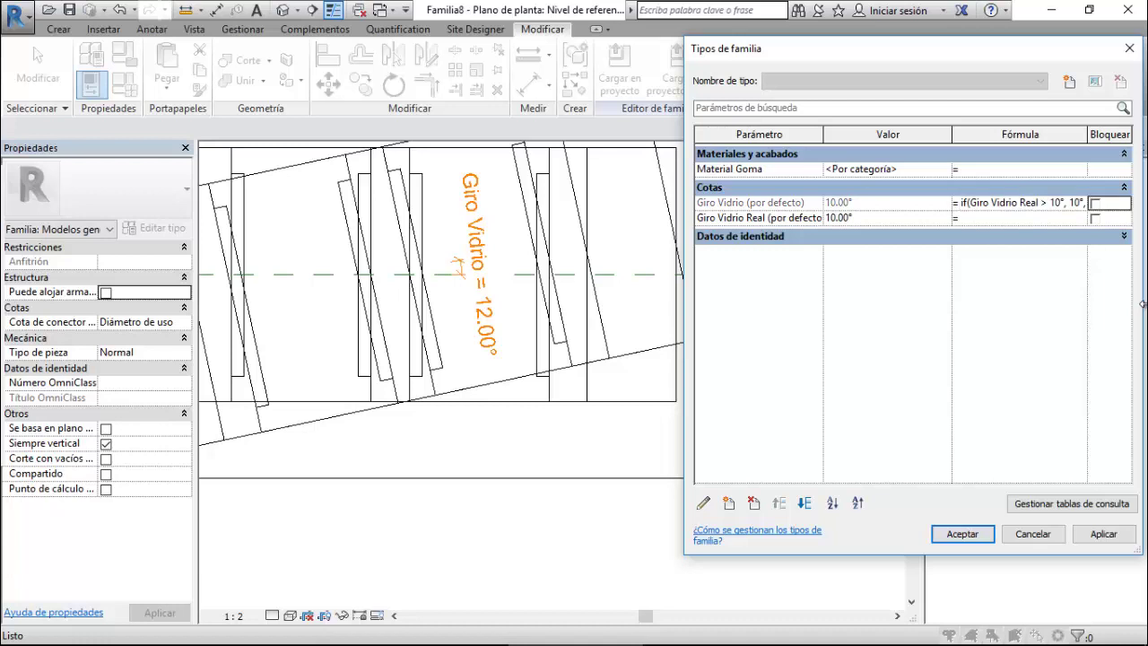
Set Giro Vidrio Real to 15° and accept the family type changes.
{"action": "left_click", "coordinate": [875, 223]}
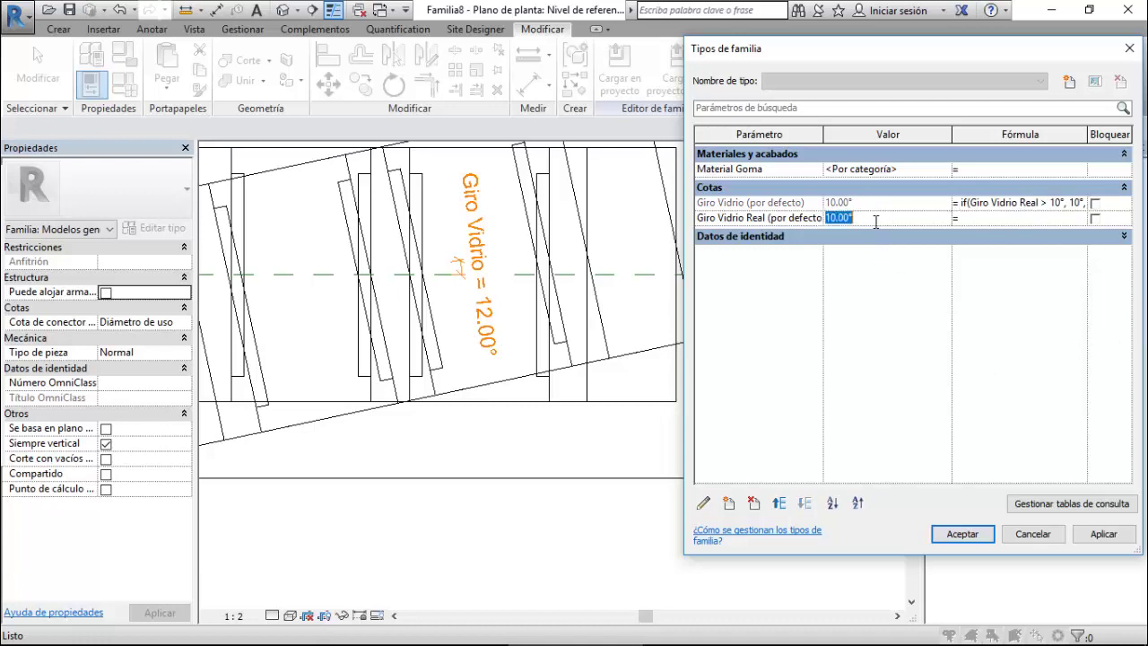
{"action": "type", "text": "15"}
{"action": "left_click", "coordinate": [1102, 533]}
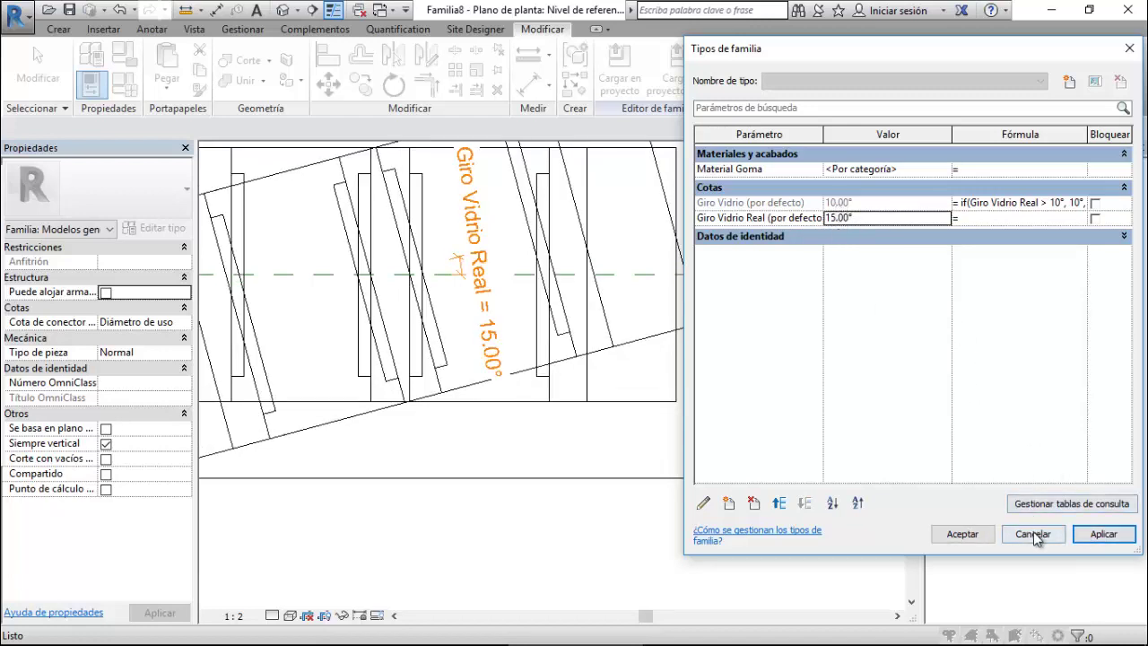
{"action": "left_click", "coordinate": [986, 535]}
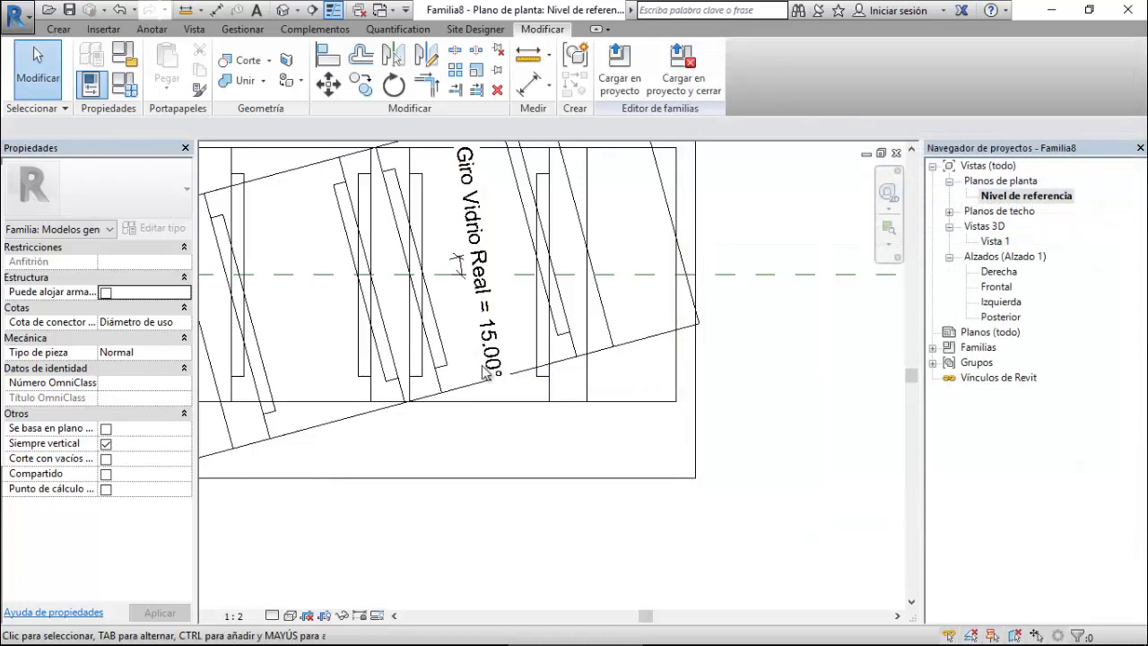
Relabel the angular rotation dimension with the Giro Vidrio parameter.
{"action": "left_click", "coordinate": [632, 342]}
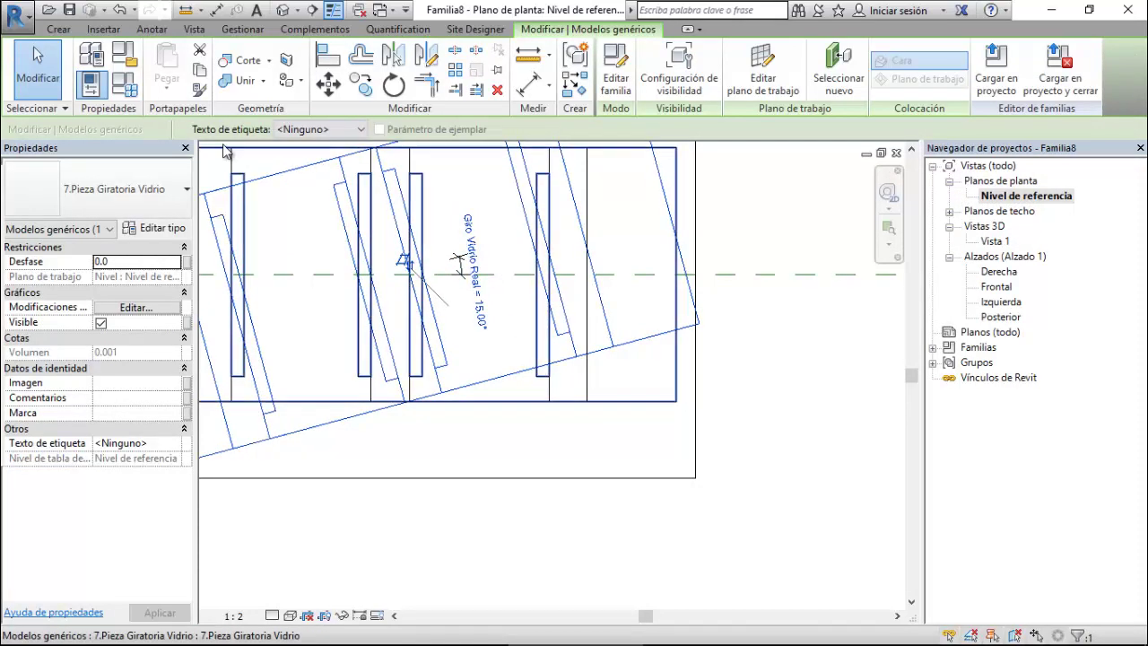
{"action": "left_click", "coordinate": [290, 182]}
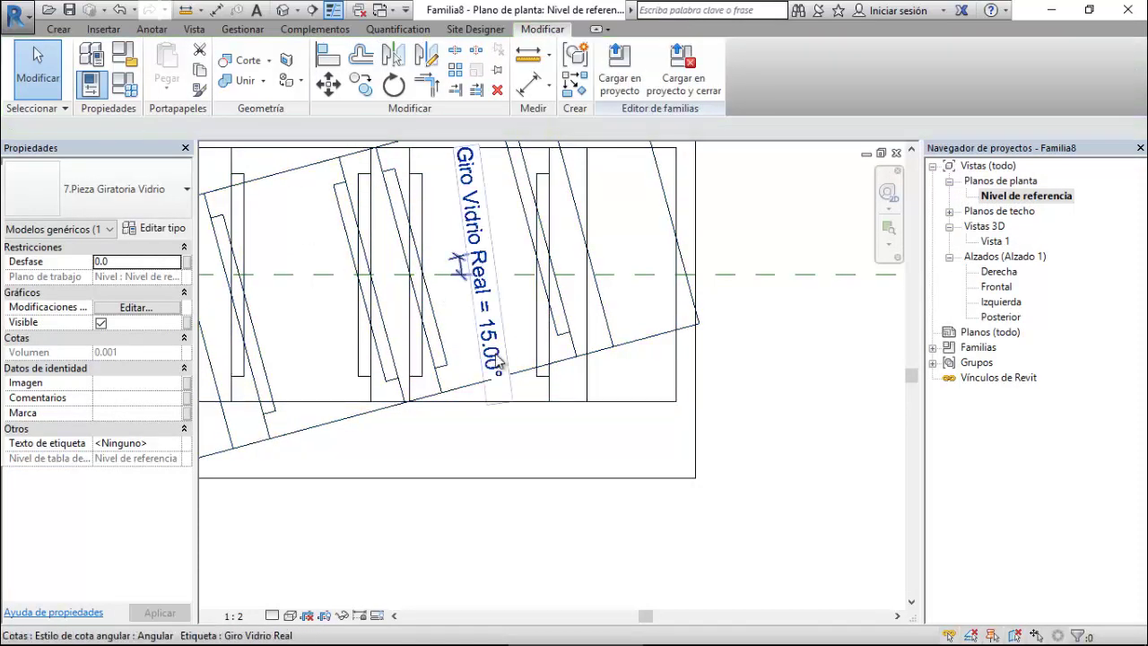
{"action": "left_click", "coordinate": [461, 268]}
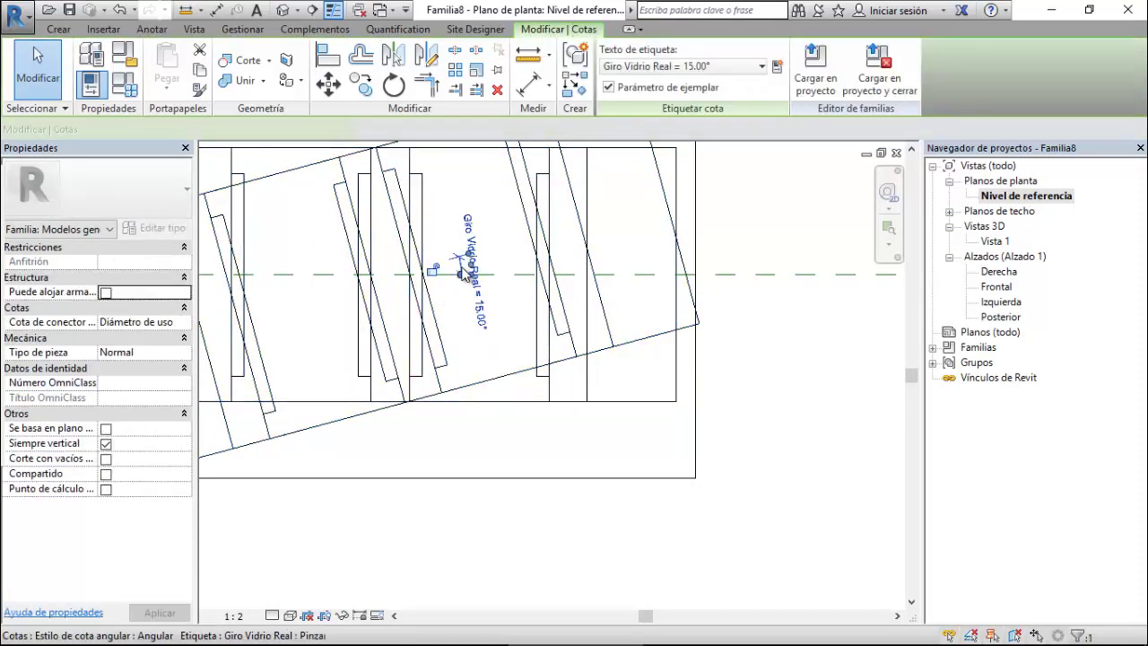
{"action": "left_click", "coordinate": [652, 71]}
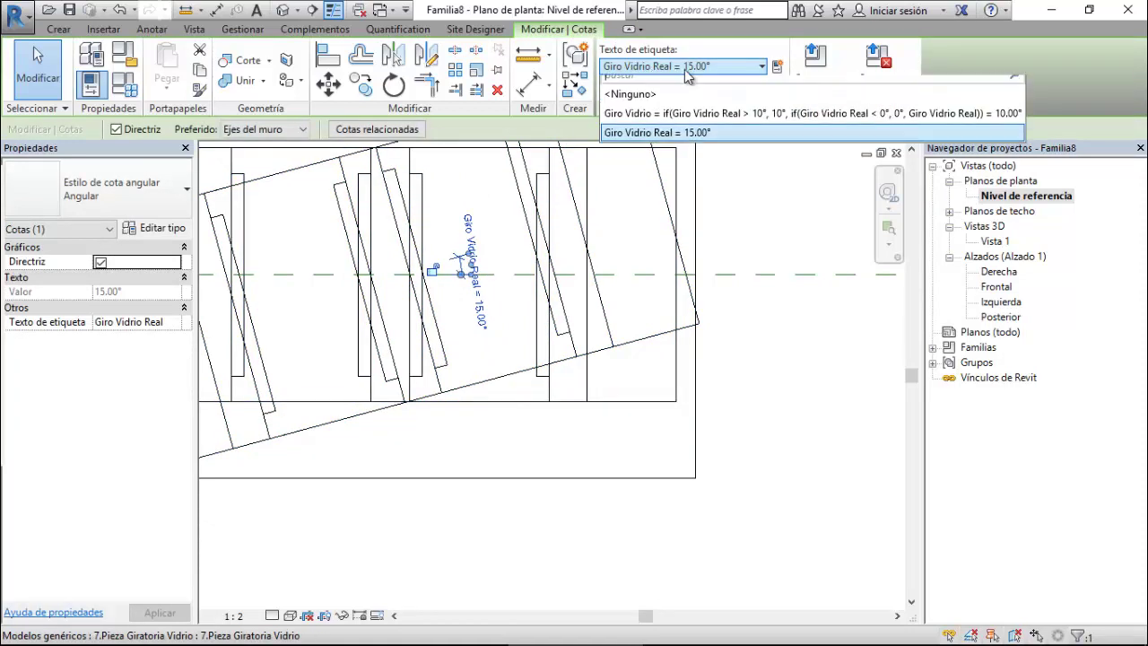
{"action": "left_click", "coordinate": [684, 126]}
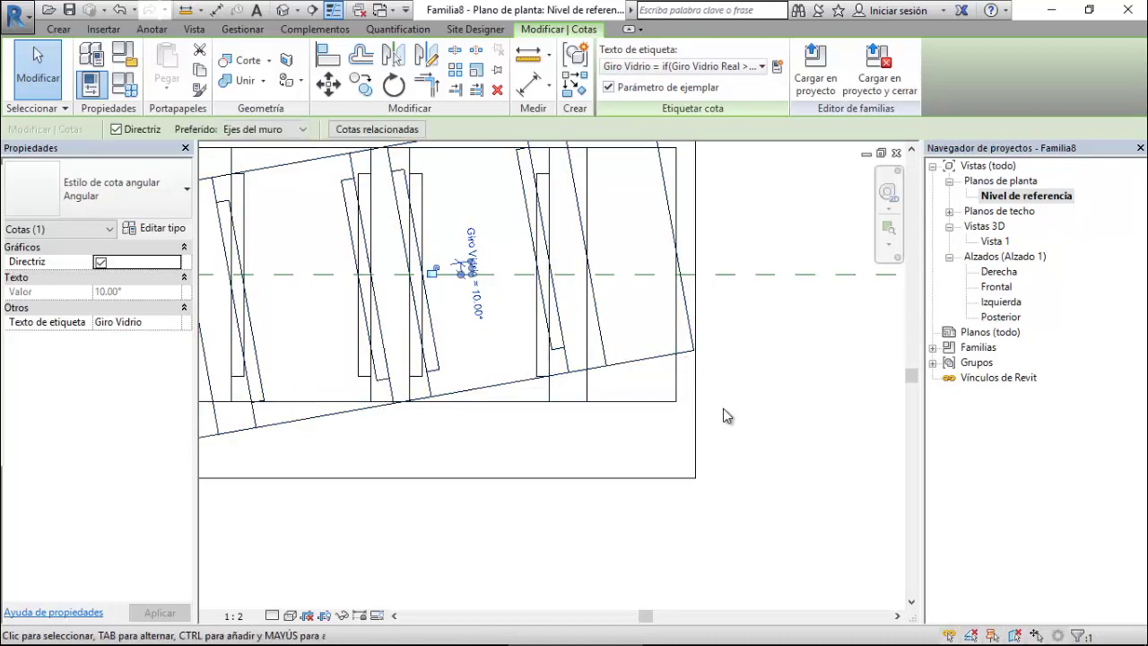
{"action": "scroll", "coordinate": [726, 415], "scroll_direction": "down", "scroll_amount": 1}
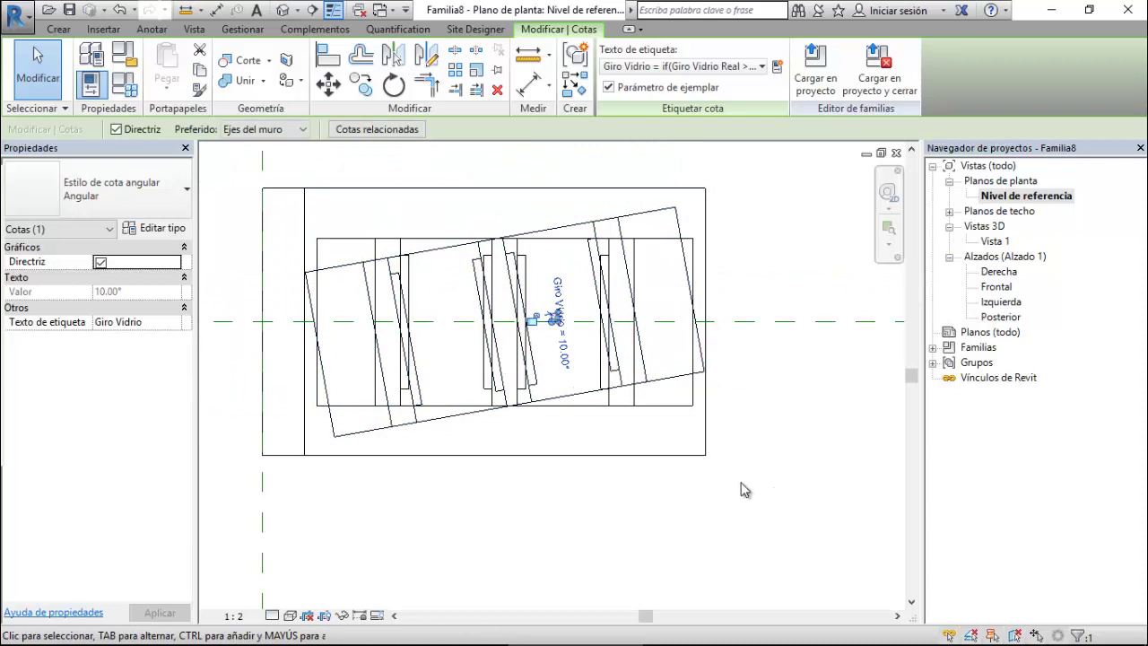
{"action": "left_click", "coordinate": [686, 378]}
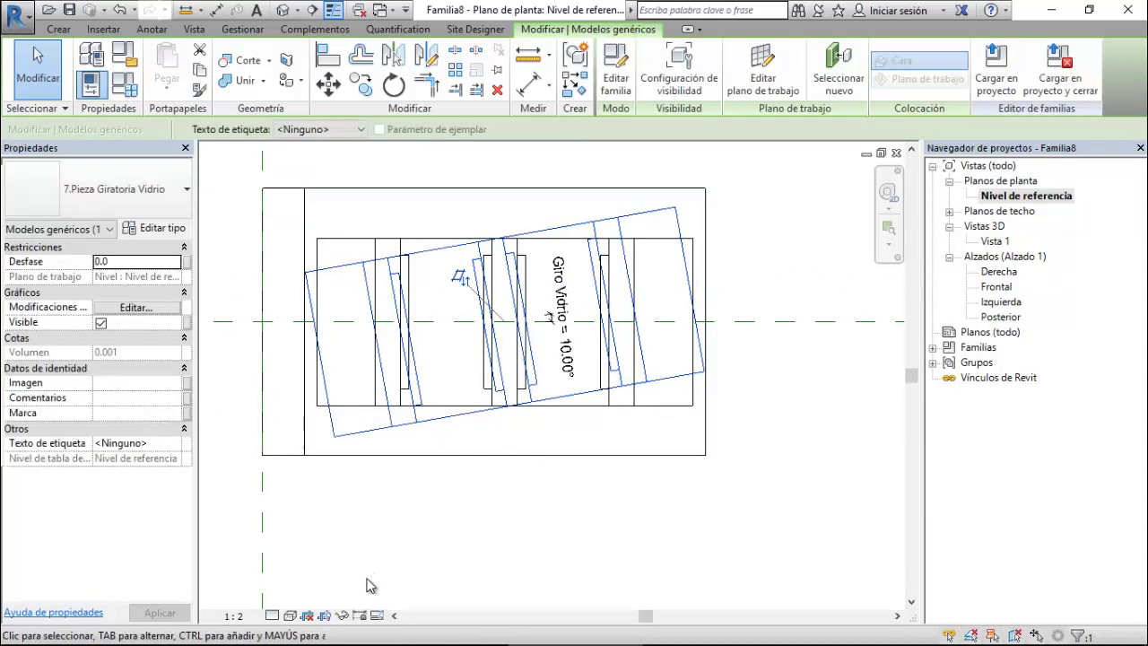
Temporarily hide the rotated glass piece and select the remaining one.
{"action": "left_click", "coordinate": [345, 618]}
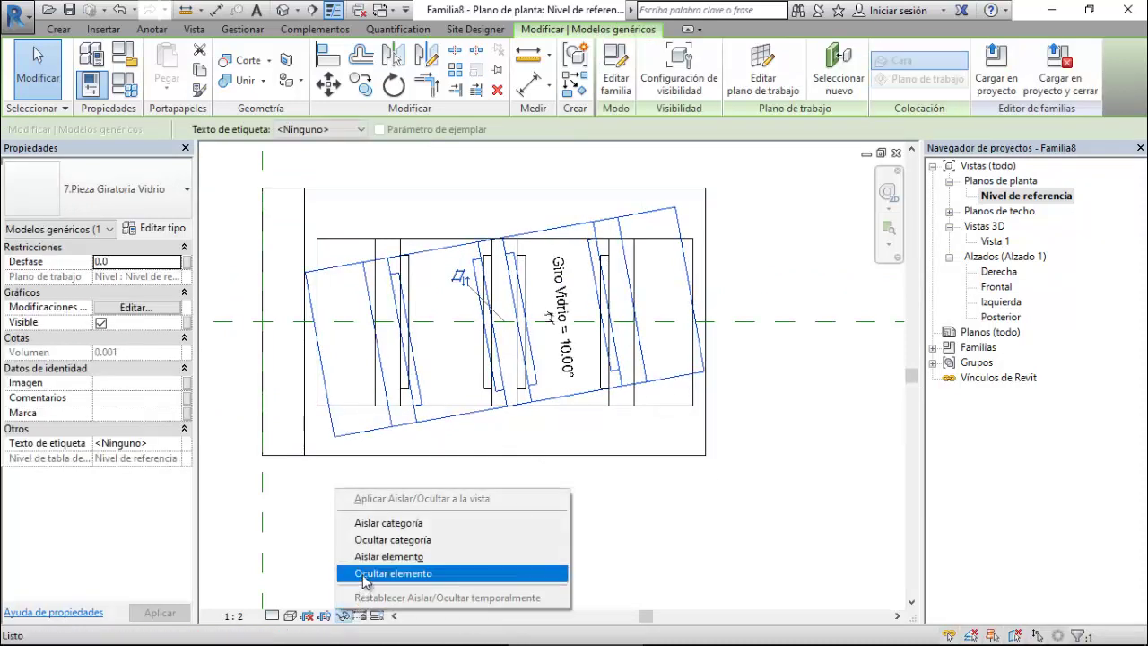
{"action": "left_click", "coordinate": [363, 575]}
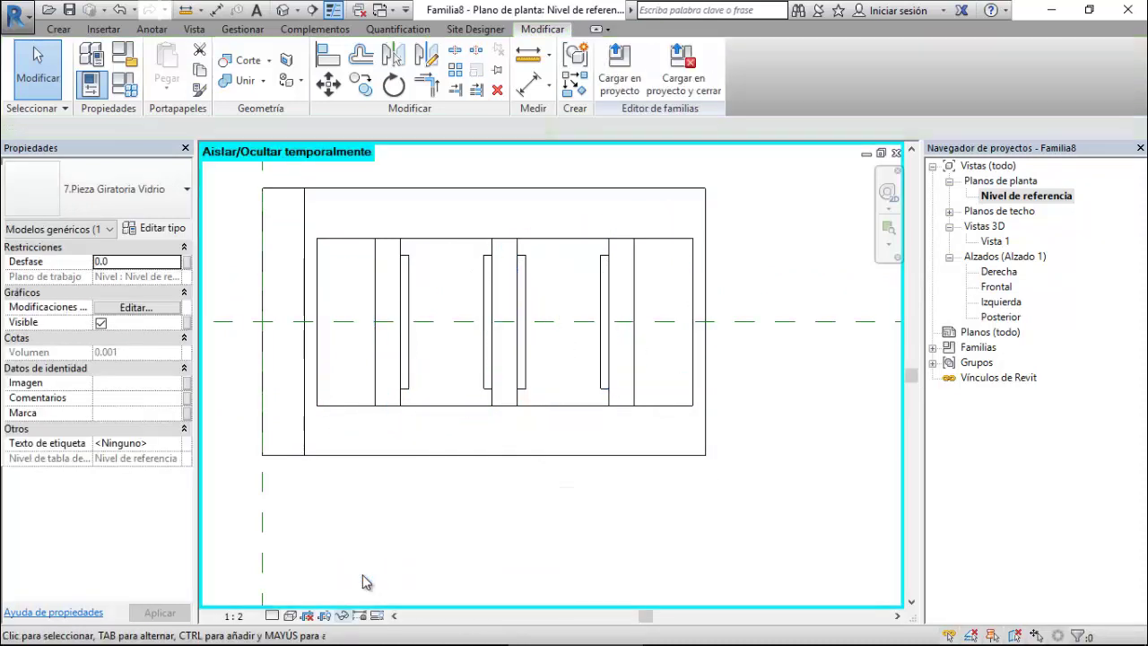
{"action": "left_click", "coordinate": [575, 408]}
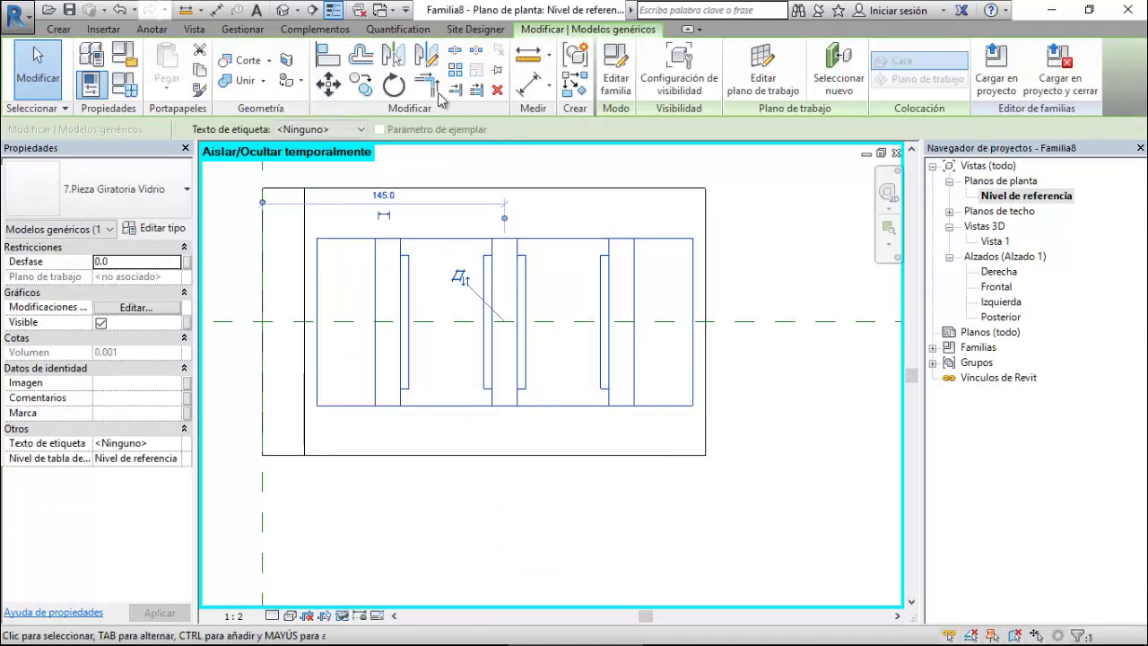
Place an angular dimension between the Centro reference plane and the glass piece line.
{"action": "left_click", "coordinate": [548, 86]}
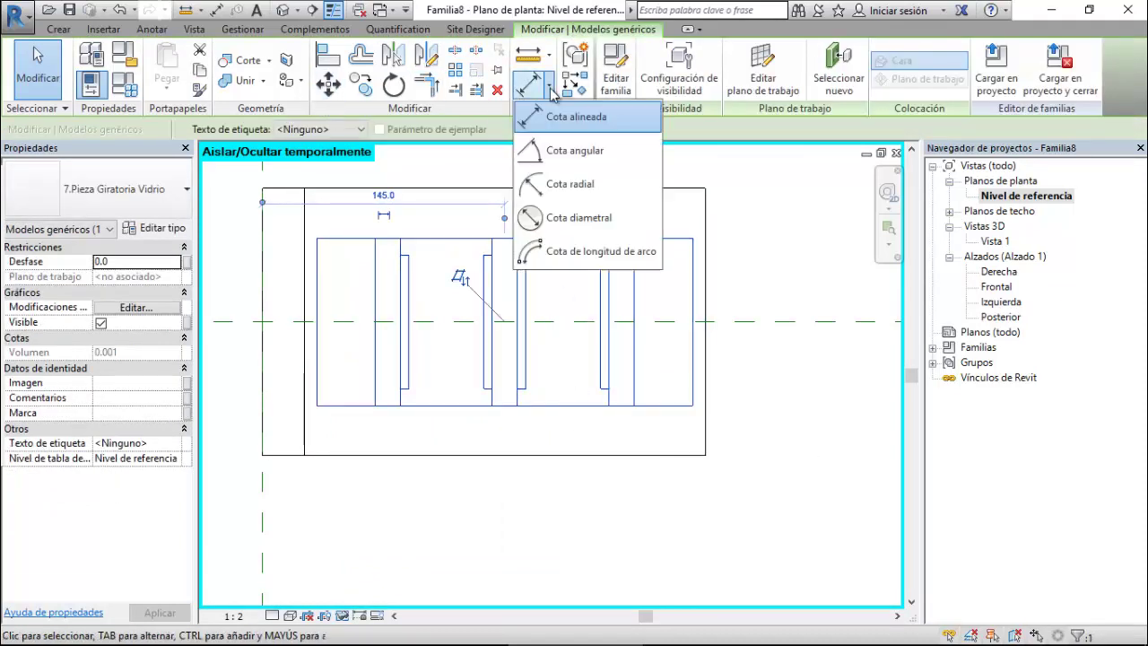
{"action": "left_click", "coordinate": [576, 151]}
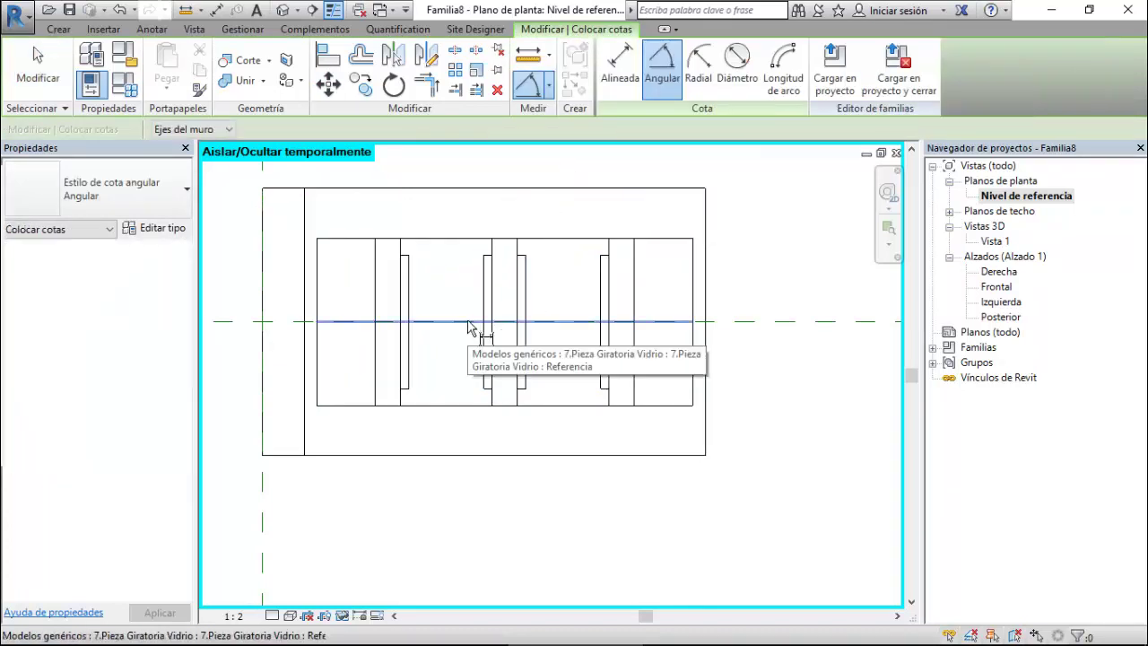
{"action": "left_click", "coordinate": [767, 328]}
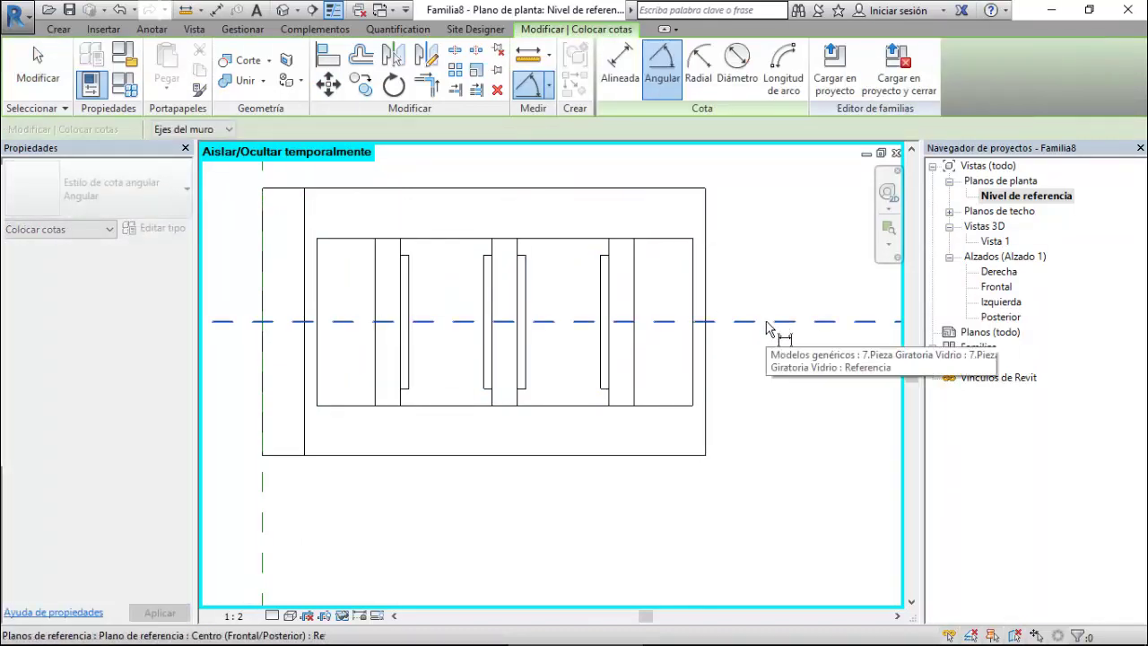
{"action": "left_click", "coordinate": [767, 329]}
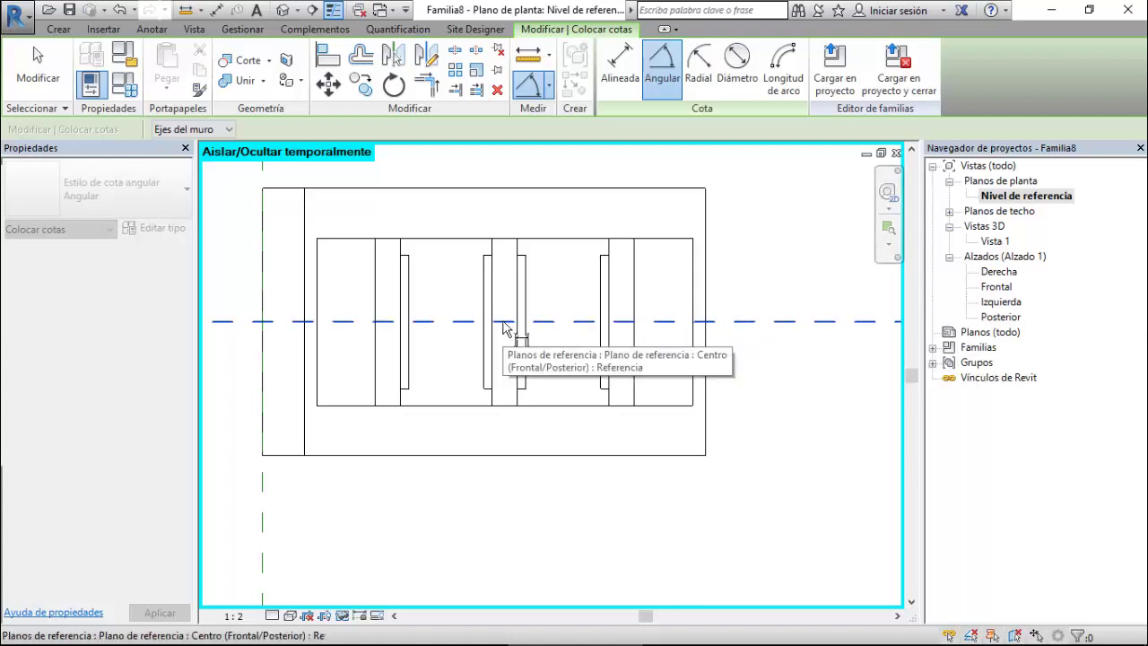
{"action": "key", "text": "Tab"}
{"action": "key", "text": "Tab"}
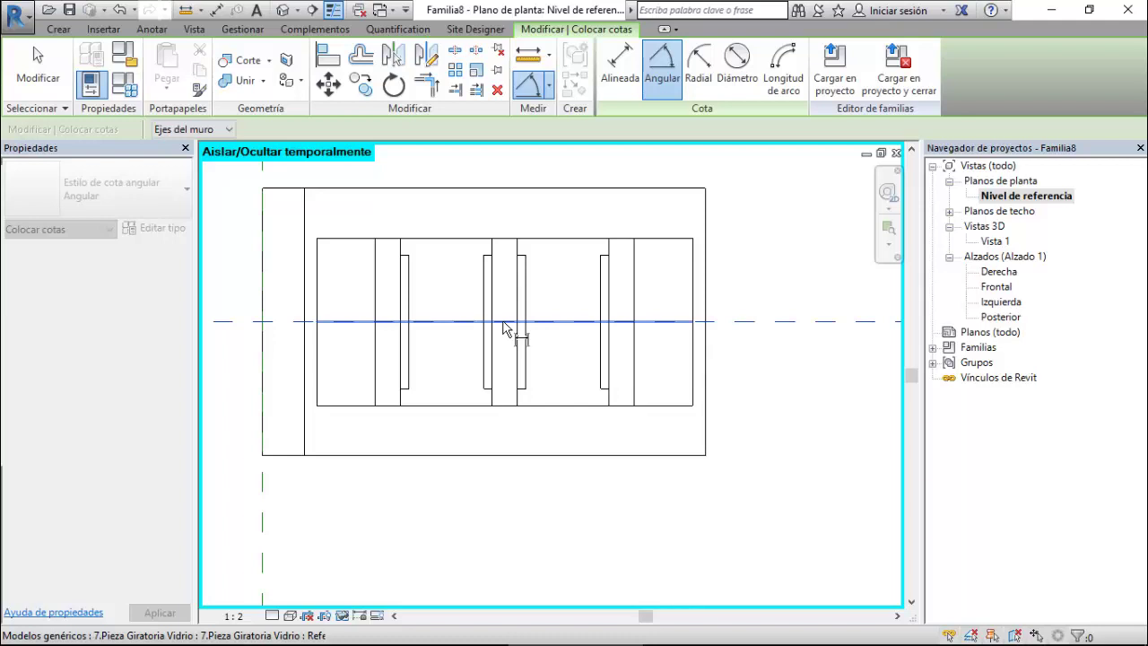
{"action": "left_click", "coordinate": [565, 321]}
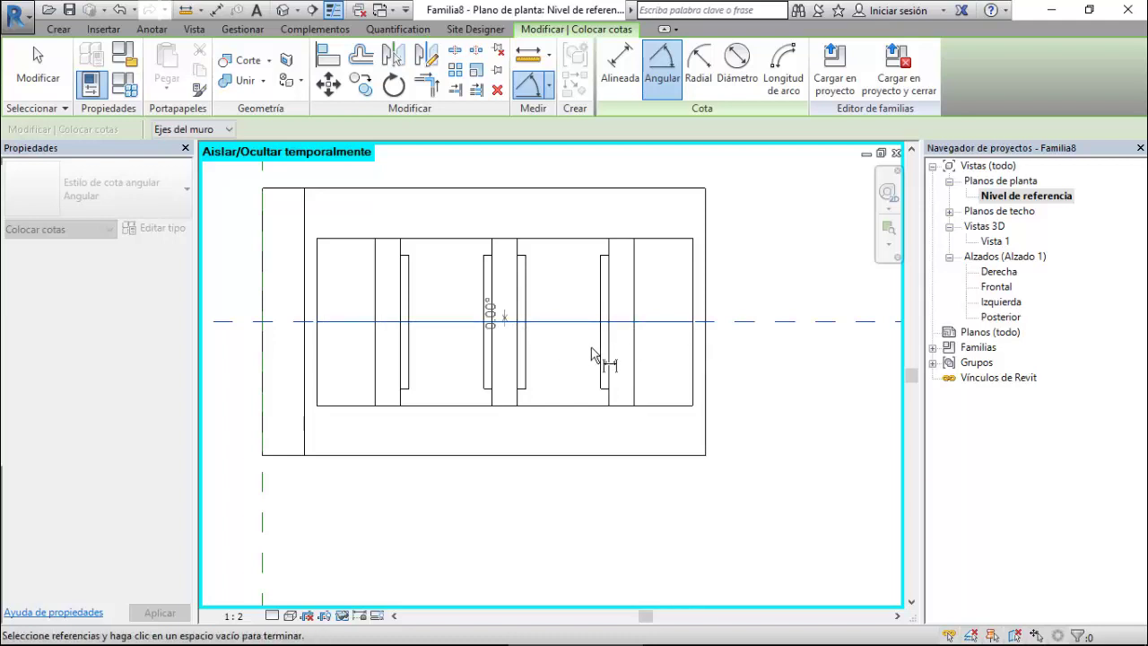
{"action": "left_click", "coordinate": [505, 320]}
{"action": "key", "text": "Escape"}
{"action": "scroll", "coordinate": [506, 321], "scroll_direction": "up", "scroll_amount": 1}
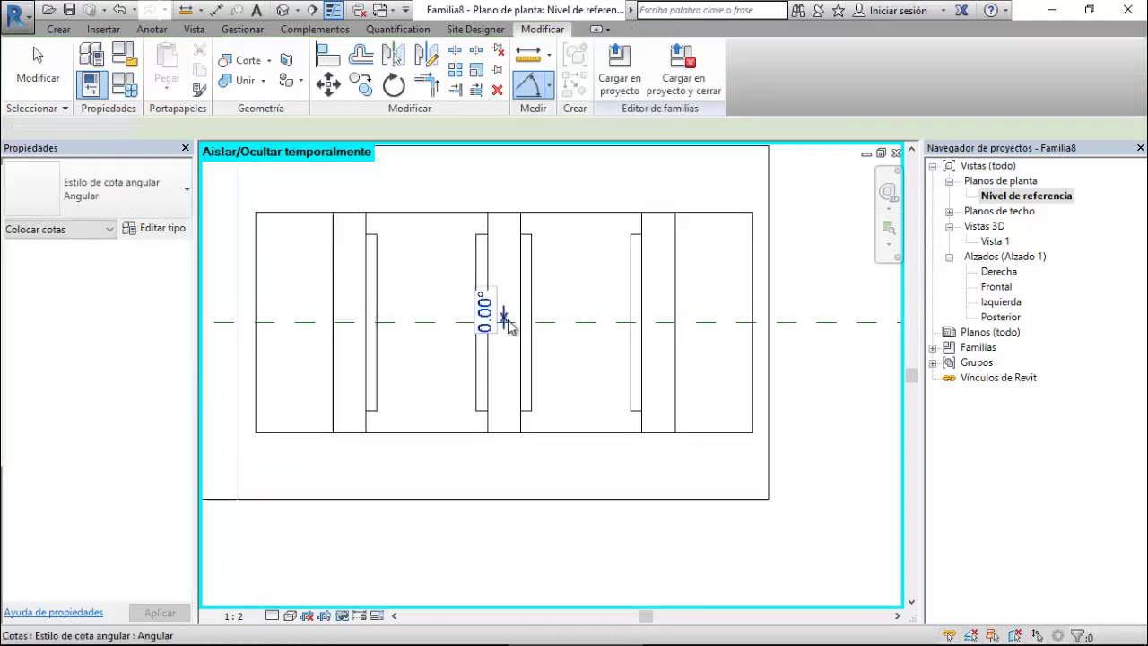
{"action": "scroll", "coordinate": [508, 321], "scroll_direction": "up", "scroll_amount": 1}
Label the new 0.00° angular dimension with Giro Vidrio.
{"action": "left_click", "coordinate": [504, 319]}
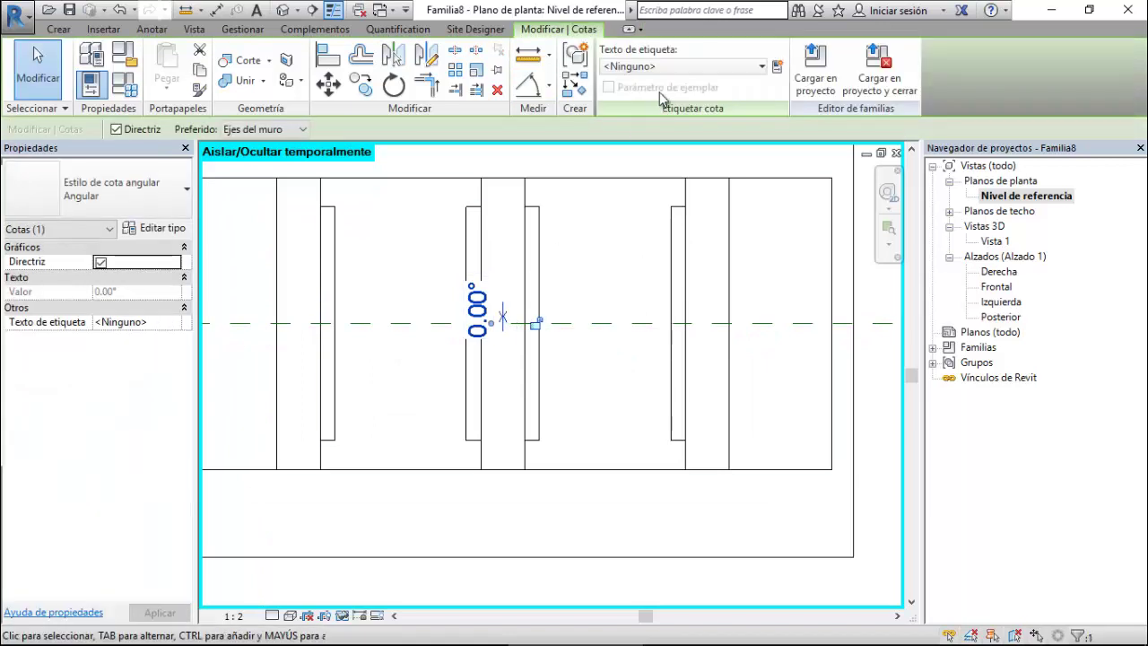
{"action": "left_click", "coordinate": [669, 66]}
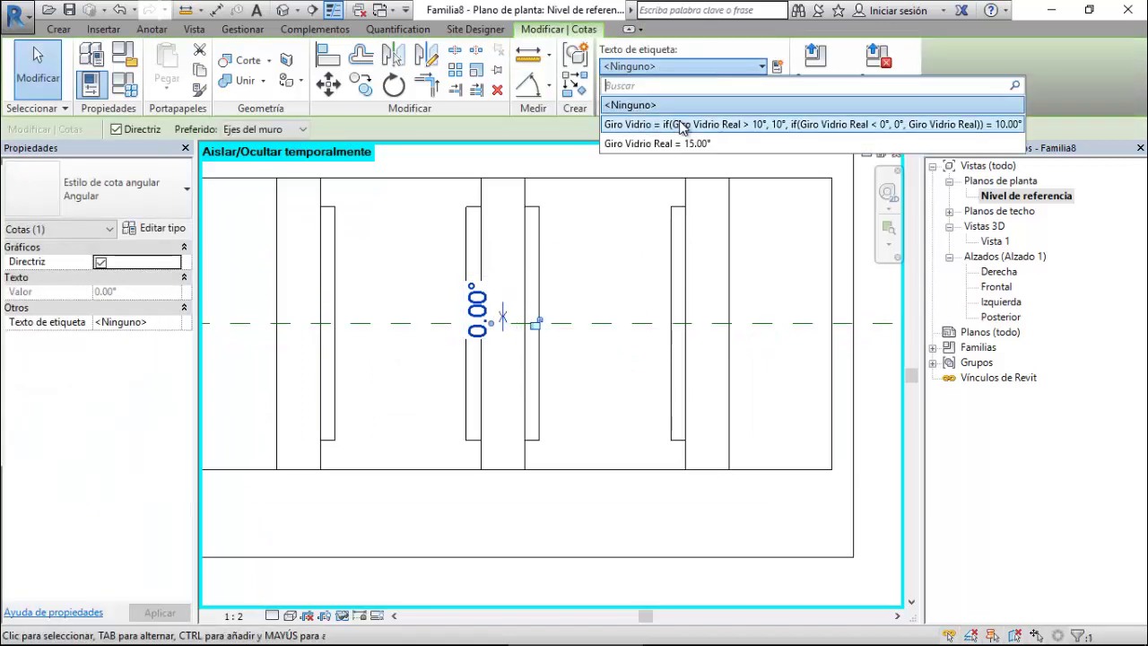
{"action": "left_click", "coordinate": [679, 125]}
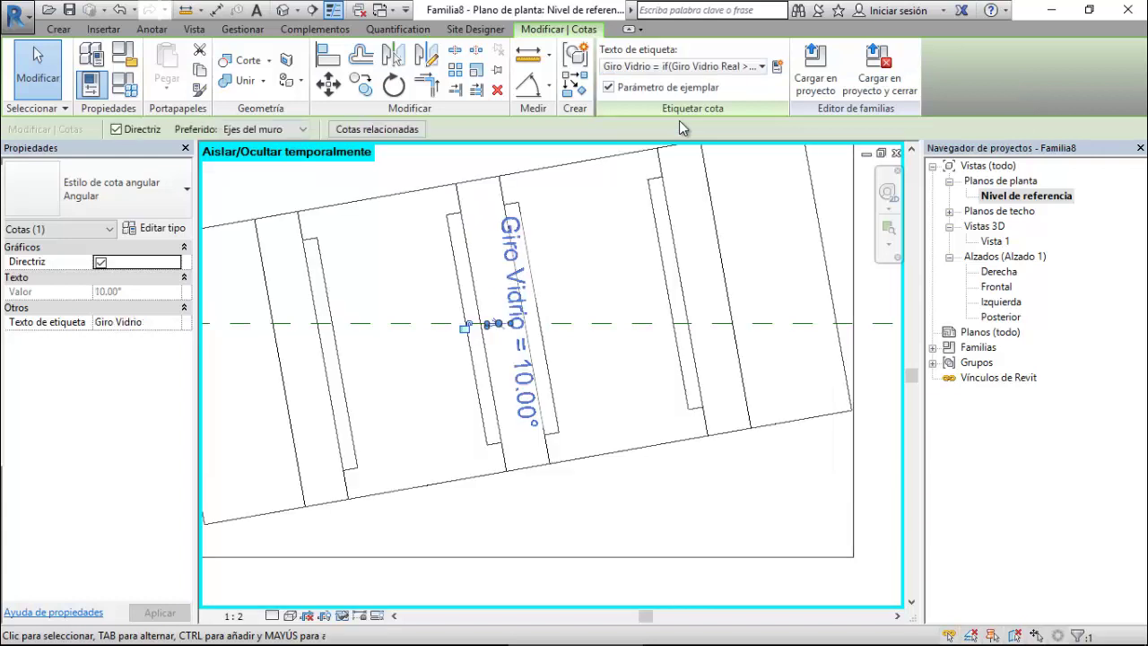
{"action": "key", "text": "Escape"}
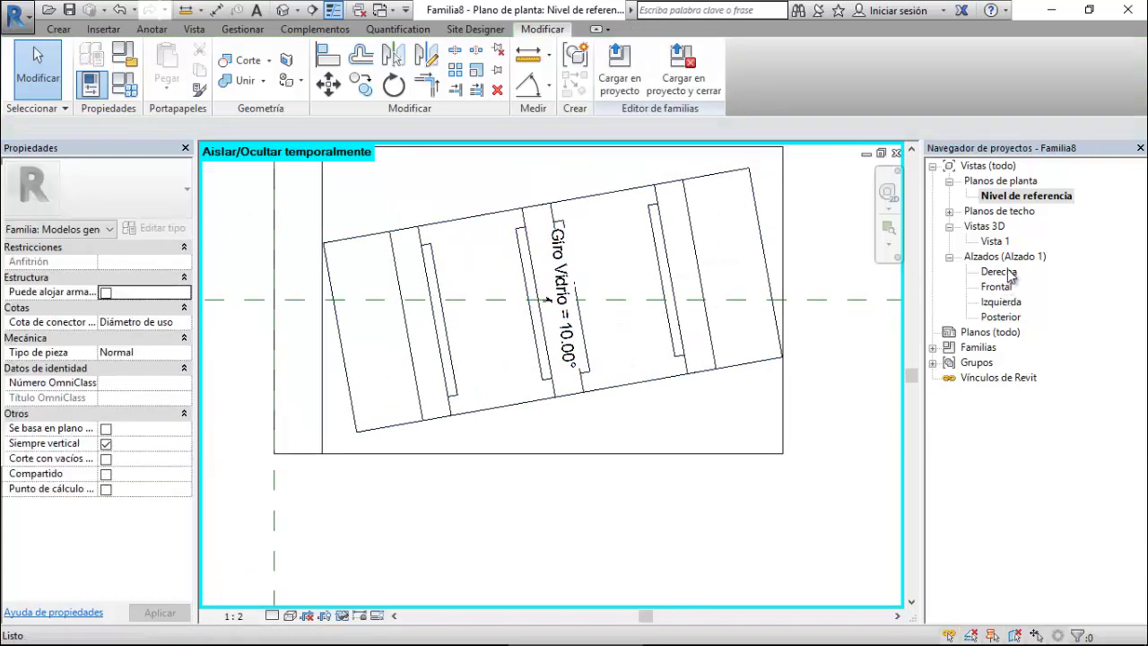
Open the 3D view Vista 1 and orbit to inspect the rotated glass anchor.
{"action": "double_click", "coordinate": [995, 242]}
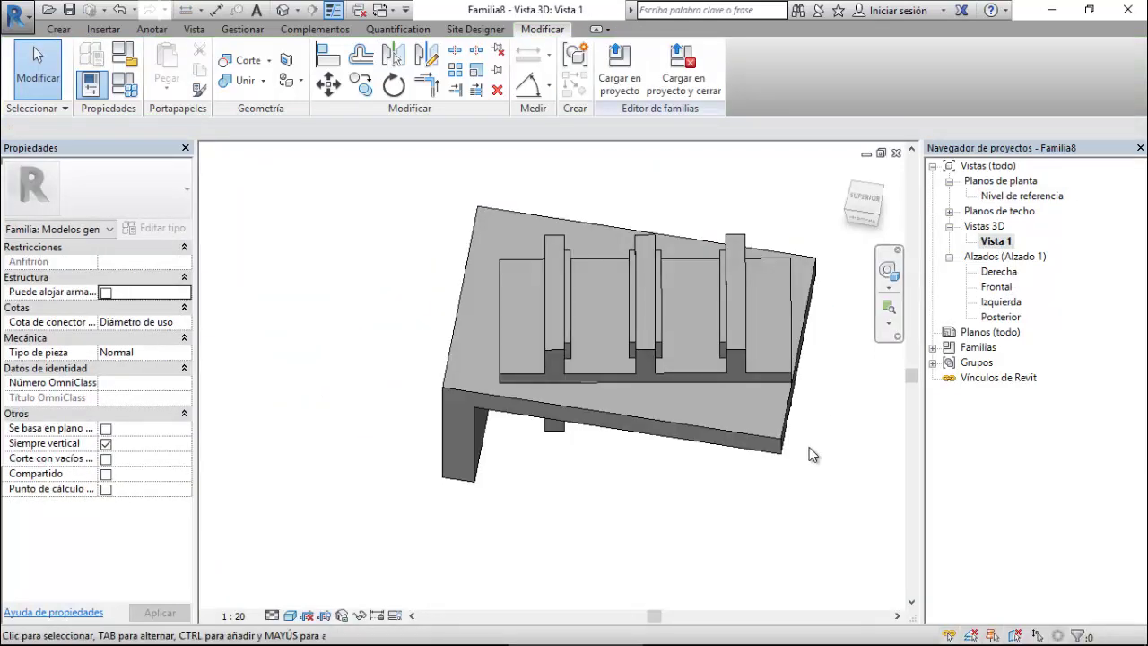
{"action": "mouse_move", "coordinate": [779, 465]}
{"action": "middle_mouse_down", "text": "shift"}
{"action": "mouse_move", "coordinate": [811, 376]}
{"action": "mouse_move", "coordinate": [723, 320]}
{"action": "mouse_move", "coordinate": [725, 398]}
{"action": "mouse_move", "coordinate": [404, 334]}
{"action": "middle_mouse_up", "text": "shift"}
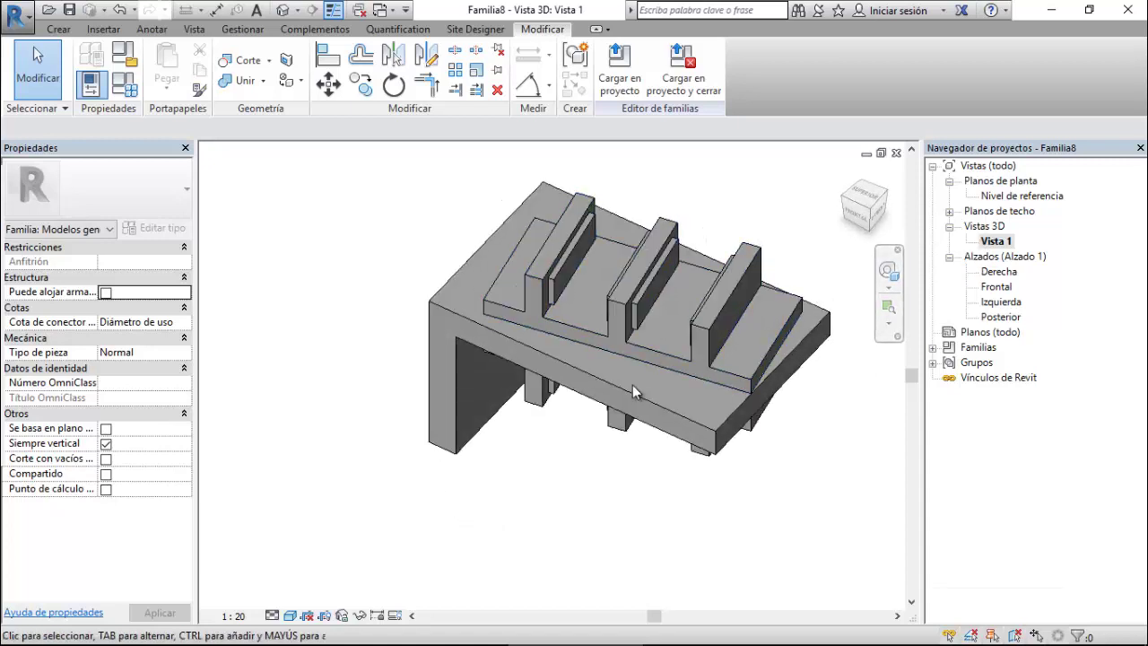
{"action": "scroll", "coordinate": [500, 268], "scroll_direction": "up", "scroll_amount": 3}
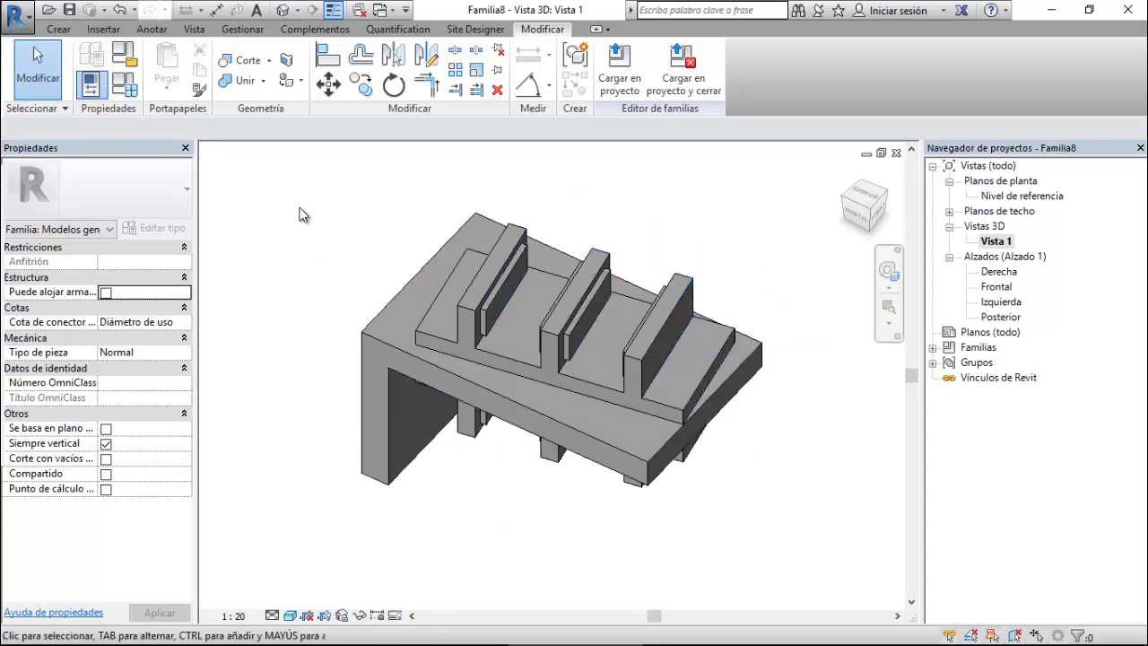
Save the family under the new name 8.Anclaje Vidrio.
{"action": "left_click", "coordinate": [70, 11]}
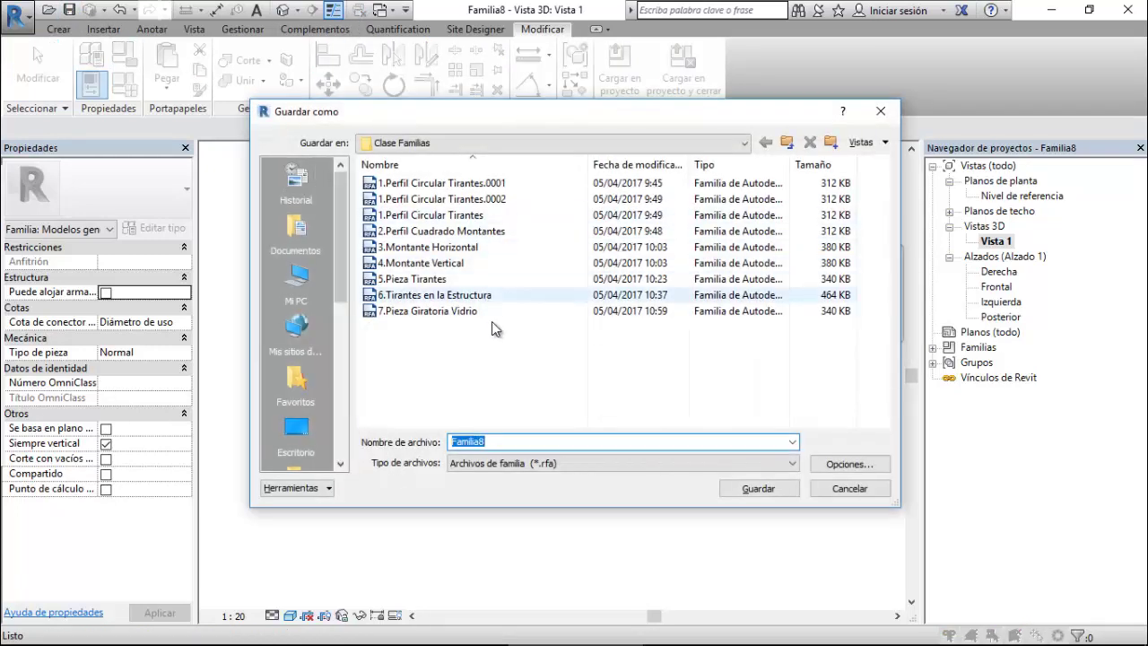
{"action": "type", "text": "8.Anclaje Vidrio"}
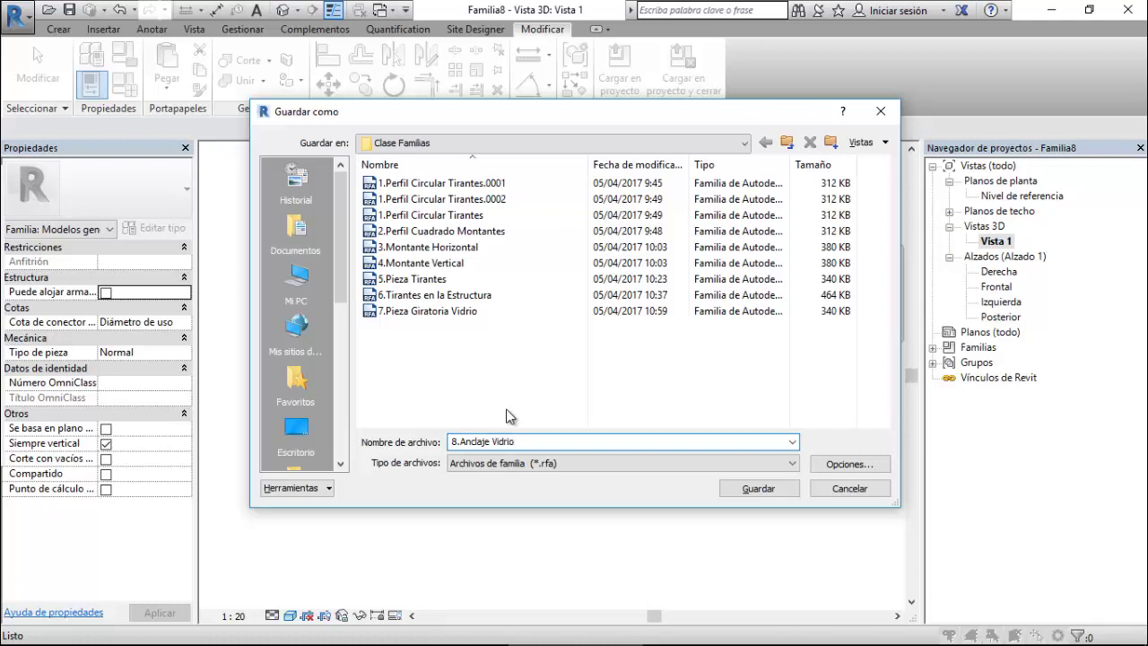
{"action": "left_click", "coordinate": [726, 487]}
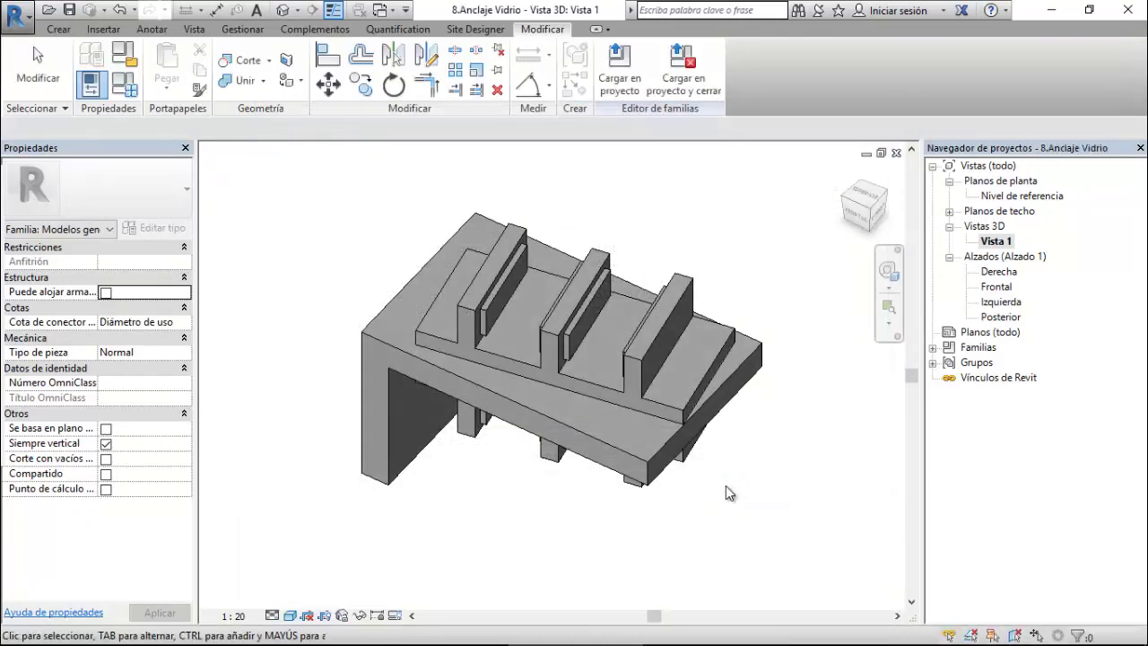
Switch to the Perfil en Angulo 3D view and close it.
{"action": "left_click", "coordinate": [382, 11]}
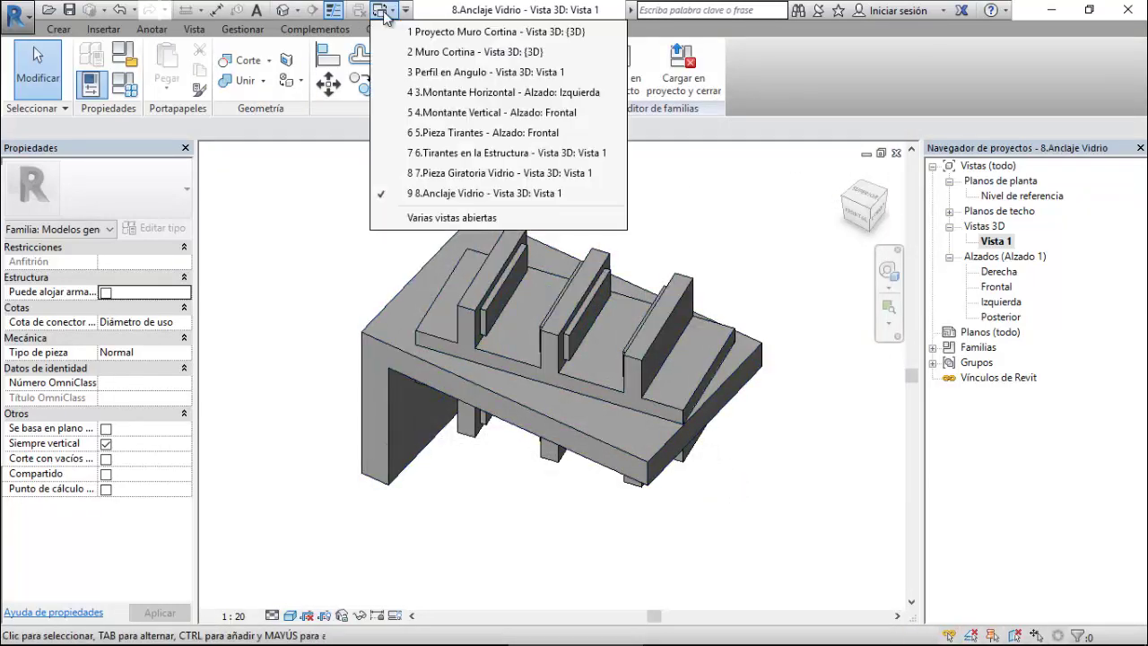
{"action": "left_click", "coordinate": [488, 72]}
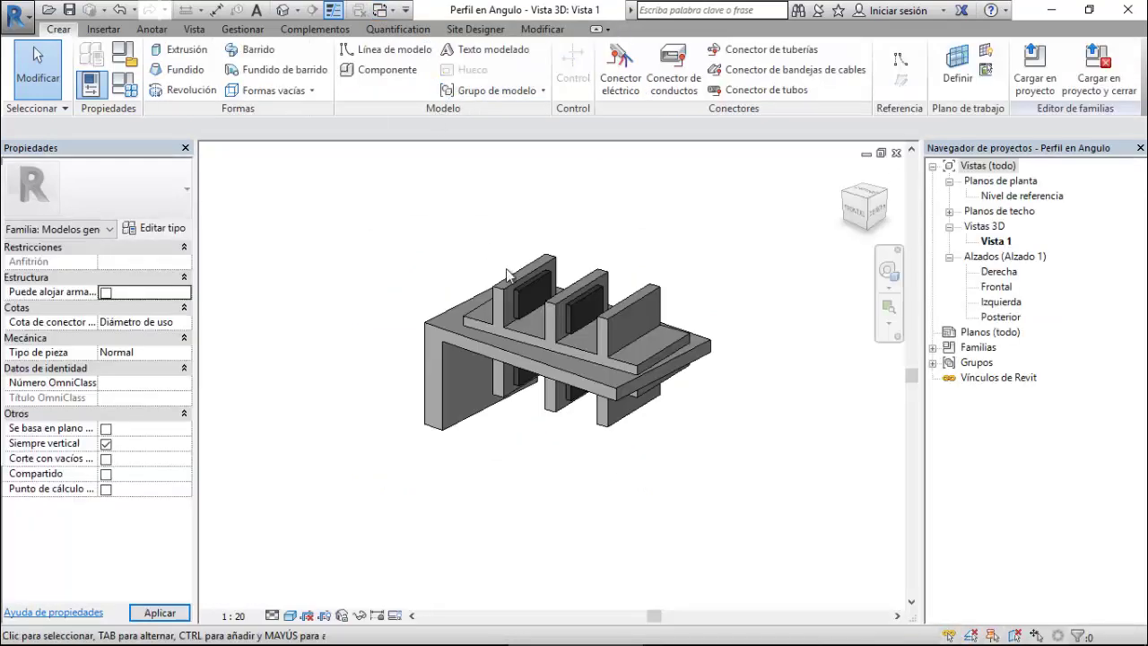
{"action": "left_click", "coordinate": [897, 153]}
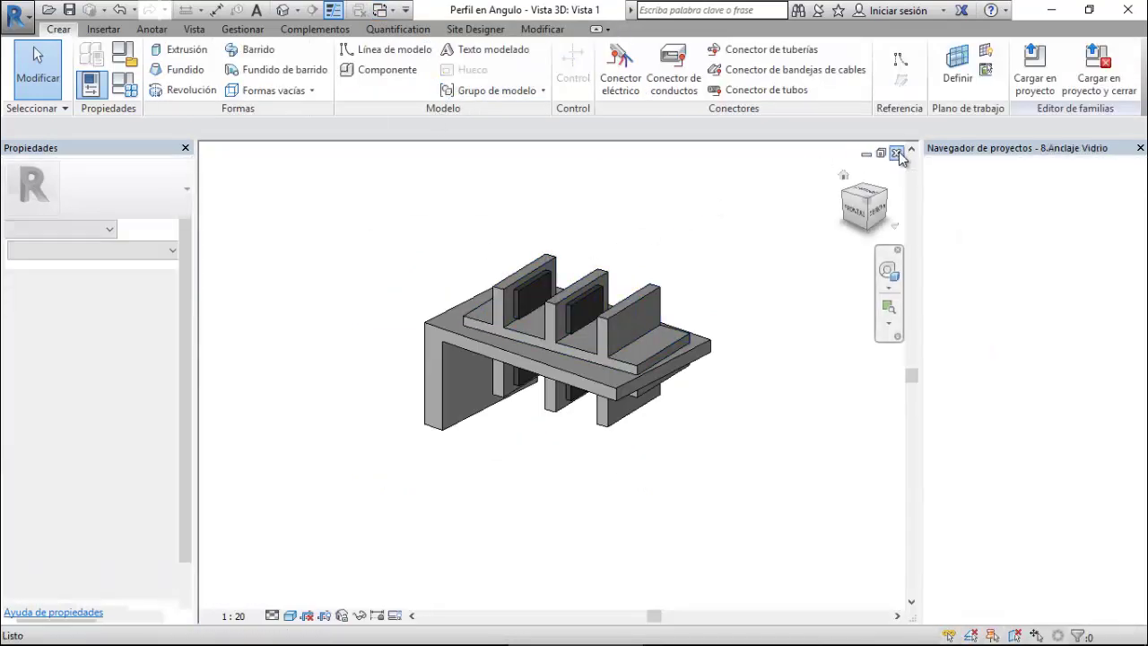
Switch to the Muro Cortina 3D view and zoom out to review the frame.
{"action": "left_click", "coordinate": [381, 10]}
{"action": "left_click", "coordinate": [425, 53]}
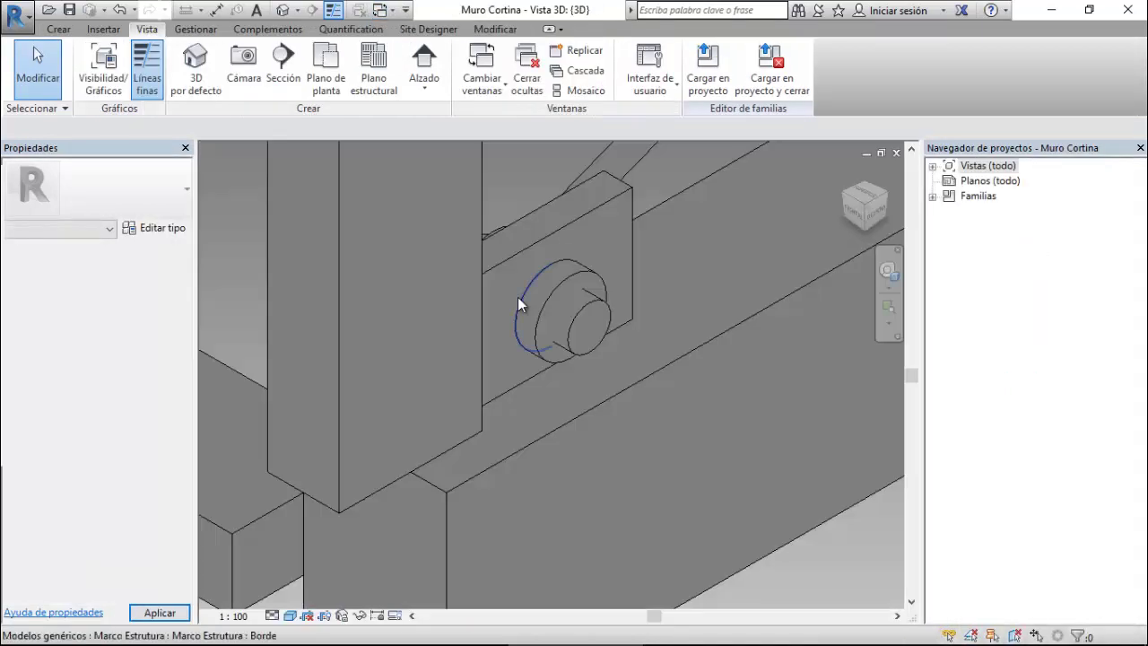
{"action": "scroll", "coordinate": [568, 358], "scroll_direction": "down", "scroll_amount": 3}
{"action": "scroll", "coordinate": [563, 403], "scroll_direction": "down", "scroll_amount": 3}
{"action": "scroll", "coordinate": [450, 413], "scroll_direction": "down", "scroll_amount": 3}
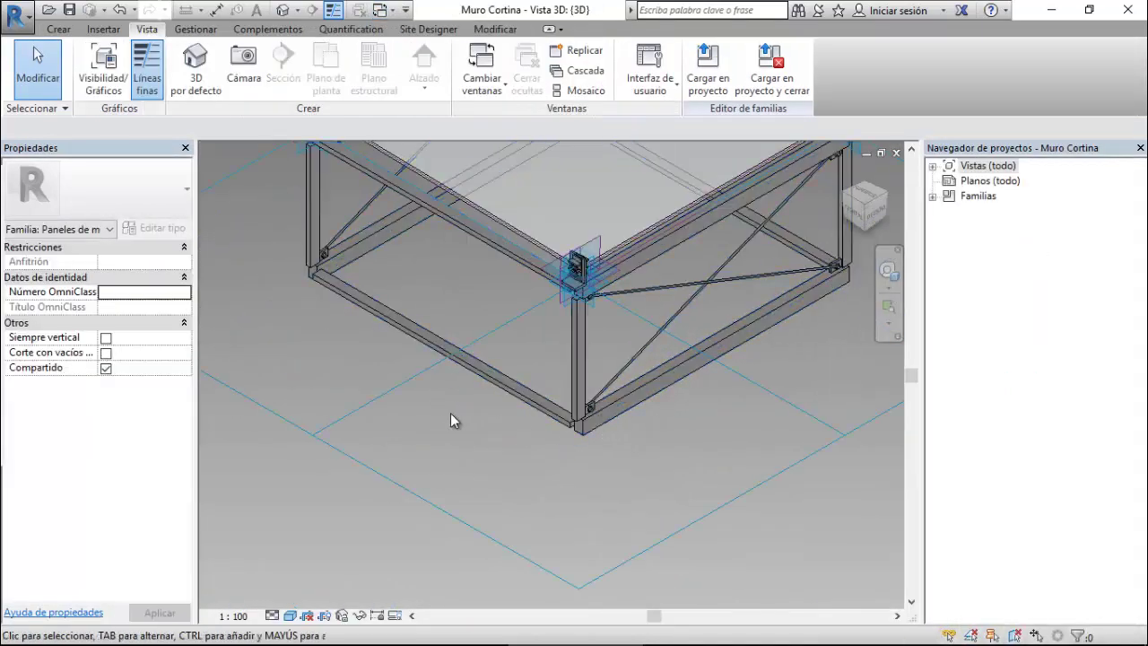
{"action": "scroll", "coordinate": [451, 413], "scroll_direction": "down", "scroll_amount": 2}
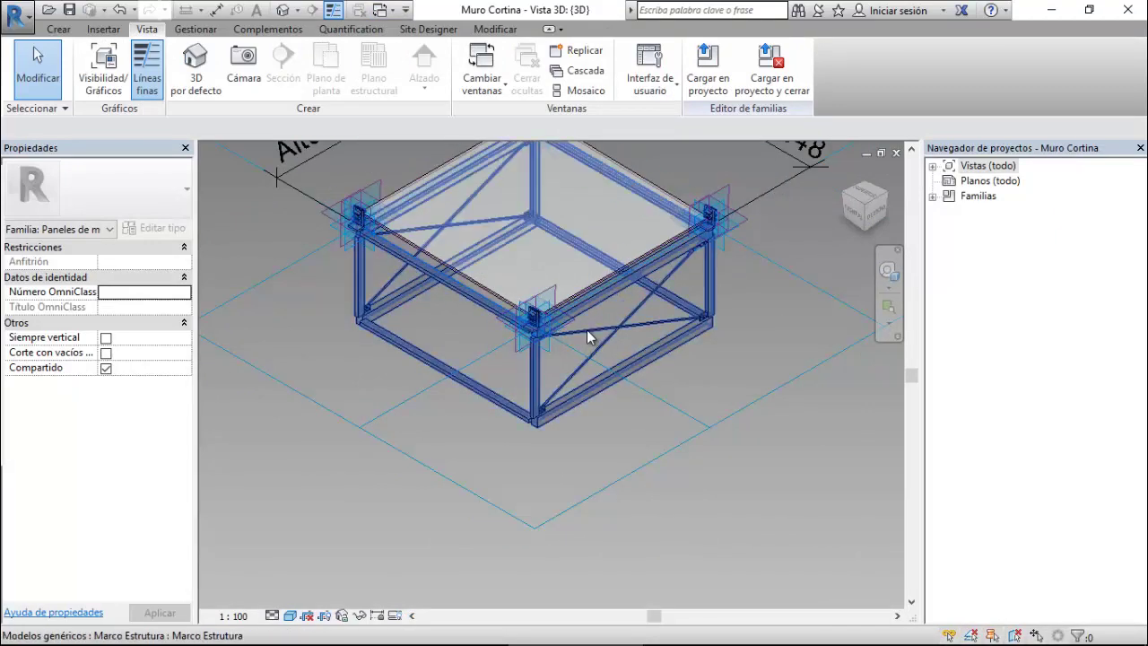
{"action": "scroll", "coordinate": [465, 458], "scroll_direction": "down", "scroll_amount": 1}
{"action": "scroll", "coordinate": [465, 457], "scroll_direction": "down", "scroll_amount": 1}
{"action": "scroll", "coordinate": [485, 450], "scroll_direction": "down", "scroll_amount": 1}
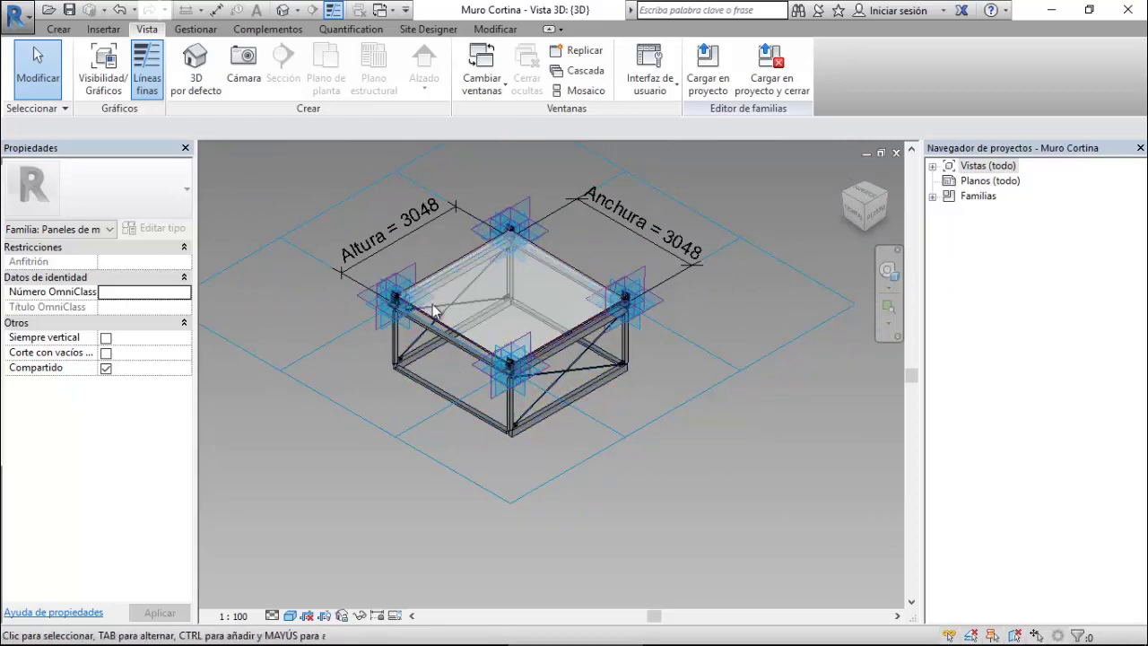
{"action": "scroll", "coordinate": [565, 367], "scroll_direction": "up", "scroll_amount": 3}
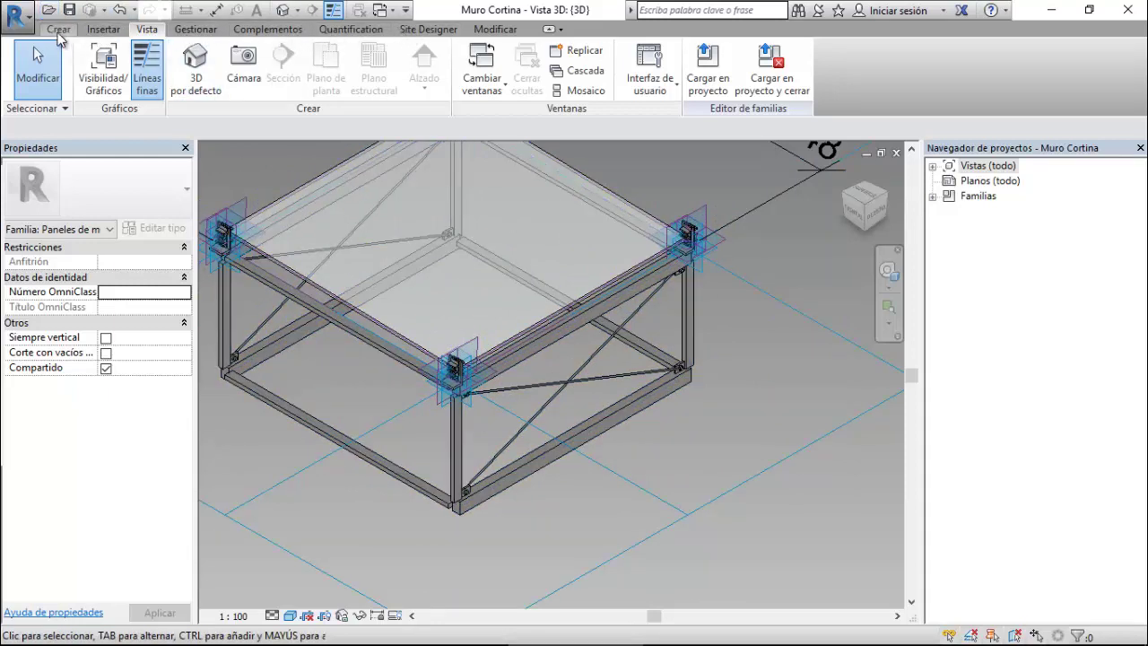
Show the Recent Files start page from the User Interface options.
{"action": "left_click", "coordinate": [58, 33]}
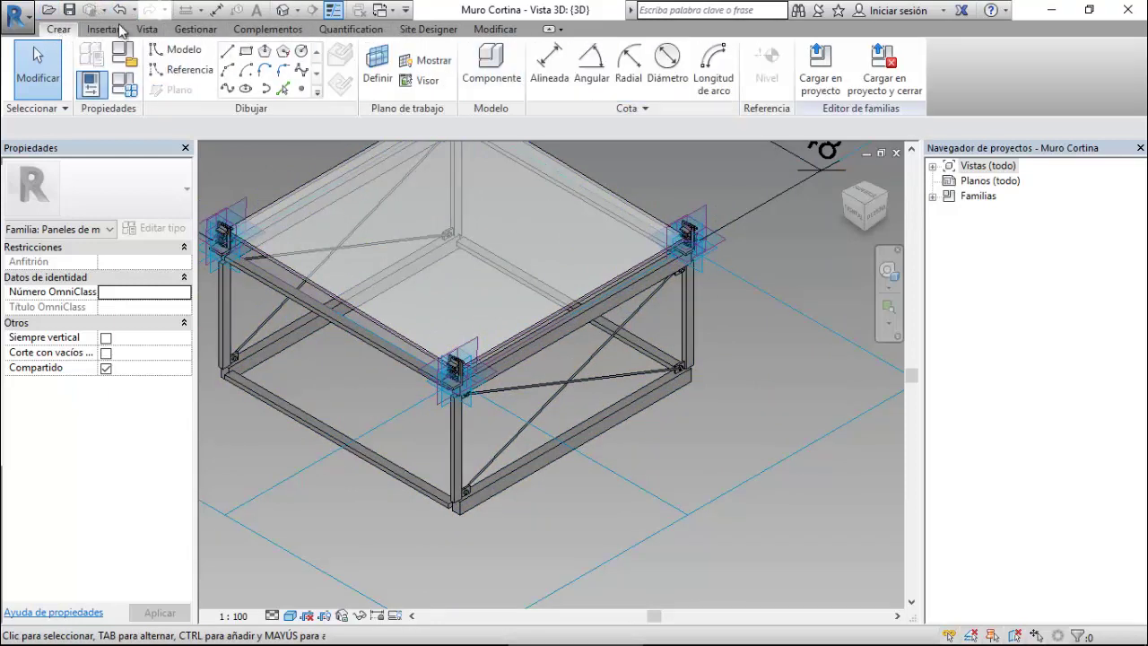
{"action": "left_click", "coordinate": [149, 32]}
{"action": "left_click", "coordinate": [649, 81]}
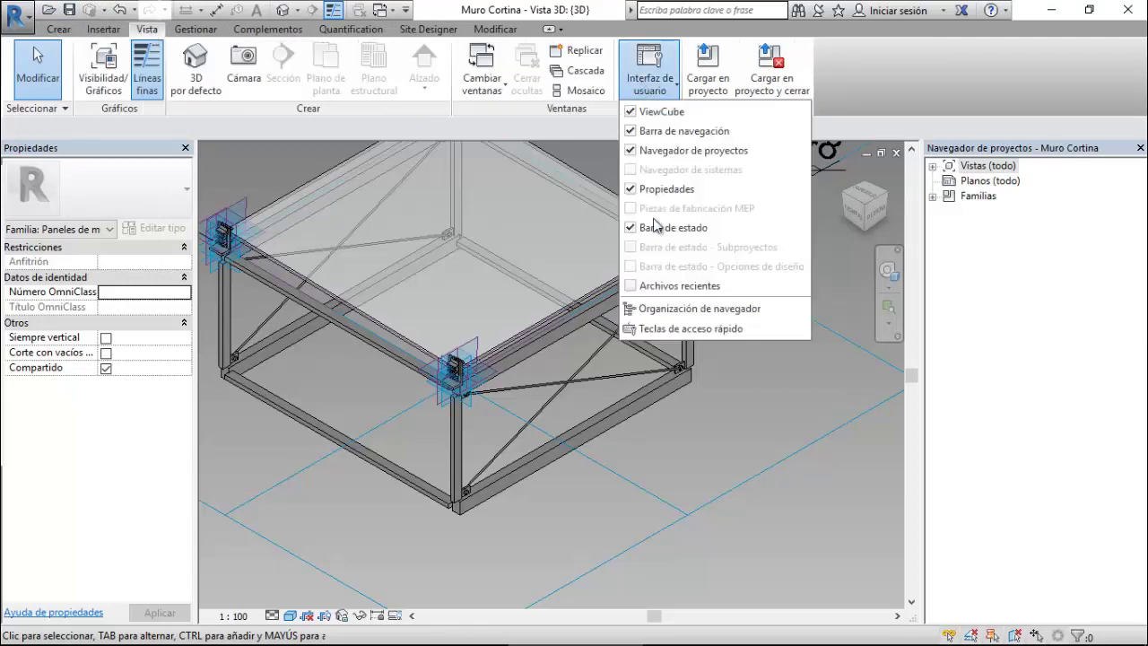
{"action": "left_click", "coordinate": [687, 285]}
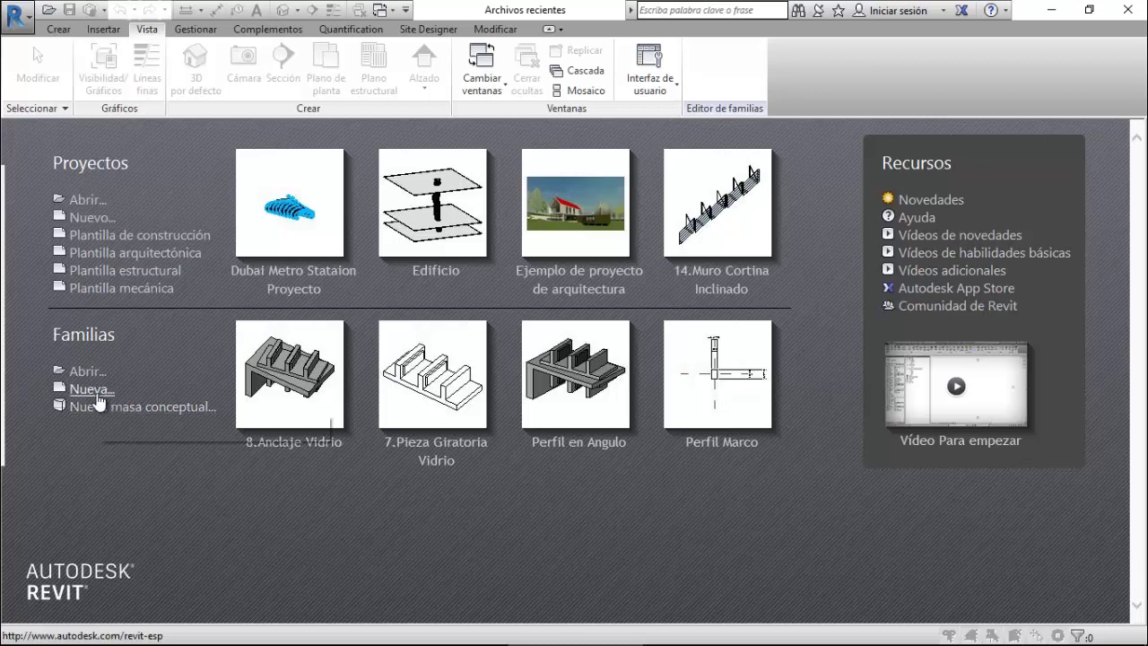
Create a new family from the Modelo genérico métrico.rft template.
{"action": "left_click", "coordinate": [92, 389]}
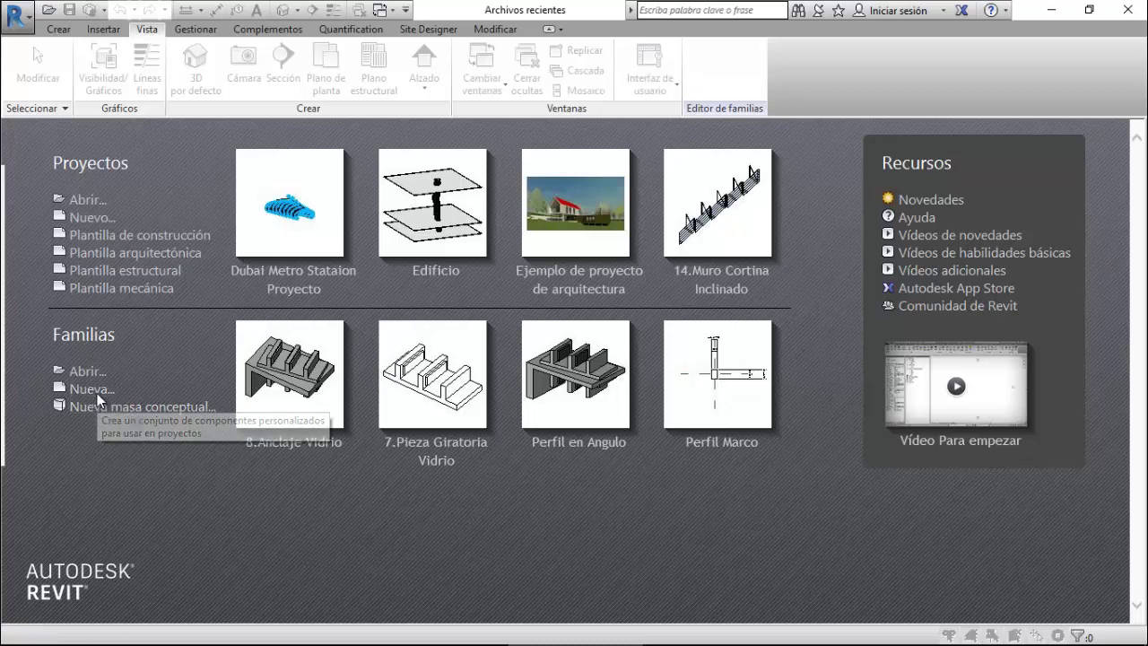
{"action": "scroll", "coordinate": [455, 384], "scroll_direction": "down", "scroll_amount": 1}
{"action": "scroll", "coordinate": [455, 384], "scroll_direction": "down", "scroll_amount": 3}
{"action": "scroll", "coordinate": [454, 384], "scroll_direction": "down", "scroll_amount": 3}
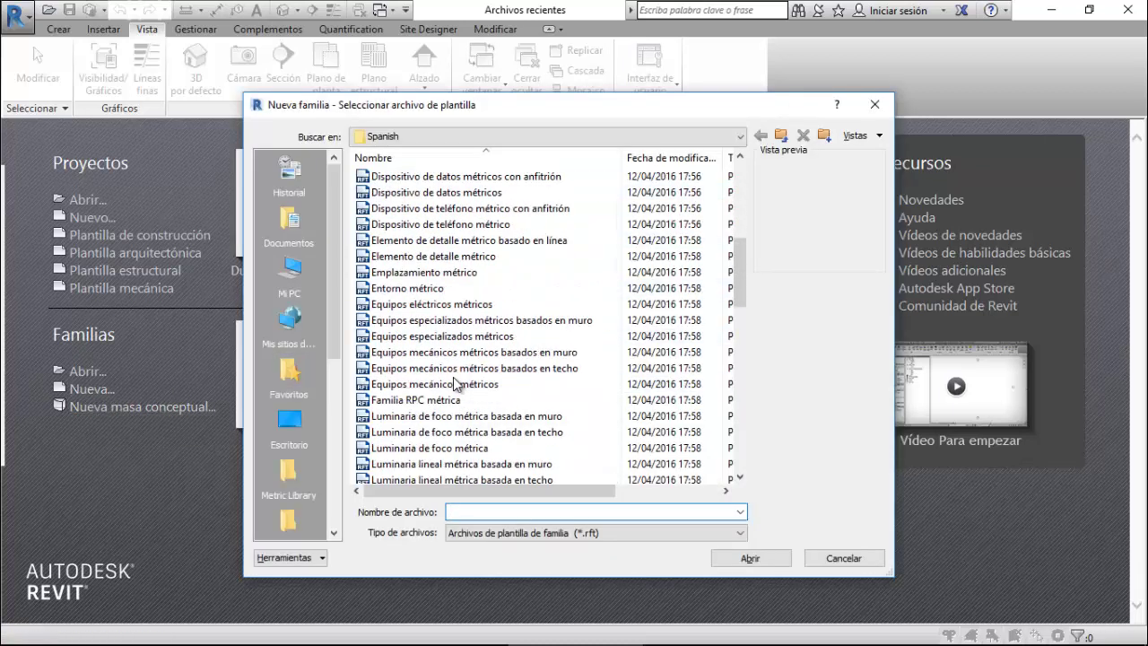
{"action": "scroll", "coordinate": [455, 384], "scroll_direction": "down", "scroll_amount": 3}
{"action": "scroll", "coordinate": [455, 384], "scroll_direction": "down", "scroll_amount": 2}
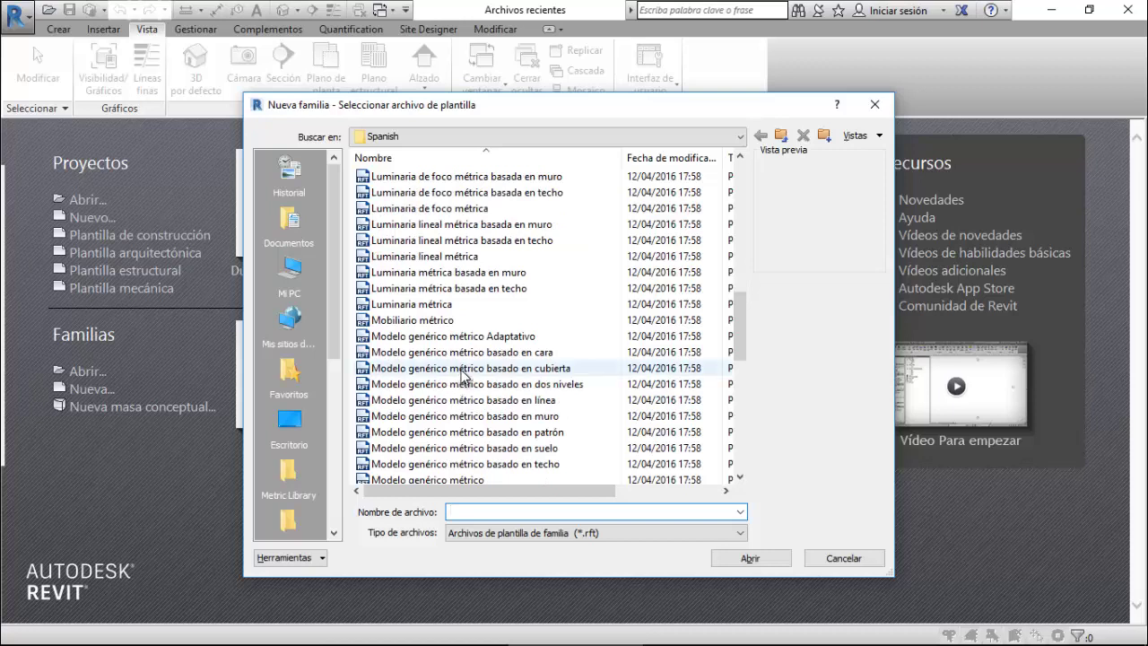
{"action": "scroll", "coordinate": [464, 377], "scroll_direction": "down", "scroll_amount": 1}
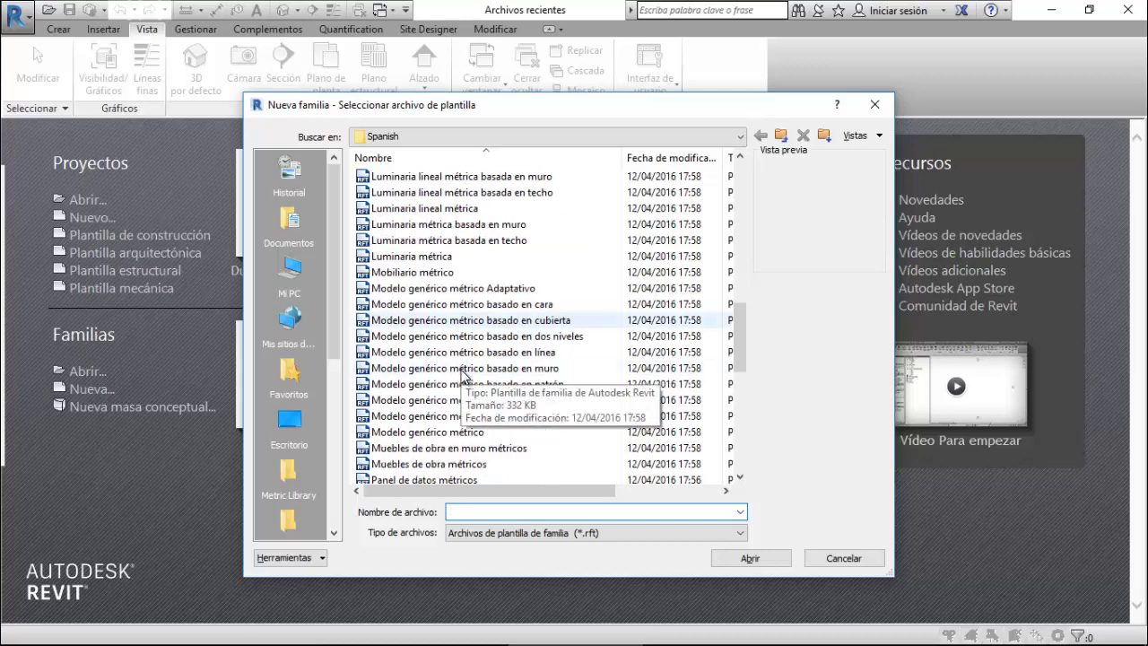
{"action": "left_click", "coordinate": [471, 434]}
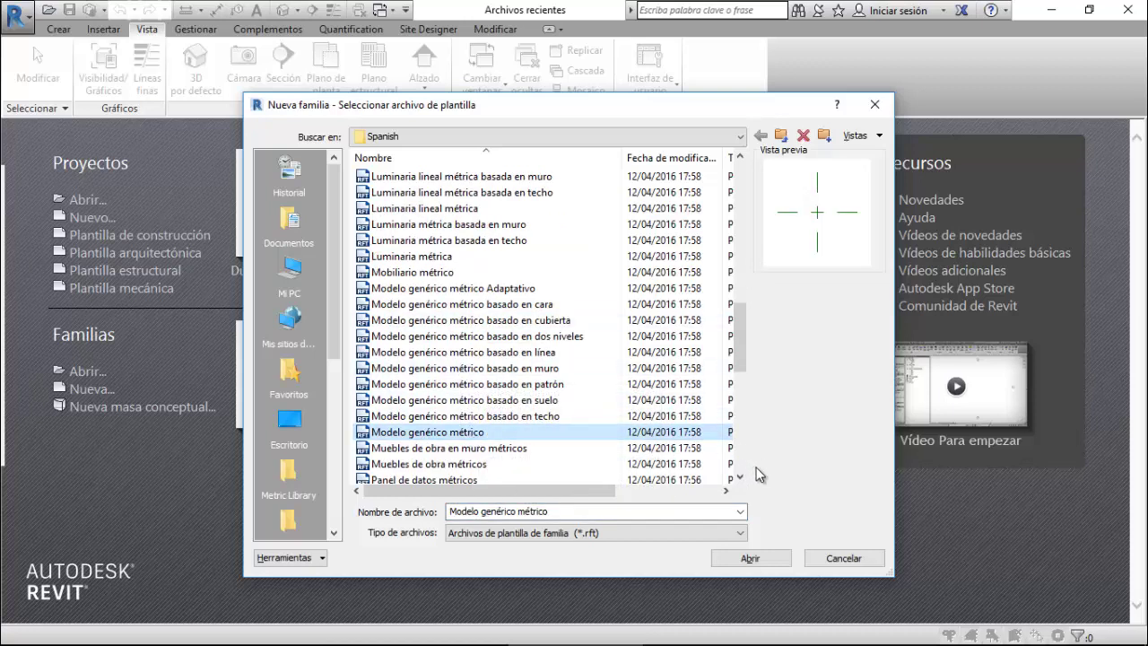
{"action": "left_click", "coordinate": [758, 563]}
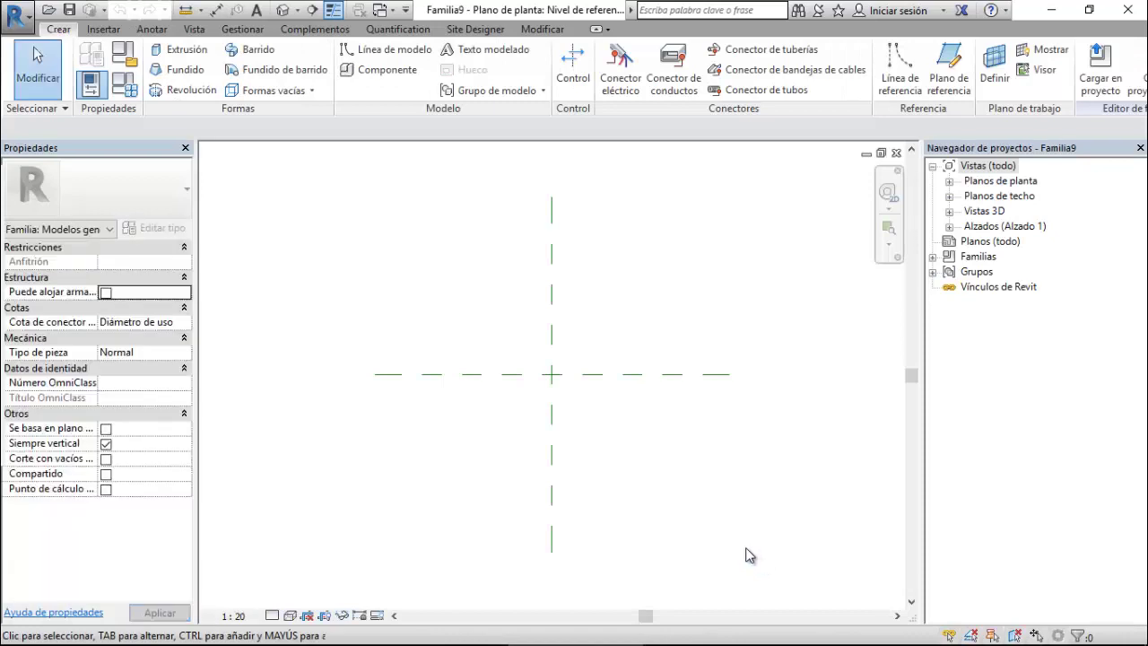
Draw a horizontal reference plane above the centre plane in the floor plan.
{"action": "double_click", "coordinate": [1000, 182]}
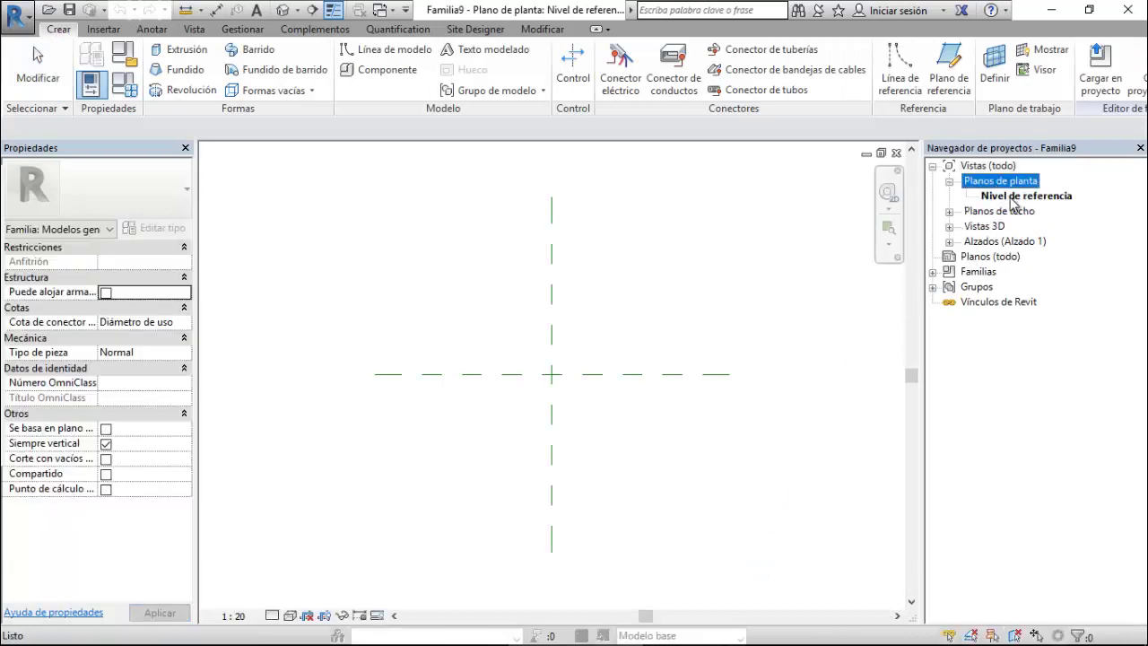
{"action": "scroll", "coordinate": [602, 385], "scroll_direction": "up", "scroll_amount": 1}
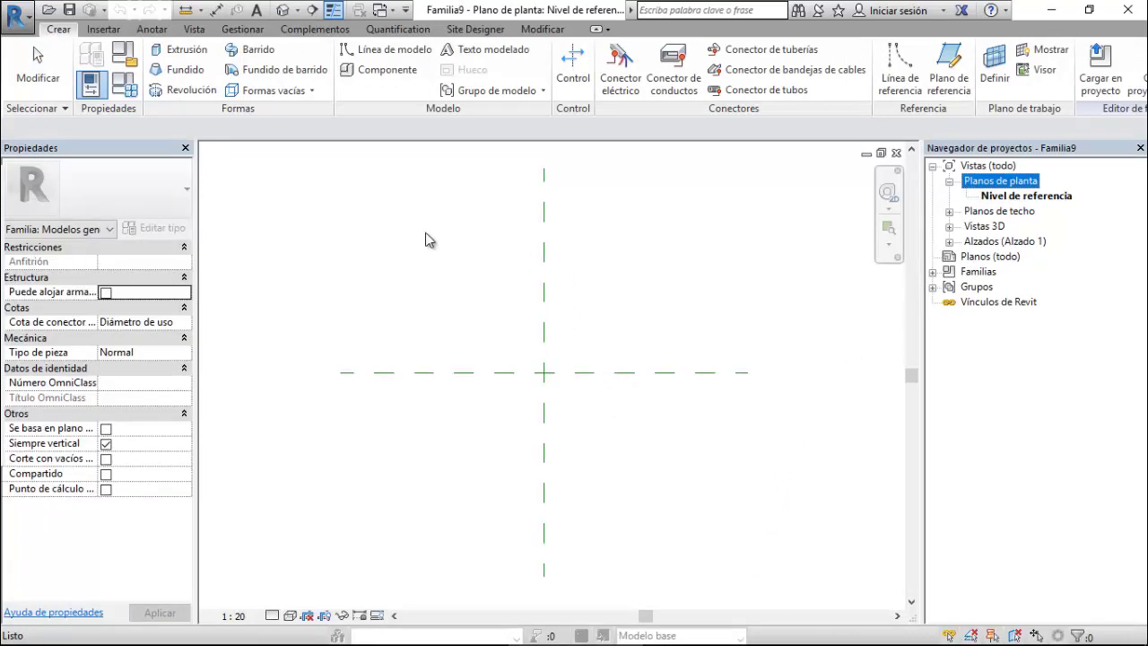
{"action": "left_click", "coordinate": [948, 77]}
{"action": "left_click", "coordinate": [345, 241]}
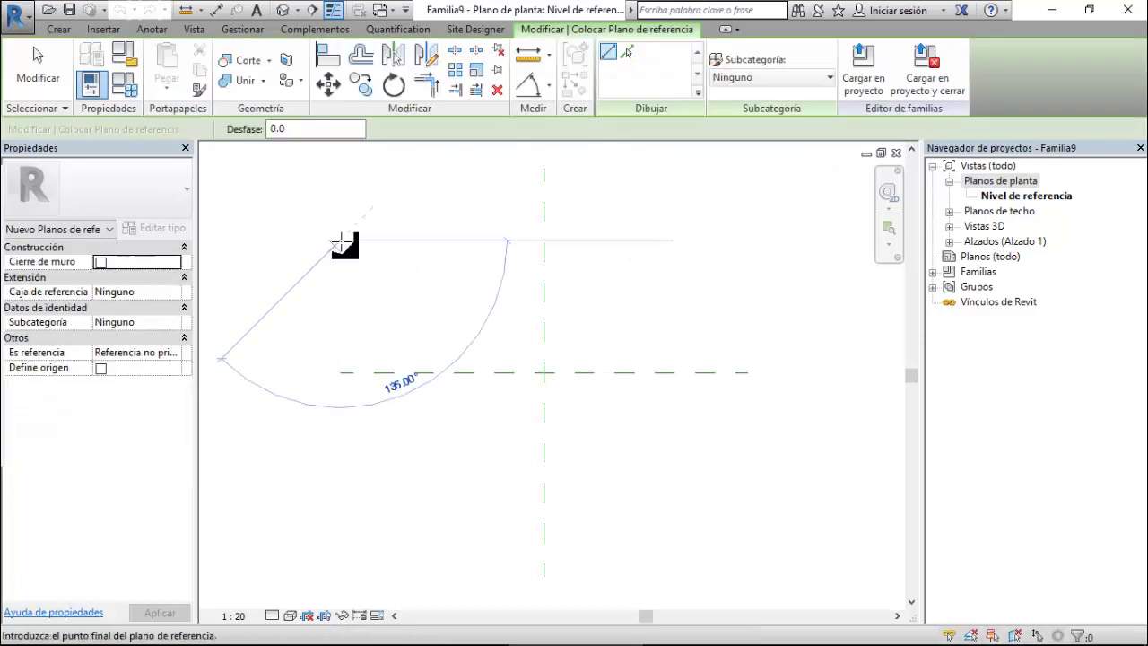
{"action": "left_click", "coordinate": [748, 241]}
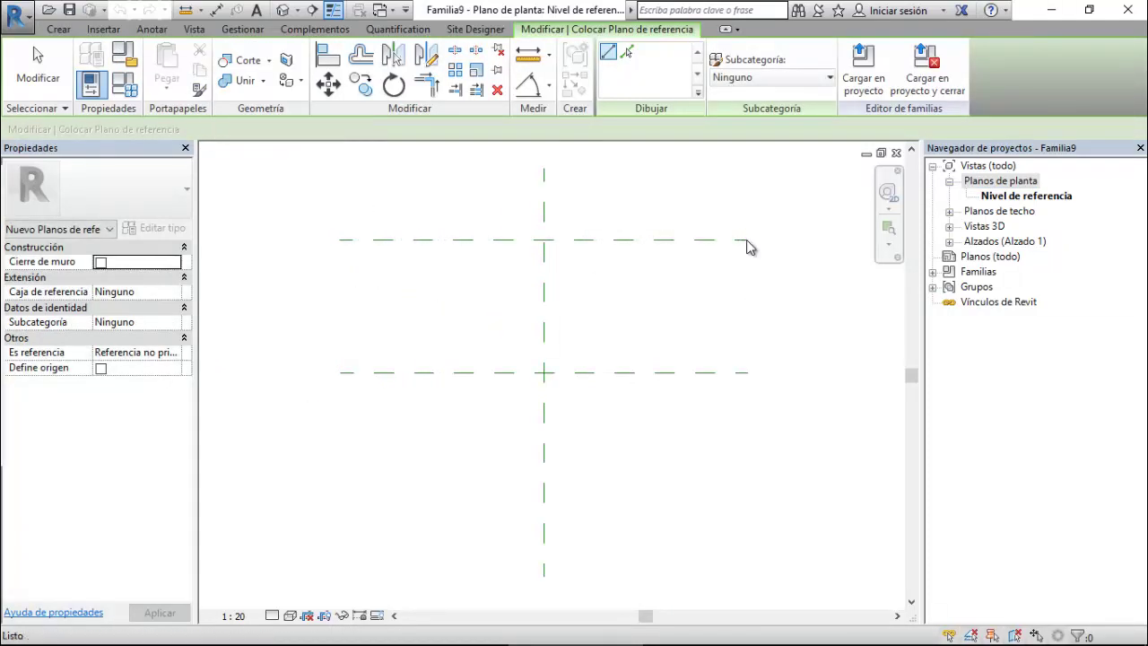
{"action": "key", "text": "Escape"}
{"action": "key", "text": "Escape"}
Add a 1300 aligned dimension between the new plane and the centre plane.
{"action": "left_click", "coordinate": [548, 85]}
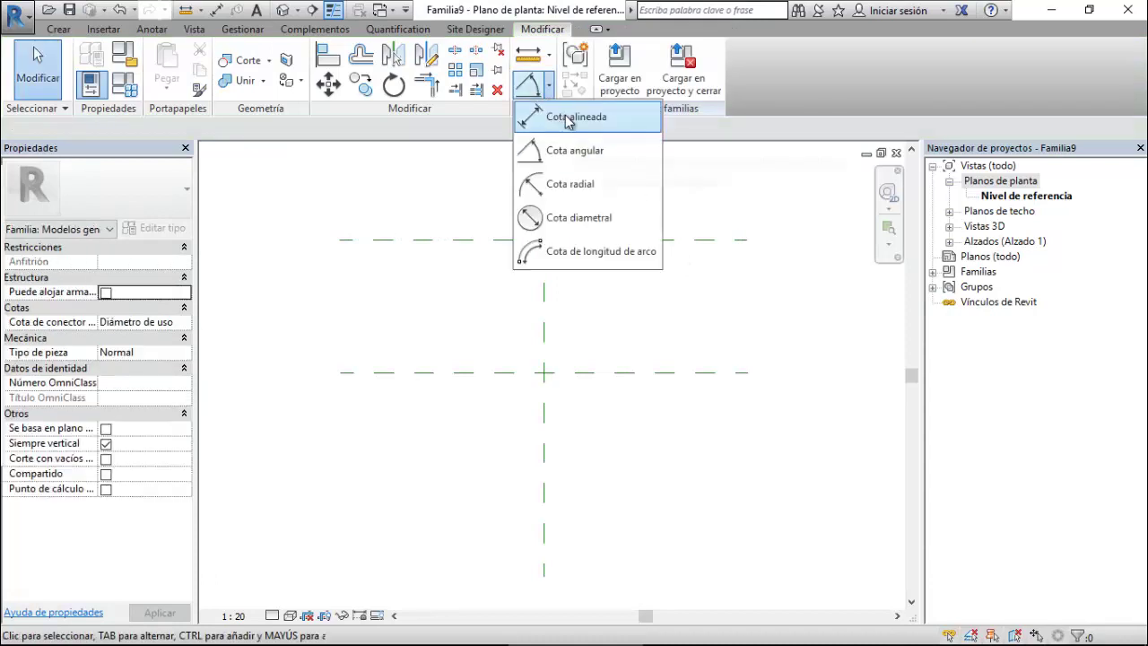
{"action": "left_click", "coordinate": [568, 117]}
{"action": "left_click", "coordinate": [454, 241]}
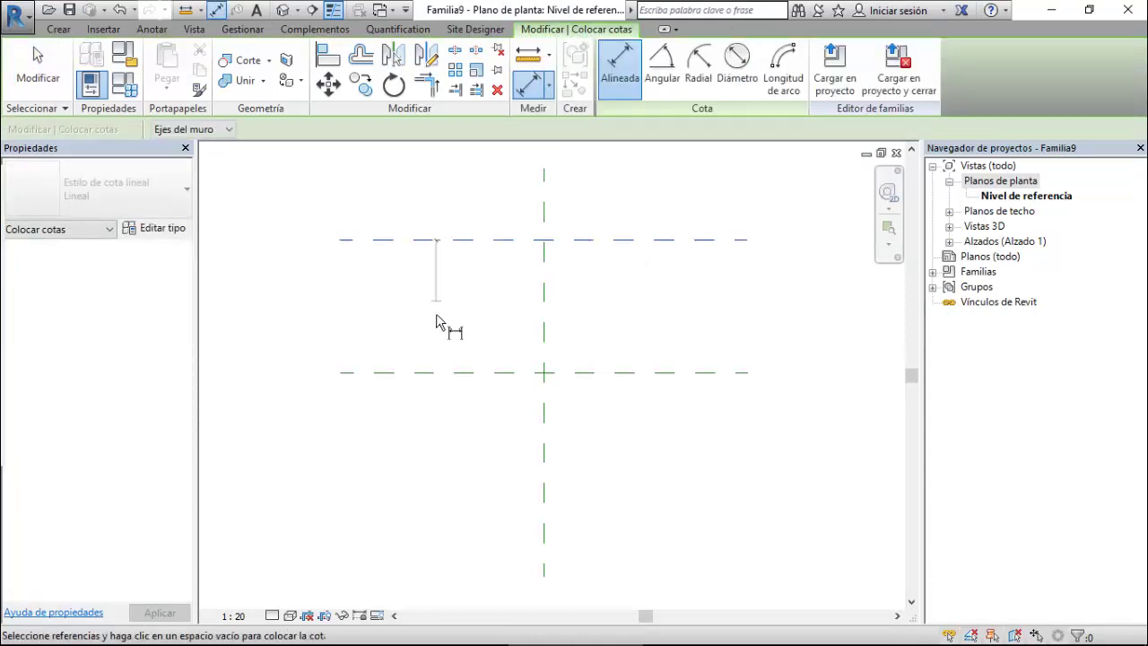
{"action": "left_click", "coordinate": [456, 373]}
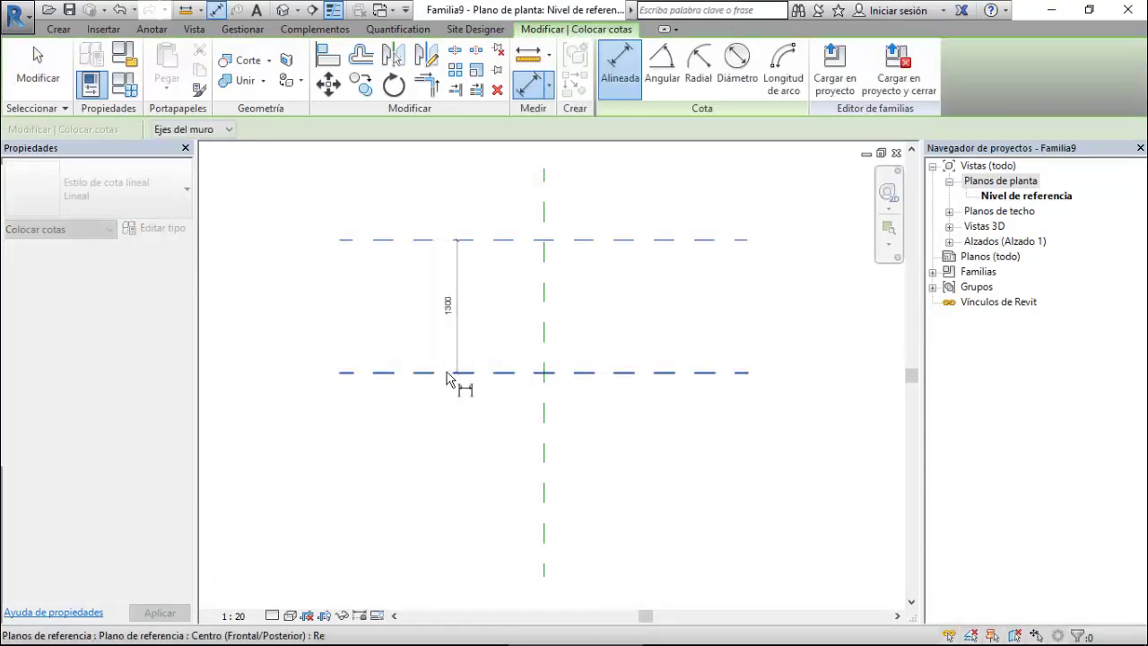
{"action": "left_click", "coordinate": [250, 410]}
{"action": "key", "text": "Escape"}
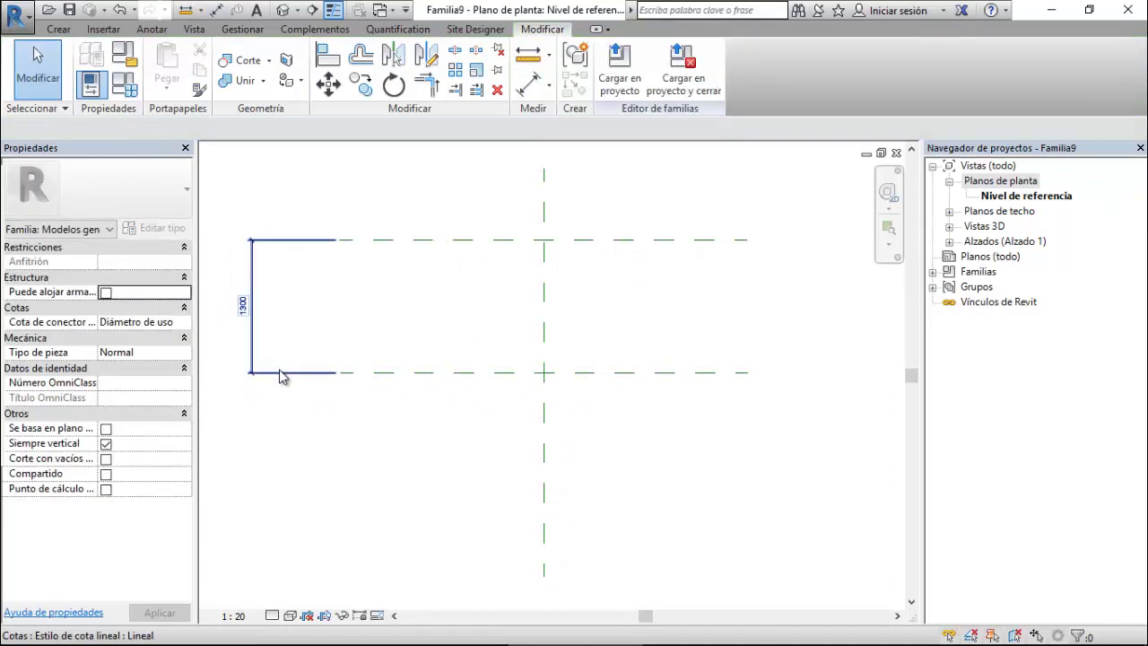
Label the 1300 dimension with a new instance parameter named Profundidad.
{"action": "left_click", "coordinate": [280, 375]}
{"action": "left_click", "coordinate": [776, 67]}
{"action": "type", "text": "Profundidad"}
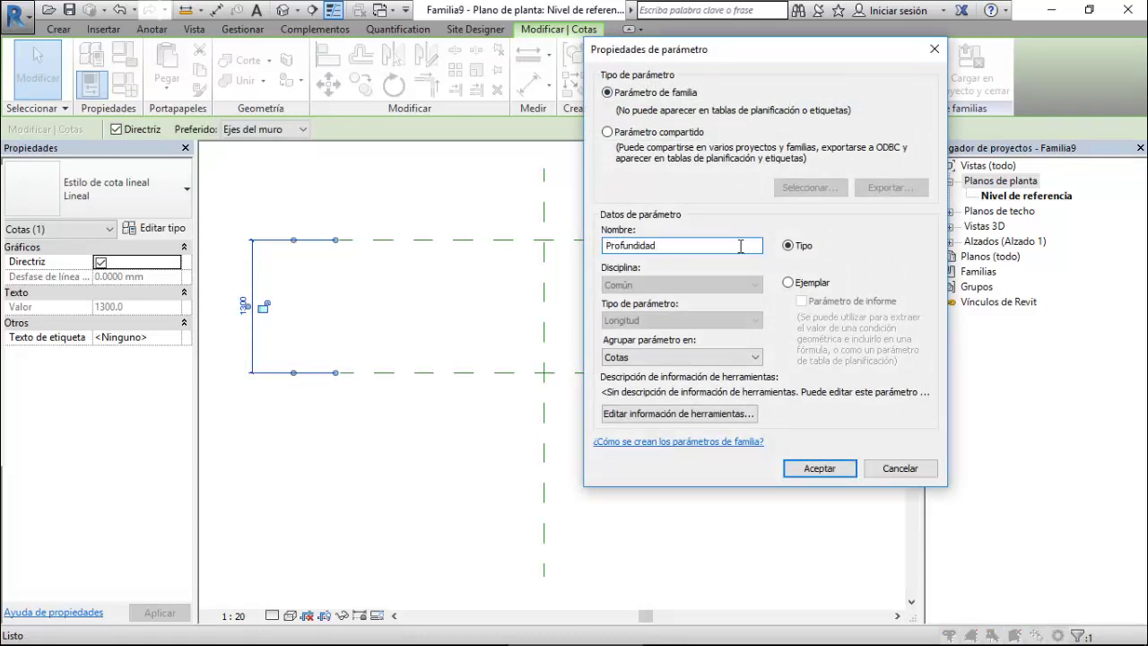
{"action": "left_click", "coordinate": [789, 283]}
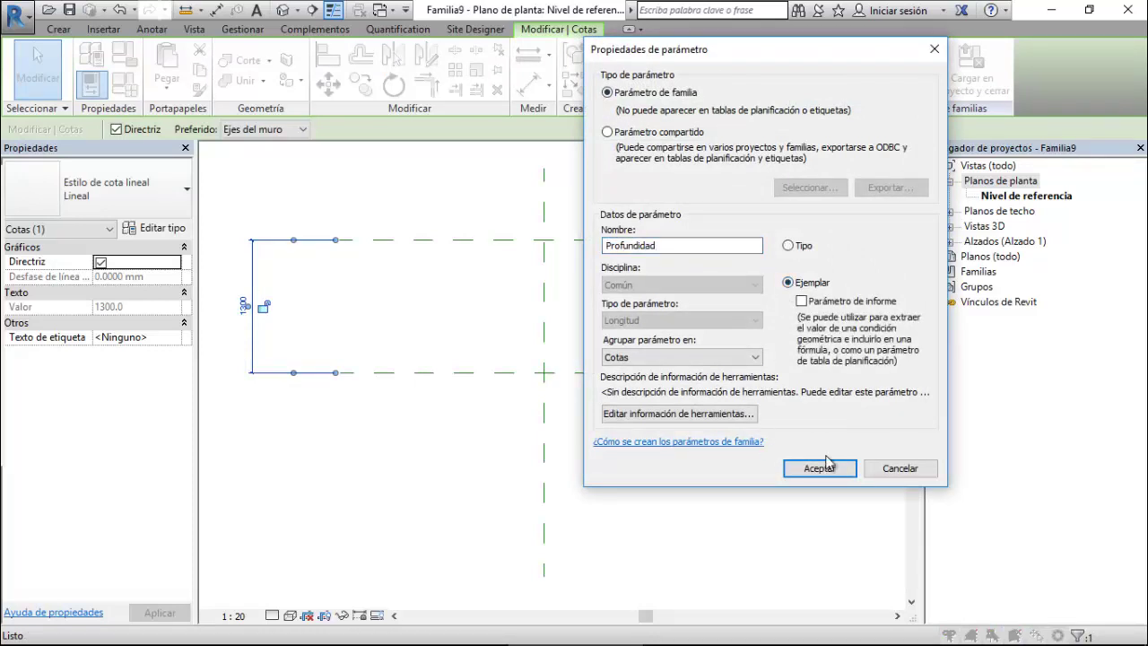
{"action": "left_click", "coordinate": [819, 468]}
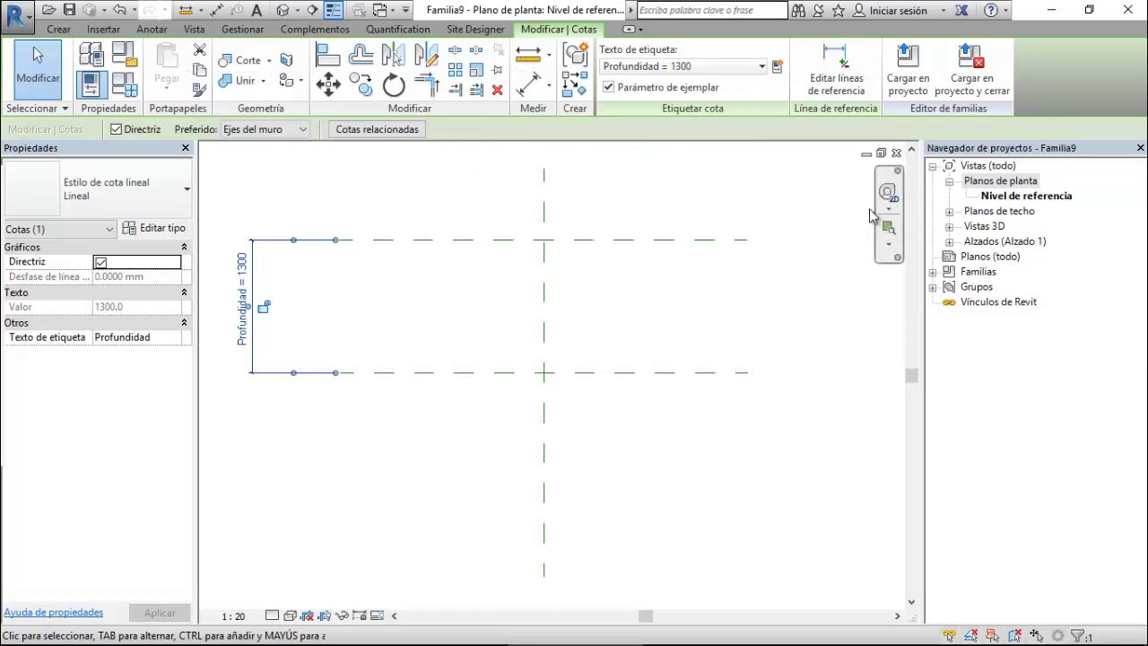
{"action": "double_click", "coordinate": [988, 243]}
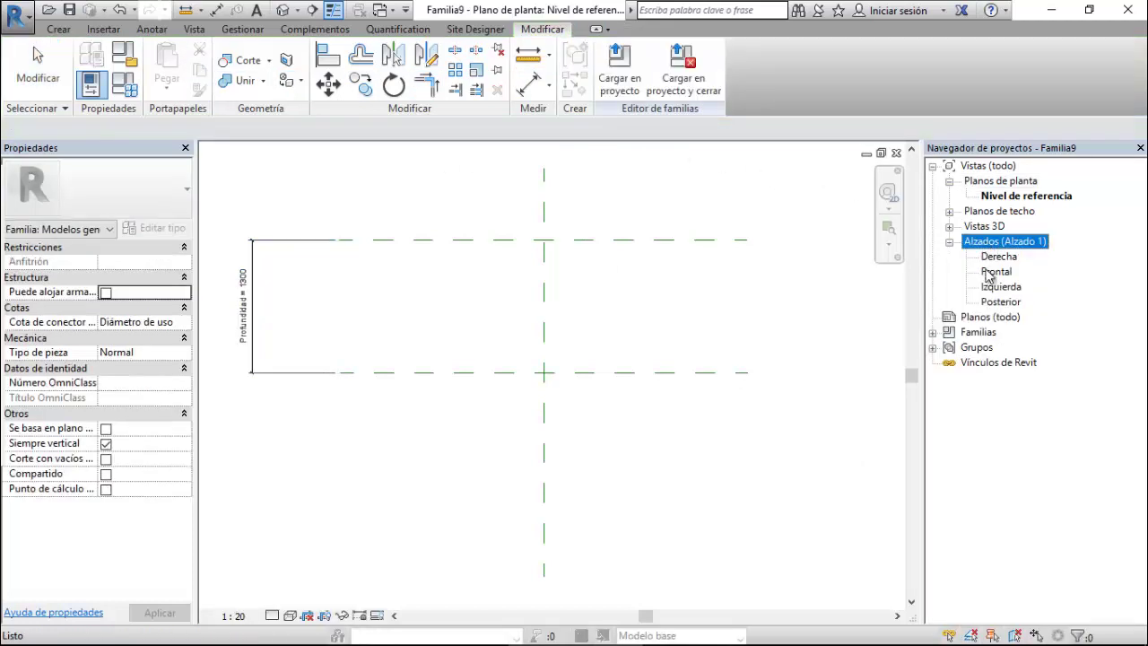
In the Frontal elevation, draw a vertical reference plane 1300 left of the centre plane.
{"action": "double_click", "coordinate": [990, 273]}
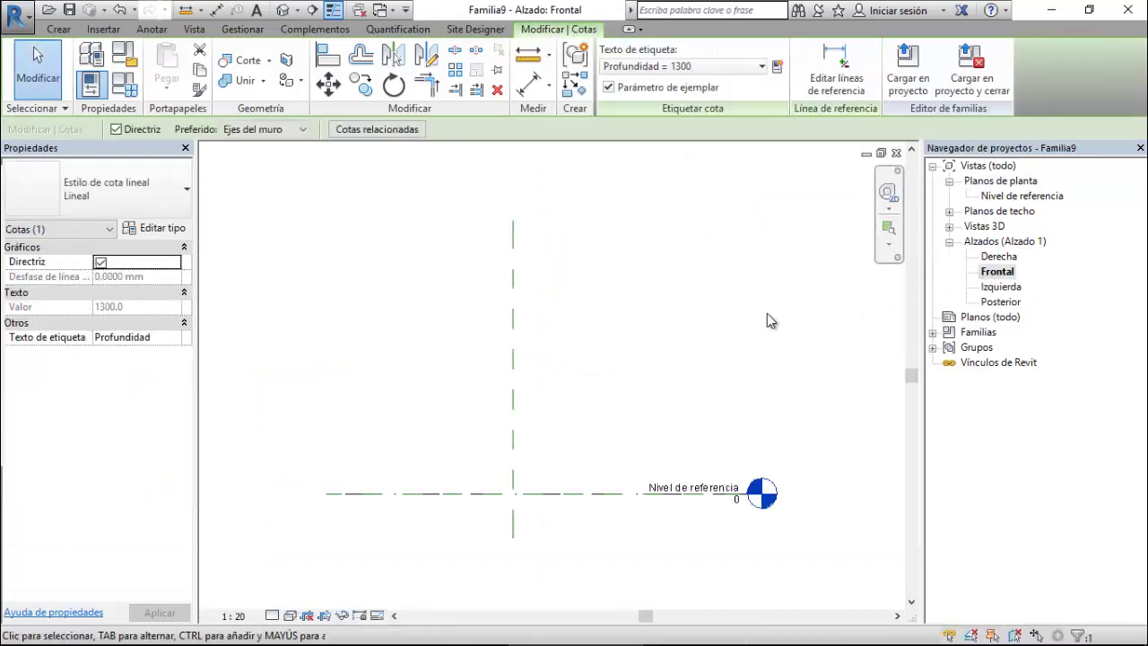
{"action": "scroll", "coordinate": [767, 321], "scroll_direction": "down", "scroll_amount": 1}
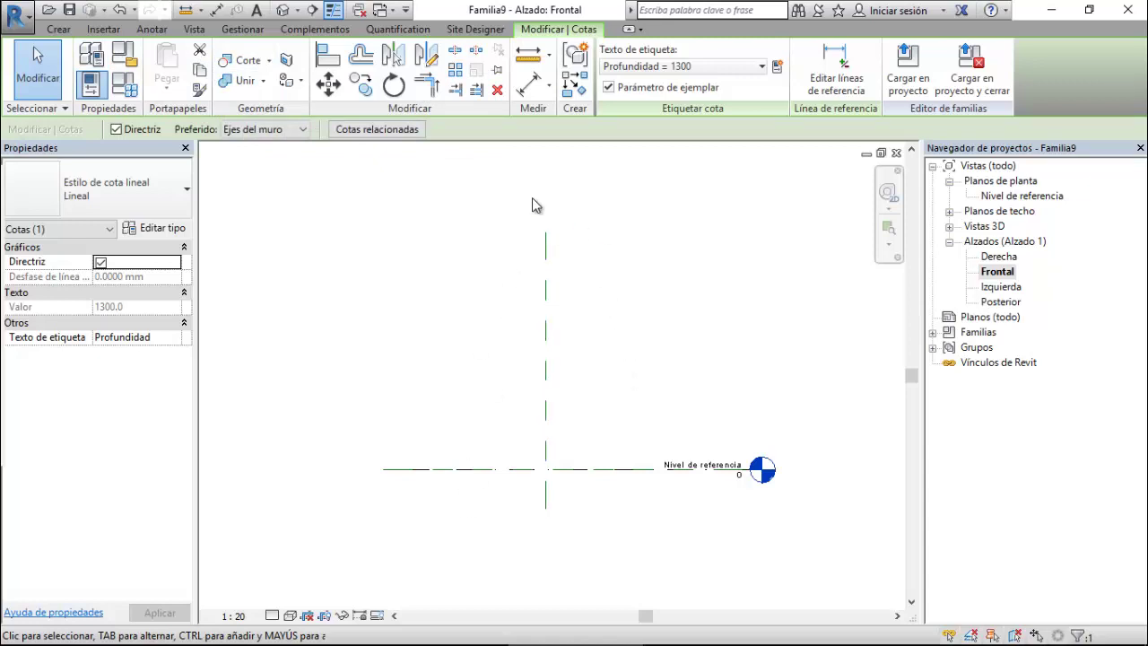
{"action": "left_click", "coordinate": [58, 30]}
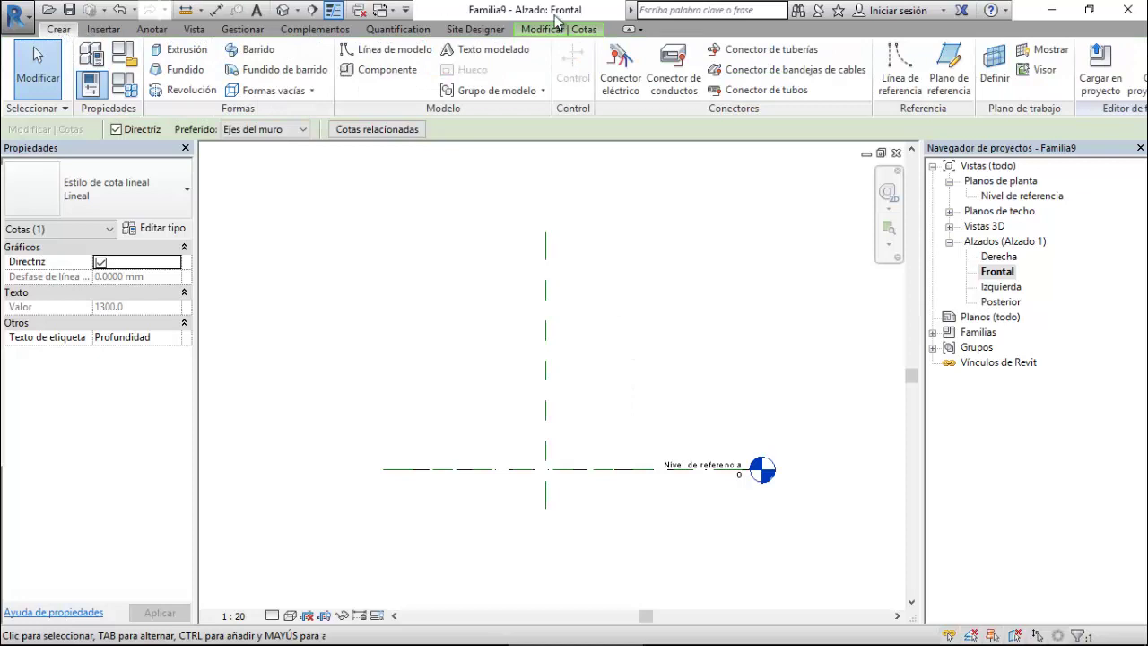
{"action": "left_click", "coordinate": [949, 68]}
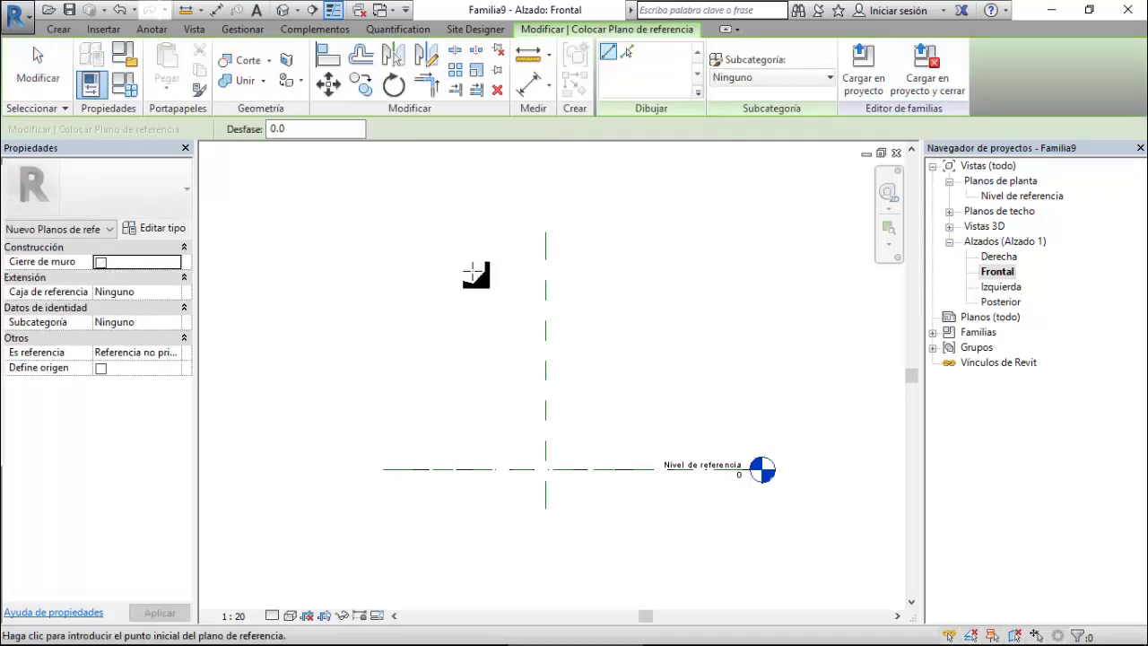
{"action": "left_click", "coordinate": [404, 234]}
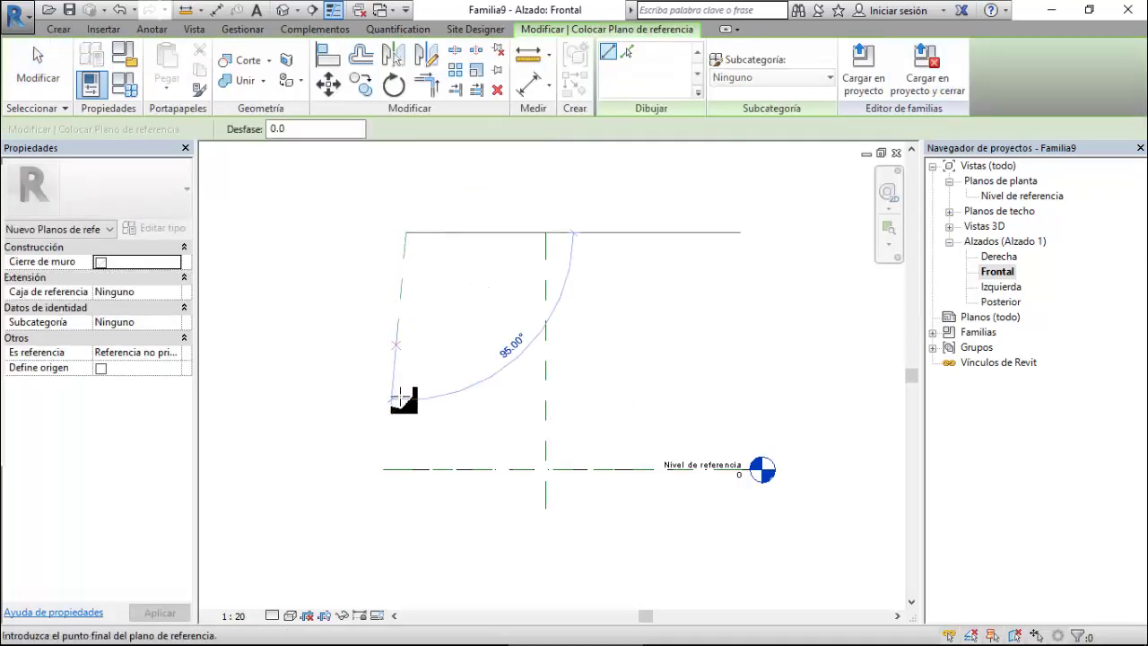
{"action": "left_click", "coordinate": [406, 510]}
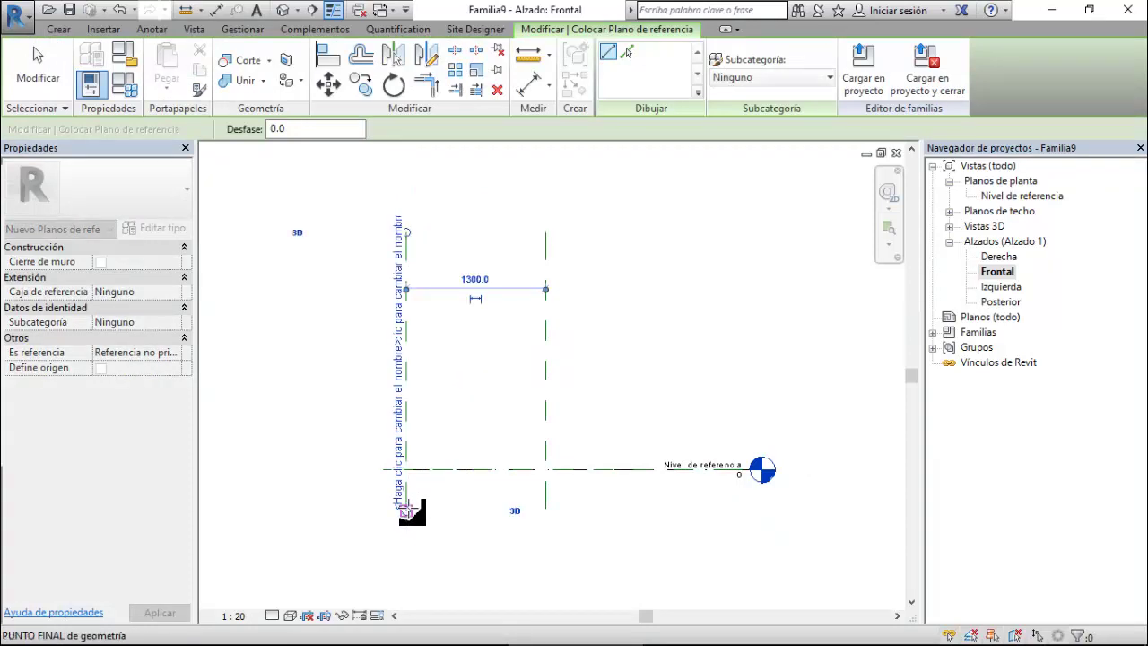
{"action": "key", "text": "Escape"}
{"action": "key", "text": "Escape"}
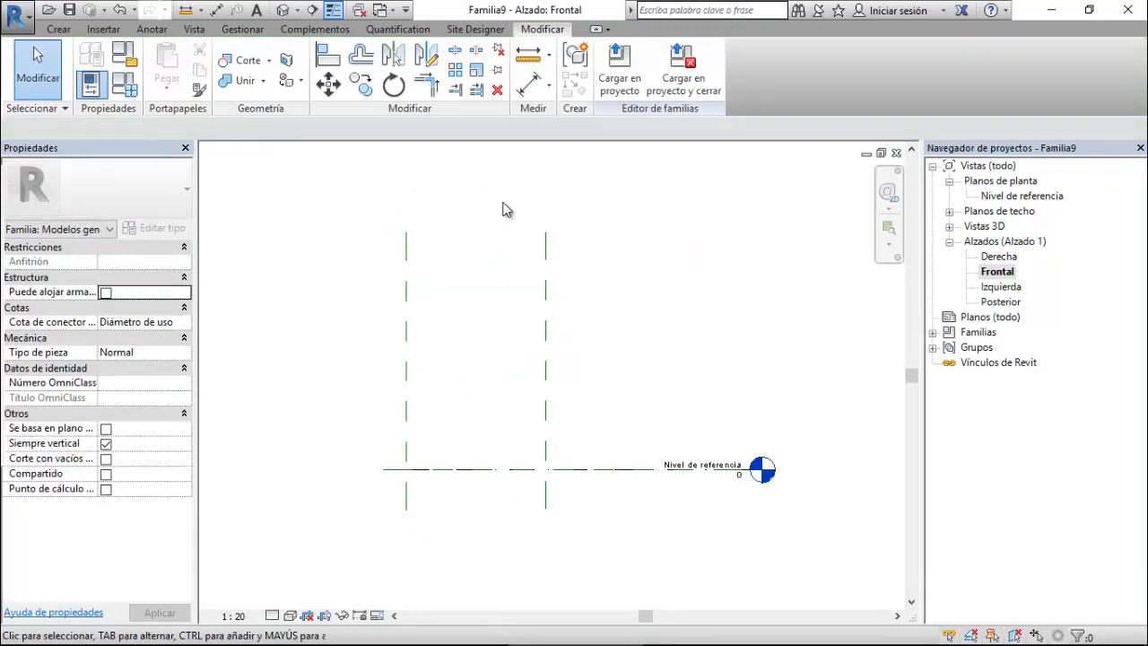
Place a 1300 aligned dimension between the left and centre vertical planes.
{"action": "left_click", "coordinate": [529, 83]}
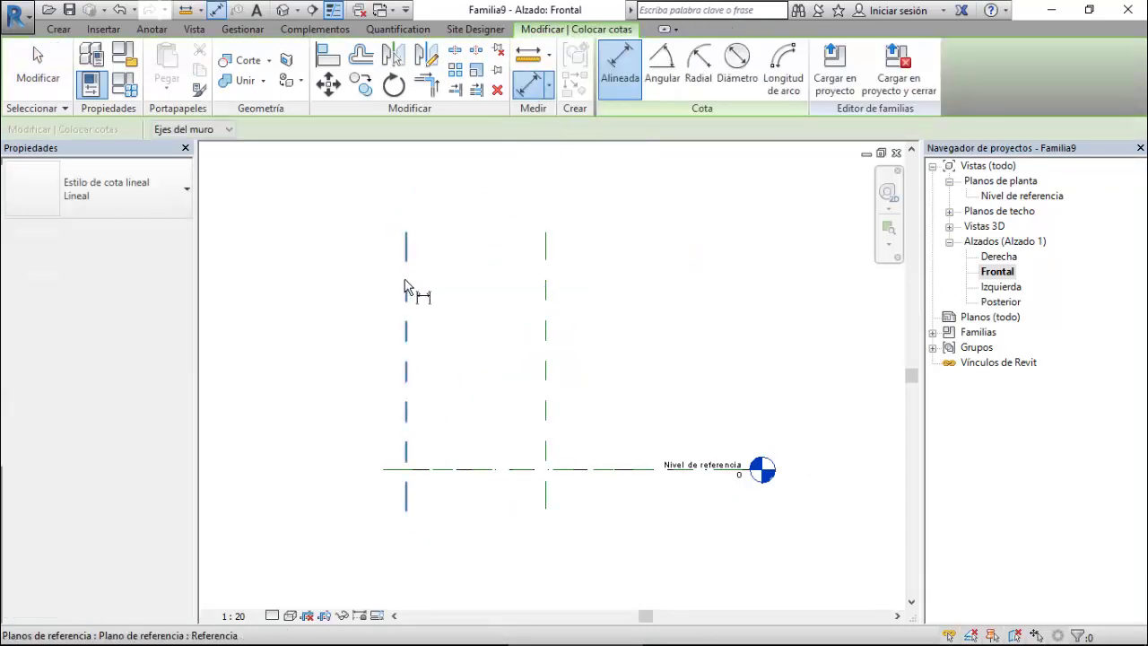
{"action": "left_click", "coordinate": [408, 285]}
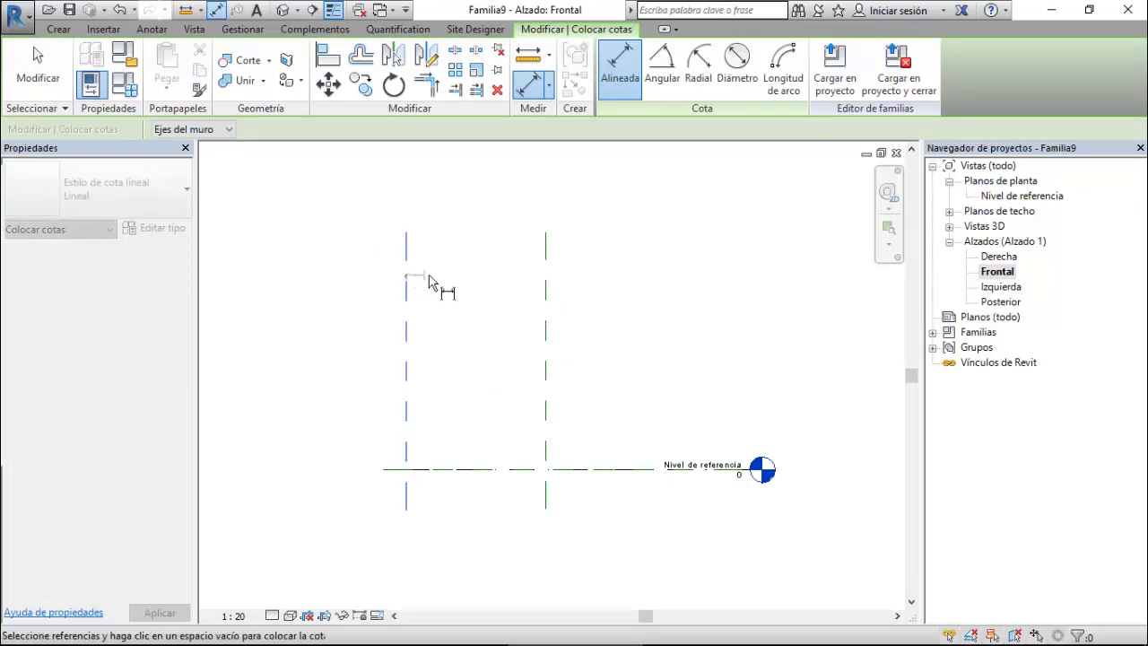
{"action": "left_click", "coordinate": [544, 286]}
{"action": "left_click", "coordinate": [630, 190]}
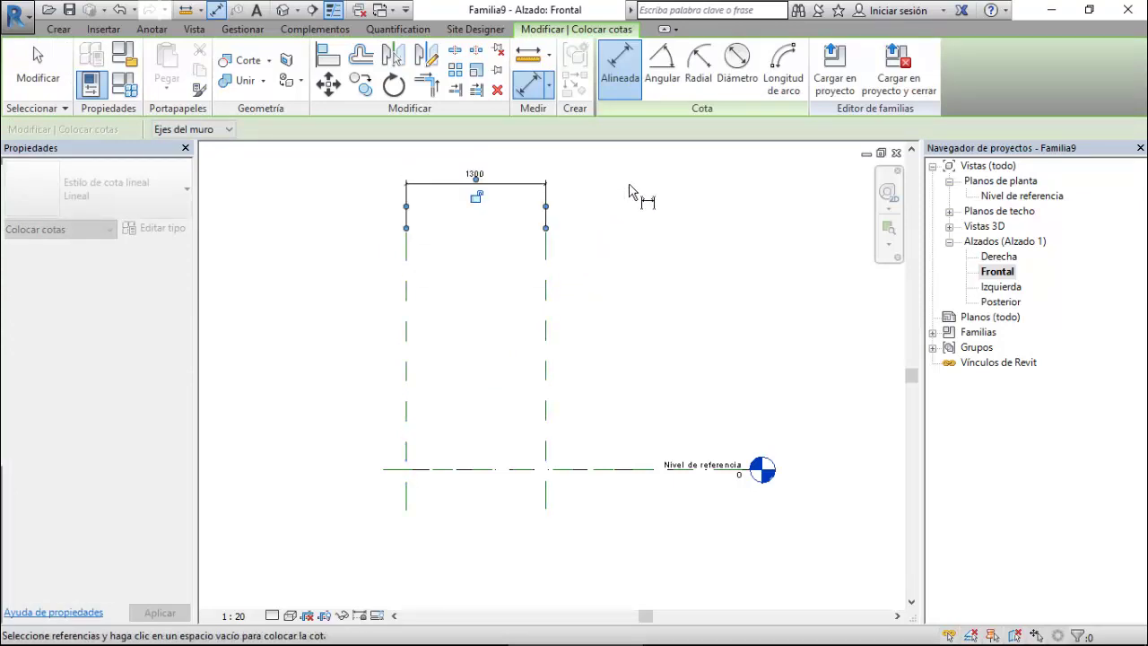
{"action": "key", "text": "Escape"}
{"action": "key", "text": "Escape"}
Label the width dimension with a new instance parameter named Anchura.
{"action": "left_click", "coordinate": [518, 196]}
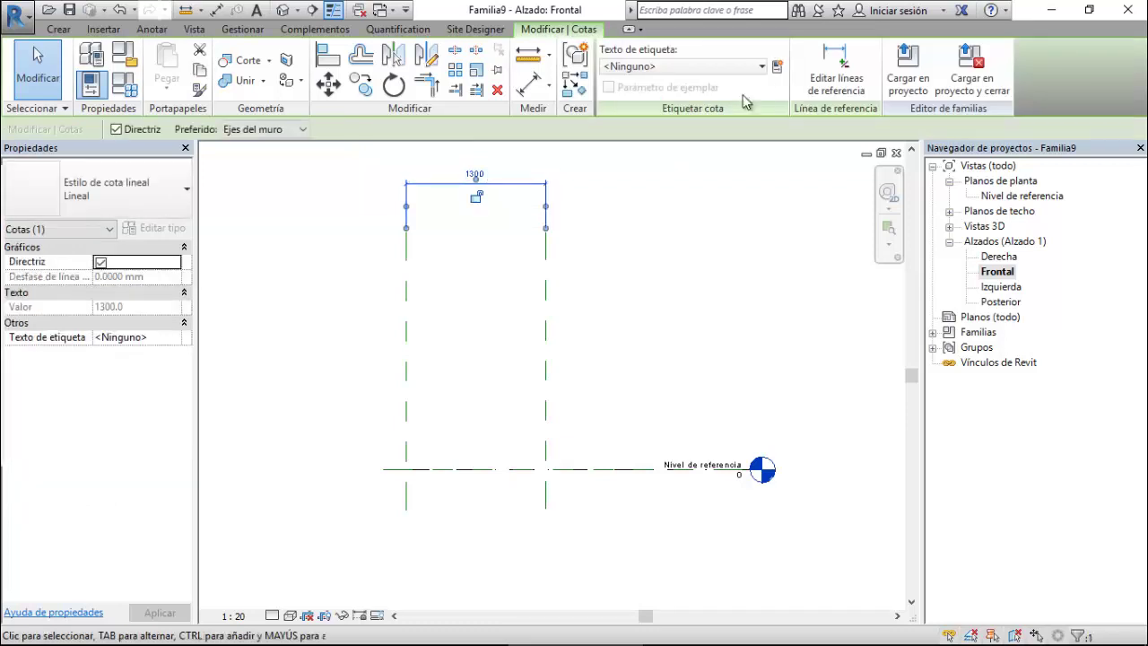
{"action": "left_click", "coordinate": [777, 71]}
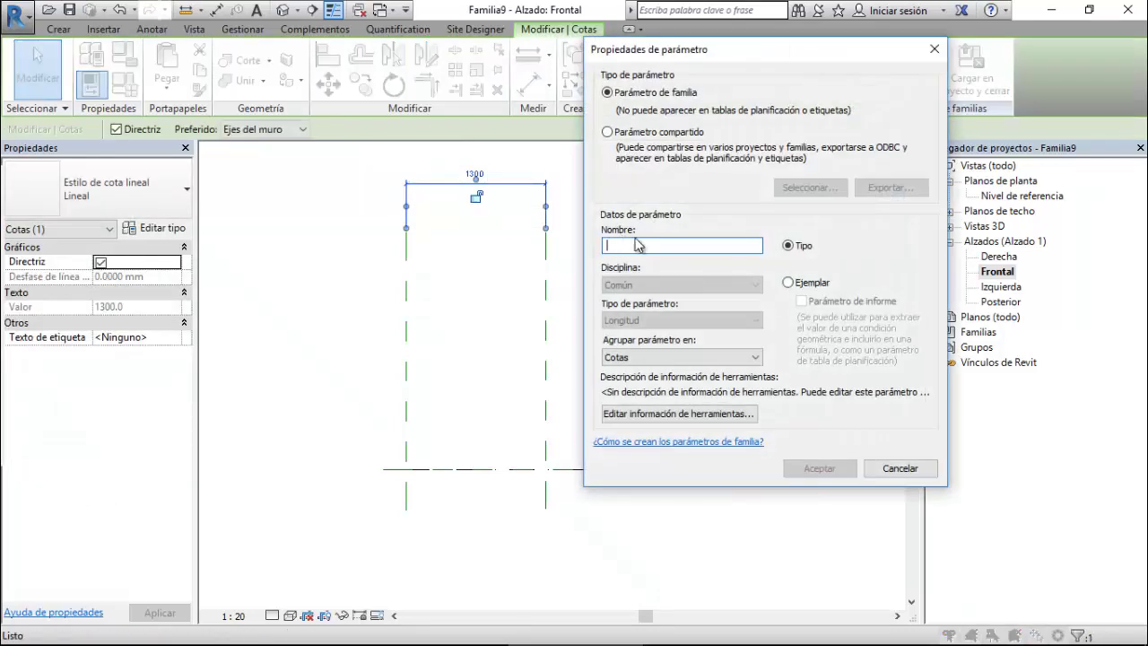
{"action": "type", "text": "Anchura"}
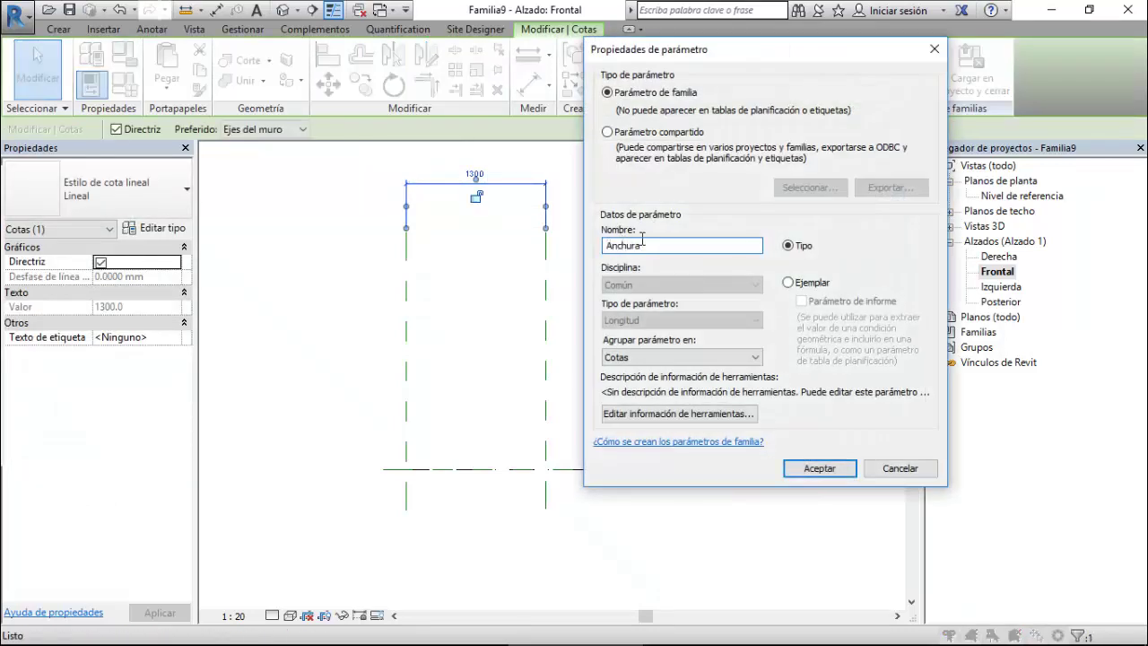
{"action": "left_click", "coordinate": [789, 282]}
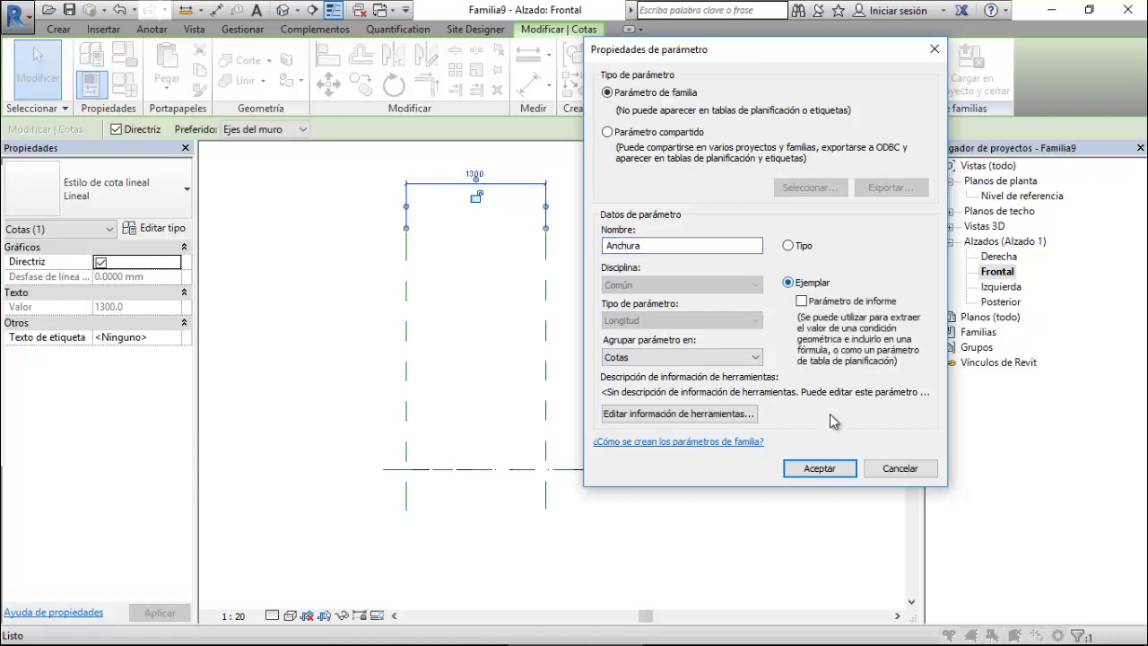
{"action": "left_click", "coordinate": [818, 468]}
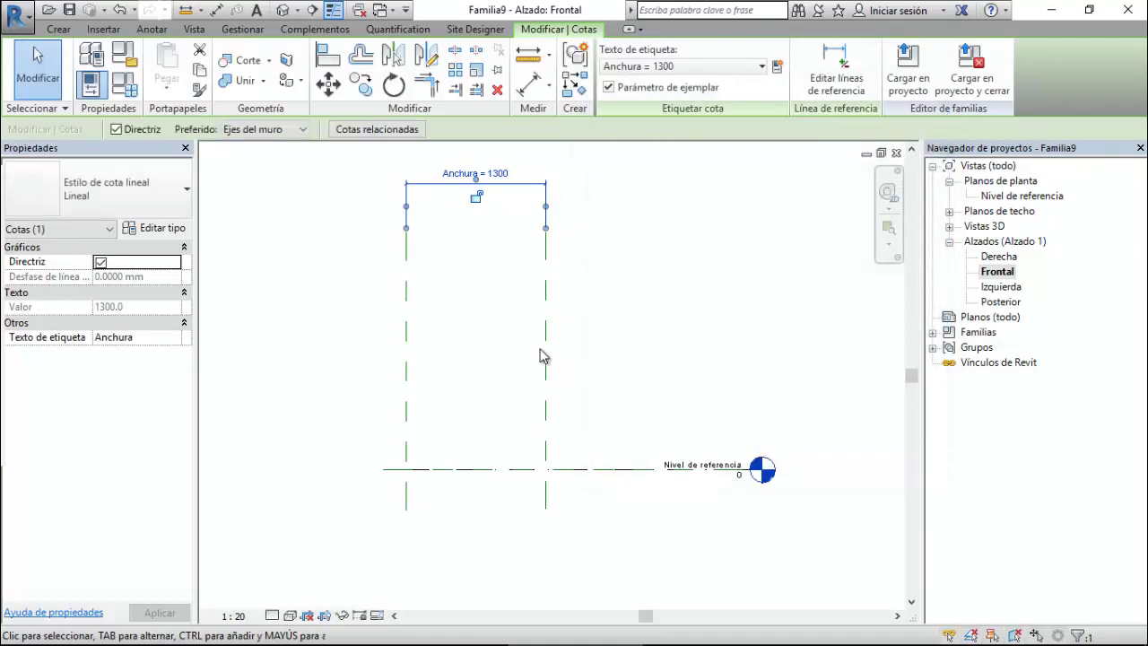
{"action": "left_click", "coordinate": [65, 31]}
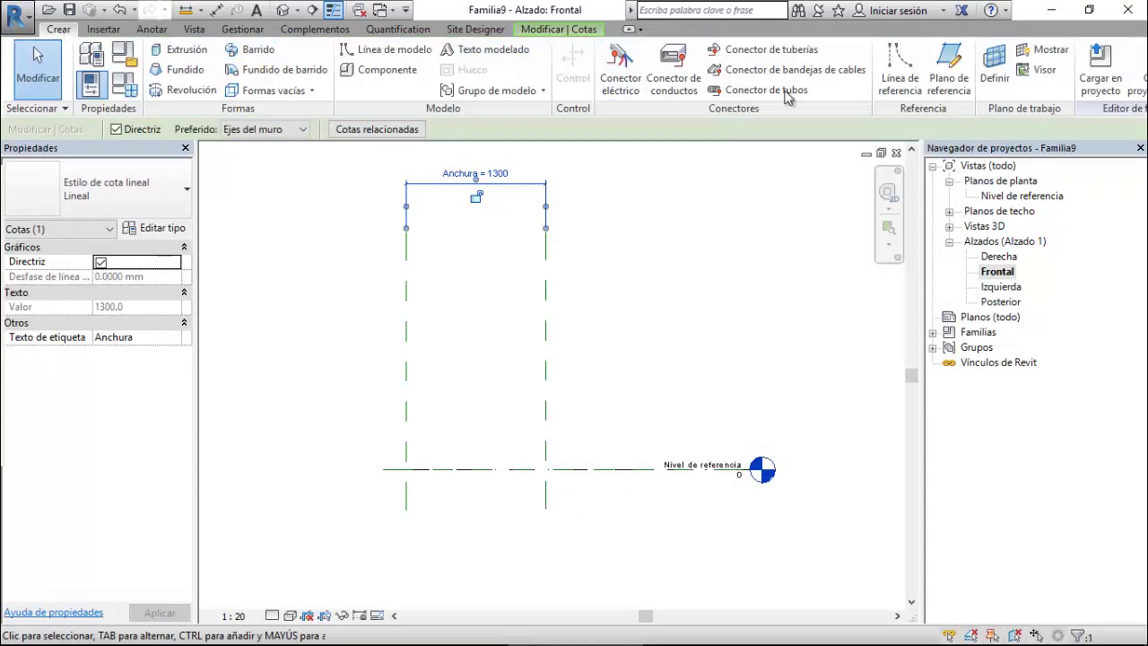
Draw a horizontal reference plane and dimension it 1724 above the reference level.
{"action": "left_click", "coordinate": [948, 67]}
{"action": "left_click", "coordinate": [348, 287]}
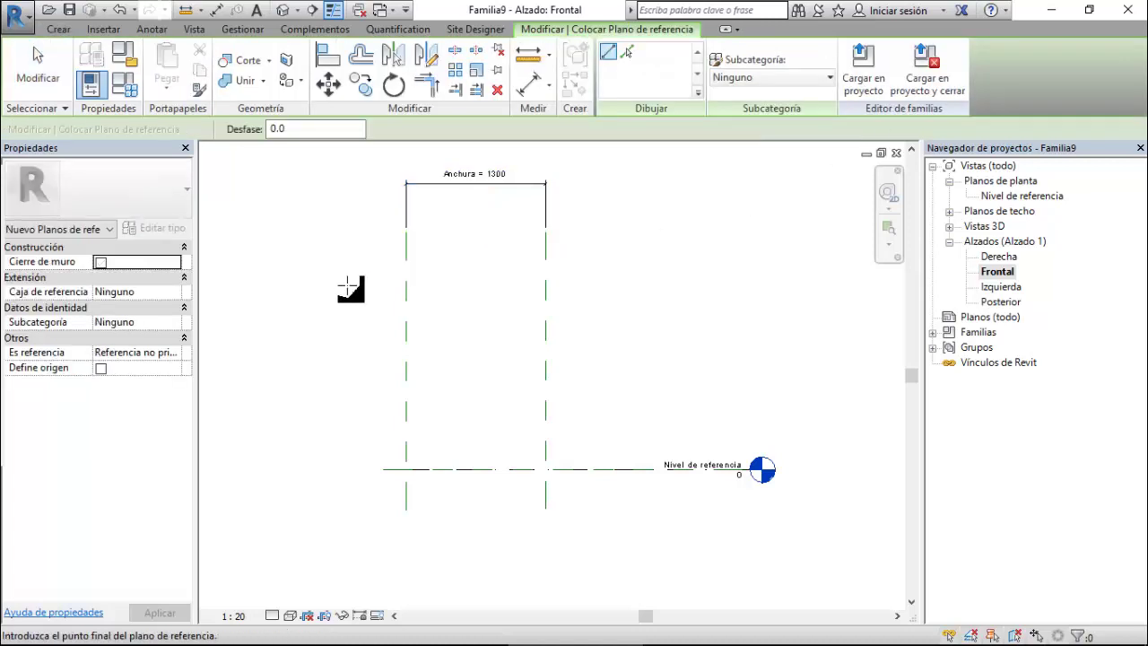
{"action": "left_click", "coordinate": [704, 285]}
{"action": "key", "text": "Escape"}
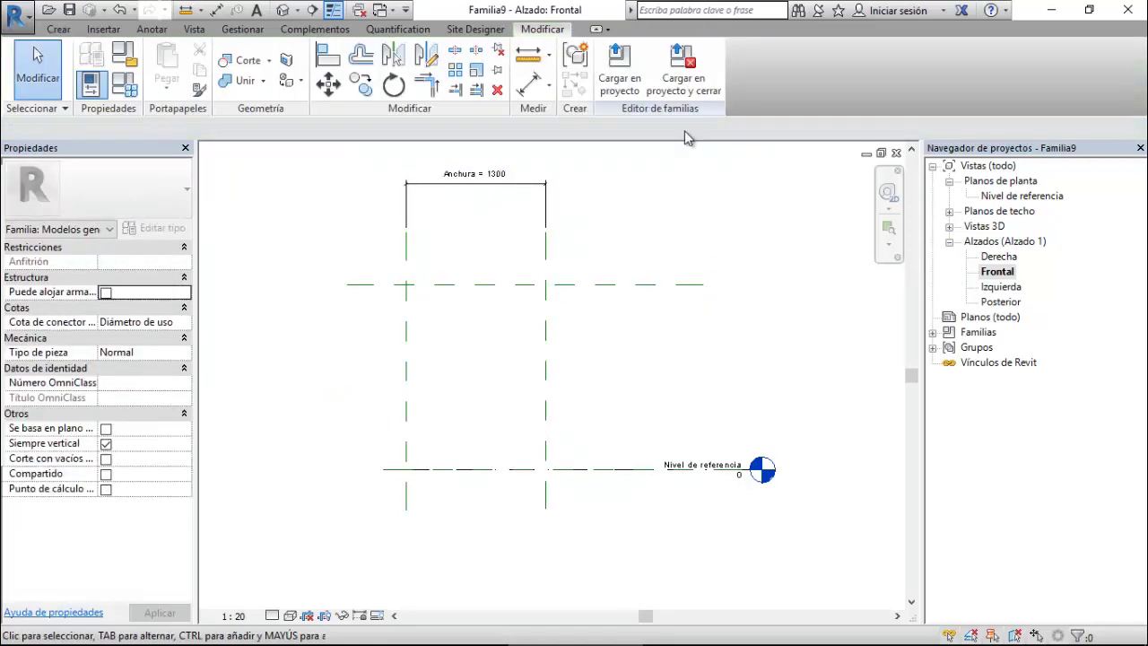
{"action": "left_click", "coordinate": [530, 85]}
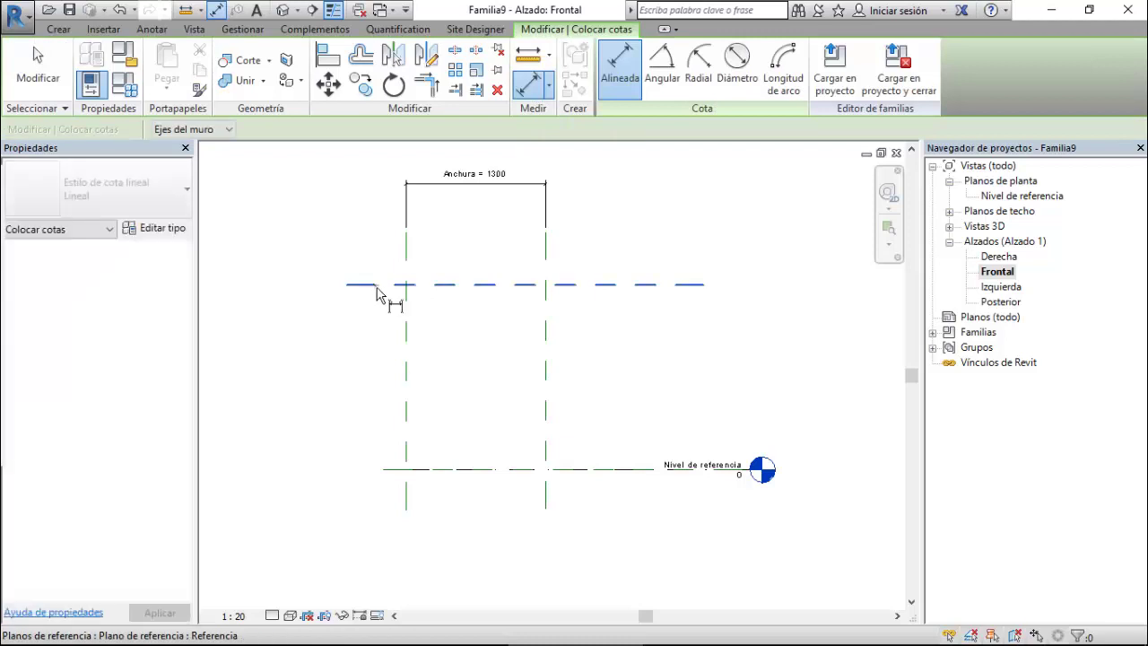
{"action": "left_click", "coordinate": [377, 285]}
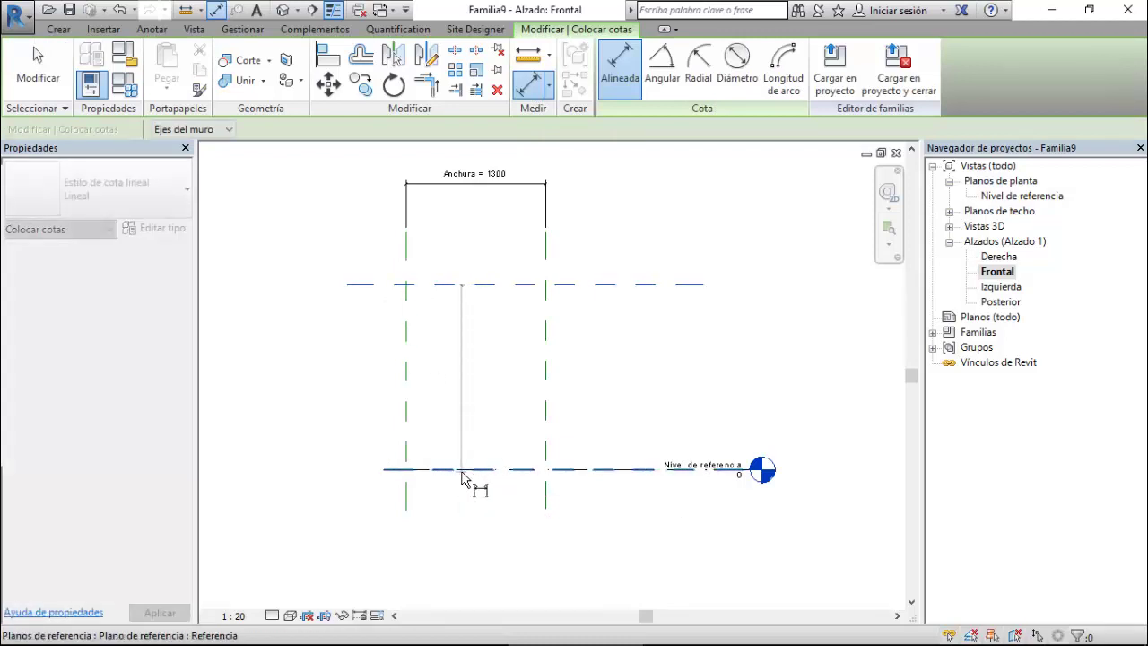
{"action": "left_click", "coordinate": [463, 469]}
{"action": "left_click", "coordinate": [301, 520]}
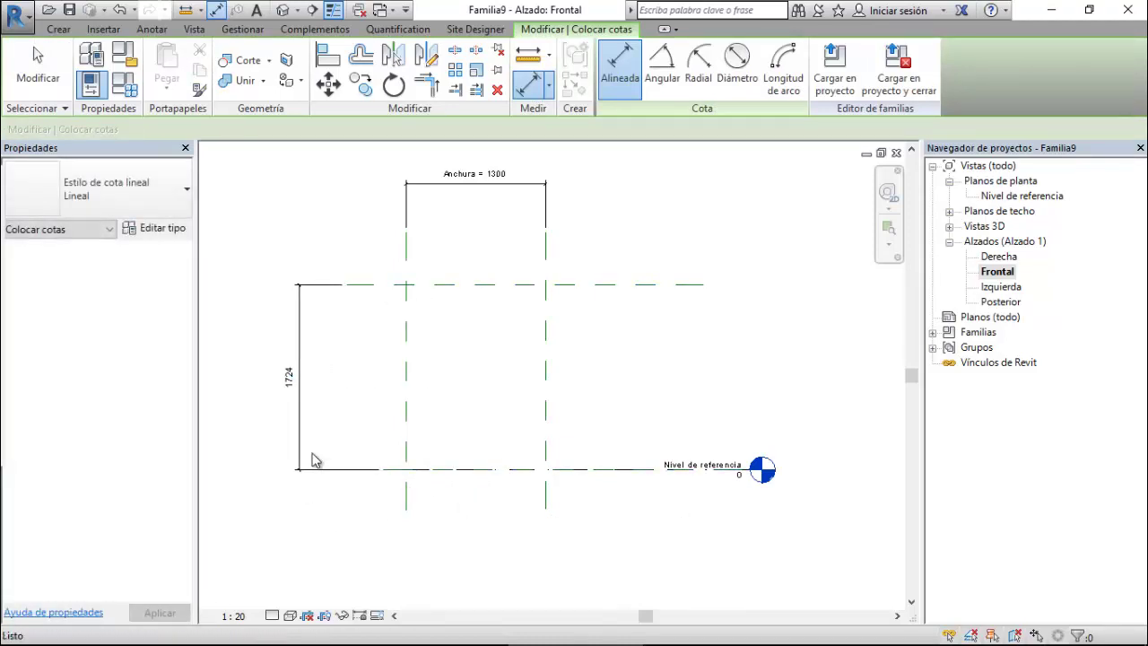
{"action": "key", "text": "Escape"}
{"action": "key", "text": "Escape"}
Label the 1724 height dimension with a new parameter named Altura.
{"action": "left_click", "coordinate": [309, 440]}
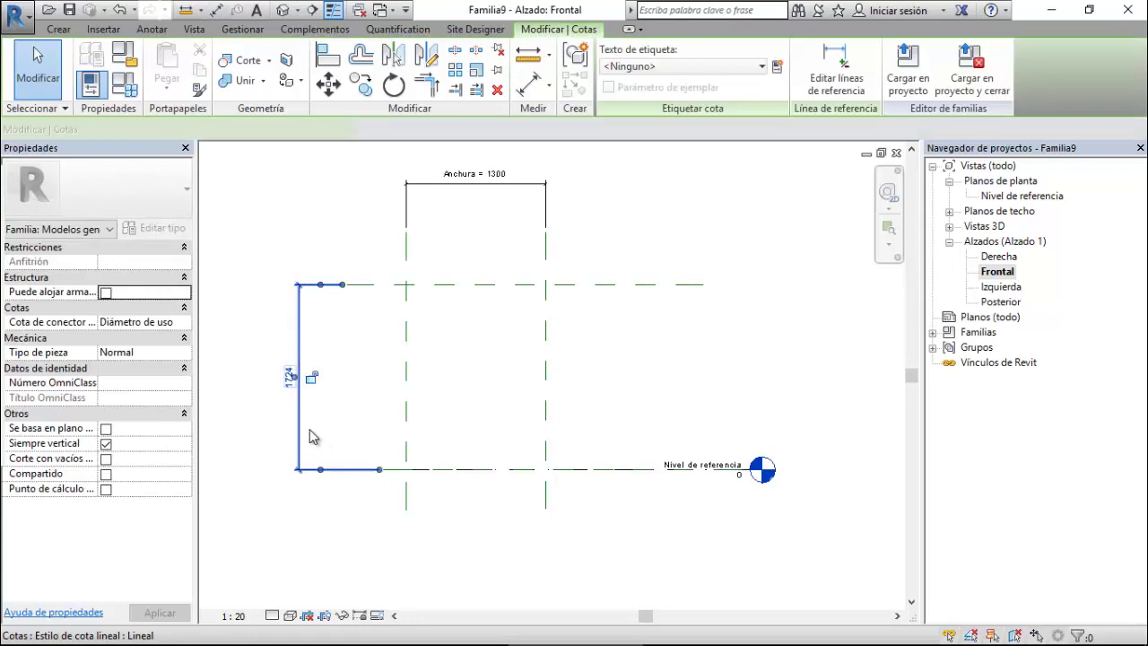
{"action": "left_click", "coordinate": [779, 68]}
{"action": "type", "text": "Altura"}
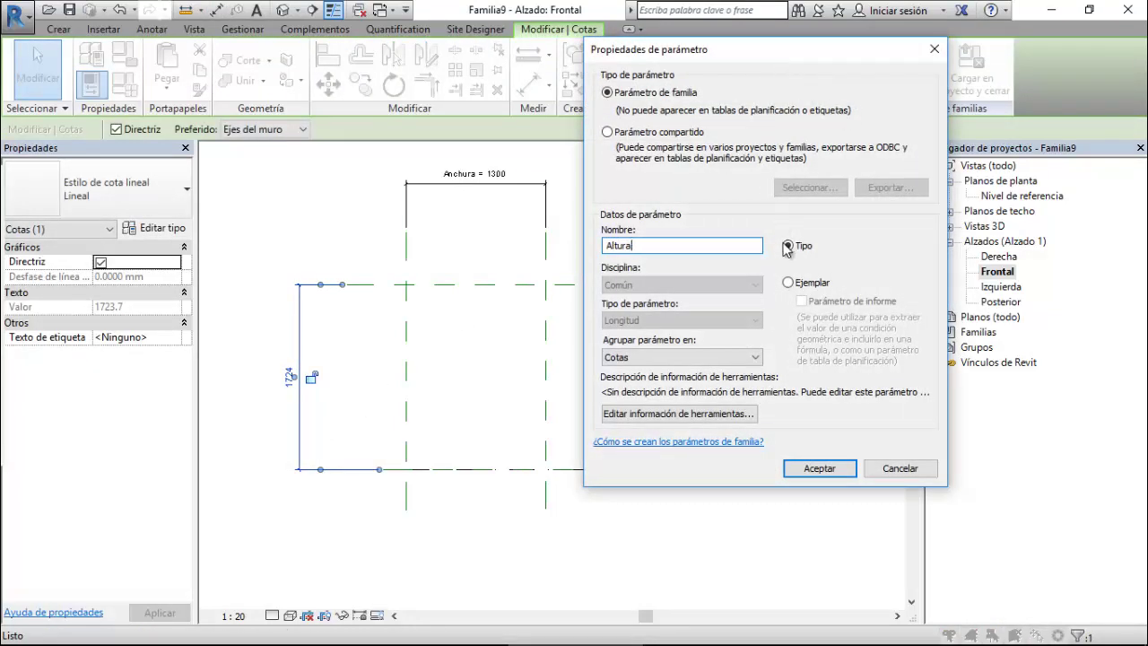
{"action": "left_click", "coordinate": [789, 283]}
{"action": "left_click", "coordinate": [818, 469]}
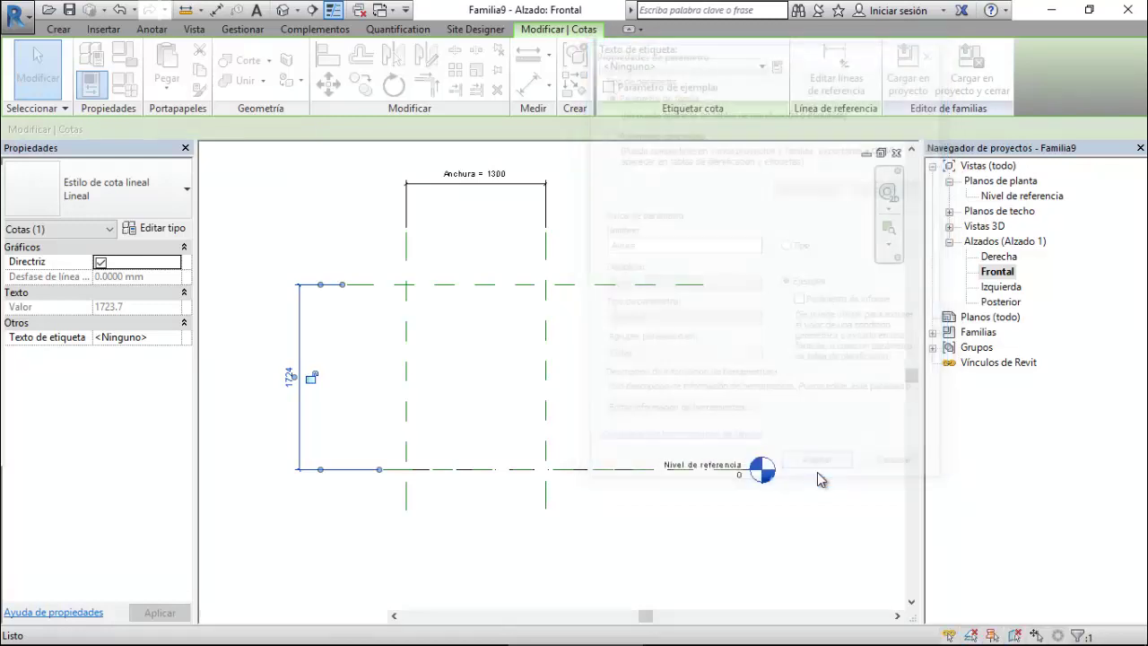
{"action": "left_click", "coordinate": [771, 330]}
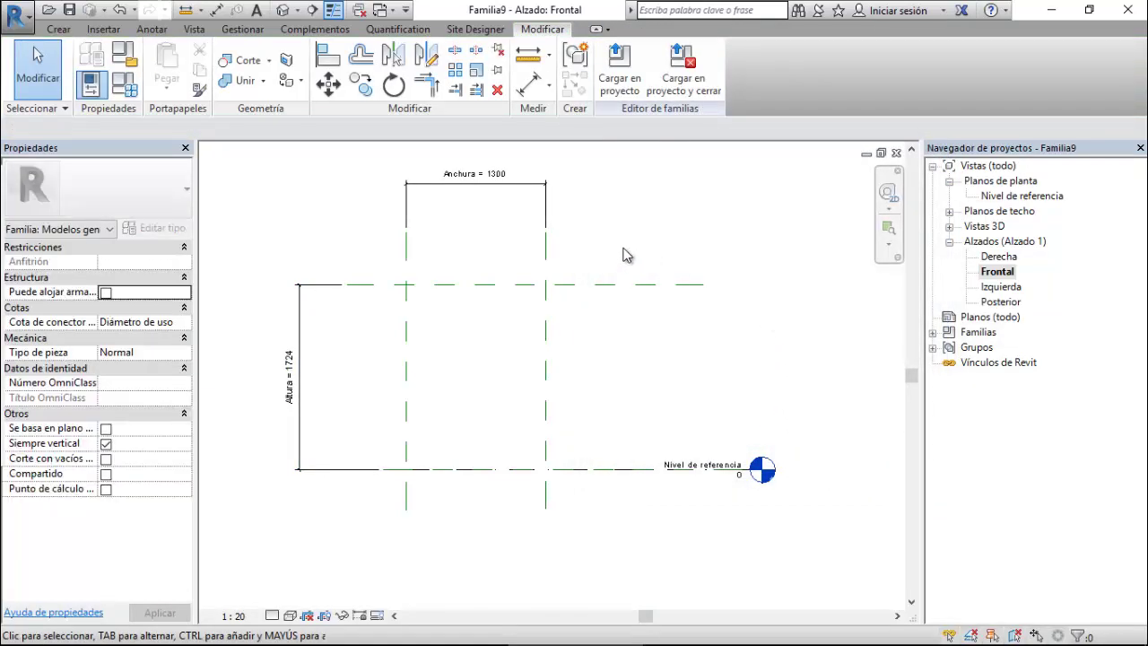
{"action": "double_click", "coordinate": [998, 227]}
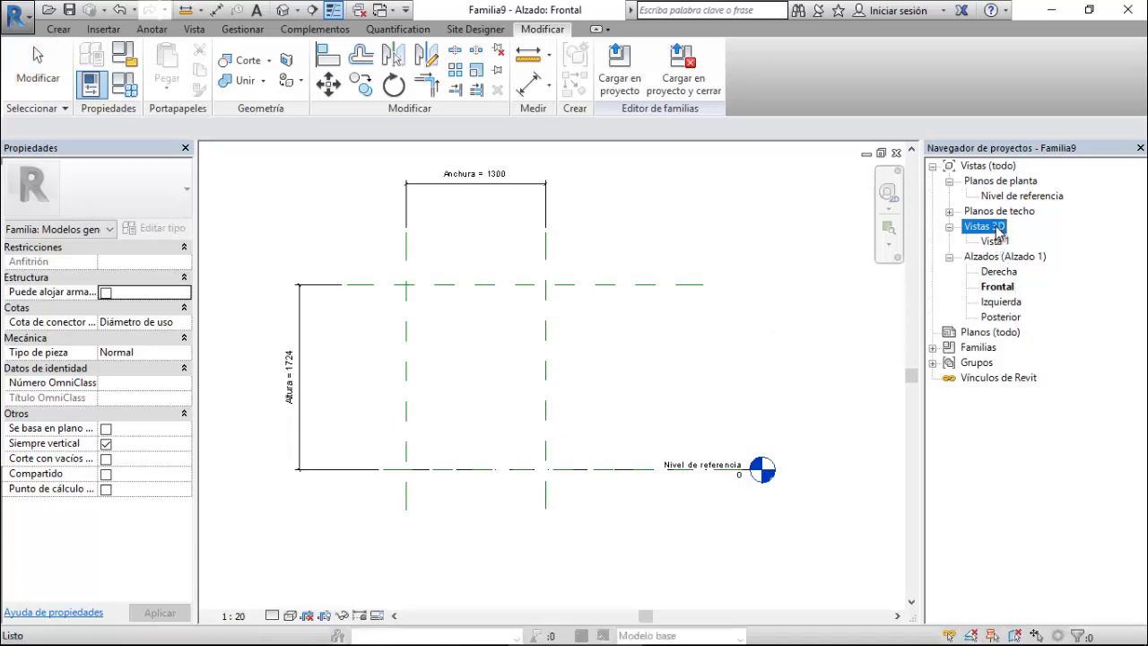
{"action": "double_click", "coordinate": [996, 241]}
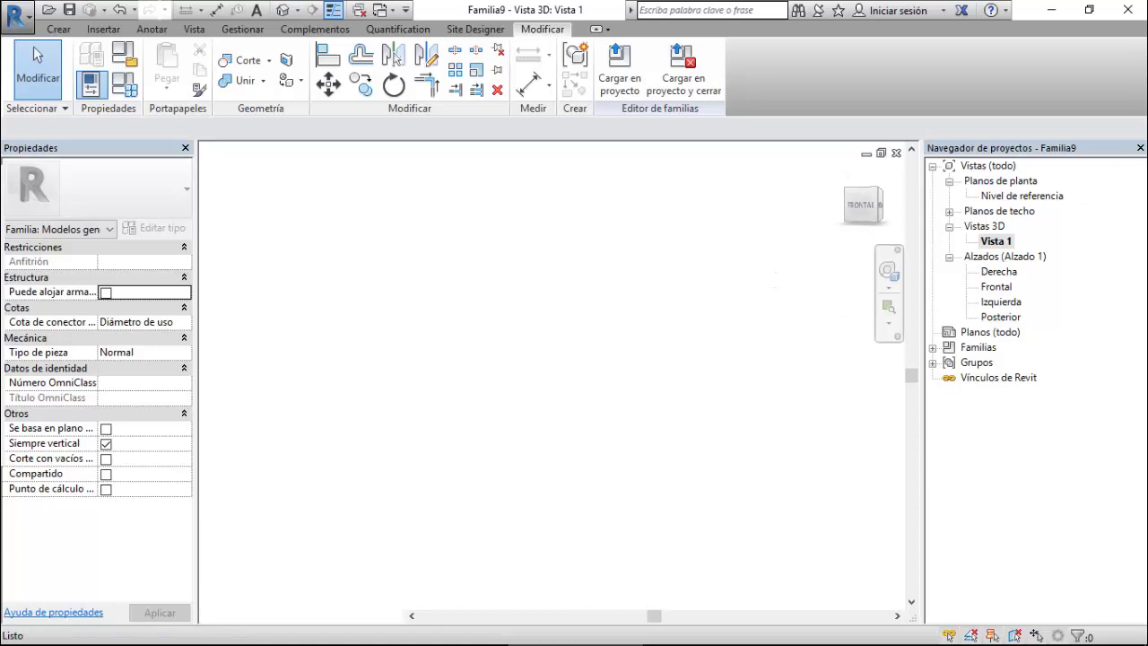
{"action": "left_click", "coordinate": [998, 271]}
{"action": "double_click", "coordinate": [996, 286]}
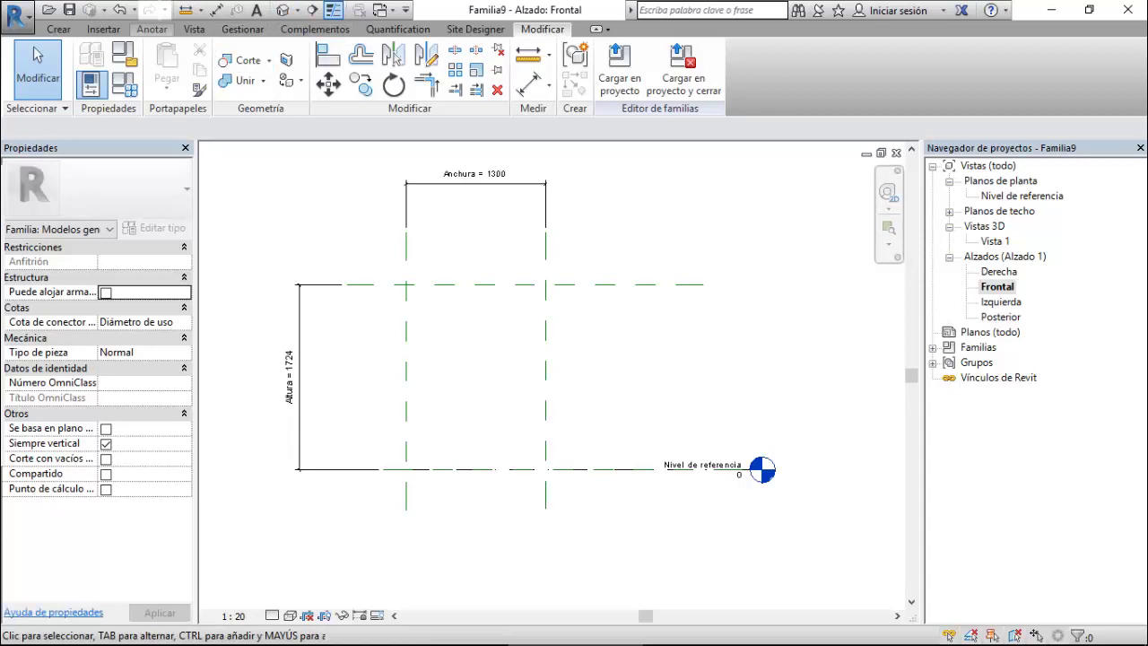
Start Cargar familia and browse from the desktop to the Clase Familias folder.
{"action": "left_click", "coordinate": [103, 29]}
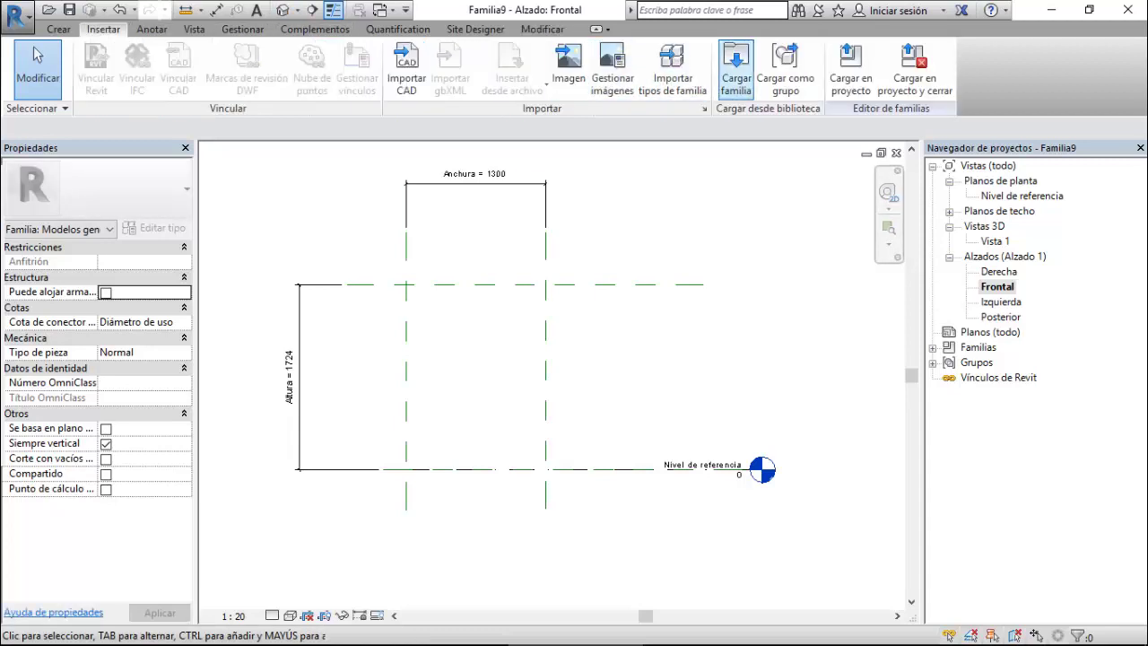
{"action": "left_click", "coordinate": [736, 63]}
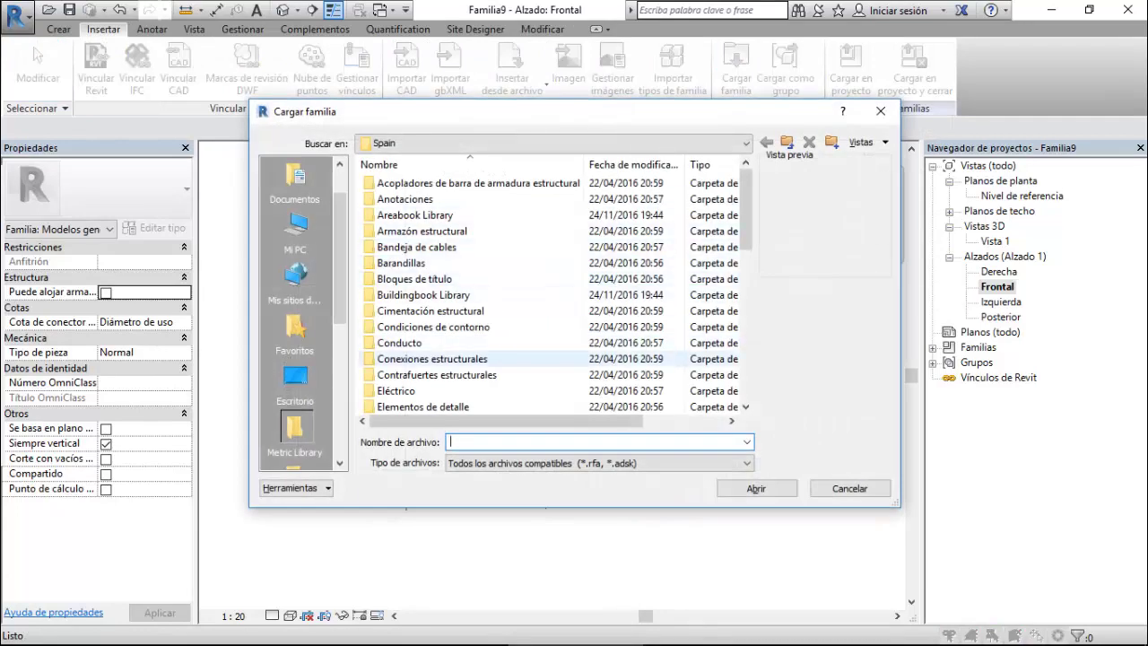
{"action": "left_click", "coordinate": [296, 381]}
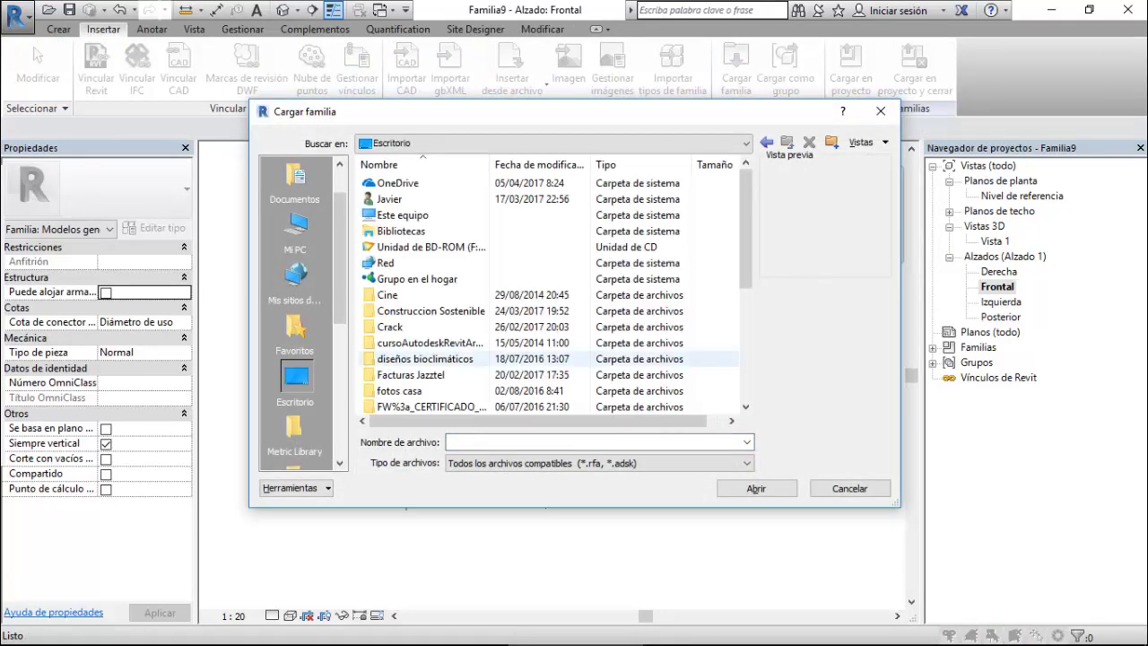
{"action": "scroll", "coordinate": [448, 359], "scroll_direction": "down", "scroll_amount": 5}
{"action": "double_click", "coordinate": [410, 342]}
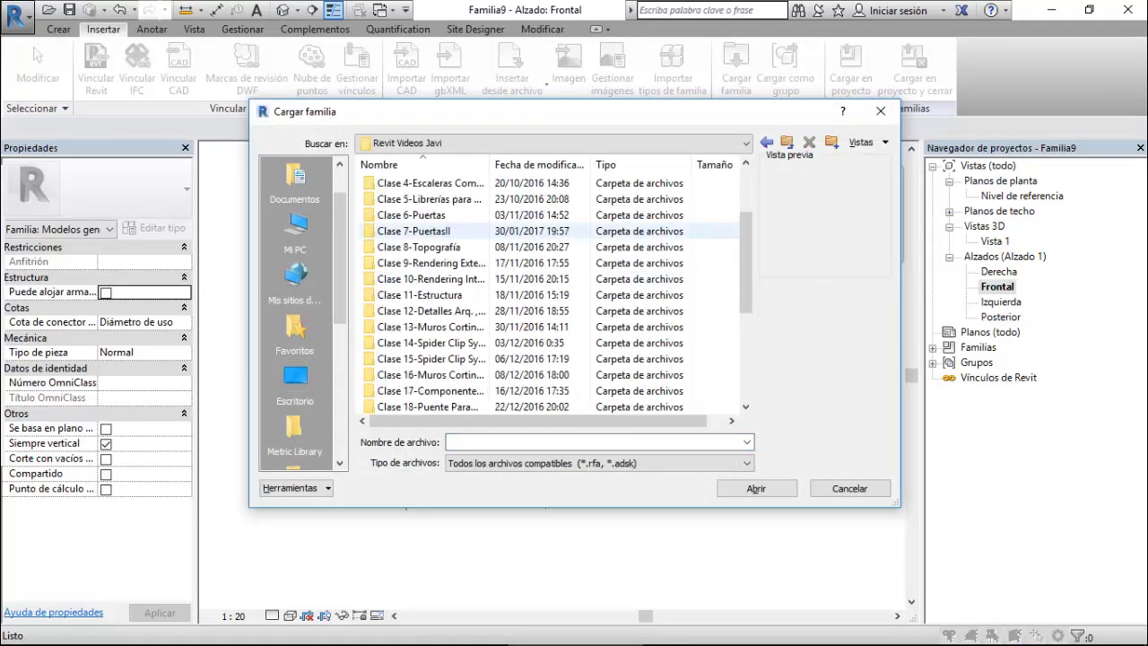
{"action": "scroll", "coordinate": [430, 294], "scroll_direction": "down", "scroll_amount": 5}
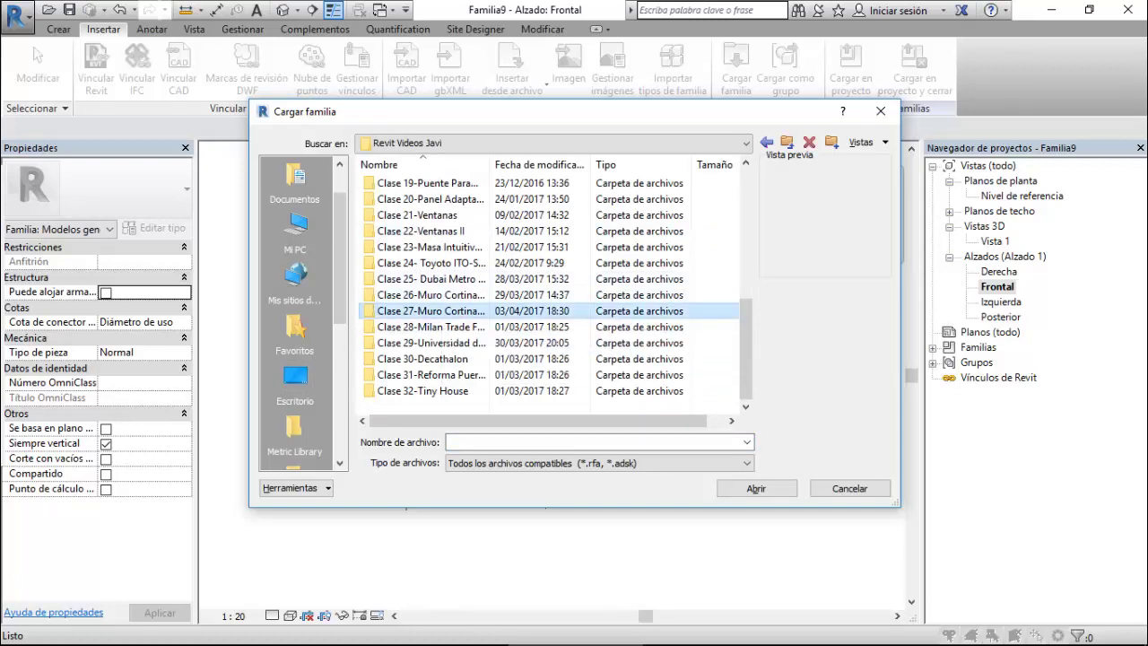
{"action": "double_click", "coordinate": [421, 311]}
{"action": "double_click", "coordinate": [408, 183]}
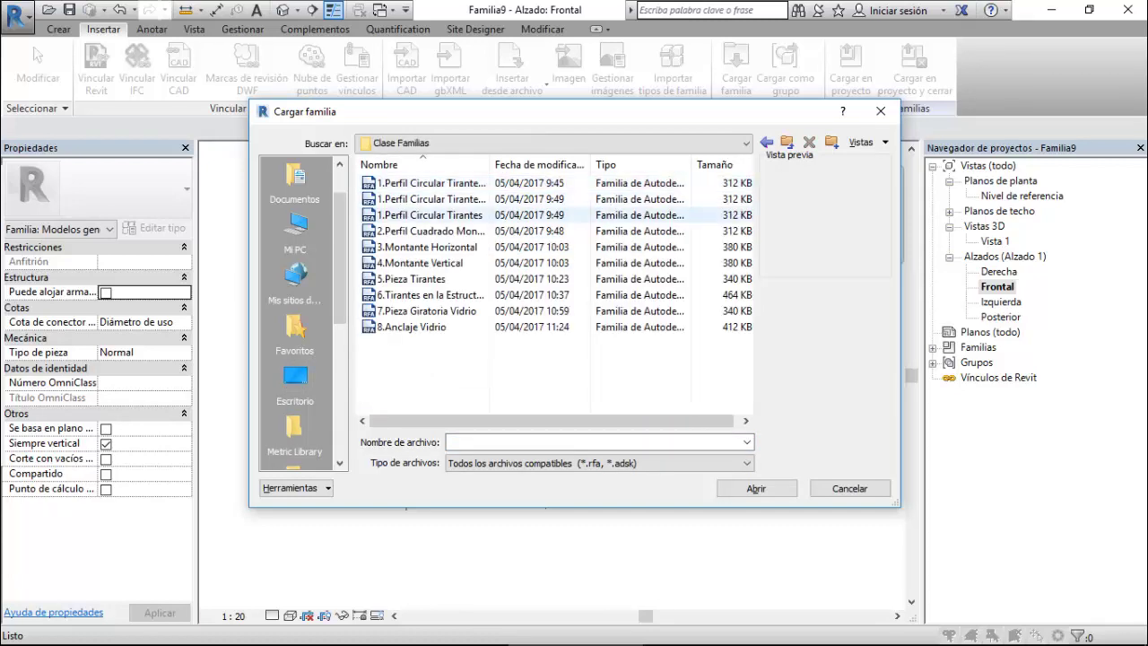
Load 3.Montante Horizontal, 4.Montante Vertical, 6.Tirantes en la Estructura and 8.Anclaje Vidrio.
{"action": "left_click", "coordinate": [408, 232]}
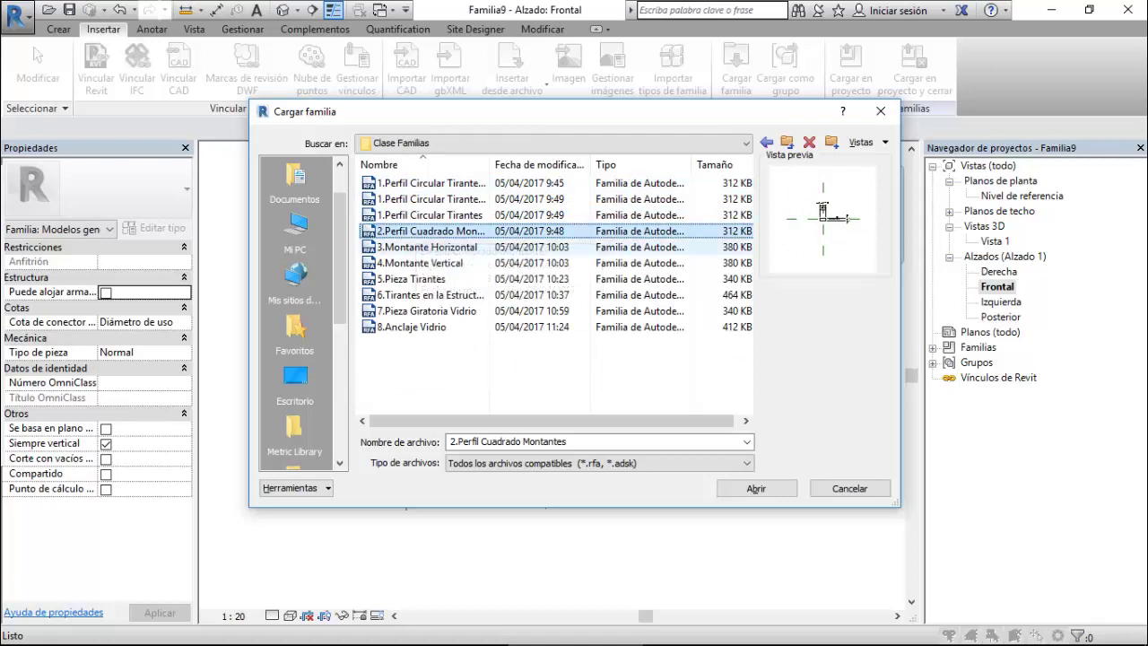
{"action": "left_click", "coordinate": [427, 246], "text": "ctrl"}
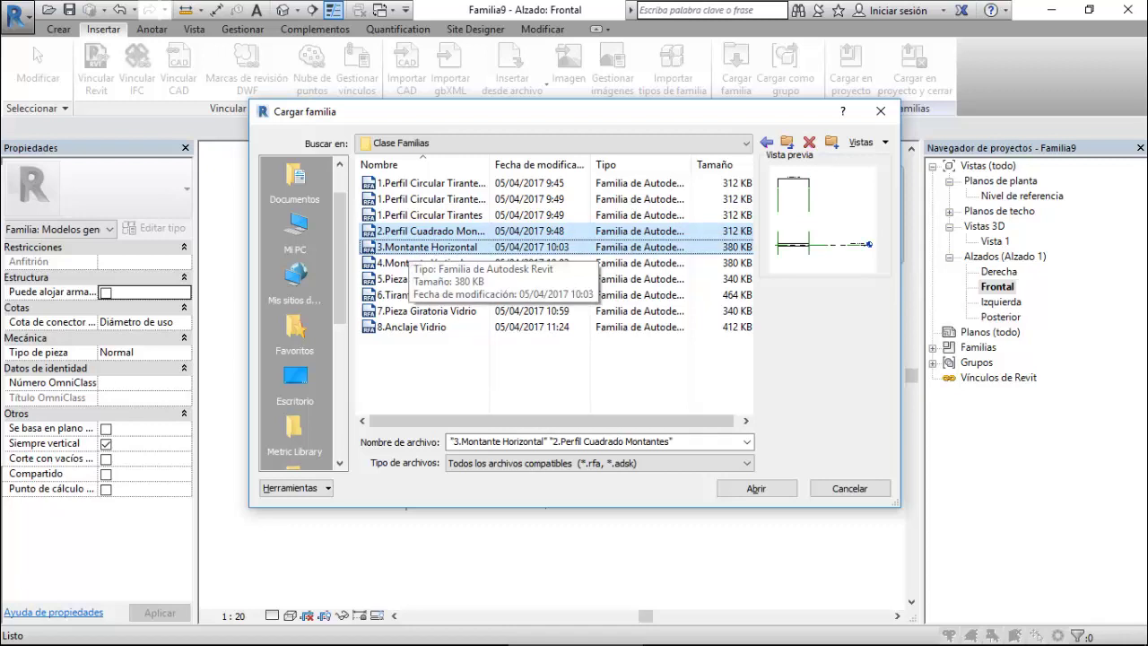
{"action": "left_click", "coordinate": [421, 263]}
{"action": "left_click", "coordinate": [421, 247]}
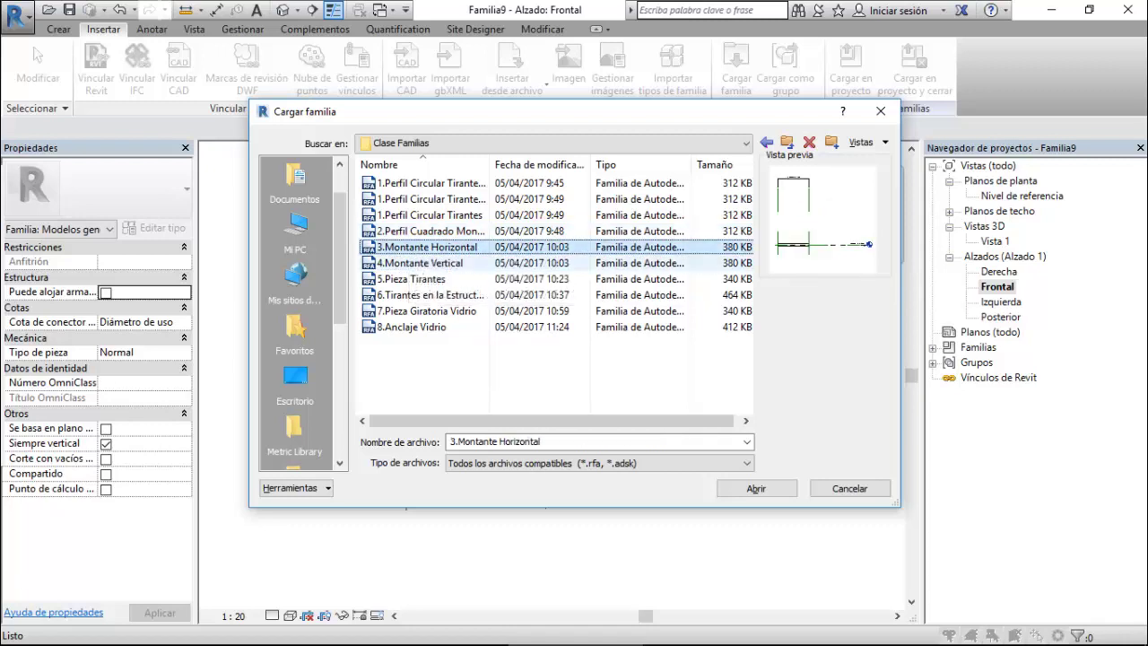
{"action": "left_click", "coordinate": [420, 263], "text": "ctrl"}
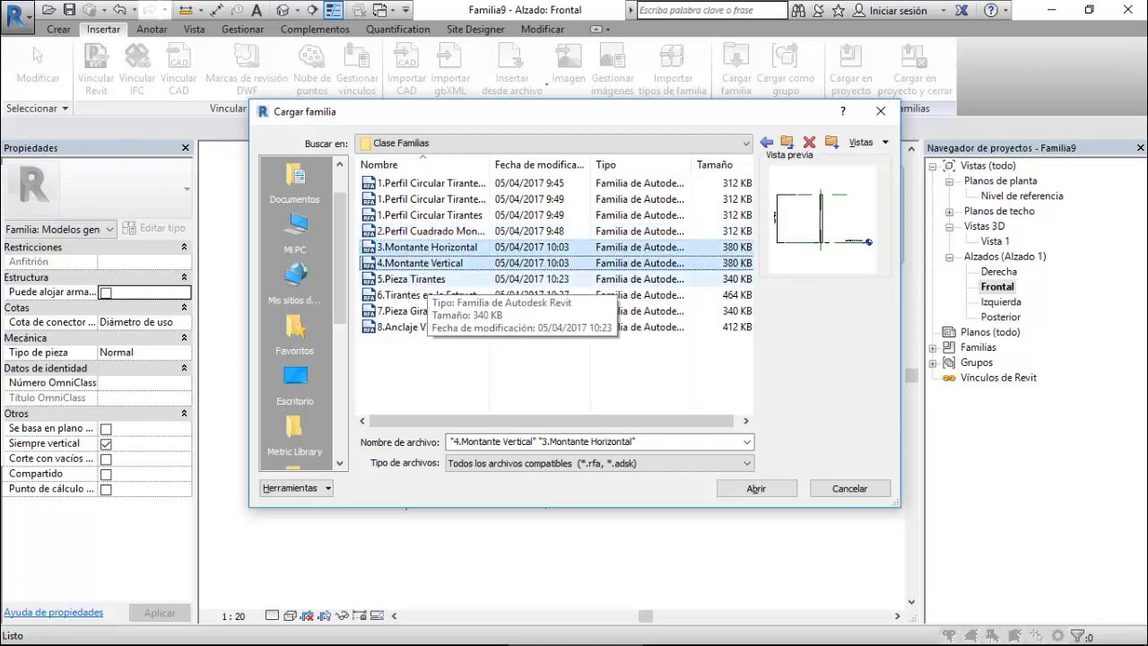
{"action": "left_click", "coordinate": [410, 279], "text": "ctrl"}
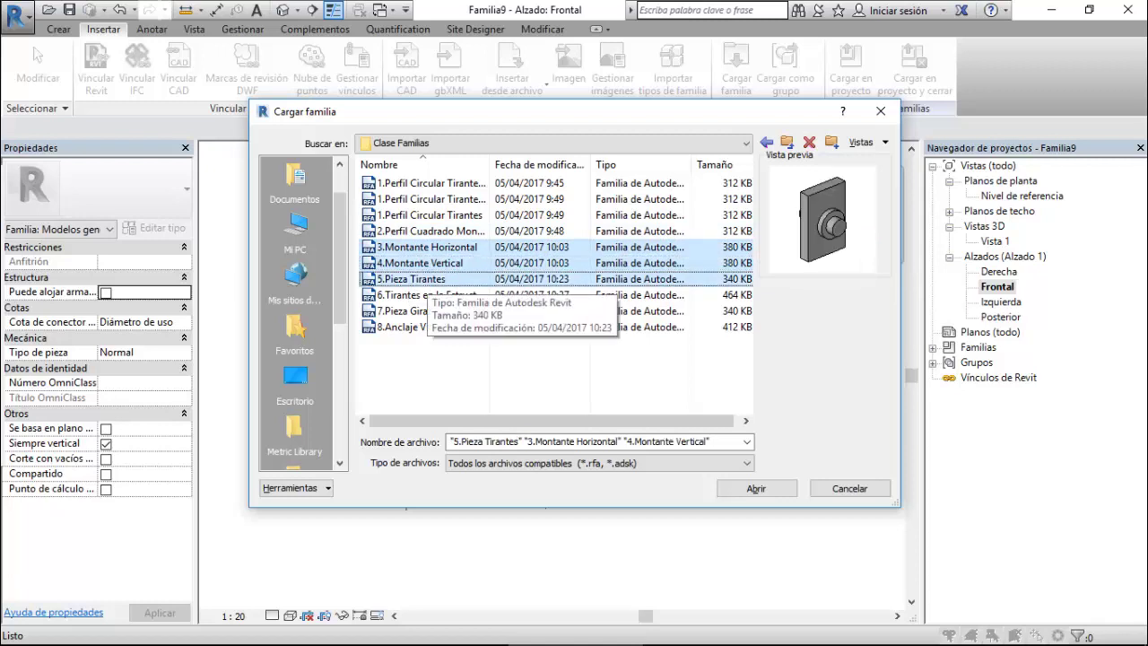
{"action": "left_click", "coordinate": [411, 279], "text": "ctrl"}
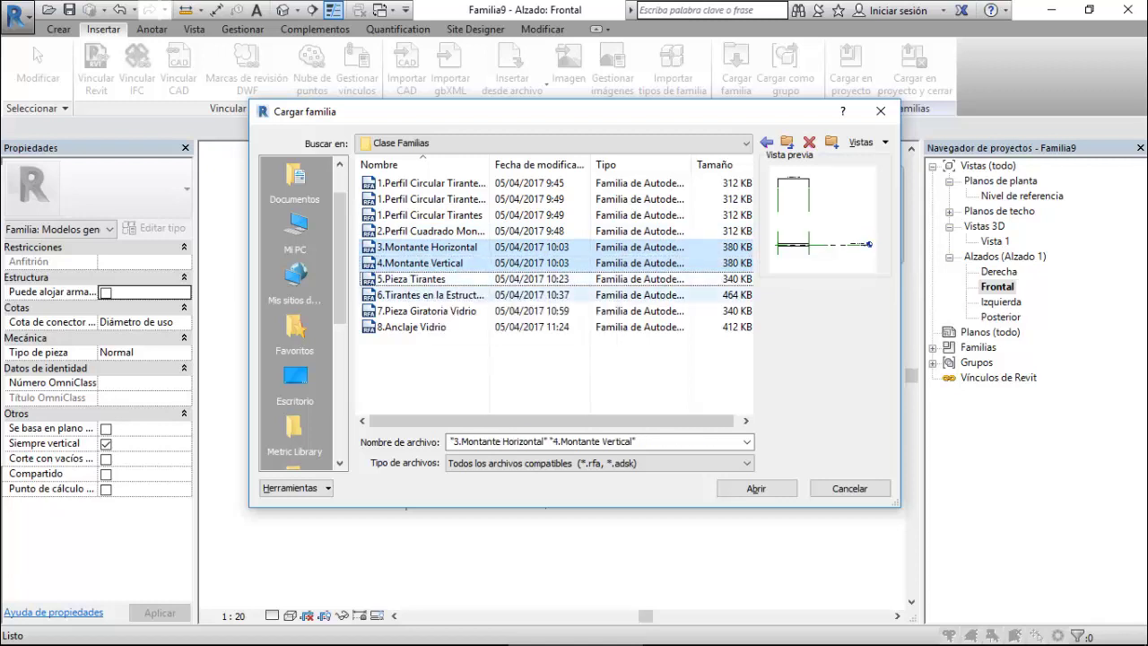
{"action": "left_click", "coordinate": [431, 295], "text": "ctrl"}
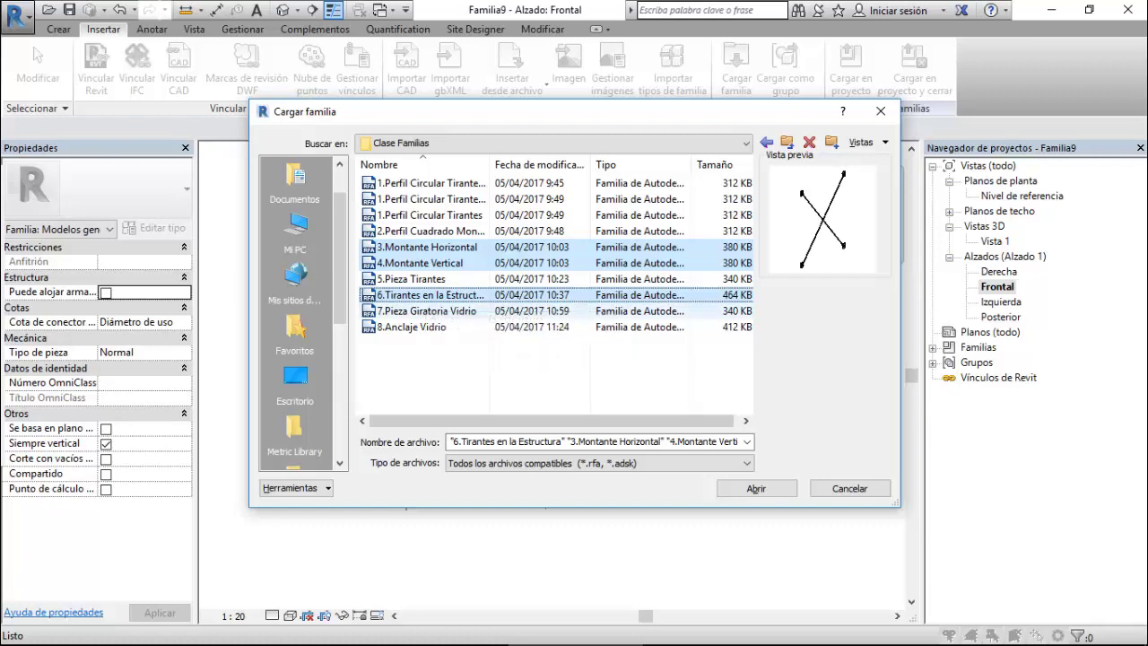
{"action": "left_click", "coordinate": [411, 328], "text": "ctrl"}
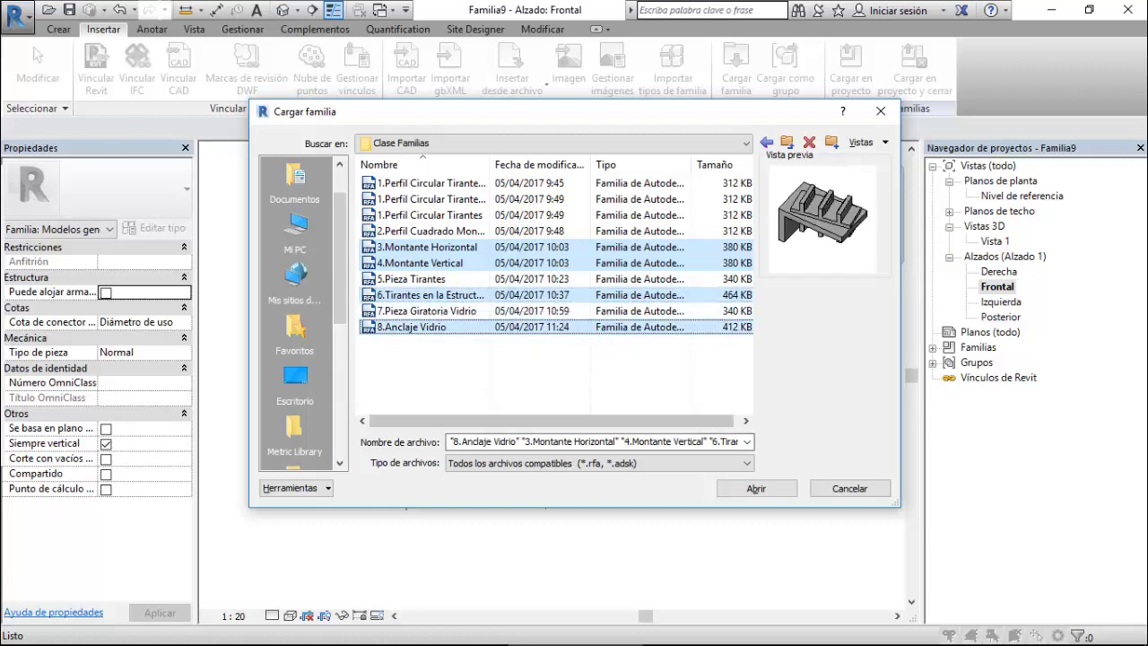
{"action": "left_click", "coordinate": [756, 488]}
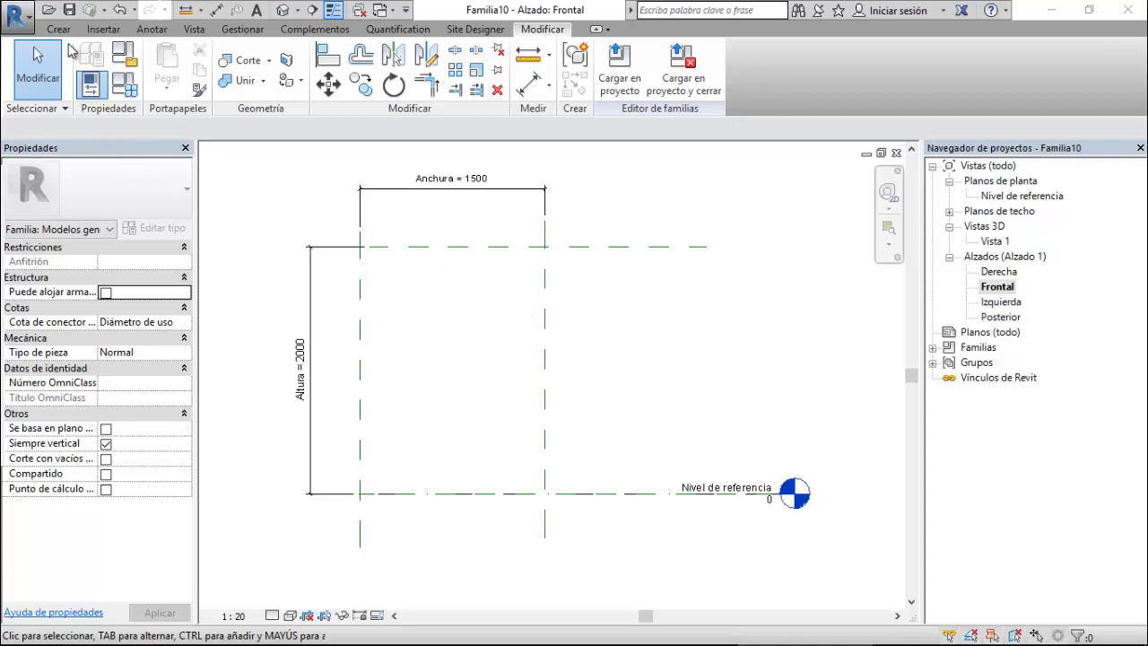
In the Nivel de referencia plan, pick the 8.Anclaje Vidrio component turned vertical.
{"action": "left_click", "coordinate": [58, 29]}
{"action": "left_click", "coordinate": [377, 72]}
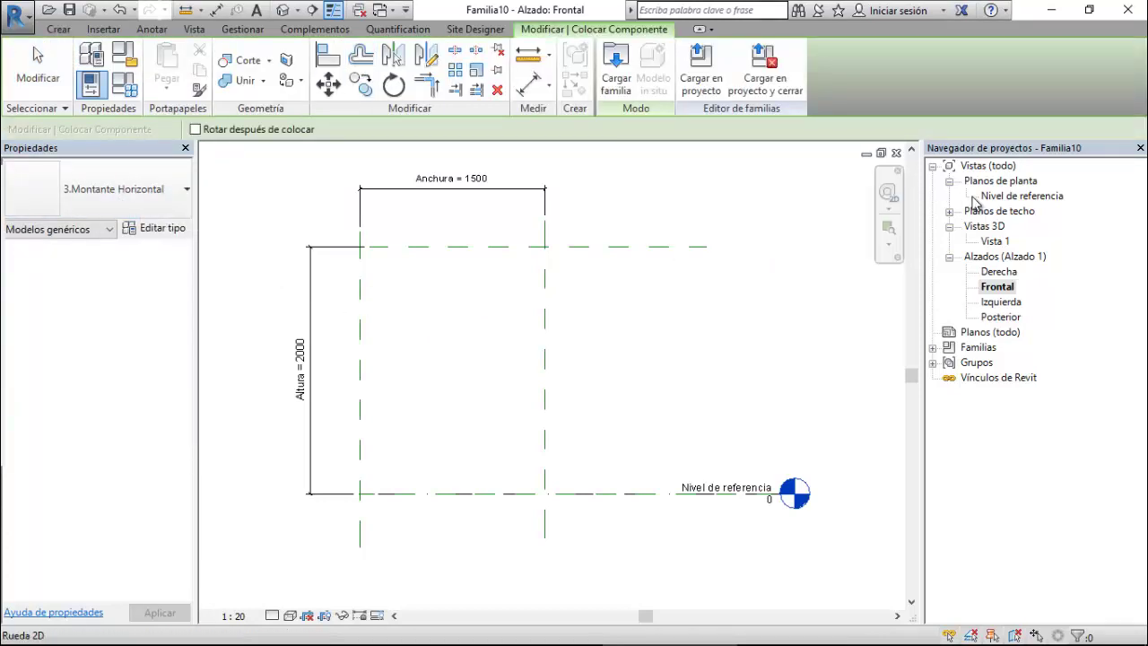
{"action": "double_click", "coordinate": [1011, 197]}
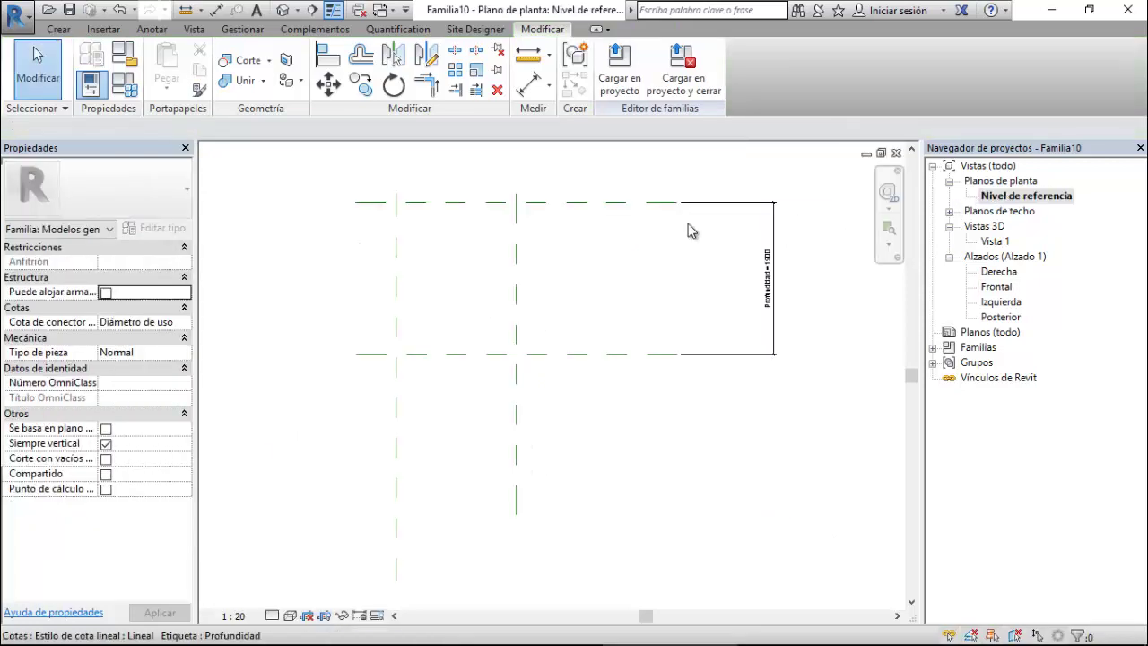
{"action": "scroll", "coordinate": [530, 167], "scroll_direction": "up", "scroll_amount": 2}
{"action": "left_click", "coordinate": [83, 29]}
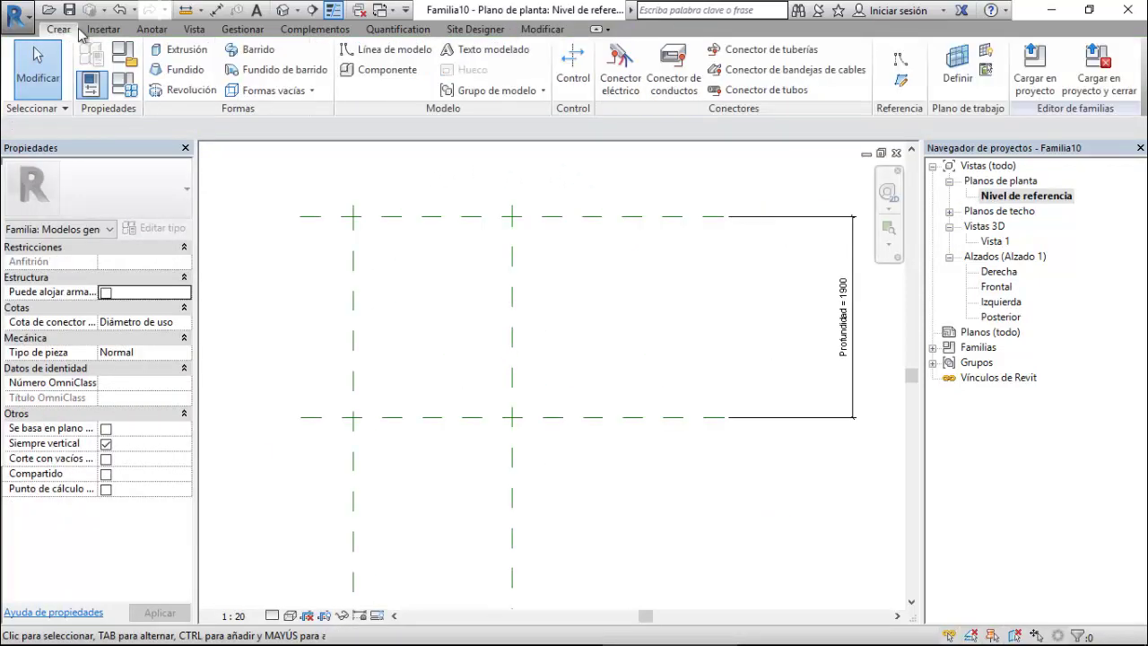
{"action": "left_click", "coordinate": [380, 77]}
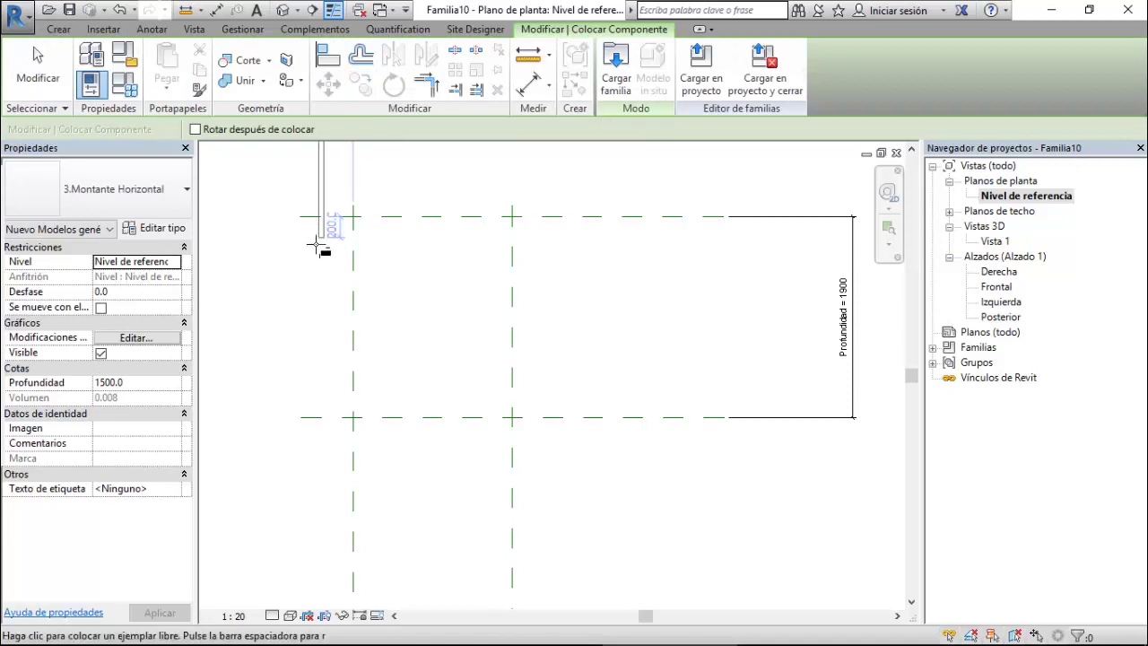
{"action": "left_click", "coordinate": [180, 189]}
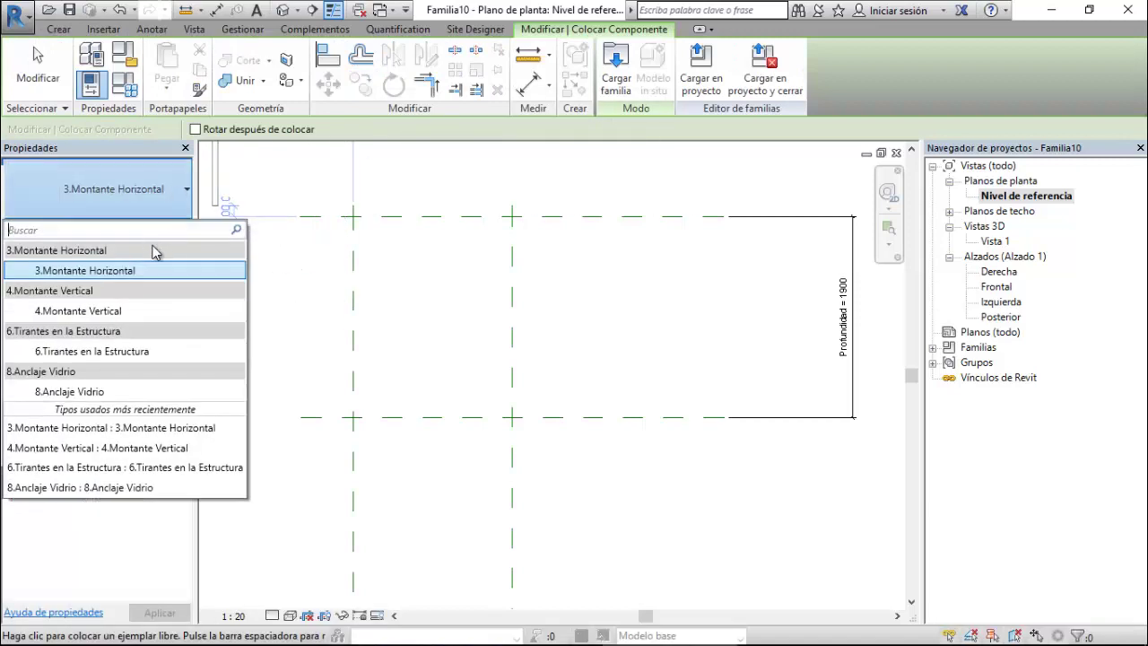
{"action": "left_click", "coordinate": [99, 392]}
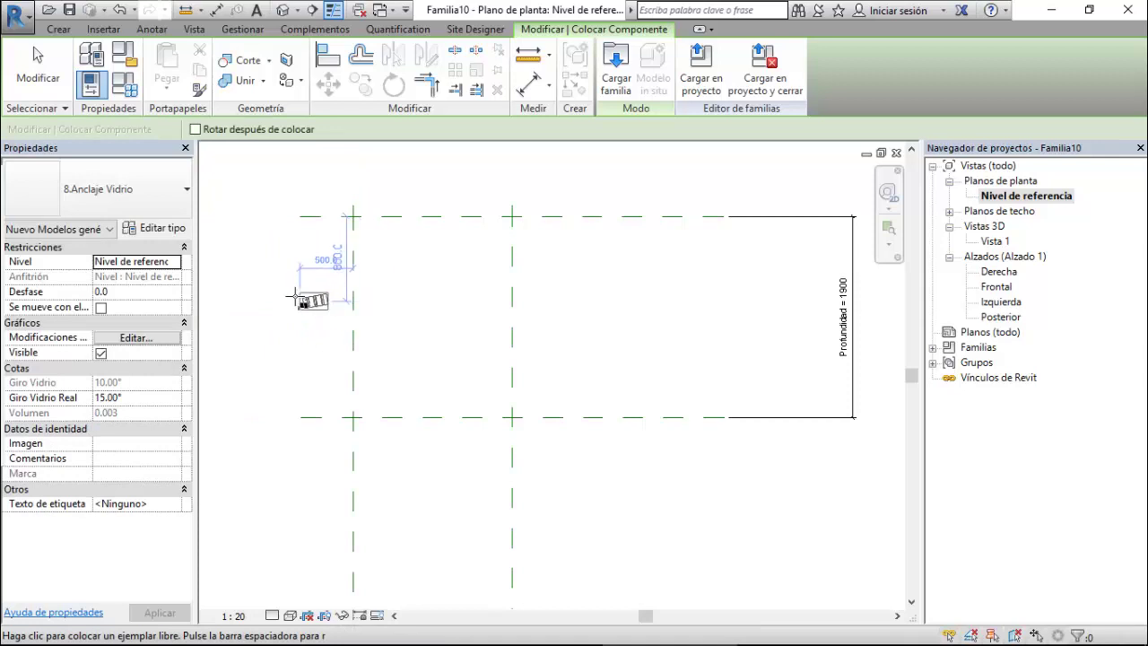
{"action": "scroll", "coordinate": [296, 297], "scroll_direction": "up", "scroll_amount": 2}
{"action": "key", "text": "space"}
{"action": "key", "text": "space"}
{"action": "key", "text": "space"}
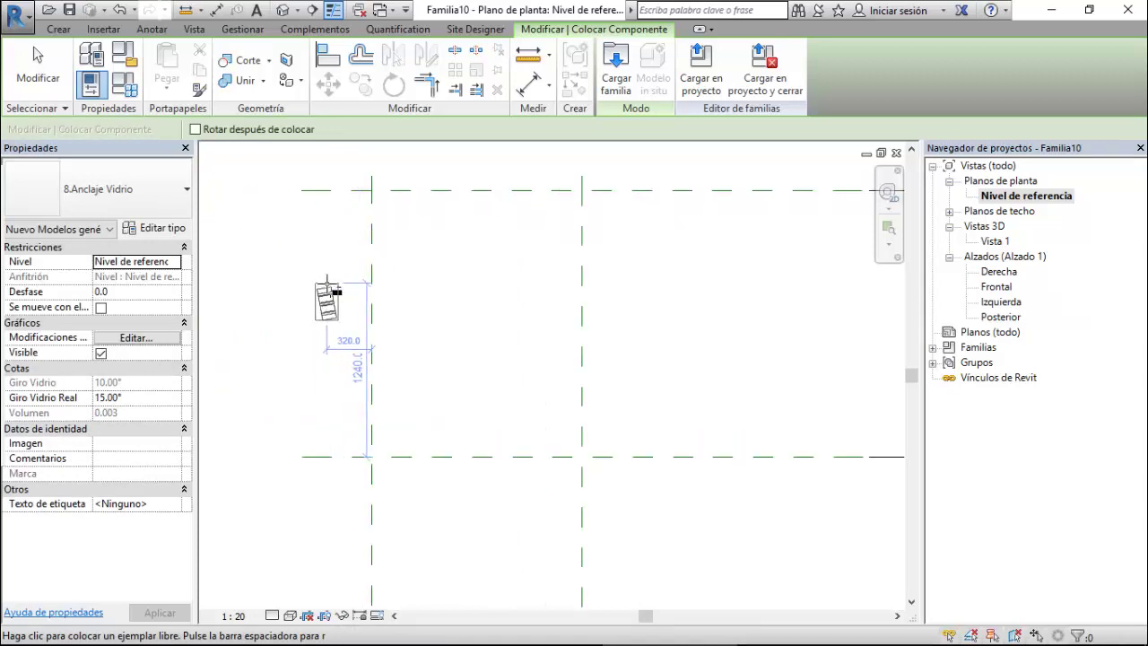
Place four glass anchors near the left and right reference planes, including the lower-right spot.
{"action": "left_click", "coordinate": [327, 281]}
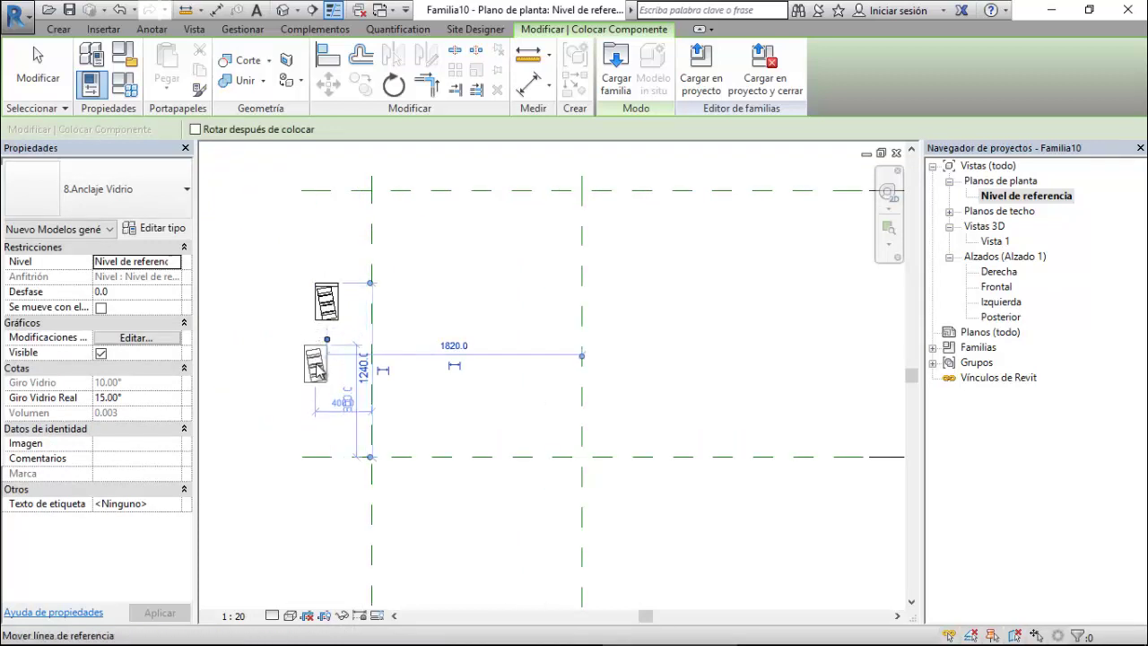
{"action": "left_click", "coordinate": [333, 394]}
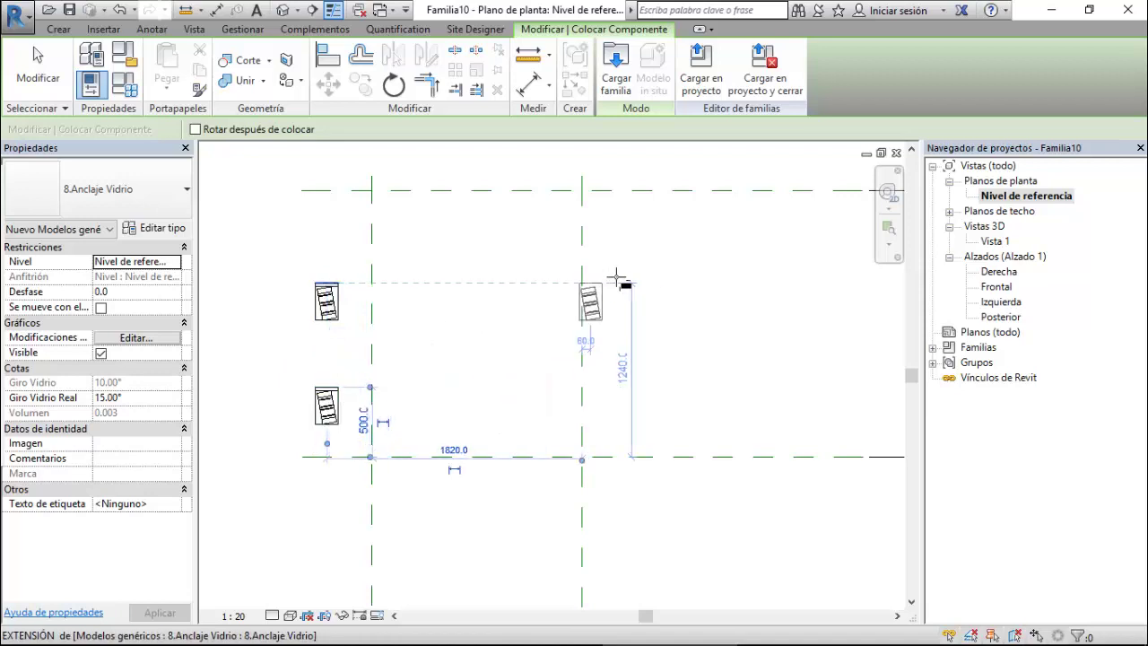
{"action": "left_click", "coordinate": [621, 308]}
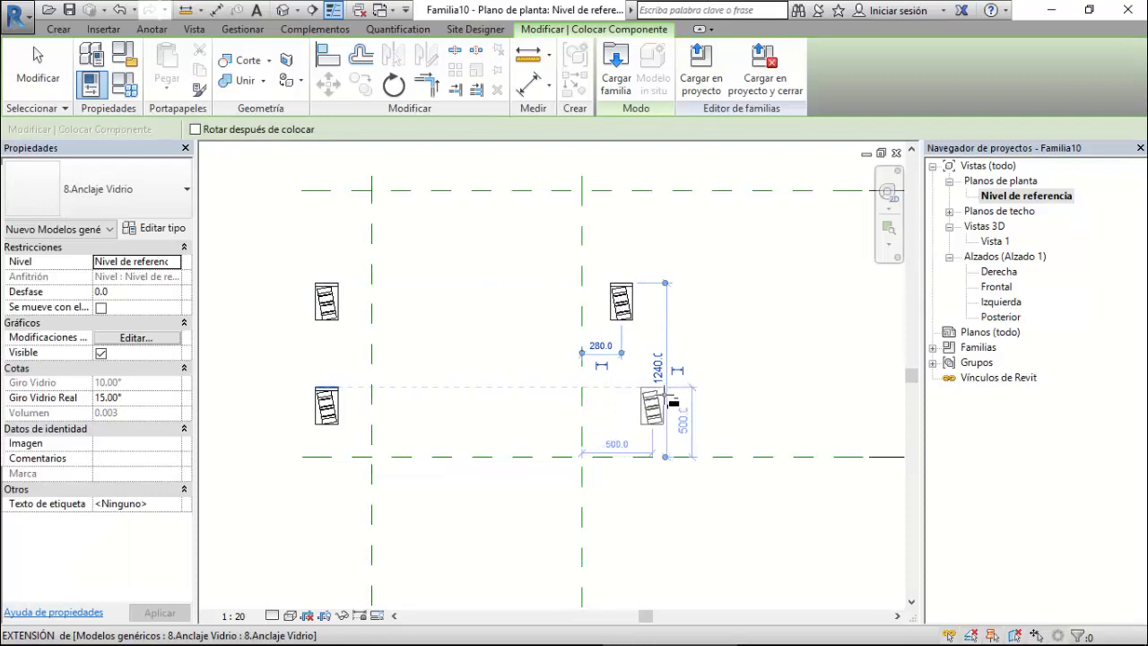
{"action": "left_click", "coordinate": [699, 387]}
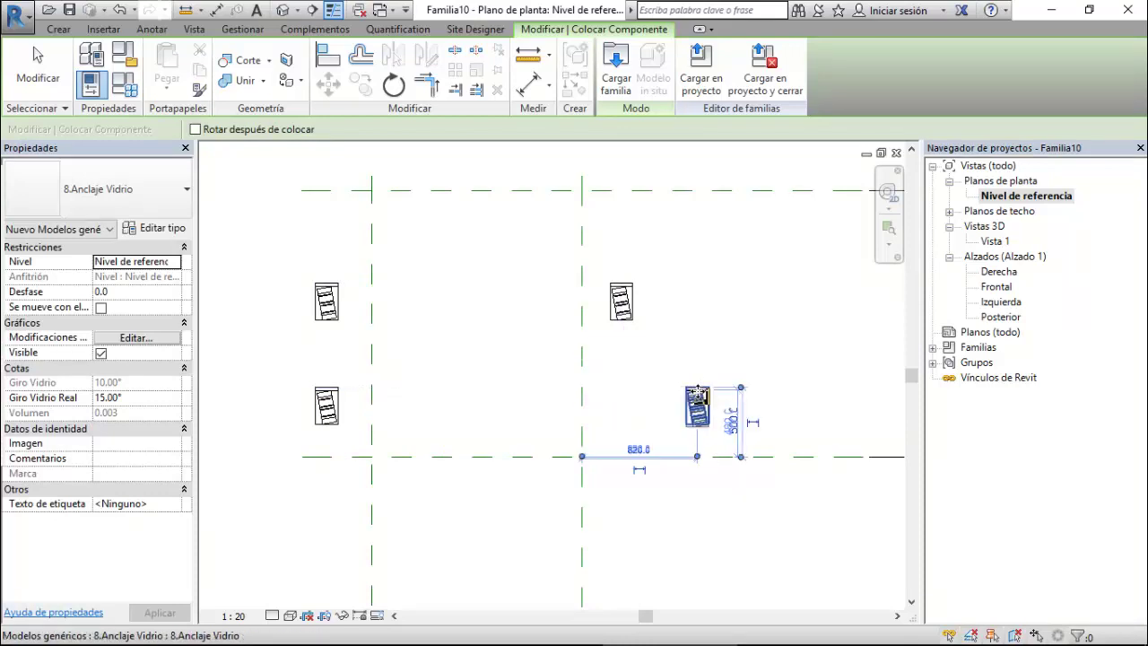
{"action": "key", "text": "Escape"}
Drag the lower-left glass anchor slightly further left.
{"action": "left_click", "coordinate": [326, 401]}
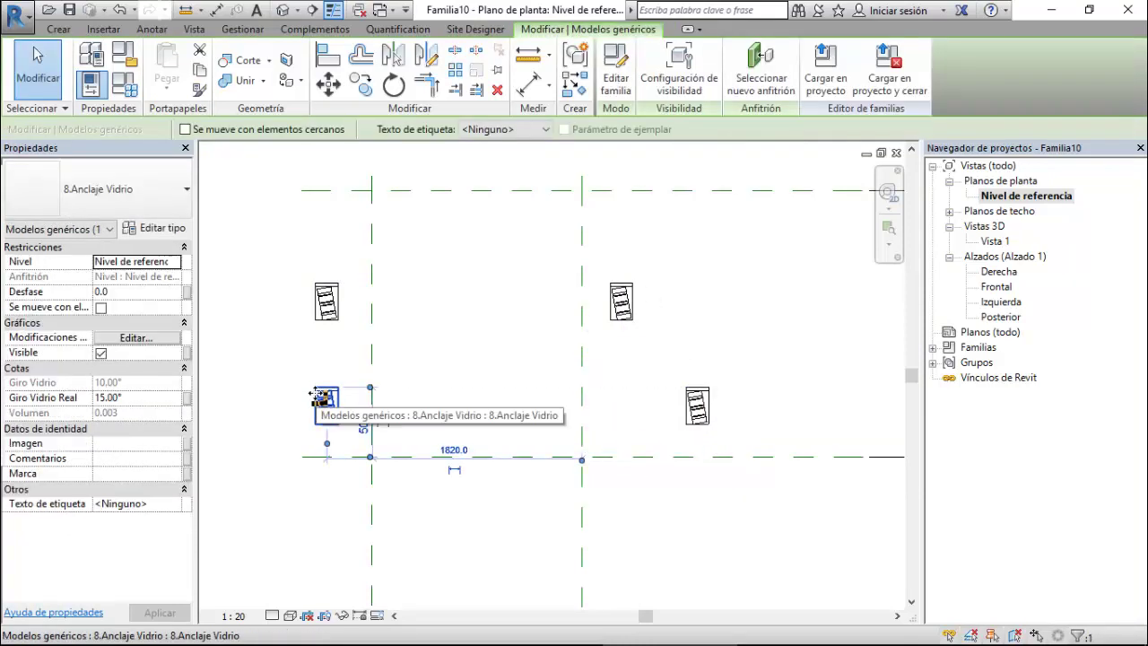
{"action": "left_click_drag", "start_coordinate": [326, 401], "coordinate": [303, 392]}
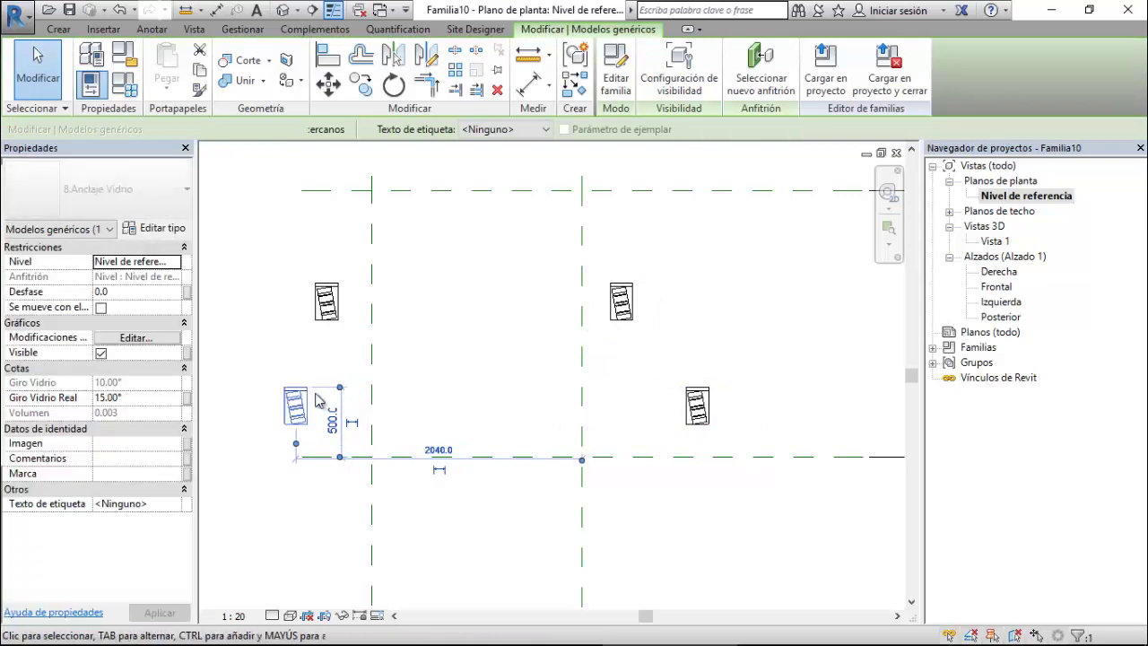
{"action": "key", "text": "Escape"}
{"action": "key", "text": "Escape"}
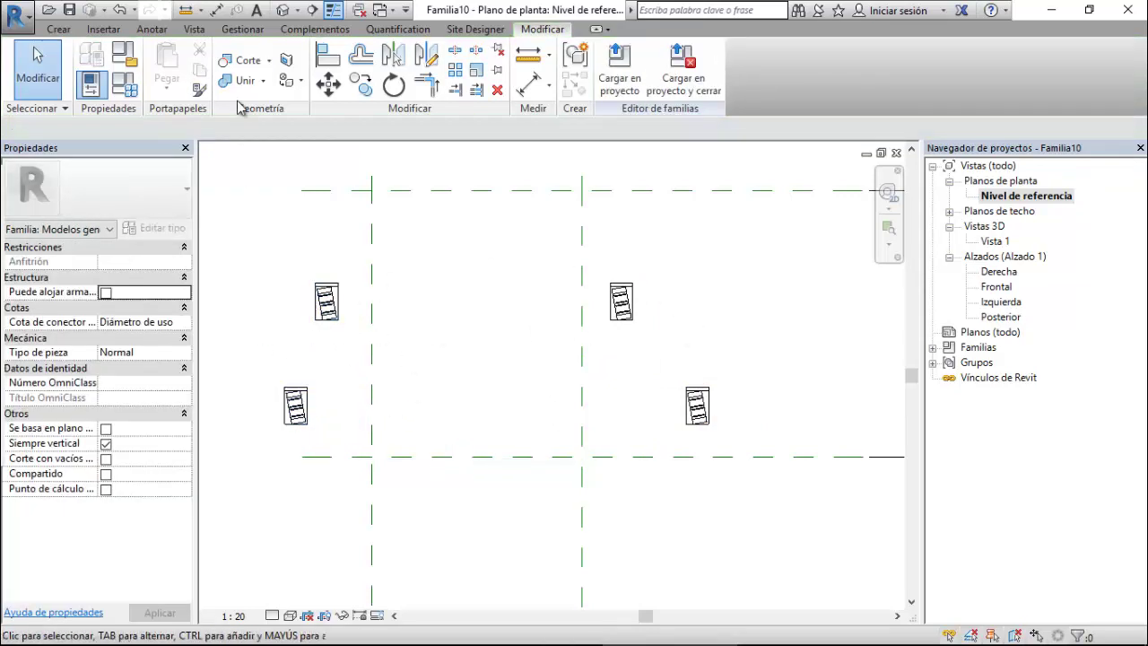
Align the four anchors onto the lower horizontal reference plane and lock one alignment.
{"action": "left_click", "coordinate": [329, 55]}
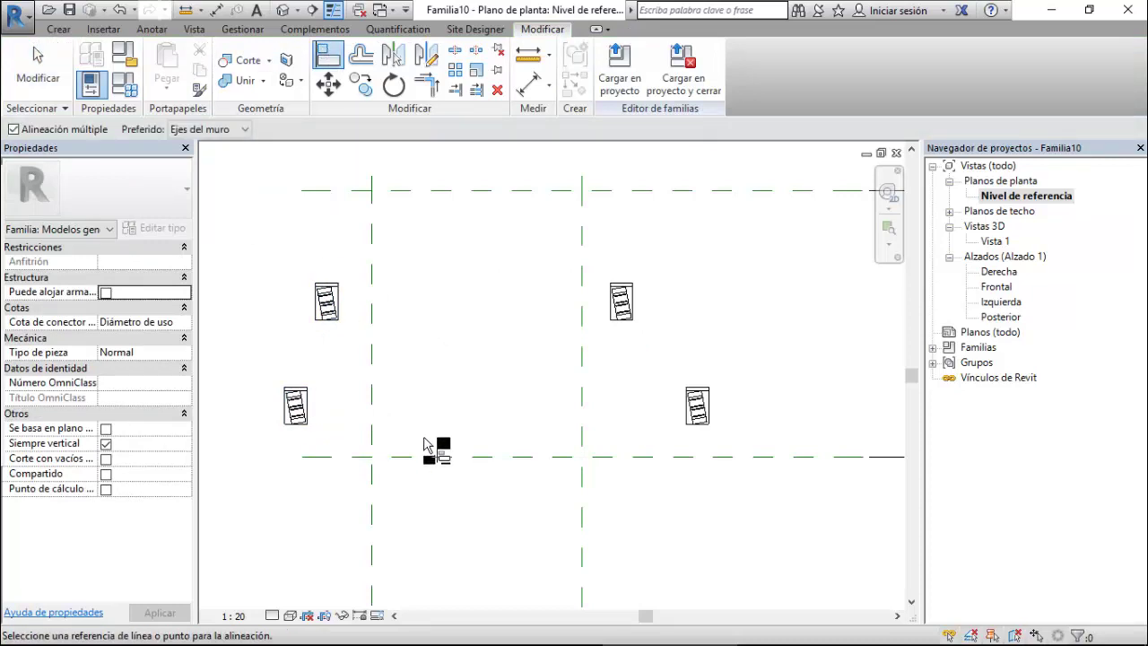
{"action": "left_click", "coordinate": [428, 457]}
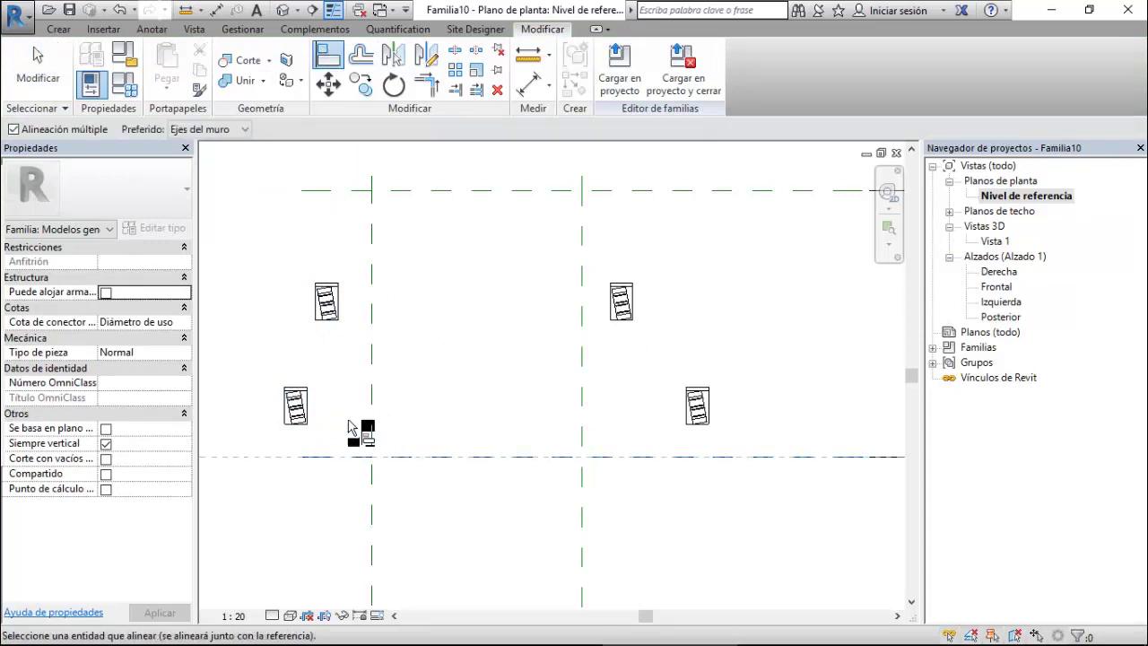
{"action": "left_click", "coordinate": [309, 392]}
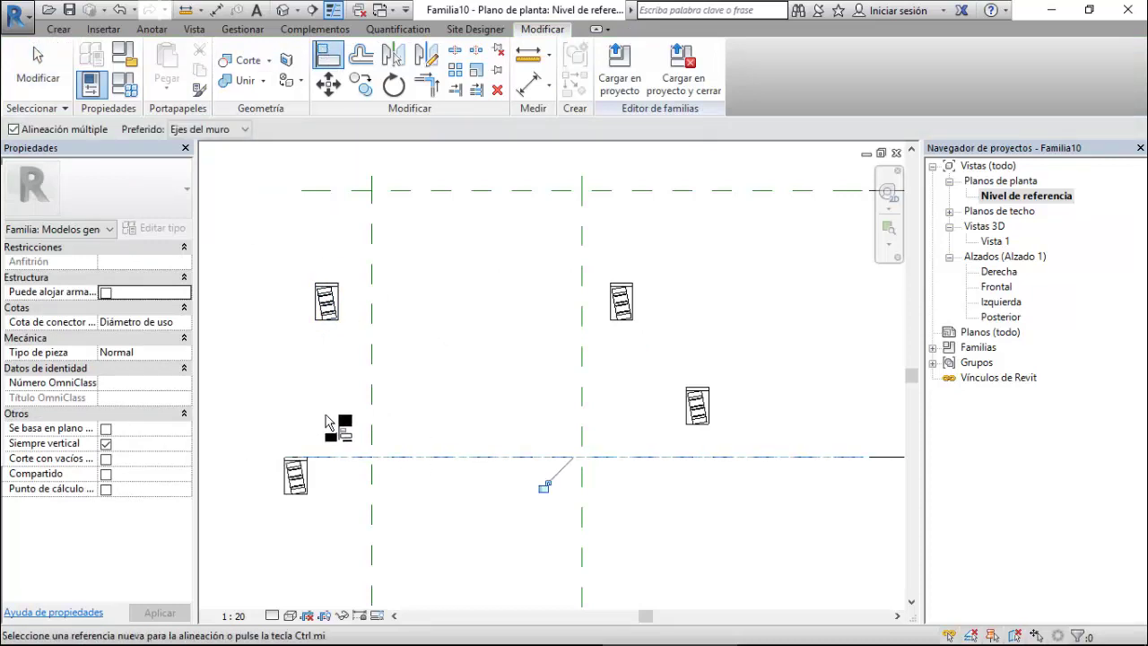
{"action": "left_click", "coordinate": [339, 296]}
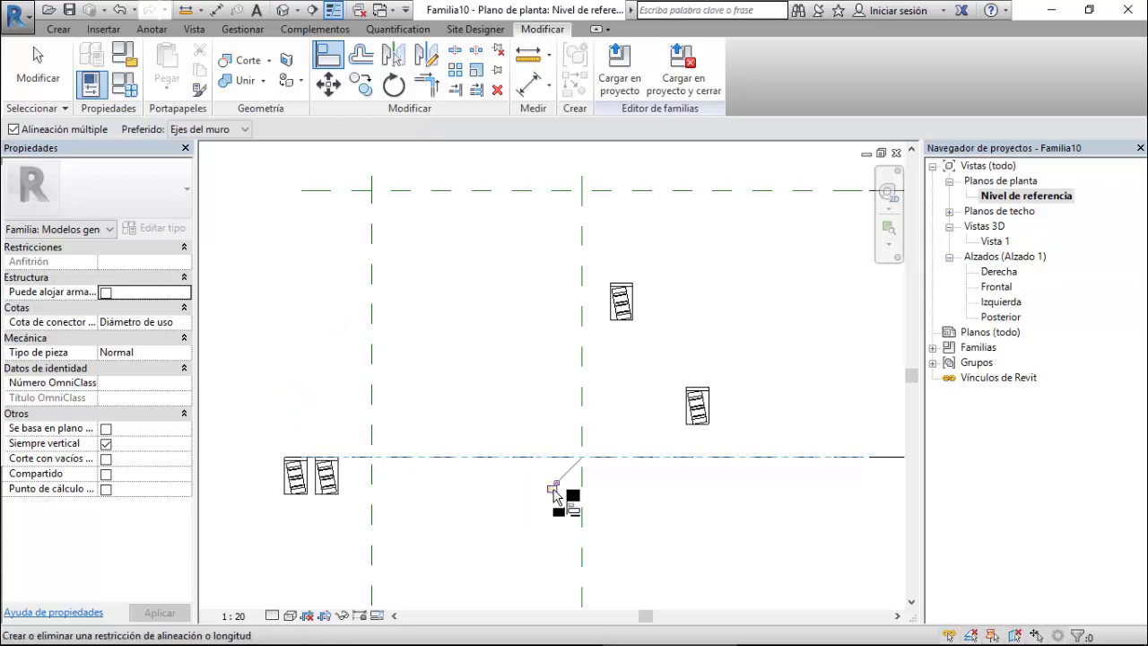
{"action": "left_click", "coordinate": [621, 305]}
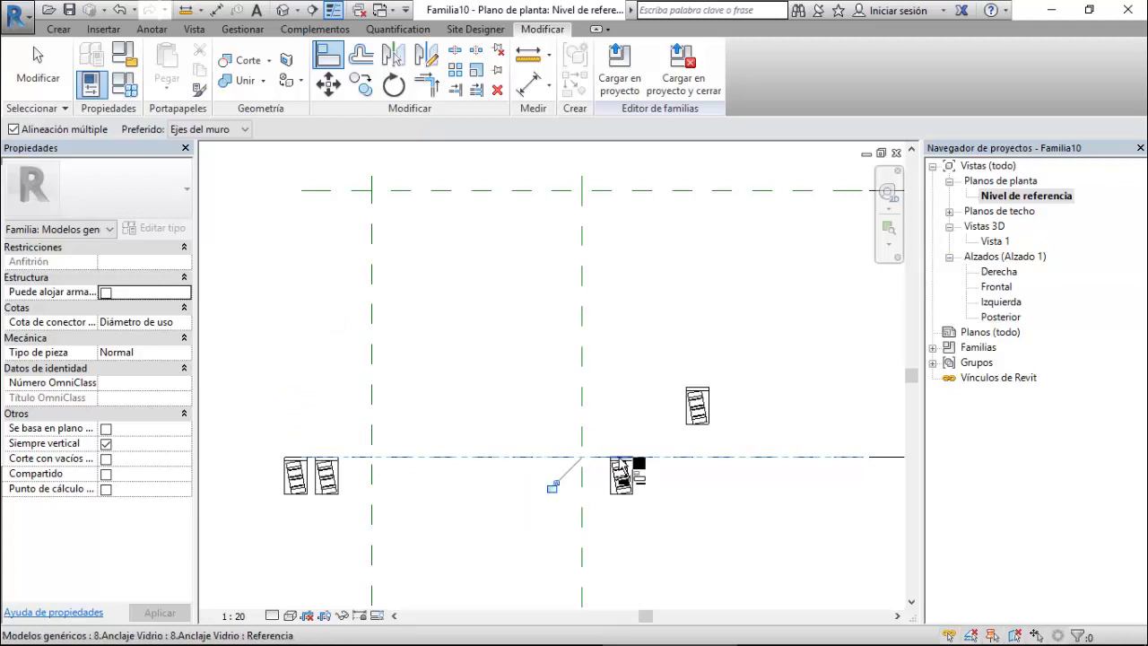
{"action": "left_click", "coordinate": [708, 404]}
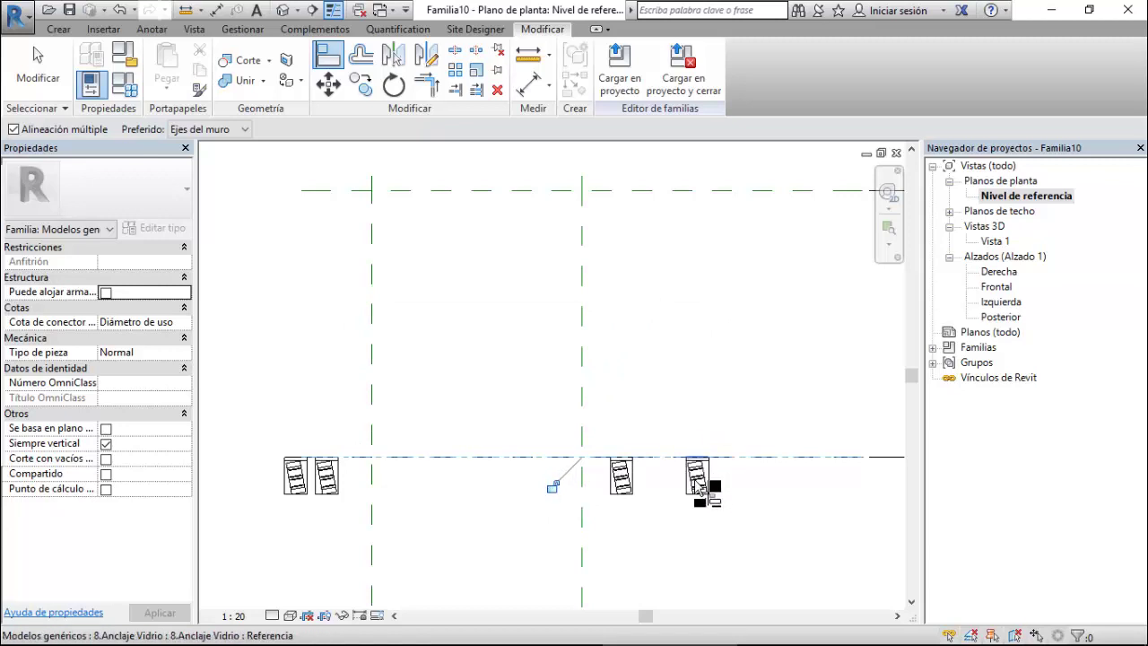
{"action": "left_click", "coordinate": [552, 487]}
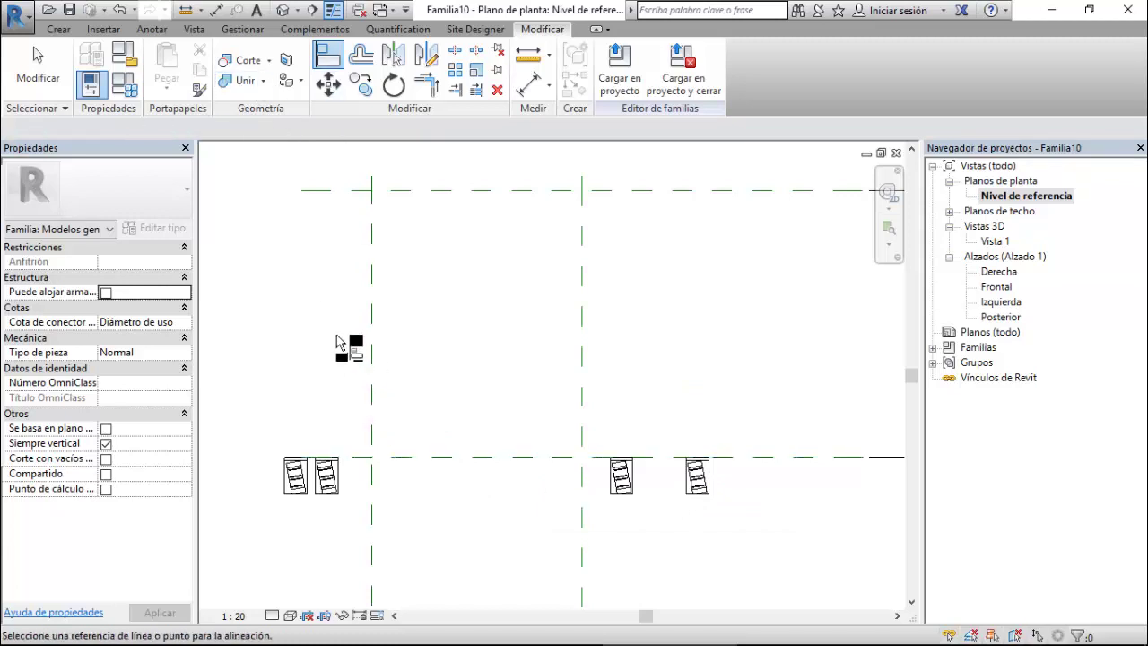
Align anchors to the left and centre vertical reference planes, then open the Izquierda elevation.
{"action": "left_click", "coordinate": [372, 366]}
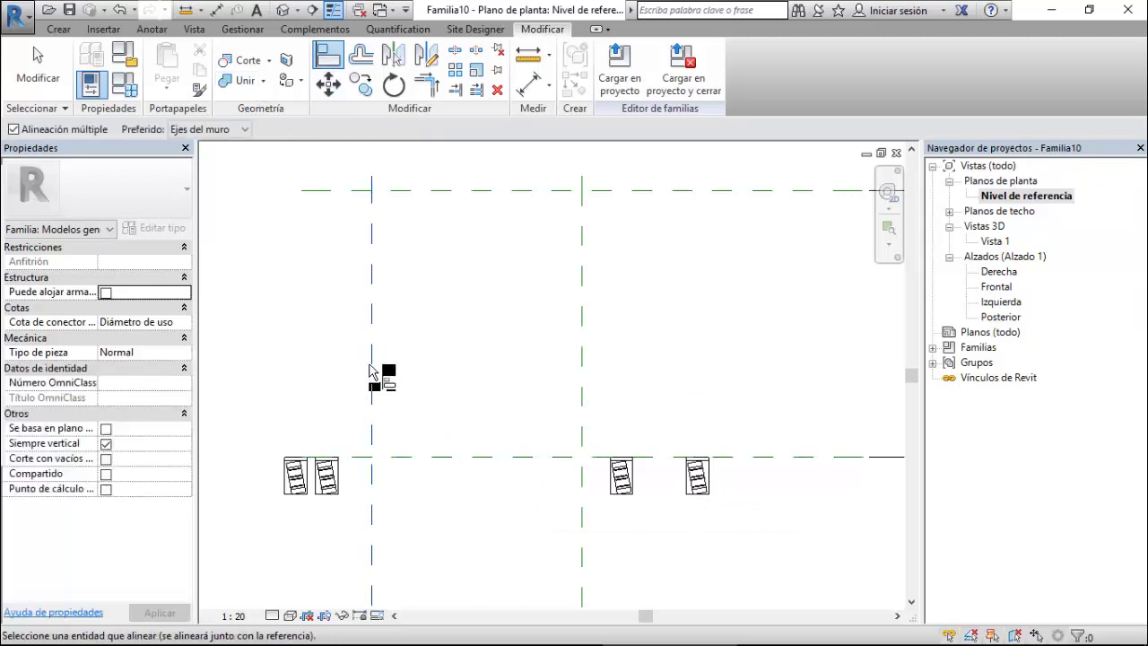
{"action": "left_click", "coordinate": [328, 475]}
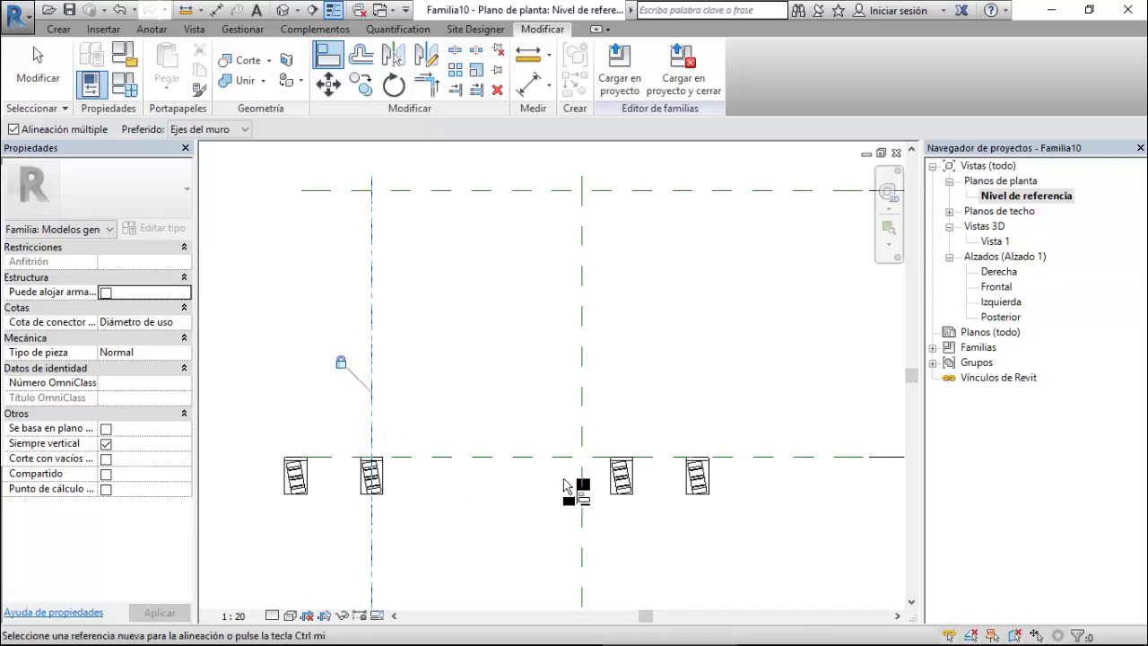
{"action": "left_click", "coordinate": [350, 56]}
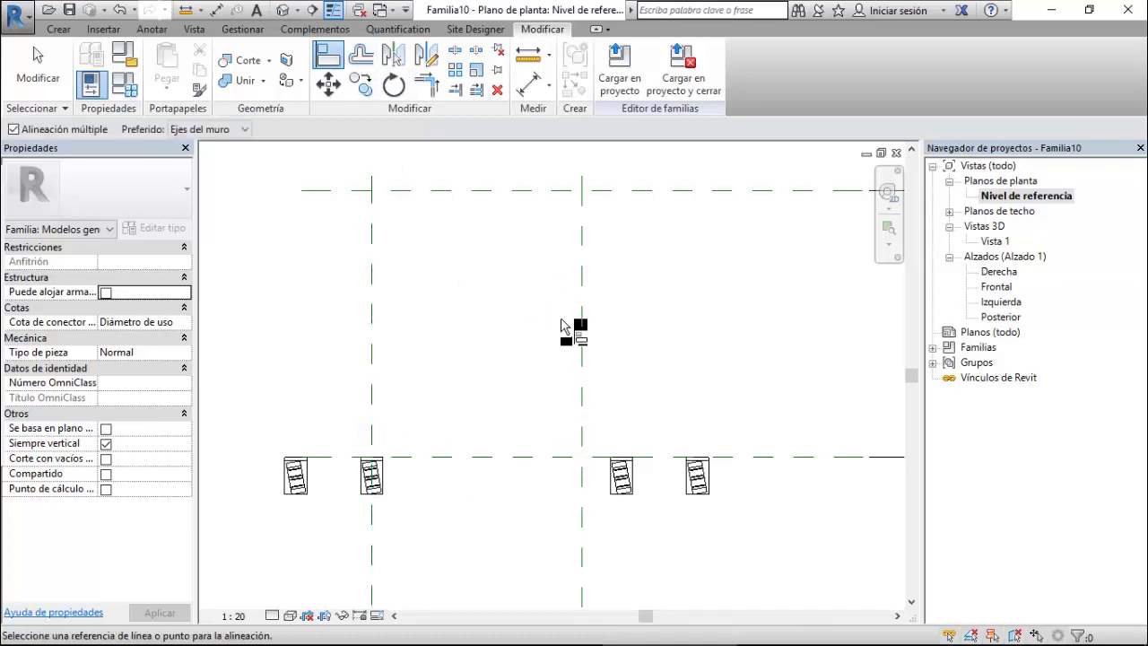
{"action": "left_click", "coordinate": [583, 337]}
{"action": "left_click", "coordinate": [628, 489]}
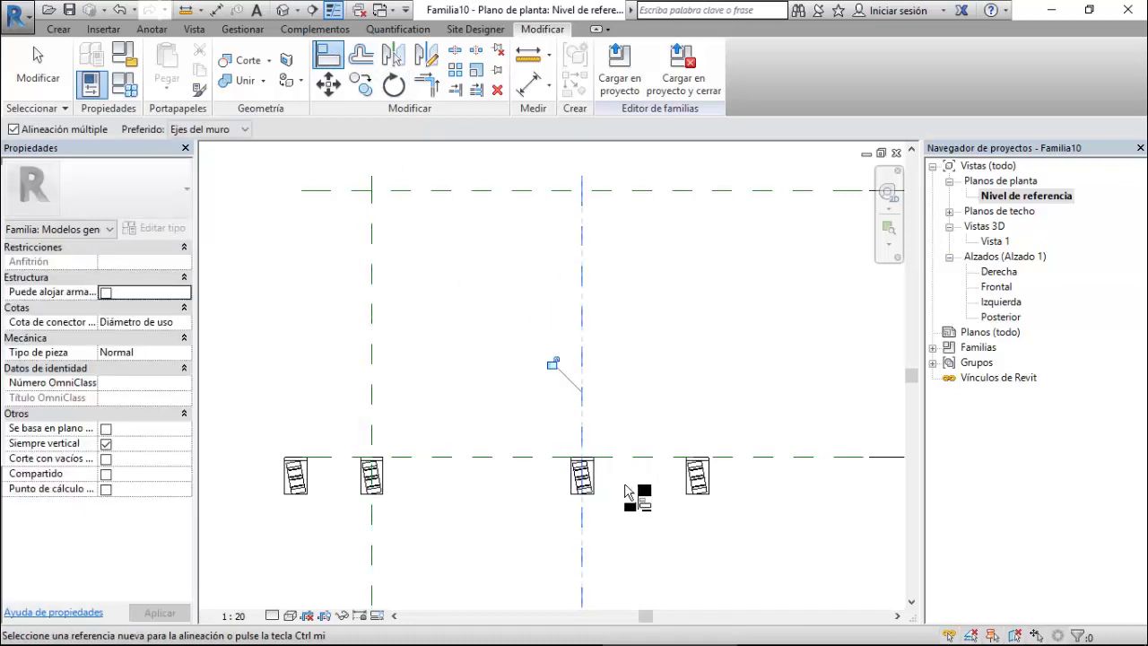
{"action": "double_click", "coordinate": [1003, 303]}
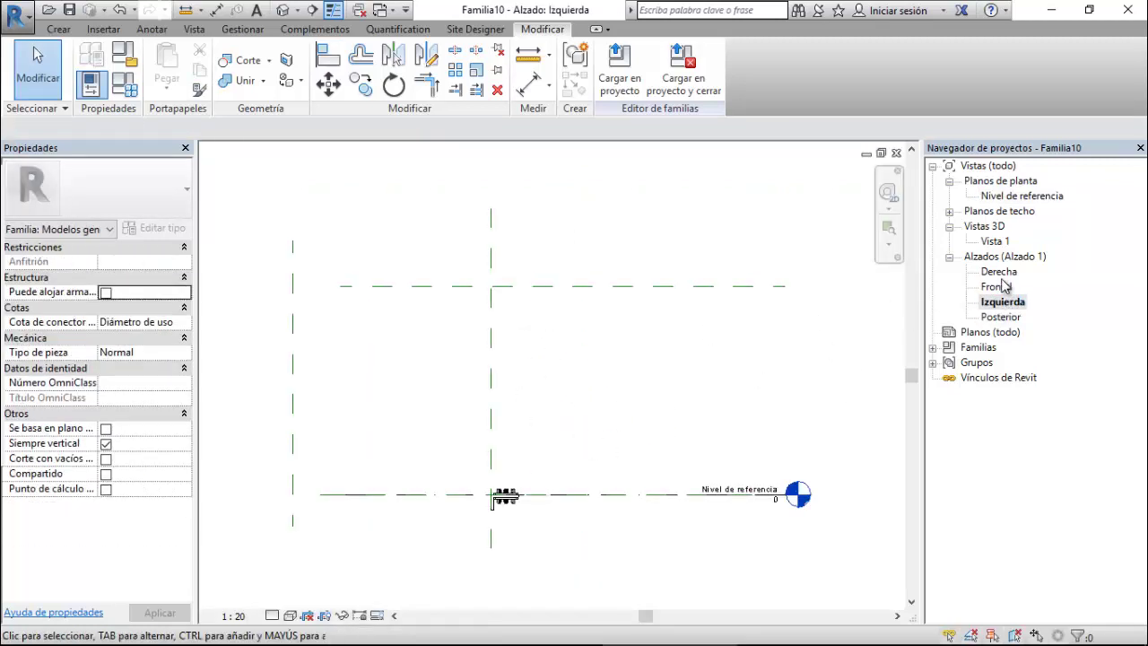
In the Frontal elevation, align an anchor to the top reference plane, using Tab to pick overlapping elements.
{"action": "double_click", "coordinate": [997, 286]}
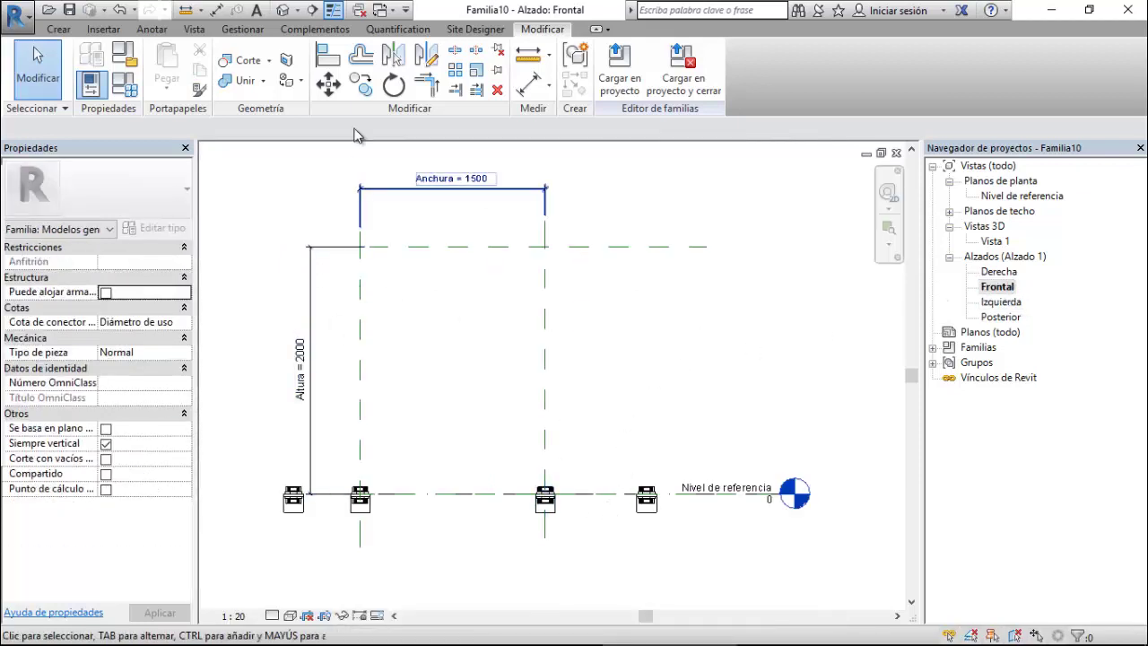
{"action": "left_click", "coordinate": [328, 54]}
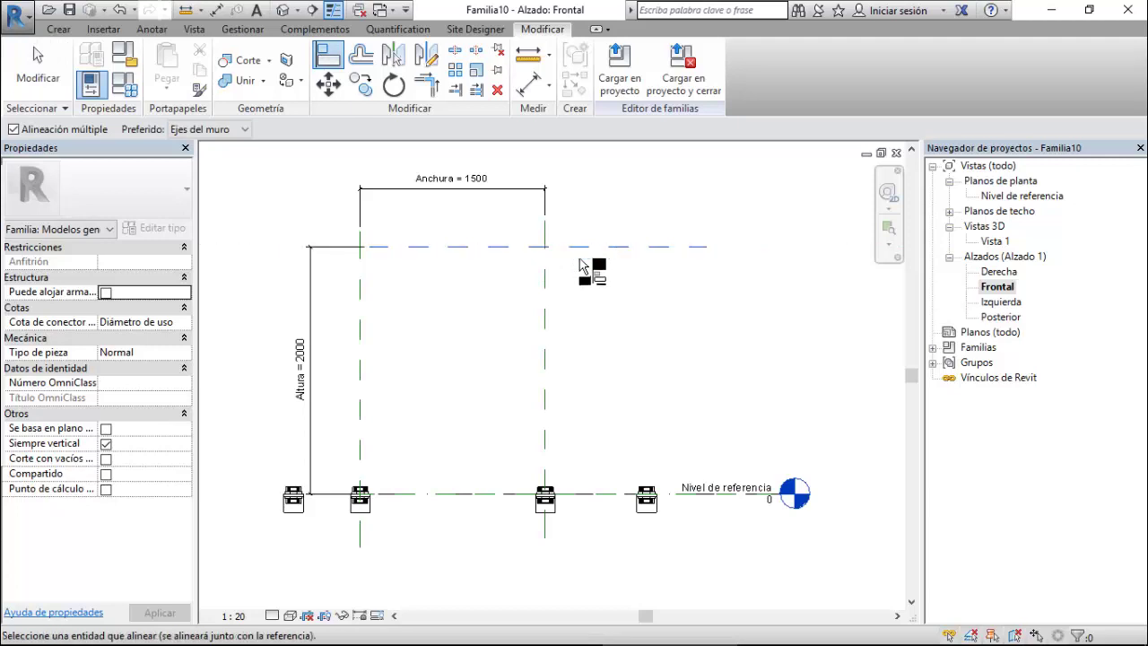
{"action": "scroll", "coordinate": [655, 473], "scroll_direction": "up", "scroll_amount": 3}
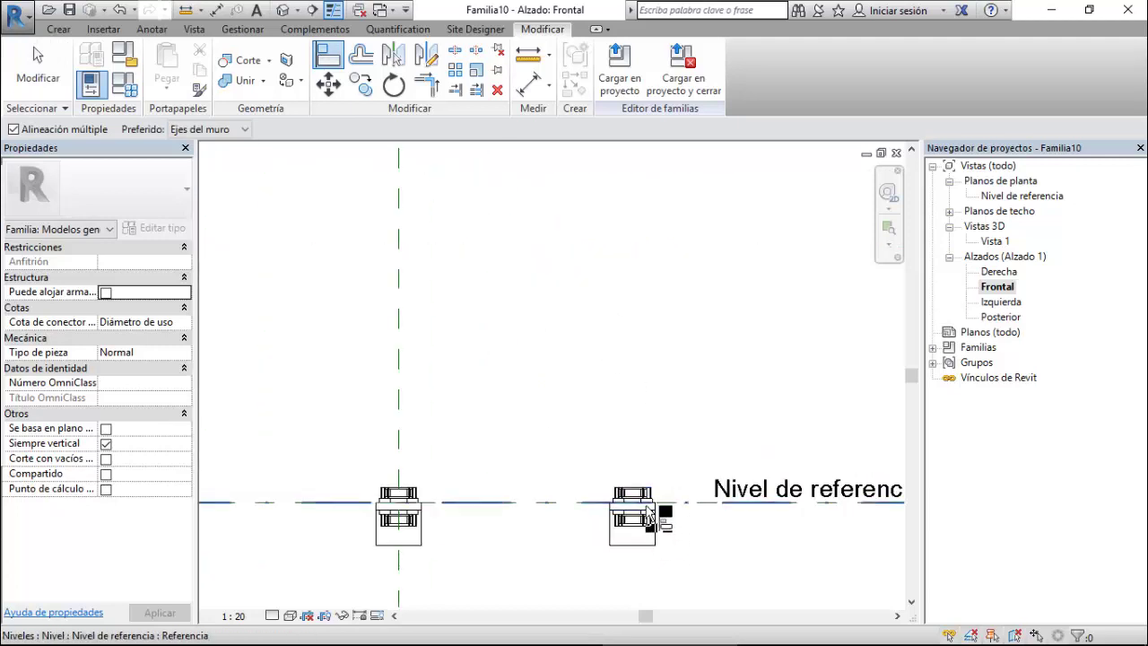
{"action": "scroll", "coordinate": [597, 463], "scroll_direction": "down", "scroll_amount": 2}
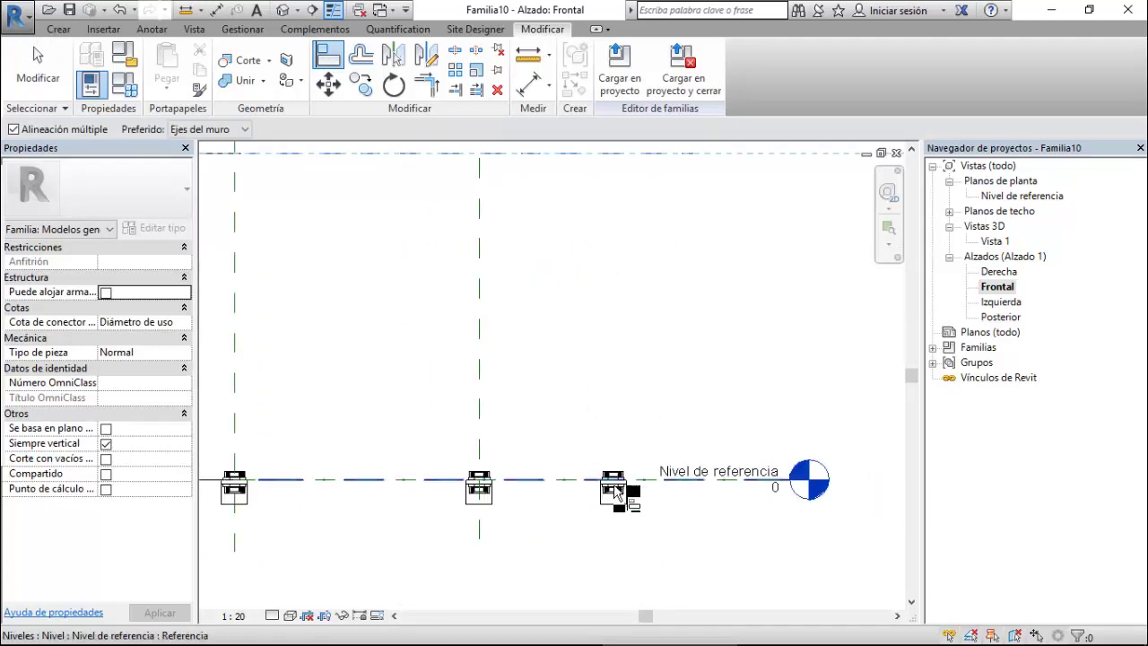
{"action": "scroll", "coordinate": [617, 484], "scroll_direction": "up", "scroll_amount": 2}
{"action": "key", "text": "Tab"}
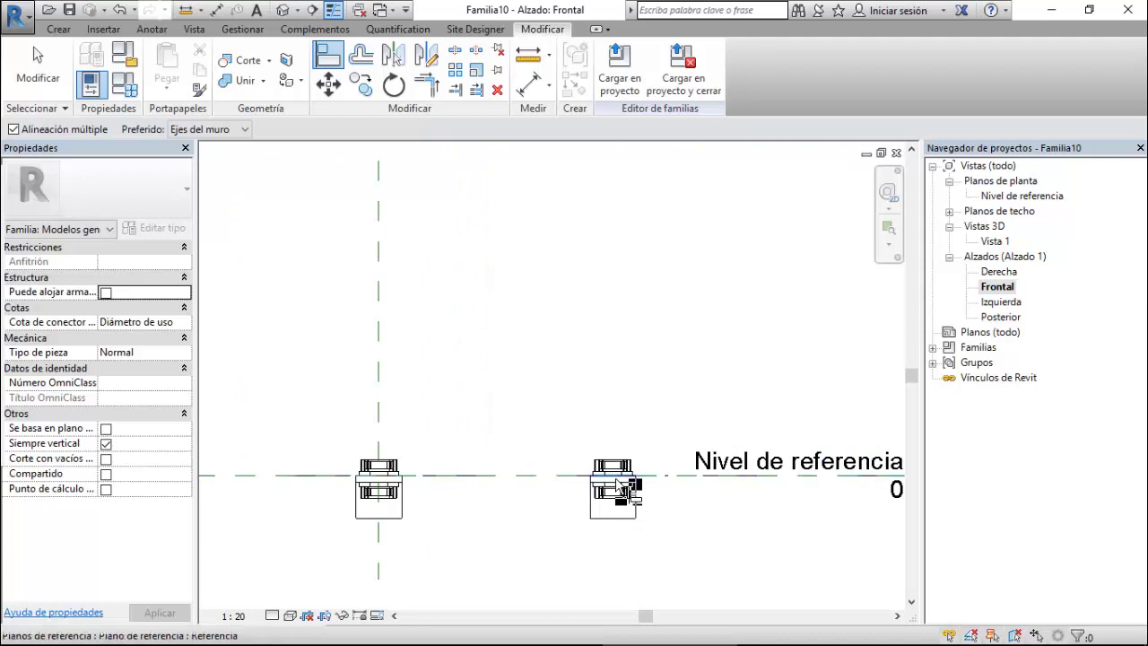
{"action": "key", "text": "Tab"}
{"action": "scroll", "coordinate": [551, 504], "scroll_direction": "down", "scroll_amount": 3}
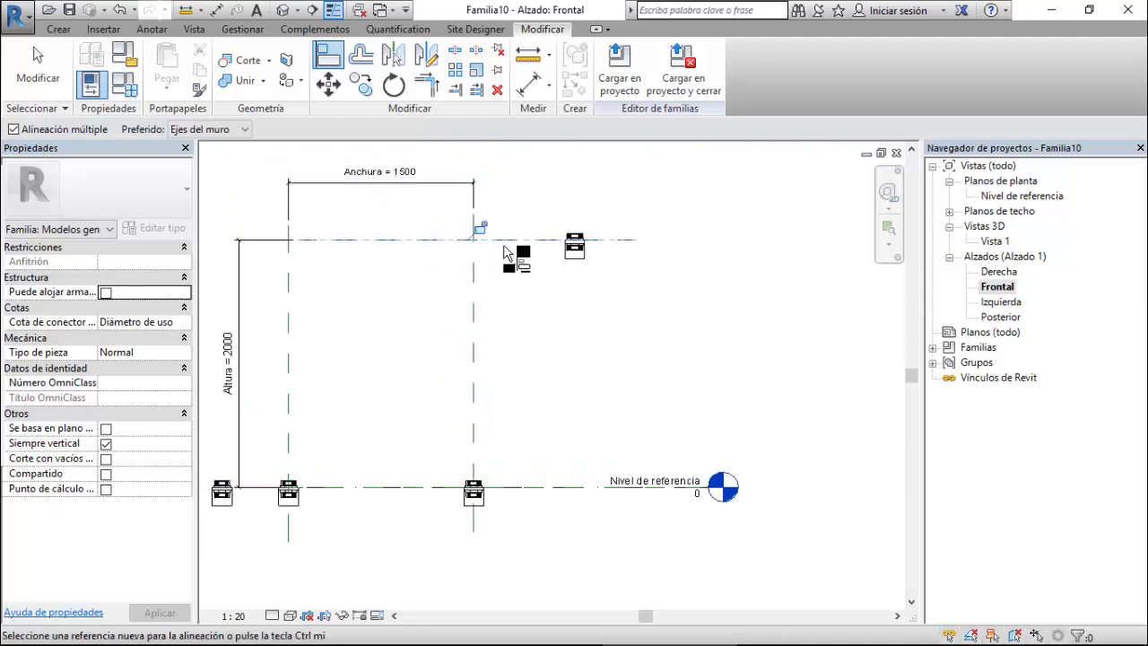
{"action": "scroll", "coordinate": [653, 401], "scroll_direction": "down", "scroll_amount": 1}
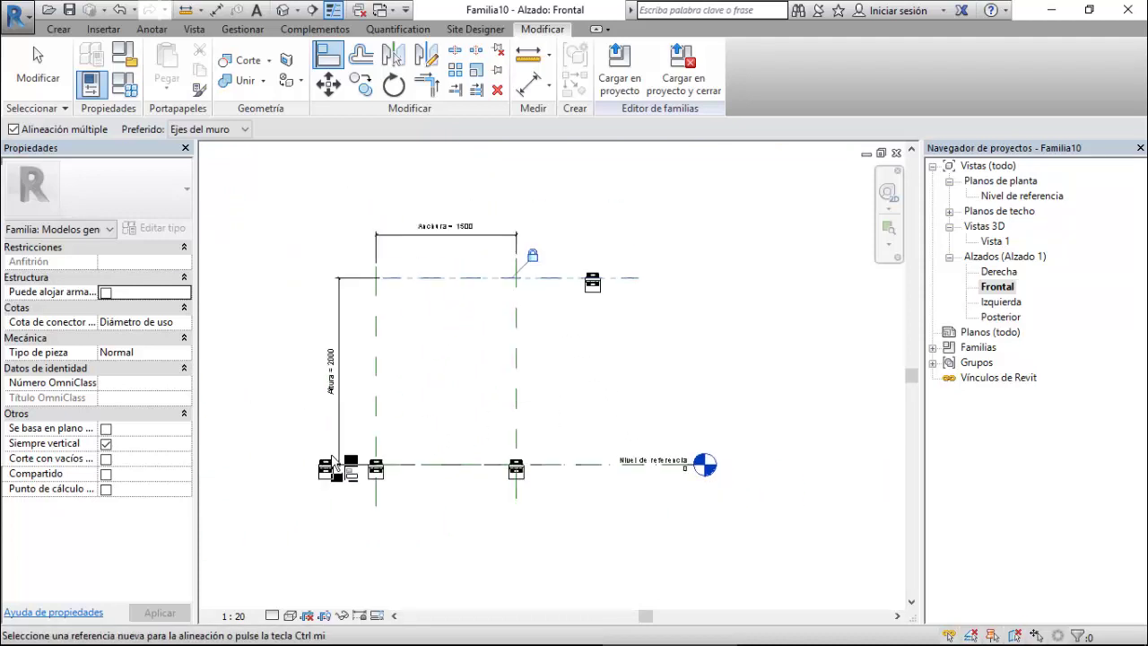
{"action": "scroll", "coordinate": [333, 462], "scroll_direction": "up", "scroll_amount": 3}
{"action": "scroll", "coordinate": [337, 464], "scroll_direction": "up", "scroll_amount": 3}
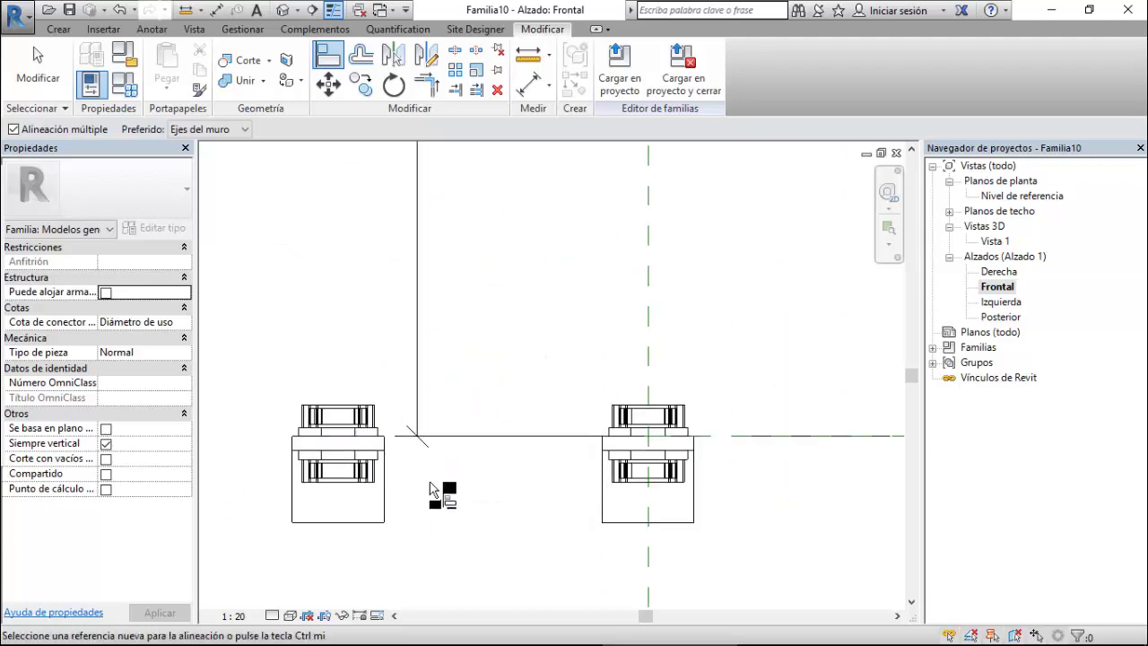
{"action": "scroll", "coordinate": [431, 489], "scroll_direction": "down", "scroll_amount": 1}
{"action": "scroll", "coordinate": [413, 476], "scroll_direction": "down", "scroll_amount": 2}
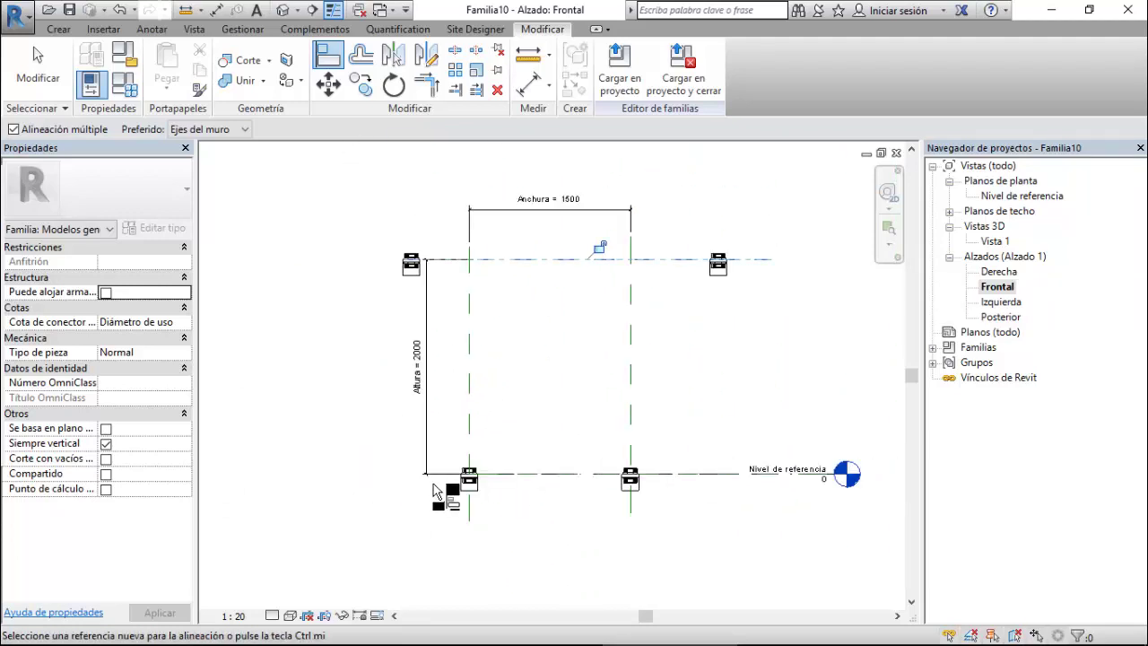
{"action": "scroll", "coordinate": [433, 490], "scroll_direction": "down", "scroll_amount": 1}
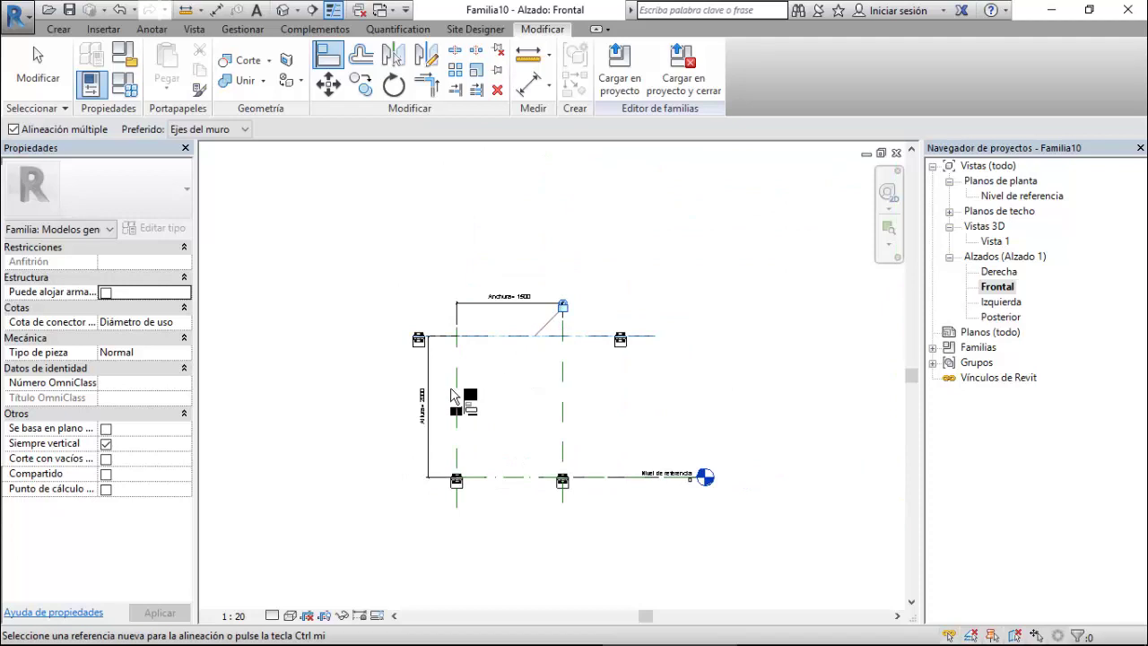
Align the top-left and top-right anchors to the left and right Anchura planes, locking the left one.
{"action": "left_click", "coordinate": [328, 55]}
{"action": "scroll", "coordinate": [413, 330], "scroll_direction": "up", "scroll_amount": 2}
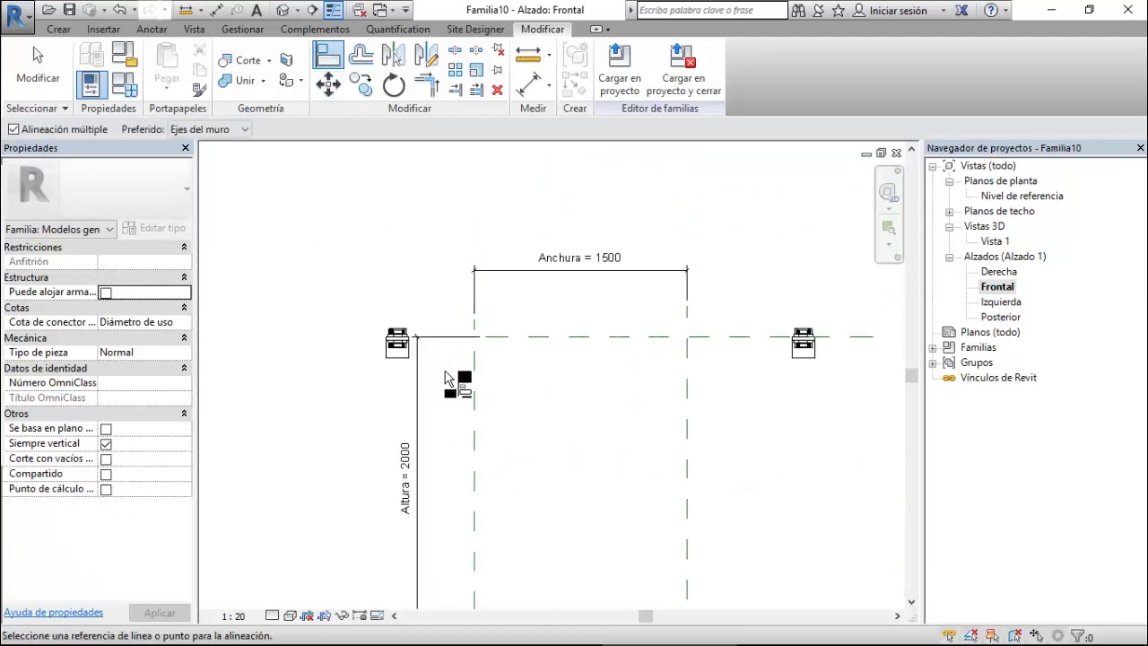
{"action": "left_click", "coordinate": [474, 388]}
{"action": "left_click", "coordinate": [406, 339]}
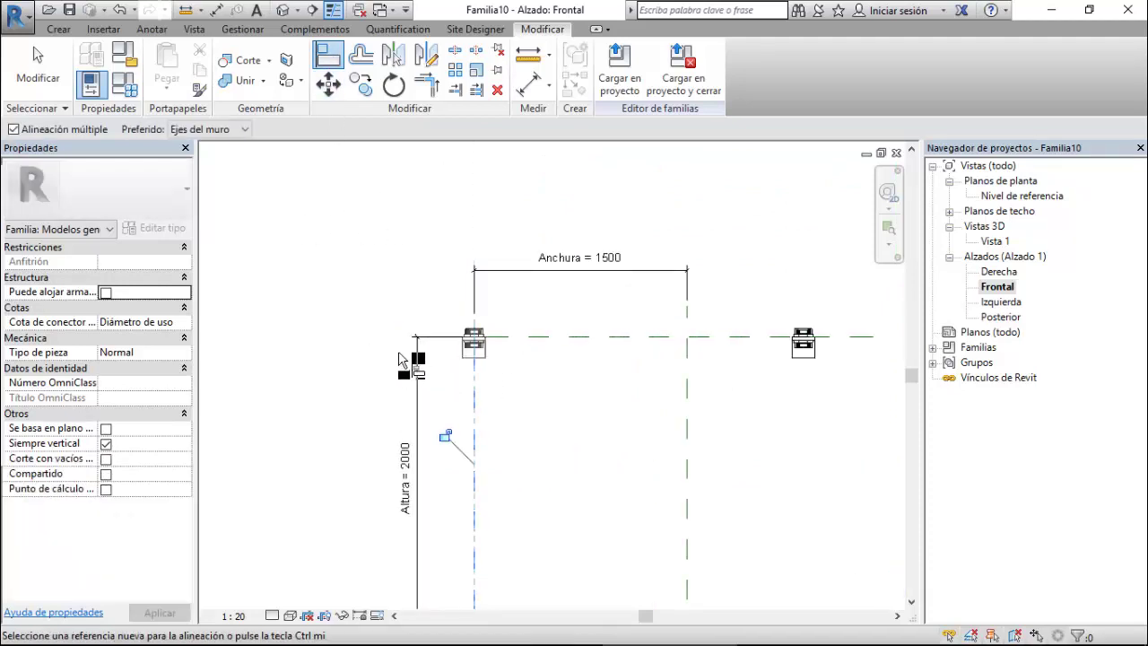
{"action": "left_click", "coordinate": [444, 435]}
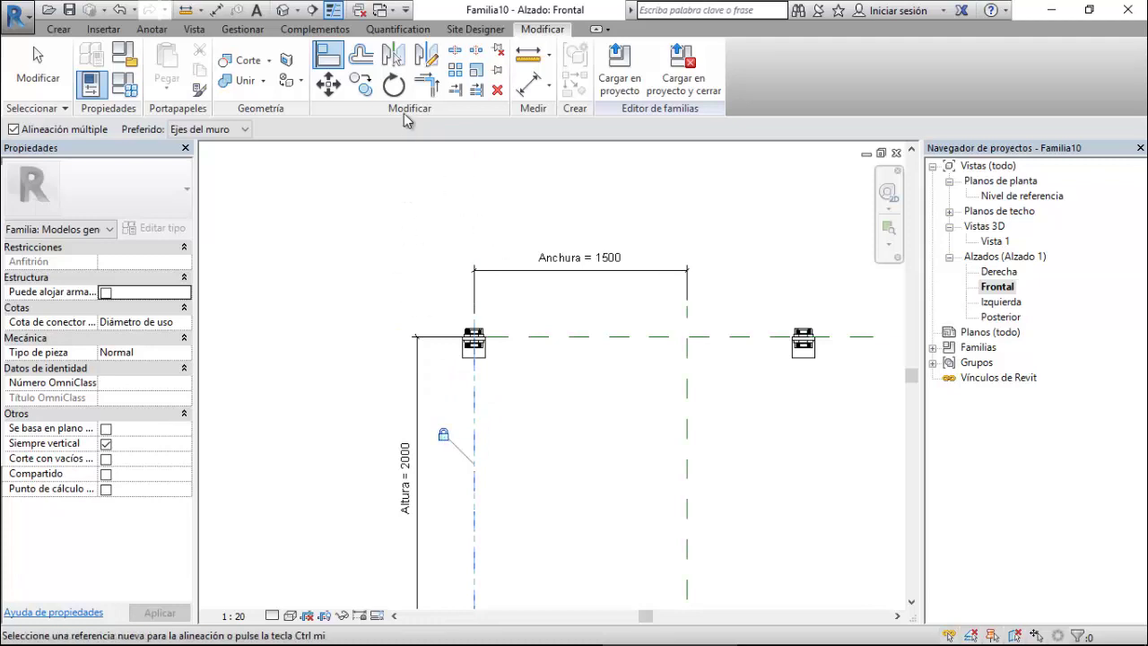
{"action": "key", "text": "Escape"}
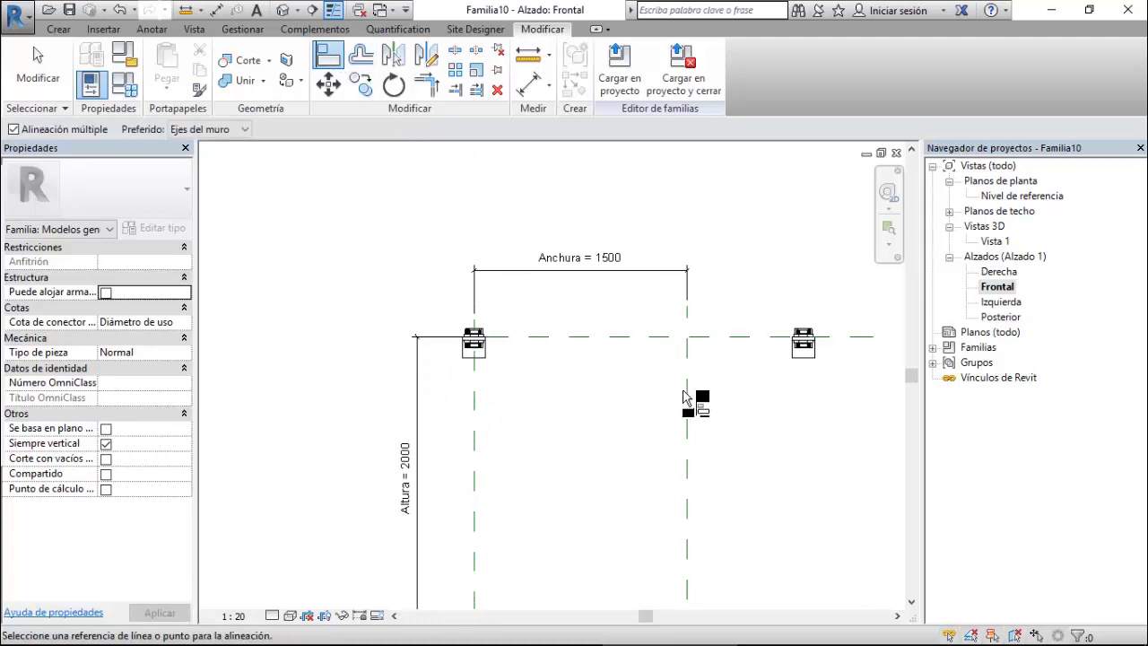
{"action": "left_click", "coordinate": [685, 396]}
{"action": "left_click", "coordinate": [804, 357]}
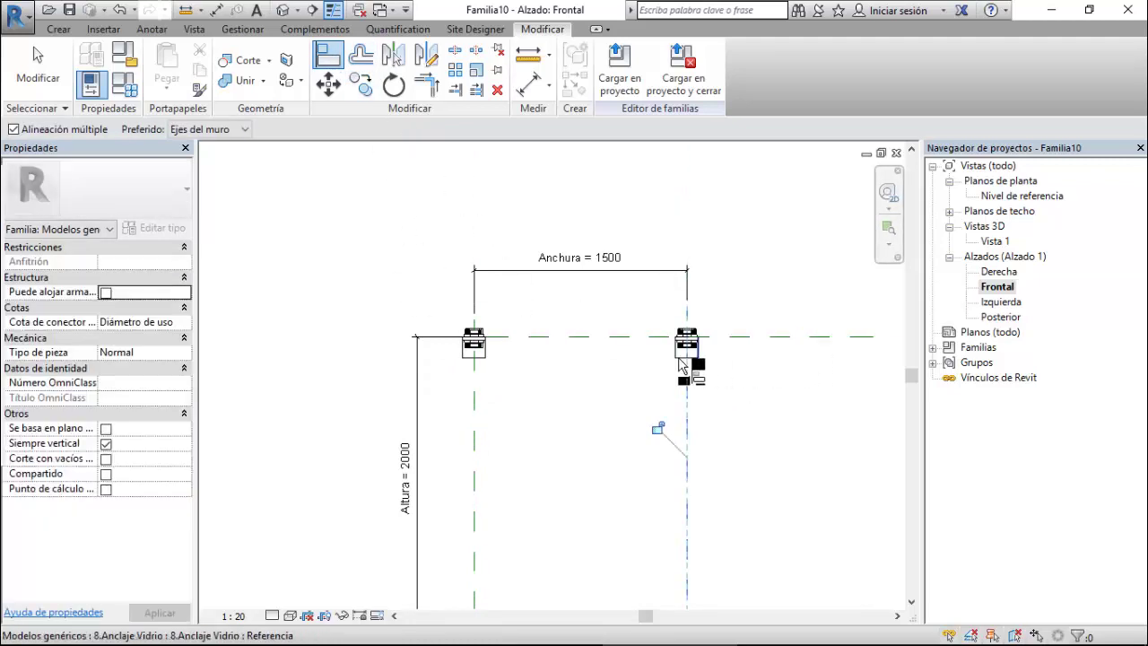
Go from the front elevation through the Nivel de referencia plan to the 3D view Vista 1.
{"action": "double_click", "coordinate": [1012, 195]}
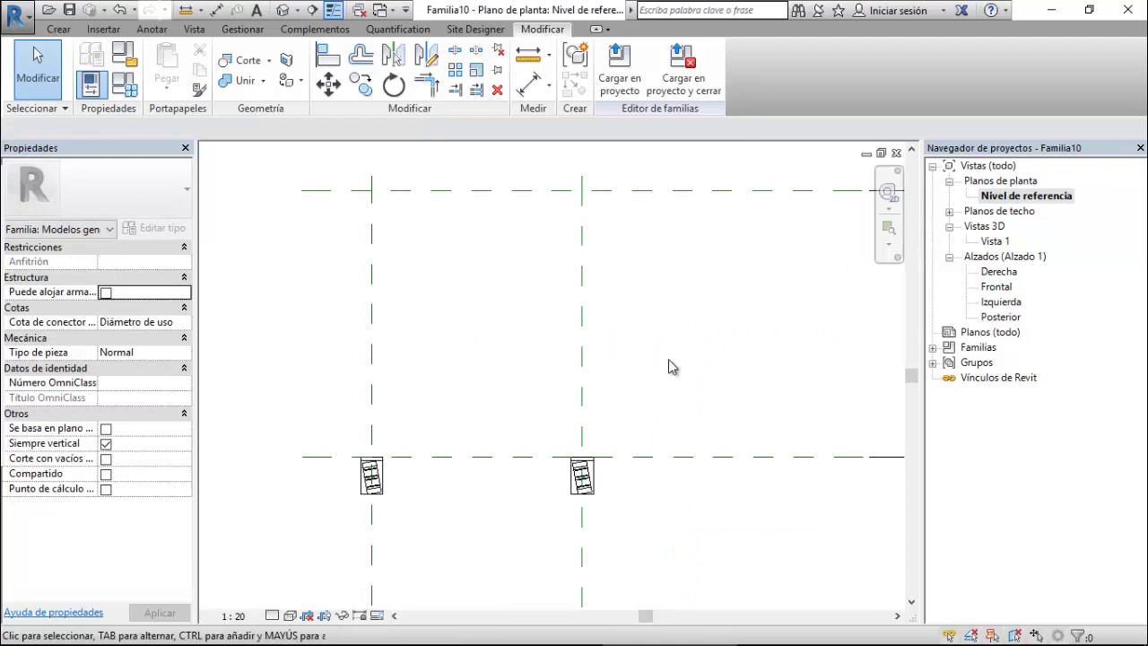
{"action": "double_click", "coordinate": [994, 241]}
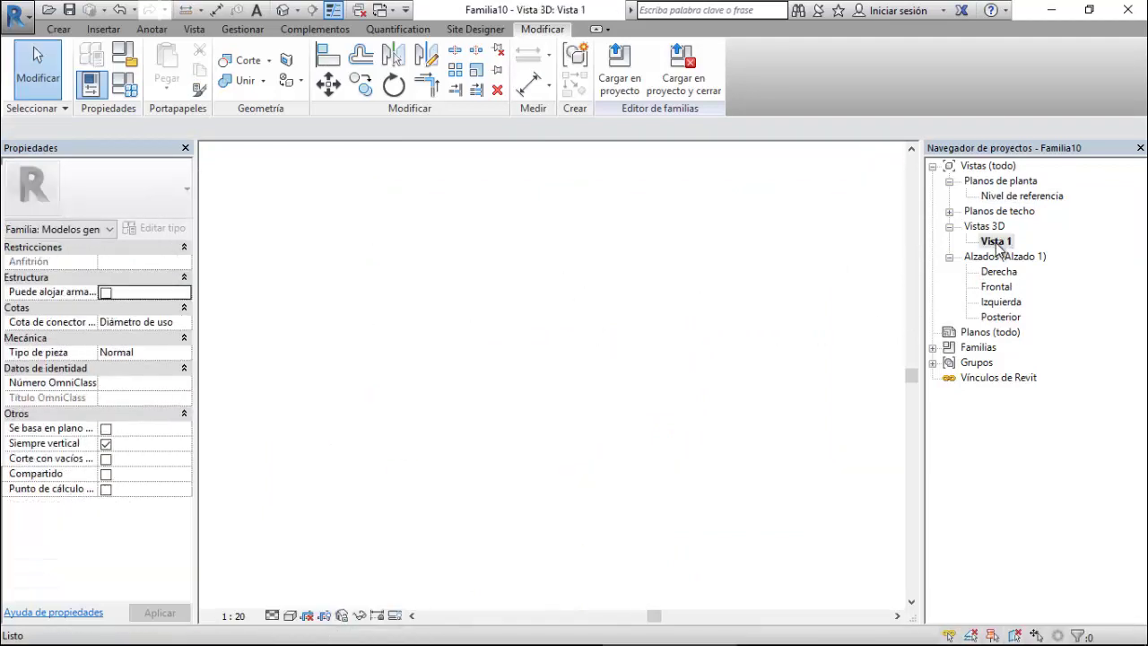
In Tipos de familia, set Altura to 2200 and Anchura to 1700, apply and accept.
{"action": "left_click", "coordinate": [124, 85]}
{"action": "type", "text": "2200"}
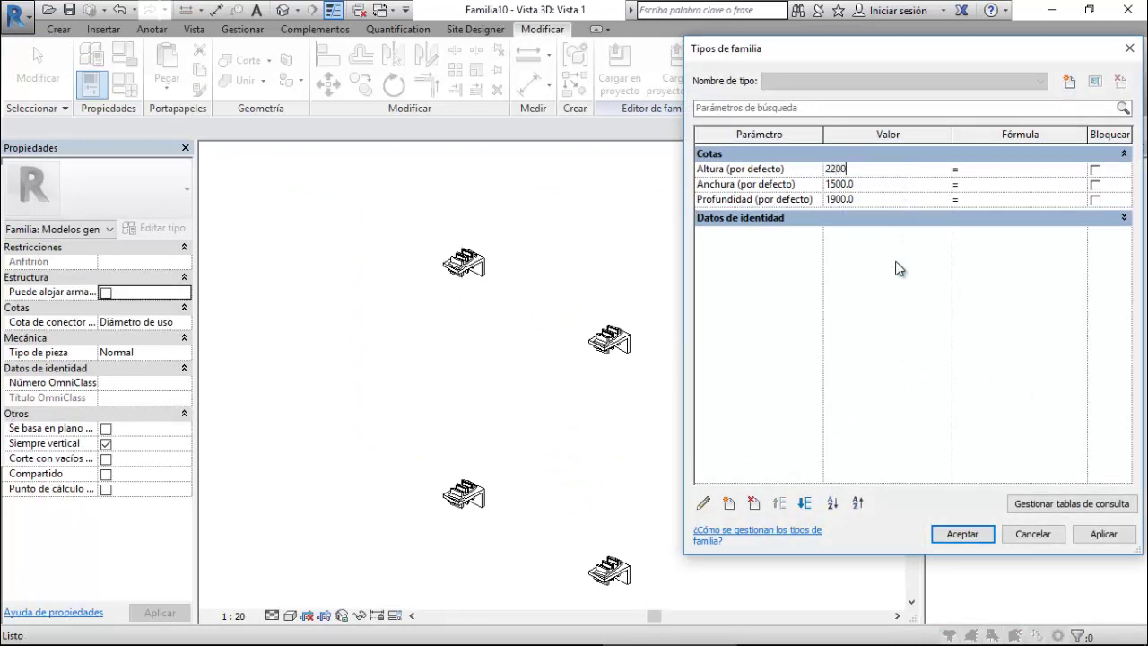
{"action": "left_click", "coordinate": [1092, 536]}
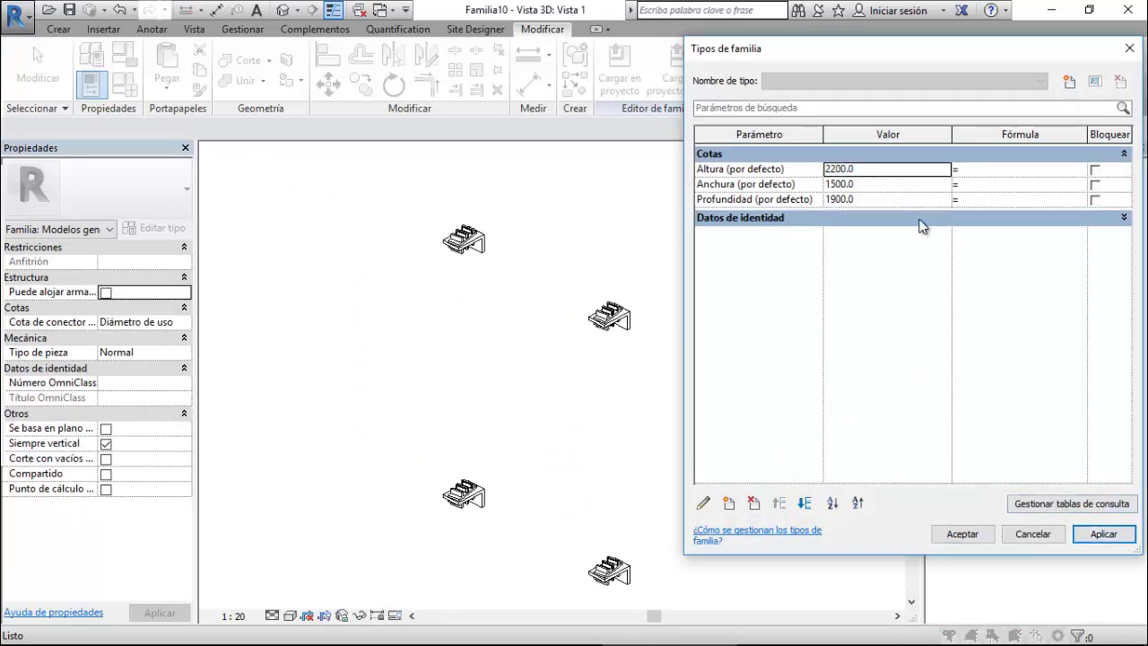
{"action": "left_click", "coordinate": [886, 186]}
{"action": "type", "text": "17"}
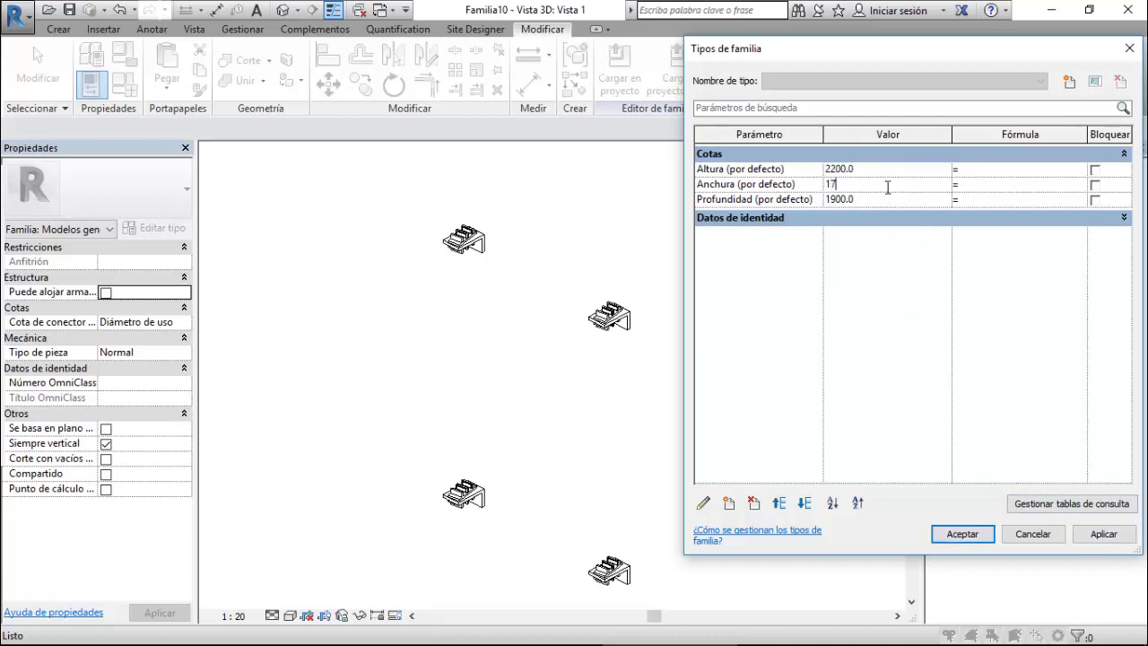
{"action": "left_click", "coordinate": [1094, 535]}
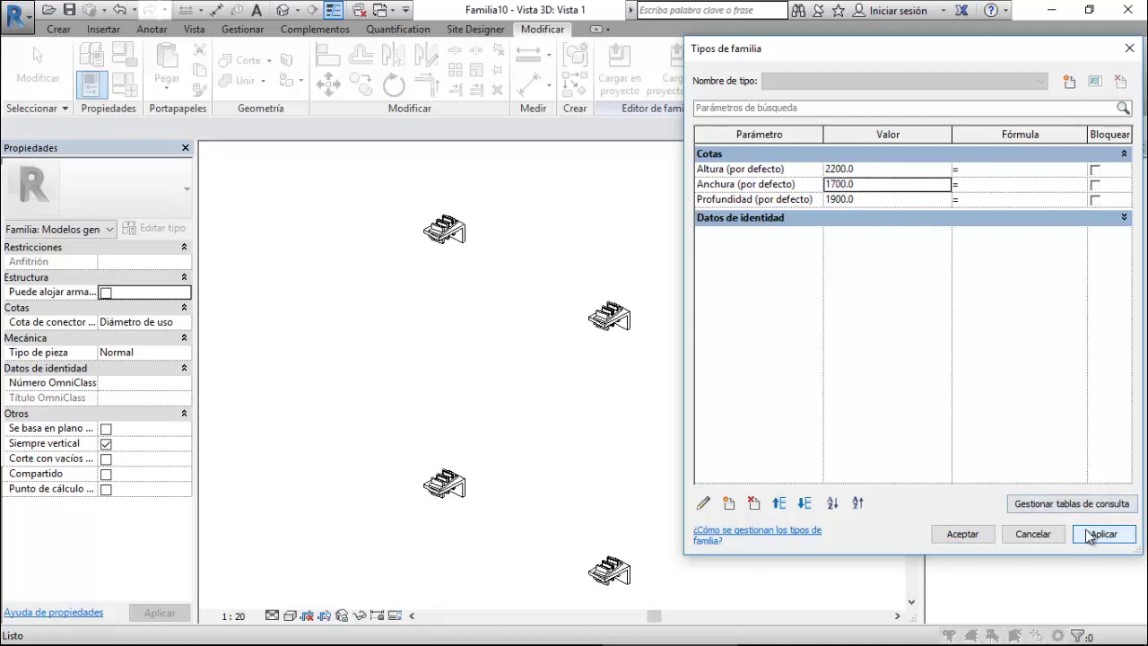
{"action": "left_click", "coordinate": [978, 533]}
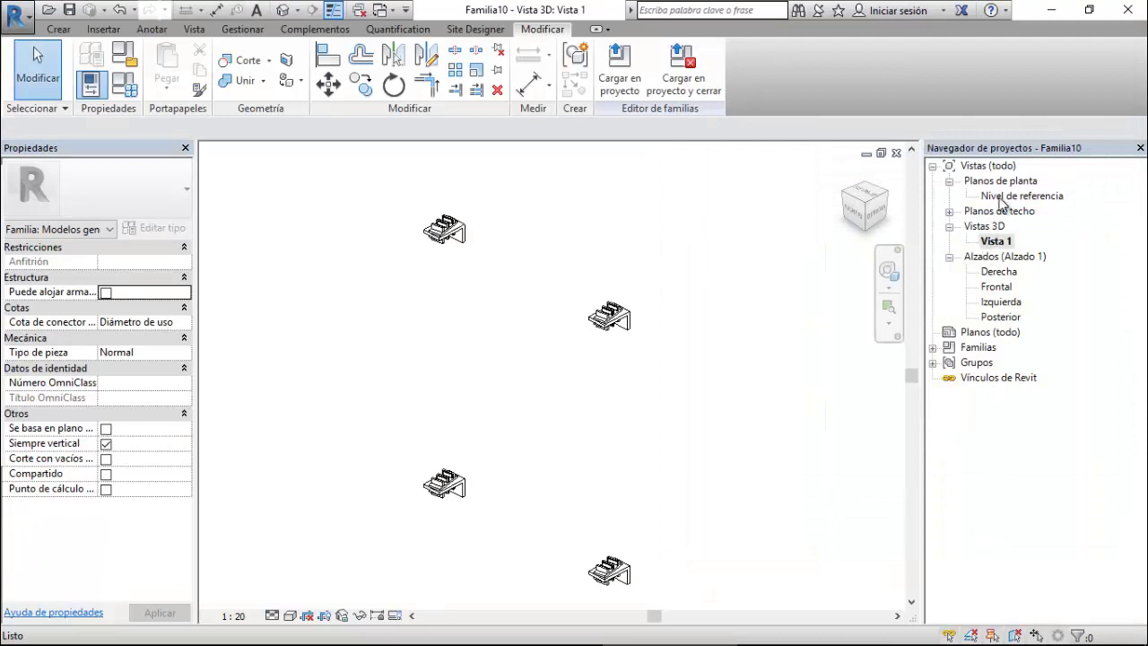
{"action": "left_click", "coordinate": [1004, 197]}
Place four 4.Montante Vertical posts at the upper and lower ends of both vertical reference planes.
{"action": "double_click", "coordinate": [1004, 197]}
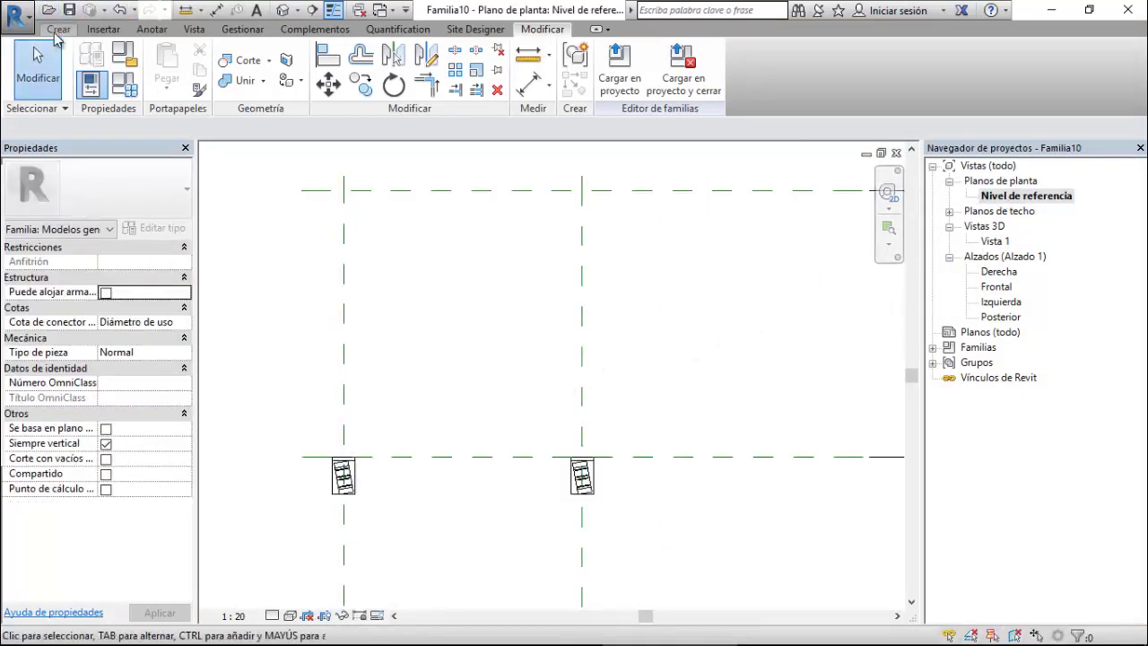
{"action": "left_click", "coordinate": [56, 30]}
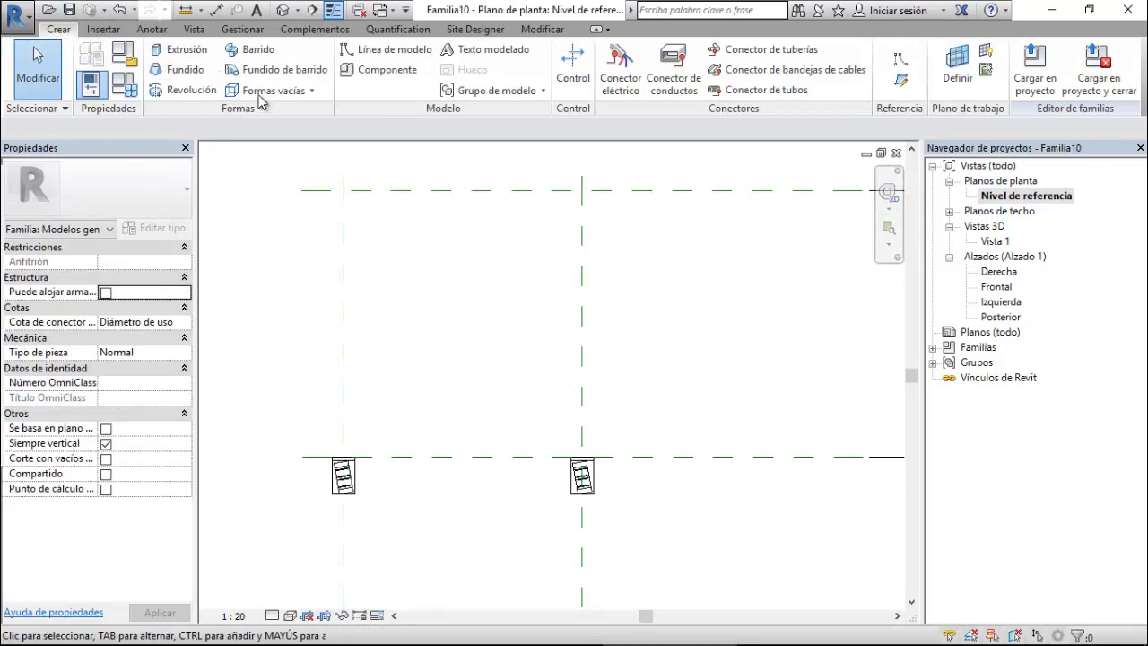
{"action": "left_click", "coordinate": [377, 70]}
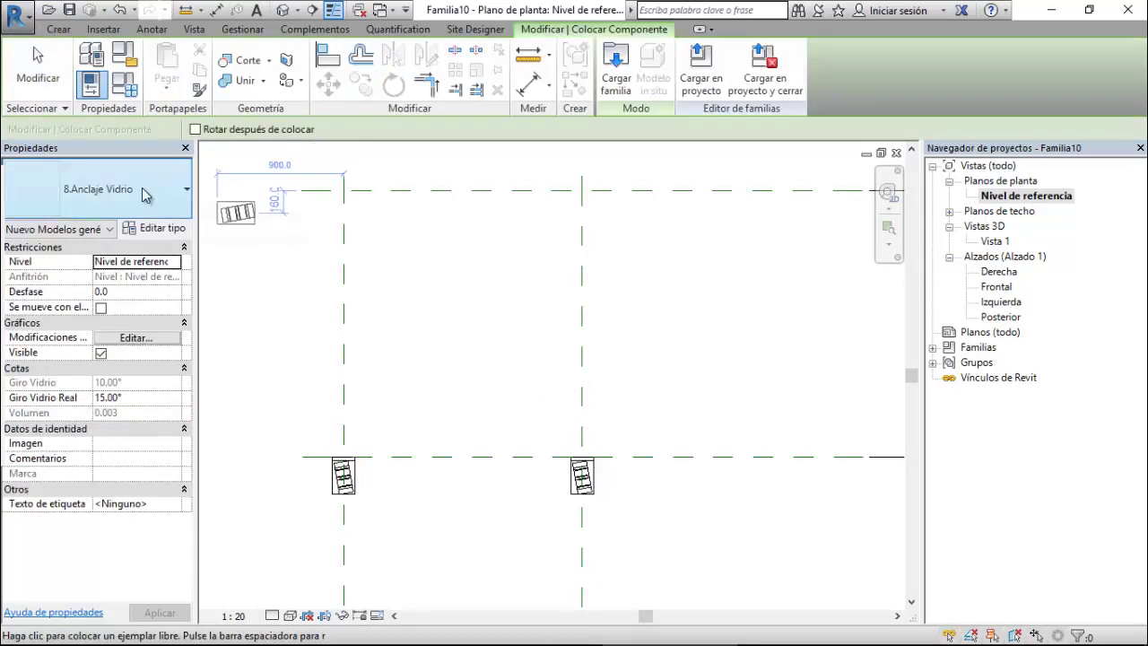
{"action": "left_click", "coordinate": [143, 196]}
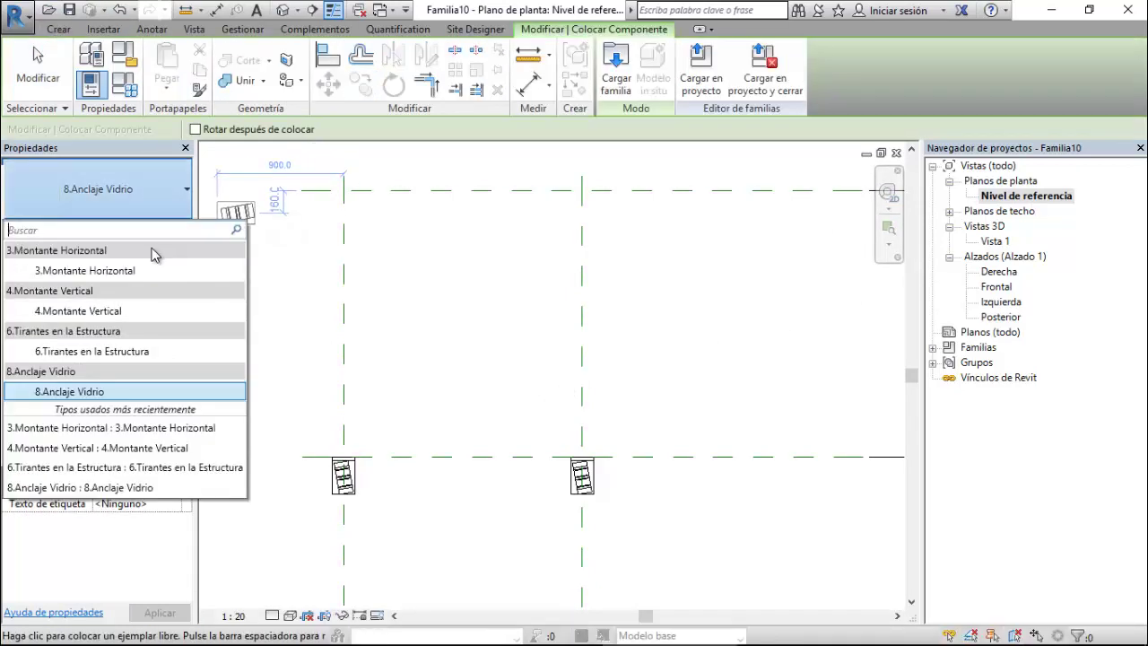
{"action": "left_click", "coordinate": [135, 311]}
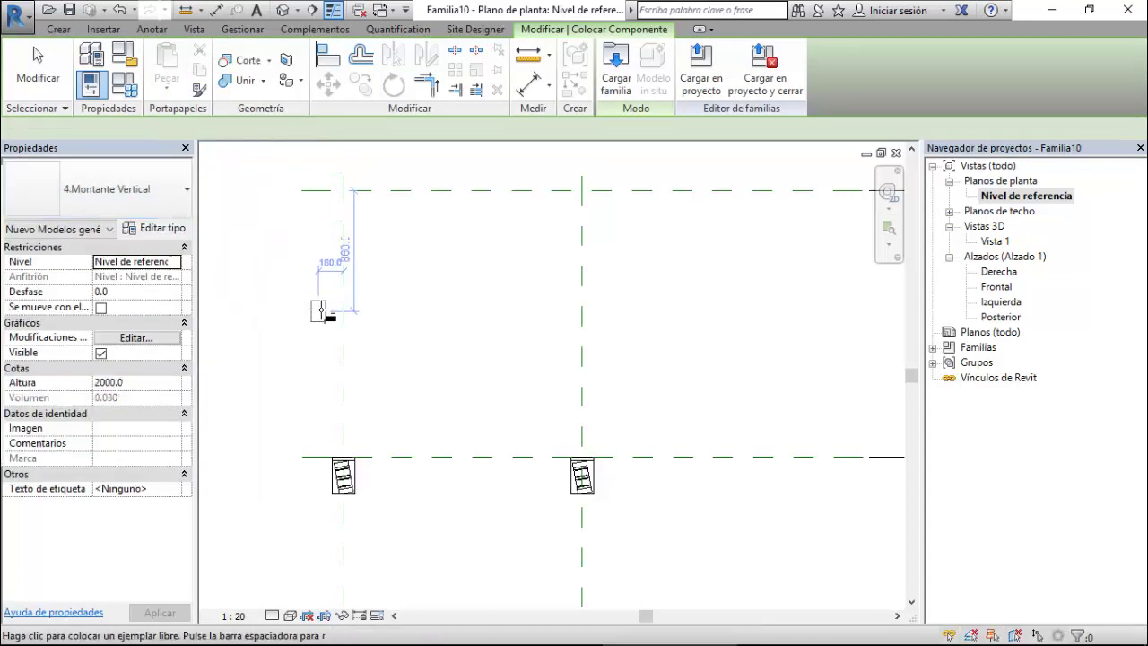
{"action": "left_click", "coordinate": [347, 415]}
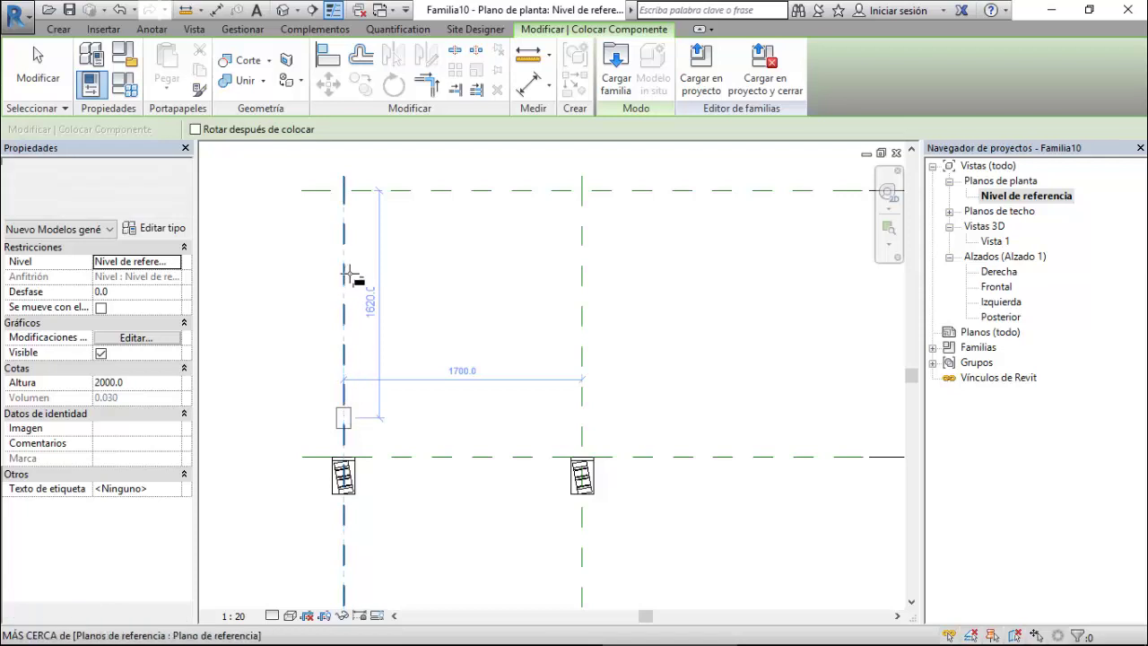
{"action": "left_click", "coordinate": [348, 240]}
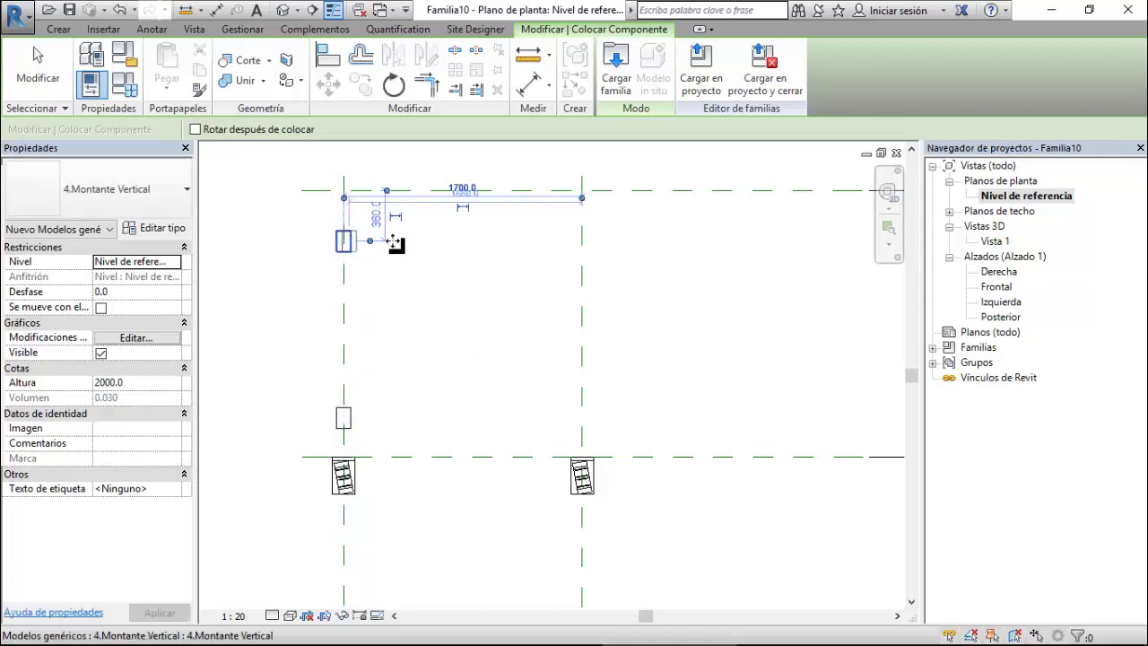
{"action": "left_click", "coordinate": [583, 241]}
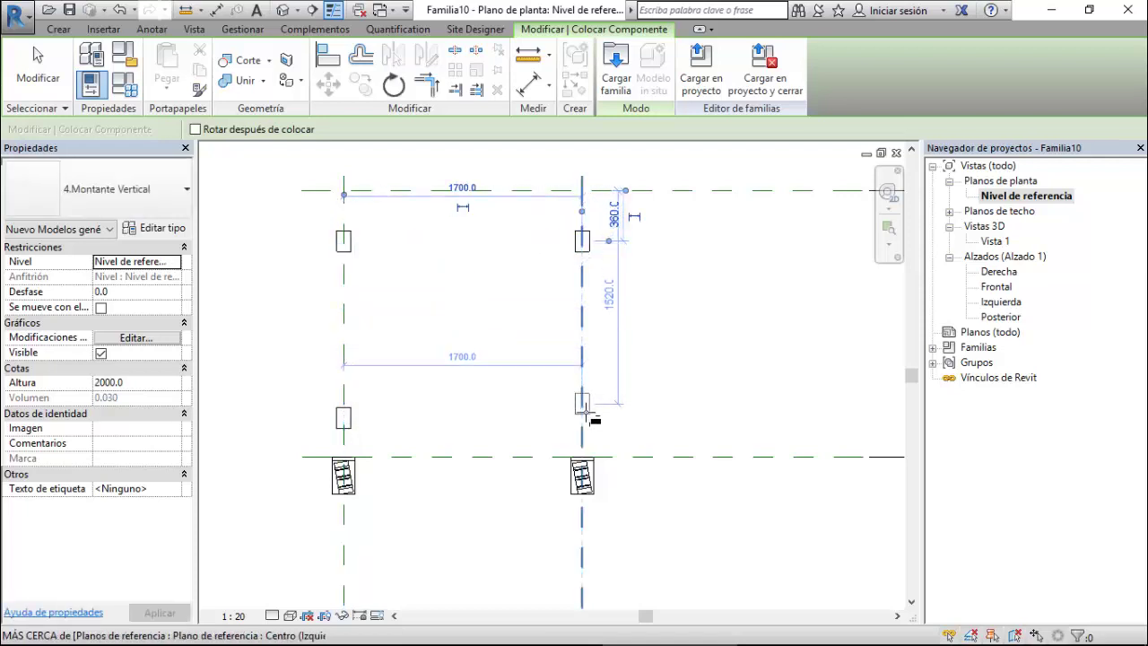
{"action": "left_click", "coordinate": [584, 417]}
{"action": "key", "text": "Escape"}
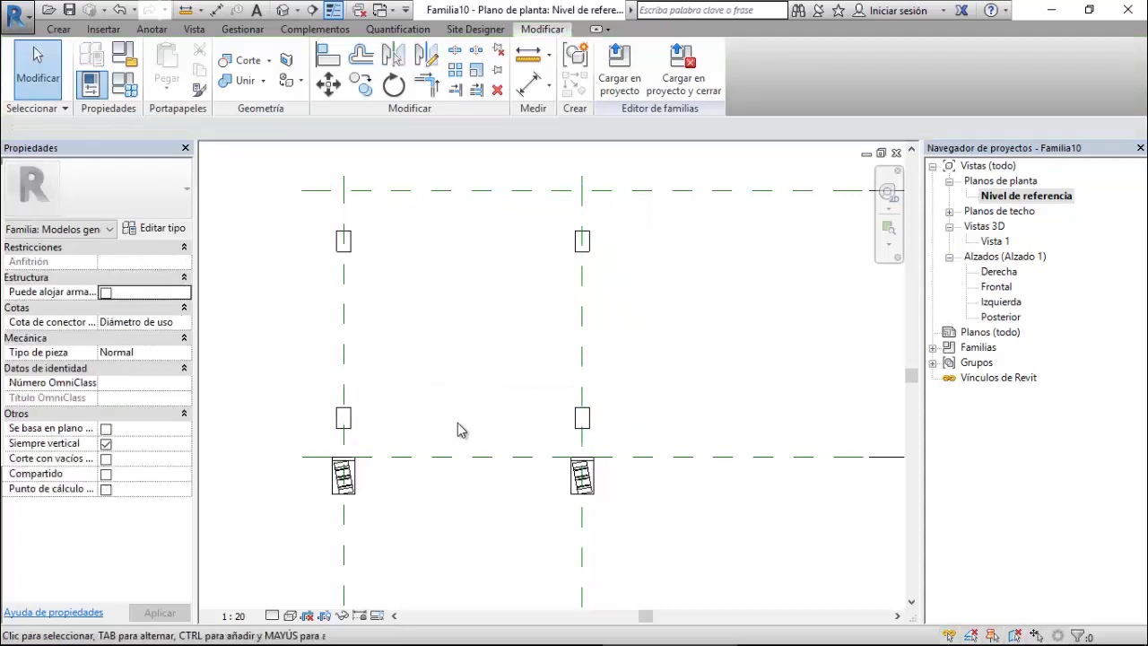
Align the lower-left and lower-right posts to the bottom reference plane.
{"action": "left_click", "coordinate": [321, 58]}
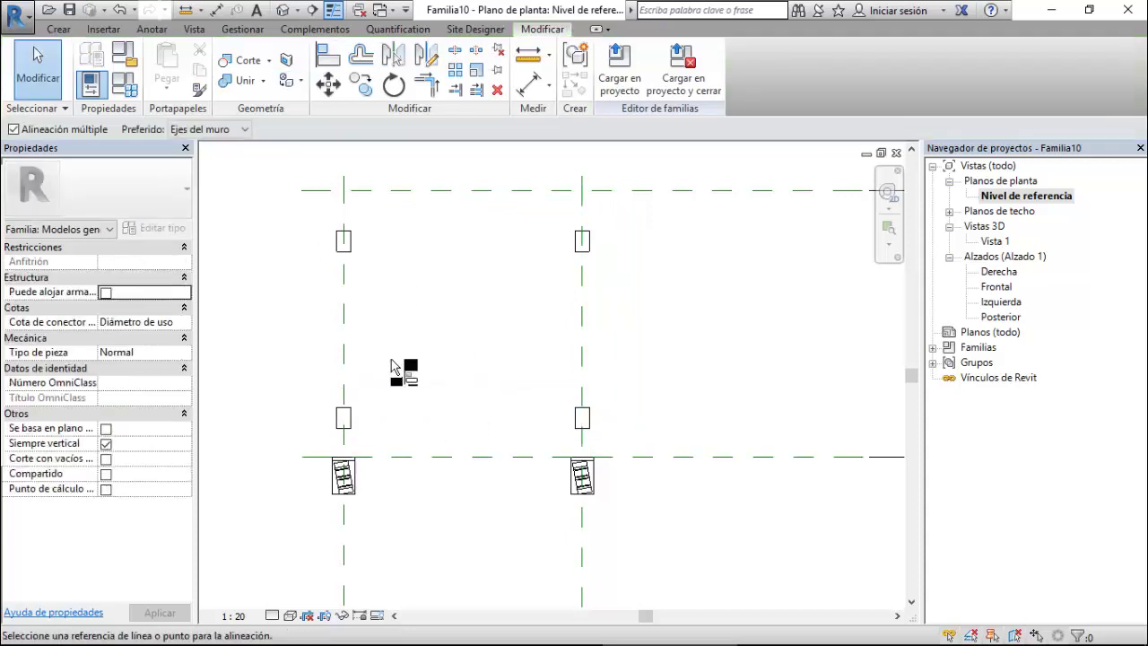
{"action": "left_click", "coordinate": [425, 457]}
{"action": "scroll", "coordinate": [345, 460], "scroll_direction": "up", "scroll_amount": 2}
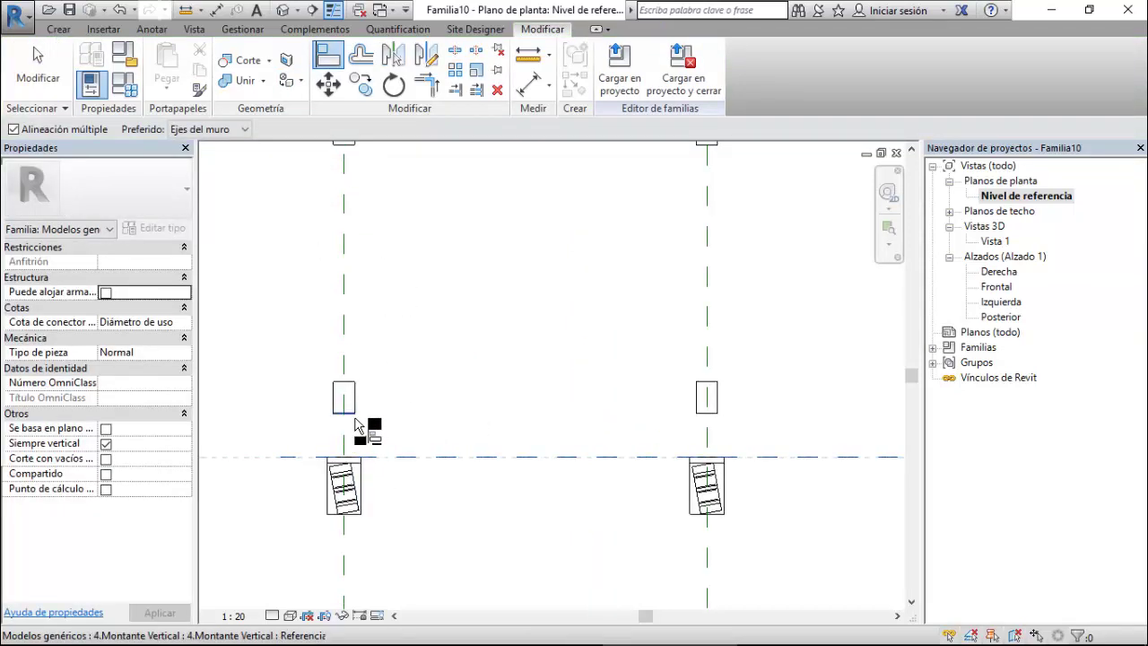
{"action": "left_click", "coordinate": [356, 420]}
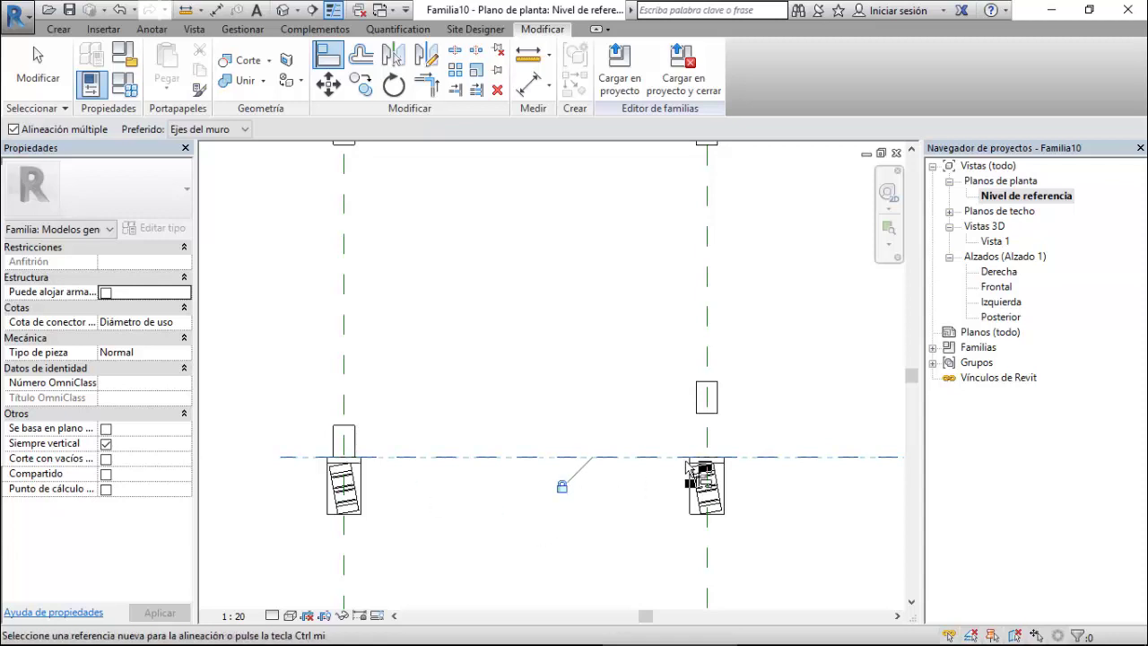
{"action": "left_click", "coordinate": [715, 413]}
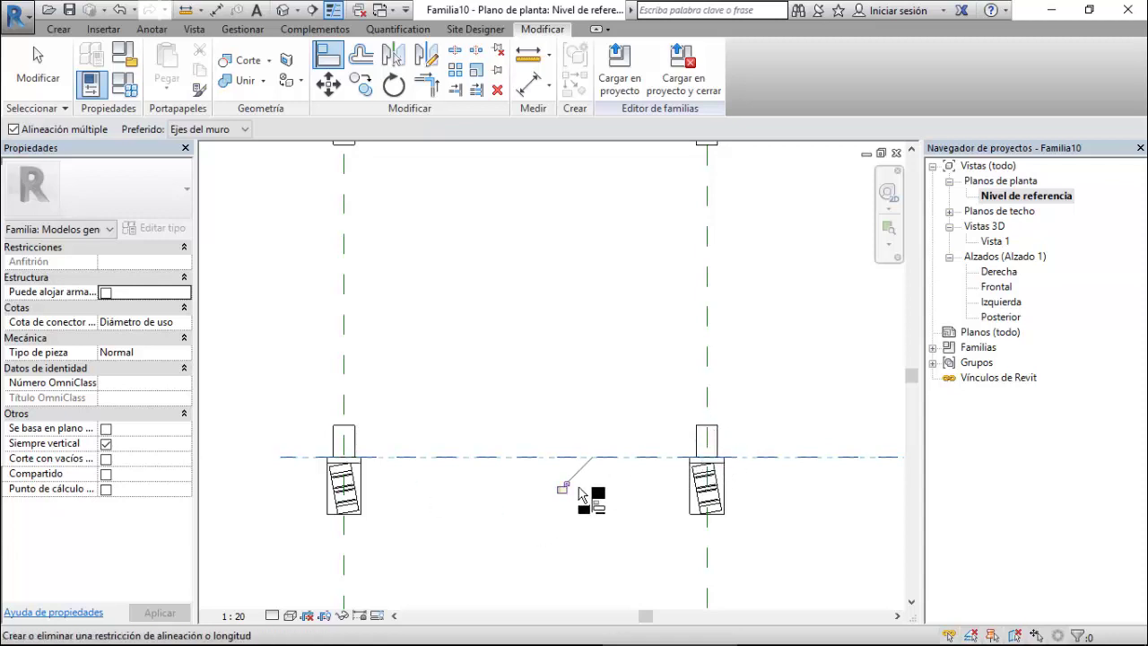
Align the upper-left and upper-right posts to the top reference plane, then view Vista 1.
{"action": "scroll", "coordinate": [500, 533], "scroll_direction": "down", "scroll_amount": 2}
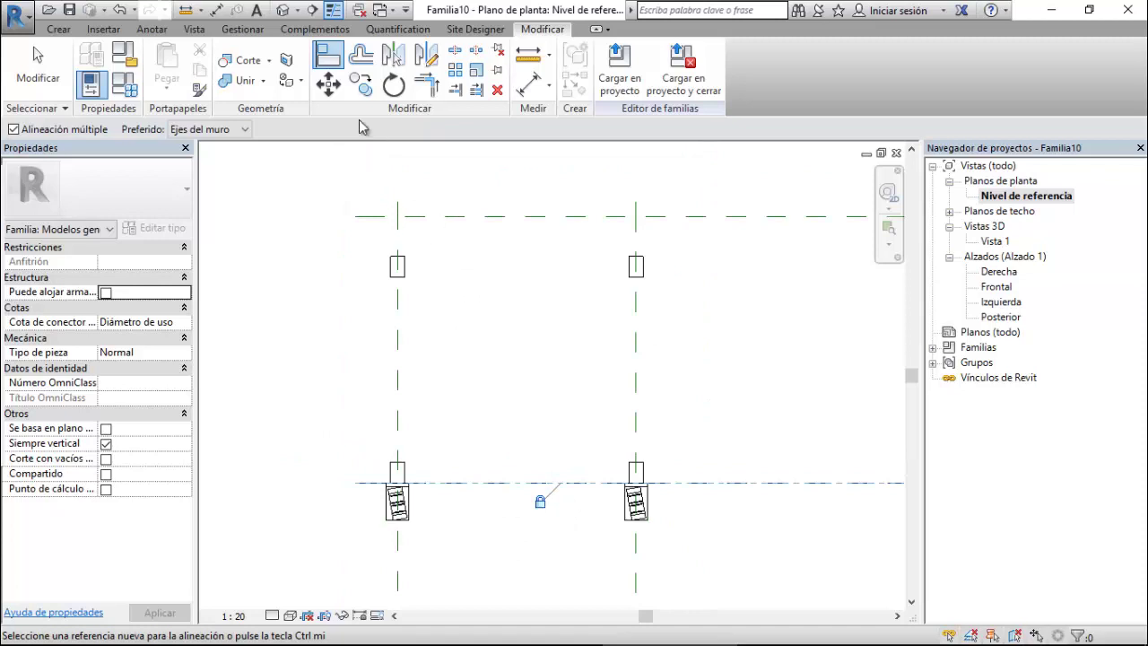
{"action": "left_click", "coordinate": [463, 217]}
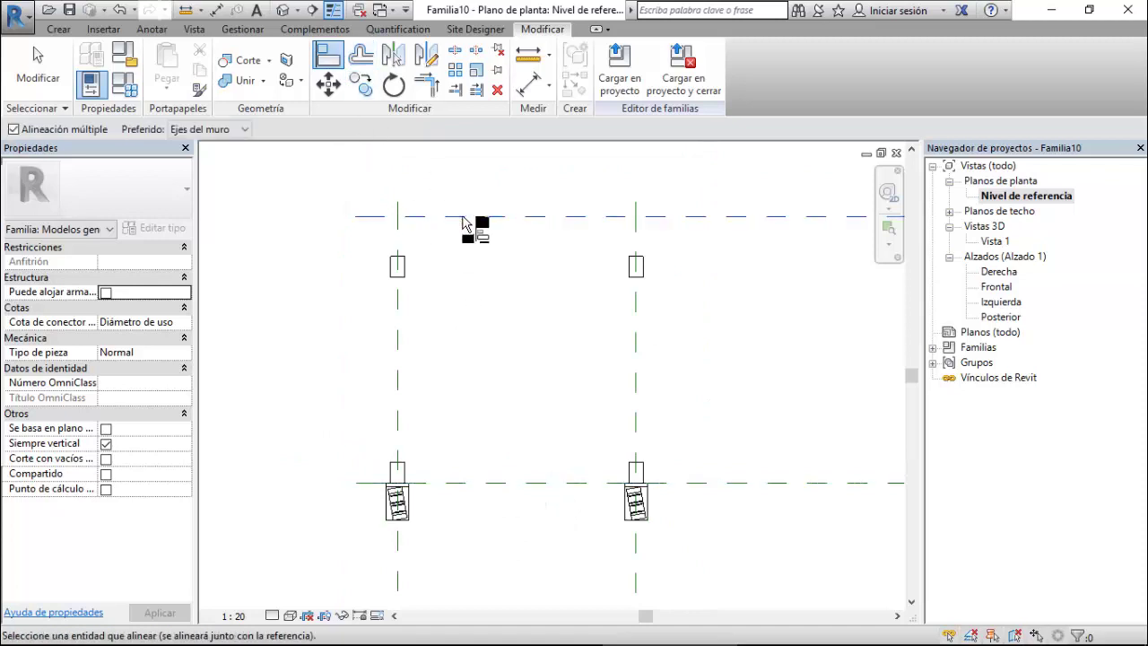
{"action": "left_click", "coordinate": [400, 261]}
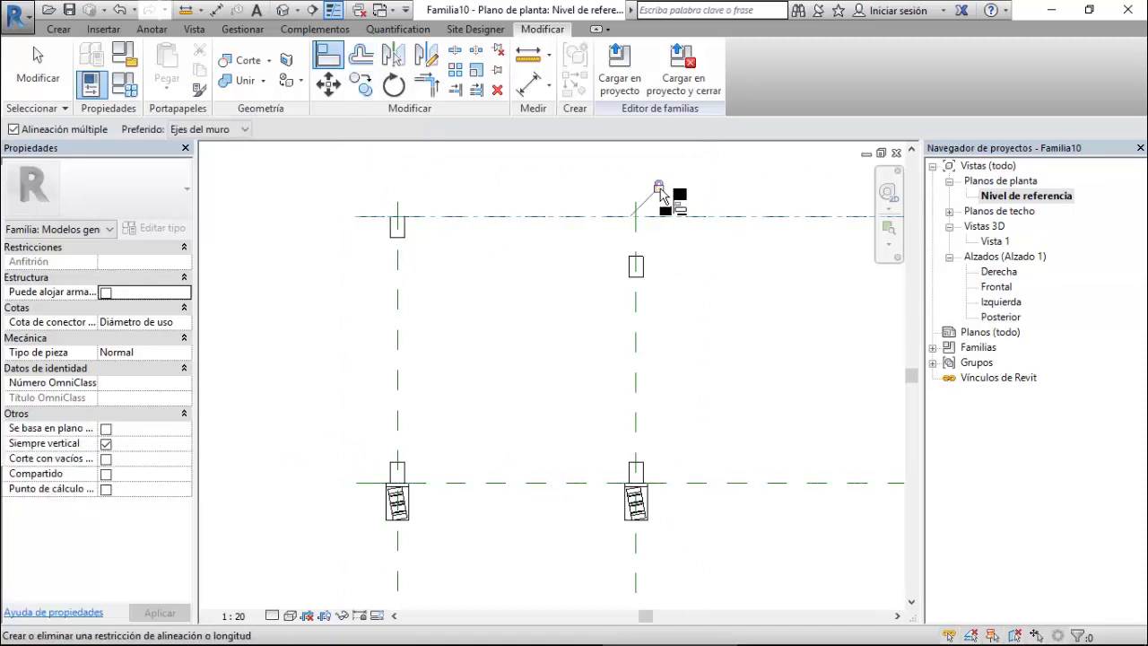
{"action": "left_click", "coordinate": [639, 258]}
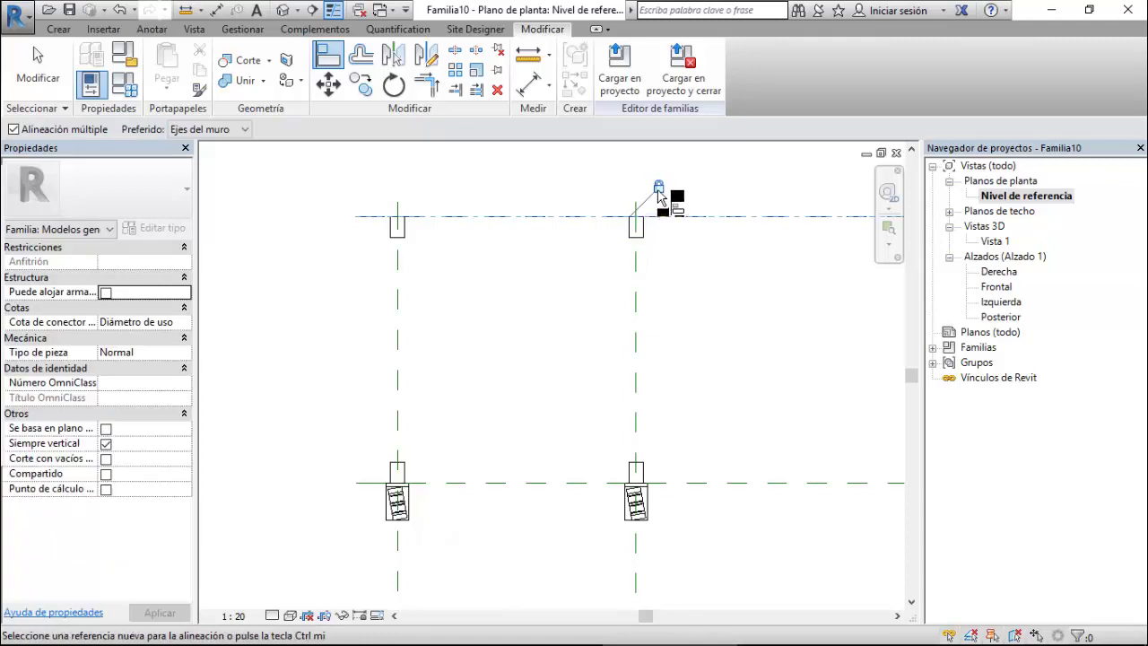
{"action": "double_click", "coordinate": [994, 241]}
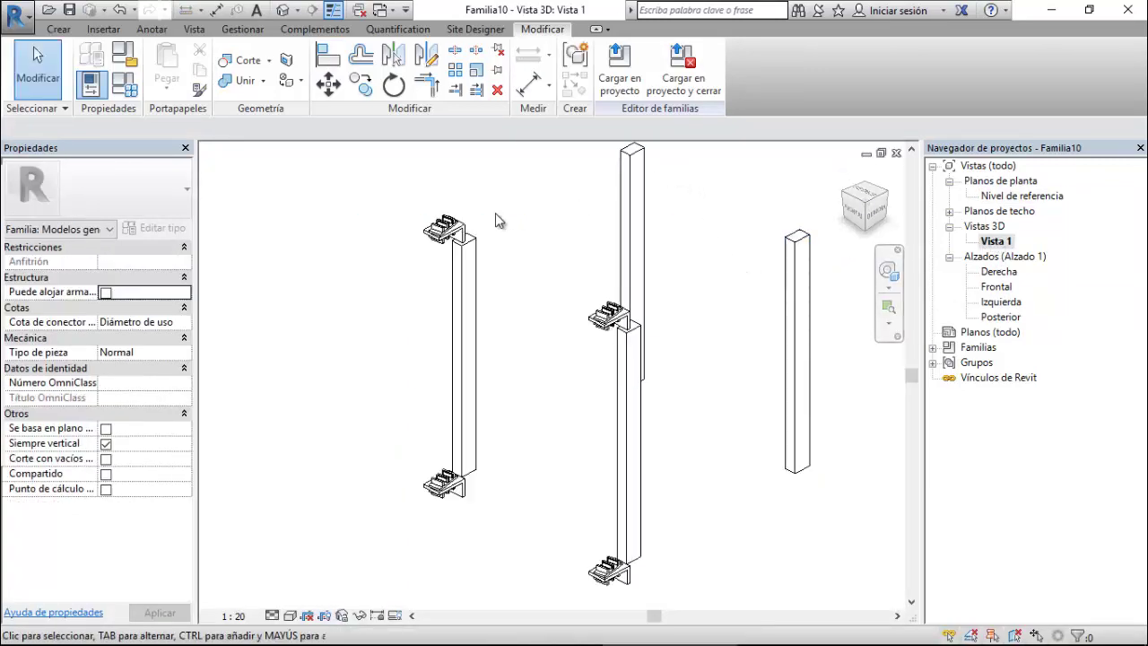
Select all vertical posts and link their height to the family Altura parameter.
{"action": "left_click", "coordinate": [467, 269]}
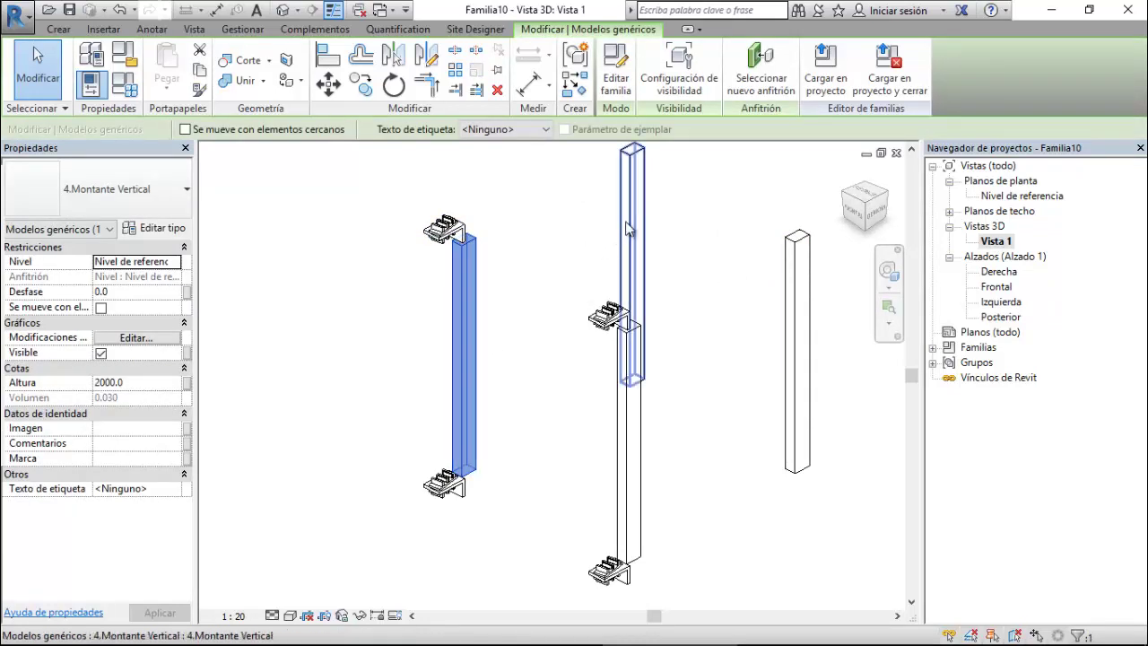
{"action": "right_click", "coordinate": [468, 294]}
{"action": "mouse_move", "coordinate": [568, 429]}
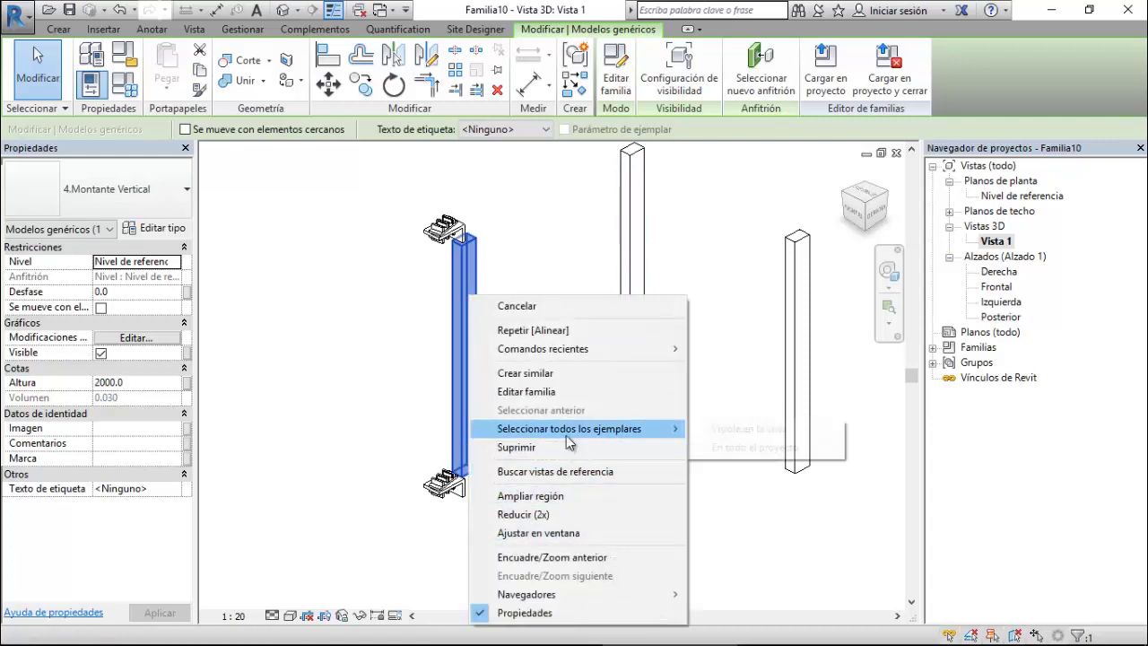
{"action": "left_click", "coordinate": [714, 447]}
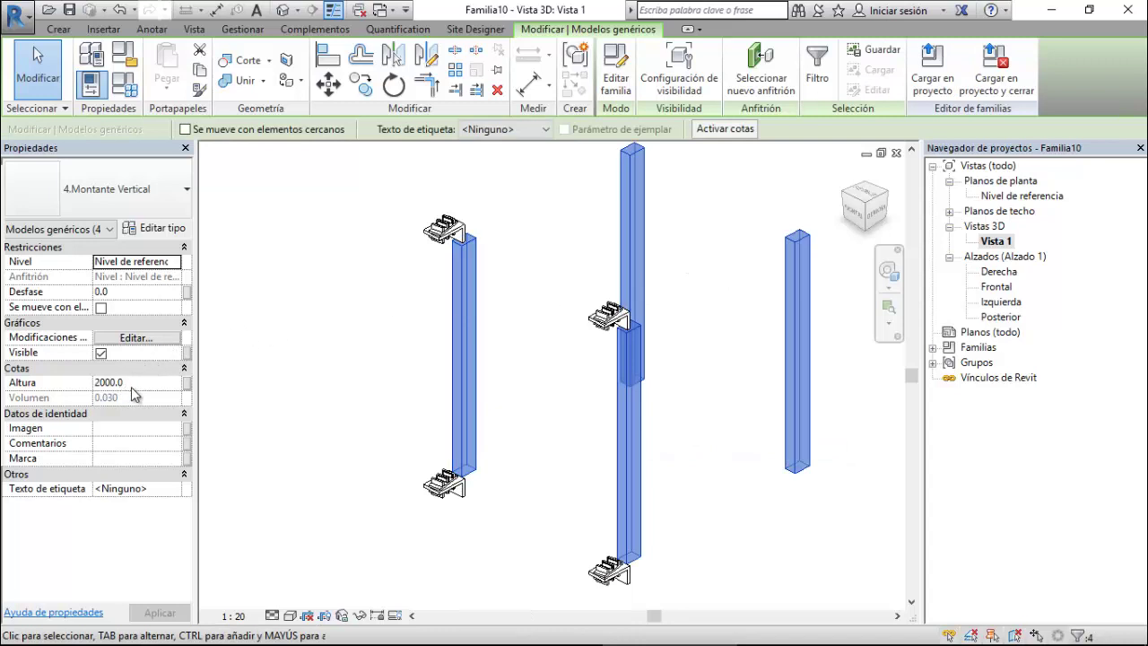
{"action": "left_click", "coordinate": [187, 384]}
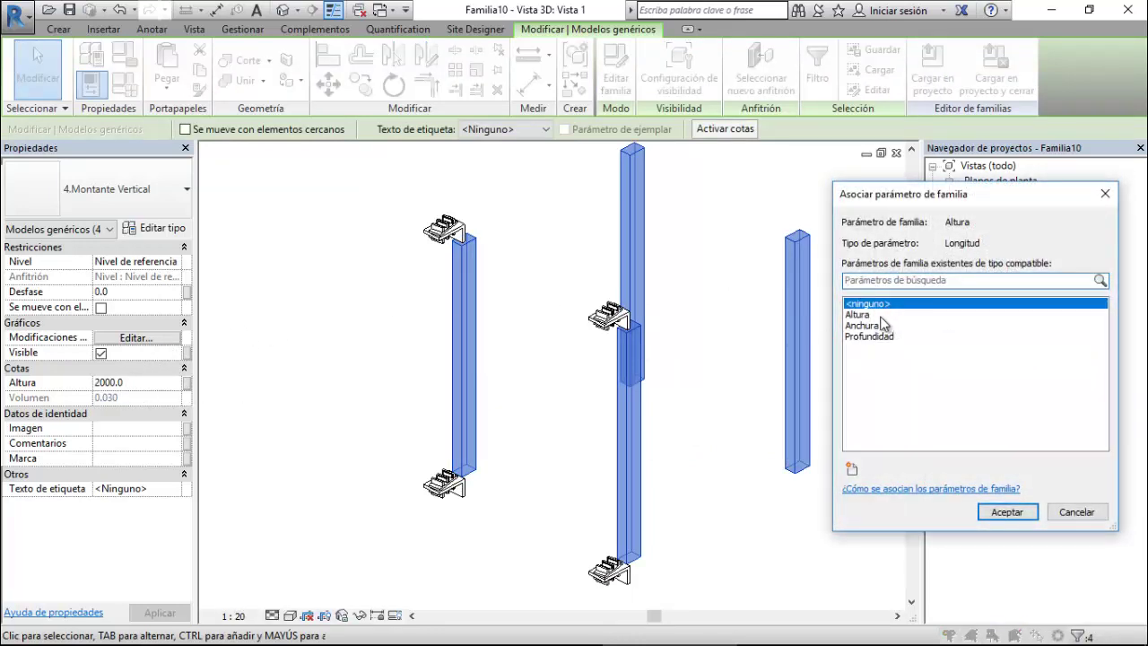
{"action": "left_click", "coordinate": [877, 315]}
{"action": "left_click", "coordinate": [1004, 512]}
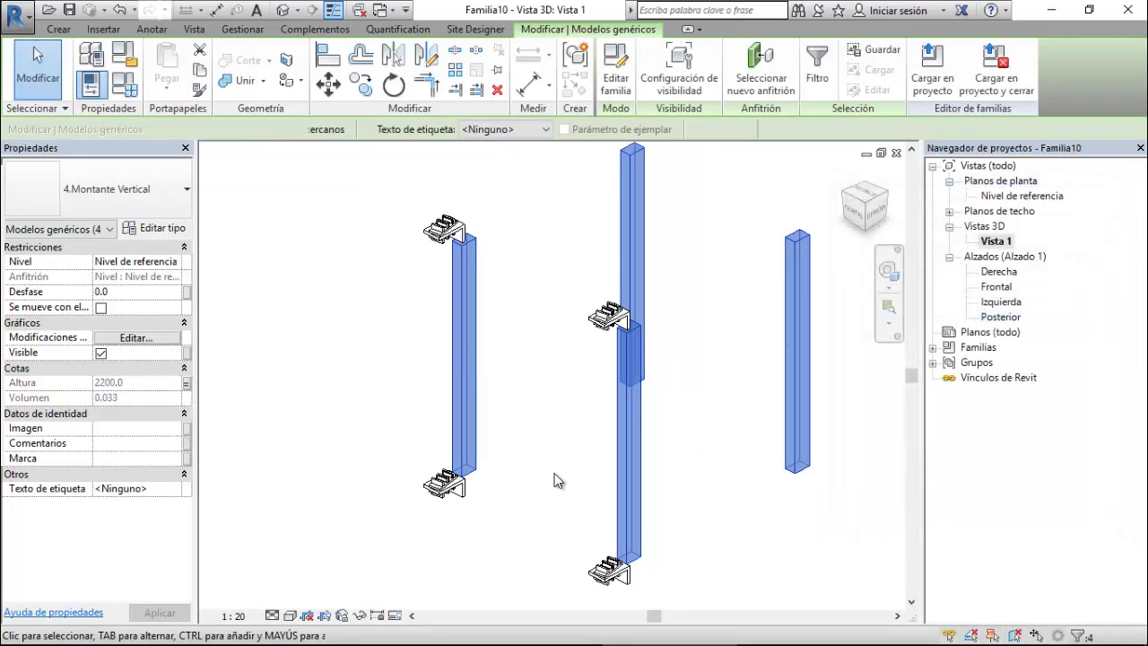
{"action": "left_click", "coordinate": [734, 393]}
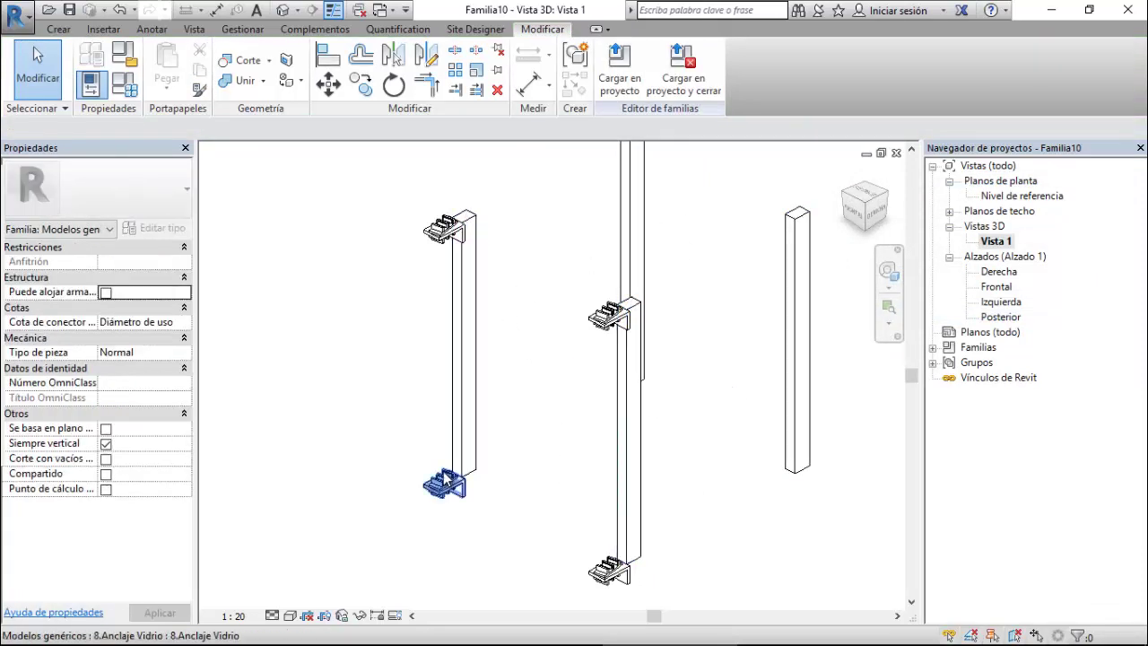
Orbit the 3D view to check the posts, then return to the Nivel de referencia plan.
{"action": "scroll", "coordinate": [484, 367], "scroll_direction": "down", "scroll_amount": 3}
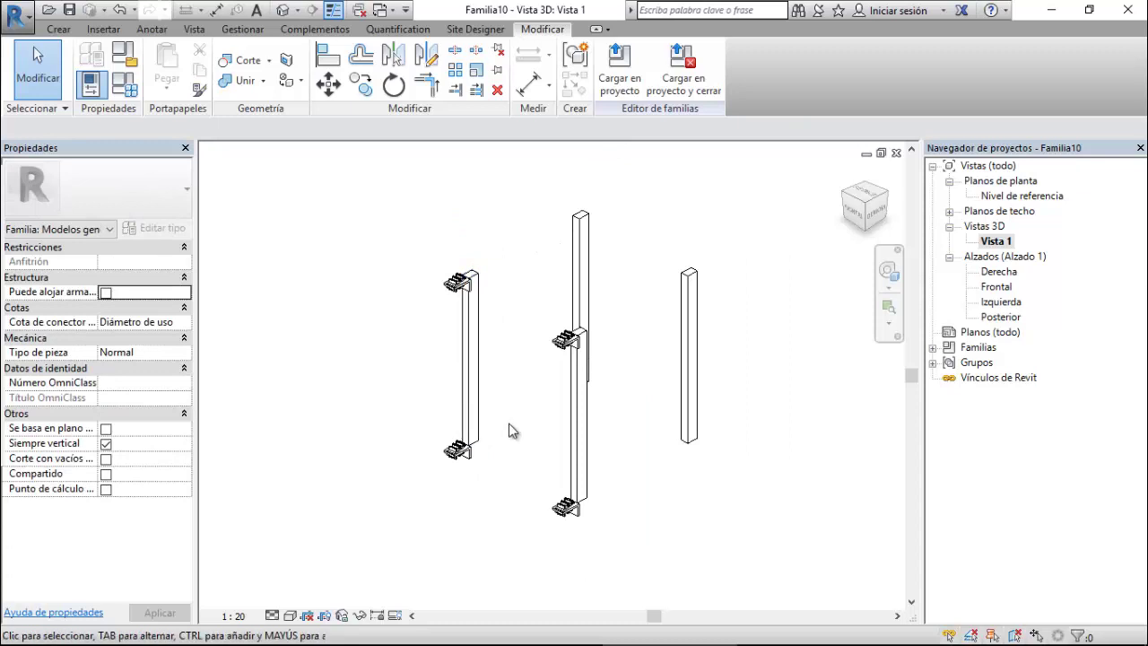
{"action": "middle_click_drag", "start_coordinate": [514, 426], "coordinate": [591, 421], "text": "shift"}
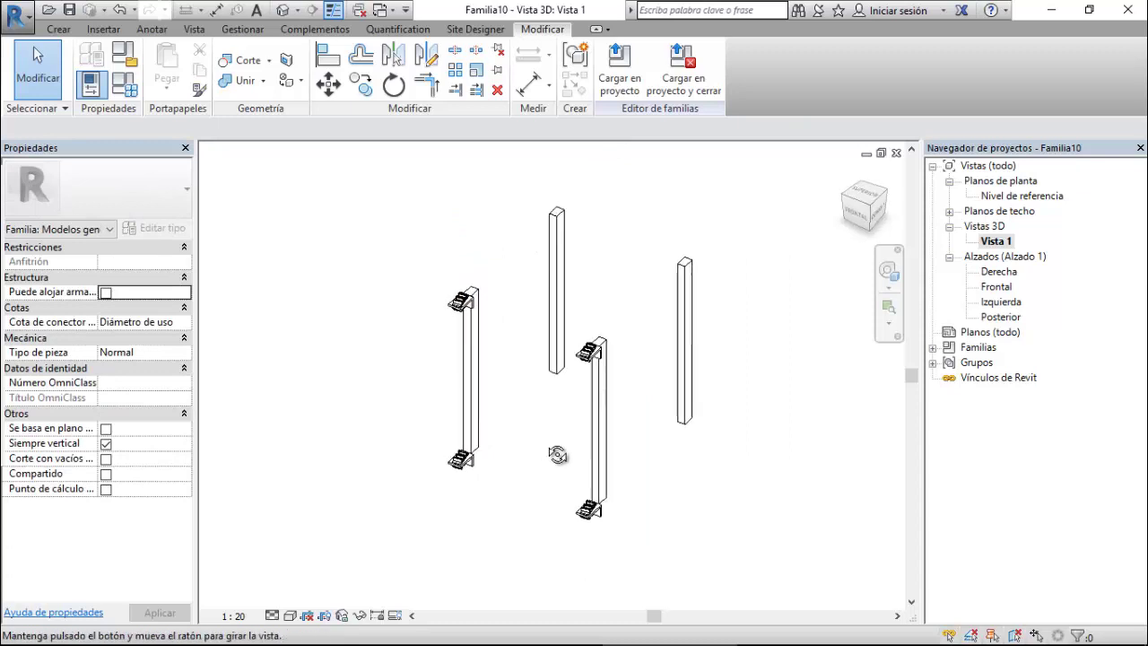
{"action": "double_click", "coordinate": [1022, 195]}
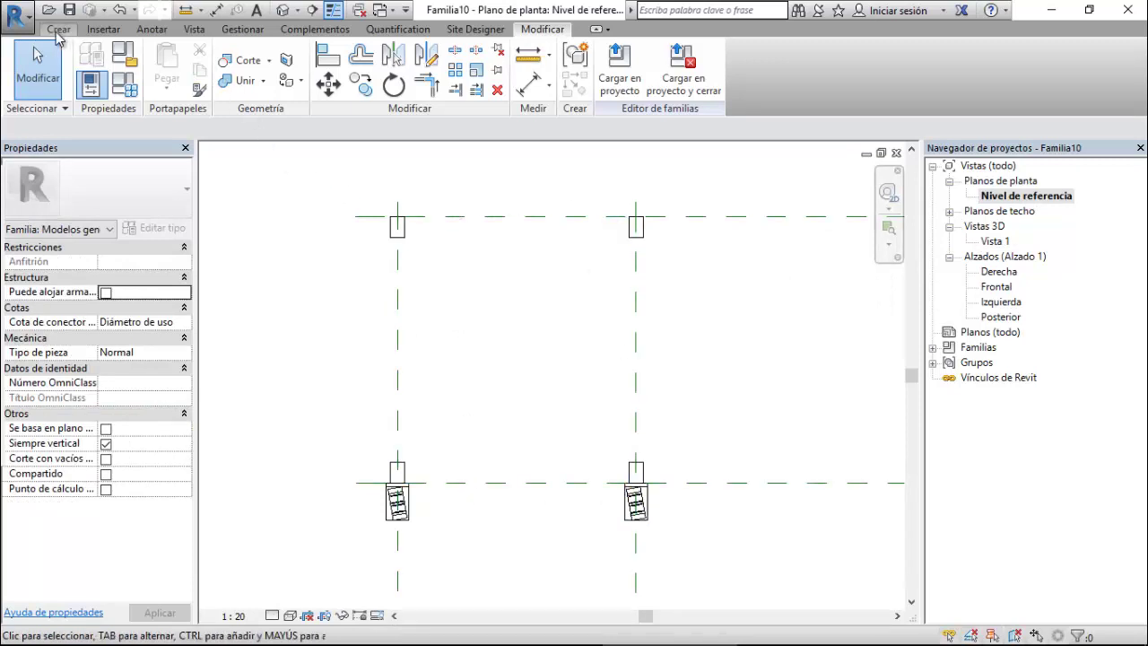
Place four 3.Montante Horizontal mullions, a pair beside each of the left and right reference planes.
{"action": "left_click", "coordinate": [59, 30]}
{"action": "left_click", "coordinate": [377, 70]}
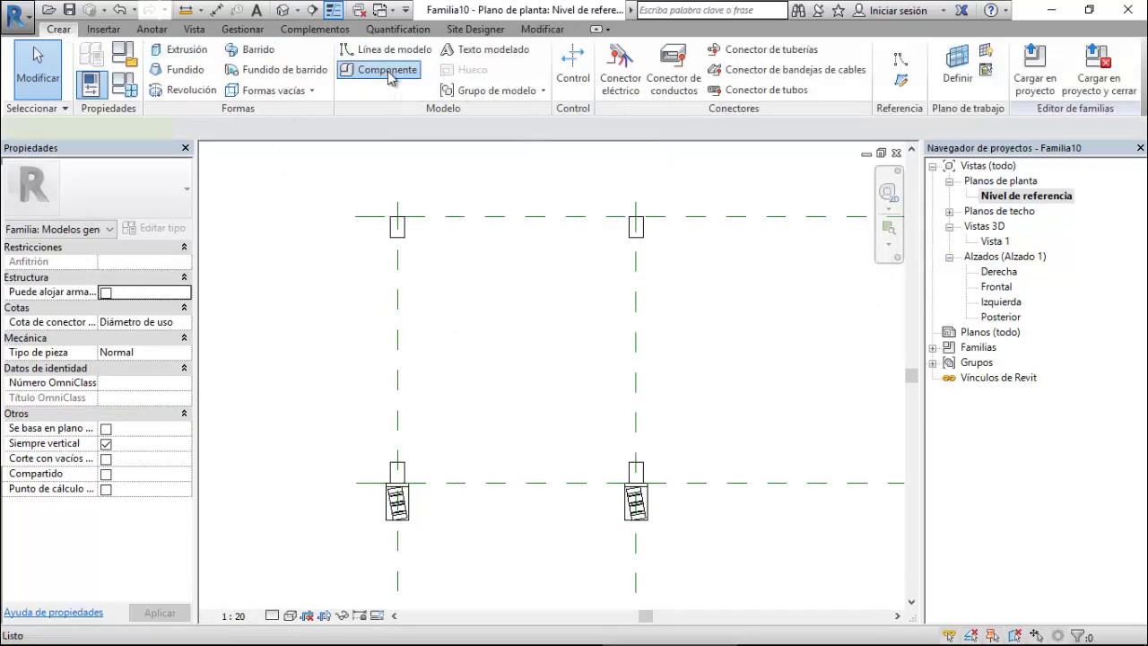
{"action": "left_click", "coordinate": [138, 198]}
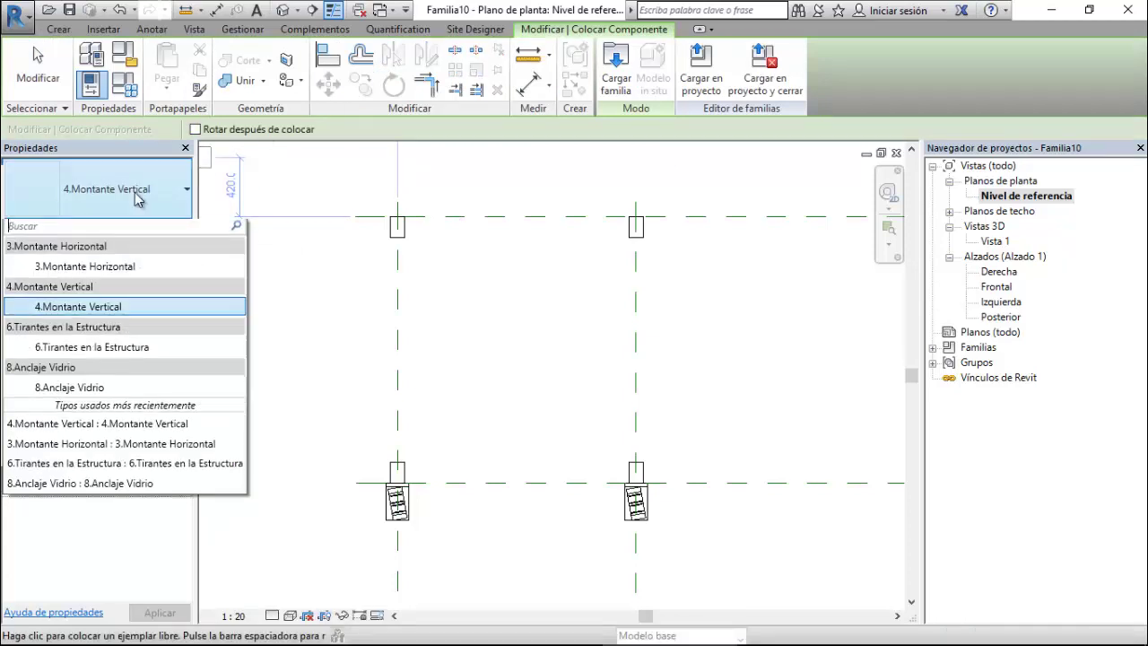
{"action": "left_click", "coordinate": [123, 266]}
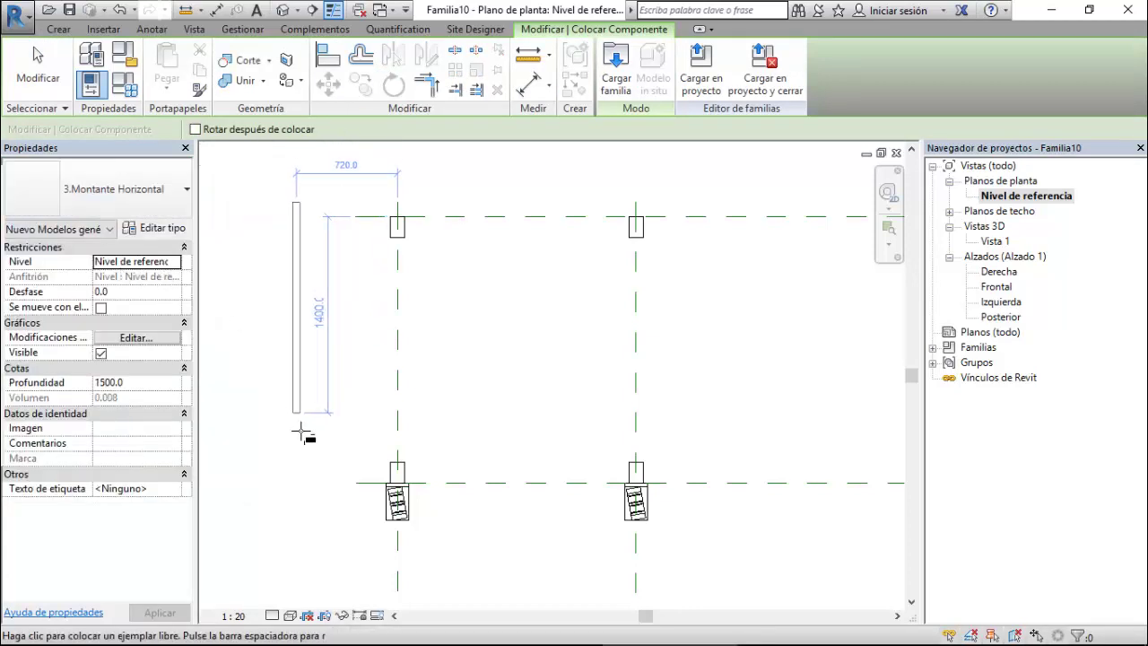
{"action": "left_click", "coordinate": [310, 466]}
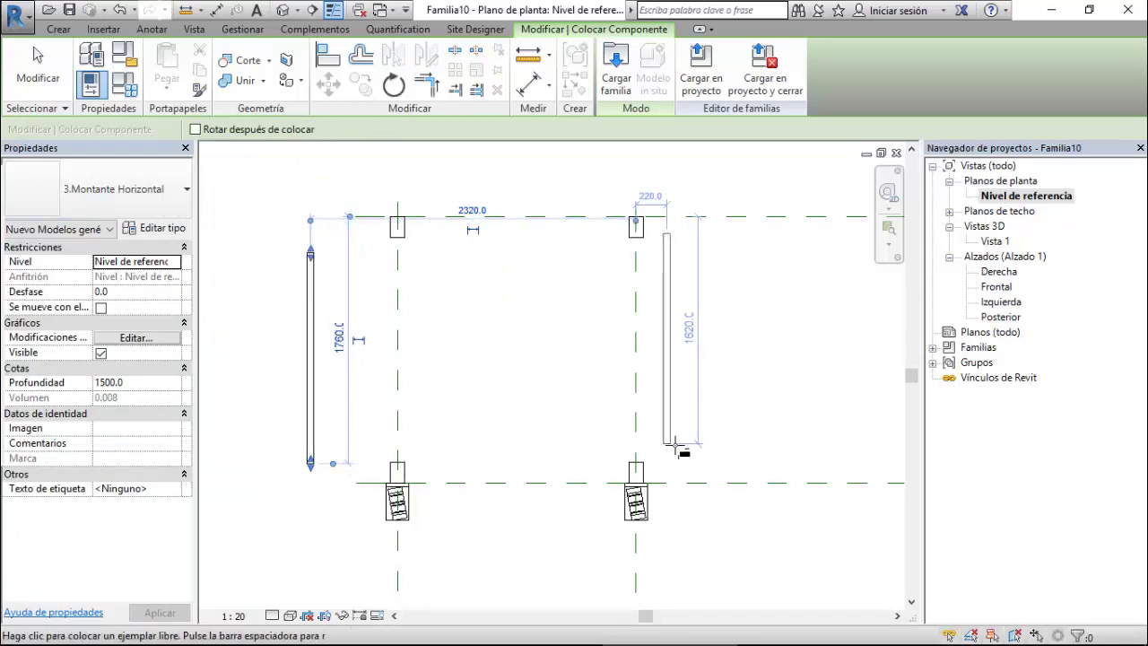
{"action": "left_click", "coordinate": [708, 460]}
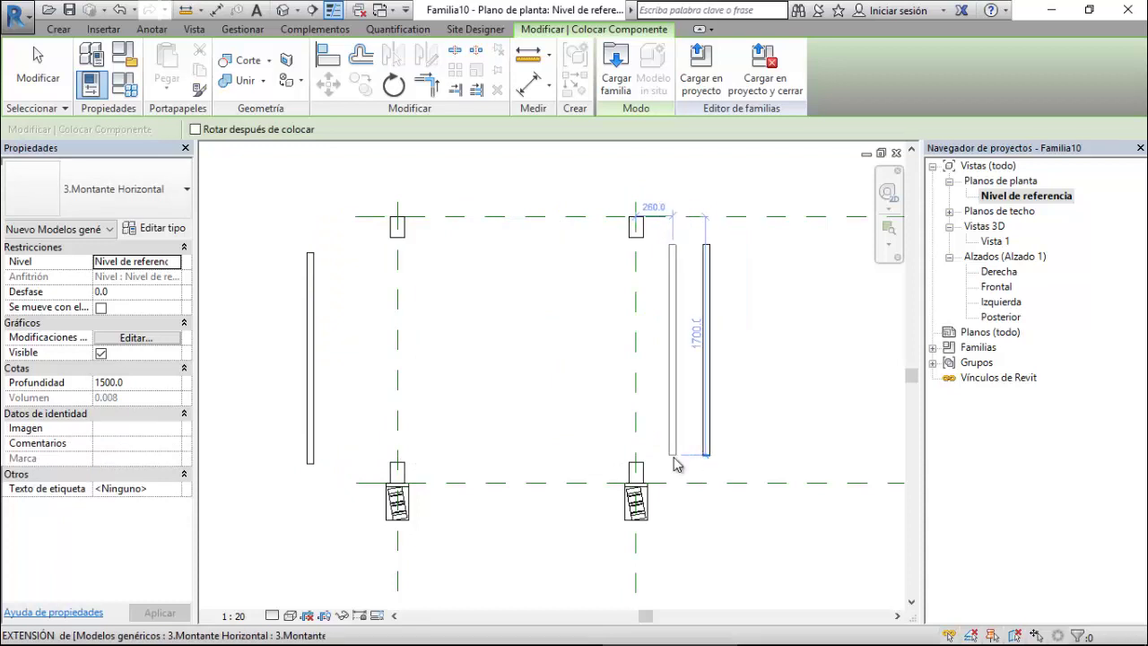
{"action": "left_click", "coordinate": [677, 464]}
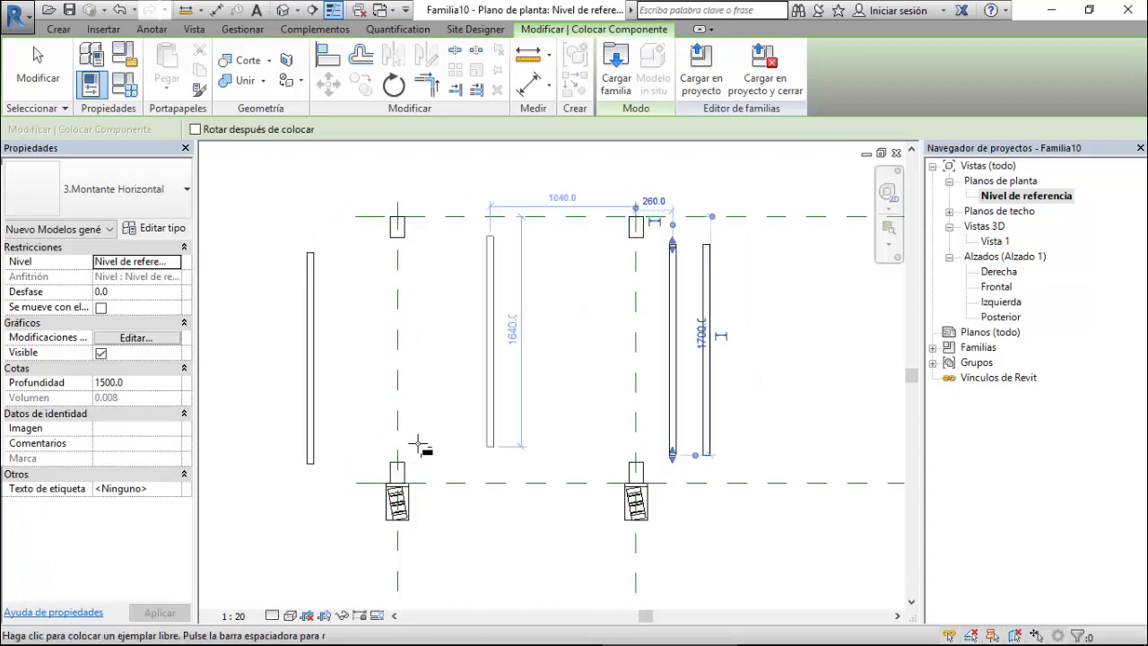
{"action": "left_click", "coordinate": [356, 464]}
{"action": "key", "text": "Escape"}
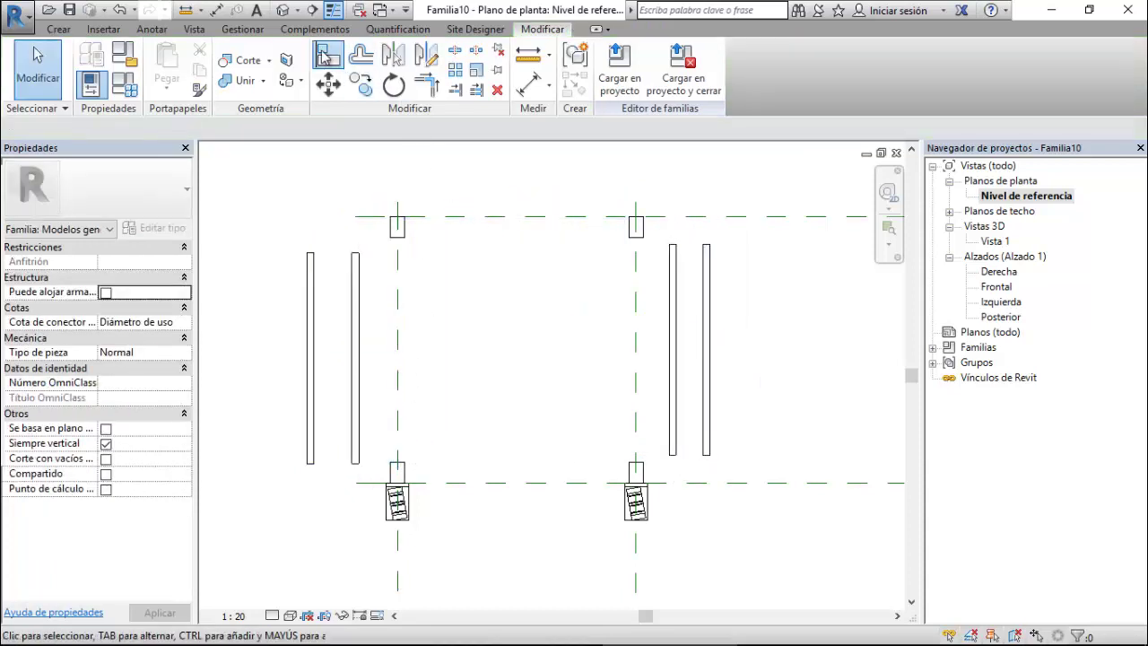
Align the inner left and inner right mullions onto their vertical reference planes.
{"action": "left_click", "coordinate": [325, 56]}
{"action": "left_click", "coordinate": [399, 308]}
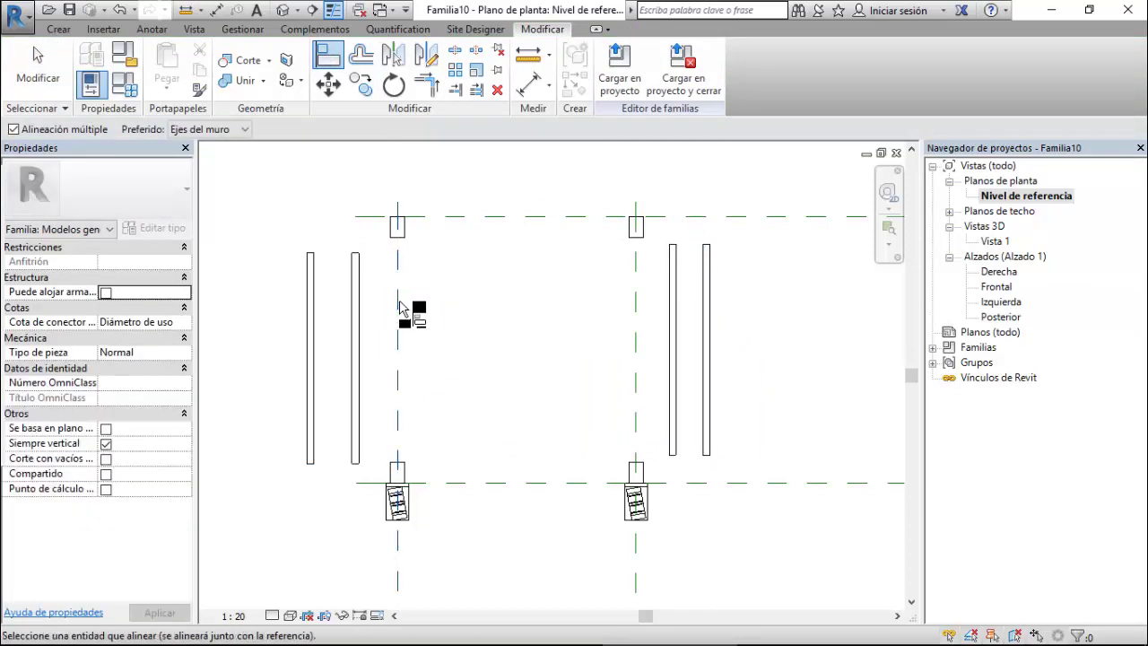
{"action": "left_click", "coordinate": [356, 311]}
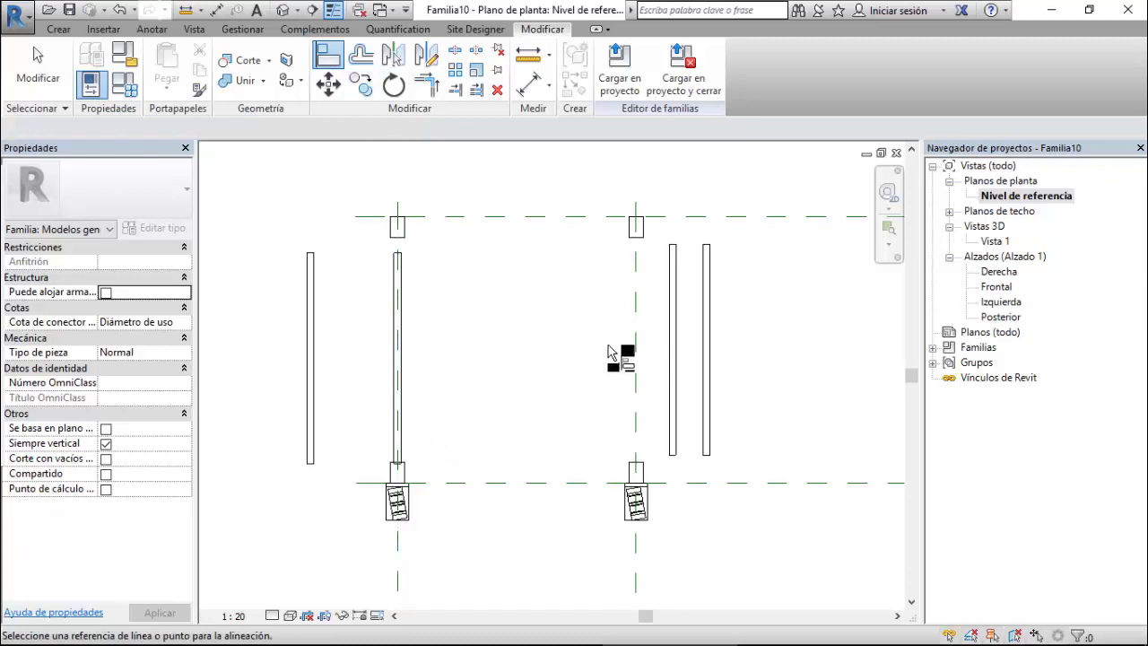
{"action": "left_click", "coordinate": [636, 334]}
{"action": "left_click", "coordinate": [672, 349]}
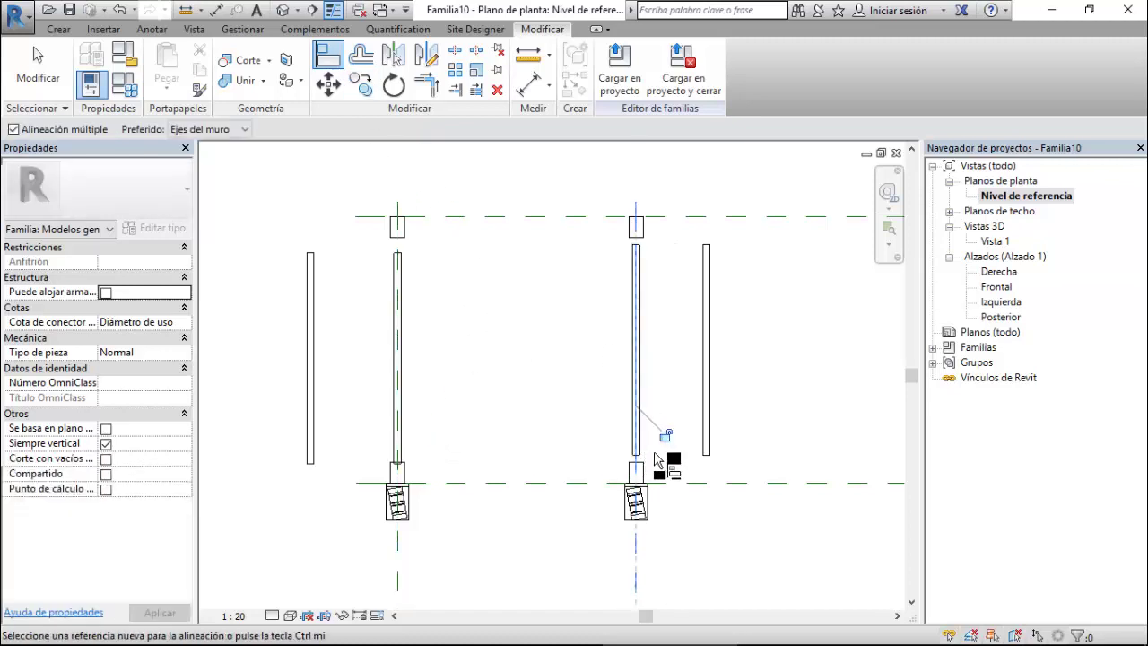
{"action": "key", "text": "Escape"}
{"action": "key", "text": "Escape"}
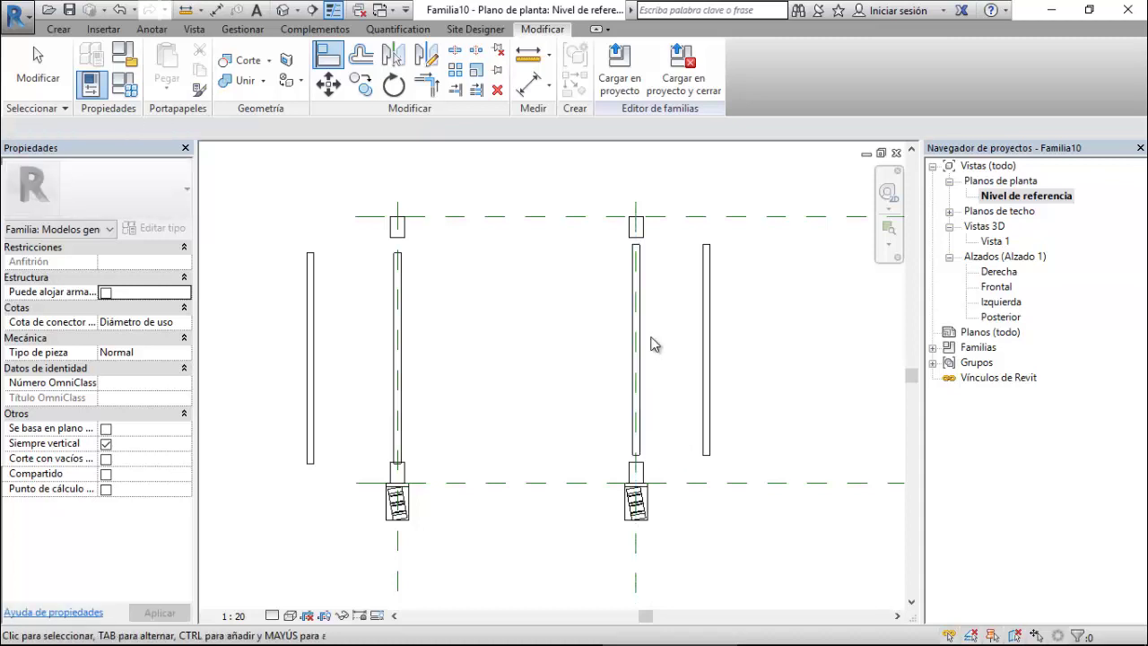
Link the inner right mullion's depth to Profundidad, then reset it to <ninguno>, keeping 1900.
{"action": "left_click", "coordinate": [641, 330]}
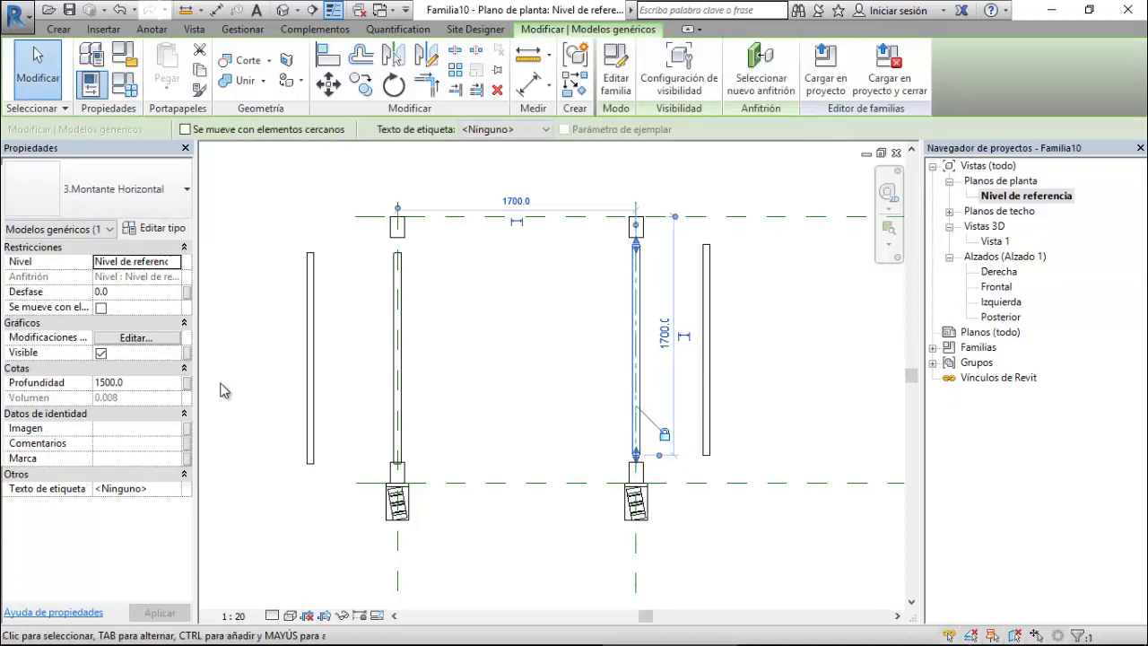
{"action": "left_click", "coordinate": [188, 386]}
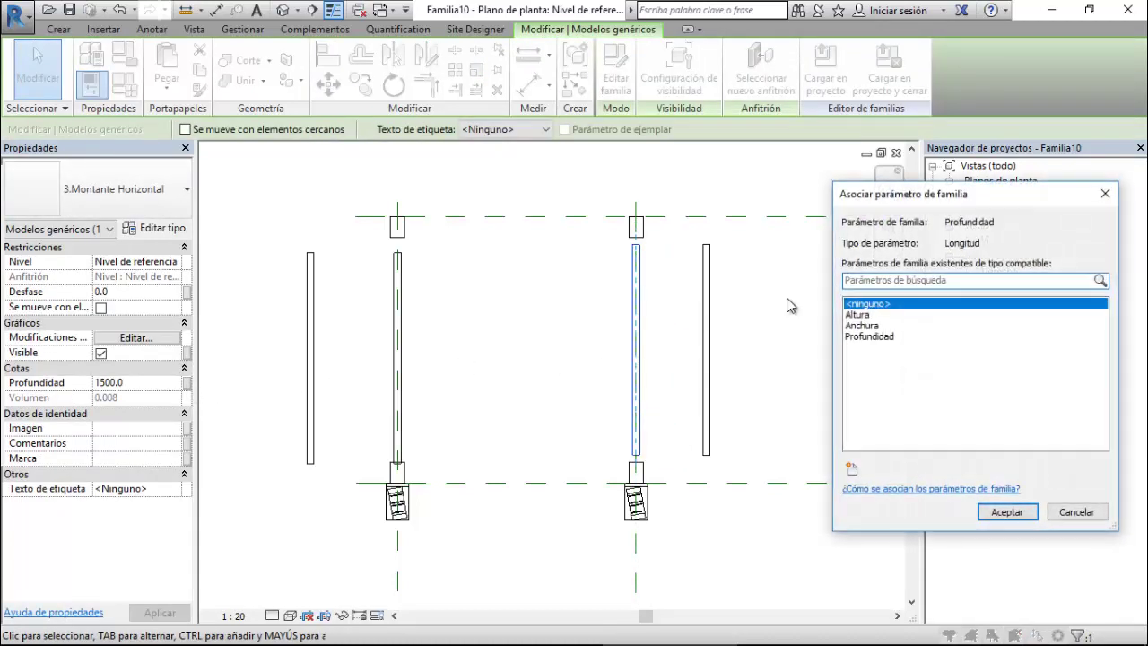
{"action": "left_click", "coordinate": [875, 336]}
{"action": "left_click", "coordinate": [996, 513]}
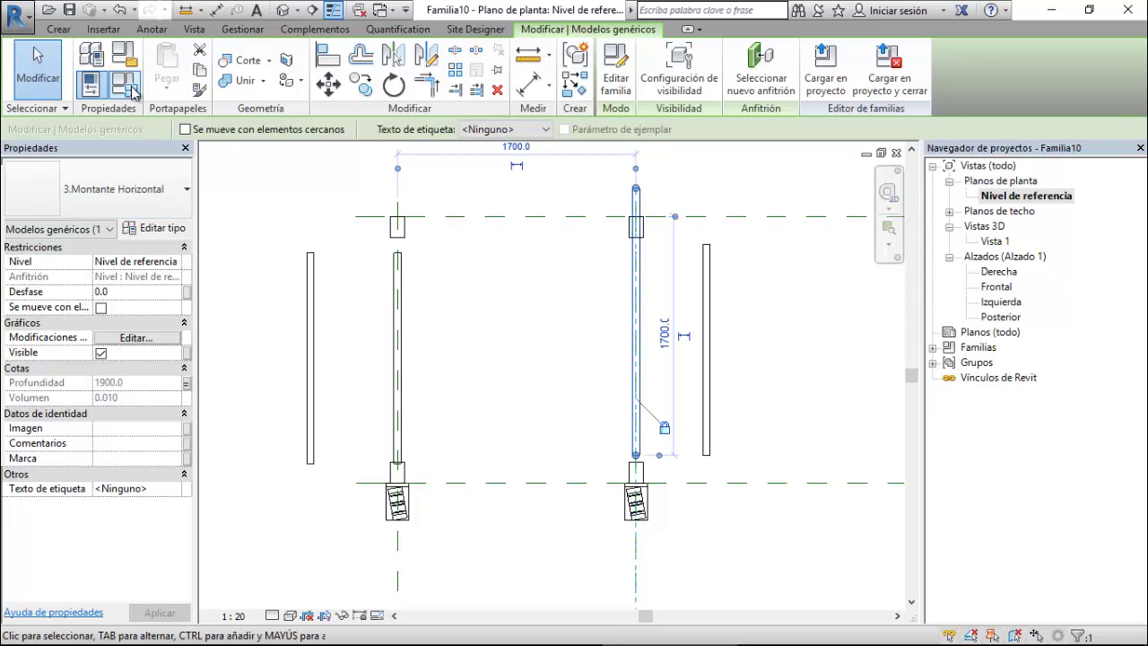
{"action": "left_click", "coordinate": [523, 339]}
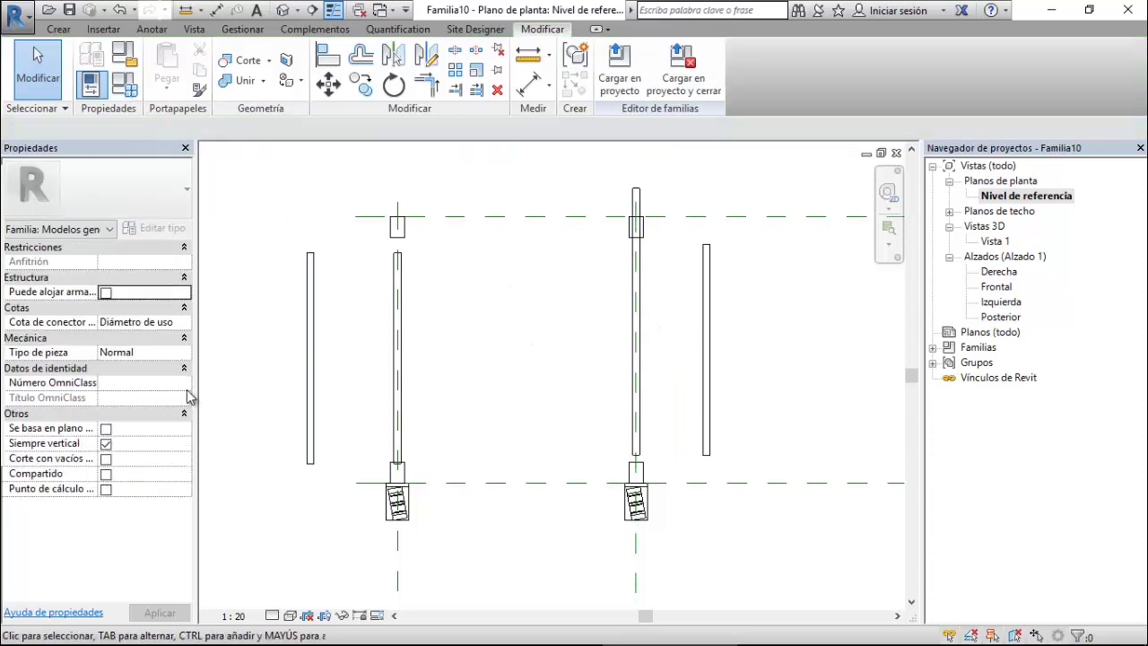
{"action": "left_click", "coordinate": [640, 319]}
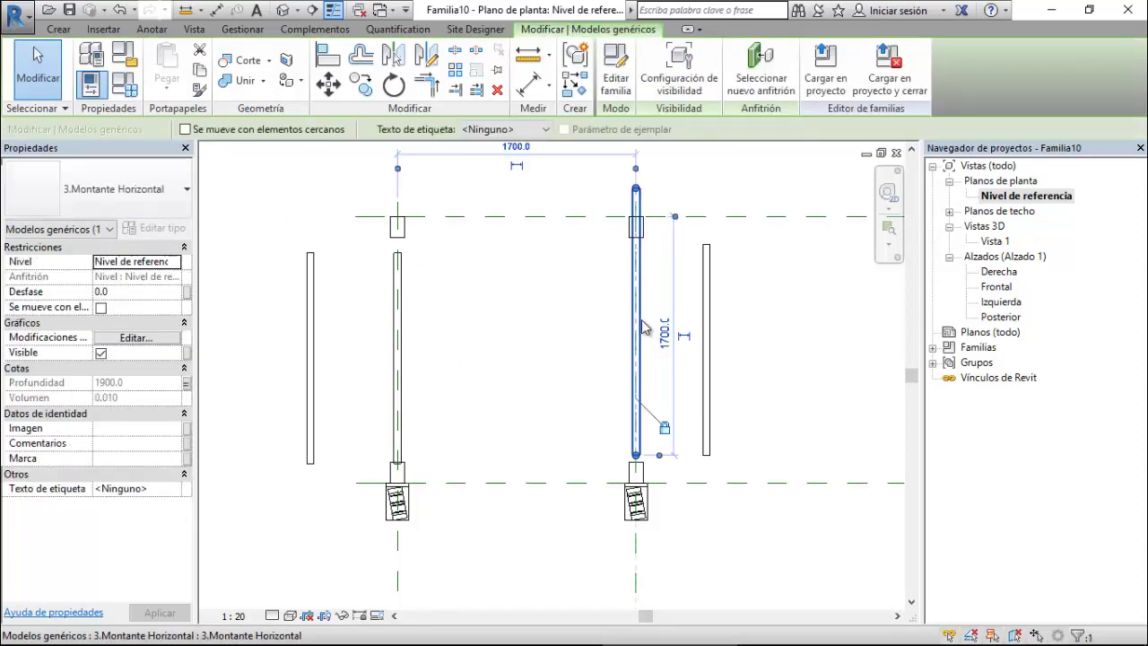
{"action": "left_click", "coordinate": [186, 383]}
{"action": "left_click", "coordinate": [866, 305]}
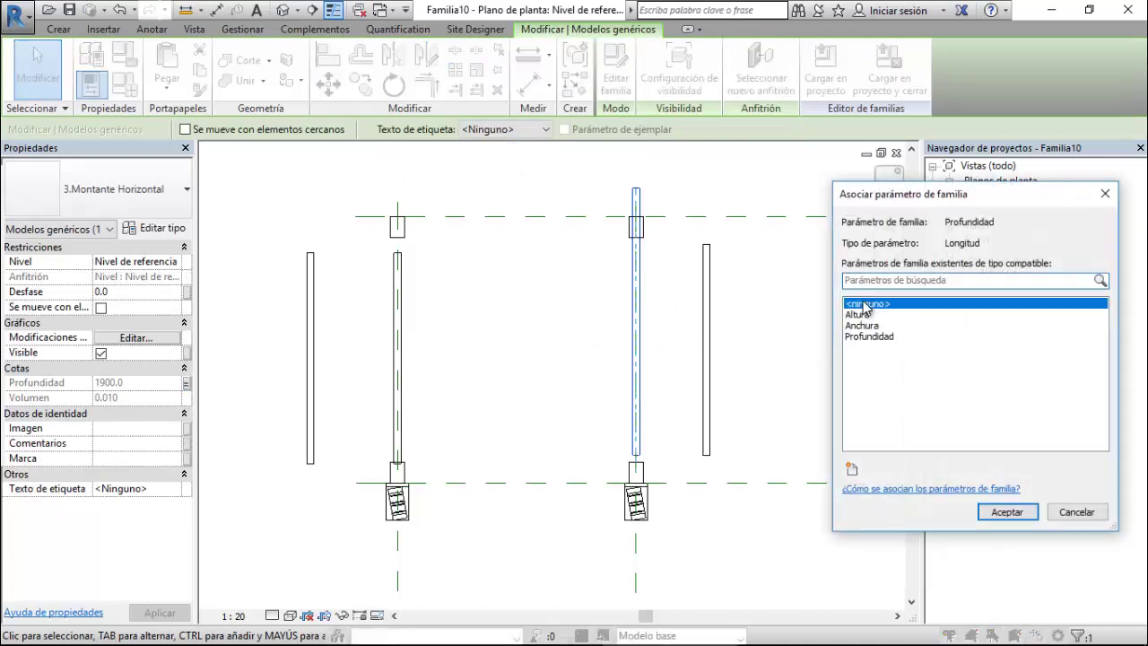
{"action": "left_click", "coordinate": [998, 513]}
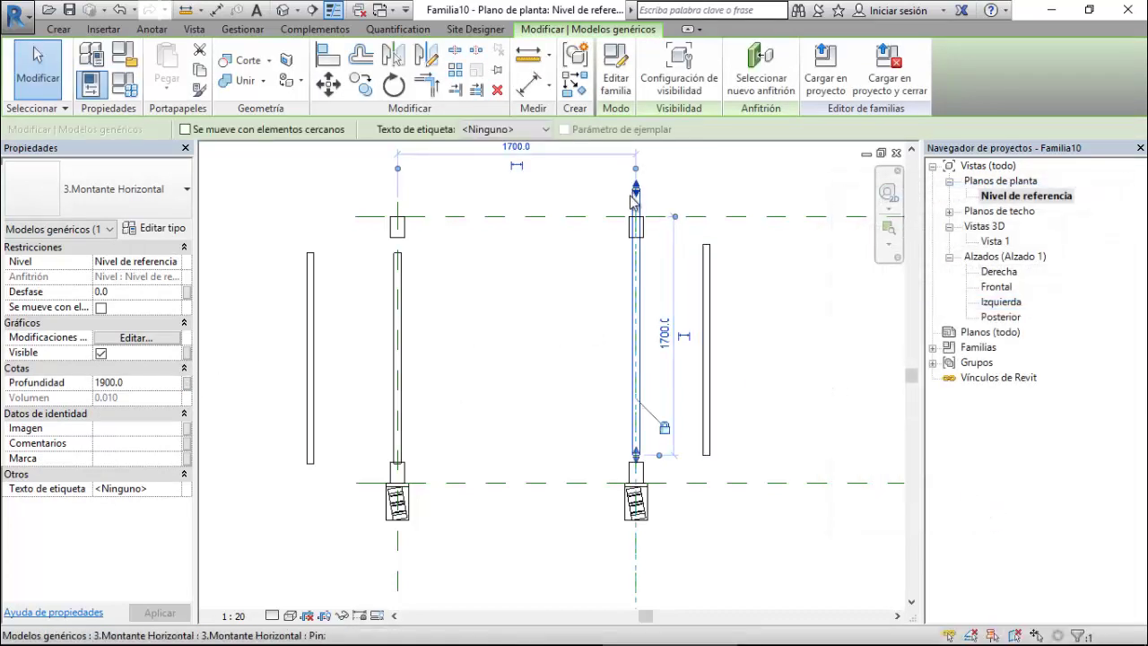
Drag the right mullion's top and bottom ends onto the top and lower reference lines.
{"action": "scroll", "coordinate": [639, 192], "scroll_direction": "up", "scroll_amount": 3}
{"action": "scroll", "coordinate": [642, 189], "scroll_direction": "up", "scroll_amount": 1}
{"action": "left_click_drag", "start_coordinate": [631, 195], "coordinate": [635, 280]}
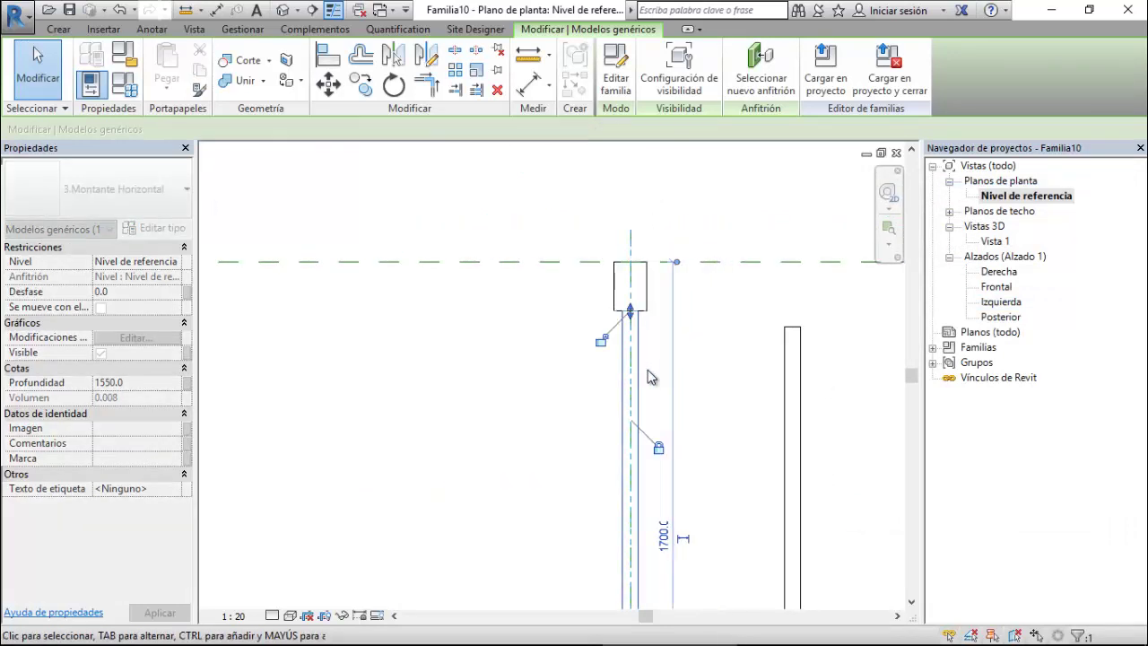
{"action": "scroll", "coordinate": [545, 174], "scroll_direction": "down", "scroll_amount": 2}
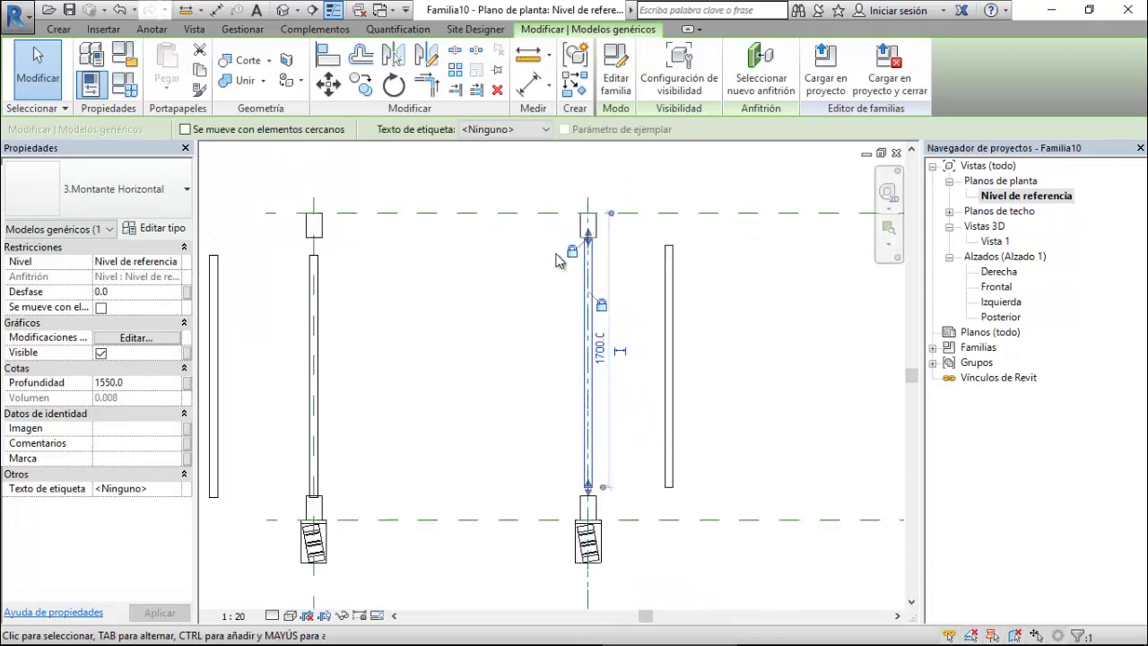
{"action": "scroll", "coordinate": [599, 462], "scroll_direction": "up", "scroll_amount": 2}
{"action": "scroll", "coordinate": [599, 462], "scroll_direction": "up", "scroll_amount": 2}
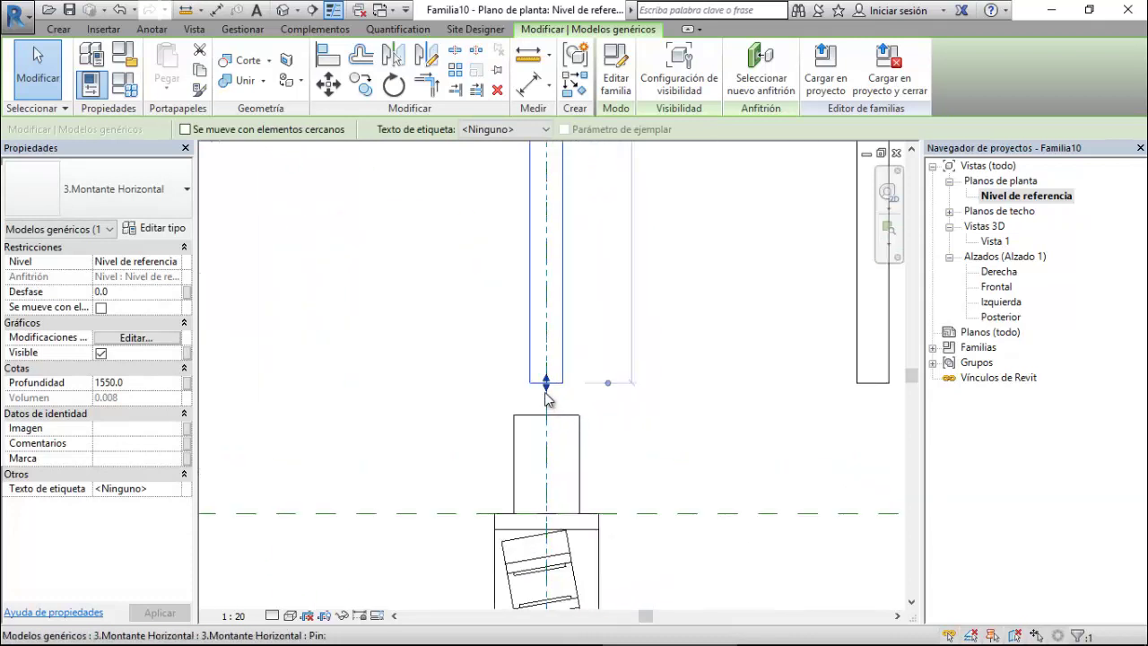
{"action": "left_click_drag", "start_coordinate": [545, 385], "coordinate": [547, 416]}
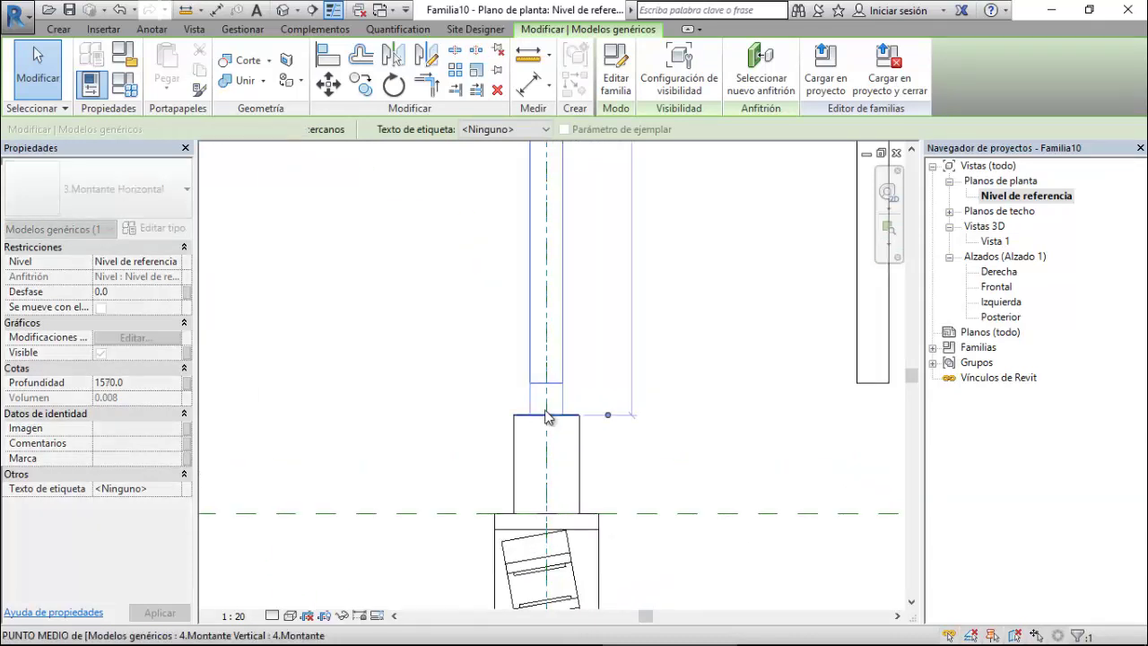
{"action": "scroll", "coordinate": [520, 449], "scroll_direction": "down", "scroll_amount": 2}
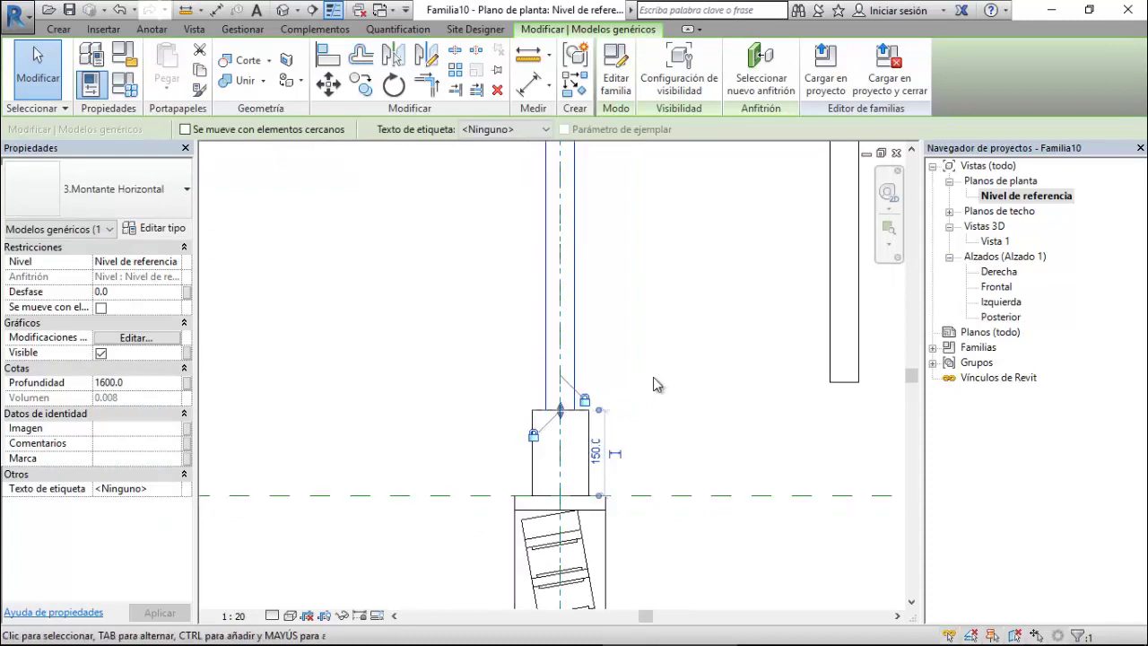
{"action": "left_click", "coordinate": [518, 436]}
Stretch the inner left mullion to the top reference plane and shorten its depth from 1610 to 1600.
{"action": "scroll", "coordinate": [567, 436], "scroll_direction": "down", "scroll_amount": 3}
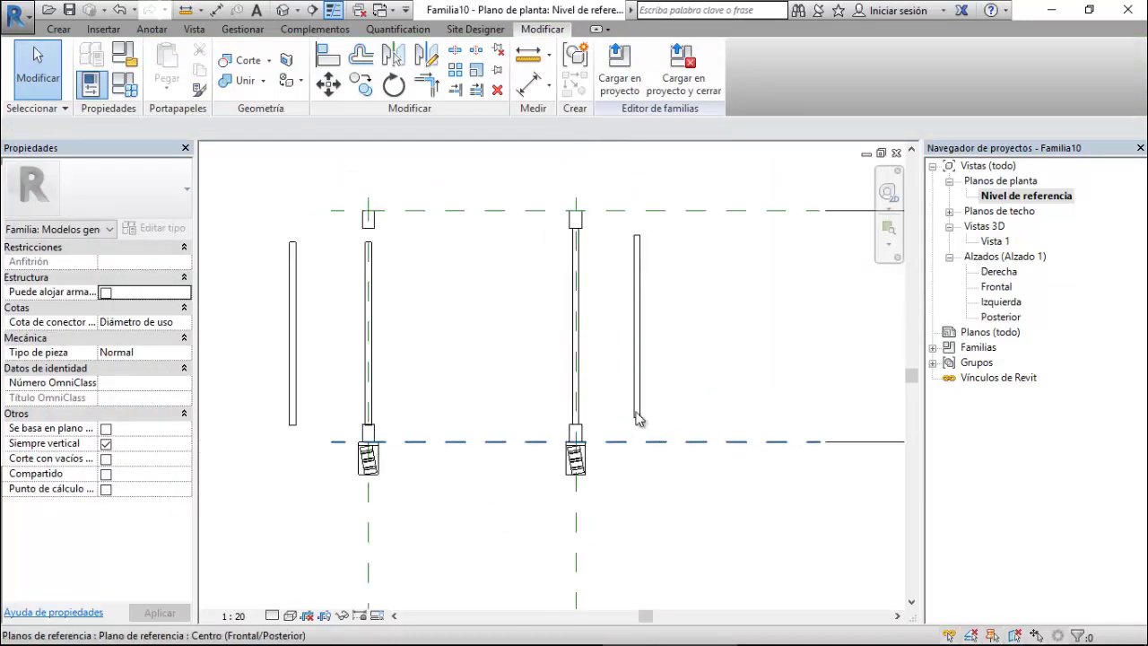
{"action": "scroll", "coordinate": [323, 302], "scroll_direction": "up", "scroll_amount": 2}
{"action": "scroll", "coordinate": [413, 278], "scroll_direction": "up", "scroll_amount": 1}
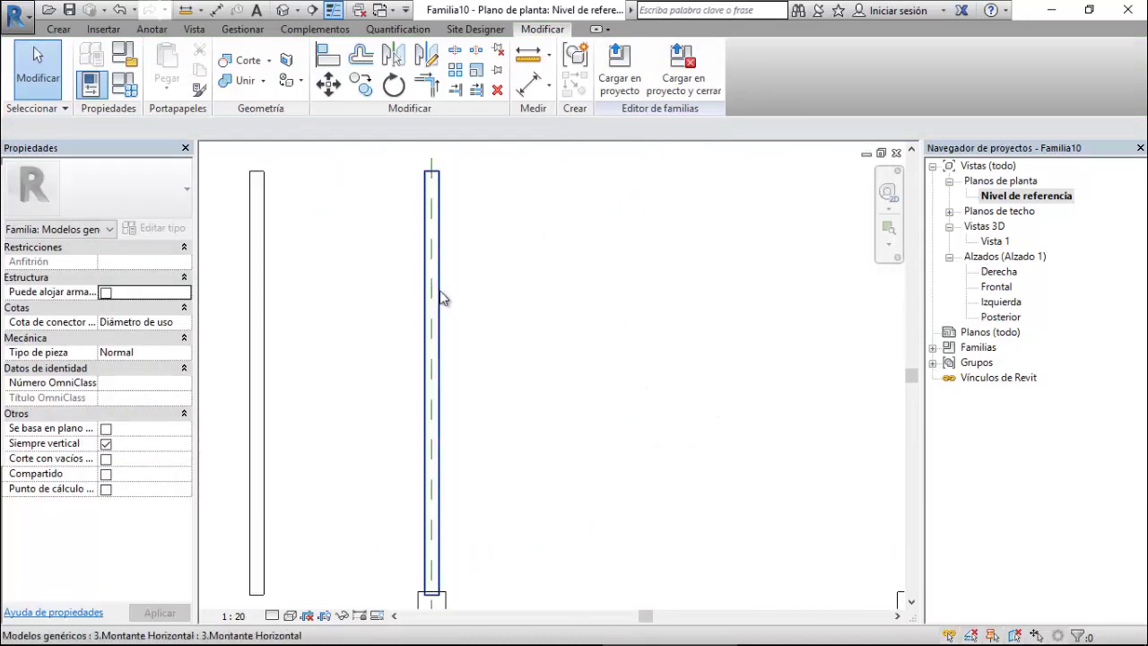
{"action": "left_click", "coordinate": [447, 302]}
{"action": "scroll", "coordinate": [448, 308], "scroll_direction": "down", "scroll_amount": 1}
{"action": "scroll", "coordinate": [494, 385], "scroll_direction": "up", "scroll_amount": 1}
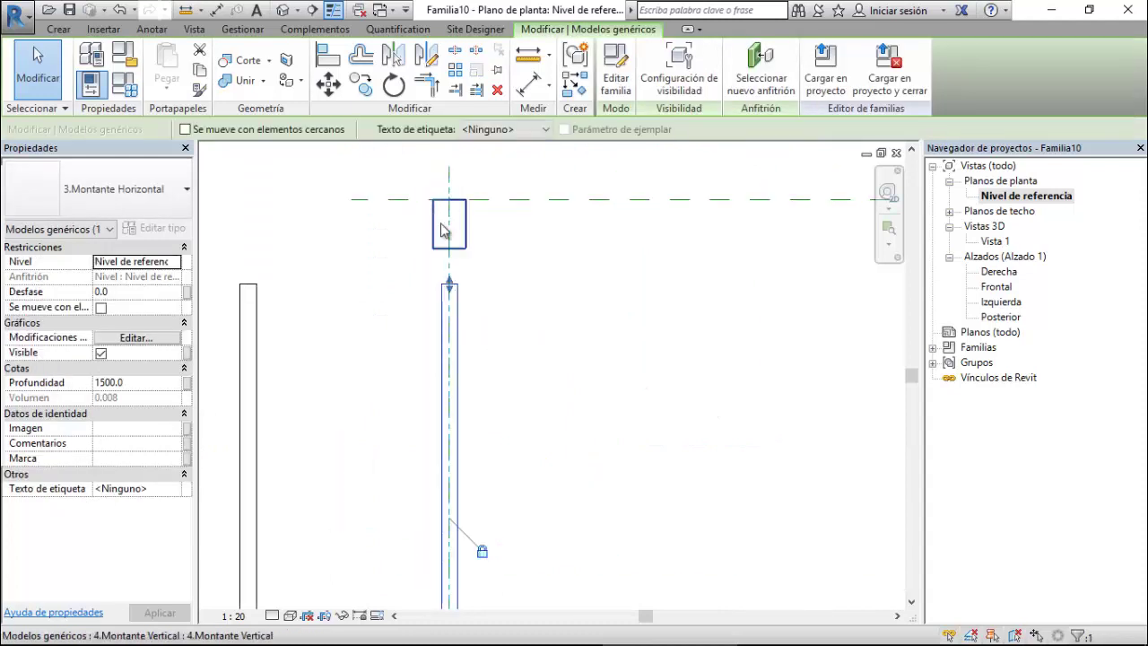
{"action": "left_click_drag", "start_coordinate": [453, 289], "coordinate": [449, 248]}
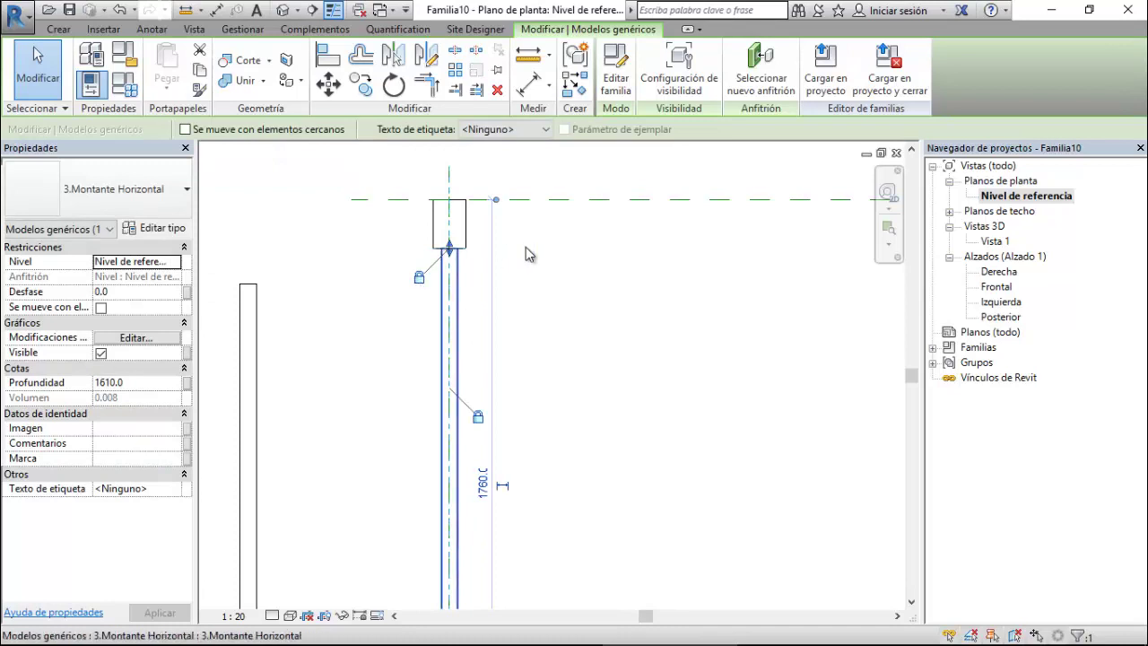
{"action": "scroll", "coordinate": [547, 166], "scroll_direction": "down", "scroll_amount": 2}
{"action": "scroll", "coordinate": [509, 453], "scroll_direction": "up", "scroll_amount": 2}
{"action": "scroll", "coordinate": [509, 453], "scroll_direction": "up", "scroll_amount": 2}
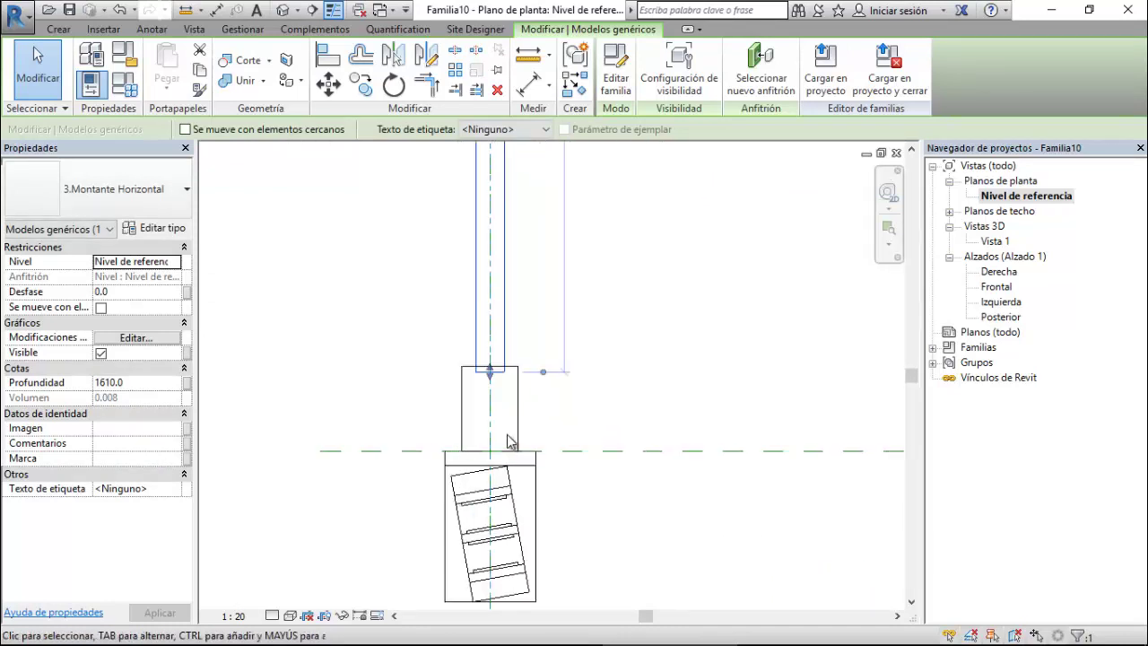
{"action": "left_click_drag", "start_coordinate": [499, 381], "coordinate": [489, 367]}
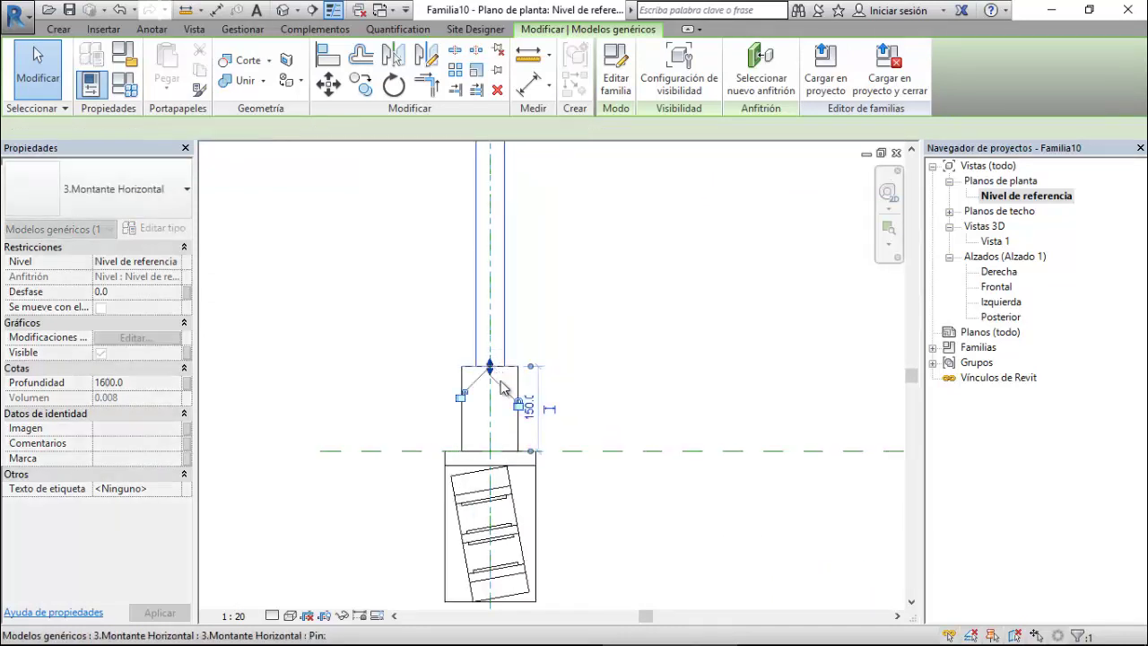
{"action": "left_click", "coordinate": [398, 320]}
{"action": "scroll", "coordinate": [441, 307], "scroll_direction": "down", "scroll_amount": 2}
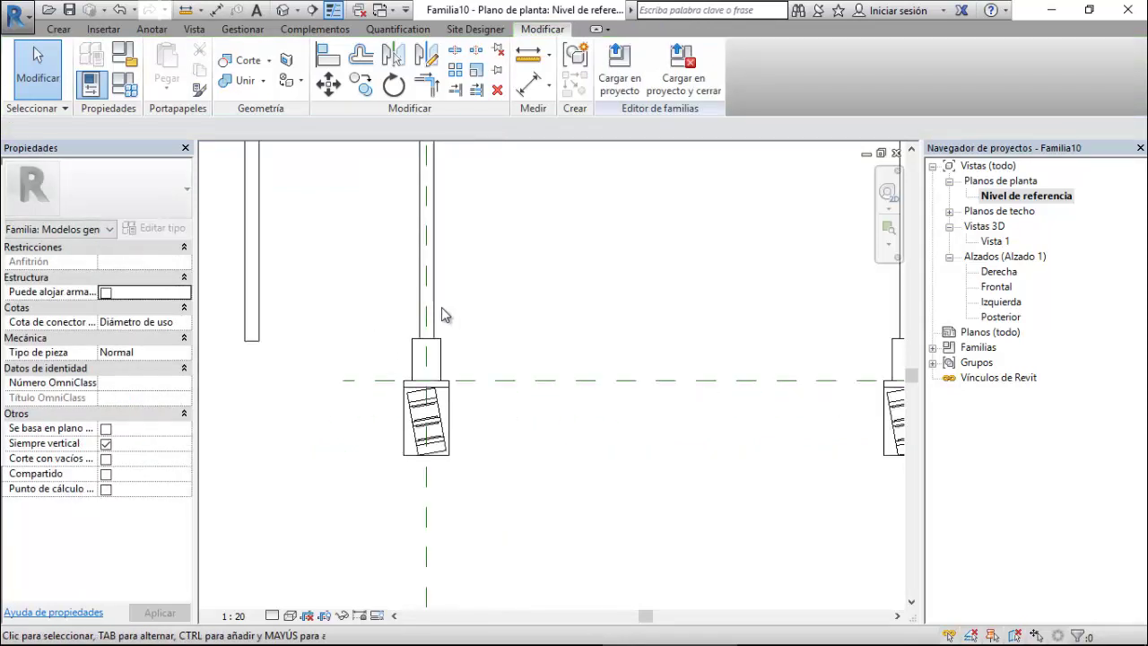
Open the Izquierda elevation via Vista 1 and select the bottom horizontal member.
{"action": "double_click", "coordinate": [994, 243]}
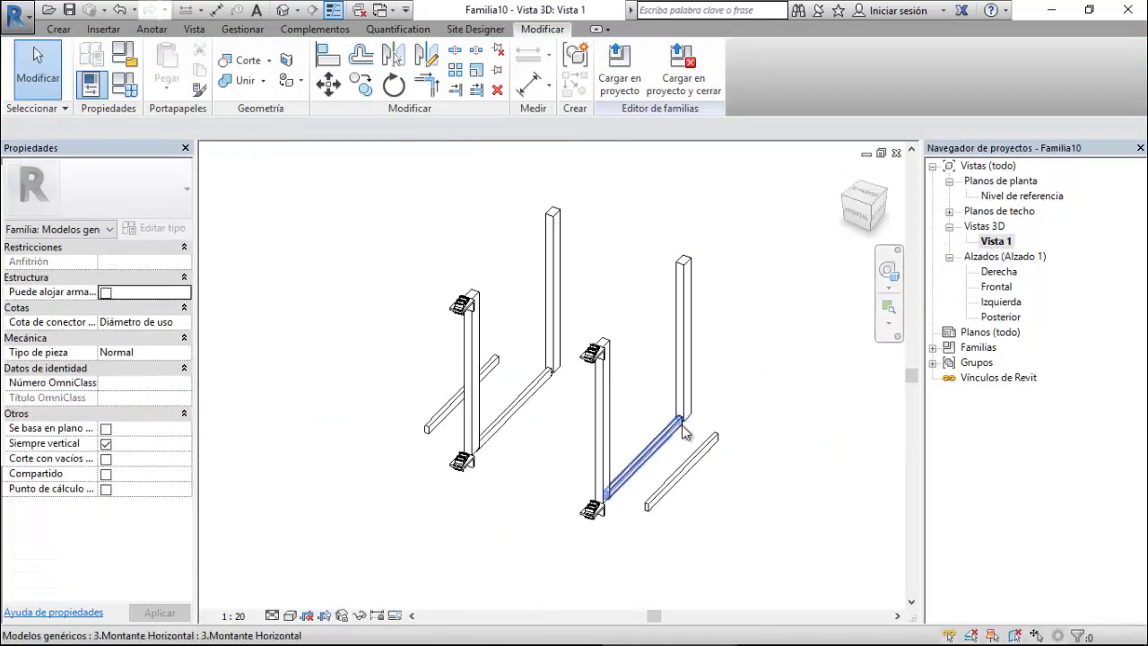
{"action": "double_click", "coordinate": [1009, 304]}
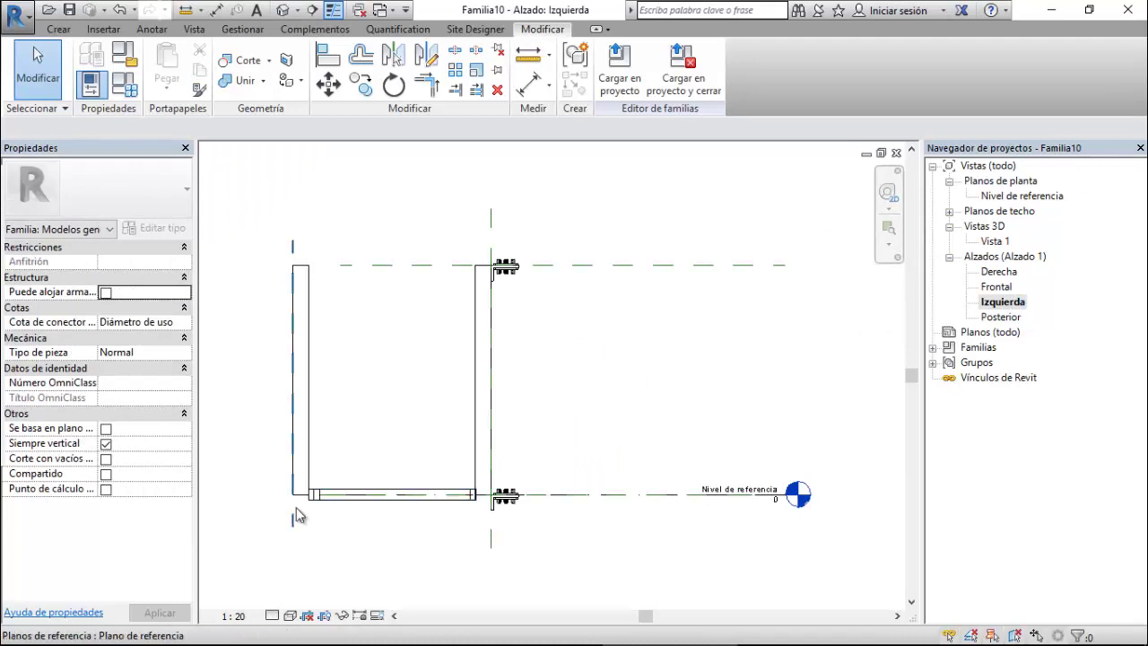
{"action": "scroll", "coordinate": [377, 509], "scroll_direction": "up", "scroll_amount": 3}
{"action": "scroll", "coordinate": [344, 494], "scroll_direction": "up", "scroll_amount": 3}
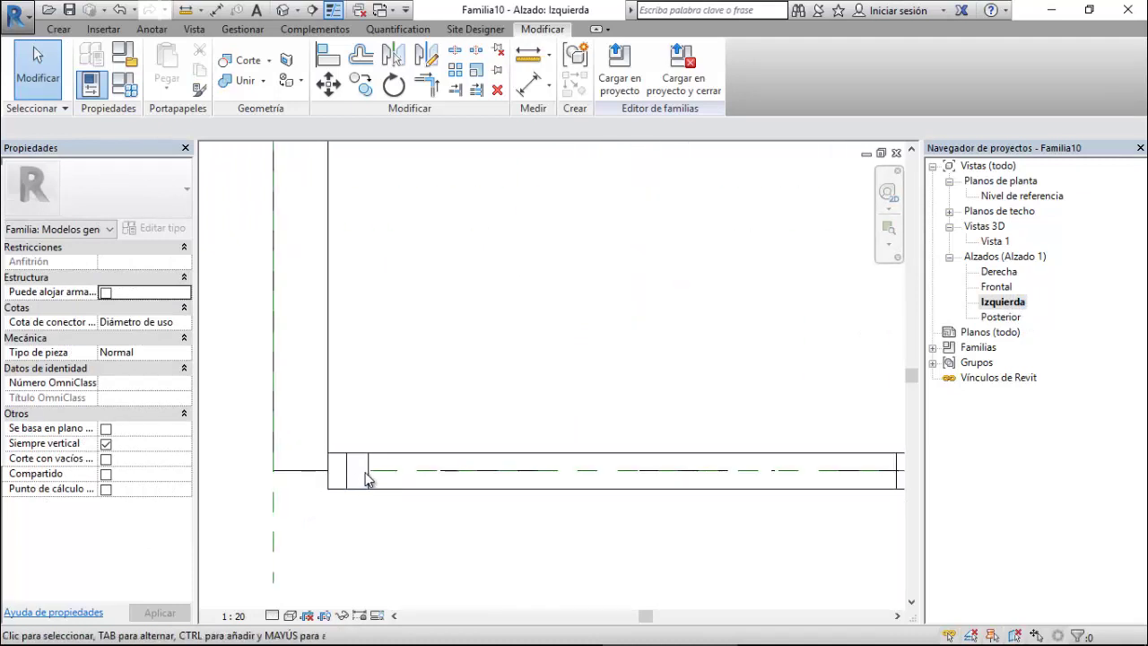
{"action": "left_click", "coordinate": [370, 477]}
{"action": "scroll", "coordinate": [239, 517], "scroll_direction": "down", "scroll_amount": 1}
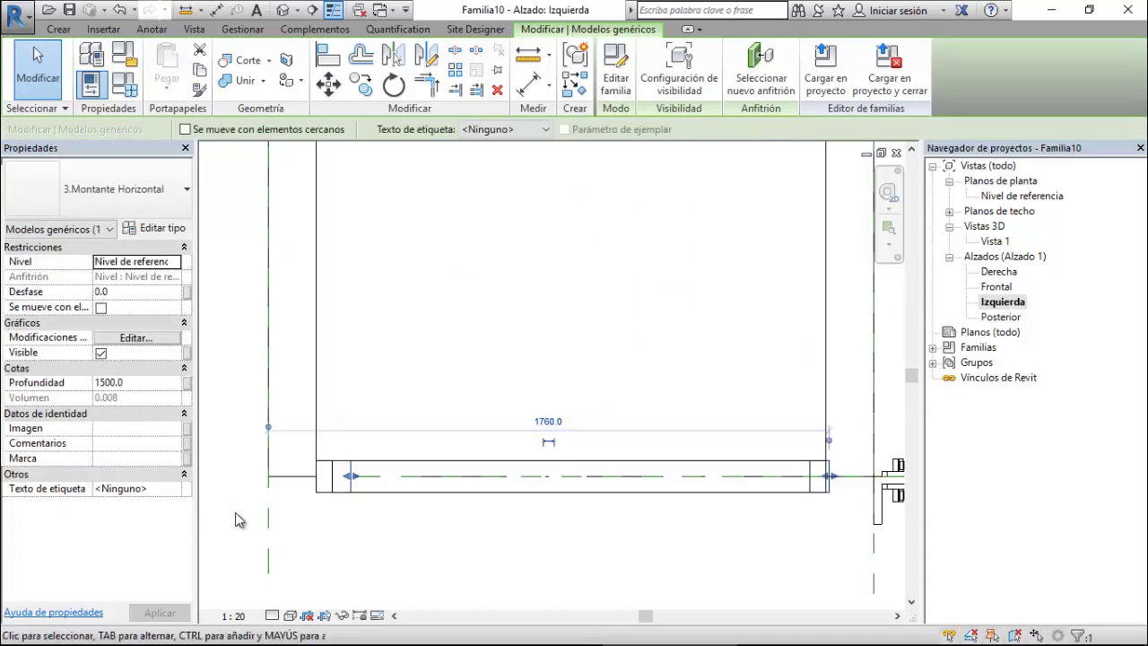
{"action": "scroll", "coordinate": [239, 518], "scroll_direction": "down", "scroll_amount": 1}
Start Align and use Tab to pick the reference plane beneath the bottom member.
{"action": "left_click", "coordinate": [337, 56]}
{"action": "scroll", "coordinate": [481, 453], "scroll_direction": "down", "scroll_amount": 2}
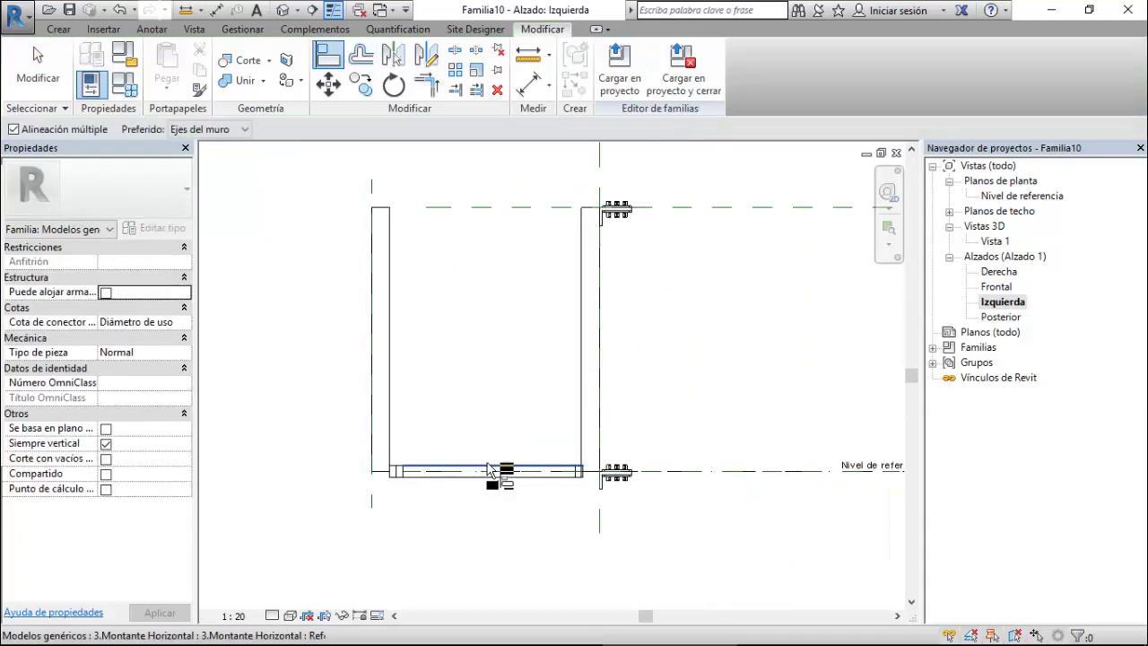
{"action": "scroll", "coordinate": [457, 474], "scroll_direction": "up", "scroll_amount": 2}
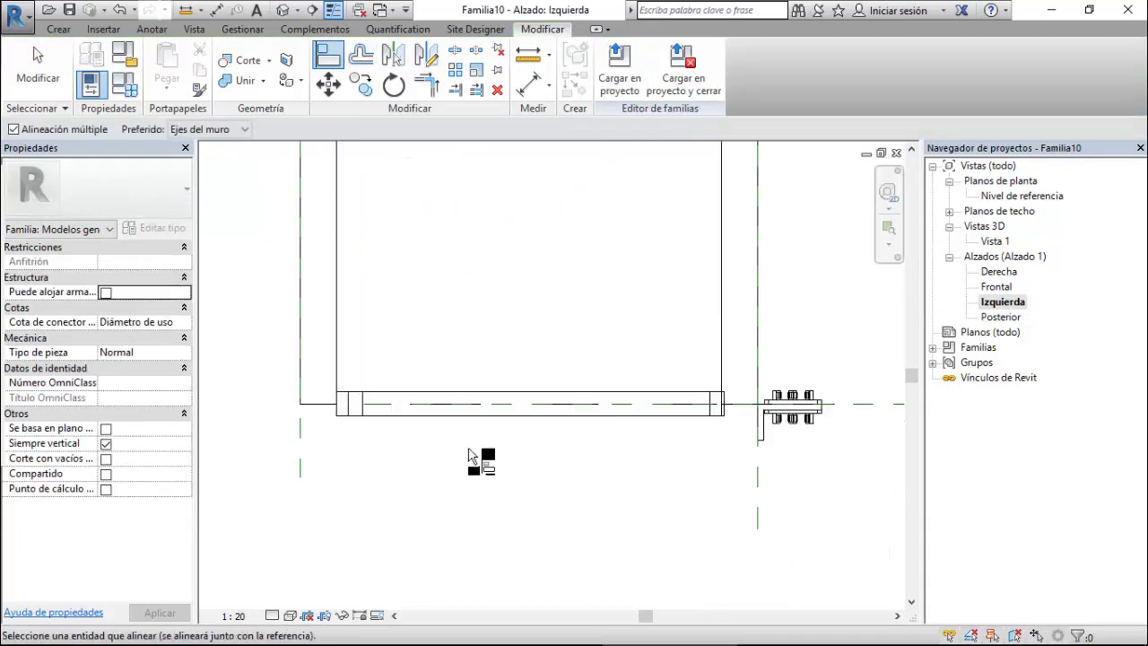
{"action": "key", "text": "Tab"}
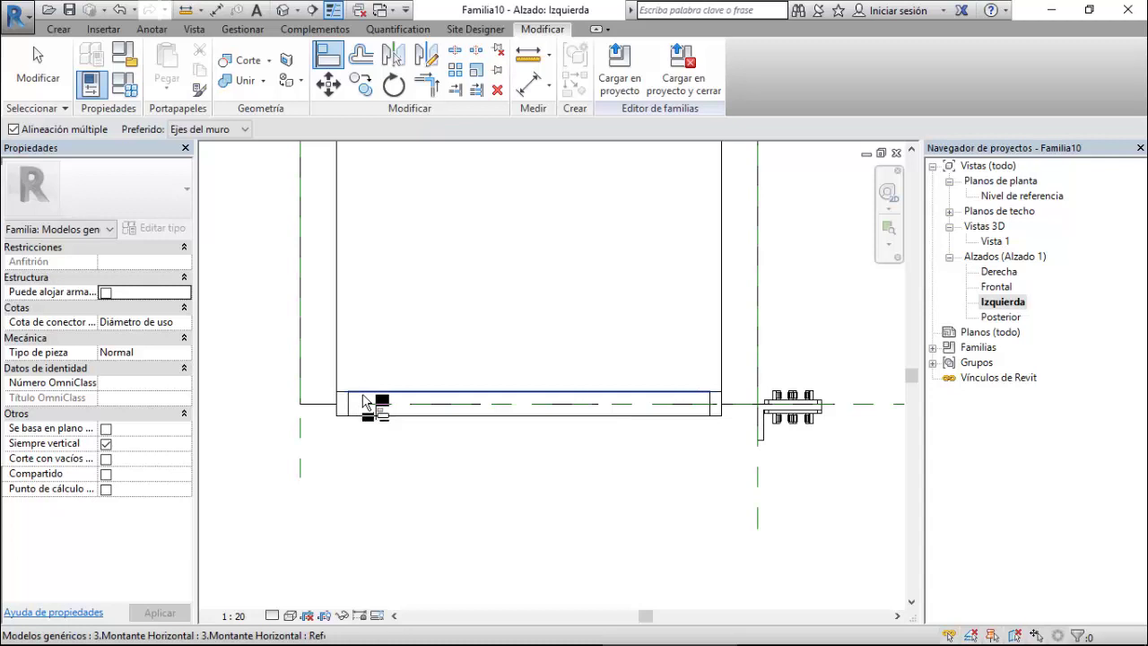
{"action": "scroll", "coordinate": [431, 500], "scroll_direction": "down", "scroll_amount": 5}
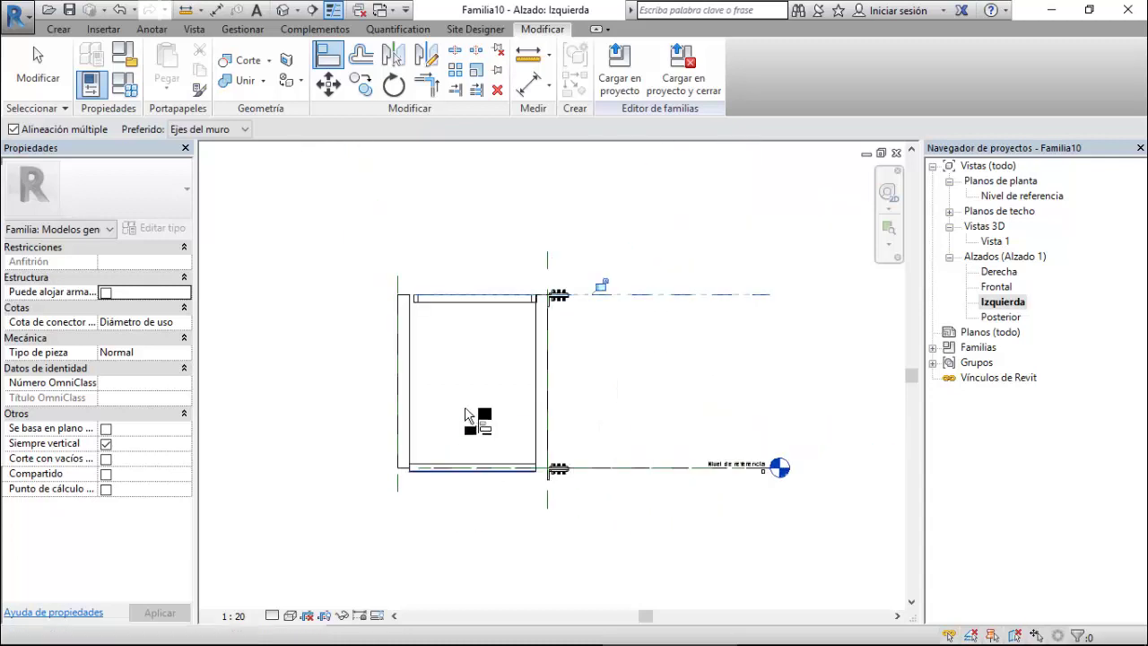
{"action": "scroll", "coordinate": [457, 276], "scroll_direction": "up", "scroll_amount": 3}
{"action": "scroll", "coordinate": [366, 305], "scroll_direction": "up", "scroll_amount": 3}
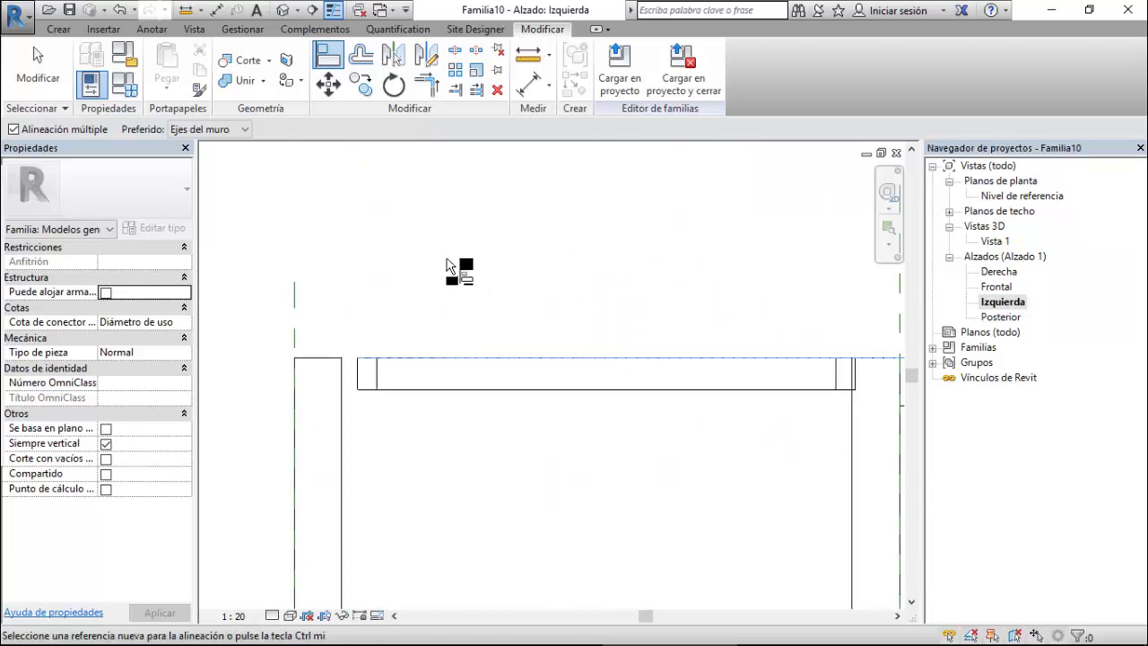
{"action": "scroll", "coordinate": [461, 250], "scroll_direction": "down", "scroll_amount": 2}
{"action": "scroll", "coordinate": [465, 247], "scroll_direction": "down", "scroll_amount": 2}
{"action": "scroll", "coordinate": [428, 539], "scroll_direction": "up", "scroll_amount": 2}
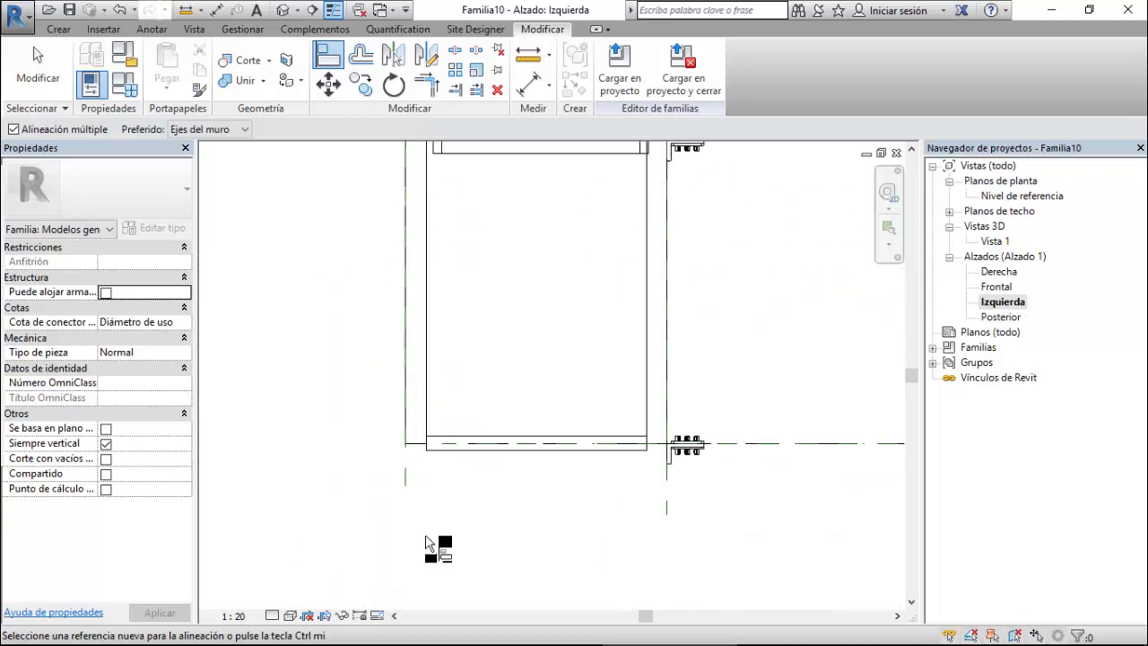
{"action": "scroll", "coordinate": [448, 493], "scroll_direction": "up", "scroll_amount": 1}
{"action": "scroll", "coordinate": [424, 439], "scroll_direction": "up", "scroll_amount": 2}
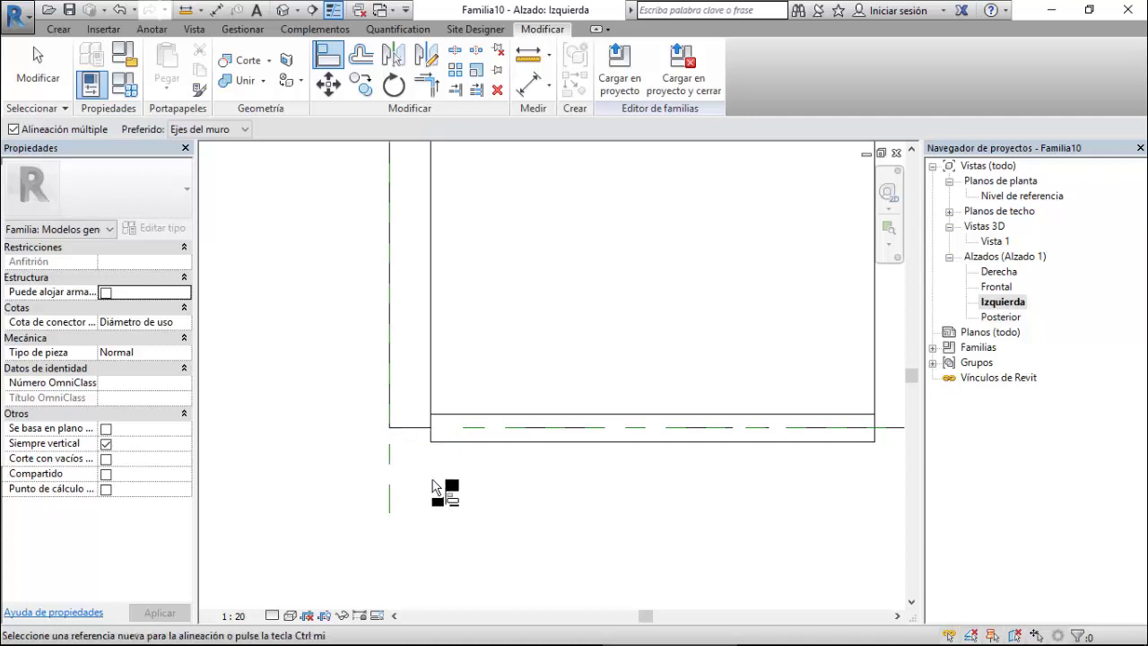
{"action": "scroll", "coordinate": [441, 484], "scroll_direction": "down", "scroll_amount": 1}
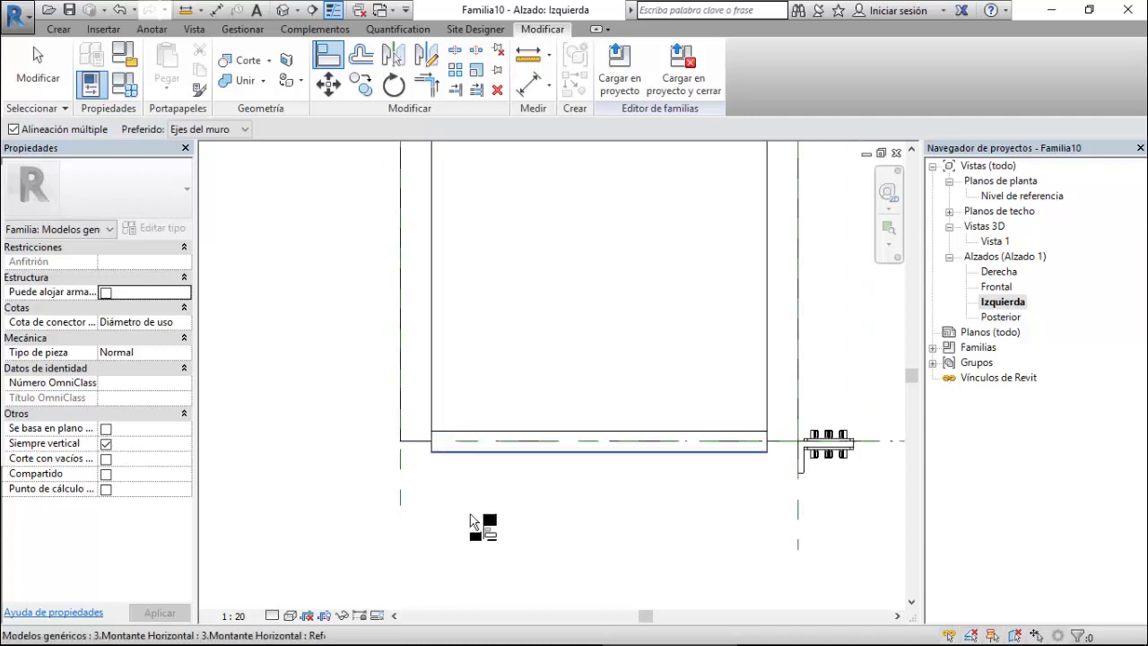
{"action": "scroll", "coordinate": [473, 530], "scroll_direction": "down", "scroll_amount": 2}
{"action": "scroll", "coordinate": [517, 231], "scroll_direction": "up", "scroll_amount": 3}
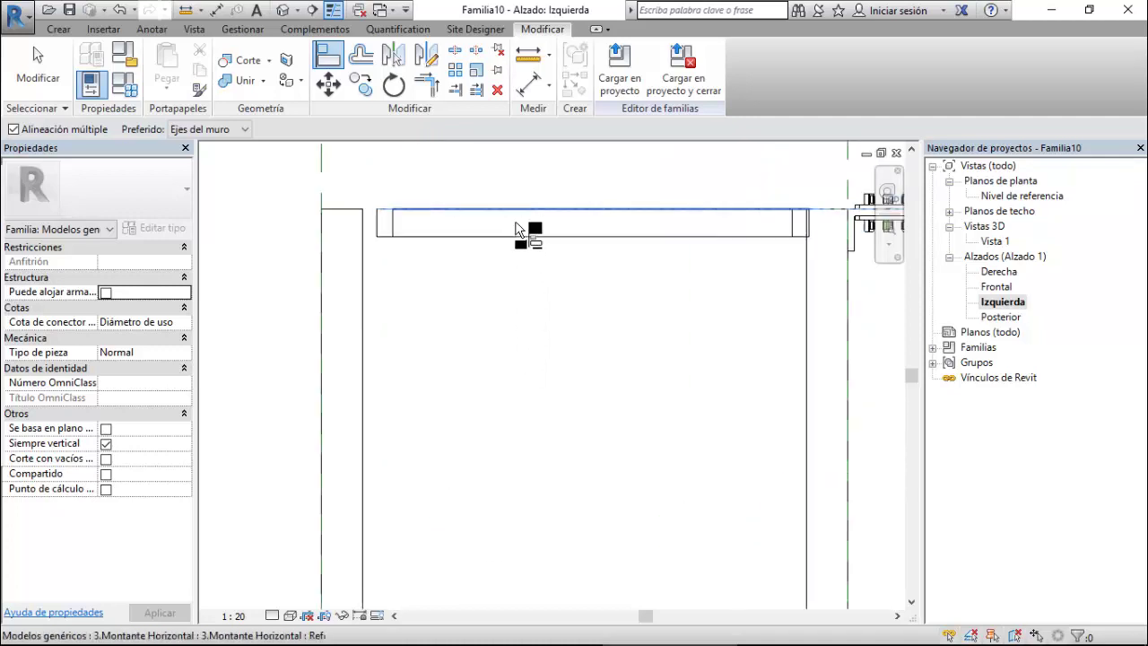
{"action": "scroll", "coordinate": [526, 237], "scroll_direction": "up", "scroll_amount": 2}
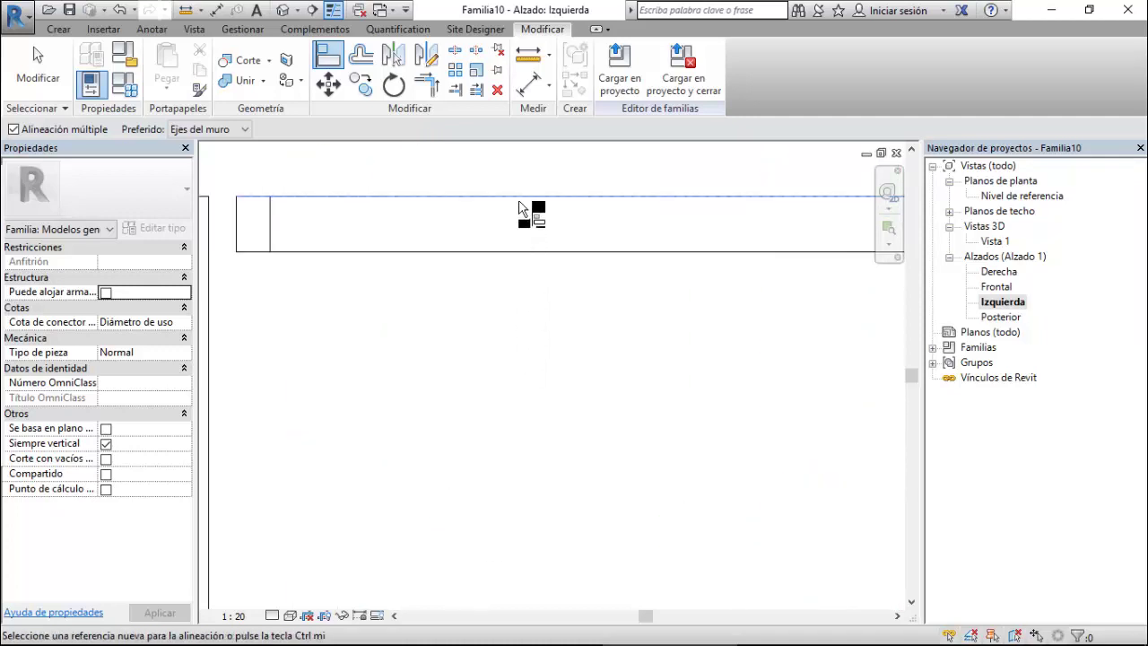
In the horizontal member family's Izquierda elevation, make the reference plane a Referencia prioritaria.
{"action": "left_click", "coordinate": [270, 223]}
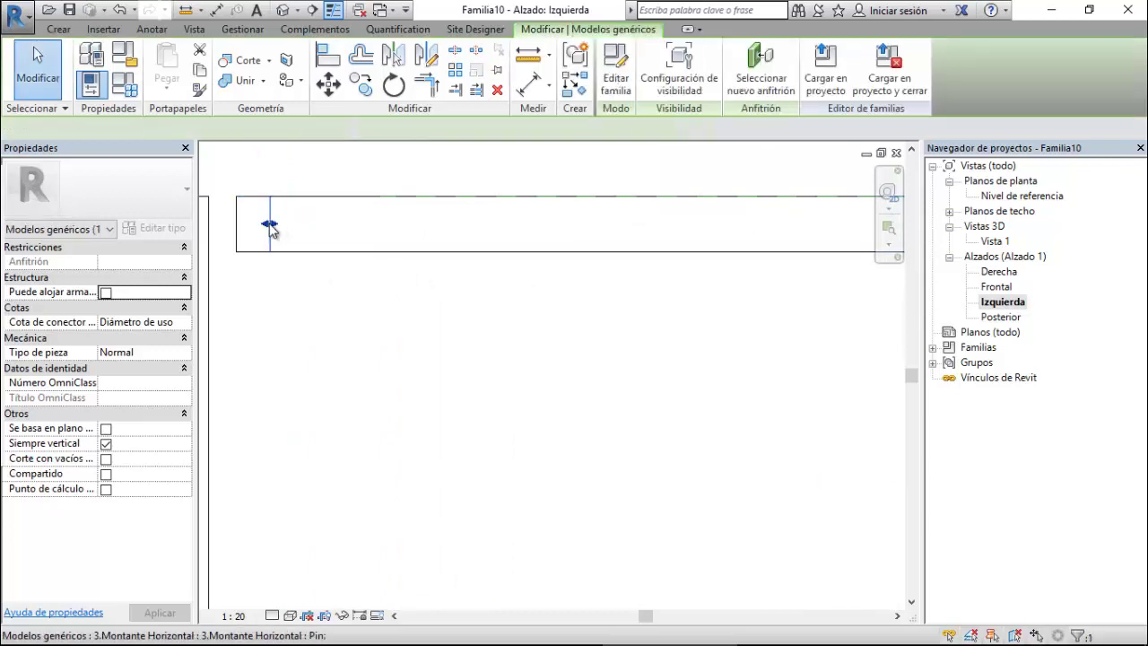
{"action": "left_click", "coordinate": [613, 81]}
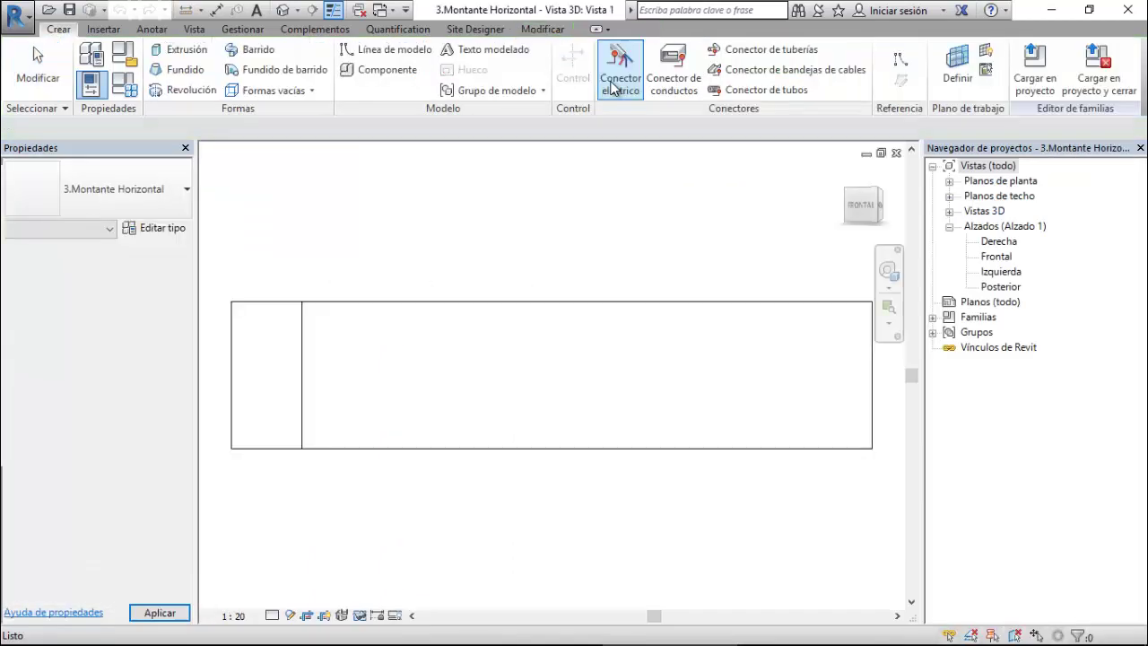
{"action": "double_click", "coordinate": [1001, 271]}
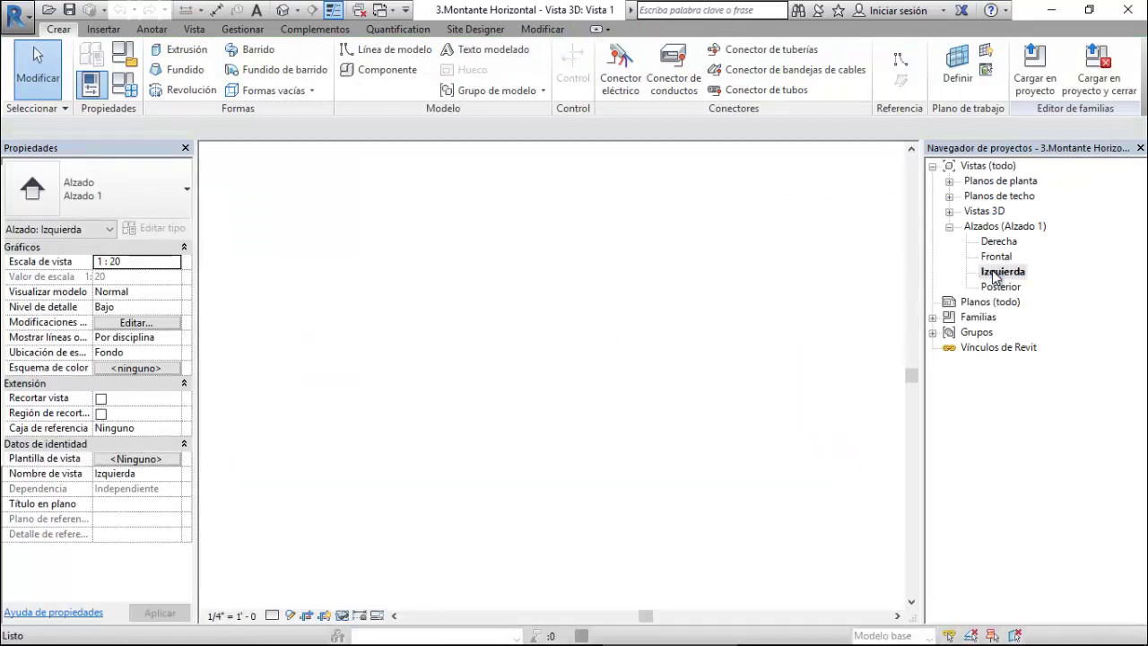
{"action": "scroll", "coordinate": [474, 502], "scroll_direction": "up", "scroll_amount": 3}
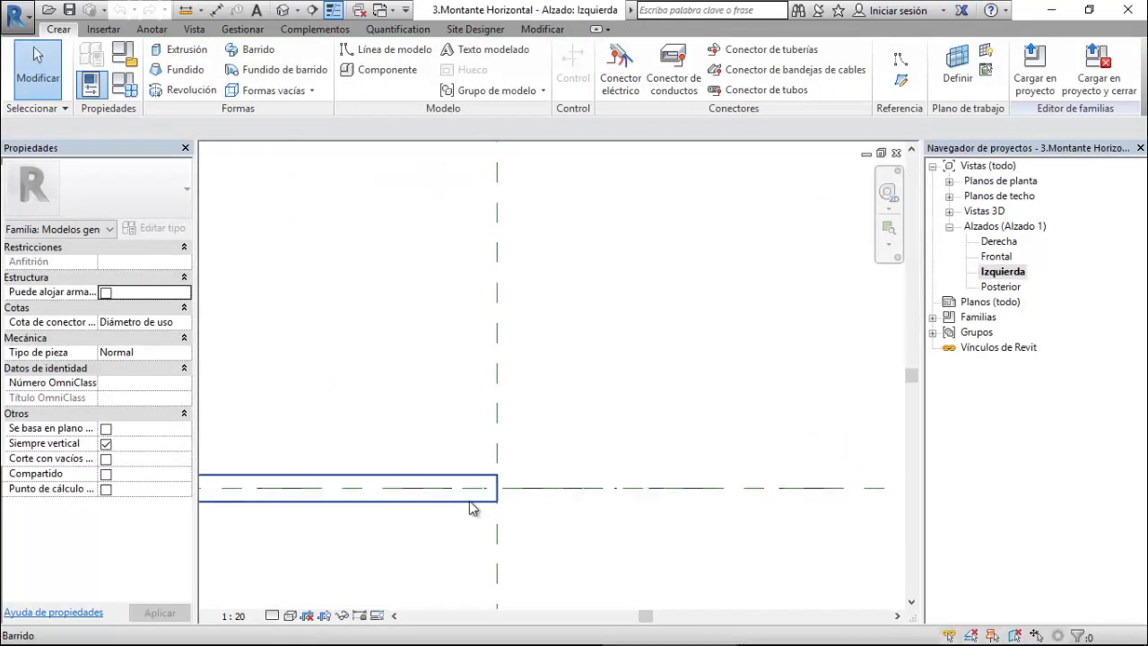
{"action": "left_click", "coordinate": [447, 494]}
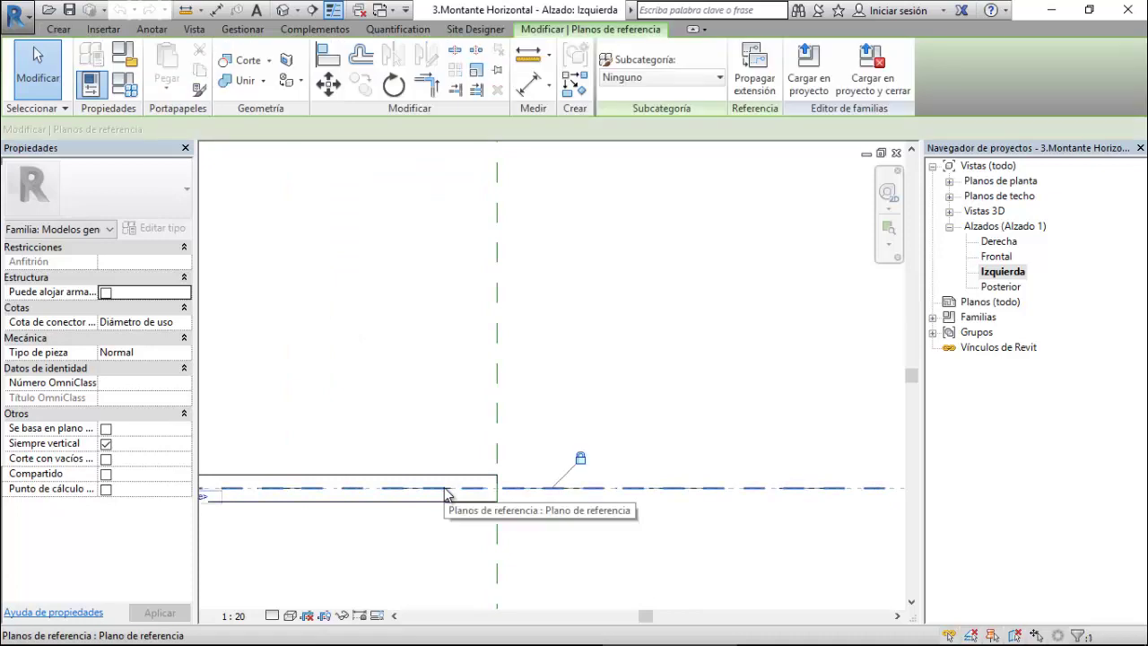
{"action": "left_click", "coordinate": [176, 369]}
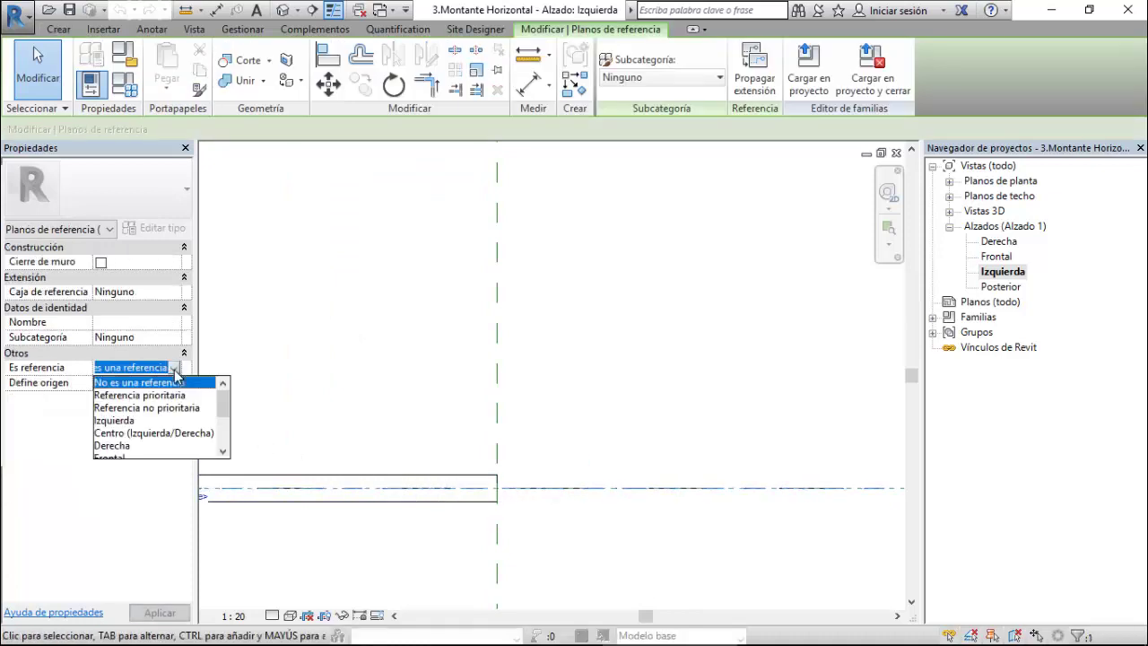
{"action": "left_click", "coordinate": [133, 395]}
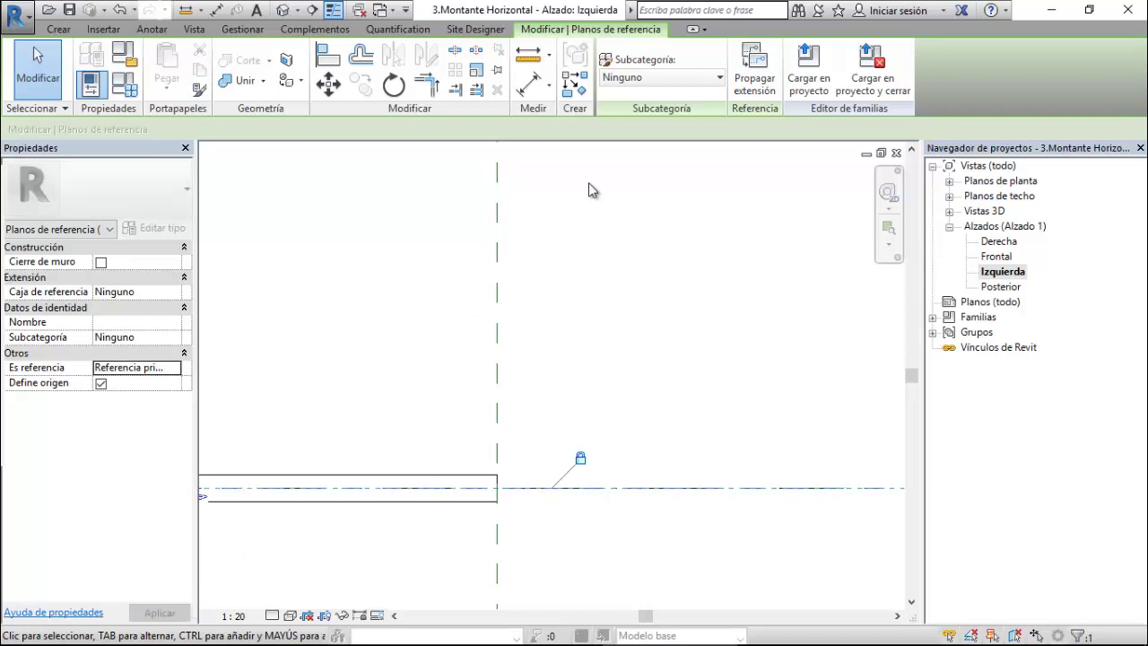
Load the edited horizontal member family into Familia10.
{"action": "left_click", "coordinate": [801, 85]}
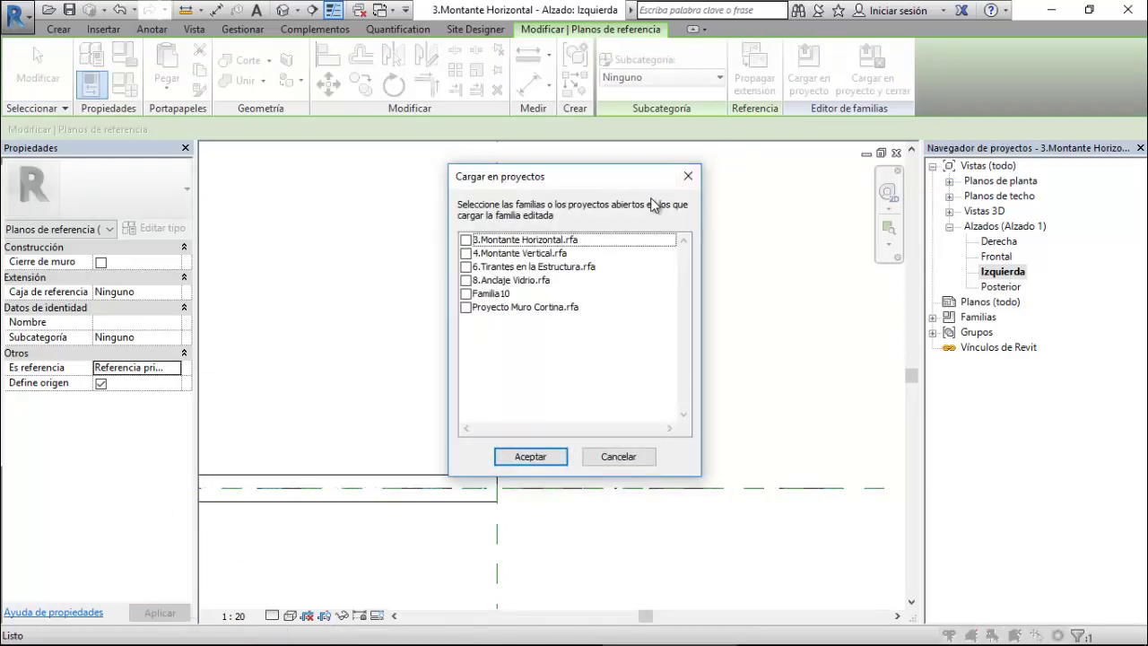
{"action": "left_click", "coordinate": [467, 295]}
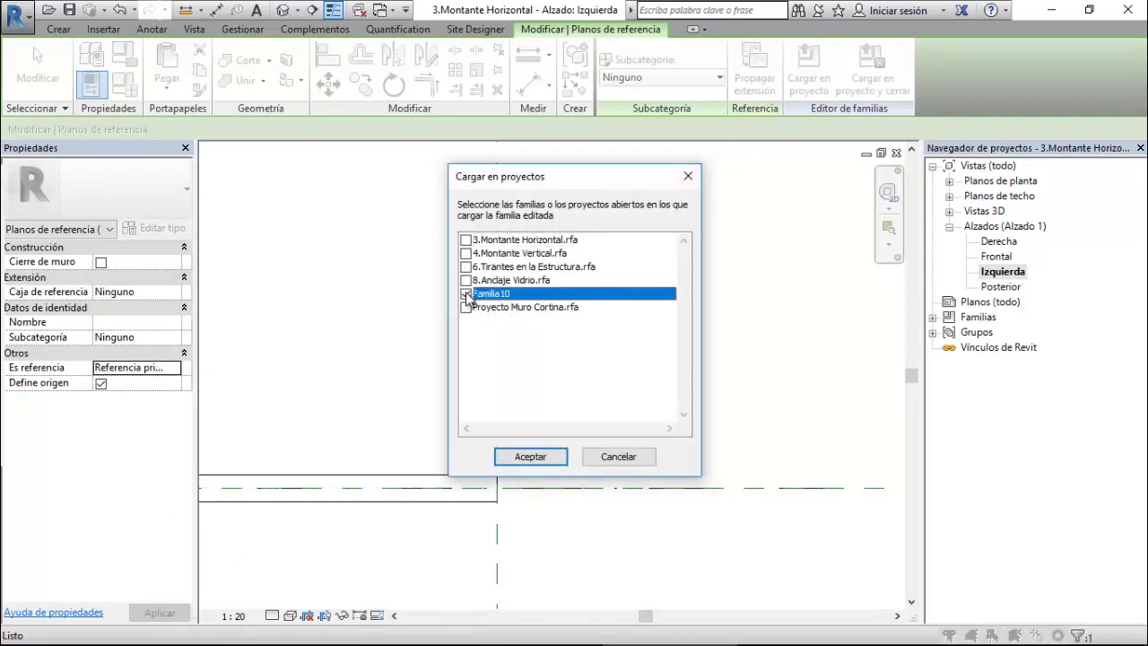
{"action": "left_click", "coordinate": [530, 457]}
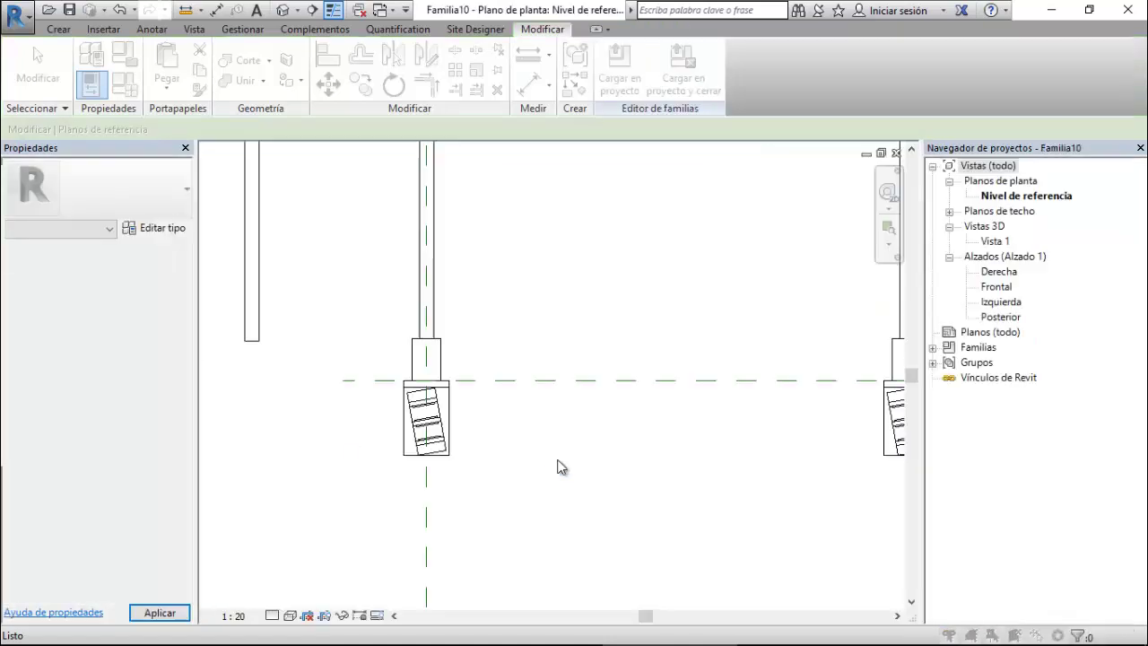
Overwrite the existing family version and open Familia10's Izquierda elevation.
{"action": "left_click", "coordinate": [508, 323]}
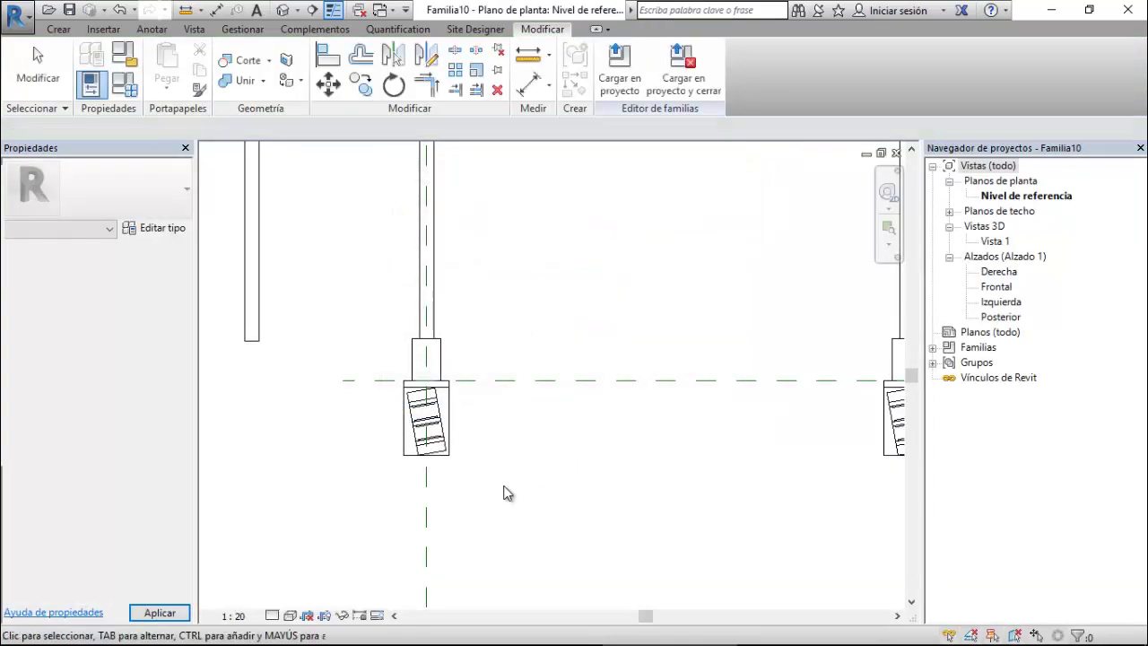
{"action": "scroll", "coordinate": [507, 495], "scroll_direction": "down", "scroll_amount": 1}
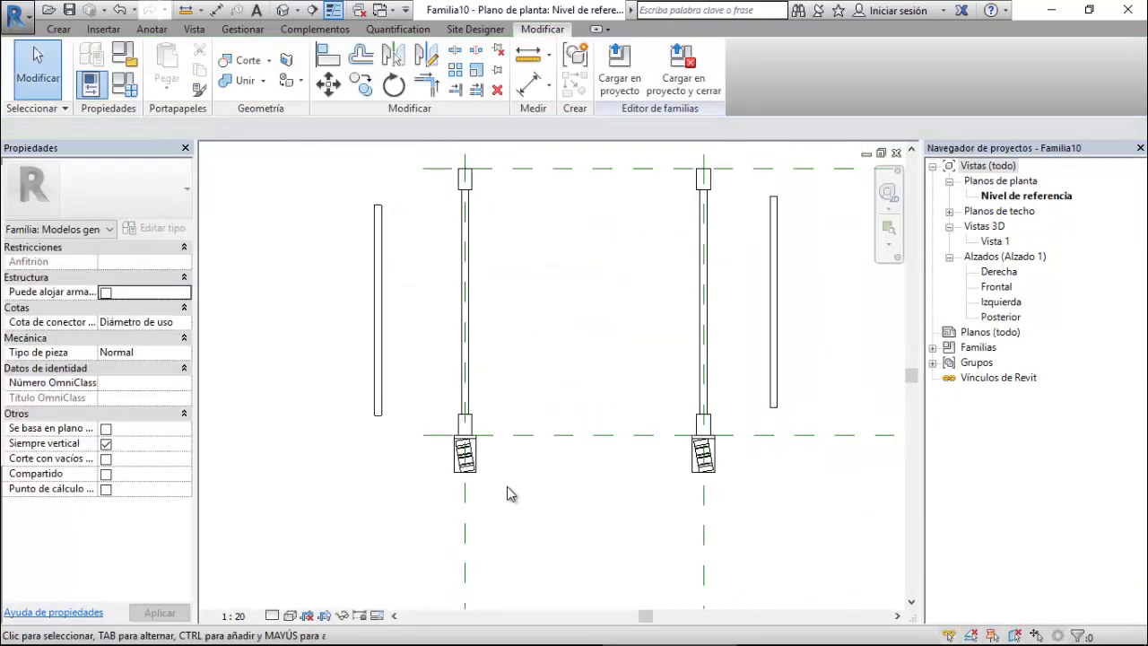
{"action": "double_click", "coordinate": [986, 299]}
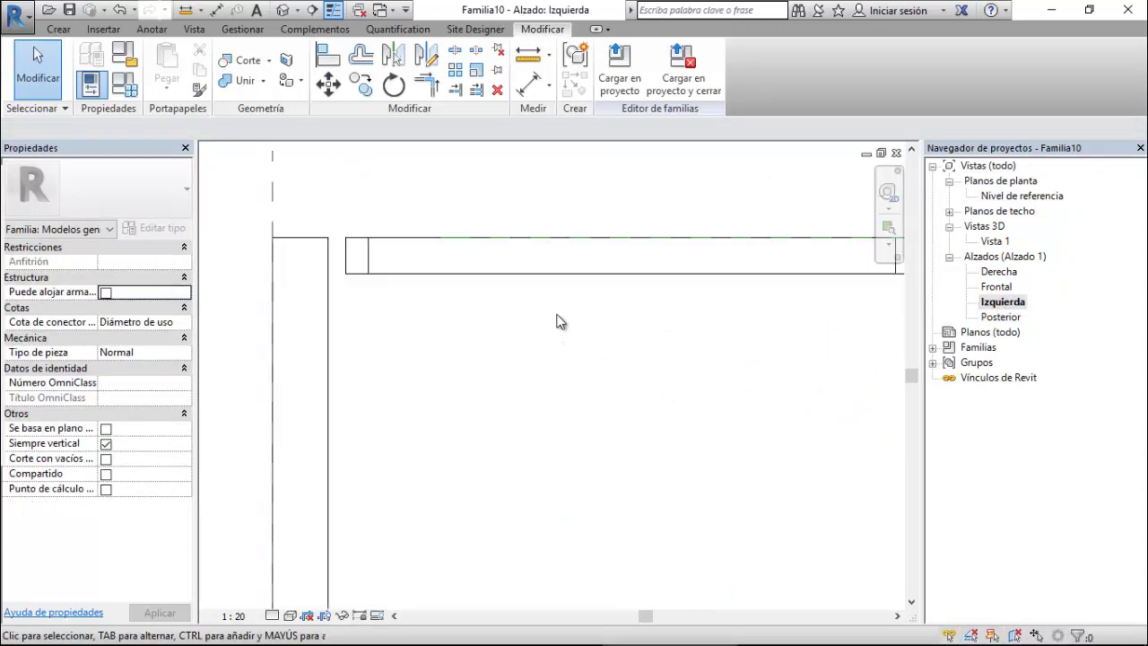
Align the top horizontal mullion to its reference line and lock it.
{"action": "left_click", "coordinate": [329, 55]}
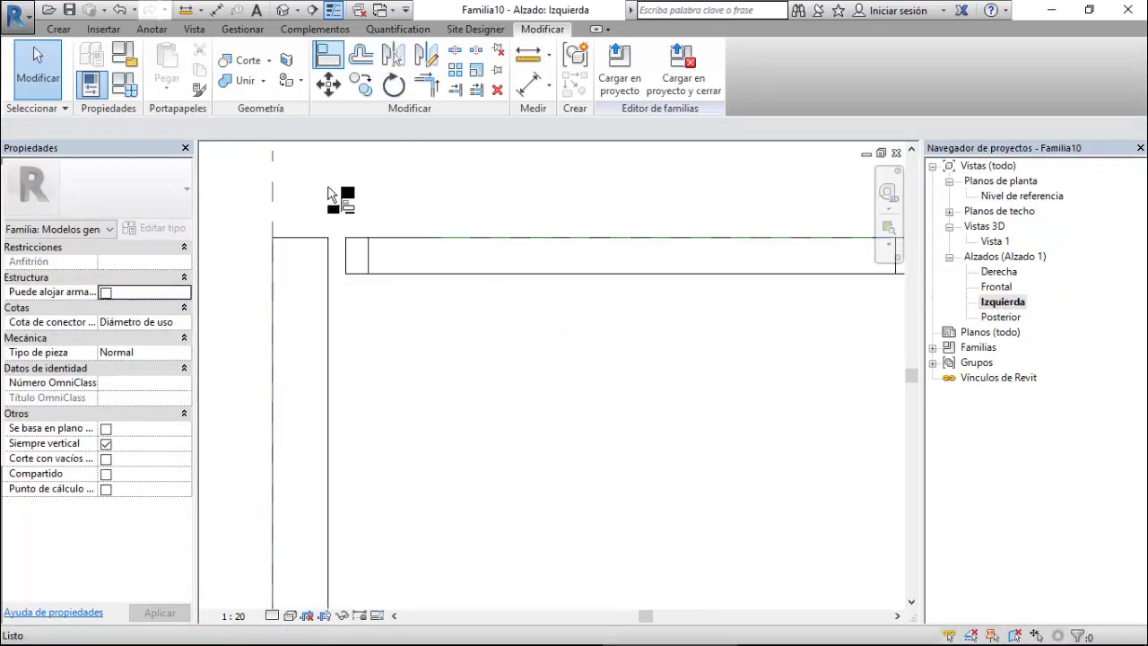
{"action": "scroll", "coordinate": [341, 246], "scroll_direction": "down", "scroll_amount": 2}
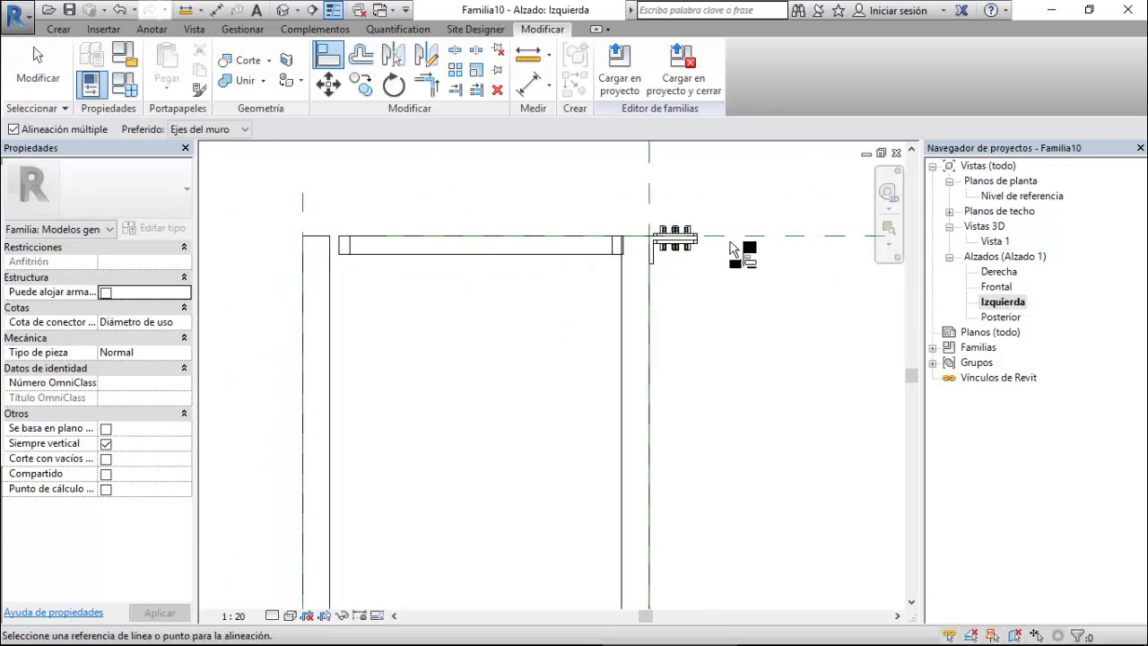
{"action": "scroll", "coordinate": [345, 269], "scroll_direction": "up", "scroll_amount": 1}
{"action": "scroll", "coordinate": [349, 269], "scroll_direction": "up", "scroll_amount": 1}
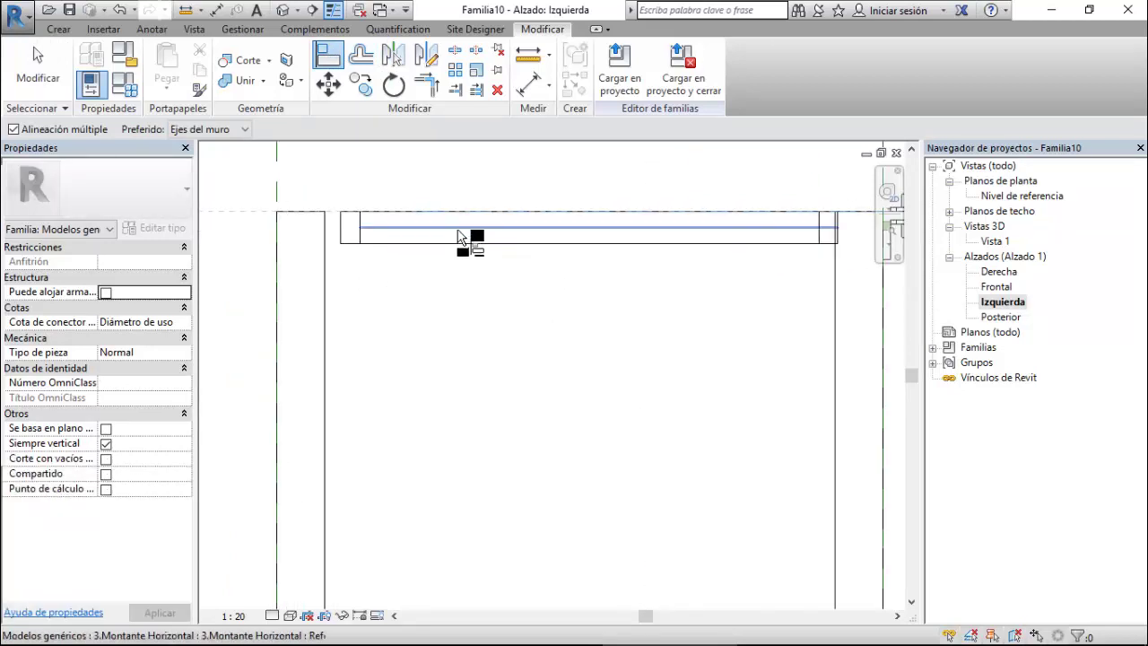
{"action": "left_click", "coordinate": [459, 228]}
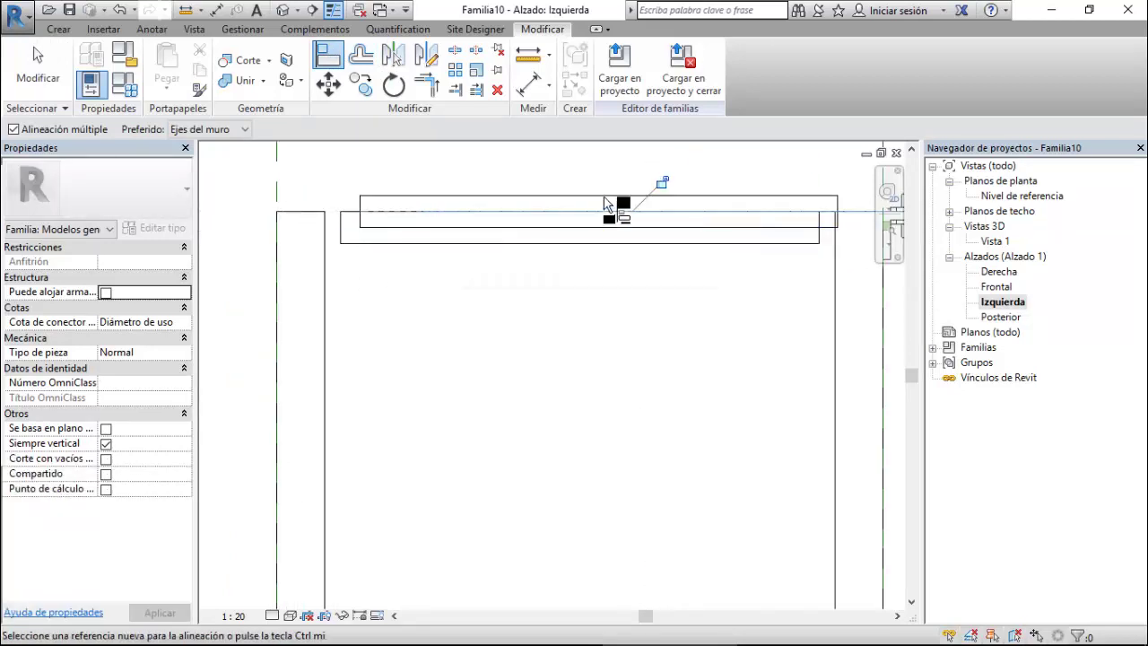
{"action": "left_click", "coordinate": [350, 232]}
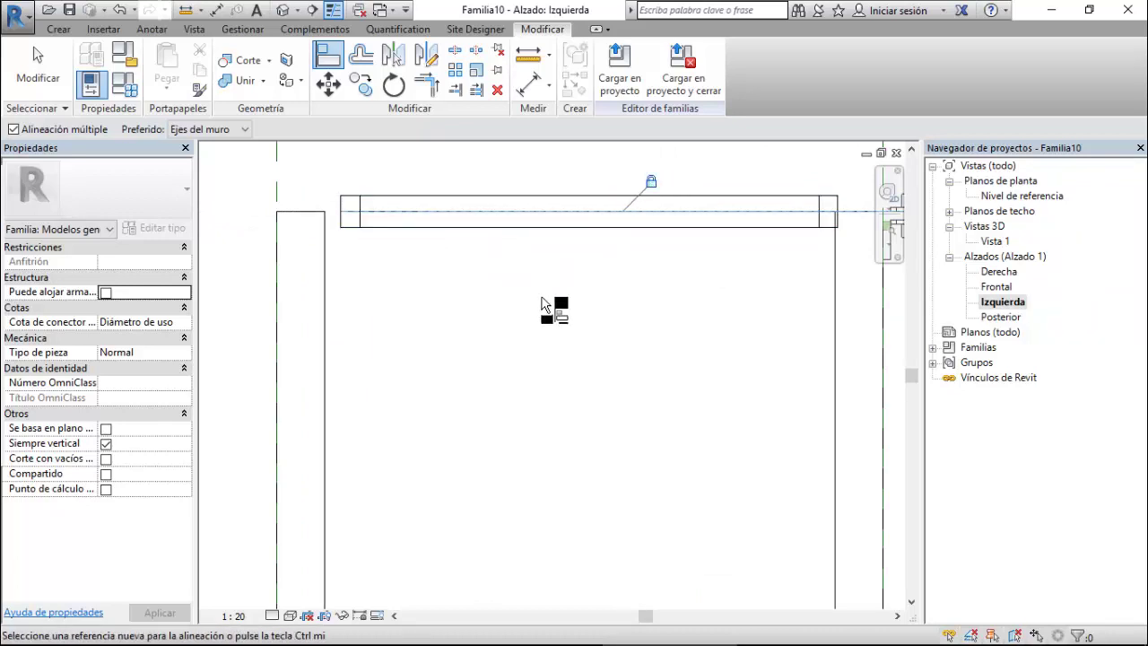
{"action": "key", "text": "Escape"}
{"action": "key", "text": "Escape"}
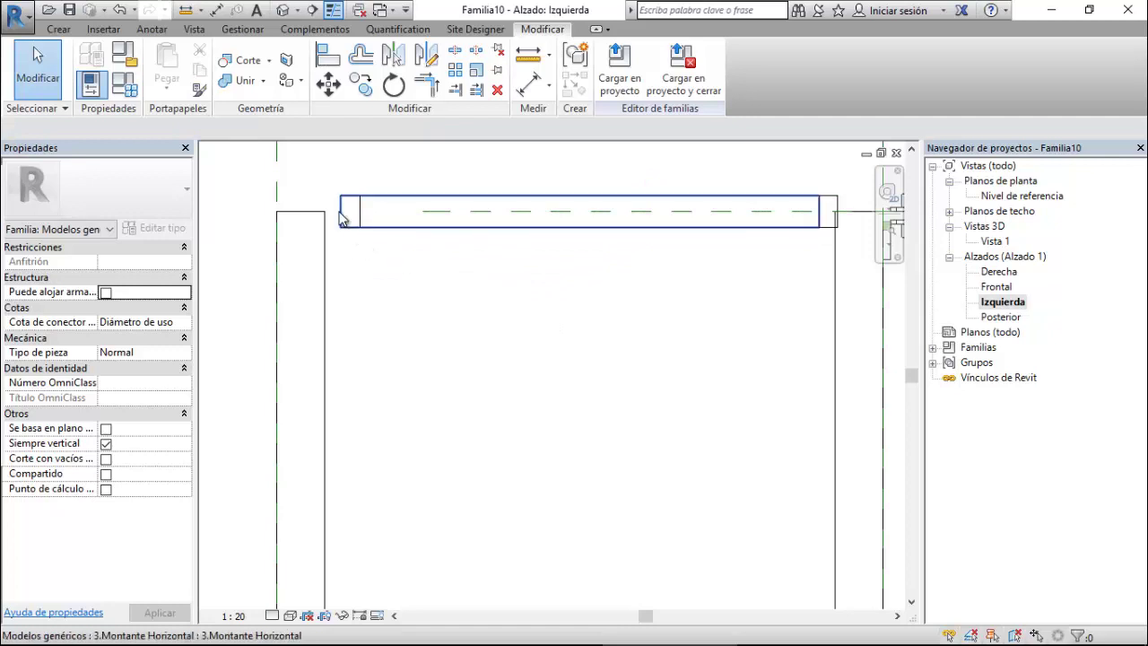
{"action": "left_click", "coordinate": [344, 229]}
Drag the mullion's left and right end grips so its ends meet the posts.
{"action": "left_click", "coordinate": [346, 229]}
{"action": "left_click_drag", "start_coordinate": [342, 213], "coordinate": [328, 213]}
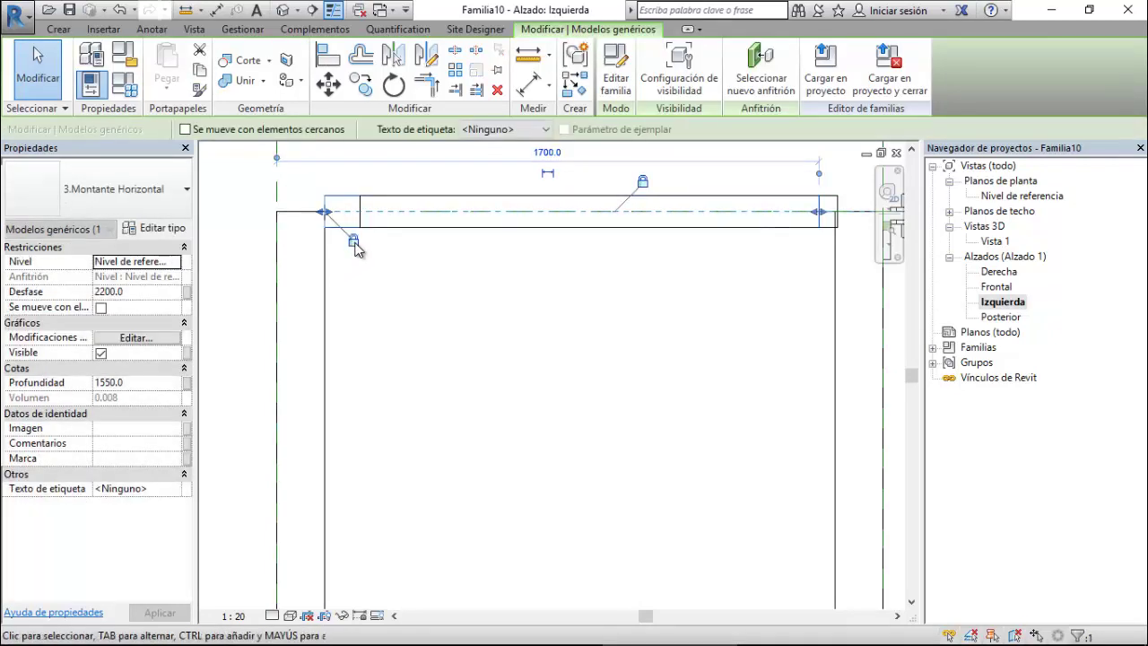
{"action": "scroll", "coordinate": [848, 242], "scroll_direction": "up", "scroll_amount": 2}
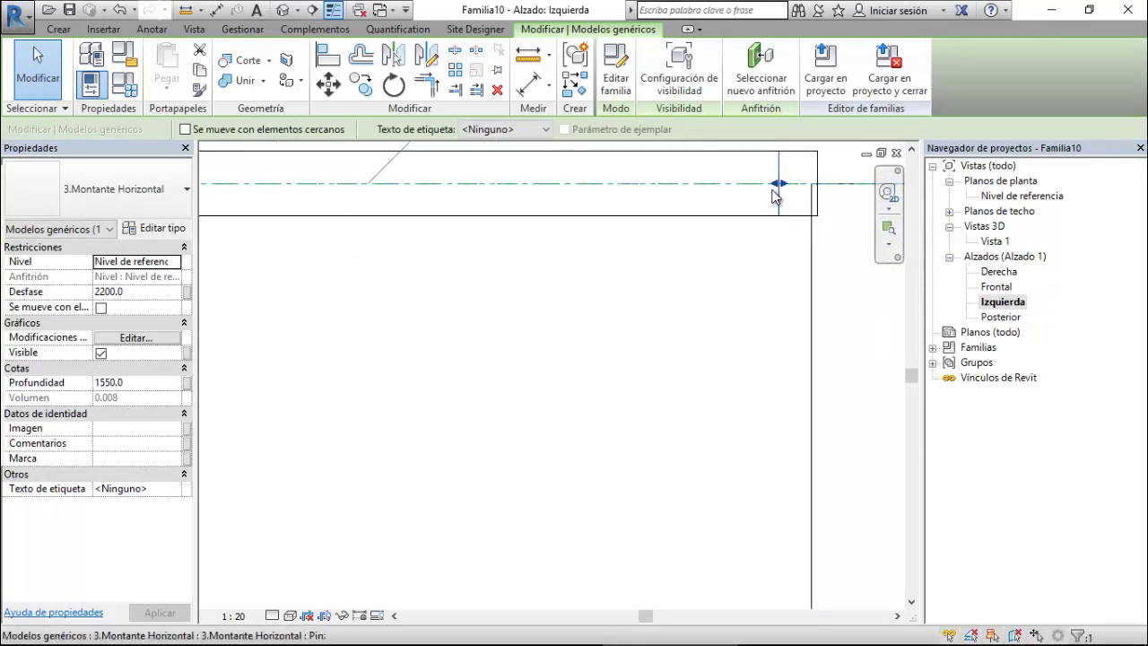
{"action": "left_click_drag", "start_coordinate": [779, 189], "coordinate": [812, 186]}
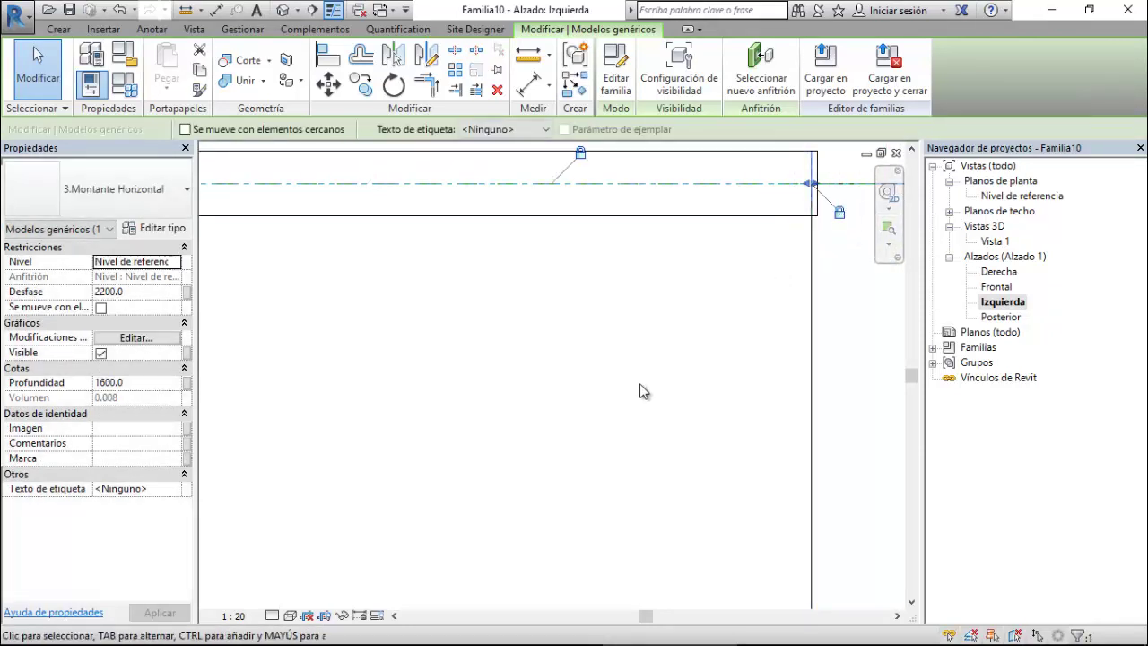
{"action": "middle_click_drag", "start_coordinate": [641, 389], "coordinate": [592, 495]}
{"action": "left_click", "coordinate": [781, 261]}
{"action": "left_click", "coordinate": [775, 260]}
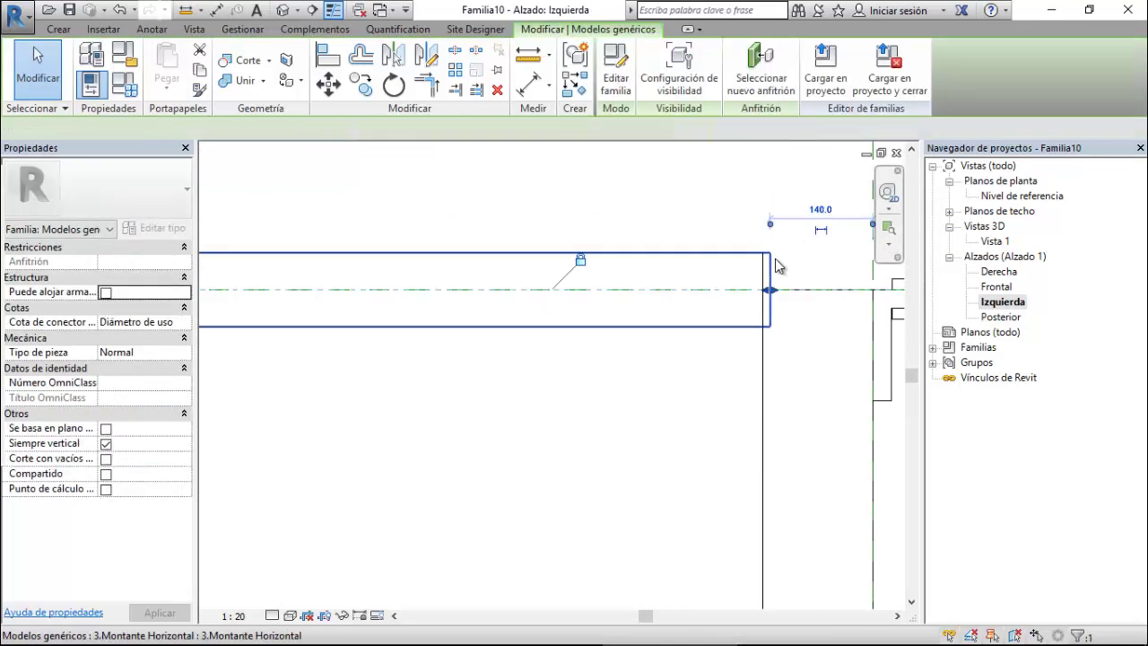
{"action": "left_click_drag", "start_coordinate": [769, 290], "coordinate": [759, 291]}
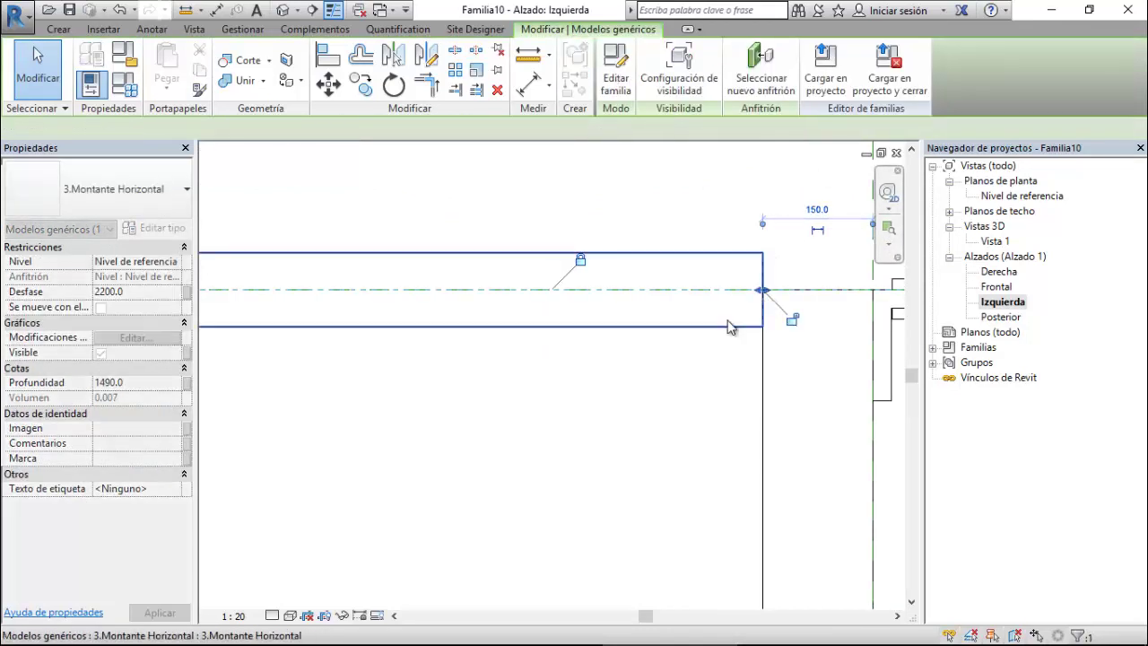
{"action": "scroll", "coordinate": [831, 339], "scroll_direction": "down", "scroll_amount": 1}
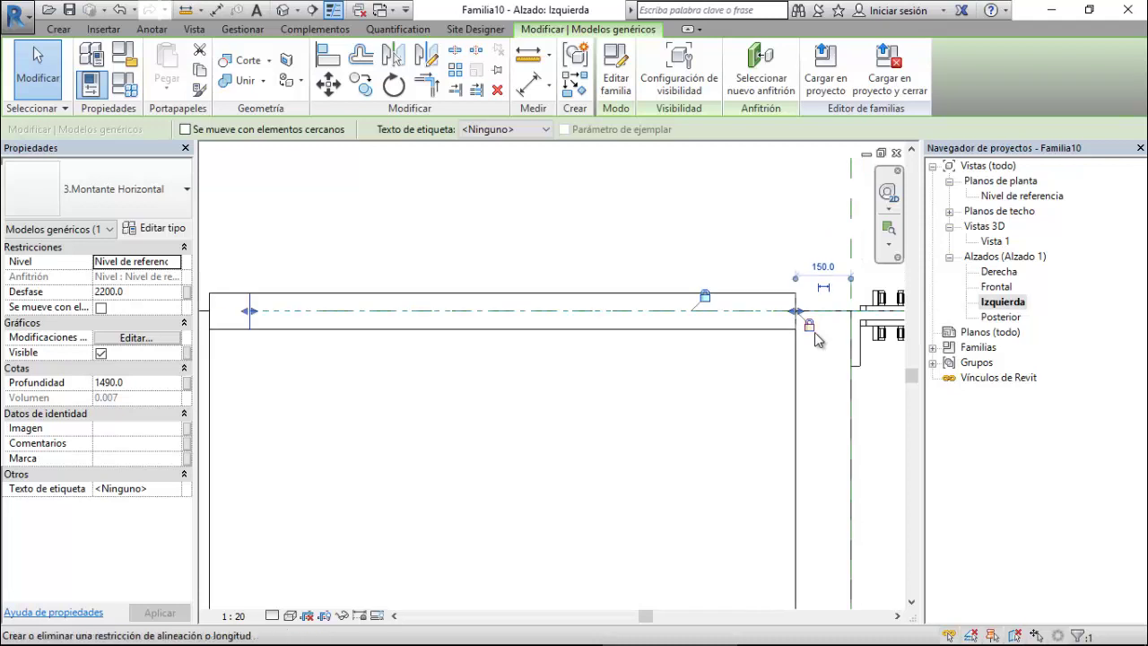
{"action": "scroll", "coordinate": [386, 320], "scroll_direction": "down", "scroll_amount": 1}
{"action": "scroll", "coordinate": [376, 330], "scroll_direction": "up", "scroll_amount": 2}
{"action": "left_click_drag", "start_coordinate": [381, 325], "coordinate": [307, 321]}
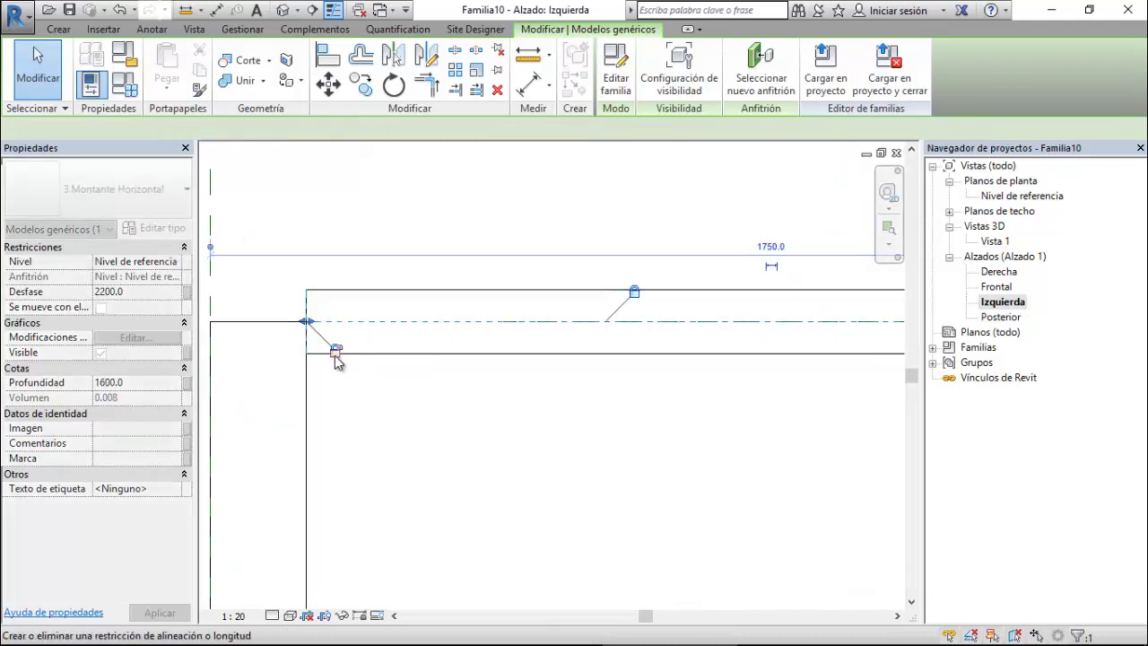
{"action": "left_click", "coordinate": [432, 406]}
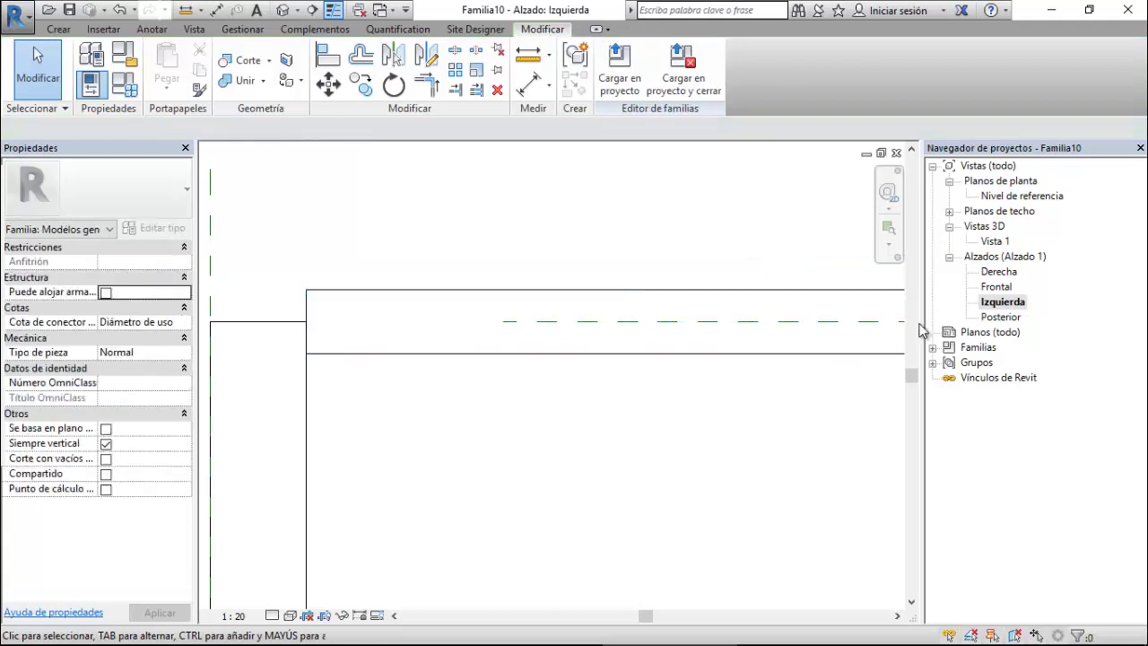
In Alzado Frontal, align and lock the vertical mullion's centre line to the post reference, then return to Vista 1.
{"action": "double_click", "coordinate": [997, 242]}
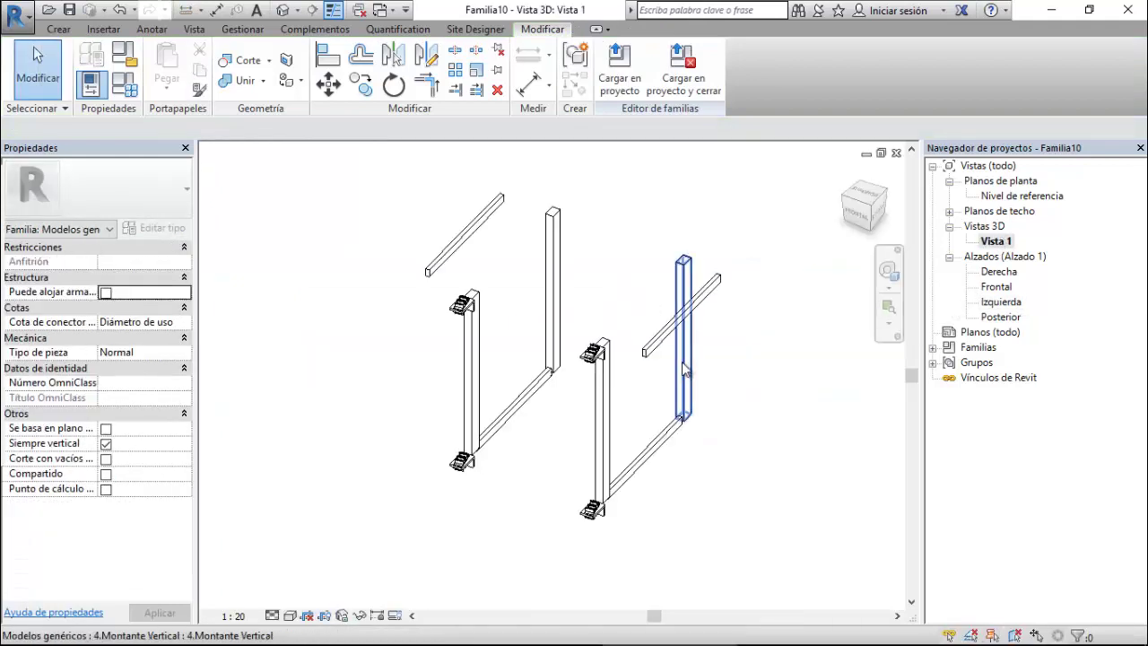
{"action": "middle_click_drag", "start_coordinate": [680, 372], "coordinate": [692, 314], "text": "shift"}
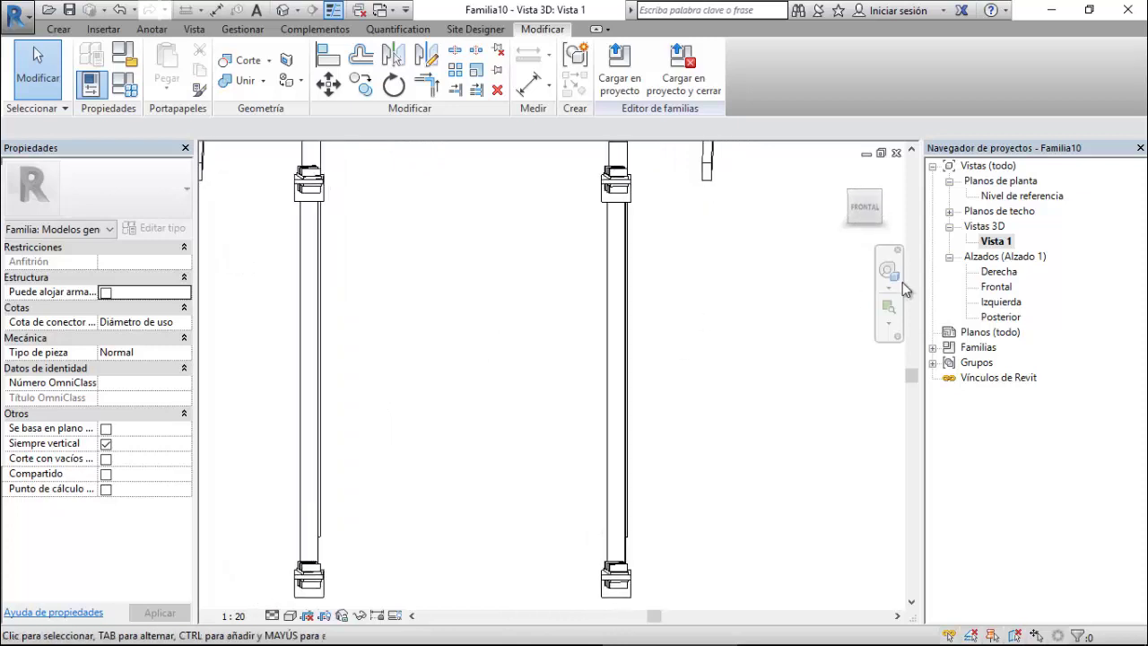
{"action": "double_click", "coordinate": [998, 291]}
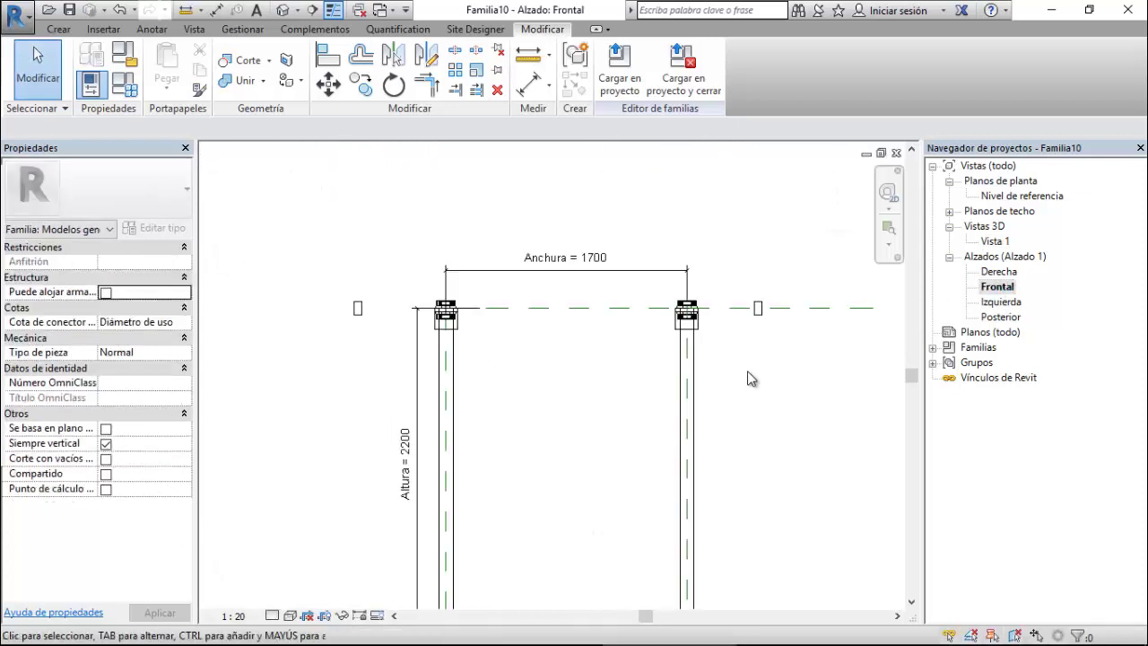
{"action": "scroll", "coordinate": [748, 377], "scroll_direction": "up", "scroll_amount": 1}
{"action": "scroll", "coordinate": [739, 347], "scroll_direction": "up", "scroll_amount": 3}
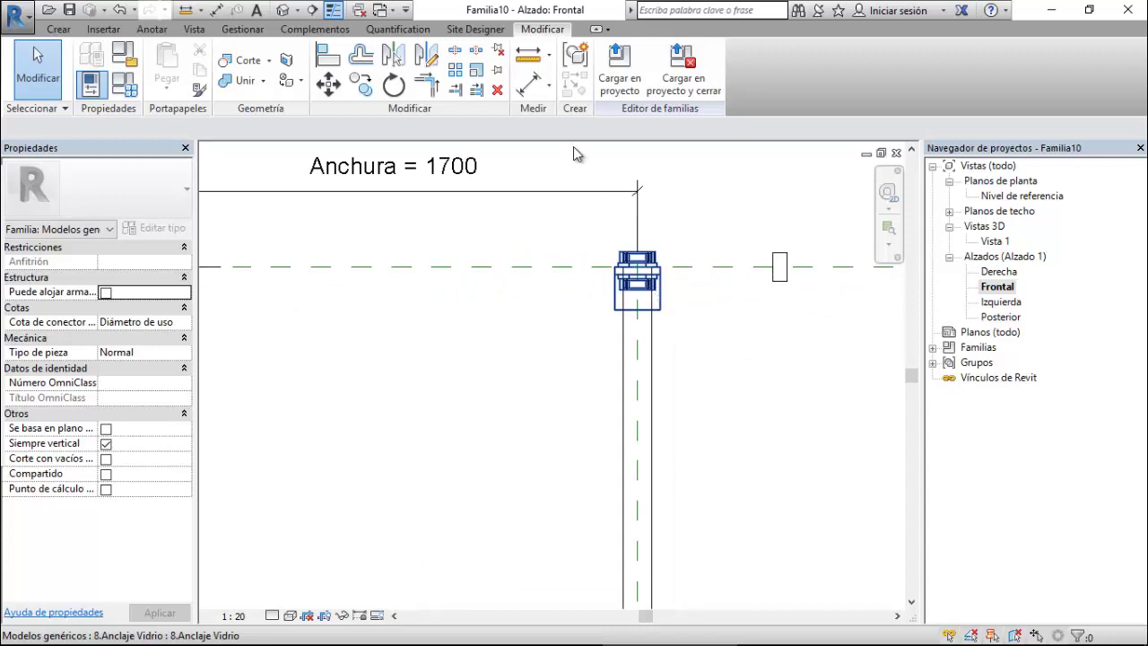
{"action": "left_click", "coordinate": [328, 56]}
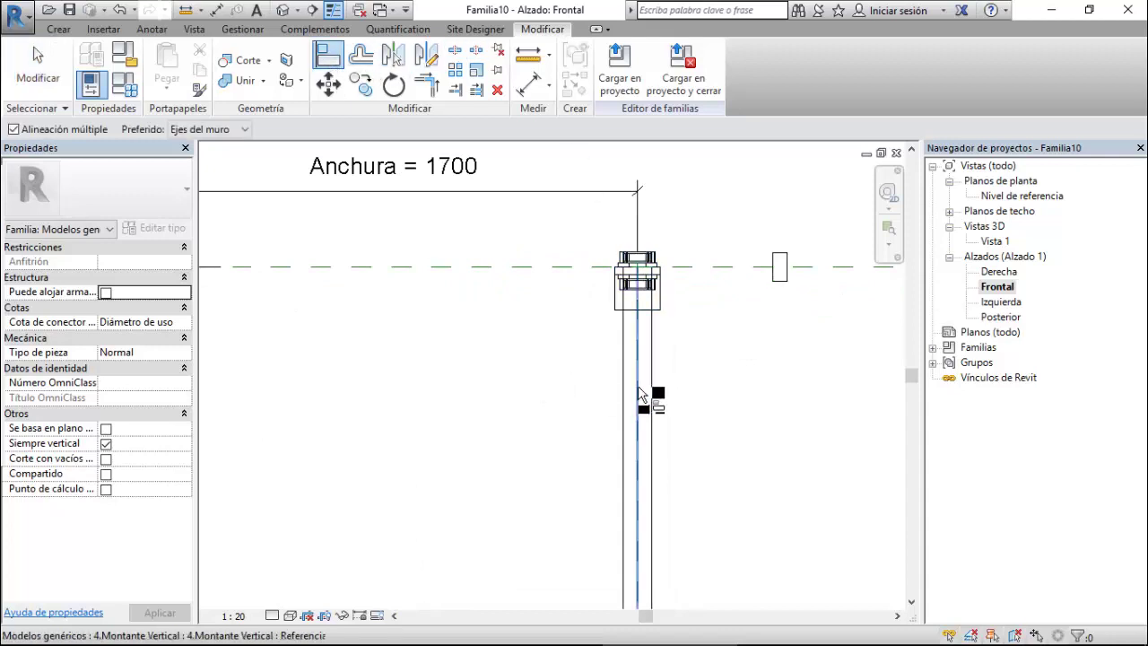
{"action": "left_click", "coordinate": [639, 395]}
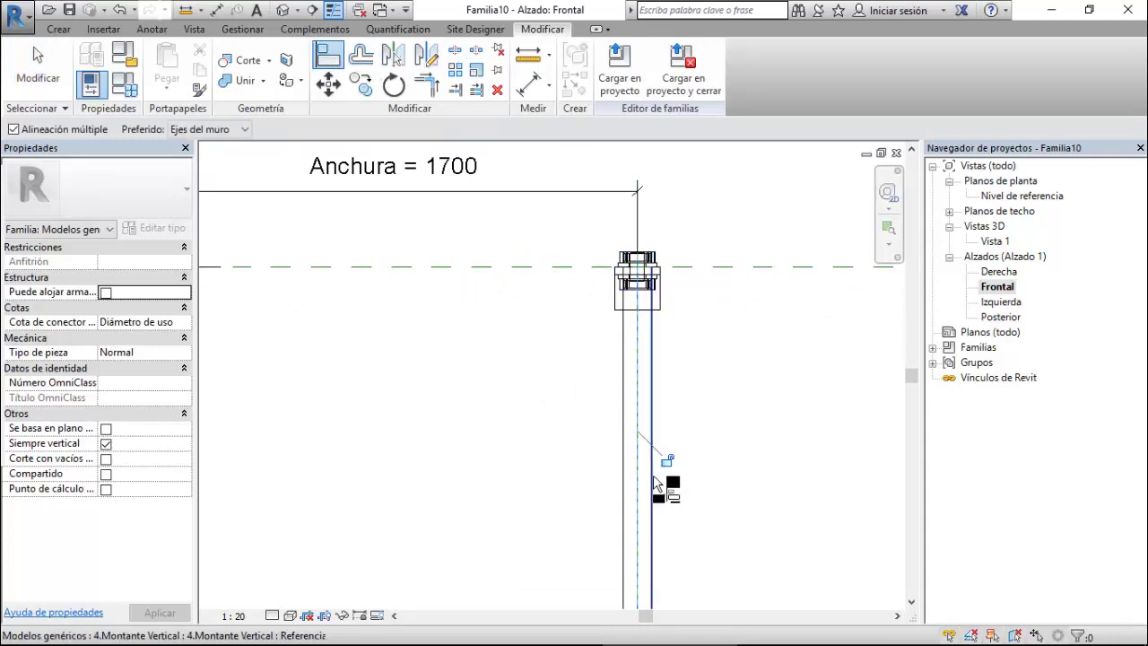
{"action": "scroll", "coordinate": [674, 473], "scroll_direction": "down", "scroll_amount": 2}
{"action": "scroll", "coordinate": [644, 429], "scroll_direction": "down", "scroll_amount": 3}
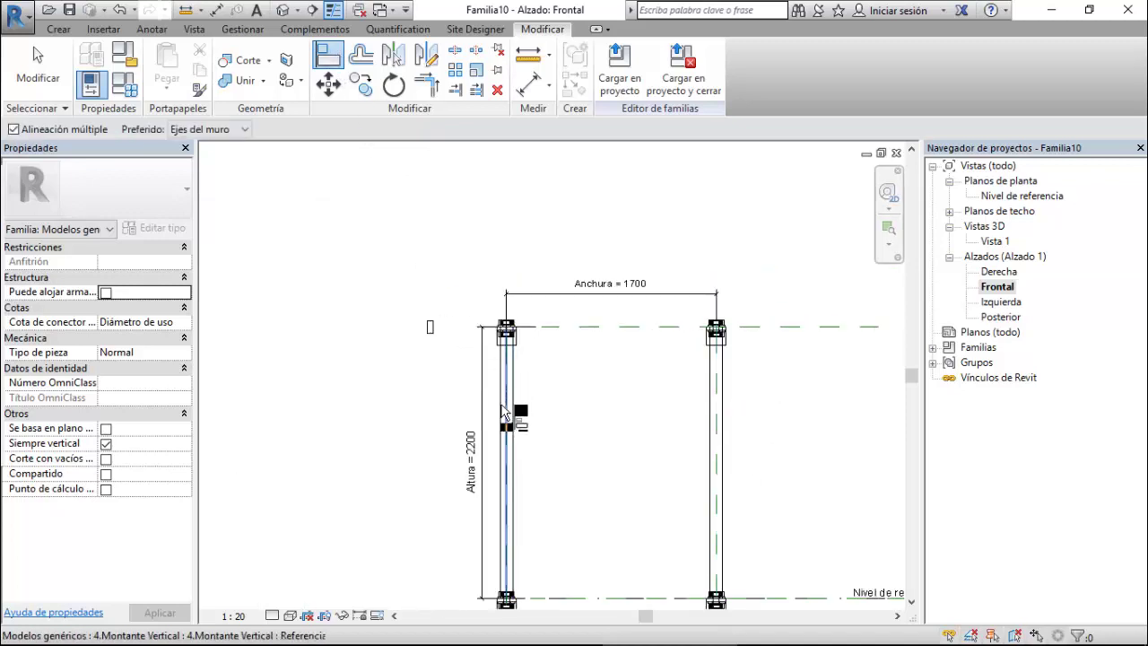
{"action": "scroll", "coordinate": [507, 435], "scroll_direction": "up", "scroll_amount": 3}
{"action": "left_click", "coordinate": [515, 437]}
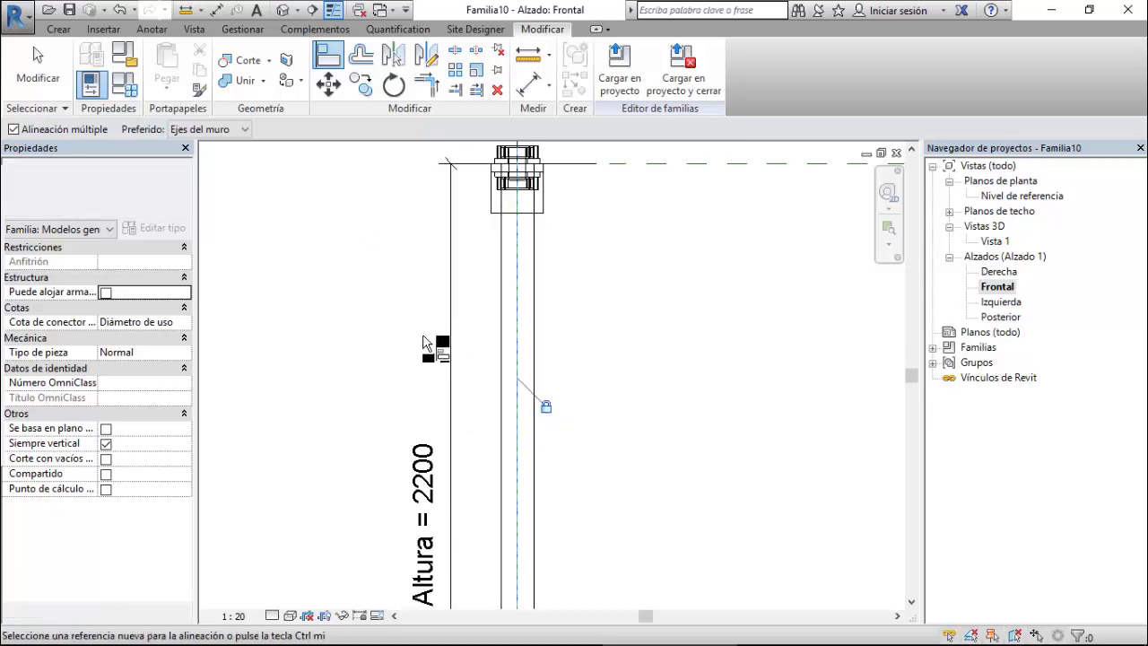
{"action": "scroll", "coordinate": [423, 332], "scroll_direction": "down", "scroll_amount": 2}
{"action": "double_click", "coordinate": [995, 241]}
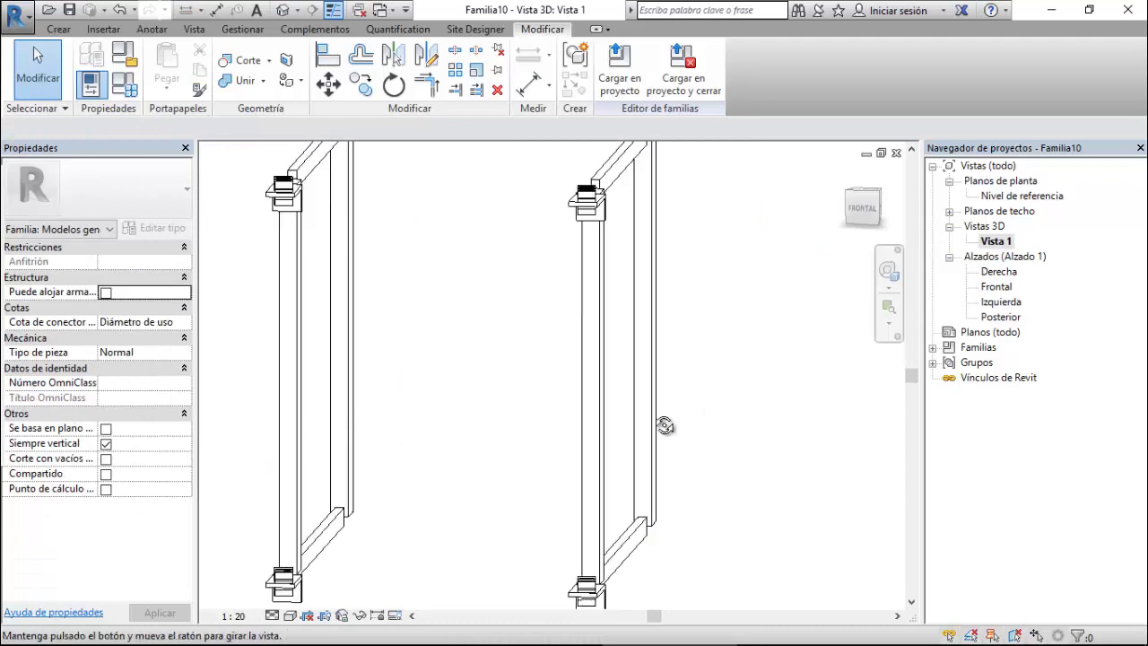
Set the family's Anchura parameter to 1800 in Family Types.
{"action": "mouse_move", "coordinate": [661, 404]}
{"action": "middle_mouse_down", "text": "shift"}
{"action": "mouse_move", "coordinate": [689, 274]}
{"action": "mouse_move", "coordinate": [359, 336]}
{"action": "mouse_move", "coordinate": [493, 461]}
{"action": "mouse_move", "coordinate": [510, 287]}
{"action": "middle_mouse_up", "text": "shift"}
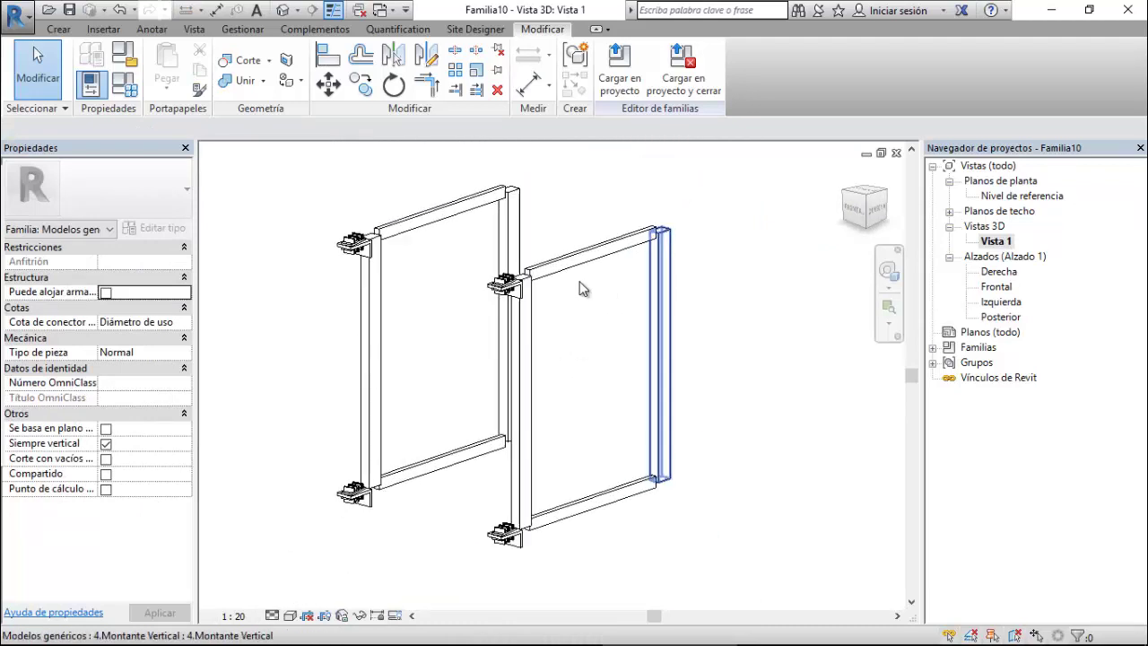
{"action": "left_click", "coordinate": [131, 90]}
{"action": "type", "text": "1800"}
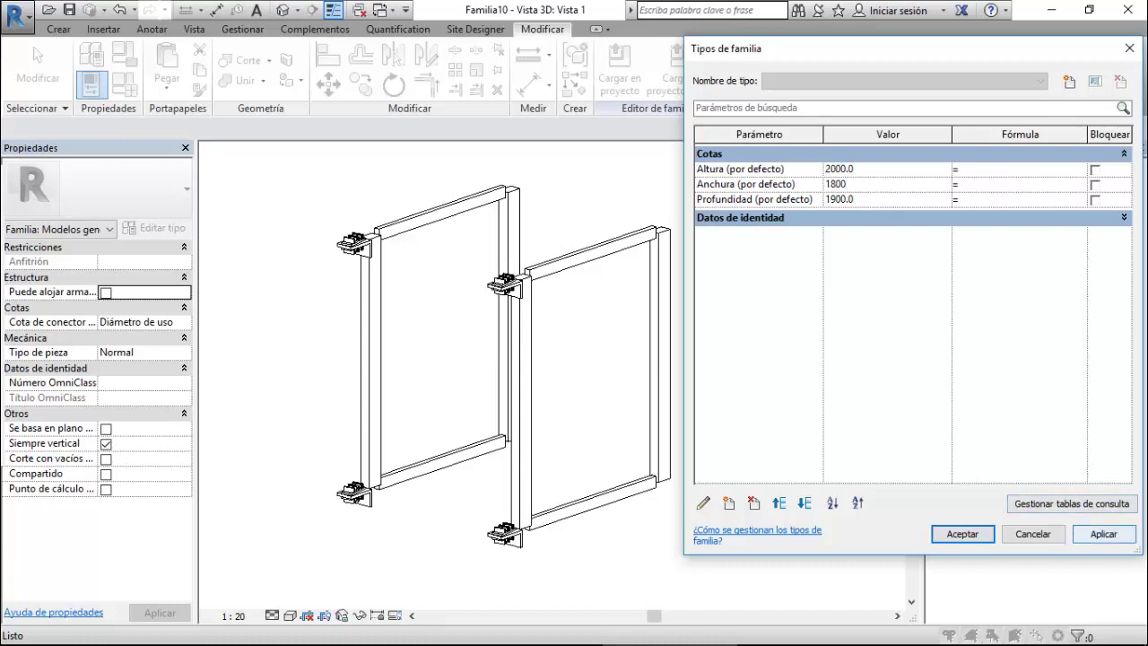
{"action": "left_click", "coordinate": [1103, 534]}
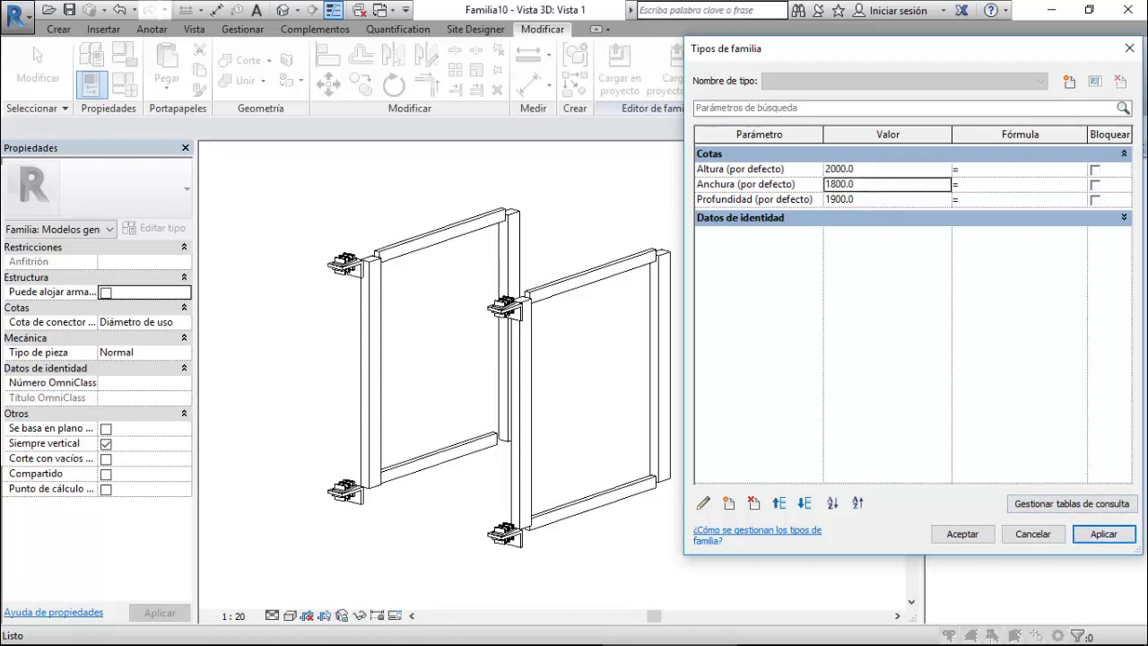
{"action": "key", "text": "Return"}
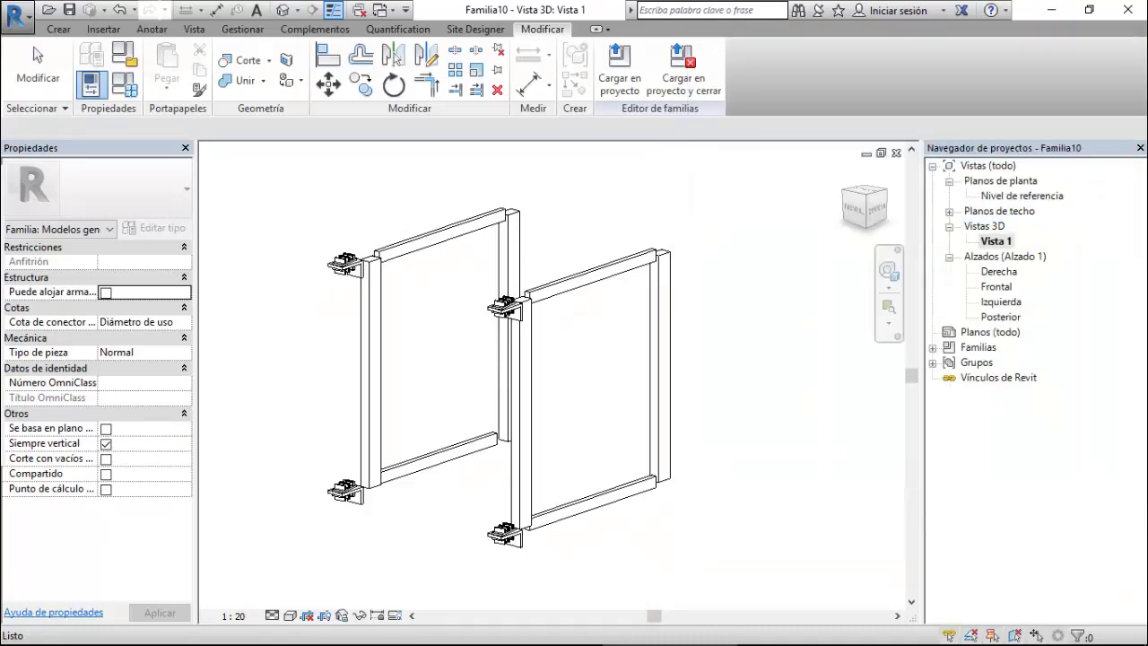
Orbit the 3D view to check the mullion frame follows, then open the Posterior elevation.
{"action": "scroll", "coordinate": [503, 395], "scroll_direction": "up", "scroll_amount": 2}
{"action": "left_click", "coordinate": [456, 429]}
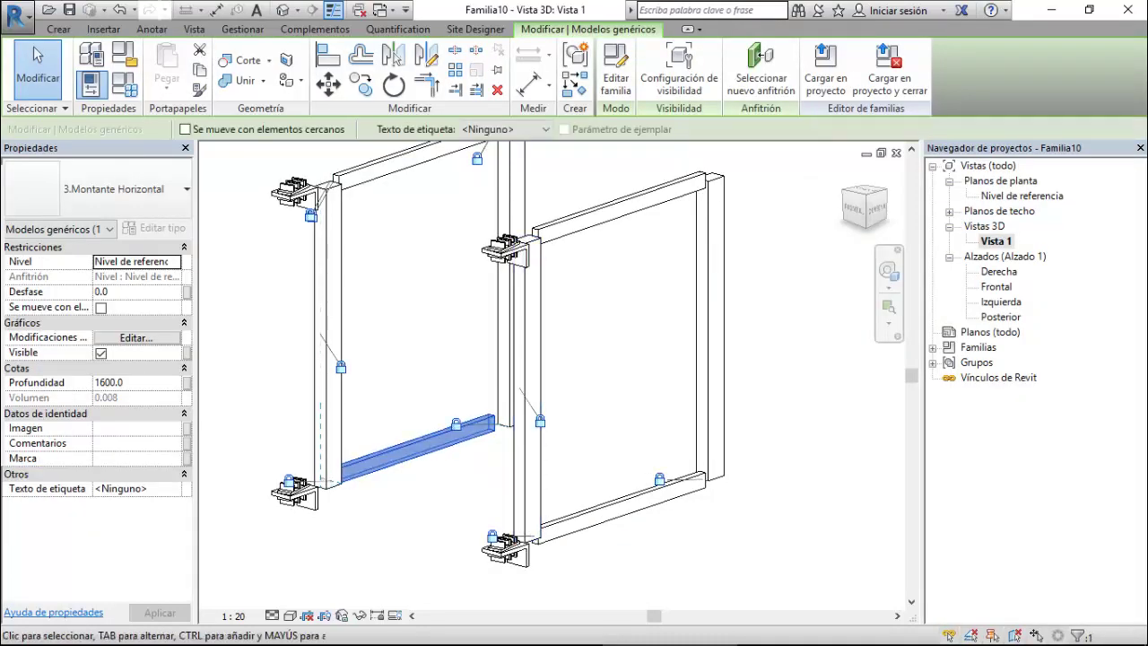
{"action": "left_click", "coordinate": [876, 209]}
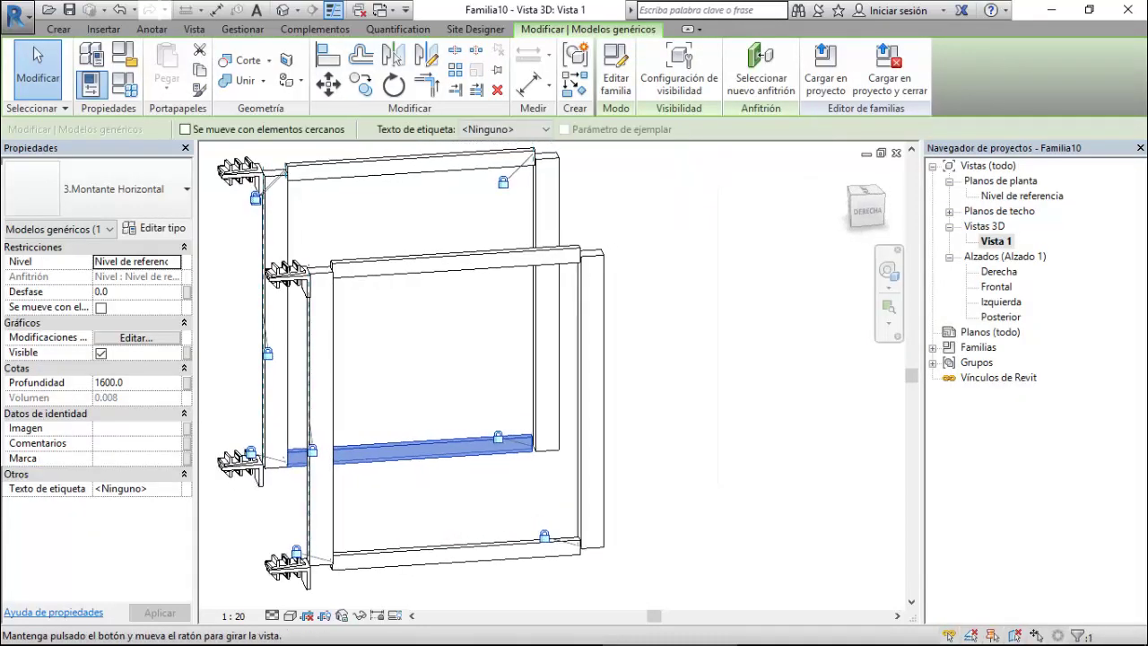
{"action": "mouse_move", "coordinate": [865, 209]}
{"action": "left_mouse_down"}
{"action": "mouse_move", "coordinate": [901, 212]}
{"action": "mouse_move", "coordinate": [876, 212]}
{"action": "left_mouse_up"}
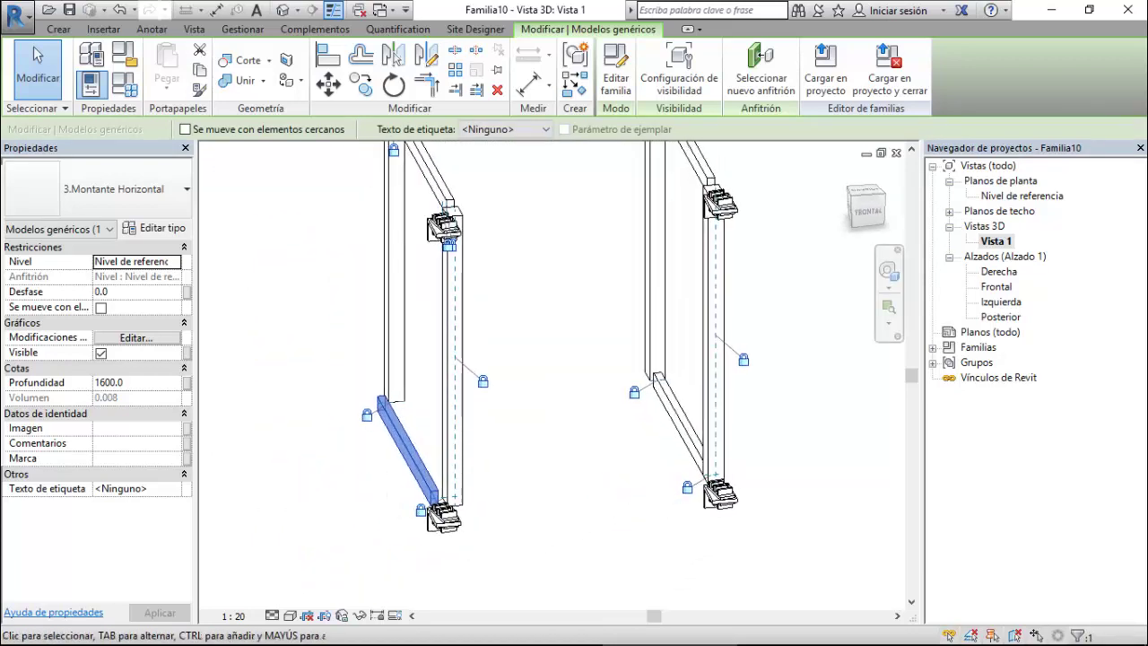
{"action": "left_click", "coordinate": [996, 286]}
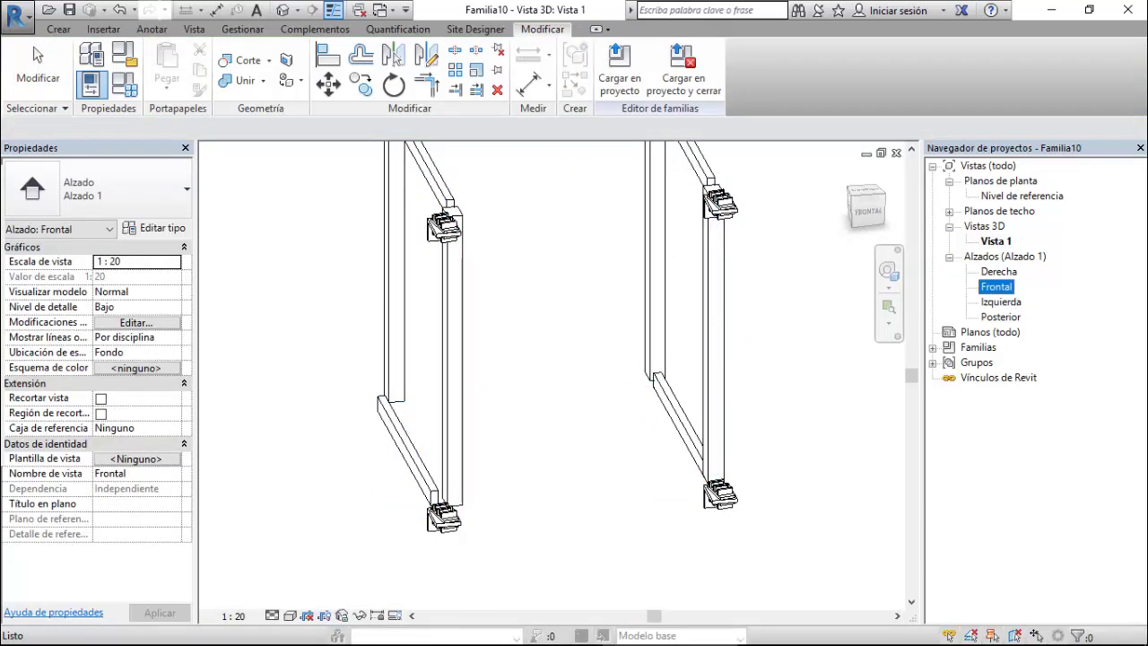
{"action": "double_click", "coordinate": [1000, 316]}
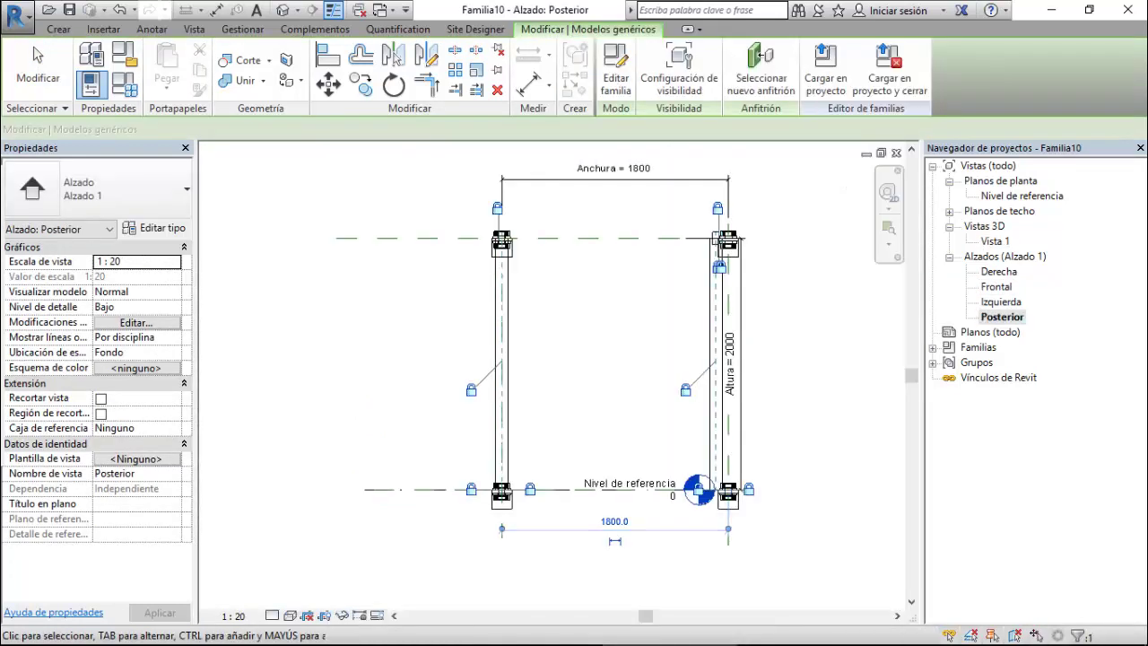
In the Posterior elevation, align the right mullion's edge to the reference plane with AL and lock it.
{"action": "middle_click_drag", "start_coordinate": [698, 490], "coordinate": [671, 480]}
{"action": "left_click", "coordinate": [671, 479]}
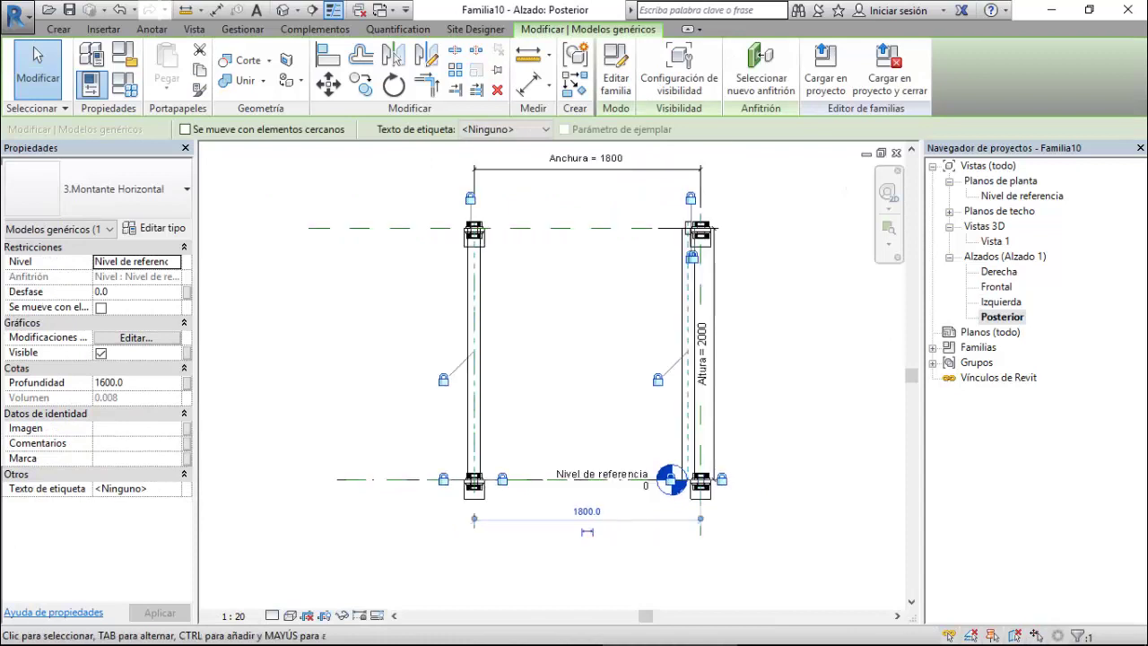
{"action": "scroll", "coordinate": [472, 381], "scroll_direction": "up", "scroll_amount": 2}
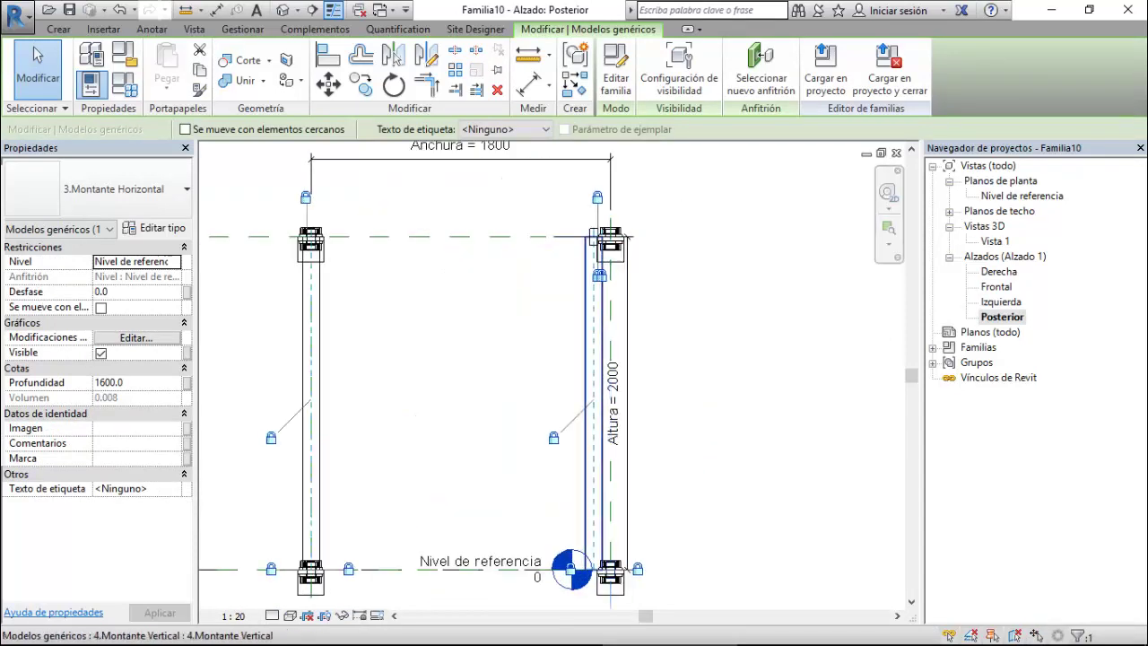
{"action": "key", "text": "Escape"}
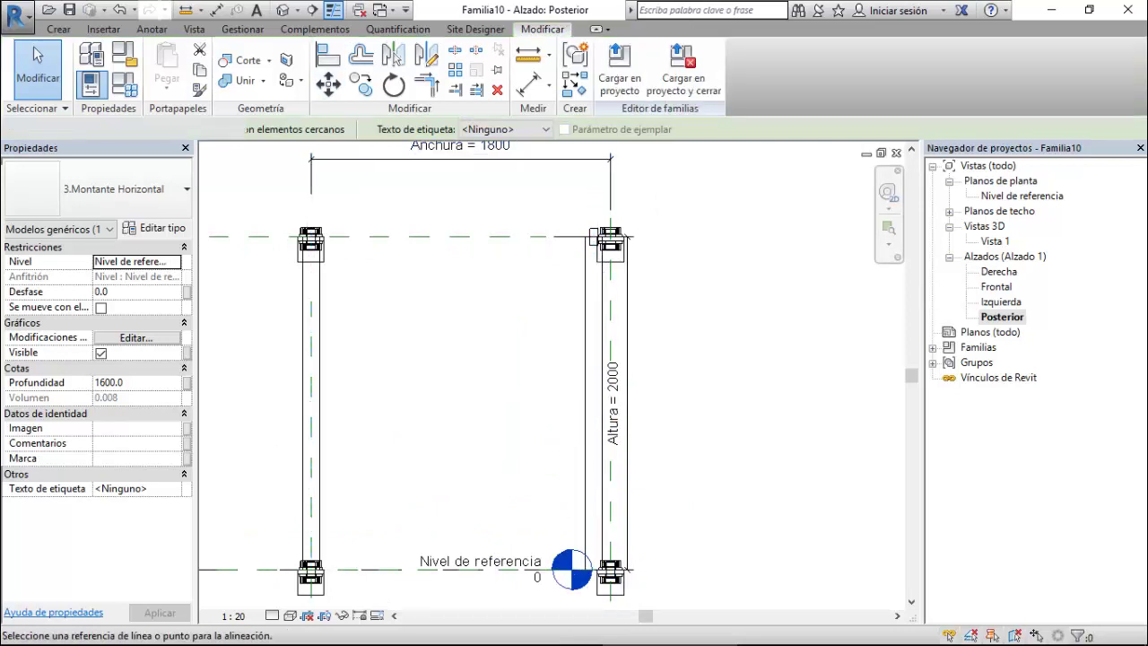
{"action": "key", "text": "Escape"}
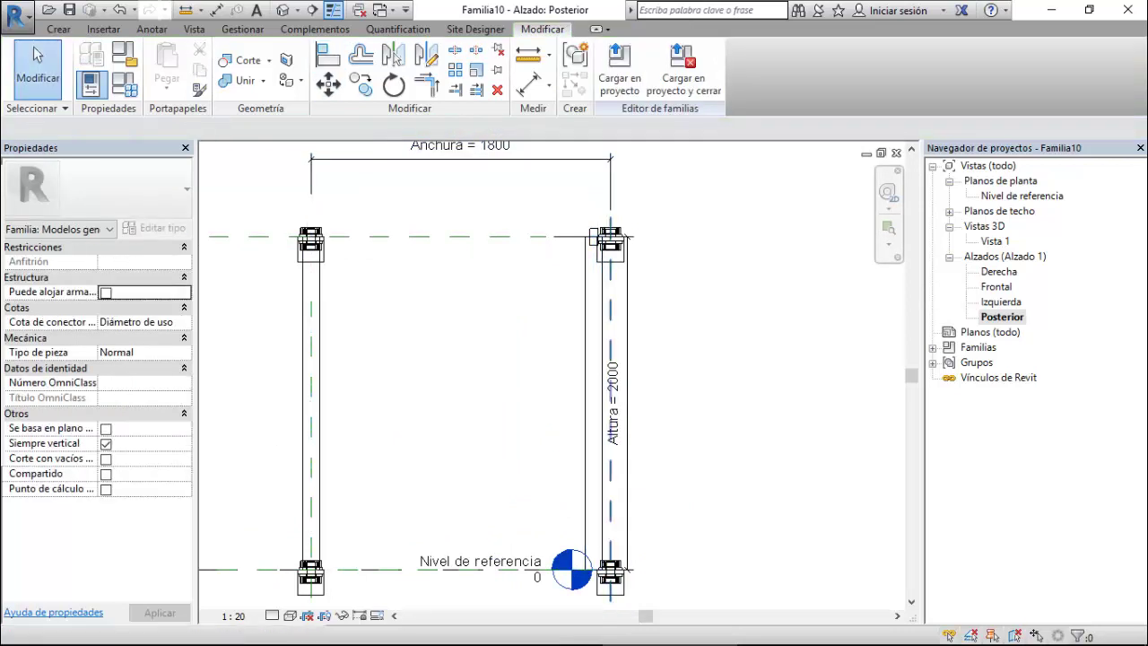
{"action": "key", "text": "a"}
{"action": "key", "text": "l"}
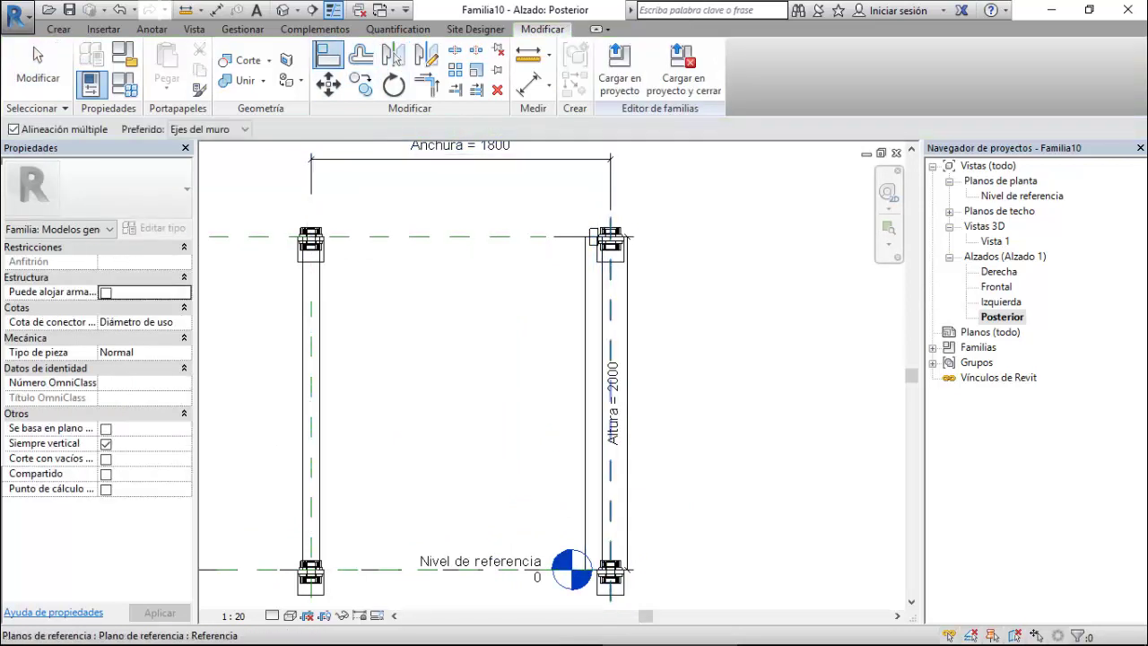
{"action": "left_click", "coordinate": [610, 238]}
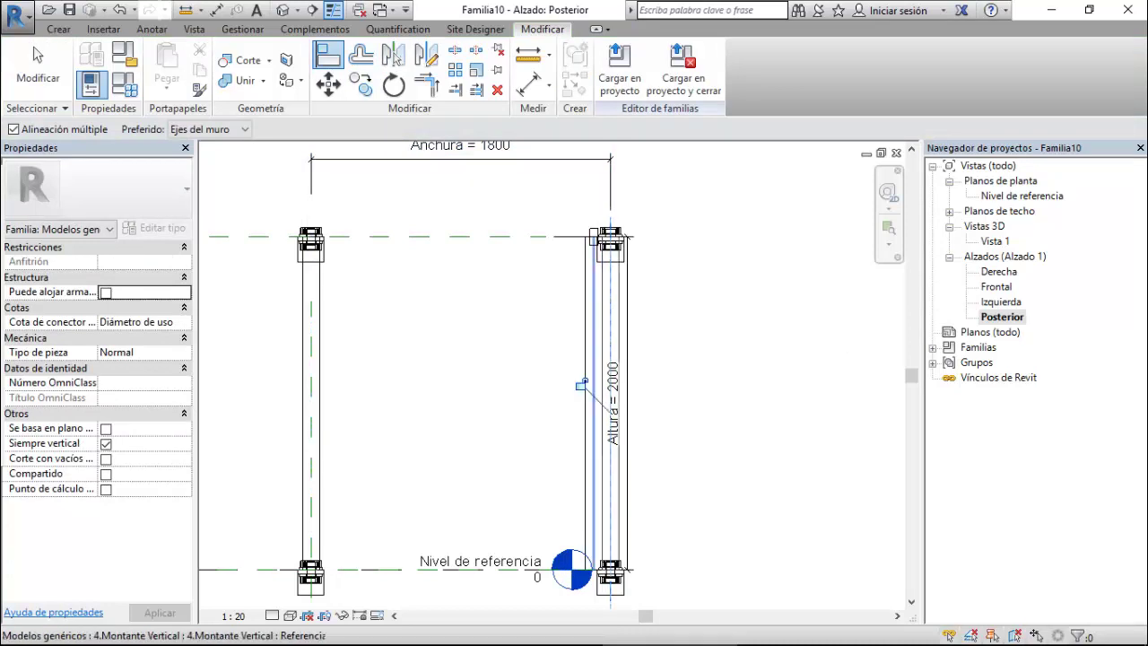
{"action": "left_click", "coordinate": [592, 395]}
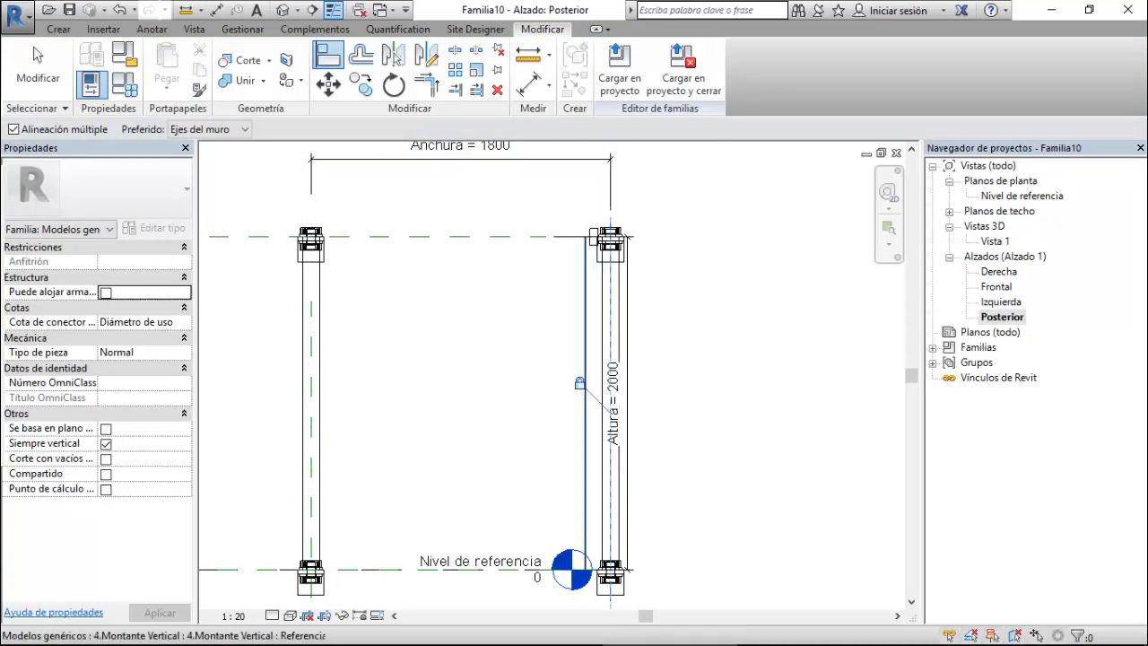
{"action": "left_click", "coordinate": [580, 383]}
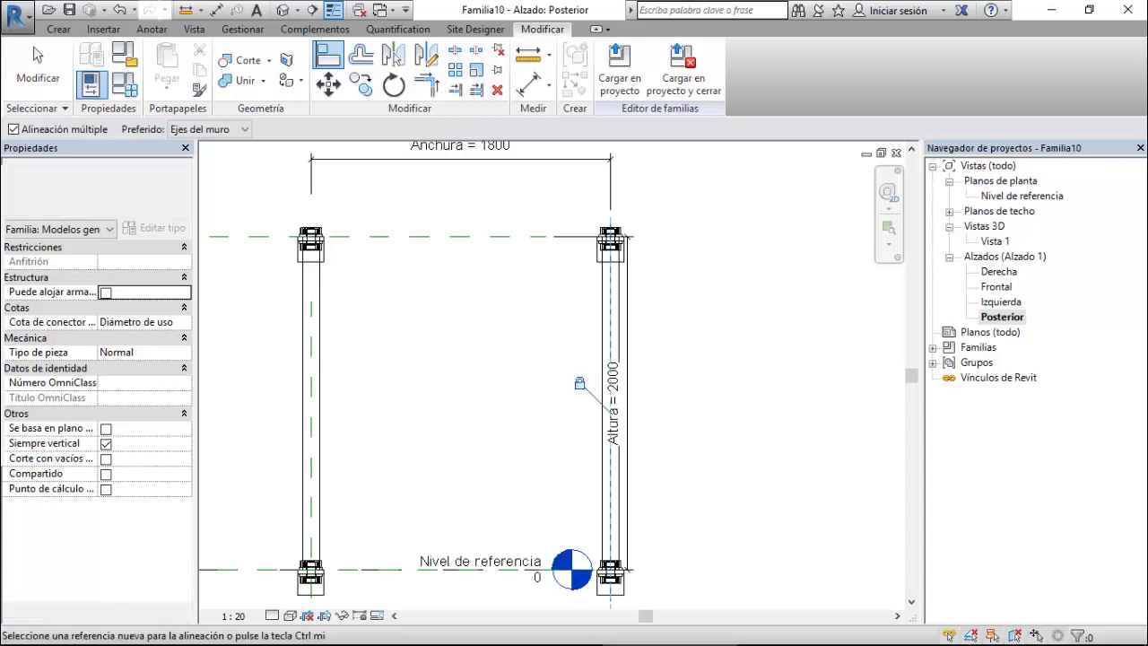
{"action": "double_click", "coordinate": [995, 241]}
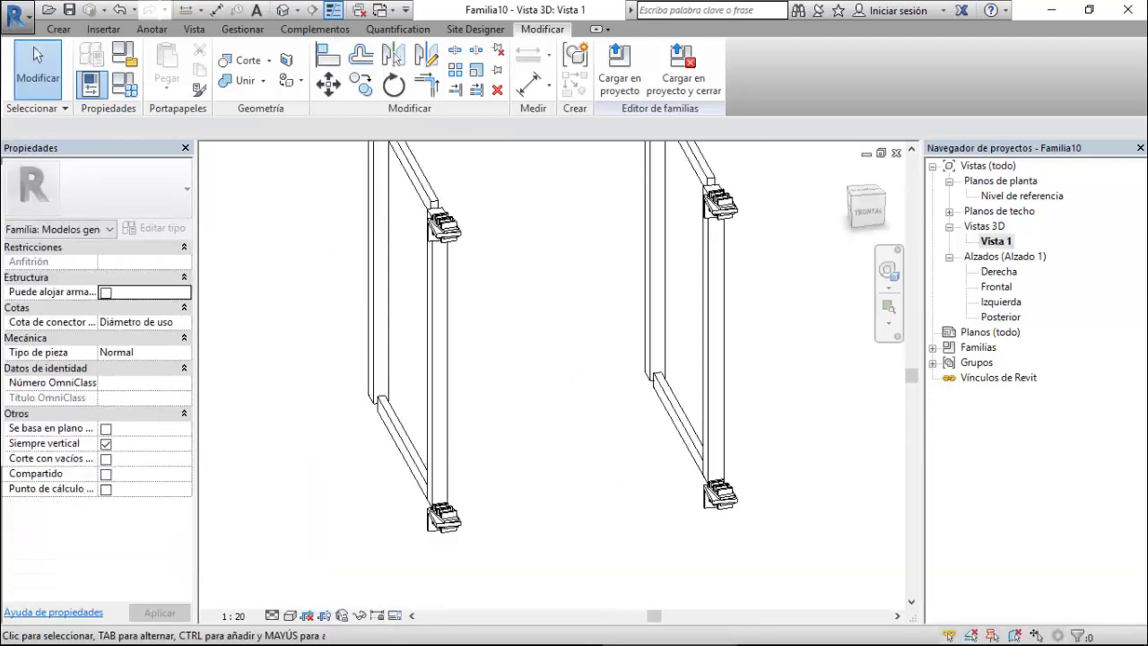
Orbit and zoom the 3D view to check both mullion frames, then switch to Nivel de referencia.
{"action": "middle_click_drag", "start_coordinate": [539, 377], "coordinate": [628, 377], "text": "shift"}
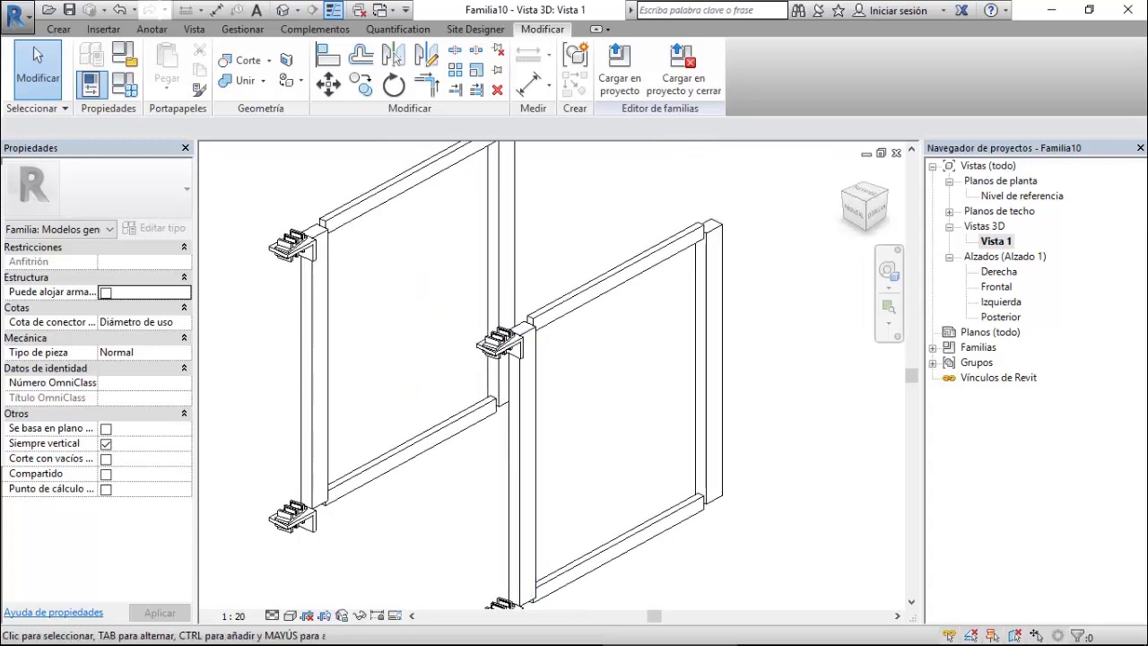
{"action": "scroll", "coordinate": [626, 310], "scroll_direction": "down", "scroll_amount": 2}
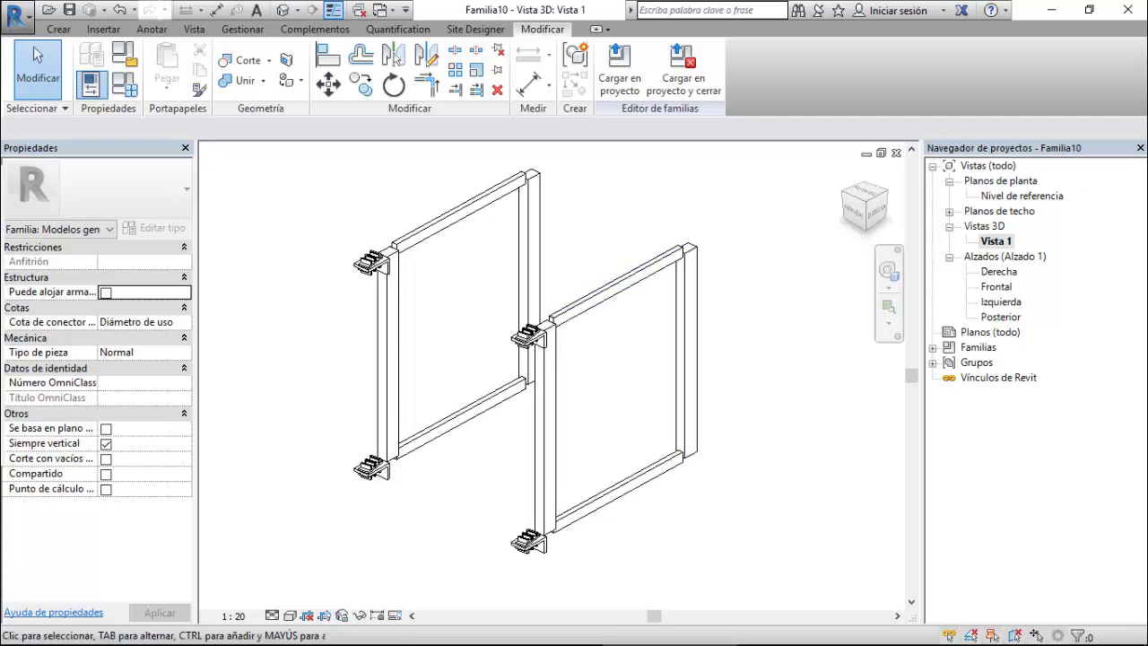
{"action": "double_click", "coordinate": [1022, 196]}
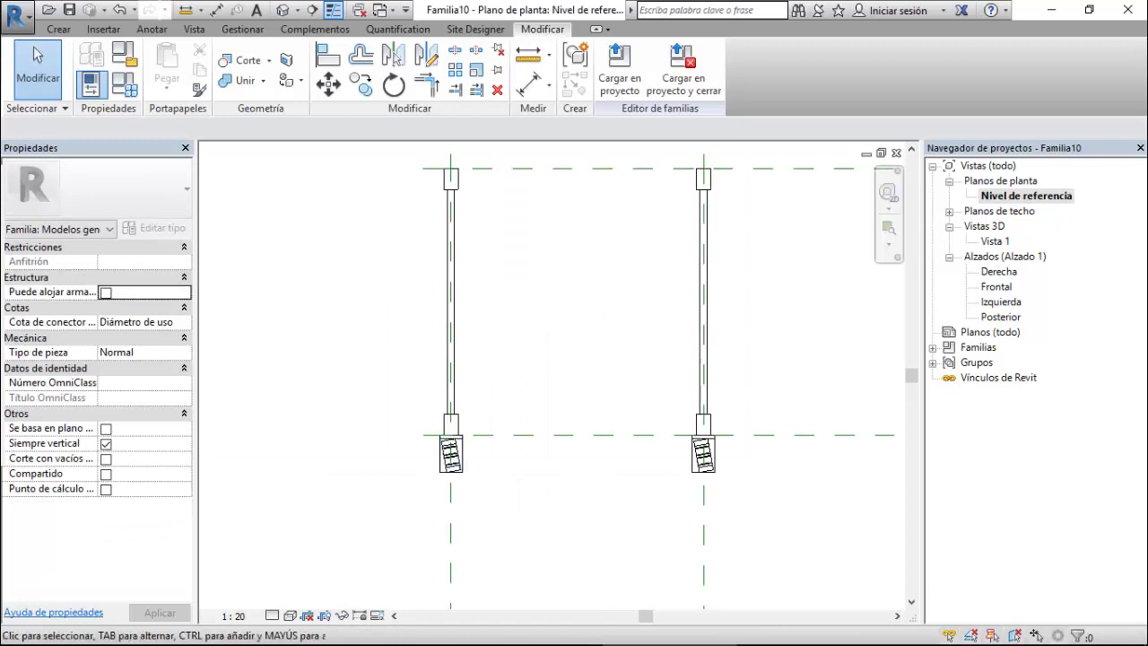
Place 3.Montante Horizontal components above the left post and across both post lines.
{"action": "left_click", "coordinate": [59, 29]}
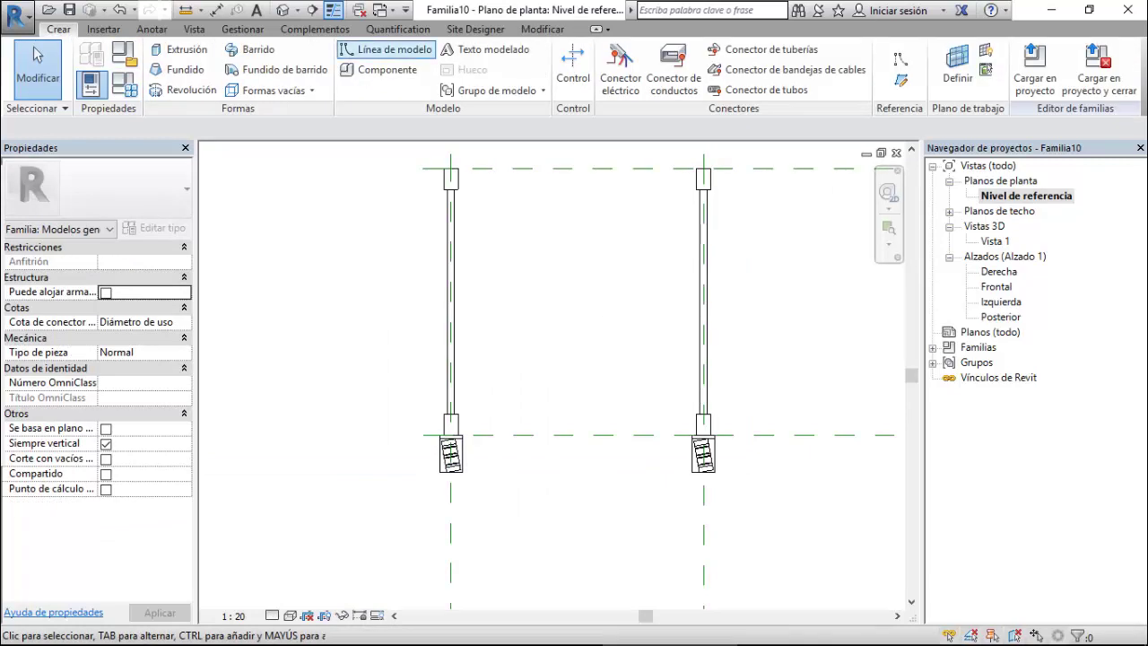
{"action": "left_click", "coordinate": [381, 70]}
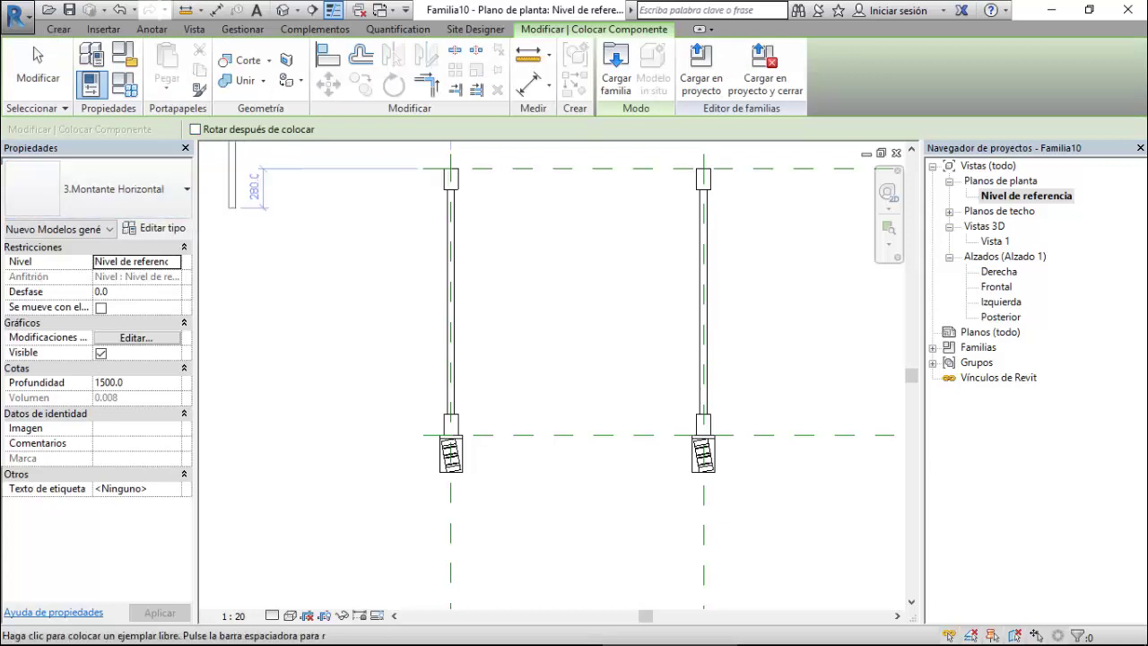
{"action": "scroll", "coordinate": [540, 351], "scroll_direction": "down", "scroll_amount": 3}
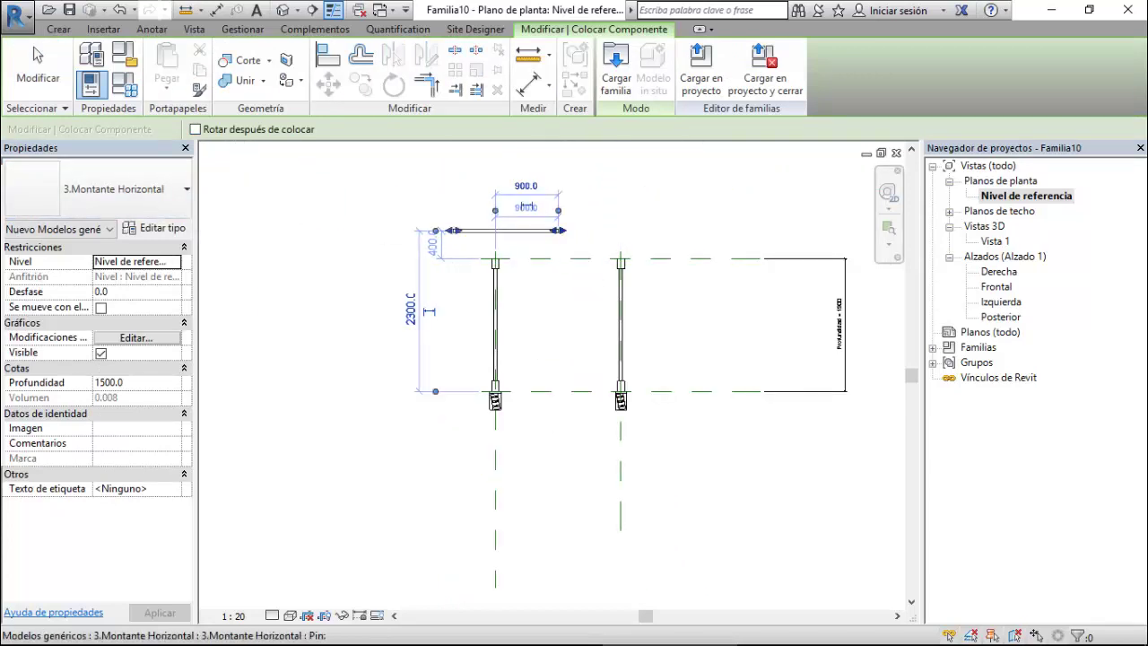
{"action": "left_click", "coordinate": [505, 231]}
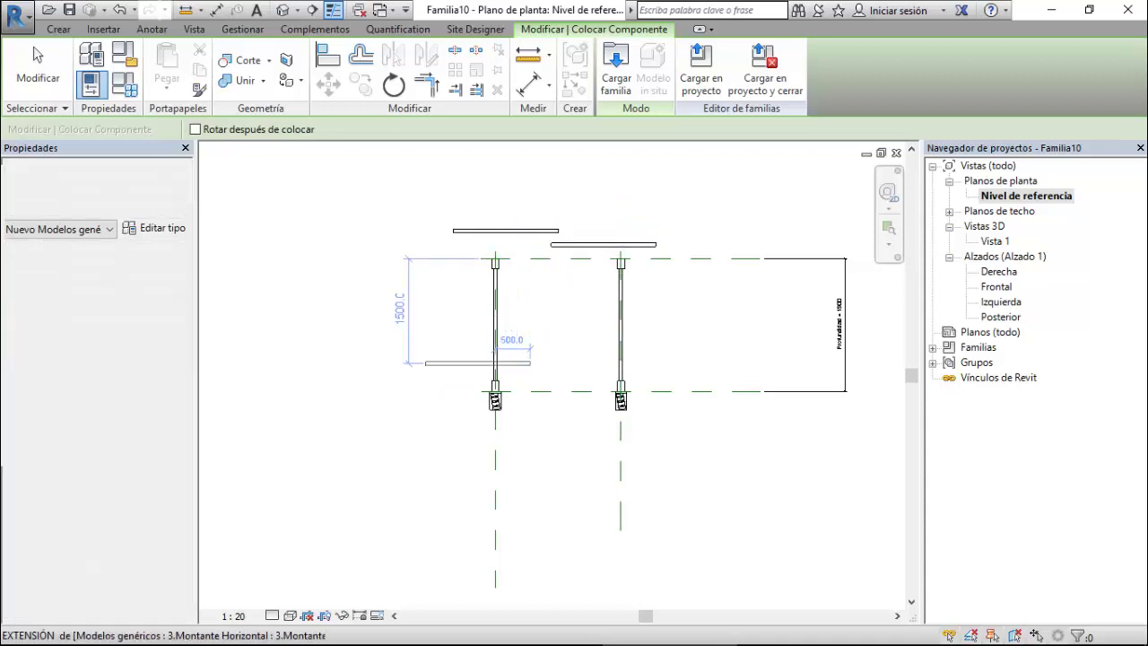
{"action": "left_click", "coordinate": [477, 363]}
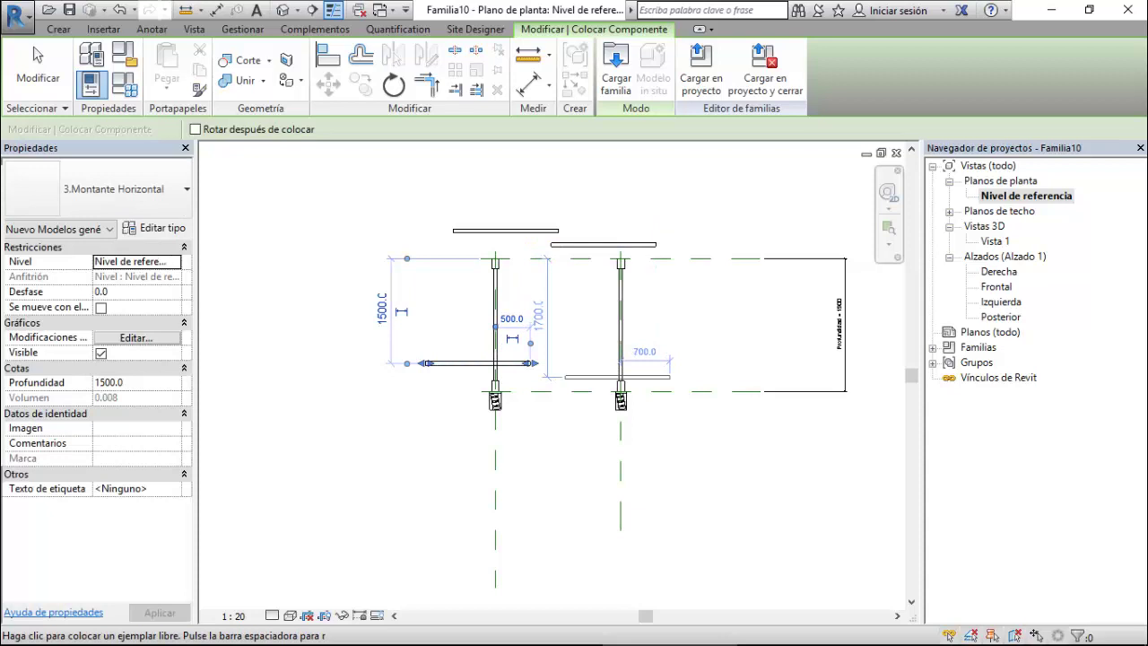
{"action": "left_click", "coordinate": [617, 377]}
{"action": "key", "text": "Escape"}
{"action": "key", "text": "Escape"}
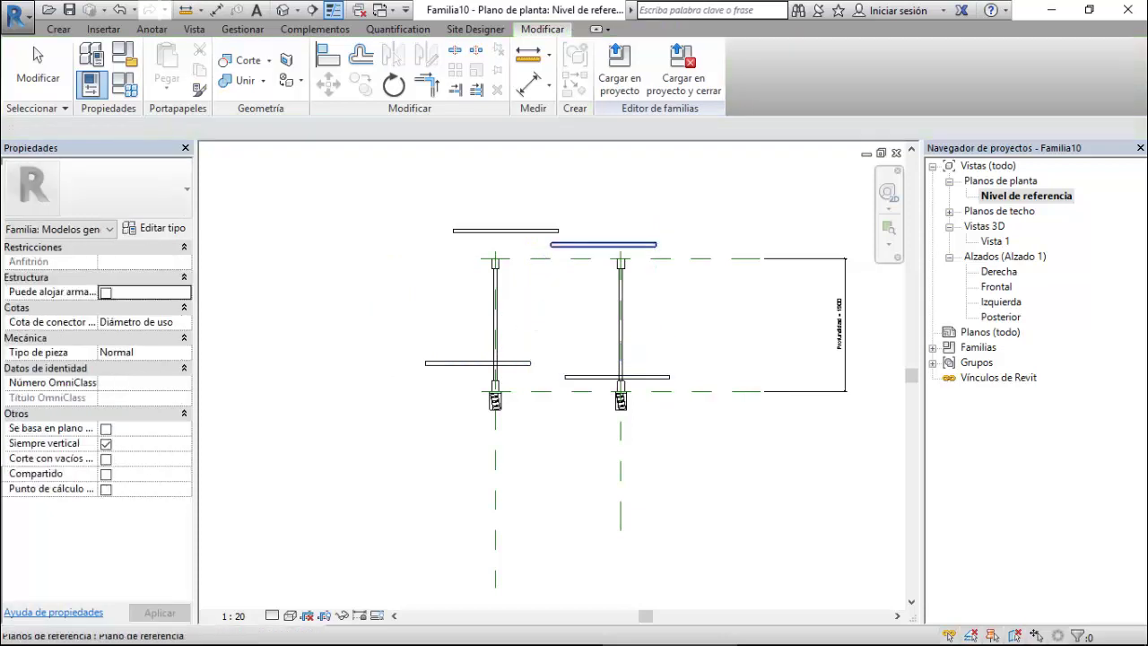
{"action": "scroll", "coordinate": [648, 225], "scroll_direction": "up", "scroll_amount": 2}
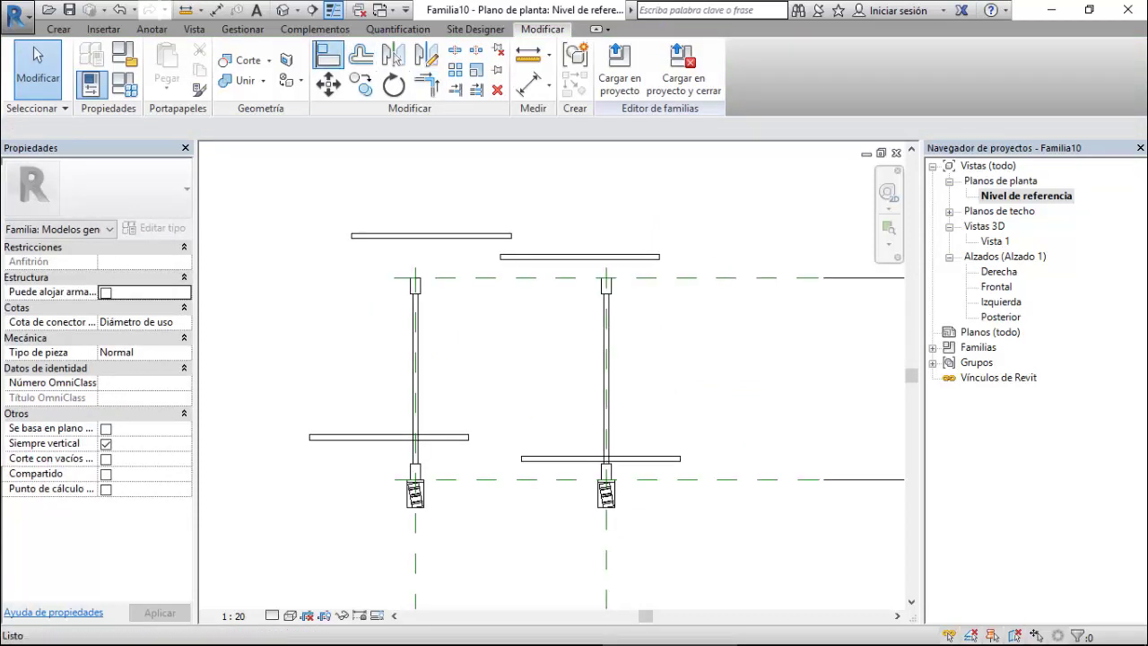
Align the upper-right and lower-right mullions to the top and bottom reference planes.
{"action": "left_click", "coordinate": [328, 55]}
{"action": "left_click", "coordinate": [574, 277]}
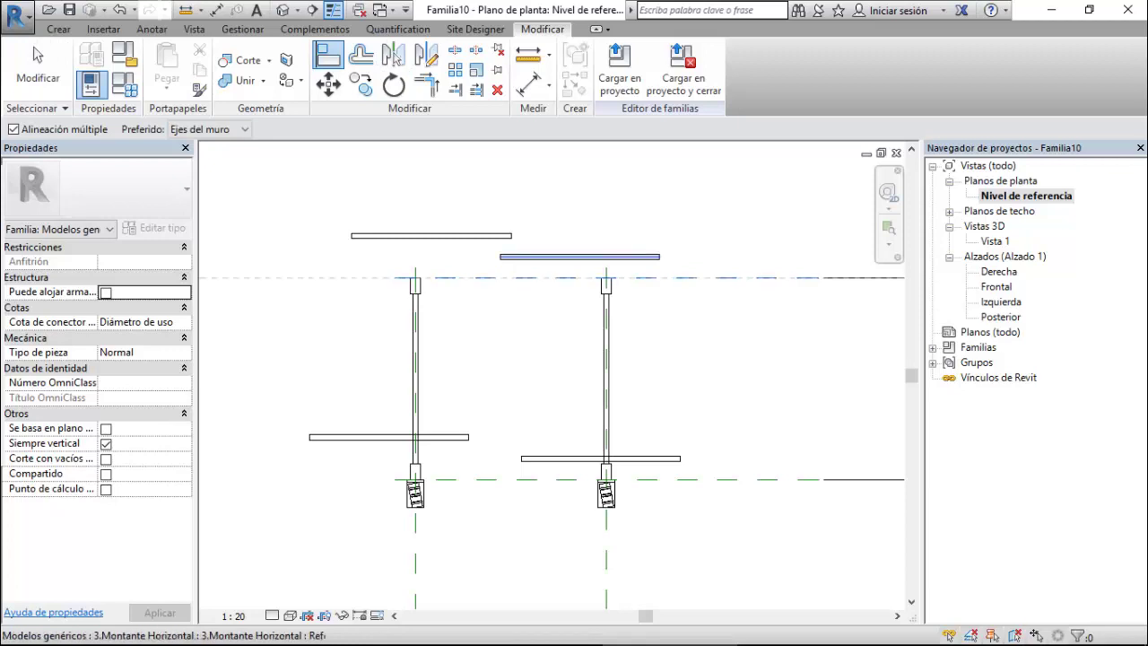
{"action": "left_click", "coordinate": [579, 256]}
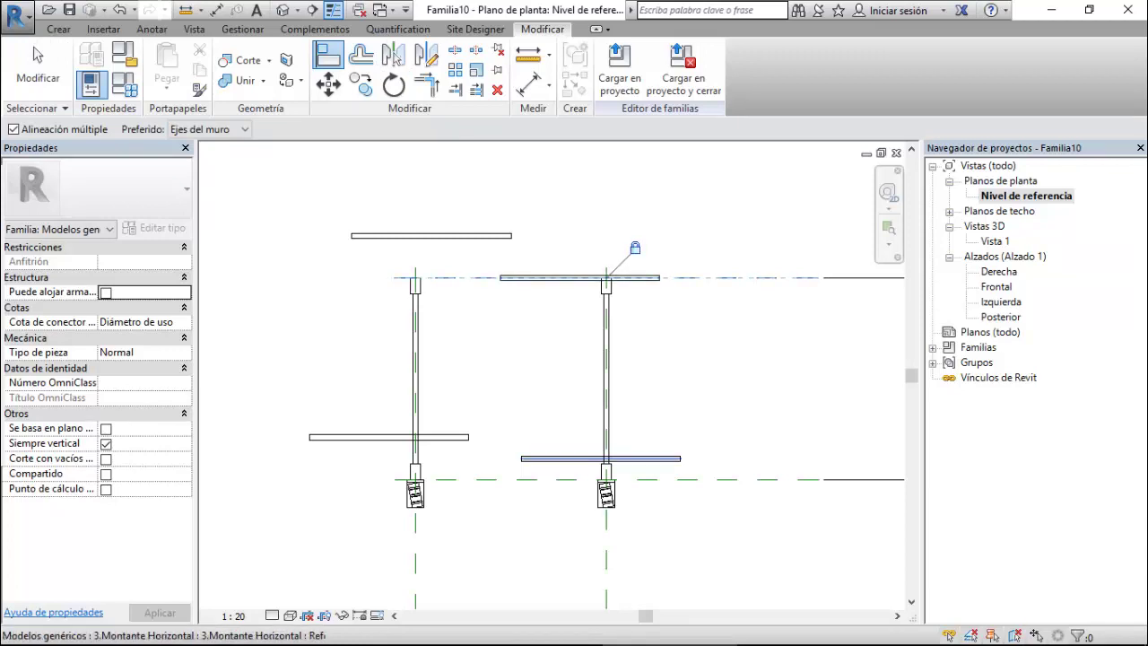
{"action": "key", "text": "Escape"}
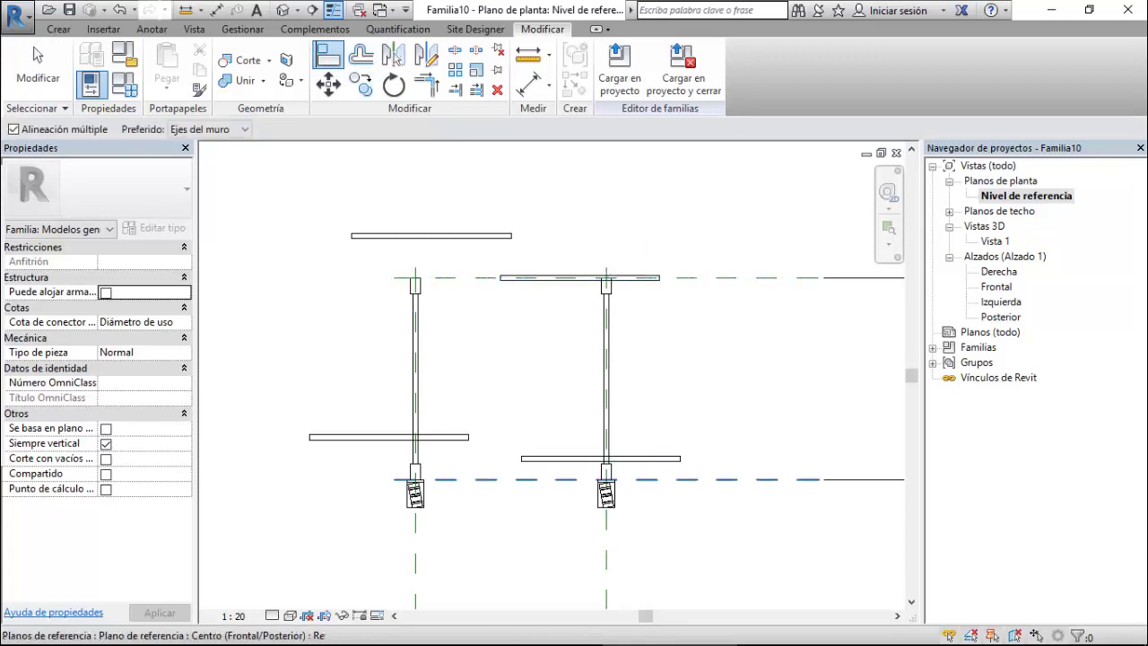
{"action": "left_click", "coordinate": [486, 479]}
{"action": "left_click", "coordinate": [632, 458]}
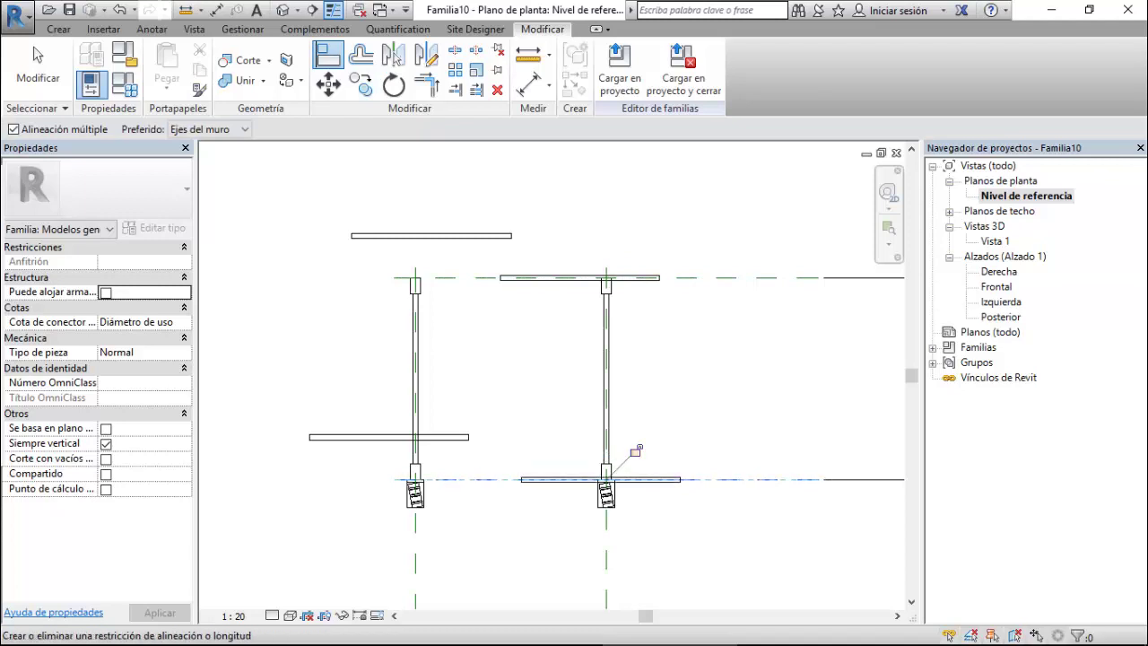
{"action": "scroll", "coordinate": [604, 502], "scroll_direction": "up", "scroll_amount": 2}
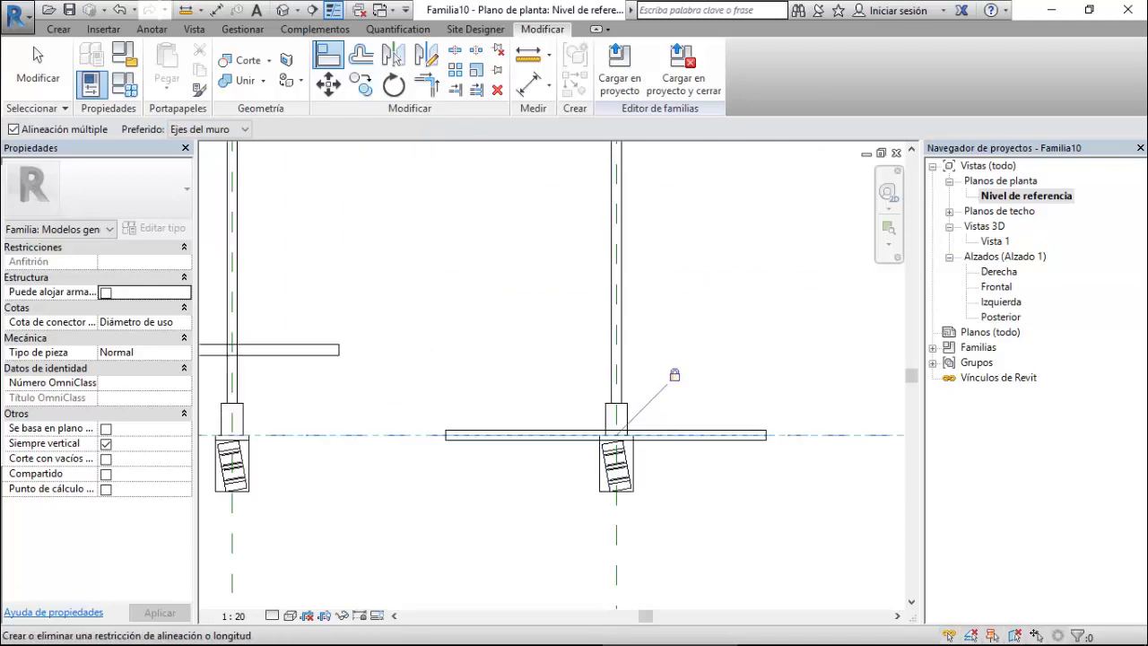
{"action": "scroll", "coordinate": [604, 502], "scroll_direction": "up", "scroll_amount": 1}
{"action": "key", "text": "Escape"}
Shorten the lower-right mullion from its right end, then retry aligning it to the plane.
{"action": "left_click", "coordinate": [762, 448]}
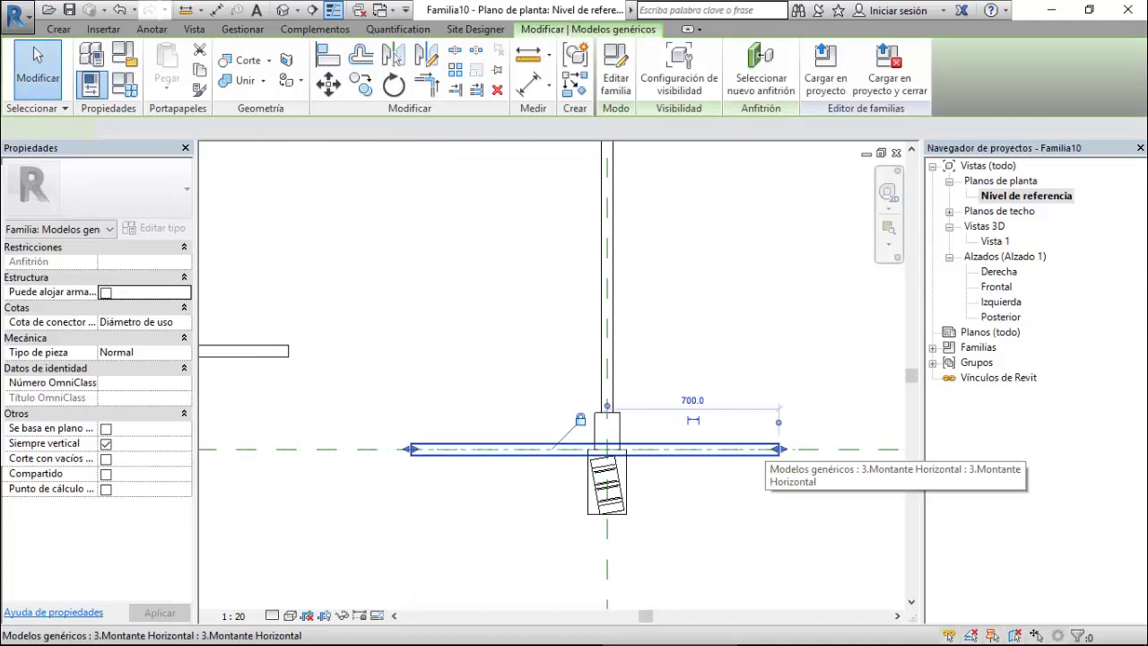
{"action": "left_click_drag", "start_coordinate": [780, 449], "coordinate": [776, 449]}
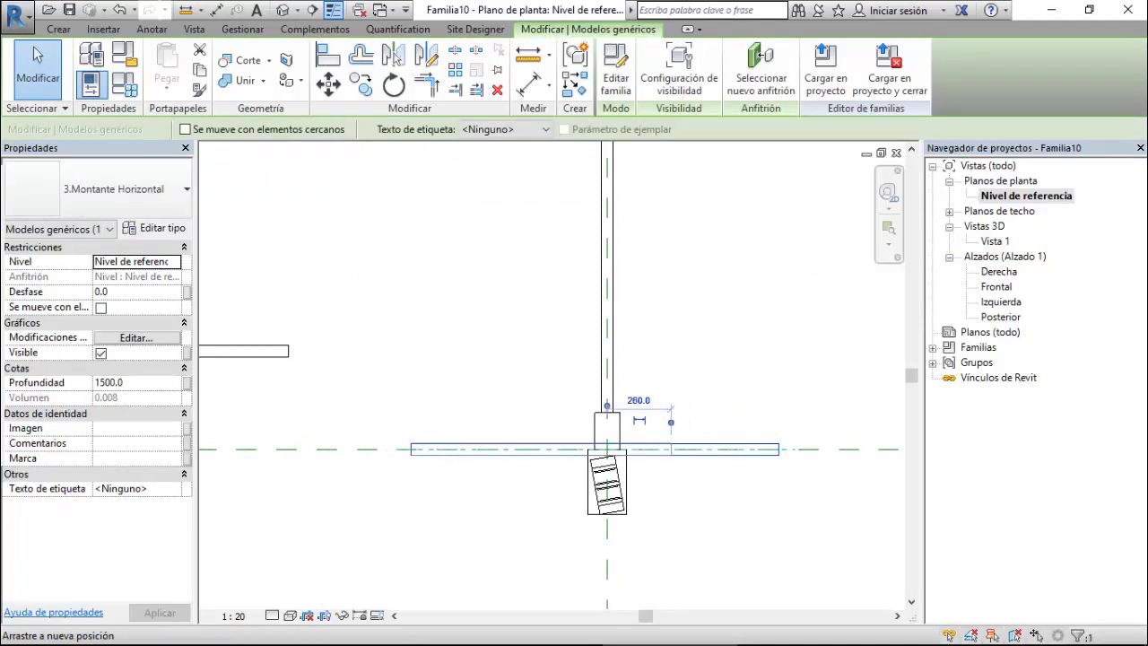
{"action": "mouse_move", "coordinate": [636, 421]}
{"action": "left_mouse_down"}
{"action": "mouse_move", "coordinate": [607, 409]}
{"action": "mouse_move", "coordinate": [660, 449]}
{"action": "mouse_move", "coordinate": [725, 449]}
{"action": "left_mouse_up"}
{"action": "key", "text": "Escape"}
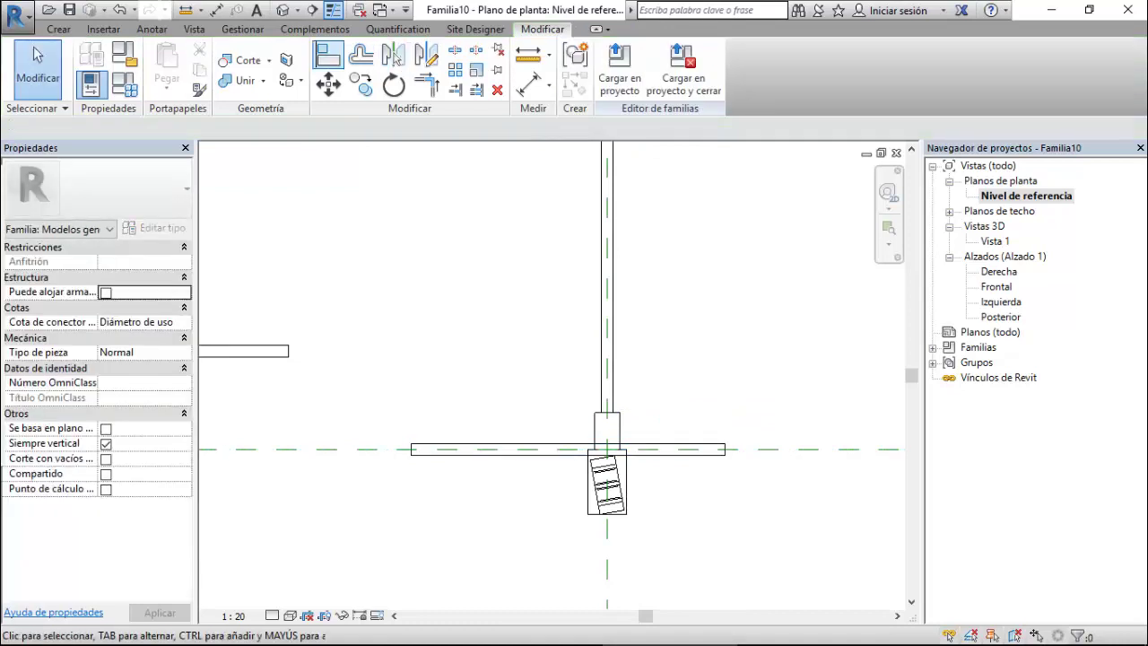
{"action": "left_click", "coordinate": [329, 53]}
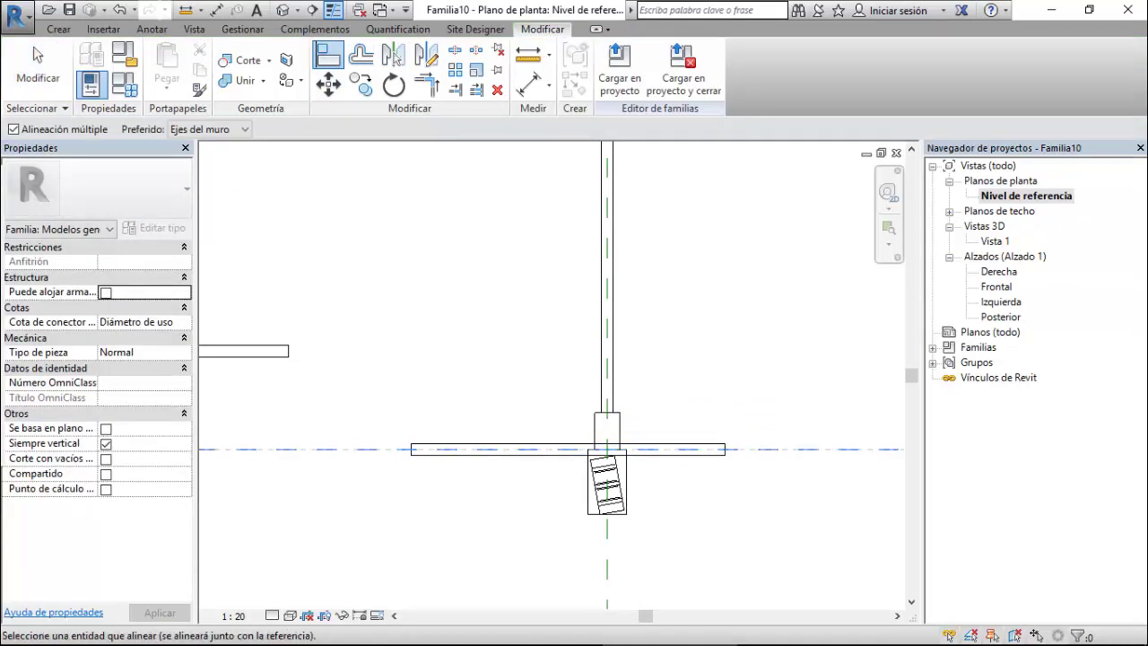
{"action": "left_click", "coordinate": [549, 452]}
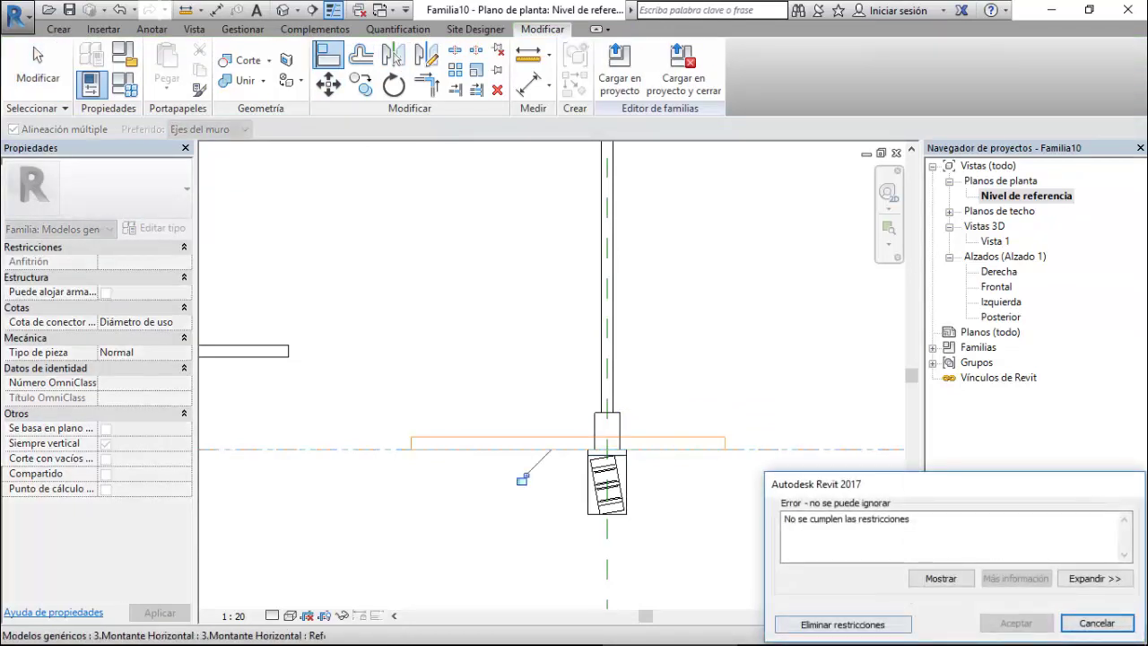
{"action": "key", "text": "Return"}
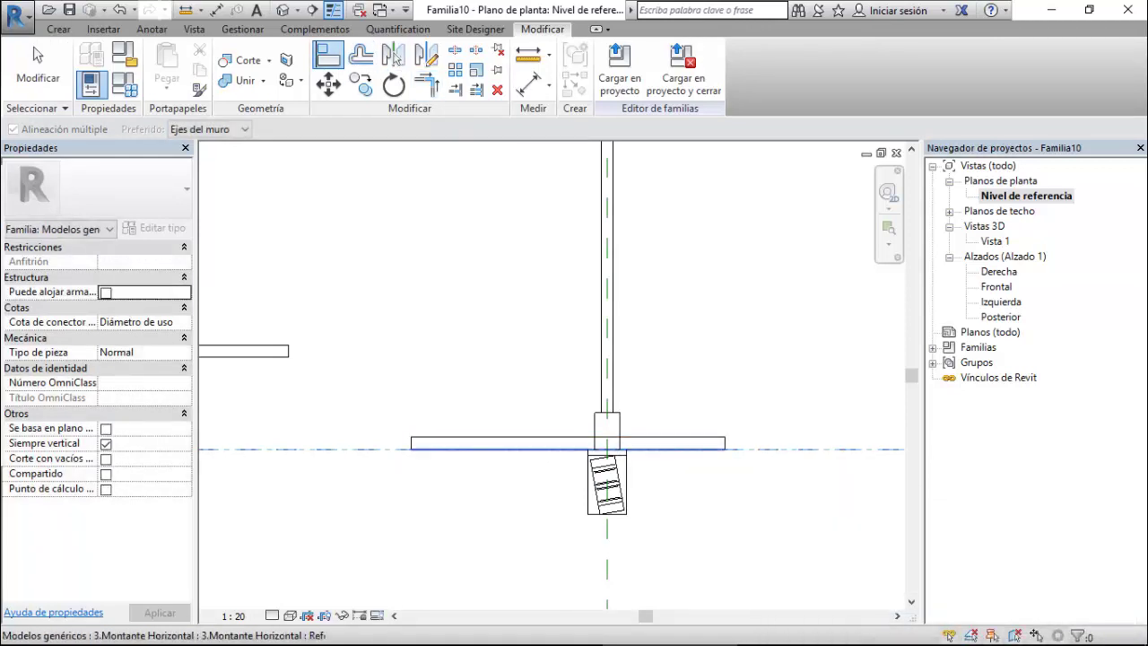
{"action": "key", "text": "Escape"}
Inspect the mullions beside the right post and bring both post tops into view.
{"action": "left_click", "coordinate": [565, 443]}
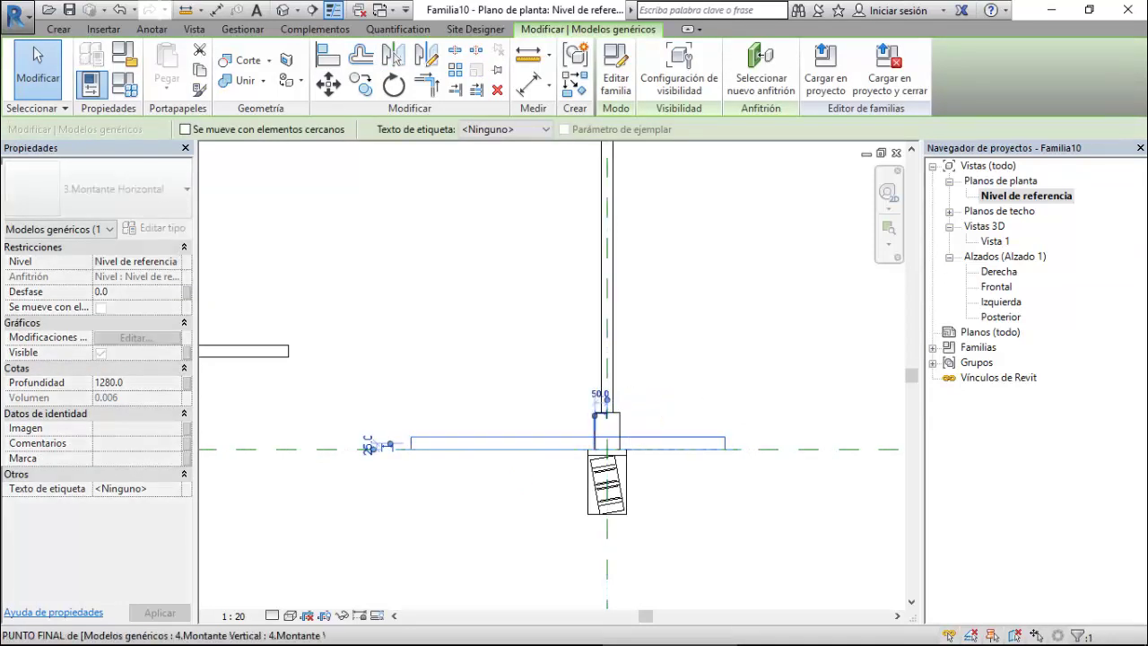
{"action": "left_click", "coordinate": [606, 445]}
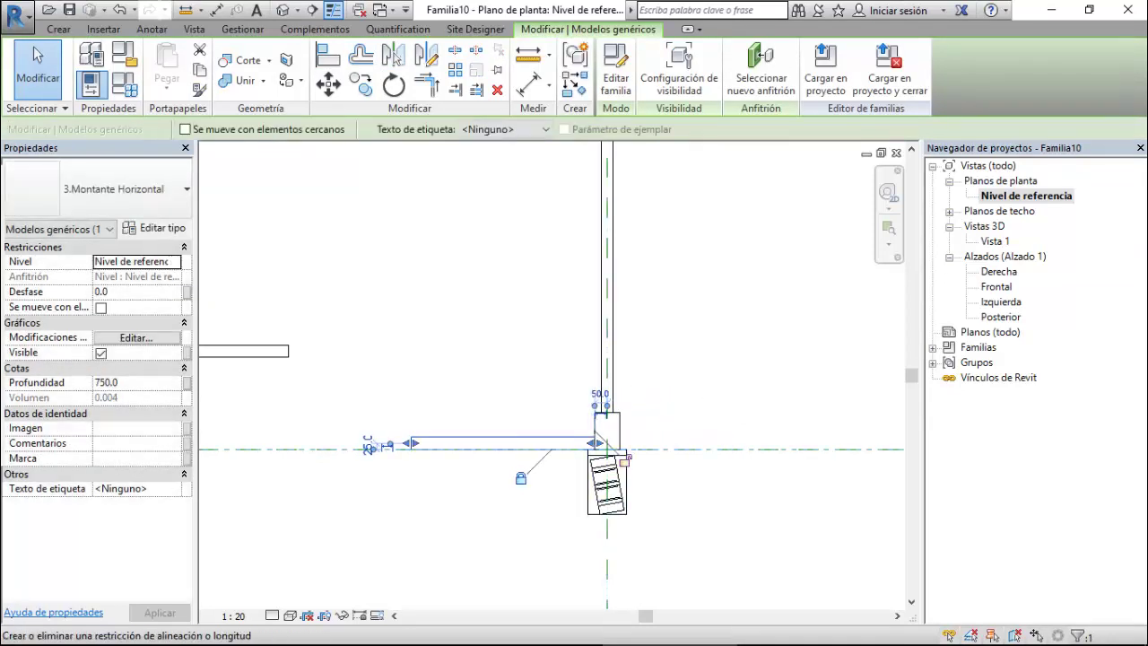
{"action": "scroll", "coordinate": [701, 370], "scroll_direction": "up", "scroll_amount": 2}
{"action": "middle_click_drag", "start_coordinate": [701, 370], "coordinate": [626, 318]}
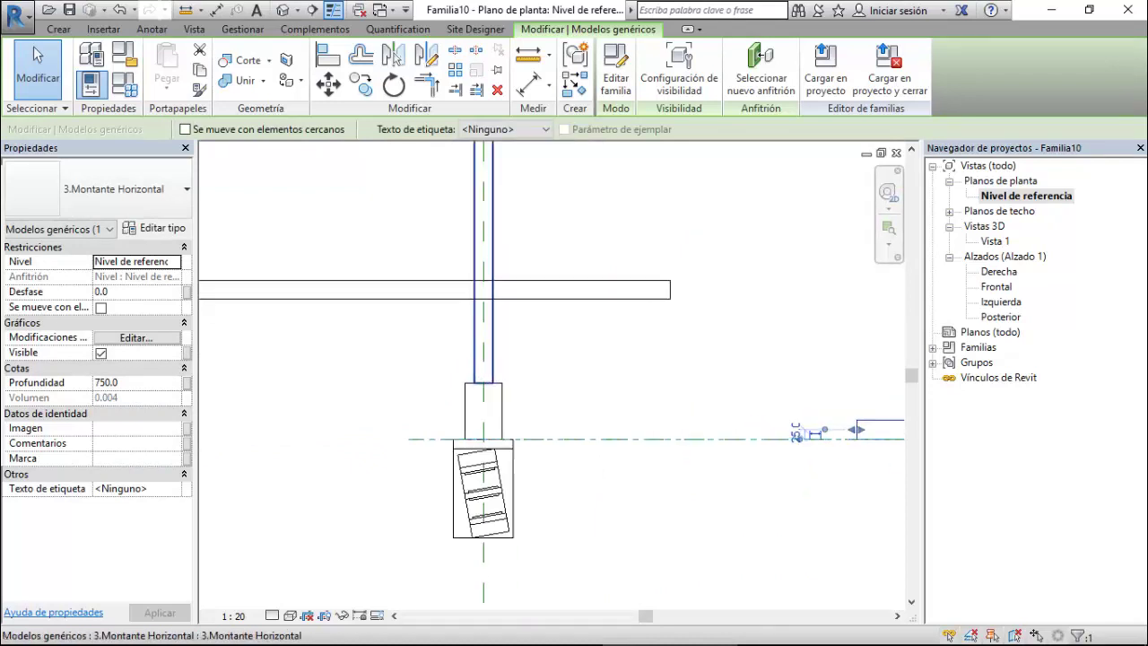
{"action": "key", "text": "Escape"}
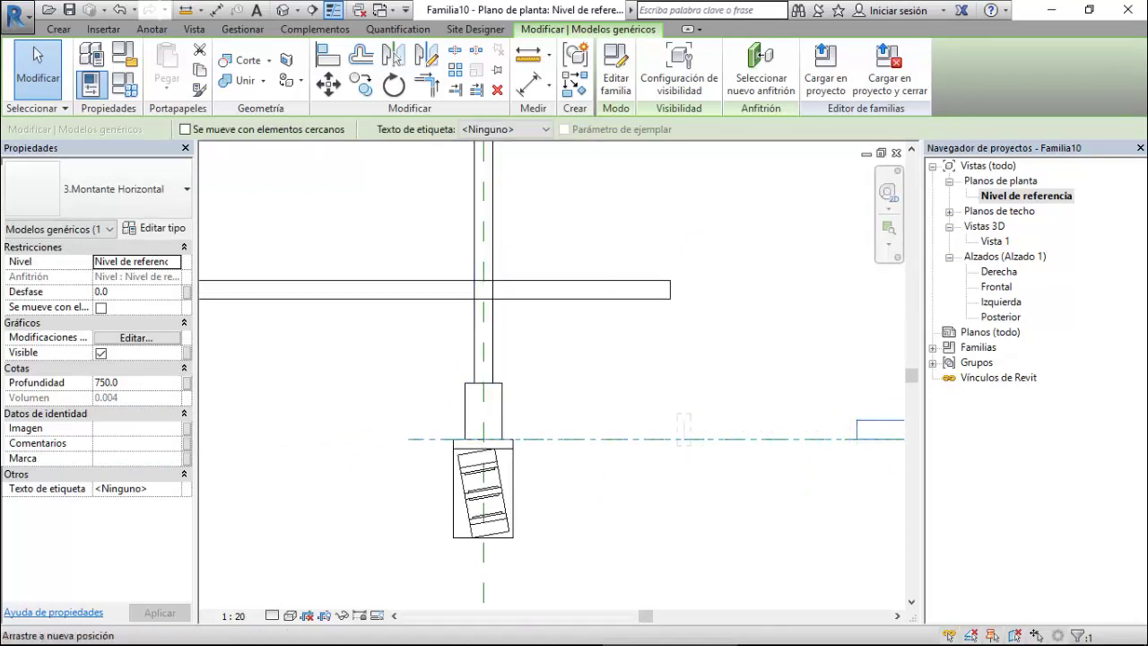
{"action": "left_click", "coordinate": [700, 420]}
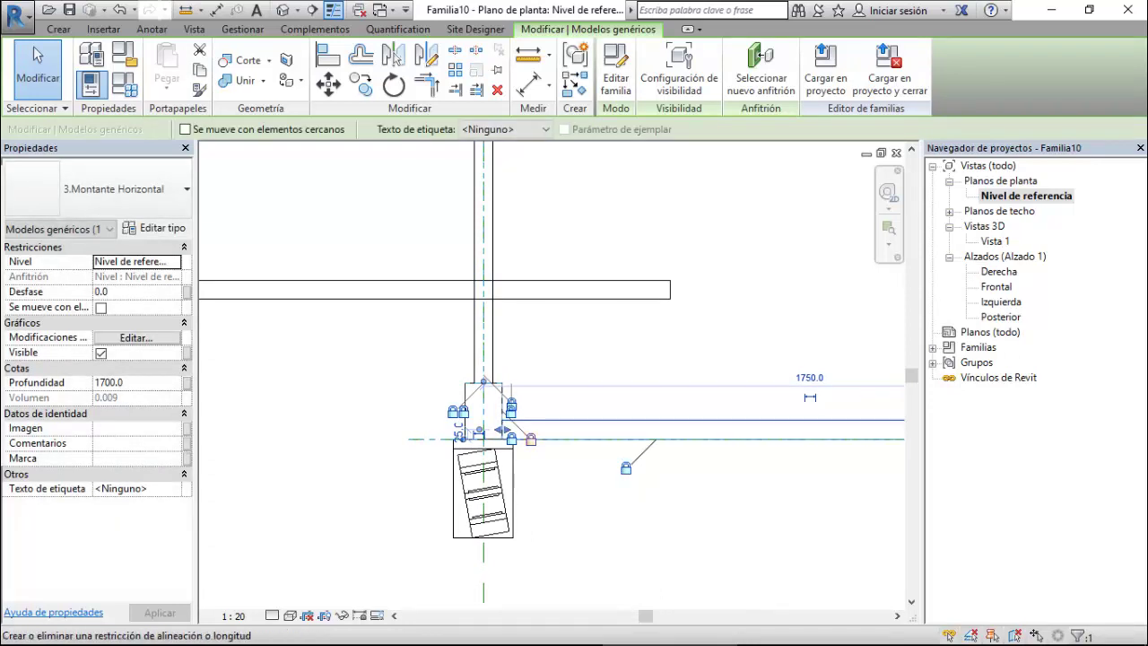
{"action": "key", "text": "Escape"}
{"action": "scroll", "coordinate": [473, 404], "scroll_direction": "down", "scroll_amount": 2}
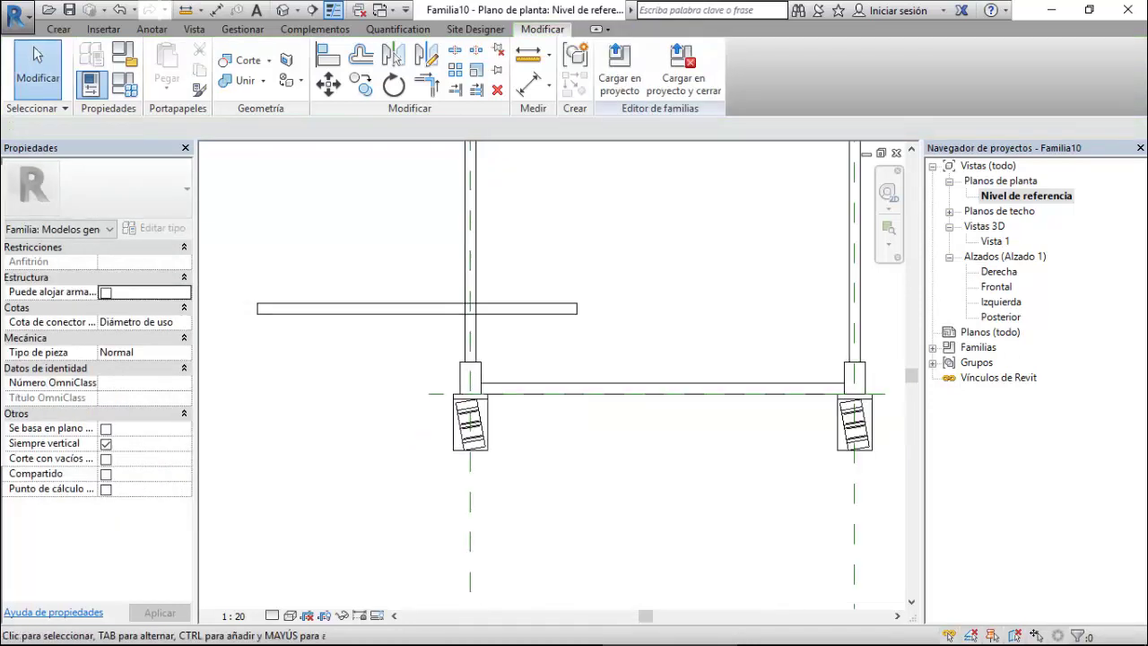
{"action": "scroll", "coordinate": [476, 408], "scroll_direction": "down", "scroll_amount": 2}
{"action": "scroll", "coordinate": [502, 413], "scroll_direction": "down", "scroll_amount": 1}
{"action": "middle_click_drag", "start_coordinate": [502, 224], "coordinate": [520, 467]}
{"action": "scroll", "coordinate": [619, 179], "scroll_direction": "up", "scroll_amount": 3}
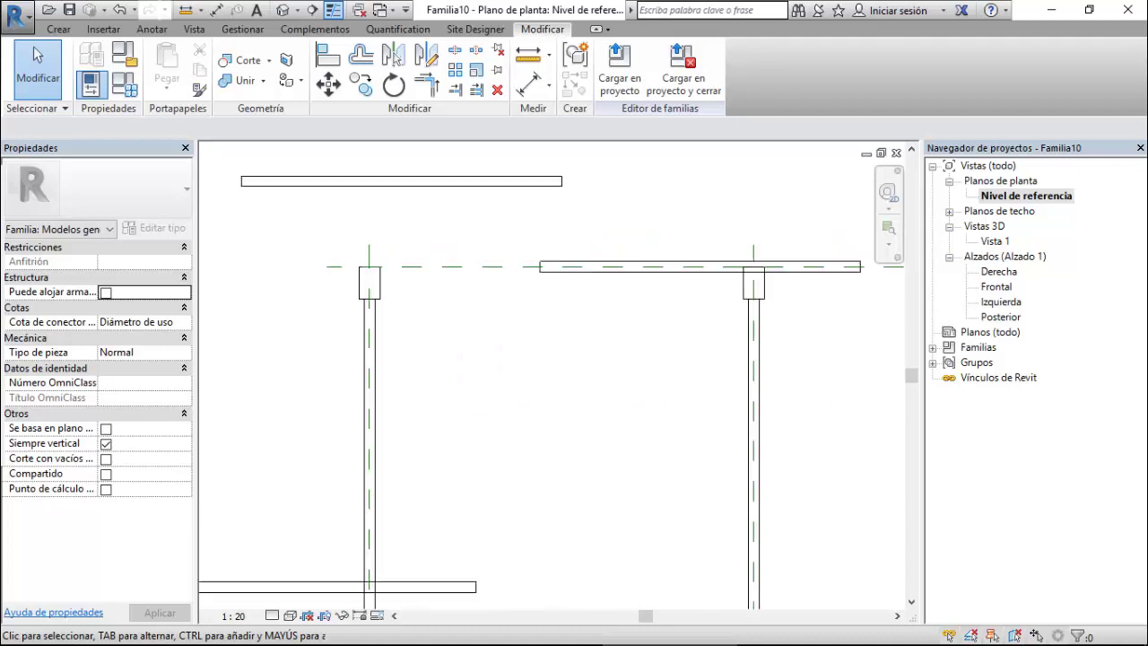
Stretch the top beam along the top reference plane so its ends snap onto both posts.
{"action": "left_click", "coordinate": [328, 55]}
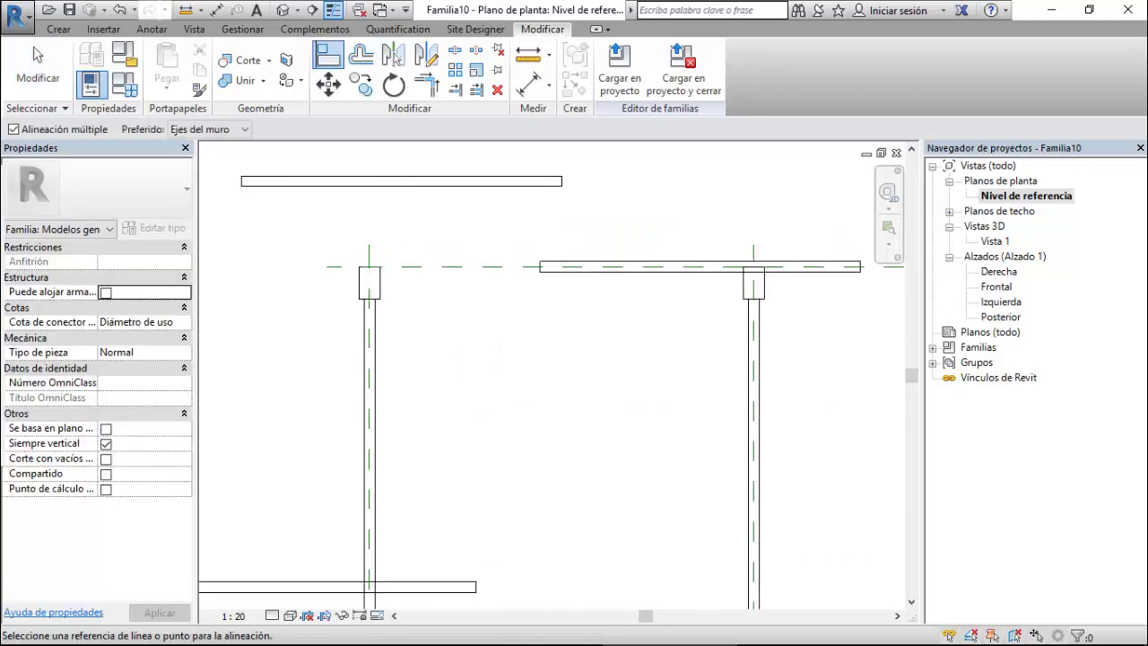
{"action": "left_click", "coordinate": [628, 262]}
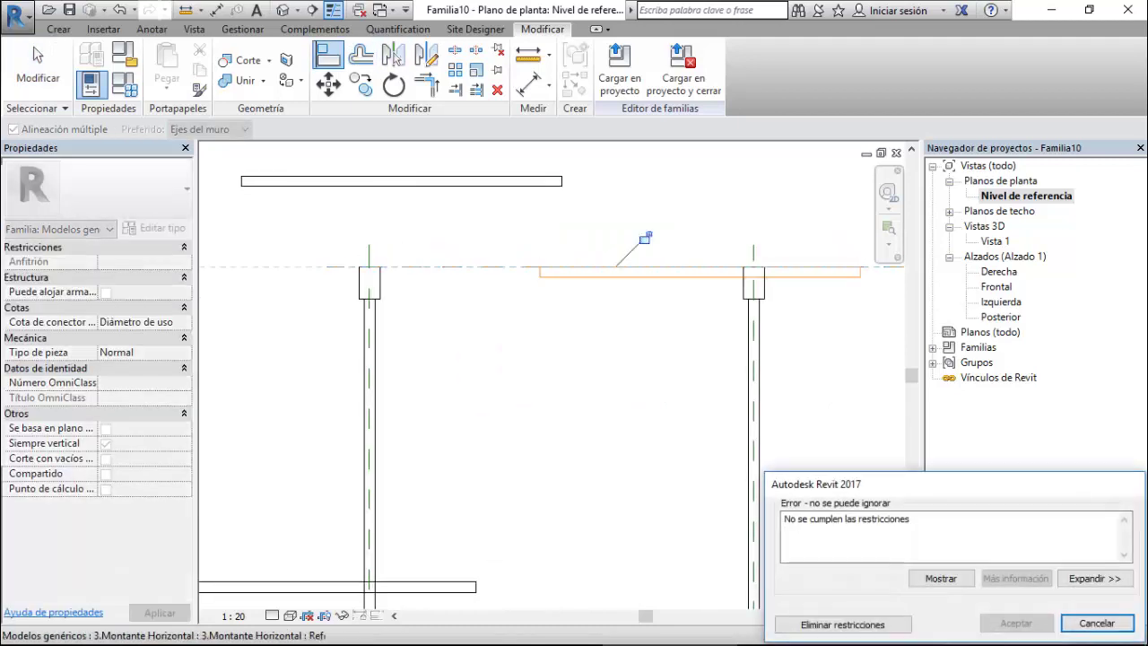
{"action": "key", "text": "Escape"}
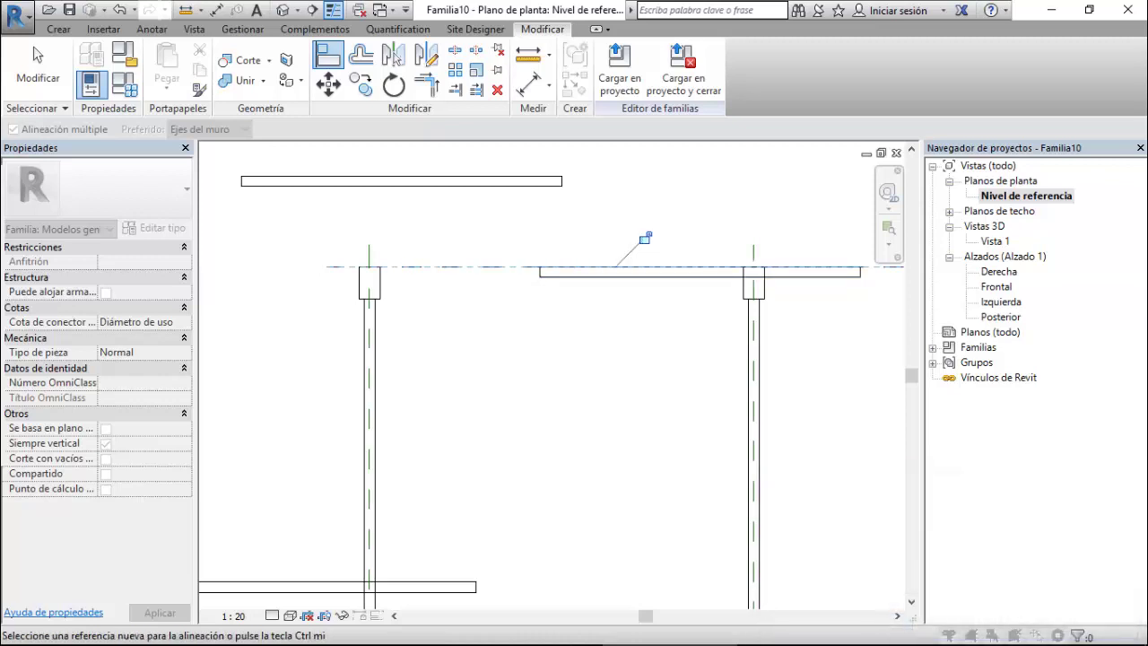
{"action": "key", "text": "Escape"}
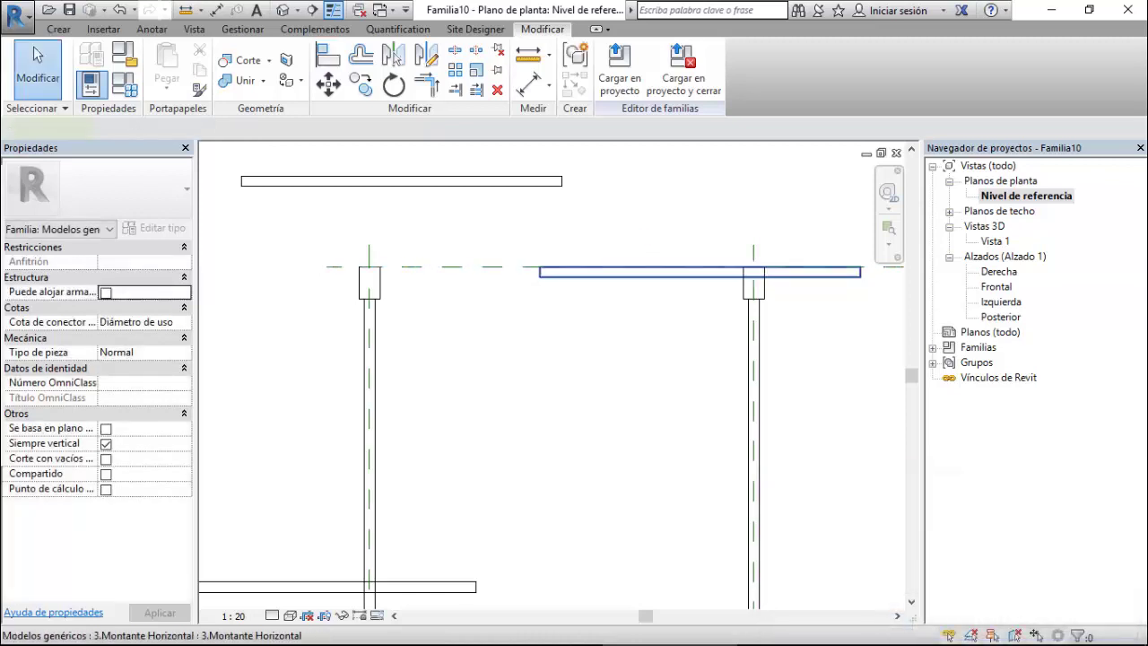
{"action": "left_click", "coordinate": [538, 272]}
{"action": "left_click_drag", "start_coordinate": [541, 272], "coordinate": [368, 271]}
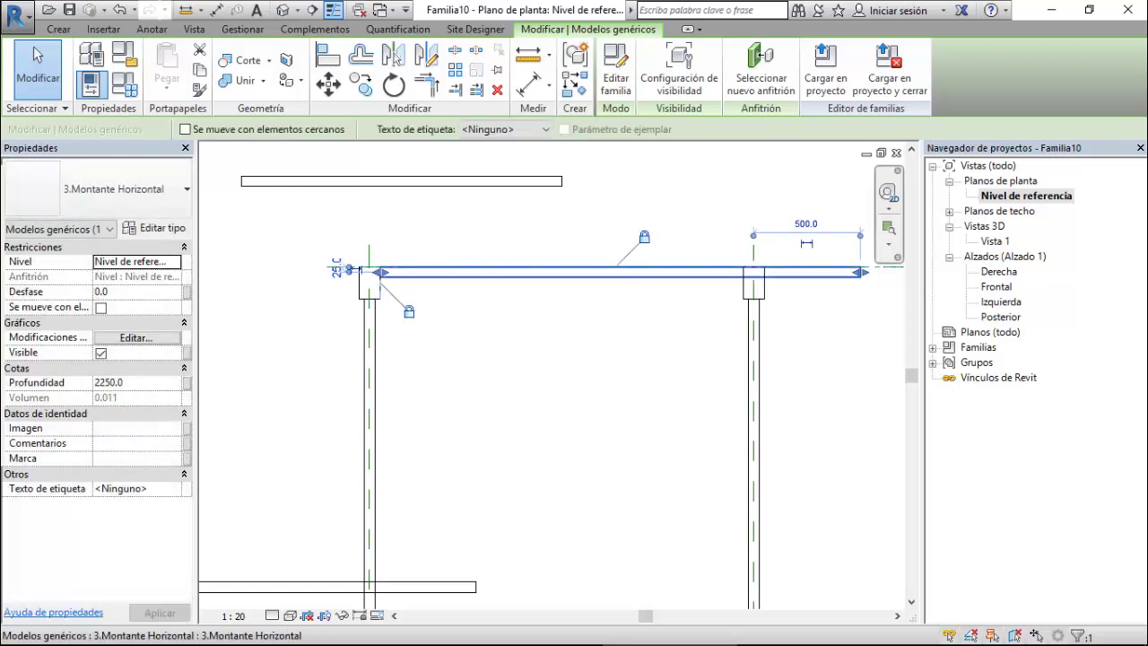
{"action": "left_click_drag", "start_coordinate": [859, 272], "coordinate": [748, 272]}
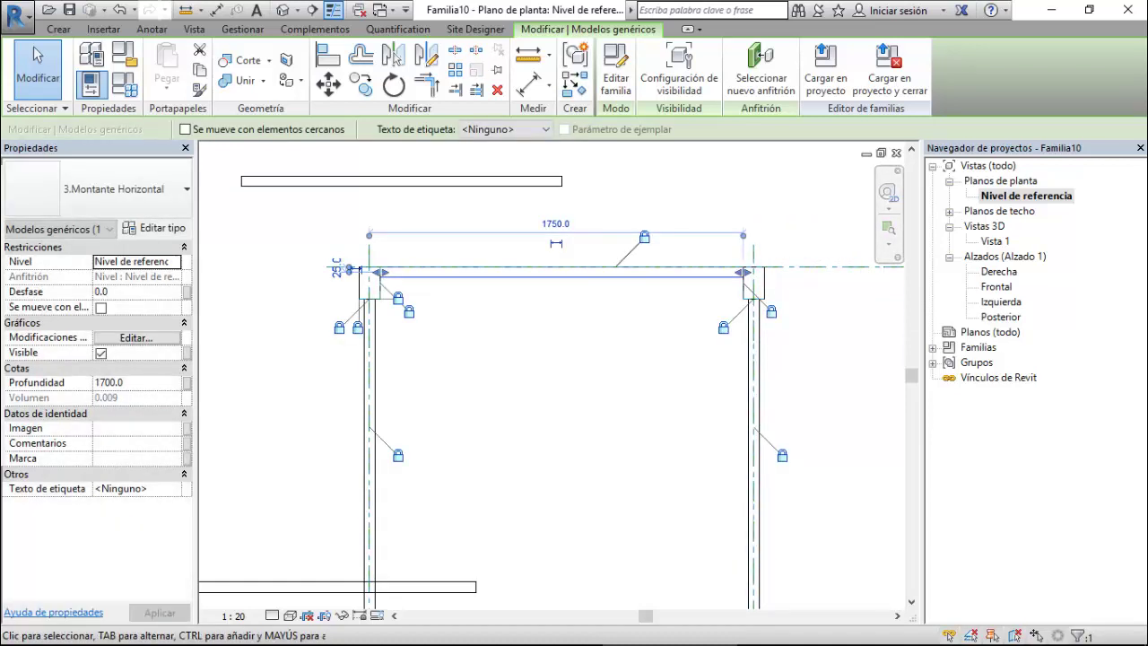
{"action": "key", "text": "ctrl+Tab"}
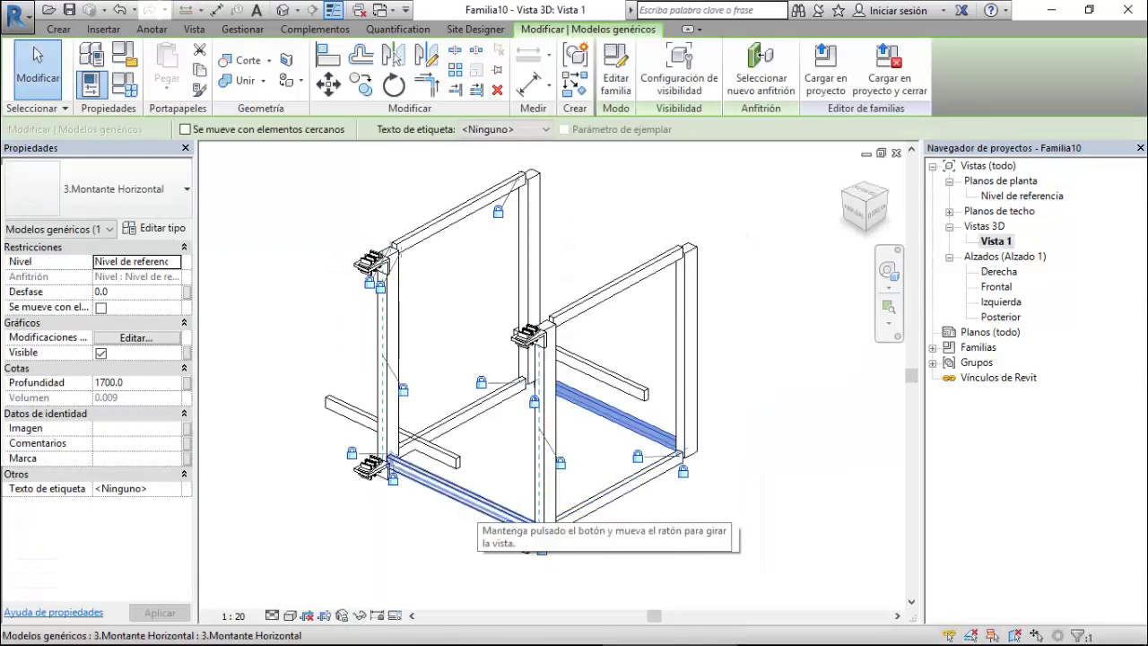
In the Frontal elevation, align the lower beam up to the top beam, then reopen Nivel de referencia.
{"action": "key", "text": "Escape"}
{"action": "key", "text": "ctrl+Tab"}
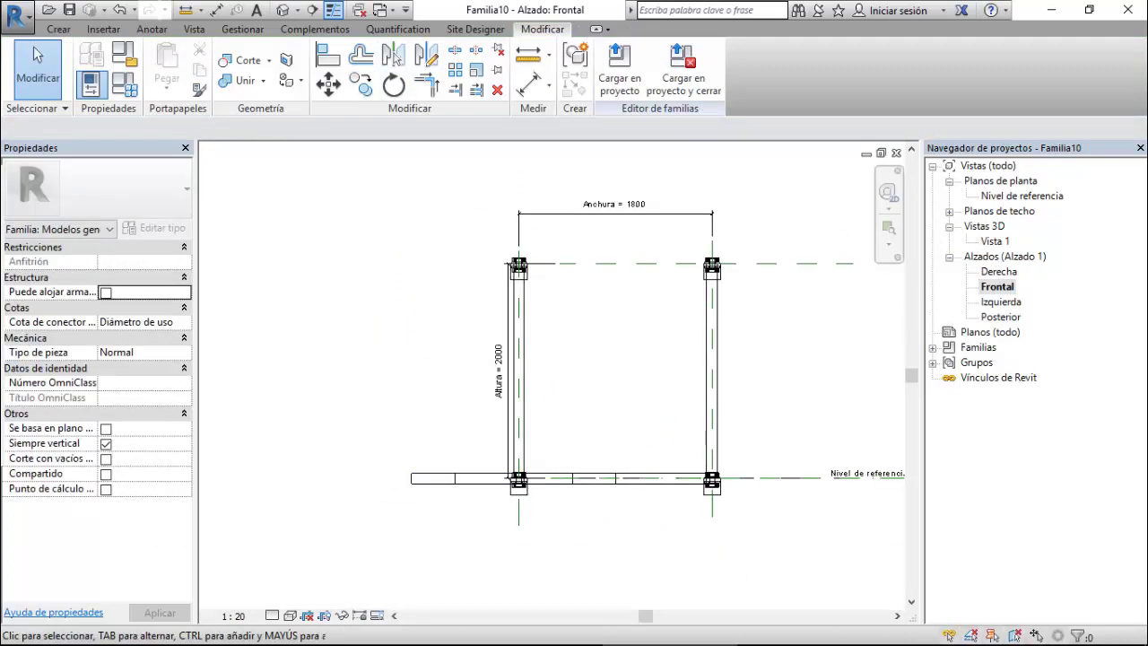
{"action": "left_click", "coordinate": [328, 56]}
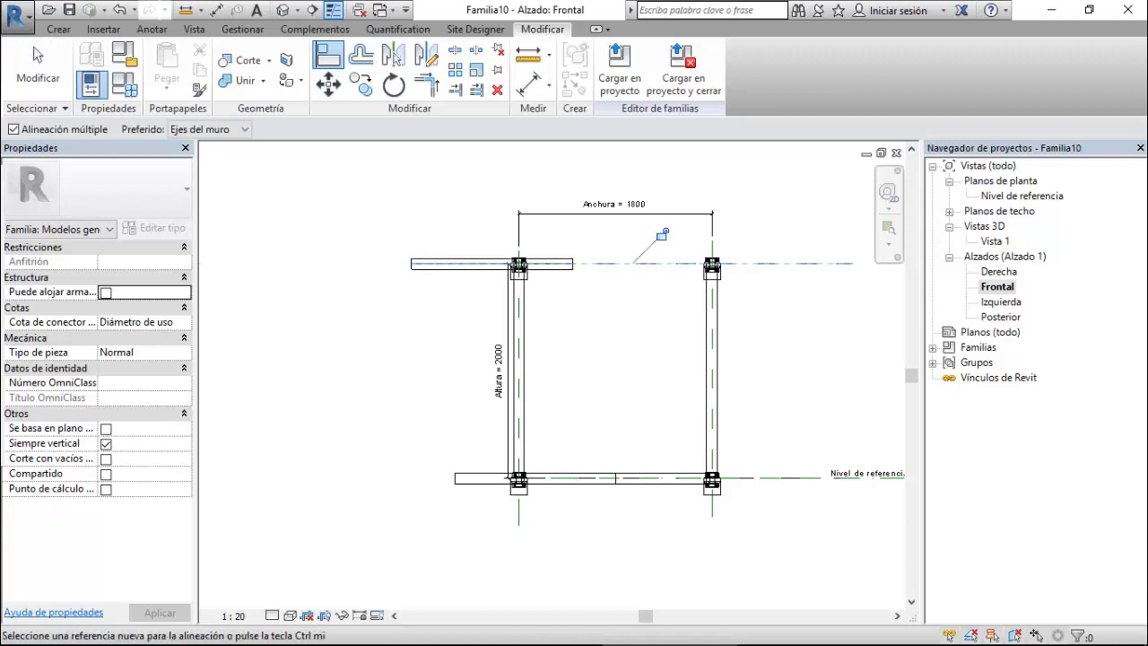
{"action": "left_click", "coordinate": [508, 477]}
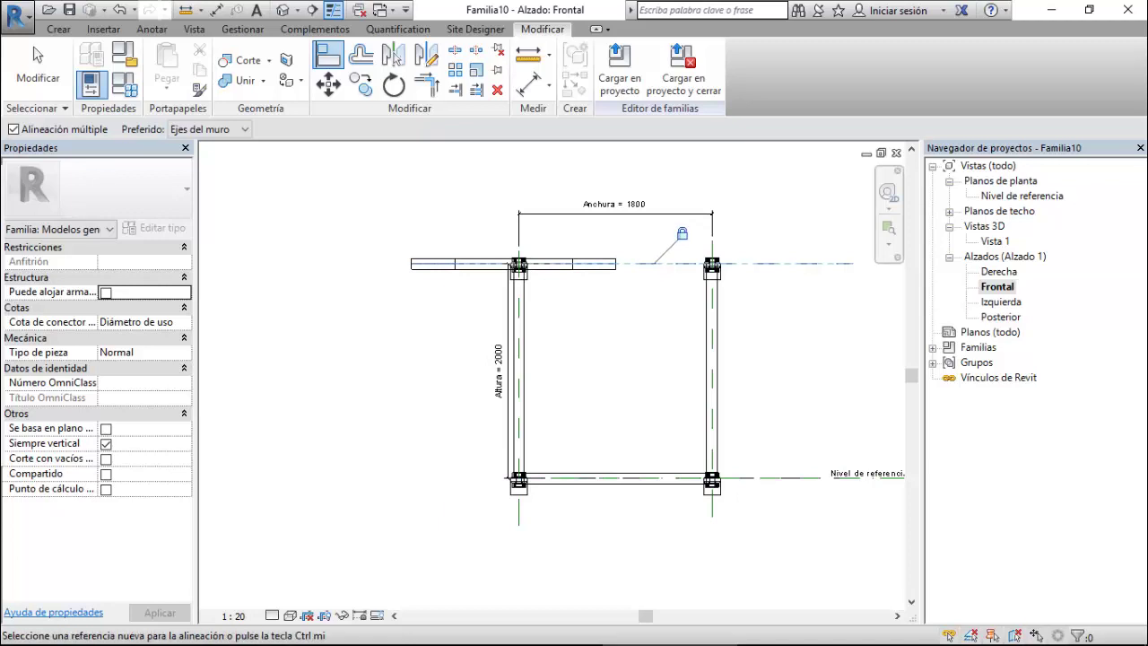
{"action": "double_click", "coordinate": [1022, 196]}
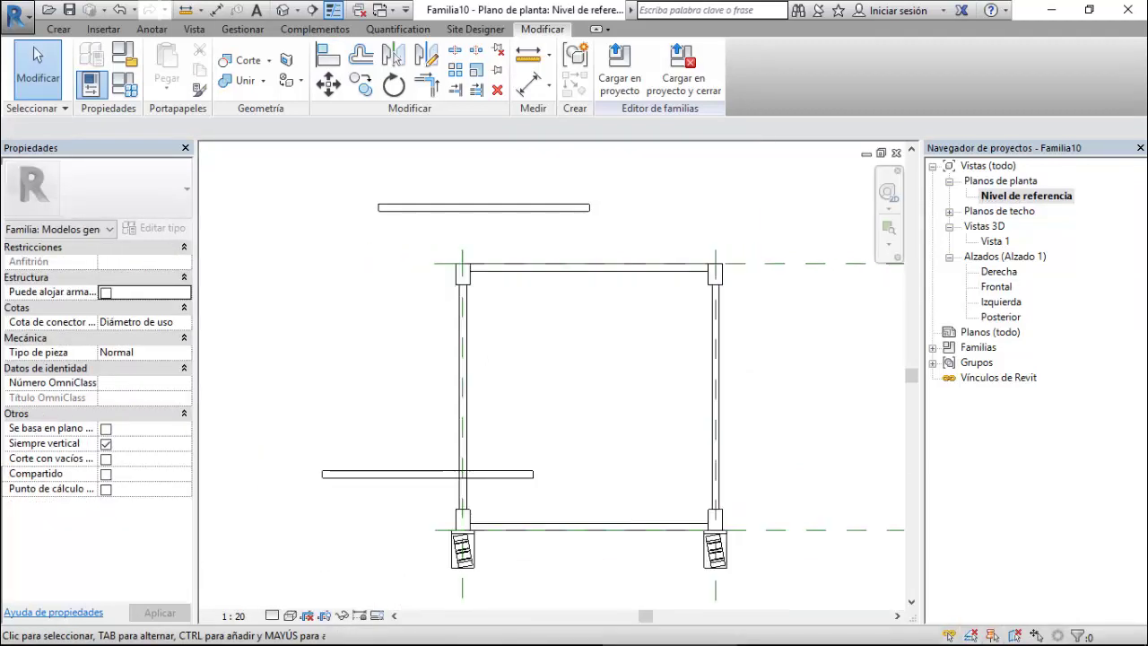
Align the top horizontal mullion to the upper reference plane.
{"action": "scroll", "coordinate": [639, 260], "scroll_direction": "down", "scroll_amount": 2}
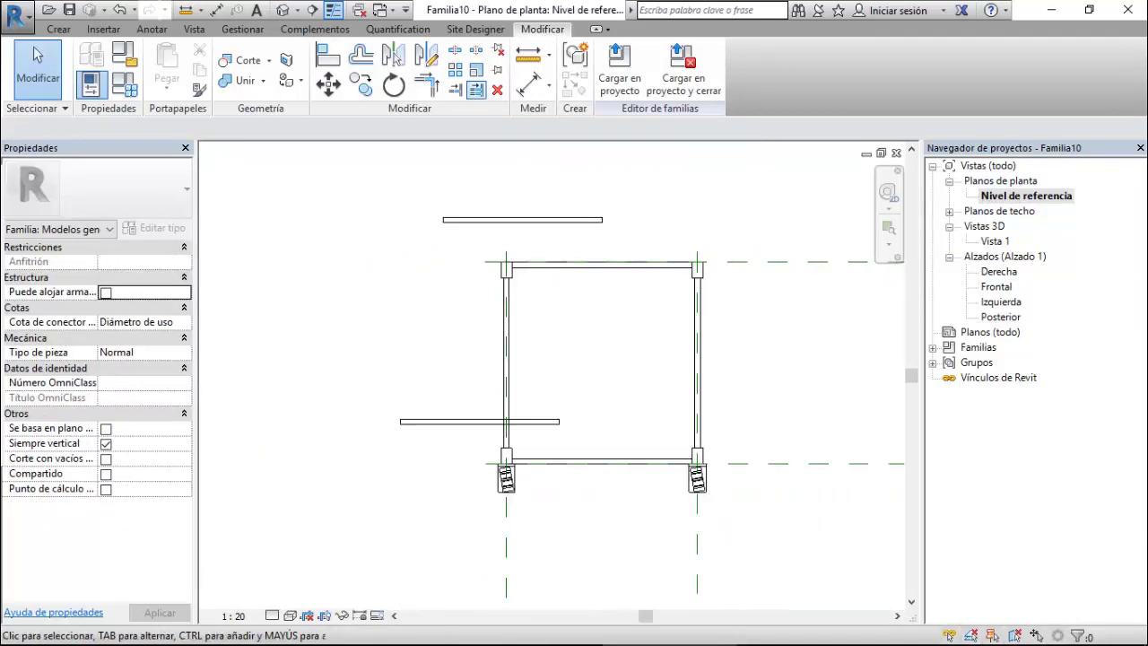
{"action": "left_click", "coordinate": [329, 56]}
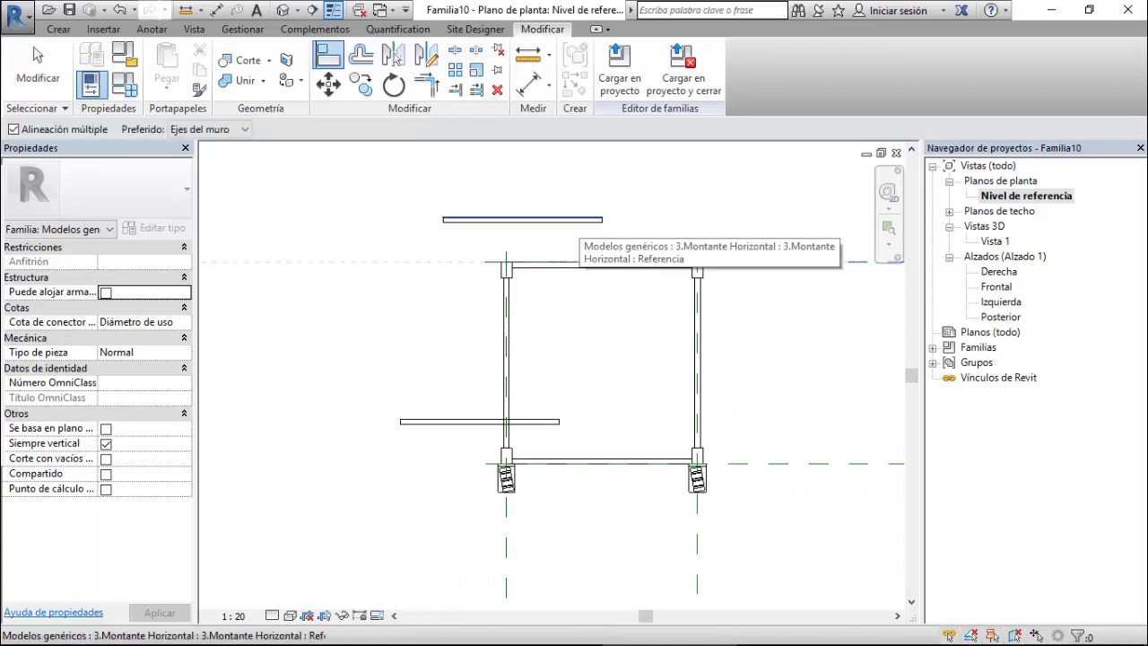
{"action": "left_click", "coordinate": [574, 220]}
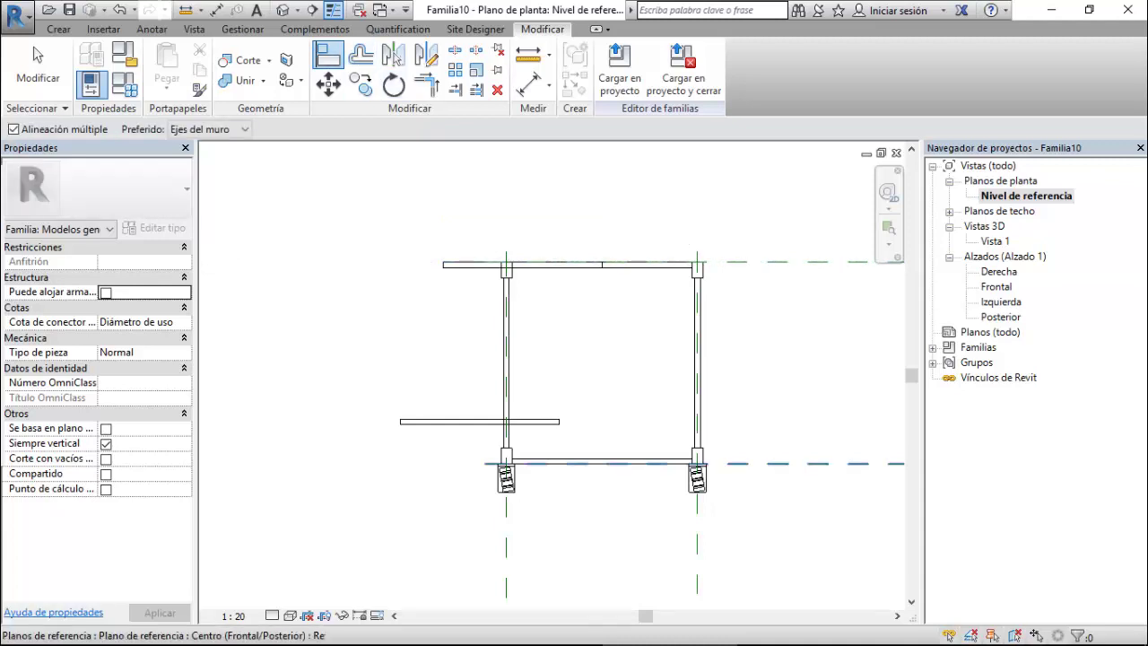
Align the bottom horizontal mullion to the lower reference plane, then select it.
{"action": "left_click", "coordinate": [778, 464]}
{"action": "scroll", "coordinate": [526, 424], "scroll_direction": "up", "scroll_amount": 3}
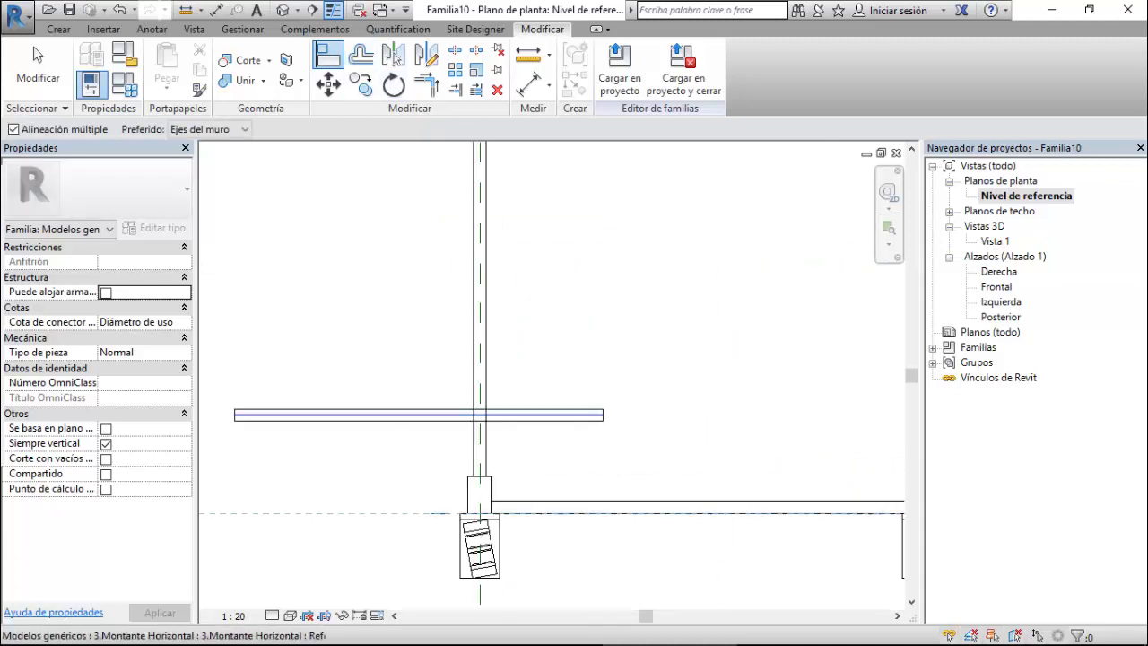
{"action": "left_click", "coordinate": [530, 415]}
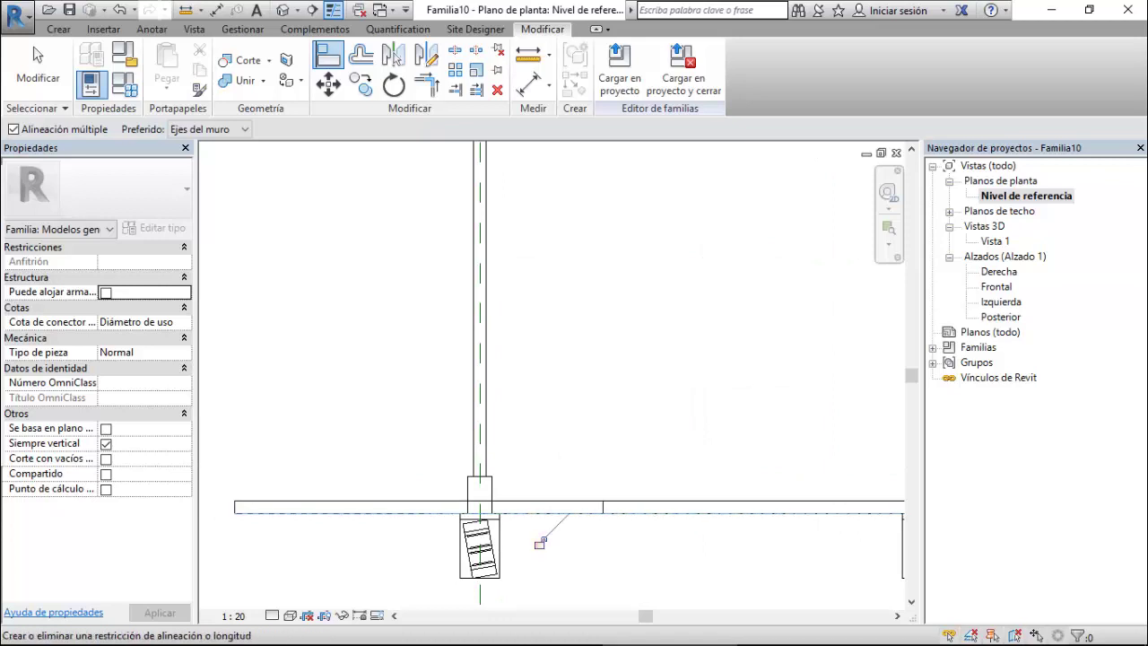
{"action": "scroll", "coordinate": [539, 538], "scroll_direction": "down", "scroll_amount": 2}
{"action": "key", "text": "Escape"}
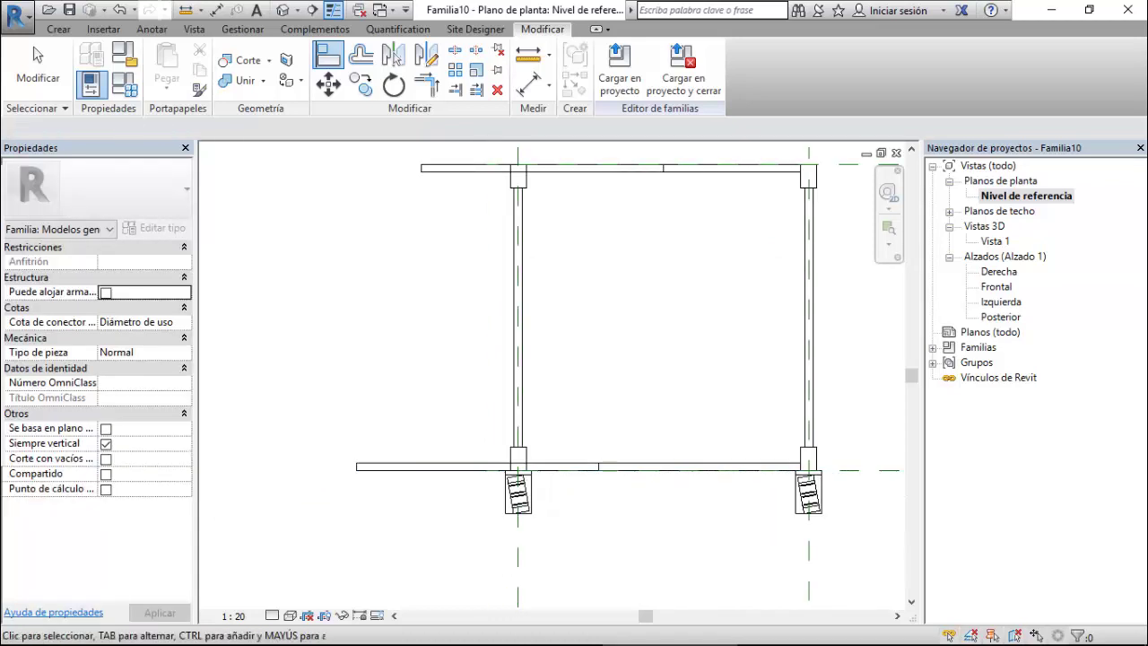
{"action": "left_click", "coordinate": [475, 466]}
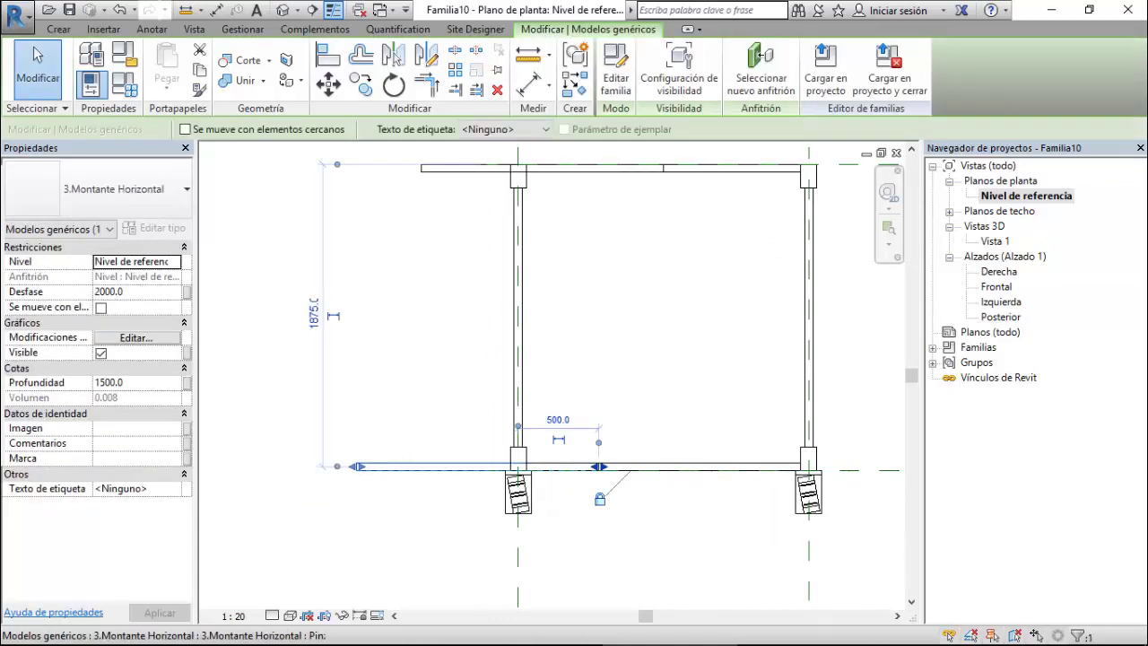
Stretch the bottom mullion's right end onto the right post.
{"action": "left_click_drag", "start_coordinate": [602, 442], "coordinate": [656, 442]}
{"action": "left_click_drag", "start_coordinate": [741, 443], "coordinate": [800, 442]}
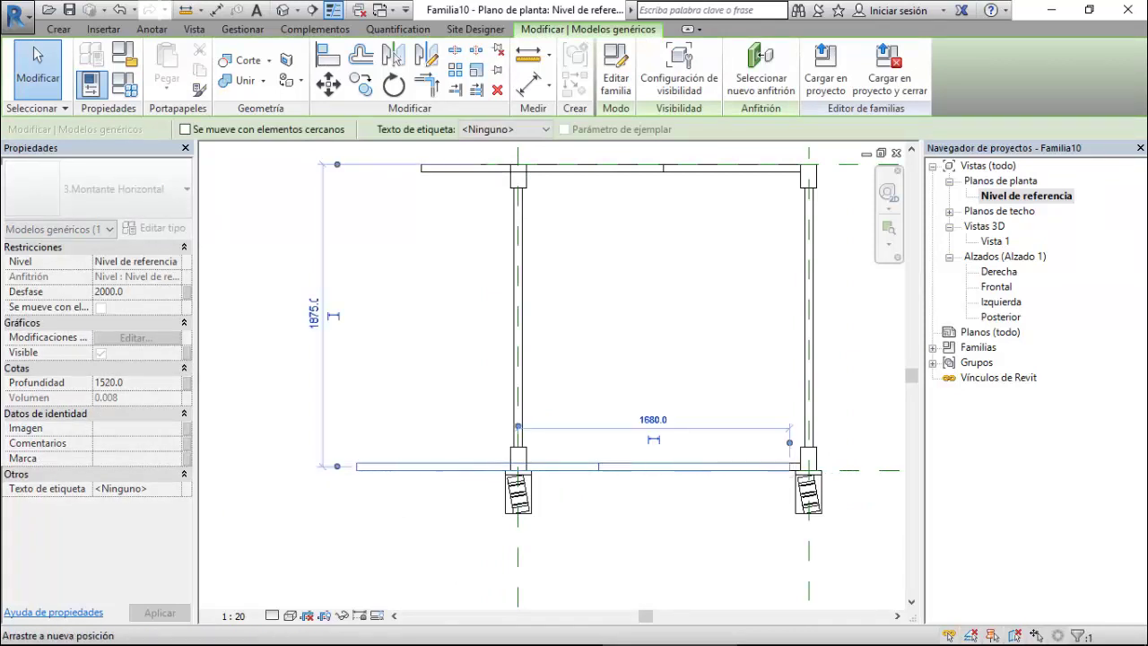
{"action": "left_click", "coordinate": [809, 343]}
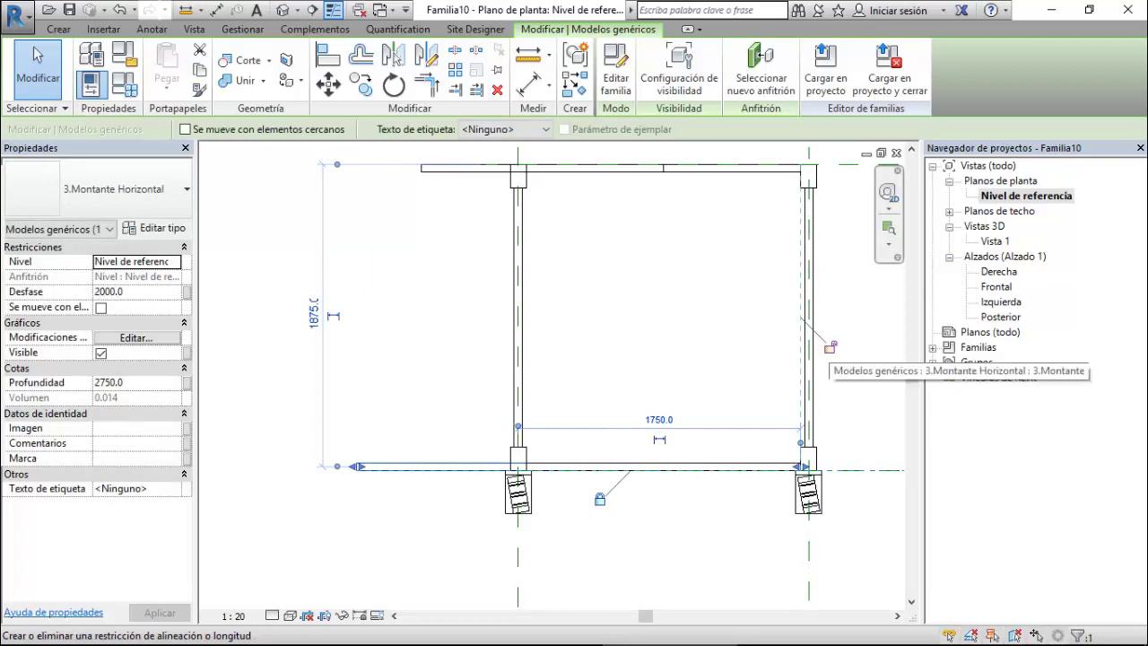
{"action": "key", "text": "Escape"}
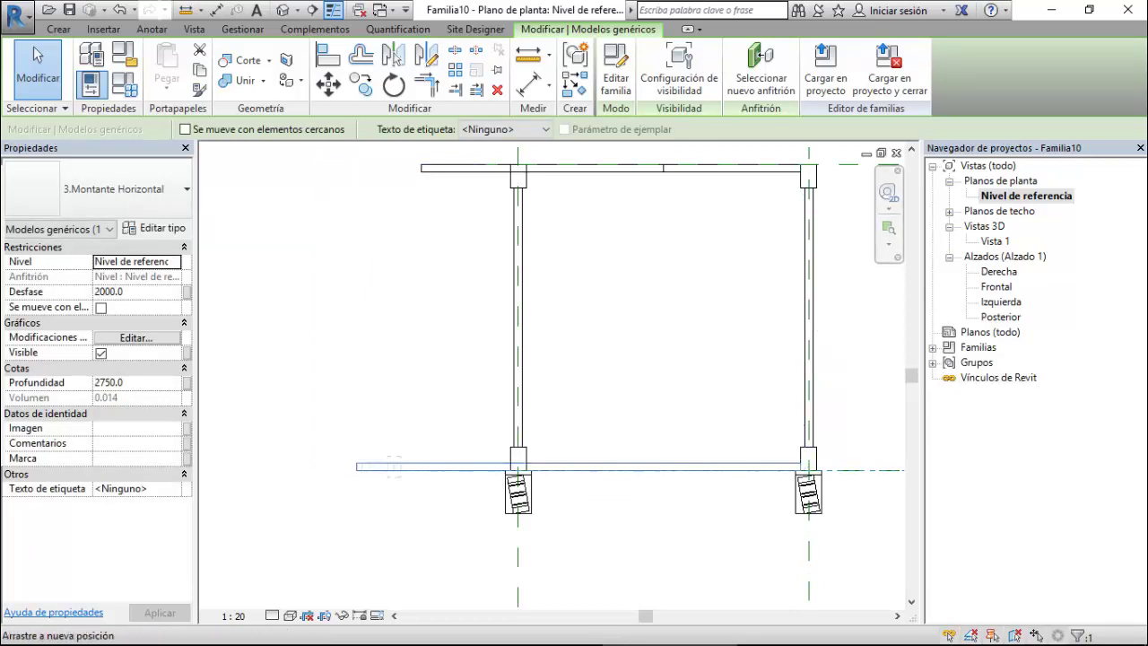
Stretch the bottom mullion's left end onto the left post, giving Profundidad 1700.
{"action": "left_click", "coordinate": [485, 468]}
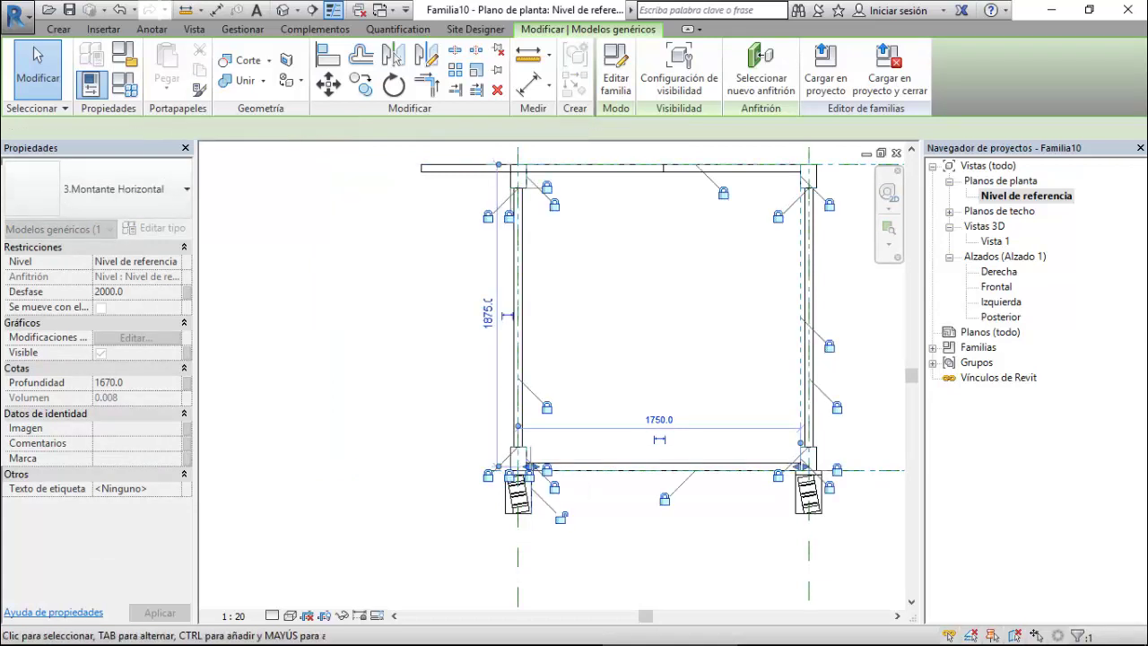
{"action": "scroll", "coordinate": [544, 491], "scroll_direction": "up", "scroll_amount": 3}
{"action": "scroll", "coordinate": [544, 491], "scroll_direction": "up", "scroll_amount": 2}
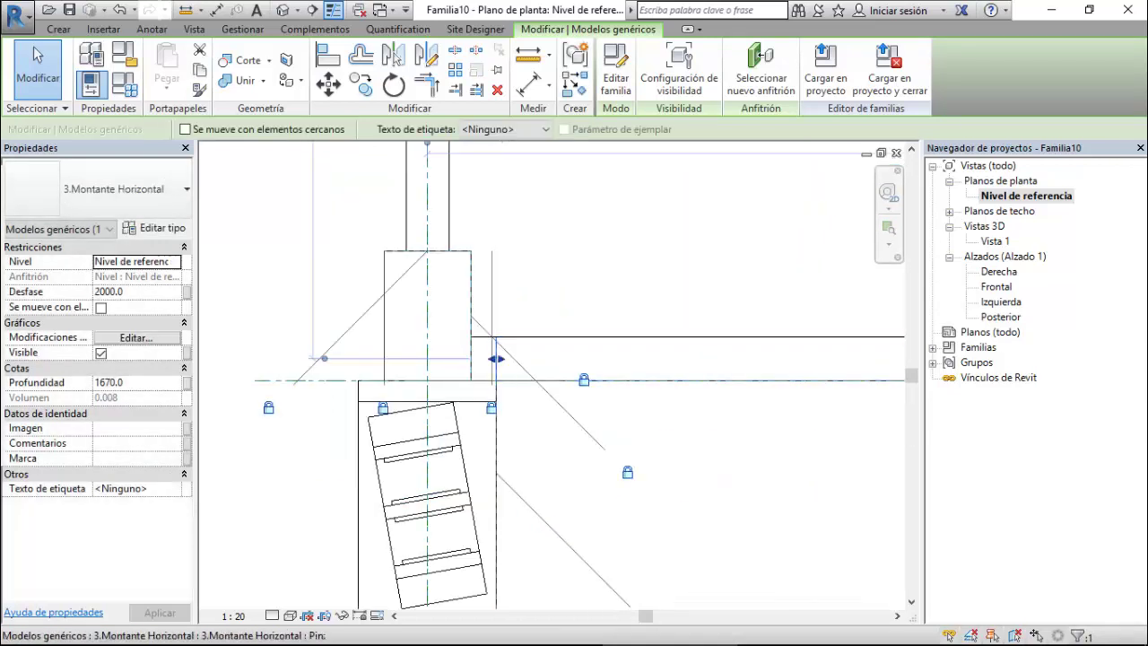
{"action": "left_click_drag", "start_coordinate": [495, 359], "coordinate": [495, 354]}
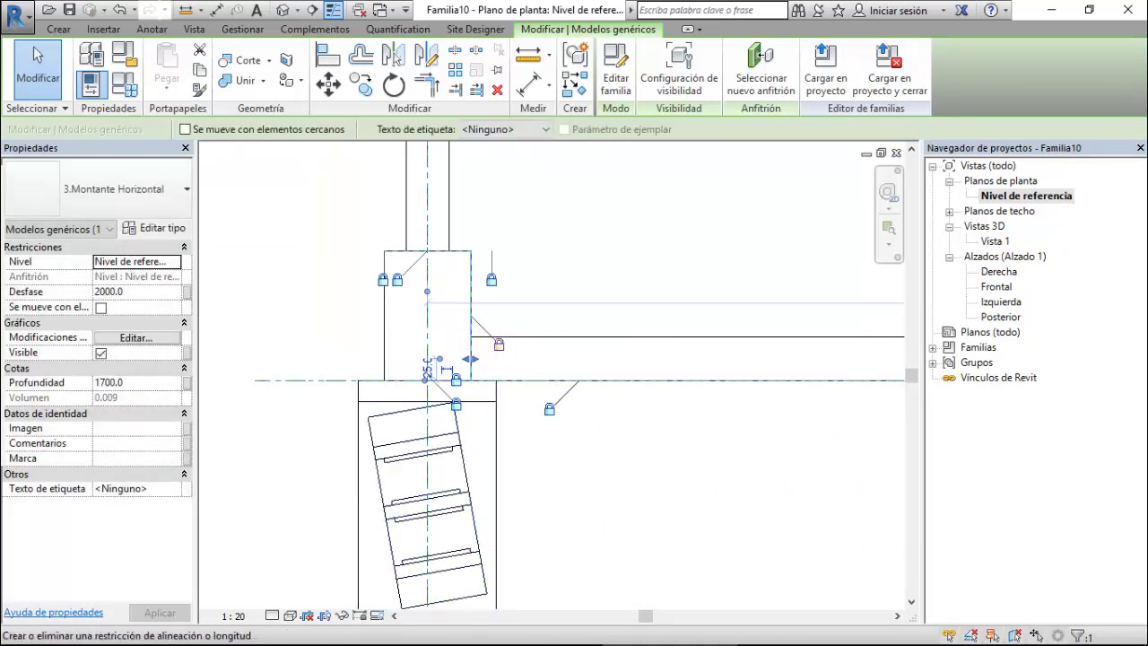
{"action": "scroll", "coordinate": [487, 484], "scroll_direction": "down", "scroll_amount": 1}
{"action": "scroll", "coordinate": [487, 484], "scroll_direction": "down", "scroll_amount": 4}
{"action": "scroll", "coordinate": [467, 448], "scroll_direction": "down", "scroll_amount": 1}
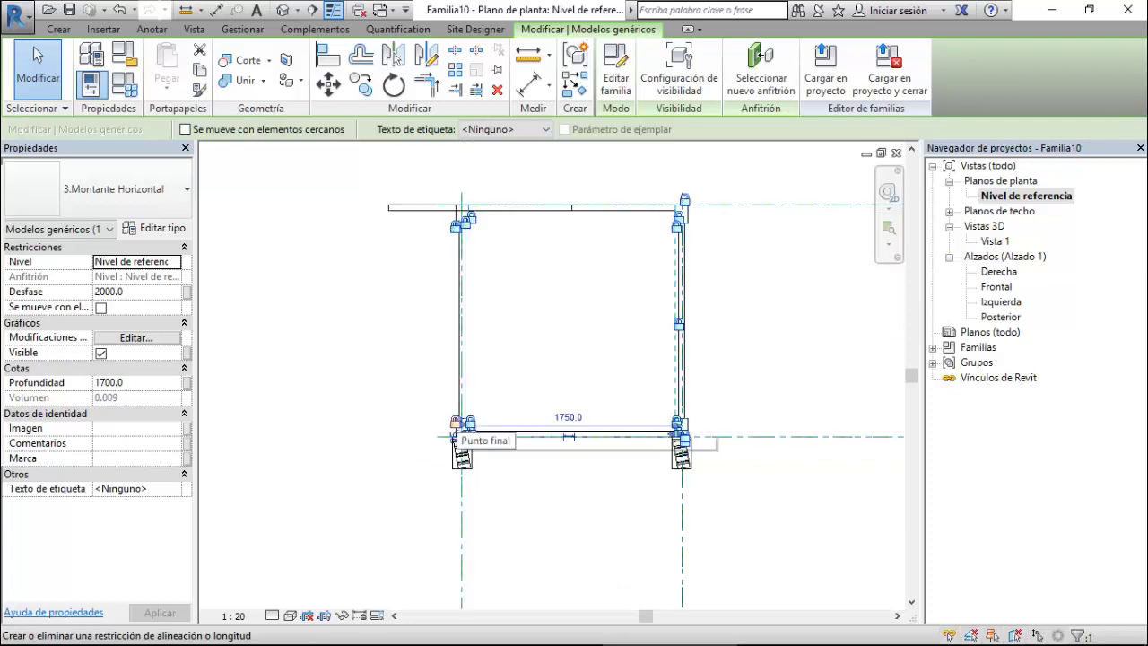
{"action": "scroll", "coordinate": [403, 287], "scroll_direction": "up", "scroll_amount": 1}
{"action": "scroll", "coordinate": [403, 287], "scroll_direction": "up", "scroll_amount": 1}
Select the top horizontal mullion and drag its end toward the right corner.
{"action": "key", "text": "Escape"}
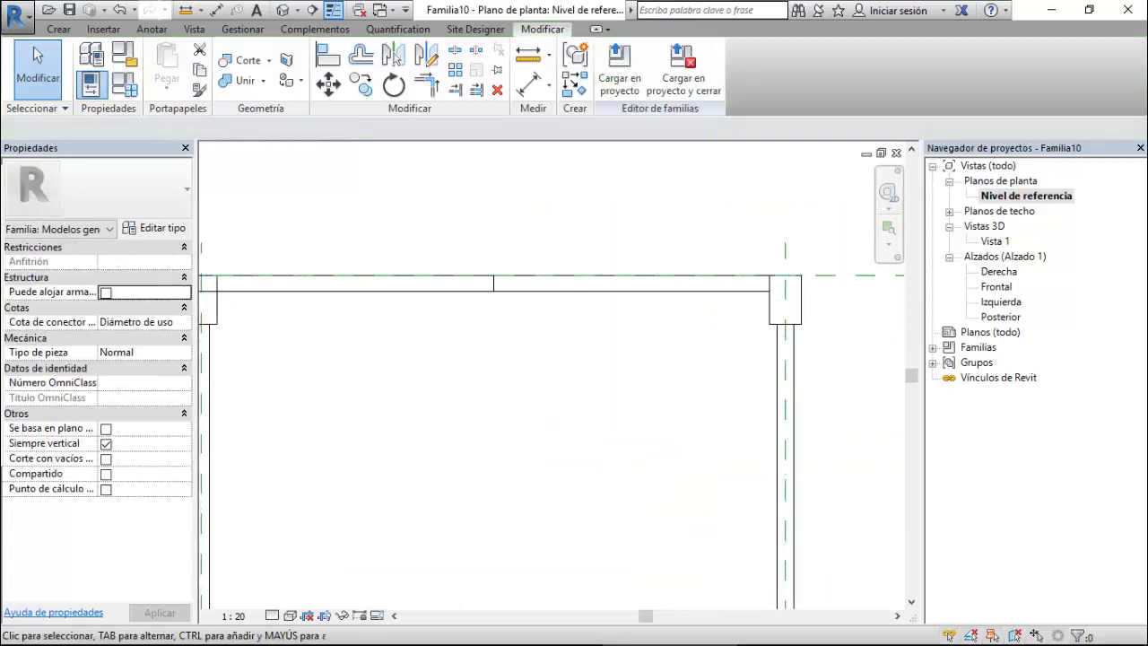
{"action": "left_click", "coordinate": [493, 283]}
{"action": "left_click", "coordinate": [494, 283]}
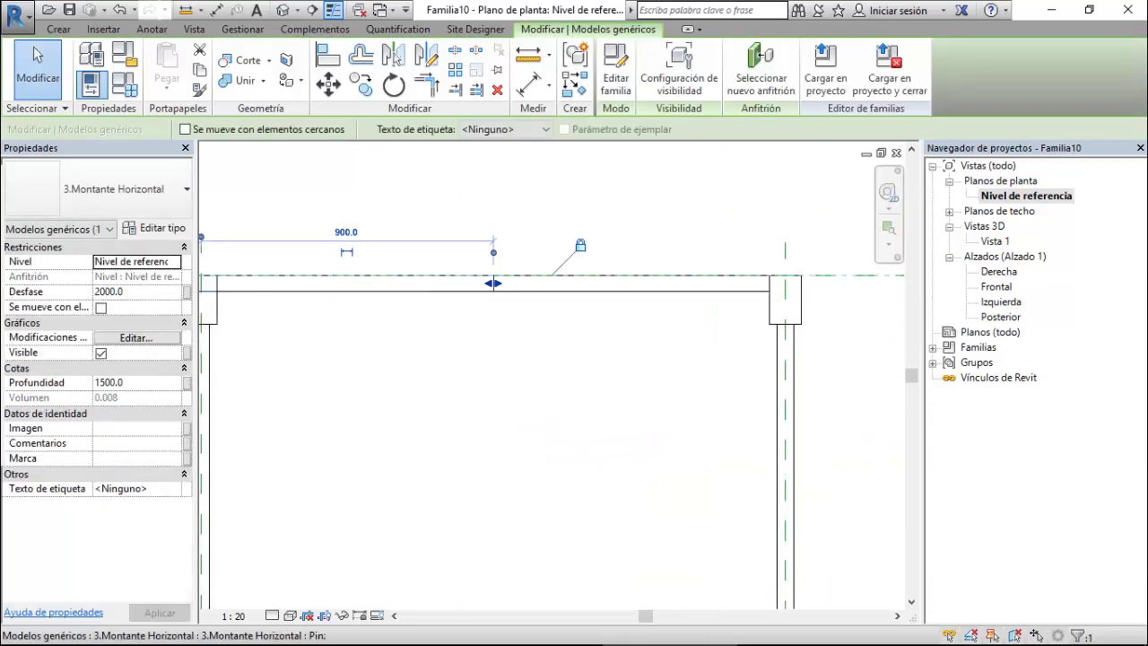
{"action": "left_click_drag", "start_coordinate": [493, 283], "coordinate": [518, 283]}
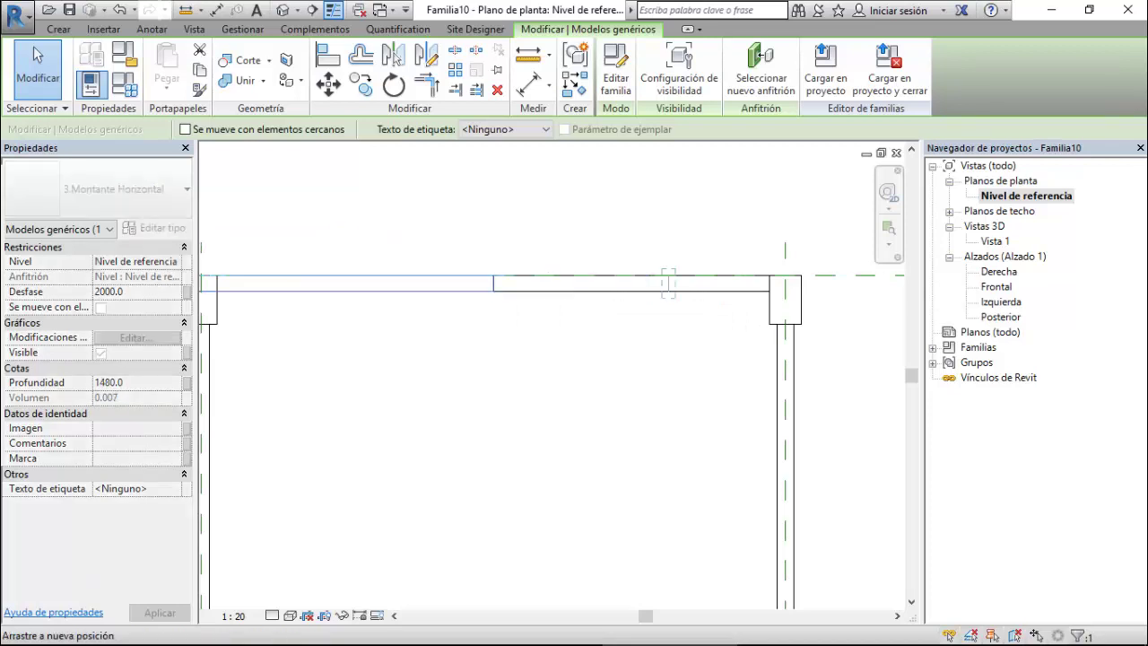
{"action": "left_click_drag", "start_coordinate": [669, 283], "coordinate": [770, 284]}
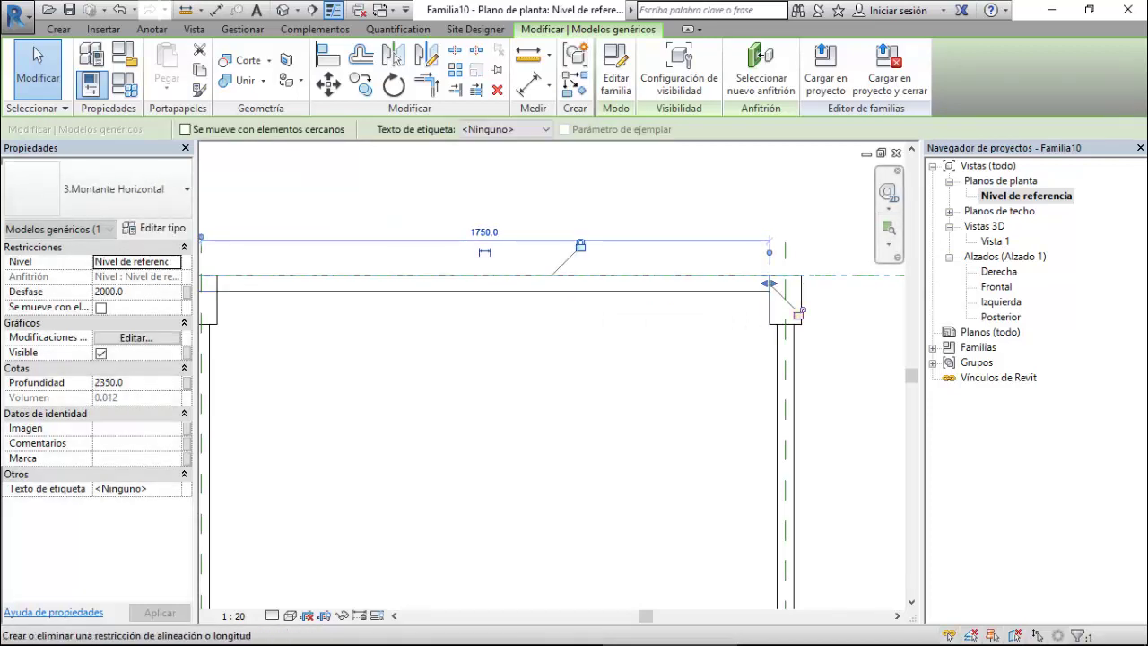
Snap the top mullion's end onto the corner post, shortening it to 1700, and show 3D view Vista 1.
{"action": "scroll", "coordinate": [753, 247], "scroll_direction": "down", "scroll_amount": 4}
{"action": "scroll", "coordinate": [807, 220], "scroll_direction": "up", "scroll_amount": 4}
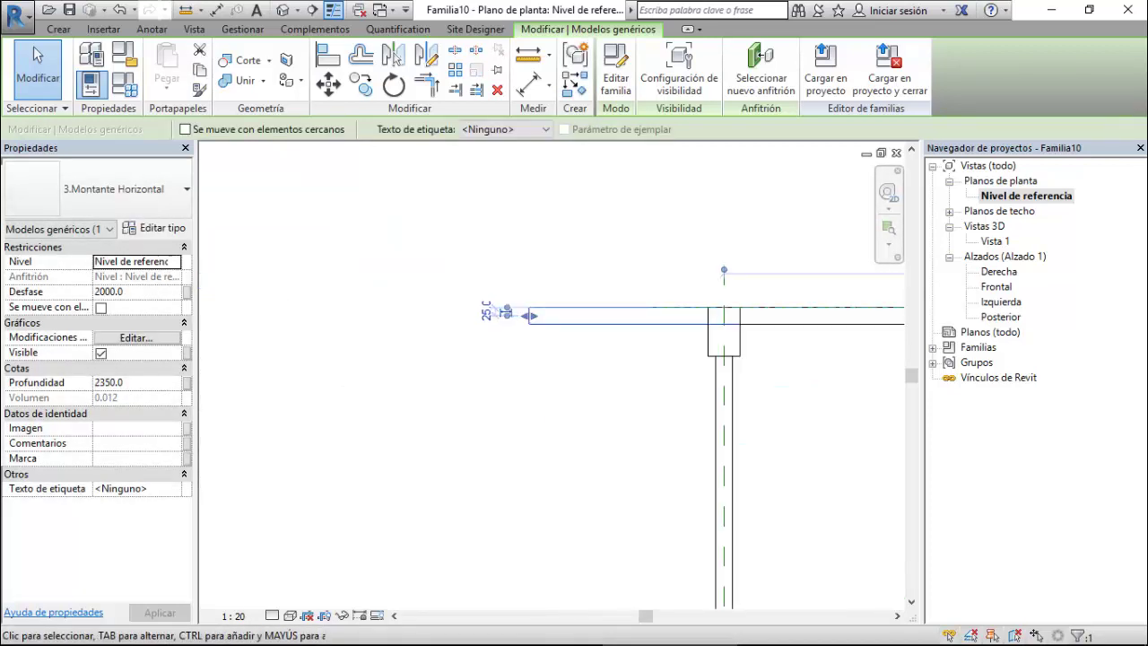
{"action": "scroll", "coordinate": [781, 298], "scroll_direction": "up", "scroll_amount": 2}
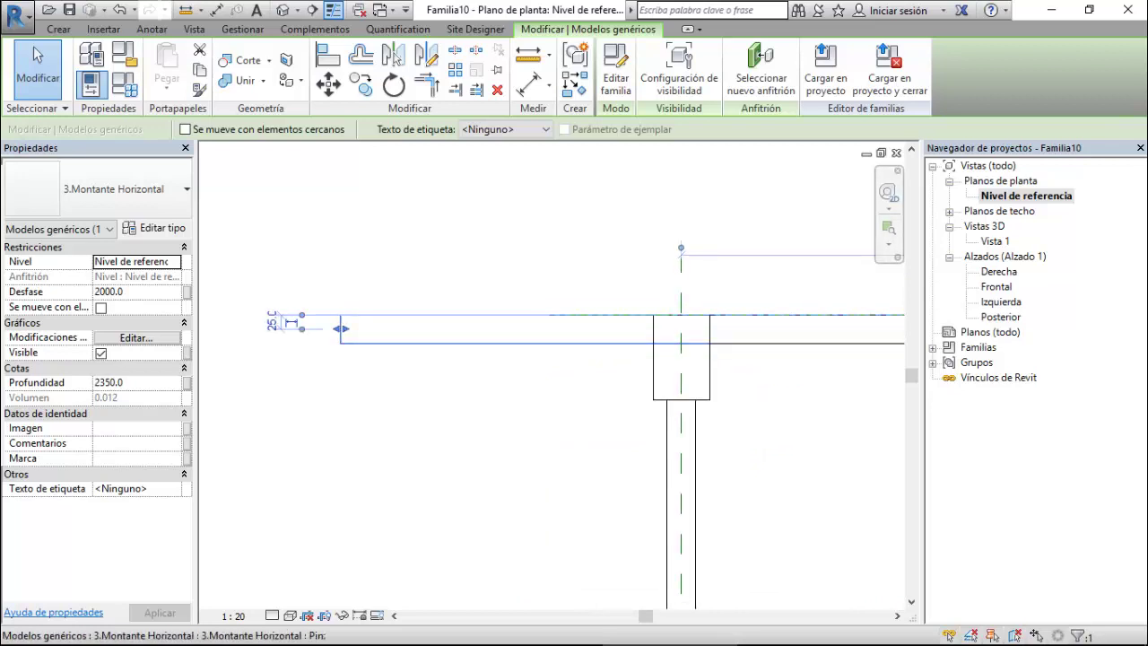
{"action": "left_click_drag", "start_coordinate": [341, 328], "coordinate": [417, 328]}
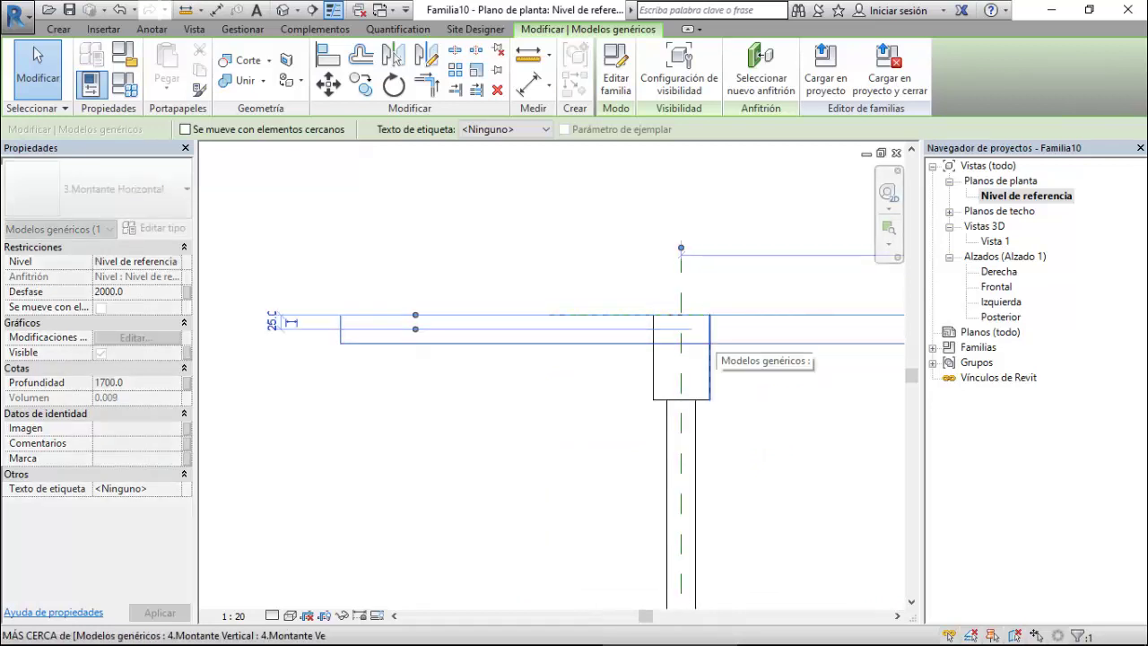
{"action": "left_click_drag", "start_coordinate": [615, 328], "coordinate": [683, 322]}
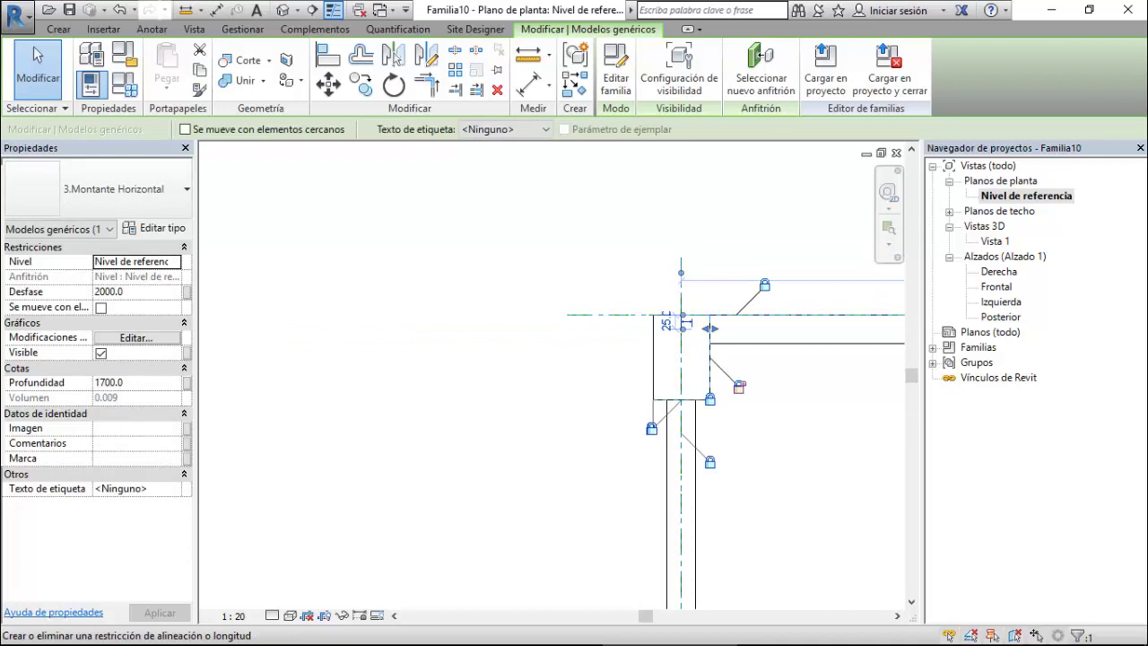
{"action": "key", "text": "Escape"}
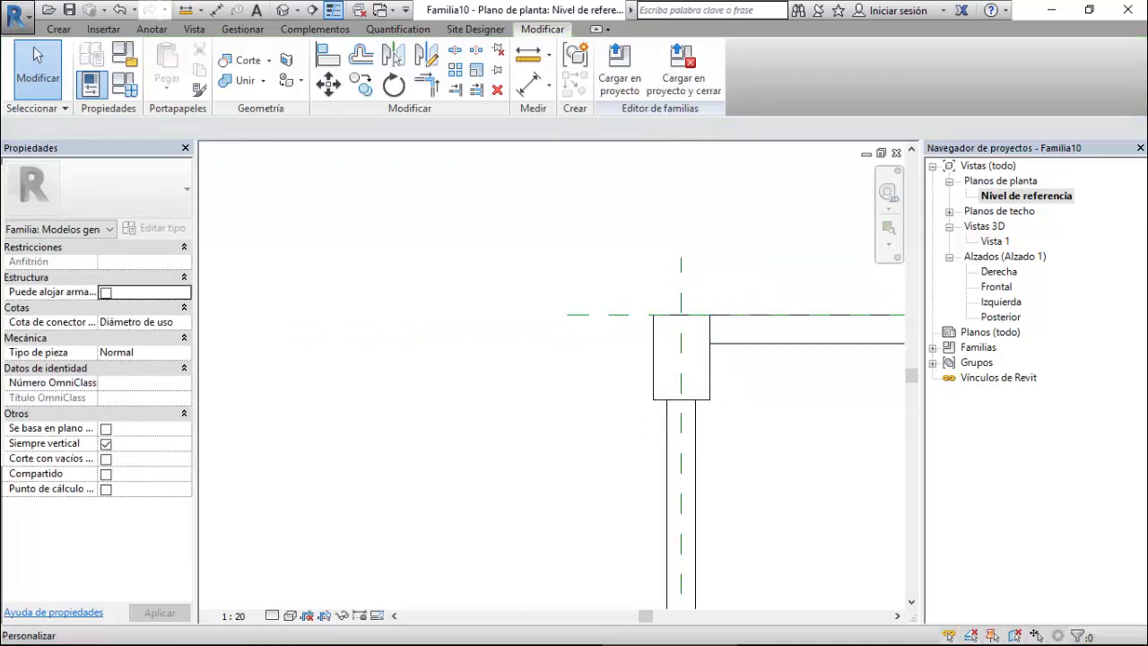
{"action": "double_click", "coordinate": [994, 241]}
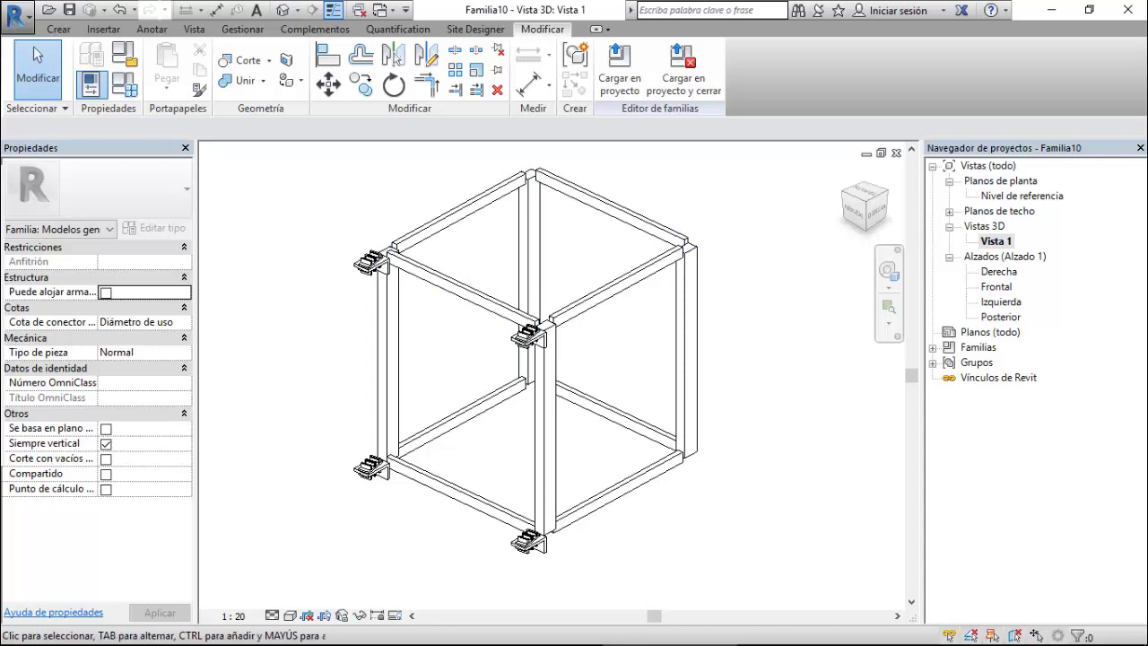
Give the 3D view grey shading and set the default Profundidad to 2200.0 in Family Types.
{"action": "left_click", "coordinate": [290, 615]}
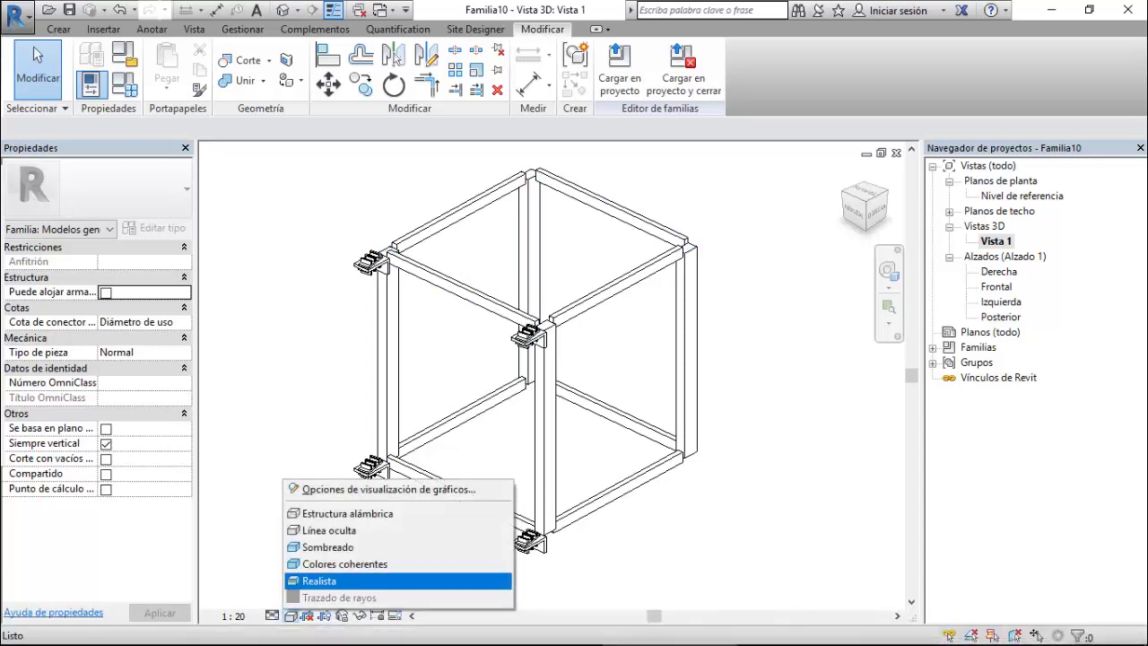
{"action": "left_click", "coordinate": [344, 563]}
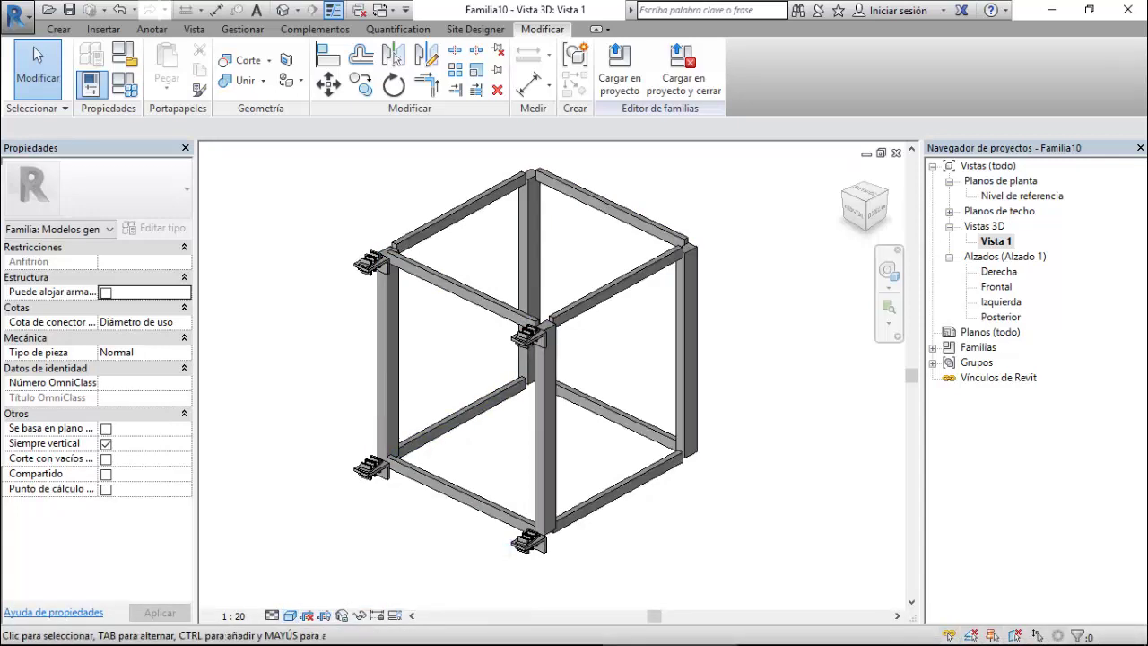
{"action": "left_click", "coordinate": [125, 83]}
{"action": "type", "text": "2200"}
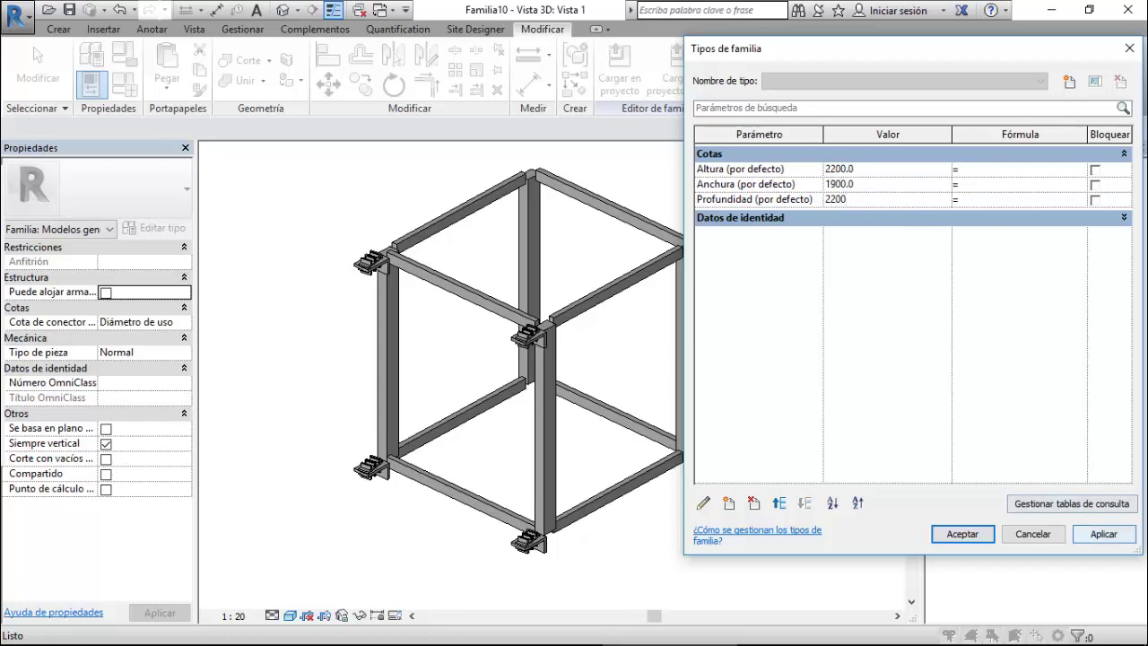
{"action": "left_click", "coordinate": [1103, 533]}
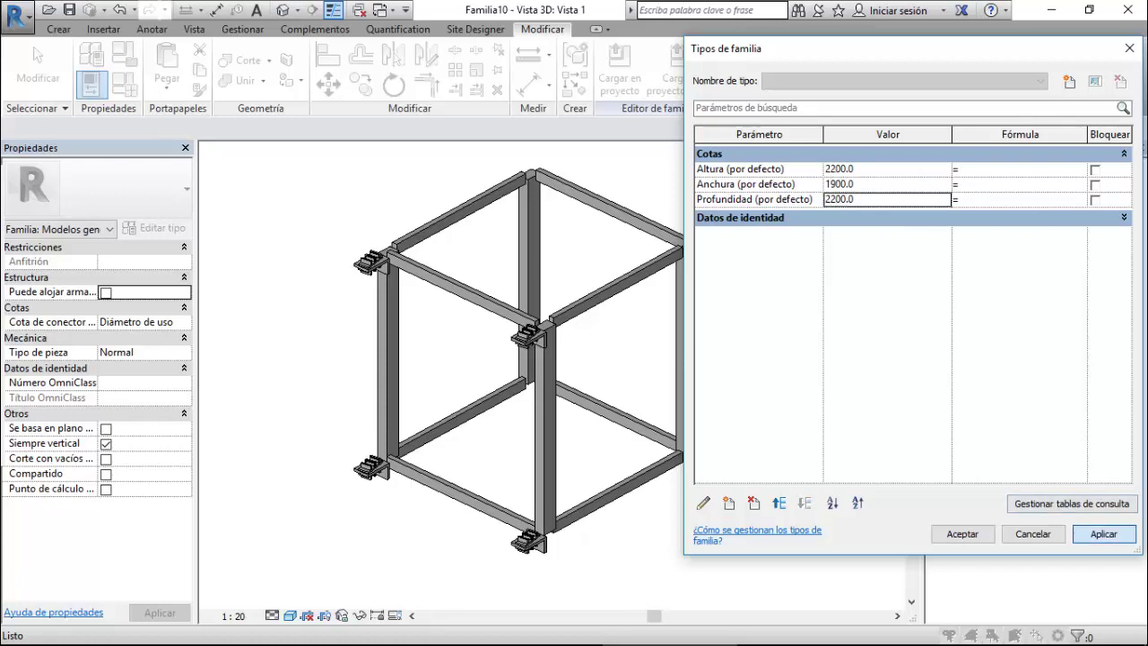
{"action": "key", "text": "Return"}
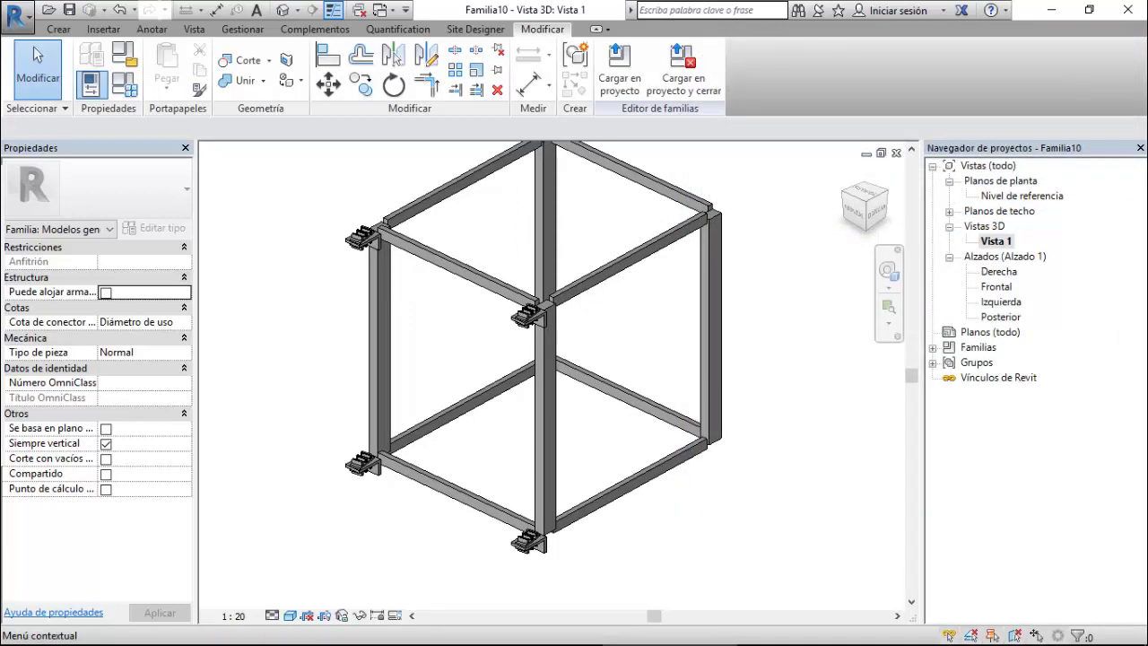
In Nivel de referencia, place two 6.Tirantes en la Estructura components near the right and left sides.
{"action": "double_click", "coordinate": [1022, 196]}
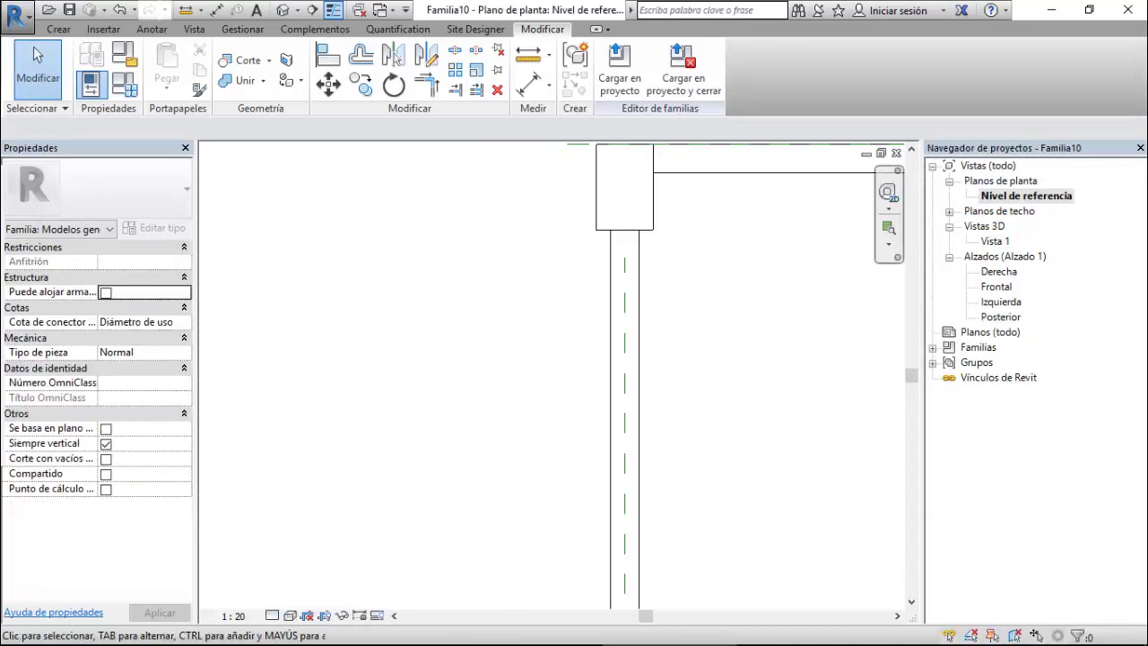
{"action": "scroll", "coordinate": [538, 377], "scroll_direction": "down", "scroll_amount": 3}
{"action": "scroll", "coordinate": [538, 376], "scroll_direction": "down", "scroll_amount": 2}
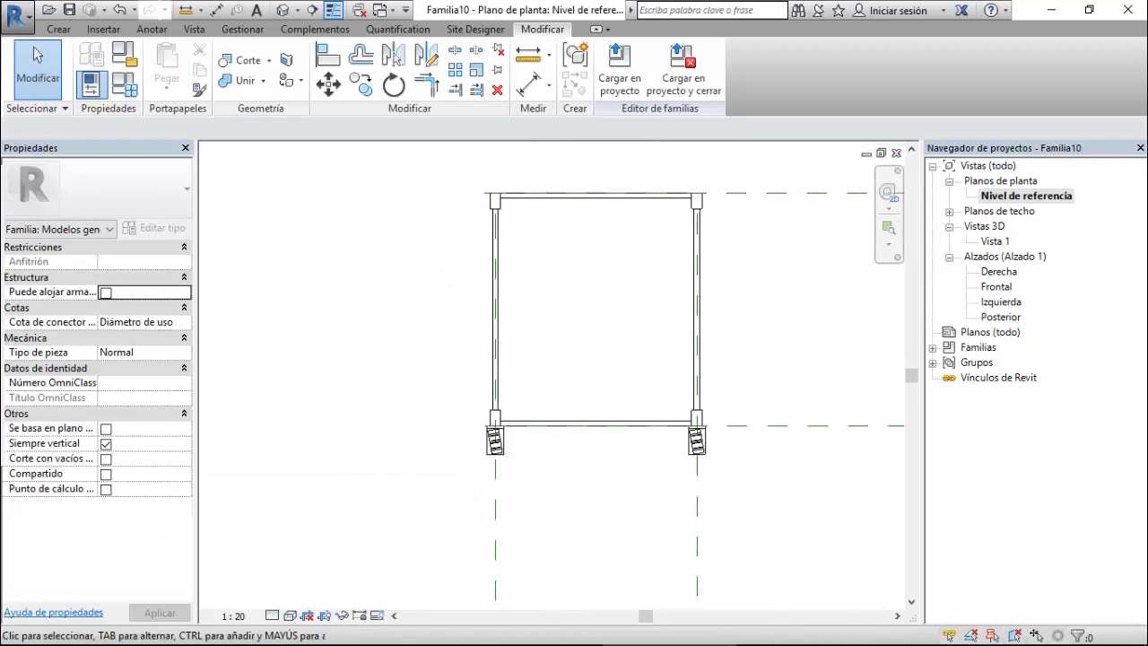
{"action": "left_click", "coordinate": [58, 29]}
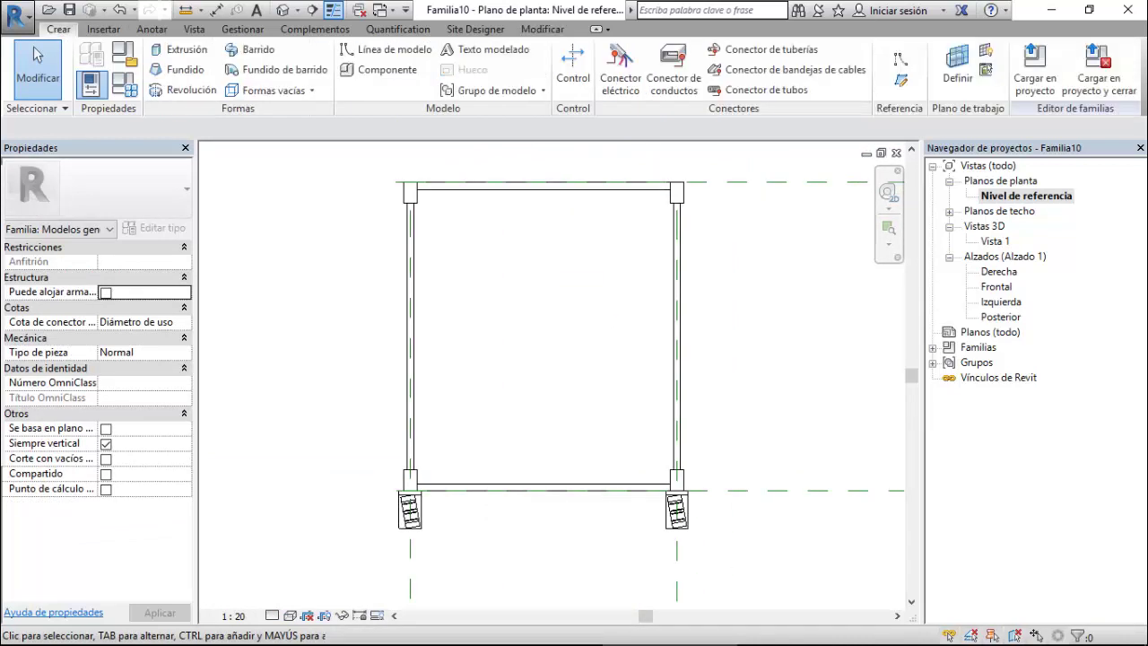
{"action": "left_click", "coordinate": [380, 69]}
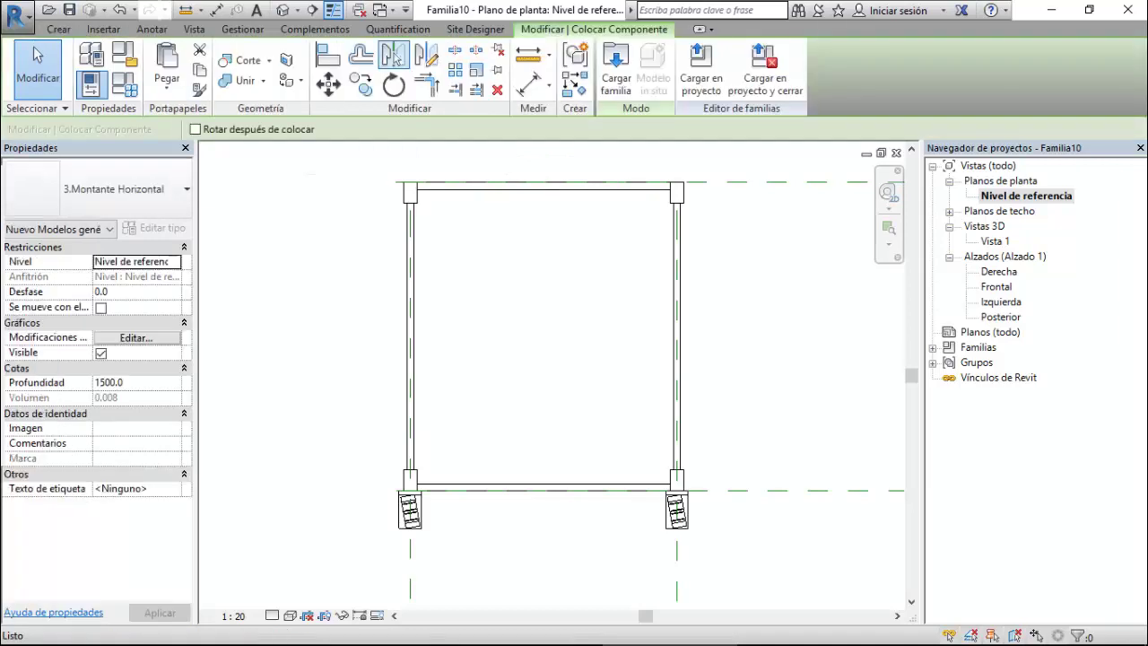
{"action": "left_click", "coordinate": [98, 188]}
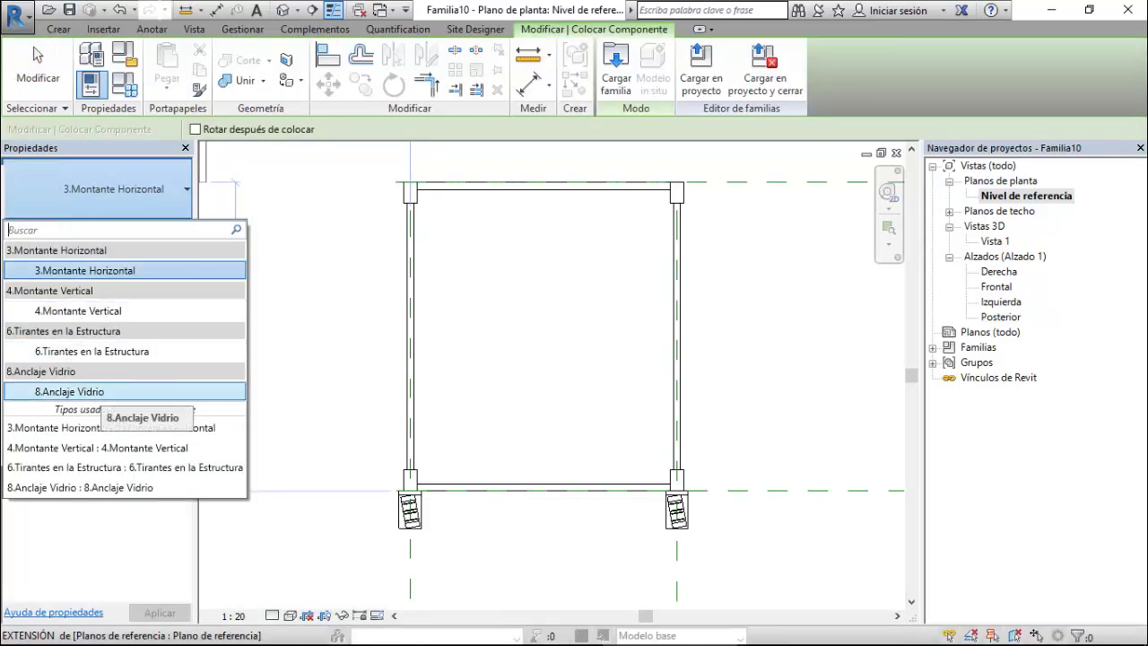
{"action": "left_click", "coordinate": [91, 350]}
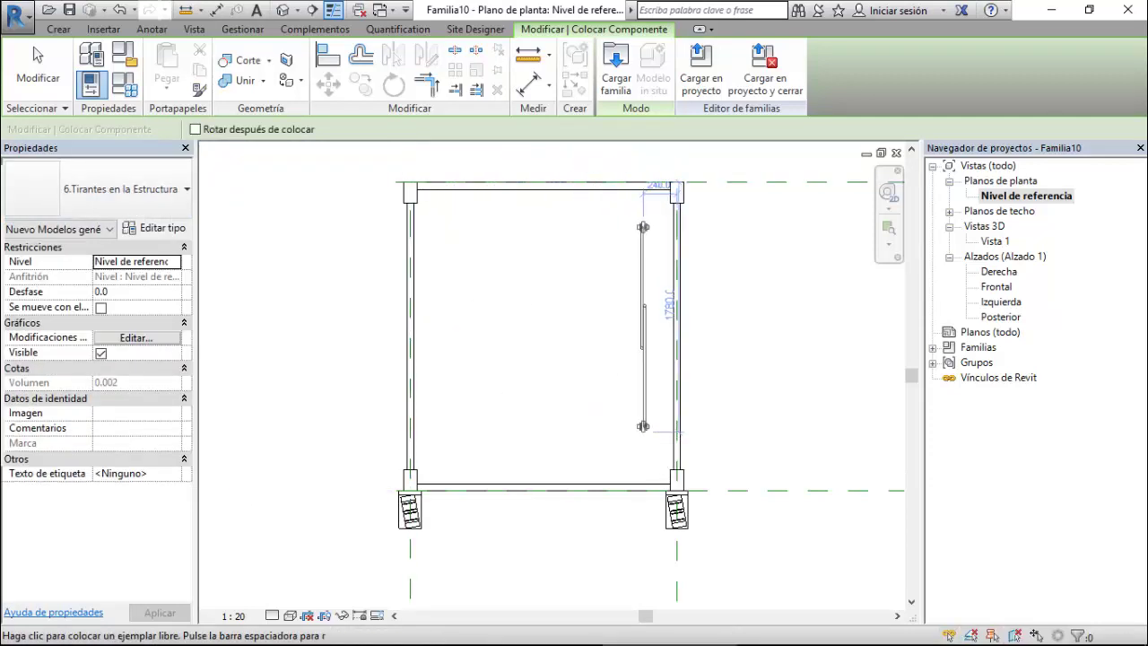
{"action": "left_click", "coordinate": [642, 326]}
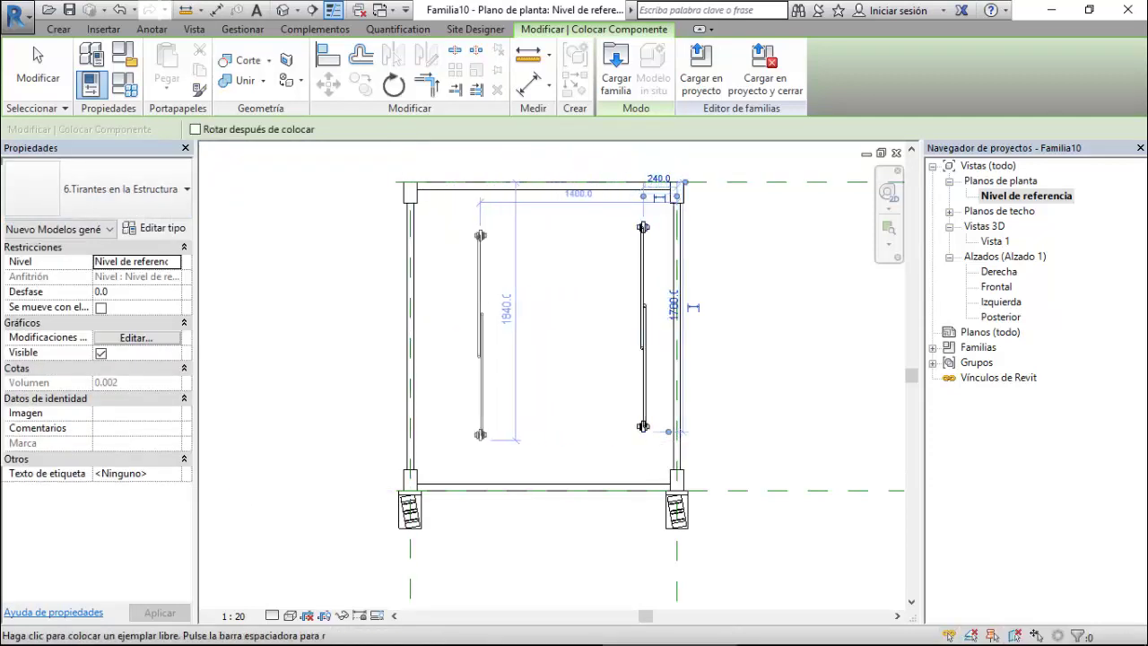
{"action": "left_click", "coordinate": [455, 327]}
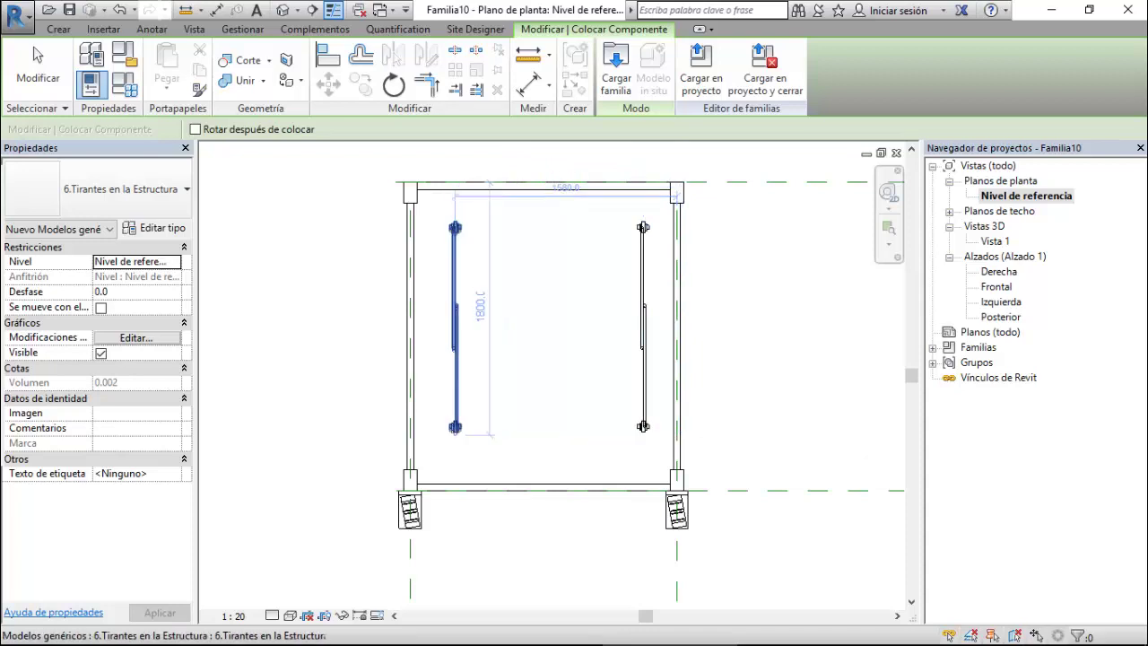
{"action": "key", "text": "Escape"}
{"action": "key", "text": "Escape"}
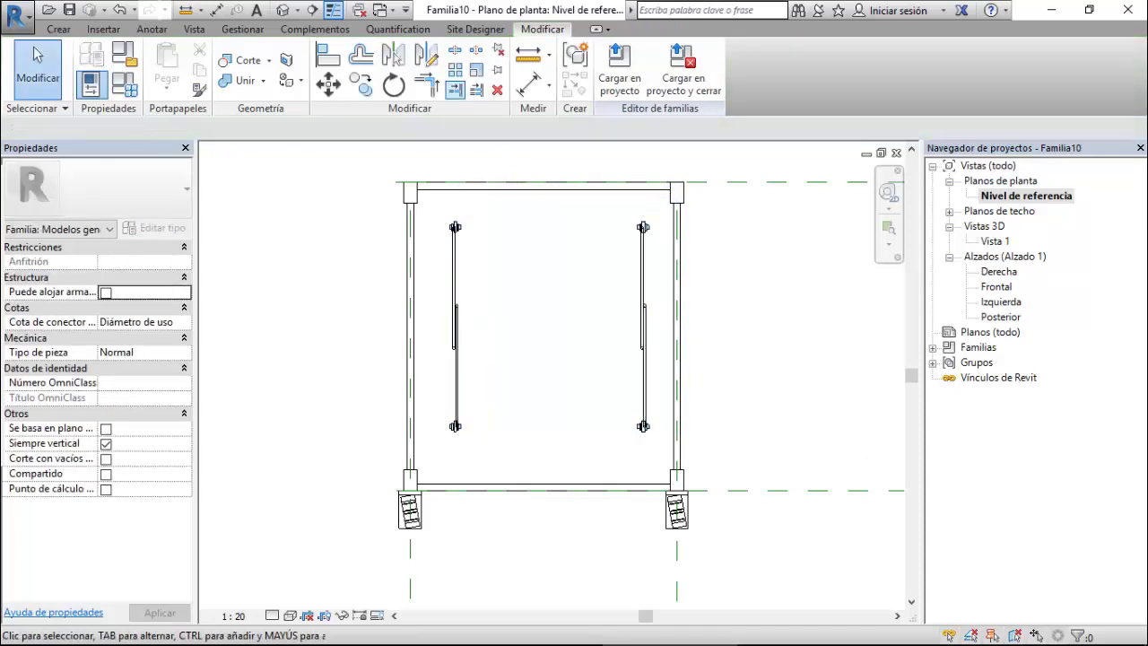
With Align (AL), line the right tie rod up with the right frame line.
{"action": "key", "text": "a"}
{"action": "key", "text": "l"}
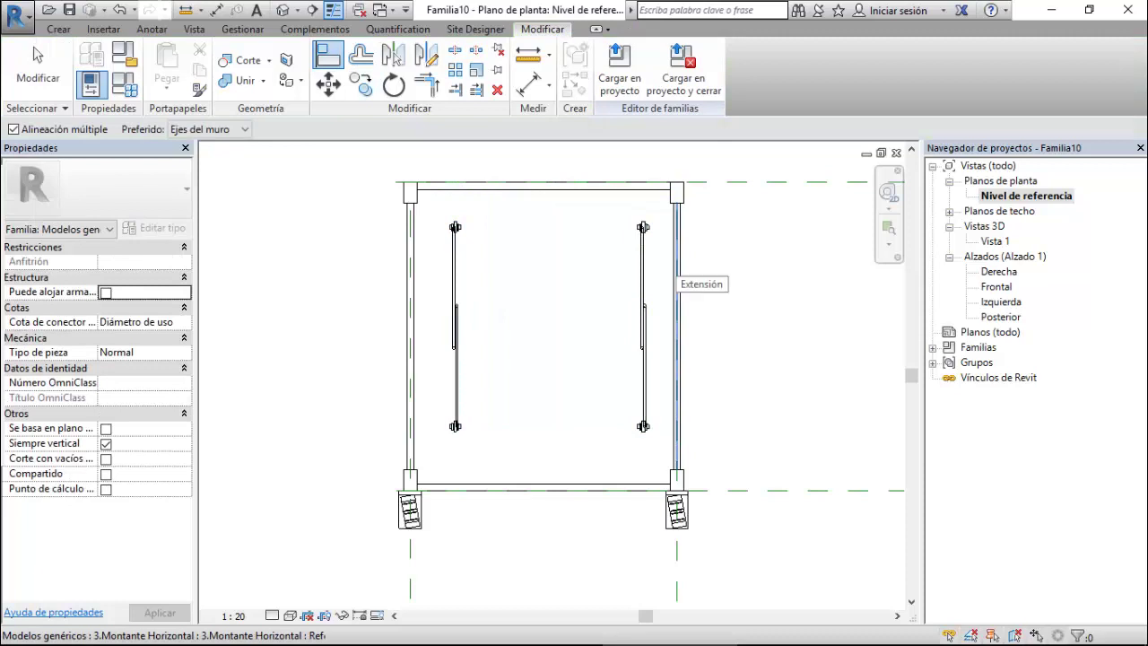
{"action": "scroll", "coordinate": [677, 252], "scroll_direction": "up", "scroll_amount": 4}
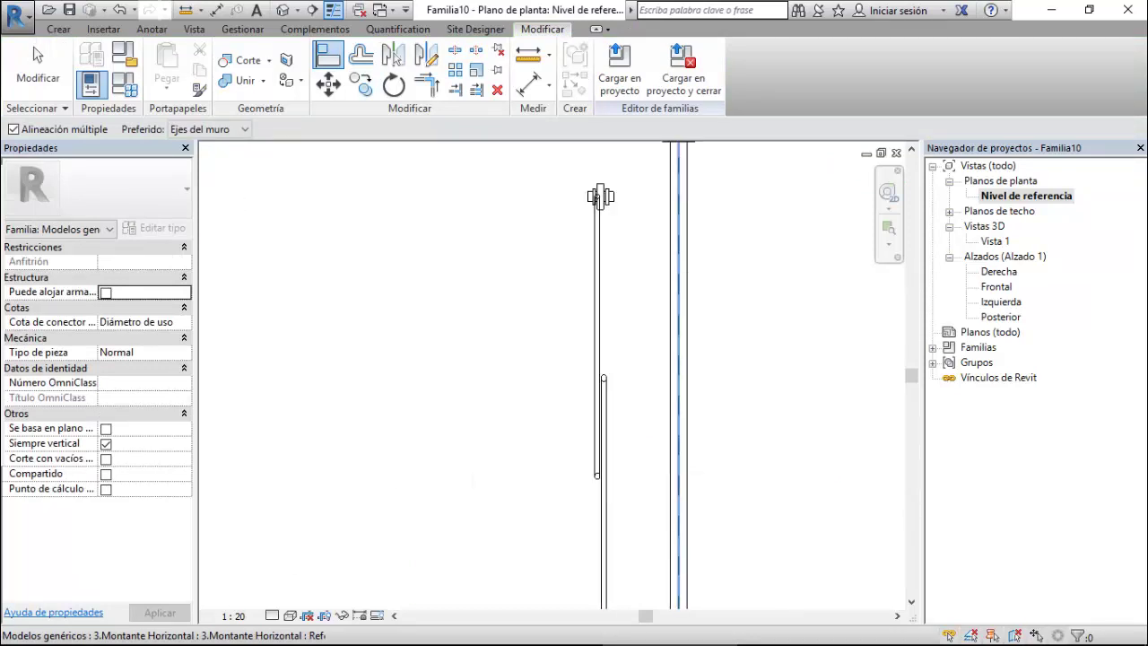
{"action": "left_click", "coordinate": [678, 269]}
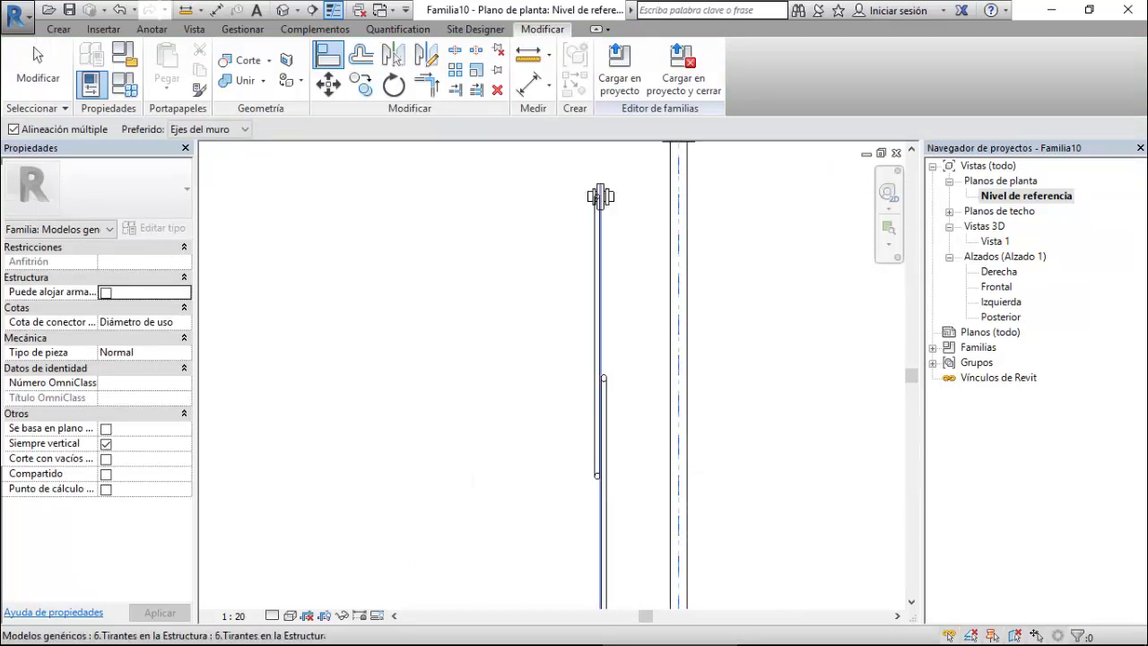
{"action": "left_click", "coordinate": [600, 283]}
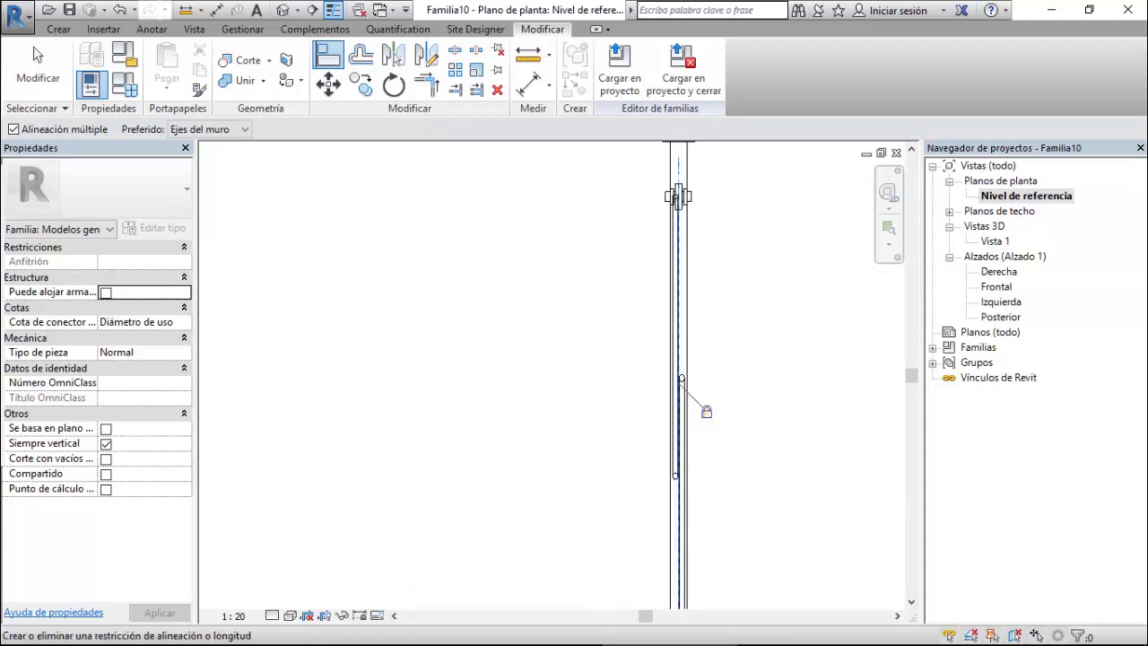
Align the left tie rod to the left frame line.
{"action": "scroll", "coordinate": [705, 410], "scroll_direction": "down", "scroll_amount": 5}
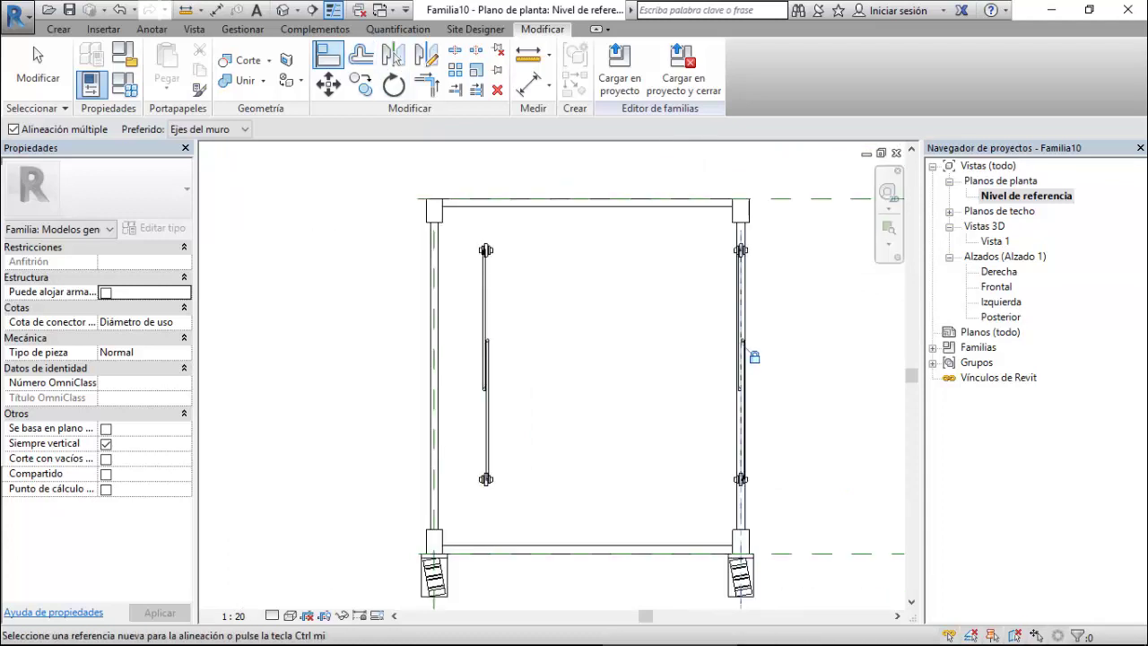
{"action": "scroll", "coordinate": [436, 315], "scroll_direction": "up", "scroll_amount": 3}
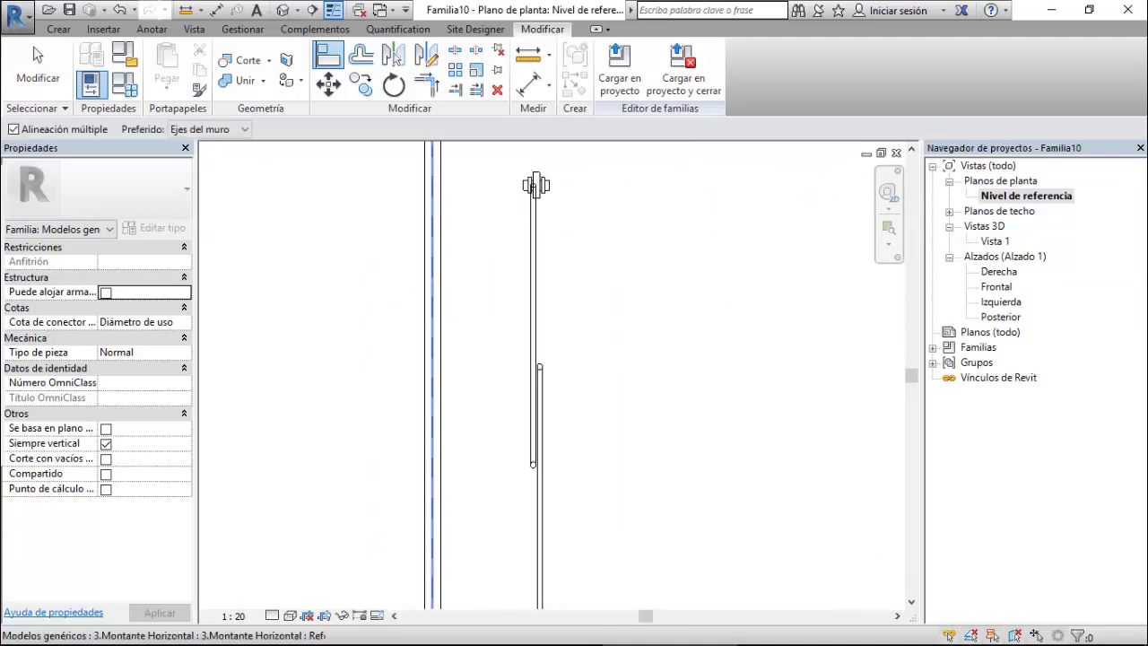
{"action": "left_click", "coordinate": [535, 403]}
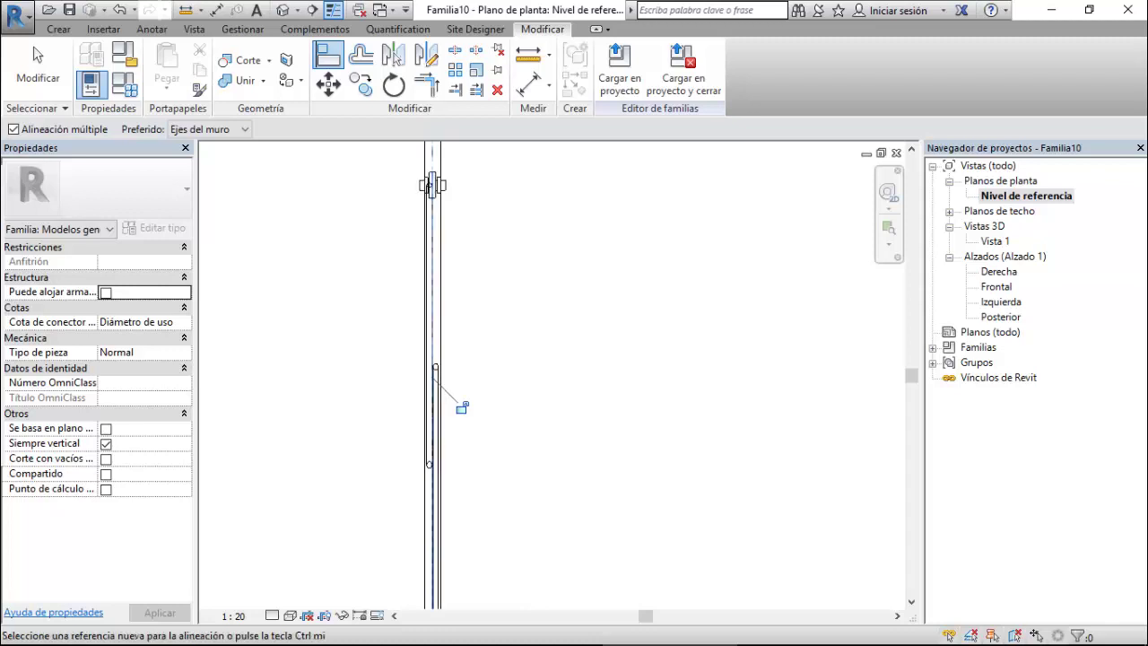
{"action": "scroll", "coordinate": [497, 260], "scroll_direction": "down", "scroll_amount": 2}
{"action": "scroll", "coordinate": [422, 254], "scroll_direction": "down", "scroll_amount": 2}
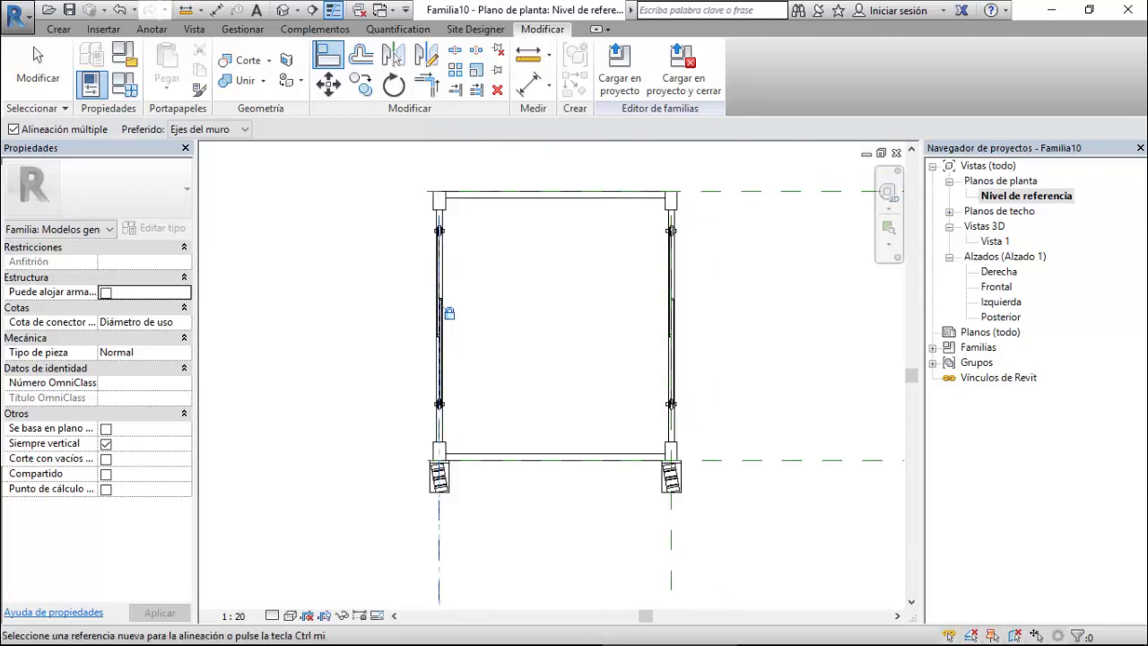
{"action": "key", "text": "Escape"}
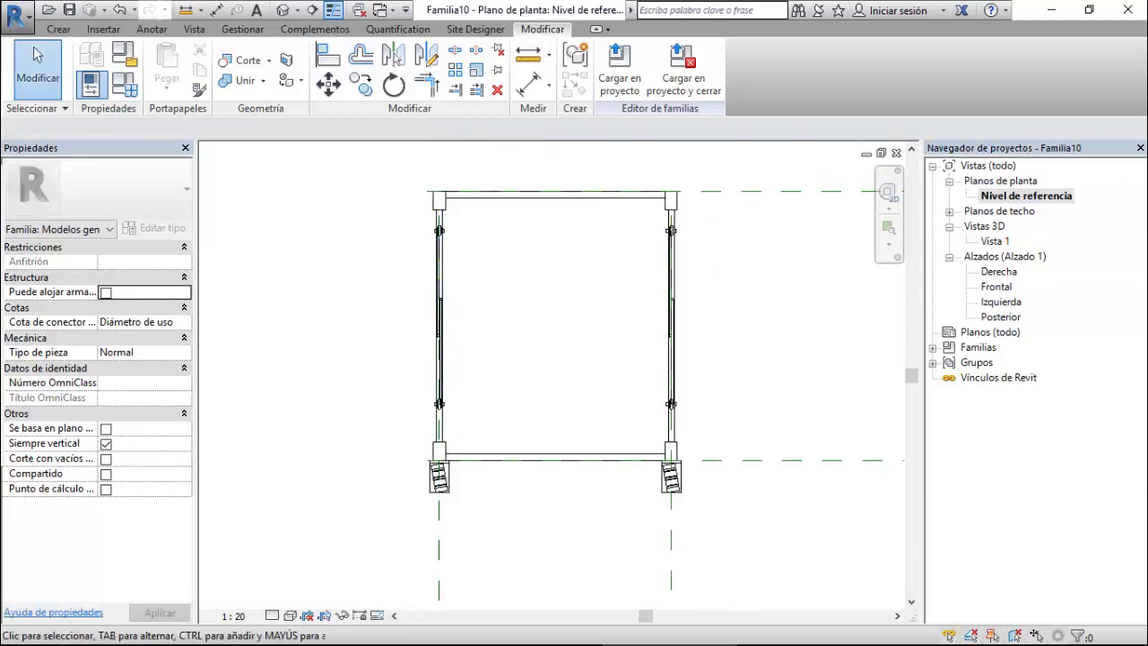
In the Izquierda elevation, select the crossed tie rods and open their type properties.
{"action": "double_click", "coordinate": [1001, 301]}
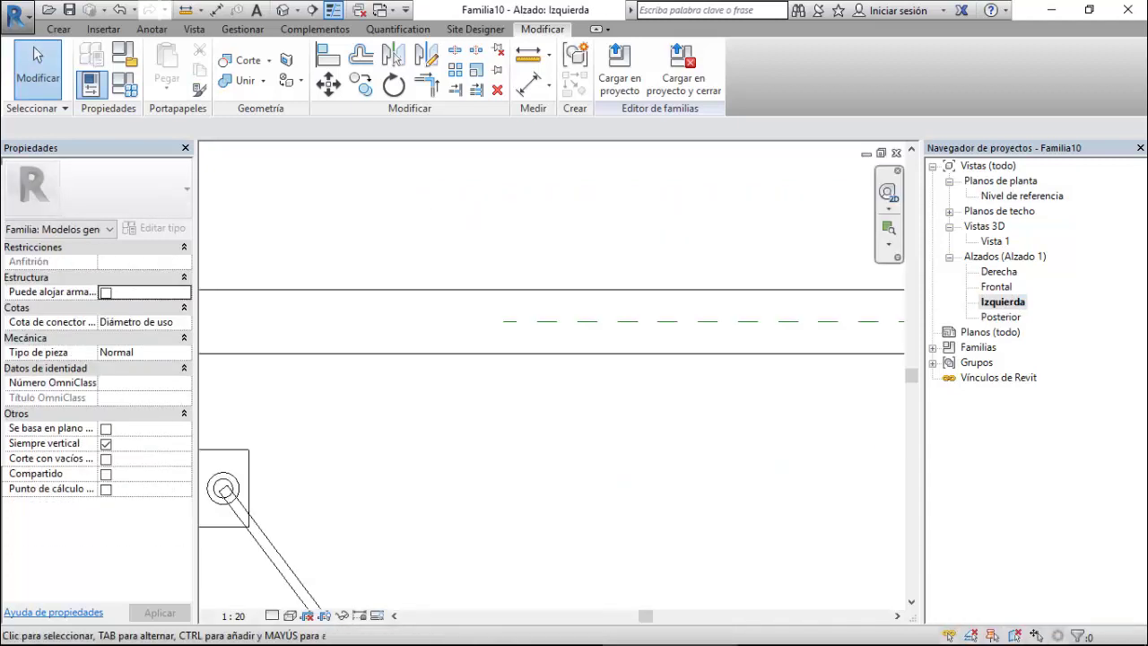
{"action": "scroll", "coordinate": [515, 225], "scroll_direction": "down", "scroll_amount": 3}
{"action": "scroll", "coordinate": [515, 225], "scroll_direction": "down", "scroll_amount": 2}
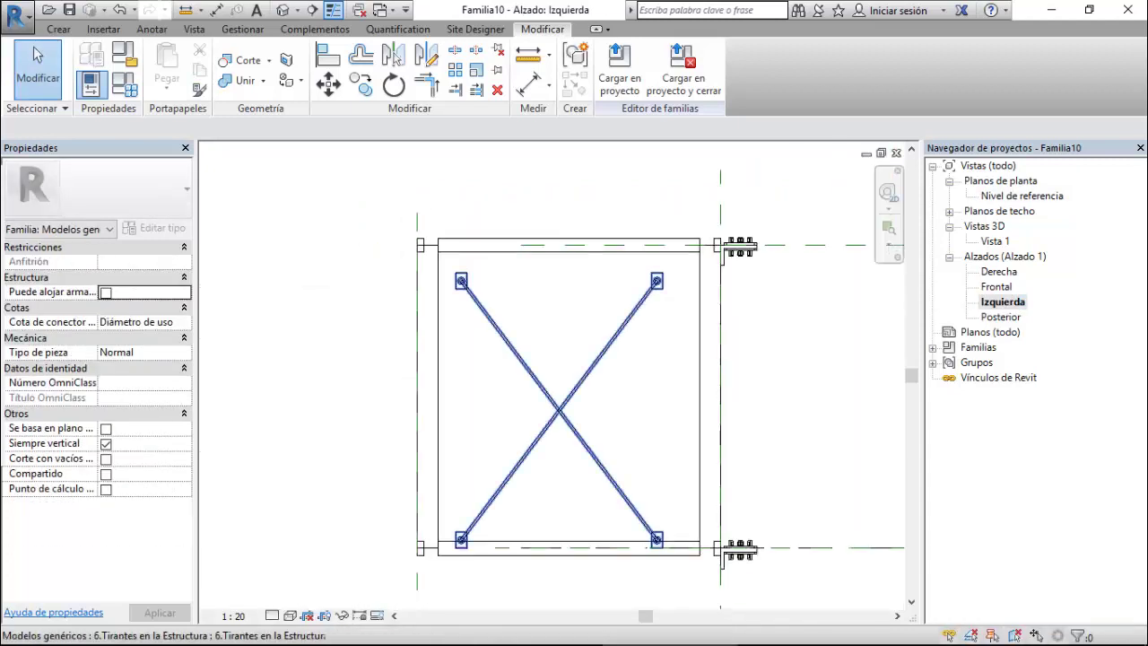
{"action": "left_click", "coordinate": [561, 408]}
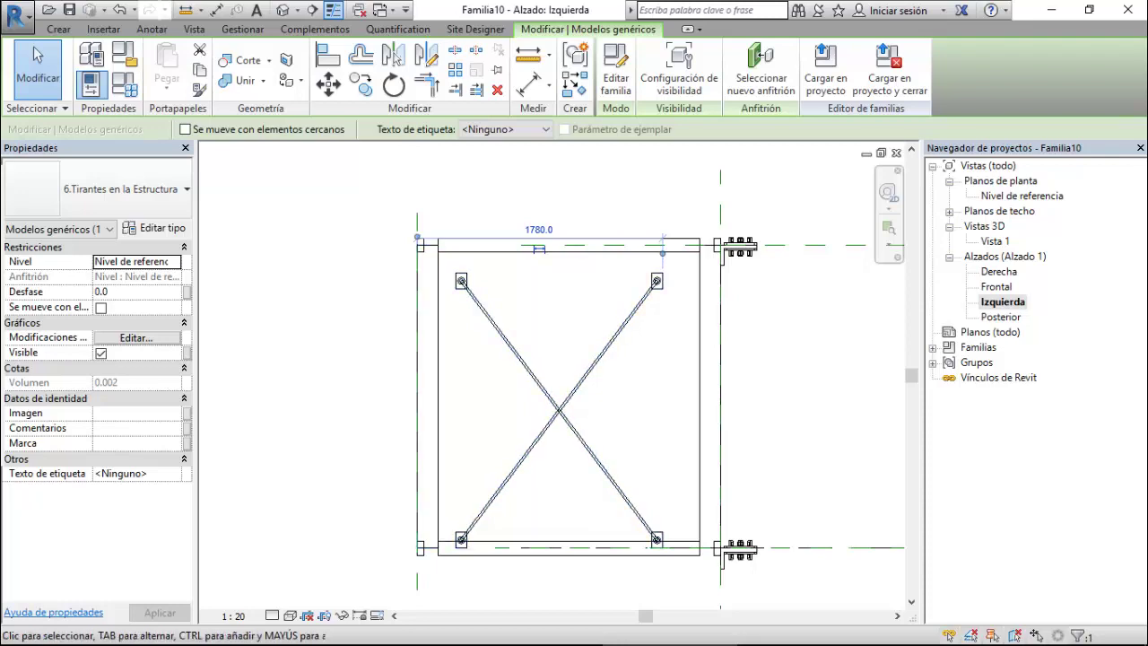
{"action": "left_click", "coordinate": [155, 228]}
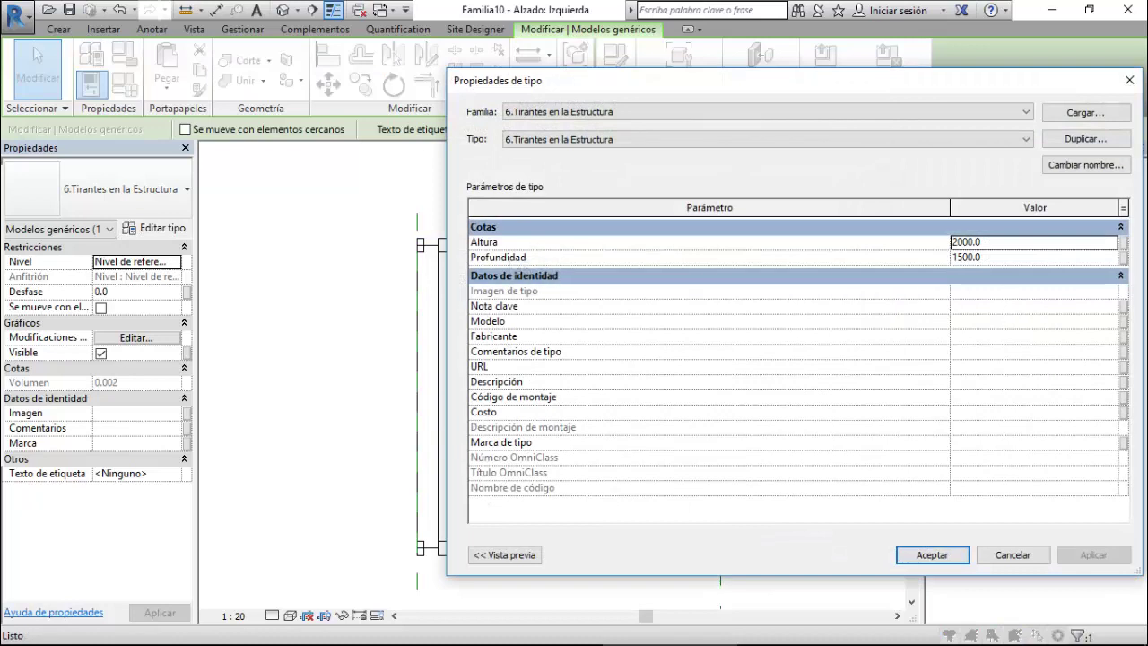
Associate the tie rods' Altura and Profundidad with the family's Altura and Profundidad parameters.
{"action": "left_click", "coordinate": [1122, 242]}
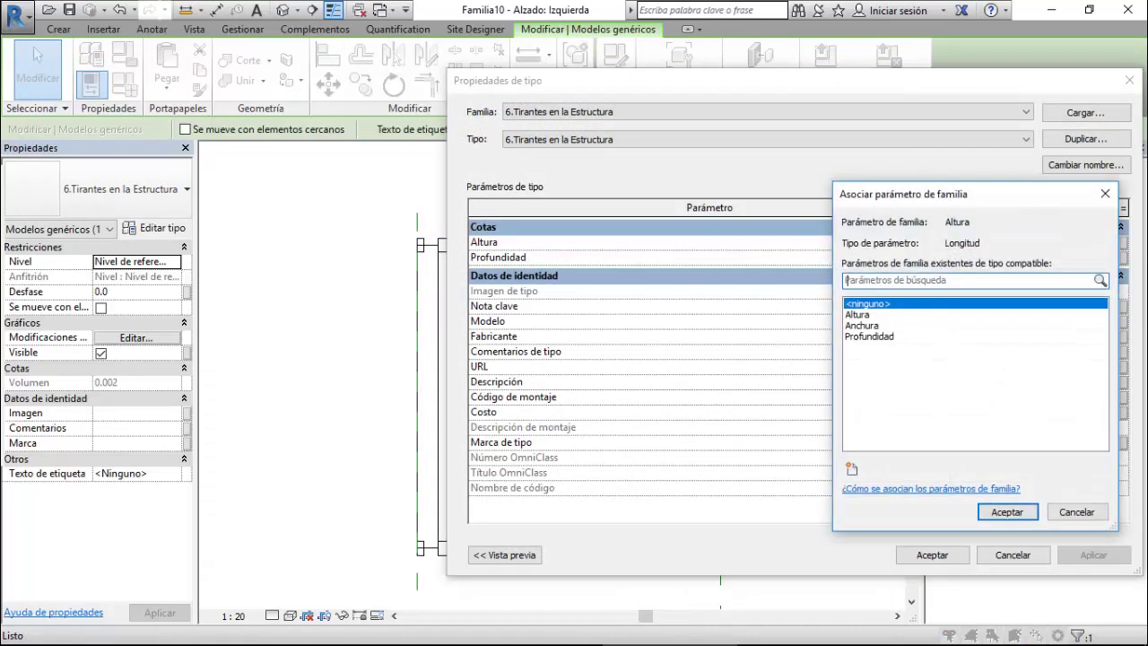
{"action": "left_click", "coordinate": [857, 314]}
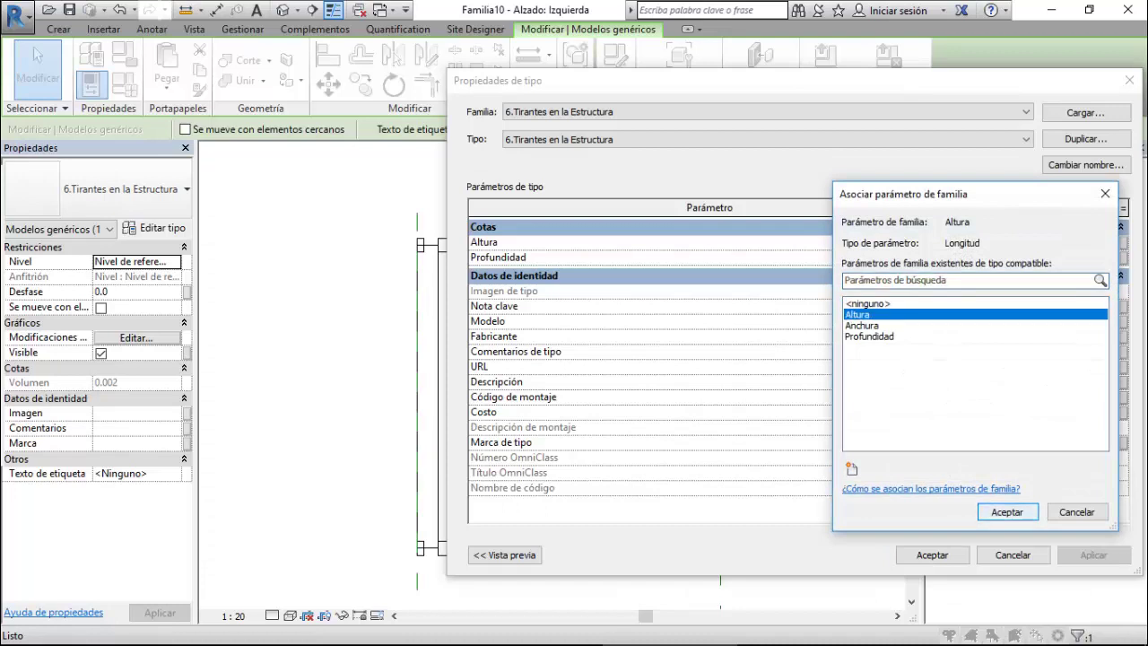
{"action": "left_click", "coordinate": [1007, 511]}
{"action": "left_click", "coordinate": [1123, 257]}
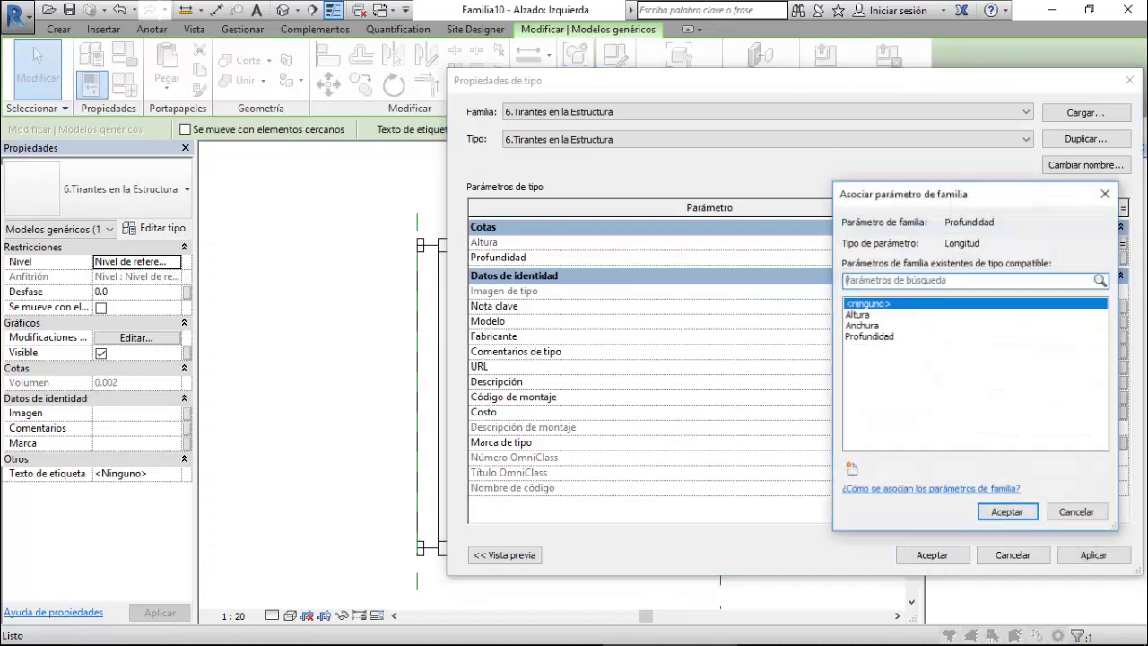
{"action": "left_click", "coordinate": [869, 337]}
{"action": "left_click", "coordinate": [1007, 511]}
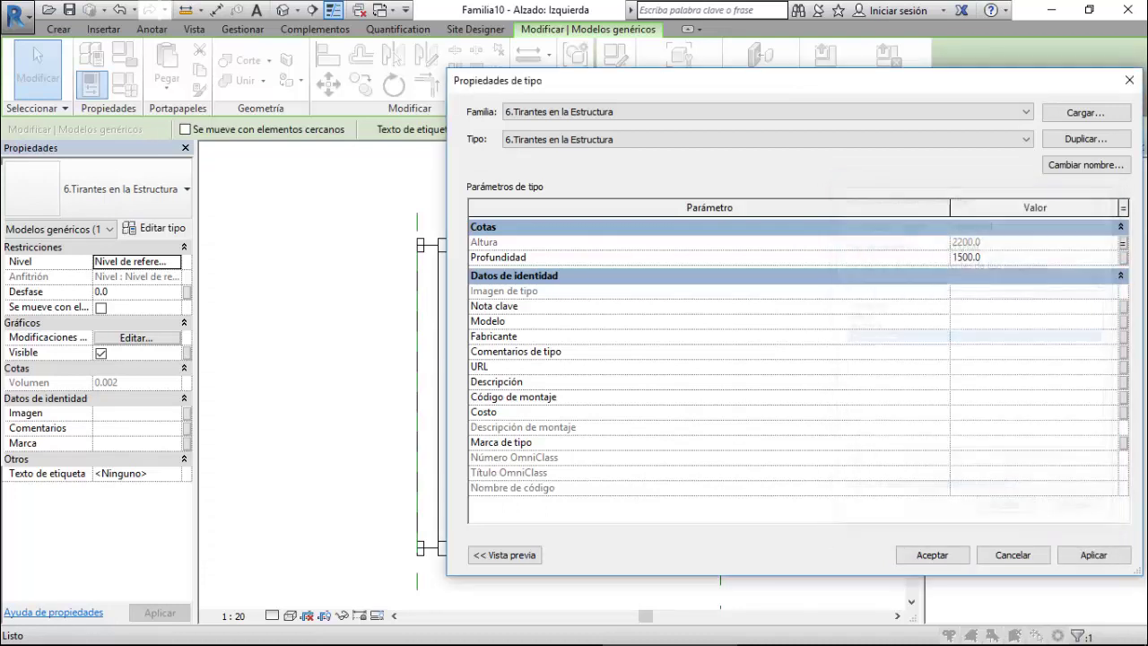
{"action": "left_click", "coordinate": [932, 554]}
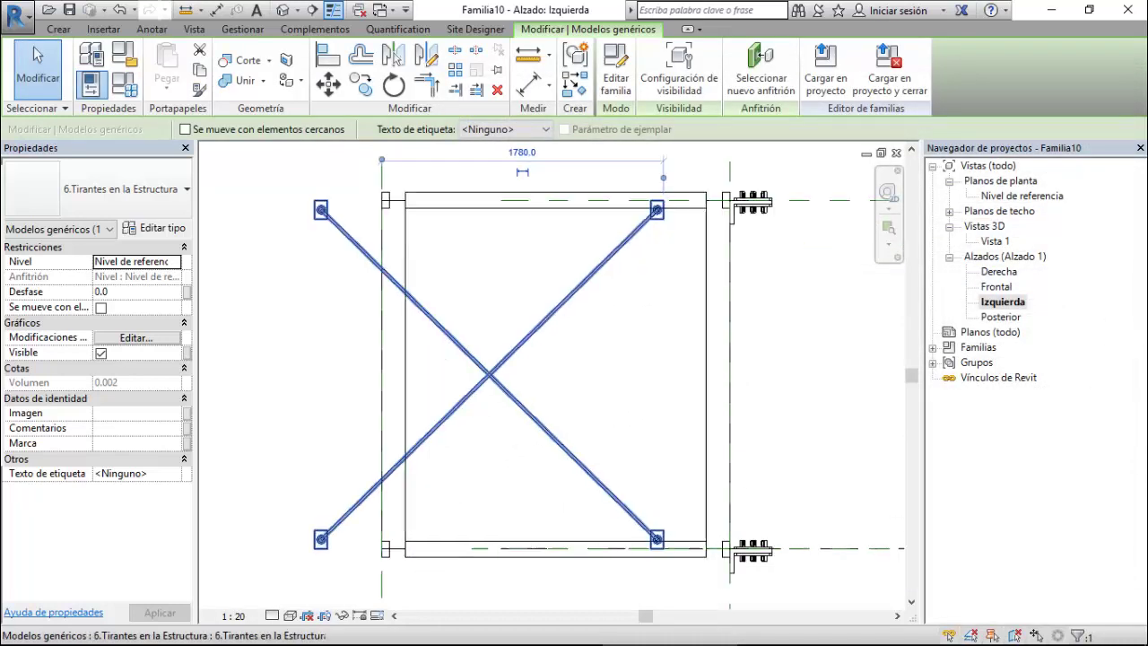
Set the tie rods' Desfase to 20, undo it, and apply 20 again.
{"action": "scroll", "coordinate": [658, 549], "scroll_direction": "up", "scroll_amount": 3}
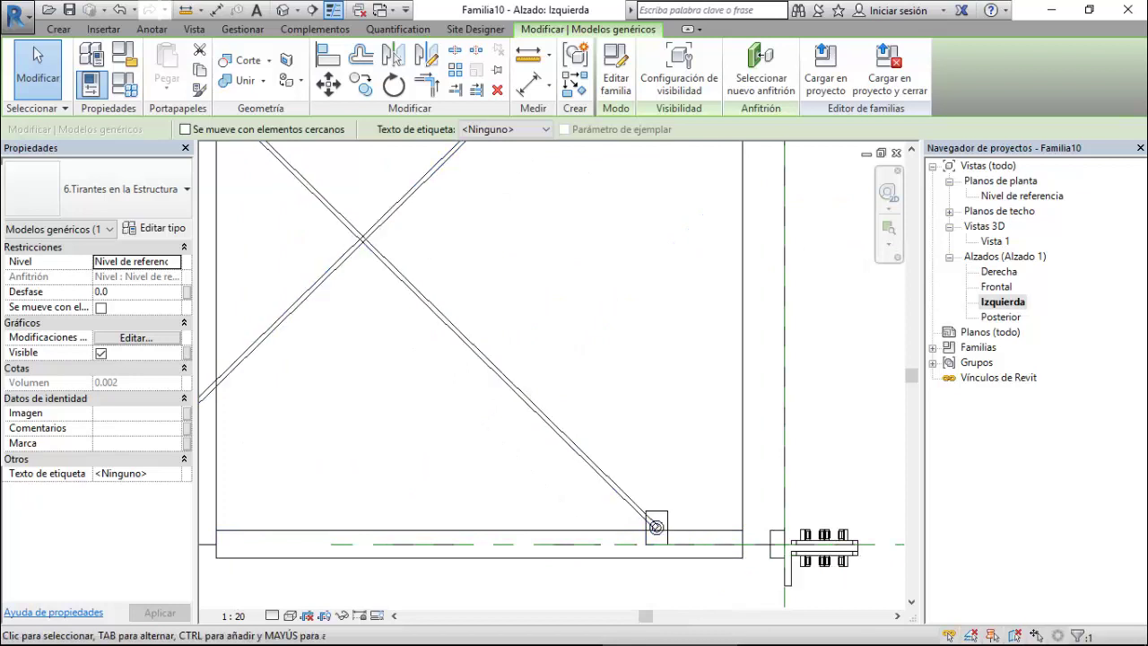
{"action": "scroll", "coordinate": [681, 422], "scroll_direction": "down", "scroll_amount": 3}
{"action": "scroll", "coordinate": [671, 466], "scroll_direction": "up", "scroll_amount": 2}
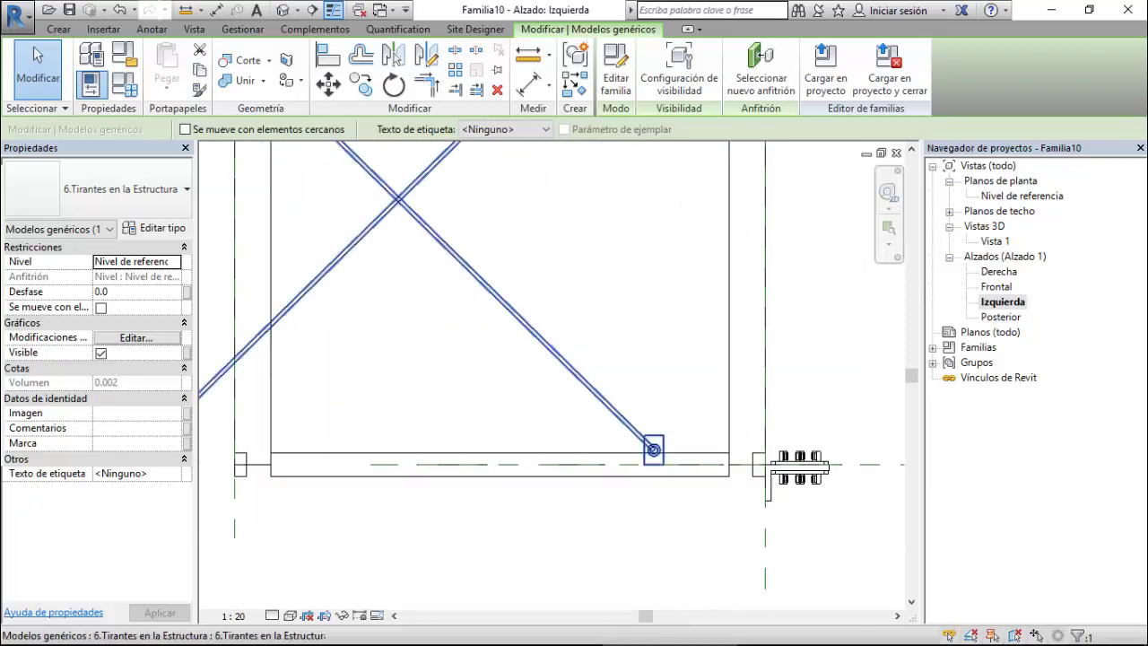
{"action": "left_click", "coordinate": [117, 291]}
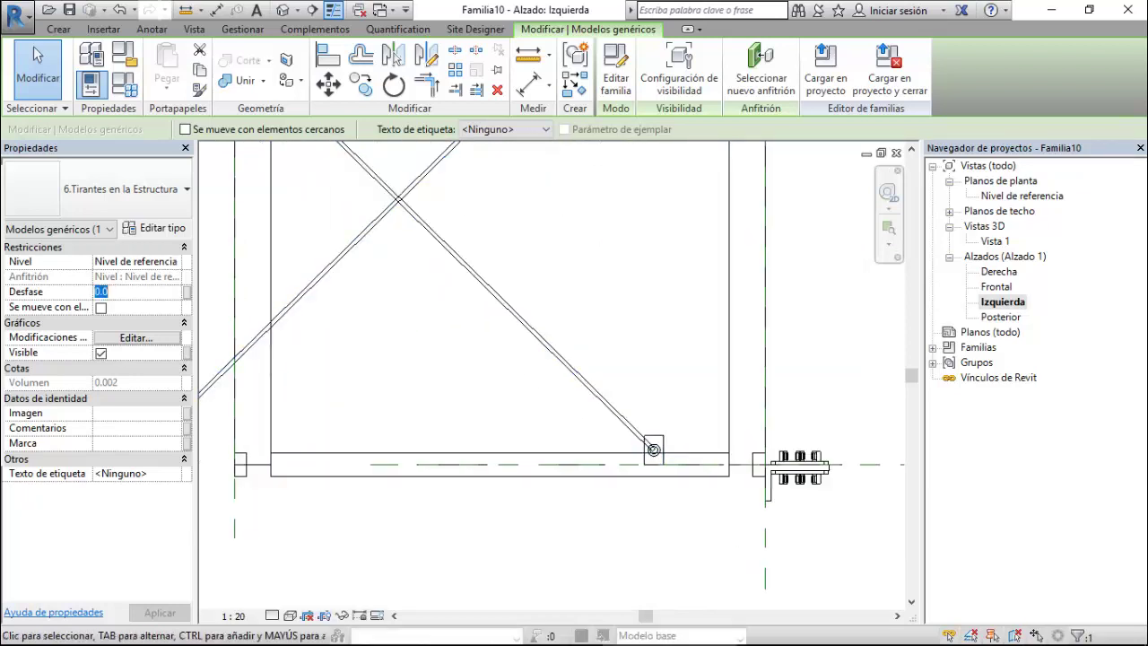
{"action": "type", "text": "20"}
{"action": "key", "text": "Return"}
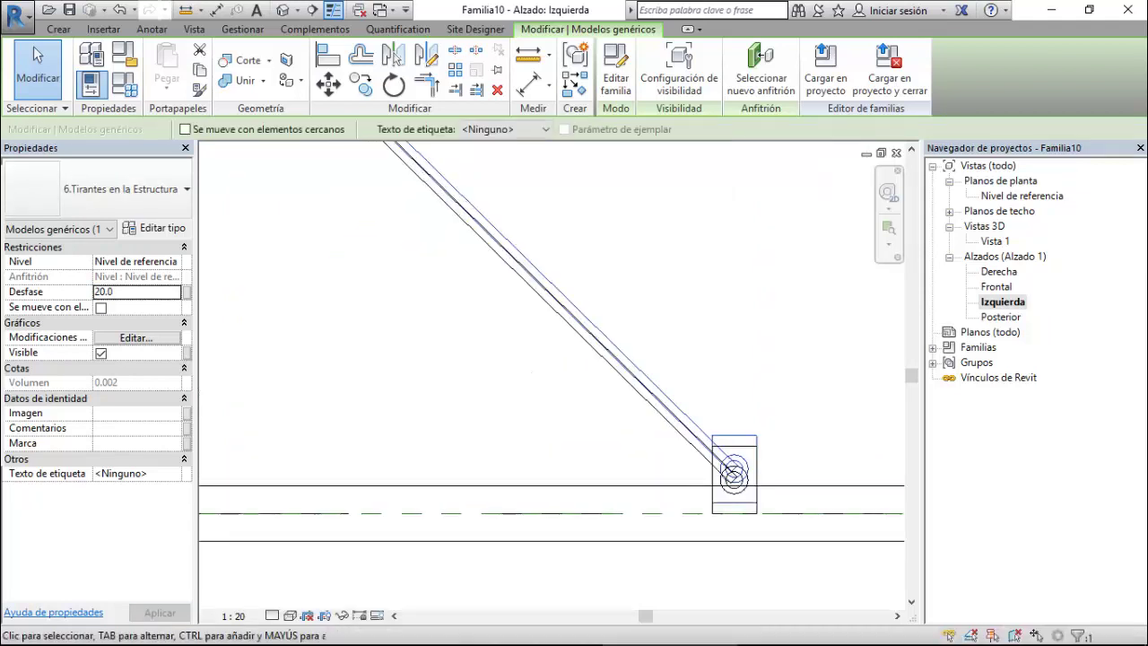
{"action": "scroll", "coordinate": [601, 430], "scroll_direction": "up", "scroll_amount": 3}
{"action": "scroll", "coordinate": [714, 499], "scroll_direction": "up", "scroll_amount": 3}
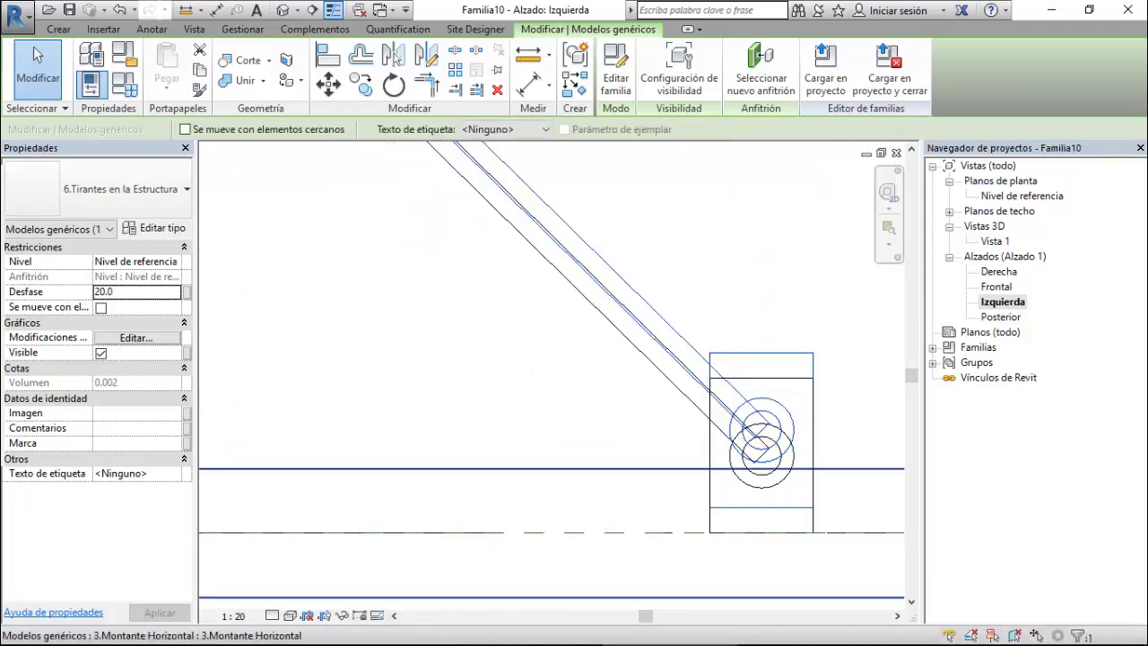
{"action": "key", "text": "ctrl+z"}
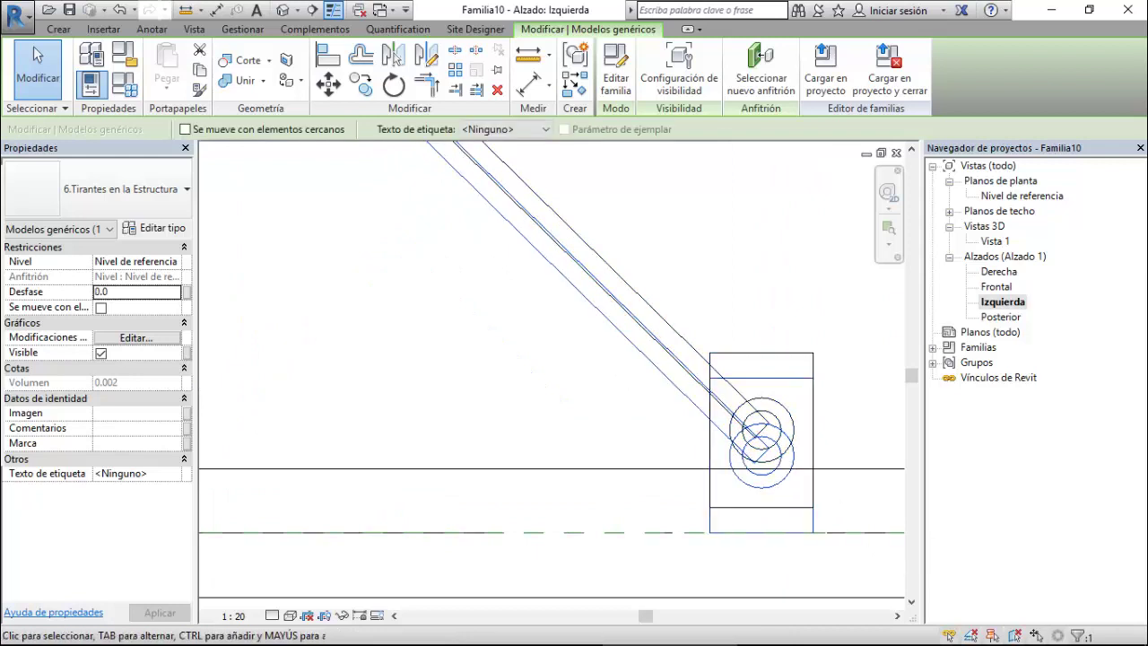
{"action": "type", "text": "20"}
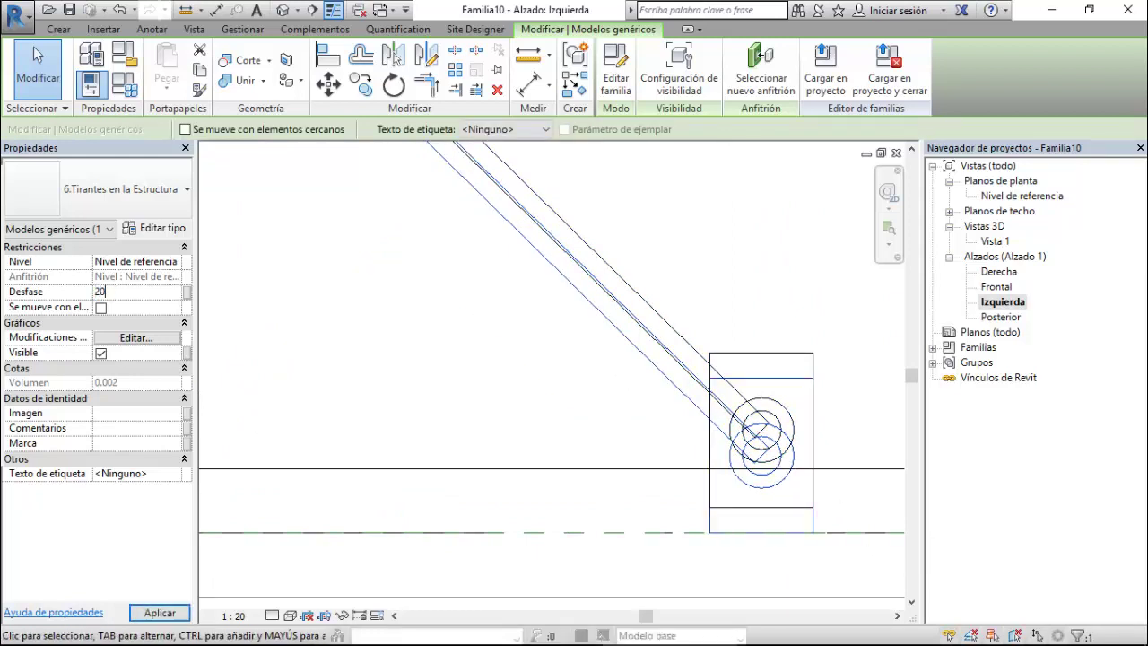
{"action": "key", "text": "Return"}
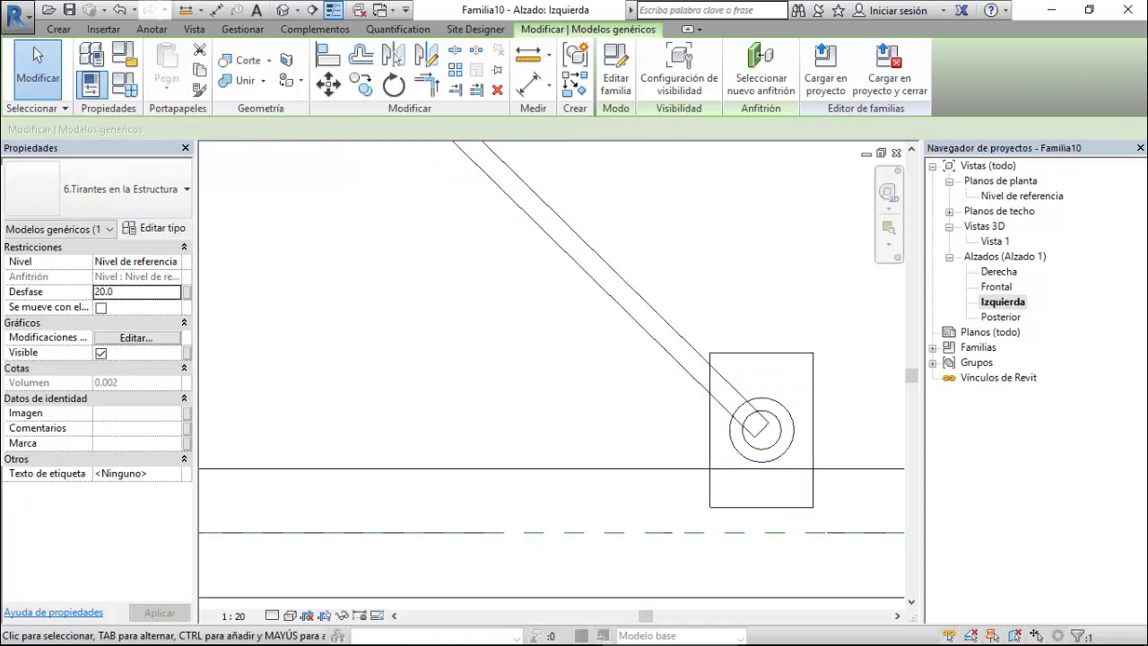
{"action": "scroll", "coordinate": [409, 269], "scroll_direction": "down", "scroll_amount": 3}
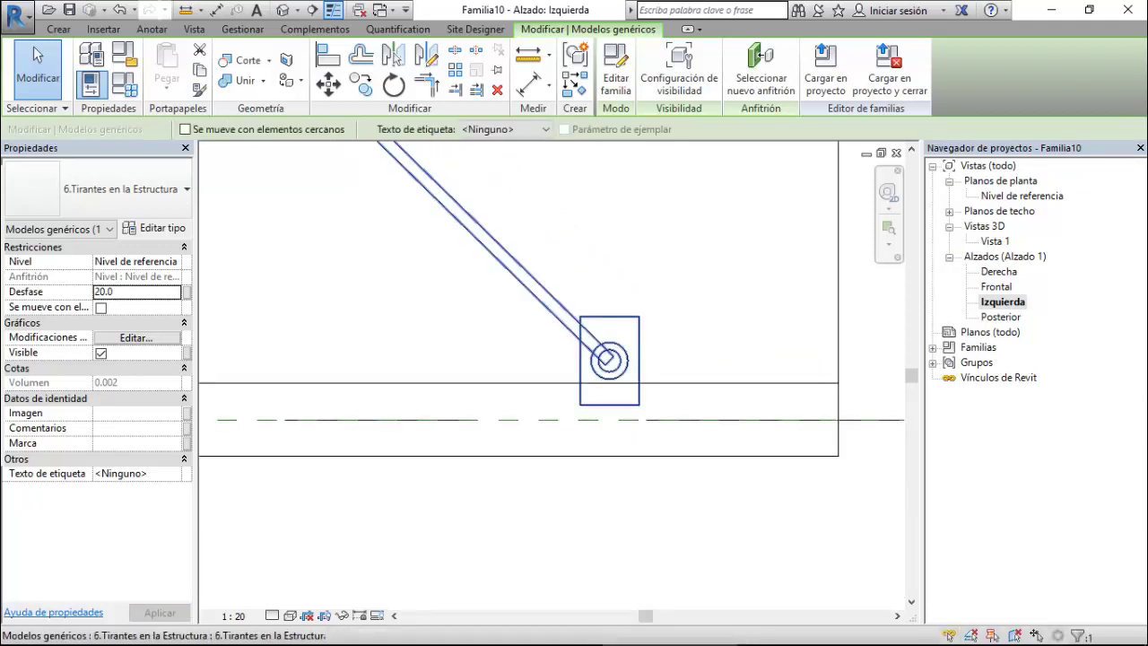
Change the tie rods' Desfase to 40, then enter 50.
{"action": "double_click", "coordinate": [104, 291]}
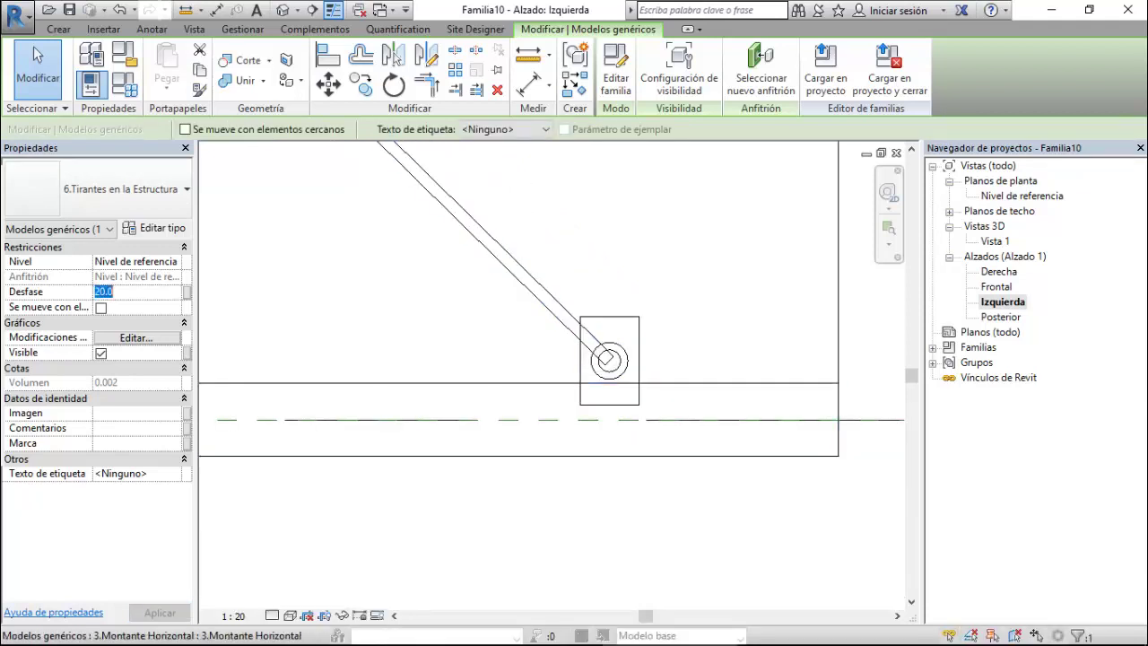
{"action": "type", "text": "40"}
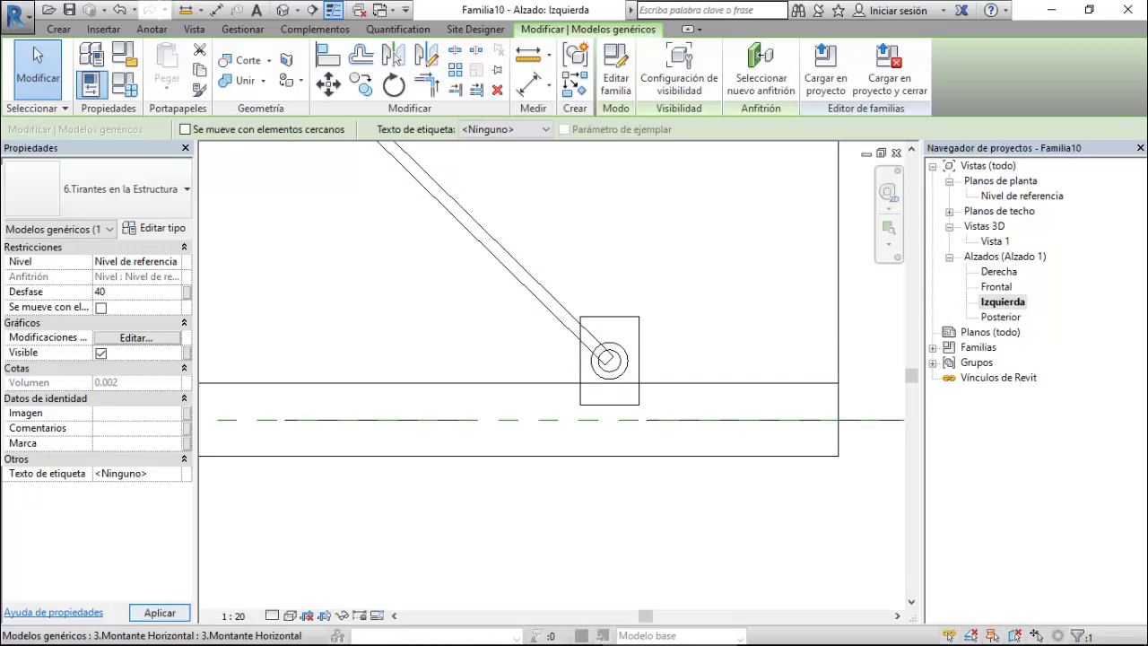
{"action": "key", "text": "Return"}
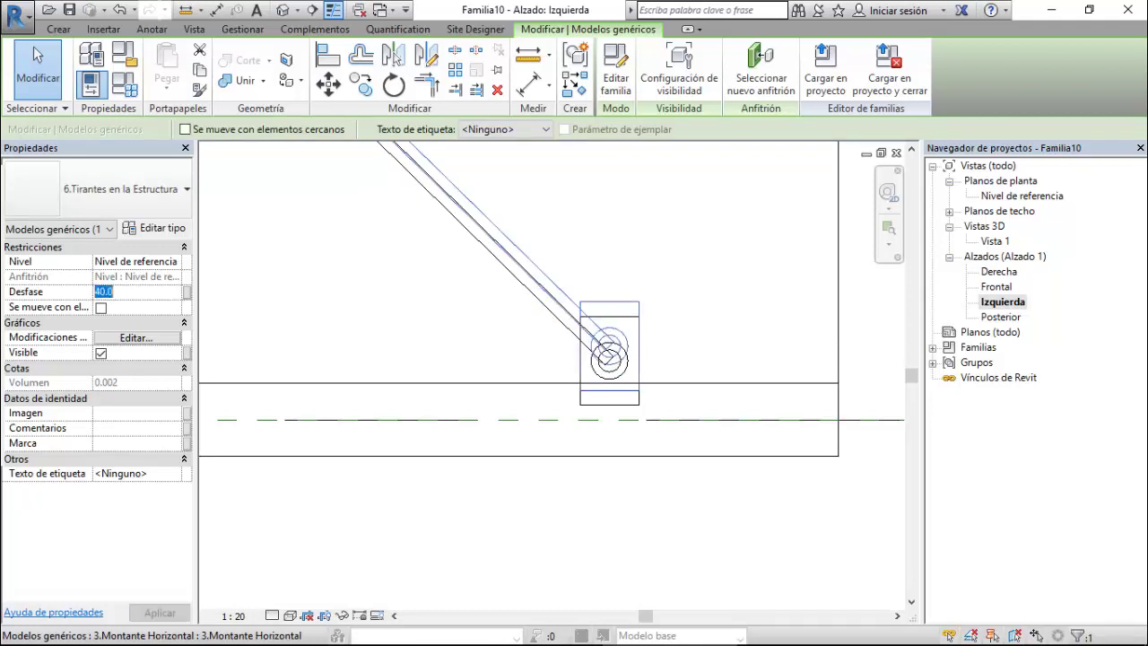
{"action": "type", "text": "50"}
{"action": "key", "text": "Return"}
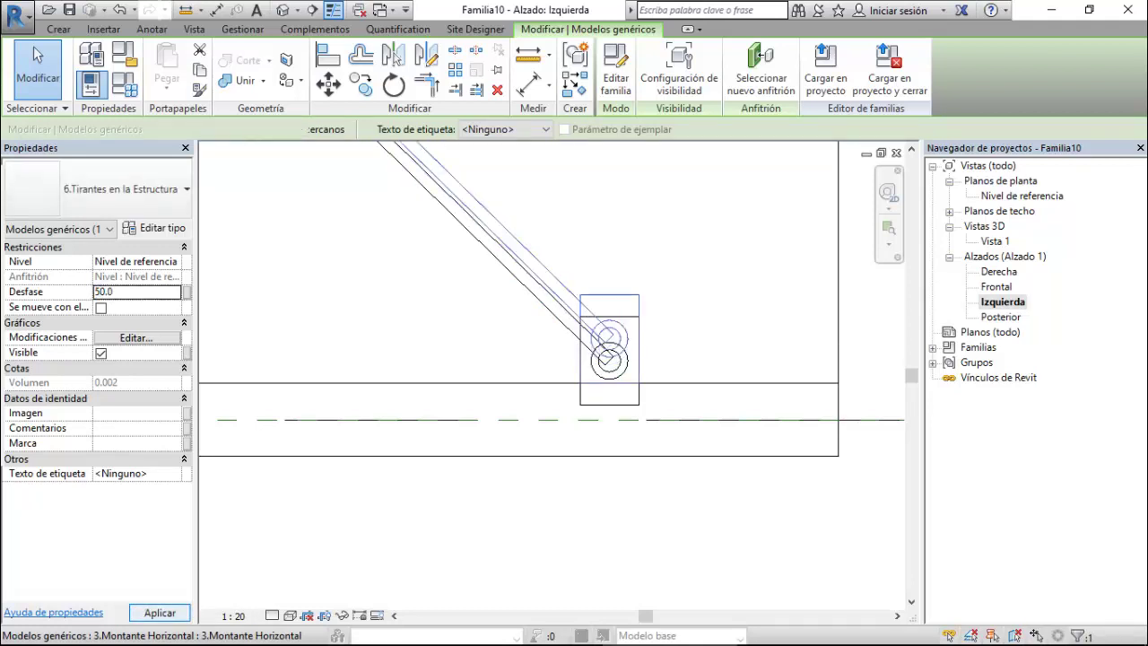
Reselect the crossed tie rods and set their Desfase offset to 50.
{"action": "left_click", "coordinate": [484, 247]}
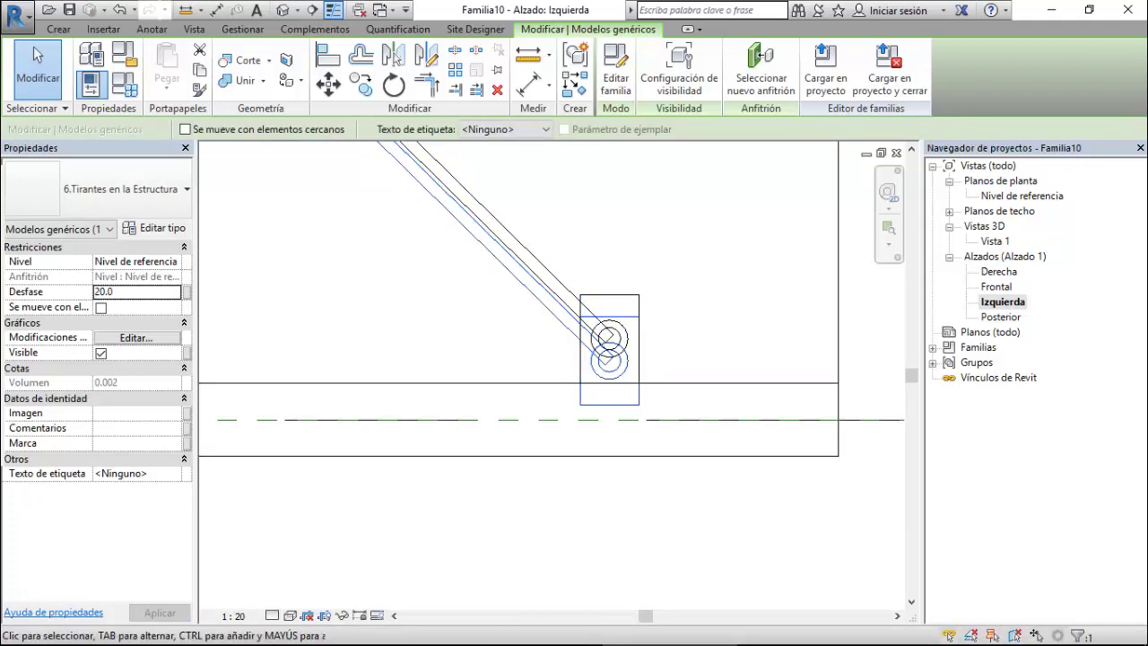
{"action": "left_click", "coordinate": [136, 292]}
{"action": "type", "text": "50"}
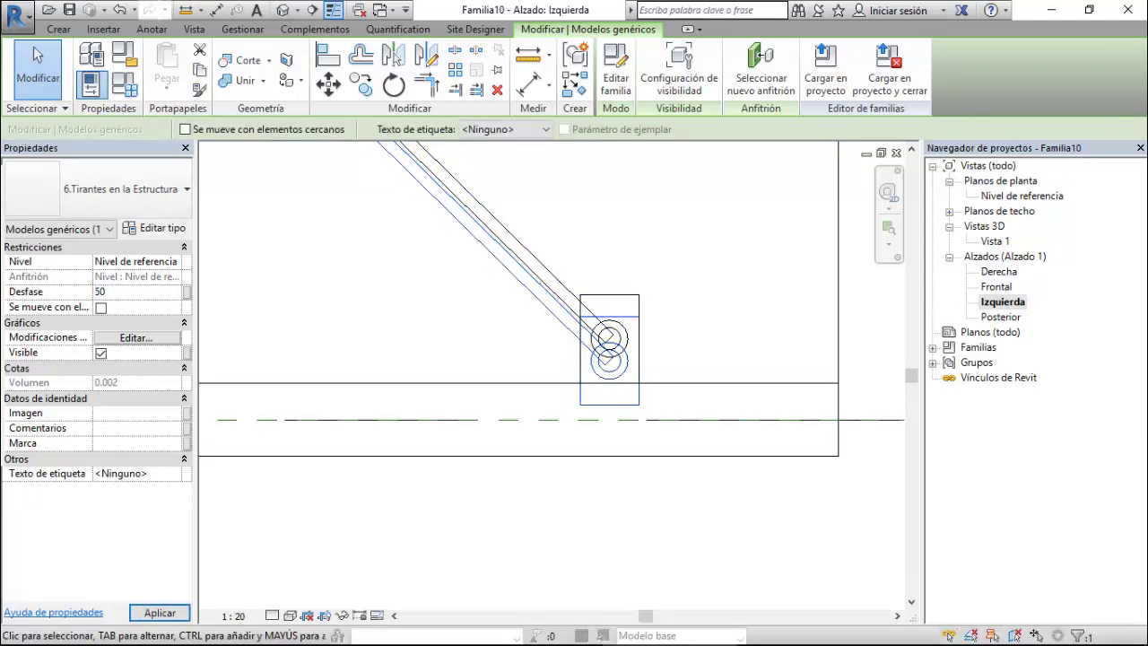
{"action": "key", "text": "Return"}
{"action": "key", "text": "Escape"}
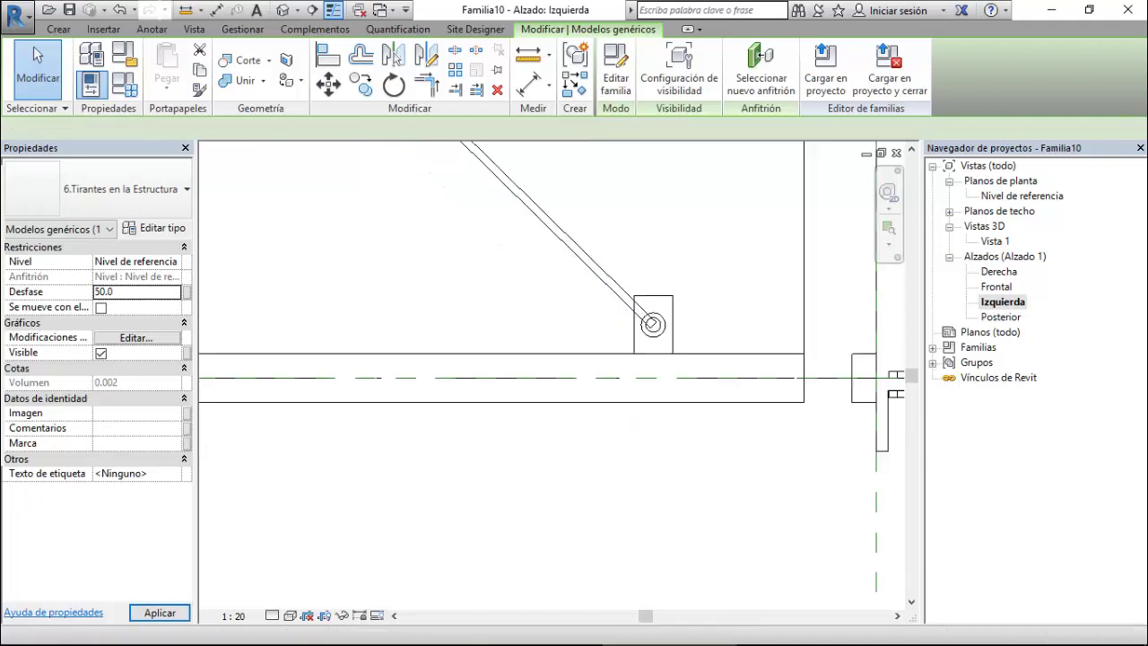
{"action": "scroll", "coordinate": [569, 399], "scroll_direction": "down", "scroll_amount": 3}
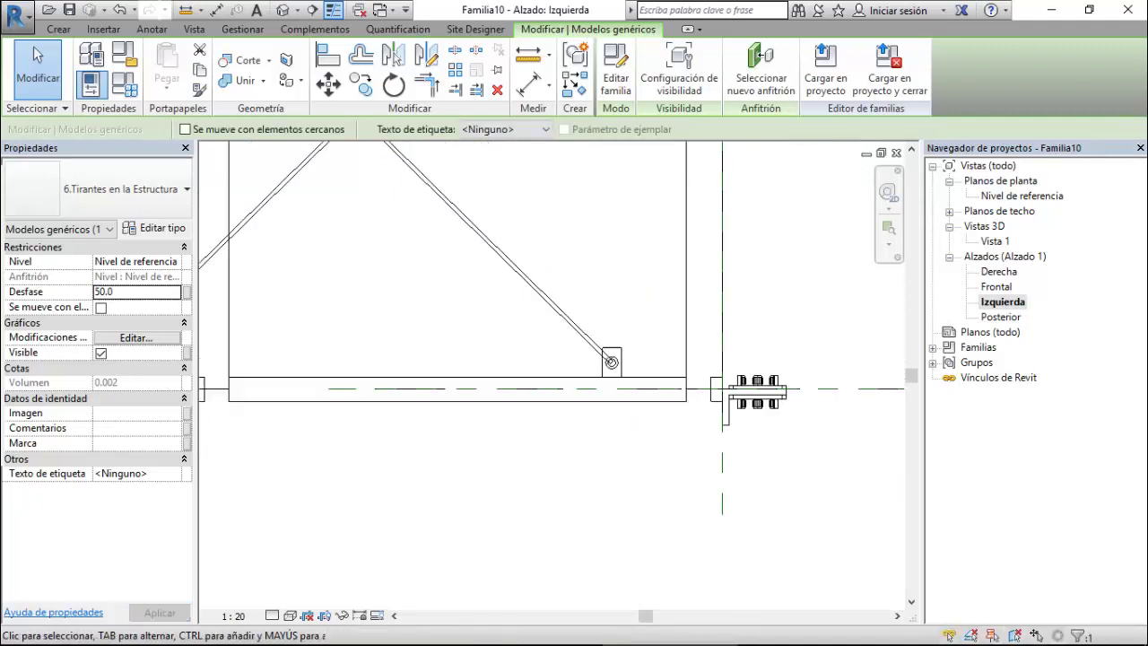
{"action": "scroll", "coordinate": [552, 413], "scroll_direction": "down", "scroll_amount": 2}
{"action": "scroll", "coordinate": [553, 412], "scroll_direction": "down", "scroll_amount": 2}
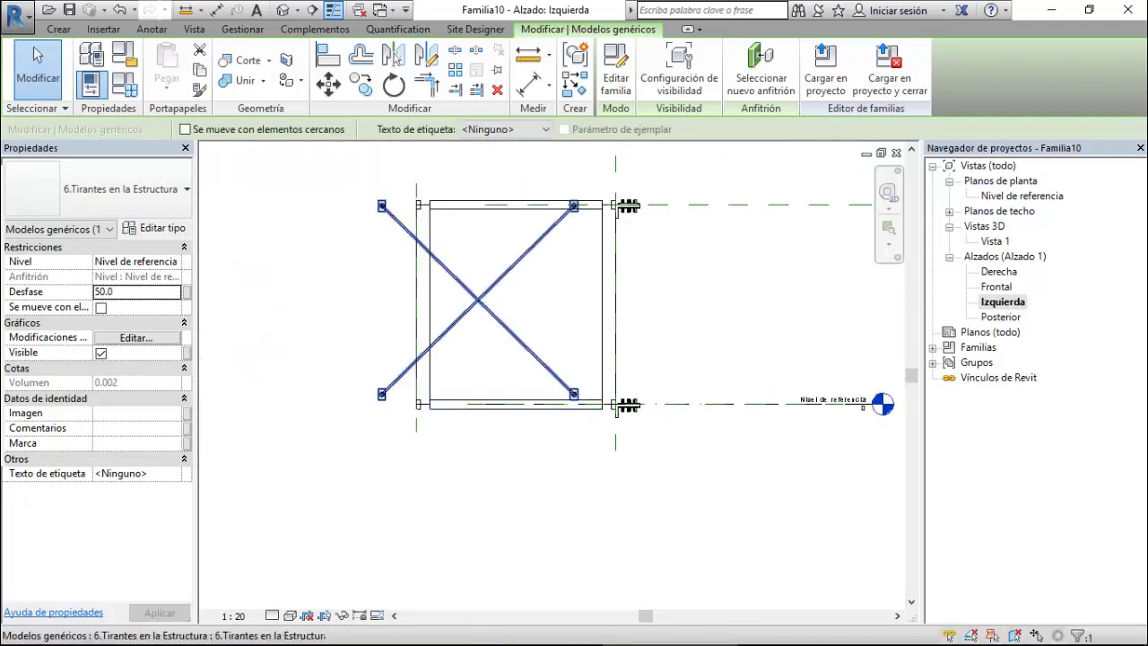
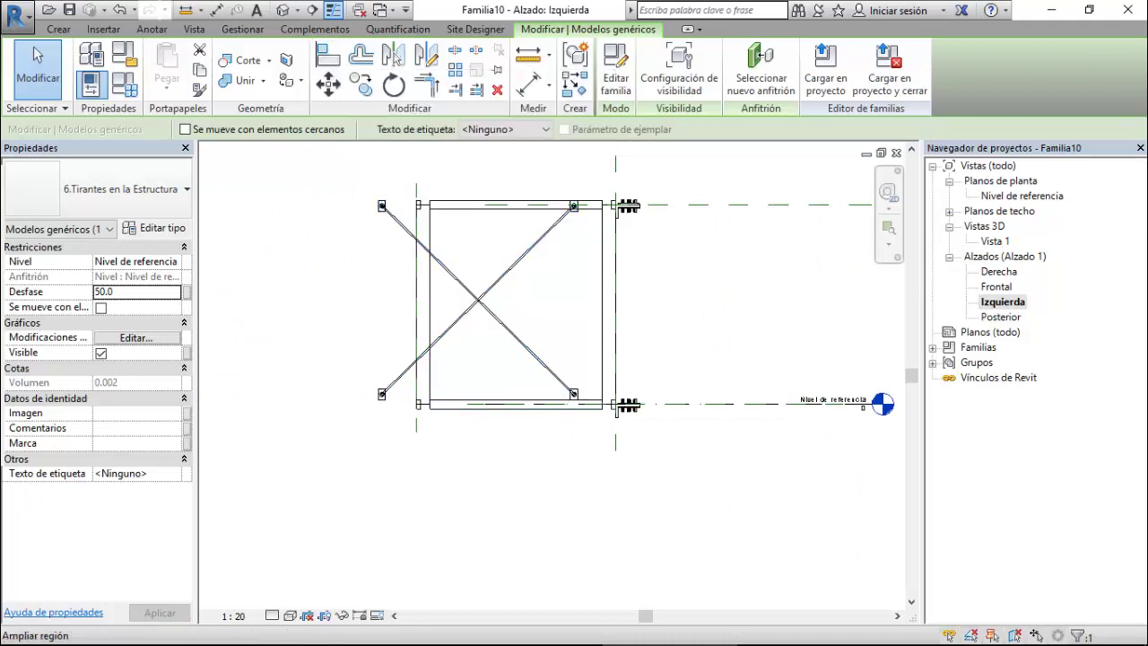
Open the Nivel de referencia plan and select the left tie-rod brace.
{"action": "double_click", "coordinate": [1021, 195]}
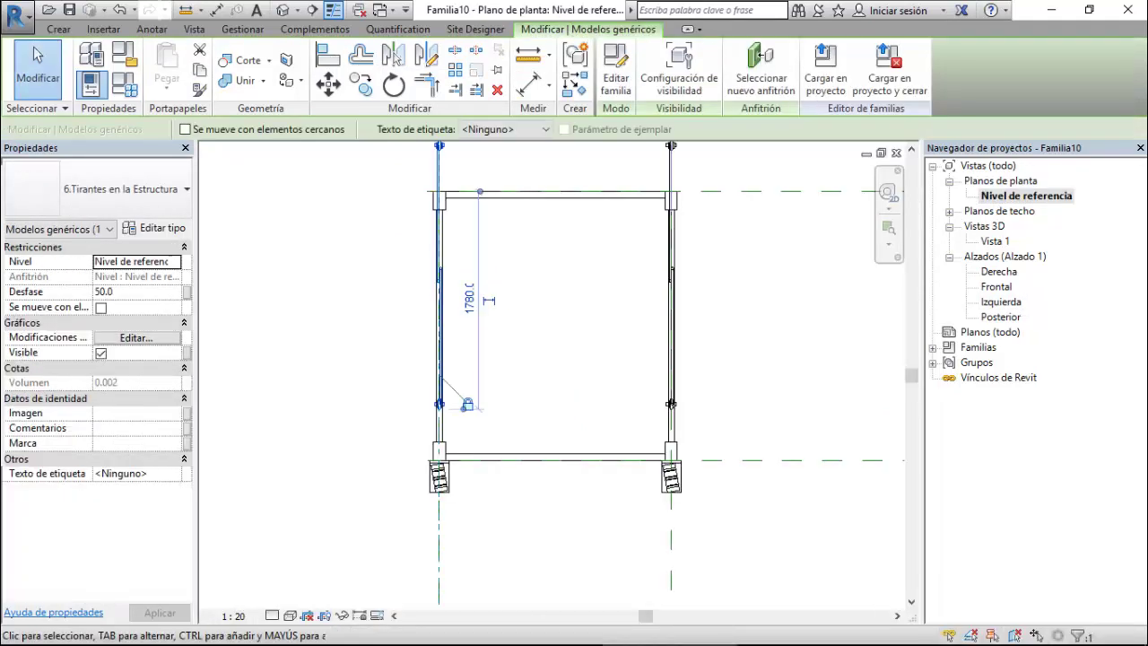
{"action": "key", "text": "Escape"}
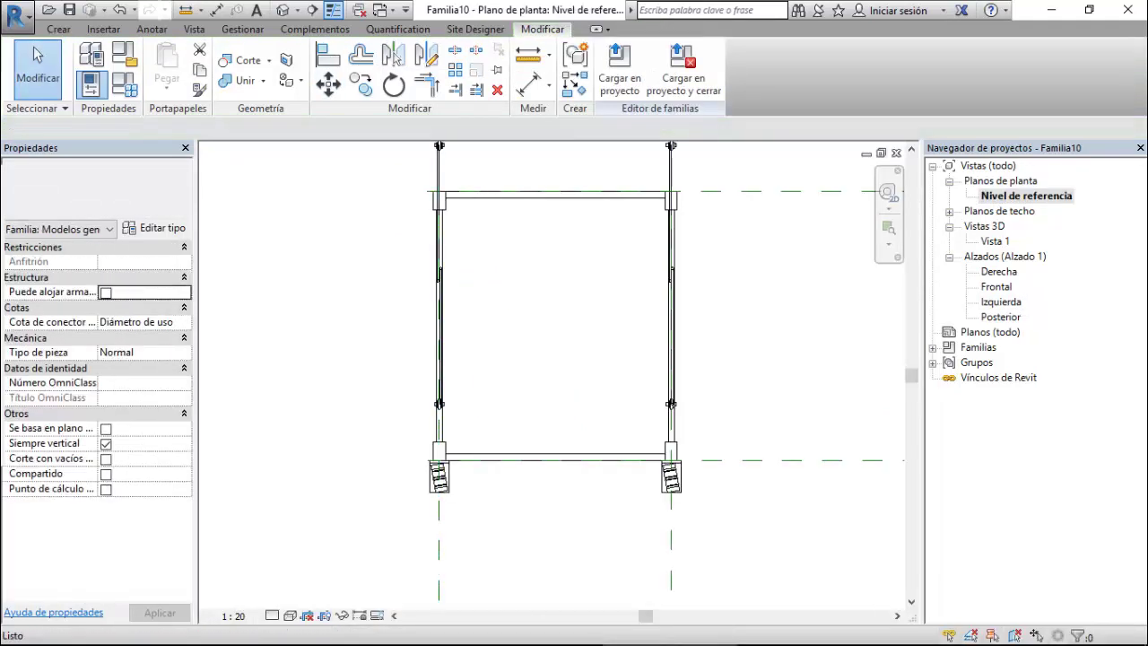
{"action": "left_click", "coordinate": [439, 273]}
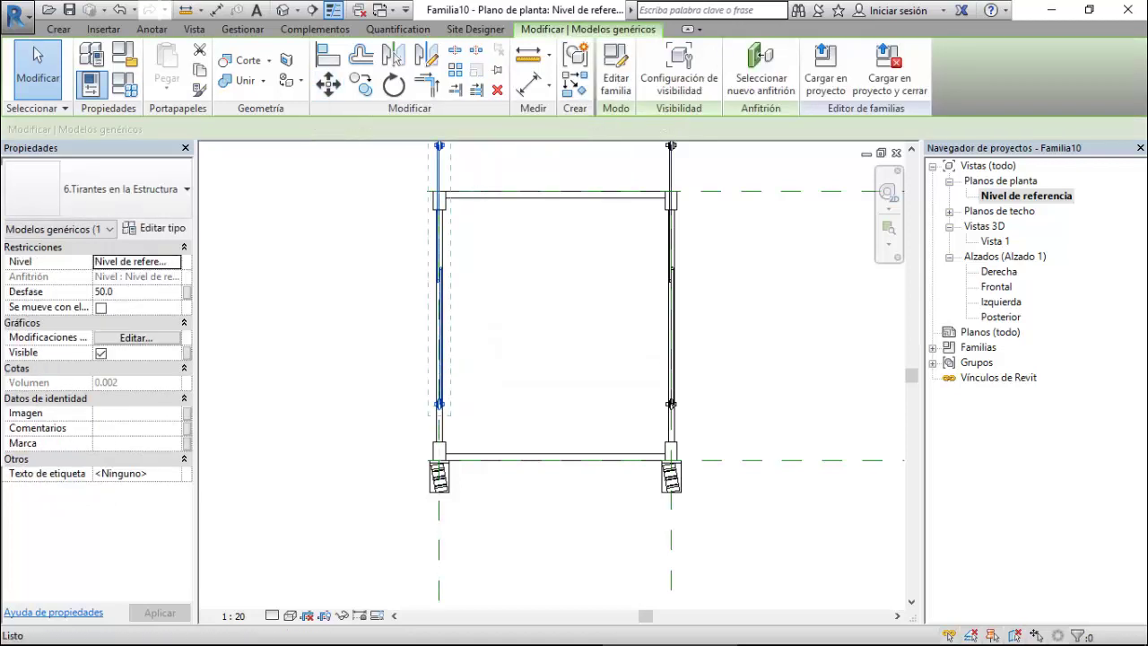
Align the brace hangers down onto the tops of both post bases and lock them.
{"action": "left_click", "coordinate": [329, 83]}
{"action": "scroll", "coordinate": [435, 457], "scroll_direction": "up", "scroll_amount": 5}
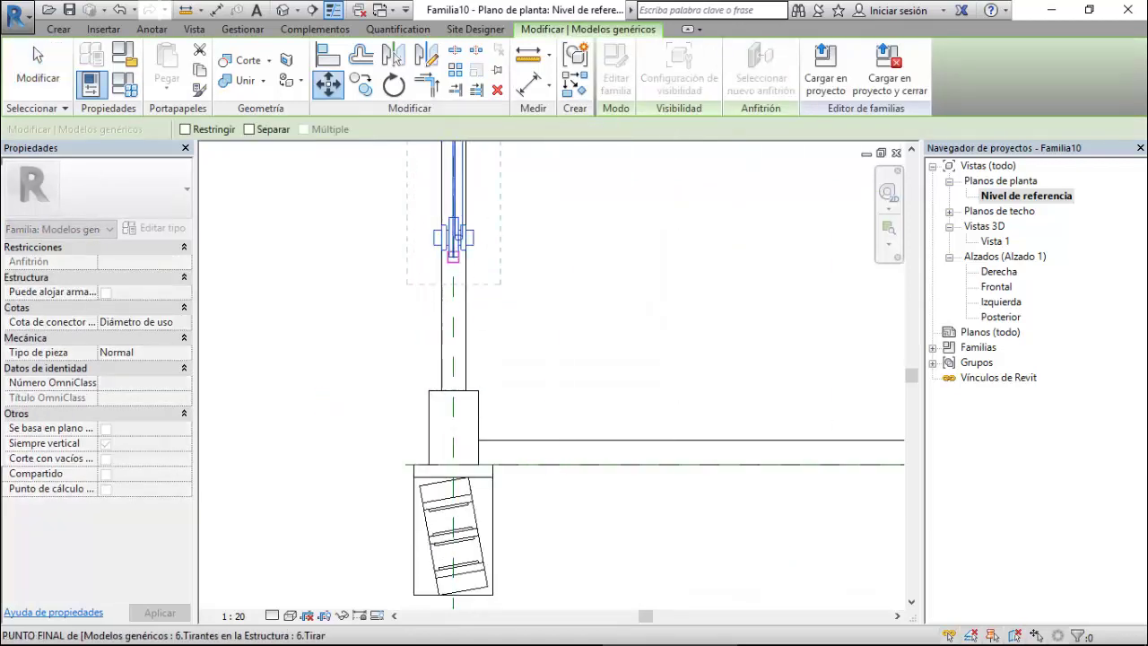
{"action": "left_click", "coordinate": [328, 55]}
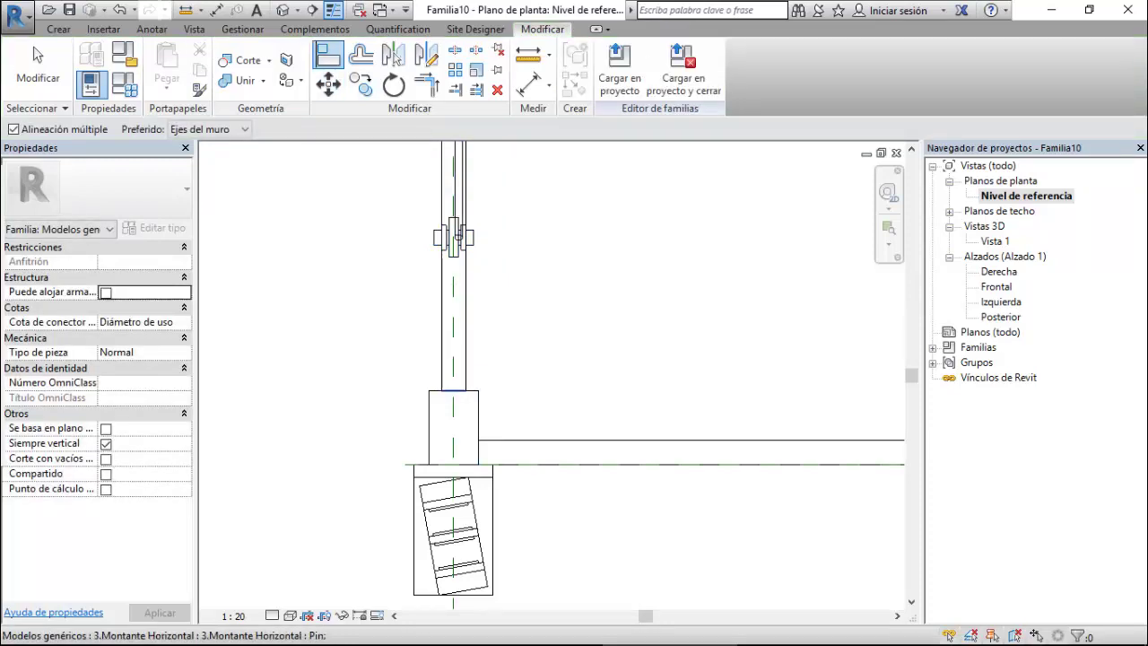
{"action": "scroll", "coordinate": [429, 391], "scroll_direction": "up", "scroll_amount": 1}
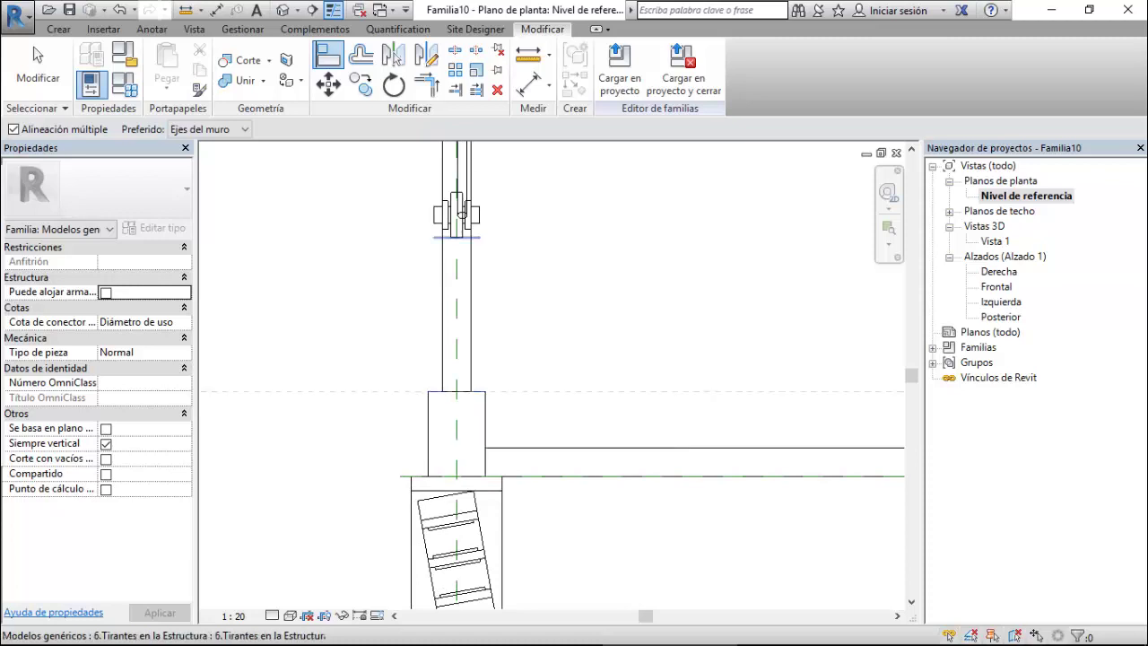
{"action": "left_click", "coordinate": [461, 215]}
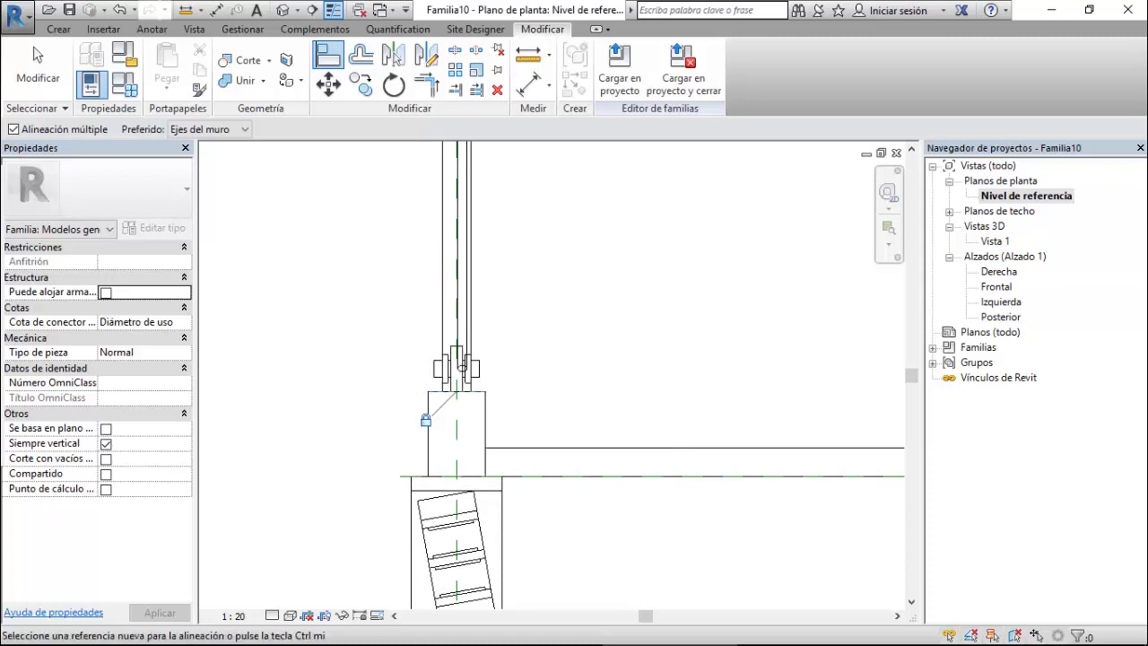
{"action": "scroll", "coordinate": [344, 401], "scroll_direction": "down", "scroll_amount": 1}
{"action": "scroll", "coordinate": [538, 376], "scroll_direction": "down", "scroll_amount": 1}
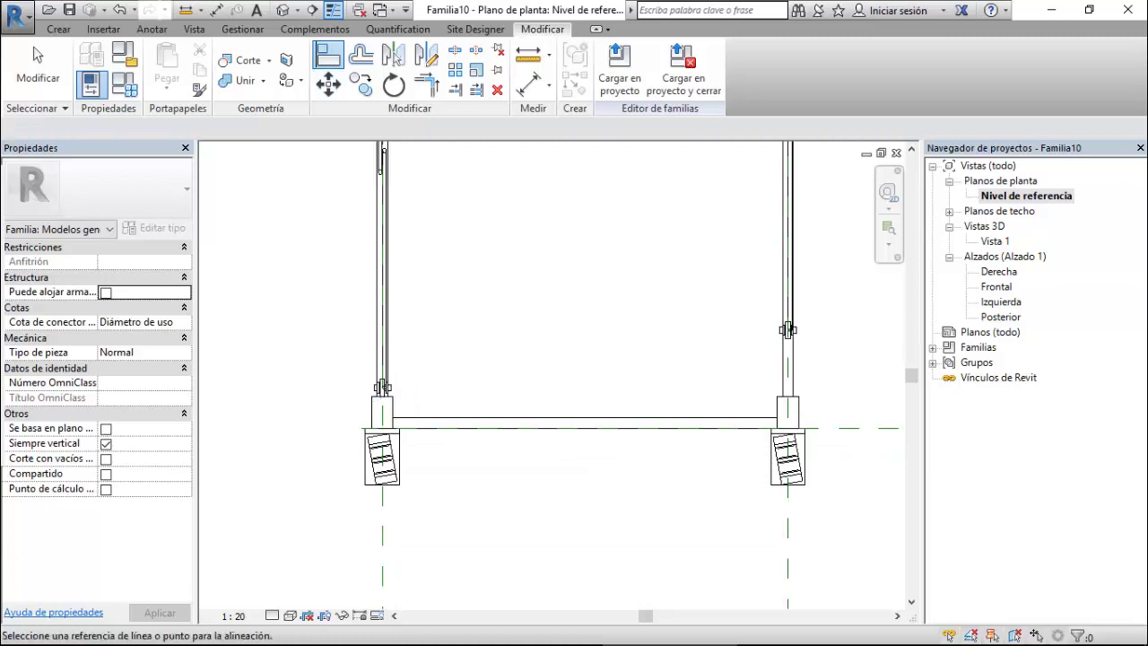
{"action": "scroll", "coordinate": [754, 430], "scroll_direction": "up", "scroll_amount": 1}
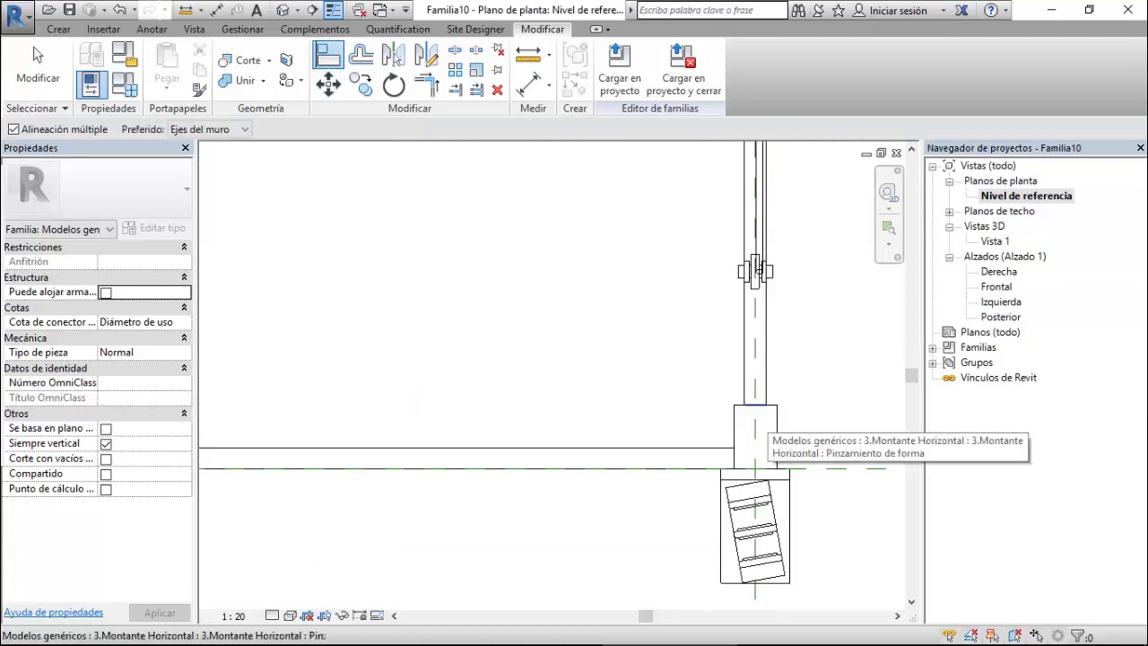
{"action": "scroll", "coordinate": [772, 408], "scroll_direction": "up", "scroll_amount": 2}
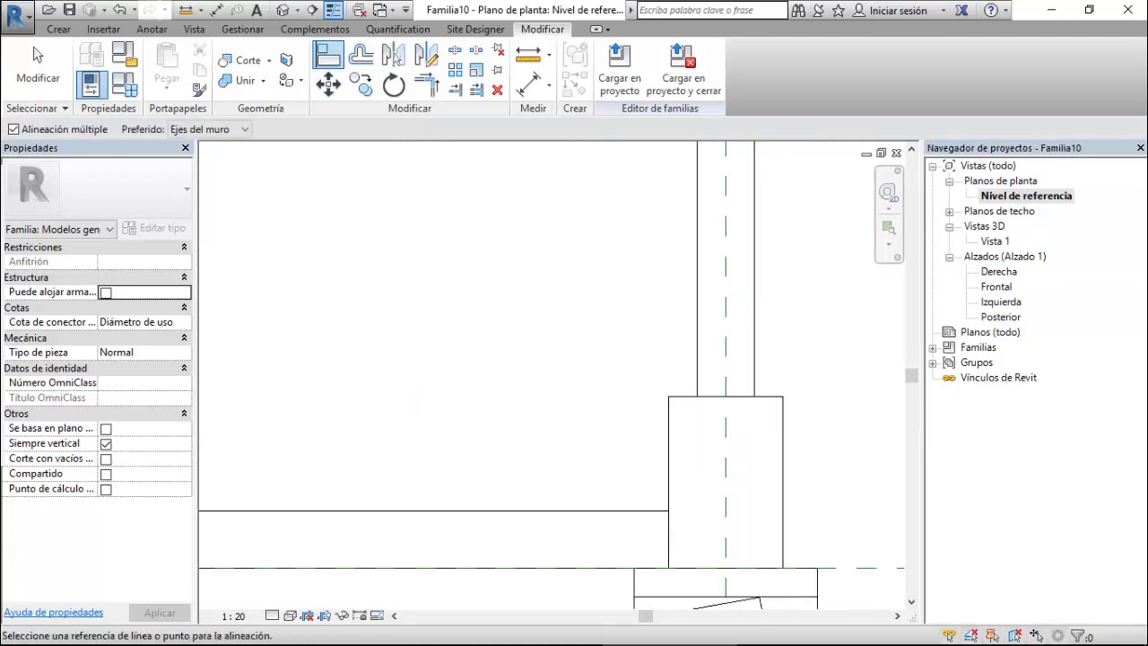
{"action": "scroll", "coordinate": [673, 459], "scroll_direction": "down", "scroll_amount": 2}
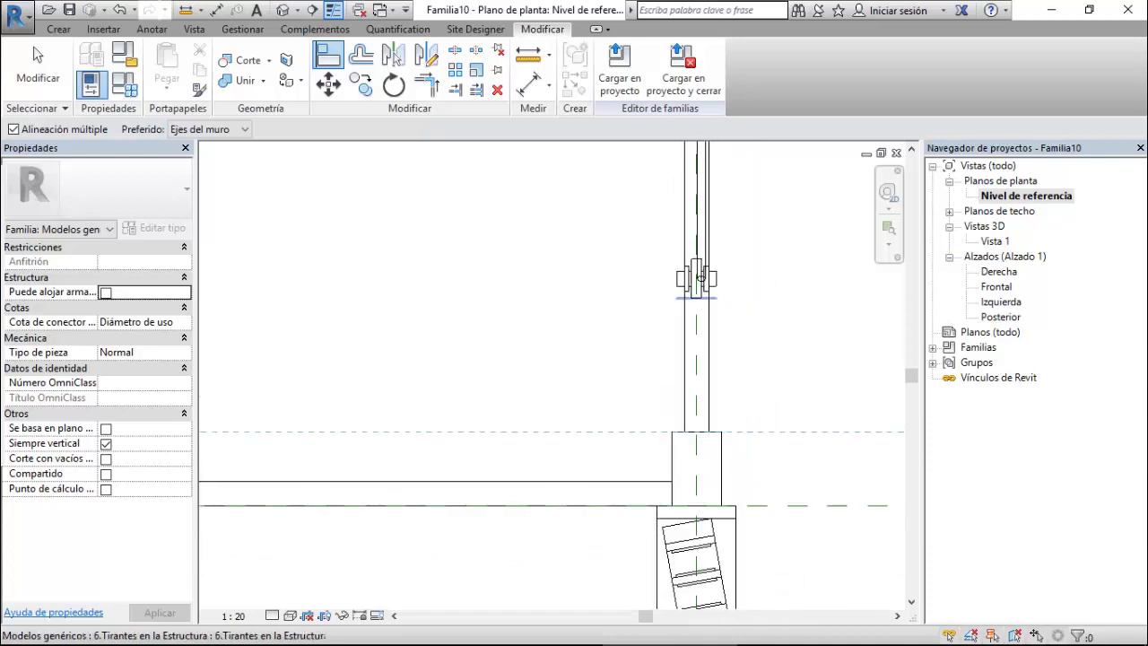
{"action": "left_click", "coordinate": [696, 288]}
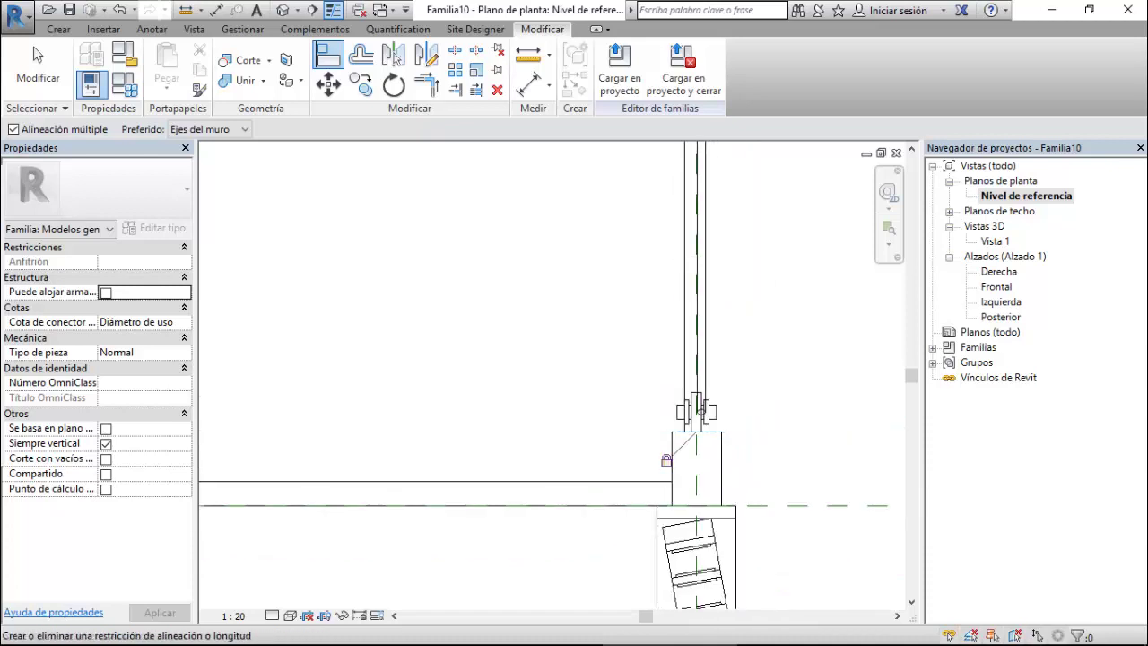
Switch to the left elevation view.
{"action": "double_click", "coordinate": [997, 287]}
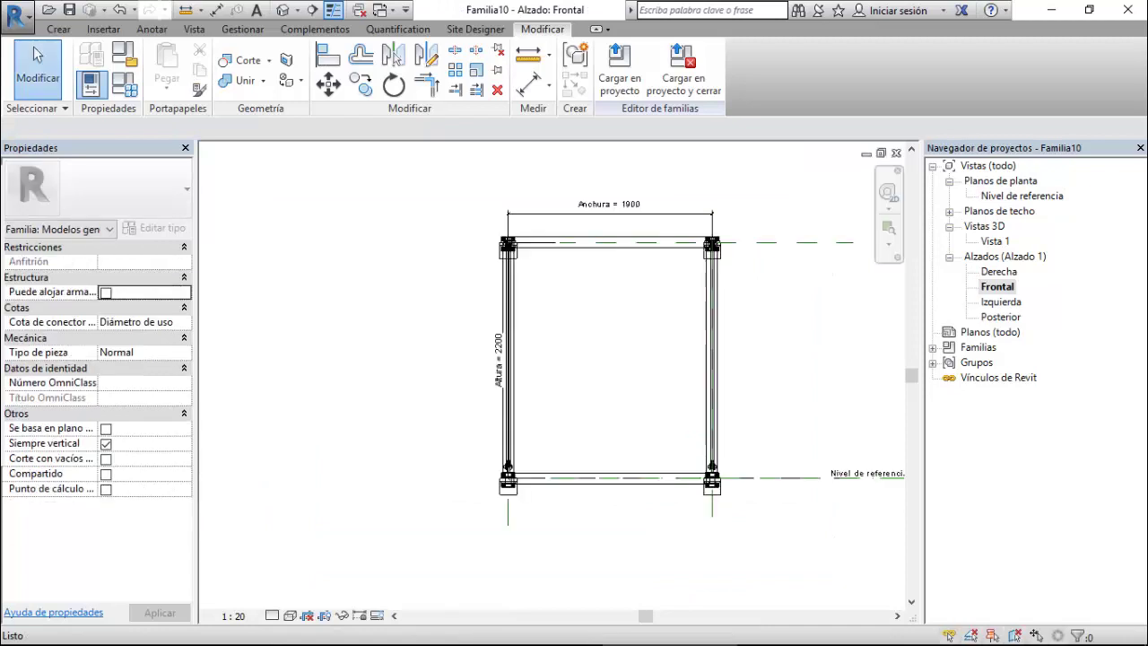
{"action": "double_click", "coordinate": [1000, 301]}
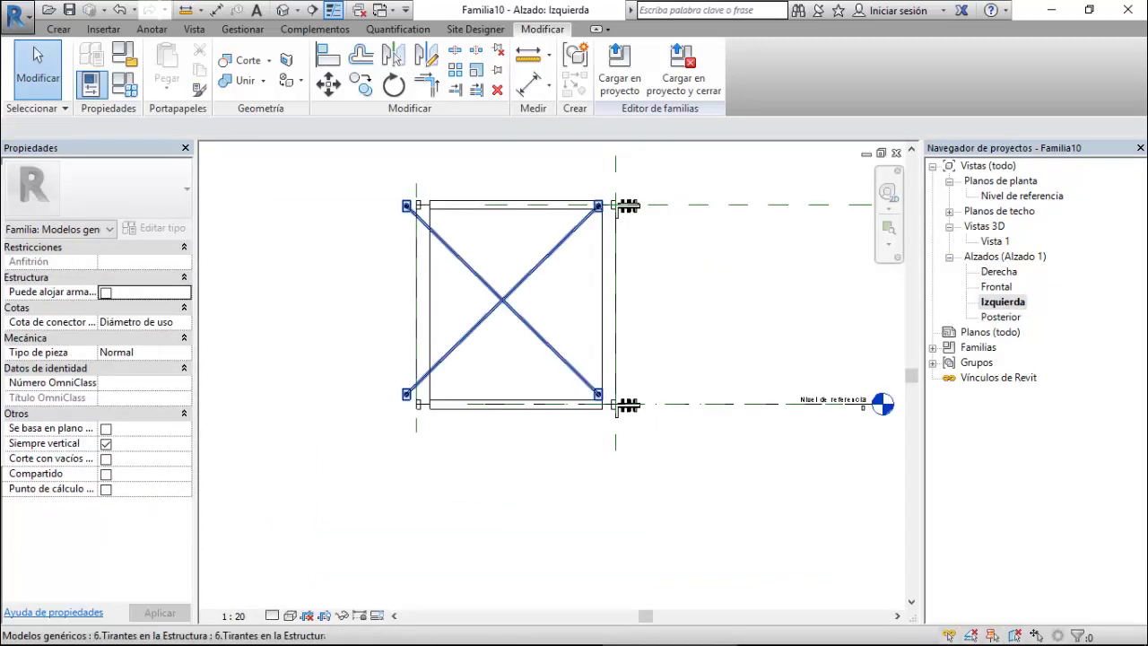
{"action": "scroll", "coordinate": [594, 208], "scroll_direction": "up", "scroll_amount": 2}
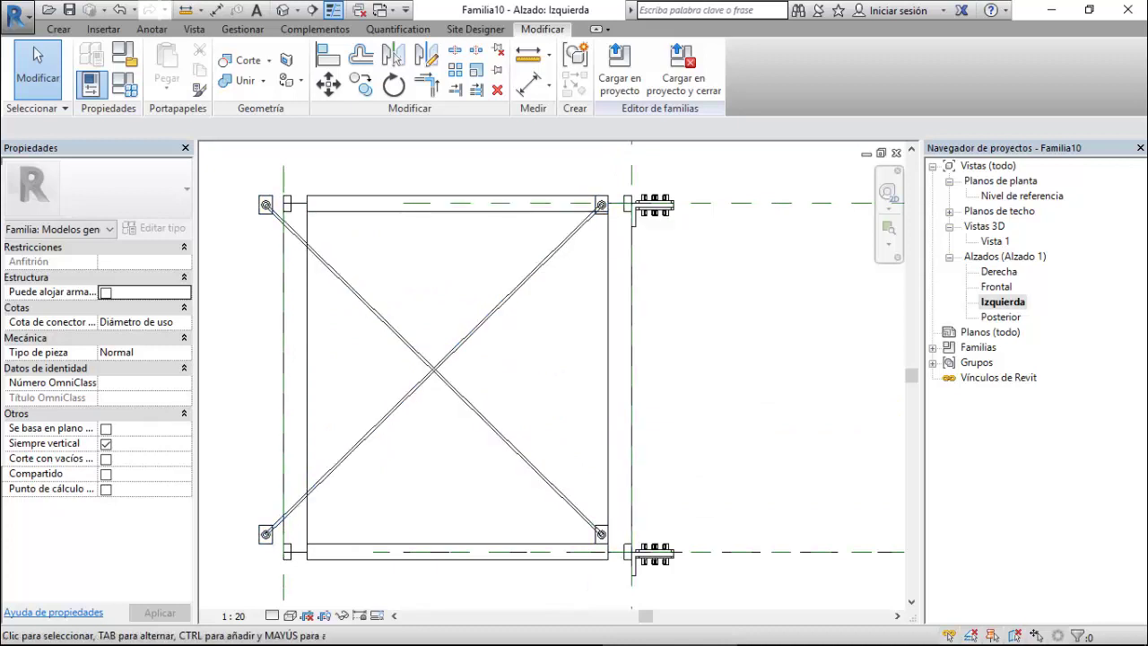
Create instance length parameter 'Altura Est. tirantes' with formula Altura - 200 mm.
{"action": "left_click", "coordinate": [124, 83]}
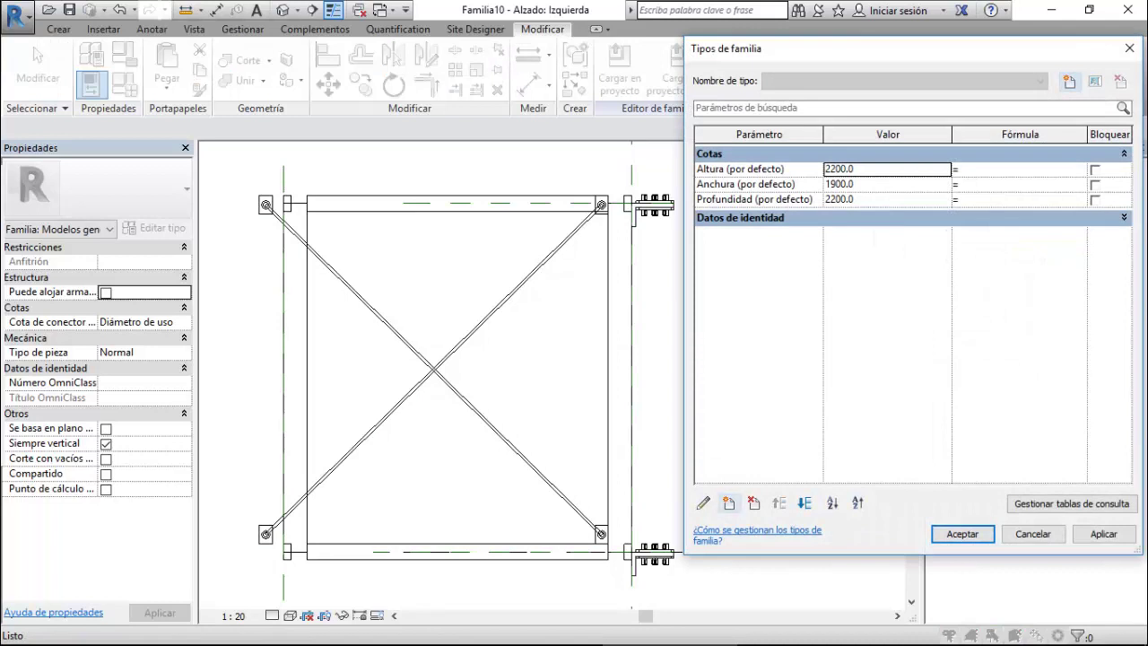
{"action": "left_click", "coordinate": [728, 503]}
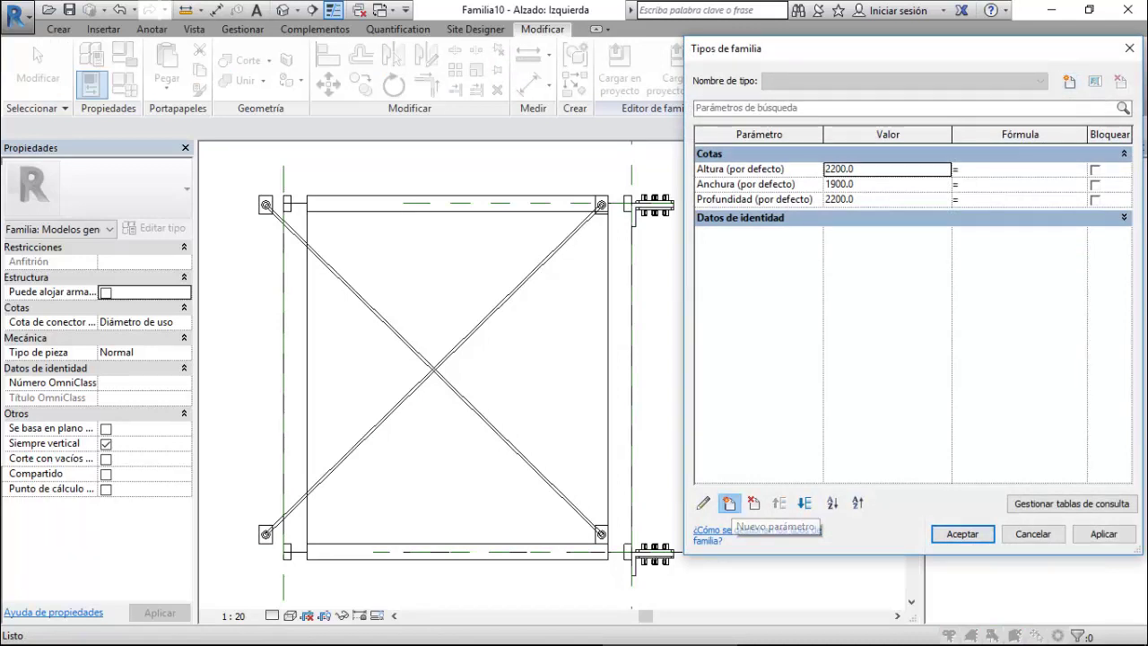
{"action": "type", "text": "Altura Est."}
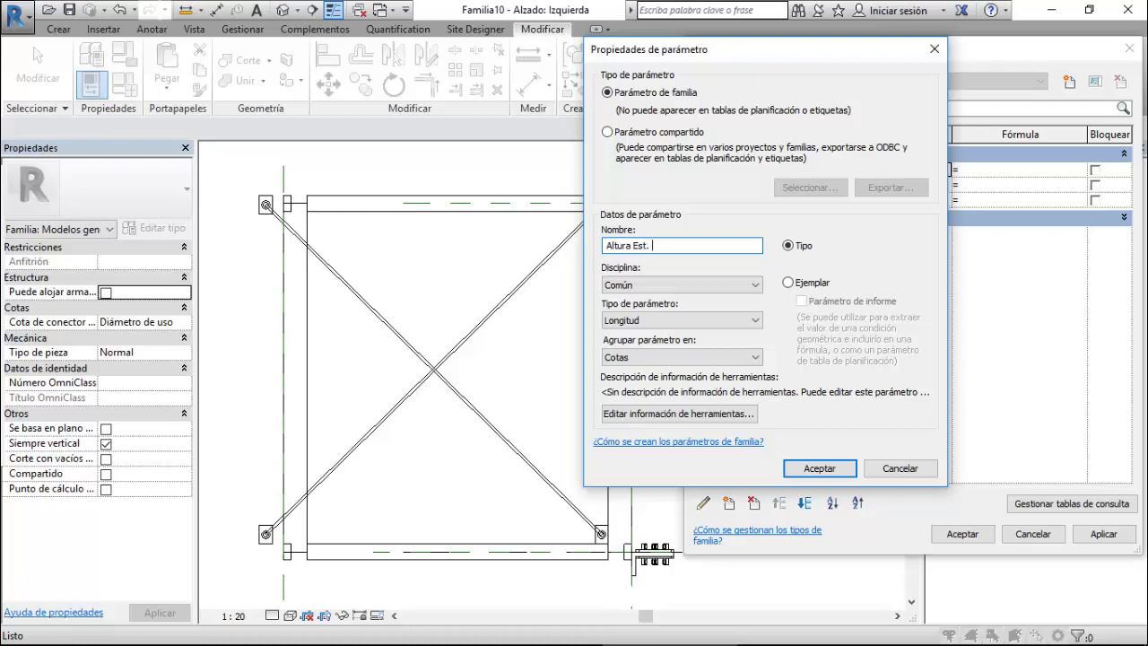
{"action": "type", "text": "antes"}
{"action": "left_click", "coordinate": [788, 283]}
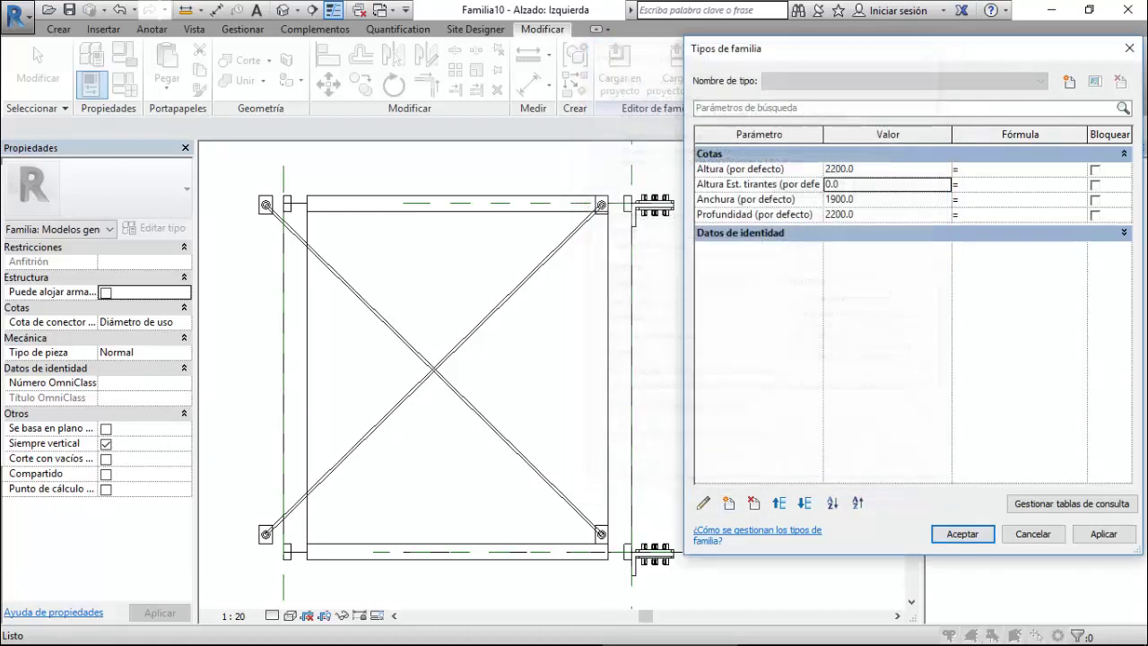
{"action": "left_click", "coordinate": [819, 468]}
{"action": "left_click", "coordinate": [962, 184]}
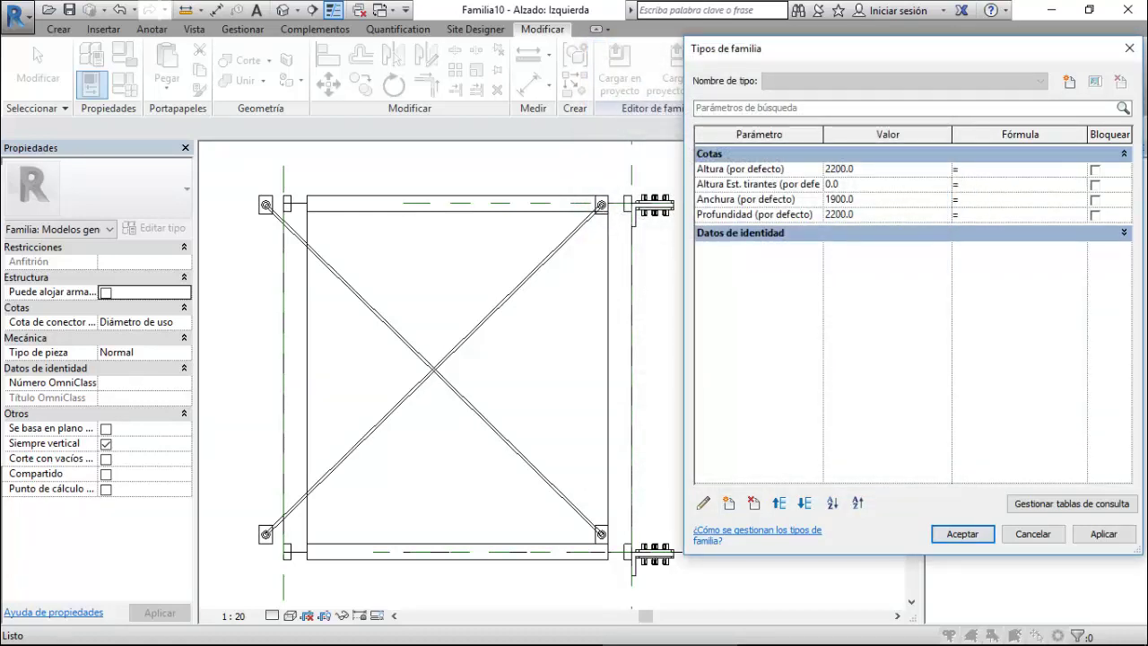
{"action": "type", "text": "Altura "}
{"action": "type", "text": "-200"}
{"action": "key", "text": "Return"}
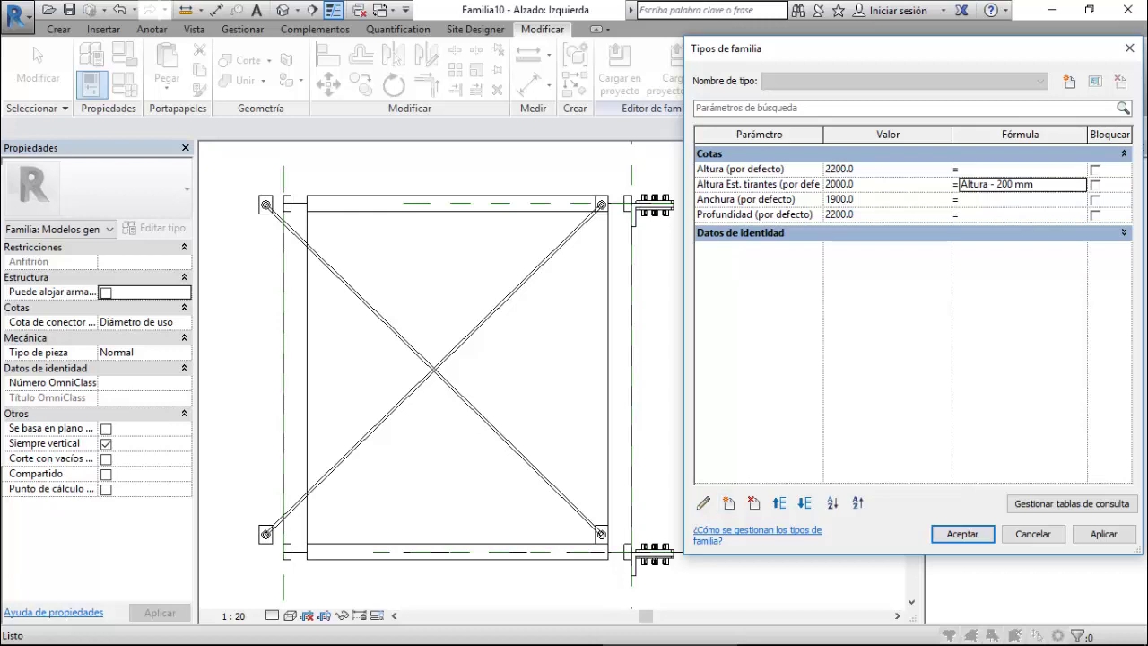
Create instance parameter 'Prof. Est. Tirantes' with formula Profundidad - 200 mm, then select the brace.
{"action": "left_click", "coordinate": [728, 503]}
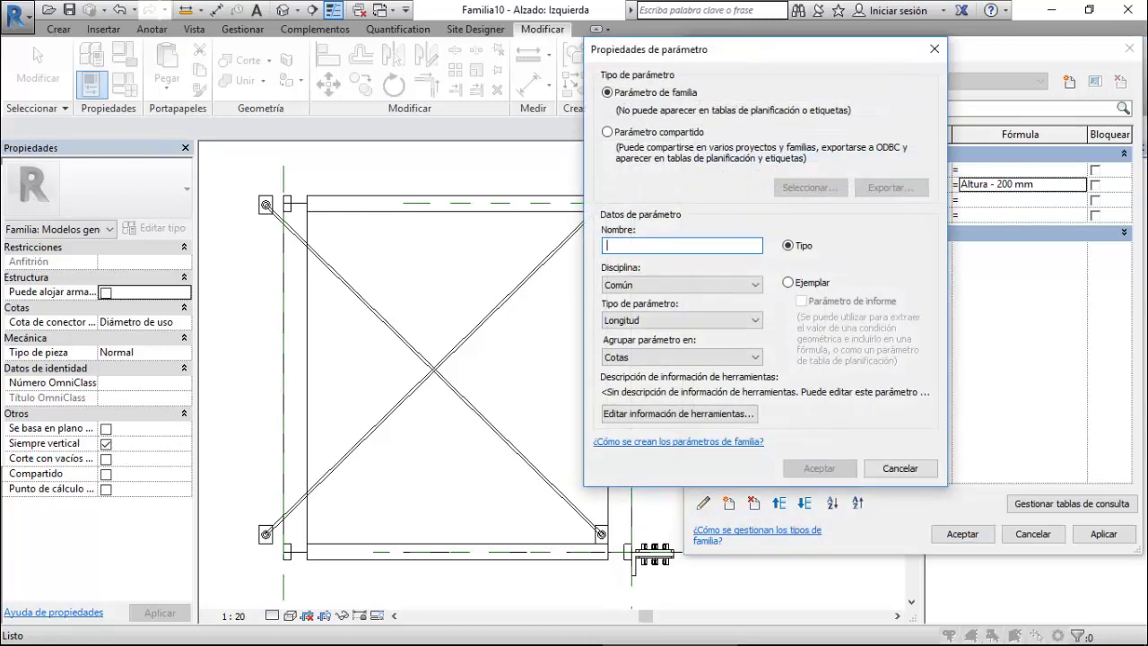
{"action": "type", "text": "Pro"}
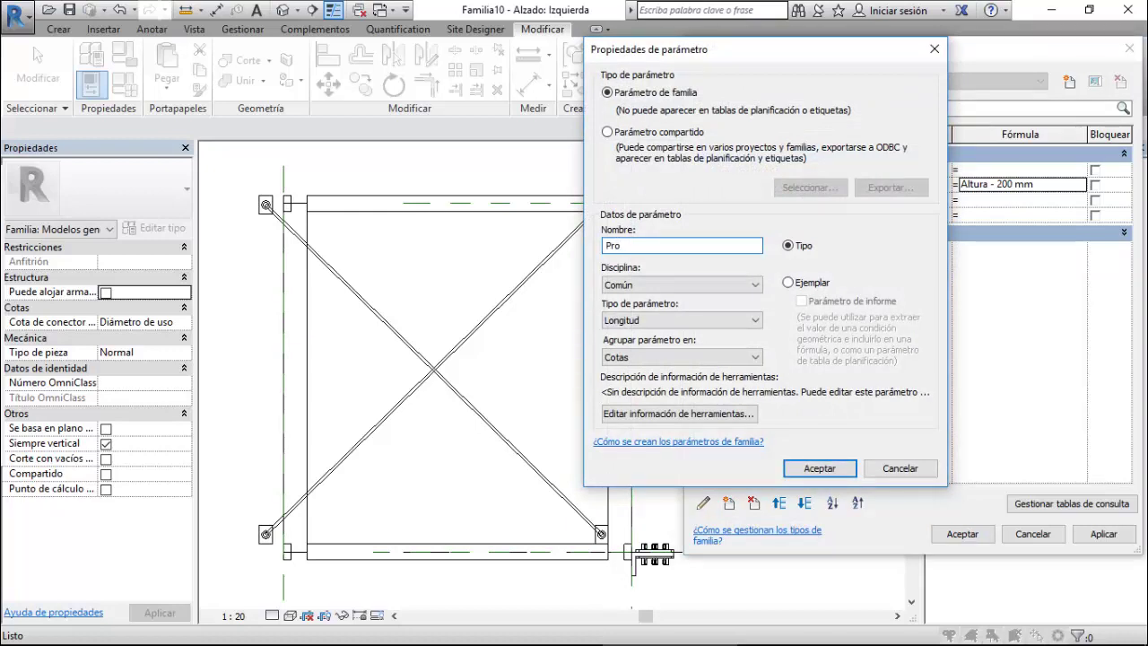
{"action": "type", "text": "st"}
{"action": "type", "text": "s"}
{"action": "left_click", "coordinate": [787, 282]}
{"action": "left_click", "coordinate": [819, 468]}
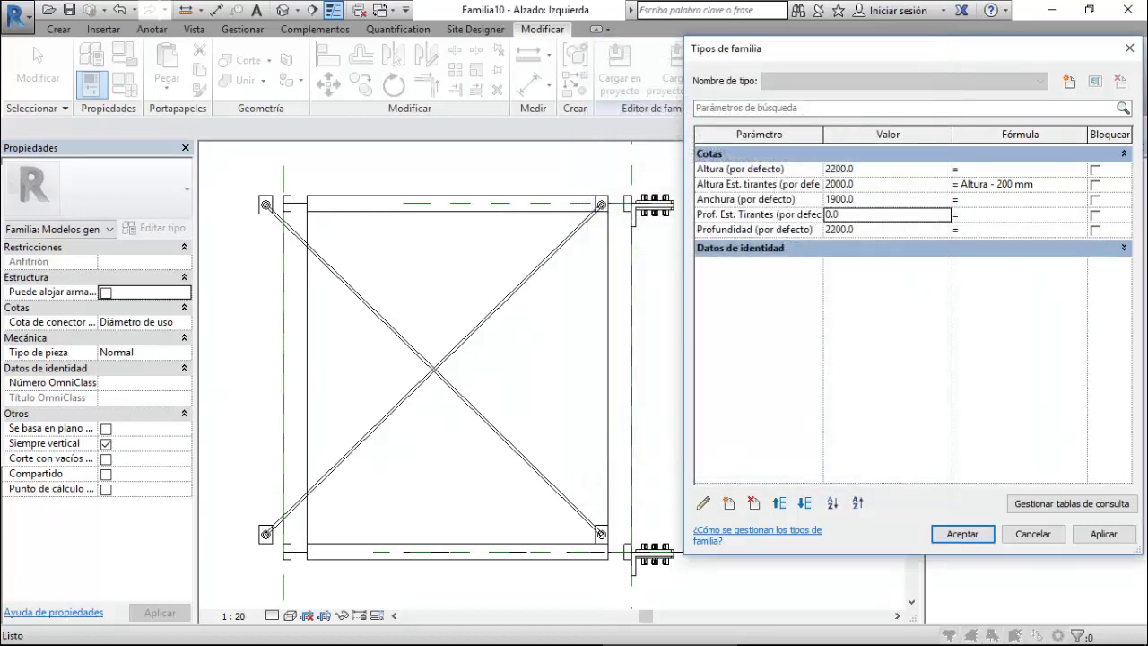
{"action": "left_click", "coordinate": [1018, 214]}
{"action": "type", "text": "P"}
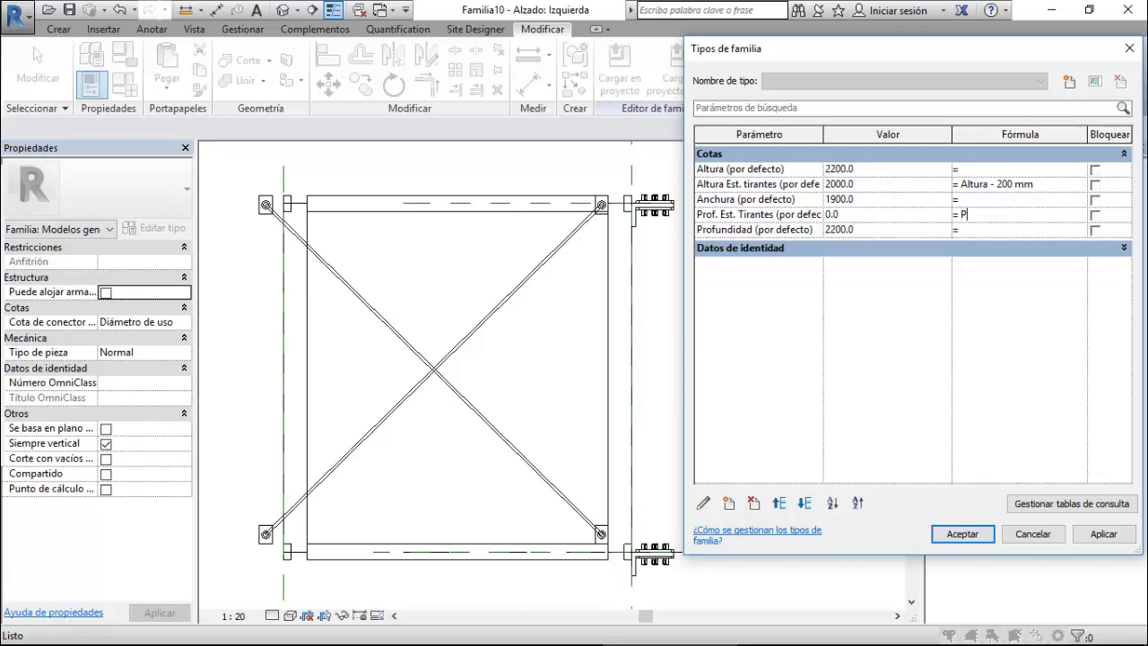
{"action": "type", "text": "odu"}
{"action": "type", "text": "didad -200"}
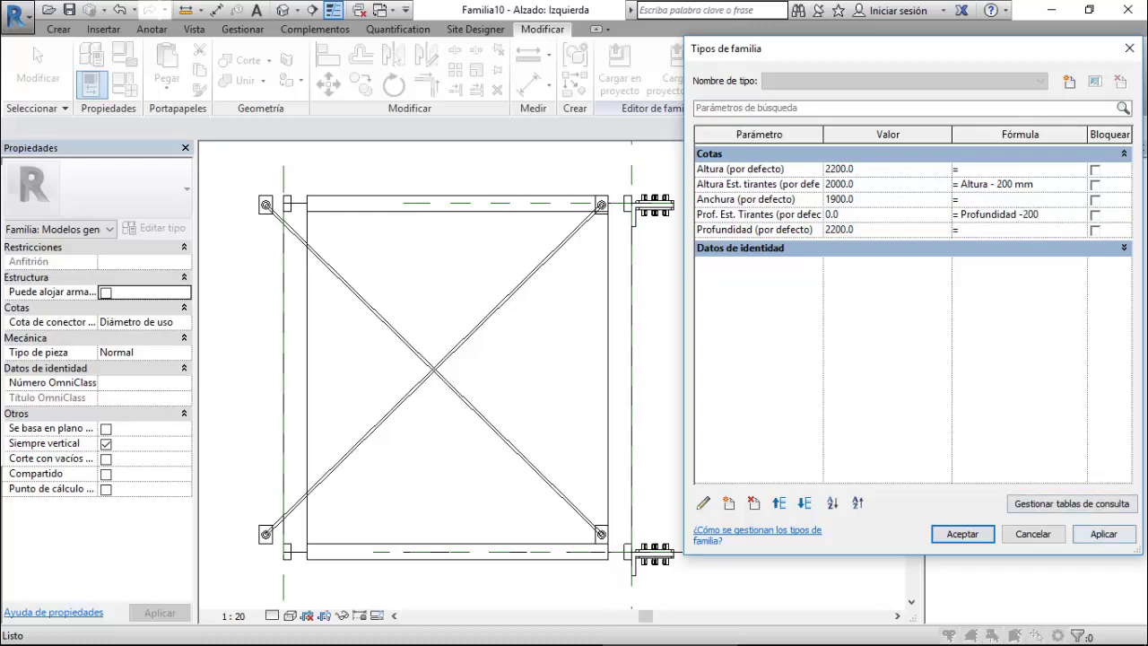
{"action": "left_click", "coordinate": [1103, 534]}
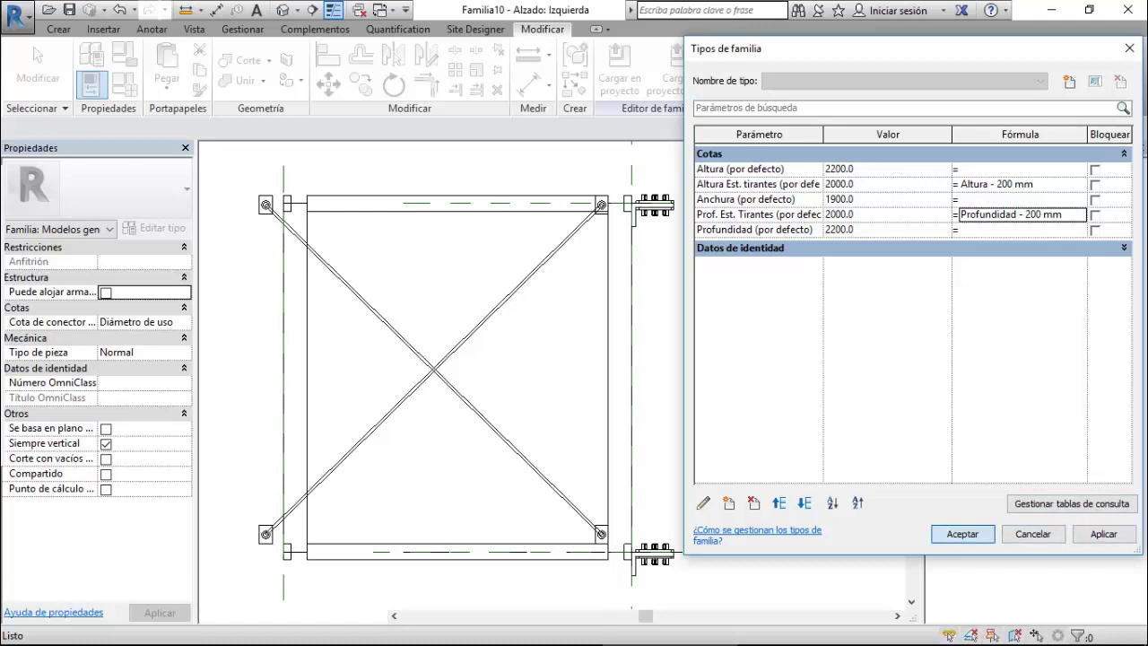
{"action": "left_click", "coordinate": [962, 533]}
{"action": "left_click", "coordinate": [433, 367]}
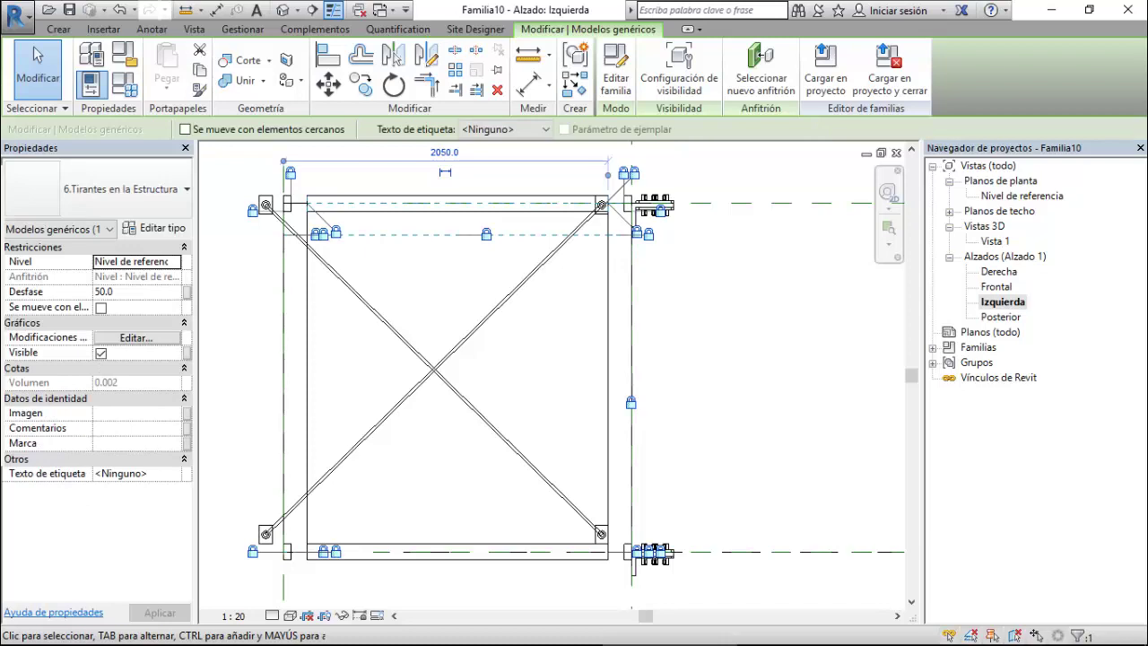
Link the brace's Altura to Altura Est. tirantes and Profundidad to Prof. Est. Tirantes.
{"action": "left_click", "coordinate": [155, 227]}
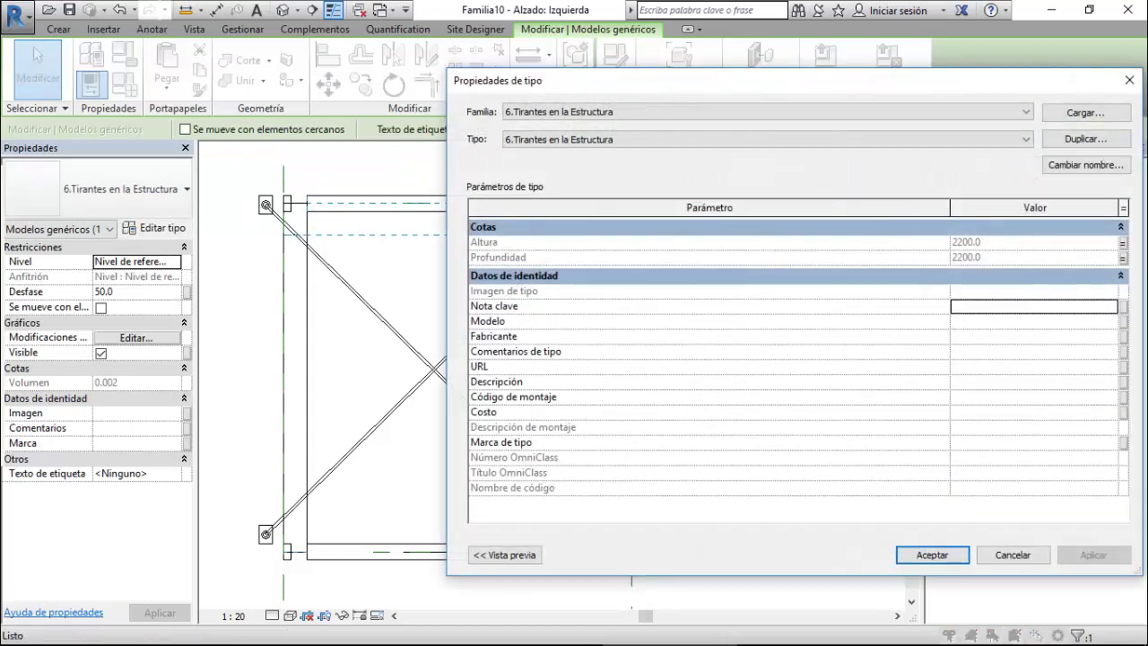
{"action": "left_click", "coordinate": [1124, 242]}
{"action": "left_click", "coordinate": [883, 325]}
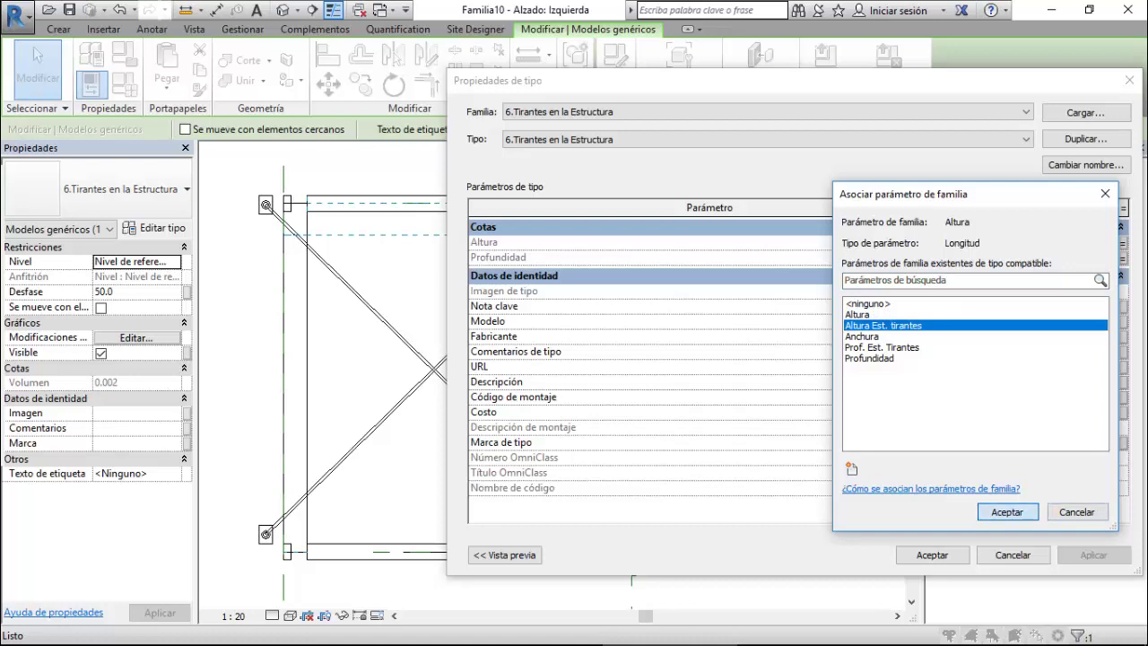
{"action": "key", "text": "Return"}
{"action": "left_click", "coordinate": [1123, 257]}
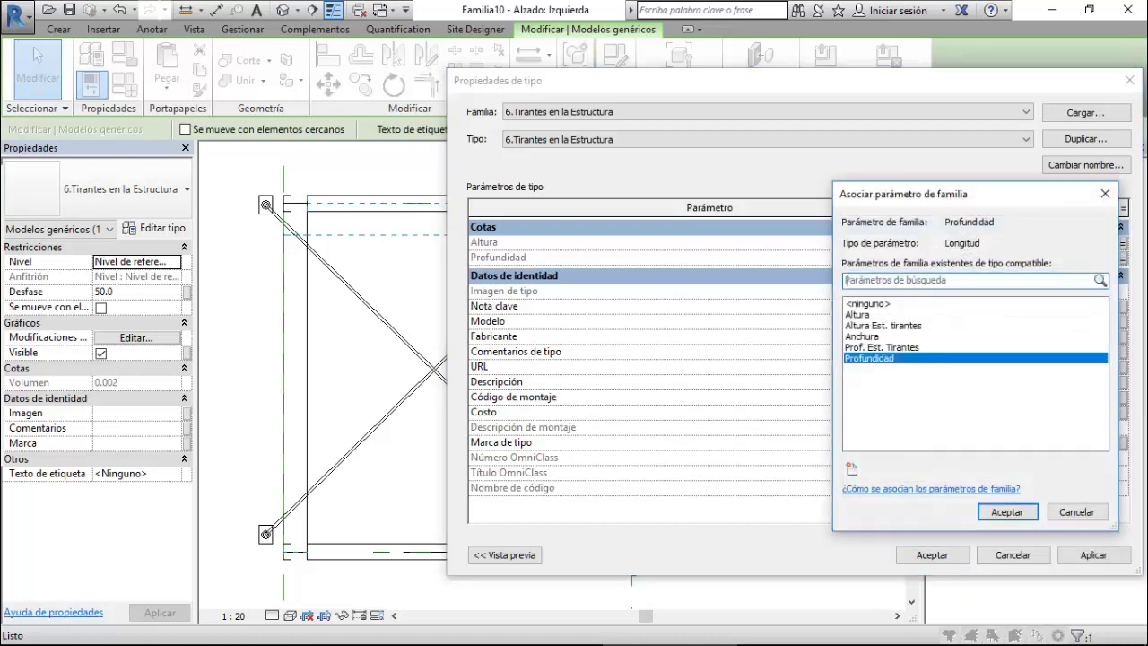
{"action": "left_click", "coordinate": [881, 347]}
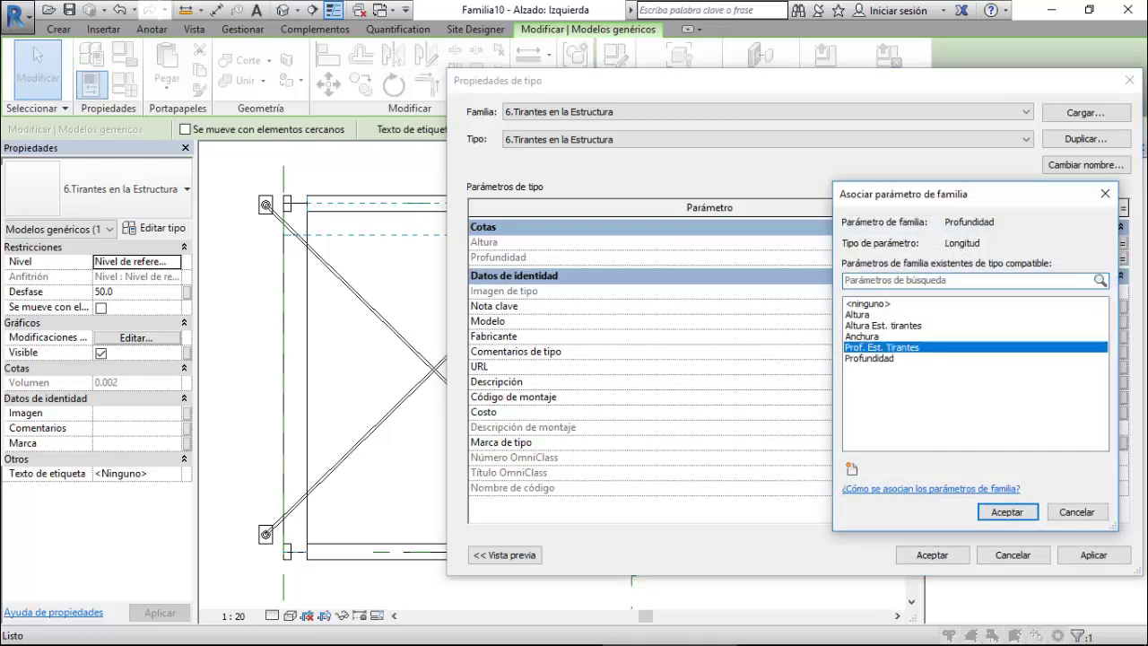
{"action": "left_click", "coordinate": [1007, 512]}
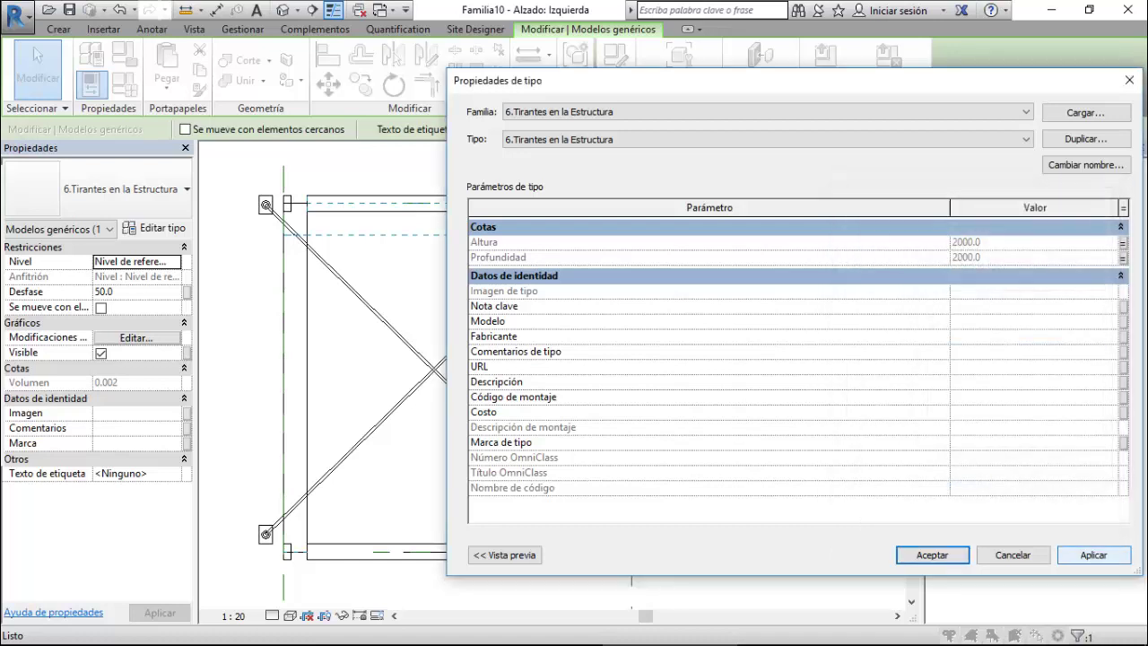
{"action": "left_click", "coordinate": [1093, 554]}
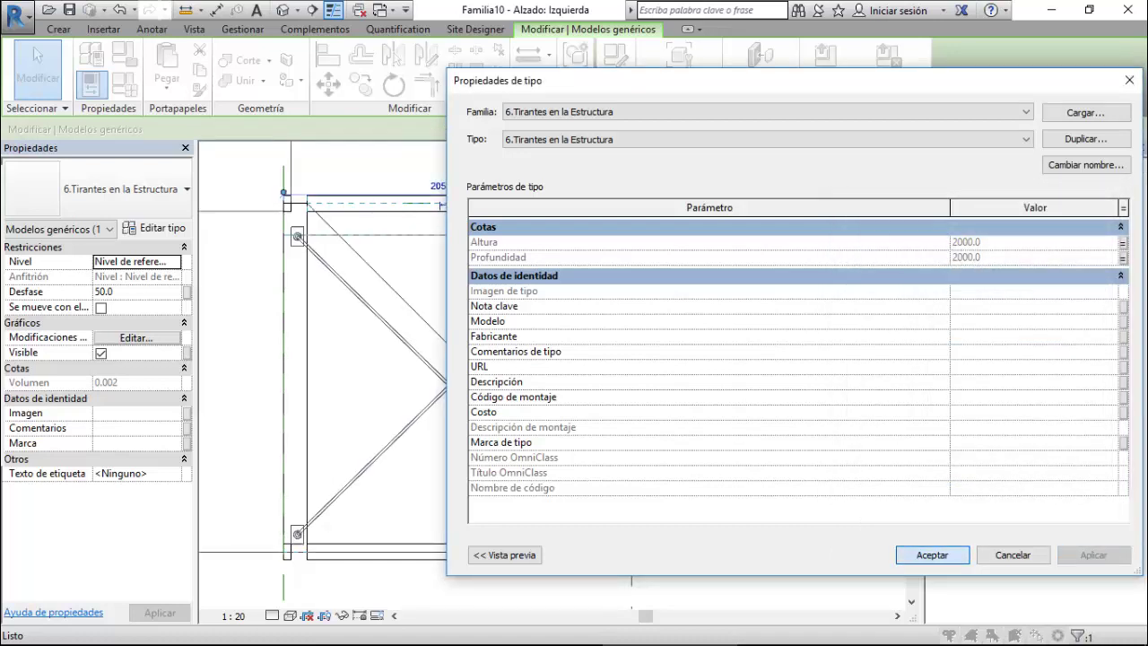
{"action": "left_click", "coordinate": [931, 554]}
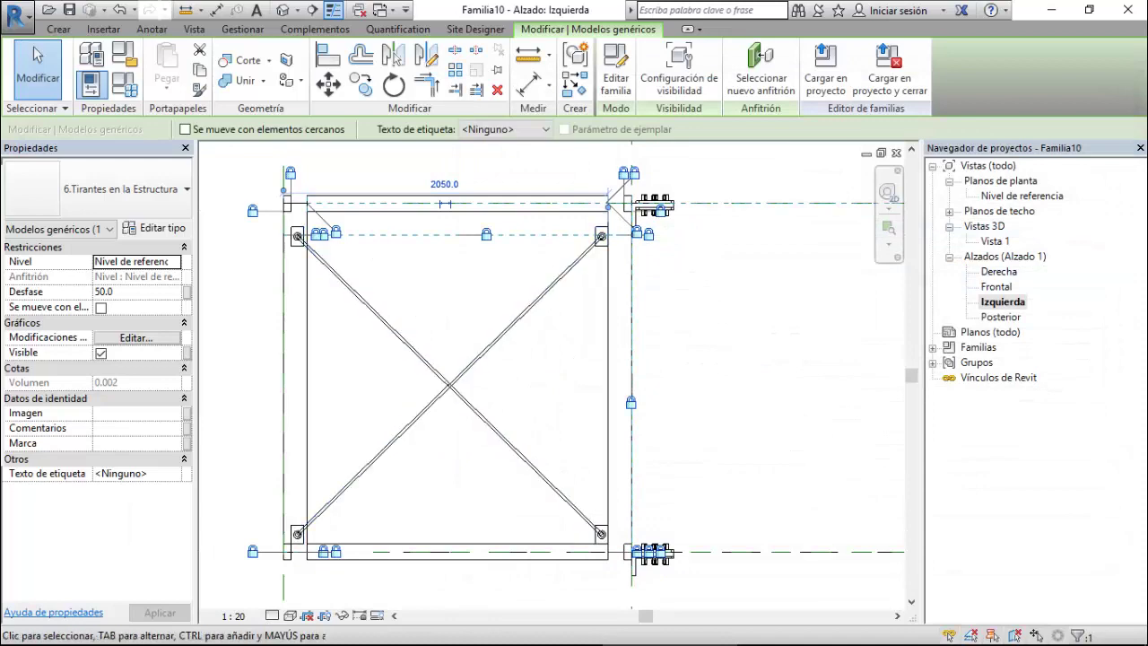
Change the Altura Est. tirantes formula to Altura - 100 mm.
{"action": "left_click", "coordinate": [125, 83]}
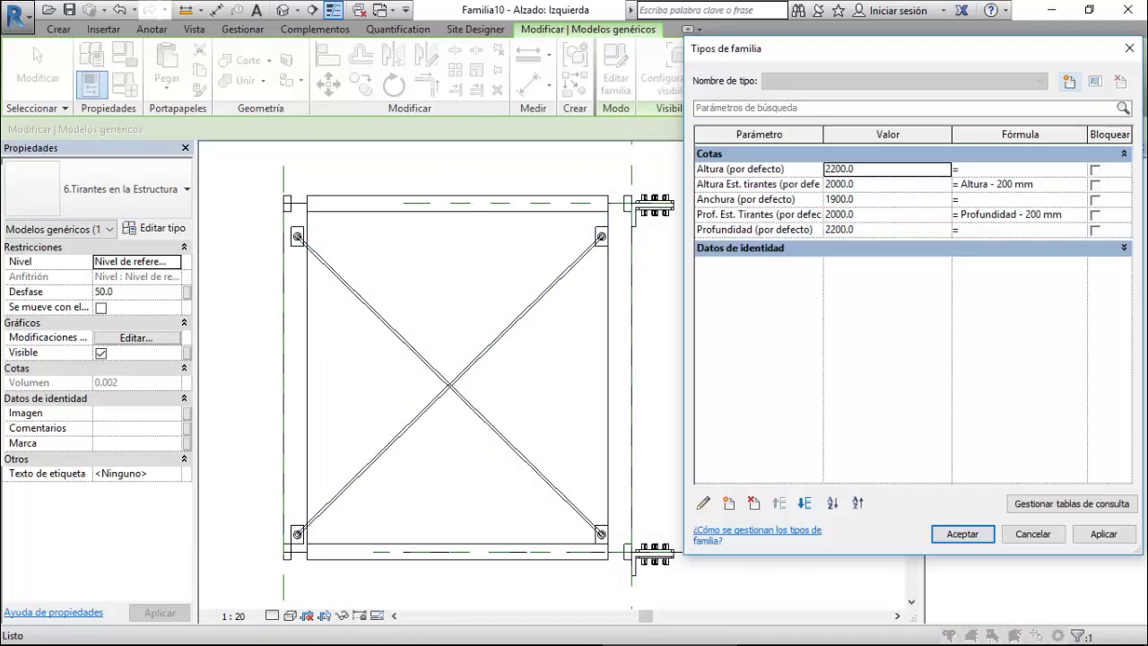
{"action": "left_click", "coordinate": [998, 184]}
{"action": "key", "text": "Delete"}
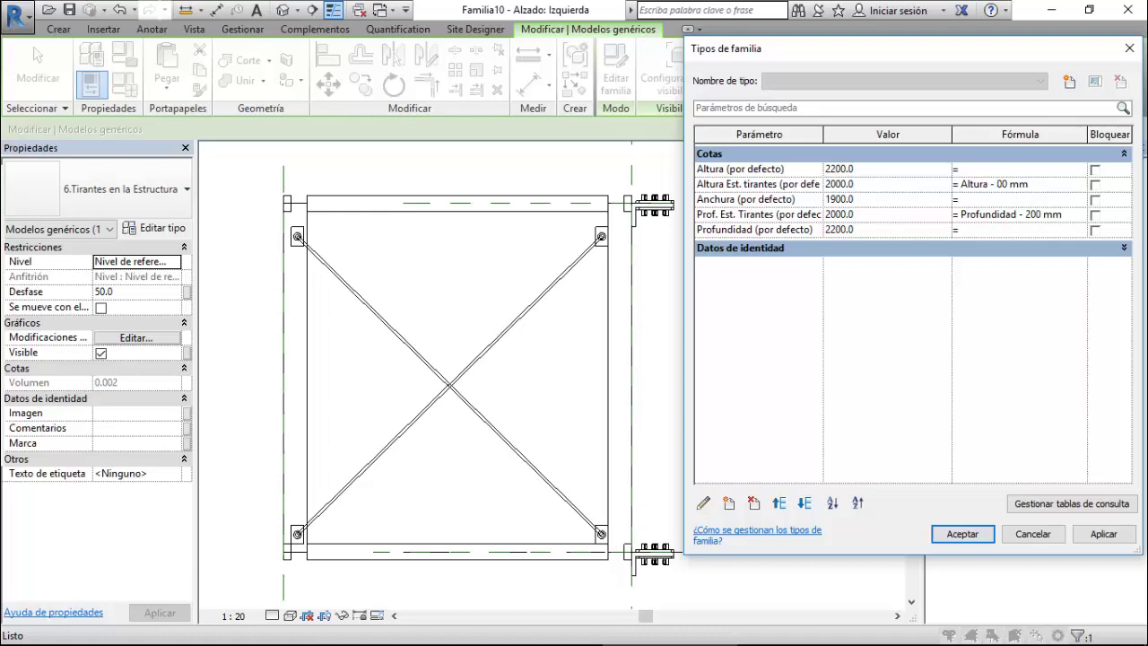
{"action": "type", "text": "1"}
{"action": "key", "text": "Return"}
Change the Prof. Est. Tirantes formula to Profundidad - 300 mm and apply.
{"action": "key", "text": "BackSpace"}
{"action": "type", "text": "5"}
{"action": "left_click", "coordinate": [1101, 533]}
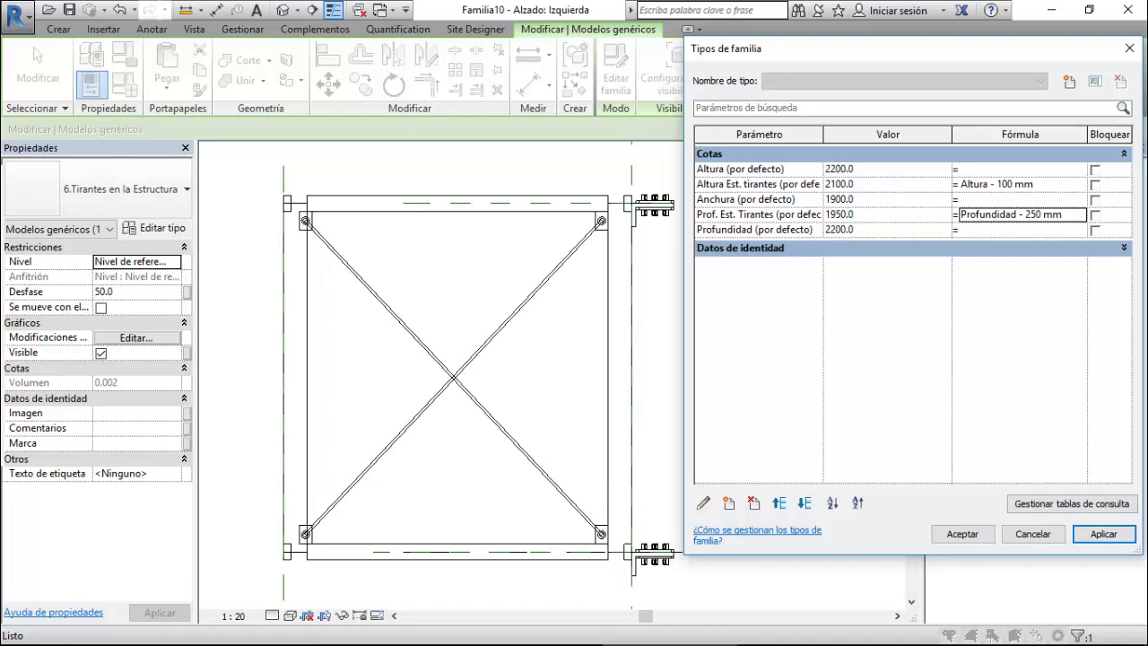
{"action": "left_click_drag", "start_coordinate": [1026, 214], "coordinate": [1038, 214]}
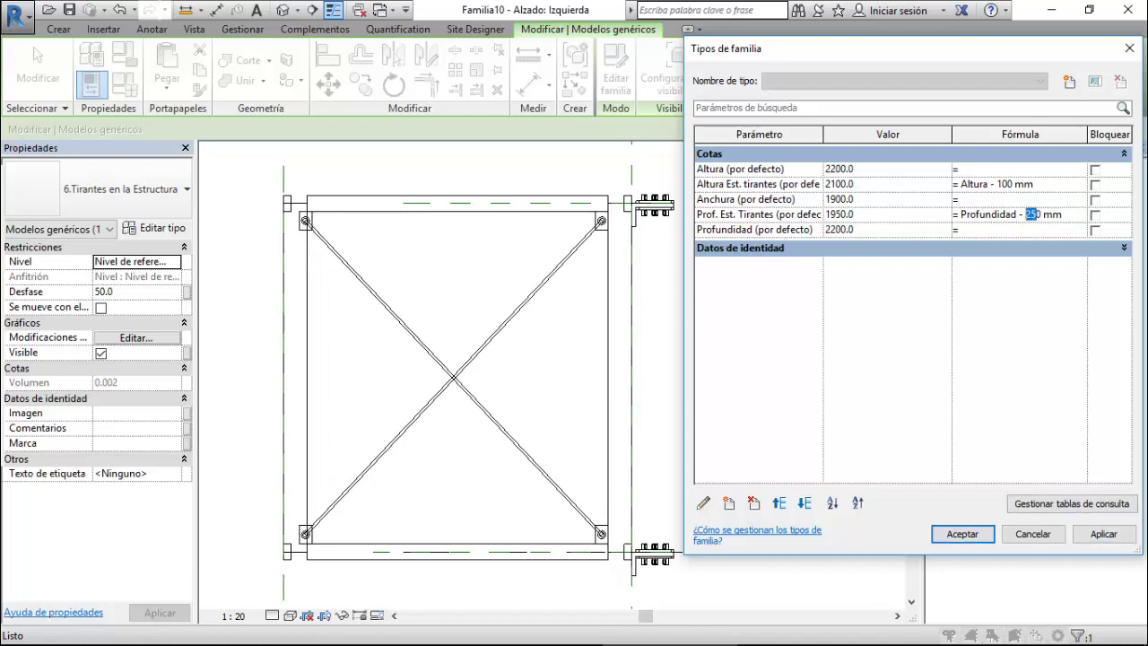
{"action": "type", "text": "30"}
{"action": "left_click", "coordinate": [1103, 533]}
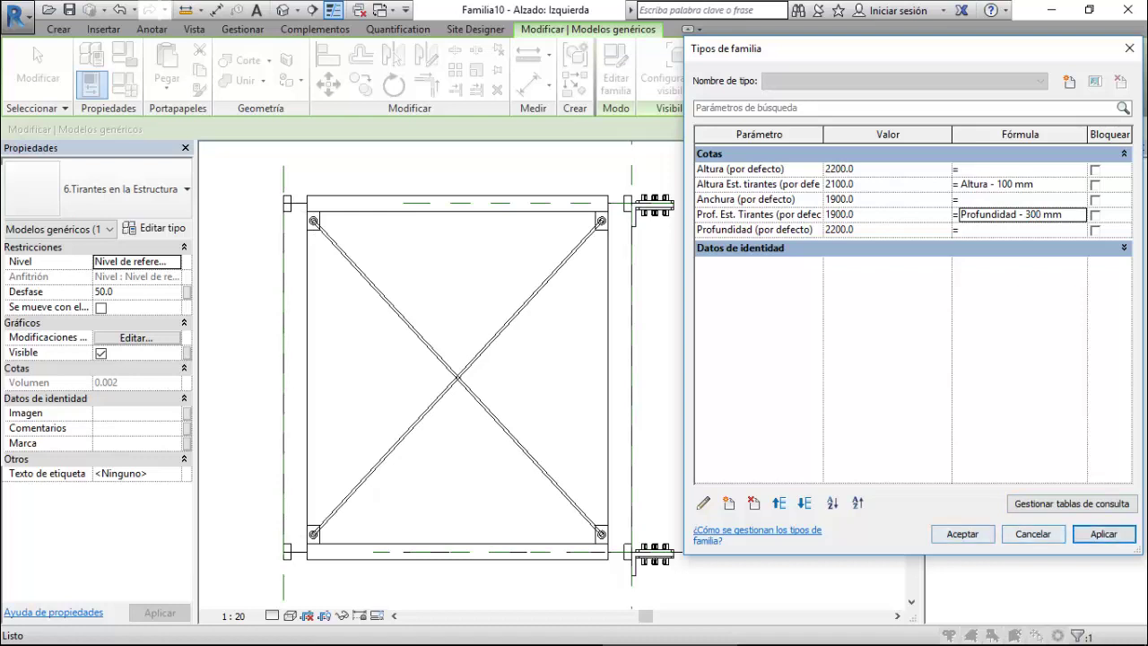
{"action": "left_click", "coordinate": [962, 534]}
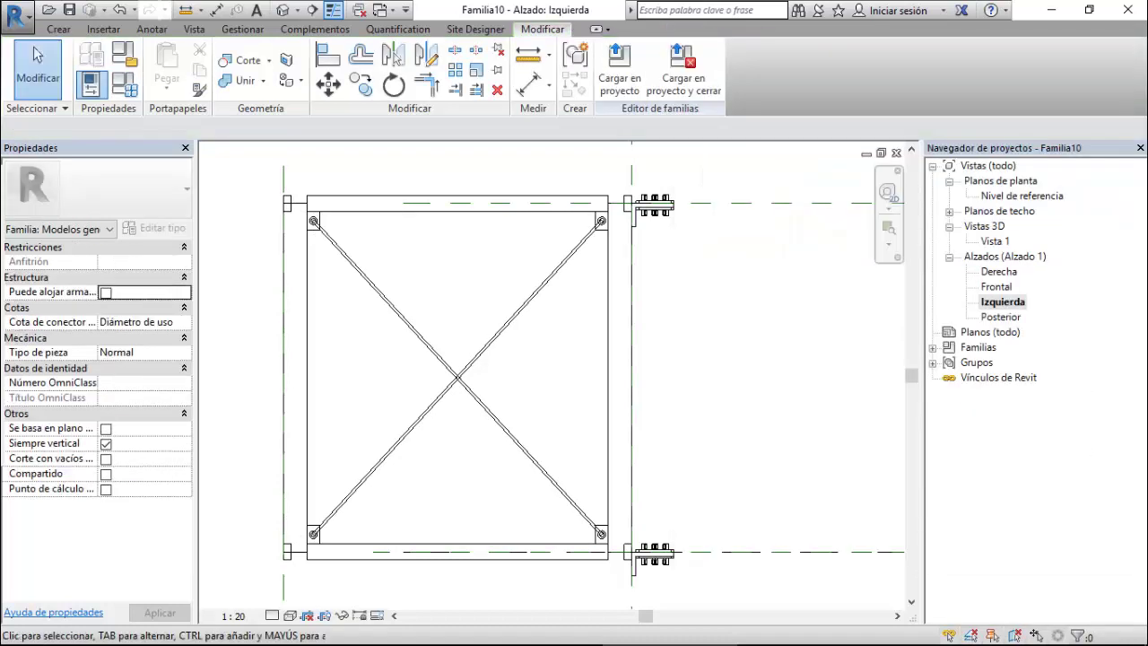
Open 3D Vista 1 to check the tie rods, then bring up Family Types with FT.
{"action": "double_click", "coordinate": [994, 240]}
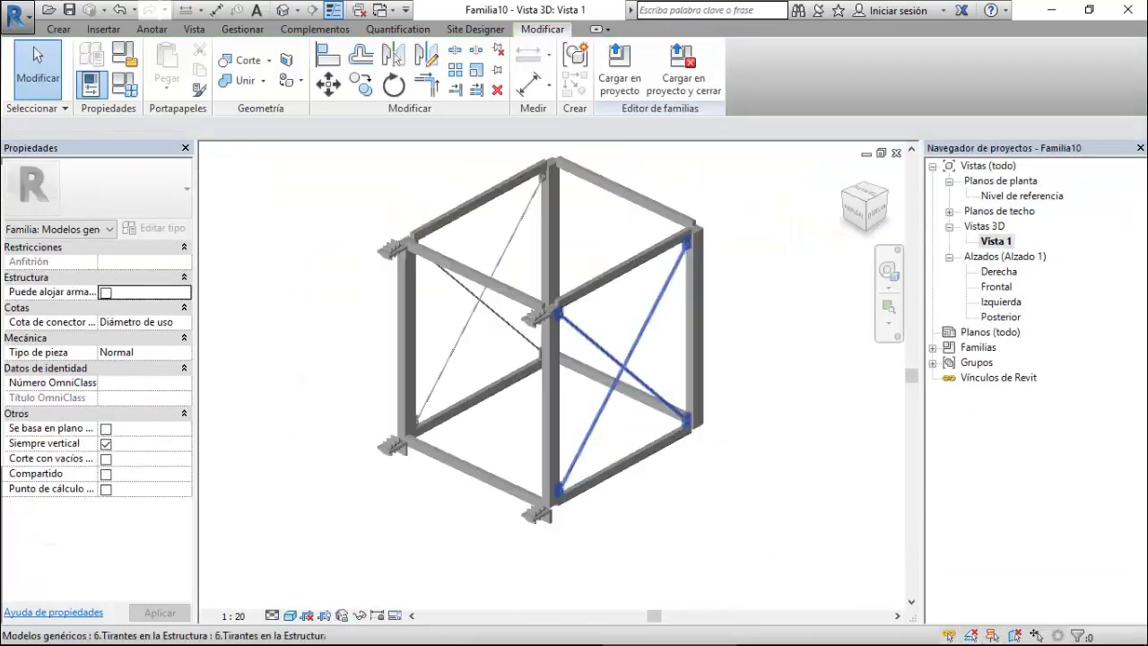
{"action": "scroll", "coordinate": [771, 192], "scroll_direction": "up", "scroll_amount": 2}
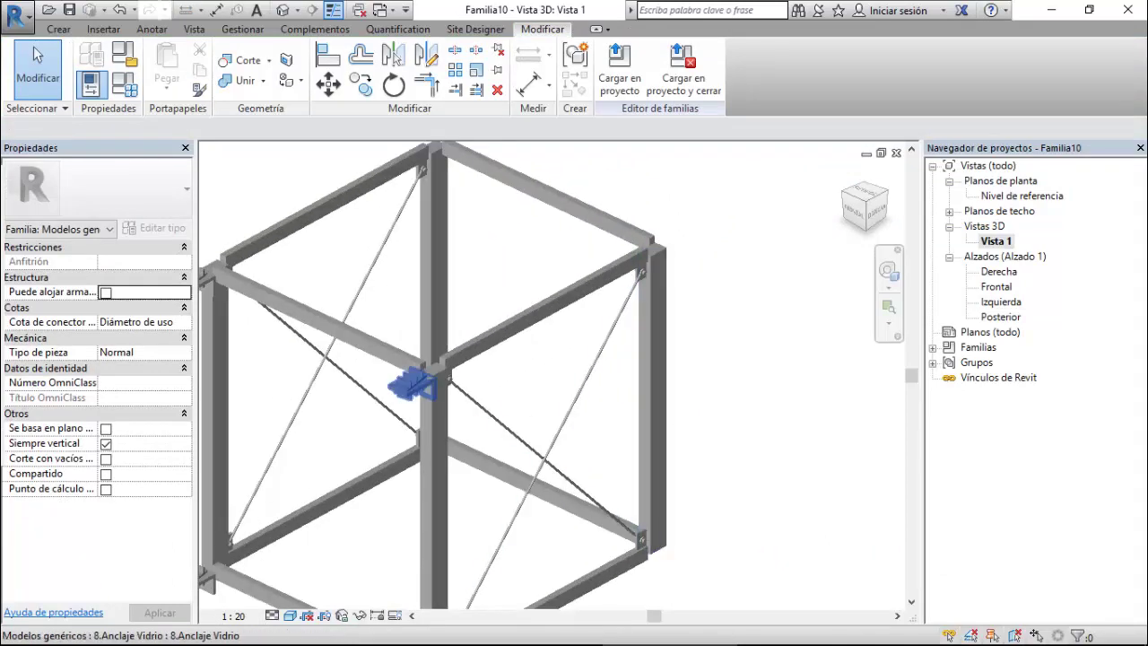
{"action": "scroll", "coordinate": [639, 260], "scroll_direction": "down", "scroll_amount": 2}
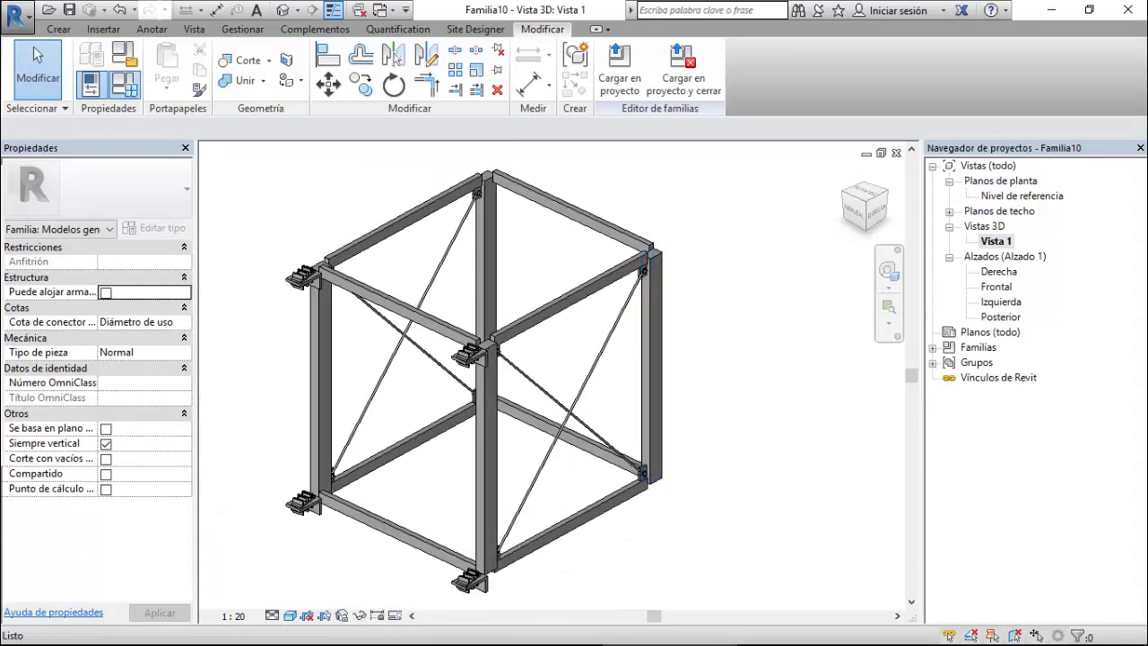
{"action": "key", "text": "f"}
{"action": "key", "text": "t"}
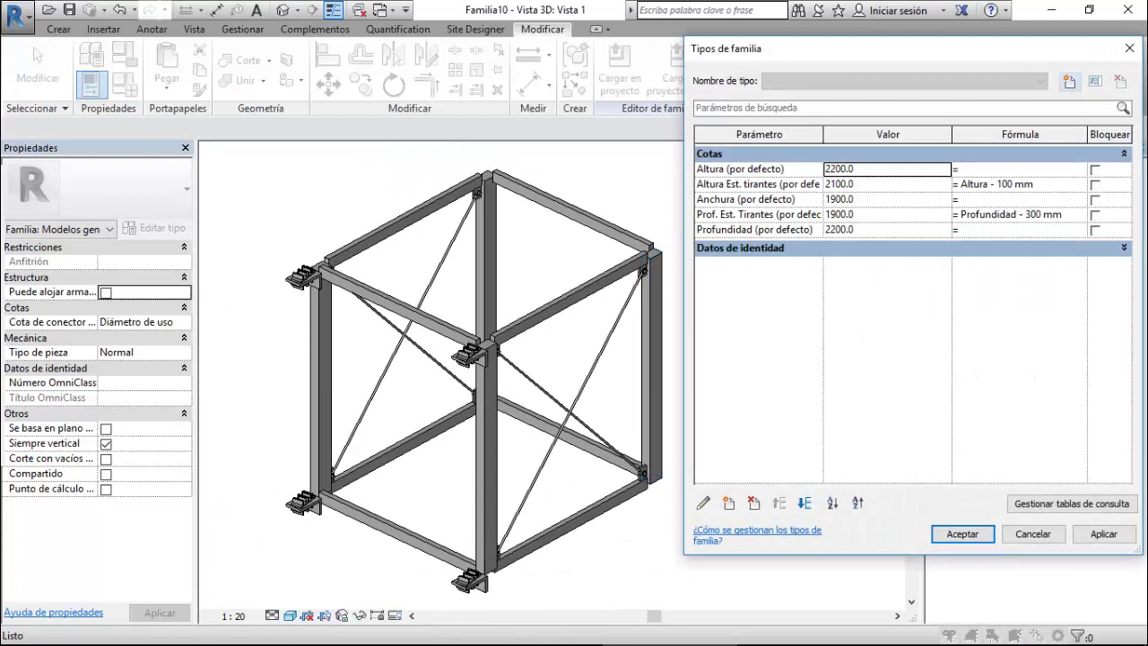
Set Altura 2000, Anchura 2000 and Profundidad 1500 mm and apply to the frame.
{"action": "double_click", "coordinate": [839, 168]}
{"action": "type", "text": "20"}
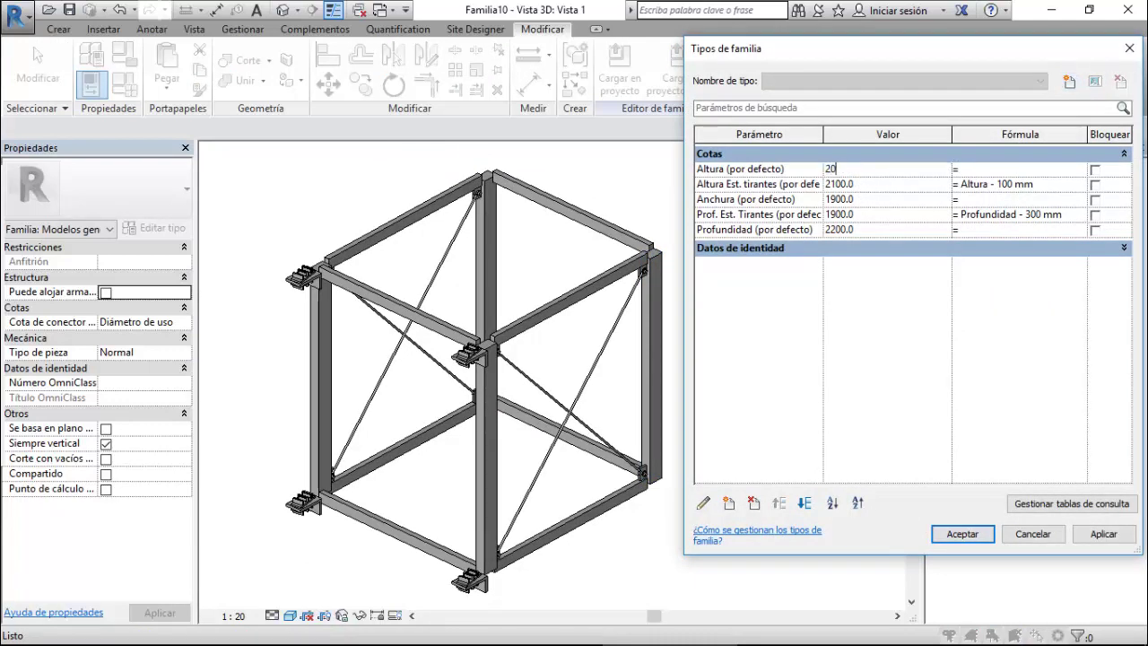
{"action": "double_click", "coordinate": [838, 199]}
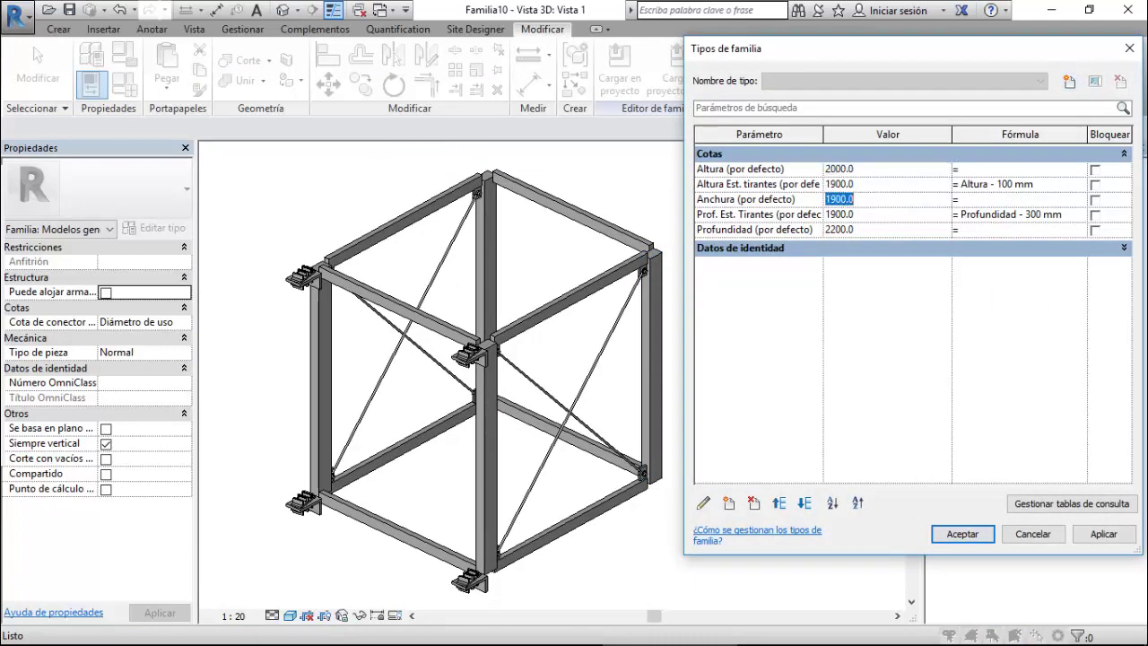
{"action": "type", "text": "1500"}
{"action": "double_click", "coordinate": [840, 230]}
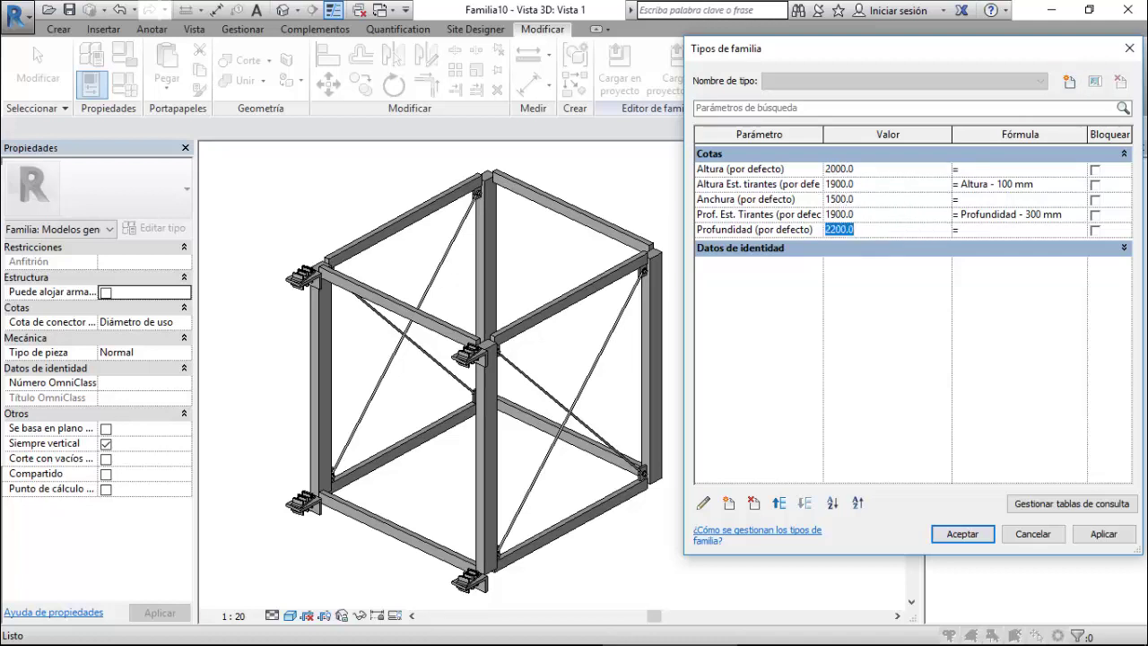
{"action": "type", "text": "1500"}
{"action": "left_click", "coordinate": [1103, 534]}
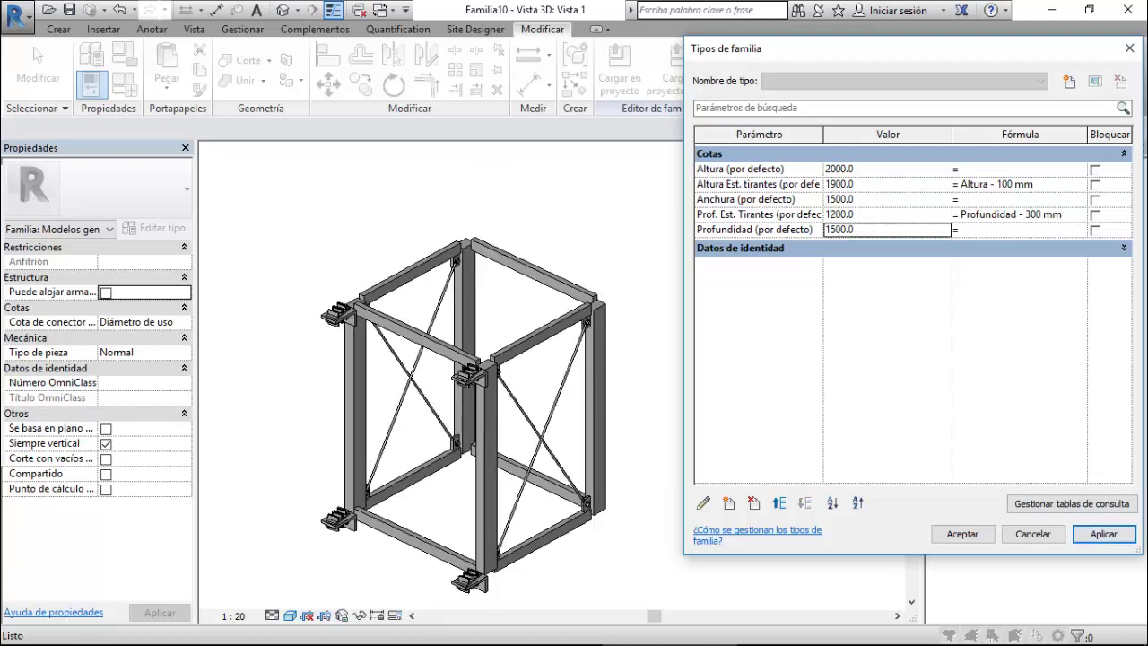
{"action": "left_click", "coordinate": [838, 199]}
{"action": "type", "text": "2000"}
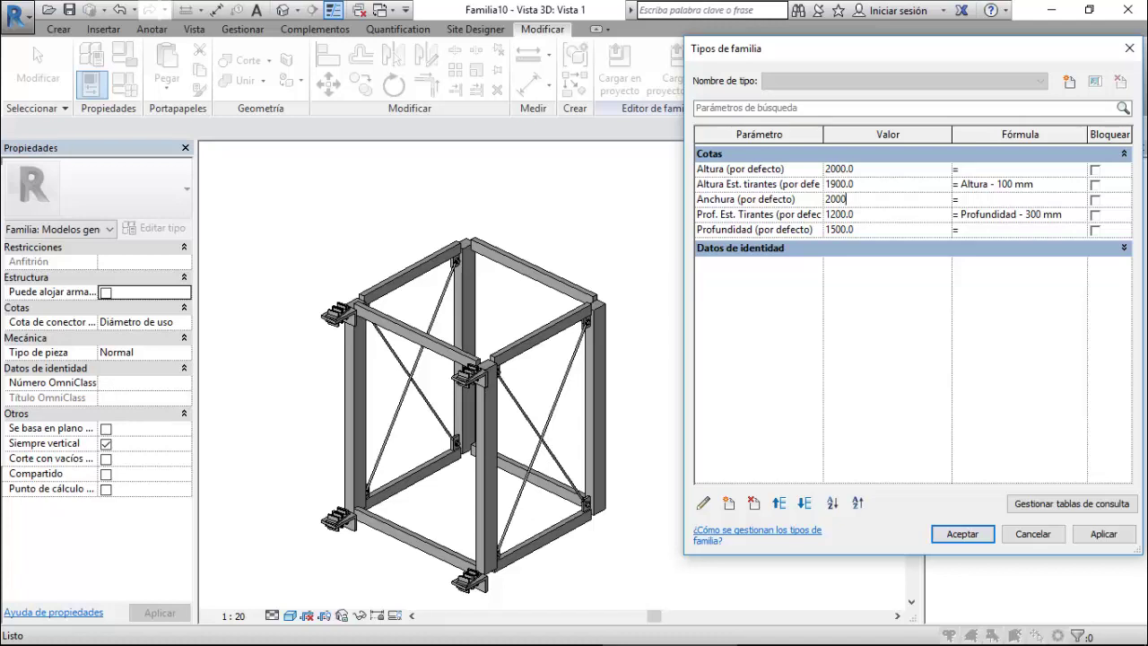
{"action": "left_click", "coordinate": [1103, 533]}
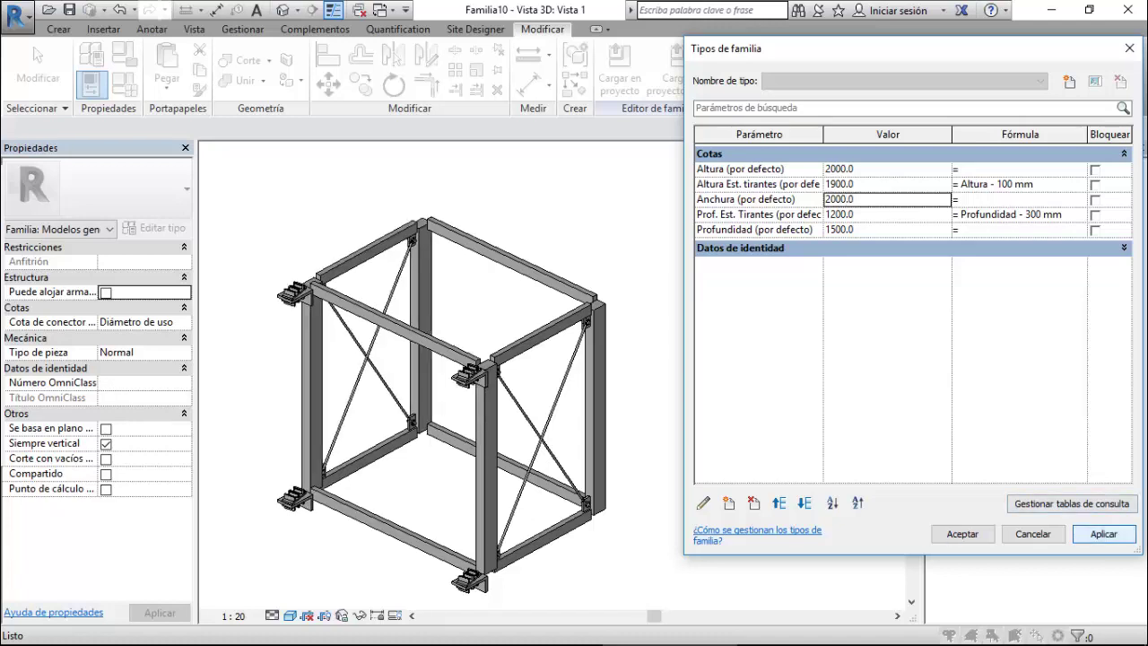
Save the family as '9.Estructura Metal' in the Clase Familias folder.
{"action": "left_click", "coordinate": [962, 534]}
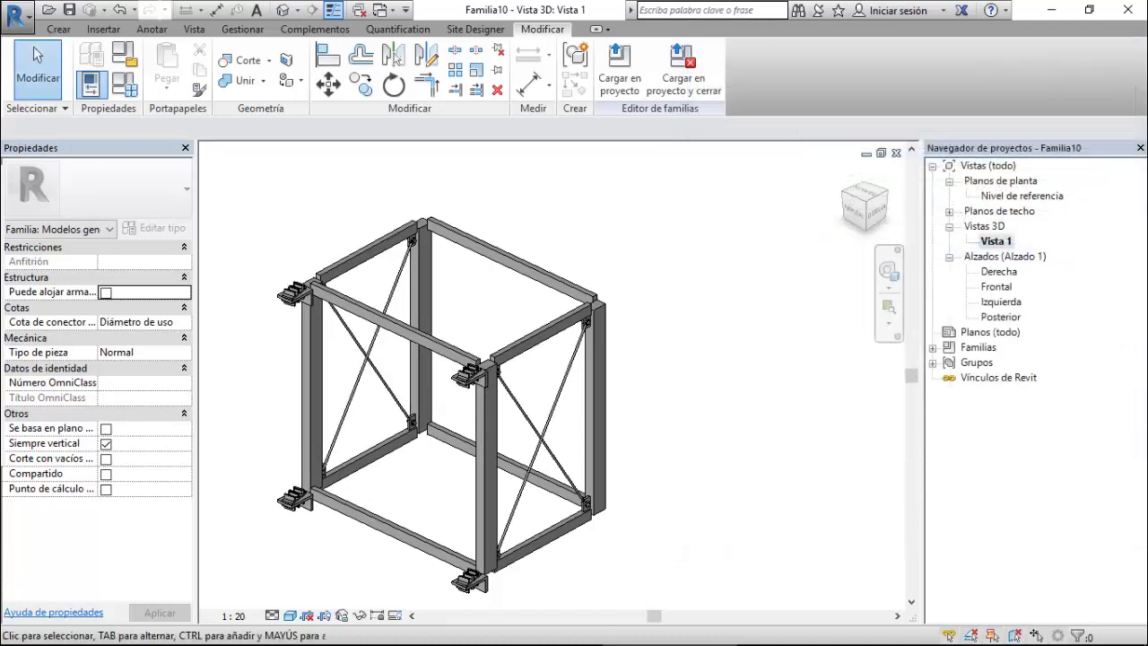
{"action": "left_click", "coordinate": [69, 10]}
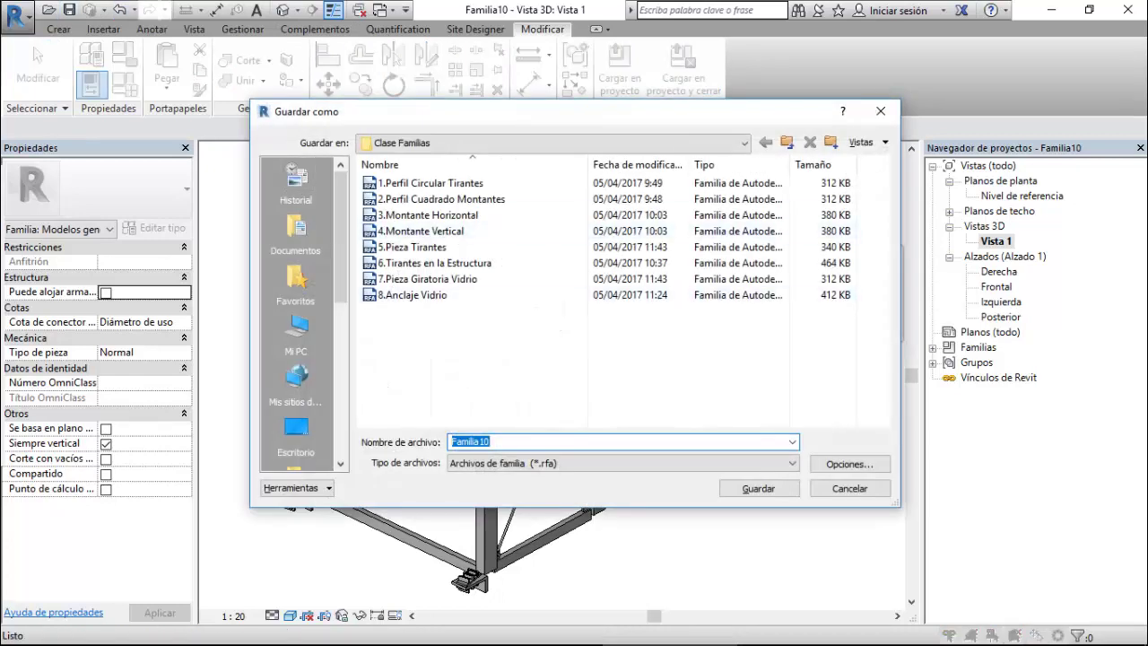
{"action": "type", "text": "9.Estructura Metal"}
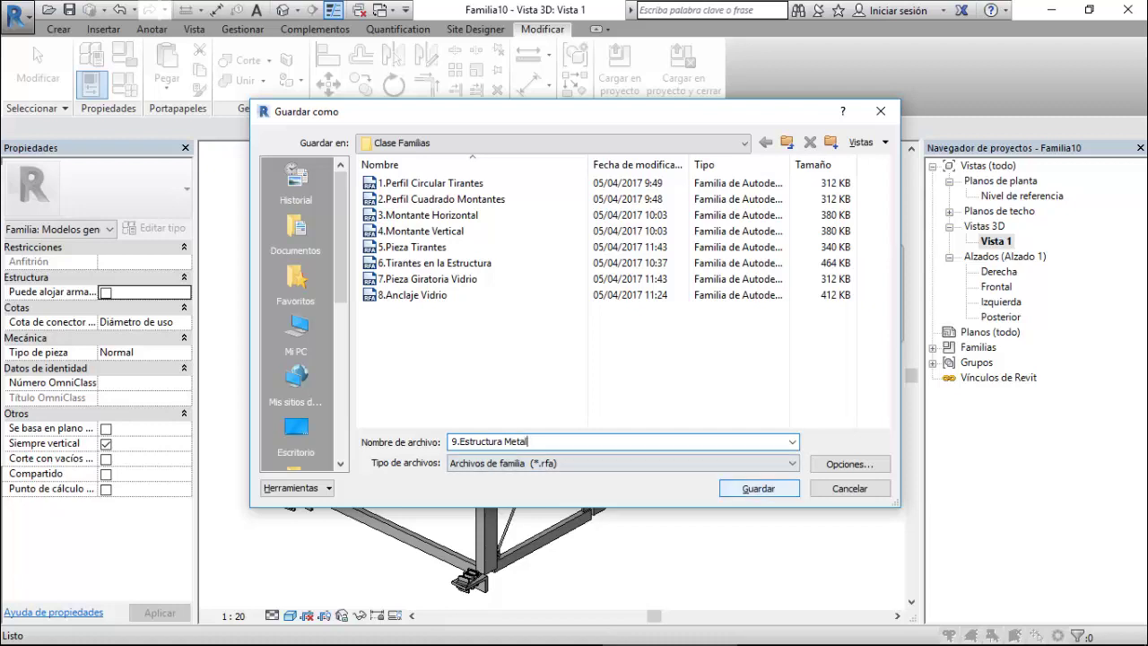
{"action": "left_click", "coordinate": [758, 488]}
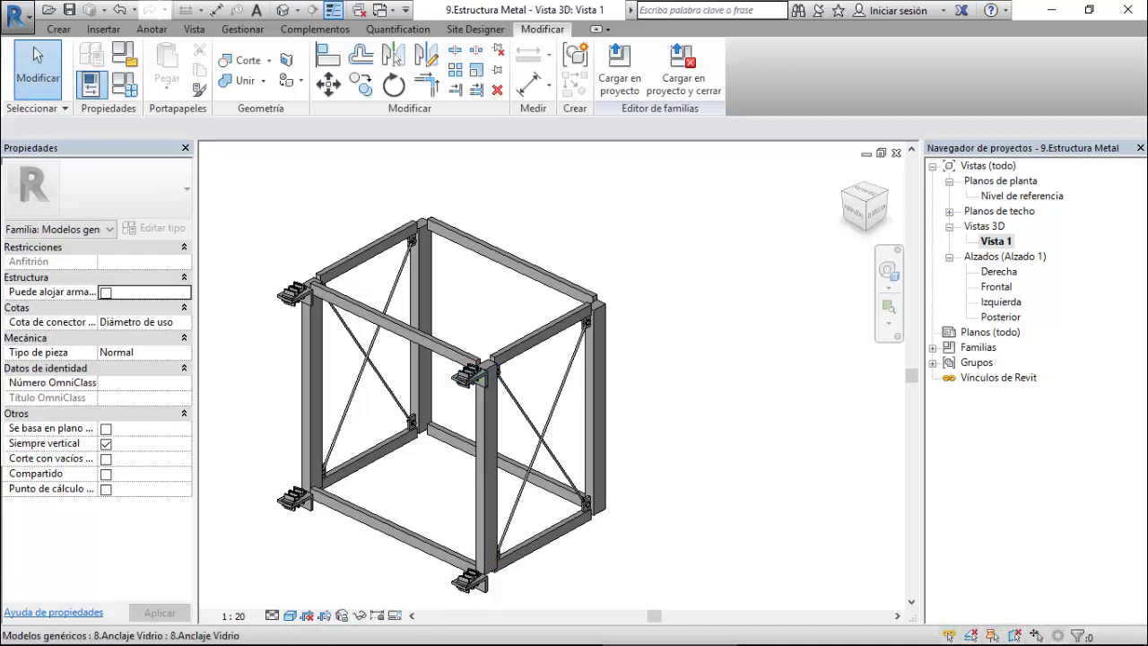
Select the glass anchor at the column corner and review its type properties.
{"action": "left_click", "coordinate": [125, 84]}
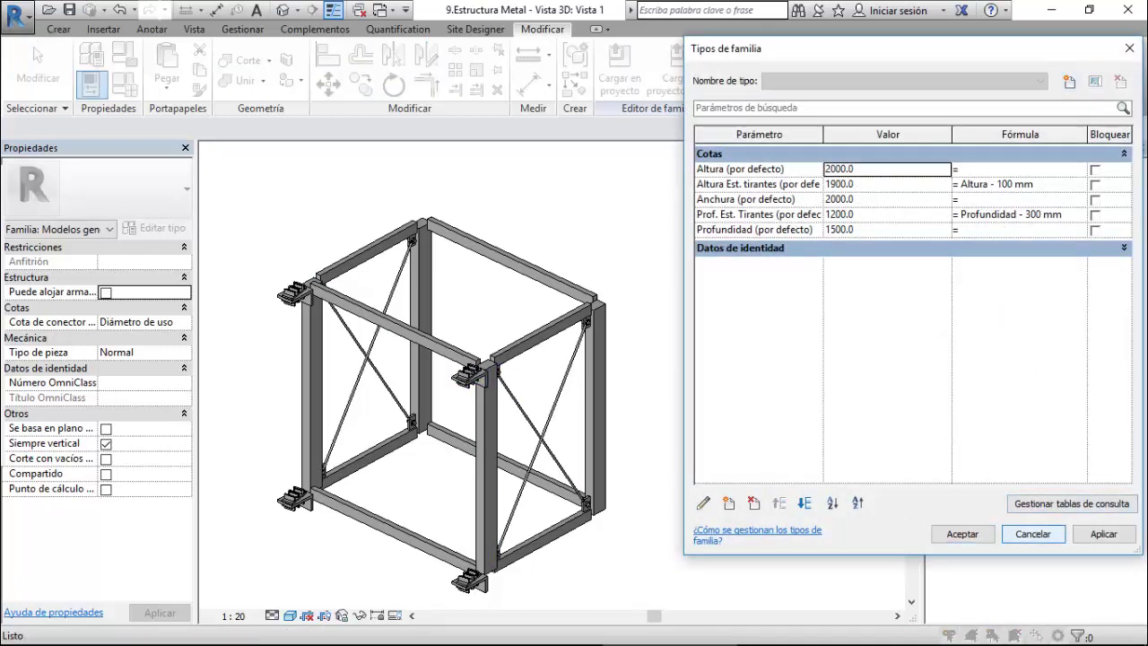
{"action": "left_click", "coordinate": [1033, 534]}
{"action": "scroll", "coordinate": [484, 384], "scroll_direction": "up", "scroll_amount": 3}
{"action": "scroll", "coordinate": [484, 384], "scroll_direction": "up", "scroll_amount": 2}
{"action": "scroll", "coordinate": [484, 384], "scroll_direction": "up", "scroll_amount": 2}
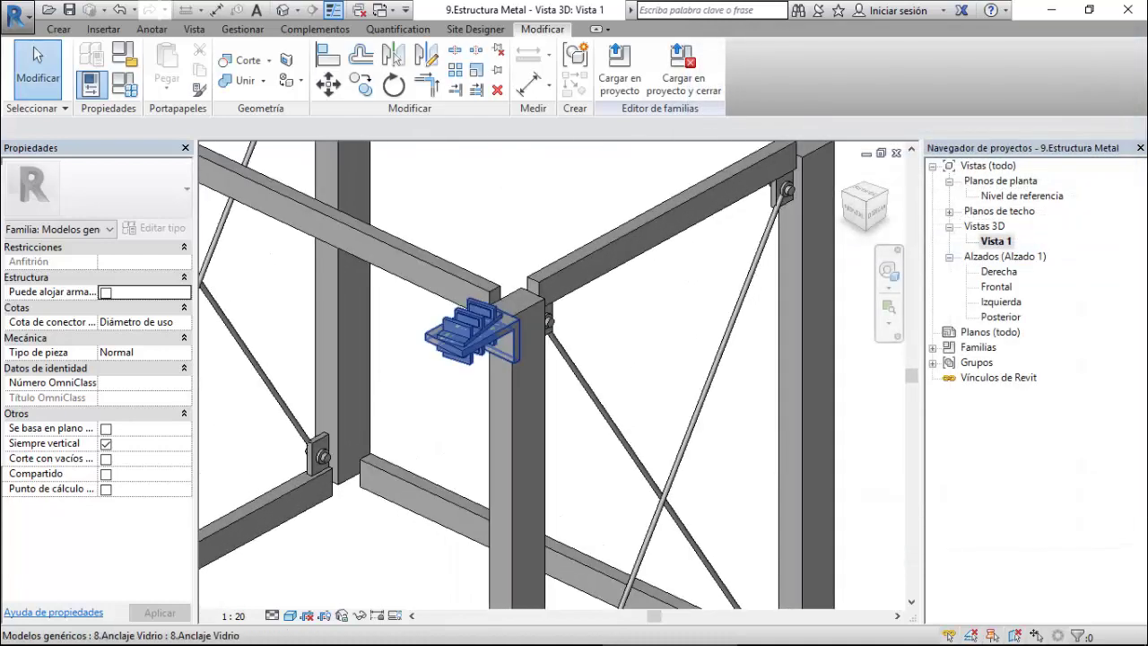
{"action": "left_click", "coordinate": [473, 333]}
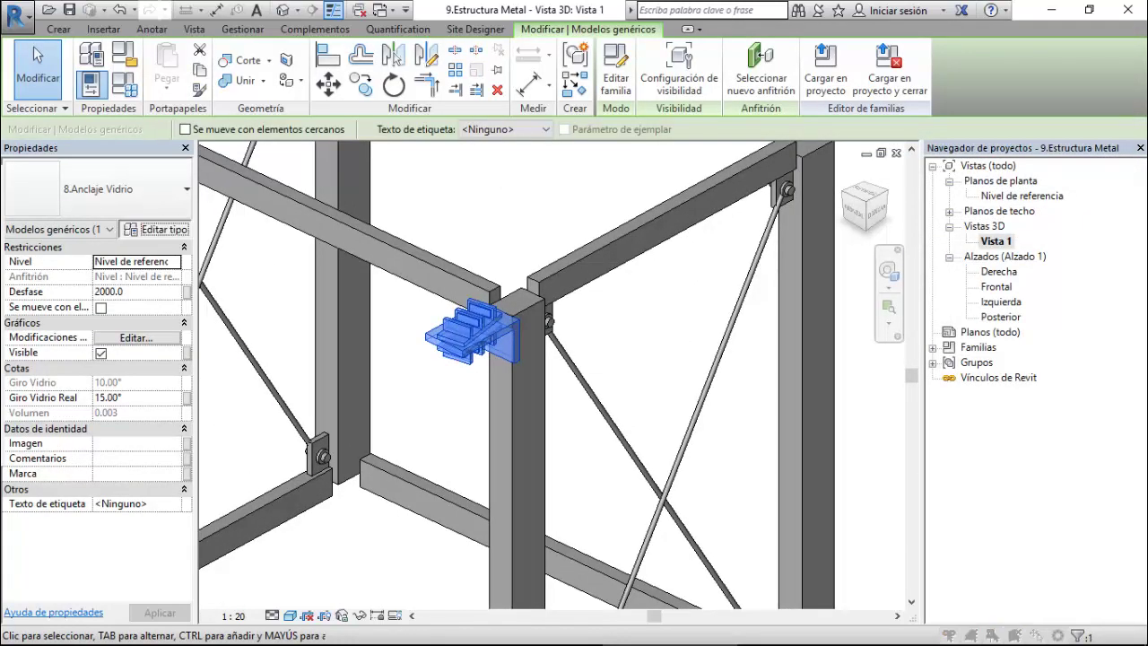
{"action": "left_click", "coordinate": [156, 229]}
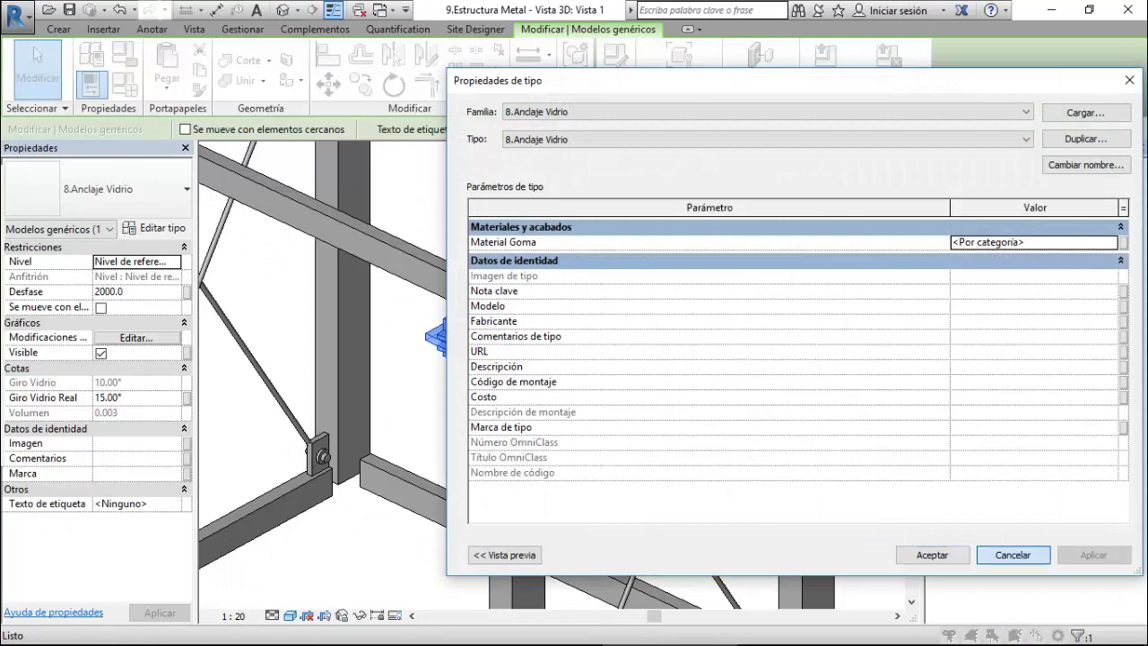
{"action": "left_click", "coordinate": [1011, 554]}
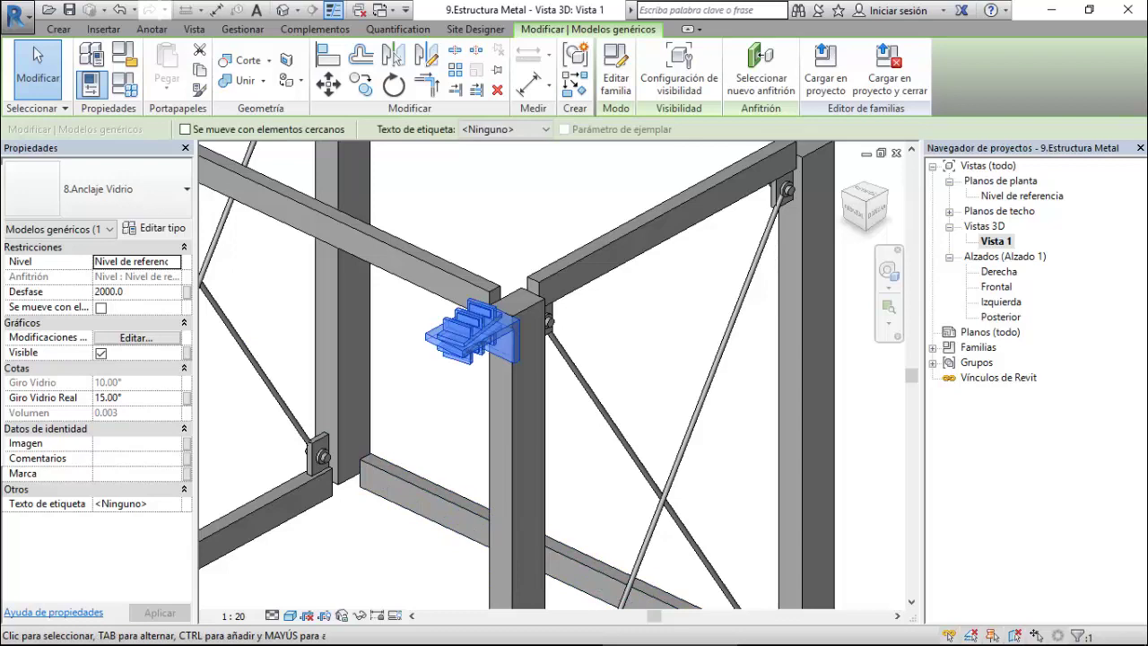
Link the anchor's Giro Vidrio Real to a new same-named instance family parameter.
{"action": "left_click", "coordinate": [187, 397]}
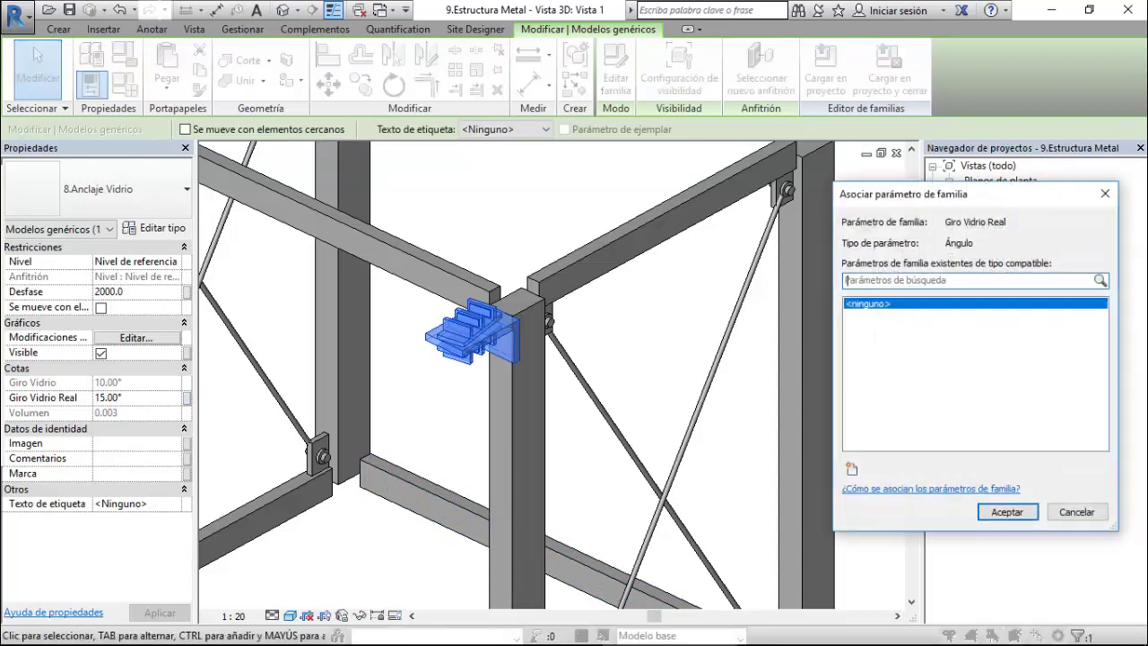
{"action": "left_click", "coordinate": [852, 468]}
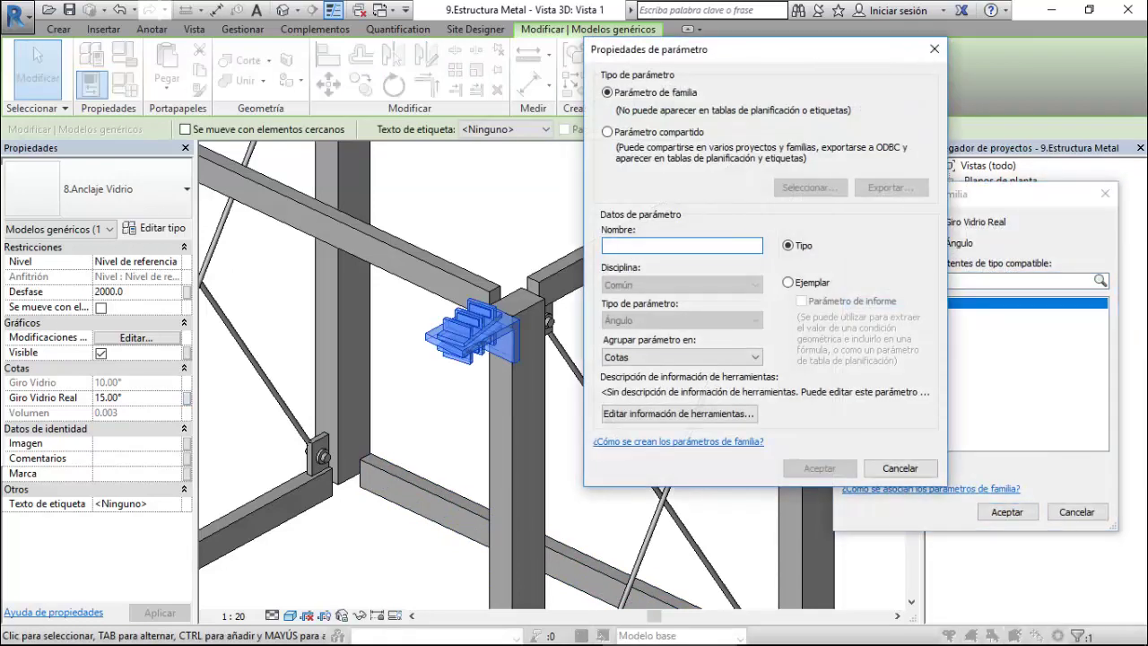
{"action": "type", "text": "Giro Vidrio Real"}
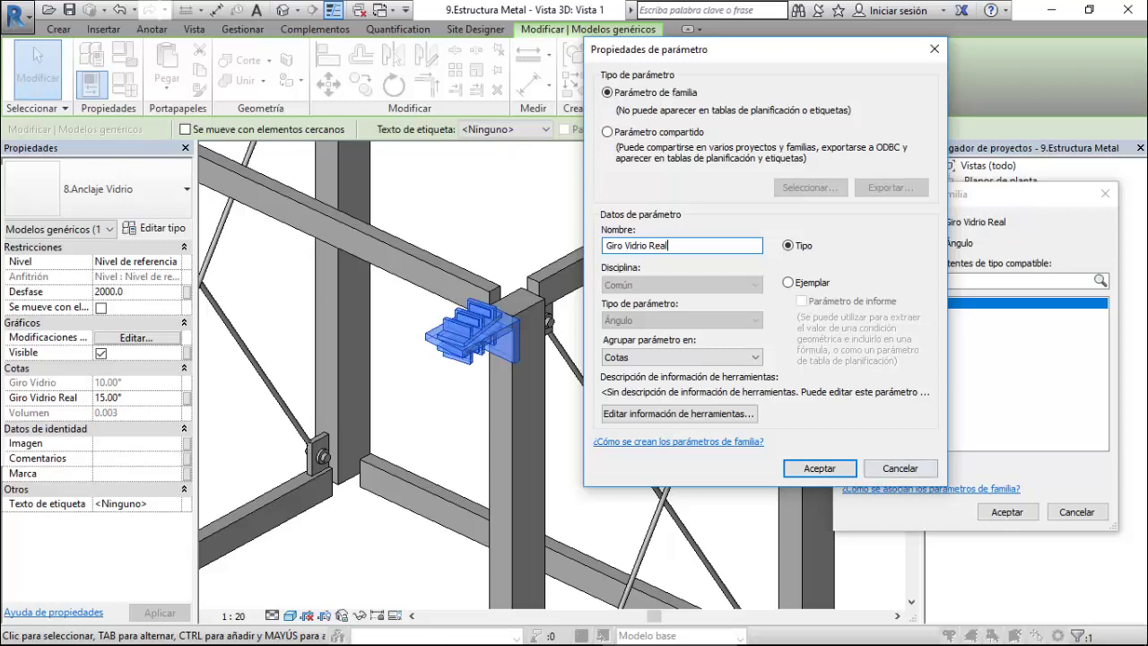
{"action": "left_click", "coordinate": [788, 282]}
{"action": "left_click", "coordinate": [819, 468]}
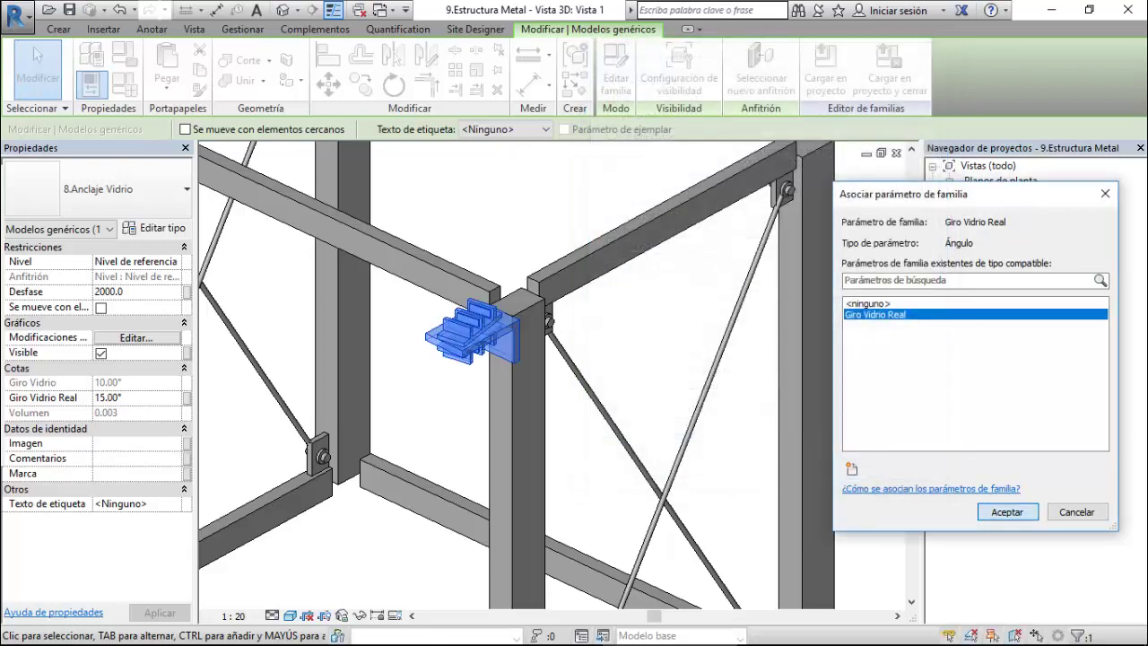
{"action": "key", "text": "Return"}
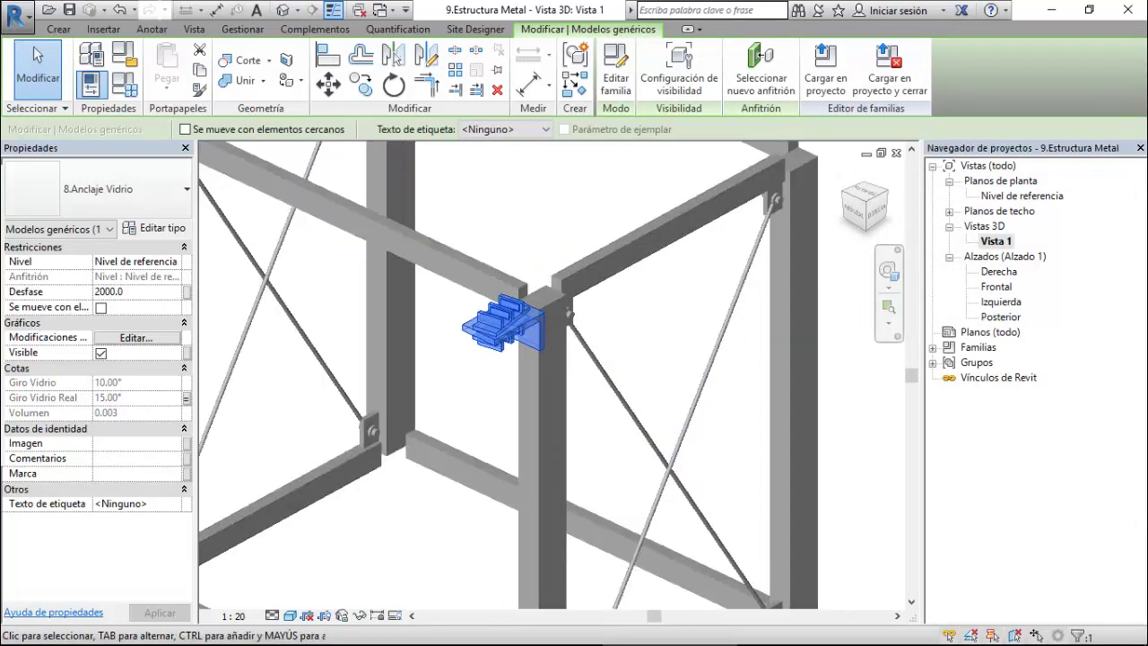
{"action": "key", "text": "Escape"}
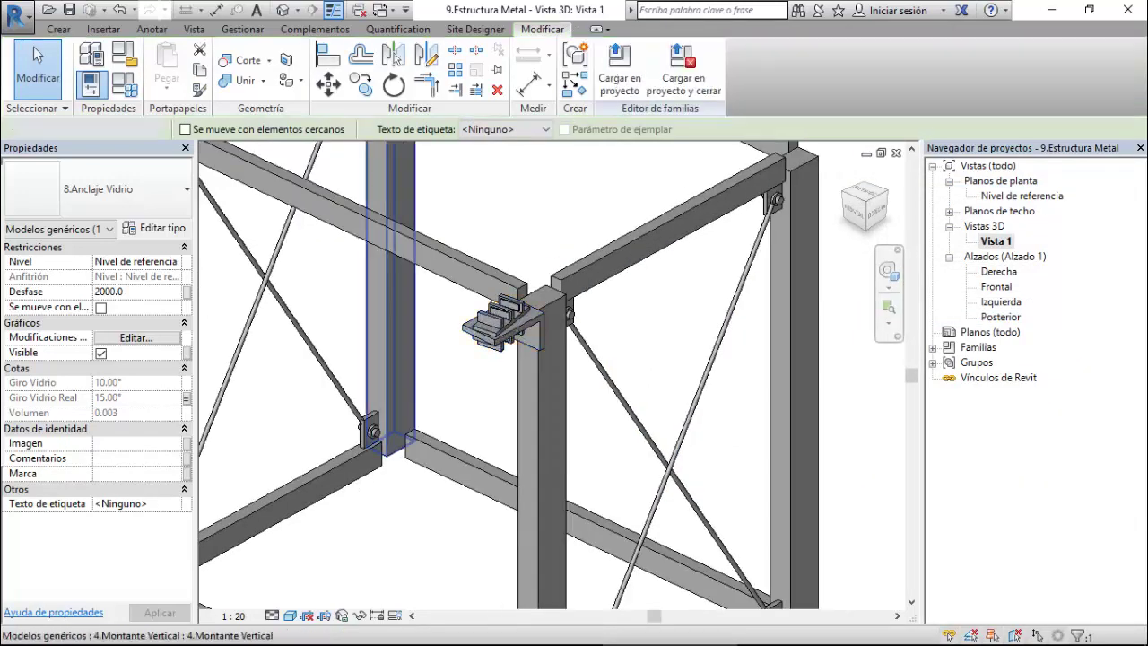
Set Giro Vidrio Real to 8.00° in Family Types and apply it.
{"action": "left_click", "coordinate": [125, 83]}
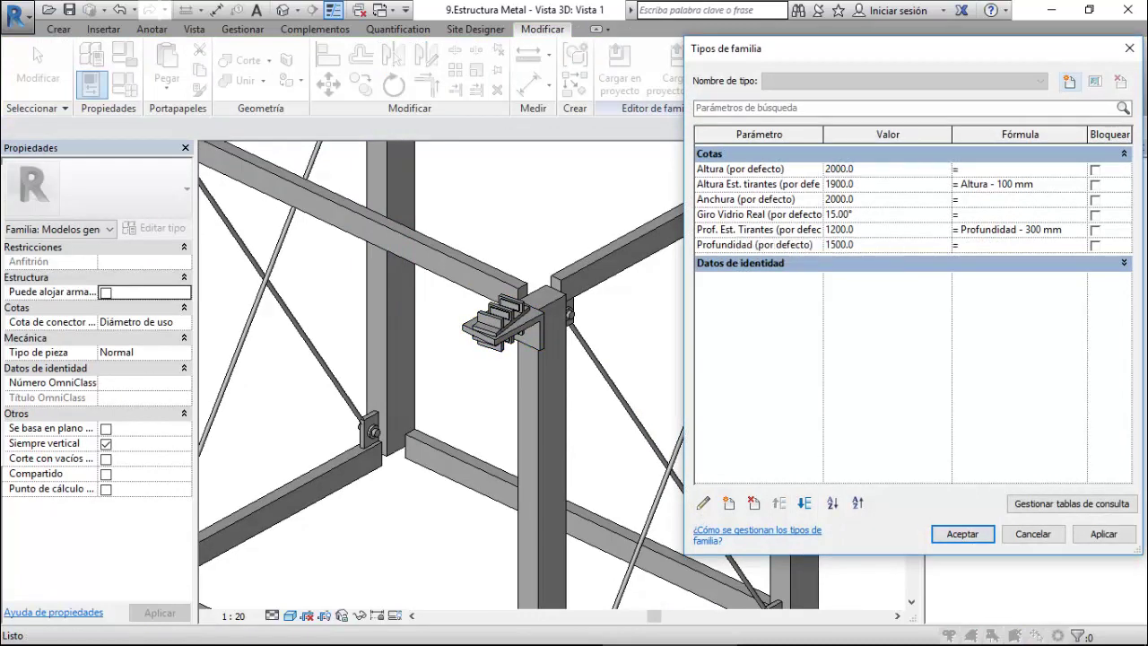
{"action": "left_click", "coordinate": [861, 214]}
{"action": "double_click", "coordinate": [838, 214]}
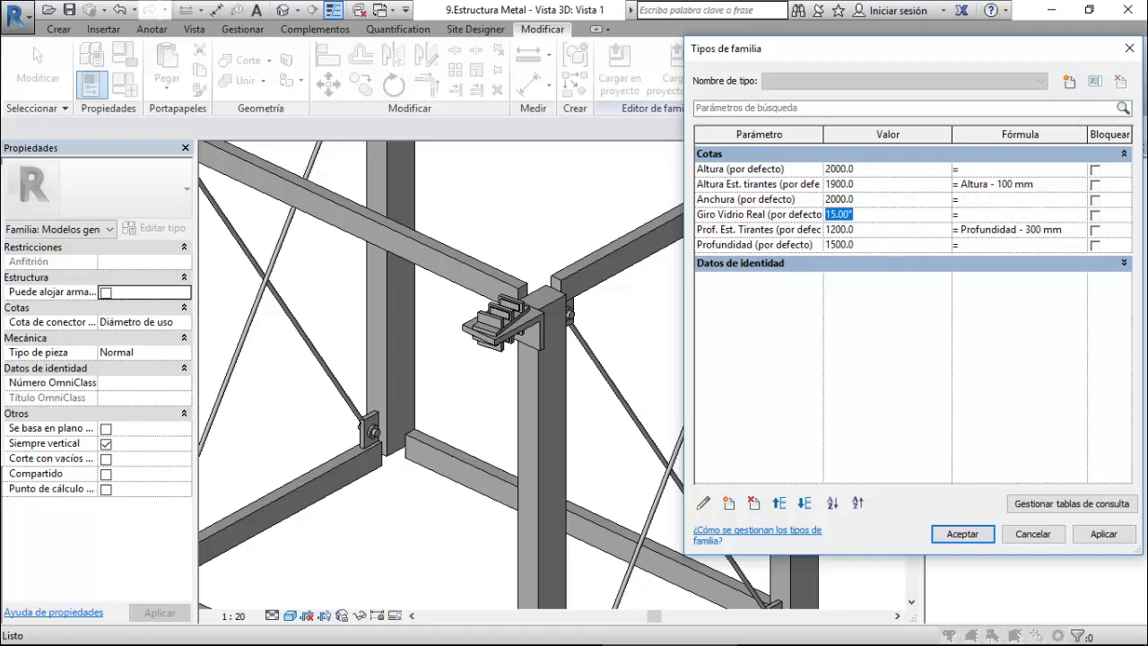
{"action": "type", "text": "8"}
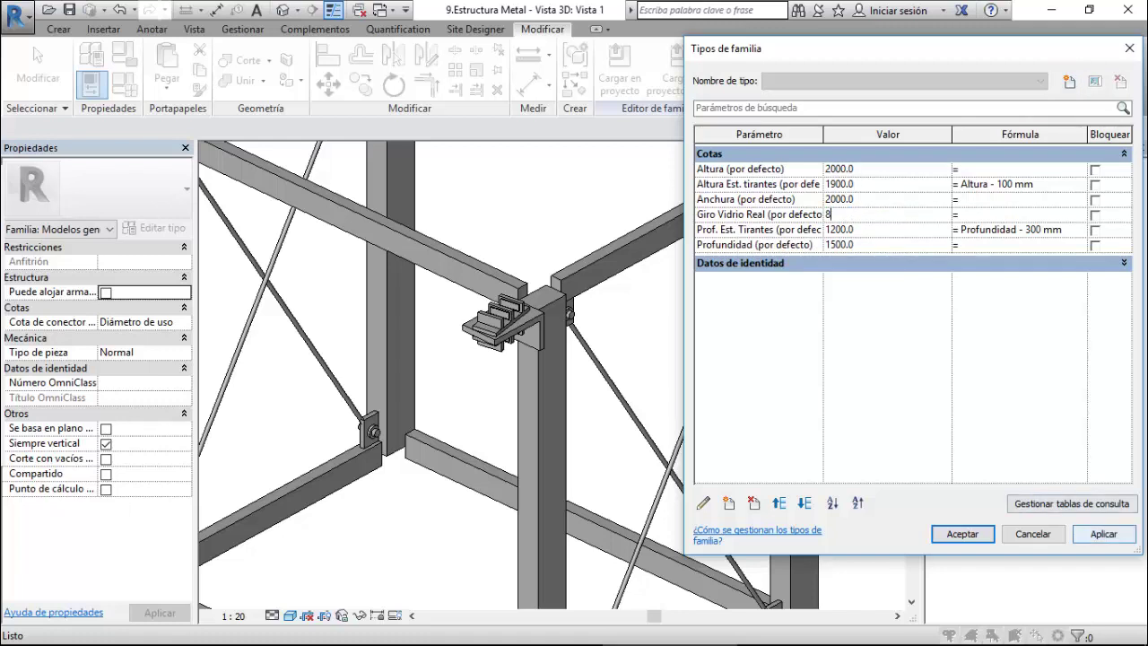
{"action": "left_click", "coordinate": [1104, 534]}
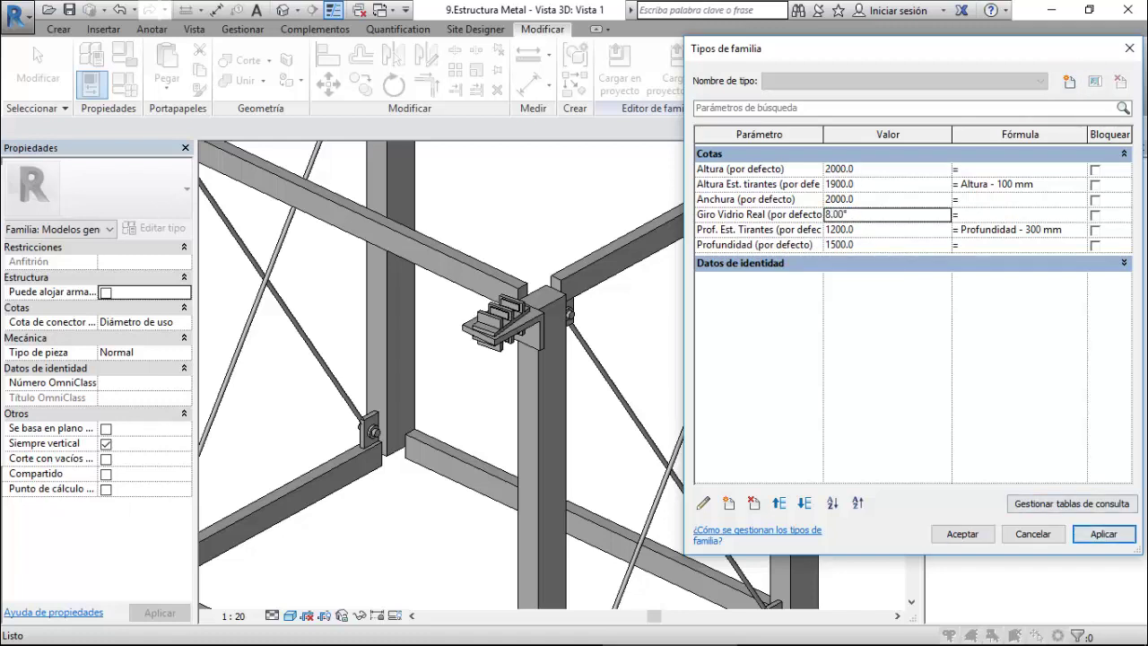
{"action": "left_click", "coordinate": [962, 534]}
{"action": "scroll", "coordinate": [591, 359], "scroll_direction": "down", "scroll_amount": 2}
{"action": "scroll", "coordinate": [590, 359], "scroll_direction": "down", "scroll_amount": 2}
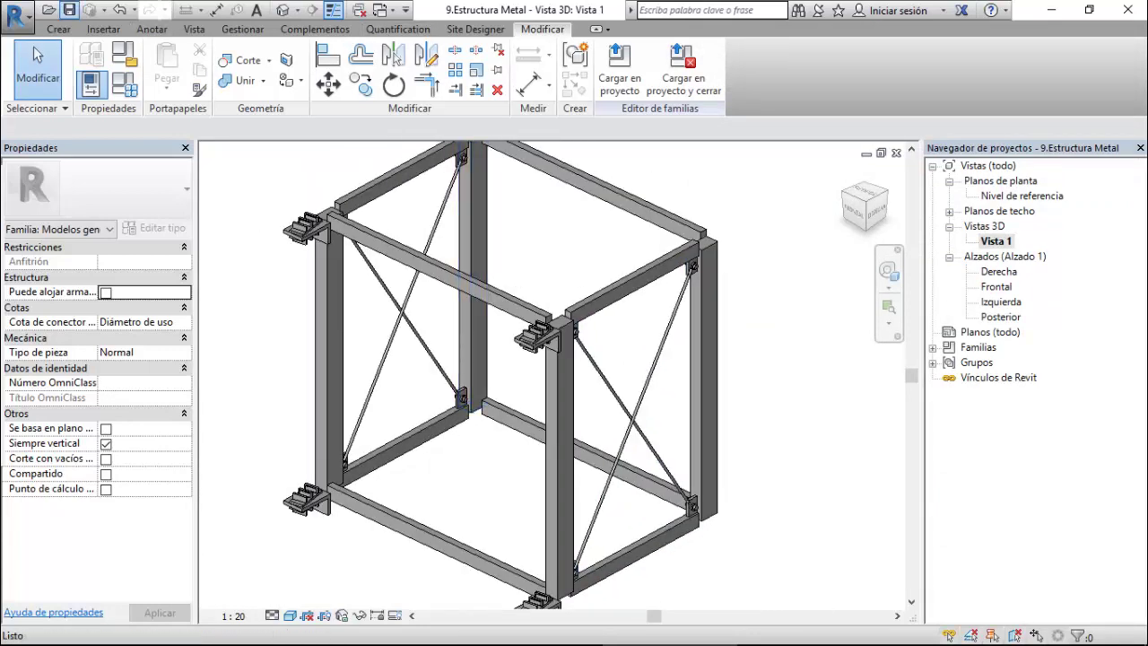
Bring up the Recent Files start page from View > User Interface.
{"action": "left_click", "coordinate": [58, 29]}
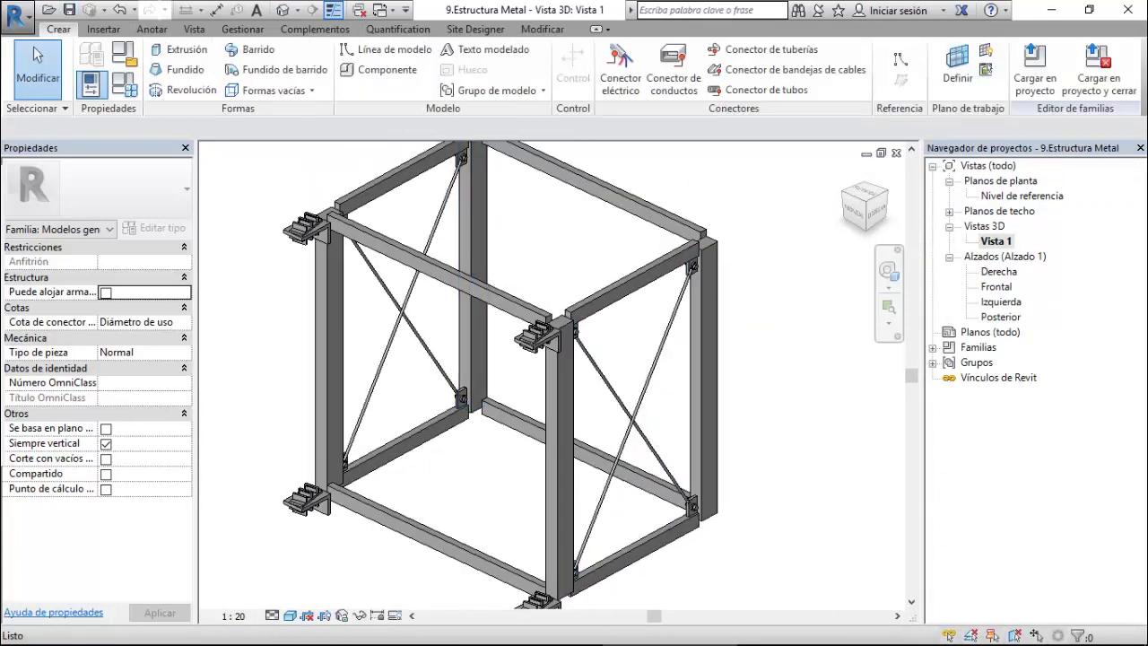
{"action": "left_click", "coordinate": [193, 29]}
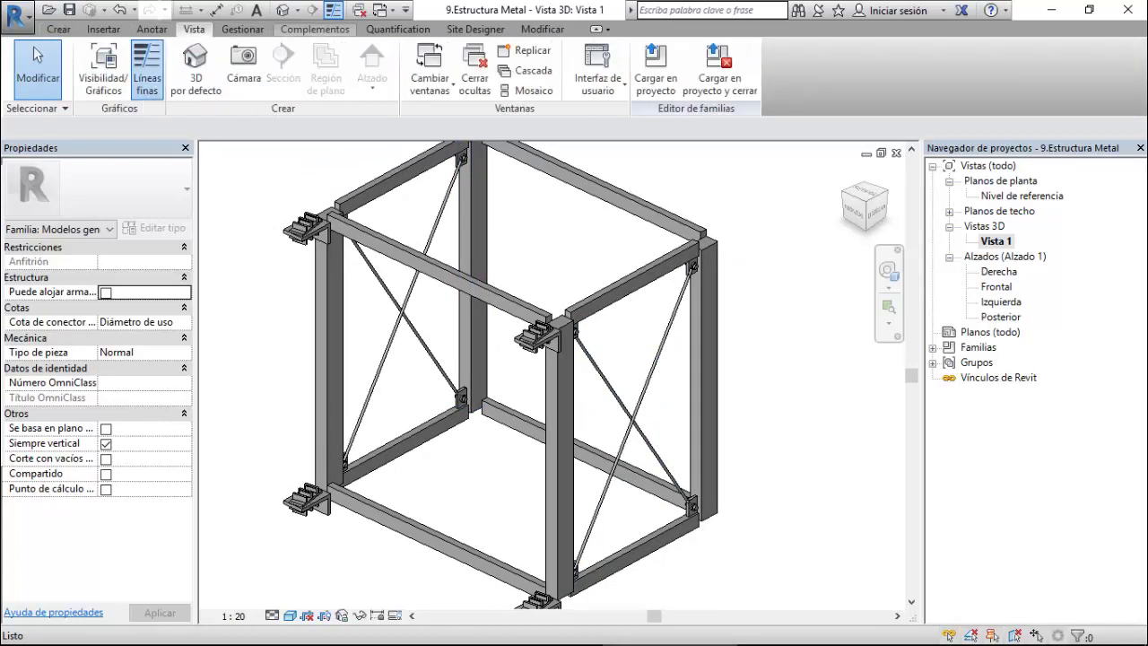
{"action": "left_click", "coordinate": [598, 79]}
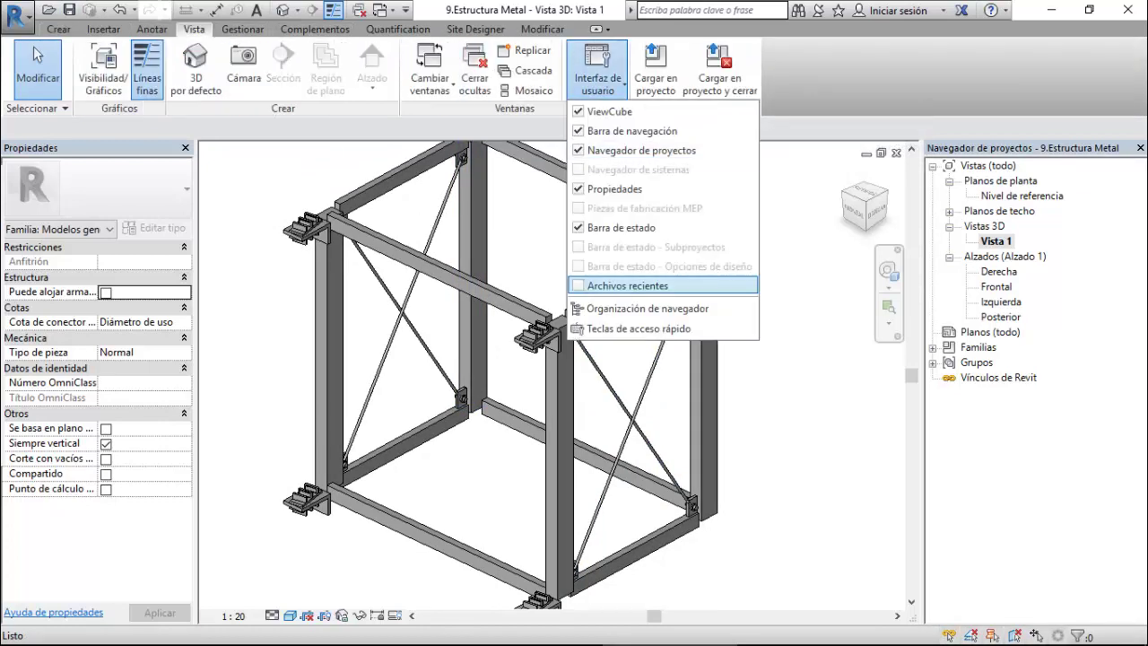
{"action": "left_click", "coordinate": [628, 286]}
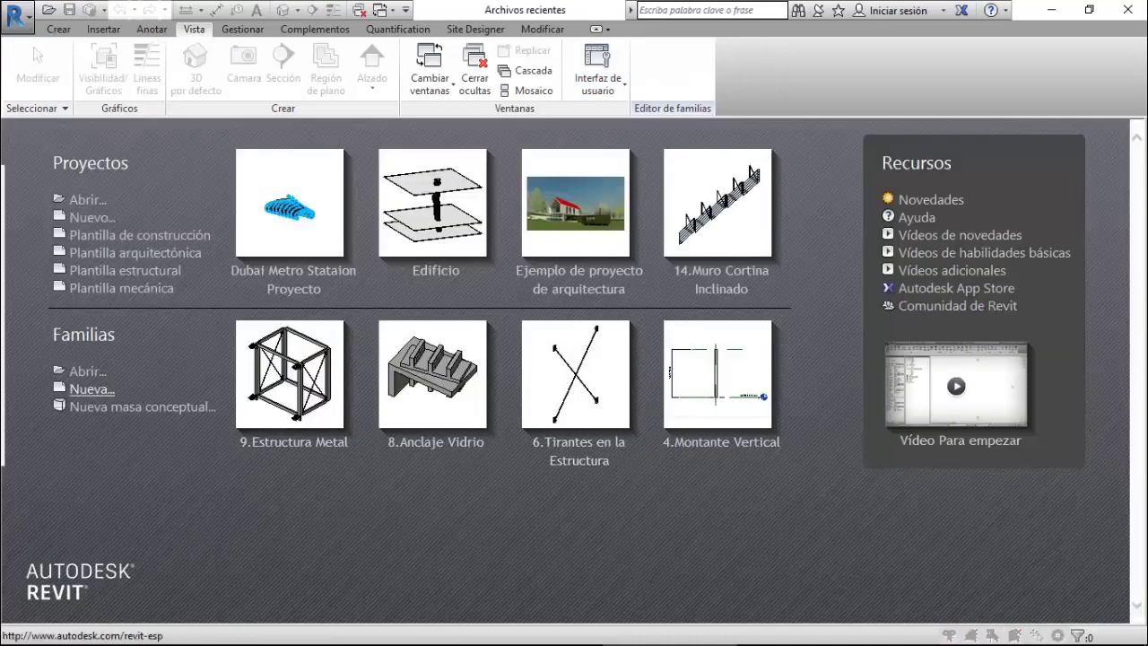
Create a new family from the Panel de muro cortina métrico basado en patrón template.
{"action": "left_click", "coordinate": [92, 389]}
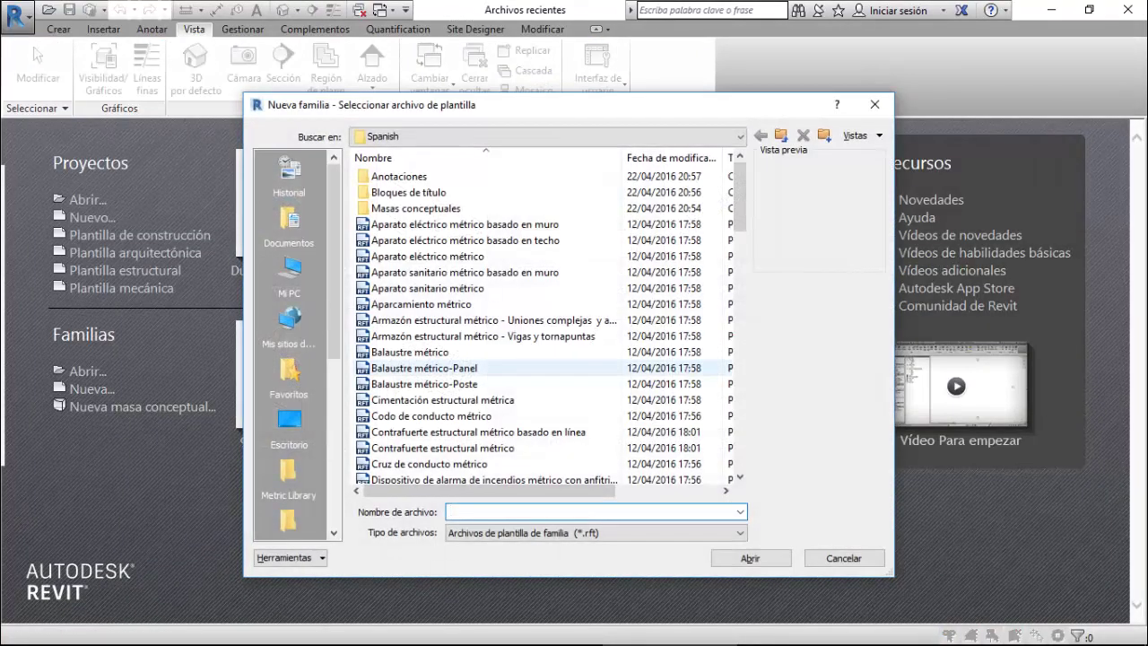
{"action": "scroll", "coordinate": [484, 367], "scroll_direction": "down", "scroll_amount": 4}
{"action": "scroll", "coordinate": [485, 367], "scroll_direction": "down", "scroll_amount": 4}
{"action": "scroll", "coordinate": [484, 368], "scroll_direction": "down", "scroll_amount": 4}
{"action": "scroll", "coordinate": [476, 384], "scroll_direction": "down", "scroll_amount": 2}
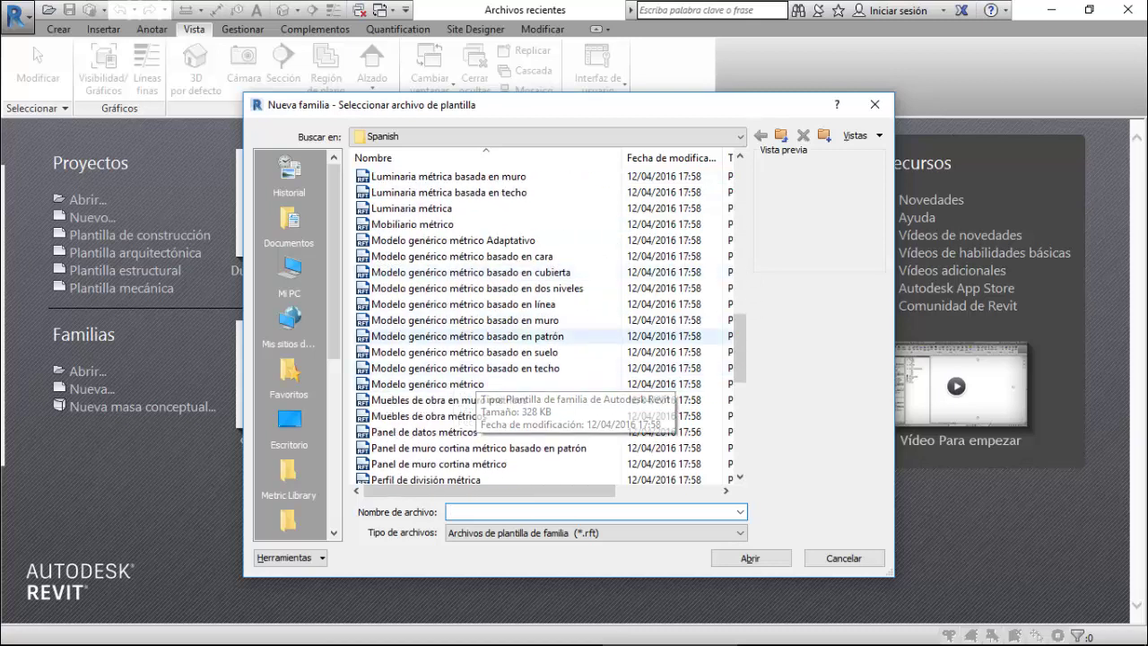
{"action": "scroll", "coordinate": [466, 336], "scroll_direction": "down", "scroll_amount": 1}
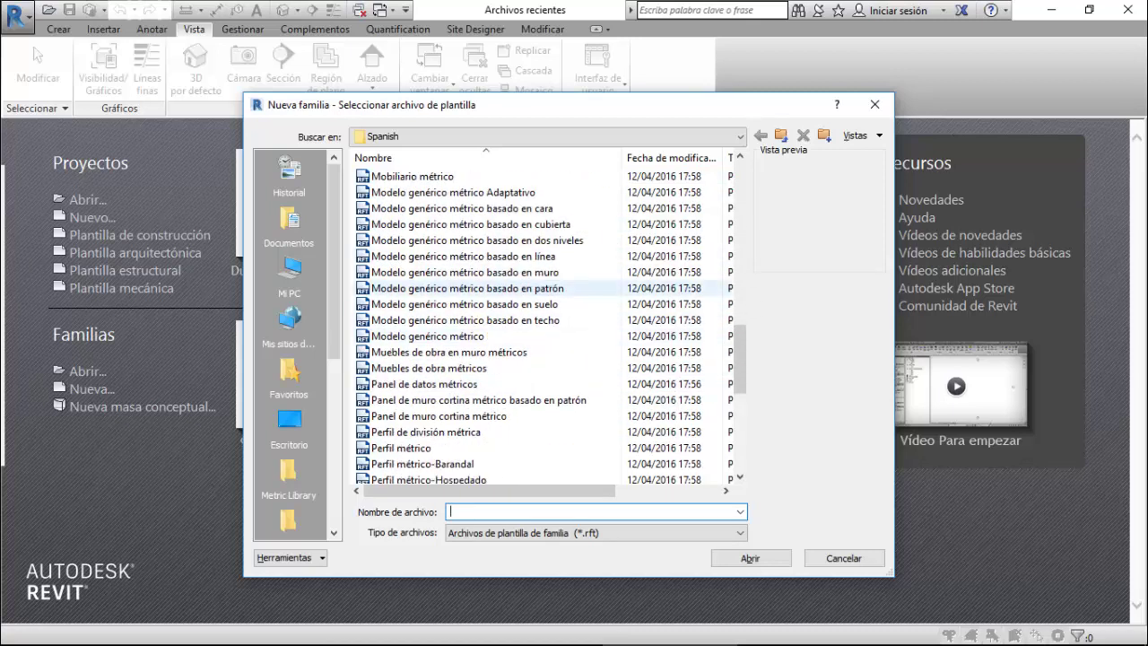
{"action": "left_click", "coordinate": [479, 400]}
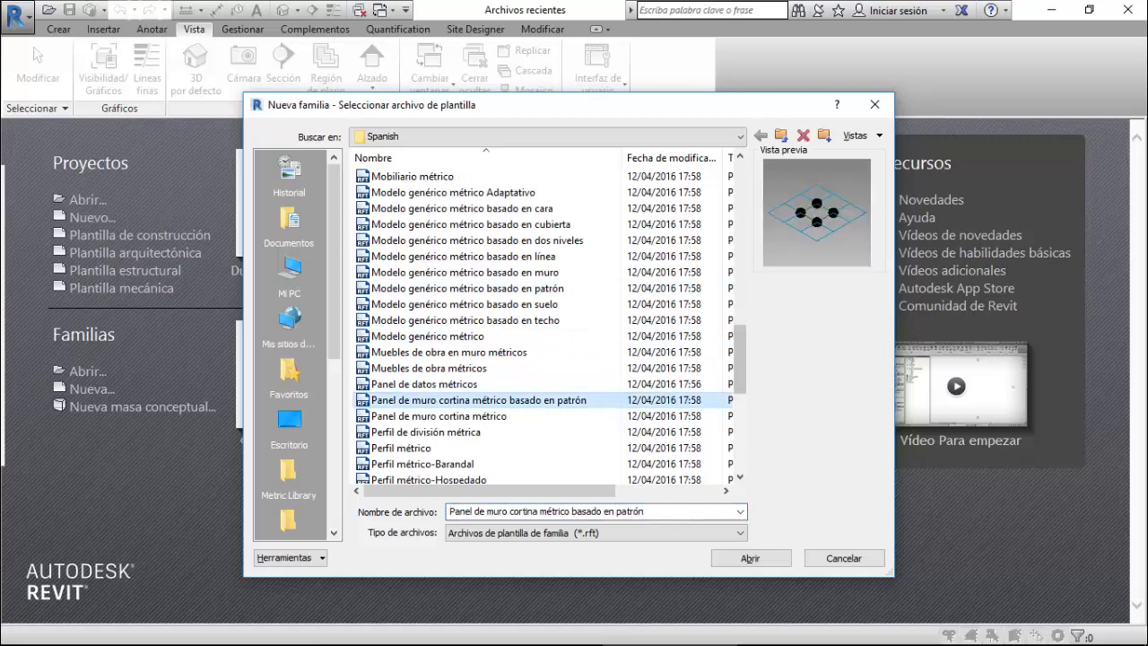
{"action": "left_click", "coordinate": [750, 558]}
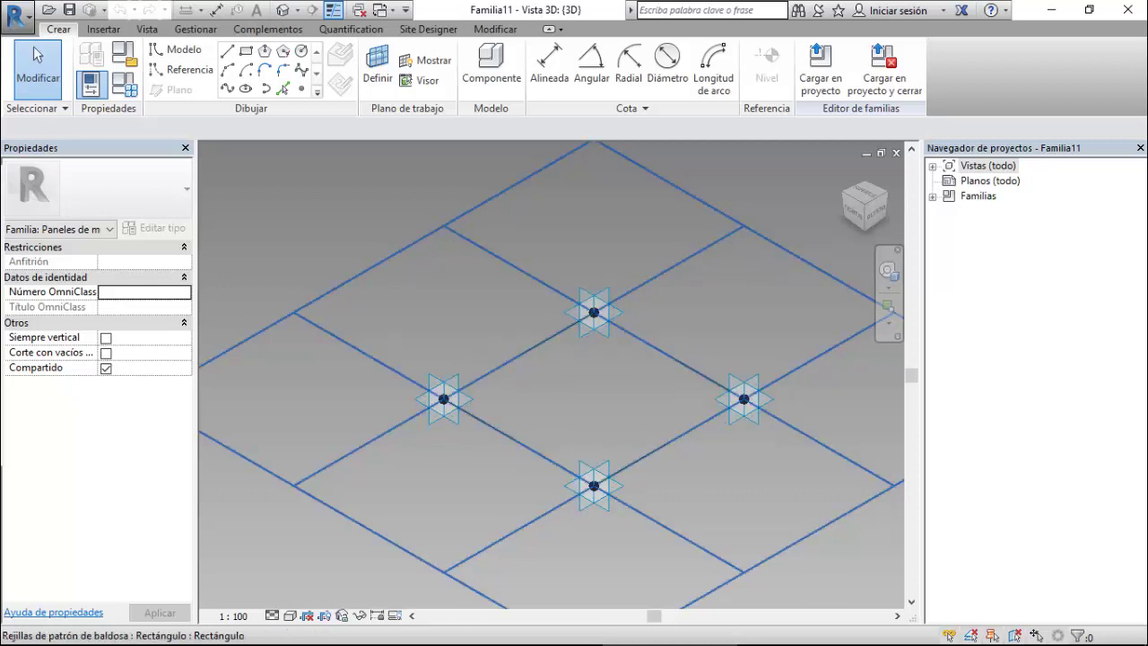
Check the tile pattern grid and keep it on the Rectángulo pattern.
{"action": "left_click", "coordinate": [345, 514]}
{"action": "left_click", "coordinate": [99, 188]}
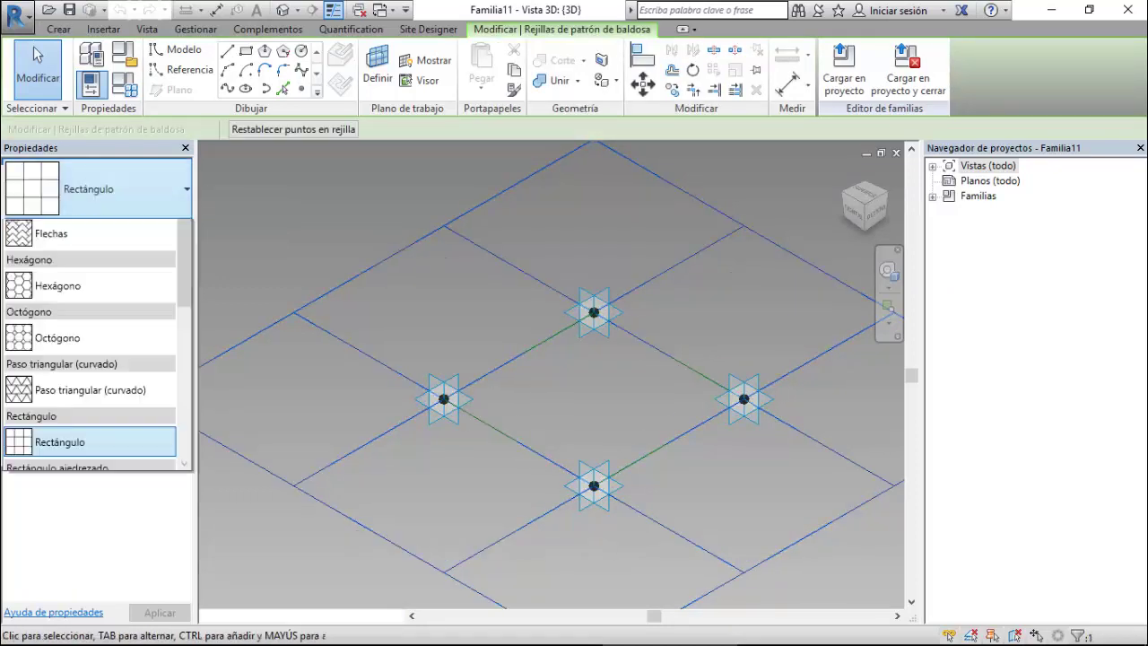
{"action": "scroll", "coordinate": [90, 408], "scroll_direction": "up", "scroll_amount": 1}
{"action": "left_click", "coordinate": [99, 189]}
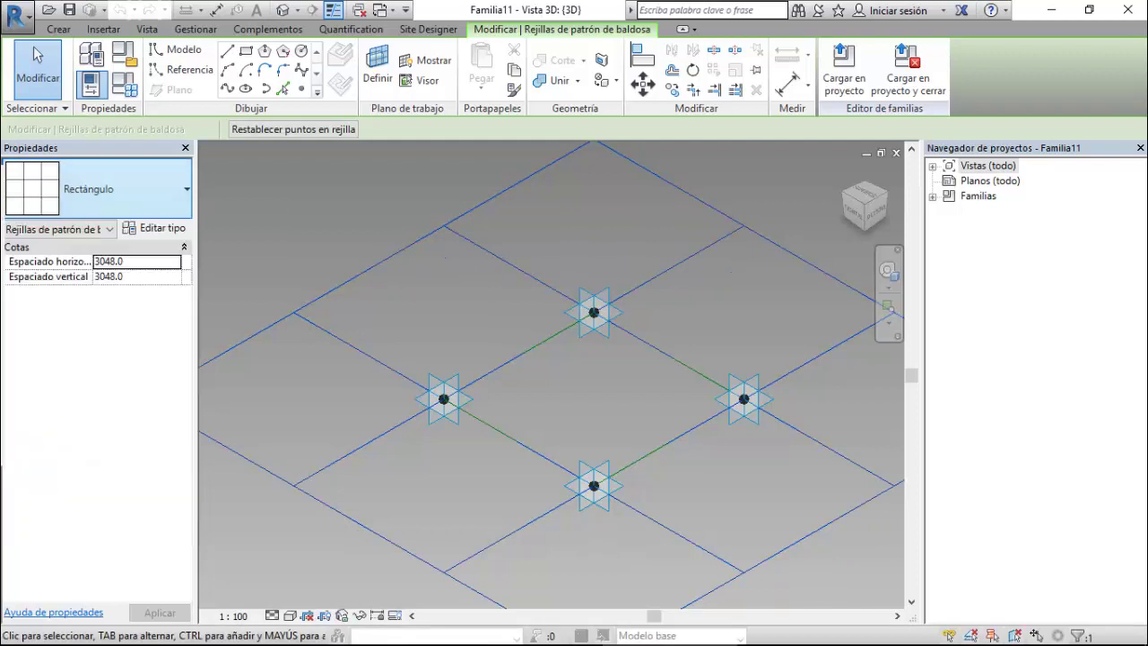
{"action": "left_click", "coordinate": [38, 56]}
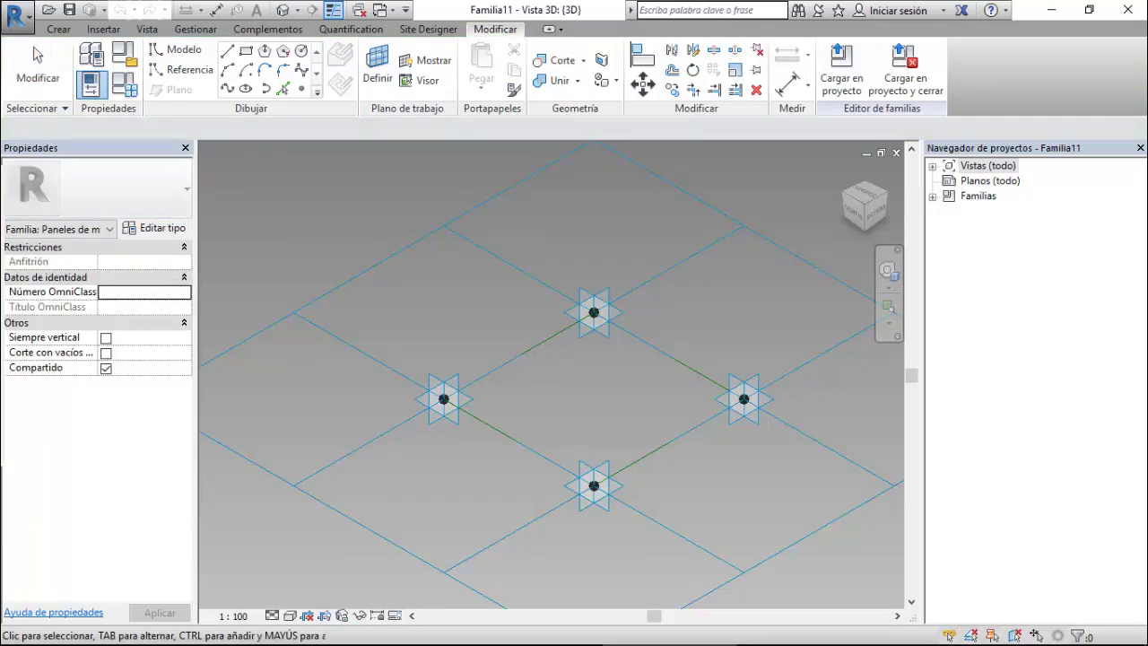
Load the 9.Estructura Metal family into Familia11, cancelling placement of an instance.
{"action": "left_click", "coordinate": [380, 10]}
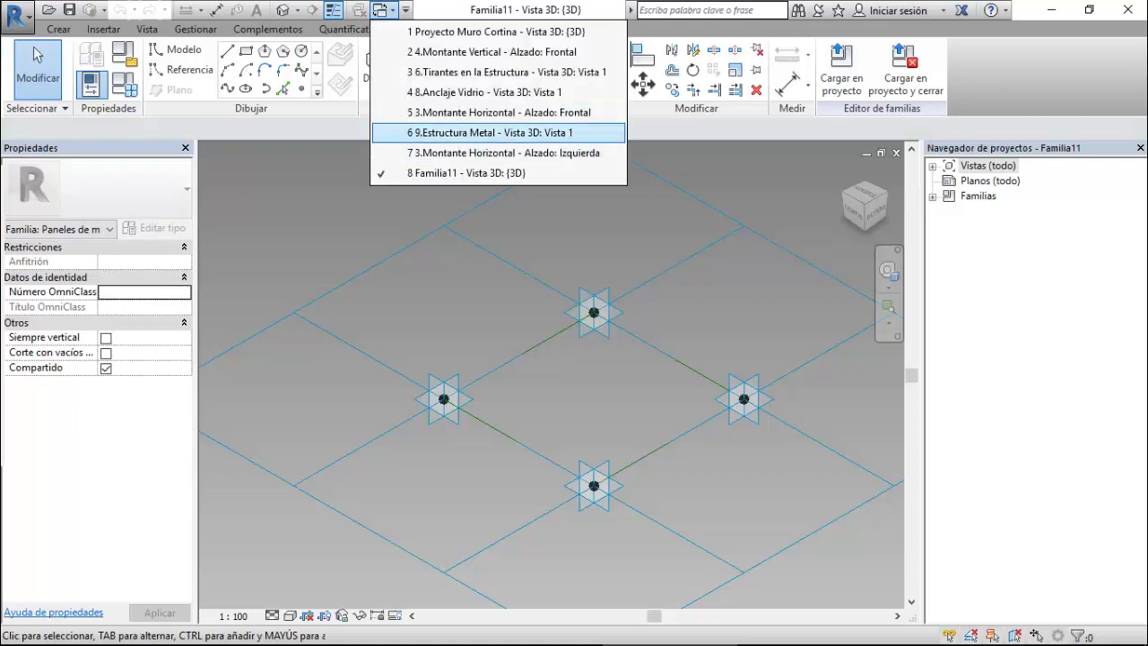
{"action": "left_click", "coordinate": [489, 132]}
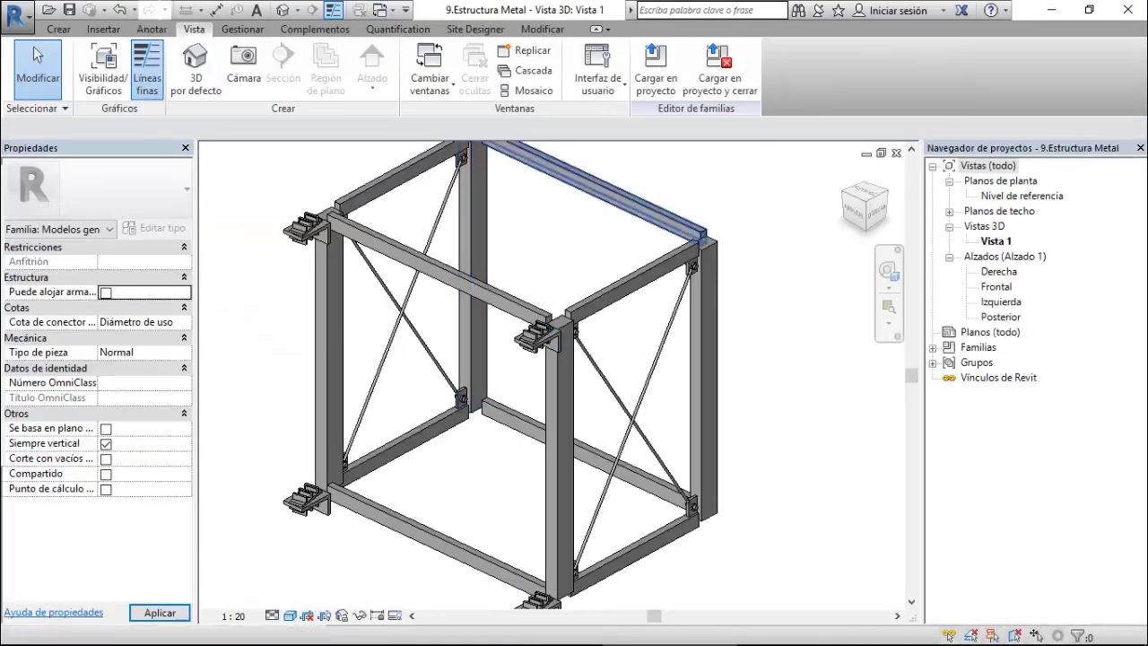
{"action": "left_click", "coordinate": [655, 72]}
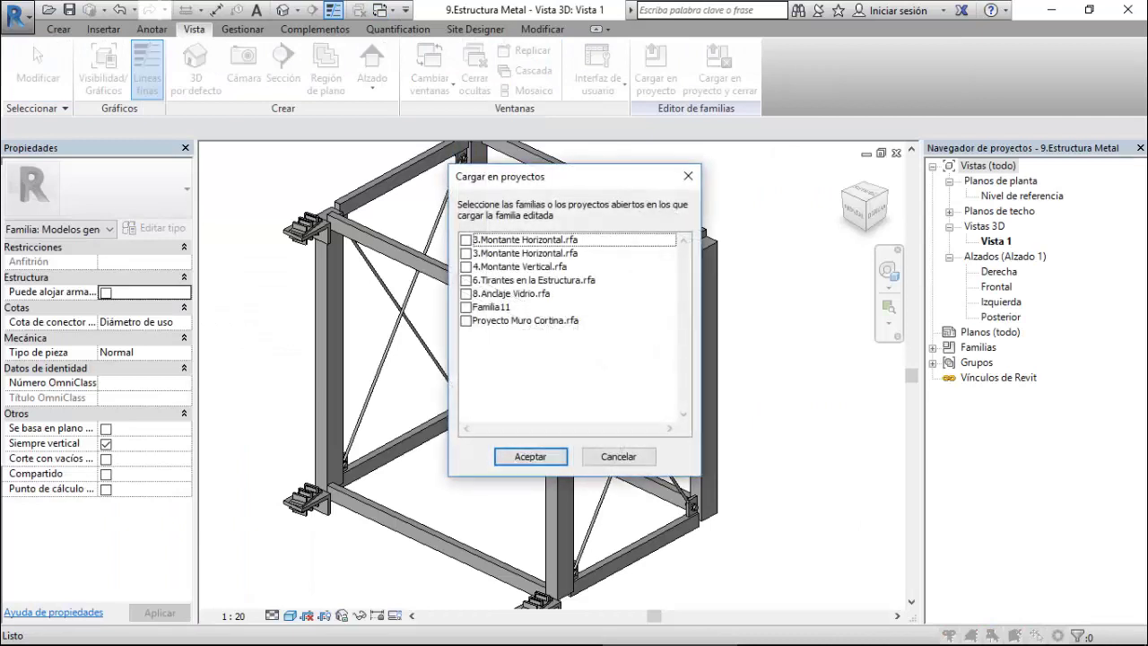
{"action": "left_click", "coordinate": [466, 307]}
{"action": "left_click", "coordinate": [530, 457]}
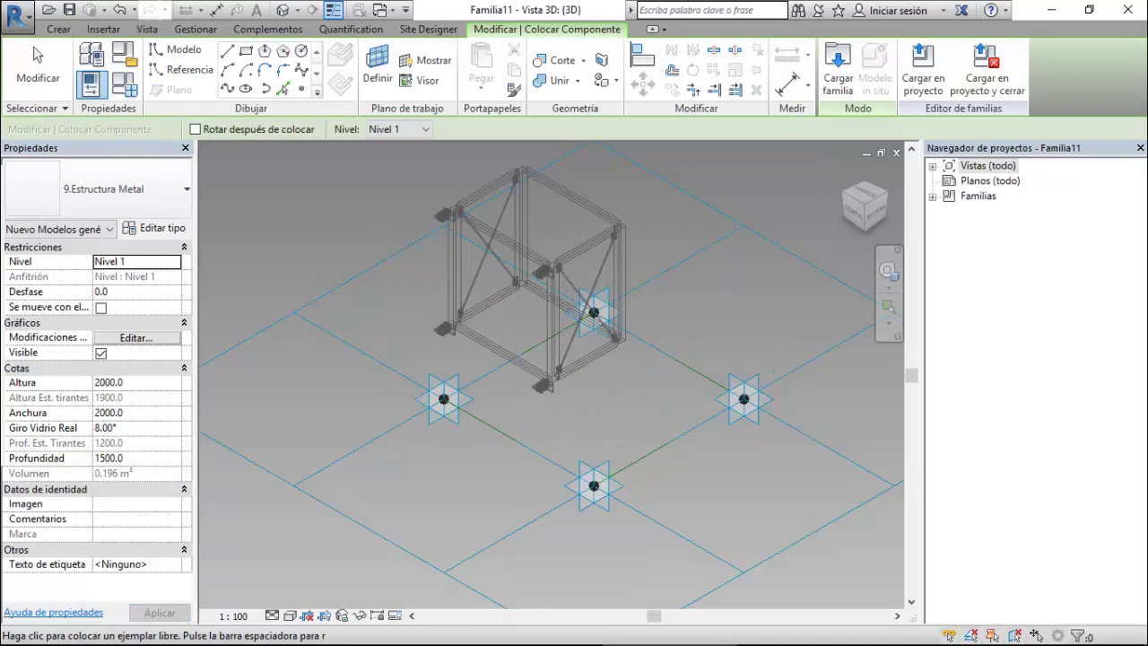
{"action": "key", "text": "space"}
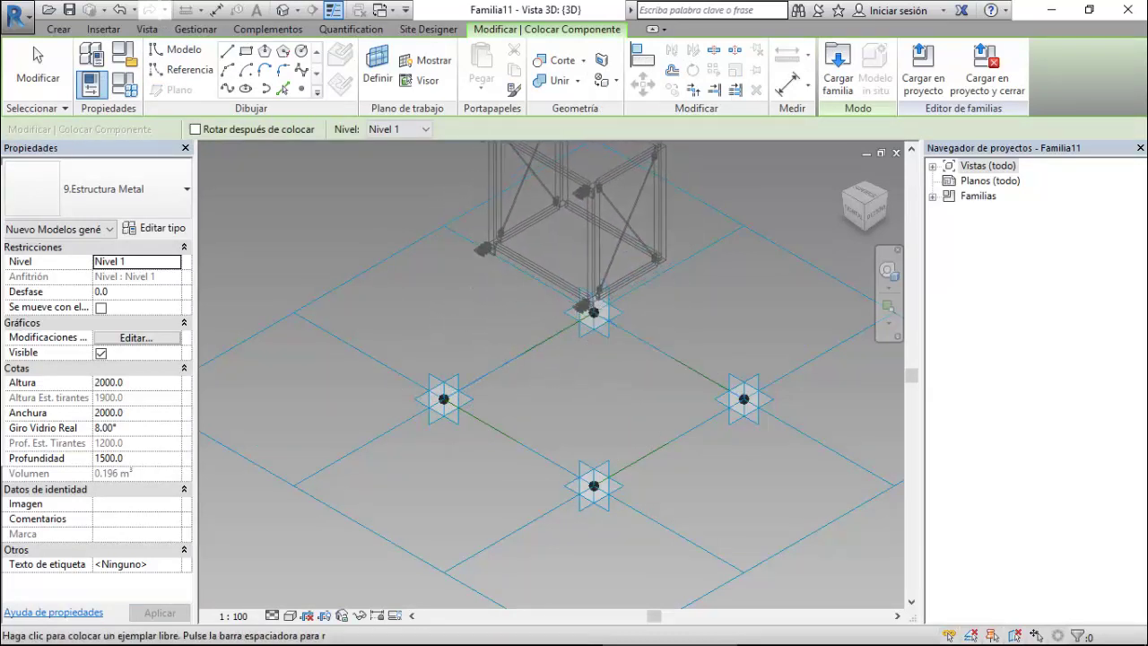
{"action": "key", "text": "Escape"}
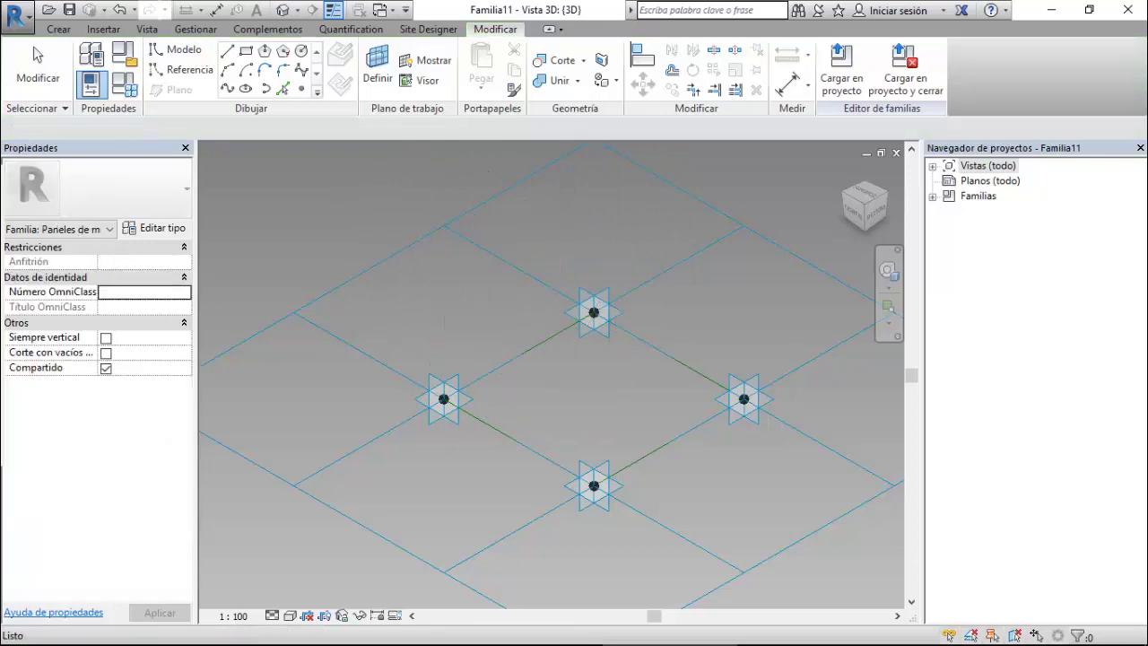
{"action": "left_click", "coordinate": [380, 10]}
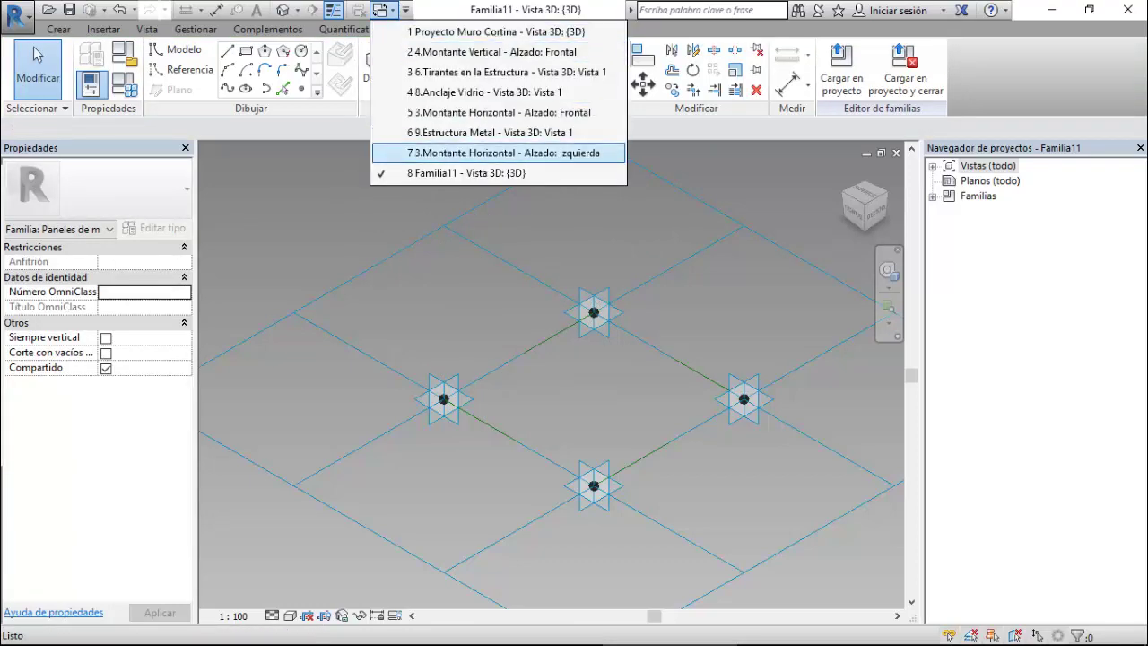
Make the 9.Estructura Metal family work-plane based with Siempre vertical turned off.
{"action": "left_click", "coordinate": [491, 132]}
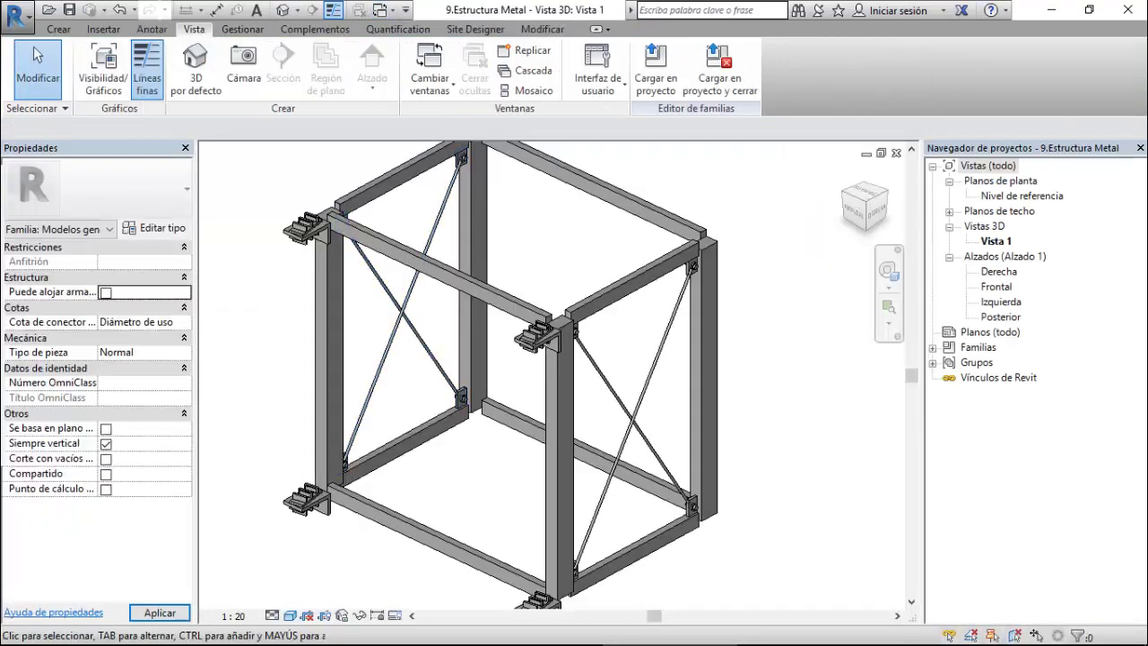
{"action": "key", "text": "z"}
{"action": "key", "text": "f"}
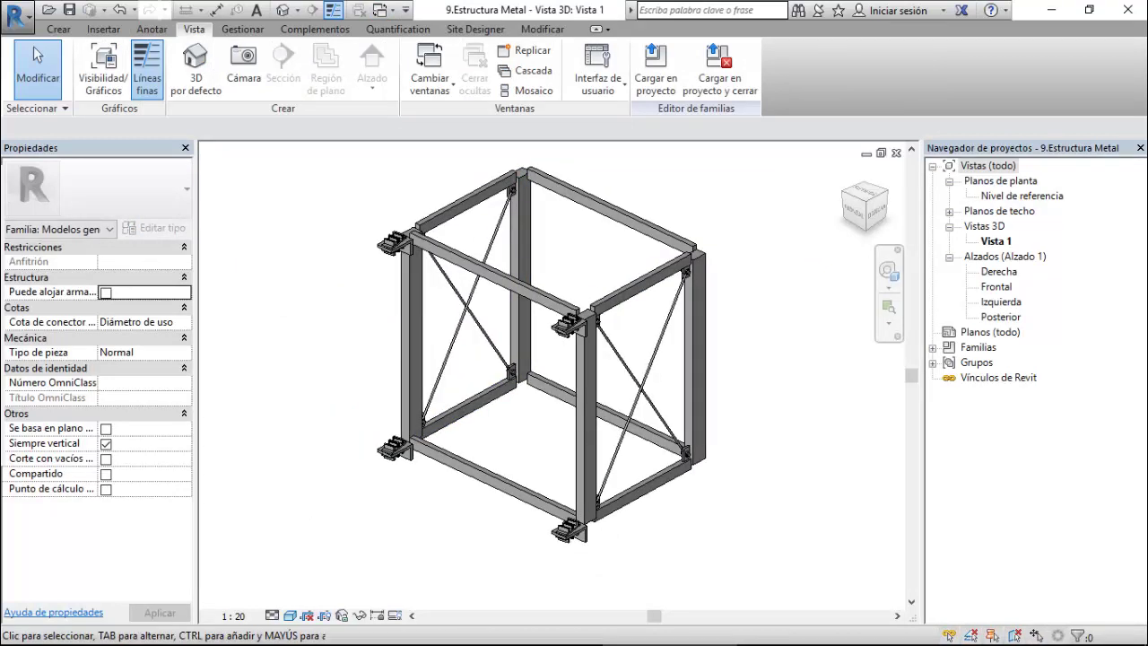
{"action": "left_click", "coordinate": [105, 443]}
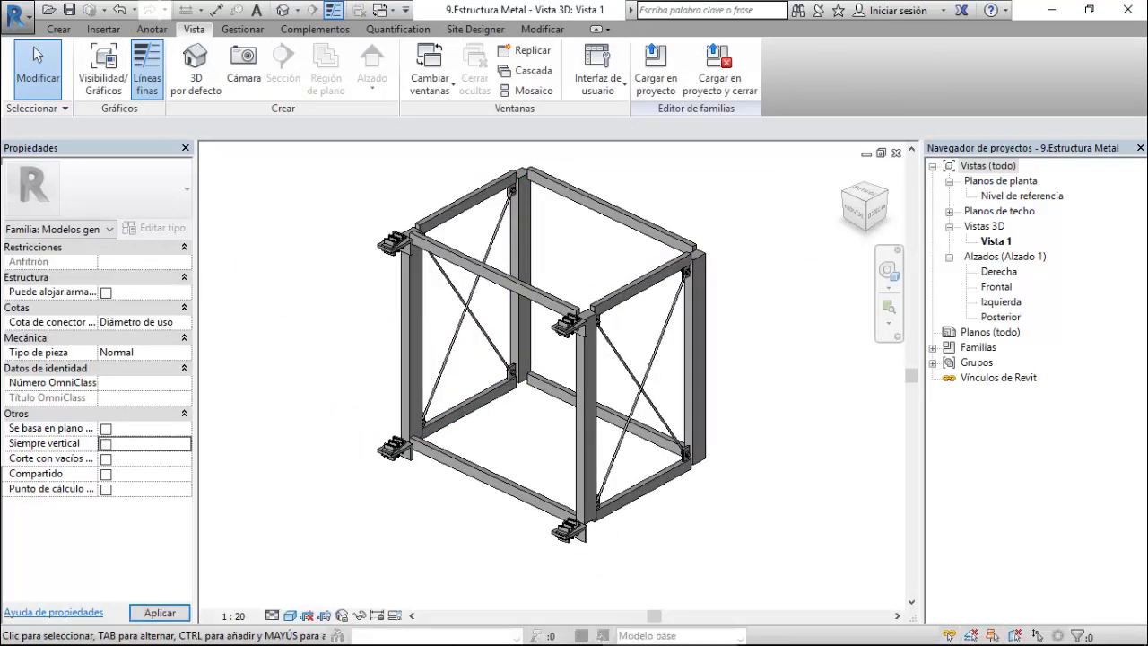
{"action": "left_click", "coordinate": [106, 429]}
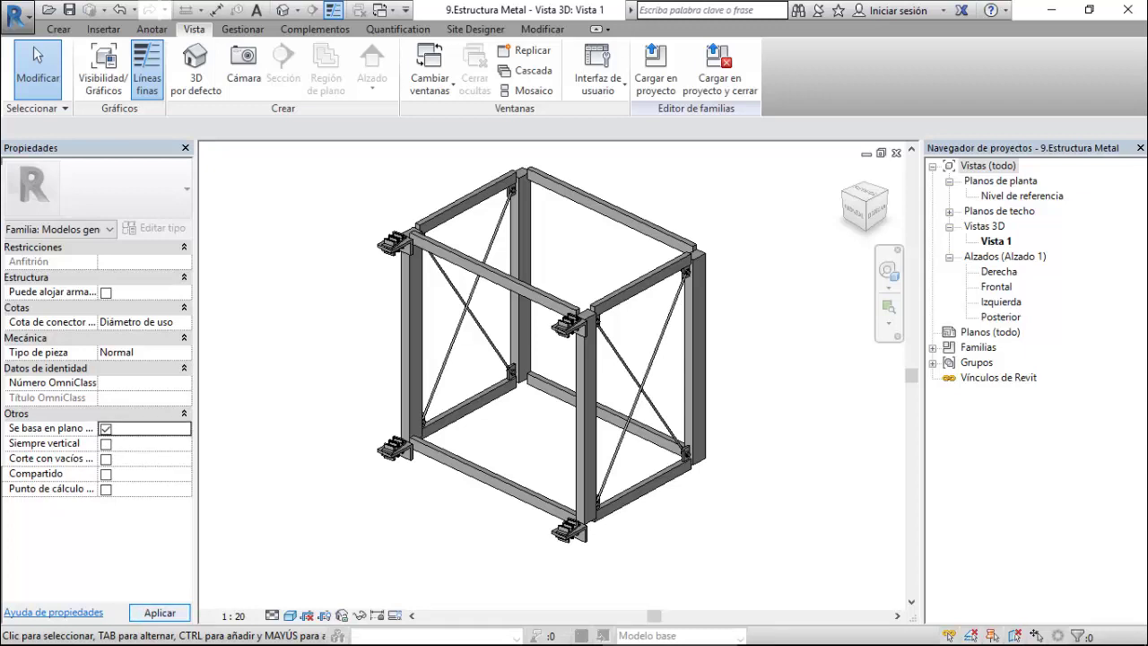
{"action": "left_click", "coordinate": [160, 613]}
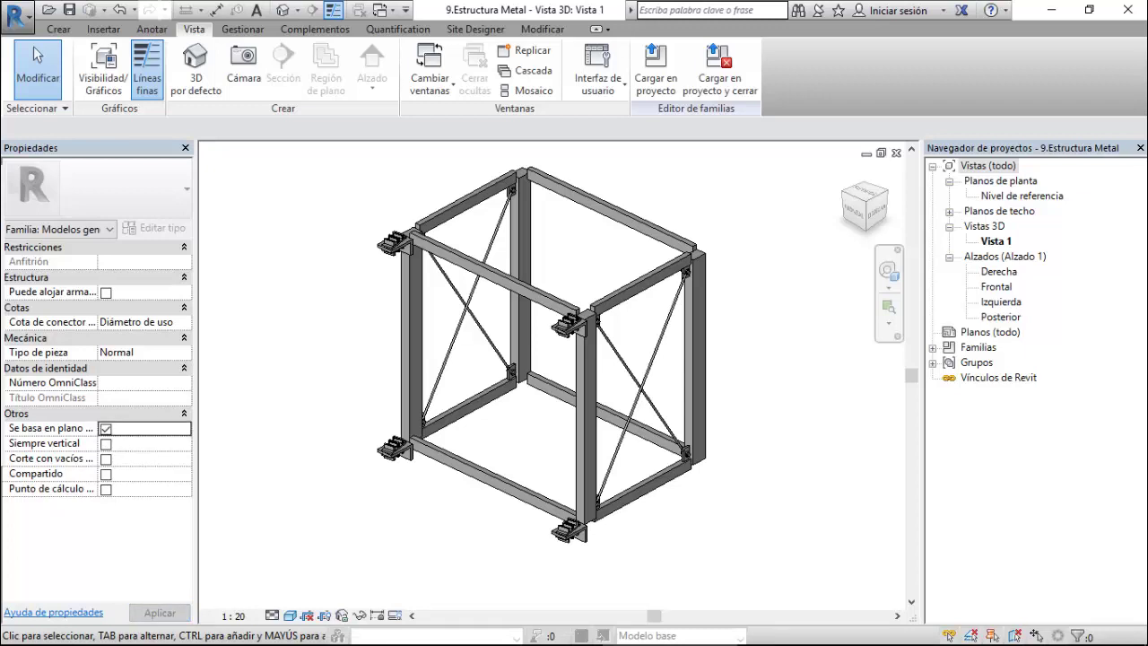
Save the frame family and load it again into Familia11.
{"action": "left_click", "coordinate": [70, 10]}
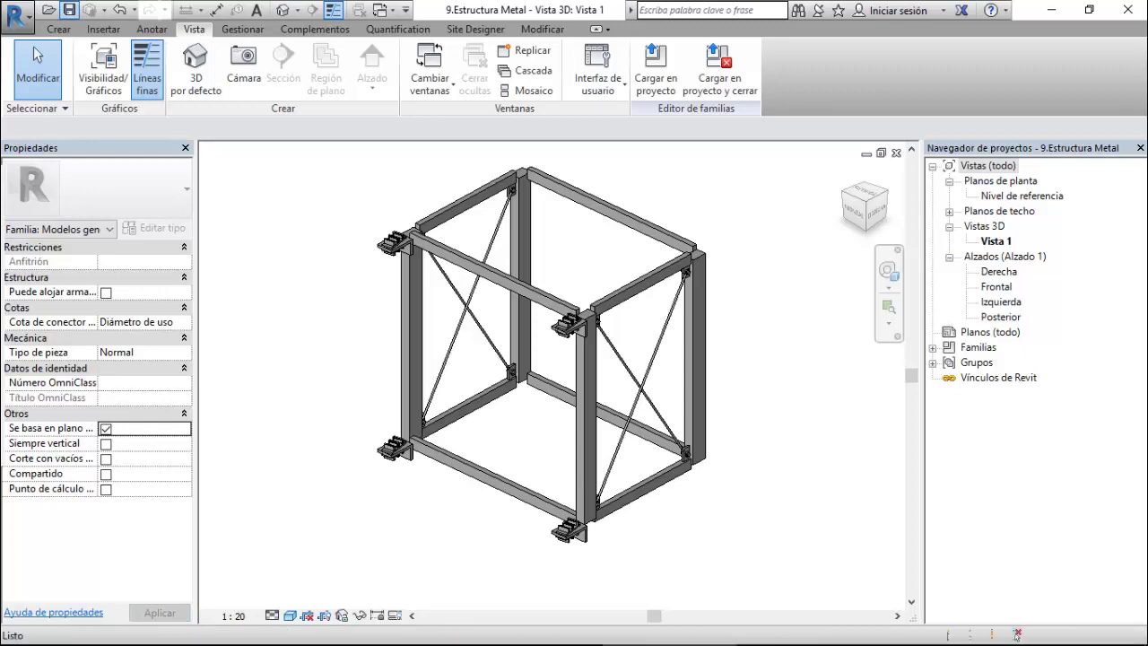
{"action": "left_click", "coordinate": [655, 72]}
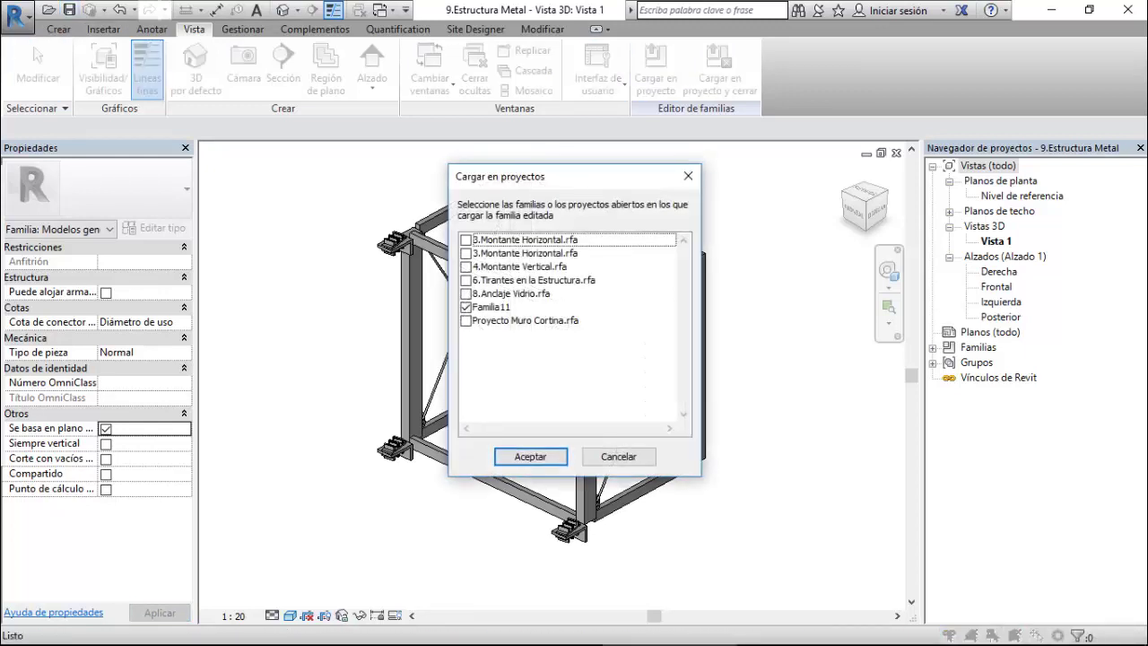
{"action": "left_click", "coordinate": [530, 456]}
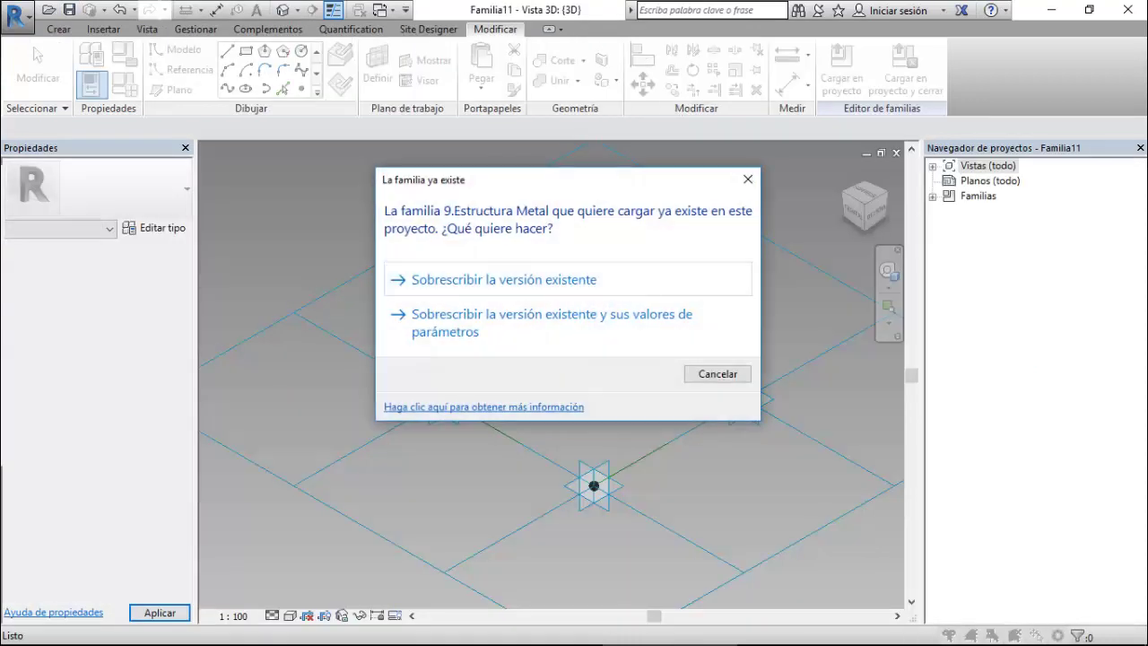
Overwrite the existing version of 9.Estructura Metal in Familia11.
{"action": "left_click", "coordinate": [503, 279]}
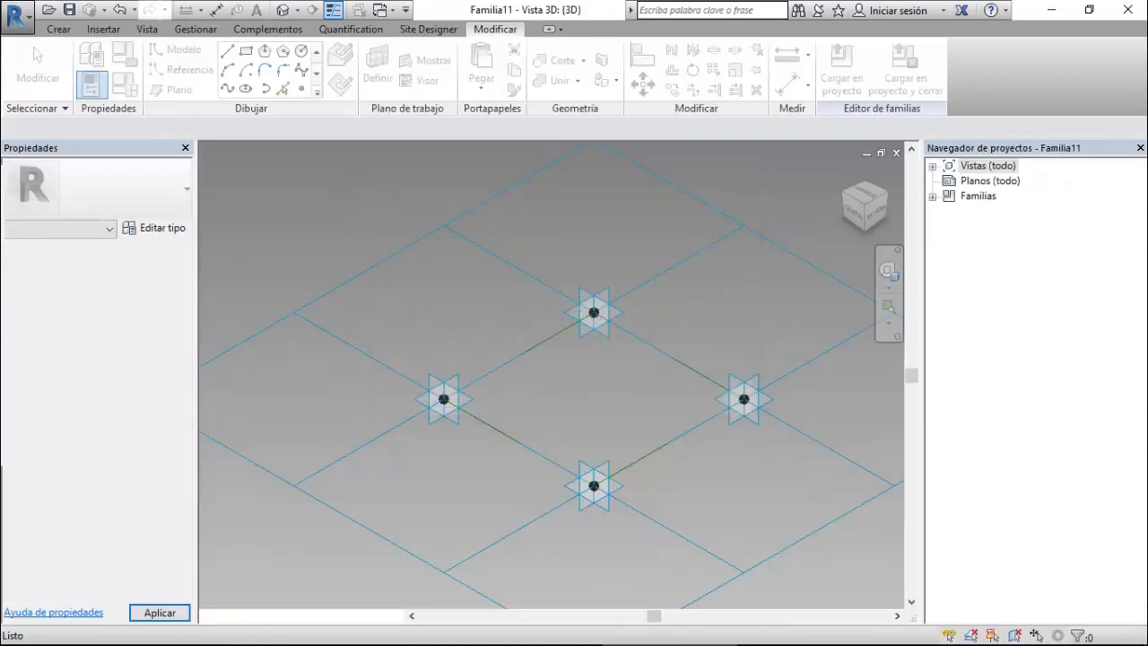
{"action": "key", "text": "Escape"}
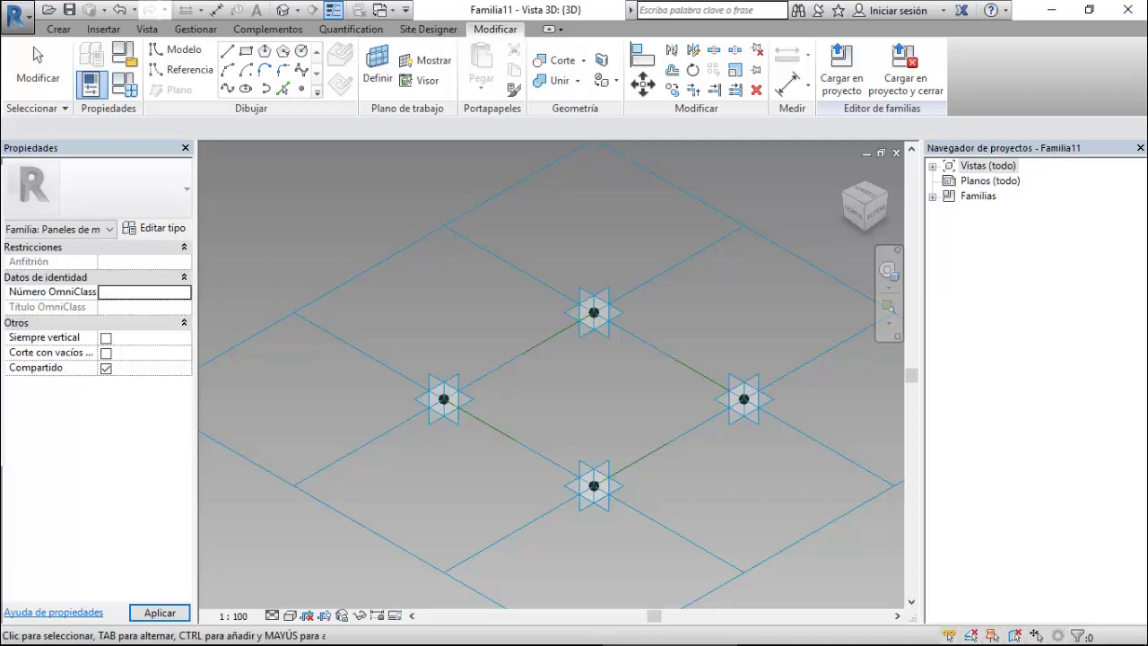
{"action": "key", "text": "Escape"}
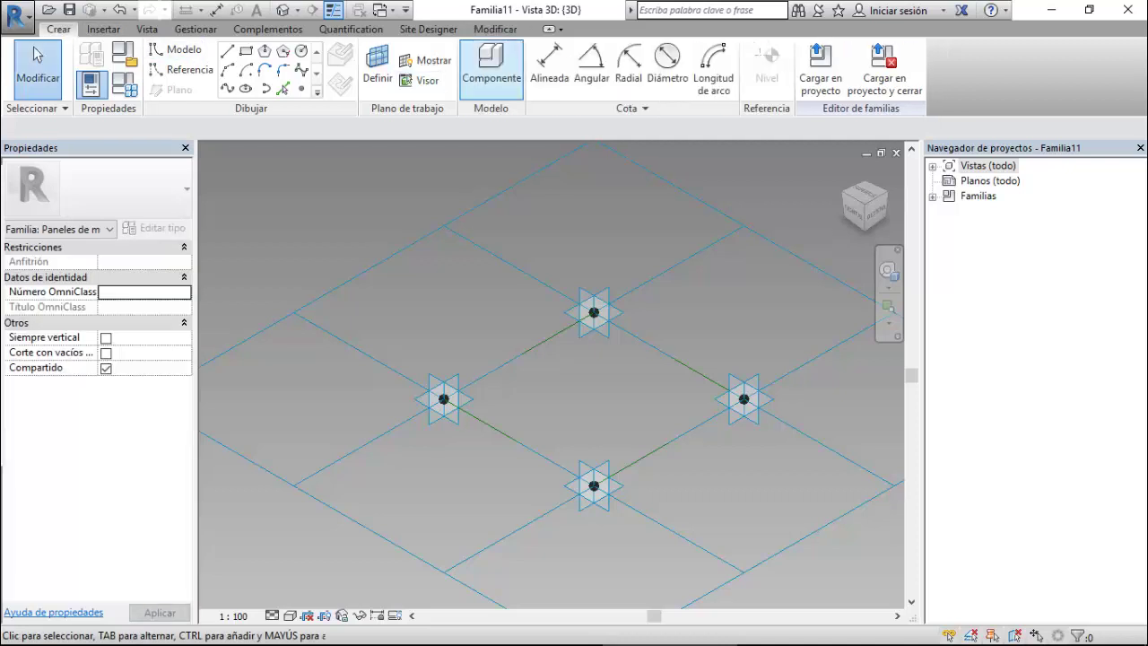
Place one steel frame on the bottom adaptive point's work plane, rotated twice.
{"action": "left_click", "coordinate": [491, 64]}
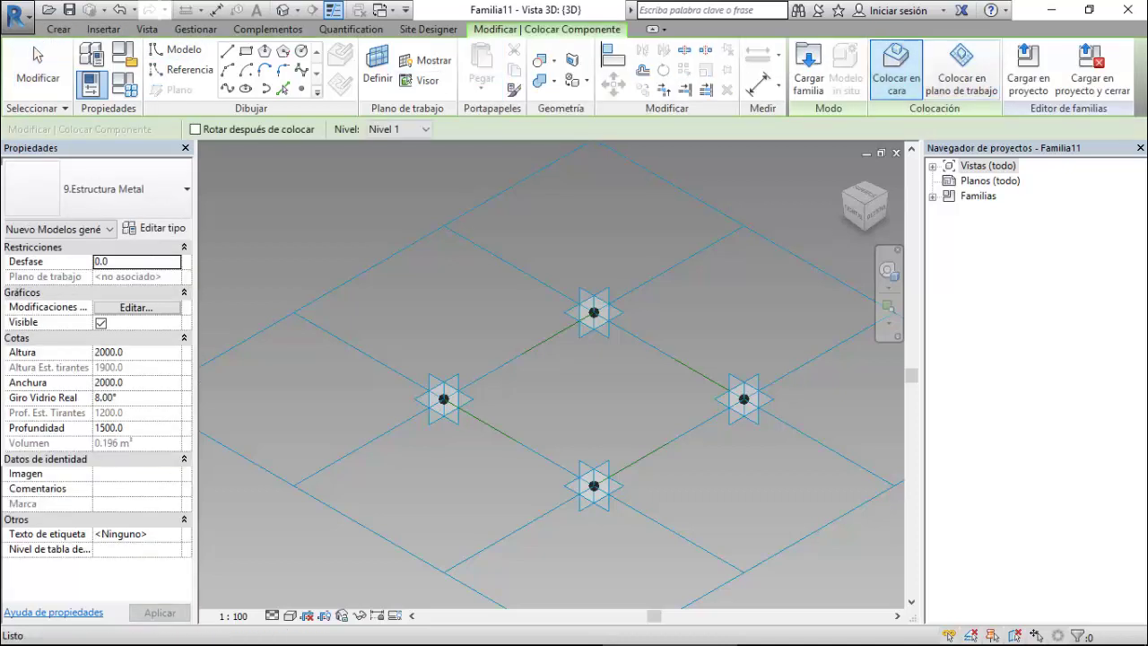
{"action": "left_click", "coordinate": [961, 68]}
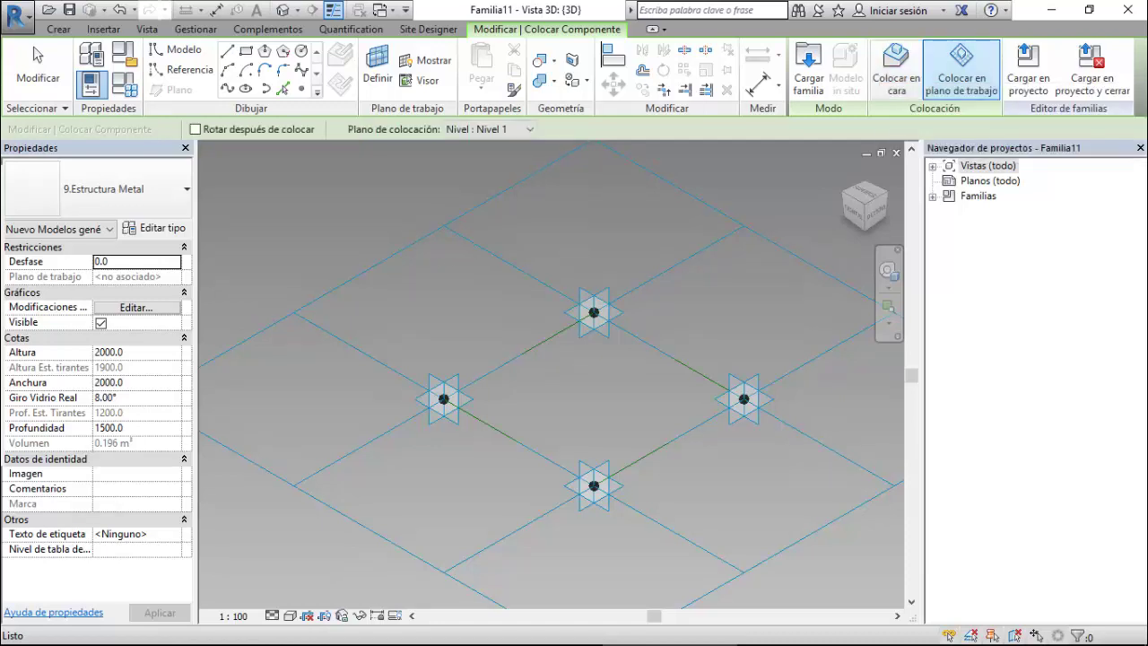
{"action": "left_click", "coordinate": [529, 129]}
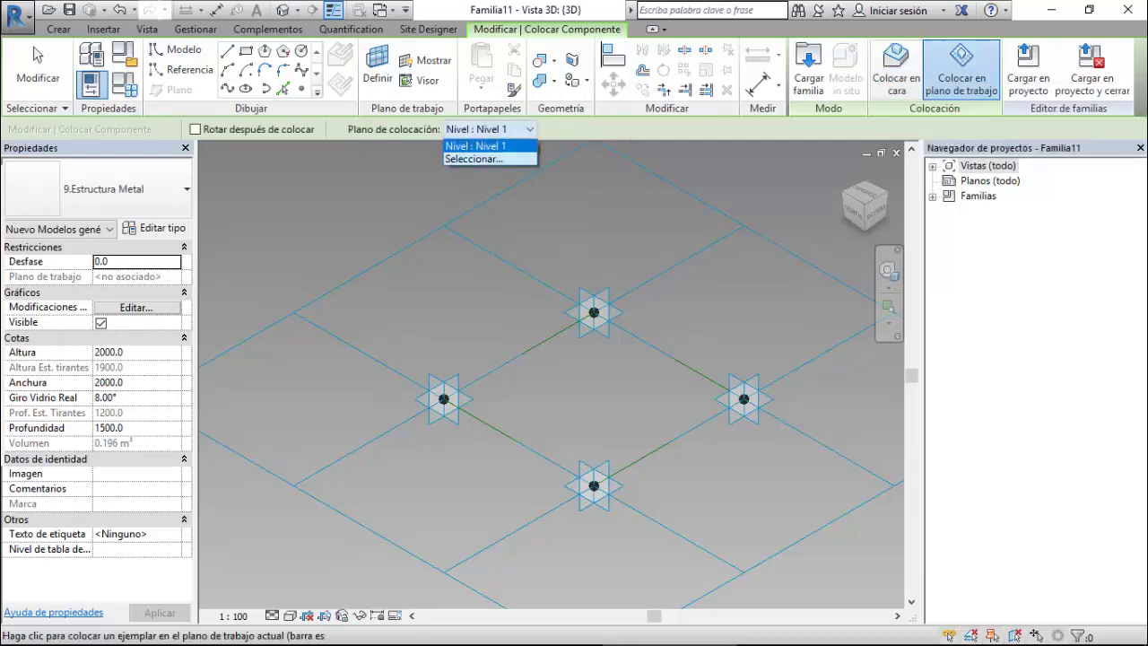
{"action": "left_click", "coordinate": [466, 158]}
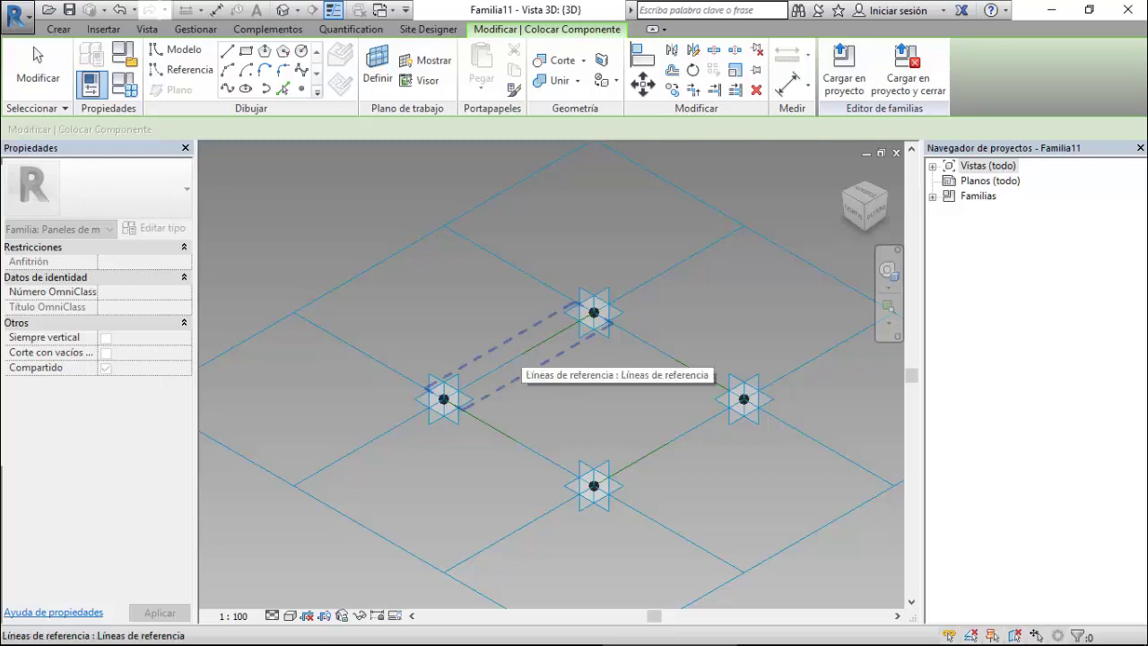
{"action": "left_click", "coordinate": [516, 359]}
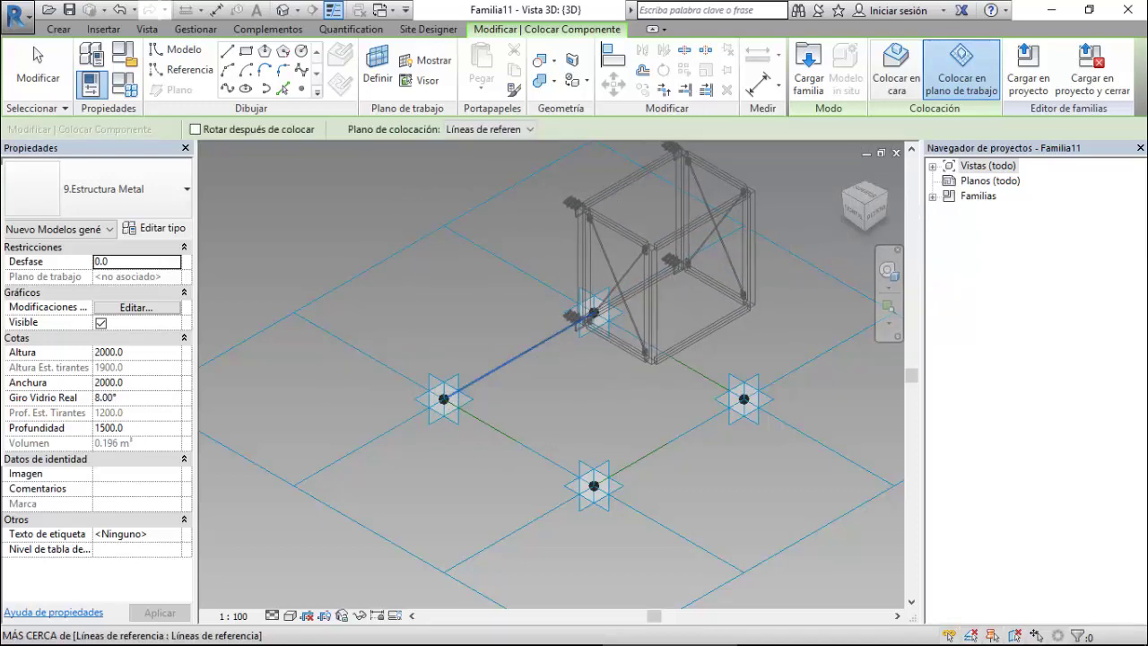
{"action": "left_click", "coordinate": [484, 129]}
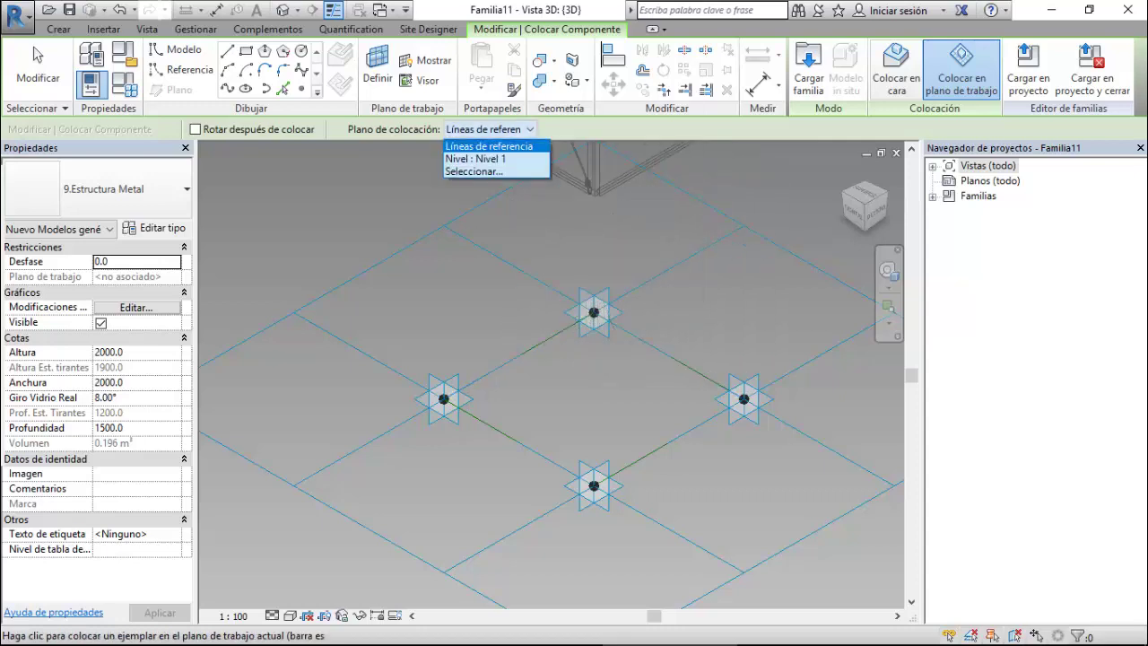
{"action": "left_click", "coordinate": [475, 171]}
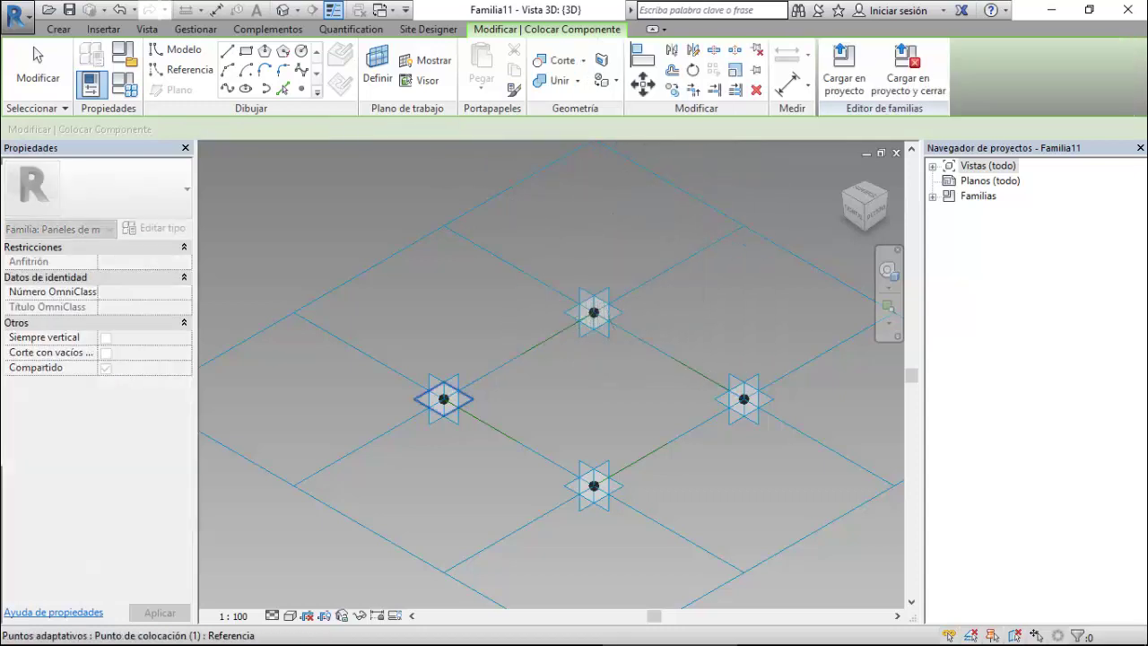
{"action": "left_click", "coordinate": [444, 399]}
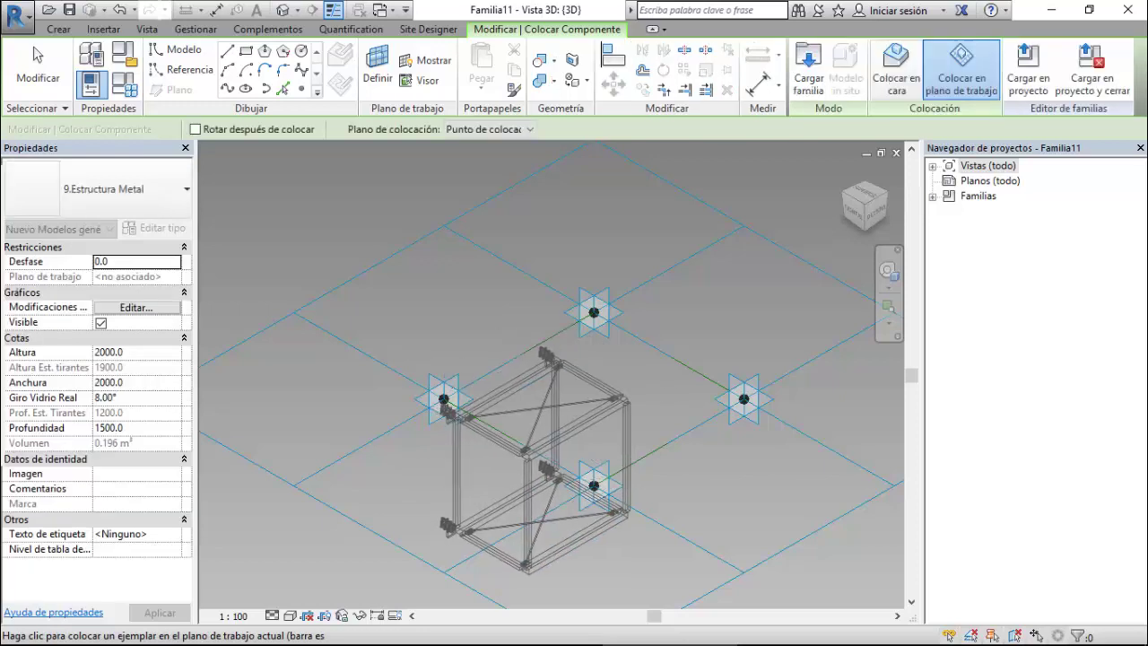
{"action": "key", "text": "space"}
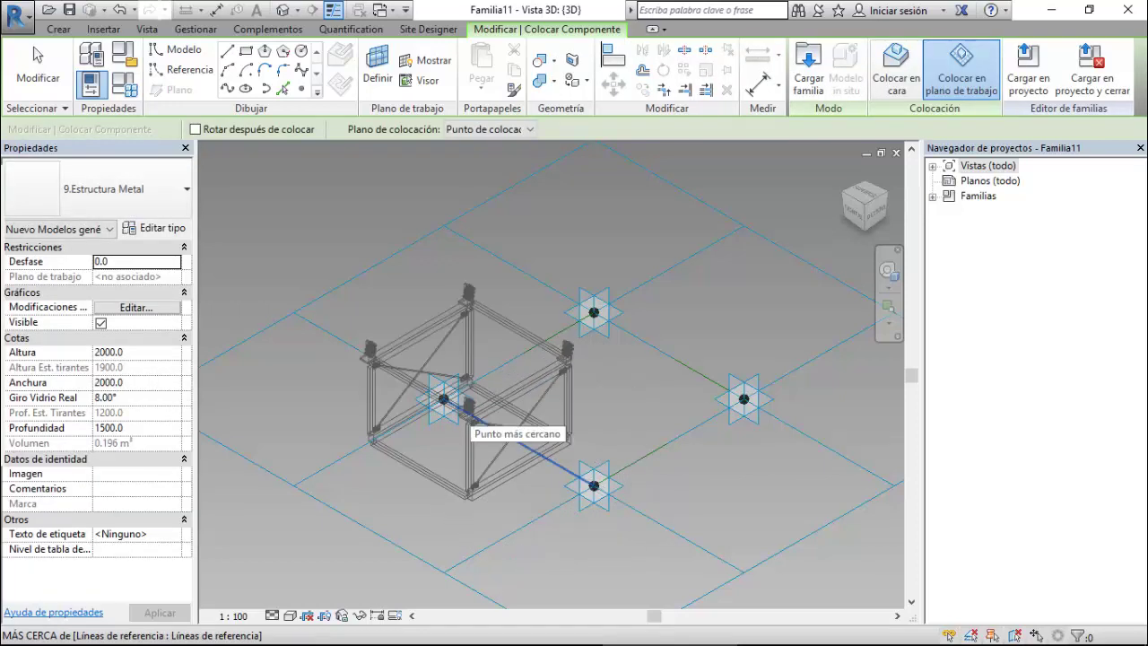
{"action": "key", "text": "space"}
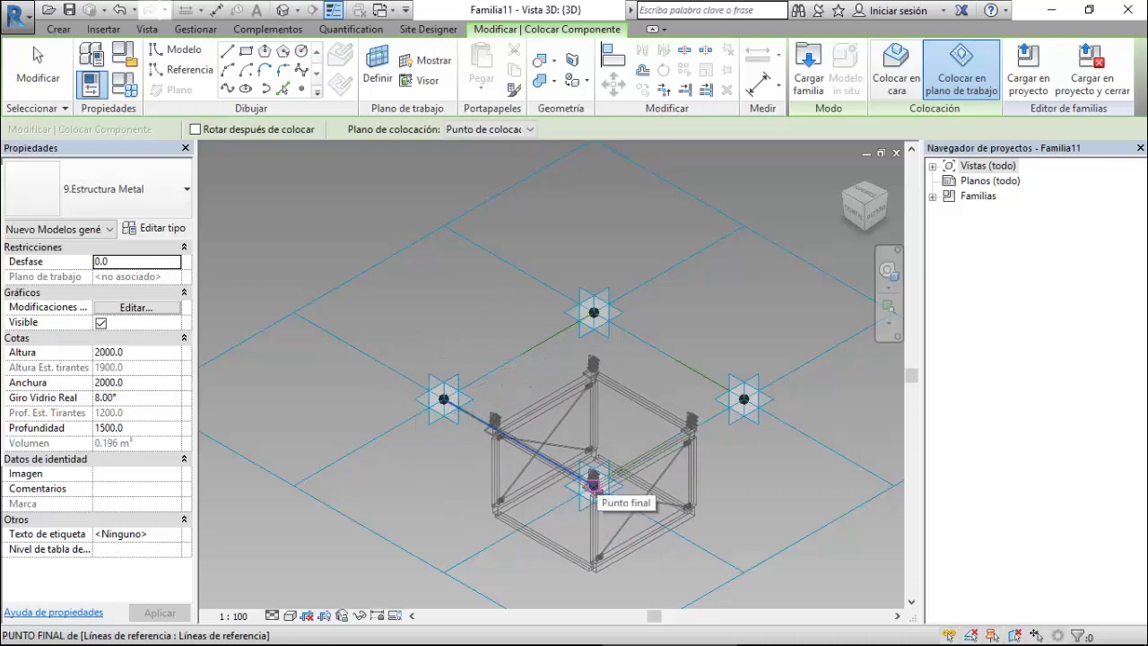
{"action": "left_click", "coordinate": [594, 485]}
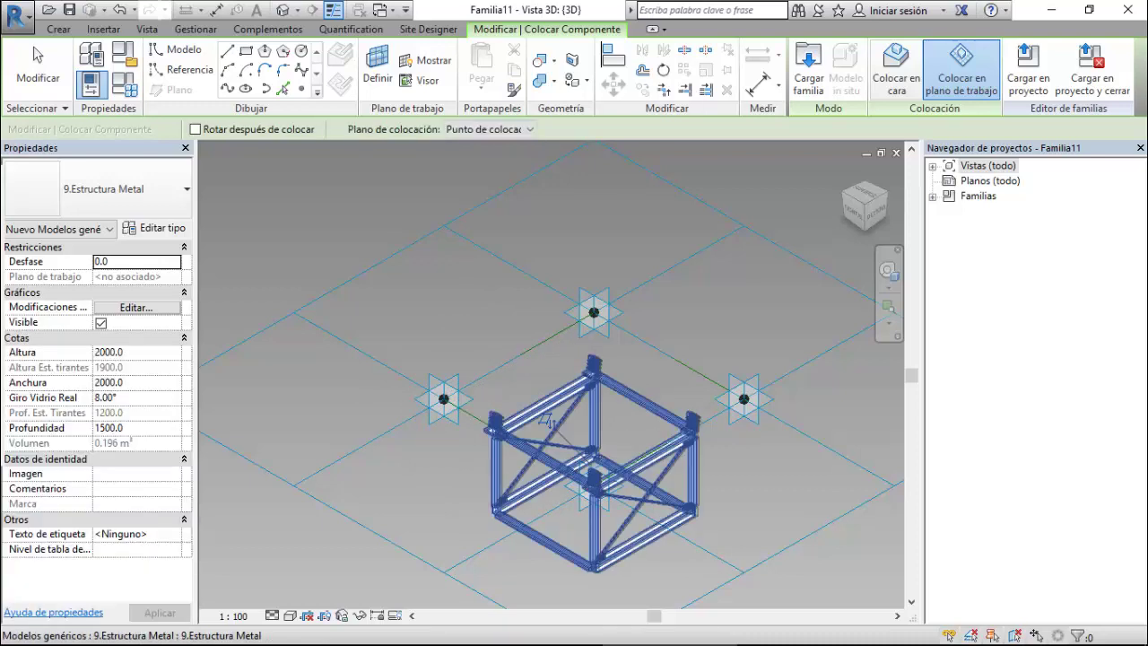
{"action": "key", "text": "Escape"}
{"action": "key", "text": "Escape"}
Start an aligned dimension with the DI shortcut.
{"action": "scroll", "coordinate": [633, 569], "scroll_direction": "up", "scroll_amount": 3}
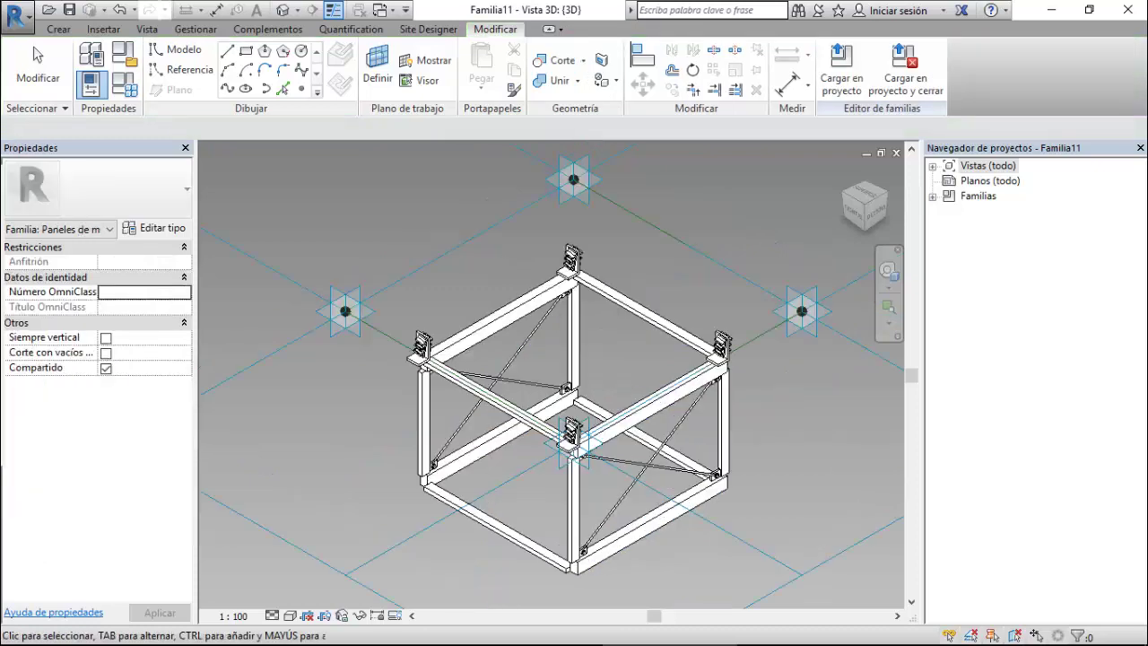
{"action": "scroll", "coordinate": [596, 462], "scroll_direction": "down", "scroll_amount": 3}
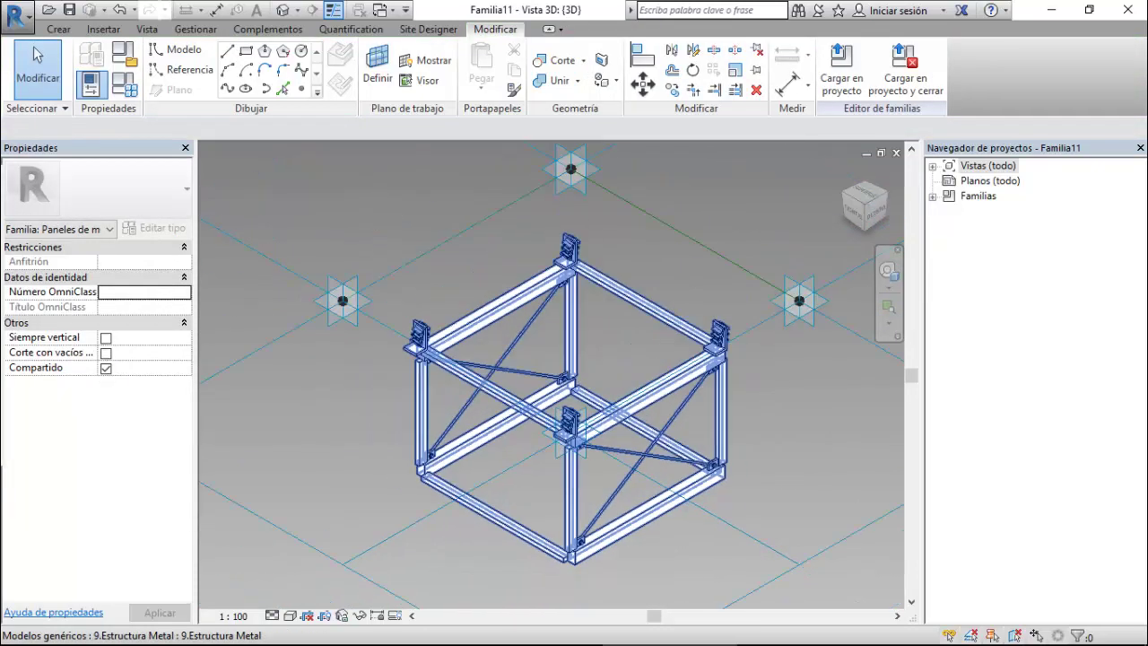
{"action": "scroll", "coordinate": [610, 484], "scroll_direction": "up", "scroll_amount": 1}
{"action": "scroll", "coordinate": [619, 501], "scroll_direction": "down", "scroll_amount": 1}
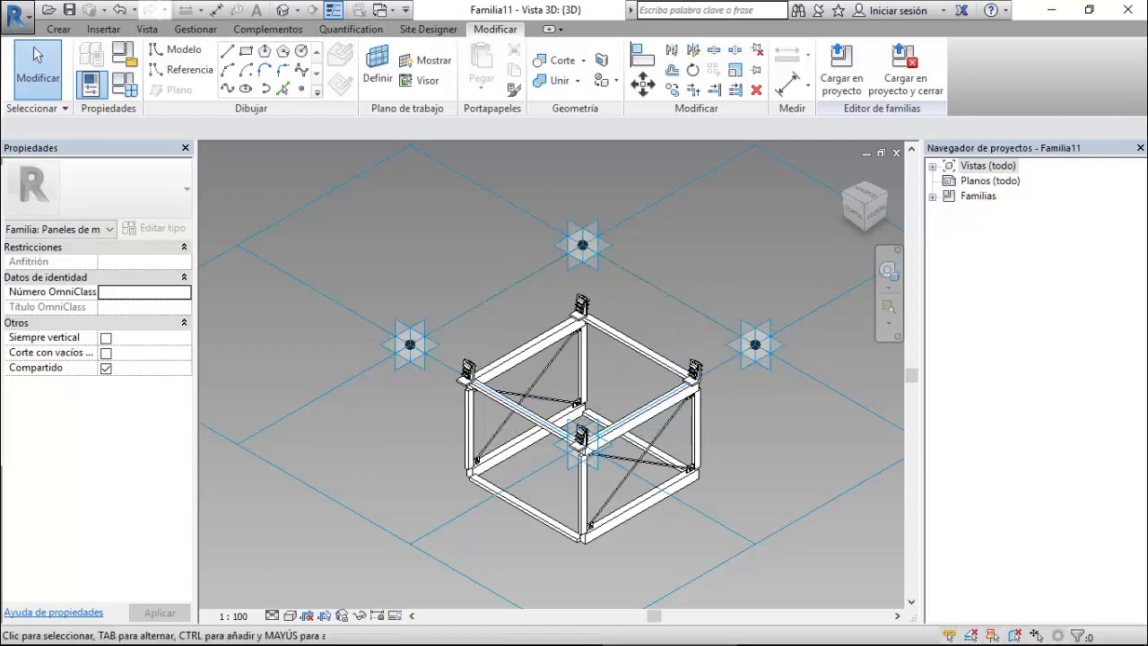
{"action": "key", "text": "d"}
{"action": "key", "text": "i"}
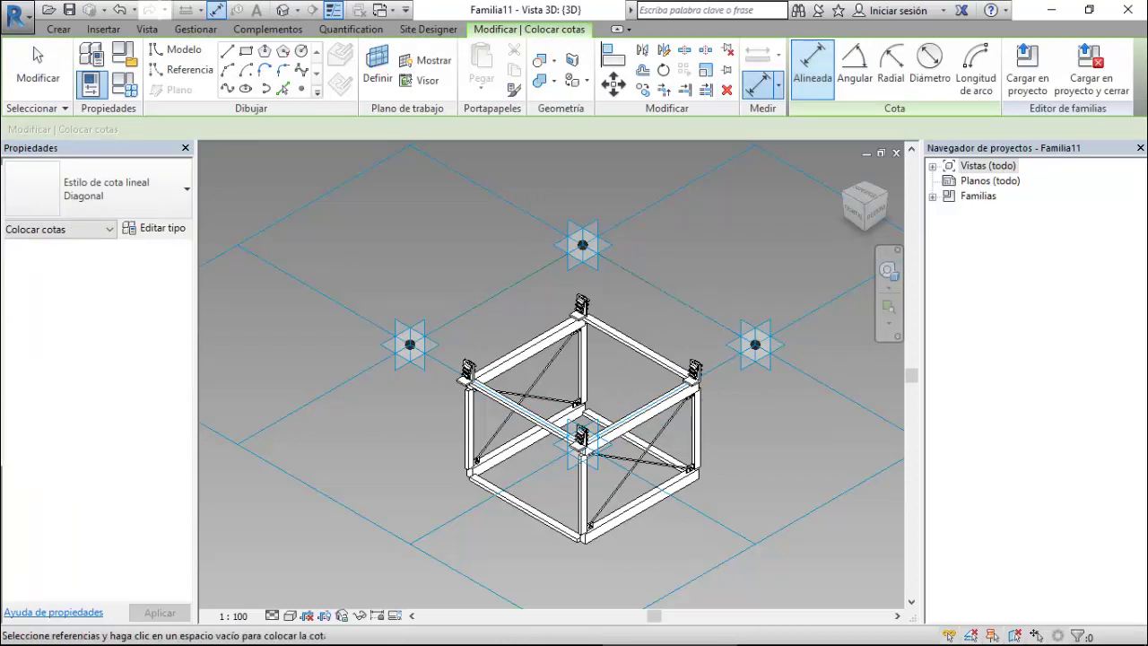
Set the placement plane to the placement point for dimensioning.
{"action": "key", "text": "Escape"}
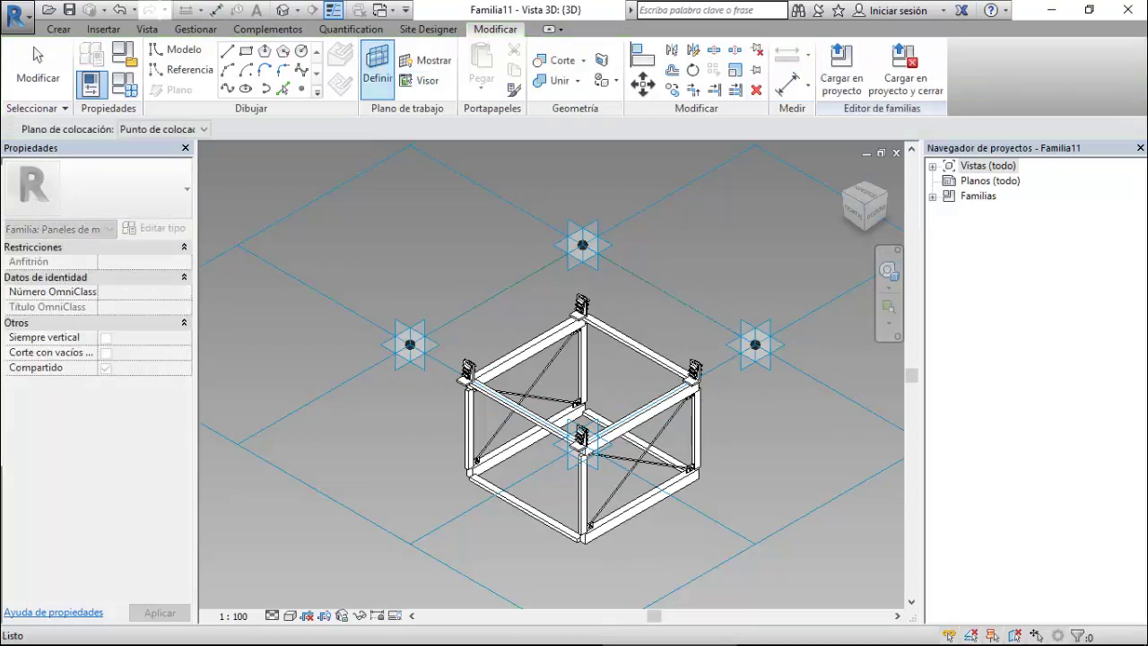
{"action": "left_click", "coordinate": [378, 67]}
{"action": "left_click", "coordinate": [203, 129]}
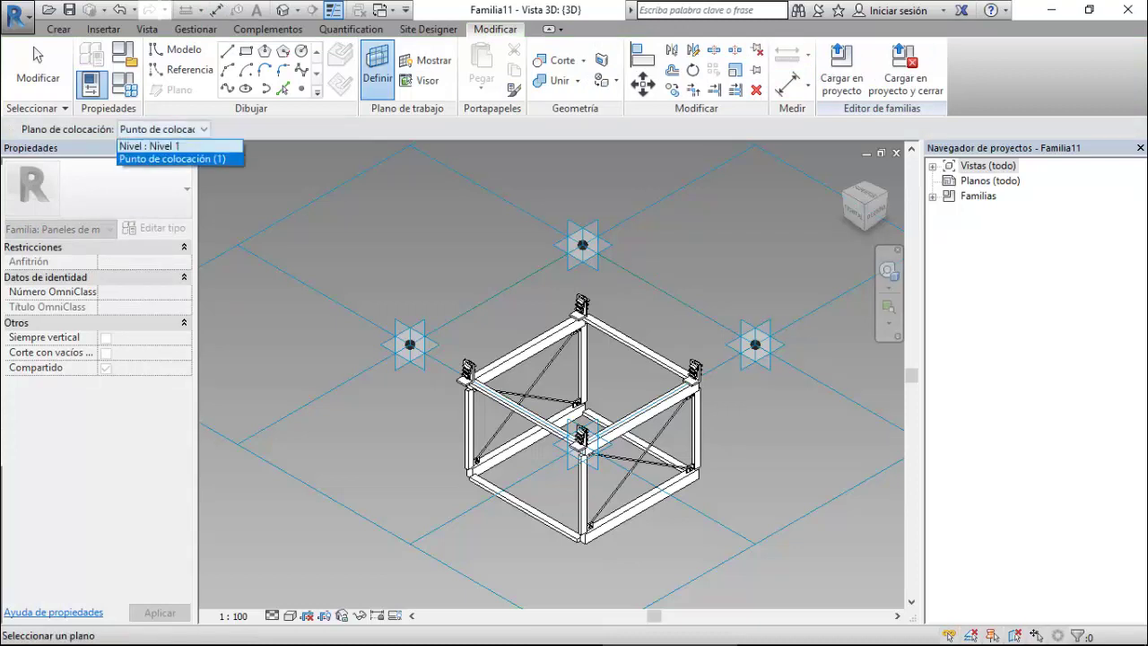
{"action": "left_click", "coordinate": [171, 158]}
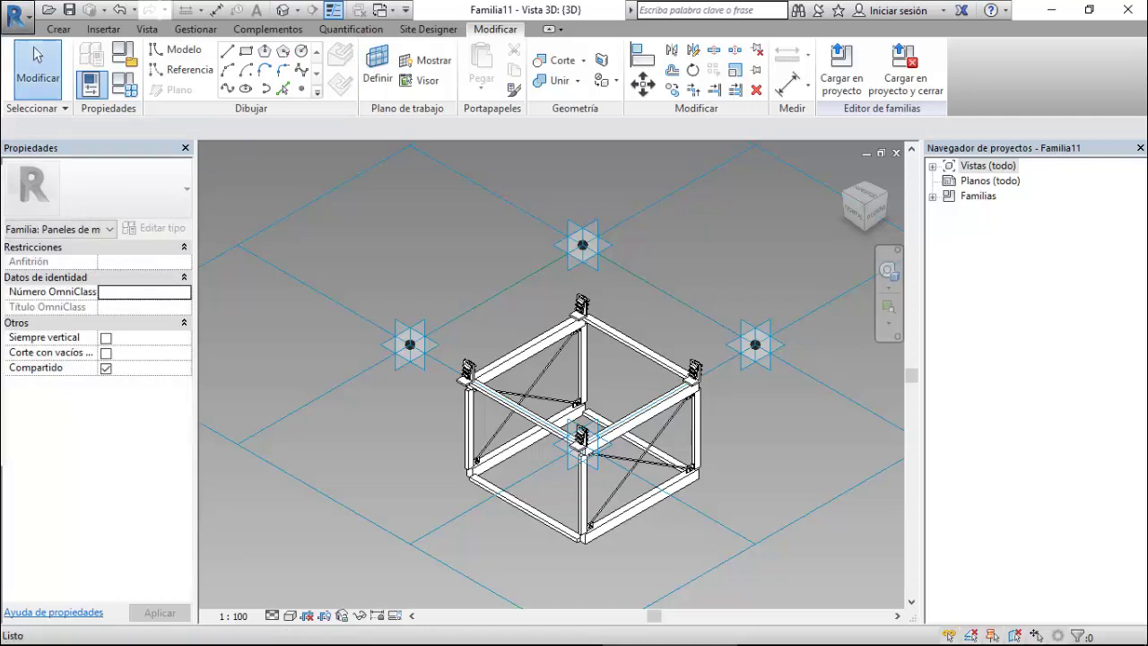
{"action": "key", "text": "d"}
{"action": "key", "text": "i"}
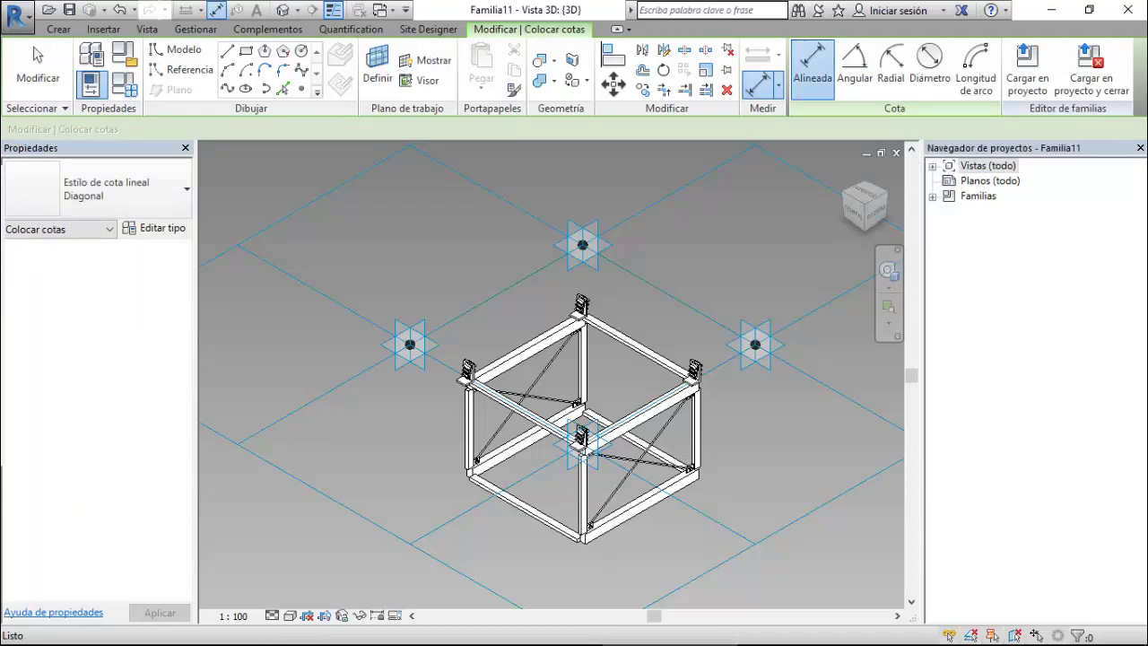
{"action": "key", "text": "Escape"}
{"action": "key", "text": "Escape"}
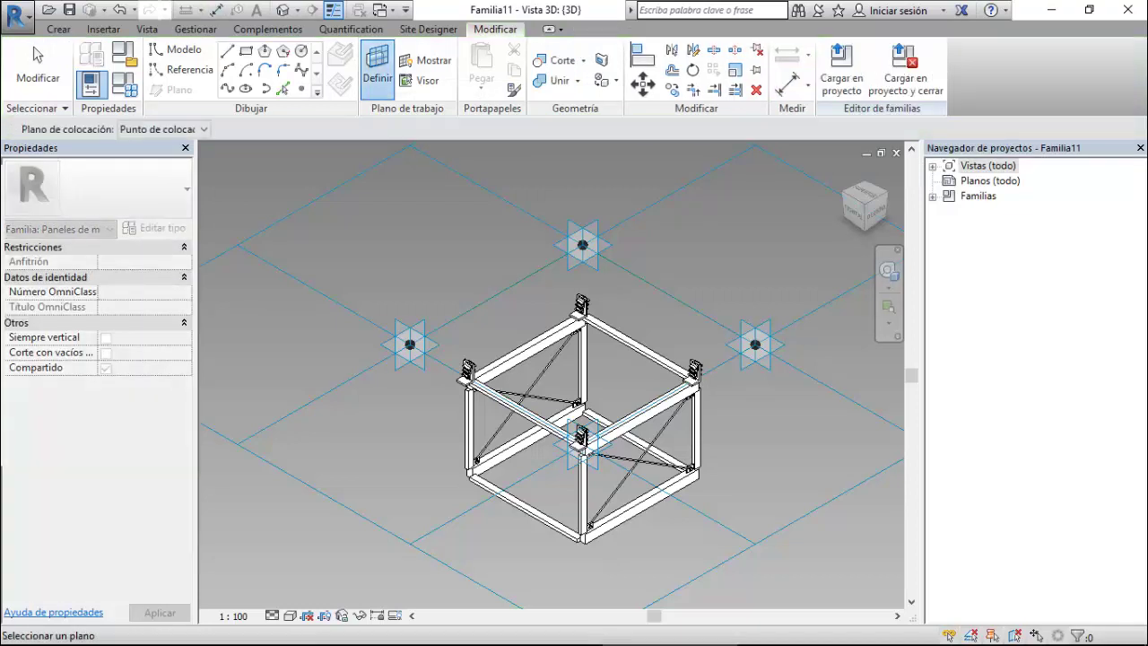
{"action": "left_click", "coordinate": [161, 129]}
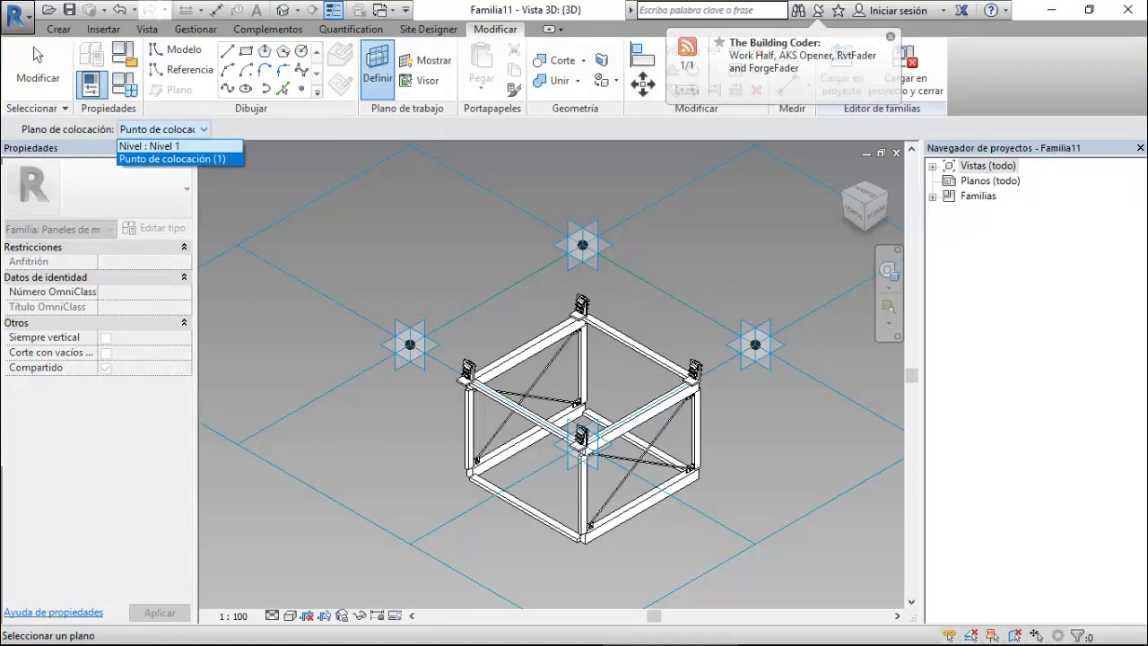
{"action": "left_click", "coordinate": [170, 159]}
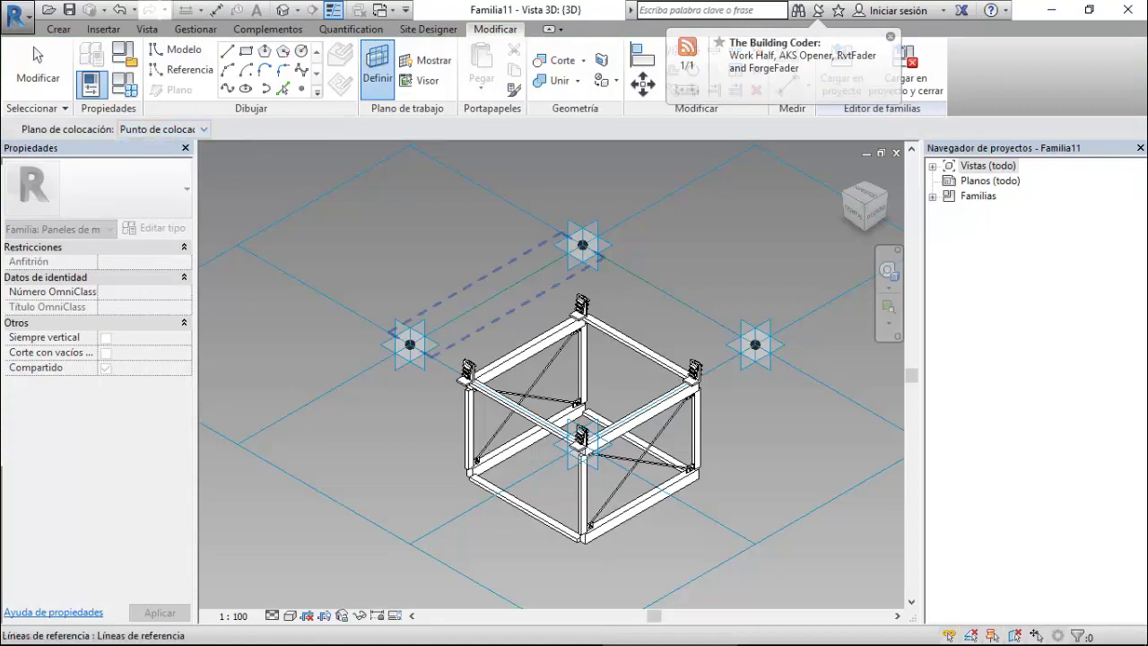
Dimension between the left and top adaptive points, giving 3048.
{"action": "key", "text": "d"}
{"action": "key", "text": "i"}
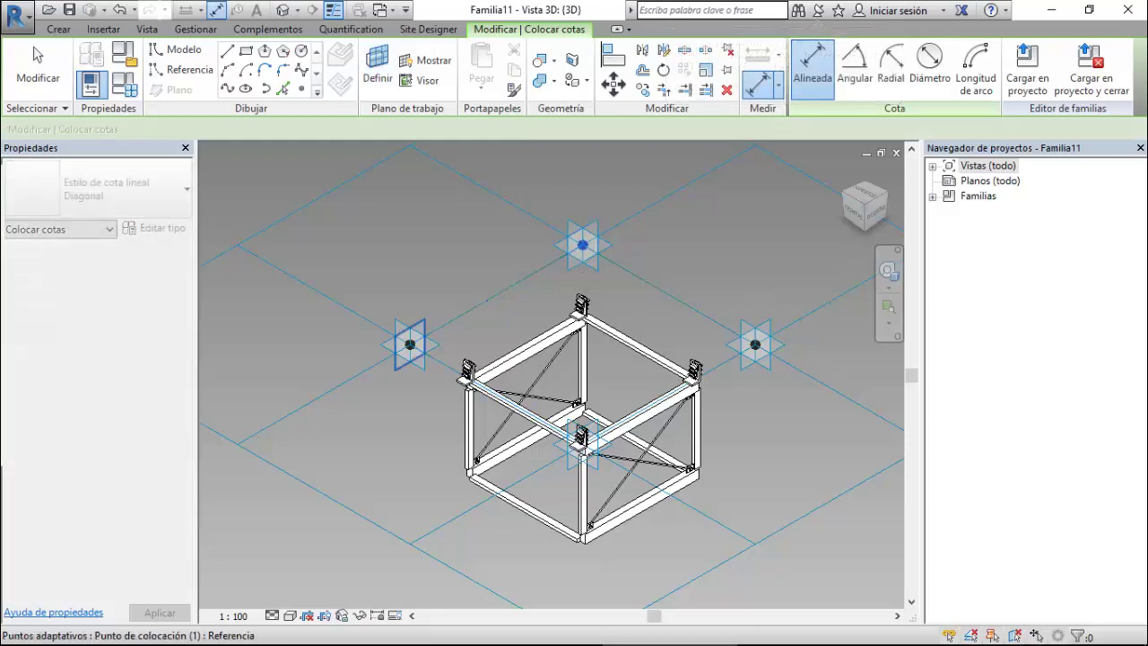
{"action": "left_click", "coordinate": [410, 343]}
{"action": "left_click", "coordinate": [582, 244]}
{"action": "left_click", "coordinate": [430, 243]}
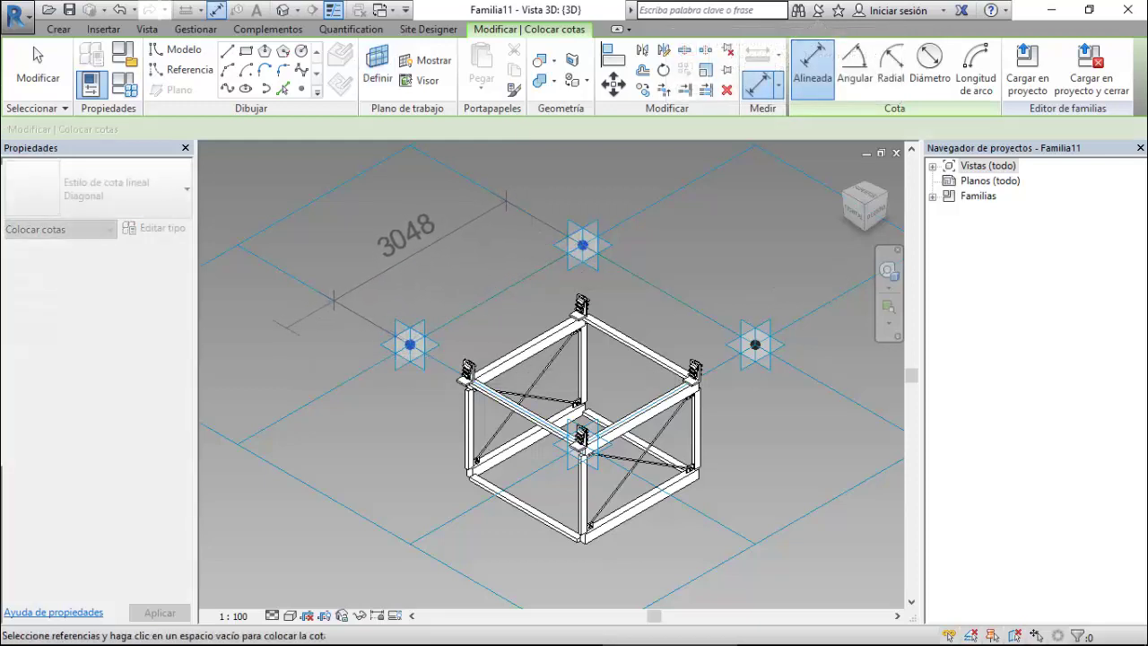
{"action": "key", "text": "Escape"}
{"action": "key", "text": "Escape"}
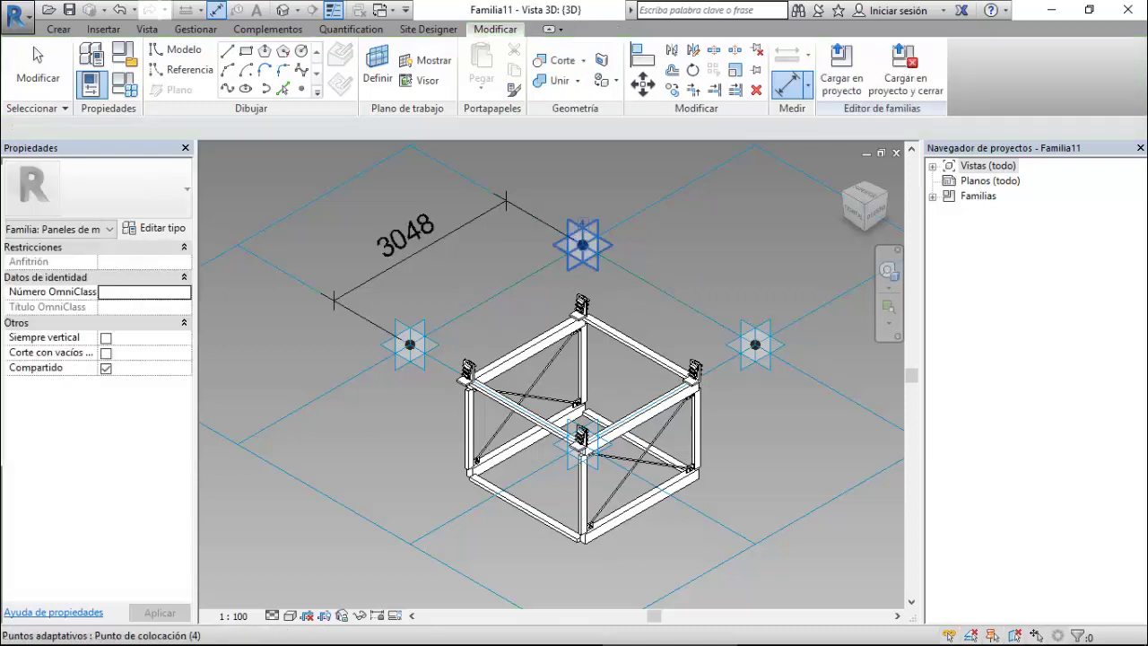
Keep Líneas de referencia as placement plane and dimension the right-hand reference planes.
{"action": "left_click", "coordinate": [787, 85]}
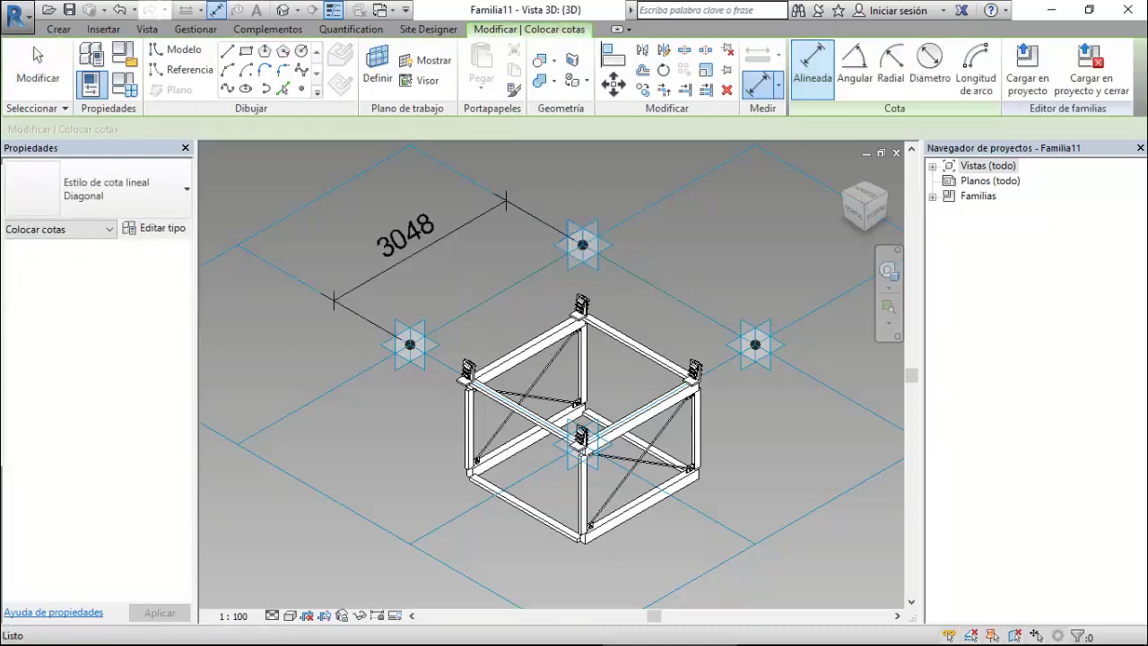
{"action": "key", "text": "Escape"}
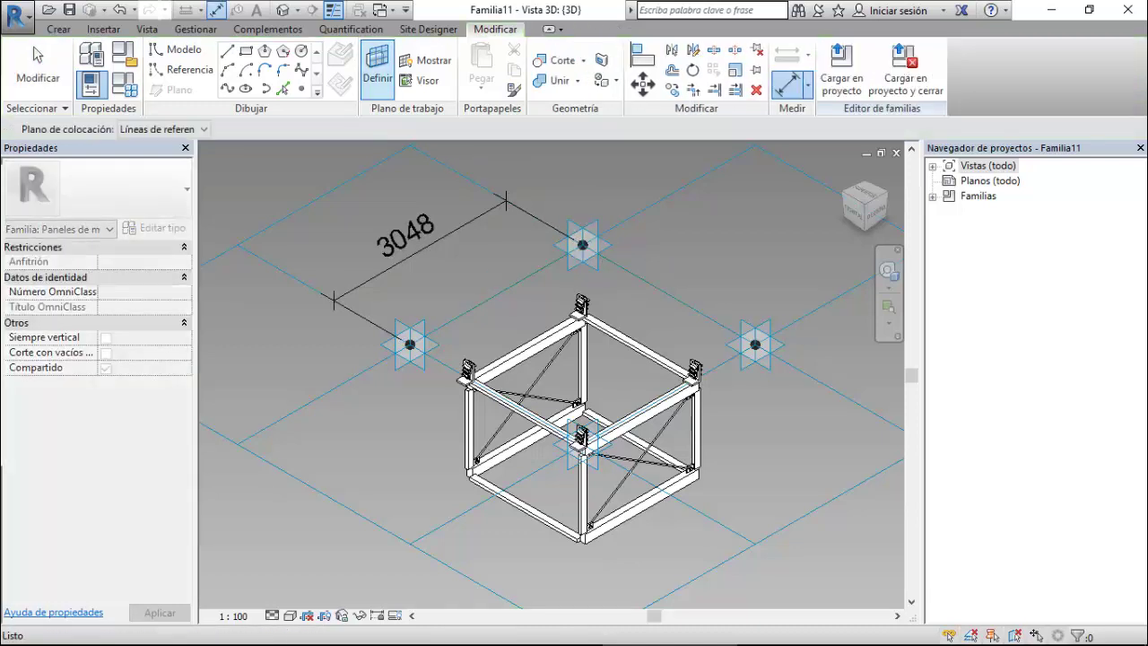
{"action": "left_click", "coordinate": [163, 128]}
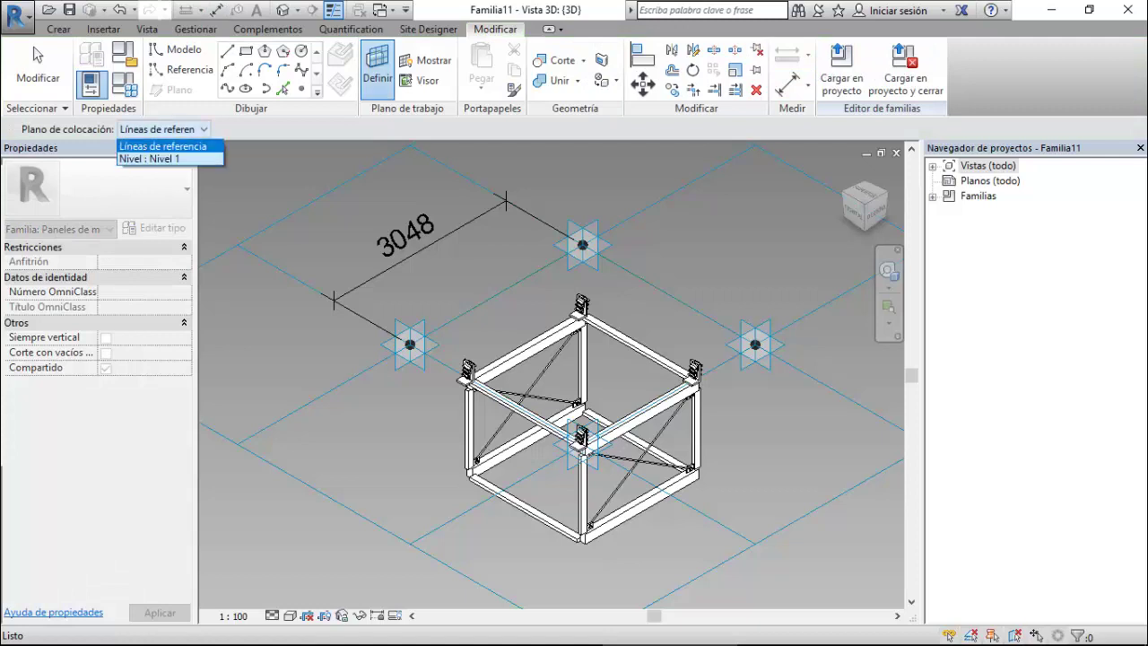
{"action": "key", "text": "Escape"}
{"action": "key", "text": "d"}
{"action": "key", "text": "i"}
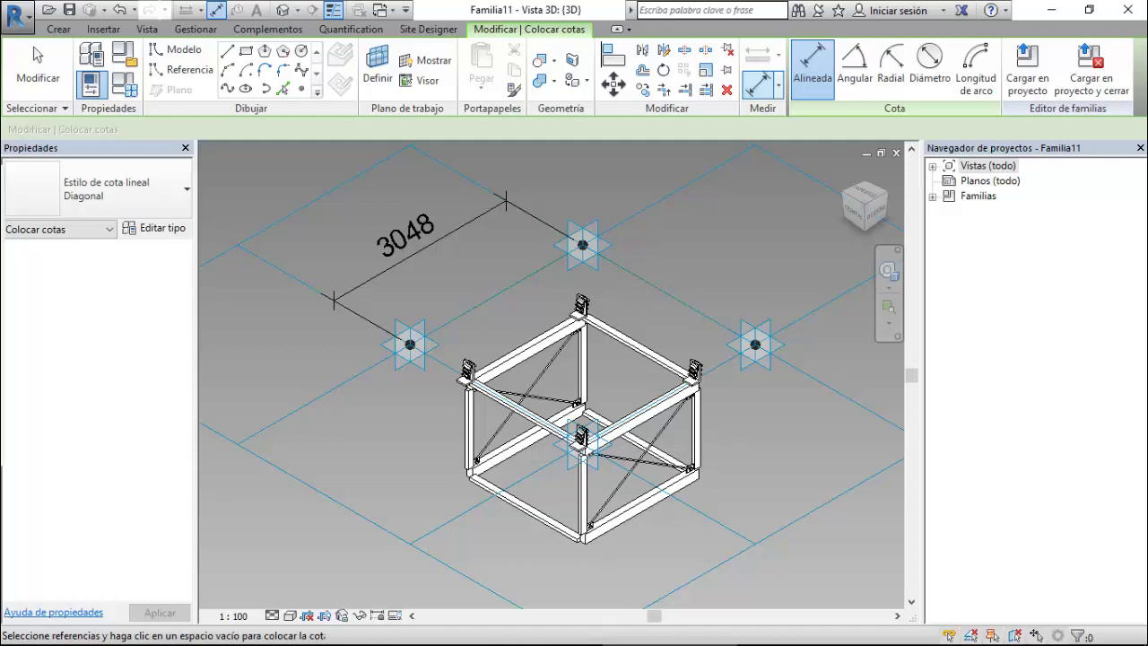
{"action": "left_click", "coordinate": [378, 67]}
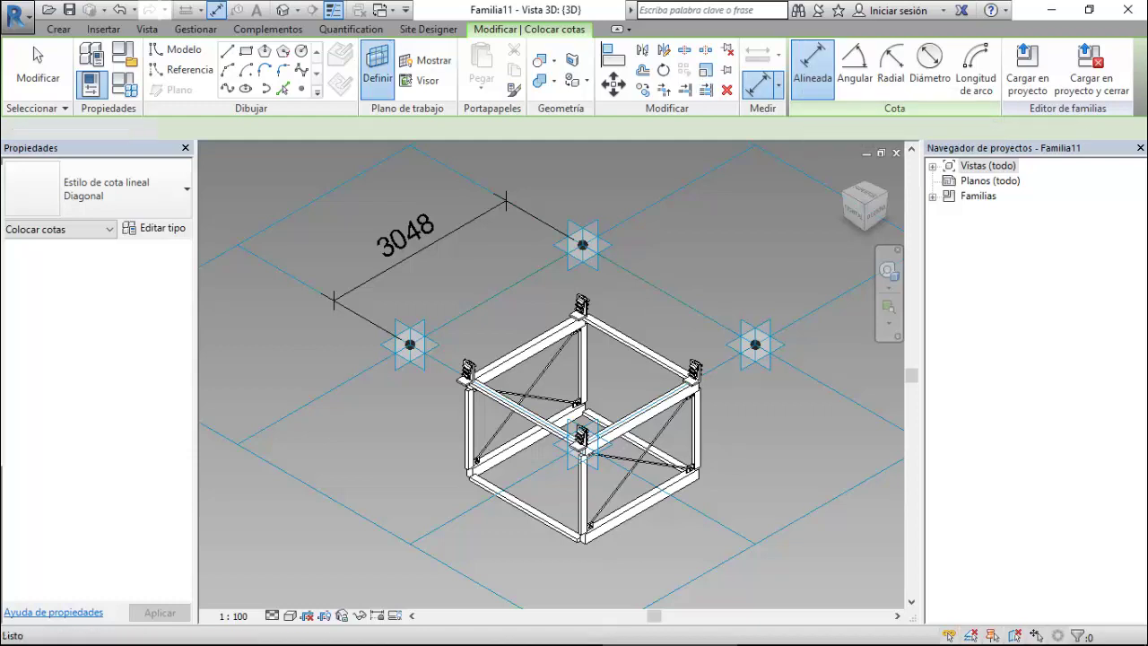
{"action": "left_click", "coordinate": [164, 130]}
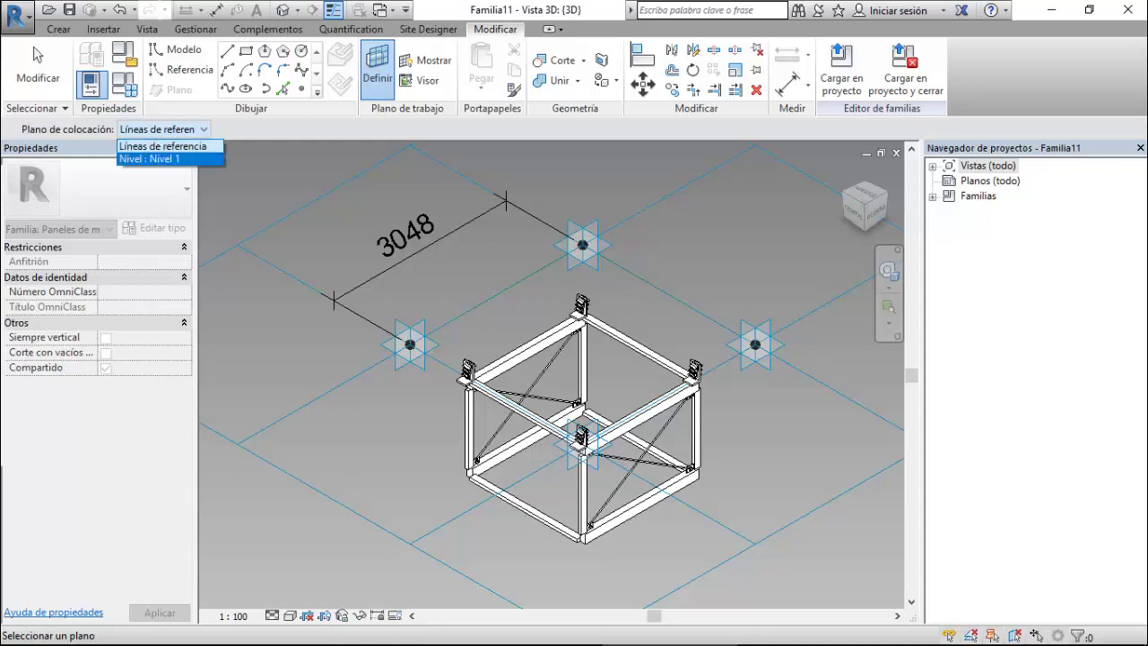
{"action": "key", "text": "Escape"}
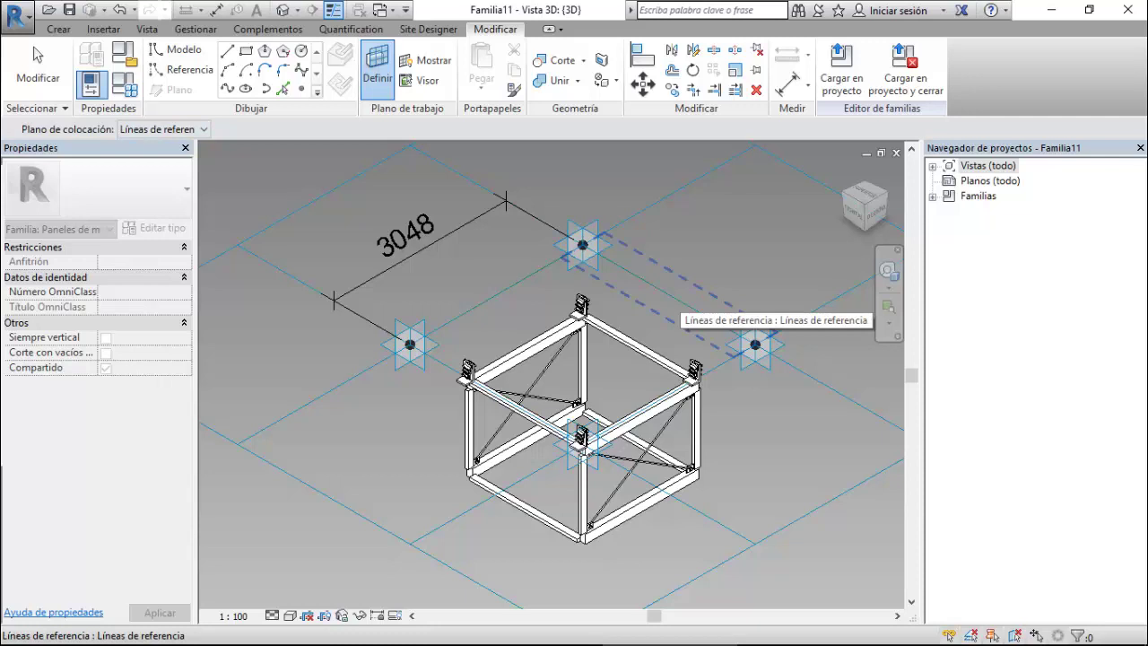
{"action": "key", "text": "d"}
{"action": "key", "text": "i"}
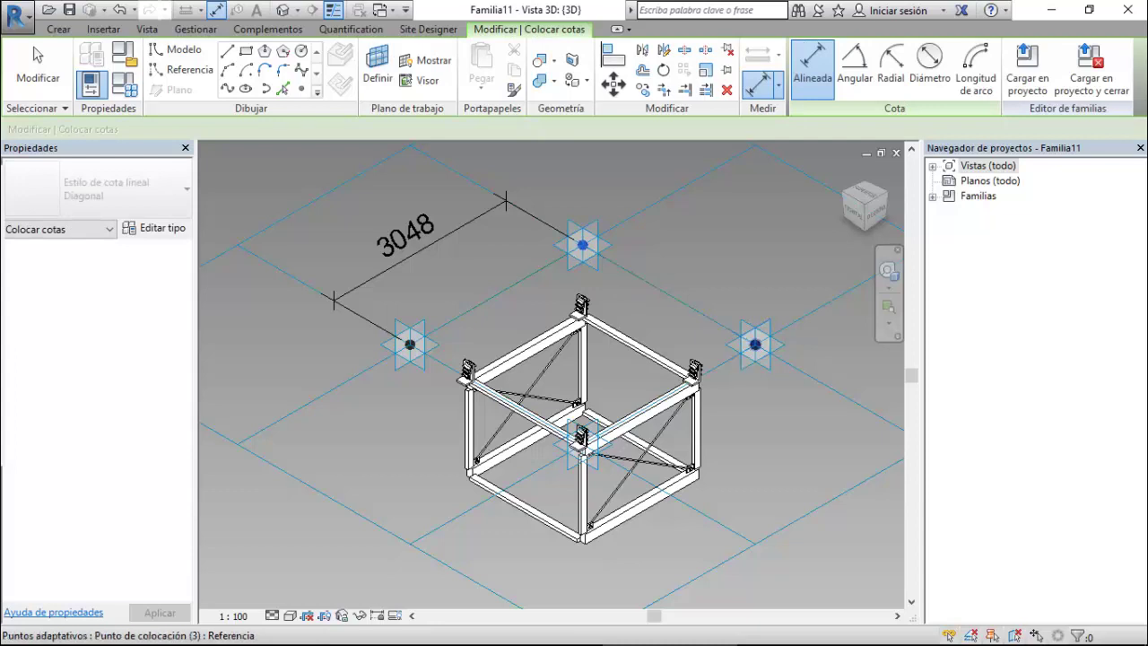
{"action": "left_click", "coordinate": [646, 207]}
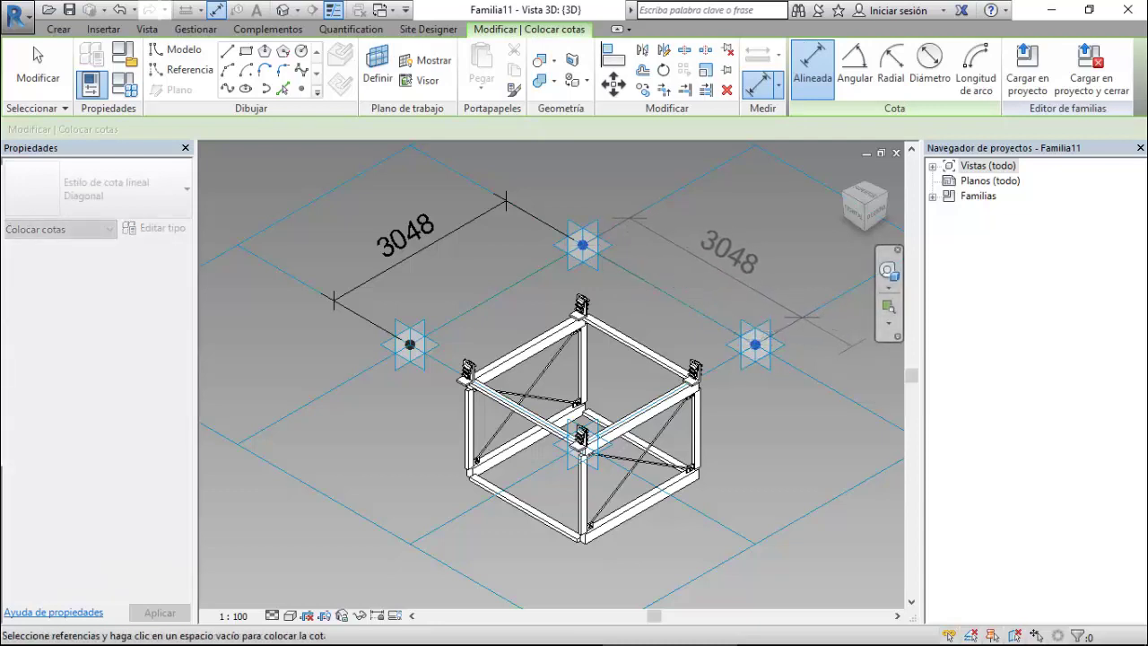
Place the right 3048 dimension and label it with new instance parameter Anchura.
{"action": "left_click", "coordinate": [830, 327]}
{"action": "key", "text": "Escape"}
{"action": "key", "text": "Escape"}
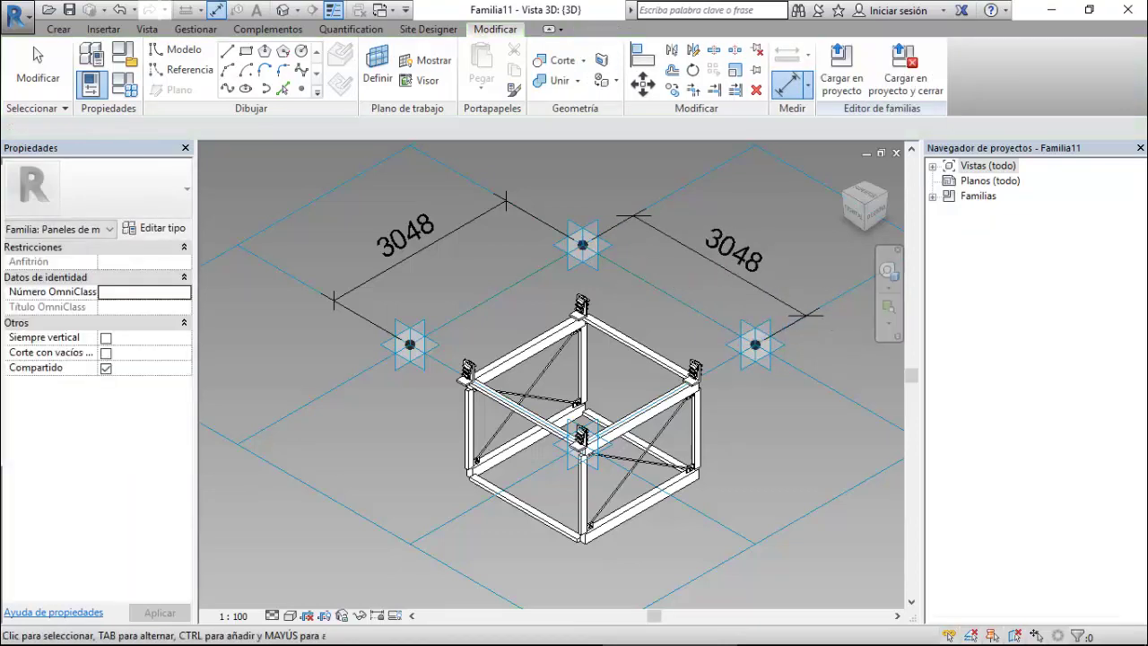
{"action": "middle_click_drag", "start_coordinate": [551, 376], "coordinate": [467, 391]}
{"action": "left_click", "coordinate": [603, 298]}
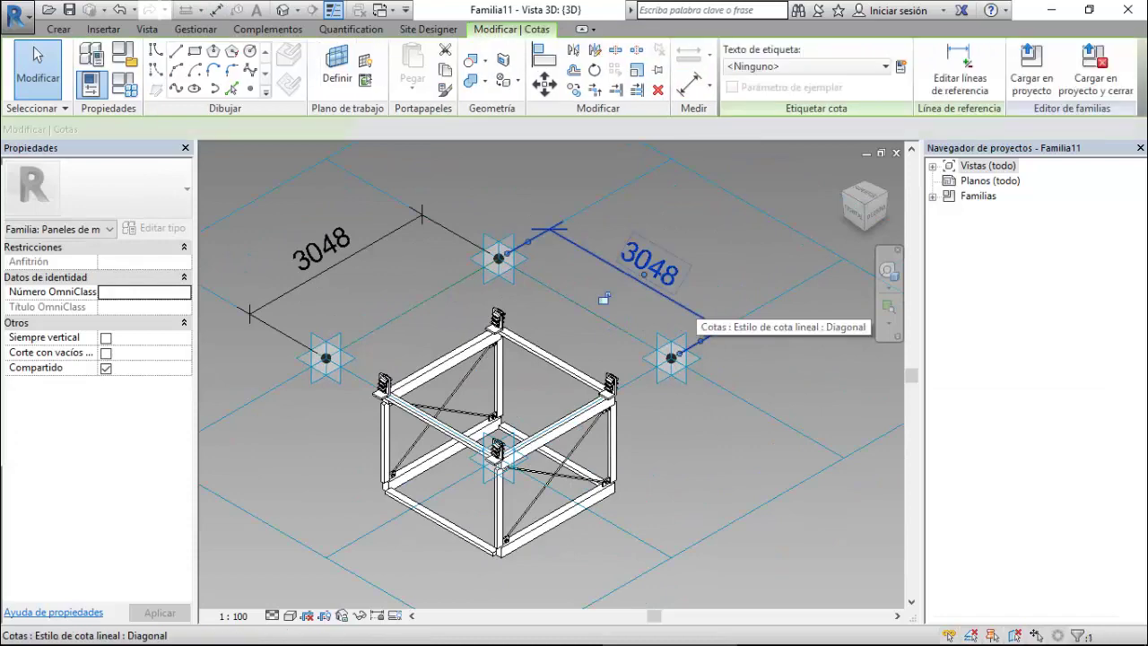
{"action": "left_click", "coordinate": [900, 67]}
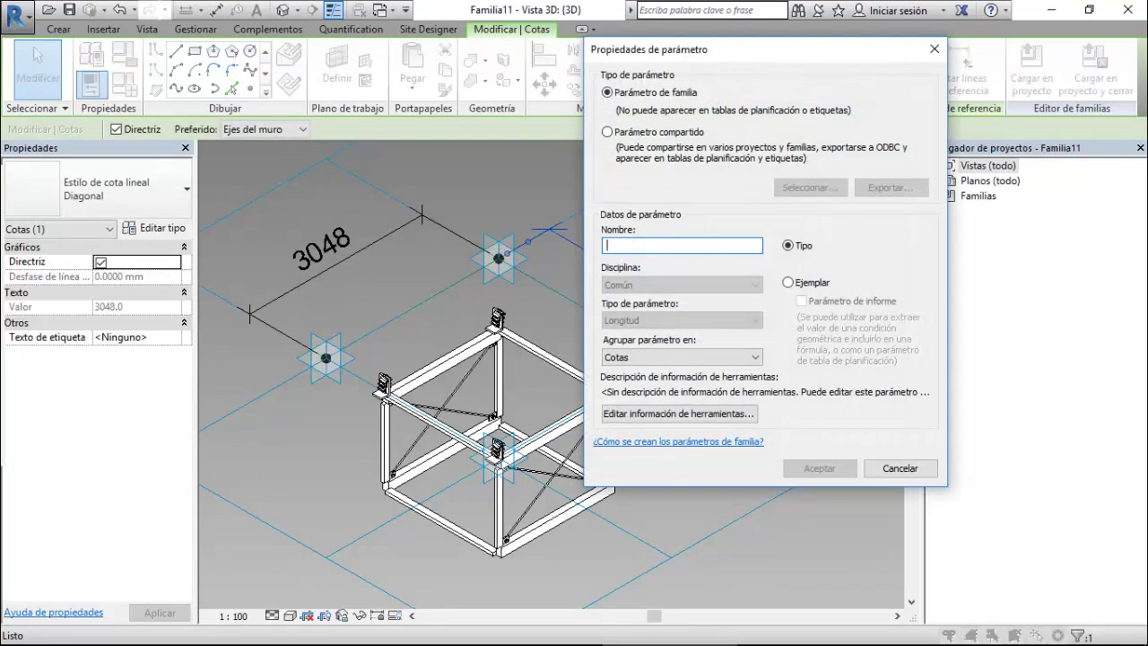
{"action": "type", "text": "Al"}
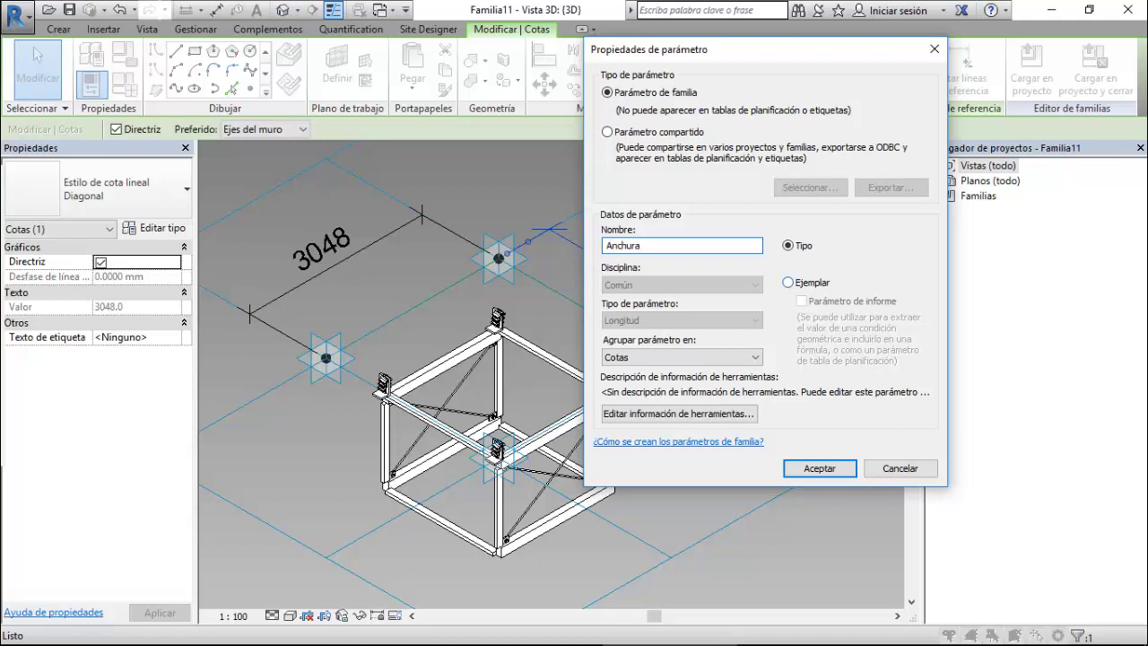
{"action": "left_click", "coordinate": [787, 281]}
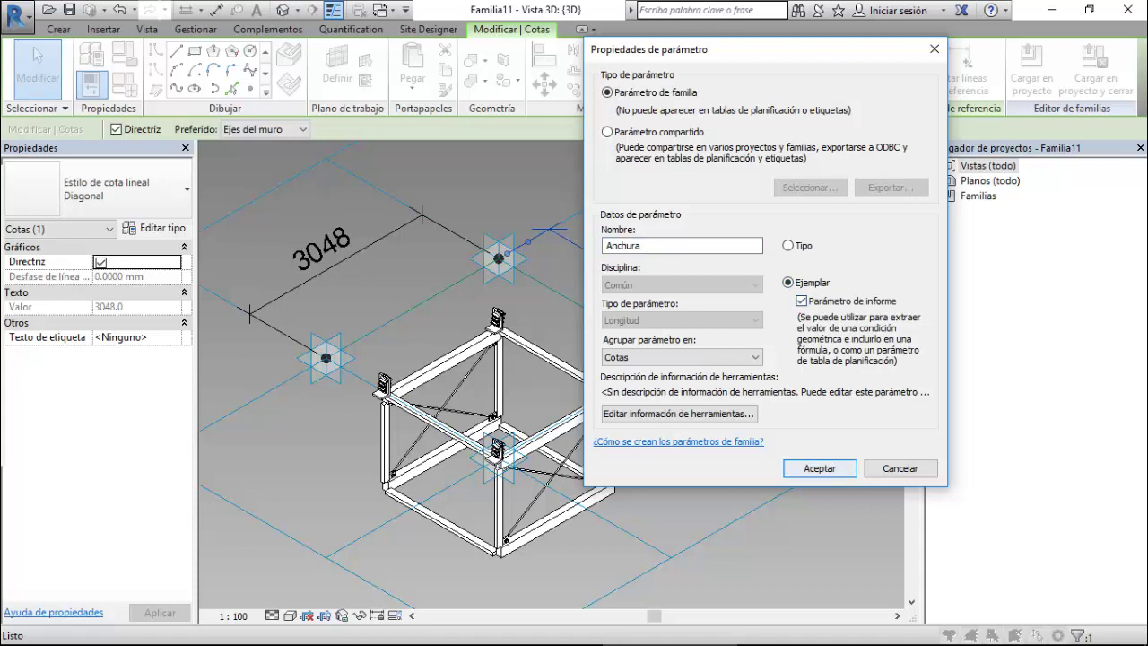
{"action": "left_click", "coordinate": [819, 468]}
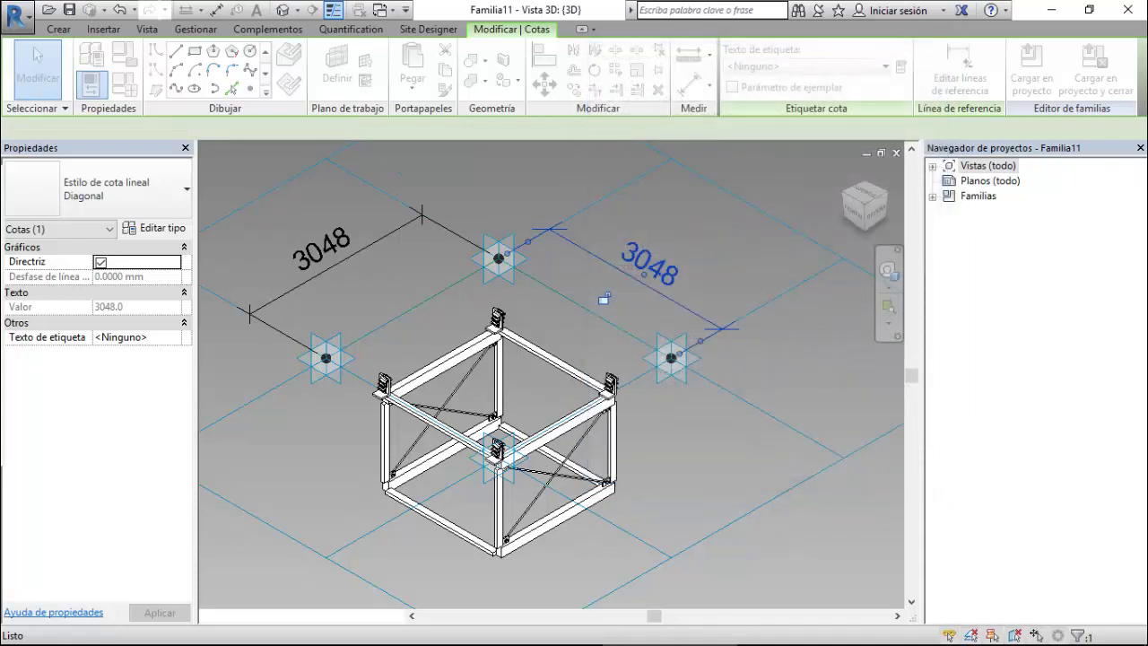
Label the left 3048 dimension with a new instance parameter Altura.
{"action": "left_click", "coordinate": [368, 283]}
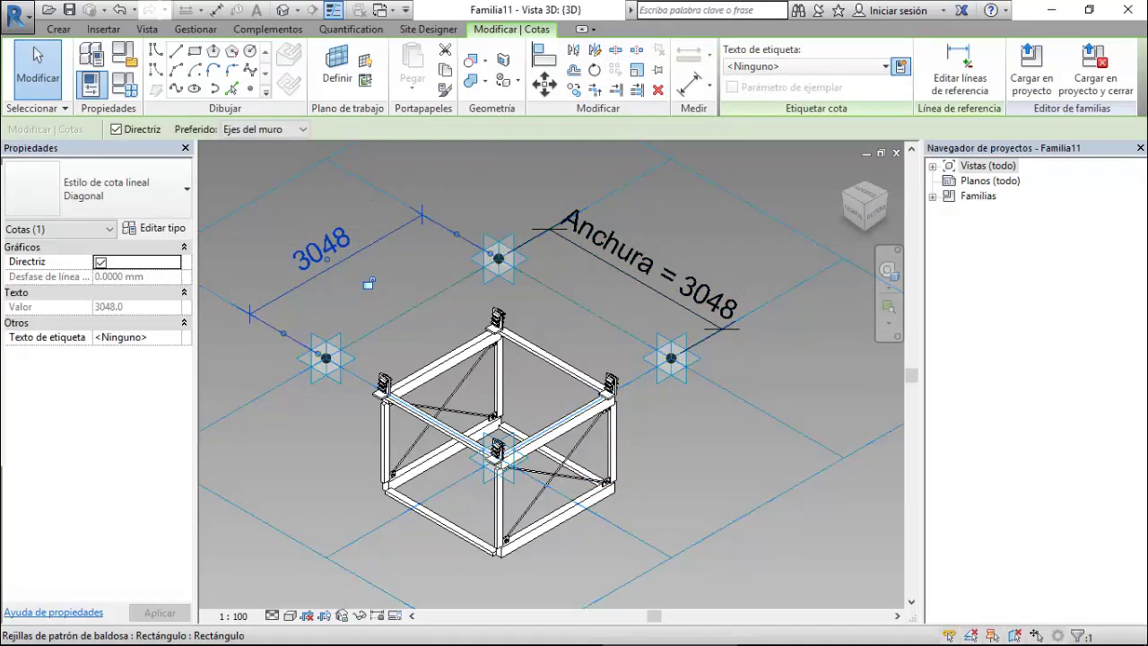
{"action": "left_click", "coordinate": [901, 66]}
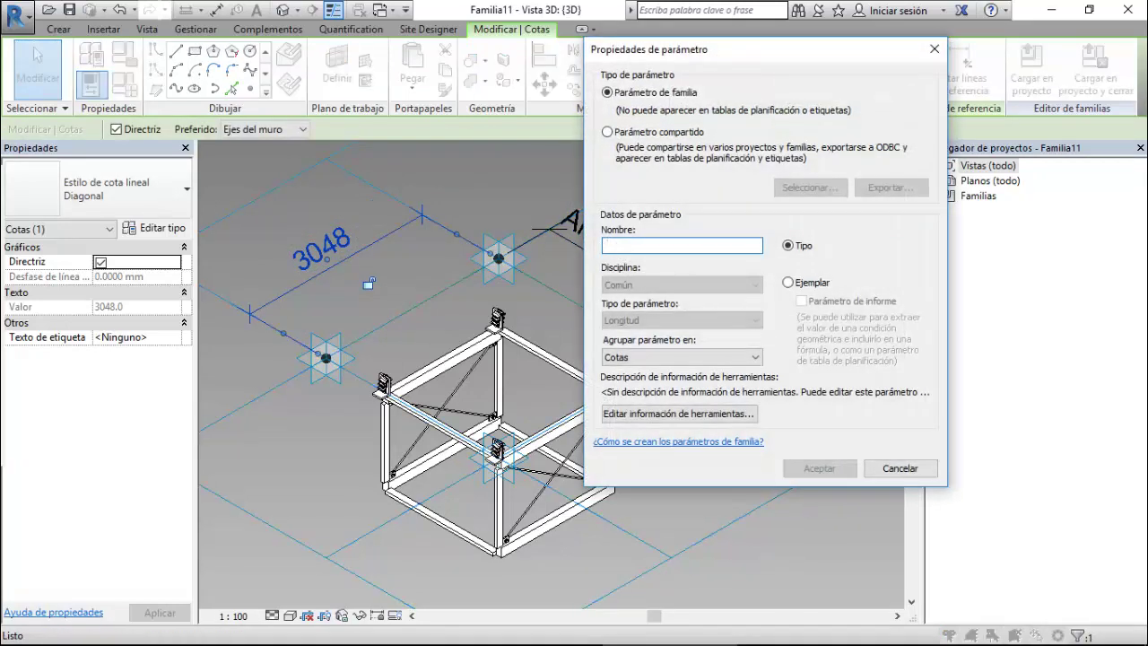
{"action": "type", "text": "Altura"}
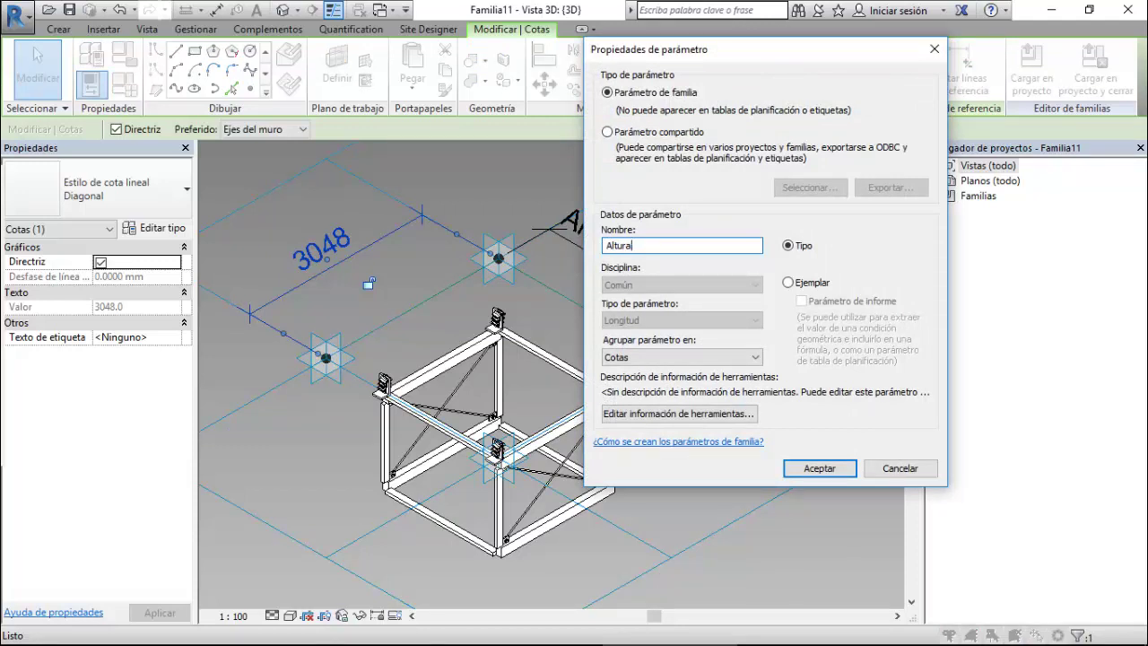
{"action": "left_click", "coordinate": [788, 283]}
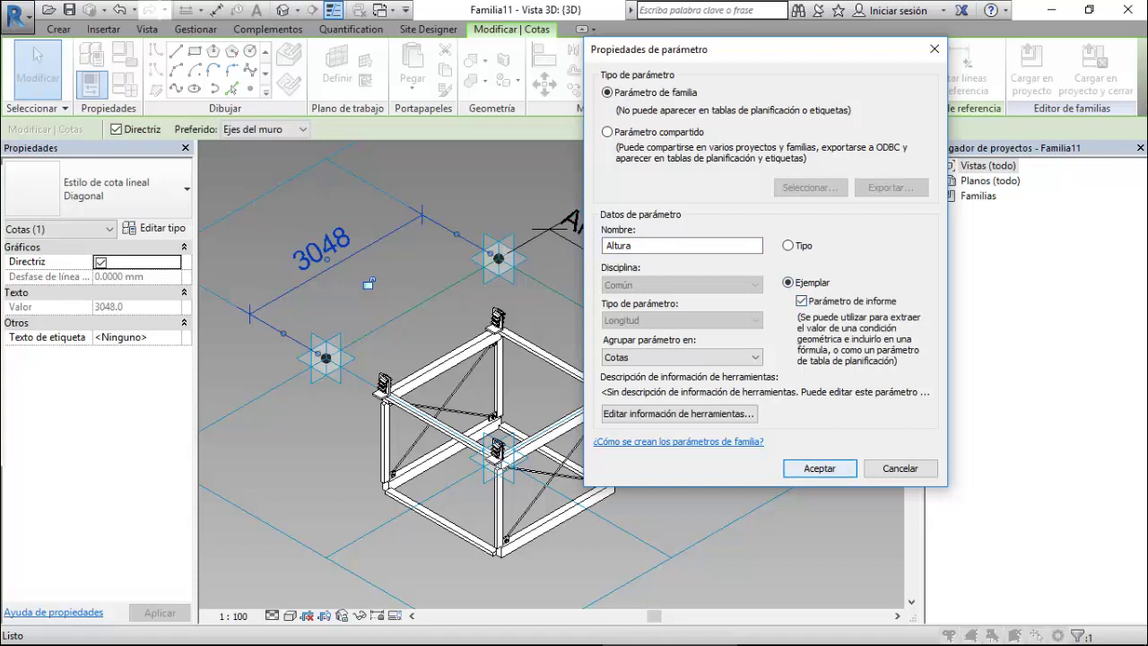
{"action": "key", "text": "Return"}
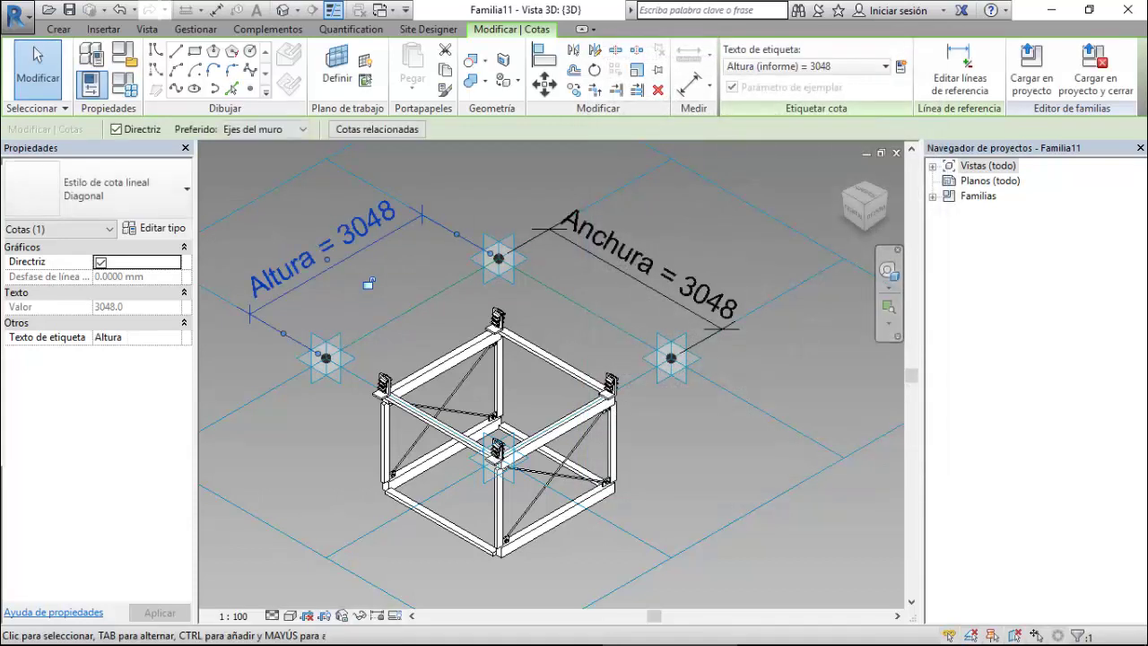
{"action": "key", "text": "Escape"}
{"action": "left_click", "coordinate": [451, 390]}
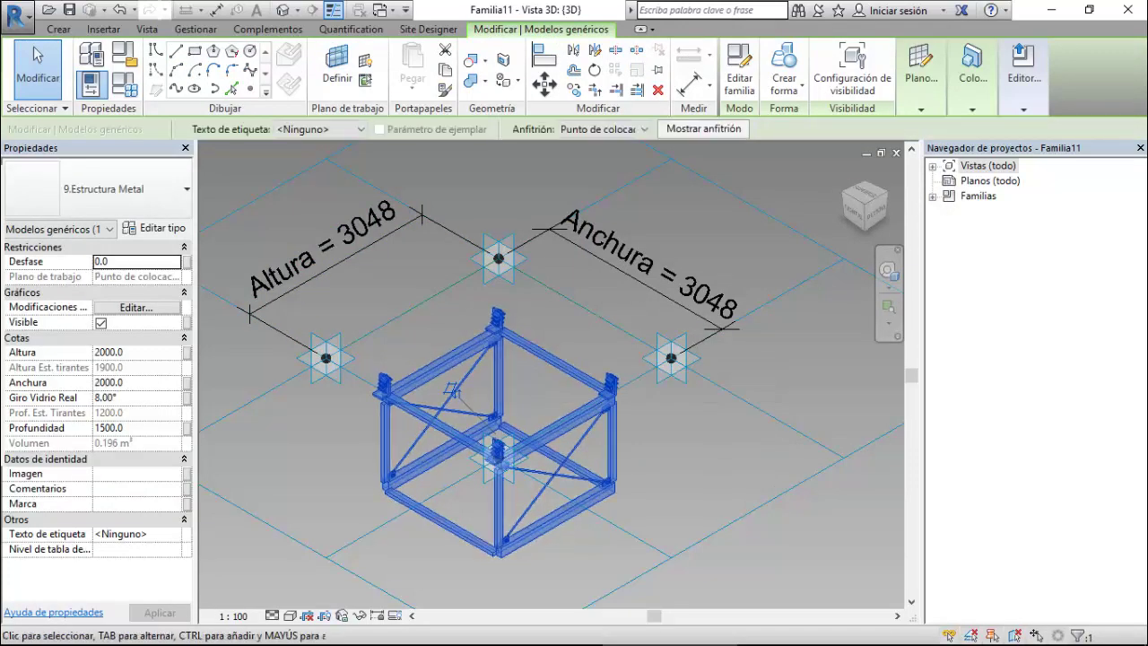
Link the frame's Altura and Anchura to the family's Altura and Anchura parameters.
{"action": "left_click", "coordinate": [186, 352]}
{"action": "left_click", "coordinate": [858, 315]}
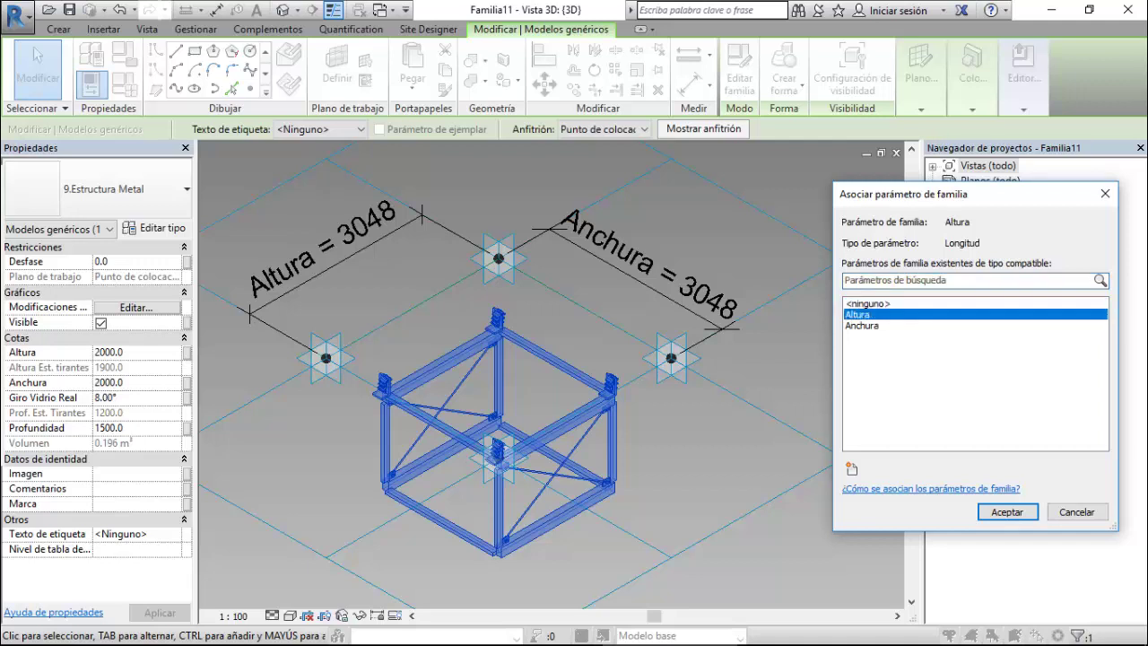
{"action": "left_click", "coordinate": [1007, 511]}
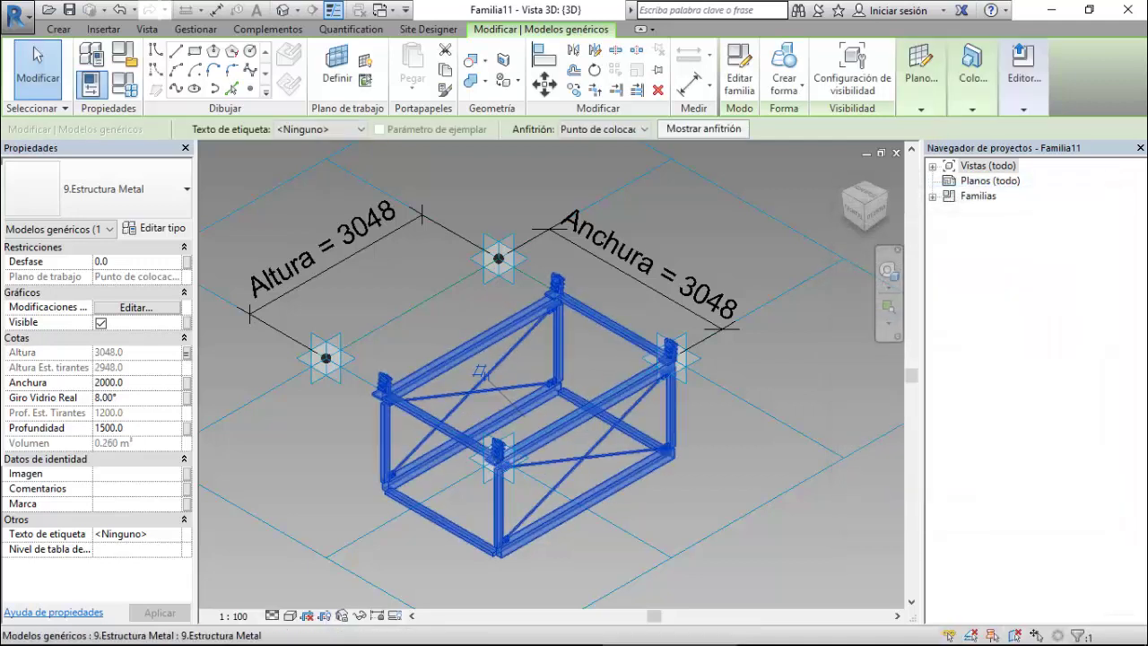
{"action": "left_click", "coordinate": [186, 382]}
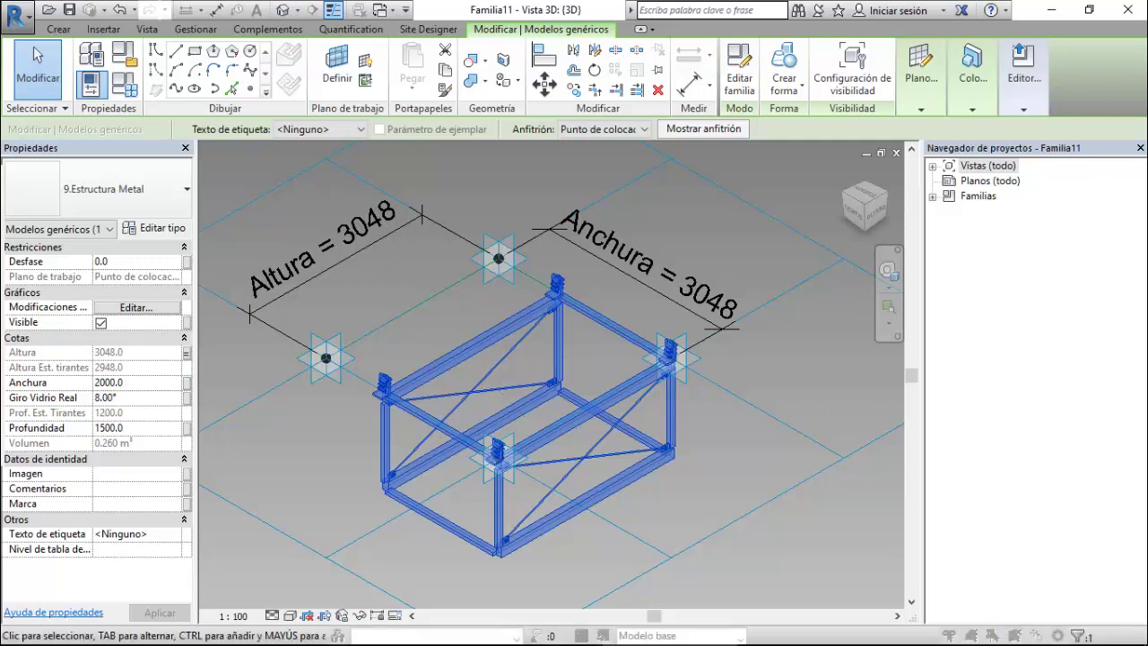
{"action": "left_click", "coordinate": [862, 325]}
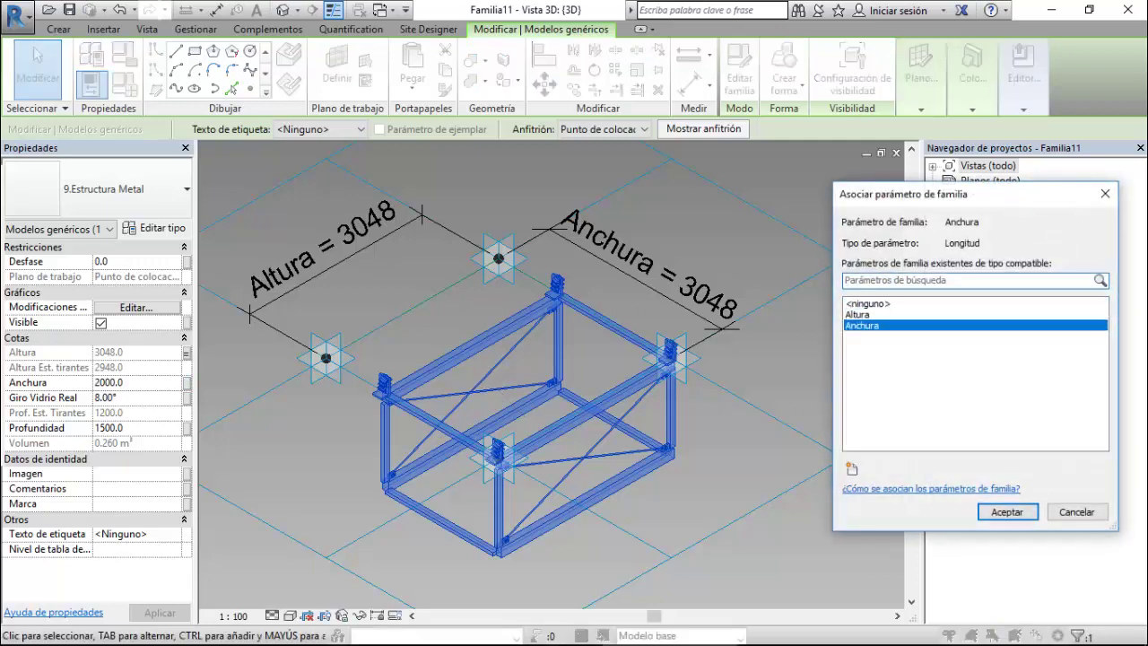
{"action": "left_click", "coordinate": [1006, 511]}
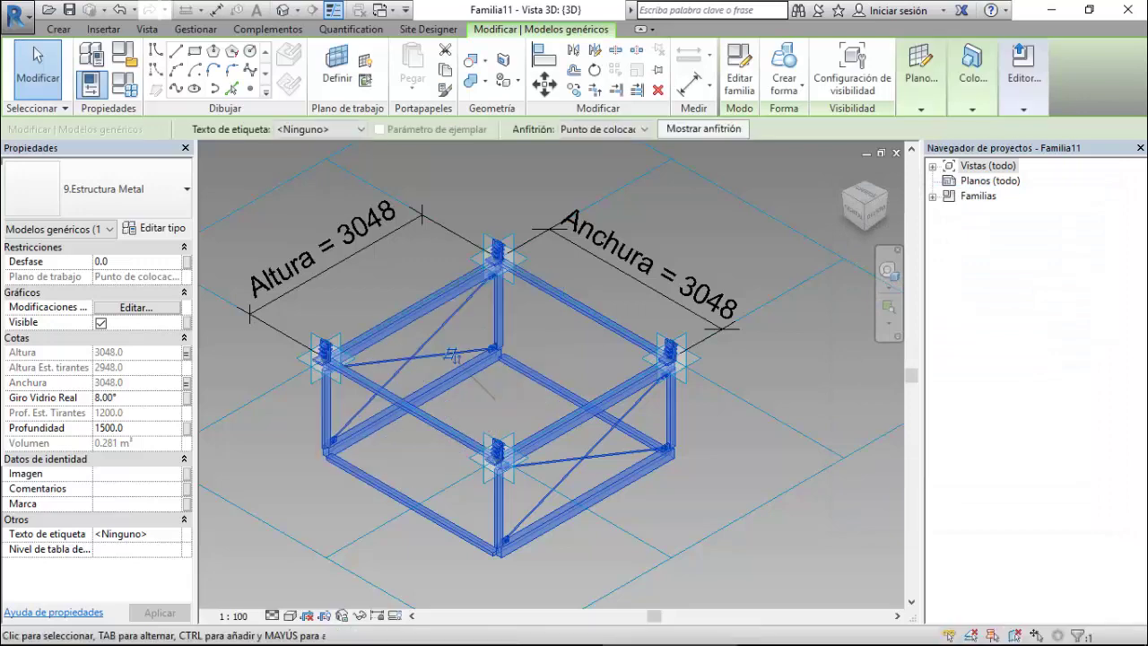
Link the frame's Profundidad to a new instance parameter Profundidad.
{"action": "left_click", "coordinate": [187, 428]}
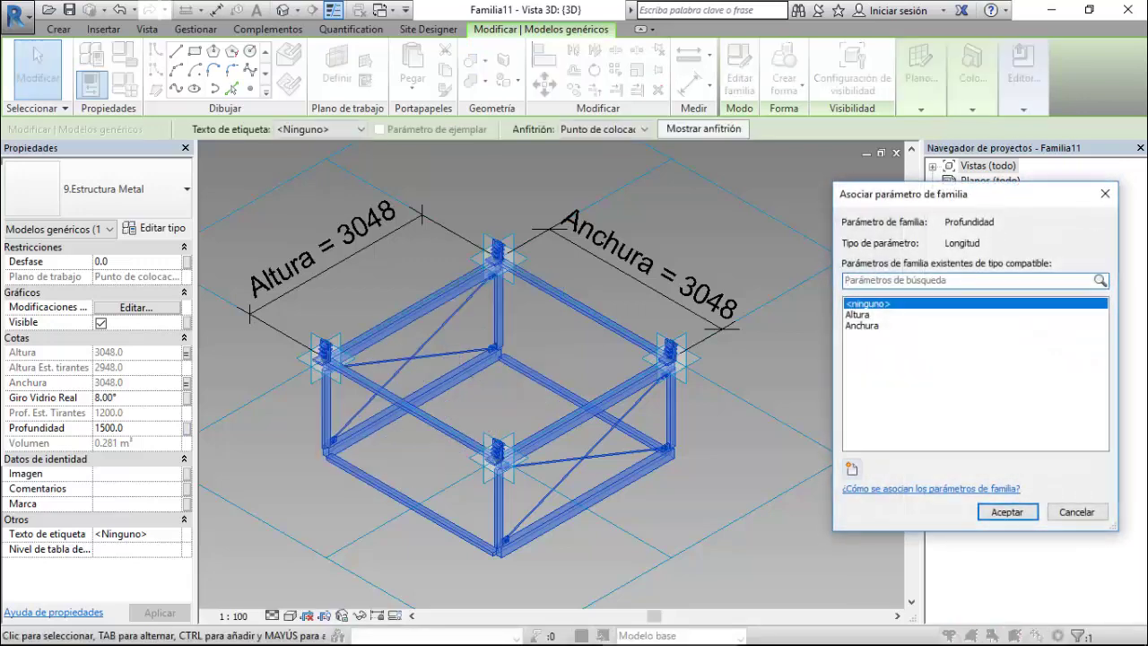
{"action": "left_click", "coordinate": [851, 468]}
{"action": "type", "text": "r"}
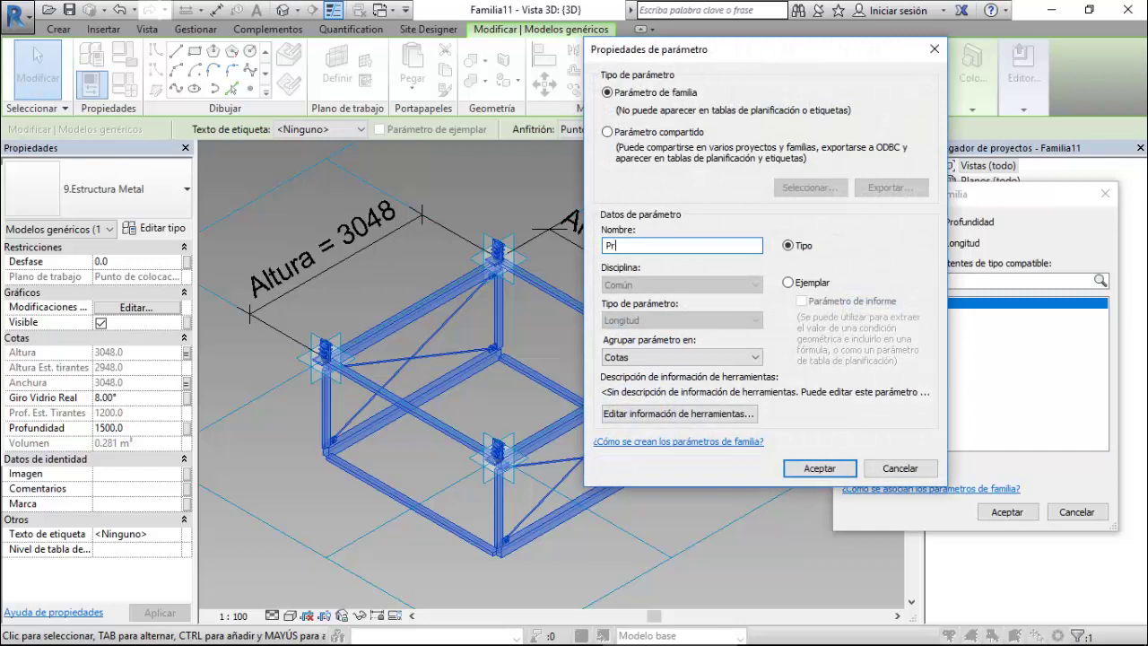
{"action": "type", "text": "ofundidad"}
{"action": "left_click", "coordinate": [787, 282]}
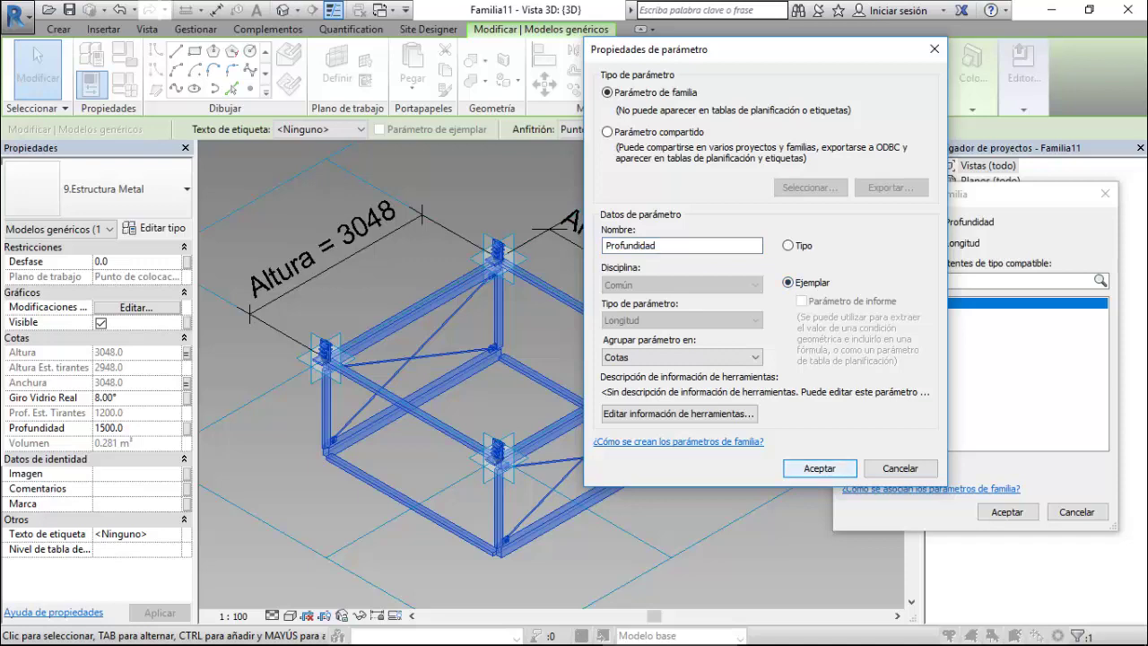
{"action": "key", "text": "Return"}
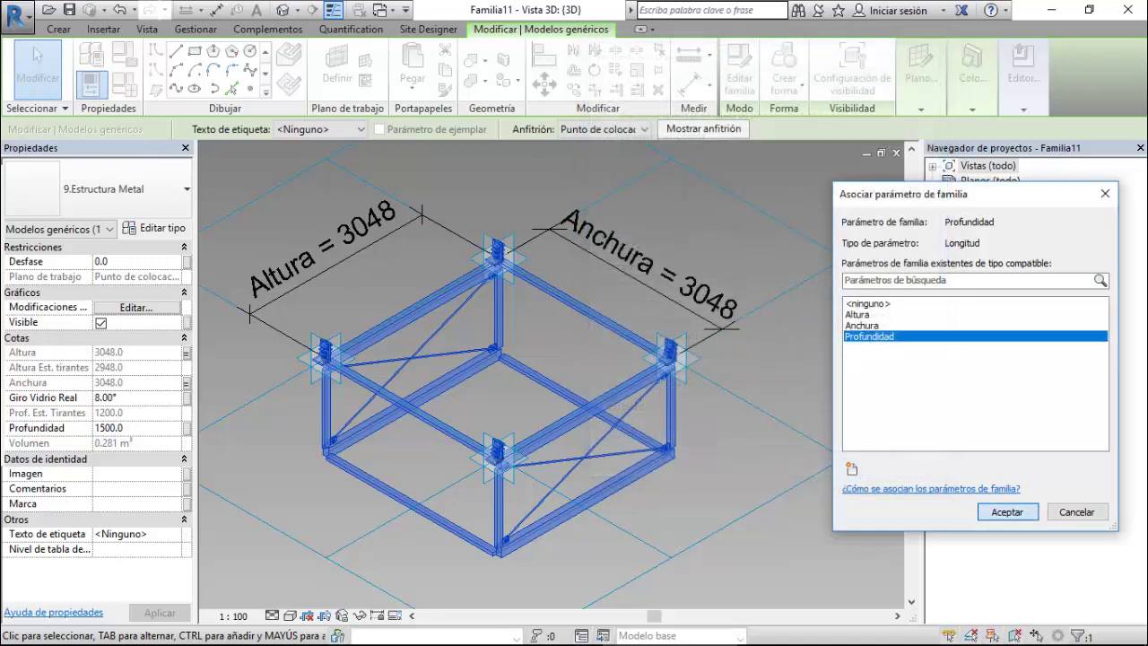
{"action": "key", "text": "Return"}
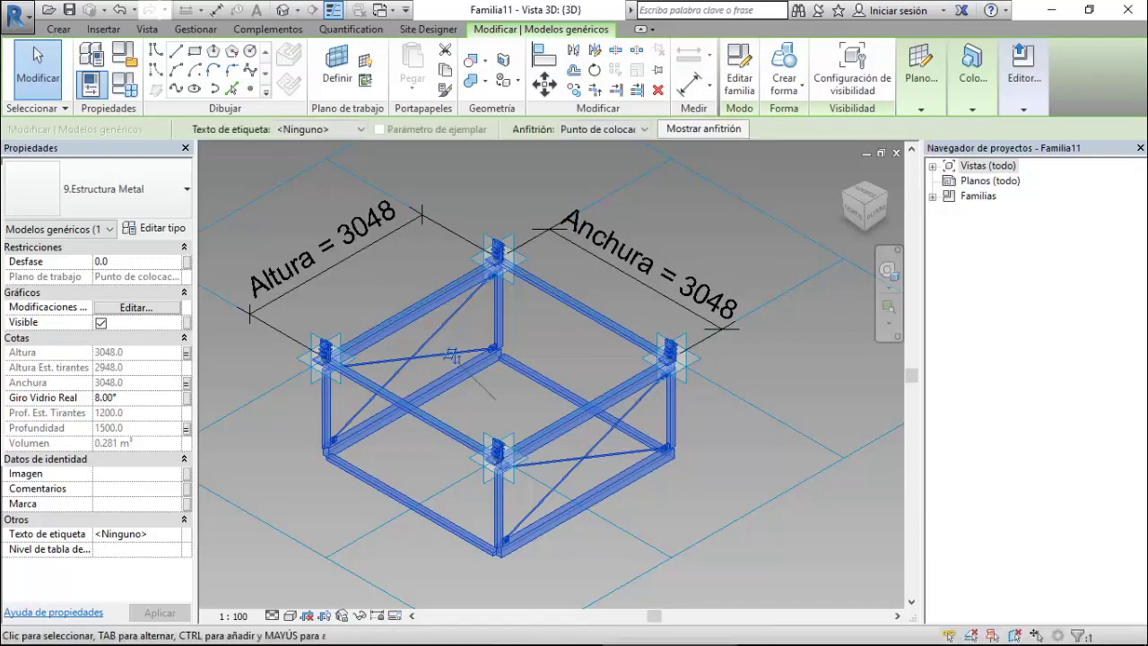
Link the frame's Giro Vidrio Real to a new instance angle parameter Giro del Vidrio.
{"action": "left_click", "coordinate": [187, 397]}
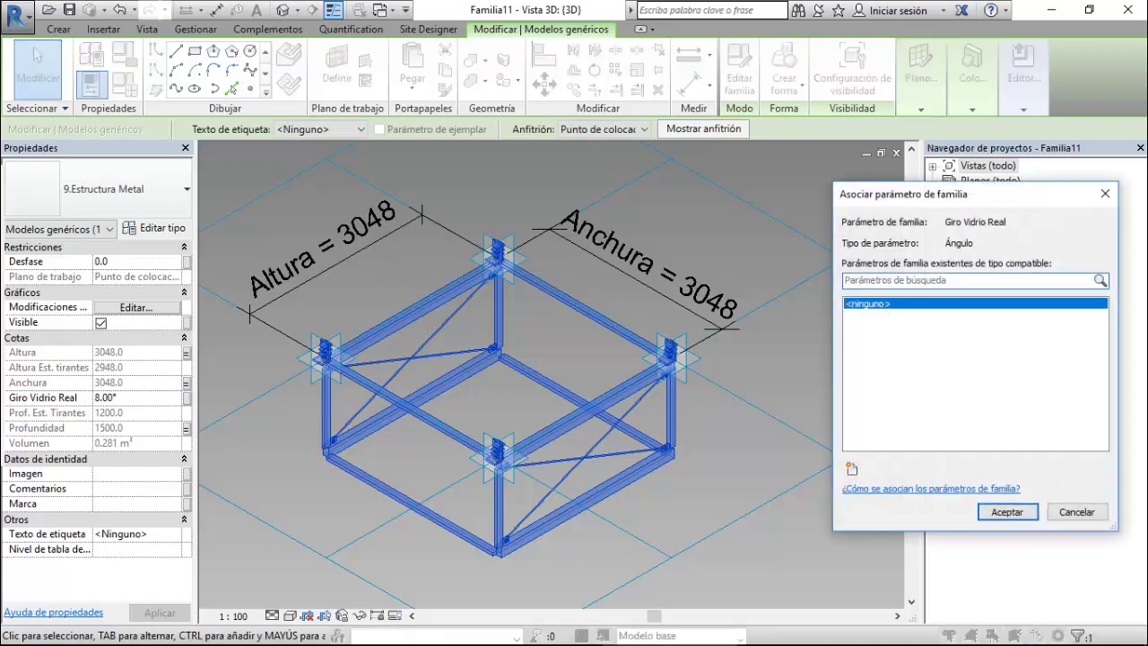
{"action": "left_click", "coordinate": [852, 468]}
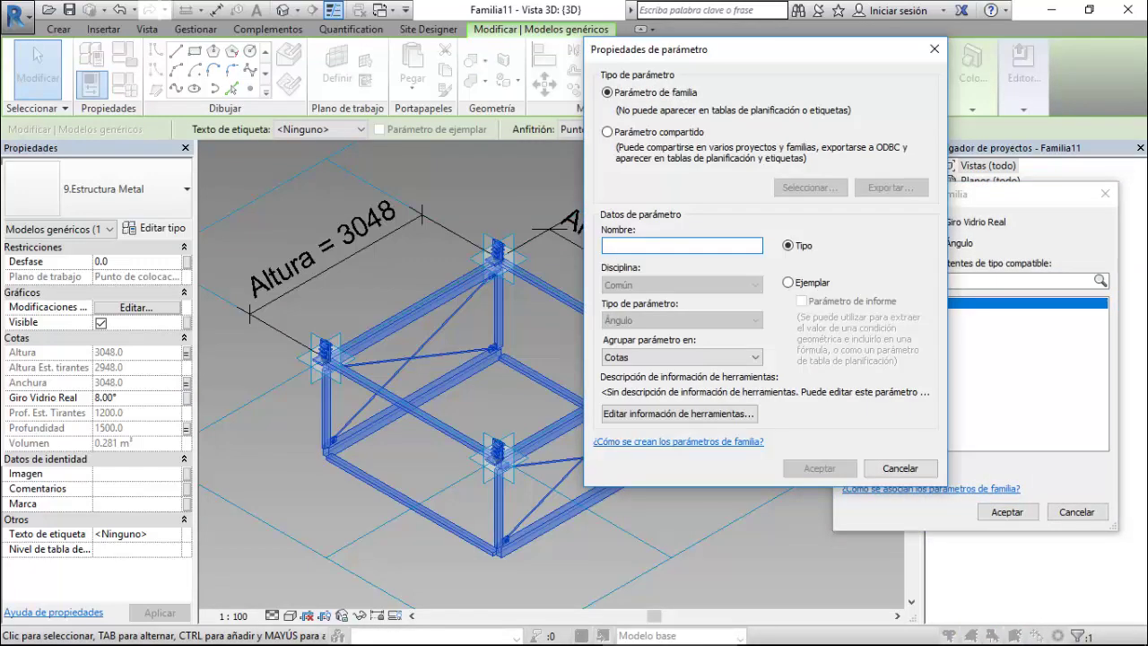
{"action": "type", "text": "Giro del Vidrio"}
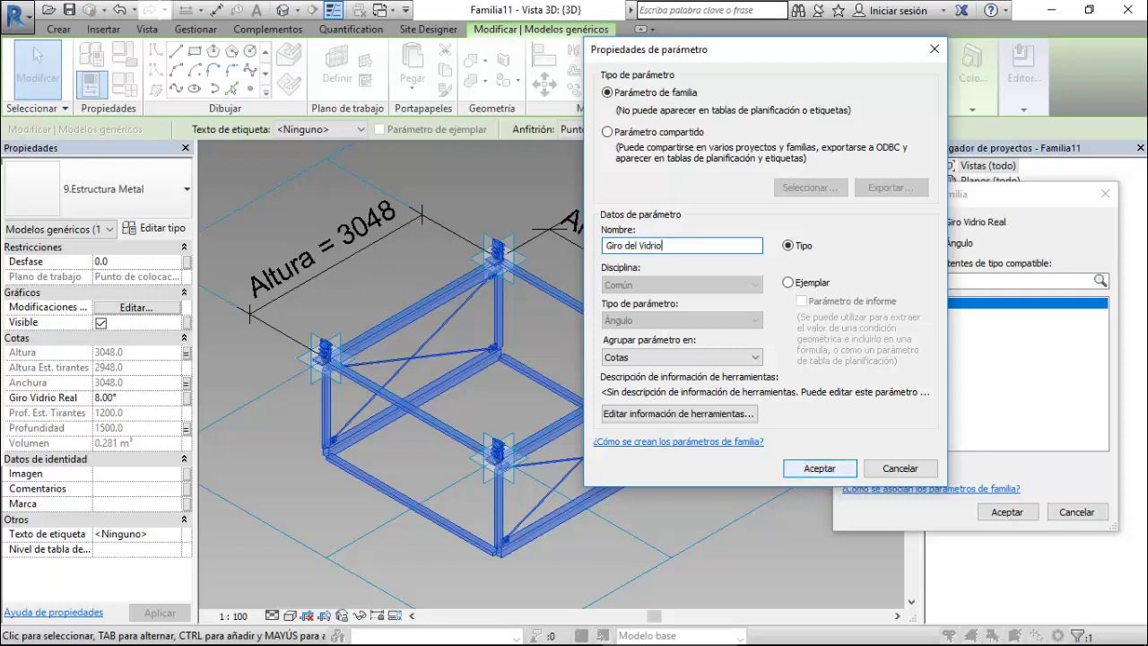
{"action": "left_click", "coordinate": [788, 282]}
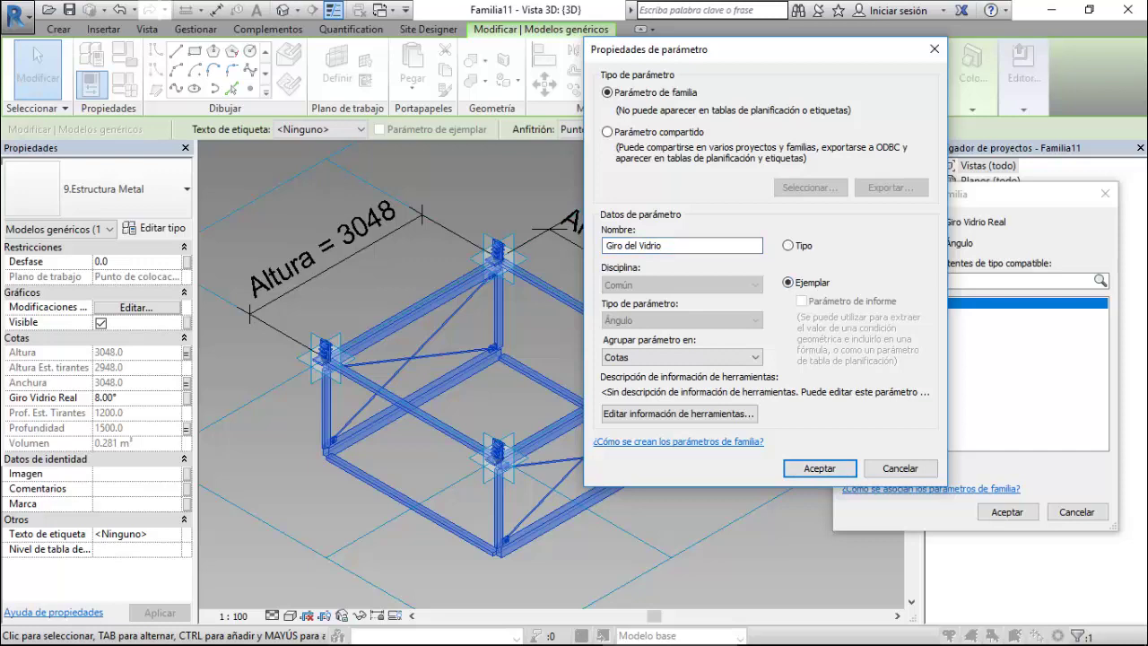
{"action": "left_click", "coordinate": [820, 469]}
{"action": "key", "text": "Return"}
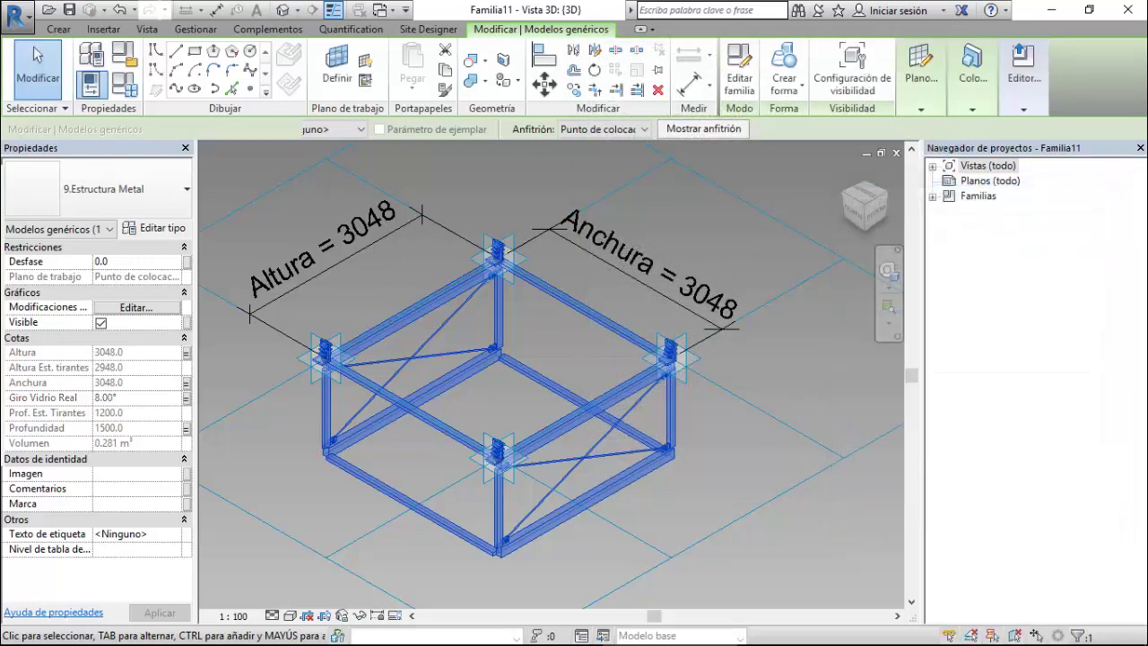
{"action": "key", "text": "Escape"}
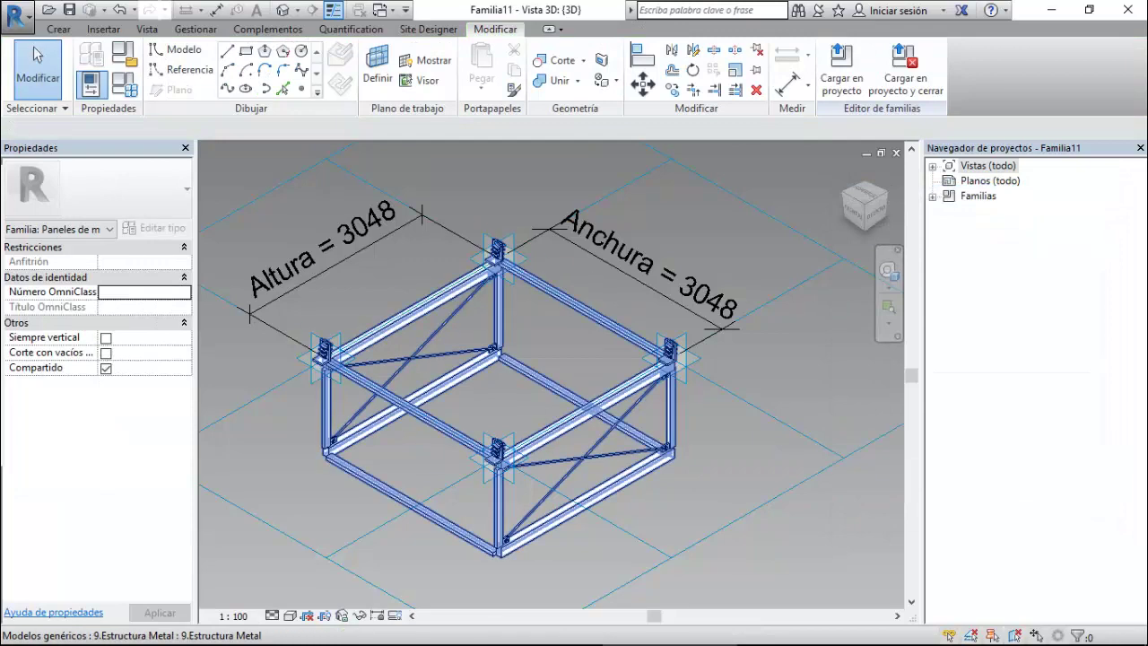
Zoom and orbit the 3D view until a steel frame corner bracket fills it.
{"action": "scroll", "coordinate": [691, 401], "scroll_direction": "down", "scroll_amount": 2}
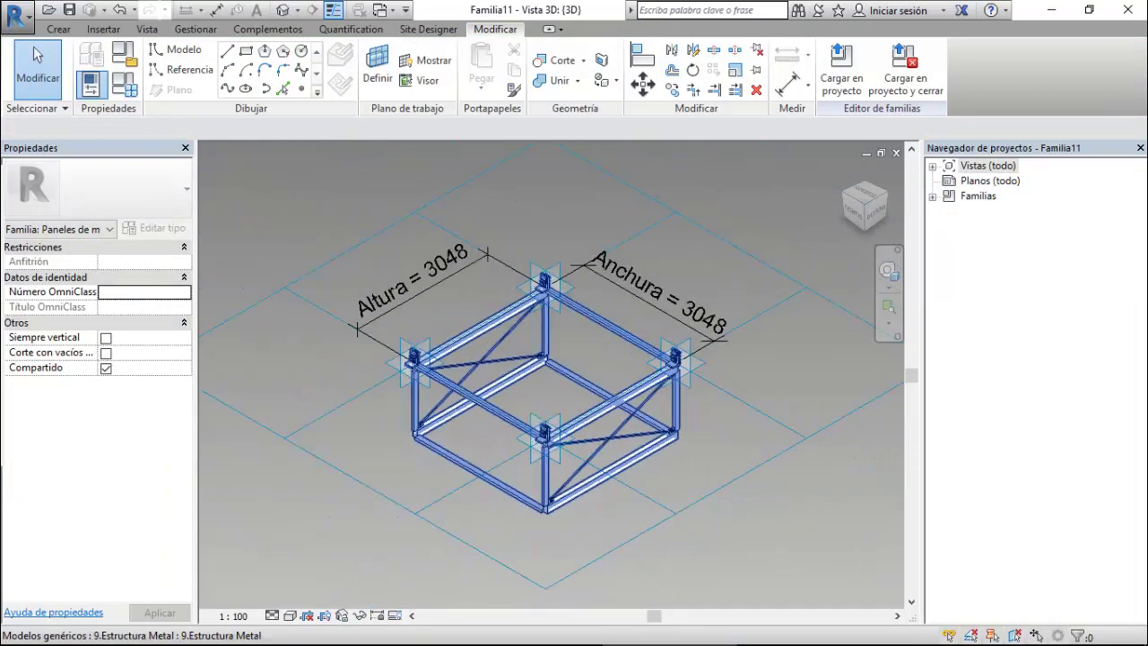
{"action": "scroll", "coordinate": [533, 471], "scroll_direction": "up", "scroll_amount": 1}
{"action": "scroll", "coordinate": [534, 470], "scroll_direction": "up", "scroll_amount": 1}
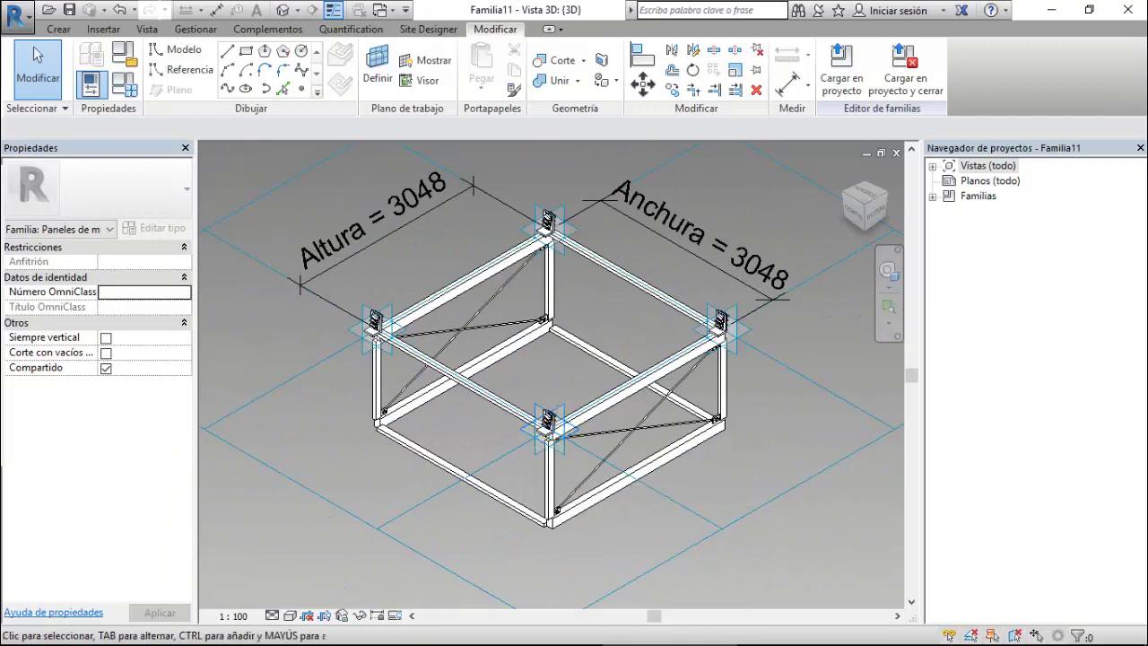
{"action": "scroll", "coordinate": [534, 471], "scroll_direction": "up", "scroll_amount": 1}
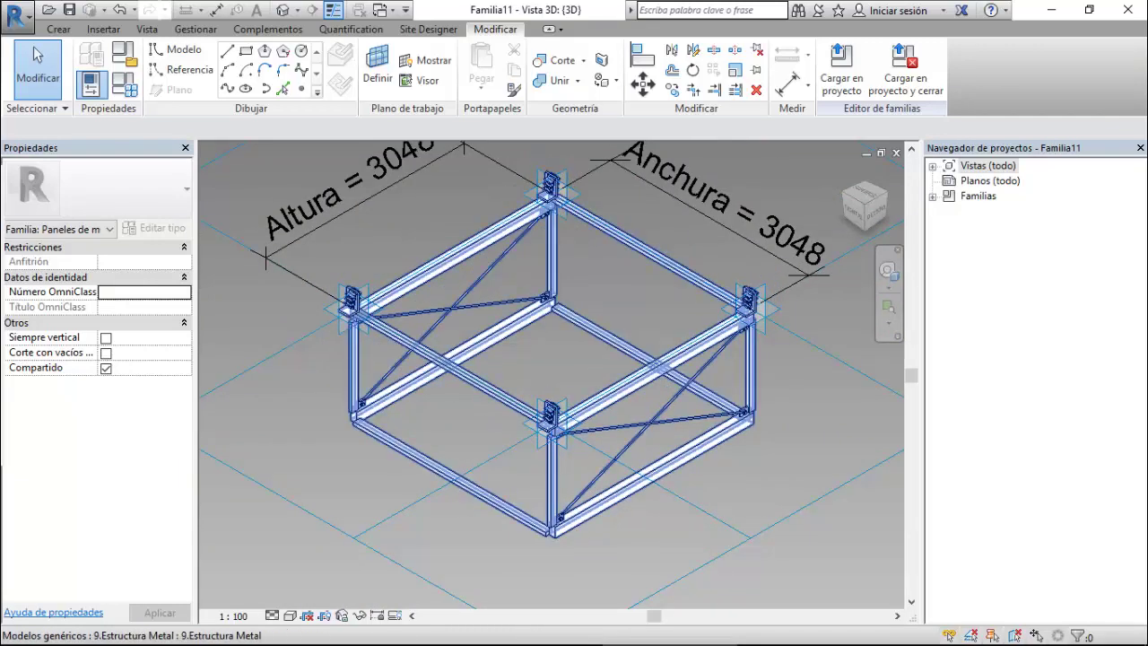
{"action": "middle_click_drag", "start_coordinate": [538, 431], "coordinate": [448, 466], "text": "shift"}
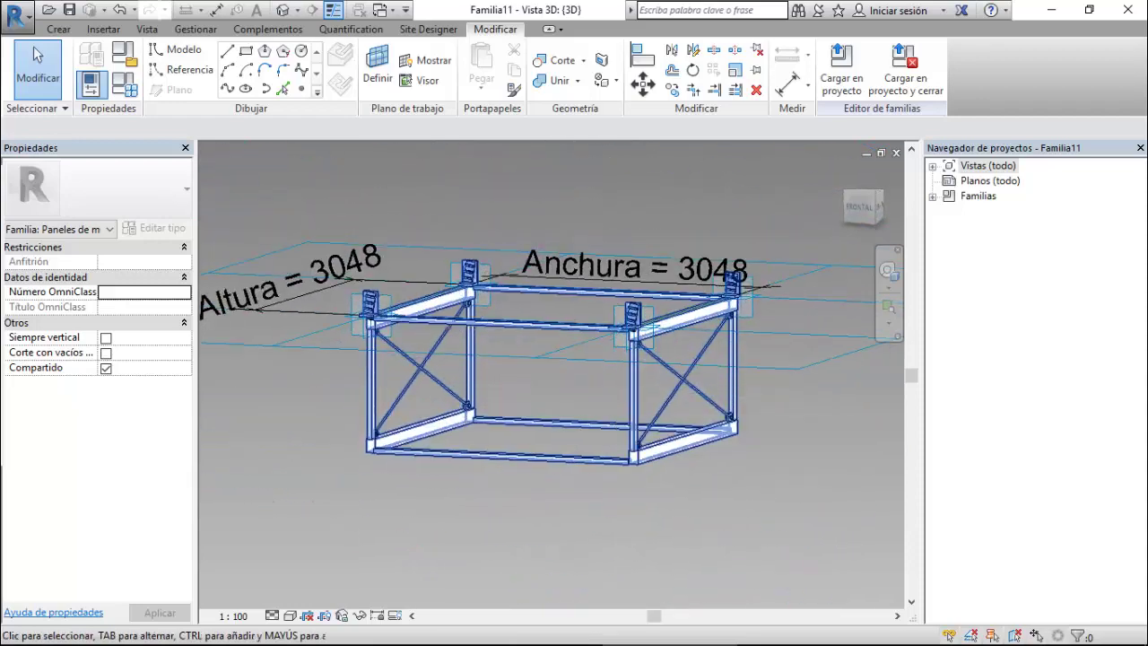
{"action": "scroll", "coordinate": [628, 323], "scroll_direction": "up", "scroll_amount": 2}
{"action": "scroll", "coordinate": [628, 323], "scroll_direction": "up", "scroll_amount": 2}
{"action": "scroll", "coordinate": [628, 323], "scroll_direction": "up", "scroll_amount": 1}
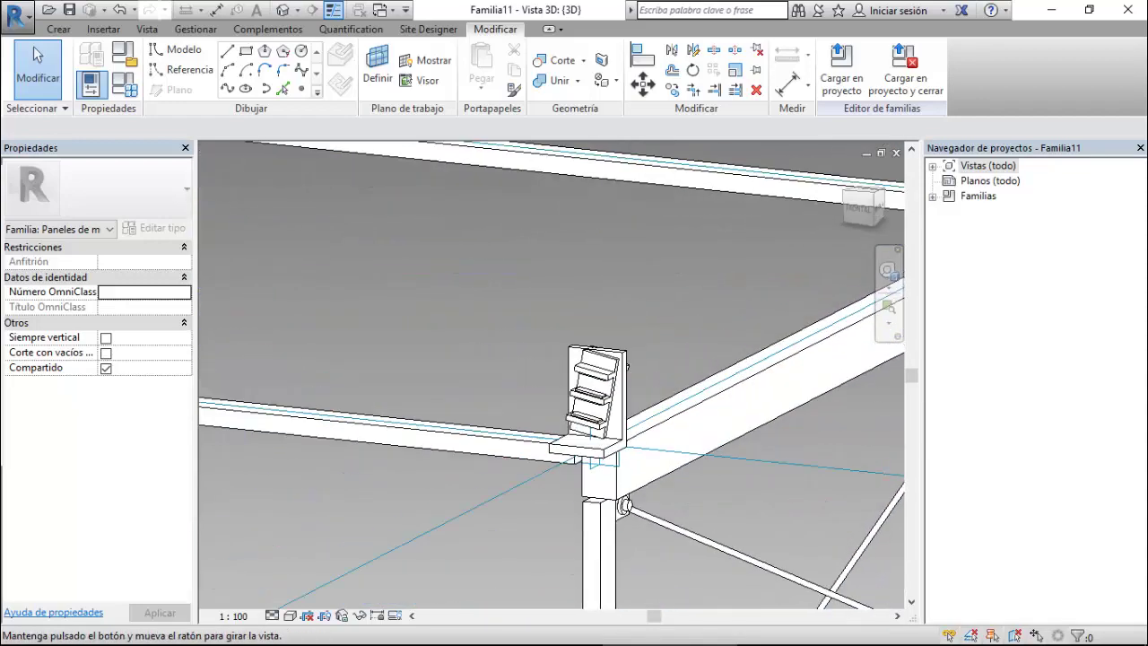
{"action": "scroll", "coordinate": [628, 323], "scroll_direction": "up", "scroll_amount": 1}
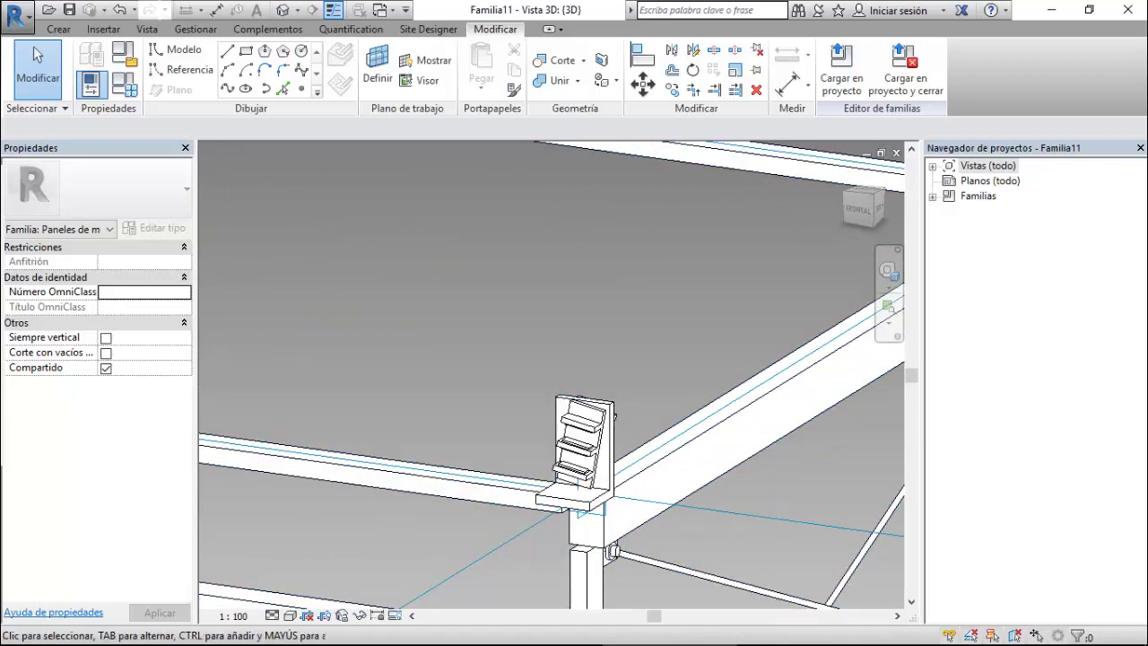
Switch the view to Wireframe and zoom in on the louvered glass panel.
{"action": "left_click", "coordinate": [290, 615]}
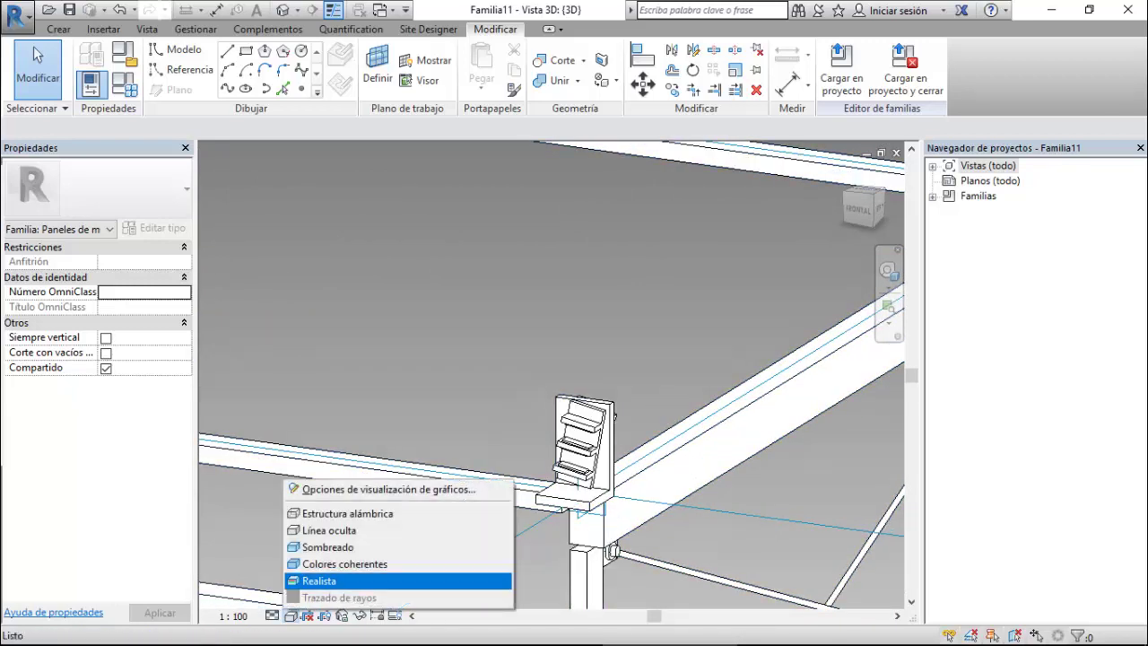
{"action": "left_click", "coordinate": [359, 515]}
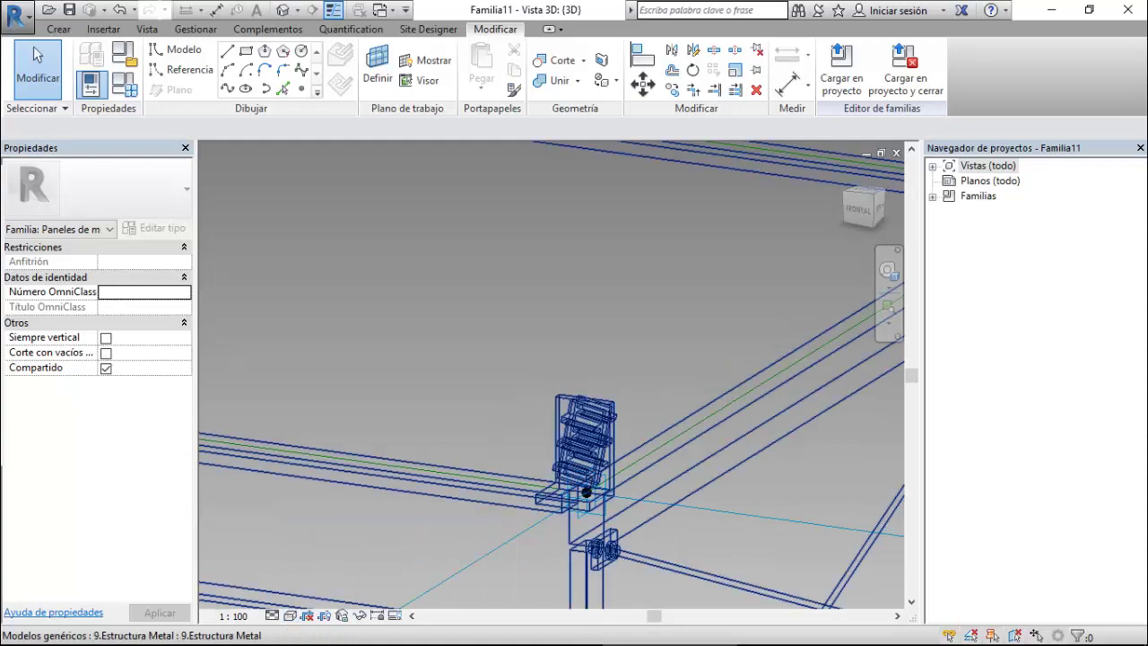
{"action": "scroll", "coordinate": [584, 485], "scroll_direction": "up", "scroll_amount": 2}
{"action": "scroll", "coordinate": [574, 538], "scroll_direction": "up", "scroll_amount": 2}
{"action": "scroll", "coordinate": [567, 567], "scroll_direction": "up", "scroll_amount": 2}
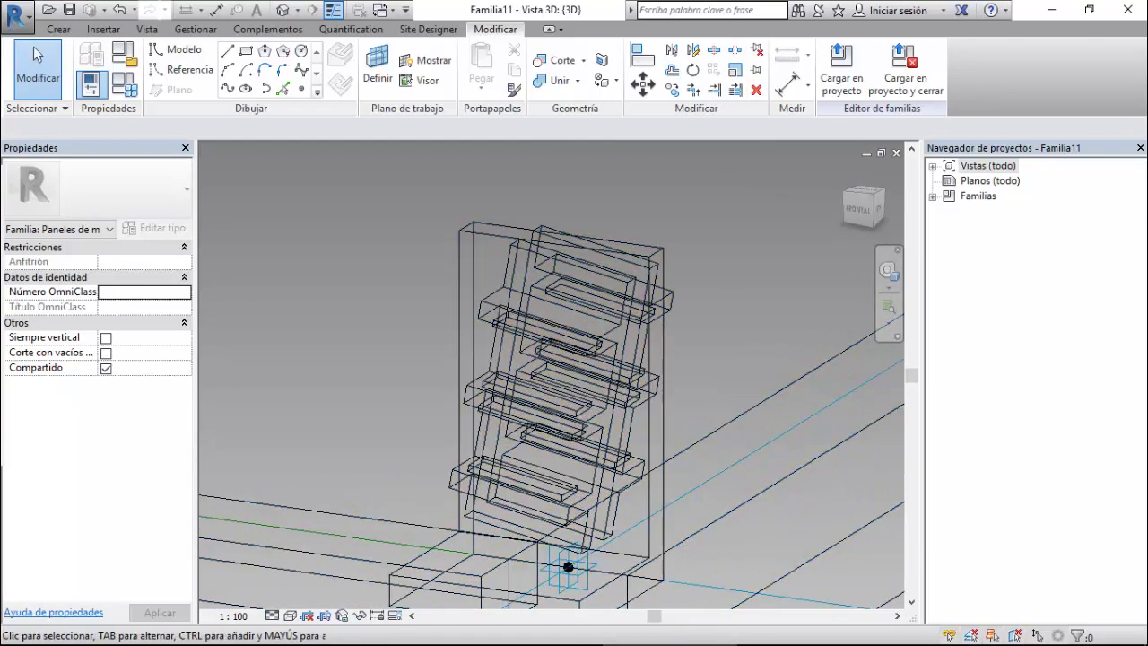
{"action": "middle_click_drag", "start_coordinate": [568, 567], "coordinate": [717, 574], "text": "shift"}
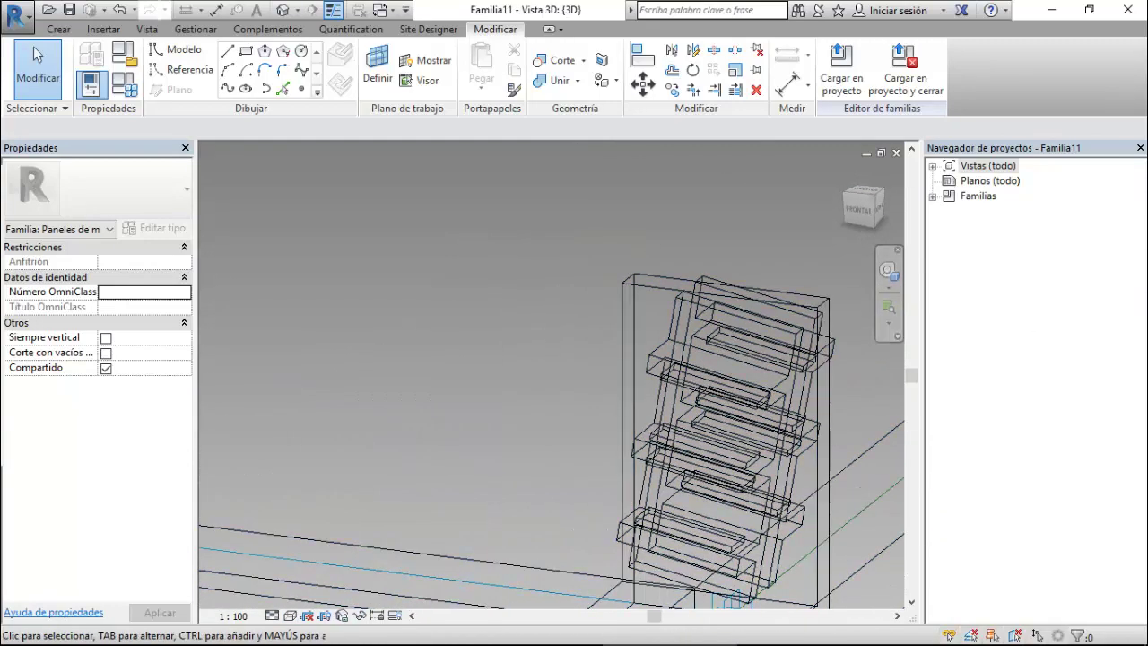
{"action": "scroll", "coordinate": [651, 427], "scroll_direction": "down", "scroll_amount": 3}
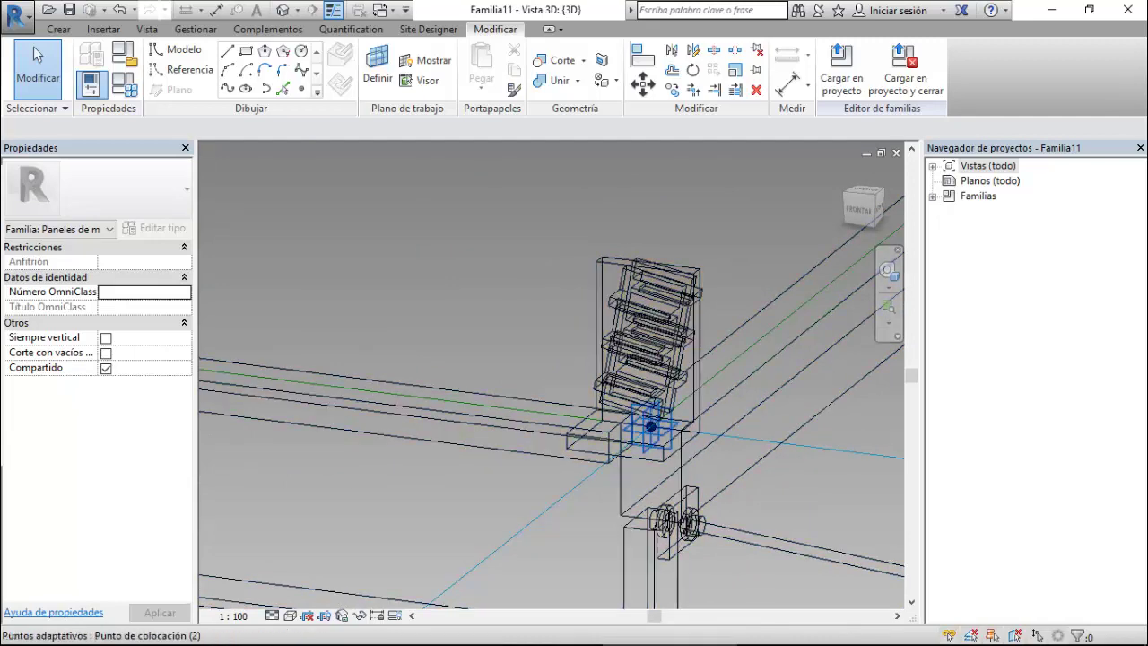
Select the corner adaptive placement point and orbit closely around it.
{"action": "left_click", "coordinate": [651, 427]}
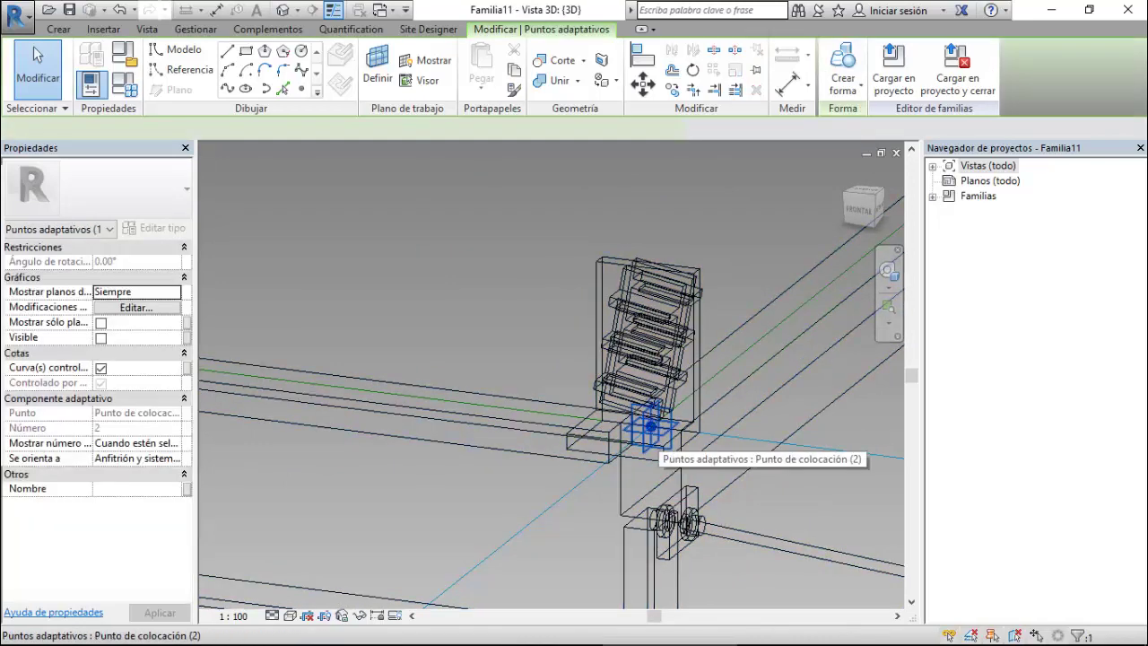
{"action": "middle_click_drag", "start_coordinate": [651, 427], "coordinate": [627, 431], "text": "shift"}
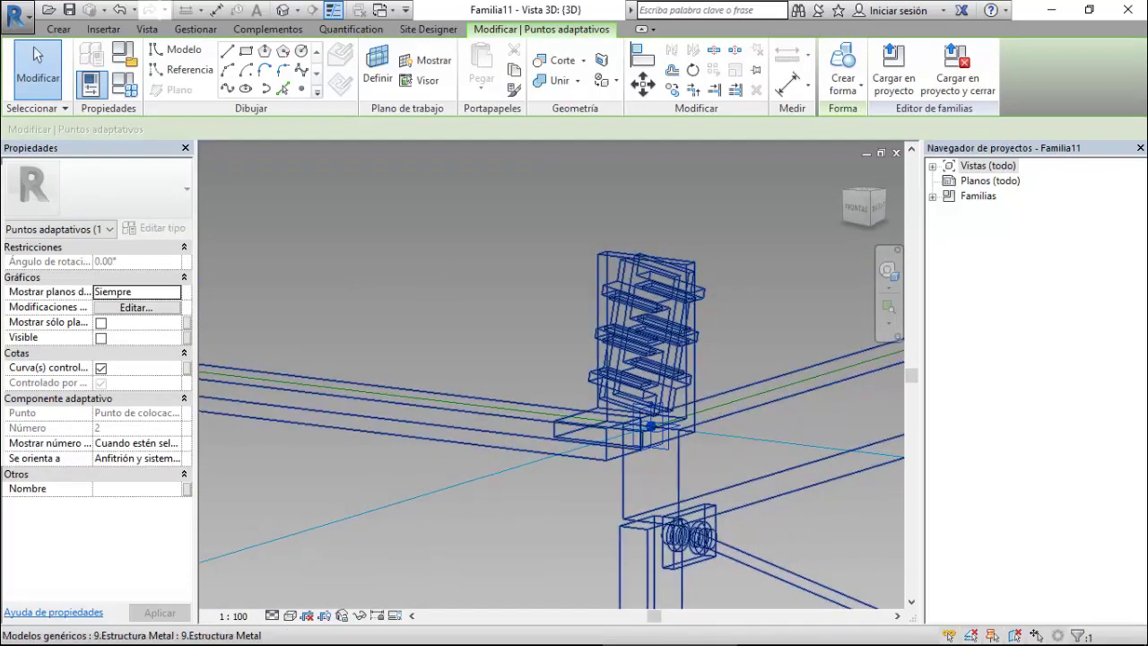
{"action": "scroll", "coordinate": [665, 309], "scroll_direction": "up", "scroll_amount": 3}
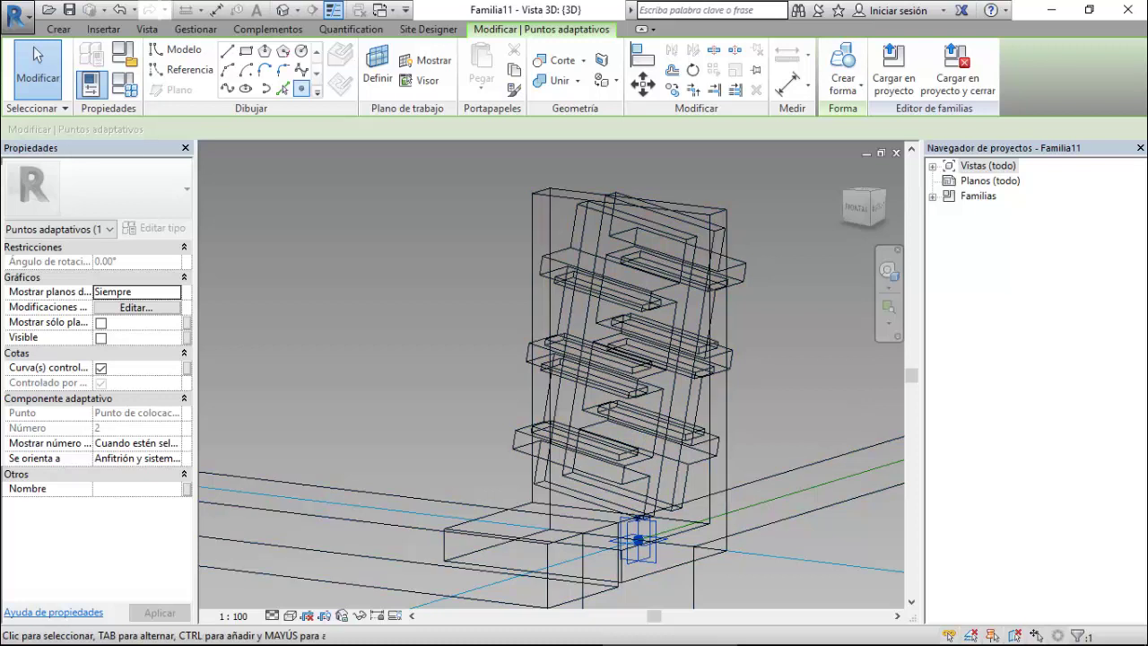
Place reference points on the lower and upper fin edges.
{"action": "left_click", "coordinate": [301, 87]}
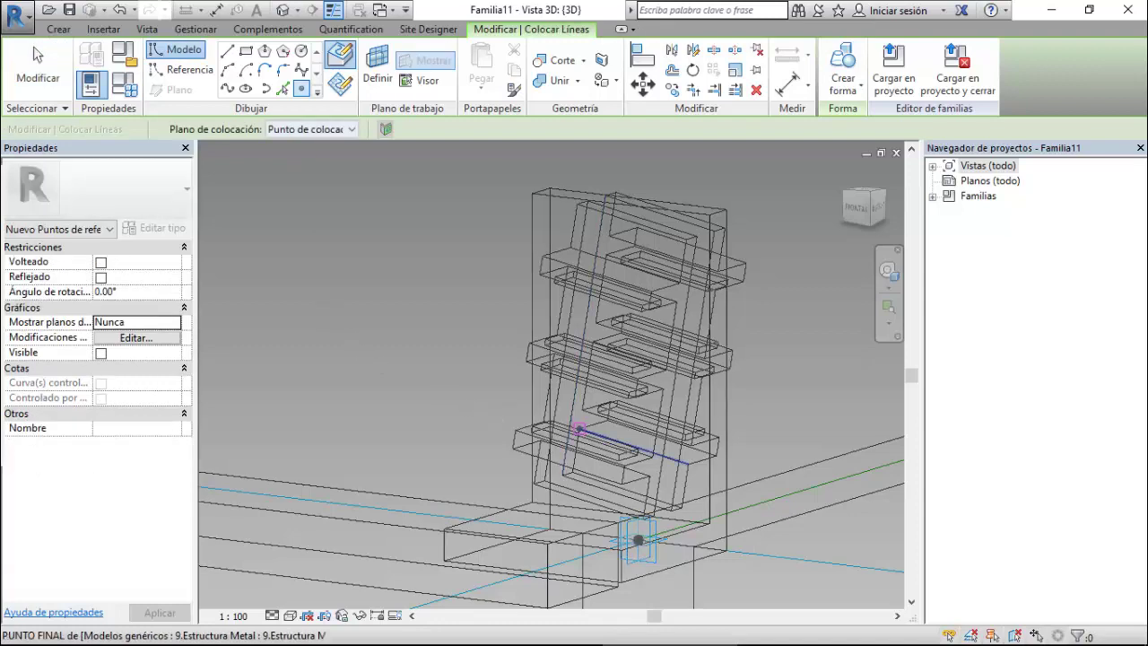
{"action": "scroll", "coordinate": [581, 419], "scroll_direction": "up", "scroll_amount": 2}
{"action": "scroll", "coordinate": [581, 419], "scroll_direction": "up", "scroll_amount": 1}
{"action": "scroll", "coordinate": [538, 408], "scroll_direction": "up", "scroll_amount": 2}
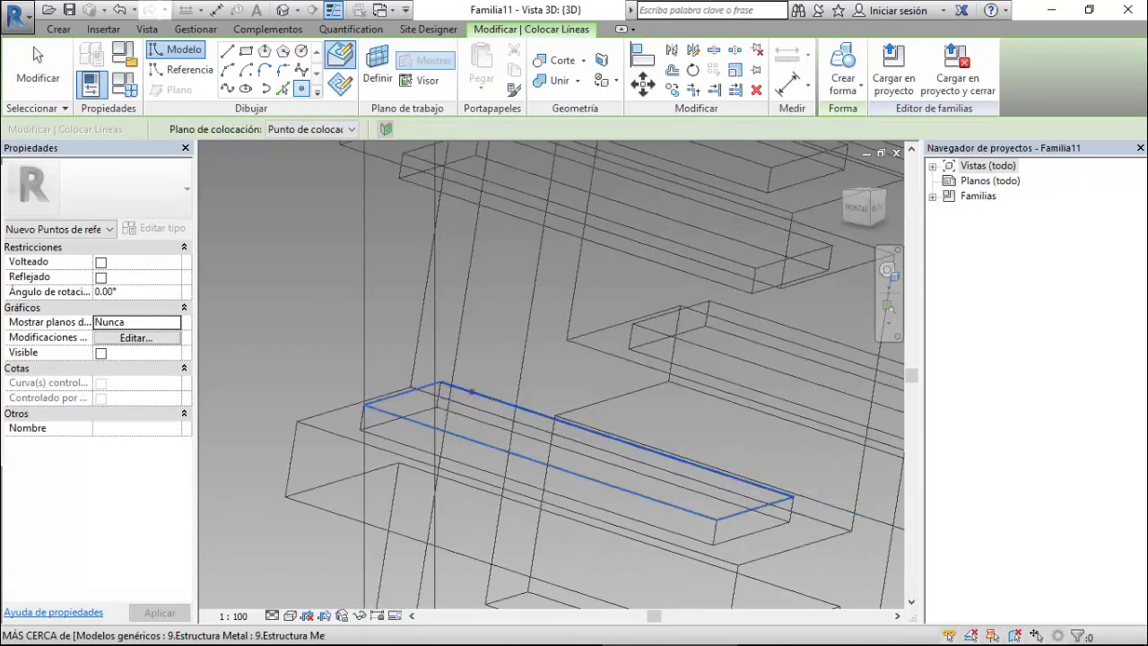
{"action": "scroll", "coordinate": [486, 397], "scroll_direction": "up", "scroll_amount": 1}
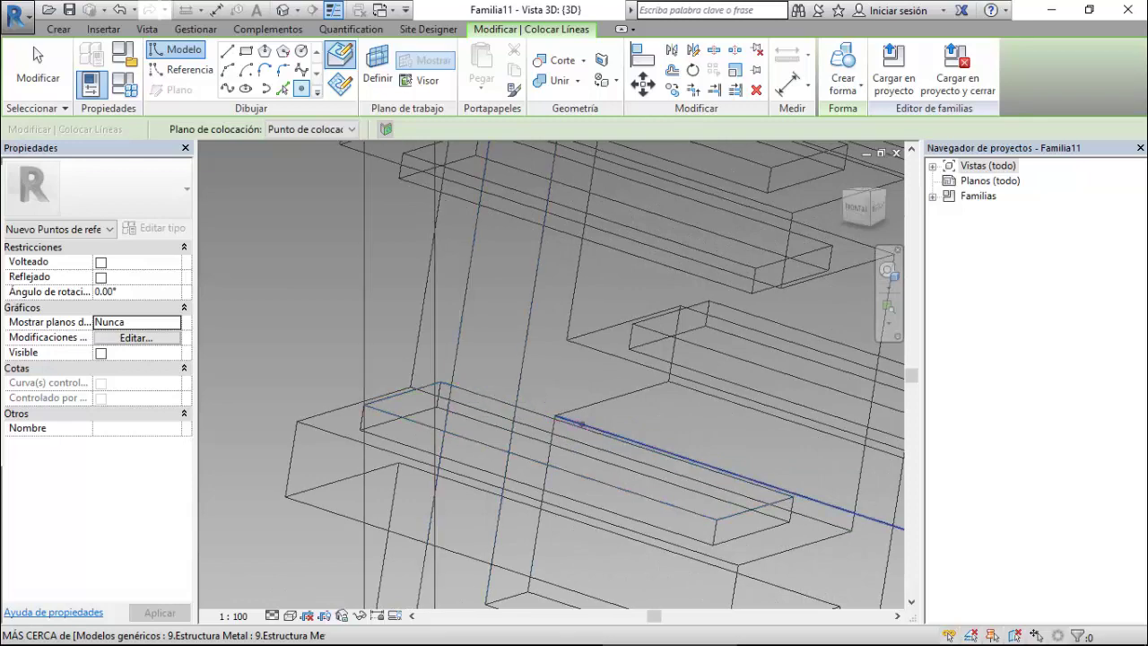
{"action": "scroll", "coordinate": [603, 431], "scroll_direction": "up", "scroll_amount": 1}
{"action": "scroll", "coordinate": [610, 434], "scroll_direction": "up", "scroll_amount": 1}
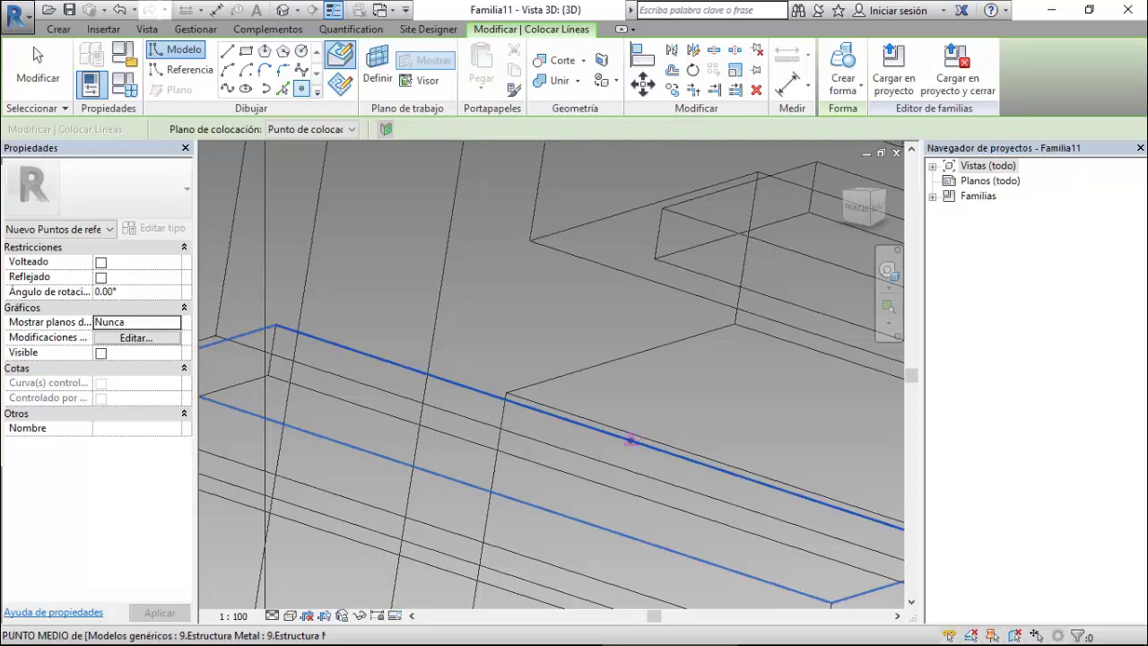
{"action": "scroll", "coordinate": [625, 444], "scroll_direction": "down", "scroll_amount": 2}
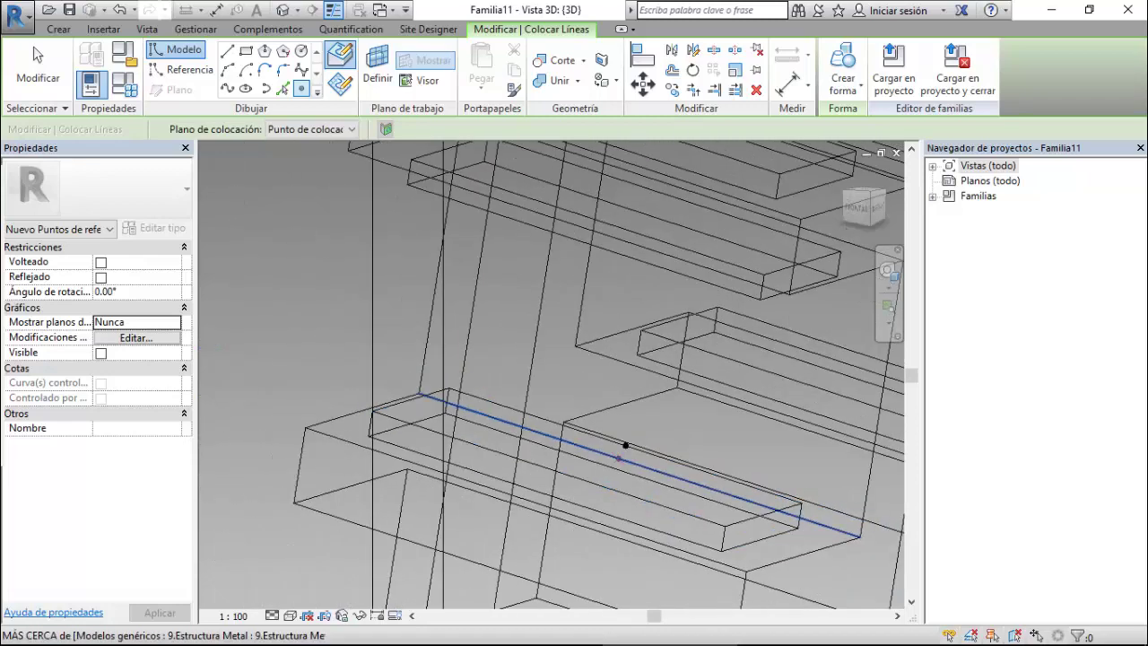
{"action": "left_click", "coordinate": [625, 445]}
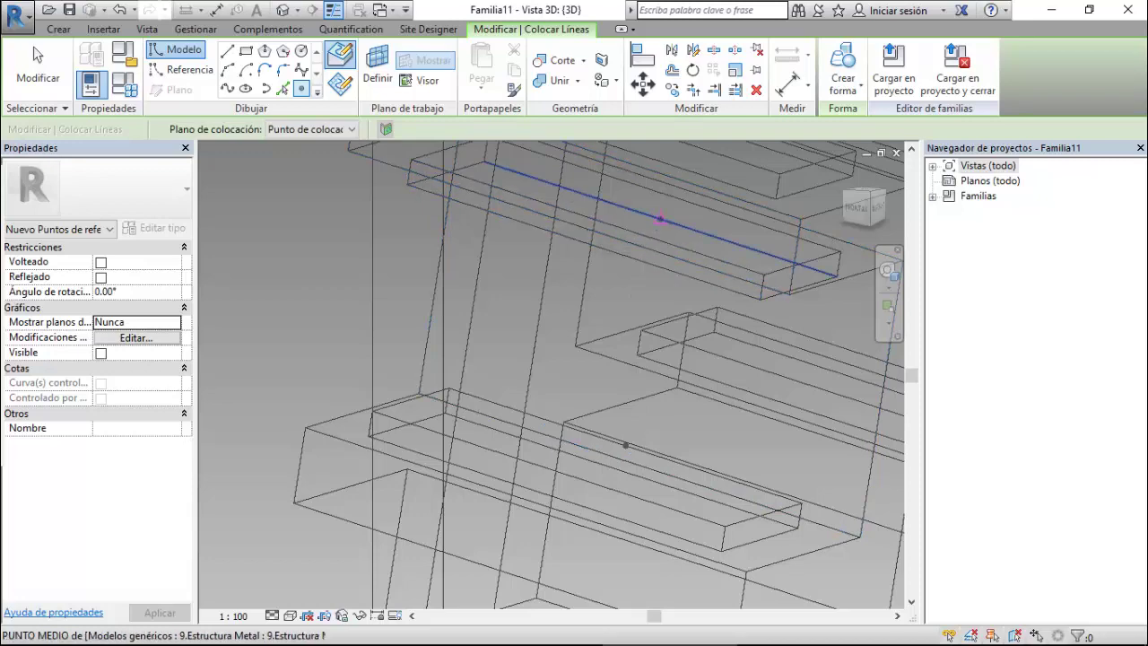
{"action": "left_click", "coordinate": [660, 219]}
{"action": "key", "text": "Escape"}
{"action": "key", "text": "Escape"}
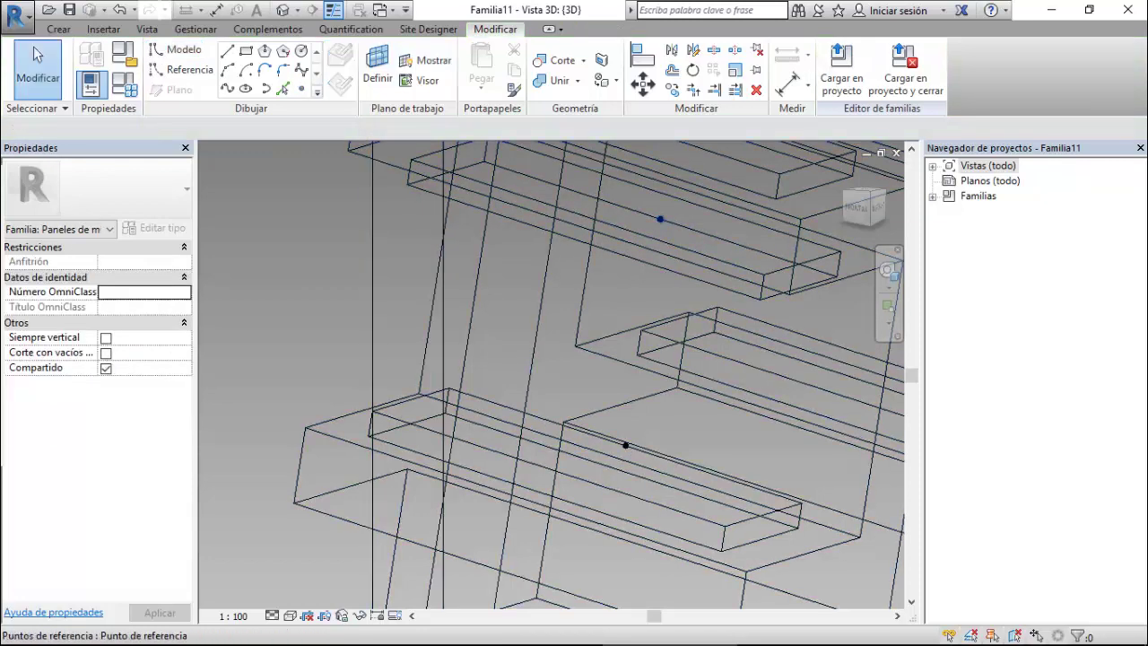
Join the two points with a line and make it a reference line.
{"action": "left_click", "coordinate": [625, 445]}
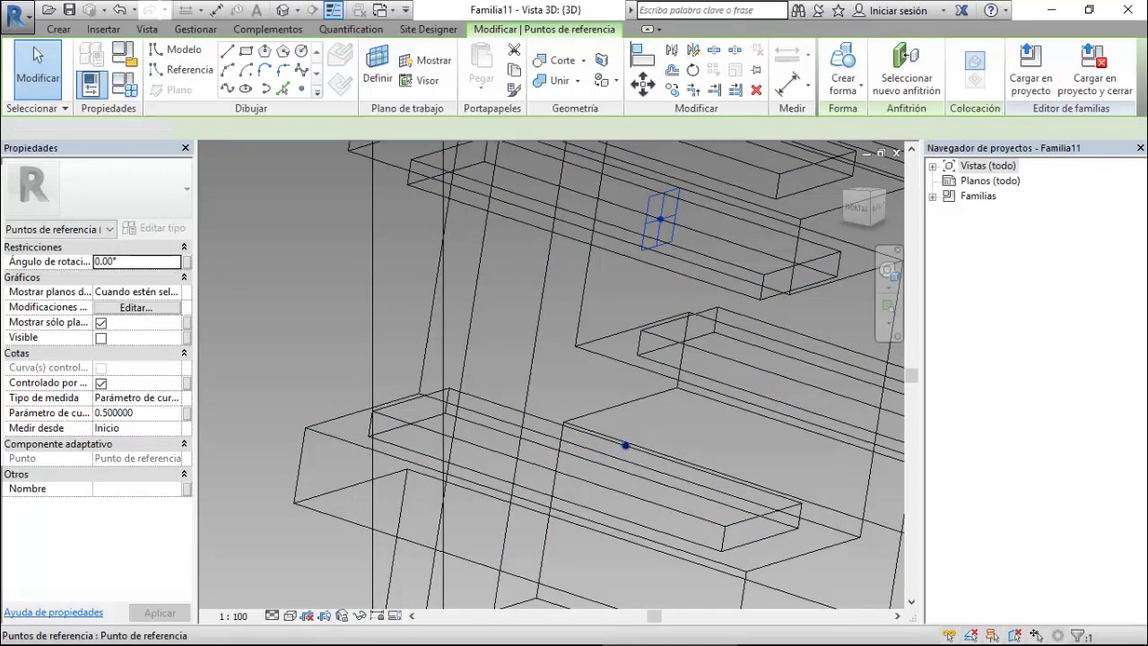
{"action": "left_click", "coordinate": [660, 219], "text": "ctrl"}
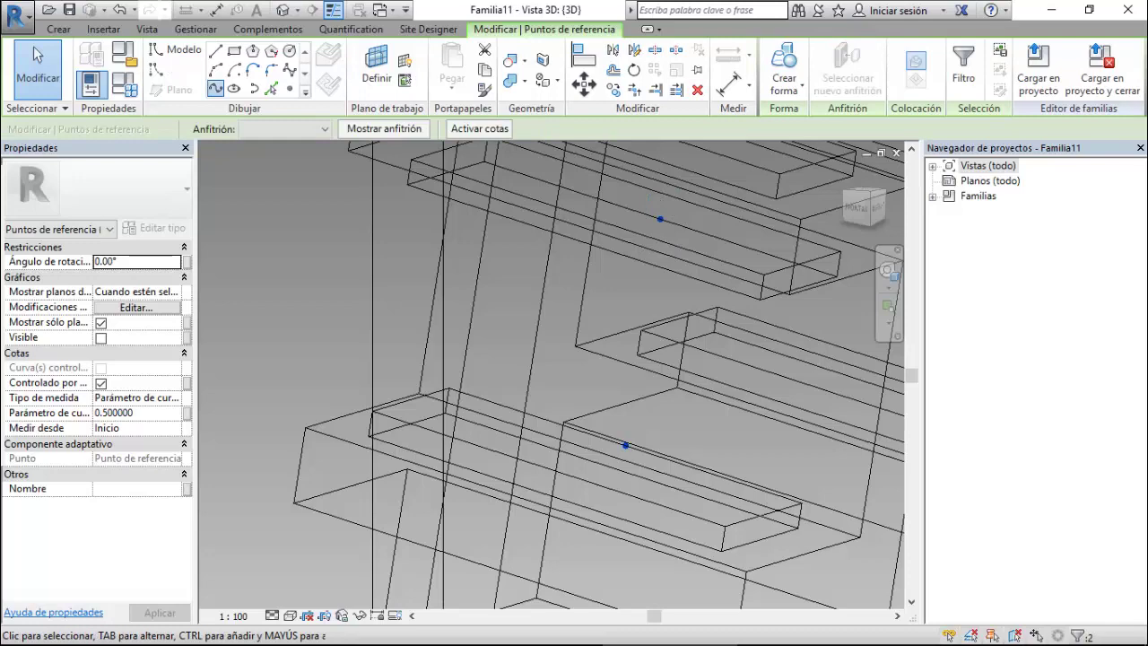
{"action": "left_click", "coordinate": [215, 87]}
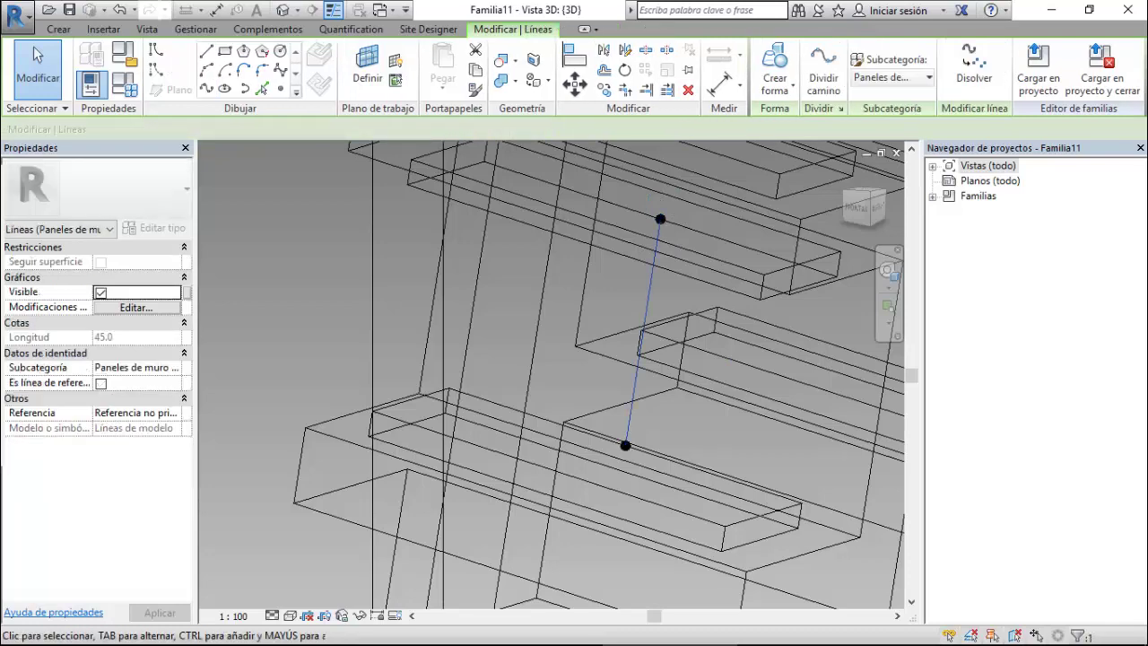
{"action": "left_click", "coordinate": [100, 383]}
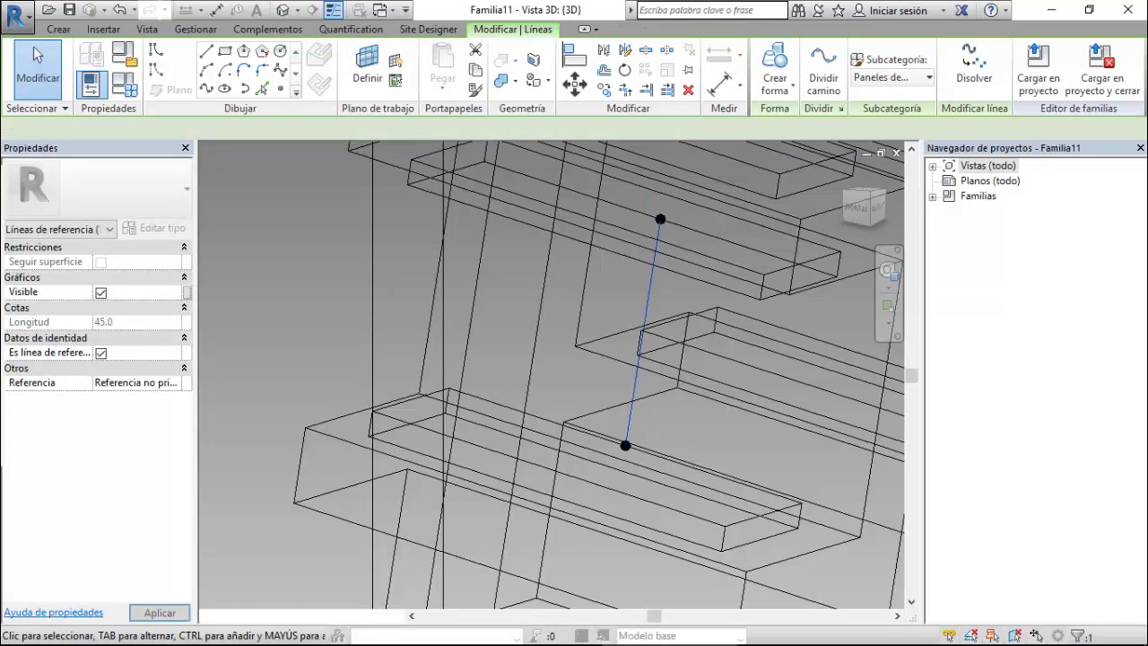
Host a point on the reference line and set Mostrar planos de referencia to Siempre.
{"action": "left_click", "coordinate": [301, 88]}
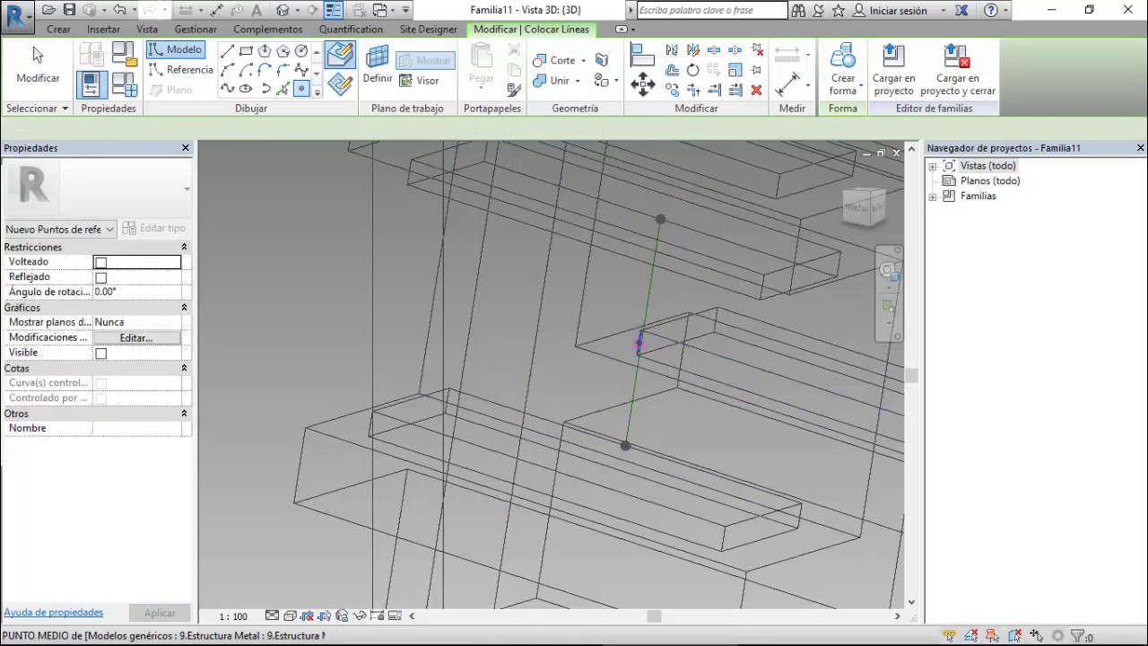
{"action": "scroll", "coordinate": [639, 340], "scroll_direction": "up", "scroll_amount": 3}
{"action": "scroll", "coordinate": [638, 332], "scroll_direction": "up", "scroll_amount": 2}
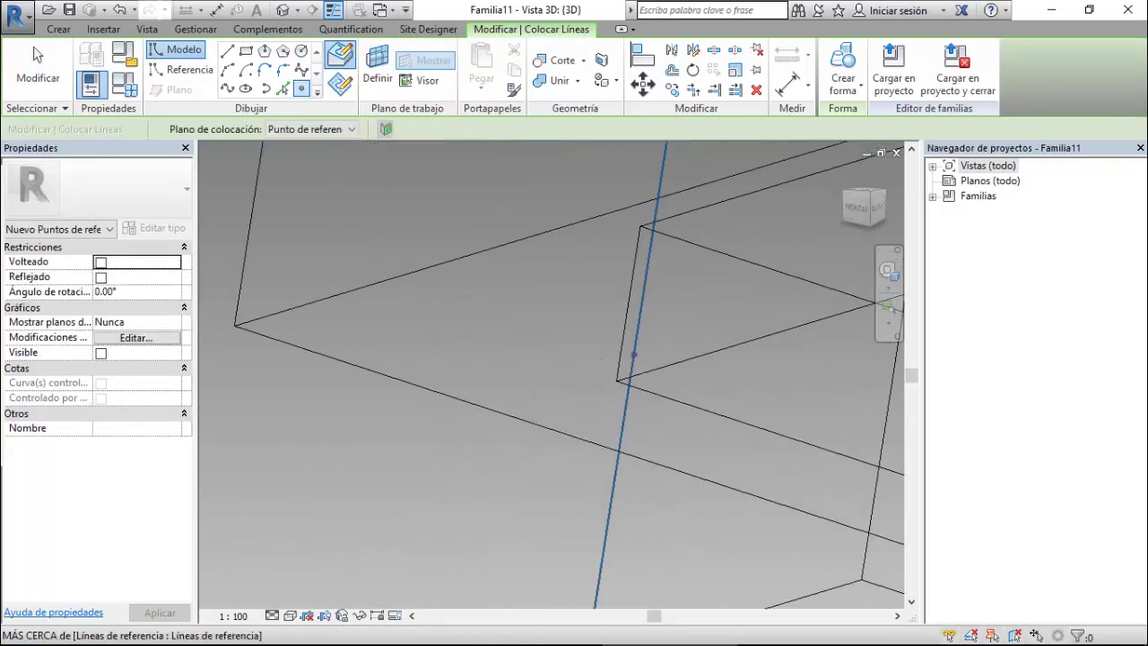
{"action": "left_click", "coordinate": [639, 320]}
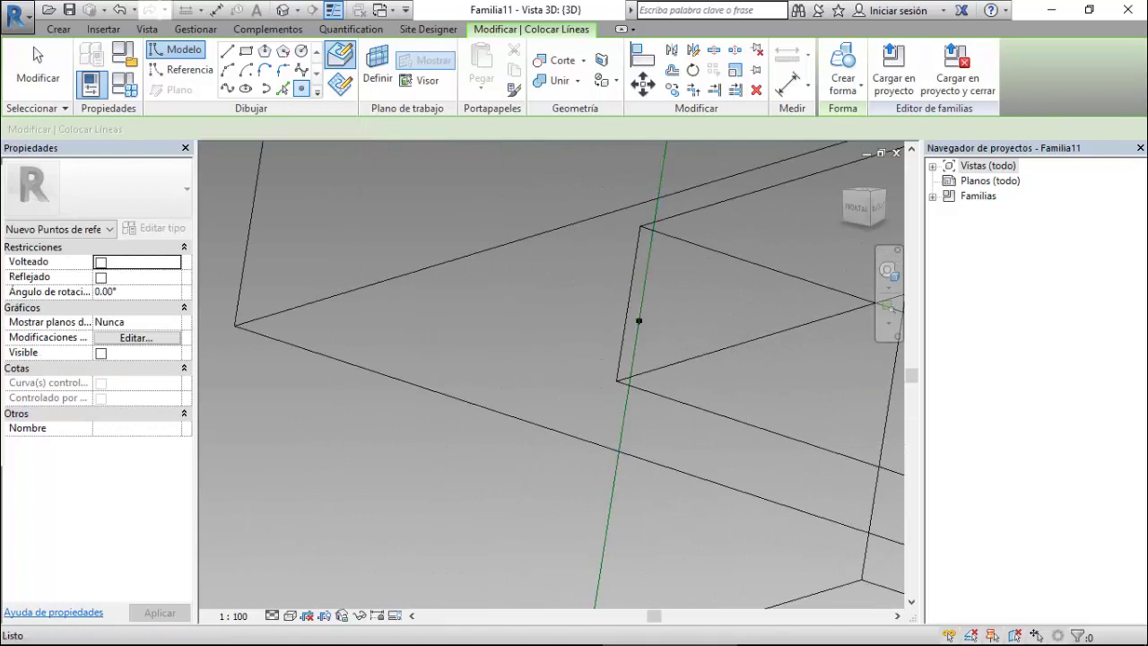
{"action": "key", "text": "Escape"}
{"action": "key", "text": "Escape"}
{"action": "left_click", "coordinate": [638, 321]}
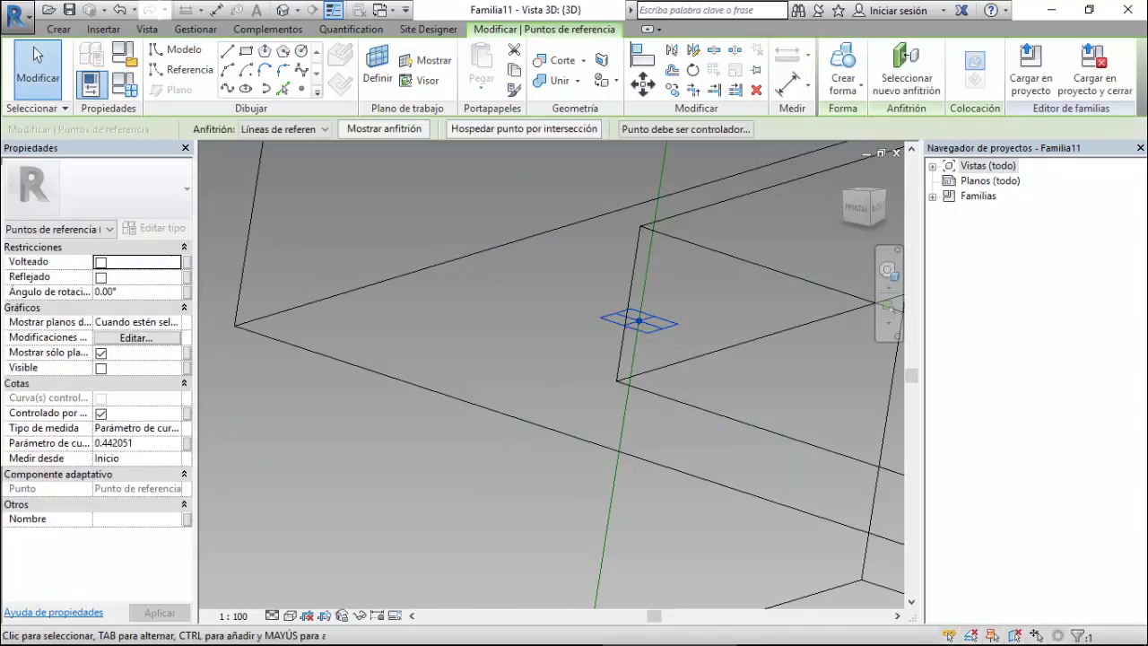
{"action": "left_click", "coordinate": [134, 322]}
{"action": "left_click", "coordinate": [173, 322]}
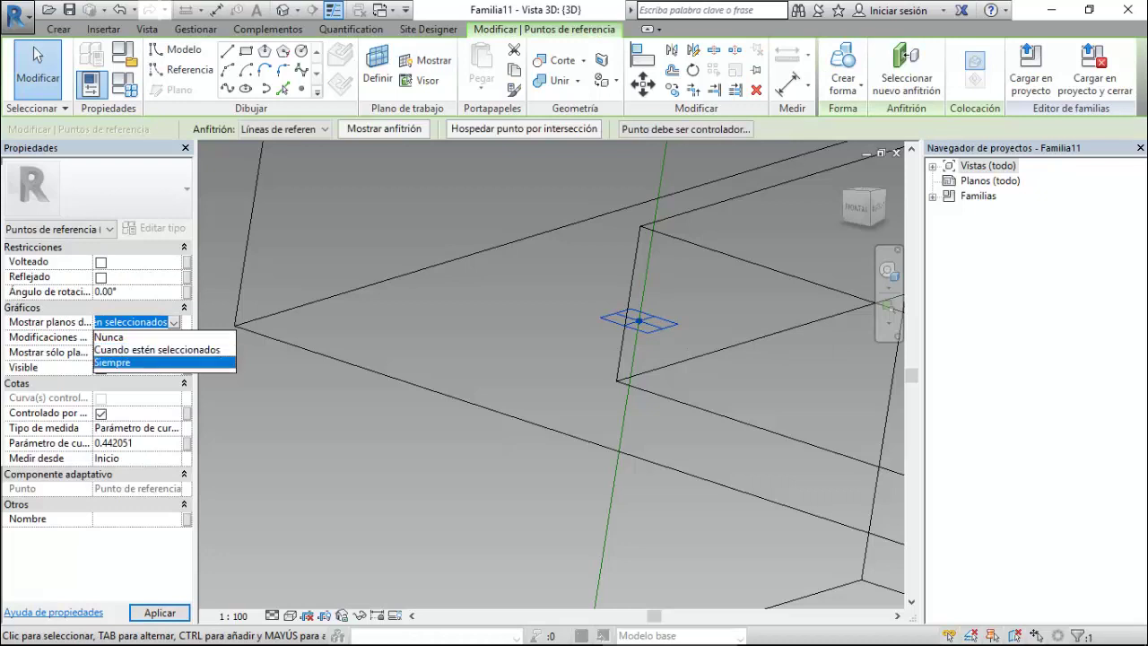
{"action": "left_click", "coordinate": [135, 362]}
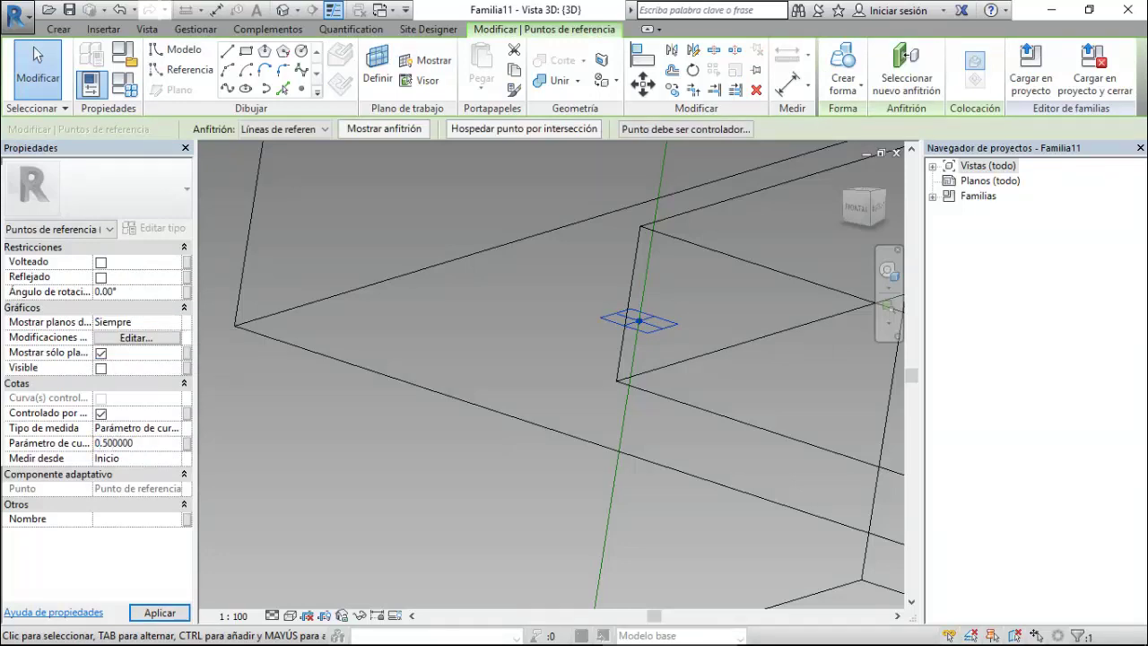
Orbit and zoom in close on one glass fin's shelf edges.
{"action": "mouse_move", "coordinate": [628, 377]}
{"action": "middle_mouse_down", "text": "shift"}
{"action": "mouse_move", "coordinate": [574, 358]}
{"action": "mouse_move", "coordinate": [610, 384]}
{"action": "mouse_move", "coordinate": [668, 395]}
{"action": "middle_mouse_up", "text": "shift"}
{"action": "scroll", "coordinate": [558, 341], "scroll_direction": "down", "scroll_amount": 5}
{"action": "scroll", "coordinate": [608, 384], "scroll_direction": "down", "scroll_amount": 3}
{"action": "scroll", "coordinate": [627, 386], "scroll_direction": "down", "scroll_amount": 2}
{"action": "scroll", "coordinate": [646, 385], "scroll_direction": "down", "scroll_amount": 2}
{"action": "scroll", "coordinate": [668, 395], "scroll_direction": "up", "scroll_amount": 3}
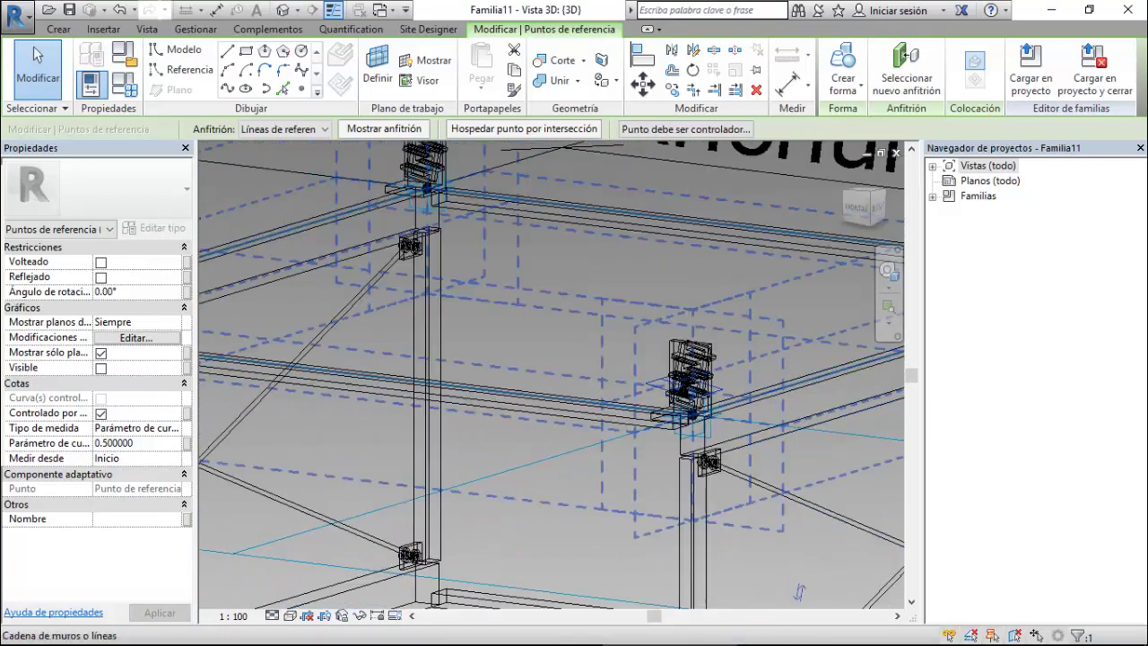
{"action": "middle_click_drag", "start_coordinate": [791, 523], "coordinate": [790, 507], "text": "shift"}
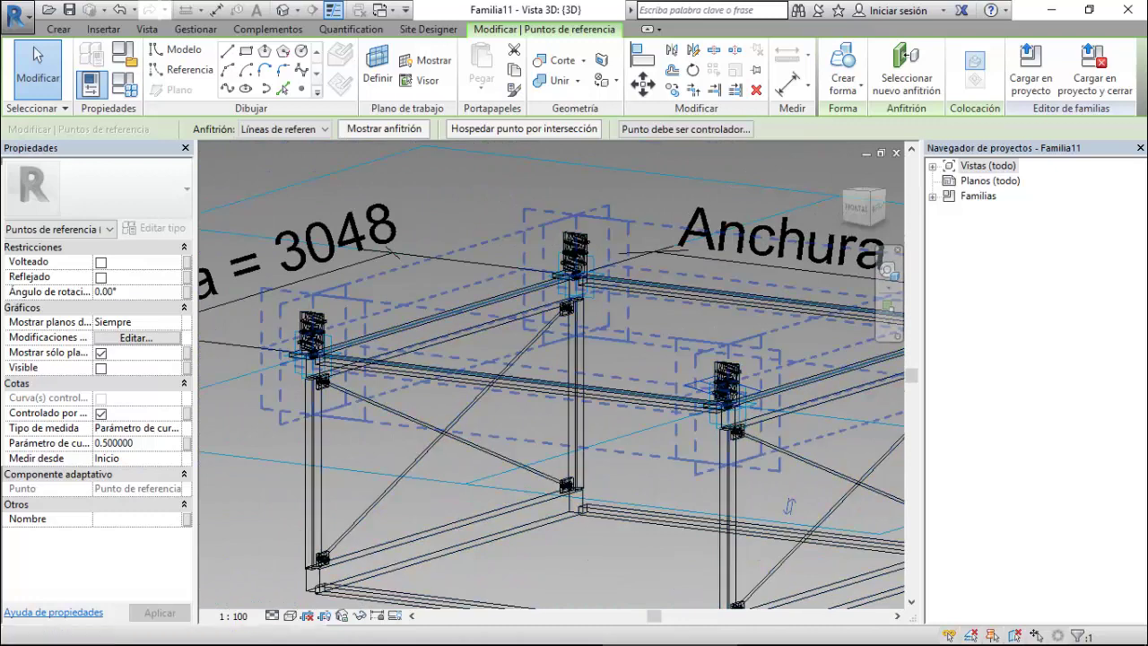
{"action": "scroll", "coordinate": [323, 368], "scroll_direction": "up", "scroll_amount": 2}
{"action": "scroll", "coordinate": [395, 475], "scroll_direction": "up", "scroll_amount": 3}
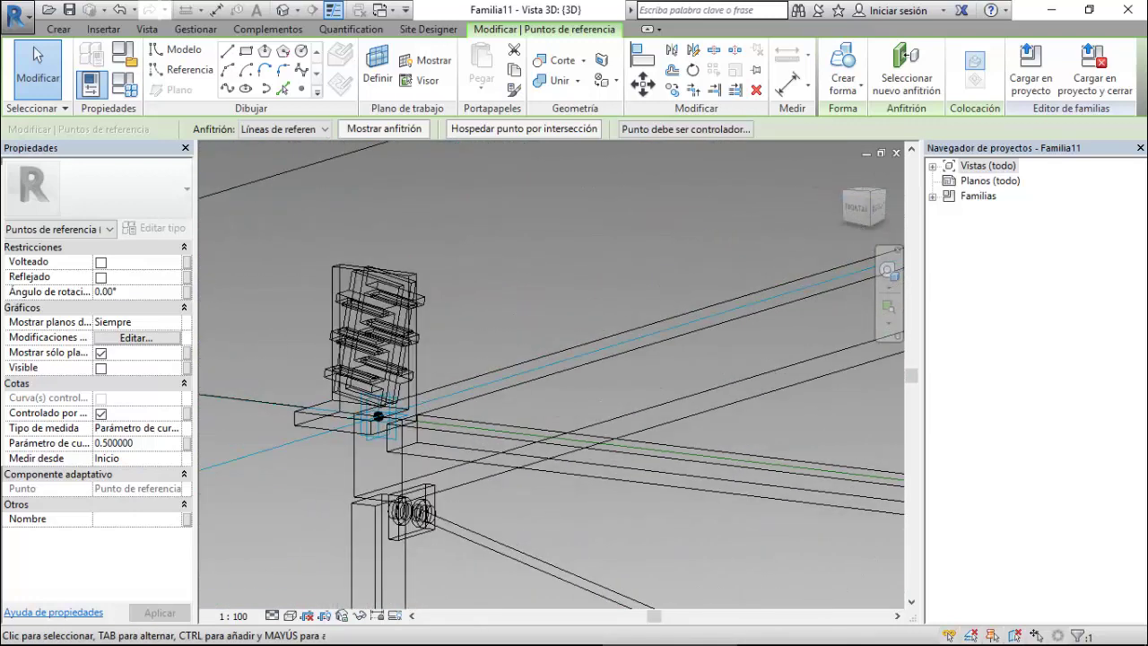
{"action": "scroll", "coordinate": [421, 476], "scroll_direction": "up", "scroll_amount": 2}
{"action": "scroll", "coordinate": [428, 477], "scroll_direction": "up", "scroll_amount": 1}
Switch the visual style to Sombreado, then back to Estructura alámbrica.
{"action": "left_click", "coordinate": [289, 615]}
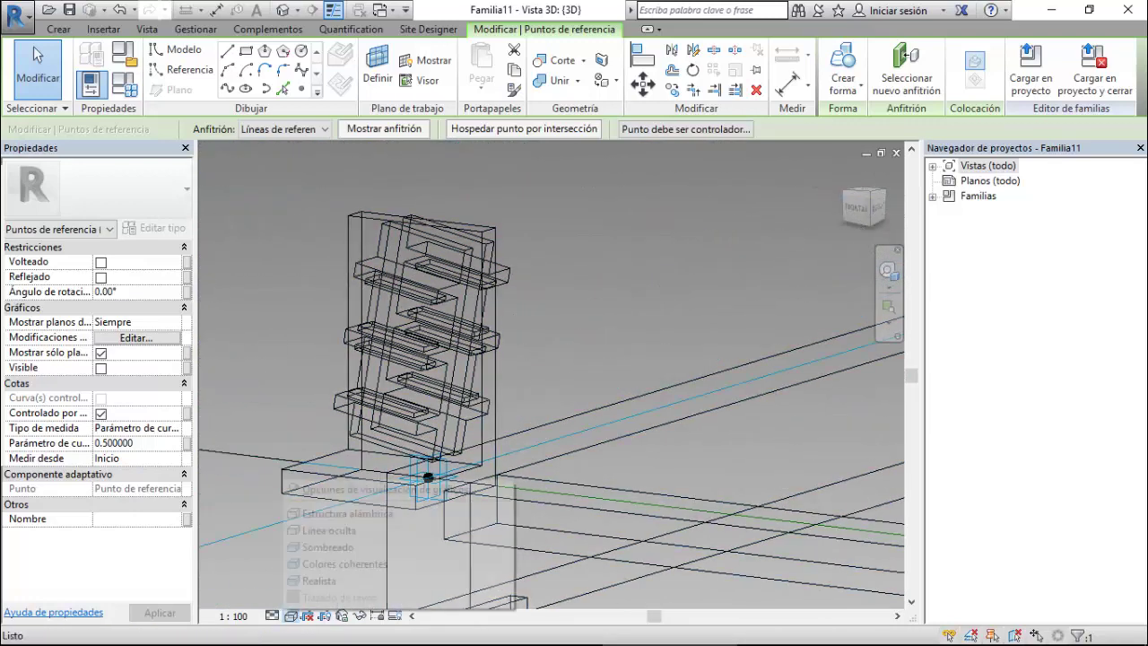
{"action": "left_click", "coordinate": [327, 547]}
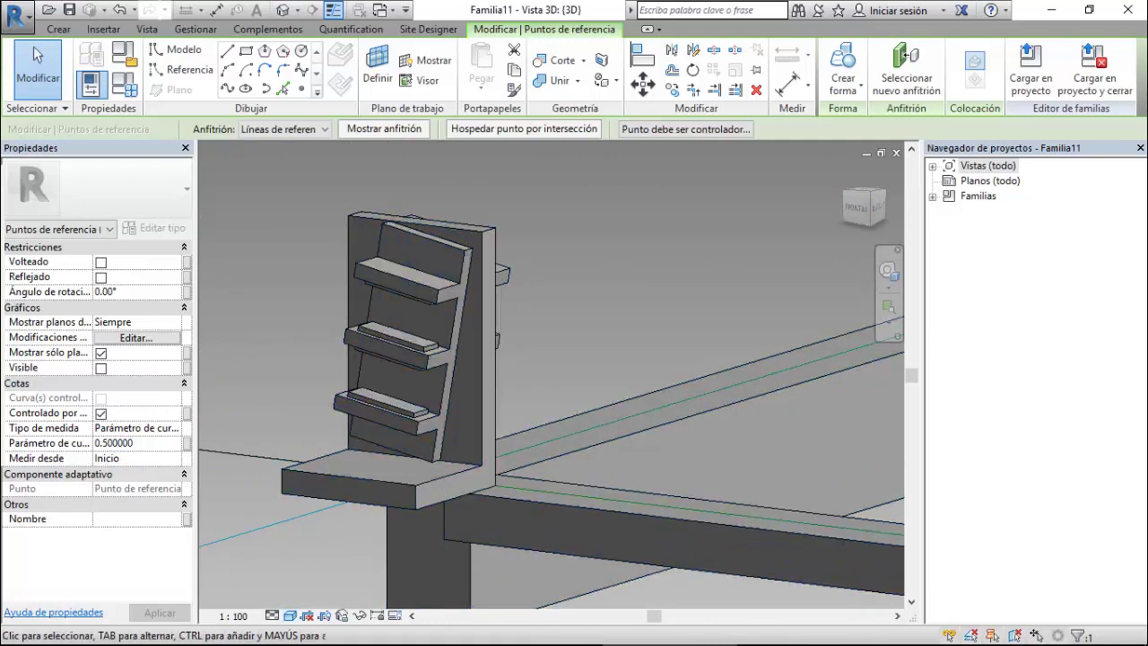
{"action": "scroll", "coordinate": [429, 248], "scroll_direction": "up", "scroll_amount": 3}
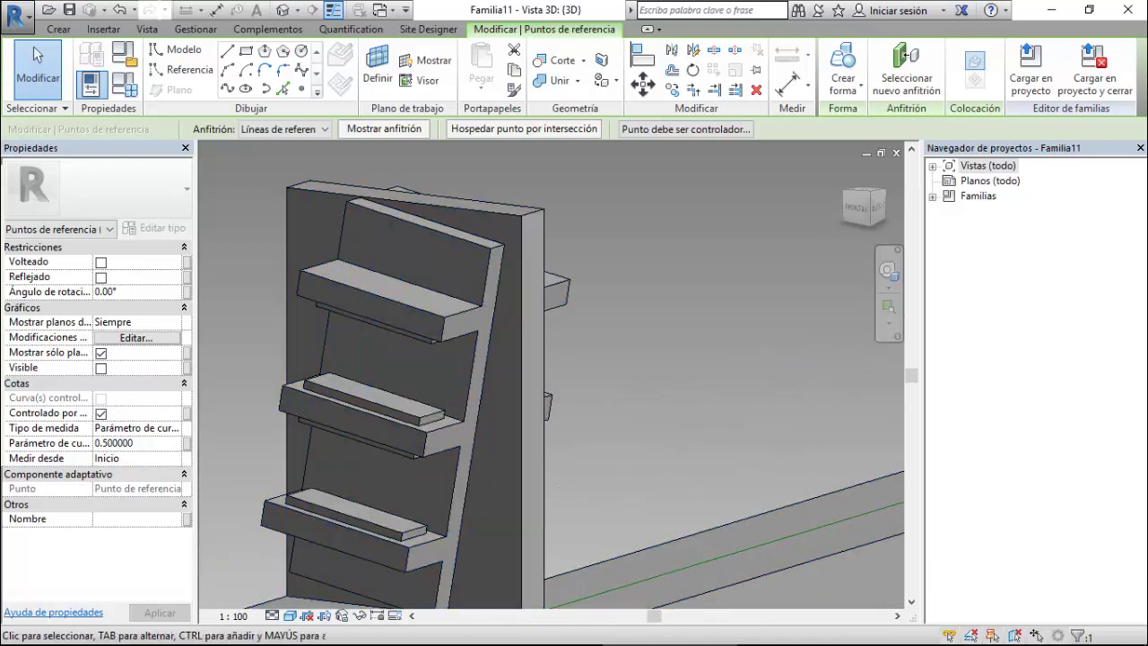
{"action": "left_click", "coordinate": [290, 616]}
{"action": "left_click", "coordinate": [359, 512]}
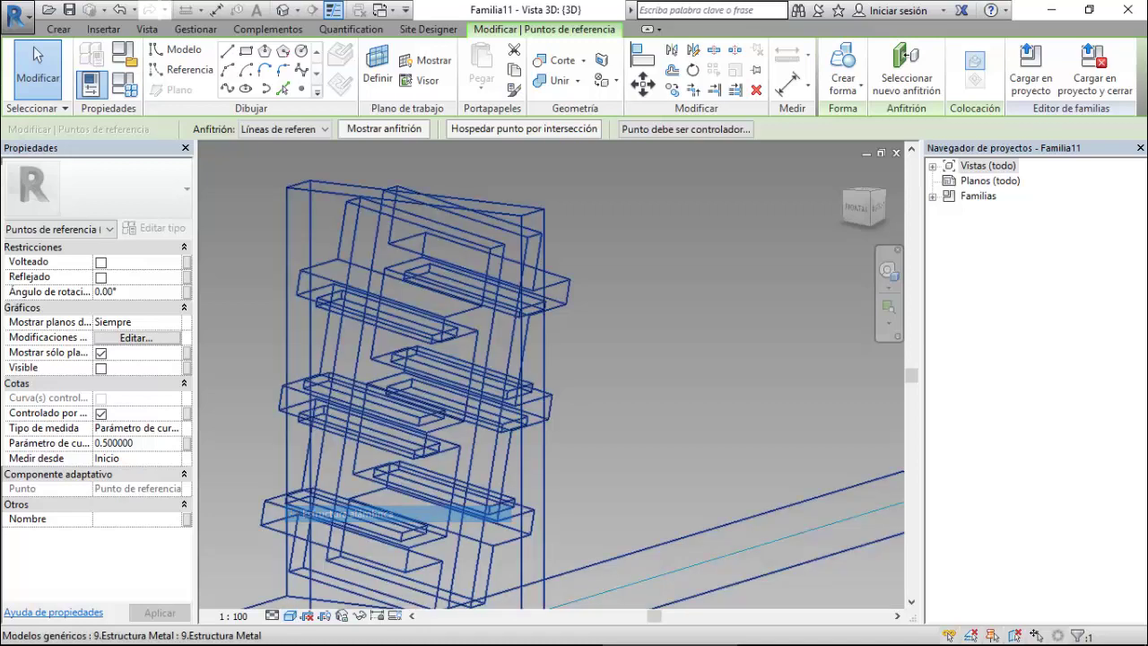
{"action": "scroll", "coordinate": [386, 453], "scroll_direction": "up", "scroll_amount": 2}
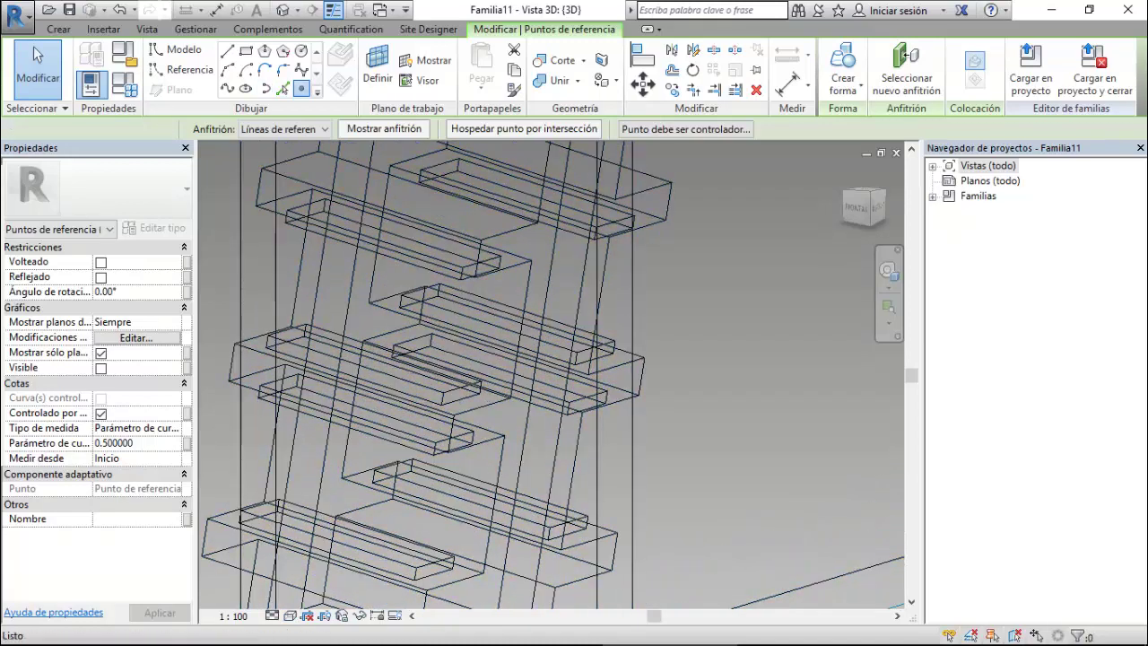
{"action": "scroll", "coordinate": [394, 345], "scroll_direction": "up", "scroll_amount": 2}
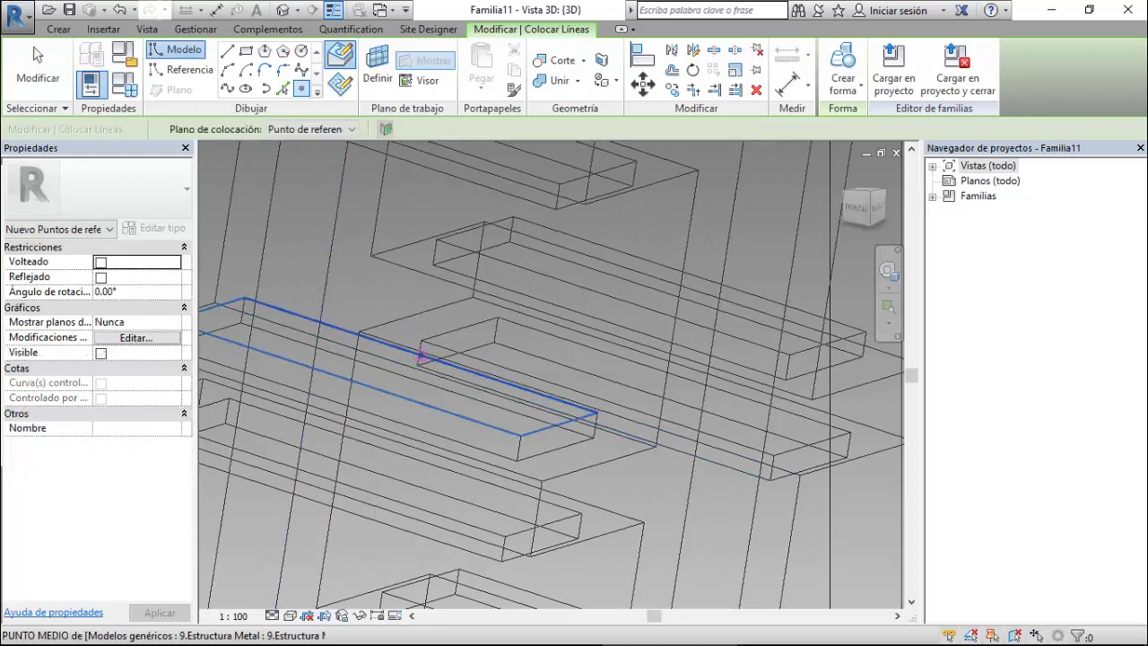
Place reference points at the lower and upper fin-edge midpoints.
{"action": "left_click", "coordinate": [420, 357]}
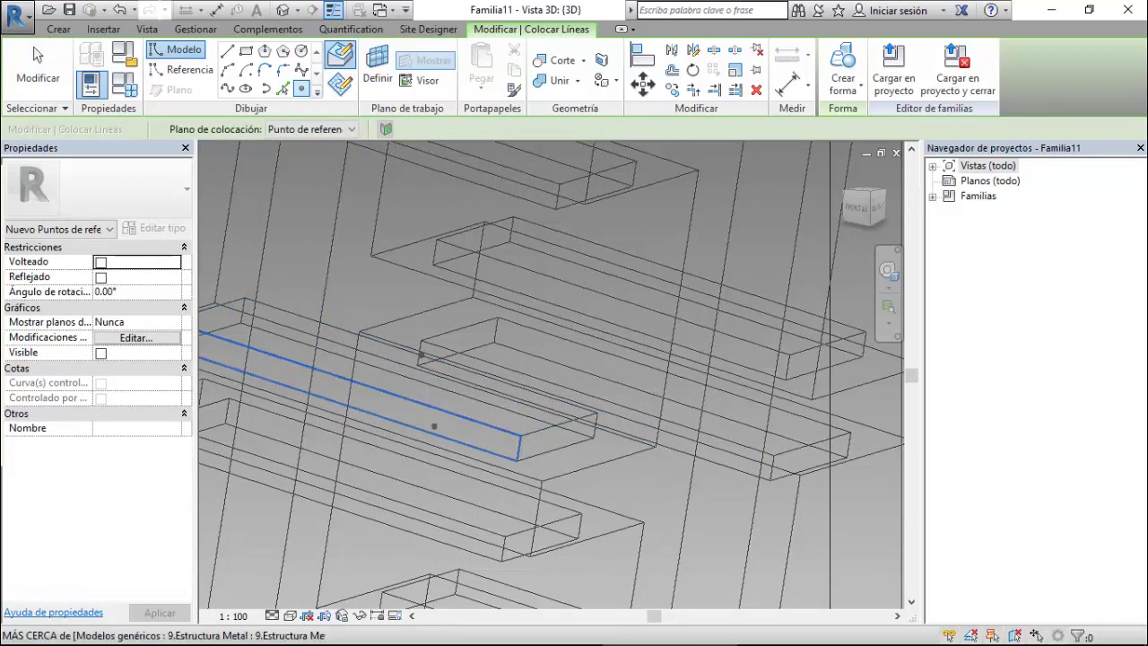
{"action": "middle_click_drag", "start_coordinate": [434, 426], "coordinate": [436, 341], "text": "shift"}
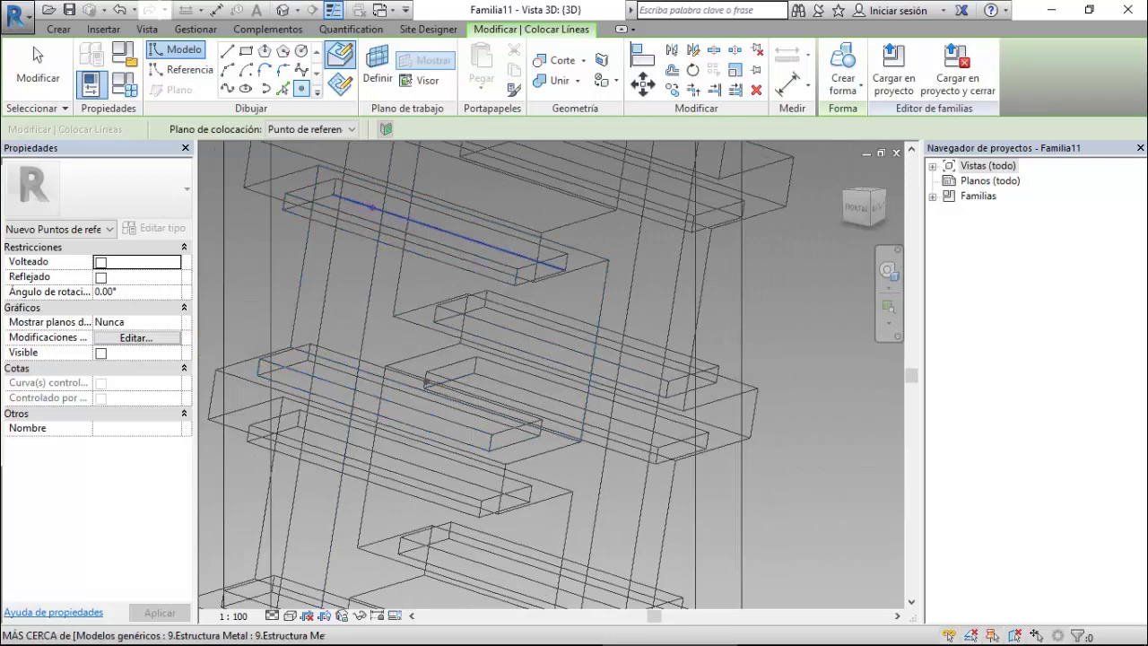
{"action": "scroll", "coordinate": [433, 227], "scroll_direction": "up", "scroll_amount": 2}
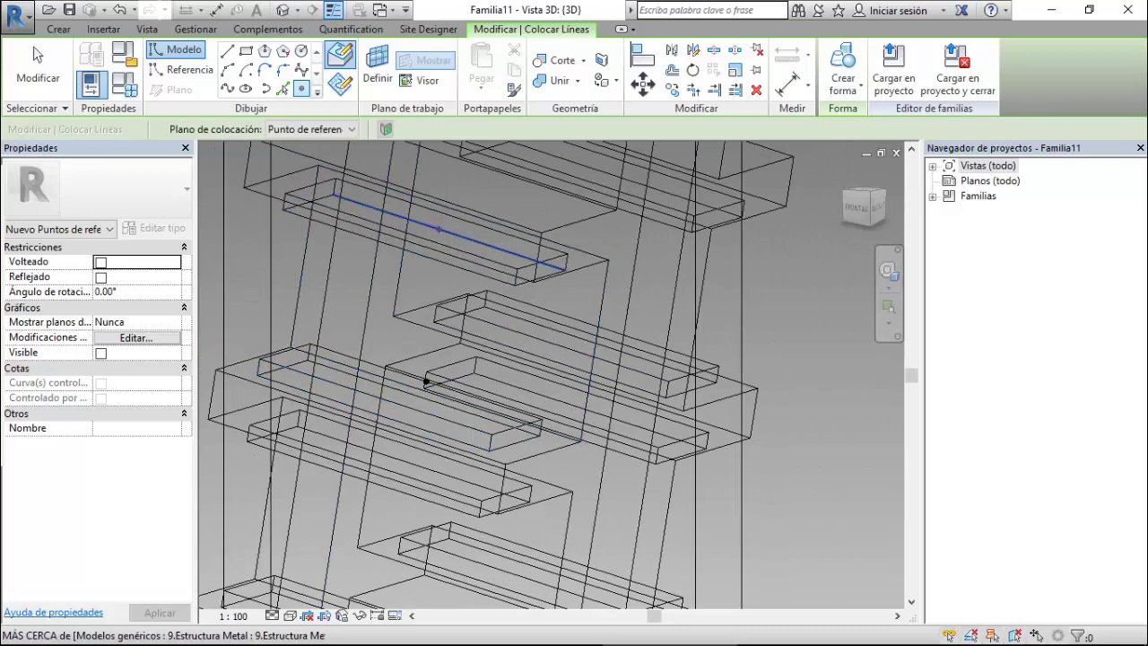
{"action": "scroll", "coordinate": [435, 224], "scroll_direction": "up", "scroll_amount": 2}
{"action": "scroll", "coordinate": [439, 221], "scroll_direction": "up", "scroll_amount": 2}
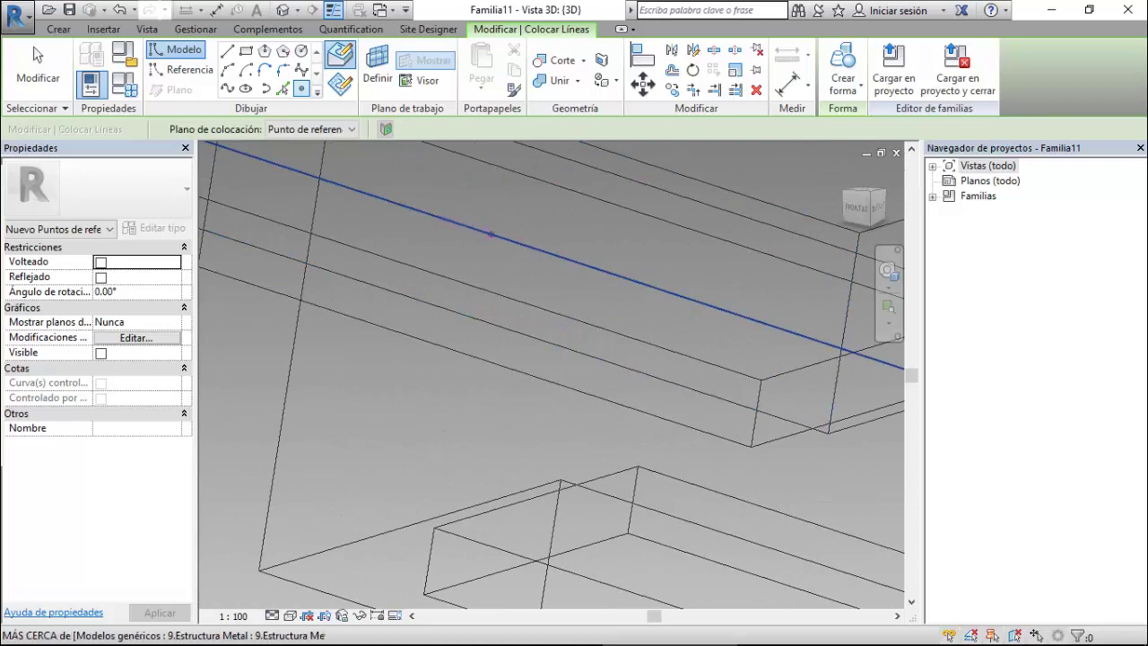
{"action": "left_click", "coordinate": [485, 232]}
{"action": "key", "text": "Escape"}
{"action": "key", "text": "Escape"}
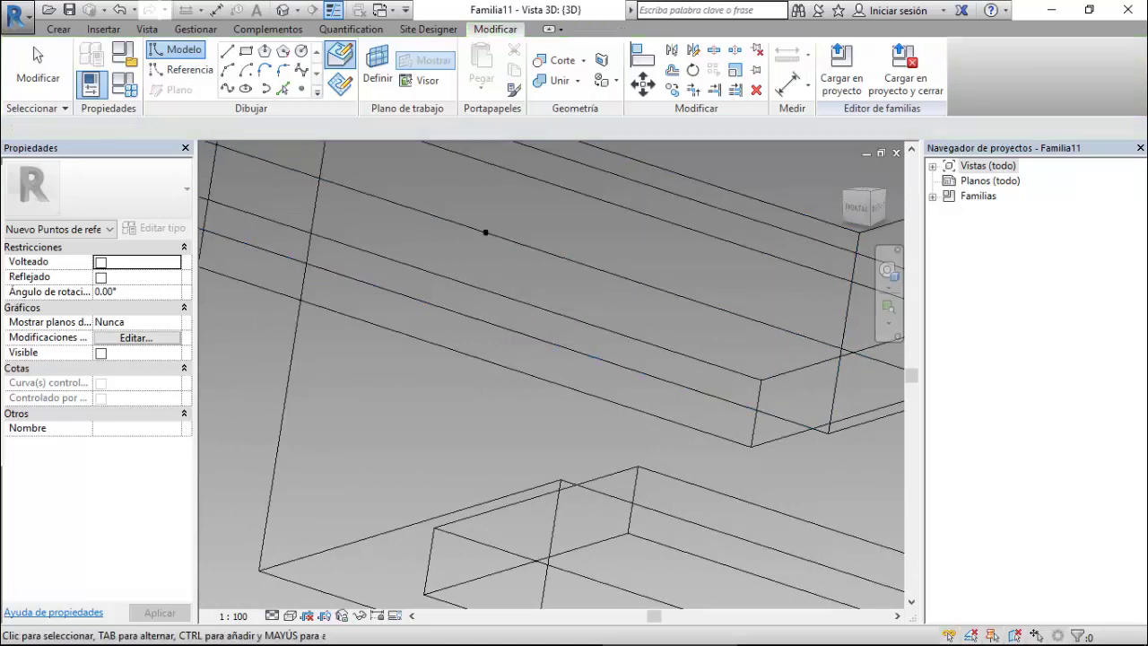
Connect the two midpoint references with a reference line.
{"action": "scroll", "coordinate": [489, 219], "scroll_direction": "down", "scroll_amount": 2}
{"action": "scroll", "coordinate": [489, 219], "scroll_direction": "down", "scroll_amount": 2}
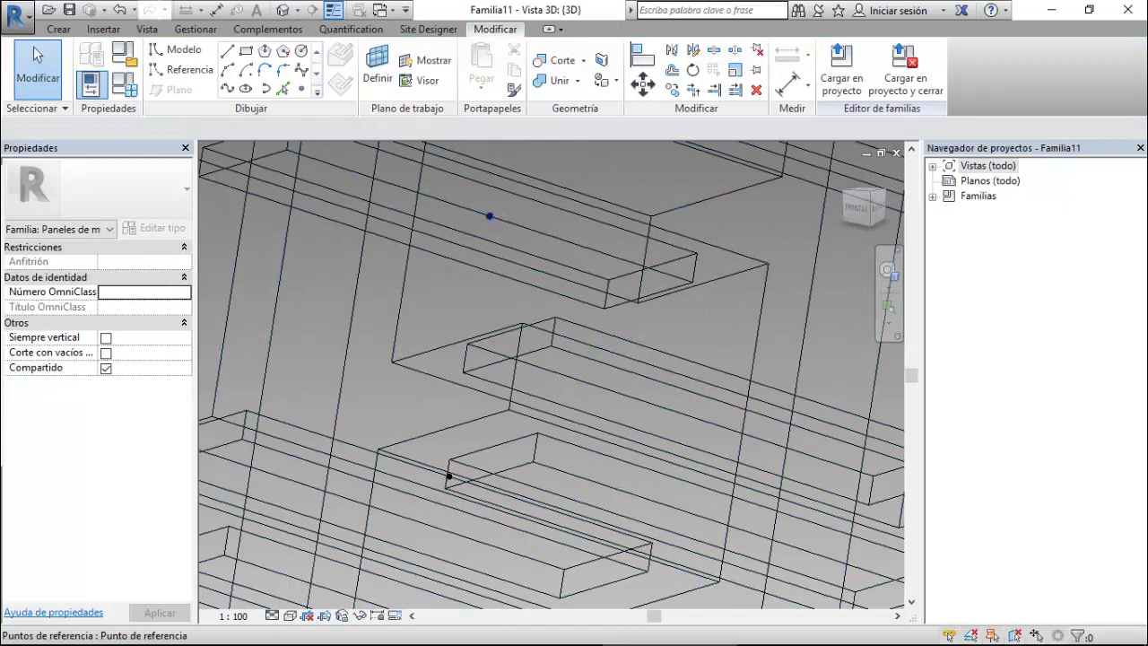
{"action": "left_click", "coordinate": [489, 216]}
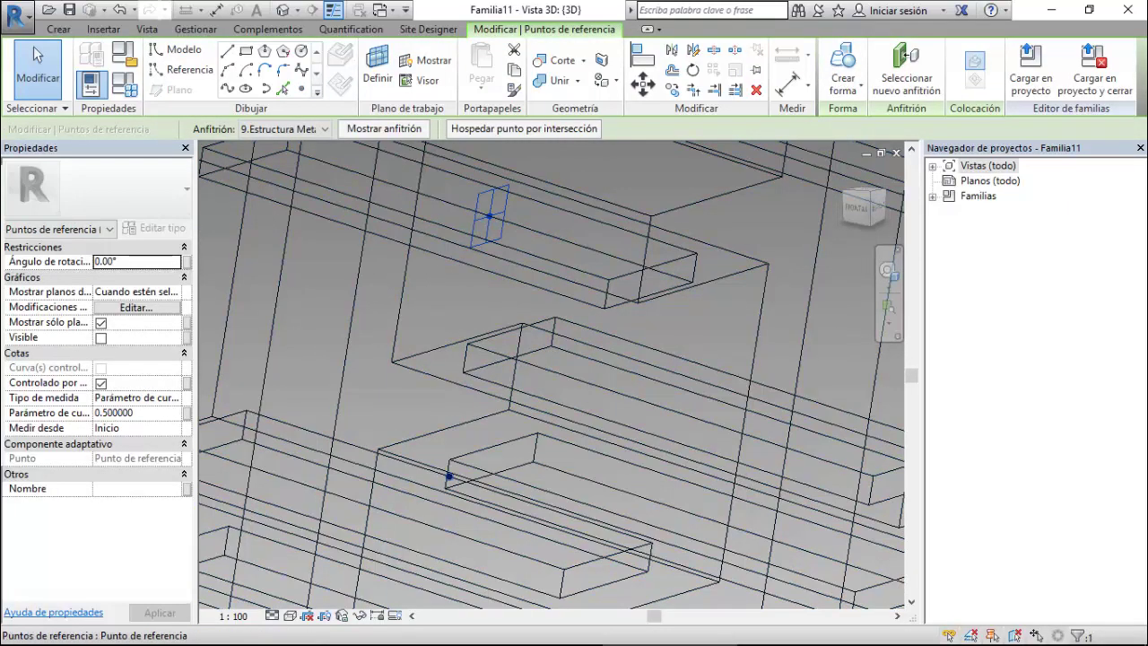
{"action": "left_click", "coordinate": [448, 476], "text": "ctrl"}
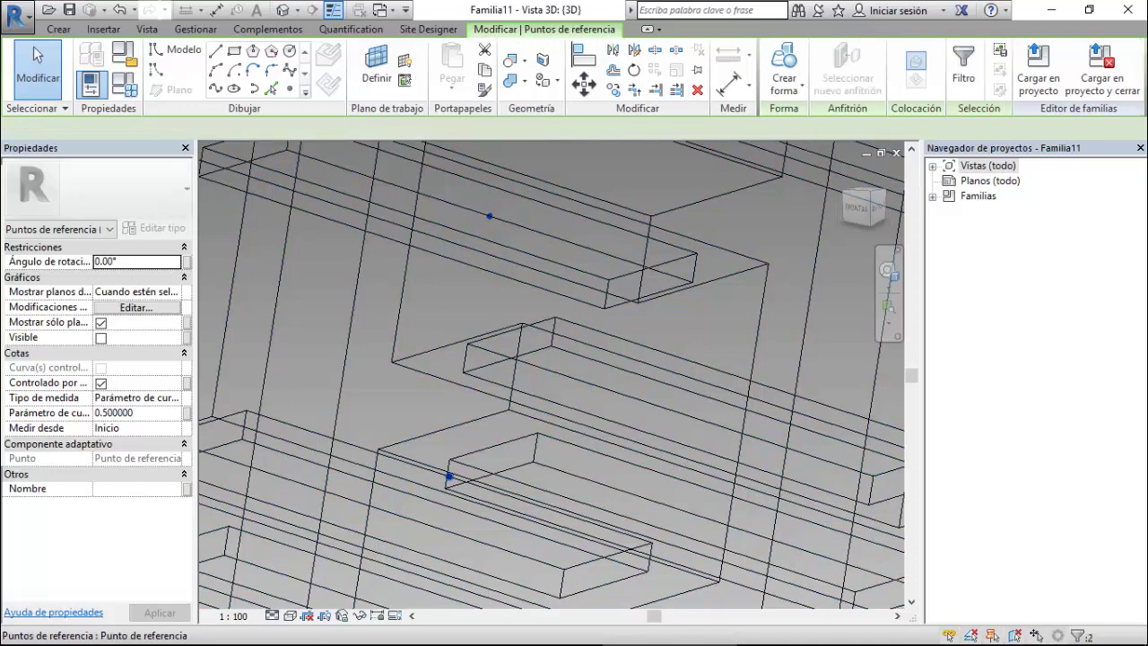
{"action": "left_click", "coordinate": [215, 87]}
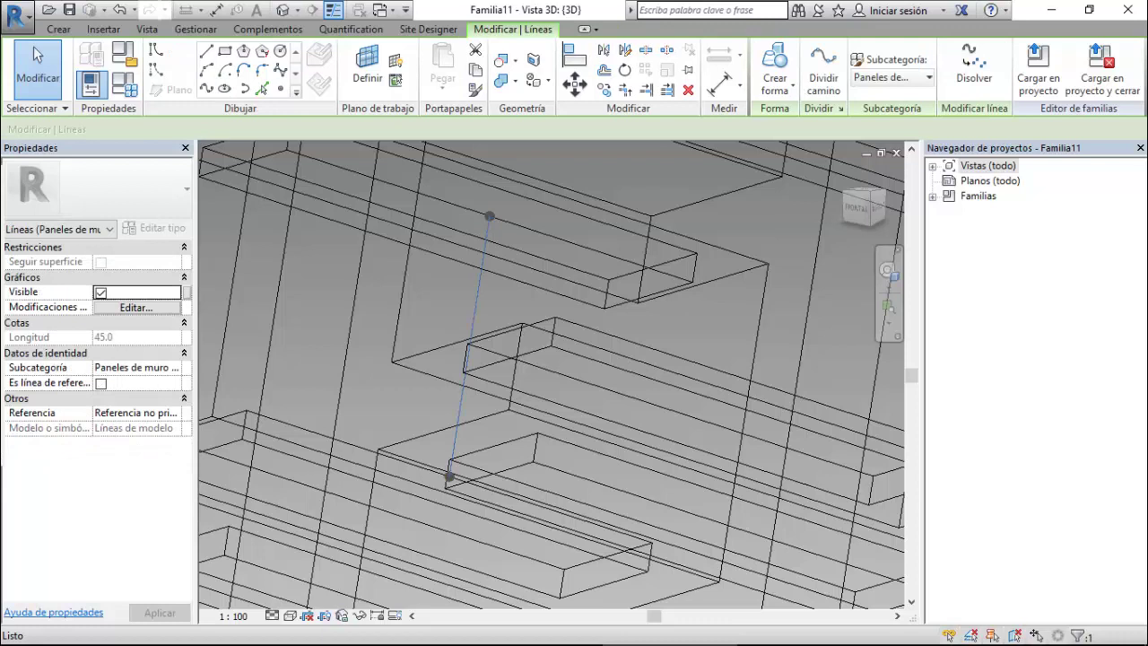
{"action": "left_click", "coordinate": [100, 383]}
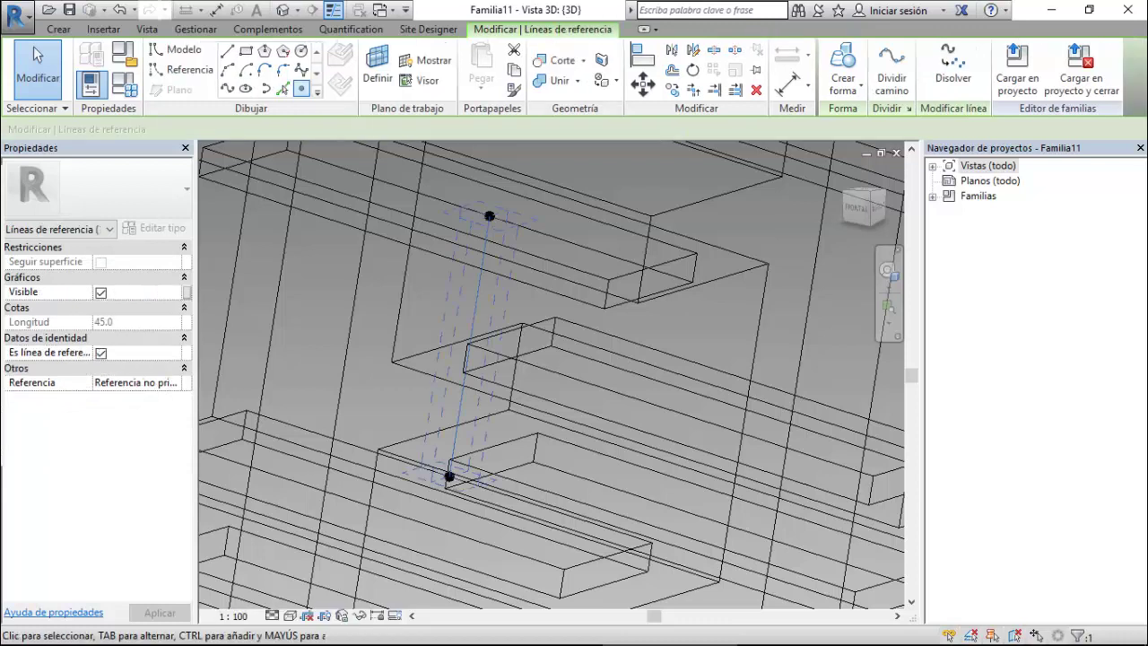
Host a point on the line, set its planes to Siempre, and select its 0.624295 parameter.
{"action": "left_click", "coordinate": [301, 88]}
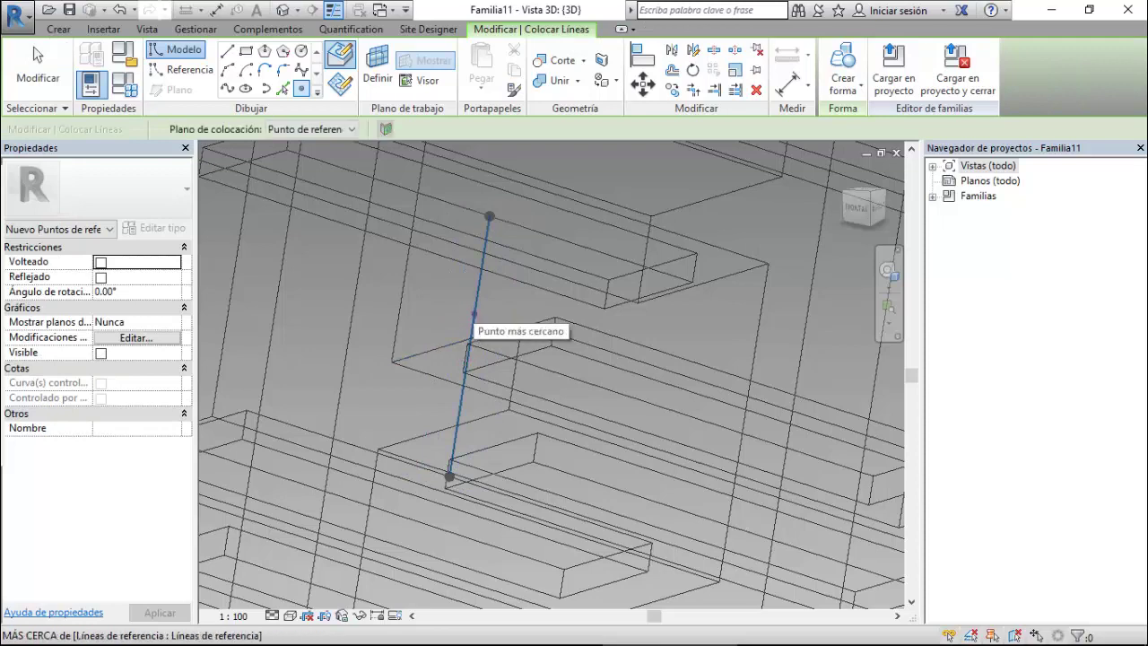
{"action": "left_click", "coordinate": [473, 314]}
{"action": "key", "text": "Escape"}
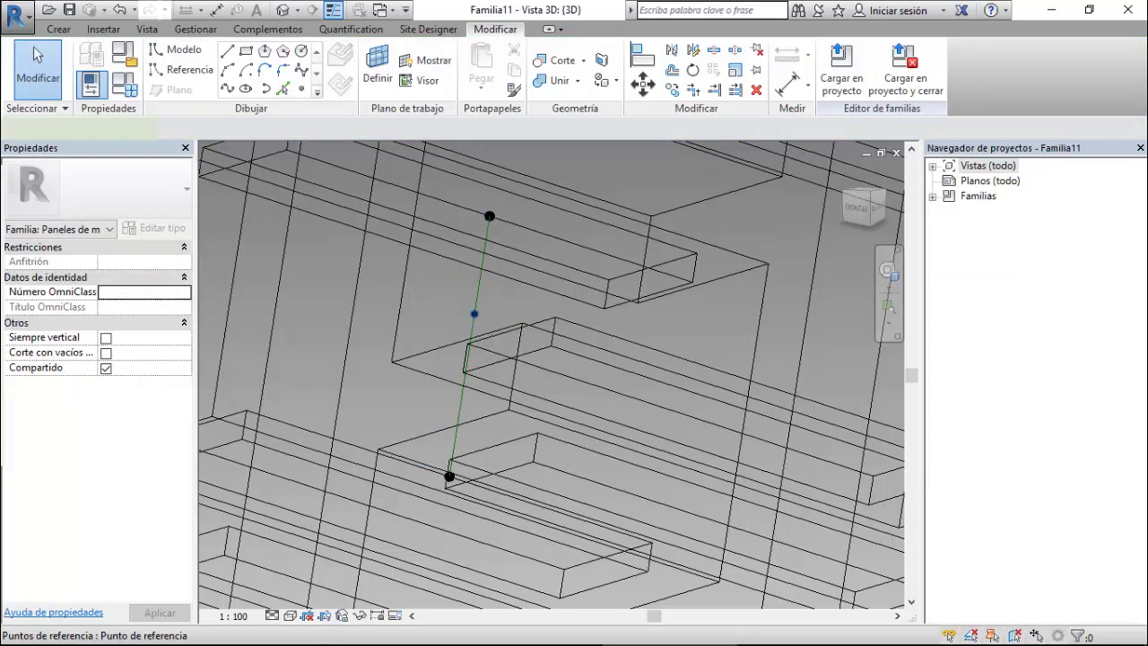
{"action": "left_click", "coordinate": [473, 313]}
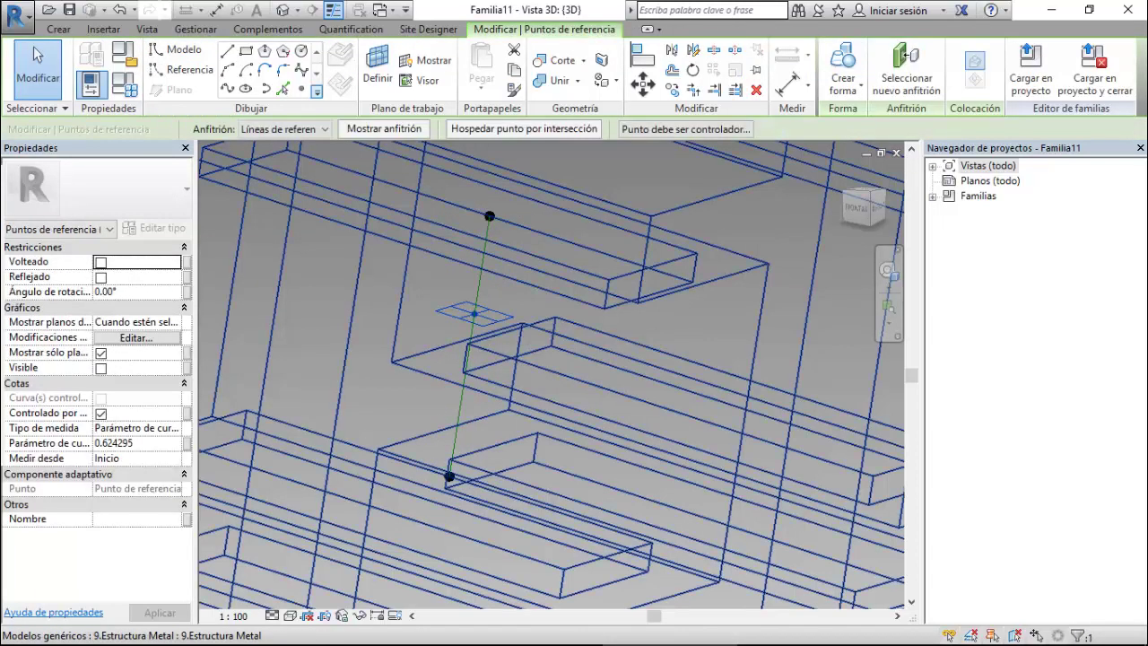
{"action": "left_click", "coordinate": [161, 321]}
{"action": "left_click", "coordinate": [159, 321]}
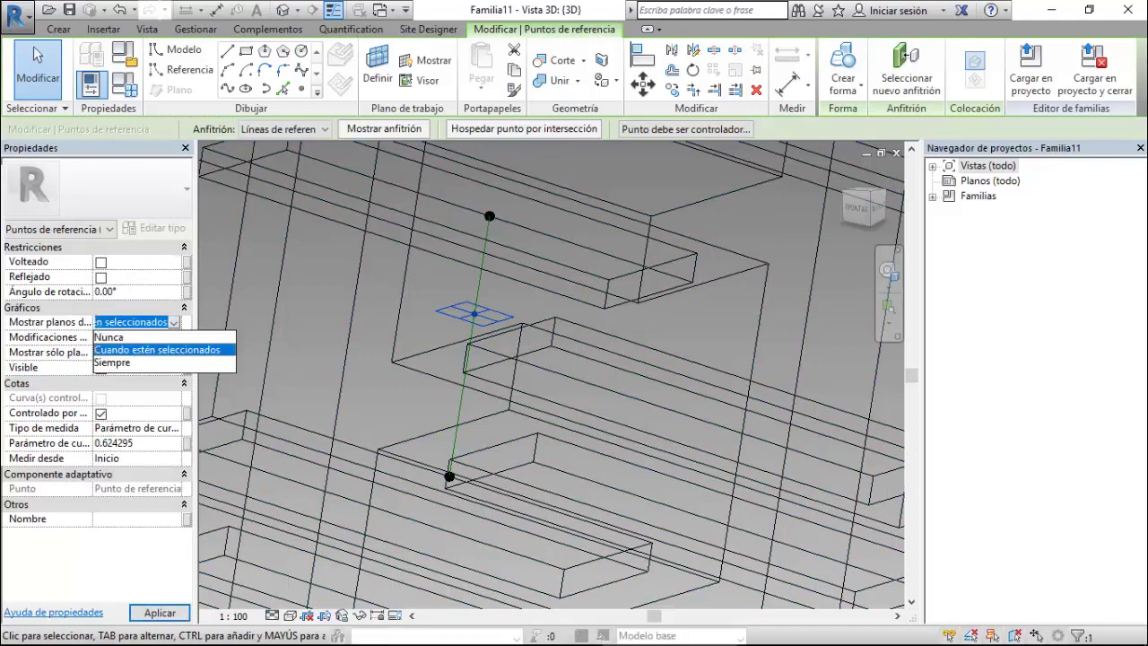
{"action": "left_click", "coordinate": [112, 361]}
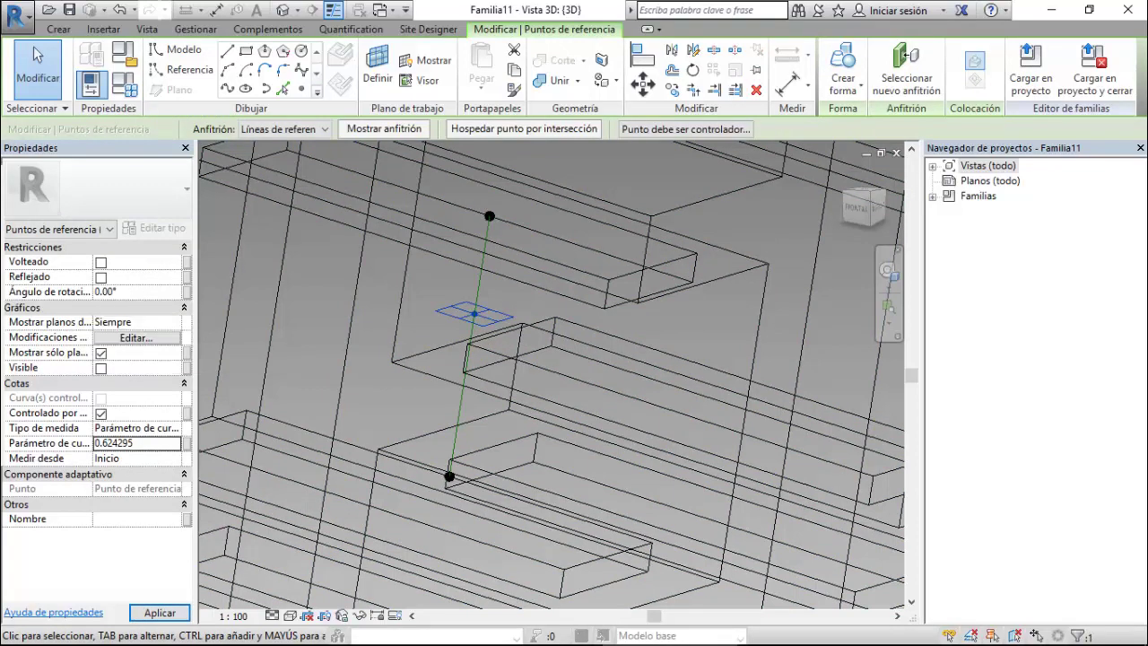
{"action": "left_click", "coordinate": [125, 443]}
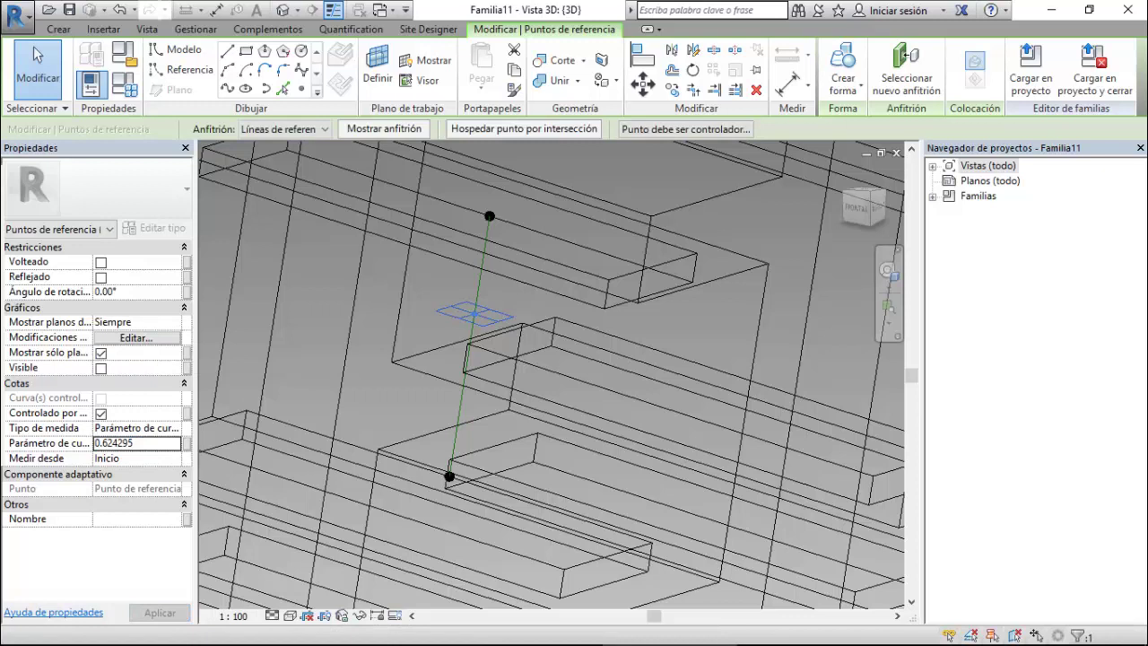
{"action": "double_click", "coordinate": [114, 443]}
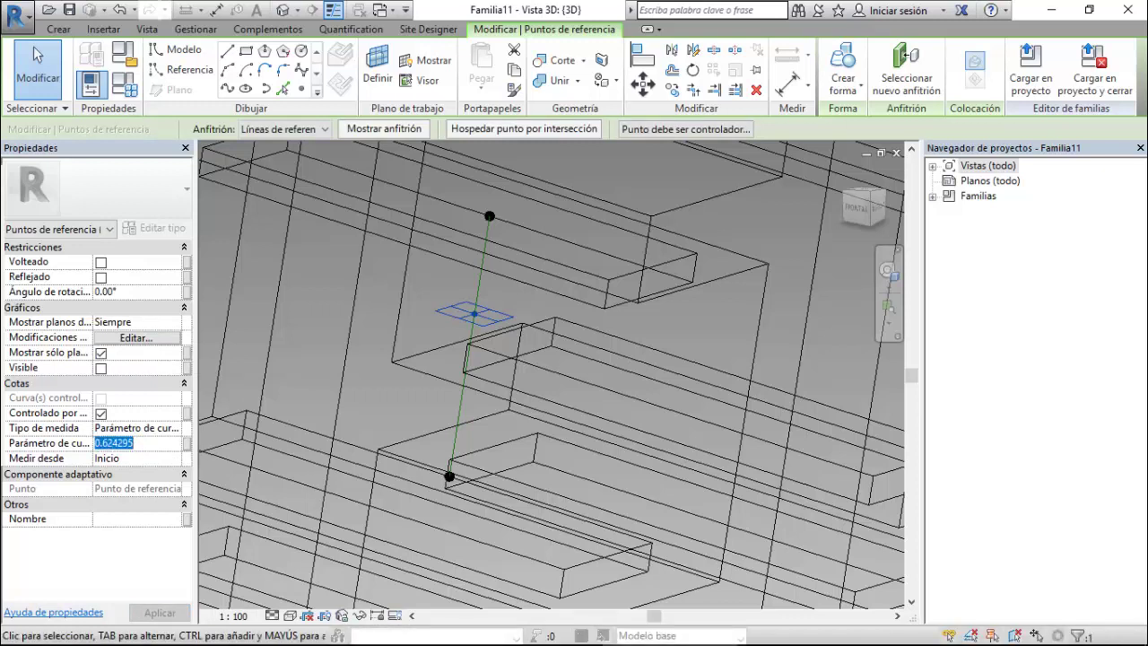
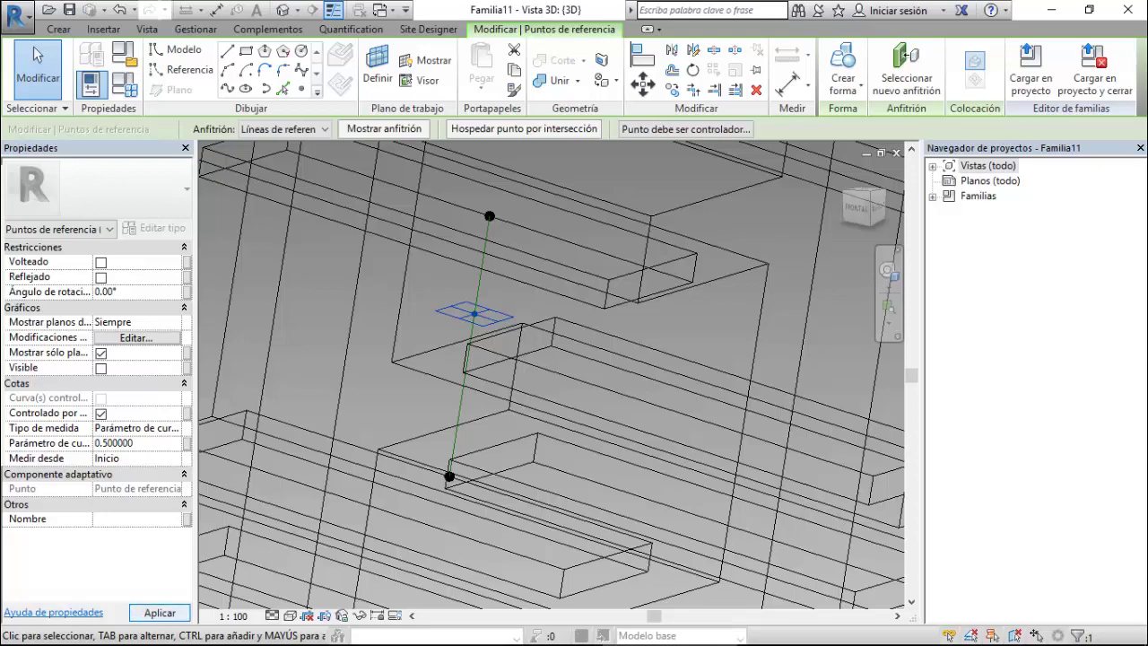
Zoom in on the frame and select the reference point at the corner bracket.
{"action": "key", "text": "Escape"}
{"action": "scroll", "coordinate": [408, 232], "scroll_direction": "down", "scroll_amount": 2}
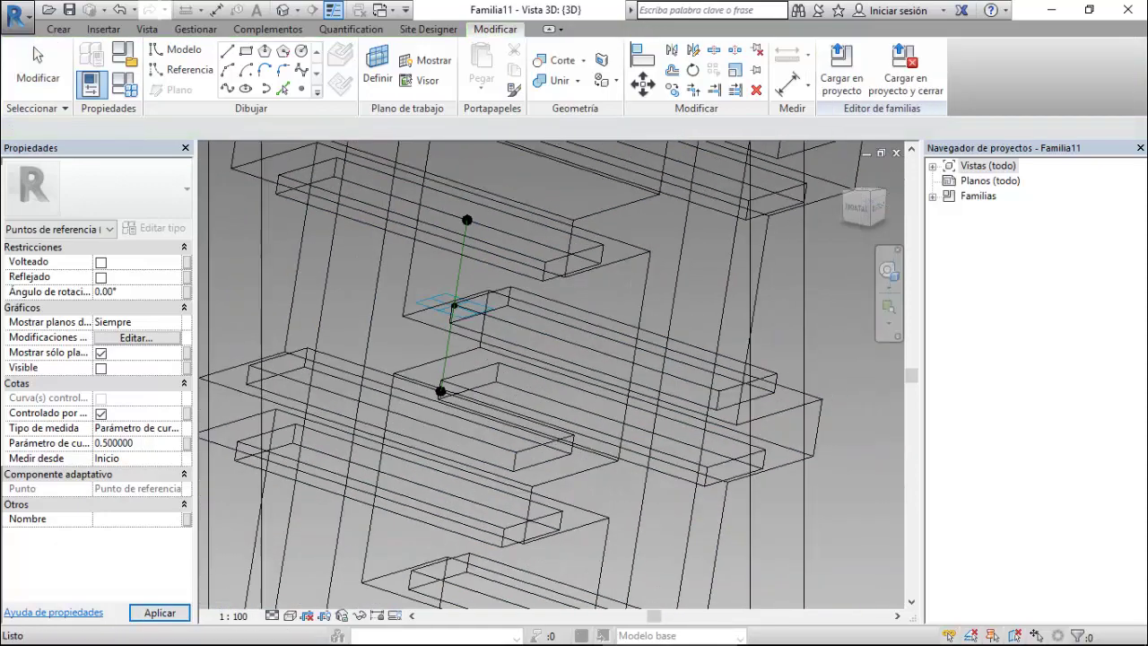
{"action": "scroll", "coordinate": [408, 232], "scroll_direction": "down", "scroll_amount": 2}
{"action": "scroll", "coordinate": [395, 323], "scroll_direction": "down", "scroll_amount": 2}
{"action": "scroll", "coordinate": [395, 323], "scroll_direction": "down", "scroll_amount": 2}
{"action": "scroll", "coordinate": [394, 323], "scroll_direction": "down", "scroll_amount": 2}
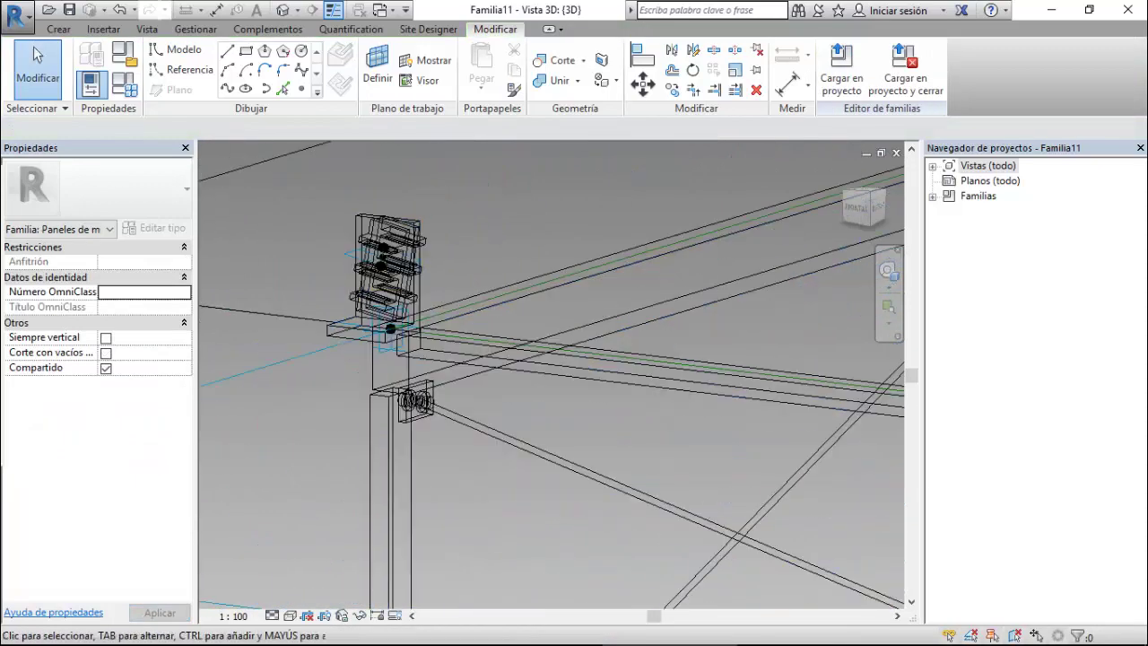
{"action": "scroll", "coordinate": [390, 329], "scroll_direction": "down", "scroll_amount": 2}
{"action": "scroll", "coordinate": [377, 305], "scroll_direction": "down", "scroll_amount": 2}
{"action": "scroll", "coordinate": [357, 280], "scroll_direction": "down", "scroll_amount": 2}
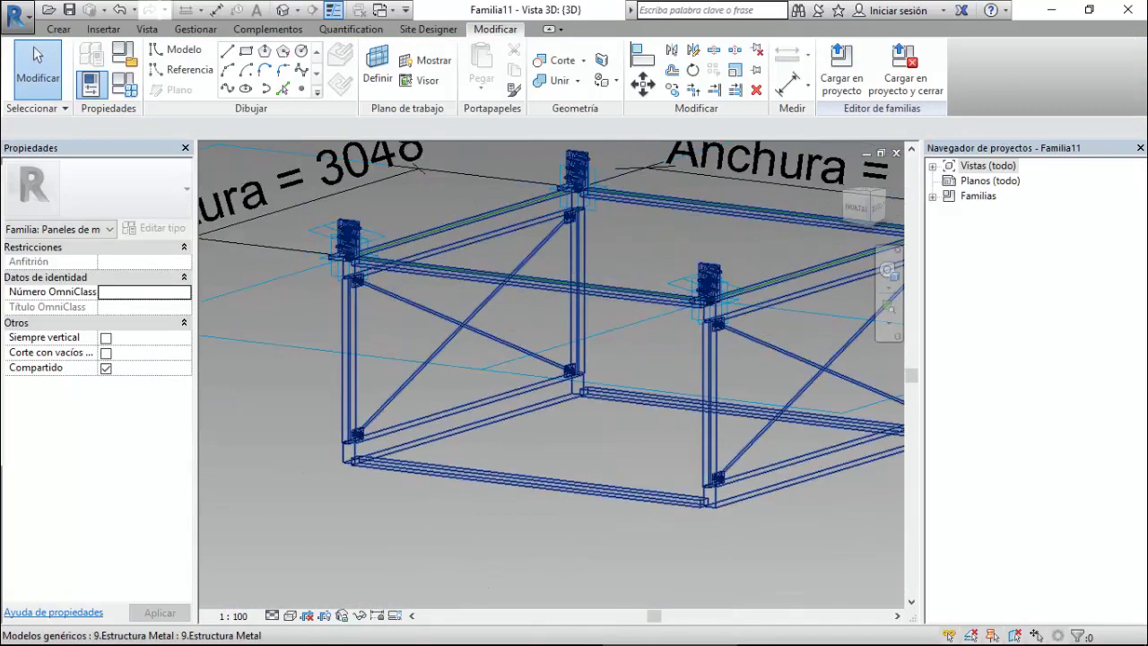
{"action": "scroll", "coordinate": [709, 282], "scroll_direction": "up", "scroll_amount": 2}
{"action": "scroll", "coordinate": [709, 282], "scroll_direction": "up", "scroll_amount": 2}
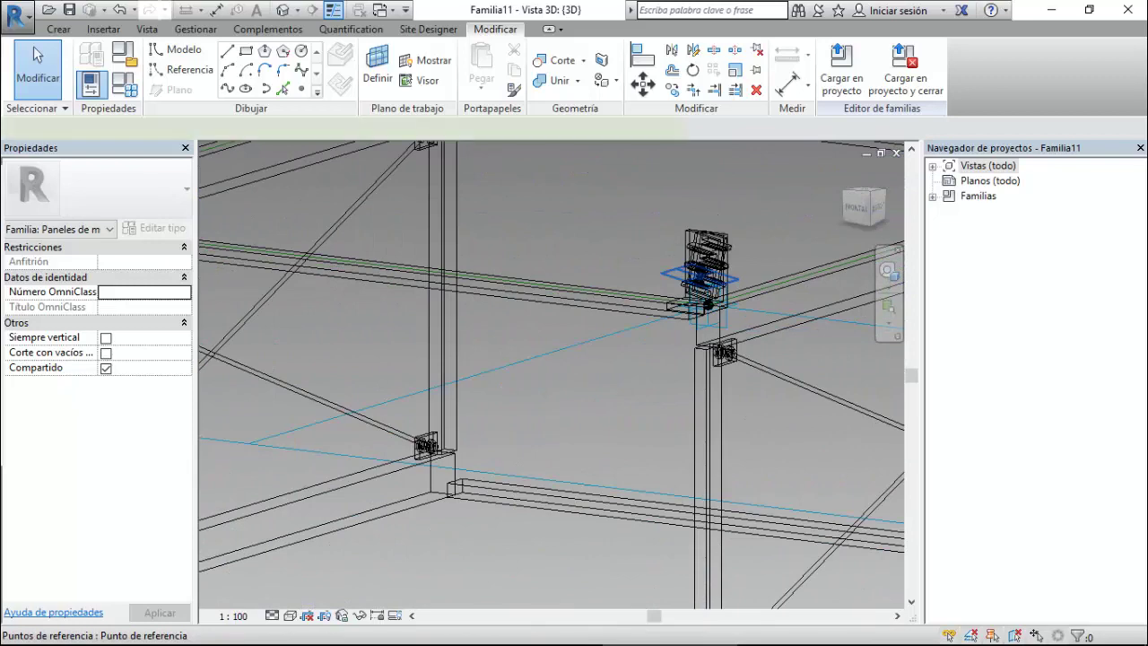
{"action": "left_click", "coordinate": [699, 278]}
{"action": "scroll", "coordinate": [737, 379], "scroll_direction": "down", "scroll_amount": 2}
{"action": "scroll", "coordinate": [260, 197], "scroll_direction": "up", "scroll_amount": 2}
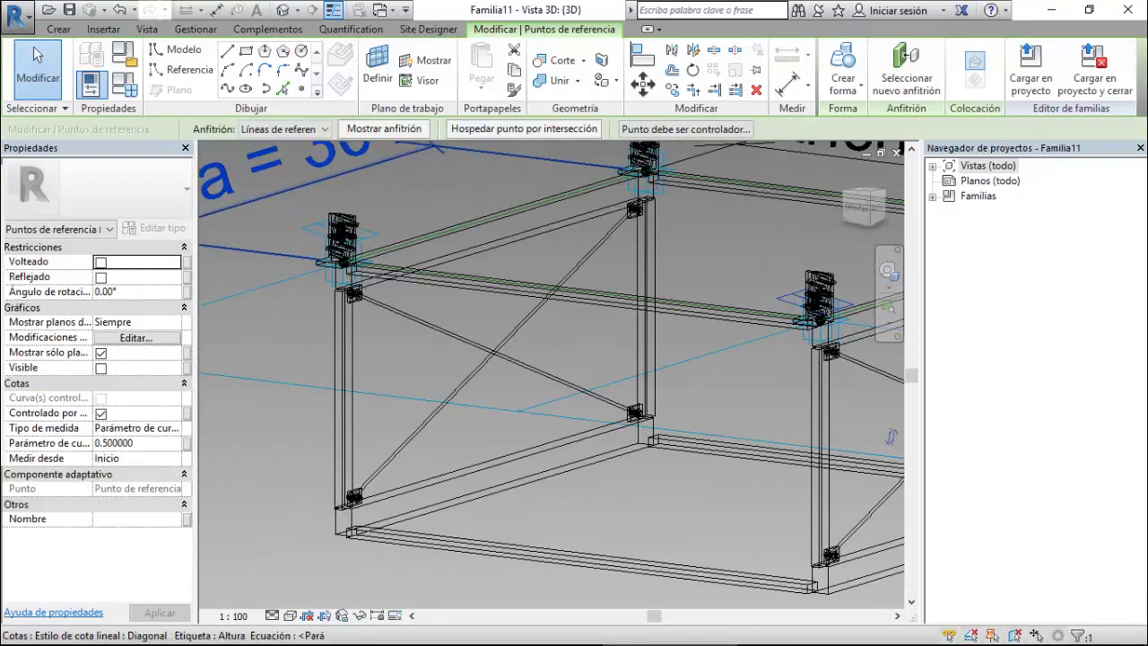
{"action": "scroll", "coordinate": [260, 198], "scroll_direction": "up", "scroll_amount": 2}
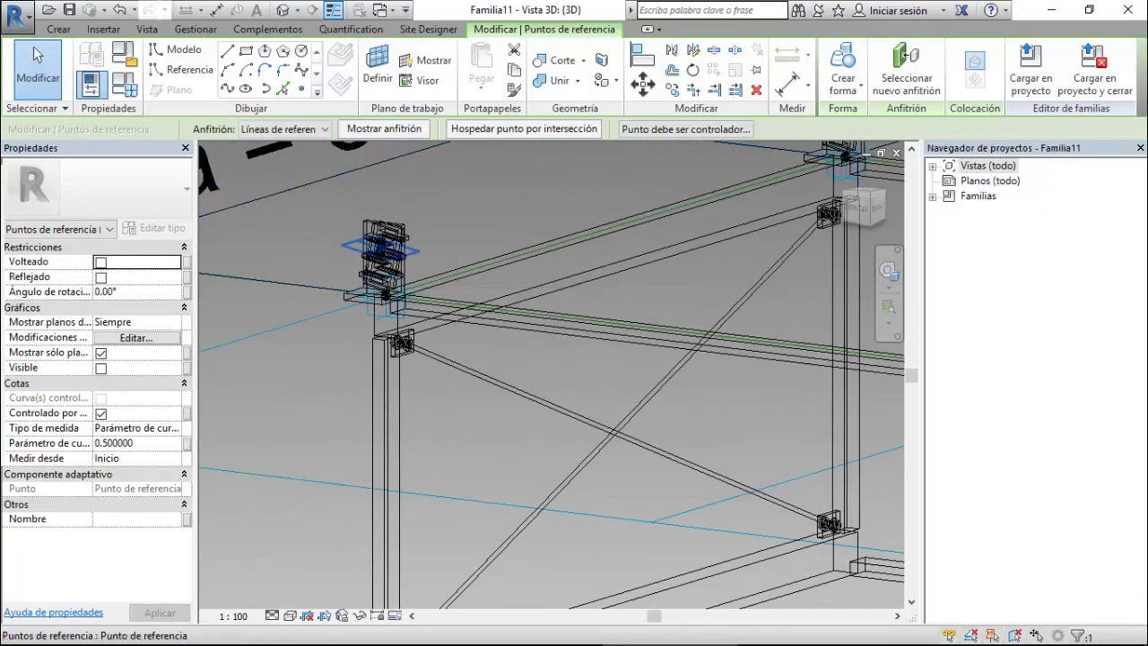
Turn on 'Es línea de referencia' for the model line along the frame top.
{"action": "left_click", "coordinate": [394, 269], "text": "ctrl"}
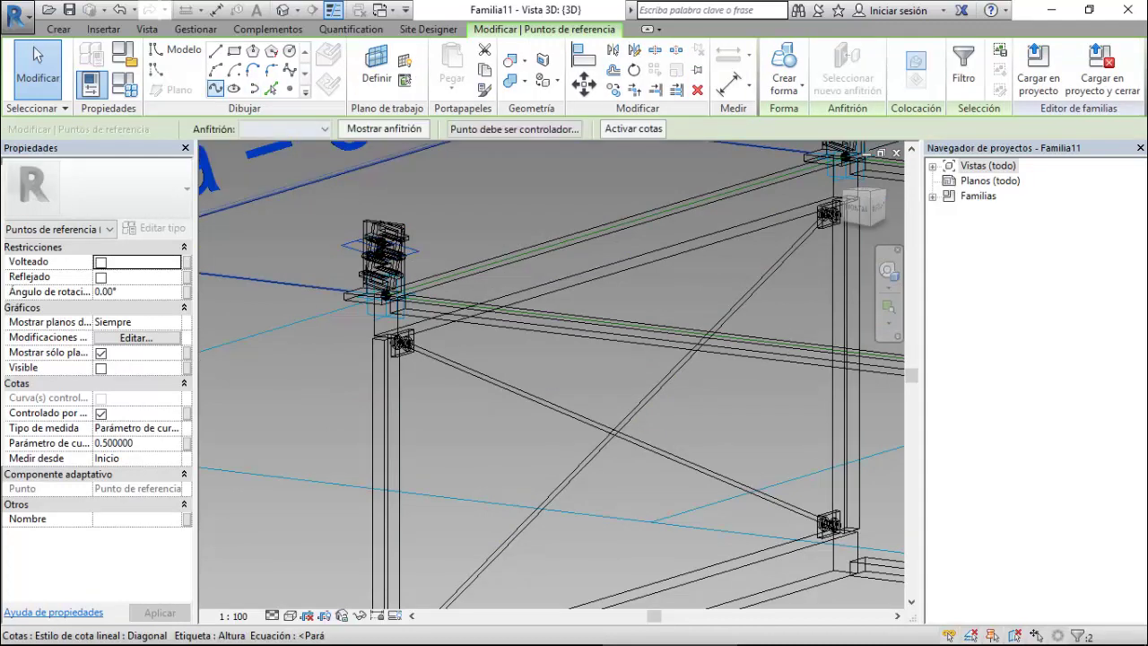
{"action": "left_click", "coordinate": [628, 281]}
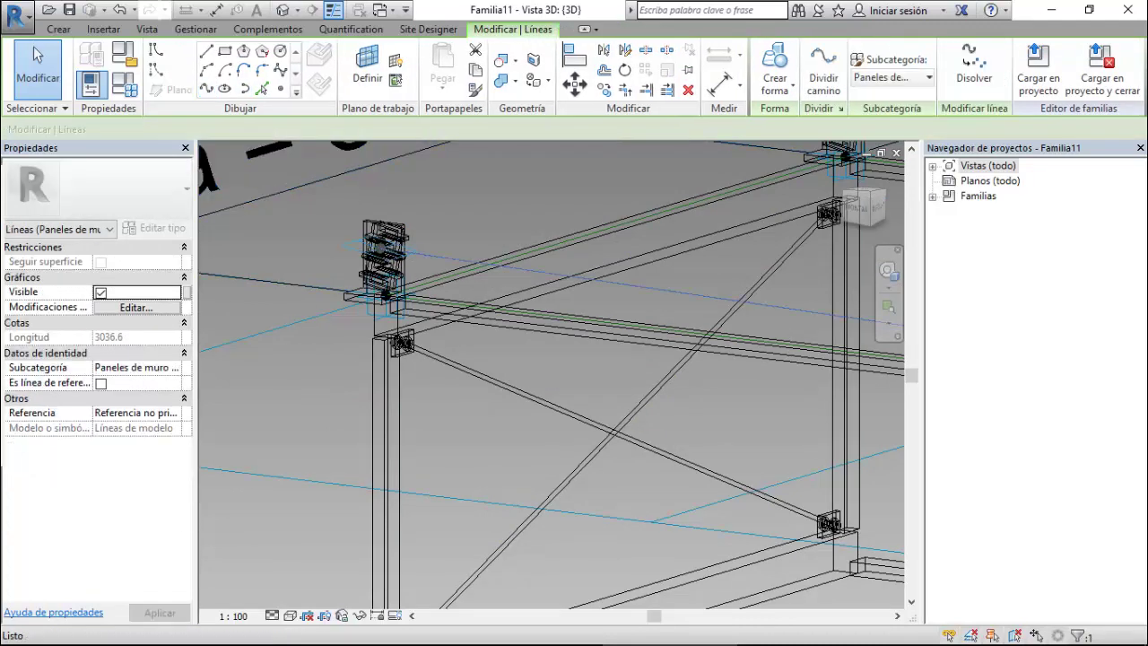
{"action": "left_click", "coordinate": [101, 383]}
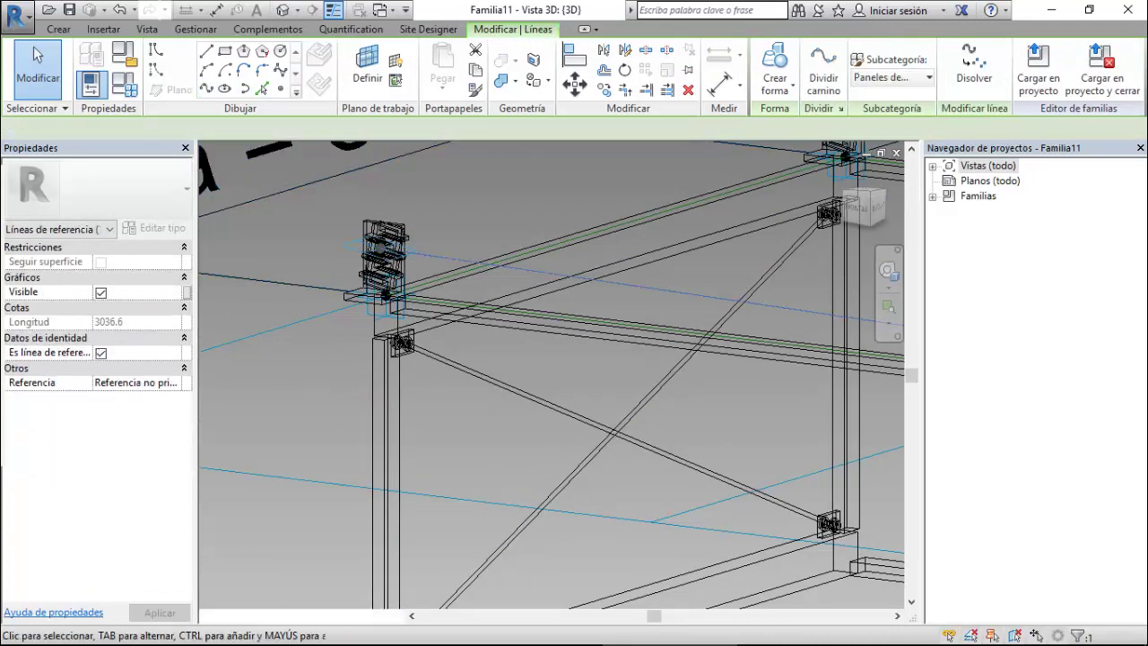
{"action": "scroll", "coordinate": [342, 220], "scroll_direction": "down", "scroll_amount": 2}
{"action": "scroll", "coordinate": [342, 220], "scroll_direction": "down", "scroll_amount": 2}
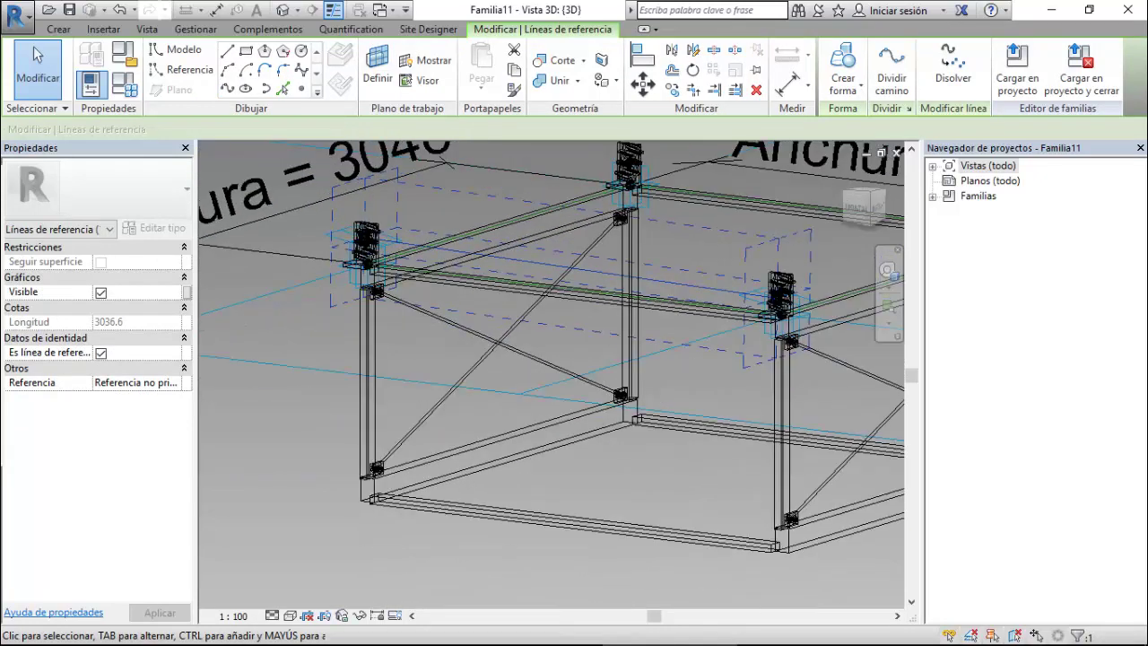
{"action": "key", "text": "Escape"}
Orbit and zoom the 3D view to frame the corner connector.
{"action": "scroll", "coordinate": [402, 258], "scroll_direction": "up", "scroll_amount": 3}
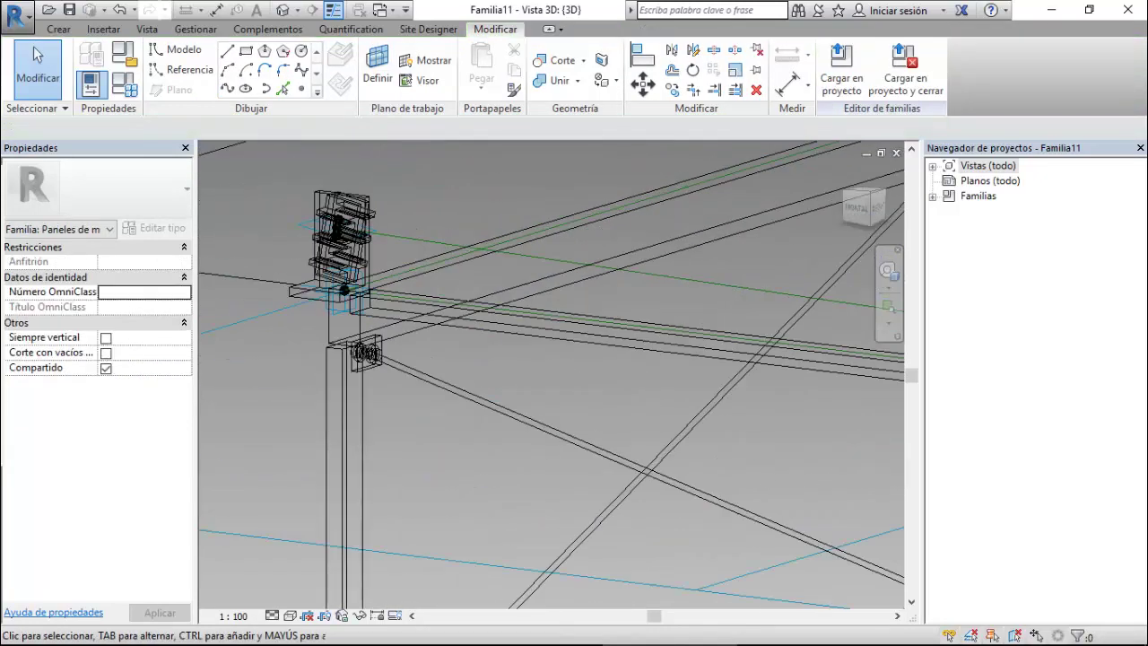
{"action": "scroll", "coordinate": [401, 258], "scroll_direction": "up", "scroll_amount": 2}
{"action": "middle_click_drag", "start_coordinate": [789, 300], "coordinate": [789, 395], "text": "shift"}
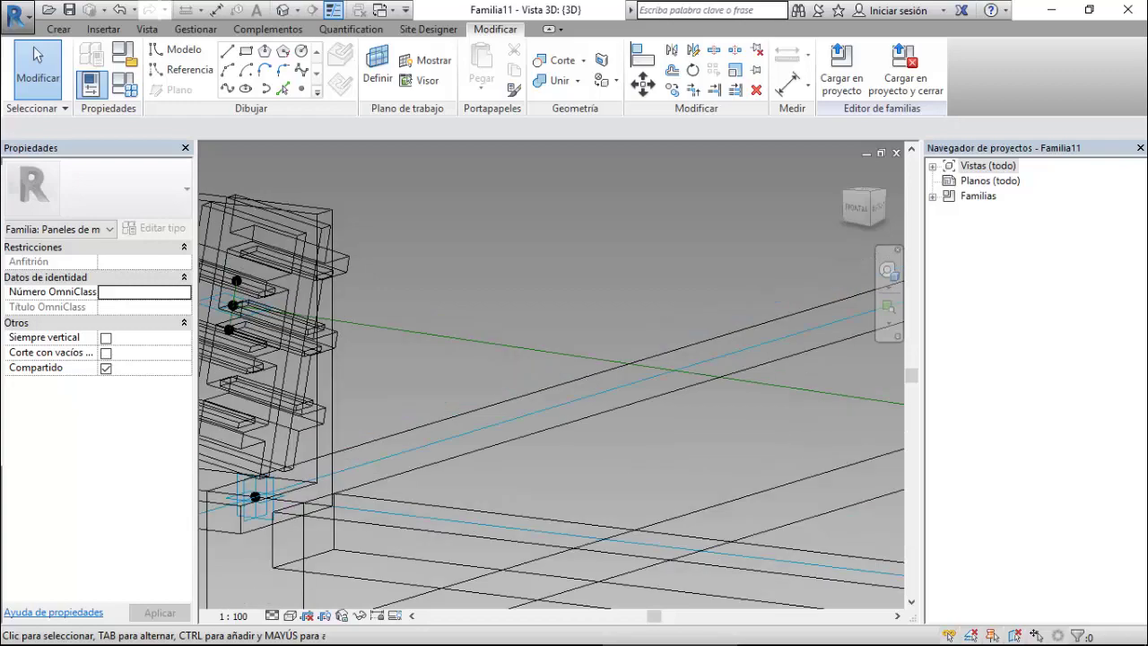
{"action": "scroll", "coordinate": [588, 357], "scroll_direction": "down", "scroll_amount": 2}
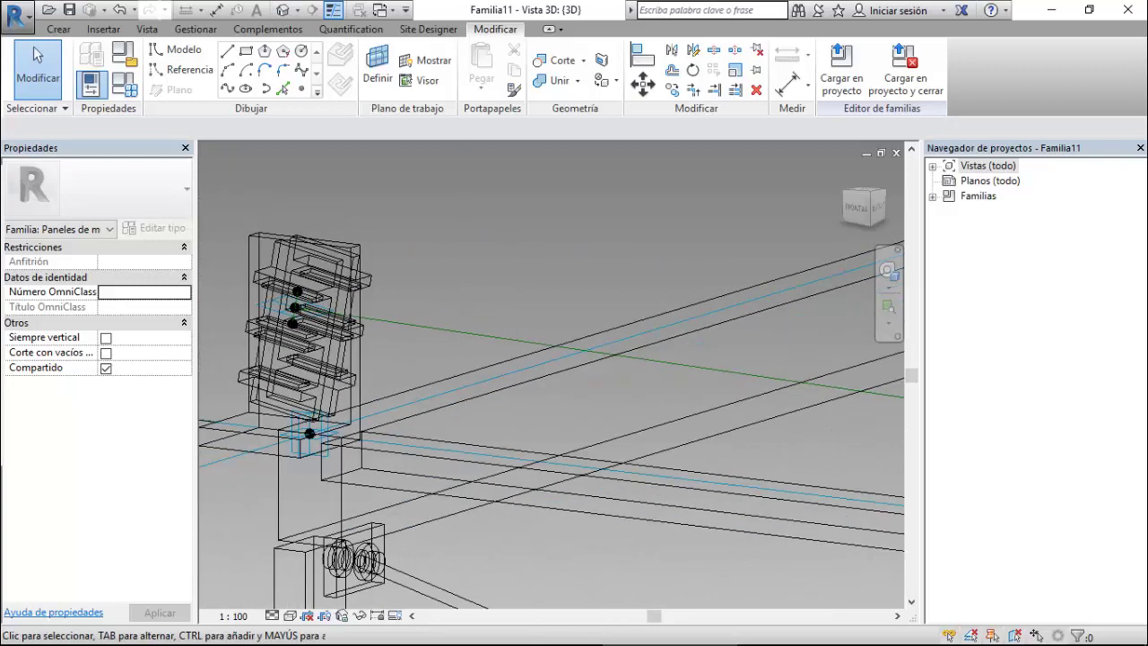
{"action": "scroll", "coordinate": [588, 357], "scroll_direction": "down", "scroll_amount": 2}
{"action": "scroll", "coordinate": [588, 357], "scroll_direction": "down", "scroll_amount": 2}
{"action": "scroll", "coordinate": [448, 323], "scroll_direction": "down", "scroll_amount": 2}
{"action": "scroll", "coordinate": [449, 323], "scroll_direction": "down", "scroll_amount": 2}
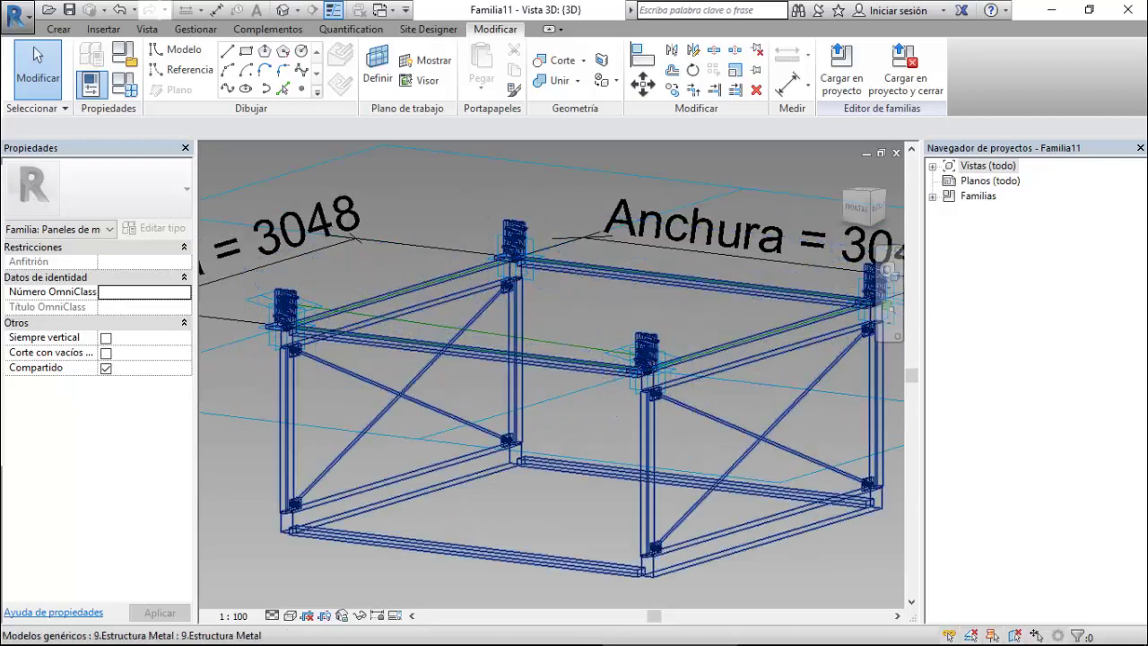
{"action": "scroll", "coordinate": [674, 401], "scroll_direction": "down", "scroll_amount": 1}
{"action": "scroll", "coordinate": [674, 401], "scroll_direction": "up", "scroll_amount": 5}
{"action": "scroll", "coordinate": [675, 401], "scroll_direction": "up", "scroll_amount": 3}
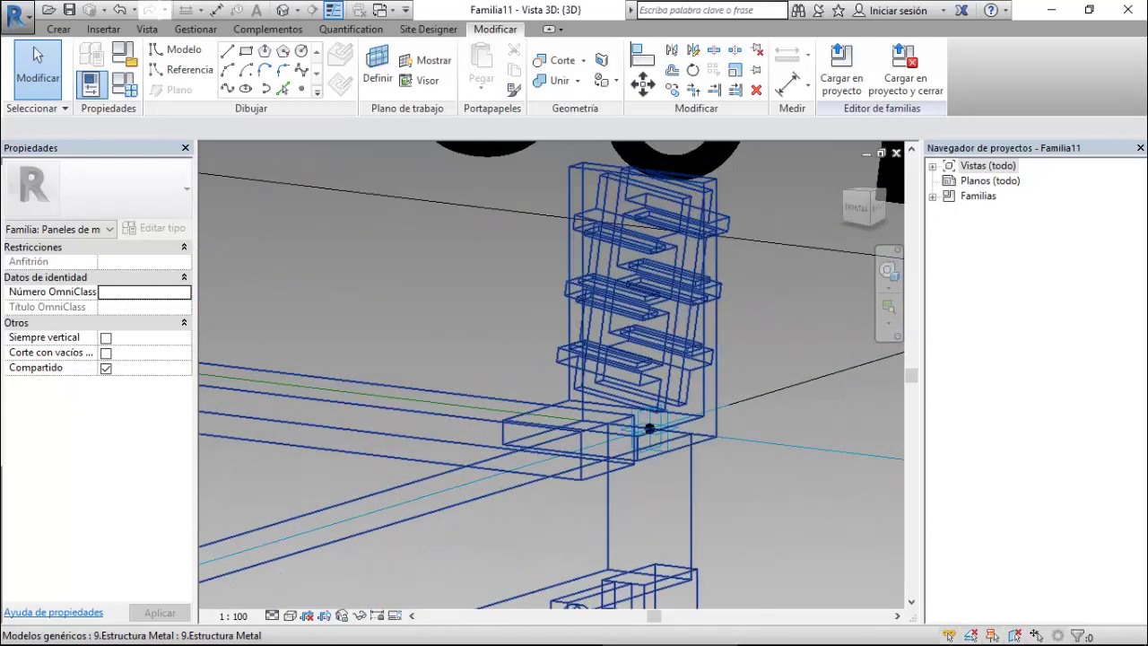
{"action": "mouse_move", "coordinate": [649, 428]}
{"action": "middle_mouse_down", "text": "shift"}
{"action": "mouse_move", "coordinate": [592, 395]}
{"action": "mouse_move", "coordinate": [574, 404]}
{"action": "middle_mouse_up", "text": "shift"}
{"action": "scroll", "coordinate": [552, 449], "scroll_direction": "down", "scroll_amount": 3}
{"action": "scroll", "coordinate": [551, 448], "scroll_direction": "down", "scroll_amount": 2}
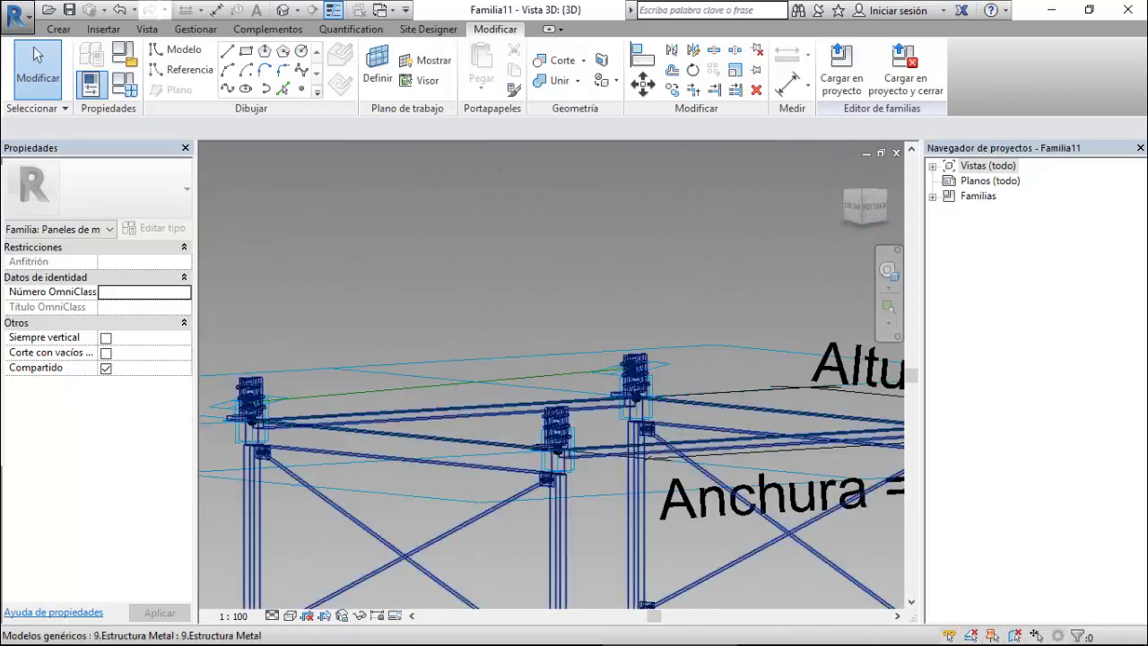
{"action": "scroll", "coordinate": [551, 449], "scroll_direction": "up", "scroll_amount": 2}
{"action": "scroll", "coordinate": [551, 449], "scroll_direction": "up", "scroll_amount": 3}
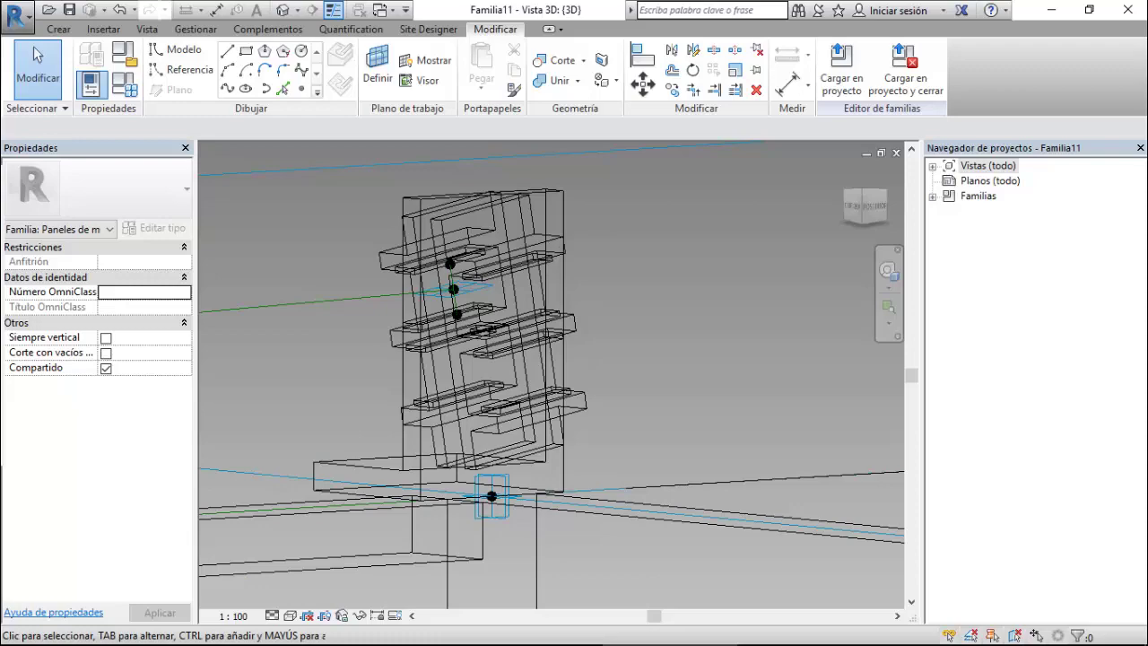
{"action": "scroll", "coordinate": [551, 404], "scroll_direction": "down", "scroll_amount": 2}
{"action": "scroll", "coordinate": [552, 403], "scroll_direction": "down", "scroll_amount": 2}
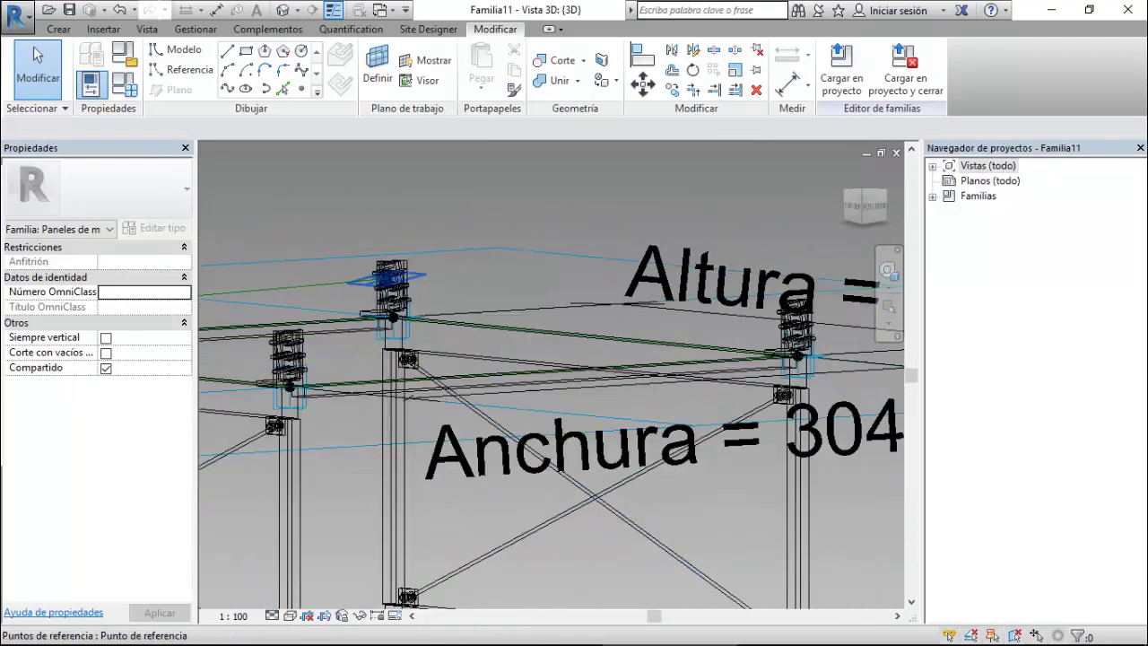
{"action": "middle_click_drag", "start_coordinate": [552, 403], "coordinate": [628, 385], "text": "shift"}
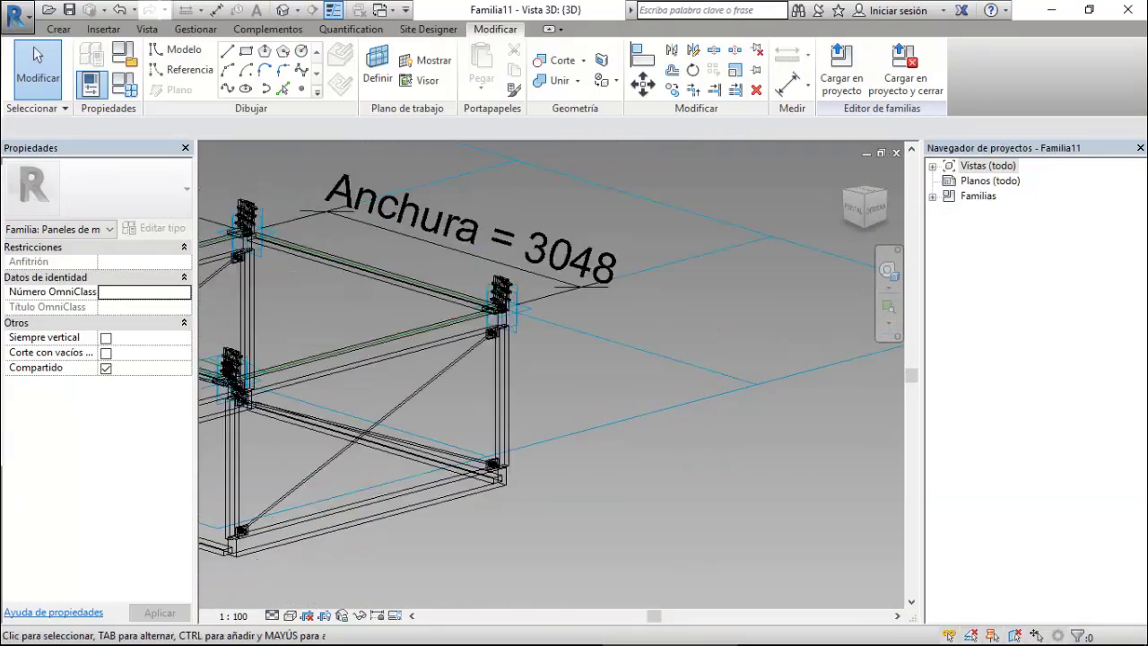
{"action": "scroll", "coordinate": [431, 269], "scroll_direction": "up", "scroll_amount": 2}
{"action": "scroll", "coordinate": [430, 269], "scroll_direction": "up", "scroll_amount": 2}
{"action": "scroll", "coordinate": [430, 269], "scroll_direction": "down", "scroll_amount": 1}
{"action": "scroll", "coordinate": [431, 269], "scroll_direction": "up", "scroll_amount": 2}
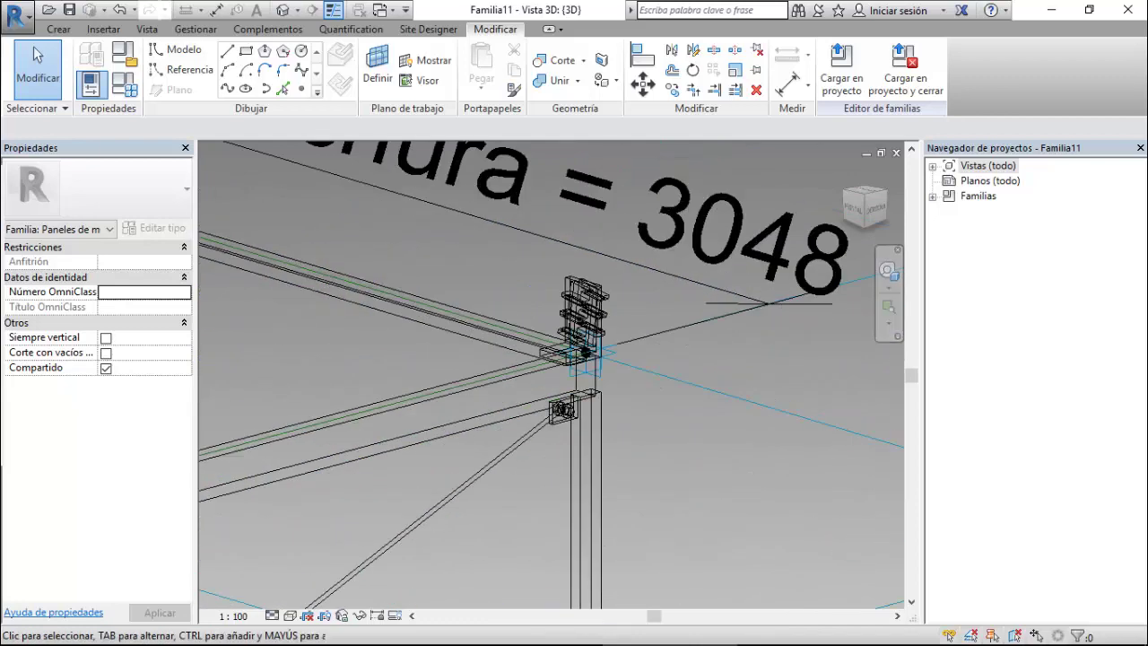
{"action": "scroll", "coordinate": [463, 302], "scroll_direction": "up", "scroll_amount": 2}
{"action": "middle_click_drag", "start_coordinate": [463, 301], "coordinate": [400, 310], "text": "shift"}
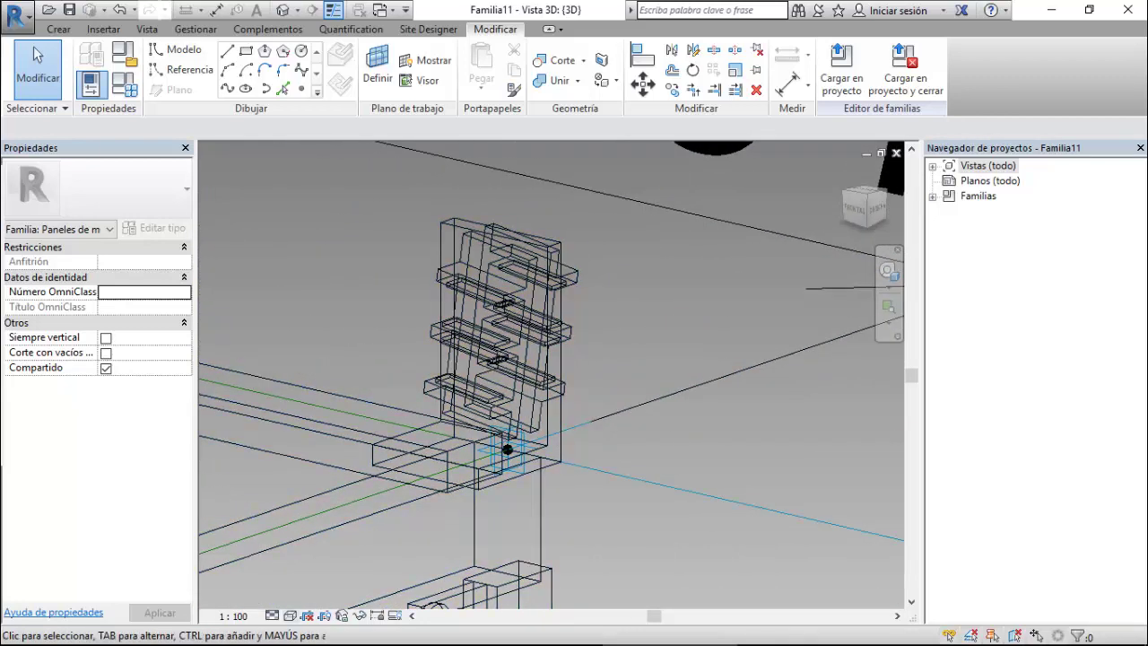
Switch the visual style from wireframe to shaded and inspect the solid bracket shelves.
{"action": "left_click", "coordinate": [290, 615]}
{"action": "left_click", "coordinate": [333, 546]}
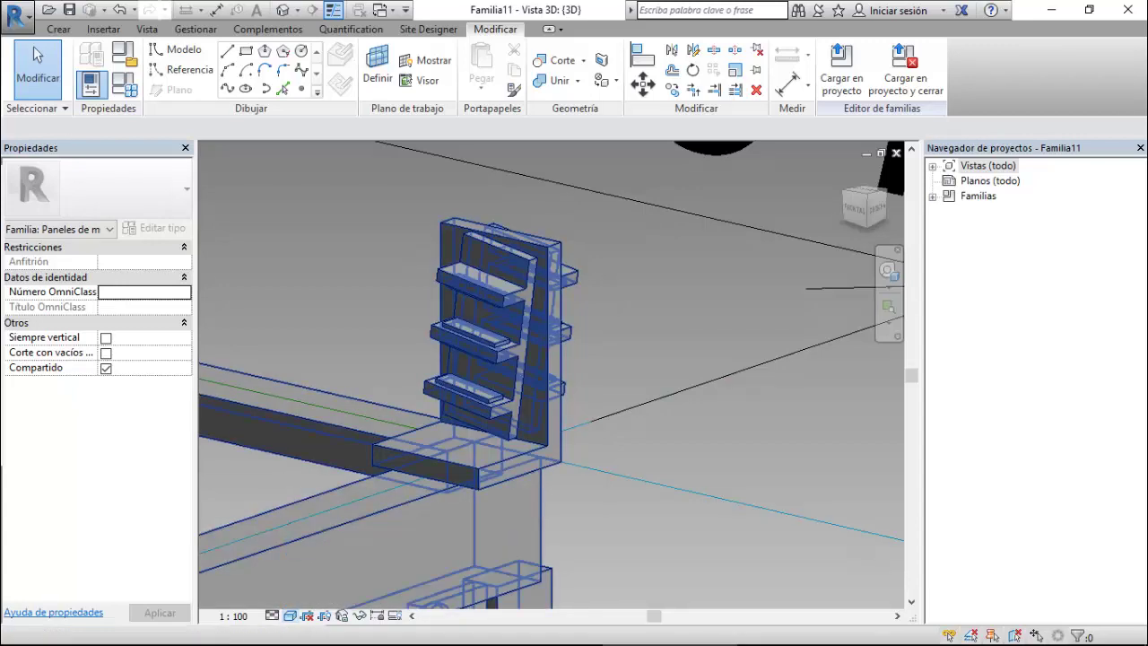
{"action": "scroll", "coordinate": [448, 368], "scroll_direction": "up", "scroll_amount": 4}
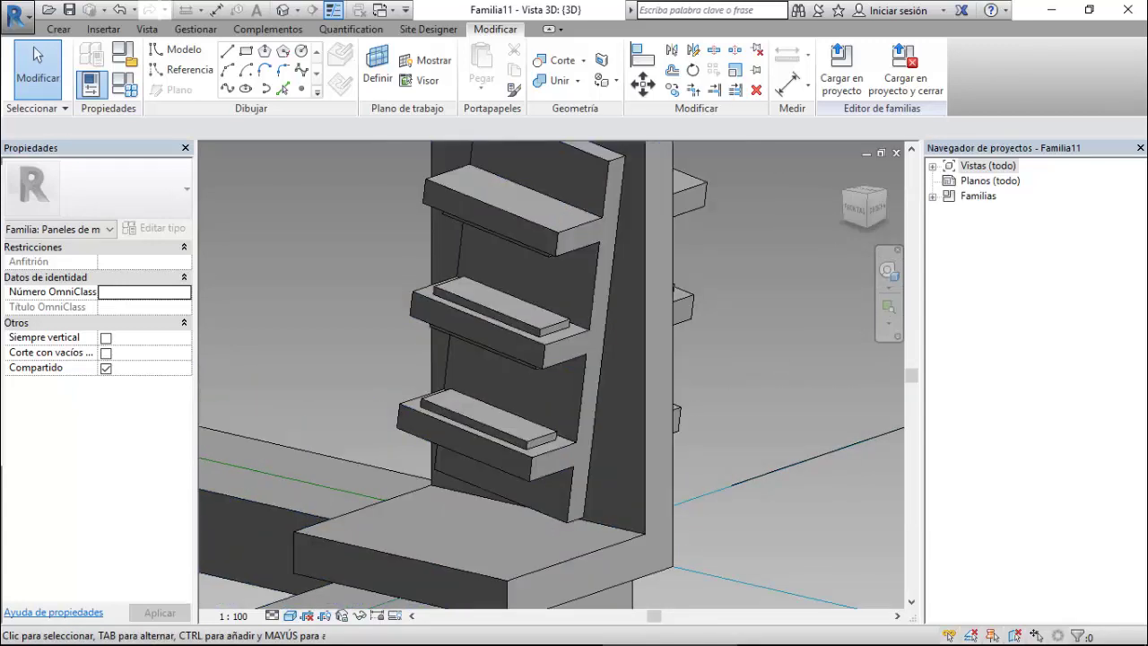
{"action": "middle_click_drag", "start_coordinate": [538, 359], "coordinate": [574, 368], "text": "shift"}
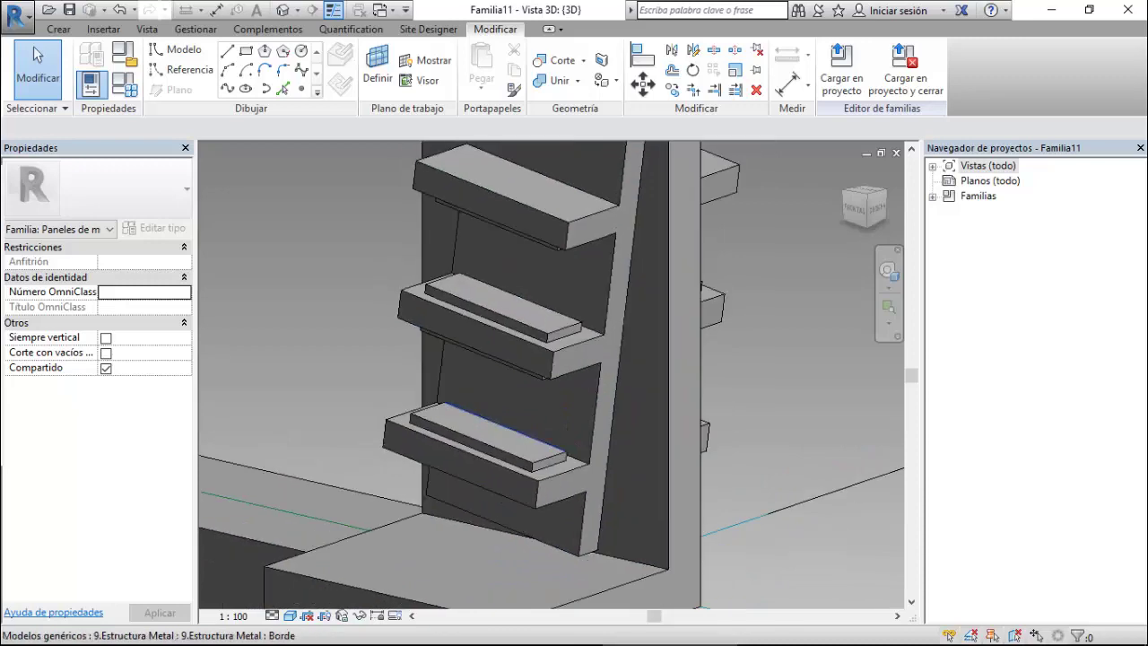
{"action": "left_click", "coordinate": [290, 615]}
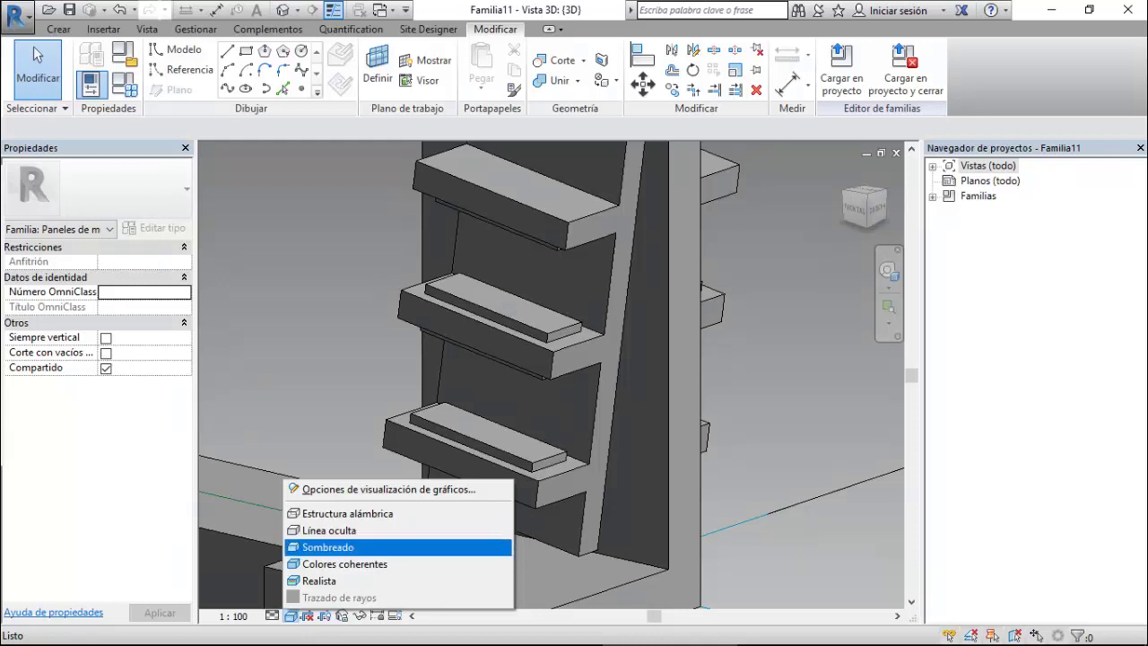
Return the 3D view to wireframe display and zoom in on the bracket points.
{"action": "left_click", "coordinate": [347, 513]}
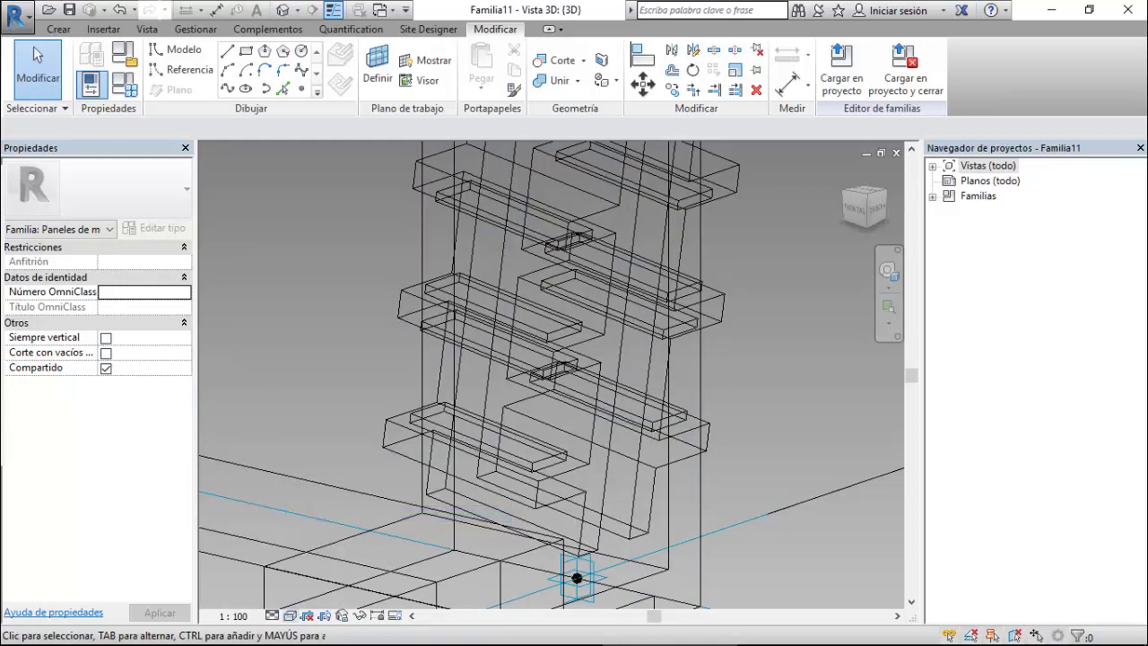
{"action": "key", "text": "l"}
{"action": "key", "text": "i"}
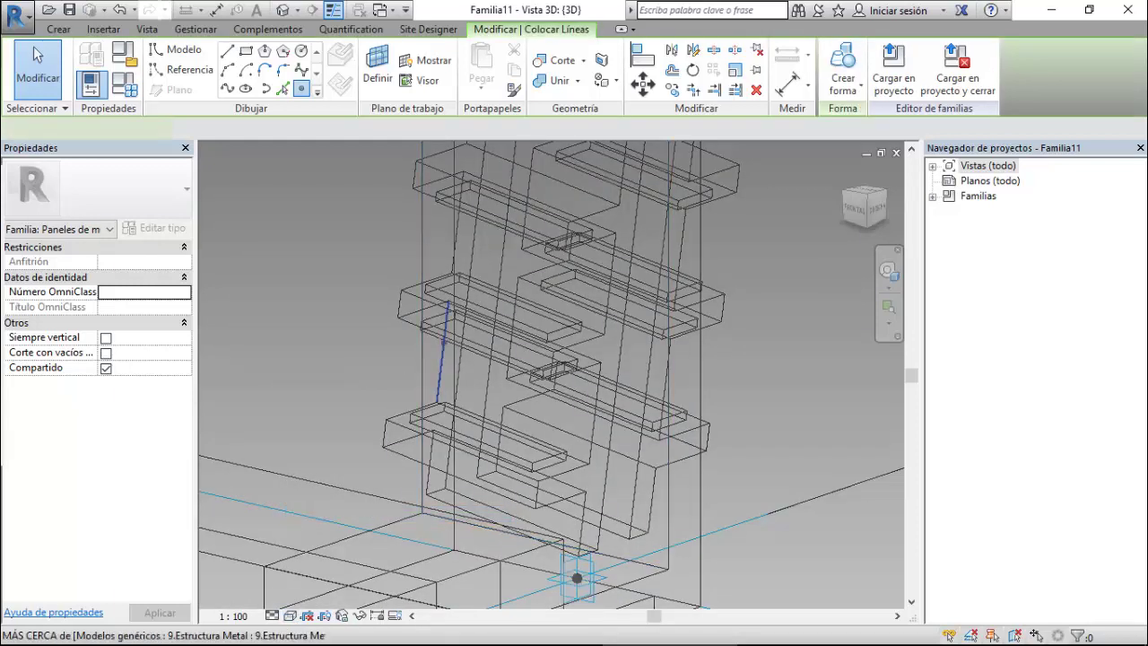
{"action": "scroll", "coordinate": [501, 325], "scroll_direction": "up", "scroll_amount": 2}
{"action": "scroll", "coordinate": [500, 326], "scroll_direction": "up", "scroll_amount": 1}
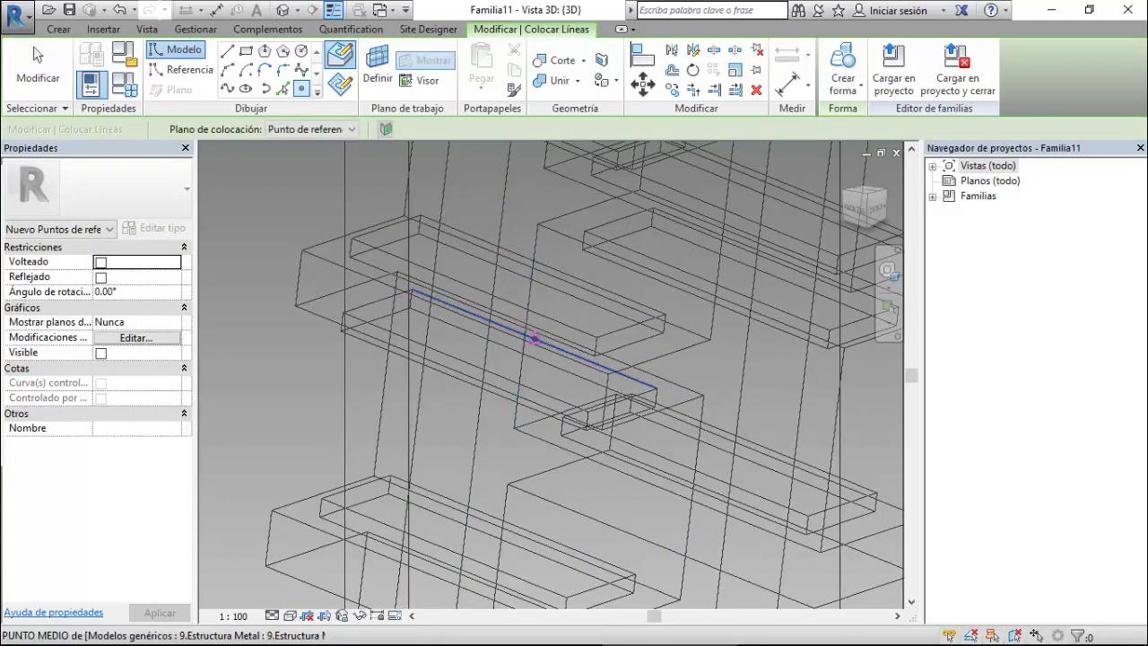
{"action": "scroll", "coordinate": [534, 339], "scroll_direction": "up", "scroll_amount": 2}
{"action": "scroll", "coordinate": [535, 341], "scroll_direction": "up", "scroll_amount": 2}
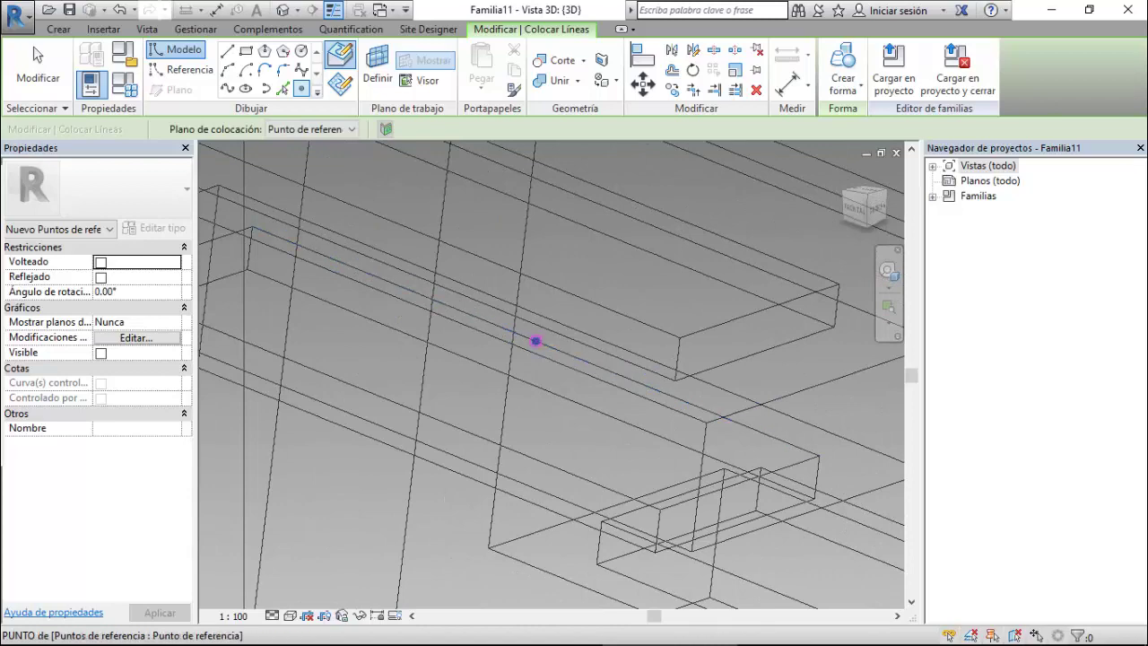
{"action": "scroll", "coordinate": [521, 316], "scroll_direction": "down", "scroll_amount": 2}
{"action": "scroll", "coordinate": [522, 316], "scroll_direction": "down", "scroll_amount": 2}
{"action": "scroll", "coordinate": [522, 316], "scroll_direction": "down", "scroll_amount": 1}
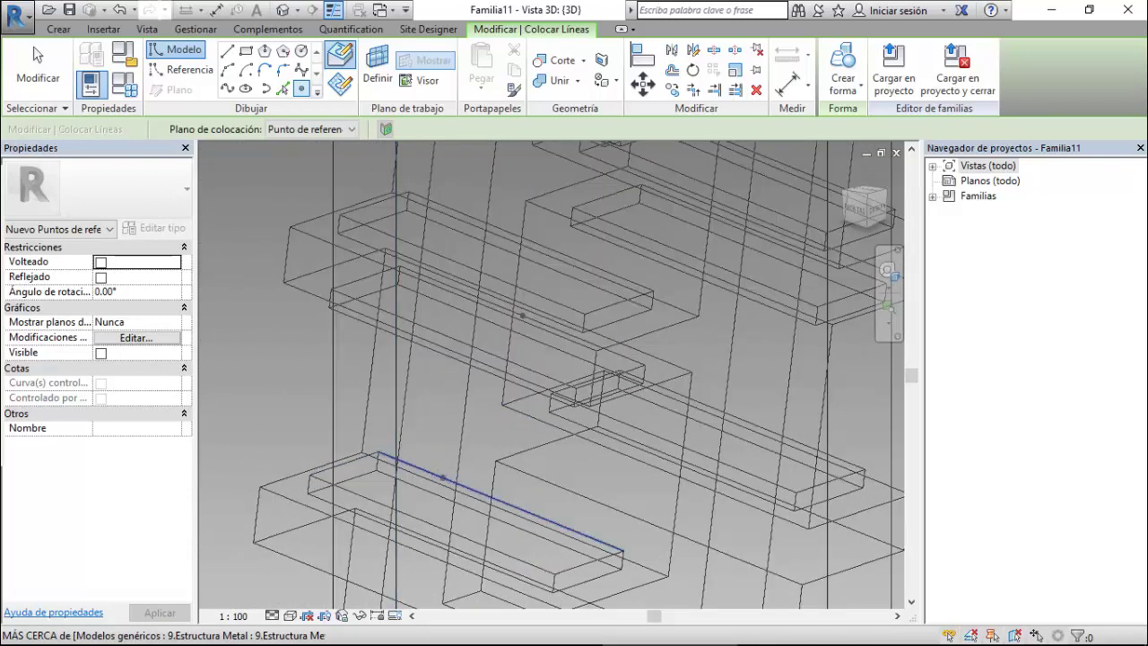
{"action": "key", "text": "Escape"}
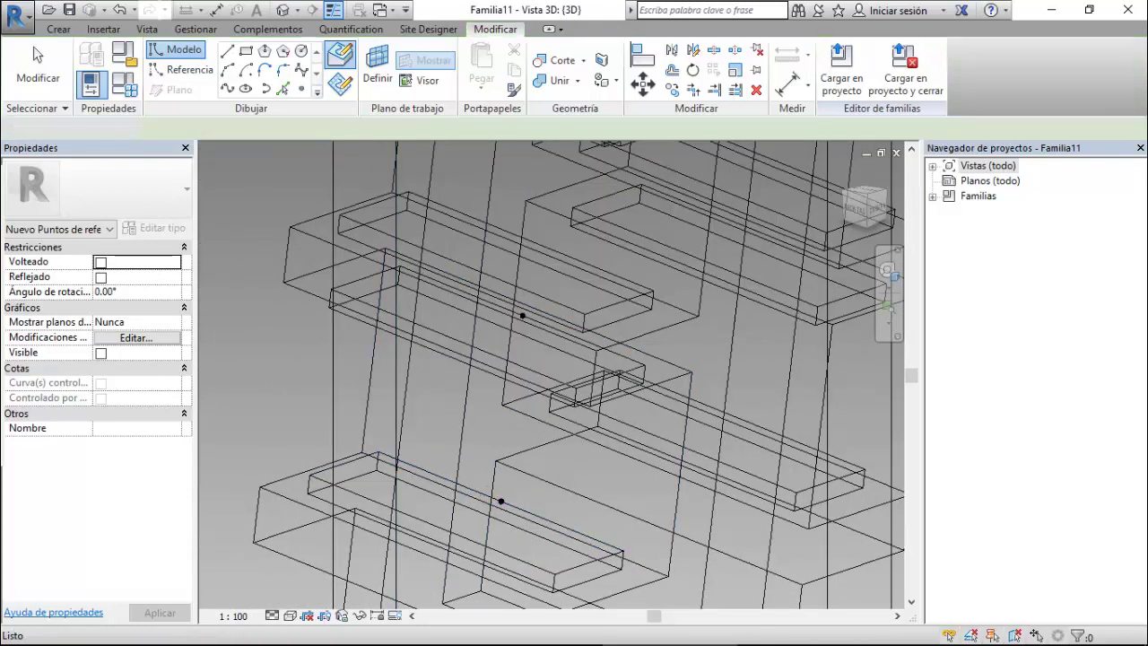
{"action": "key", "text": "Escape"}
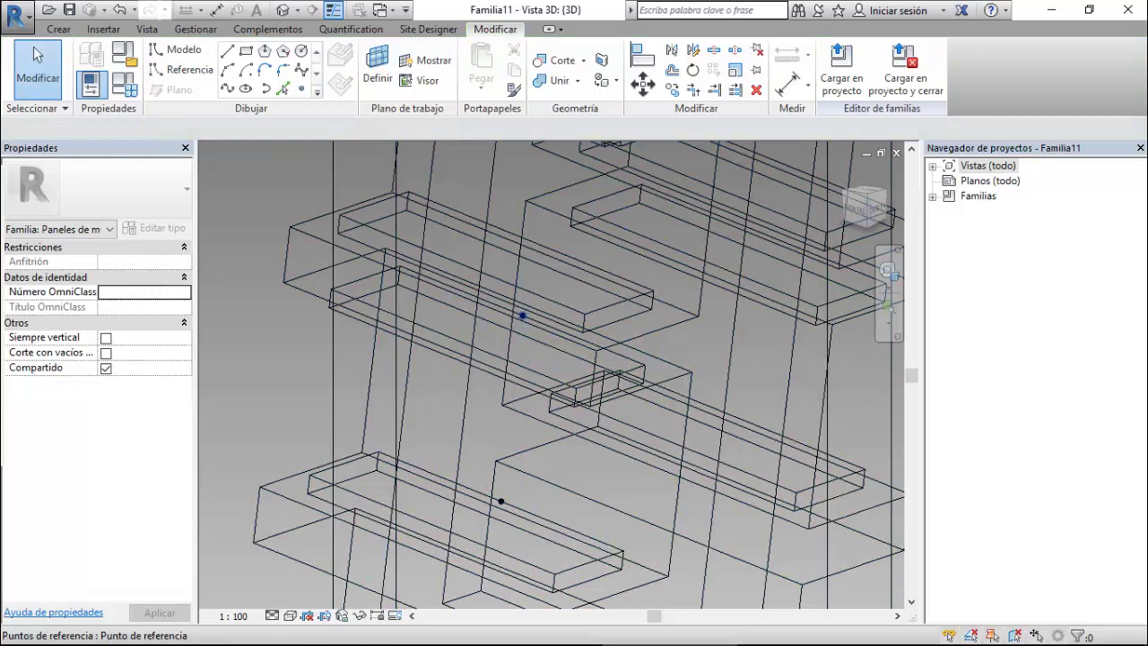
Join the upper and lower reference points with a spline and make it a reference line.
{"action": "left_click", "coordinate": [522, 316]}
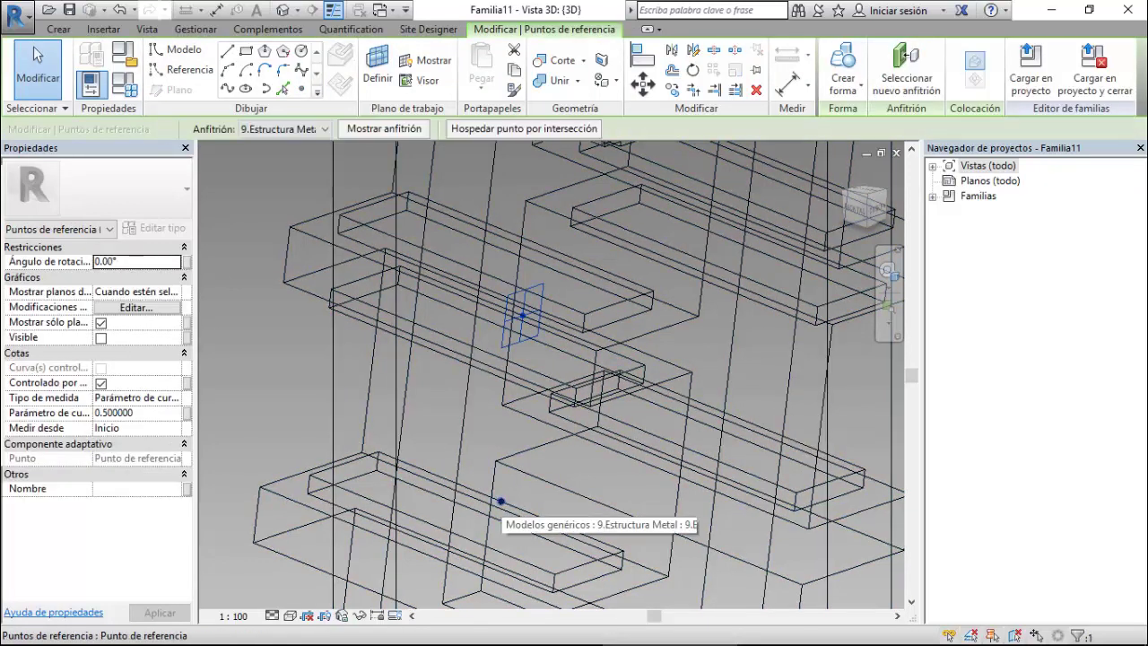
{"action": "left_click", "coordinate": [501, 500], "text": "ctrl"}
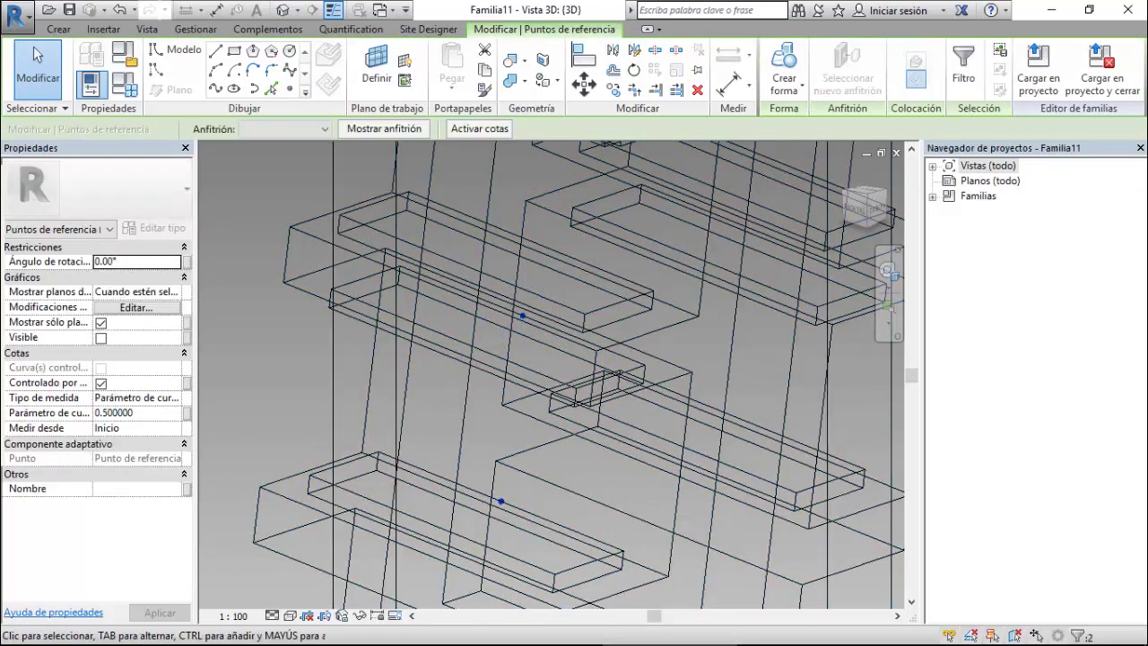
{"action": "left_click", "coordinate": [215, 88]}
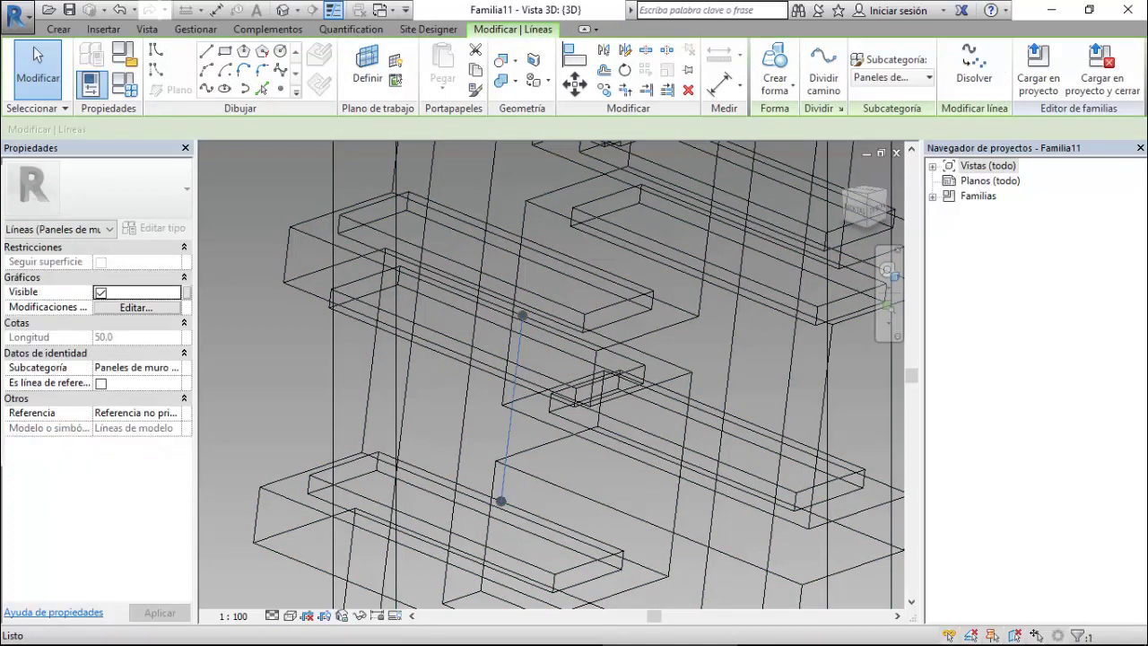
{"action": "left_click", "coordinate": [101, 383]}
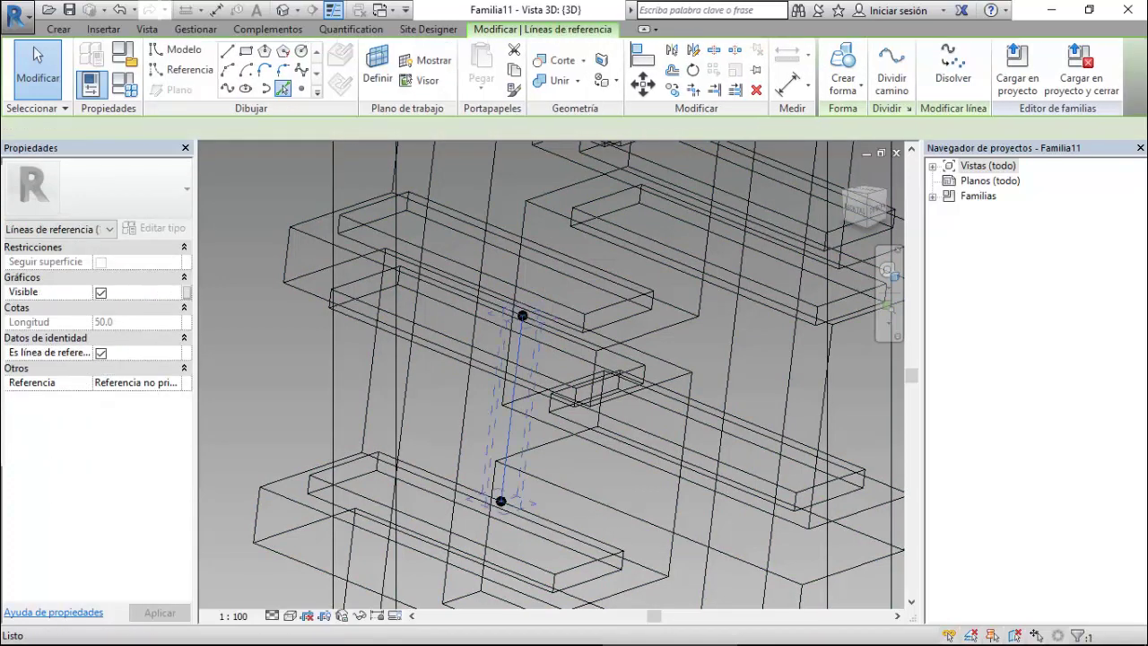
Host a reference point at the line's midpoint with Show Reference Planes set to Always.
{"action": "key", "text": "l"}
{"action": "key", "text": "i"}
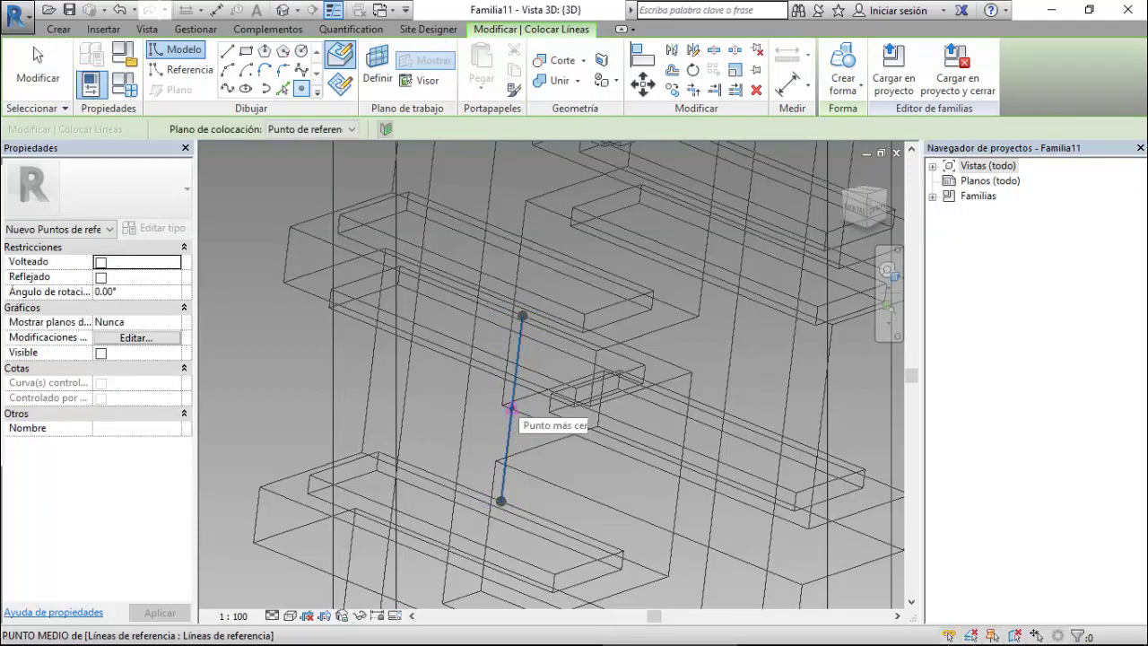
{"action": "left_click", "coordinate": [509, 408]}
{"action": "key", "text": "Escape"}
{"action": "key", "text": "Escape"}
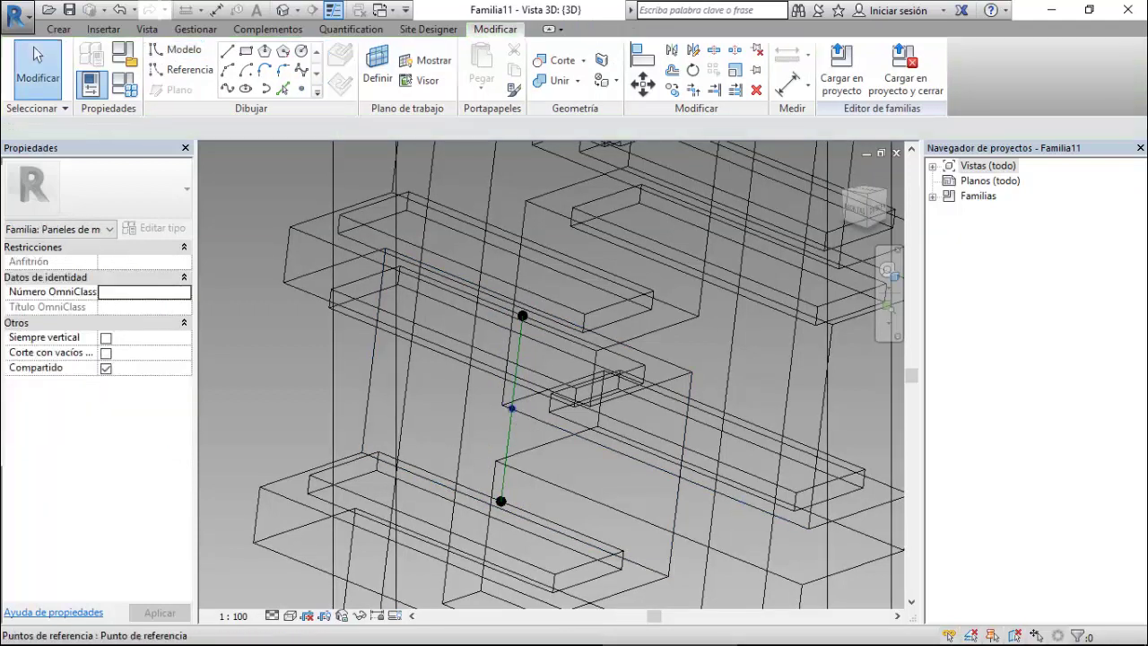
{"action": "left_click", "coordinate": [511, 408]}
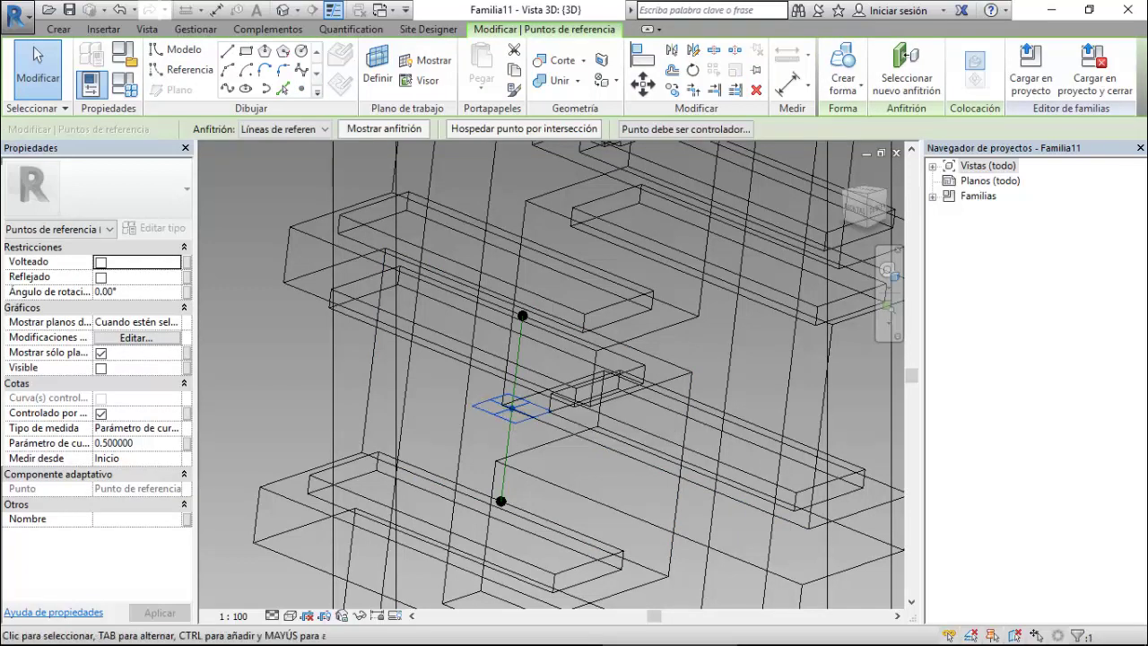
{"action": "left_click", "coordinate": [135, 322]}
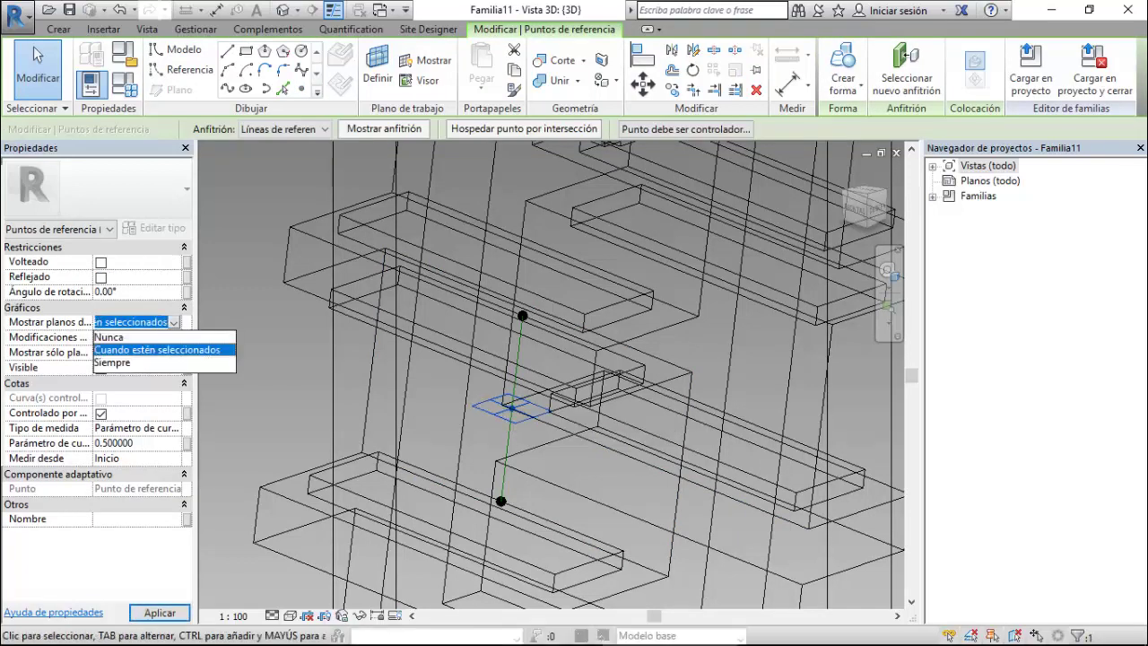
{"action": "left_click", "coordinate": [113, 362]}
{"action": "scroll", "coordinate": [726, 420], "scroll_direction": "down", "scroll_amount": 3}
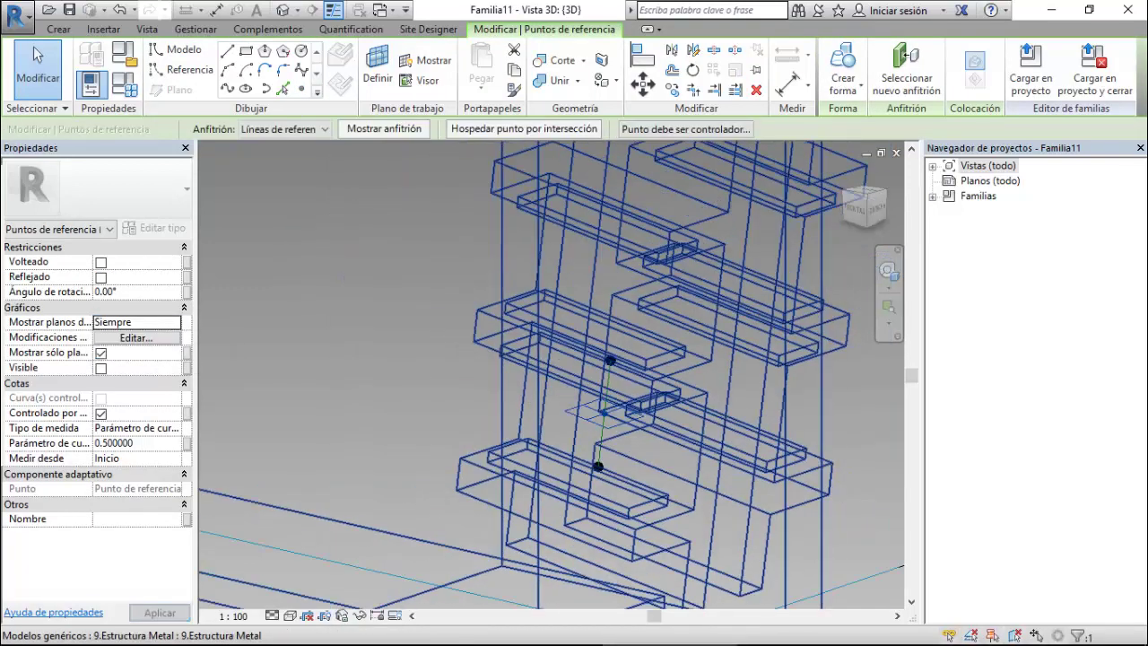
{"action": "scroll", "coordinate": [717, 440], "scroll_direction": "down", "scroll_amount": 2}
{"action": "scroll", "coordinate": [717, 439], "scroll_direction": "down", "scroll_amount": 2}
{"action": "scroll", "coordinate": [718, 440], "scroll_direction": "down", "scroll_amount": 2}
{"action": "scroll", "coordinate": [717, 439], "scroll_direction": "down", "scroll_amount": 1}
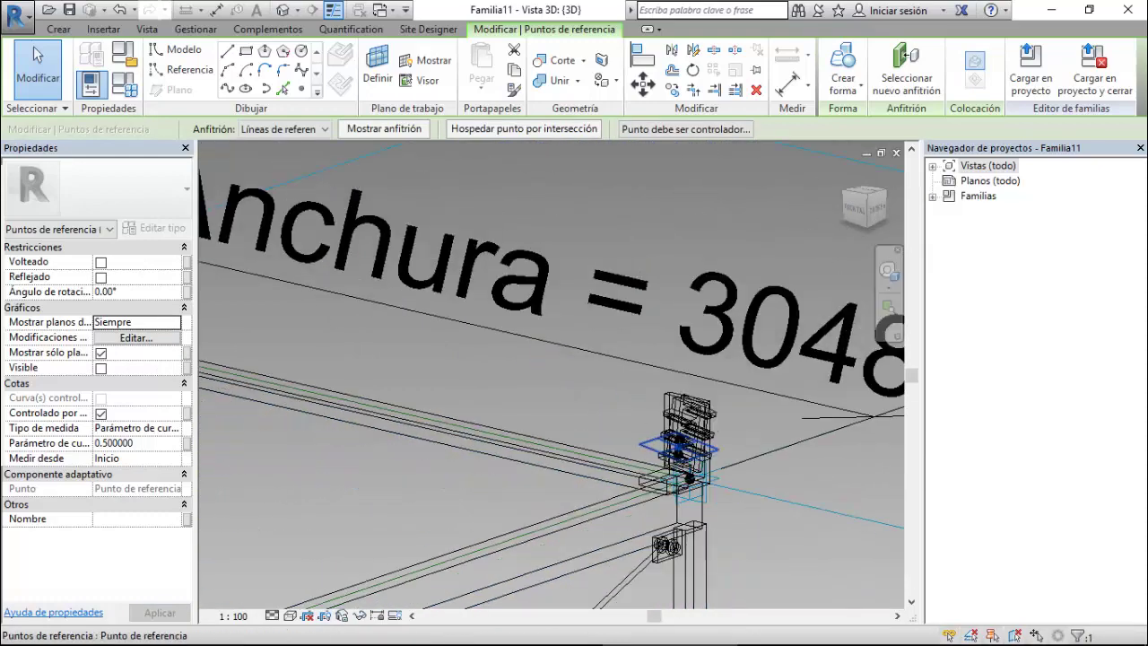
{"action": "scroll", "coordinate": [727, 502], "scroll_direction": "down", "scroll_amount": 3}
{"action": "scroll", "coordinate": [359, 467], "scroll_direction": "up", "scroll_amount": 5}
{"action": "scroll", "coordinate": [377, 466], "scroll_direction": "up", "scroll_amount": 3}
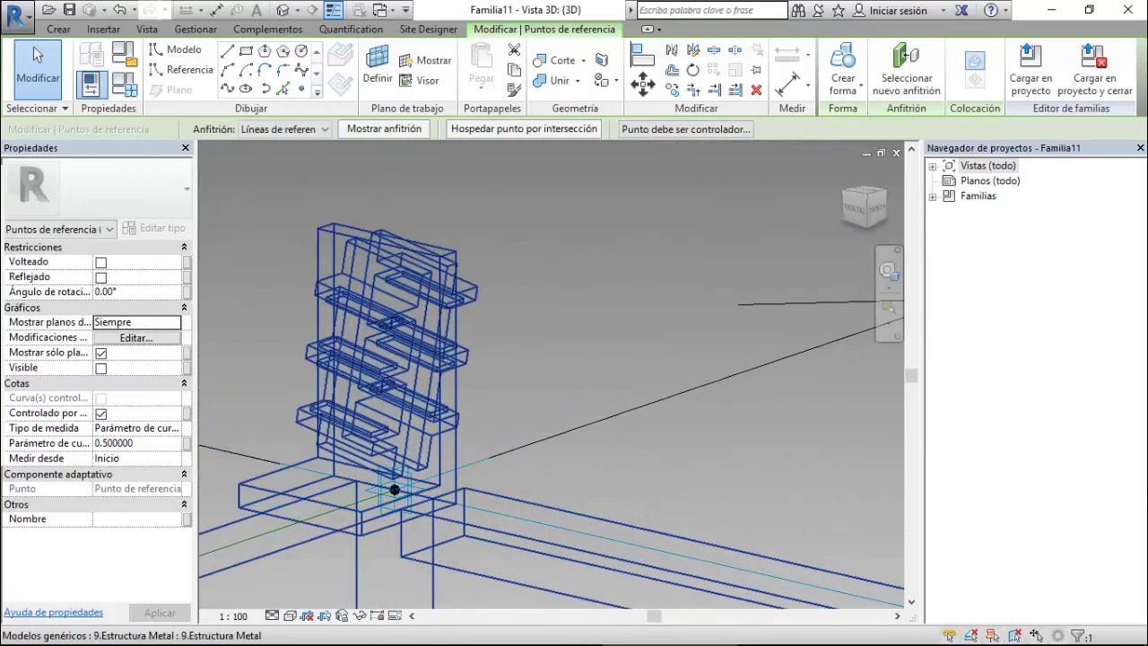
{"action": "key", "text": "Escape"}
Preview the model in hidden-line display, then return to wireframe.
{"action": "scroll", "coordinate": [395, 484], "scroll_direction": "up", "scroll_amount": 2}
{"action": "left_click", "coordinate": [289, 616]}
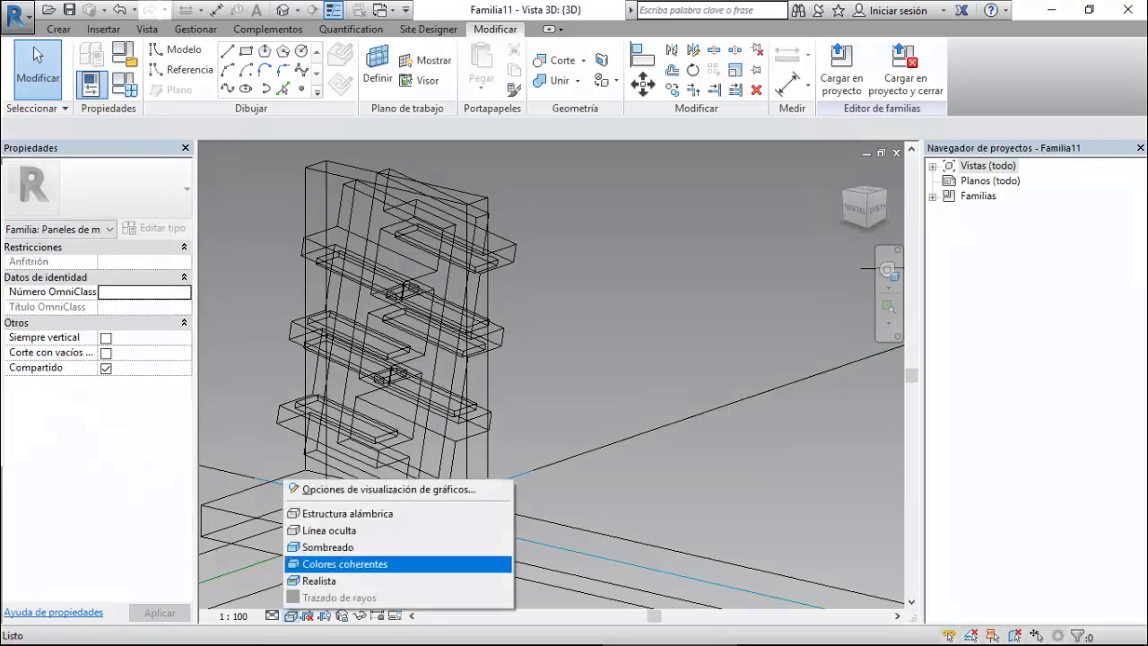
{"action": "left_click", "coordinate": [329, 530]}
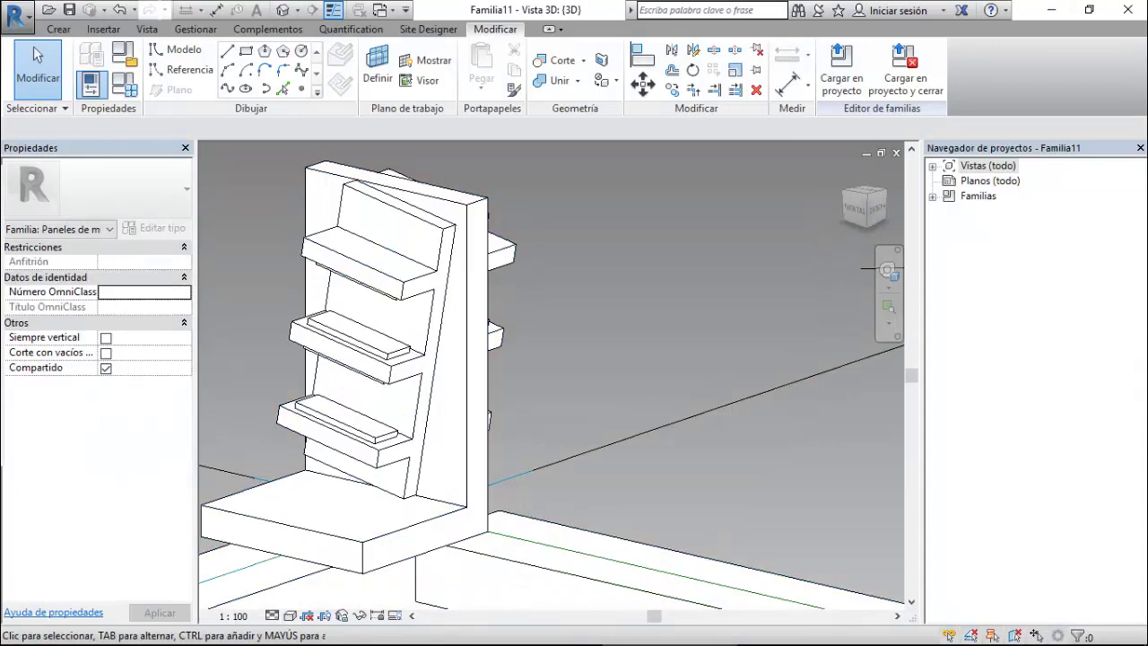
{"action": "scroll", "coordinate": [341, 332], "scroll_direction": "up", "scroll_amount": 3}
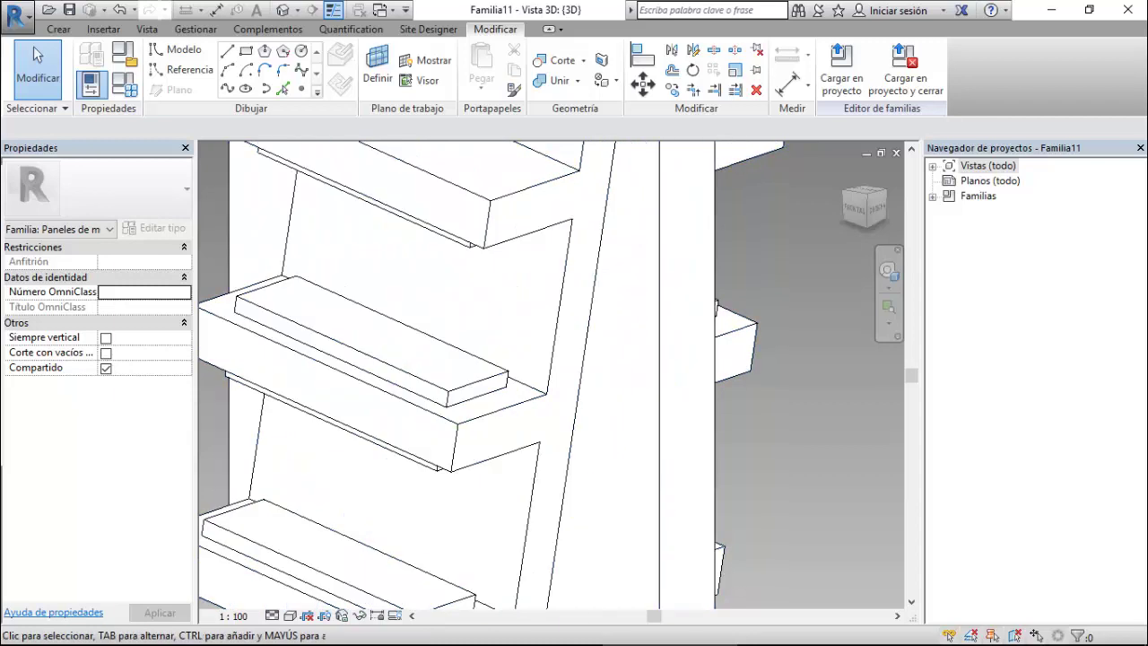
{"action": "left_click", "coordinate": [290, 615]}
{"action": "left_click", "coordinate": [340, 509]}
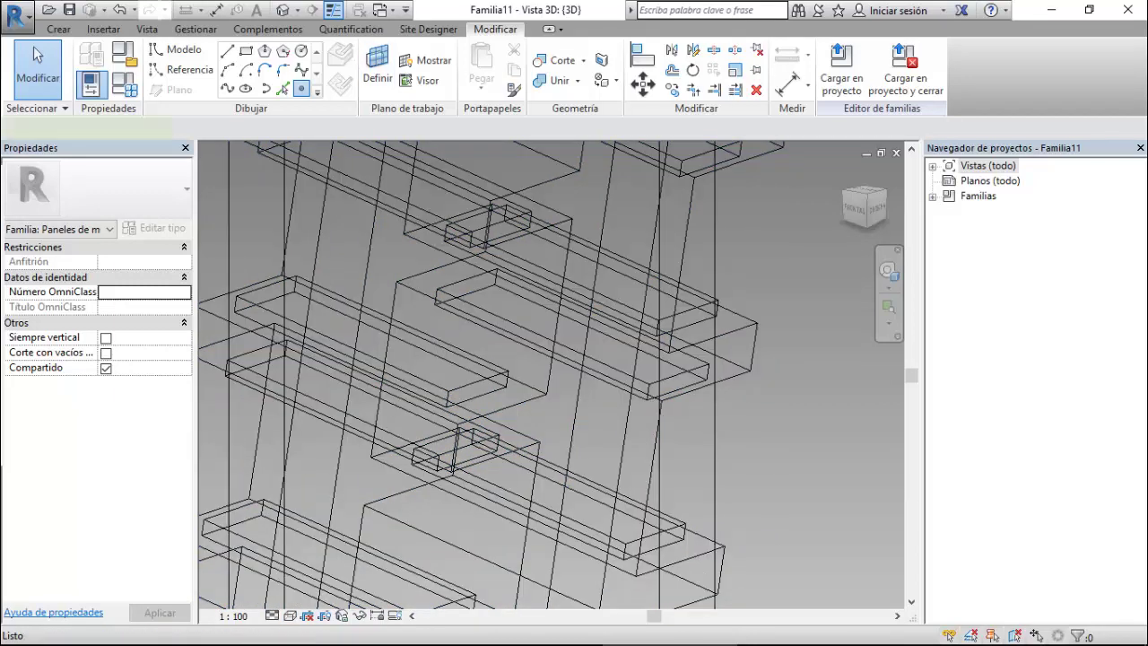
Place two new reference points on the lower and upper shelf edges.
{"action": "left_click", "coordinate": [227, 50]}
{"action": "scroll", "coordinate": [385, 314], "scroll_direction": "up", "scroll_amount": 1}
{"action": "scroll", "coordinate": [395, 336], "scroll_direction": "up", "scroll_amount": 1}
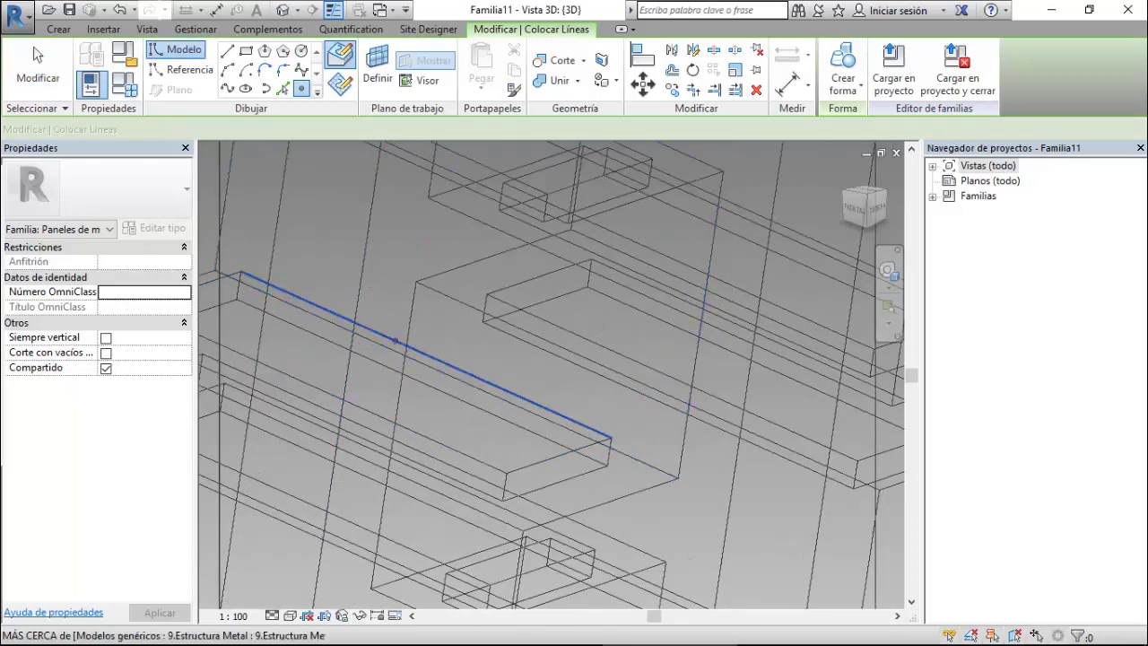
{"action": "left_click", "coordinate": [426, 354]}
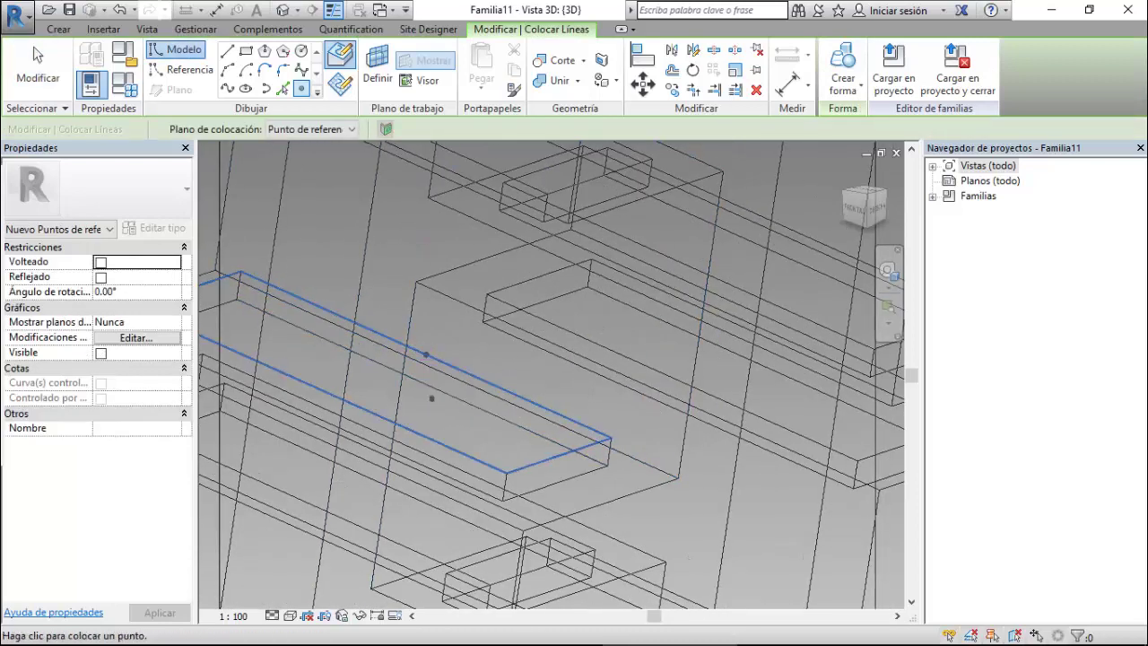
{"action": "middle_click_drag", "start_coordinate": [428, 398], "coordinate": [431, 374], "text": "shift"}
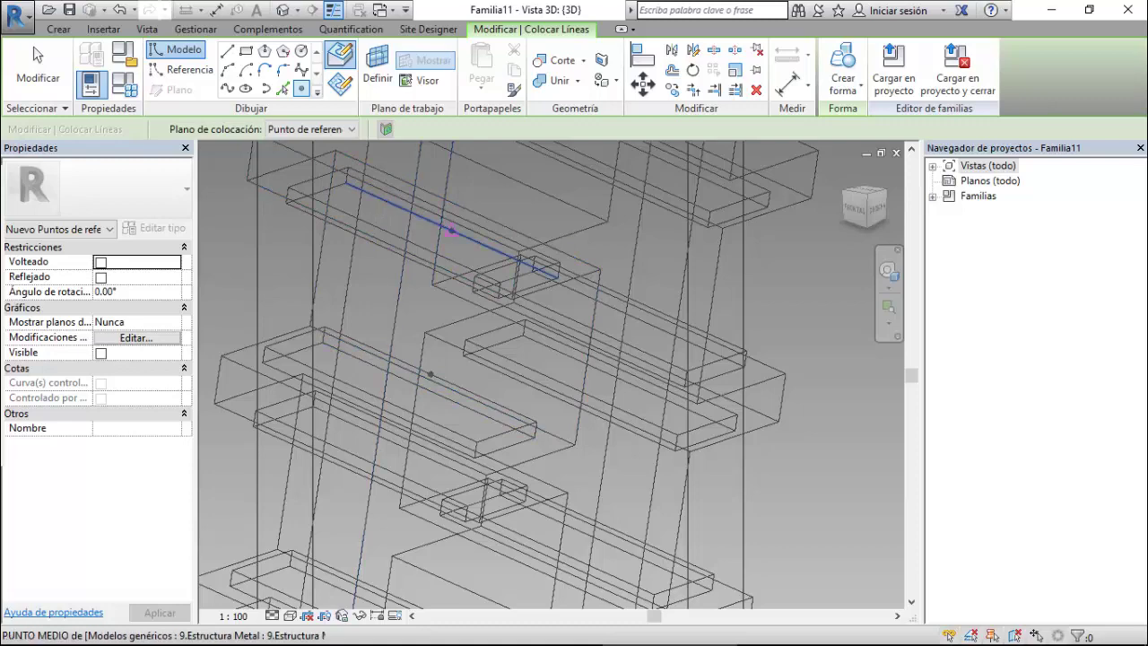
{"action": "scroll", "coordinate": [451, 230], "scroll_direction": "up", "scroll_amount": 2}
{"action": "left_click", "coordinate": [452, 231]}
Connect the two new points with a line and make it a reference line.
{"action": "key", "text": "Escape"}
{"action": "key", "text": "Escape"}
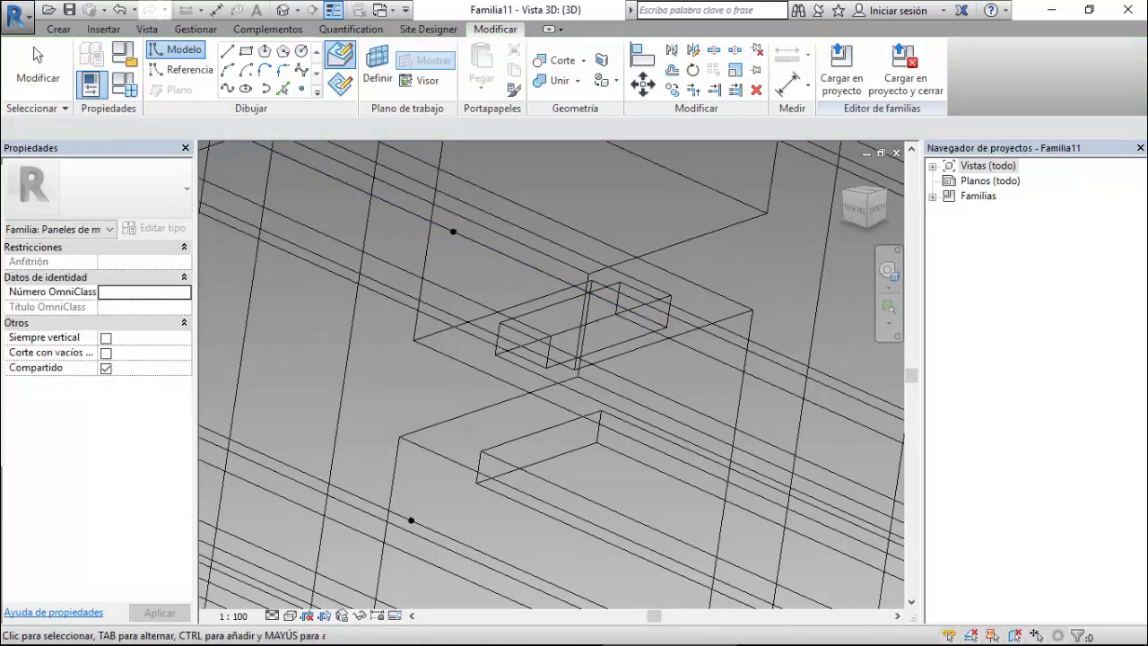
{"action": "key", "text": "Escape"}
{"action": "left_click", "coordinate": [453, 231]}
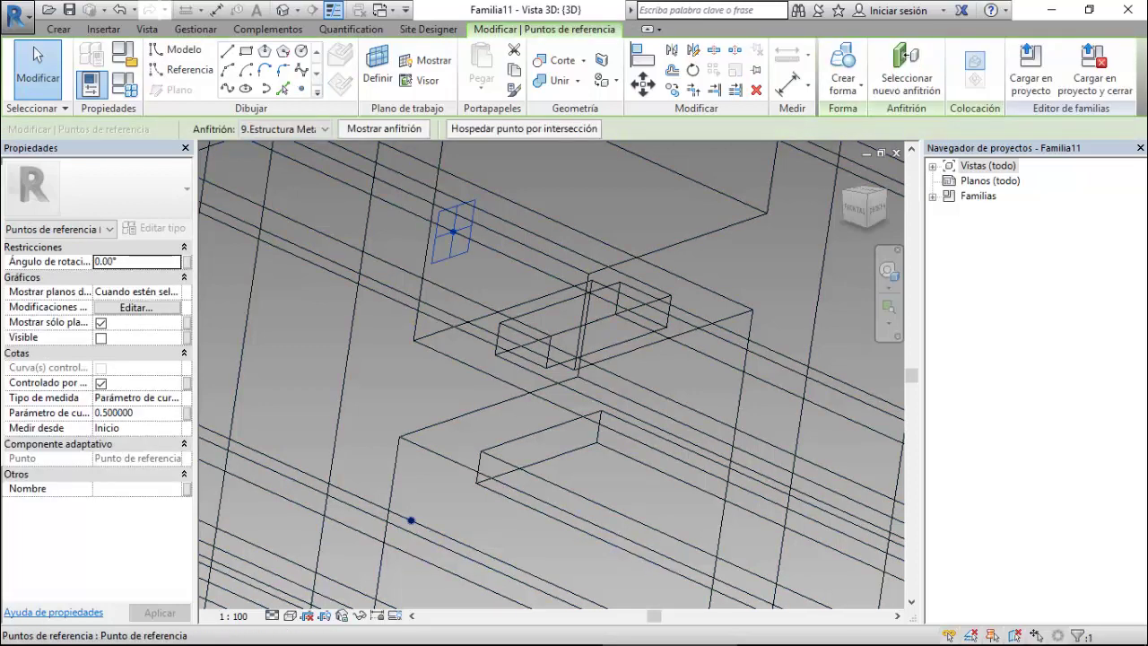
{"action": "left_click", "coordinate": [411, 520], "text": "ctrl"}
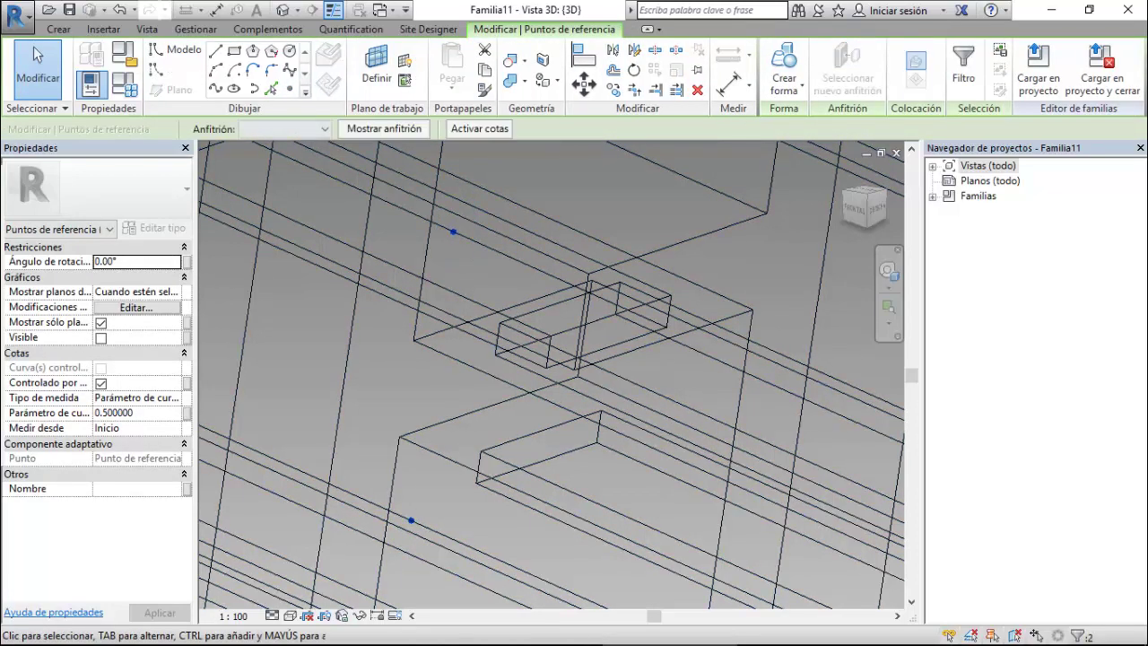
{"action": "left_click", "coordinate": [235, 89]}
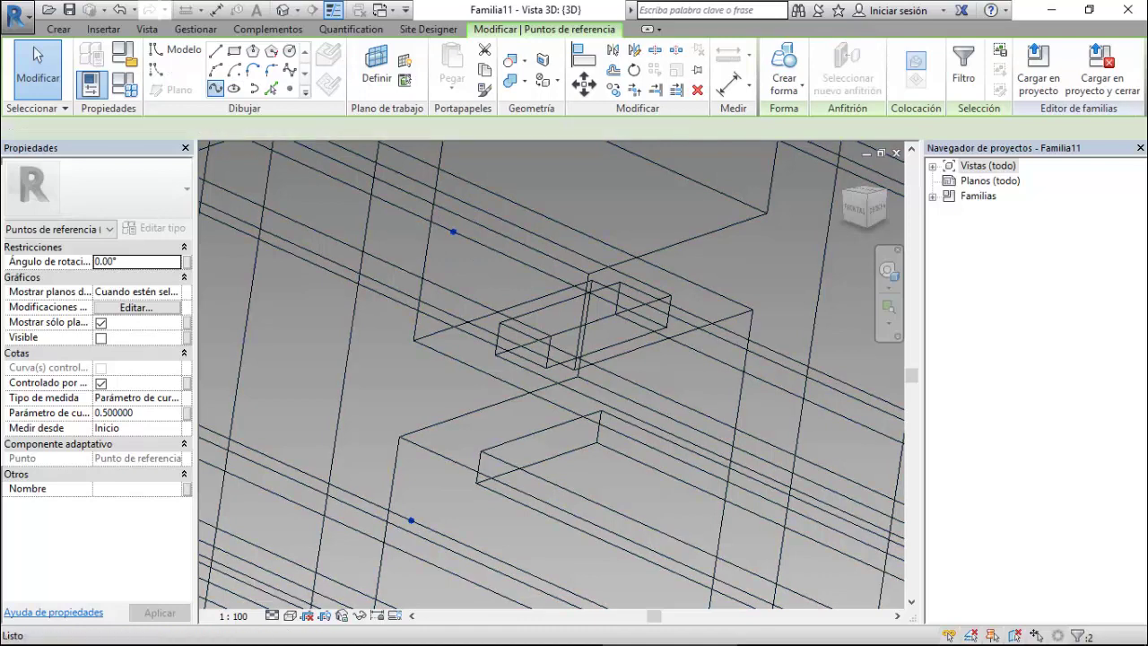
{"action": "left_click", "coordinate": [100, 383]}
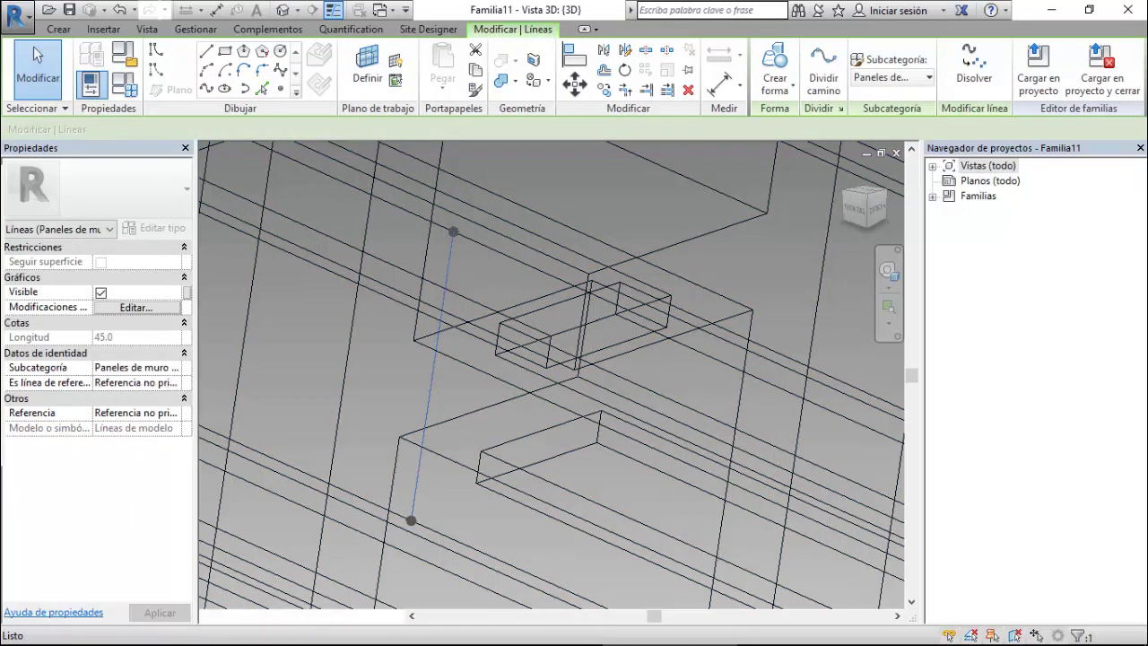
Add a midpoint reference point on that line with its planes always shown.
{"action": "left_click", "coordinate": [301, 88]}
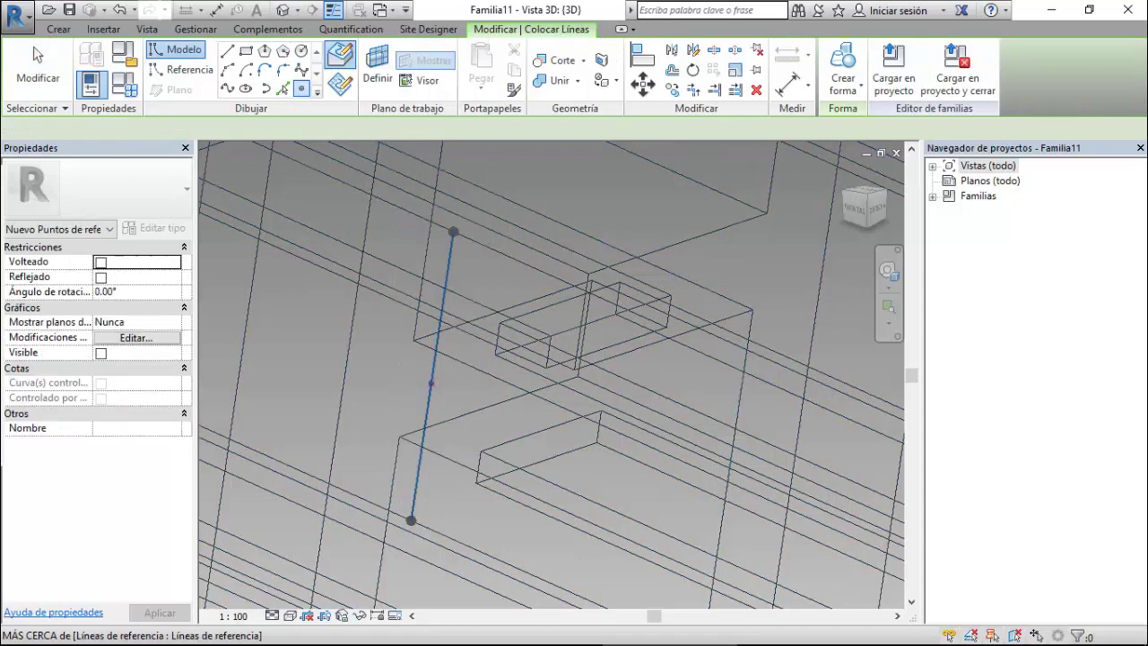
{"action": "left_click", "coordinate": [431, 377]}
{"action": "key", "text": "Escape"}
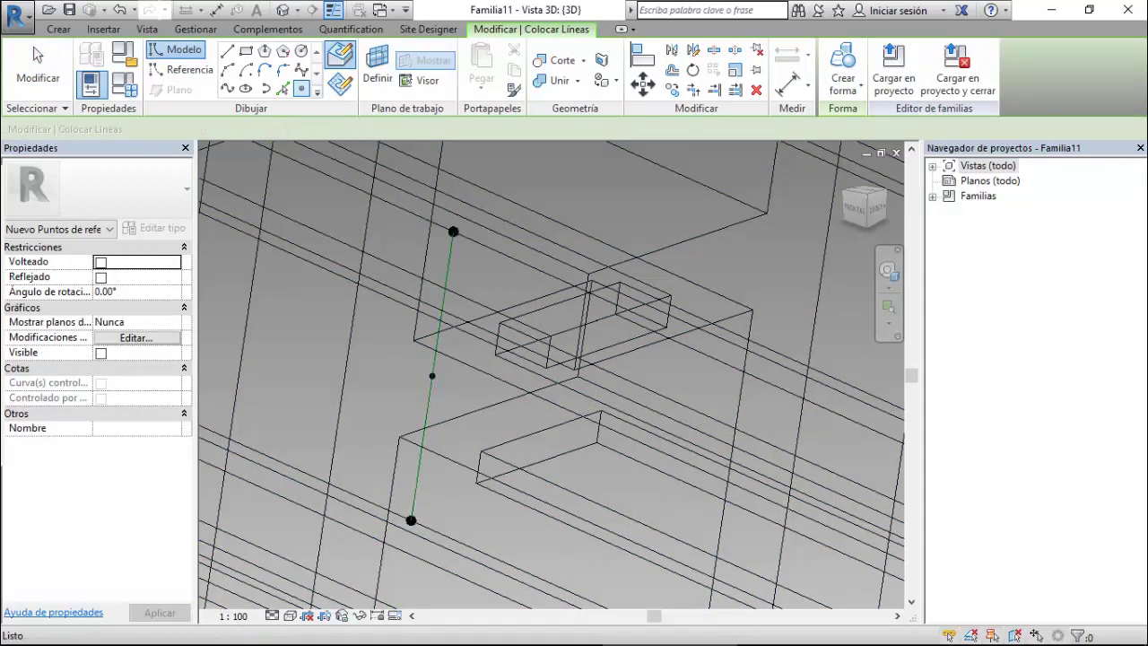
{"action": "key", "text": "Escape"}
{"action": "left_click", "coordinate": [431, 377]}
{"action": "left_click", "coordinate": [432, 377]}
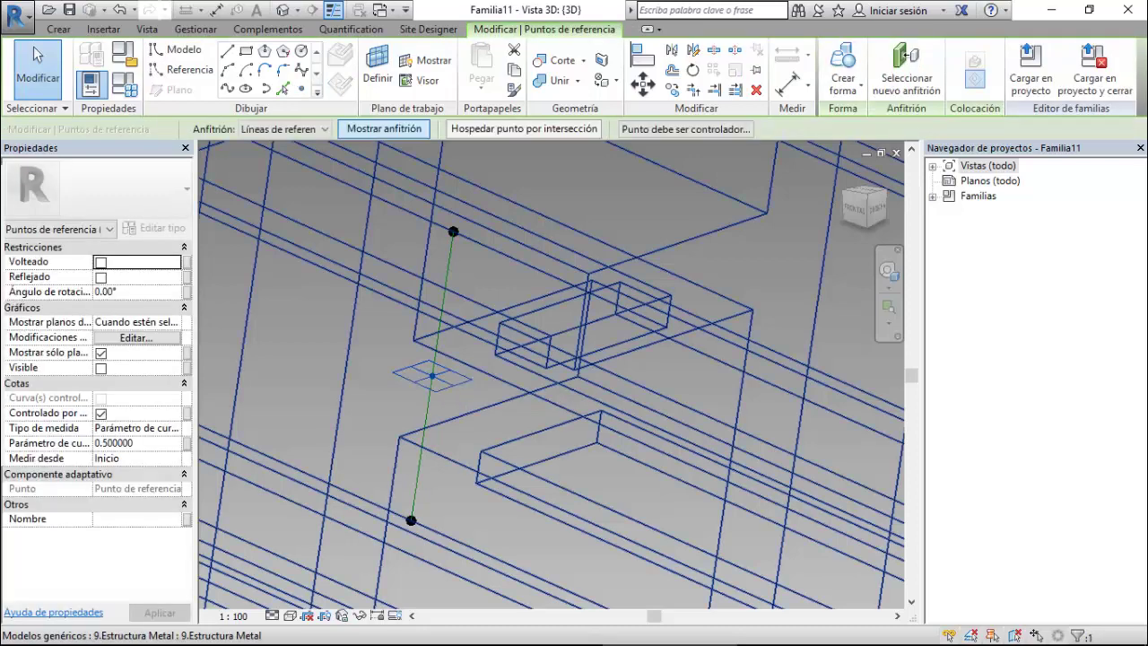
{"action": "left_click", "coordinate": [134, 321]}
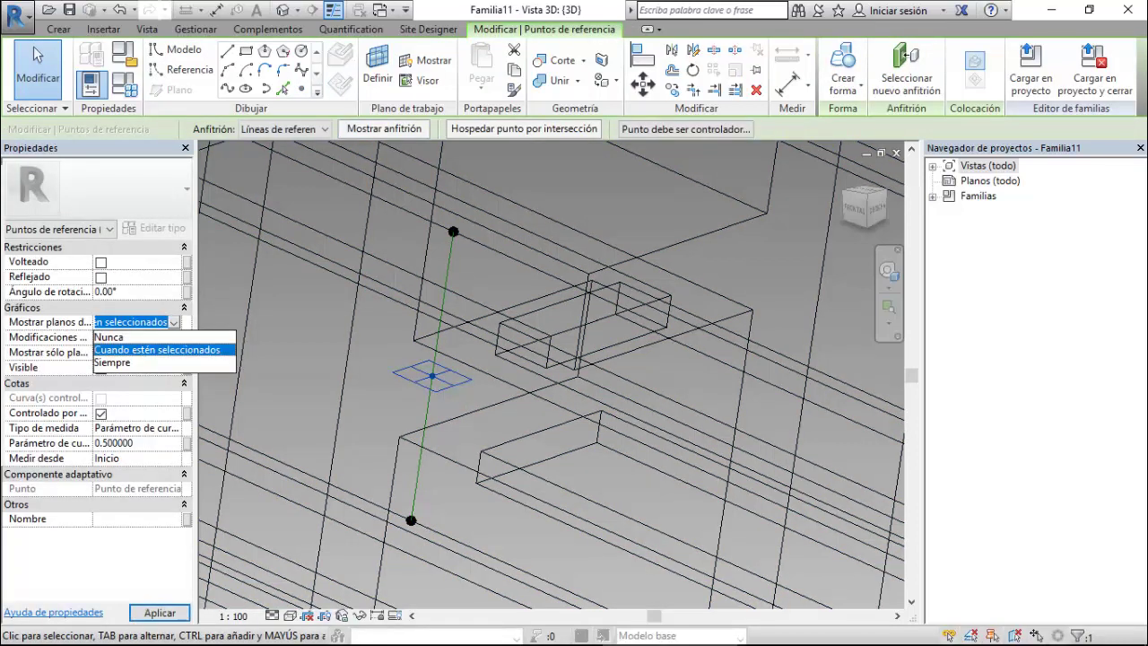
{"action": "left_click", "coordinate": [112, 363]}
{"action": "key", "text": "Escape"}
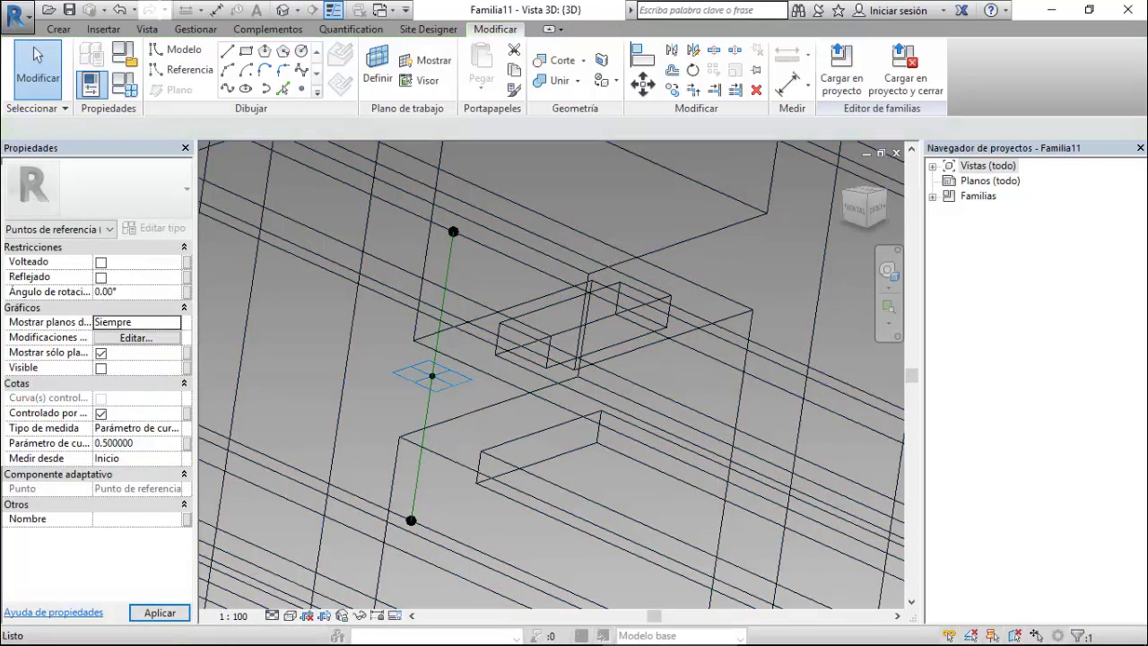
{"action": "scroll", "coordinate": [551, 375], "scroll_direction": "down", "scroll_amount": 2}
{"action": "scroll", "coordinate": [551, 375], "scroll_direction": "down", "scroll_amount": 1}
{"action": "scroll", "coordinate": [551, 375], "scroll_direction": "down", "scroll_amount": 2}
Set the 3D view's visual style to Sombreado and zoom on the frame.
{"action": "scroll", "coordinate": [551, 375], "scroll_direction": "down", "scroll_amount": 1}
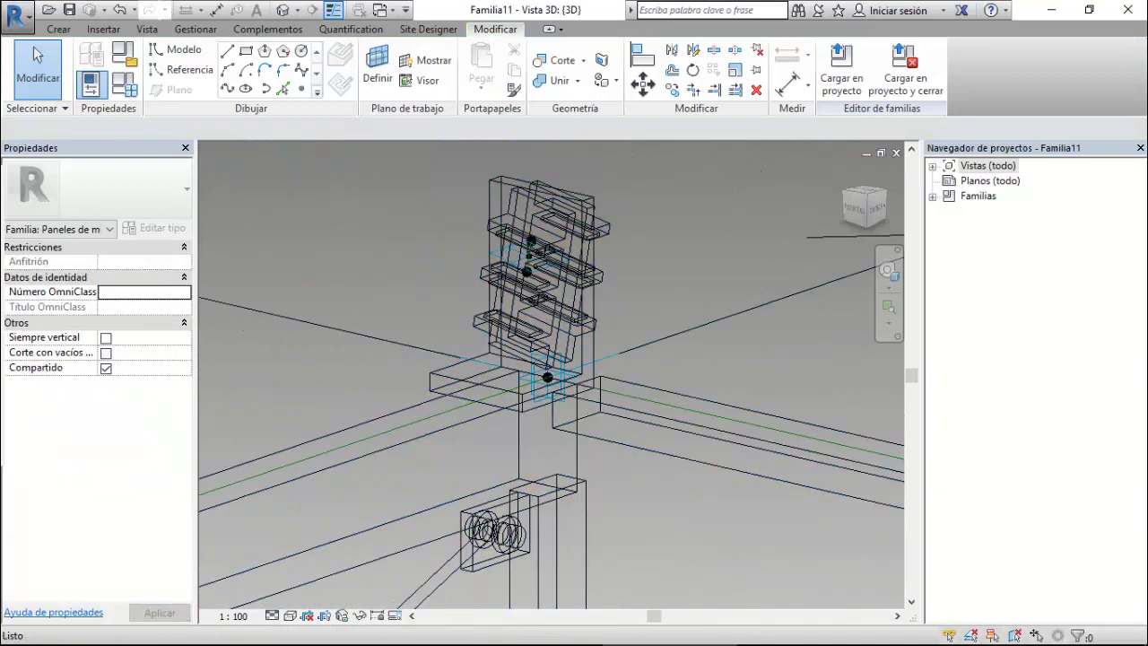
{"action": "left_click", "coordinate": [290, 615]}
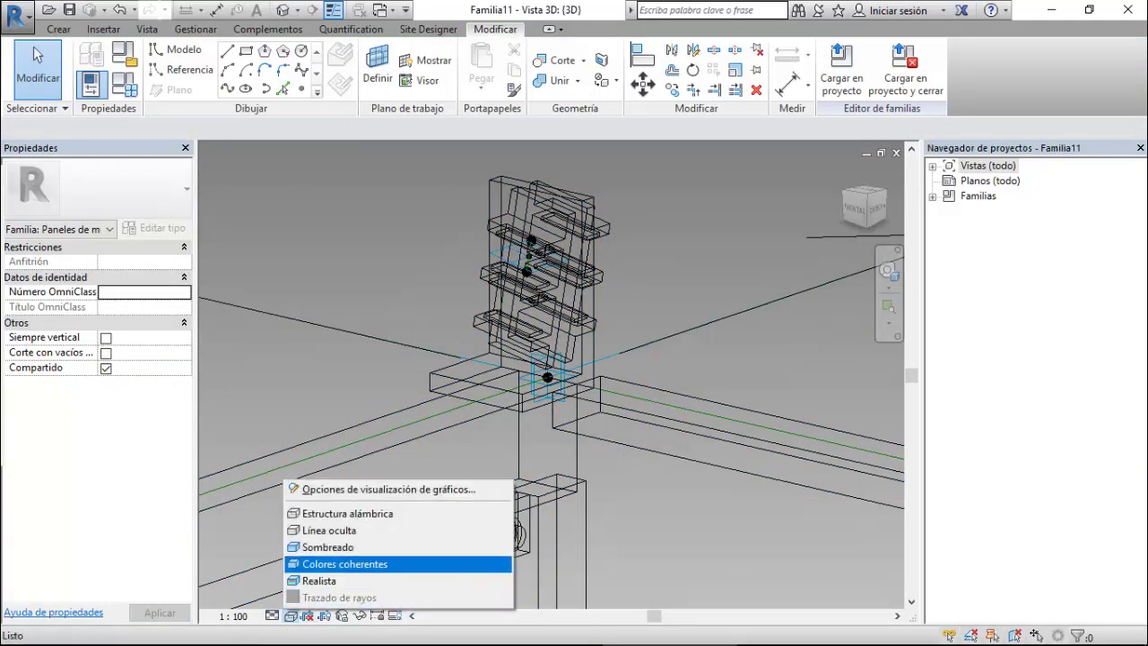
{"action": "left_click", "coordinate": [313, 548]}
{"action": "scroll", "coordinate": [527, 258], "scroll_direction": "down", "scroll_amount": 3}
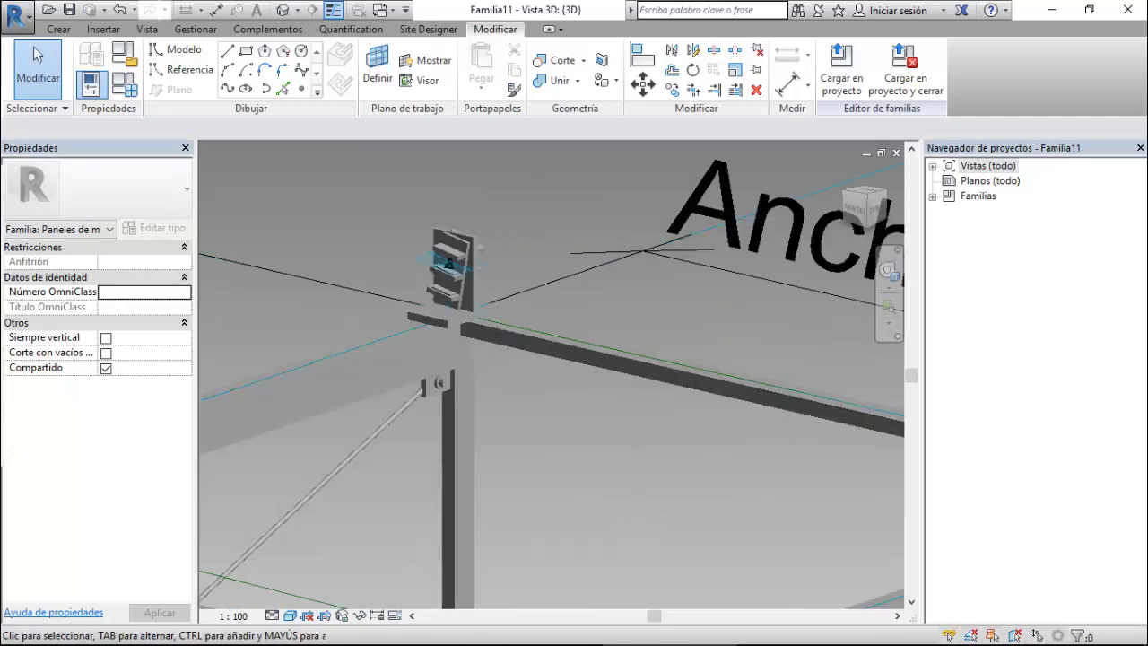
{"action": "scroll", "coordinate": [527, 259], "scroll_direction": "down", "scroll_amount": 1}
{"action": "scroll", "coordinate": [527, 258], "scroll_direction": "down", "scroll_amount": 1}
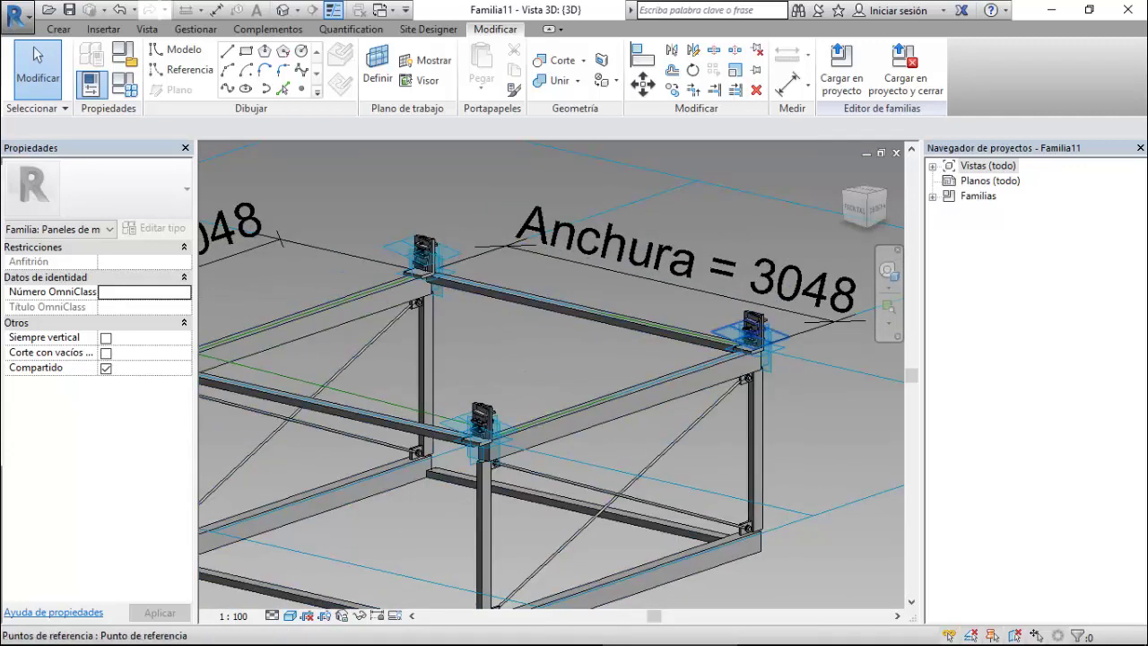
{"action": "scroll", "coordinate": [737, 337], "scroll_direction": "up", "scroll_amount": 2}
{"action": "scroll", "coordinate": [737, 337], "scroll_direction": "up", "scroll_amount": 2}
{"action": "scroll", "coordinate": [737, 336], "scroll_direction": "up", "scroll_amount": 1}
{"action": "scroll", "coordinate": [737, 336], "scroll_direction": "down", "scroll_amount": 2}
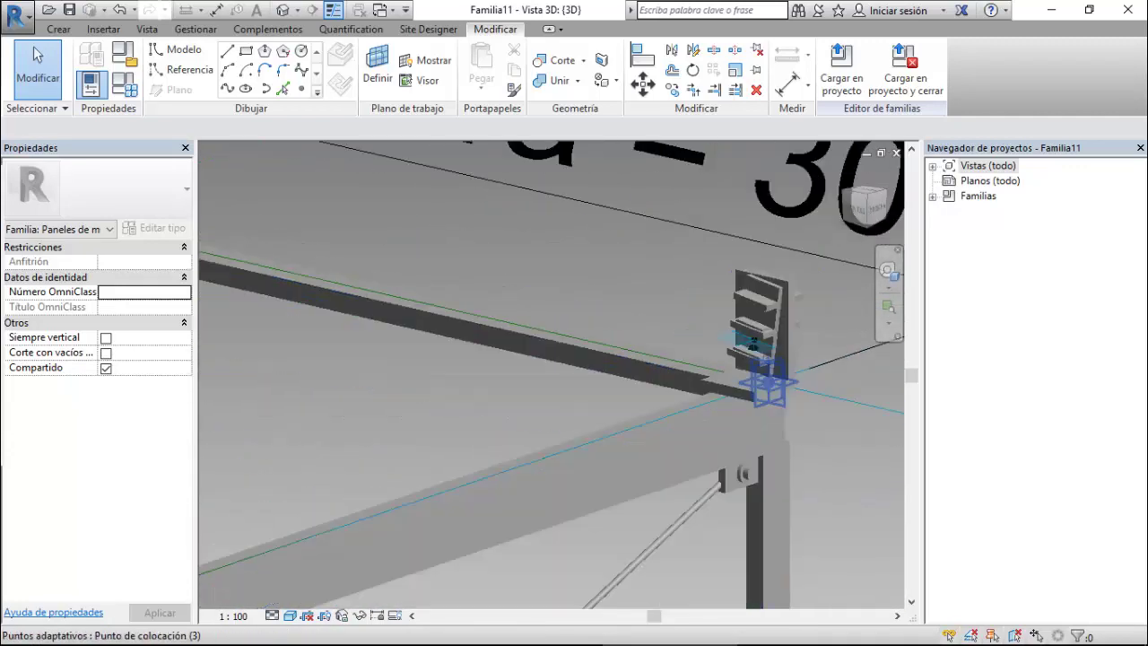
{"action": "scroll", "coordinate": [737, 337], "scroll_direction": "down", "scroll_amount": 2}
Orbit around the steel frame and select the reference point beside a bracket.
{"action": "middle_click_drag", "start_coordinate": [737, 337], "coordinate": [574, 269], "text": "shift"}
{"action": "scroll", "coordinate": [406, 244], "scroll_direction": "up", "scroll_amount": 4}
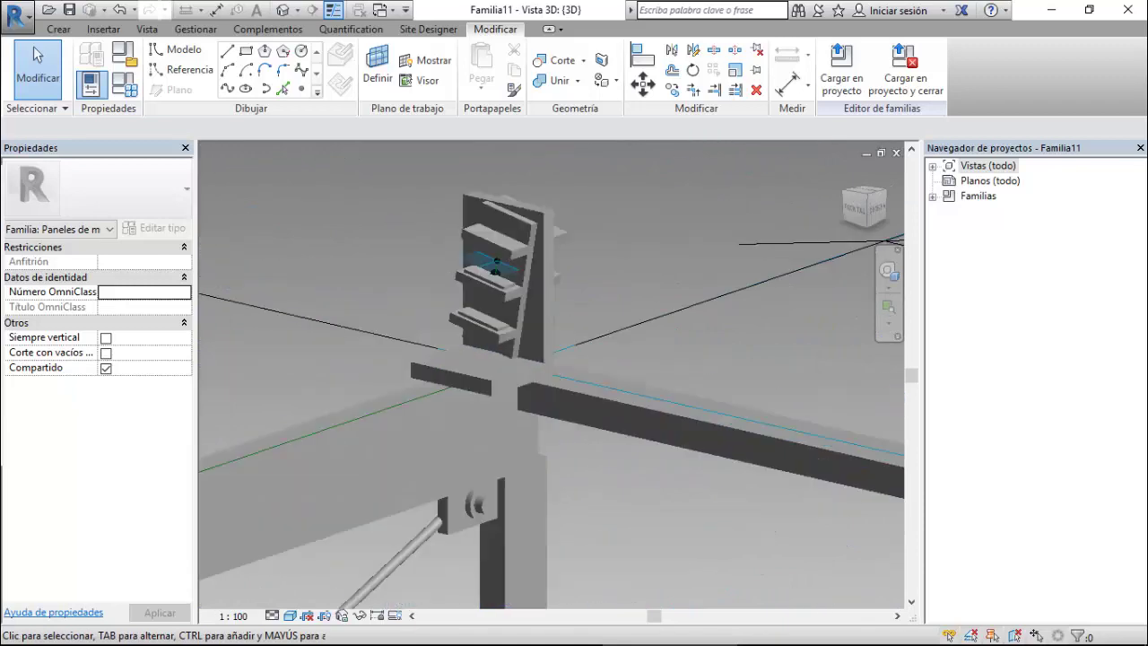
{"action": "scroll", "coordinate": [496, 262], "scroll_direction": "down", "scroll_amount": 2}
{"action": "scroll", "coordinate": [496, 261], "scroll_direction": "down", "scroll_amount": 2}
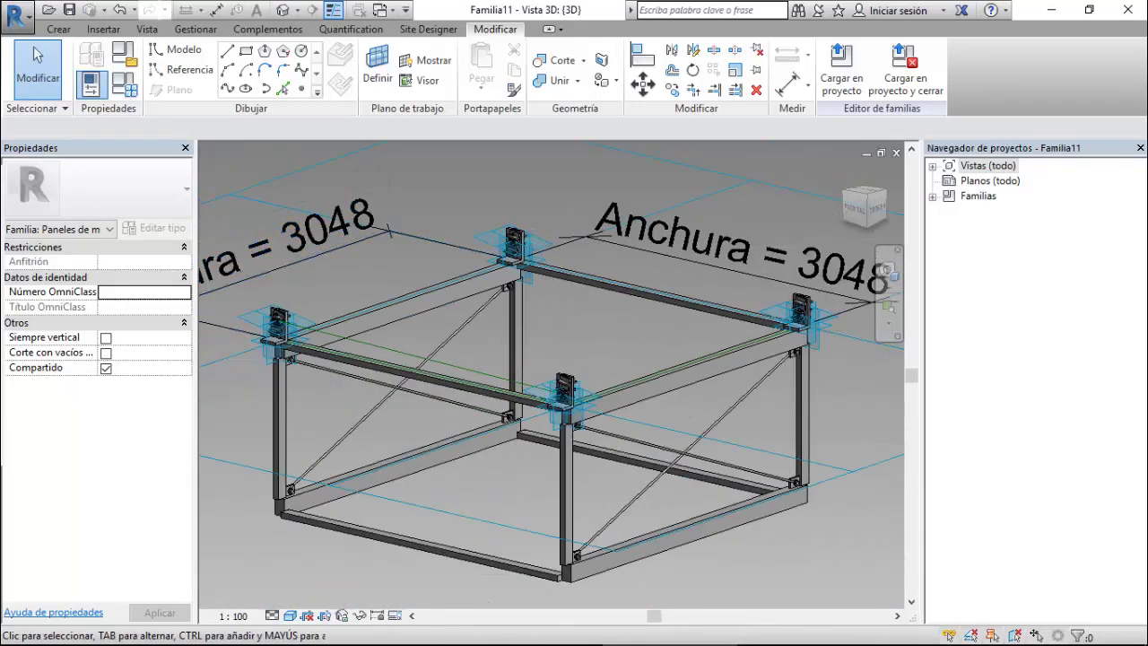
{"action": "mouse_move", "coordinate": [496, 262]}
{"action": "middle_mouse_down", "text": "shift"}
{"action": "mouse_move", "coordinate": [574, 305]}
{"action": "mouse_move", "coordinate": [627, 296]}
{"action": "middle_mouse_up", "text": "shift"}
{"action": "scroll", "coordinate": [556, 296], "scroll_direction": "up", "scroll_amount": 3}
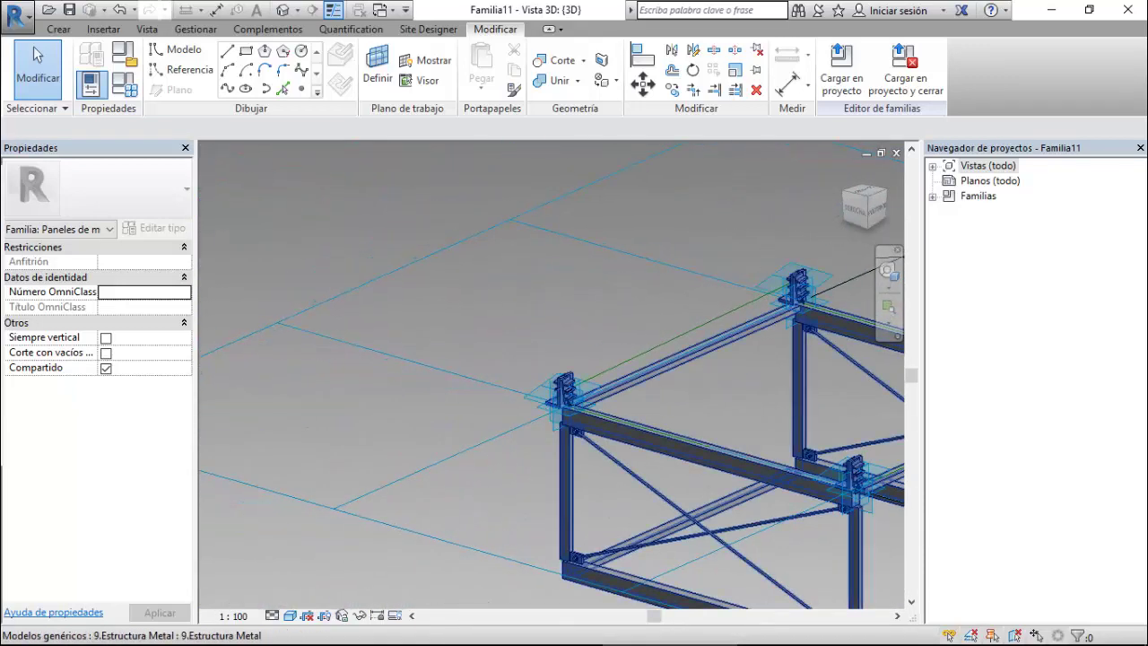
{"action": "scroll", "coordinate": [851, 289], "scroll_direction": "up", "scroll_amount": 3}
{"action": "scroll", "coordinate": [850, 289], "scroll_direction": "up", "scroll_amount": 2}
{"action": "scroll", "coordinate": [851, 288], "scroll_direction": "up", "scroll_amount": 2}
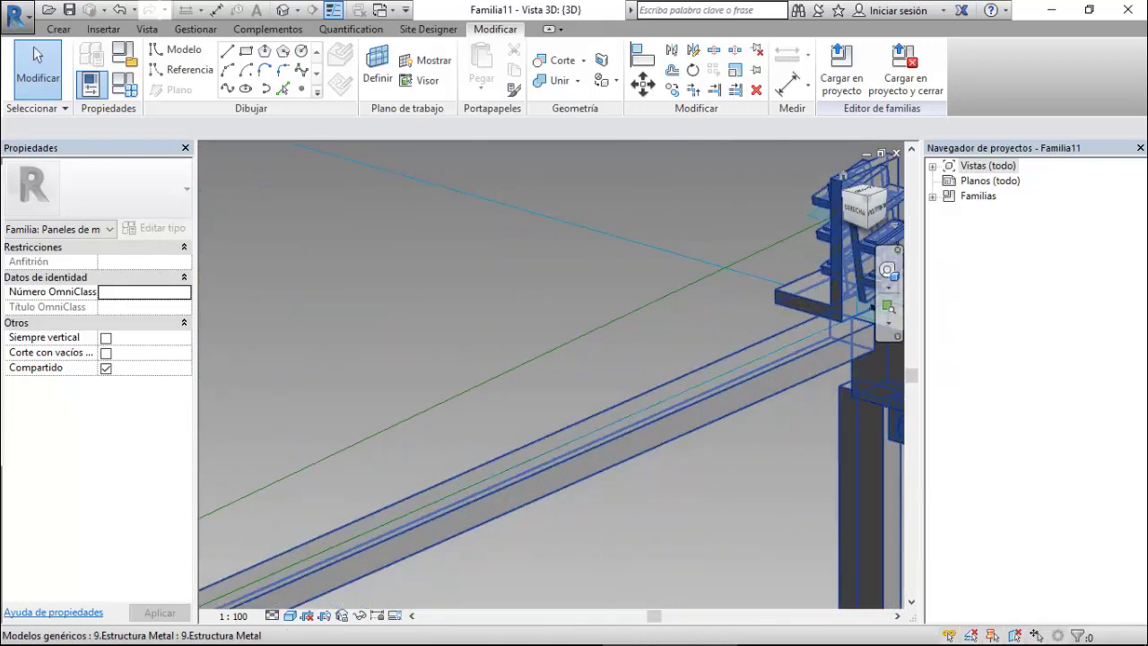
{"action": "scroll", "coordinate": [861, 298], "scroll_direction": "up", "scroll_amount": 2}
{"action": "left_click", "coordinate": [883, 307]}
{"action": "scroll", "coordinate": [329, 422], "scroll_direction": "down", "scroll_amount": 5}
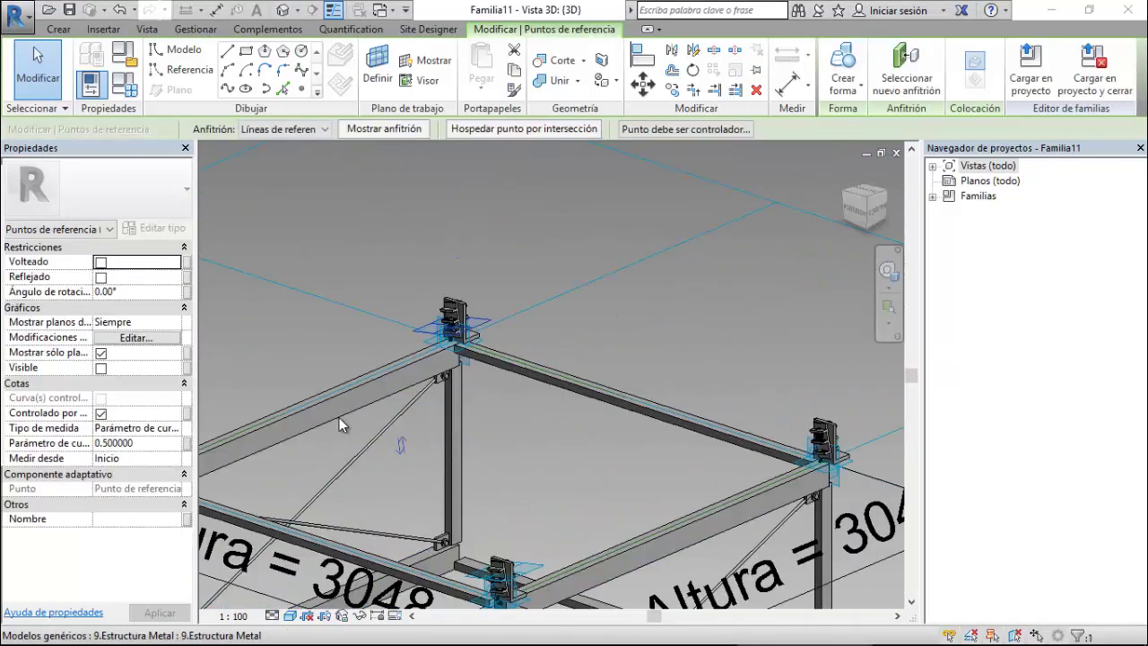
{"action": "scroll", "coordinate": [434, 327], "scroll_direction": "up", "scroll_amount": 3}
{"action": "scroll", "coordinate": [434, 328], "scroll_direction": "up", "scroll_amount": 2}
{"action": "scroll", "coordinate": [434, 328], "scroll_direction": "up", "scroll_amount": 2}
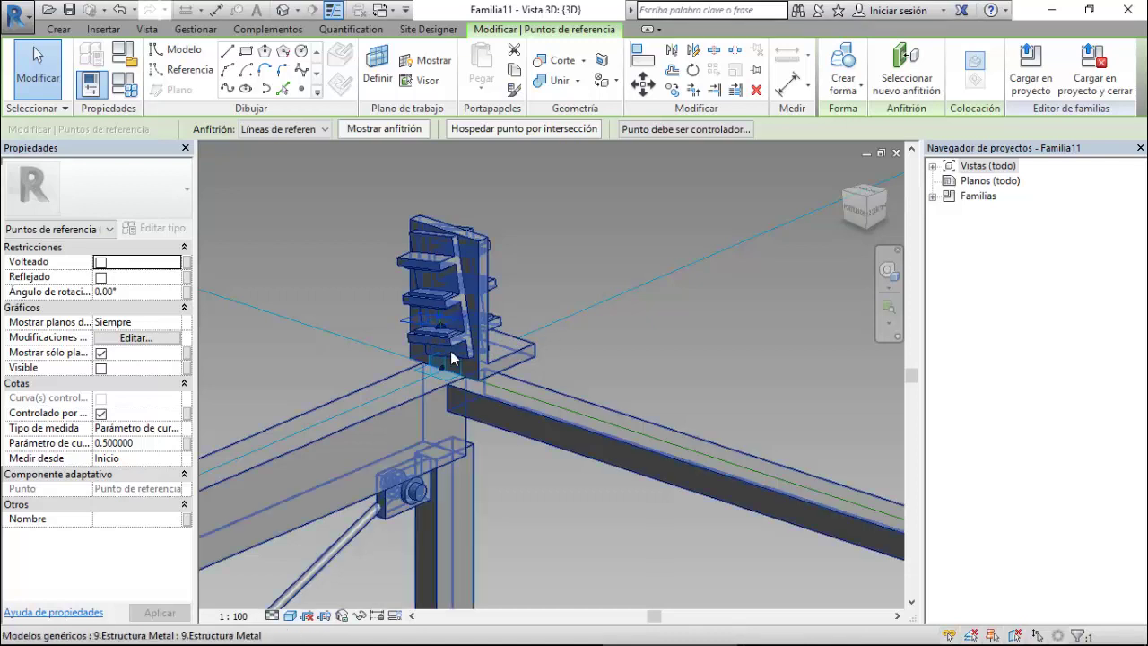
Set the reference point between the shelves to show its reference plane Siempre (always).
{"action": "left_click", "coordinate": [526, 326]}
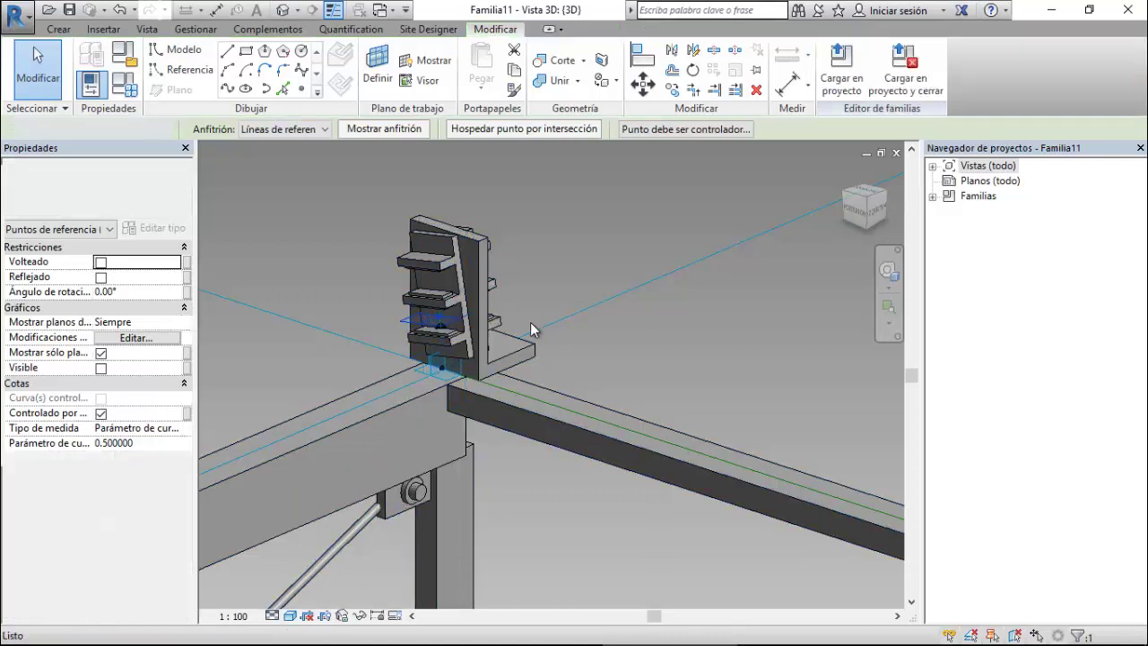
{"action": "left_click", "coordinate": [440, 330]}
{"action": "scroll", "coordinate": [391, 242], "scroll_direction": "down", "scroll_amount": 3}
{"action": "scroll", "coordinate": [349, 254], "scroll_direction": "up", "scroll_amount": 2}
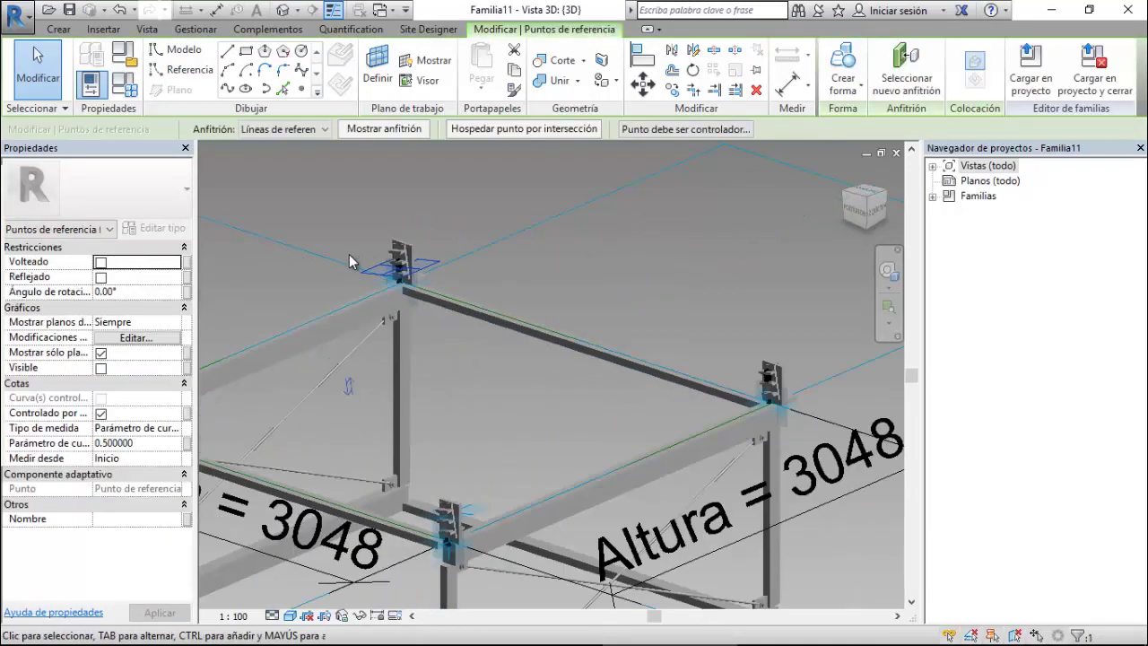
{"action": "scroll", "coordinate": [587, 328], "scroll_direction": "up", "scroll_amount": 2}
{"action": "scroll", "coordinate": [582, 321], "scroll_direction": "up", "scroll_amount": 3}
{"action": "scroll", "coordinate": [599, 308], "scroll_direction": "up", "scroll_amount": 3}
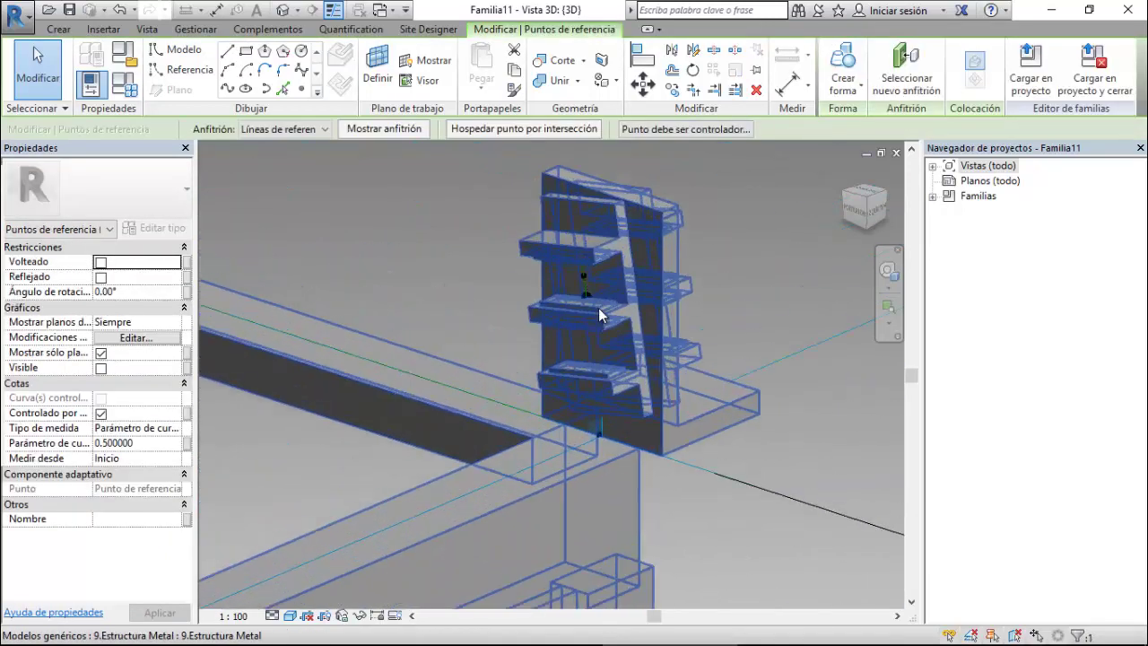
{"action": "scroll", "coordinate": [589, 278], "scroll_direction": "up", "scroll_amount": 3}
{"action": "scroll", "coordinate": [588, 279], "scroll_direction": "up", "scroll_amount": 2}
{"action": "scroll", "coordinate": [584, 282], "scroll_direction": "up", "scroll_amount": 1}
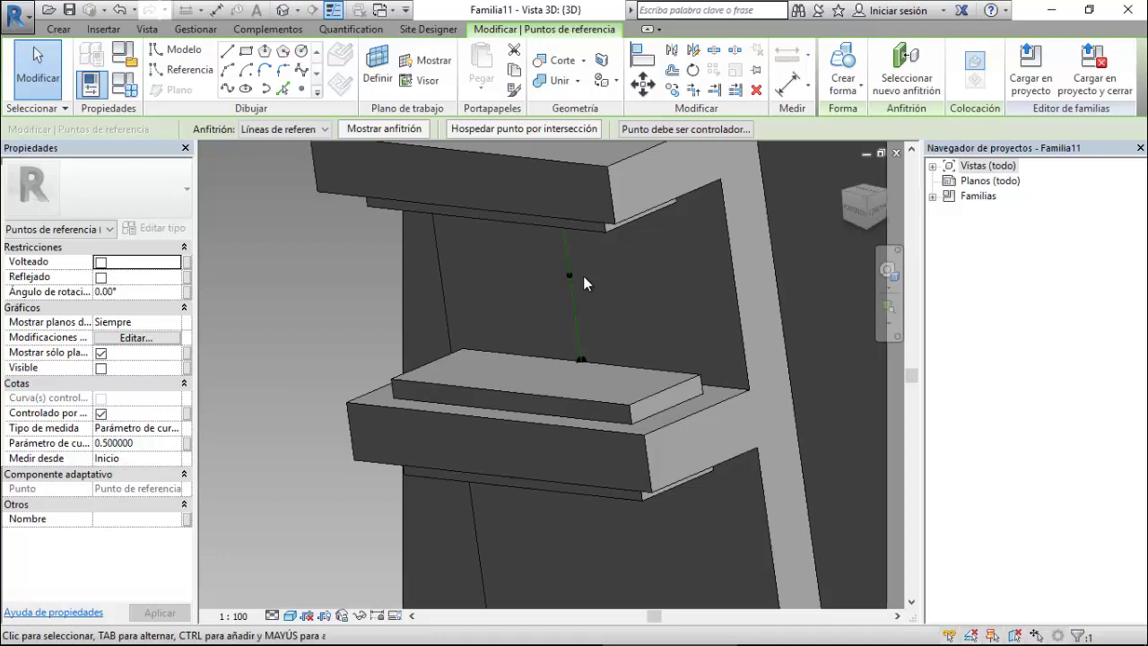
{"action": "left_click", "coordinate": [570, 281]}
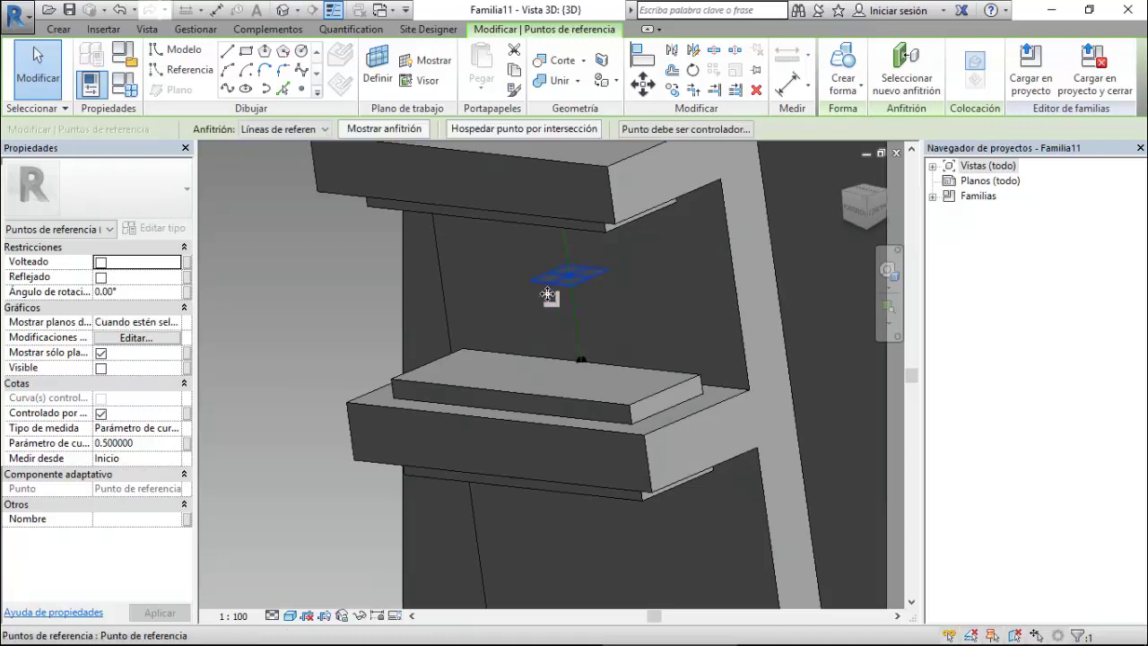
{"action": "left_click", "coordinate": [174, 324]}
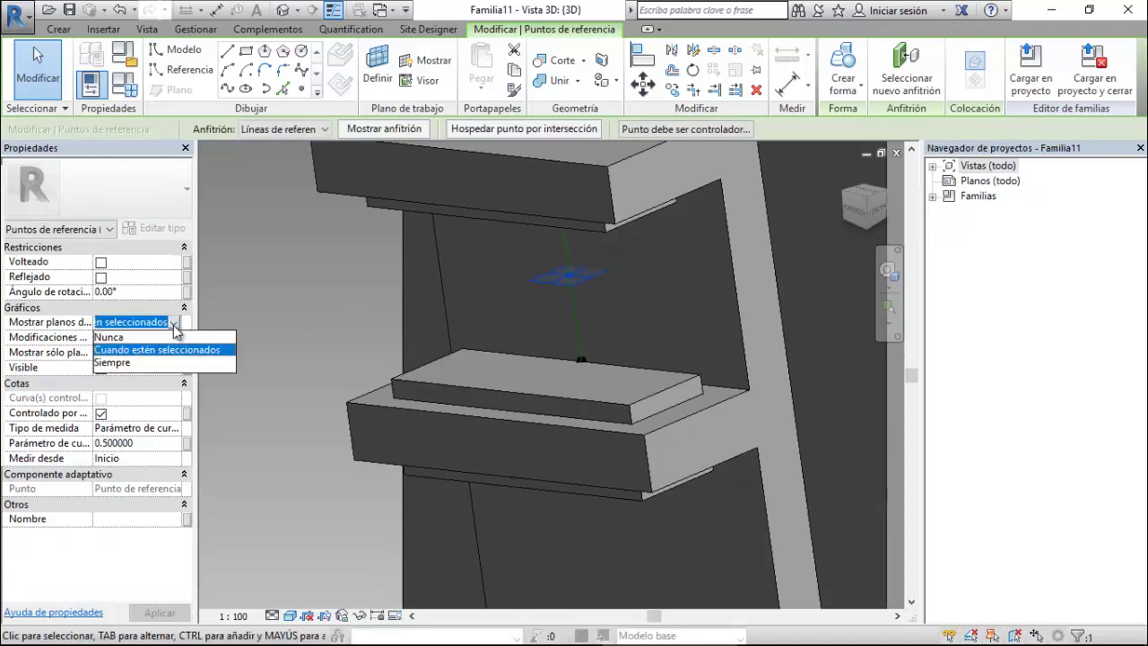
{"action": "left_click", "coordinate": [122, 363]}
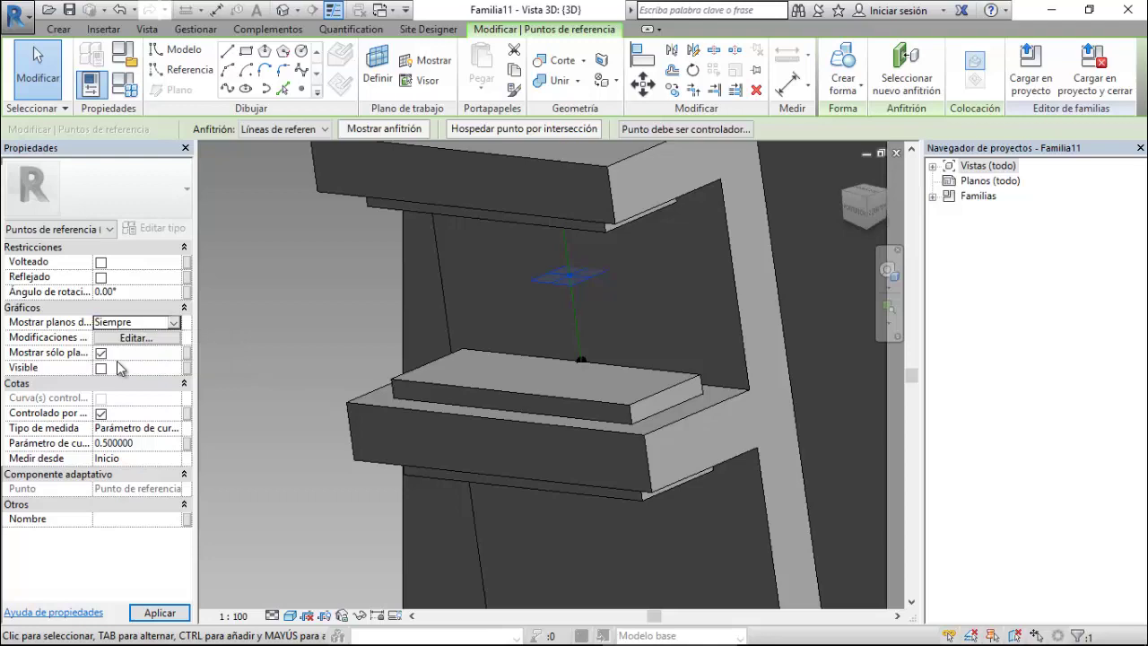
{"action": "left_click", "coordinate": [590, 290]}
Select all four corner reference points together.
{"action": "left_click", "coordinate": [593, 275]}
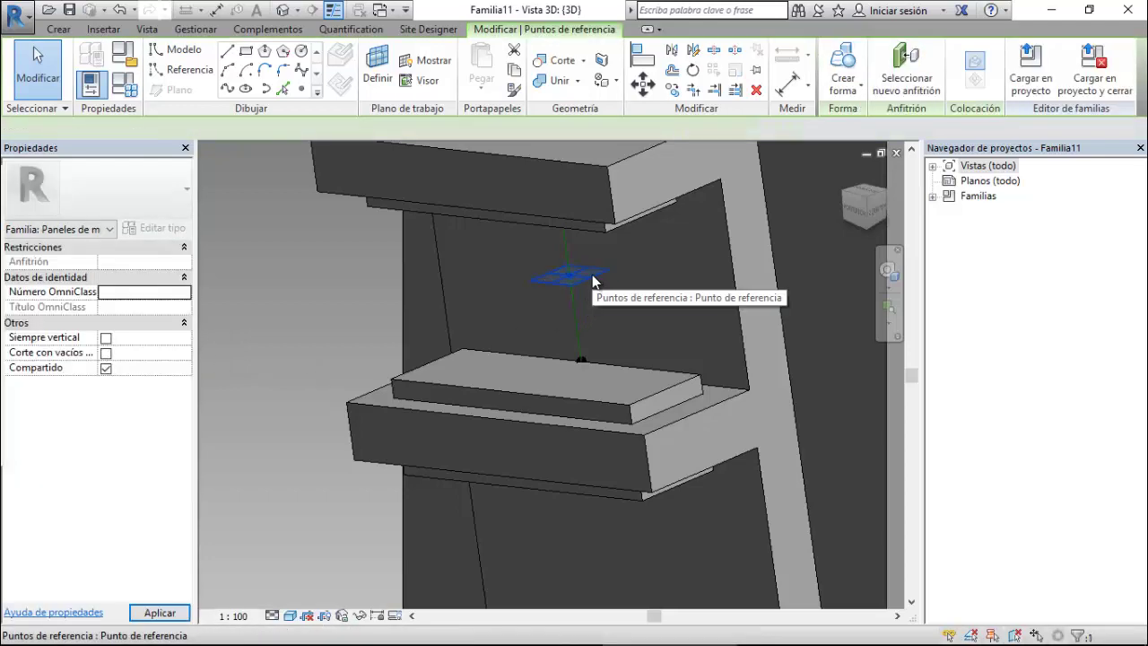
{"action": "scroll", "coordinate": [693, 297], "scroll_direction": "down", "scroll_amount": 2}
{"action": "scroll", "coordinate": [697, 302], "scroll_direction": "down", "scroll_amount": 2}
{"action": "scroll", "coordinate": [697, 301], "scroll_direction": "down", "scroll_amount": 3}
{"action": "scroll", "coordinate": [698, 302], "scroll_direction": "down", "scroll_amount": 2}
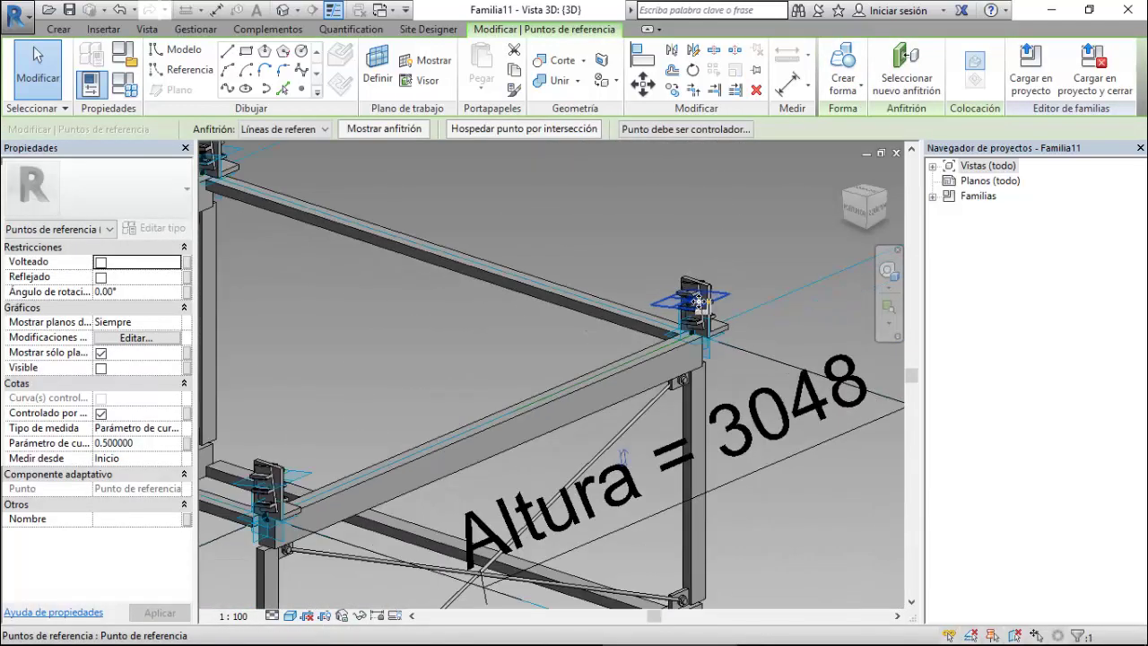
{"action": "scroll", "coordinate": [698, 302], "scroll_direction": "down", "scroll_amount": 2}
{"action": "scroll", "coordinate": [403, 203], "scroll_direction": "up", "scroll_amount": 5}
{"action": "scroll", "coordinate": [505, 279], "scroll_direction": "up", "scroll_amount": 2}
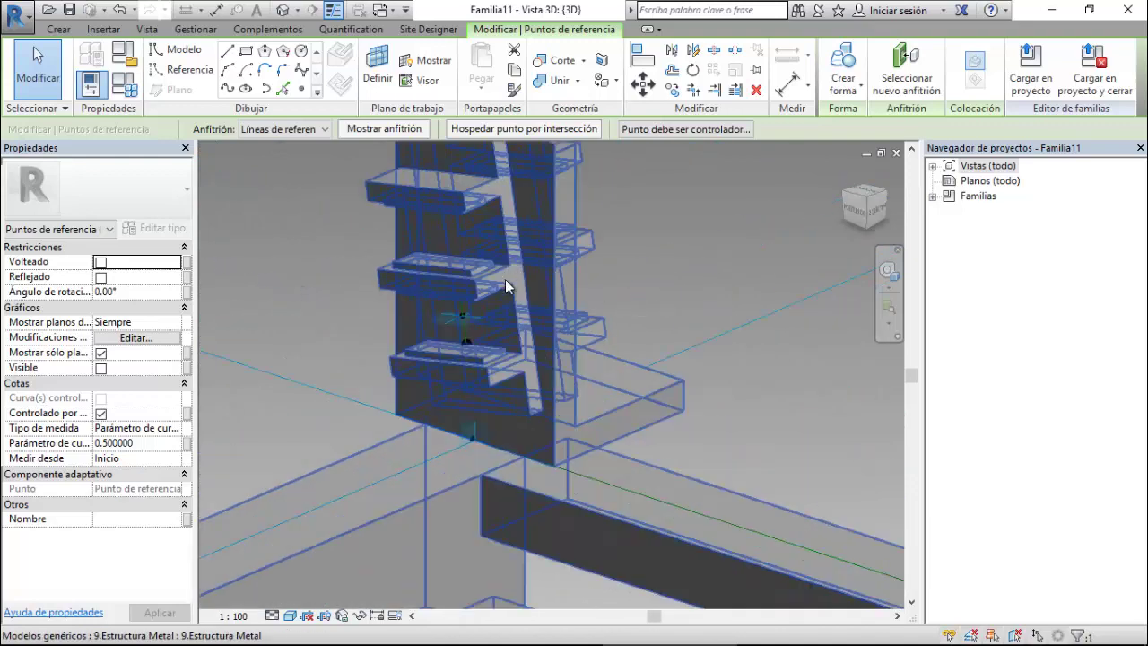
{"action": "left_click", "coordinate": [478, 323]}
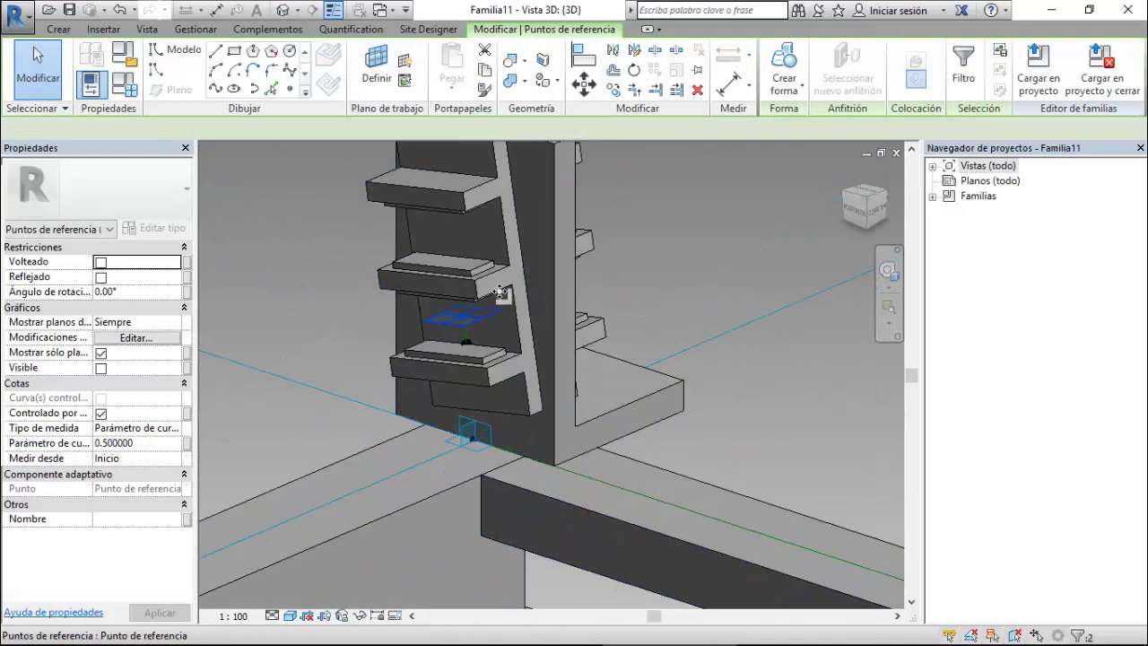
{"action": "scroll", "coordinate": [479, 325], "scroll_direction": "down", "scroll_amount": 3}
{"action": "scroll", "coordinate": [479, 328], "scroll_direction": "down", "scroll_amount": 2}
{"action": "scroll", "coordinate": [479, 332], "scroll_direction": "down", "scroll_amount": 2}
{"action": "scroll", "coordinate": [542, 454], "scroll_direction": "up", "scroll_amount": 3}
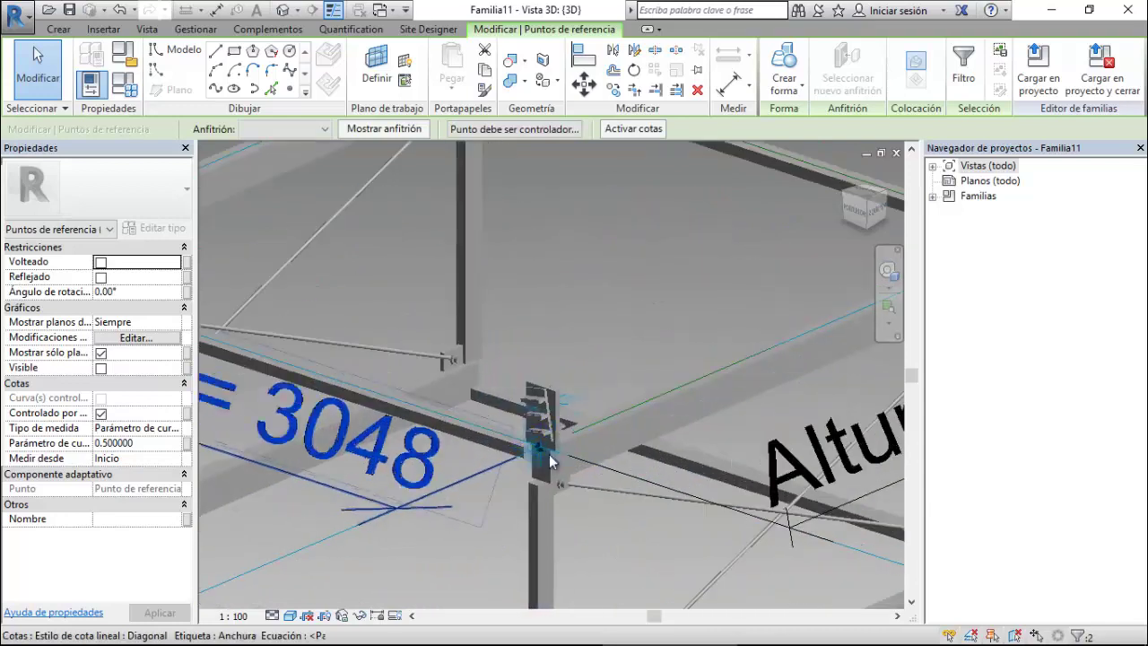
{"action": "scroll", "coordinate": [590, 371], "scroll_direction": "up", "scroll_amount": 3}
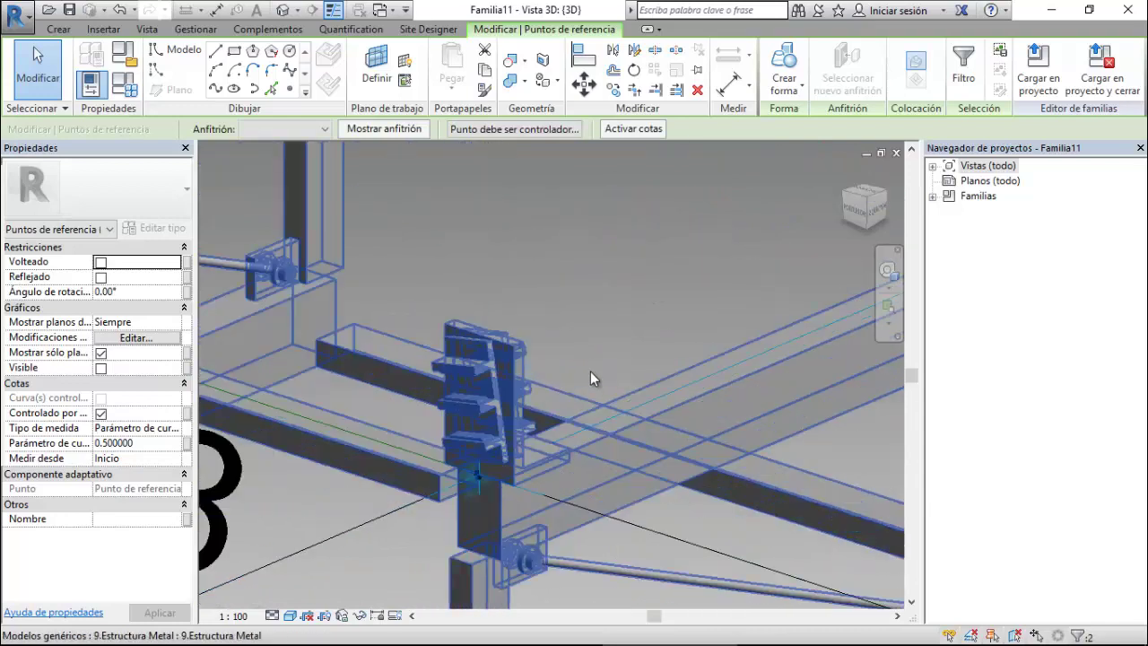
{"action": "left_click", "coordinate": [535, 365], "text": "ctrl"}
{"action": "scroll", "coordinate": [536, 370], "scroll_direction": "down", "scroll_amount": 3}
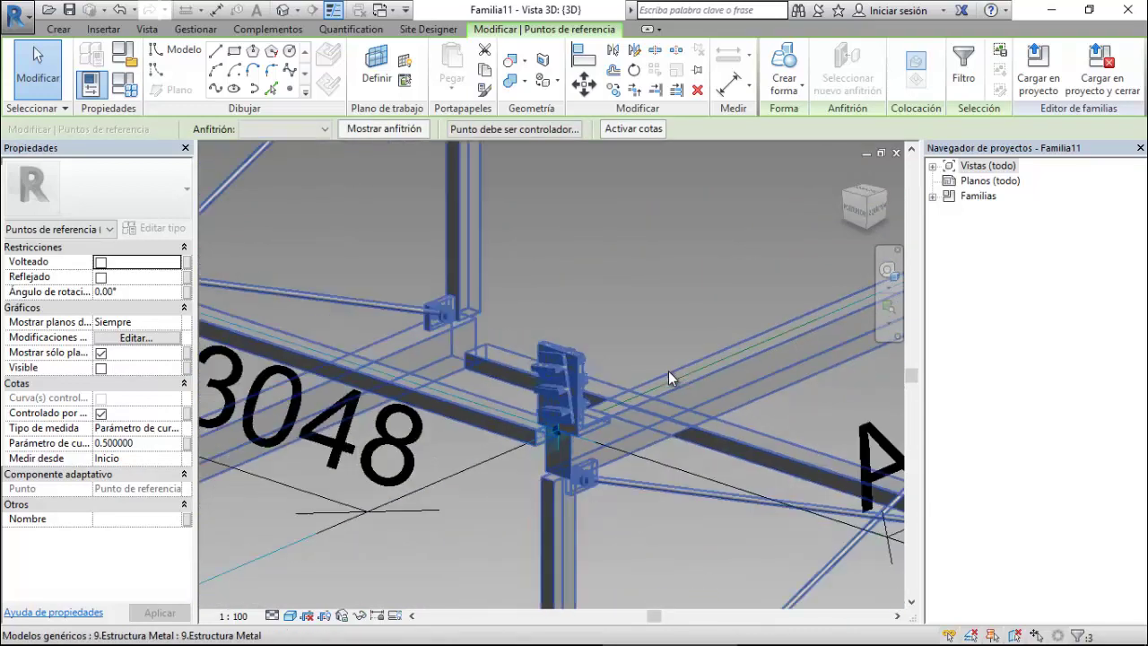
{"action": "scroll", "coordinate": [668, 371], "scroll_direction": "down", "scroll_amount": 2}
{"action": "scroll", "coordinate": [319, 235], "scroll_direction": "up", "scroll_amount": 4}
{"action": "scroll", "coordinate": [319, 234], "scroll_direction": "up", "scroll_amount": 2}
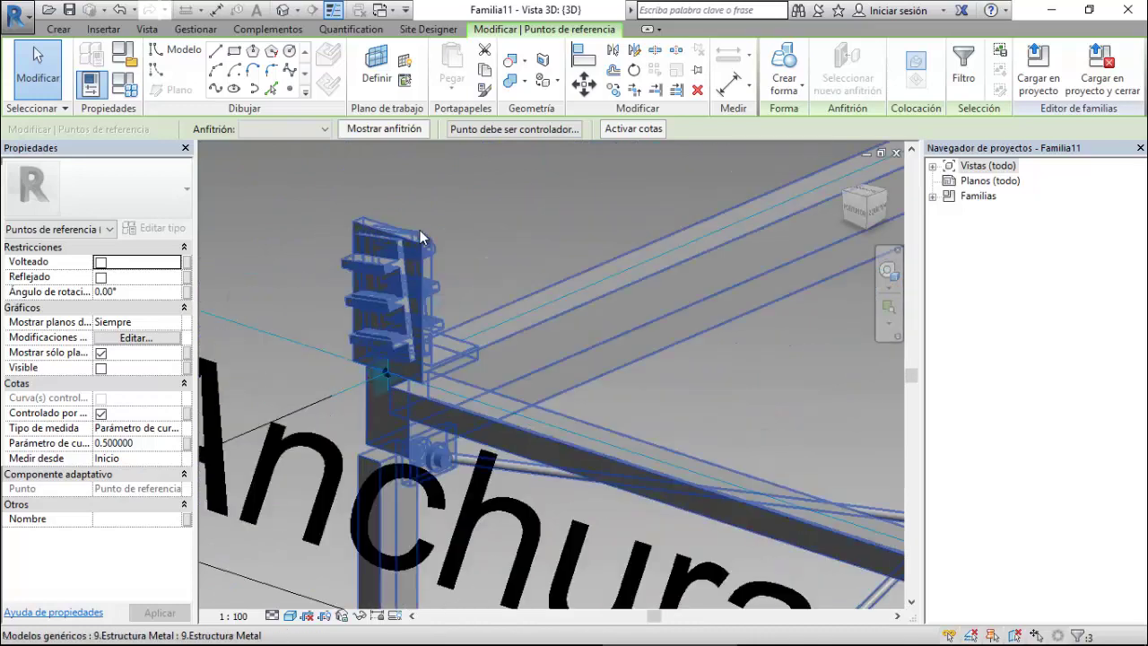
{"action": "left_click", "coordinate": [447, 297], "text": "ctrl"}
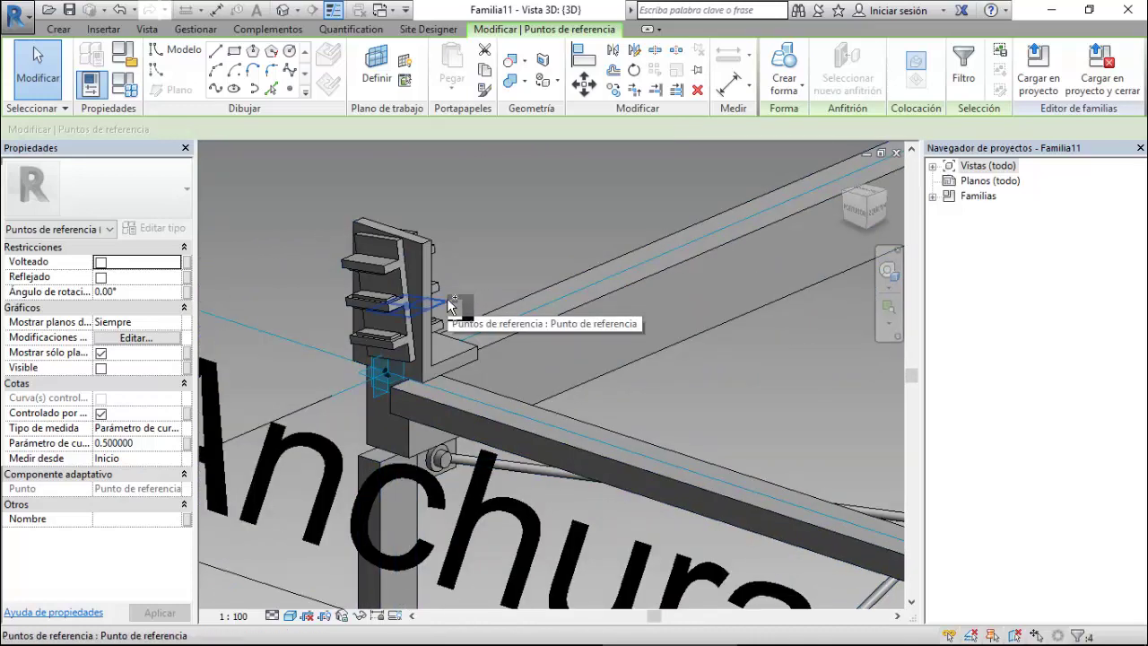
Temporarily isolate the four selected corner reference points and orbit around them.
{"action": "left_click", "coordinate": [359, 615]}
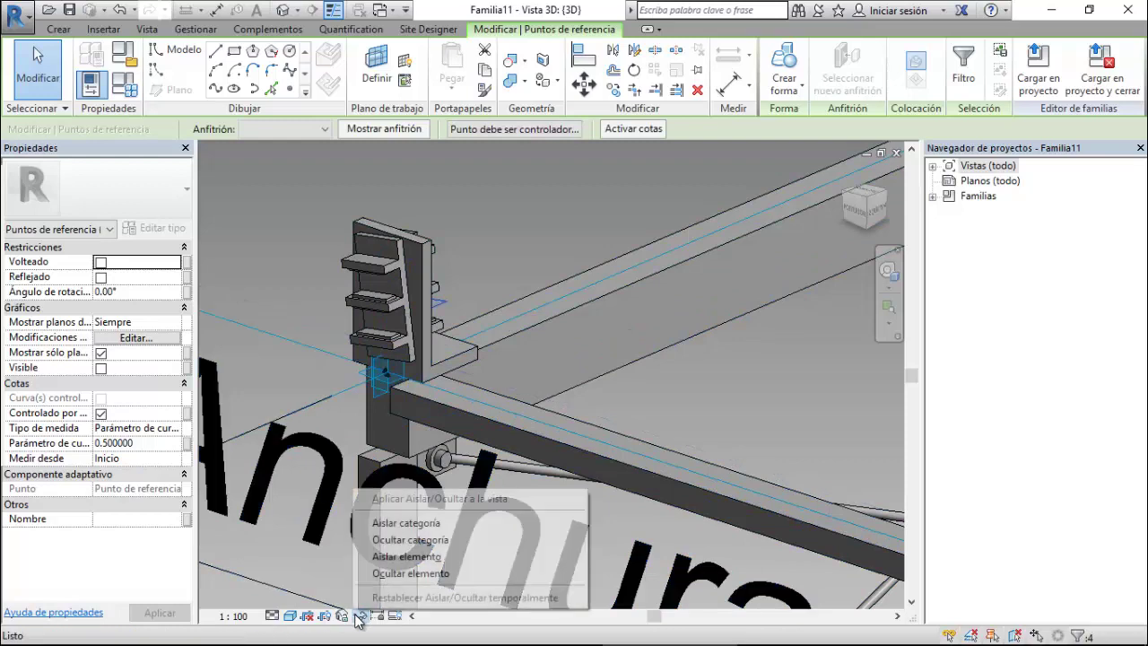
{"action": "left_click", "coordinate": [397, 557]}
{"action": "scroll", "coordinate": [297, 448], "scroll_direction": "up", "scroll_amount": 3}
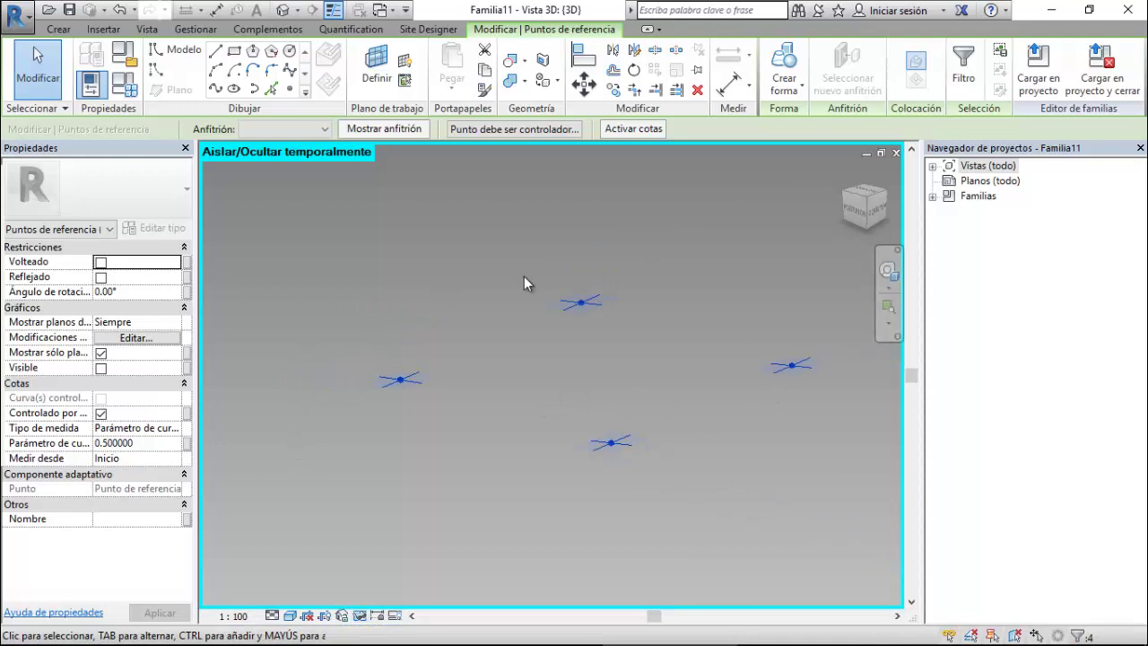
{"action": "key", "text": "Escape"}
{"action": "middle_click_drag", "start_coordinate": [699, 358], "coordinate": [643, 351], "text": "shift"}
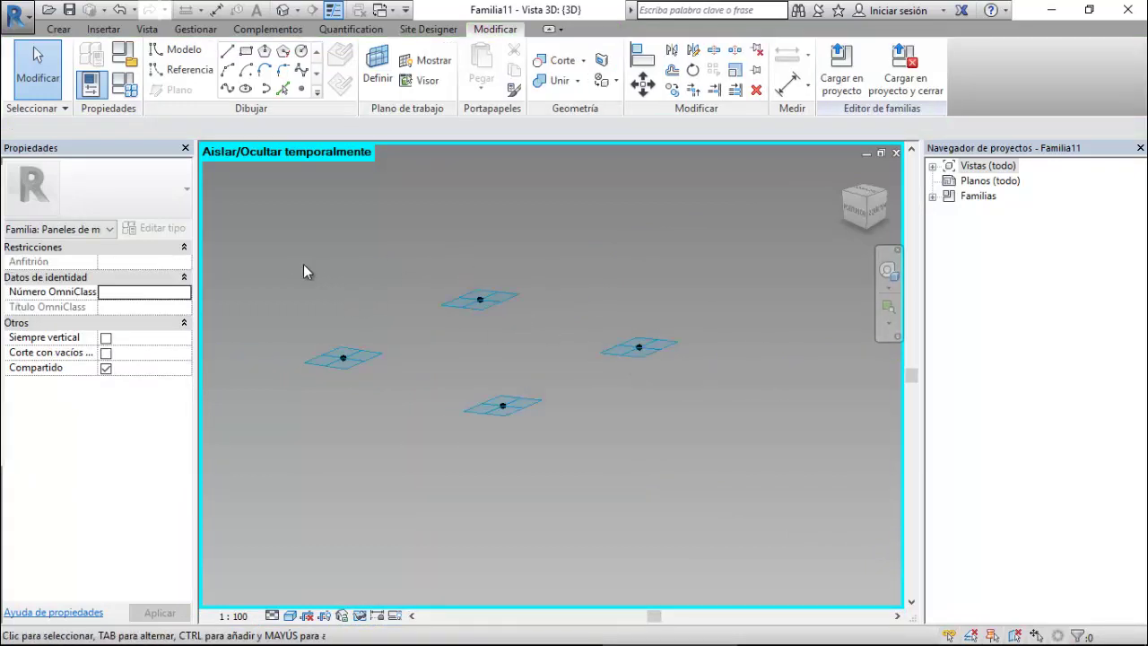
Join the first pair of points with a line and make it a reference line.
{"action": "left_click_drag", "start_coordinate": [508, 367], "coordinate": [509, 368]}
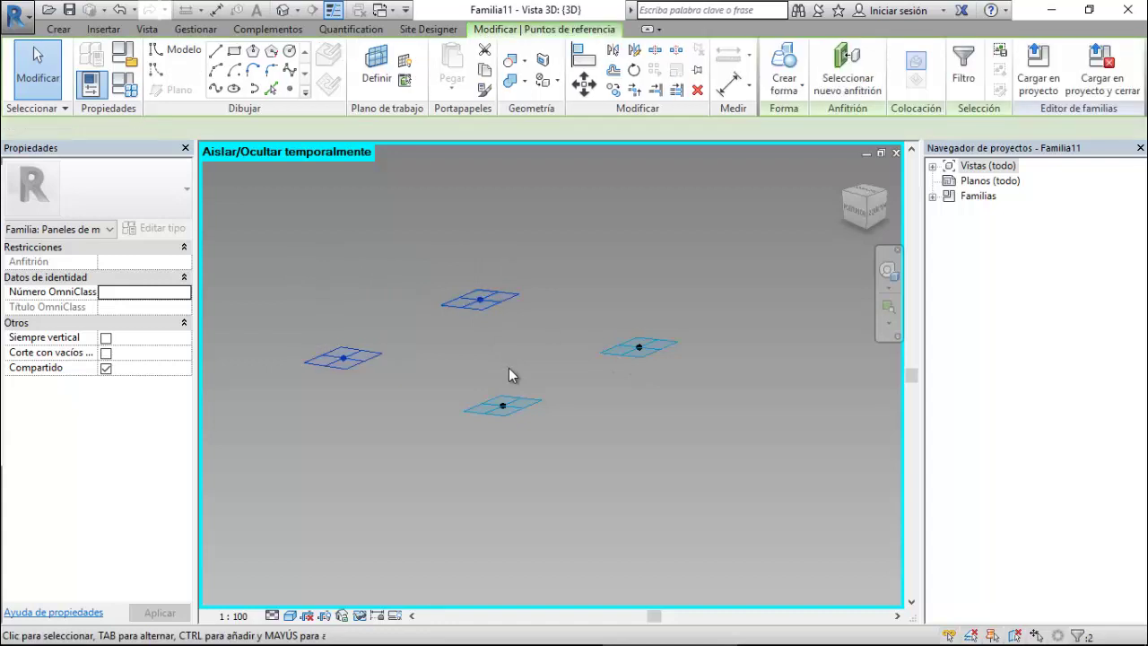
{"action": "left_click", "coordinate": [215, 89]}
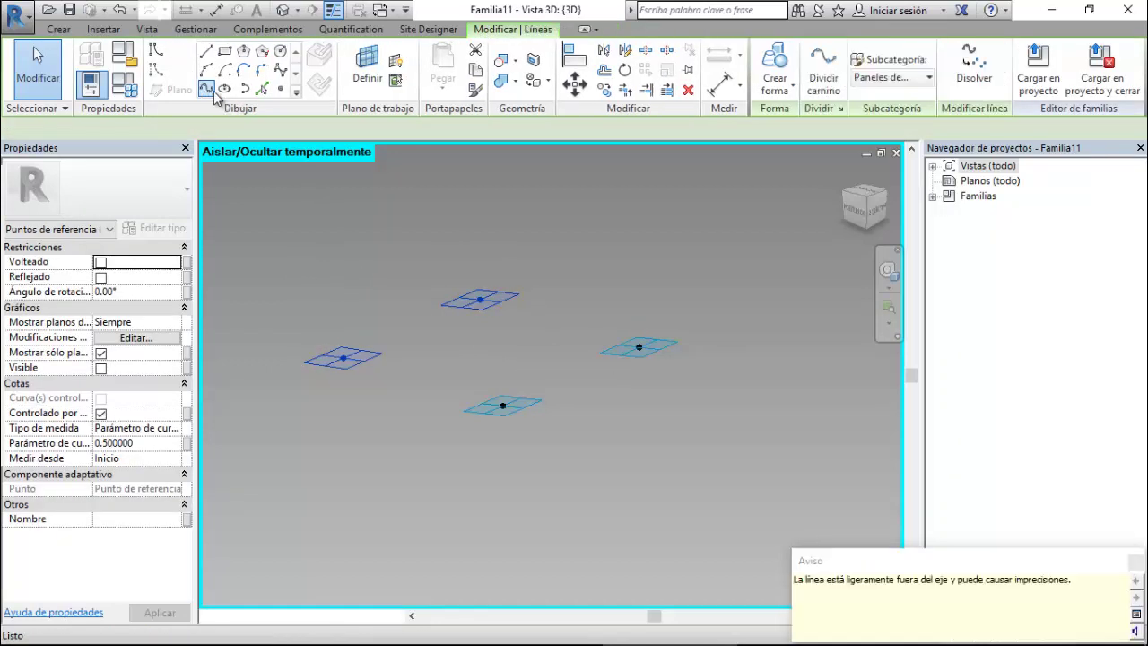
{"action": "left_click", "coordinate": [1134, 563]}
{"action": "left_click", "coordinate": [104, 385]}
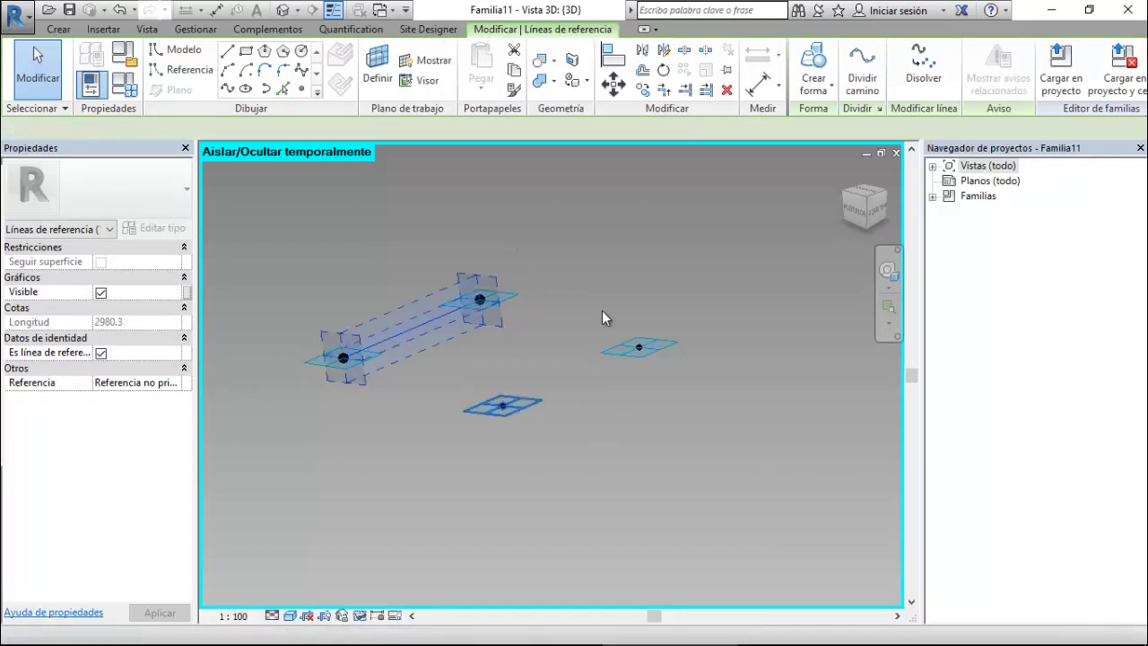
{"action": "left_click_drag", "start_coordinate": [476, 335], "coordinate": [573, 389]}
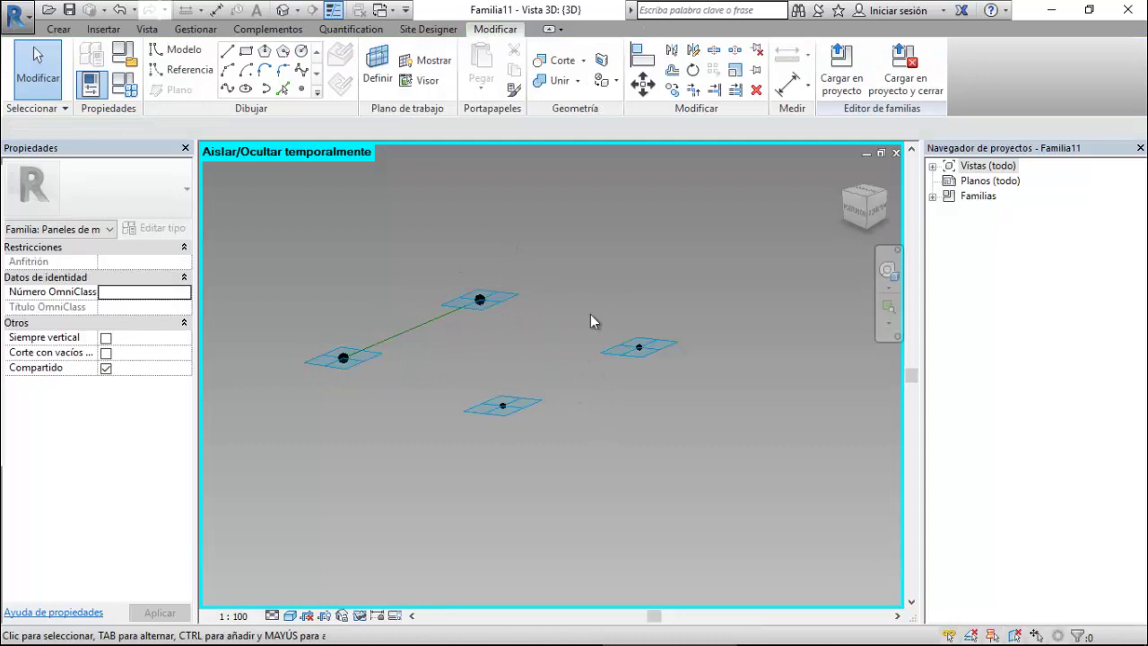
Connect top-to-right and right-to-bottom points with lines, each converted to reference lines.
{"action": "left_click", "coordinate": [677, 341]}
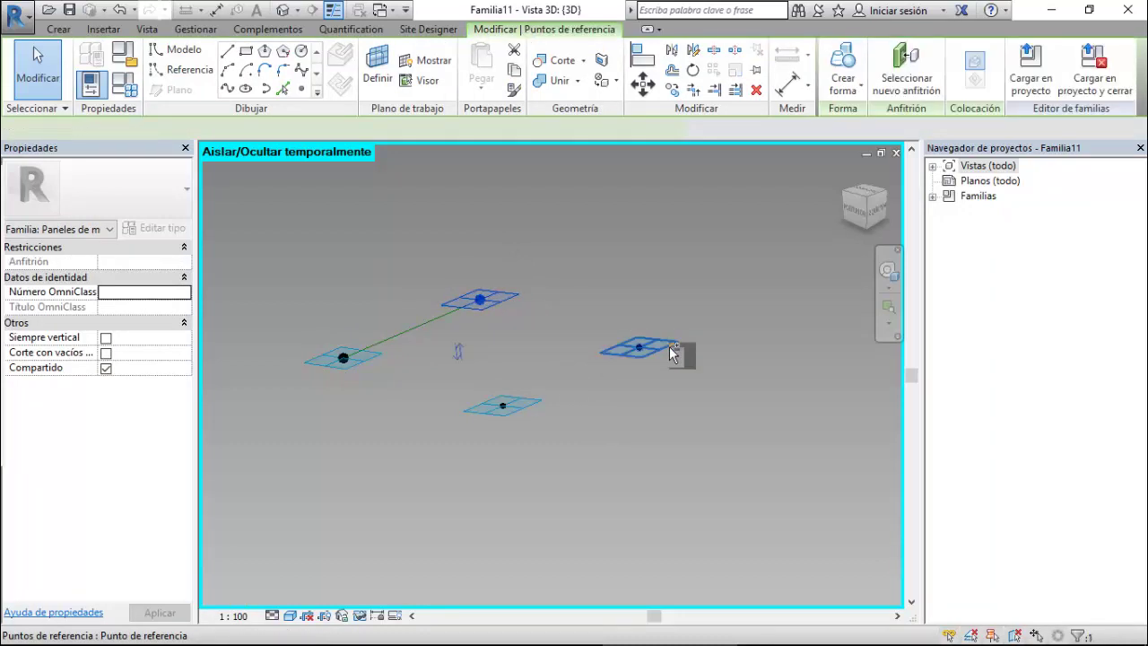
{"action": "left_click", "coordinate": [271, 89]}
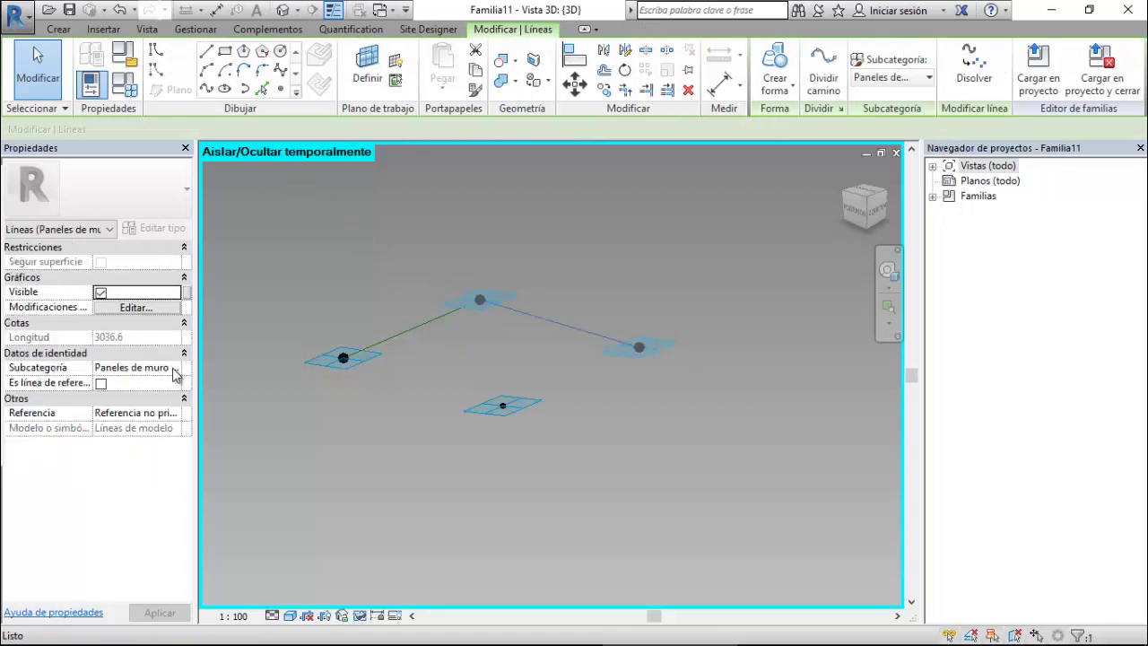
{"action": "left_click", "coordinate": [101, 383]}
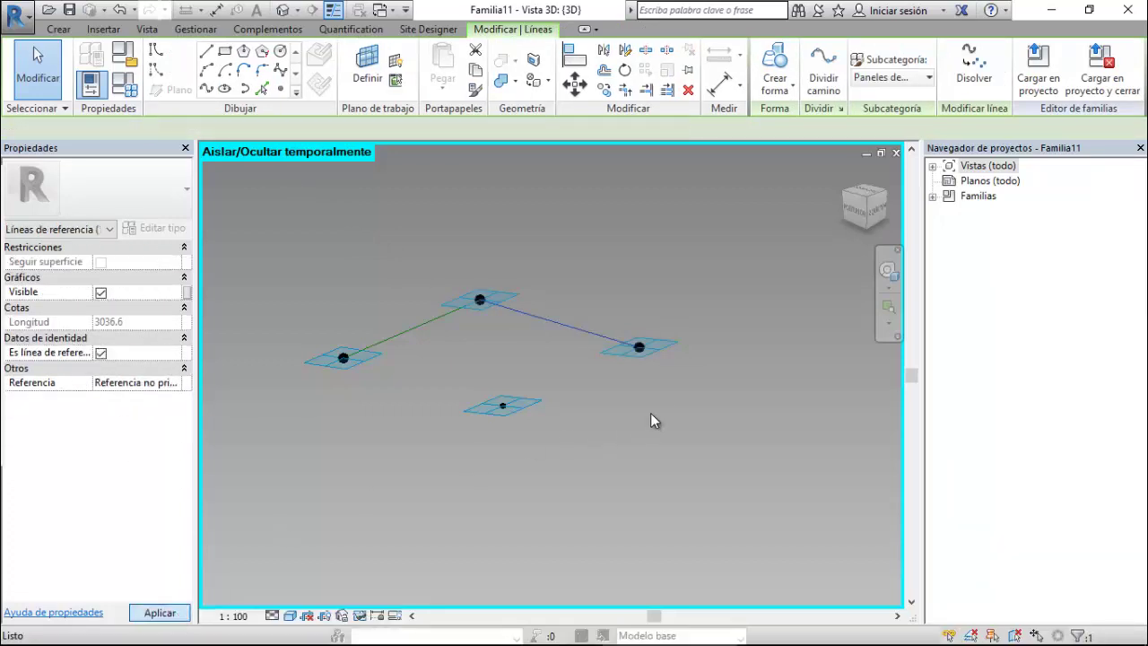
{"action": "left_click", "coordinate": [666, 342]}
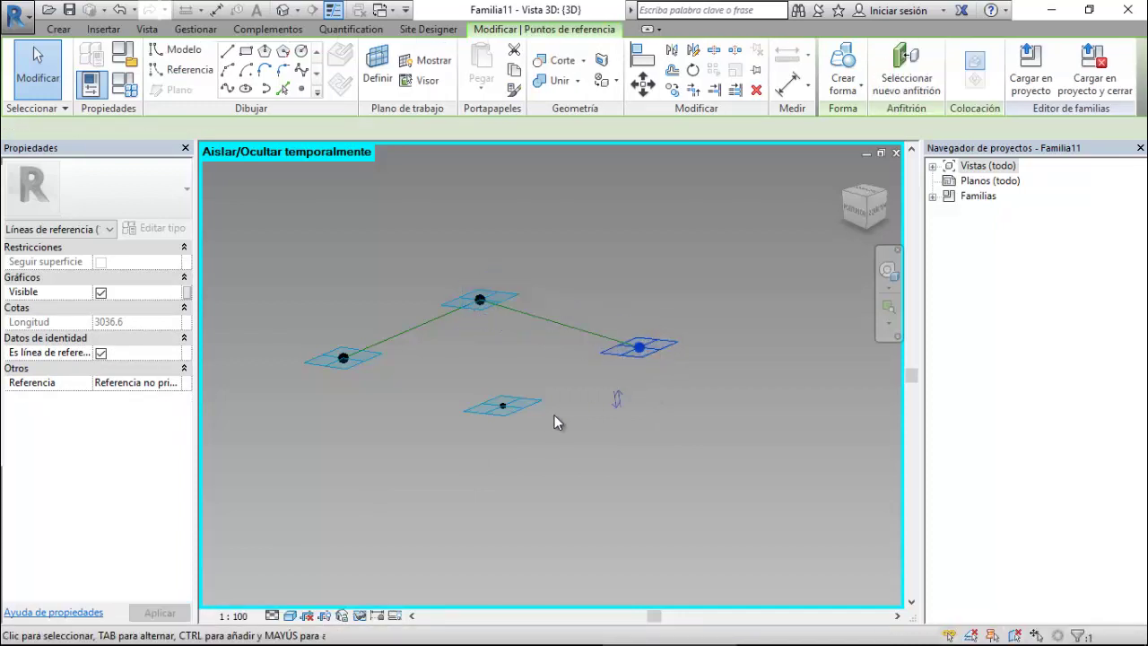
{"action": "left_click", "coordinate": [532, 405]}
{"action": "left_click", "coordinate": [532, 409], "text": "ctrl"}
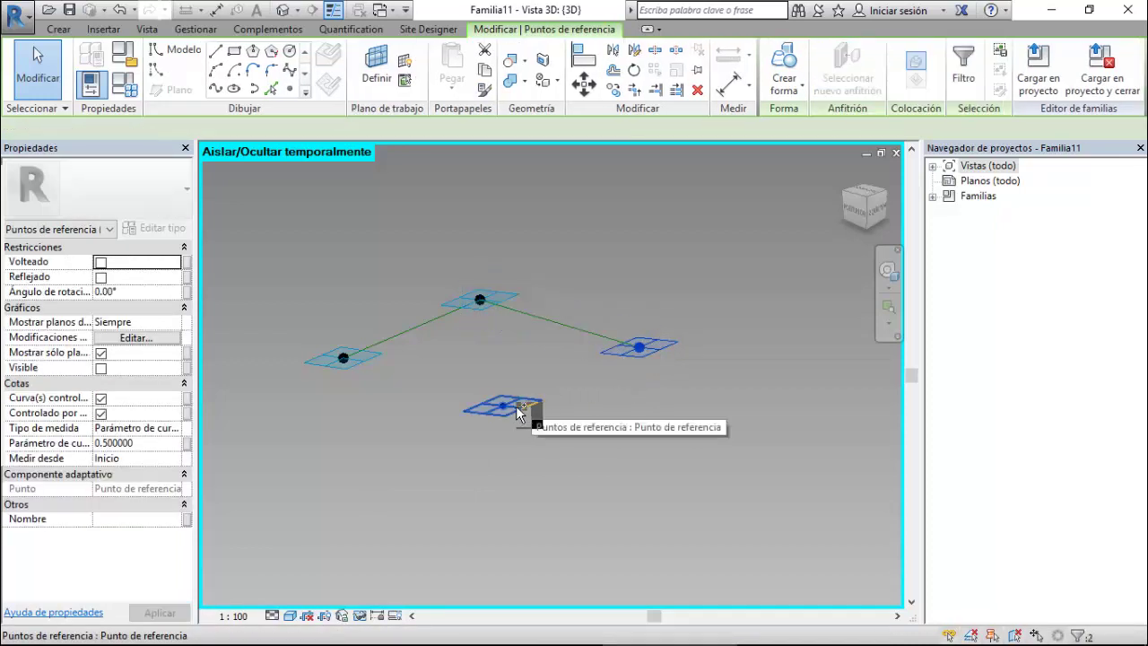
{"action": "left_click", "coordinate": [215, 90]}
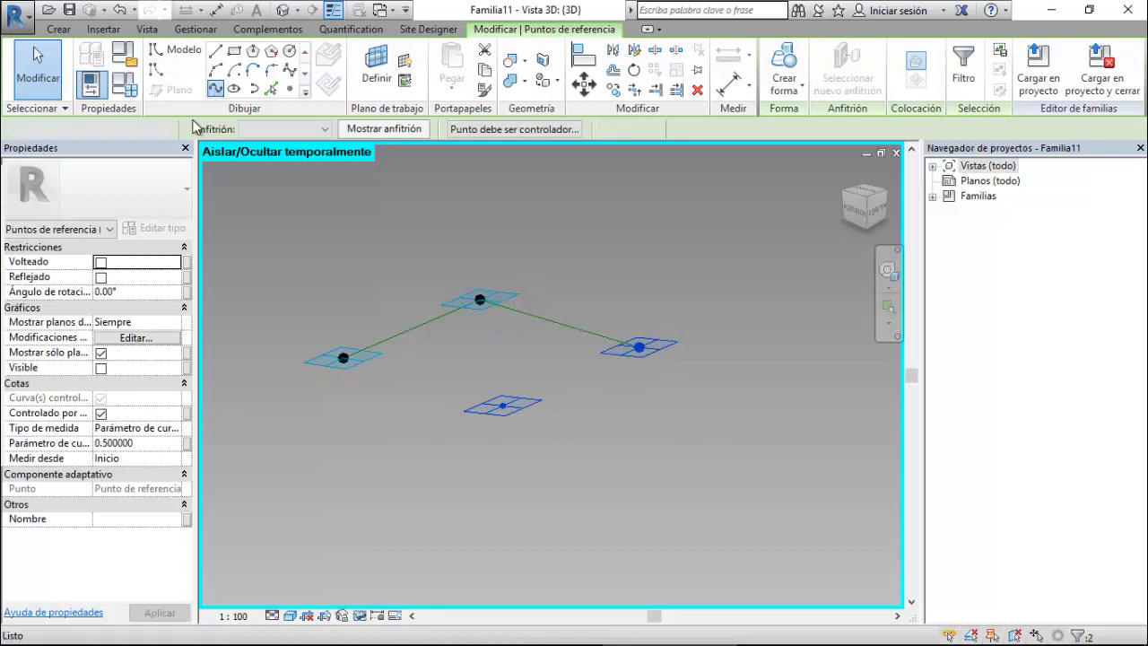
{"action": "left_click", "coordinate": [100, 383]}
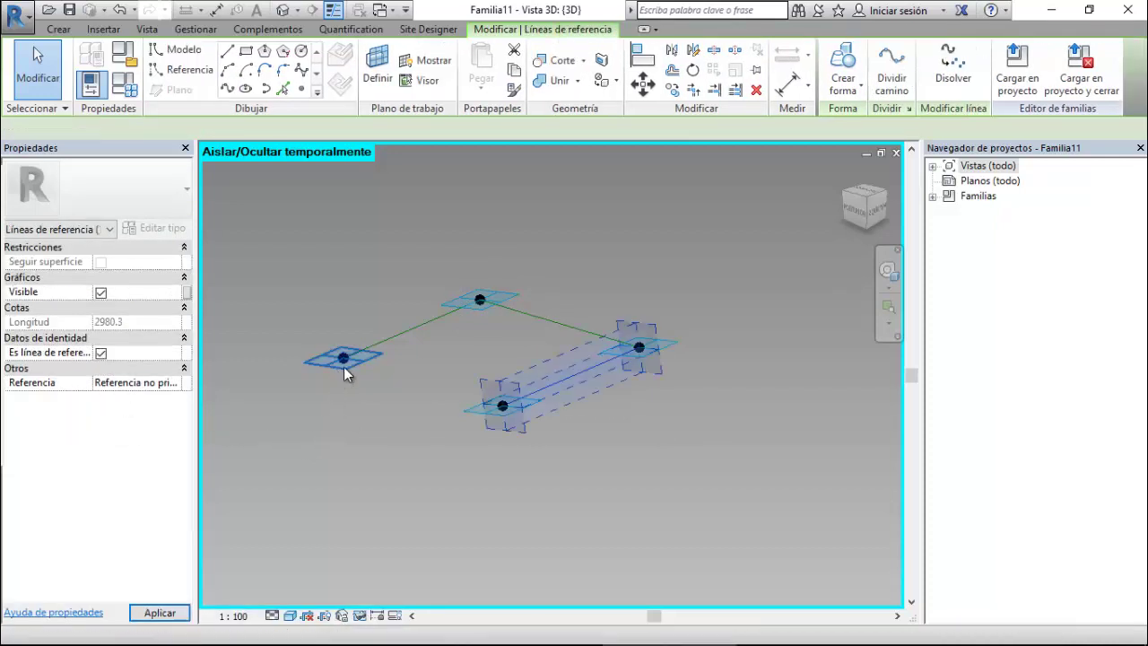
Close the loop with a left-to-bottom reference line.
{"action": "left_click", "coordinate": [477, 422]}
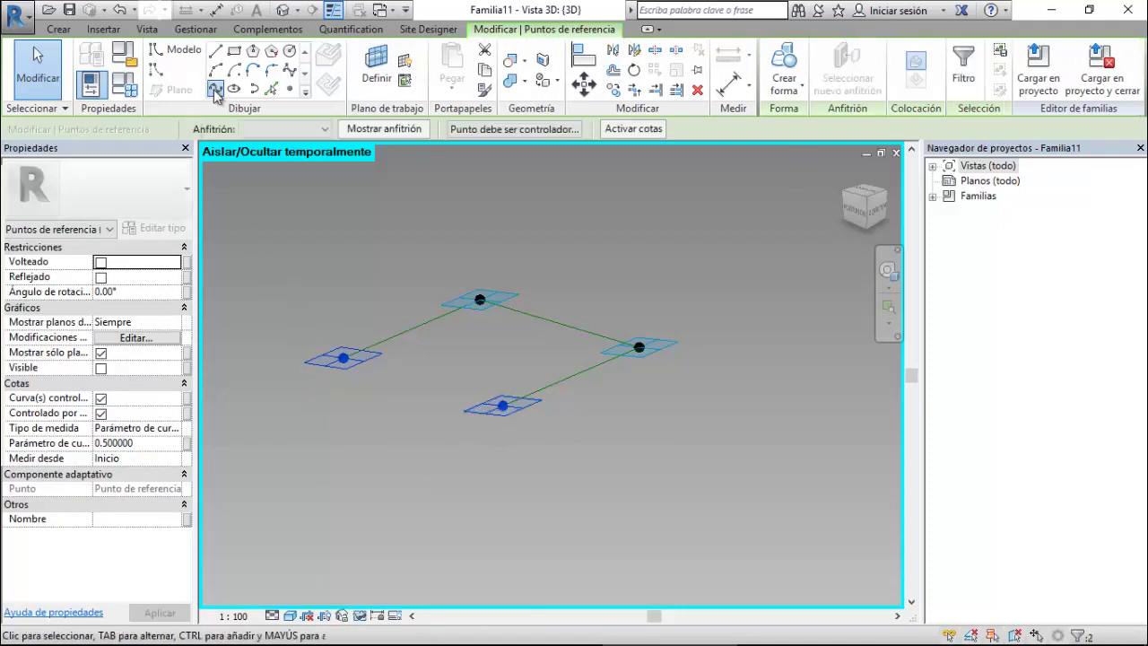
{"action": "left_click", "coordinate": [215, 91]}
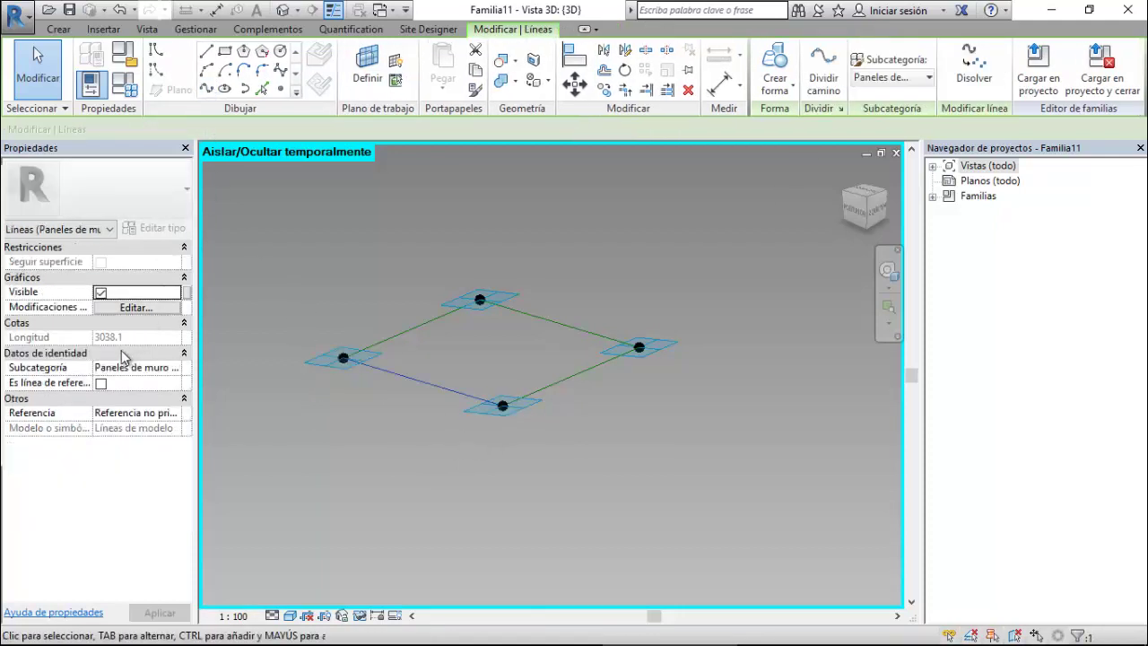
{"action": "left_click", "coordinate": [101, 384]}
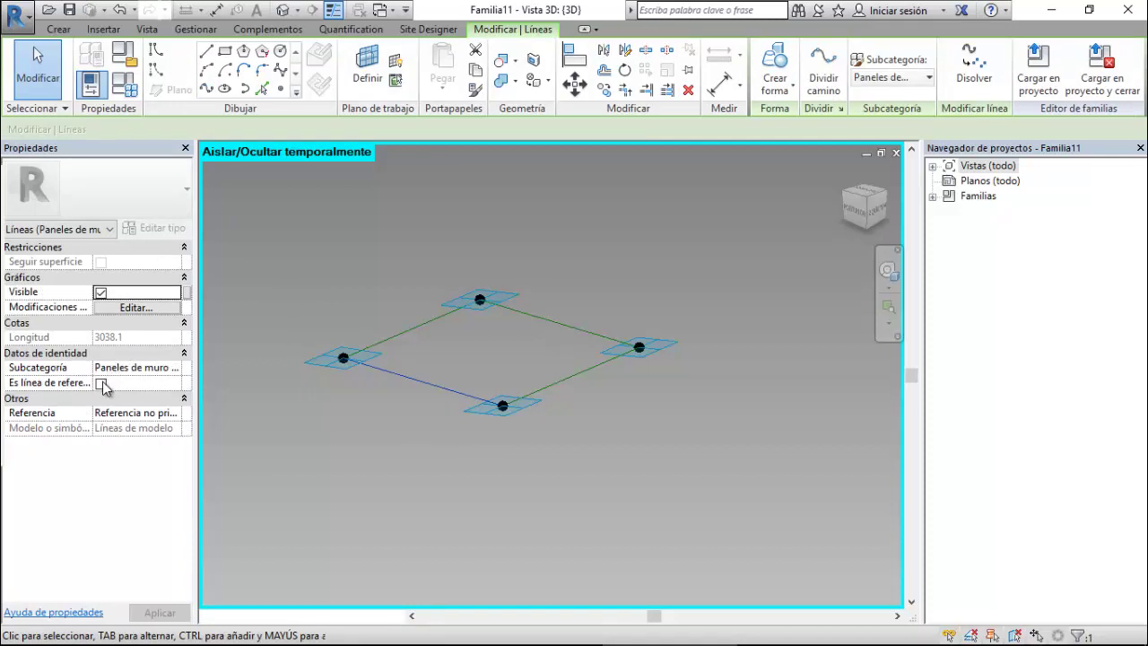
{"action": "left_click", "coordinate": [310, 520]}
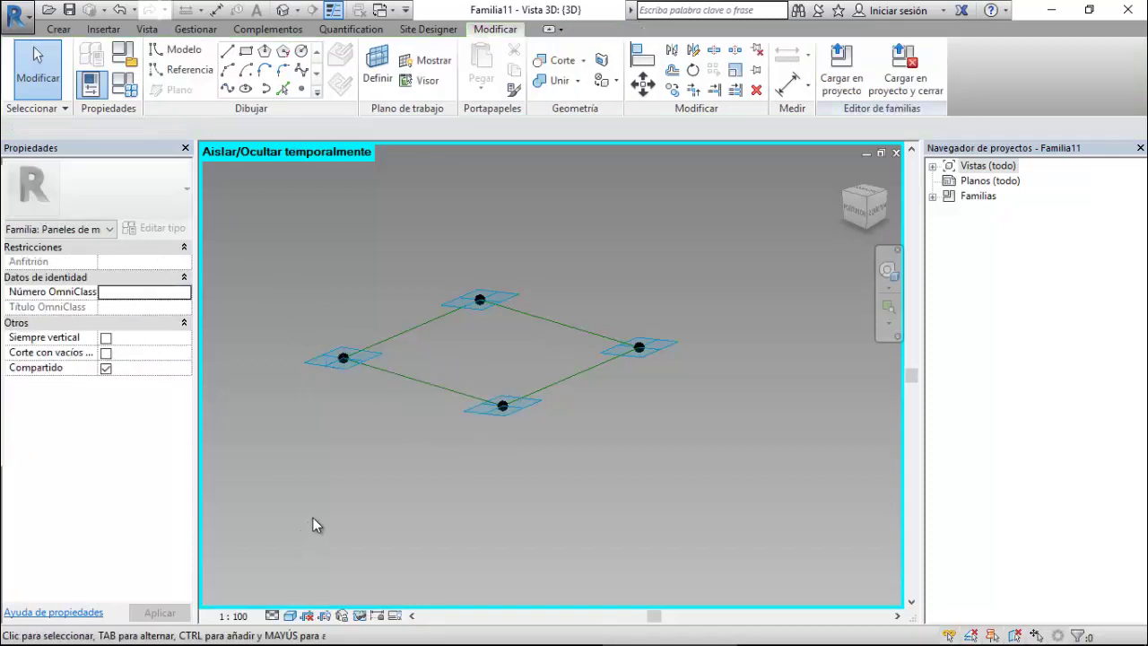
{"action": "scroll", "coordinate": [453, 303], "scroll_direction": "up", "scroll_amount": 2}
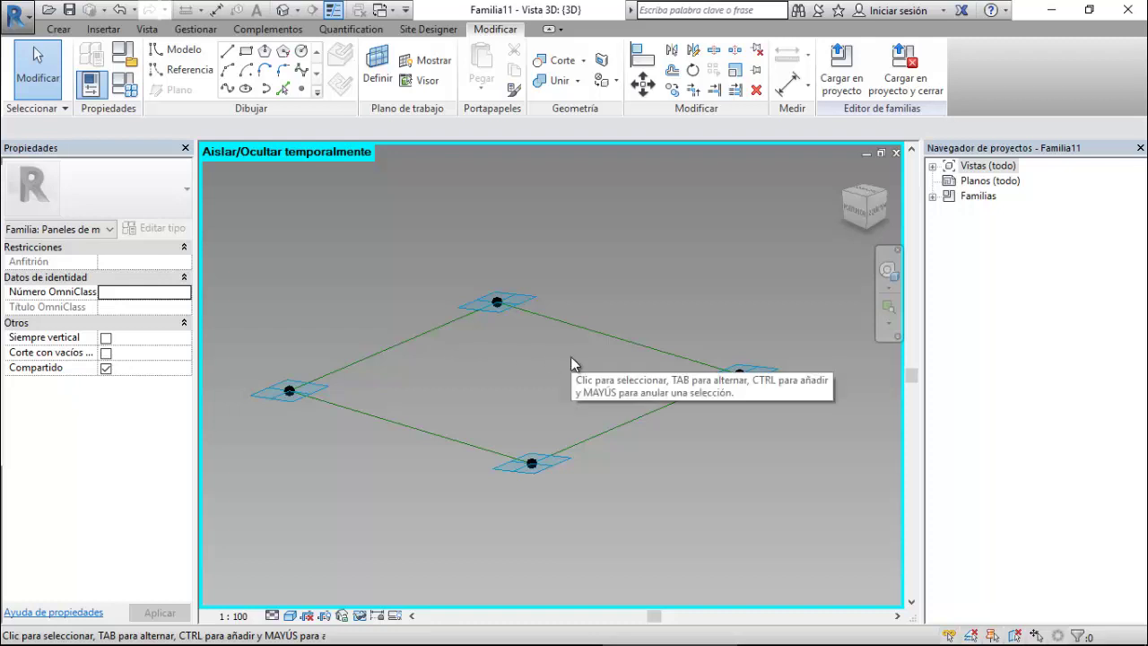
{"action": "scroll", "coordinate": [412, 430], "scroll_direction": "down", "scroll_amount": 1}
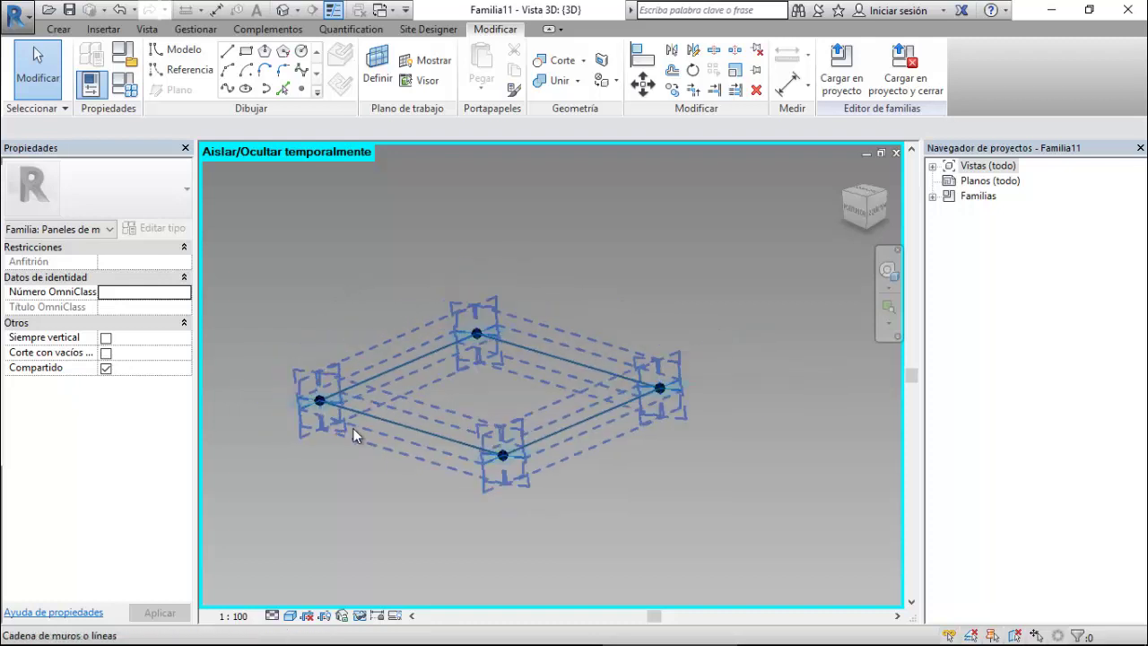
{"action": "scroll", "coordinate": [274, 390], "scroll_direction": "up", "scroll_amount": 2}
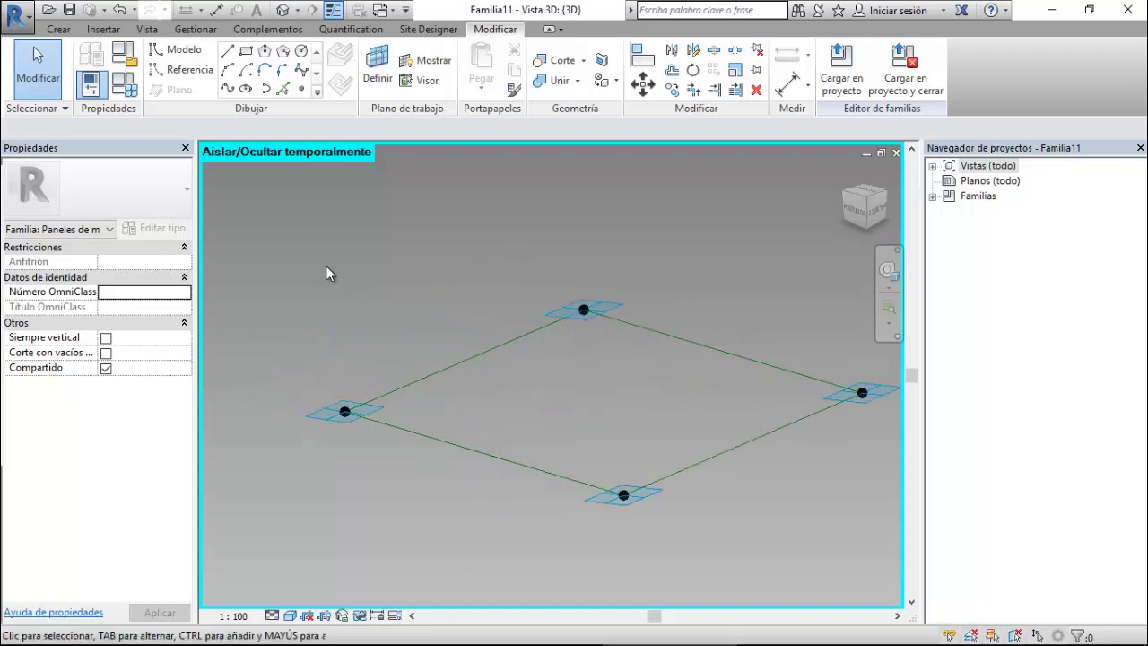
Begin a reference line at the left point, then cancel it.
{"action": "left_click", "coordinate": [228, 53]}
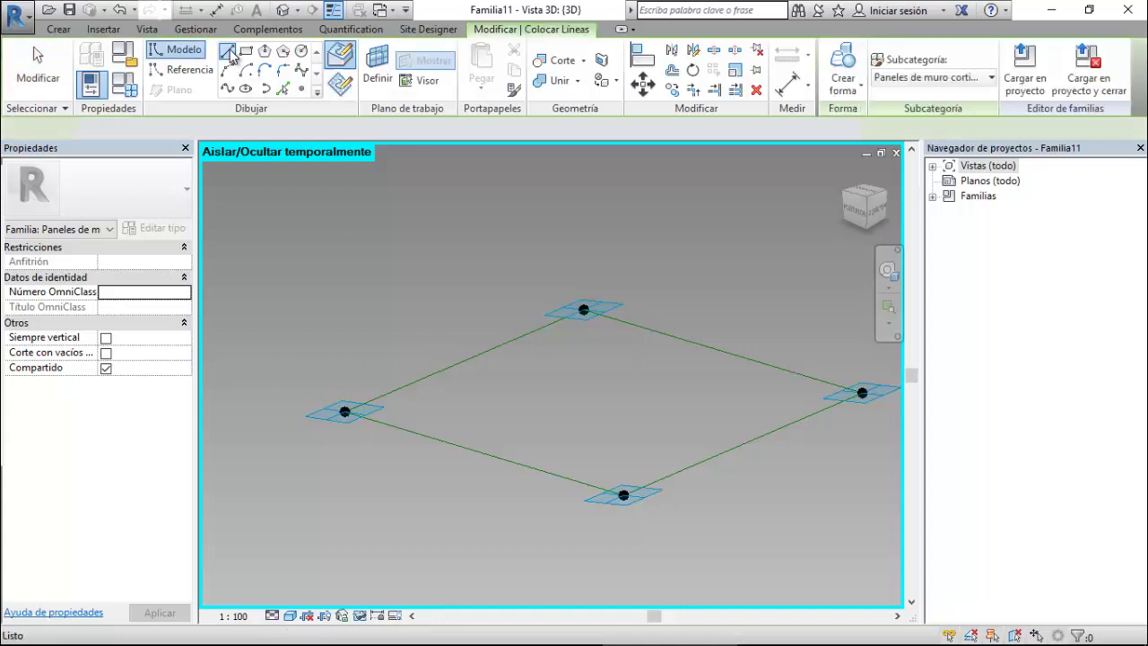
{"action": "left_click", "coordinate": [195, 70]}
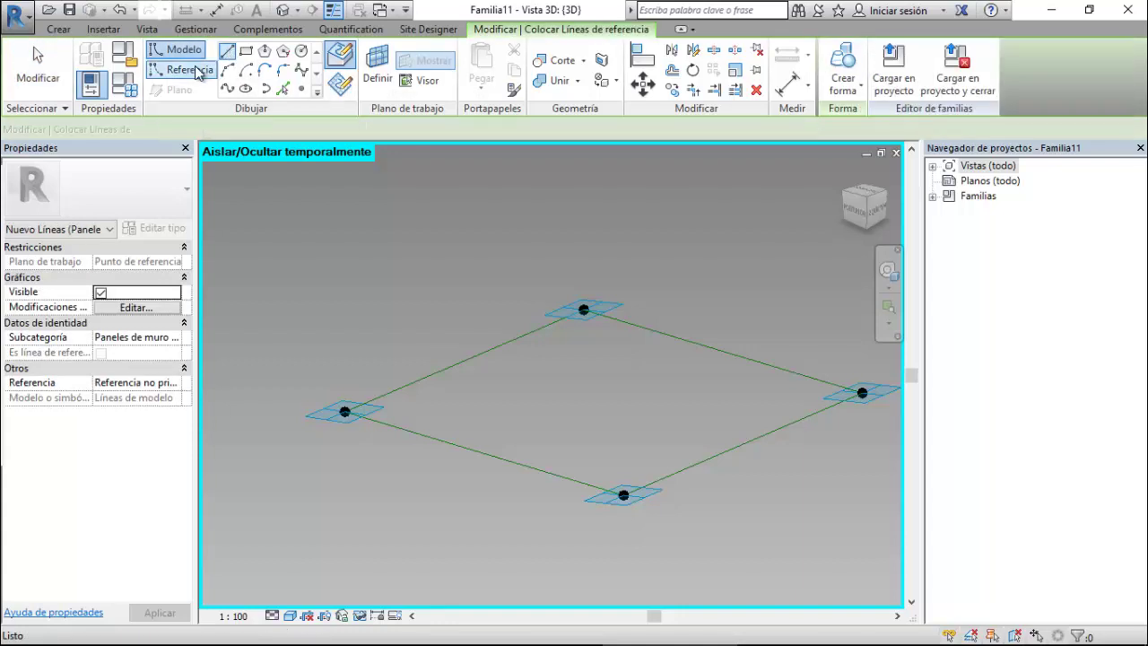
{"action": "left_click", "coordinate": [339, 408]}
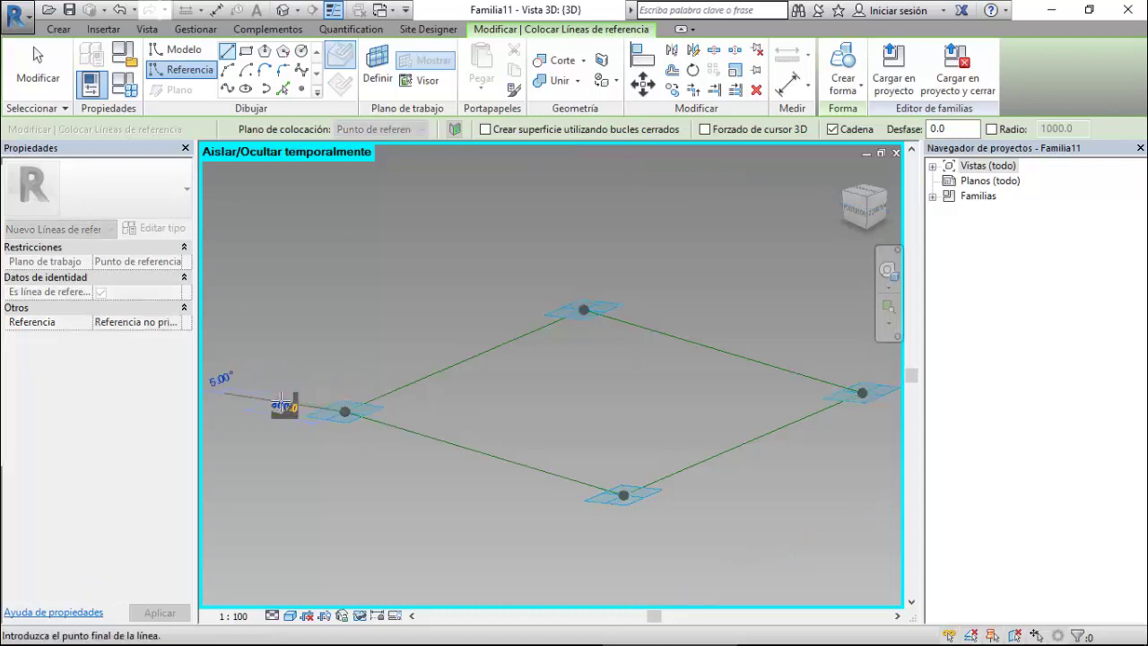
{"action": "scroll", "coordinate": [282, 405], "scroll_direction": "up", "scroll_amount": 1}
{"action": "scroll", "coordinate": [290, 405], "scroll_direction": "up", "scroll_amount": 1}
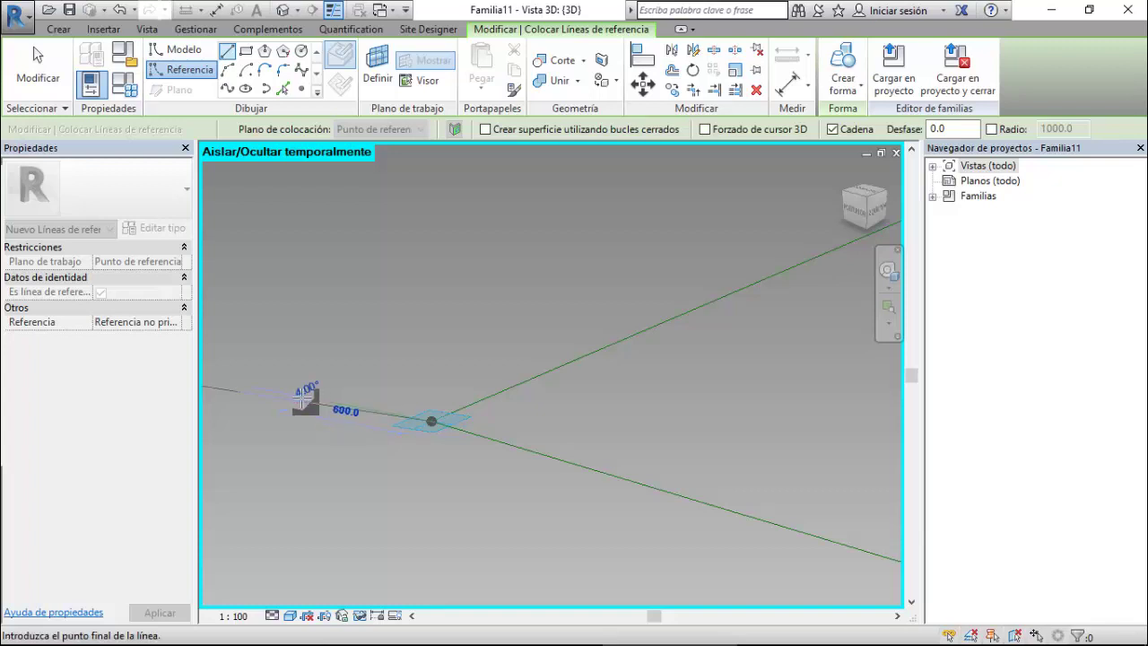
{"action": "key", "text": "Escape"}
{"action": "key", "text": "Escape"}
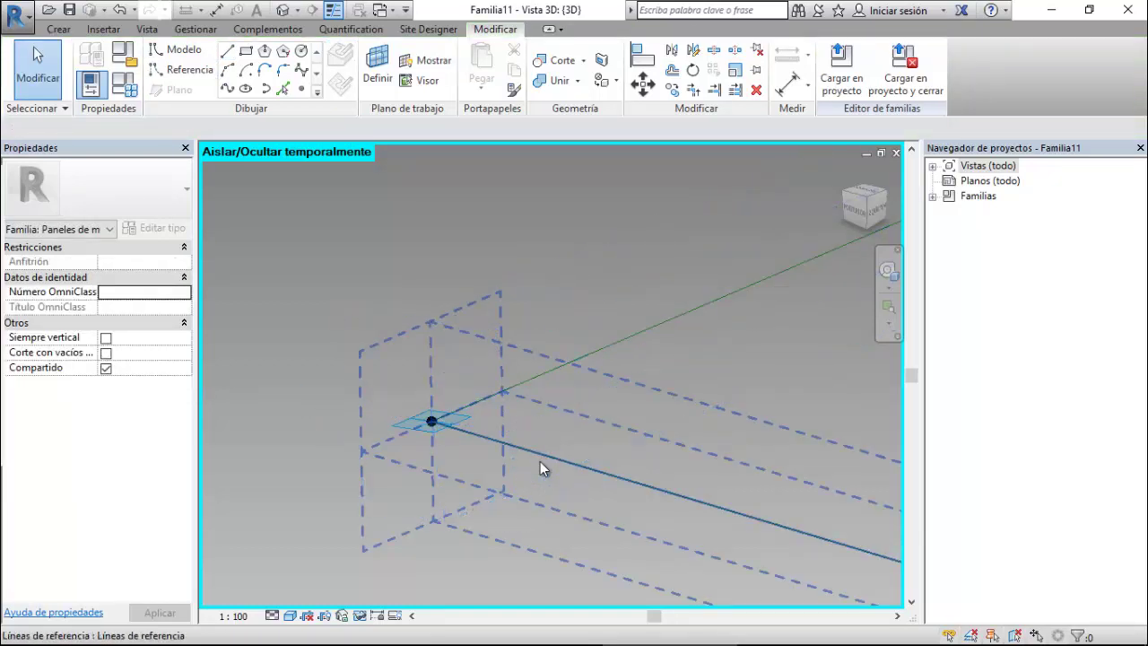
Draw a short 340 line from the left point on the reference line's plane and make it a reference line.
{"action": "left_click", "coordinate": [540, 461]}
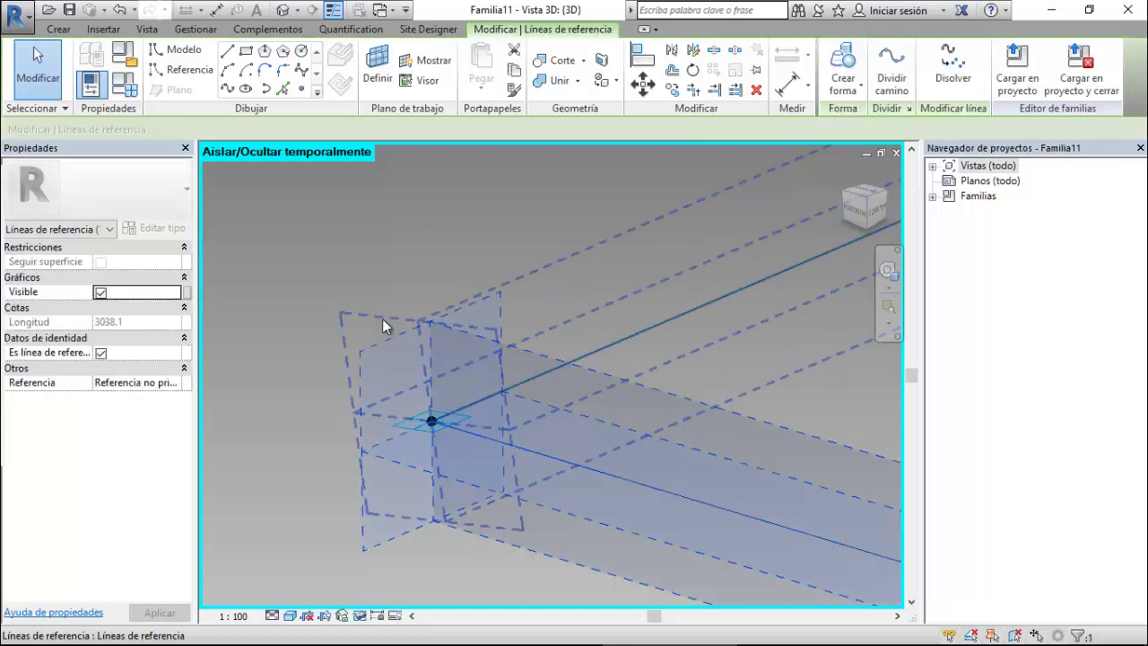
{"action": "left_click", "coordinate": [226, 56]}
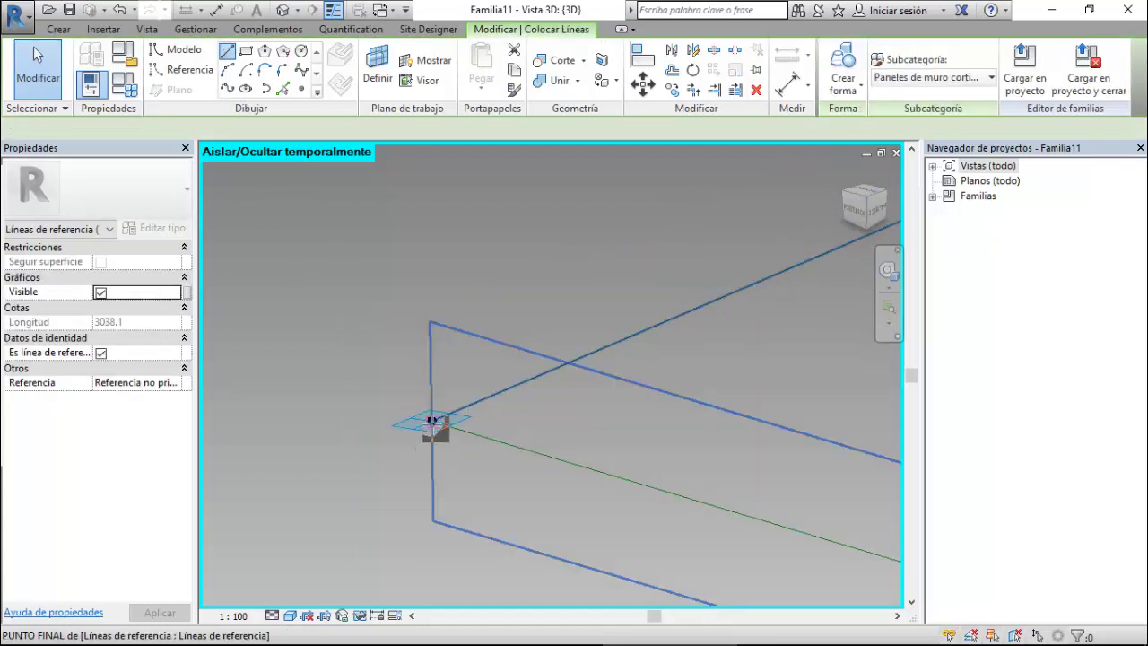
{"action": "left_click", "coordinate": [431, 421]}
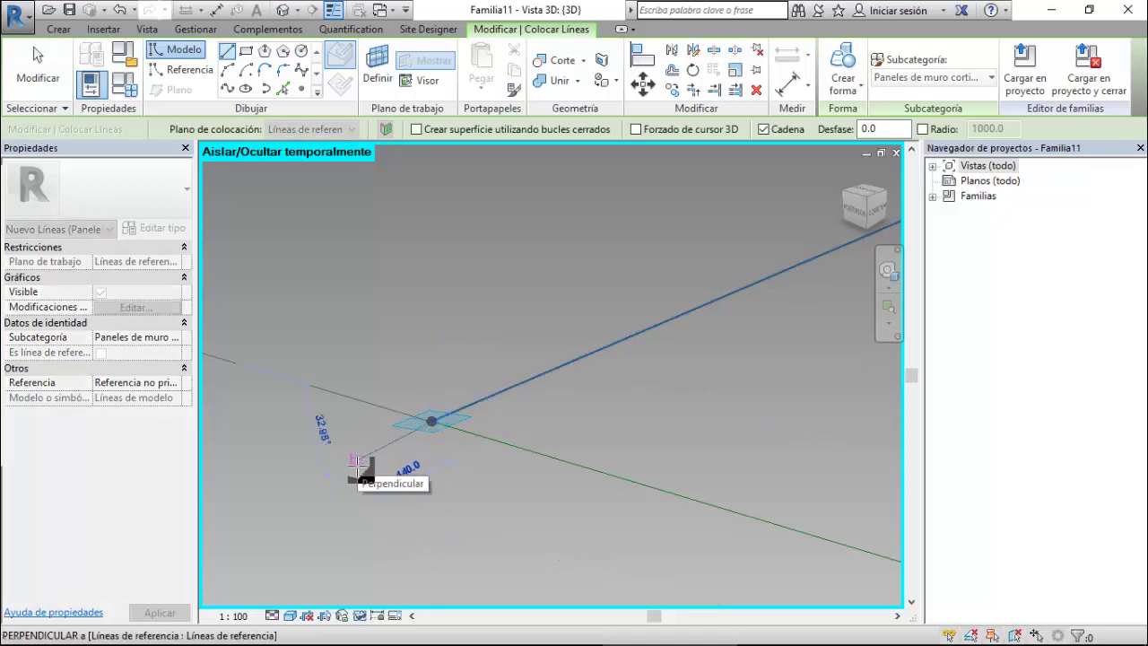
{"action": "left_click", "coordinate": [362, 401]}
{"action": "key", "text": "Escape"}
{"action": "key", "text": "Escape"}
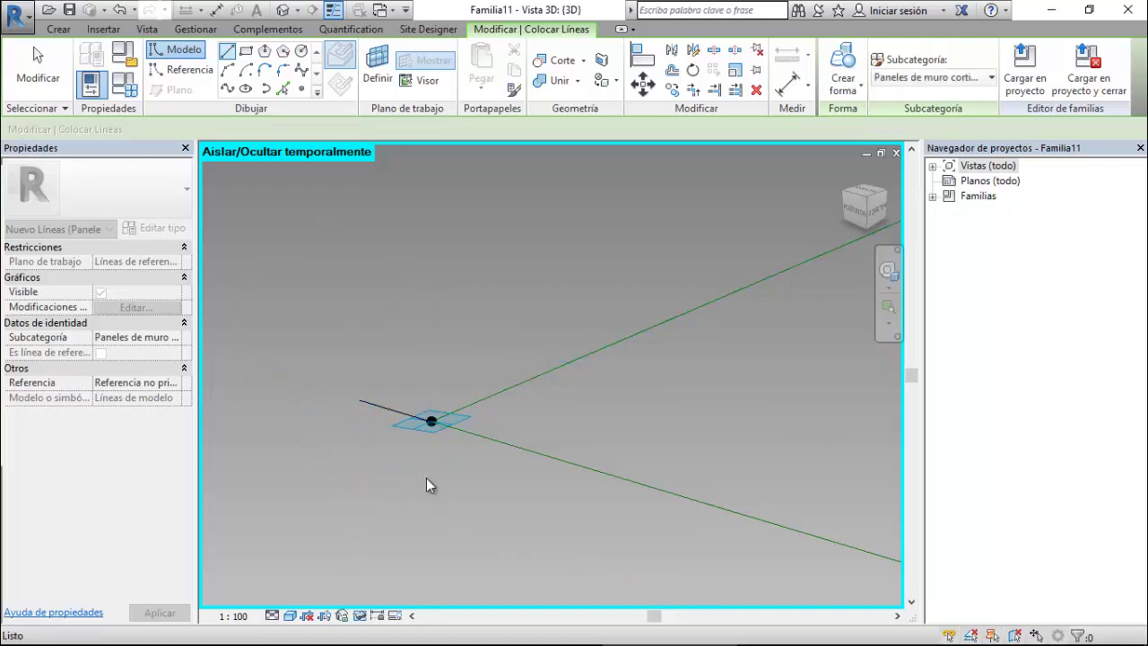
{"action": "mouse_move", "coordinate": [589, 482]}
{"action": "middle_mouse_down", "text": "shift"}
{"action": "mouse_move", "coordinate": [597, 477]}
{"action": "mouse_move", "coordinate": [559, 451]}
{"action": "mouse_move", "coordinate": [584, 447]}
{"action": "mouse_move", "coordinate": [488, 359]}
{"action": "middle_mouse_up", "text": "shift"}
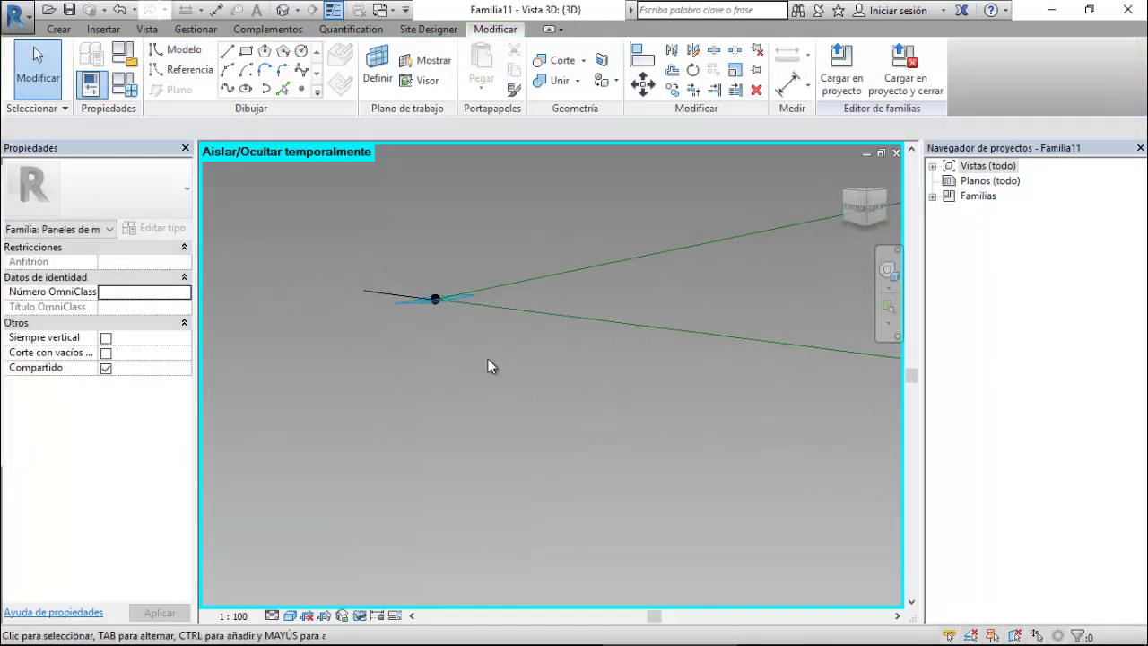
{"action": "left_click", "coordinate": [385, 301]}
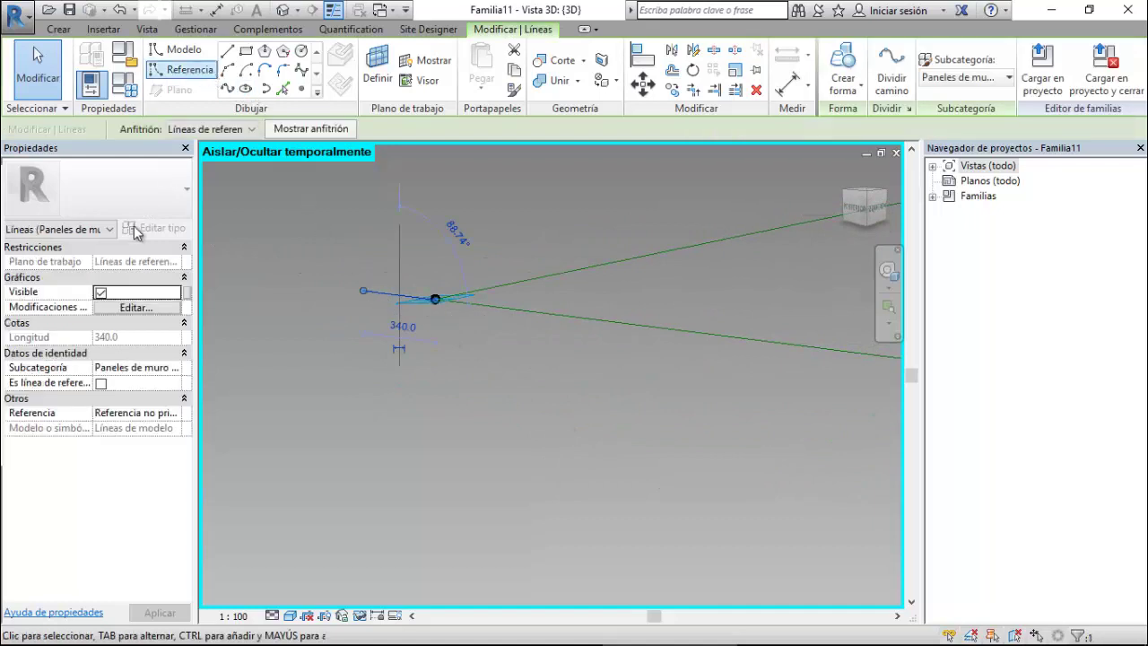
{"action": "left_click", "coordinate": [101, 383]}
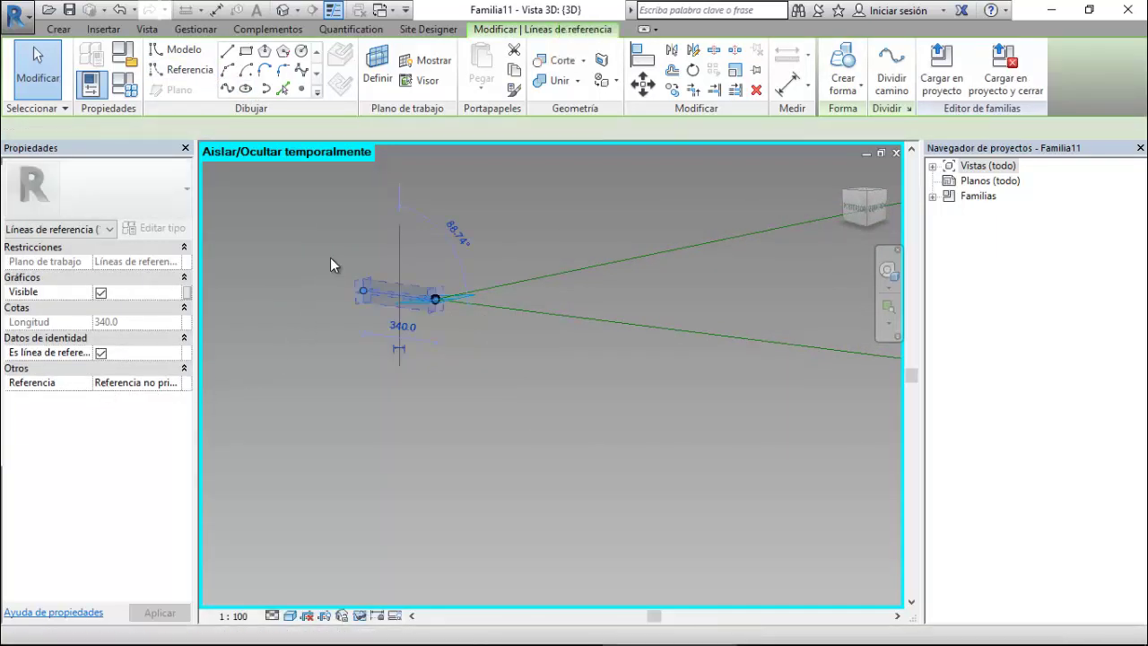
{"action": "middle_click_drag", "start_coordinate": [385, 378], "coordinate": [390, 385], "text": "shift"}
{"action": "left_click", "coordinate": [391, 305]}
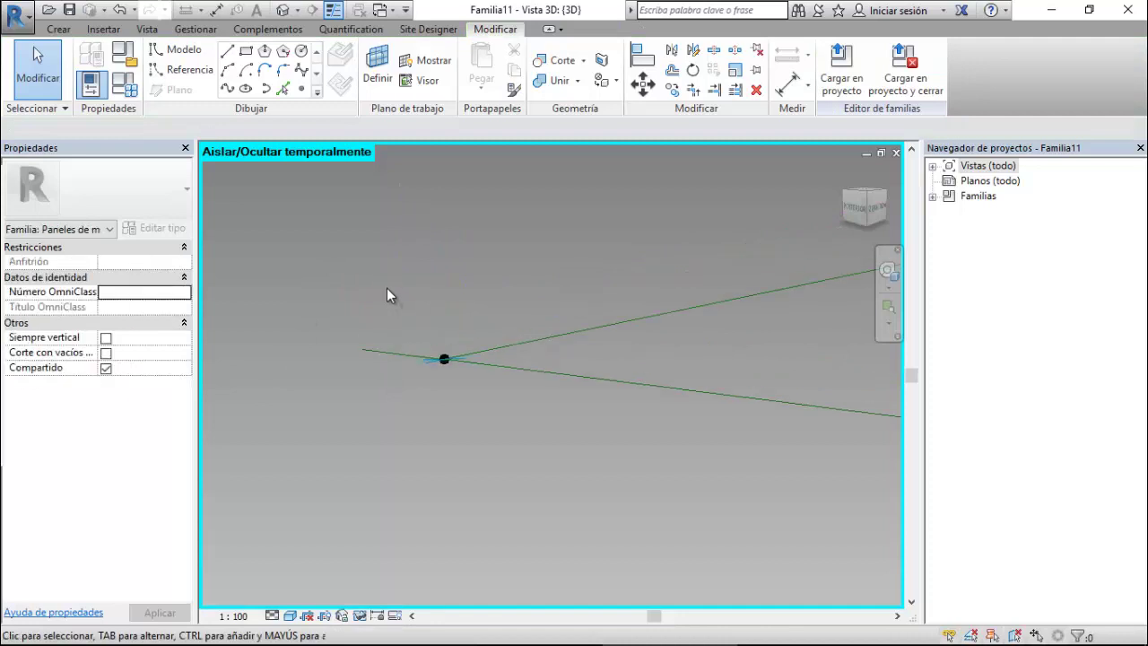
Place a reference point at the short line's end and set its reference planes to always show.
{"action": "key", "text": "l"}
{"action": "key", "text": "i"}
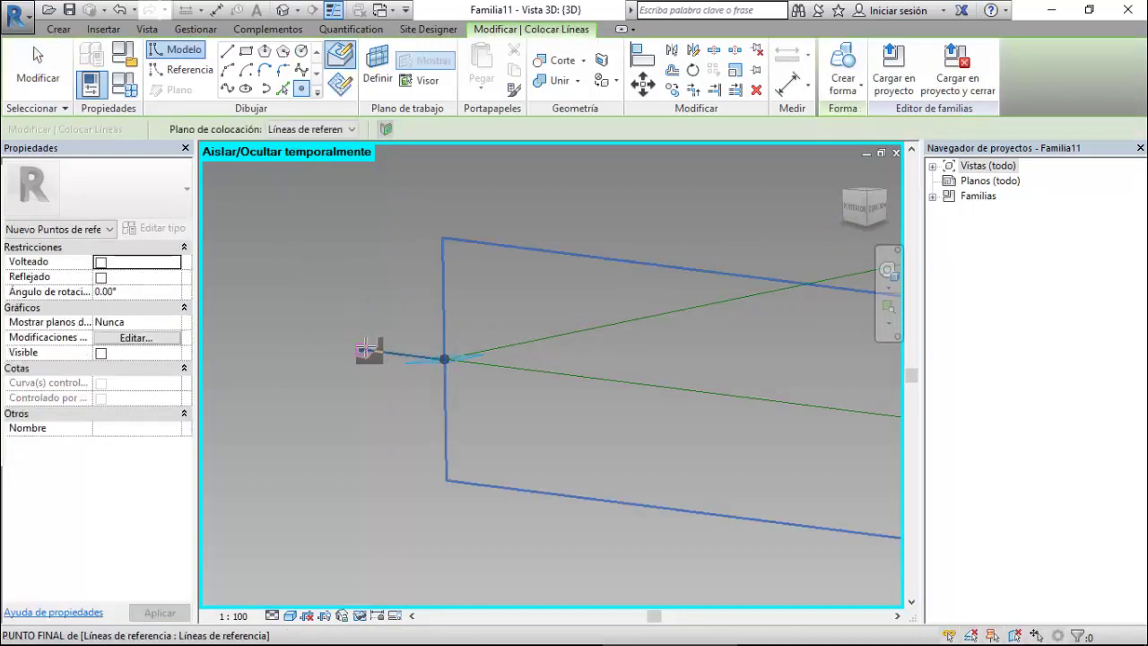
{"action": "left_click", "coordinate": [366, 350]}
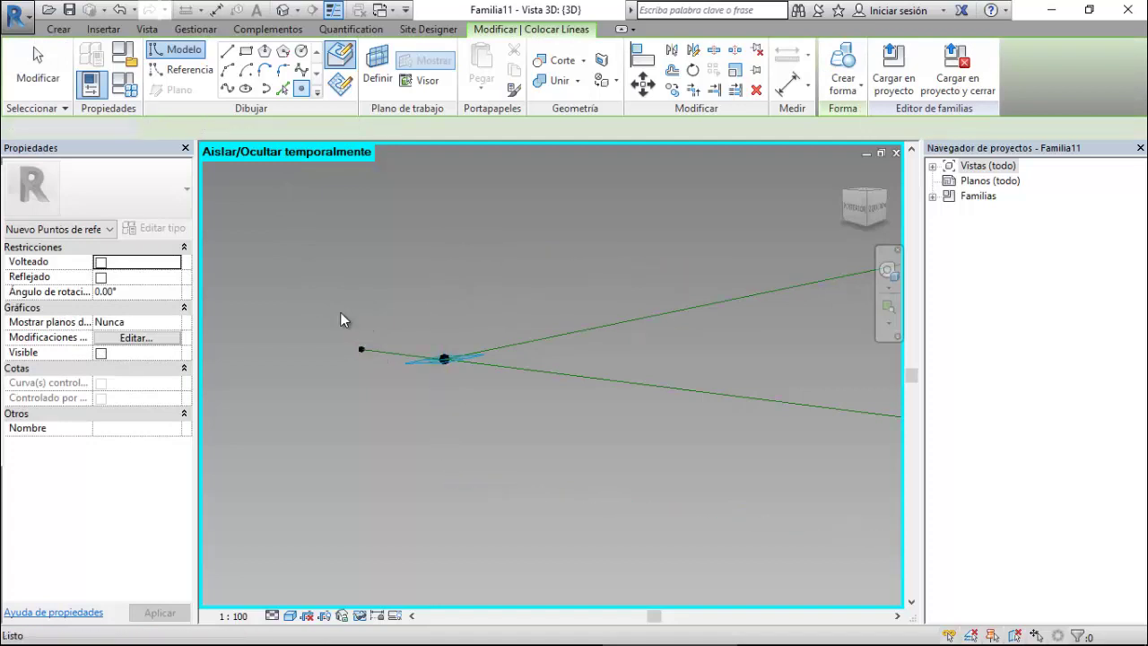
{"action": "key", "text": "Escape"}
{"action": "key", "text": "Escape"}
{"action": "left_click", "coordinate": [376, 373]}
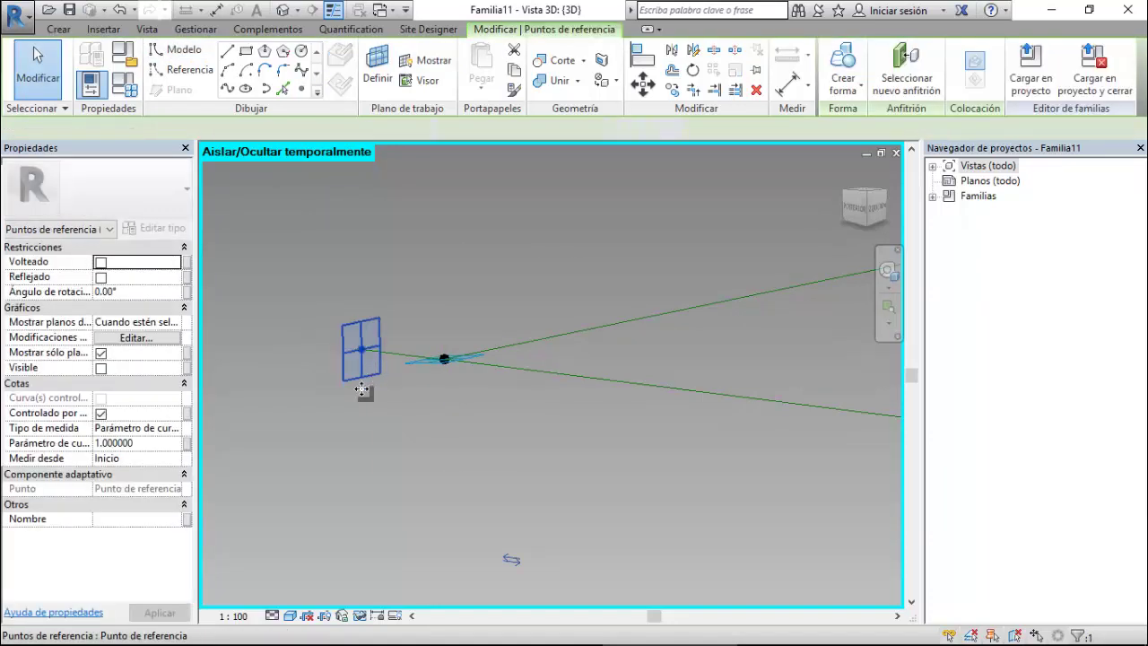
{"action": "left_click", "coordinate": [152, 322]}
{"action": "left_click", "coordinate": [169, 322]}
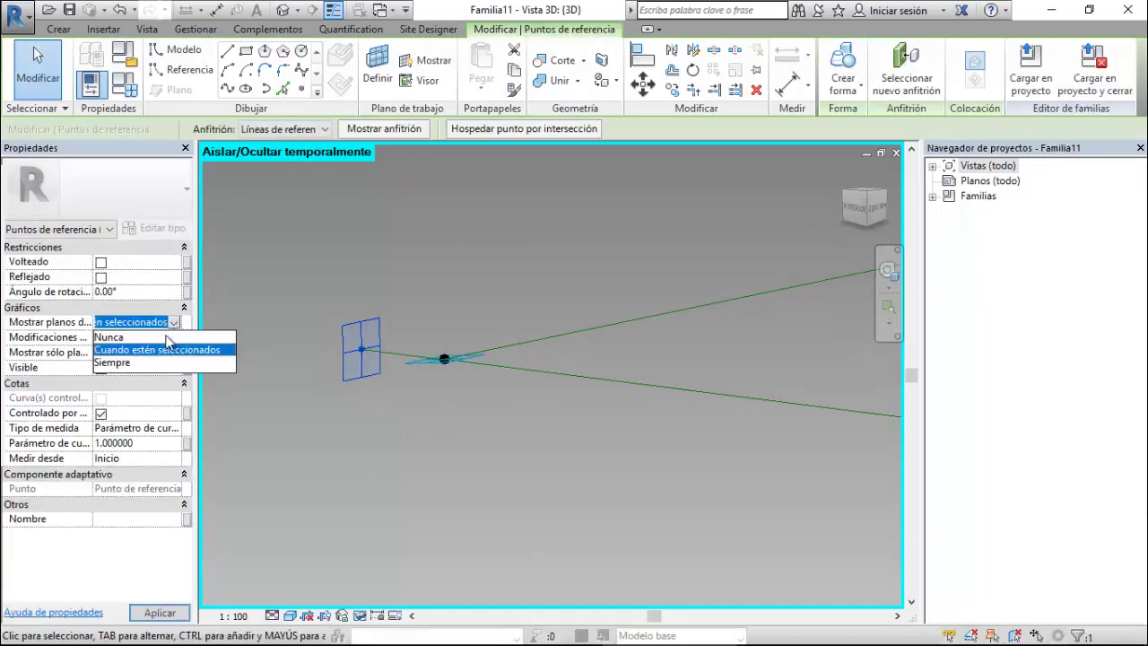
{"action": "left_click", "coordinate": [113, 362]}
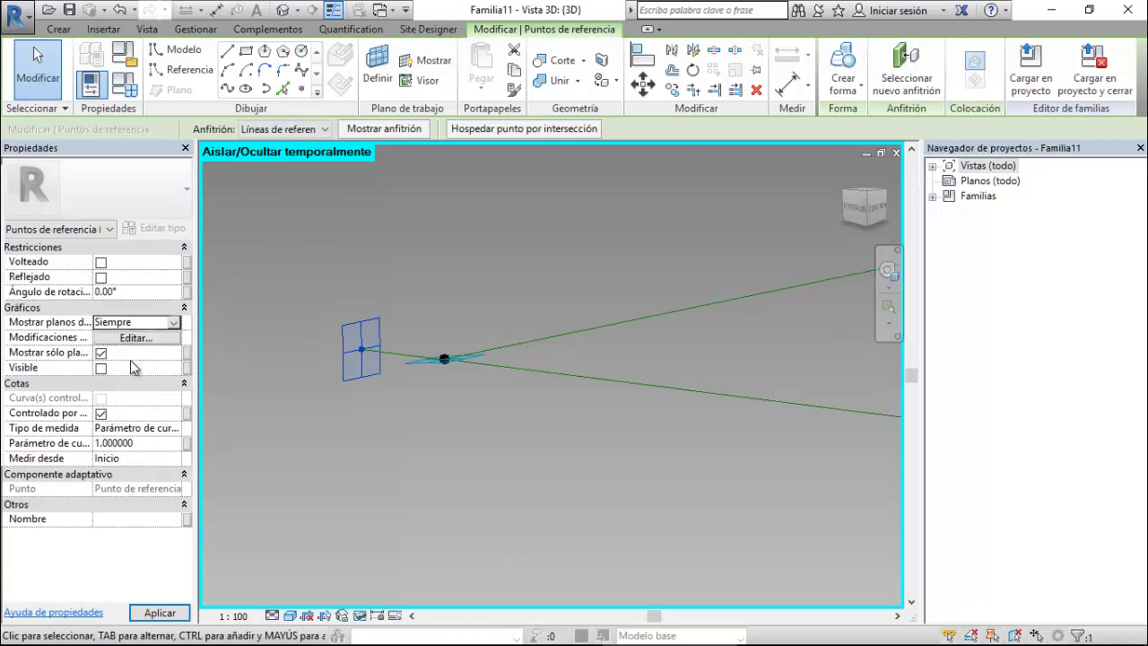
{"action": "left_click", "coordinate": [315, 272]}
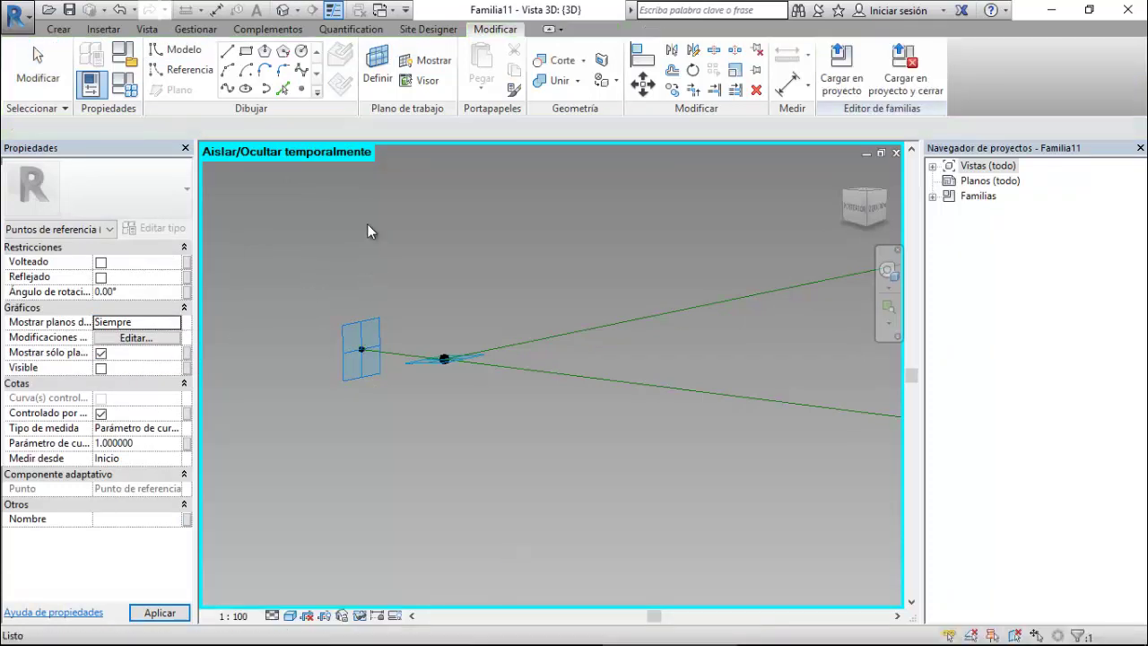
Place a 338 aligned dimension from the reference point.
{"action": "left_click", "coordinate": [787, 85]}
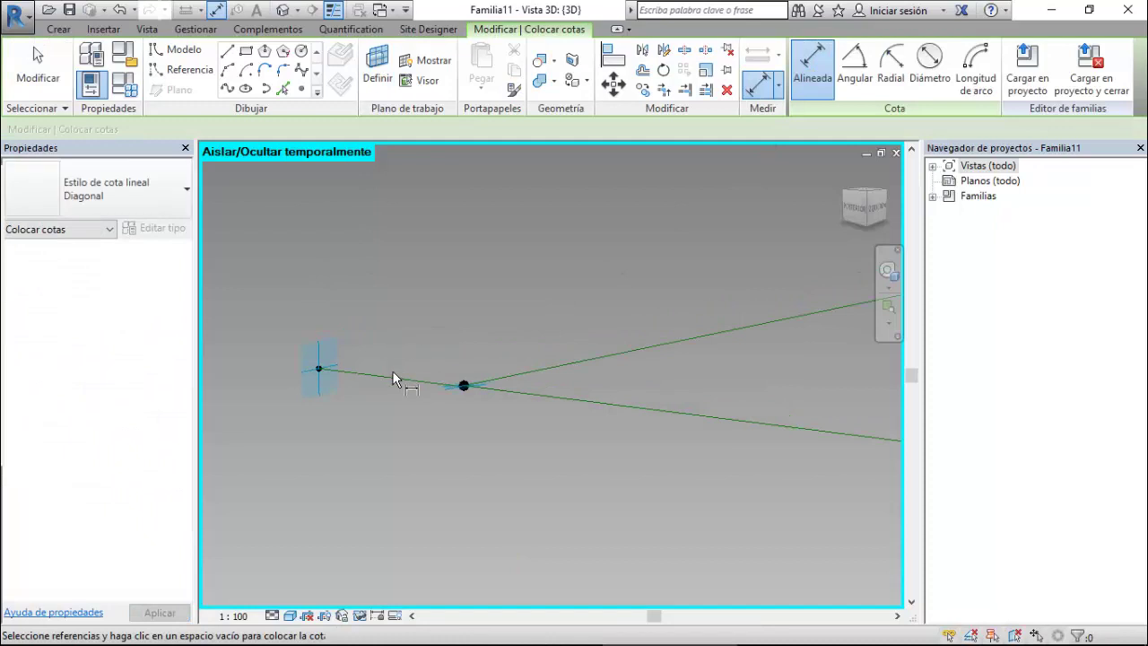
{"action": "left_click", "coordinate": [376, 70]}
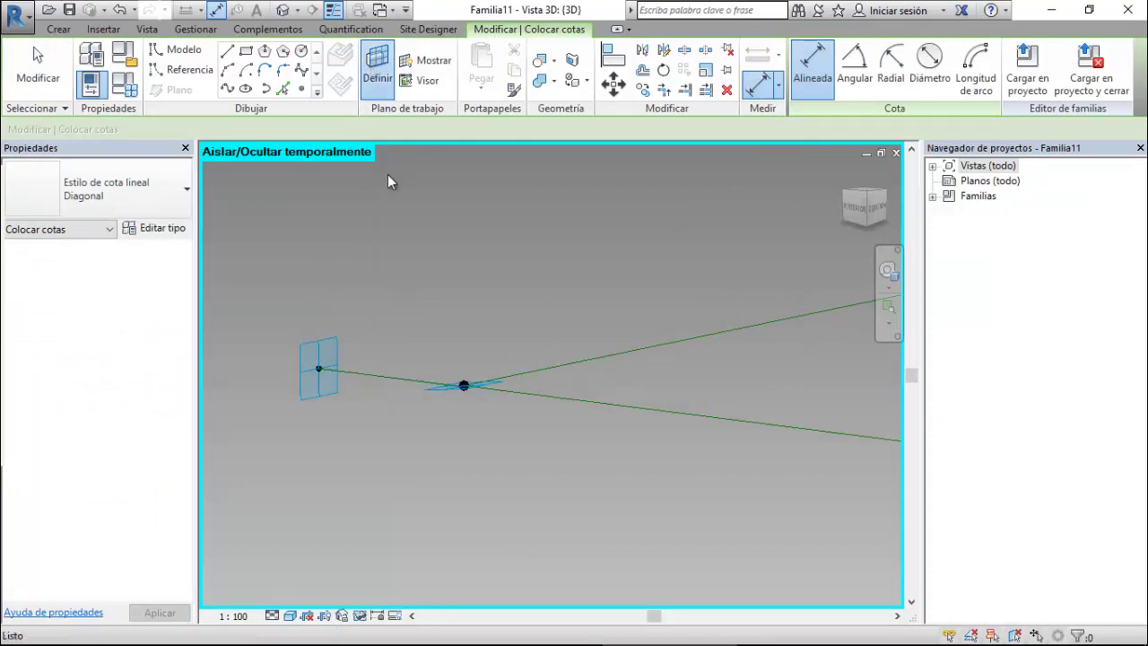
{"action": "left_click", "coordinate": [381, 378]}
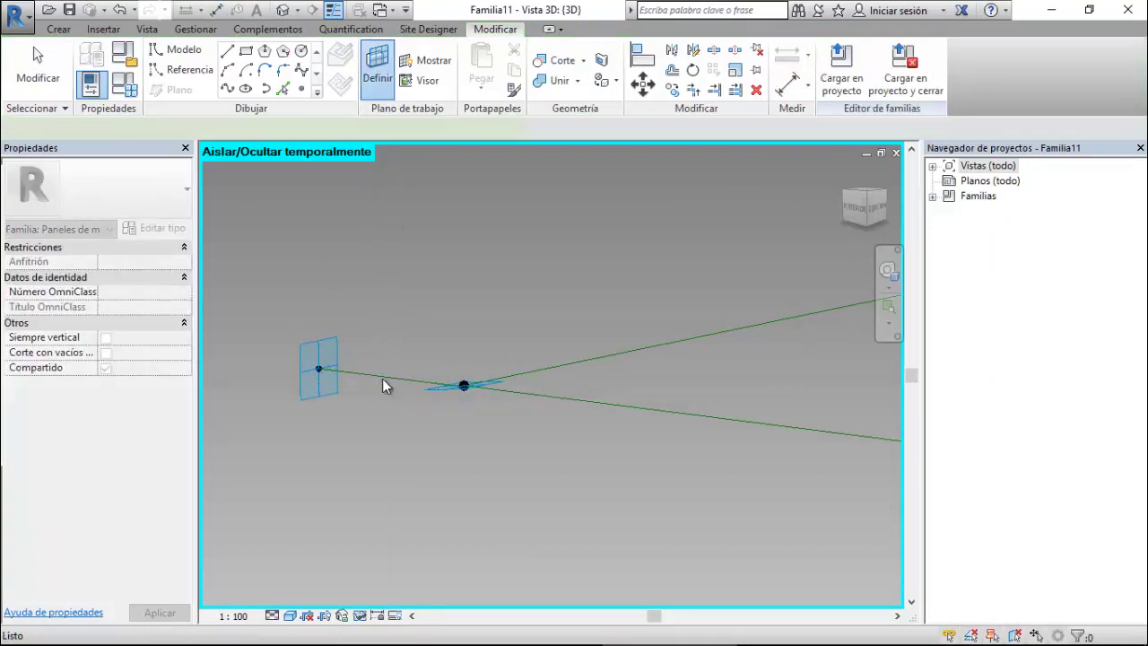
{"action": "left_click", "coordinate": [320, 369]}
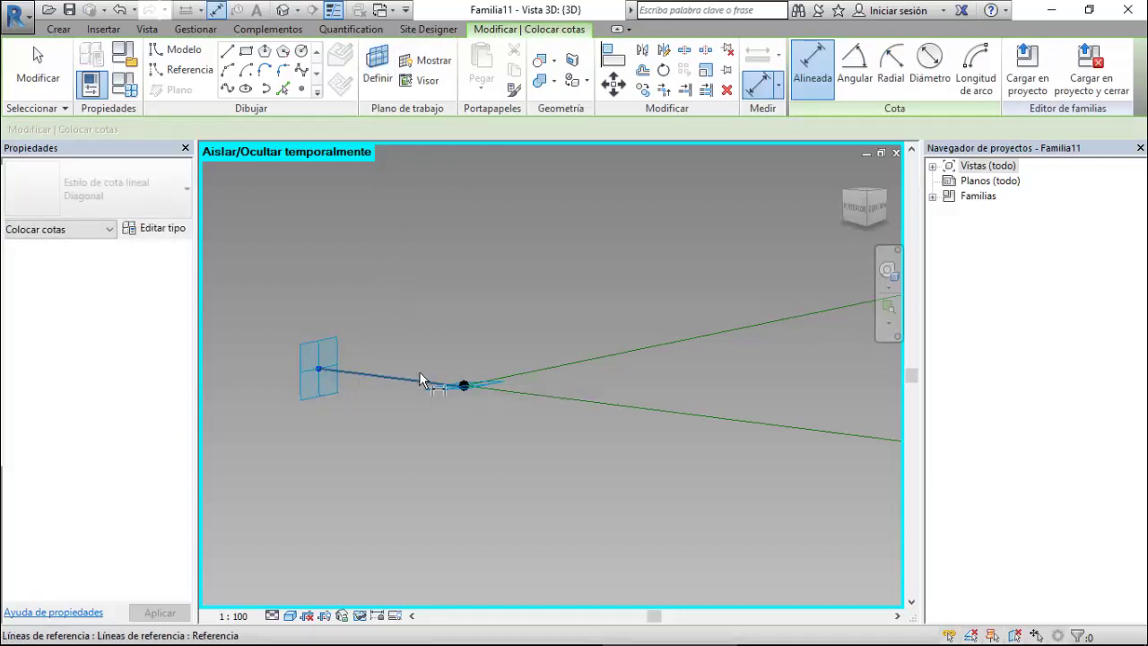
{"action": "left_click", "coordinate": [464, 385]}
{"action": "middle_click_drag", "start_coordinate": [442, 400], "coordinate": [406, 441], "text": "shift"}
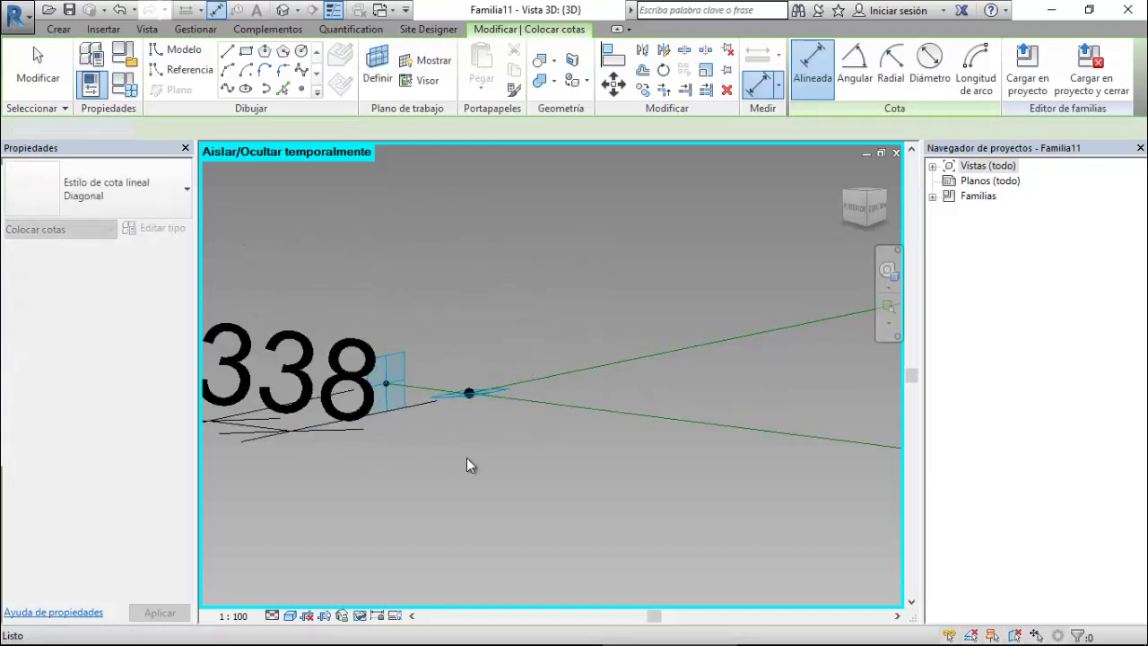
{"action": "left_click", "coordinate": [339, 445]}
{"action": "key", "text": "Escape"}
Label the 338 dimension with a new instance parameter 'Extension del Cristal'.
{"action": "left_click", "coordinate": [366, 439]}
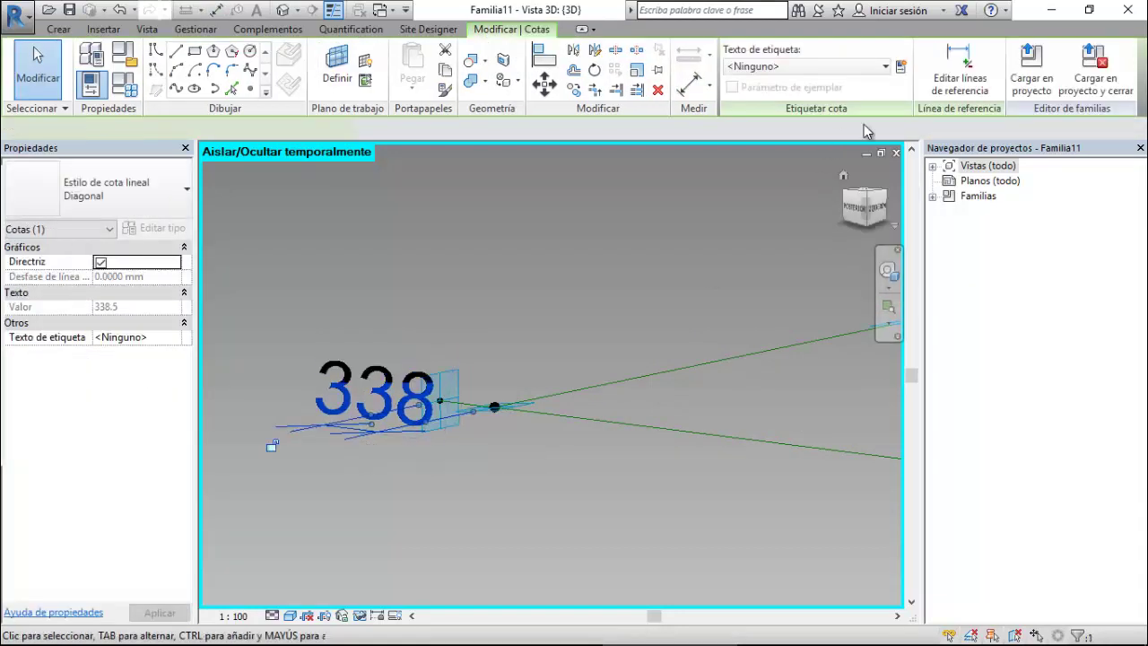
{"action": "left_click", "coordinate": [900, 67]}
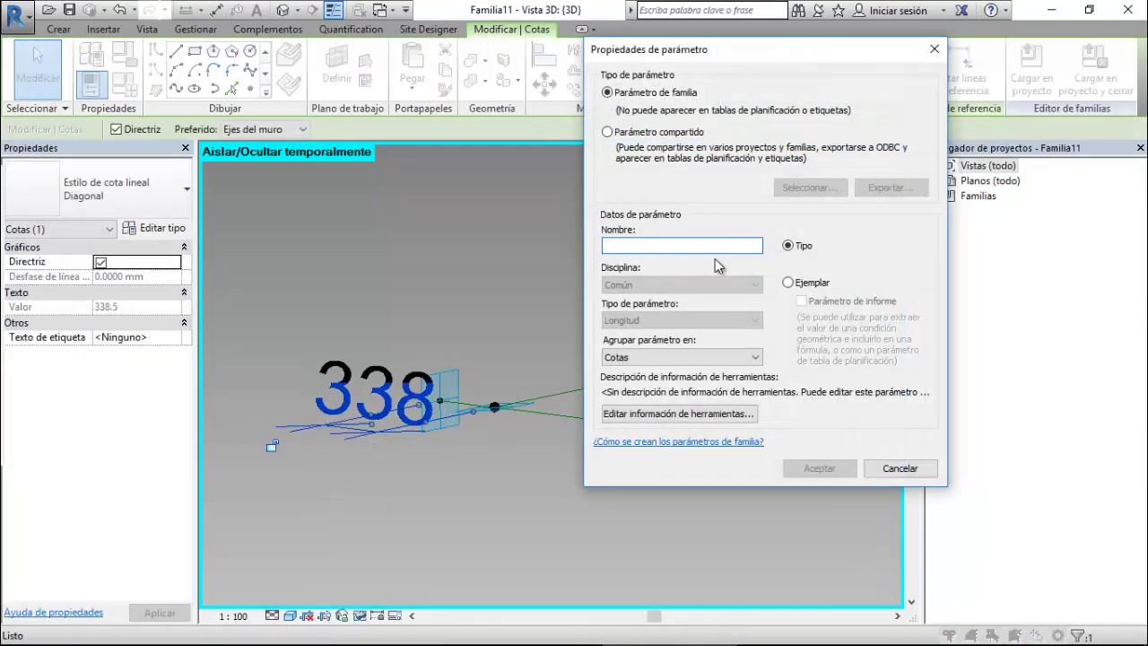
{"action": "type", "text": "Extension"}
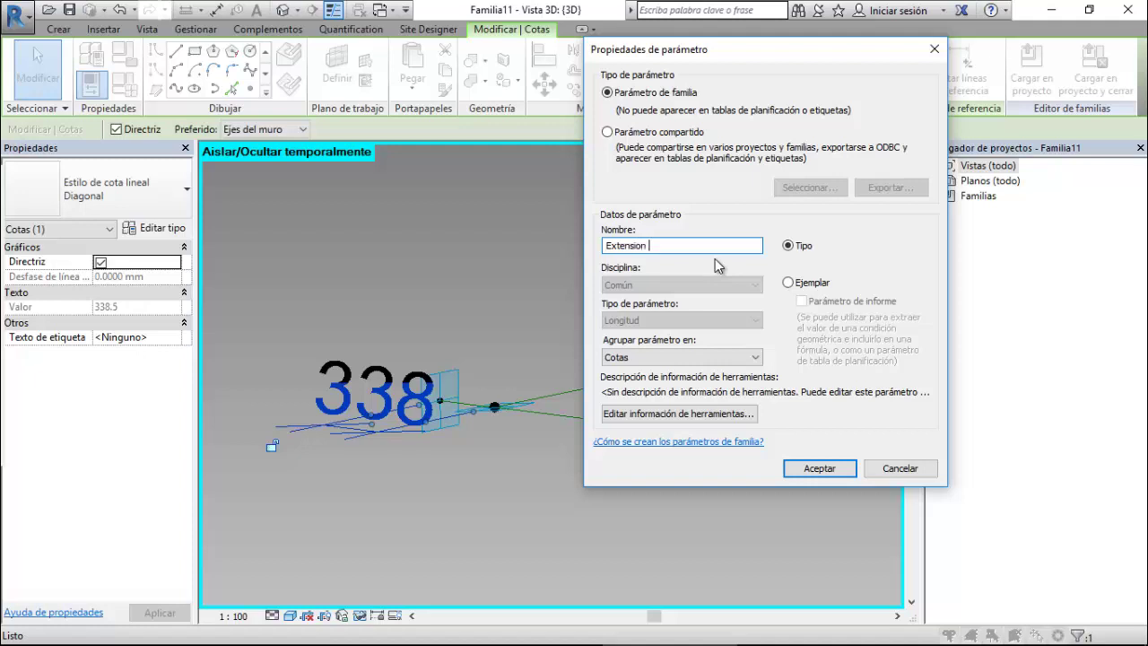
{"action": "type", "text": " del Cristal"}
{"action": "left_click", "coordinate": [788, 282]}
{"action": "left_click", "coordinate": [819, 469]}
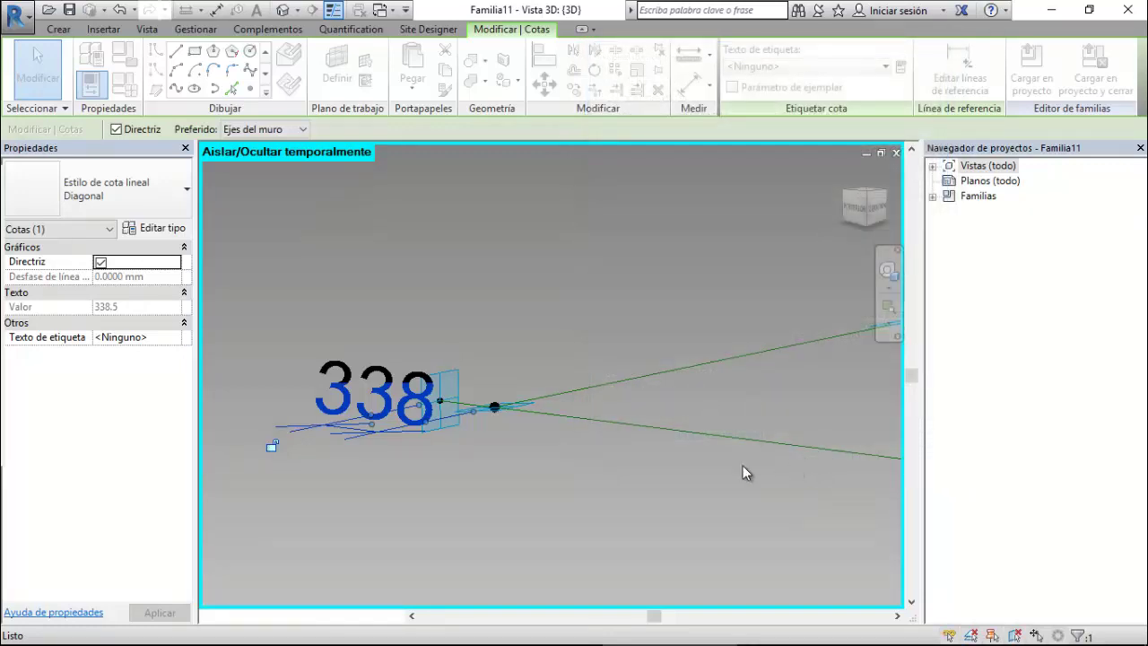
{"action": "left_click", "coordinate": [463, 484]}
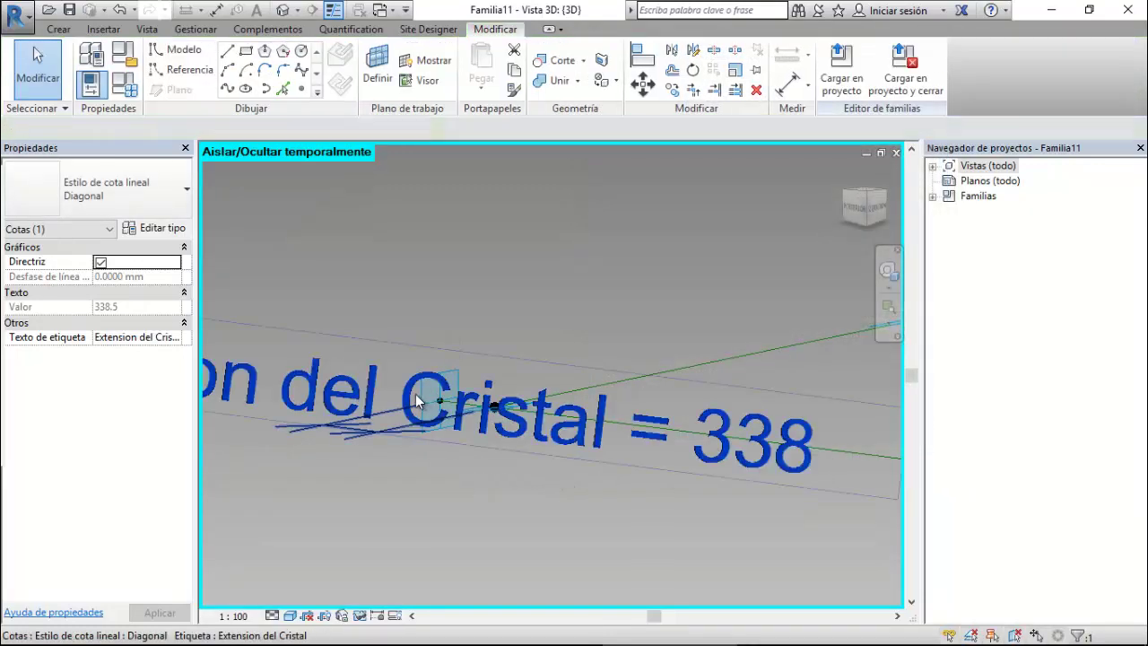
In Family Types, apply Extension del Cristal values 25, 50, then 100, keeping 100.
{"action": "key", "text": "f"}
{"action": "key", "text": "t"}
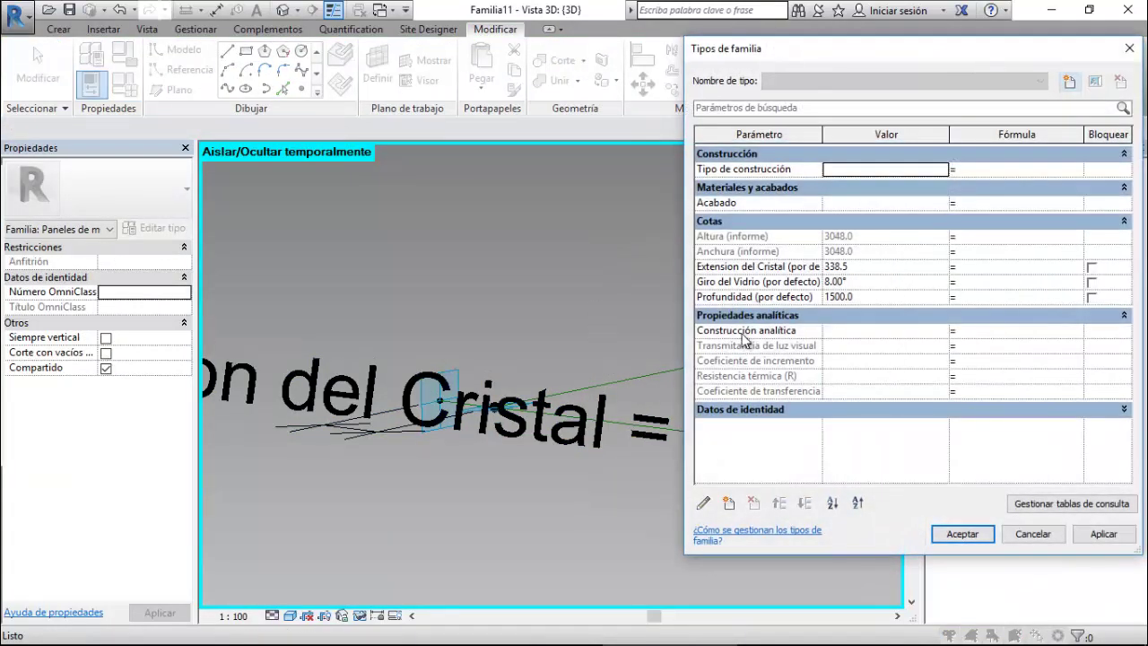
{"action": "left_click", "coordinate": [868, 267]}
{"action": "type", "text": "25"}
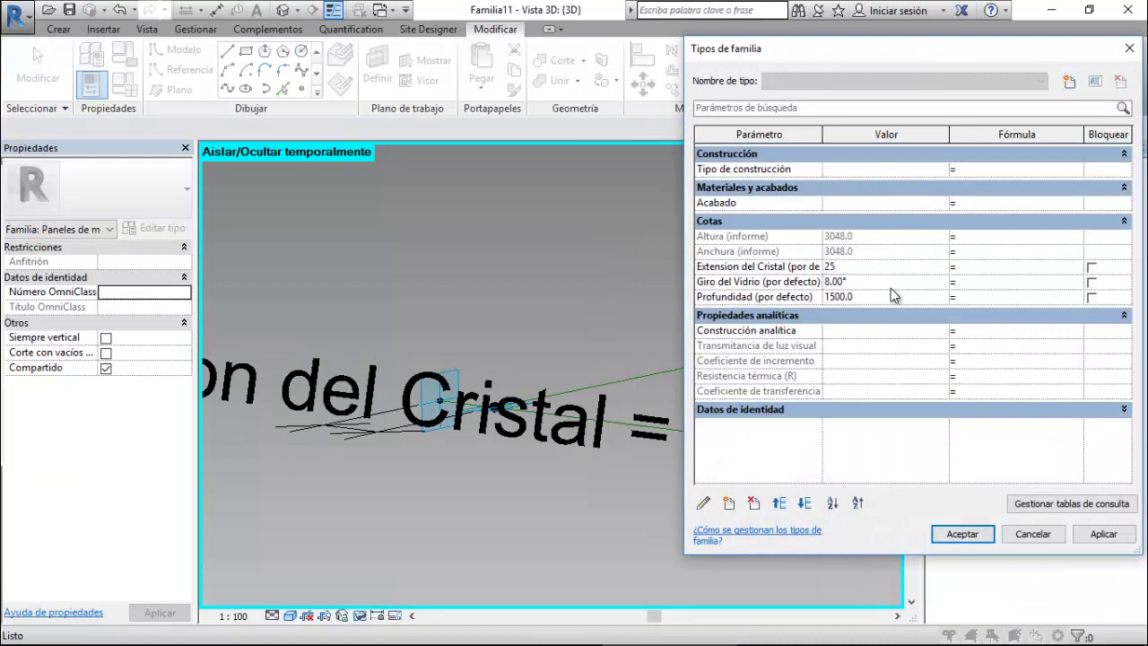
{"action": "left_click", "coordinate": [1103, 534]}
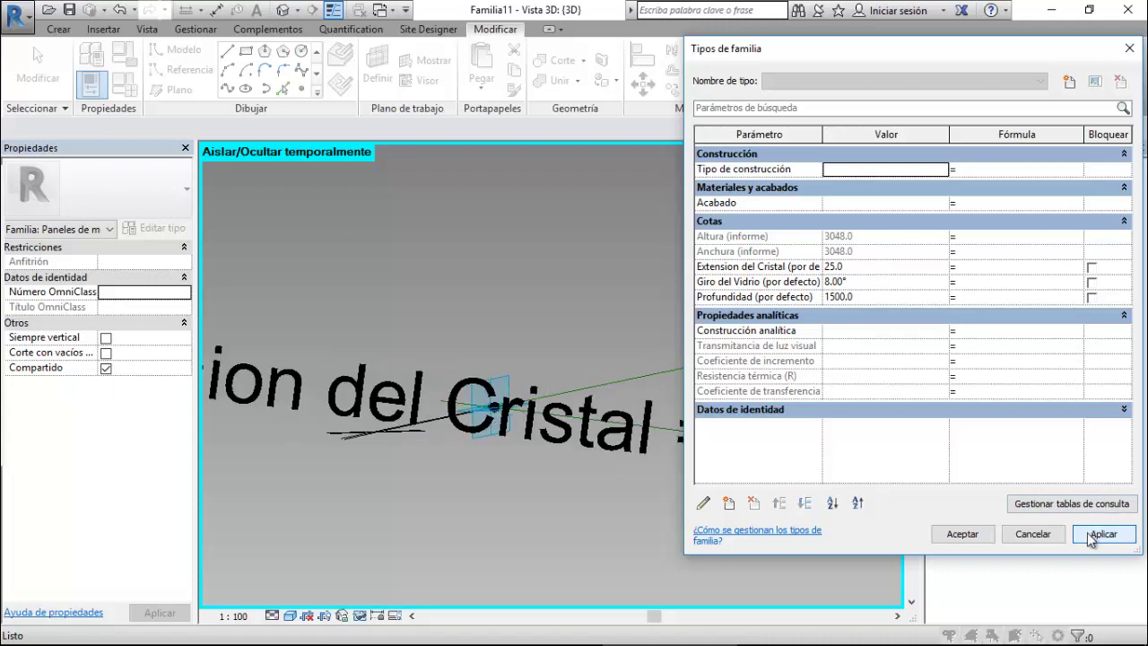
{"action": "left_click", "coordinate": [897, 266]}
{"action": "type", "text": "50"}
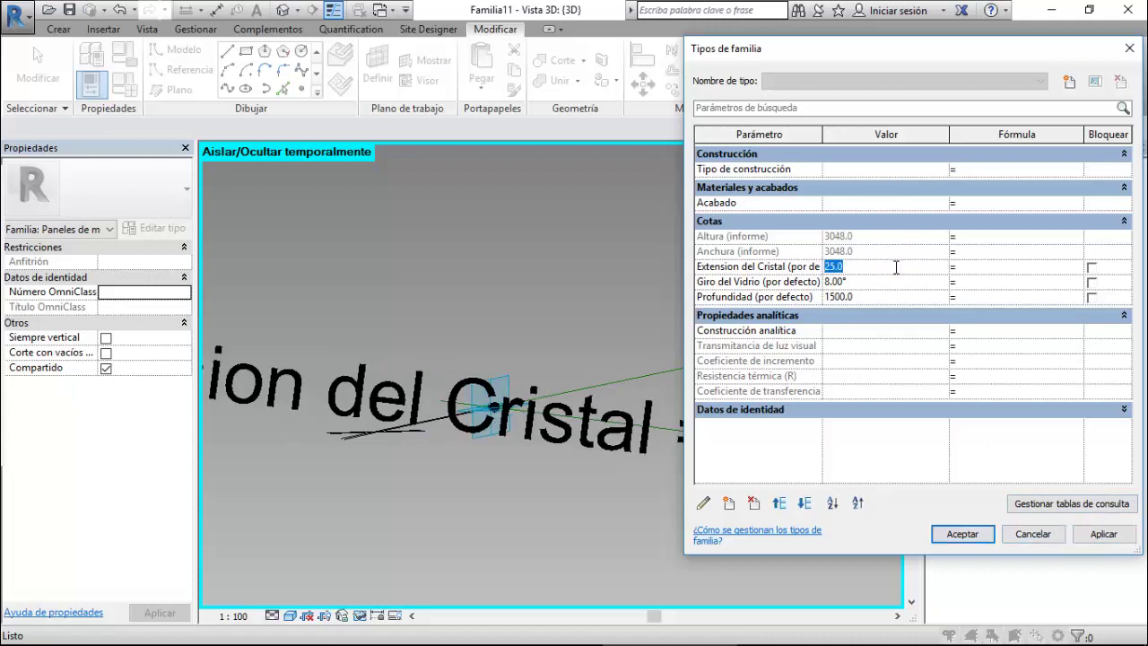
{"action": "left_click", "coordinate": [1103, 534]}
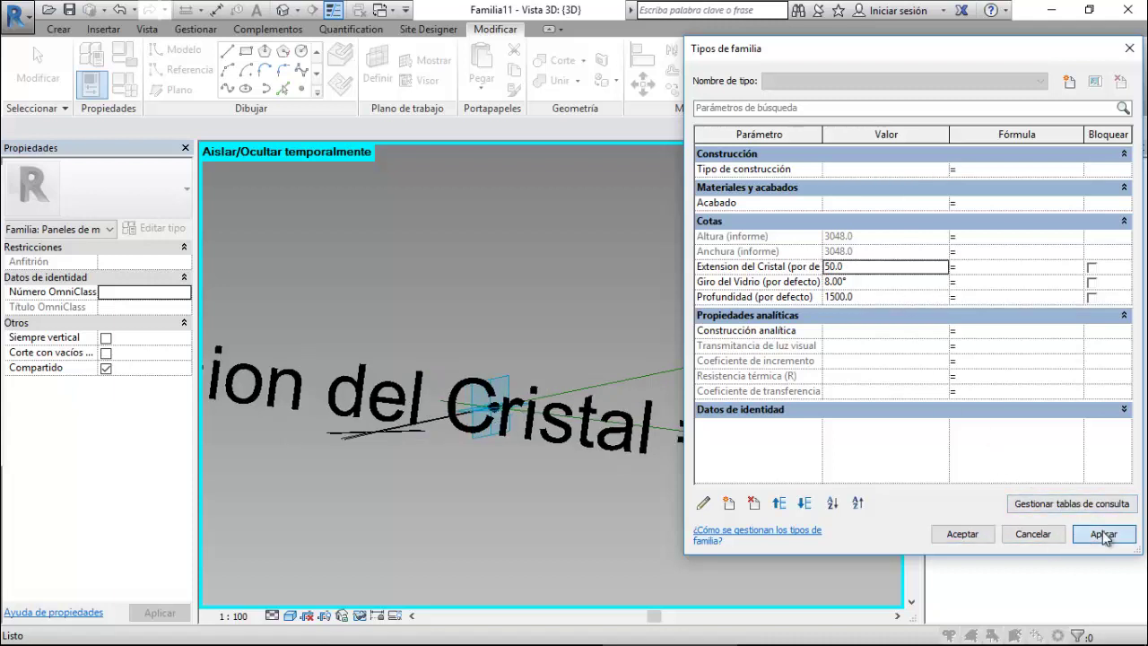
{"action": "left_click", "coordinate": [899, 266]}
{"action": "type", "text": "1"}
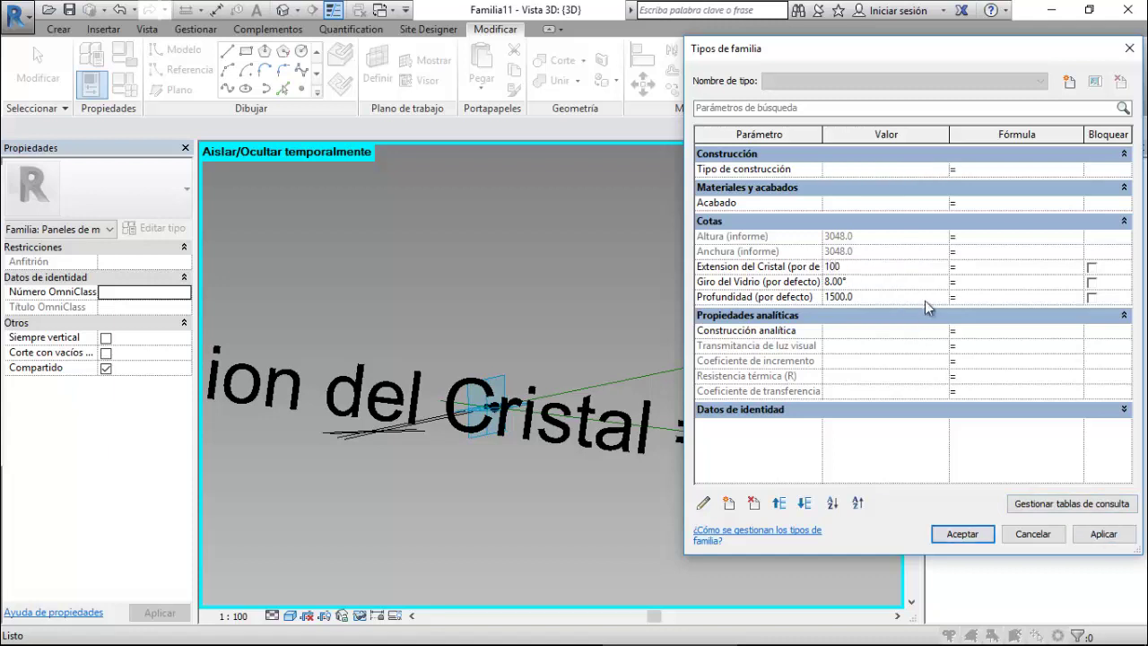
{"action": "left_click", "coordinate": [1103, 535]}
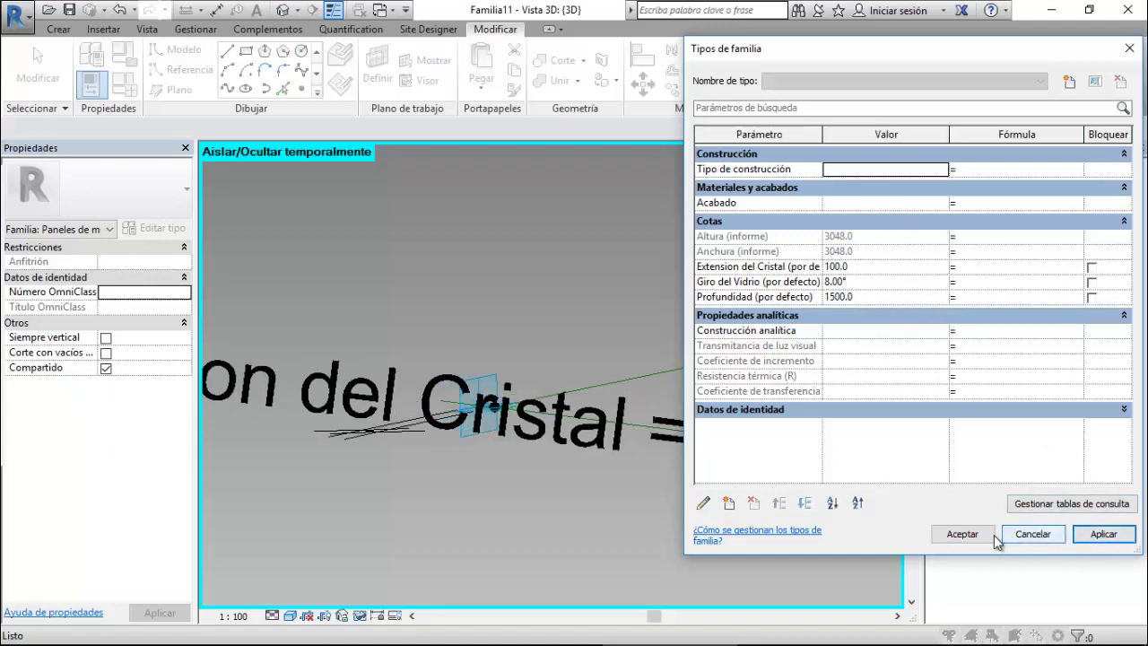
{"action": "left_click", "coordinate": [959, 535]}
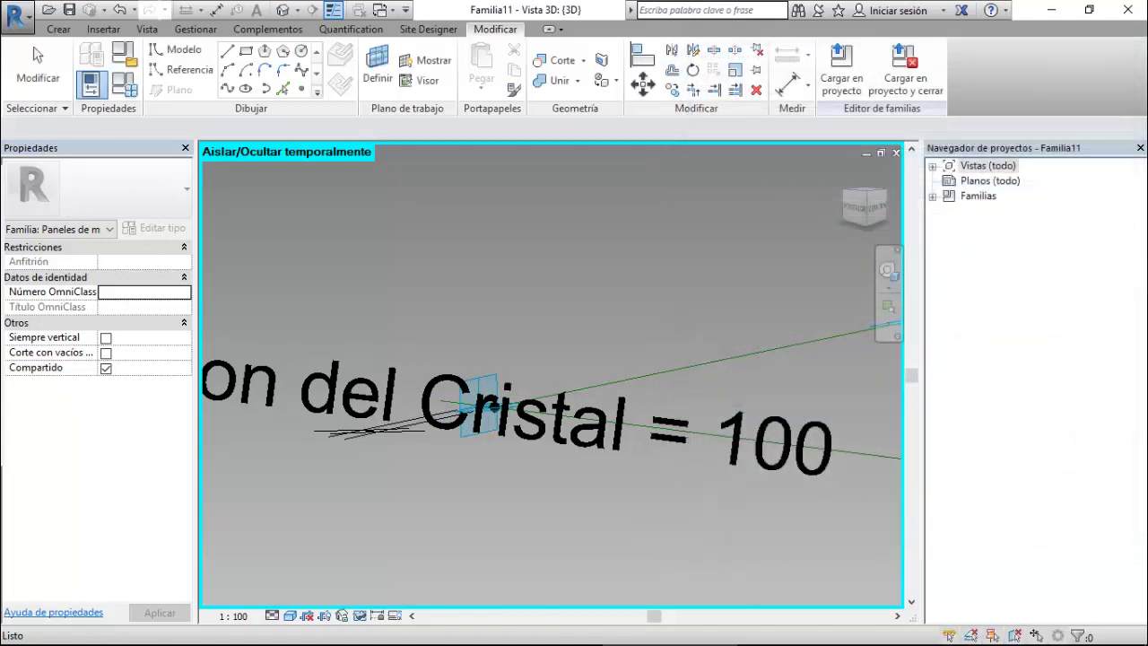
Set the view scale to 1 : 5 and orbit around the glass panel.
{"action": "left_click", "coordinate": [233, 615]}
{"action": "left_click", "coordinate": [256, 413]}
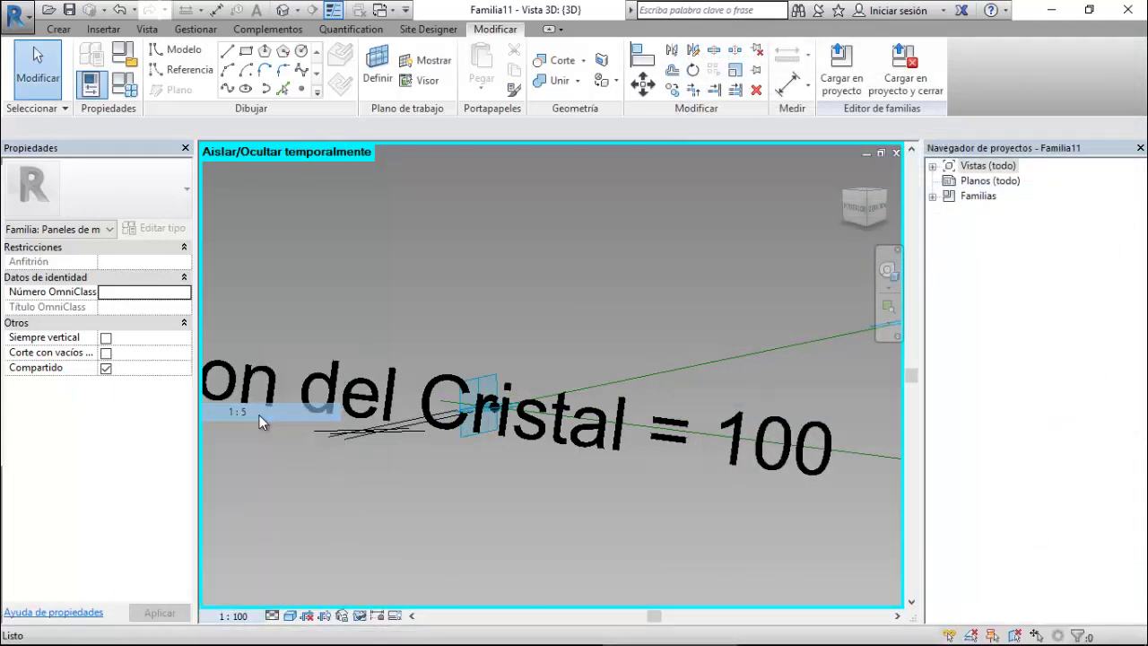
{"action": "mouse_move", "coordinate": [471, 431]}
{"action": "middle_mouse_down", "text": "shift"}
{"action": "mouse_move", "coordinate": [431, 520]}
{"action": "mouse_move", "coordinate": [465, 475]}
{"action": "mouse_move", "coordinate": [473, 440]}
{"action": "mouse_move", "coordinate": [403, 451]}
{"action": "middle_mouse_up", "text": "shift"}
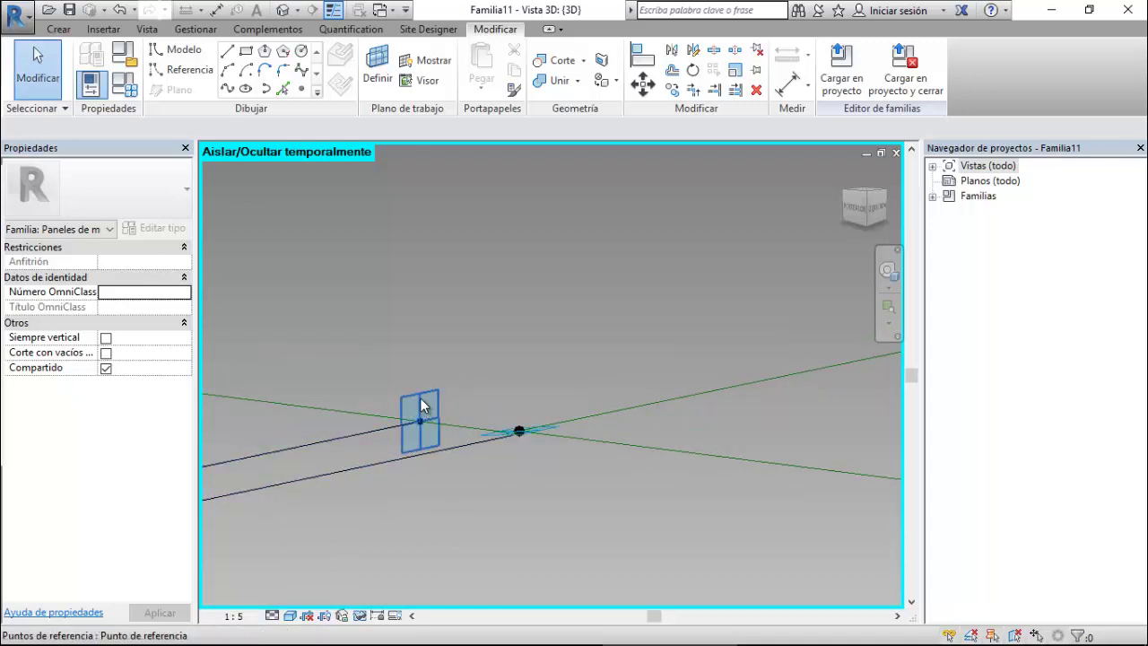
{"action": "middle_click_drag", "start_coordinate": [420, 404], "coordinate": [358, 337], "text": "shift"}
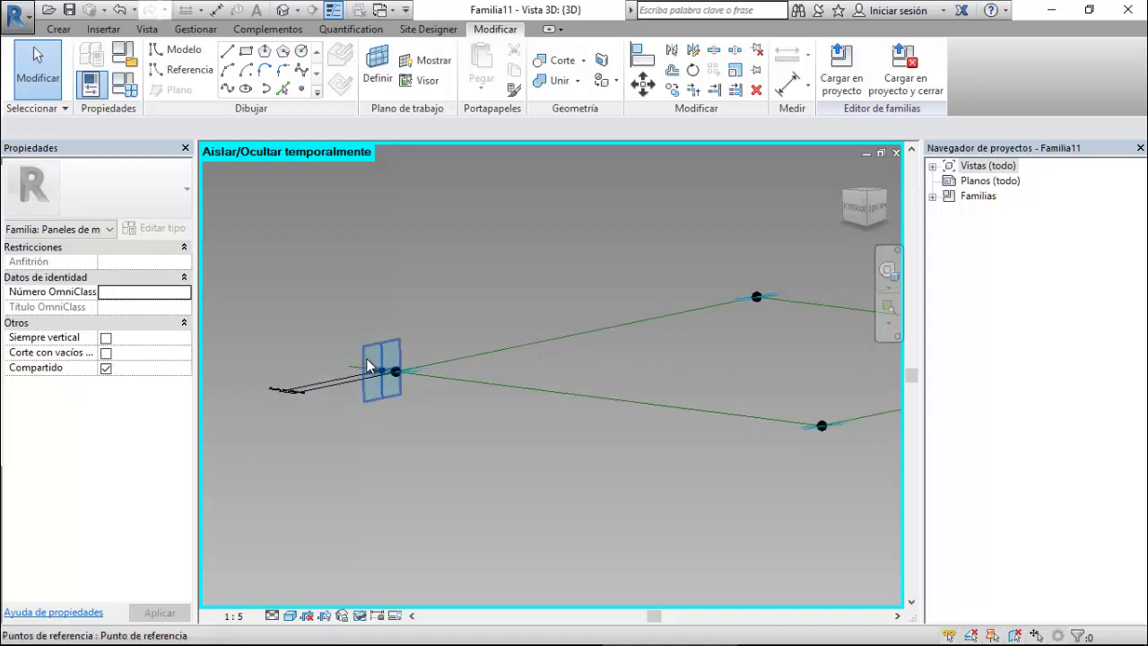
{"action": "scroll", "coordinate": [357, 337], "scroll_direction": "up", "scroll_amount": 5}
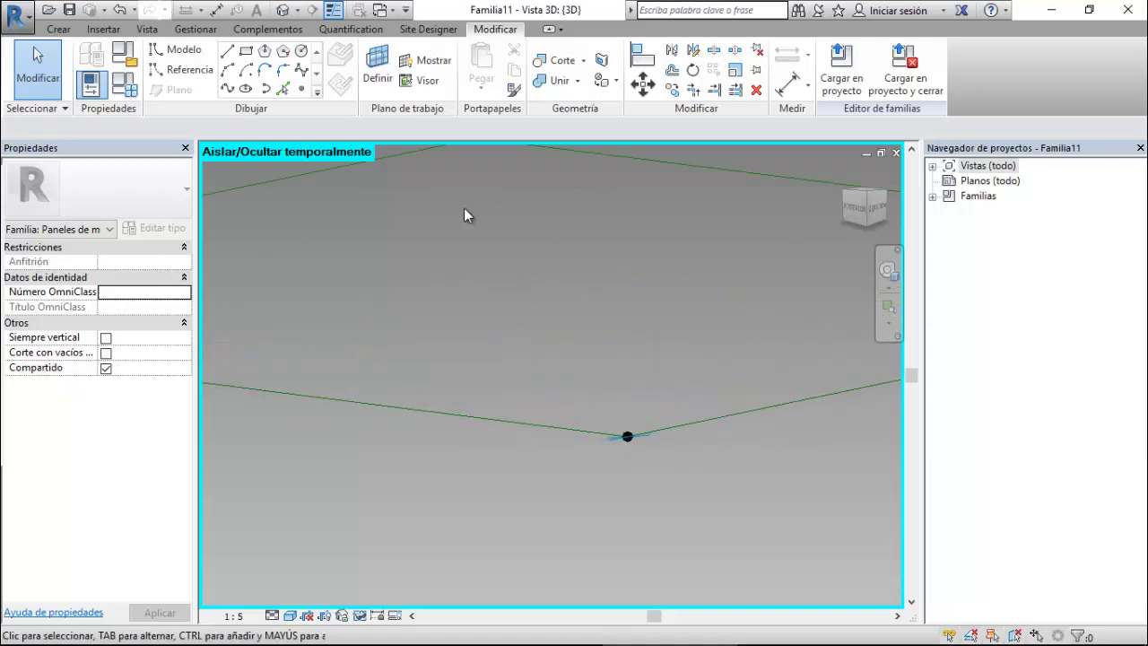
Start a model line in pick-lines mode, then cancel and clear the selection.
{"action": "left_click", "coordinate": [226, 54]}
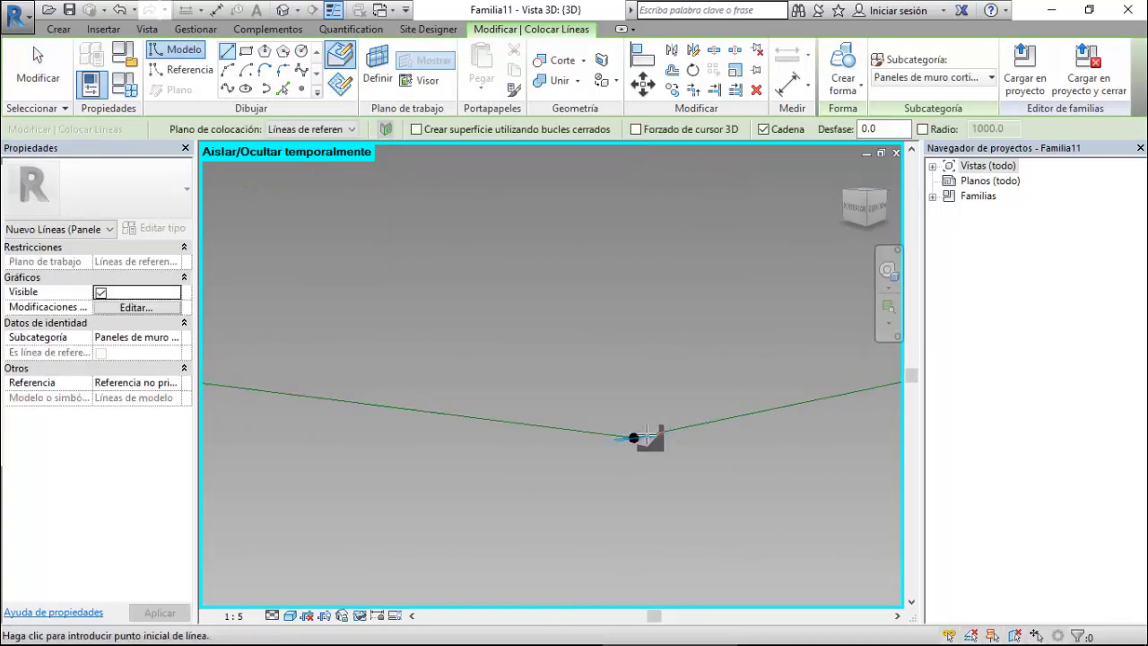
{"action": "middle_click_drag", "start_coordinate": [661, 447], "coordinate": [697, 397], "text": "shift"}
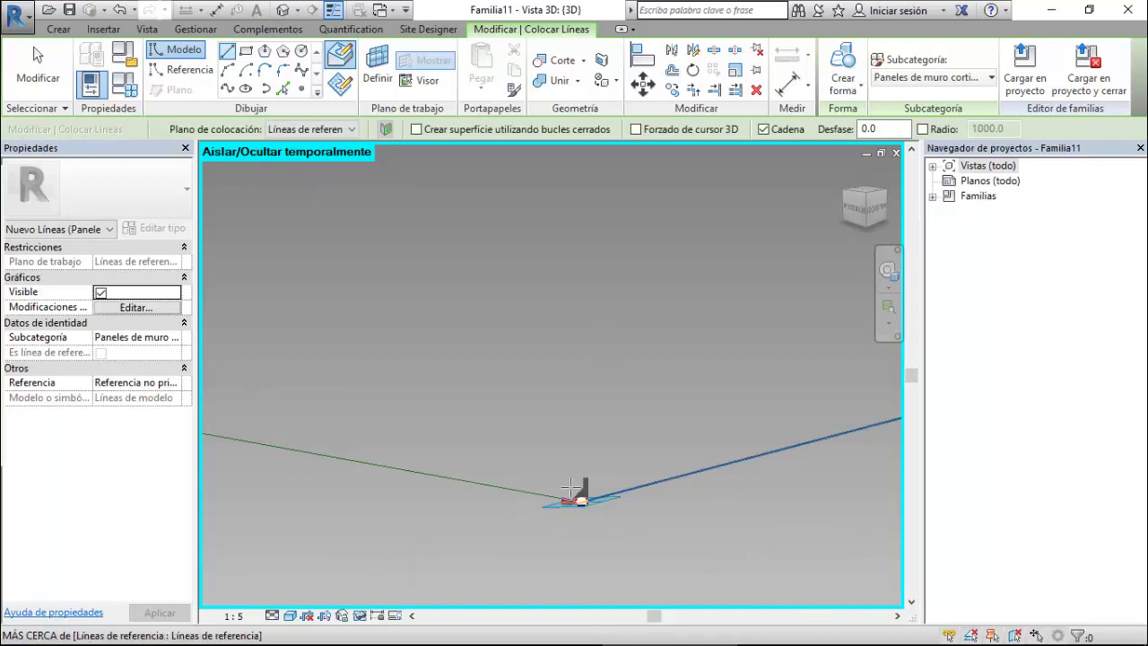
{"action": "left_click", "coordinate": [338, 87]}
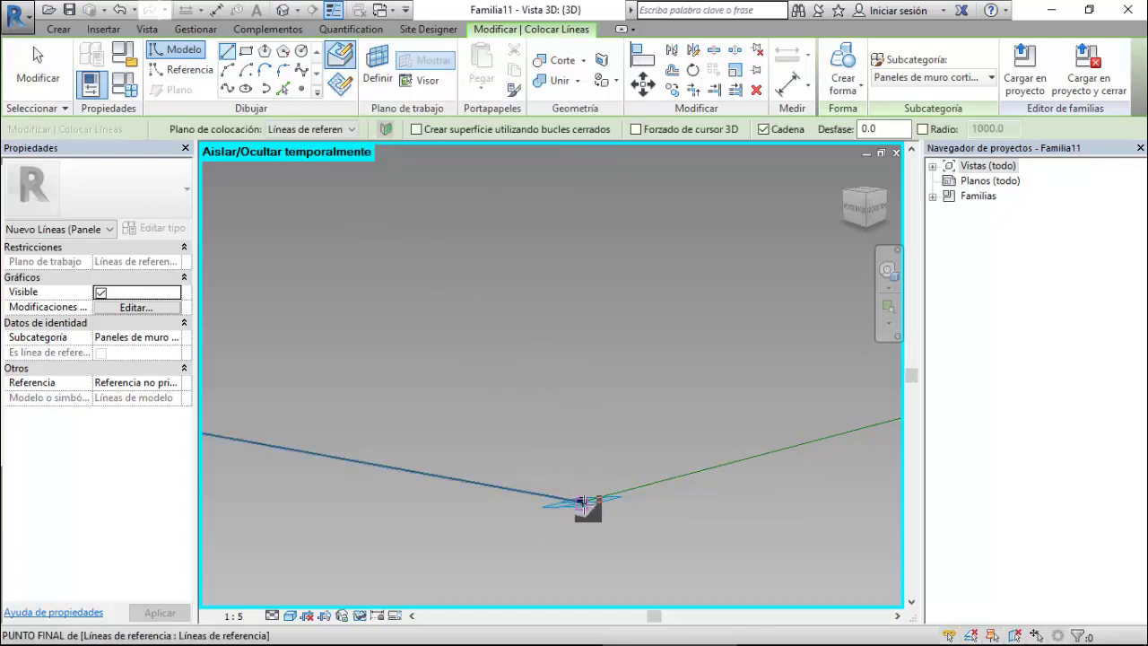
{"action": "middle_click_drag", "start_coordinate": [581, 503], "coordinate": [577, 497]}
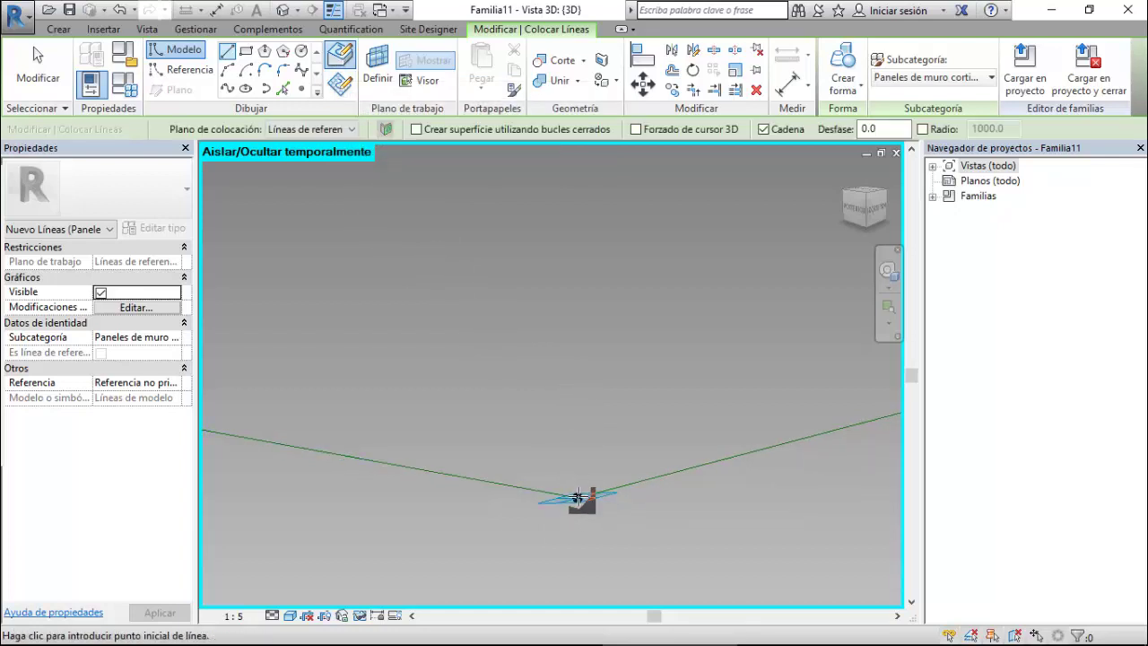
{"action": "key", "text": "Escape"}
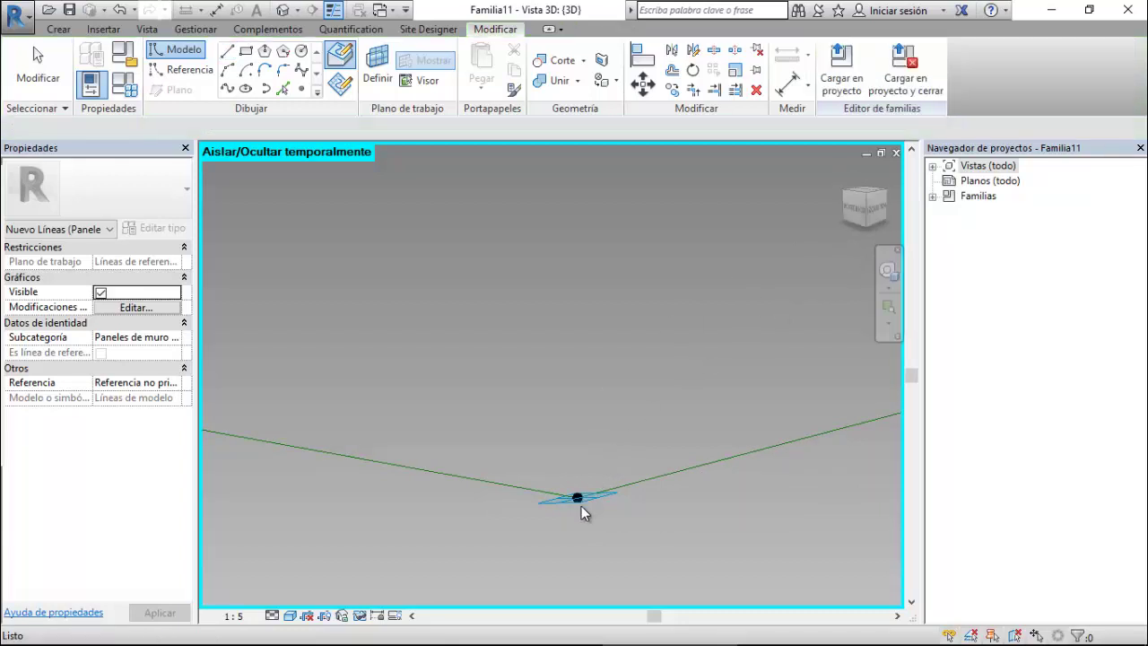
{"action": "left_click", "coordinate": [586, 503]}
{"action": "left_click", "coordinate": [646, 414]}
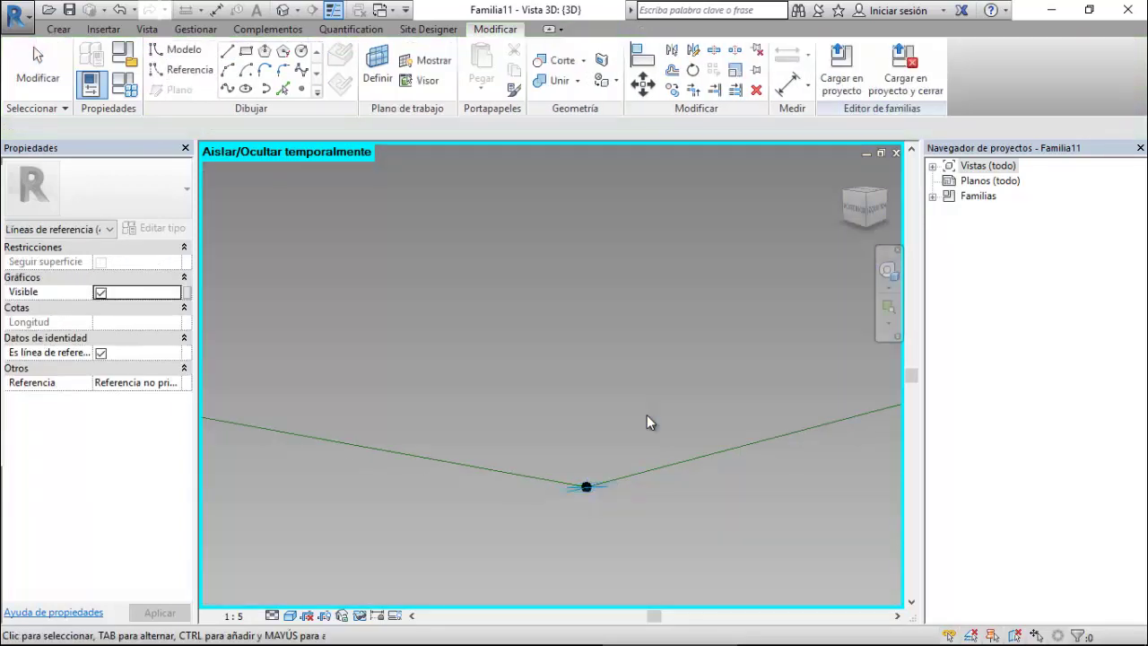
Orbit and zoom in on the corner adaptive point and its reference lines.
{"action": "middle_click_drag", "start_coordinate": [594, 434], "coordinate": [698, 446], "text": "shift"}
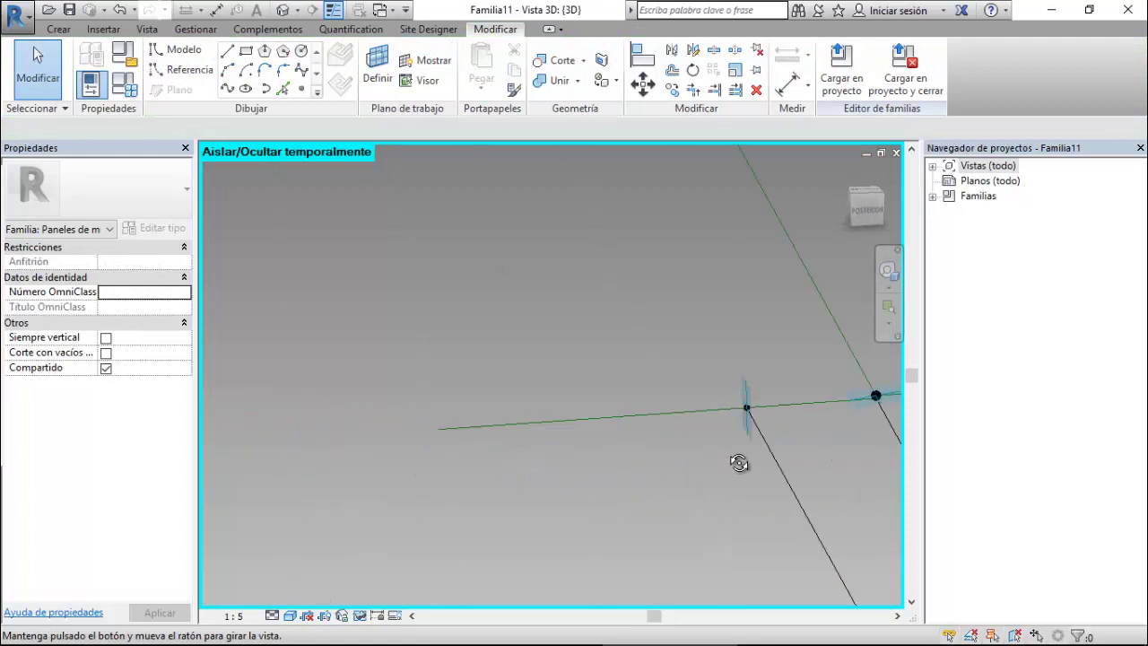
{"action": "scroll", "coordinate": [460, 404], "scroll_direction": "down", "scroll_amount": 2}
{"action": "scroll", "coordinate": [460, 404], "scroll_direction": "down", "scroll_amount": 2}
{"action": "scroll", "coordinate": [460, 404], "scroll_direction": "down", "scroll_amount": 2}
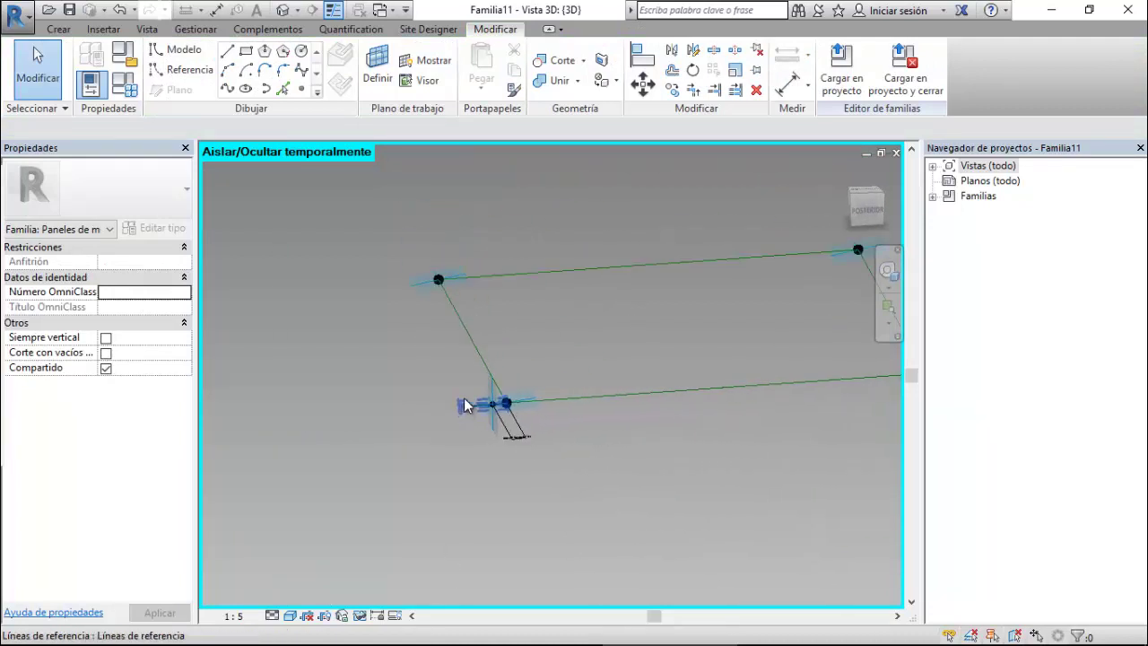
{"action": "scroll", "coordinate": [426, 260], "scroll_direction": "up", "scroll_amount": 3}
{"action": "scroll", "coordinate": [431, 229], "scroll_direction": "up", "scroll_amount": 2}
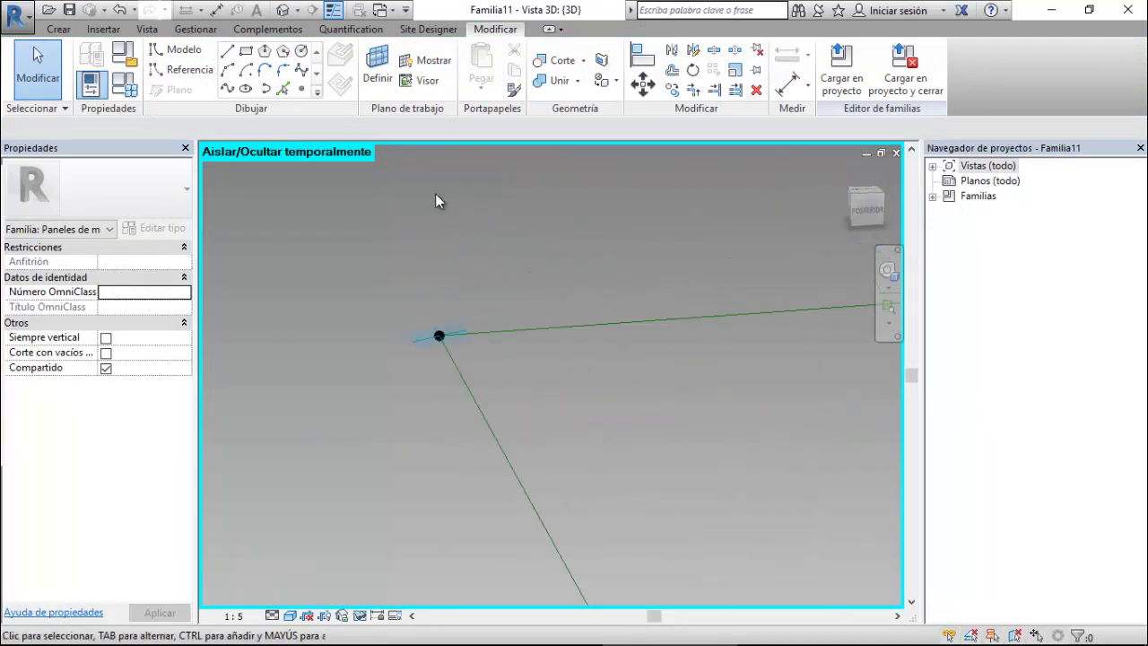
Draw a 200 line from the corner adaptive point and make it a reference line.
{"action": "left_click", "coordinate": [227, 54]}
{"action": "left_click", "coordinate": [439, 335]}
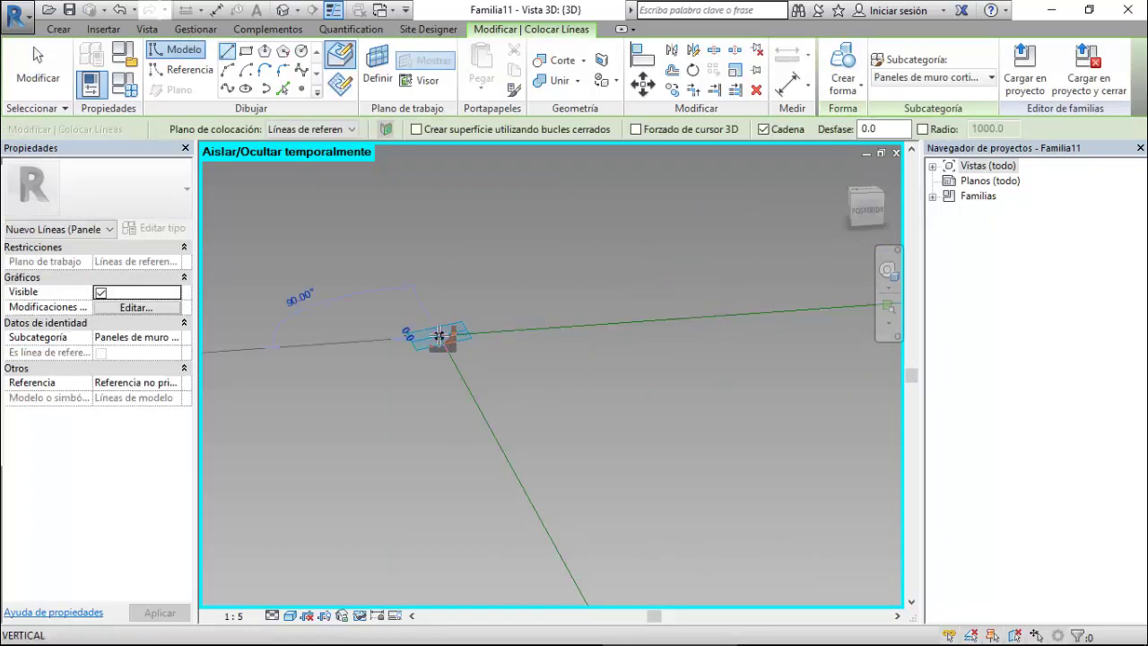
{"action": "left_click", "coordinate": [325, 343]}
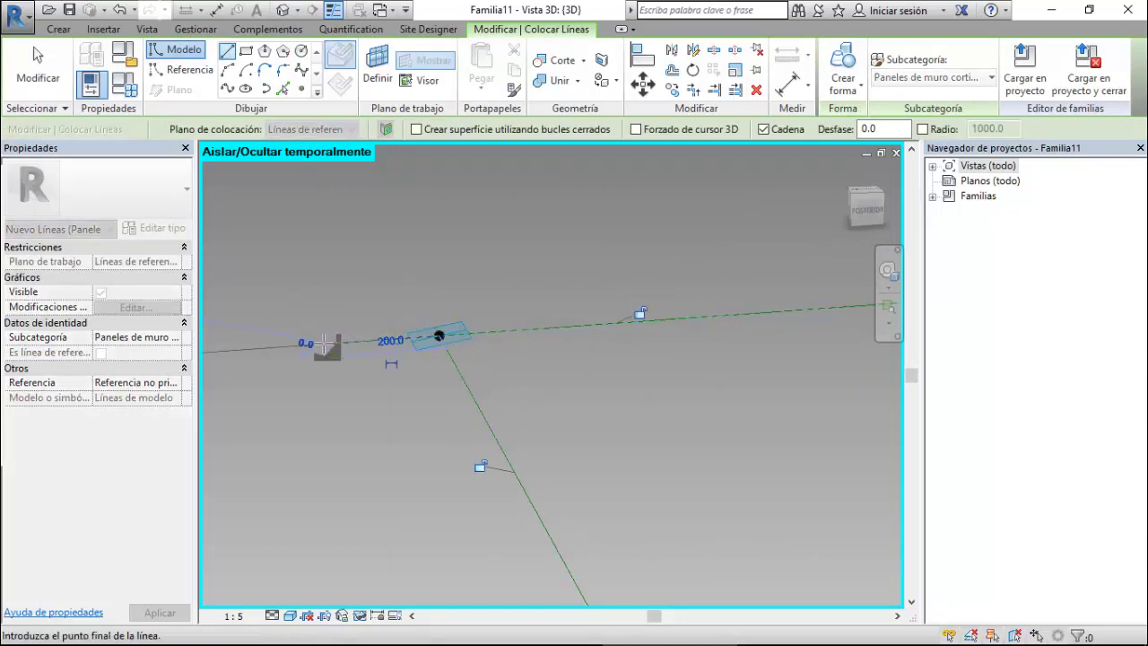
{"action": "key", "text": "Escape"}
{"action": "left_click", "coordinate": [363, 342]}
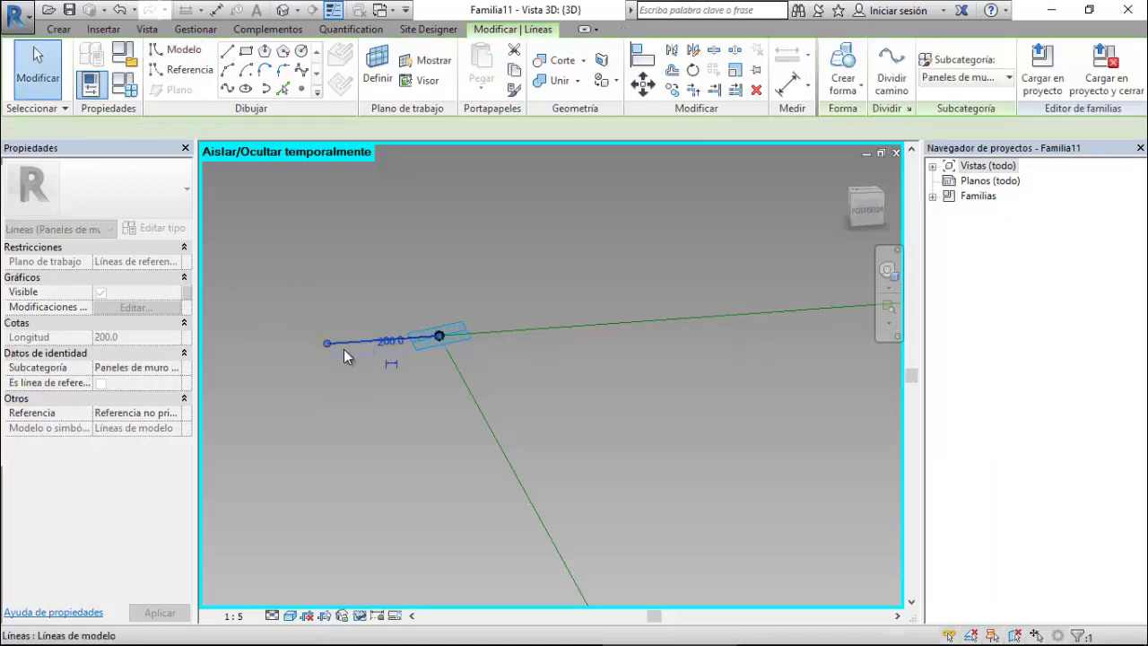
{"action": "left_click", "coordinate": [102, 384]}
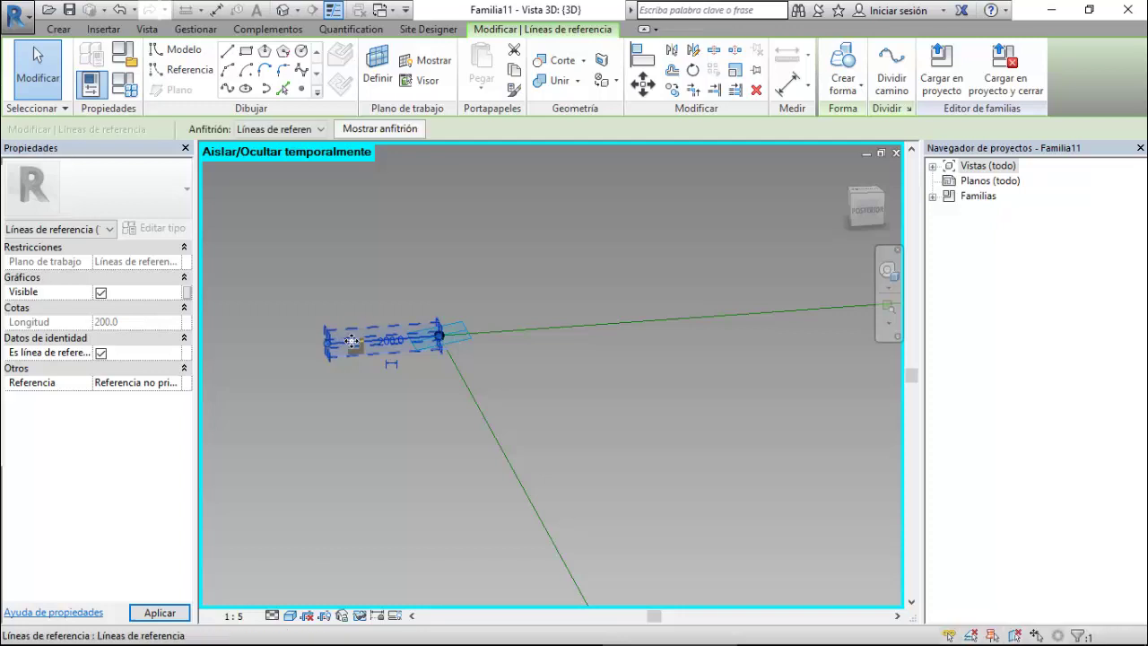
{"action": "key", "text": "Delete"}
Place a reference point at the line's far end with its work plane always shown.
{"action": "left_click", "coordinate": [304, 88]}
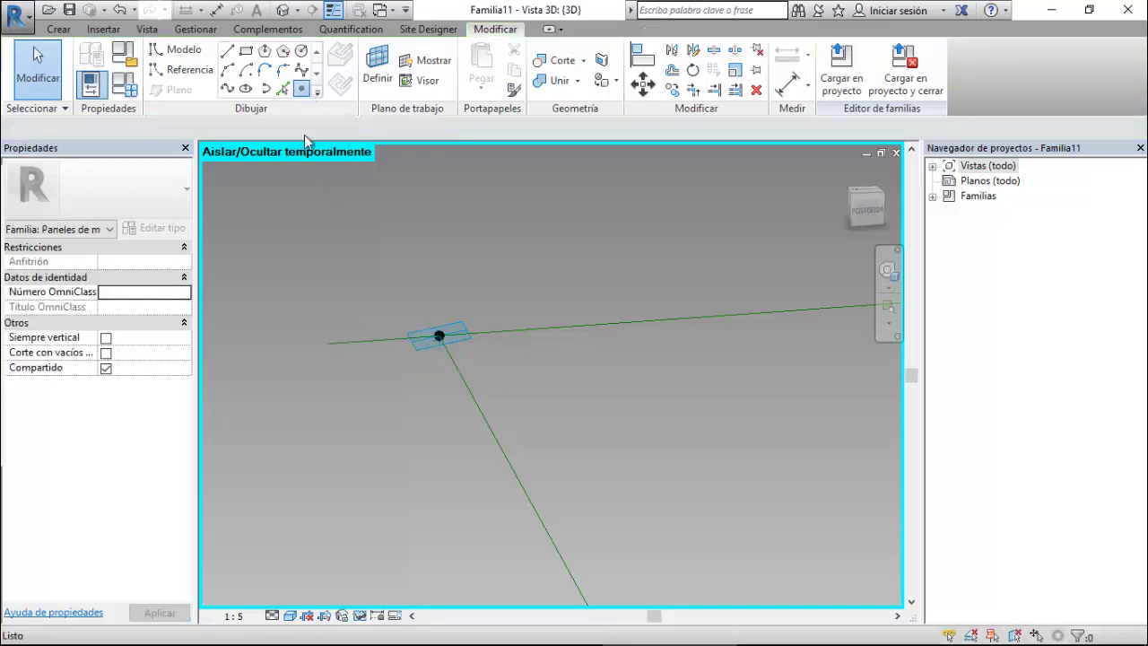
{"action": "left_click", "coordinate": [328, 342]}
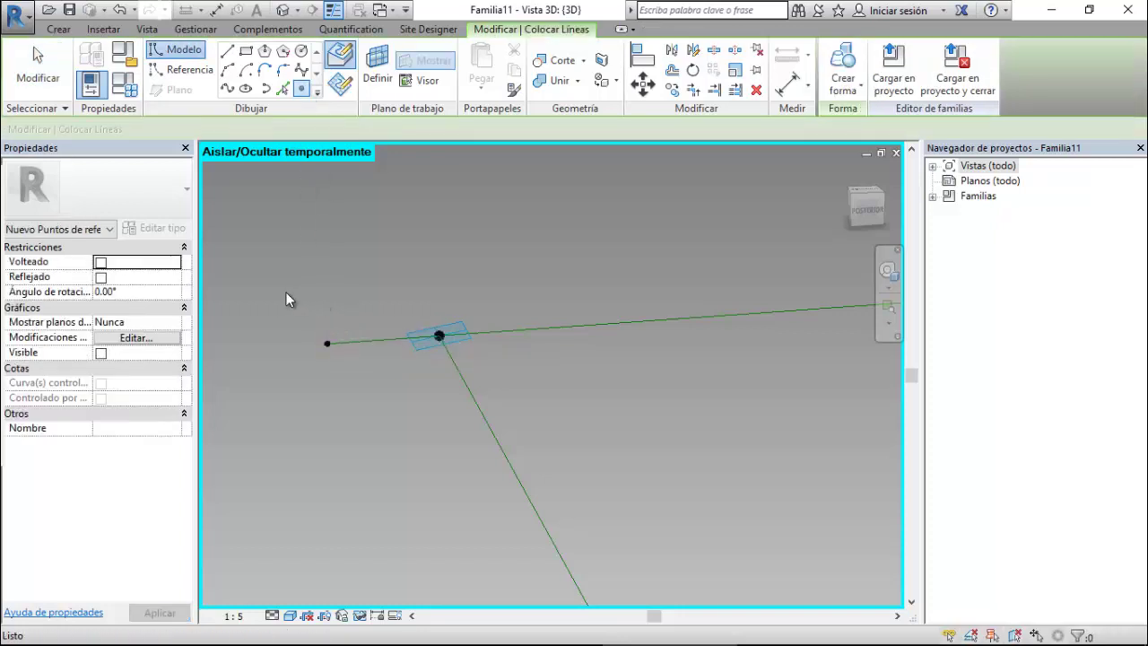
{"action": "key", "text": "Escape"}
{"action": "key", "text": "Escape"}
{"action": "key", "text": "Escape"}
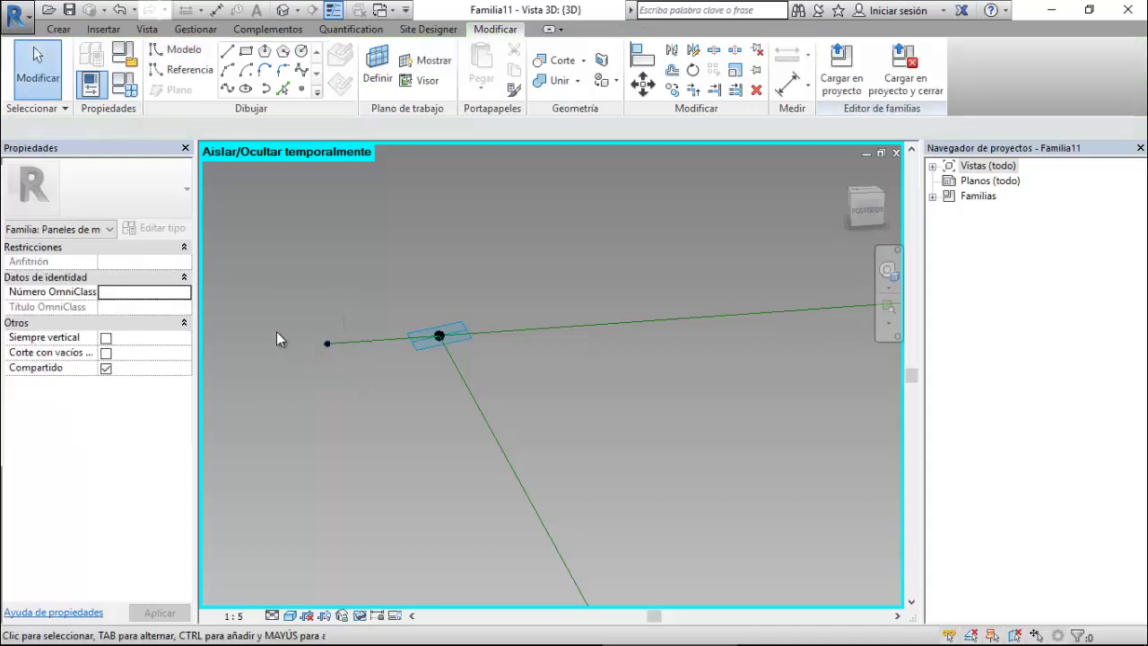
{"action": "left_click", "coordinate": [327, 344]}
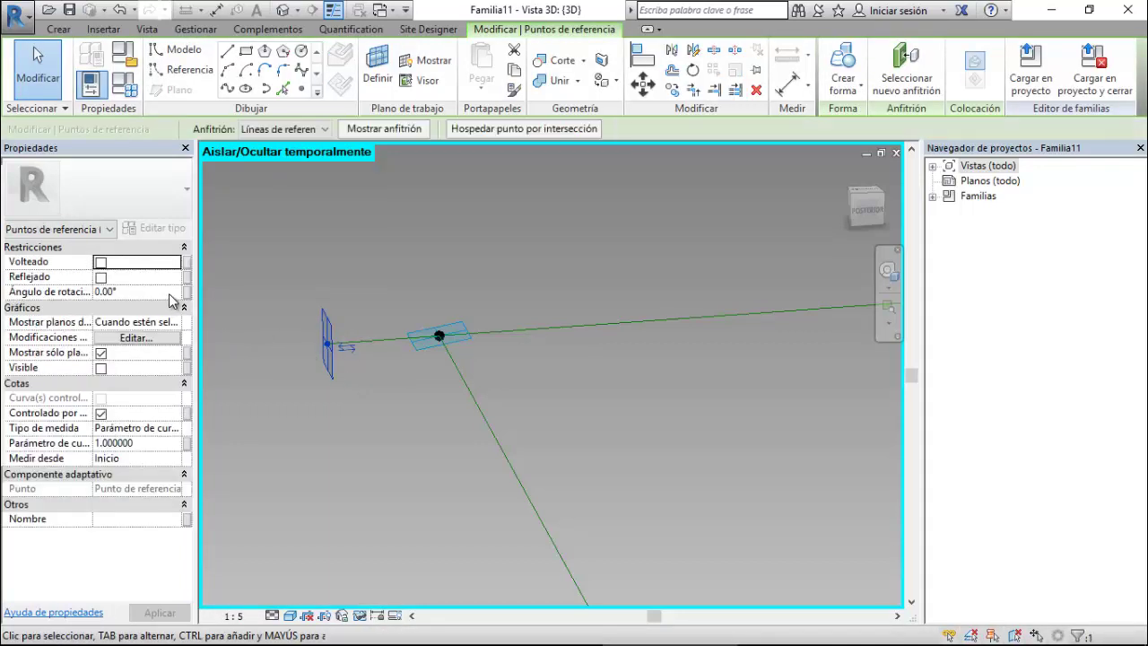
{"action": "left_click", "coordinate": [178, 322]}
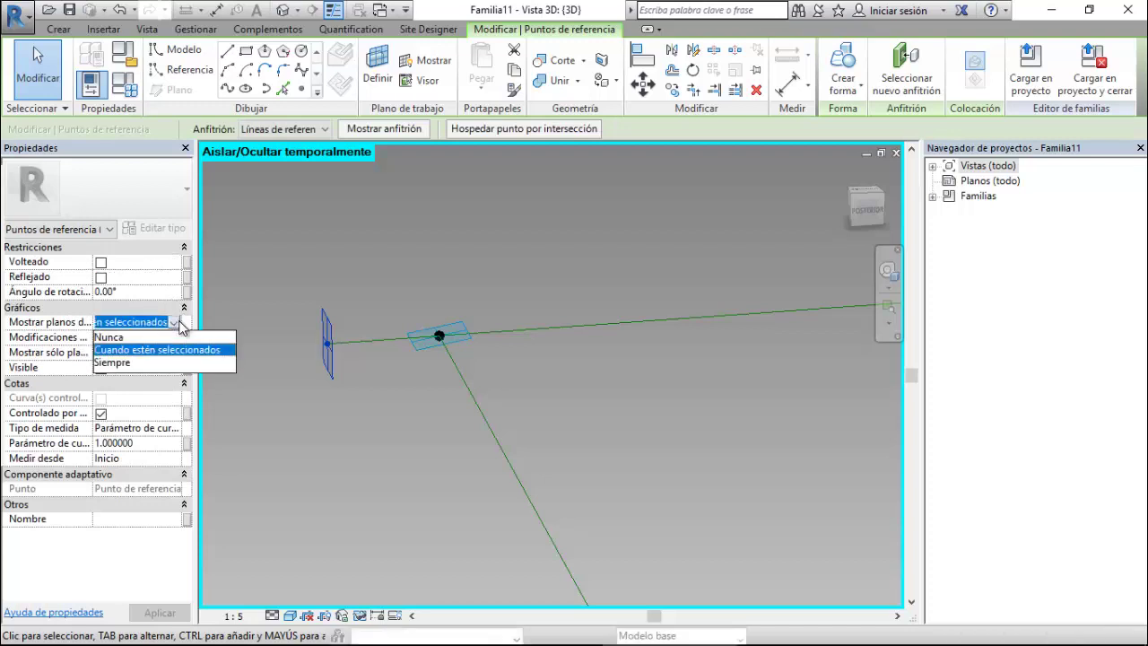
{"action": "left_click", "coordinate": [128, 363]}
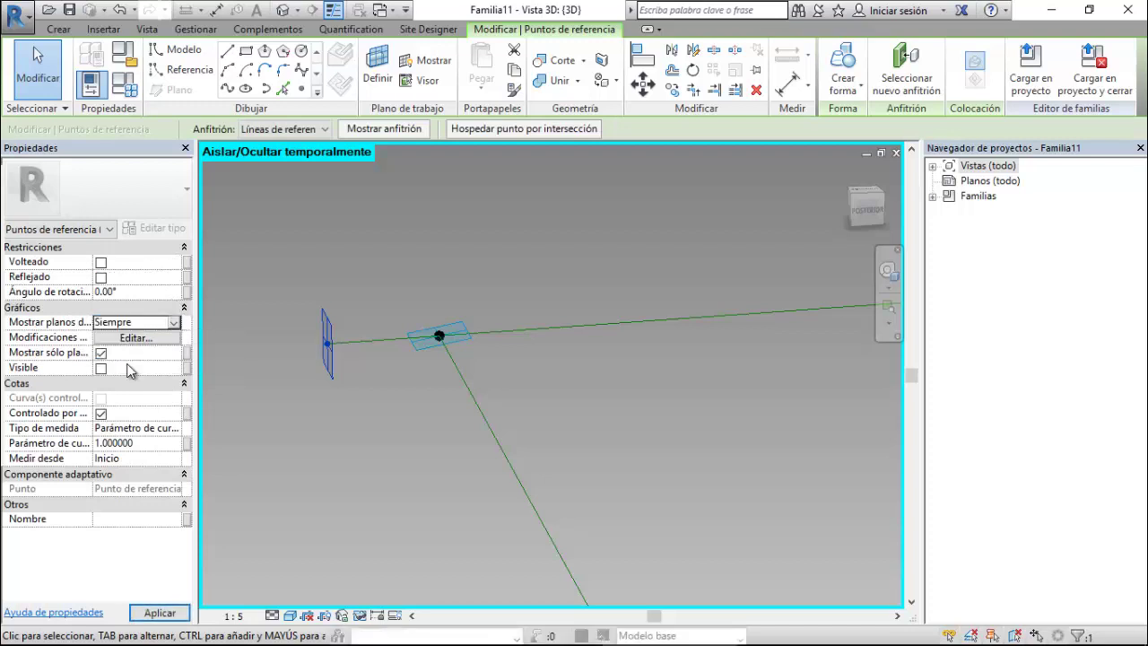
{"action": "left_click", "coordinate": [353, 431]}
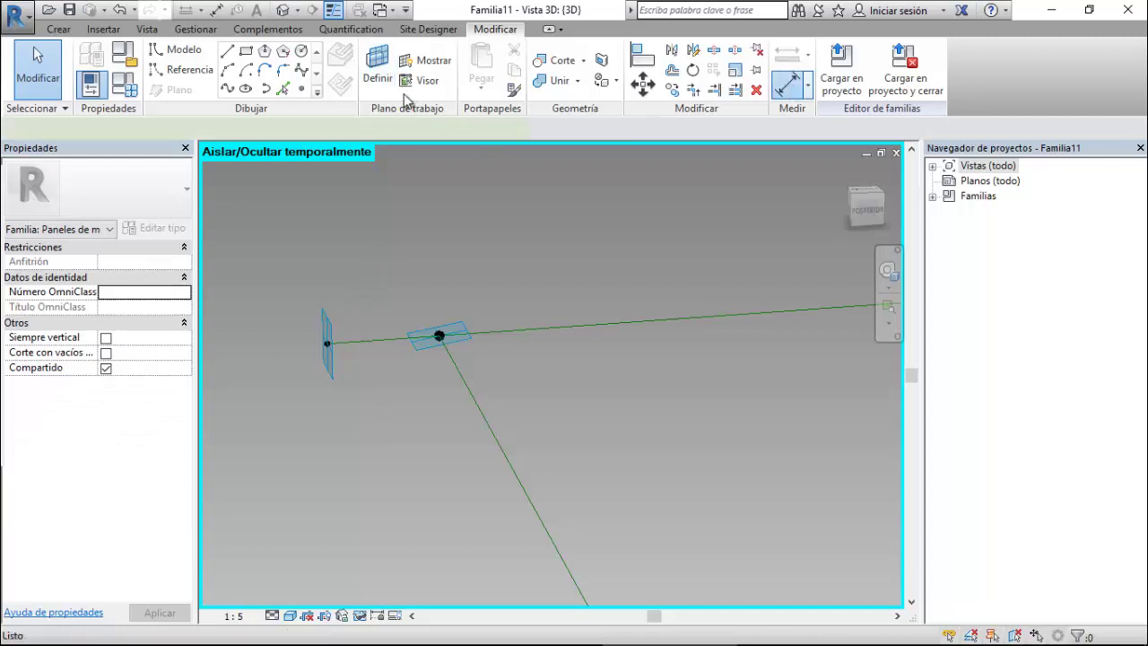
Dimension the short reference line's end point to the corner adaptive point (200) using DI.
{"action": "left_click", "coordinate": [377, 67]}
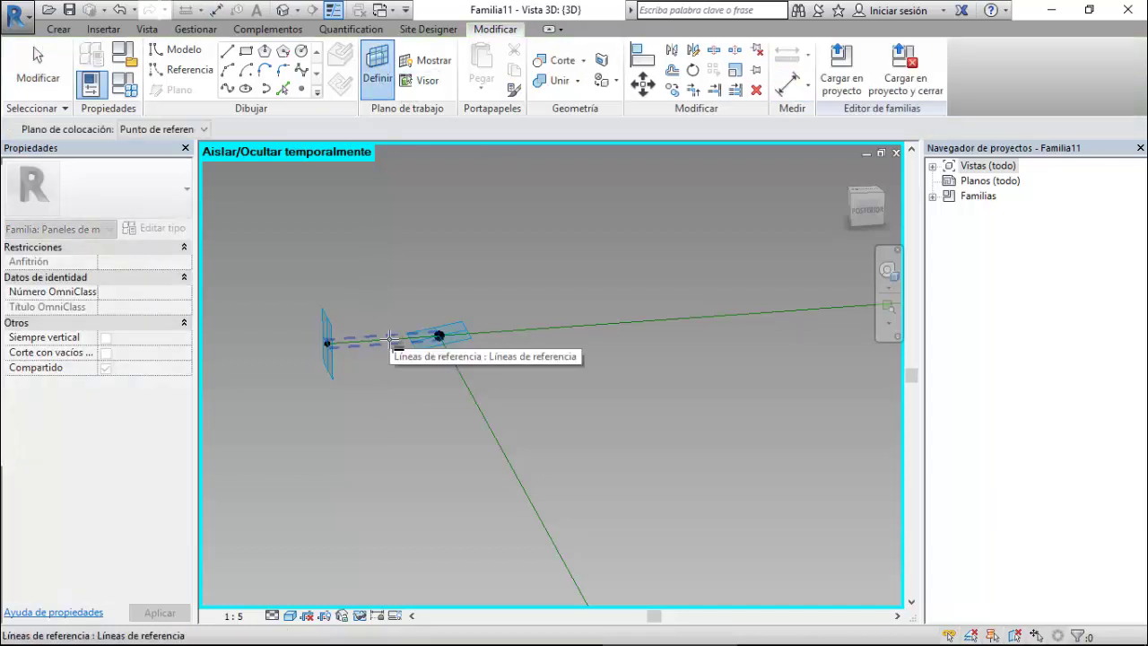
{"action": "key", "text": "d"}
{"action": "key", "text": "i"}
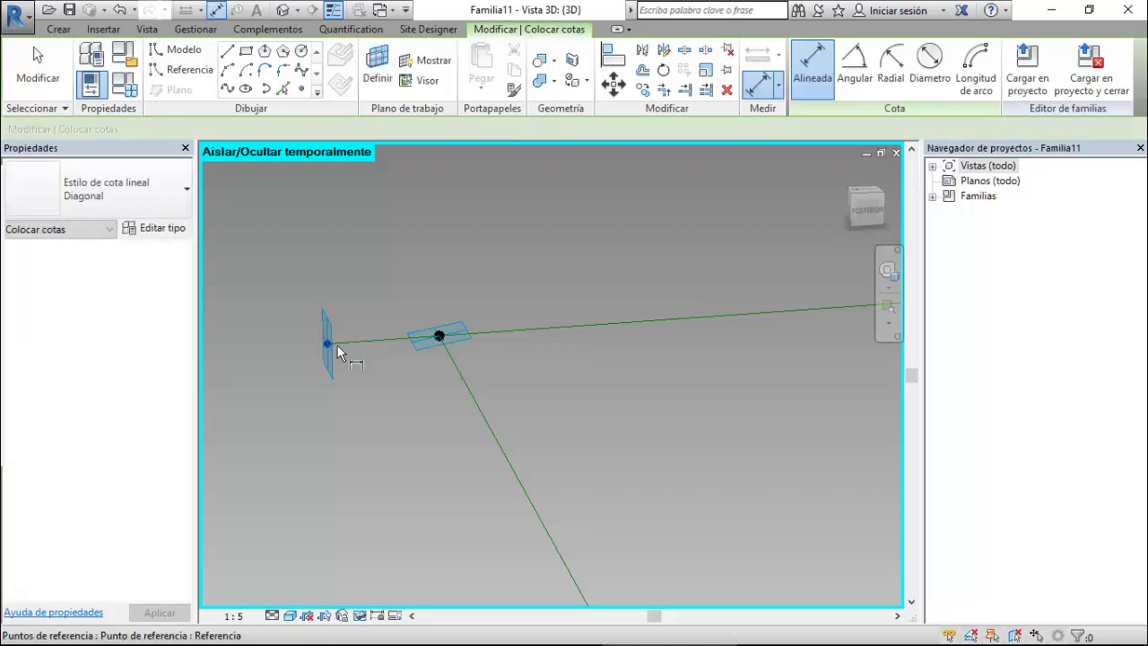
{"action": "left_click", "coordinate": [337, 346]}
{"action": "left_click", "coordinate": [434, 334]}
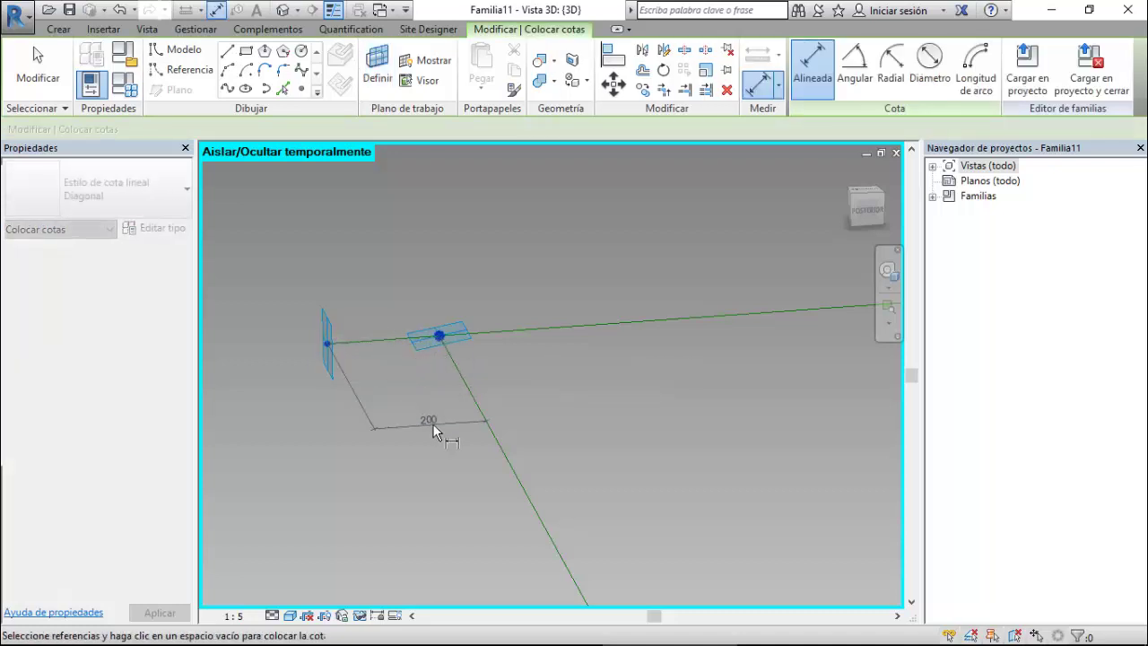
{"action": "left_click", "coordinate": [432, 423]}
{"action": "key", "text": "Escape"}
{"action": "key", "text": "Escape"}
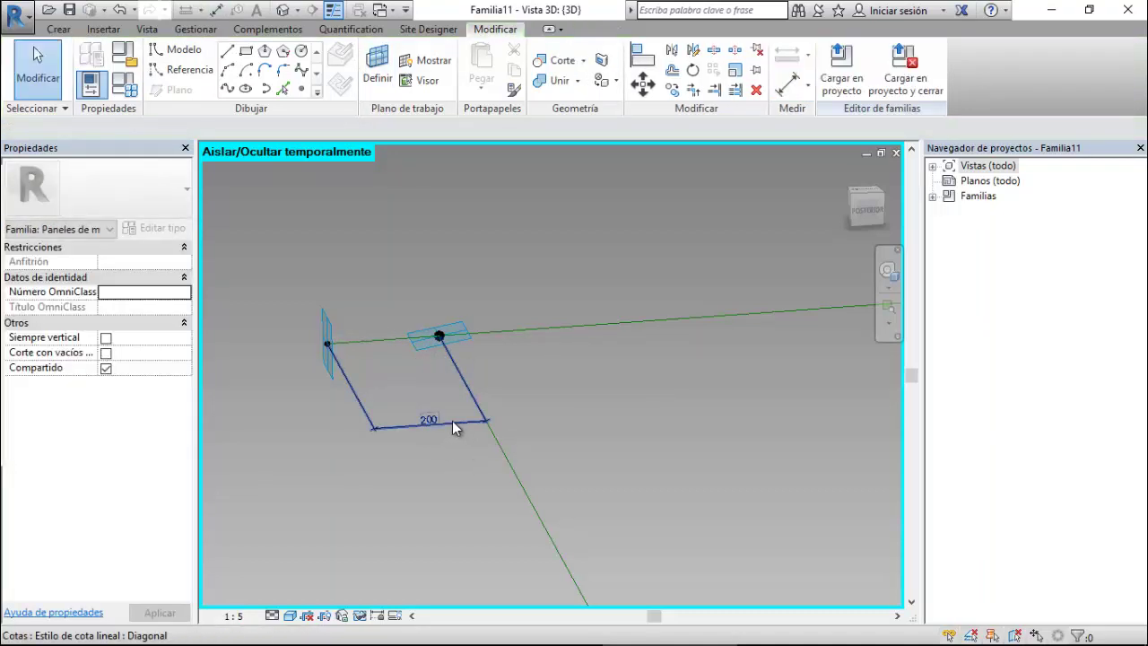
Label the 200 dimension with Extension del Cristal so it reads 100.
{"action": "left_click", "coordinate": [452, 421]}
{"action": "left_click", "coordinate": [842, 67]}
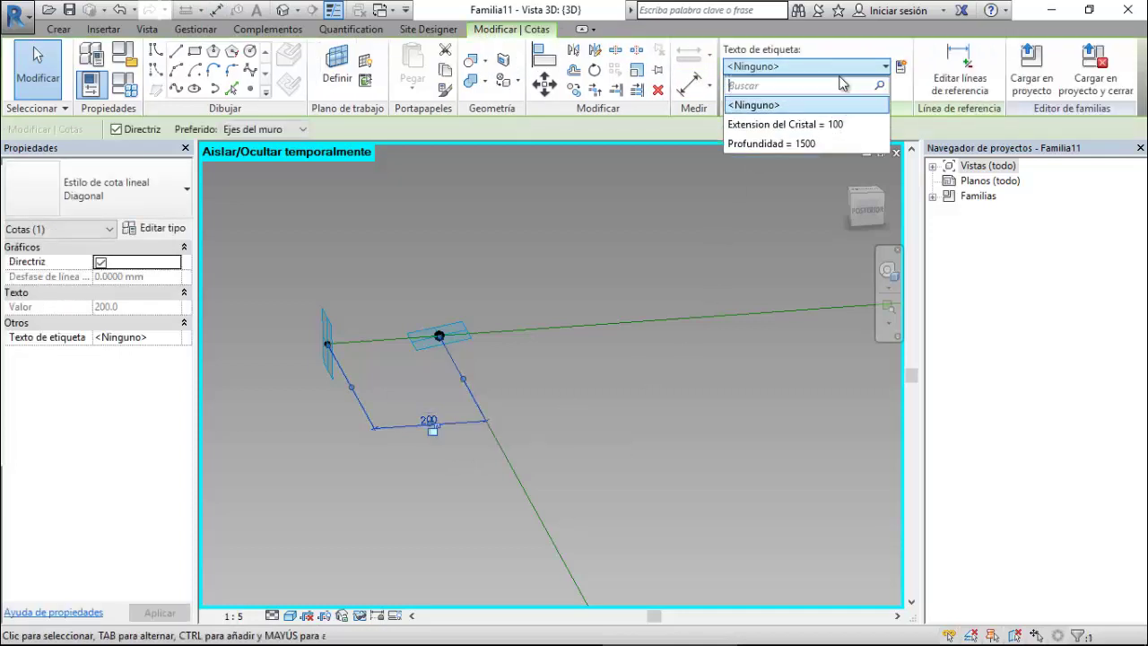
{"action": "key", "text": "Return"}
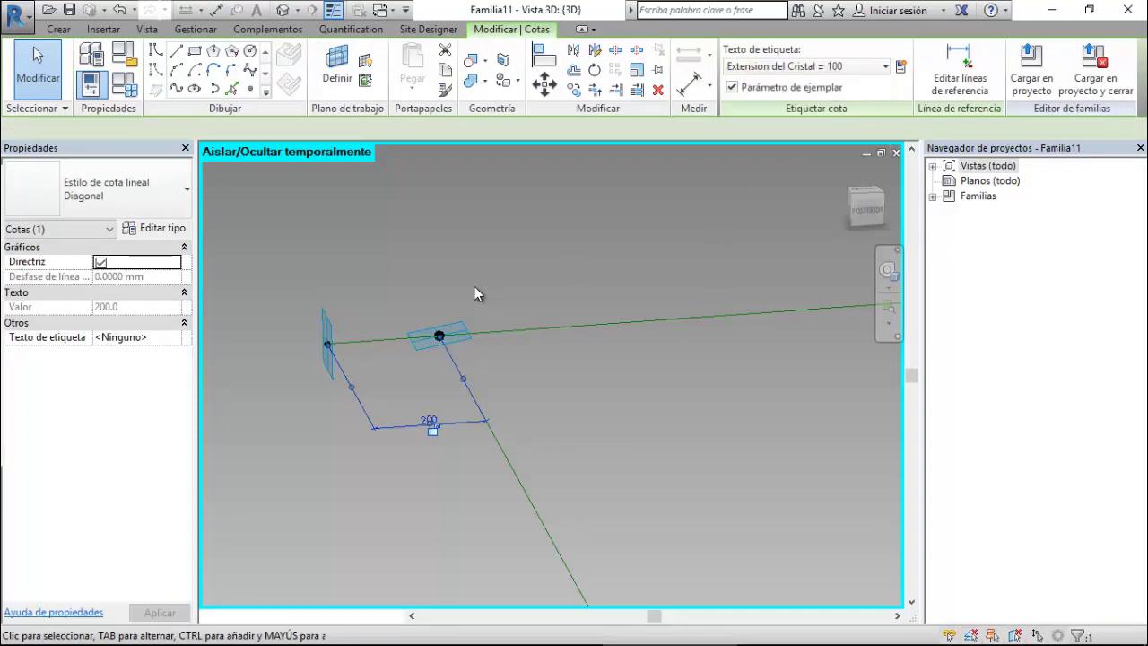
{"action": "left_click", "coordinate": [450, 260]}
{"action": "middle_click_drag", "start_coordinate": [327, 271], "coordinate": [846, 282], "text": "shift"}
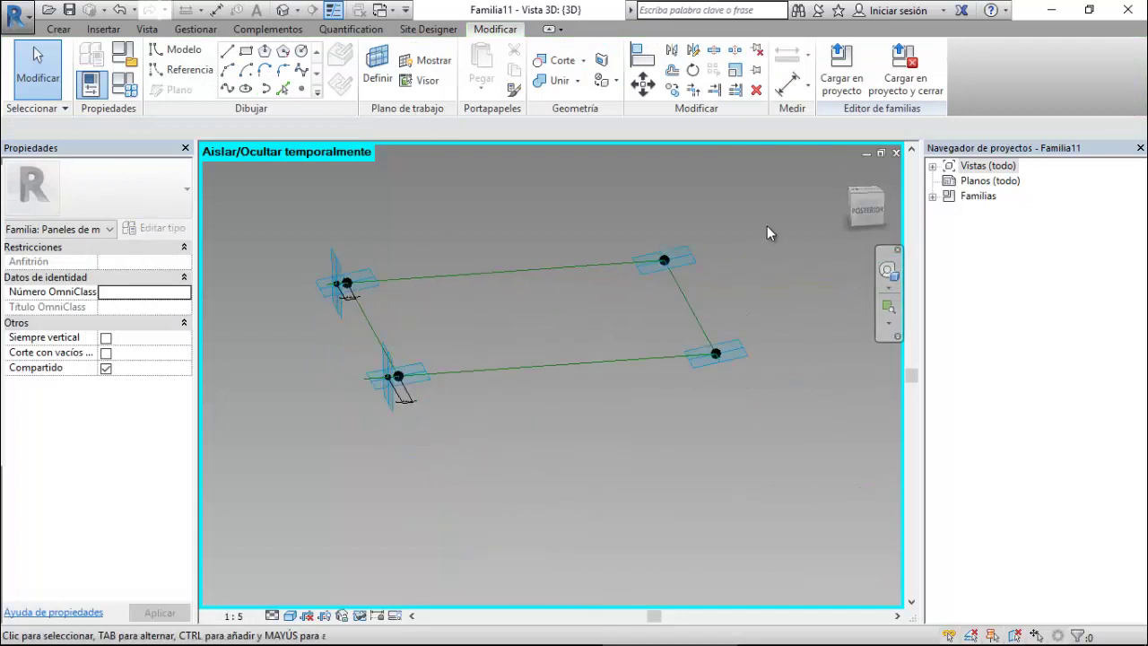
Draw a 400-long line from the corner adaptive point and make it a reference line.
{"action": "scroll", "coordinate": [745, 233], "scroll_direction": "up", "scroll_amount": 4}
{"action": "scroll", "coordinate": [681, 238], "scroll_direction": "up", "scroll_amount": 1}
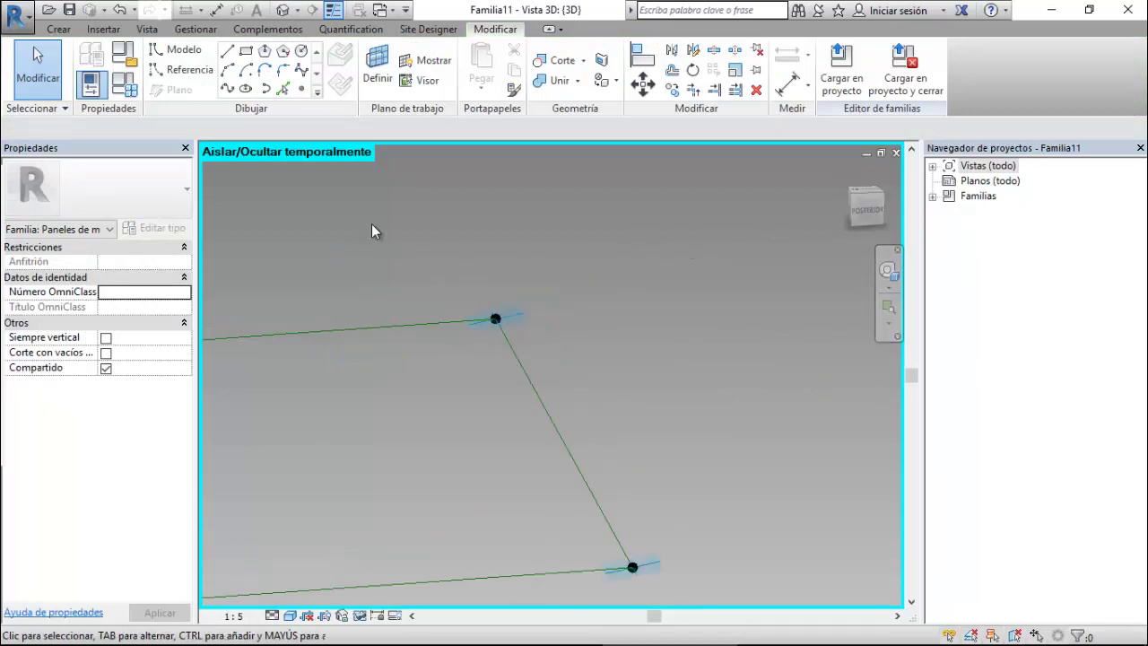
{"action": "left_click", "coordinate": [235, 53]}
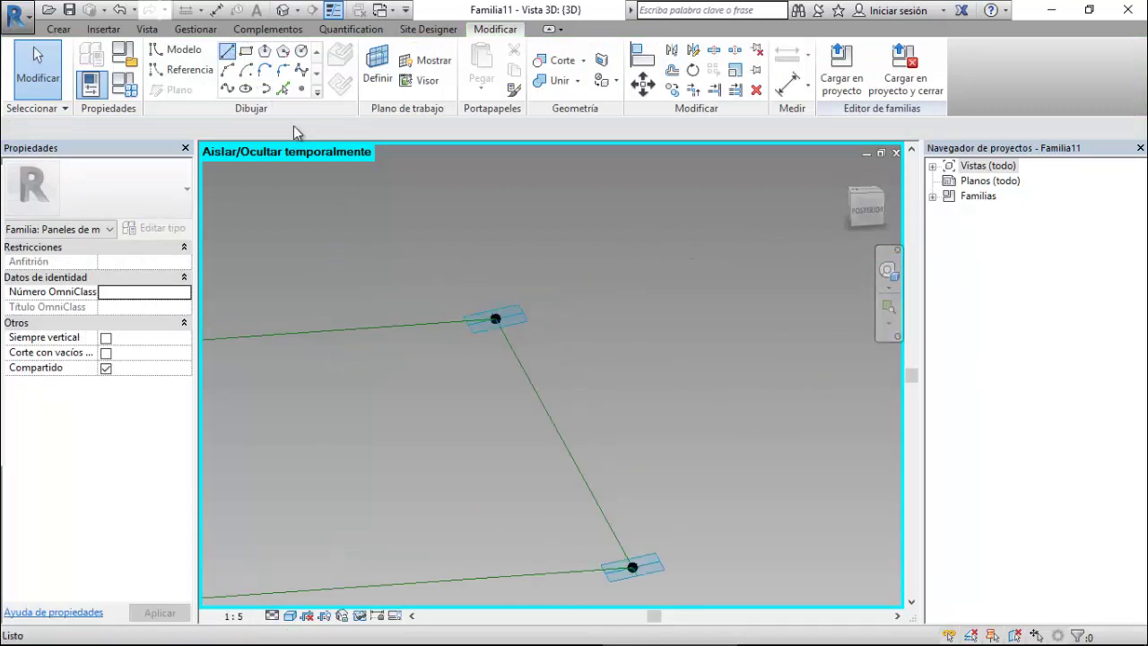
{"action": "left_click", "coordinate": [496, 319]}
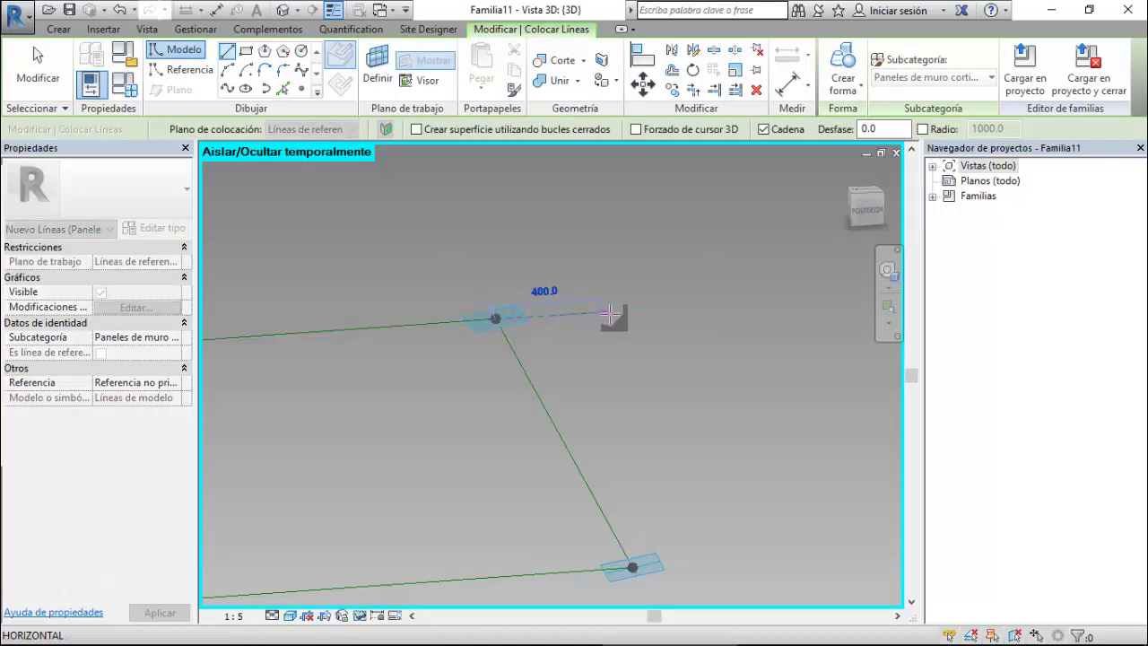
{"action": "left_click", "coordinate": [610, 310]}
{"action": "key", "text": "Escape"}
{"action": "key", "text": "Escape"}
{"action": "left_click", "coordinate": [576, 314]}
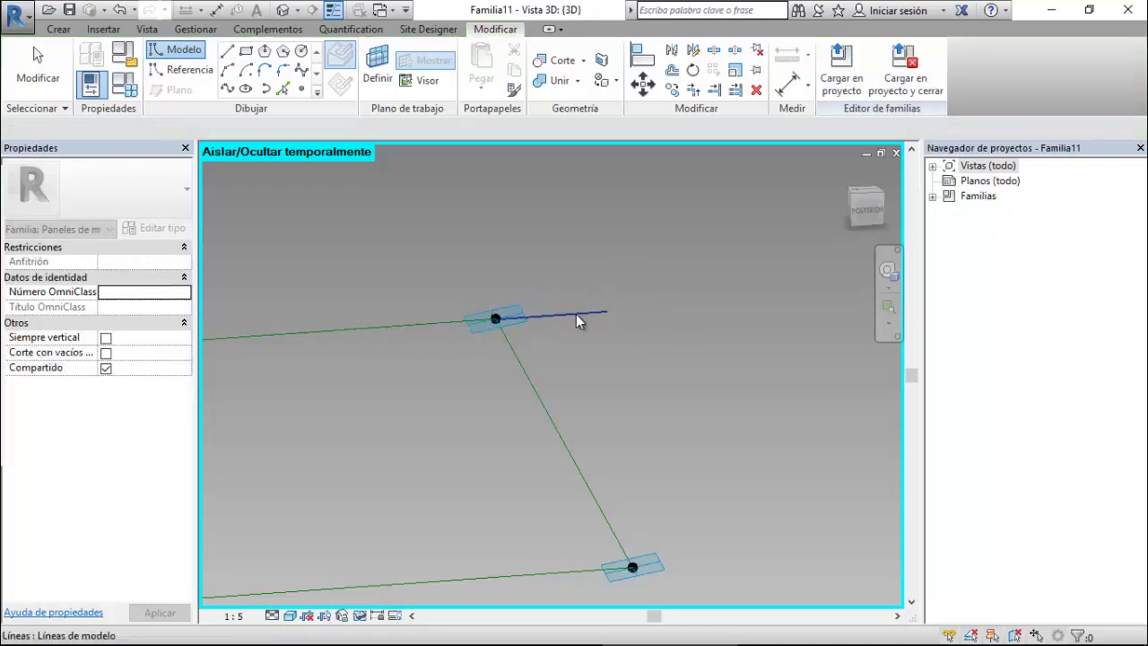
{"action": "left_click", "coordinate": [104, 392]}
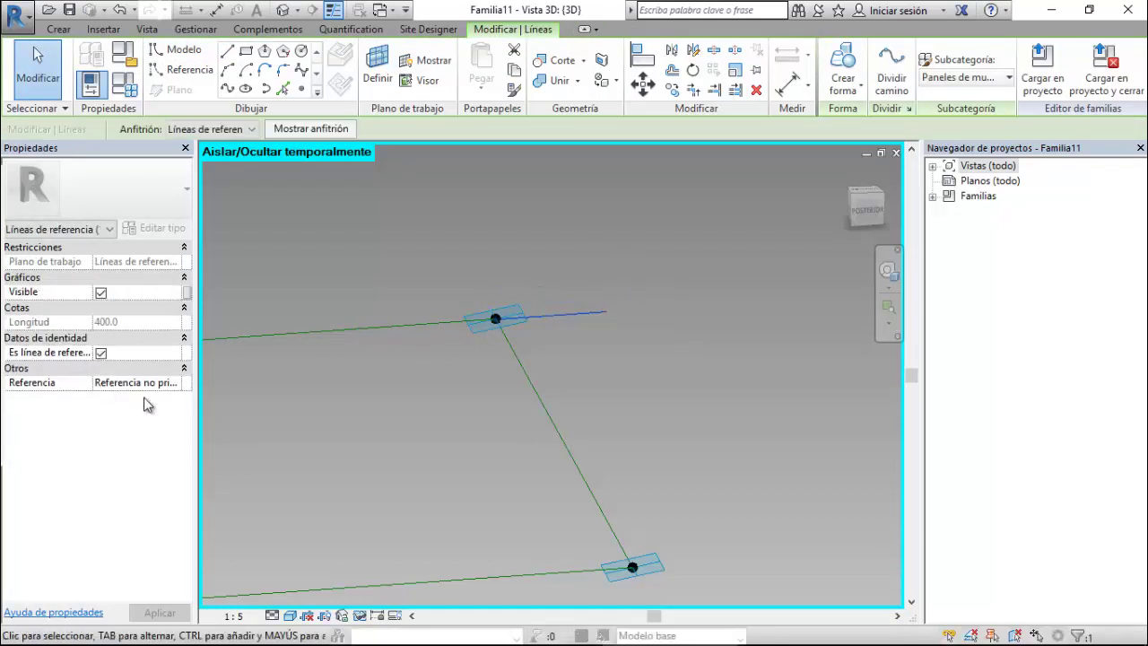
Place a reference point at the end of the new reference line.
{"action": "left_click", "coordinate": [303, 90]}
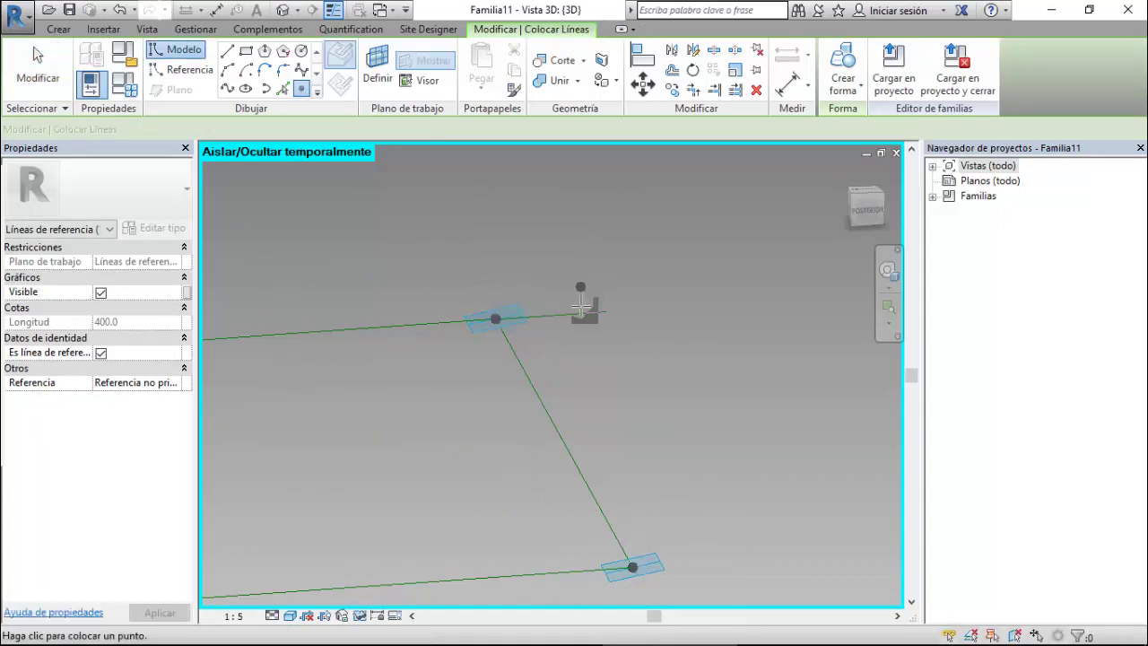
{"action": "left_click", "coordinate": [584, 314]}
{"action": "key", "text": "Escape"}
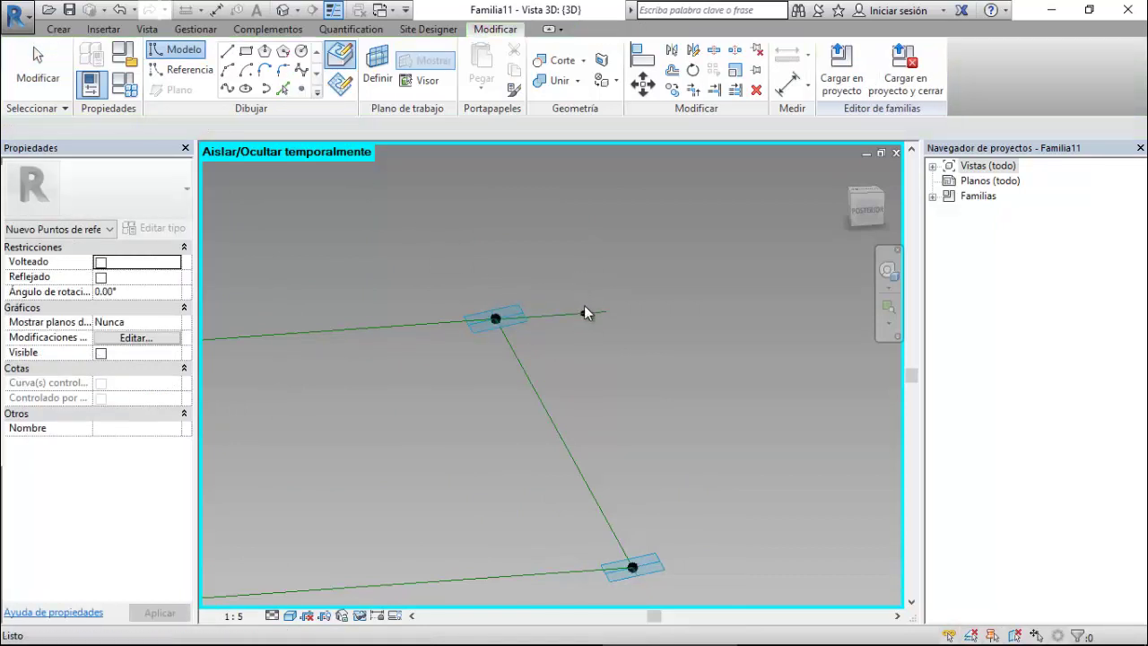
Add an aligned dimension between the node and the point hosted on the line.
{"action": "left_click", "coordinate": [786, 85]}
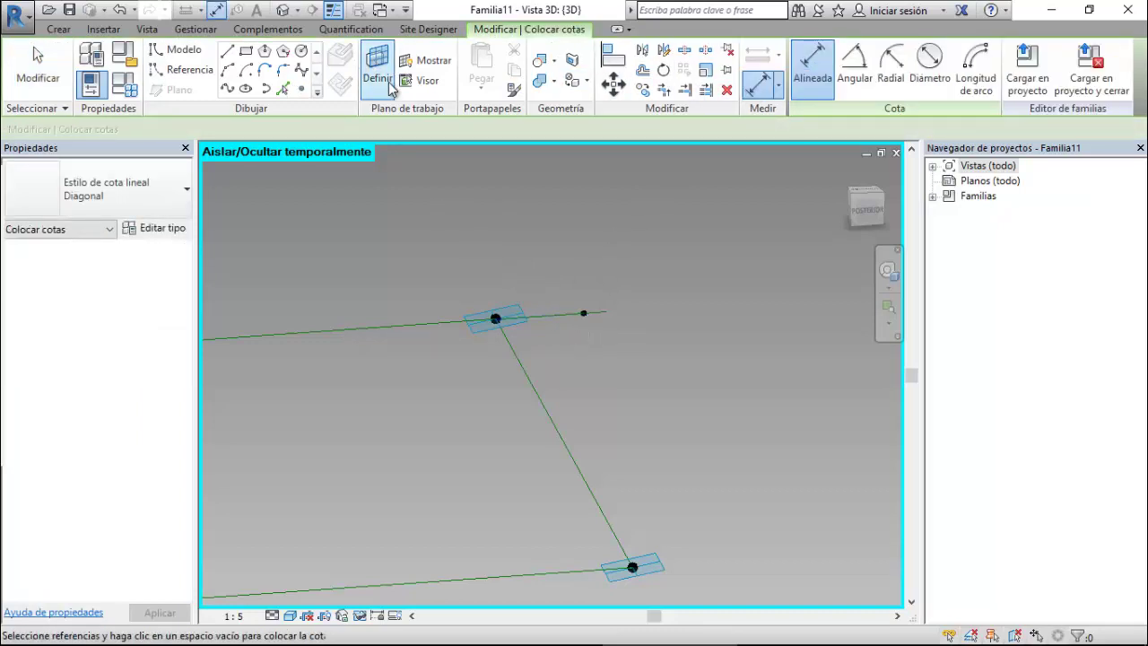
{"action": "key", "text": "Escape"}
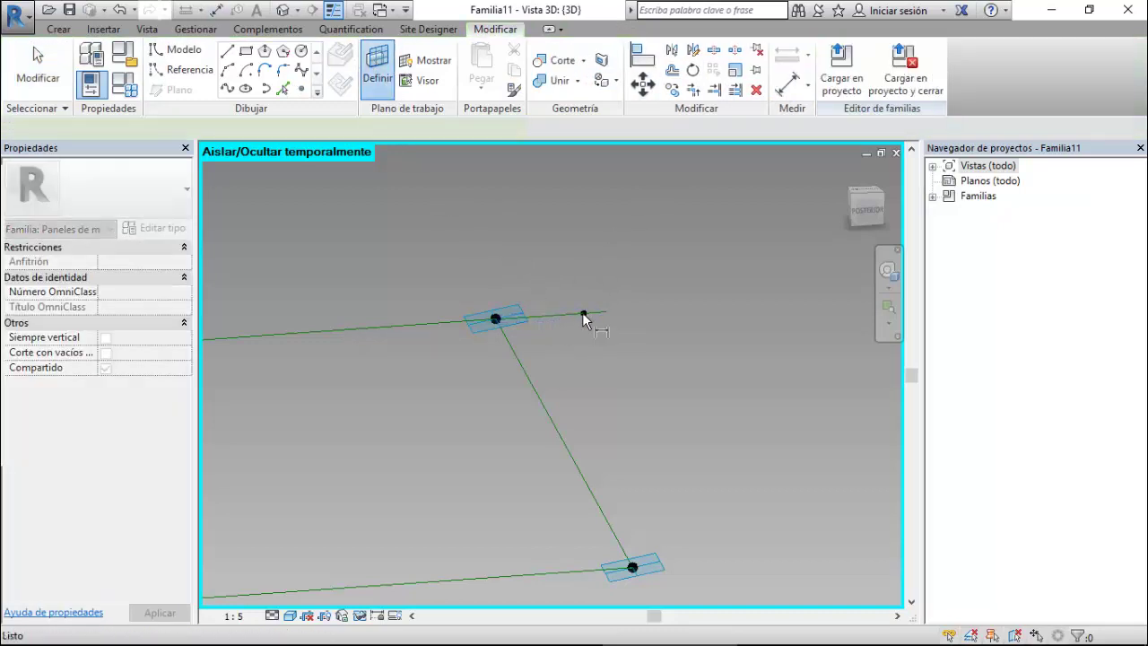
{"action": "key", "text": "d"}
{"action": "key", "text": "i"}
{"action": "left_click", "coordinate": [582, 312]}
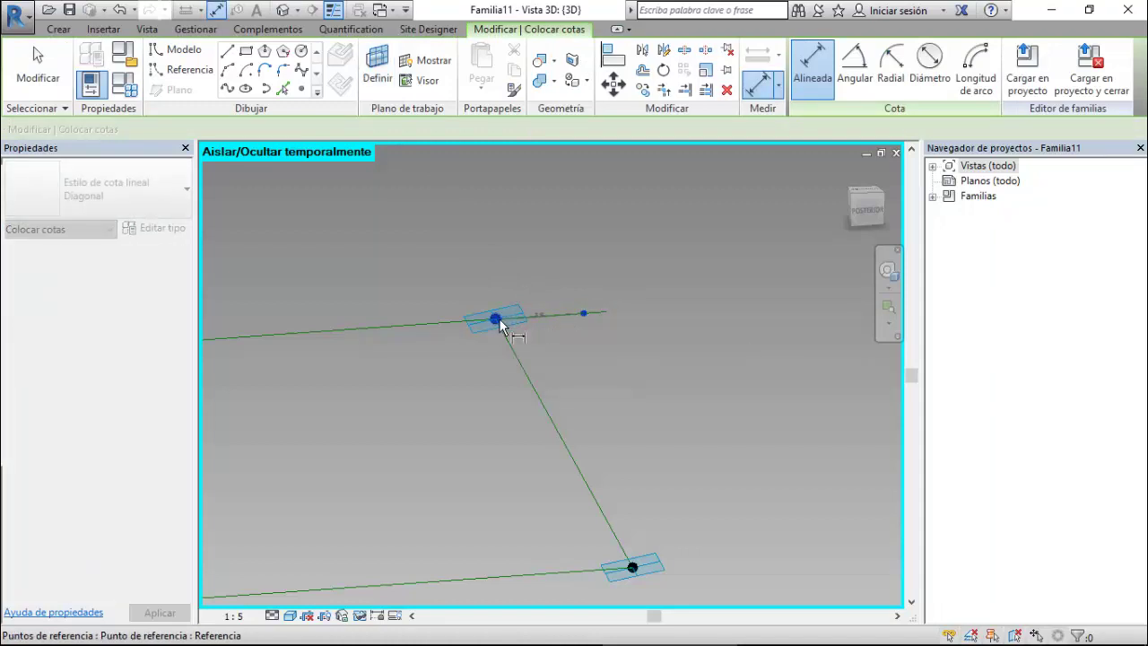
{"action": "left_click", "coordinate": [498, 320]}
{"action": "left_click", "coordinate": [425, 255]}
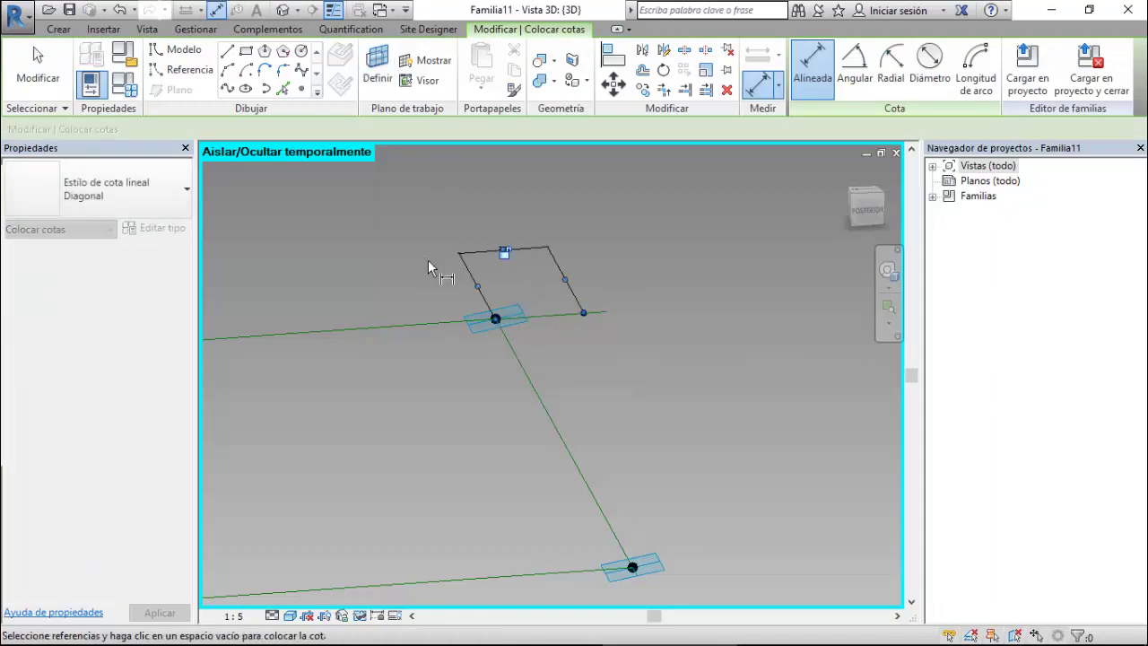
{"action": "key", "text": "Escape"}
Set the hosted point's reference planes to show Siempre (always).
{"action": "left_click", "coordinate": [584, 313]}
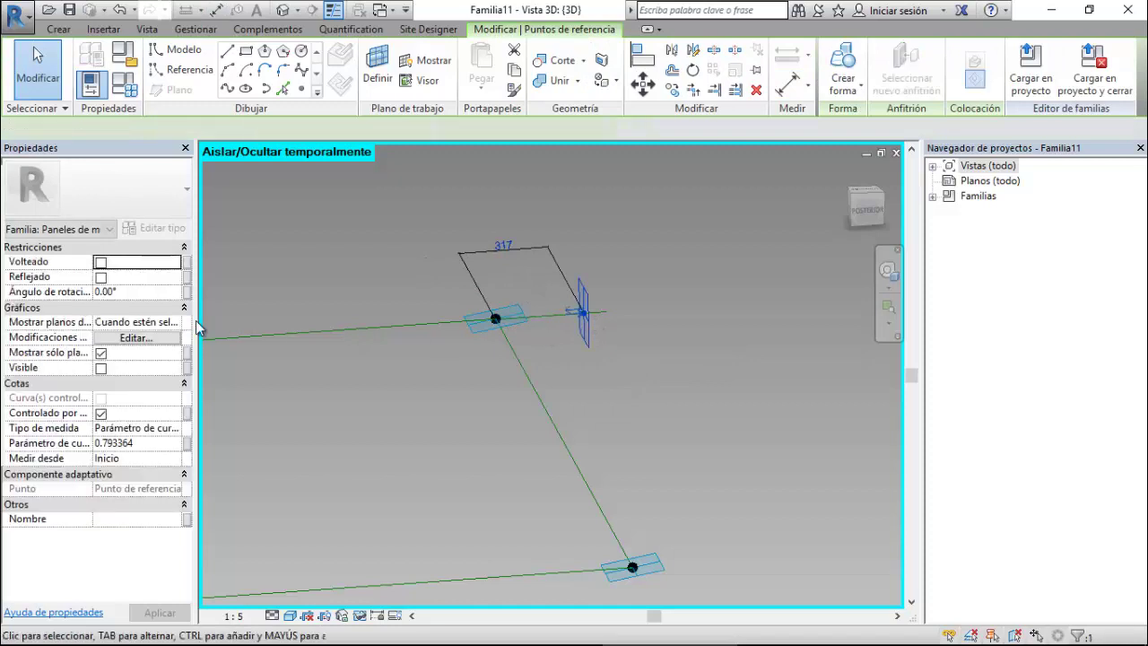
{"action": "left_click", "coordinate": [174, 322]}
{"action": "left_click", "coordinate": [143, 361]}
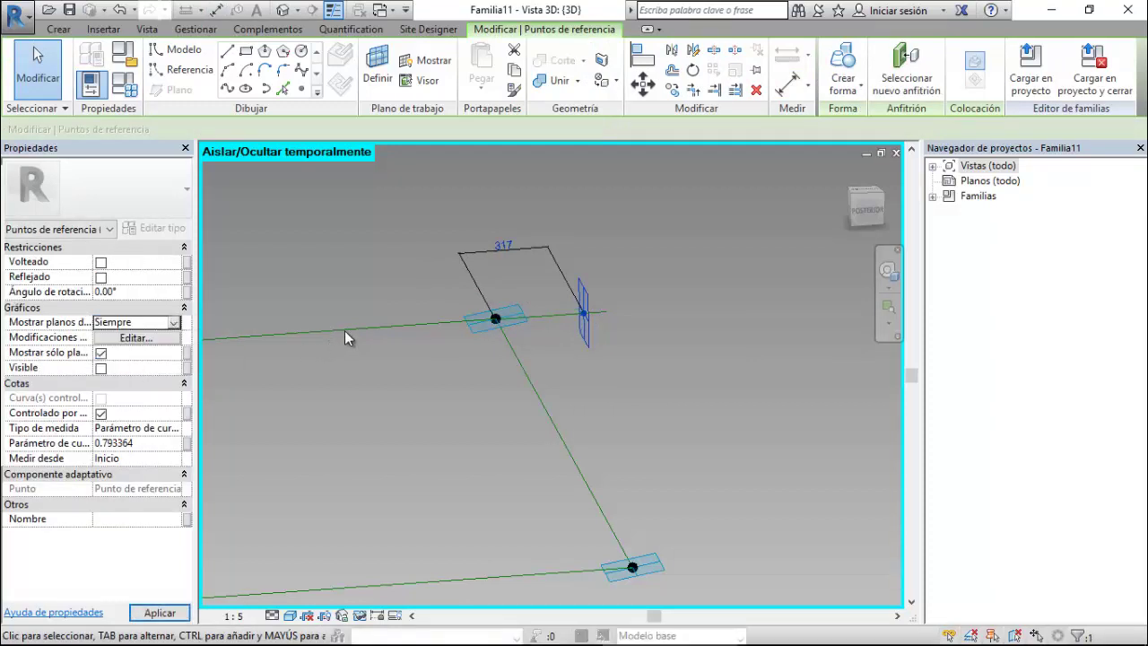
Label the 317.3 dimension with Extension del Cristal so it reads 100.
{"action": "double_click", "coordinate": [503, 258]}
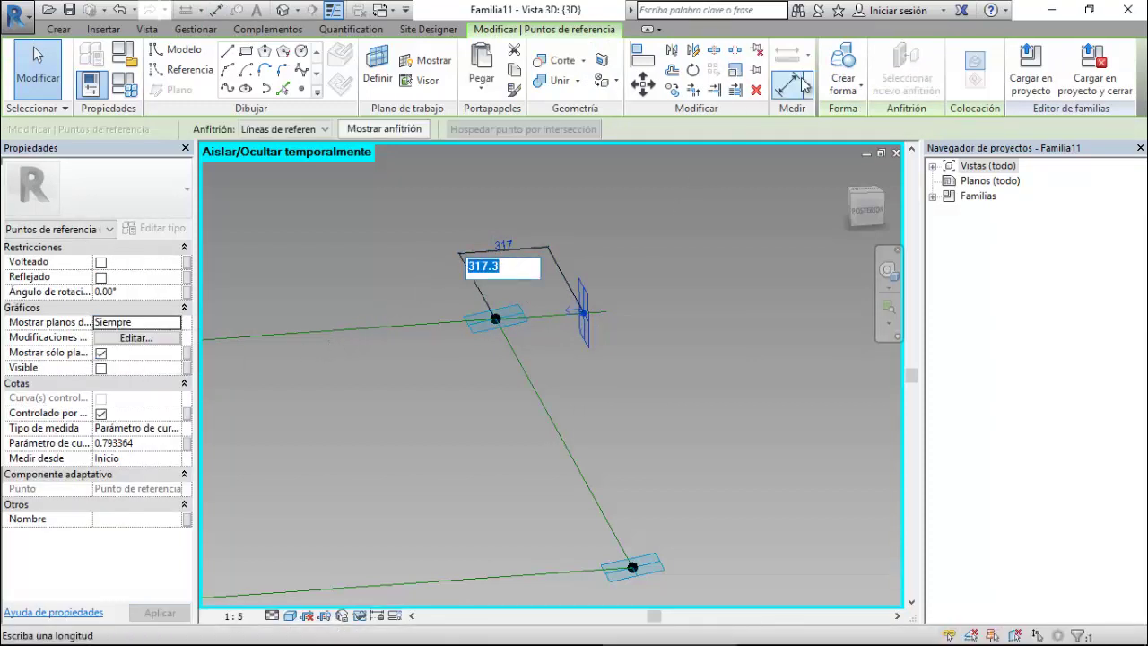
{"action": "key", "text": "Escape"}
{"action": "key", "text": "Escape"}
{"action": "left_click", "coordinate": [538, 249]}
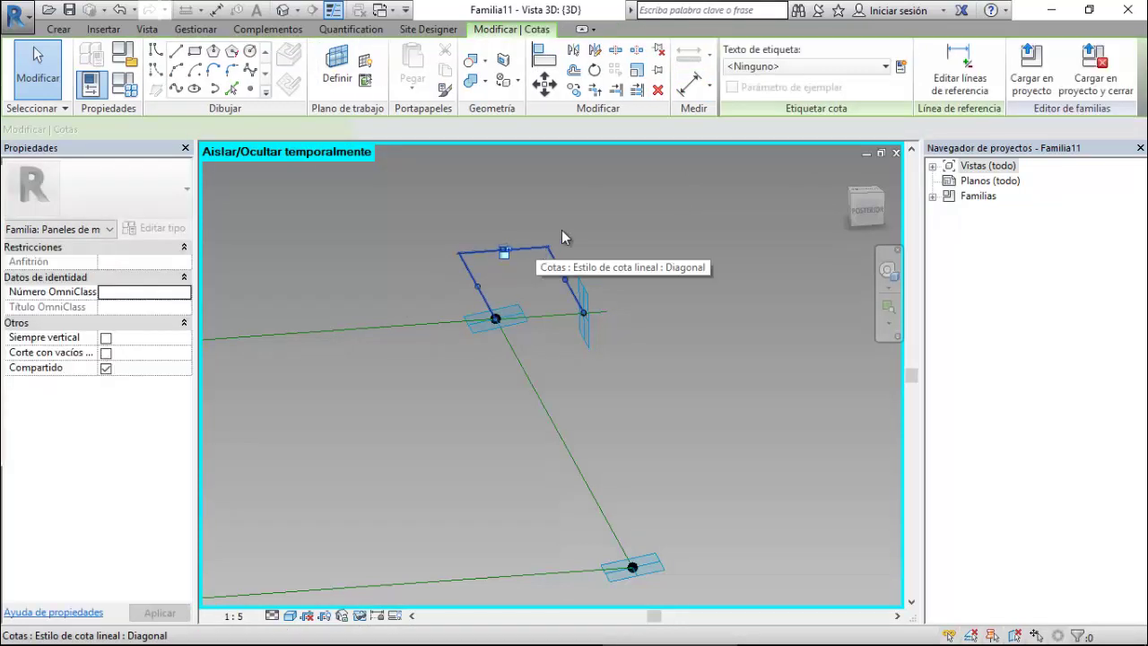
{"action": "left_click", "coordinate": [809, 70]}
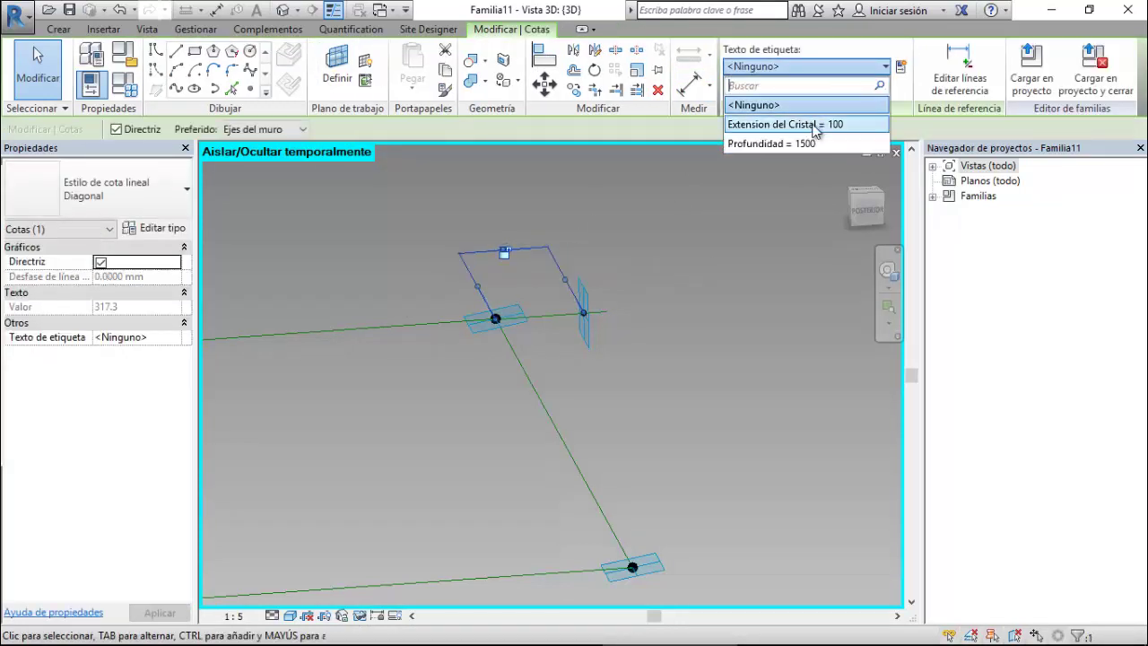
{"action": "key", "text": "Return"}
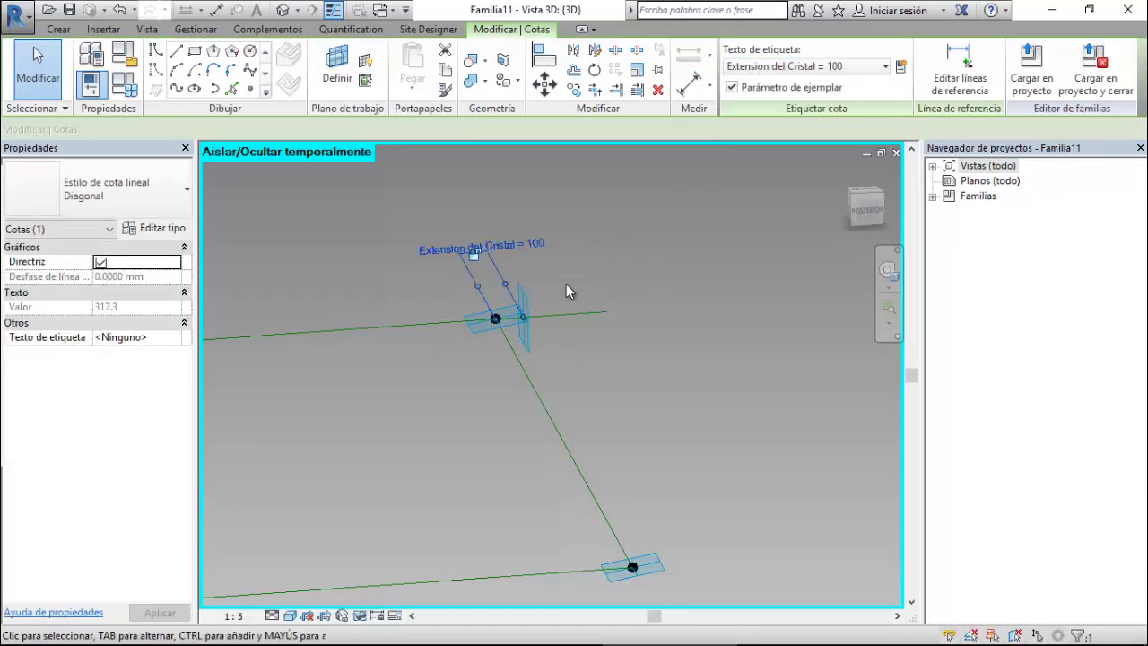
{"action": "left_click", "coordinate": [566, 285]}
Orbit the 3D view so all four corner nodes are visible.
{"action": "mouse_move", "coordinate": [584, 230]}
{"action": "middle_mouse_down", "text": "shift"}
{"action": "mouse_move", "coordinate": [613, 383]}
{"action": "mouse_move", "coordinate": [658, 353]}
{"action": "mouse_move", "coordinate": [622, 389]}
{"action": "mouse_move", "coordinate": [748, 385]}
{"action": "mouse_move", "coordinate": [571, 397]}
{"action": "middle_mouse_up", "text": "shift"}
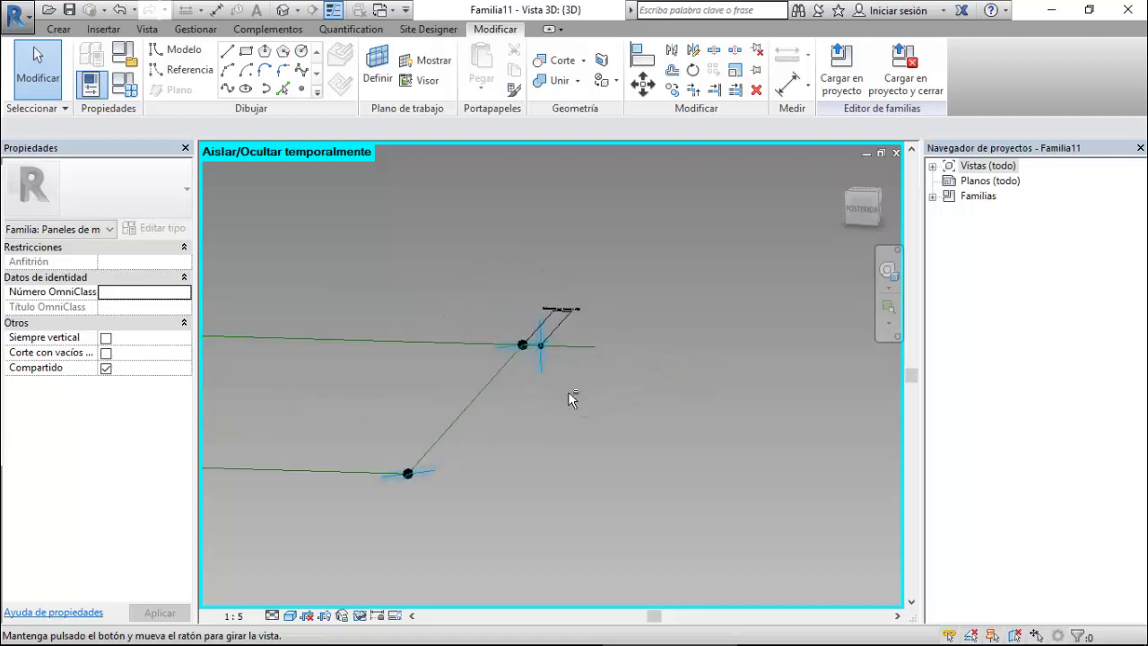
{"action": "mouse_move", "coordinate": [417, 506]}
{"action": "middle_mouse_down", "text": "shift"}
{"action": "mouse_move", "coordinate": [547, 526]}
{"action": "mouse_move", "coordinate": [636, 466]}
{"action": "mouse_move", "coordinate": [605, 512]}
{"action": "mouse_move", "coordinate": [554, 374]}
{"action": "middle_mouse_up", "text": "shift"}
{"action": "mouse_move", "coordinate": [361, 341]}
{"action": "middle_mouse_down", "text": "shift"}
{"action": "mouse_move", "coordinate": [605, 434]}
{"action": "mouse_move", "coordinate": [475, 221]}
{"action": "middle_mouse_up", "text": "shift"}
{"action": "scroll", "coordinate": [613, 421], "scroll_direction": "down", "scroll_amount": 3}
{"action": "scroll", "coordinate": [480, 242], "scroll_direction": "up", "scroll_amount": 3}
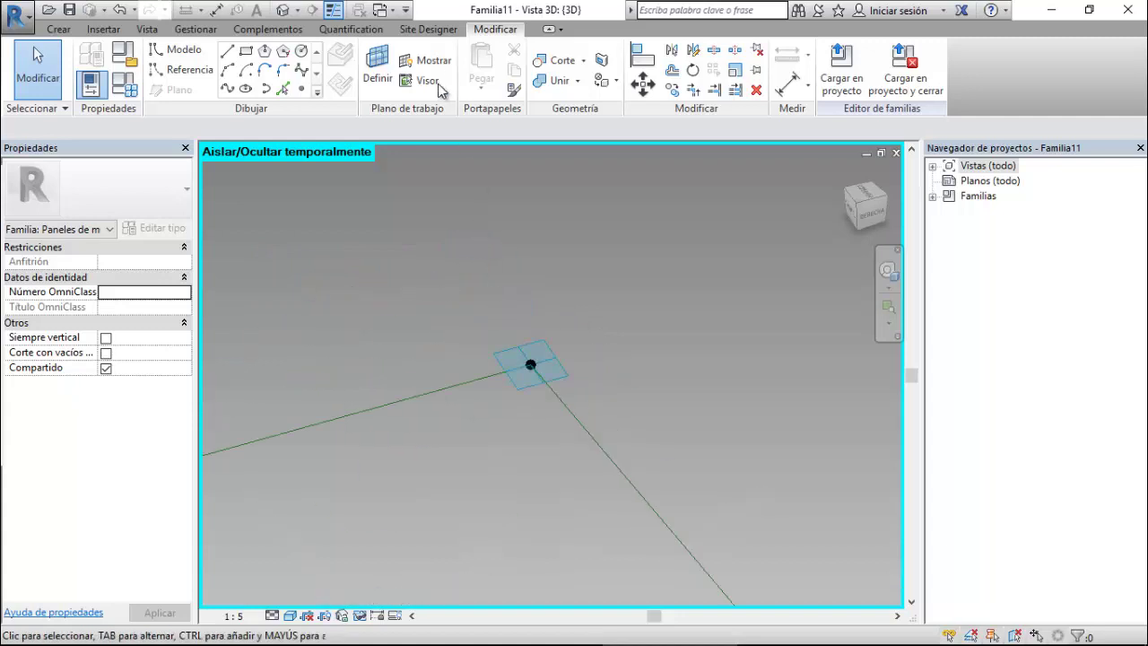
Frame the upper node and bring up the Model Line tool from Crear.
{"action": "left_click", "coordinate": [227, 53]}
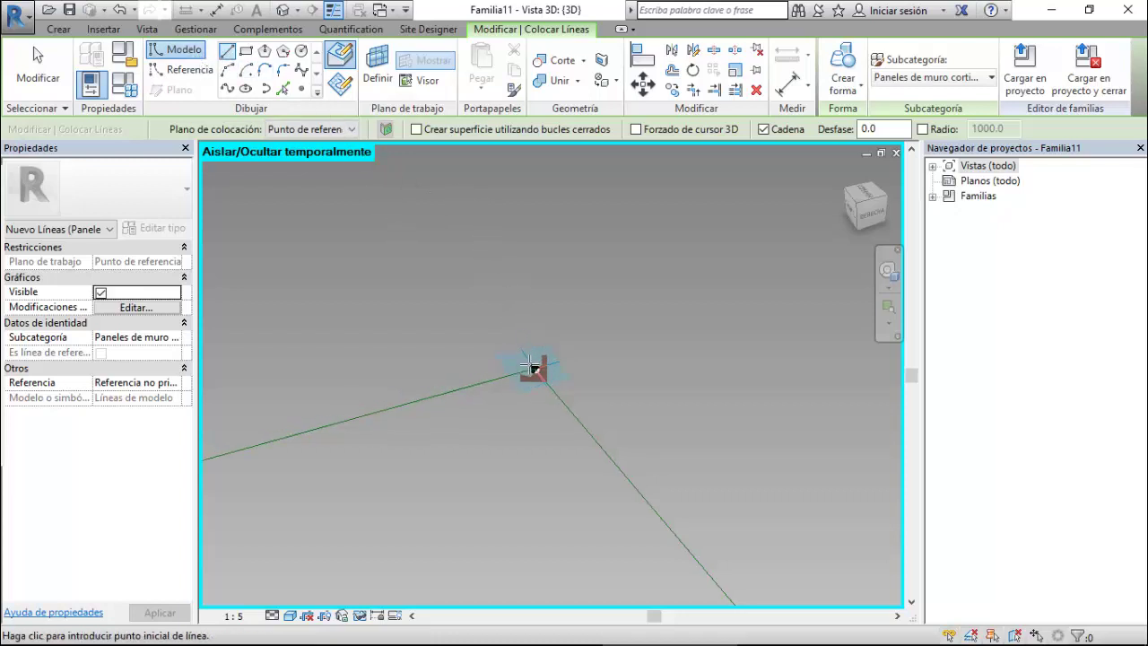
{"action": "middle_click_drag", "start_coordinate": [531, 365], "coordinate": [546, 371]}
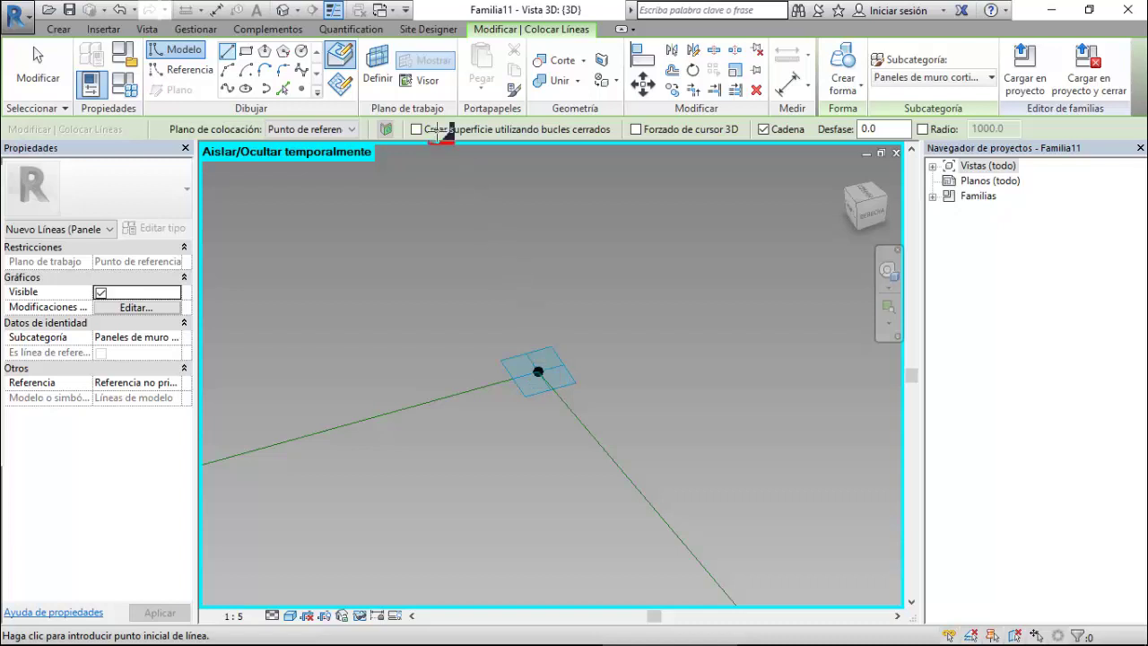
{"action": "left_click", "coordinate": [345, 79]}
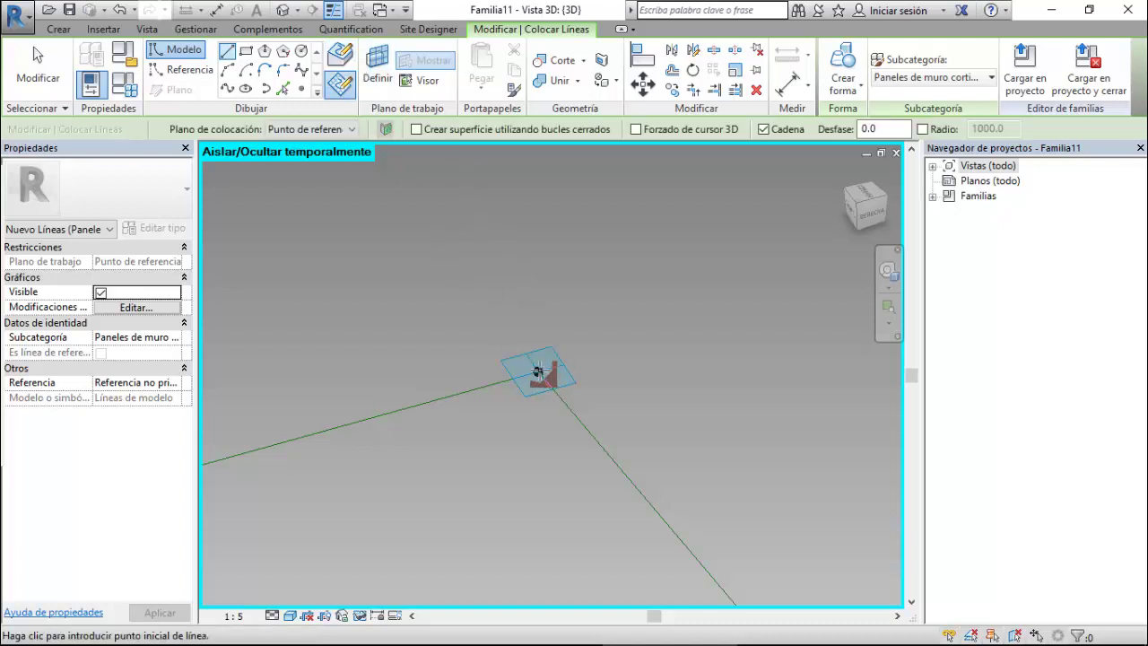
{"action": "middle_click_drag", "start_coordinate": [538, 372], "coordinate": [452, 225]}
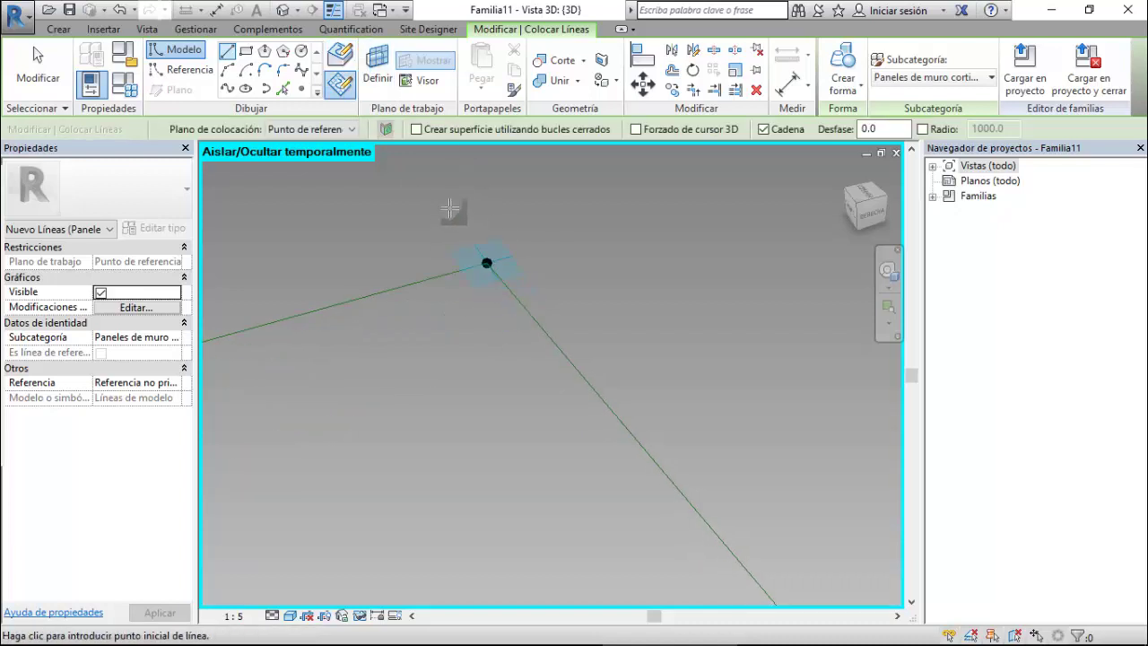
{"action": "key", "text": "Escape"}
{"action": "key", "text": "Escape"}
{"action": "scroll", "coordinate": [456, 221], "scroll_direction": "down", "scroll_amount": 3}
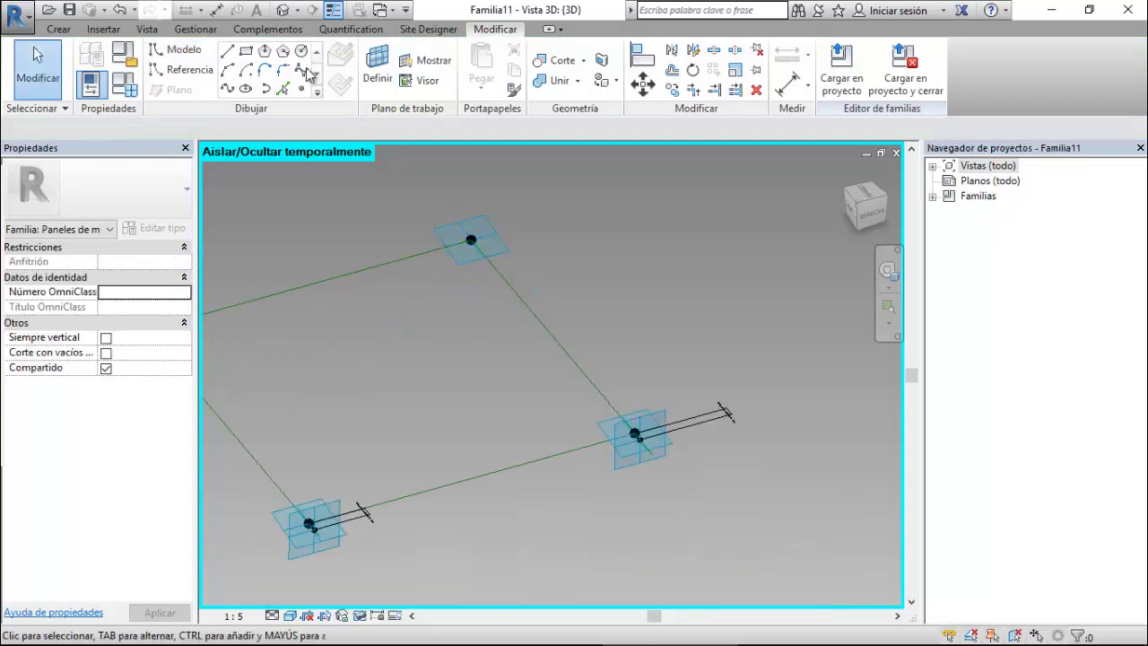
{"action": "left_click", "coordinate": [59, 30]}
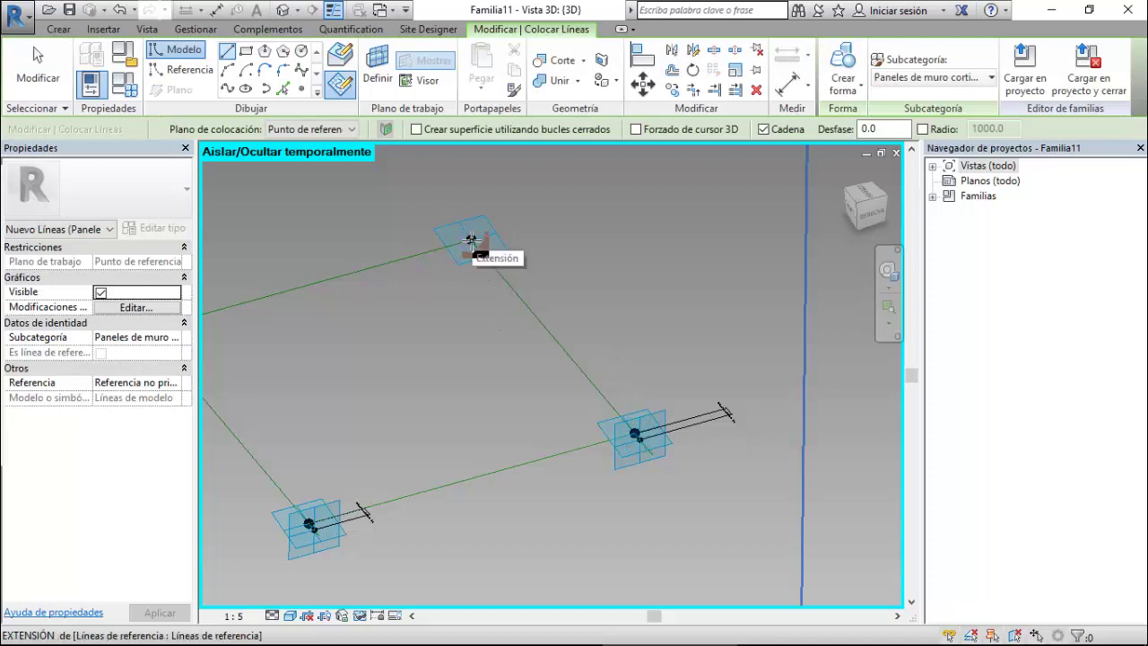
{"action": "scroll", "coordinate": [471, 241], "scroll_direction": "up", "scroll_amount": 3}
{"action": "scroll", "coordinate": [470, 237], "scroll_direction": "up", "scroll_amount": 1}
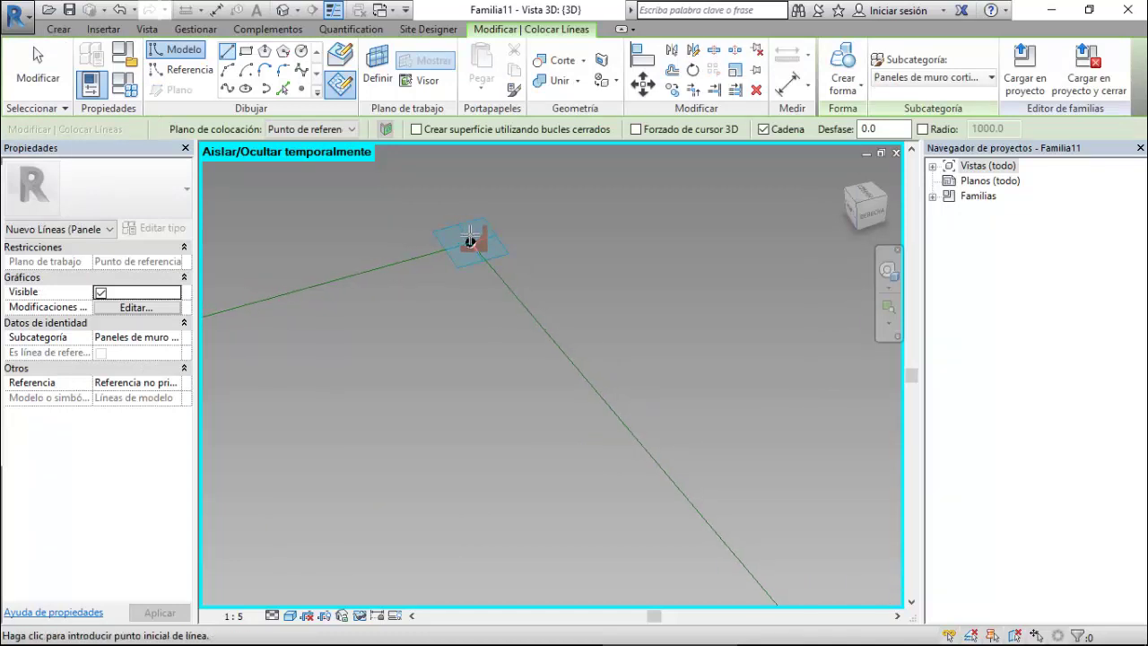
Draw a 160.0 reference line out from the upper node on that node's reference plane.
{"action": "left_click", "coordinate": [340, 54]}
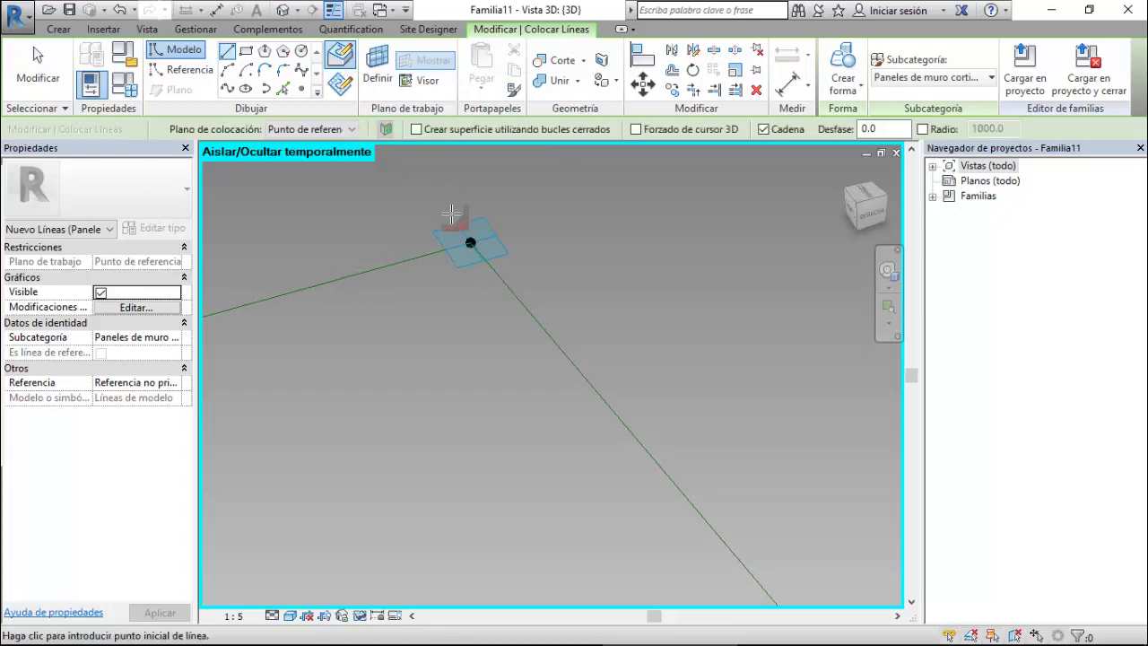
{"action": "left_click", "coordinate": [345, 131]}
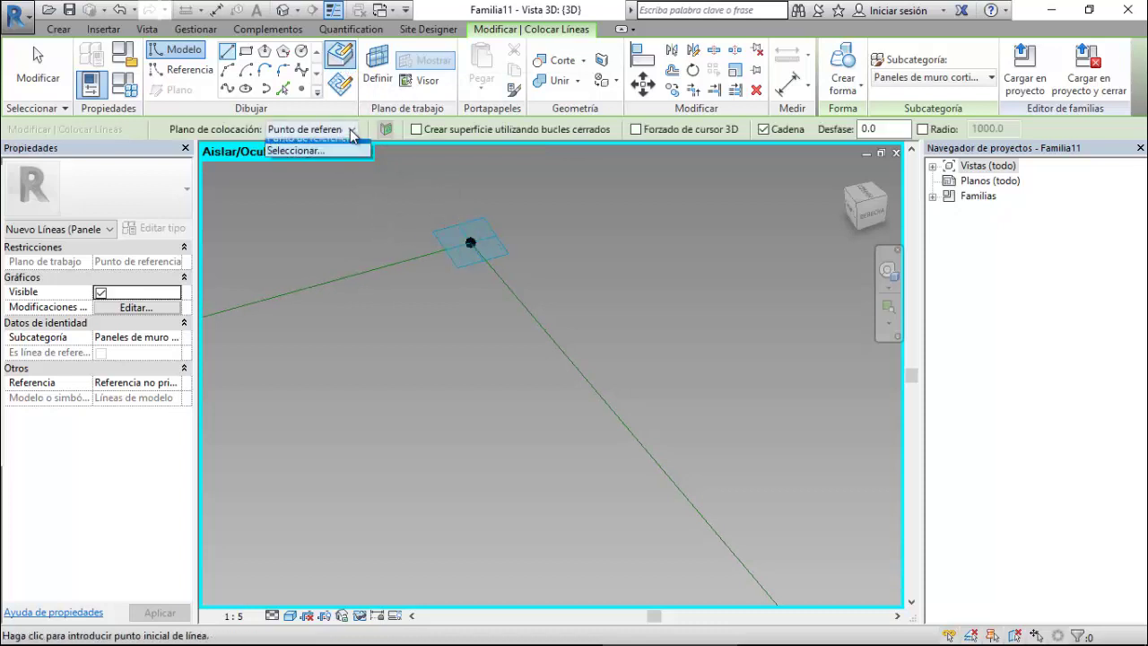
{"action": "left_click", "coordinate": [338, 170]}
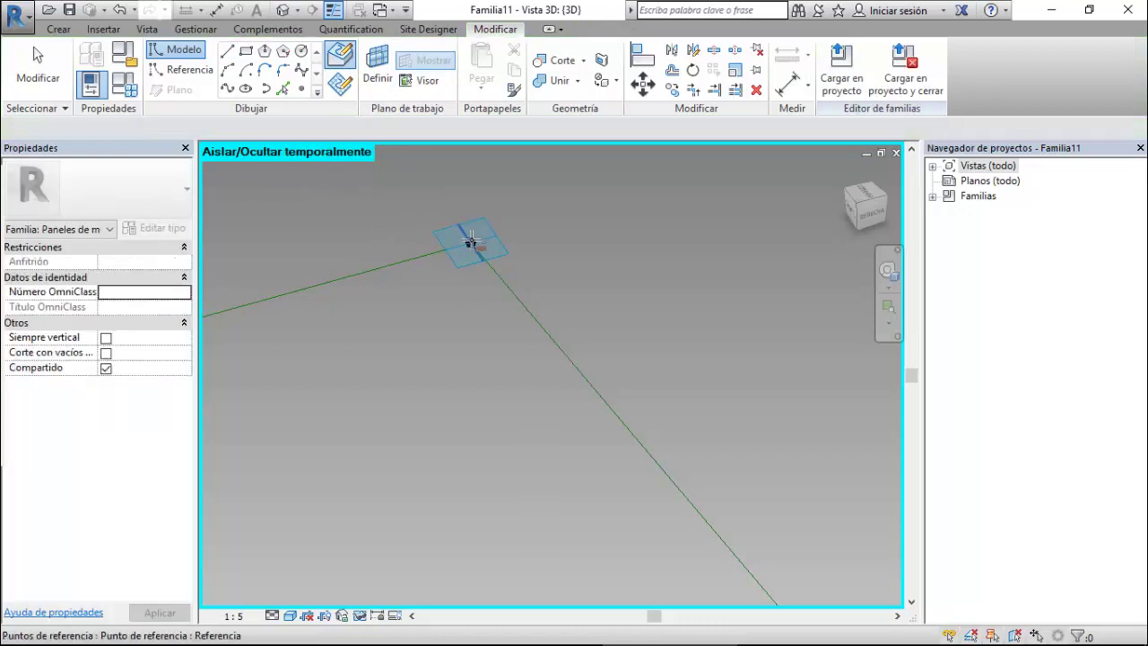
{"action": "left_click", "coordinate": [466, 269]}
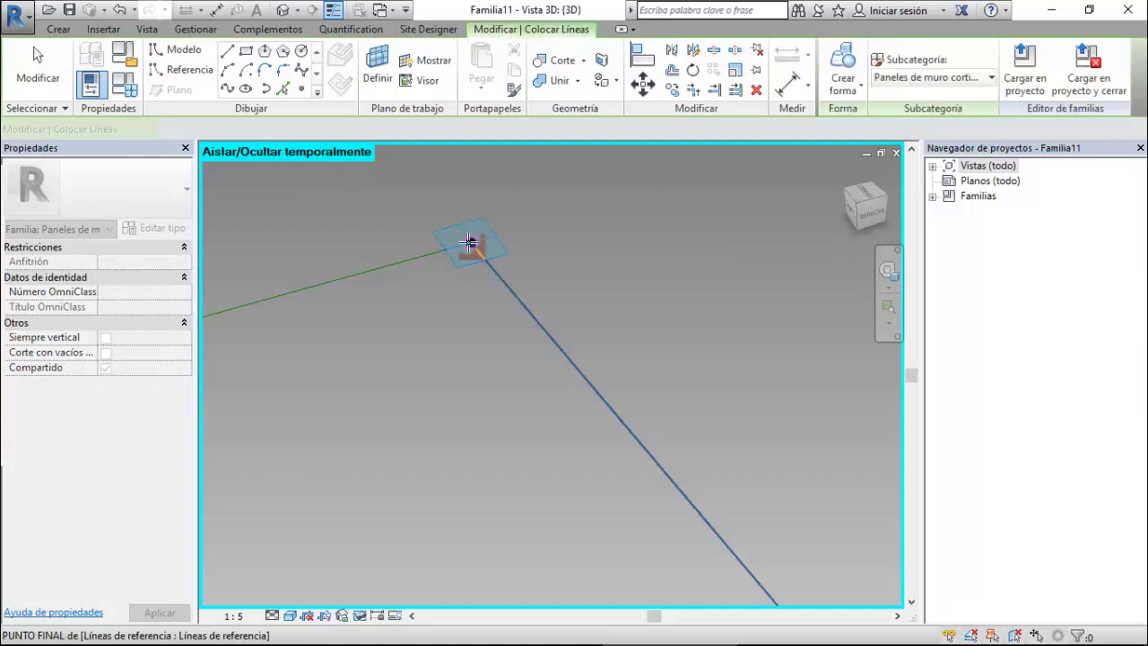
{"action": "left_click", "coordinate": [430, 192]}
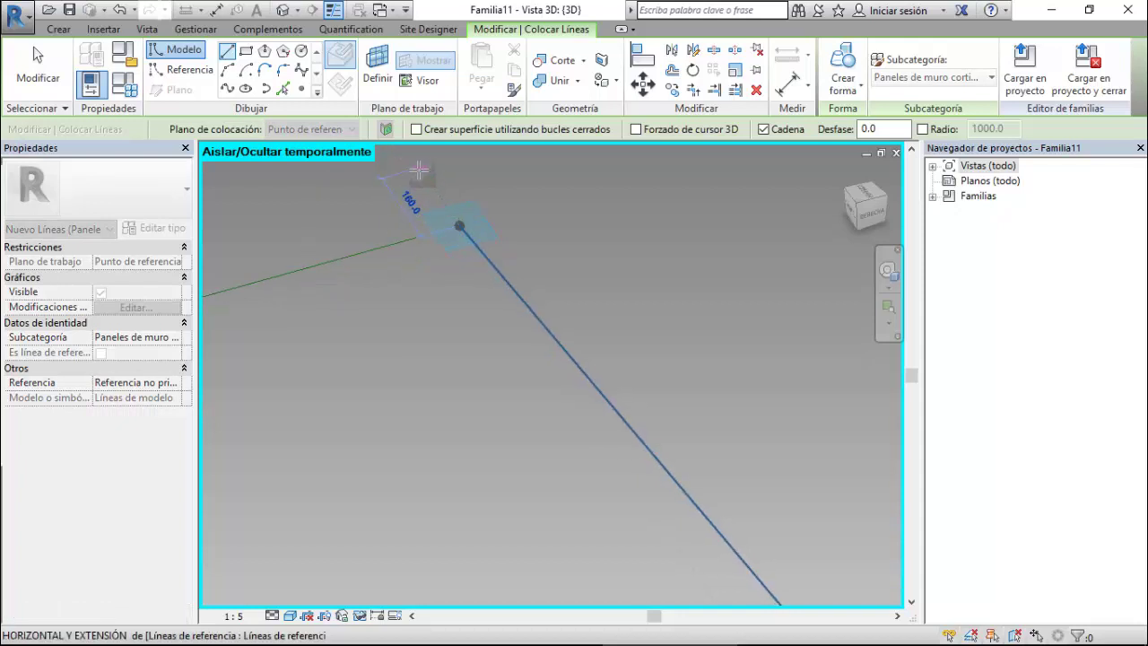
{"action": "left_click", "coordinate": [418, 171]}
{"action": "key", "text": "Escape"}
{"action": "key", "text": "Escape"}
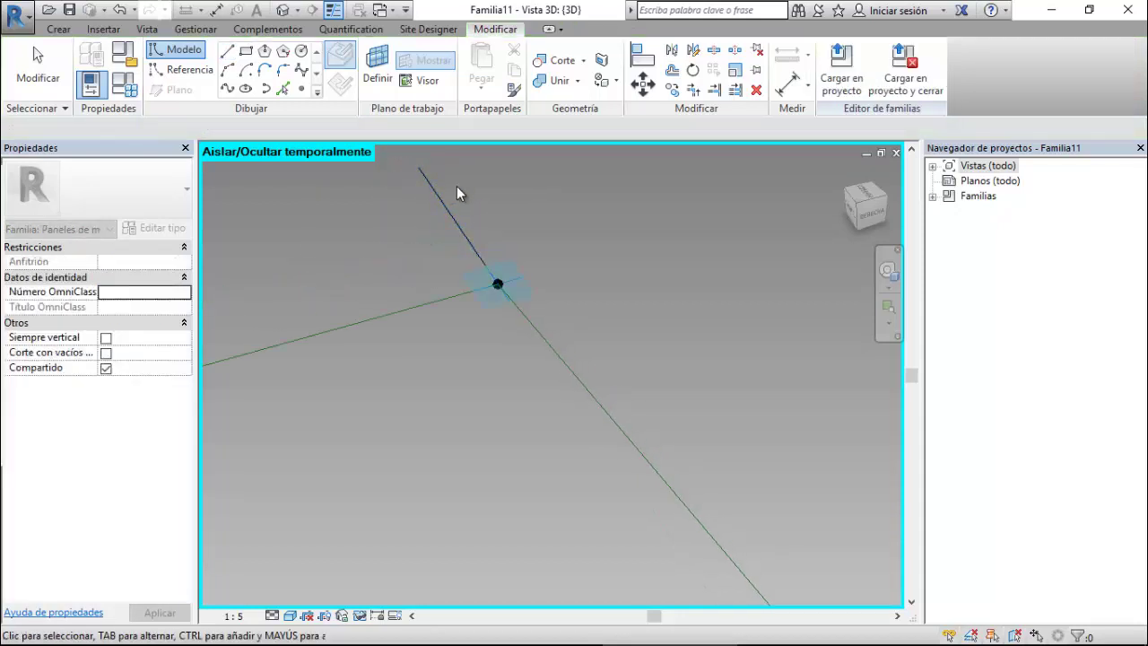
{"action": "left_click", "coordinate": [445, 200]}
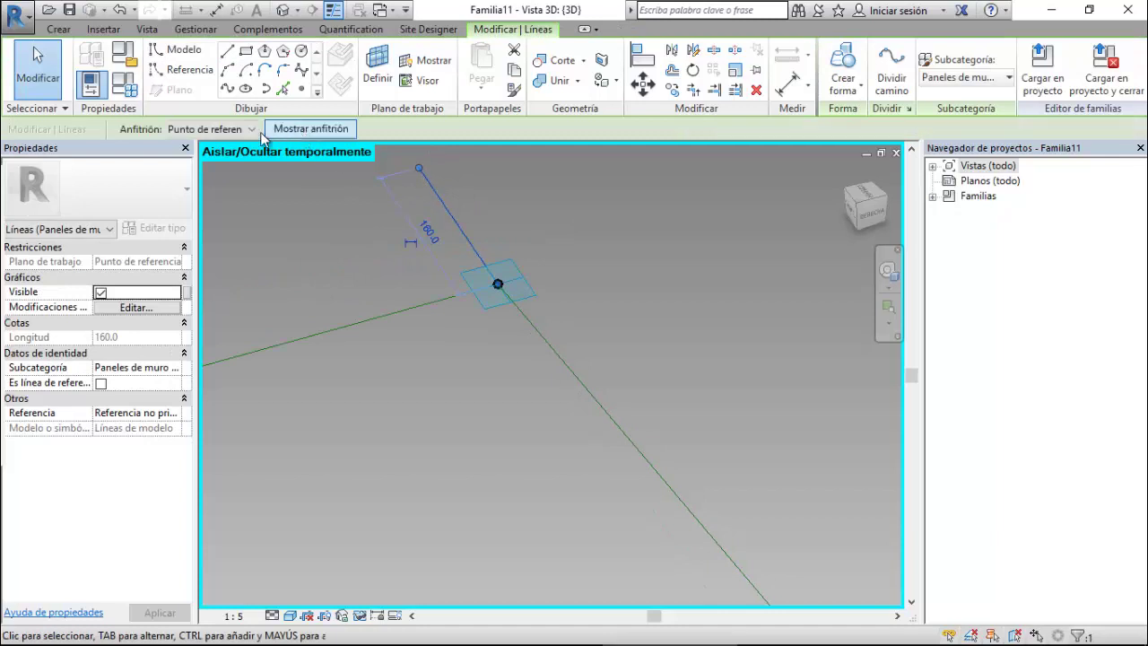
{"action": "left_click", "coordinate": [102, 383]}
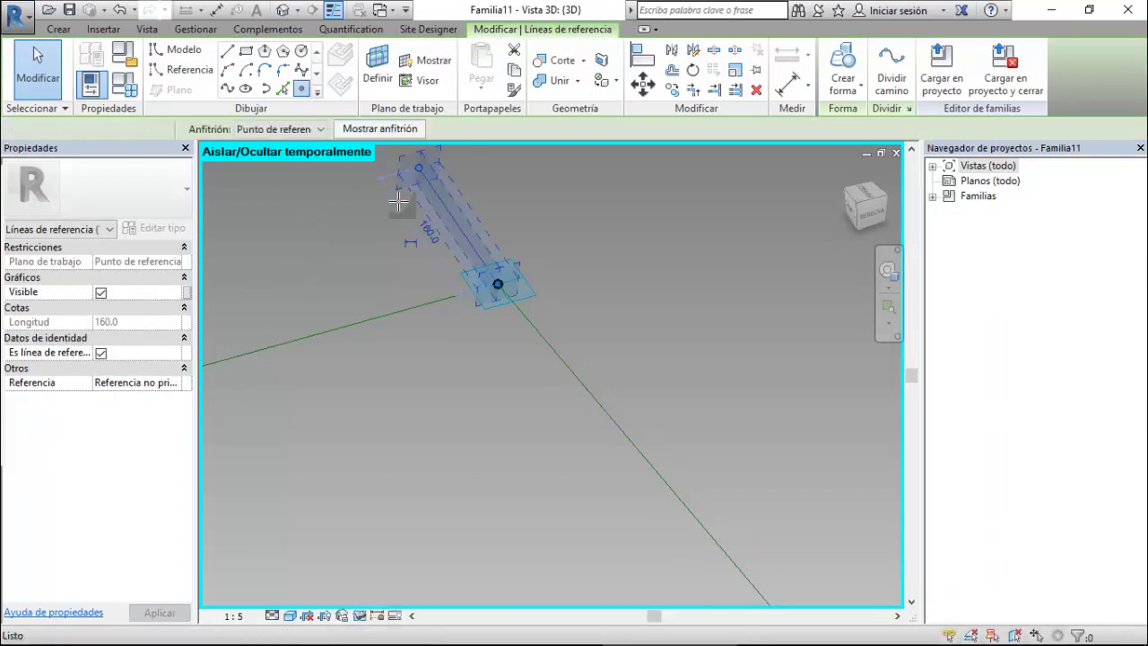
{"action": "left_click", "coordinate": [303, 90]}
Place a reference point on the new line and set its reference planes to always show.
{"action": "left_click", "coordinate": [434, 197]}
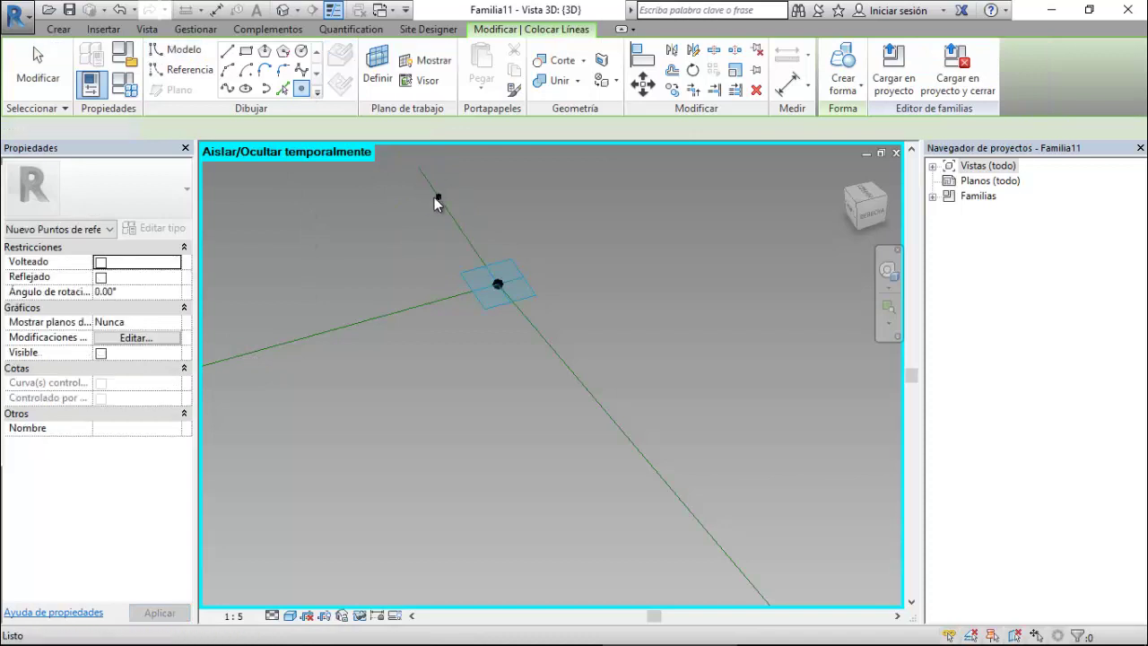
{"action": "key", "text": "Escape"}
{"action": "left_click", "coordinate": [439, 198]}
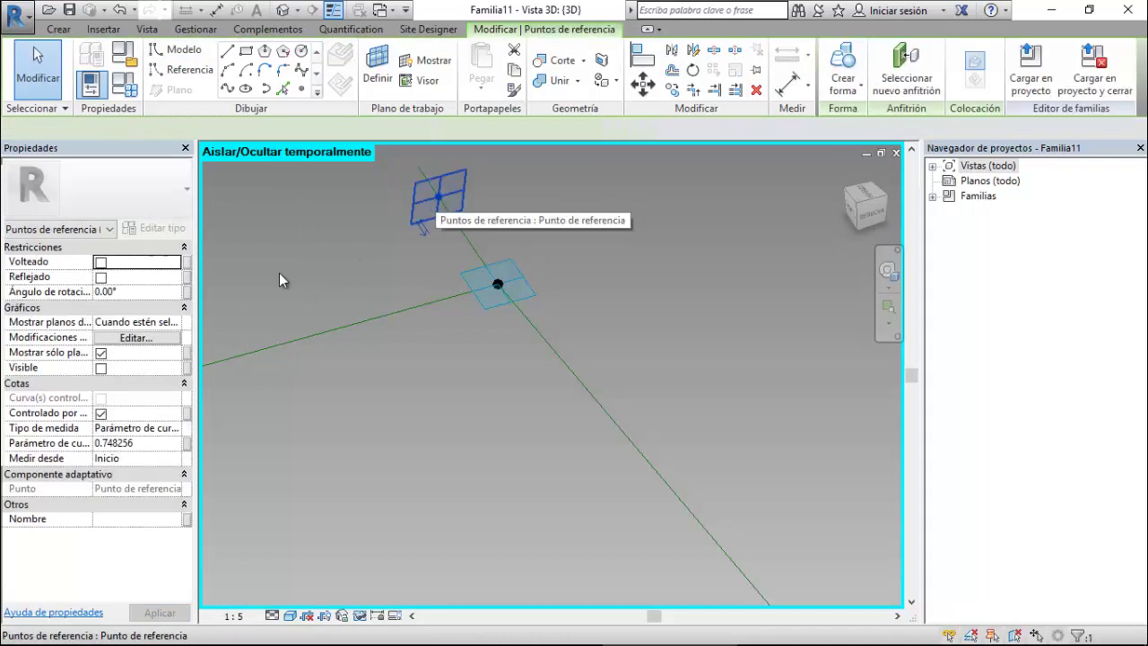
{"action": "left_click", "coordinate": [169, 323]}
{"action": "left_click", "coordinate": [174, 322]}
{"action": "left_click", "coordinate": [150, 362]}
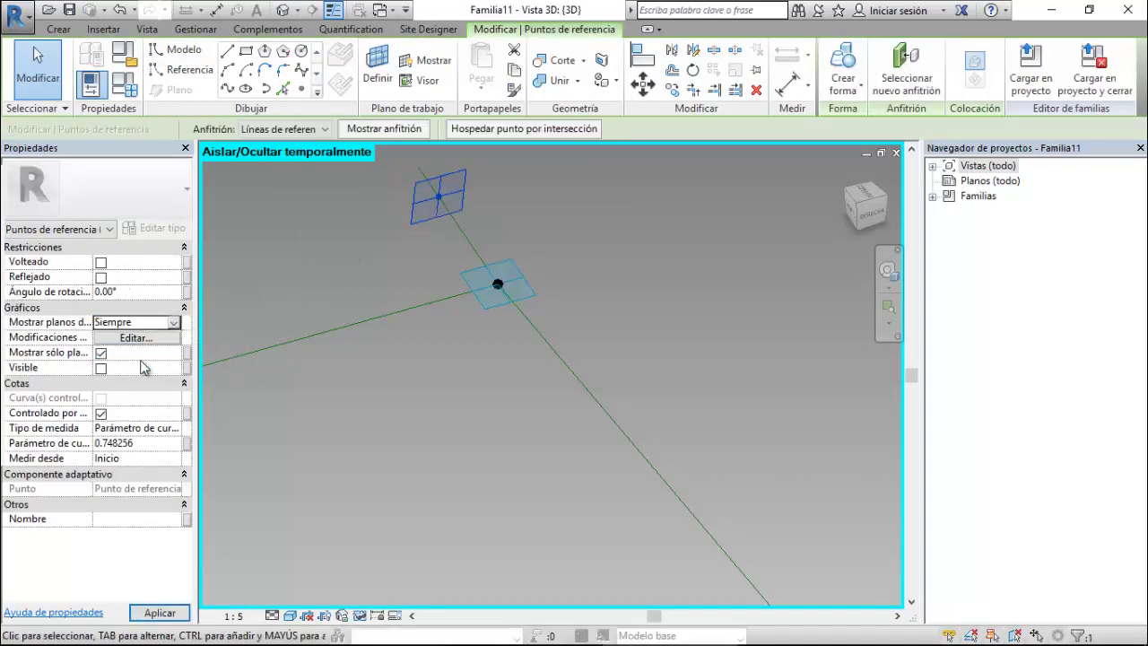
Dimension the new point 120 from the upper node.
{"action": "left_click", "coordinate": [789, 84]}
{"action": "left_click", "coordinate": [376, 71]}
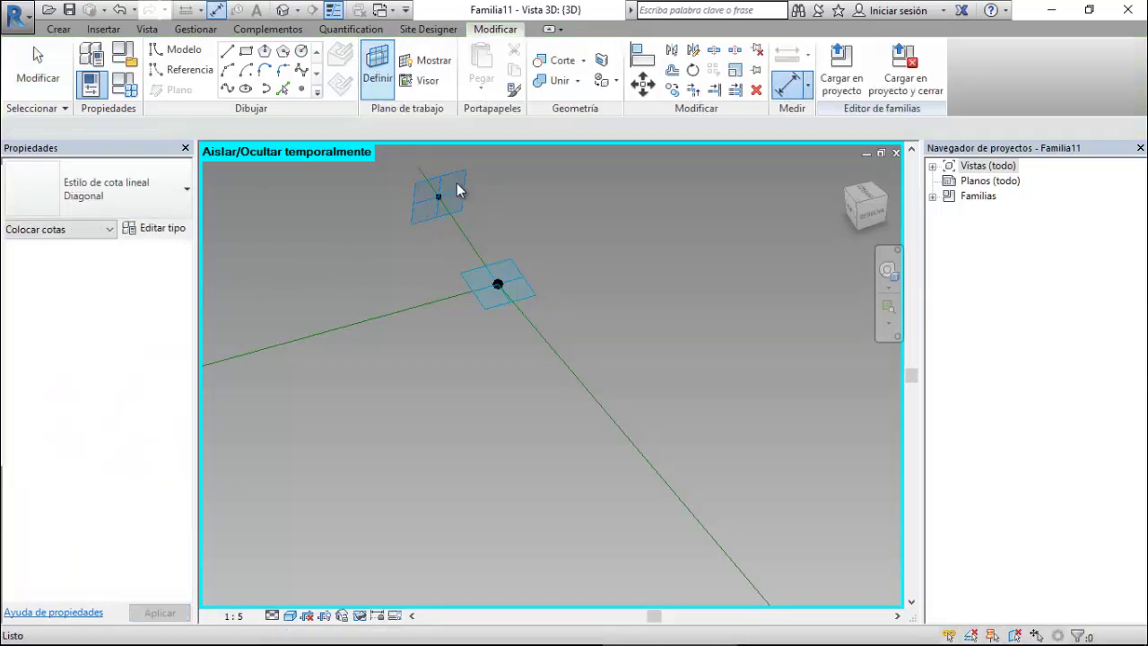
{"action": "left_click", "coordinate": [445, 202]}
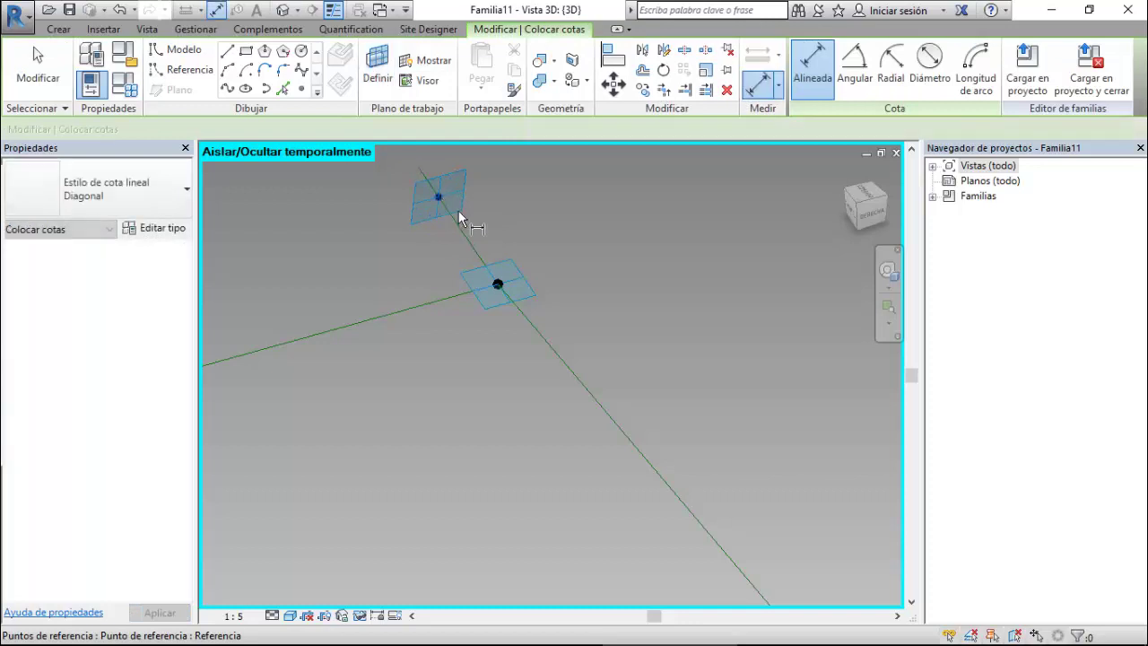
{"action": "left_click", "coordinate": [498, 285]}
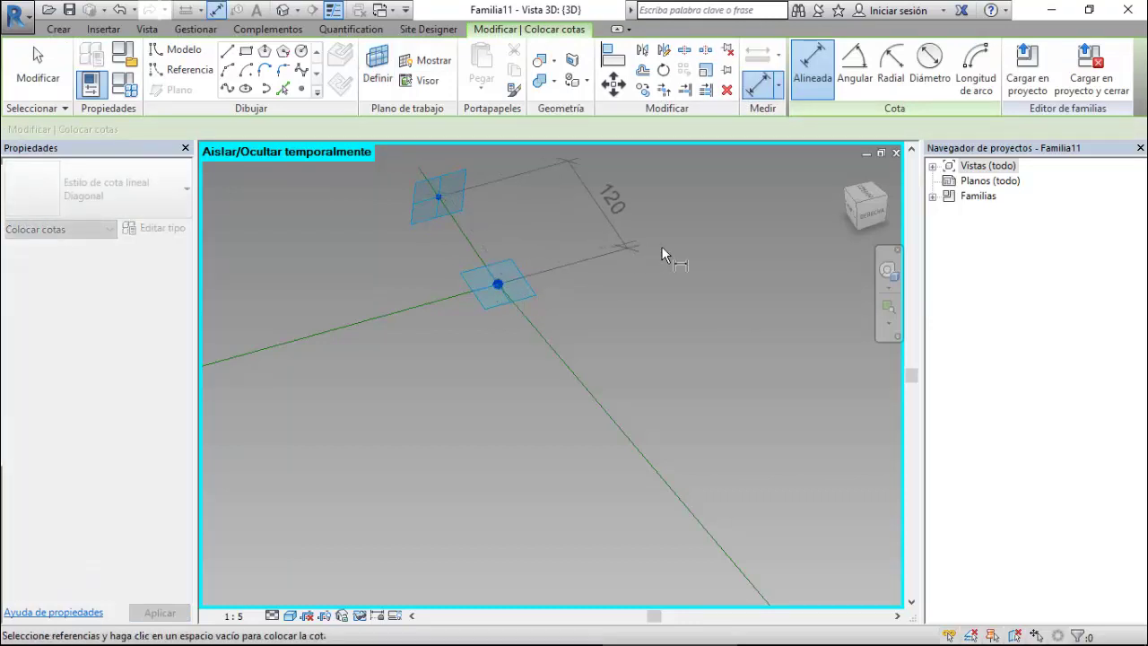
{"action": "left_click", "coordinate": [679, 268]}
{"action": "key", "text": "Escape"}
{"action": "key", "text": "Escape"}
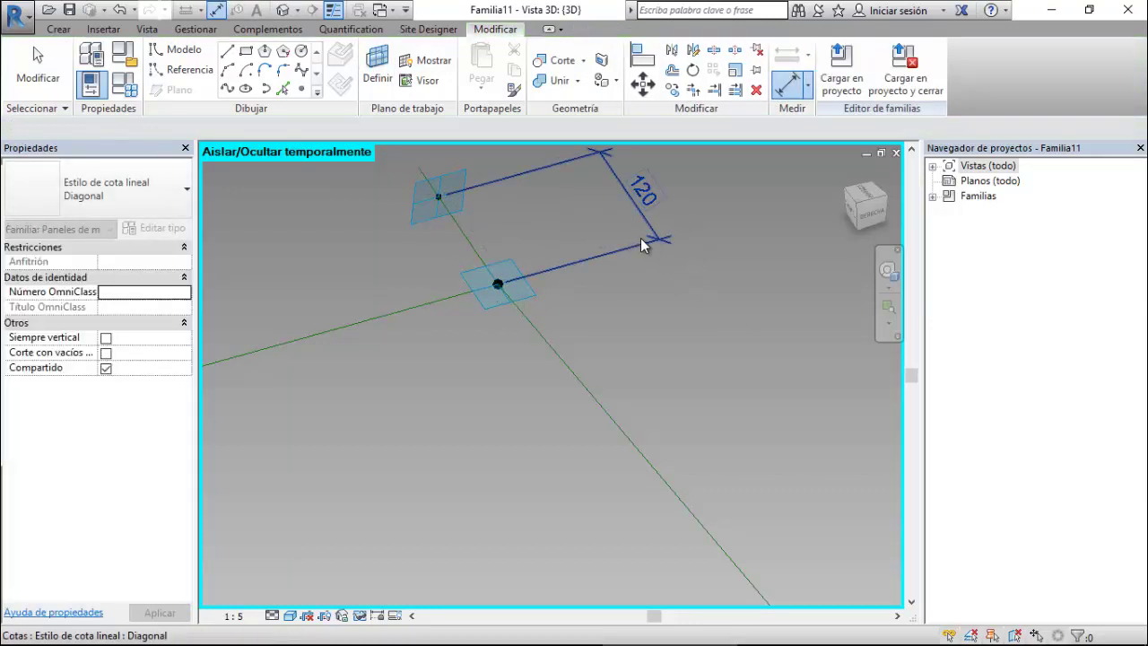
Label the 120 dimension with Extension del Cristal so it reads 100.
{"action": "left_click", "coordinate": [640, 240]}
{"action": "left_click", "coordinate": [767, 71]}
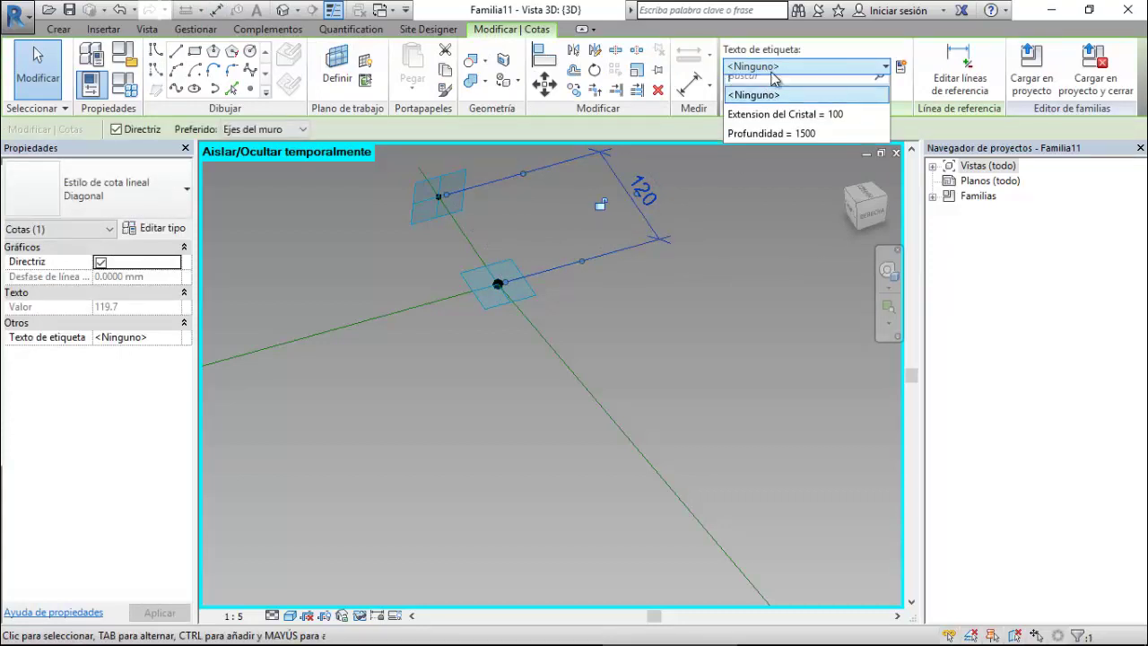
{"action": "left_click", "coordinate": [532, 361]}
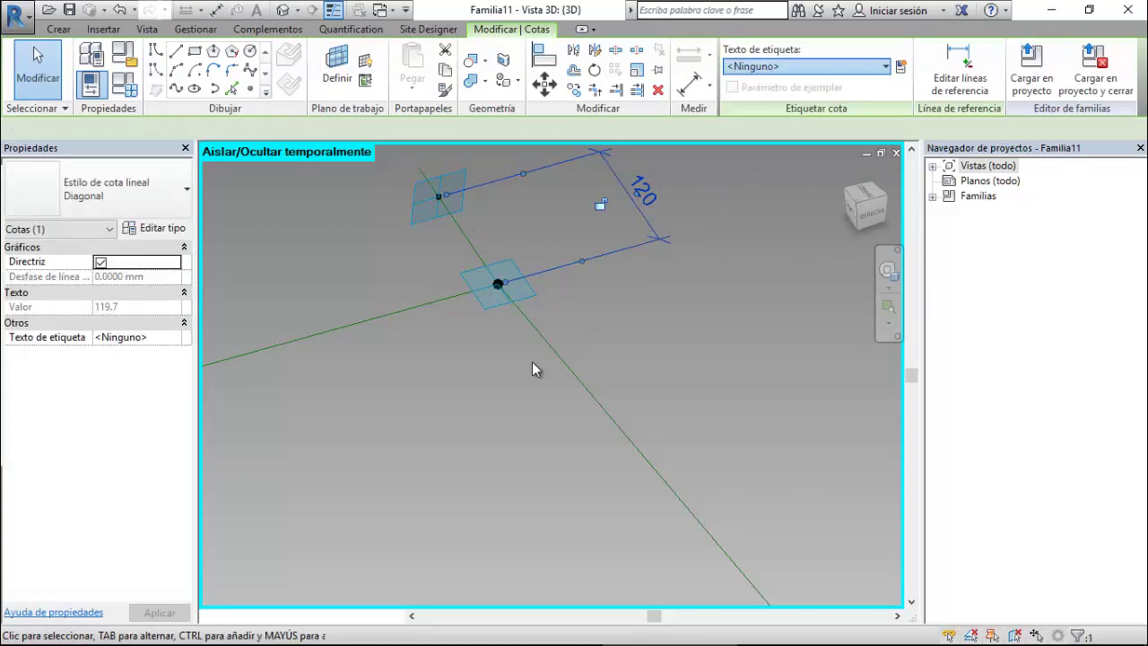
{"action": "left_click", "coordinate": [517, 372]}
{"action": "middle_click_drag", "start_coordinate": [548, 316], "coordinate": [574, 232], "text": "shift"}
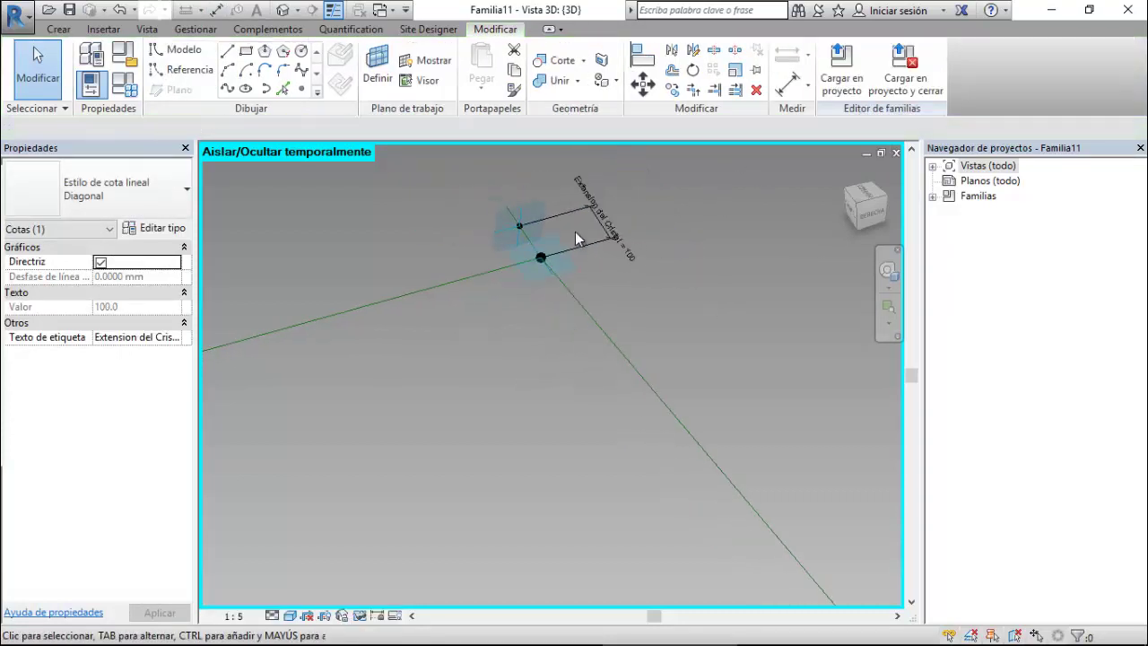
{"action": "key", "text": "Escape"}
{"action": "left_click", "coordinate": [874, 214]}
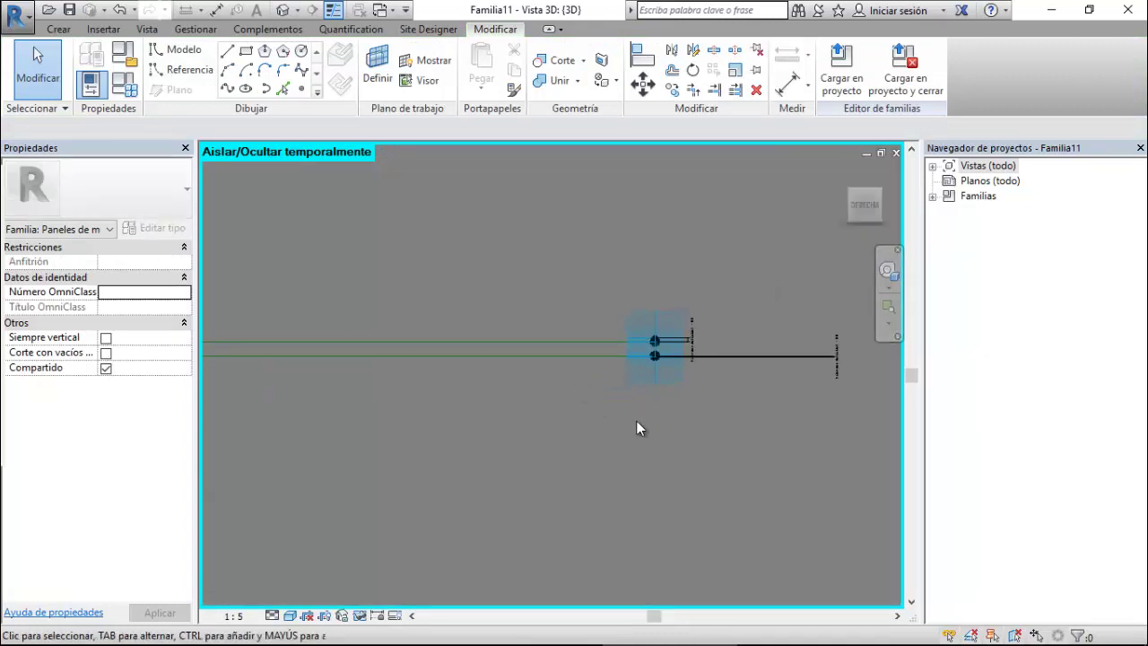
Switch to an isometric corner view showing all four points and their labelled dimensions.
{"action": "scroll", "coordinate": [688, 361], "scroll_direction": "up", "scroll_amount": 2}
{"action": "scroll", "coordinate": [708, 400], "scroll_direction": "down", "scroll_amount": 2}
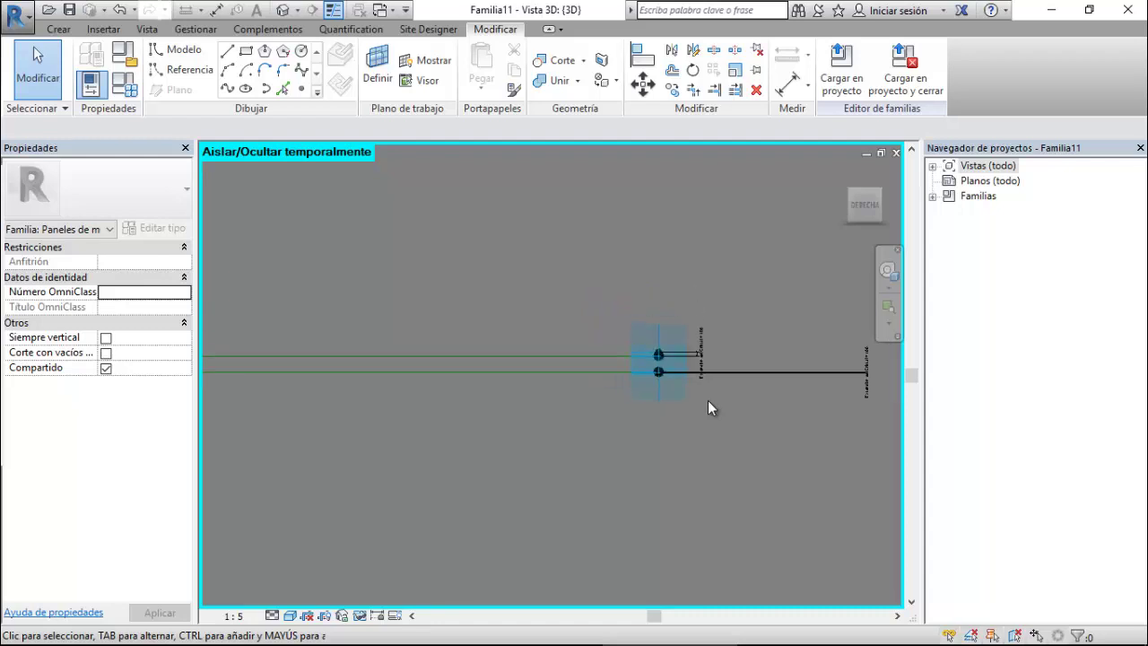
{"action": "middle_click_drag", "start_coordinate": [710, 400], "coordinate": [430, 390]}
{"action": "scroll", "coordinate": [362, 394], "scroll_direction": "up", "scroll_amount": 3}
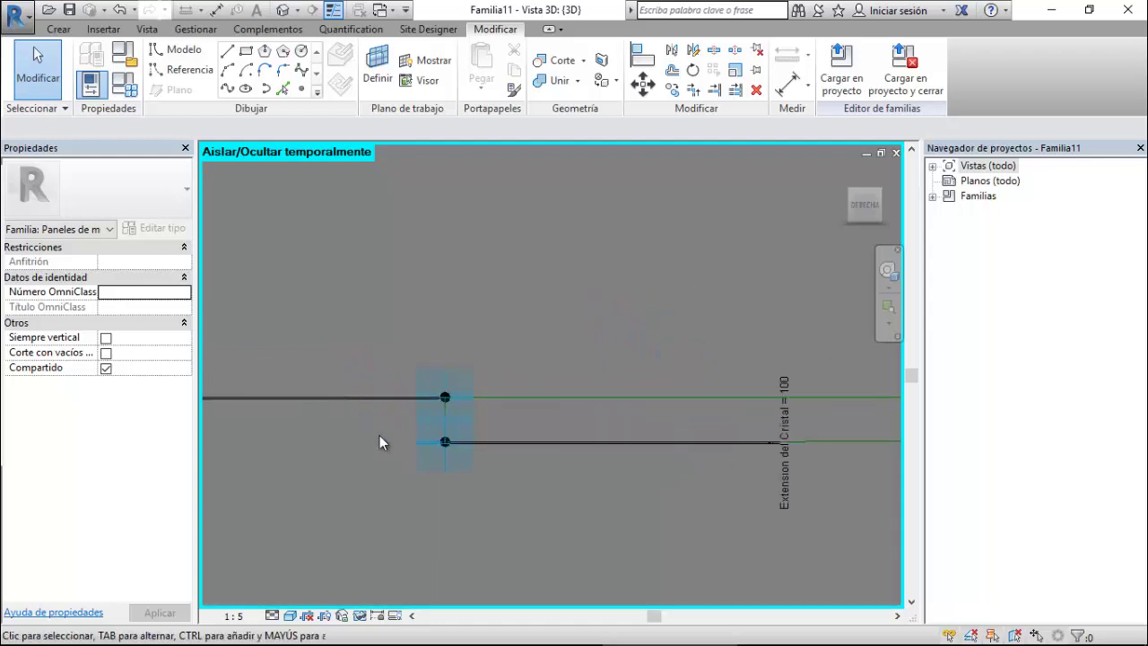
{"action": "scroll", "coordinate": [430, 444], "scroll_direction": "down", "scroll_amount": 1}
{"action": "mouse_move", "coordinate": [864, 203]}
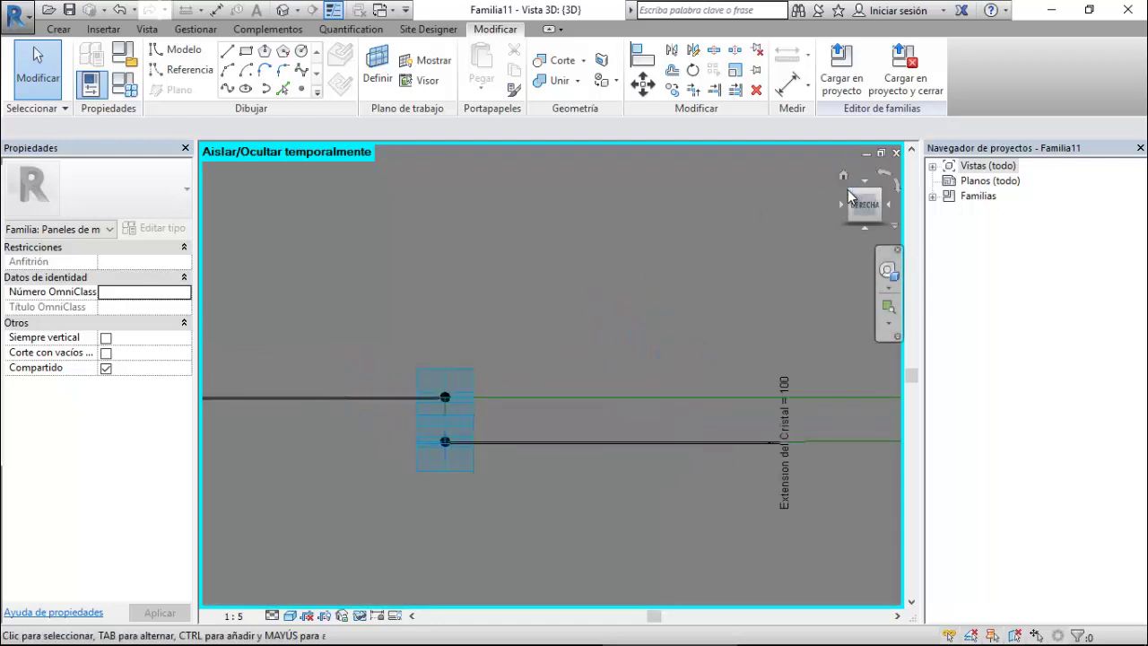
{"action": "left_click", "coordinate": [853, 199]}
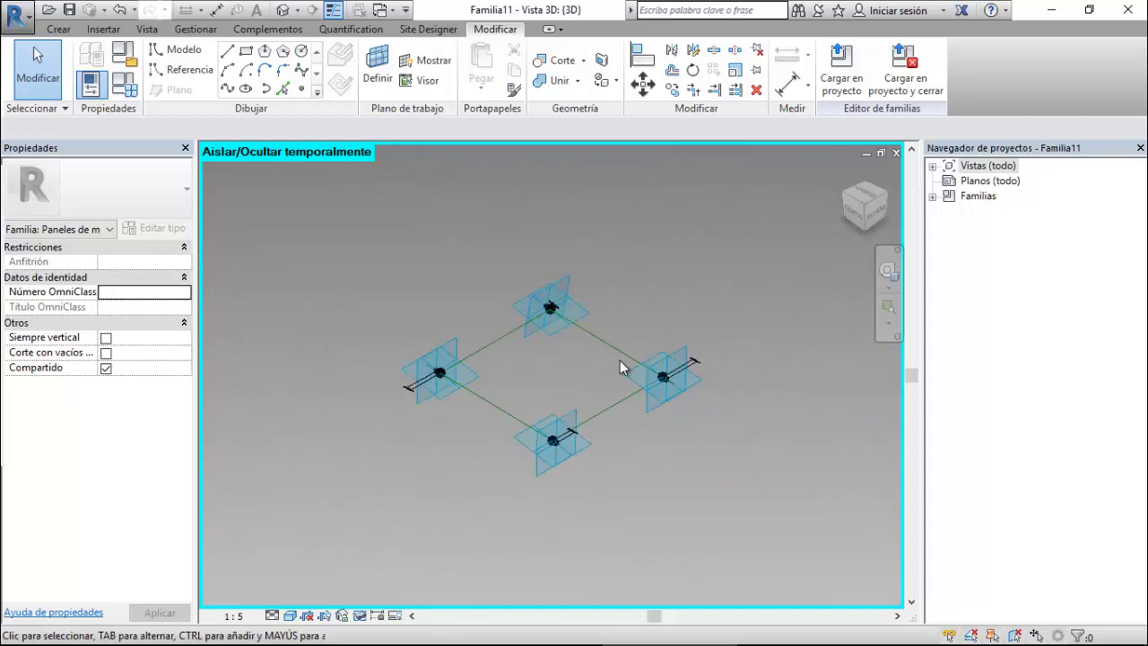
{"action": "scroll", "coordinate": [466, 413], "scroll_direction": "up", "scroll_amount": 2}
{"action": "scroll", "coordinate": [638, 363], "scroll_direction": "down", "scroll_amount": 2}
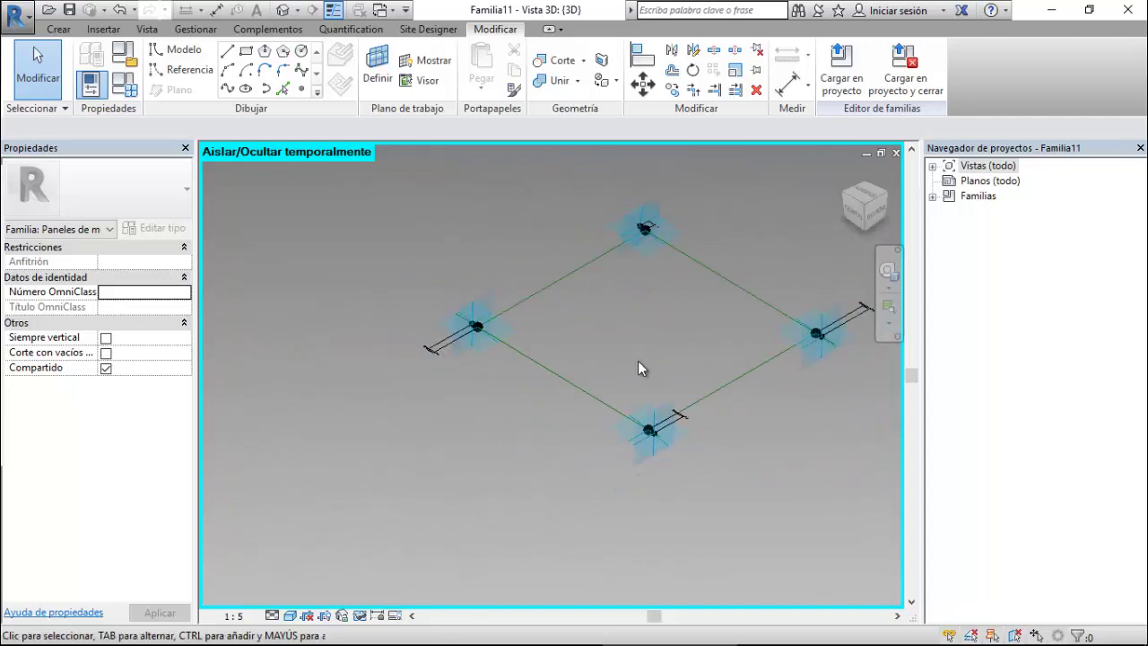
{"action": "scroll", "coordinate": [586, 266], "scroll_direction": "up", "scroll_amount": 4}
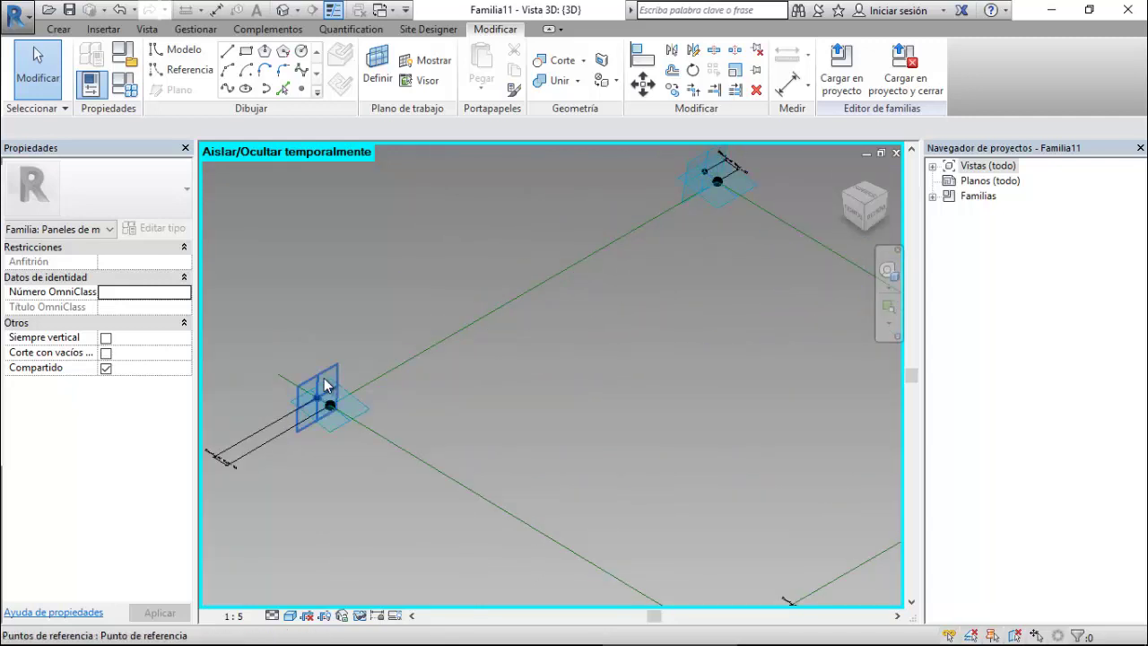
Temporarily hide the reference lines joining the points and bring up Family Types.
{"action": "left_click", "coordinate": [324, 378]}
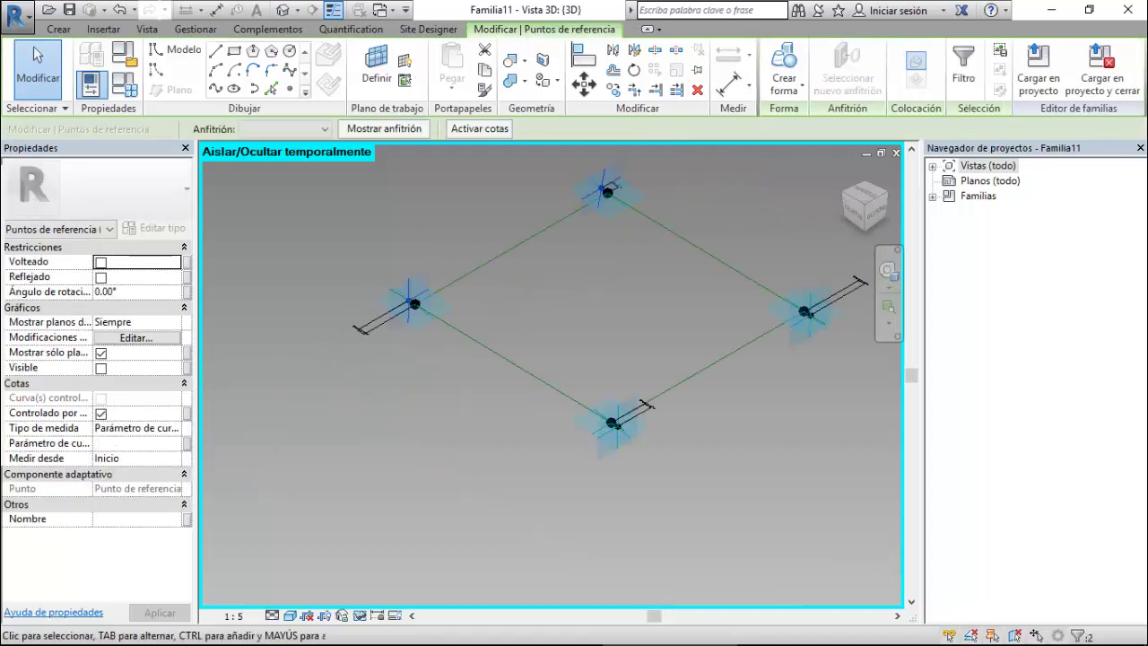
{"action": "scroll", "coordinate": [586, 440], "scroll_direction": "up", "scroll_amount": 3}
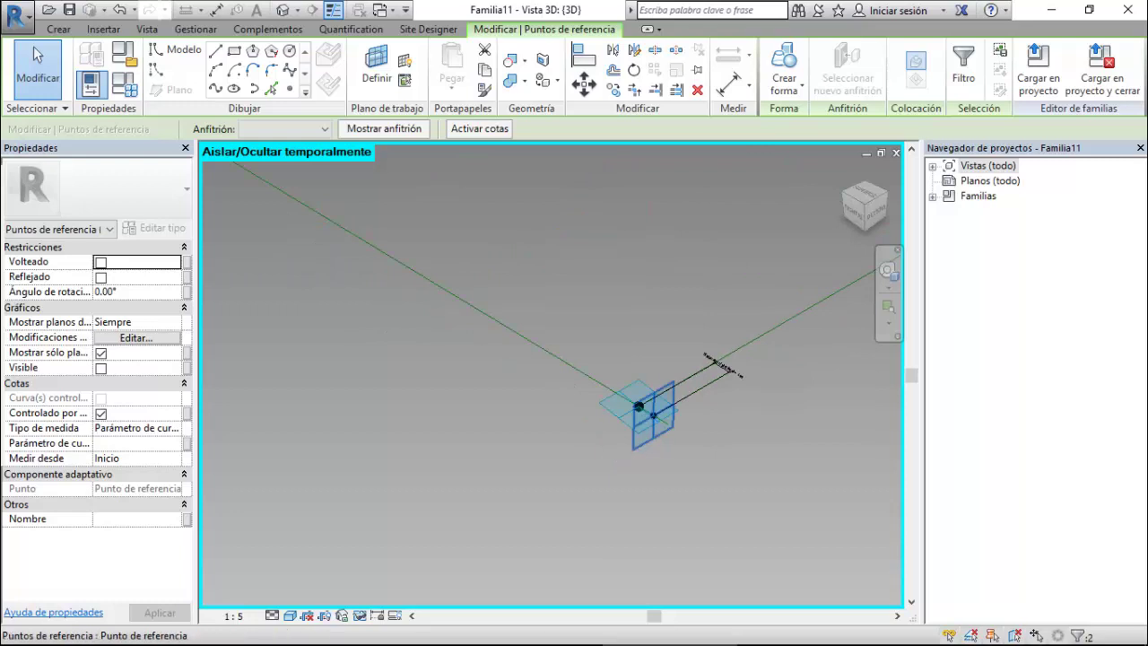
{"action": "scroll", "coordinate": [479, 450], "scroll_direction": "down", "scroll_amount": 3}
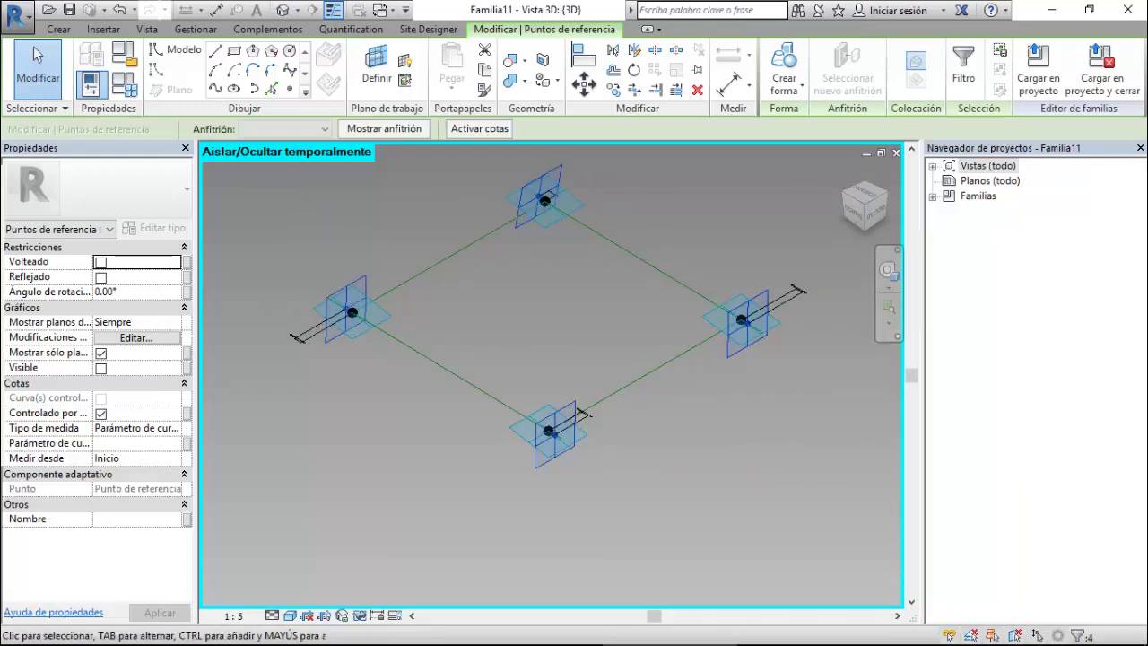
{"action": "left_click", "coordinate": [342, 616]}
{"action": "left_click", "coordinate": [404, 575]}
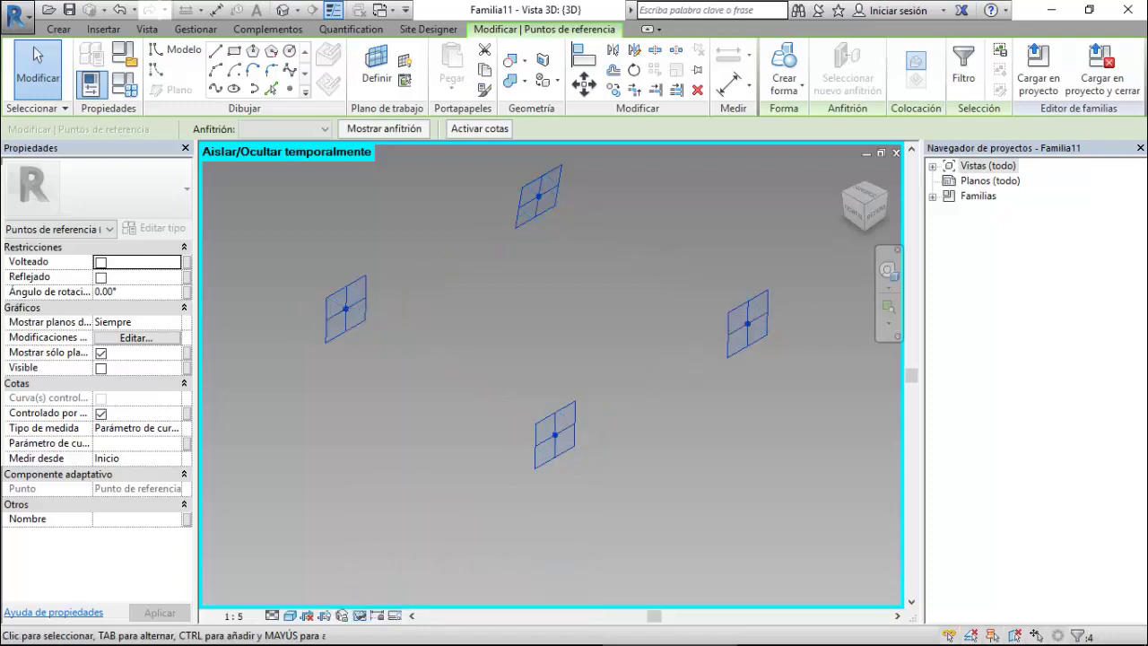
{"action": "left_click", "coordinate": [125, 84]}
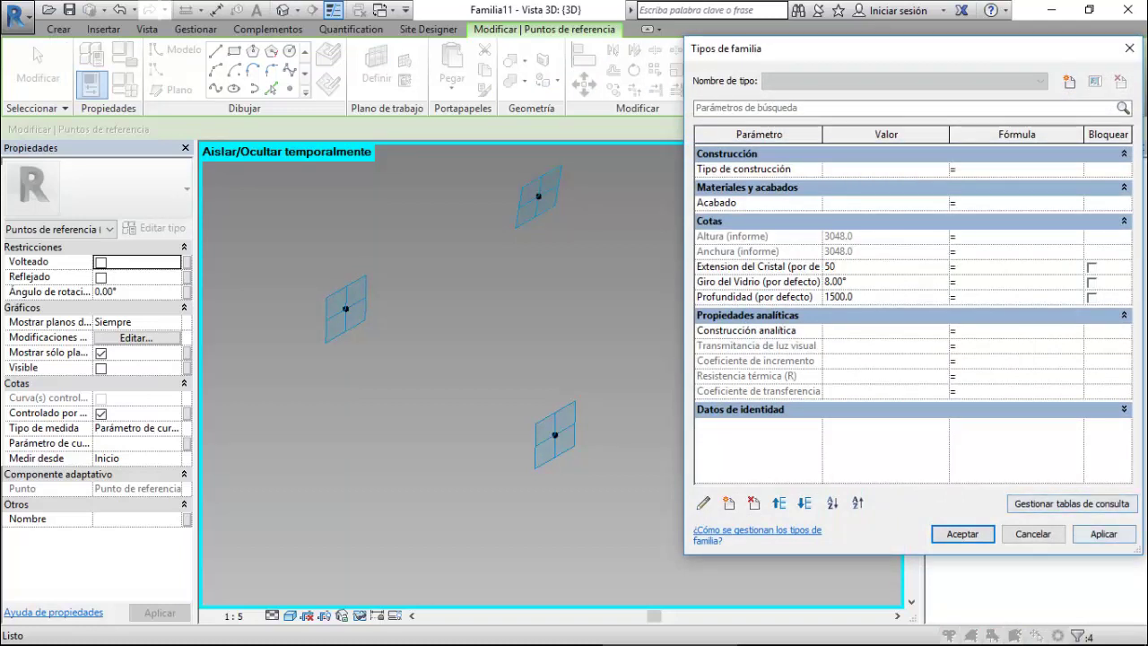
Commit Extension del Cristal at 50.0 and close Family Types.
{"action": "key", "text": "Return"}
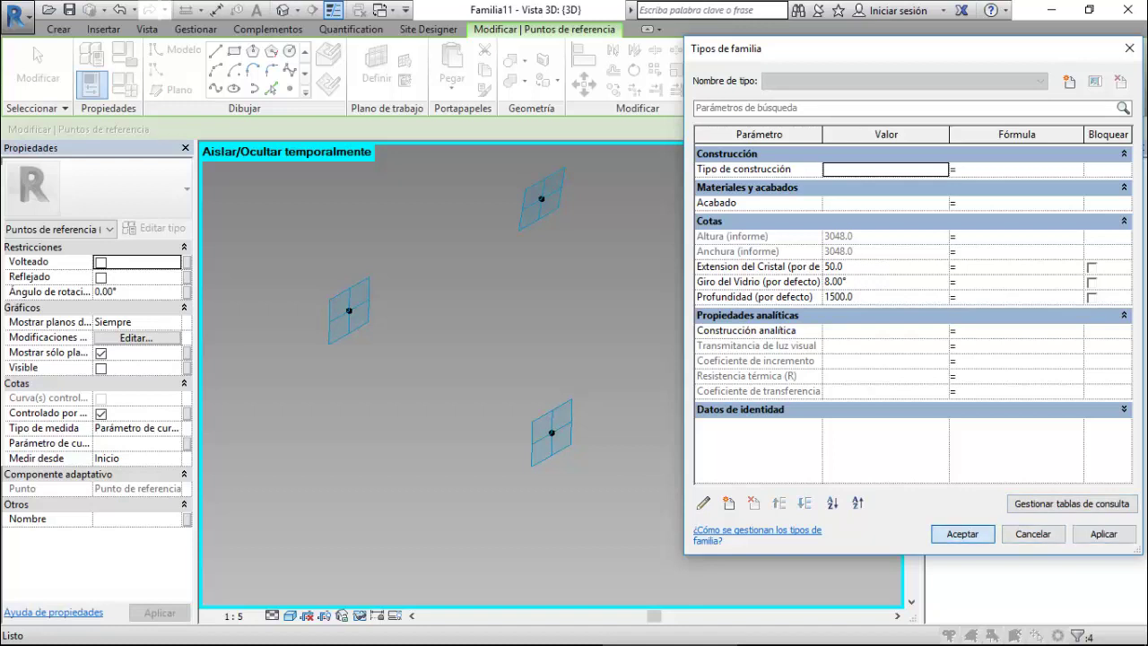
{"action": "key", "text": "Return"}
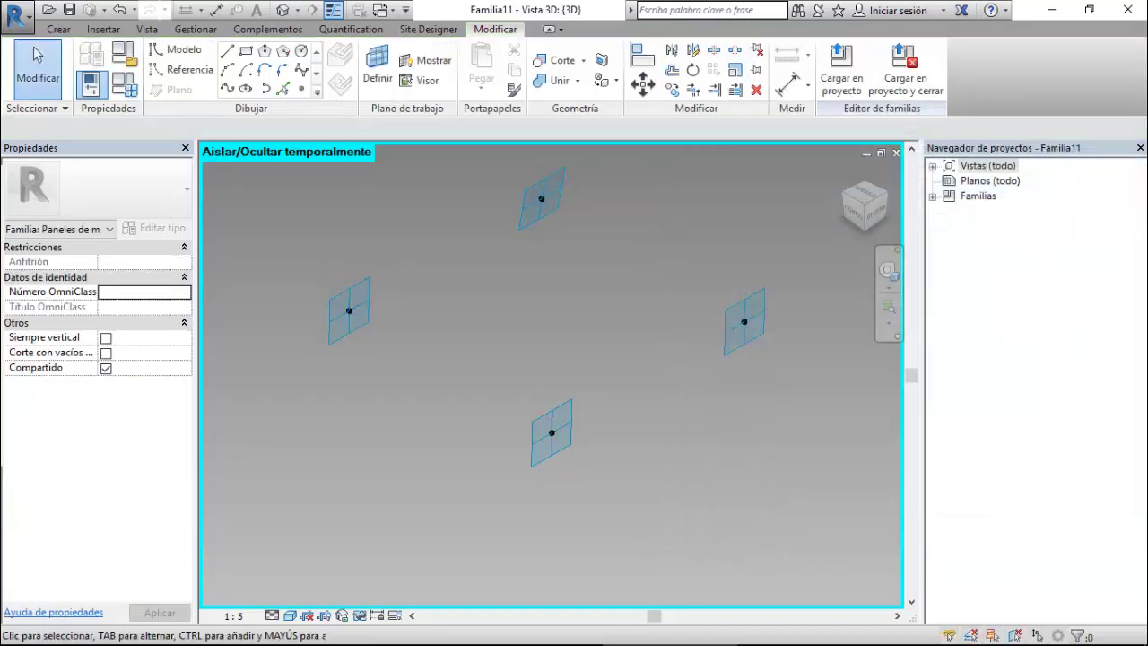
{"action": "left_click", "coordinate": [540, 199]}
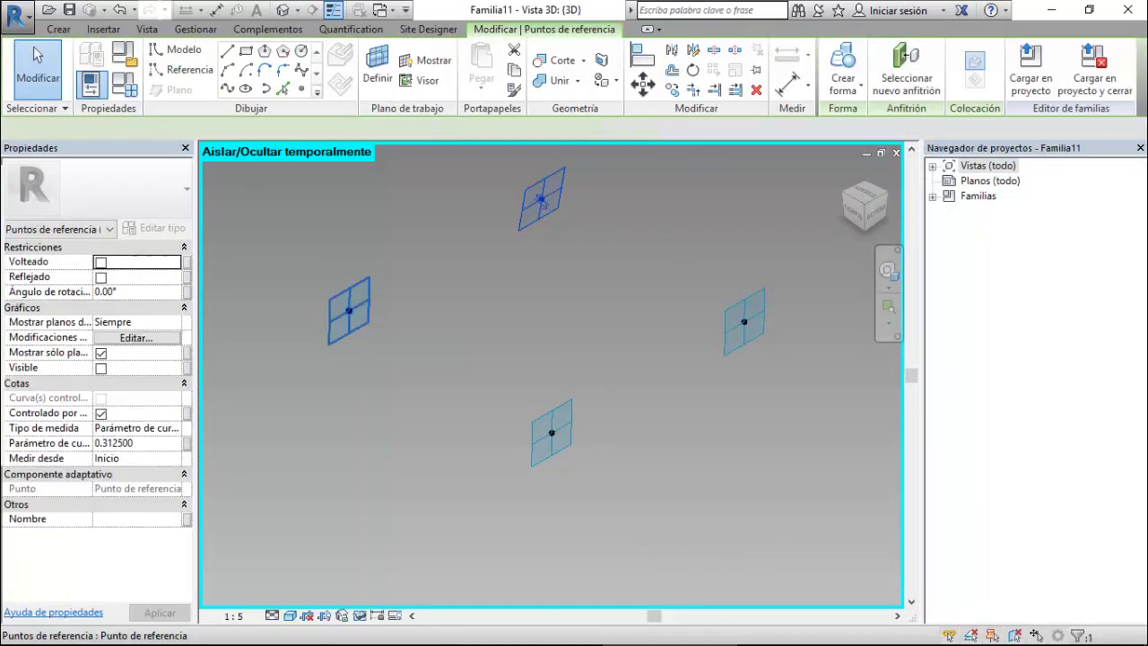
Join the top and left points, then the left and bottom points, with reference lines.
{"action": "left_click", "coordinate": [349, 310], "text": "ctrl"}
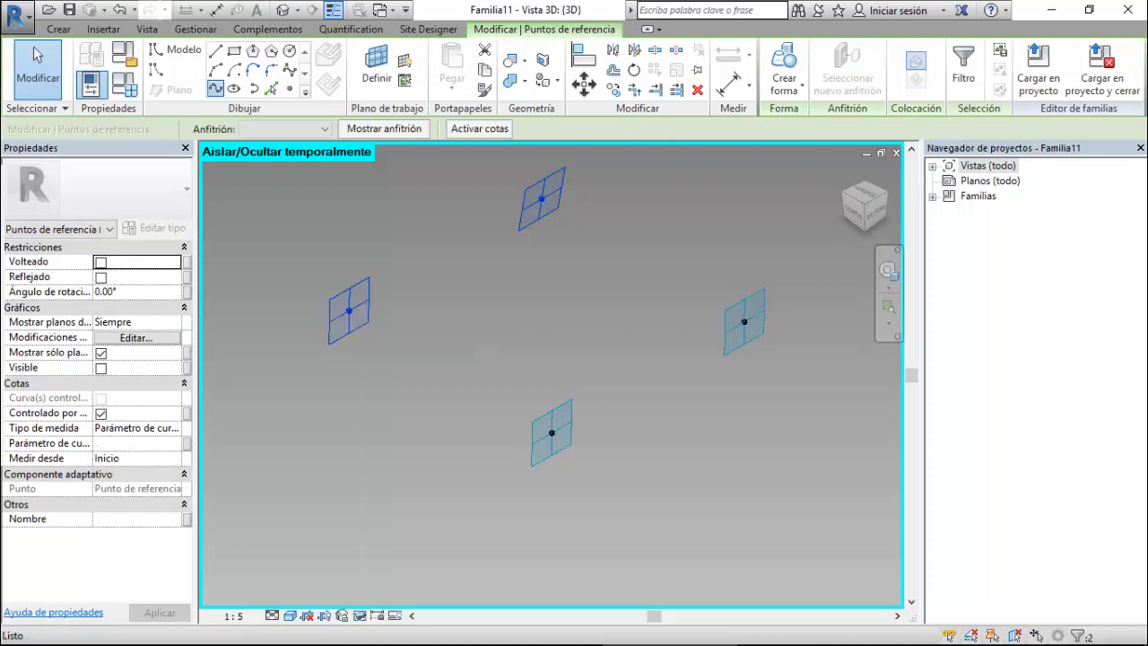
{"action": "left_click", "coordinate": [215, 88]}
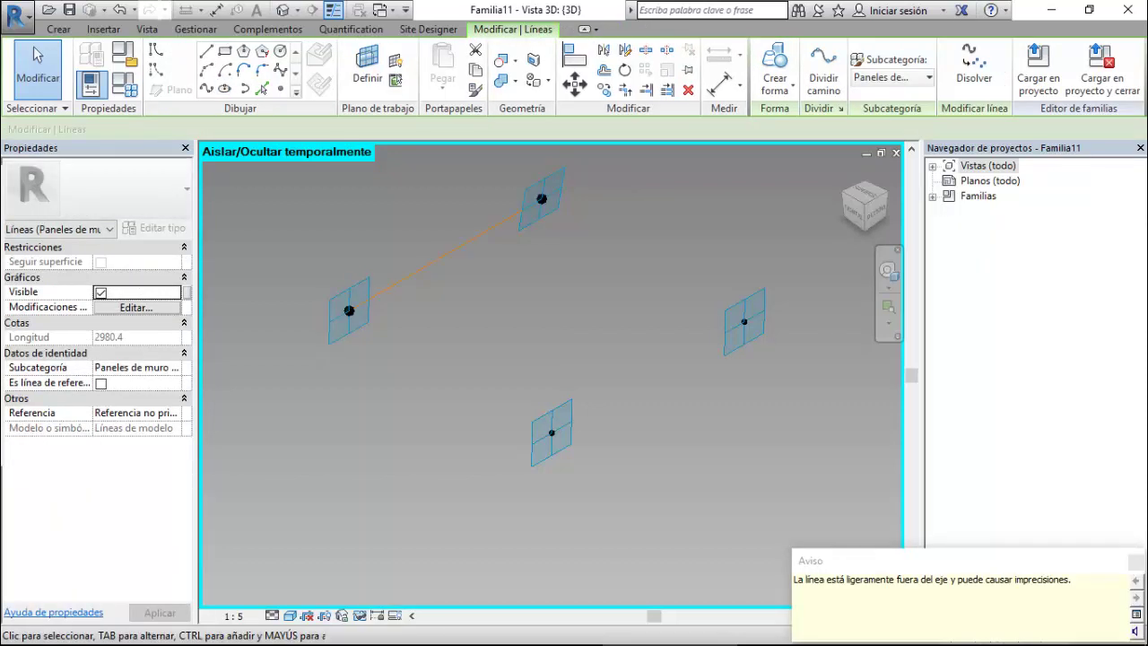
{"action": "left_click", "coordinate": [100, 383]}
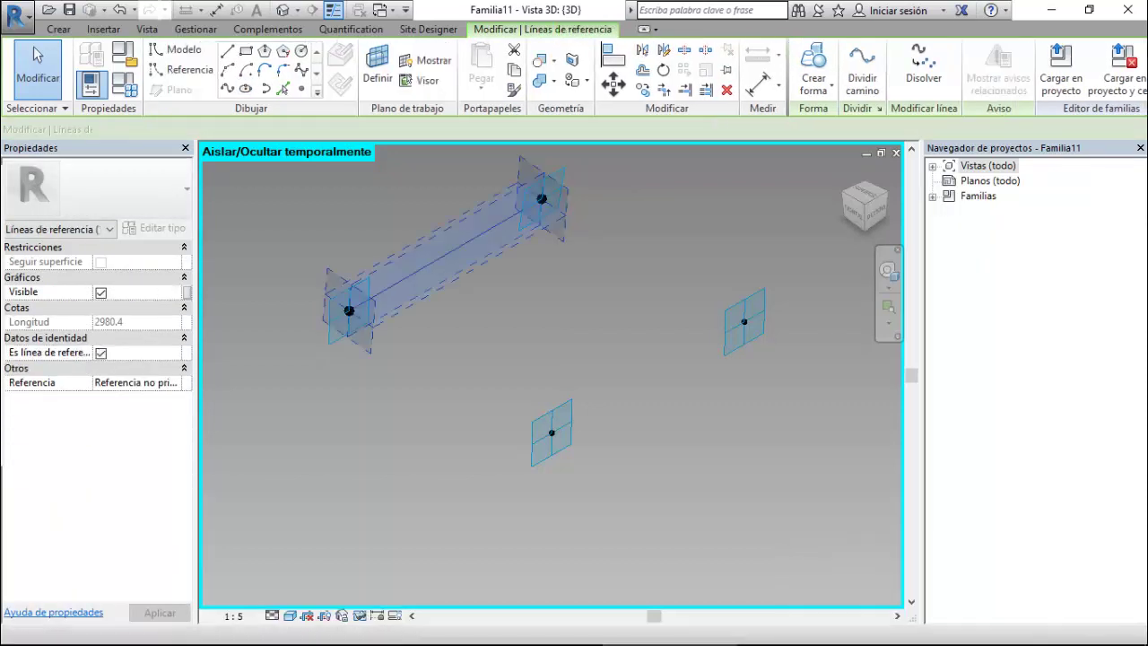
{"action": "key", "text": "Escape"}
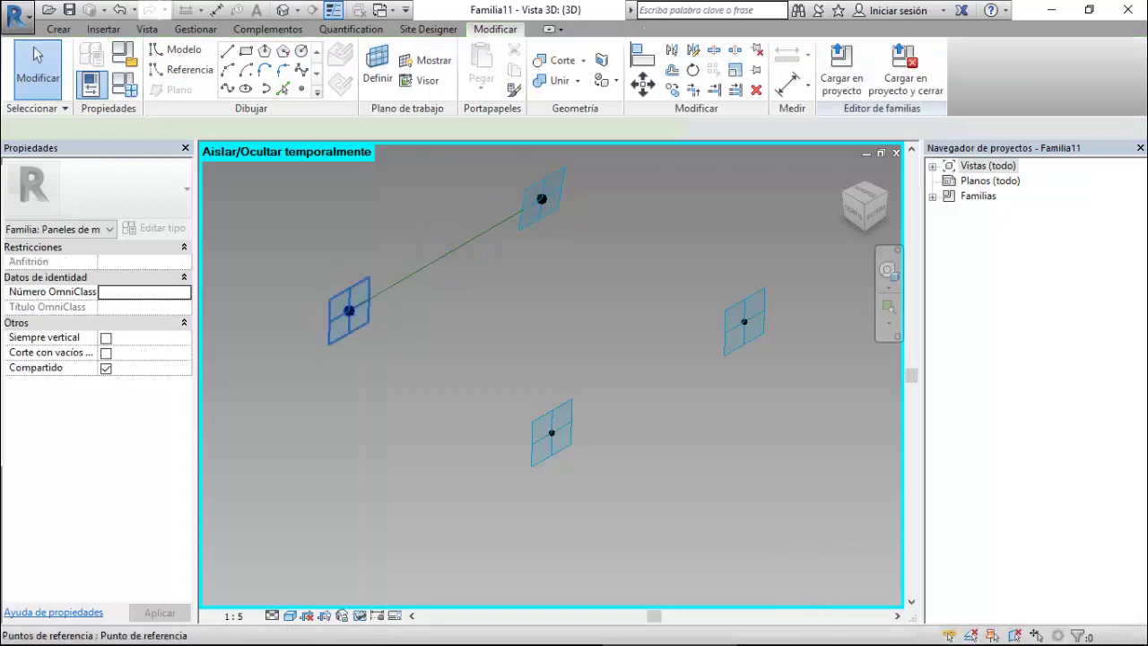
{"action": "left_click", "coordinate": [552, 433]}
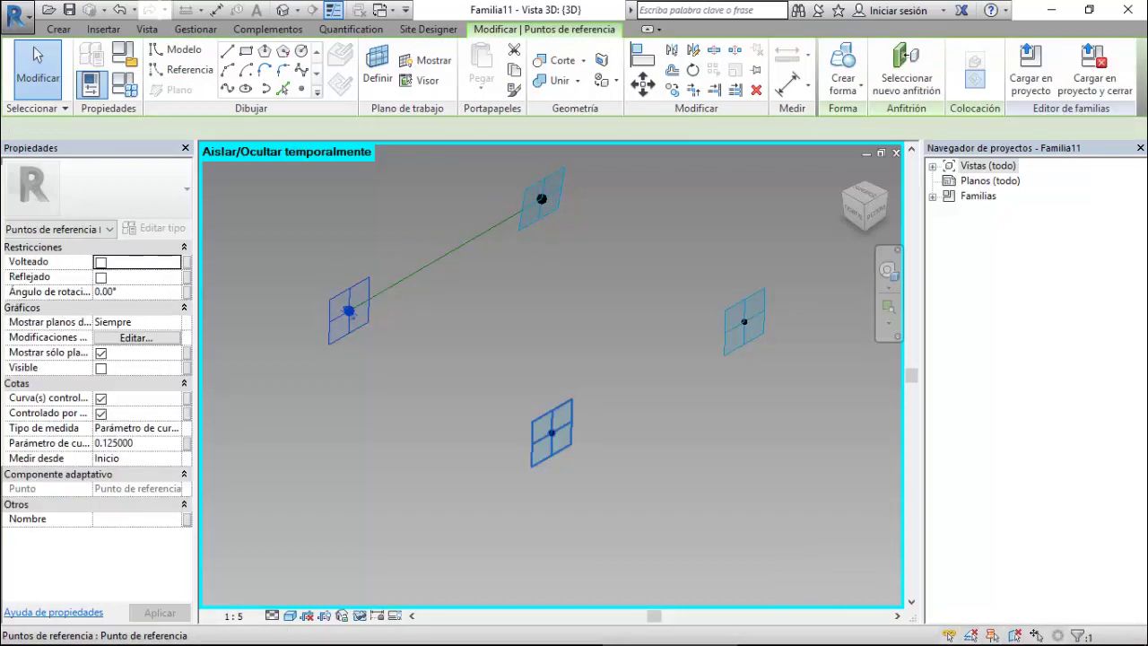
{"action": "left_click", "coordinate": [350, 312], "text": "ctrl"}
{"action": "left_click", "coordinate": [176, 49]}
{"action": "left_click", "coordinate": [227, 88]}
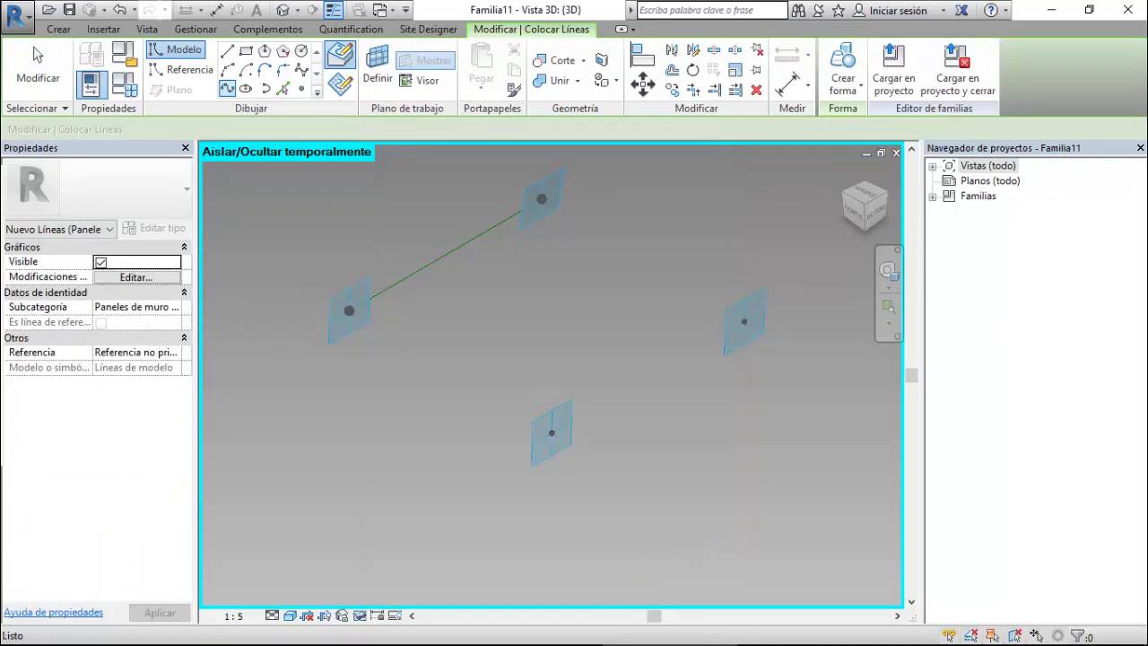
{"action": "left_click", "coordinate": [38, 55]}
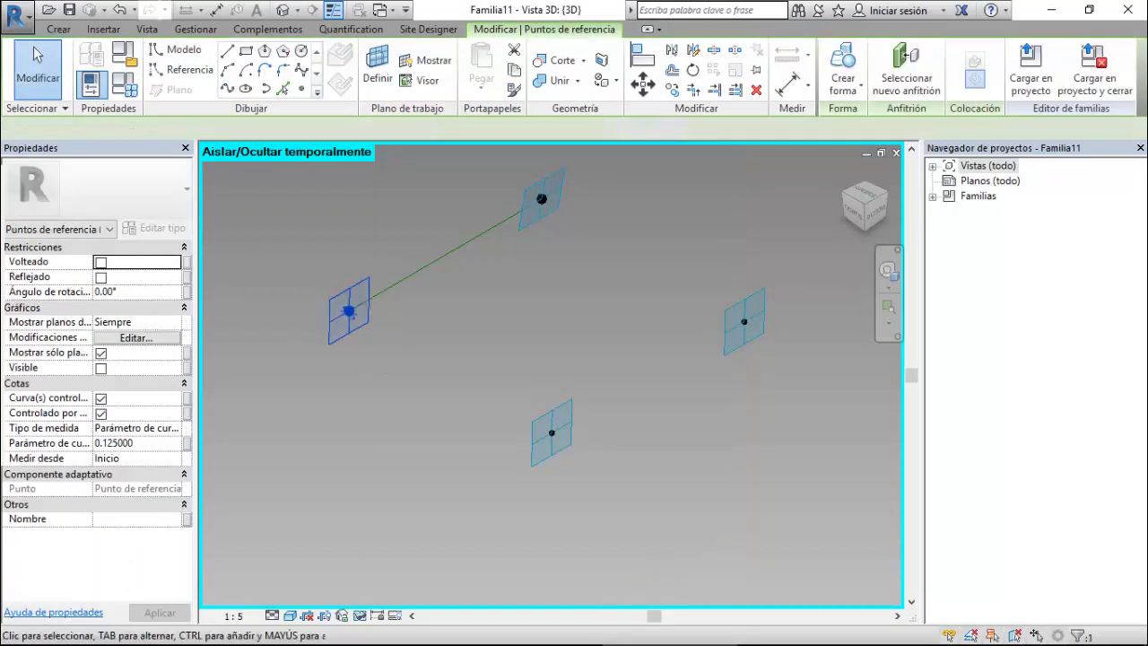
{"action": "left_click", "coordinate": [552, 433], "text": "ctrl"}
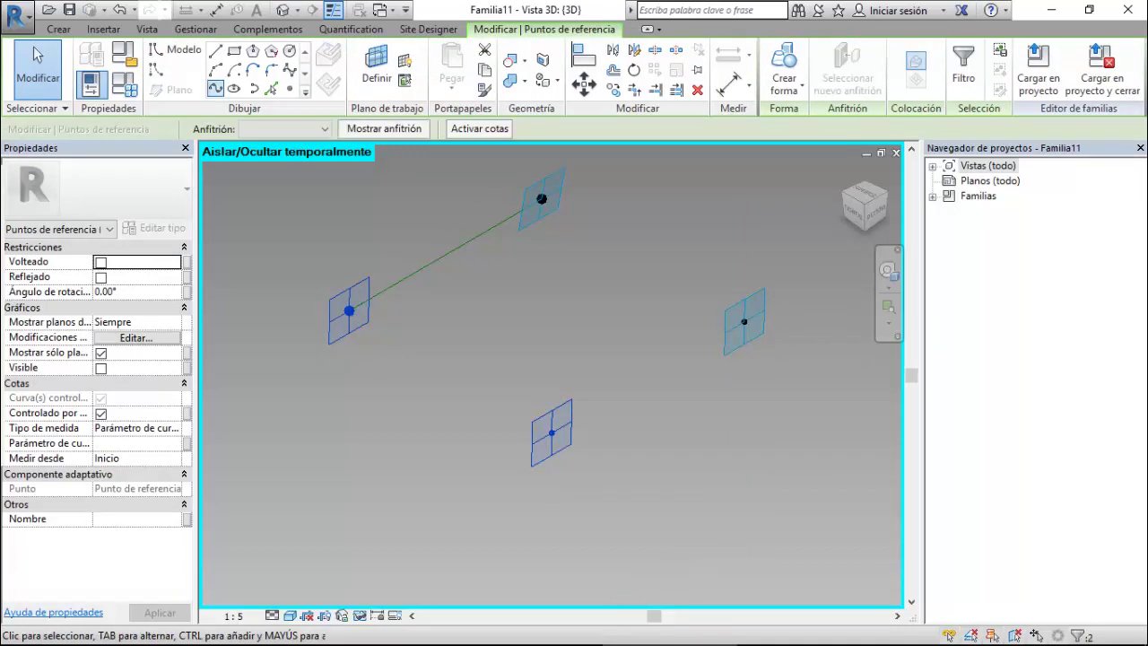
{"action": "left_click", "coordinate": [215, 88]}
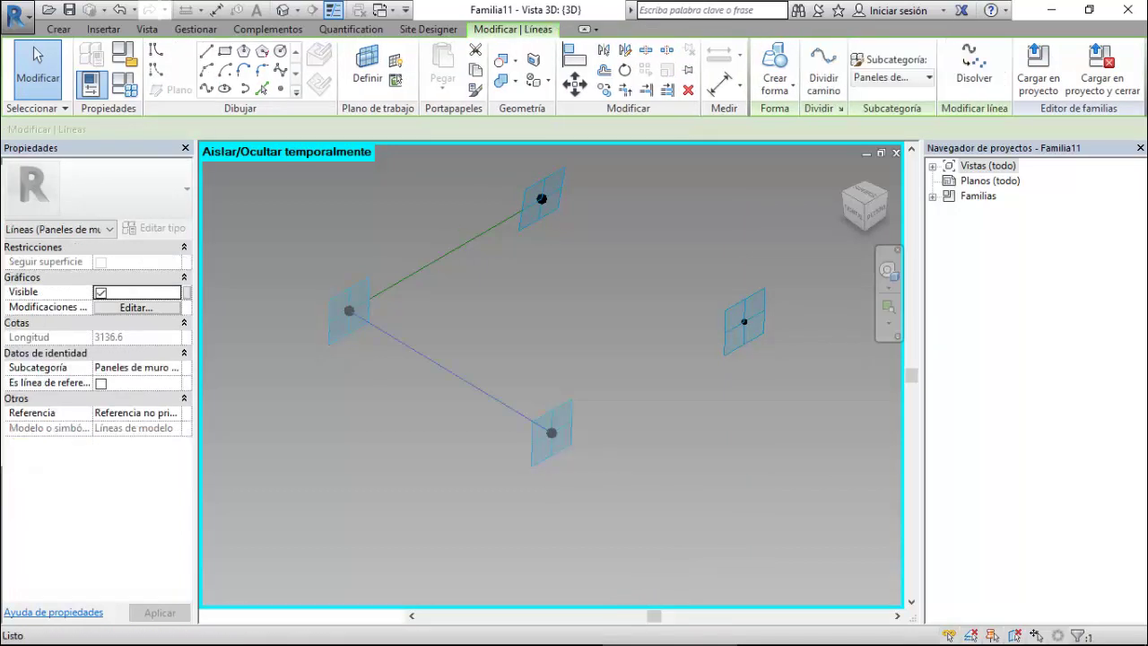
{"action": "left_click", "coordinate": [101, 383]}
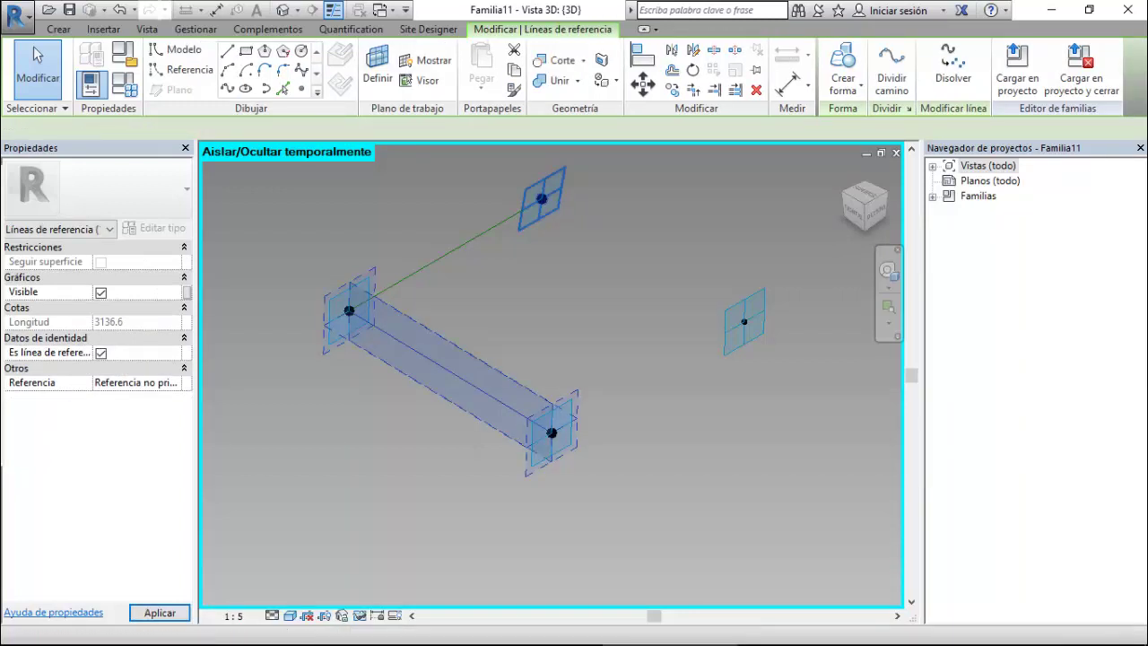
Join top to right and right to bottom points with reference lines, closing the loop.
{"action": "left_click", "coordinate": [542, 200]}
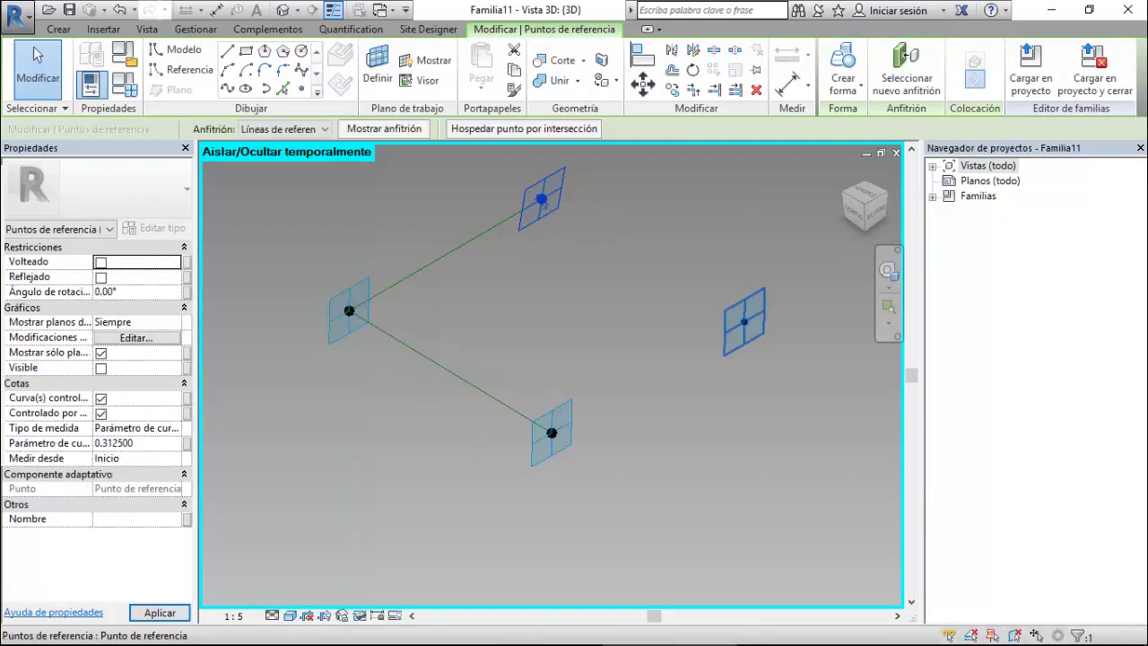
{"action": "left_click", "coordinate": [744, 321], "text": "ctrl"}
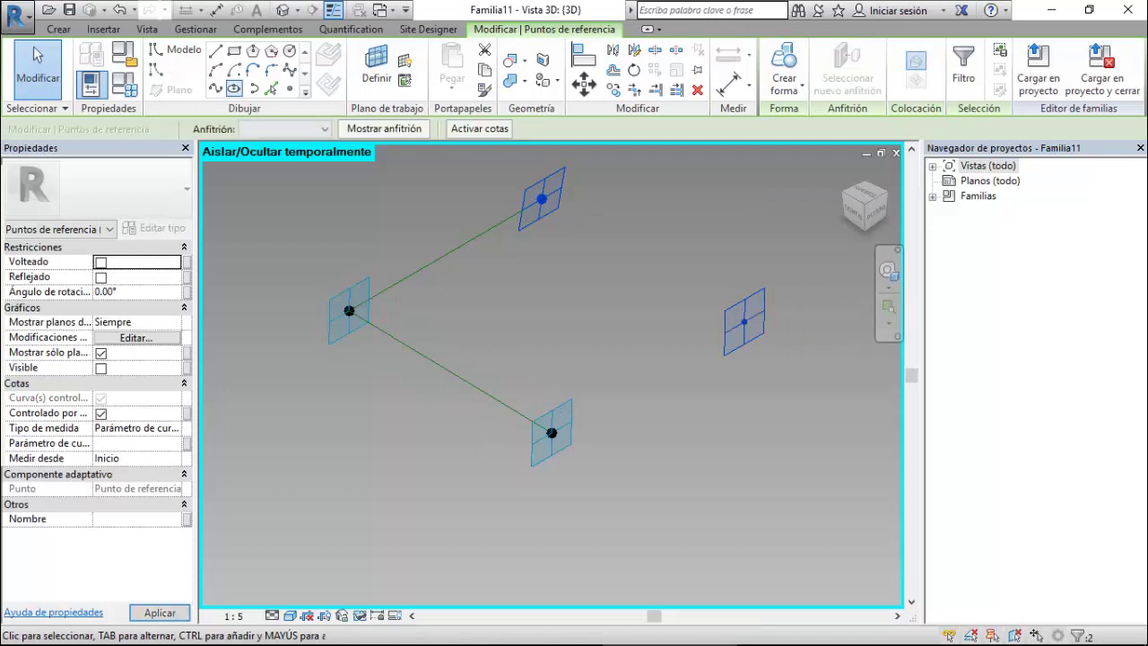
{"action": "left_click", "coordinate": [215, 88]}
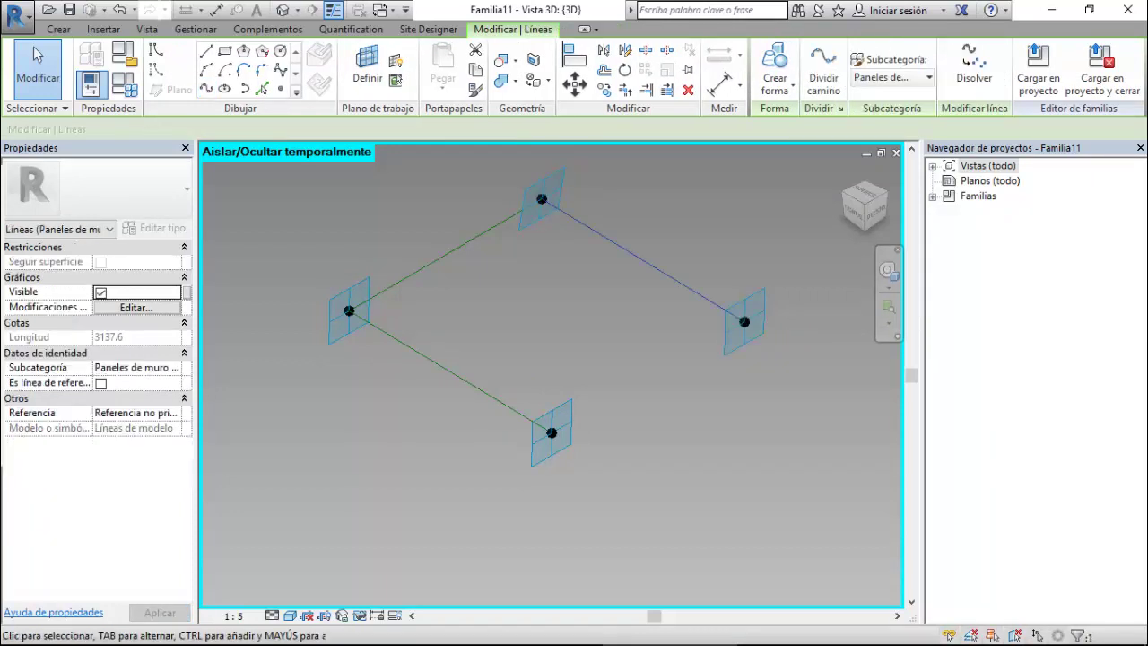
{"action": "left_click", "coordinate": [100, 383]}
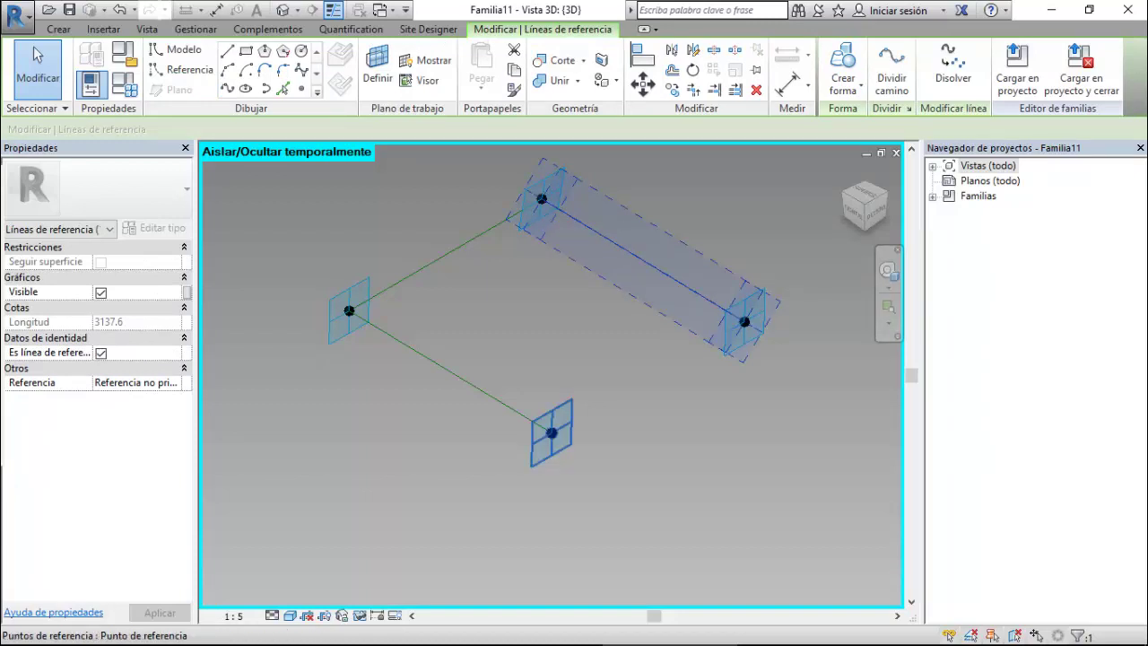
{"action": "left_click", "coordinate": [744, 321]}
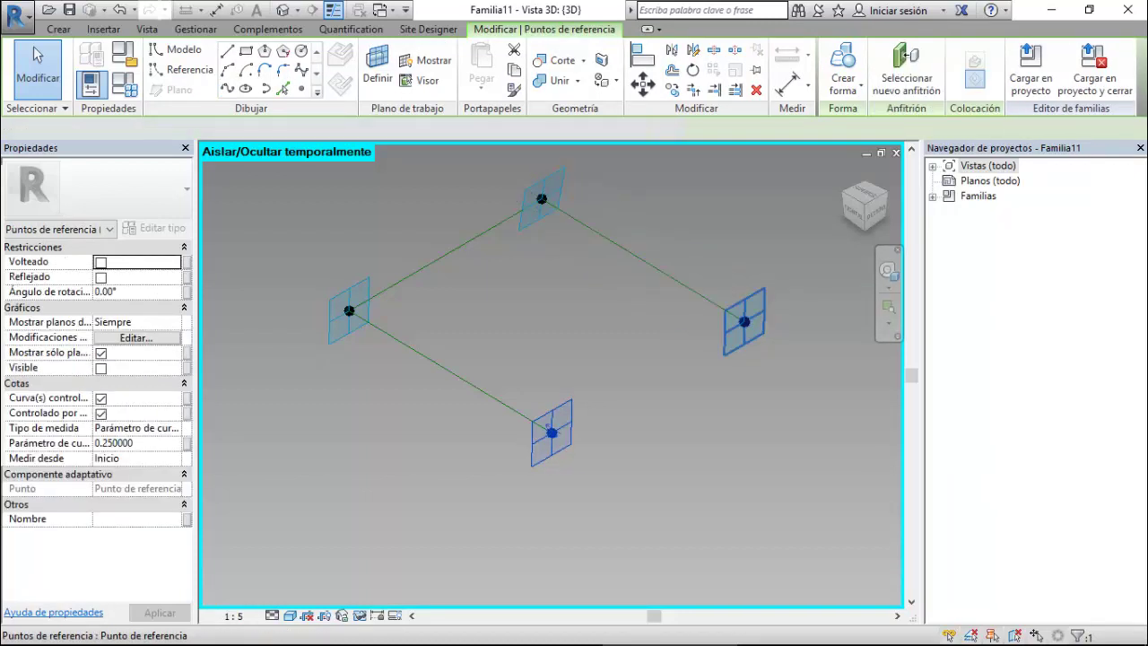
{"action": "left_click", "coordinate": [745, 327], "text": "ctrl"}
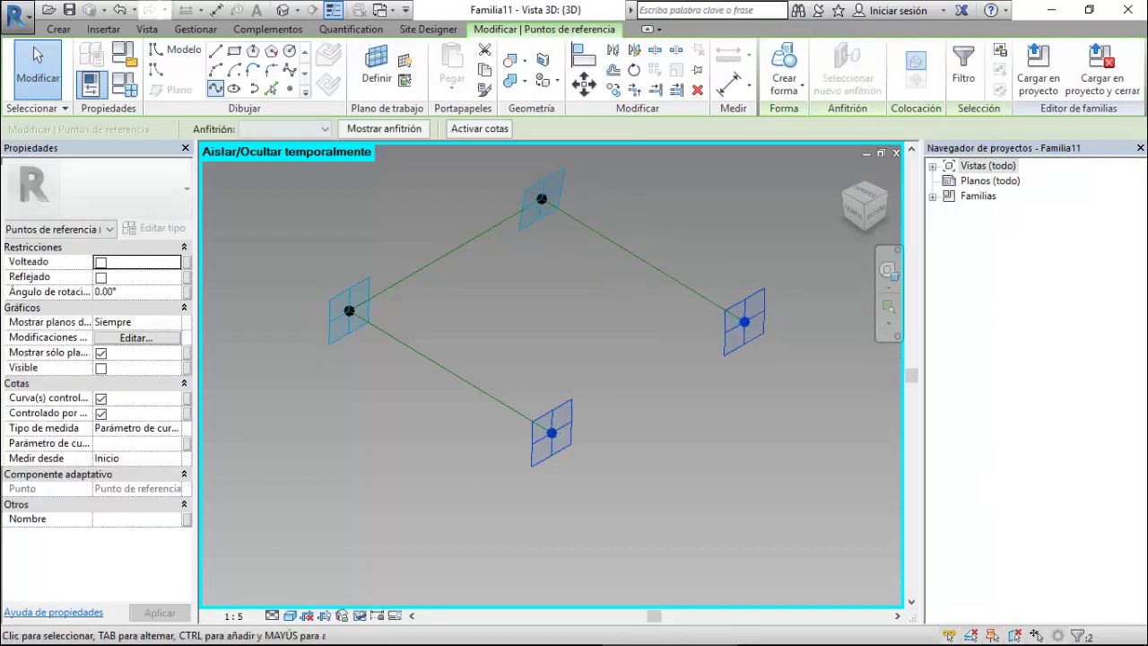
{"action": "left_click", "coordinate": [215, 88]}
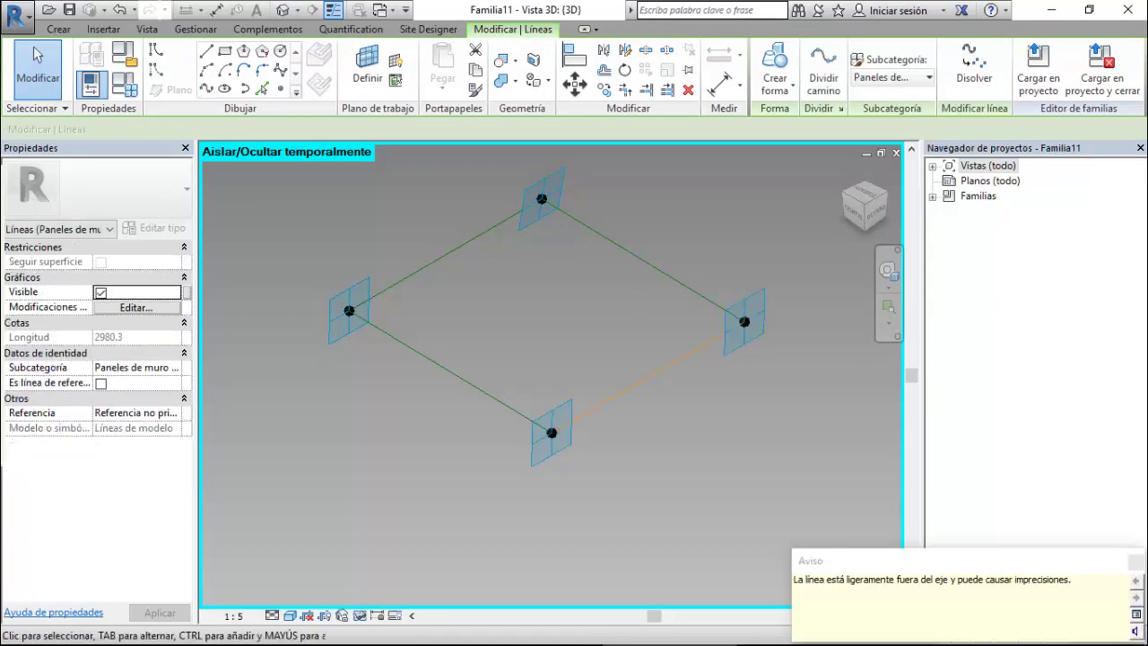
{"action": "left_click", "coordinate": [100, 383]}
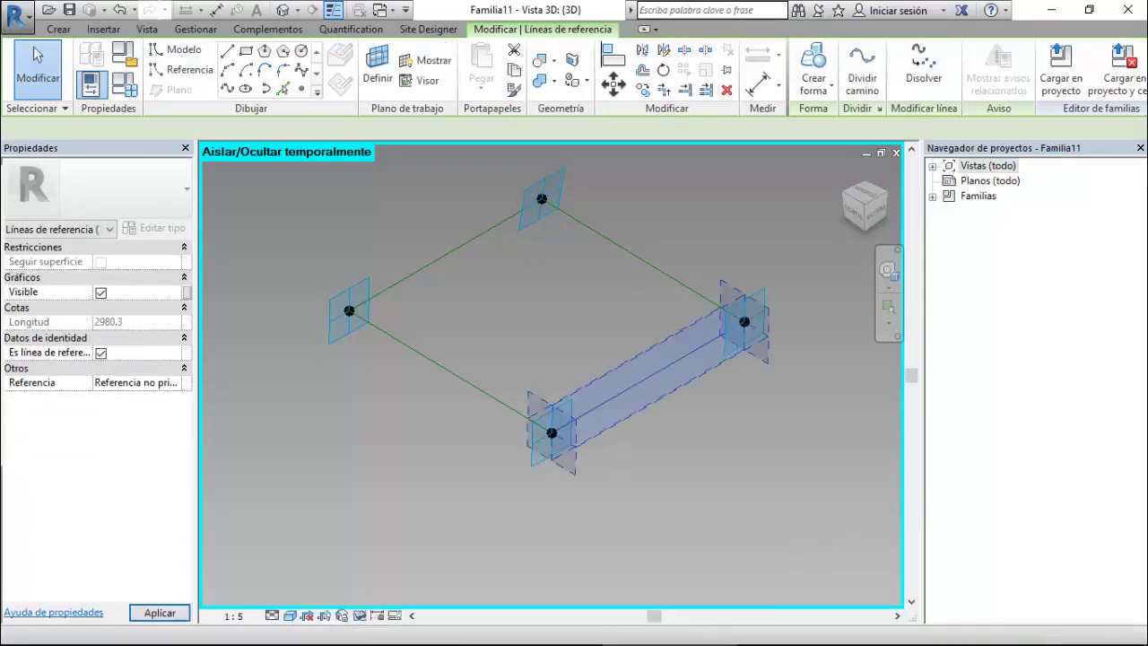
{"action": "key", "text": "Escape"}
{"action": "key", "text": "Tab"}
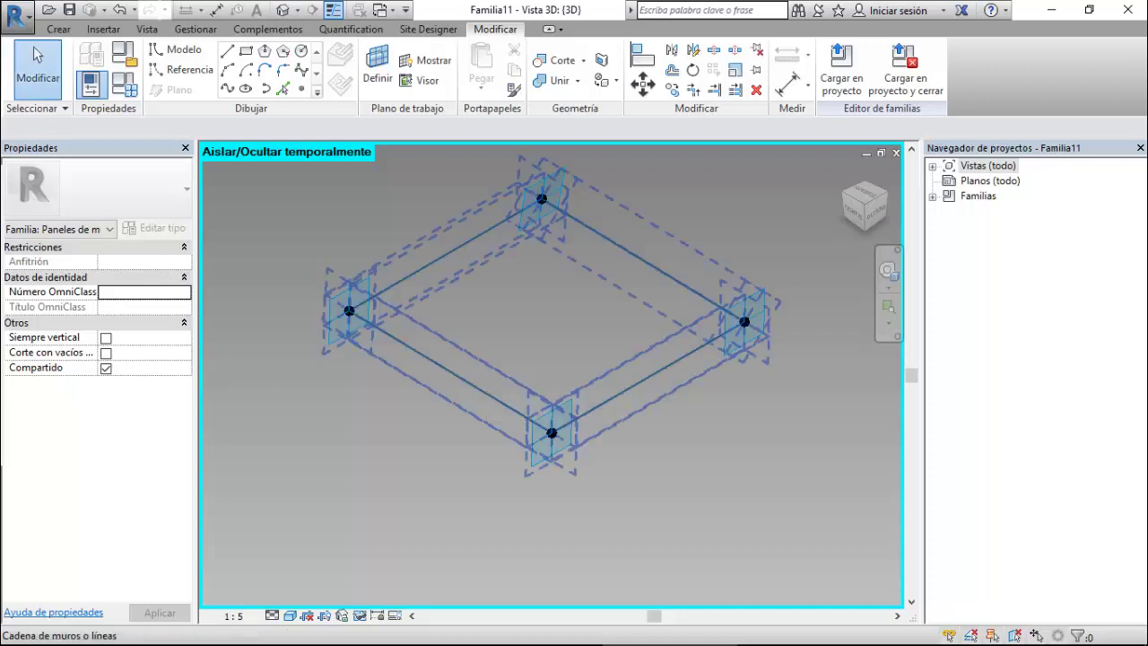
Create a solid form from the four-point reference-line loop.
{"action": "left_click", "coordinate": [520, 414]}
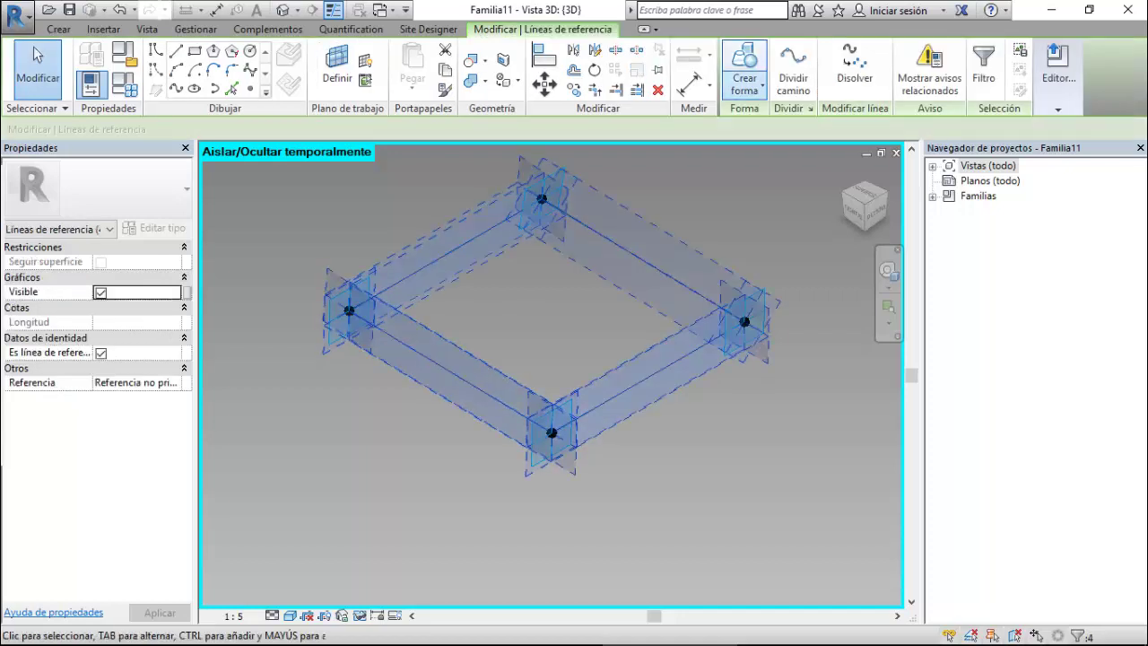
{"action": "left_click", "coordinate": [744, 85]}
{"action": "key", "text": "Escape"}
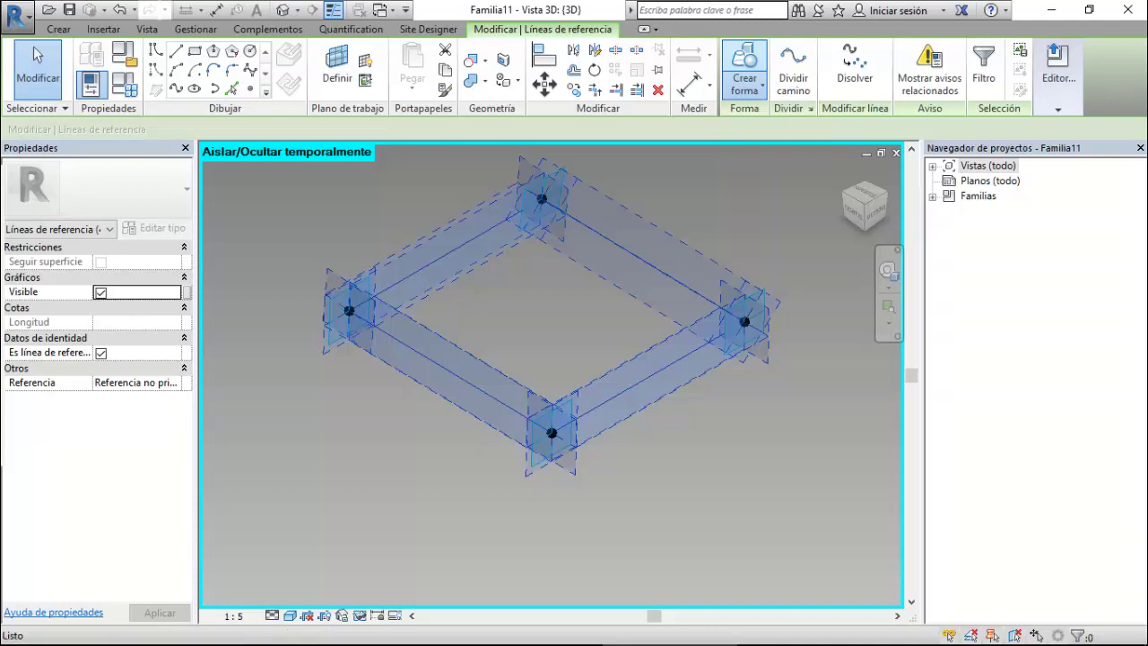
{"action": "left_click", "coordinate": [415, 464]}
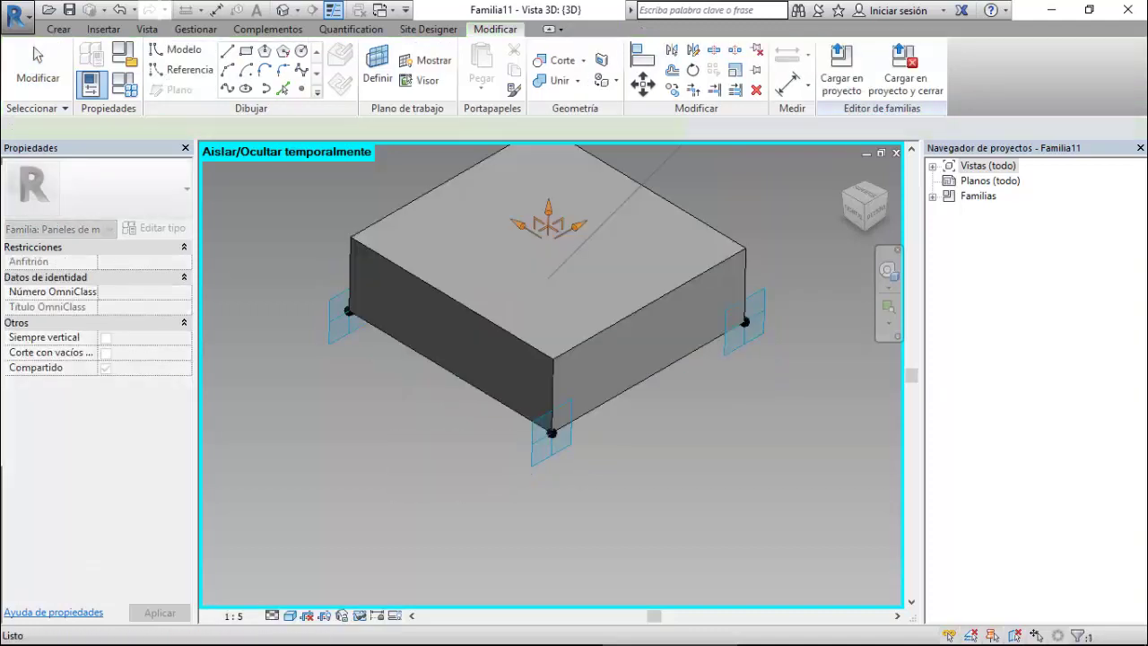
Set the form's Desfase positivo to 25.
{"action": "left_click", "coordinate": [589, 235]}
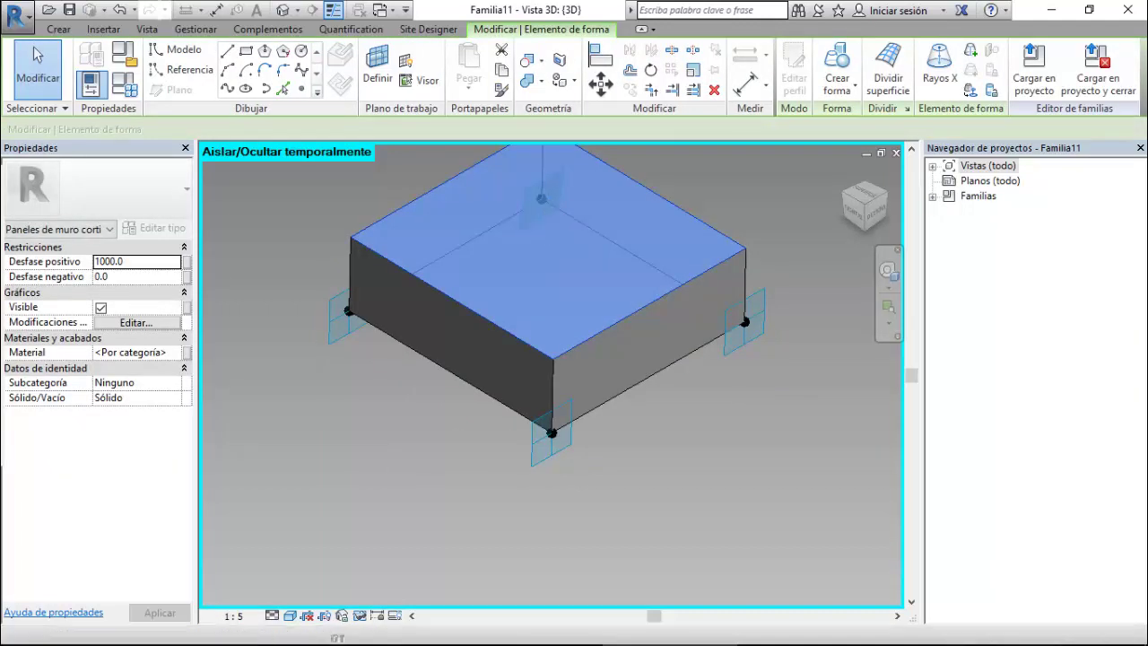
{"action": "left_click", "coordinate": [134, 261]}
{"action": "type", "text": "25"}
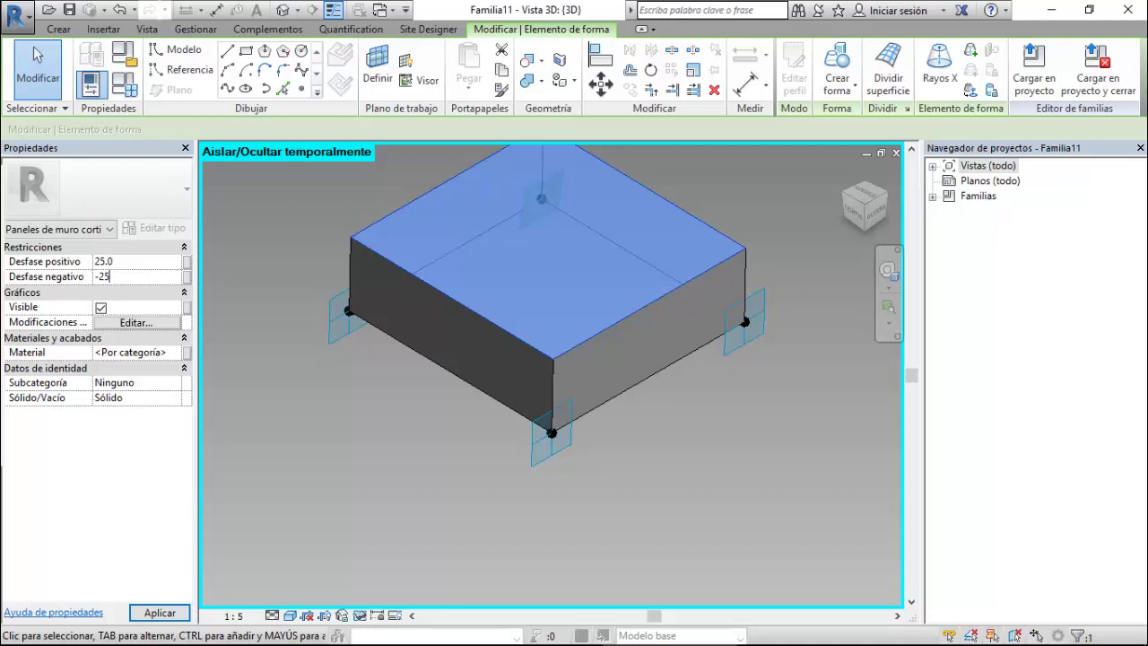
{"action": "left_click", "coordinate": [160, 612]}
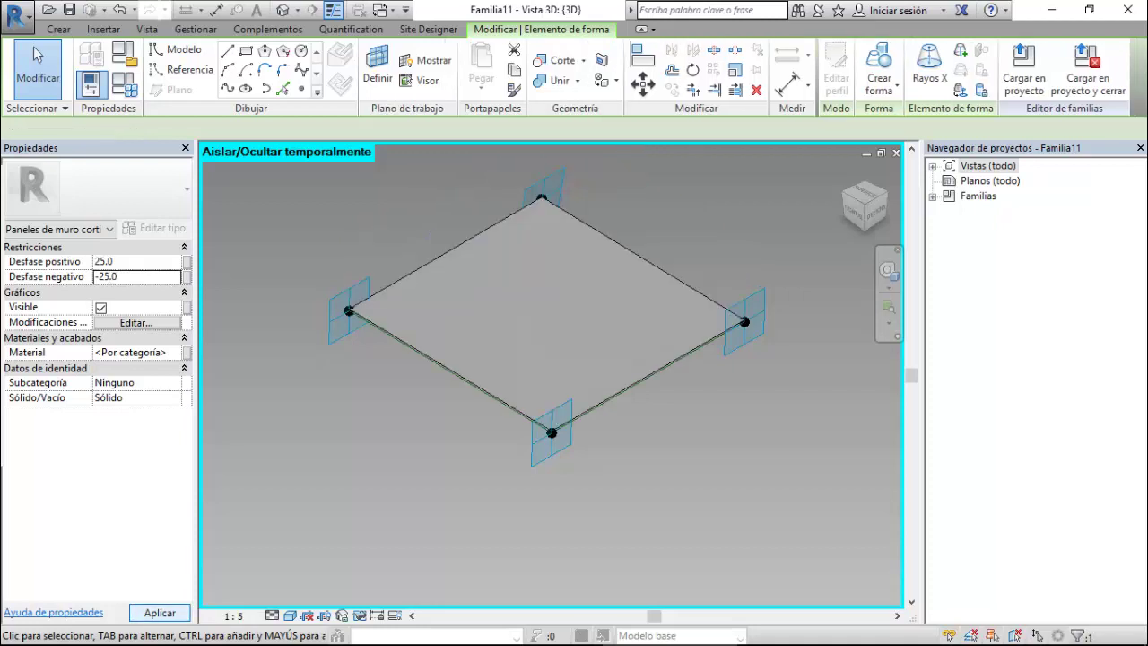
{"action": "scroll", "coordinate": [462, 359], "scroll_direction": "up", "scroll_amount": 3}
{"action": "scroll", "coordinate": [462, 359], "scroll_direction": "up", "scroll_amount": 3}
{"action": "scroll", "coordinate": [462, 359], "scroll_direction": "up", "scroll_amount": 2}
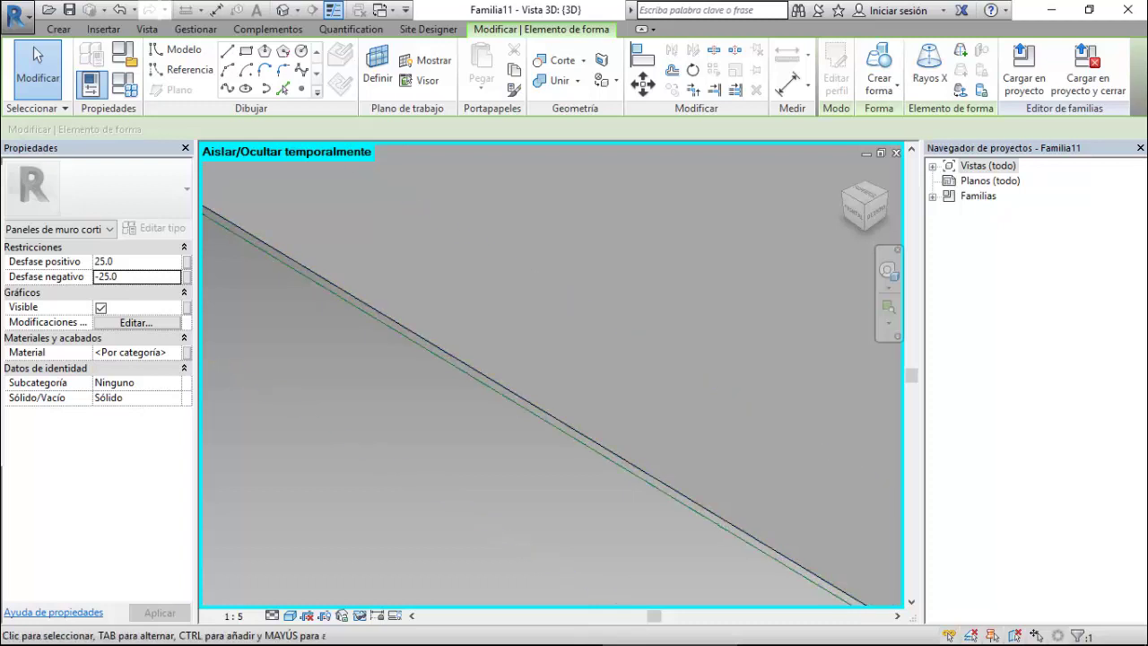
Set the form's Desfase negativo to 0.0.
{"action": "double_click", "coordinate": [135, 277]}
{"action": "type", "text": "0.0"}
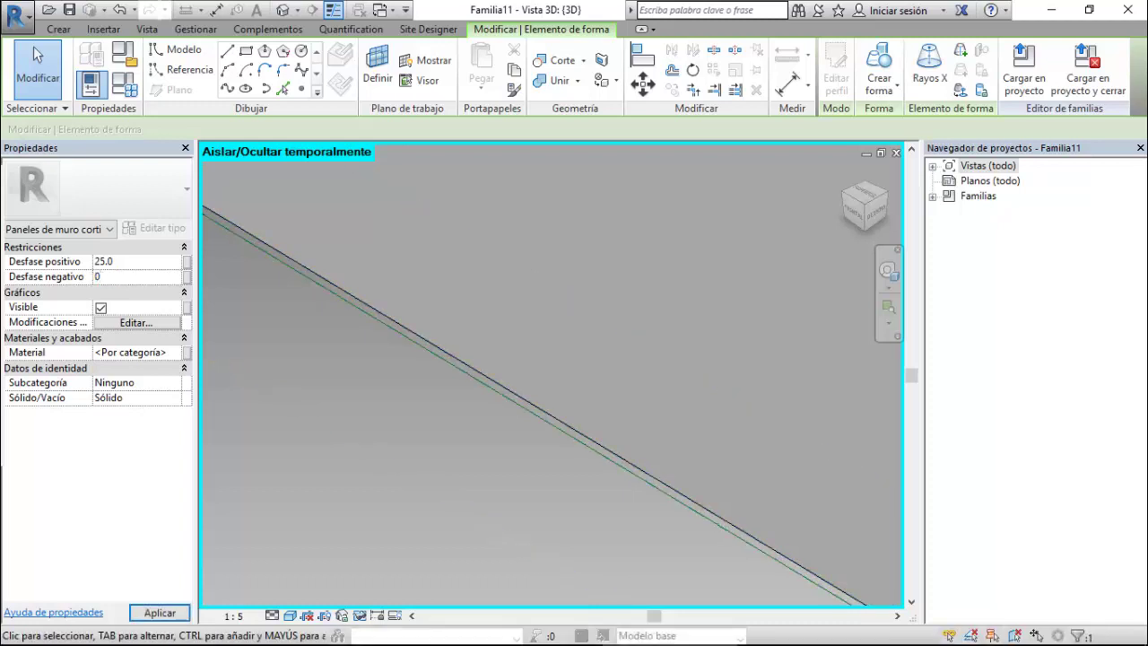
{"action": "key", "text": "Return"}
{"action": "key", "text": "Escape"}
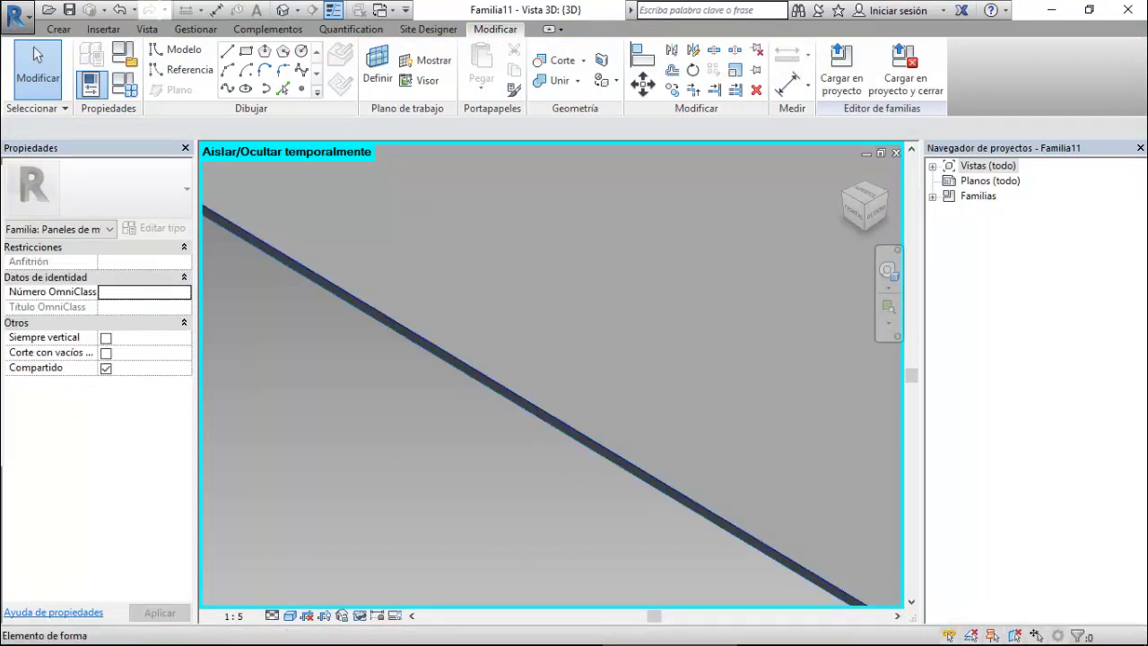
Change the form's Desfase negativo to 25, giving a slab 25 above and below.
{"action": "left_click", "coordinate": [394, 323]}
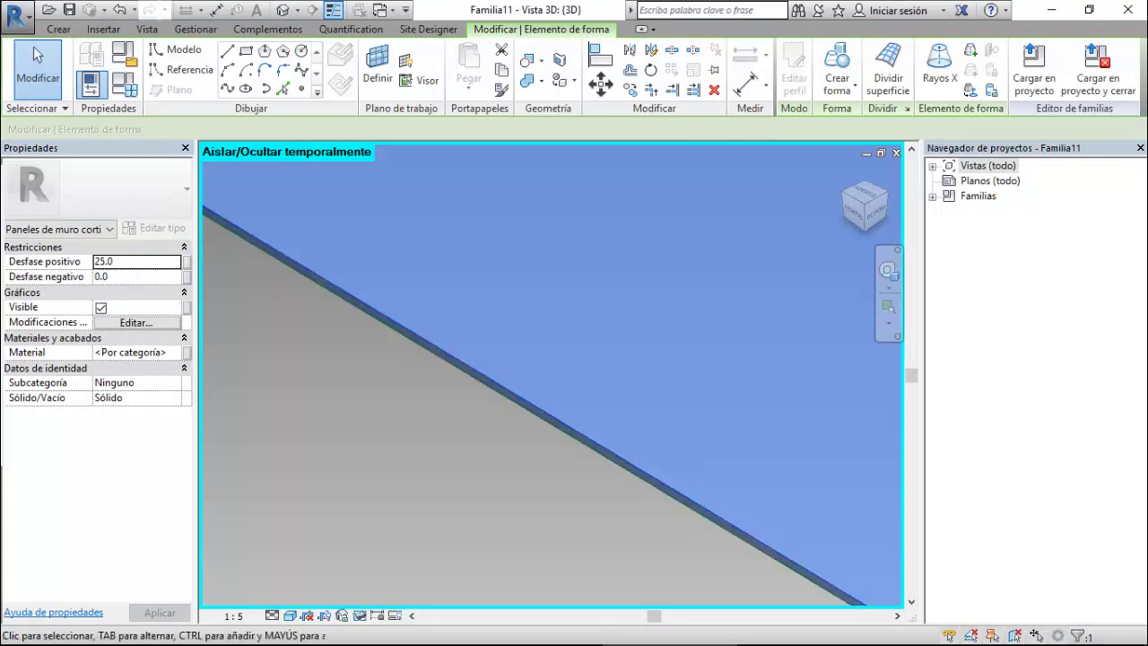
{"action": "key", "text": "Escape"}
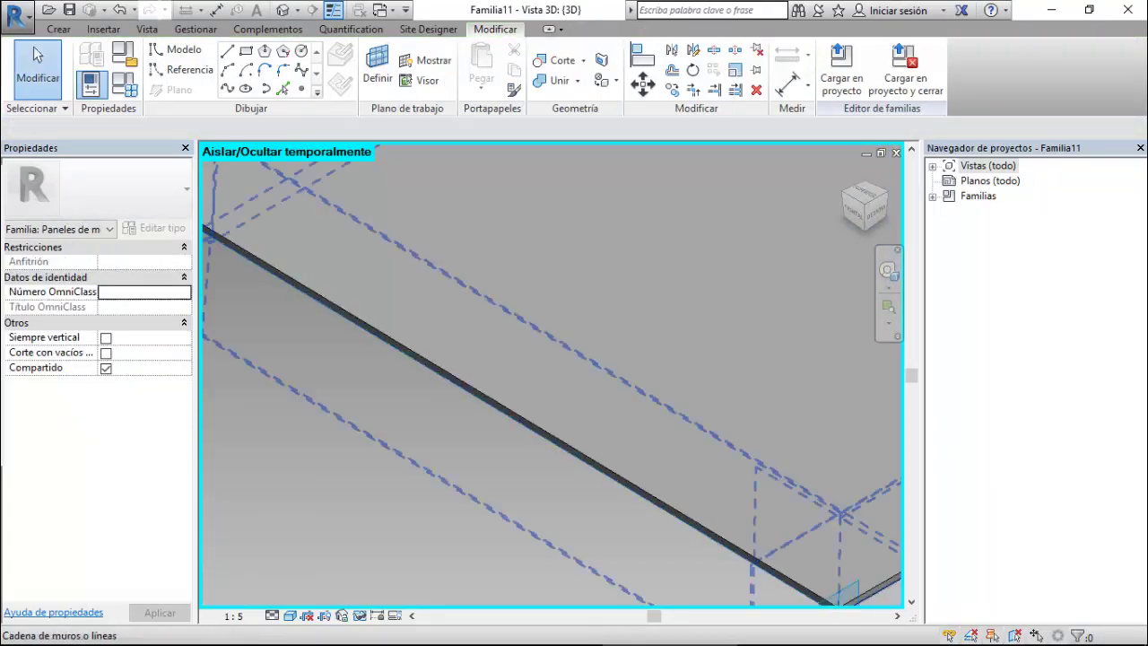
{"action": "left_click", "coordinate": [302, 274]}
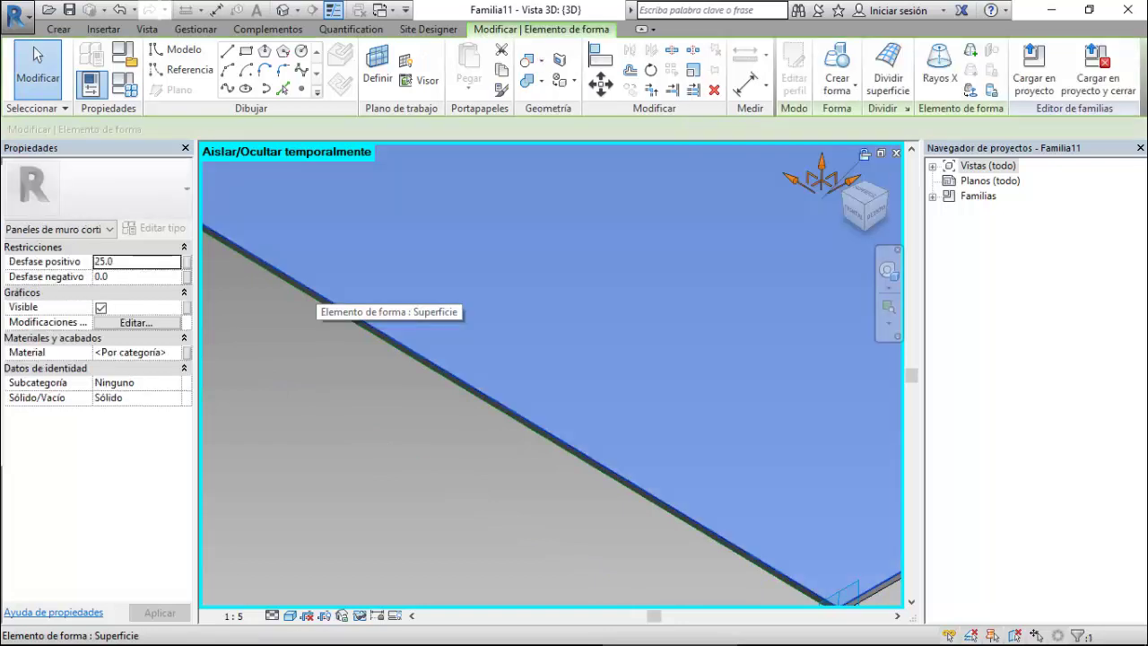
{"action": "double_click", "coordinate": [101, 277]}
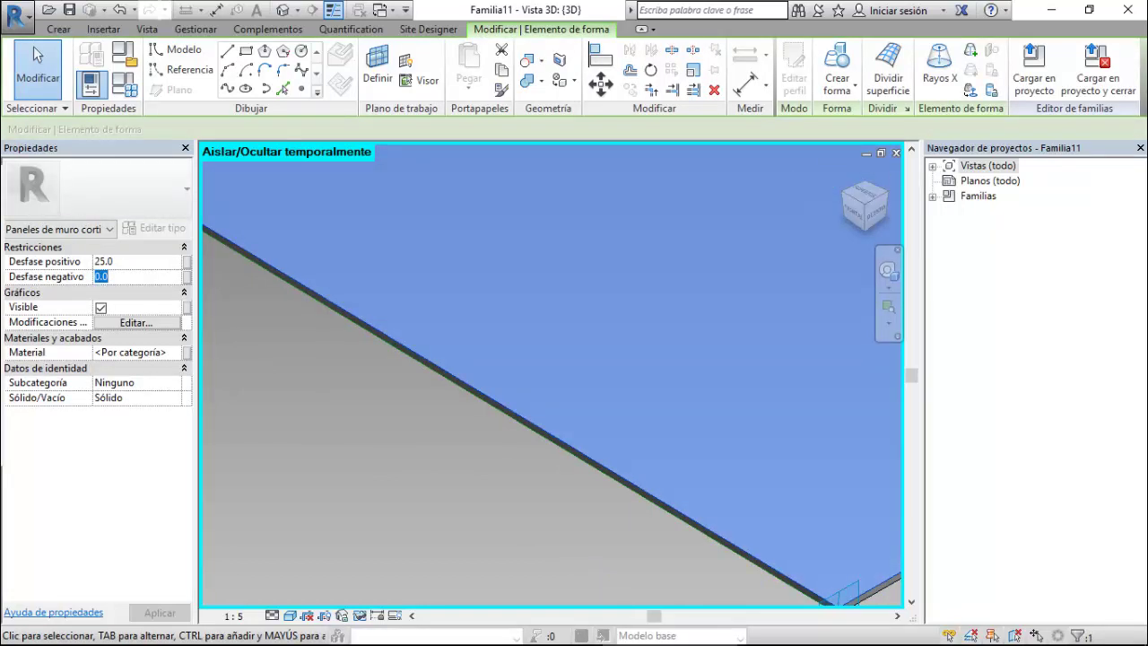
{"action": "type", "text": "25"}
{"action": "key", "text": "Return"}
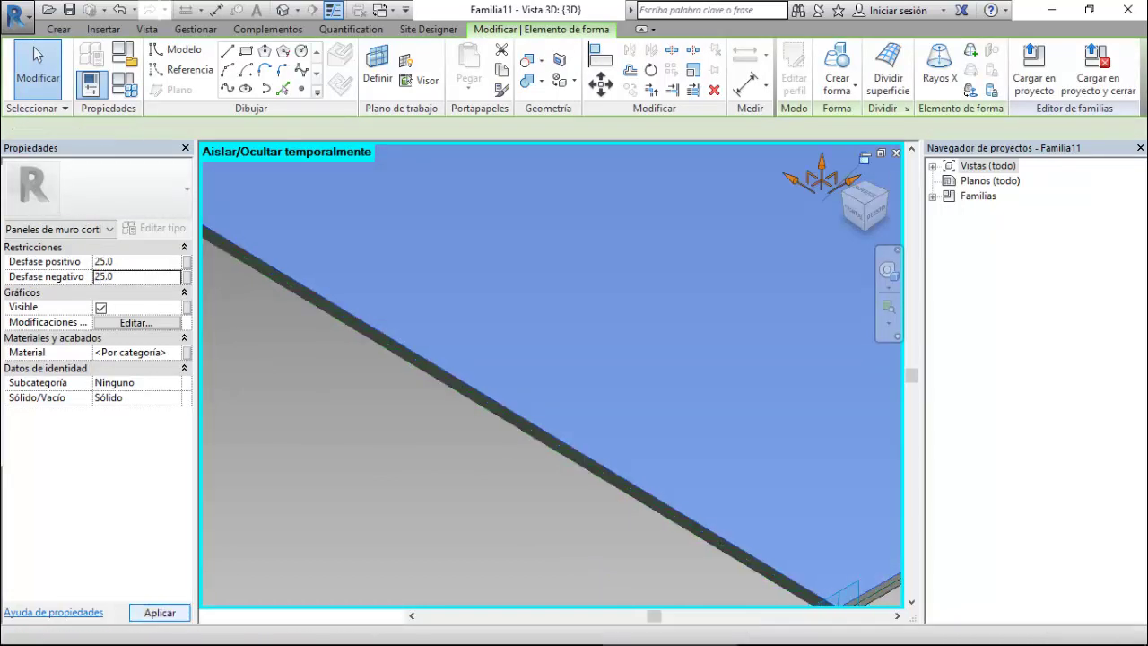
{"action": "key", "text": "Escape"}
{"action": "scroll", "coordinate": [552, 375], "scroll_direction": "down", "scroll_amount": 2}
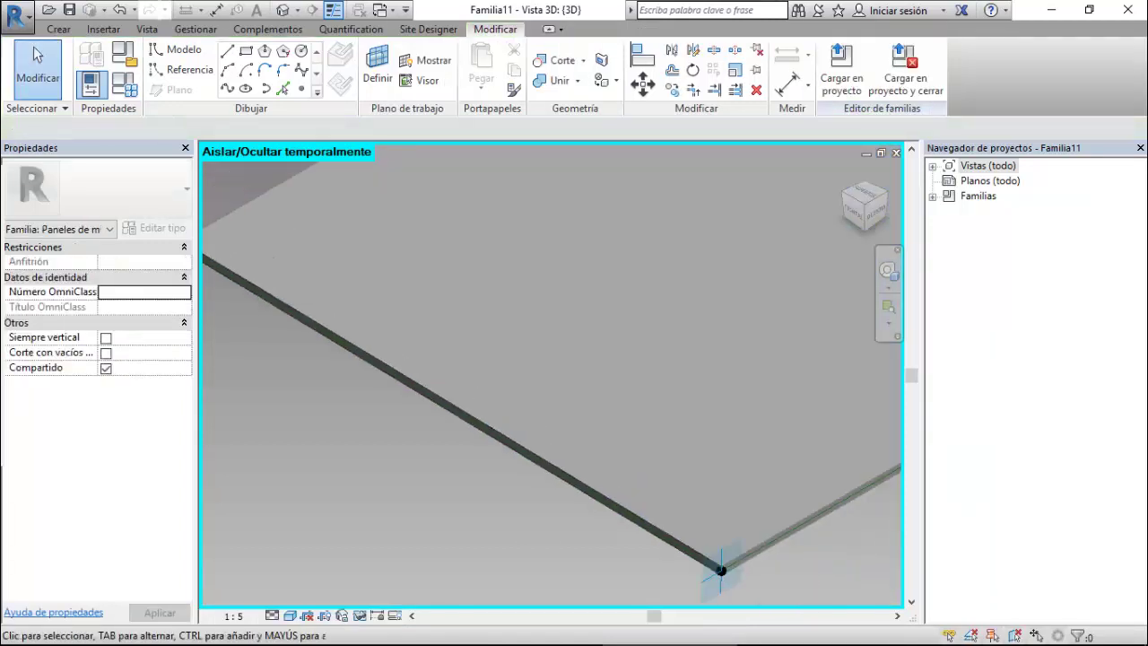
{"action": "scroll", "coordinate": [551, 375], "scroll_direction": "down", "scroll_amount": 2}
{"action": "scroll", "coordinate": [551, 375], "scroll_direction": "down", "scroll_amount": 1}
{"action": "scroll", "coordinate": [360, 437], "scroll_direction": "down", "scroll_amount": 1}
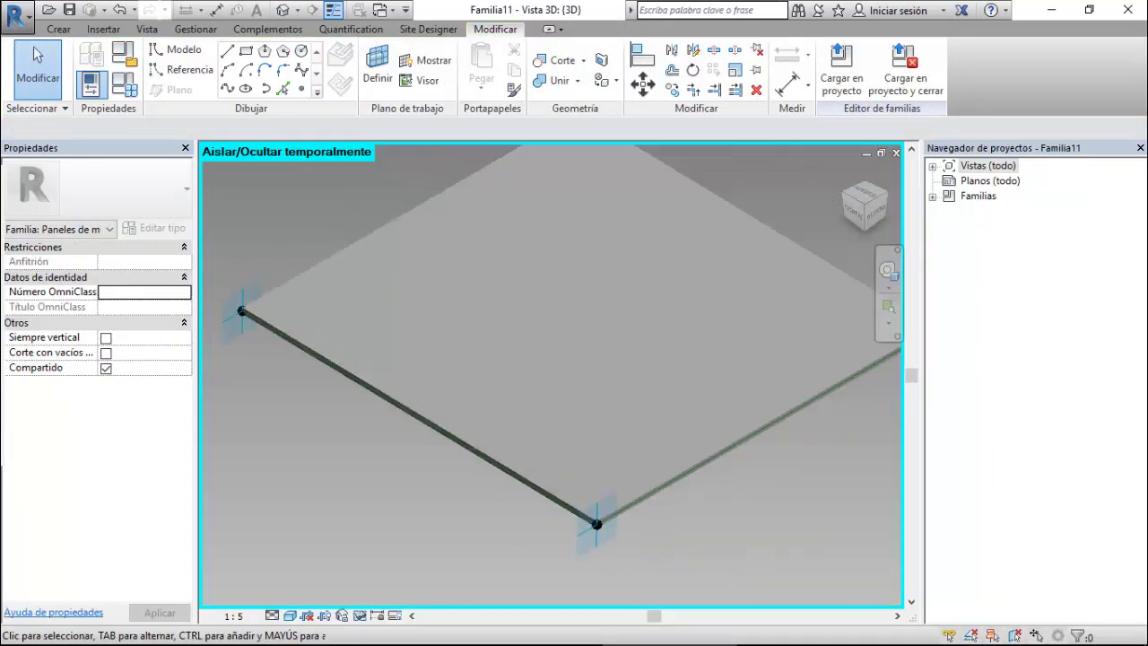
{"action": "scroll", "coordinate": [361, 436], "scroll_direction": "down", "scroll_amount": 1}
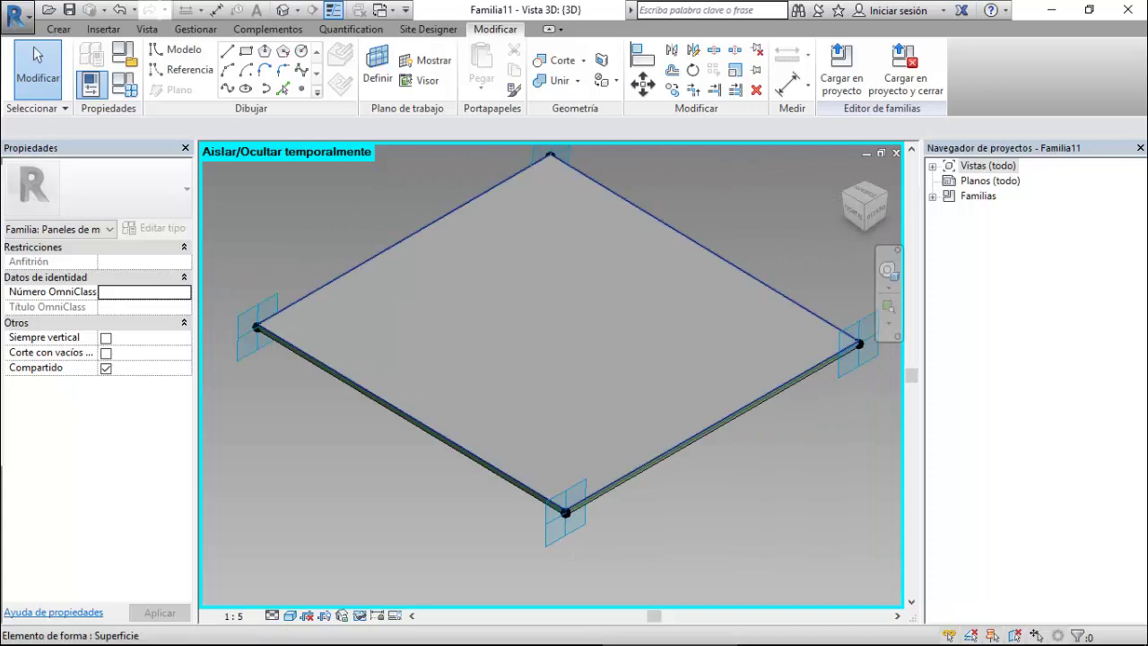
Link the slab's Material to a new 'Material Vidrio' type parameter, then begin setting it in Tipos de familia.
{"action": "left_click", "coordinate": [556, 359]}
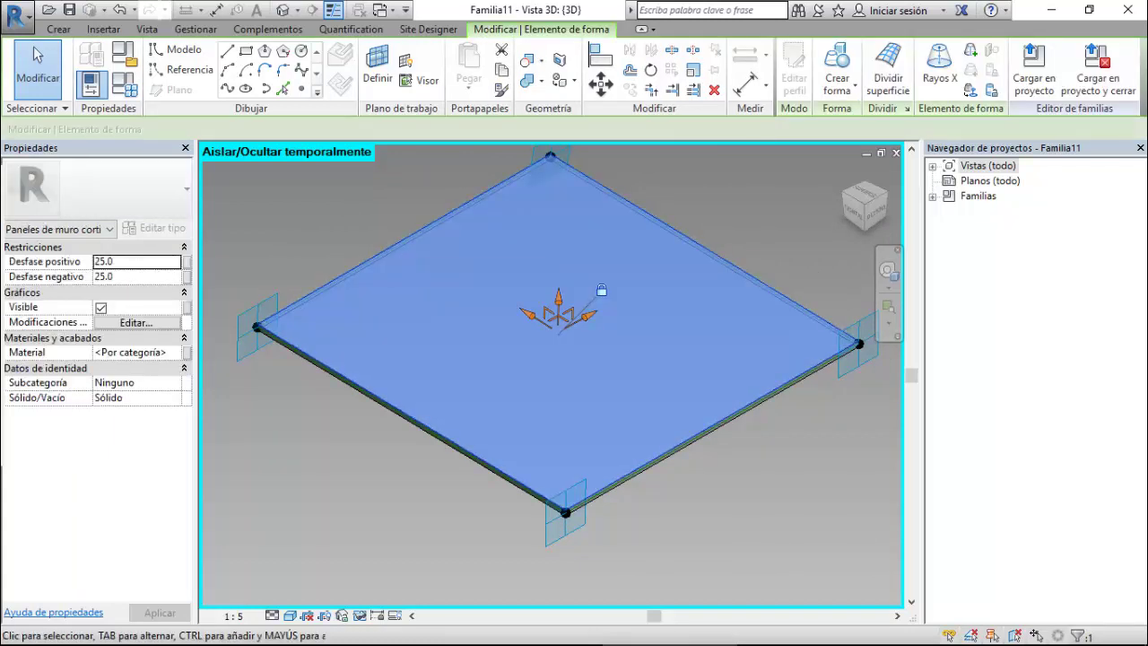
{"action": "left_click", "coordinate": [186, 352]}
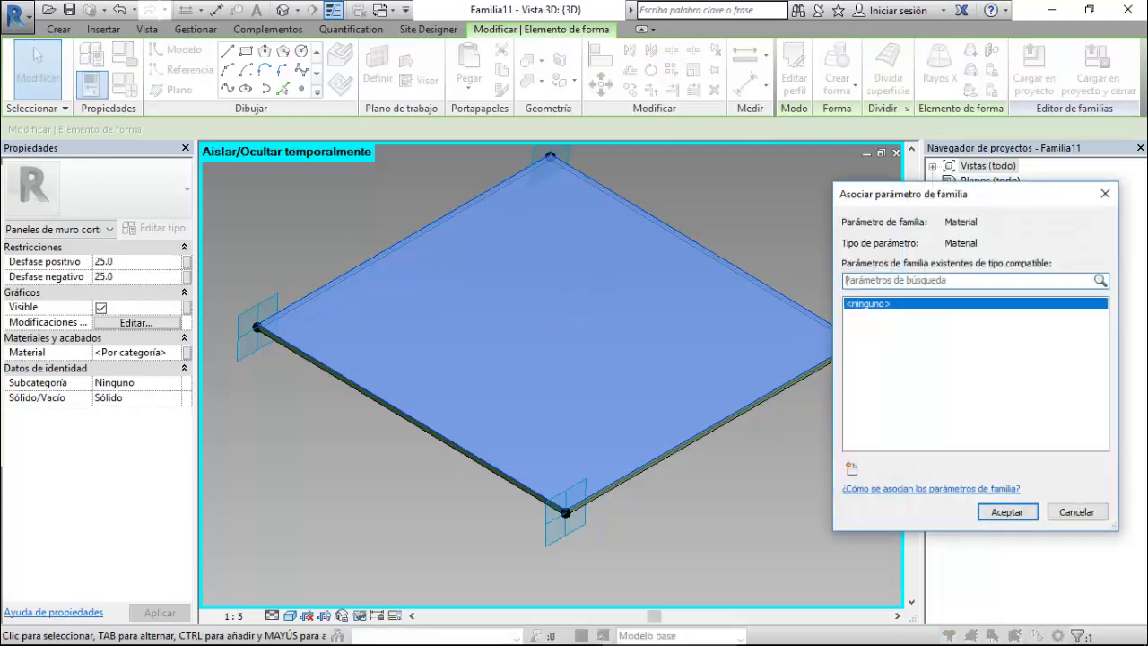
{"action": "left_click", "coordinate": [851, 468]}
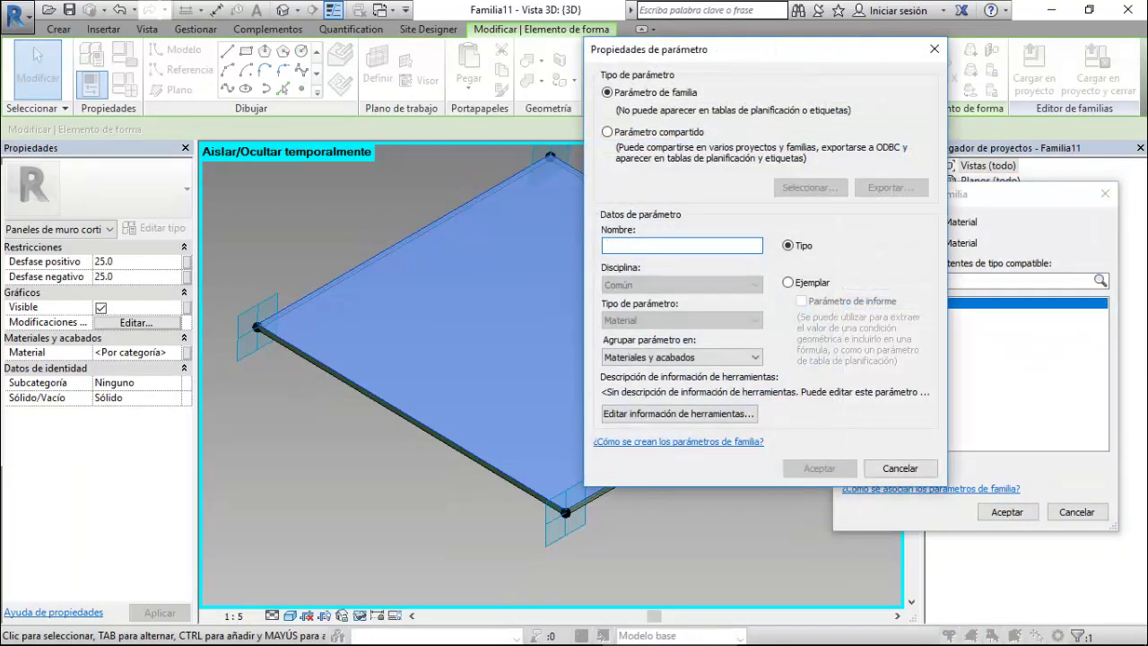
{"action": "type", "text": "Material Vidrio"}
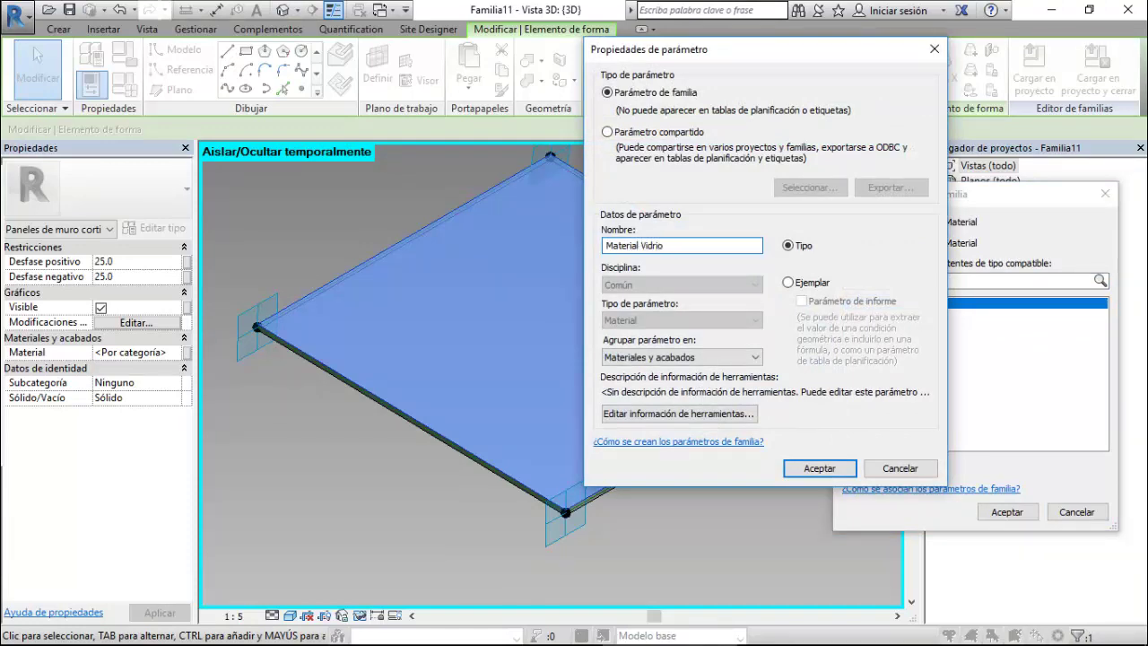
{"action": "left_click", "coordinate": [819, 468]}
{"action": "left_click", "coordinate": [1006, 511]}
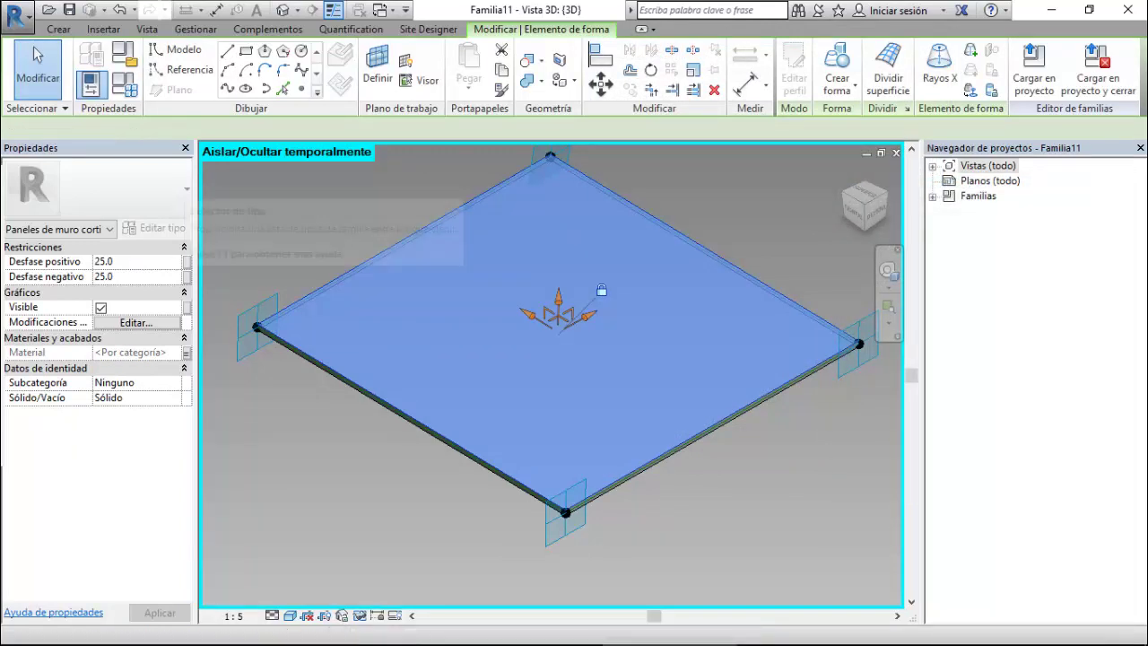
{"action": "left_click", "coordinate": [124, 84]}
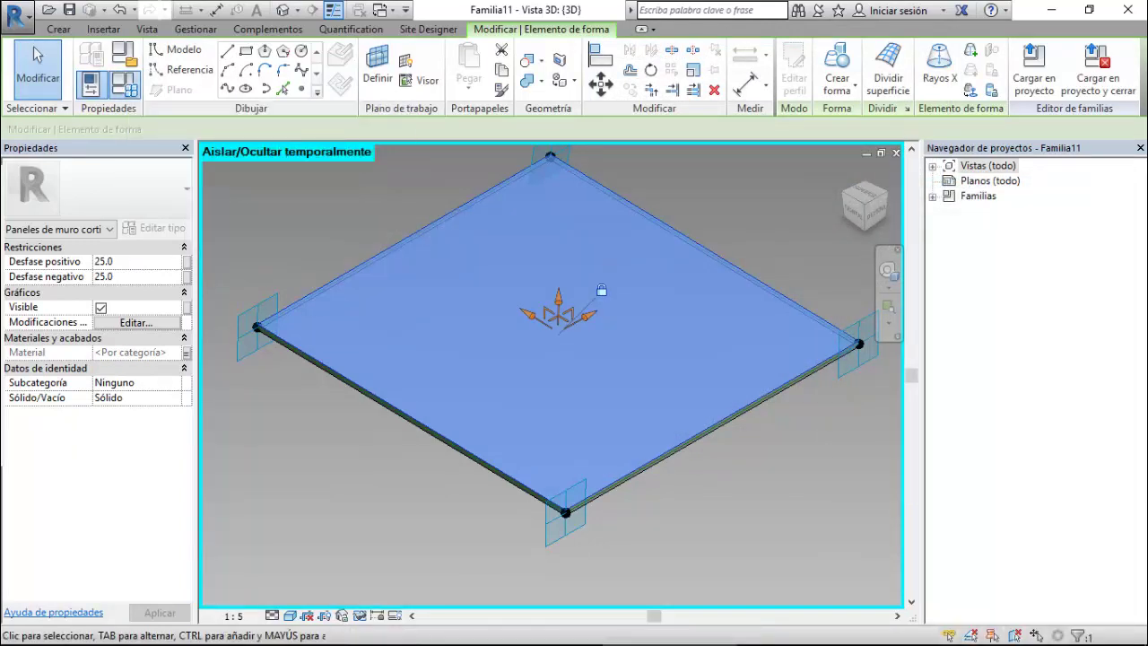
{"action": "left_click", "coordinate": [860, 217]}
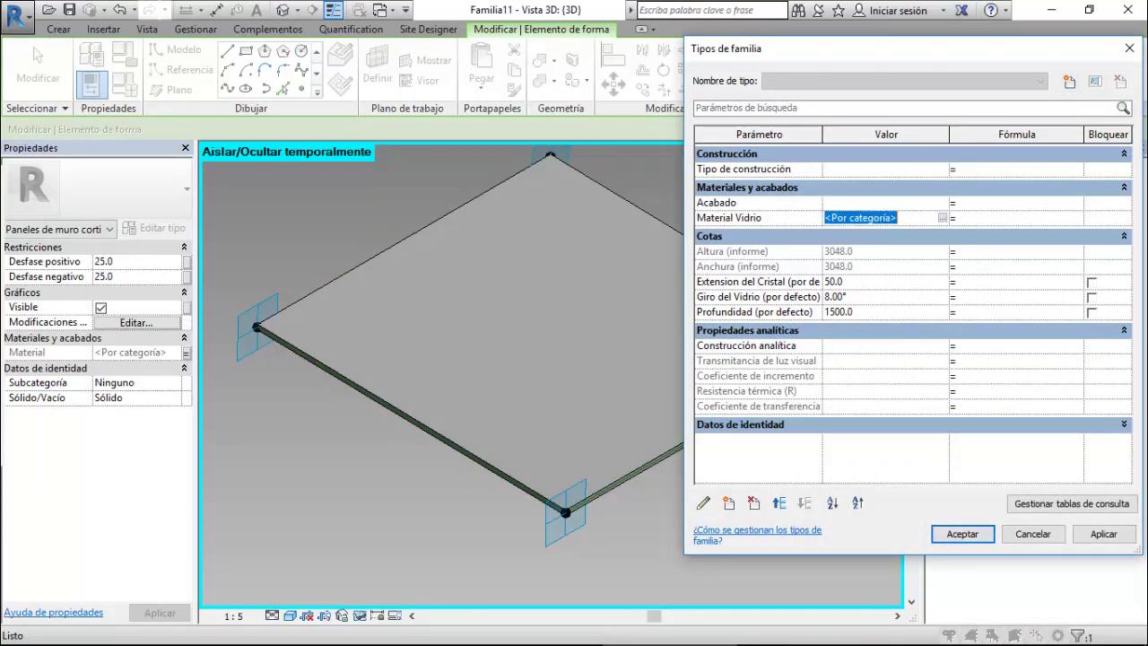
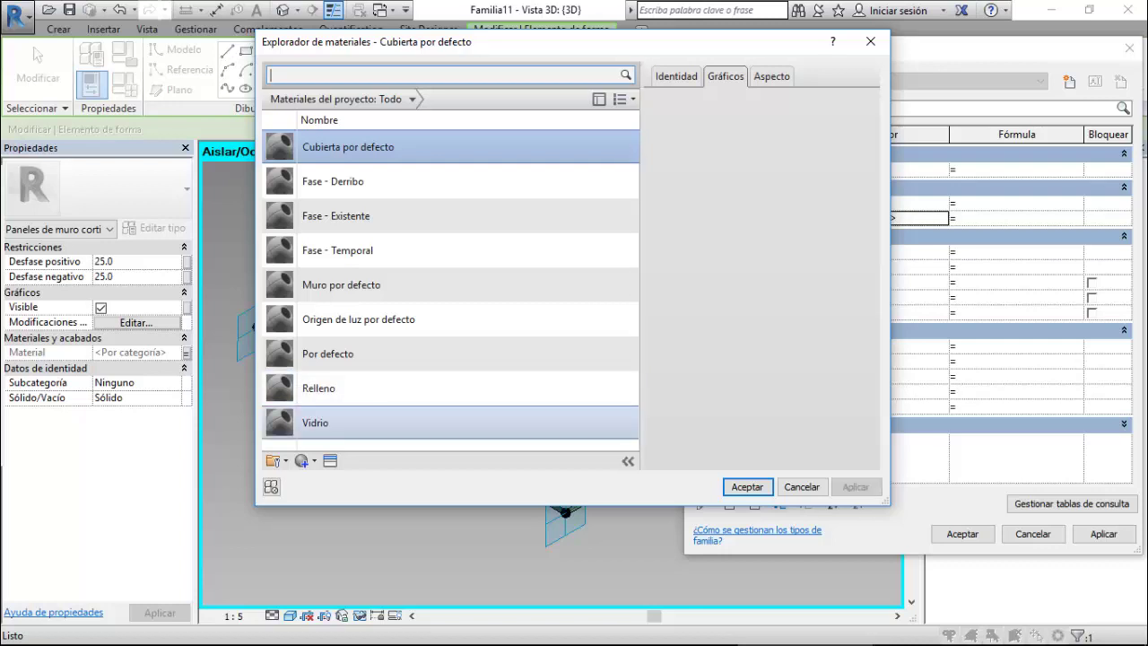
Assign the Vidrio material to the glass and accept the family type changes.
{"action": "left_click", "coordinate": [358, 423]}
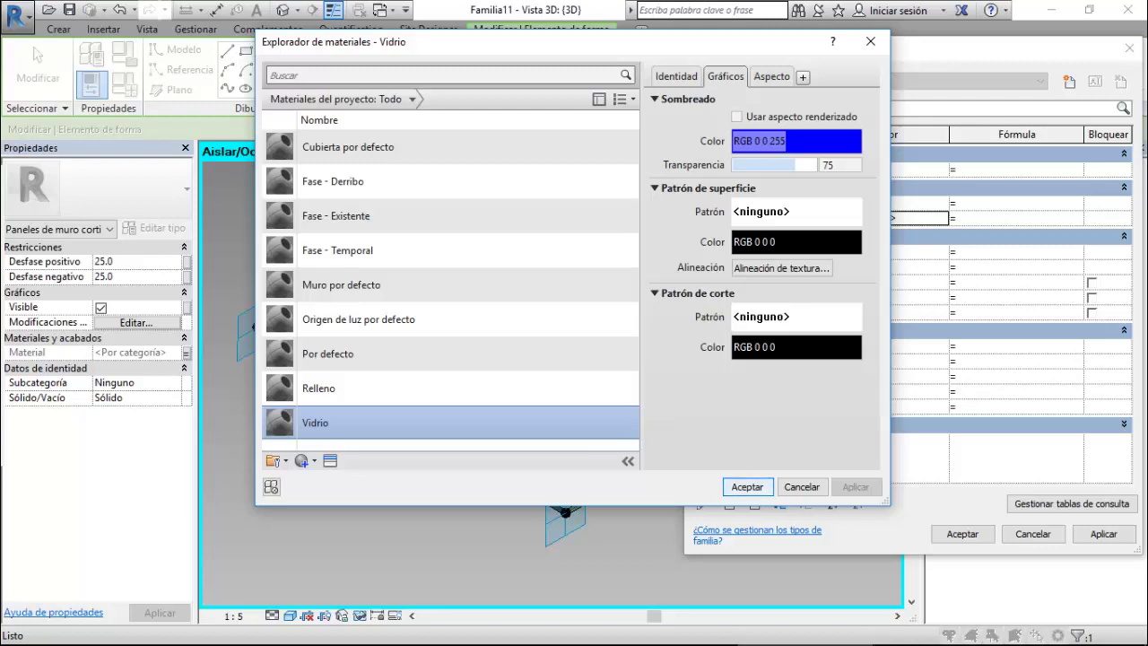
{"action": "left_click", "coordinate": [747, 486]}
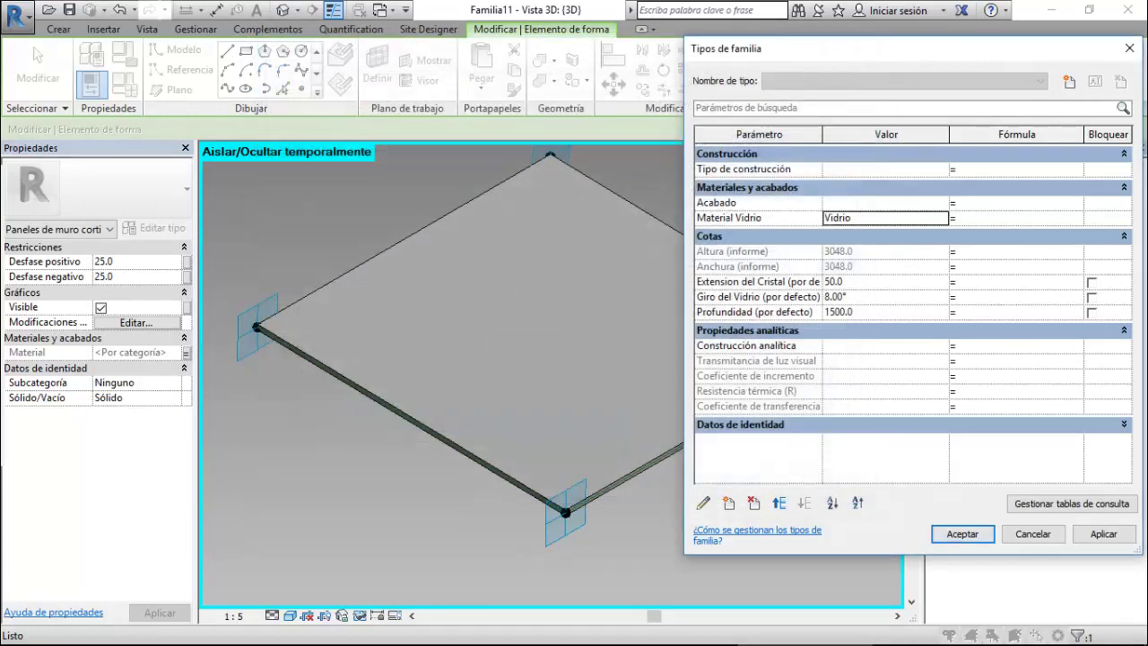
{"action": "left_click", "coordinate": [962, 533]}
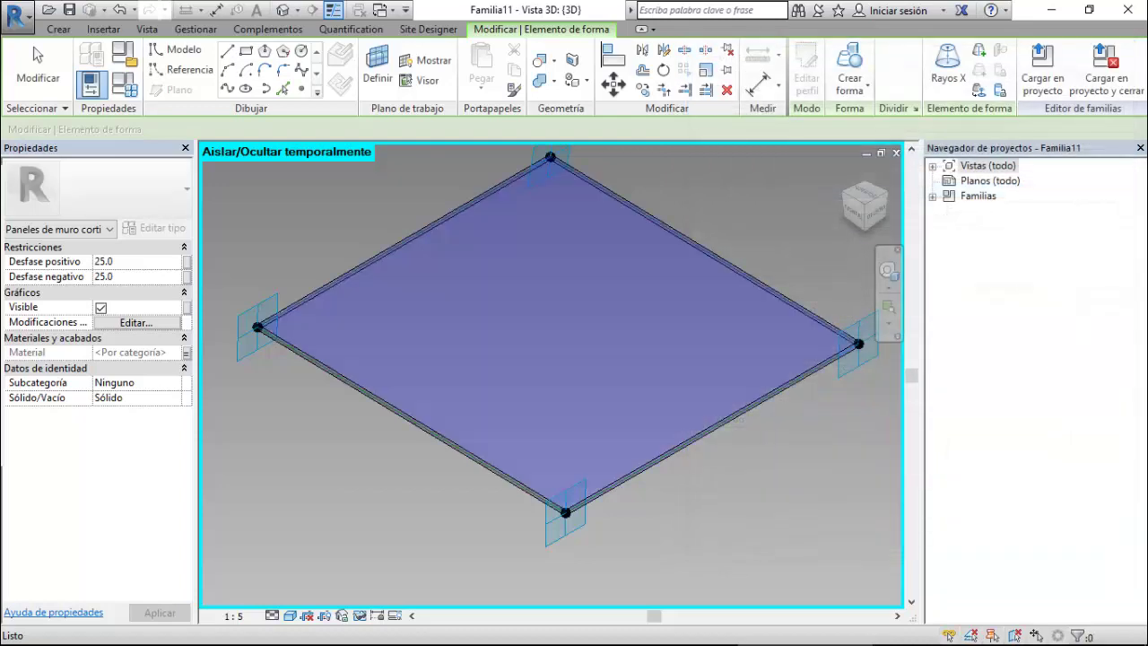
Reset the temporary isolation so the full metal frame is visible again.
{"action": "left_click", "coordinate": [36, 55]}
{"action": "right_click", "coordinate": [356, 610]}
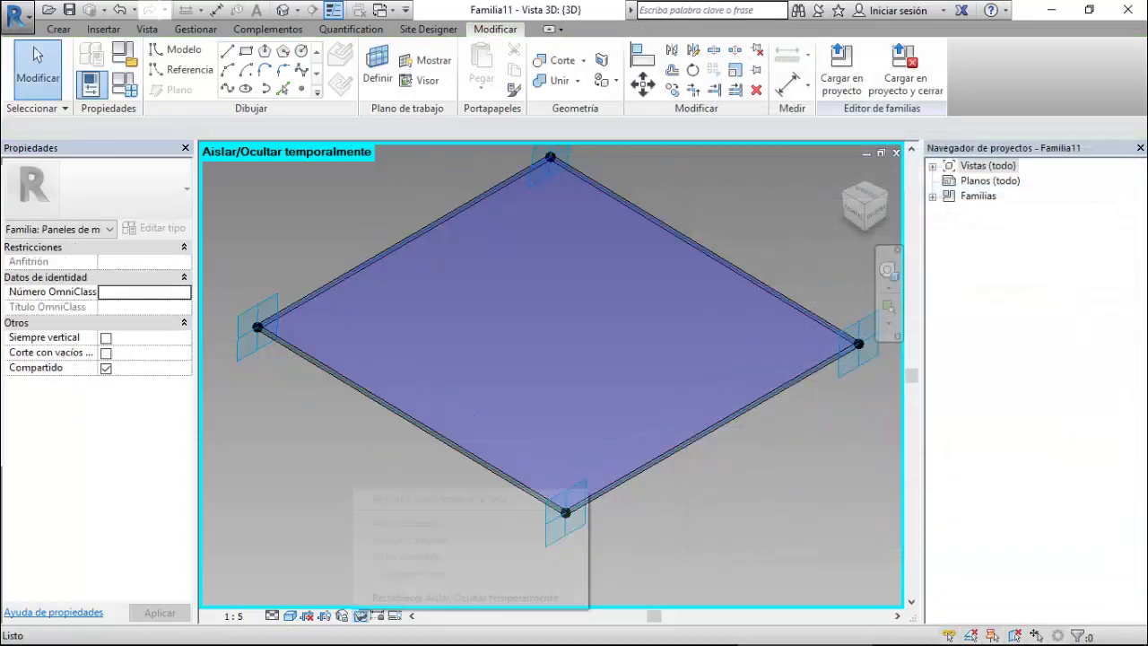
{"action": "left_click", "coordinate": [467, 599]}
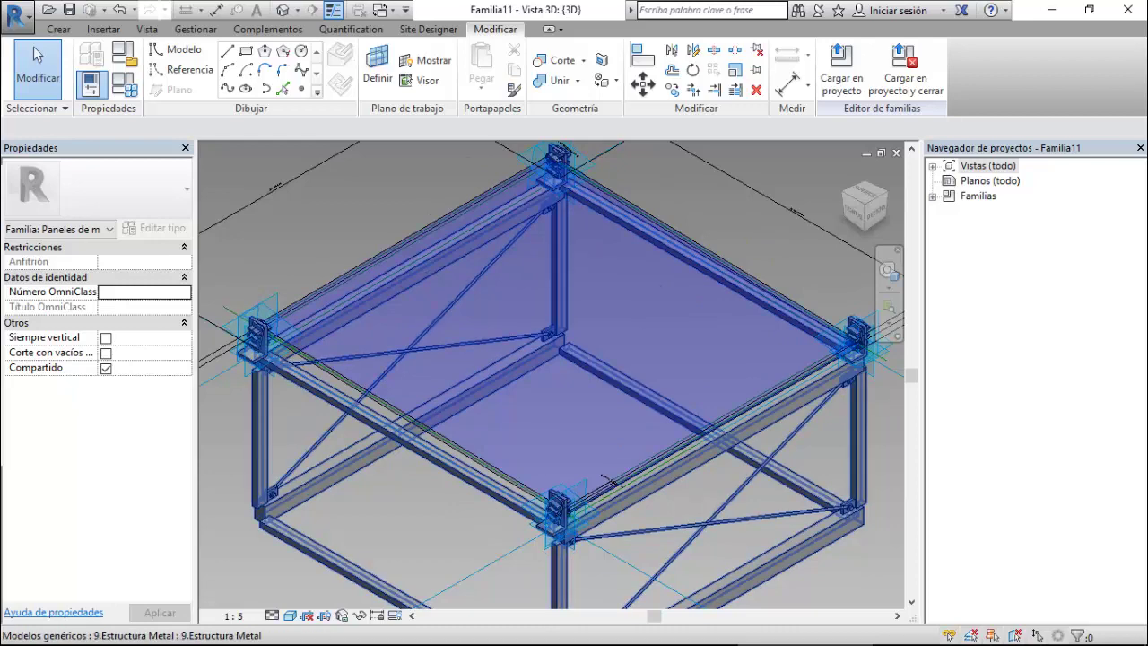
Set Extension del Cristal to 100 in Family Types, dismissing the off-axis warning.
{"action": "scroll", "coordinate": [539, 188], "scroll_direction": "up", "scroll_amount": 2}
{"action": "scroll", "coordinate": [538, 189], "scroll_direction": "up", "scroll_amount": 2}
{"action": "scroll", "coordinate": [529, 197], "scroll_direction": "up", "scroll_amount": 2}
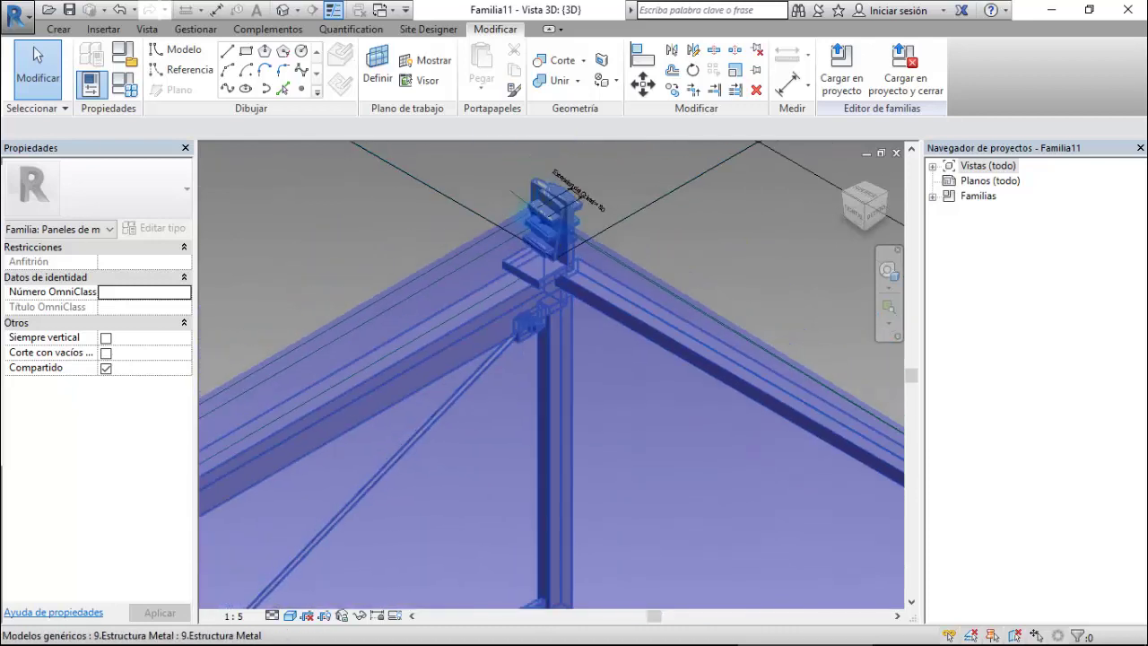
{"action": "scroll", "coordinate": [529, 199], "scroll_direction": "up", "scroll_amount": 3}
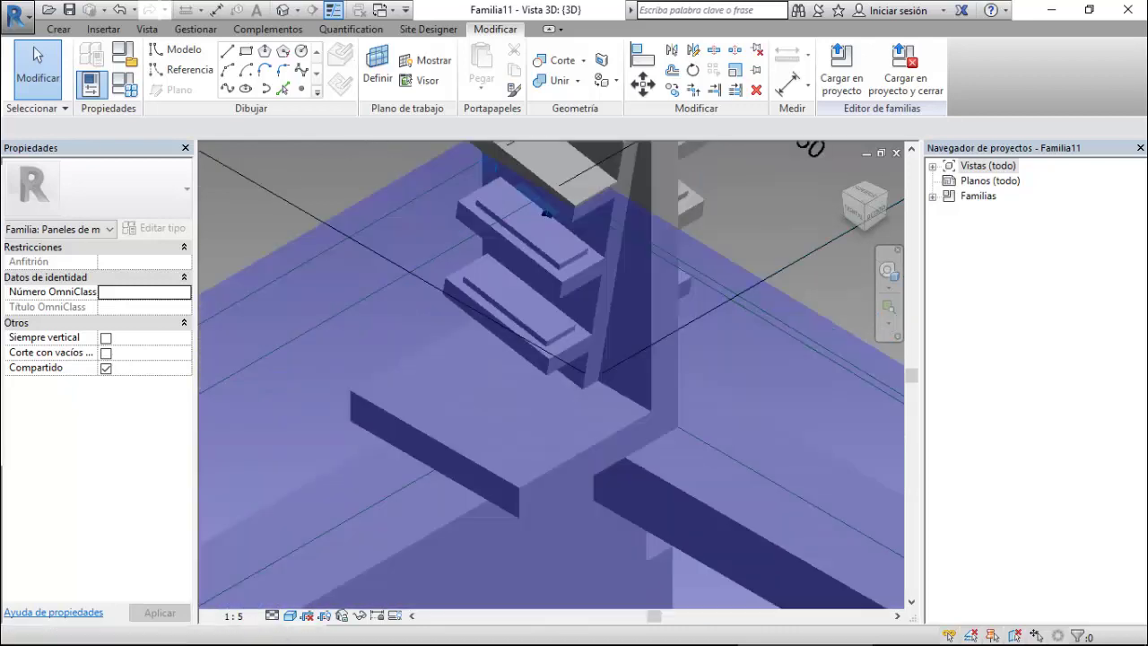
{"action": "scroll", "coordinate": [538, 206], "scroll_direction": "up", "scroll_amount": 1}
{"action": "scroll", "coordinate": [544, 212], "scroll_direction": "up", "scroll_amount": 1}
{"action": "scroll", "coordinate": [544, 212], "scroll_direction": "up", "scroll_amount": 1}
{"action": "scroll", "coordinate": [574, 233], "scroll_direction": "up", "scroll_amount": 1}
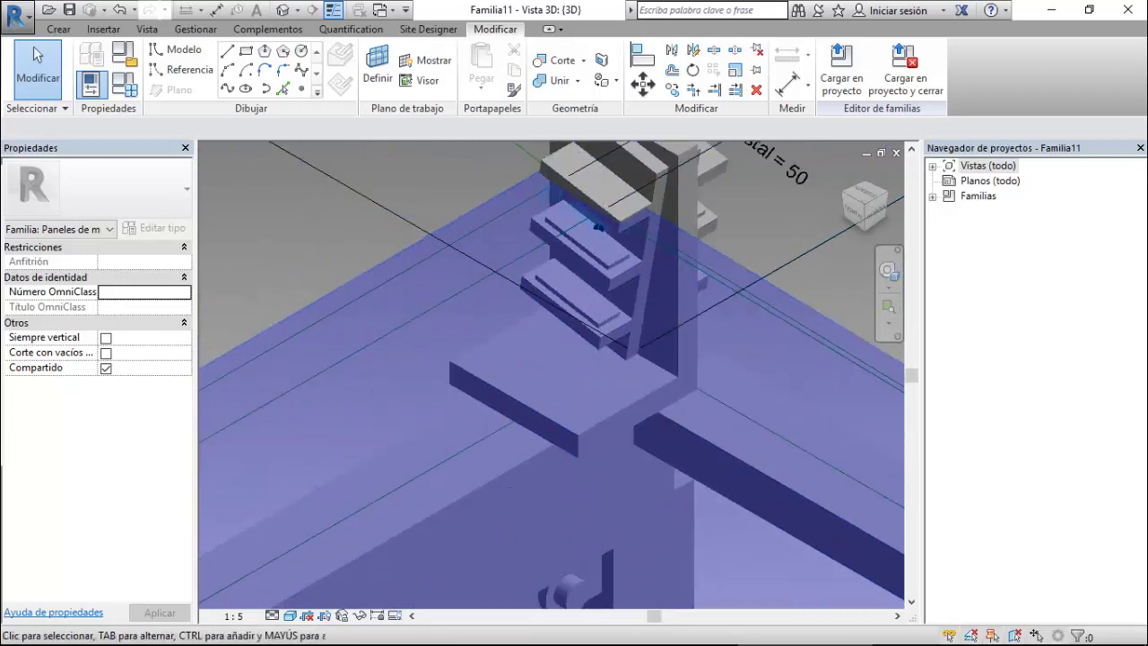
{"action": "scroll", "coordinate": [619, 260], "scroll_direction": "up", "scroll_amount": 1}
{"action": "scroll", "coordinate": [661, 291], "scroll_direction": "up", "scroll_amount": 1}
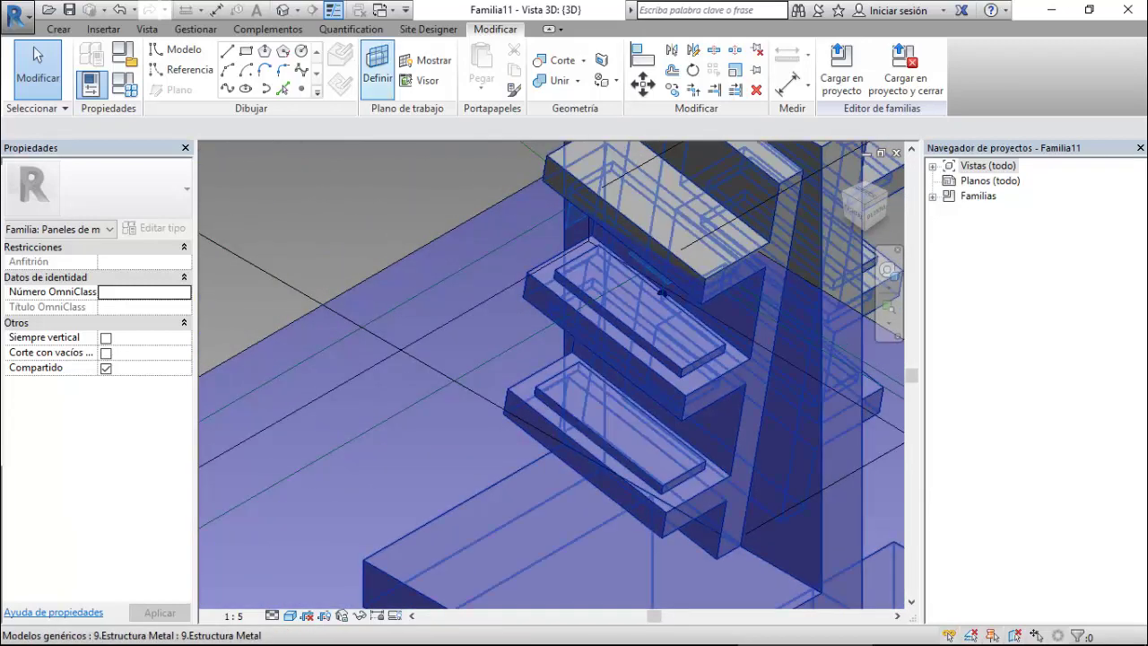
{"action": "key", "text": "f"}
{"action": "key", "text": "t"}
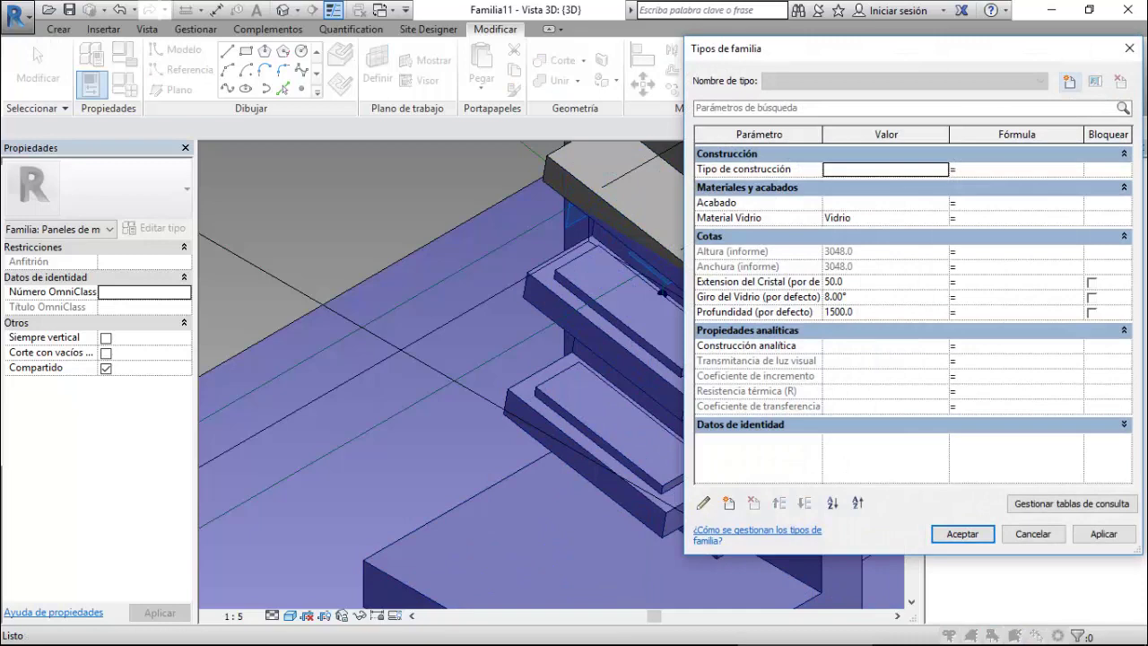
{"action": "key", "text": "Down"}
{"action": "key", "text": "Down"}
{"action": "key", "text": "Down"}
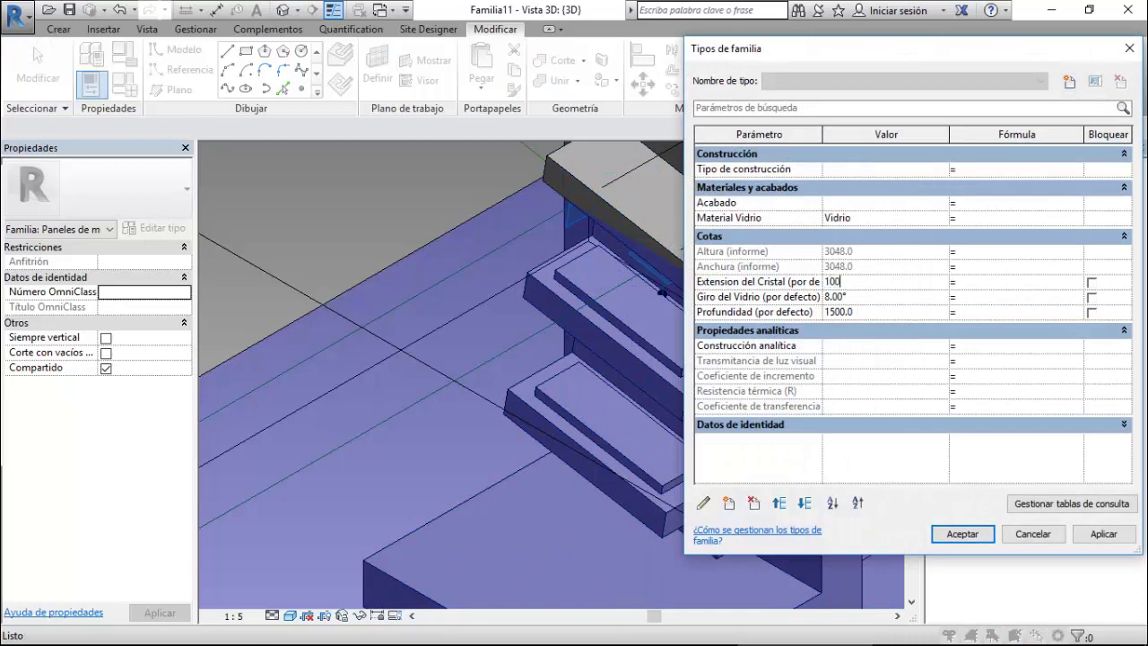
{"action": "key", "text": "Return"}
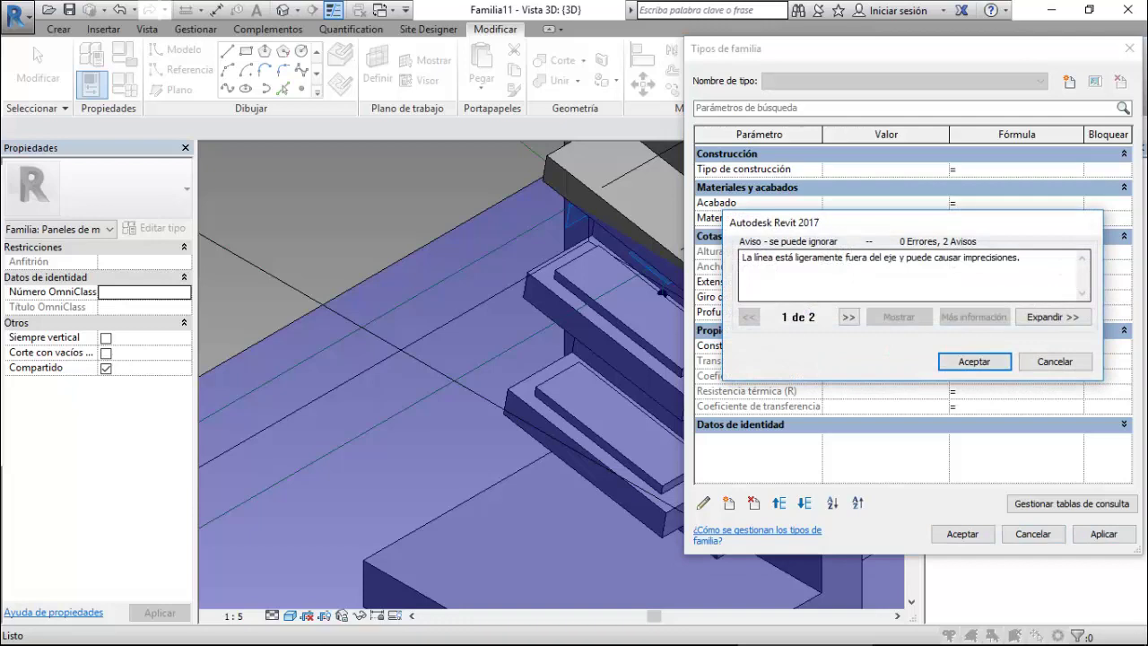
{"action": "key", "text": "Return"}
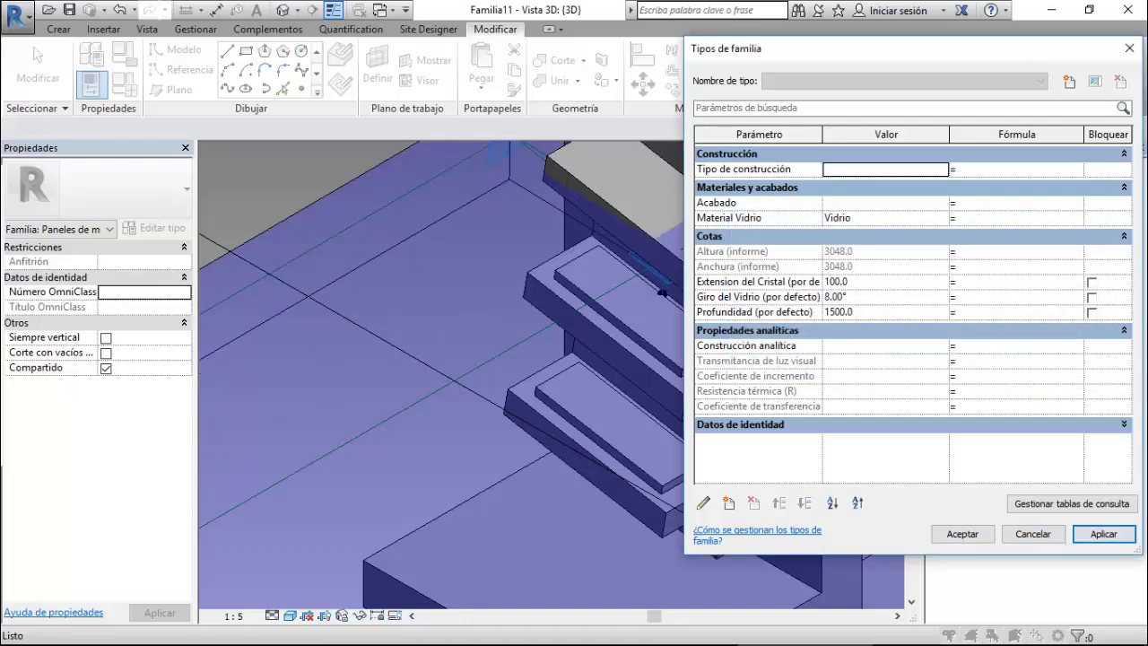
{"action": "left_click", "coordinate": [961, 534]}
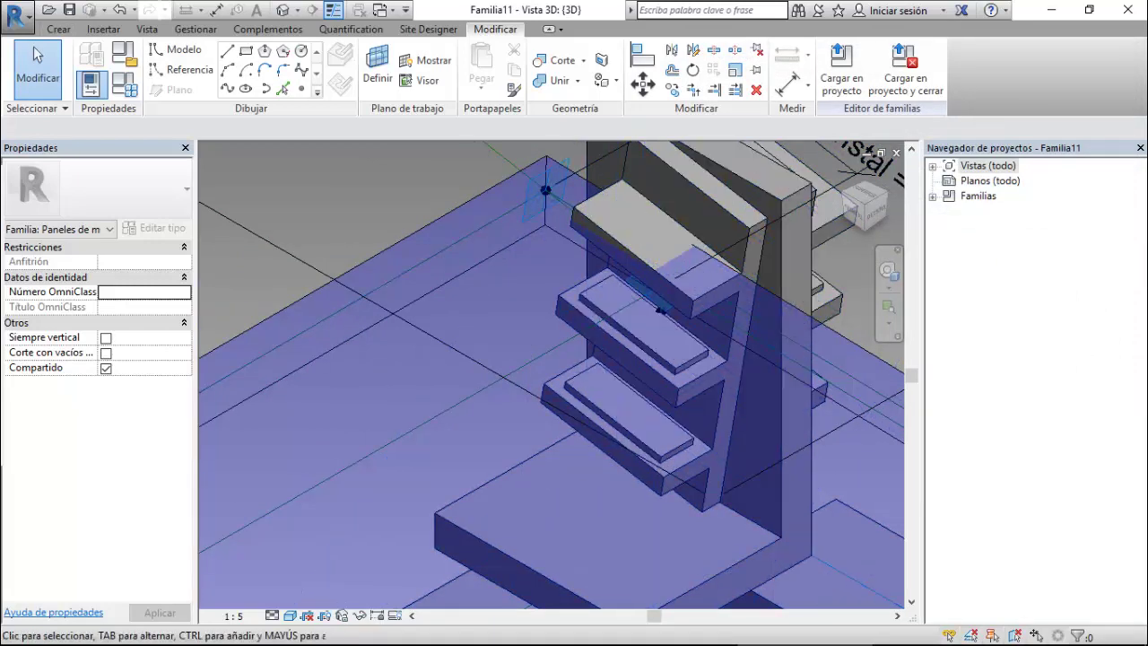
Change Giro del Vidrio to 2, then to 3°, applying and accepting.
{"action": "left_click", "coordinate": [124, 83]}
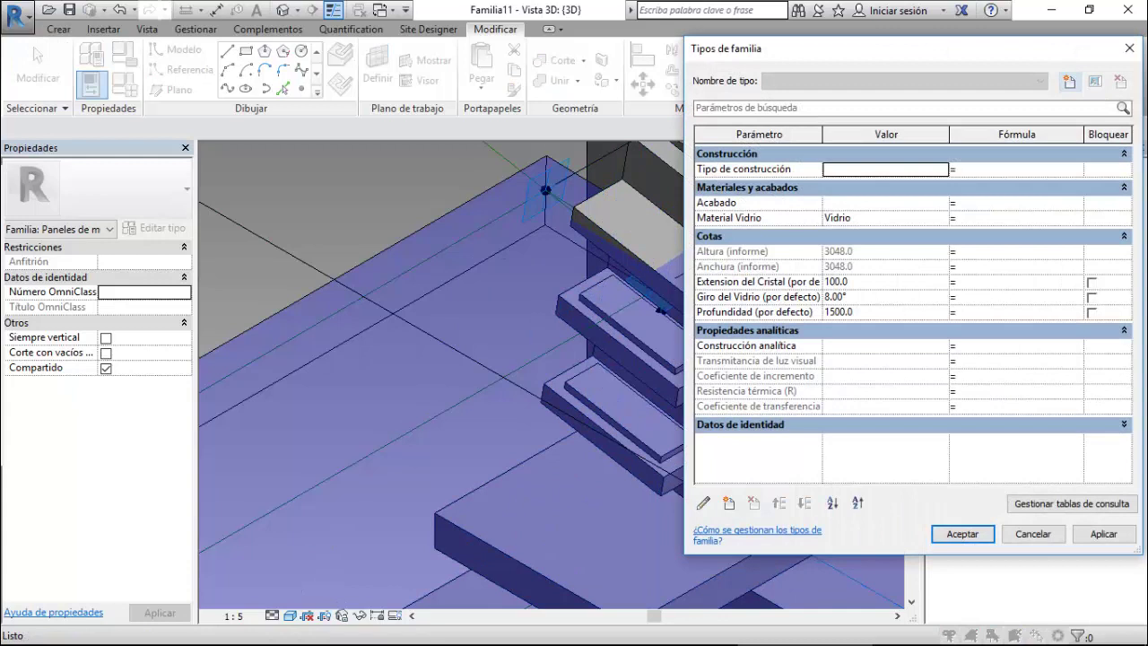
{"action": "left_click", "coordinate": [886, 296]}
{"action": "type", "text": "2"}
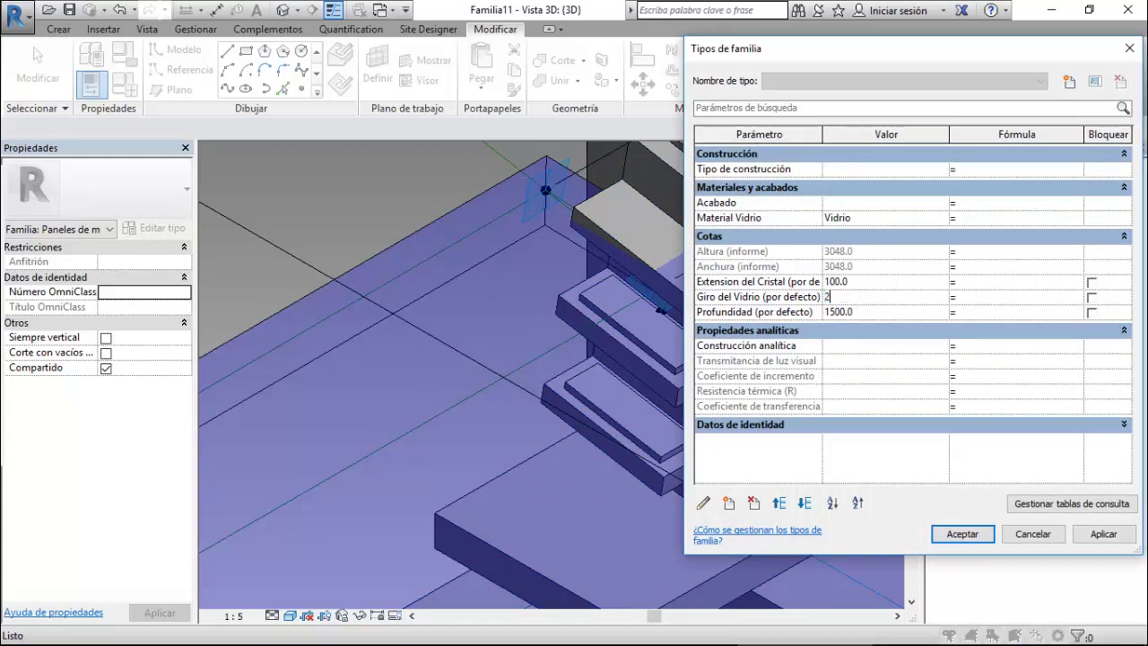
{"action": "left_click", "coordinate": [1103, 534]}
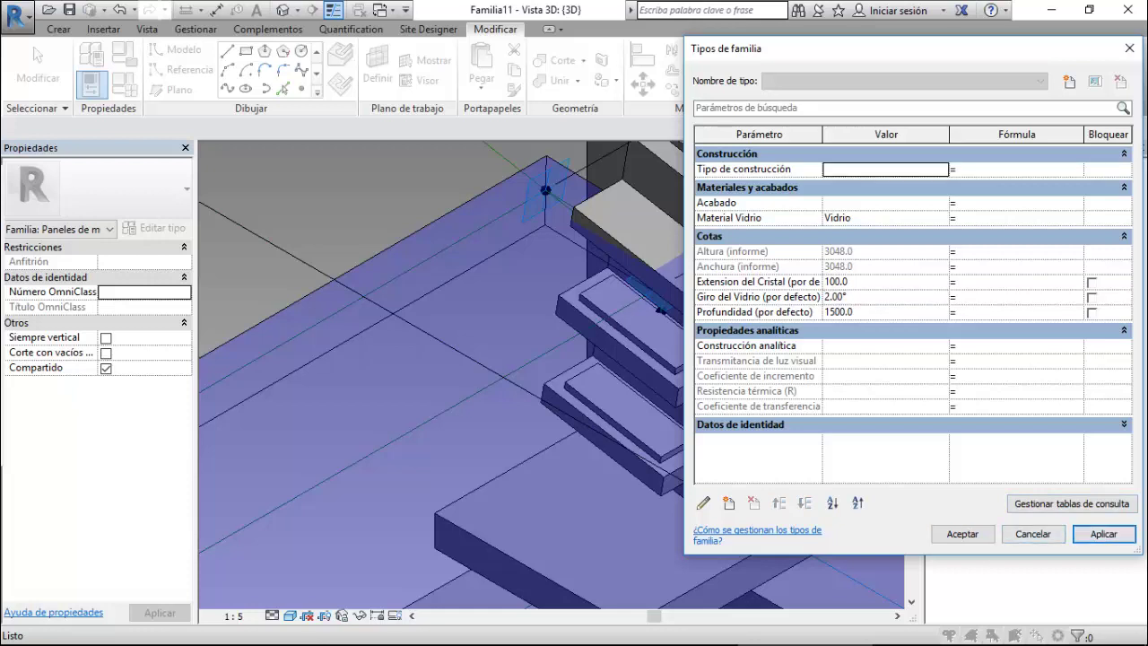
{"action": "left_click", "coordinate": [886, 297]}
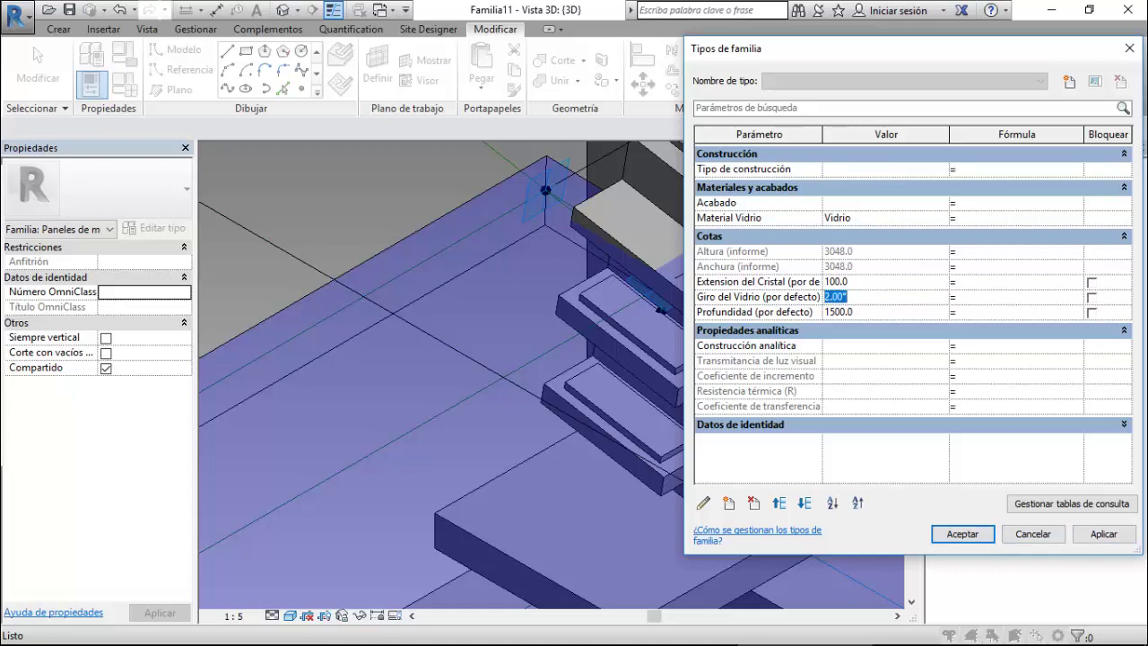
{"action": "type", "text": "3"}
{"action": "left_click", "coordinate": [1103, 534]}
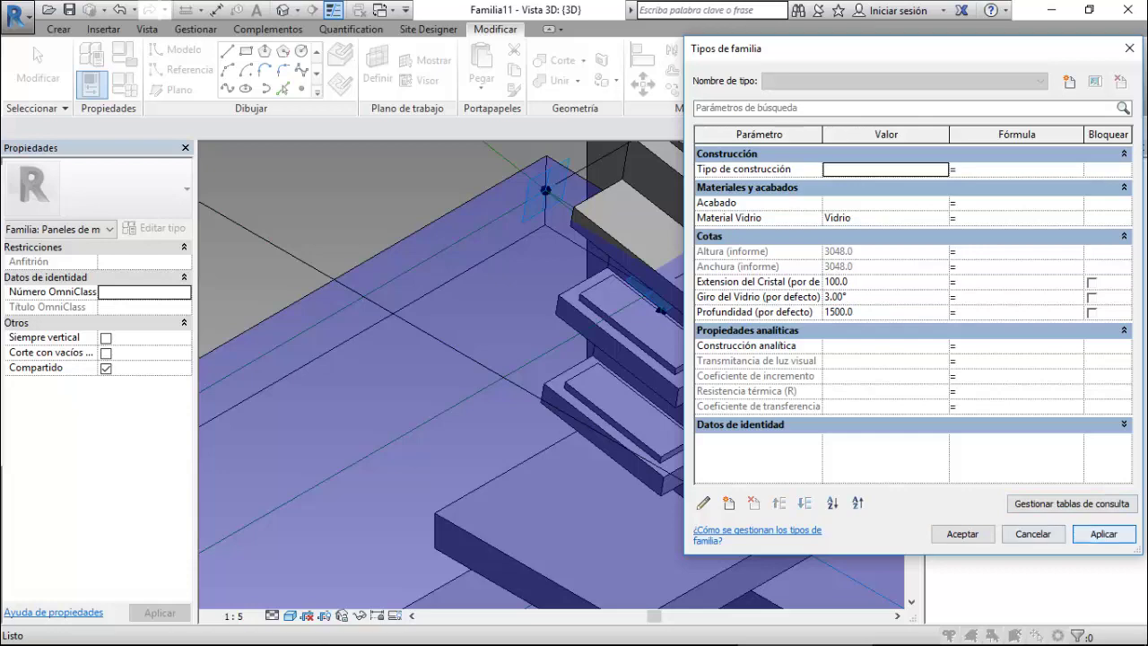
{"action": "left_click", "coordinate": [963, 533]}
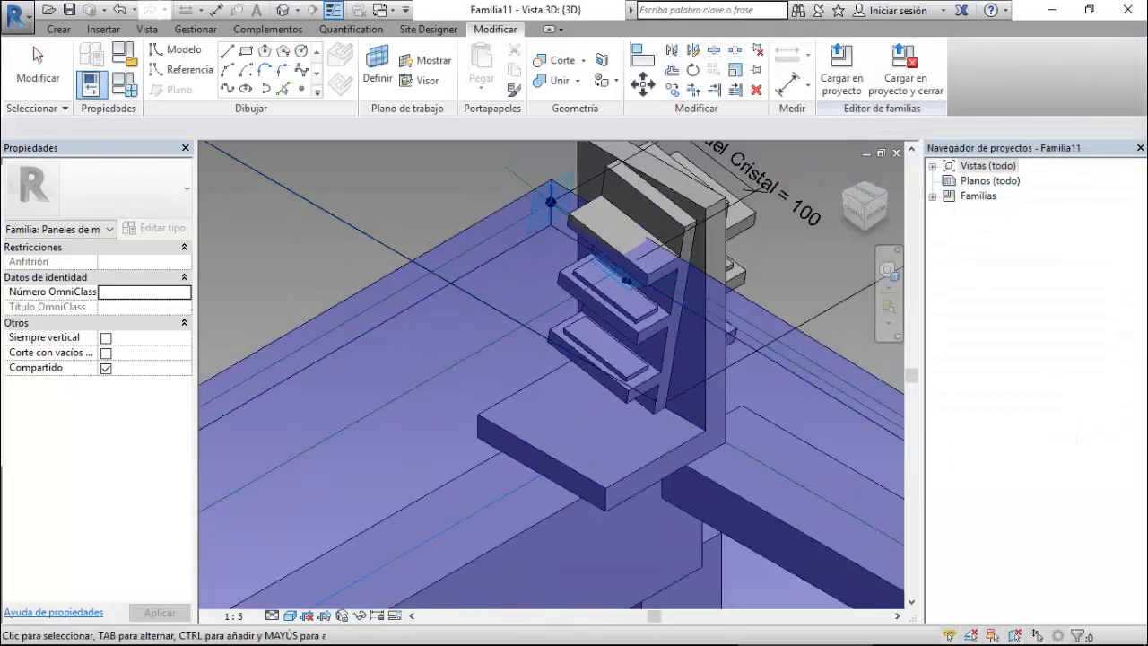
Switch to the 9.Estructura Metal 3D view and check the top-left anchor's type parameters.
{"action": "left_click", "coordinate": [38, 67]}
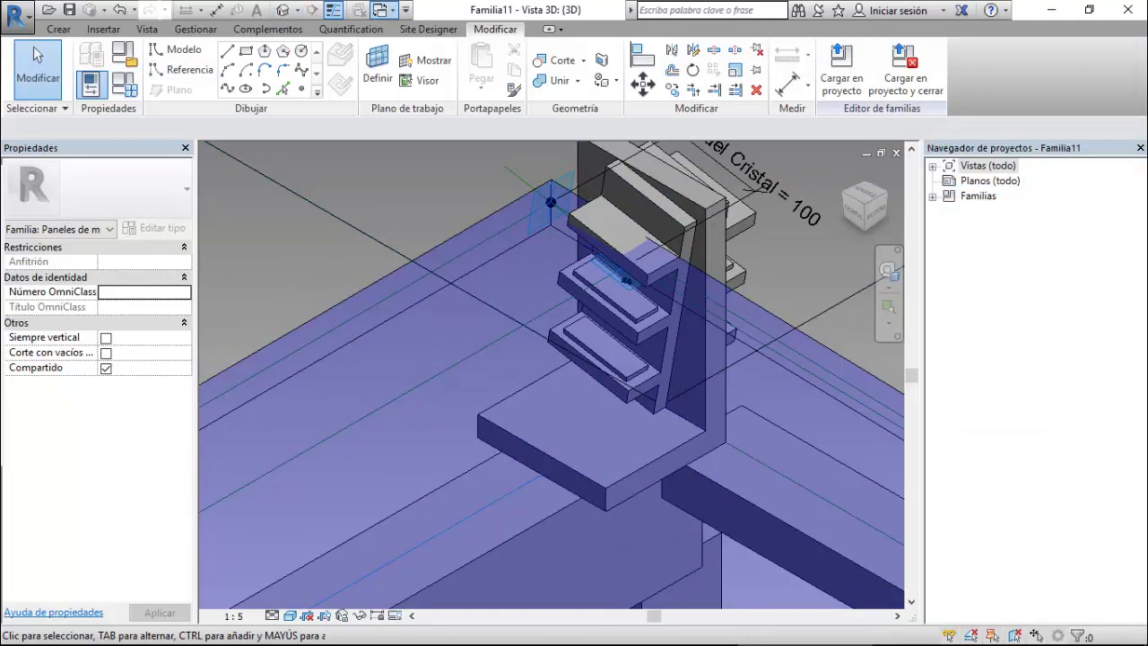
{"action": "left_click", "coordinate": [380, 11]}
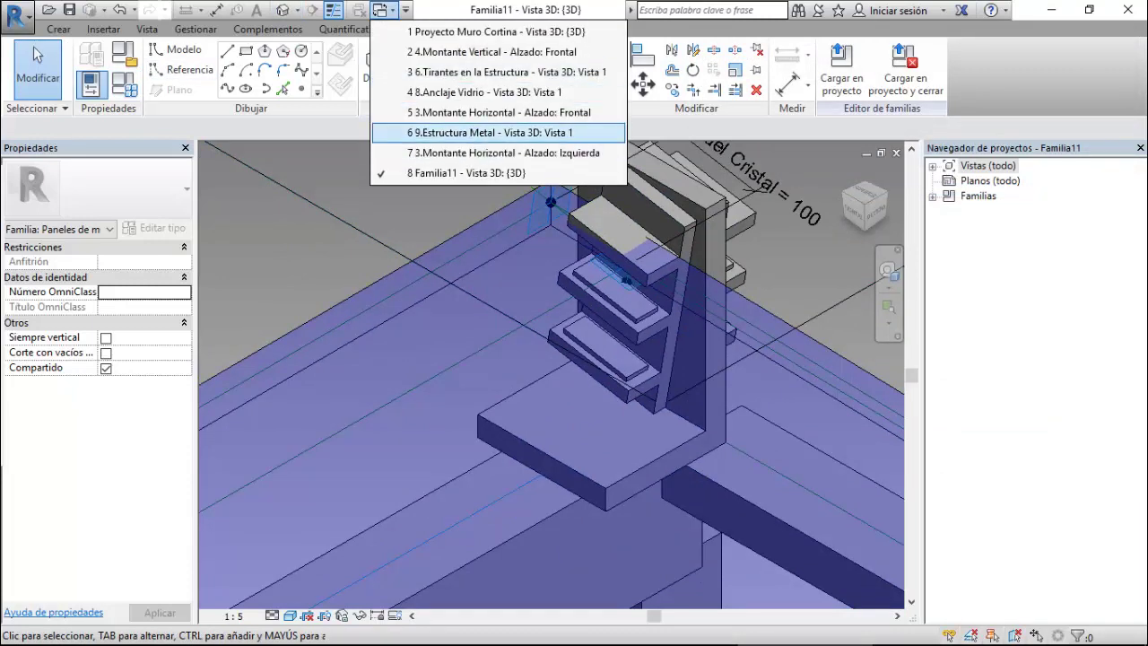
{"action": "left_click", "coordinate": [498, 132]}
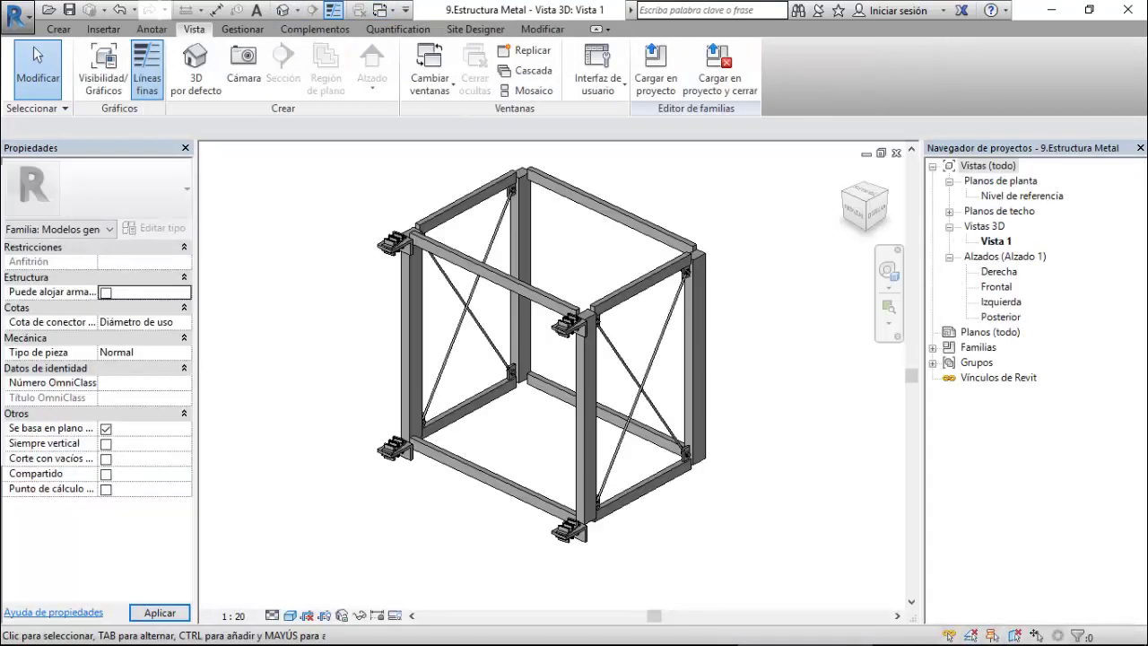
{"action": "left_click", "coordinate": [395, 244]}
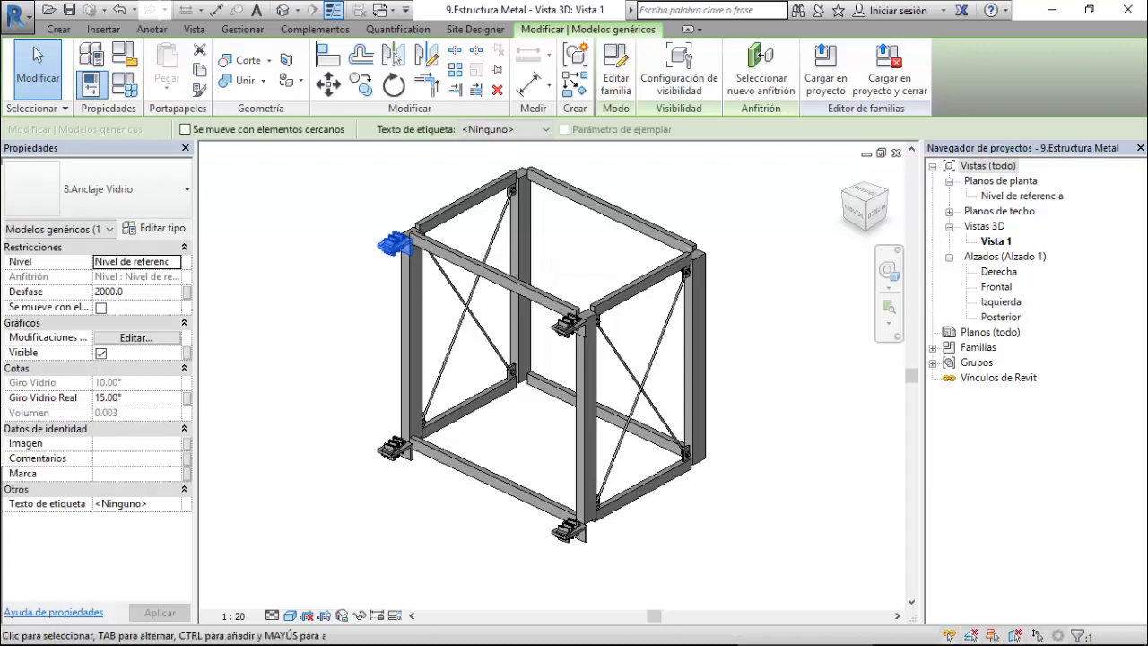
{"action": "left_click", "coordinate": [124, 84]}
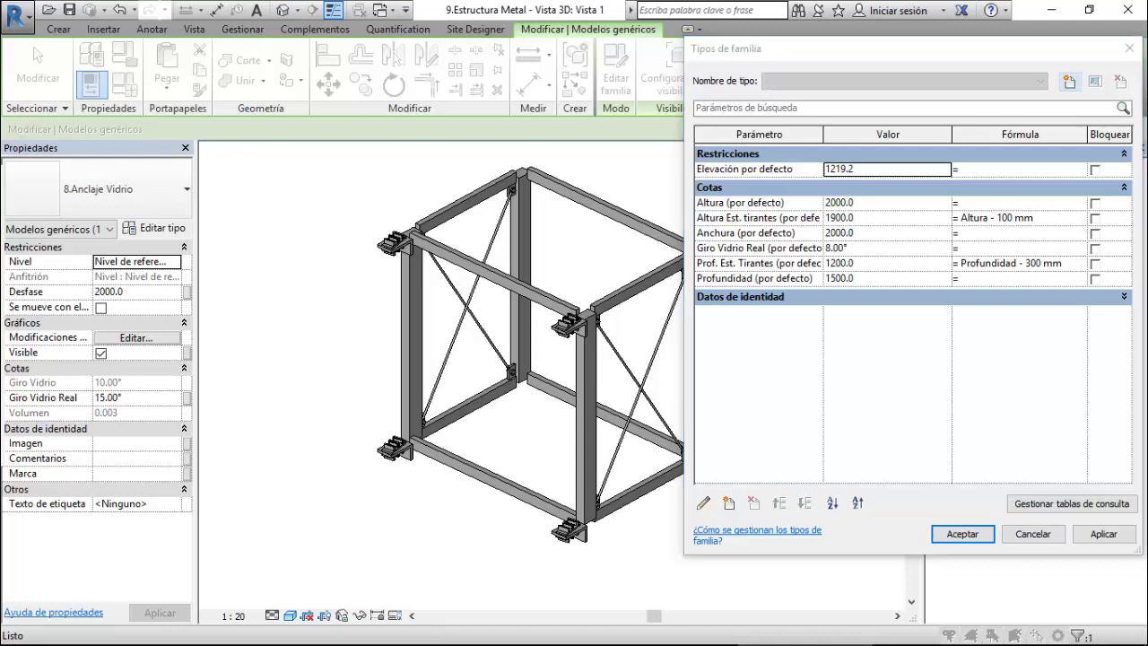
{"action": "left_click", "coordinate": [1032, 534]}
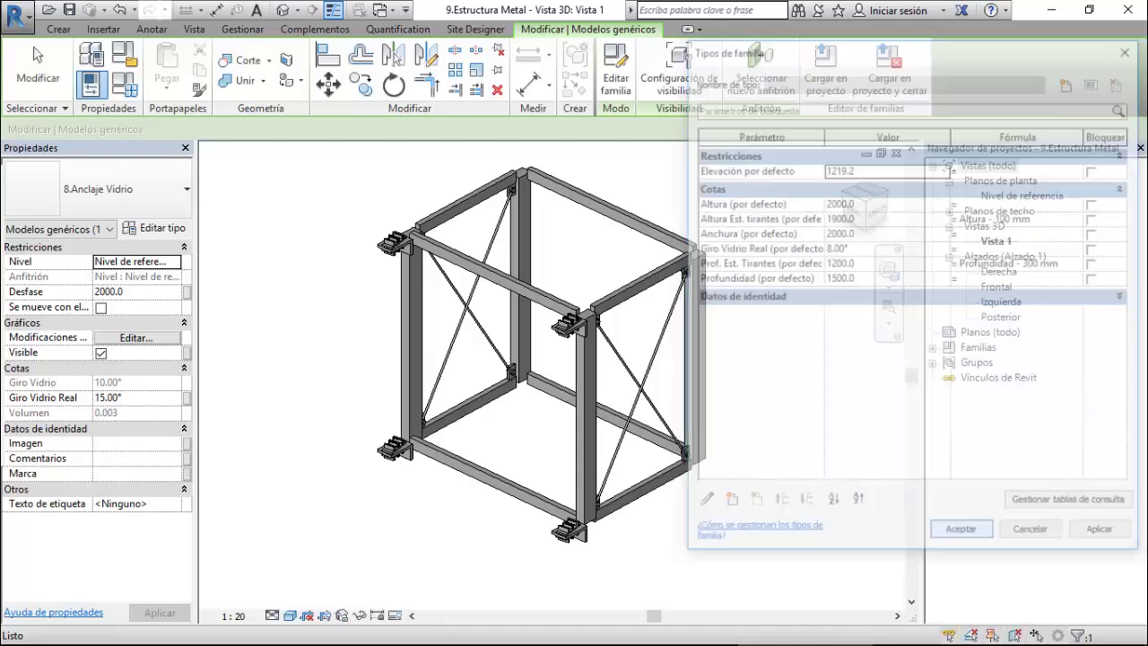
Associate the anchor's Giro Vidrio with Giro Vidrio Real and load the family into Familia11.
{"action": "key", "text": "Escape"}
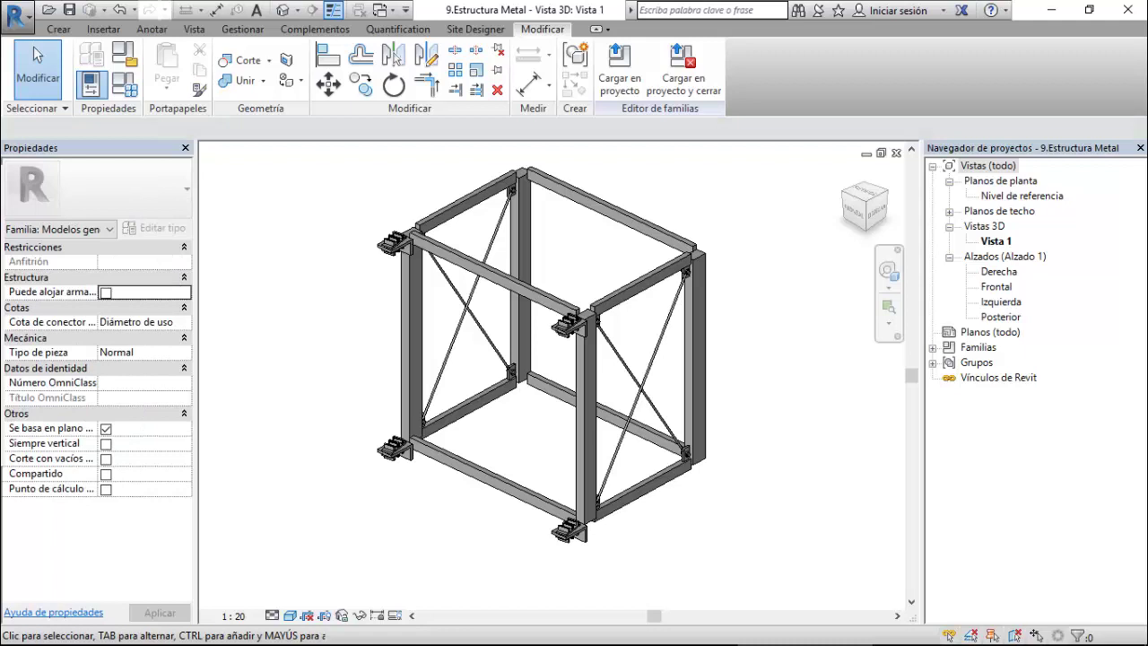
{"action": "left_click", "coordinate": [392, 242]}
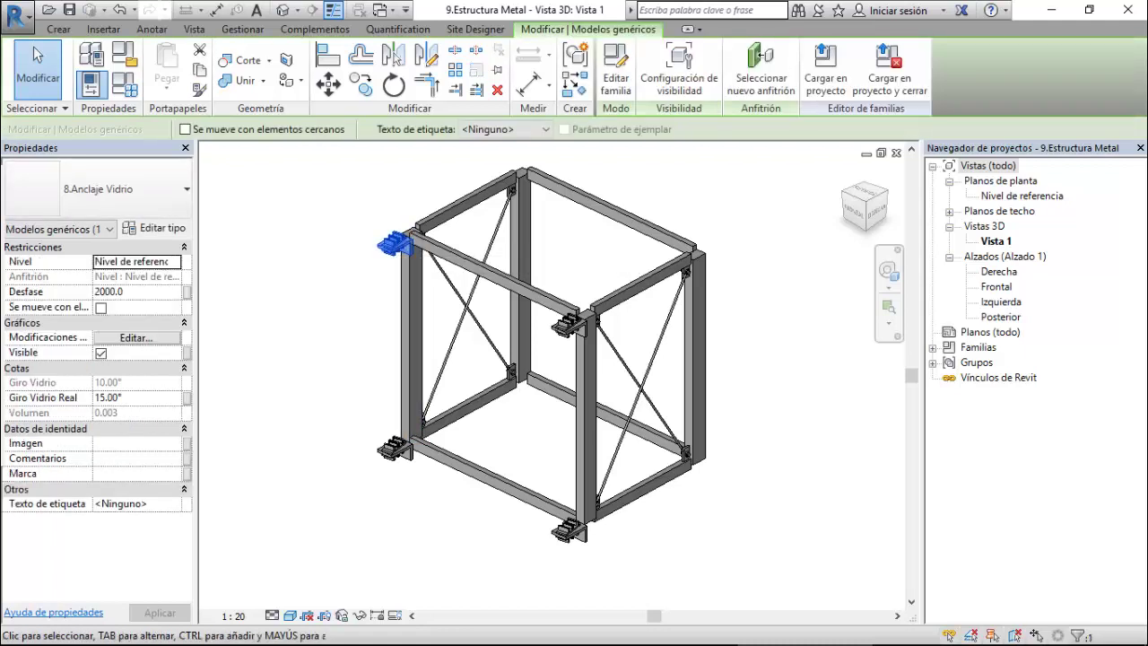
{"action": "left_click", "coordinate": [186, 398]}
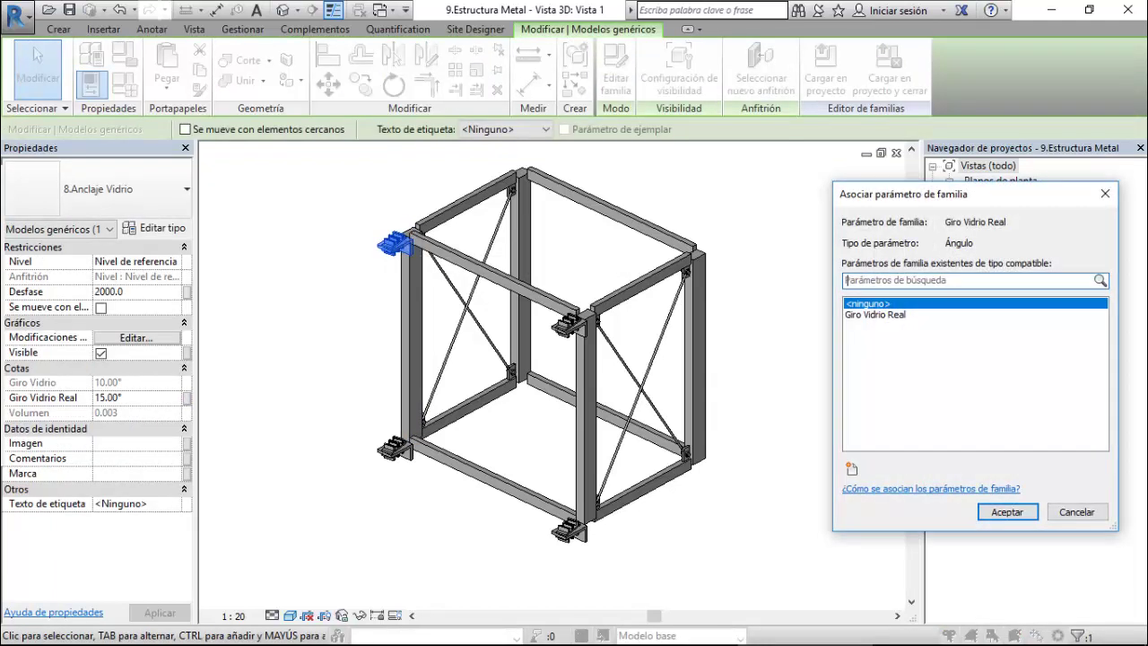
{"action": "left_click", "coordinate": [874, 314]}
{"action": "left_click", "coordinate": [1006, 511]}
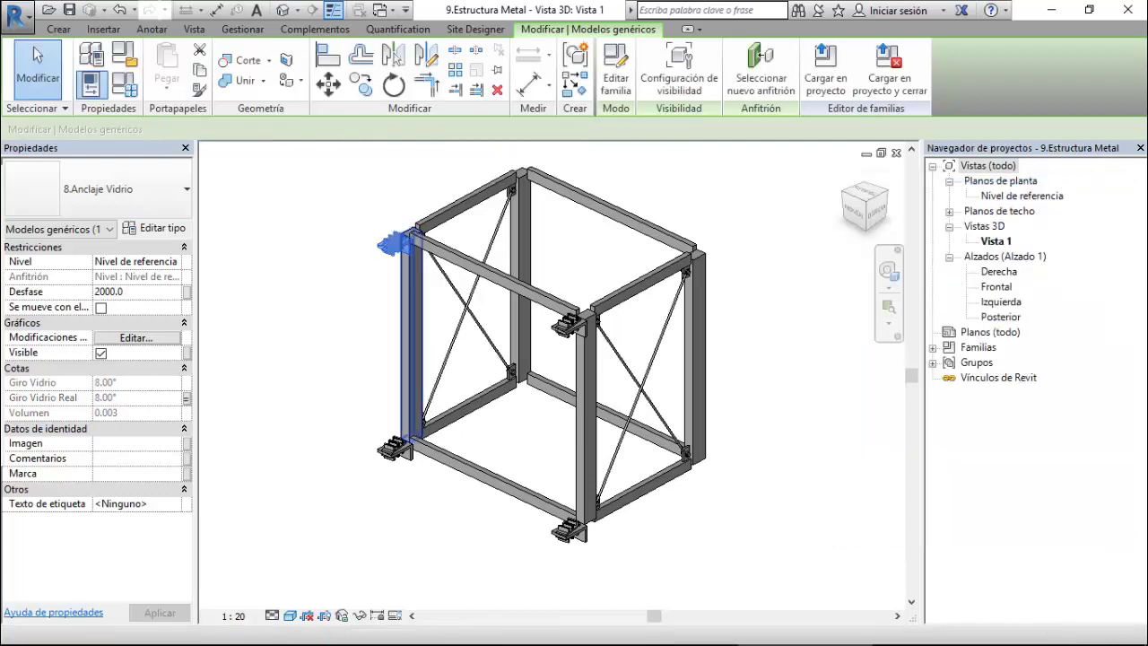
{"action": "key", "text": "Escape"}
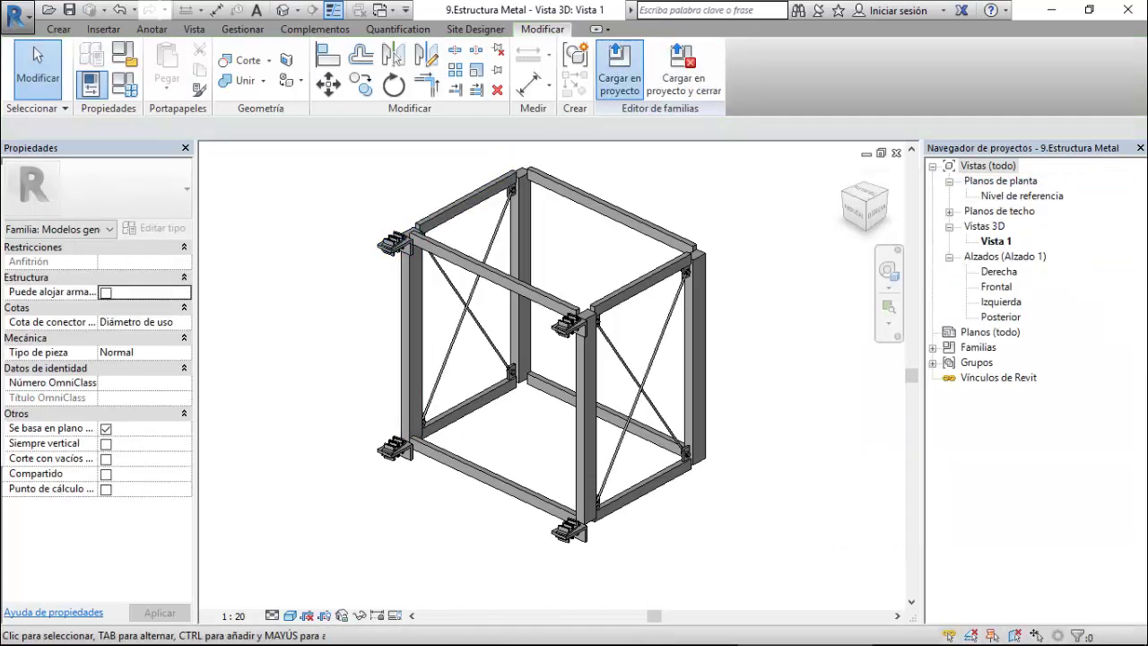
{"action": "left_click", "coordinate": [618, 67]}
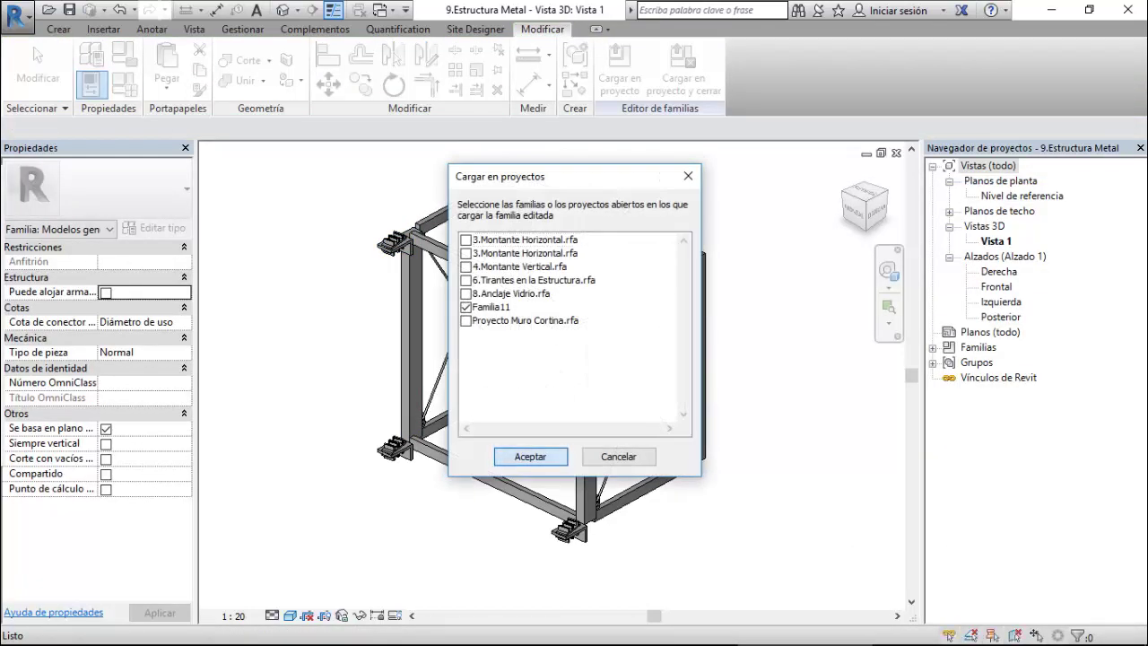
{"action": "left_click", "coordinate": [530, 457]}
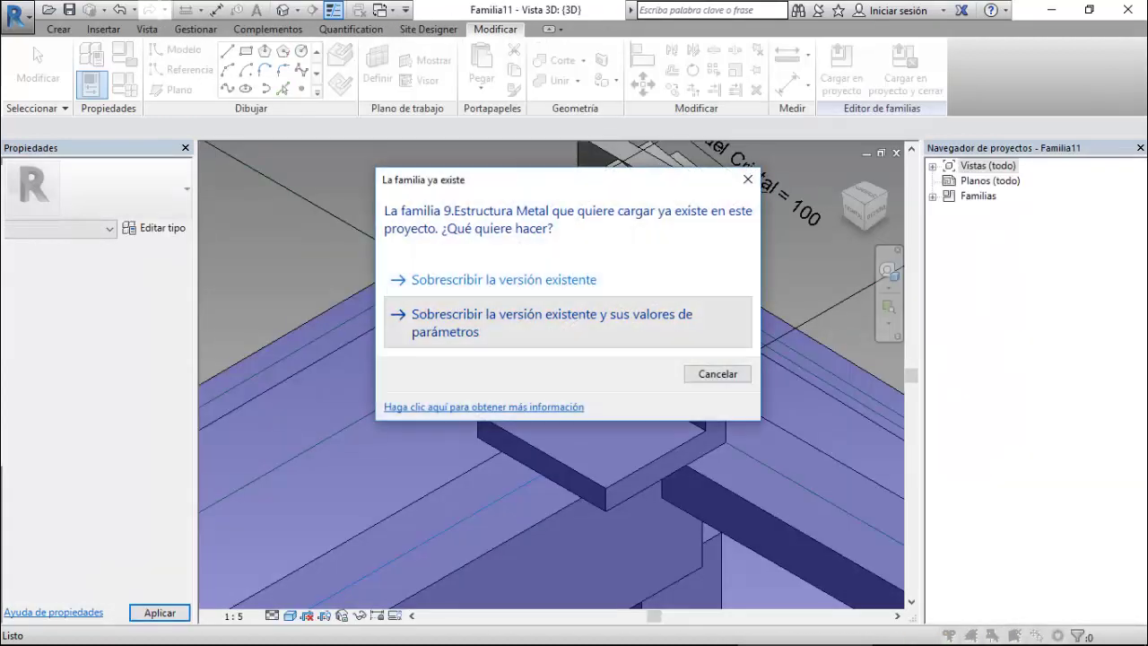
Overwrite the existing 9.Estructura Metal in Familia11, accept the off-axis warning, and zoom onto a corner.
{"action": "left_click", "coordinate": [552, 322]}
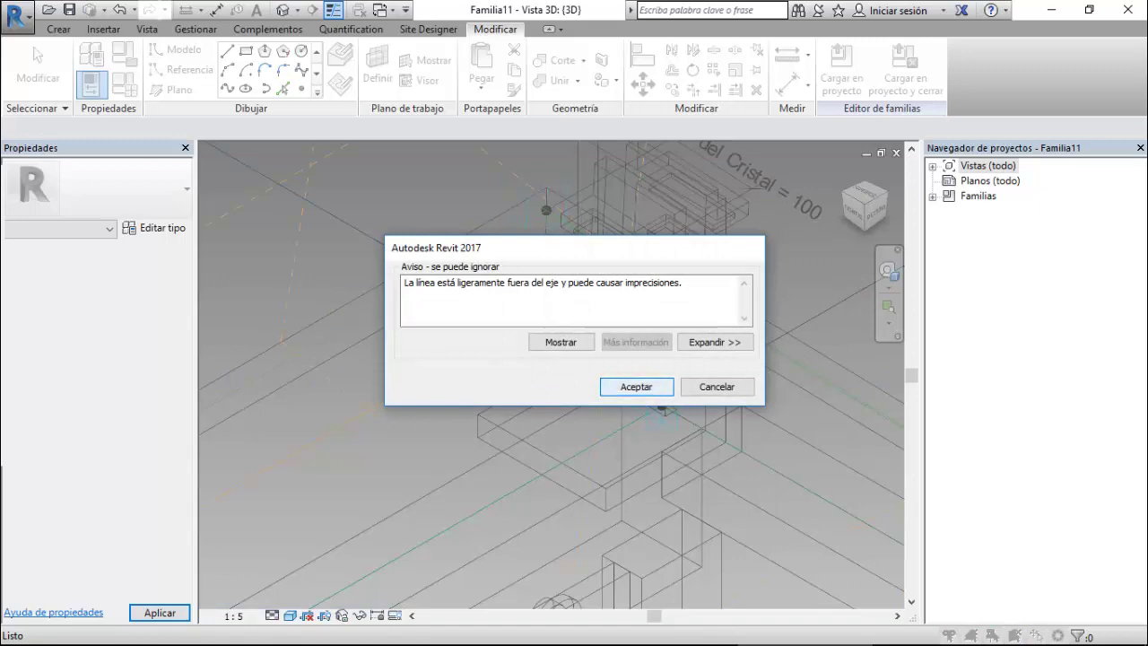
{"action": "left_click", "coordinate": [636, 386]}
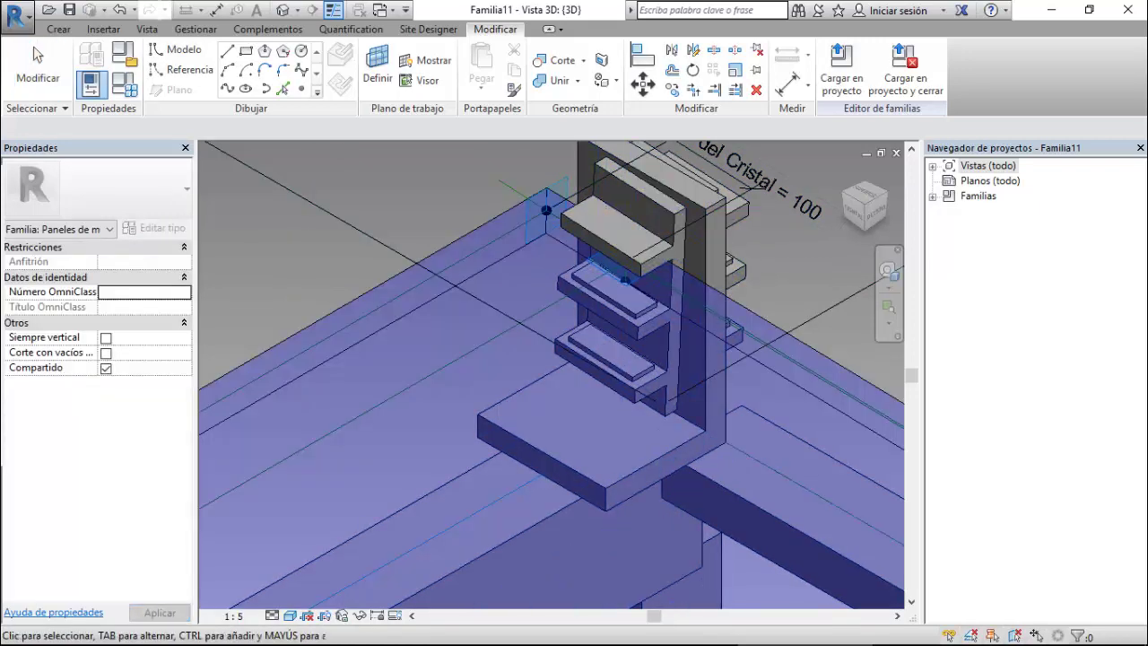
{"action": "middle_click_drag", "start_coordinate": [551, 377], "coordinate": [520, 377], "text": "shift"}
{"action": "scroll", "coordinate": [534, 224], "scroll_direction": "down", "scroll_amount": 2}
{"action": "scroll", "coordinate": [533, 225], "scroll_direction": "down", "scroll_amount": 2}
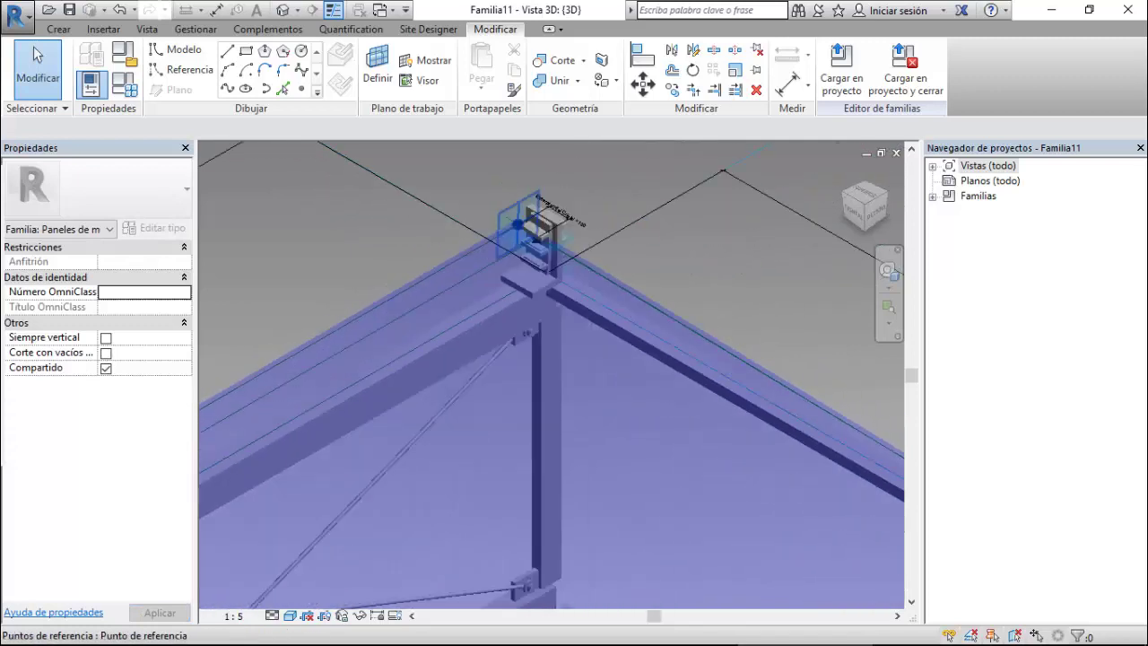
{"action": "scroll", "coordinate": [533, 224], "scroll_direction": "down", "scroll_amount": 2}
{"action": "scroll", "coordinate": [534, 225], "scroll_direction": "down", "scroll_amount": 2}
{"action": "scroll", "coordinate": [833, 410], "scroll_direction": "up", "scroll_amount": 2}
{"action": "scroll", "coordinate": [816, 399], "scroll_direction": "up", "scroll_amount": 2}
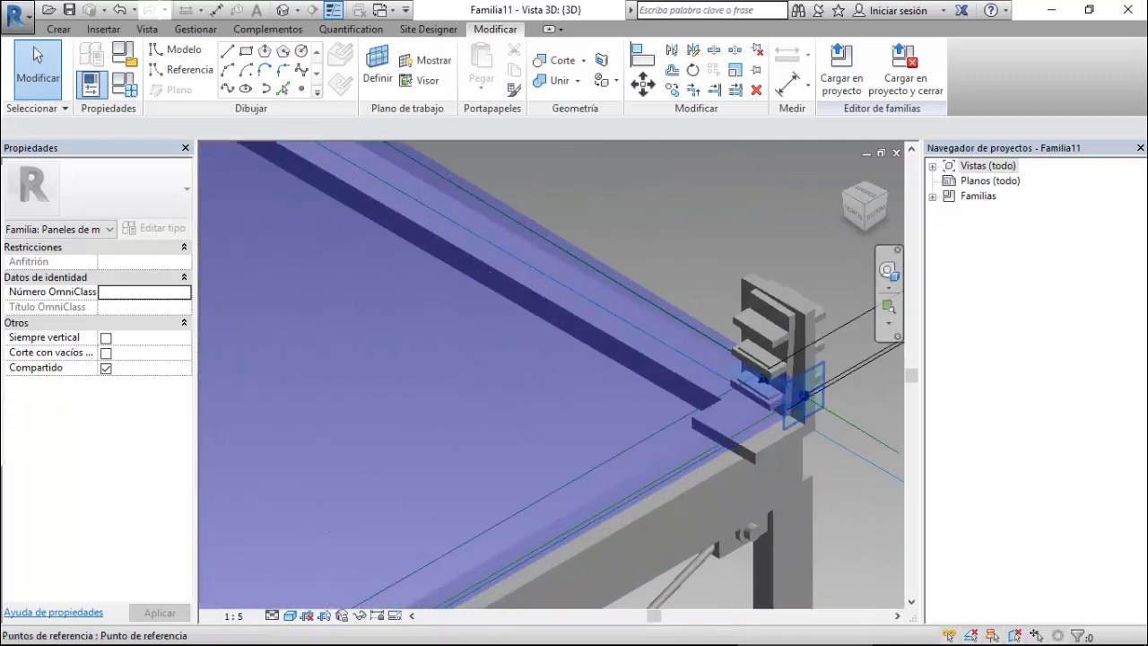
{"action": "scroll", "coordinate": [803, 390], "scroll_direction": "up", "scroll_amount": 2}
{"action": "scroll", "coordinate": [789, 379], "scroll_direction": "up", "scroll_amount": 2}
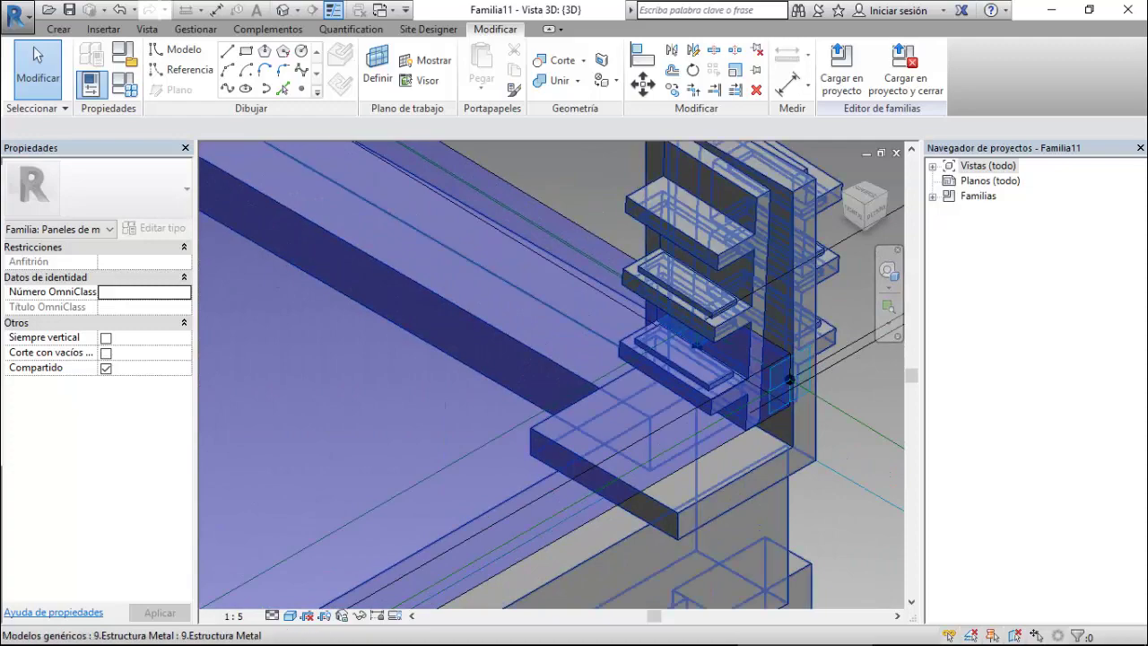
{"action": "scroll", "coordinate": [697, 346], "scroll_direction": "down", "scroll_amount": 2}
{"action": "scroll", "coordinate": [736, 332], "scroll_direction": "down", "scroll_amount": 3}
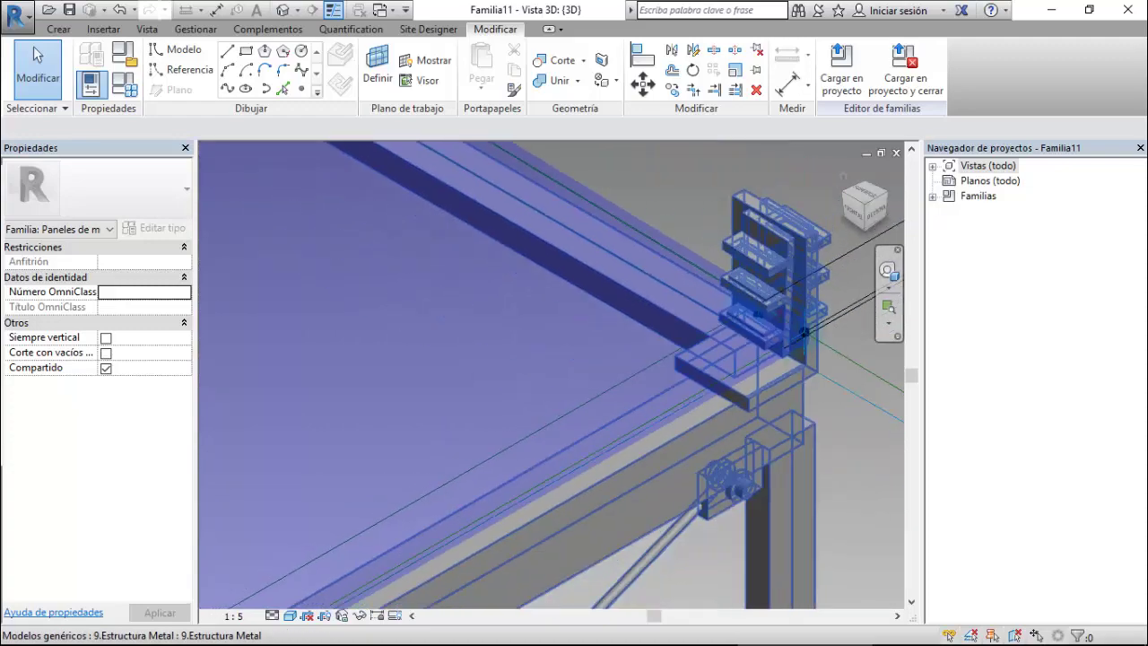
{"action": "scroll", "coordinate": [807, 296], "scroll_direction": "down", "scroll_amount": 1}
{"action": "scroll", "coordinate": [825, 276], "scroll_direction": "up", "scroll_amount": 1}
{"action": "scroll", "coordinate": [826, 275], "scroll_direction": "down", "scroll_amount": 1}
{"action": "scroll", "coordinate": [781, 215], "scroll_direction": "down", "scroll_amount": 2}
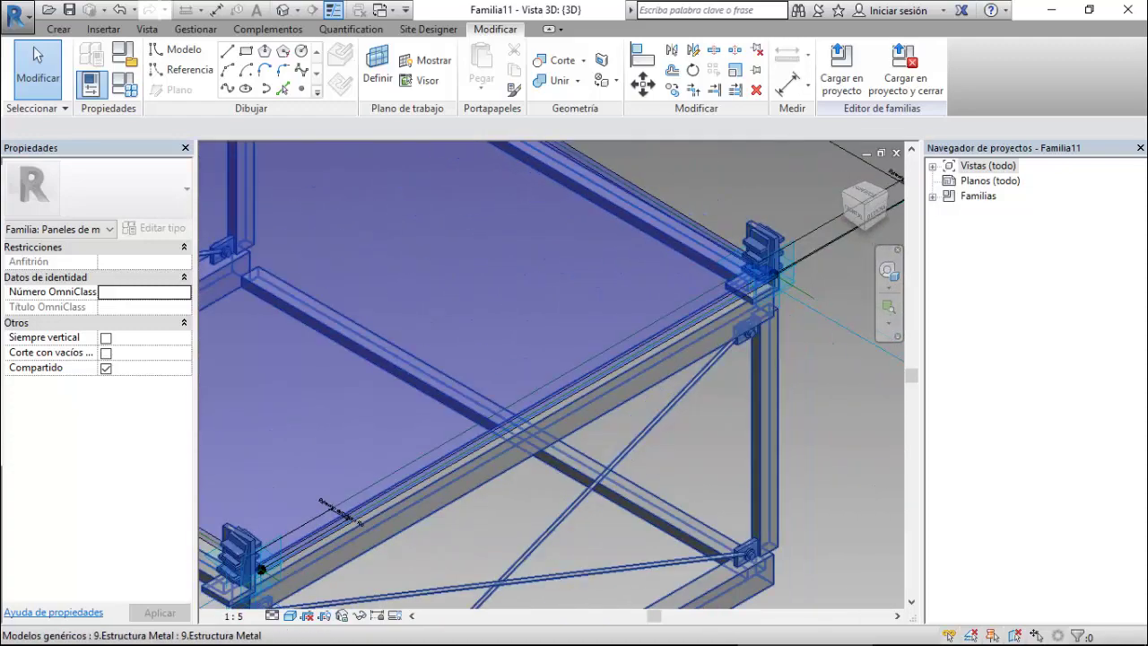
{"action": "scroll", "coordinate": [762, 260], "scroll_direction": "down", "scroll_amount": 1}
{"action": "scroll", "coordinate": [282, 408], "scroll_direction": "up", "scroll_amount": 4}
{"action": "scroll", "coordinate": [583, 449], "scroll_direction": "up", "scroll_amount": 3}
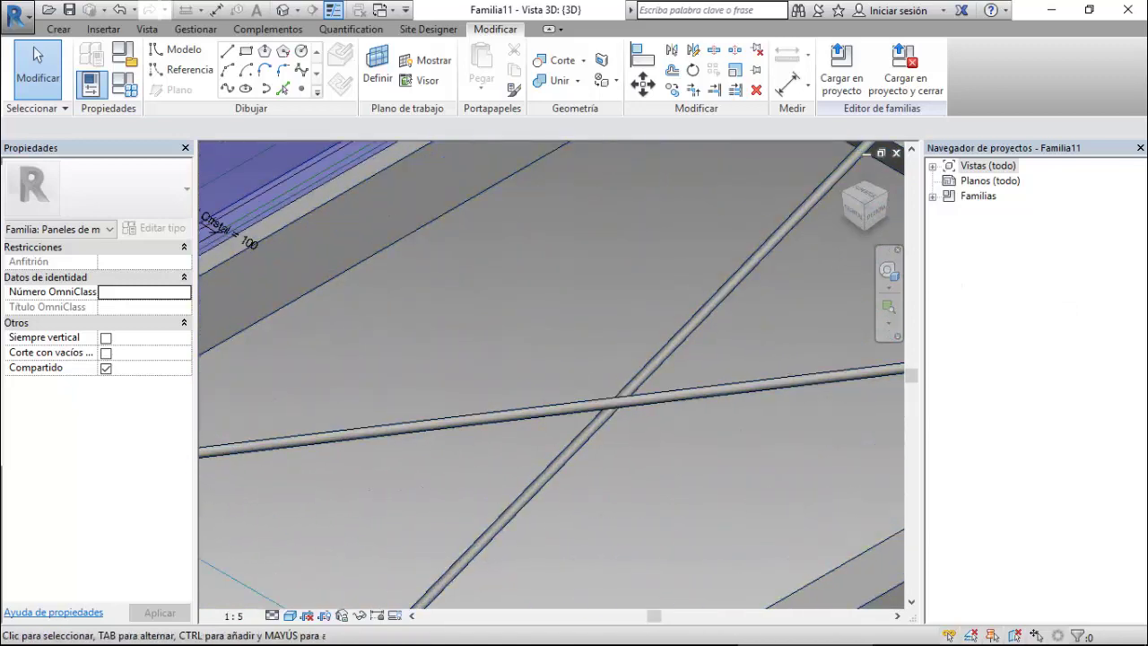
{"action": "scroll", "coordinate": [552, 376], "scroll_direction": "down", "scroll_amount": 3}
Orbit and zoom around the corner anchors, then view the whole panel frame.
{"action": "middle_click_drag", "start_coordinate": [449, 341], "coordinate": [538, 340], "text": "shift"}
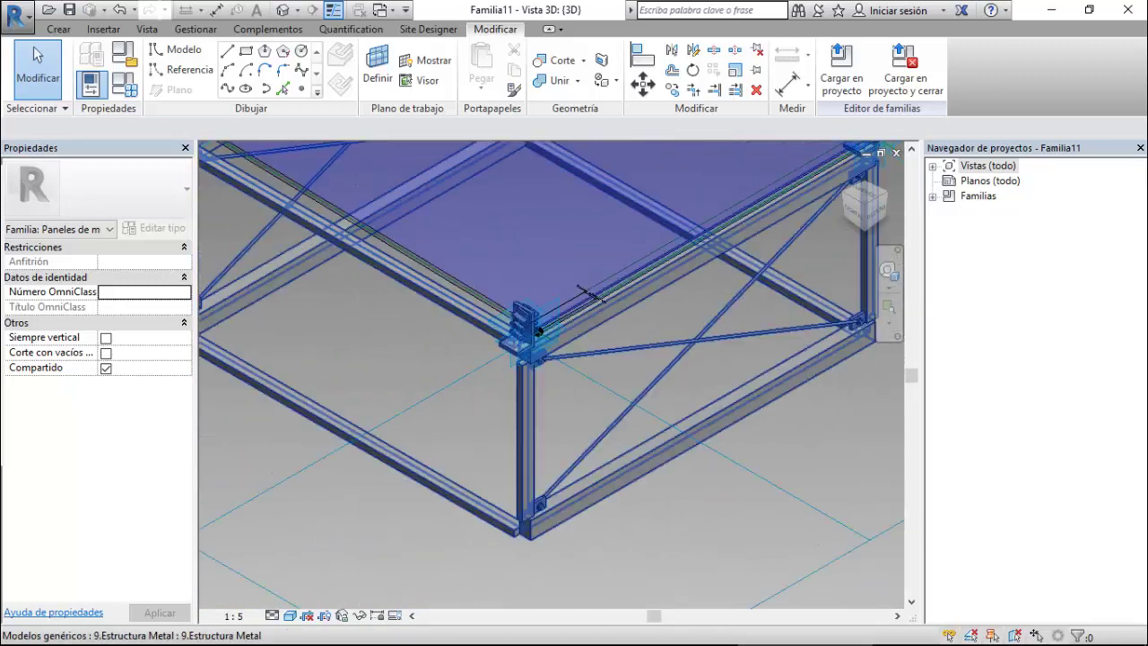
{"action": "scroll", "coordinate": [562, 336], "scroll_direction": "up", "scroll_amount": 3}
{"action": "scroll", "coordinate": [578, 350], "scroll_direction": "up", "scroll_amount": 2}
{"action": "scroll", "coordinate": [579, 350], "scroll_direction": "up", "scroll_amount": 1}
{"action": "scroll", "coordinate": [578, 349], "scroll_direction": "up", "scroll_amount": 1}
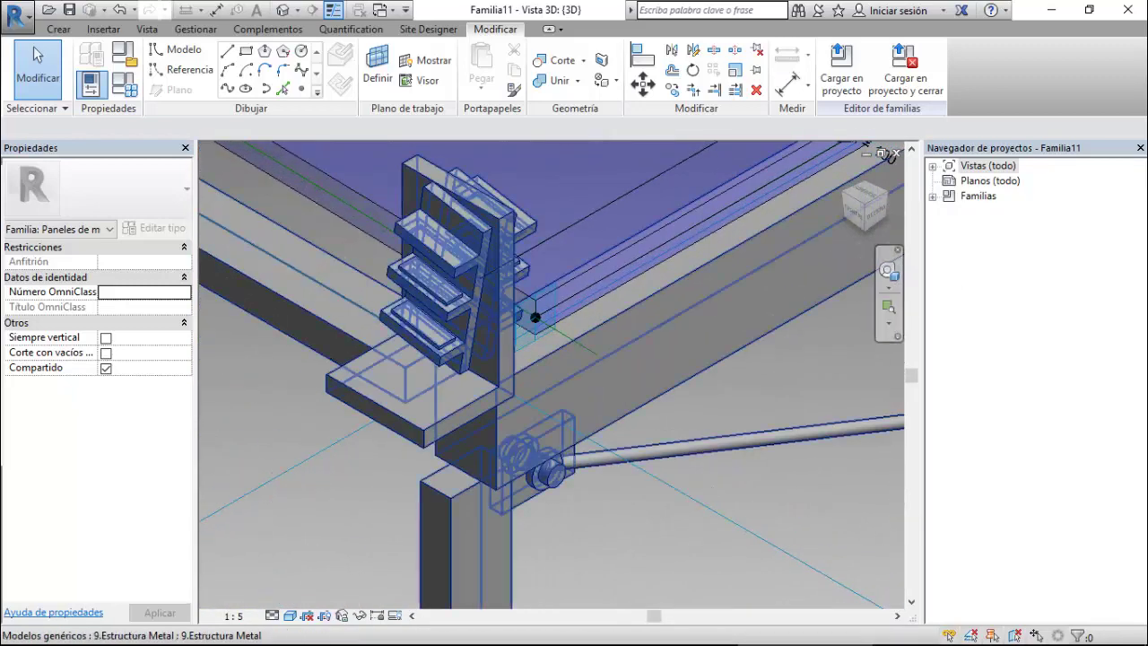
{"action": "scroll", "coordinate": [578, 350], "scroll_direction": "up", "scroll_amount": 1}
{"action": "scroll", "coordinate": [552, 377], "scroll_direction": "down", "scroll_amount": 3}
{"action": "scroll", "coordinate": [551, 376], "scroll_direction": "down", "scroll_amount": 2}
{"action": "middle_click_drag", "start_coordinate": [552, 376], "coordinate": [574, 358], "text": "shift"}
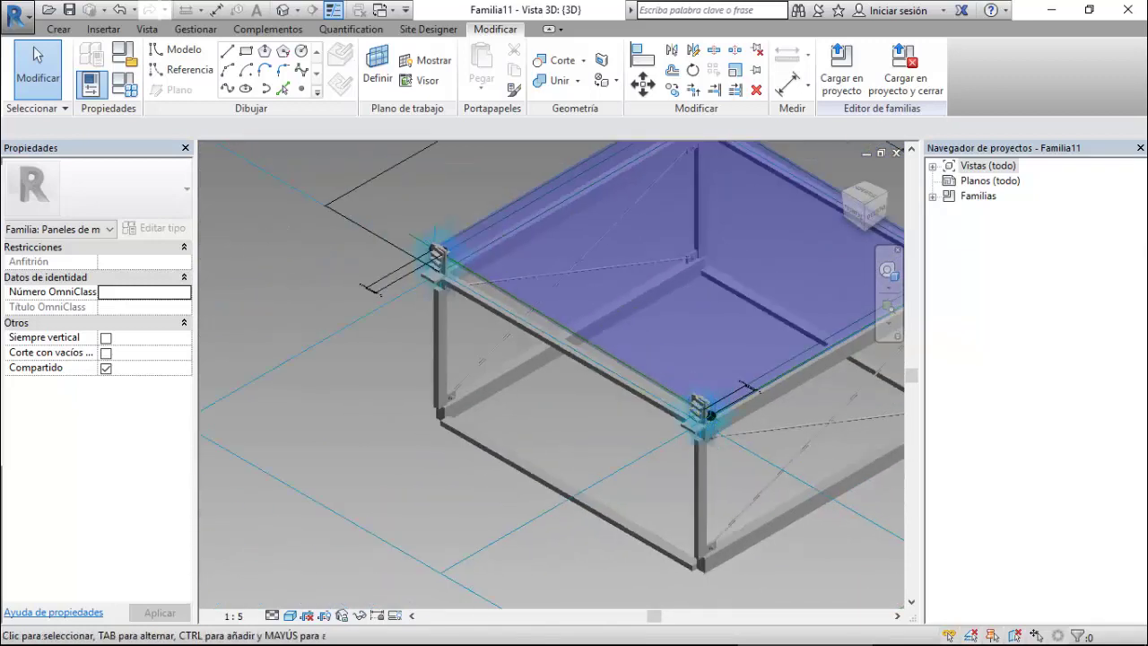
{"action": "scroll", "coordinate": [551, 377], "scroll_direction": "up", "scroll_amount": 1}
{"action": "scroll", "coordinate": [879, 493], "scroll_direction": "down", "scroll_amount": 3}
{"action": "scroll", "coordinate": [879, 492], "scroll_direction": "down", "scroll_amount": 2}
{"action": "mouse_move", "coordinate": [879, 492]}
{"action": "middle_mouse_down", "text": "shift"}
{"action": "mouse_move", "coordinate": [817, 511]}
{"action": "mouse_move", "coordinate": [771, 435]}
{"action": "middle_mouse_up", "text": "shift"}
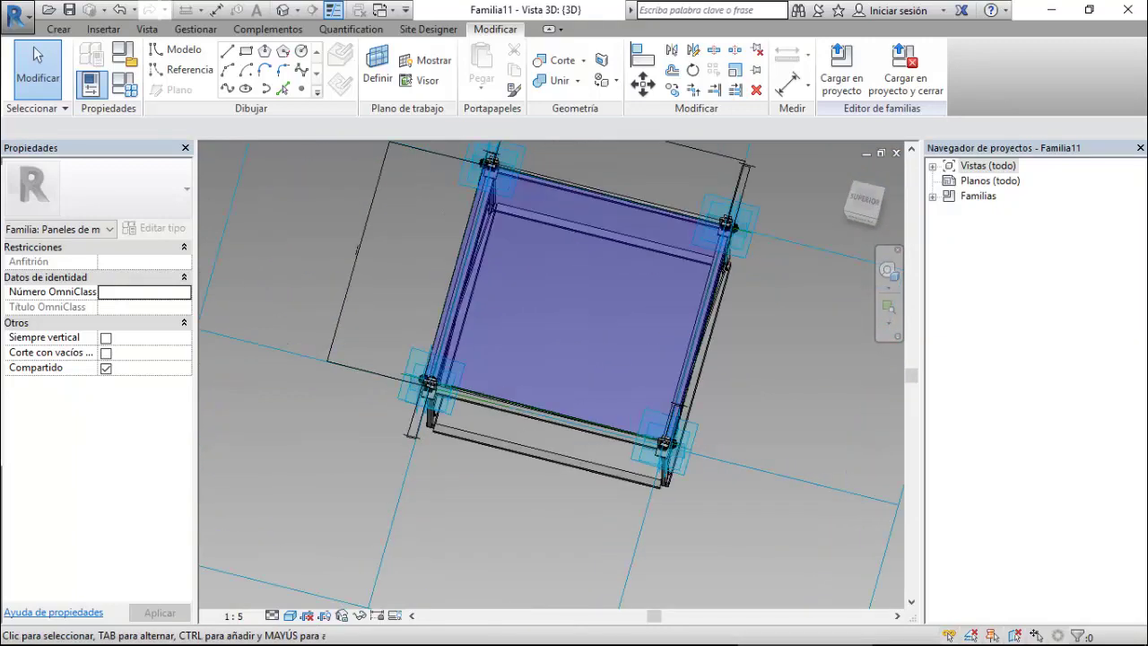
Save the family as 10.Panel Muro Cortina in the Clase Familias folder.
{"action": "left_click", "coordinate": [69, 10]}
{"action": "type", "text": "10.Panel Muro Cortina"}
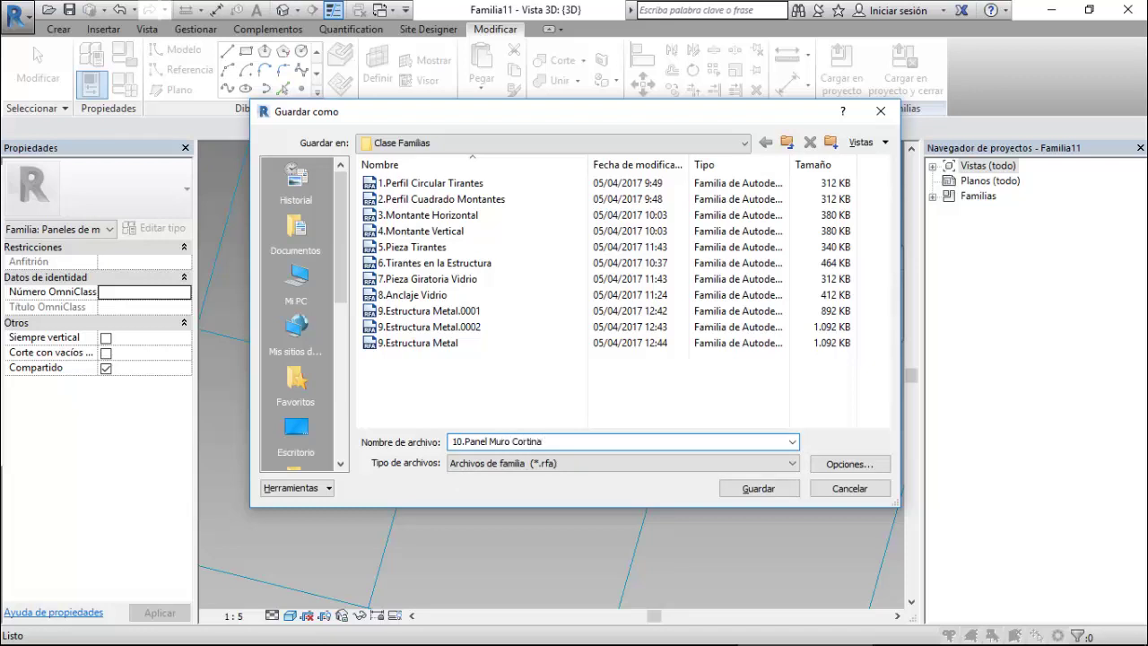
{"action": "left_click", "coordinate": [758, 488]}
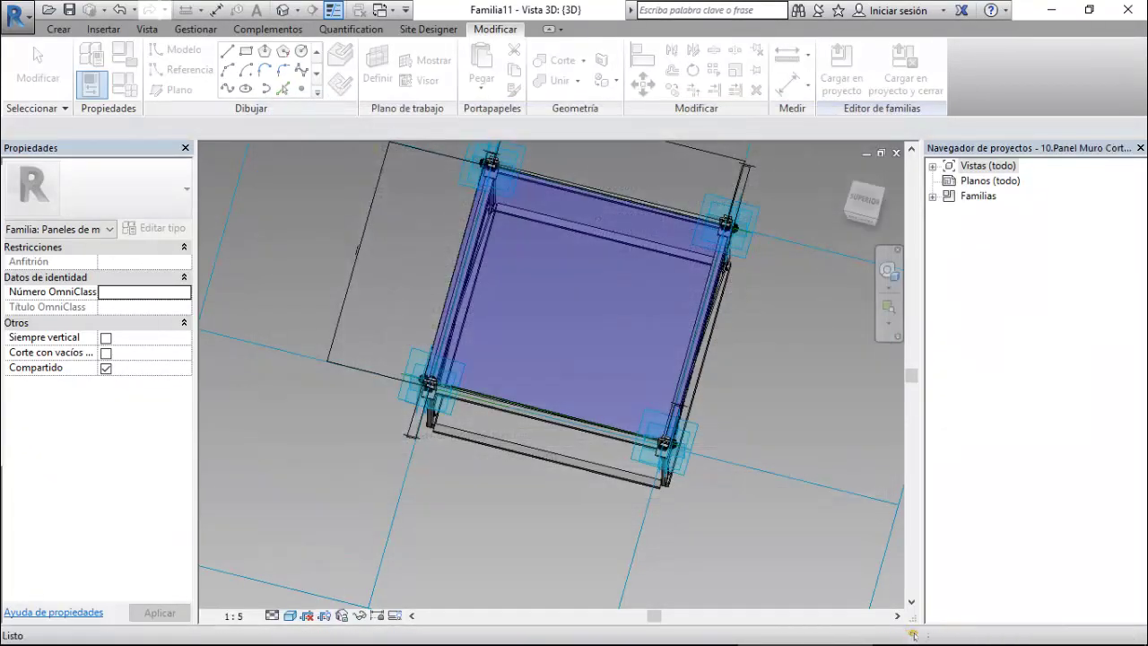
From the Recent Files page, create a new conceptual mass using the Masa métrica template.
{"action": "scroll", "coordinate": [666, 444], "scroll_direction": "up", "scroll_amount": 3}
{"action": "scroll", "coordinate": [664, 440], "scroll_direction": "up", "scroll_amount": 2}
{"action": "scroll", "coordinate": [677, 422], "scroll_direction": "up", "scroll_amount": 2}
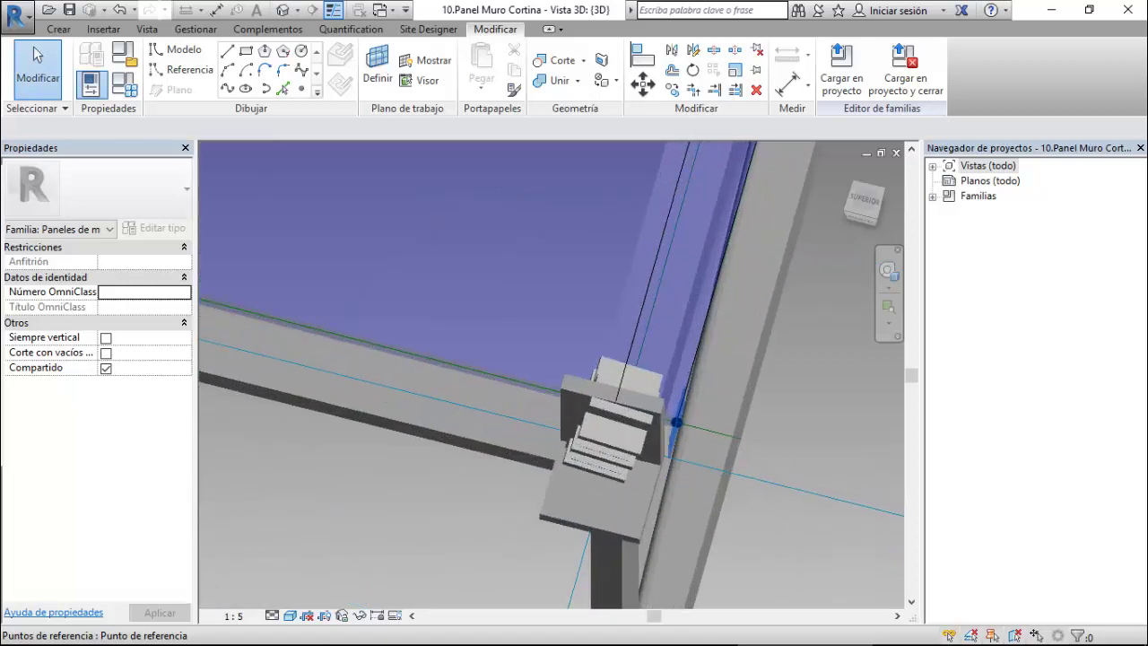
{"action": "mouse_move", "coordinate": [677, 421]}
{"action": "middle_mouse_down", "text": "shift"}
{"action": "mouse_move", "coordinate": [681, 406]}
{"action": "mouse_move", "coordinate": [562, 396]}
{"action": "middle_mouse_up", "text": "shift"}
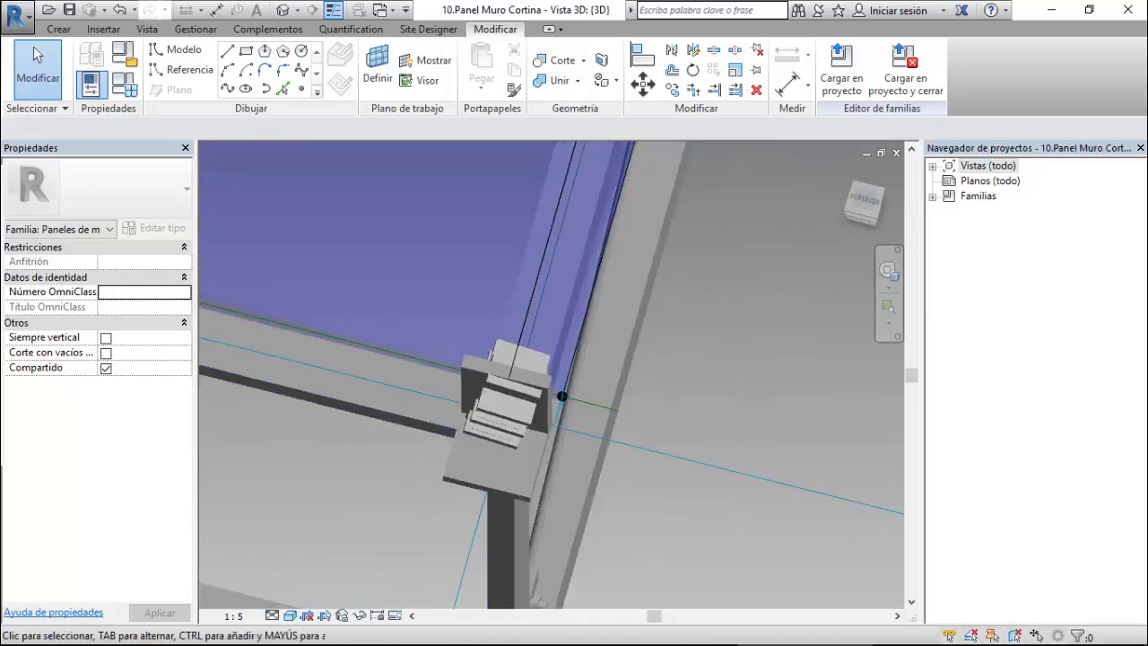
{"action": "scroll", "coordinate": [561, 396], "scroll_direction": "down", "scroll_amount": 4}
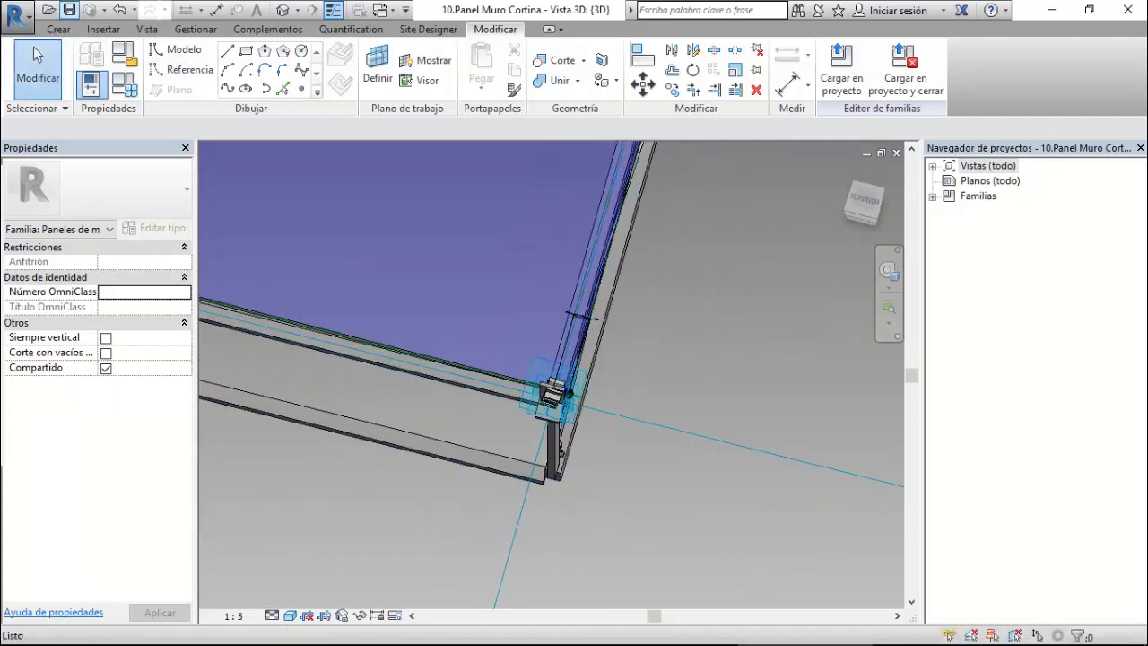
{"action": "left_click", "coordinate": [147, 29]}
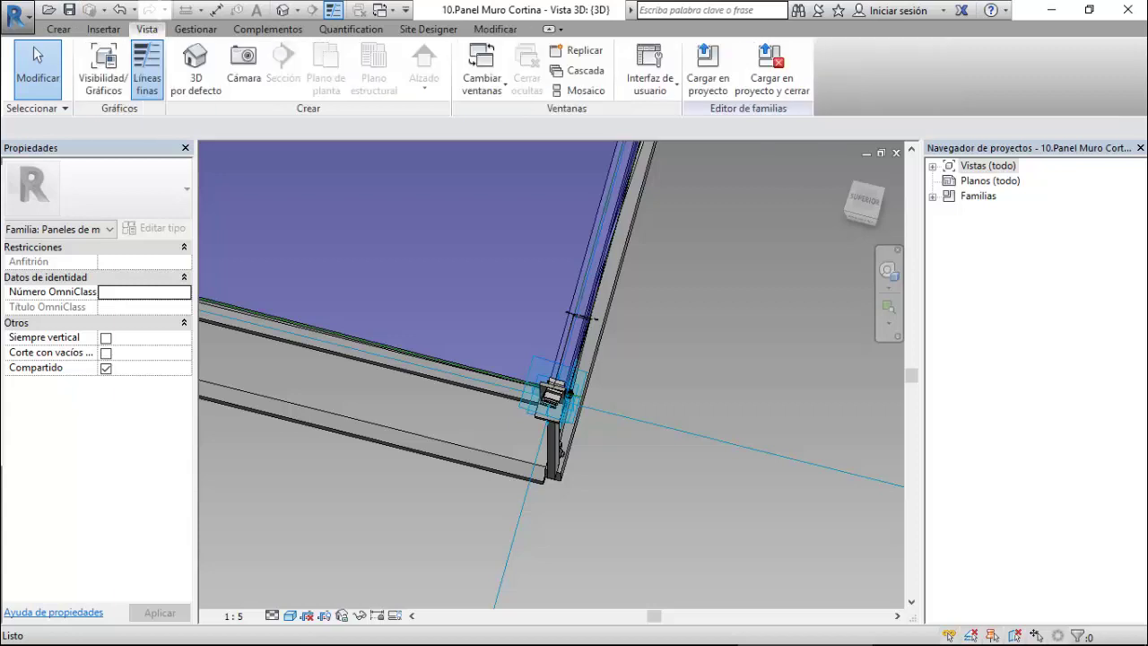
{"action": "left_click", "coordinate": [651, 78]}
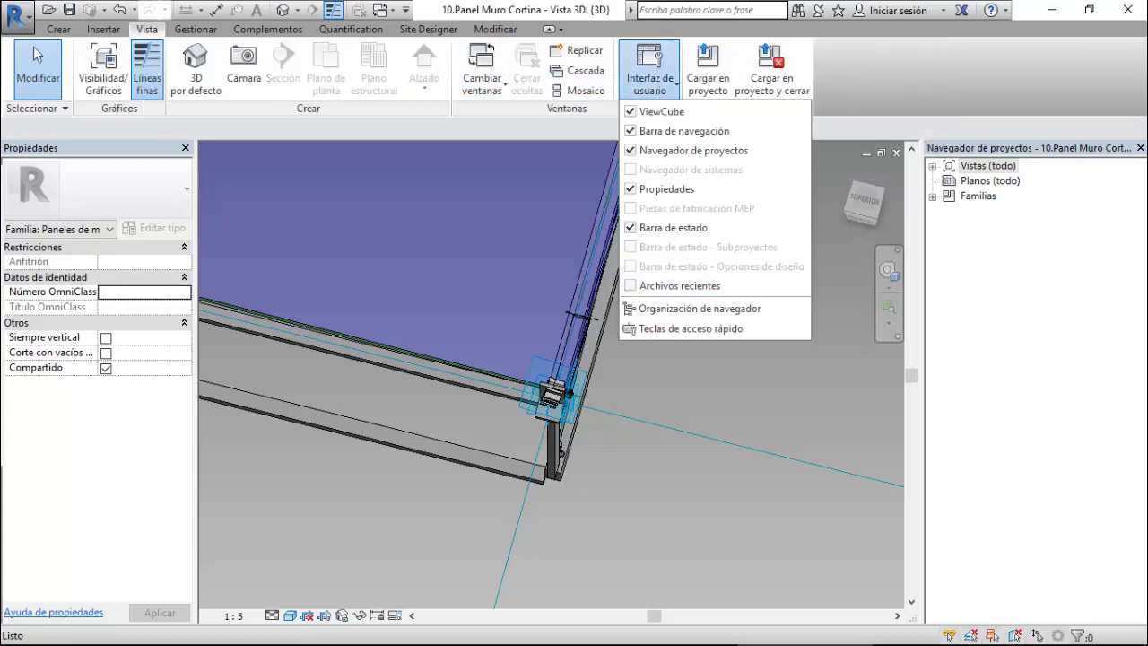
{"action": "left_click", "coordinate": [679, 285]}
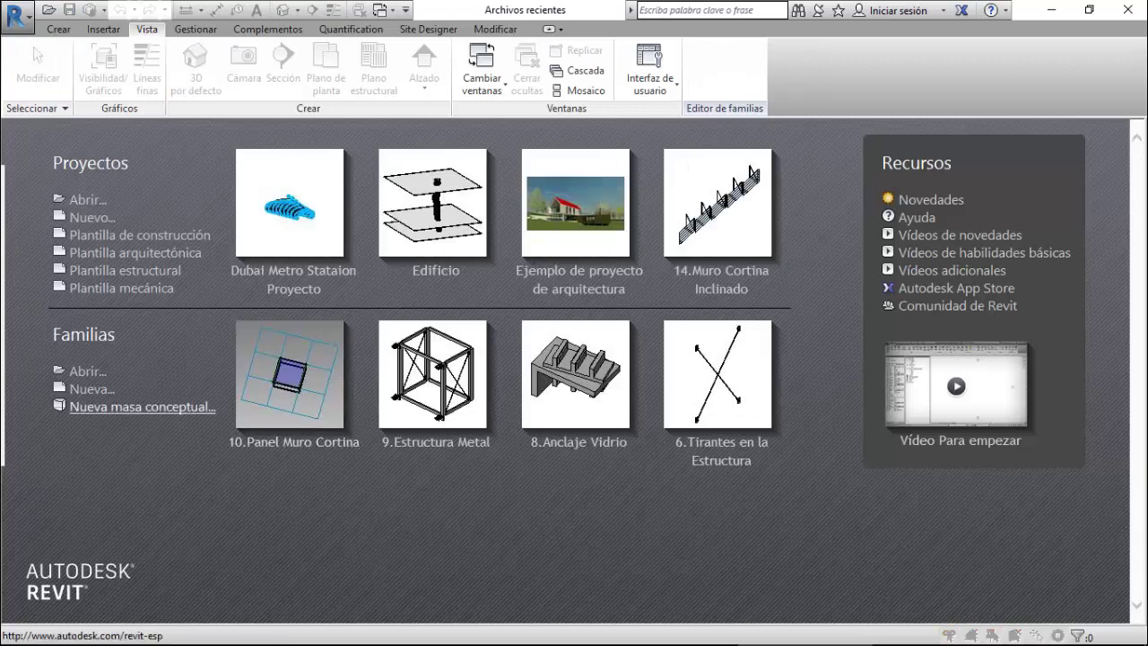
{"action": "left_click", "coordinate": [135, 408]}
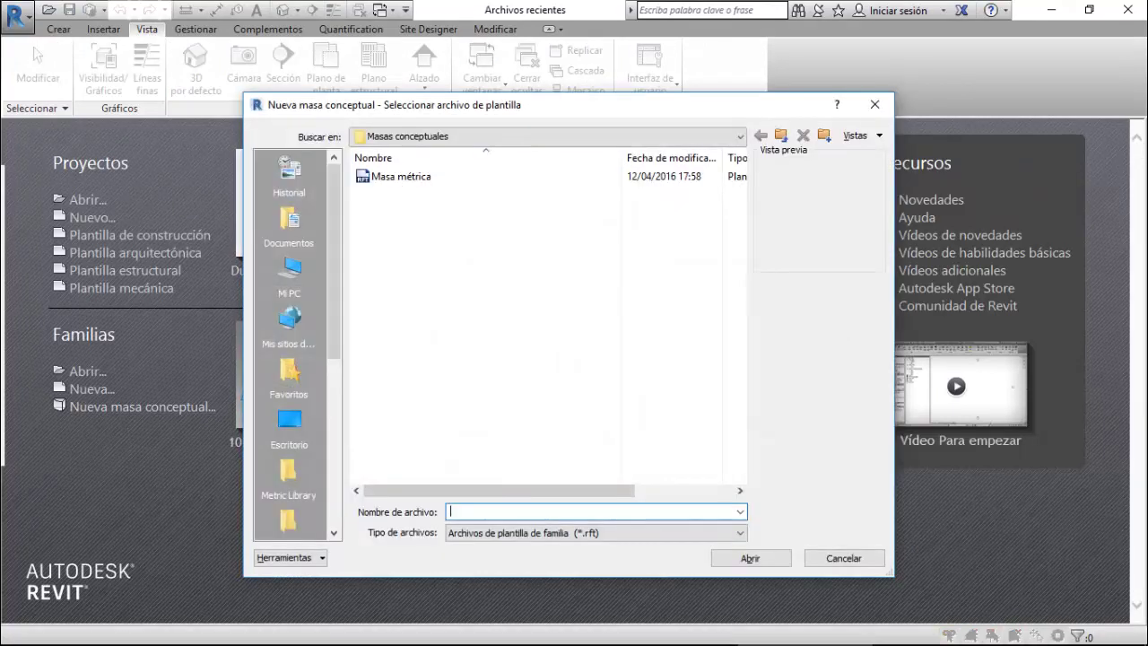
{"action": "left_click", "coordinate": [401, 175]}
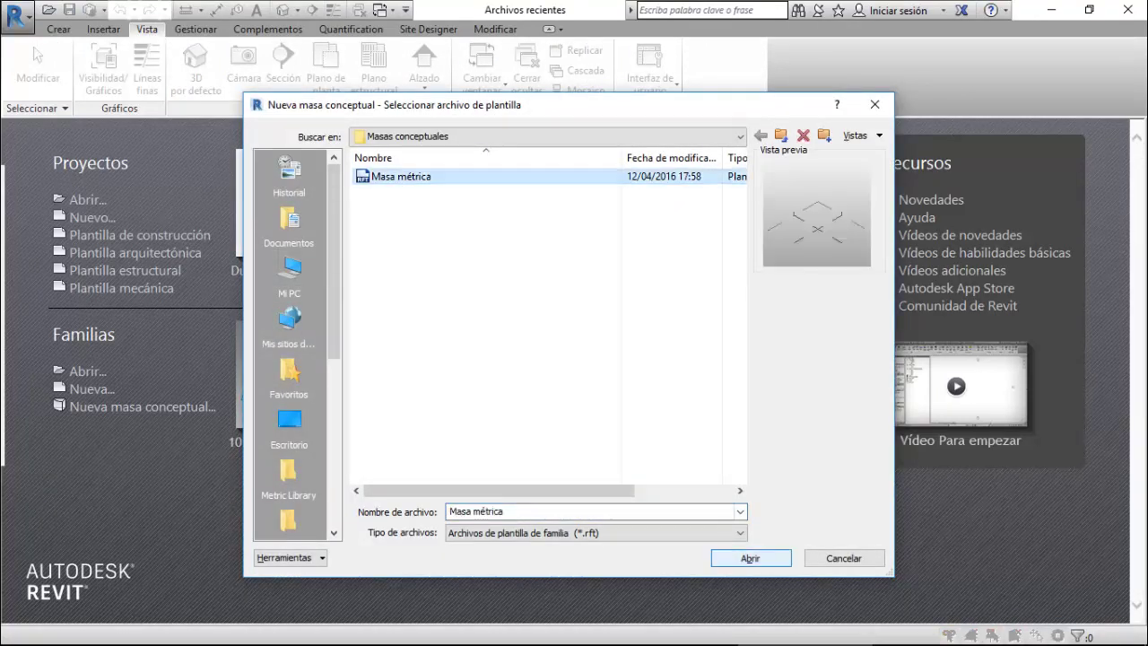
{"action": "left_click", "coordinate": [750, 557]}
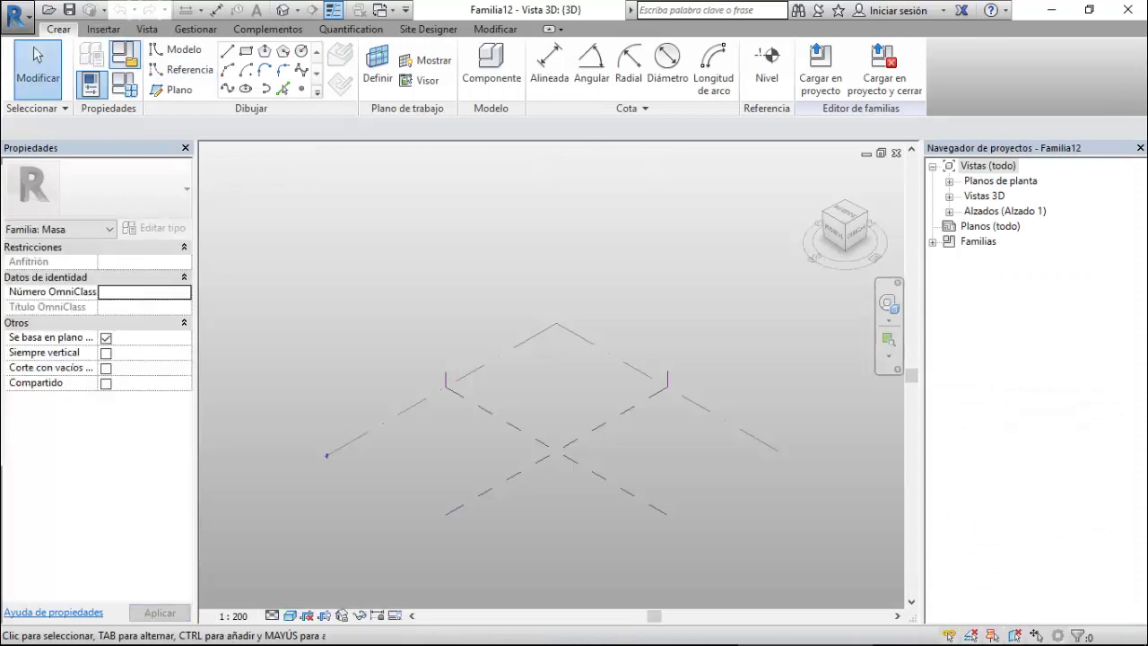
Draw a model line and extrude it into a vertical surface form.
{"action": "left_click", "coordinate": [227, 51]}
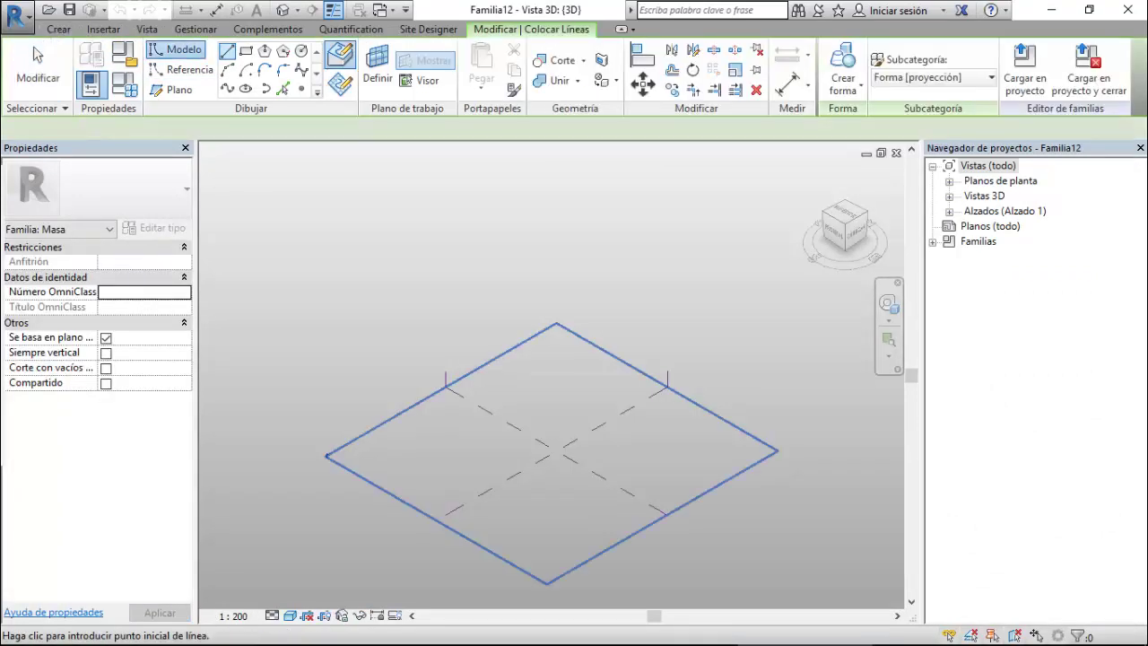
{"action": "left_click", "coordinate": [625, 440]}
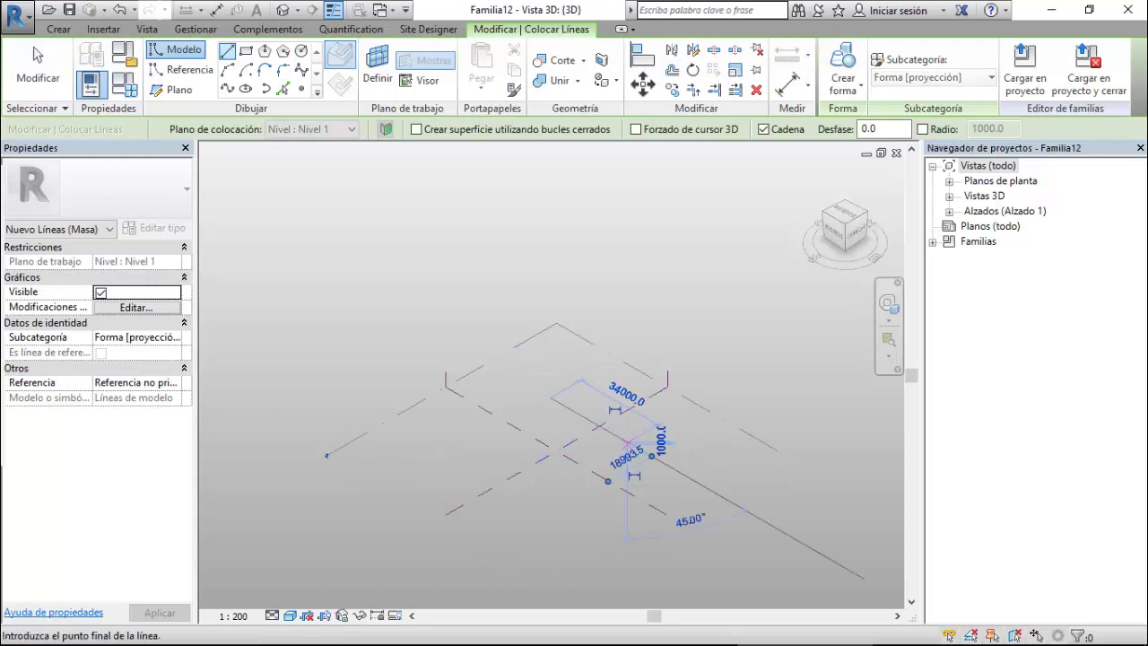
{"action": "scroll", "coordinate": [625, 440], "scroll_direction": "up", "scroll_amount": 2}
{"action": "key", "text": "Escape"}
{"action": "key", "text": "Escape"}
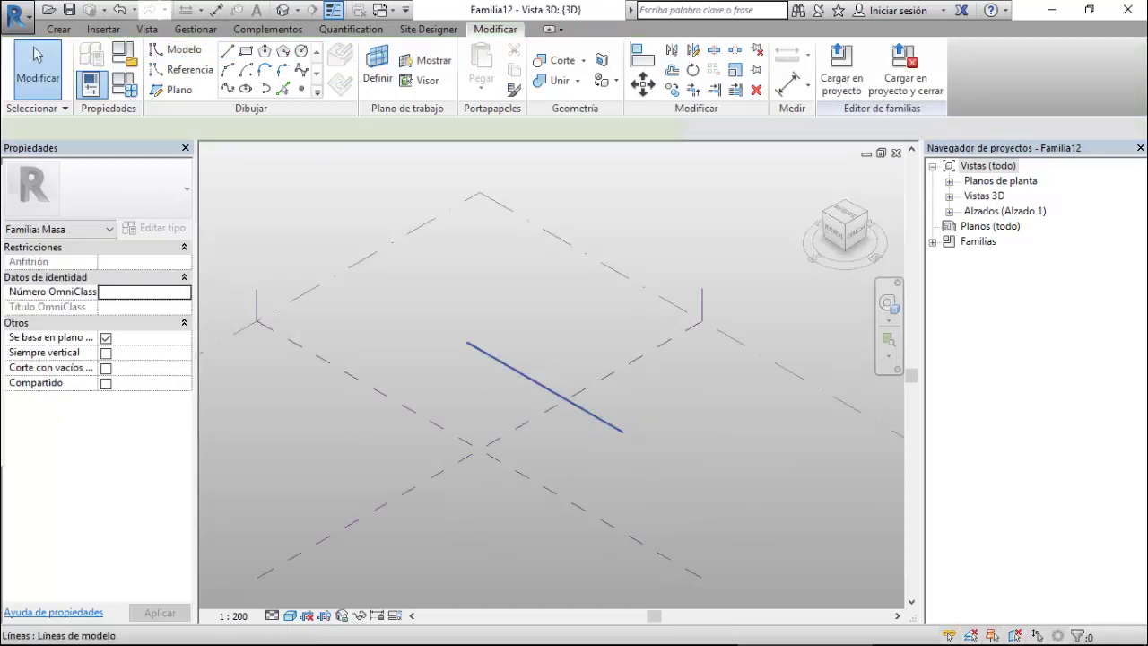
{"action": "left_click", "coordinate": [592, 415]}
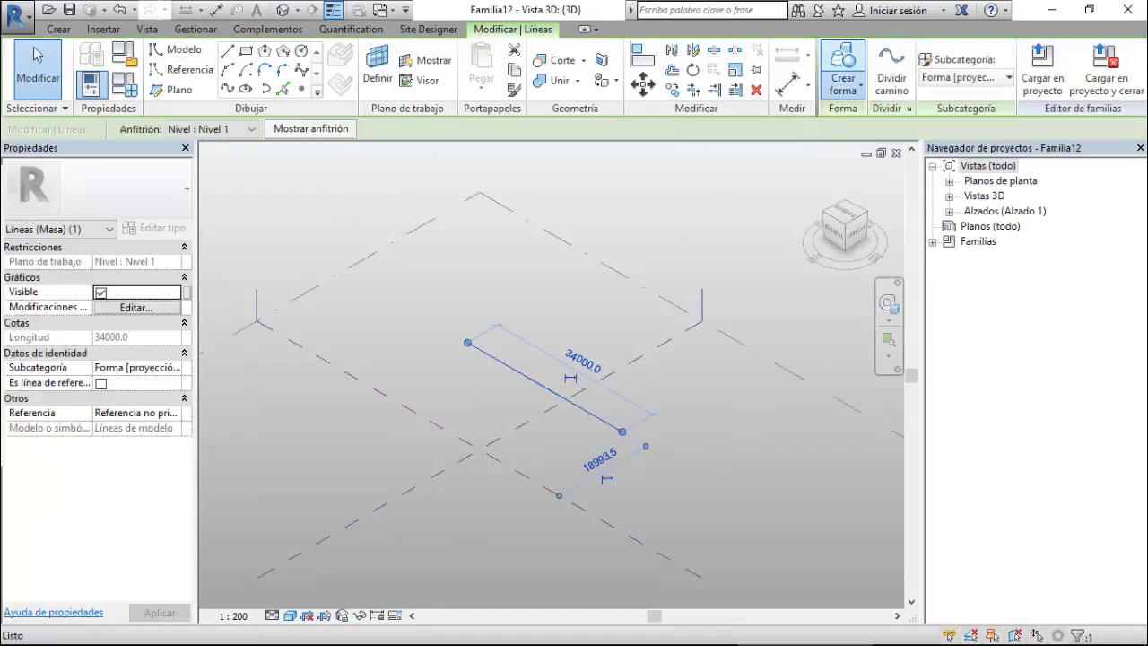
{"action": "left_click", "coordinate": [843, 71]}
Divide the surface into a grid of 4 U by 10 V divisions.
{"action": "scroll", "coordinate": [590, 382], "scroll_direction": "up", "scroll_amount": 2}
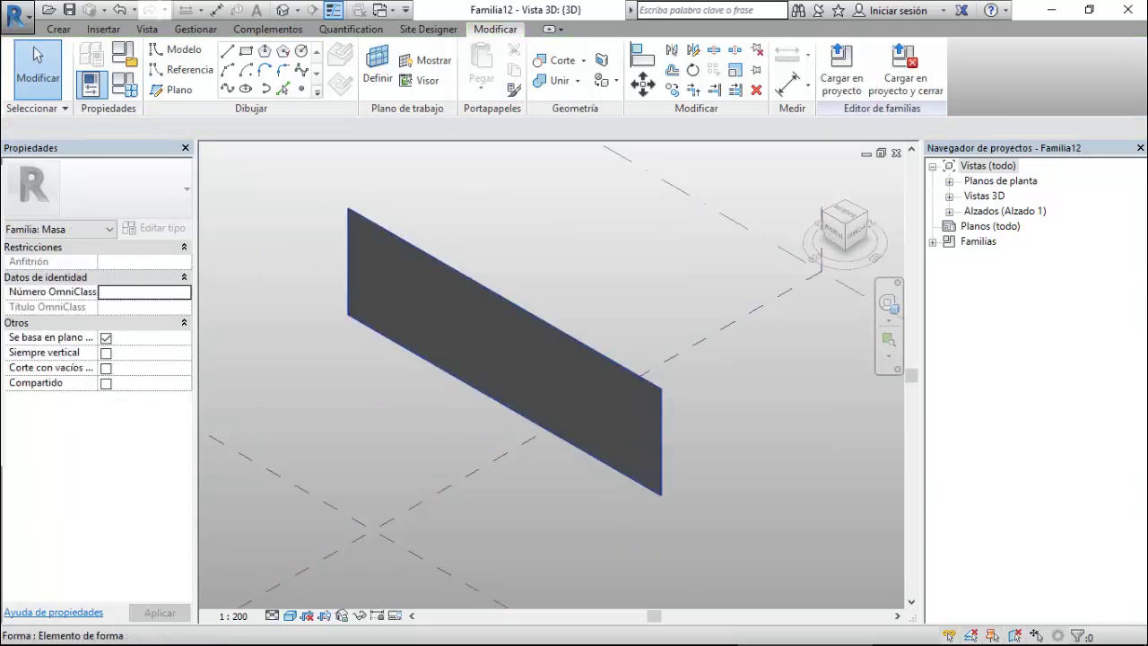
{"action": "left_click", "coordinate": [647, 432]}
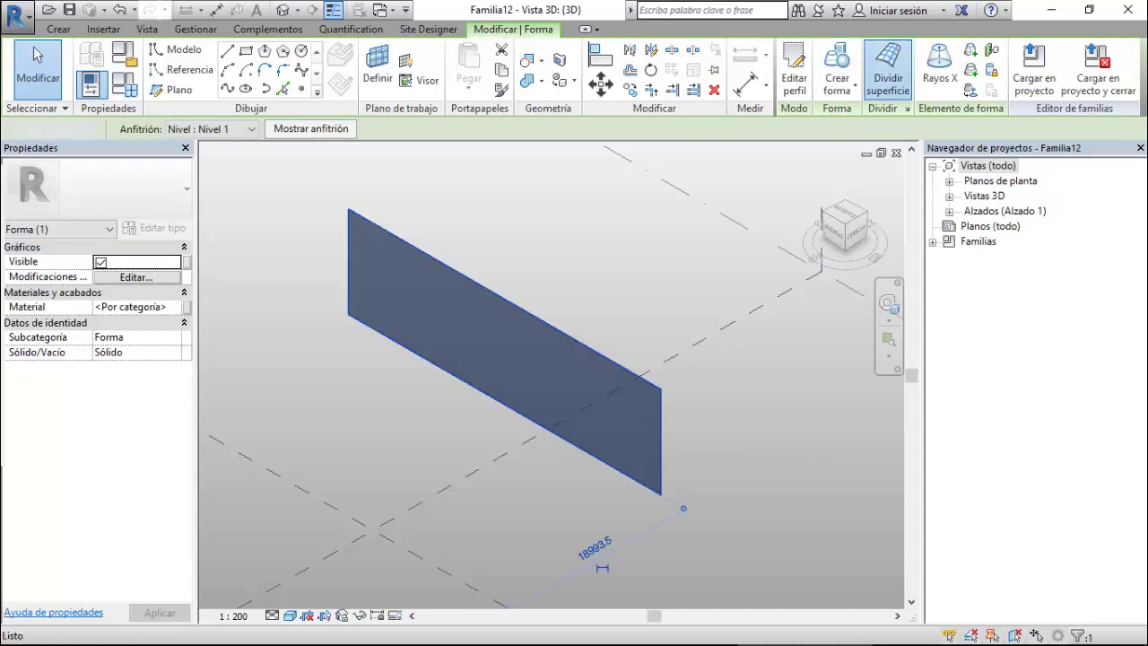
{"action": "left_click", "coordinate": [888, 72]}
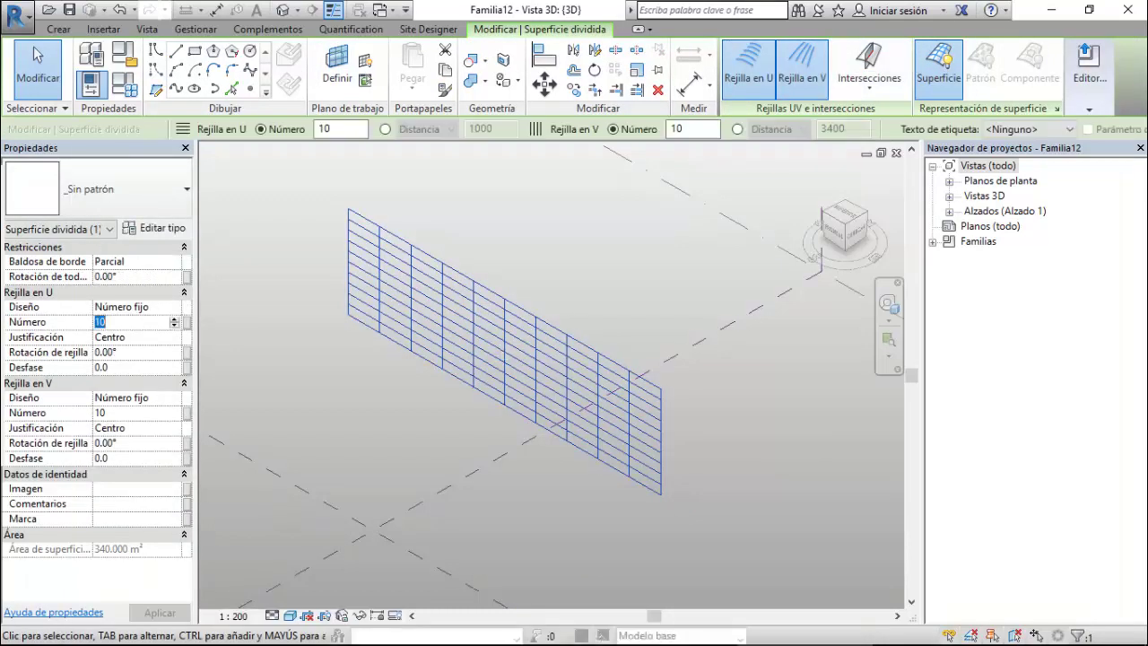
{"action": "type", "text": "5"}
{"action": "key", "text": "Return"}
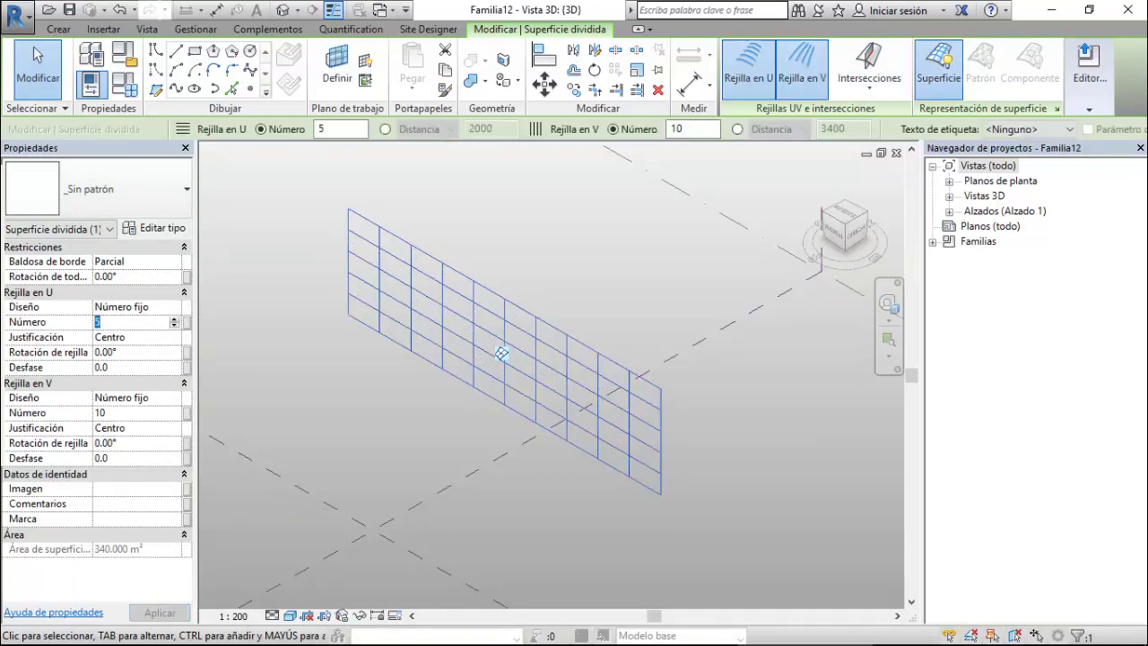
{"action": "type", "text": "4"}
{"action": "key", "text": "Return"}
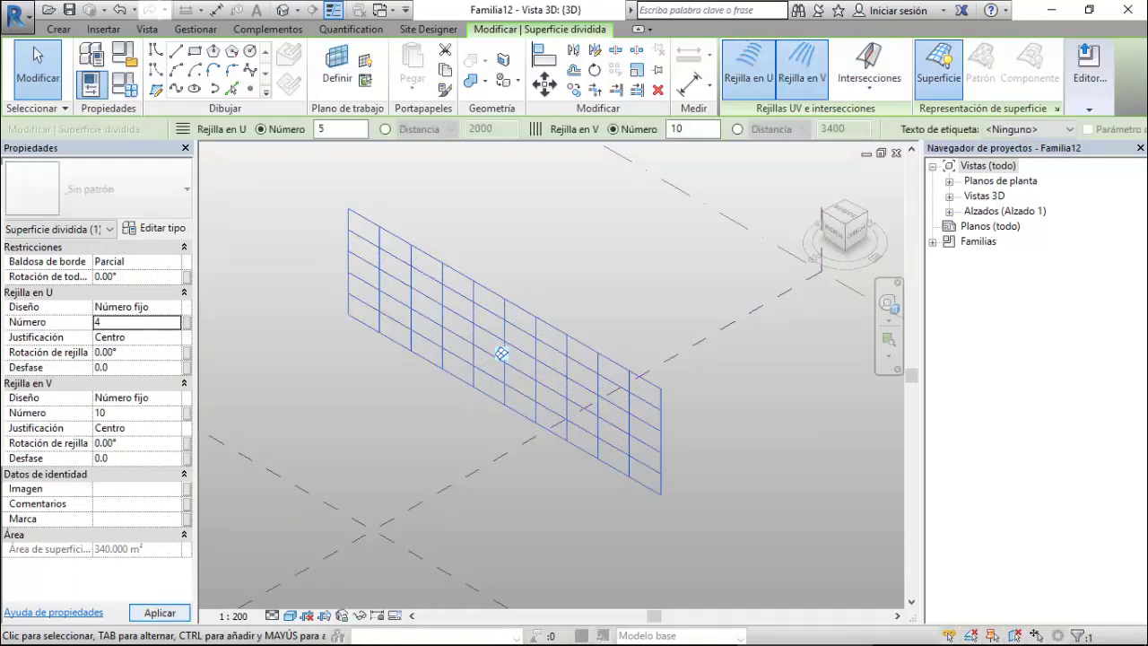
{"action": "key", "text": "Escape"}
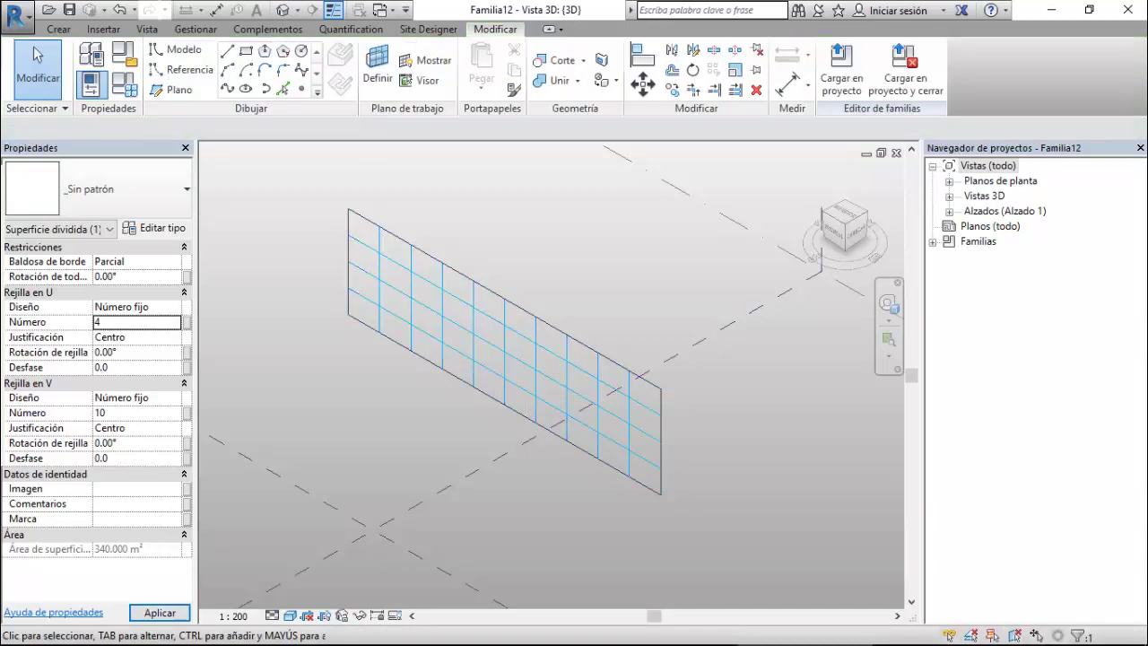
{"action": "left_click", "coordinate": [380, 10]}
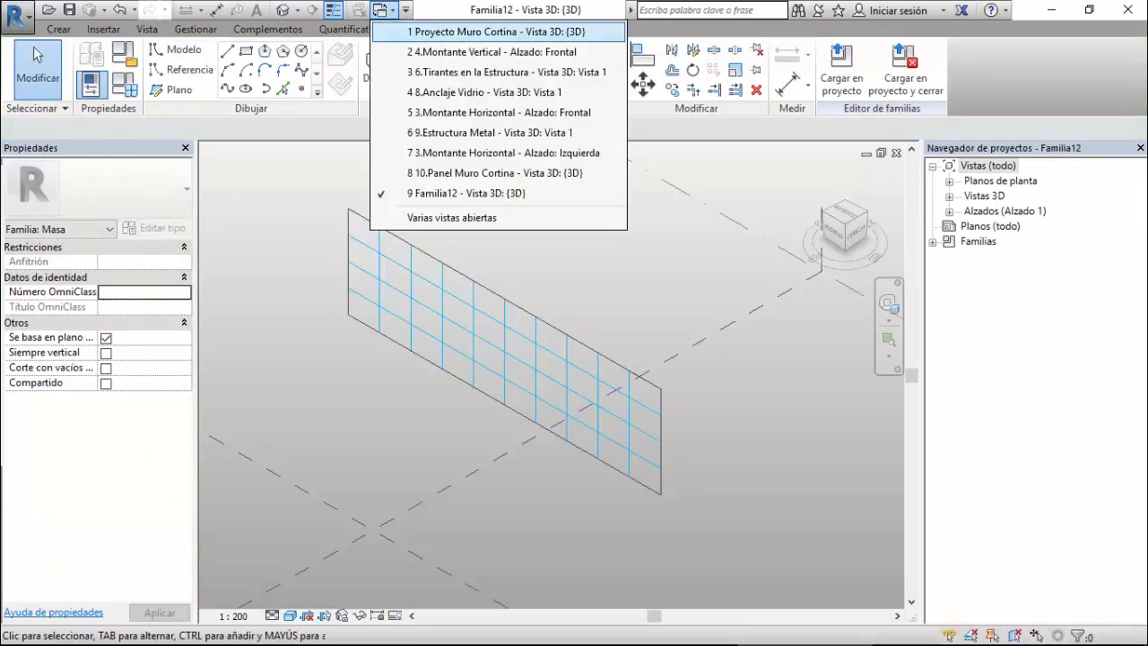
Load the 10.Panel Muro Cortina family into Familia12.
{"action": "left_click", "coordinate": [467, 172]}
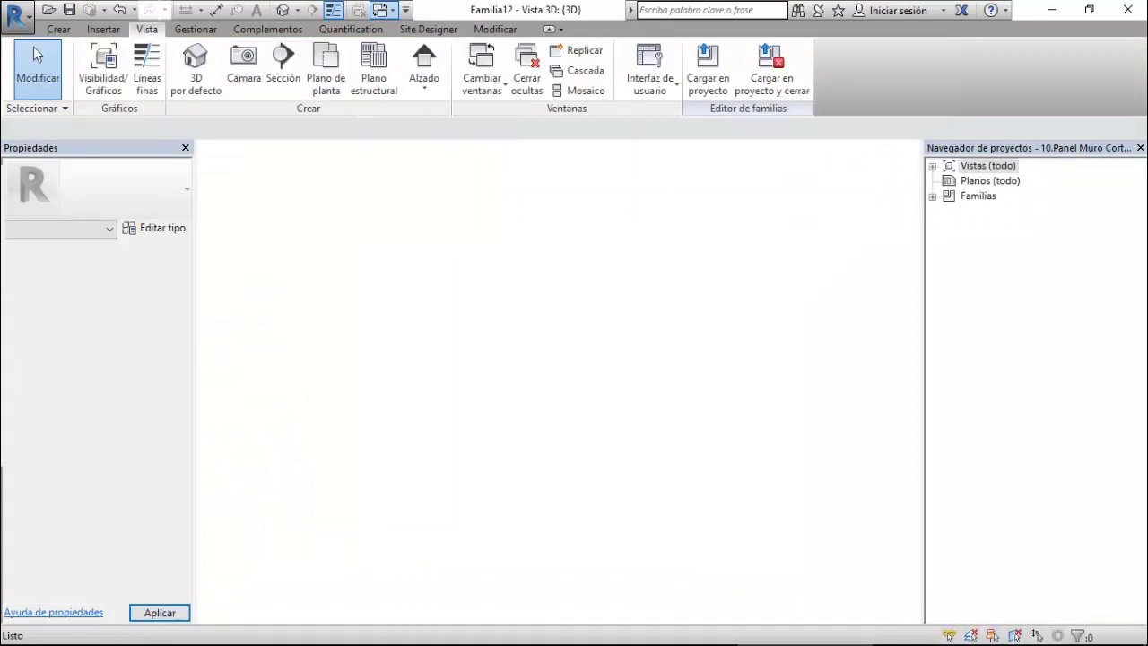
{"action": "scroll", "coordinate": [551, 377], "scroll_direction": "down", "scroll_amount": 3}
{"action": "scroll", "coordinate": [551, 377], "scroll_direction": "down", "scroll_amount": 2}
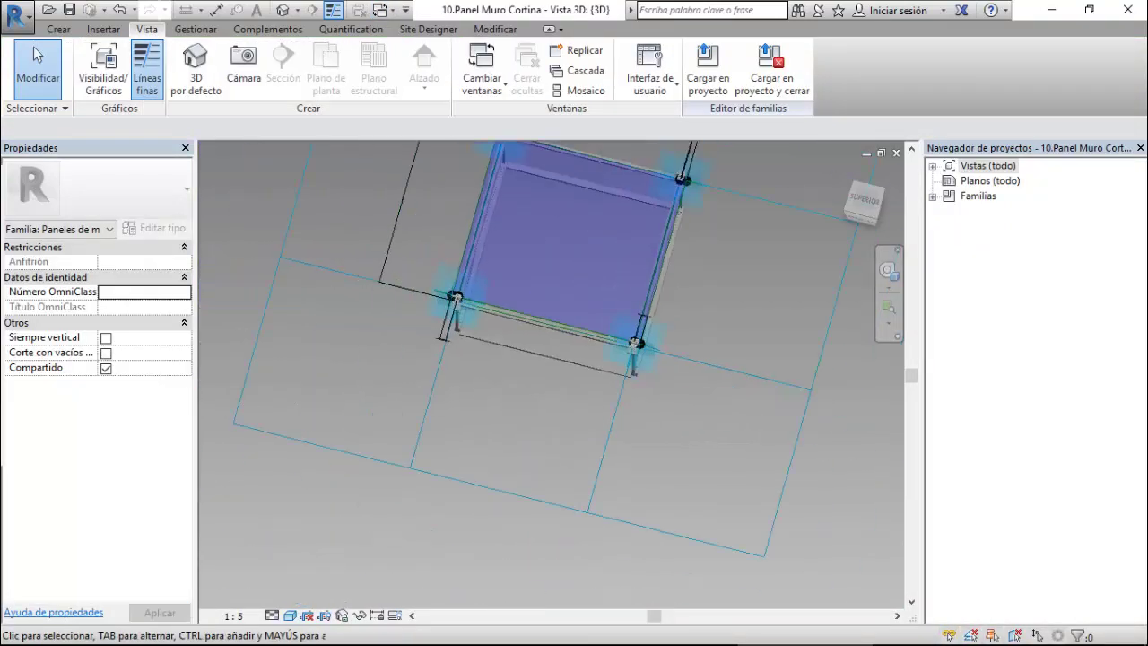
{"action": "scroll", "coordinate": [552, 376], "scroll_direction": "down", "scroll_amount": 2}
{"action": "left_click", "coordinate": [708, 71]}
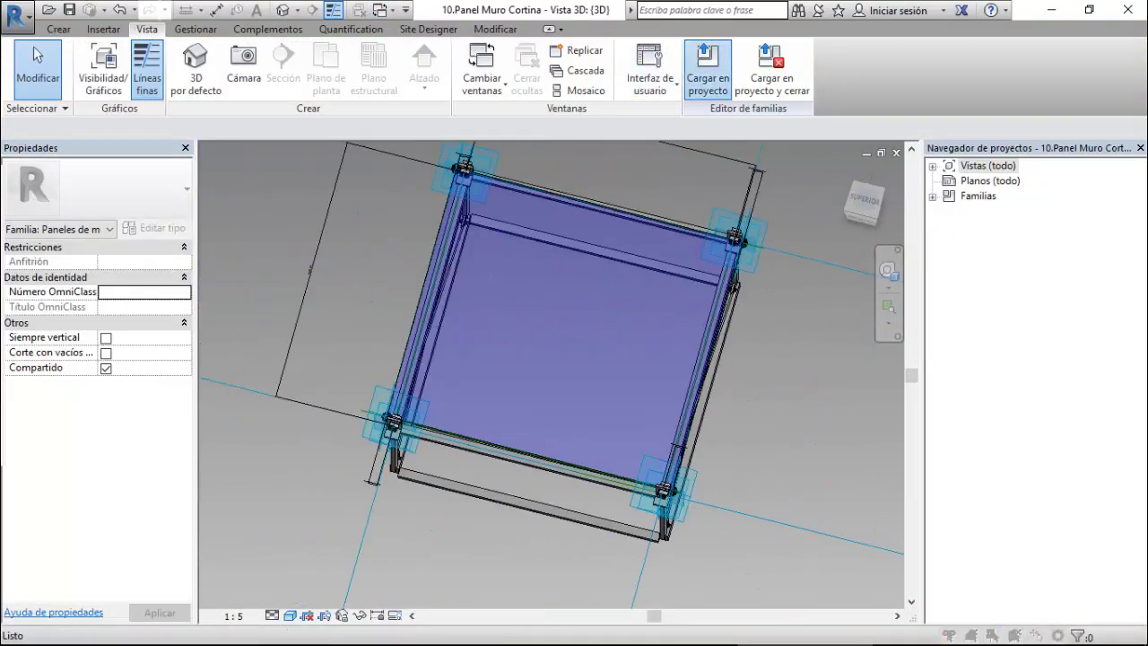
{"action": "left_click", "coordinate": [466, 320]}
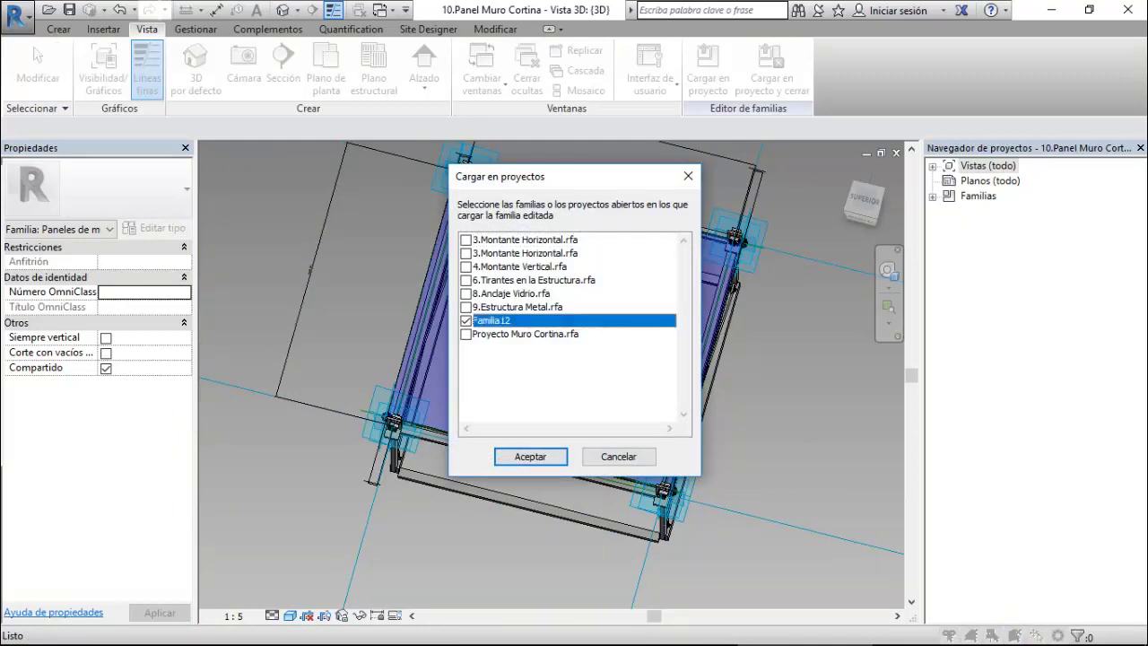
{"action": "left_click", "coordinate": [530, 457]}
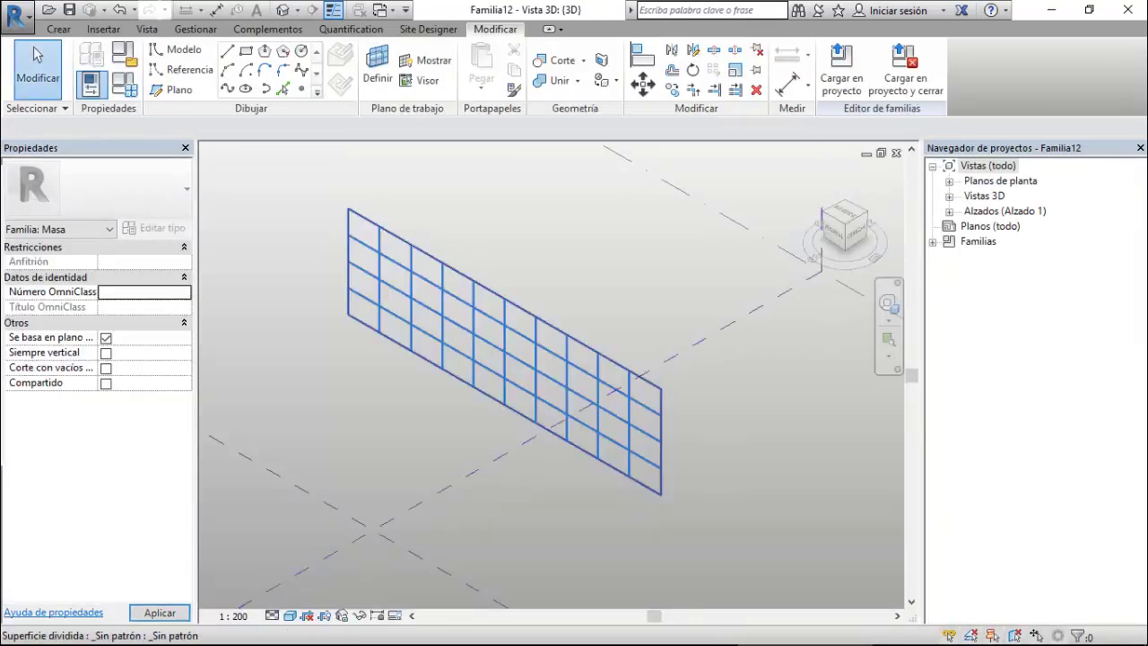
Apply the 10.Panel Muro Cortina panel type to the divided surface.
{"action": "left_click", "coordinate": [501, 353]}
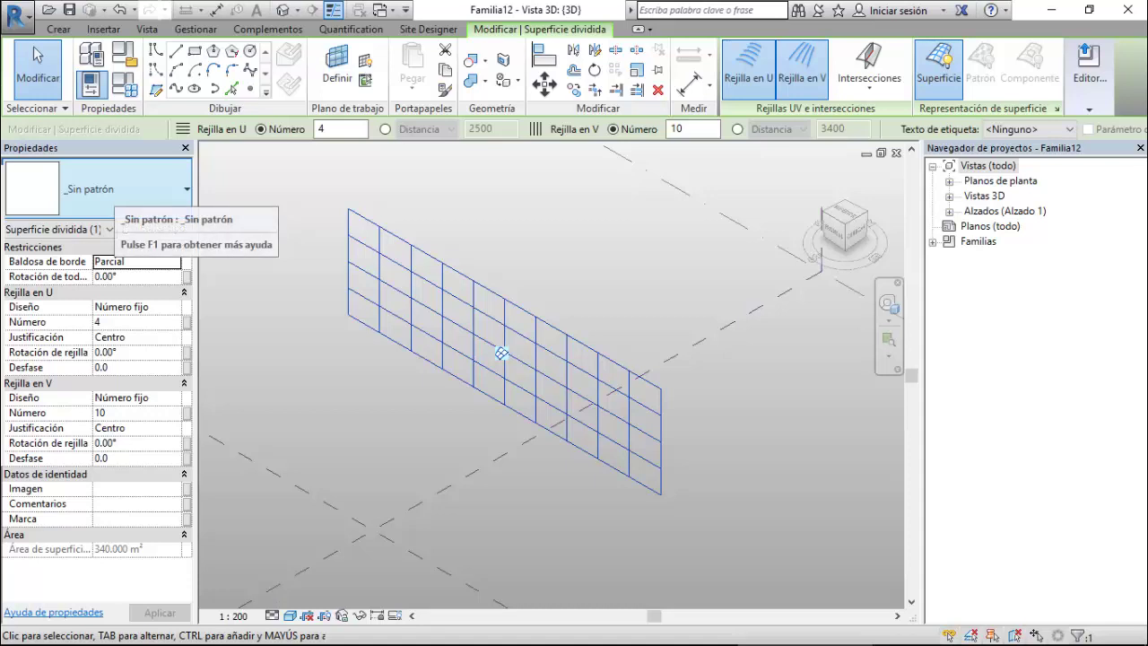
{"action": "left_click", "coordinate": [186, 190]}
{"action": "key", "text": "Down"}
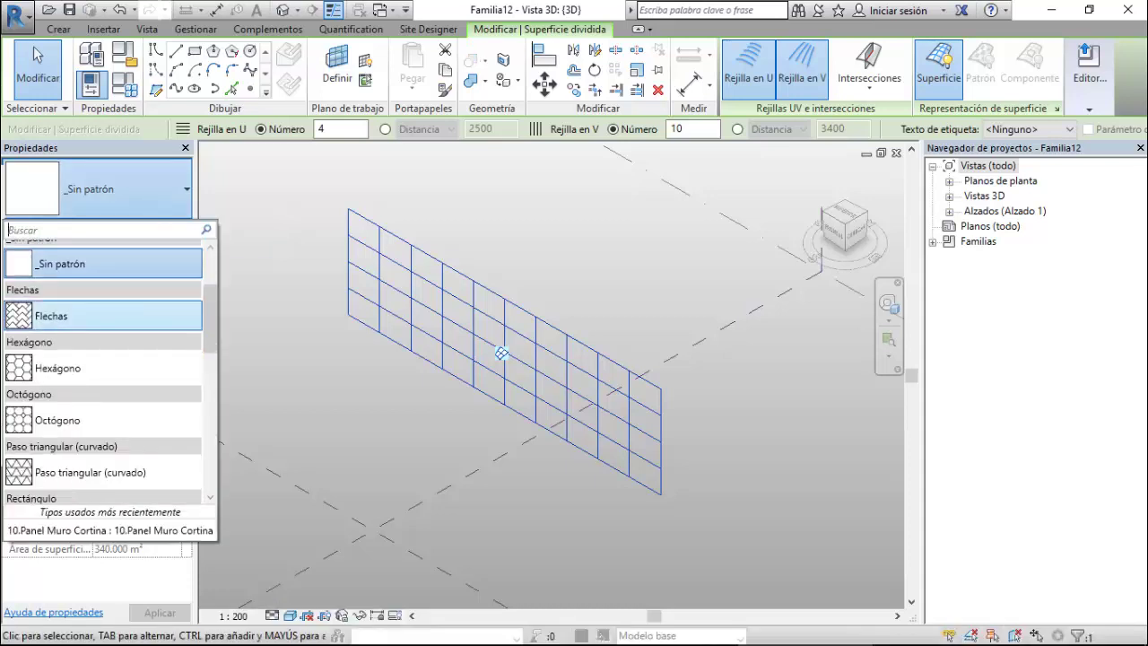
{"action": "key", "text": "Down"}
{"action": "key", "text": "Down"}
{"action": "key", "text": "Down"}
{"action": "key", "text": "Down"}
{"action": "key", "text": "Down"}
{"action": "key", "text": "Down"}
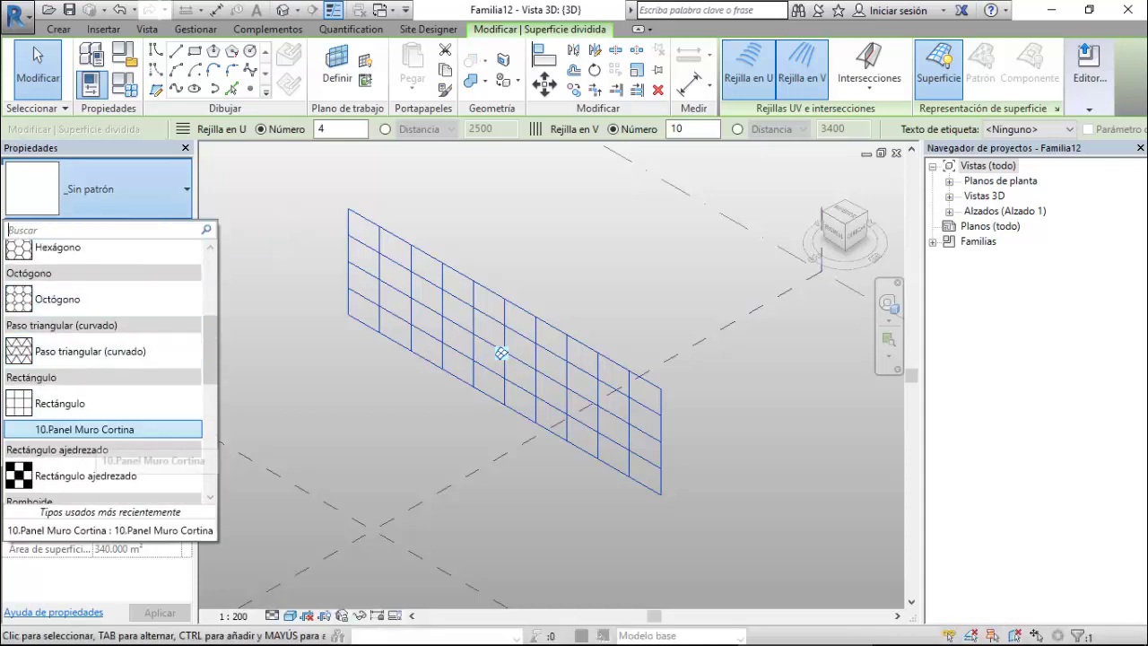
{"action": "key", "text": "Up"}
{"action": "key", "text": "Escape"}
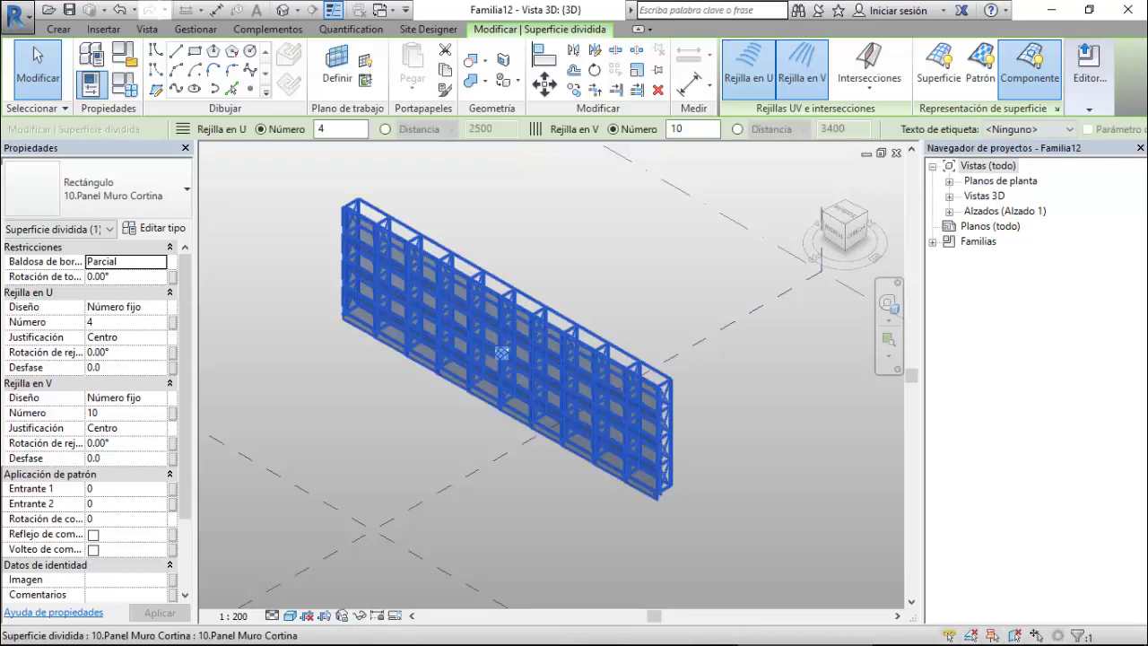
{"action": "key", "text": "Escape"}
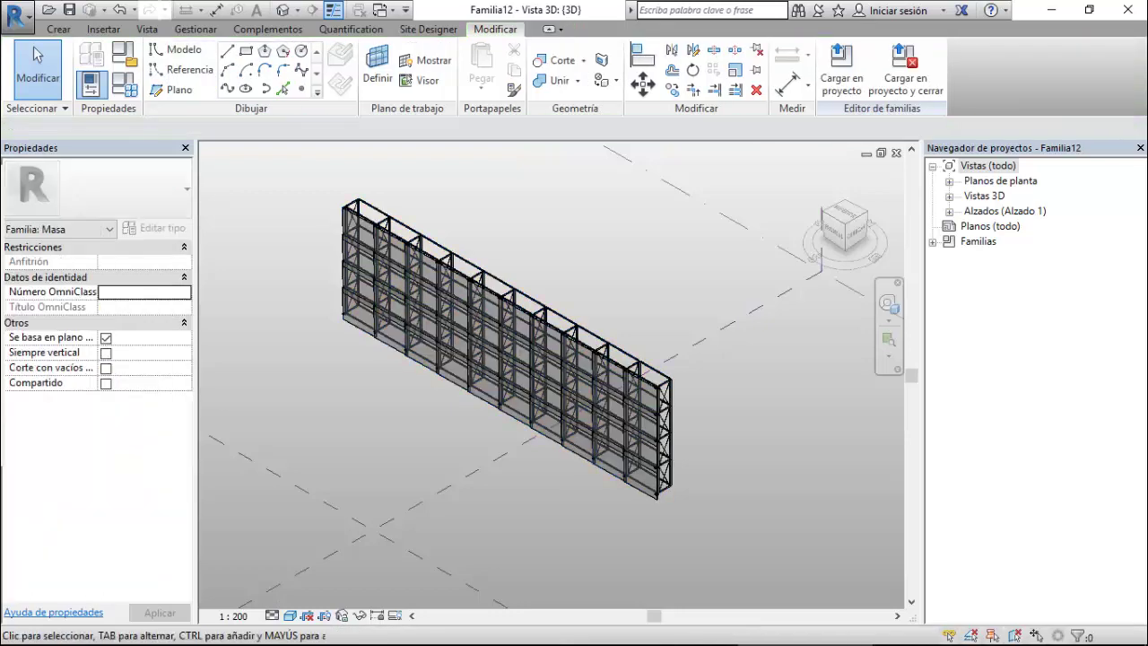
Orbit and zoom in closely on the curtain wall's glass anchor brackets.
{"action": "middle_click_drag", "start_coordinate": [501, 354], "coordinate": [466, 323], "text": "shift"}
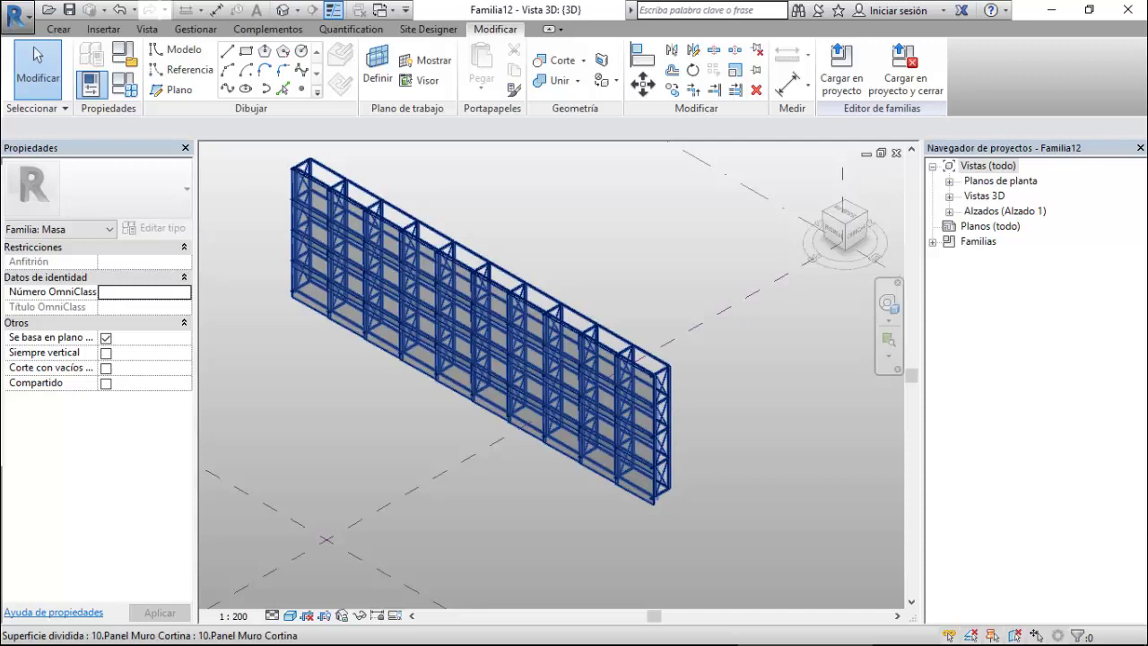
{"action": "scroll", "coordinate": [653, 489], "scroll_direction": "up", "scroll_amount": 2}
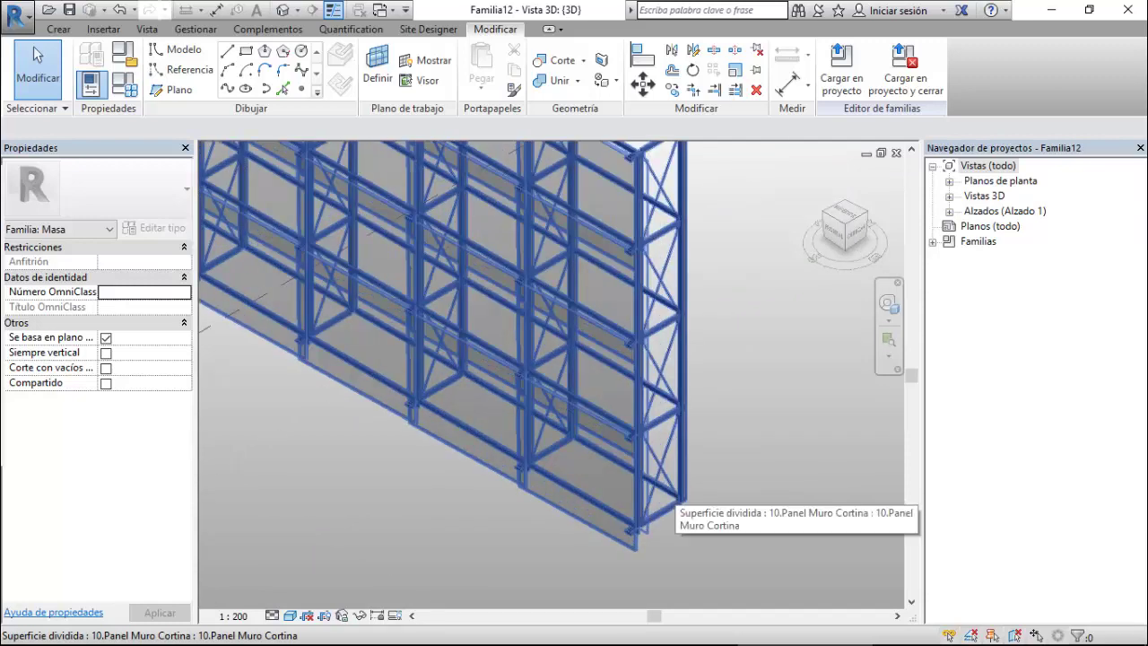
{"action": "scroll", "coordinate": [668, 466], "scroll_direction": "up", "scroll_amount": 2}
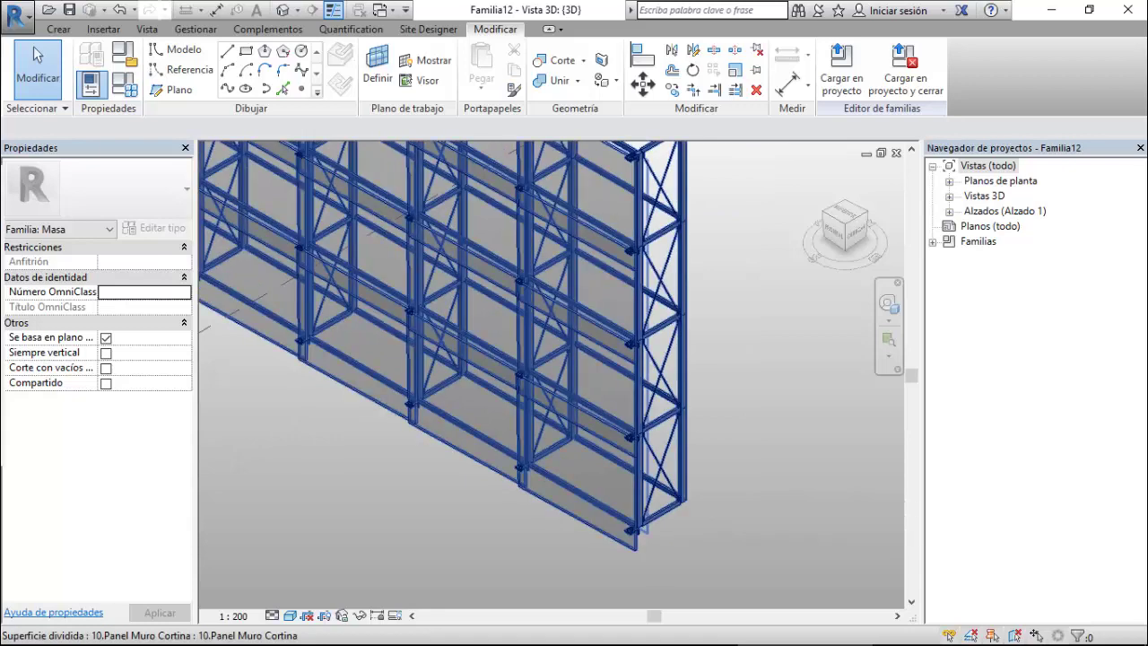
{"action": "scroll", "coordinate": [603, 358], "scroll_direction": "up", "scroll_amount": 2}
{"action": "scroll", "coordinate": [603, 359], "scroll_direction": "up", "scroll_amount": 2}
{"action": "scroll", "coordinate": [604, 358], "scroll_direction": "up", "scroll_amount": 1}
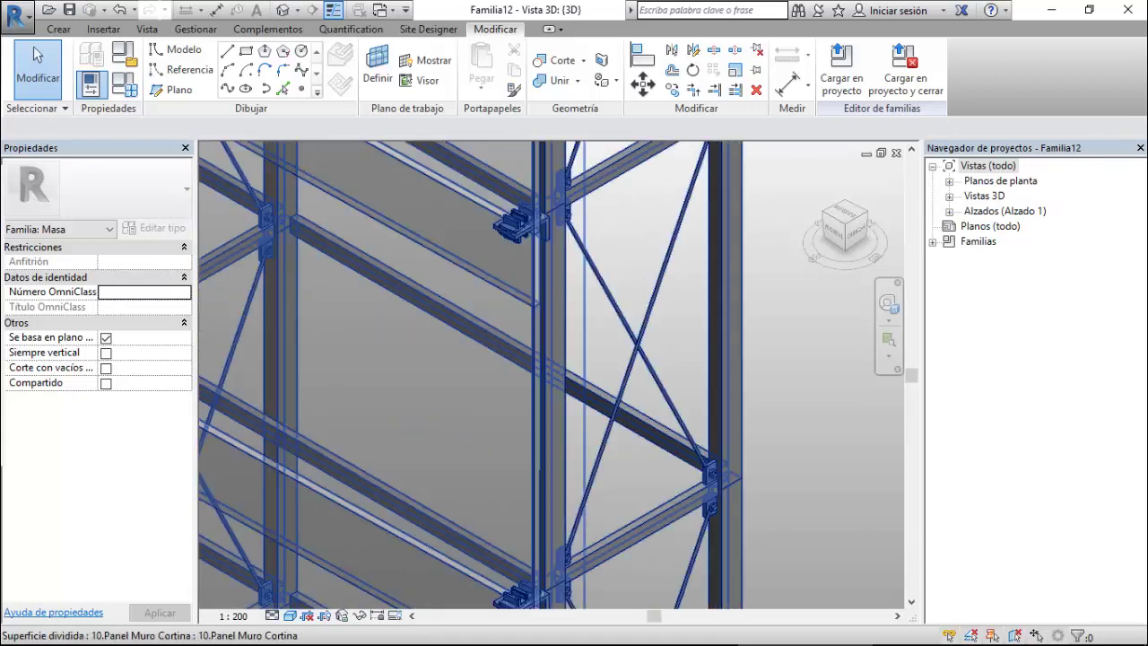
{"action": "scroll", "coordinate": [709, 467], "scroll_direction": "up", "scroll_amount": 3}
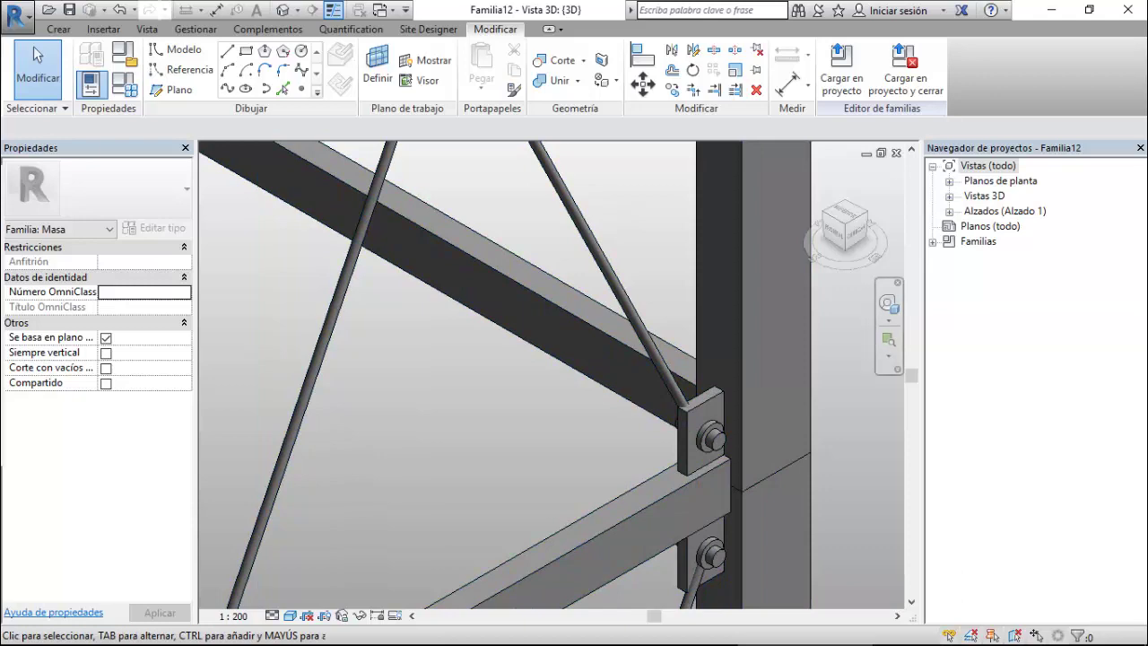
{"action": "scroll", "coordinate": [744, 251], "scroll_direction": "down", "scroll_amount": 2}
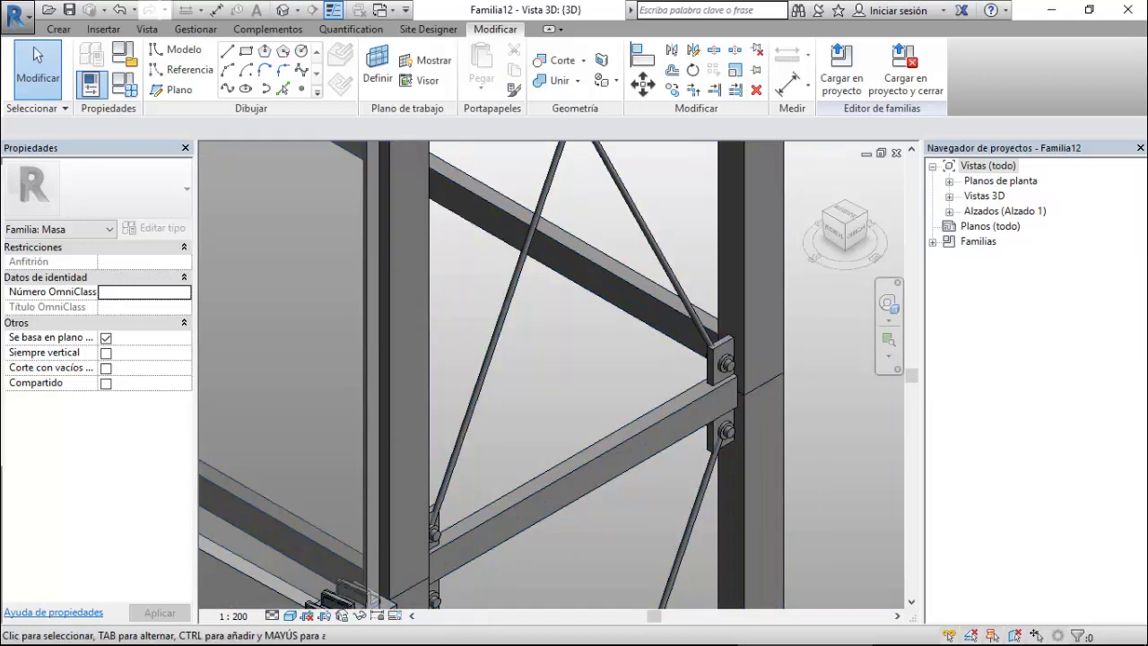
{"action": "scroll", "coordinate": [780, 291], "scroll_direction": "down", "scroll_amount": 3}
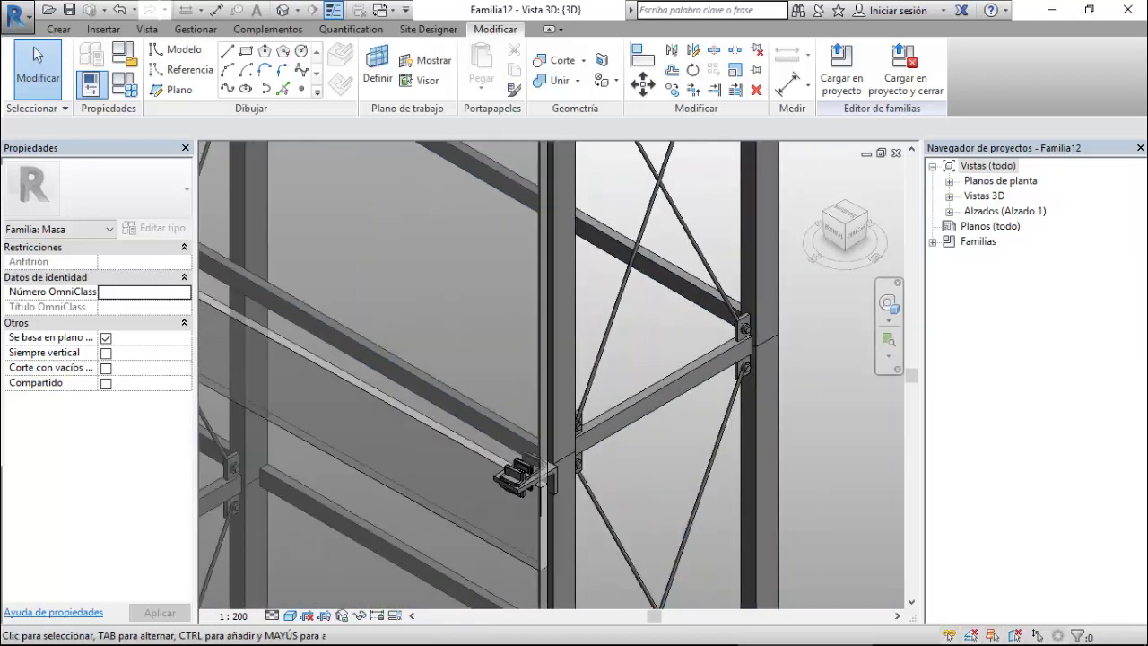
{"action": "scroll", "coordinate": [772, 305], "scroll_direction": "down", "scroll_amount": 2}
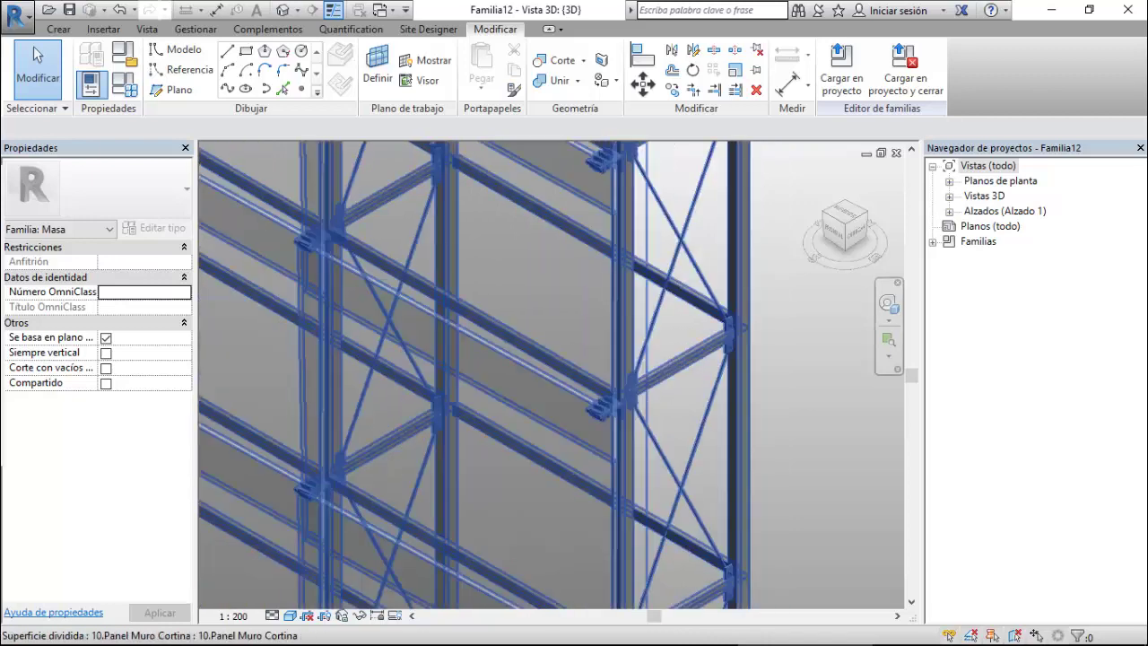
Orbit around a bolted anchor connection, then switch to the 10.Panel Muro Cortina 3D view.
{"action": "scroll", "coordinate": [682, 421], "scroll_direction": "up", "scroll_amount": 5}
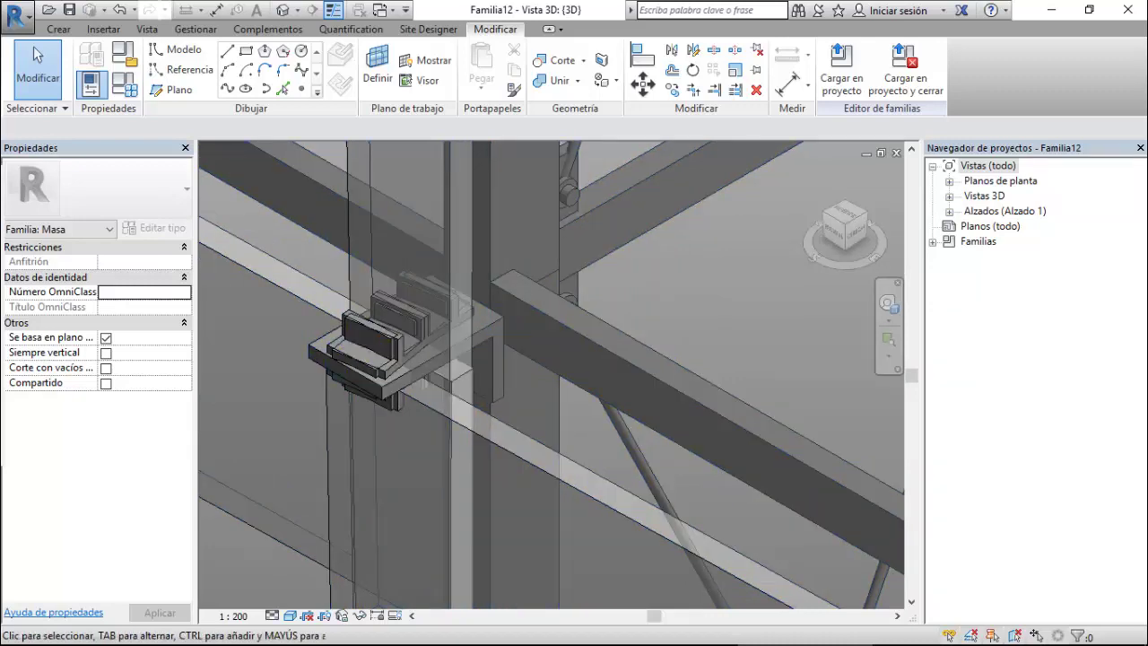
{"action": "scroll", "coordinate": [314, 377], "scroll_direction": "down", "scroll_amount": 1}
{"action": "scroll", "coordinate": [314, 377], "scroll_direction": "up", "scroll_amount": 2}
{"action": "scroll", "coordinate": [310, 327], "scroll_direction": "up", "scroll_amount": 1}
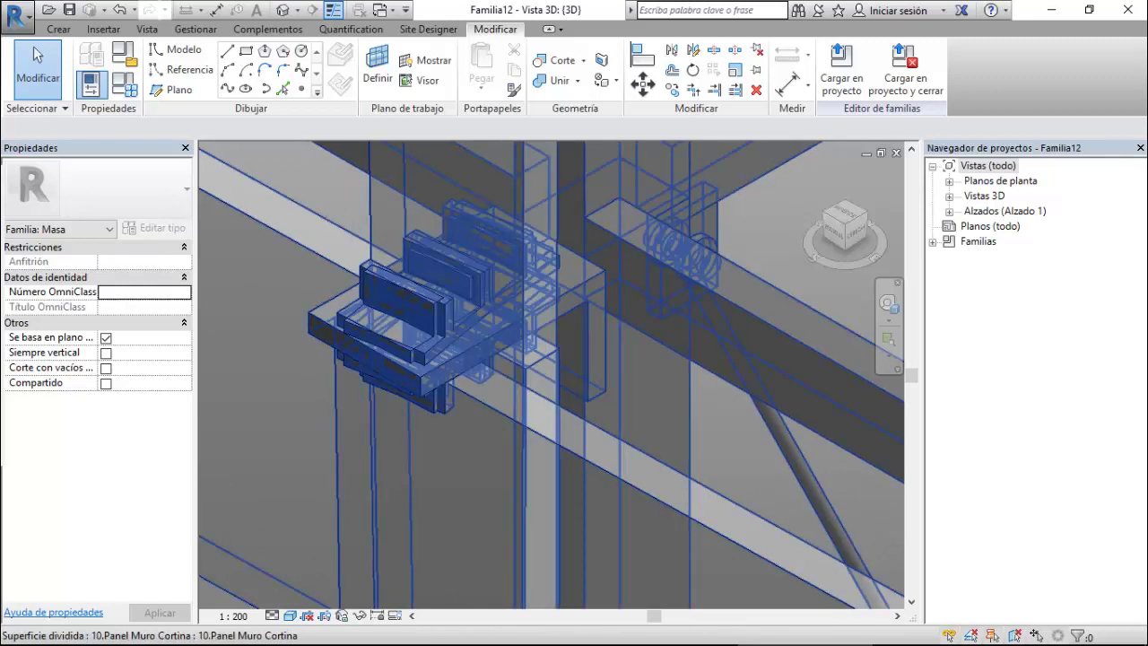
{"action": "middle_click_drag", "start_coordinate": [538, 377], "coordinate": [583, 358], "text": "shift"}
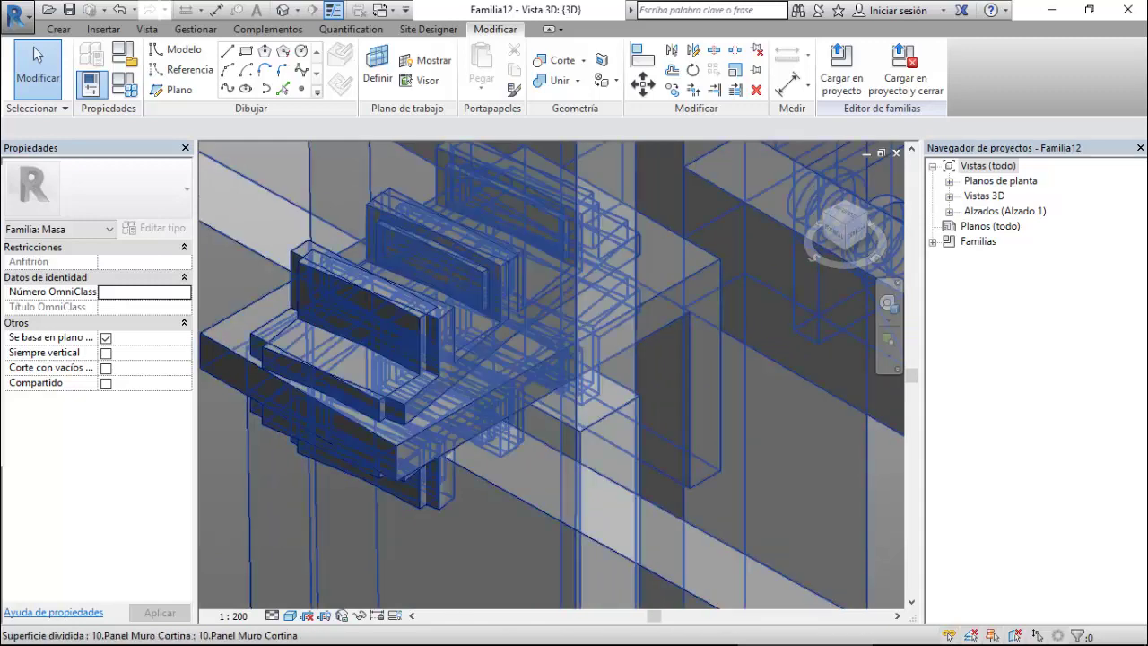
{"action": "left_click", "coordinate": [381, 10]}
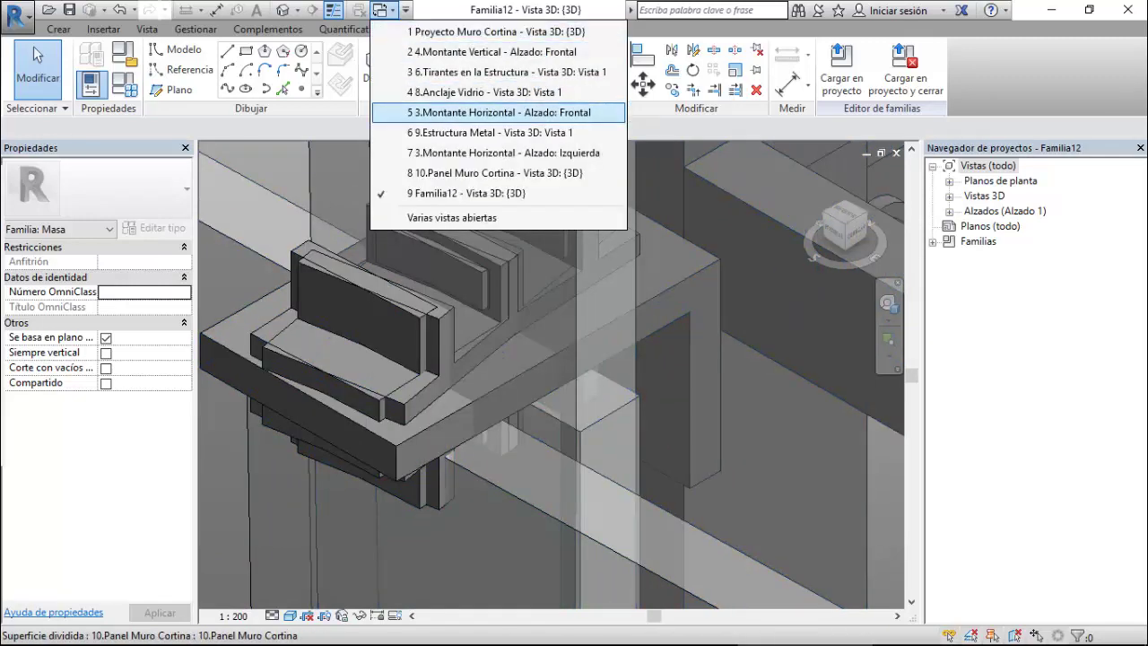
{"action": "left_click", "coordinate": [495, 173]}
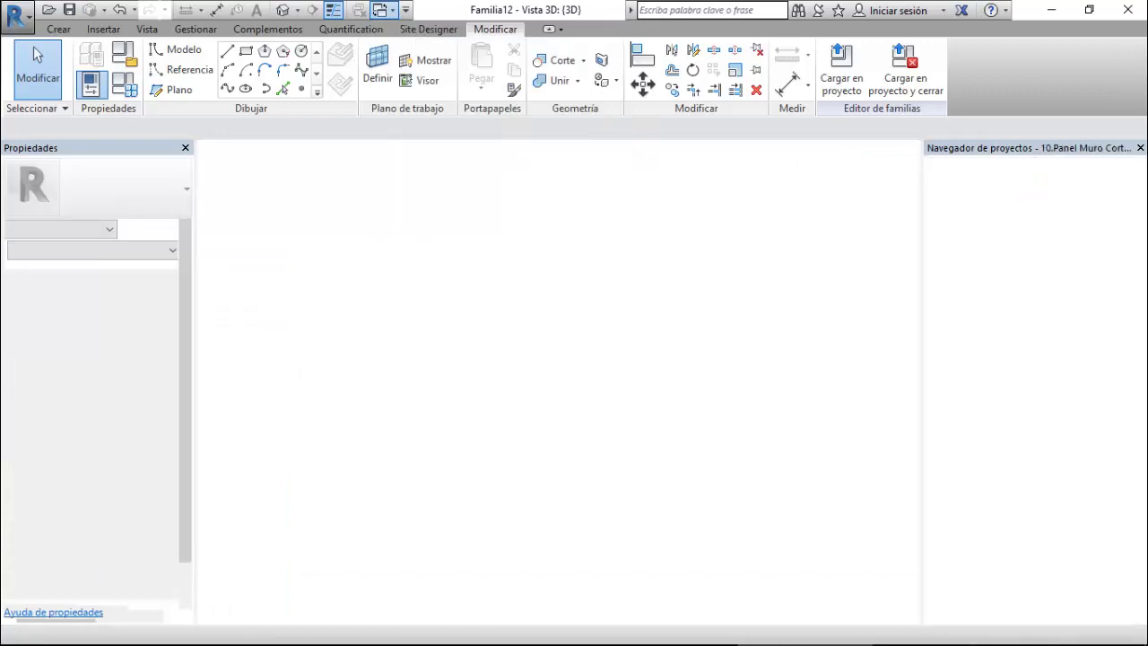
Zoom in on the corner anchor of the curtain-panel family.
{"action": "scroll", "coordinate": [251, 378], "scroll_direction": "up", "scroll_amount": 2}
{"action": "scroll", "coordinate": [251, 379], "scroll_direction": "up", "scroll_amount": 2}
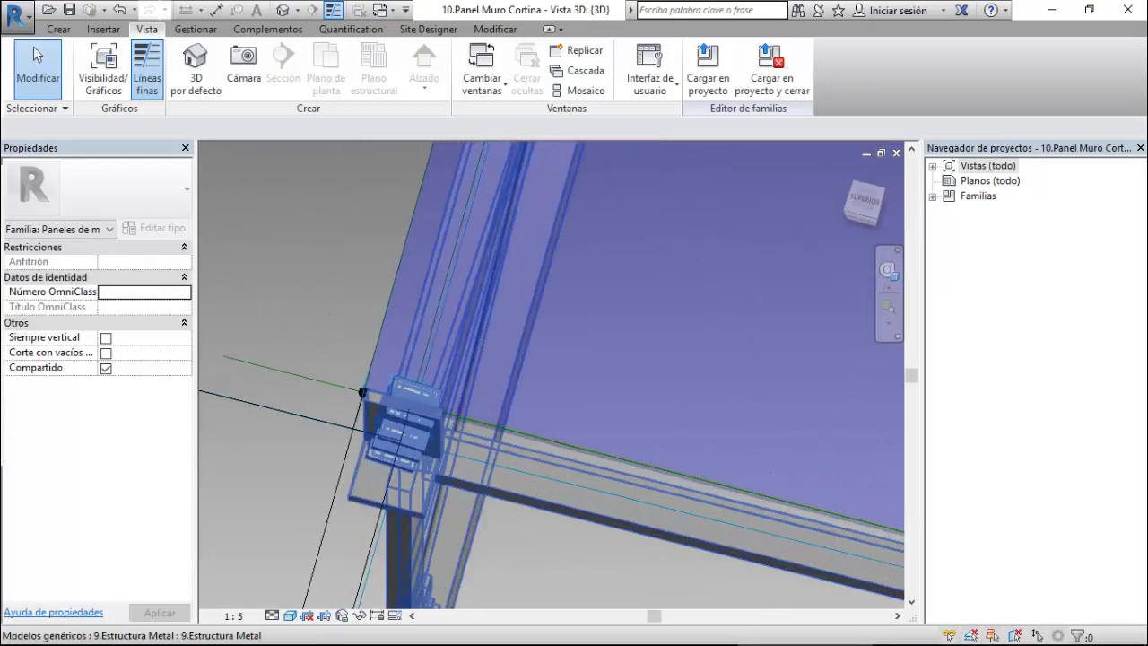
{"action": "scroll", "coordinate": [251, 379], "scroll_direction": "up", "scroll_amount": 2}
{"action": "scroll", "coordinate": [252, 379], "scroll_direction": "up", "scroll_amount": 1}
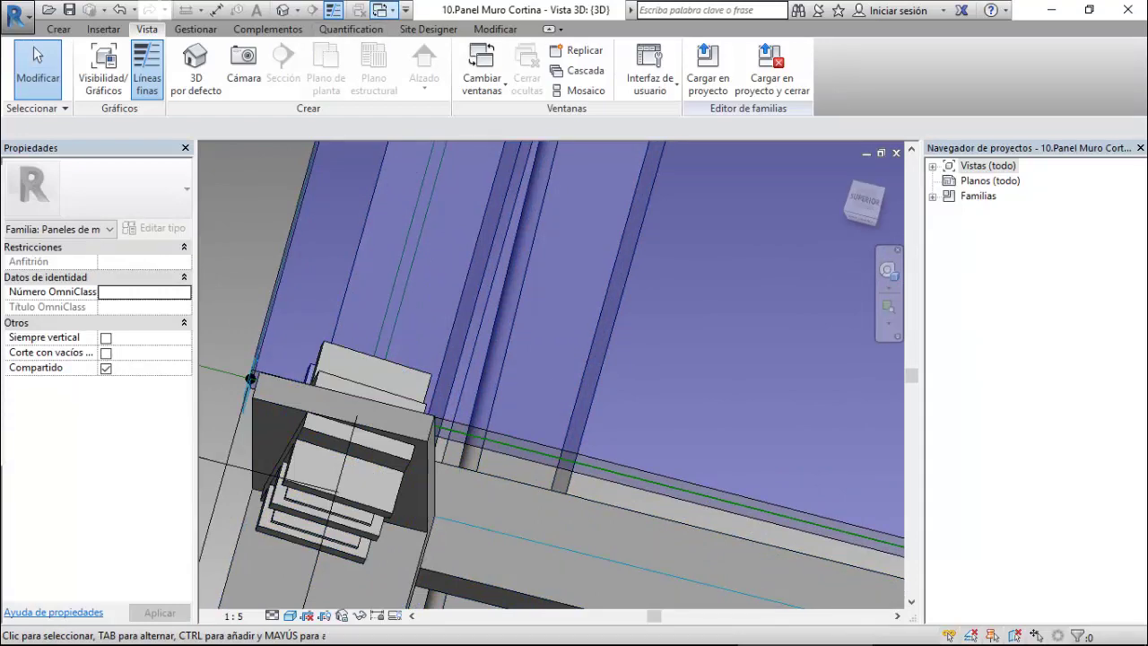
Switch to the Familia12 3D view, zoom around the anchor bracket, and list the open views.
{"action": "left_click", "coordinate": [380, 10]}
{"action": "left_click", "coordinate": [467, 193]}
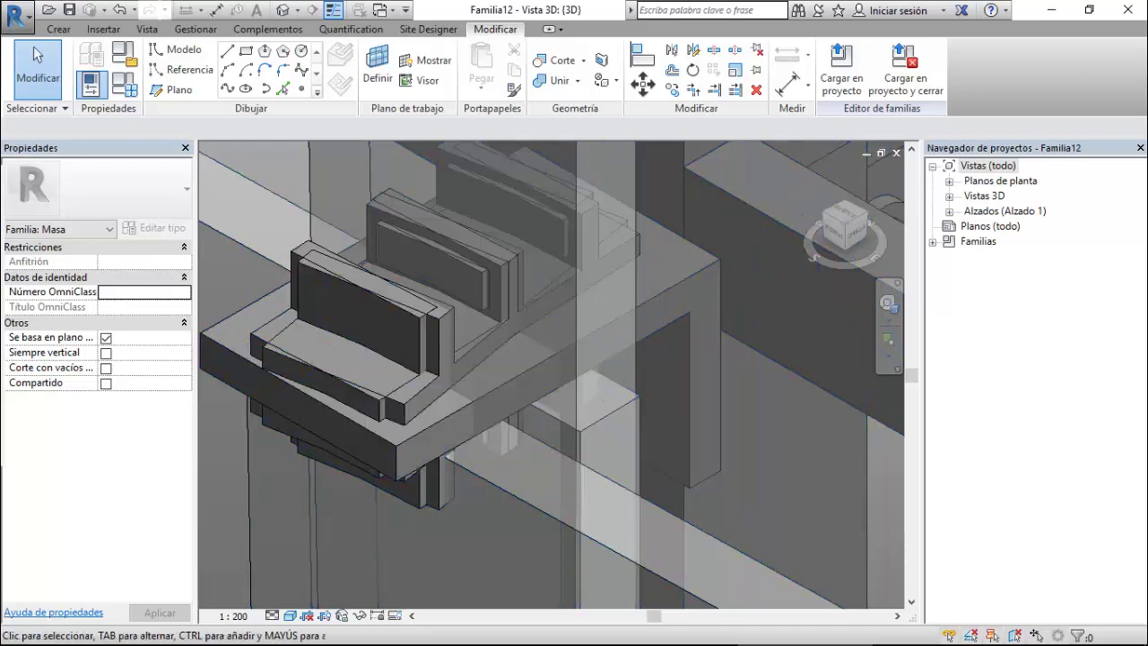
{"action": "scroll", "coordinate": [771, 358], "scroll_direction": "down", "scroll_amount": 4}
{"action": "scroll", "coordinate": [771, 358], "scroll_direction": "up", "scroll_amount": 2}
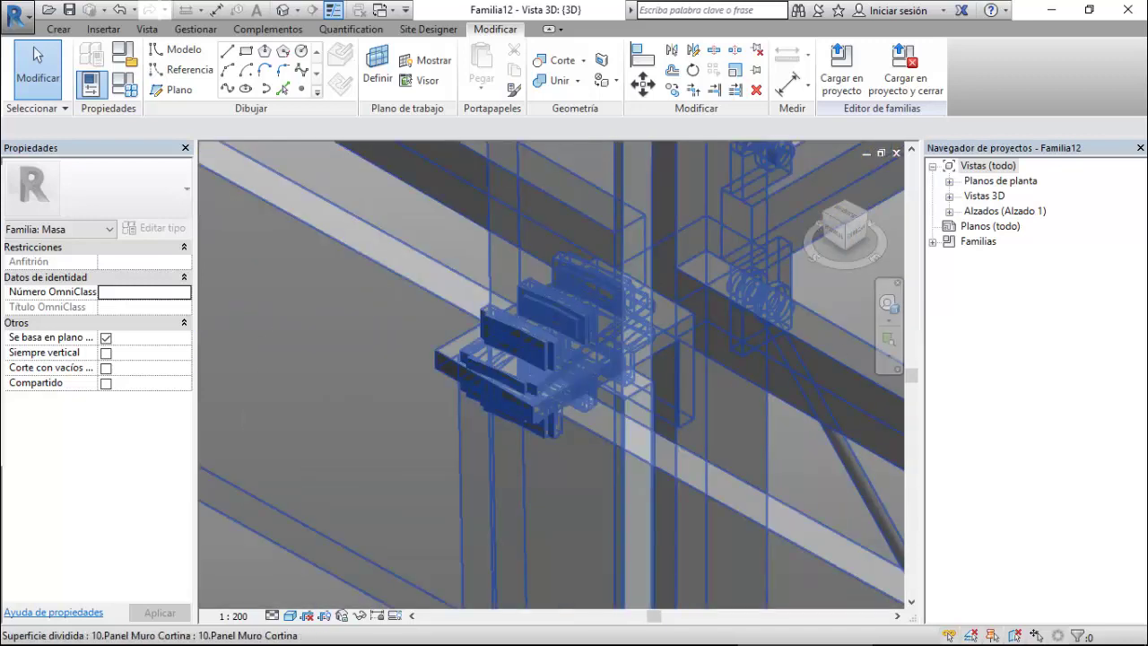
{"action": "scroll", "coordinate": [551, 375], "scroll_direction": "up", "scroll_amount": 2}
{"action": "scroll", "coordinate": [552, 375], "scroll_direction": "down", "scroll_amount": 3}
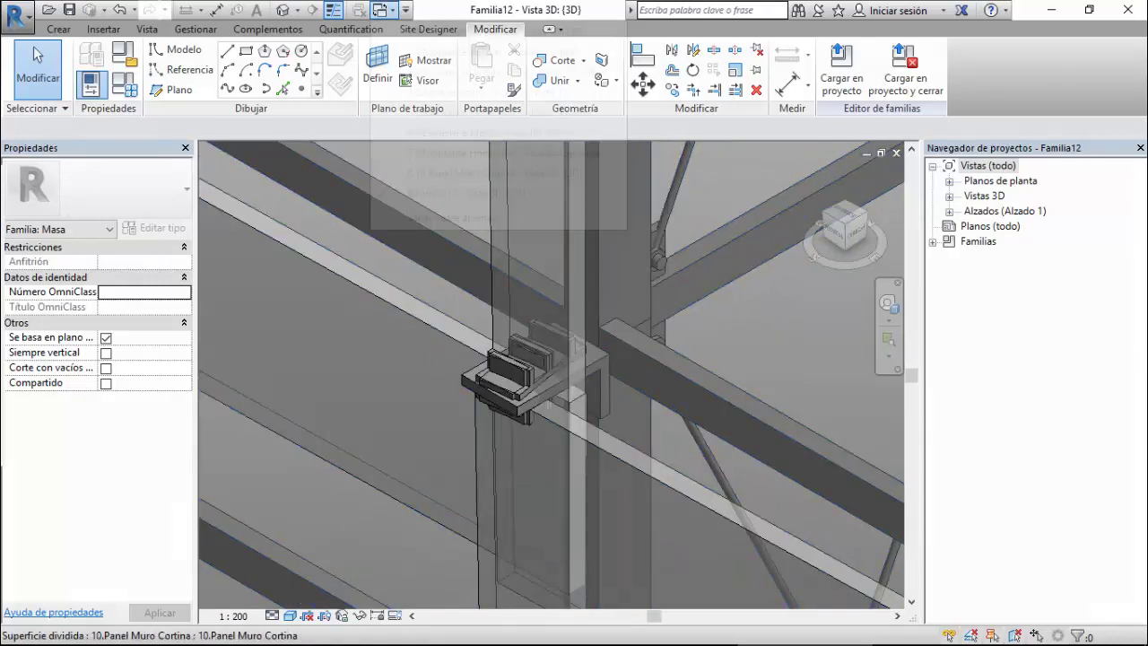
{"action": "left_click", "coordinate": [380, 10]}
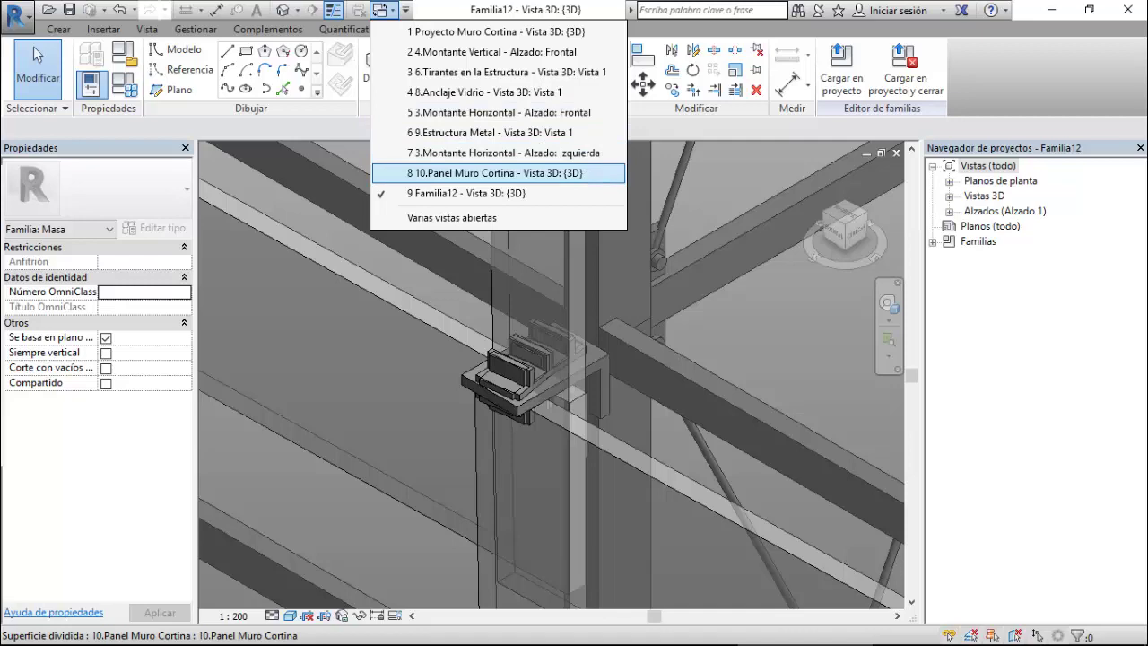
Switch to the 9.Estructura Metal 3D view and inspect a glass-anchor bracket by selecting it.
{"action": "left_click", "coordinate": [490, 132]}
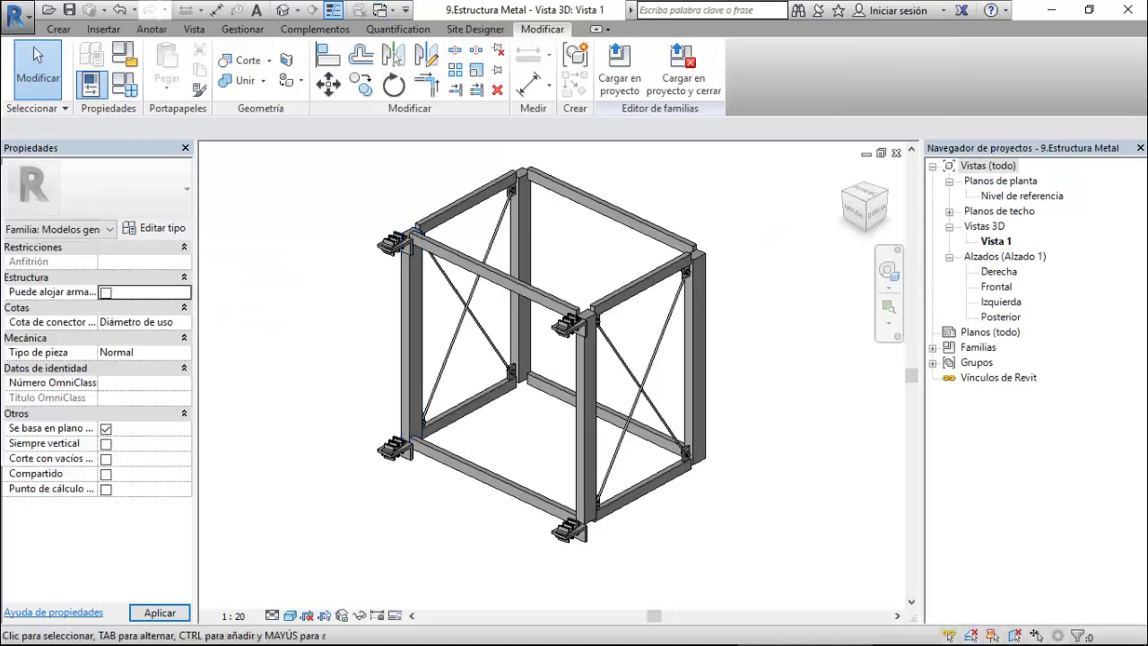
{"action": "scroll", "coordinate": [567, 328], "scroll_direction": "down", "scroll_amount": 3}
{"action": "left_click", "coordinate": [556, 408]}
{"action": "scroll", "coordinate": [403, 538], "scroll_direction": "down", "scroll_amount": 3}
{"action": "scroll", "coordinate": [520, 376], "scroll_direction": "down", "scroll_amount": 2}
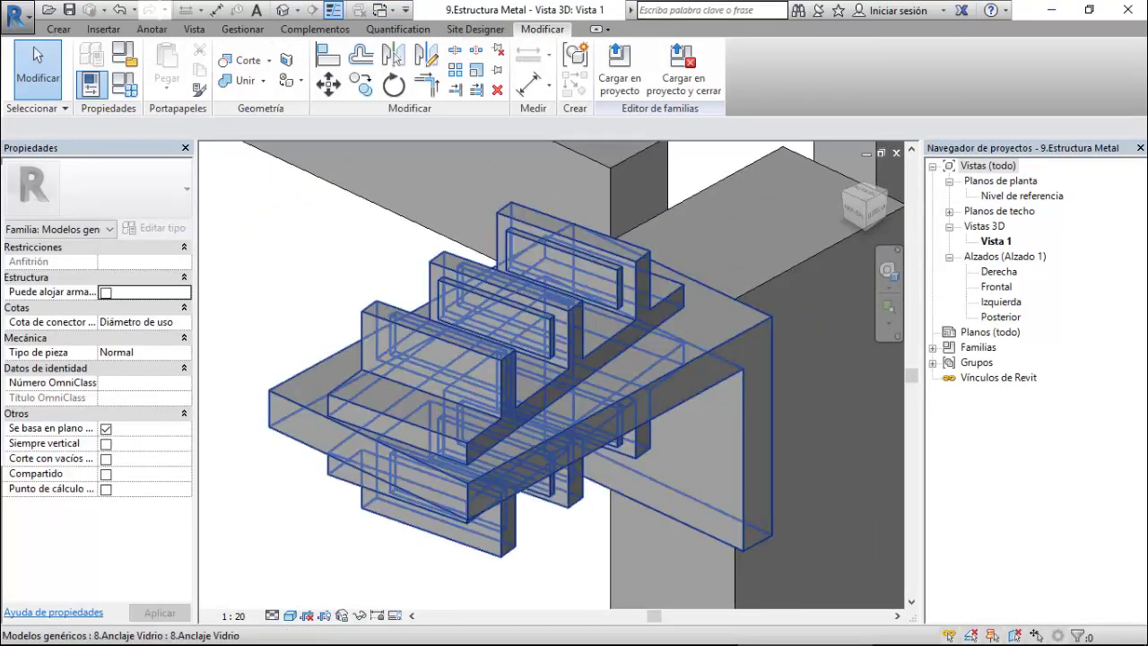
{"action": "key", "text": "Escape"}
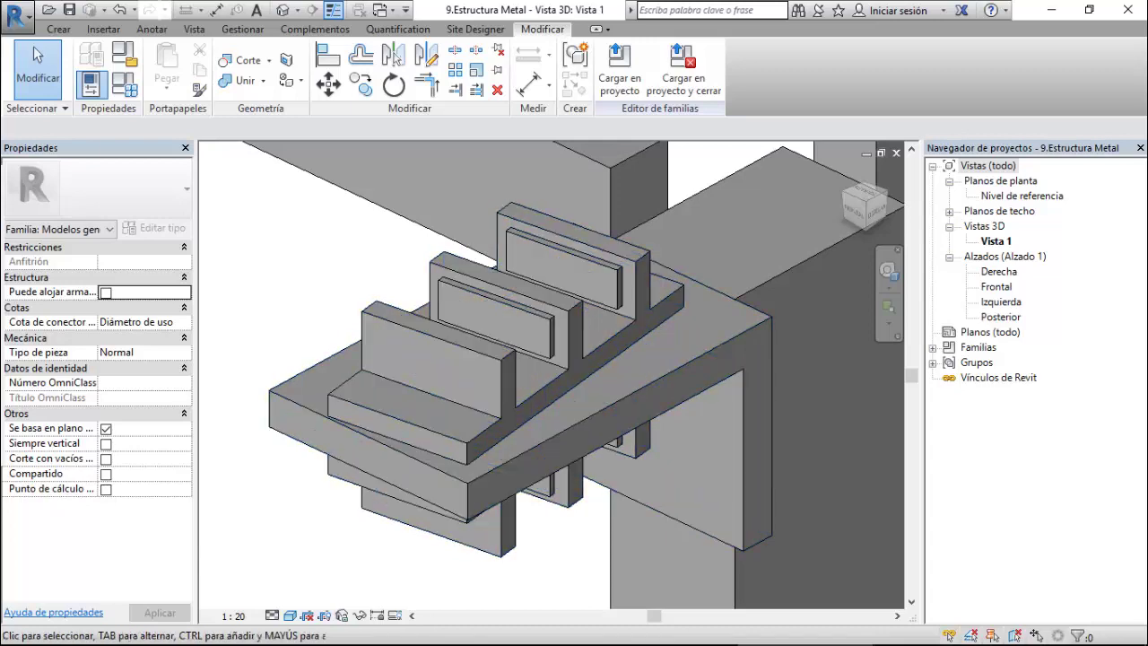
{"action": "left_click", "coordinate": [332, 372]}
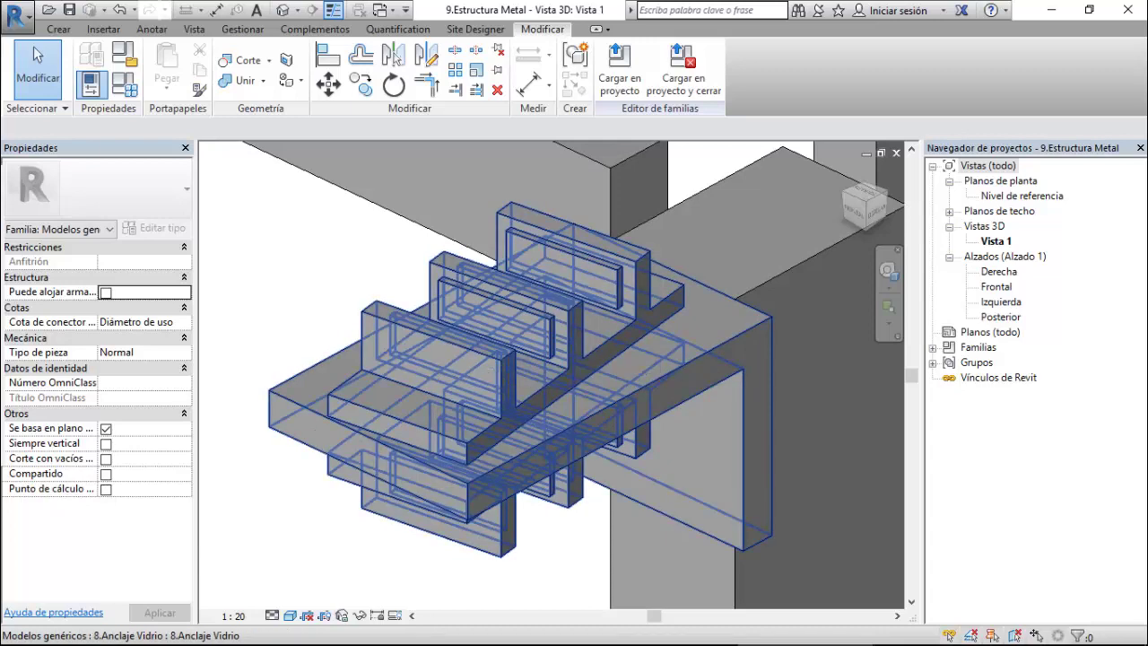
{"action": "key", "text": "Escape"}
In the 8.Anclaje Vidrio view, temporarily hide the 7.Pieza Giratoria Vidrio and other swivel parts.
{"action": "left_click", "coordinate": [386, 10]}
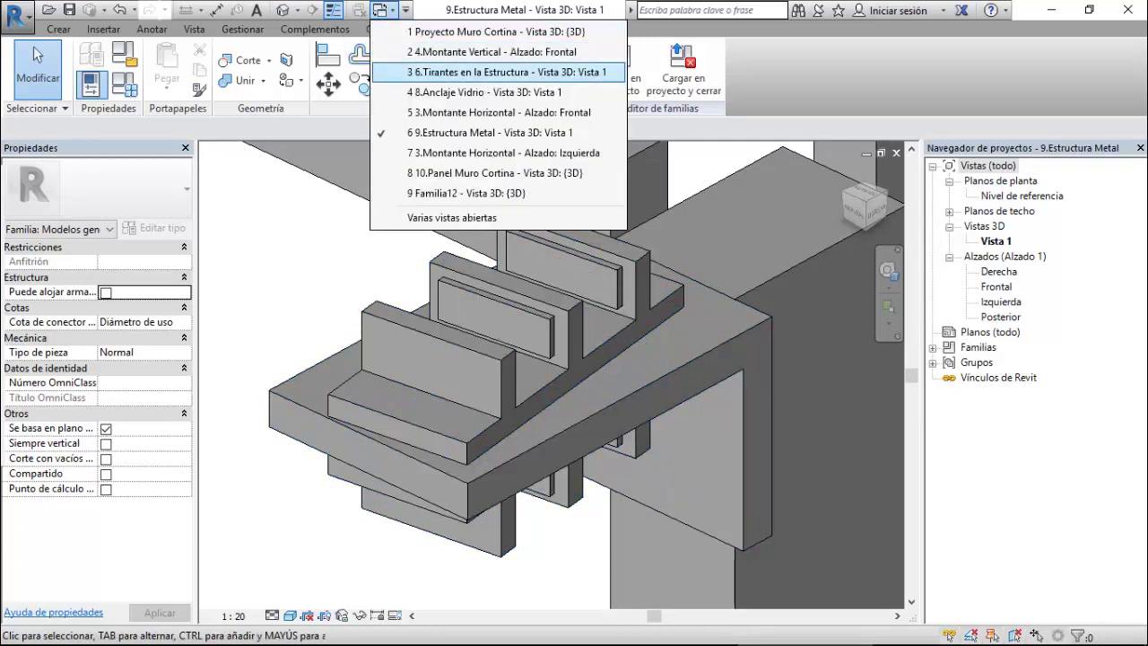
{"action": "left_click", "coordinate": [430, 93]}
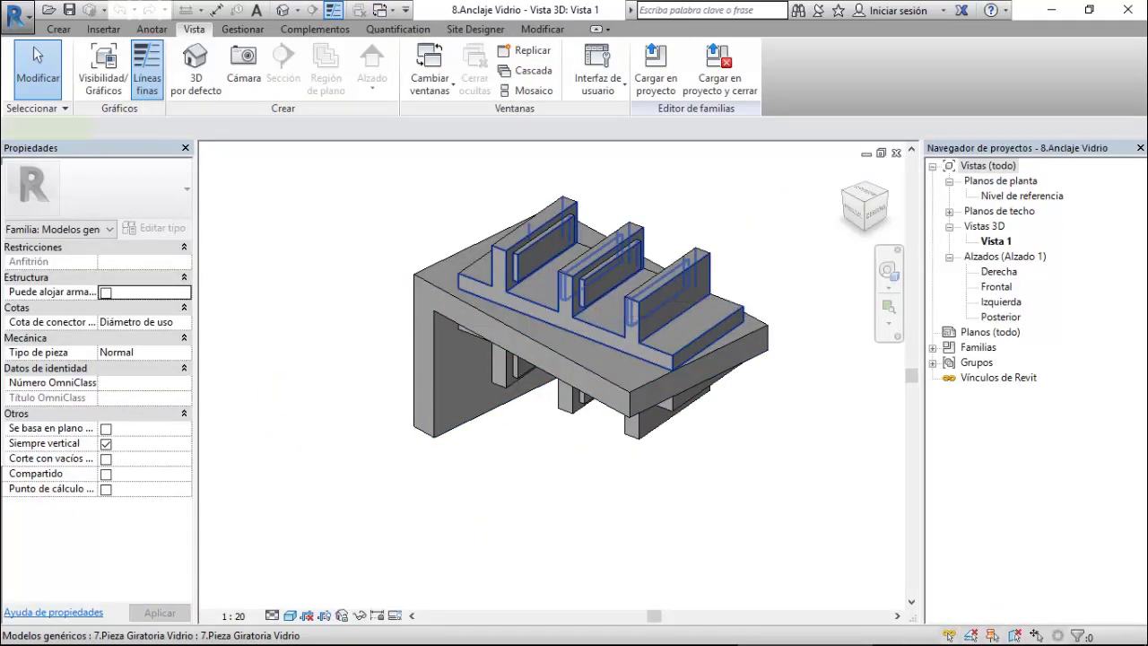
{"action": "left_click", "coordinate": [553, 230]}
{"action": "left_click", "coordinate": [360, 615]}
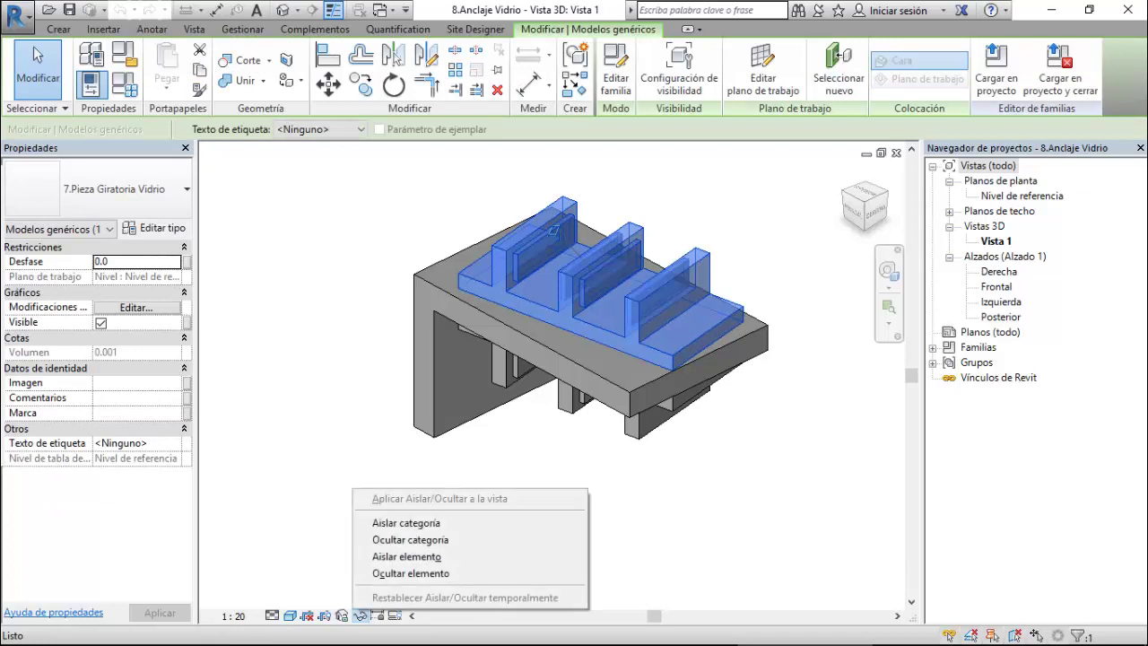
{"action": "left_click", "coordinate": [395, 571]}
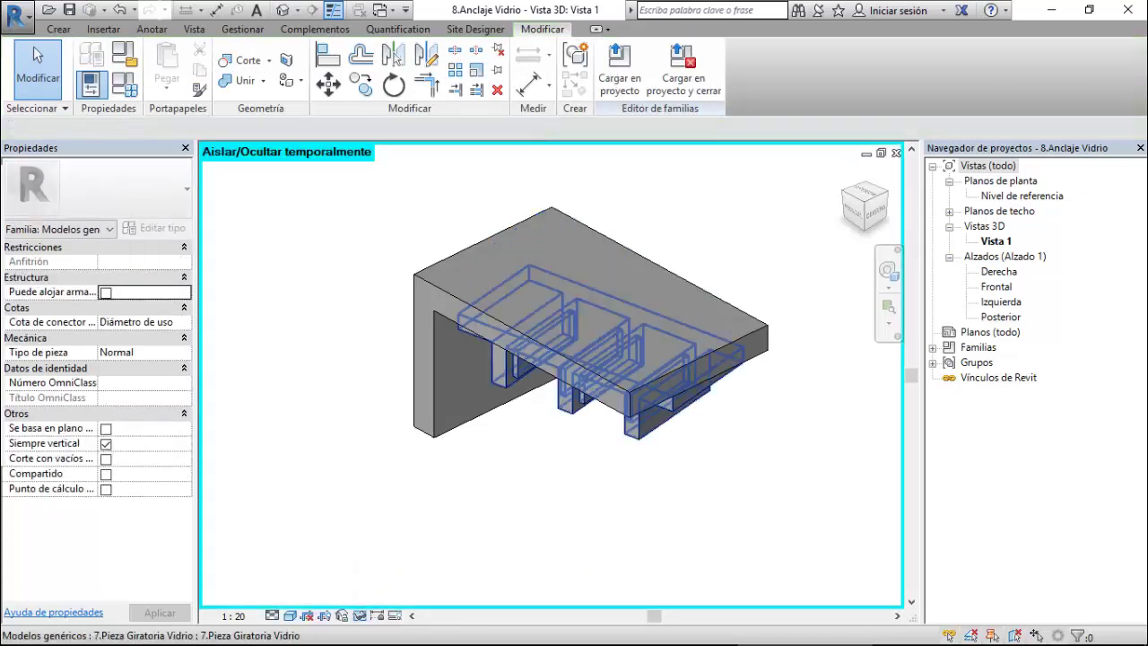
{"action": "left_click", "coordinate": [556, 314]}
{"action": "left_click", "coordinate": [360, 616]}
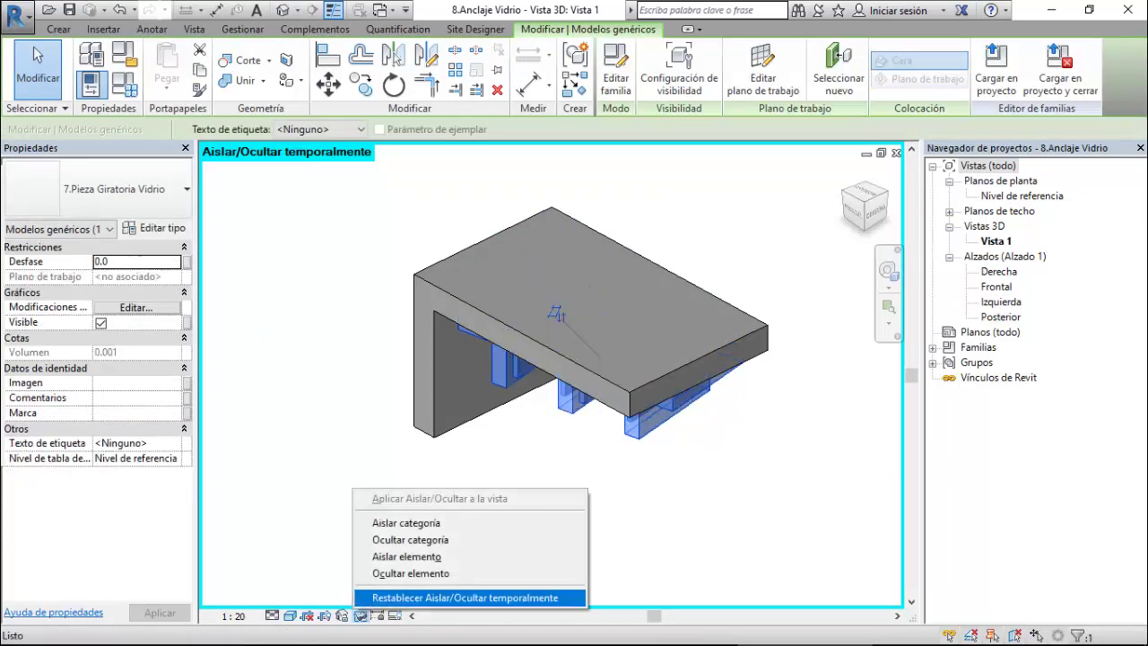
{"action": "left_click", "coordinate": [386, 572]}
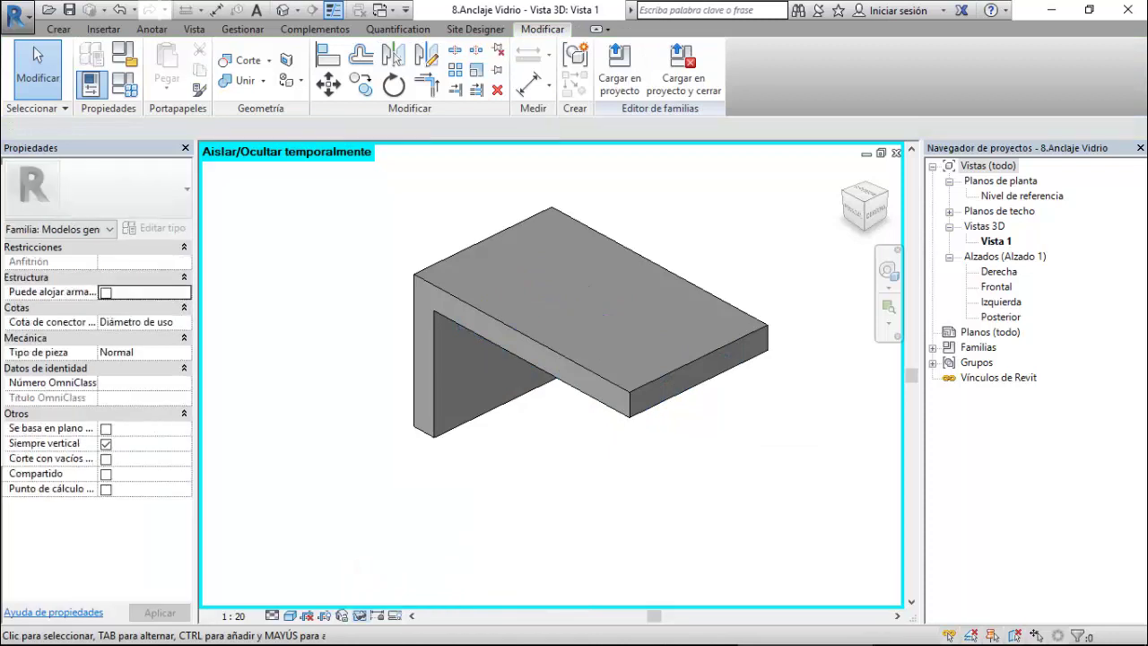
Orbit the bare bracket, then reset Temporary Hide/Isolate to restore all parts.
{"action": "middle_click_drag", "start_coordinate": [574, 359], "coordinate": [538, 358], "text": "shift"}
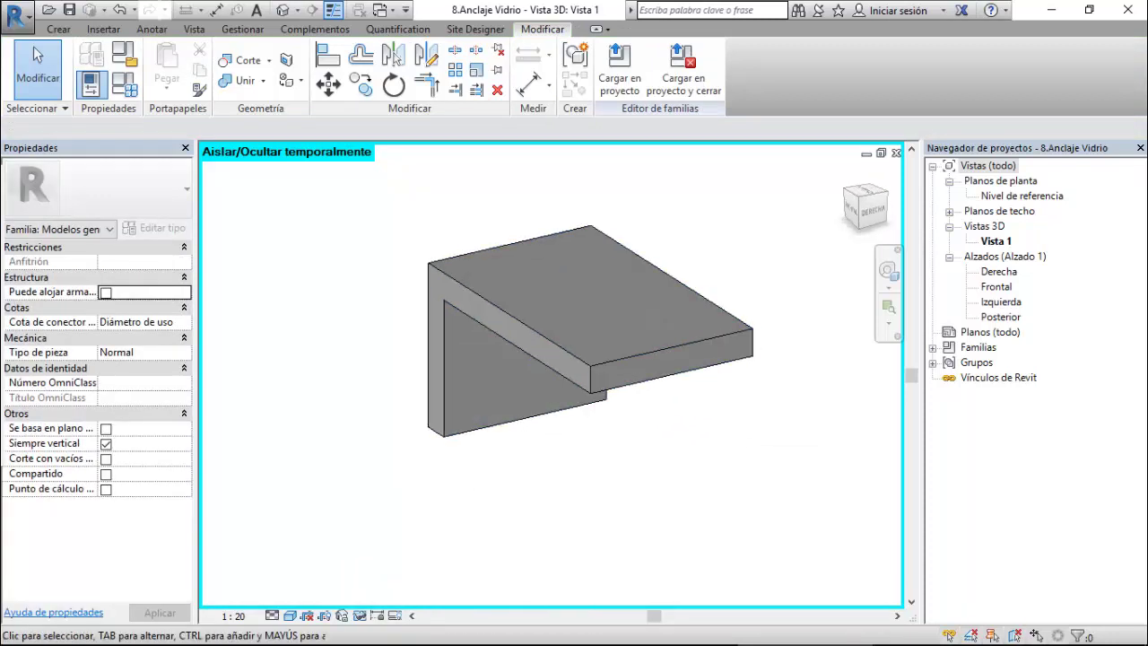
{"action": "left_click", "coordinate": [359, 615]}
{"action": "left_click", "coordinate": [431, 598]}
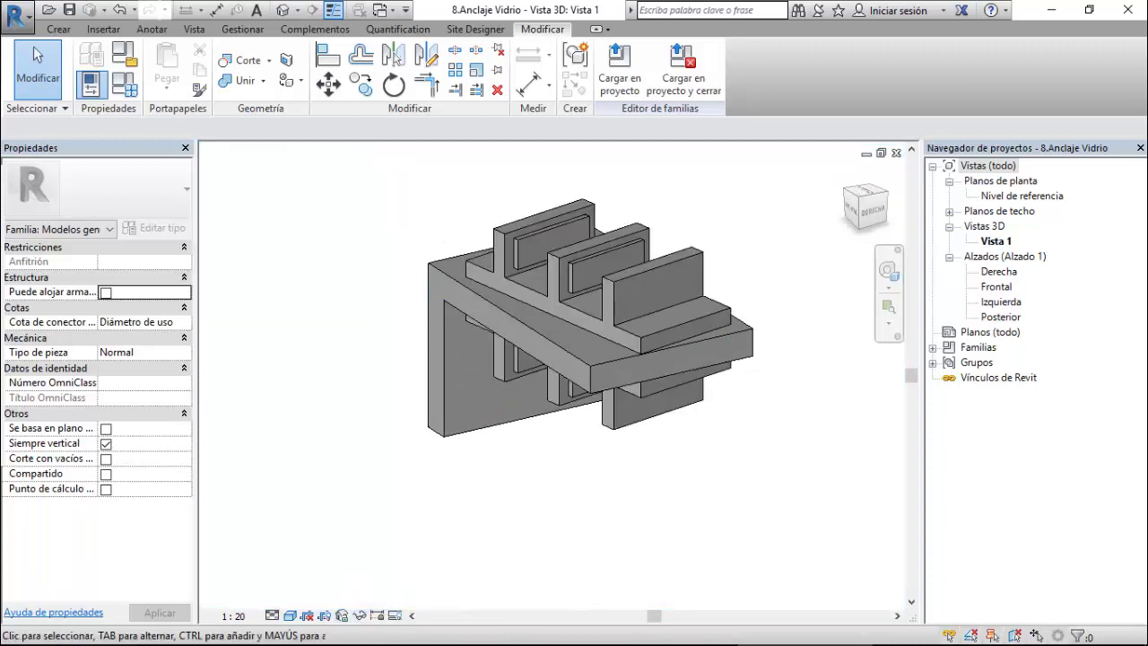
{"action": "left_click", "coordinate": [382, 10]}
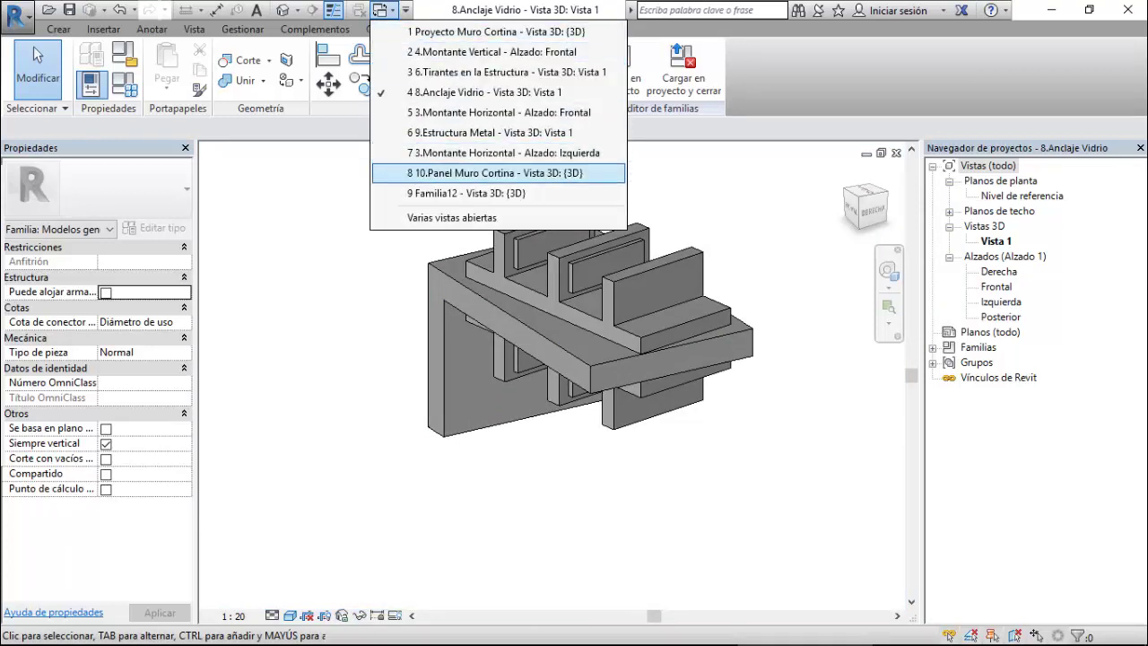
Return to the Familia12 3D view, zoom in, and close Family Types without changes.
{"action": "key", "text": "9"}
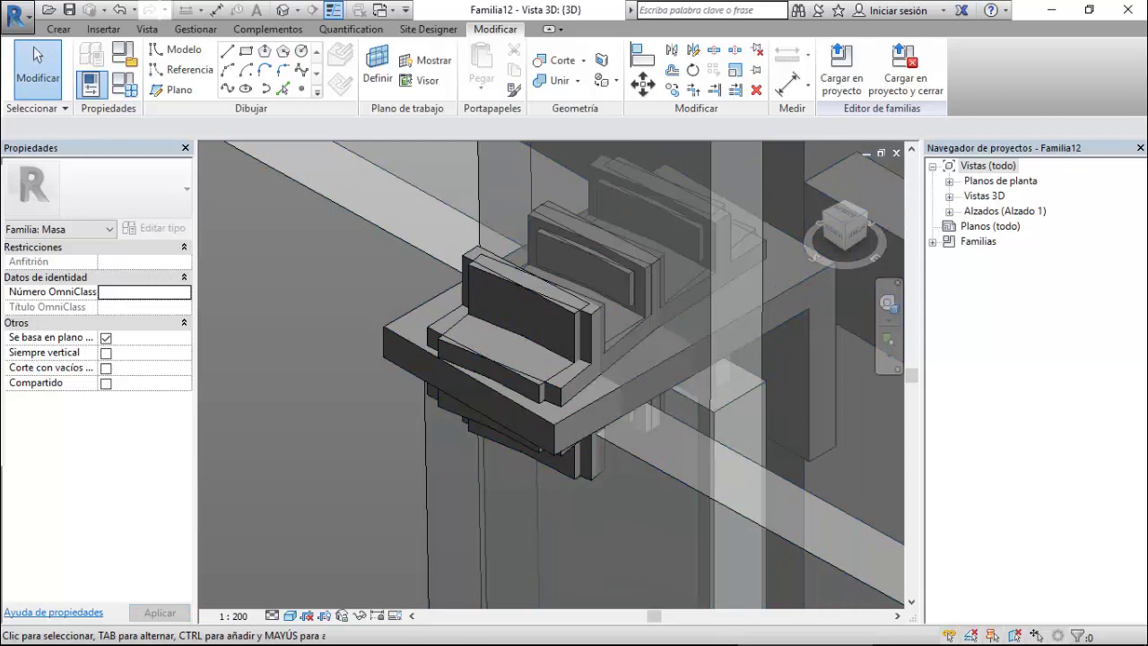
{"action": "scroll", "coordinate": [707, 400], "scroll_direction": "down", "scroll_amount": 5}
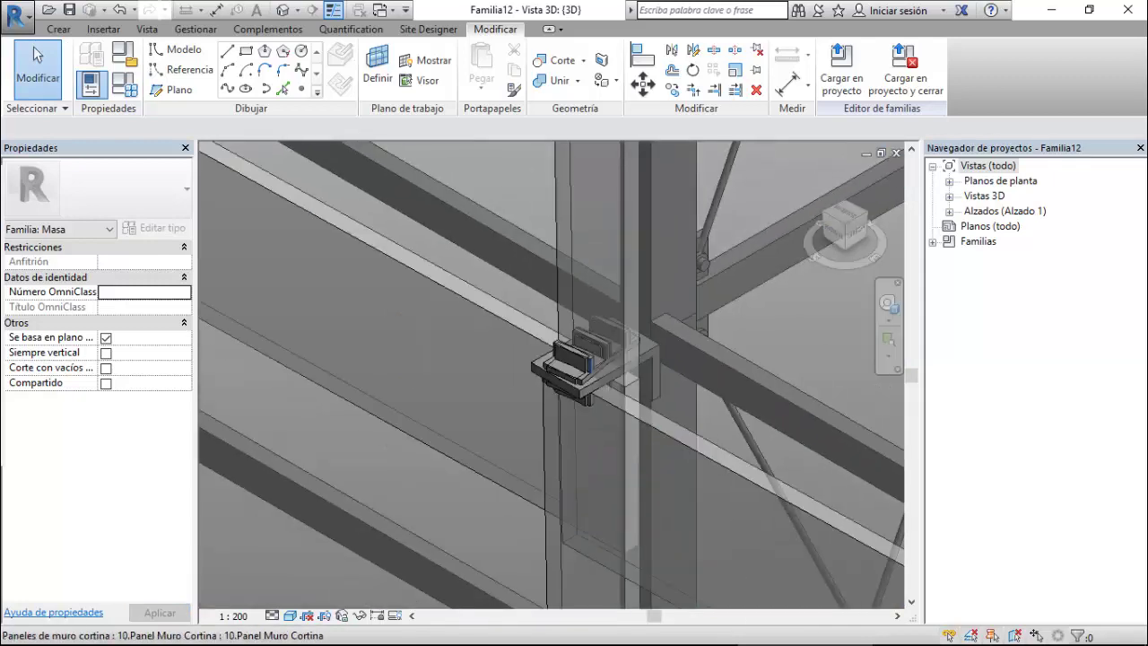
{"action": "scroll", "coordinate": [596, 374], "scroll_direction": "up", "scroll_amount": 1}
{"action": "scroll", "coordinate": [596, 374], "scroll_direction": "up", "scroll_amount": 2}
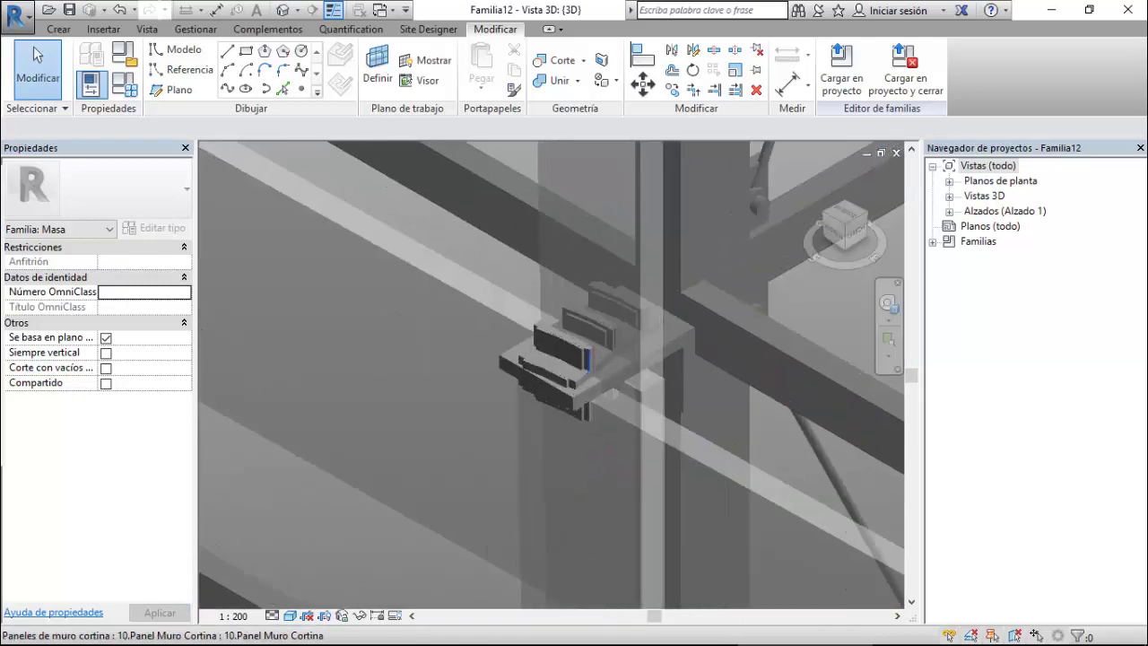
{"action": "scroll", "coordinate": [596, 374], "scroll_direction": "up", "scroll_amount": 2}
{"action": "scroll", "coordinate": [595, 374], "scroll_direction": "up", "scroll_amount": 1}
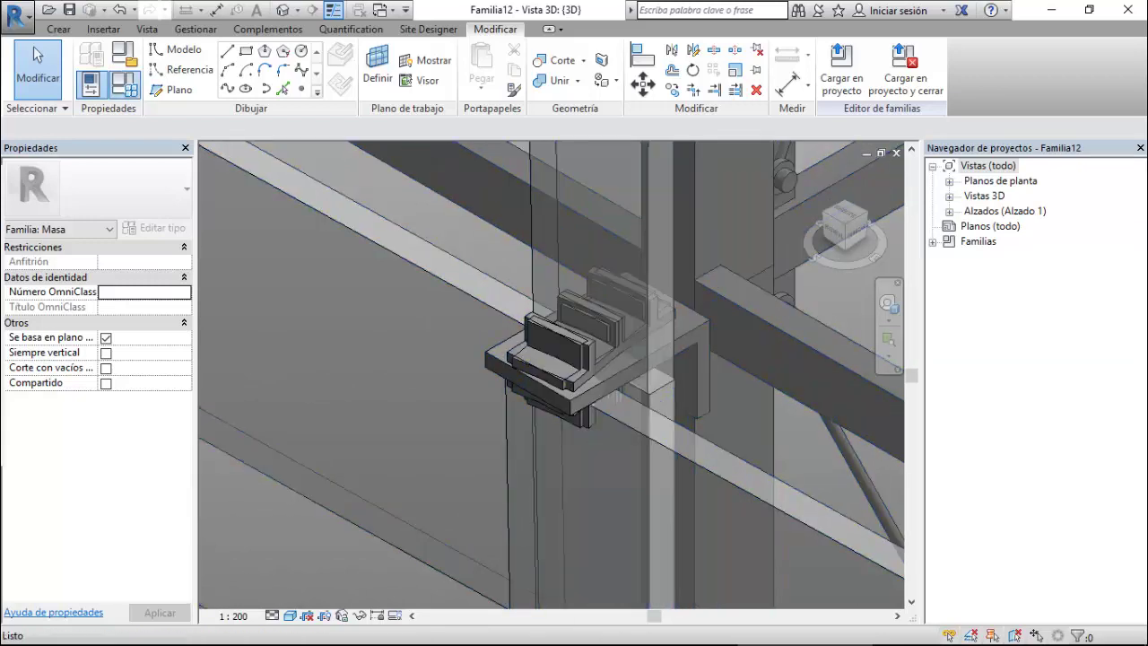
{"action": "key", "text": "f"}
{"action": "key", "text": "t"}
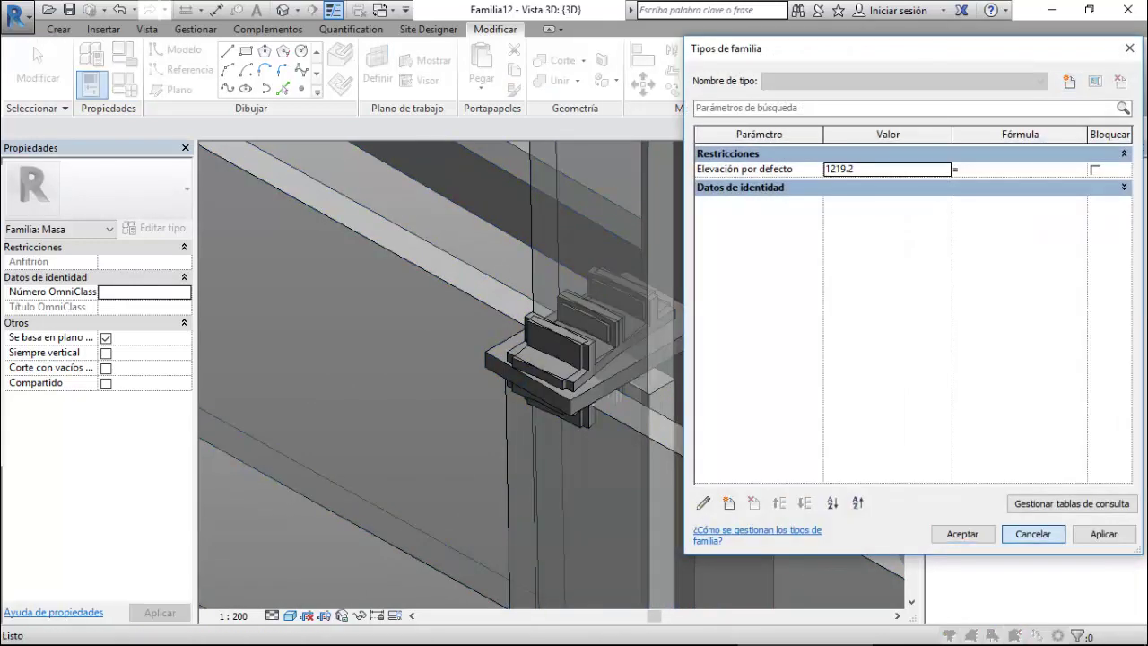
{"action": "left_click", "coordinate": [1032, 534]}
Review the divided surface's 10.Panel Muro Cortina type properties unchanged, then open that family's 3D view.
{"action": "scroll", "coordinate": [404, 358], "scroll_direction": "down", "scroll_amount": 3}
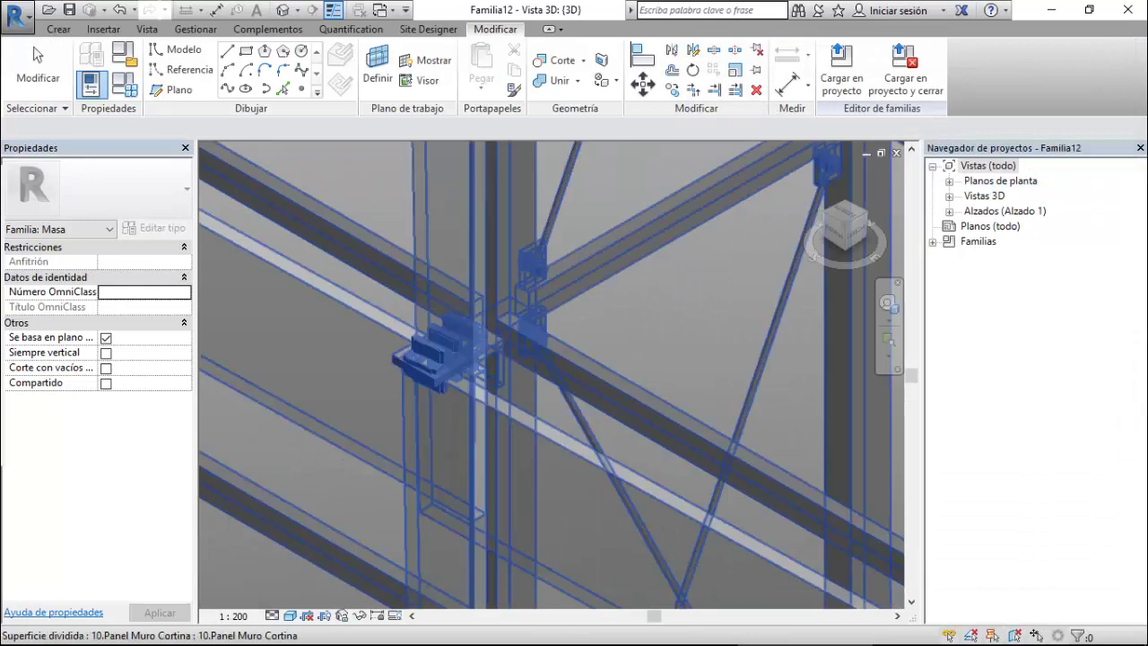
{"action": "left_click", "coordinate": [430, 359]}
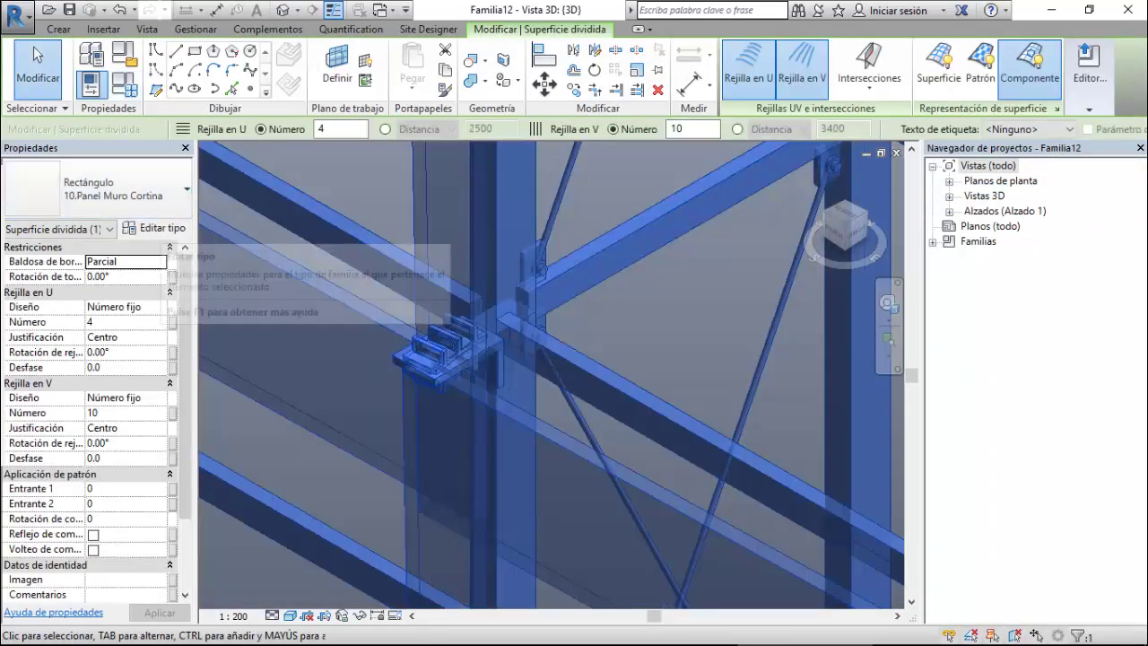
{"action": "left_click", "coordinate": [152, 228]}
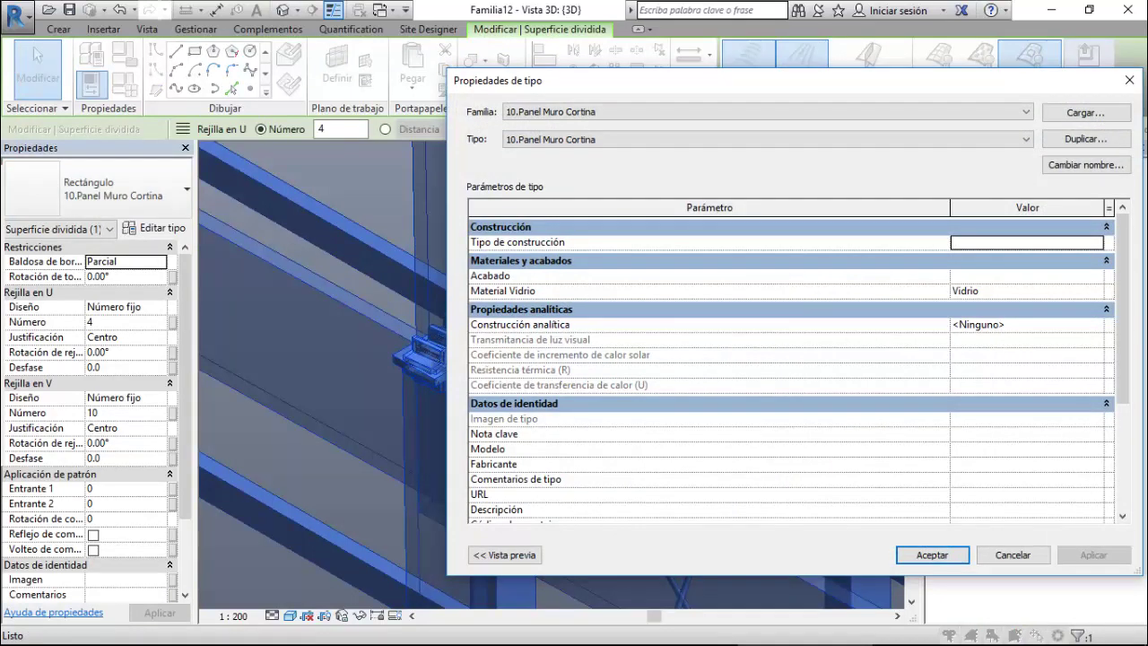
{"action": "left_click", "coordinate": [1013, 554]}
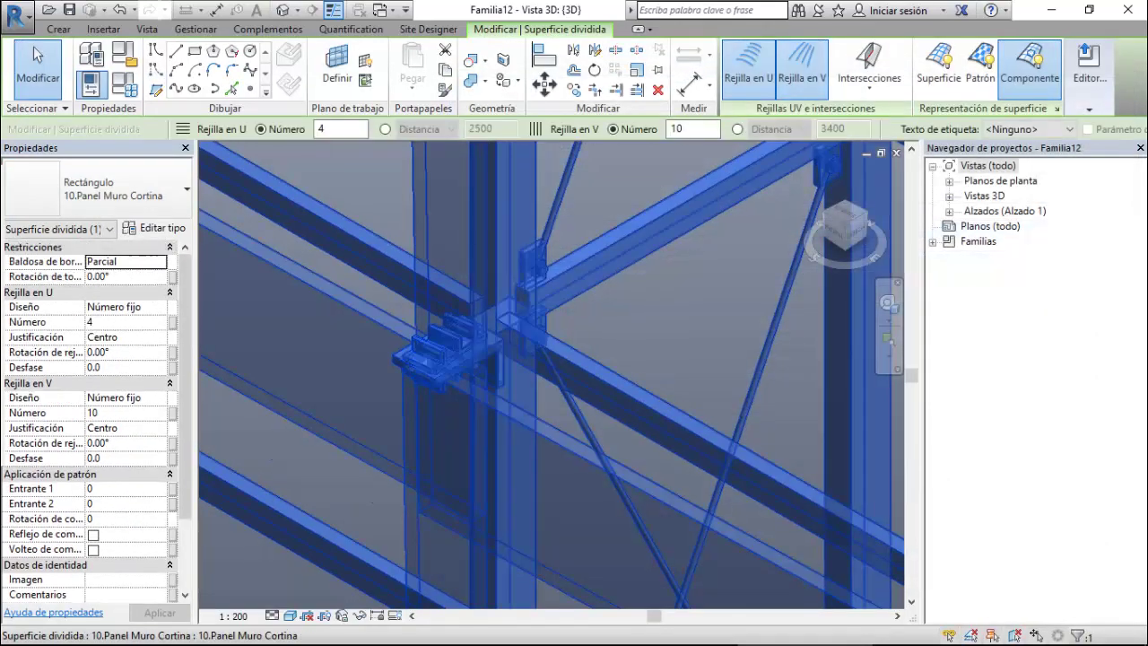
{"action": "left_click", "coordinate": [153, 228]}
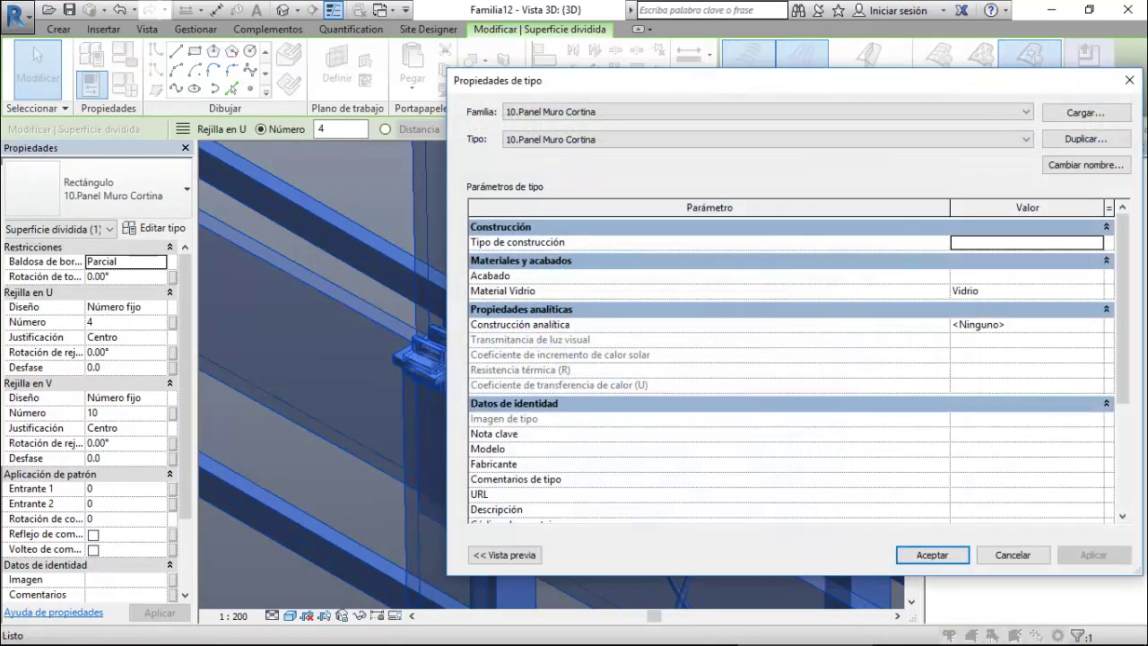
{"action": "scroll", "coordinate": [619, 350], "scroll_direction": "down", "scroll_amount": 3}
{"action": "scroll", "coordinate": [619, 350], "scroll_direction": "up", "scroll_amount": 2}
{"action": "scroll", "coordinate": [618, 350], "scroll_direction": "up", "scroll_amount": 2}
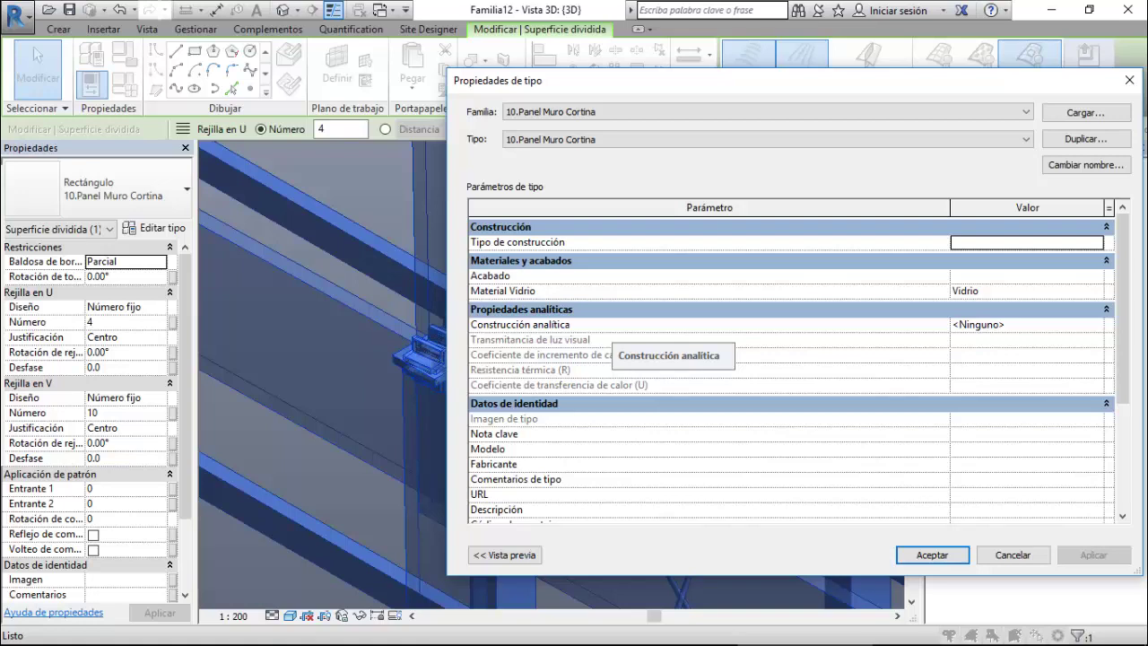
{"action": "scroll", "coordinate": [789, 359], "scroll_direction": "down", "scroll_amount": 3}
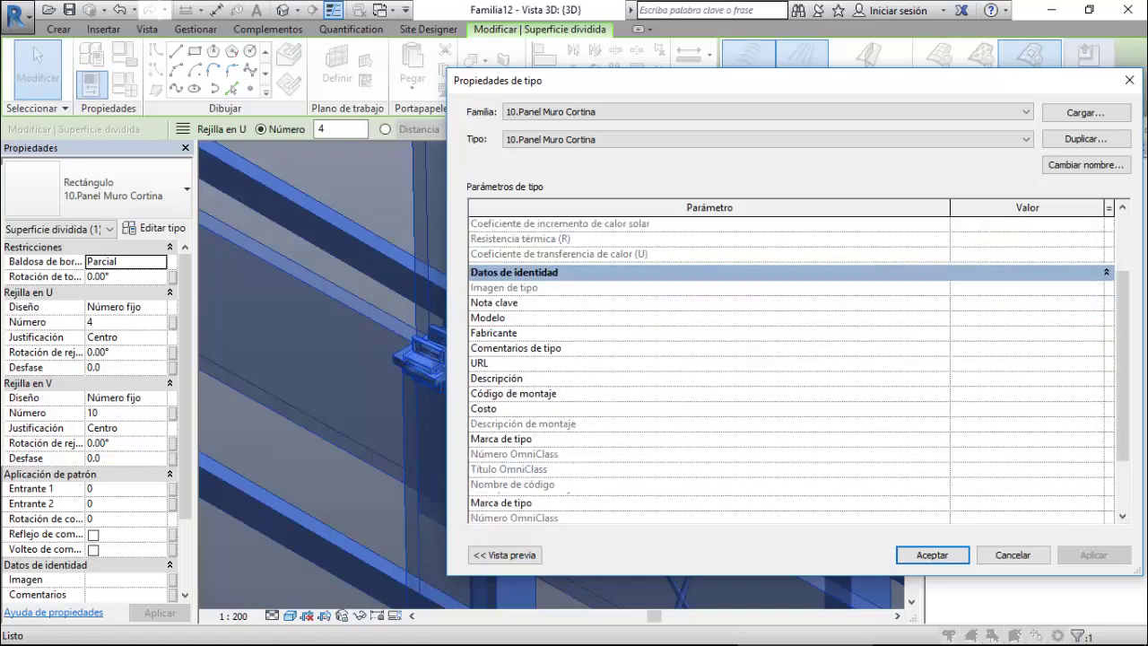
{"action": "left_click", "coordinate": [1012, 554]}
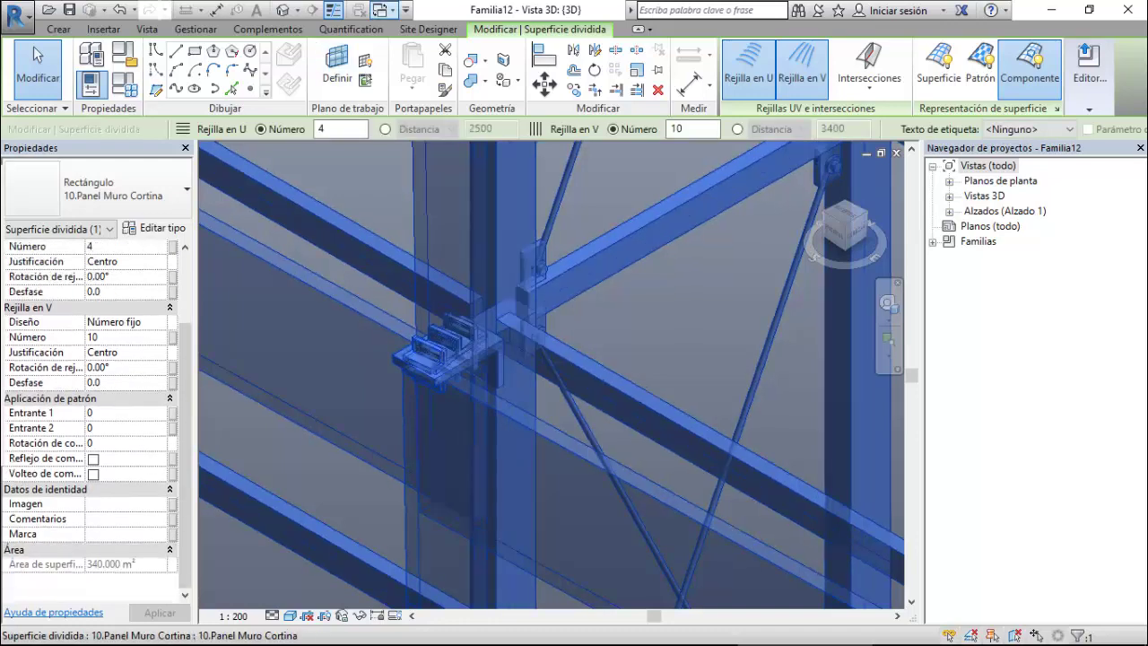
{"action": "left_click", "coordinate": [380, 10]}
{"action": "left_click", "coordinate": [498, 172]}
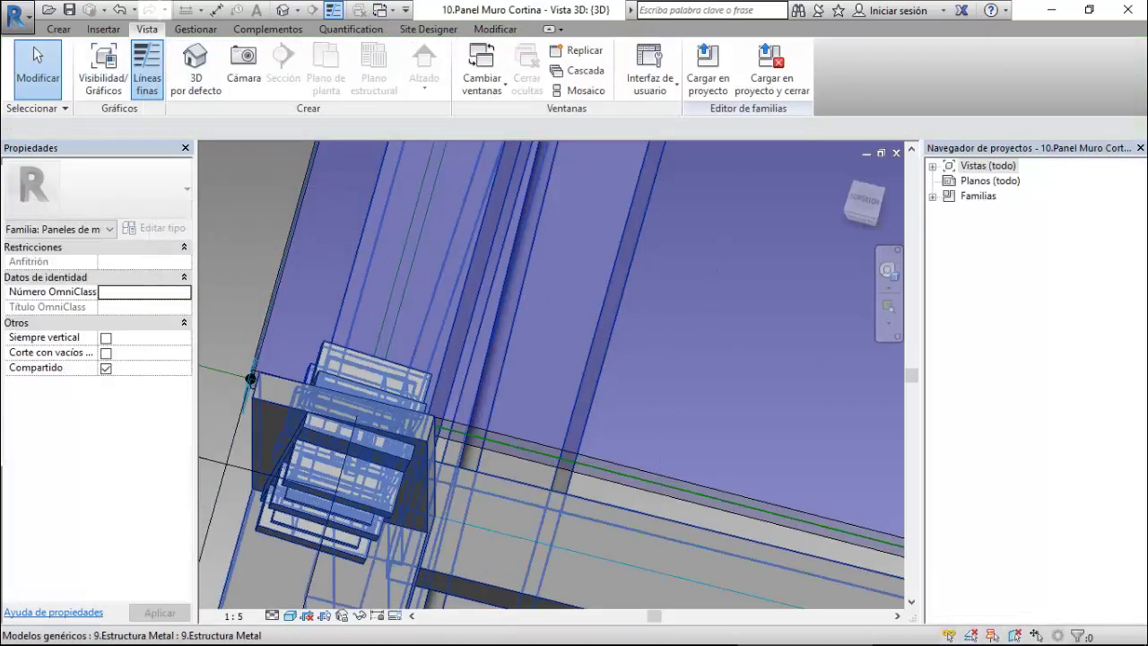
Set Extension del Cristal to 50.0 in the family type parameters.
{"action": "left_click", "coordinate": [358, 405]}
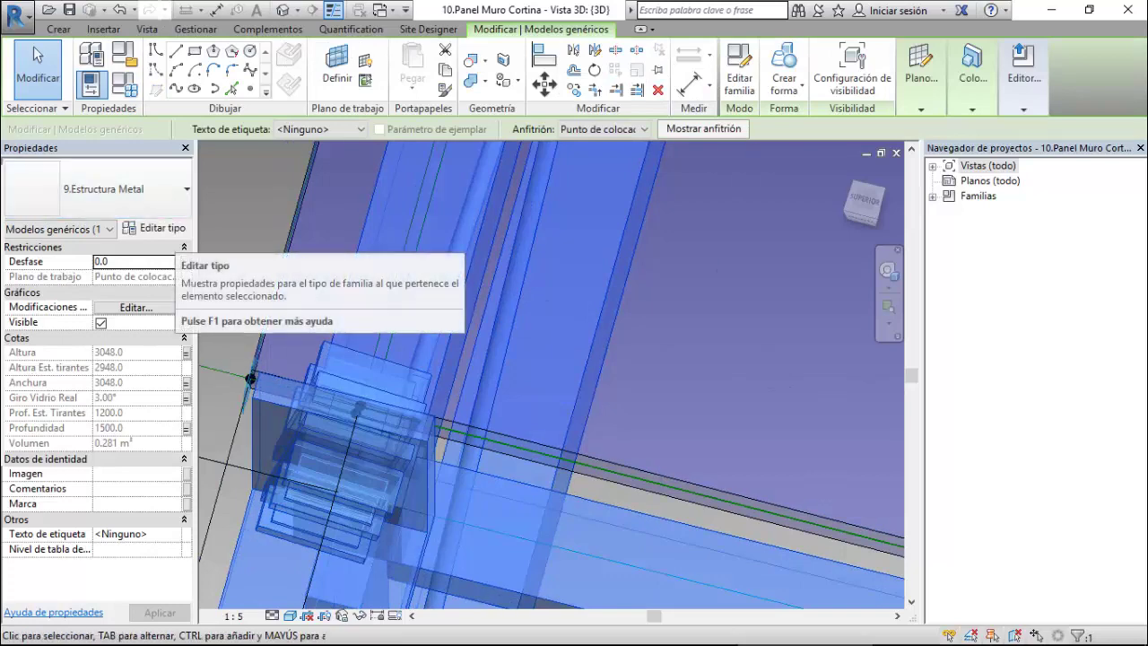
{"action": "left_click", "coordinate": [152, 228]}
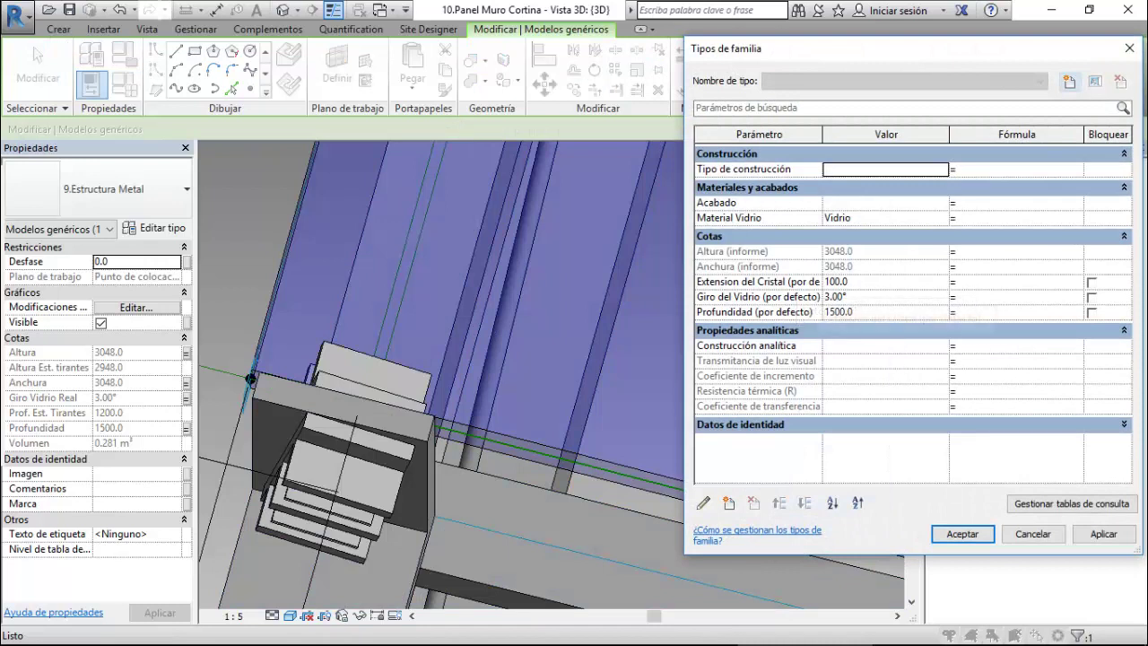
{"action": "left_click", "coordinate": [852, 282]}
{"action": "type", "text": "50"}
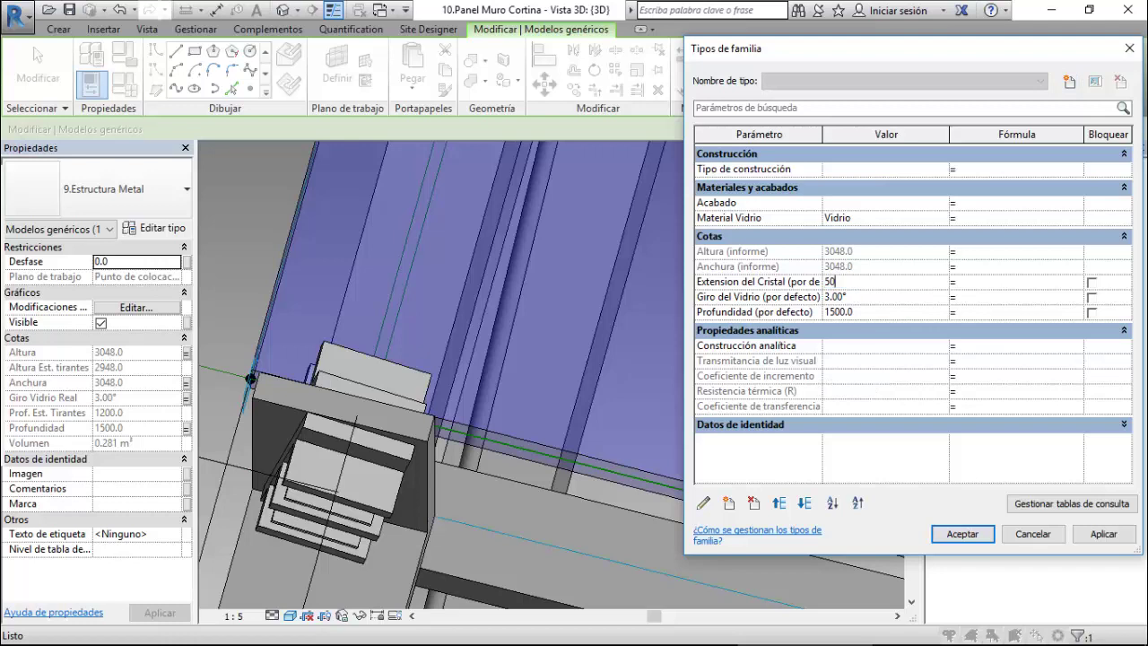
{"action": "left_click", "coordinate": [1103, 533]}
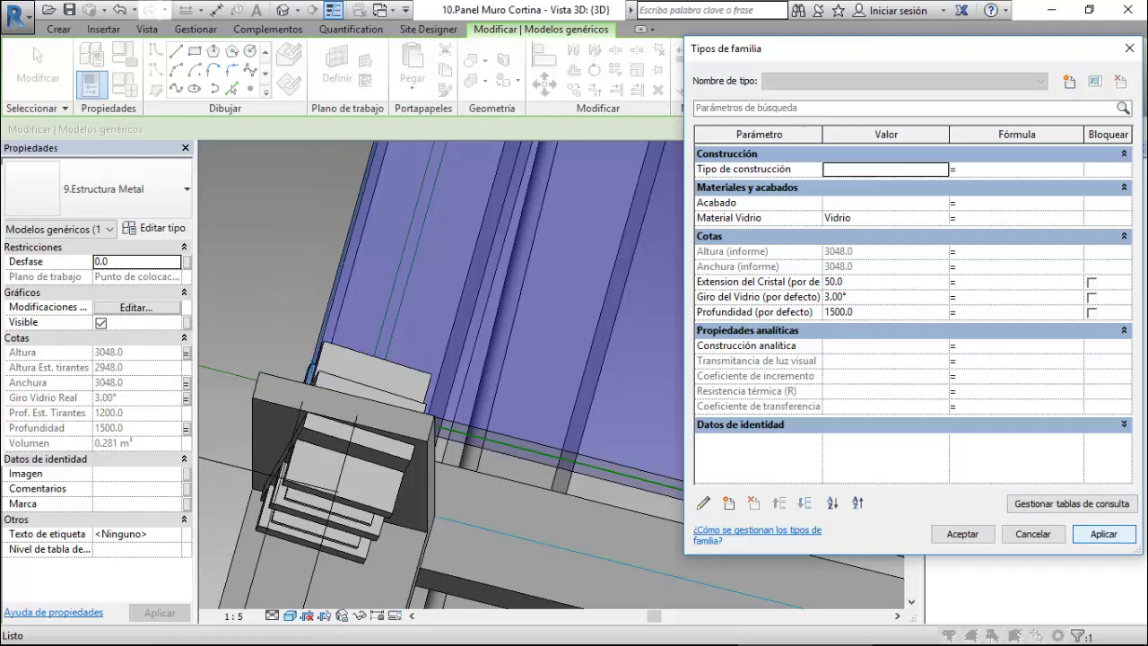
{"action": "left_click", "coordinate": [962, 534]}
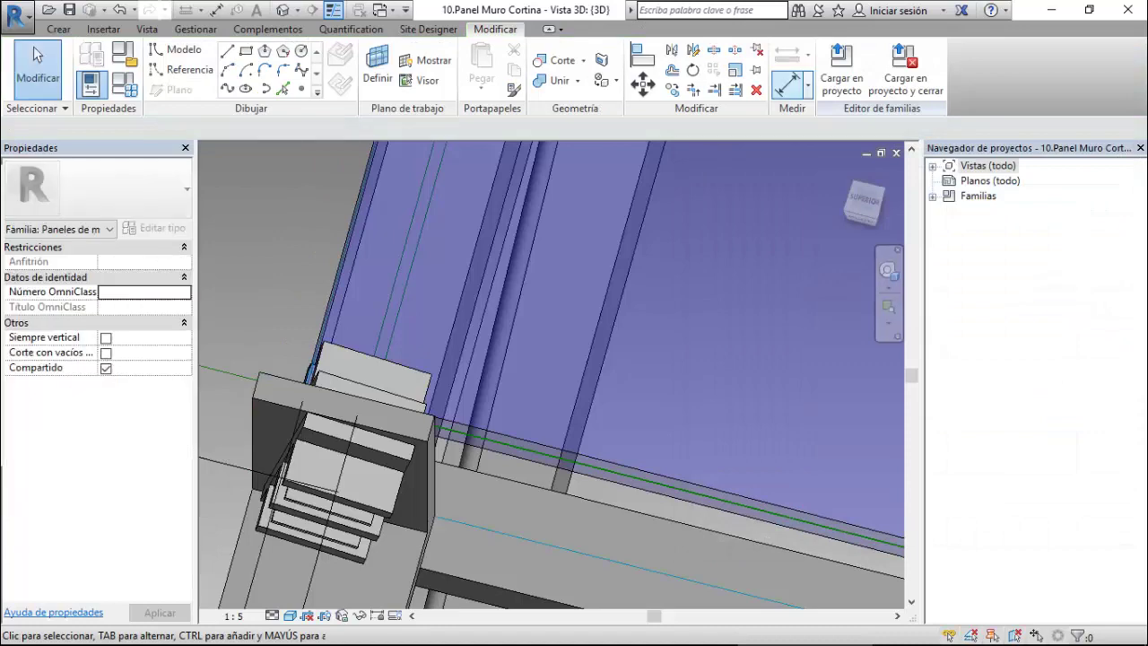
Load the panel family into Familia12, overwriting the existing version.
{"action": "left_click", "coordinate": [841, 70]}
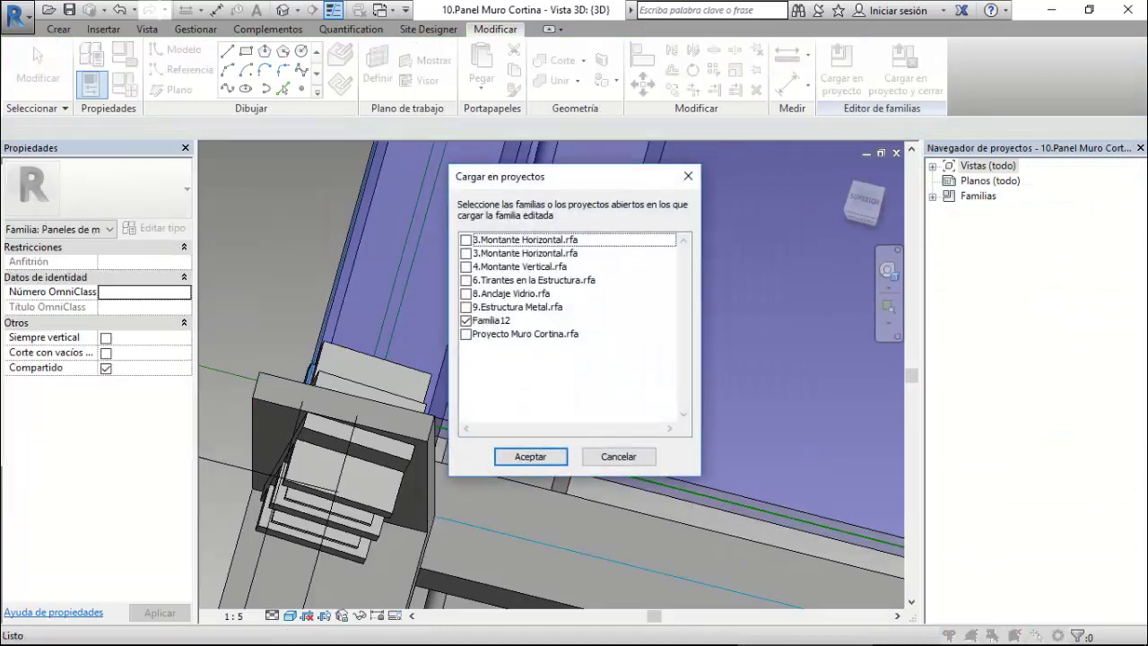
{"action": "key", "text": "Return"}
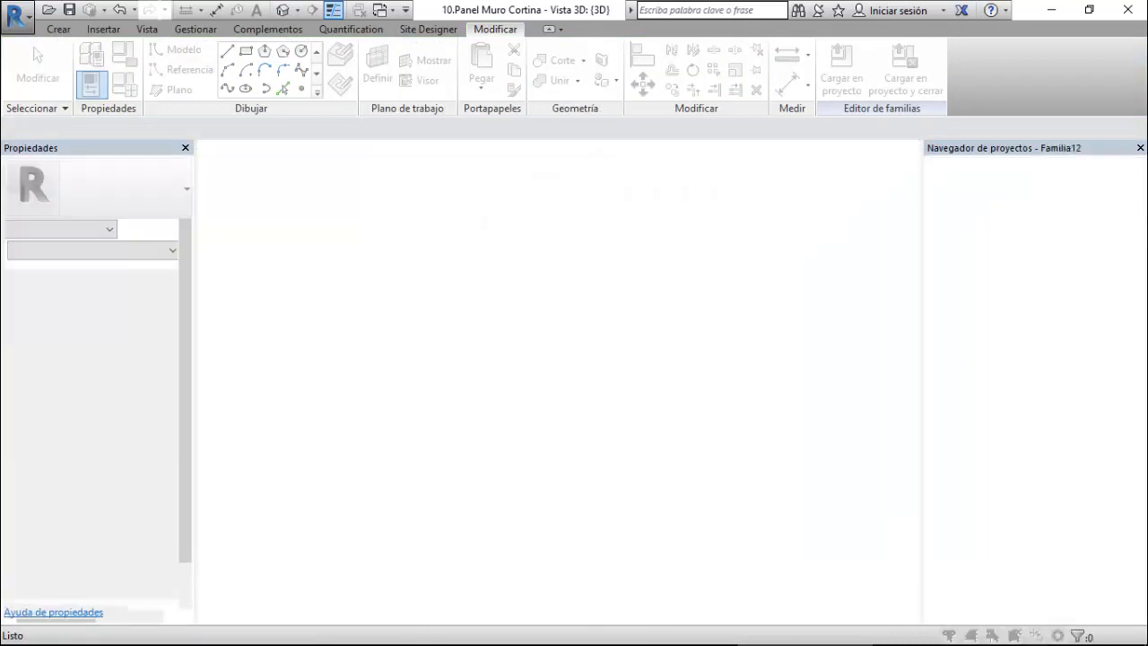
{"action": "key", "text": "Return"}
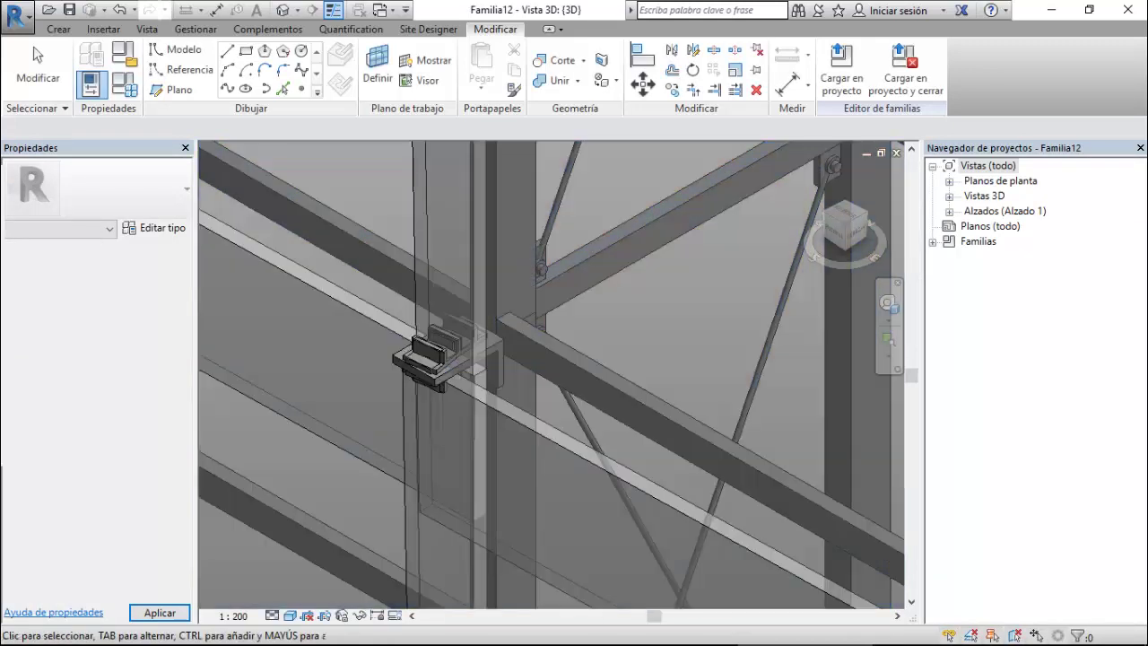
Zoom in and out on a reloaded glass anchor at a frame joint.
{"action": "scroll", "coordinate": [439, 358], "scroll_direction": "up", "scroll_amount": 3}
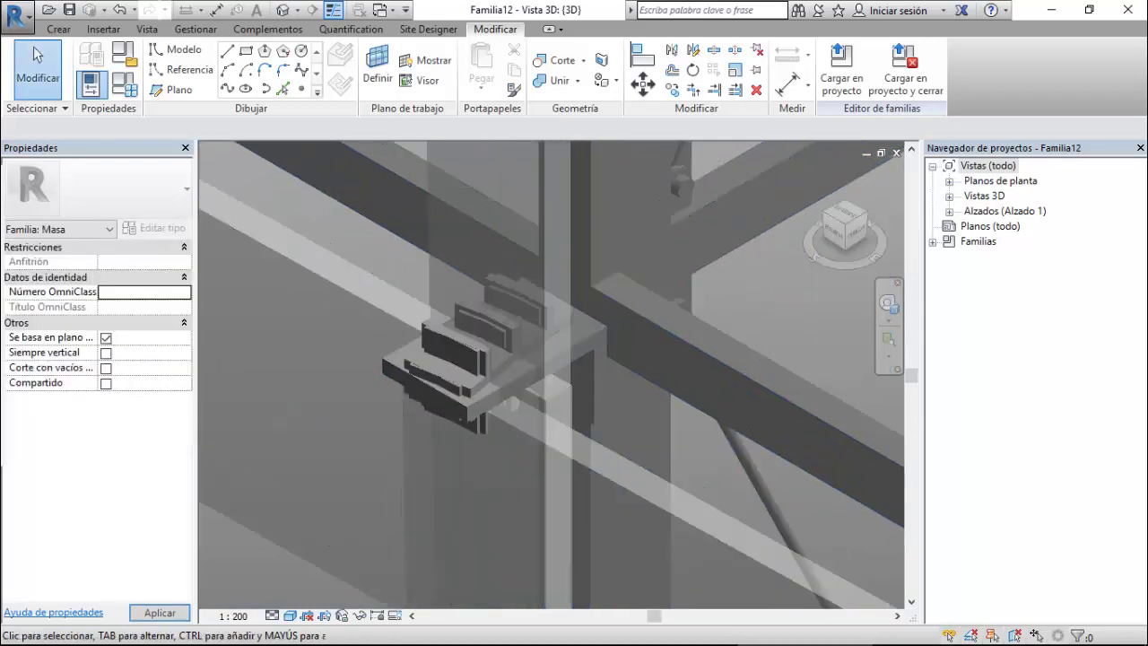
{"action": "scroll", "coordinate": [403, 287], "scroll_direction": "up", "scroll_amount": 2}
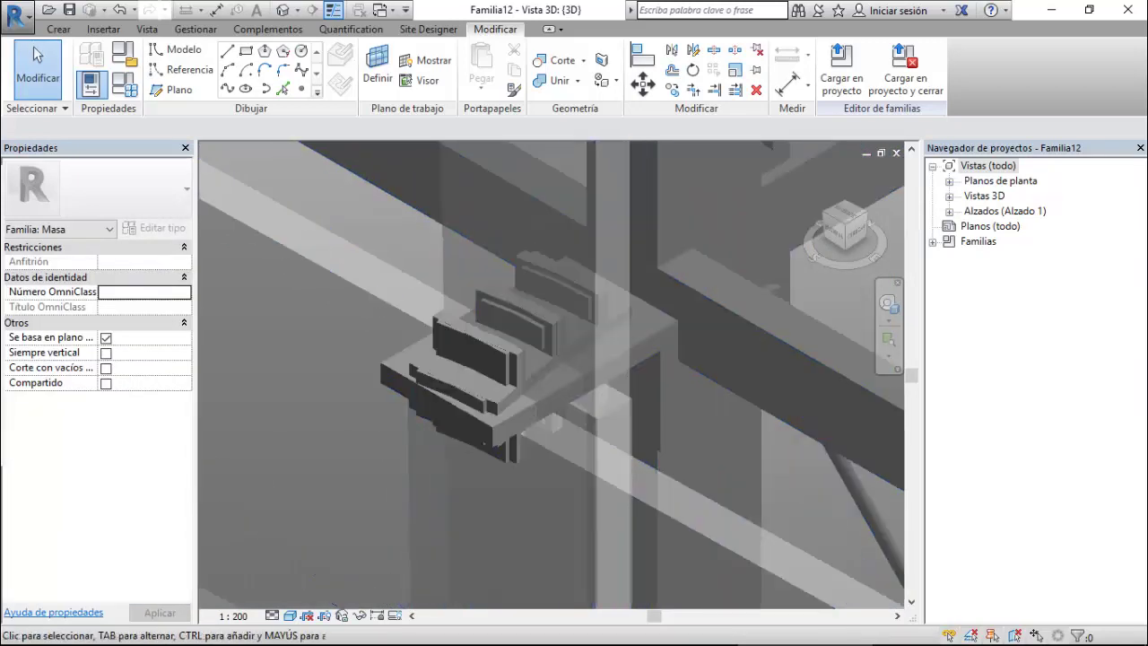
{"action": "scroll", "coordinate": [403, 287], "scroll_direction": "up", "scroll_amount": 2}
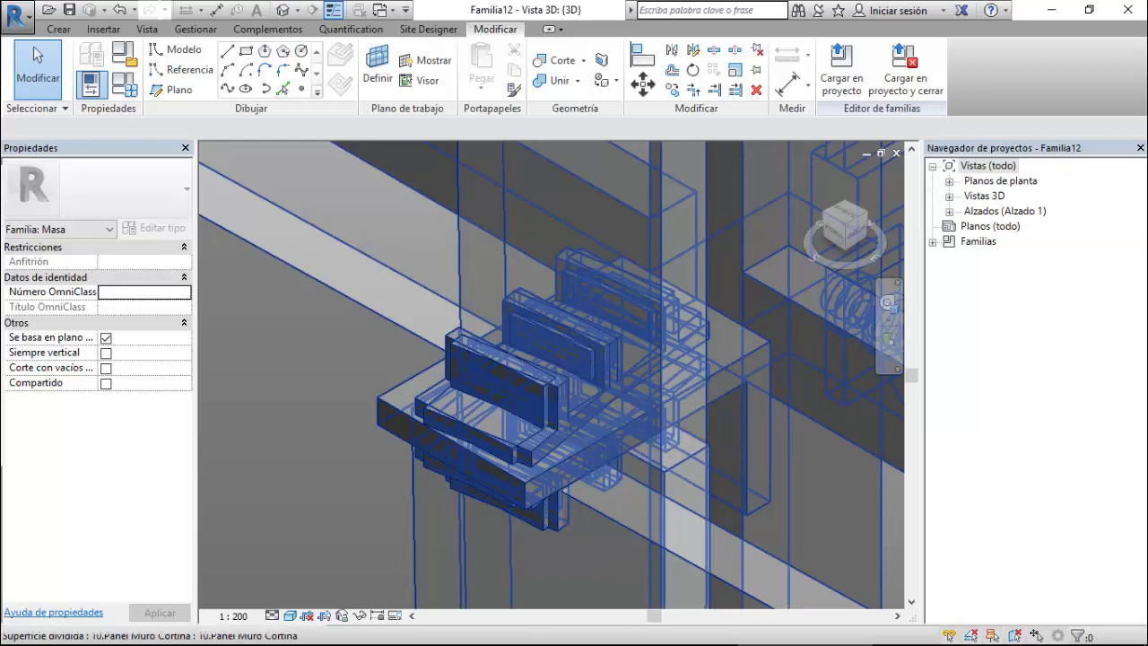
{"action": "scroll", "coordinate": [497, 387], "scroll_direction": "down", "scroll_amount": 2}
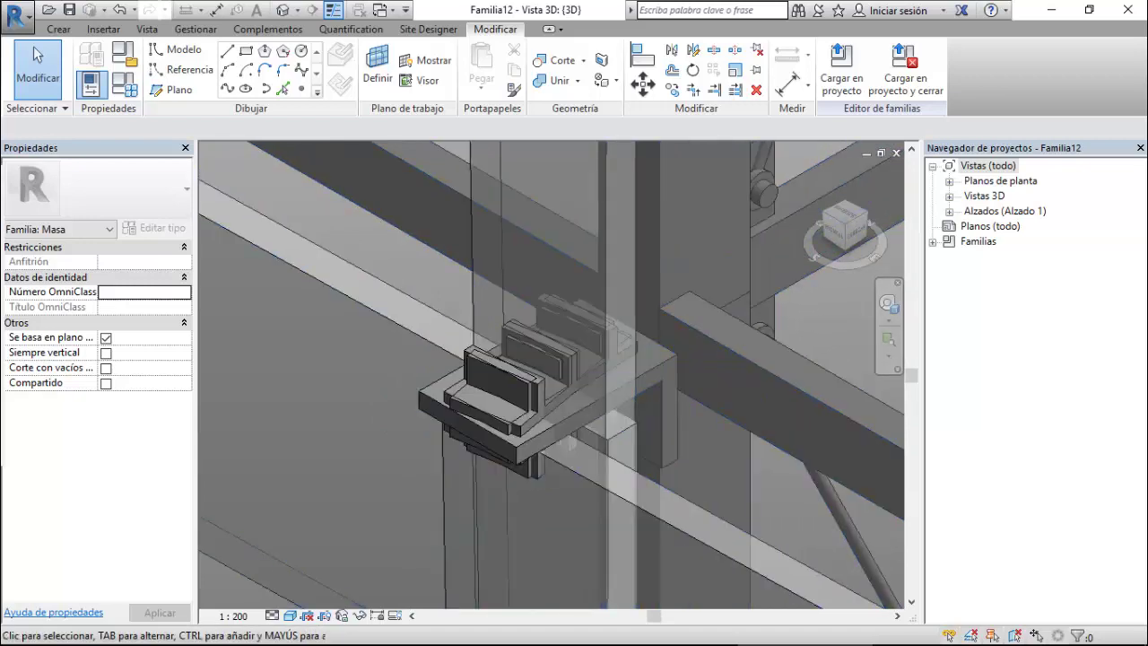
{"action": "scroll", "coordinate": [717, 449], "scroll_direction": "down", "scroll_amount": 3}
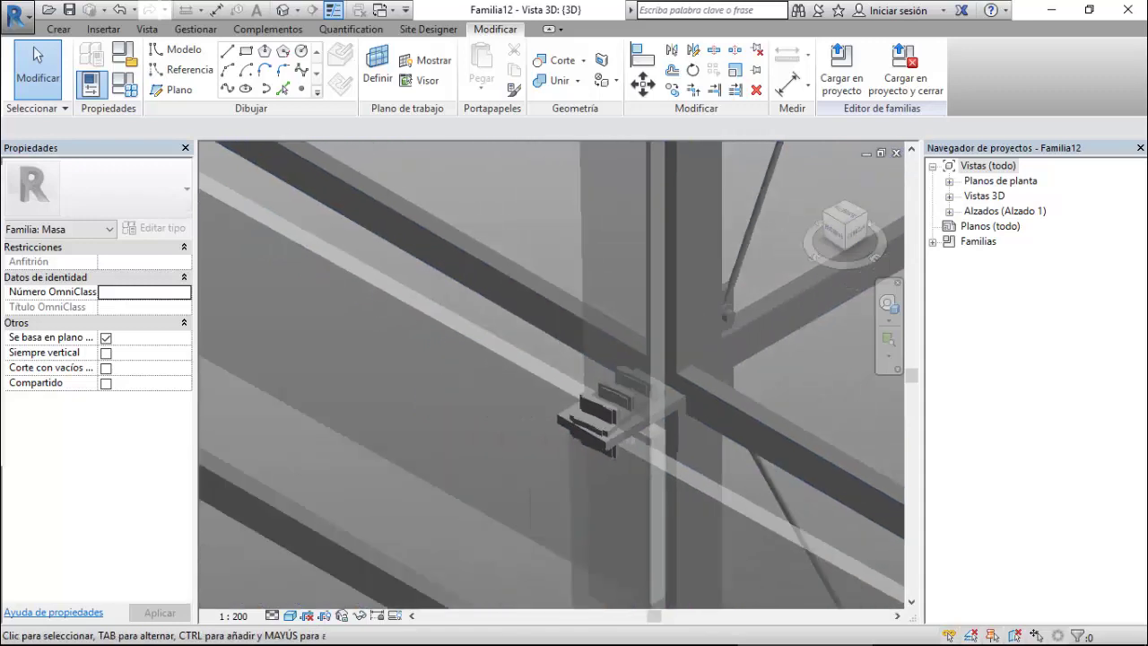
{"action": "scroll", "coordinate": [551, 375], "scroll_direction": "down", "scroll_amount": 3}
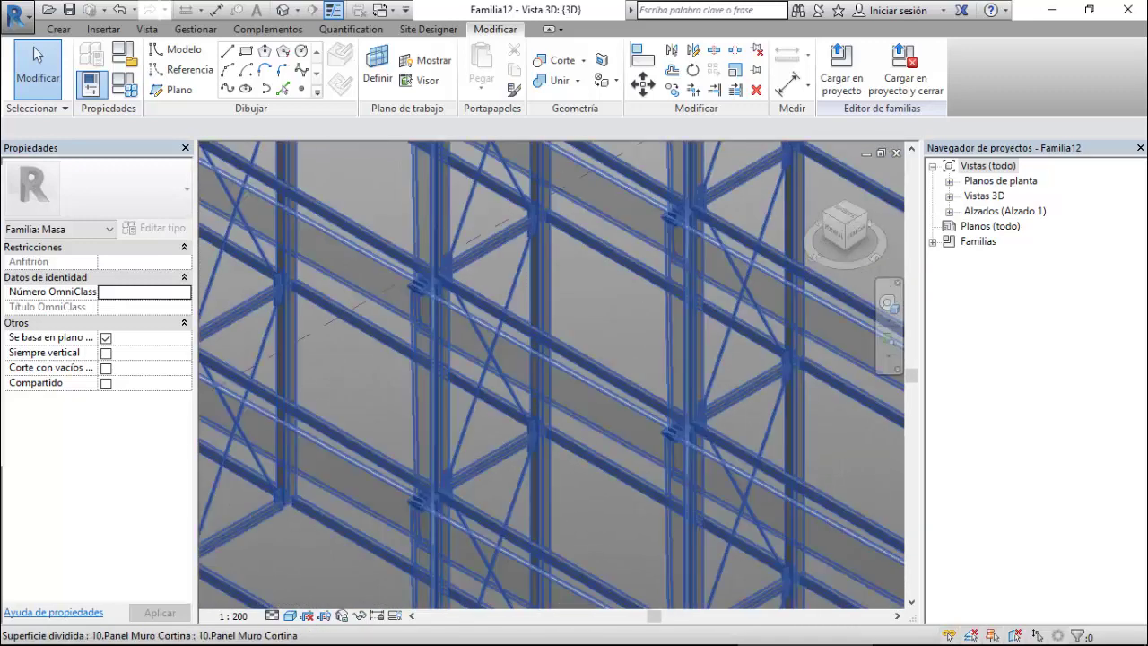
{"action": "scroll", "coordinate": [538, 421], "scroll_direction": "up", "scroll_amount": 3}
{"action": "scroll", "coordinate": [538, 422], "scroll_direction": "up", "scroll_amount": 2}
{"action": "scroll", "coordinate": [538, 421], "scroll_direction": "up", "scroll_amount": 2}
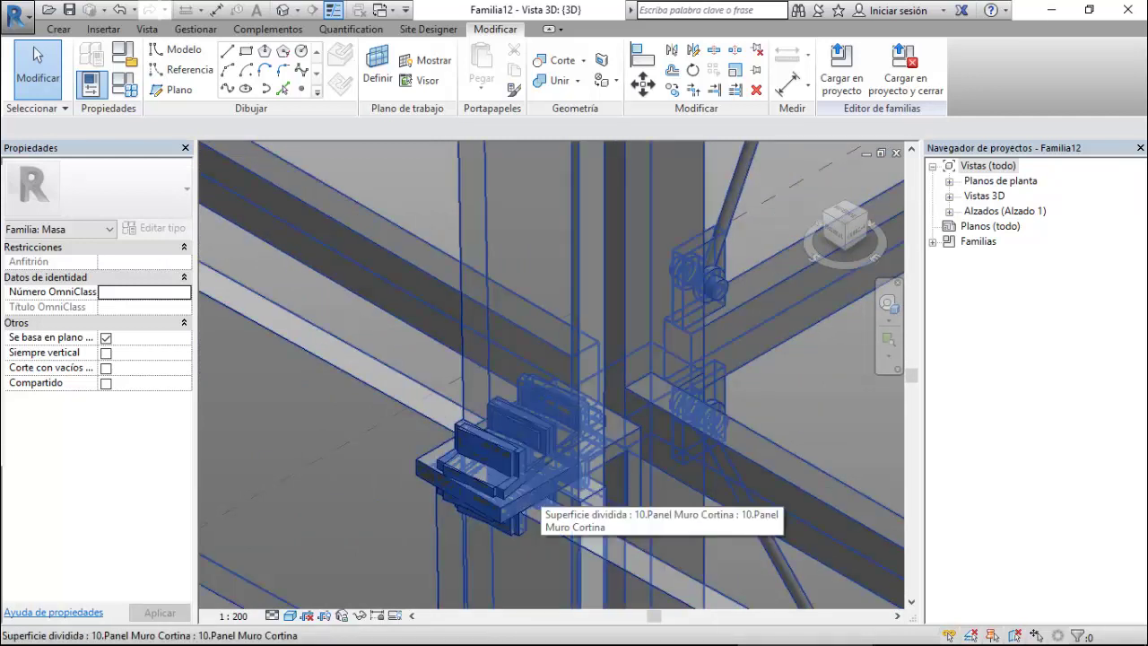
{"action": "scroll", "coordinate": [574, 404], "scroll_direction": "up", "scroll_amount": 5}
Orbit to view the anchor from another side, zoom closer, and open the Visual Style options.
{"action": "middle_click_drag", "start_coordinate": [574, 403], "coordinate": [610, 422], "text": "shift"}
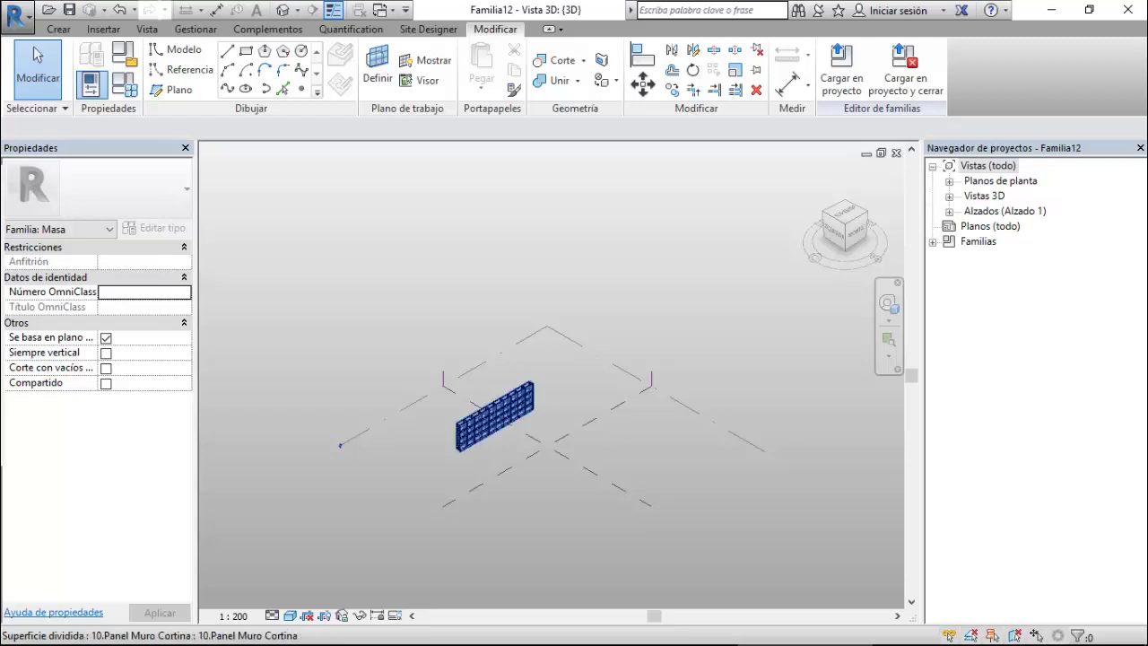
{"action": "scroll", "coordinate": [486, 443], "scroll_direction": "up", "scroll_amount": 5}
{"action": "scroll", "coordinate": [435, 273], "scroll_direction": "up", "scroll_amount": 5}
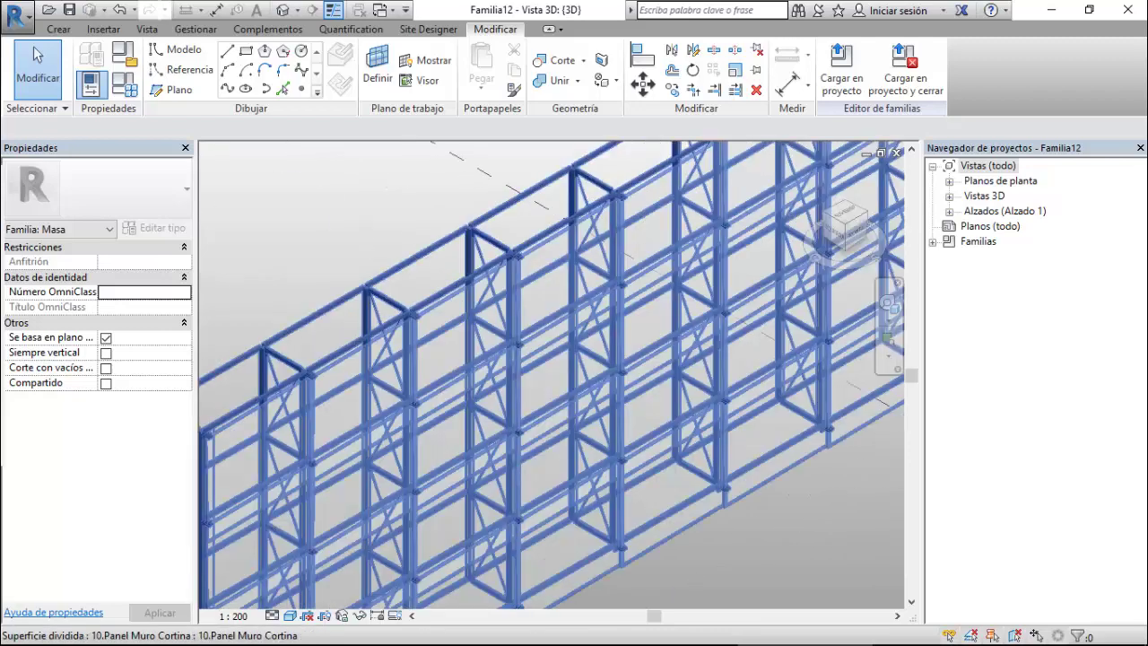
{"action": "scroll", "coordinate": [524, 395], "scroll_direction": "up", "scroll_amount": 3}
{"action": "scroll", "coordinate": [525, 395], "scroll_direction": "up", "scroll_amount": 3}
{"action": "scroll", "coordinate": [524, 395], "scroll_direction": "up", "scroll_amount": 2}
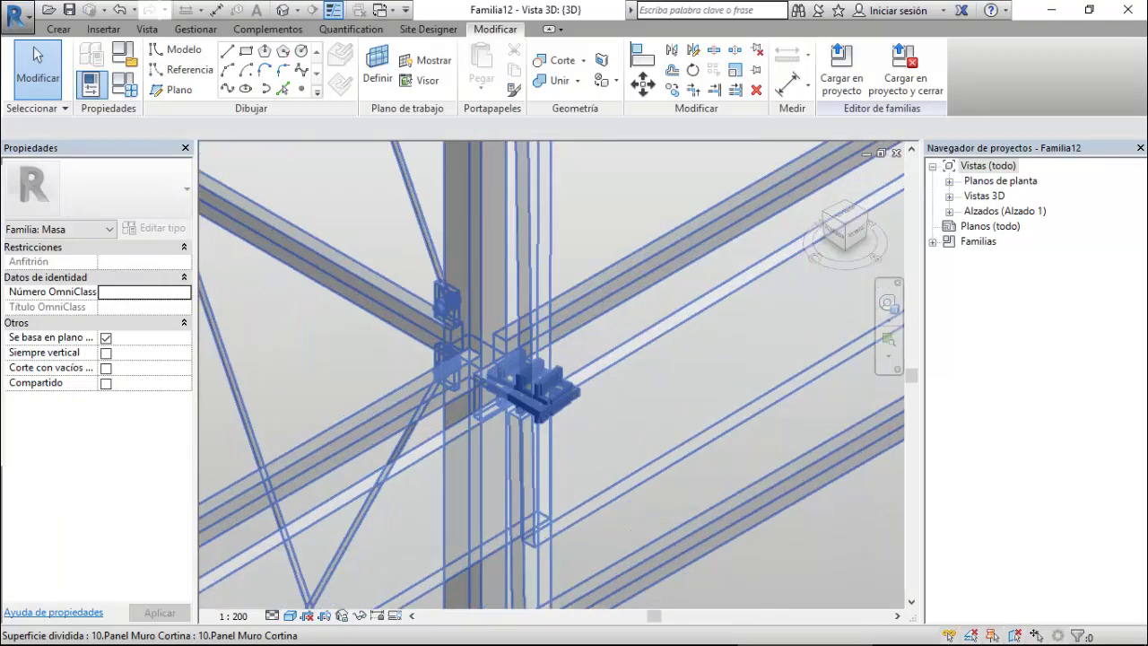
{"action": "scroll", "coordinate": [525, 395], "scroll_direction": "up", "scroll_amount": 2}
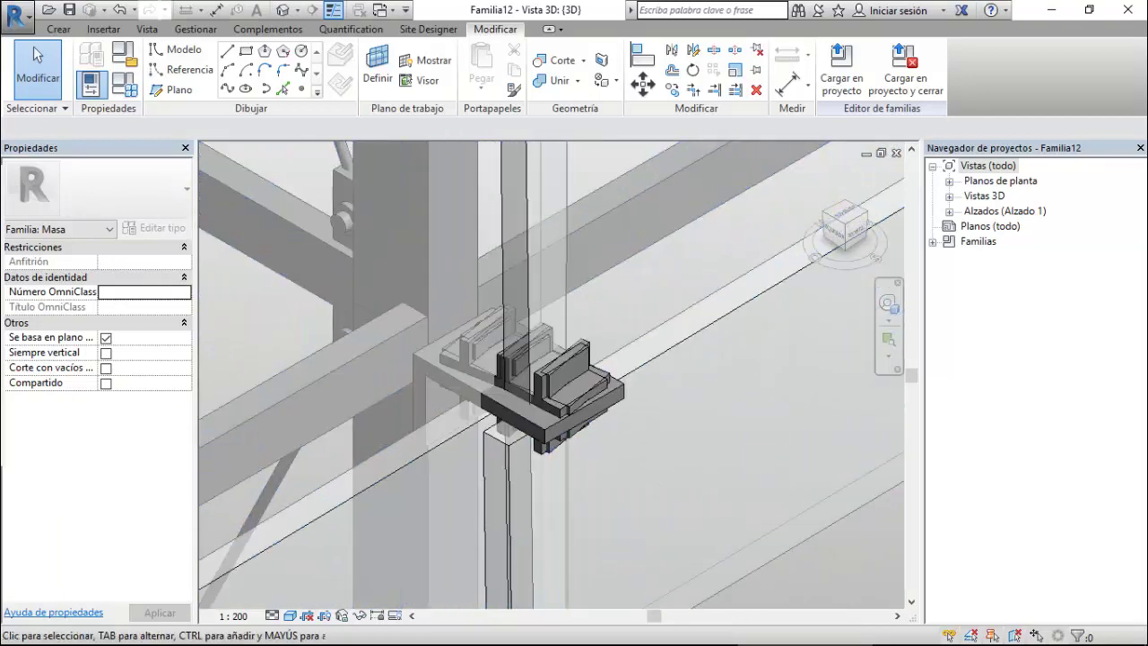
{"action": "left_click", "coordinate": [290, 615]}
{"action": "left_click", "coordinate": [323, 564]}
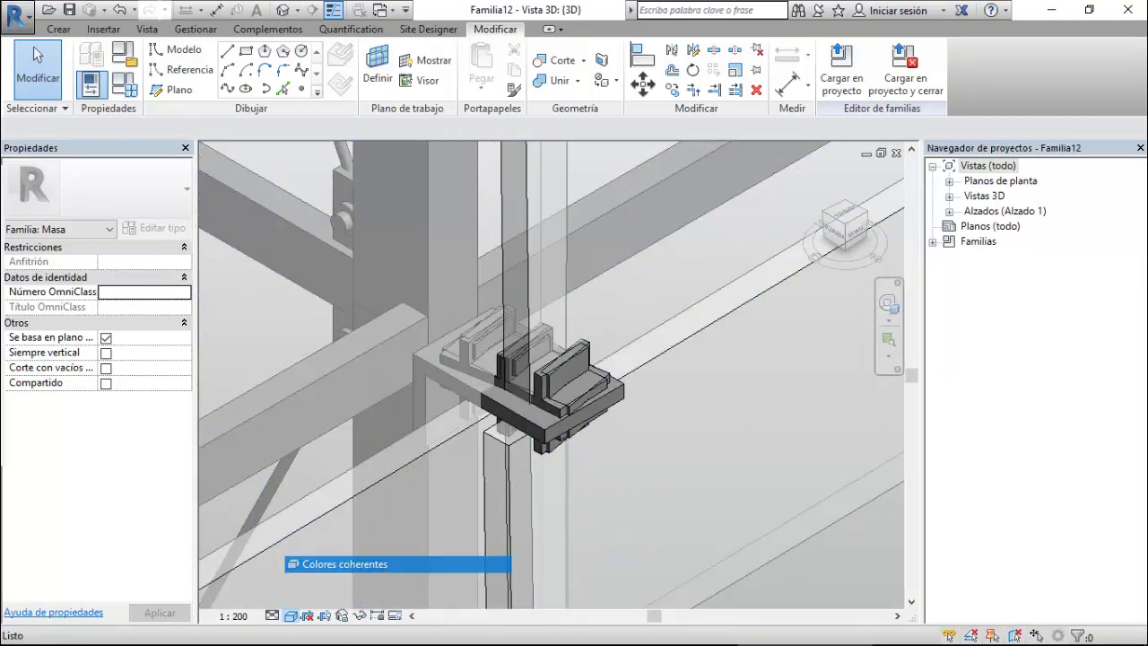
{"action": "scroll", "coordinate": [503, 386], "scroll_direction": "up", "scroll_amount": 2}
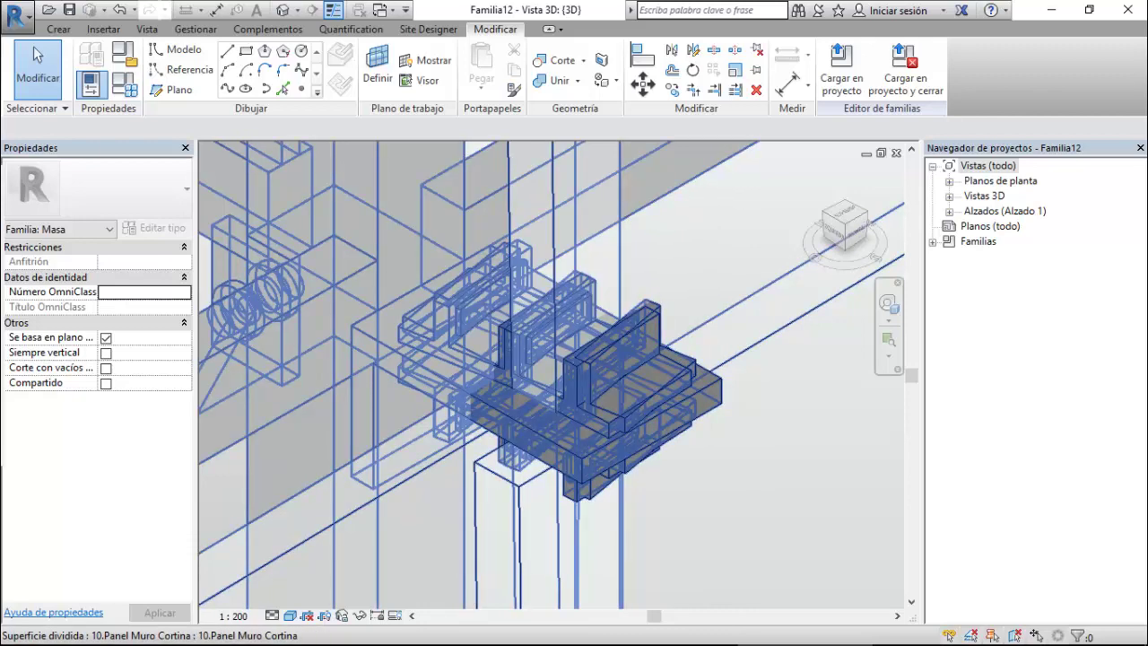
{"action": "scroll", "coordinate": [475, 423], "scroll_direction": "down", "scroll_amount": 2}
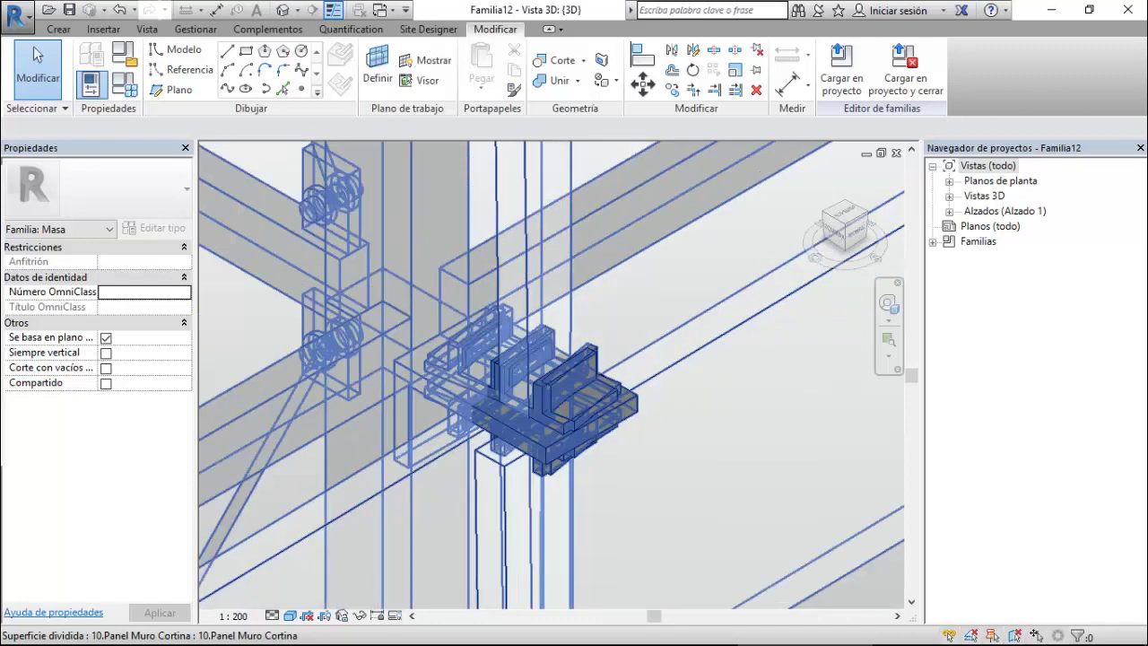
{"action": "scroll", "coordinate": [504, 253], "scroll_direction": "down", "scroll_amount": 1}
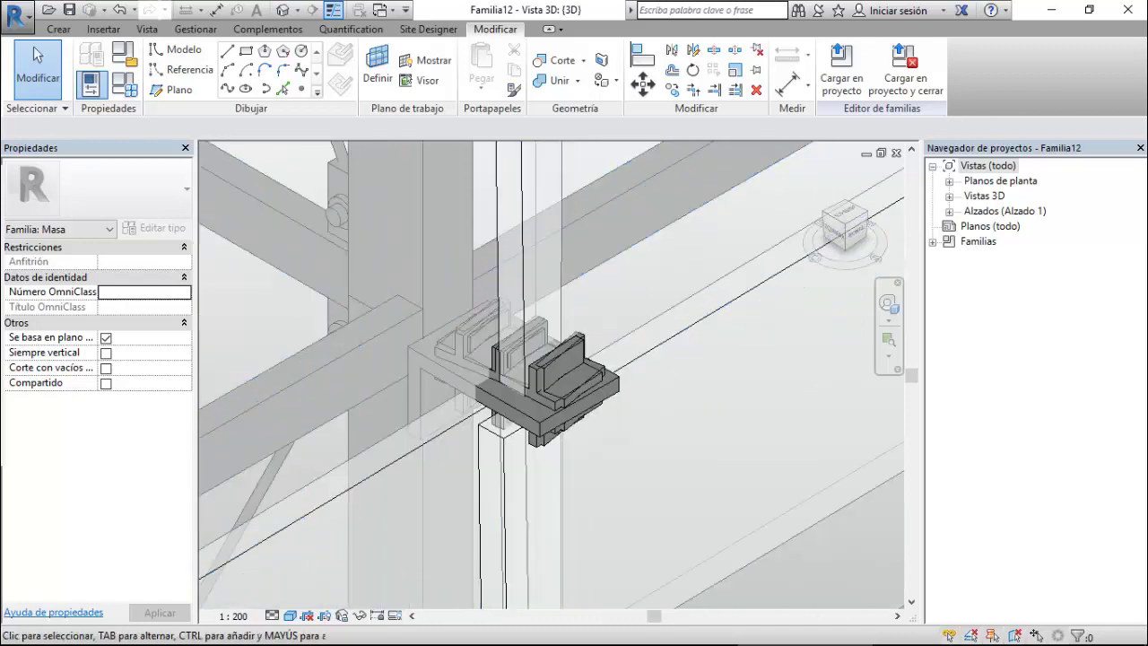
{"action": "scroll", "coordinate": [415, 464], "scroll_direction": "up", "scroll_amount": 2}
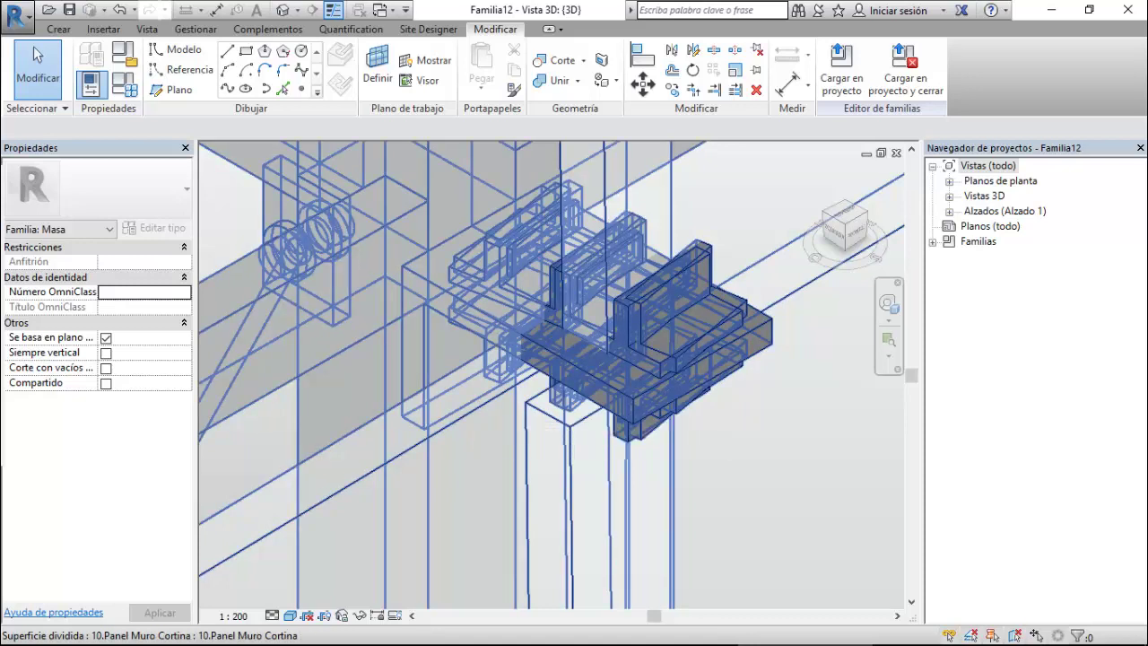
{"action": "scroll", "coordinate": [497, 404], "scroll_direction": "down", "scroll_amount": 1}
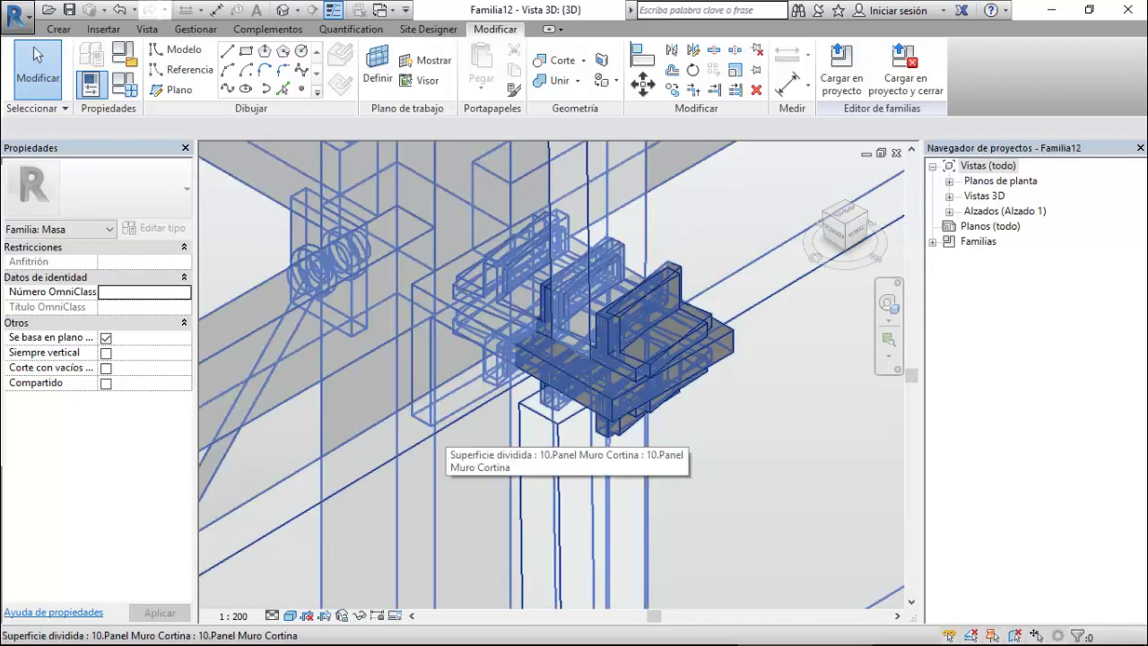
{"action": "scroll", "coordinate": [448, 424], "scroll_direction": "down", "scroll_amount": 2}
{"action": "scroll", "coordinate": [457, 449], "scroll_direction": "down", "scroll_amount": 2}
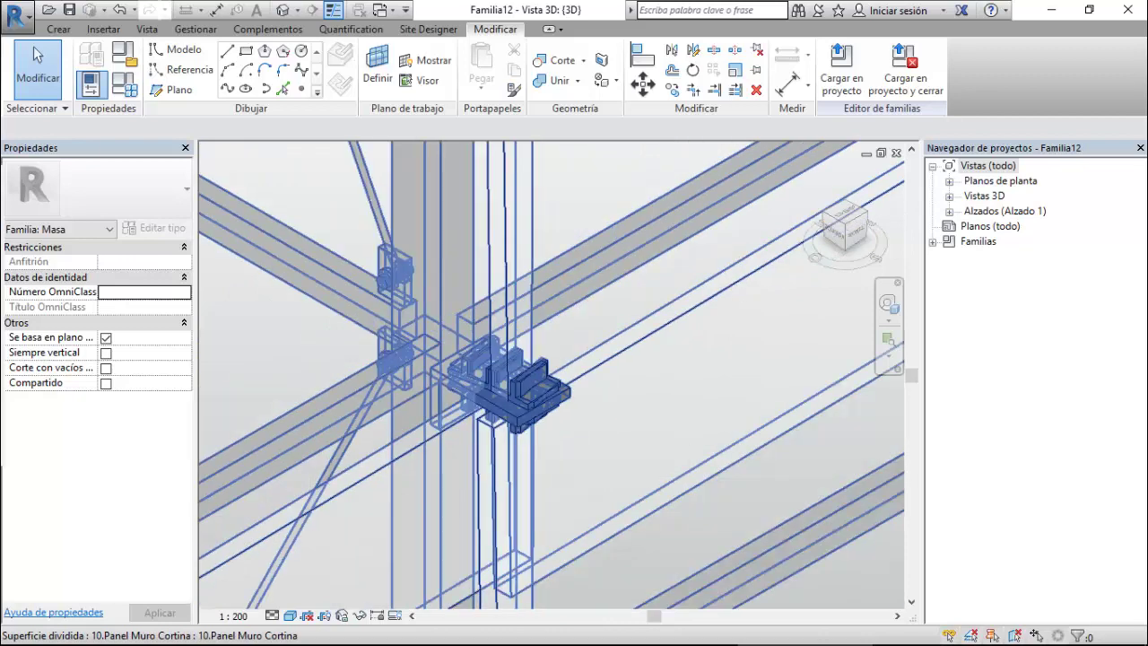
{"action": "scroll", "coordinate": [439, 430], "scroll_direction": "down", "scroll_amount": 3}
Orbit and zoom around Familia12's curtain wall to inspect the framed glass panels and top edge.
{"action": "scroll", "coordinate": [462, 420], "scroll_direction": "down", "scroll_amount": 2}
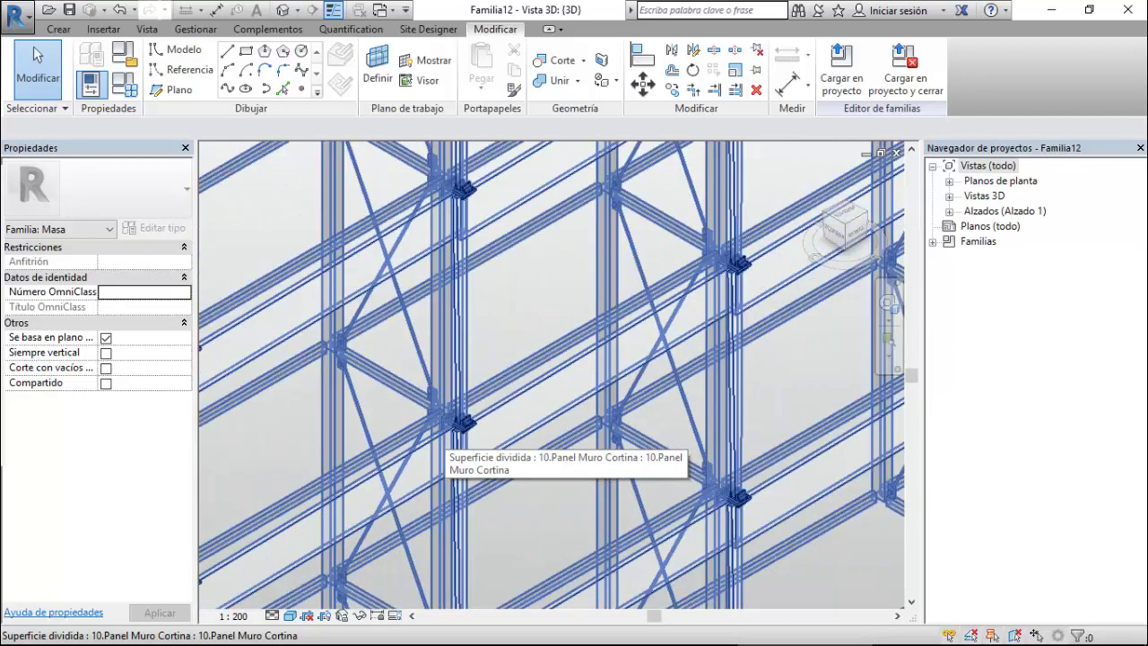
{"action": "scroll", "coordinate": [461, 422], "scroll_direction": "down", "scroll_amount": 1}
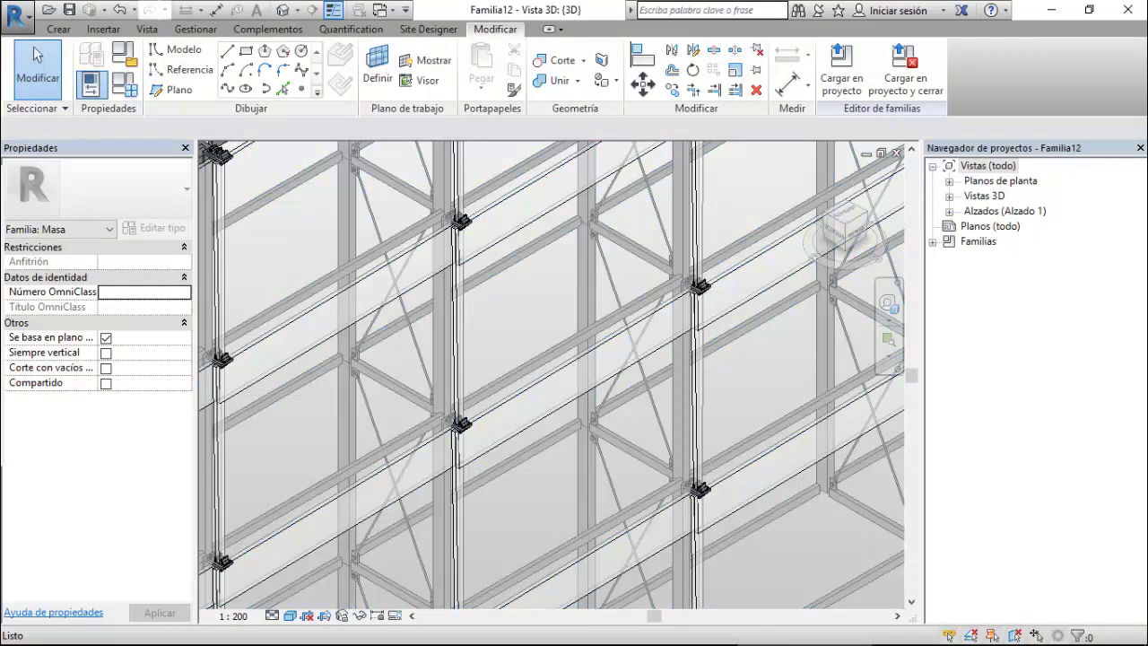
{"action": "middle_click_drag", "start_coordinate": [460, 422], "coordinate": [484, 413], "text": "shift"}
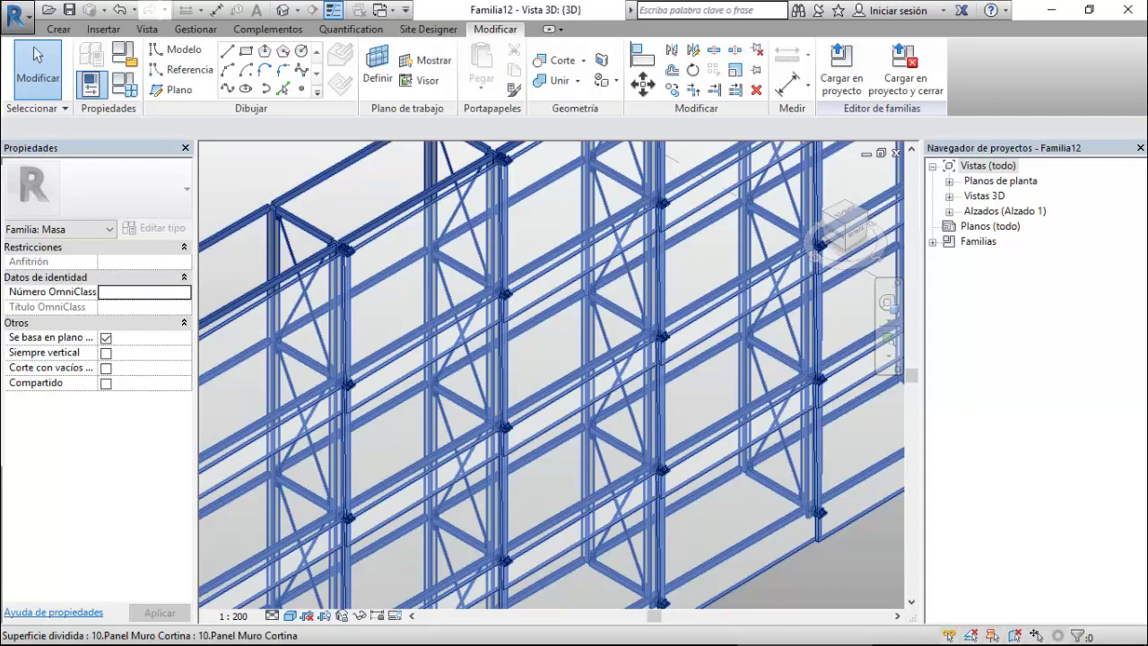
{"action": "scroll", "coordinate": [664, 305], "scroll_direction": "up", "scroll_amount": 3}
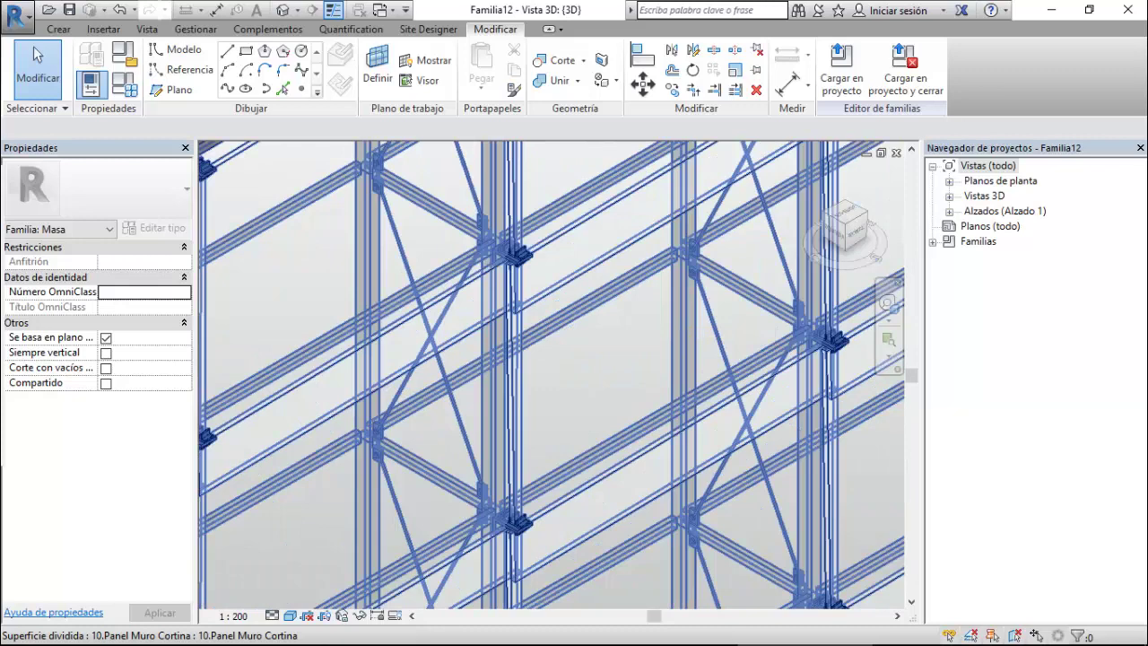
{"action": "scroll", "coordinate": [449, 417], "scroll_direction": "down", "scroll_amount": 2}
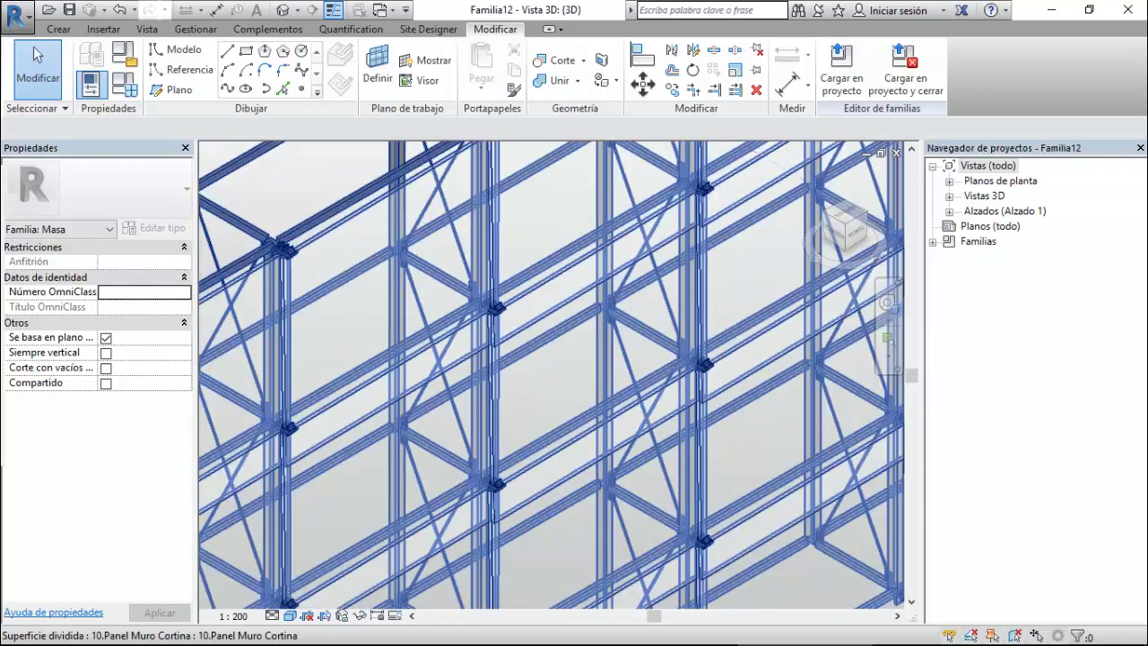
{"action": "scroll", "coordinate": [449, 417], "scroll_direction": "down", "scroll_amount": 1}
{"action": "scroll", "coordinate": [448, 417], "scroll_direction": "down", "scroll_amount": 2}
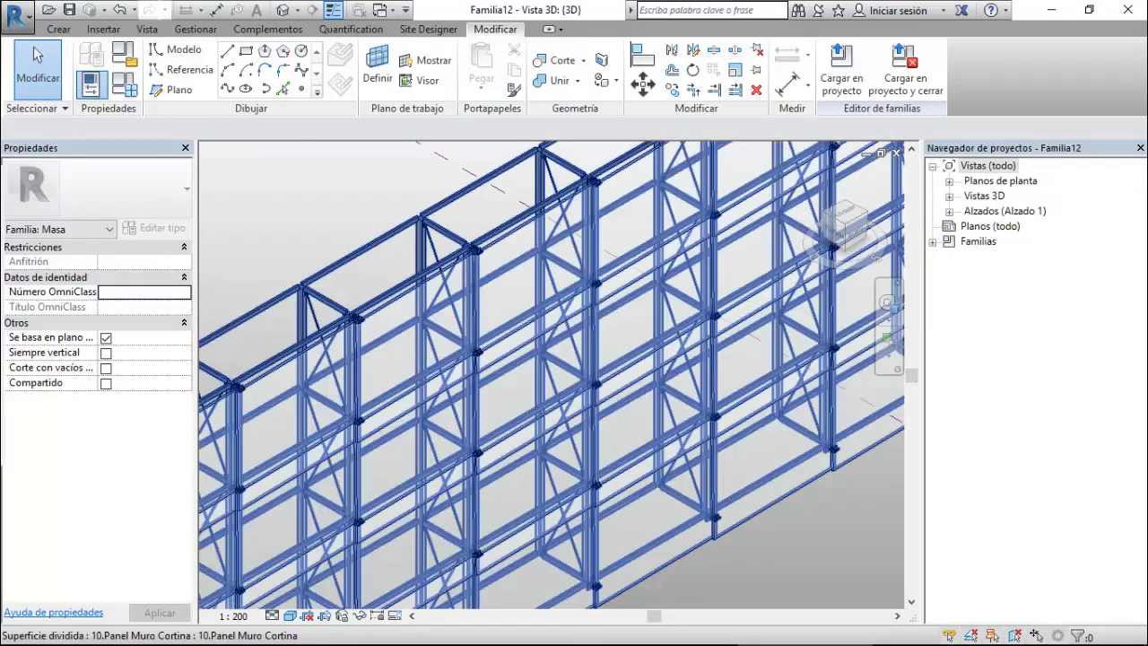
{"action": "scroll", "coordinate": [359, 305], "scroll_direction": "down", "scroll_amount": 1}
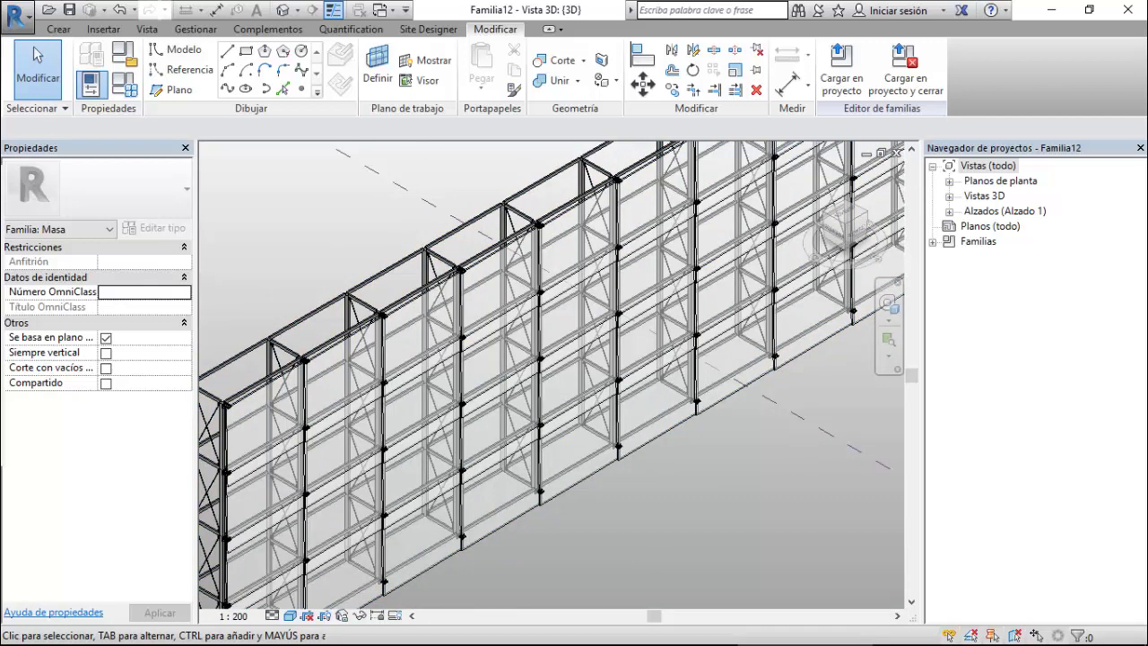
{"action": "scroll", "coordinate": [574, 449], "scroll_direction": "up", "scroll_amount": 1}
{"action": "scroll", "coordinate": [574, 449], "scroll_direction": "up", "scroll_amount": 1}
{"action": "scroll", "coordinate": [574, 449], "scroll_direction": "up", "scroll_amount": 1}
{"action": "scroll", "coordinate": [574, 448], "scroll_direction": "up", "scroll_amount": 1}
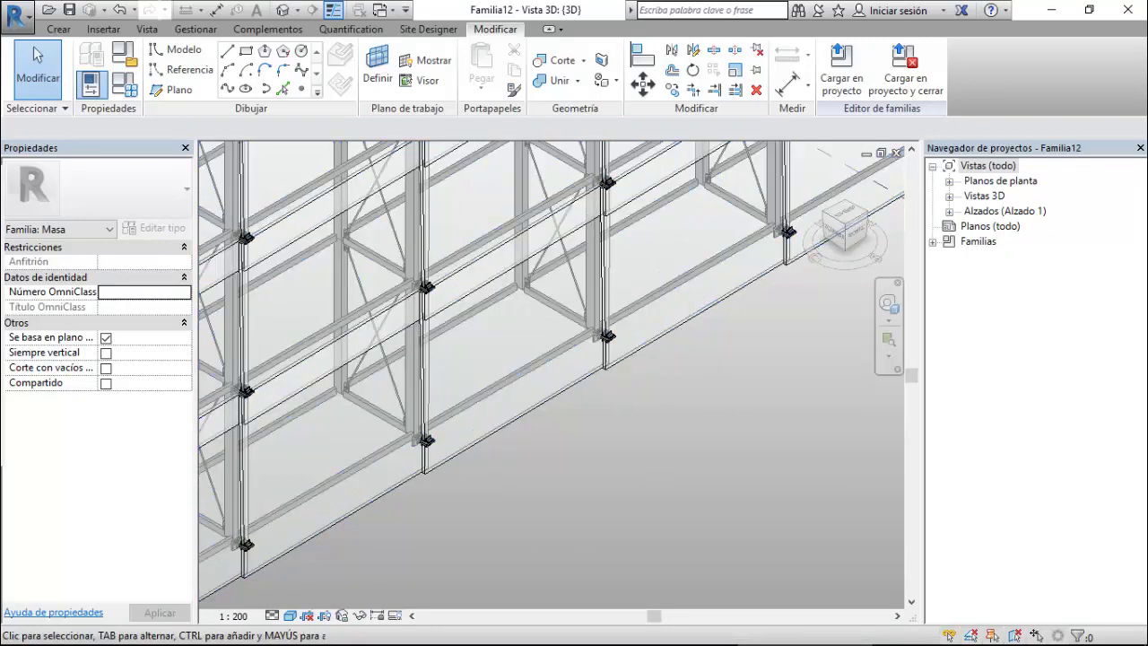
{"action": "scroll", "coordinate": [551, 375], "scroll_direction": "down", "scroll_amount": 1}
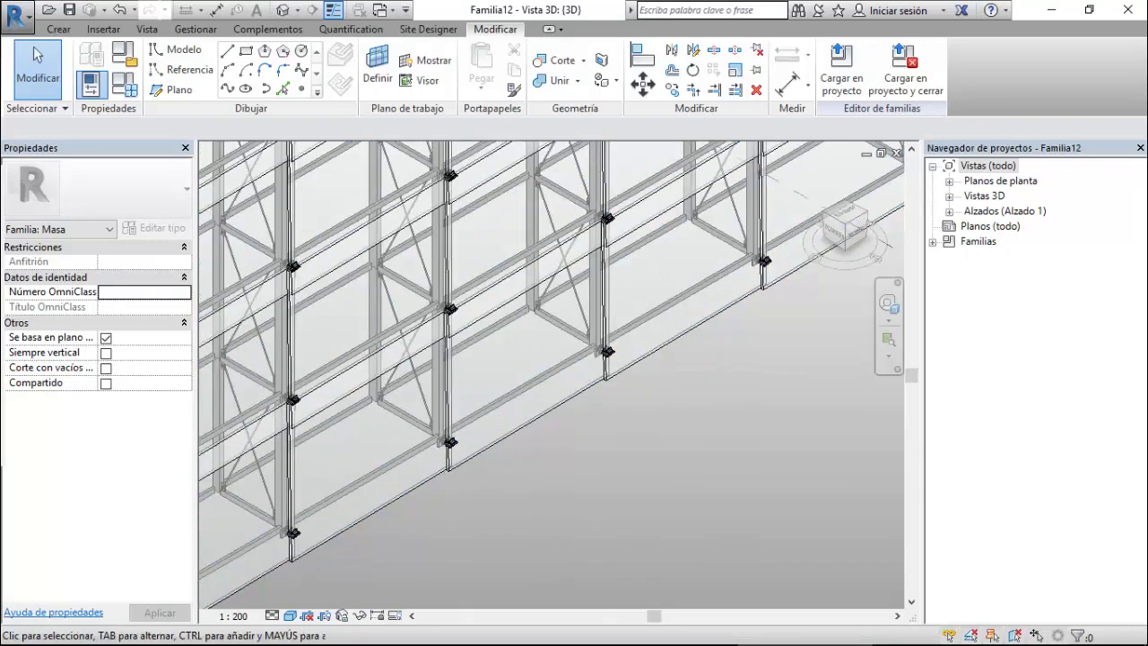
{"action": "scroll", "coordinate": [552, 375], "scroll_direction": "down", "scroll_amount": 1}
{"action": "scroll", "coordinate": [551, 374], "scroll_direction": "down", "scroll_amount": 1}
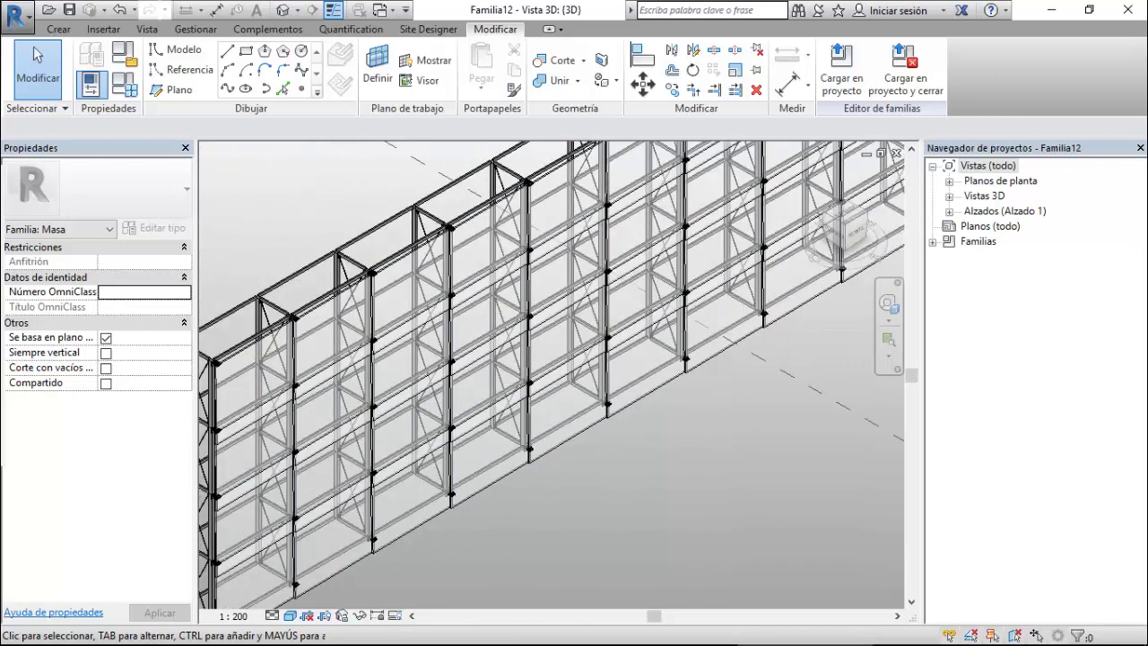
{"action": "scroll", "coordinate": [552, 375], "scroll_direction": "down", "scroll_amount": 1}
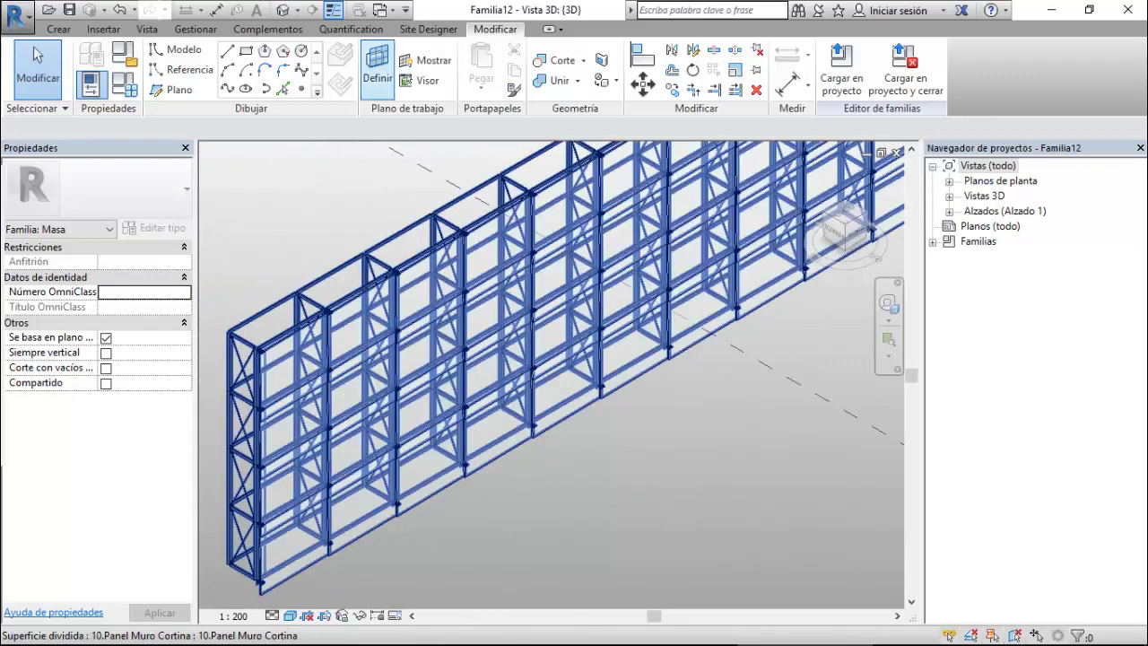
Switch to the 10.Panel Muro Cortina 3D view and turn it to an isometric corner view.
{"action": "left_click", "coordinate": [380, 10]}
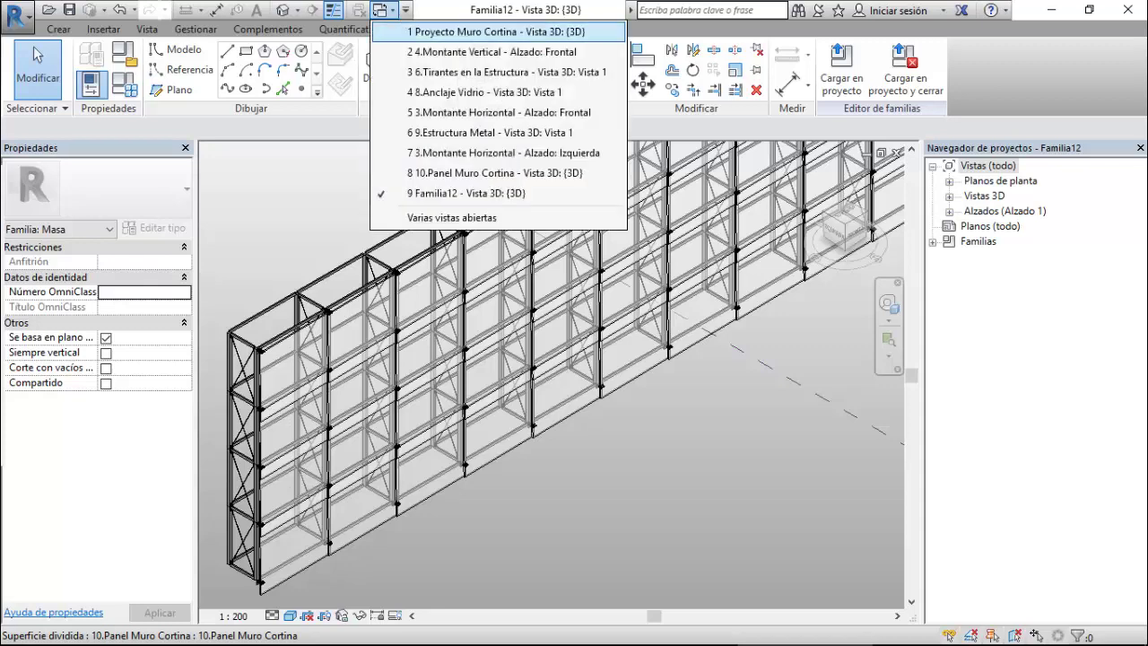
{"action": "left_click", "coordinate": [497, 172]}
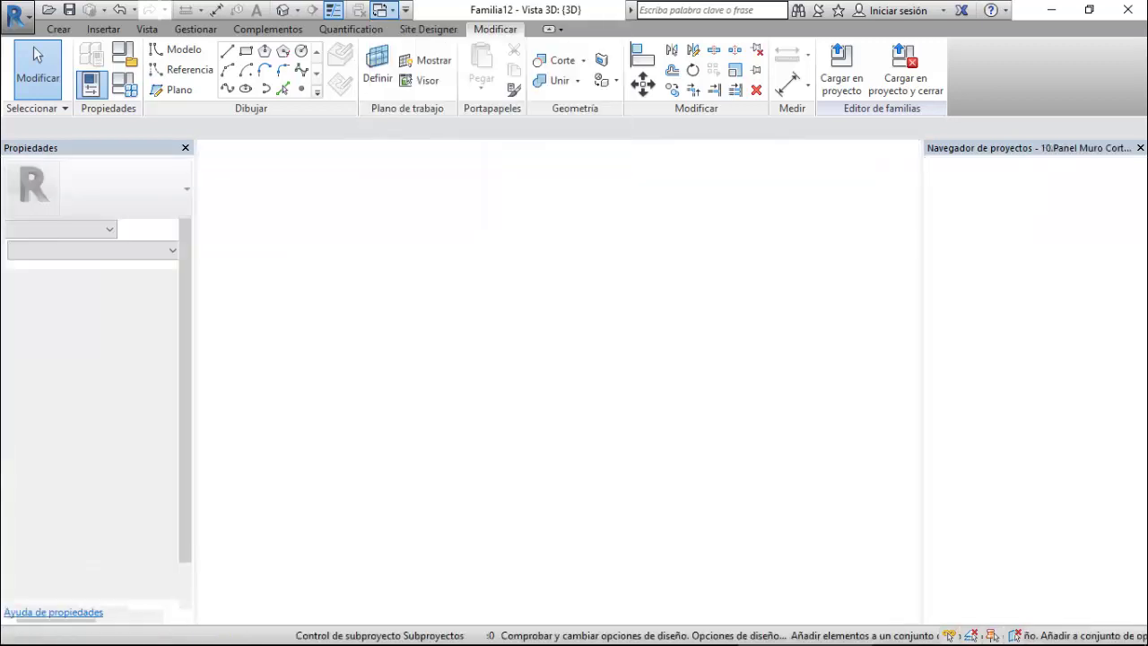
{"action": "scroll", "coordinate": [363, 225], "scroll_direction": "down", "scroll_amount": 2}
{"action": "scroll", "coordinate": [363, 224], "scroll_direction": "down", "scroll_amount": 1}
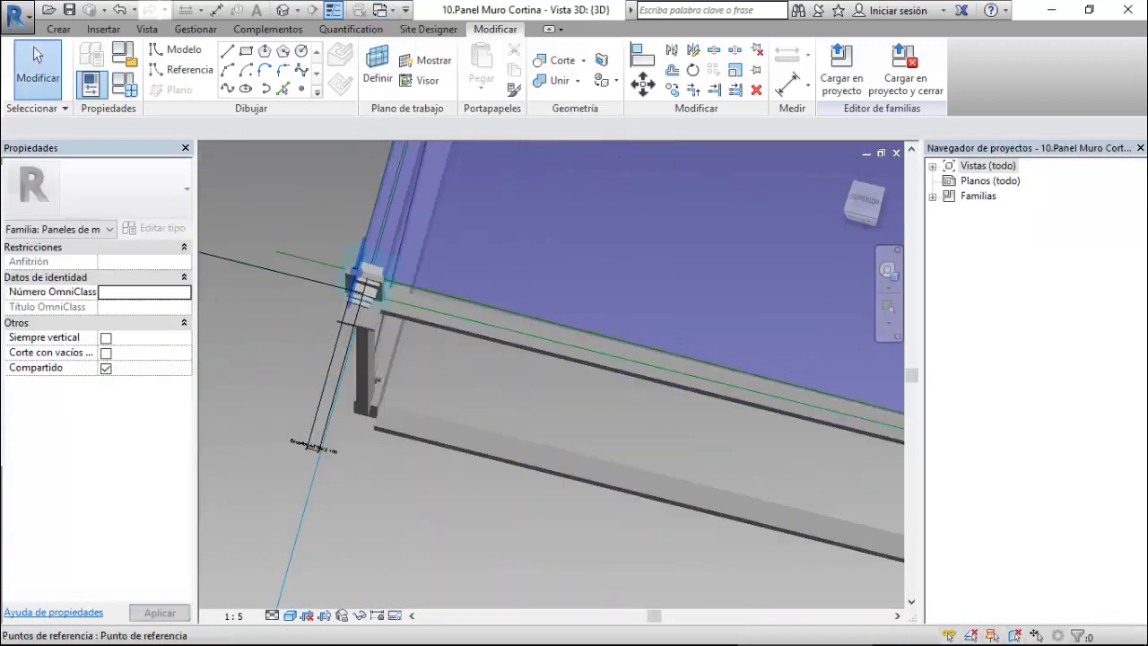
{"action": "scroll", "coordinate": [363, 224], "scroll_direction": "down", "scroll_amount": 2}
{"action": "left_click", "coordinate": [864, 201]}
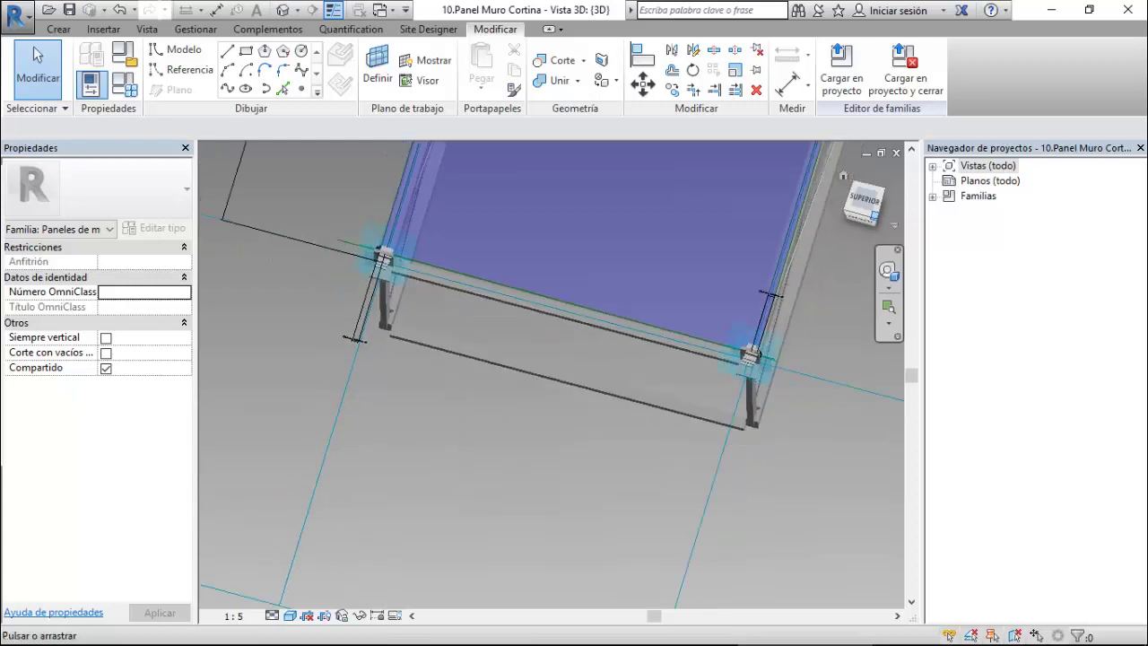
Zoom in and out on the corner glass anchors of the panel frame, then list the open views.
{"action": "scroll", "coordinate": [556, 404], "scroll_direction": "up", "scroll_amount": 1}
{"action": "scroll", "coordinate": [556, 403], "scroll_direction": "up", "scroll_amount": 2}
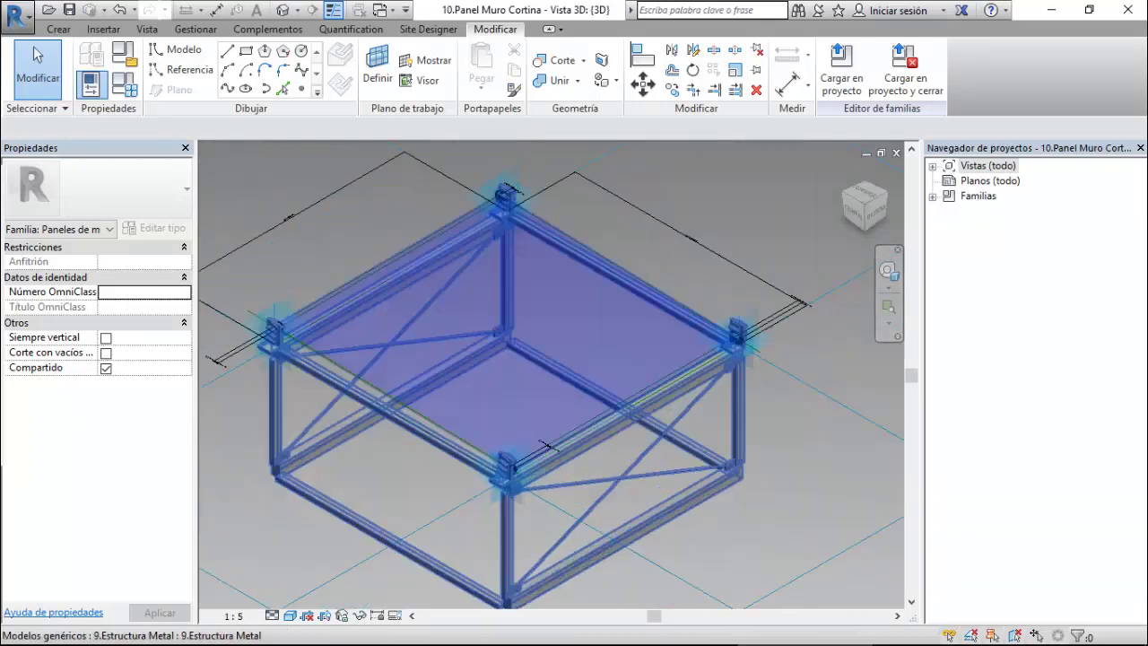
{"action": "scroll", "coordinate": [556, 404], "scroll_direction": "up", "scroll_amount": 1}
{"action": "scroll", "coordinate": [556, 403], "scroll_direction": "up", "scroll_amount": 2}
{"action": "scroll", "coordinate": [583, 336], "scroll_direction": "down", "scroll_amount": 1}
{"action": "scroll", "coordinate": [579, 339], "scroll_direction": "down", "scroll_amount": 1}
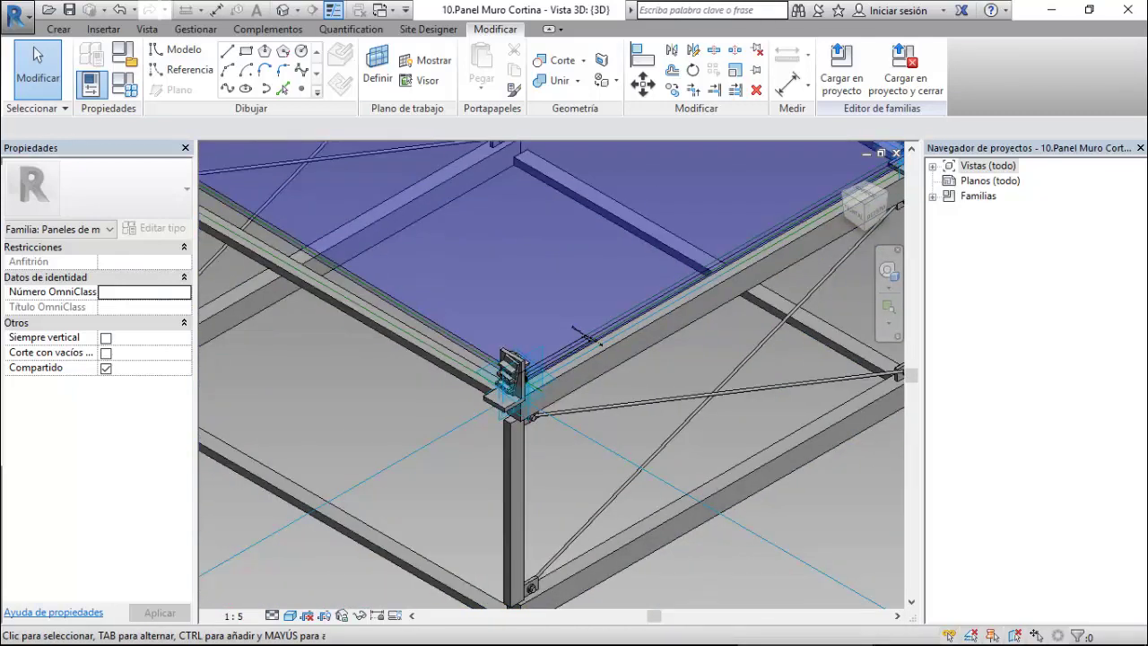
{"action": "scroll", "coordinate": [565, 345], "scroll_direction": "down", "scroll_amount": 1}
{"action": "scroll", "coordinate": [552, 352], "scroll_direction": "down", "scroll_amount": 1}
{"action": "scroll", "coordinate": [520, 381], "scroll_direction": "down", "scroll_amount": 1}
{"action": "scroll", "coordinate": [502, 382], "scroll_direction": "up", "scroll_amount": 2}
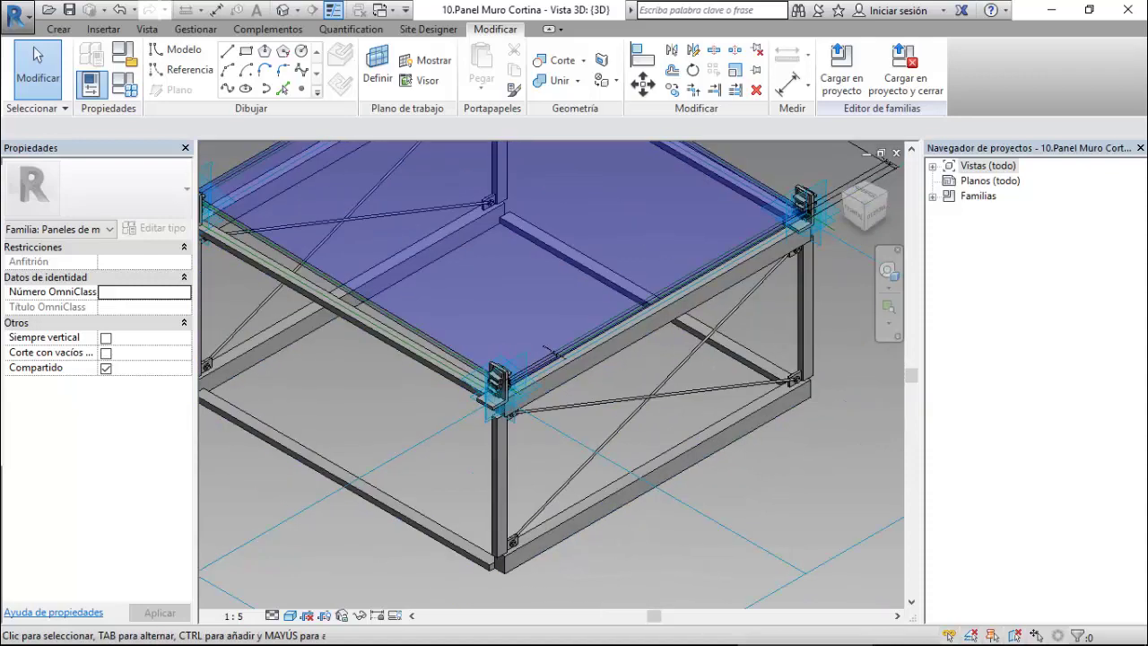
{"action": "scroll", "coordinate": [448, 377], "scroll_direction": "up", "scroll_amount": 2}
{"action": "scroll", "coordinate": [394, 372], "scroll_direction": "up", "scroll_amount": 2}
{"action": "scroll", "coordinate": [485, 310], "scroll_direction": "down", "scroll_amount": 1}
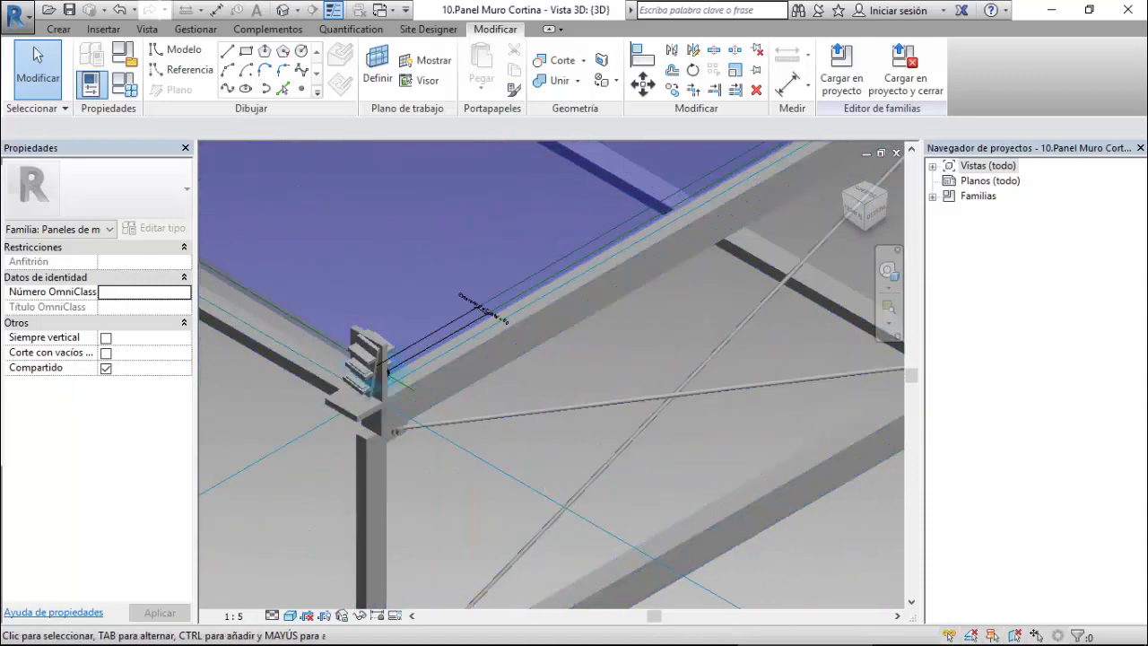
{"action": "scroll", "coordinate": [538, 303], "scroll_direction": "down", "scroll_amount": 1}
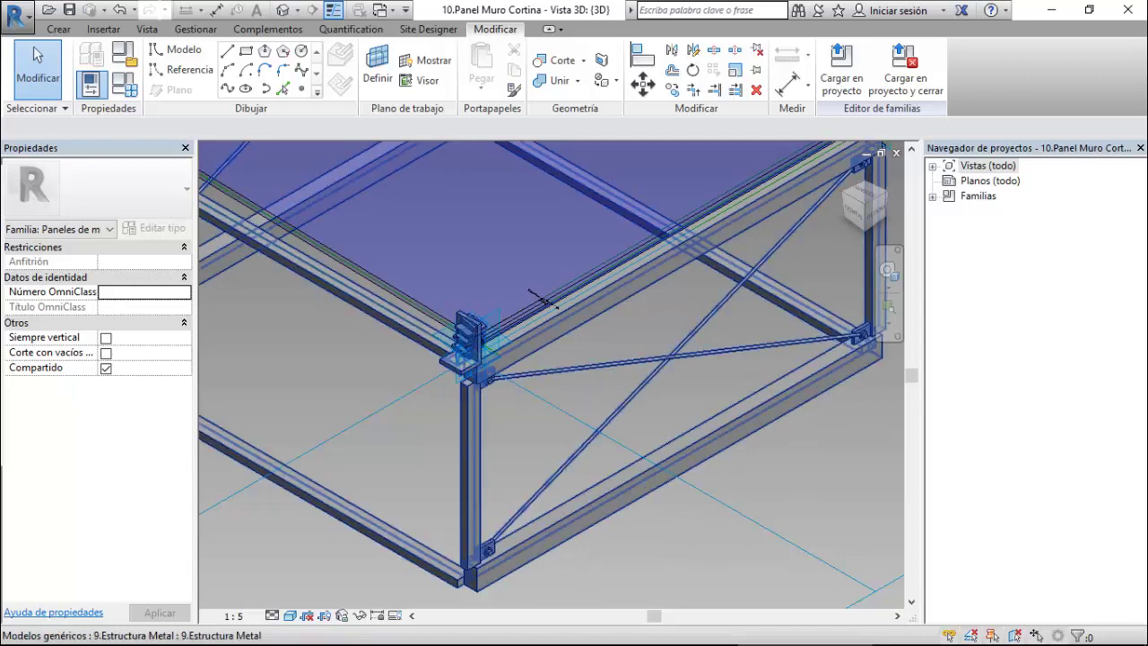
{"action": "scroll", "coordinate": [541, 310], "scroll_direction": "up", "scroll_amount": 2}
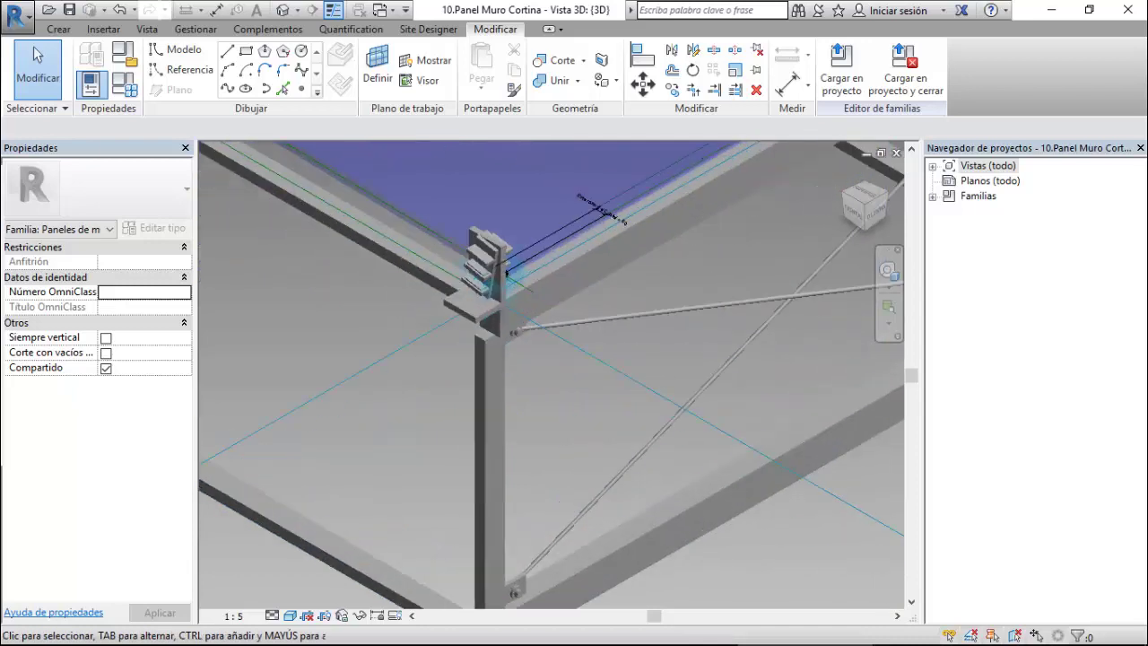
{"action": "scroll", "coordinate": [536, 331], "scroll_direction": "up", "scroll_amount": 2}
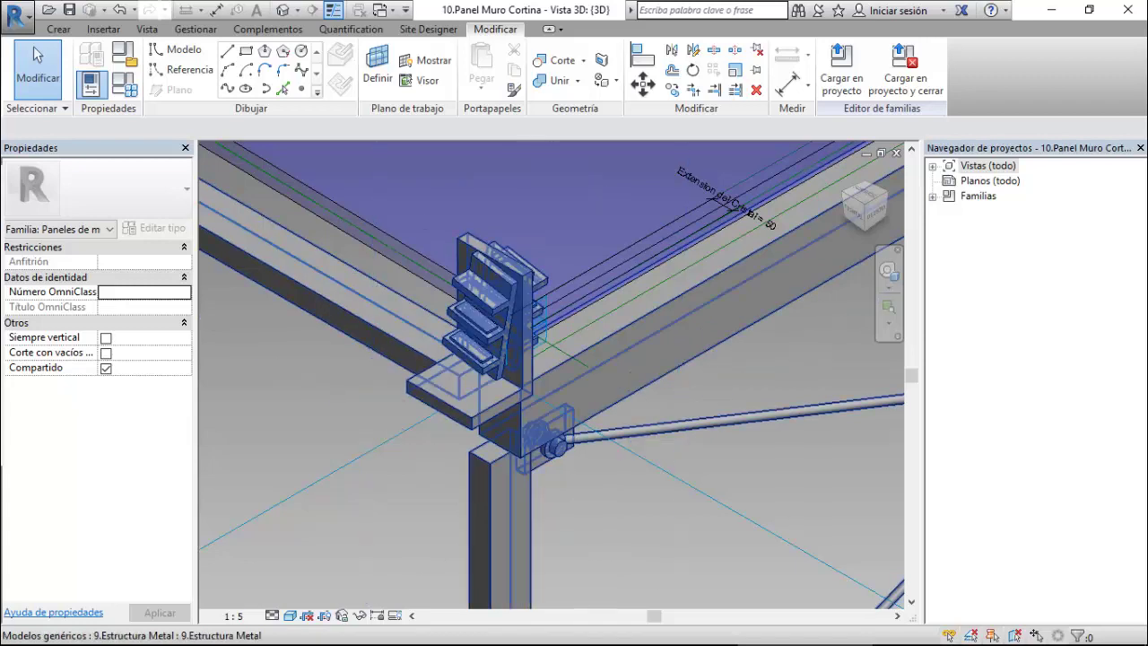
{"action": "scroll", "coordinate": [572, 406], "scroll_direction": "down", "scroll_amount": 2}
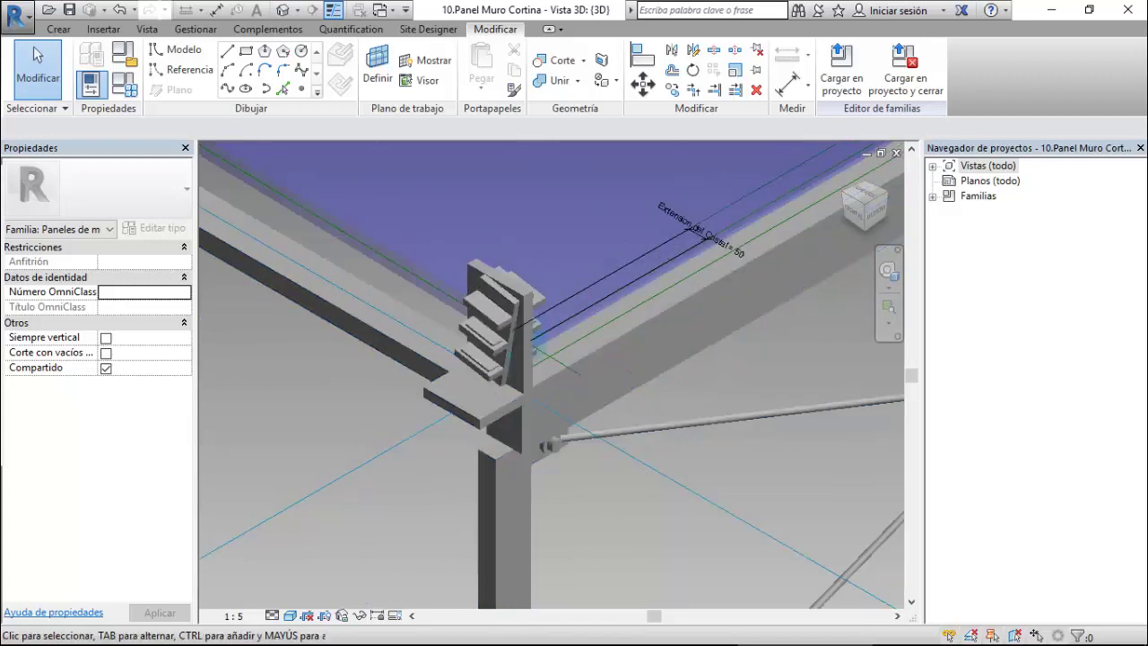
{"action": "scroll", "coordinate": [574, 407], "scroll_direction": "down", "scroll_amount": 2}
{"action": "scroll", "coordinate": [574, 408], "scroll_direction": "down", "scroll_amount": 1}
{"action": "scroll", "coordinate": [574, 408], "scroll_direction": "down", "scroll_amount": 3}
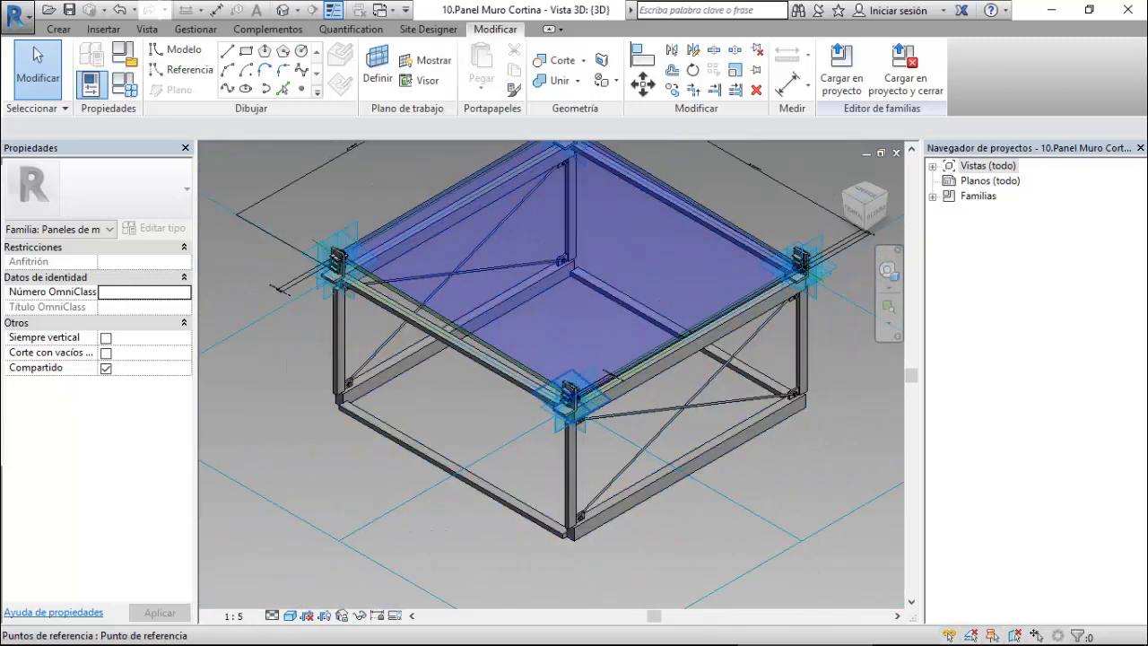
{"action": "scroll", "coordinate": [574, 404], "scroll_direction": "down", "scroll_amount": 2}
{"action": "left_click", "coordinate": [384, 10]}
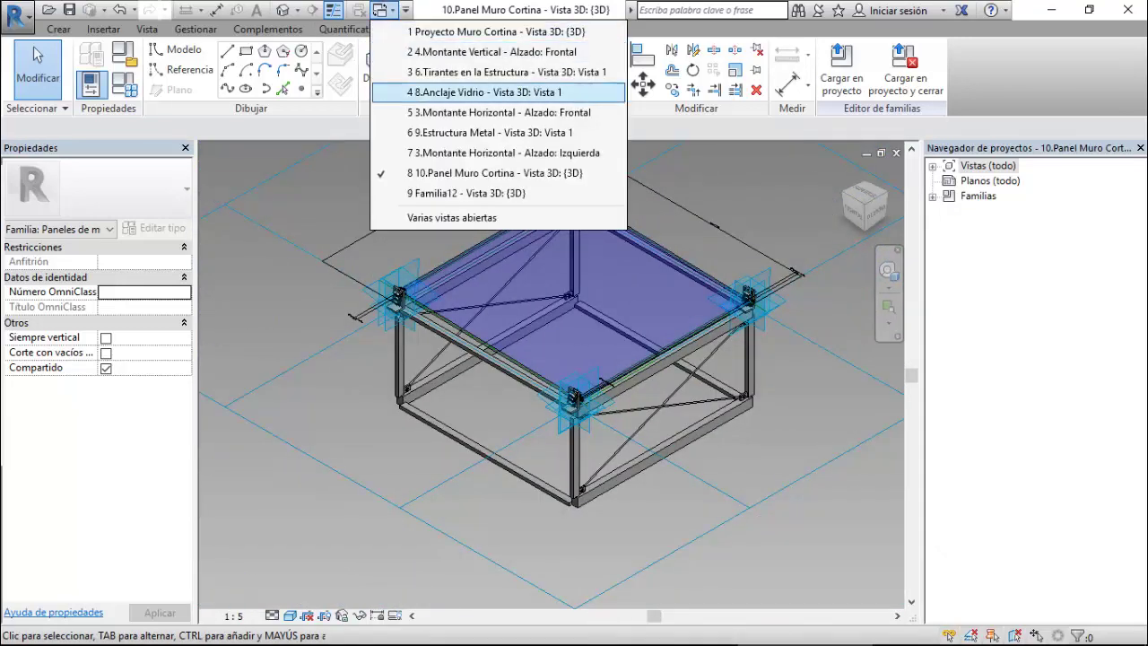
Return to Familia12 - Vista 3D and zoom in on the panel nodes.
{"action": "left_click", "coordinate": [466, 193]}
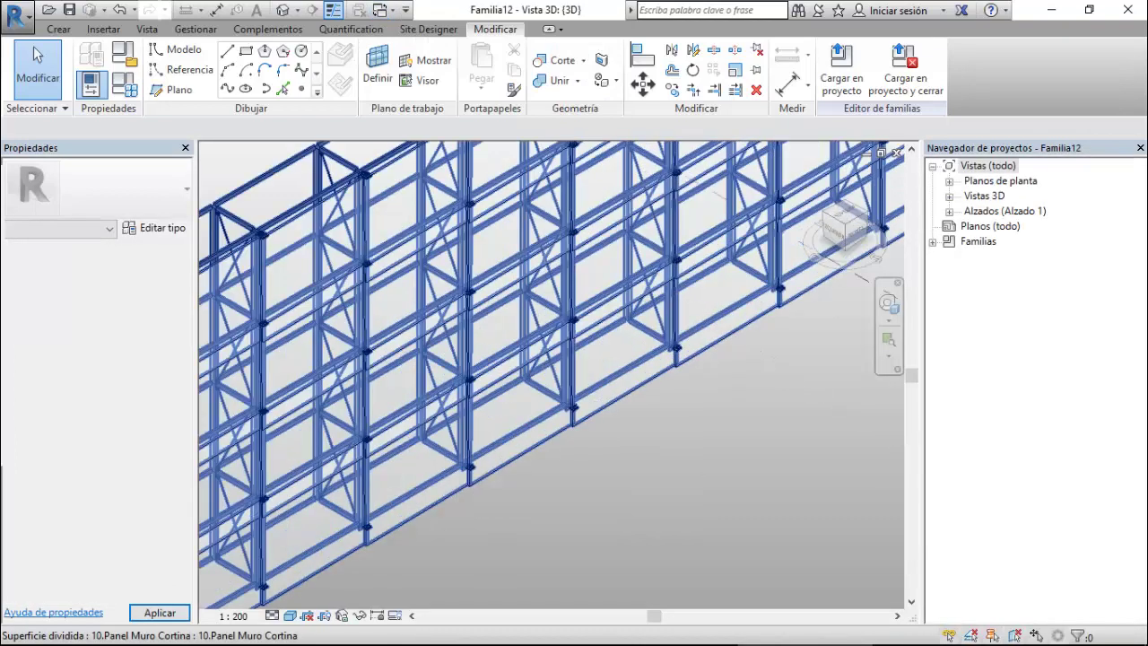
{"action": "scroll", "coordinate": [475, 472], "scroll_direction": "up", "scroll_amount": 2}
{"action": "scroll", "coordinate": [475, 472], "scroll_direction": "up", "scroll_amount": 2}
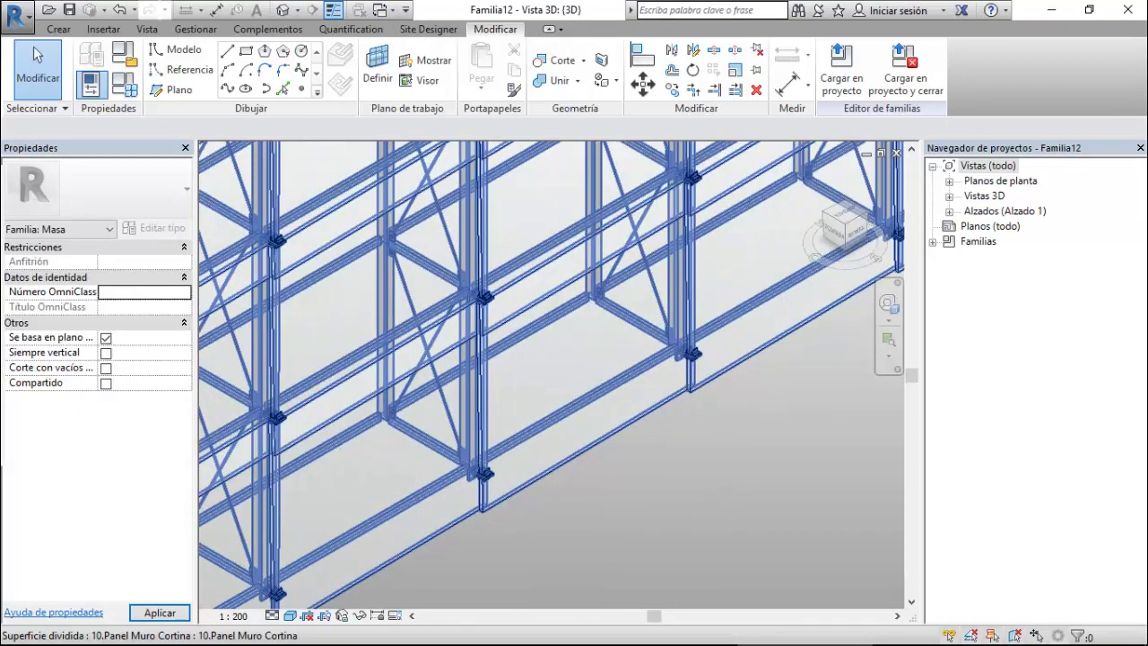